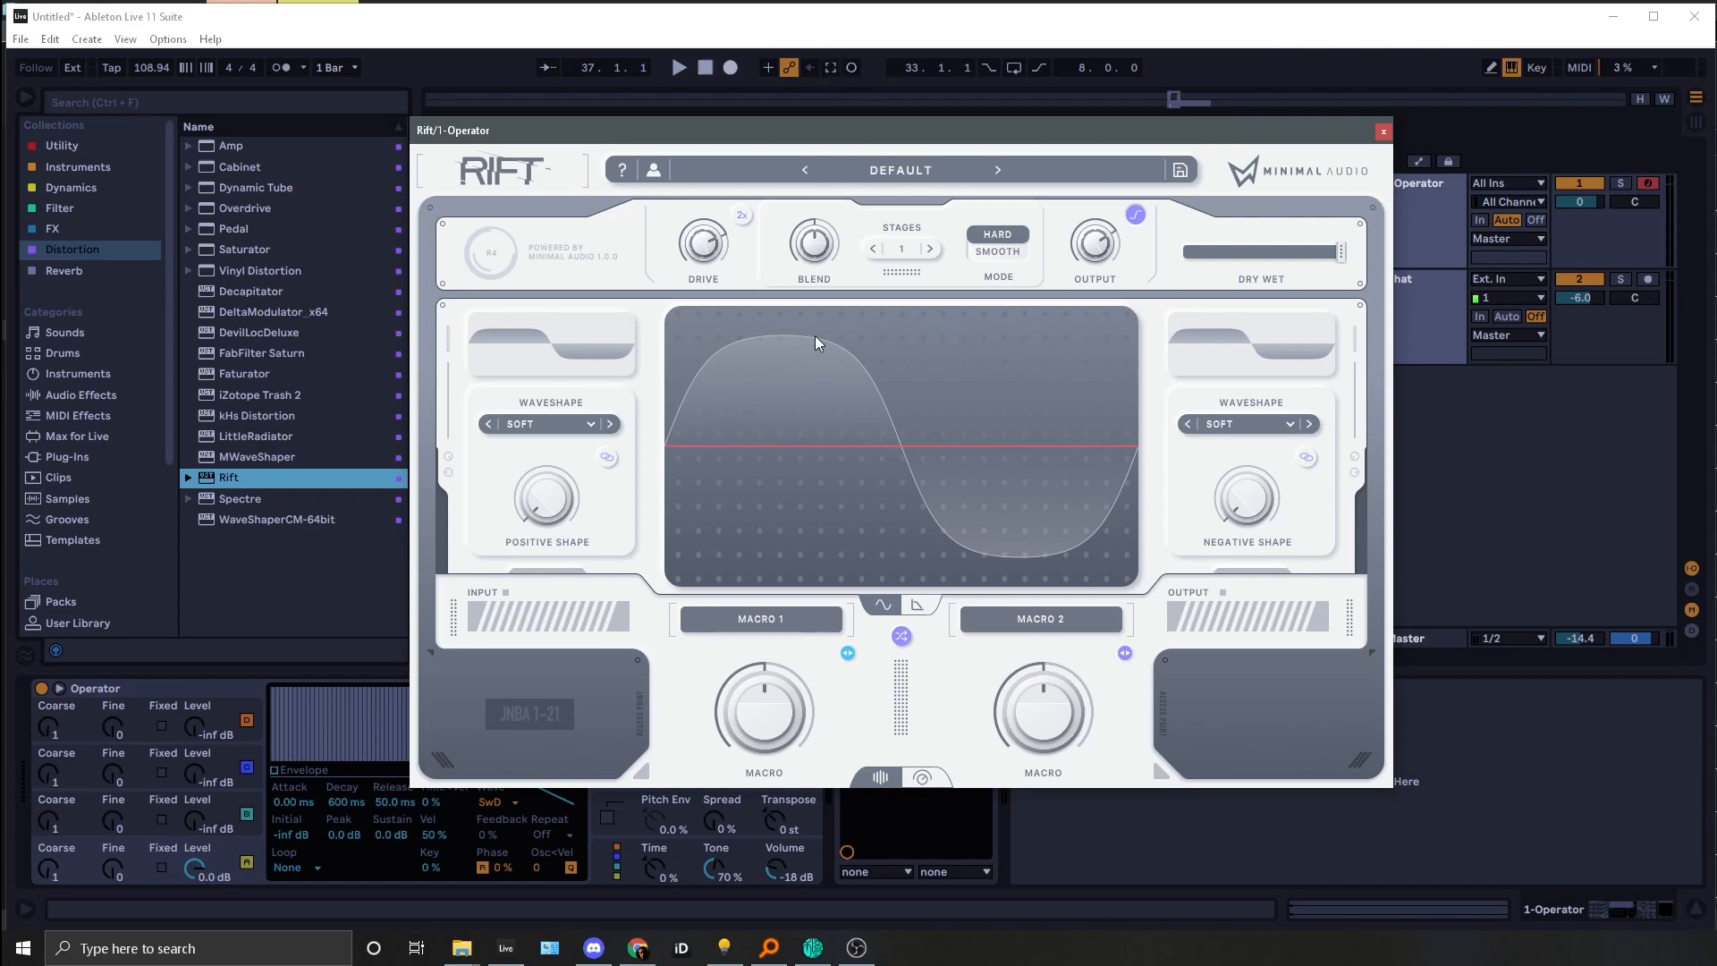
Step: Compare Rift's advanced view with its simple view and try the first macro knob
{"action": "left_click", "coordinate": [932, 776]}
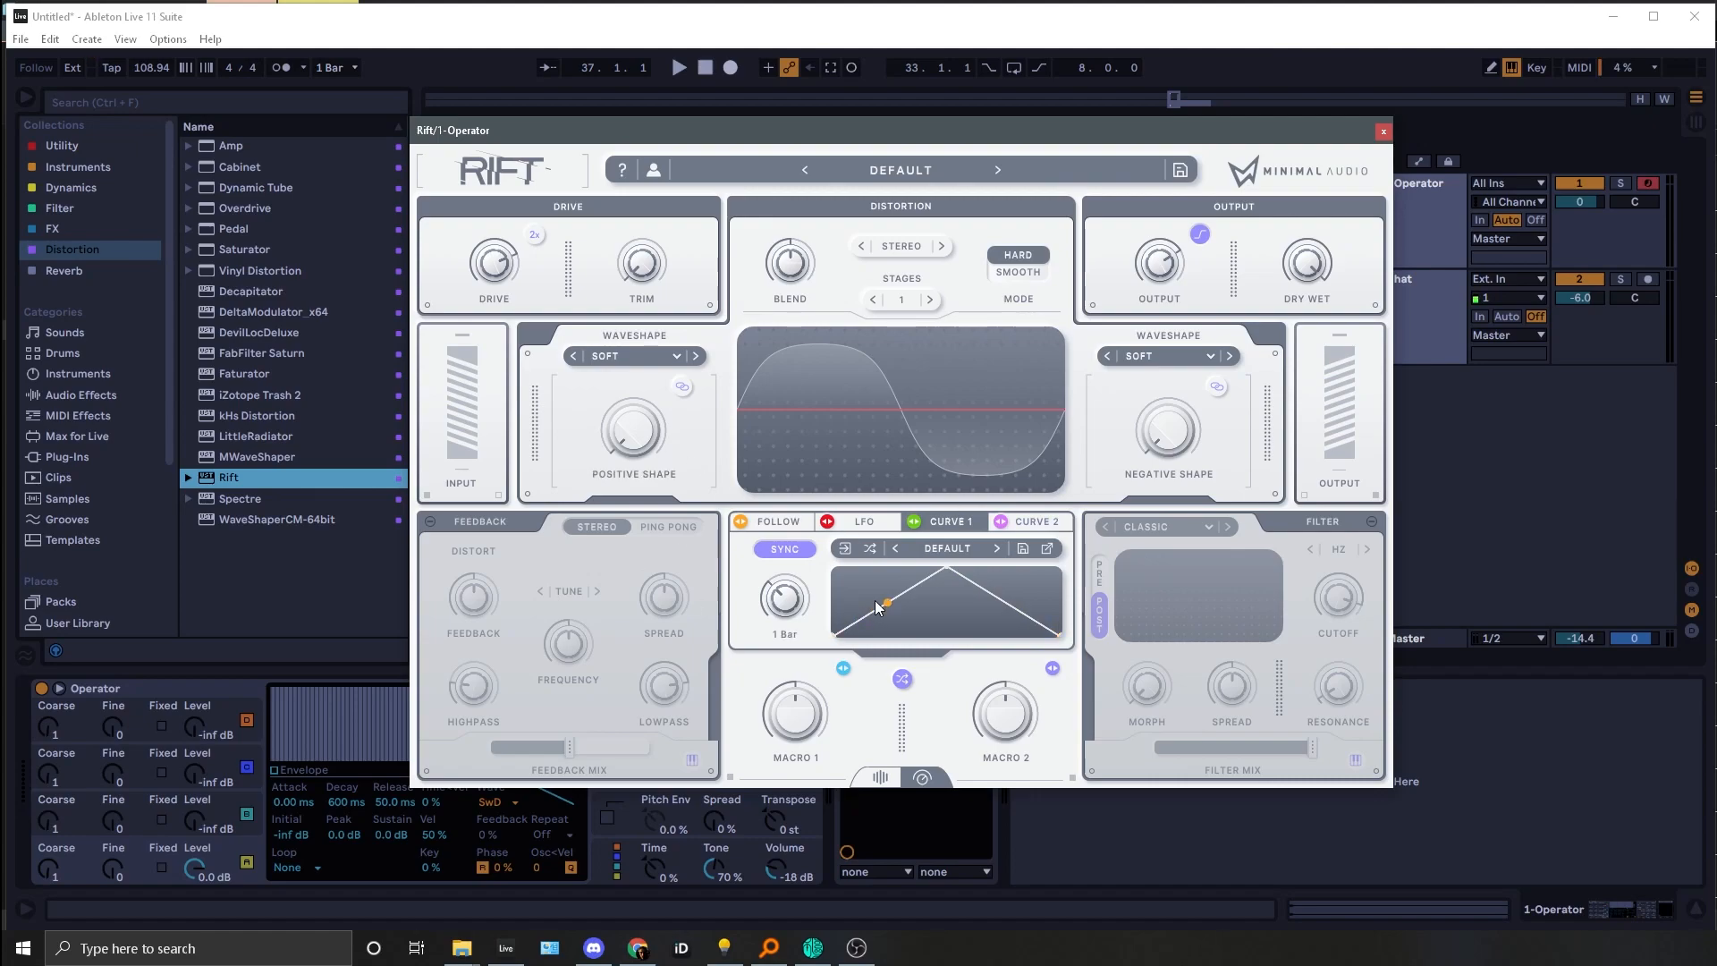
{"action": "left_click", "coordinate": [879, 779]}
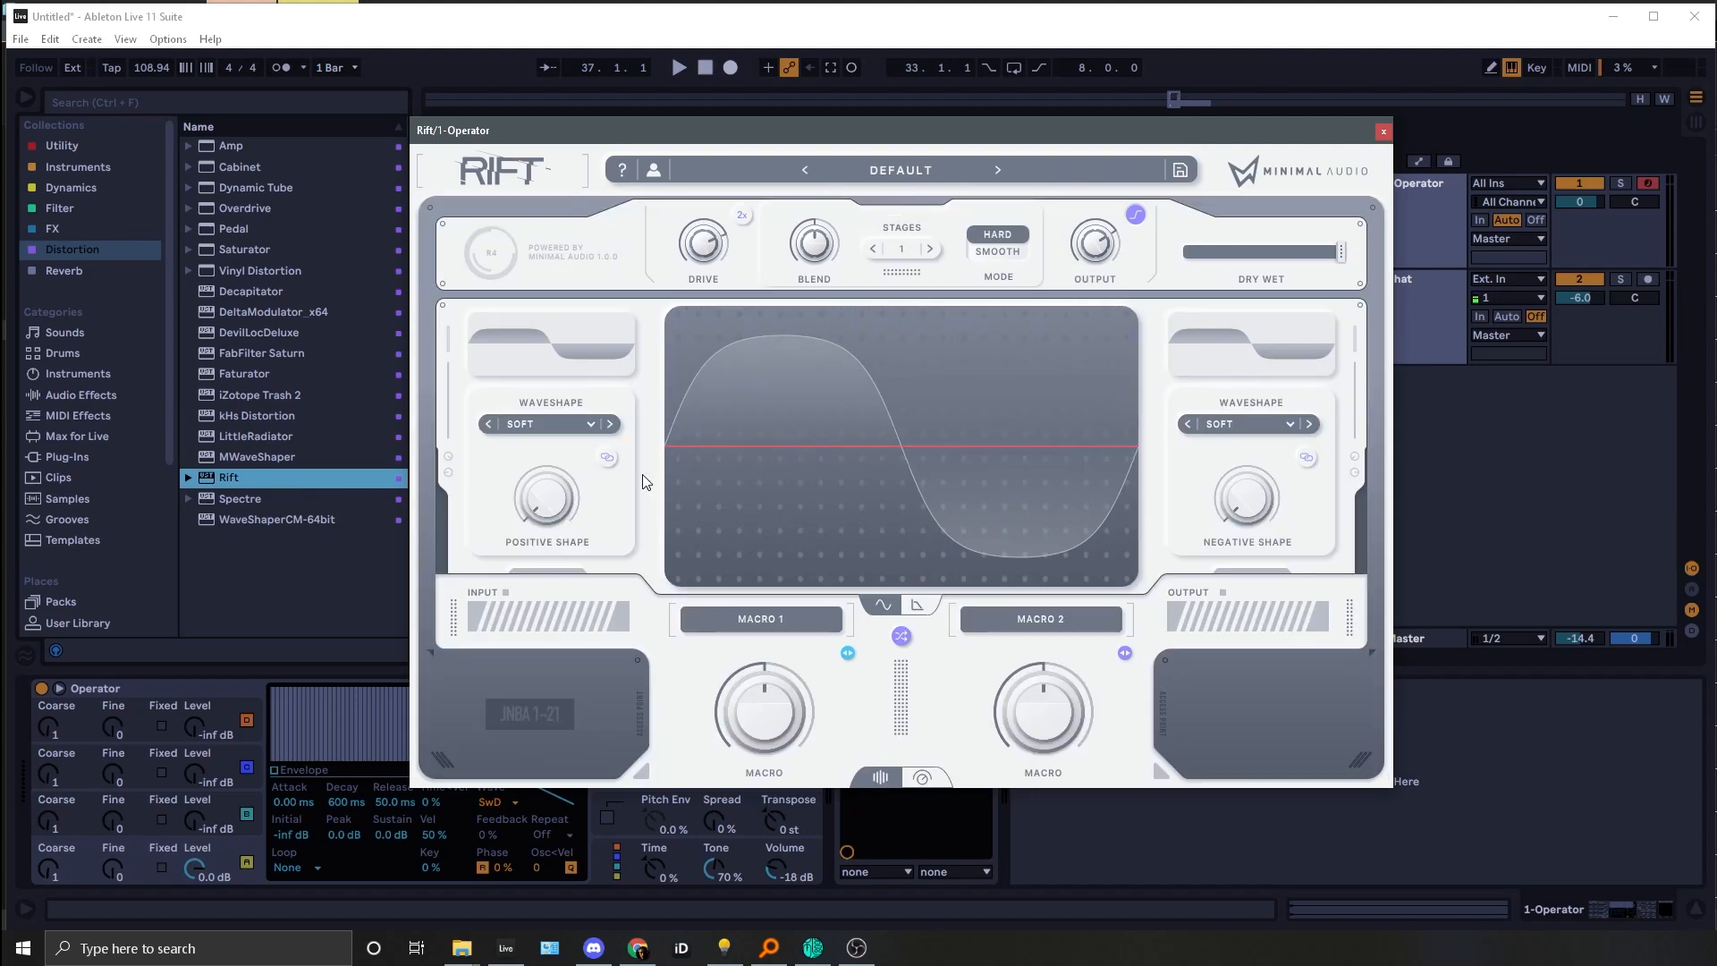
{"action": "left_click_drag", "start_coordinate": [782, 743], "coordinate": [778, 734]}
Step: Browse the preset packs from Minimal Picks down to Demo Presets without loading any preset
{"action": "left_click", "coordinate": [916, 170]}
{"action": "scroll", "coordinate": [1045, 344], "scroll_direction": "down", "scroll_amount": 10}
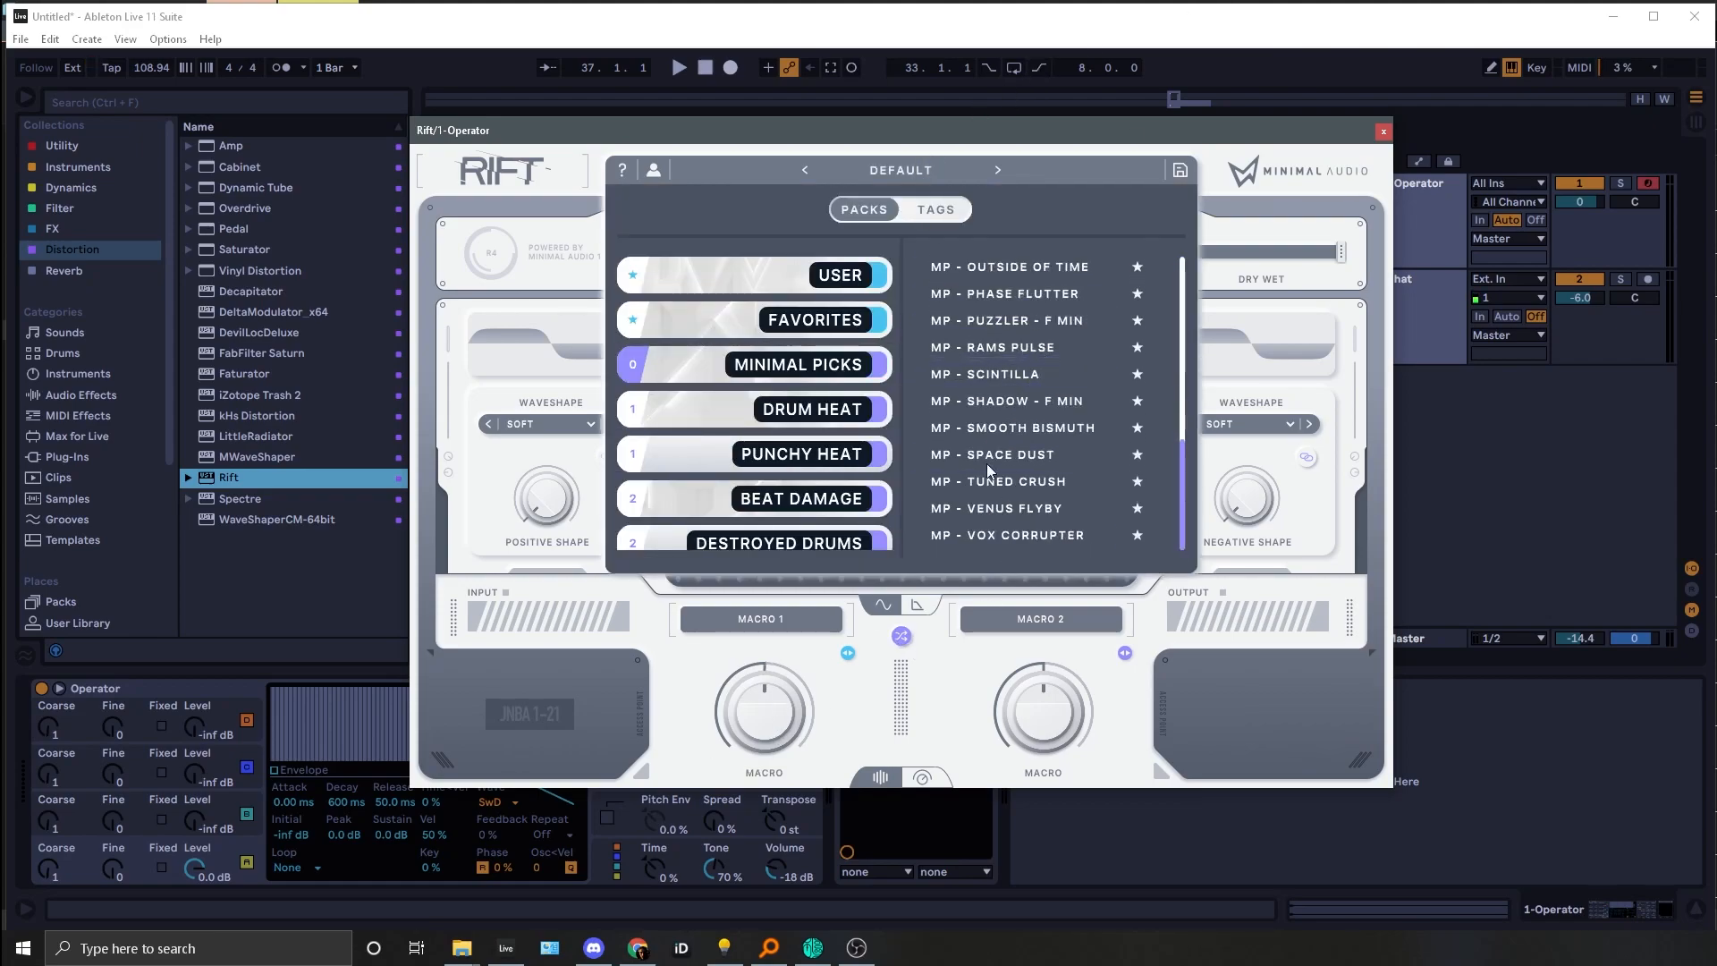
{"action": "scroll", "coordinate": [736, 431], "scroll_direction": "down", "scroll_amount": 6}
{"action": "scroll", "coordinate": [736, 431], "scroll_direction": "down", "scroll_amount": 5}
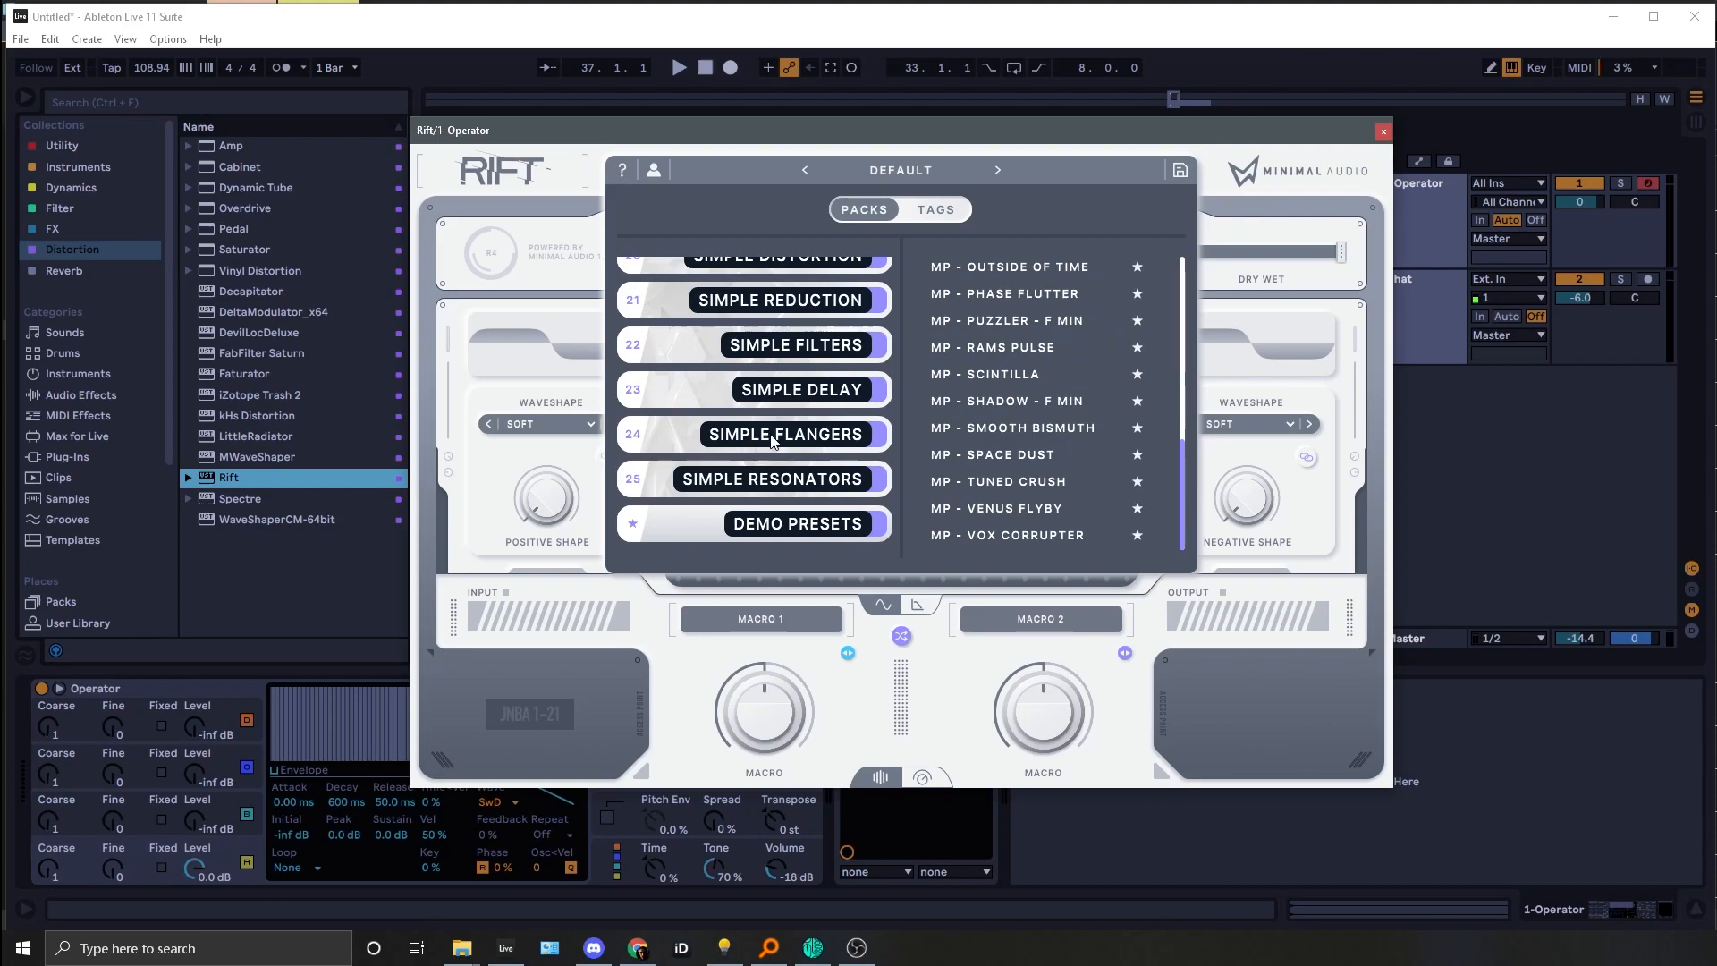
{"action": "scroll", "coordinate": [734, 446], "scroll_direction": "up", "scroll_amount": 2}
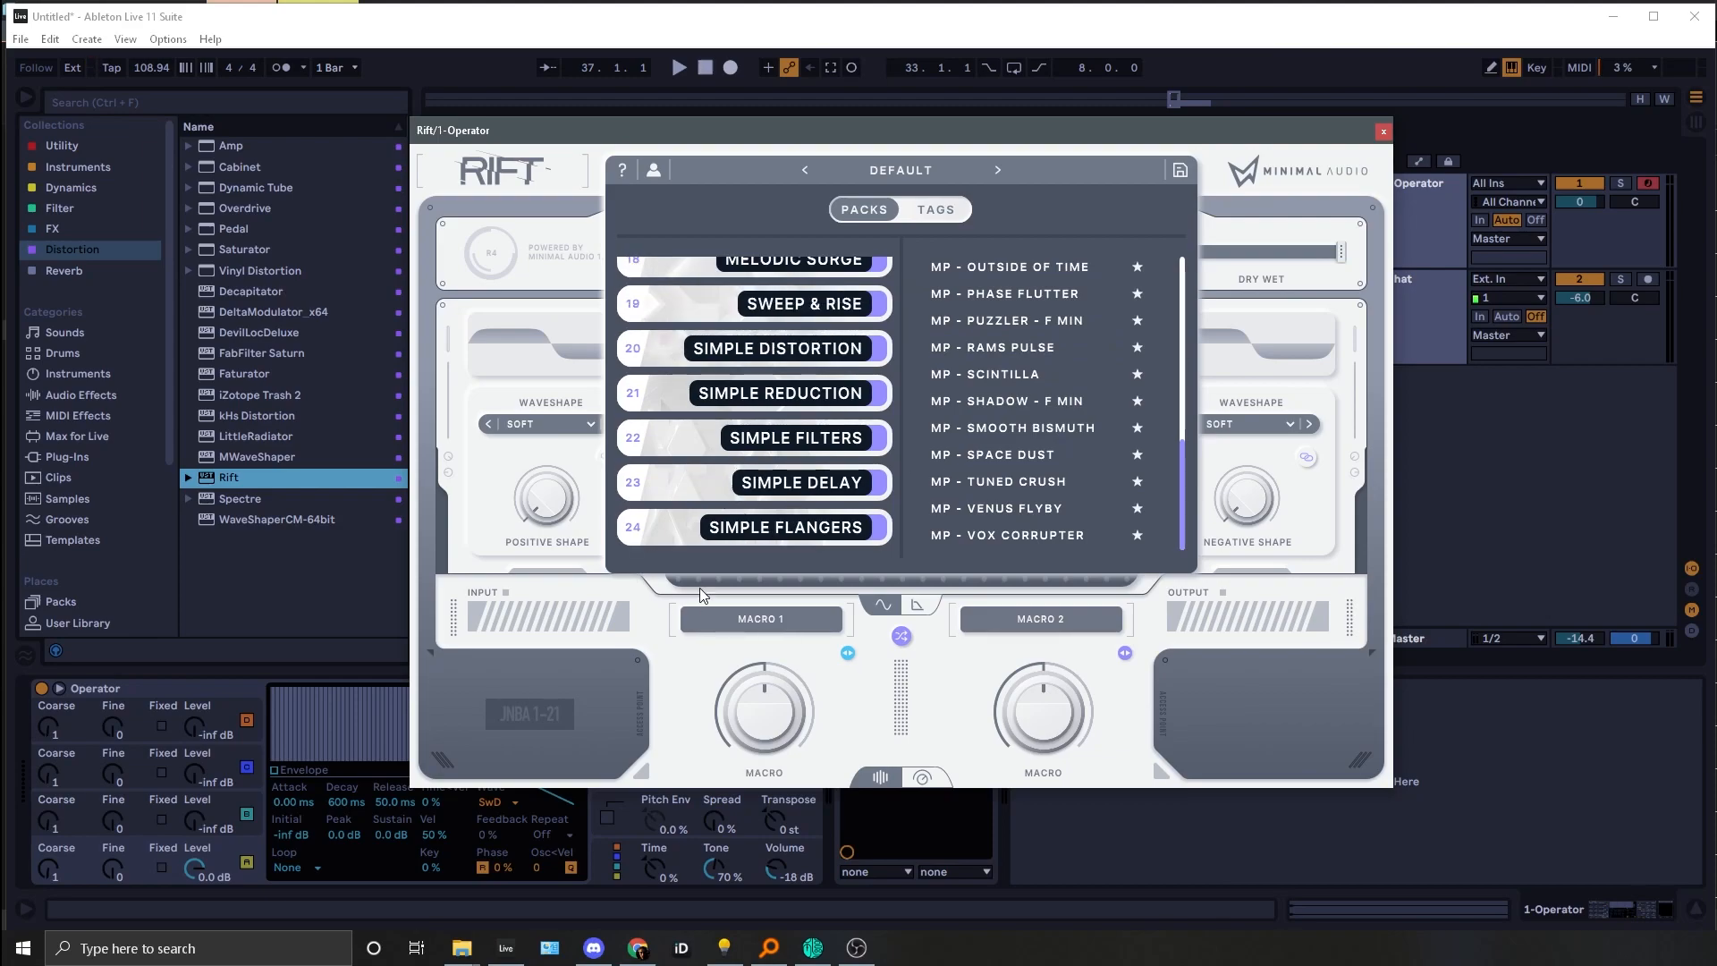
{"action": "left_click", "coordinate": [978, 164]}
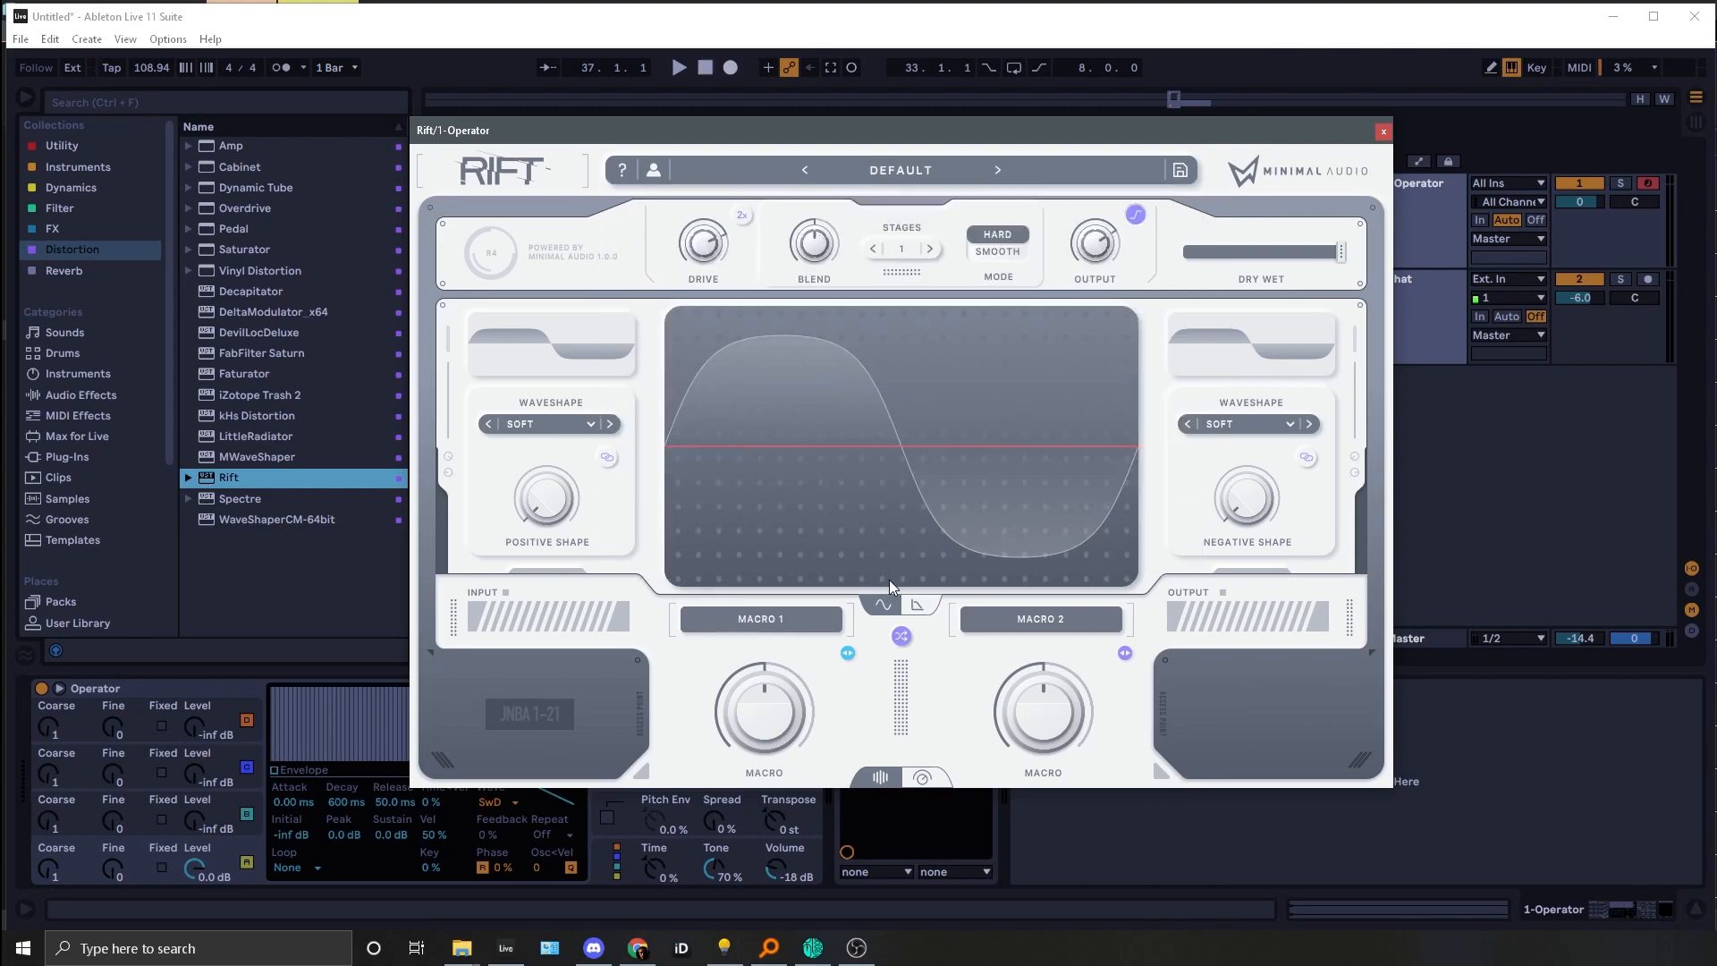
Step: Switch Rift to its advanced view and move the plug-in window slightly
{"action": "left_click", "coordinate": [921, 777]}
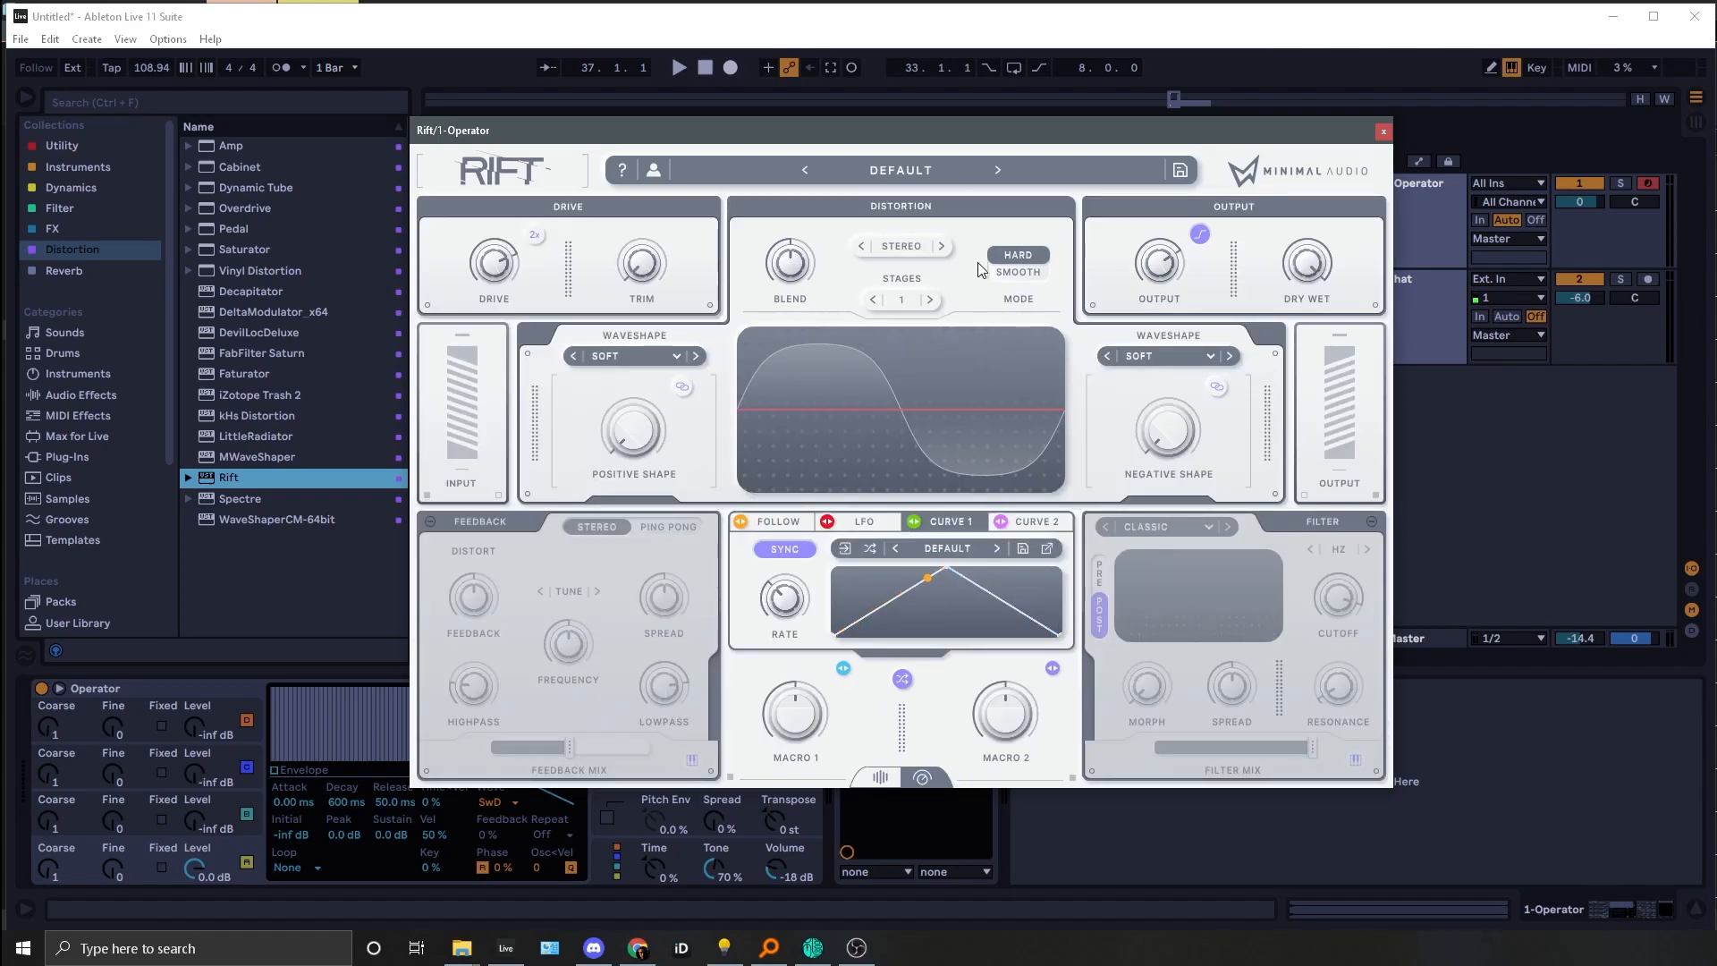
{"action": "mouse_move", "coordinate": [984, 130]}
{"action": "left_mouse_down"}
{"action": "mouse_move", "coordinate": [1025, 124]}
{"action": "mouse_move", "coordinate": [1012, 120]}
{"action": "left_mouse_up"}
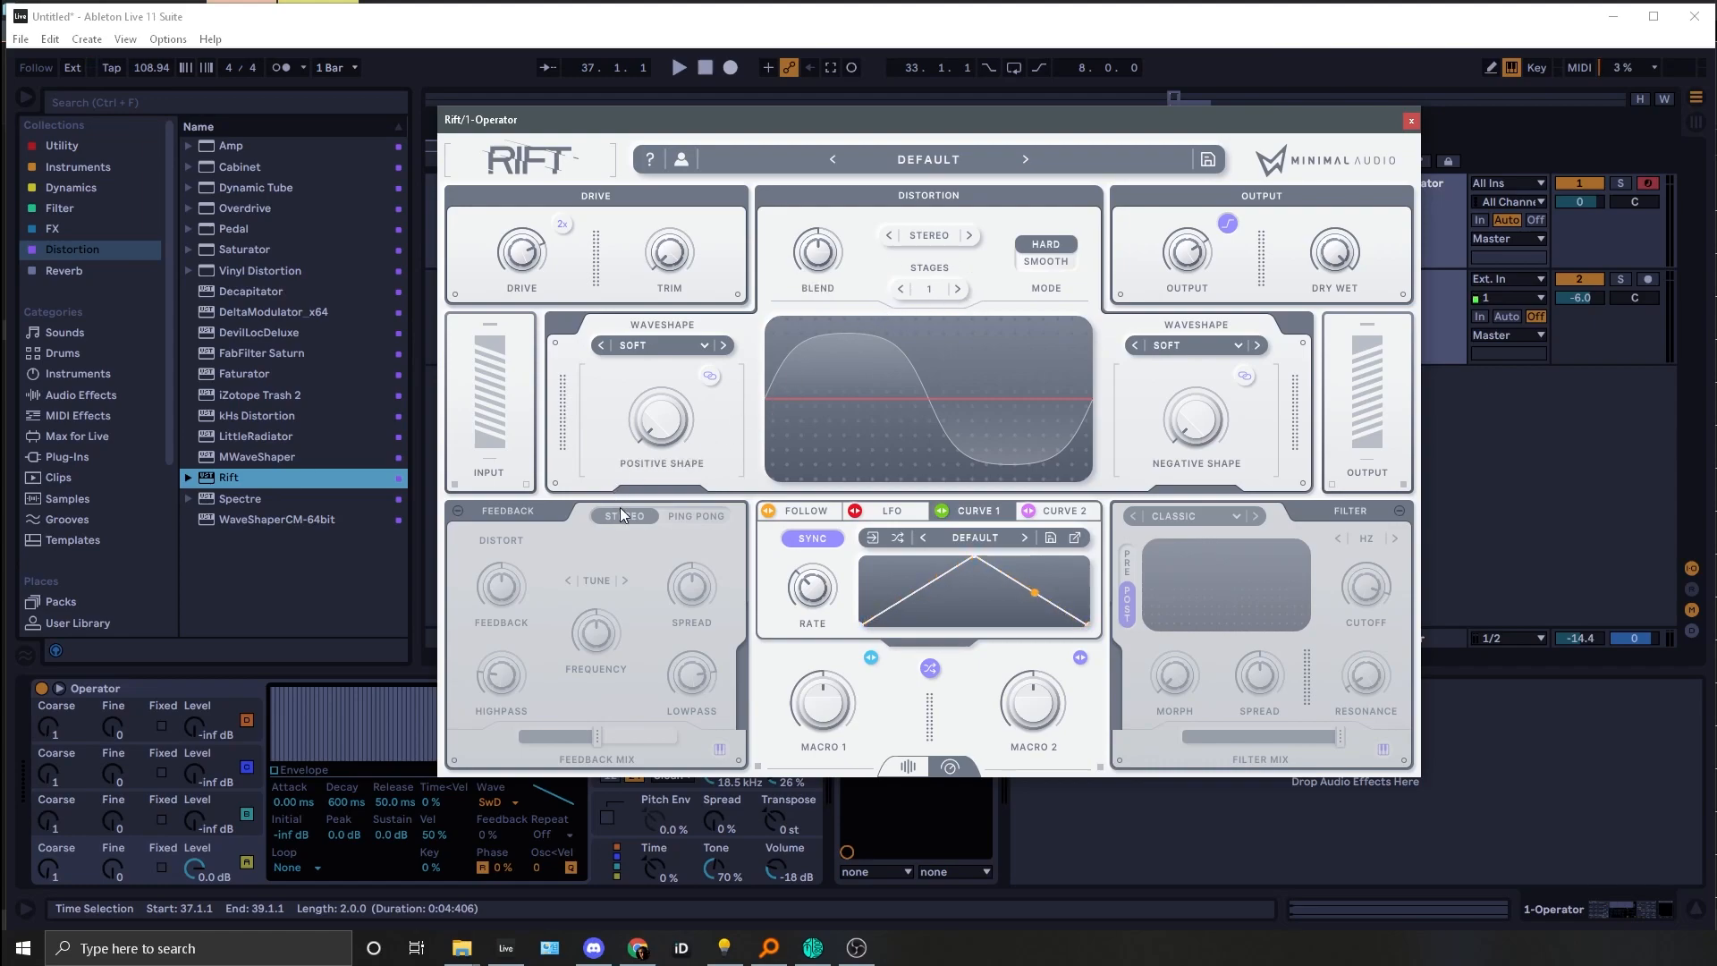
Step: Try the Feedback and Filter sections on and off, toggling the filter routing between Pre and Post
{"action": "left_click", "coordinate": [459, 511]}
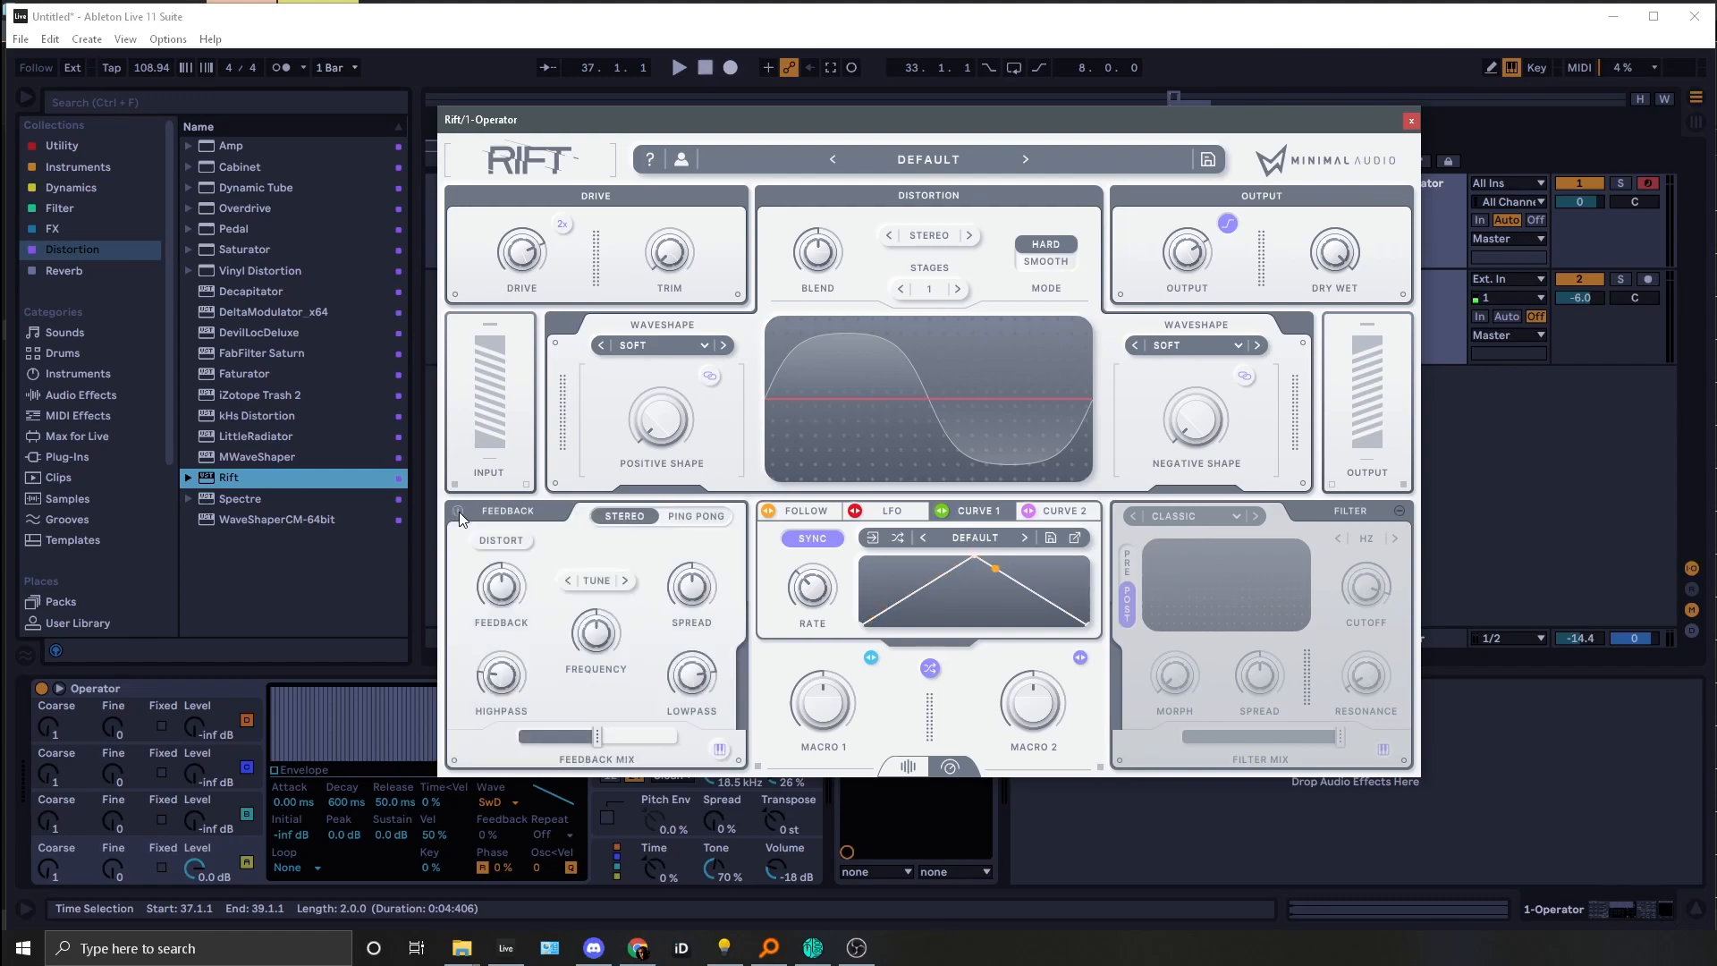
{"action": "left_click", "coordinate": [459, 511]}
{"action": "left_click", "coordinate": [1400, 511]}
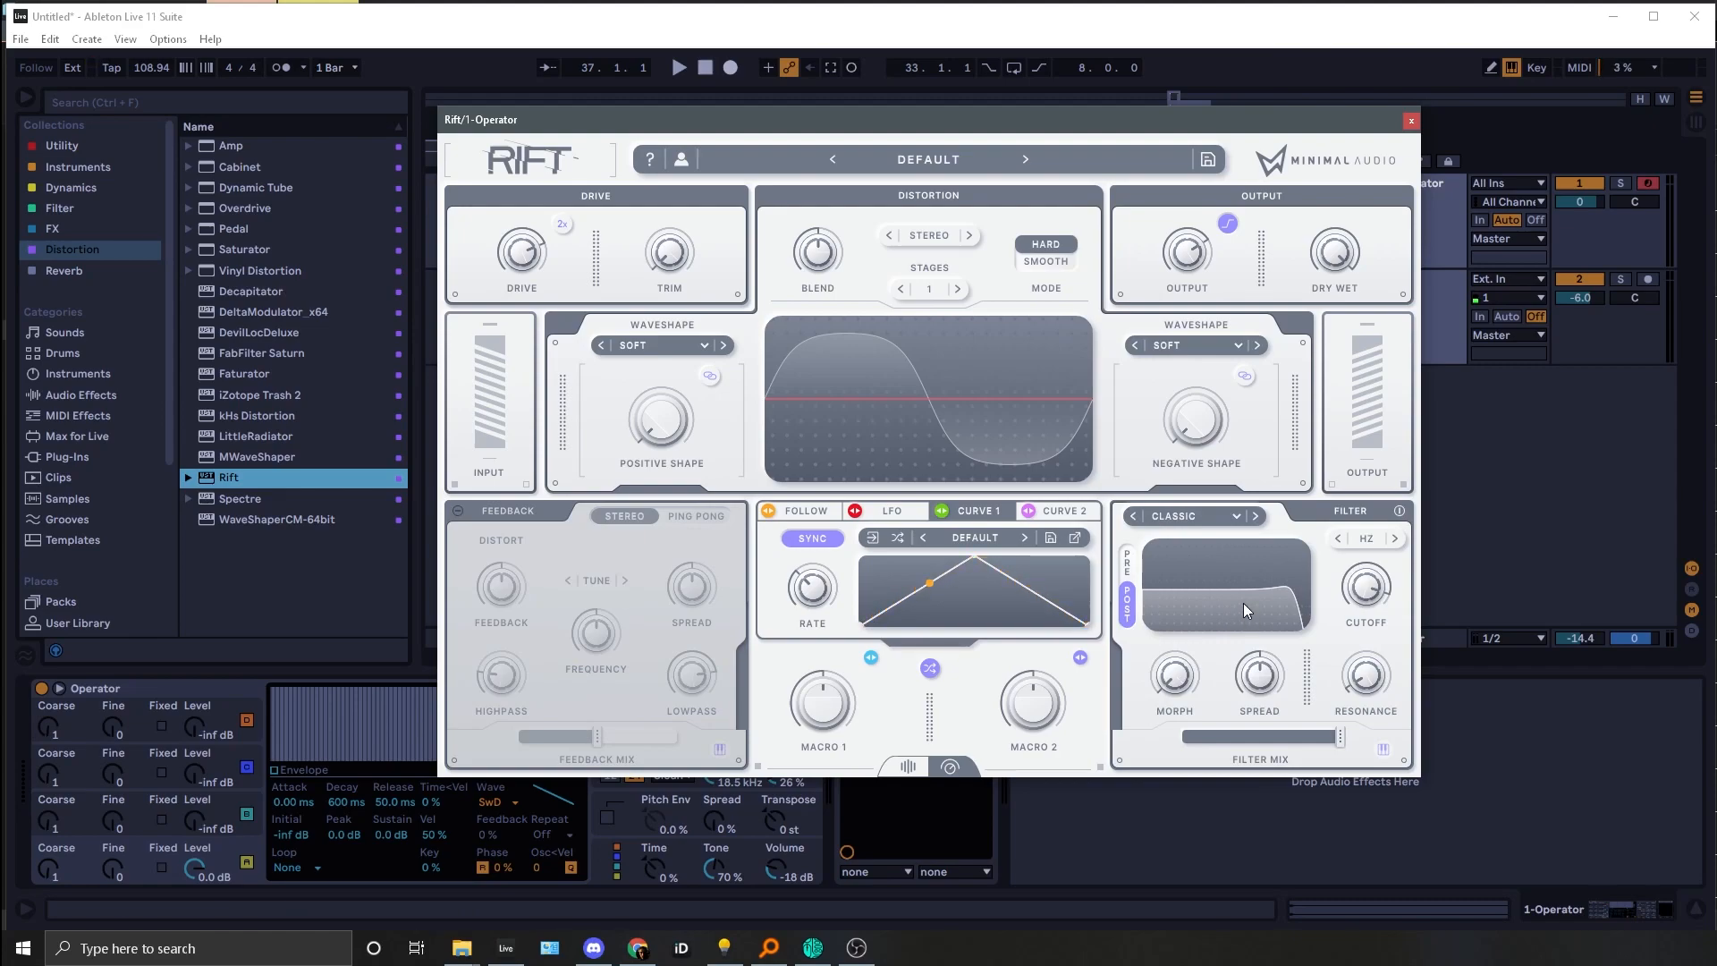
{"action": "left_click", "coordinate": [1131, 566]}
{"action": "left_click", "coordinate": [1131, 608]}
{"action": "left_click", "coordinate": [1400, 510]}
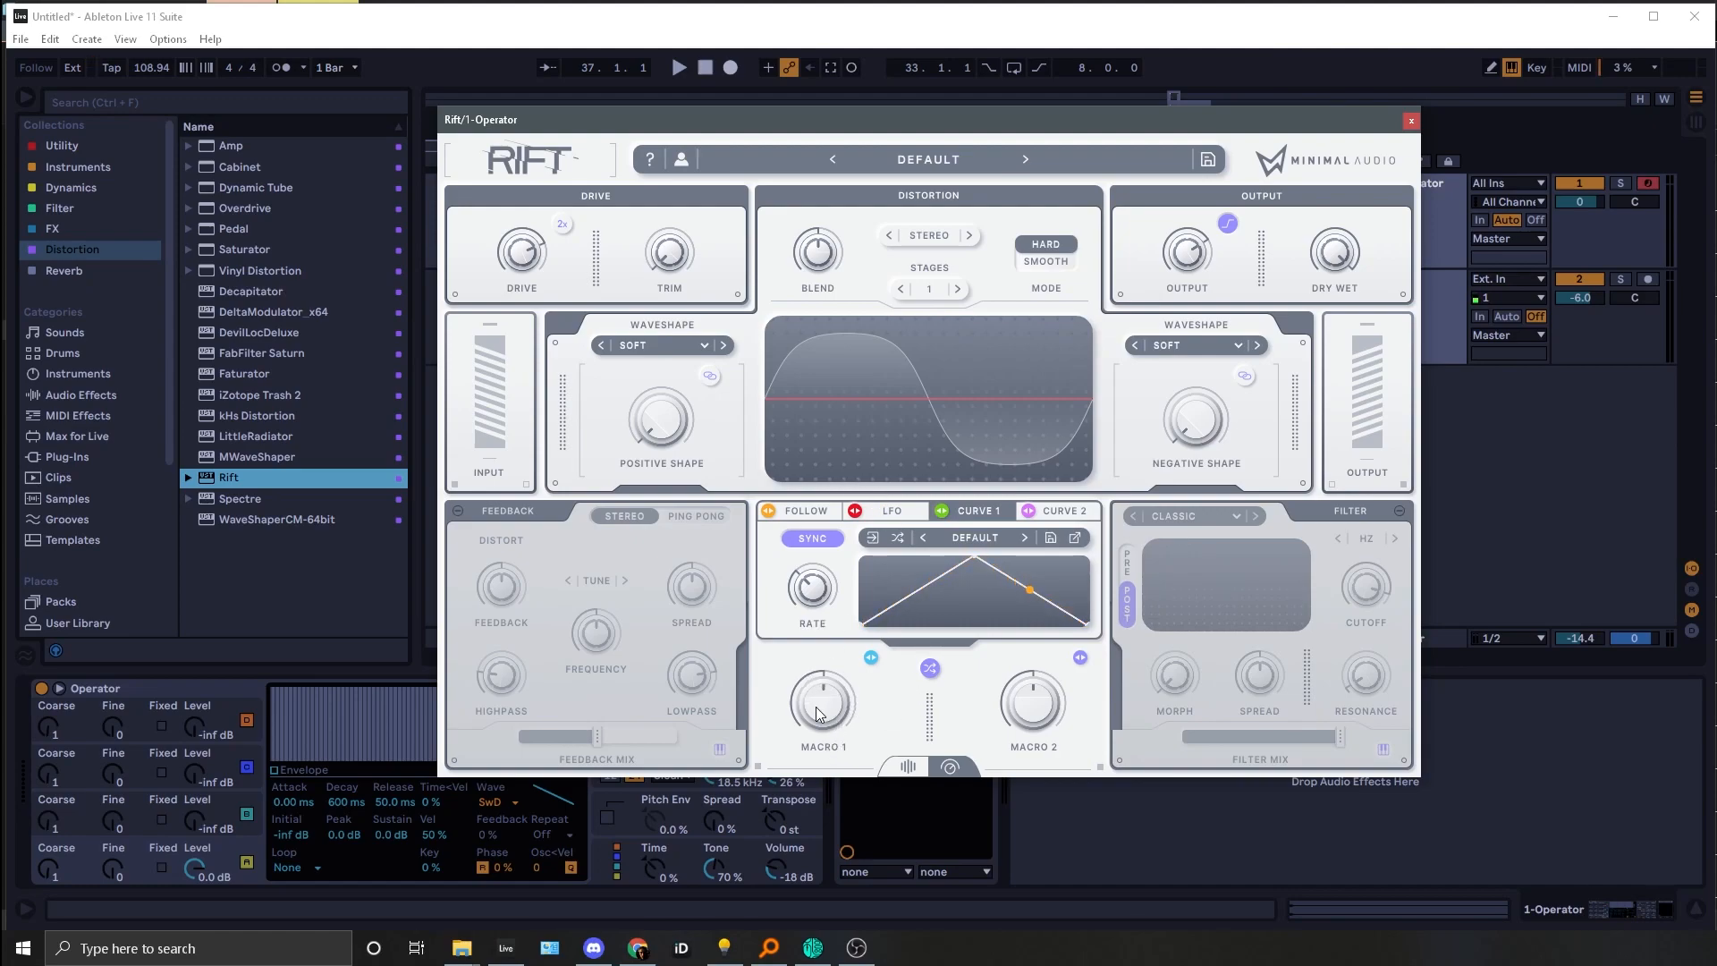
Step: View the Follow modulator, change the LFO's shape and set its Randomize amount to about 10 %
{"action": "left_click", "coordinate": [807, 511]}
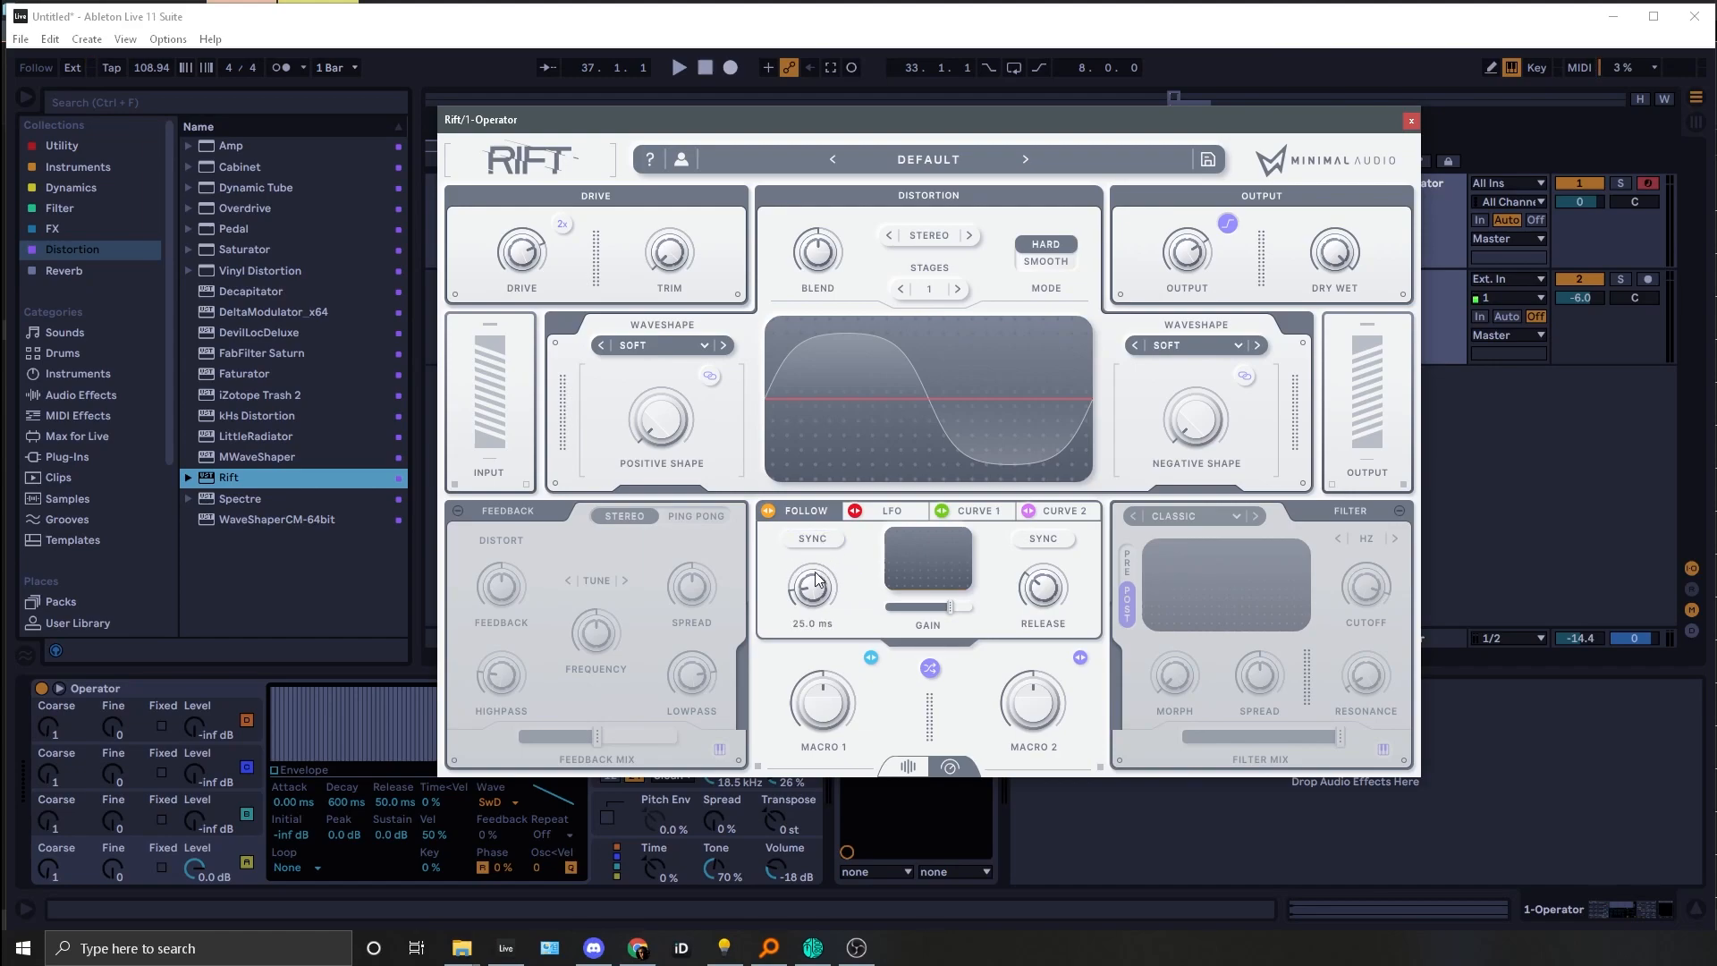
{"action": "left_click", "coordinate": [888, 516]}
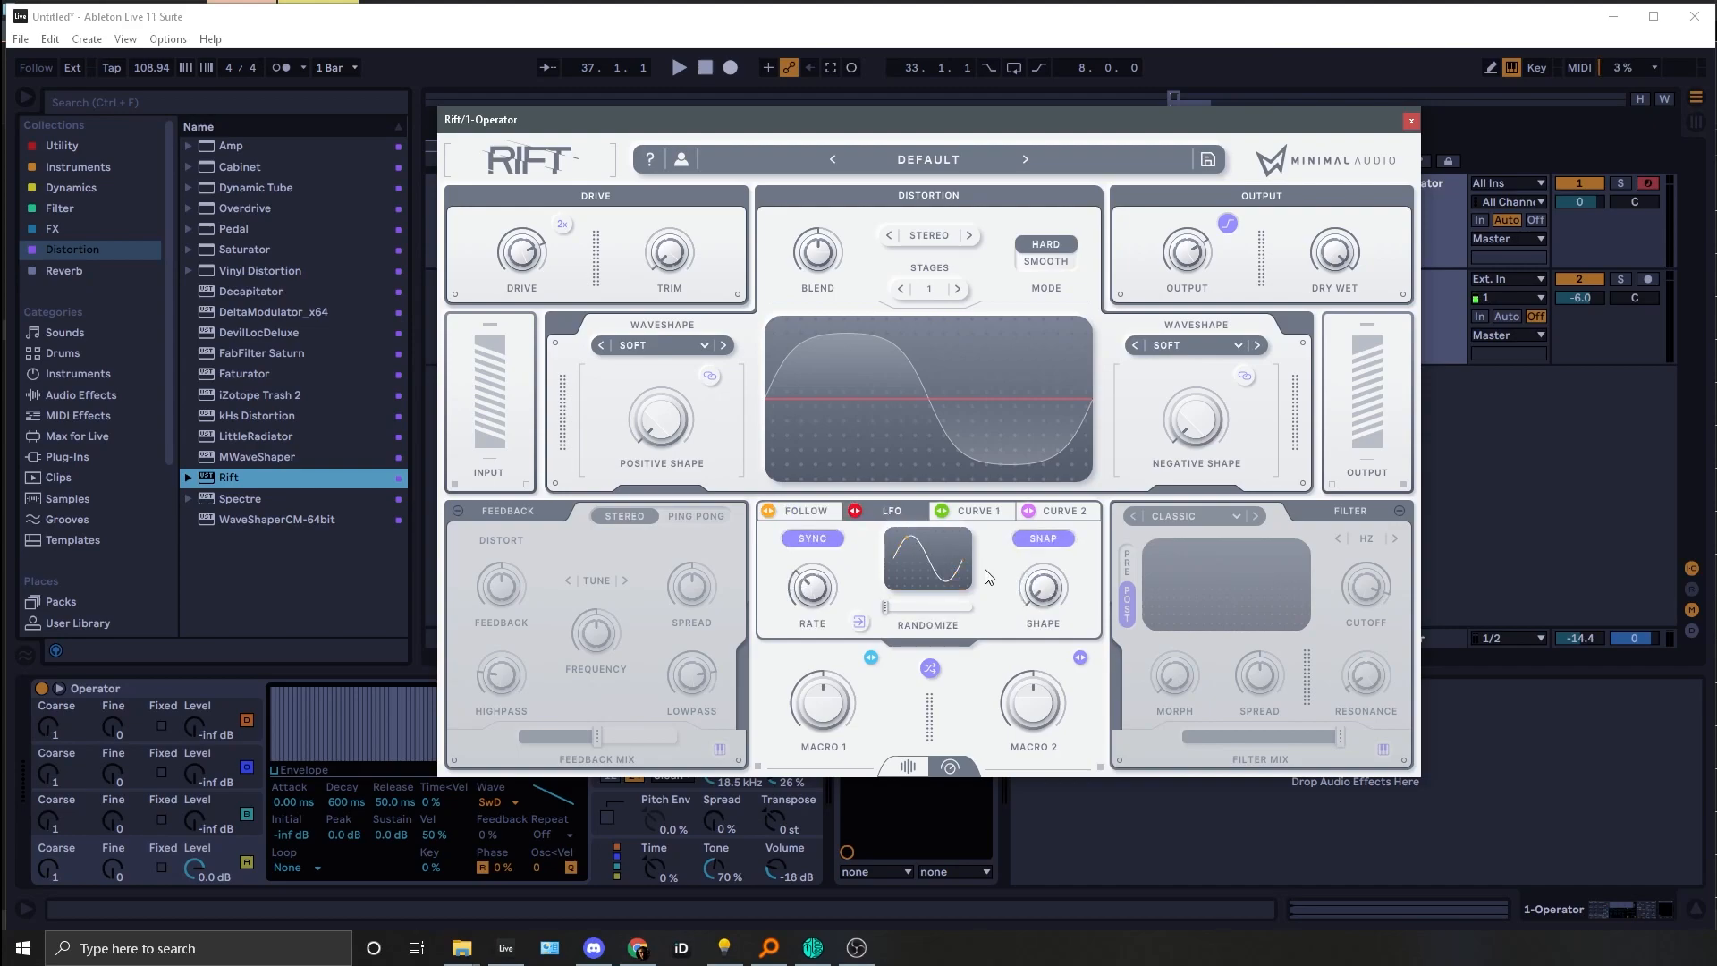
{"action": "left_click_drag", "start_coordinate": [1043, 595], "coordinate": [1048, 549]}
{"action": "left_click_drag", "start_coordinate": [886, 607], "coordinate": [971, 607]}
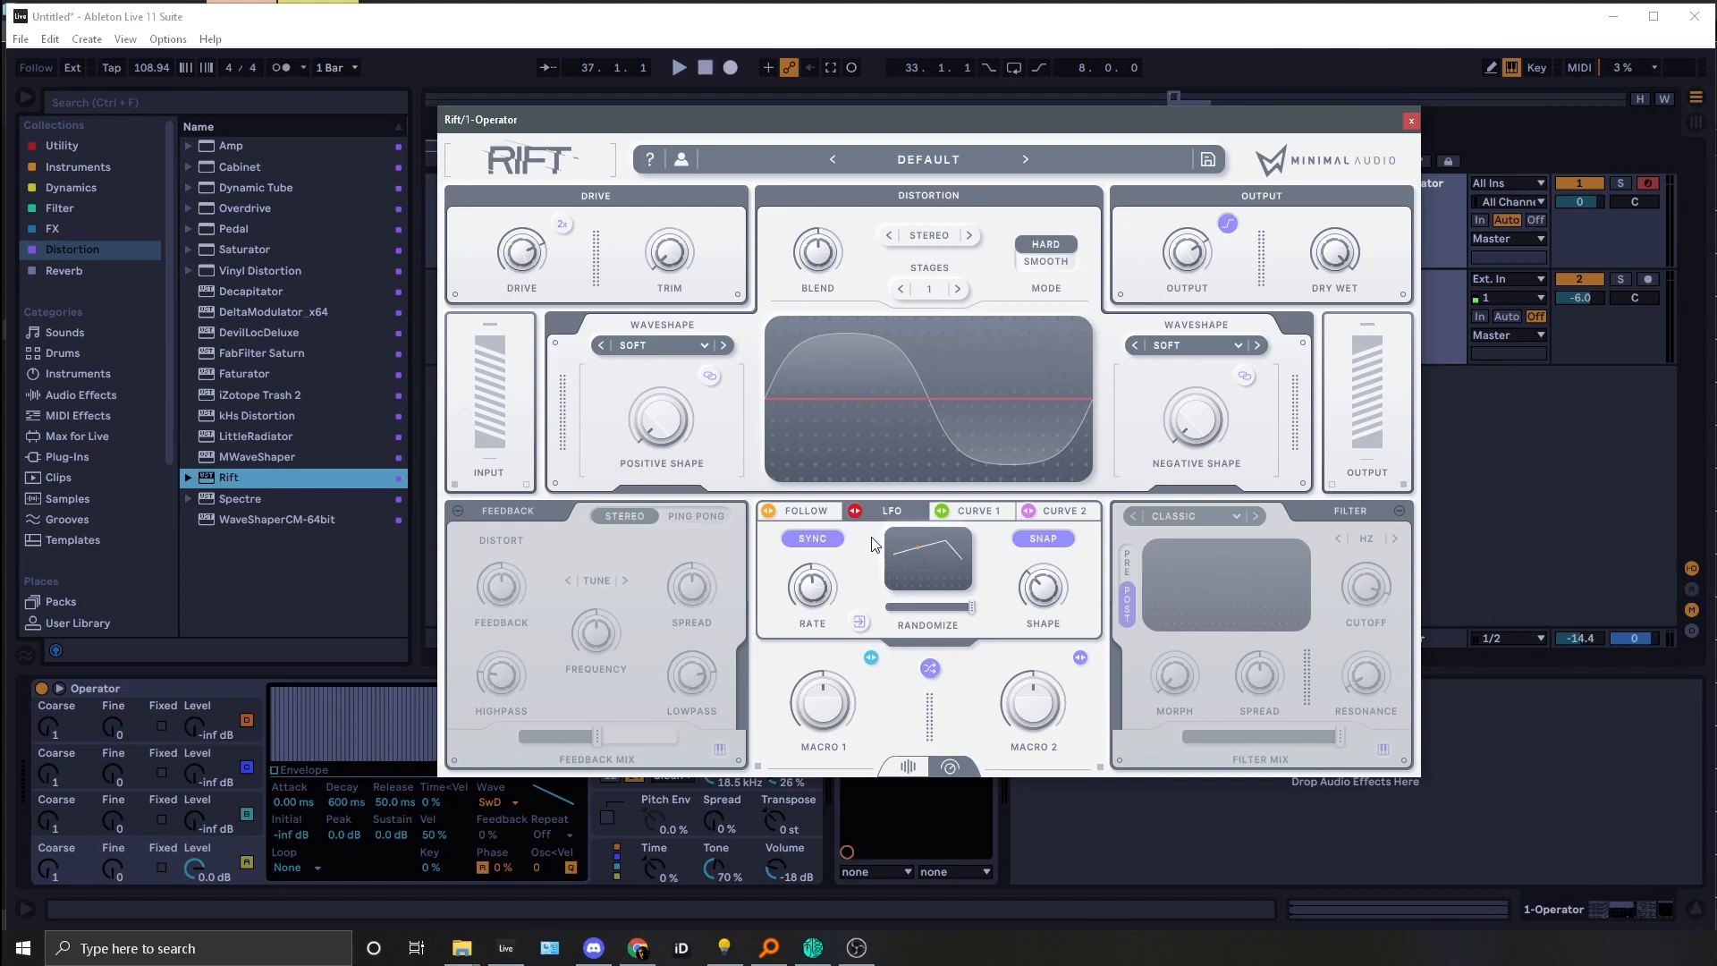
{"action": "mouse_move", "coordinate": [819, 604]}
{"action": "mouse_move", "coordinate": [1012, 600]}
{"action": "mouse_move", "coordinate": [1034, 599]}
{"action": "left_mouse_down"}
{"action": "mouse_move", "coordinate": [1065, 491]}
{"action": "mouse_move", "coordinate": [997, 659]}
{"action": "mouse_move", "coordinate": [1005, 590]}
{"action": "left_mouse_up"}
{"action": "left_click_drag", "start_coordinate": [937, 605], "coordinate": [891, 607]}
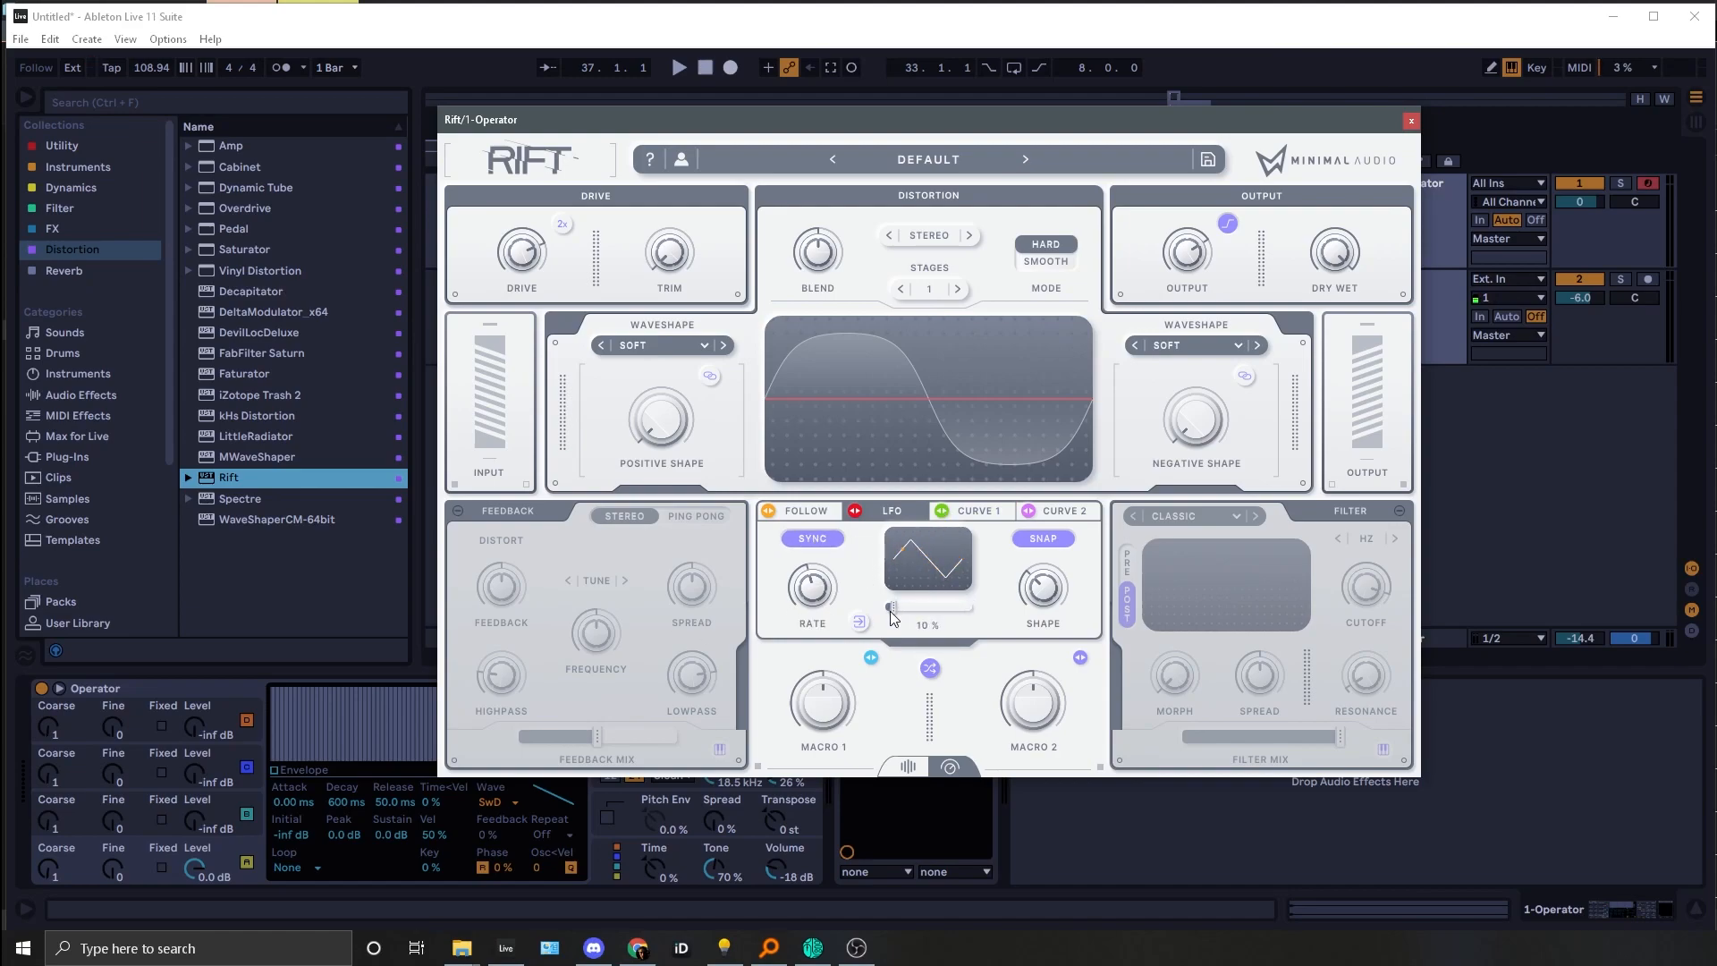
Step: Add bent points to Curve 1, open its enlarged editor and pull one point to the curve's midpoint
{"action": "left_click", "coordinate": [967, 512]}
{"action": "double_click", "coordinate": [935, 587]}
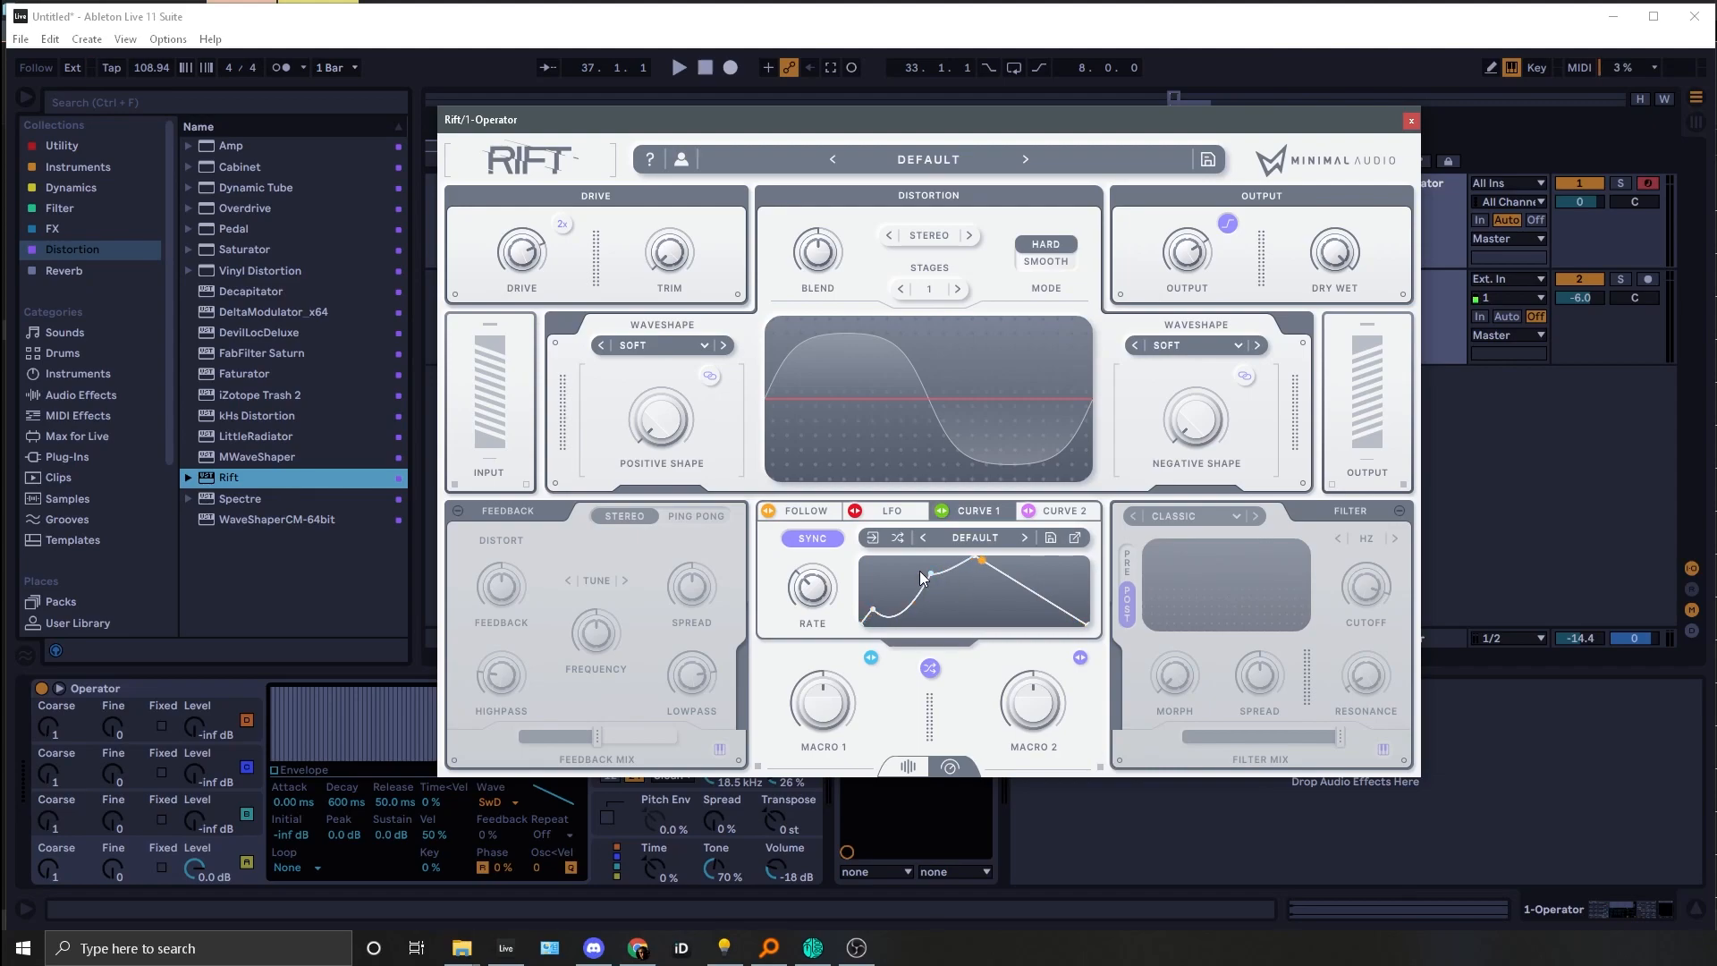
{"action": "left_click", "coordinate": [1075, 538]}
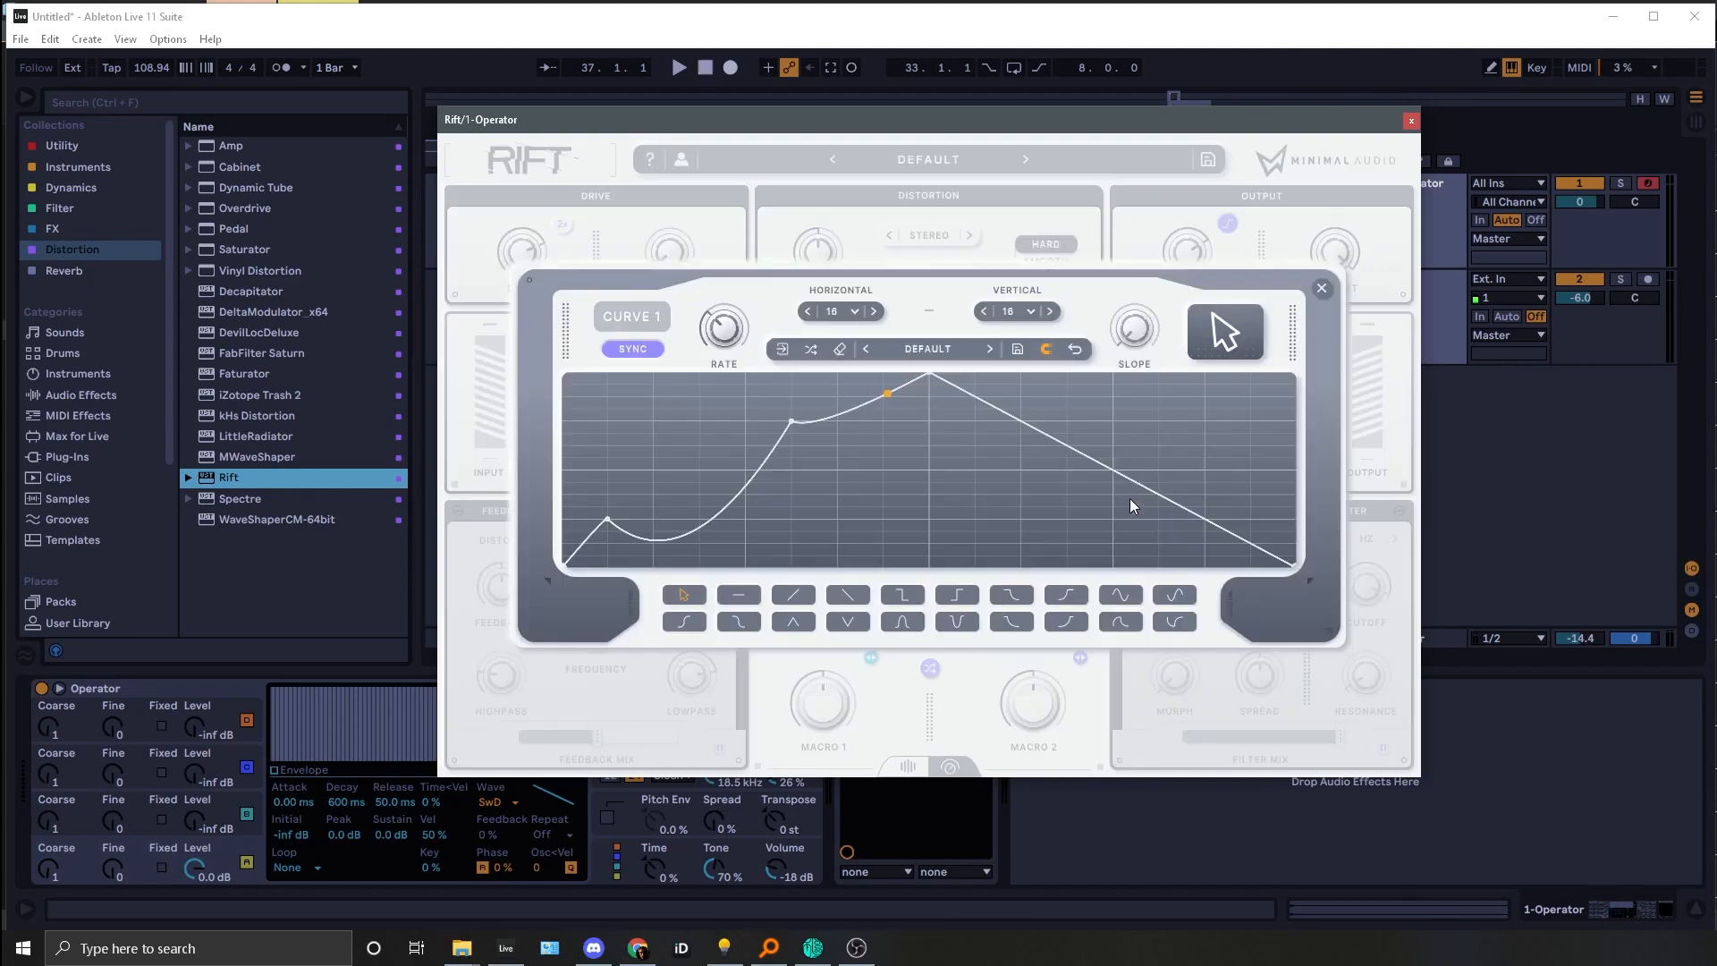
{"action": "left_click_drag", "start_coordinate": [778, 506], "coordinate": [934, 492]}
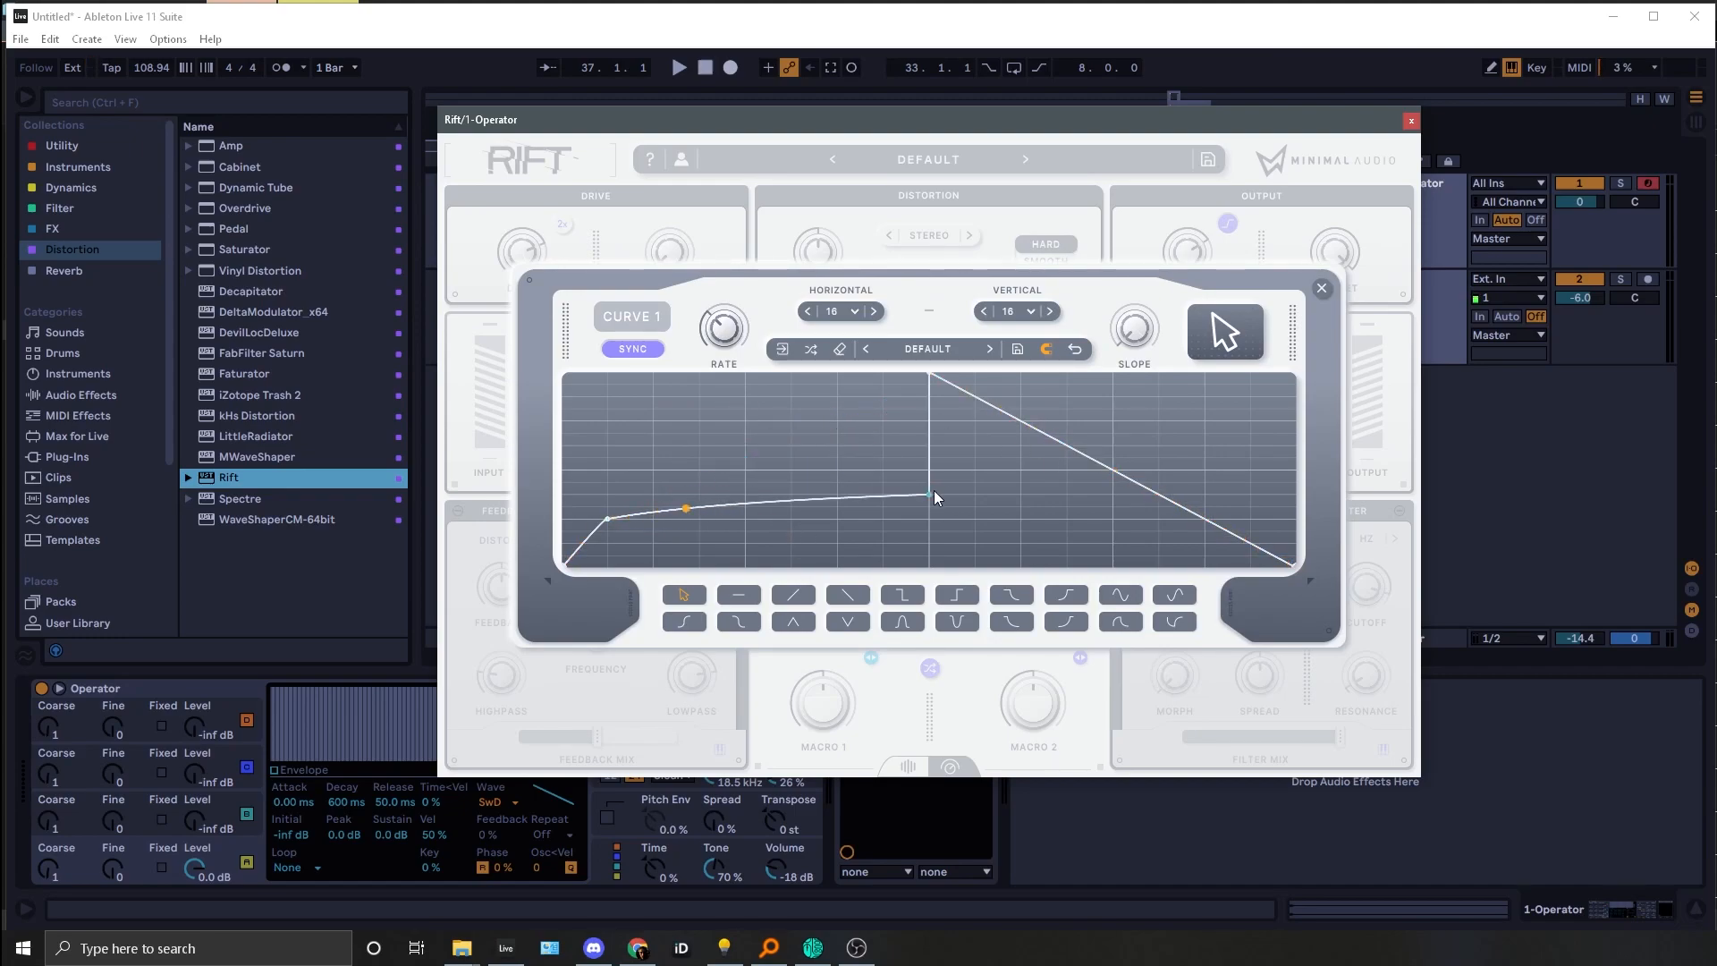
Step: Paint falling and rising curve shapes across the middle of Curve 1 on the 16-division horizontal grid
{"action": "left_click", "coordinate": [738, 621]}
{"action": "left_click_drag", "start_coordinate": [716, 491], "coordinate": [1117, 438]}
{"action": "left_click", "coordinate": [1066, 594]}
{"action": "left_click_drag", "start_coordinate": [792, 471], "coordinate": [984, 419]}
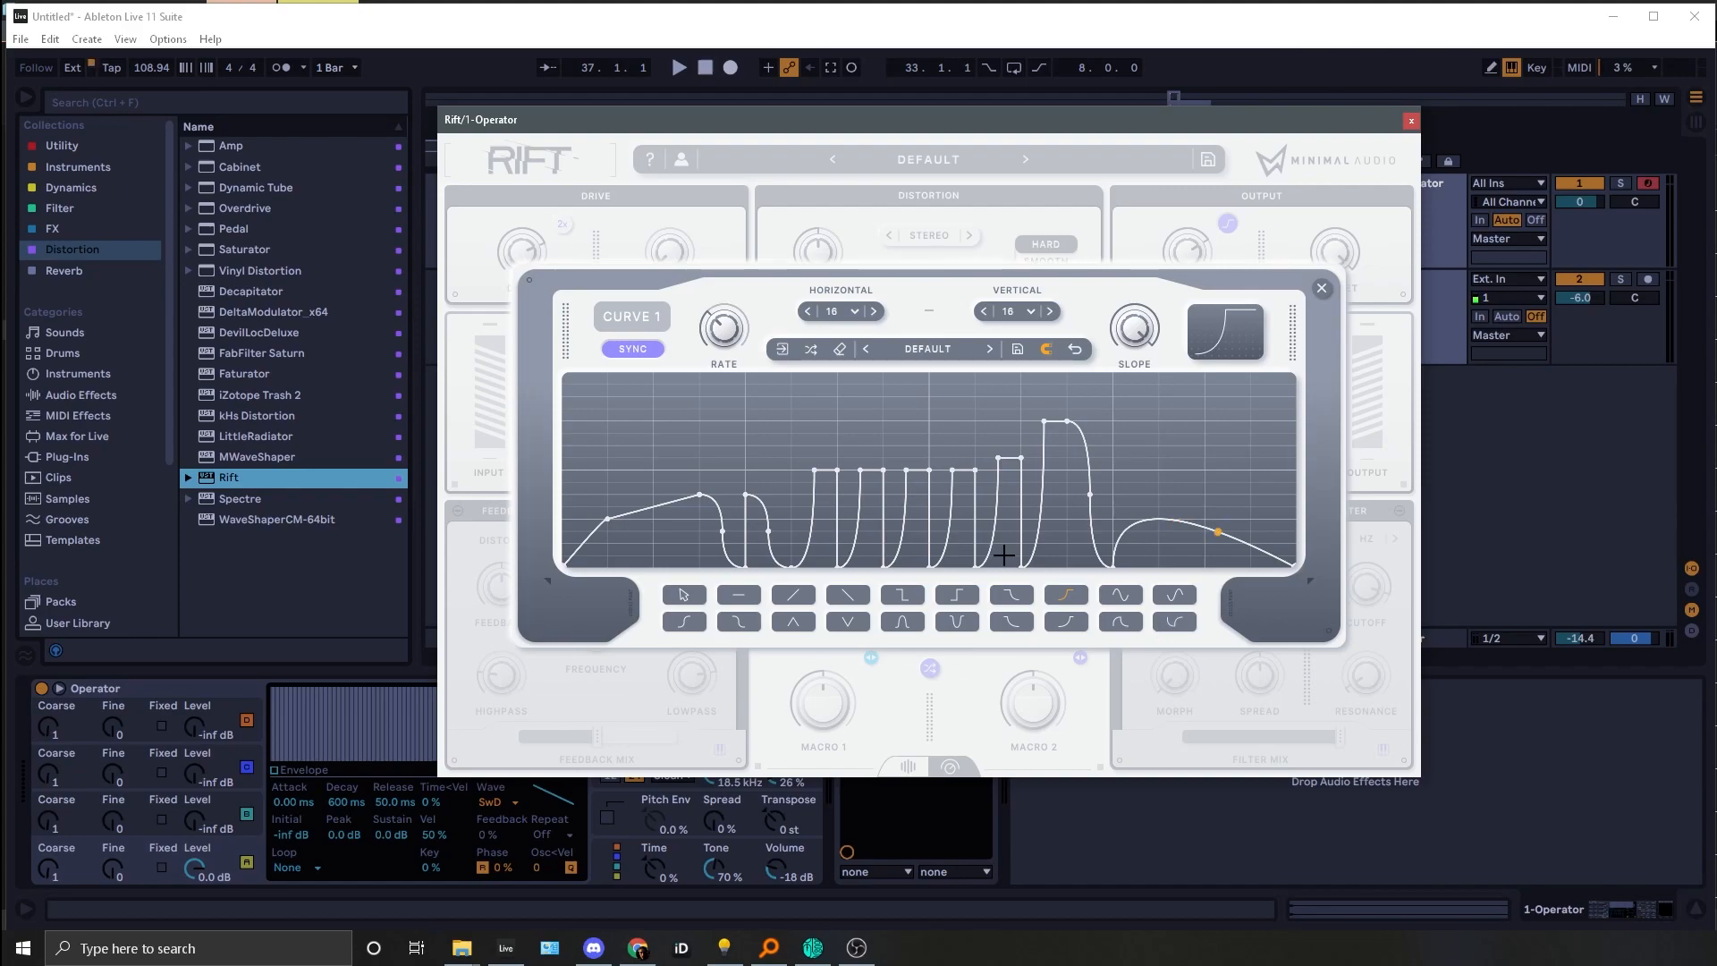
Step: Set Curve 1's horizontal grid to 4, repaint it with the rising curve shape and return to the selection pointer
{"action": "scroll", "coordinate": [829, 312], "scroll_direction": "down", "scroll_amount": 4}
{"action": "left_click_drag", "start_coordinate": [778, 429], "coordinate": [987, 483]}
{"action": "left_click", "coordinate": [873, 311]}
{"action": "left_click", "coordinate": [683, 595]}
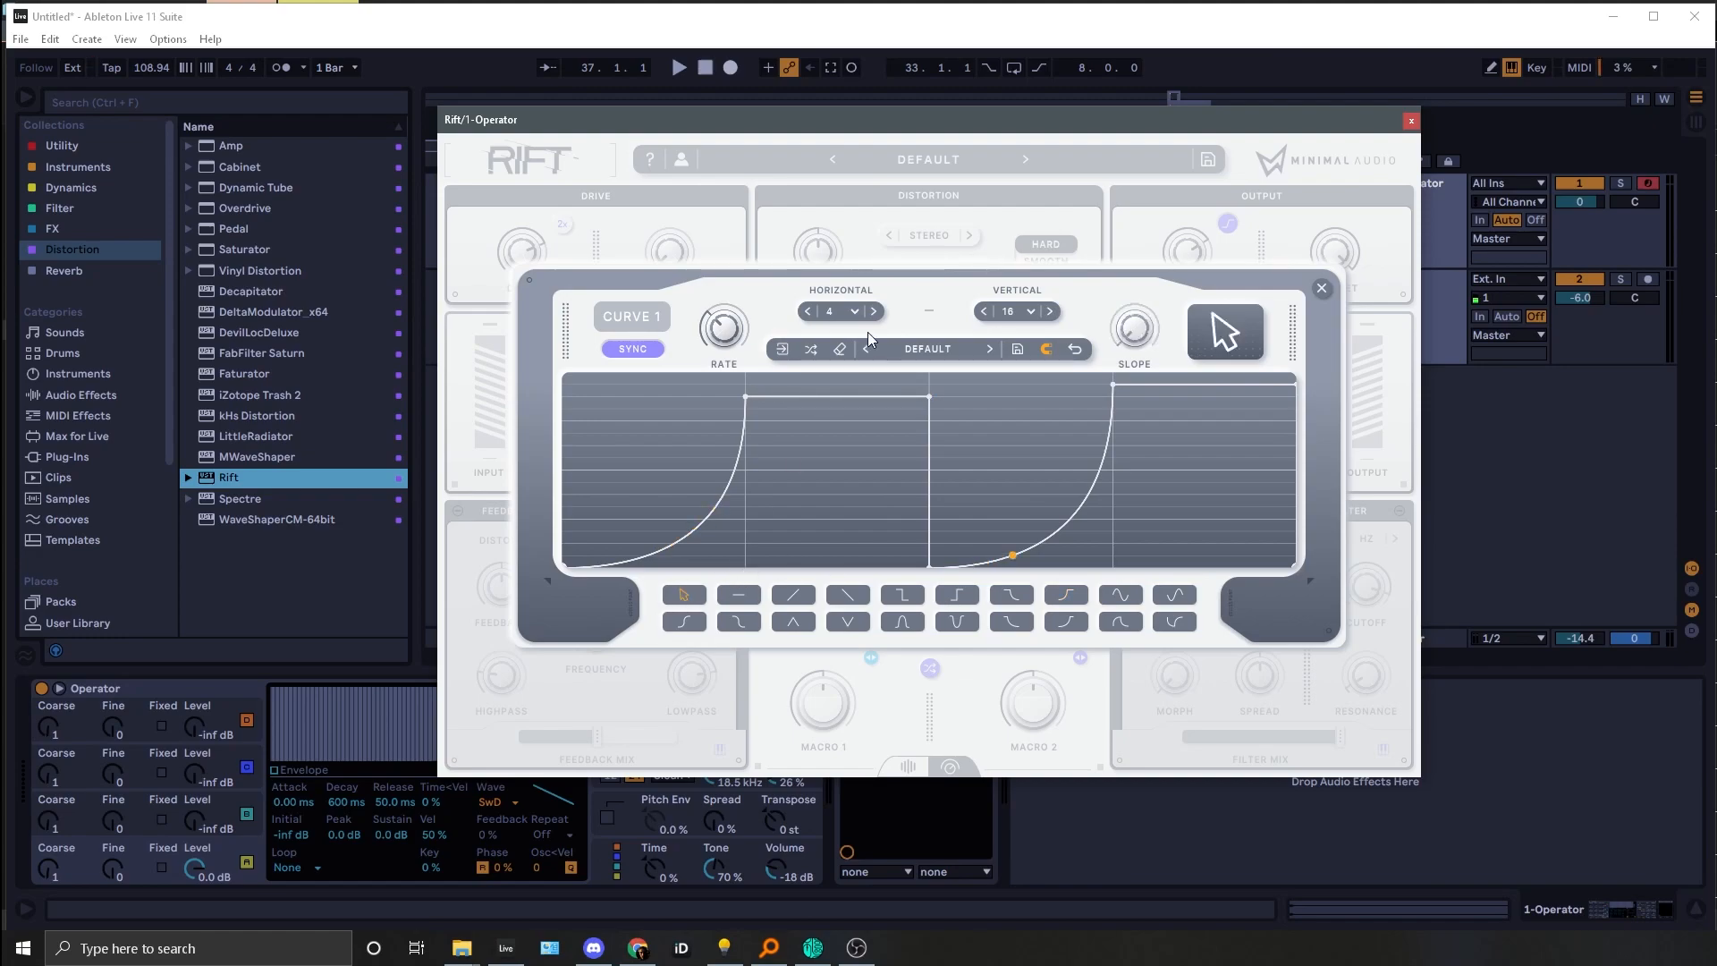
Step: Reshape the points in the second quarter of Curve 1 and delete the group of points around them
{"action": "left_click_drag", "start_coordinate": [929, 397], "coordinate": [985, 454]}
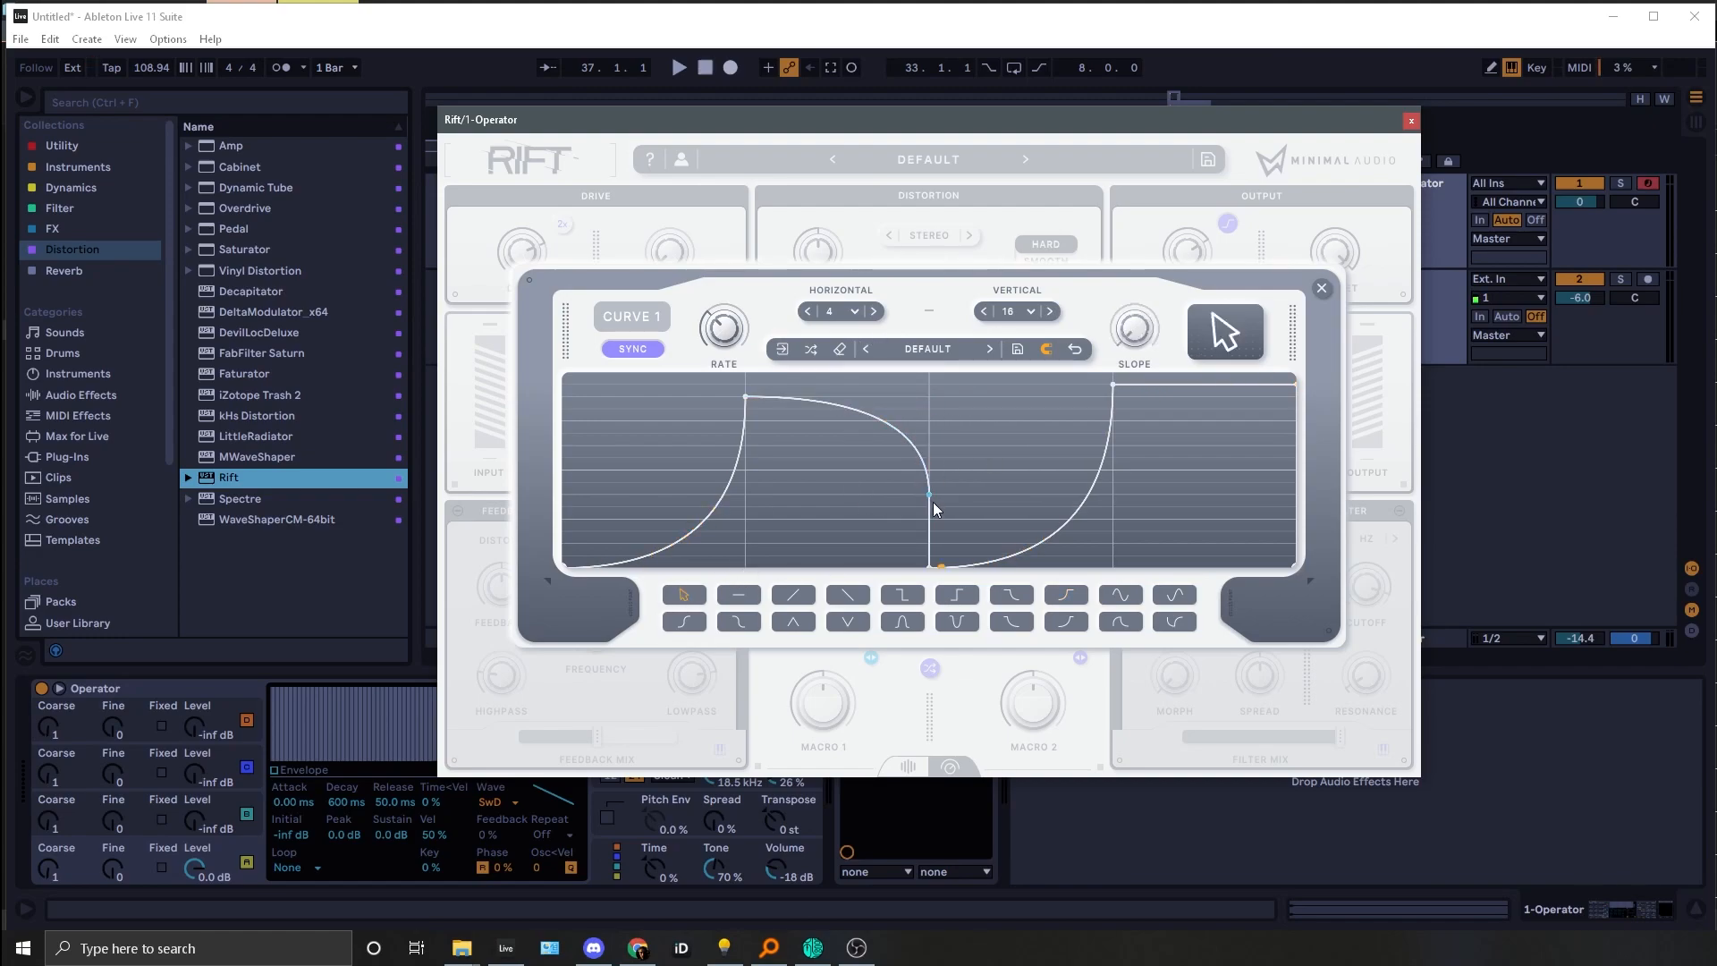
{"action": "left_click_drag", "start_coordinate": [867, 491], "coordinate": [822, 515]}
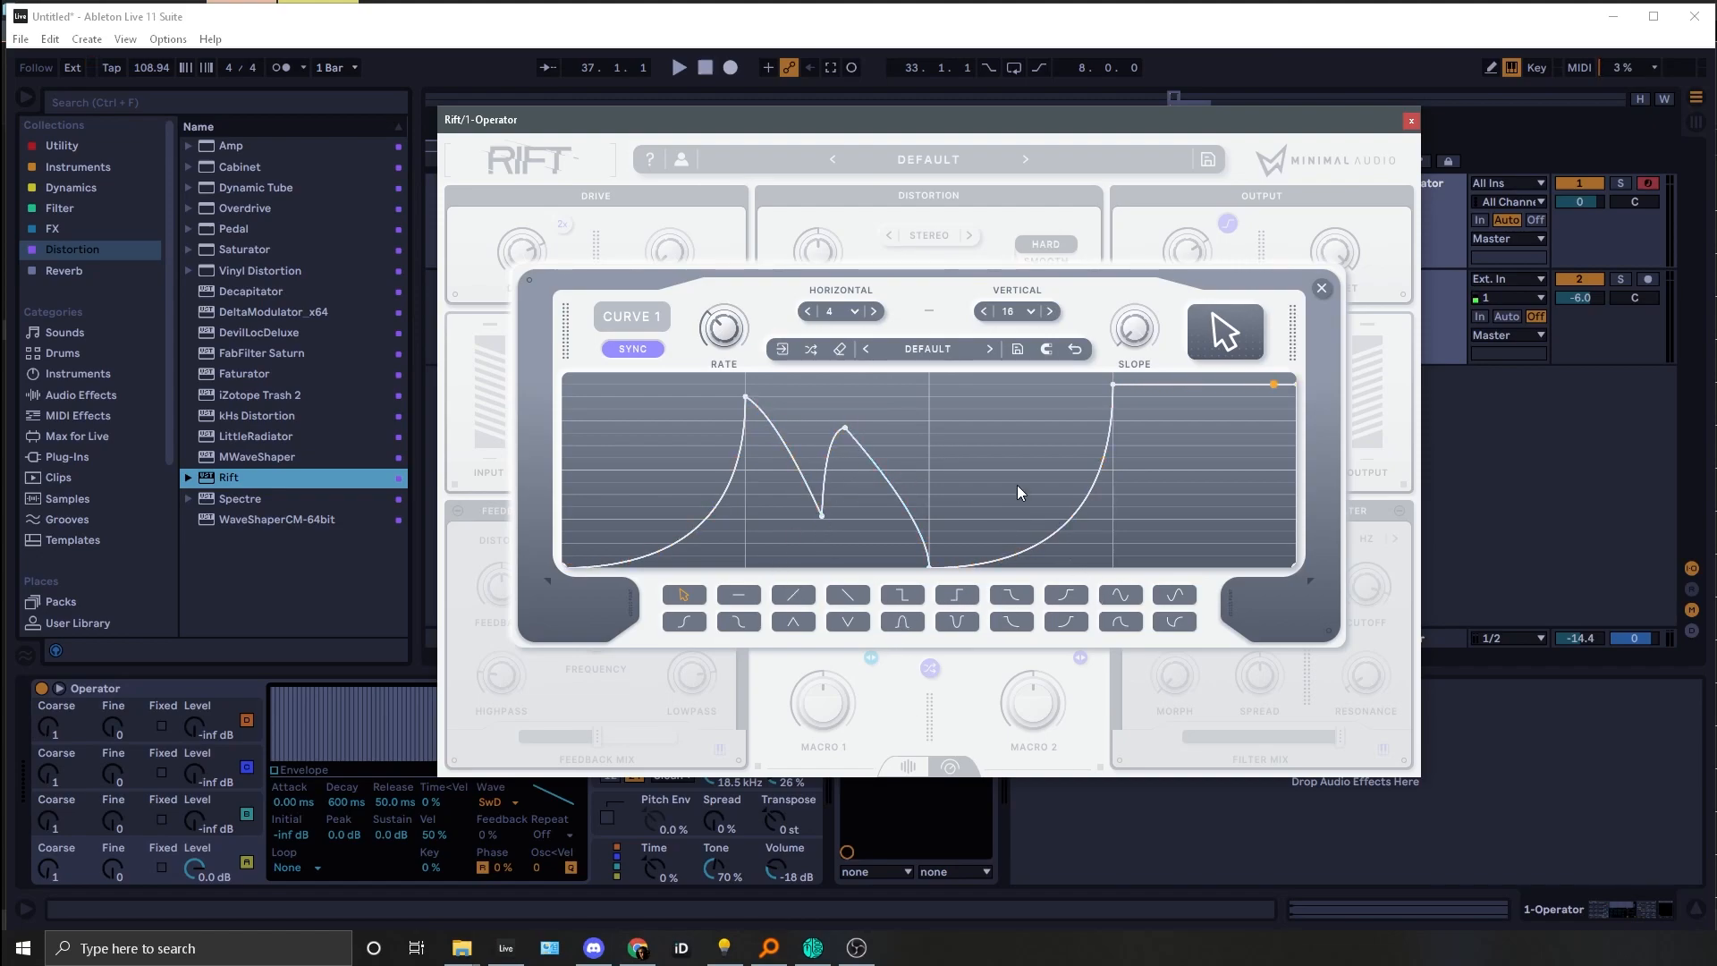
{"action": "left_click_drag", "start_coordinate": [663, 385], "coordinate": [960, 517]}
{"action": "key", "text": "Delete"}
Step: Add new points before the midpoint of Curve 1 and move them to rebuild its first peak
{"action": "double_click", "coordinate": [889, 549]}
{"action": "left_click_drag", "start_coordinate": [888, 547], "coordinate": [883, 388]}
{"action": "double_click", "coordinate": [878, 496]}
{"action": "left_click_drag", "start_coordinate": [875, 452], "coordinate": [651, 658]}
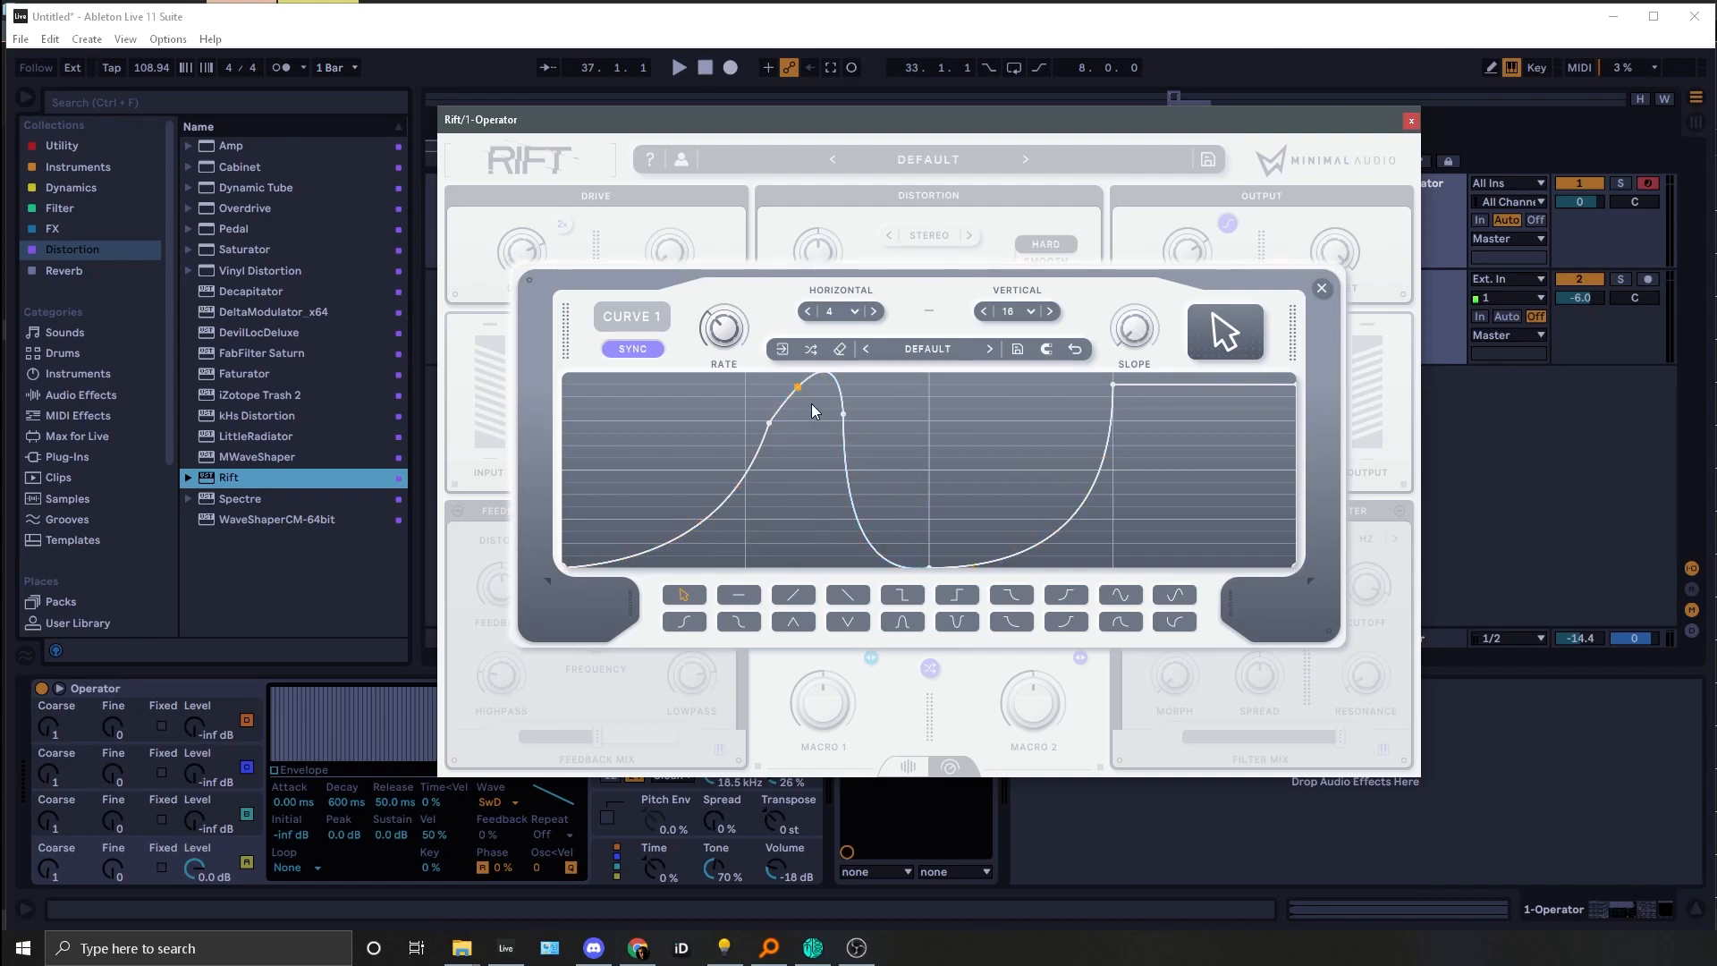
Step: Shape Curve 1's first half into two peaks with a curved dip between them and close the enlarged editor
{"action": "left_click_drag", "start_coordinate": [831, 385], "coordinate": [1007, 334]}
{"action": "left_click_drag", "start_coordinate": [819, 444], "coordinate": [901, 389]}
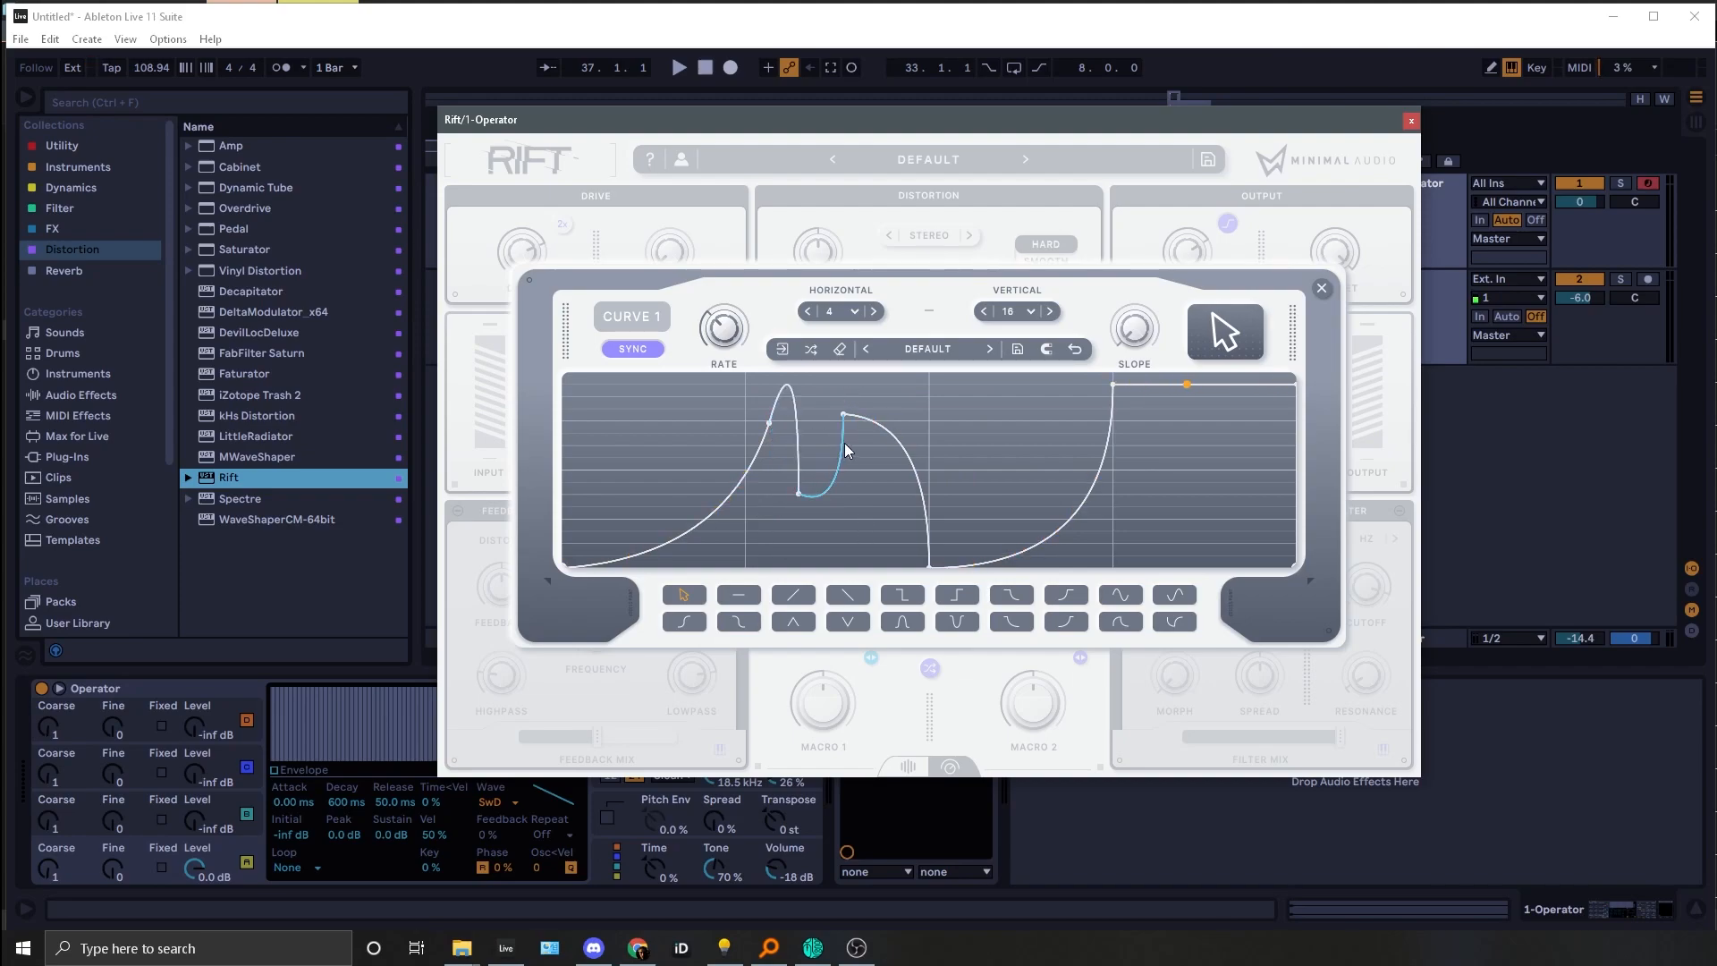
{"action": "mouse_move", "coordinate": [770, 425]}
{"action": "left_mouse_down"}
{"action": "mouse_move", "coordinate": [624, 427]}
{"action": "mouse_move", "coordinate": [686, 420]}
{"action": "mouse_move", "coordinate": [769, 463]}
{"action": "mouse_move", "coordinate": [732, 529]}
{"action": "mouse_move", "coordinate": [781, 440]}
{"action": "left_mouse_up"}
{"action": "left_click_drag", "start_coordinate": [919, 416], "coordinate": [856, 599]}
{"action": "left_click", "coordinate": [1320, 288]}
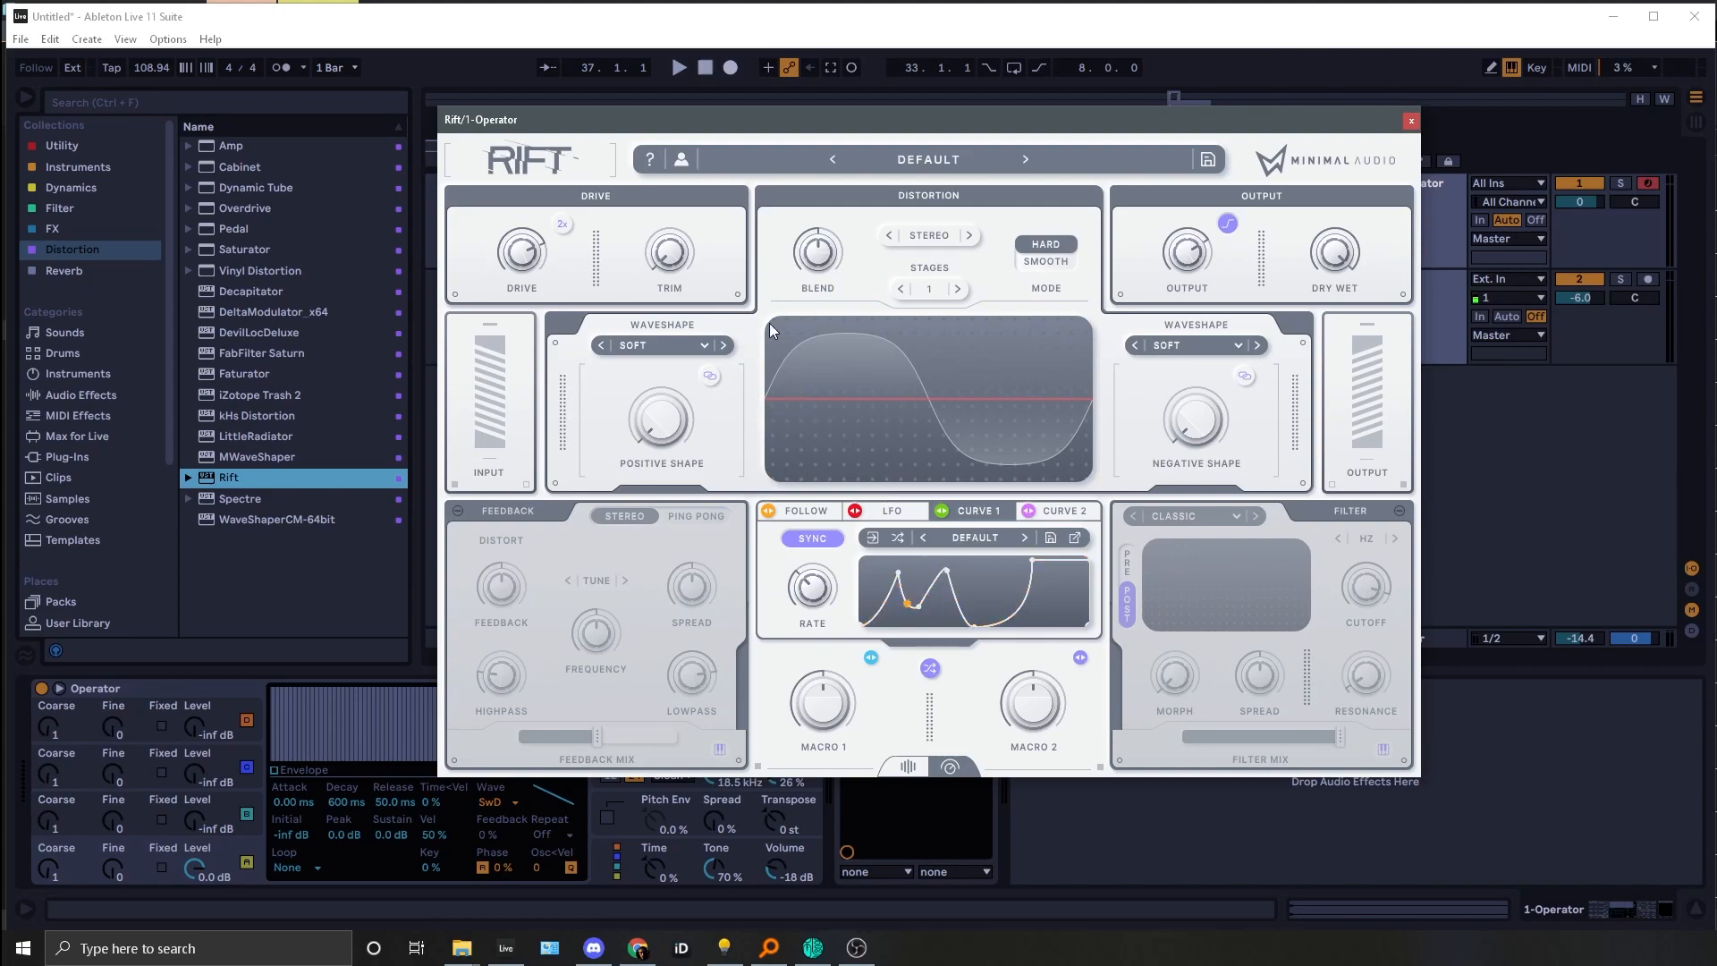
Step: Move the Rift window up and set the positive shaper to the Sine wavefold type
{"action": "mouse_move", "coordinate": [578, 129]}
{"action": "left_mouse_down"}
{"action": "mouse_move", "coordinate": [681, 113]}
{"action": "mouse_move", "coordinate": [577, 105]}
{"action": "left_mouse_up"}
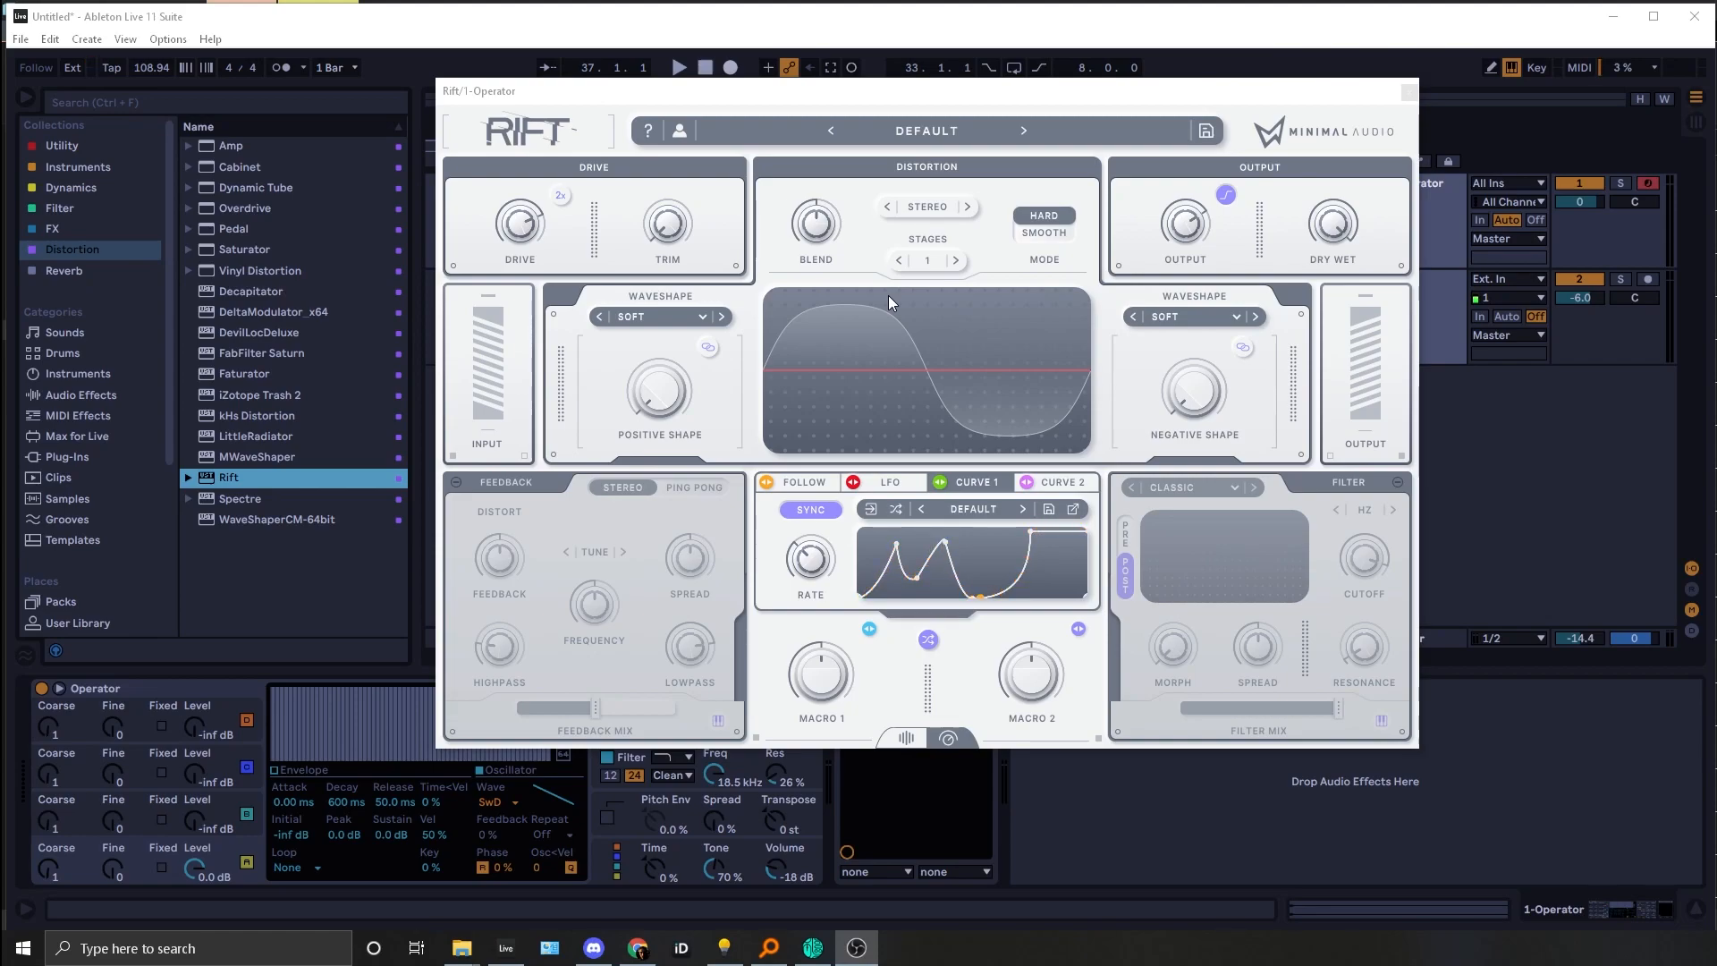
{"action": "mouse_move", "coordinate": [798, 272]}
{"action": "left_click", "coordinate": [735, 324]}
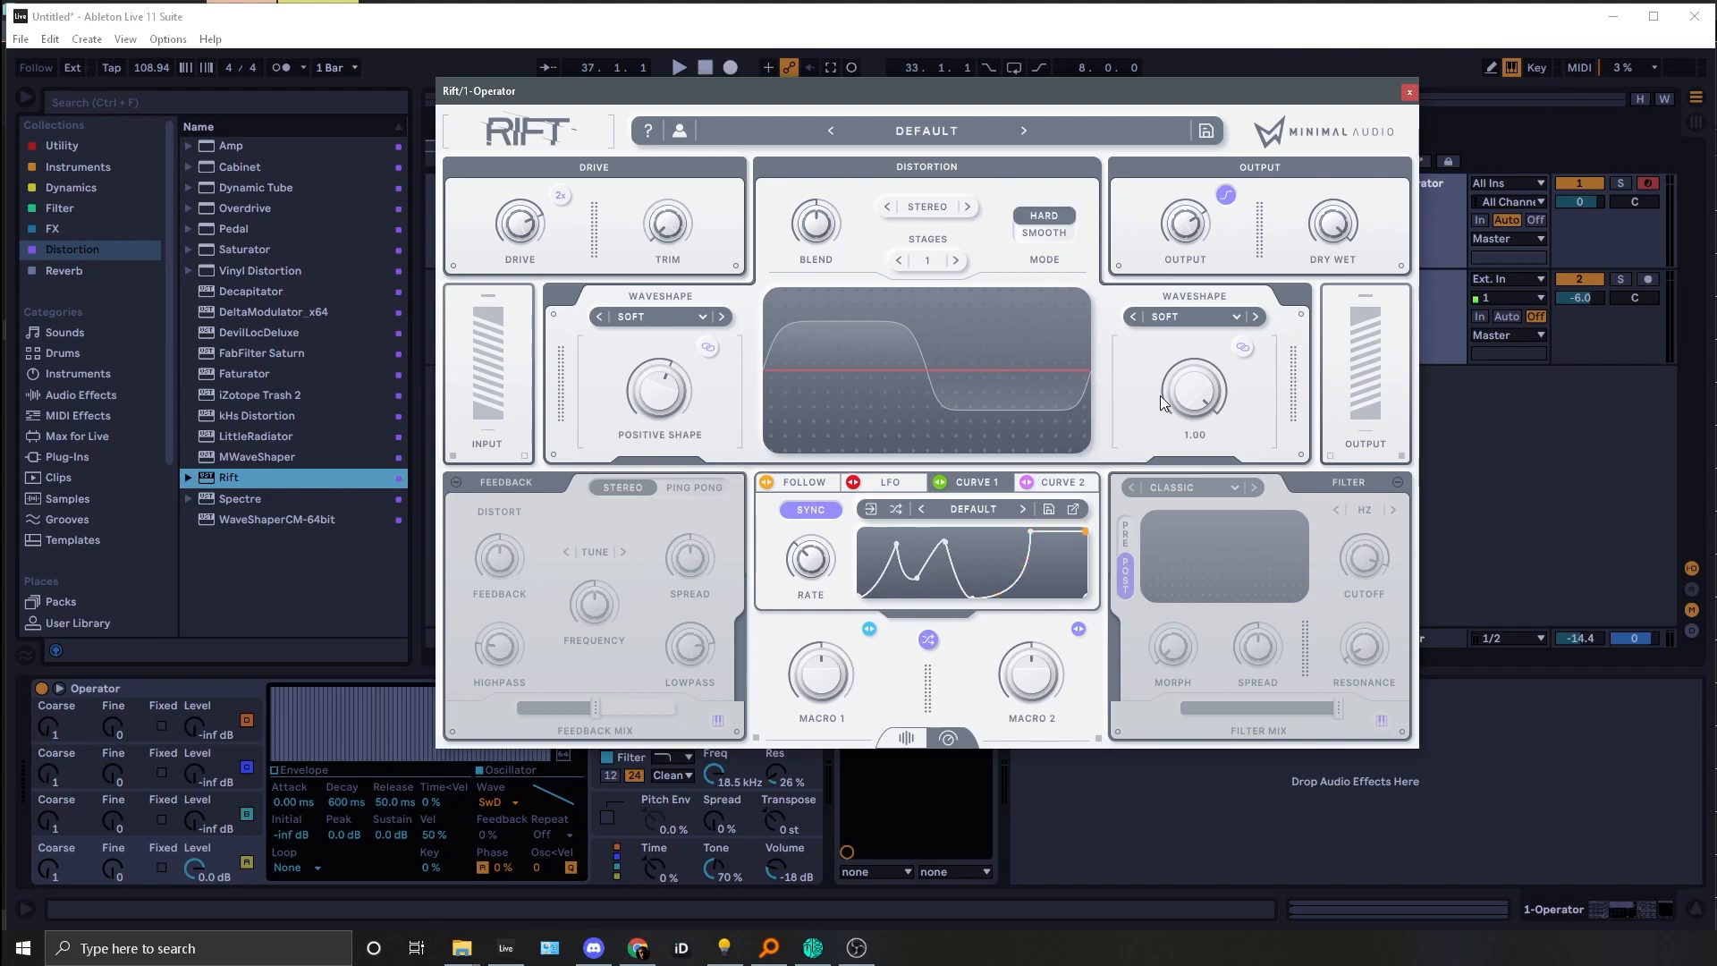
{"action": "left_click", "coordinate": [694, 319]}
{"action": "mouse_move", "coordinate": [689, 362]}
{"action": "left_click", "coordinate": [794, 362]}
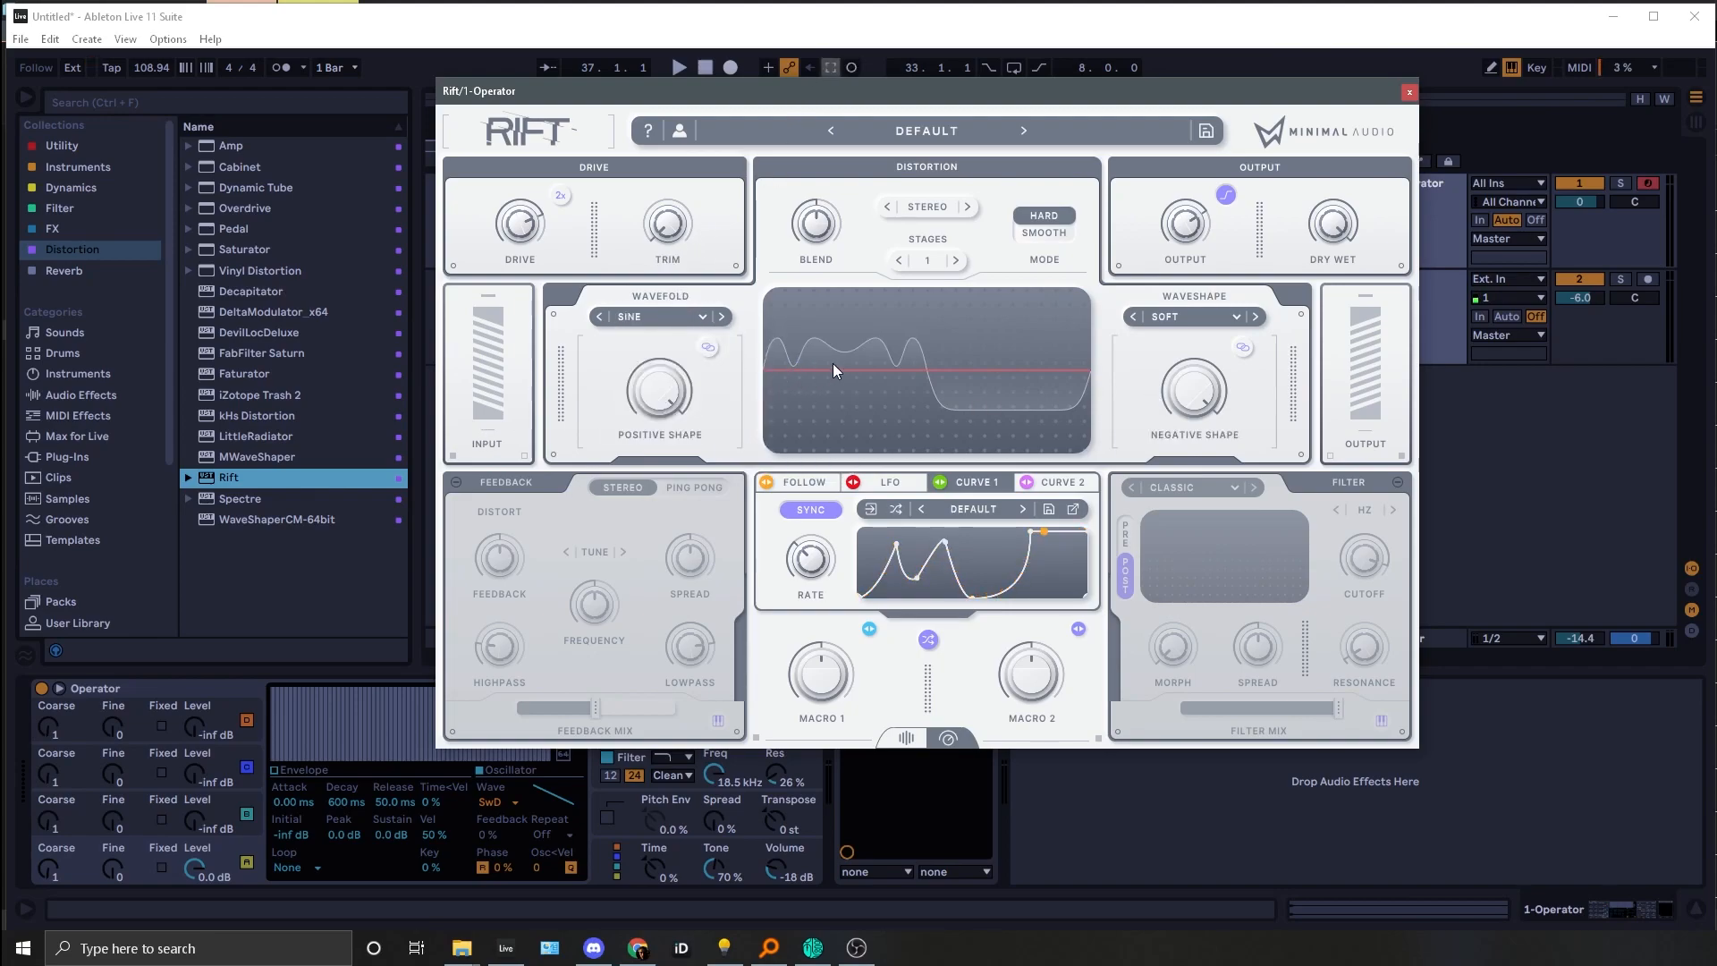
Step: Set the negative shaper to the Rubber wavefold type
{"action": "left_click", "coordinate": [1180, 315]}
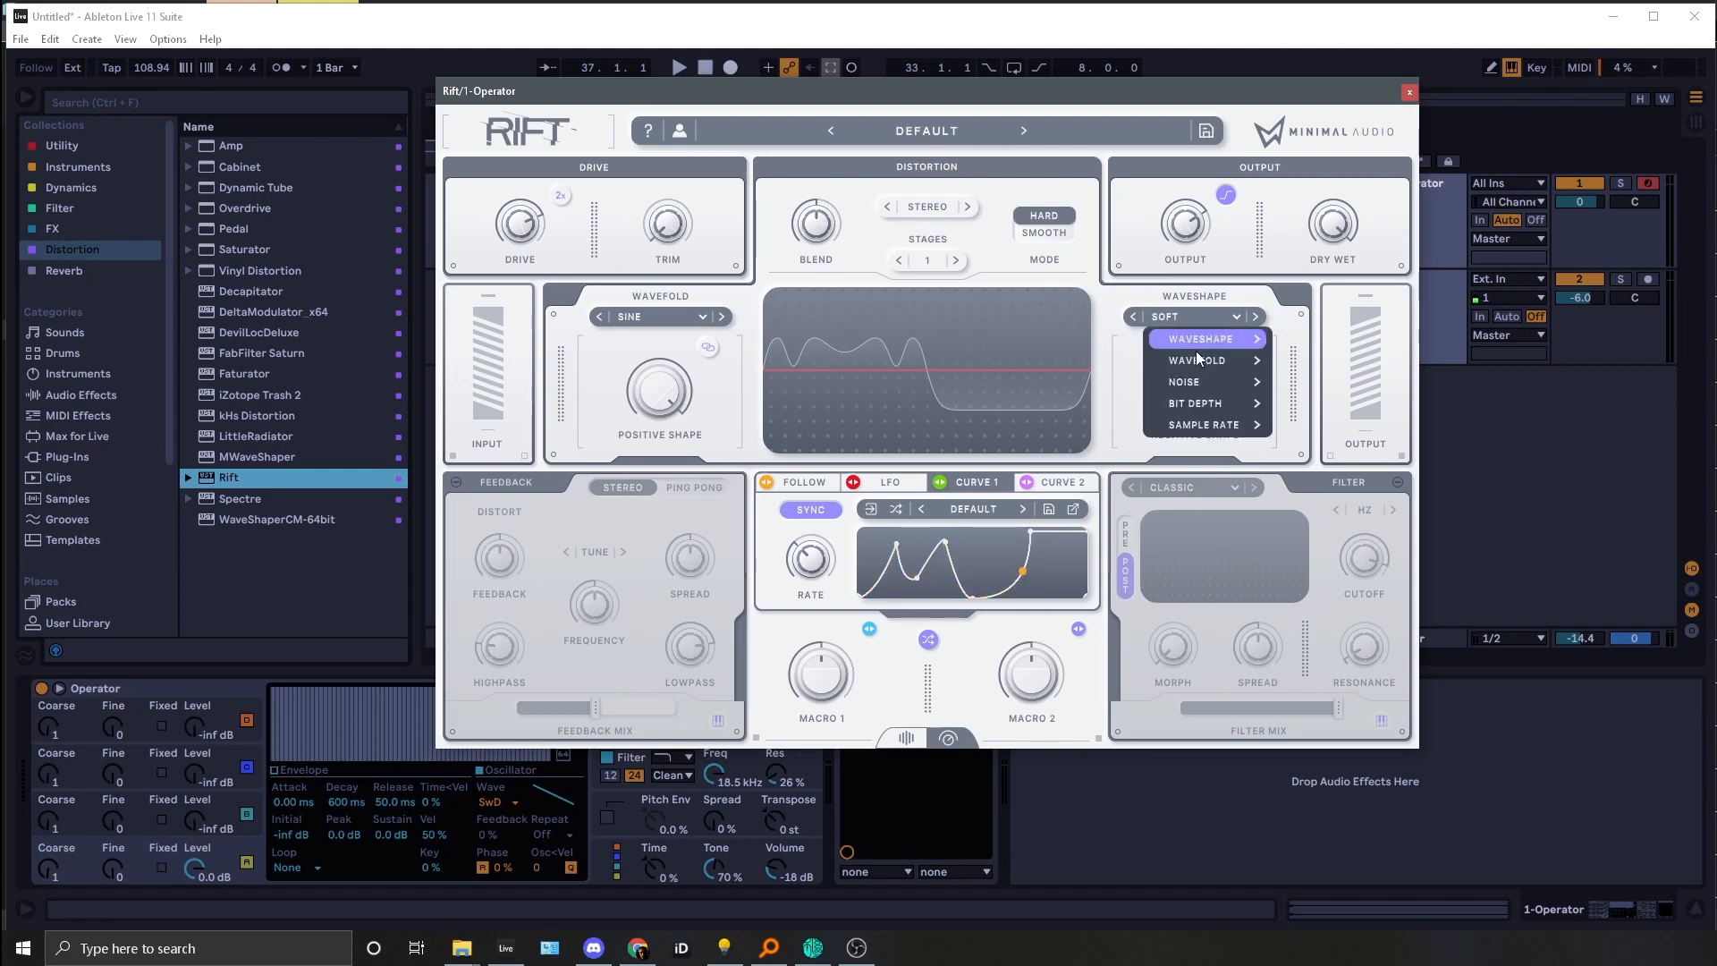
{"action": "mouse_move", "coordinate": [1203, 361]}
{"action": "left_click", "coordinate": [1343, 427]}
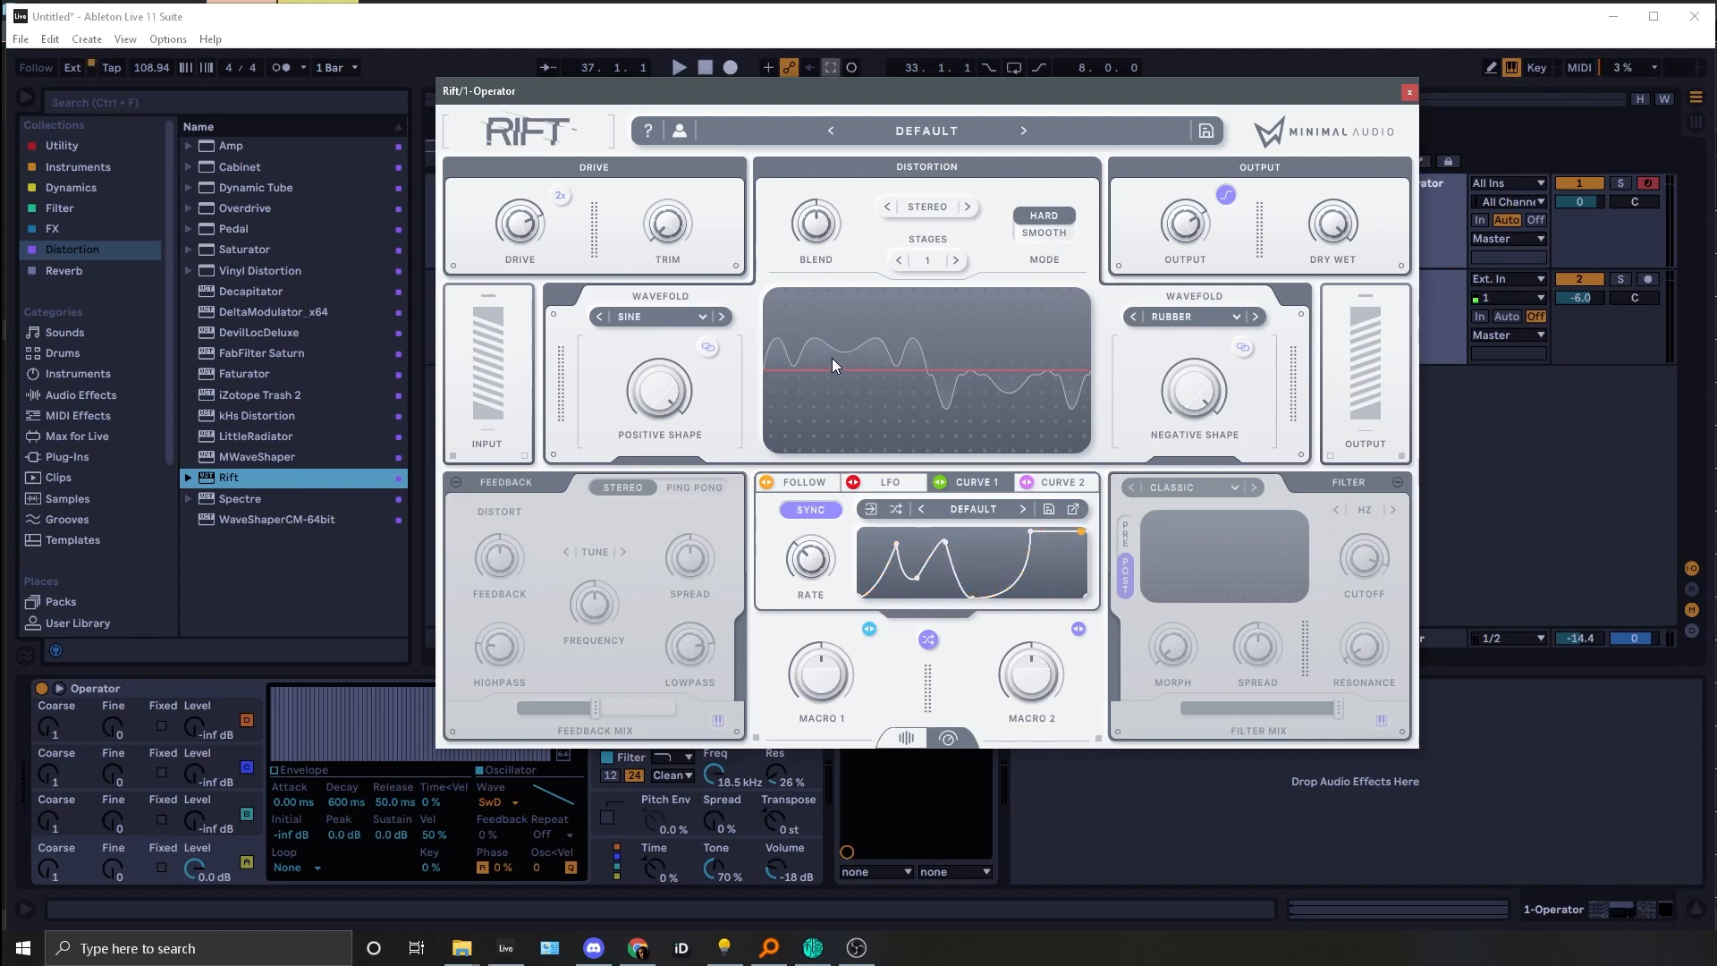
Step: Move the Rift window aside, open the hat clip on track 2 and examine its waveform down to individual samples
{"action": "mouse_move", "coordinate": [682, 234]}
{"action": "left_click_drag", "start_coordinate": [617, 97], "coordinate": [807, 133]}
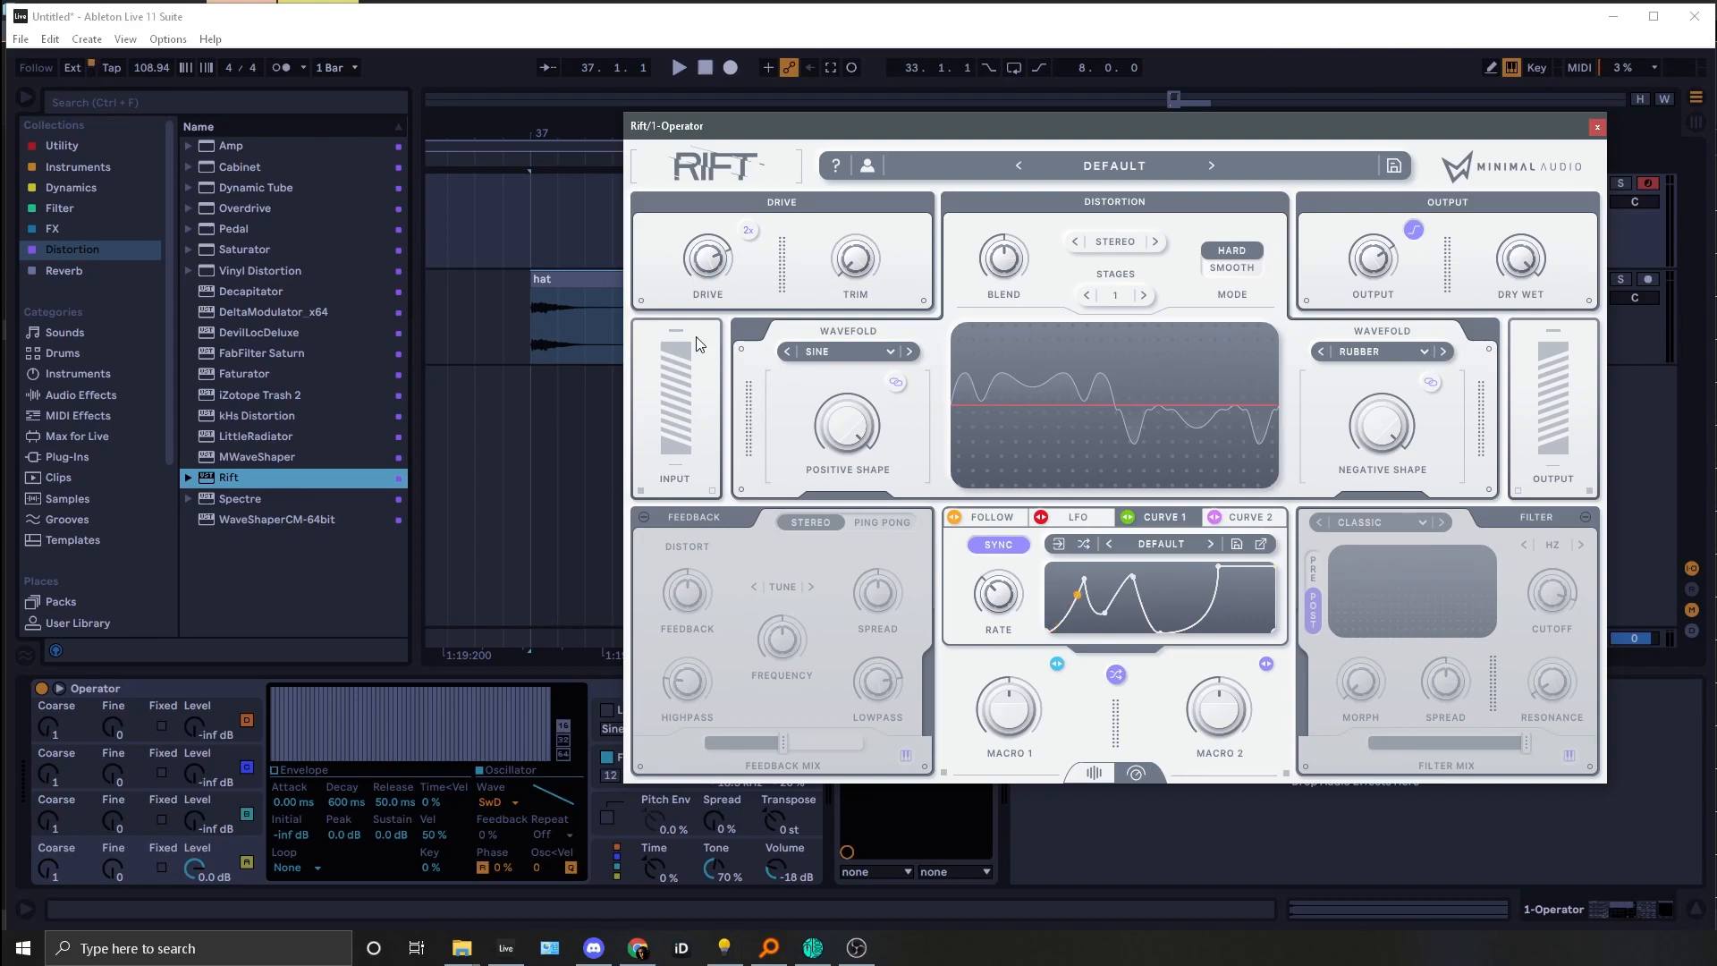
{"action": "left_click", "coordinate": [539, 297]}
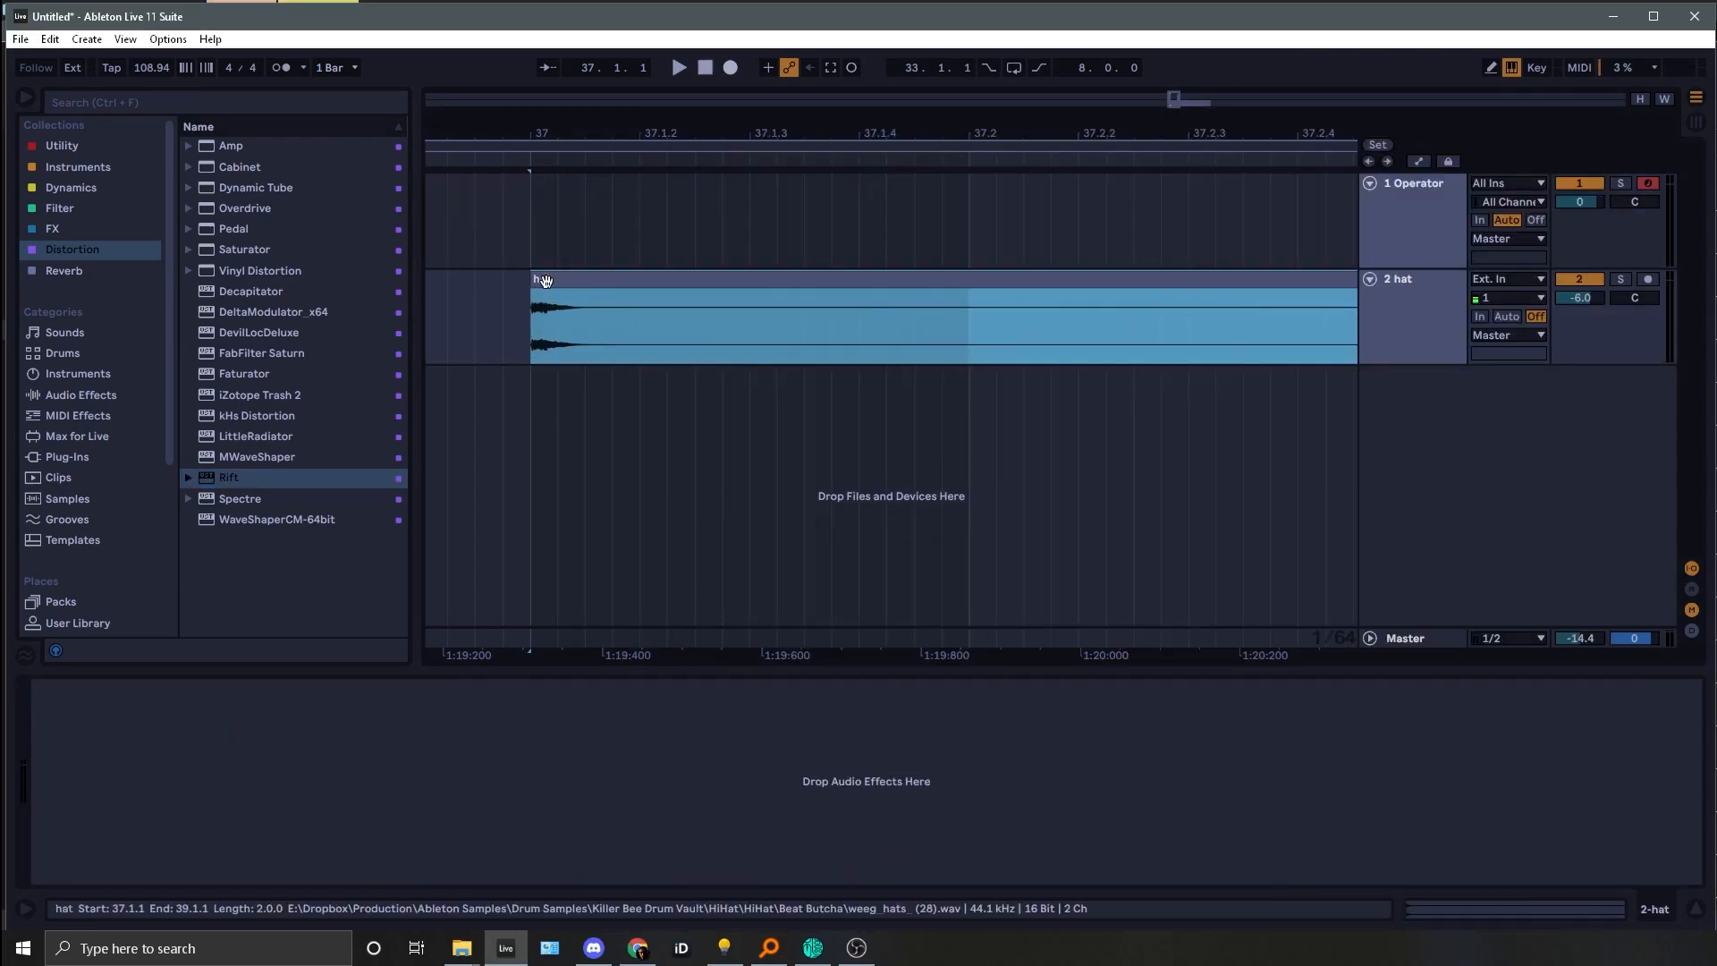
{"action": "double_click", "coordinate": [549, 295]}
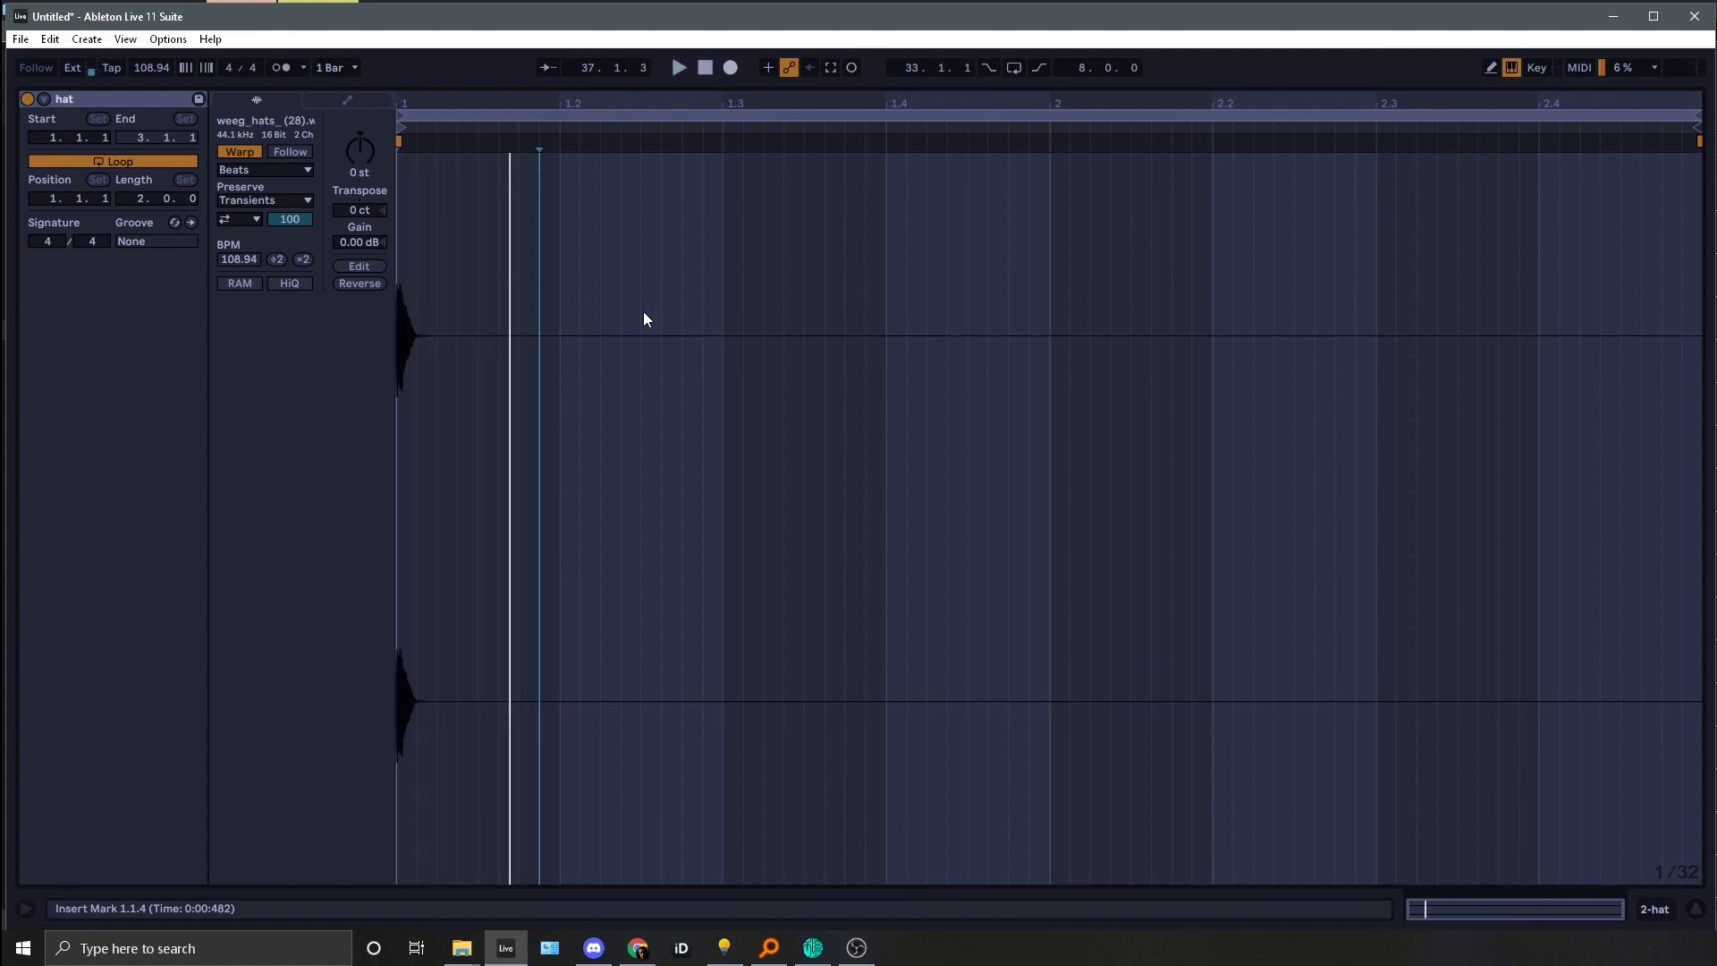
{"action": "mouse_move", "coordinate": [442, 100]}
{"action": "left_mouse_down"}
{"action": "mouse_move", "coordinate": [445, 157]}
{"action": "mouse_move", "coordinate": [594, 105]}
{"action": "mouse_move", "coordinate": [638, 154]}
{"action": "mouse_move", "coordinate": [609, 223]}
{"action": "mouse_move", "coordinate": [611, 340]}
{"action": "left_mouse_up"}
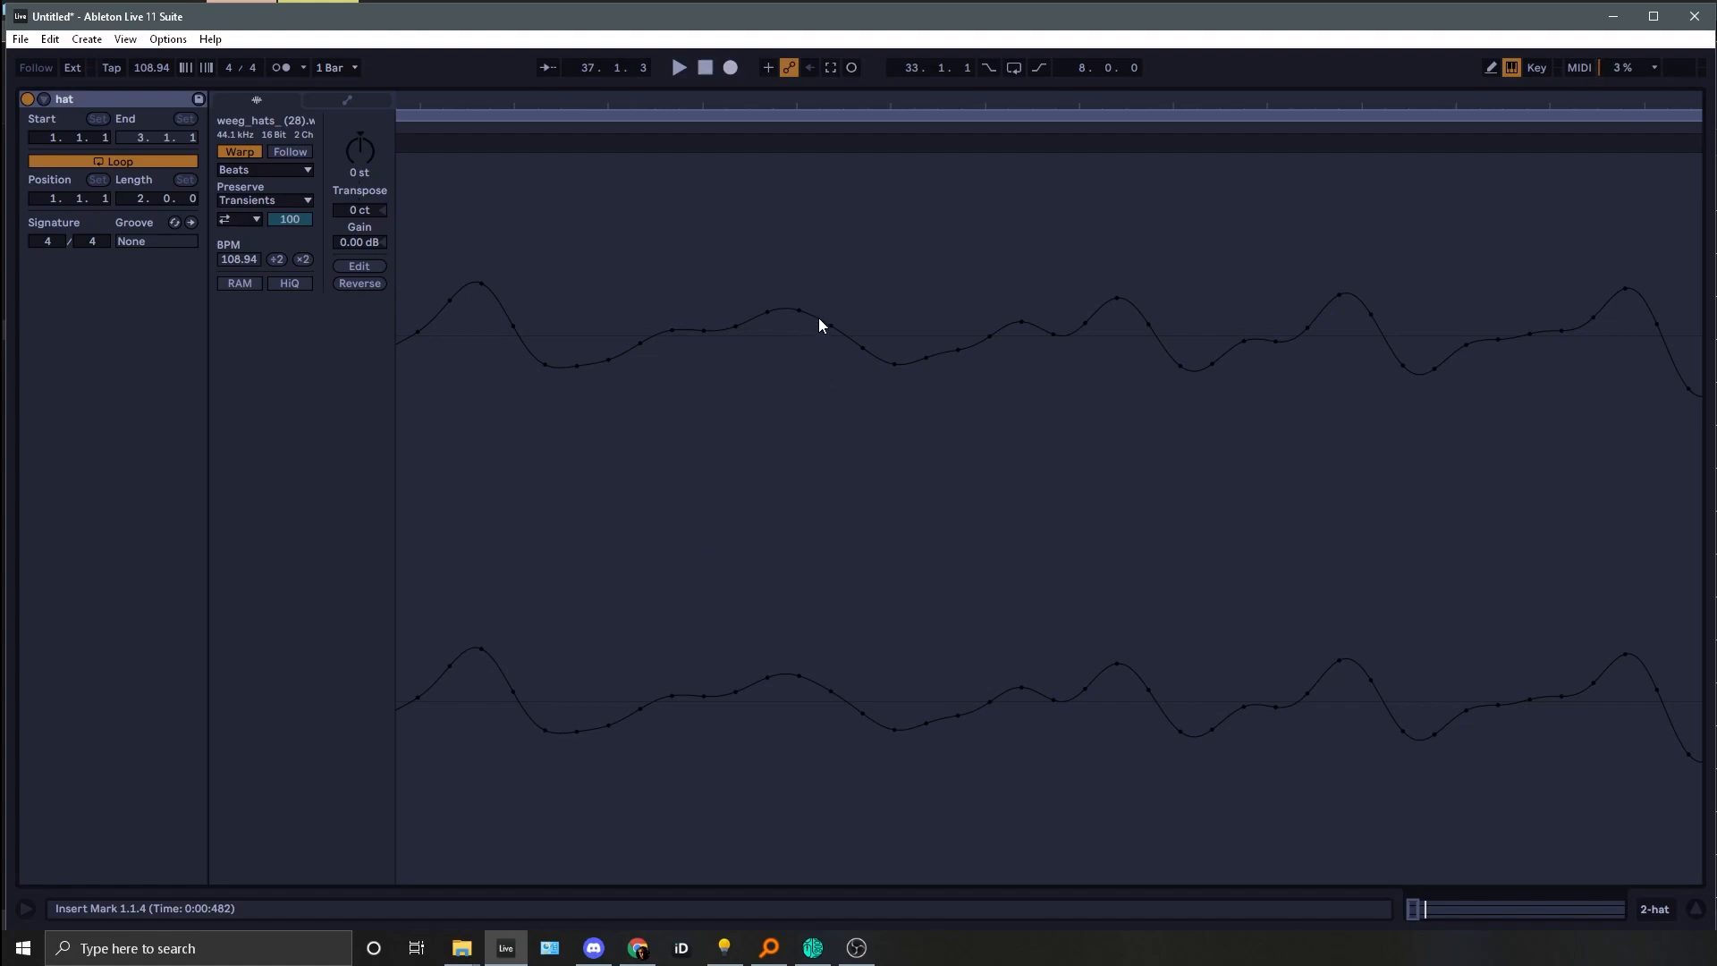
{"action": "left_click_drag", "start_coordinate": [709, 99], "coordinate": [885, 264]}
{"action": "left_click_drag", "start_coordinate": [694, 99], "coordinate": [912, 433]}
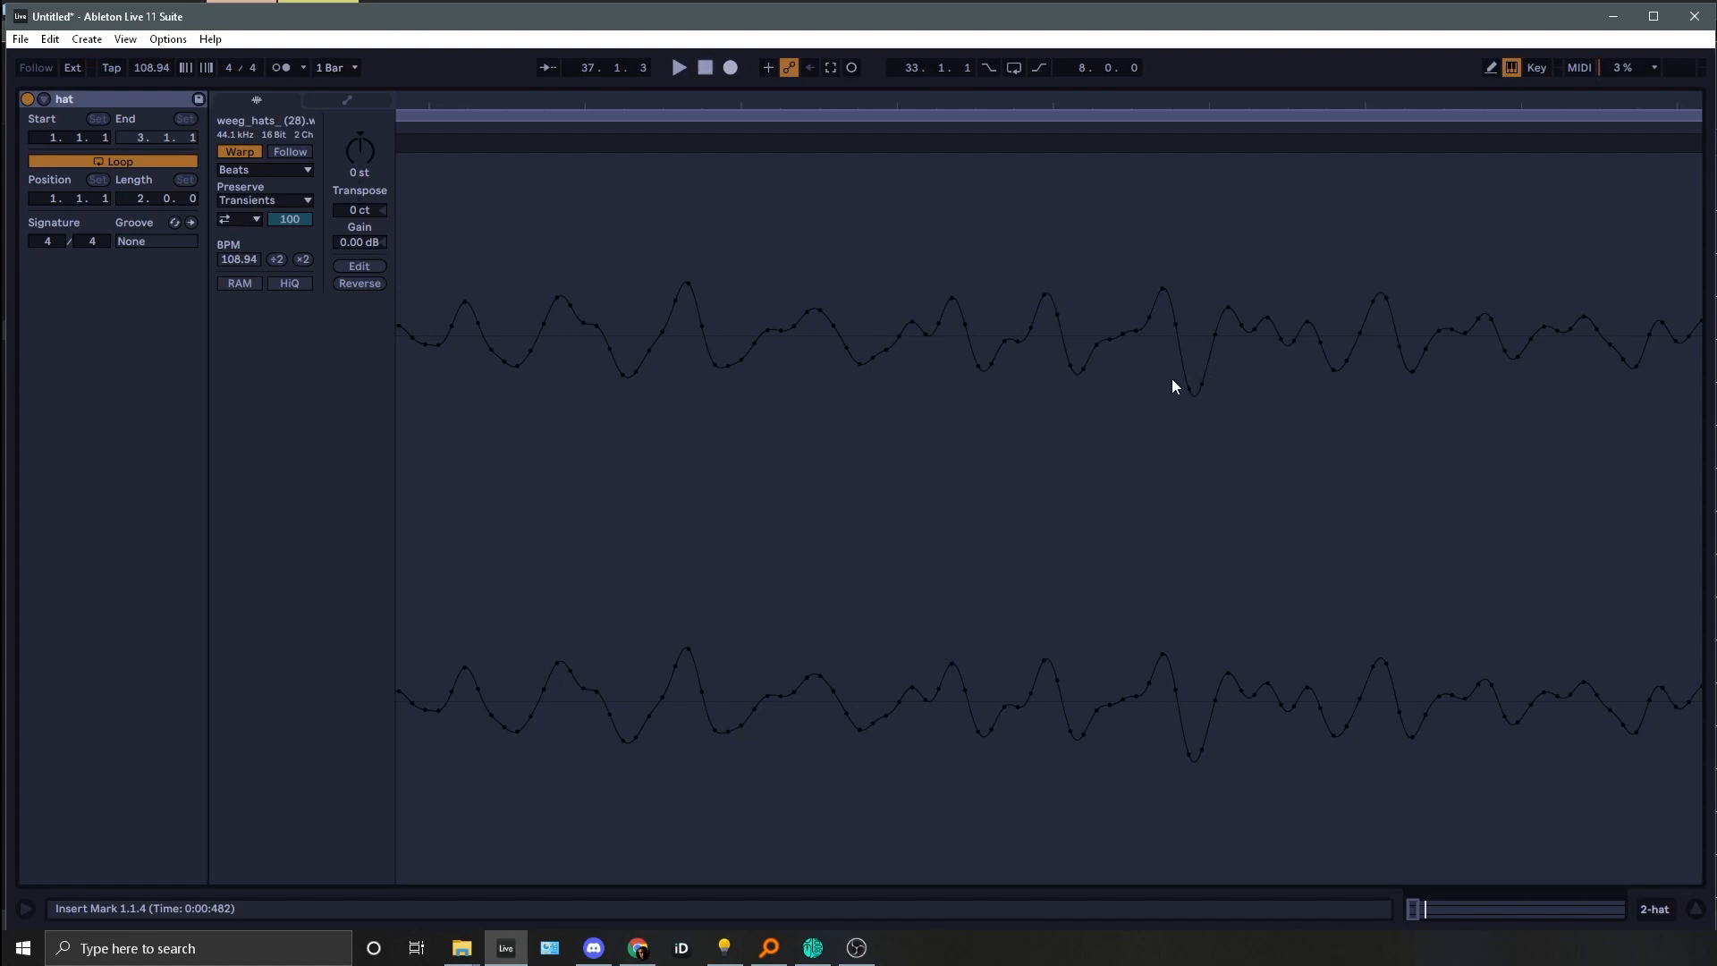
Step: Shrink the hat clip view, select the Operator track to bring Rift back, and move the Rift window aside
{"action": "left_click_drag", "start_coordinate": [936, 85], "coordinate": [850, 496]}
{"action": "left_click", "coordinate": [1389, 244]}
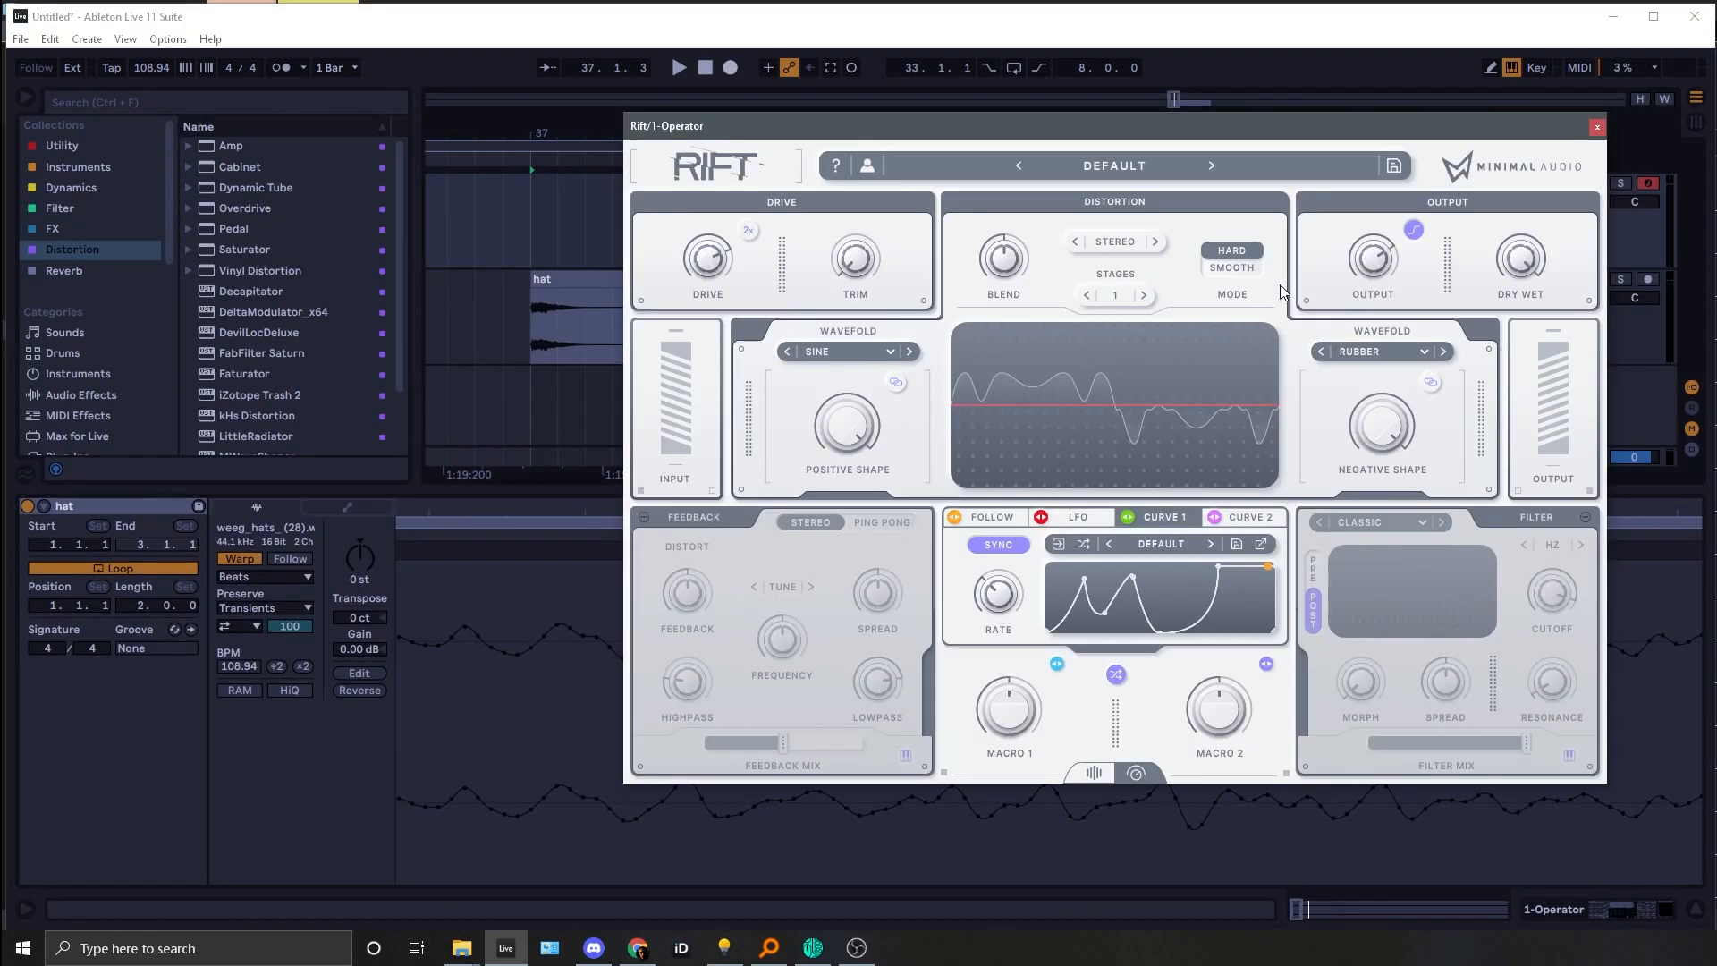
{"action": "left_click", "coordinate": [510, 226]}
{"action": "left_click_drag", "start_coordinate": [854, 132], "coordinate": [965, 114]}
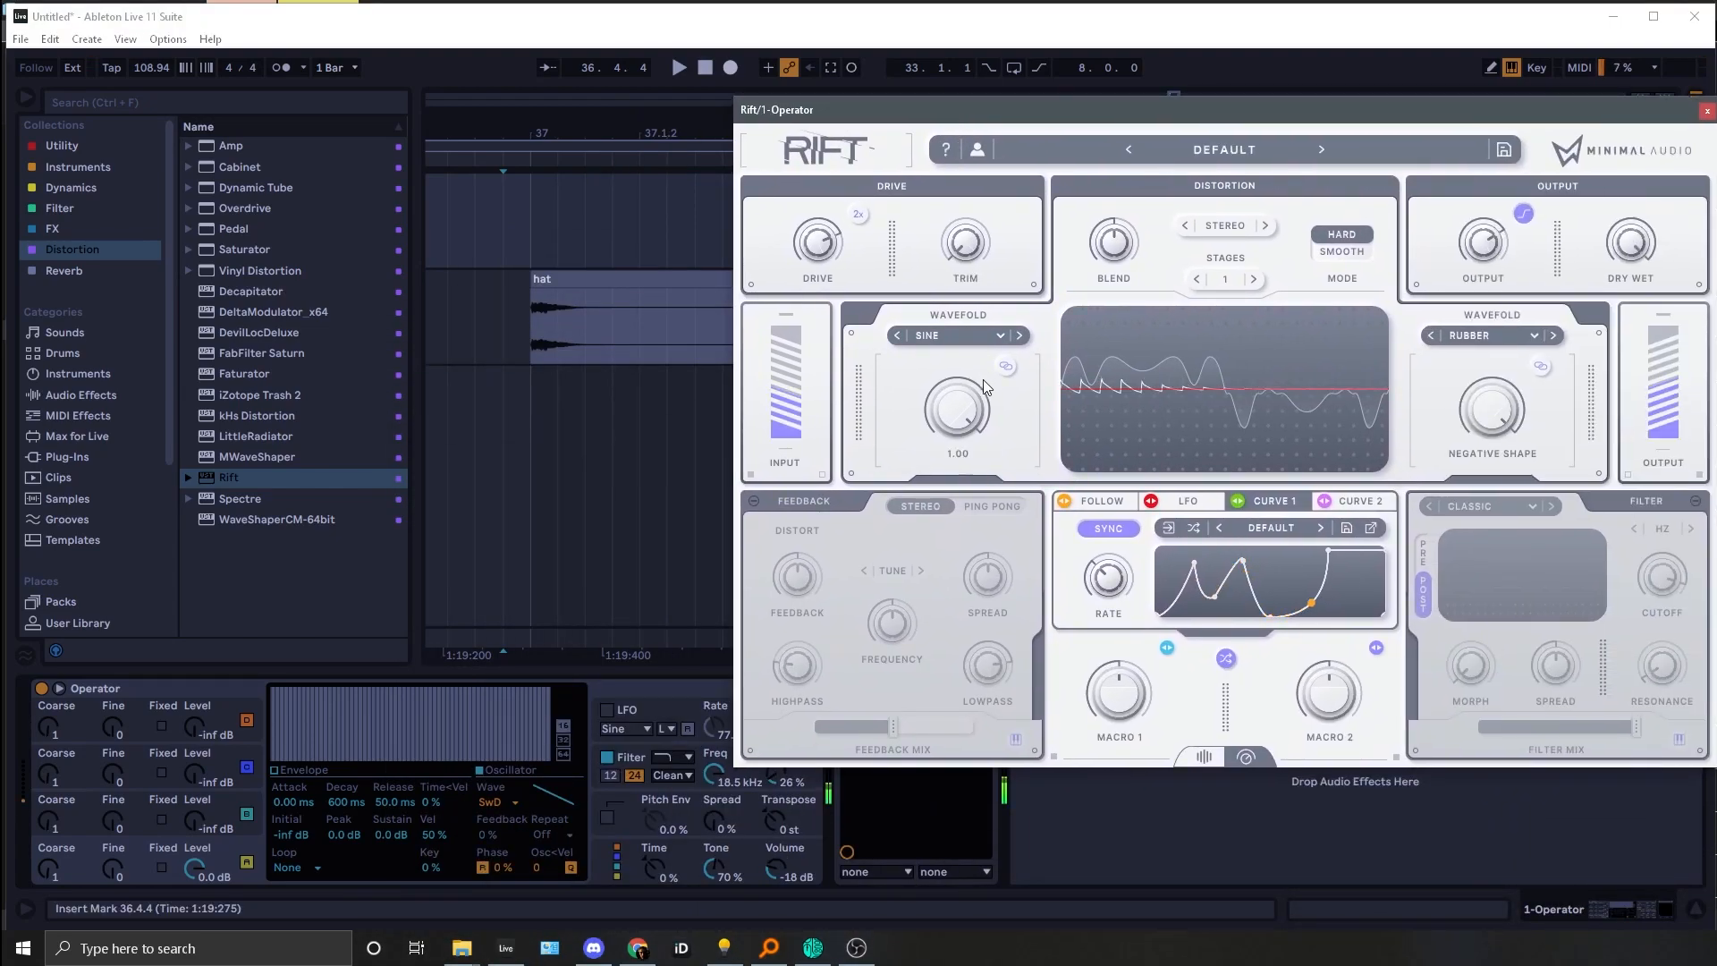
Step: Set the computer keyboard octave to C0–D1 and raise Operator's volume to -7.3 dB, moving the Rift window clear of it
{"action": "key", "text": "z"}
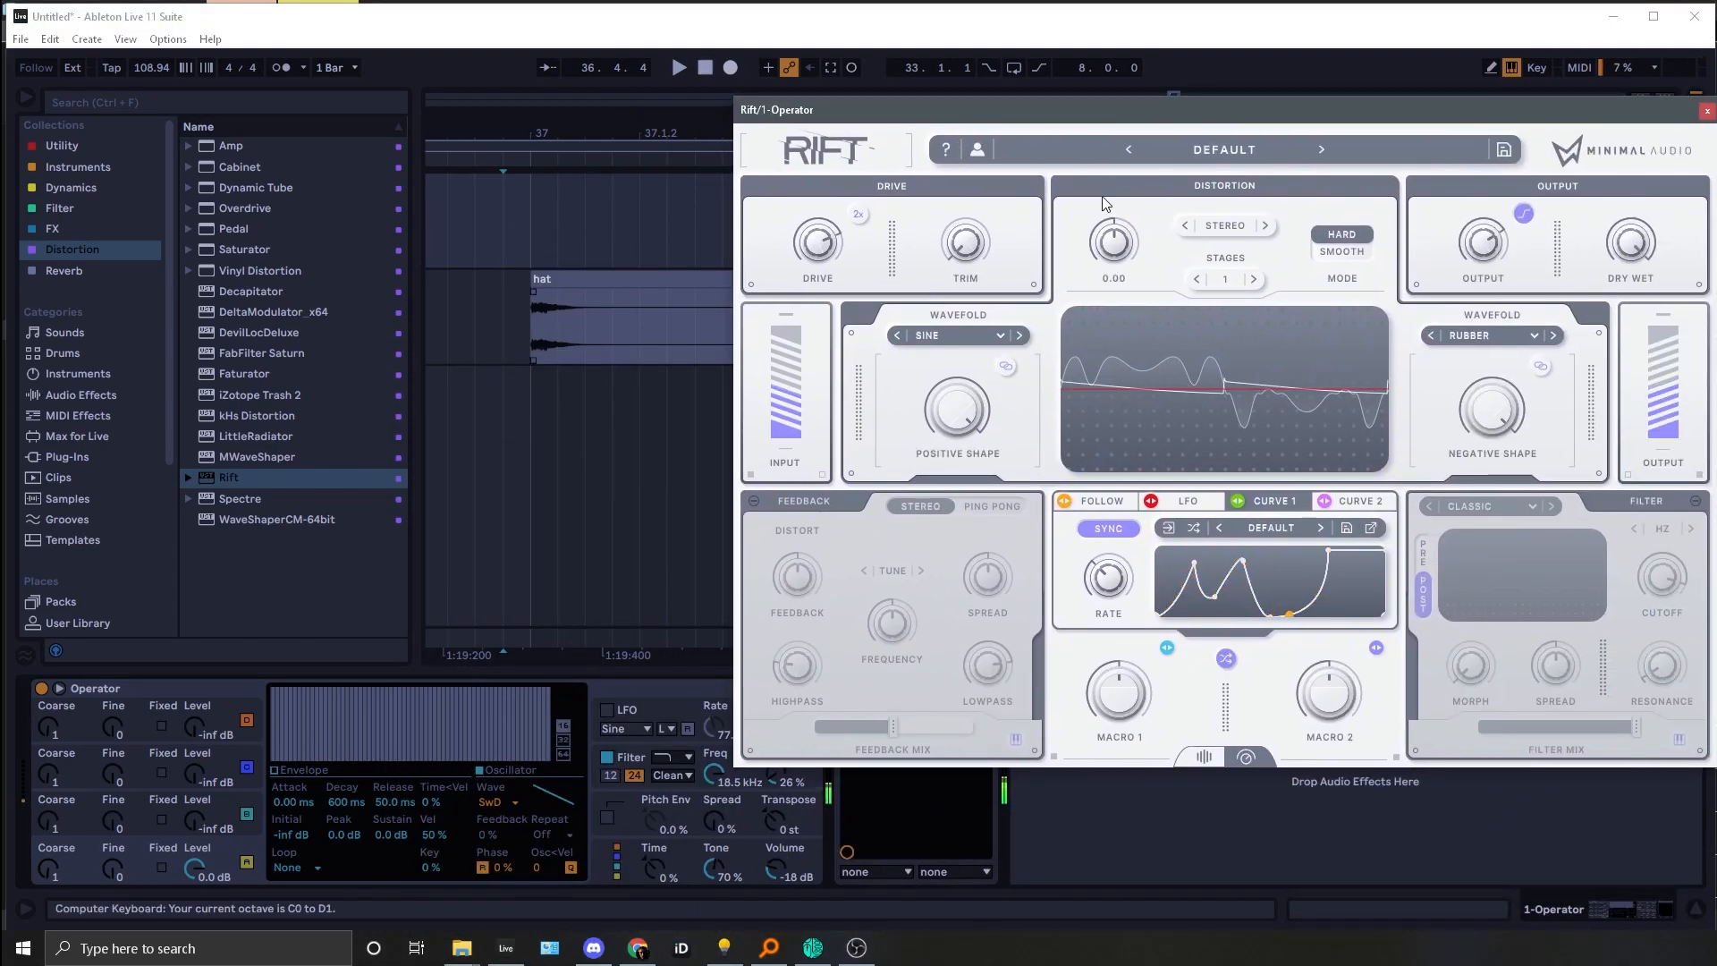
{"action": "left_click_drag", "start_coordinate": [998, 102], "coordinate": [340, 66]}
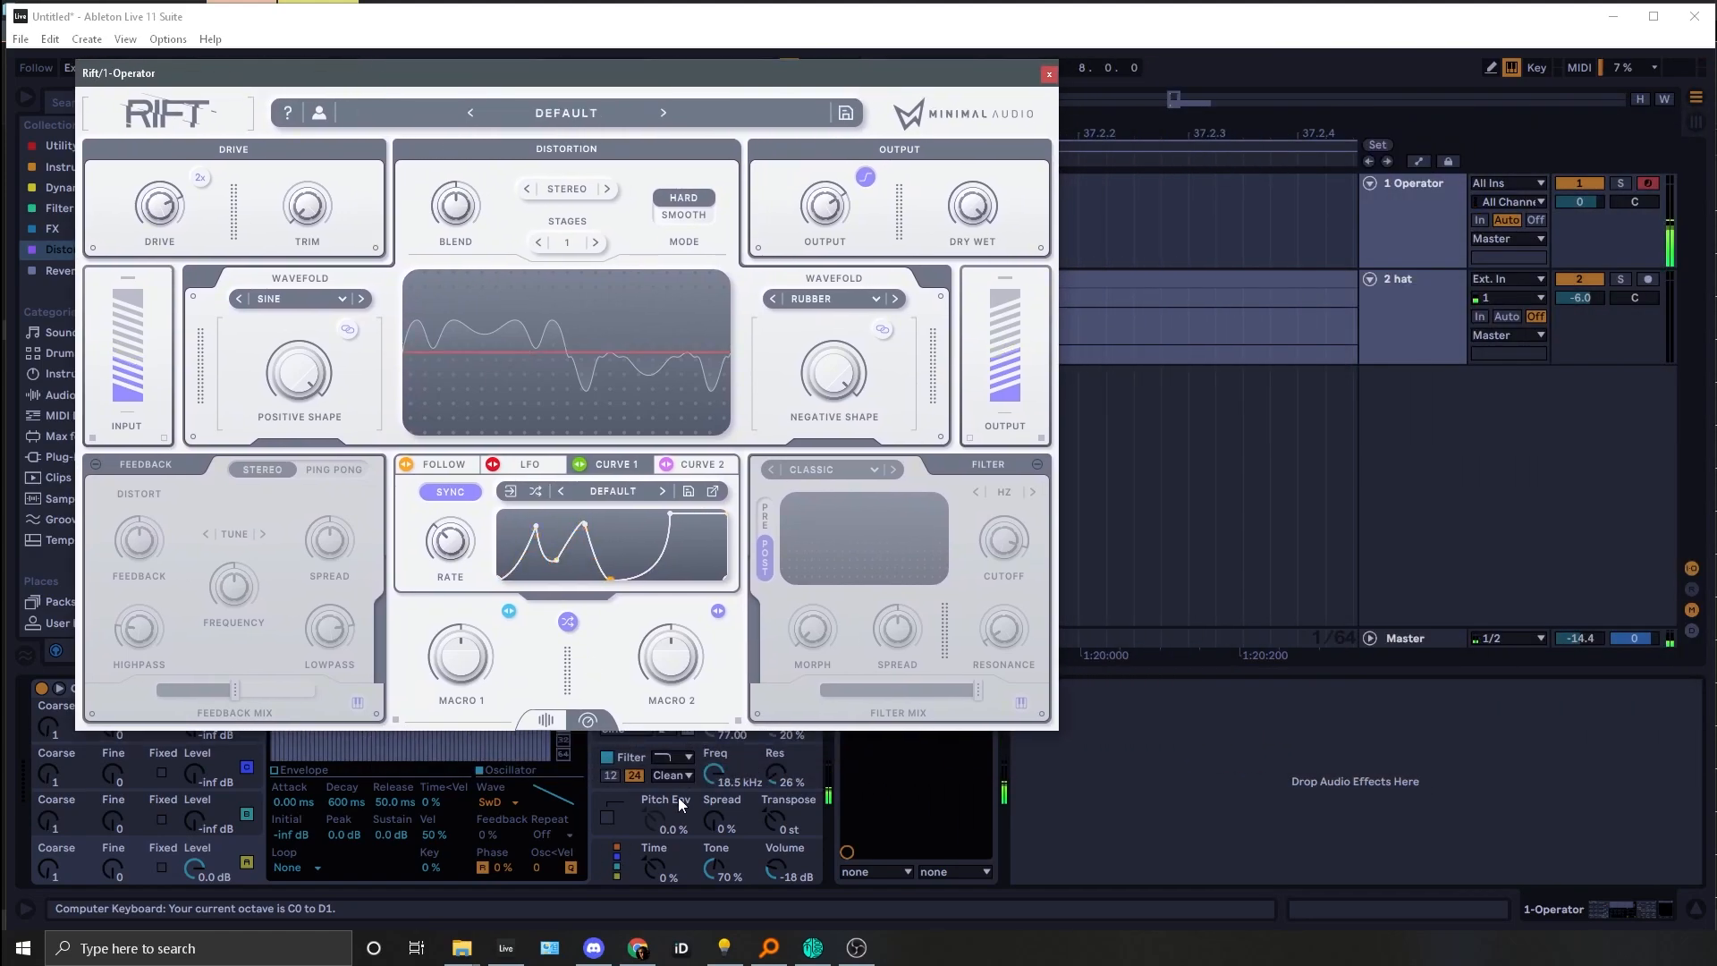
{"action": "left_click", "coordinate": [669, 885]}
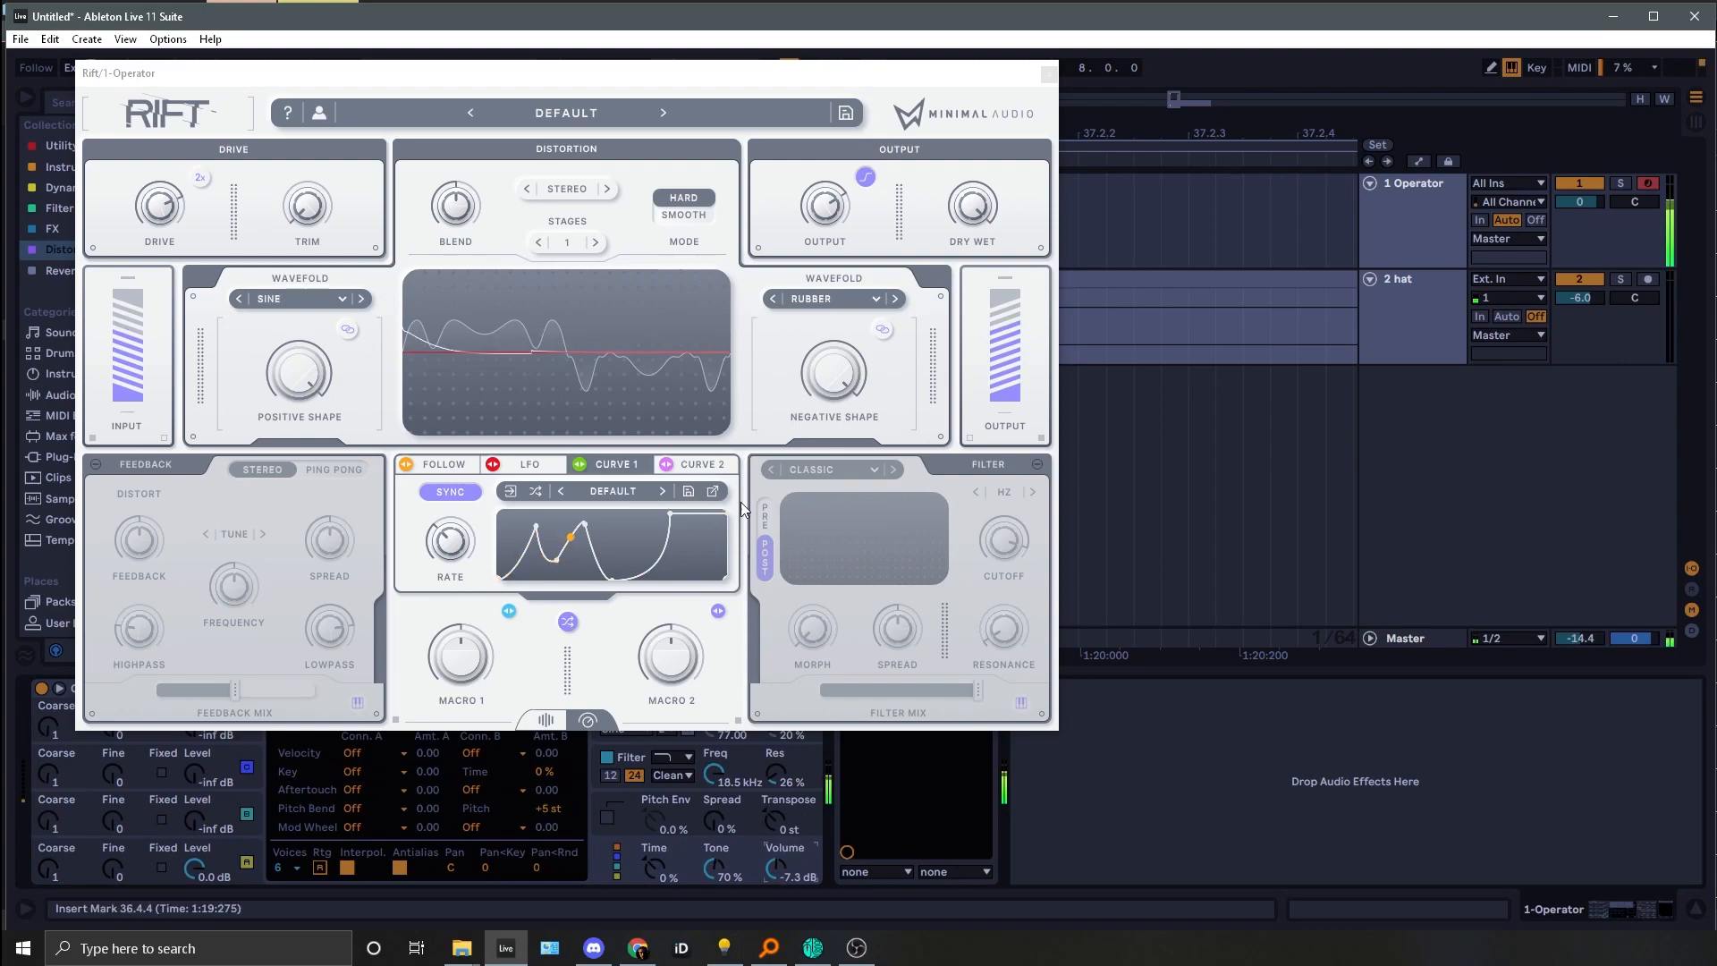
{"action": "left_click_drag", "start_coordinate": [732, 82], "coordinate": [965, 106]}
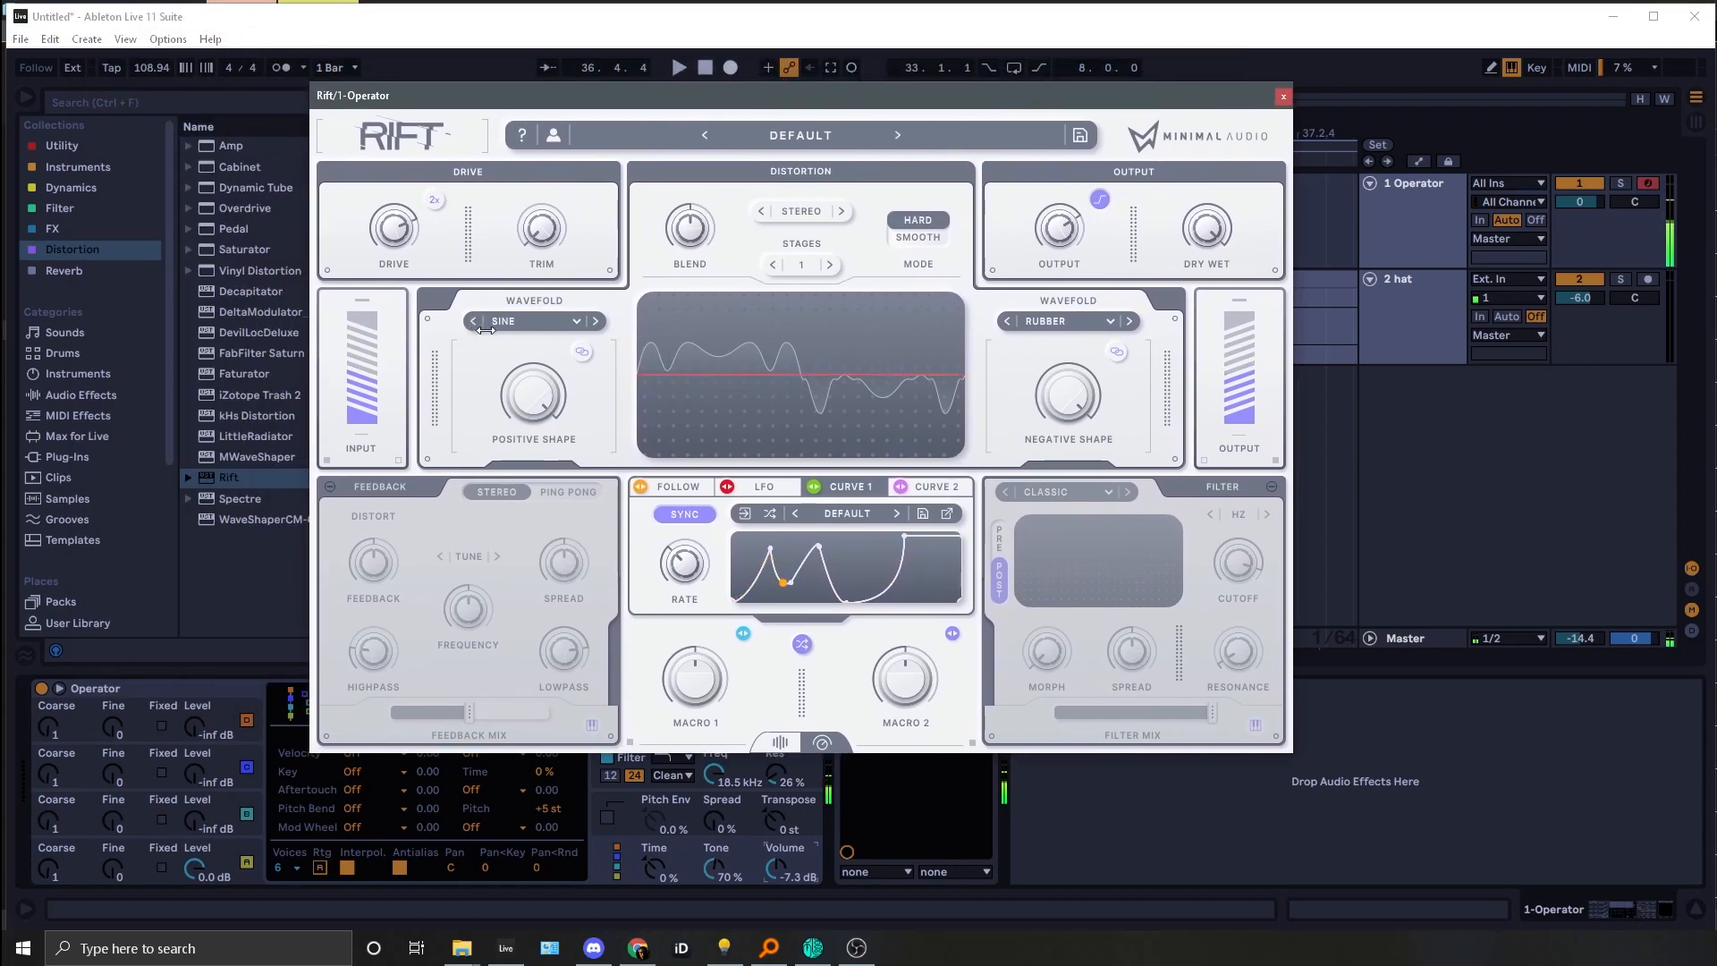
Step: Raise the drive to 22.5 dB and sweep the positive shape amount of the Sine wavefold
{"action": "left_click_drag", "start_coordinate": [394, 234], "coordinate": [404, 204]}
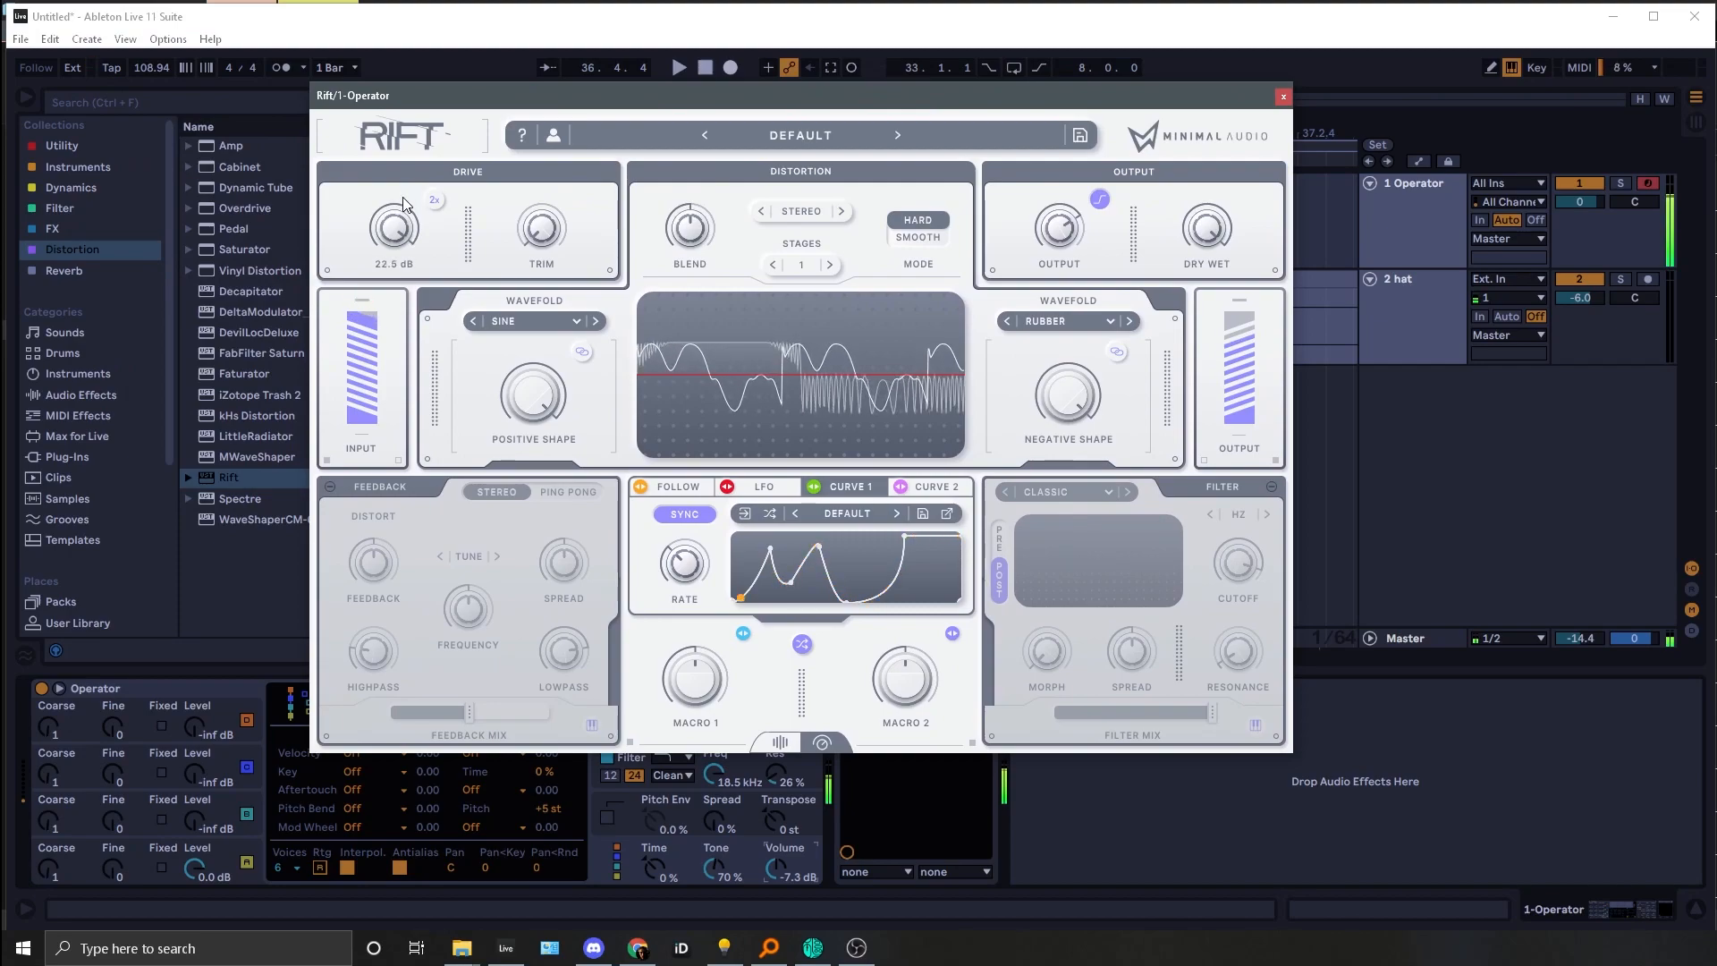
{"action": "left_click_drag", "start_coordinate": [534, 396], "coordinate": [383, 614]}
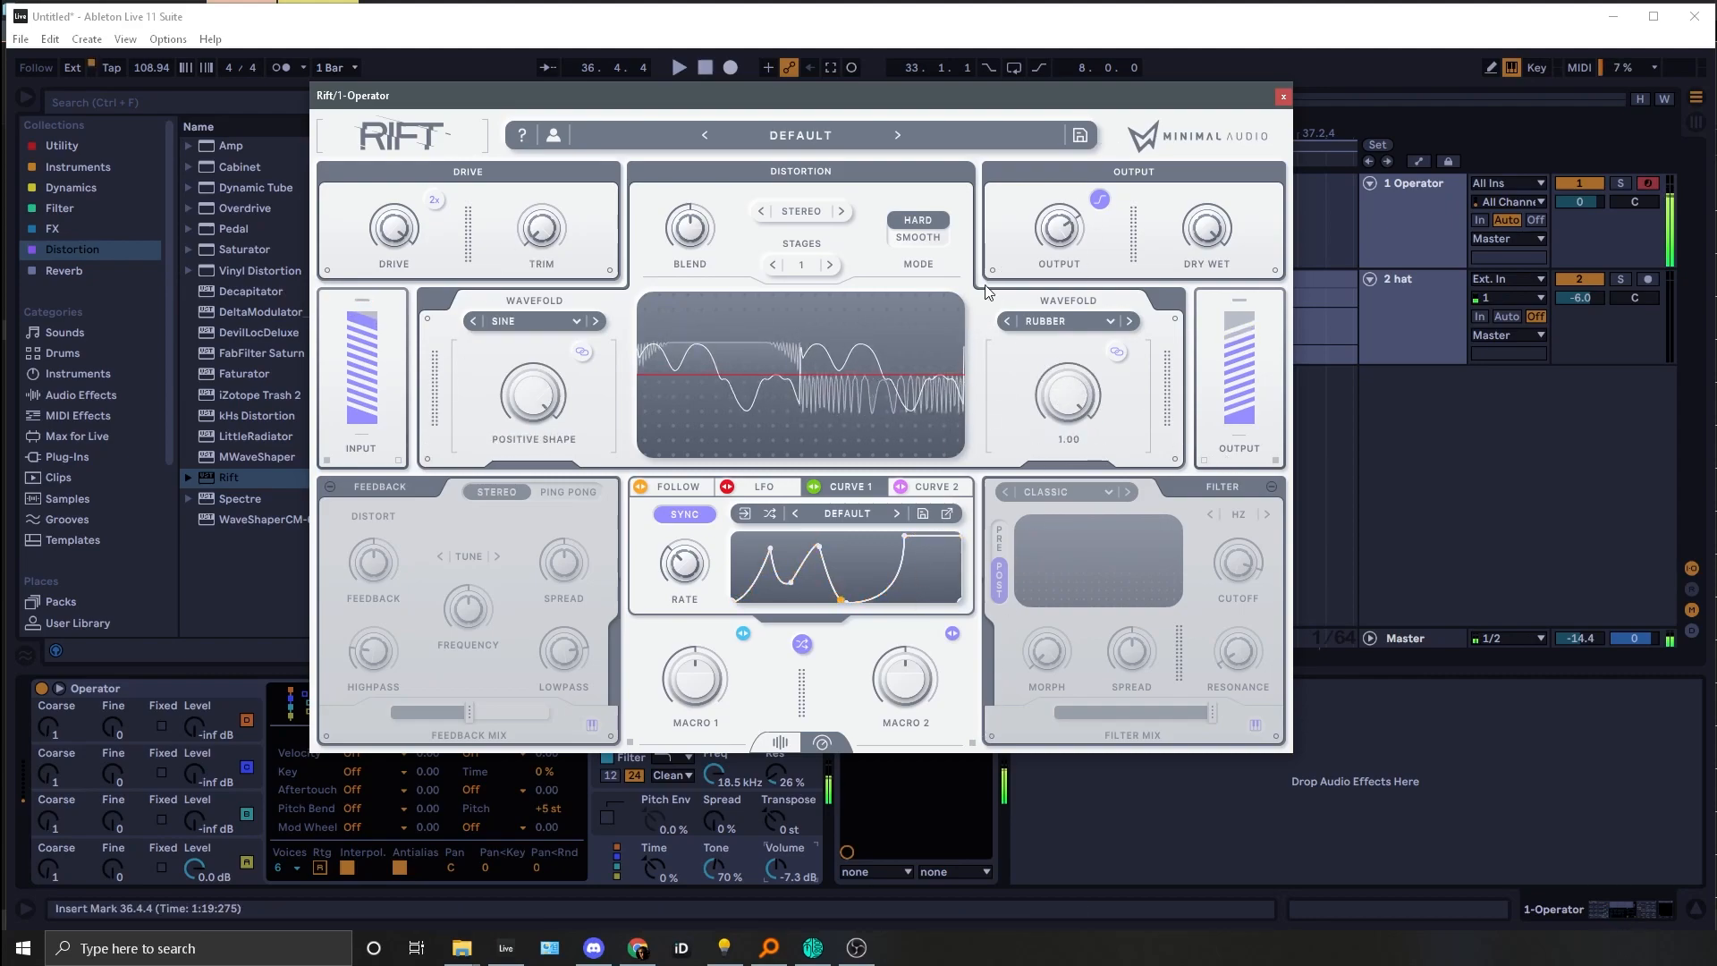
Step: Audition the Edge and Harmonic wavefolds on the positive shaper, then set both shapers to White noise
{"action": "left_click", "coordinate": [595, 320]}
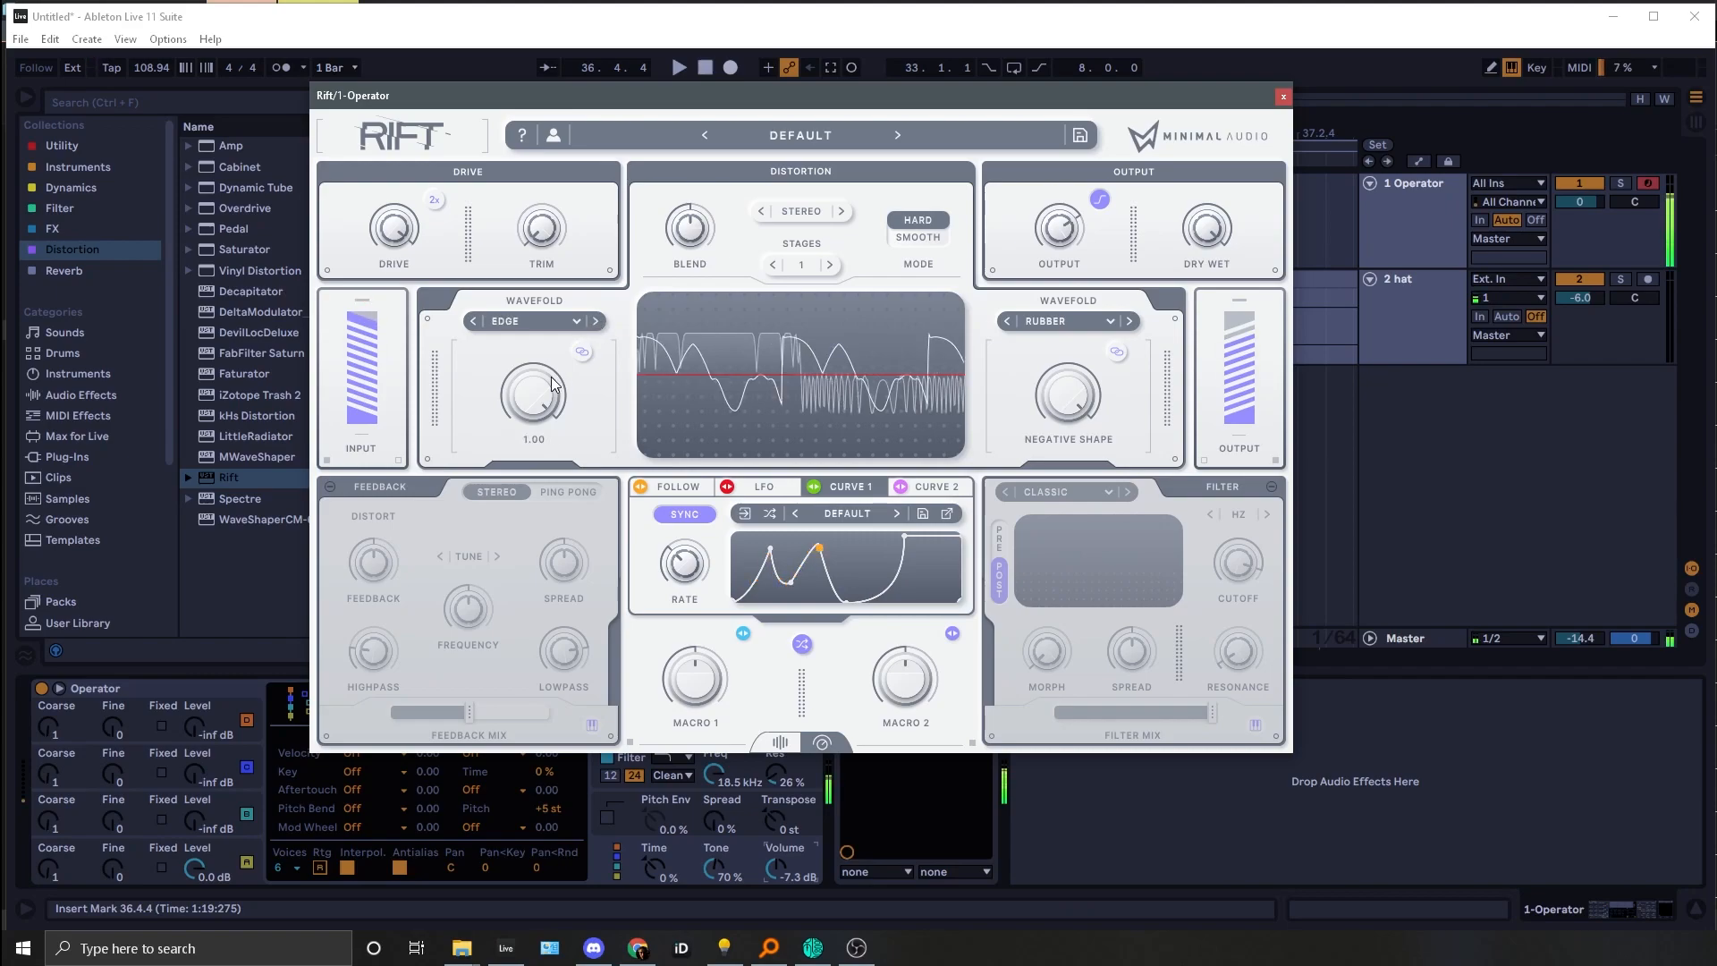
{"action": "left_click", "coordinate": [593, 321]}
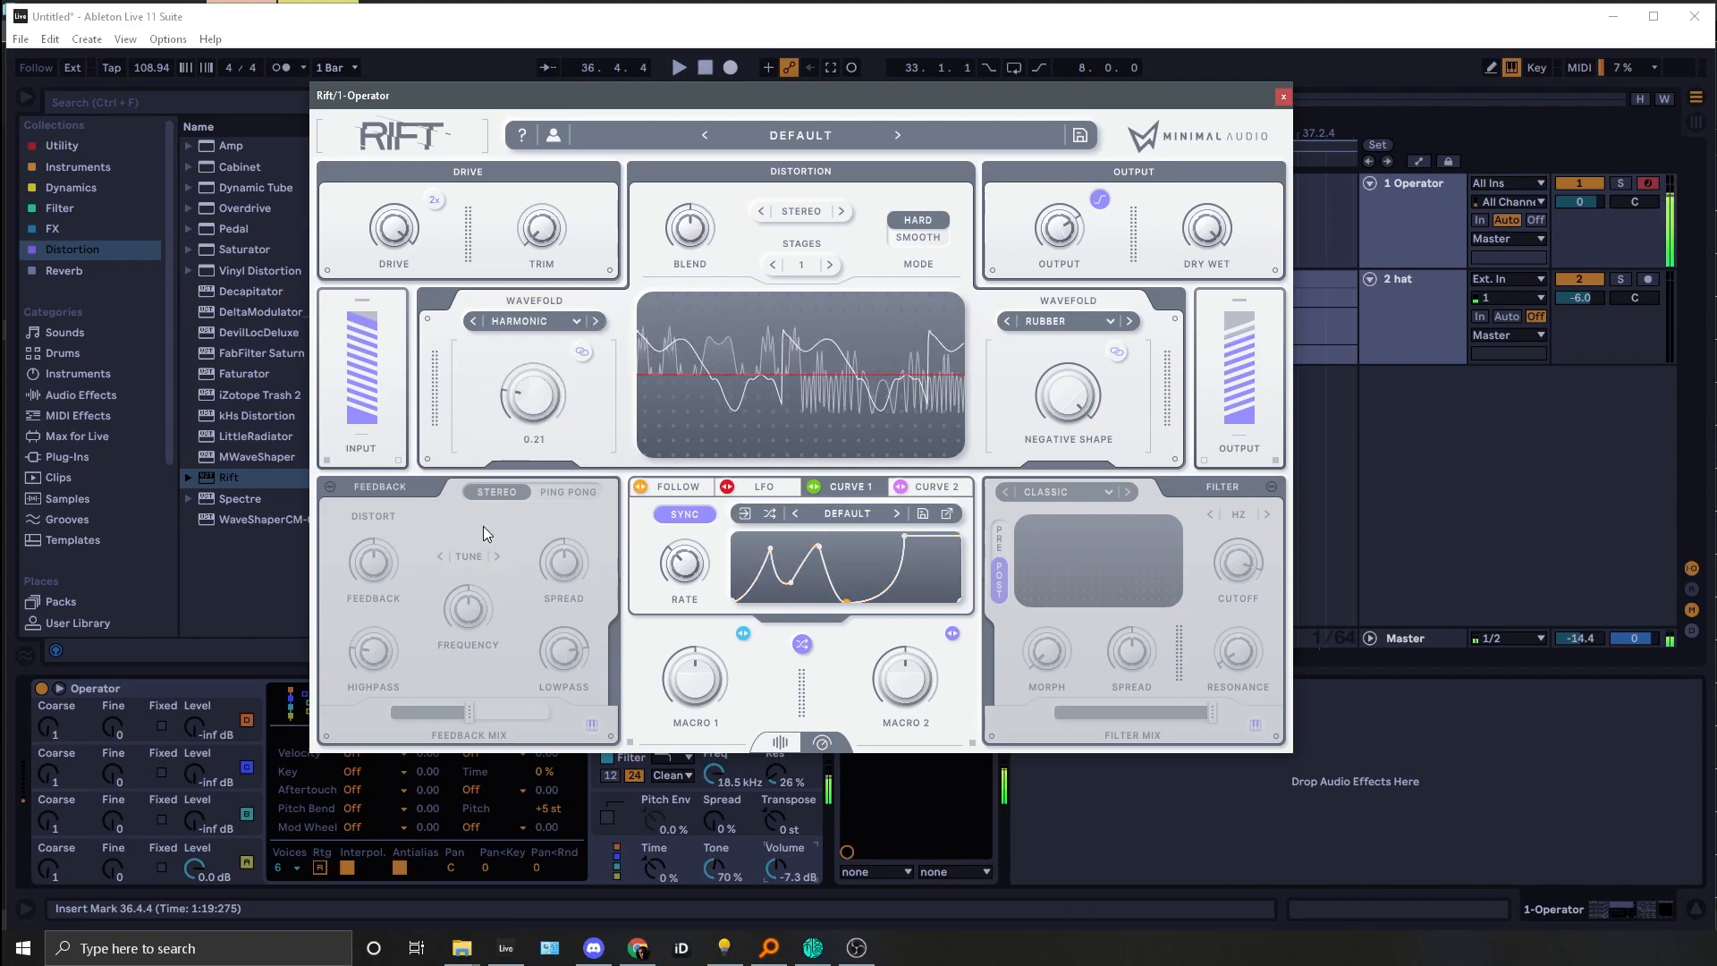
{"action": "left_click", "coordinate": [595, 321]}
{"action": "left_click", "coordinate": [594, 320]}
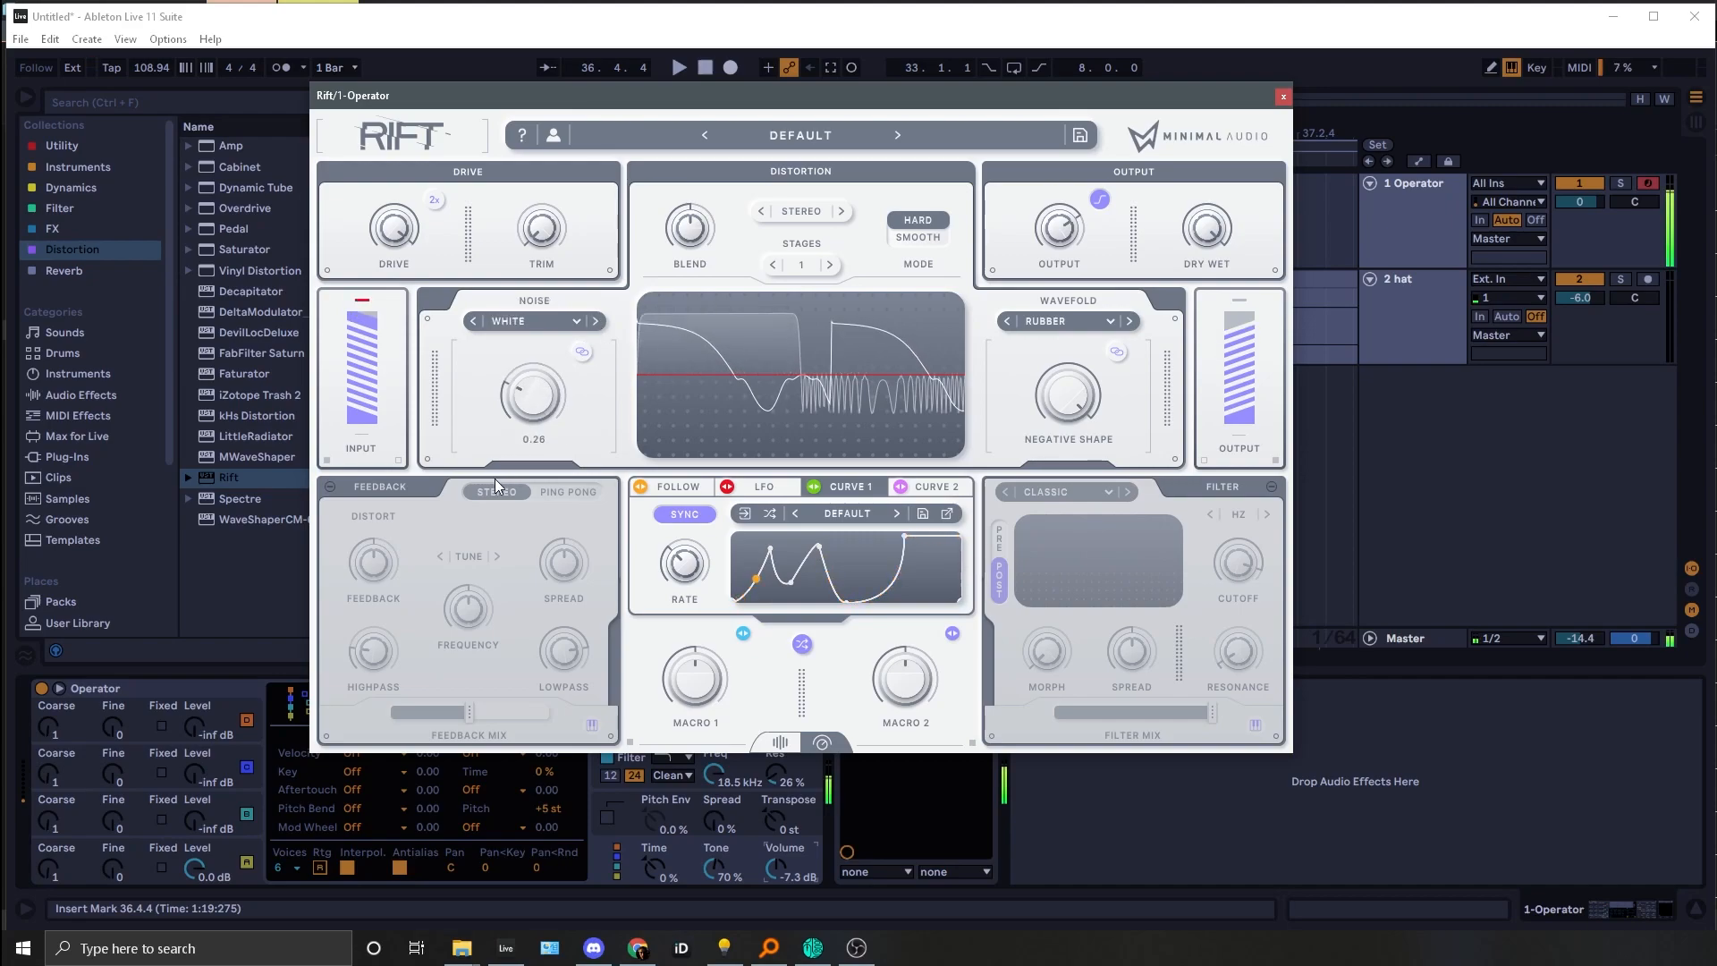
{"action": "left_click", "coordinate": [1132, 324]}
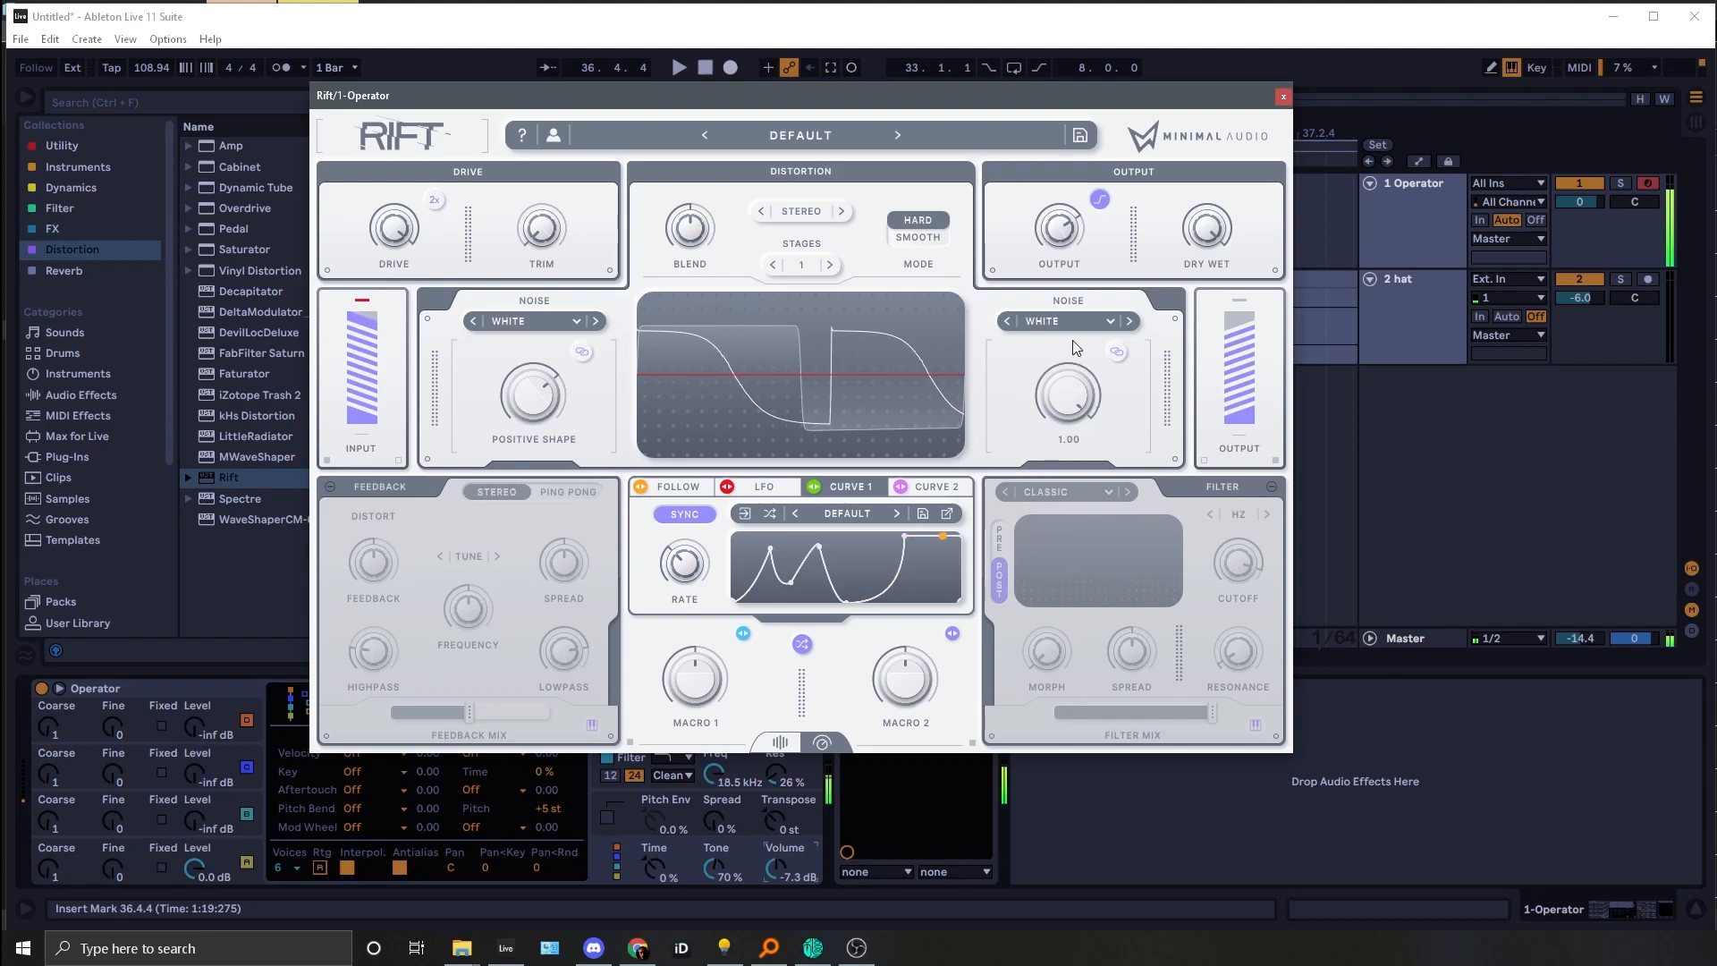
Step: Lower the drive and switch the positive shaper to Ghost noise with its shape amount at 1.00
{"action": "left_click_drag", "start_coordinate": [379, 228], "coordinate": [379, 252]}
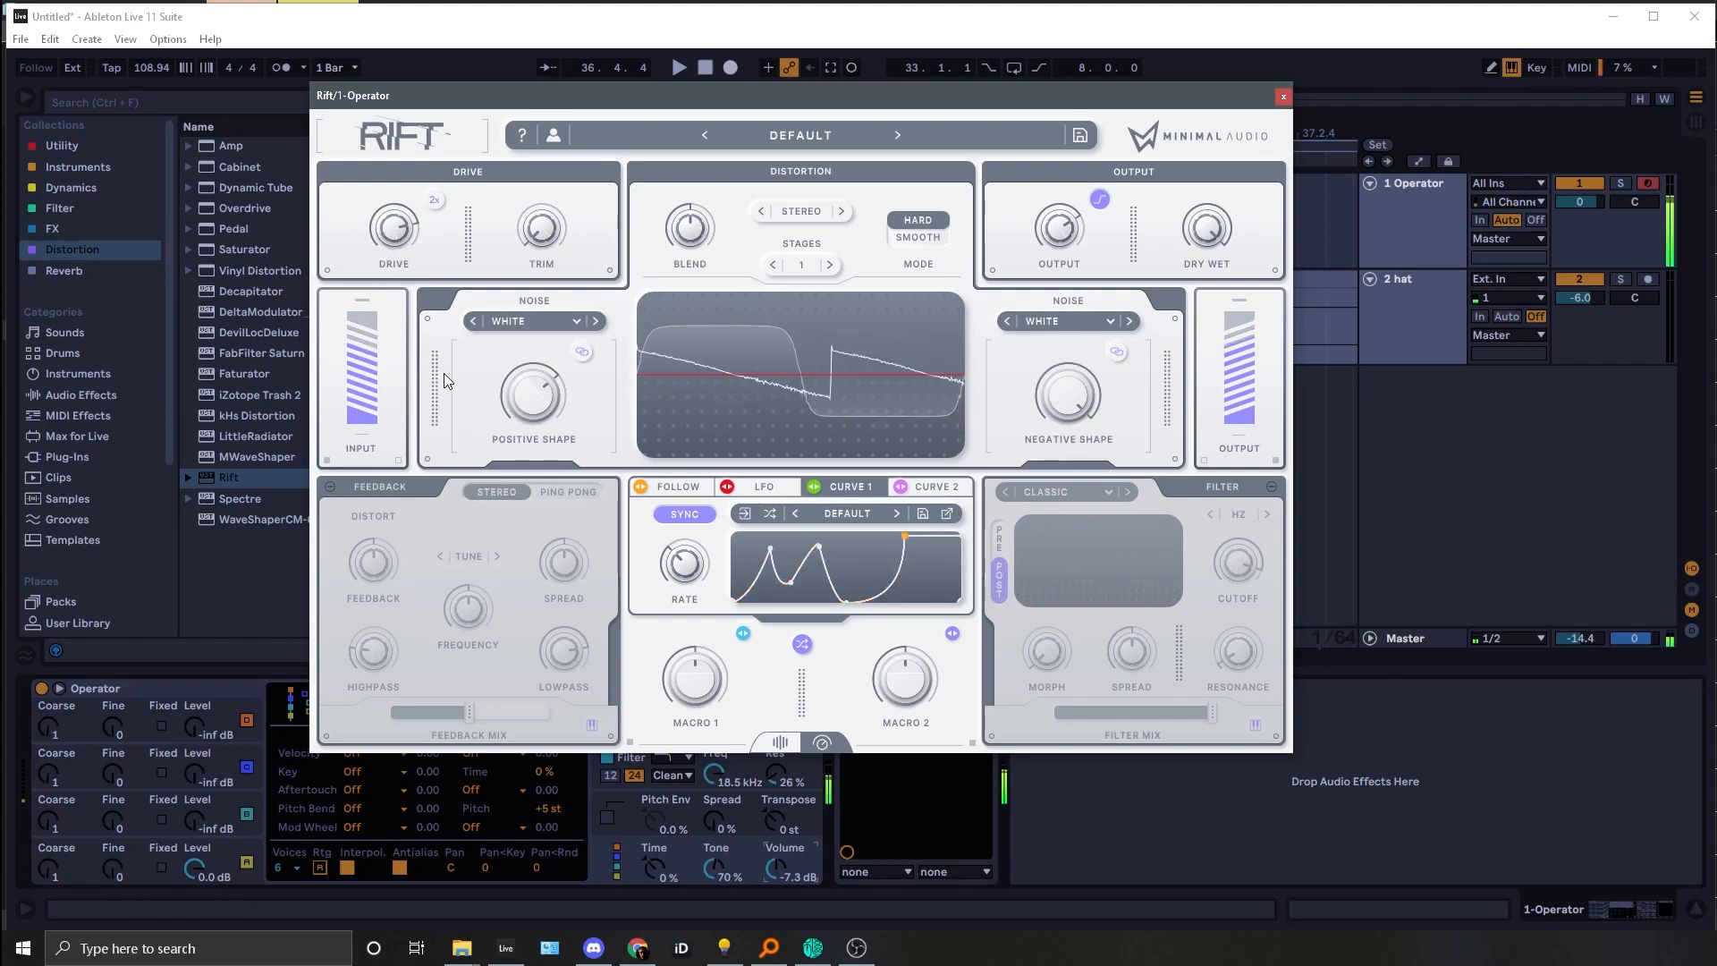
{"action": "left_click_drag", "start_coordinate": [532, 398], "coordinate": [569, 358]}
{"action": "left_click", "coordinate": [595, 322]}
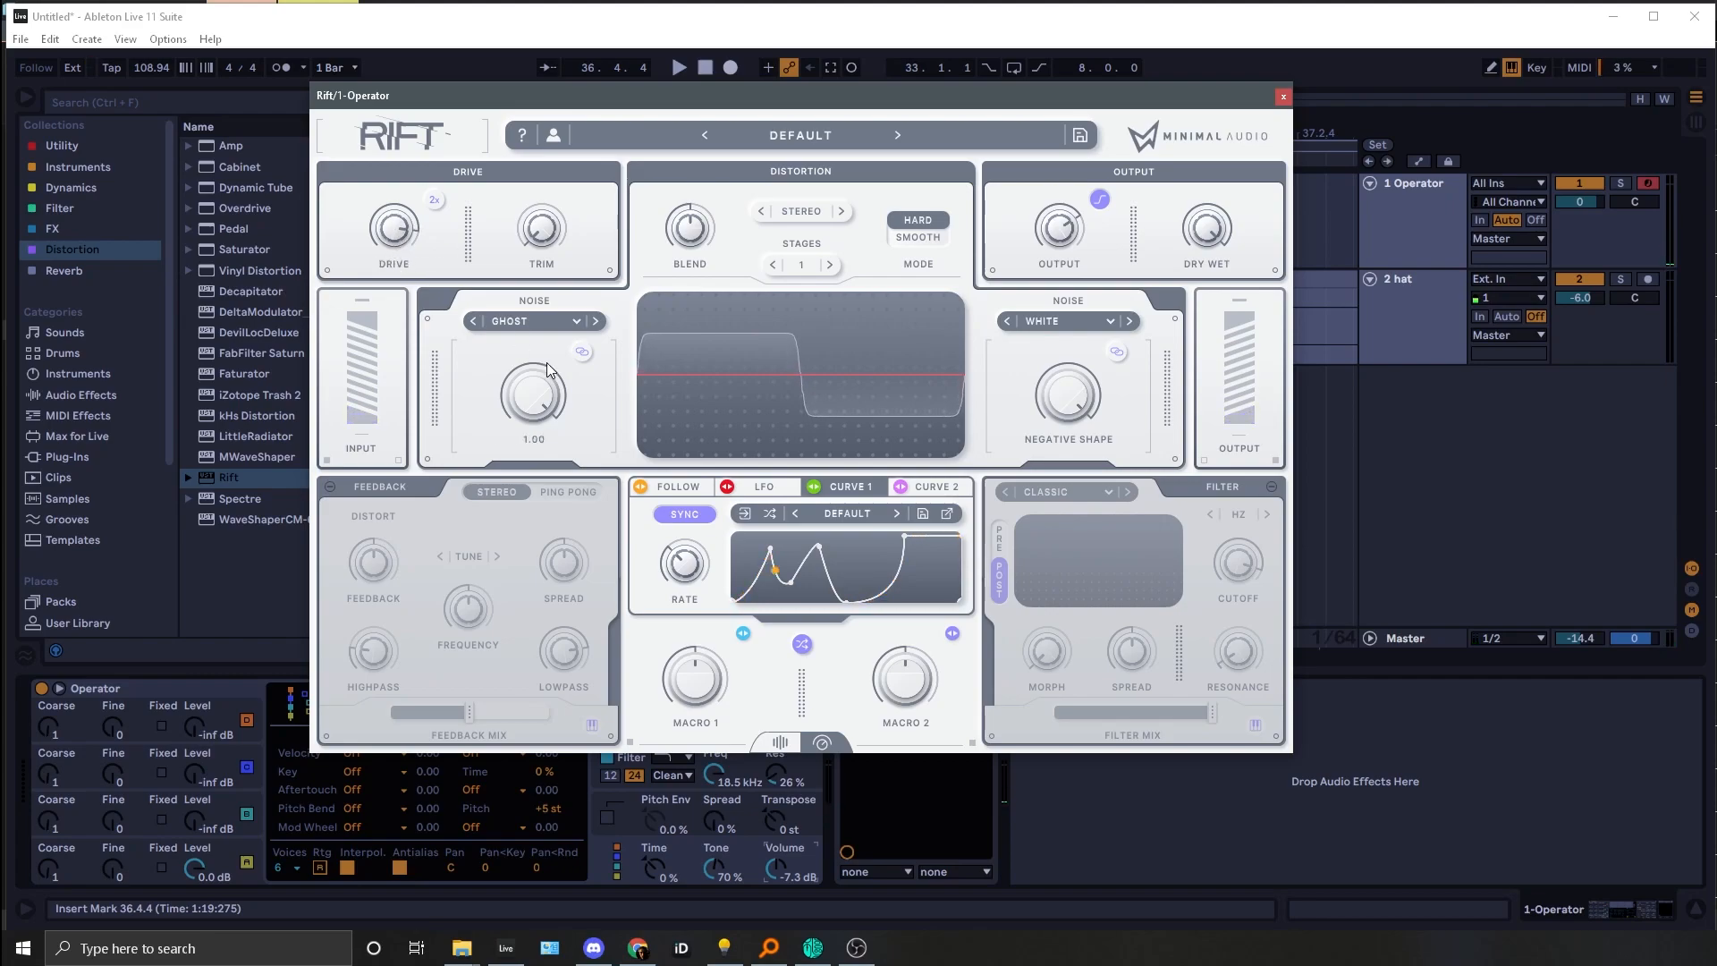
Step: Set the positive shaper to the Pulse waveshape and step on through the waveshapes to Resin
{"action": "left_click", "coordinate": [533, 324]}
{"action": "mouse_move", "coordinate": [604, 395]}
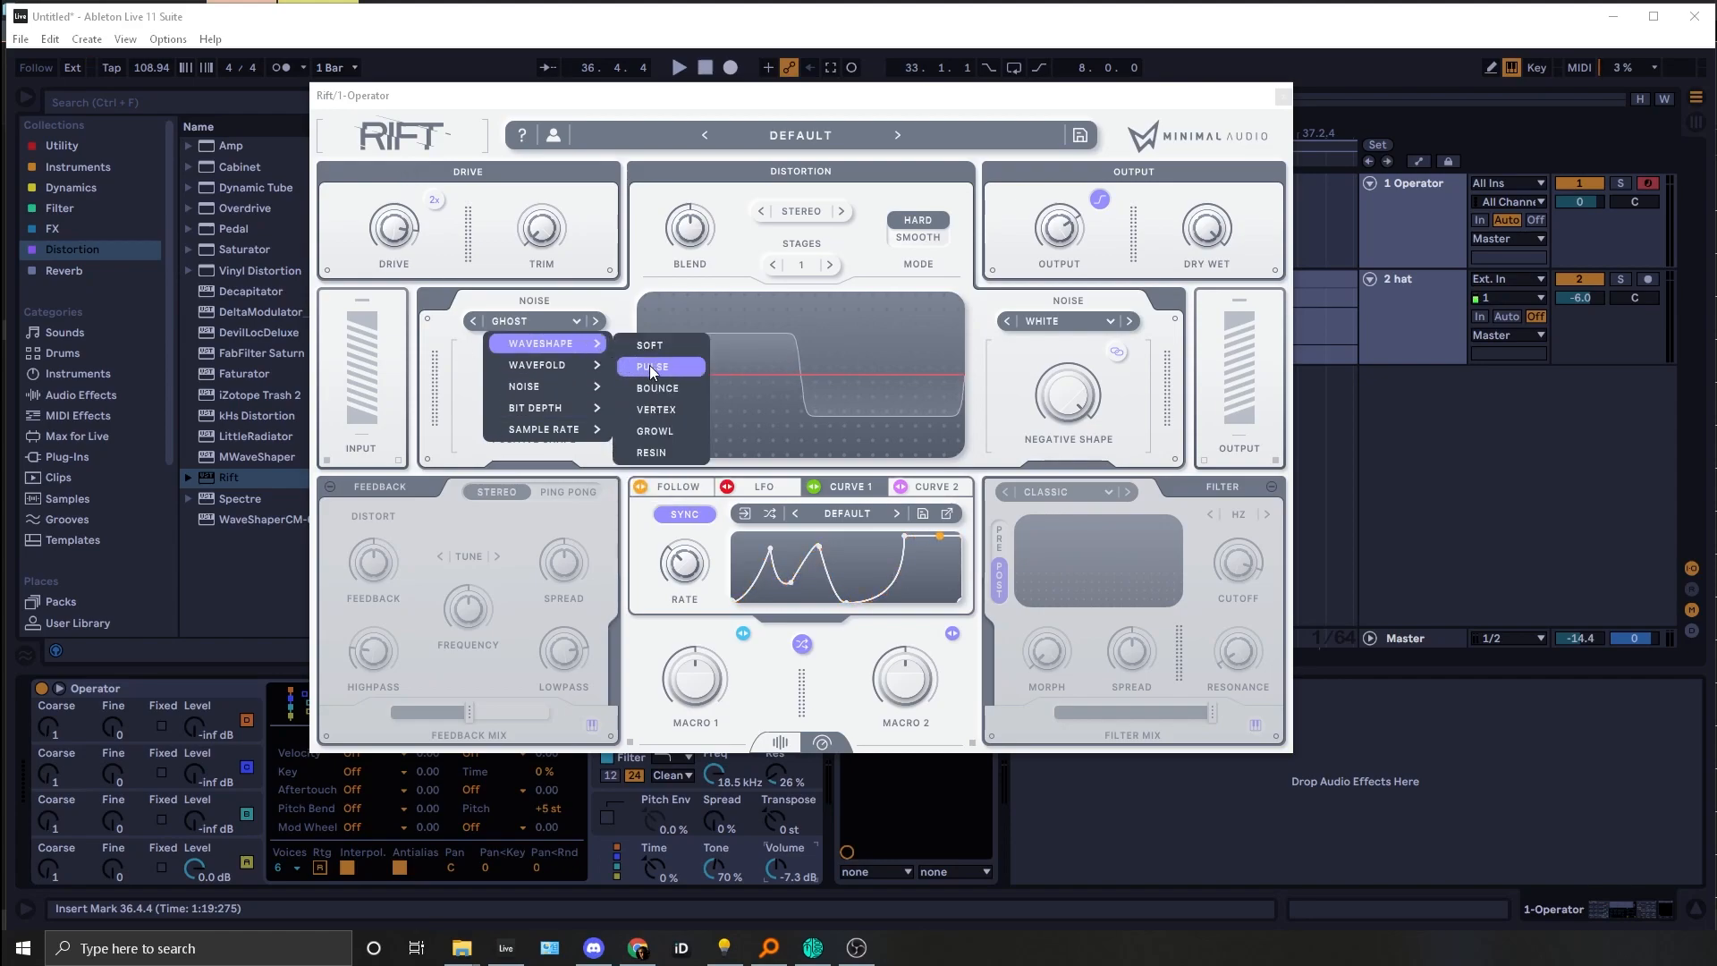
{"action": "left_click", "coordinate": [645, 357]}
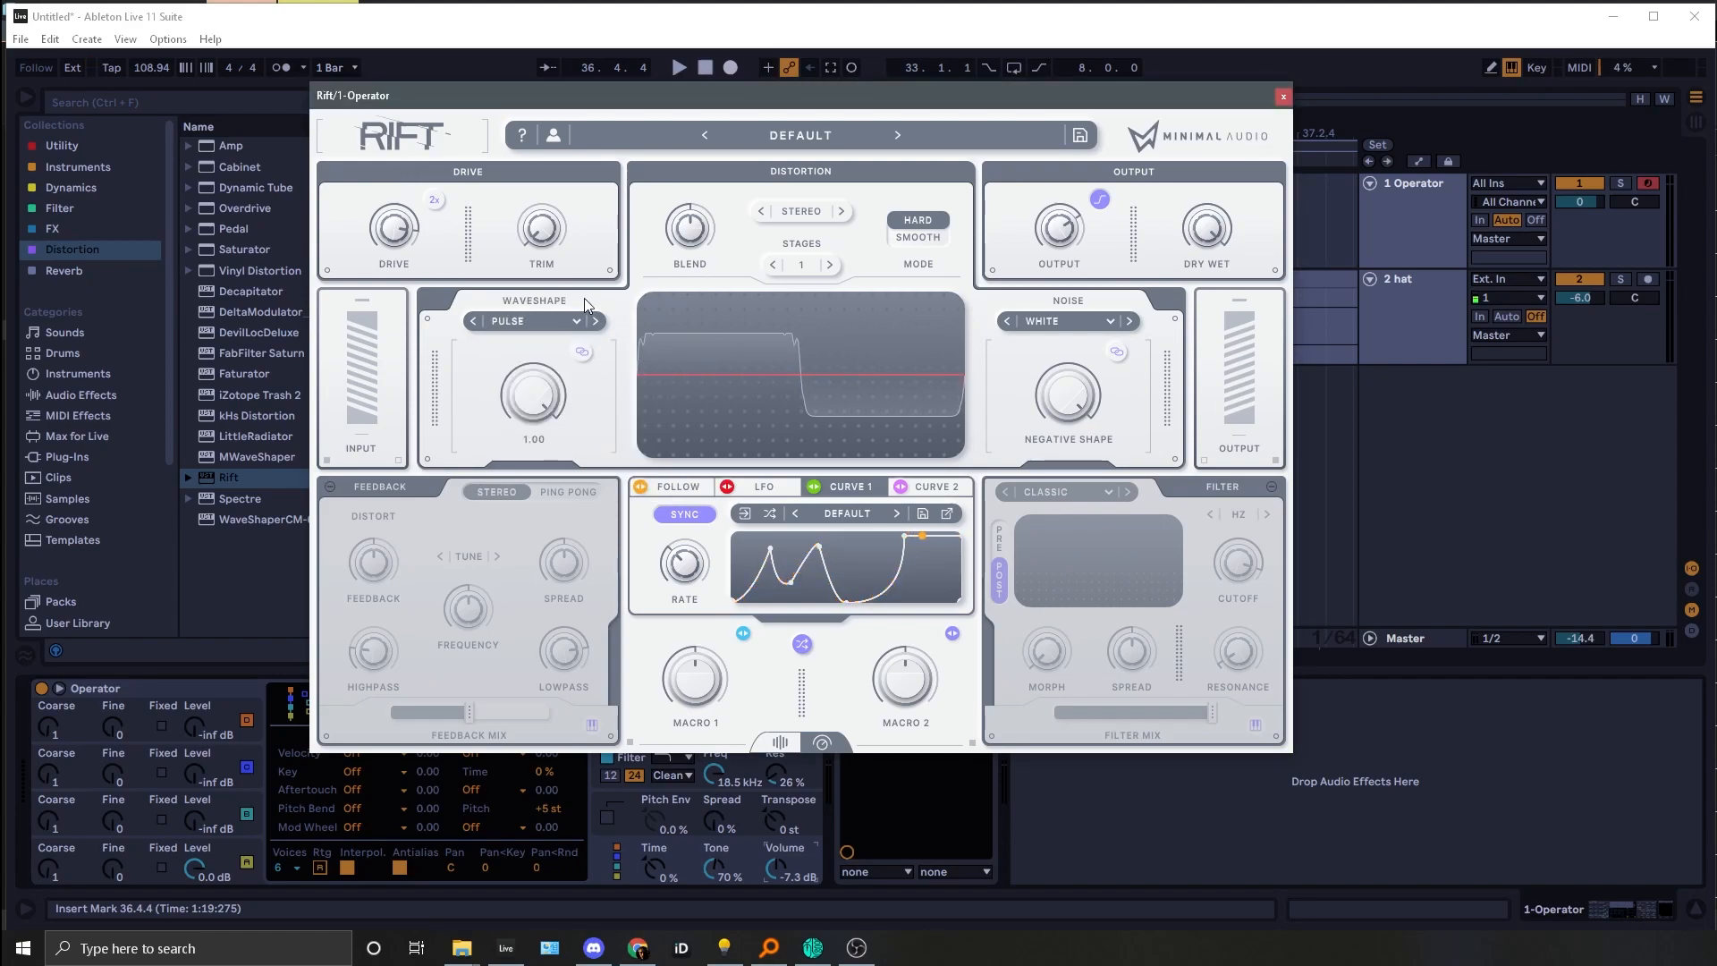
{"action": "left_click", "coordinate": [593, 322]}
{"action": "left_click", "coordinate": [593, 322]}
Step: Set the positive shaper to Jitter noise, step on to Optical noise and sweep its shape amount
{"action": "left_click", "coordinate": [542, 321]}
{"action": "mouse_move", "coordinate": [556, 385]}
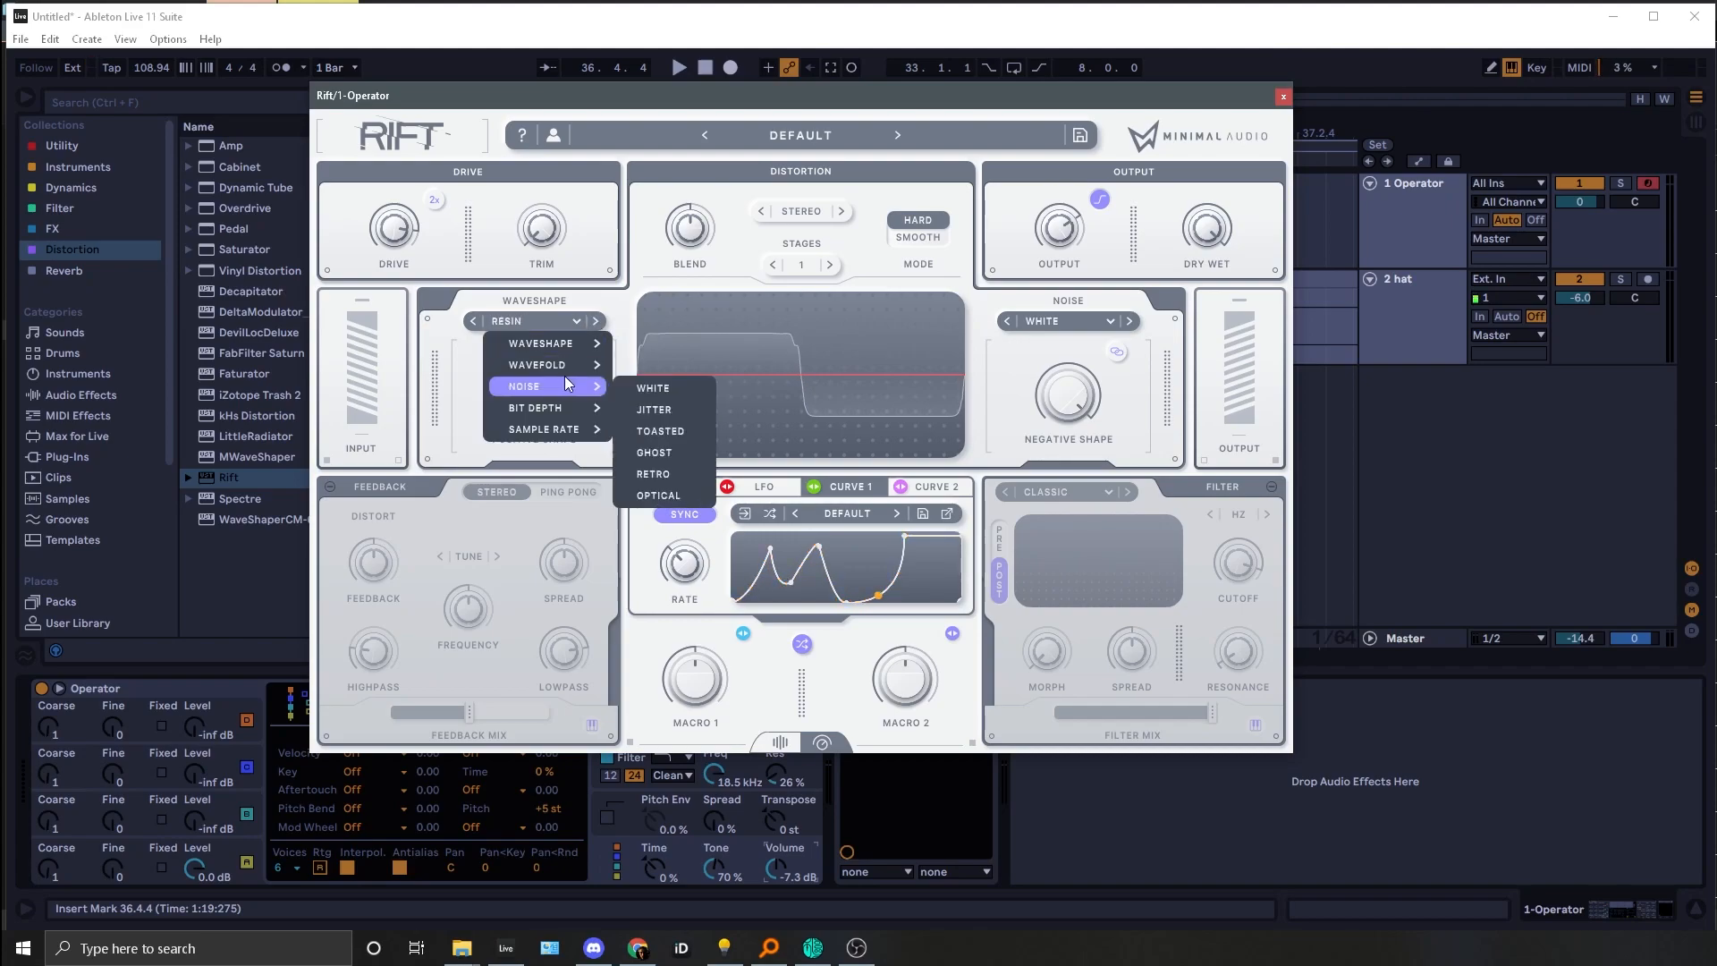
{"action": "left_click", "coordinate": [649, 406]}
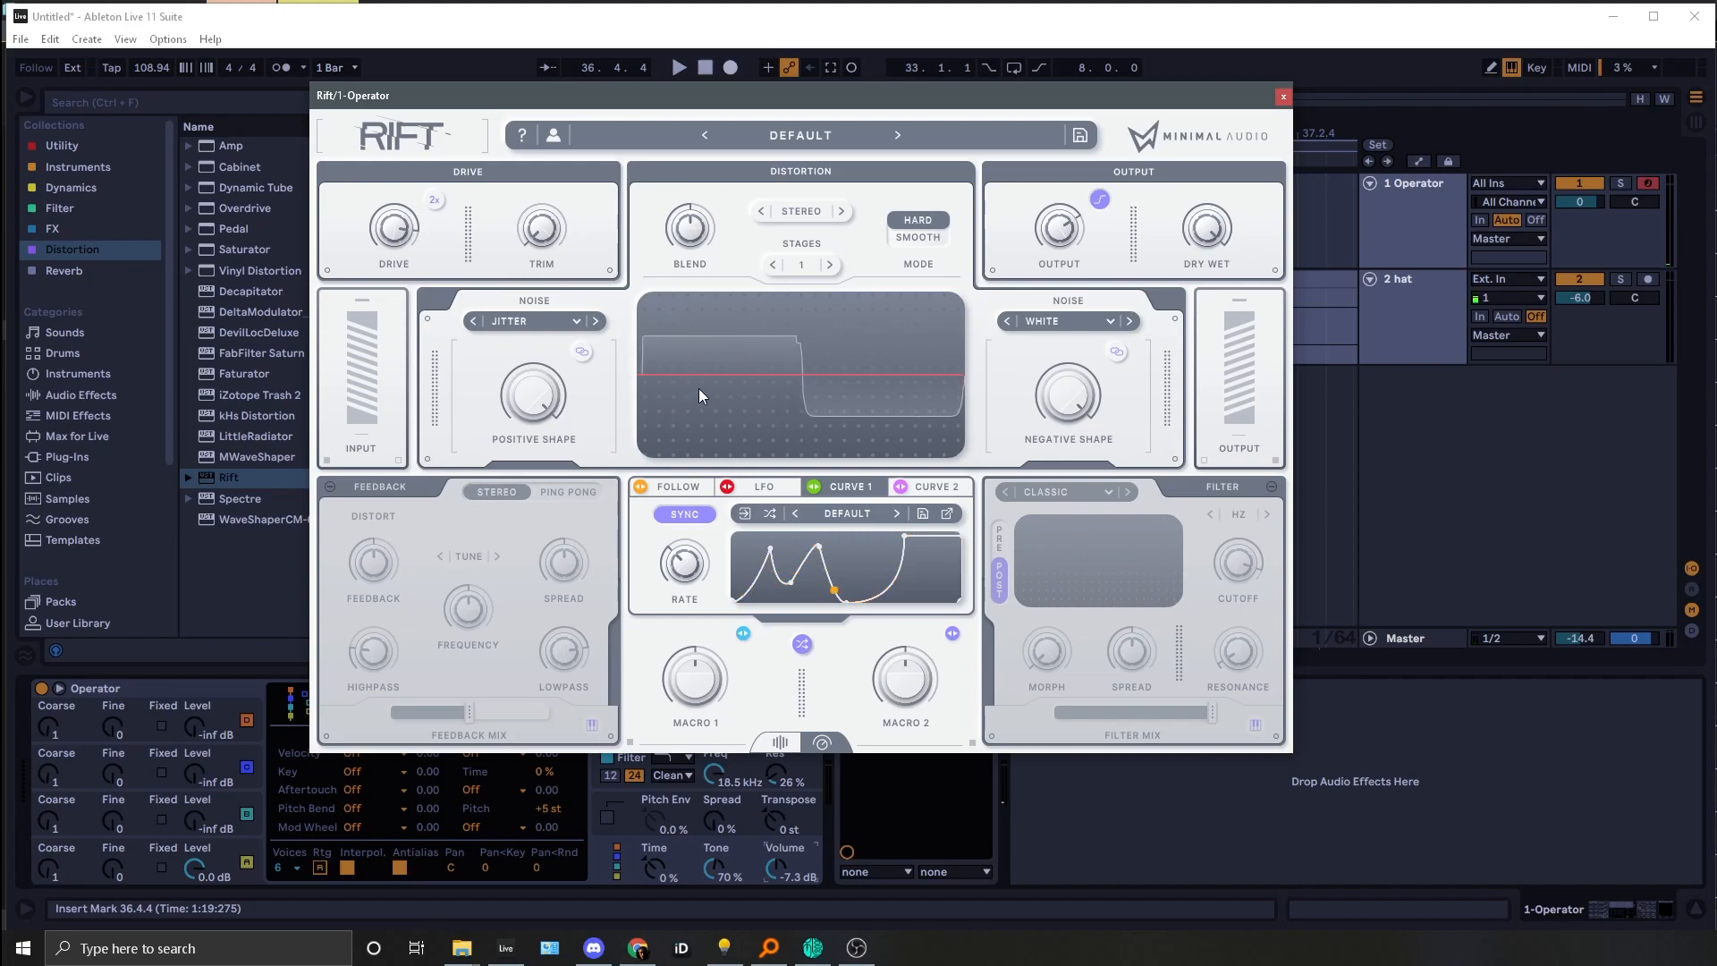
{"action": "left_click", "coordinate": [599, 320]}
{"action": "left_click", "coordinate": [599, 320]}
{"action": "left_click", "coordinate": [597, 320]}
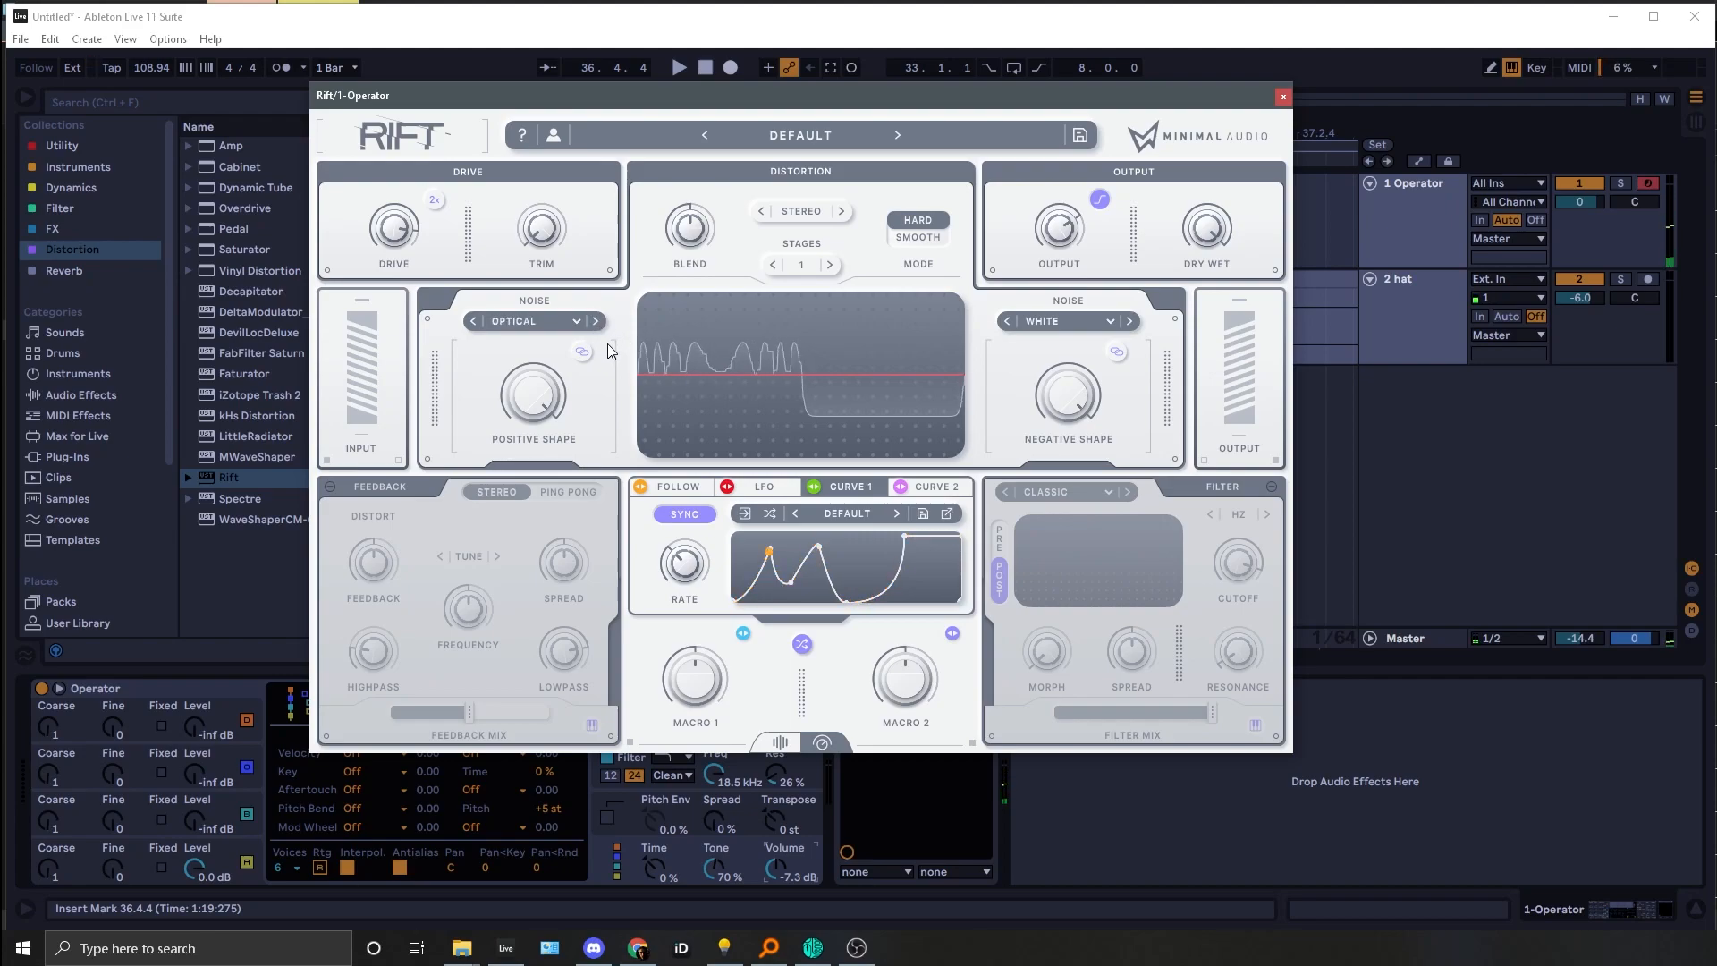
{"action": "left_click_drag", "start_coordinate": [534, 394], "coordinate": [555, 262]}
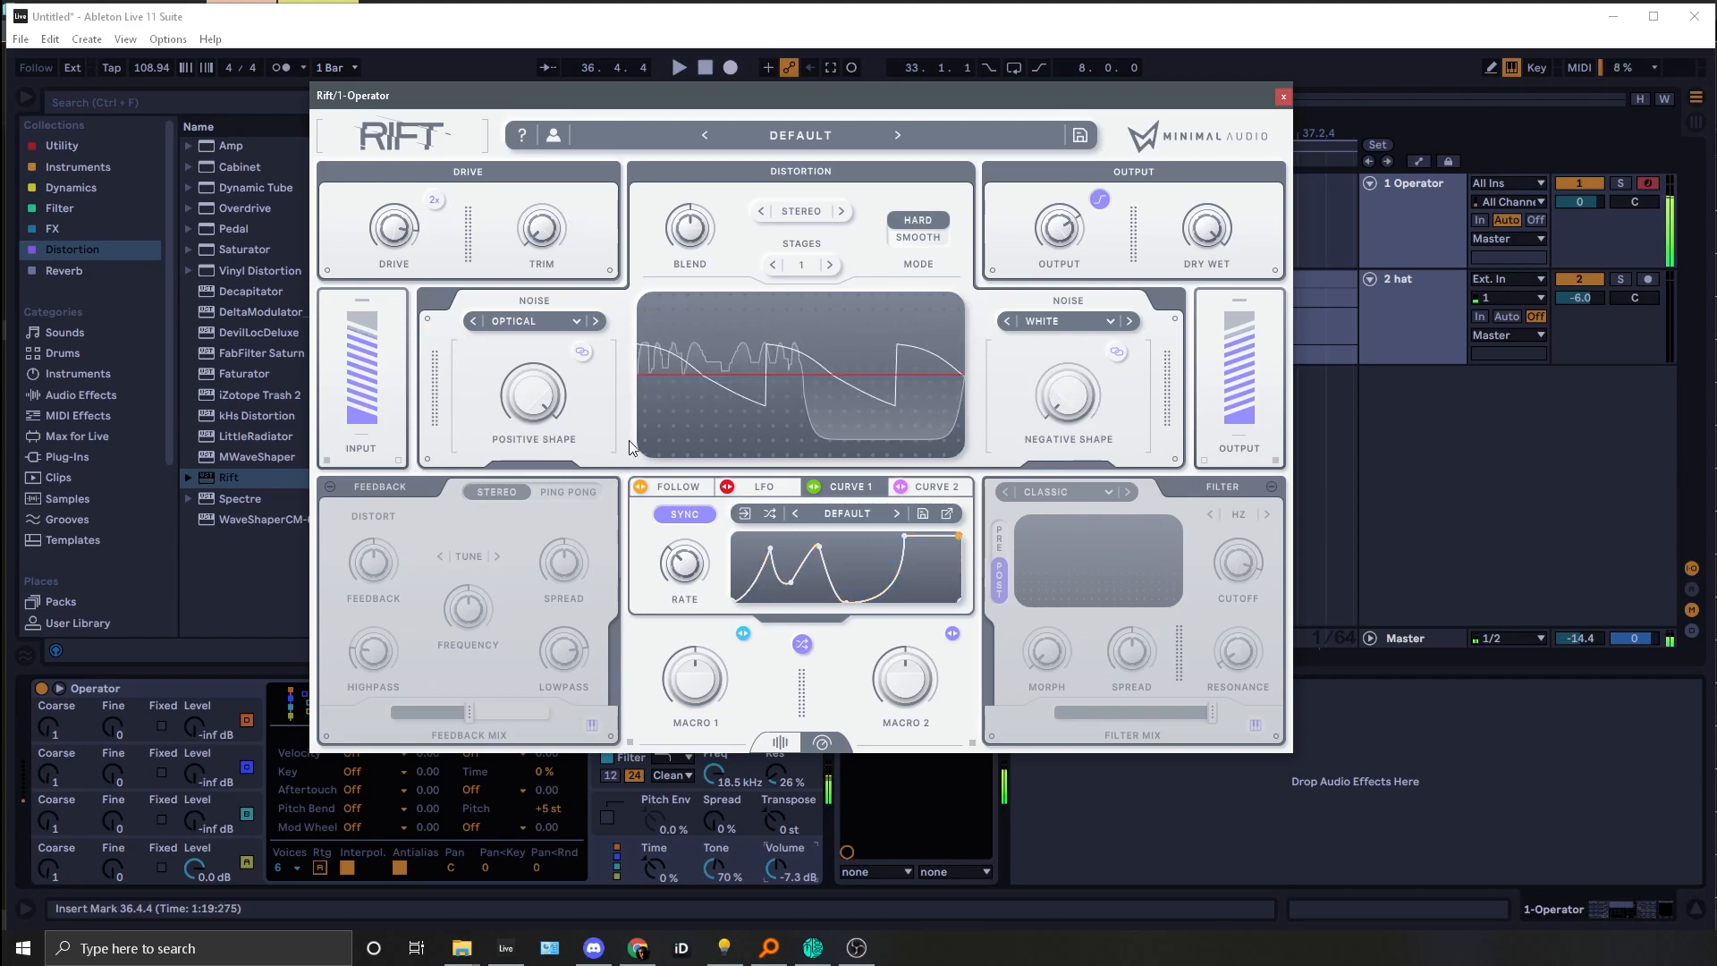
{"action": "double_click", "coordinate": [533, 382]}
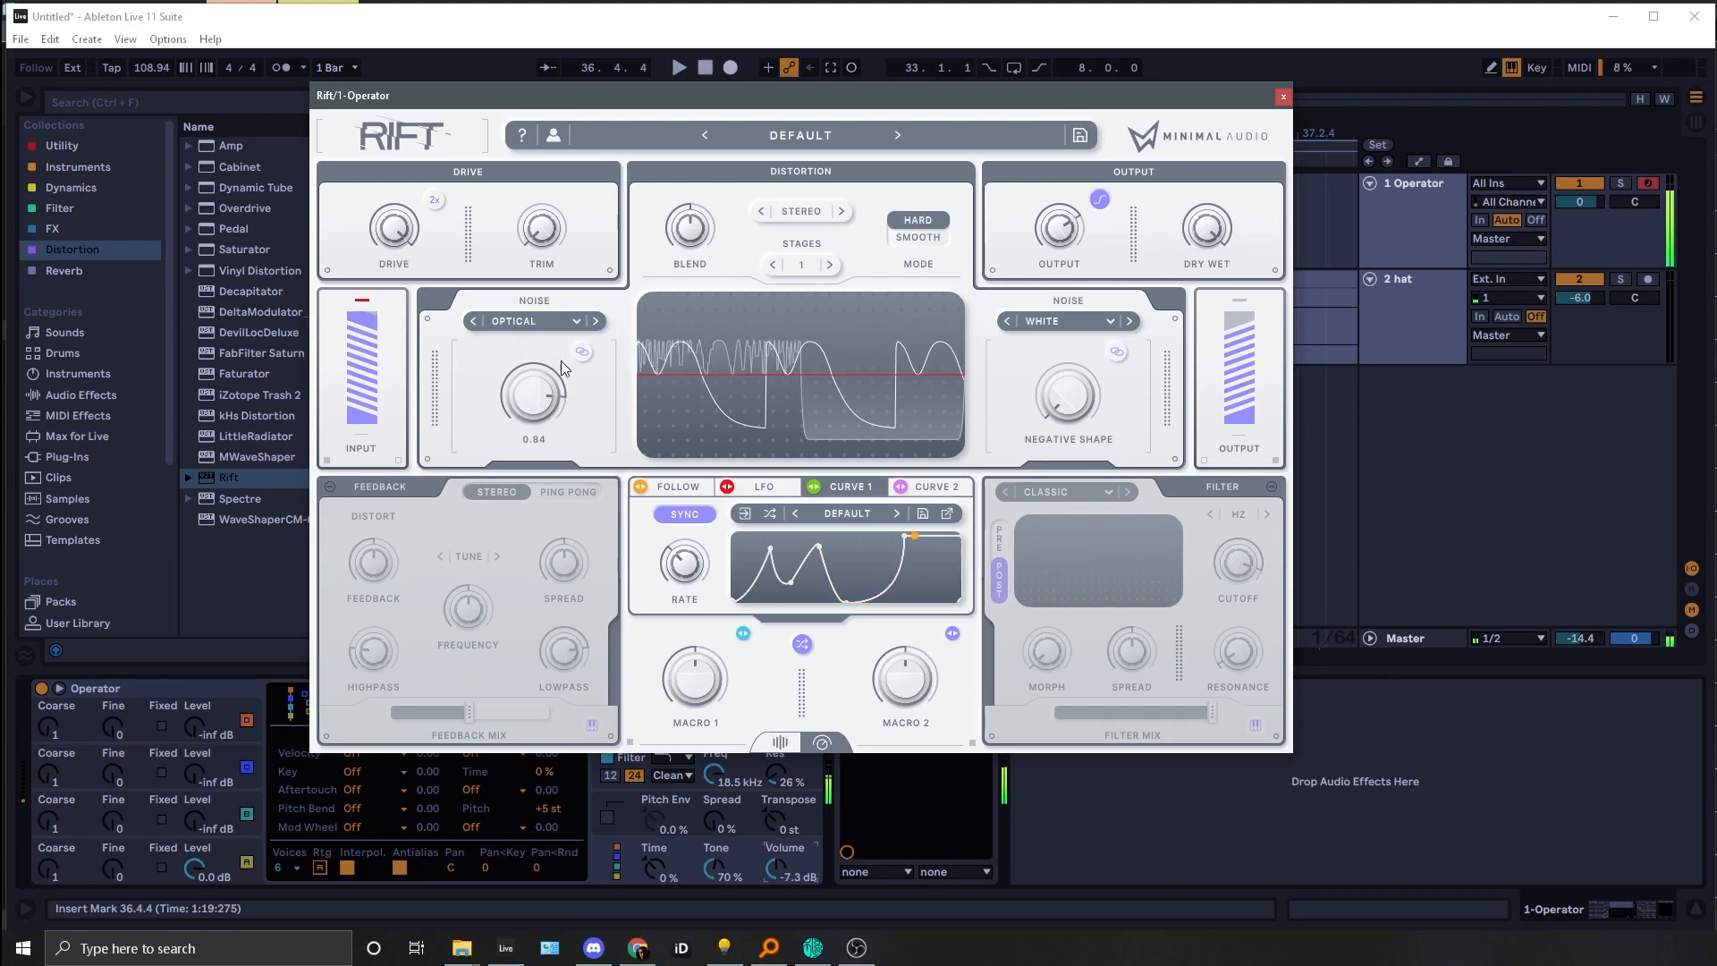
Step: Try the Quant bit depth type on the positive shaper at different shape amounts and step on to Crunch
{"action": "left_click", "coordinate": [596, 321]}
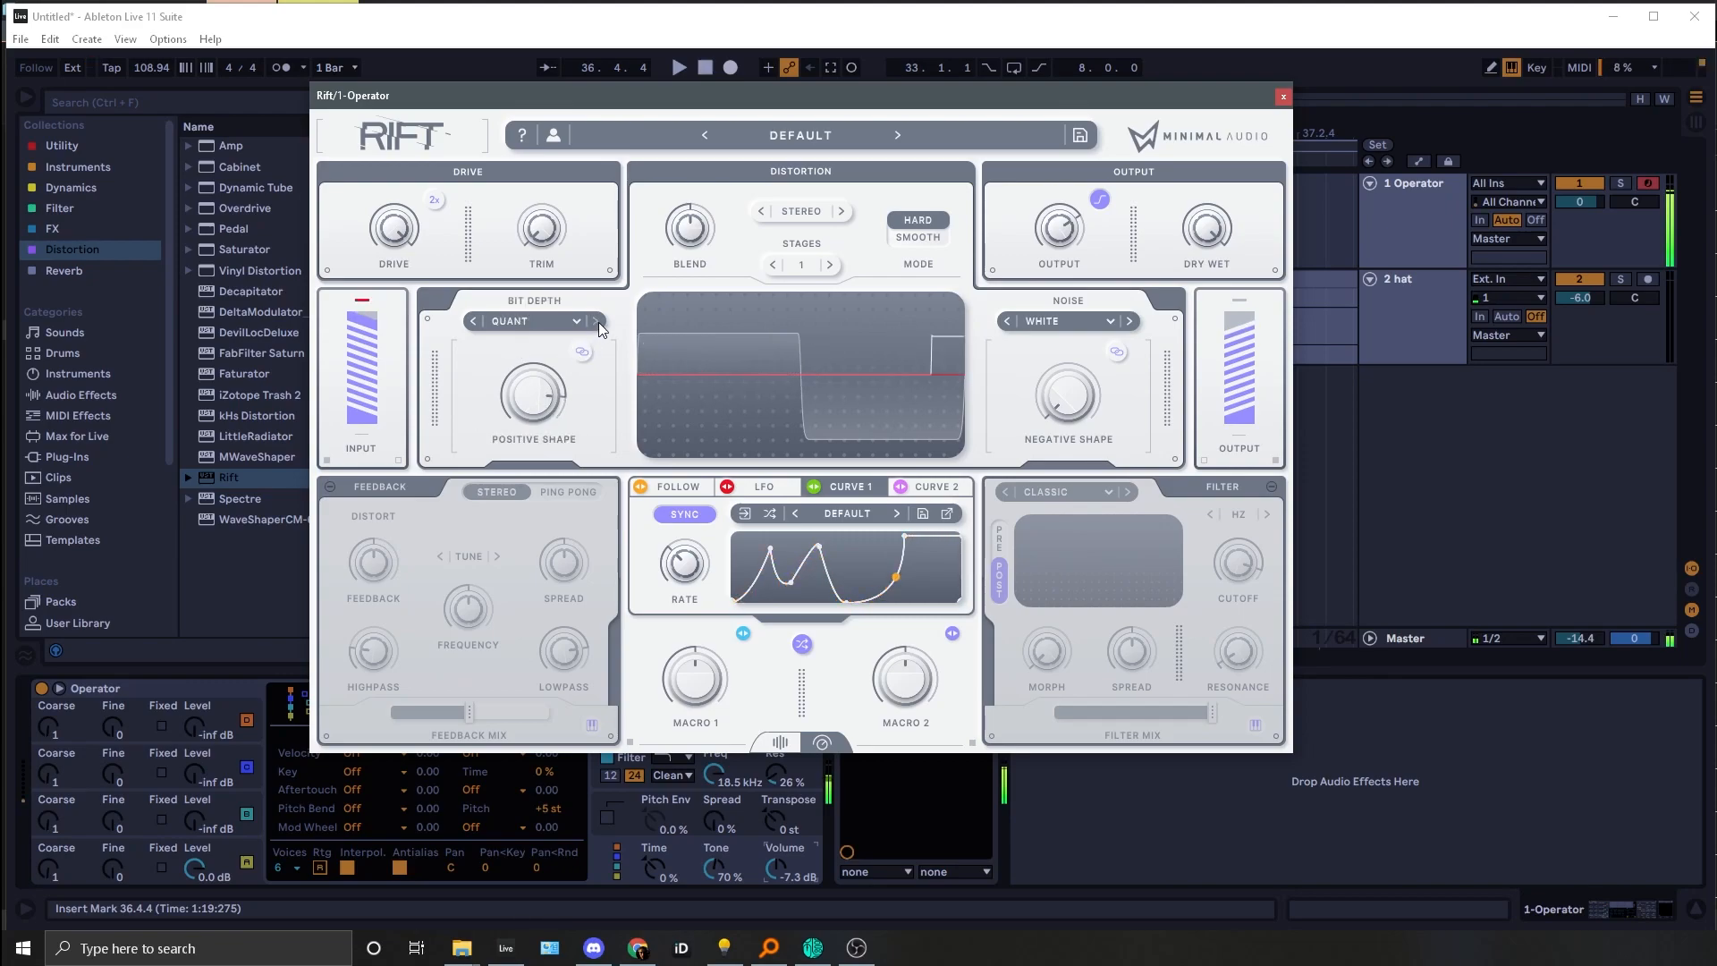
{"action": "left_click_drag", "start_coordinate": [549, 398], "coordinate": [526, 427]}
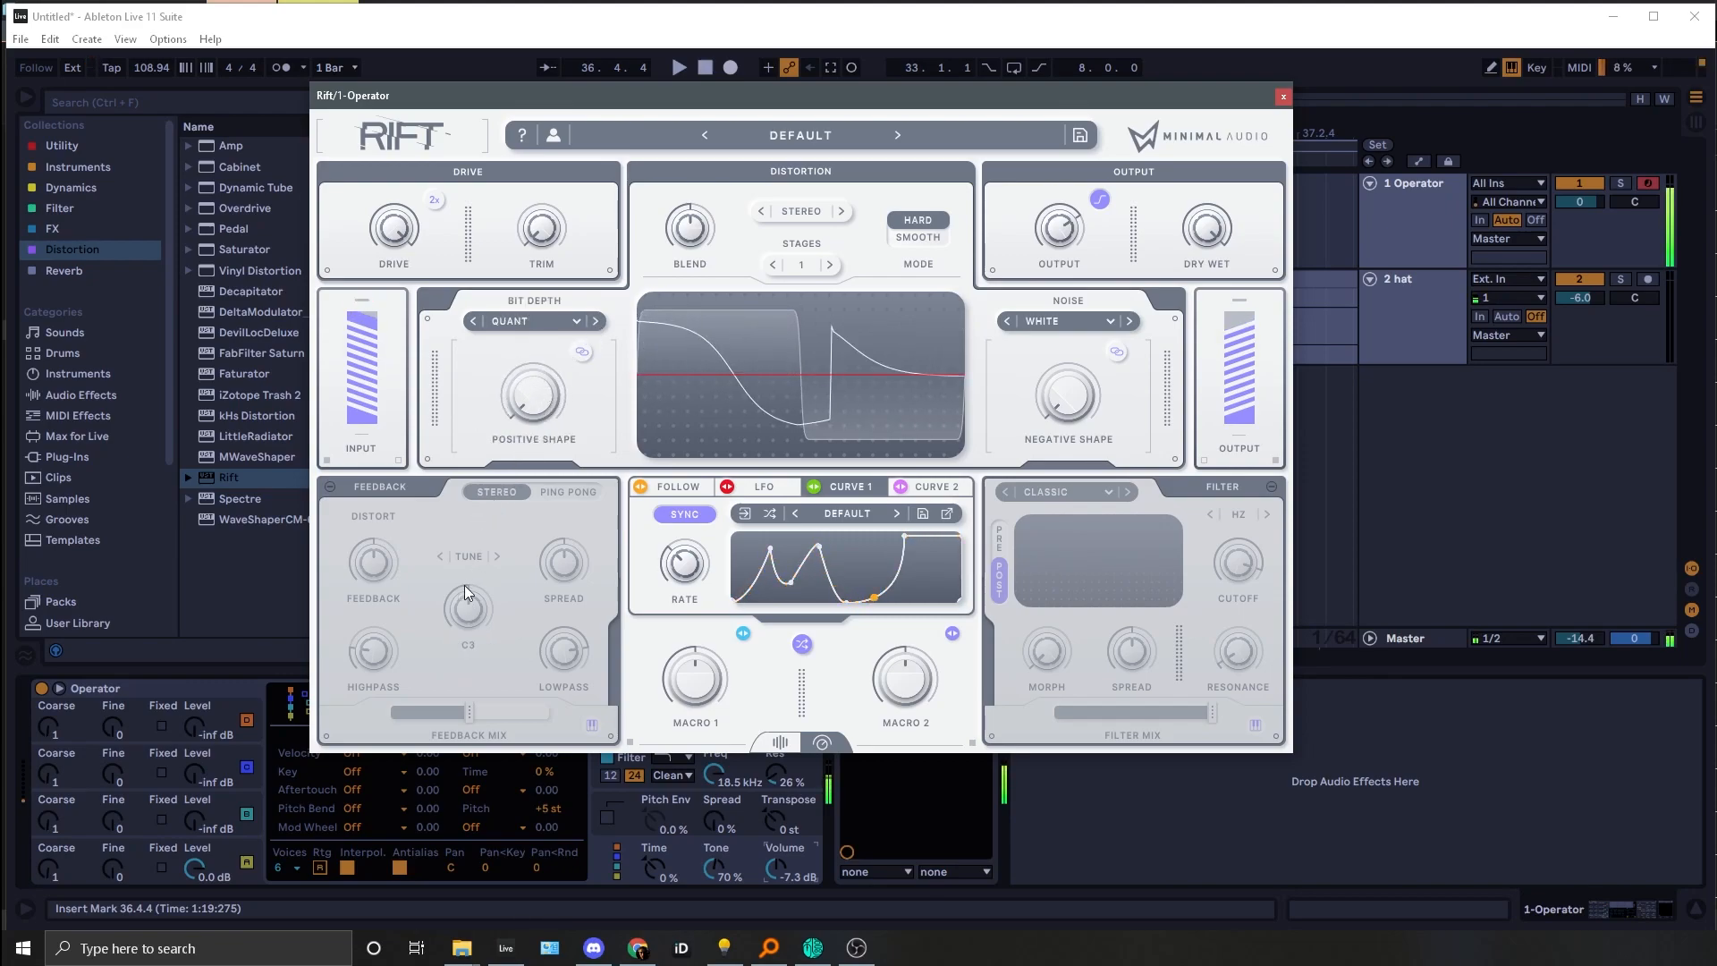
{"action": "left_click", "coordinate": [595, 321]}
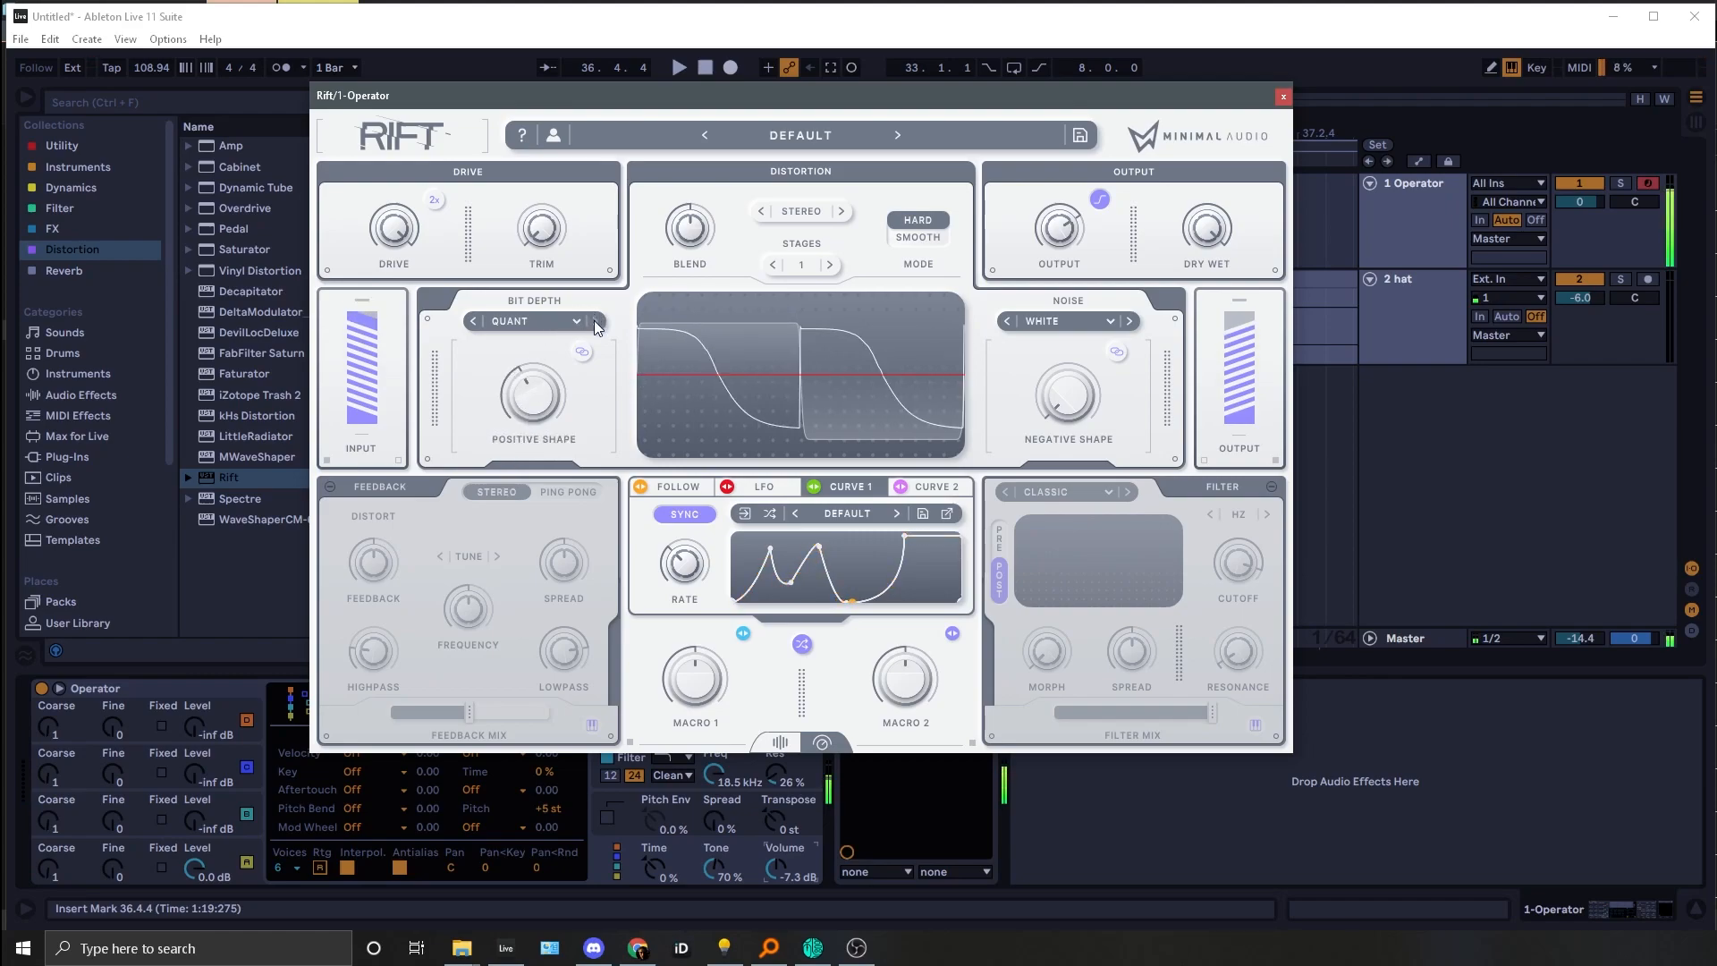
{"action": "left_click", "coordinate": [594, 321]}
{"action": "left_click", "coordinate": [594, 322]}
Step: Set the positive shaper to the Daemon sample rate type with a shape amount of 1.00
{"action": "left_click", "coordinate": [558, 325]}
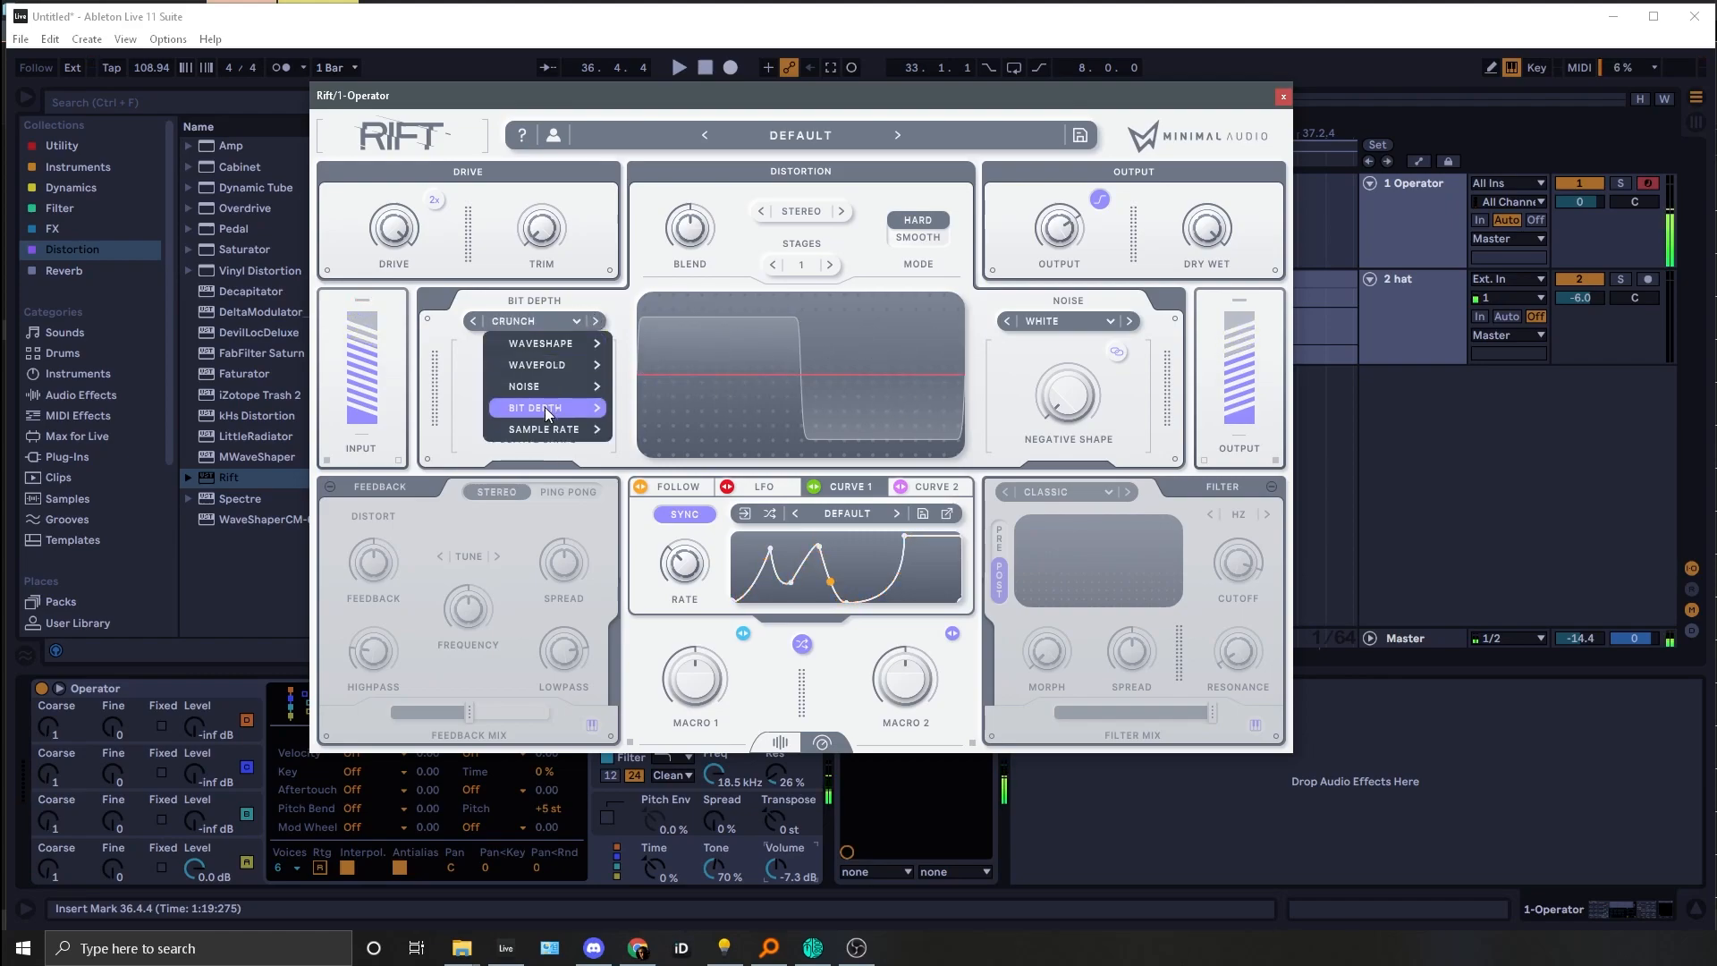
{"action": "mouse_move", "coordinate": [565, 431]}
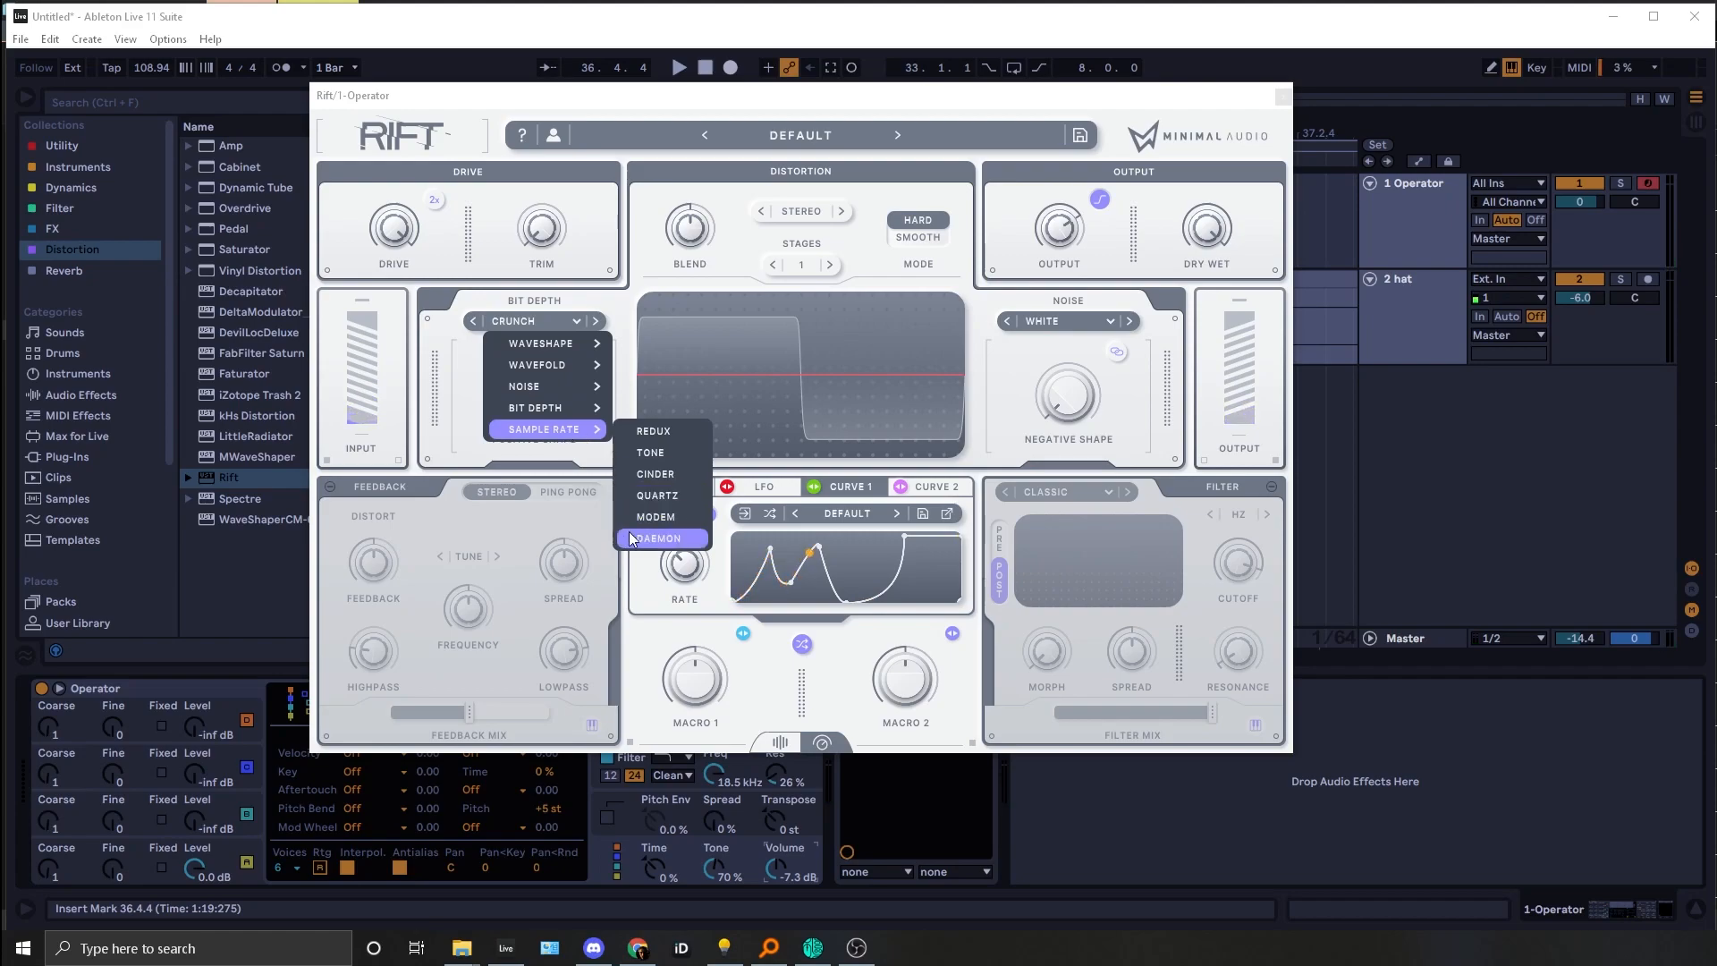
{"action": "left_click", "coordinate": [666, 640]}
{"action": "left_click_drag", "start_coordinate": [533, 402], "coordinate": [566, 223]}
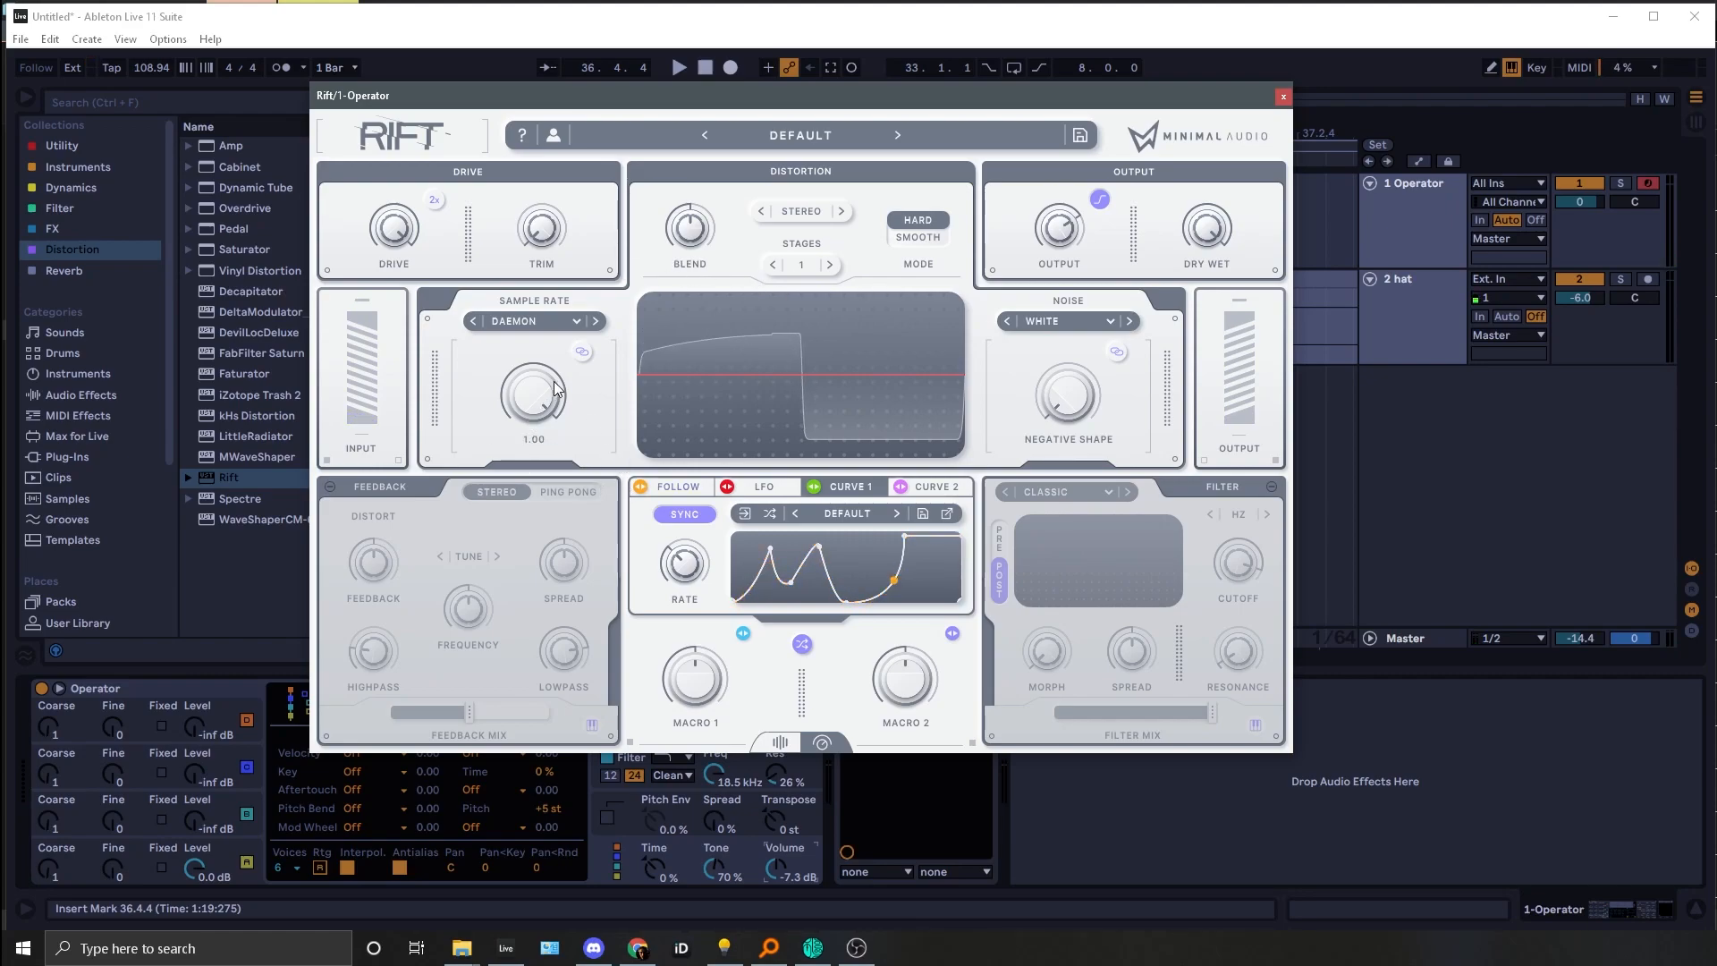
Step: Set the positive shaper to the Harmonic wavefold type
{"action": "left_click", "coordinate": [543, 320]}
{"action": "mouse_move", "coordinate": [556, 366]}
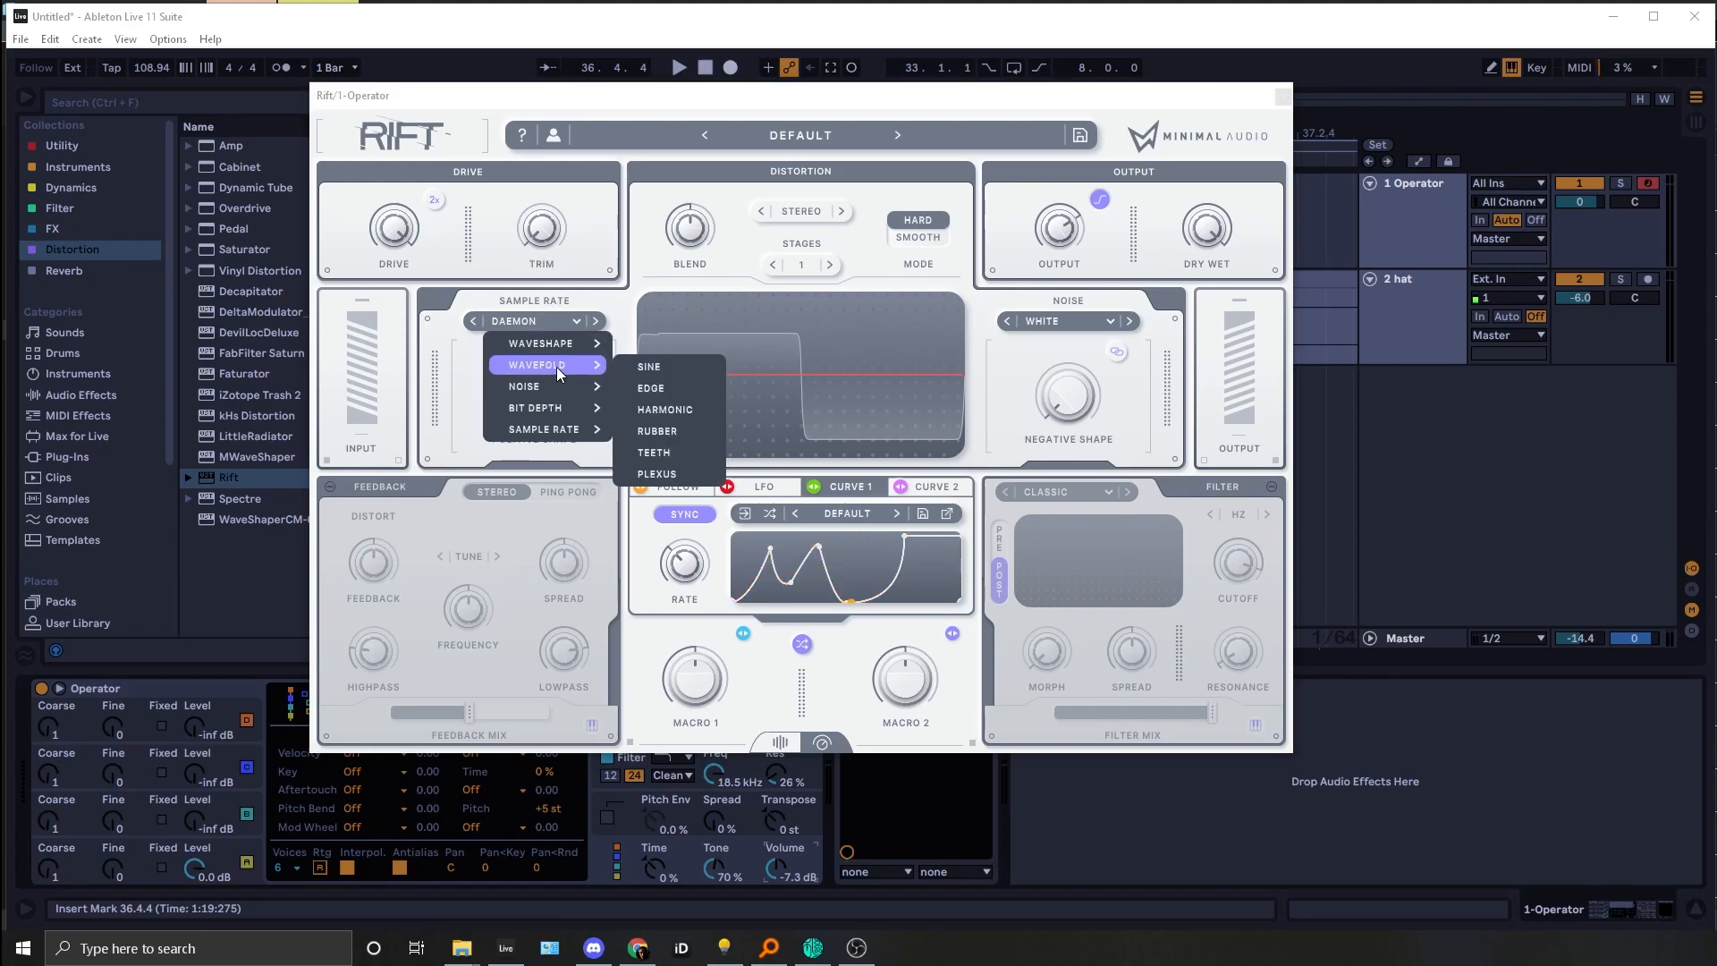
{"action": "left_click", "coordinate": [664, 409]}
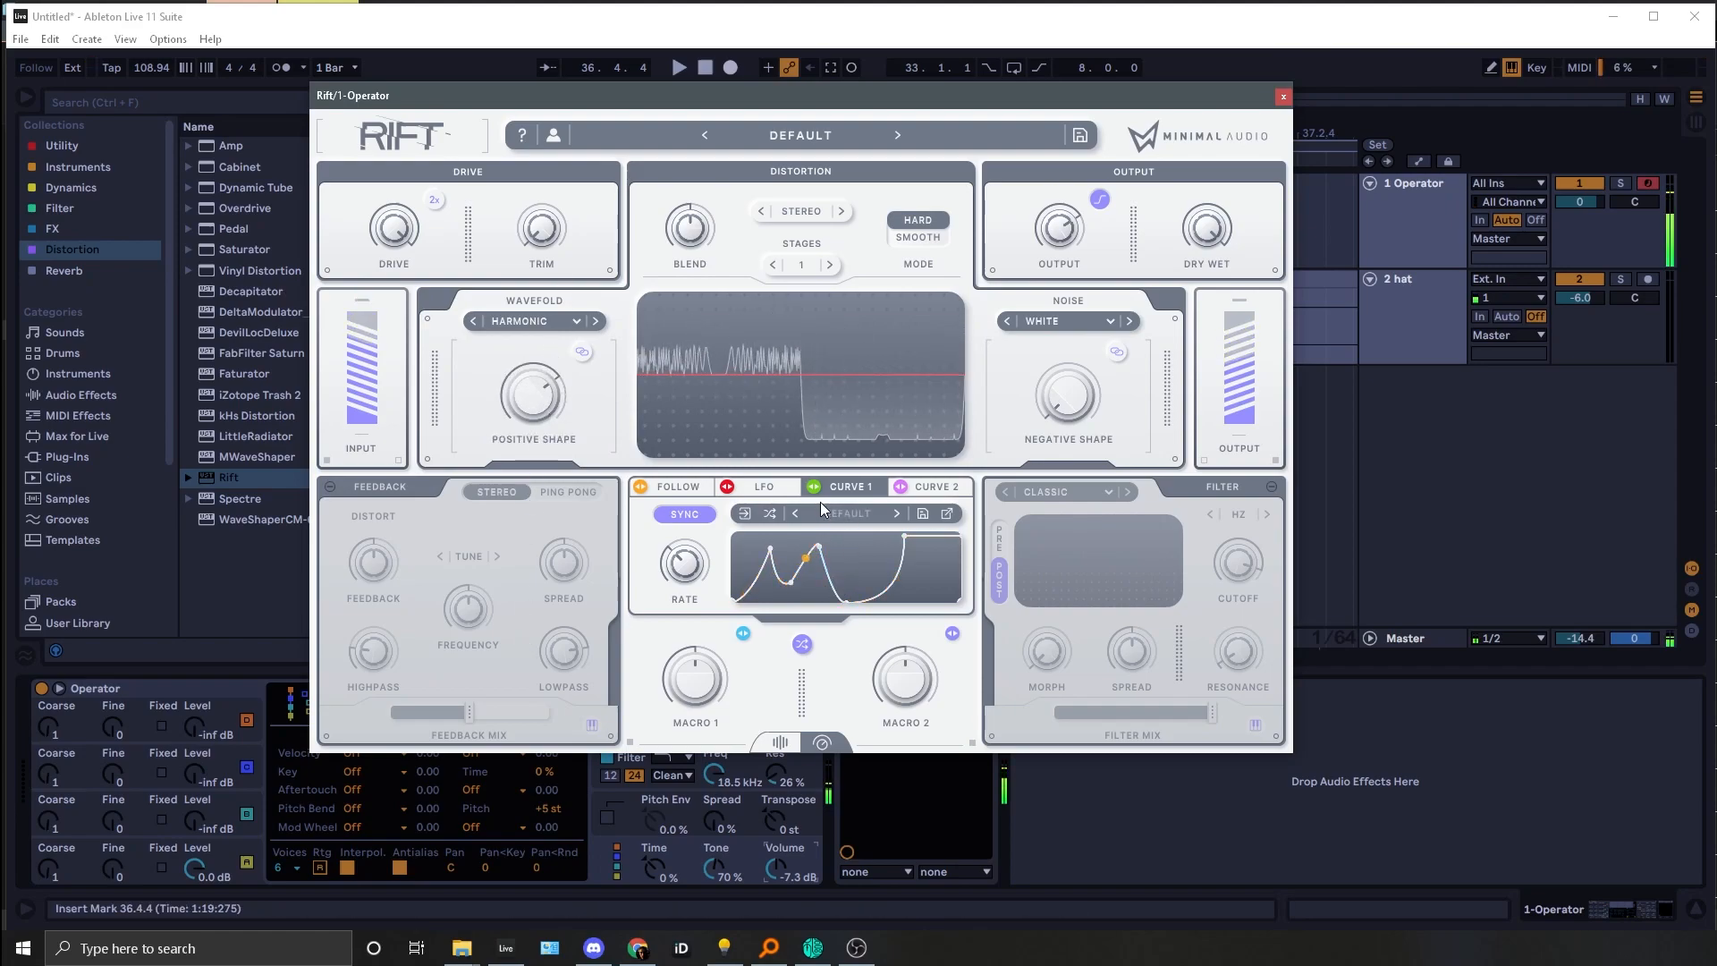
Step: Modulate the positive shape with Curve 1 and adjust the modulation range around the knob
{"action": "left_click_drag", "start_coordinate": [583, 379], "coordinate": [480, 367]}
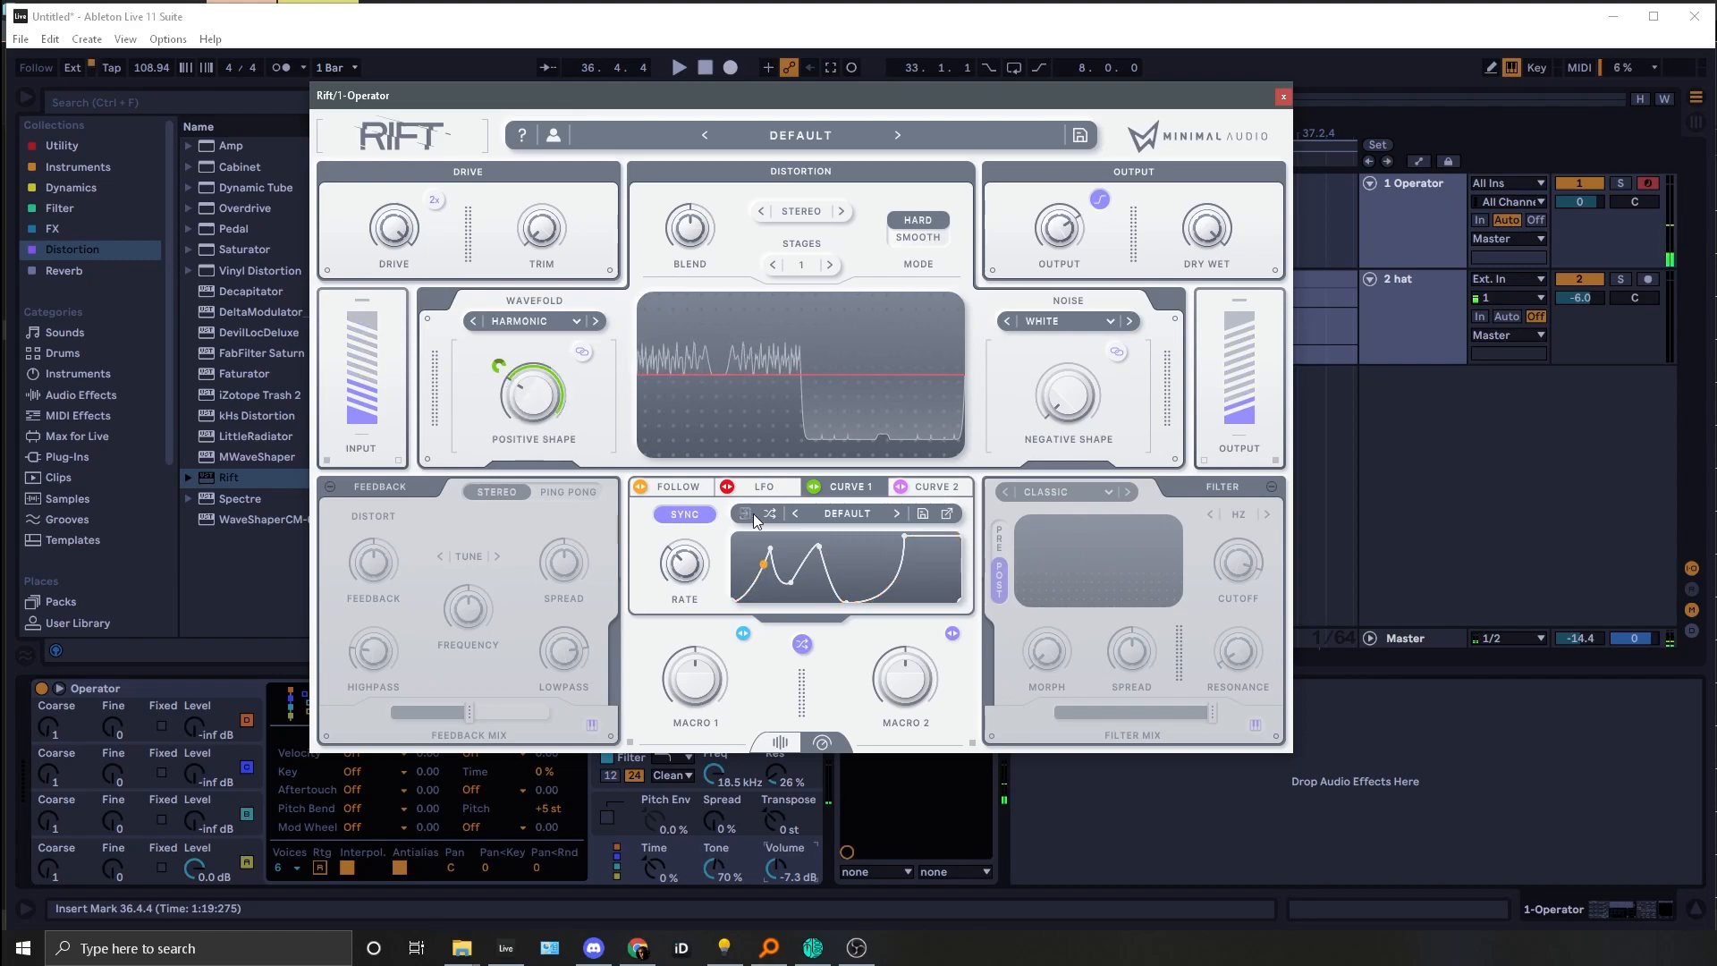
{"action": "left_click_drag", "start_coordinate": [481, 363], "coordinate": [576, 365]}
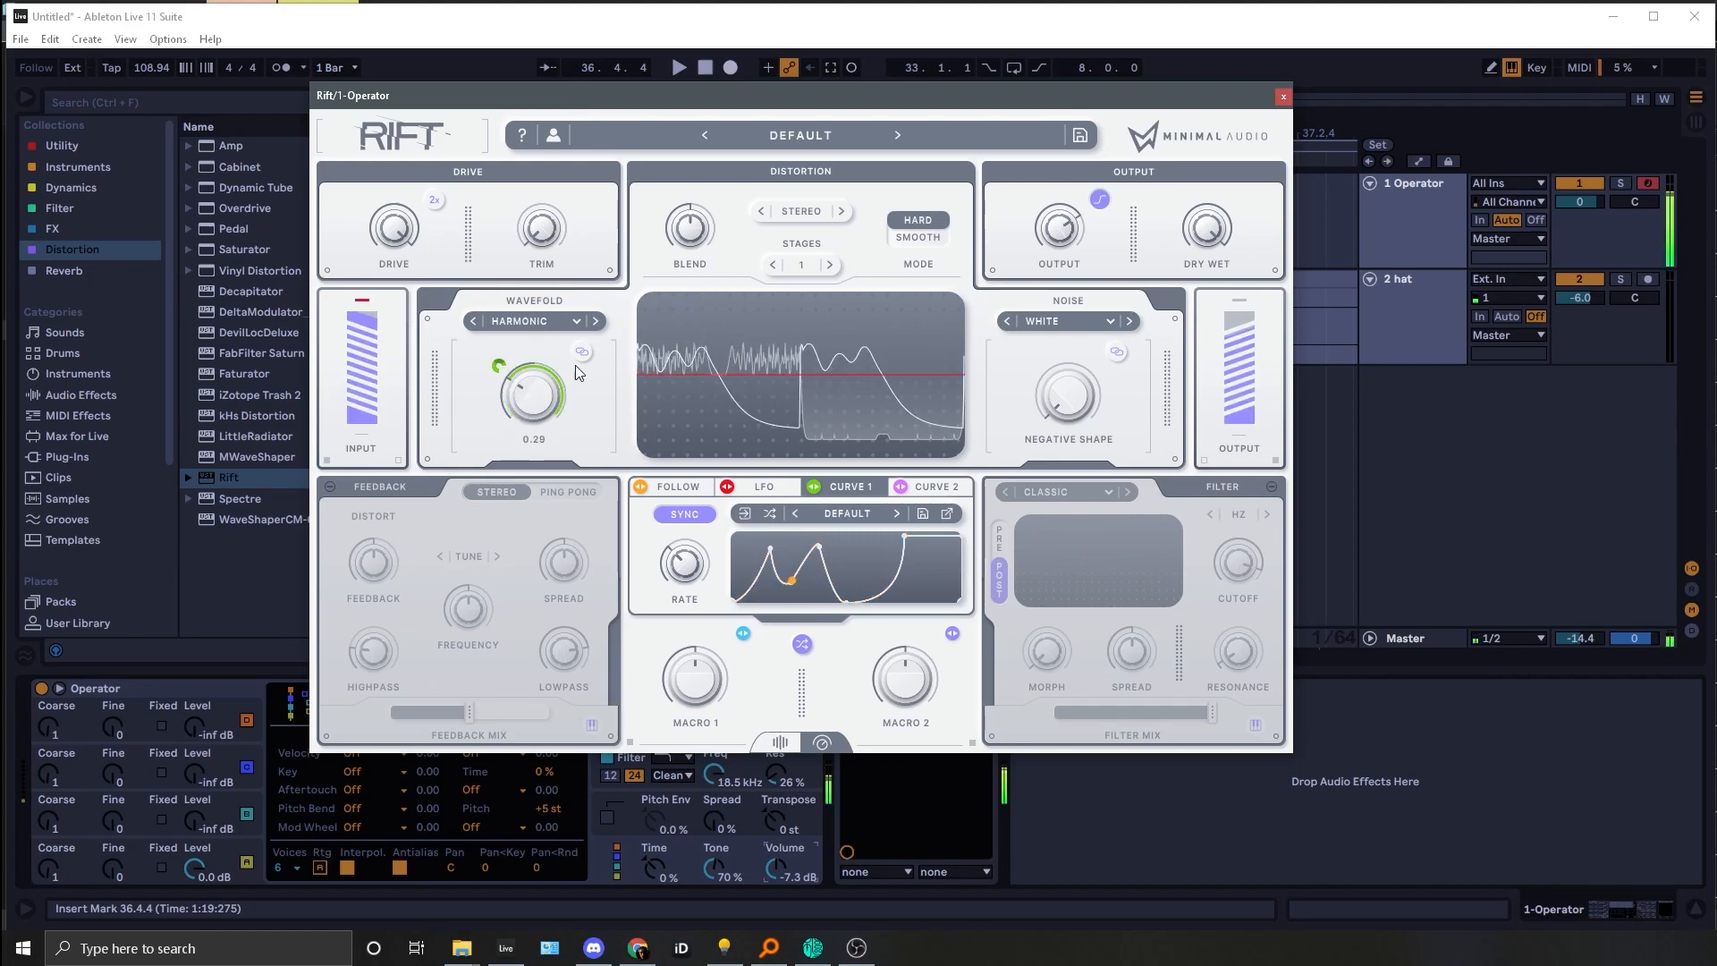
{"action": "right_click", "coordinate": [499, 362]}
{"action": "left_click", "coordinate": [561, 418]}
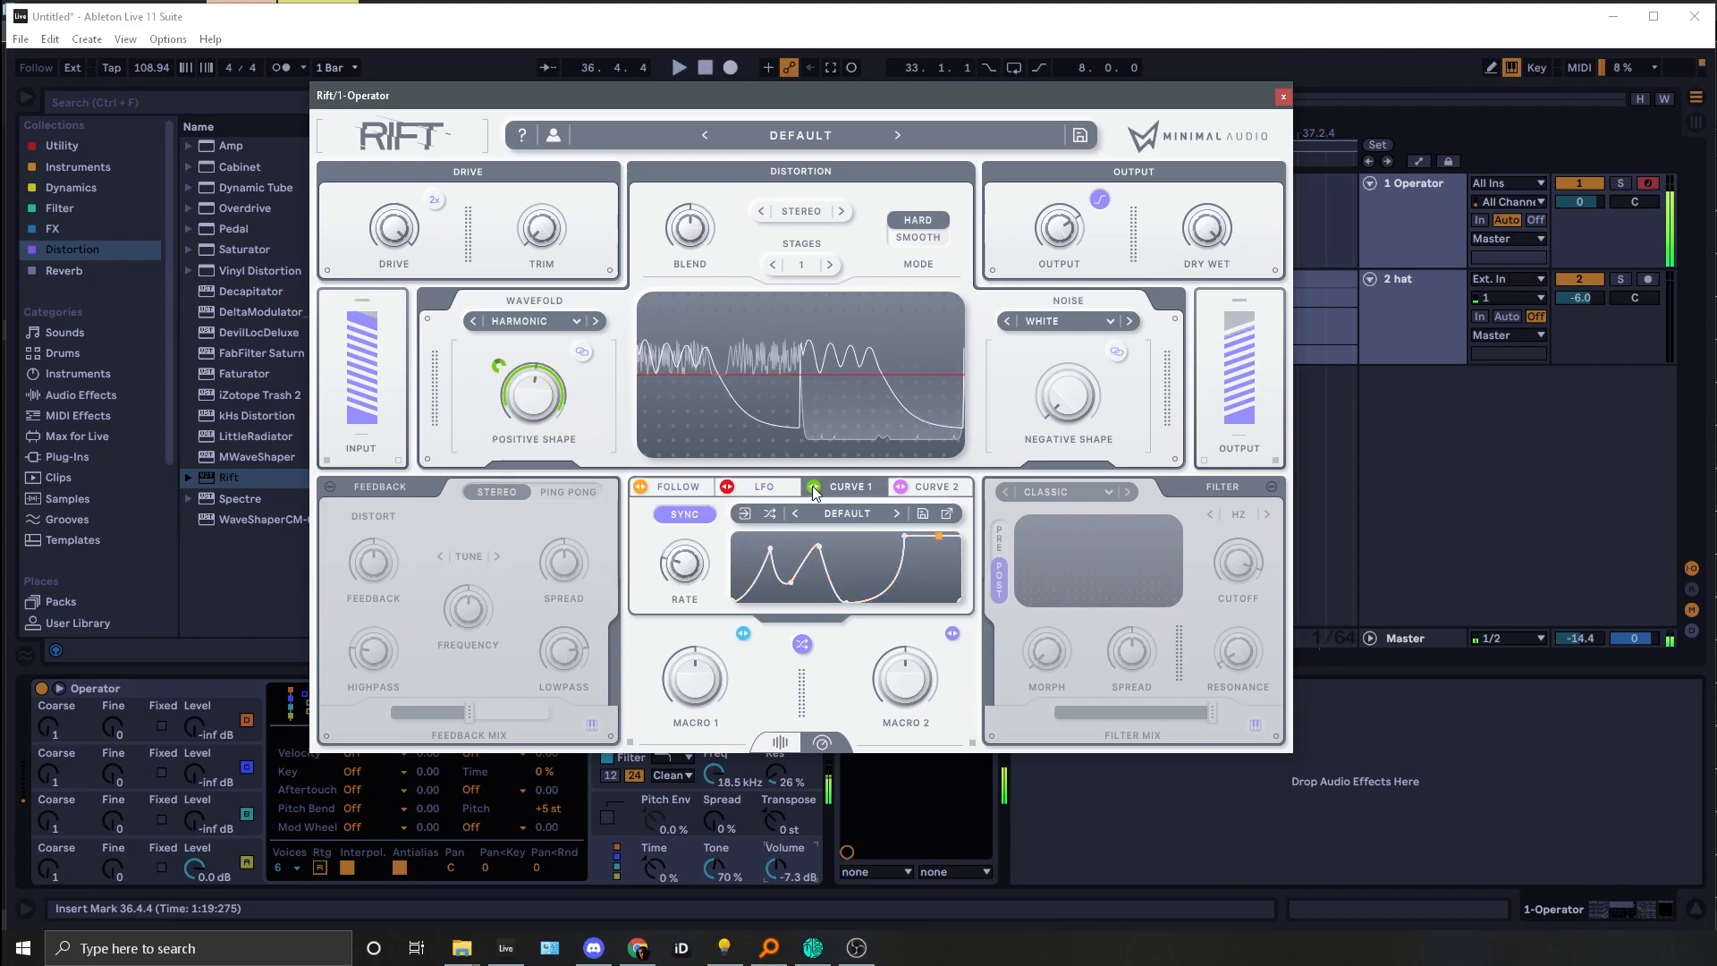
Step: Modulate the negative shape with Curve 1 and set the negative shaper to the Daemon sample rate type
{"action": "left_click_drag", "start_coordinate": [1051, 393], "coordinate": [1079, 352]}
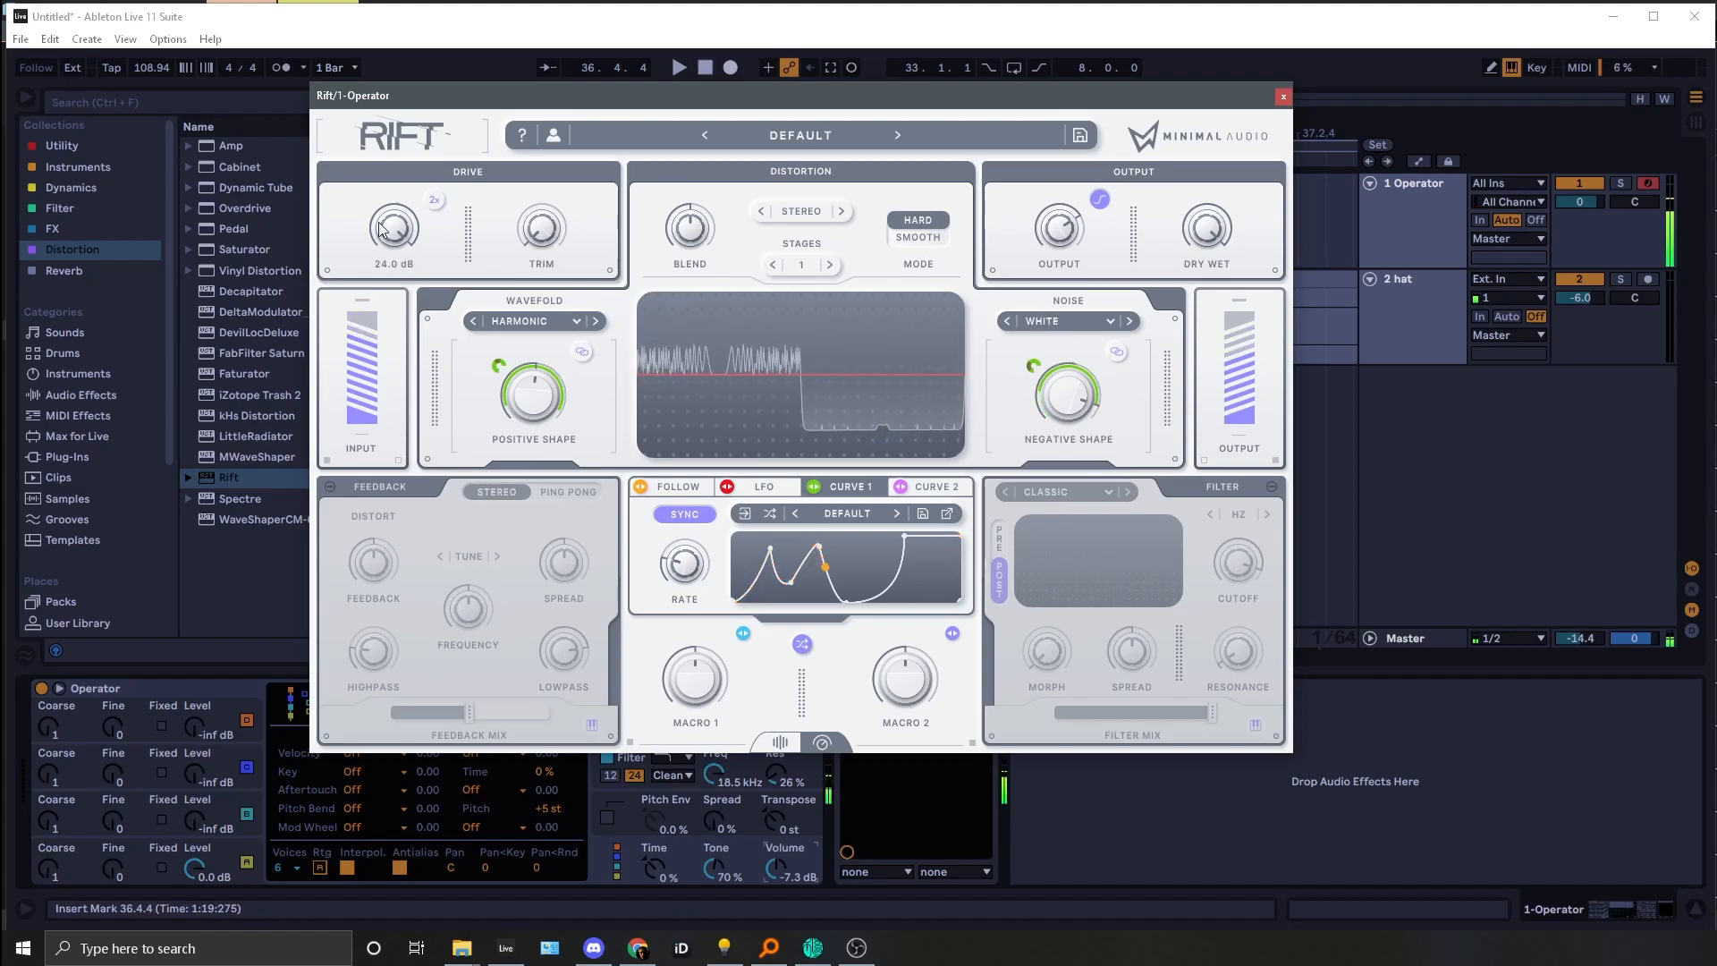
{"action": "left_click", "coordinate": [1057, 320]}
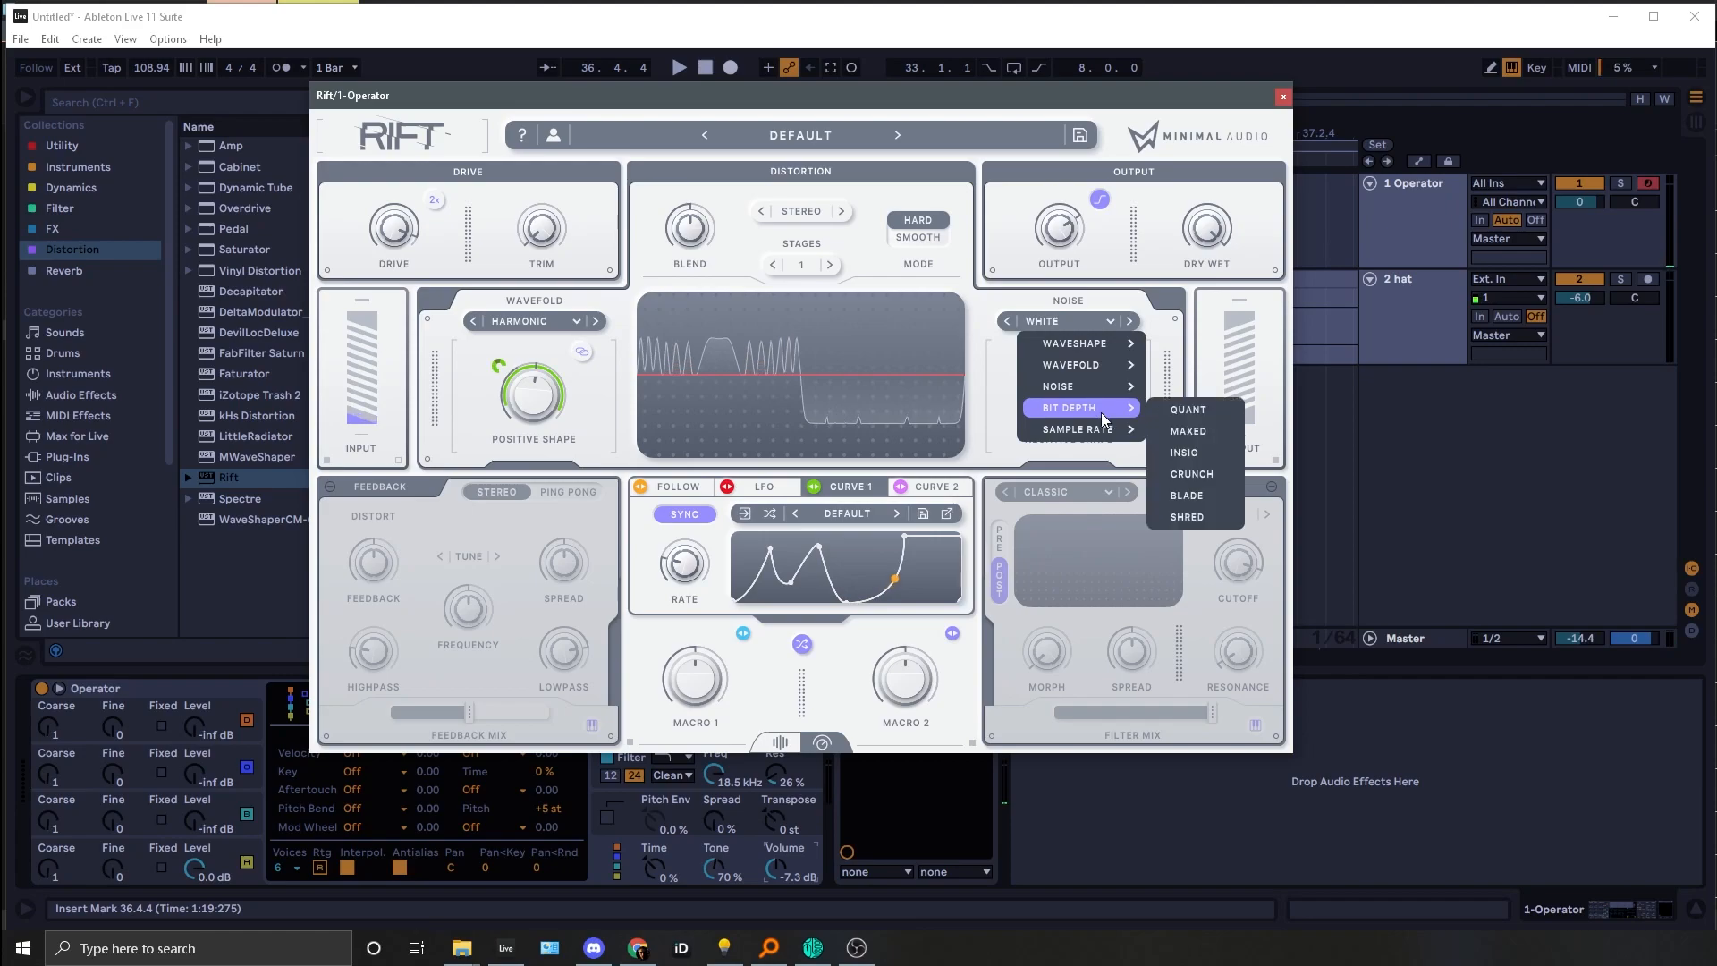
{"action": "mouse_move", "coordinate": [1114, 431]}
{"action": "left_click", "coordinate": [1192, 537]}
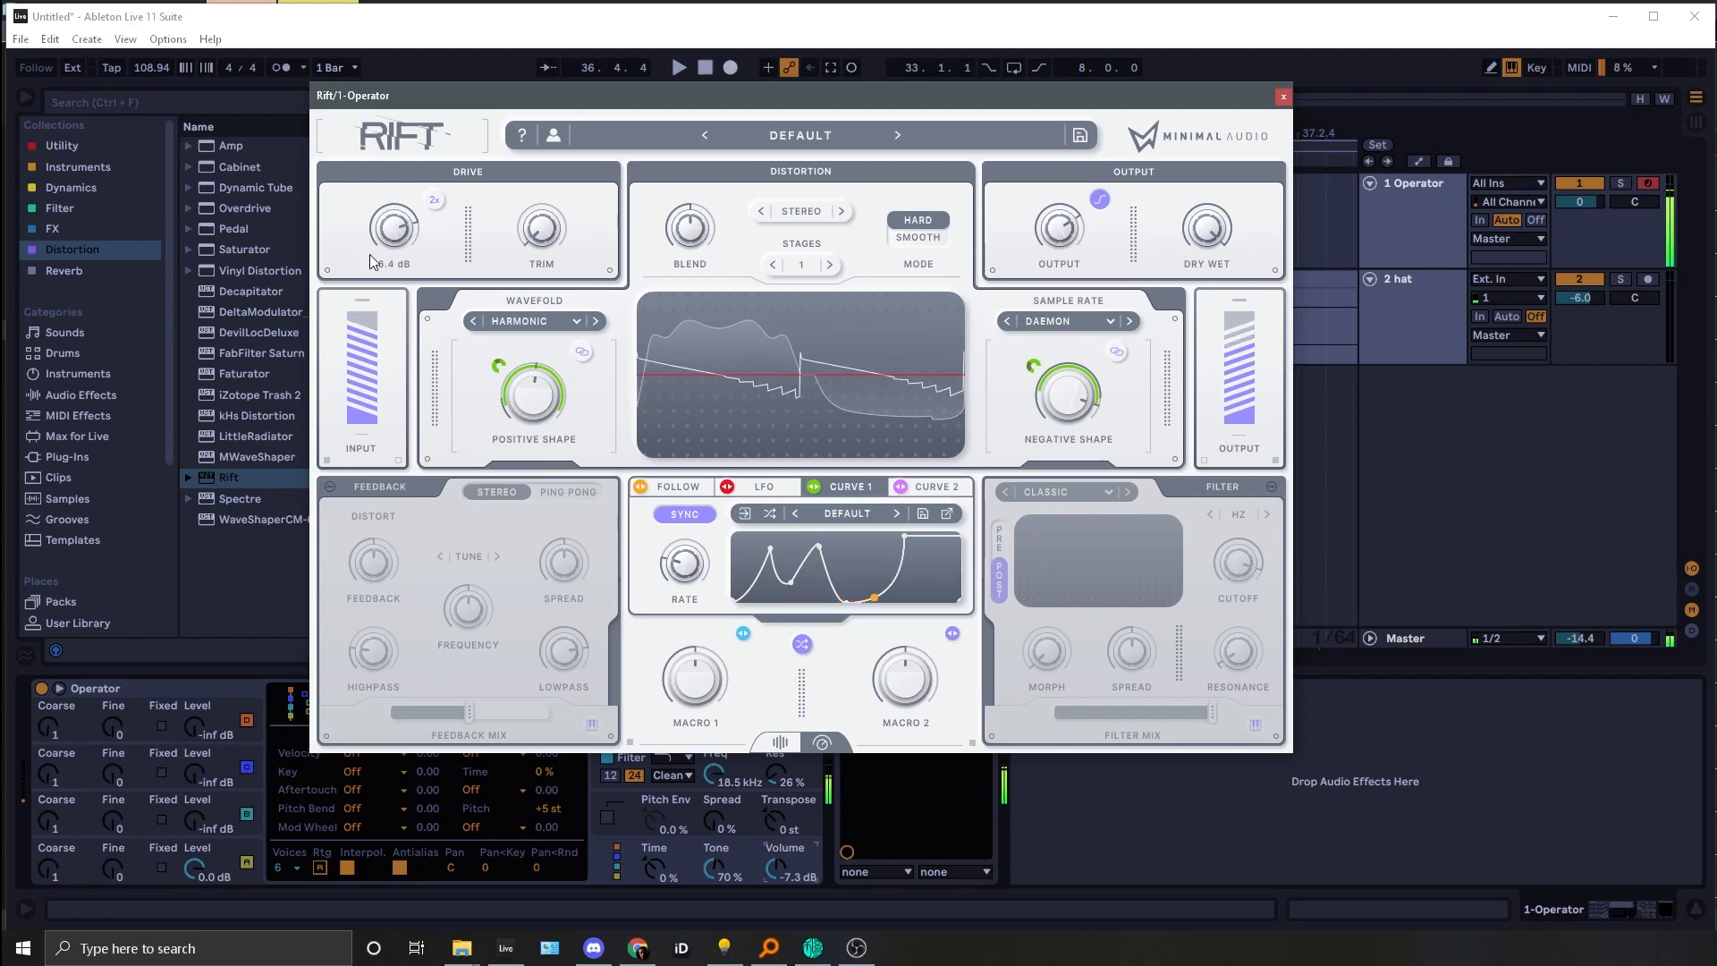
Step: Enable the 2x drive boost and adjust the drive amount
{"action": "scroll", "coordinate": [539, 196], "scroll_direction": "up", "scroll_amount": 1}
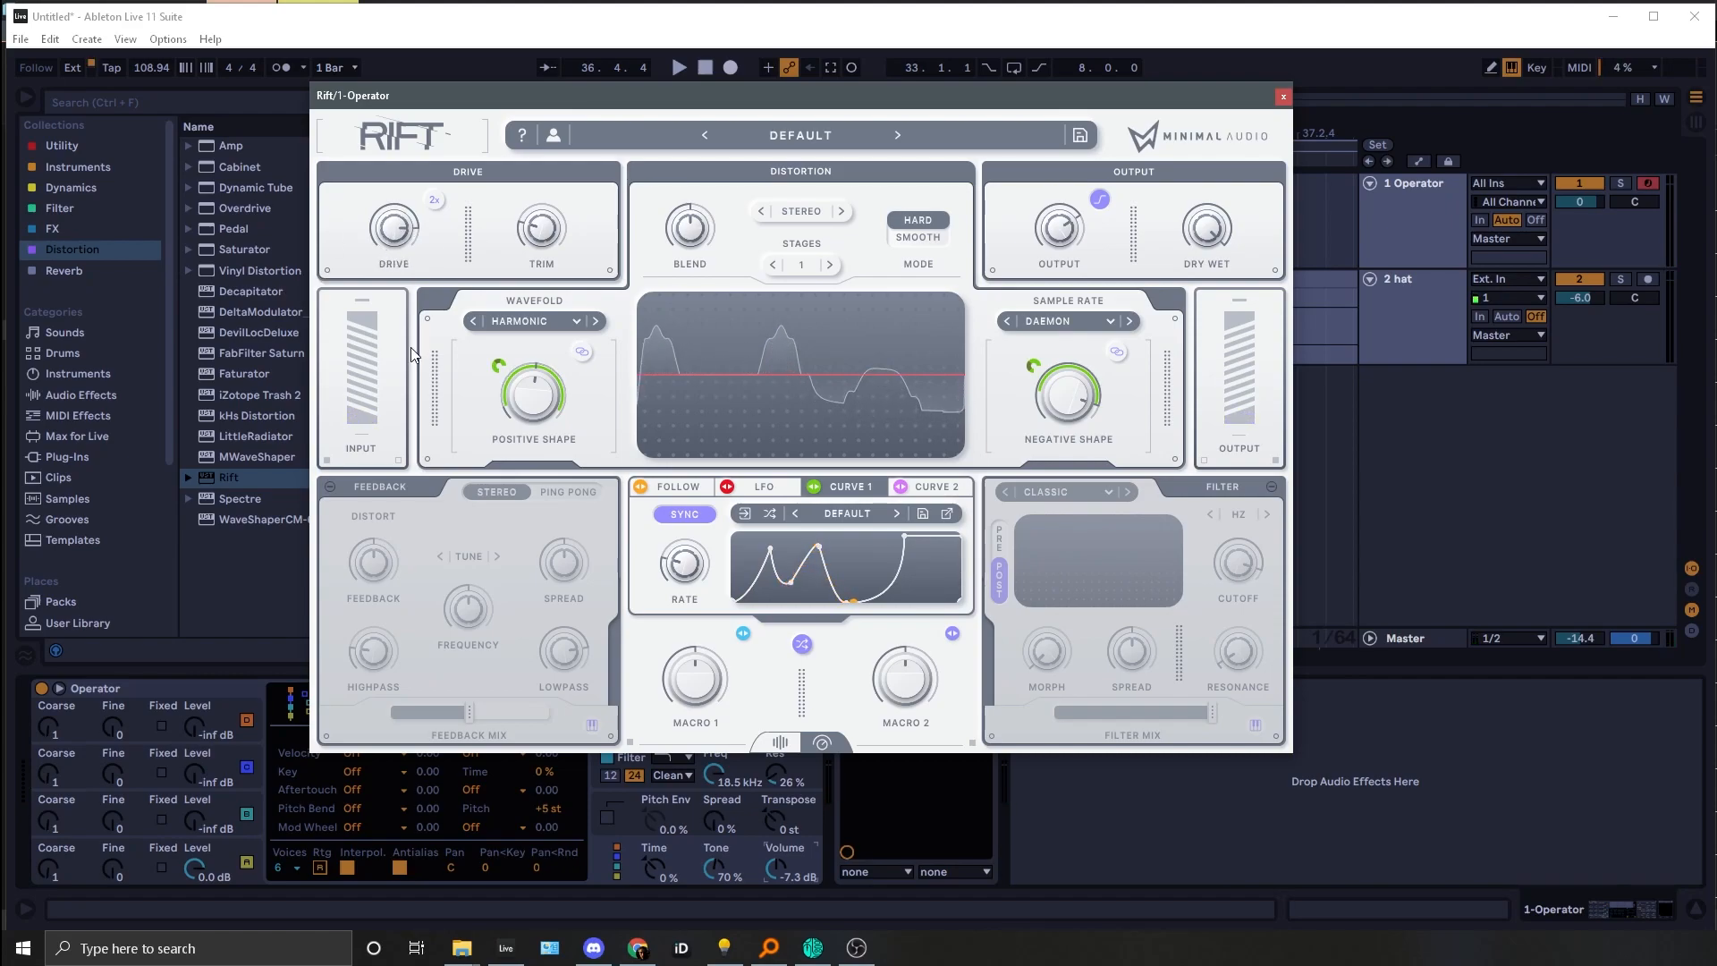
{"action": "left_click", "coordinate": [433, 202]}
{"action": "left_click_drag", "start_coordinate": [393, 244], "coordinate": [363, 208]}
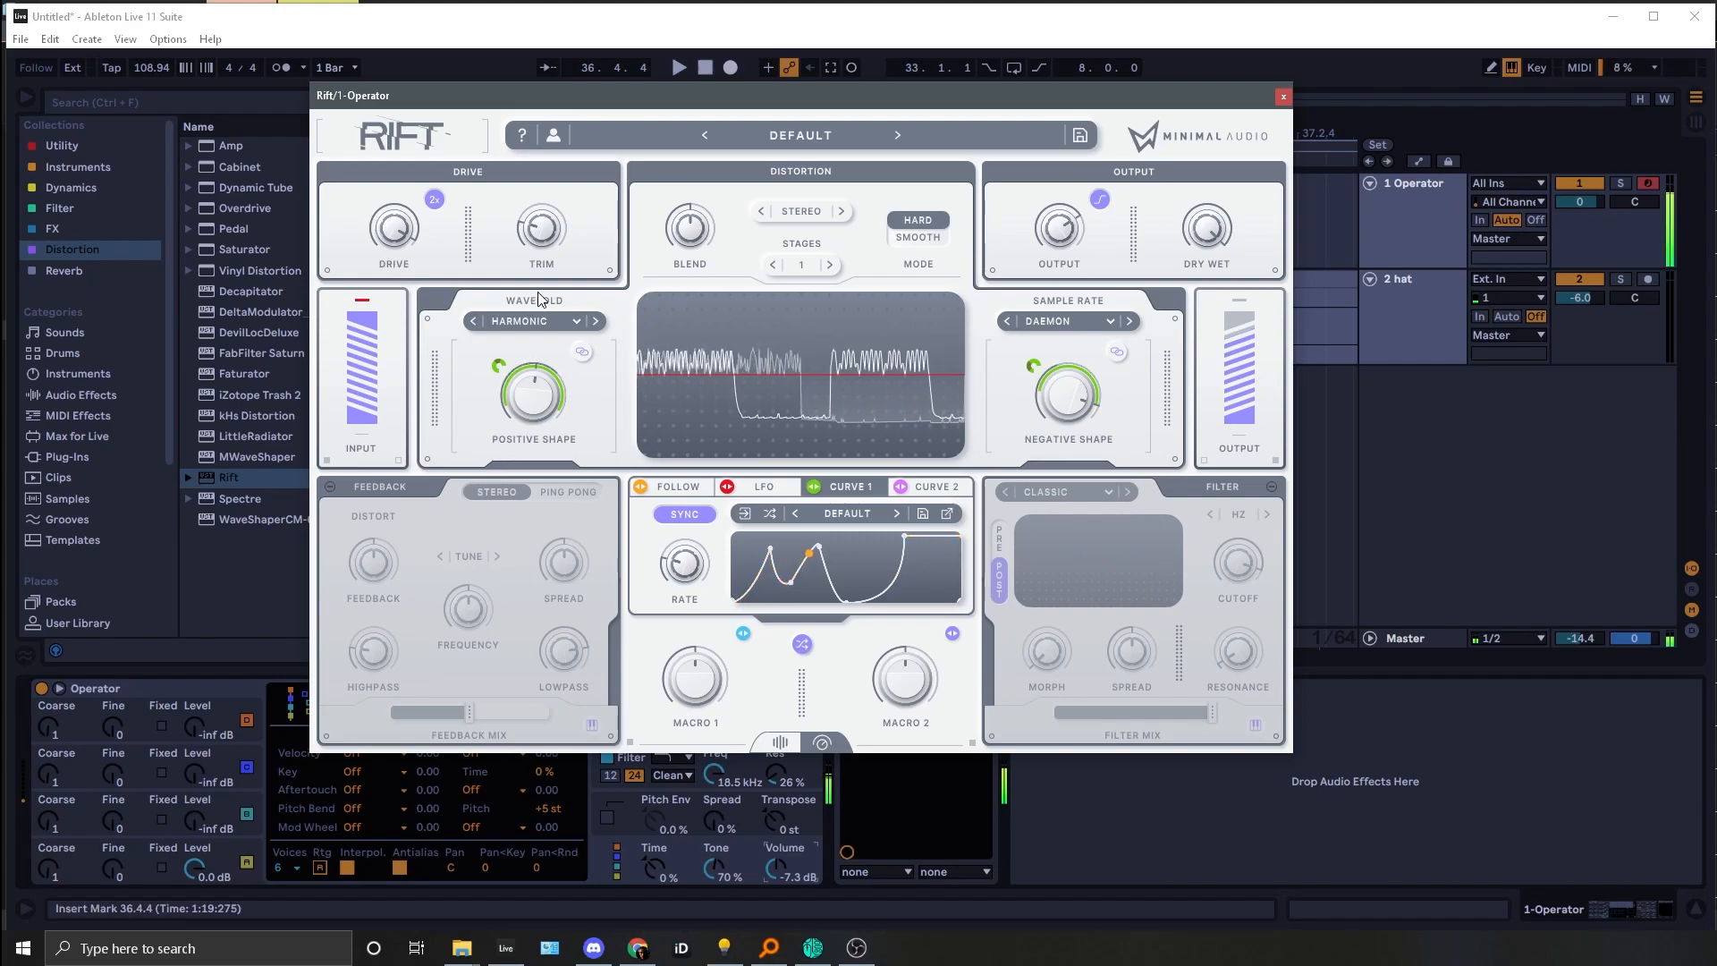
{"action": "left_click_drag", "start_coordinate": [587, 283], "coordinate": [587, 87]}
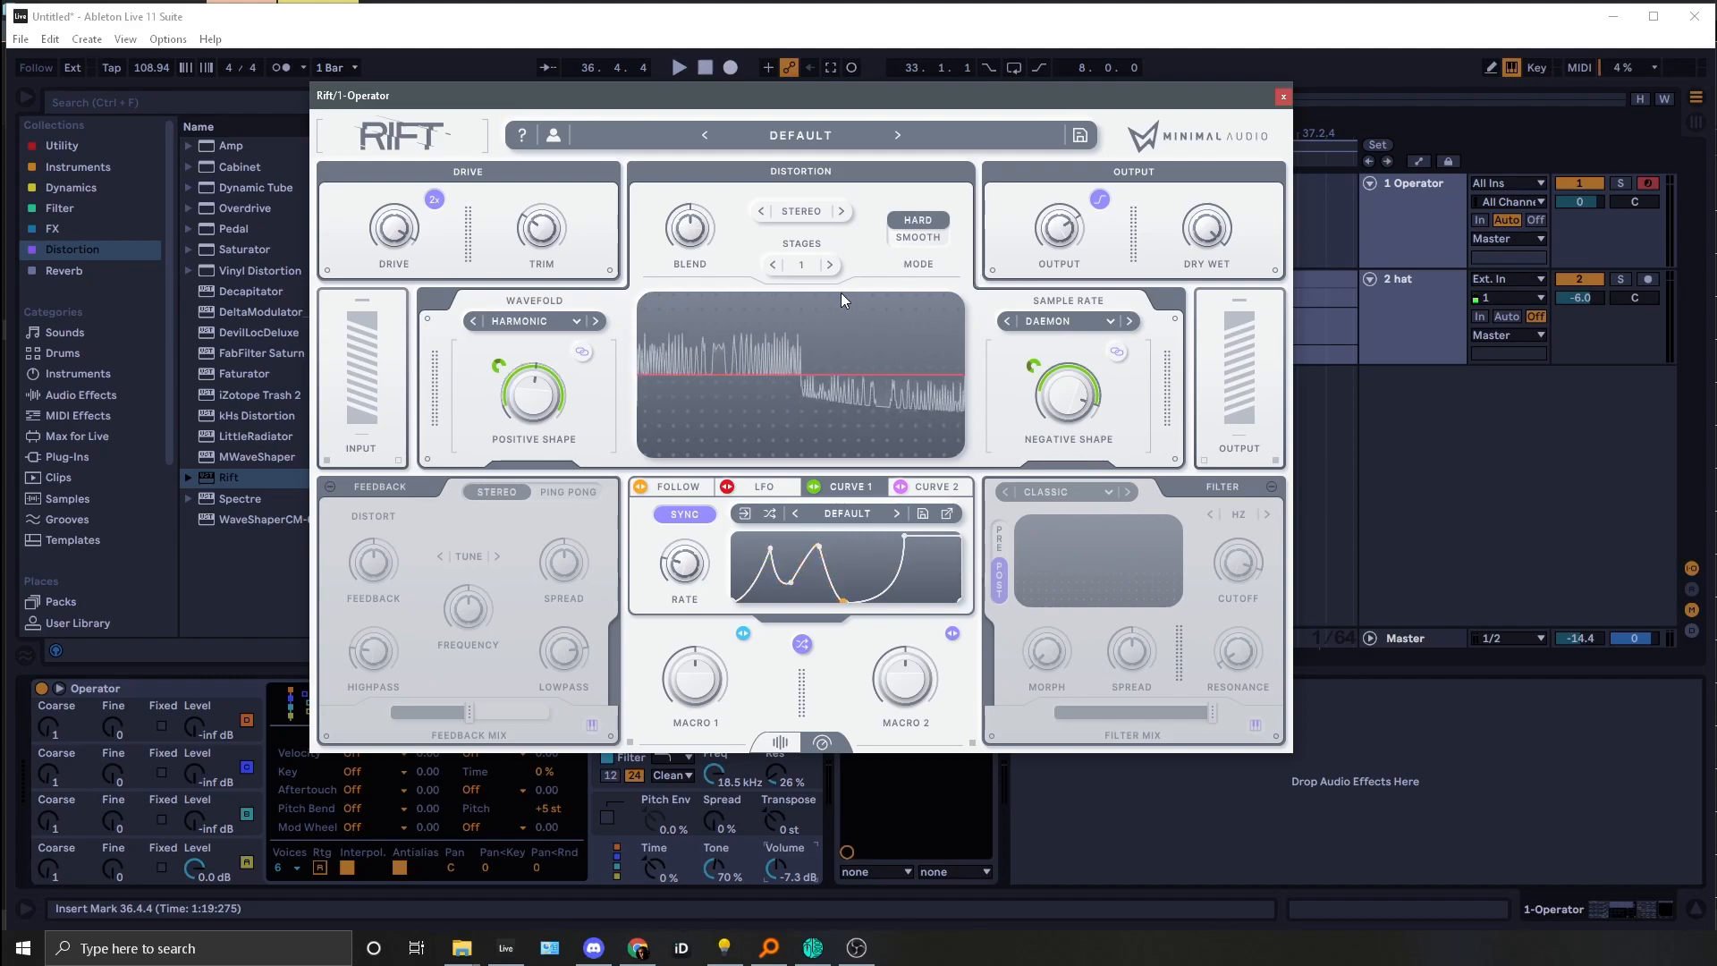
Step: Remove the Curve 1 modulation from both the positive shape and the negative shape
{"action": "right_click", "coordinate": [499, 365]}
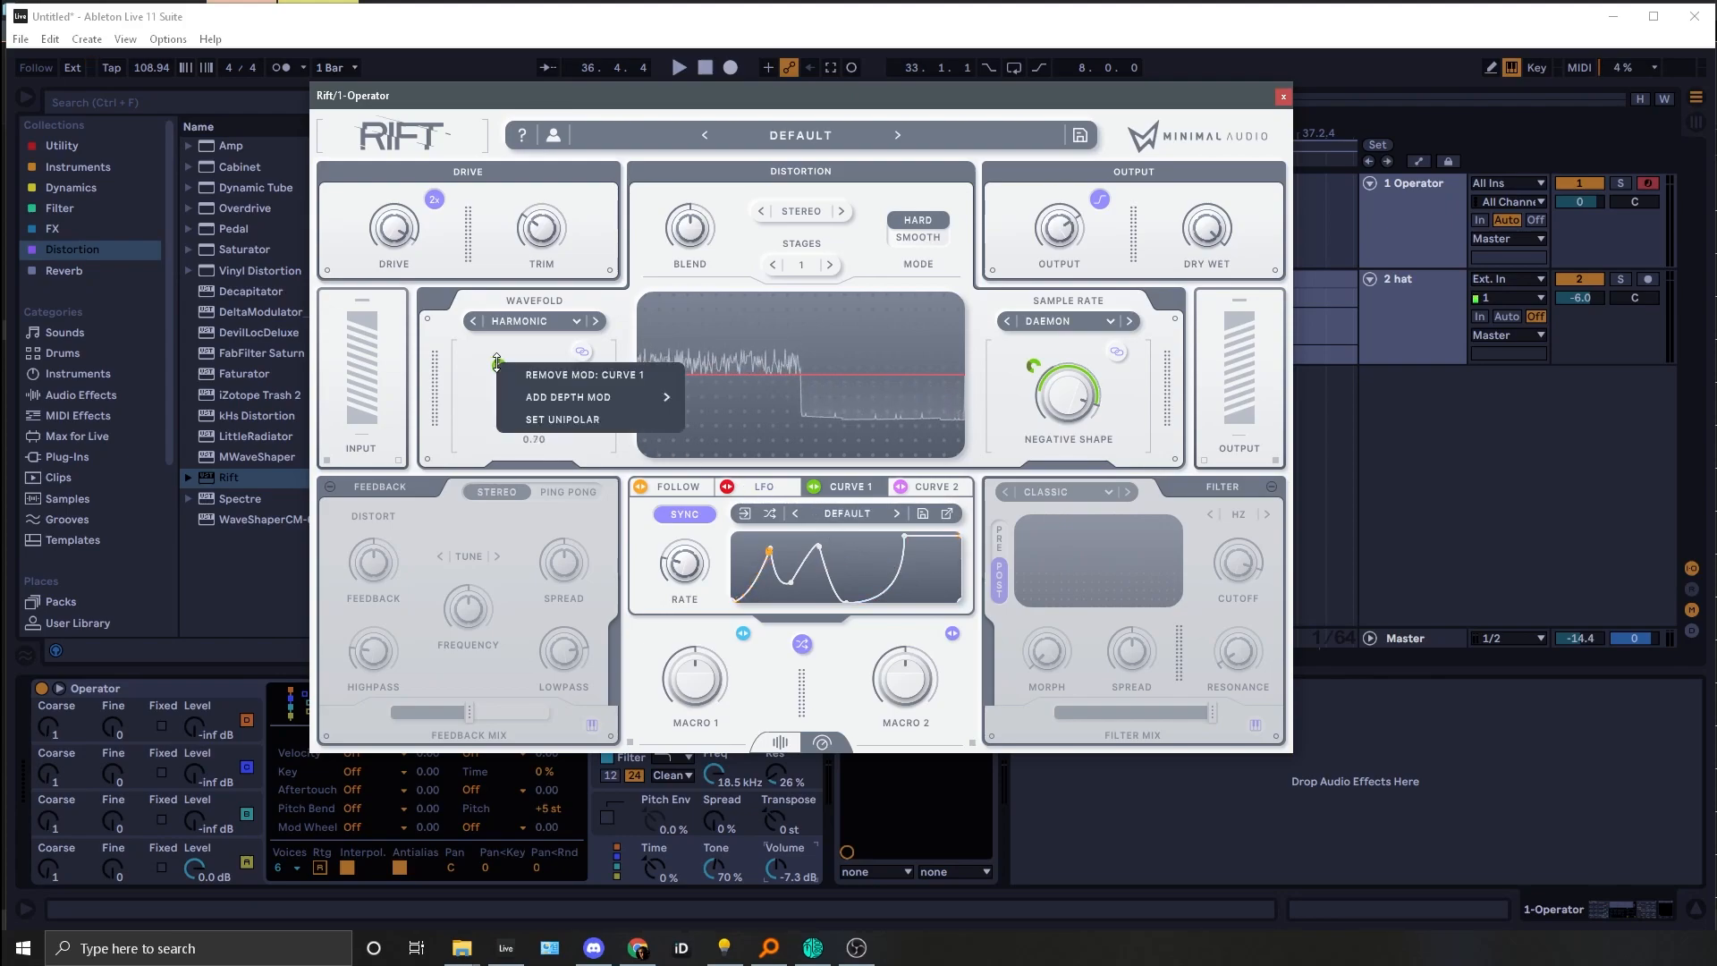
{"action": "left_click", "coordinate": [544, 373]}
{"action": "right_click", "coordinate": [1029, 368]}
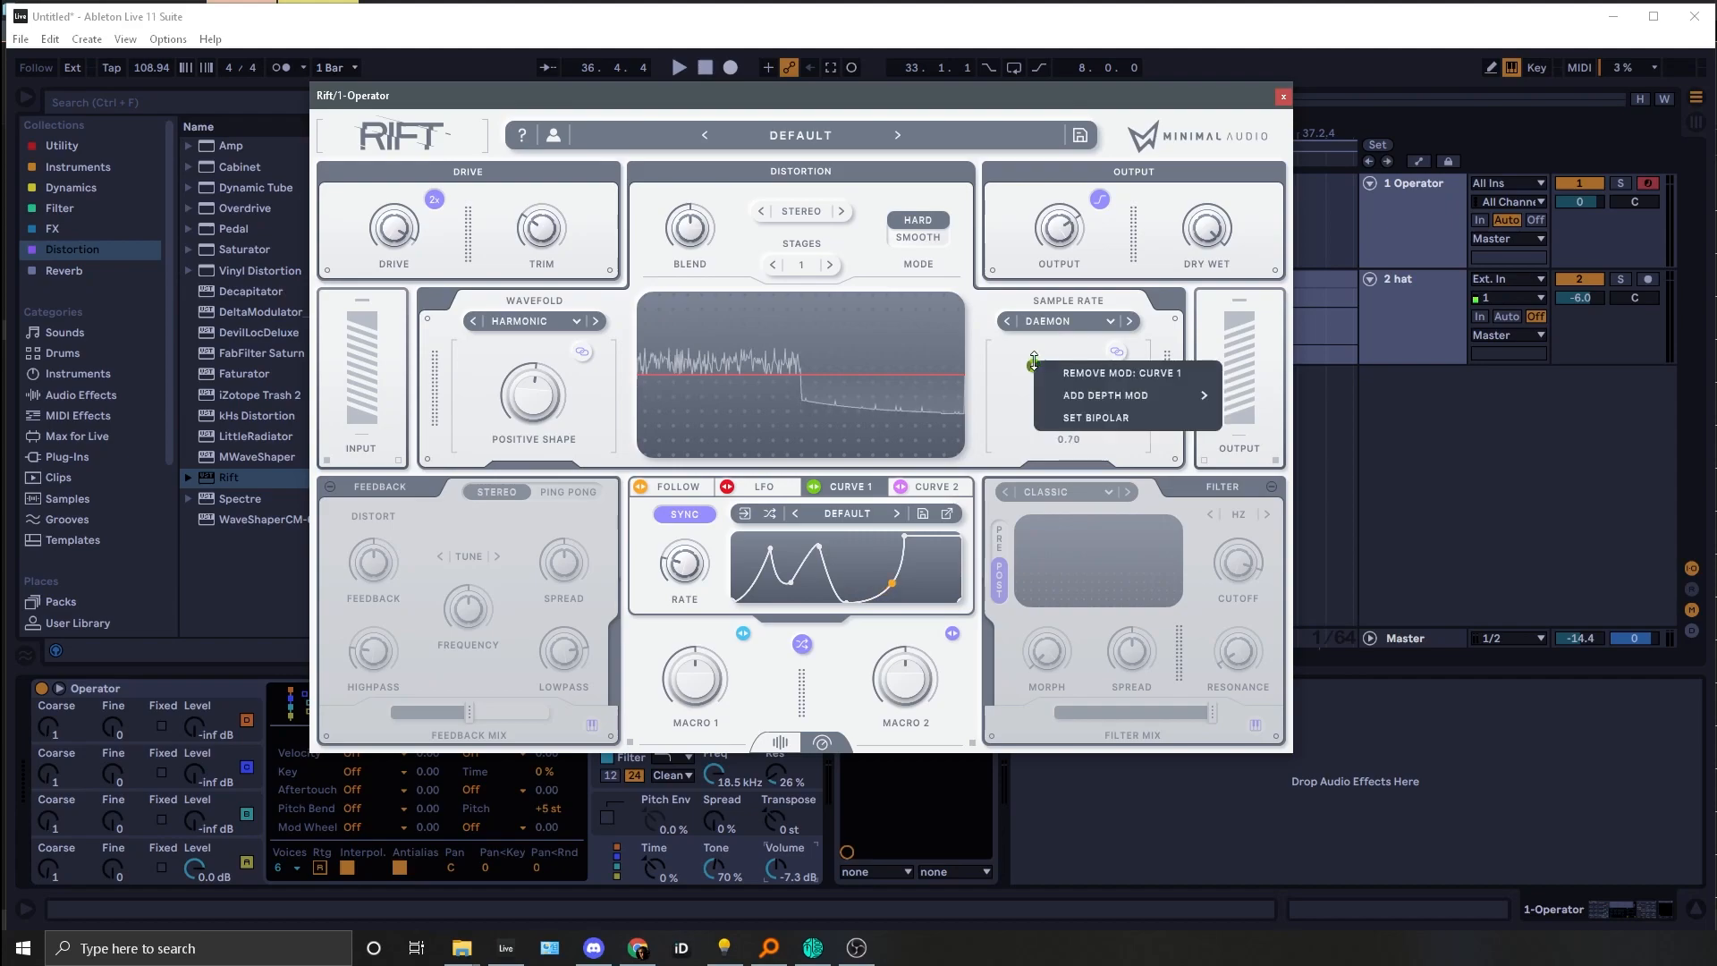
{"action": "left_click", "coordinate": [1058, 372]}
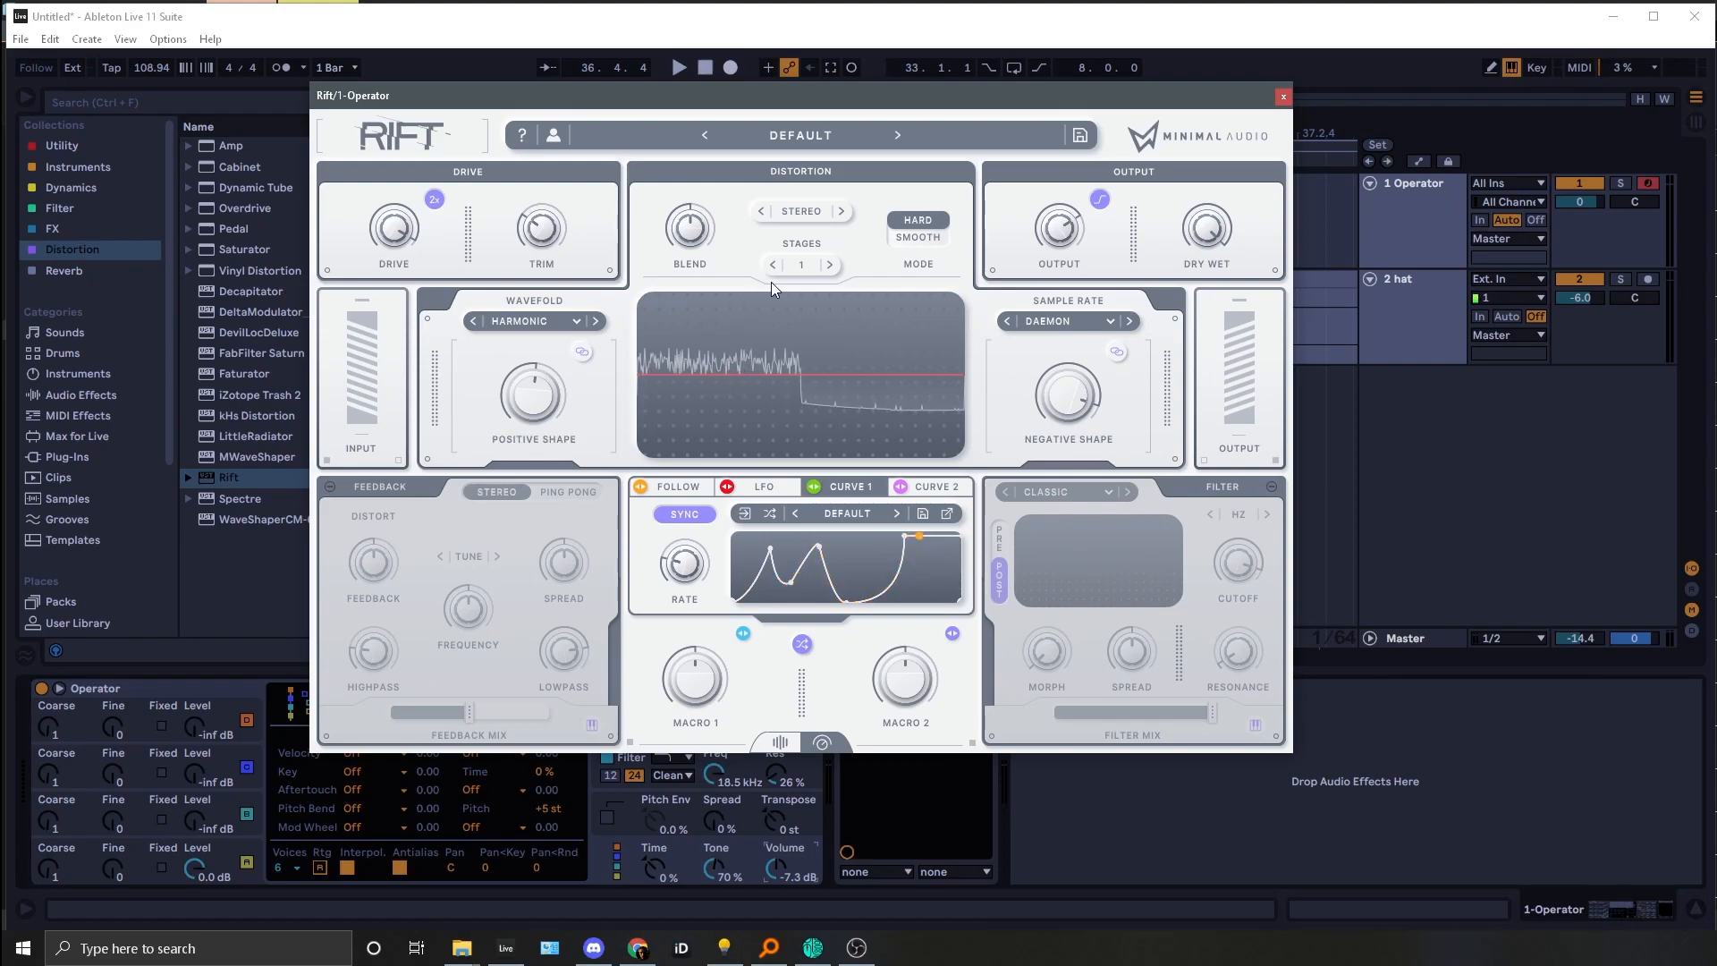
Step: Raise the number of distortion stages to 6
{"action": "left_click", "coordinate": [830, 266]}
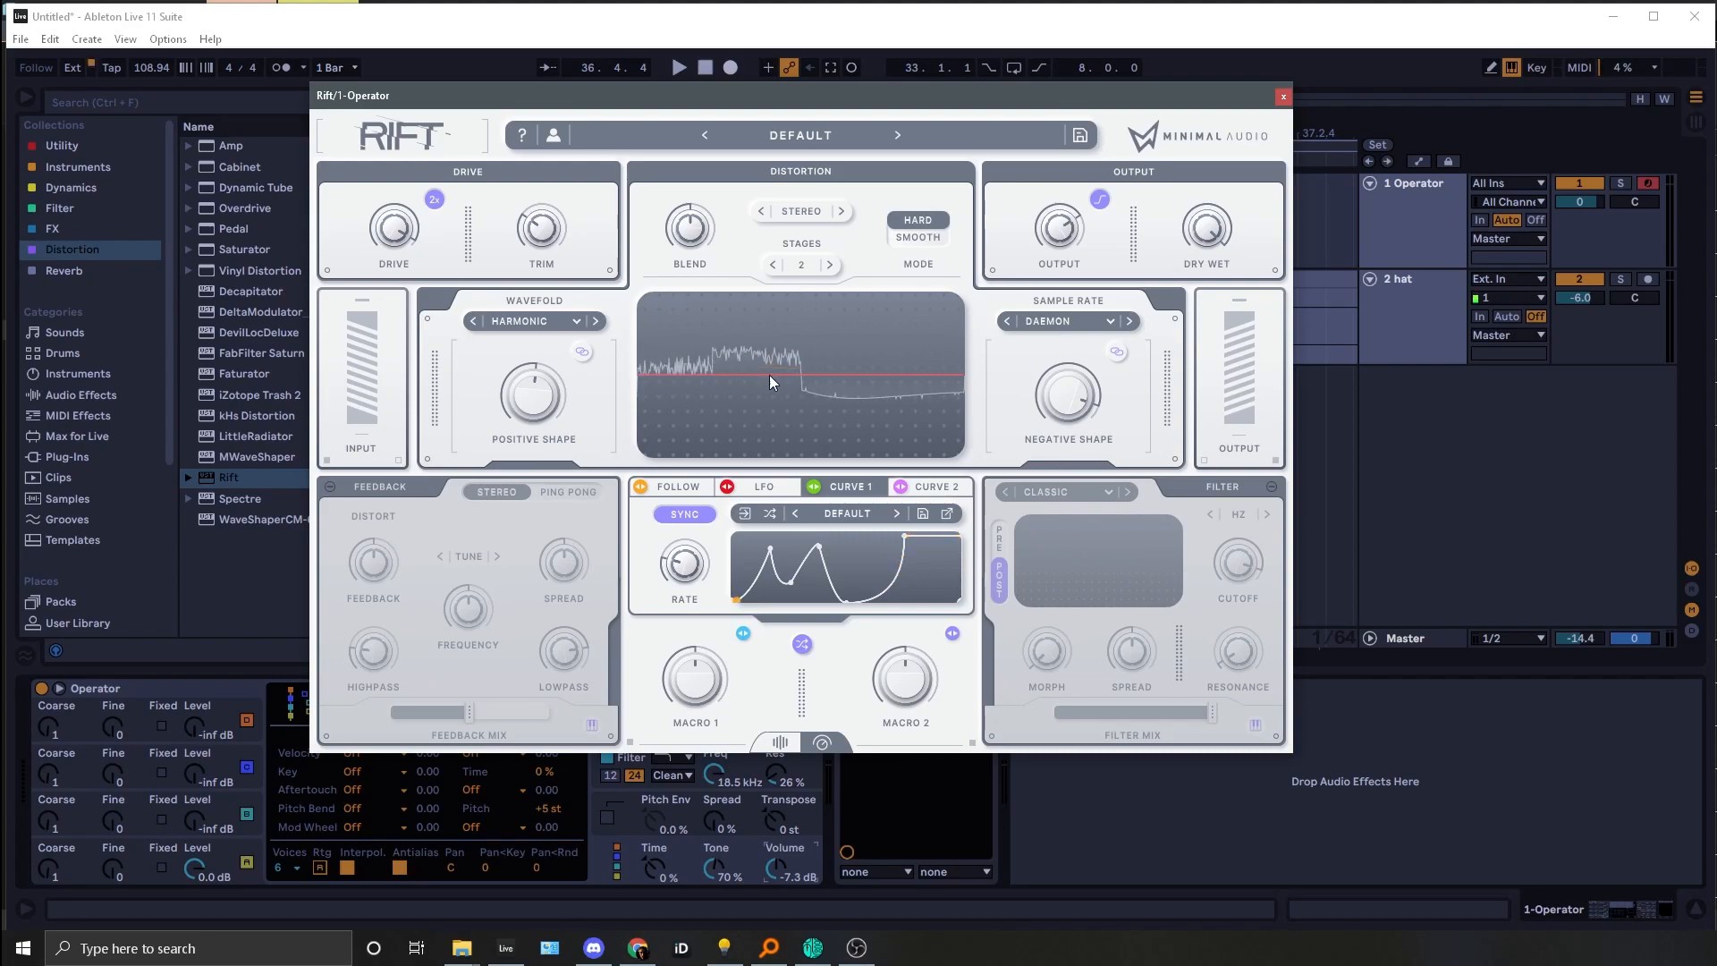
{"action": "left_click", "coordinate": [828, 276]}
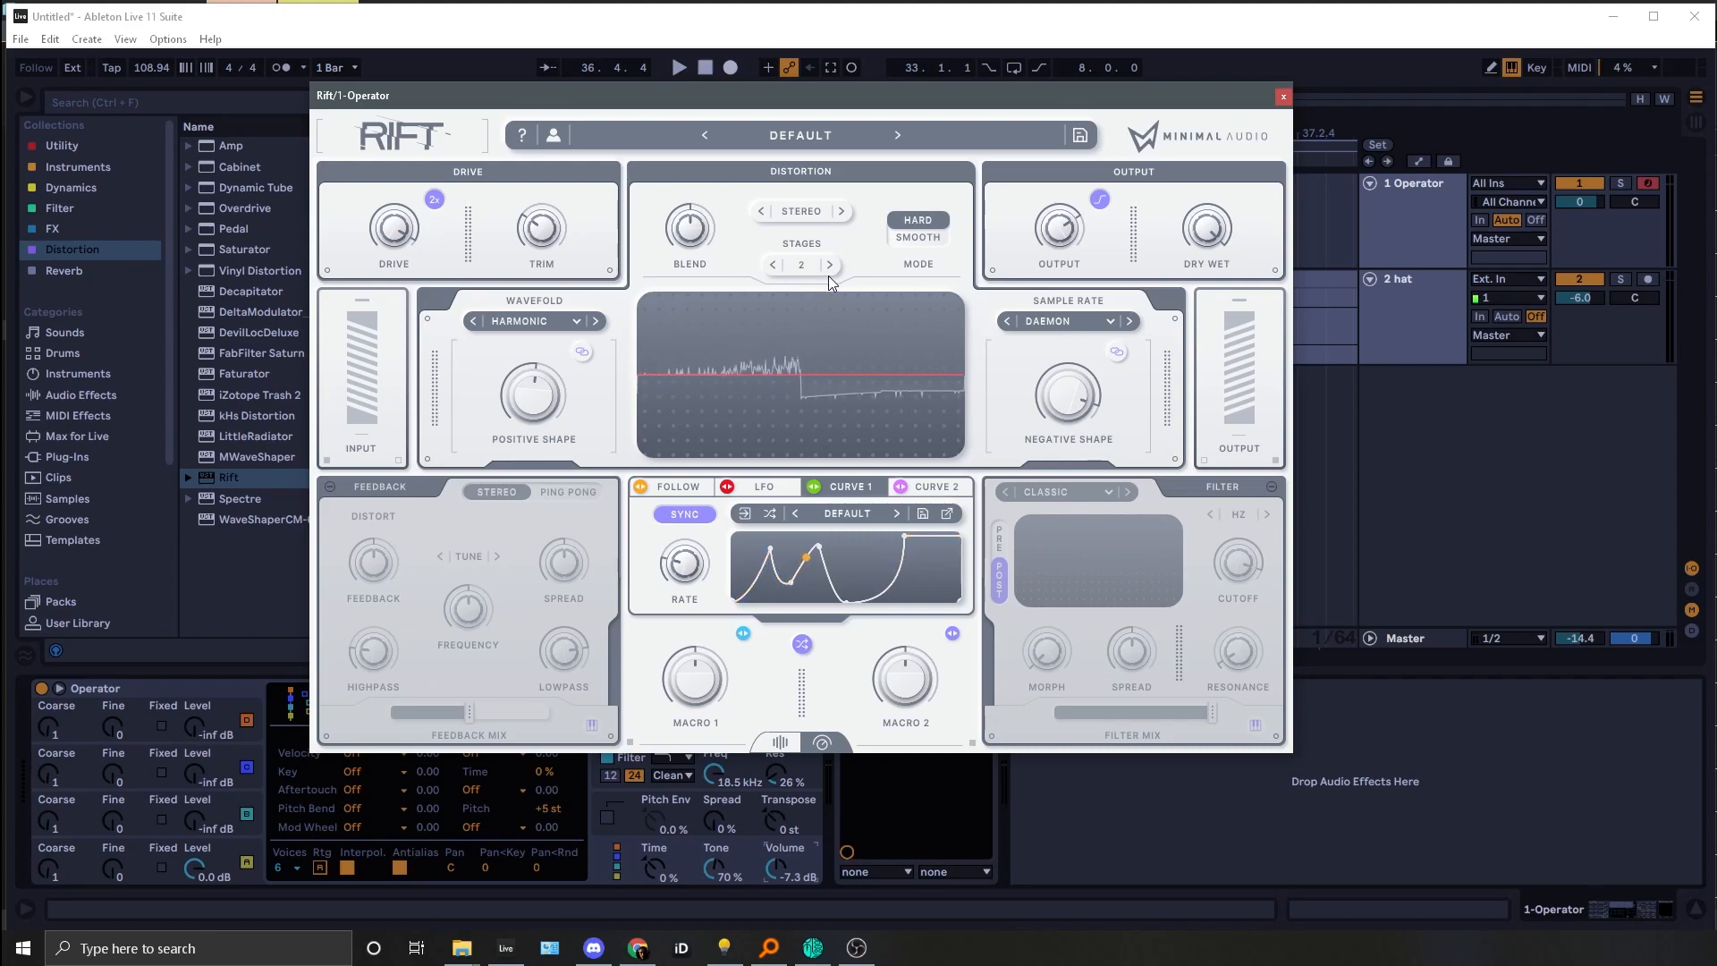
{"action": "left_click", "coordinate": [828, 271]}
{"action": "left_click", "coordinate": [828, 271]}
{"action": "left_click", "coordinate": [829, 271]}
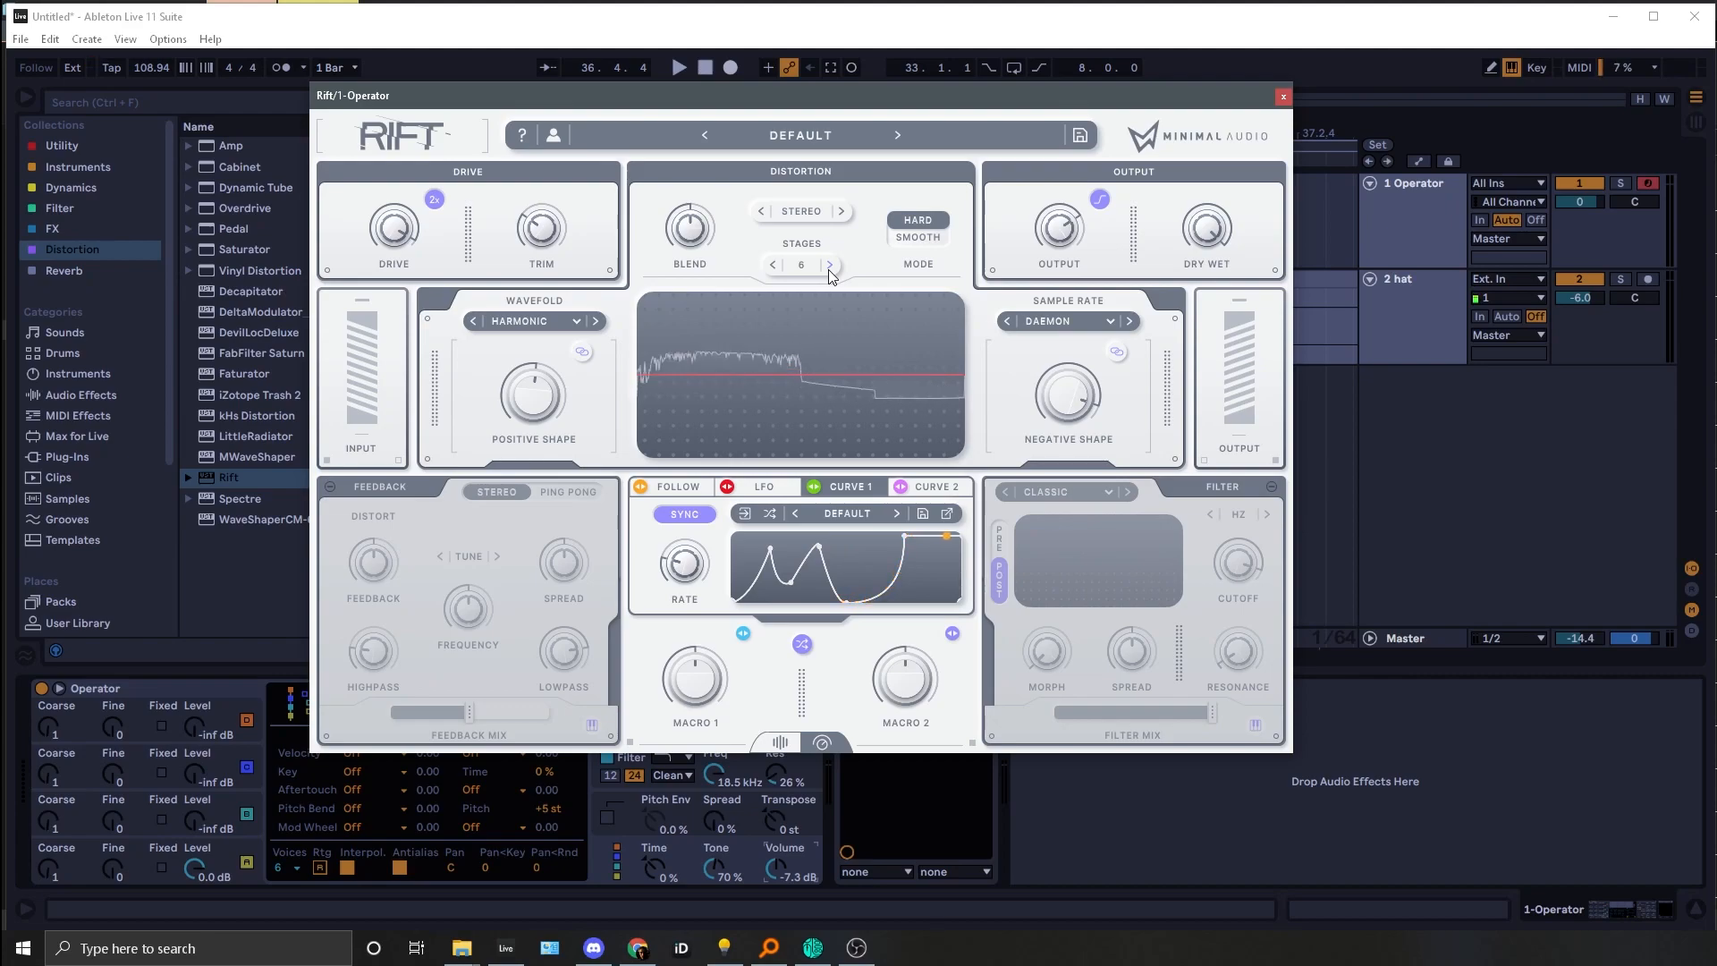
Step: Lower the number of distortion stages to 2
{"action": "left_click", "coordinate": [773, 265]}
{"action": "left_click", "coordinate": [774, 265]}
{"action": "left_click", "coordinate": [773, 264]}
{"action": "left_click", "coordinate": [773, 265]}
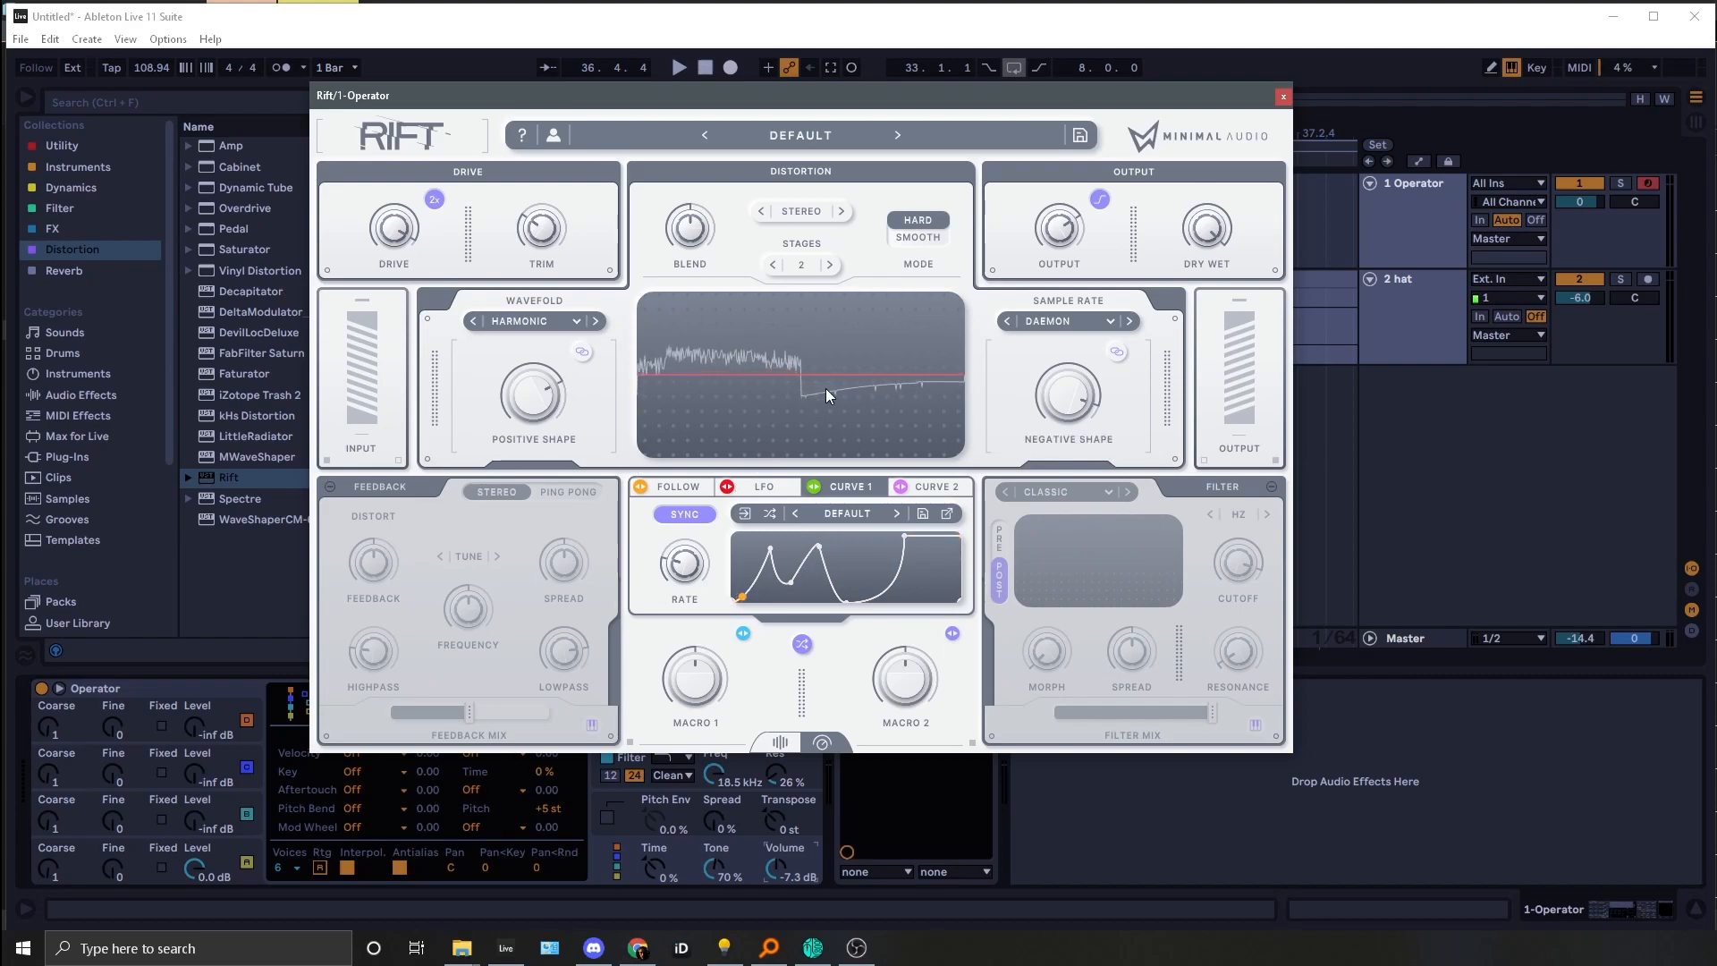
Step: Readjust the positive shape and the drive, and raise the distortion stages to 5
{"action": "left_click_drag", "start_coordinate": [533, 394], "coordinate": [495, 422]}
{"action": "left_click_drag", "start_coordinate": [385, 236], "coordinate": [383, 240]}
{"action": "left_click", "coordinate": [831, 265]}
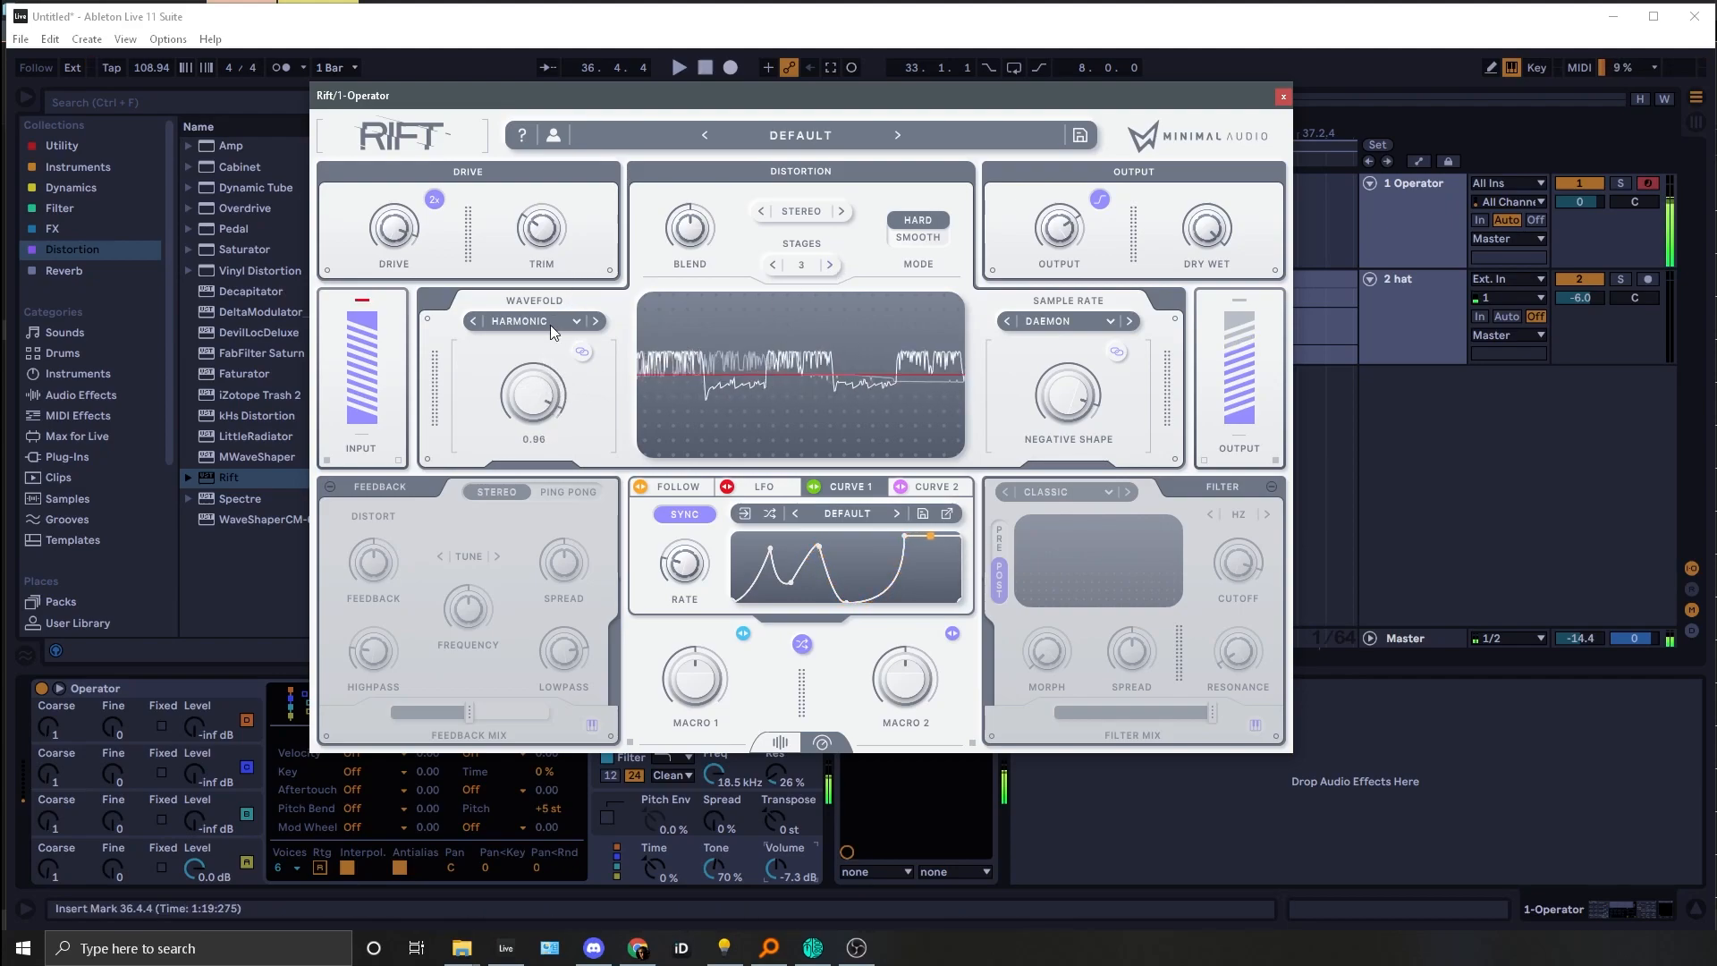
{"action": "left_click", "coordinate": [829, 265]}
{"action": "left_click", "coordinate": [829, 266]}
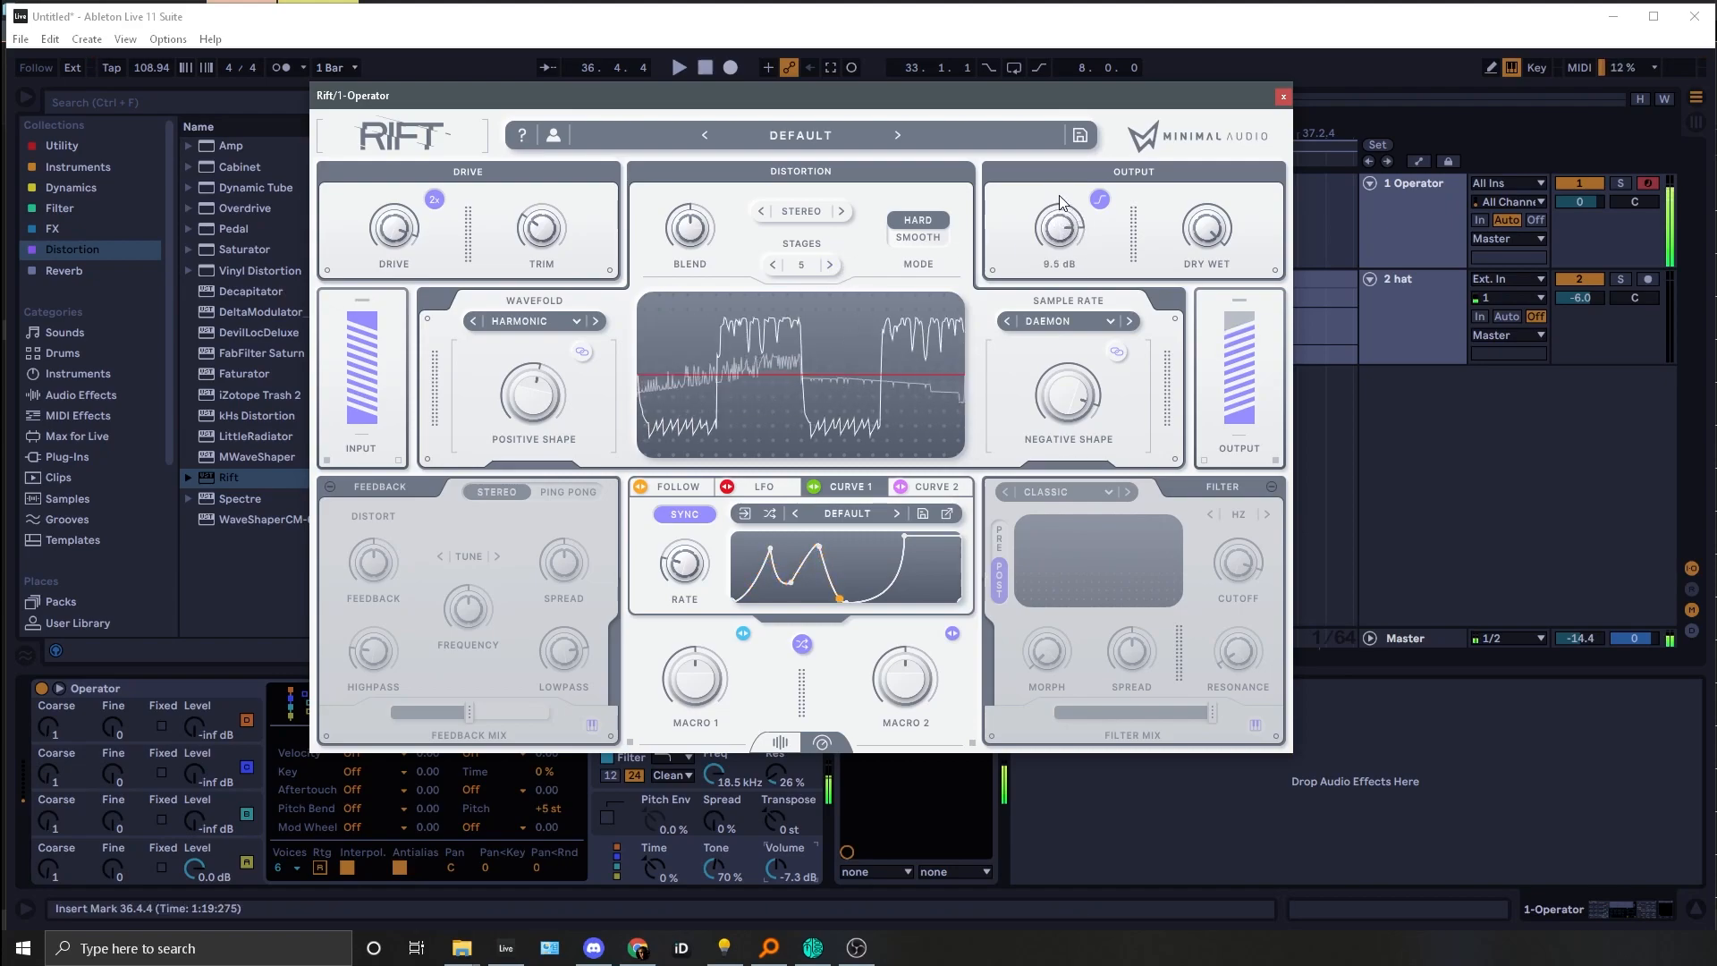
Step: Adjust the positive shape and try the neighbouring positive shaper type before returning to Harmonic
{"action": "left_click_drag", "start_coordinate": [520, 404], "coordinate": [548, 393]}
{"action": "left_click", "coordinate": [595, 321]}
{"action": "left_click", "coordinate": [474, 320]}
Step: Lower the distortion stages to 3 and reduce the negative shape
{"action": "left_click", "coordinate": [774, 266]}
{"action": "left_click", "coordinate": [773, 266]}
{"action": "mouse_move", "coordinate": [1059, 406]}
{"action": "left_click_drag", "start_coordinate": [1060, 406], "coordinate": [1023, 453]}
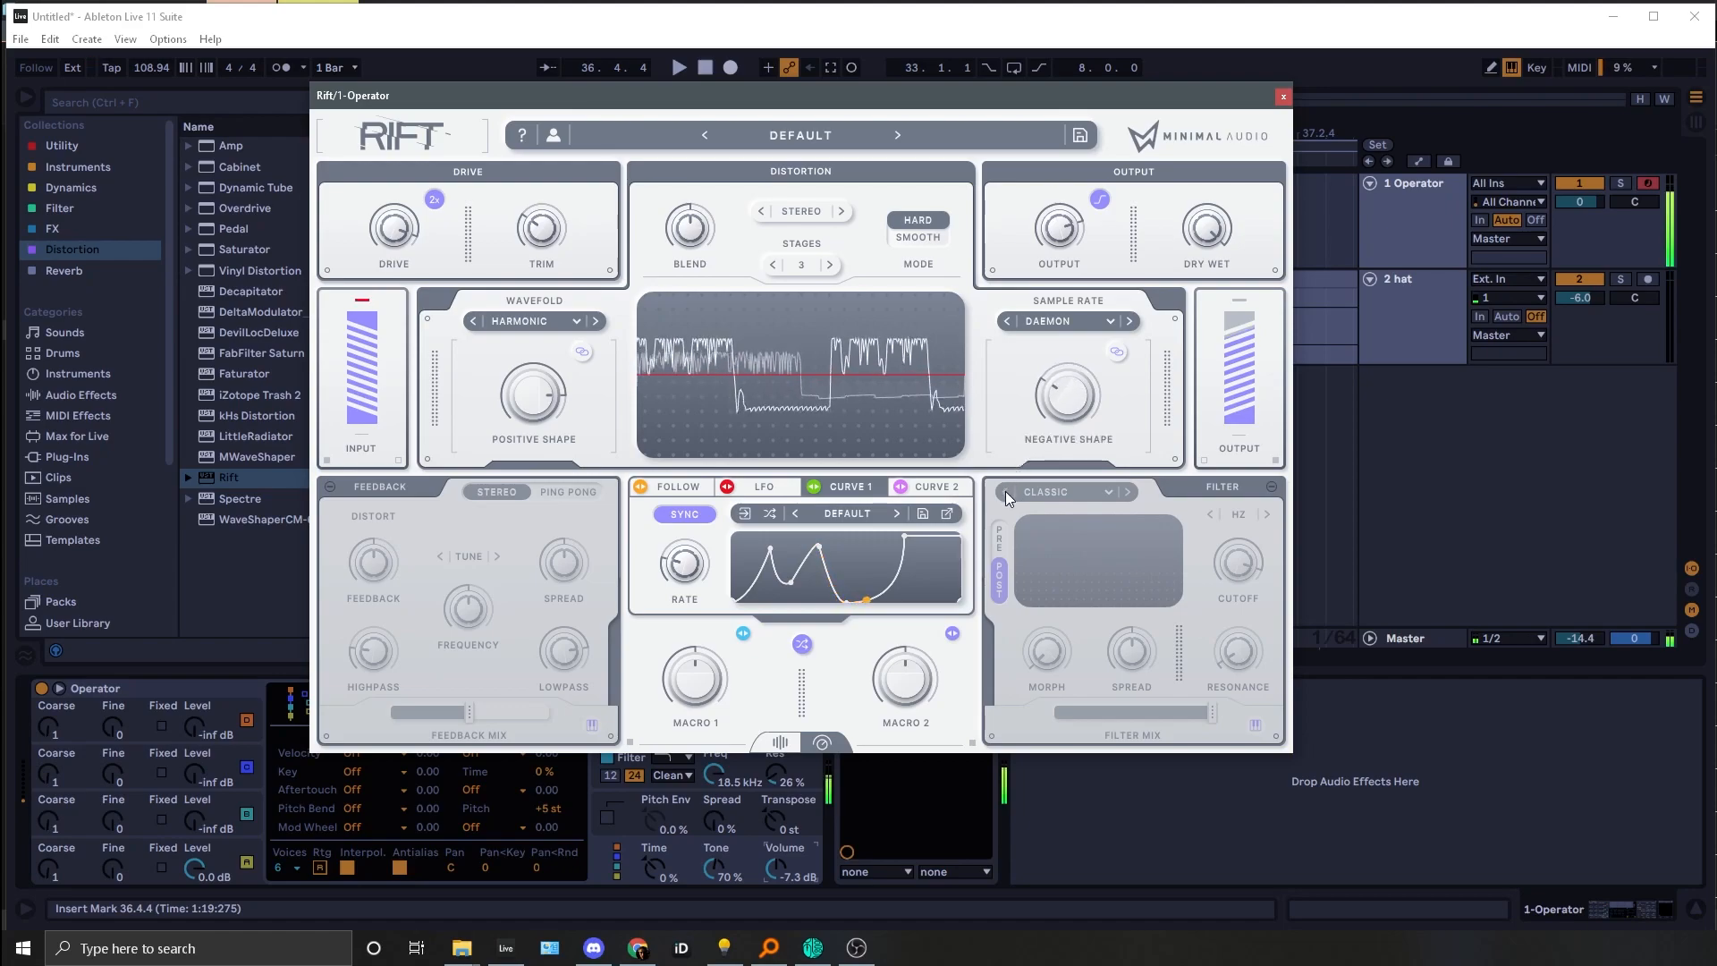
Step: Compare the distortion at 1 and 3 stages, leaving it at 3, and lower the positive shape to about 0.12
{"action": "left_click", "coordinate": [773, 265]}
{"action": "left_click", "coordinate": [774, 265]}
{"action": "left_click", "coordinate": [831, 266]}
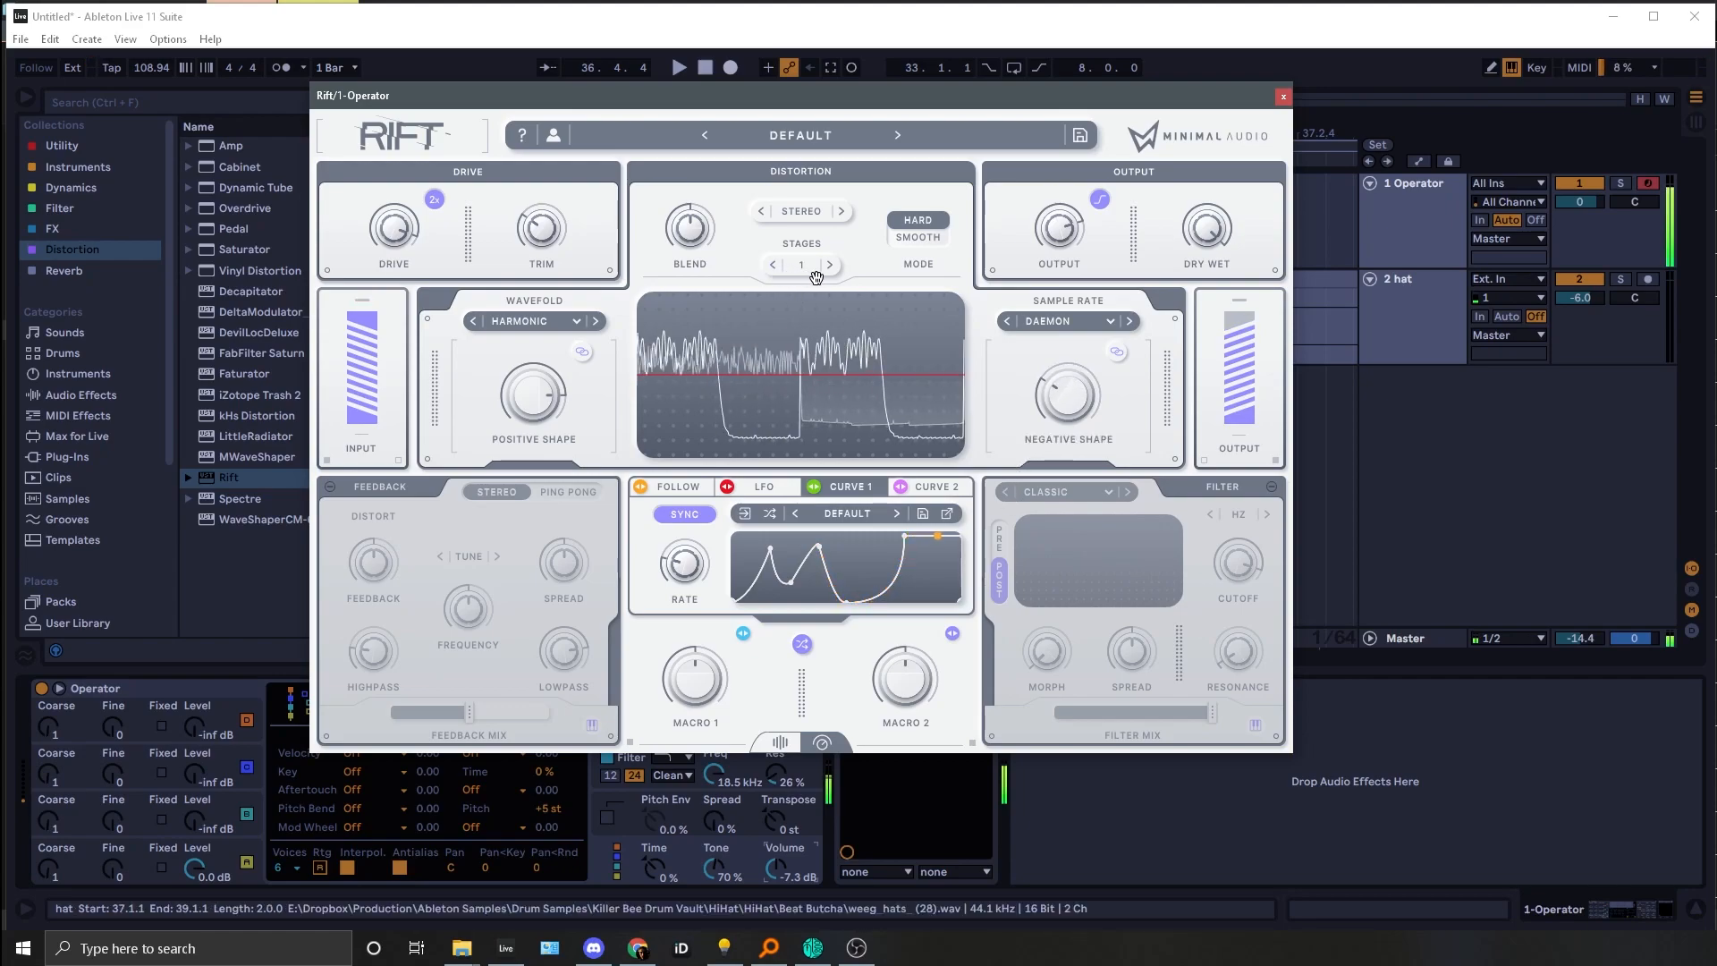
{"action": "left_click", "coordinate": [830, 265]}
{"action": "mouse_move", "coordinate": [1021, 358]}
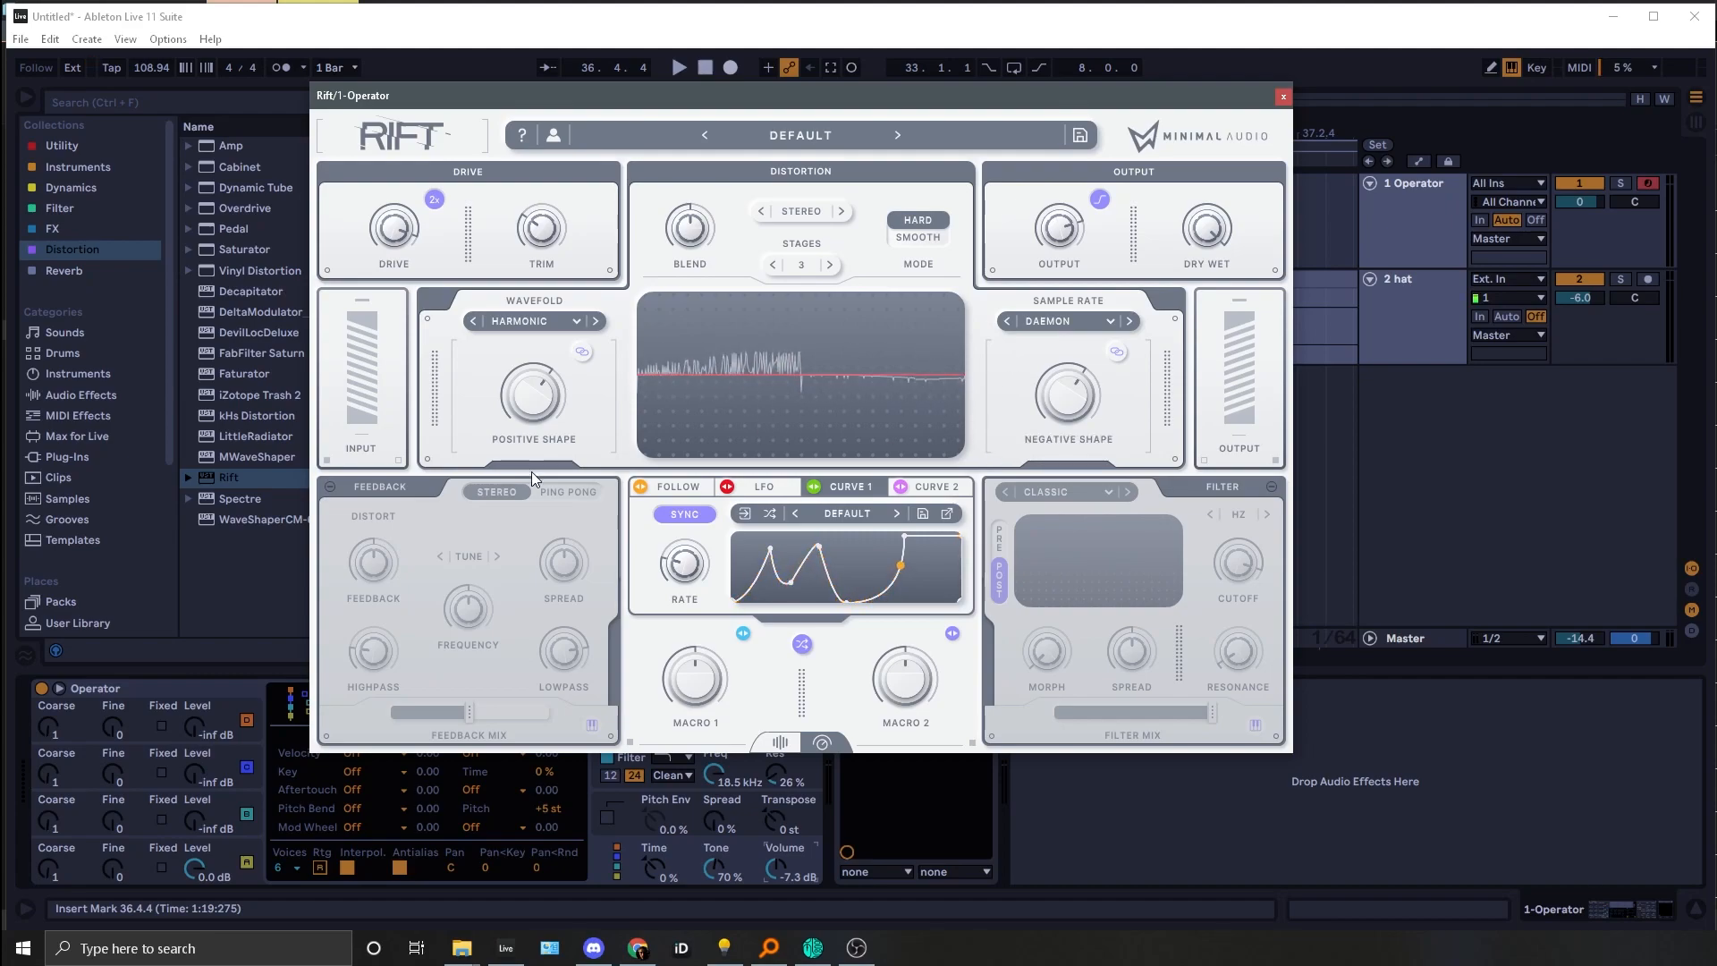
{"action": "mouse_move", "coordinate": [1112, 424]}
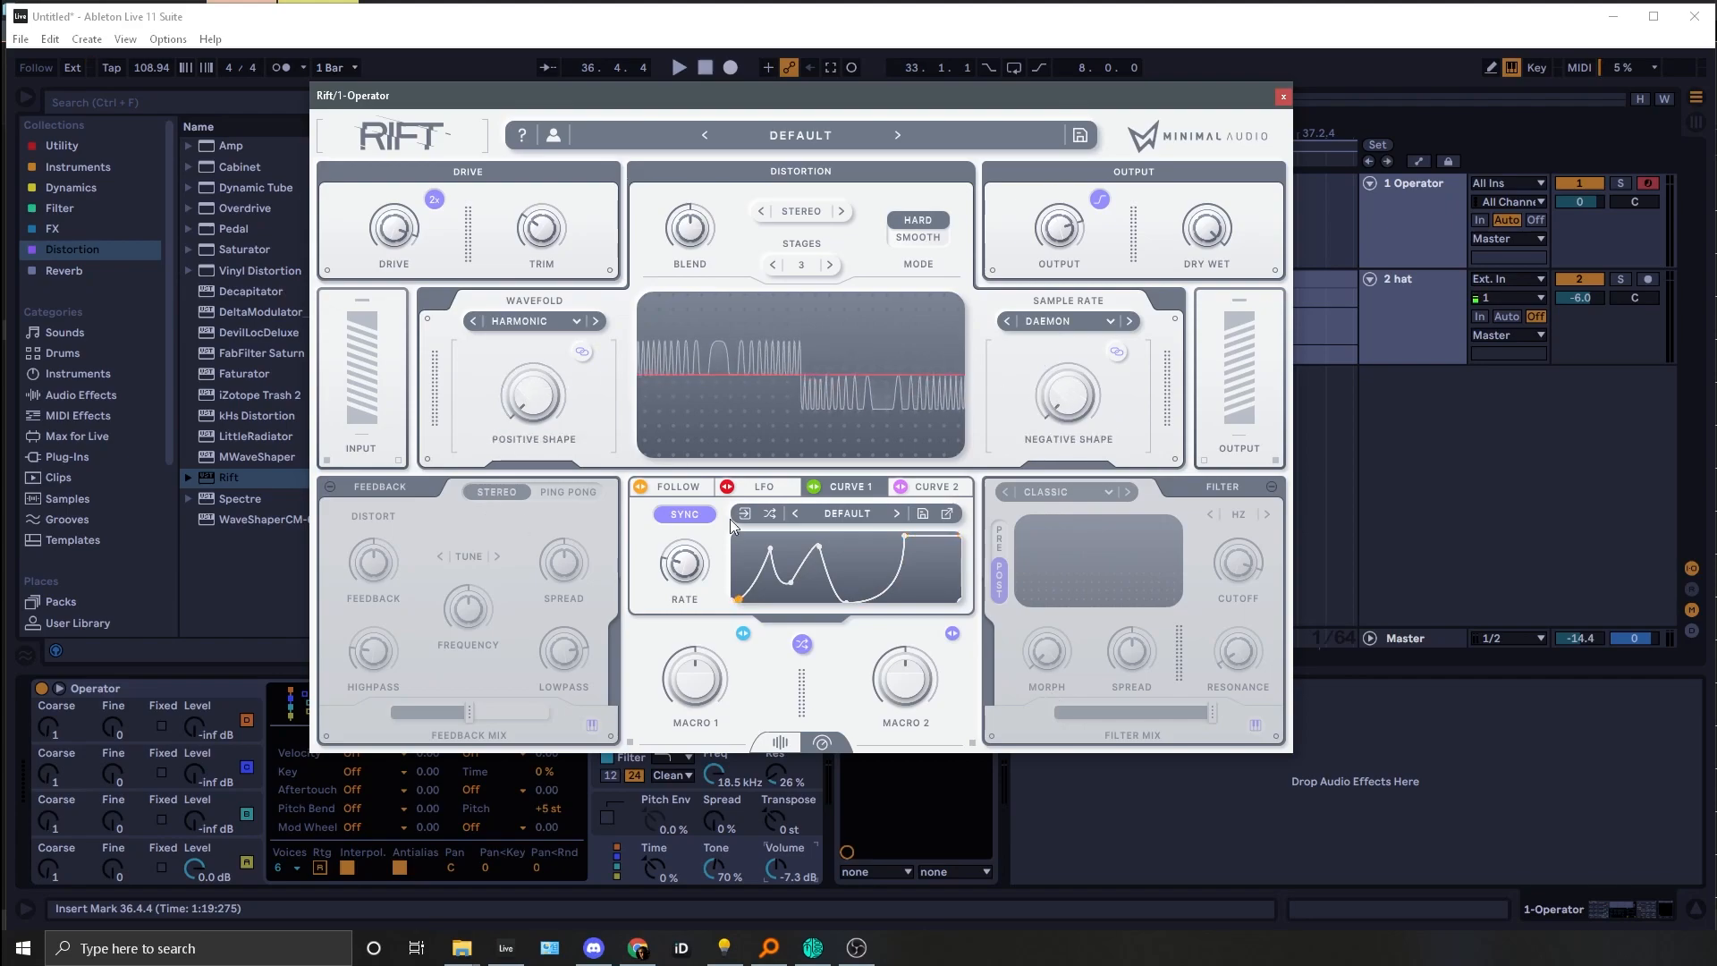
{"action": "mouse_move", "coordinate": [502, 384]}
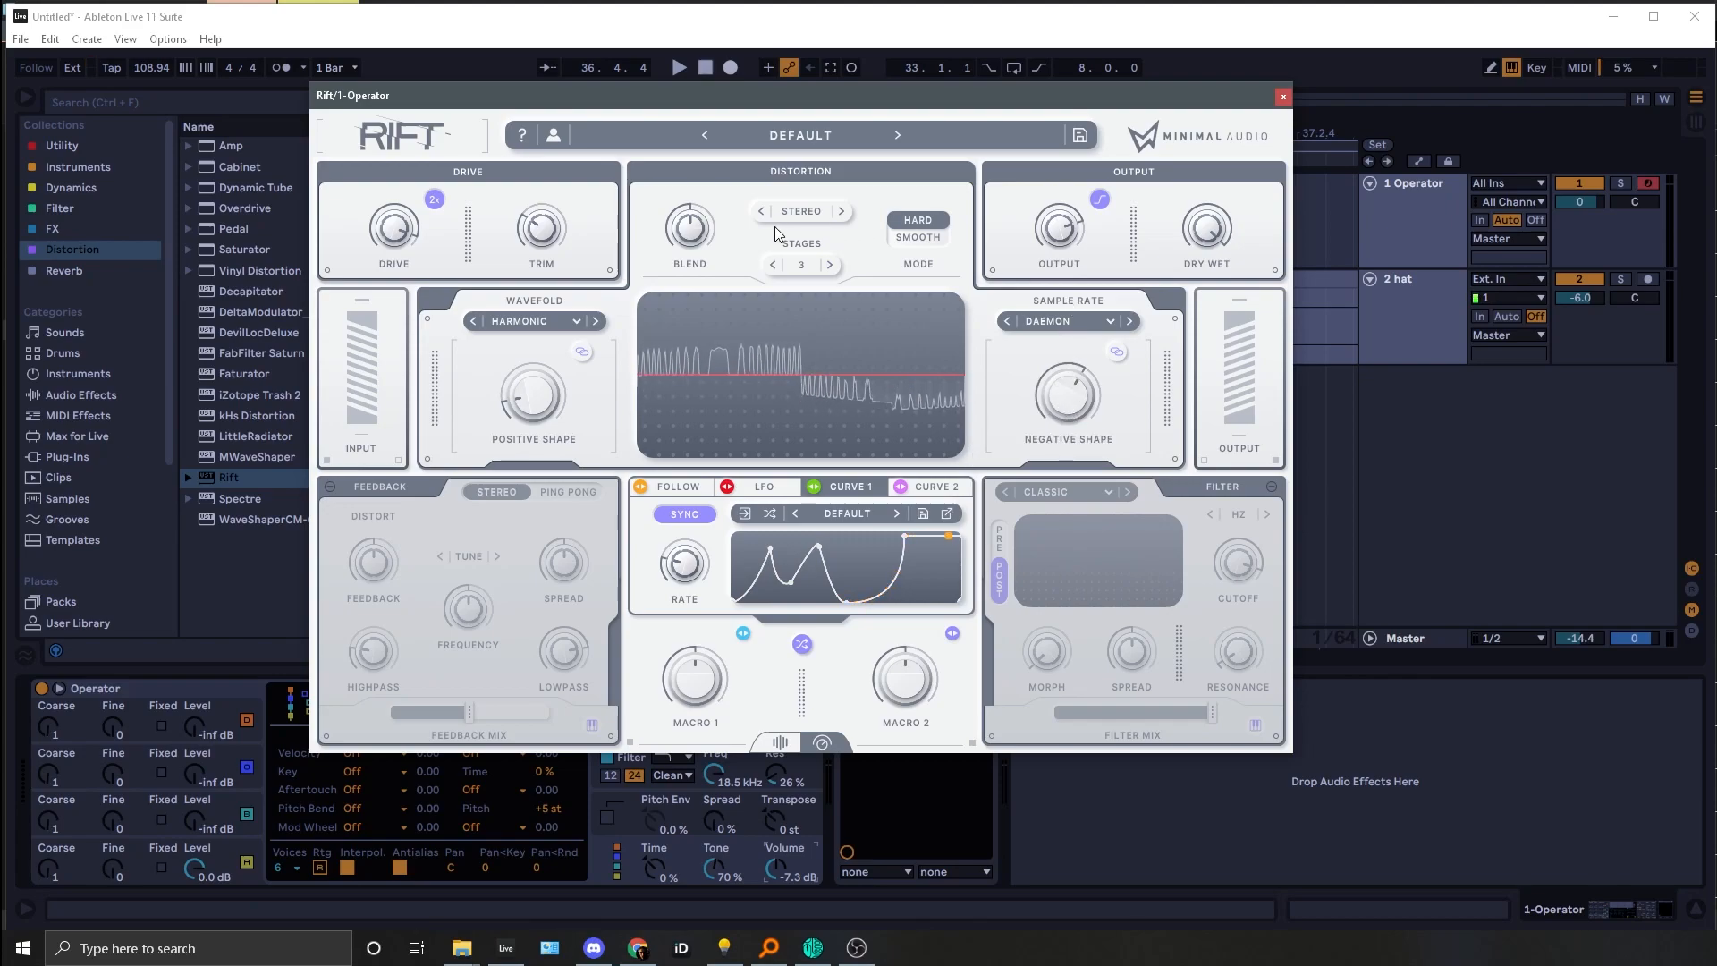
Step: Set the distortion channel mode to Sides
{"action": "left_click", "coordinate": [797, 210]}
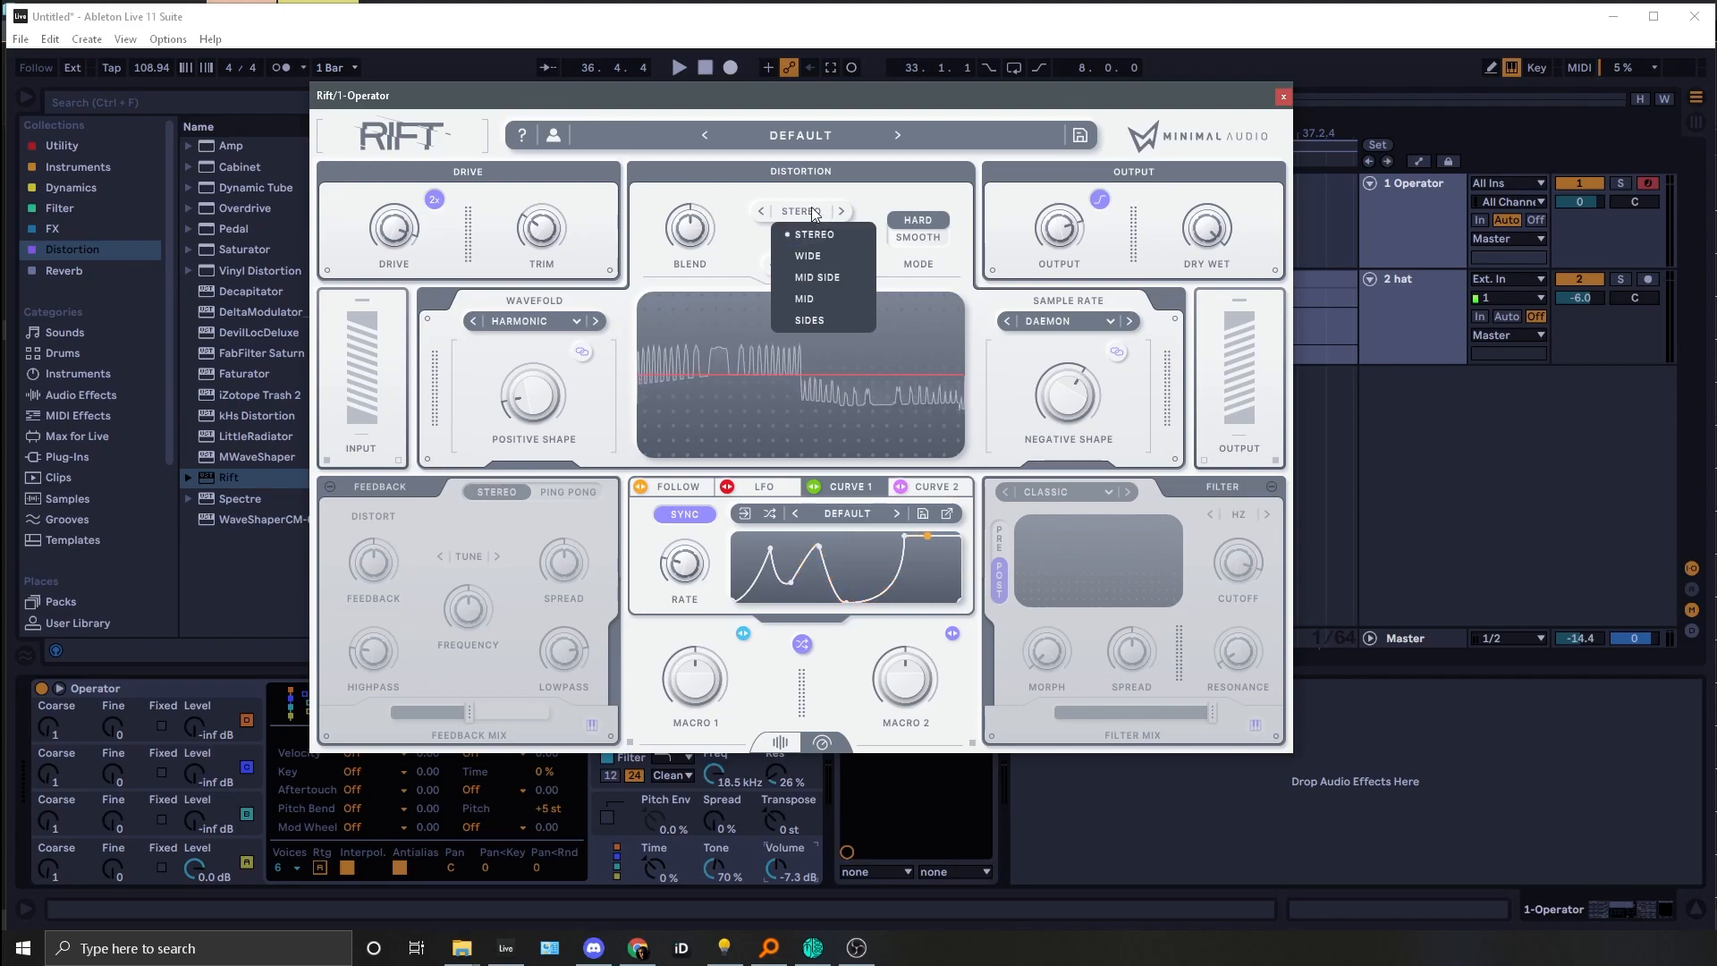
{"action": "left_click", "coordinate": [792, 195]}
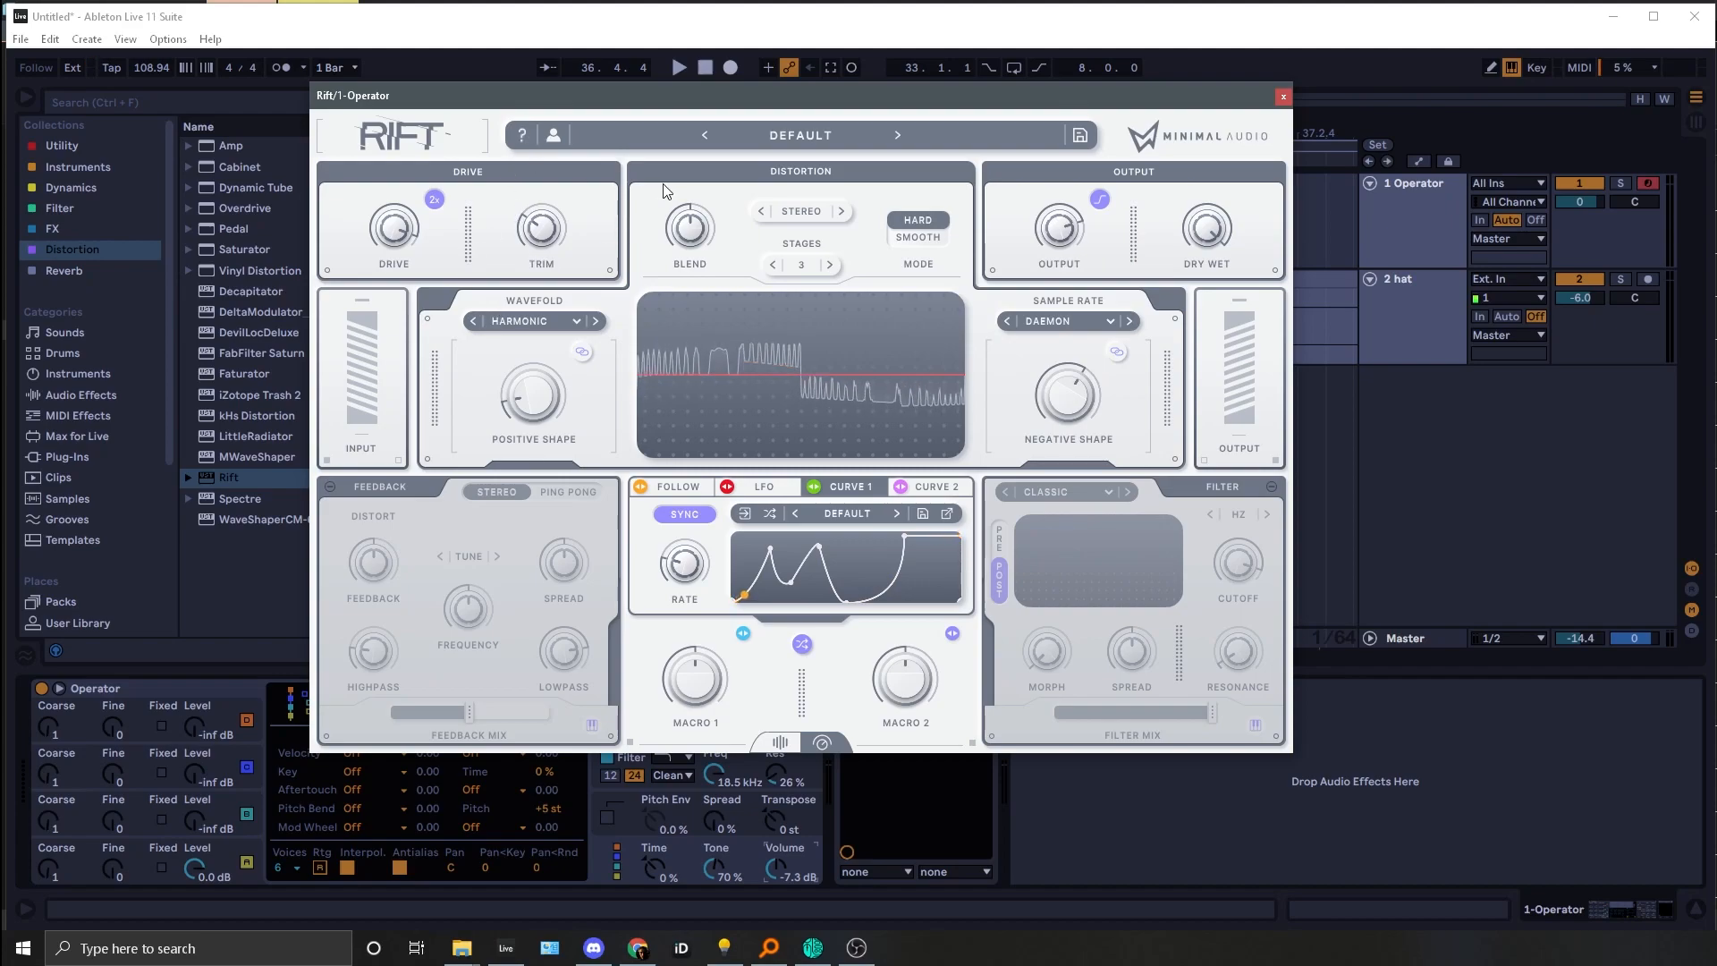
{"action": "left_click", "coordinate": [800, 212]}
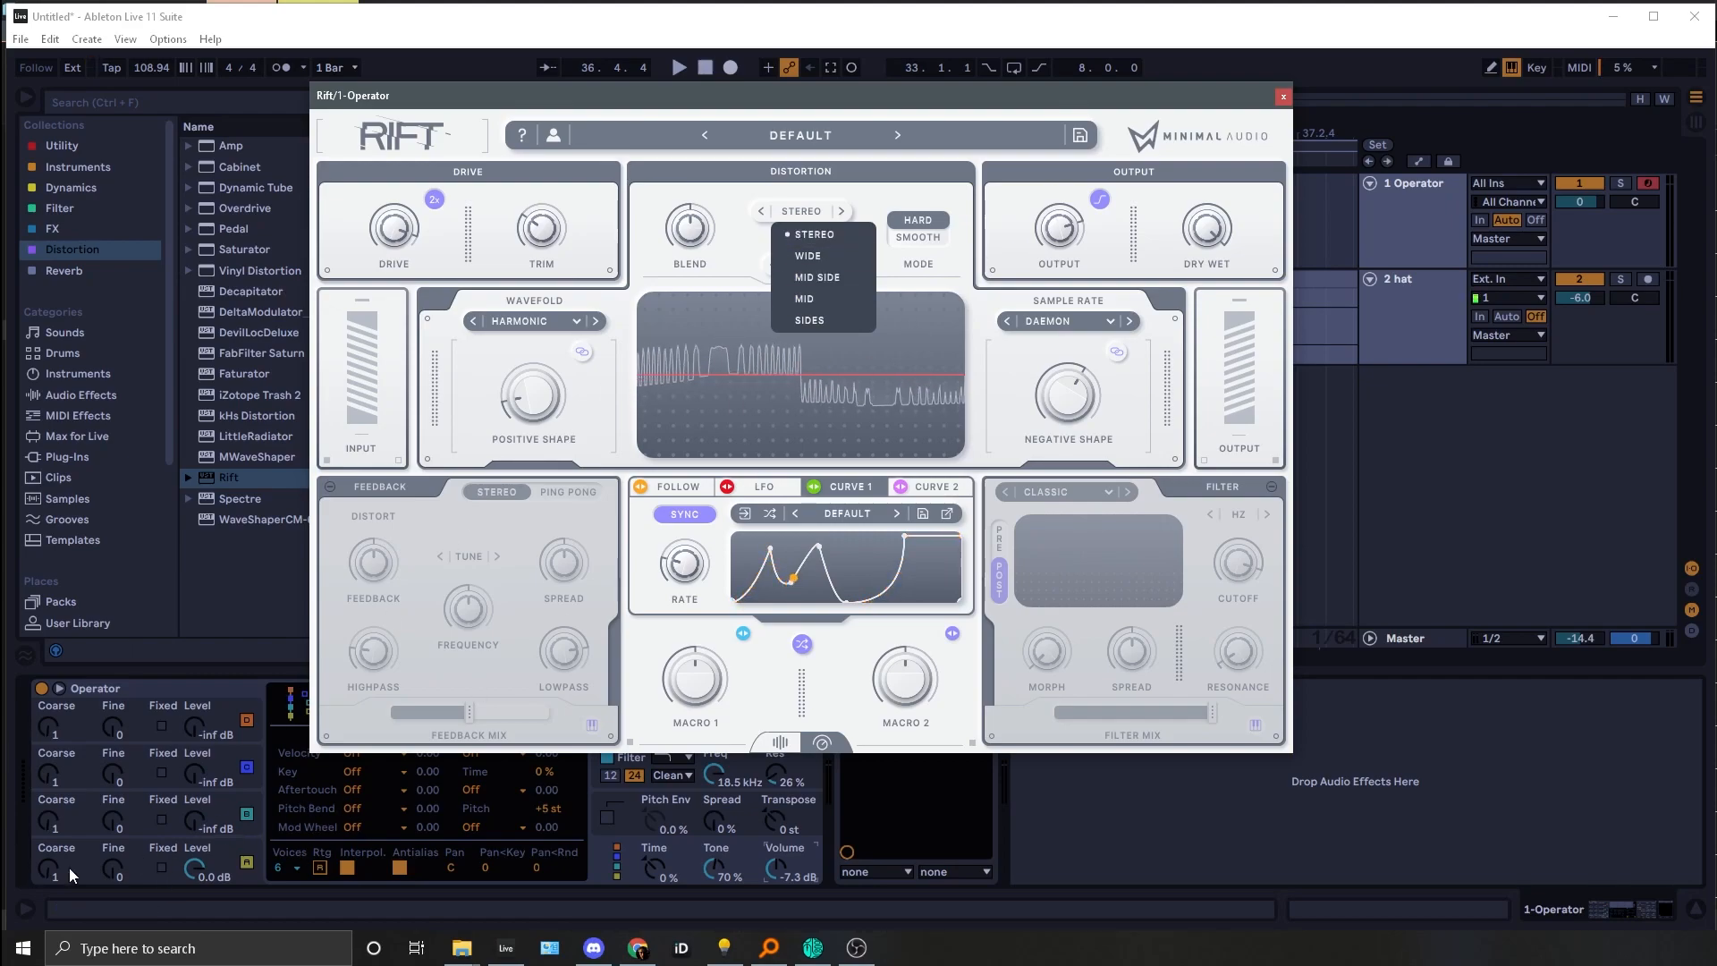
{"action": "left_click", "coordinate": [833, 317]}
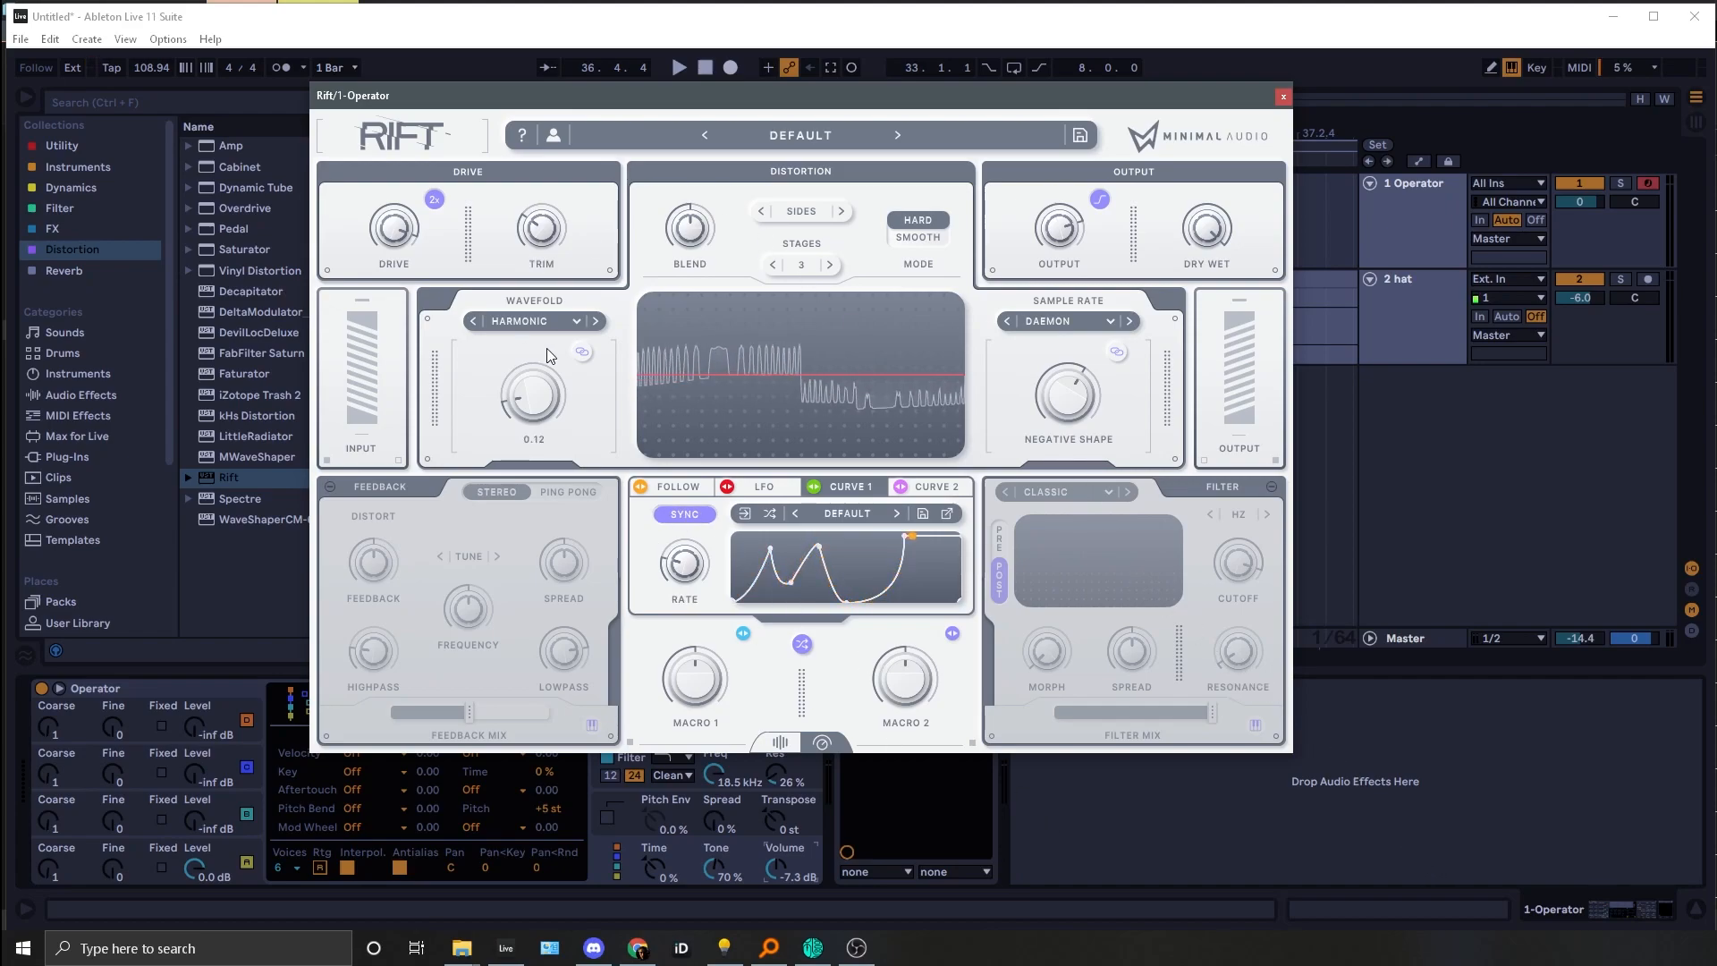
Step: Switch the distortion channel mode to Wide, then back to Sides
{"action": "left_click", "coordinate": [801, 211]}
{"action": "left_click", "coordinate": [809, 256]}
{"action": "left_click", "coordinate": [790, 213]}
{"action": "left_click", "coordinate": [809, 319]}
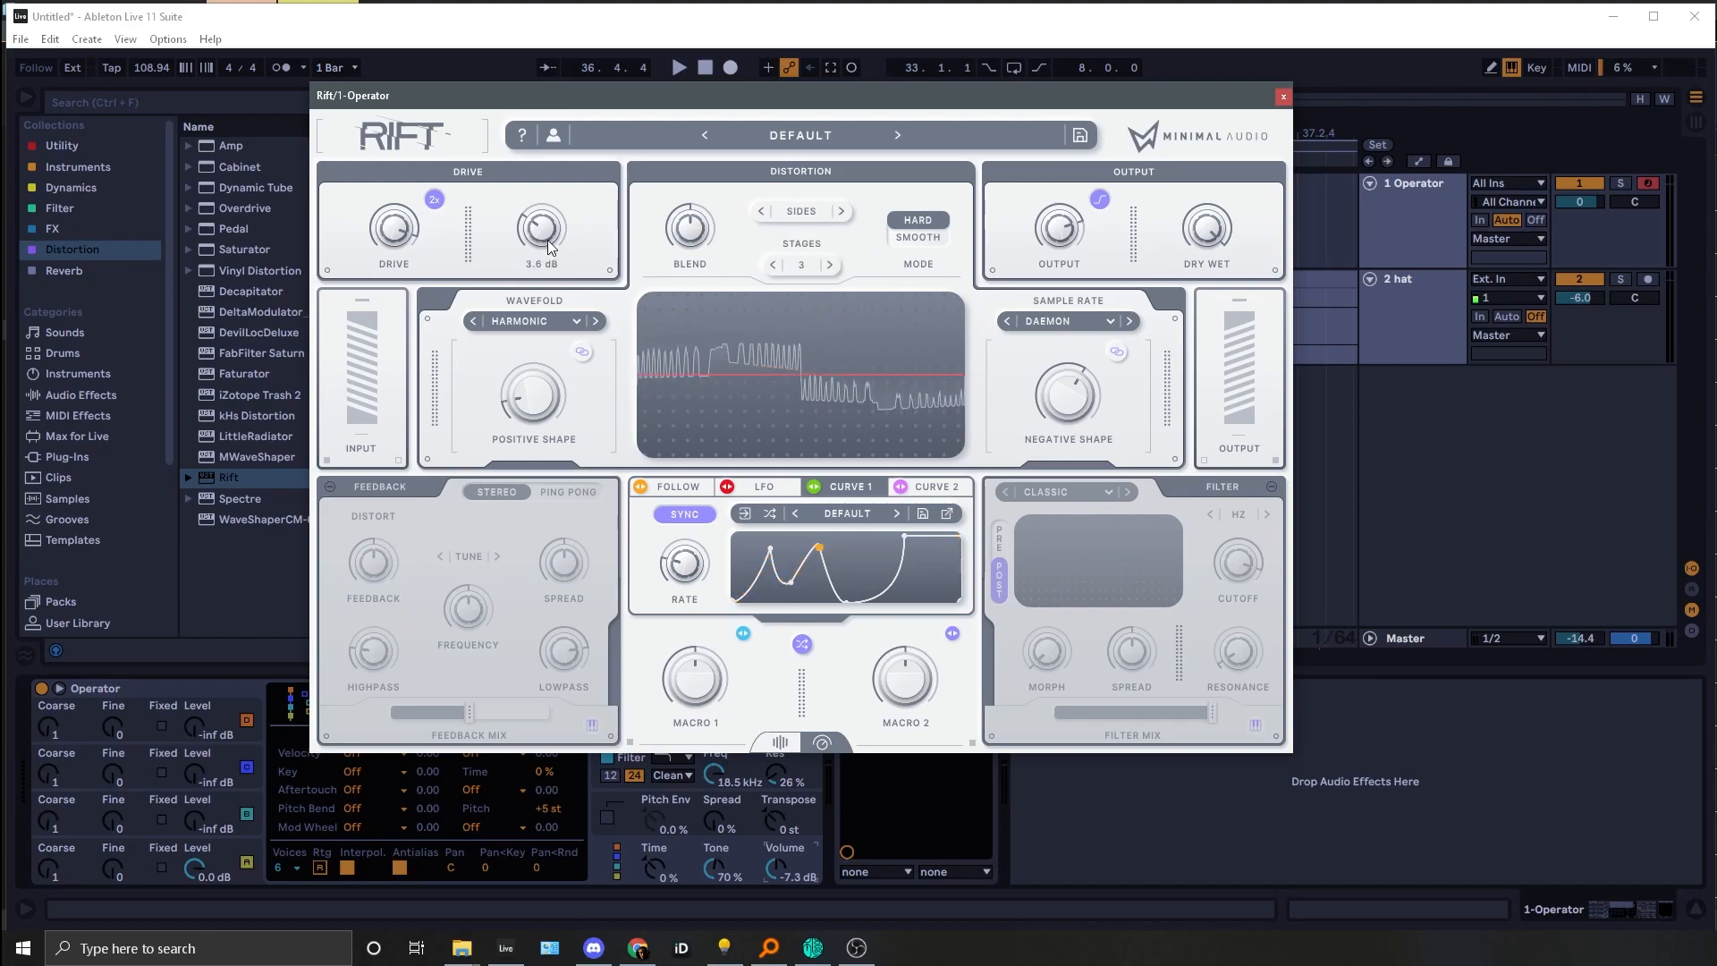
Step: Toggle the plug-in's help tips and restore the distortion channel mode to Stereo
{"action": "left_click", "coordinate": [522, 141]}
{"action": "mouse_move", "coordinate": [797, 206]}
{"action": "left_click", "coordinate": [805, 215]}
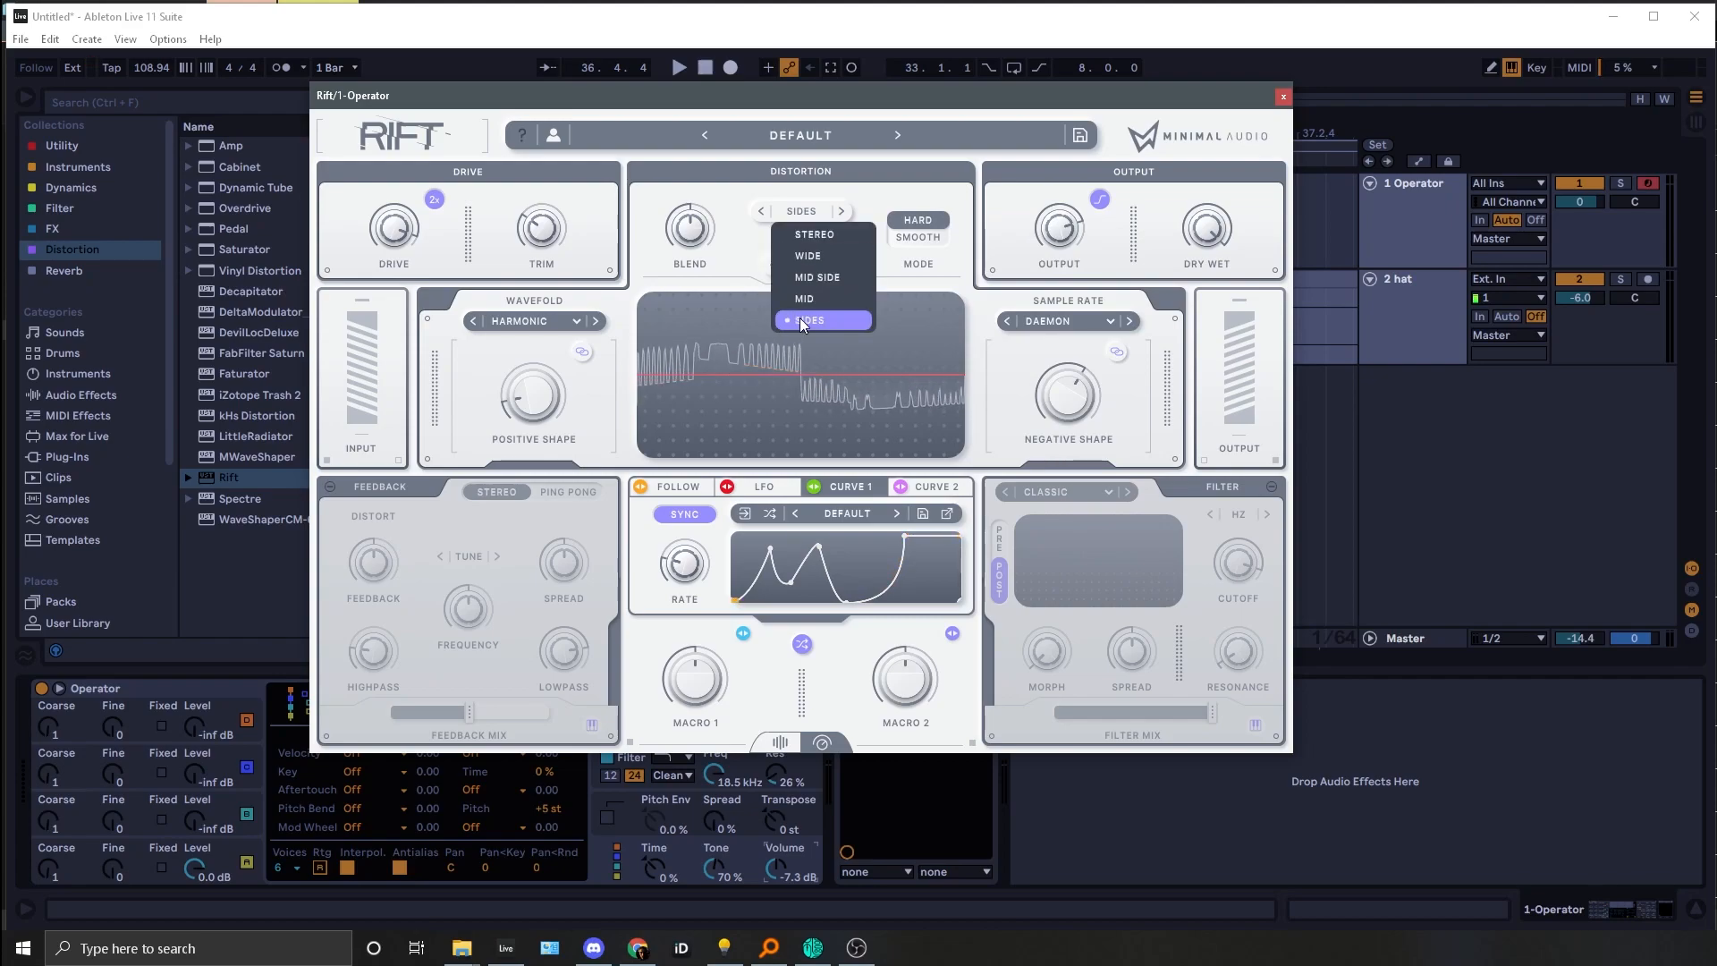
{"action": "left_click", "coordinate": [801, 319]}
{"action": "left_click", "coordinate": [802, 214]}
{"action": "left_click", "coordinate": [808, 233]}
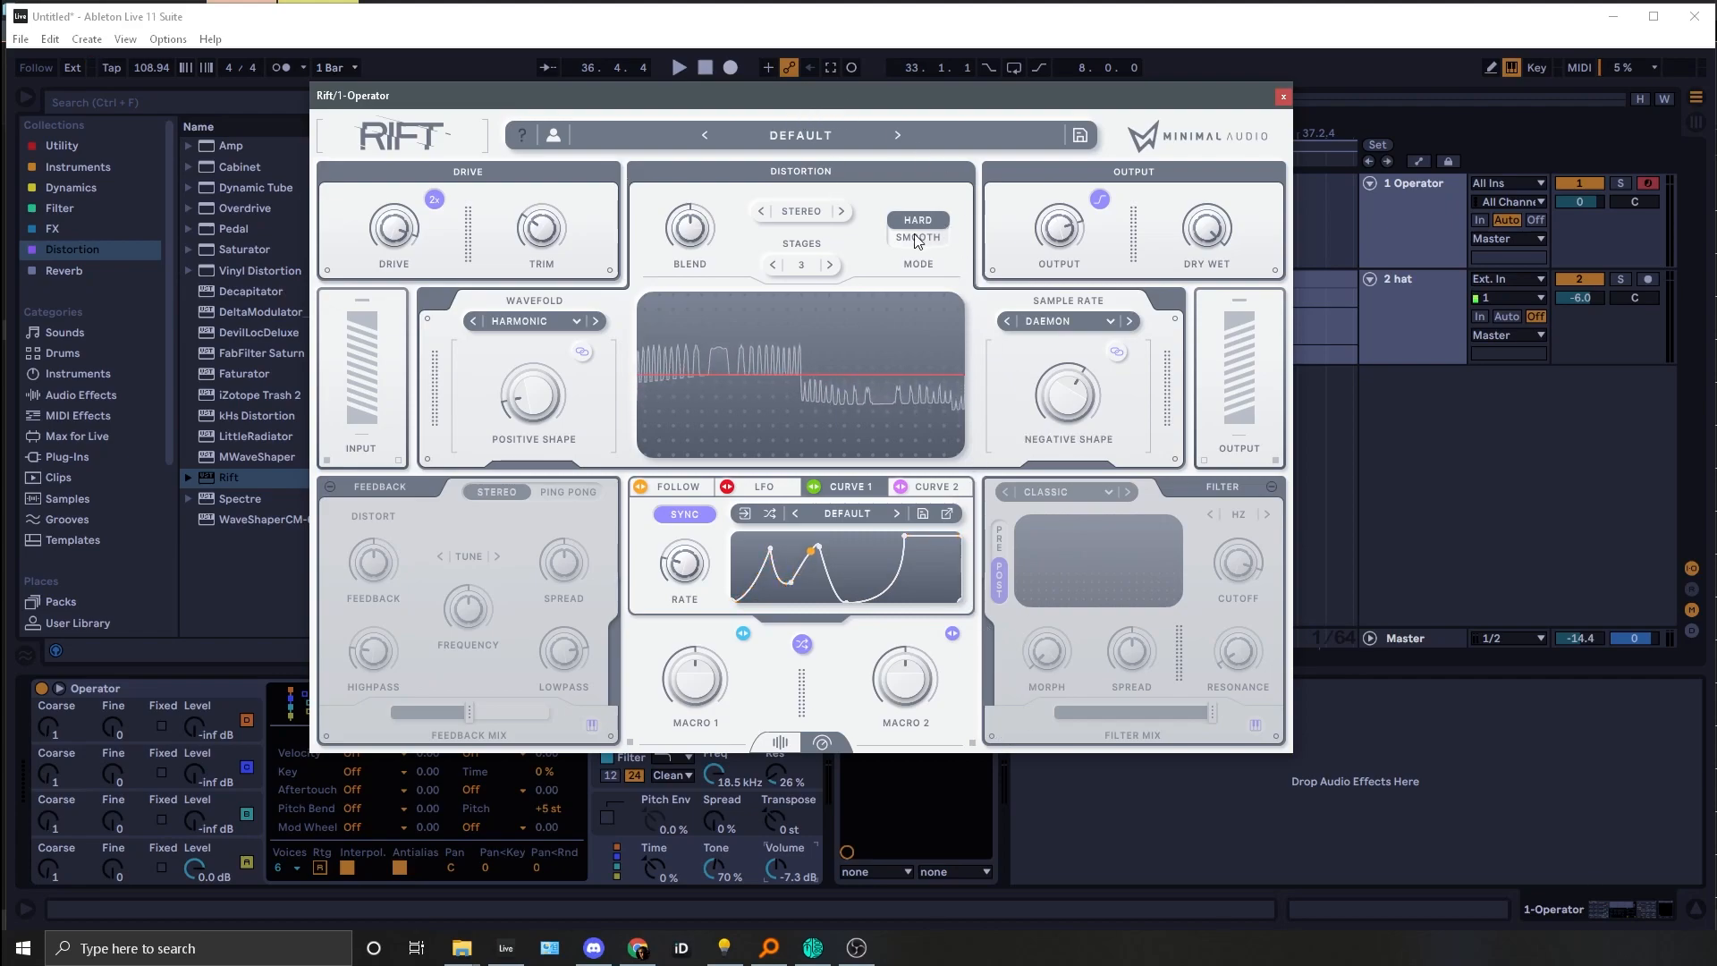
Step: Open the hat clip's waveform and zoom in to examine its individual samples
{"action": "mouse_move", "coordinate": [657, 567]}
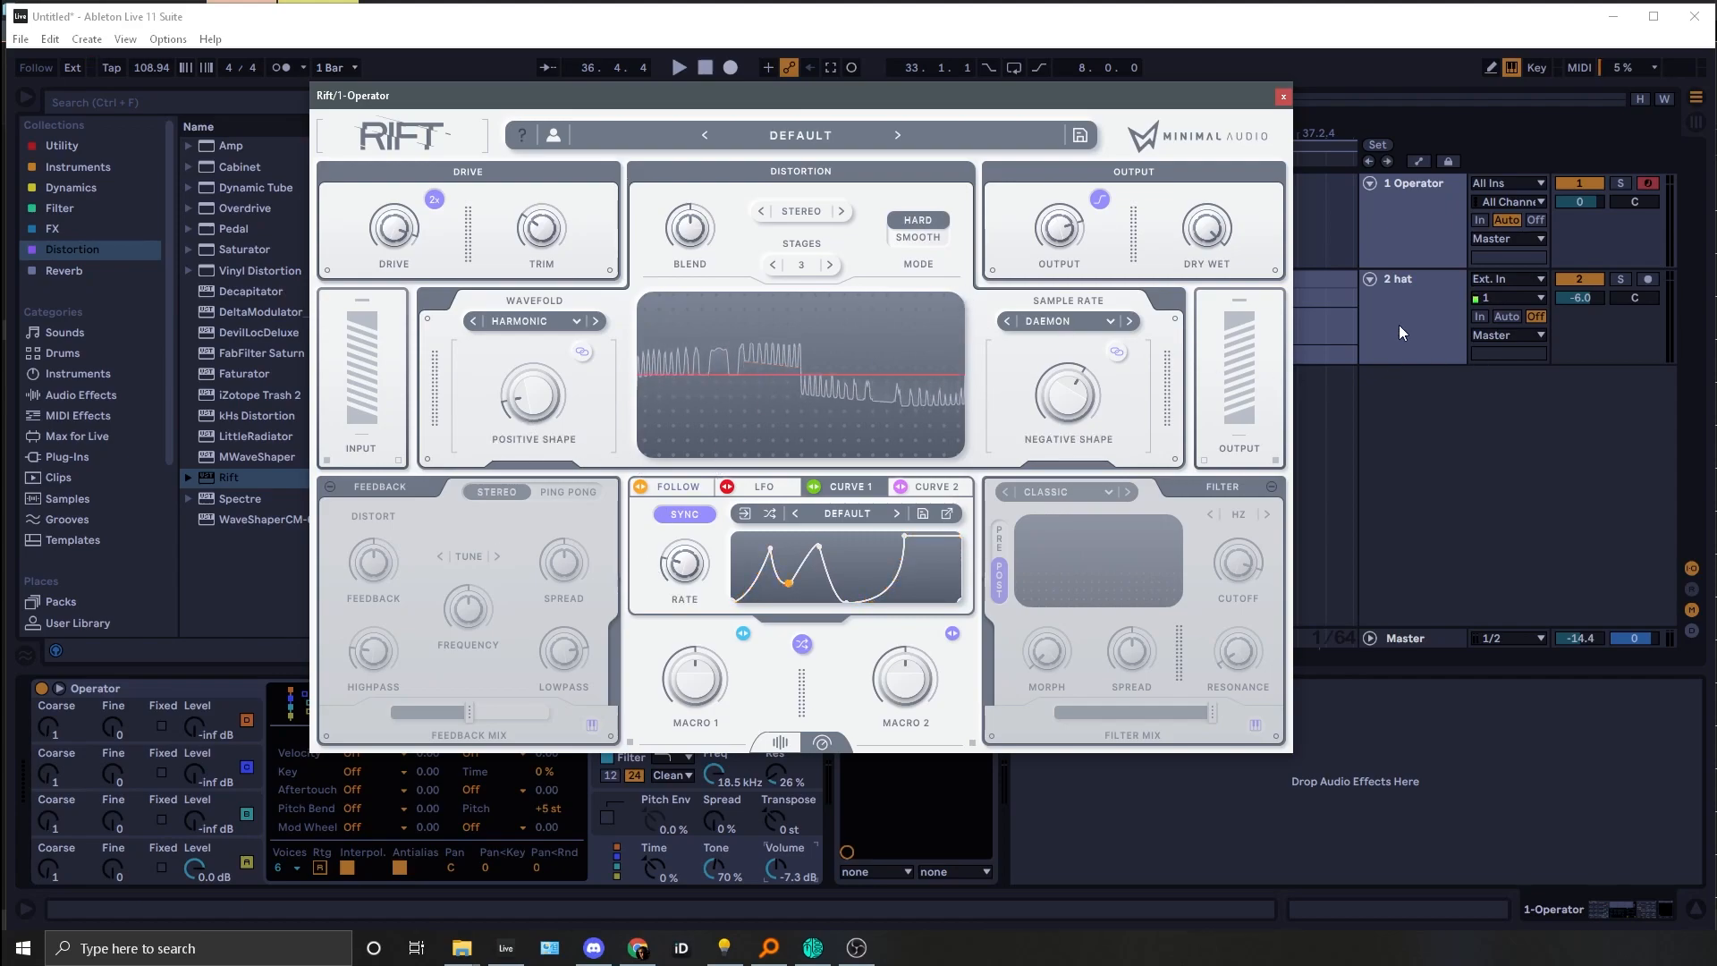
{"action": "left_click", "coordinate": [1323, 274]}
{"action": "left_click", "coordinate": [1324, 279]}
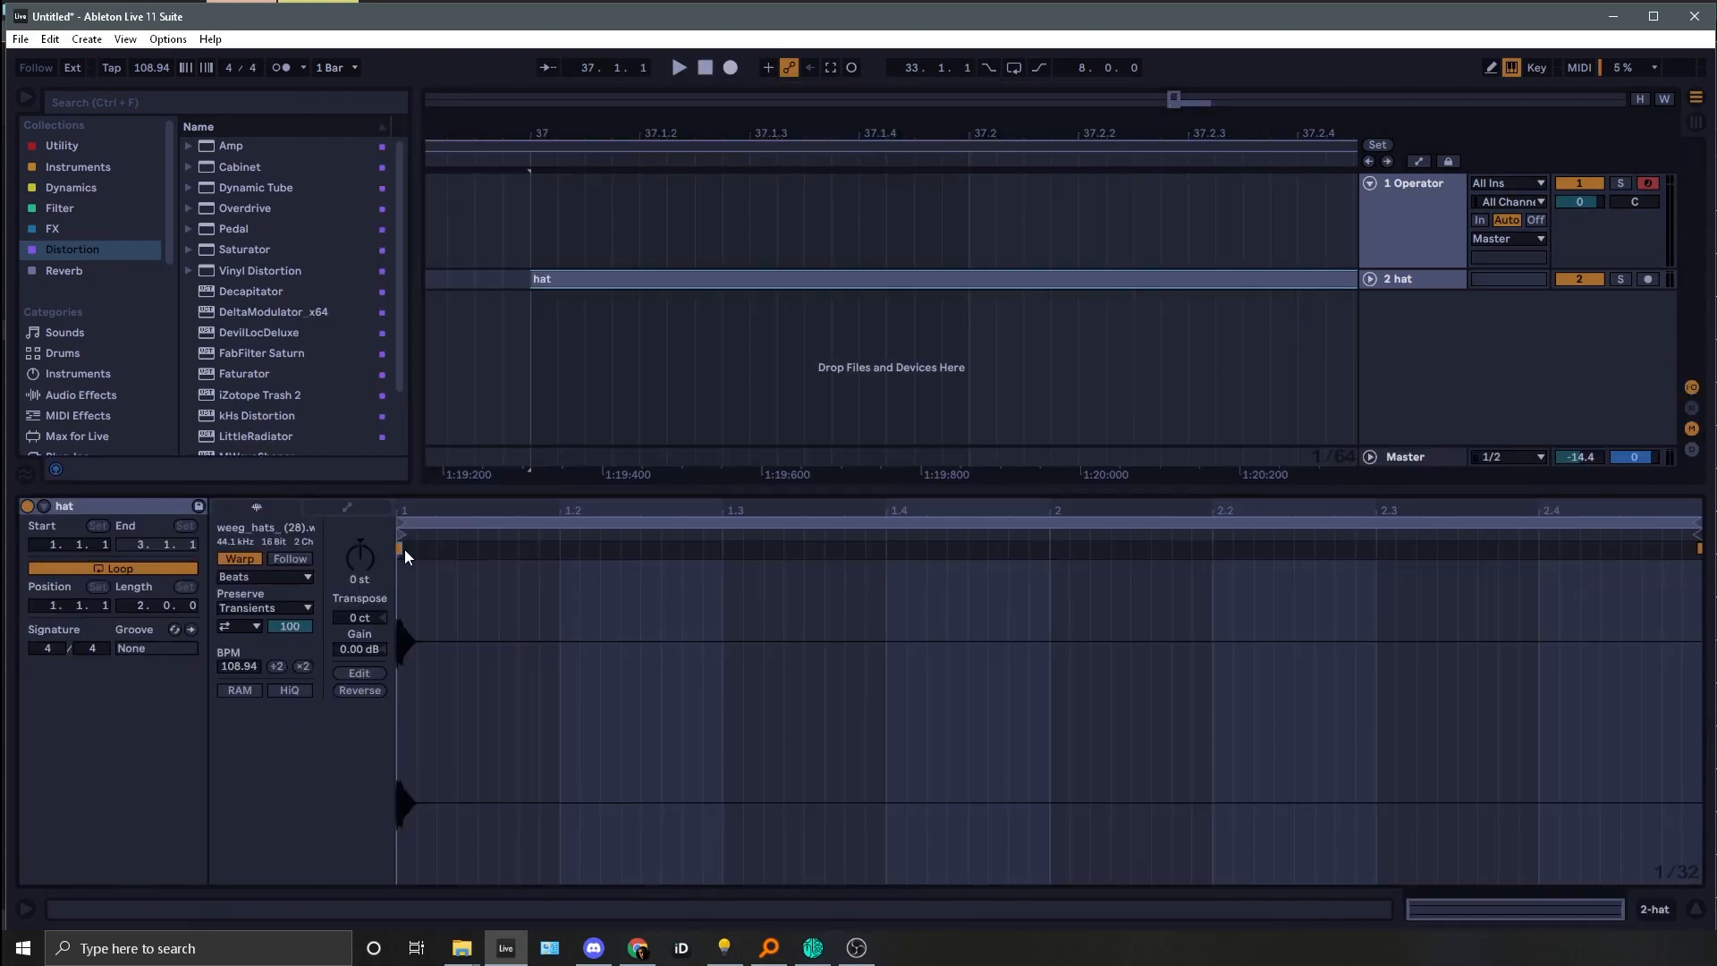
{"action": "left_click_drag", "start_coordinate": [441, 500], "coordinate": [436, 626]}
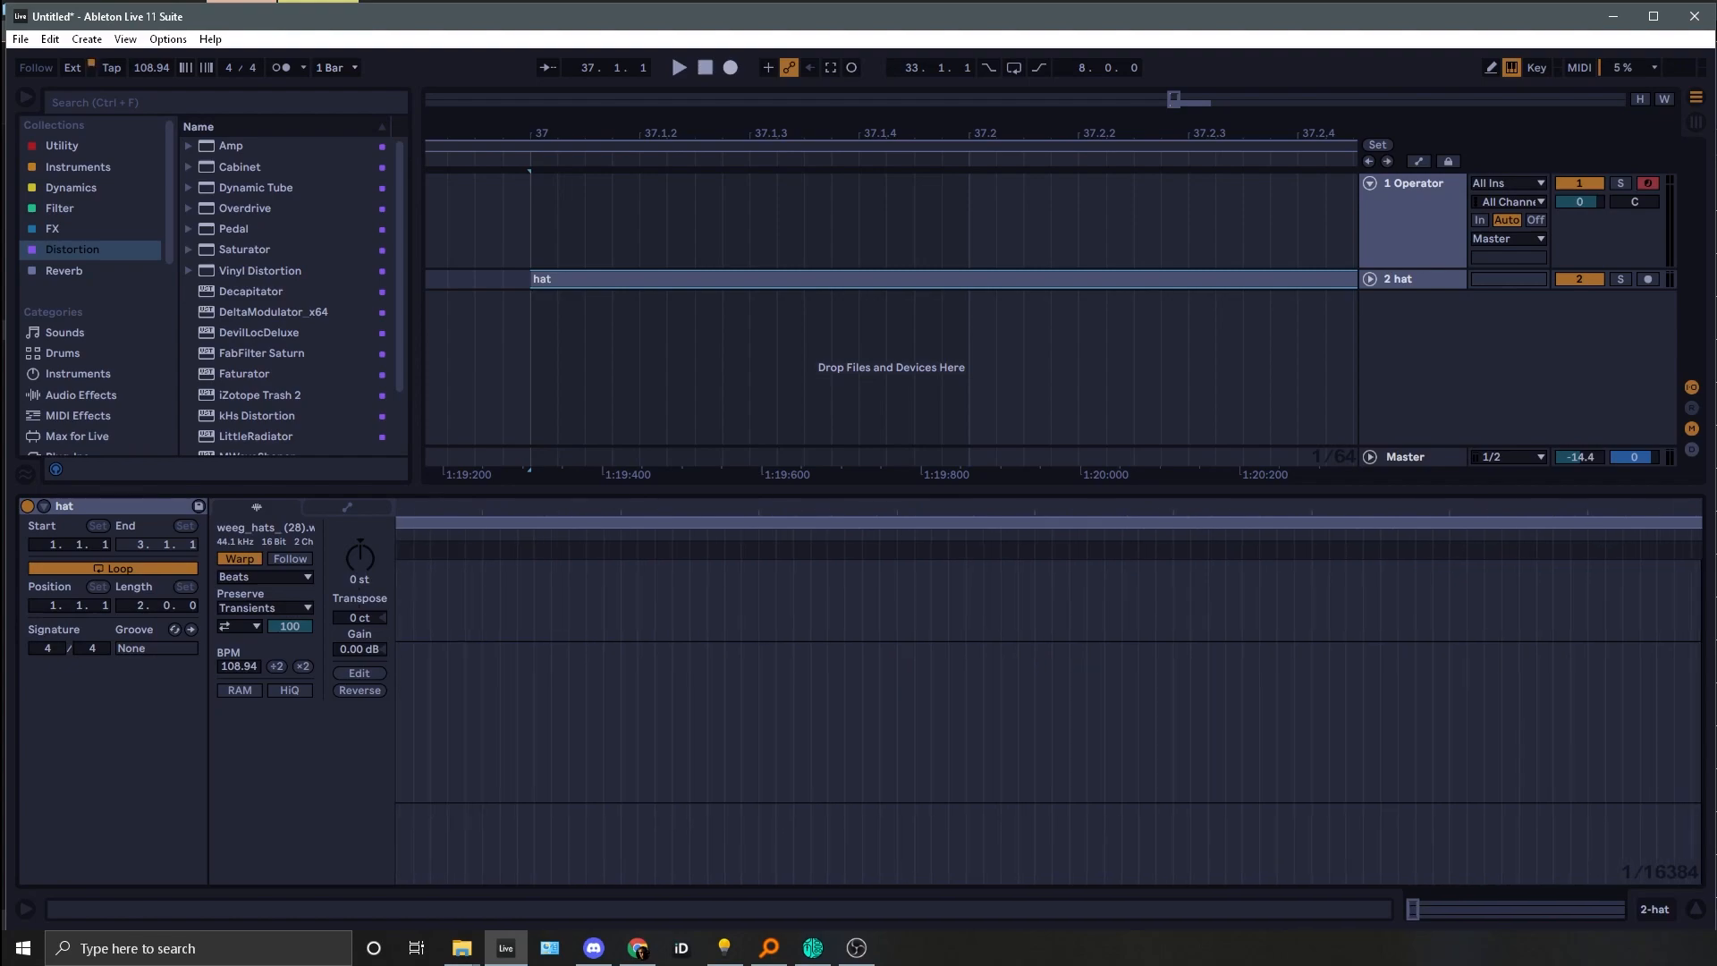
{"action": "scroll", "coordinate": [540, 664], "scroll_direction": "down", "scroll_amount": 10}
{"action": "scroll", "coordinate": [408, 632], "scroll_direction": "up", "scroll_amount": 10}
{"action": "scroll", "coordinate": [984, 718], "scroll_direction": "up", "scroll_amount": 2}
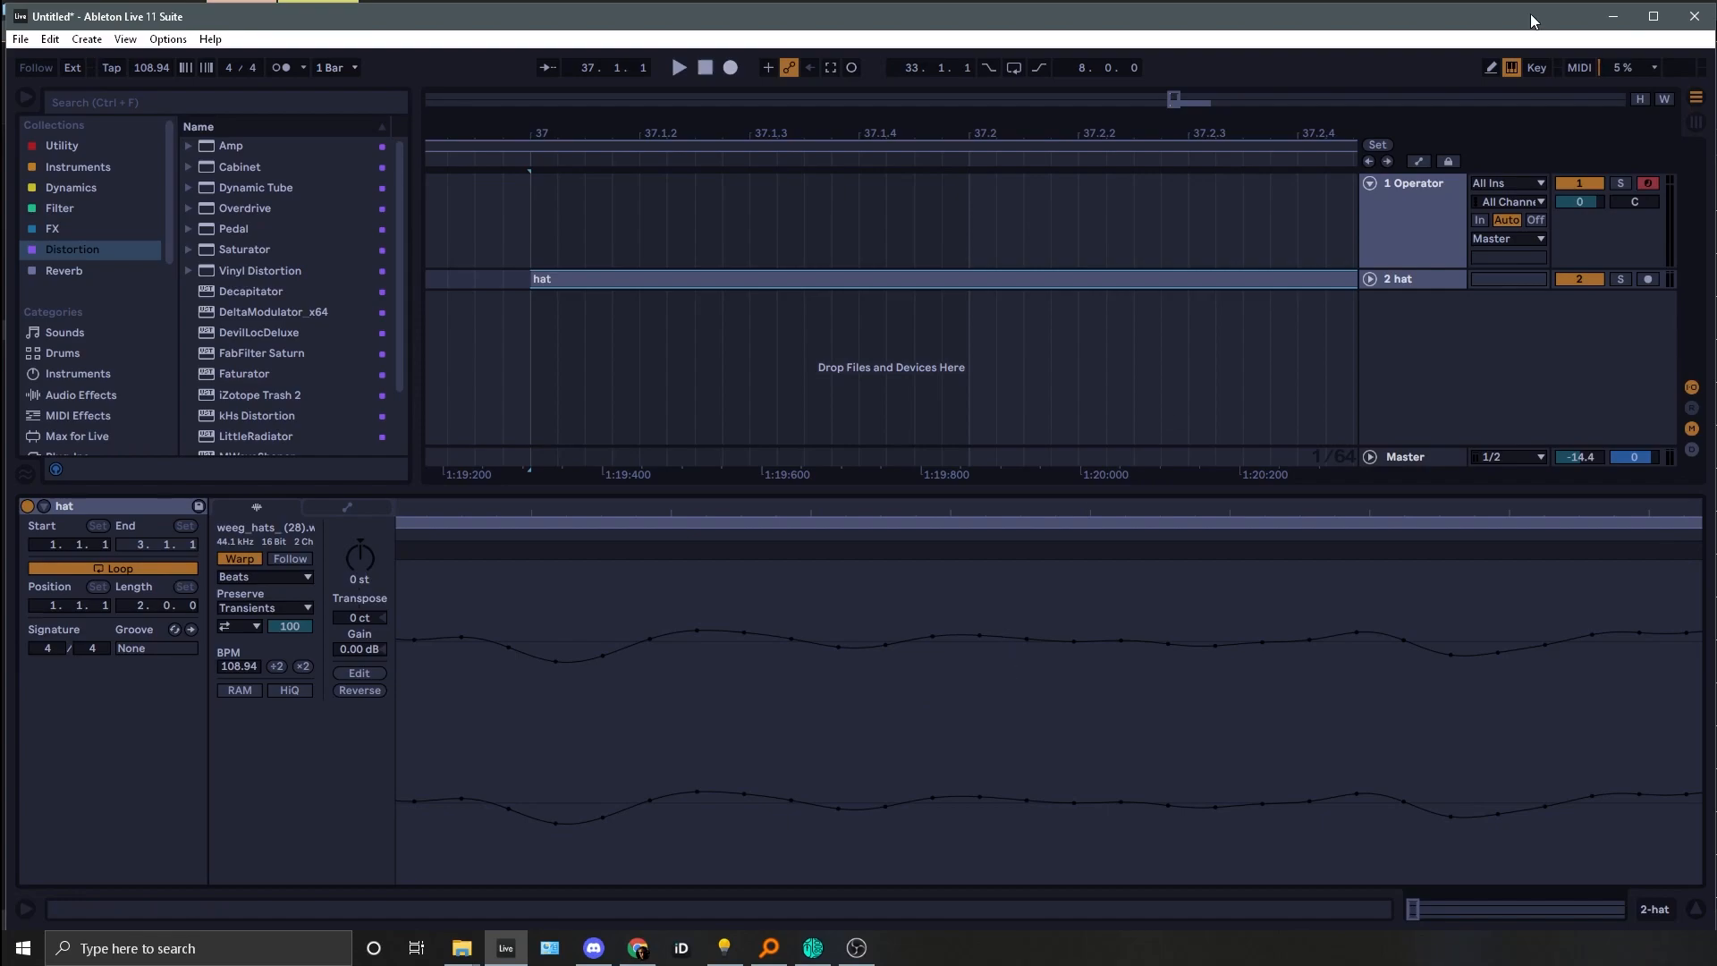
Step: Return to the Operator track's Rift and switch the distortion mode to Smooth, then back to Hard
{"action": "left_click", "coordinate": [1422, 218]}
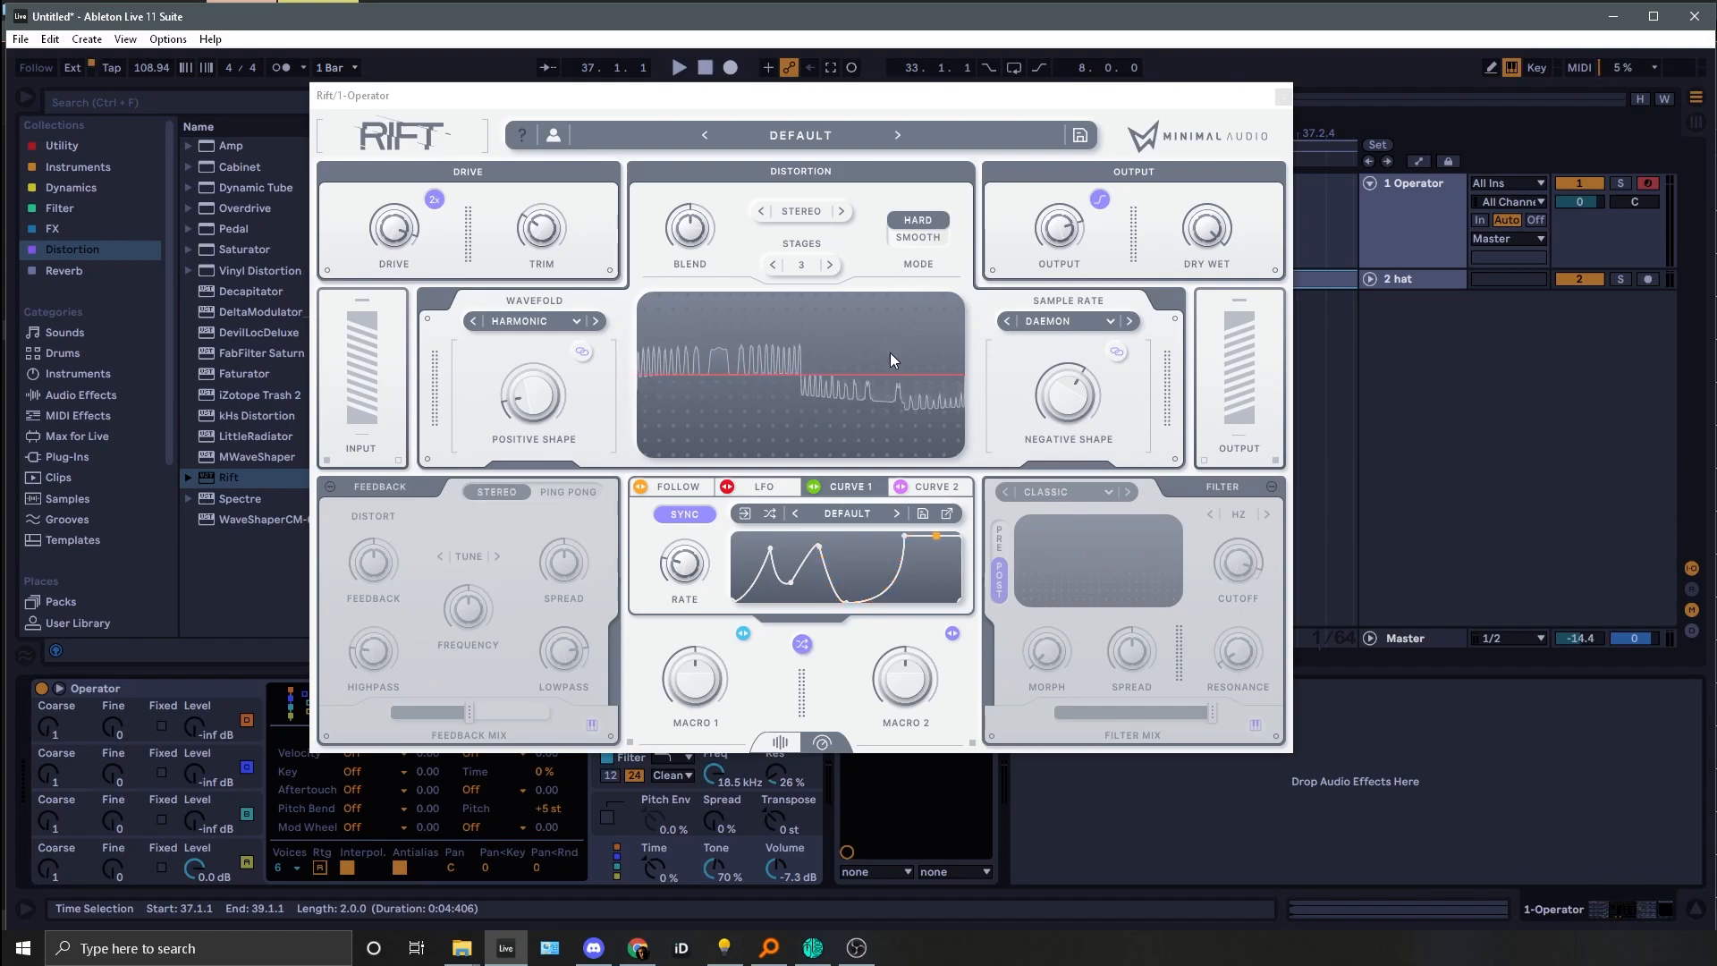
{"action": "left_click", "coordinate": [920, 240]}
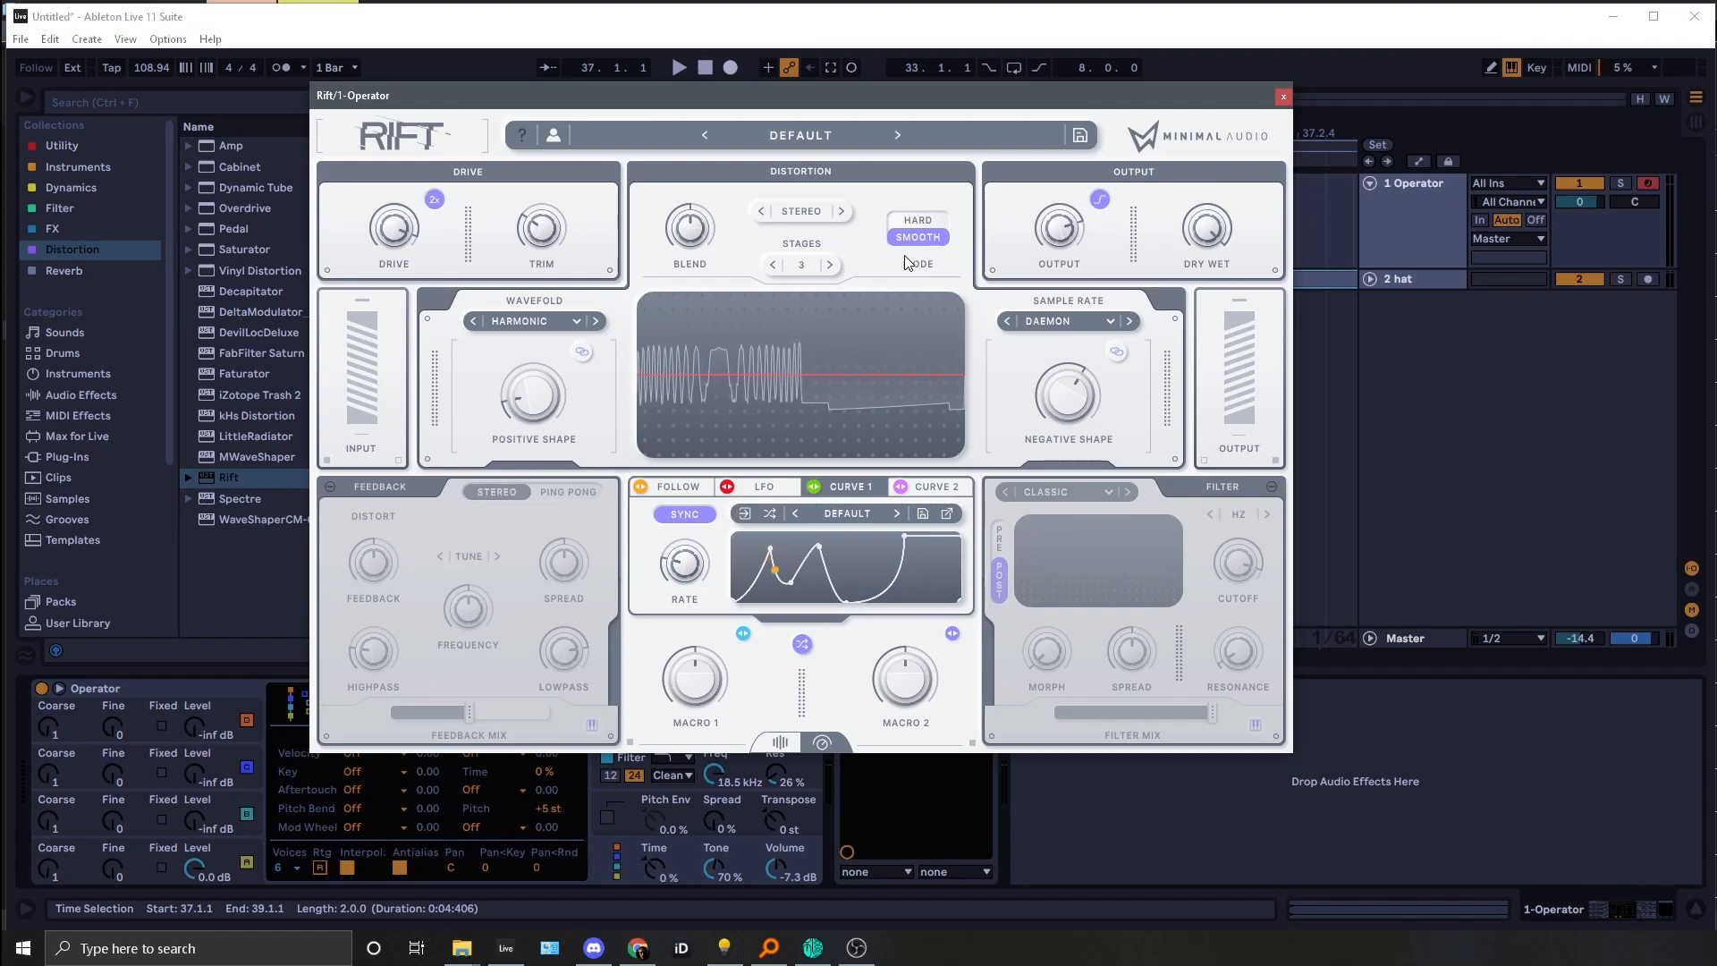
{"action": "left_click", "coordinate": [918, 220]}
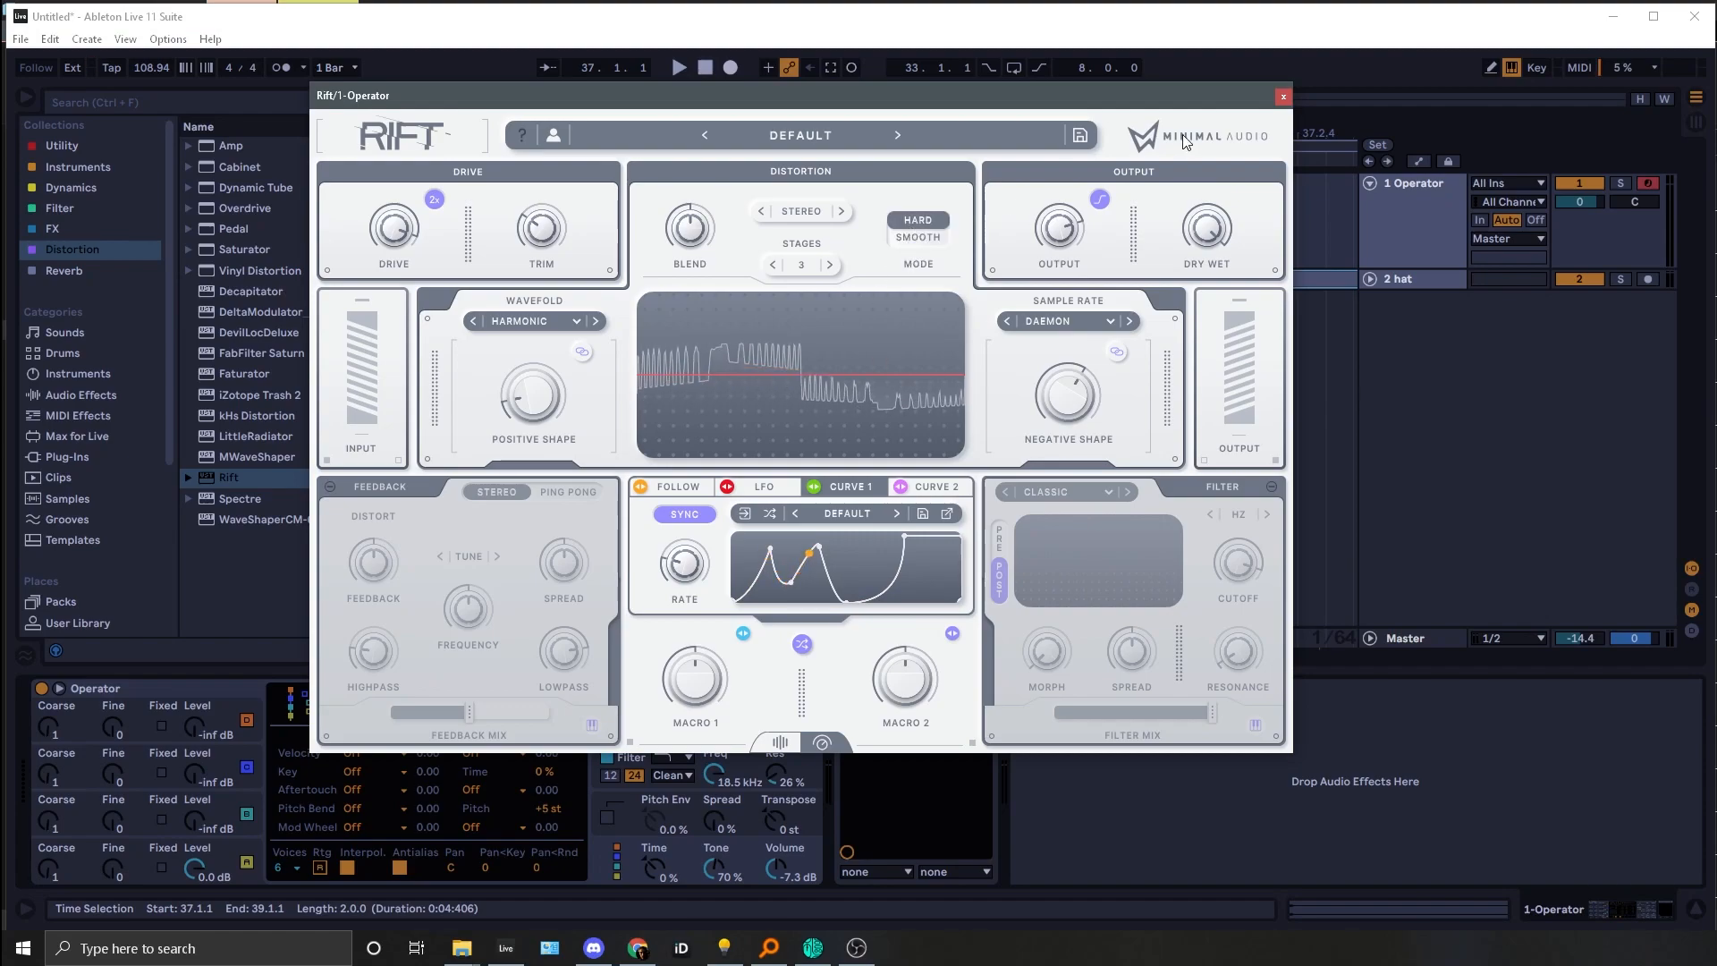
Step: Close the open Rift window, add a second Rift instance, and set its positive shaper to Bounce with a raised shape amount
{"action": "left_click", "coordinate": [1283, 96]}
{"action": "double_click", "coordinate": [229, 479]}
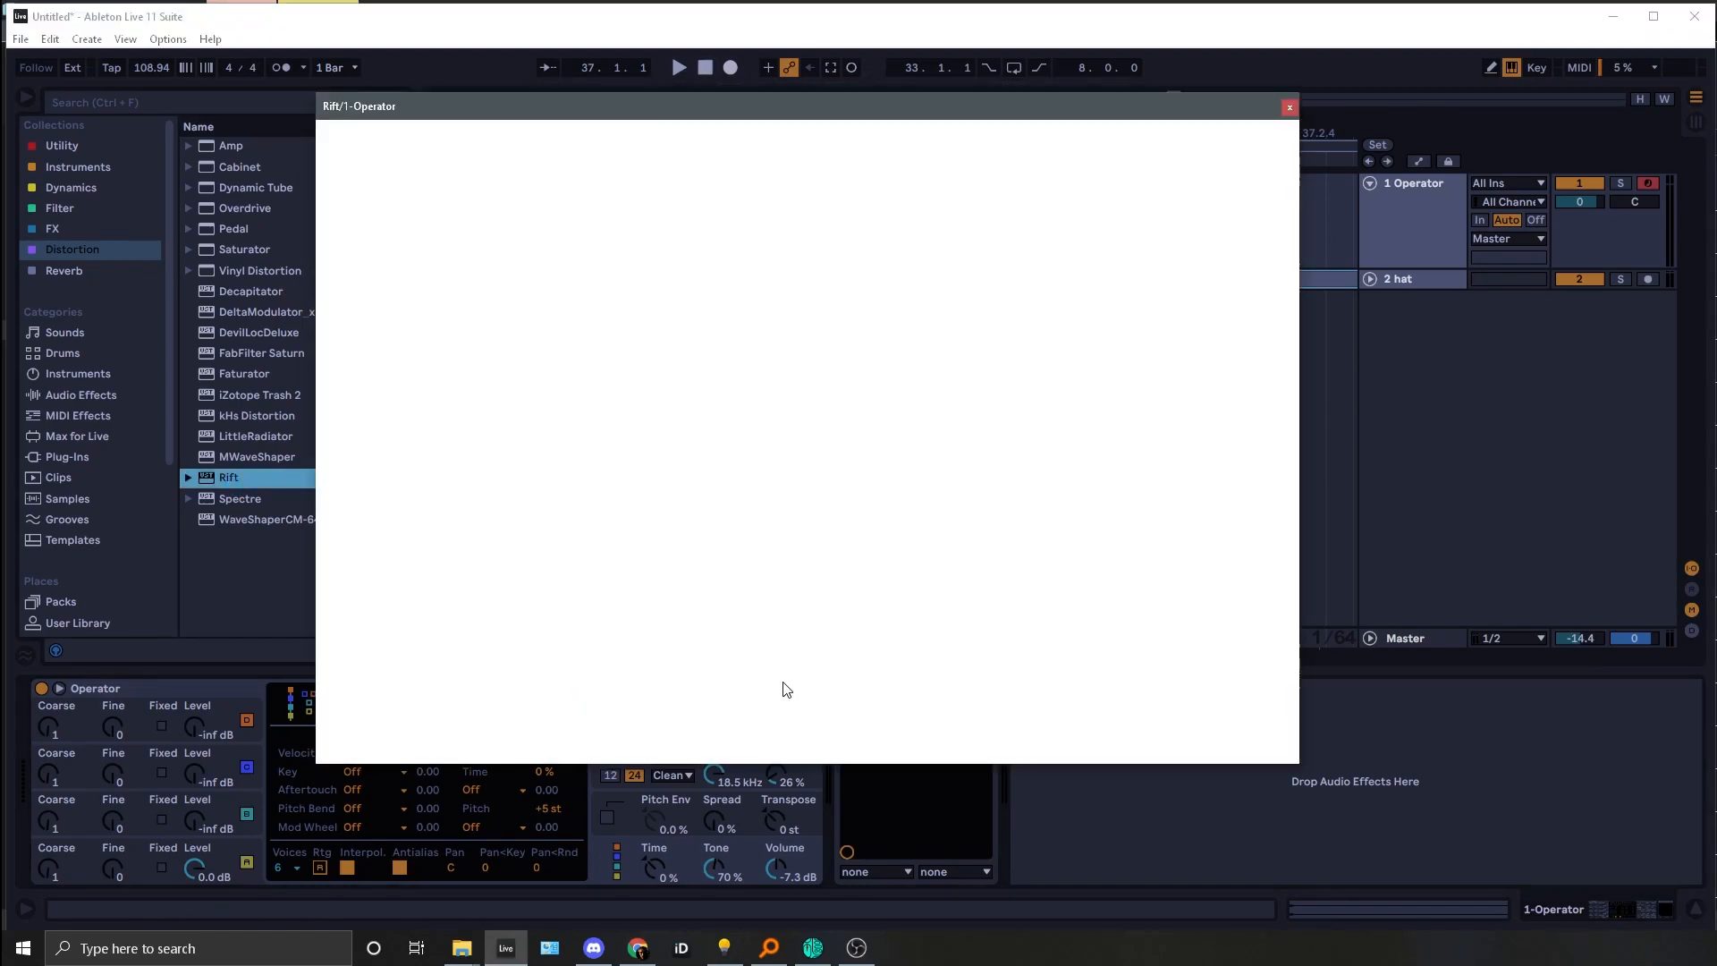
{"action": "left_click_drag", "start_coordinate": [539, 407], "coordinate": [539, 357]}
{"action": "left_click", "coordinate": [603, 332]}
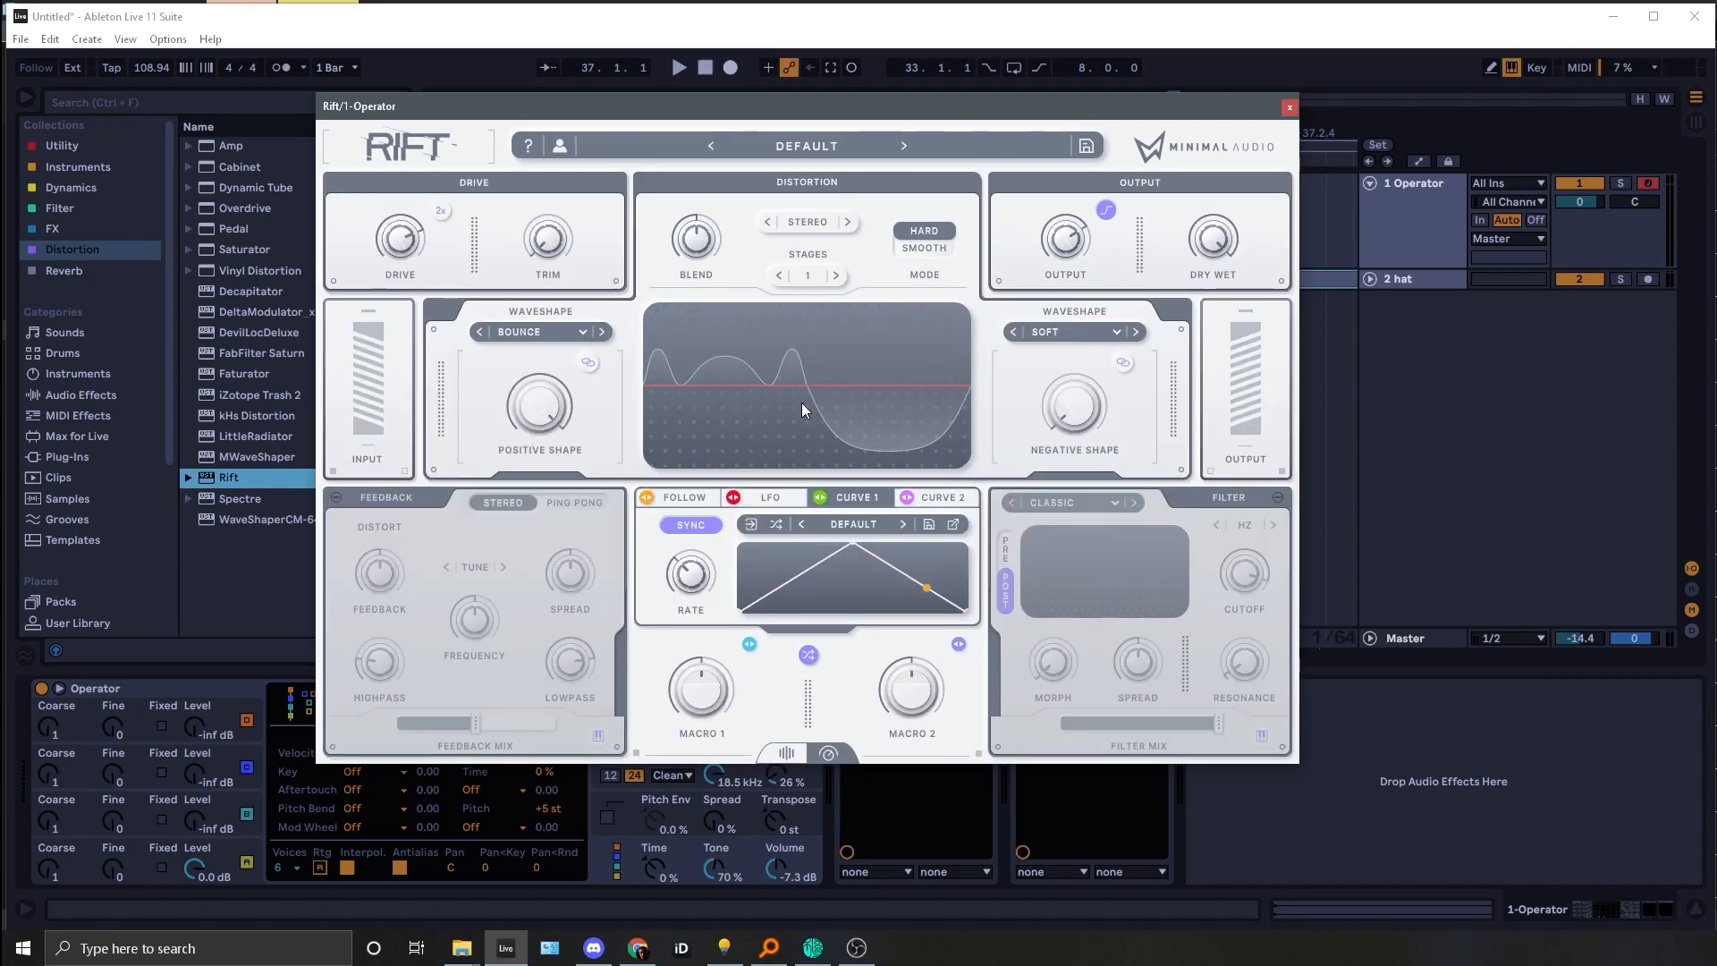
Step: Raise the second Rift's negative shape and change its negative shaper to the Rubber wavefold type
{"action": "left_click", "coordinate": [1136, 332]}
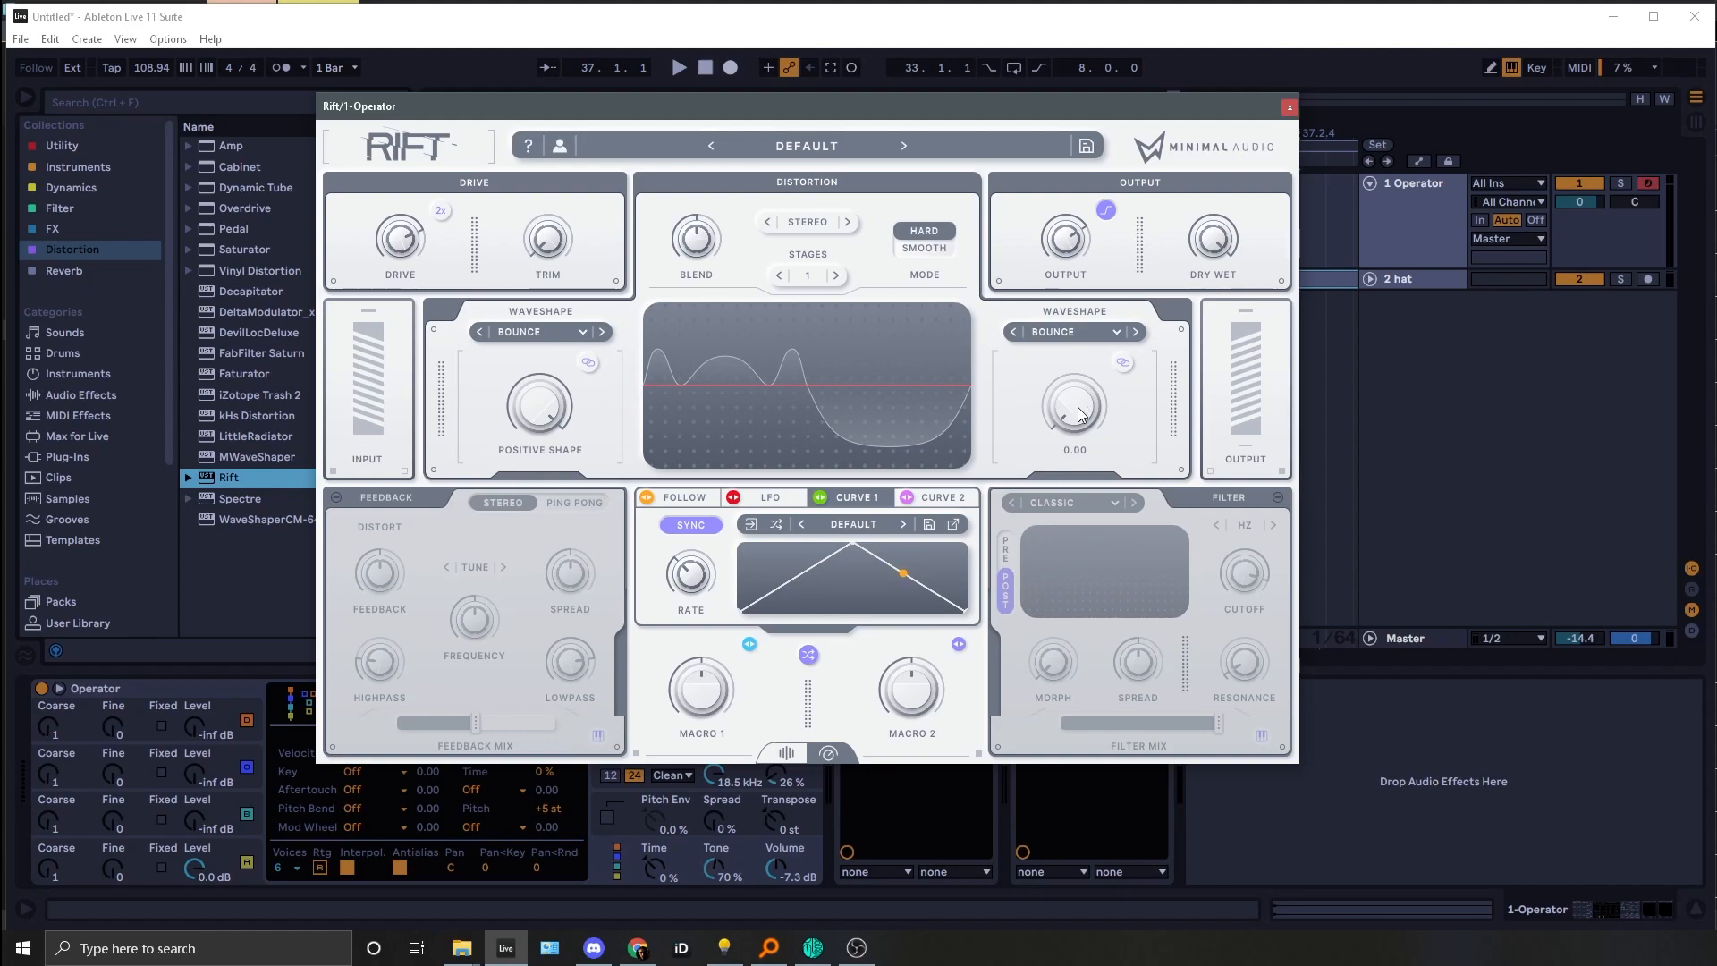
{"action": "left_click_drag", "start_coordinate": [1073, 407], "coordinate": [1073, 371]}
{"action": "left_click", "coordinate": [1136, 332]}
{"action": "left_click", "coordinate": [1137, 332]}
{"action": "left_click", "coordinate": [1136, 331]}
{"action": "left_click", "coordinate": [1137, 332]}
{"action": "left_click", "coordinate": [1136, 332]}
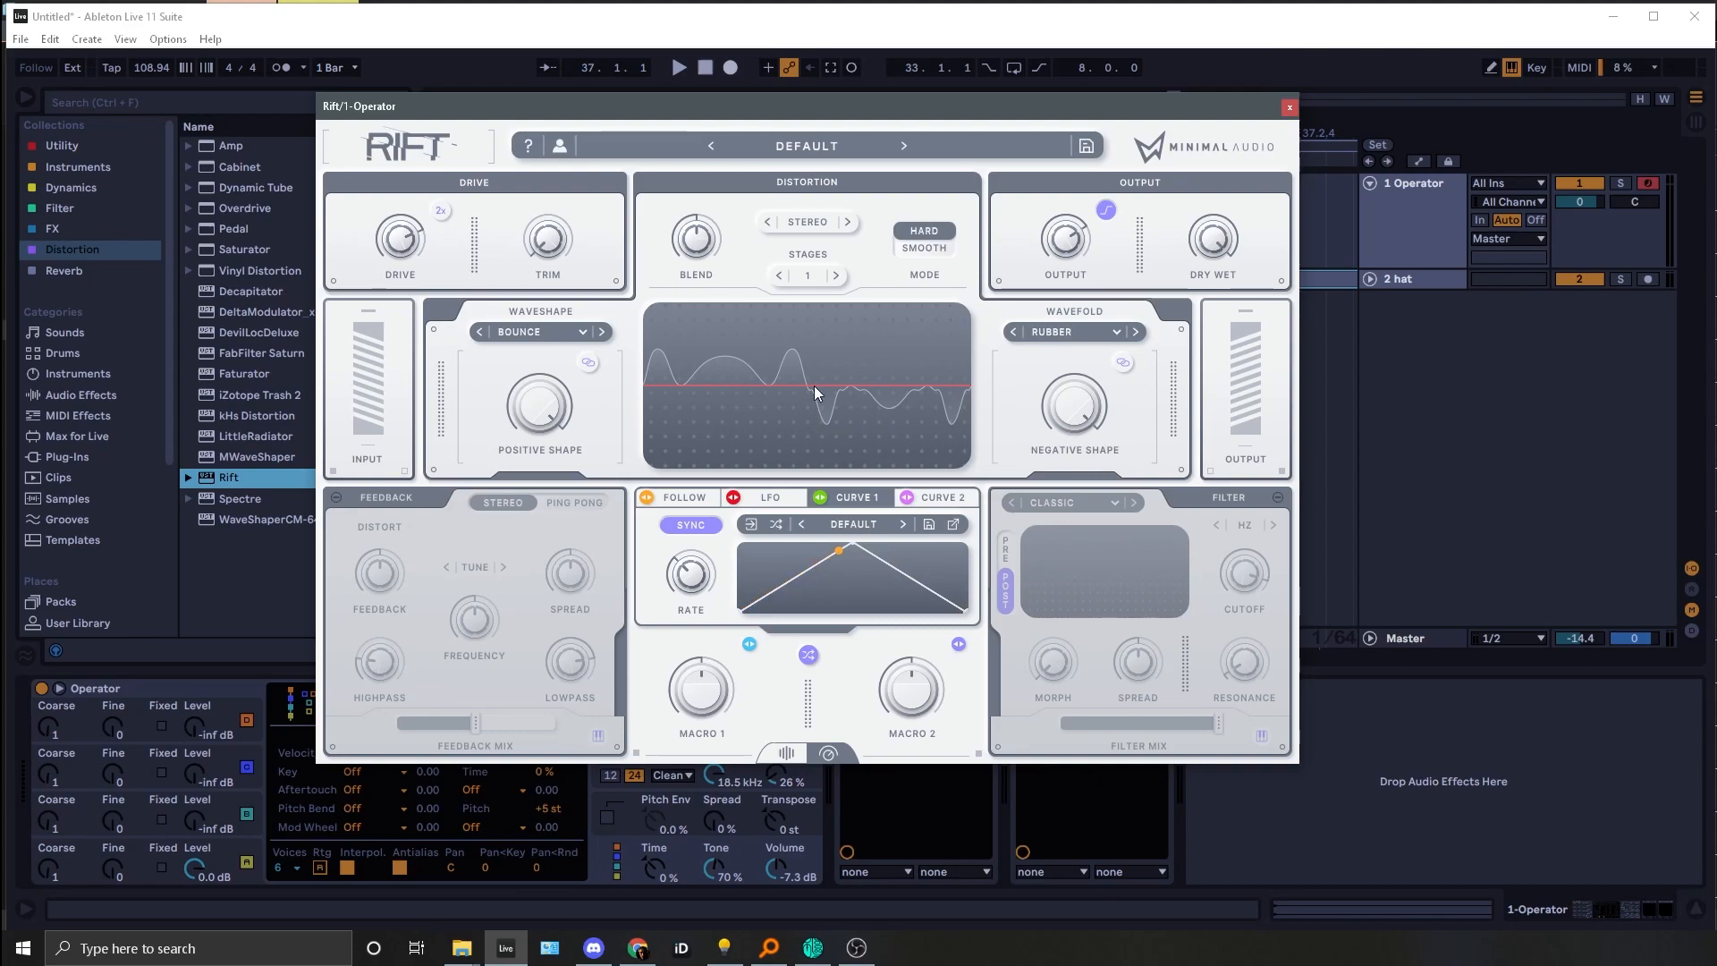
Step: Switch the second Rift to Smooth mode, delete that instance from the Operator track, and reopen the first Rift
{"action": "left_click", "coordinate": [921, 248]}
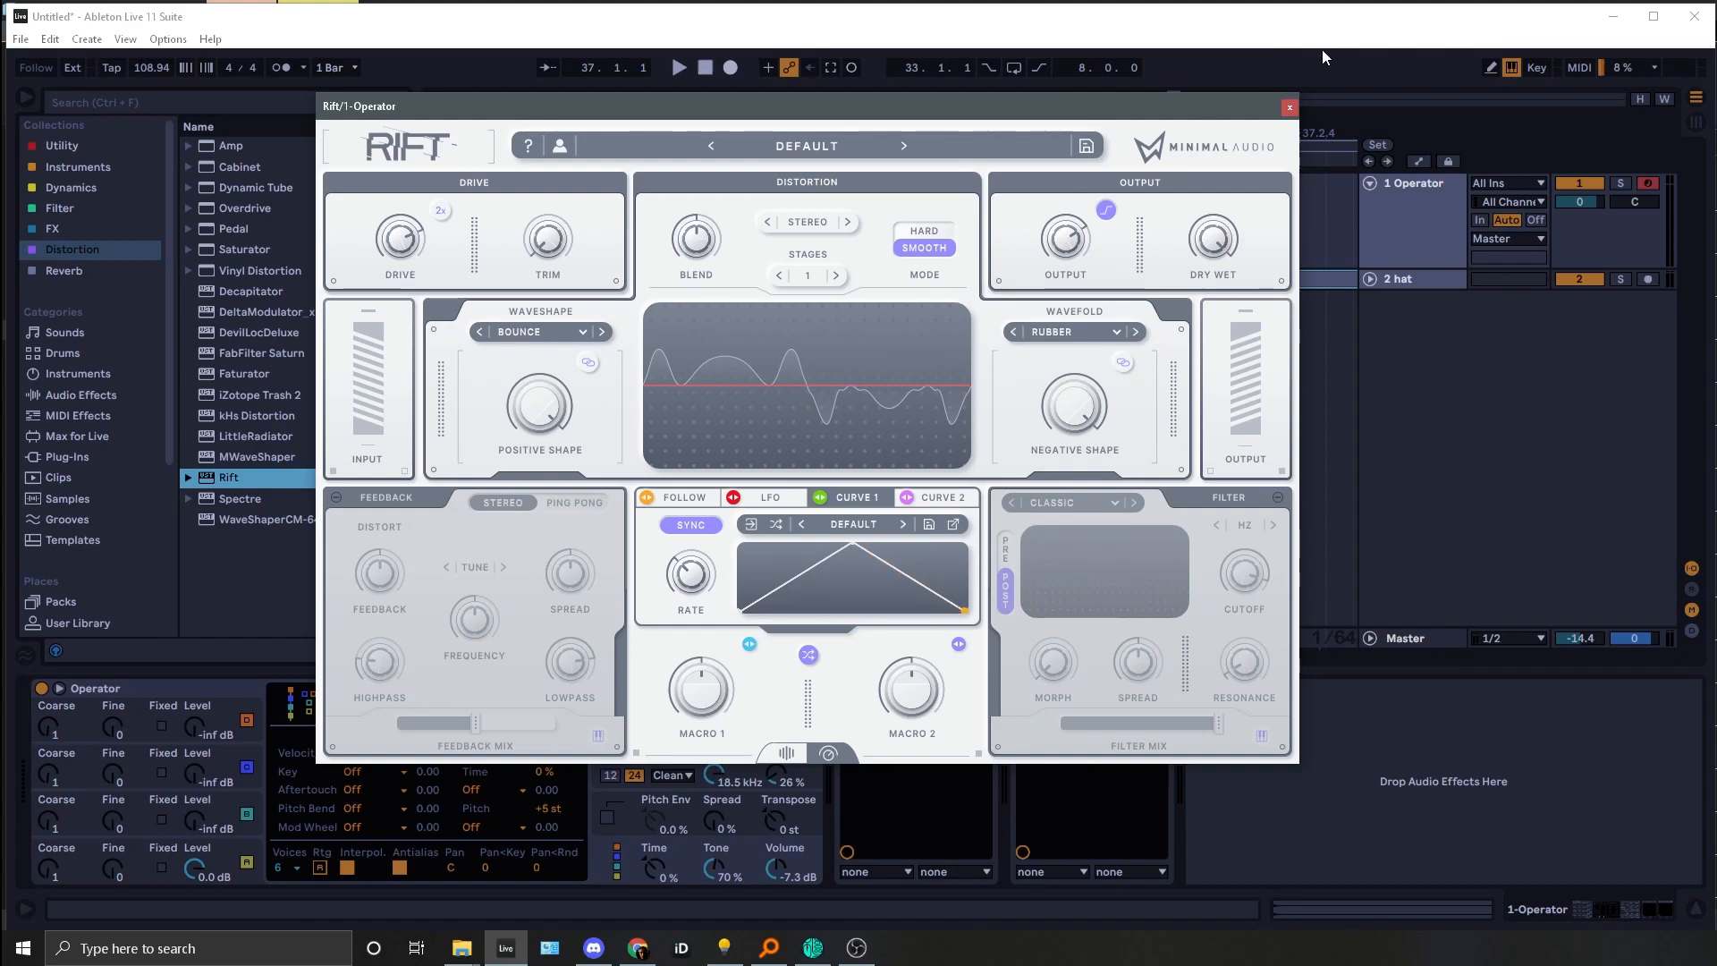
{"action": "left_click", "coordinate": [1290, 108]}
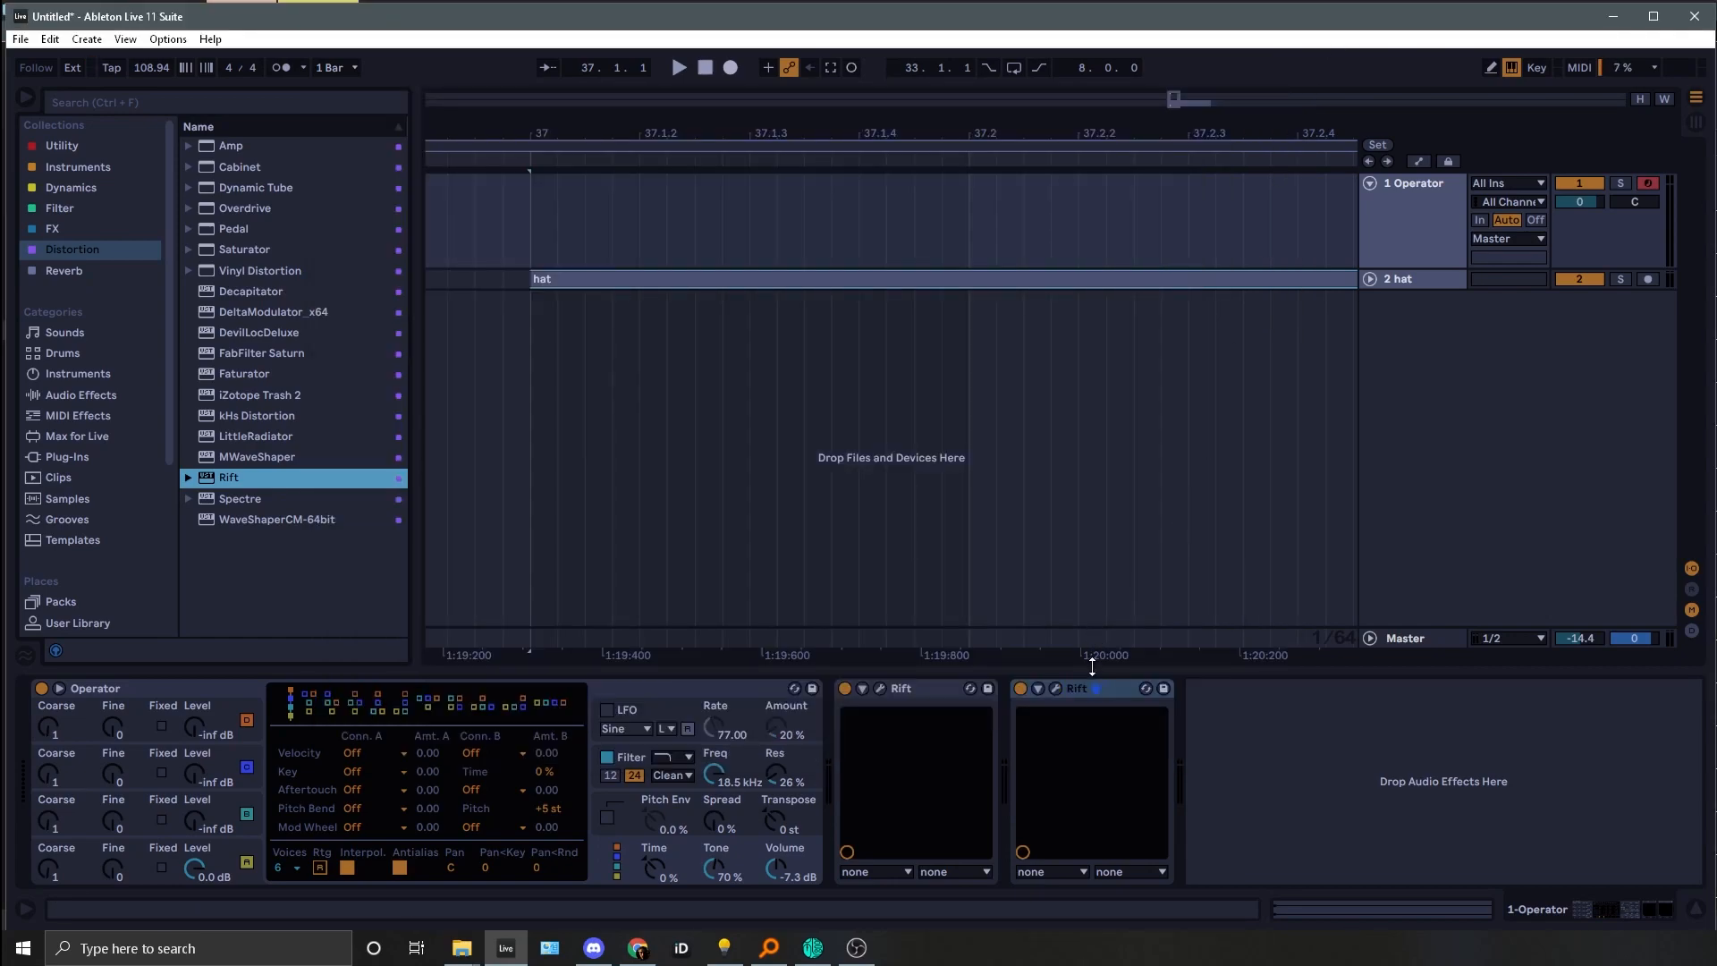
{"action": "left_click", "coordinate": [1064, 685]}
{"action": "key", "text": "Delete"}
{"action": "left_click", "coordinate": [878, 690]}
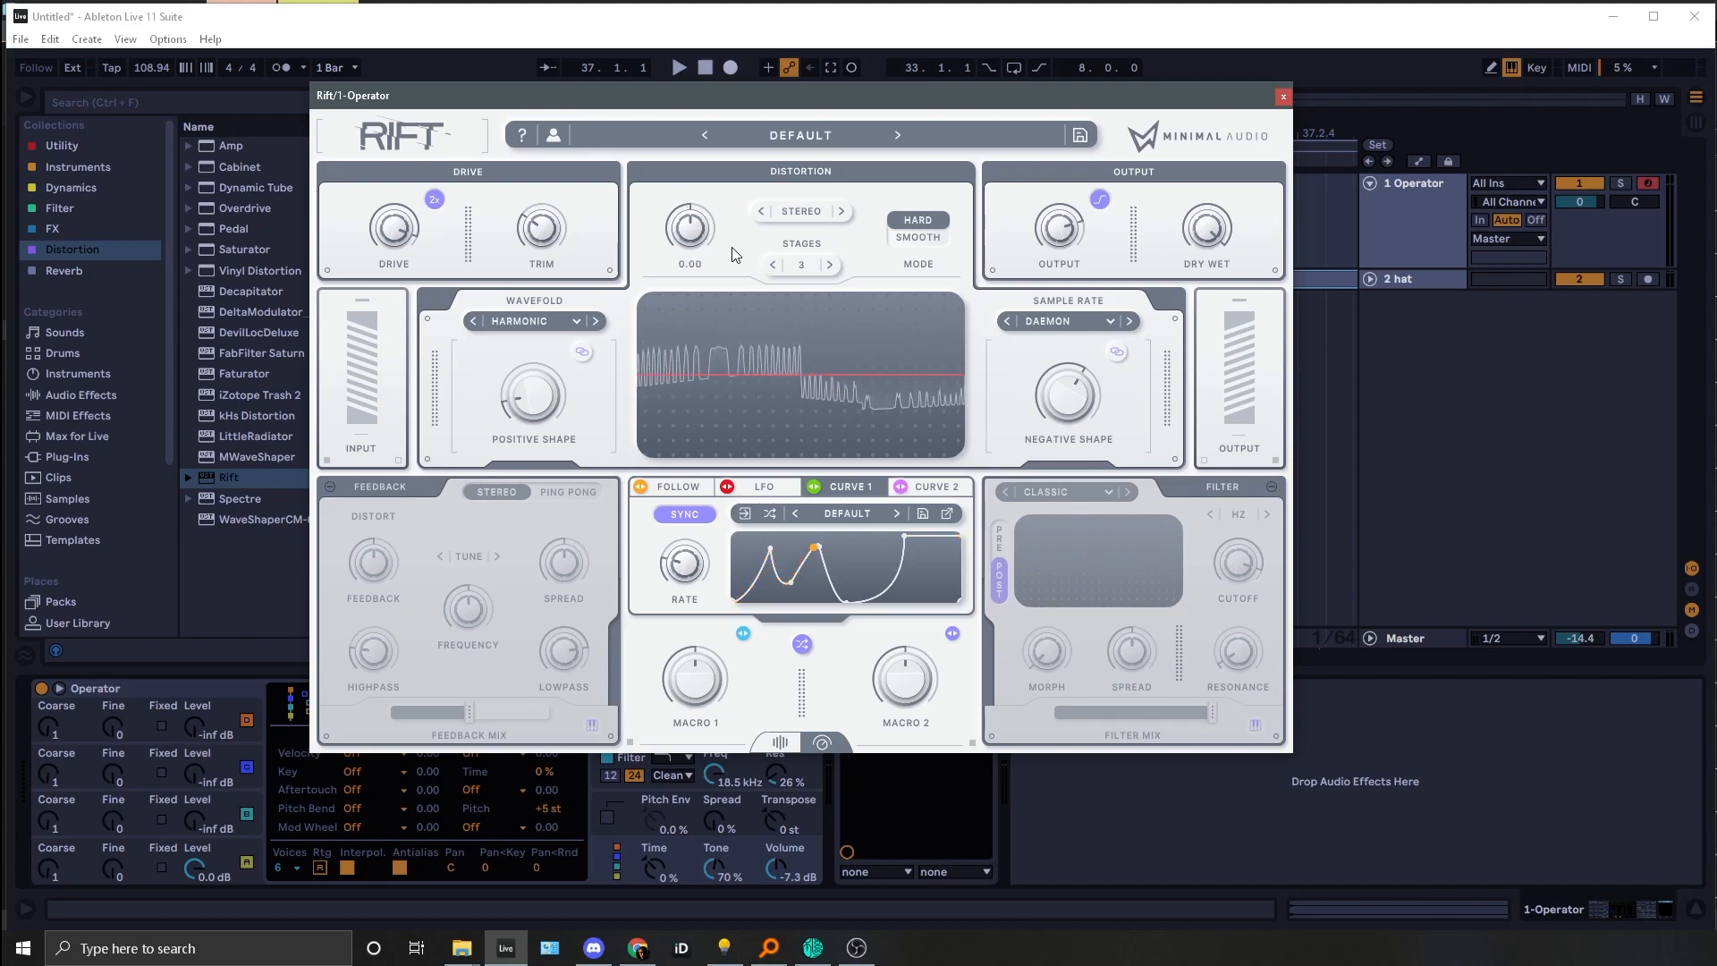
Step: Sweep the first Rift's distortion Blend up and down through its range and return it to the centre
{"action": "mouse_move", "coordinate": [698, 240]}
{"action": "left_click_drag", "start_coordinate": [683, 270], "coordinate": [661, 334]}
{"action": "left_click_drag", "start_coordinate": [695, 272], "coordinate": [723, 202]}
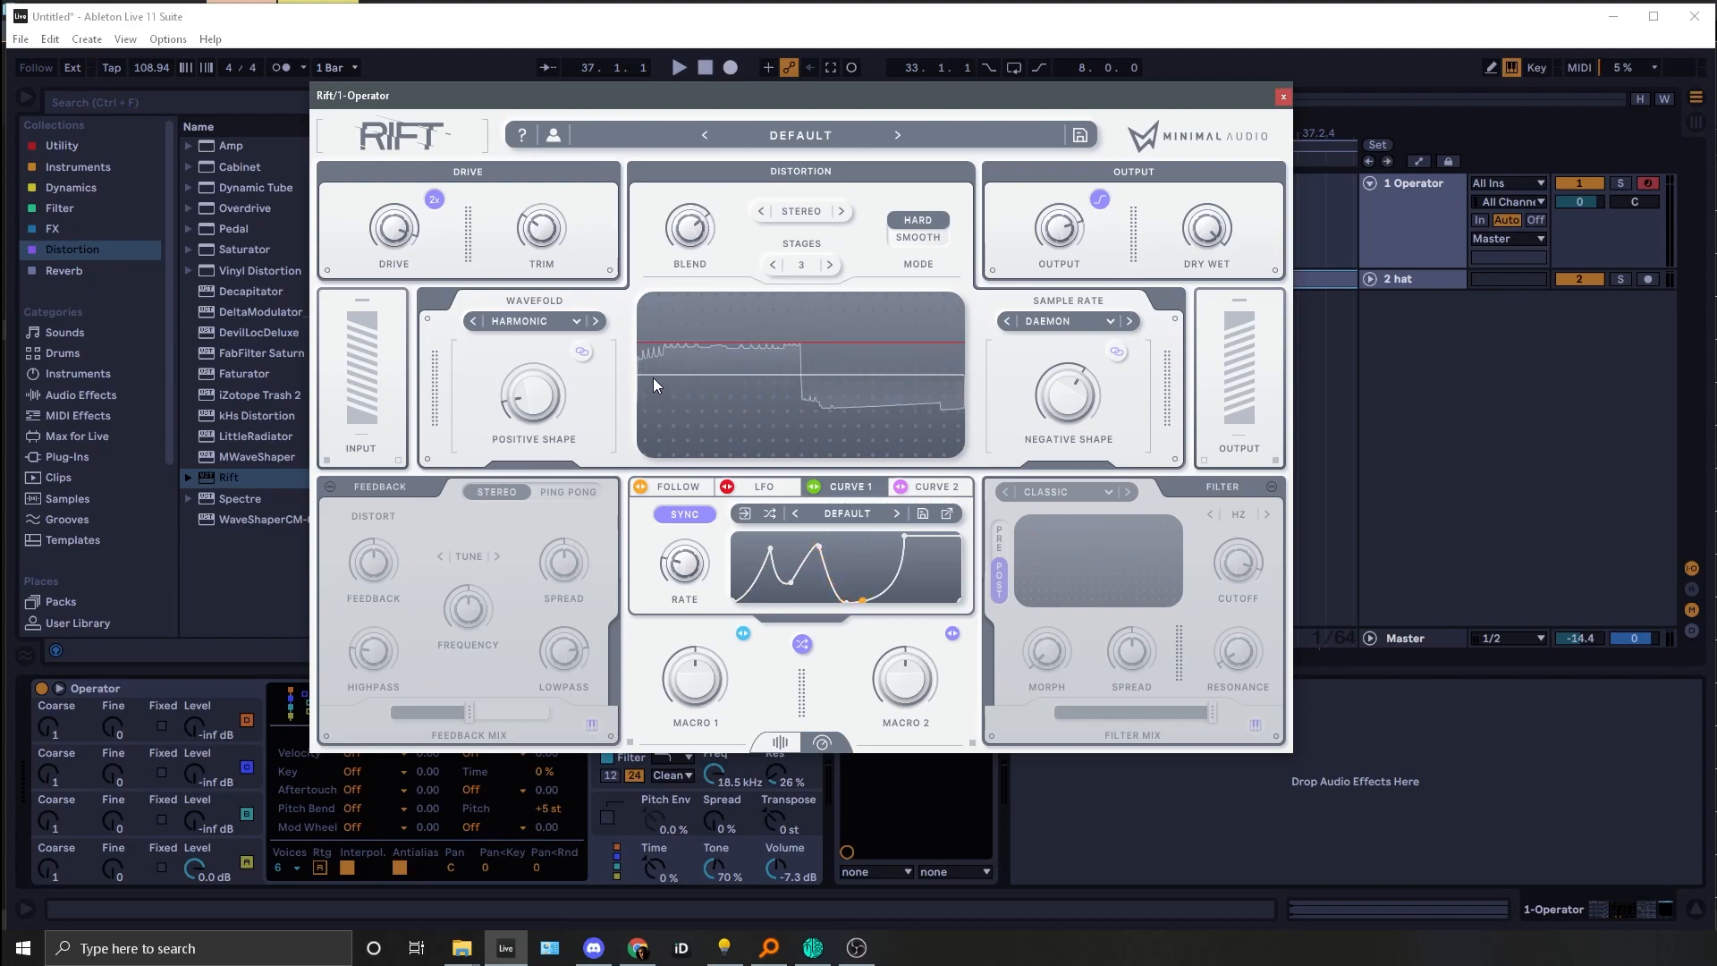
{"action": "left_click_drag", "start_coordinate": [683, 257], "coordinate": [680, 282]}
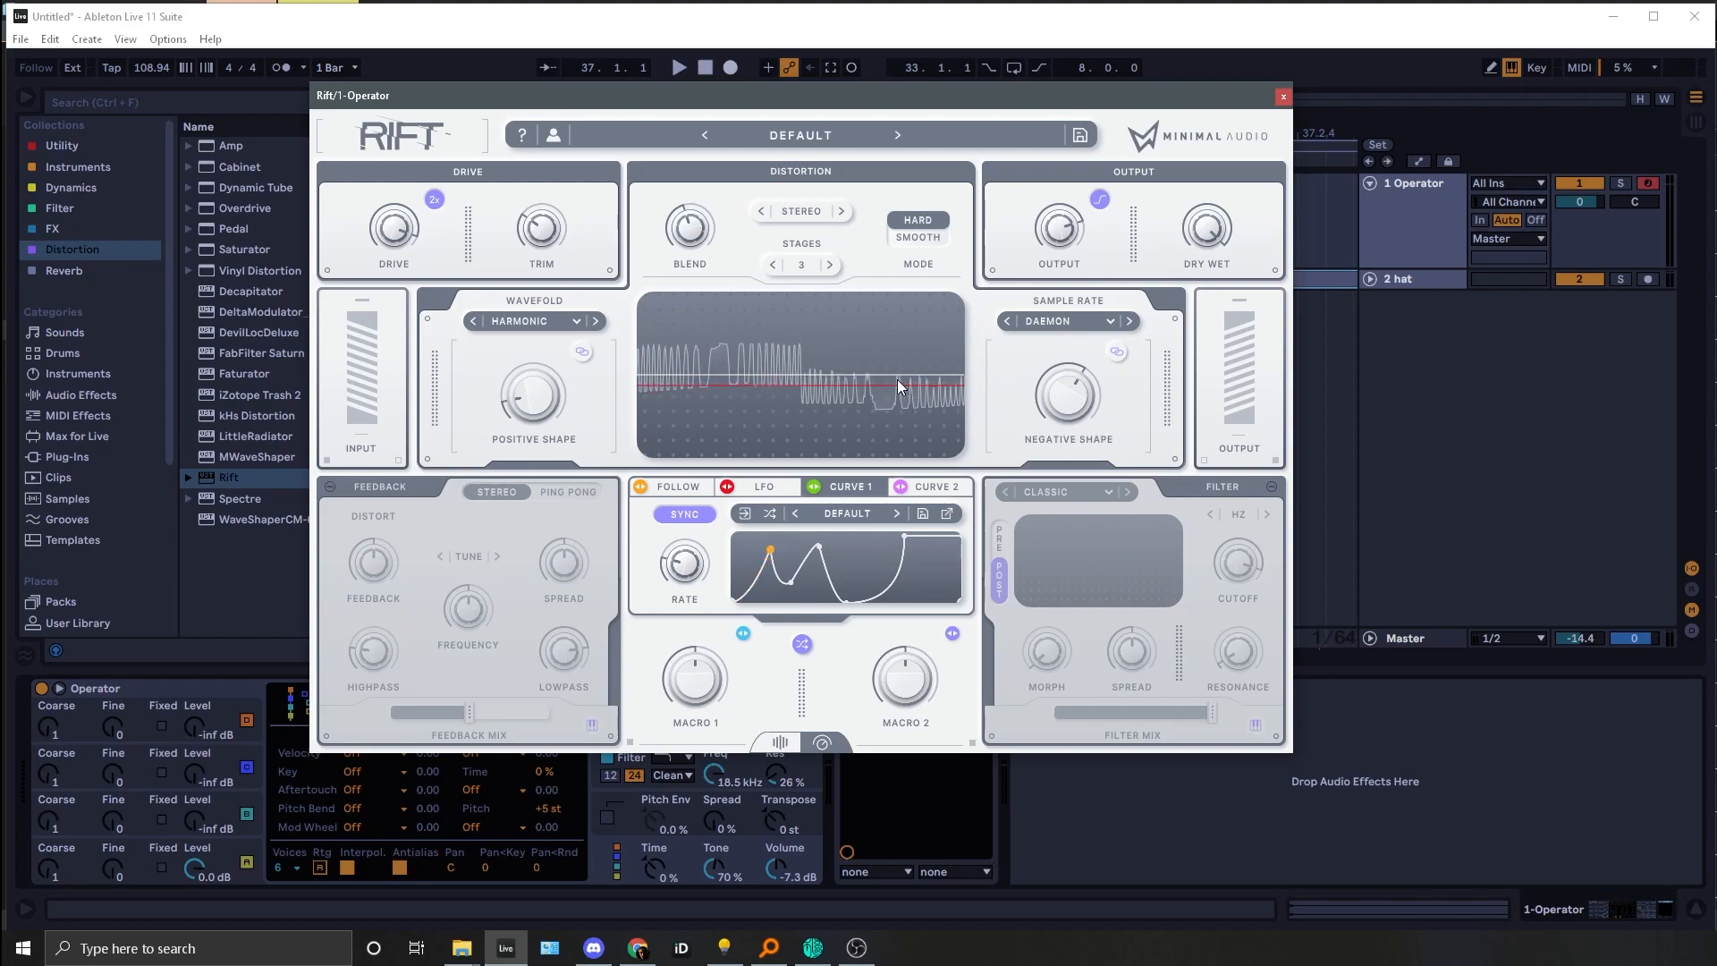
{"action": "left_click_drag", "start_coordinate": [694, 243], "coordinate": [689, 237]}
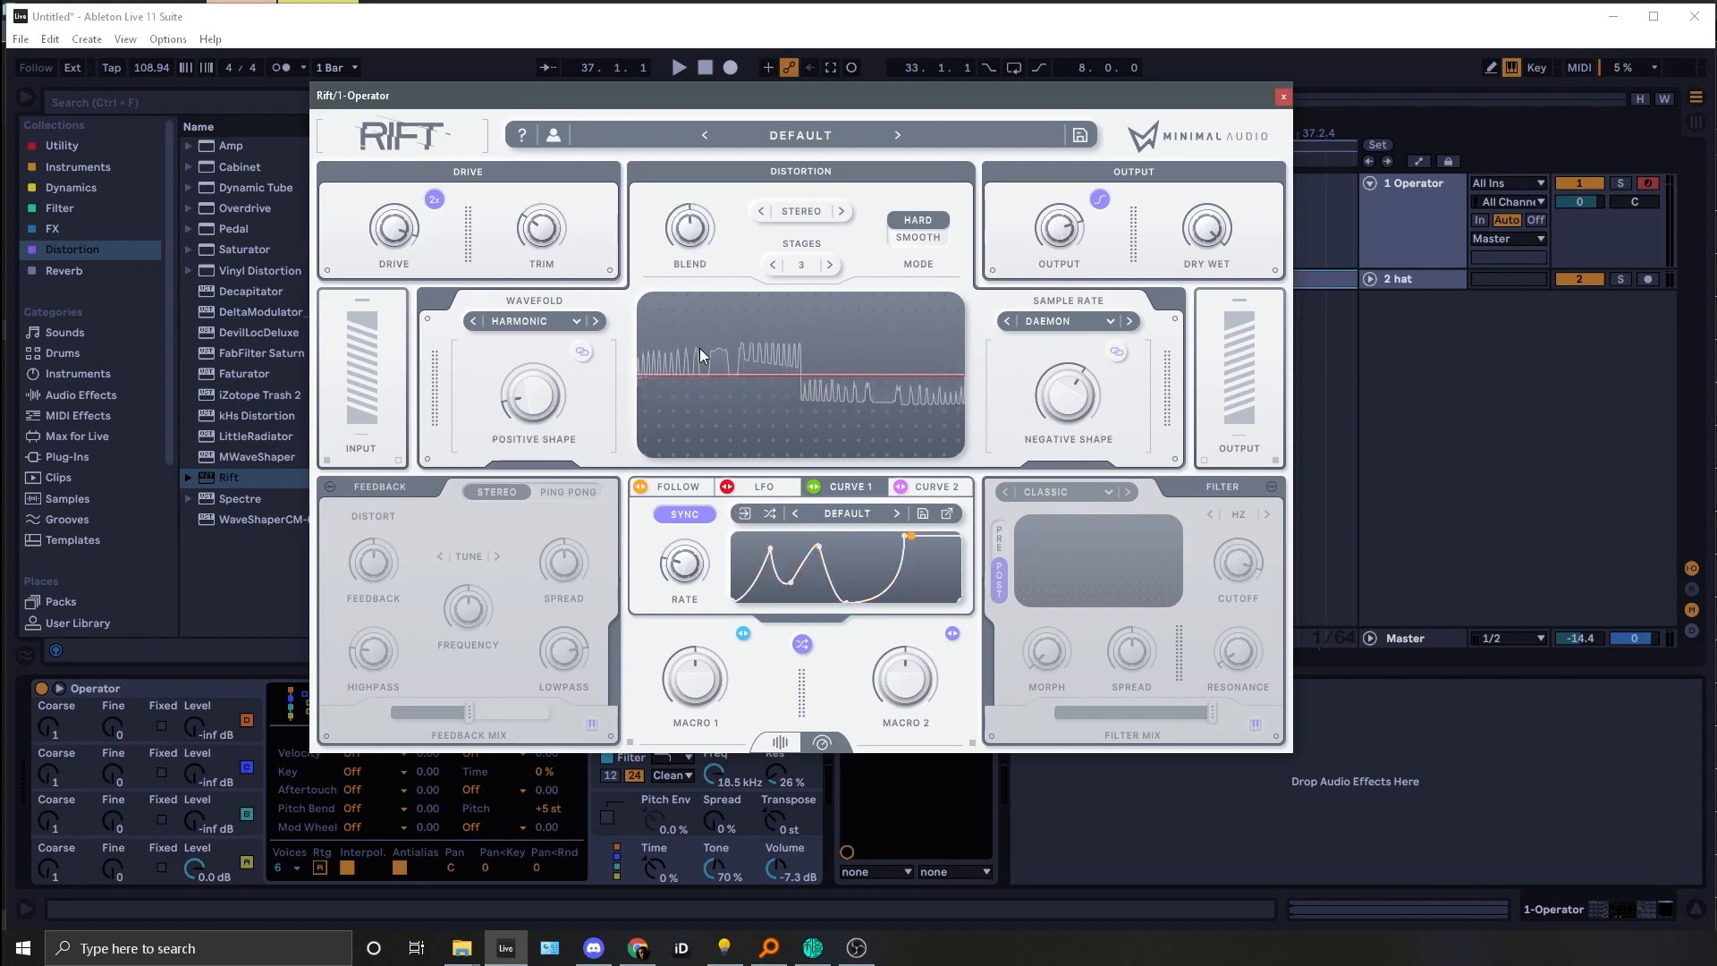
{"action": "left_click_drag", "start_coordinate": [694, 236], "coordinate": [704, 220]}
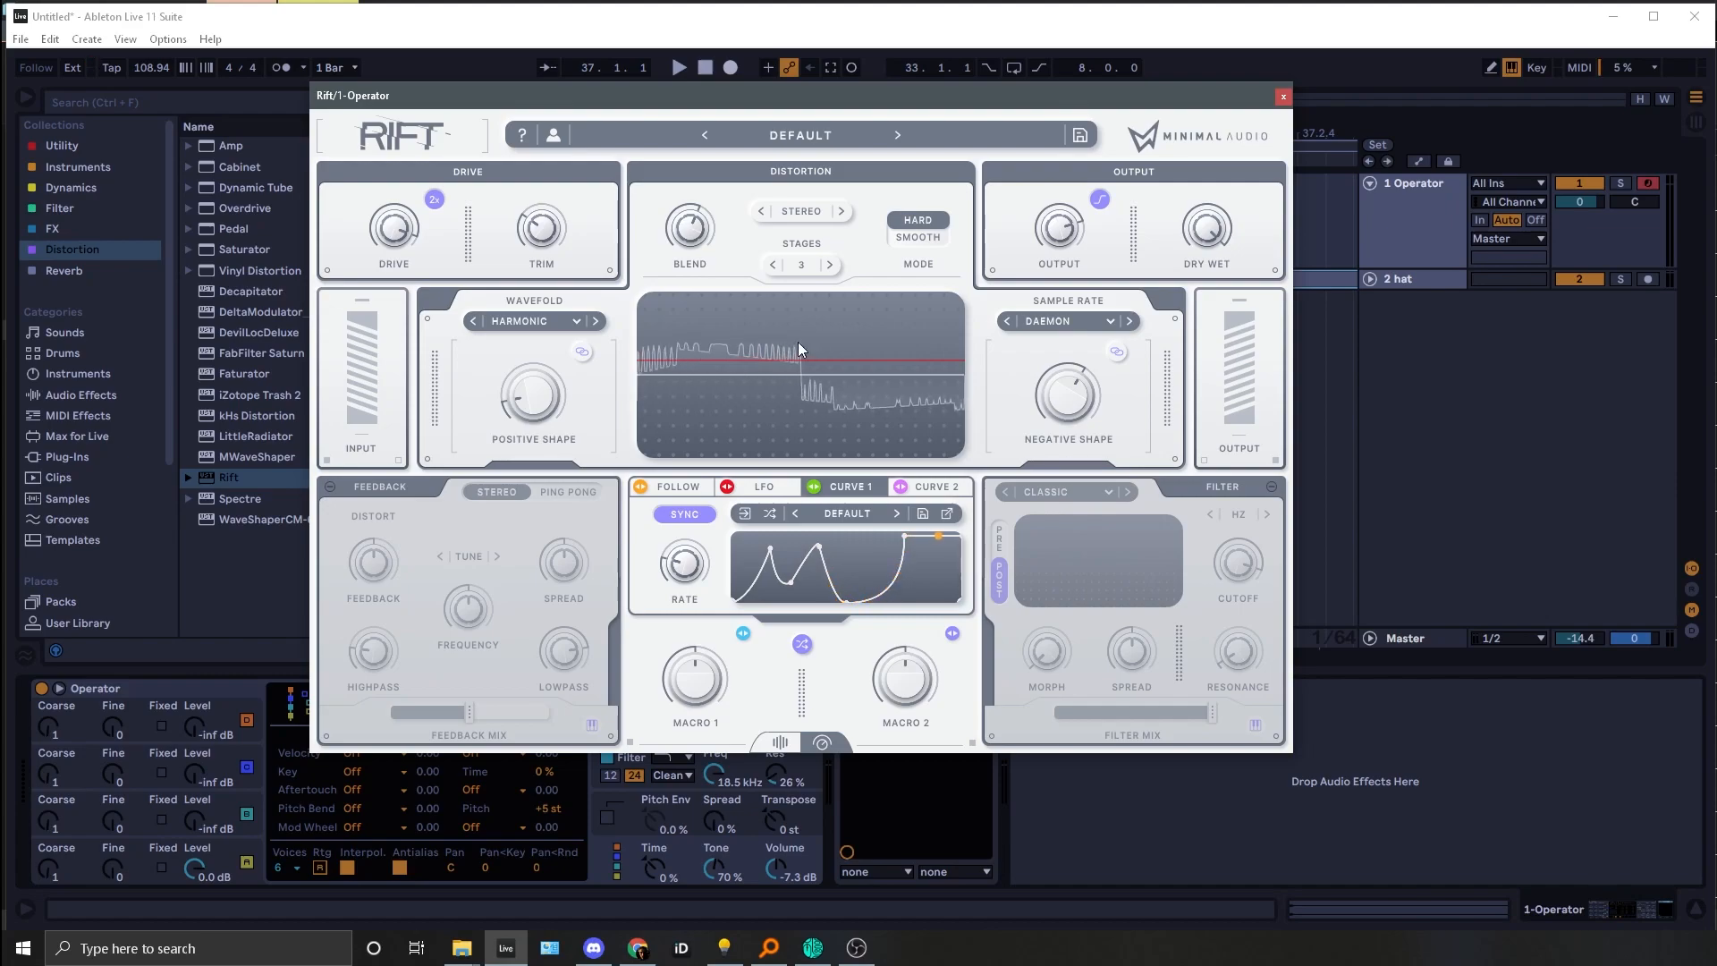
{"action": "mouse_move", "coordinate": [693, 237]}
{"action": "left_click_drag", "start_coordinate": [693, 237], "coordinate": [742, 268]}
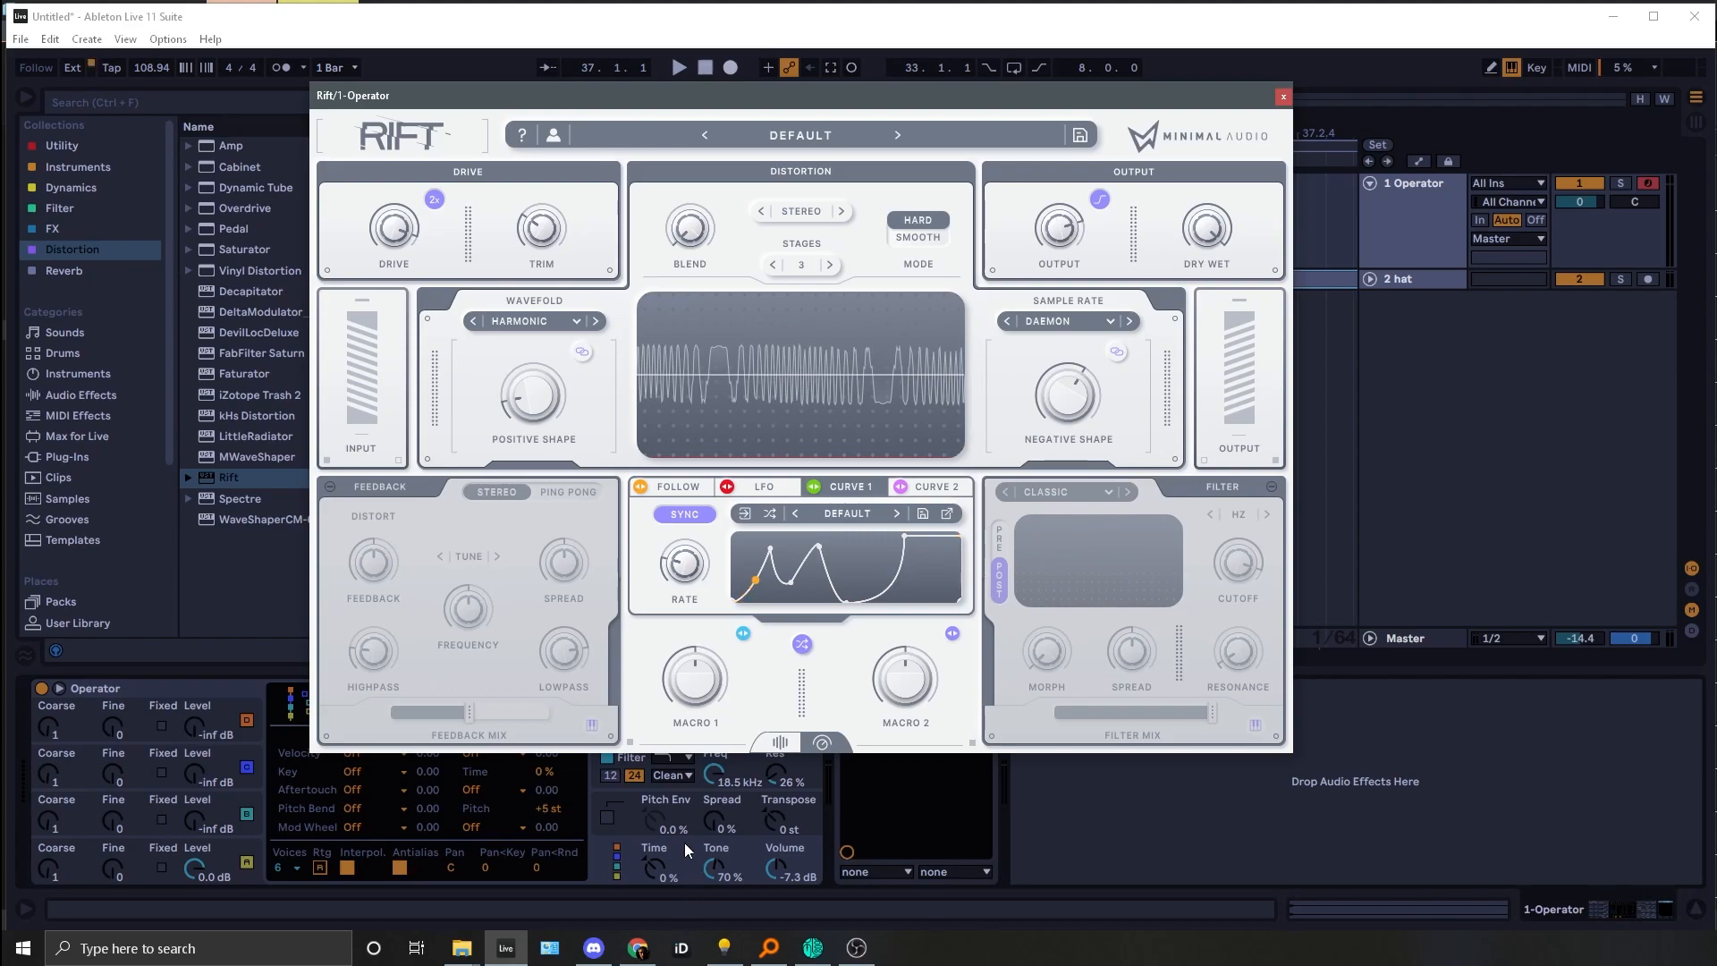
{"action": "left_click_drag", "start_coordinate": [539, 424], "coordinate": [514, 391]}
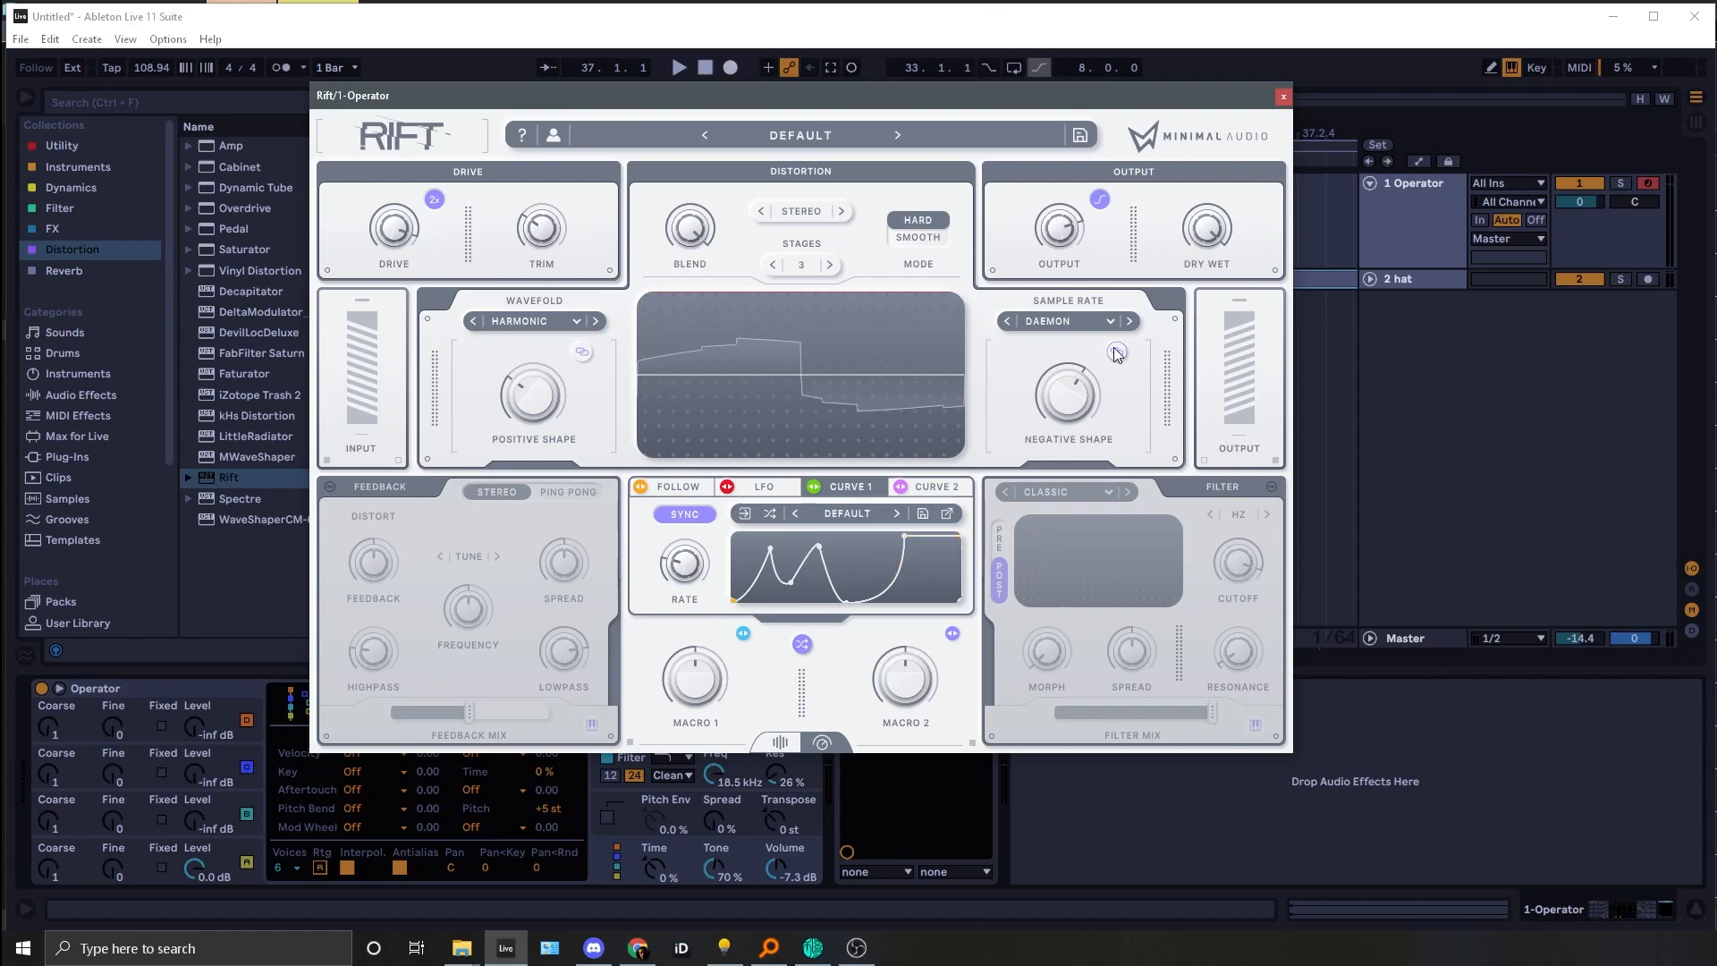
{"action": "left_click_drag", "start_coordinate": [682, 218], "coordinate": [679, 282]}
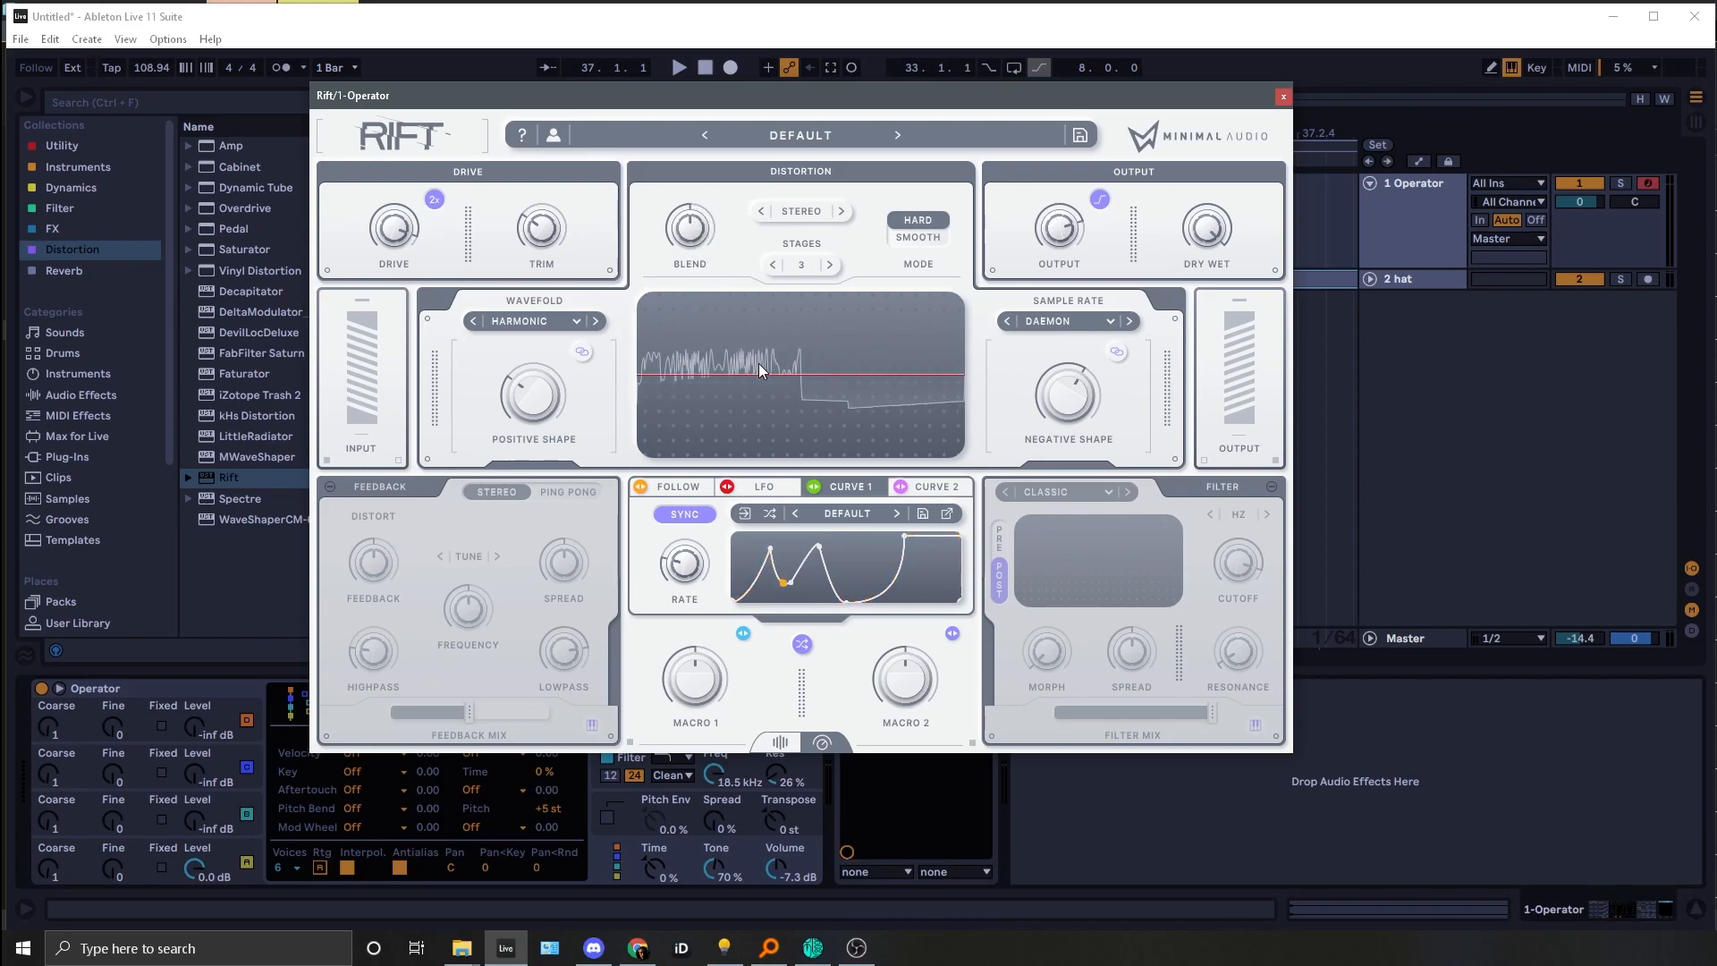
{"action": "scroll", "coordinate": [677, 198], "scroll_direction": "down", "scroll_amount": 5}
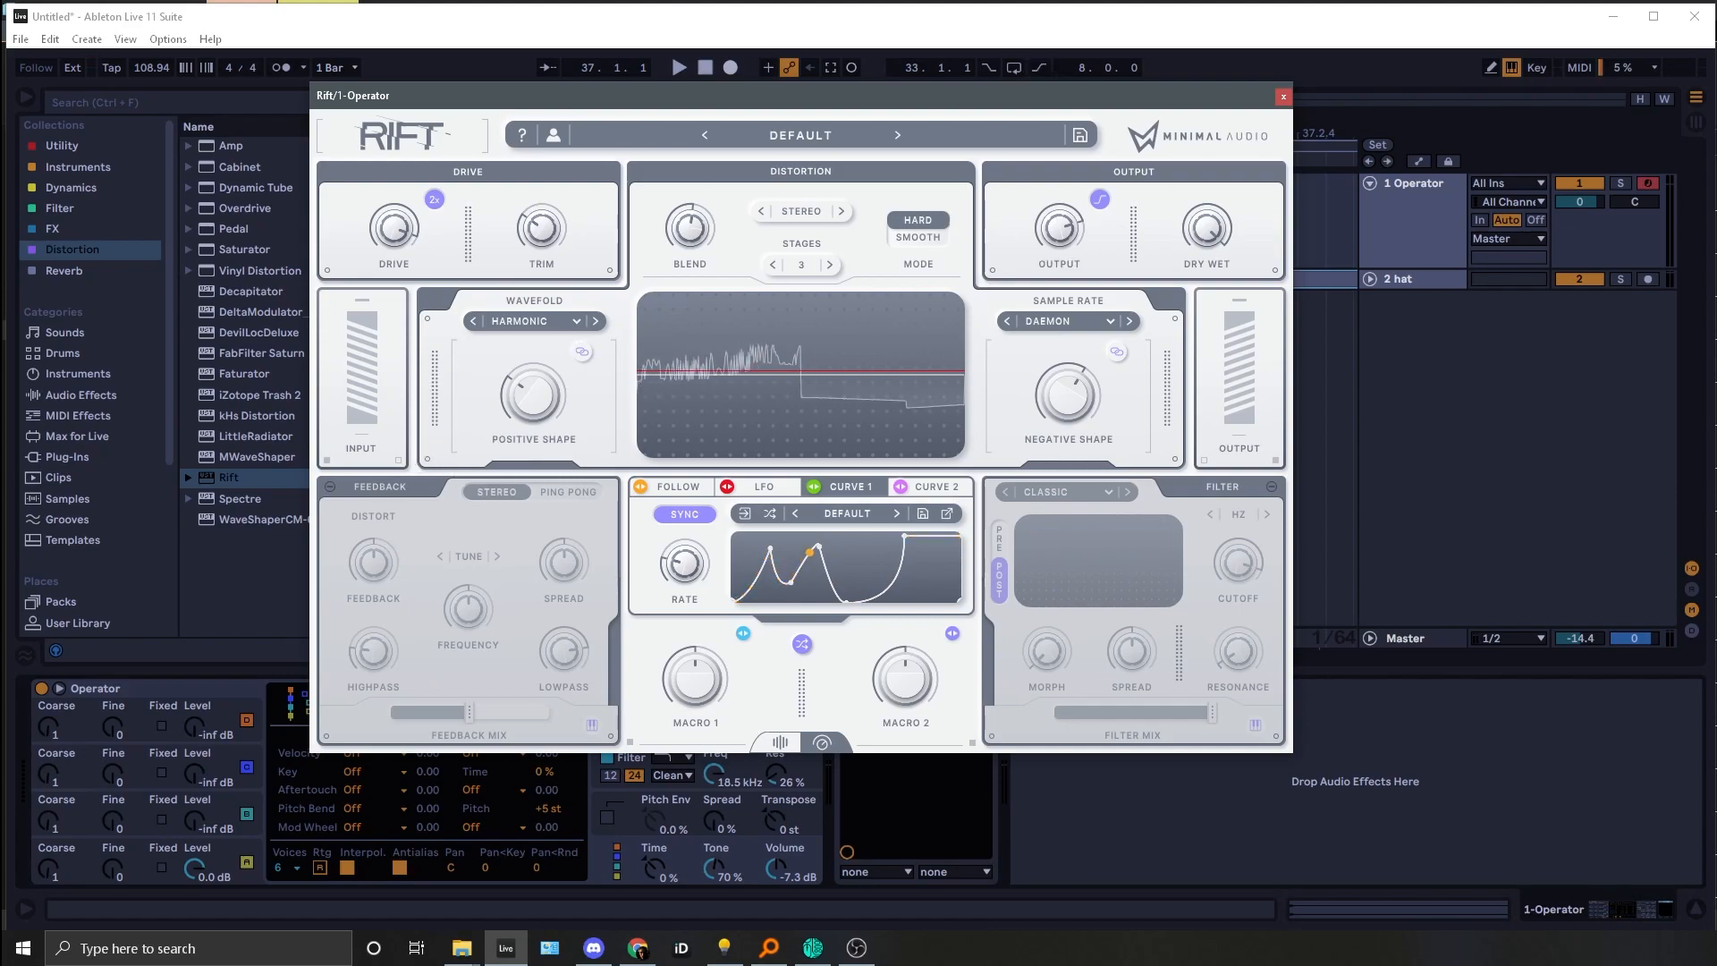
Step: Assign the Curve 1 modulator to both the positive and negative shape, and adjust the curve's rate while playing notes
{"action": "left_click", "coordinate": [1323, 798]}
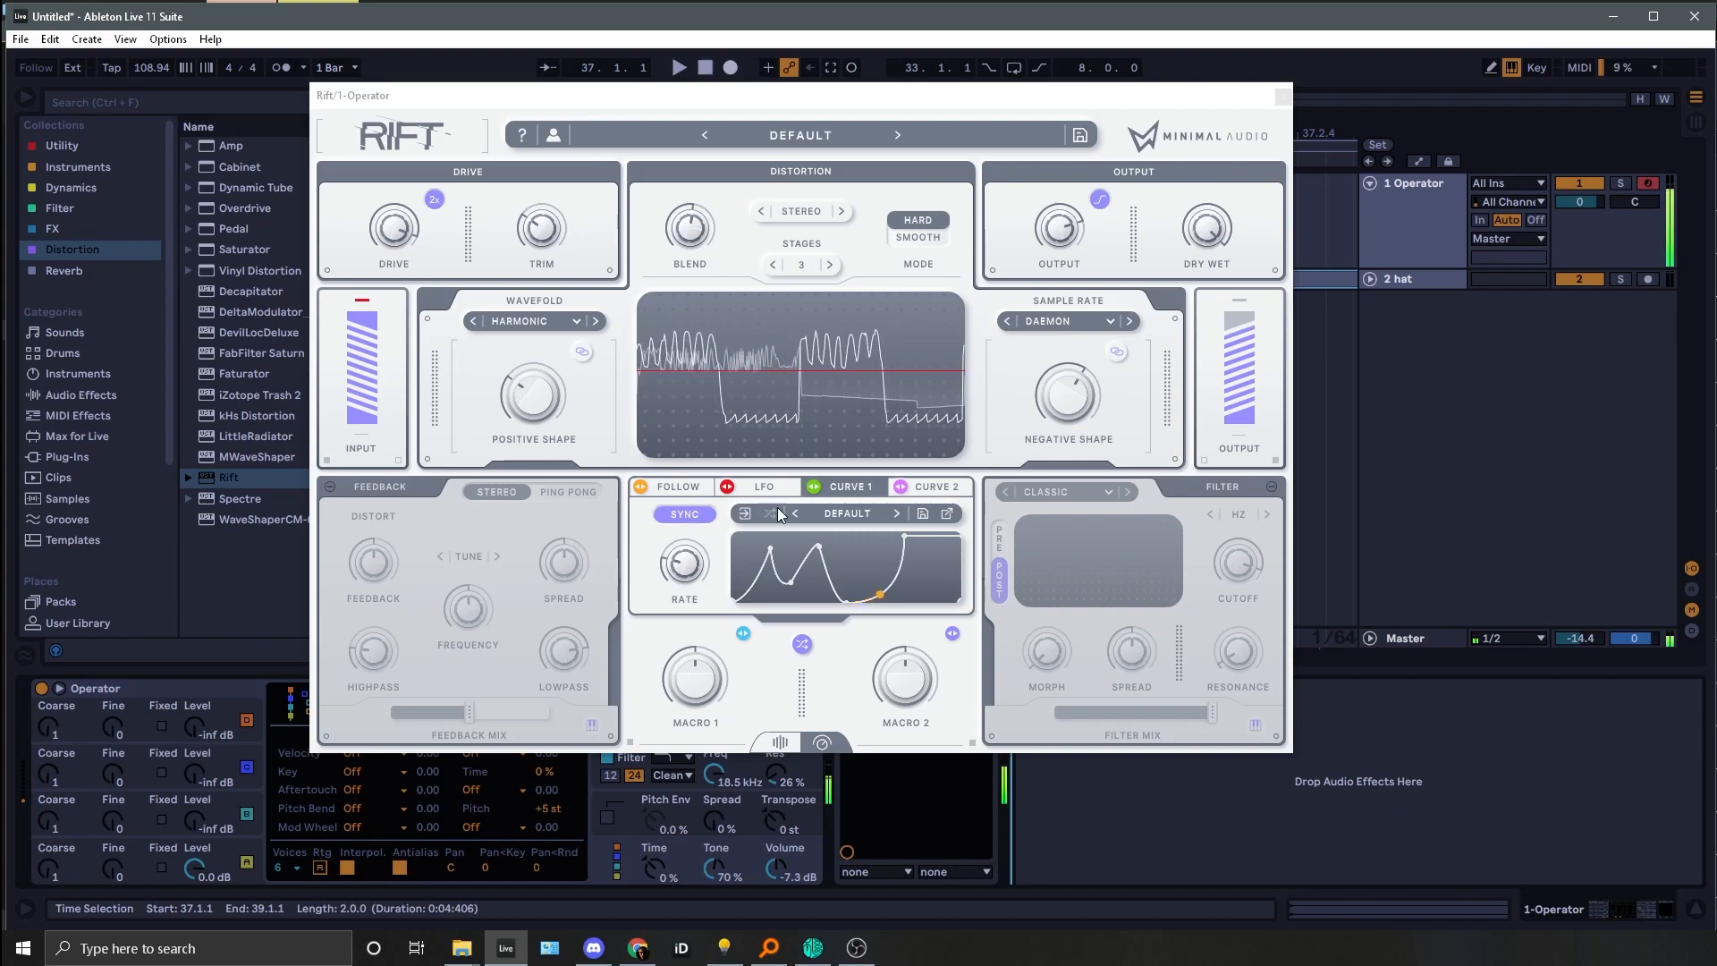
{"action": "left_click", "coordinate": [669, 445]}
{"action": "left_click_drag", "start_coordinate": [670, 444], "coordinate": [545, 416]}
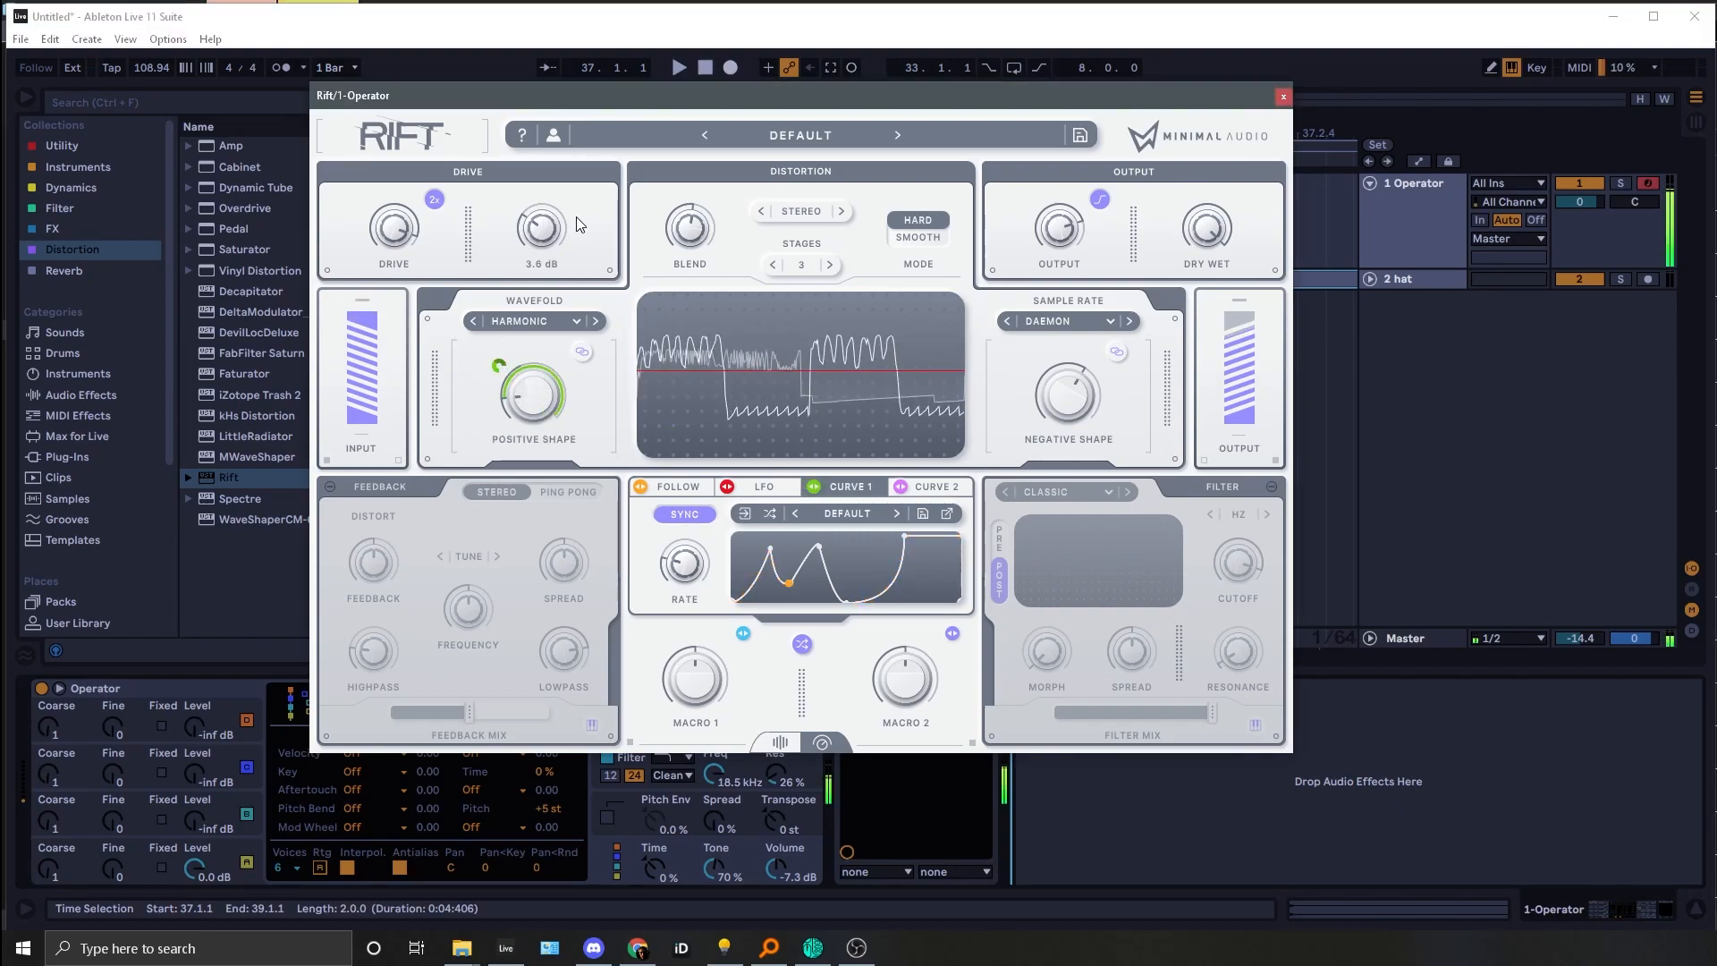
{"action": "left_click_drag", "start_coordinate": [814, 486], "coordinate": [1059, 370]}
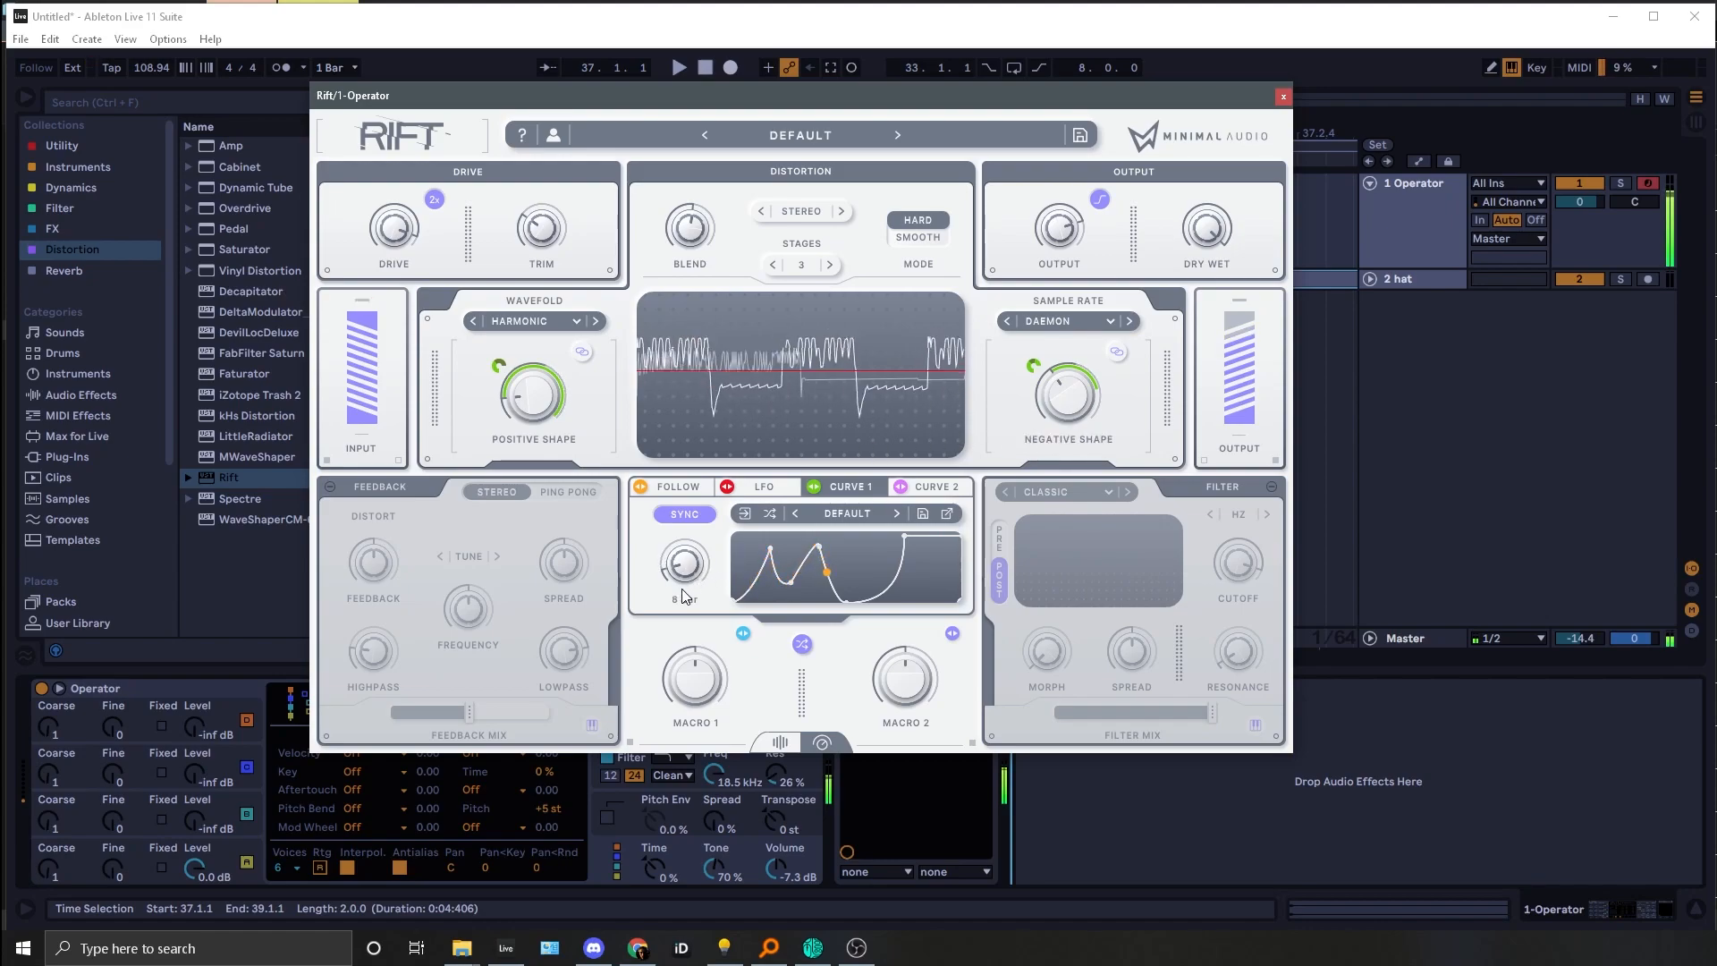
{"action": "mouse_move", "coordinate": [683, 594]}
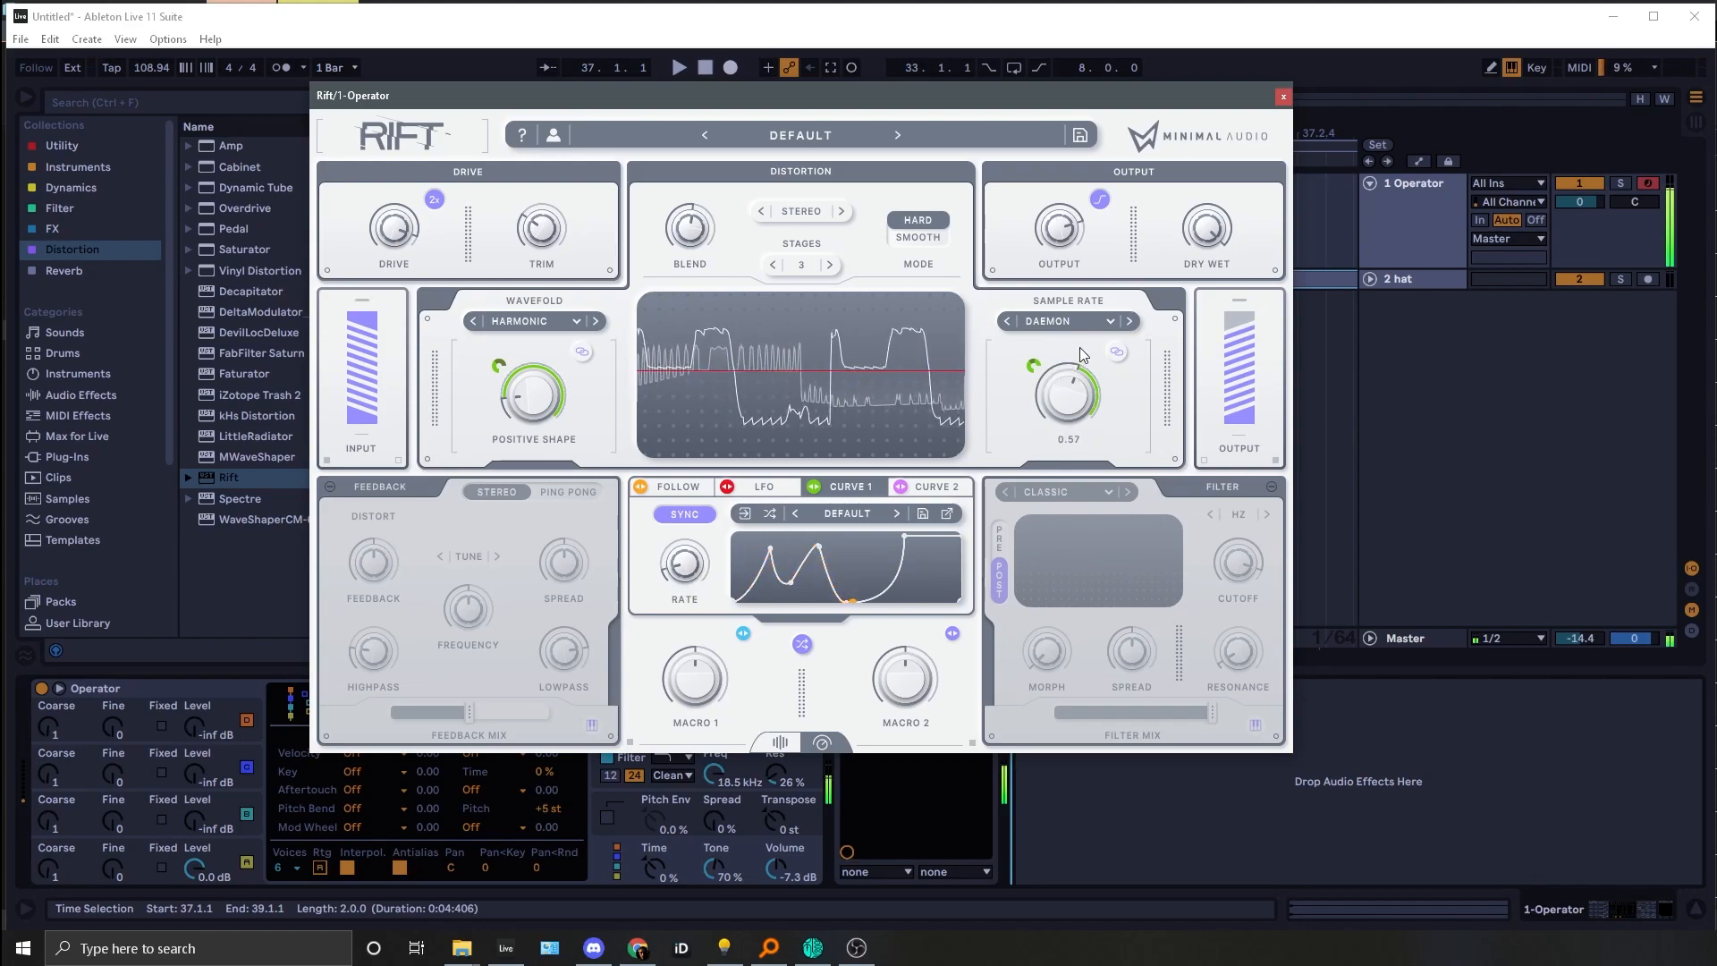
{"action": "mouse_move", "coordinate": [1071, 361]}
{"action": "left_click_drag", "start_coordinate": [685, 572], "coordinate": [685, 529]}
{"action": "mouse_move", "coordinate": [1005, 427]}
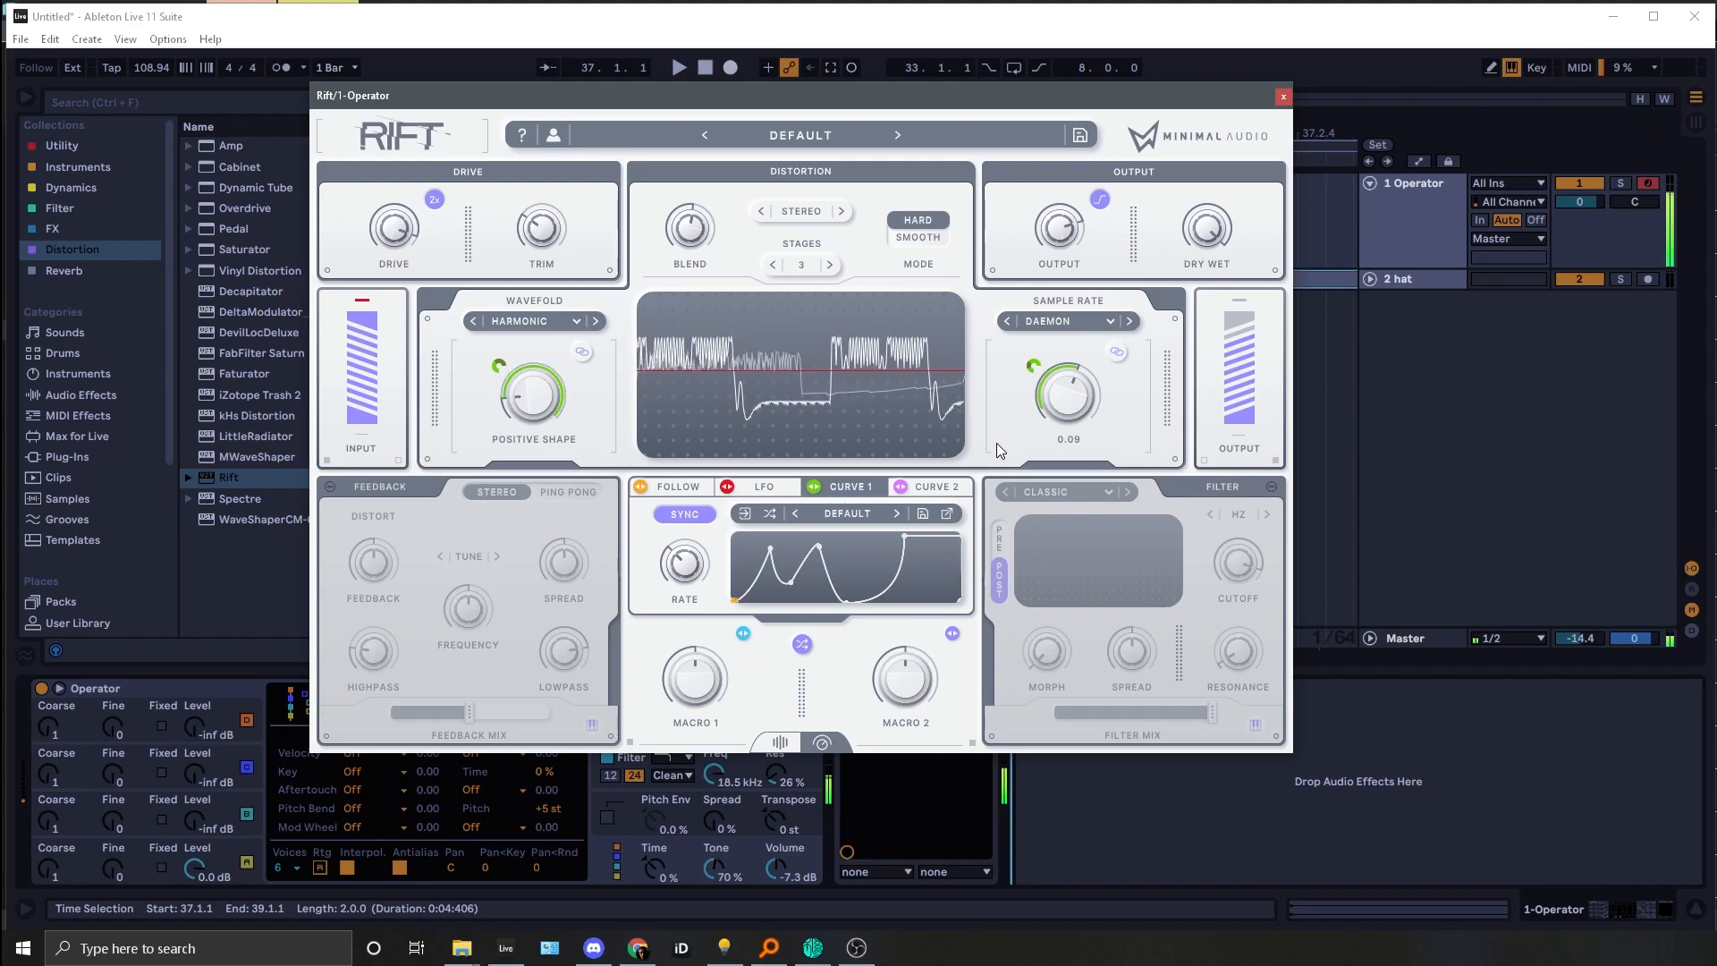
Step: Change the negative shaper to the Growl waveshape and adjust the negative shape amount
{"action": "left_click", "coordinate": [1131, 322]}
{"action": "left_click", "coordinate": [1131, 322]}
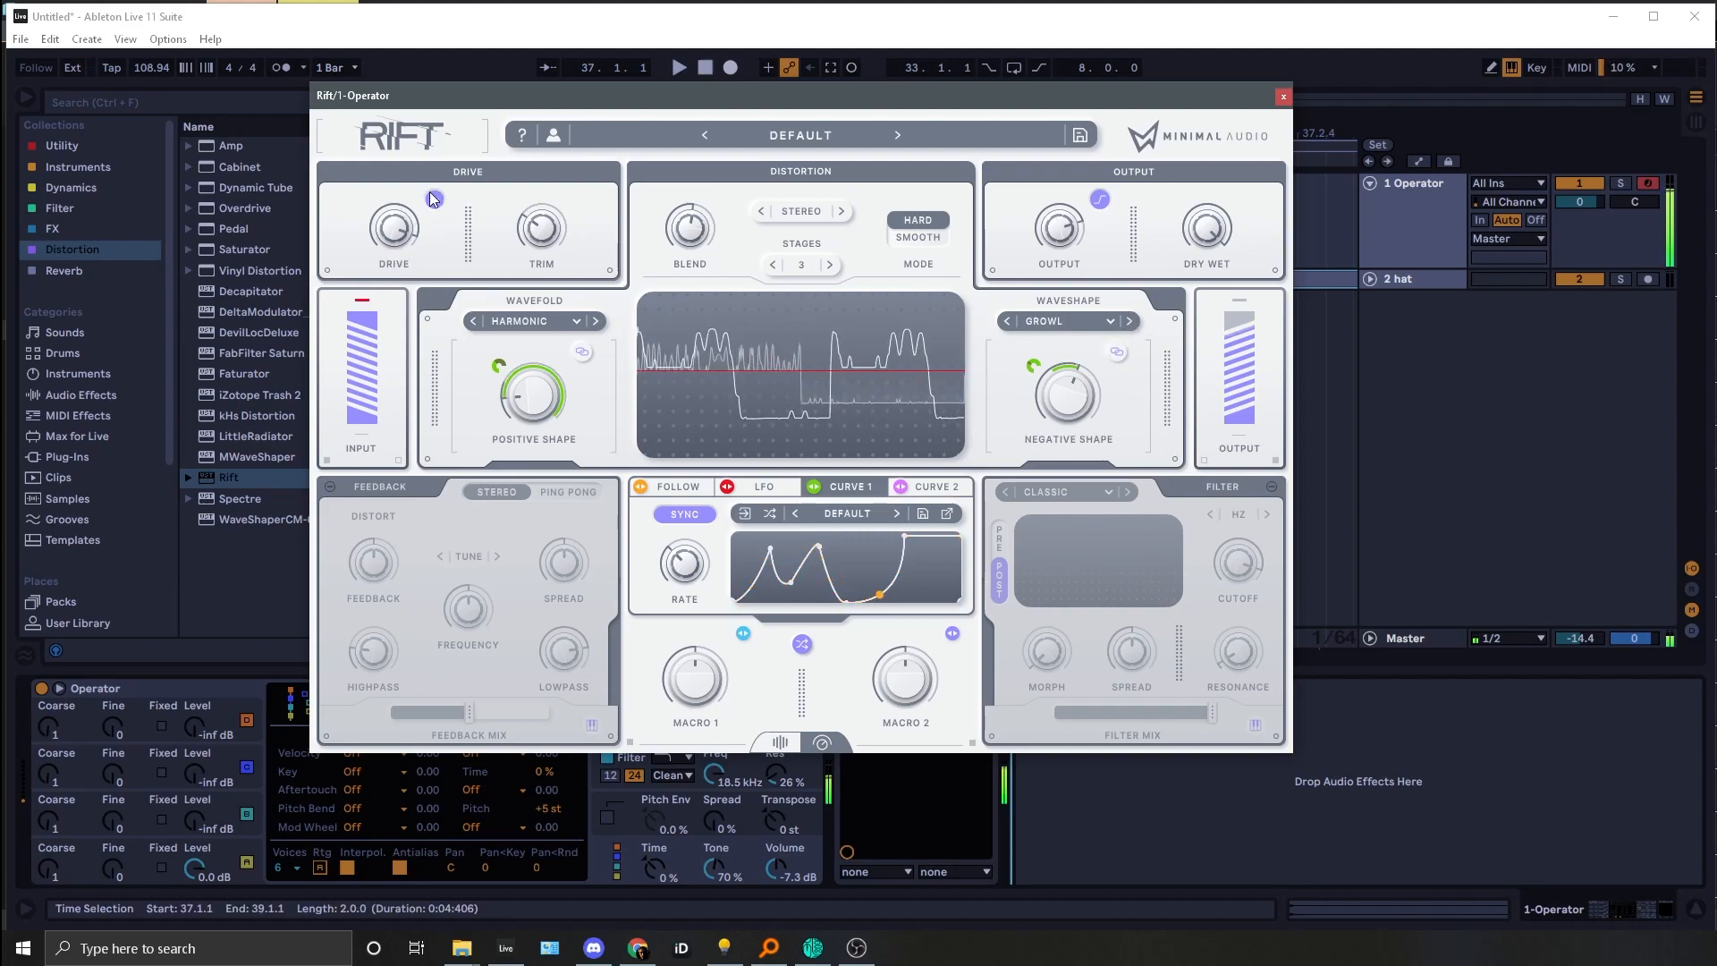
{"action": "mouse_move", "coordinate": [399, 231]}
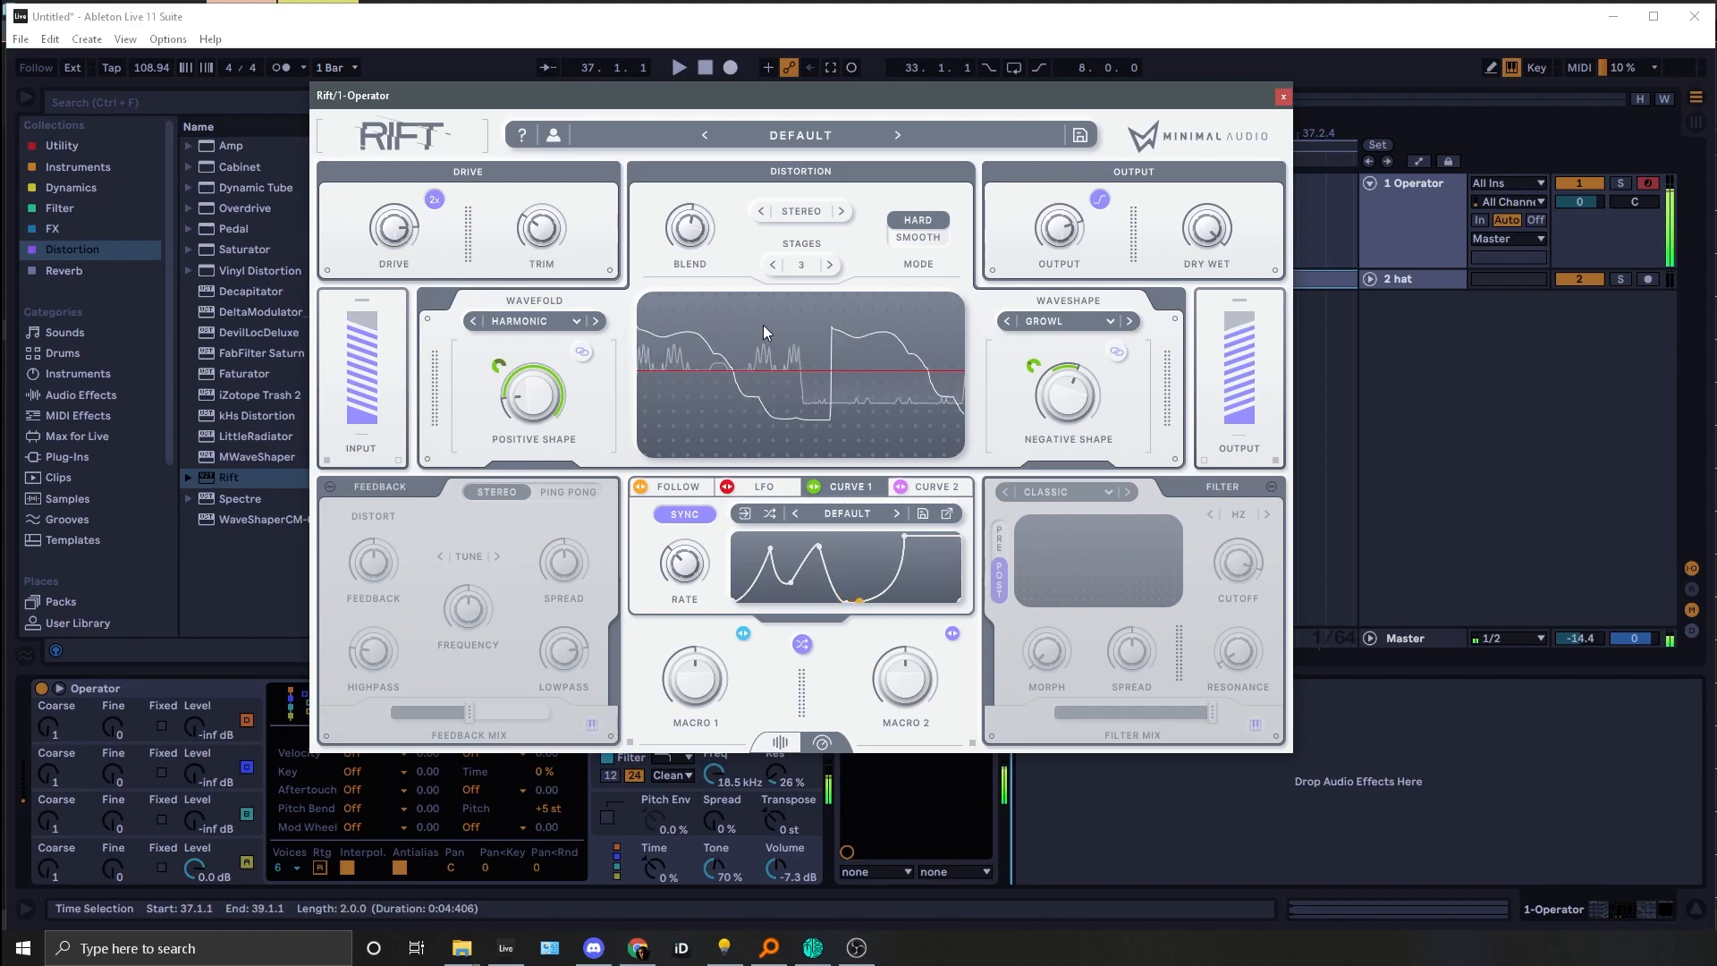
{"action": "left_click_drag", "start_coordinate": [1066, 394], "coordinate": [1108, 340]}
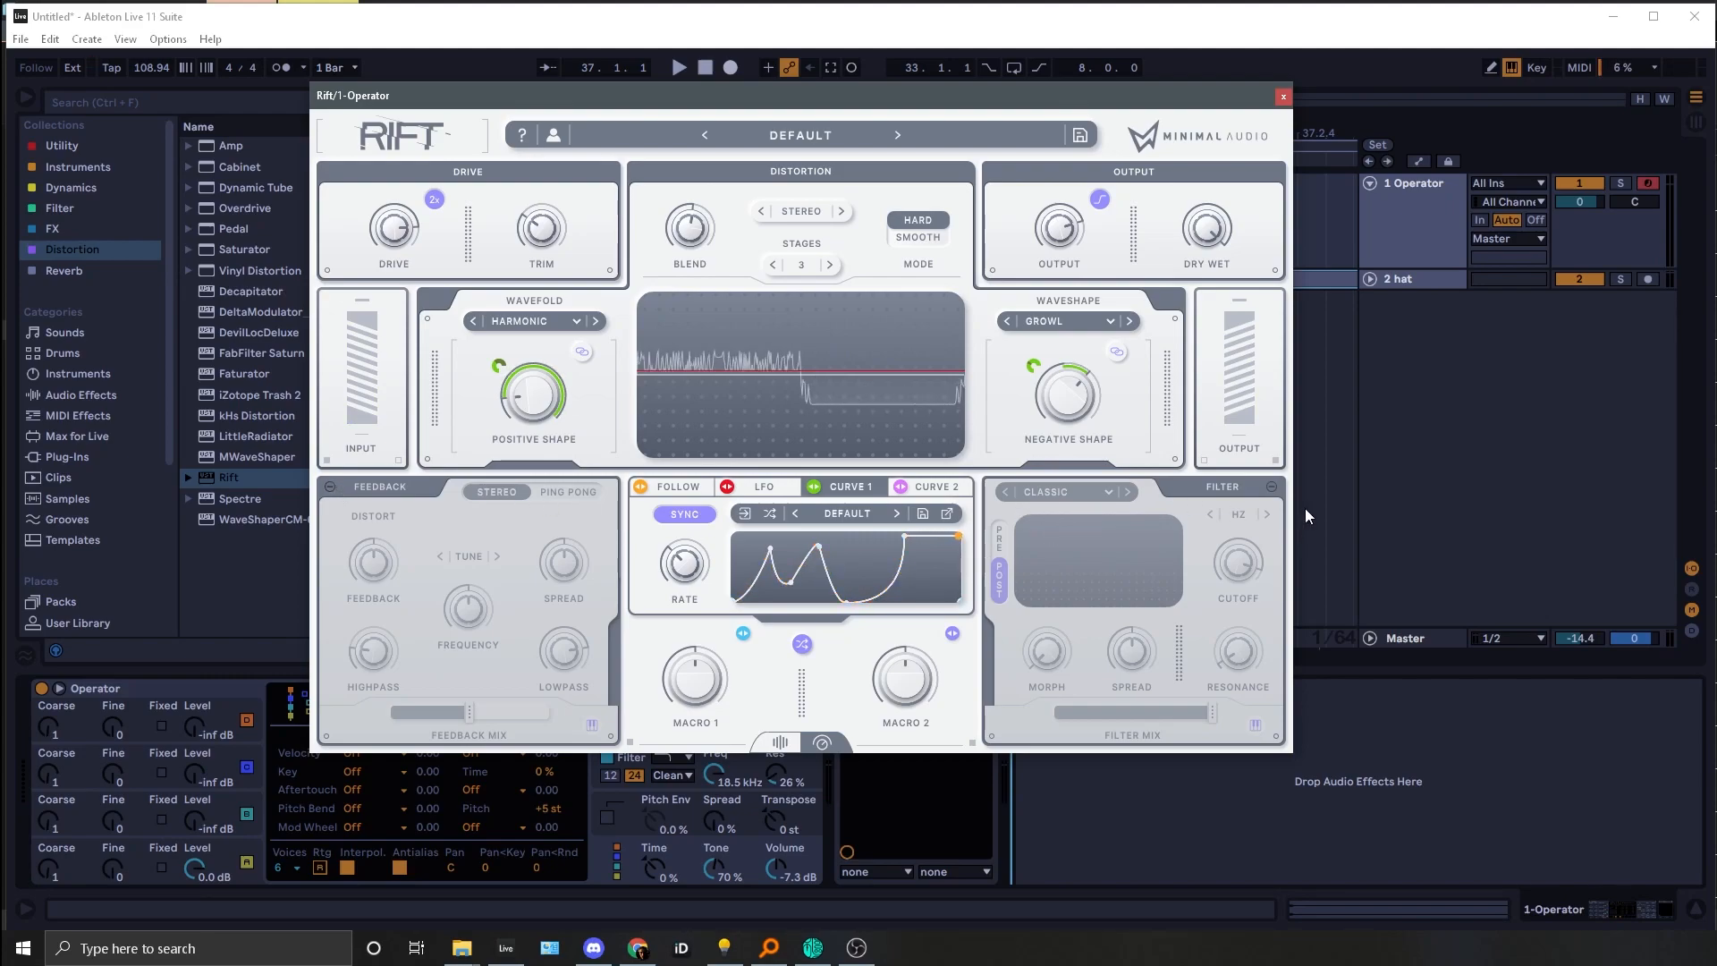
Step: Enable the feedback section, raise its feedback amount and mix, and sweep the feedback frequency while playing a note
{"action": "left_click", "coordinate": [330, 484]}
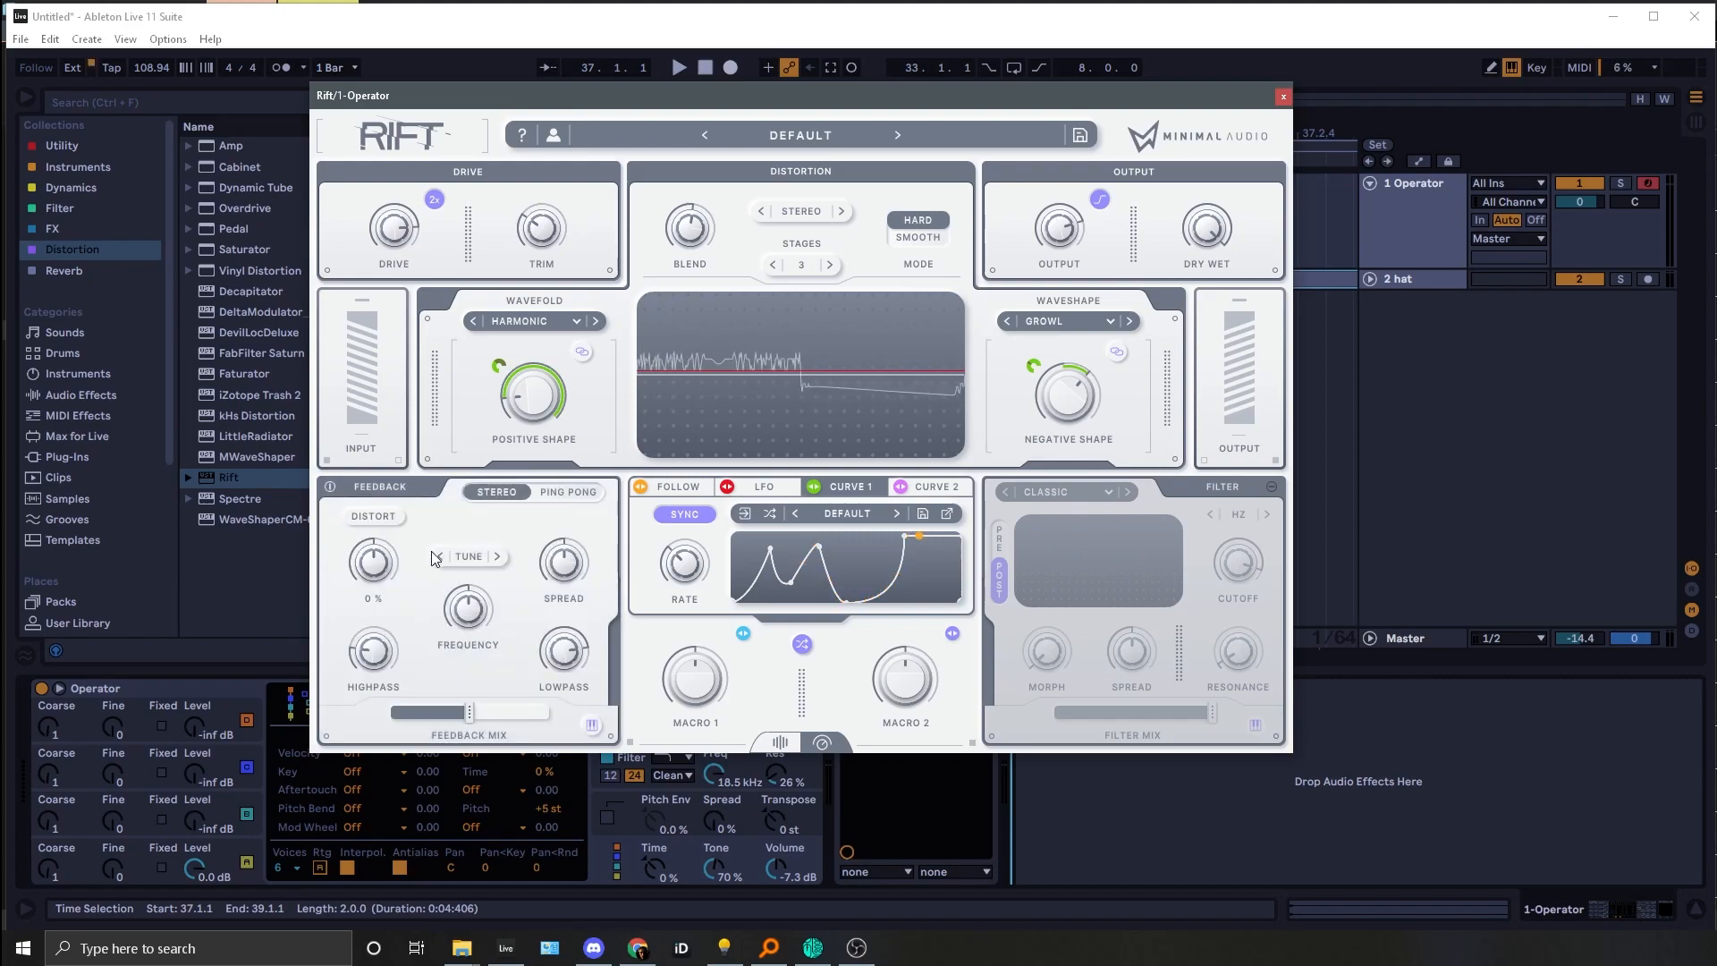
{"action": "mouse_move", "coordinate": [467, 601]}
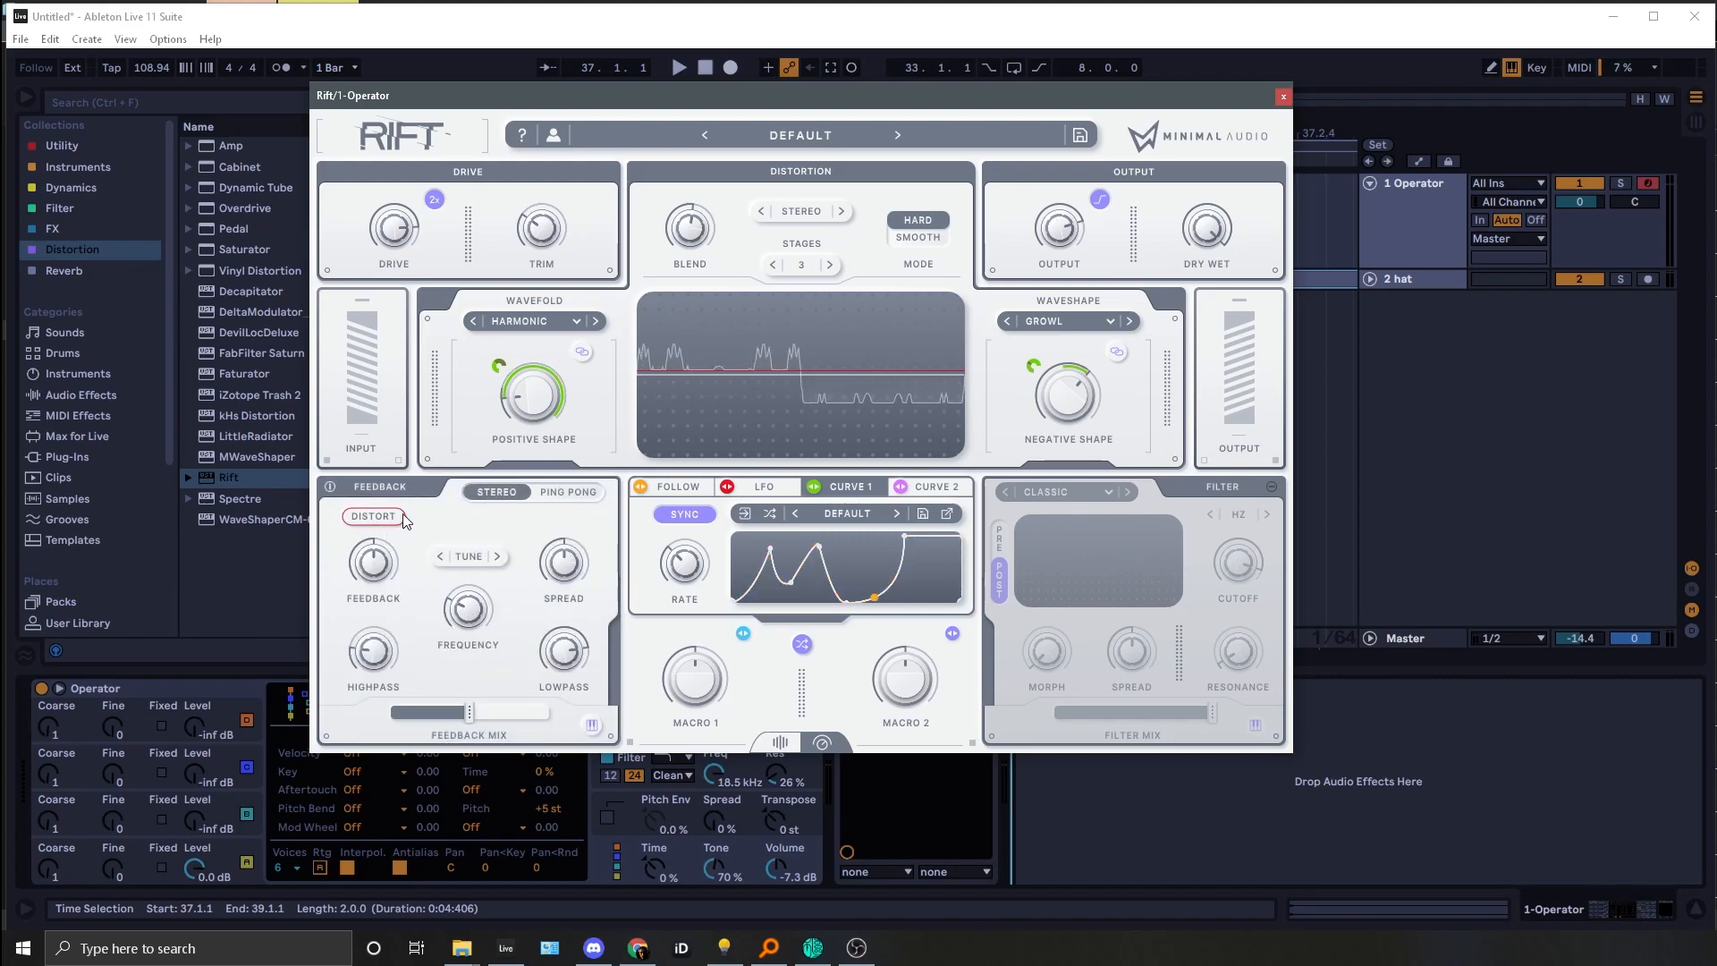
{"action": "mouse_move", "coordinate": [470, 652]}
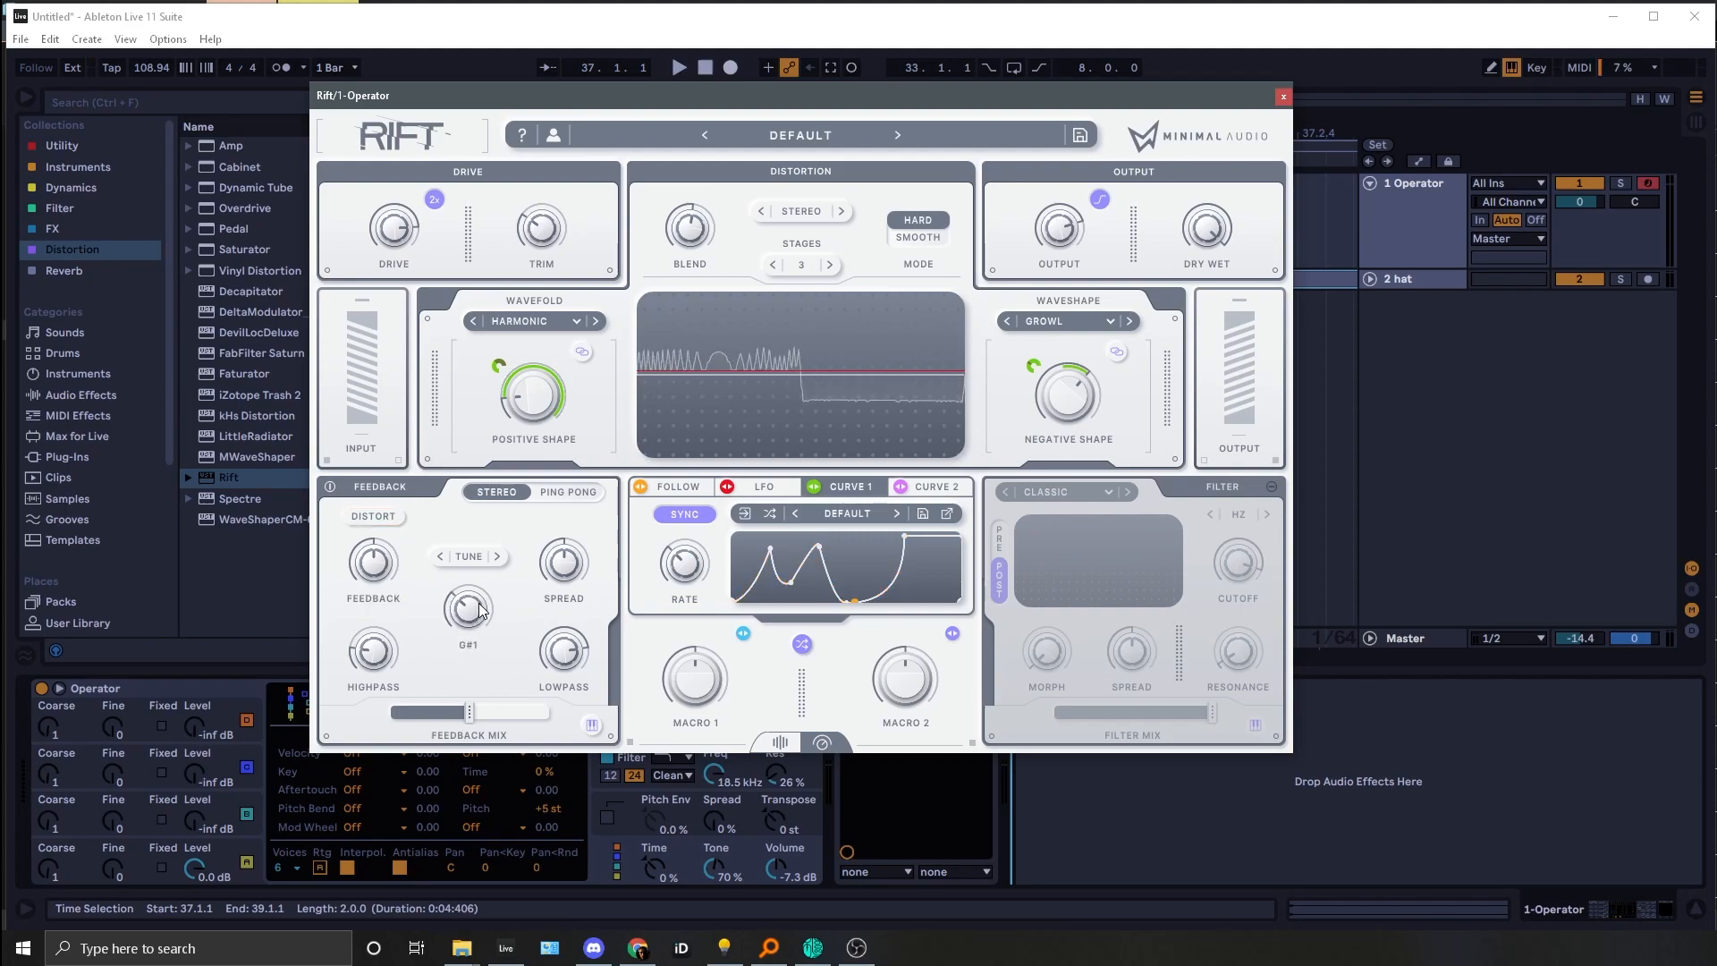
{"action": "mouse_move", "coordinate": [474, 641]}
{"action": "left_mouse_down"}
{"action": "mouse_move", "coordinate": [506, 518]}
{"action": "mouse_move", "coordinate": [461, 653]}
{"action": "mouse_move", "coordinate": [472, 611]}
{"action": "left_mouse_up"}
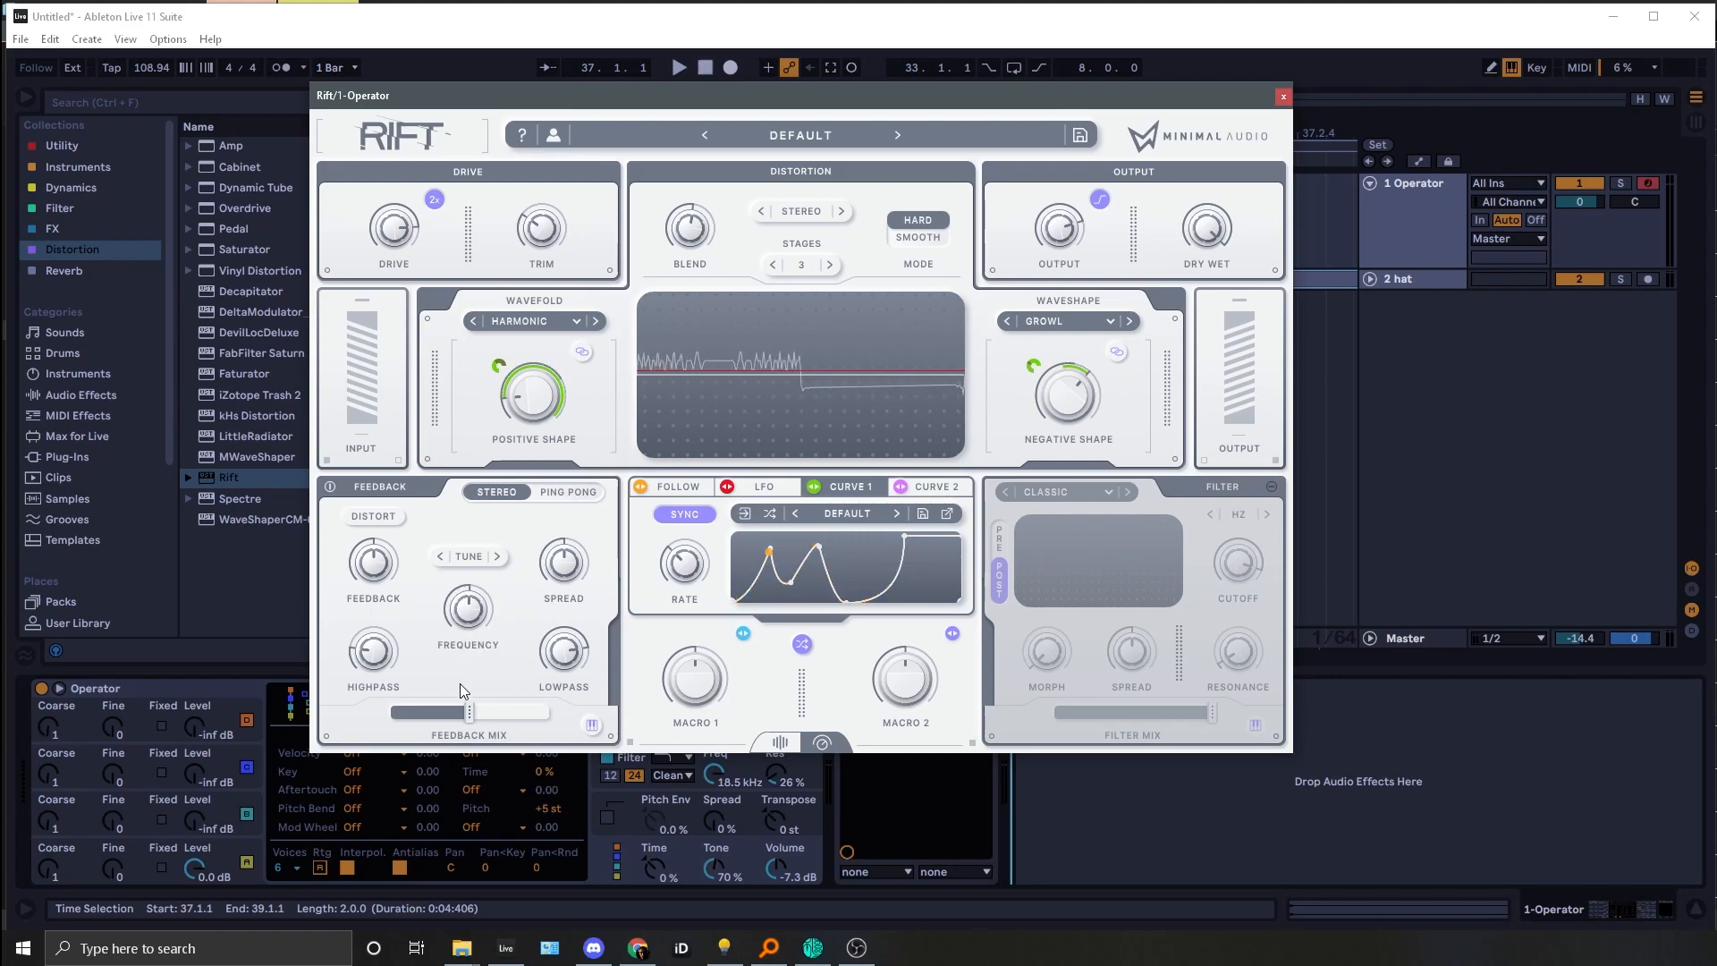
{"action": "key", "text": "a"}
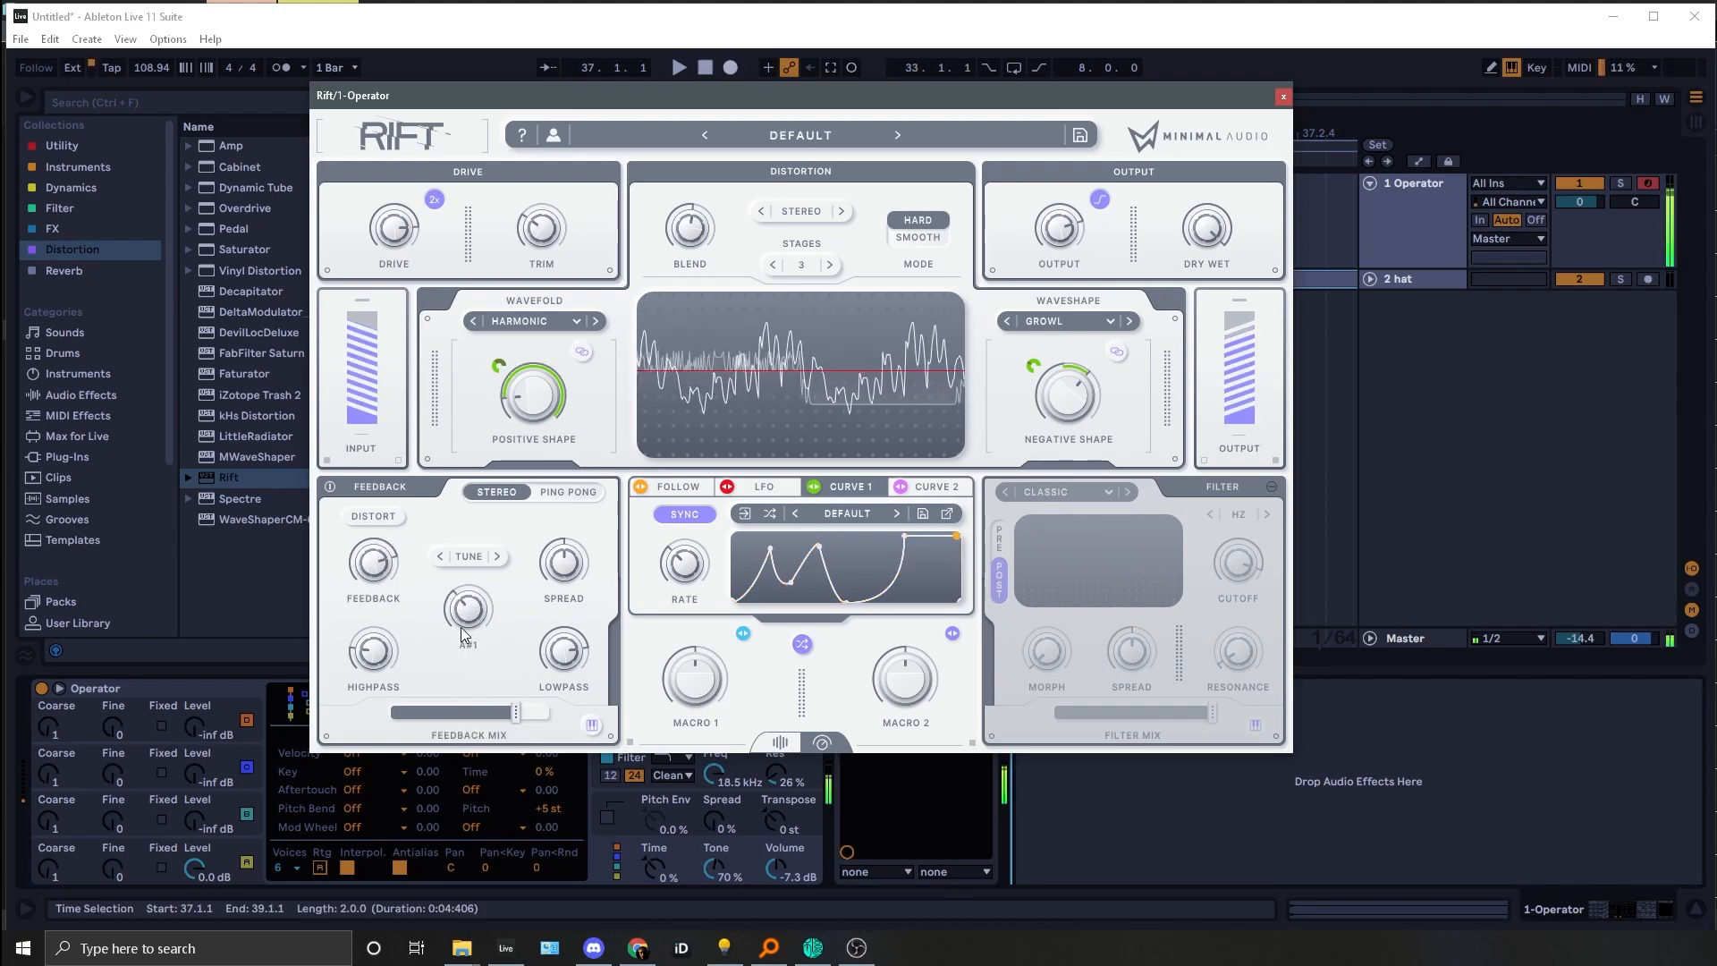
{"action": "left_click_drag", "start_coordinate": [476, 592], "coordinate": [417, 699]}
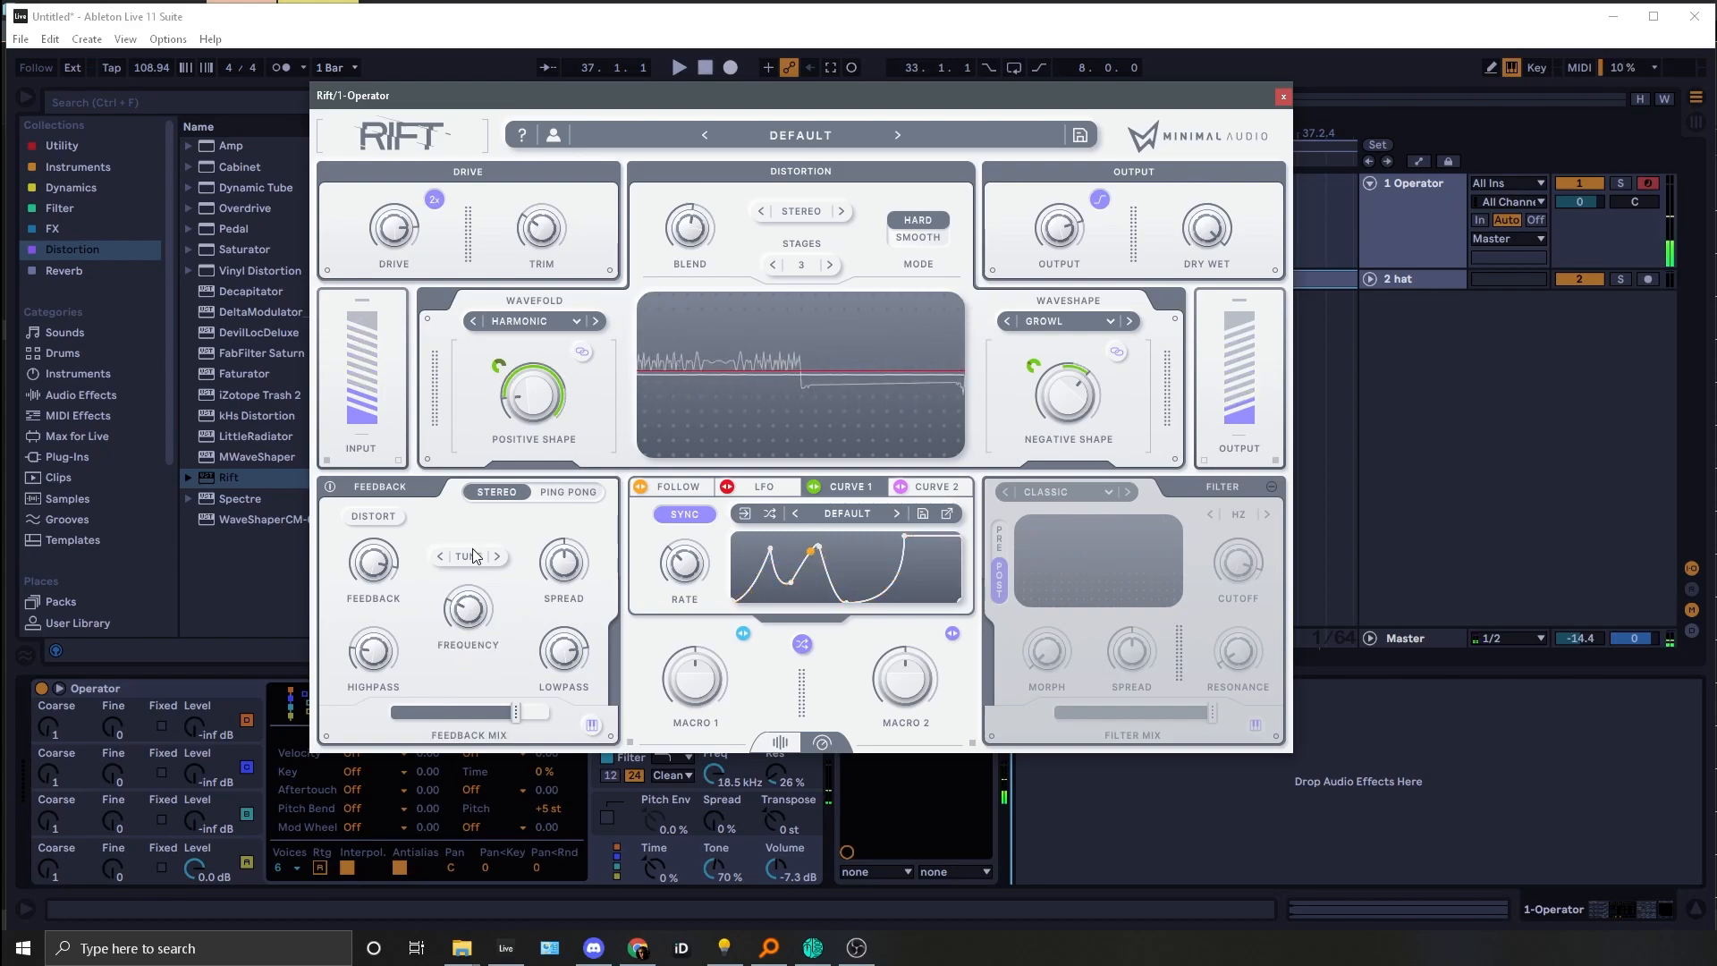
Step: Limit the feedback frequency to selected scale notes including C, E and B, and sweep it through them down to A1
{"action": "left_click", "coordinate": [591, 724]}
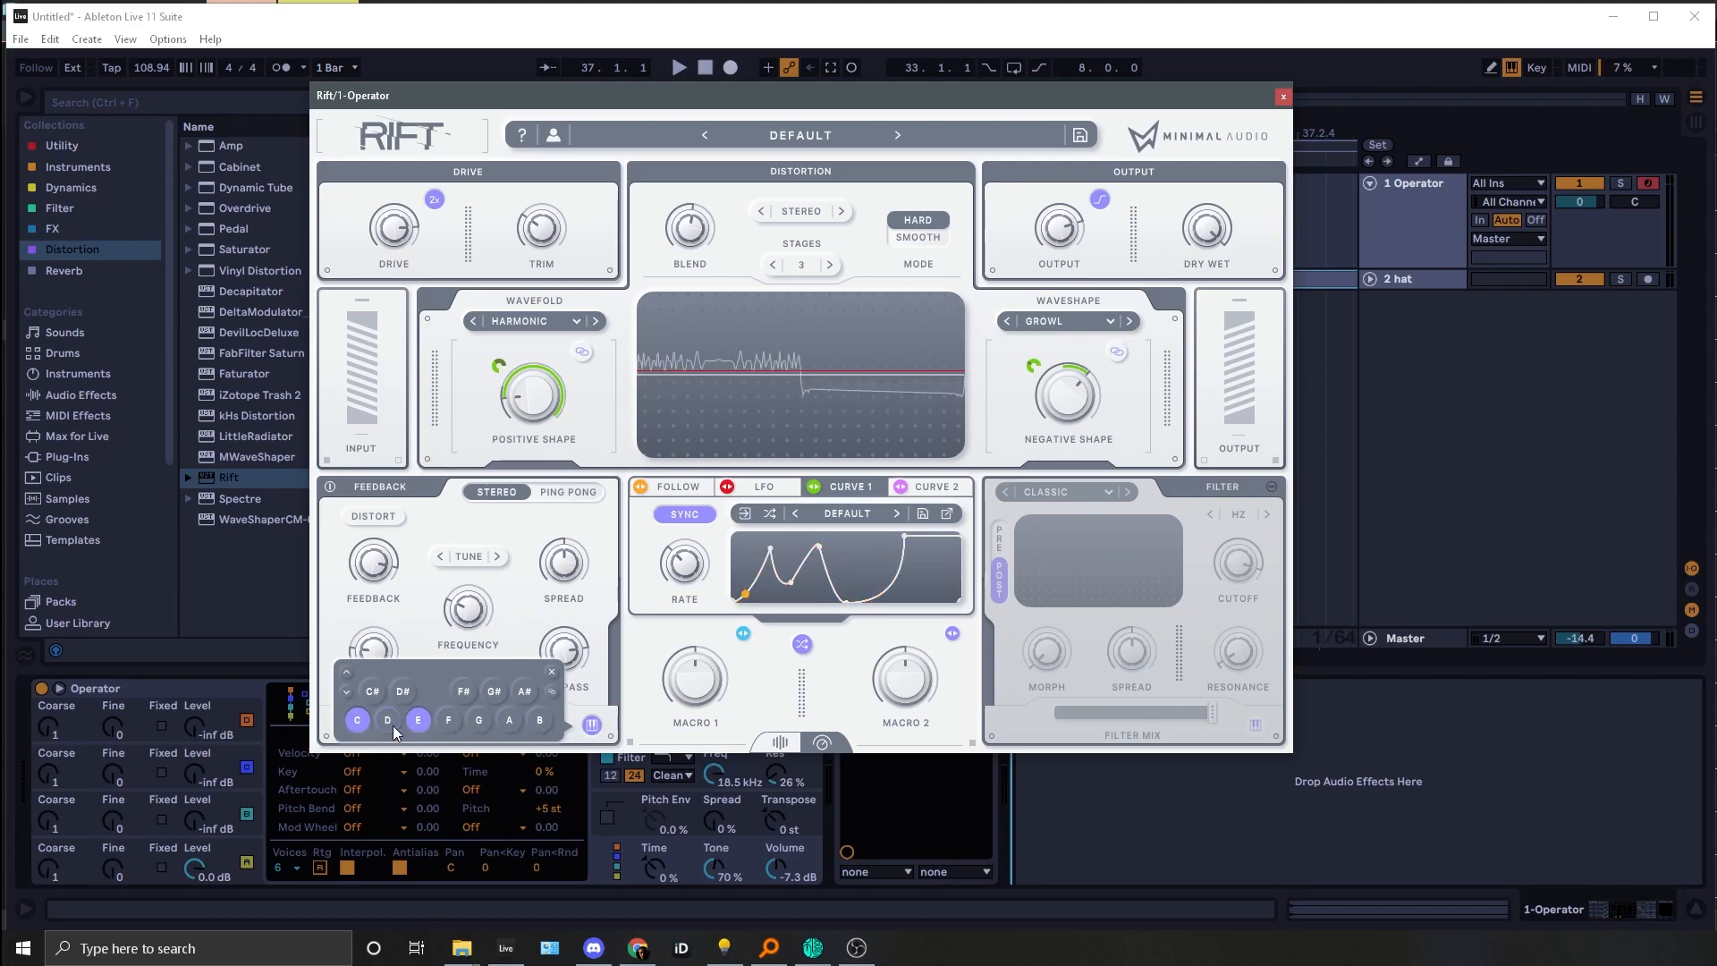
{"action": "left_click", "coordinate": [539, 720]}
{"action": "left_click_drag", "start_coordinate": [476, 631], "coordinate": [459, 640]}
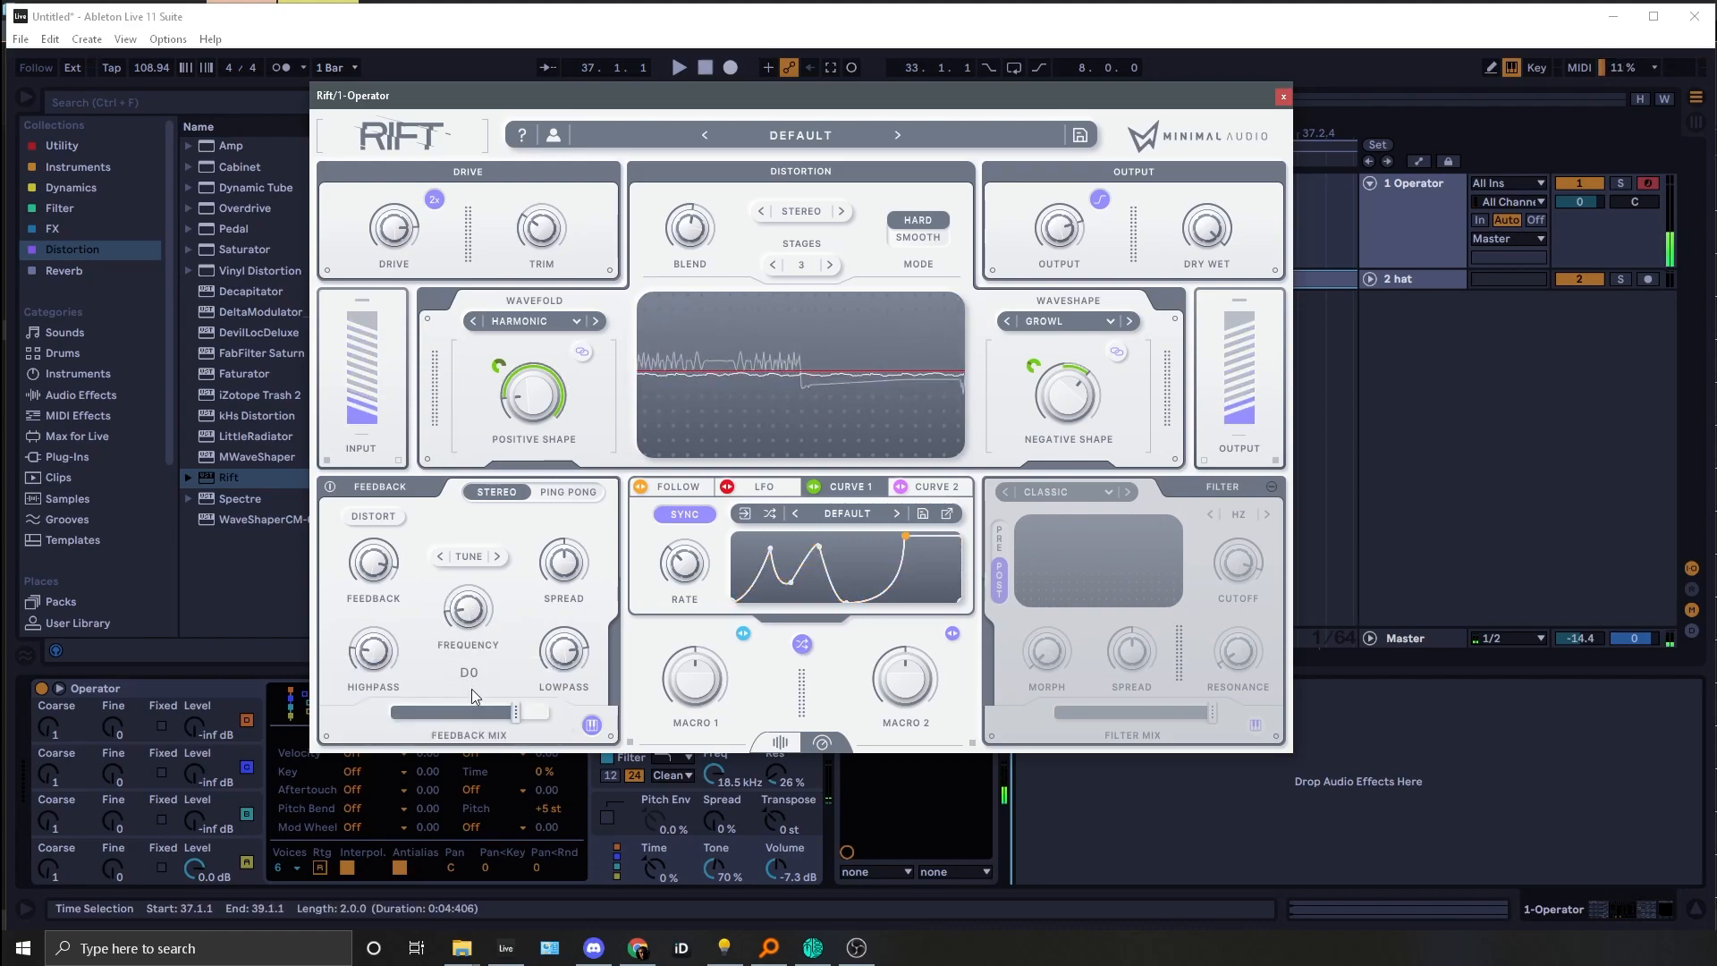
{"action": "left_click_drag", "start_coordinate": [472, 604], "coordinate": [476, 561]}
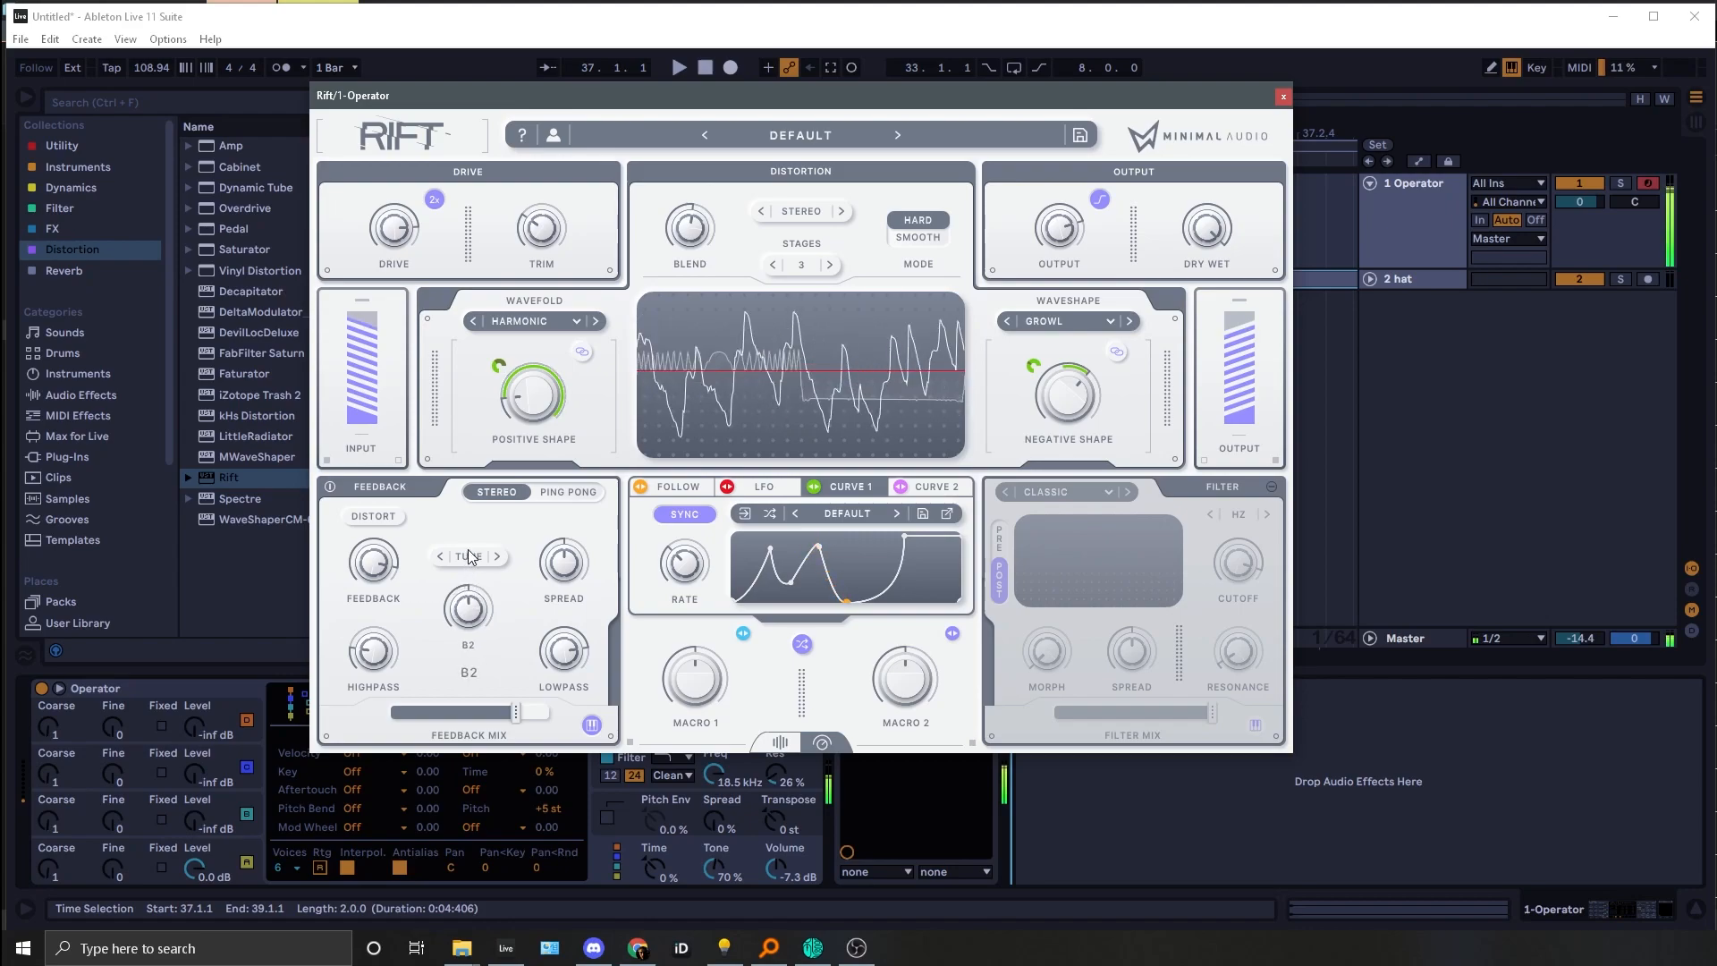
{"action": "left_click_drag", "start_coordinate": [468, 550], "coordinate": [429, 585]}
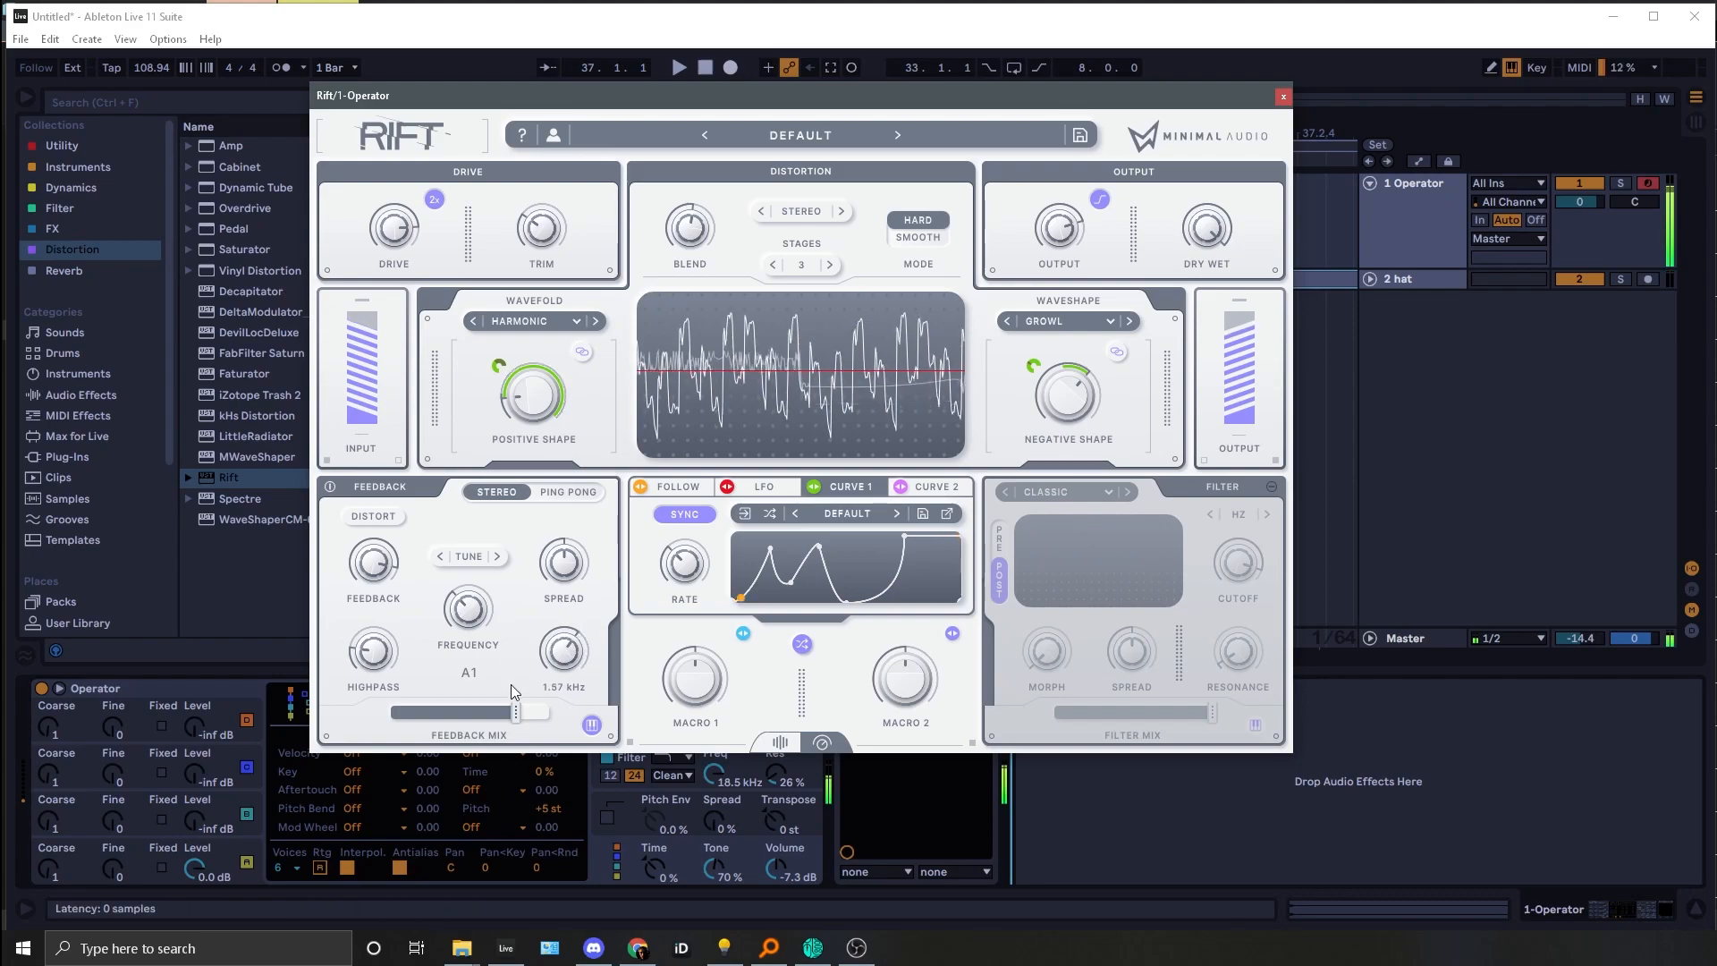
Step: Turn on Distort for the feedback, tune its frequency to B0, set feedback to 80 %, and lower the feedback mix
{"action": "left_click", "coordinate": [373, 516]}
{"action": "left_click_drag", "start_coordinate": [382, 561], "coordinate": [383, 569]}
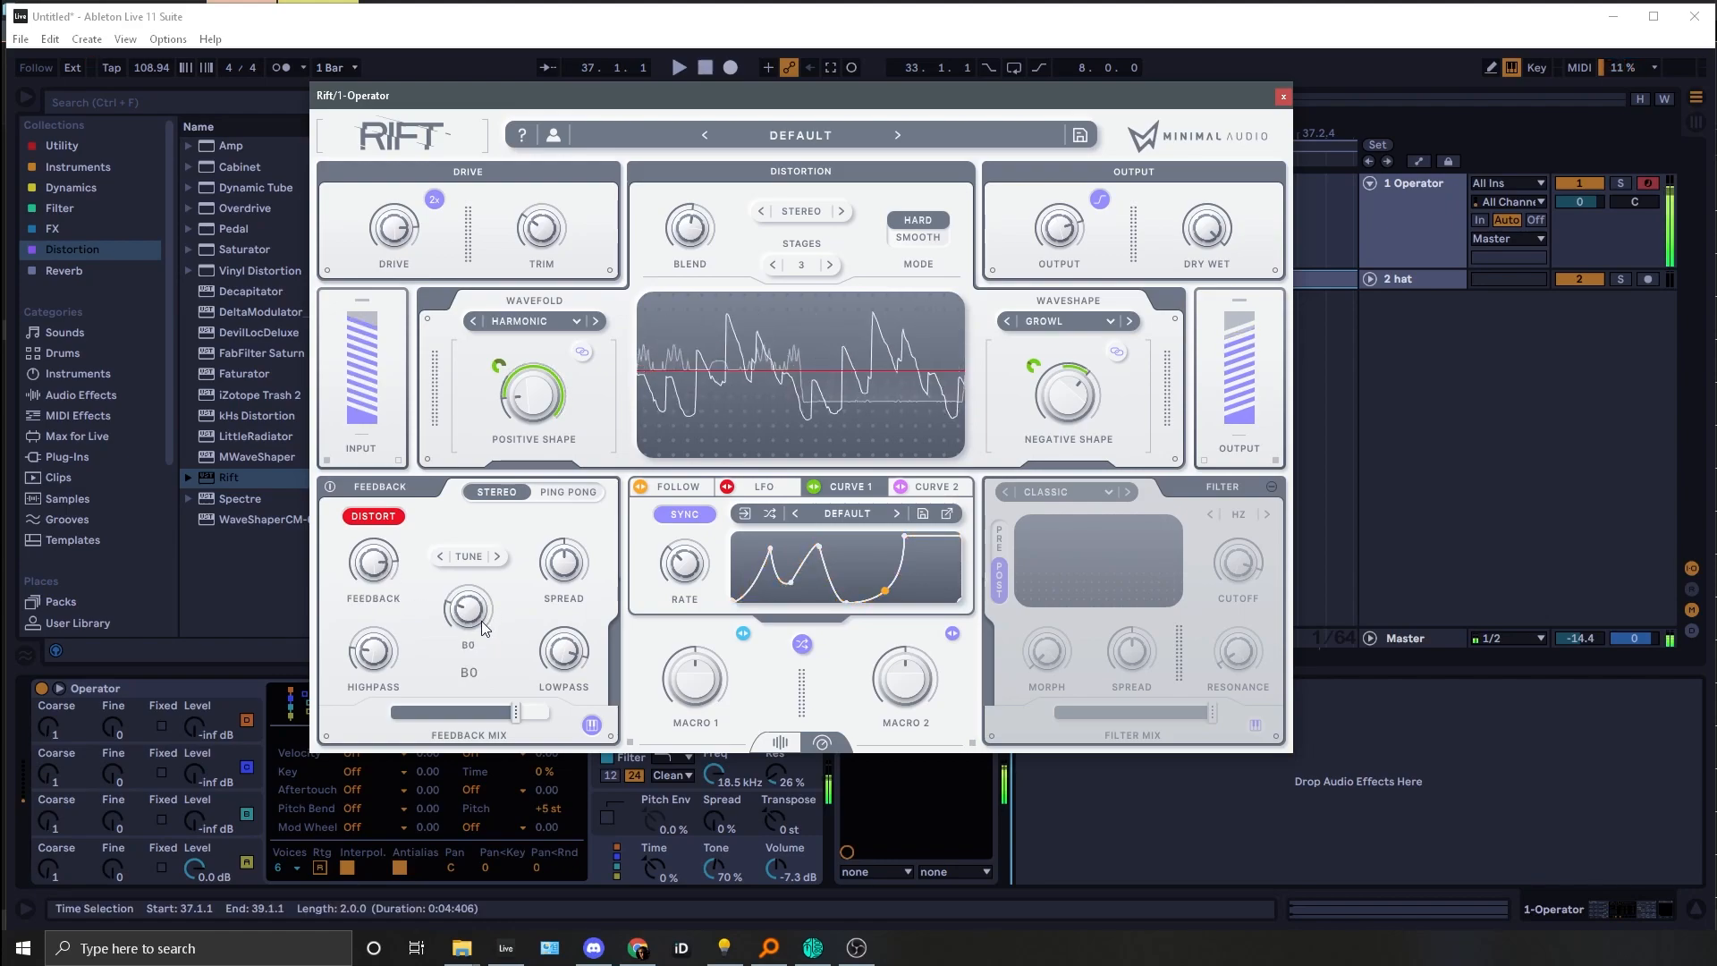
{"action": "left_click_drag", "start_coordinate": [498, 712], "coordinate": [486, 718]}
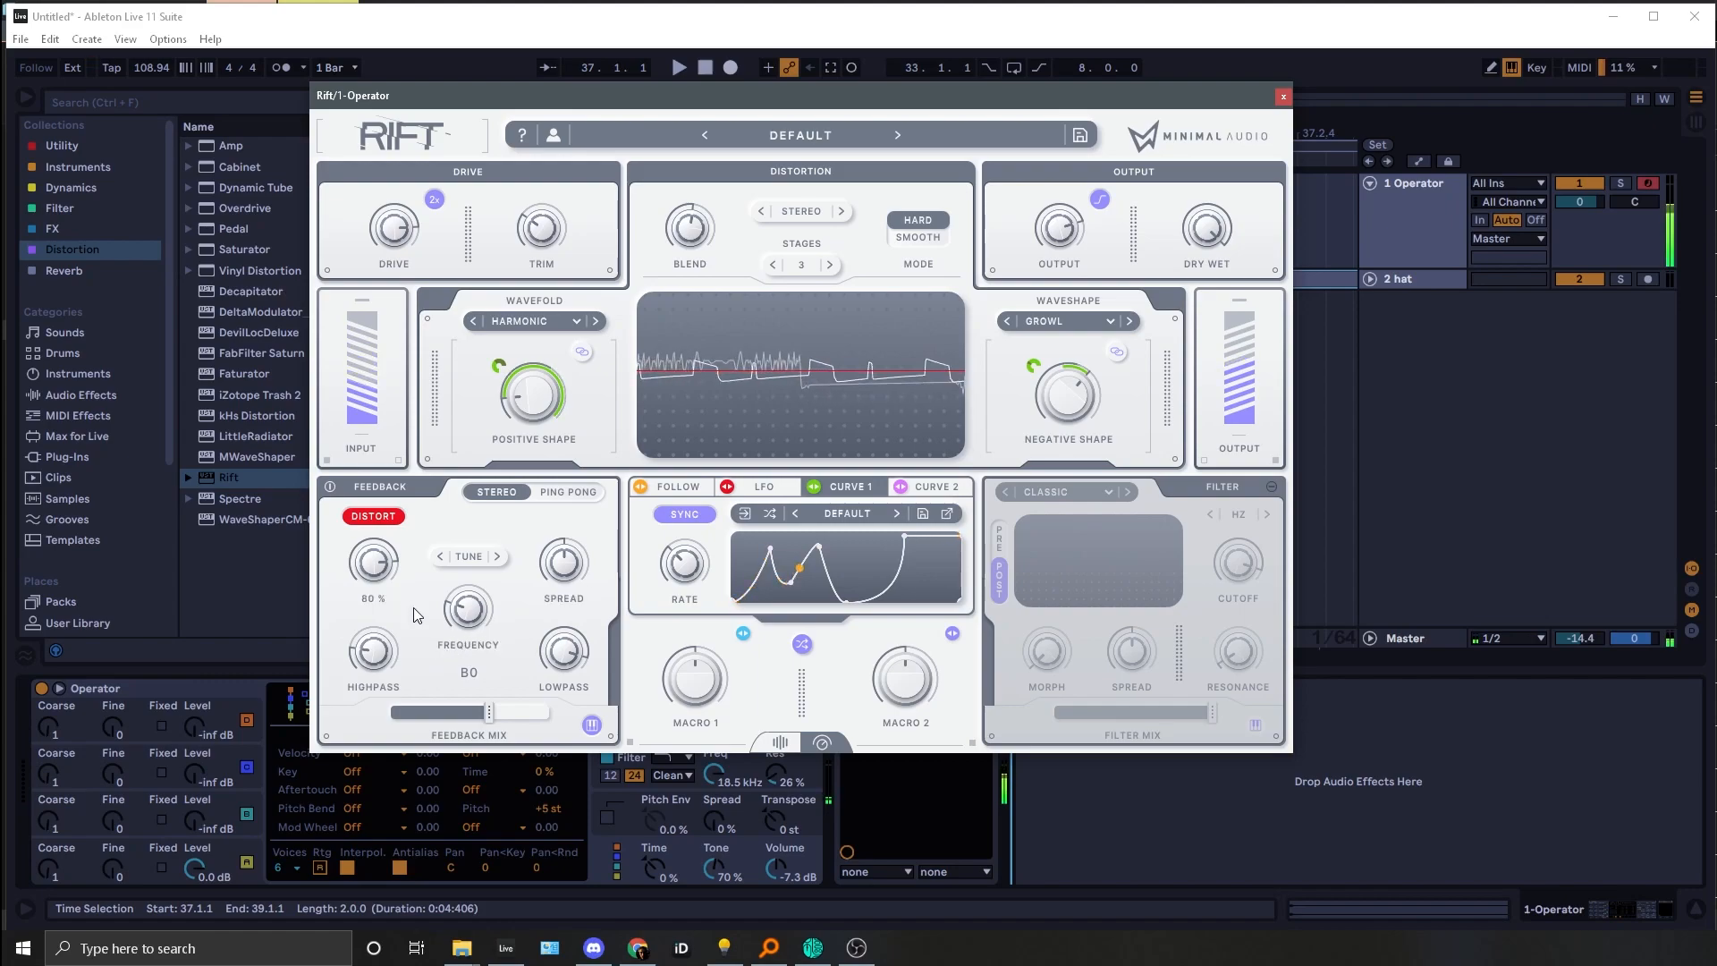
{"action": "mouse_move", "coordinate": [447, 745]}
{"action": "left_mouse_down"}
{"action": "mouse_move", "coordinate": [363, 780]}
{"action": "mouse_move", "coordinate": [452, 760]}
{"action": "mouse_move", "coordinate": [377, 764]}
{"action": "mouse_move", "coordinate": [395, 720]}
{"action": "mouse_move", "coordinate": [465, 699]}
{"action": "mouse_move", "coordinate": [594, 705]}
{"action": "mouse_move", "coordinate": [474, 727]}
{"action": "left_mouse_up"}
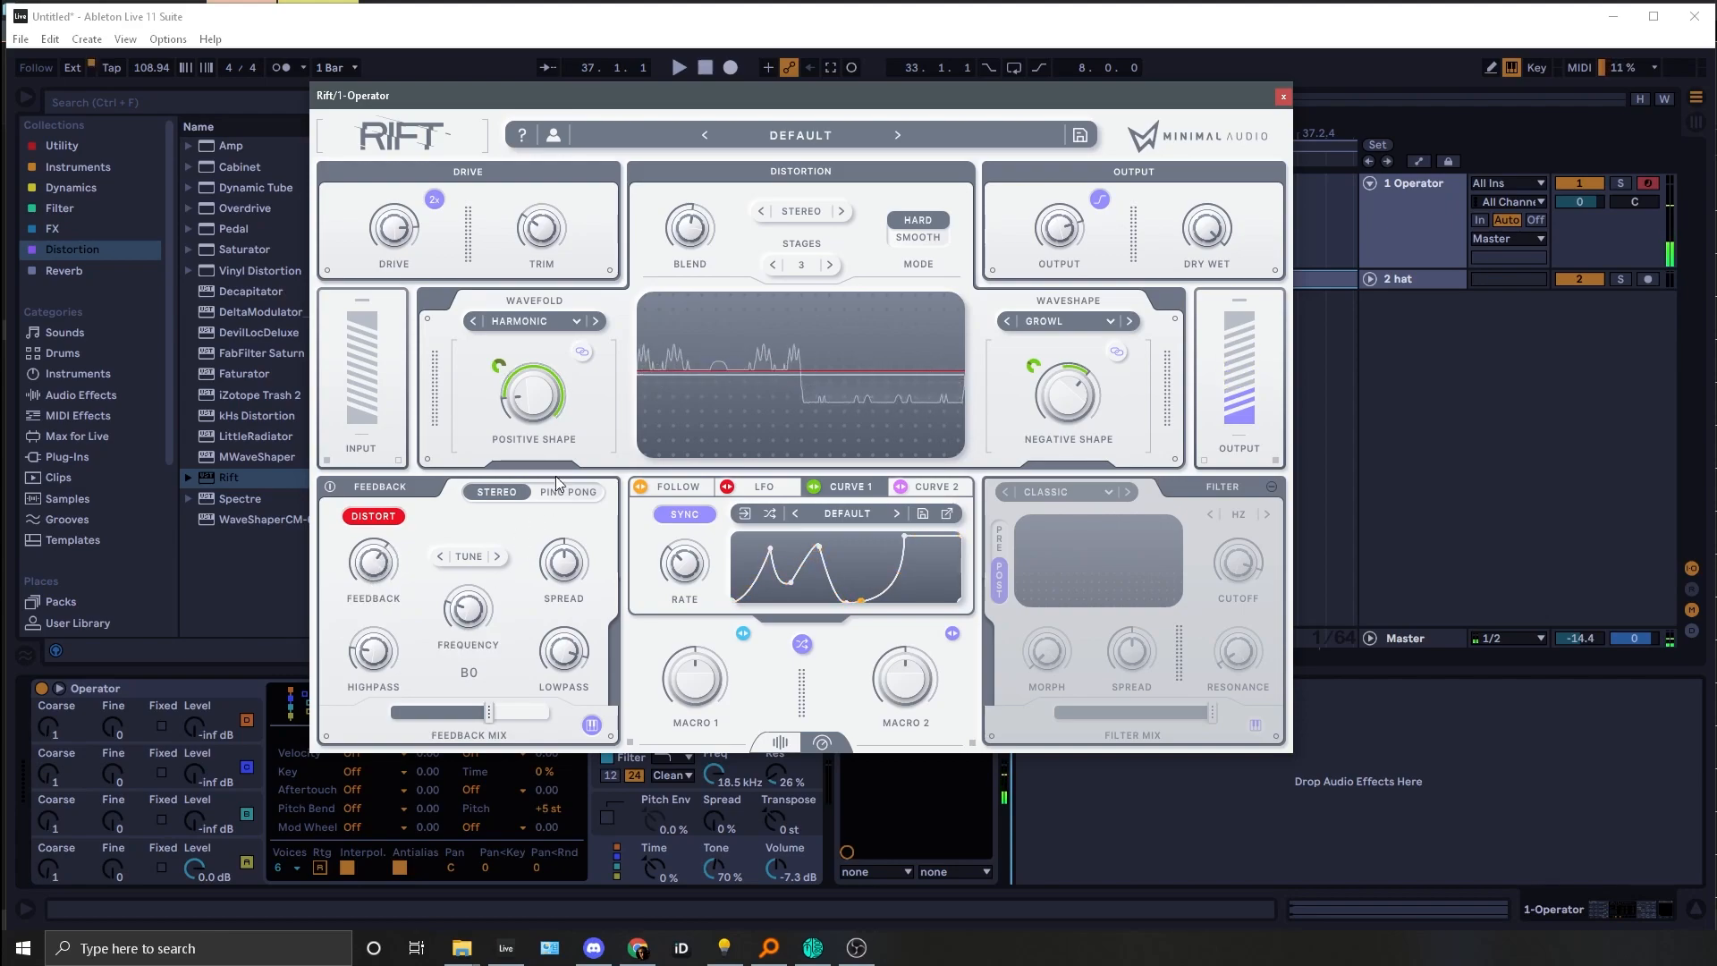
Step: Lower the feedback amount to 35 %, modulate it with the Follow envelope, and show the Follow settings
{"action": "left_click_drag", "start_coordinate": [631, 499], "coordinate": [345, 533]}
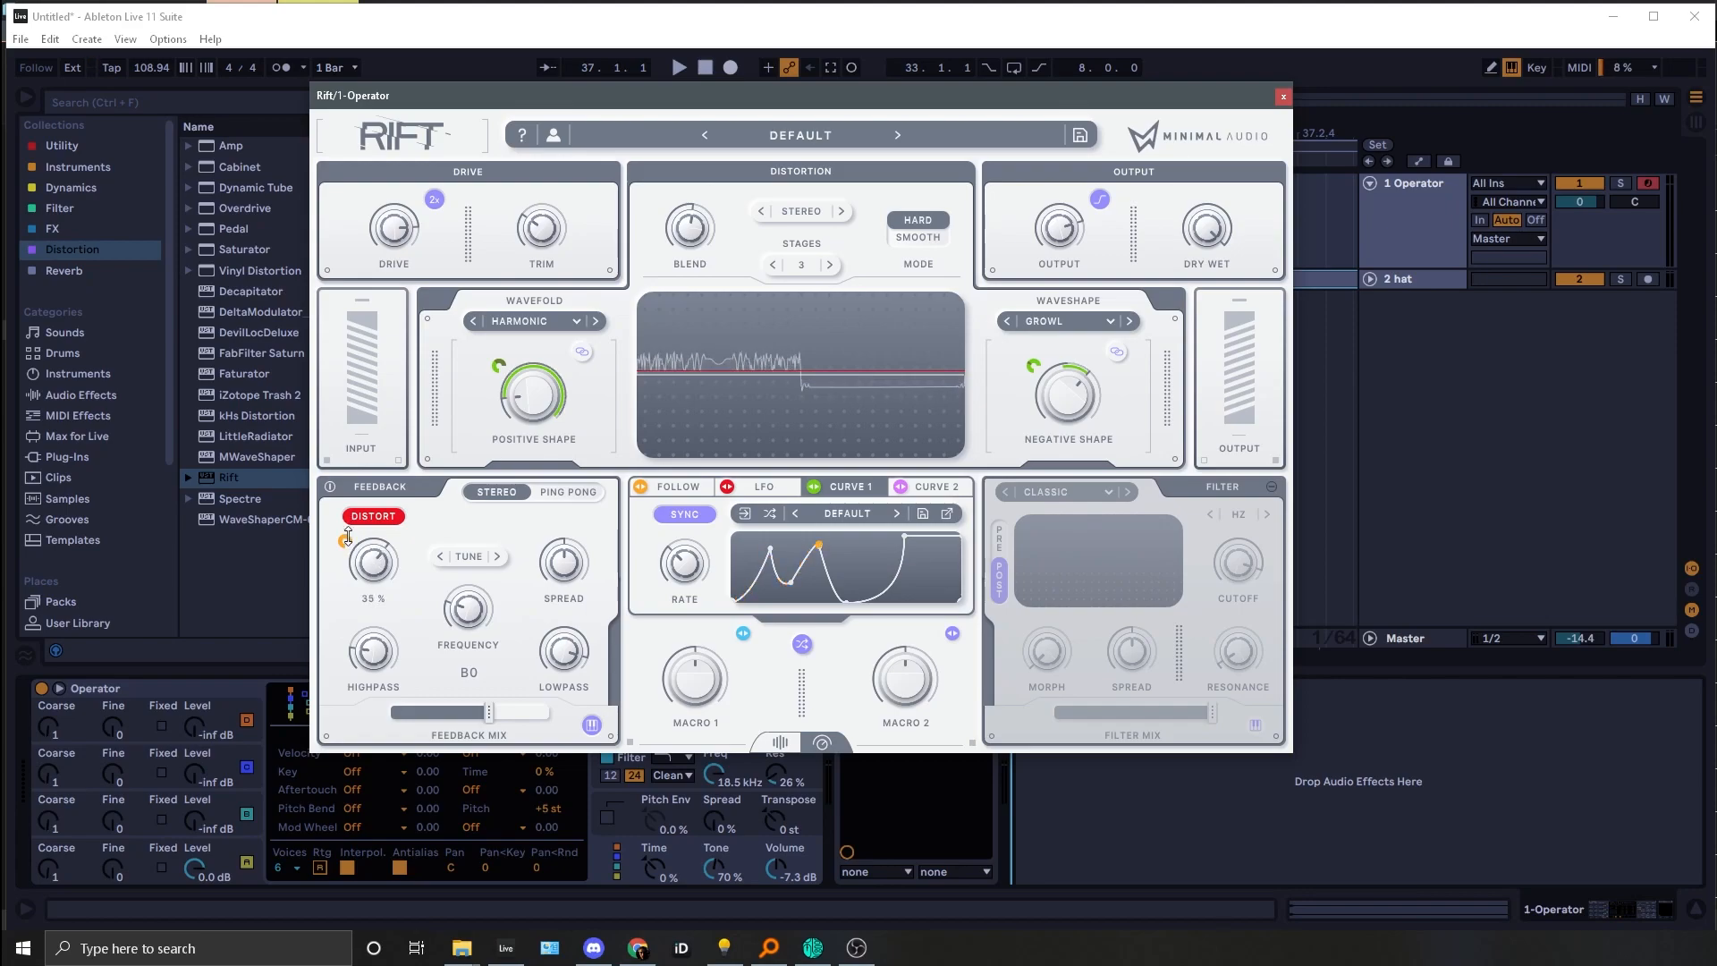
{"action": "left_click", "coordinate": [667, 490]}
{"action": "mouse_move", "coordinate": [394, 582]}
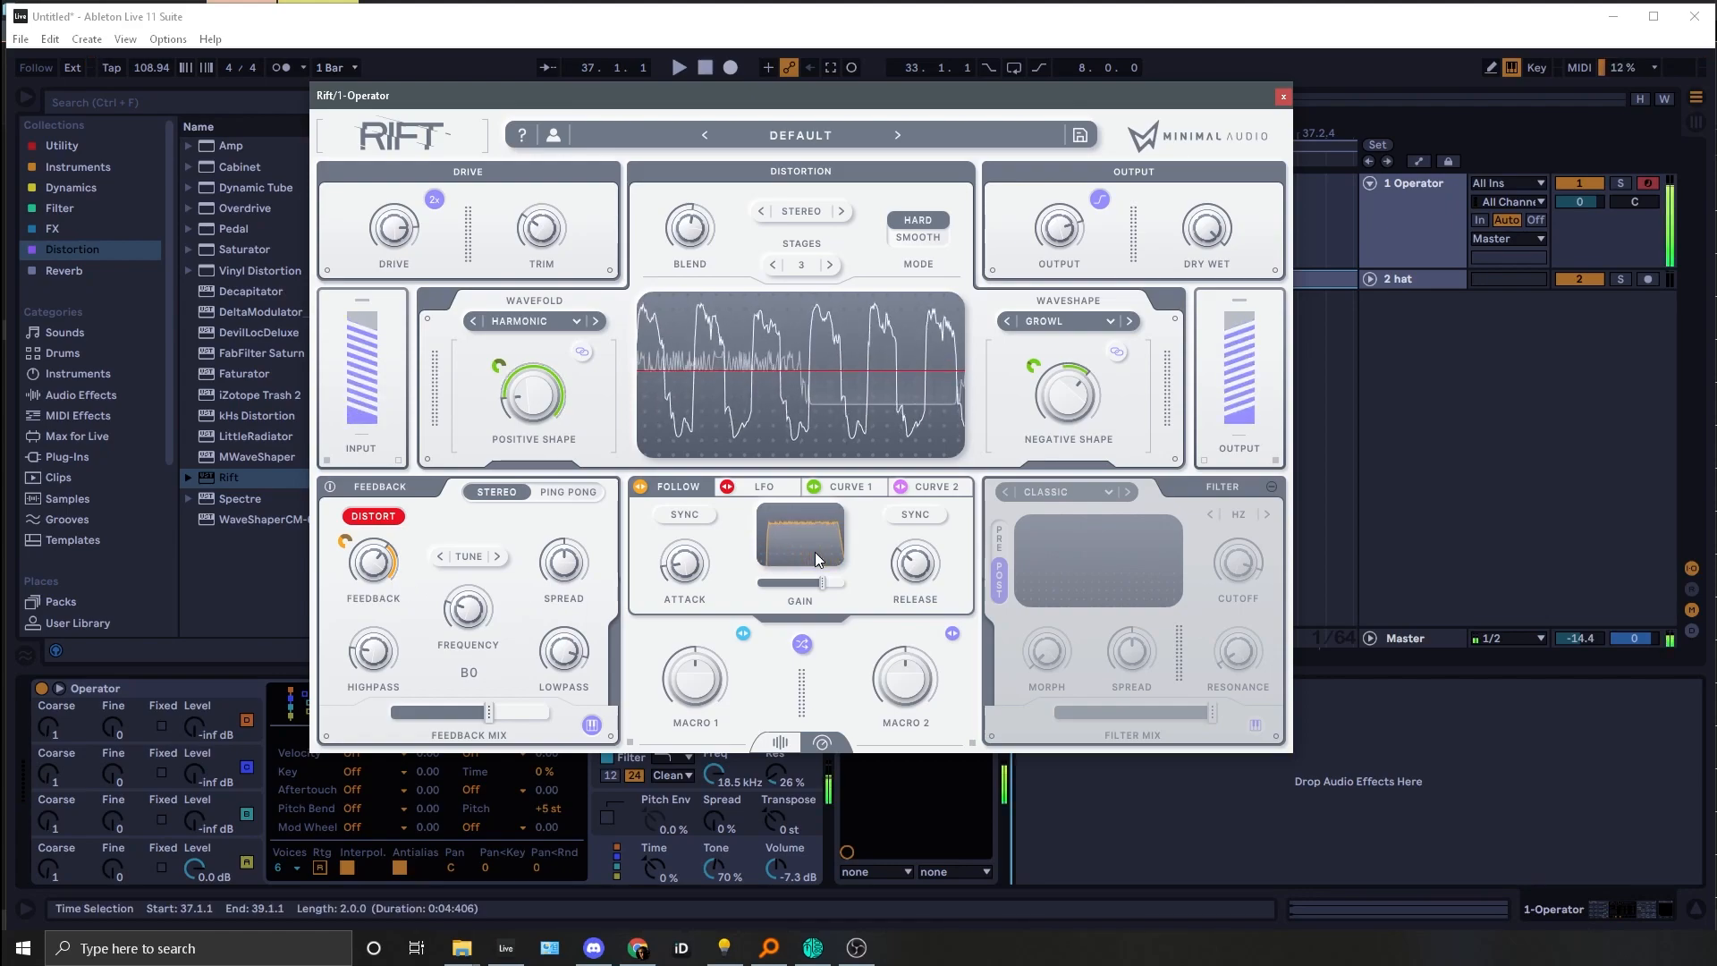
{"action": "mouse_move", "coordinate": [495, 744]}
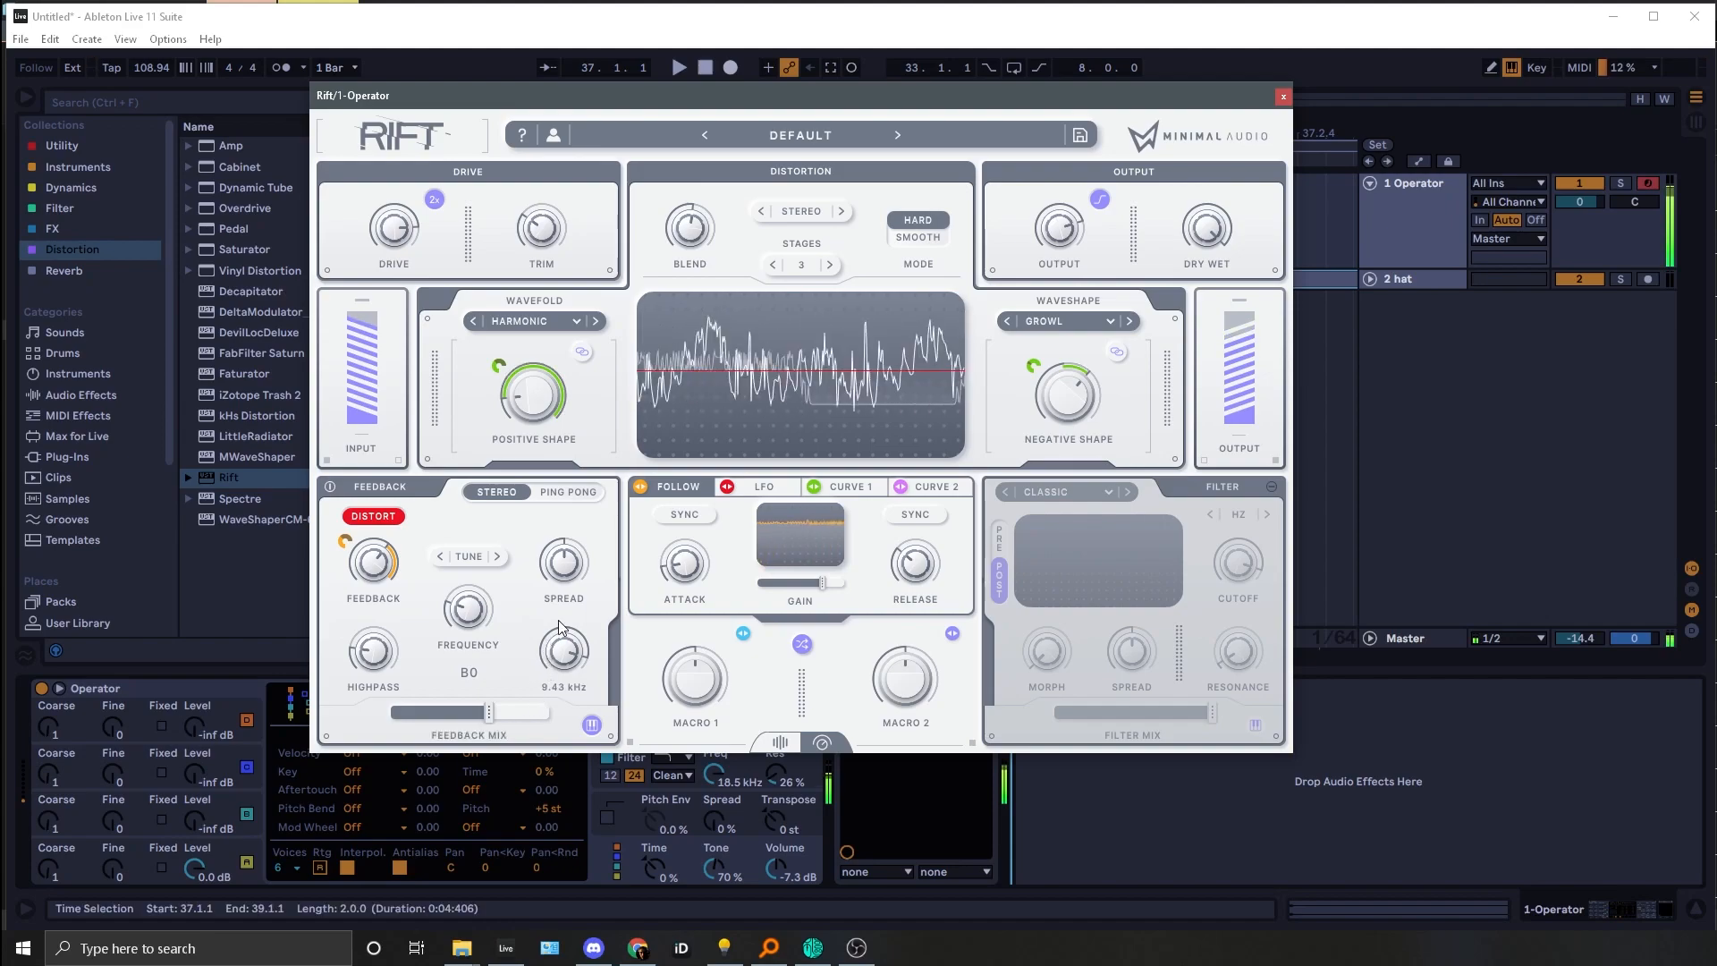
Step: Sweep the feedback frequency through B1 and F1 to G1 while lowering the feedback mix to 23 % and further
{"action": "mouse_move", "coordinate": [606, 584]}
{"action": "left_click_drag", "start_coordinate": [467, 611], "coordinate": [447, 613]}
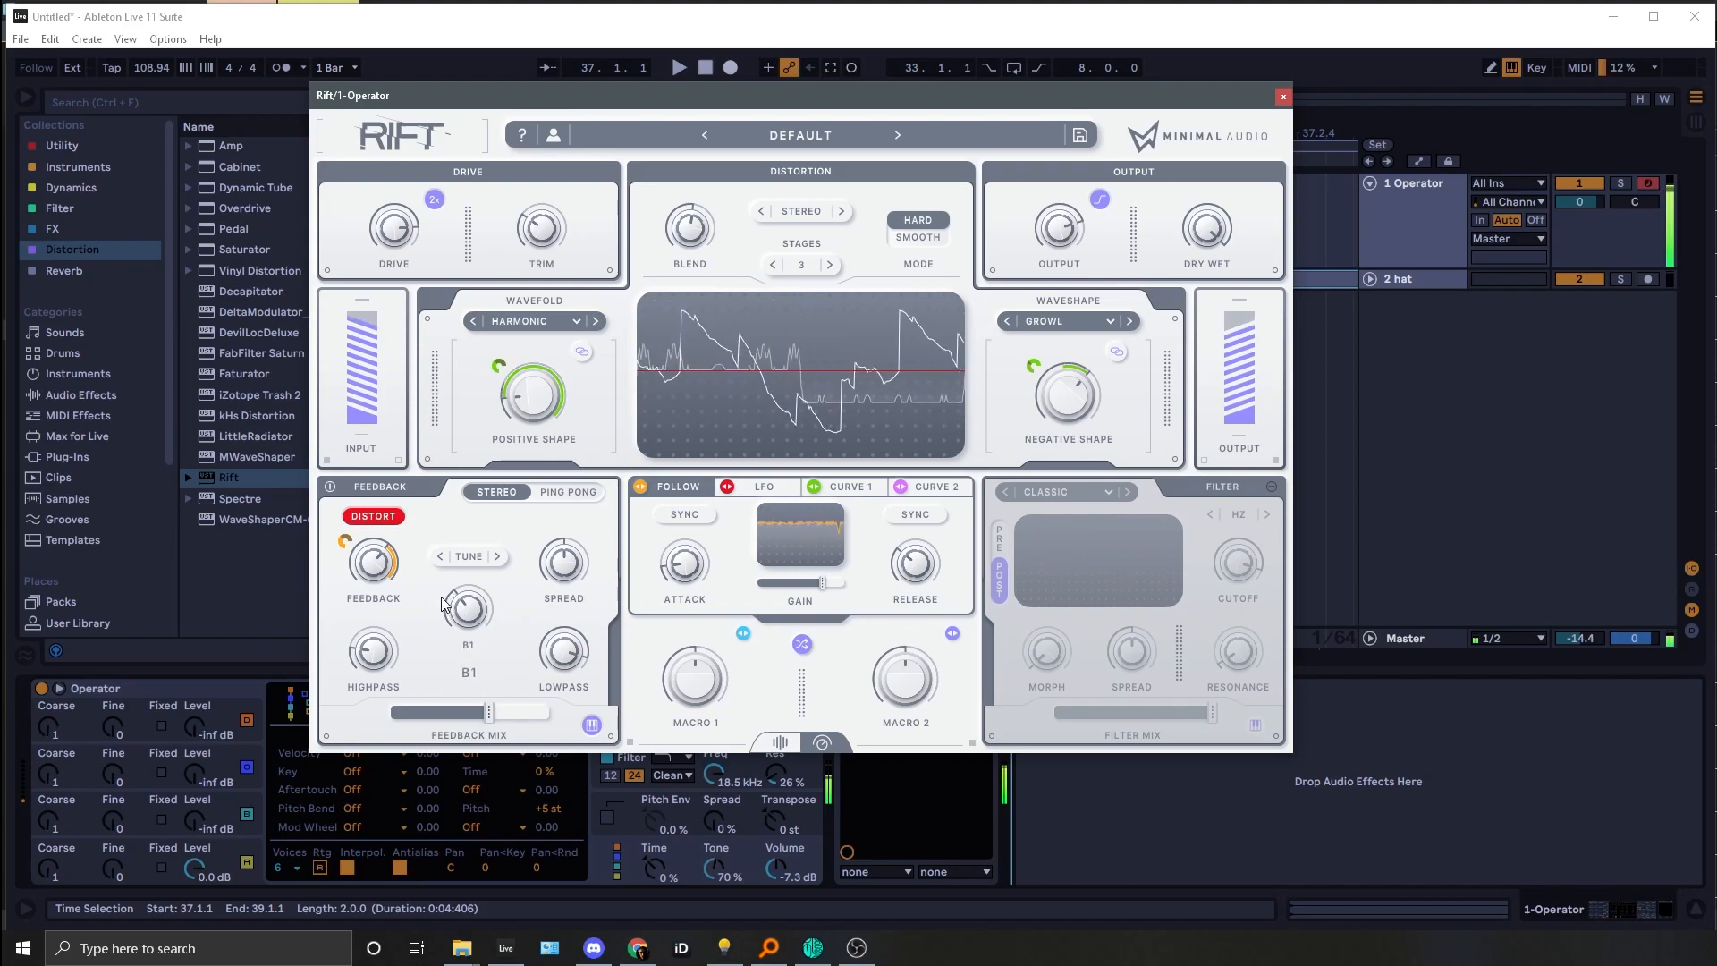
{"action": "mouse_move", "coordinate": [508, 732]}
{"action": "left_click_drag", "start_coordinate": [504, 726], "coordinate": [429, 711]}
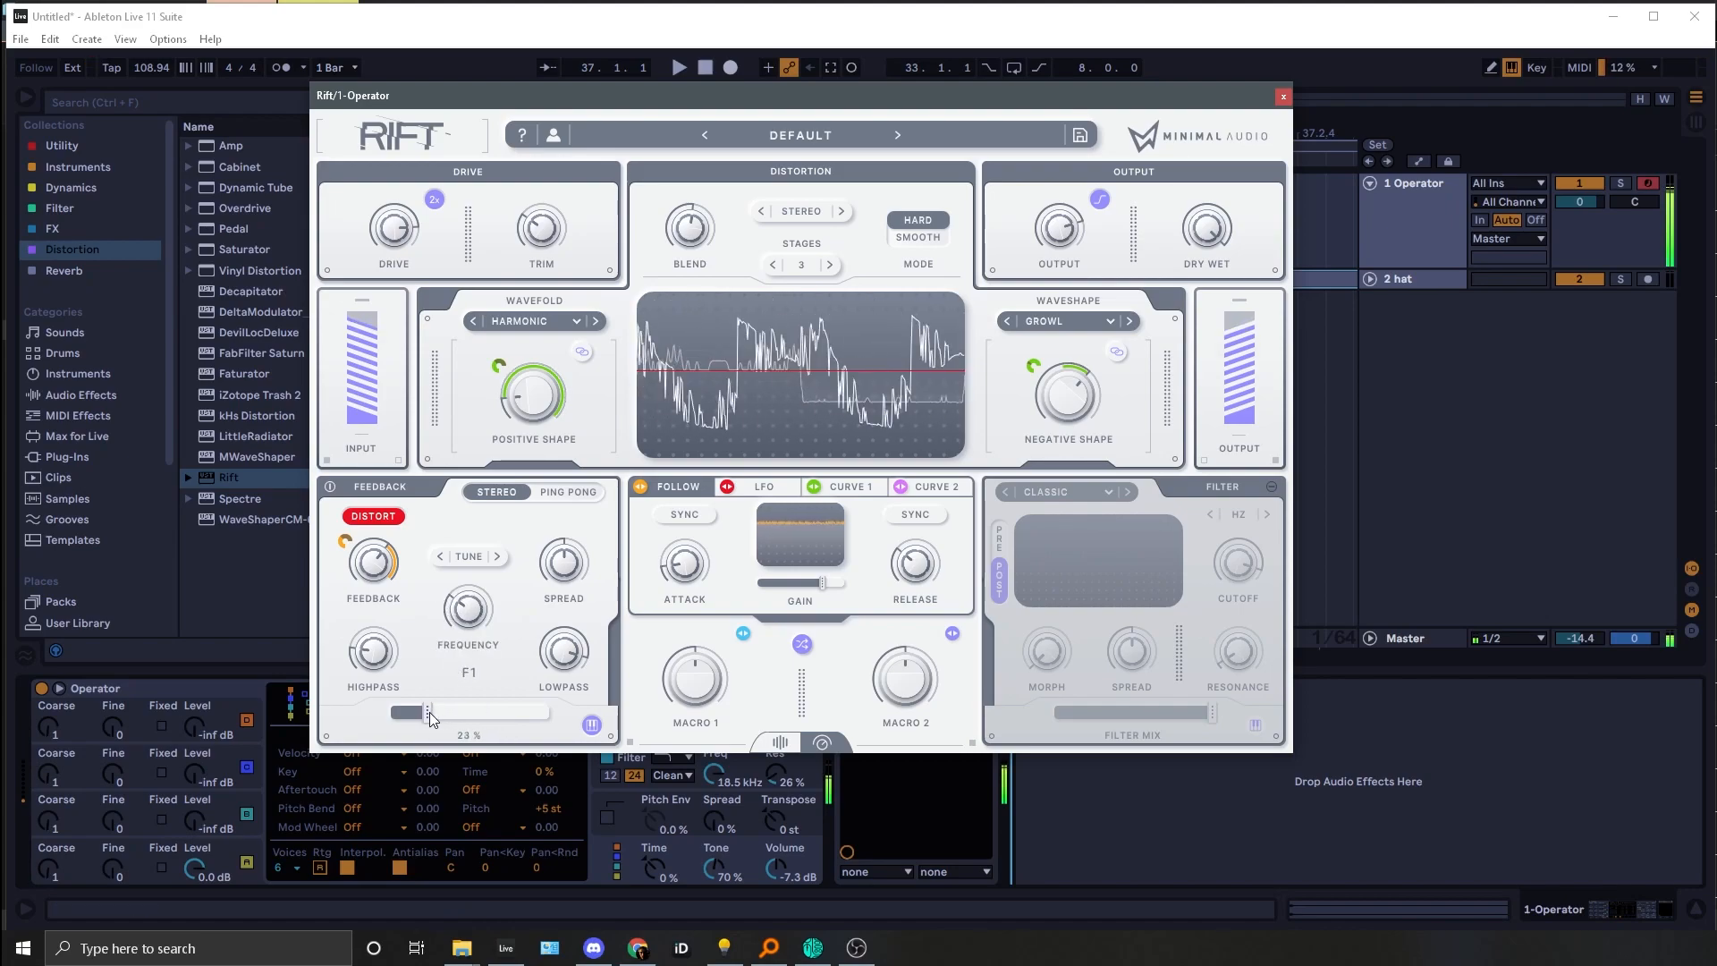
{"action": "mouse_move", "coordinate": [456, 617]}
{"action": "left_mouse_down"}
{"action": "mouse_move", "coordinate": [462, 600]}
{"action": "mouse_move", "coordinate": [448, 615]}
{"action": "left_mouse_up"}
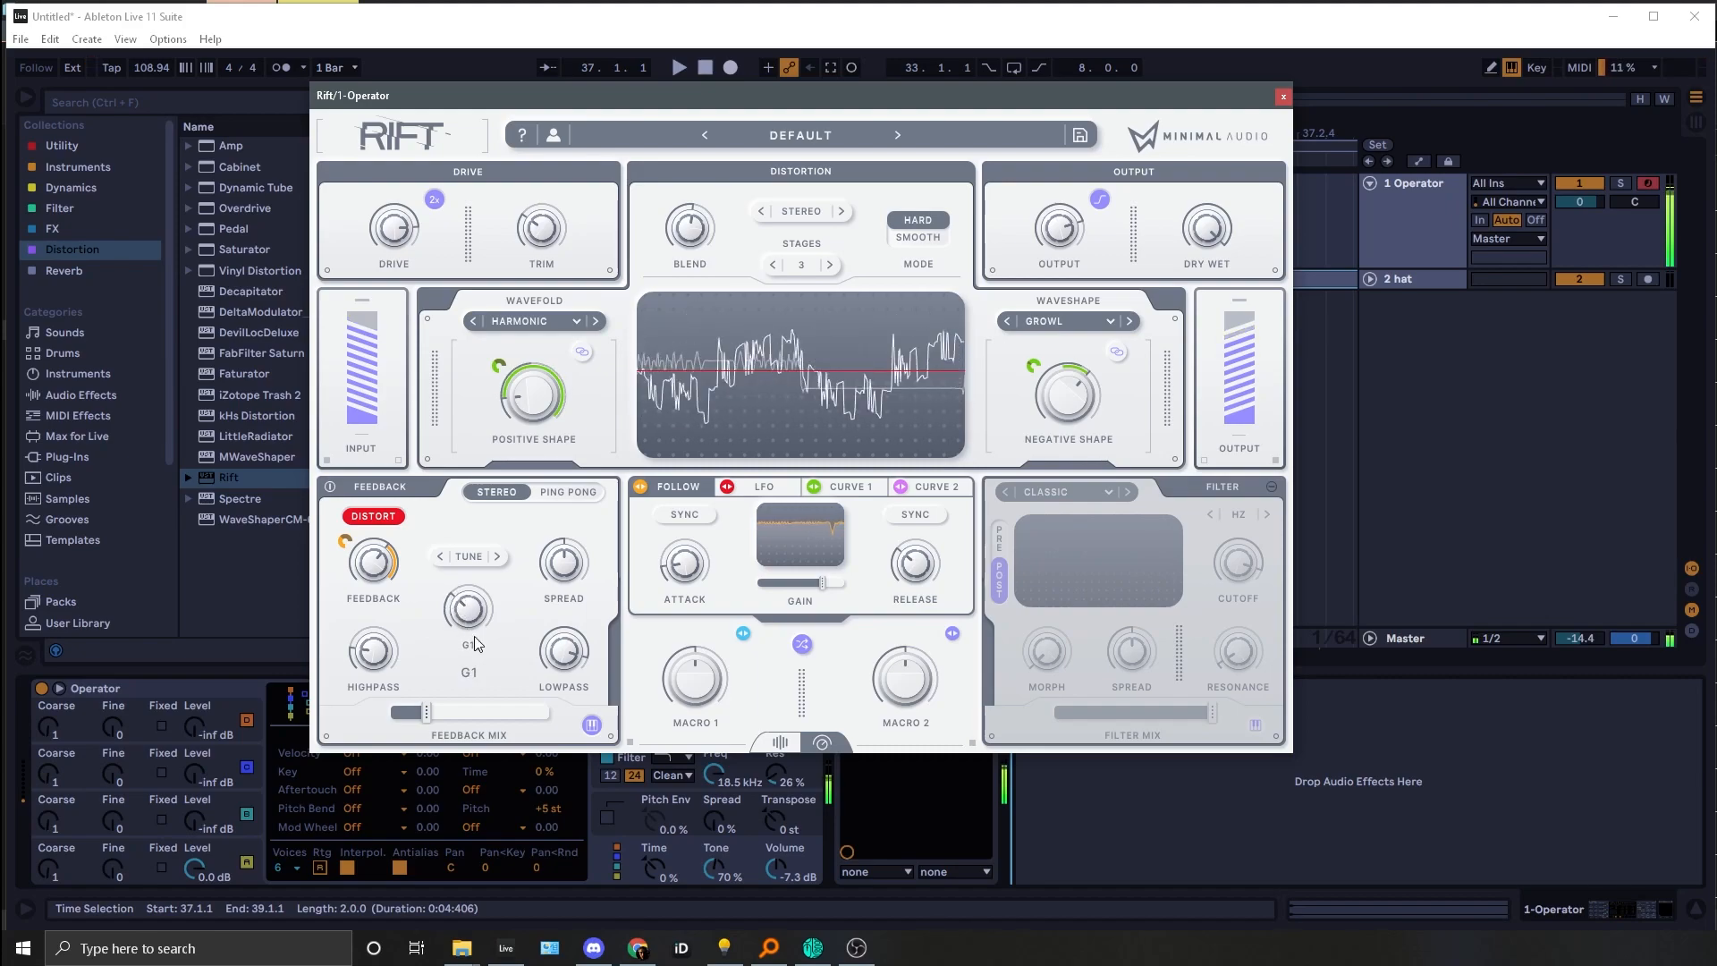
{"action": "left_click_drag", "start_coordinate": [438, 717], "coordinate": [423, 719]}
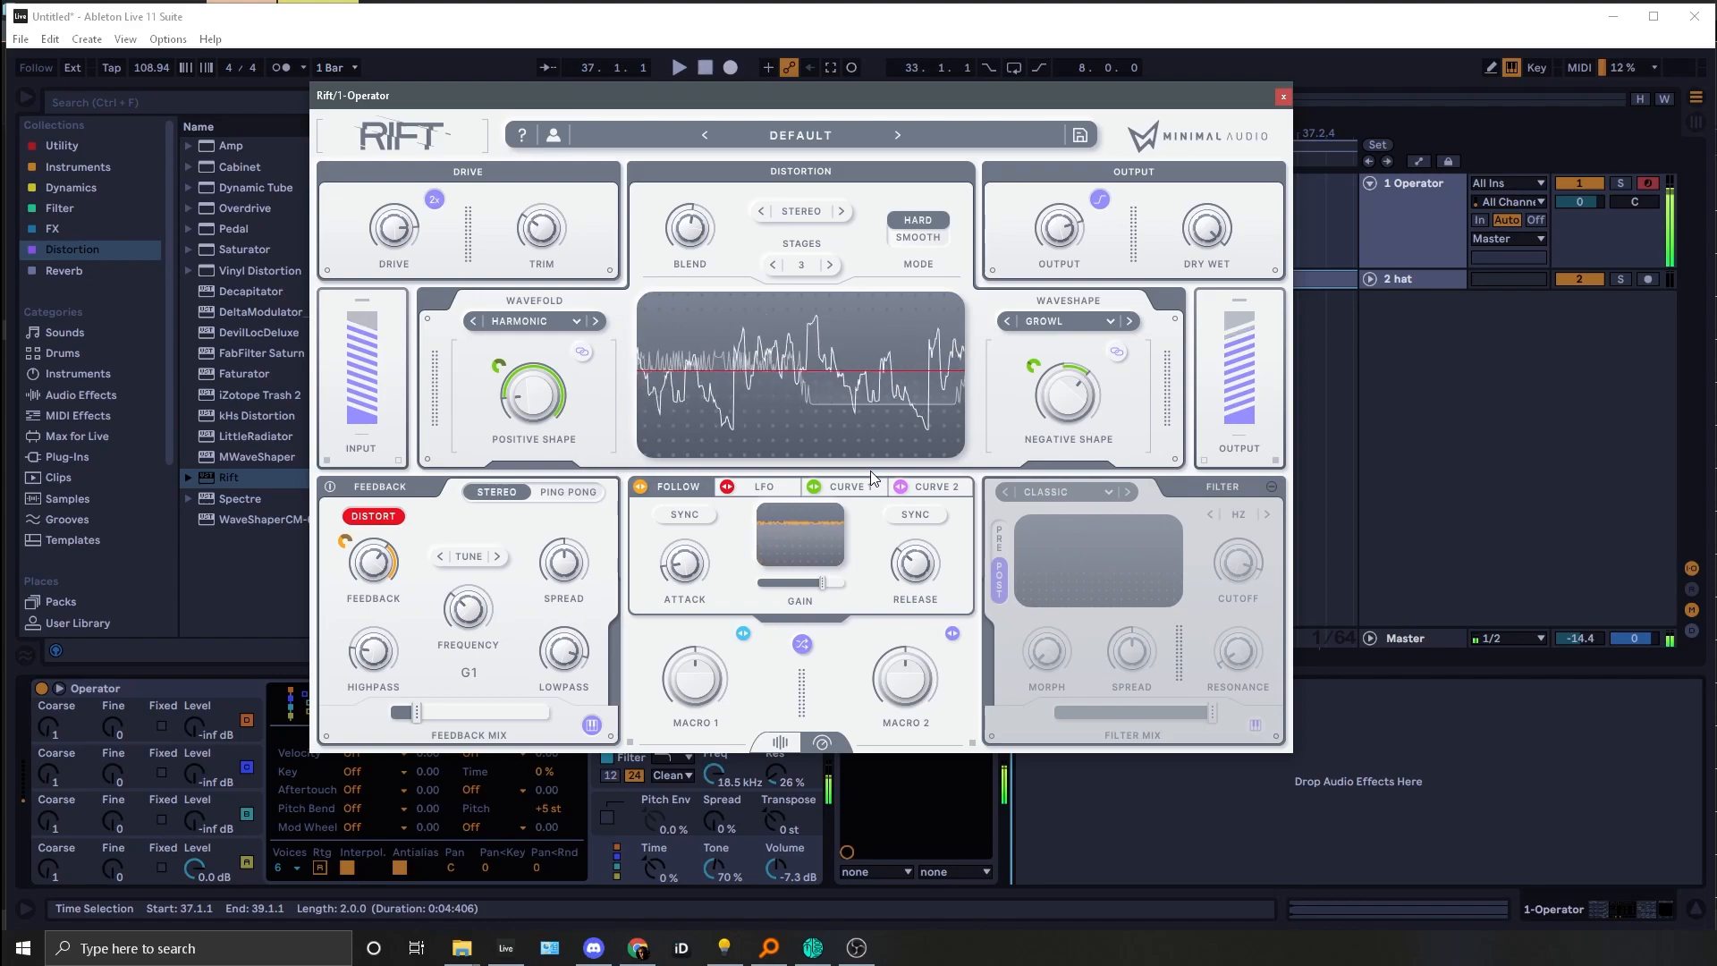
{"action": "mouse_move", "coordinate": [508, 727]}
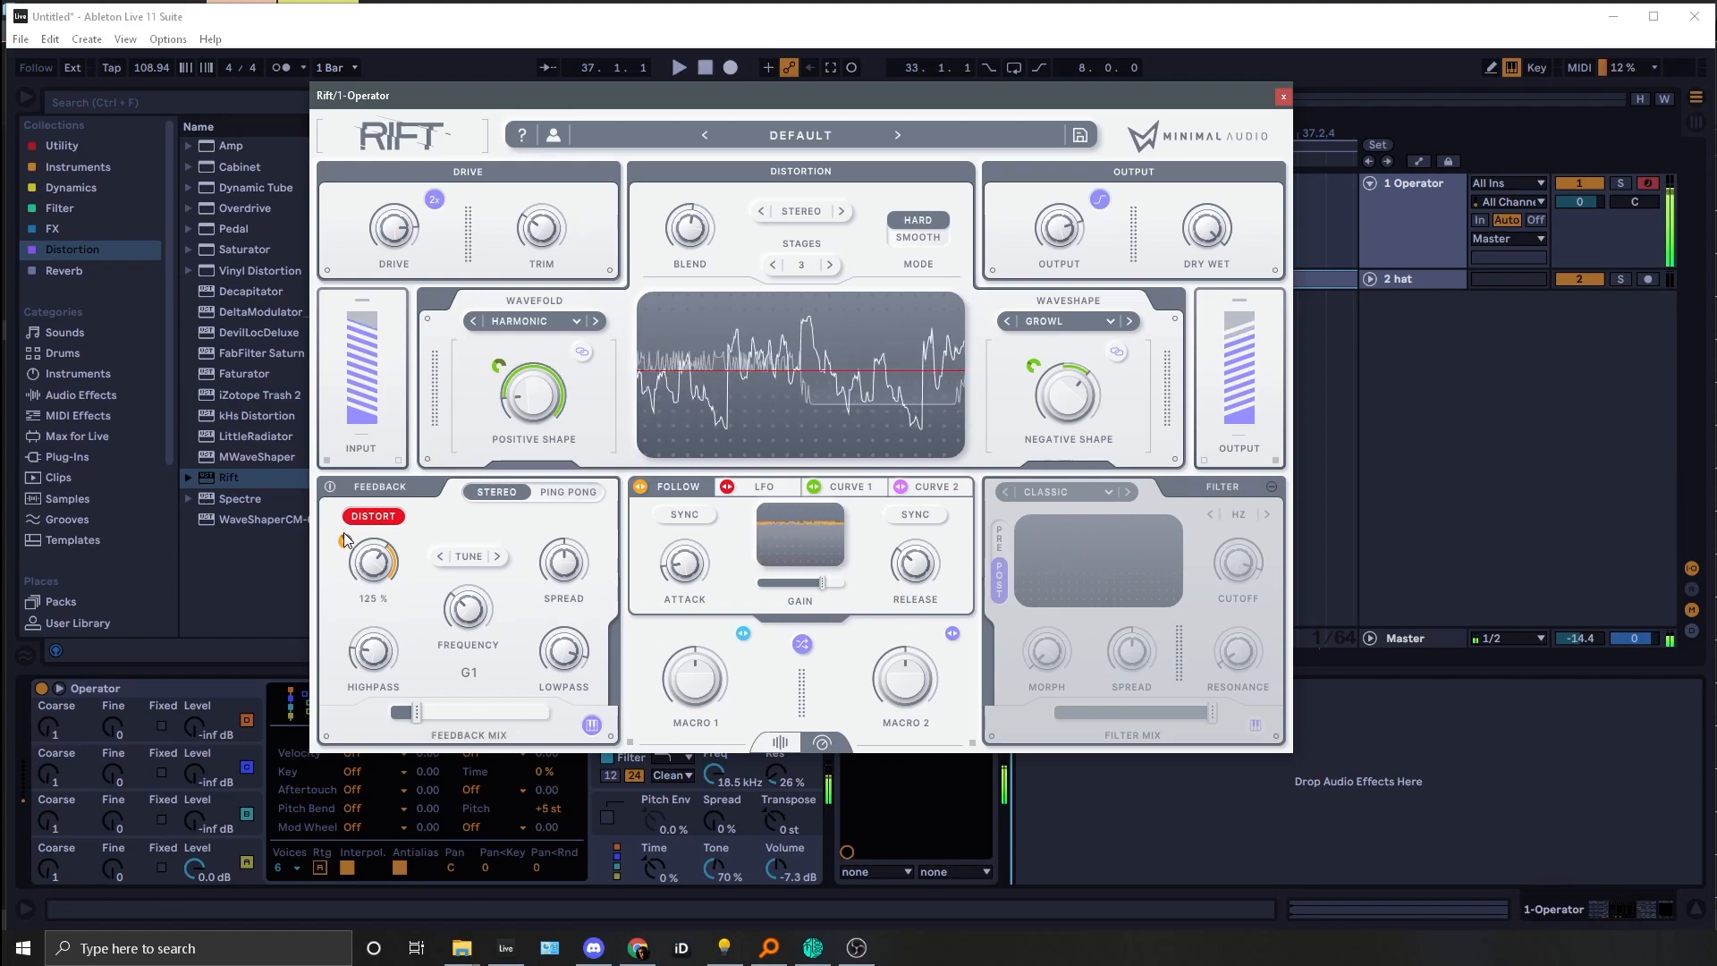
{"action": "left_click_drag", "start_coordinate": [323, 587], "coordinate": [312, 596]}
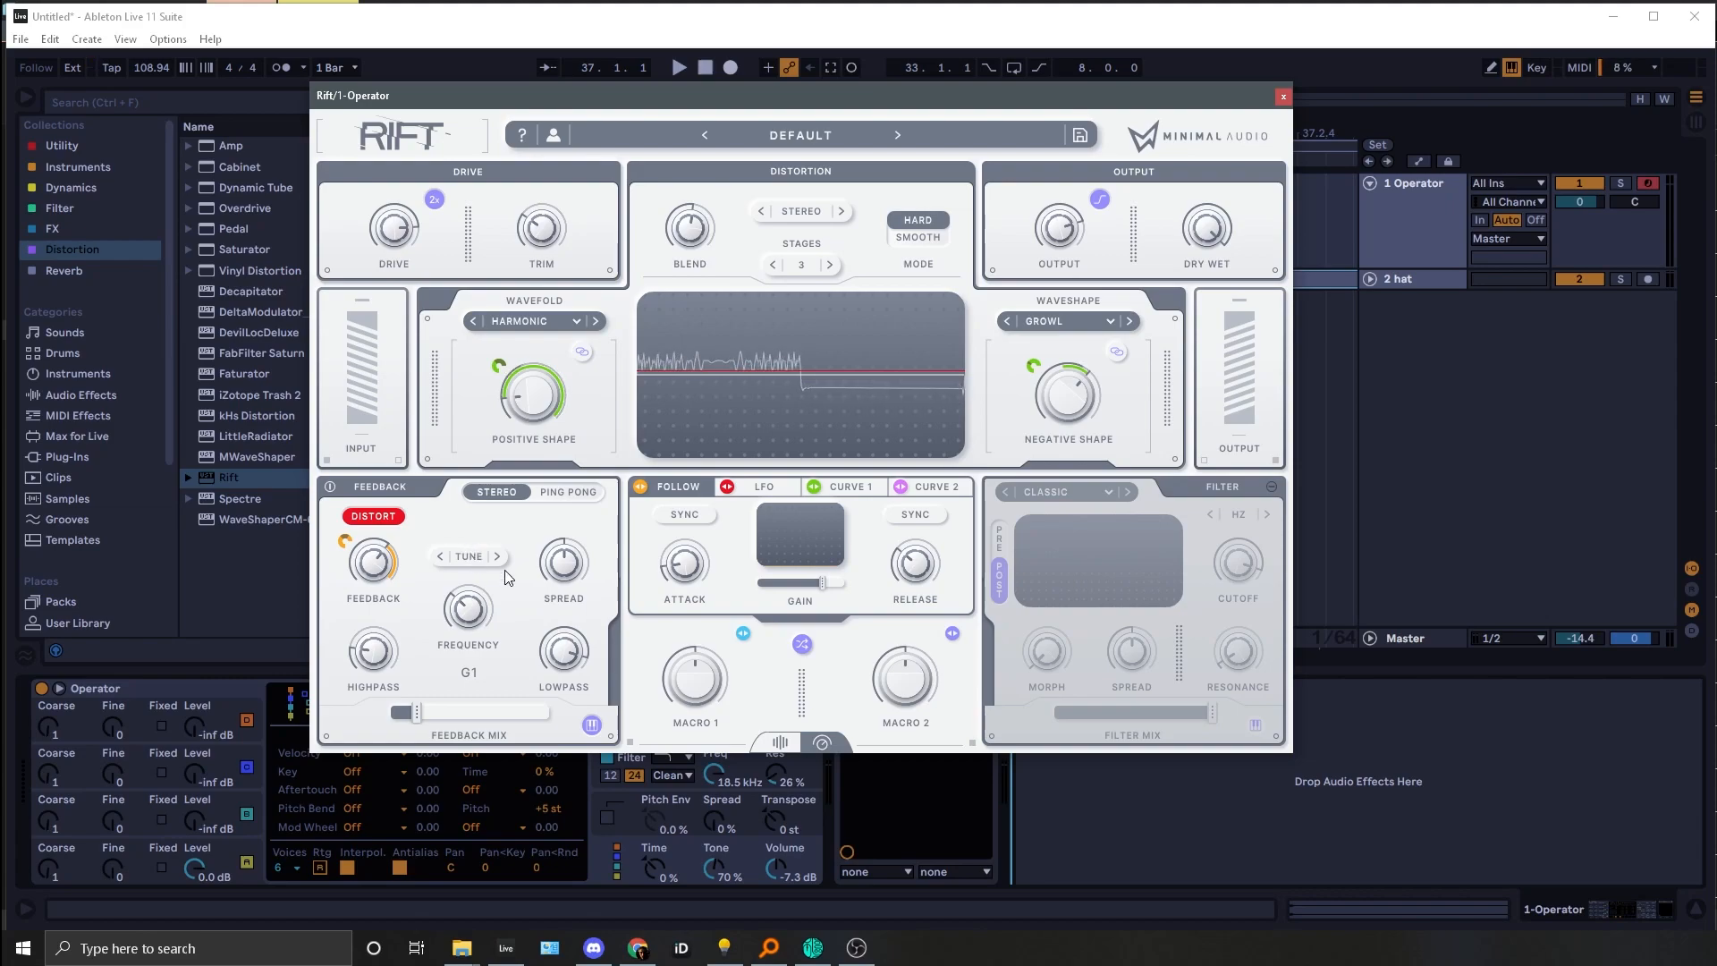
Step: Step through the feedback modes, including MIDI and the dotted timing, and choose Comb
{"action": "left_click", "coordinate": [475, 560]}
{"action": "left_click", "coordinate": [454, 561]}
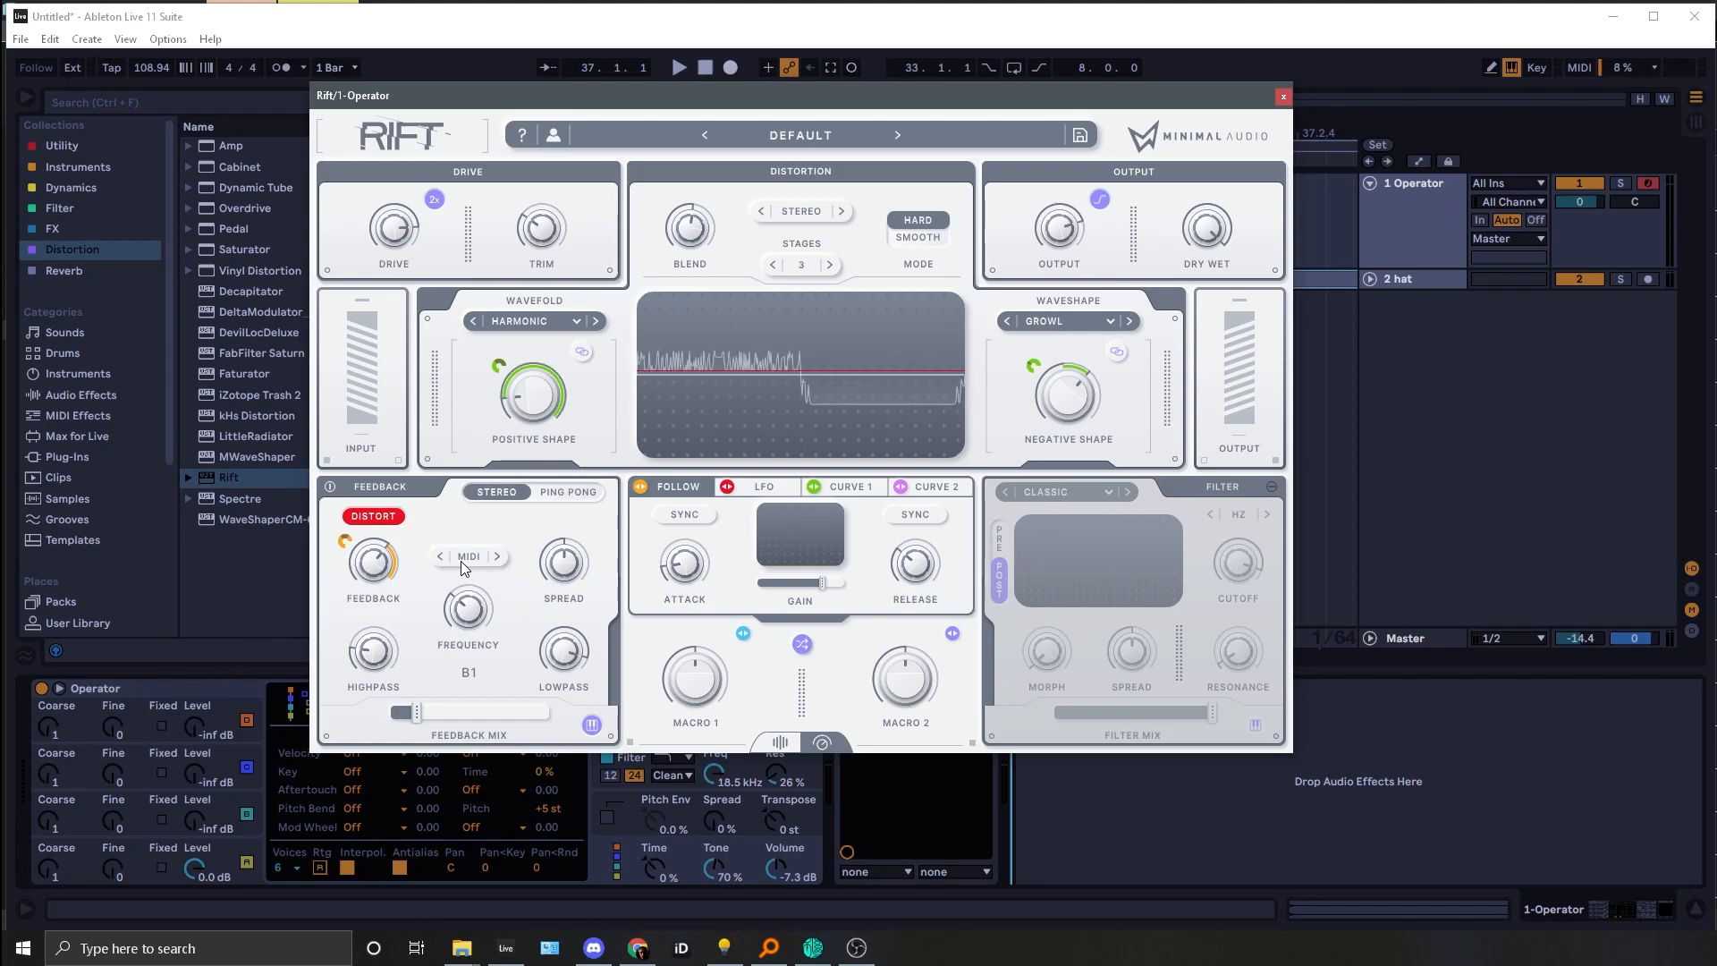
{"action": "left_click", "coordinate": [496, 556]}
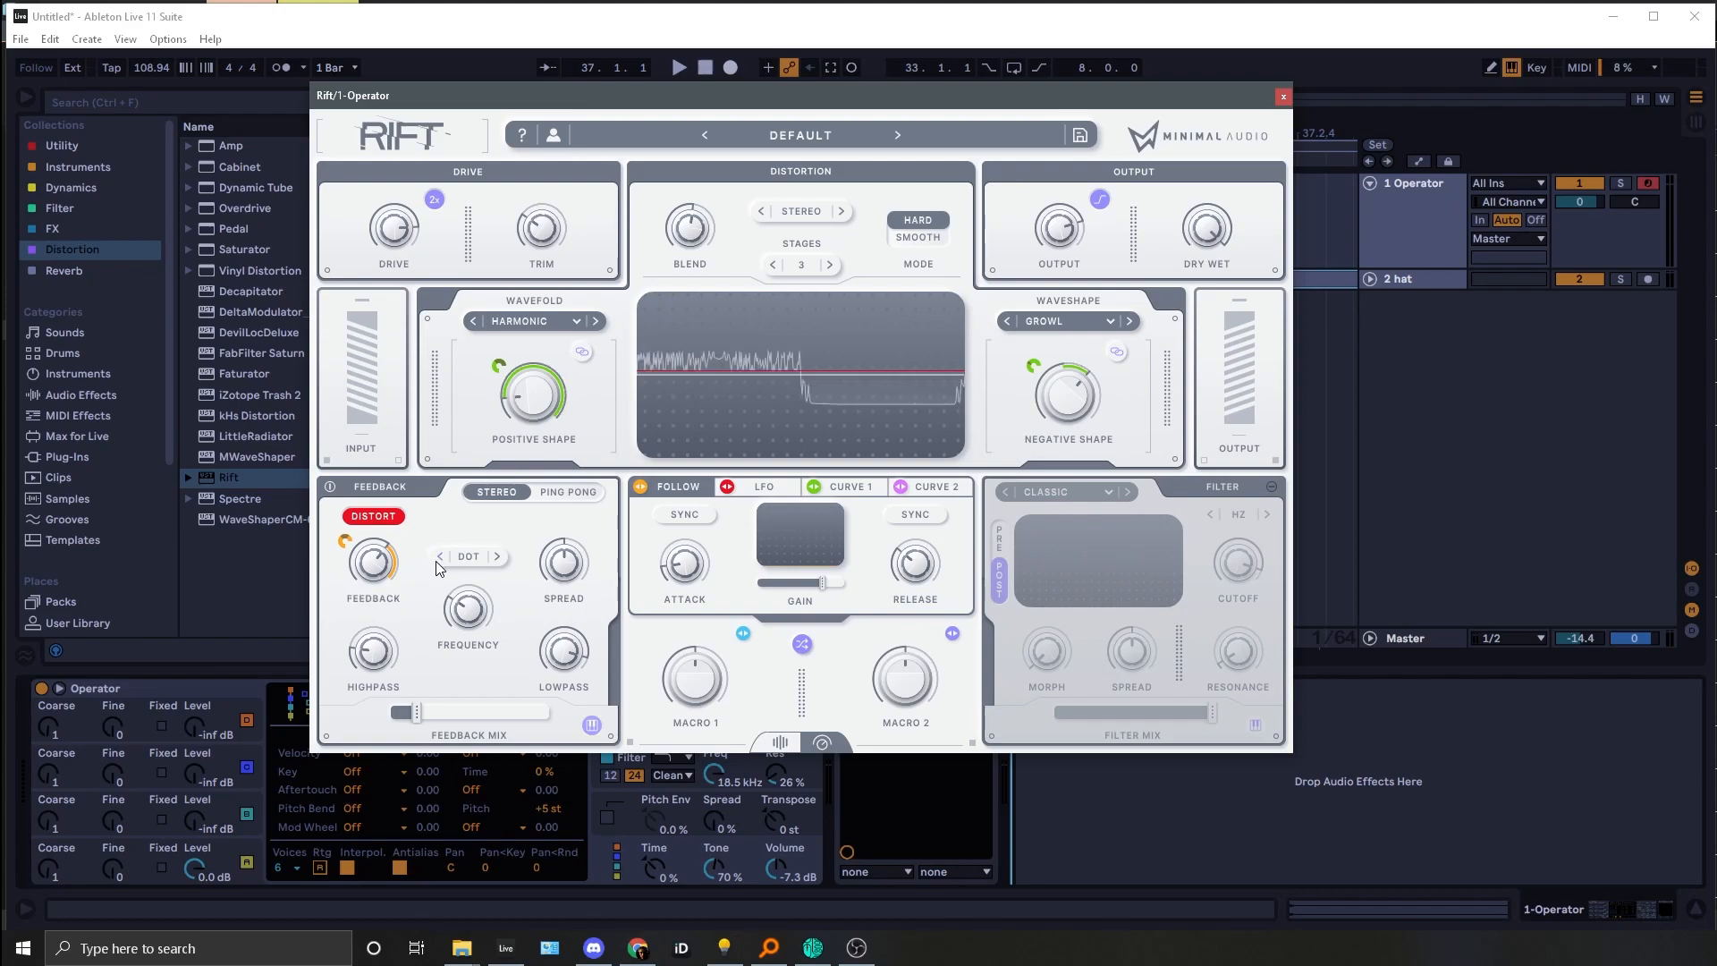
{"action": "left_click", "coordinate": [467, 565]}
{"action": "mouse_move", "coordinate": [490, 590]}
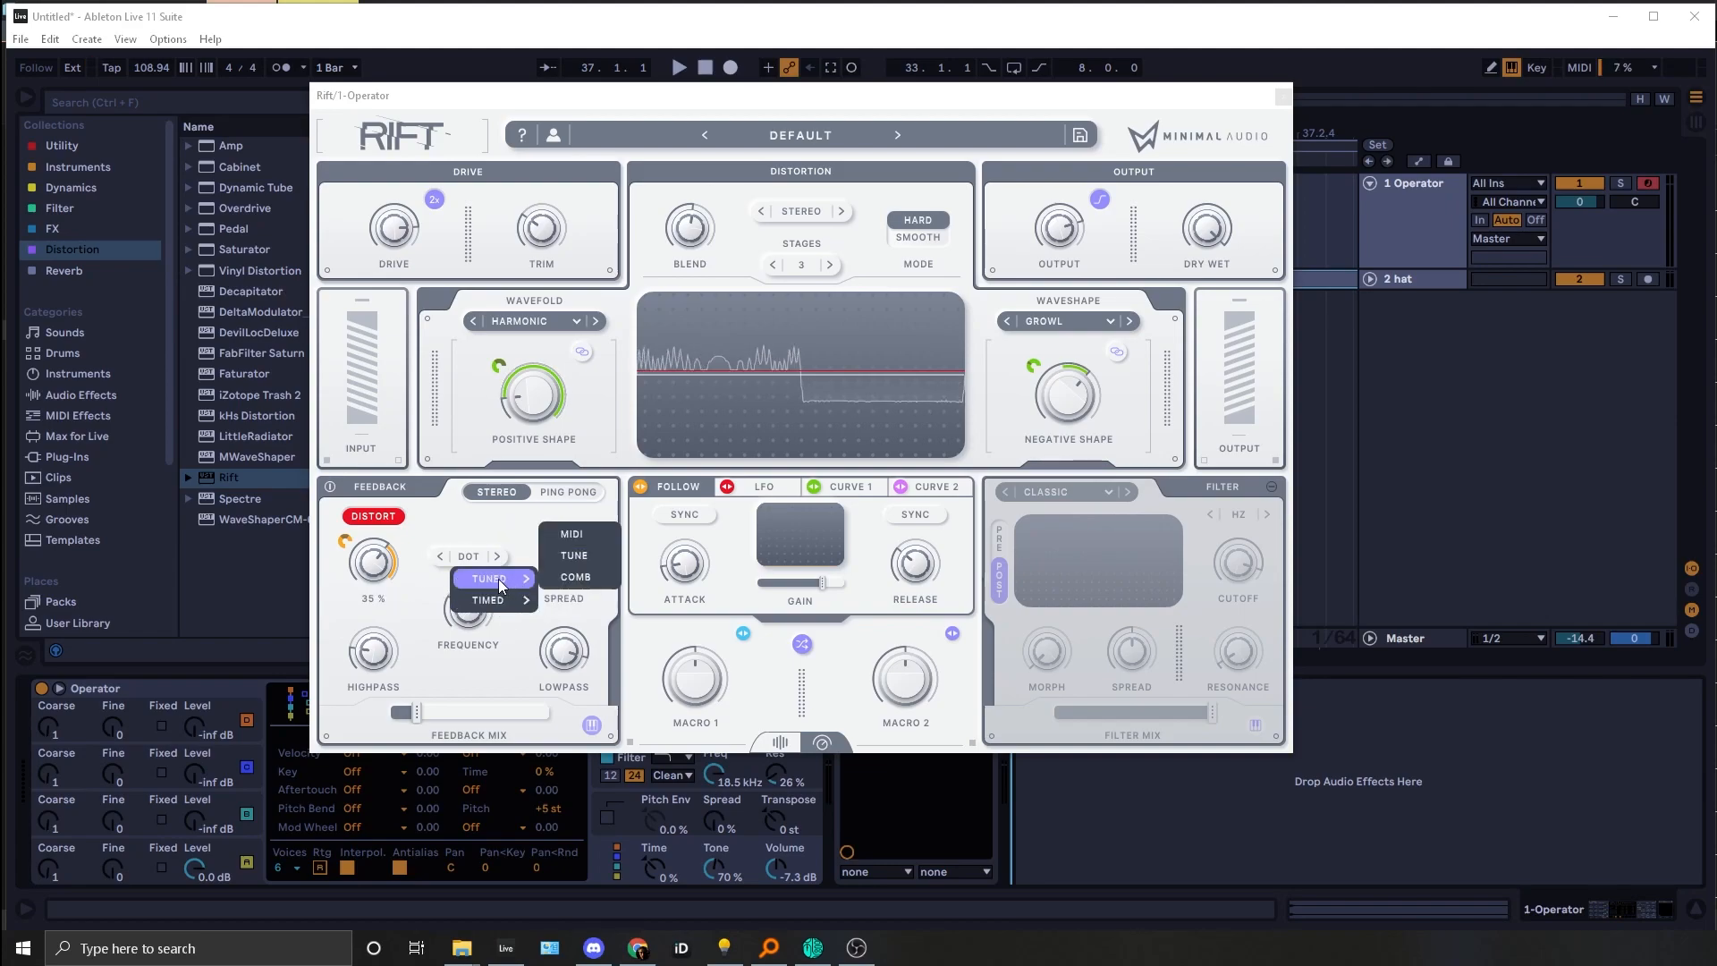
{"action": "left_click", "coordinate": [573, 537]}
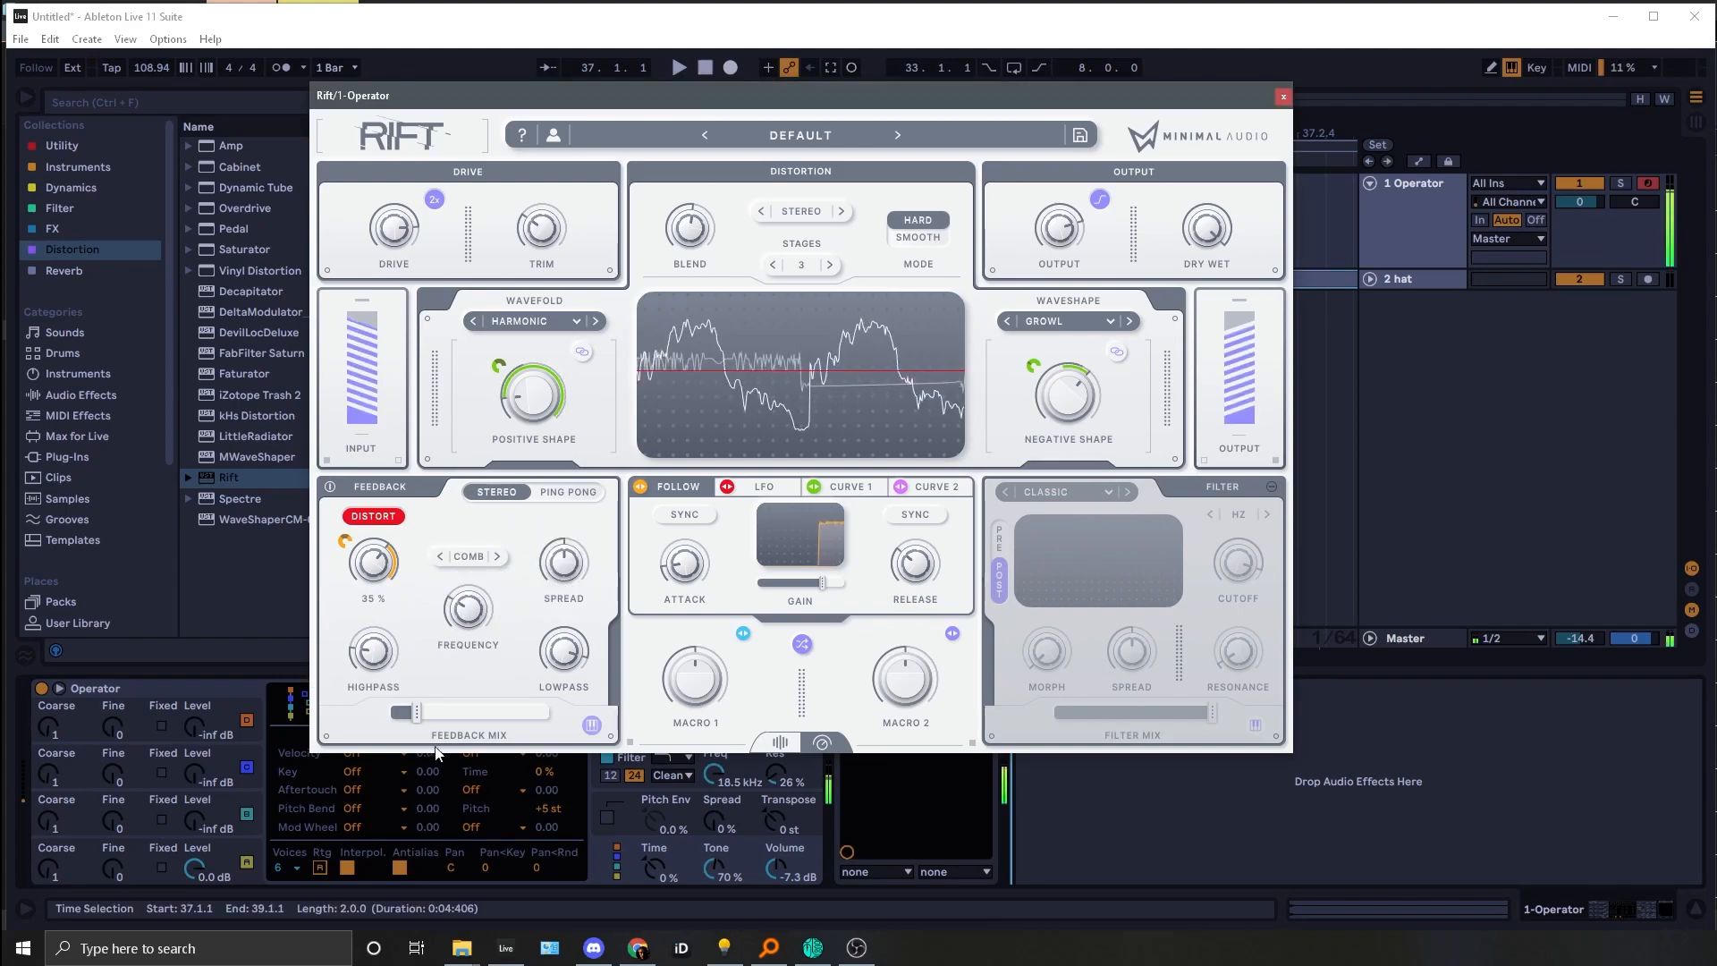
Step: Raise the feedback mix to maximum, sweep the comb frequency around 50.4 Hz, and bring the mix down to 67 %
{"action": "left_click_drag", "start_coordinate": [416, 713], "coordinate": [556, 711]}
{"action": "left_click_drag", "start_coordinate": [469, 575], "coordinate": [437, 606]}
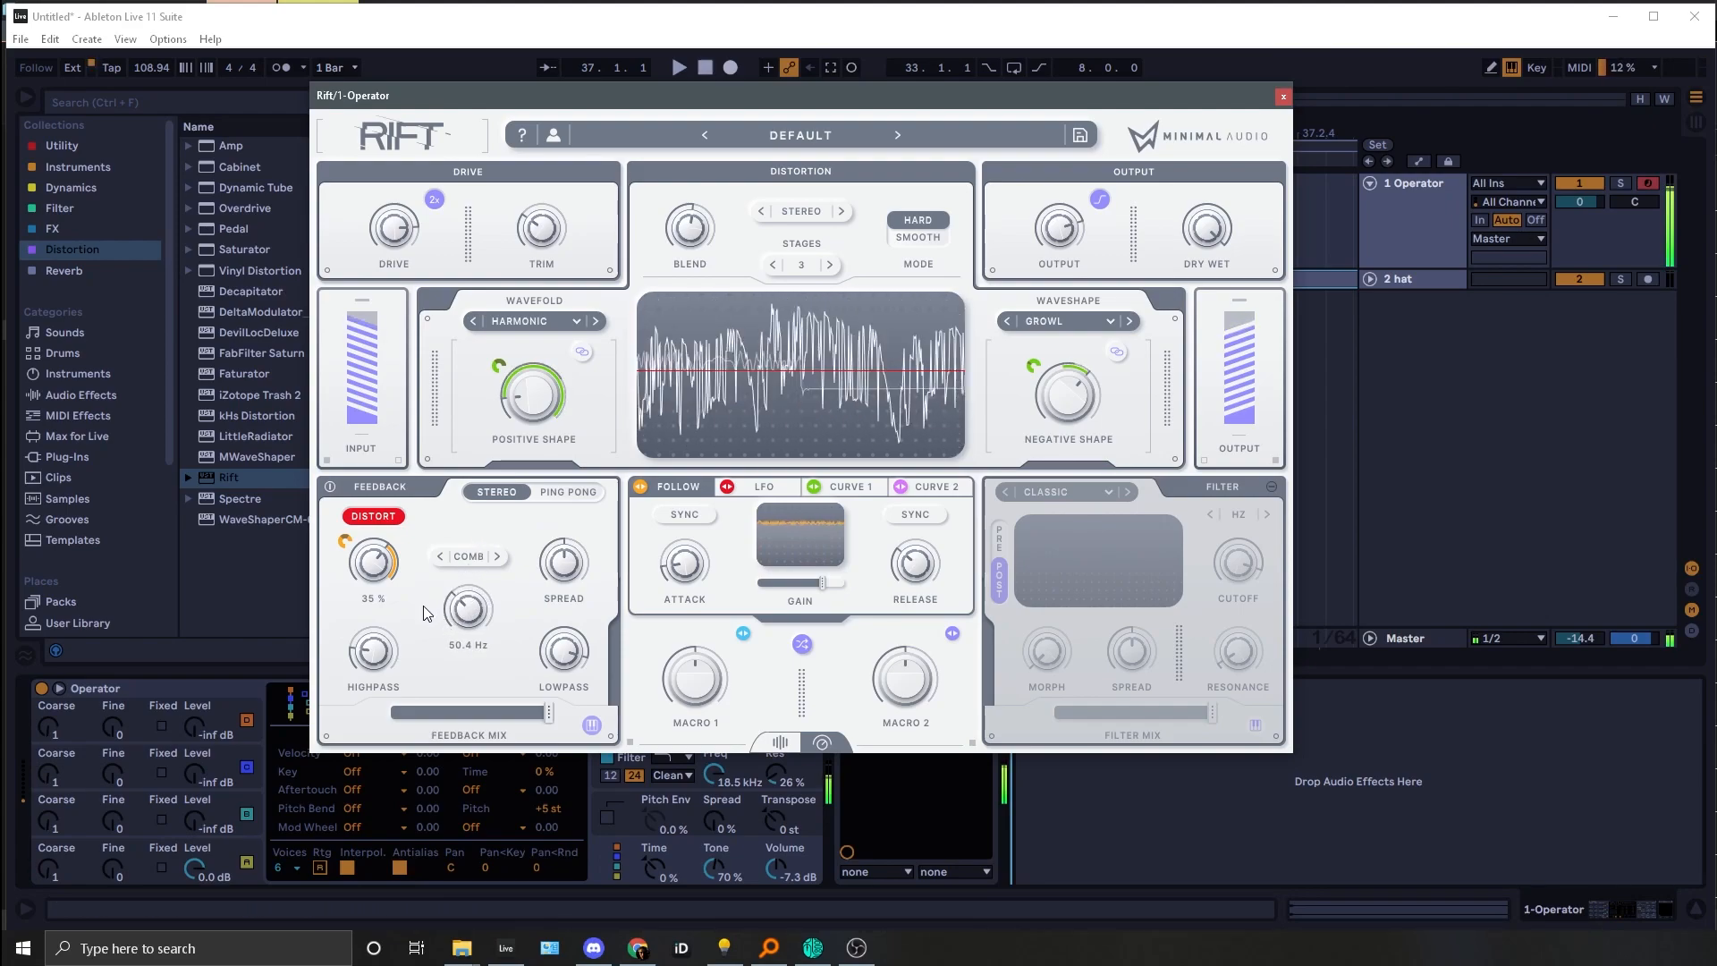
{"action": "left_click_drag", "start_coordinate": [513, 713], "coordinate": [458, 701]}
{"action": "left_click_drag", "start_coordinate": [469, 630], "coordinate": [444, 587]}
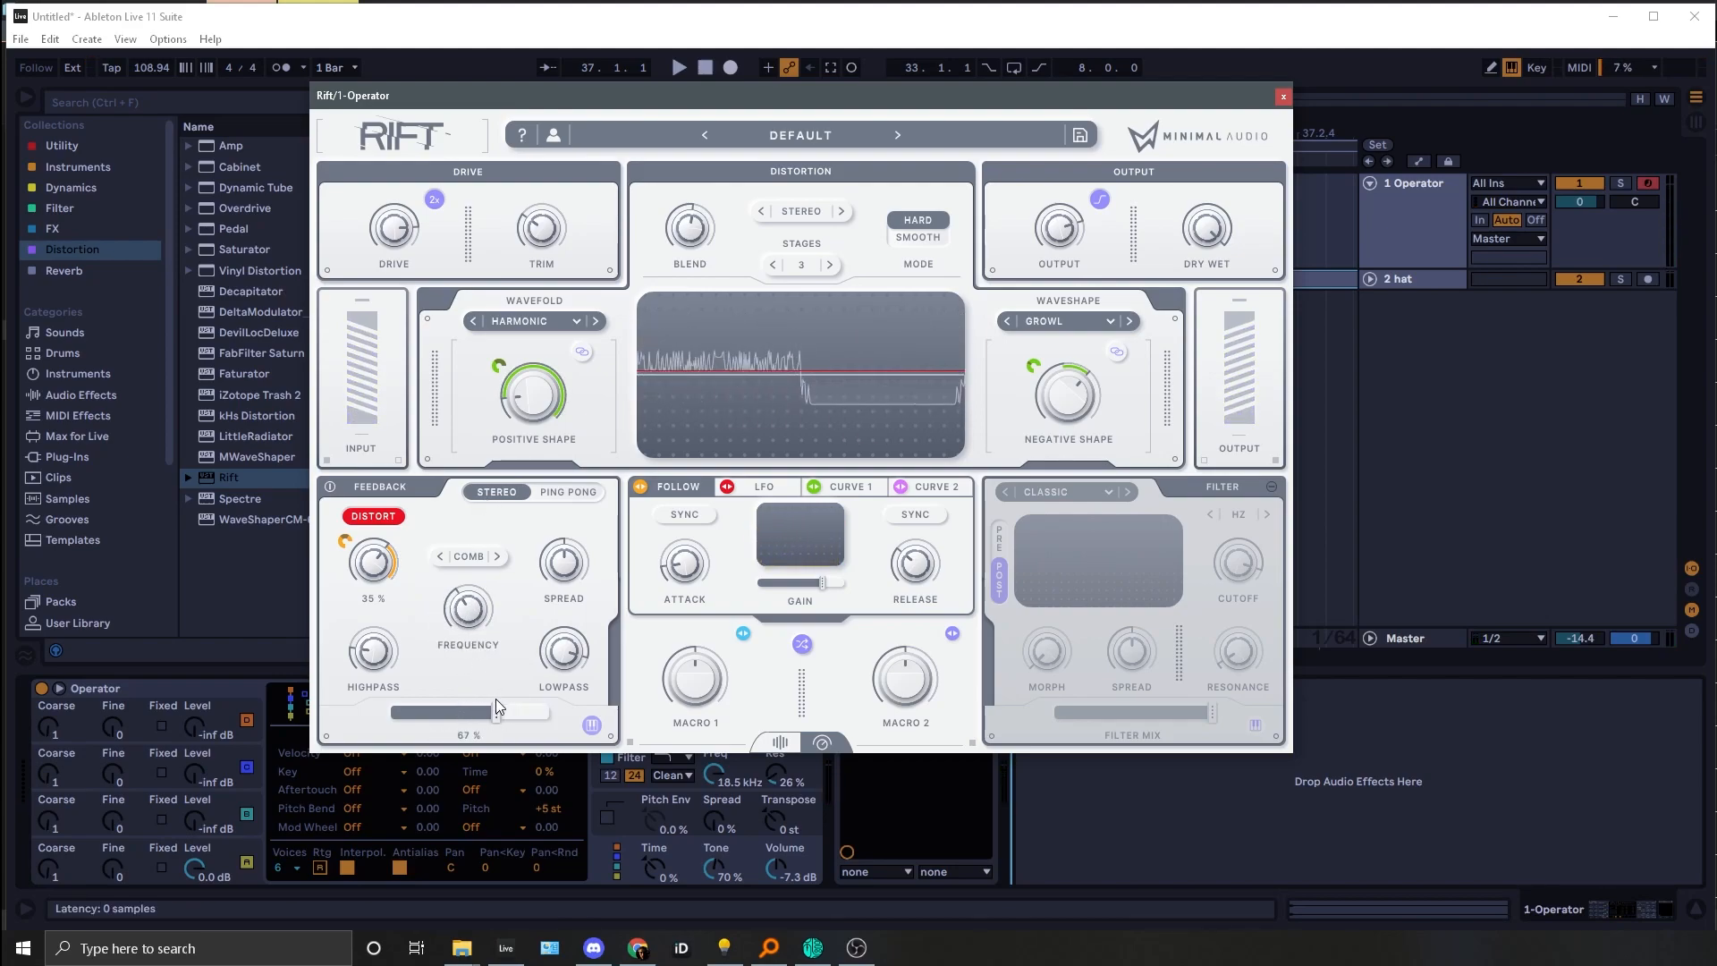
Step: Return the feedback mode to Tune and audition Ping Pong against Stereo feedback, ending on Stereo
{"action": "left_click", "coordinate": [437, 558]}
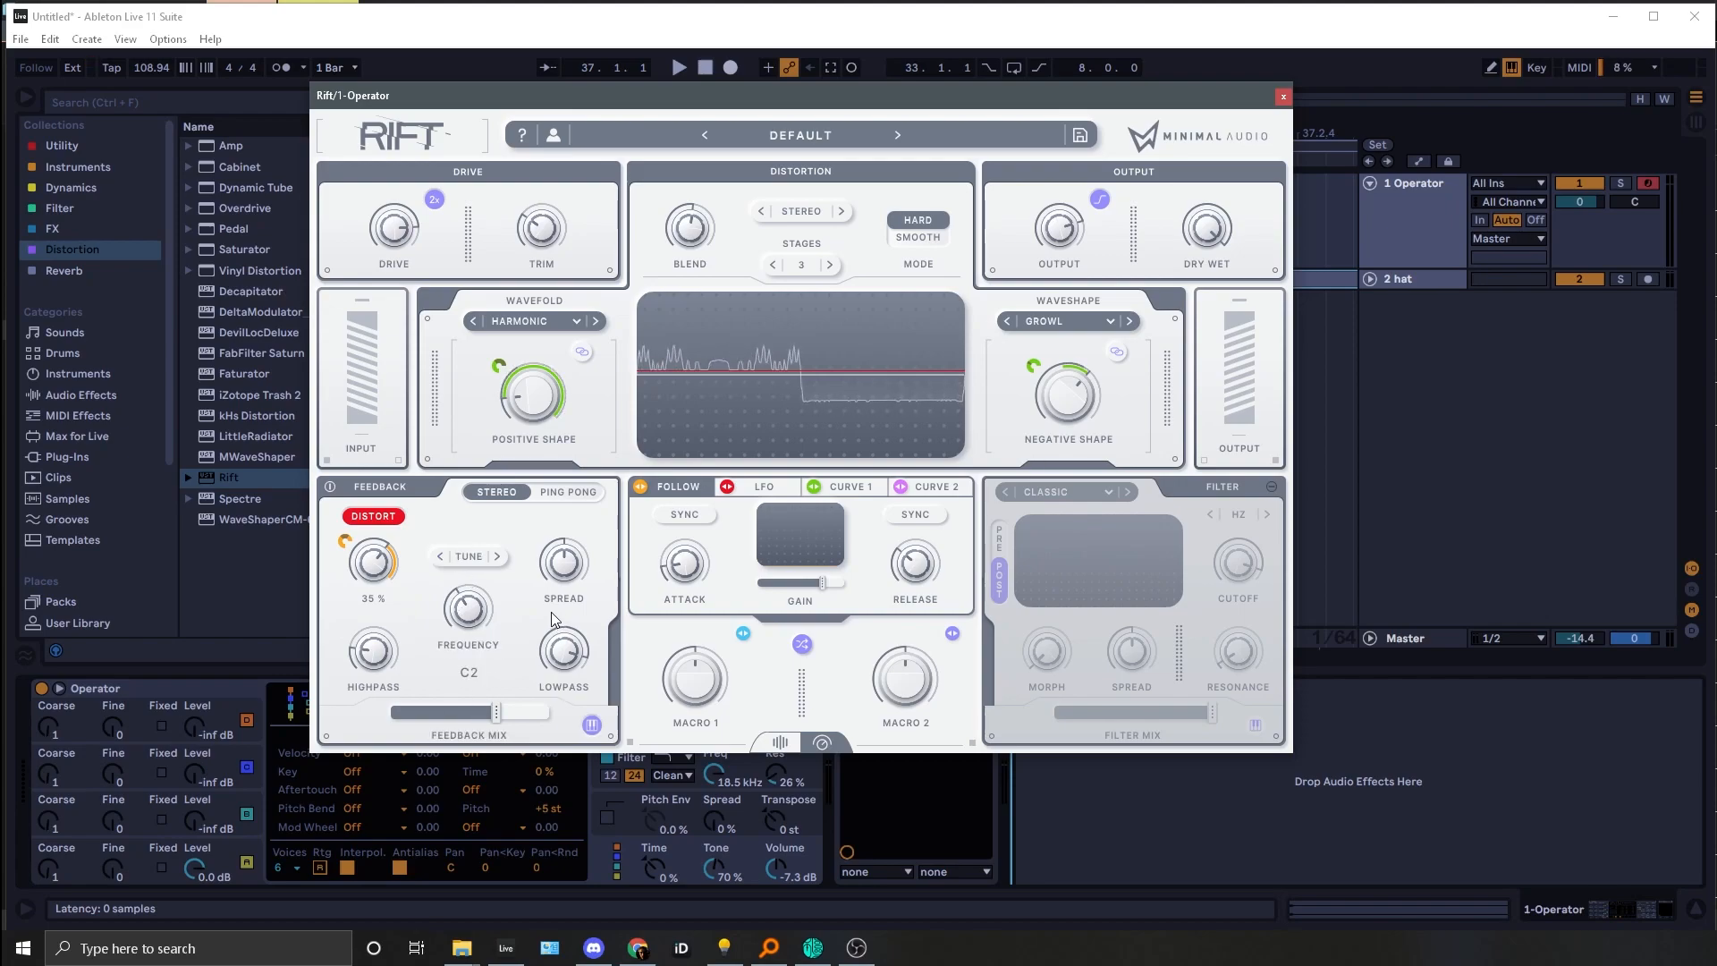
{"action": "left_click", "coordinate": [558, 500]}
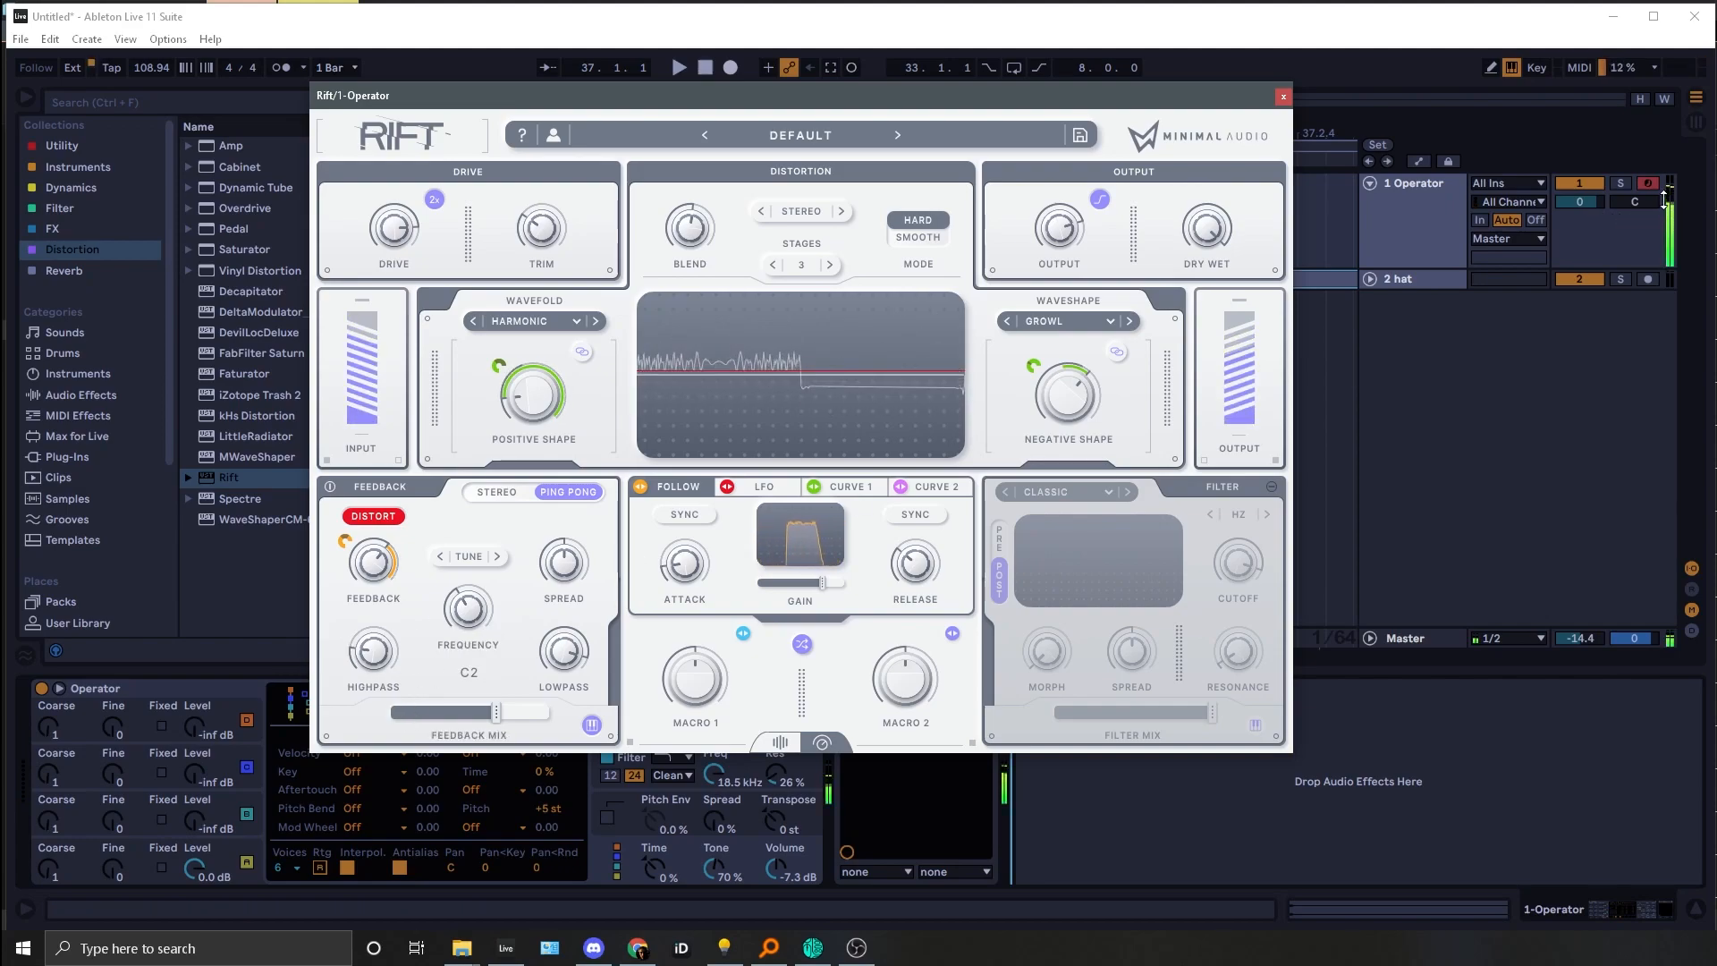
{"action": "left_click_drag", "start_coordinate": [1633, 201], "coordinate": [1633, 195]}
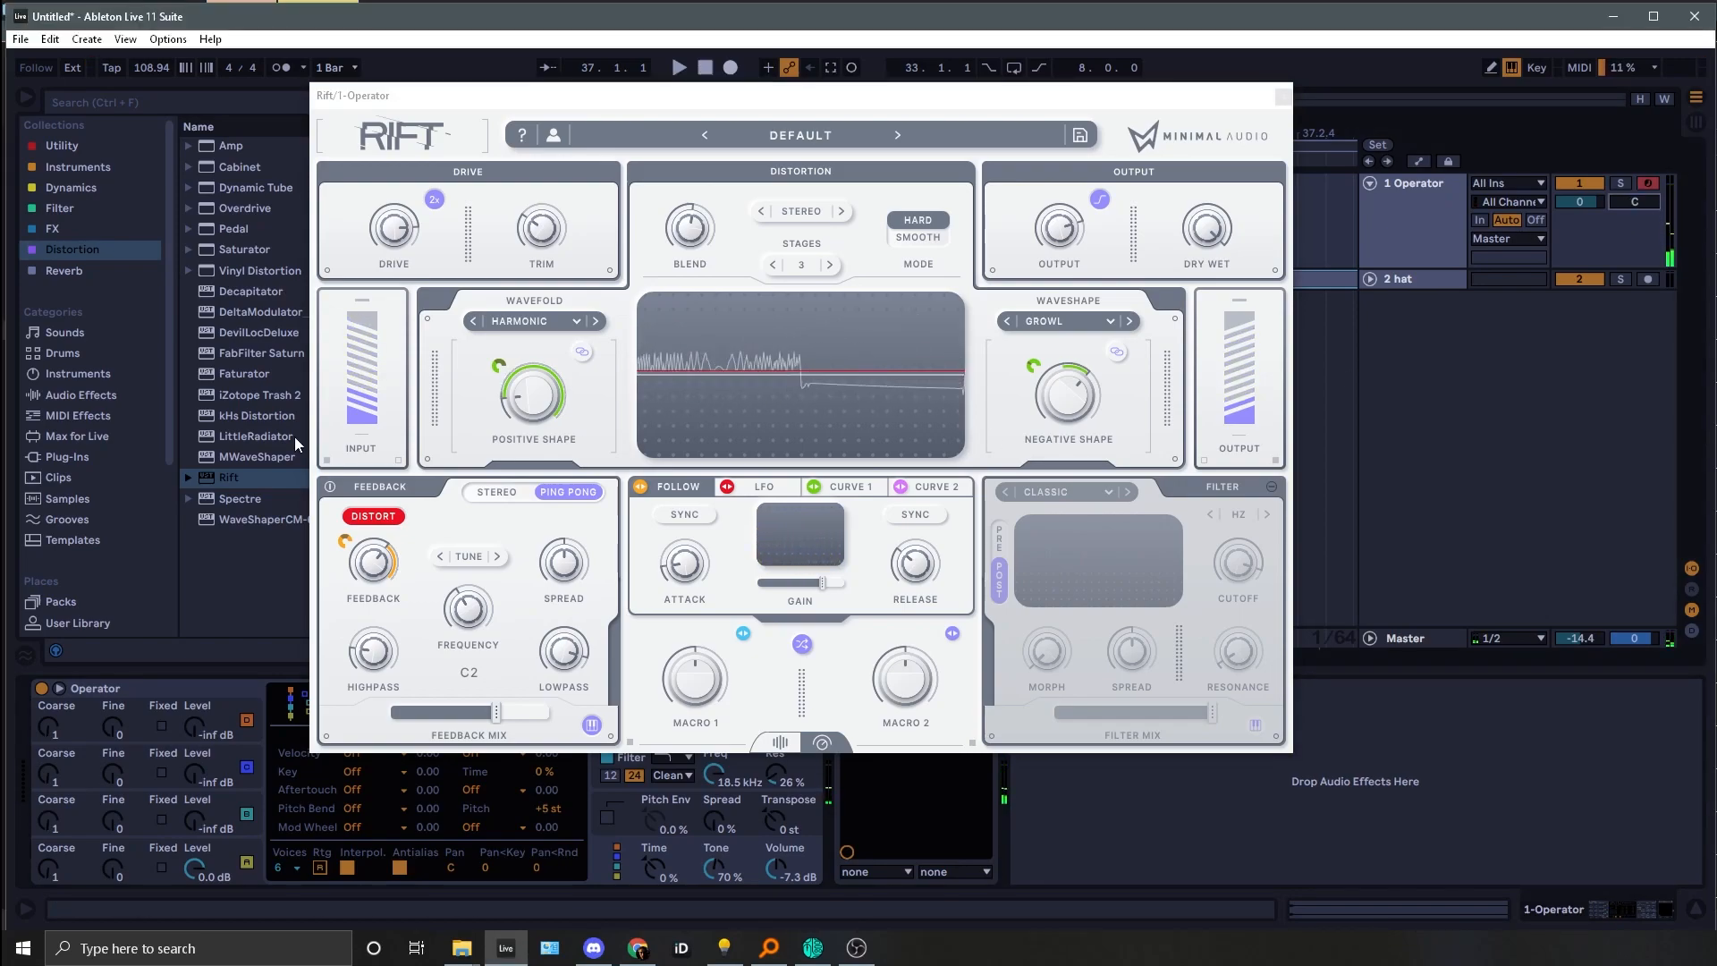
{"action": "left_click", "coordinate": [494, 491]}
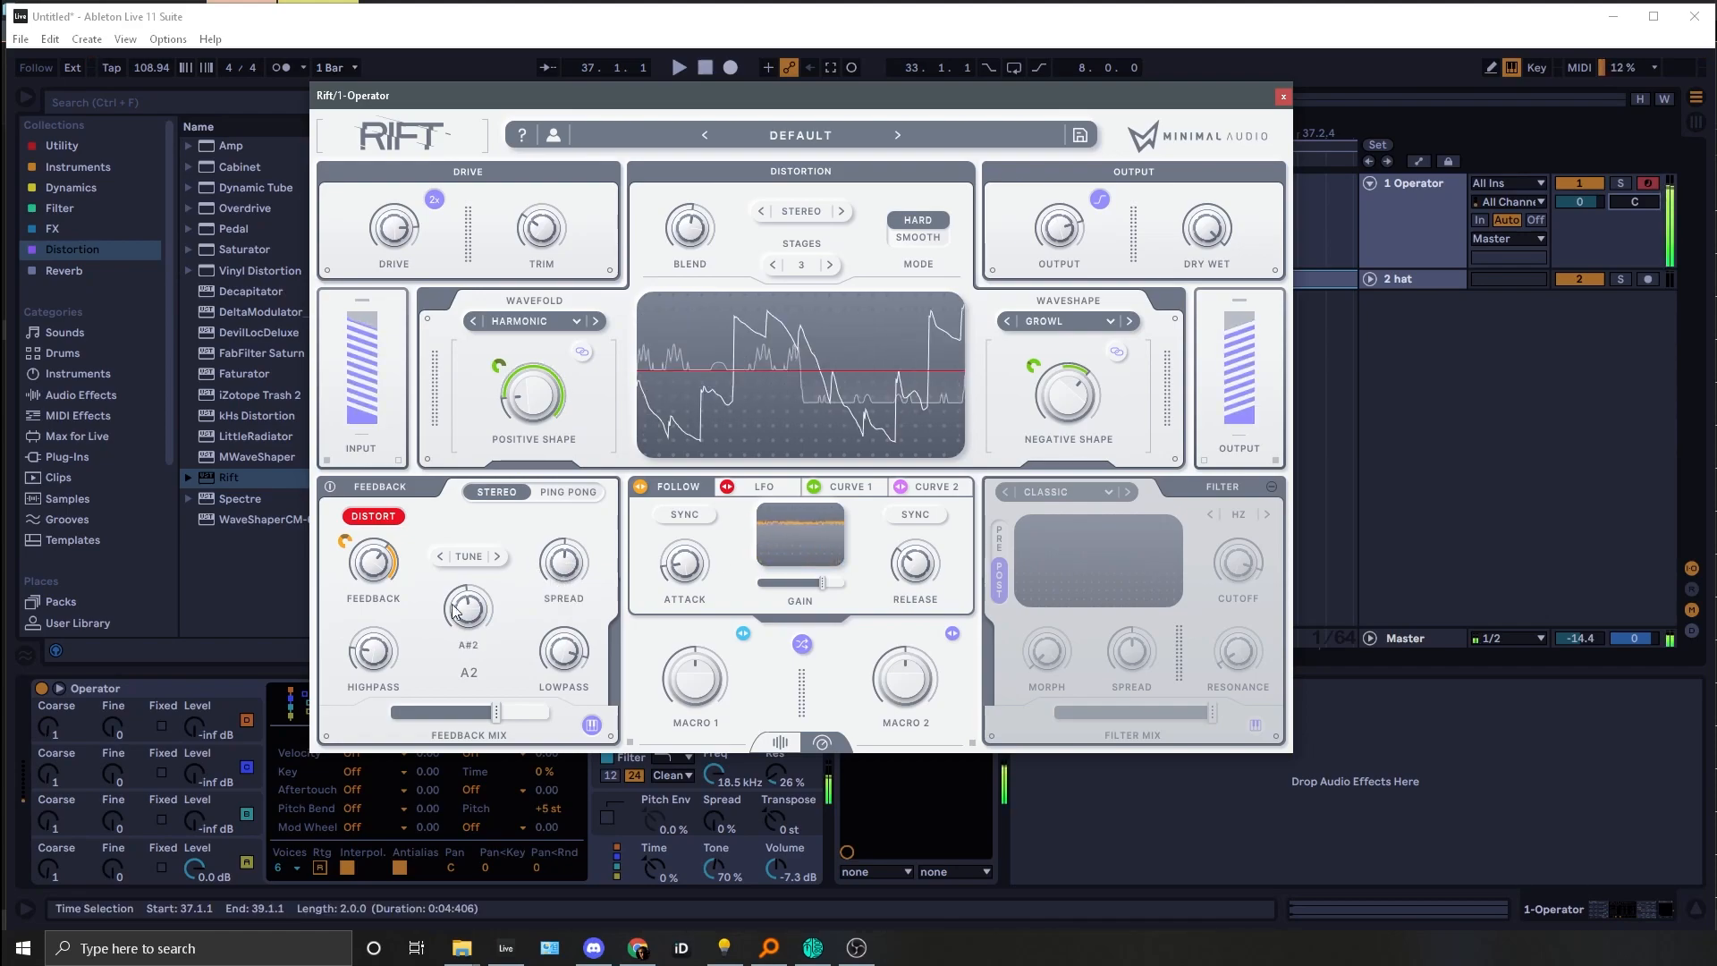
Step: Sweep the tuned feedback frequency from A2 through C2 to G1 and substantially lower the feedback mix
{"action": "left_click_drag", "start_coordinate": [469, 633], "coordinate": [451, 646]}
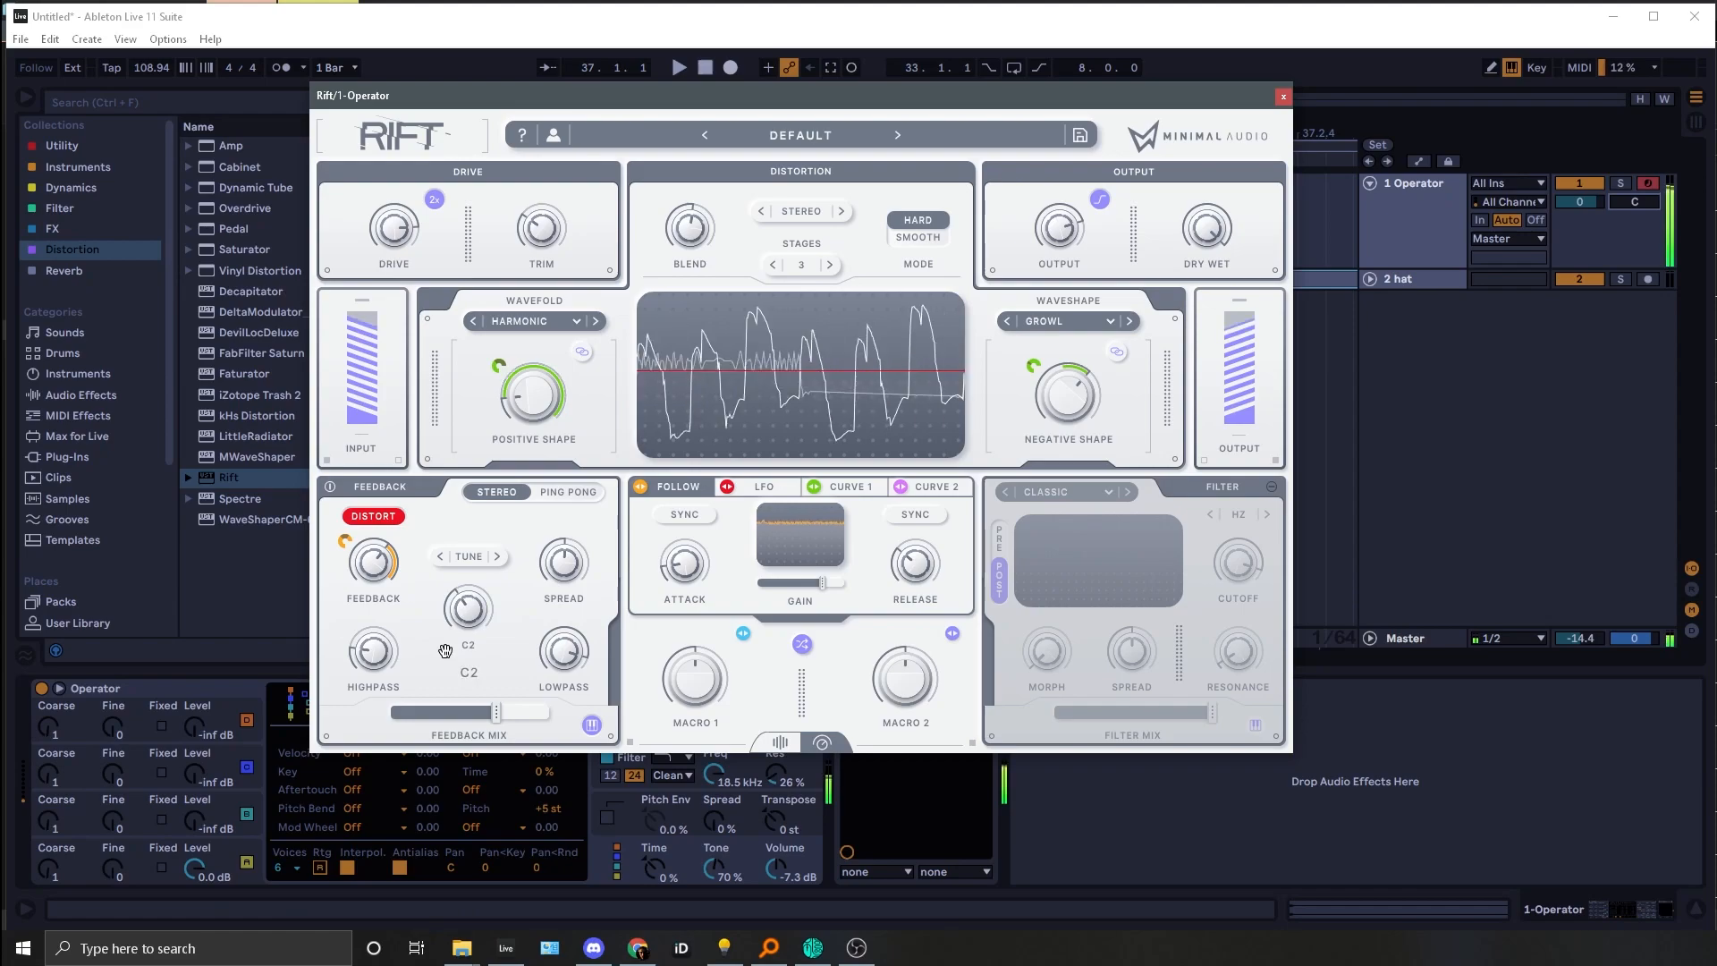
{"action": "left_click_drag", "start_coordinate": [497, 712], "coordinate": [481, 711]}
{"action": "left_click_drag", "start_coordinate": [474, 613], "coordinate": [428, 633]}
{"action": "left_click_drag", "start_coordinate": [479, 728], "coordinate": [411, 683]}
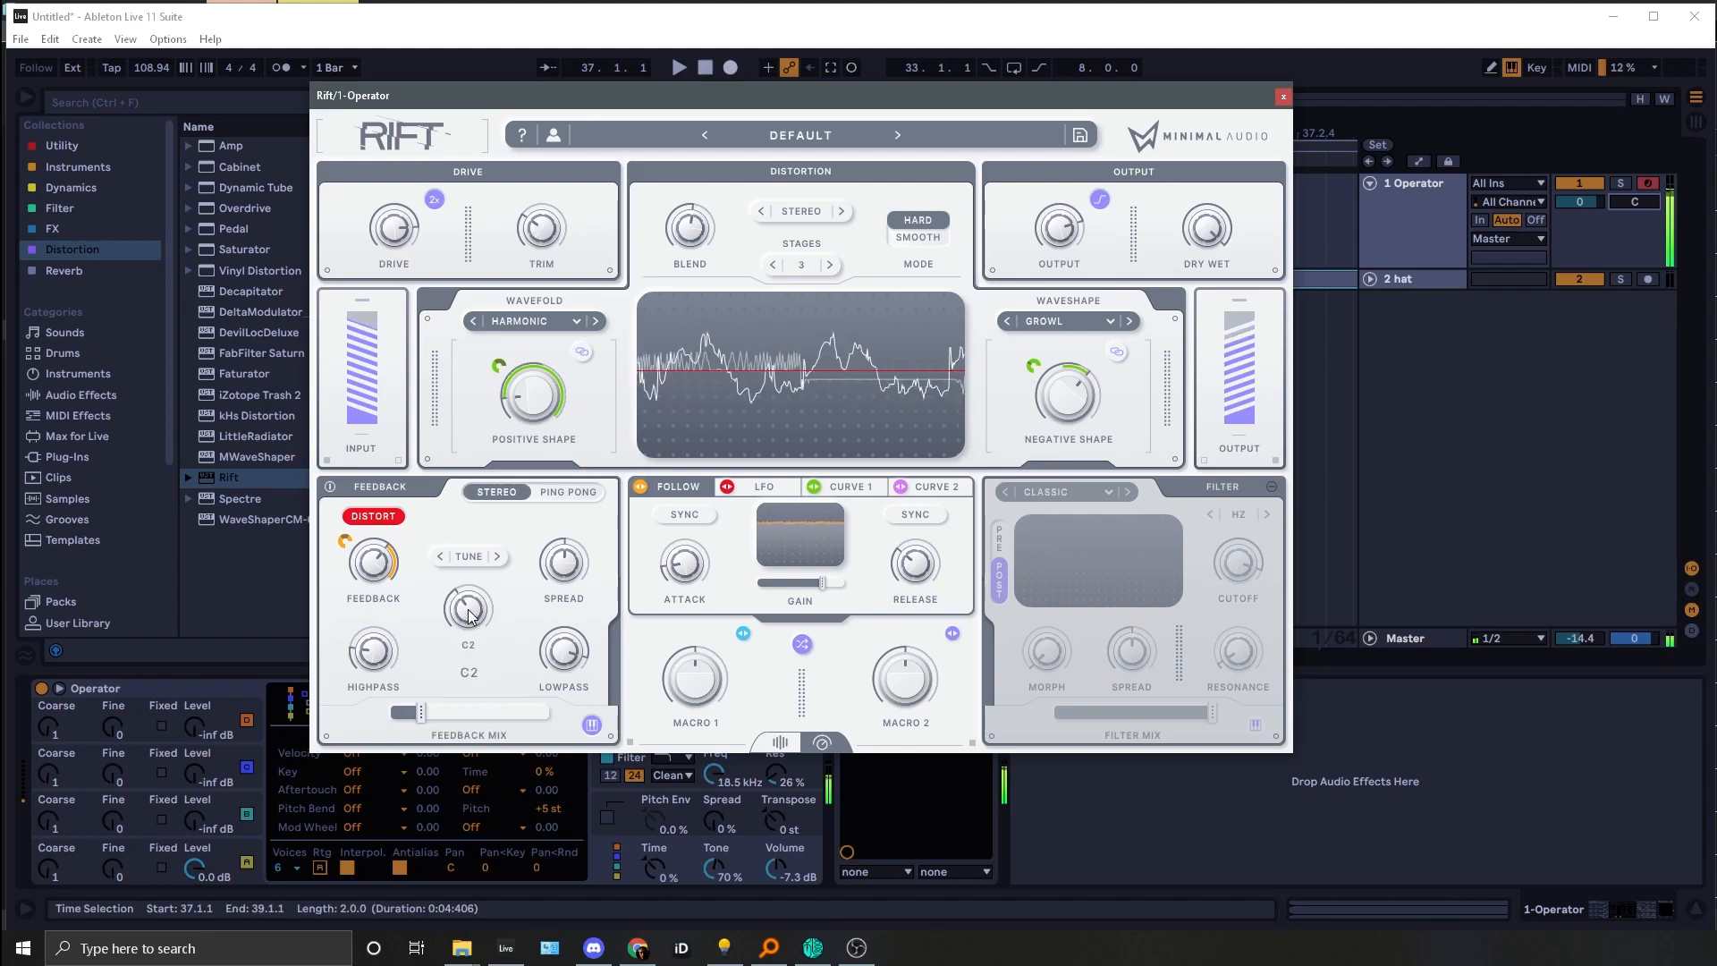
{"action": "left_click_drag", "start_coordinate": [469, 632], "coordinate": [456, 619]}
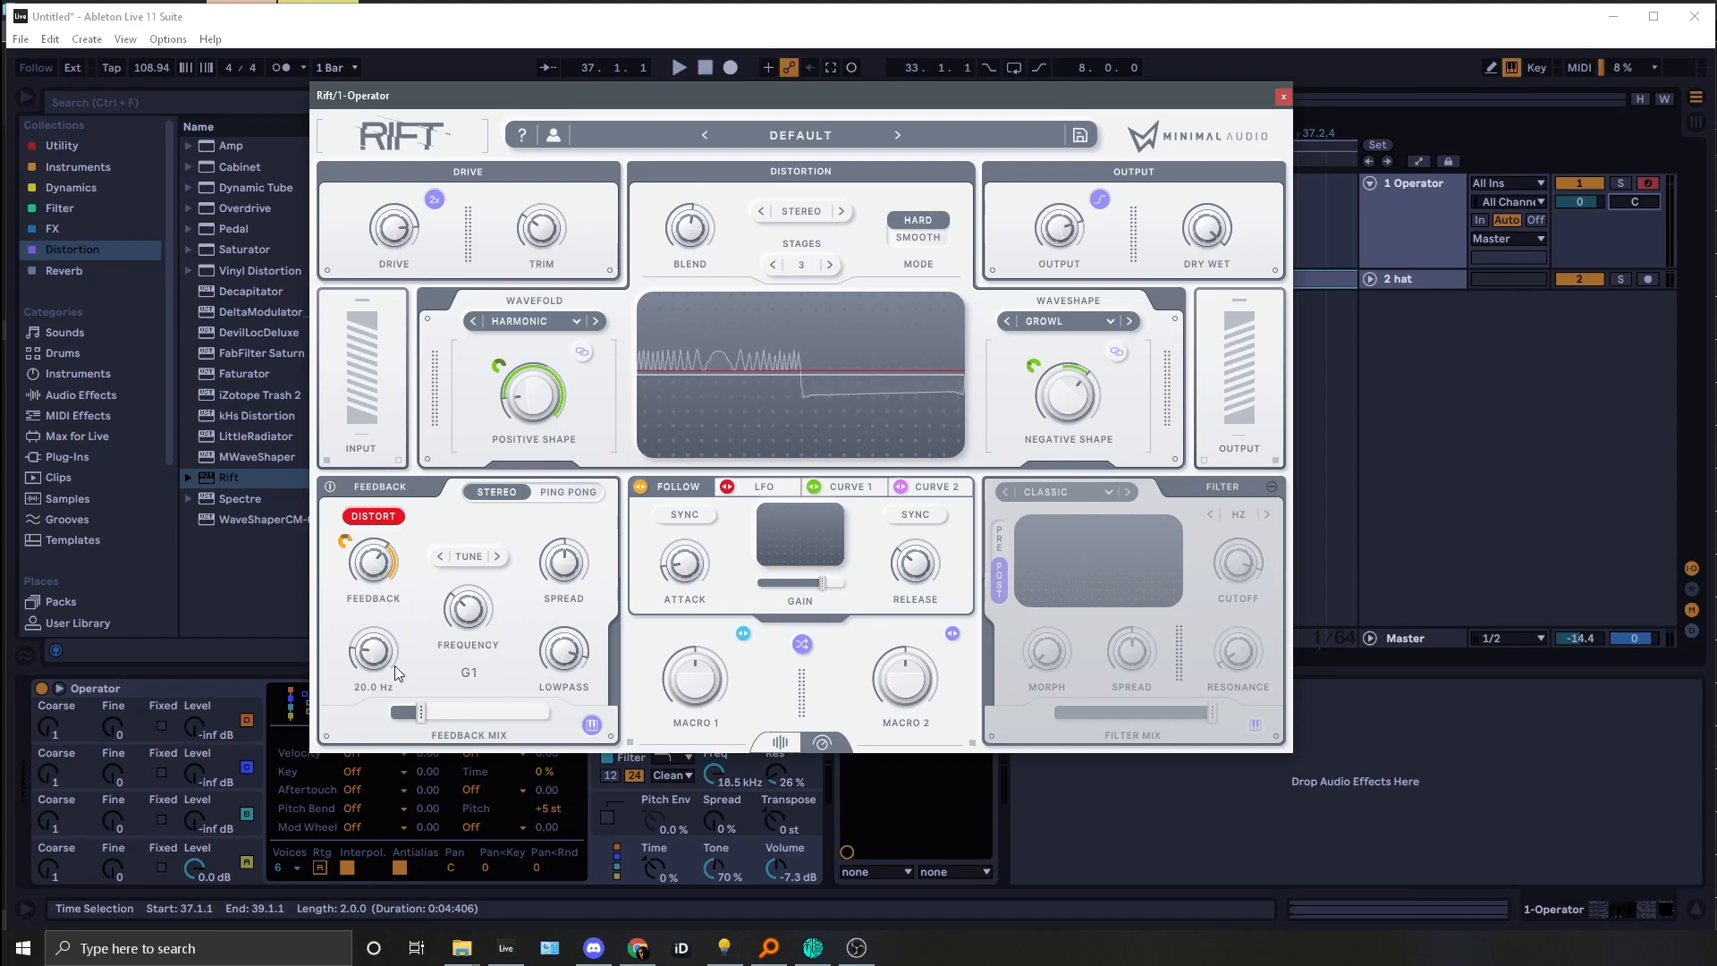
Step: Limit the feedback scale to C, E, G and B by switching off D, F and A
{"action": "left_click", "coordinate": [590, 724]}
{"action": "left_click", "coordinate": [387, 720]}
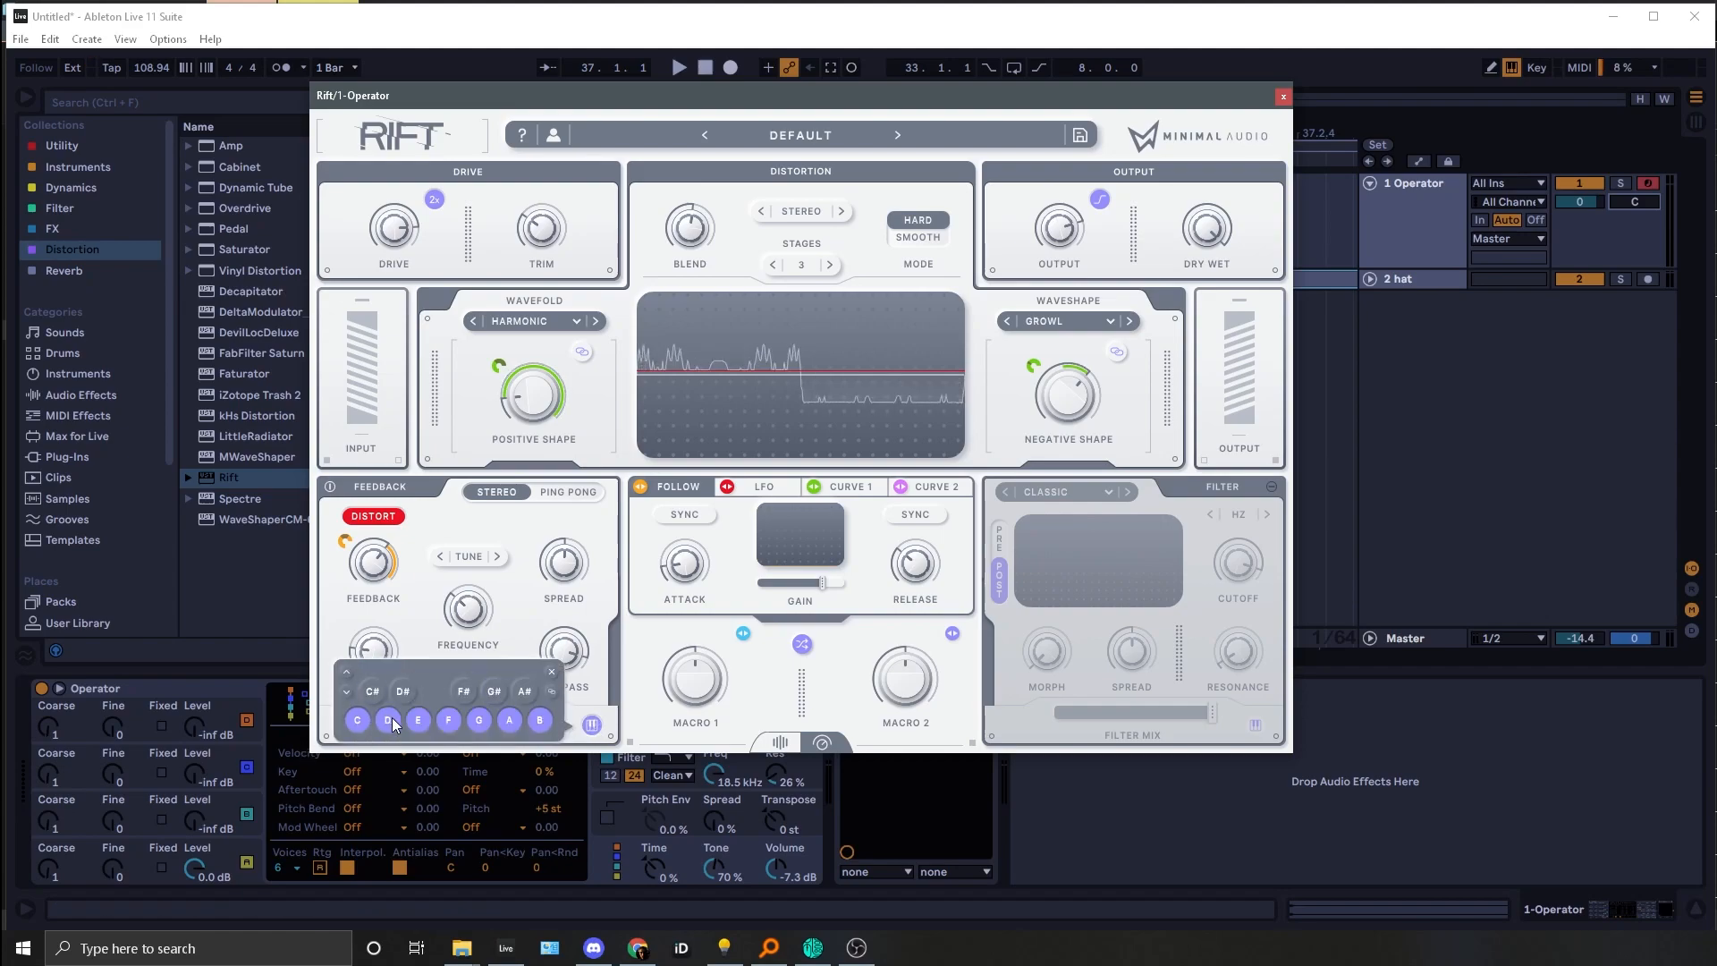
{"action": "left_click", "coordinate": [448, 719]}
{"action": "left_click", "coordinate": [509, 720]}
{"action": "left_click", "coordinate": [552, 671]}
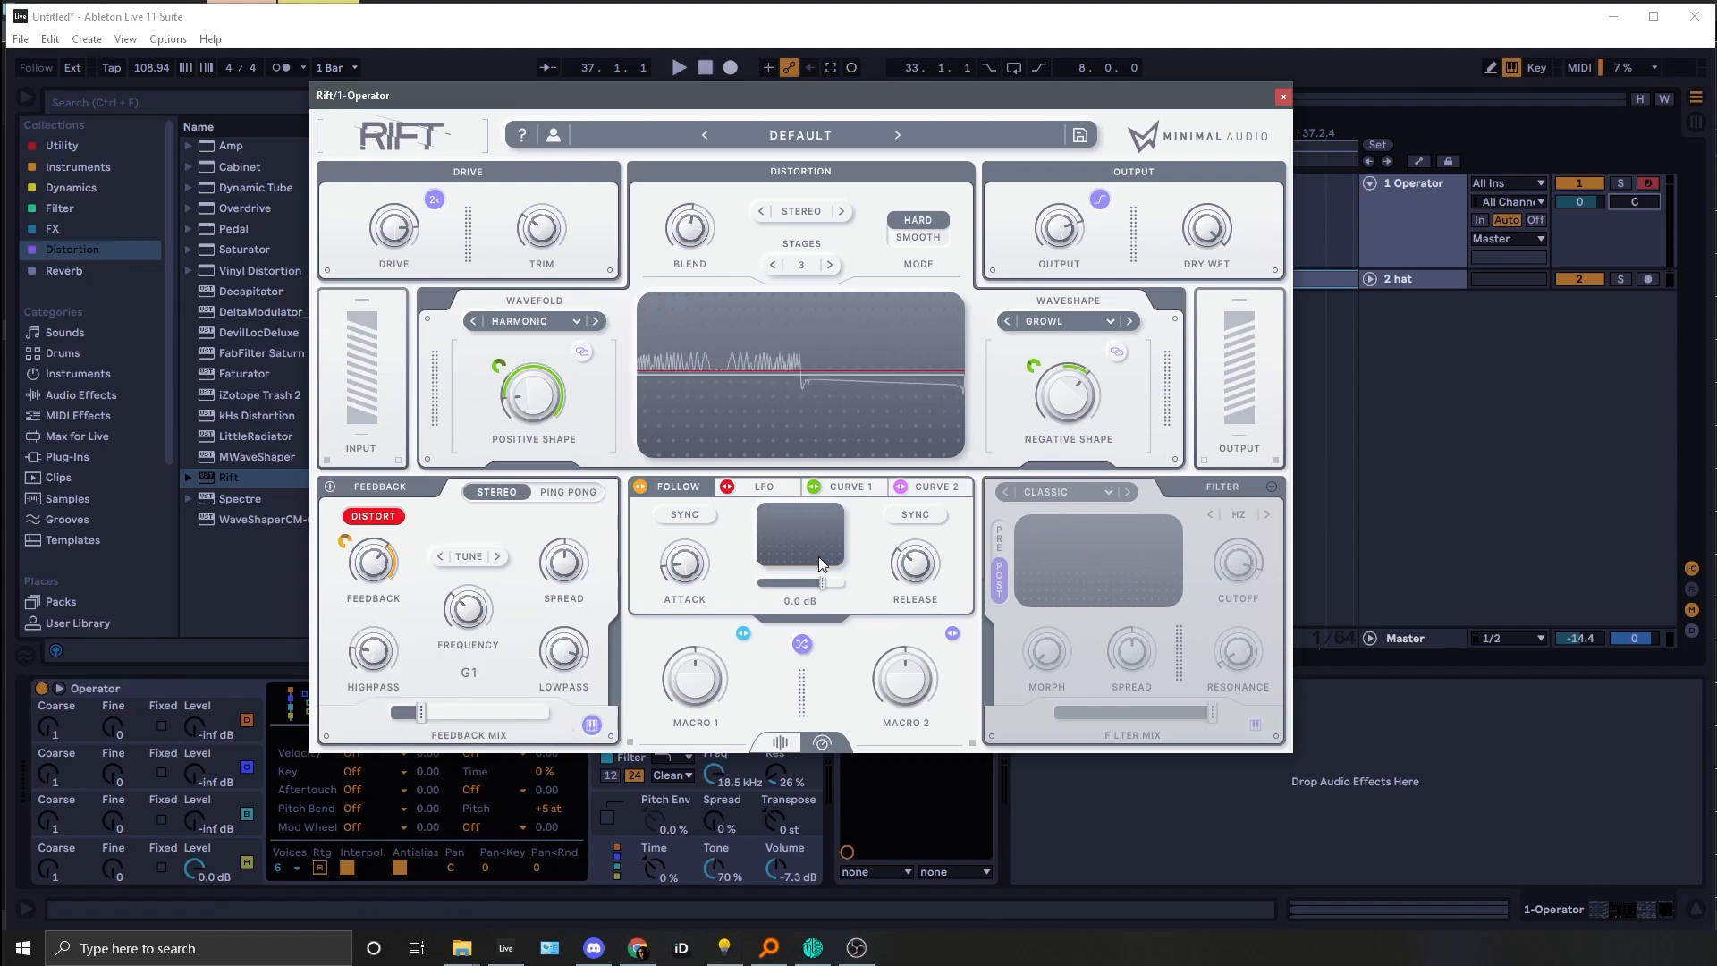
Step: Show Curve 1 and Curve 2, and assign Curve 2 as a modulator of the feedback frequency
{"action": "left_click", "coordinate": [845, 487]}
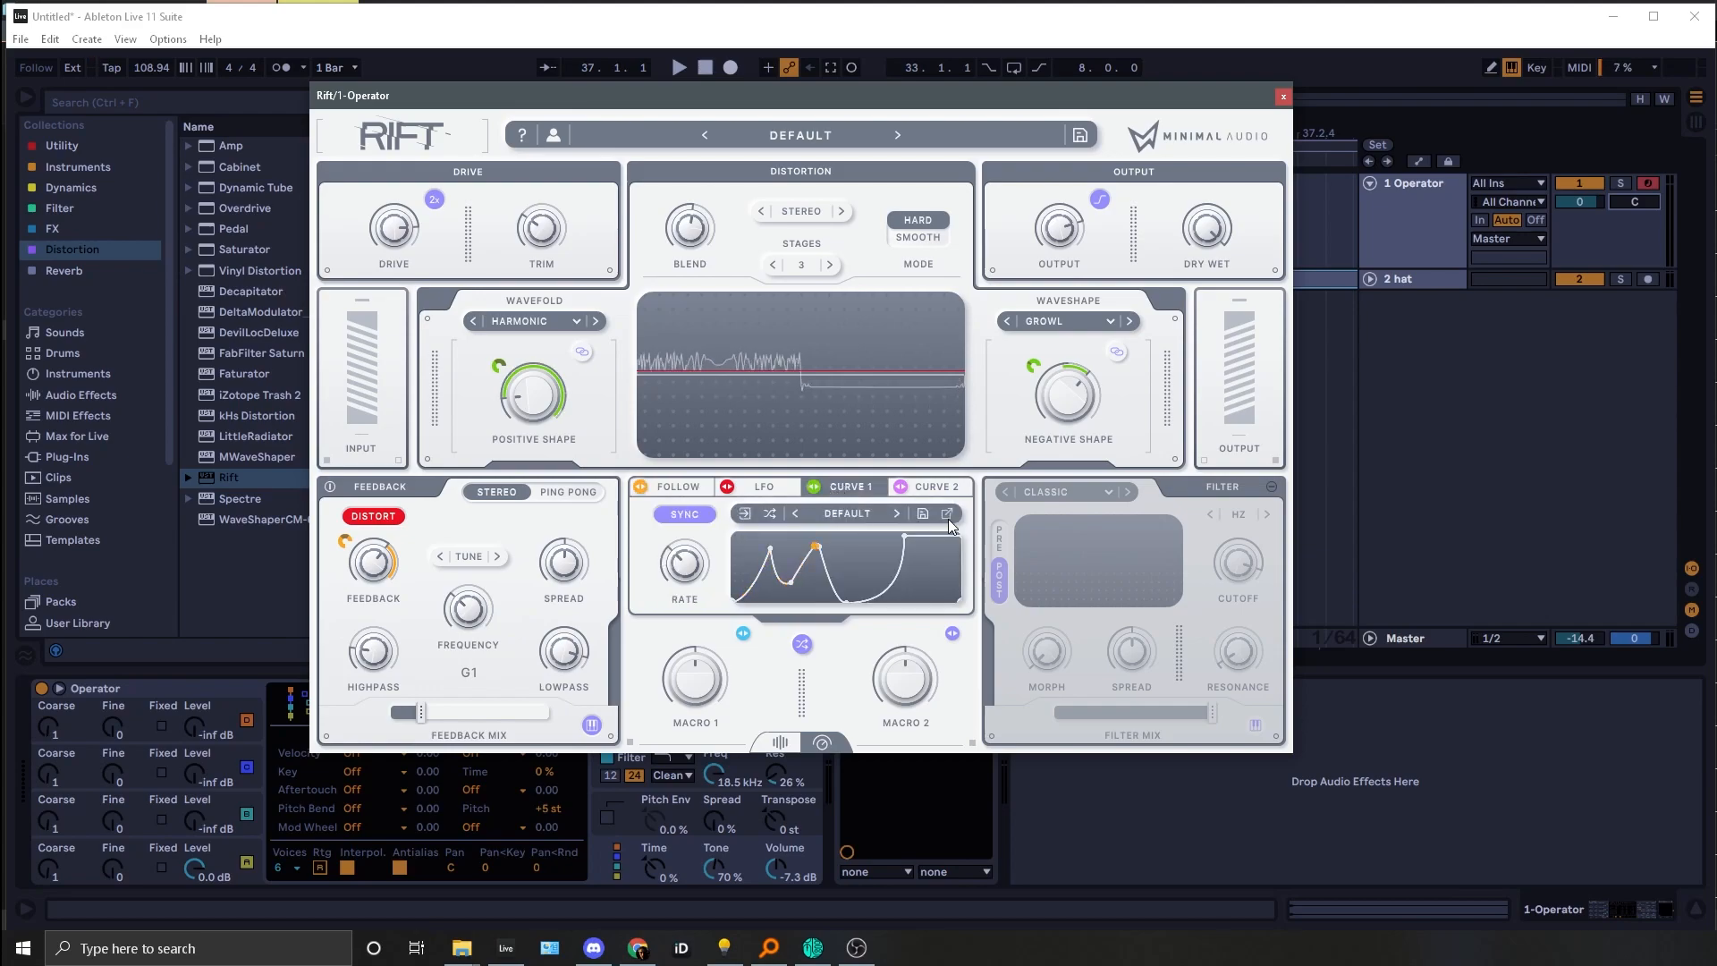
{"action": "left_click", "coordinate": [895, 487]}
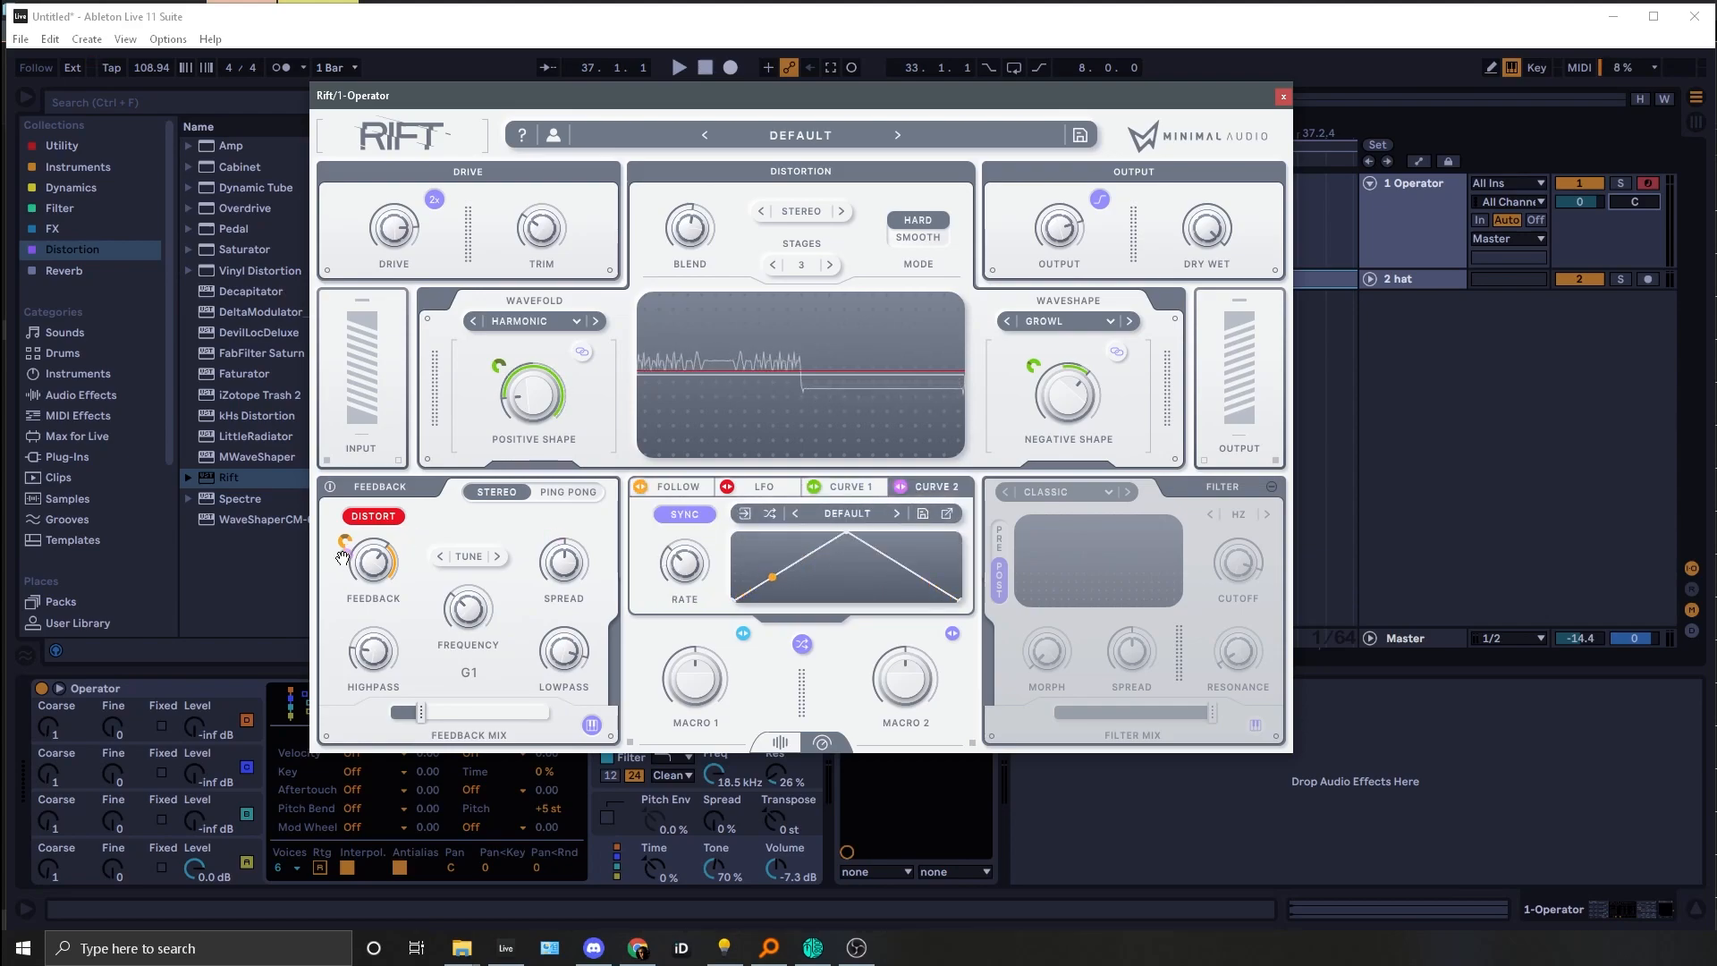
{"action": "left_click_drag", "start_coordinate": [898, 487], "coordinate": [443, 556]}
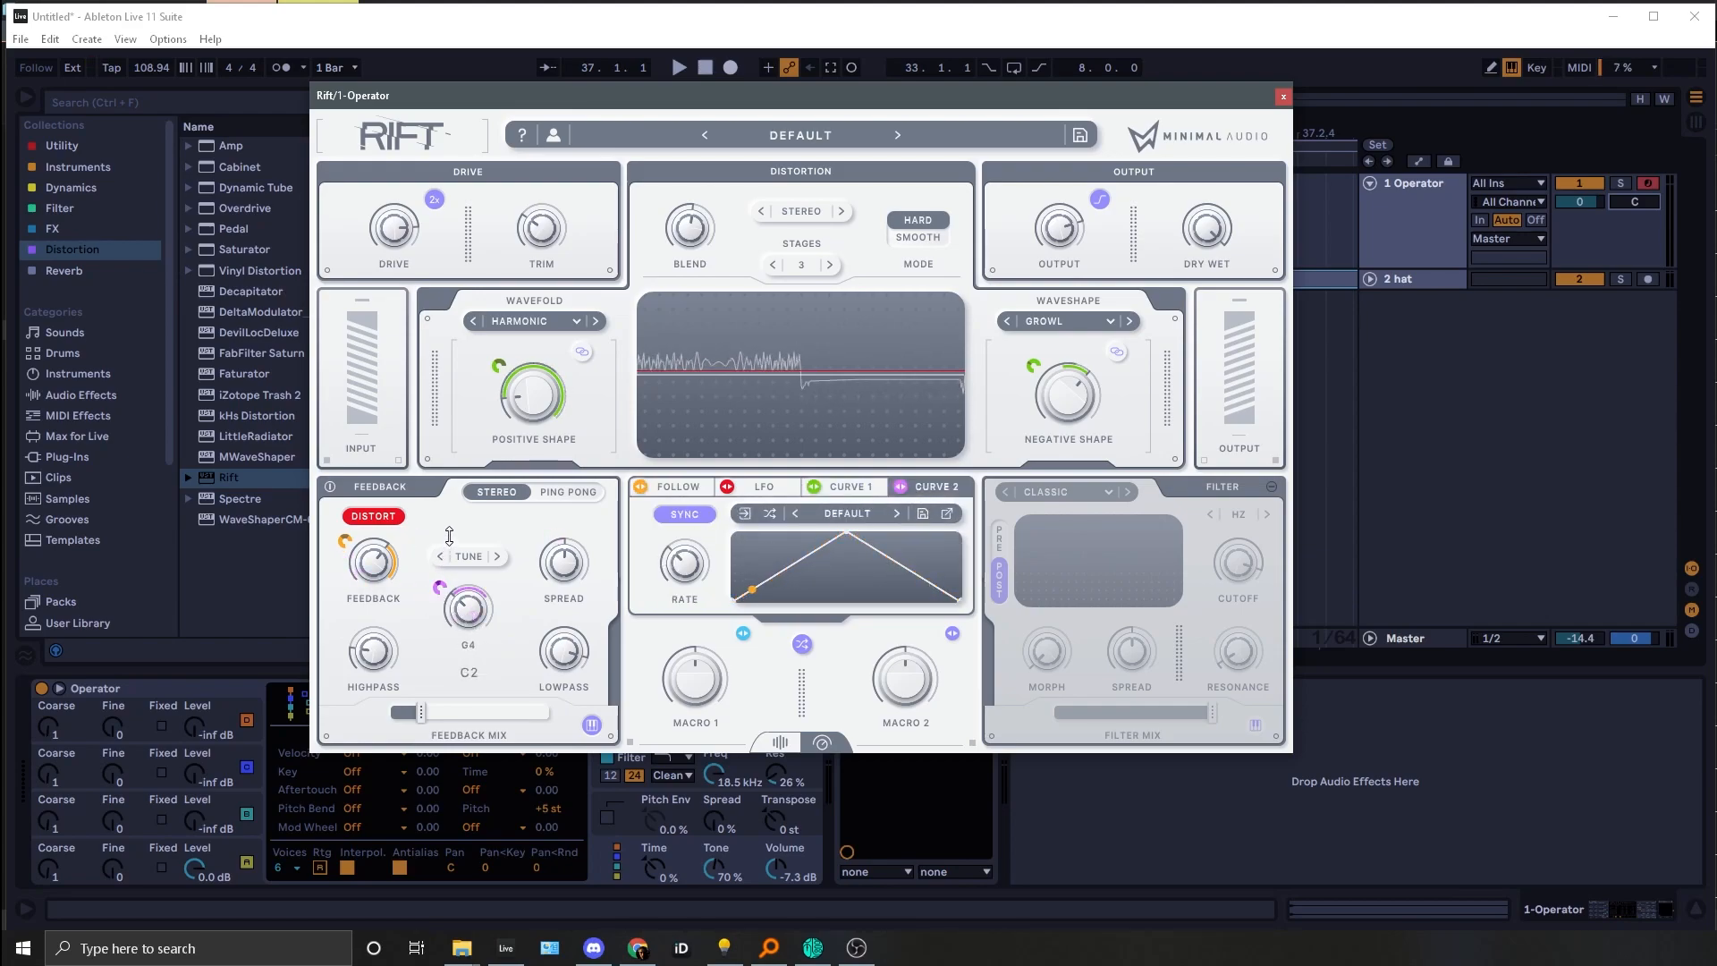
Step: Redraw Curve 2 in its enlarged editor as flat steps of varying height on a horizontal grid of 8
{"action": "left_click", "coordinate": [946, 514]}
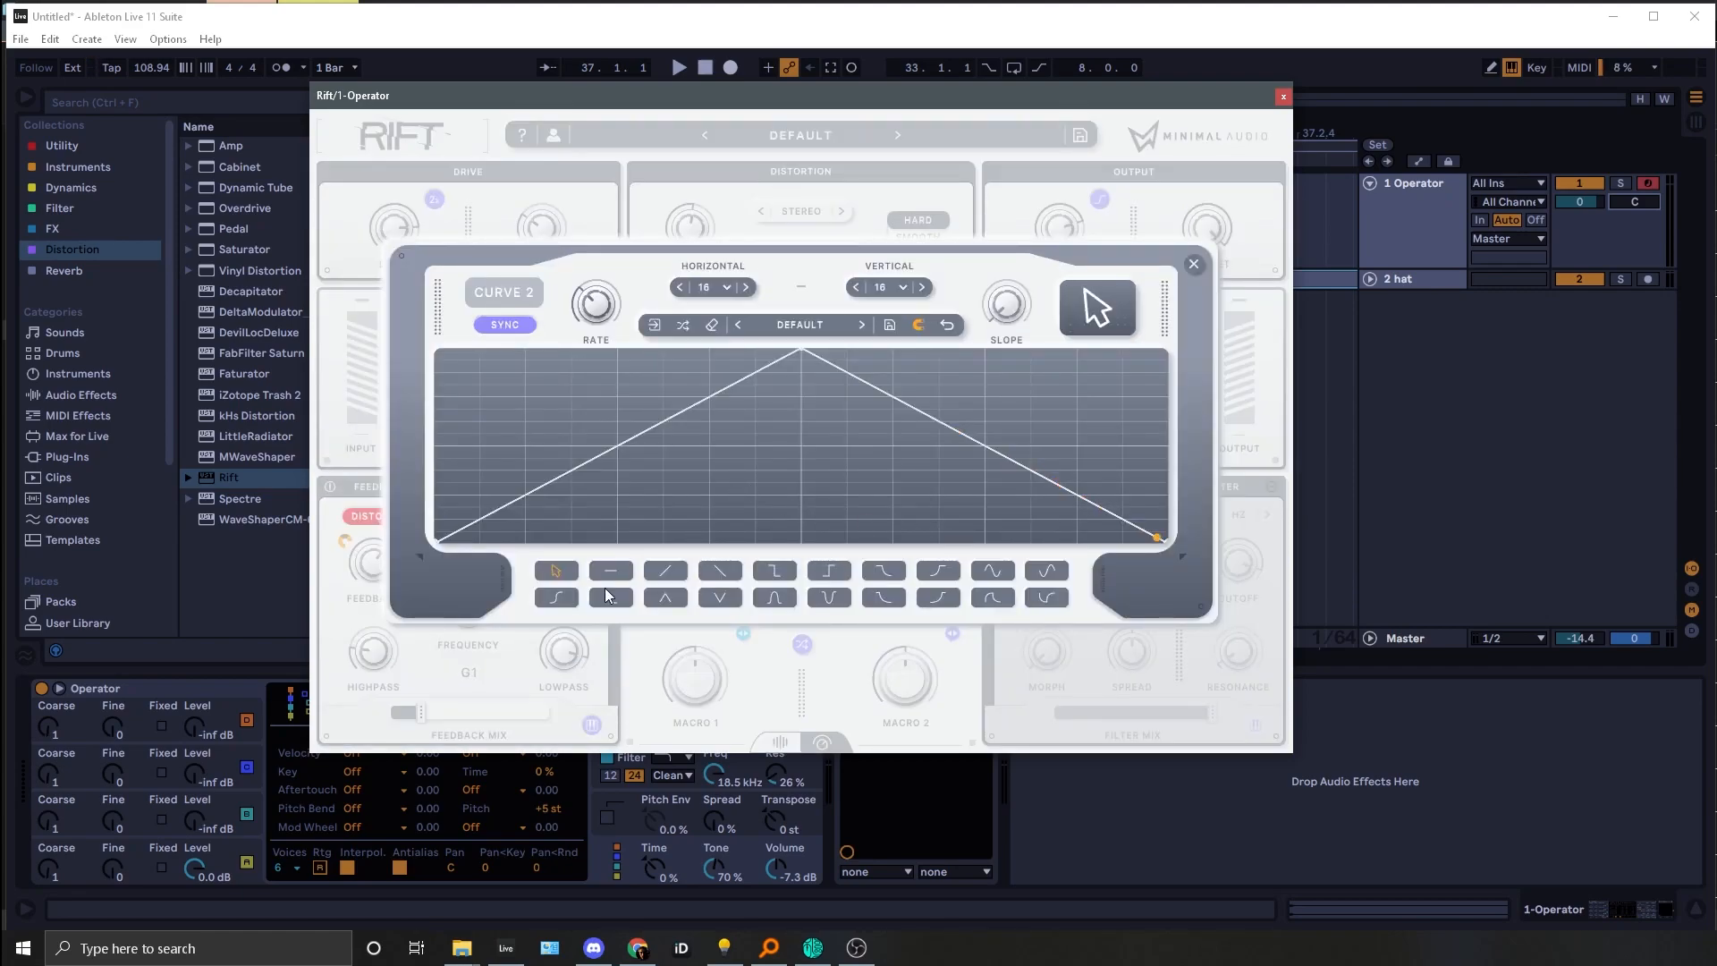
{"action": "left_click", "coordinate": [610, 571]}
{"action": "left_click", "coordinate": [502, 482]}
{"action": "left_click", "coordinate": [548, 470]}
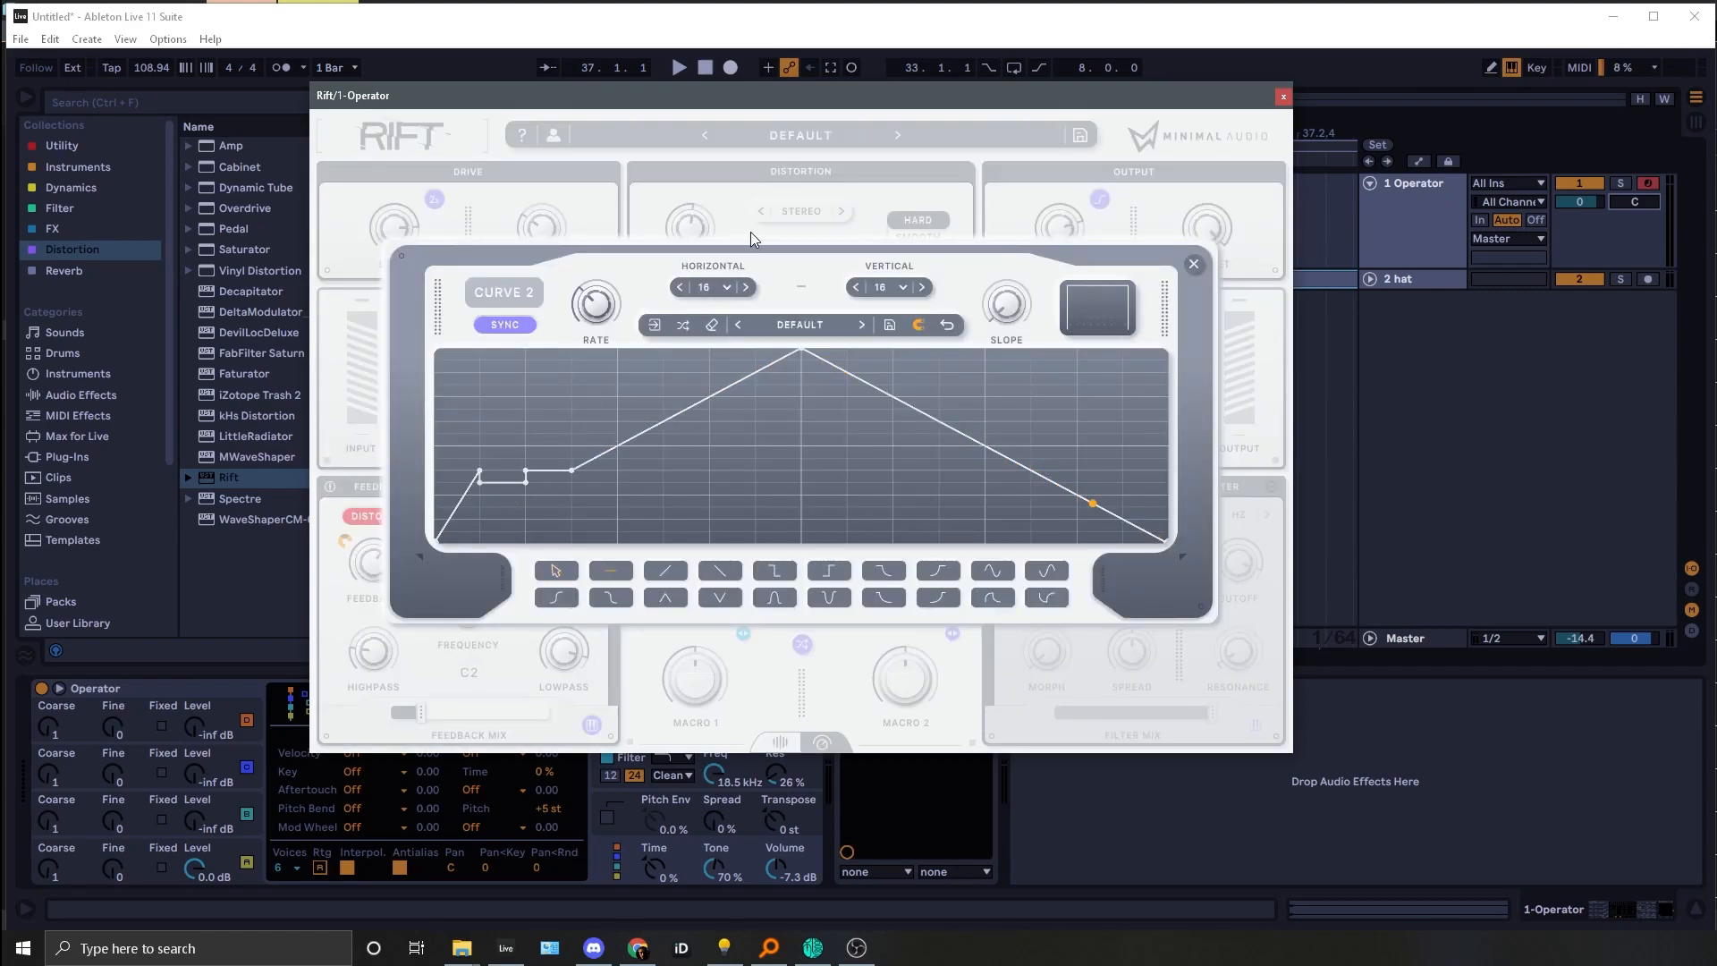
{"action": "mouse_move", "coordinate": [464, 450]}
{"action": "left_mouse_down"}
{"action": "mouse_move", "coordinate": [785, 372]}
{"action": "mouse_move", "coordinate": [1111, 432]}
{"action": "mouse_move", "coordinate": [1061, 344]}
{"action": "left_mouse_up"}
{"action": "mouse_move", "coordinate": [670, 419]}
{"action": "left_mouse_down"}
{"action": "mouse_move", "coordinate": [1013, 428]}
{"action": "mouse_move", "coordinate": [1038, 532]}
{"action": "mouse_move", "coordinate": [1028, 427]}
{"action": "mouse_move", "coordinate": [1028, 506]}
{"action": "left_mouse_up"}
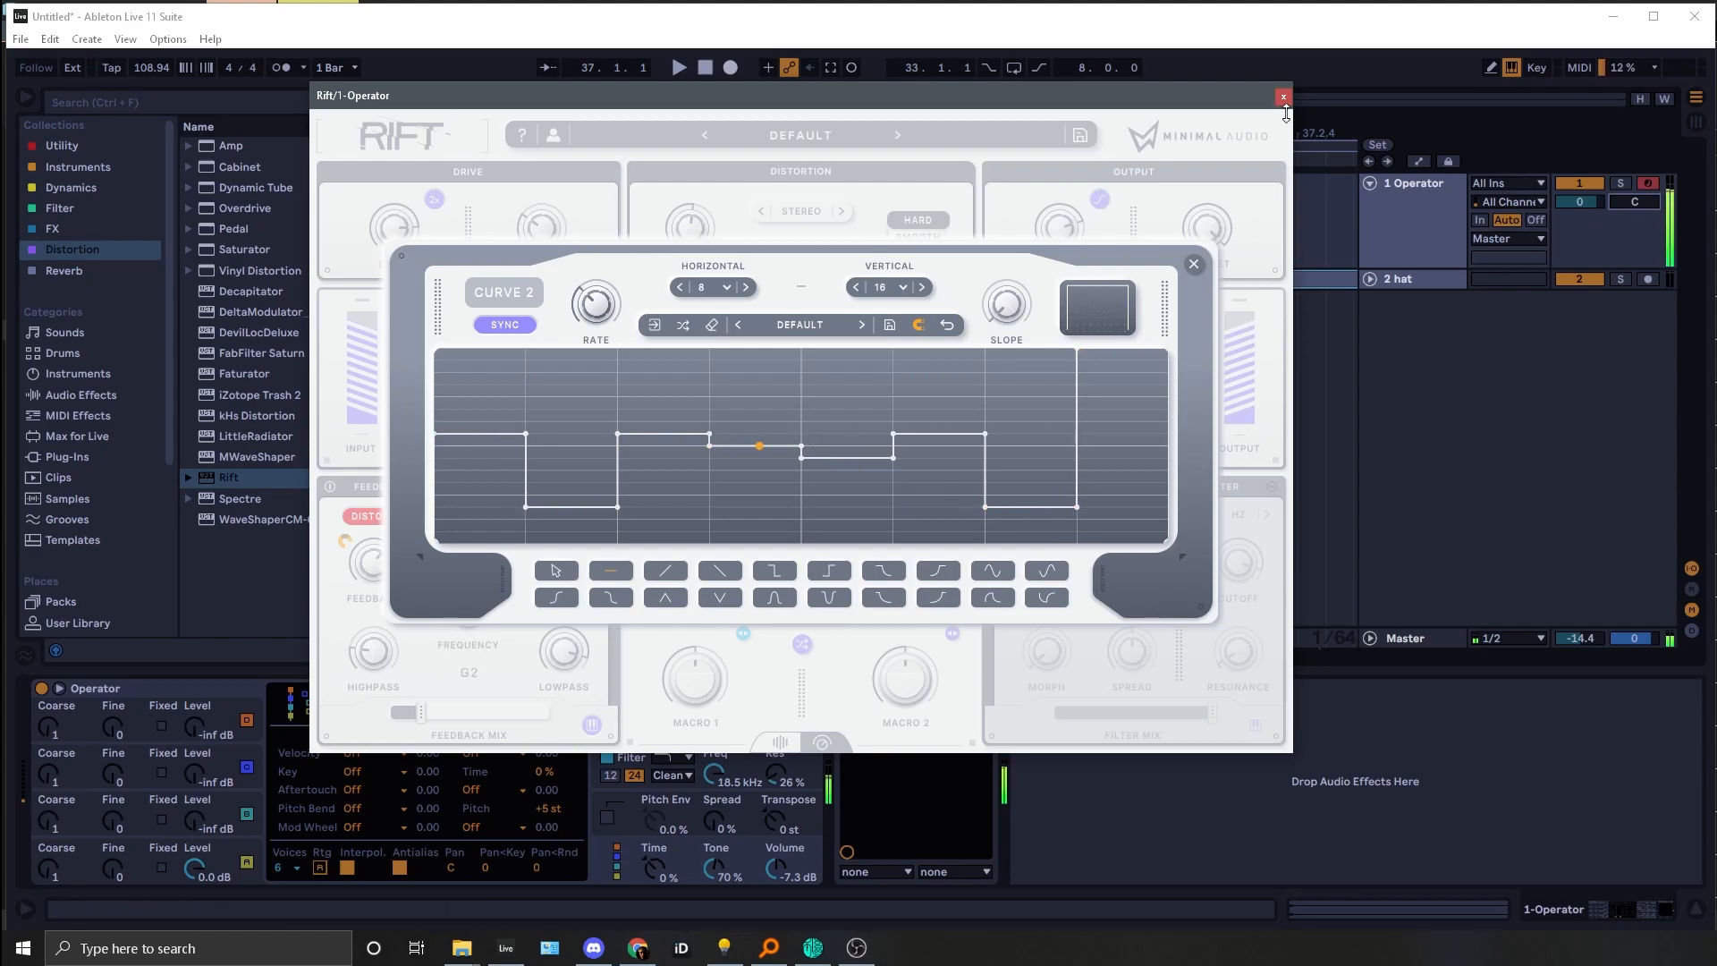
{"action": "left_click", "coordinate": [1193, 264]}
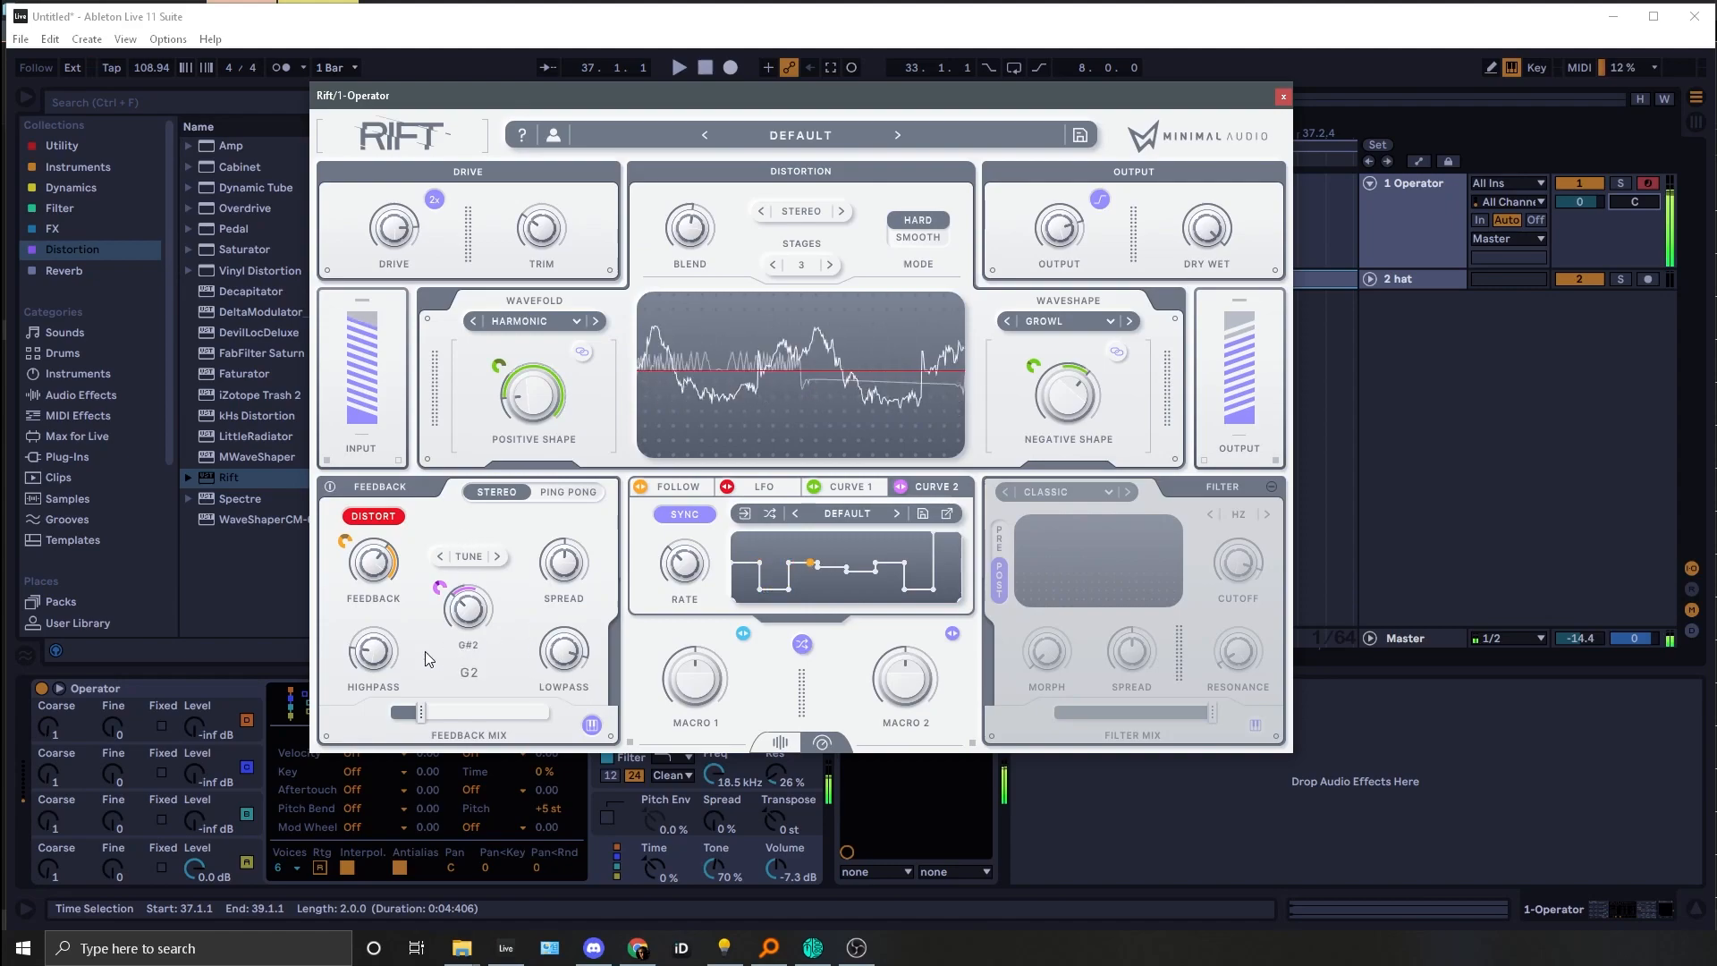
Step: Audition the Curve 2 feedback melody at rates including 2 Bar and 1/8 D, adjusting the feedback mix and keeping its base frequency at G1
{"action": "left_click_drag", "start_coordinate": [518, 710], "coordinate": [463, 698]}
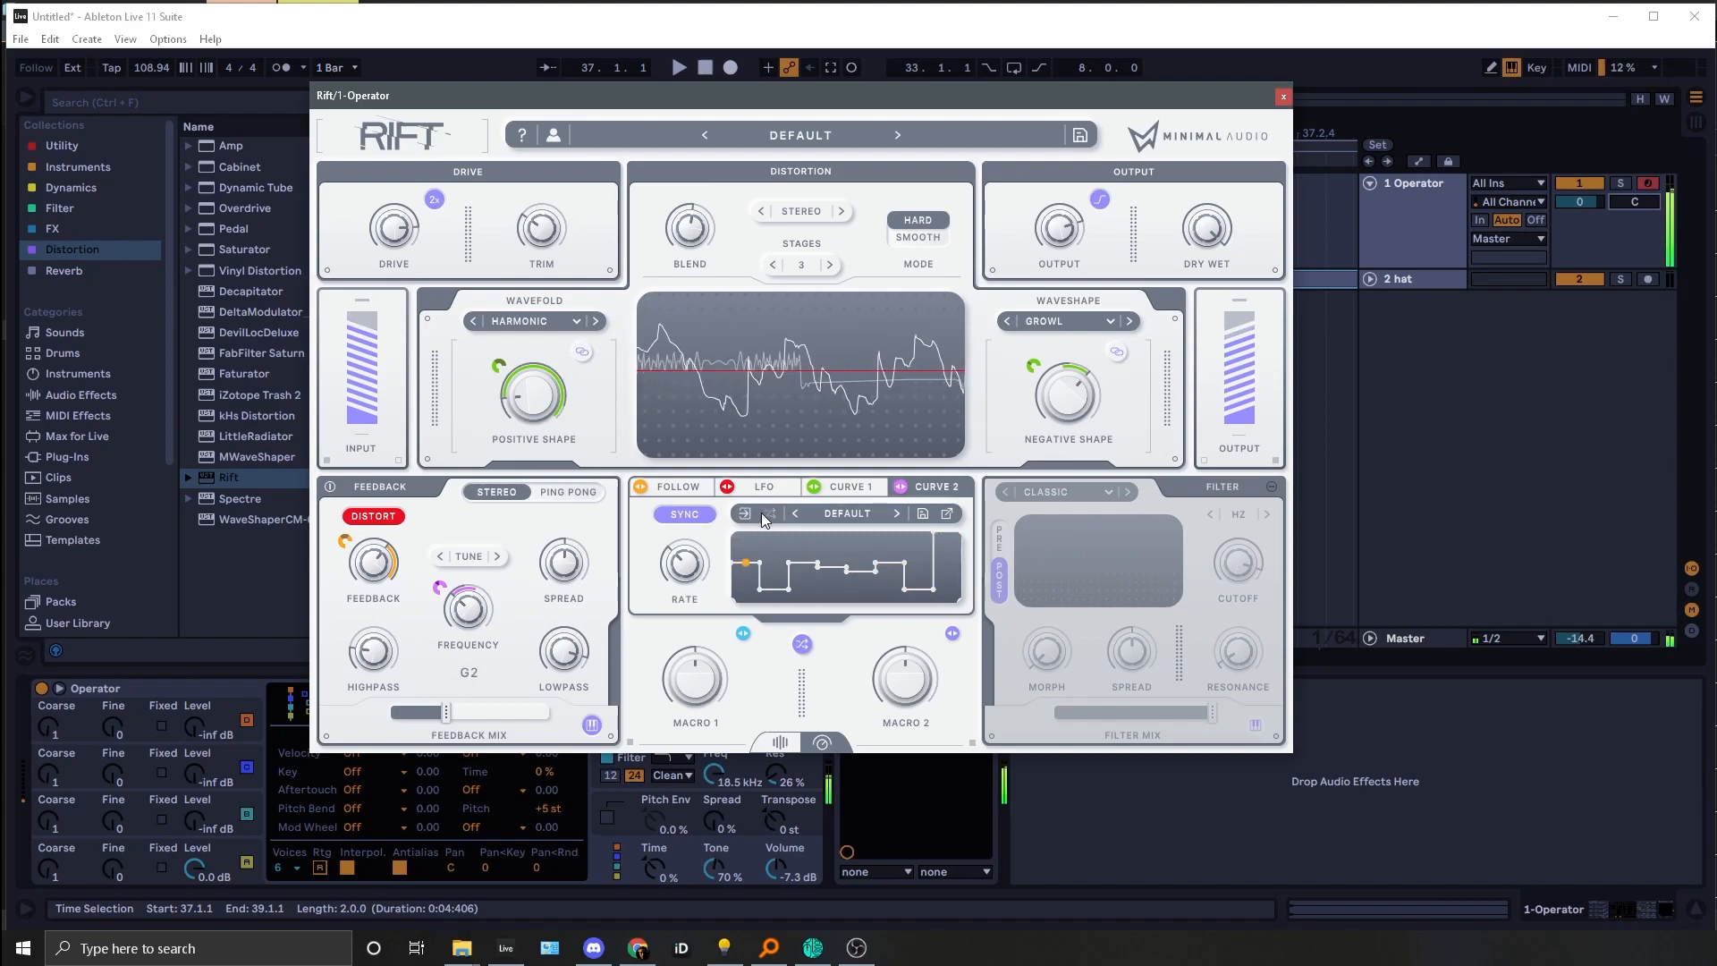
{"action": "mouse_move", "coordinate": [677, 586]}
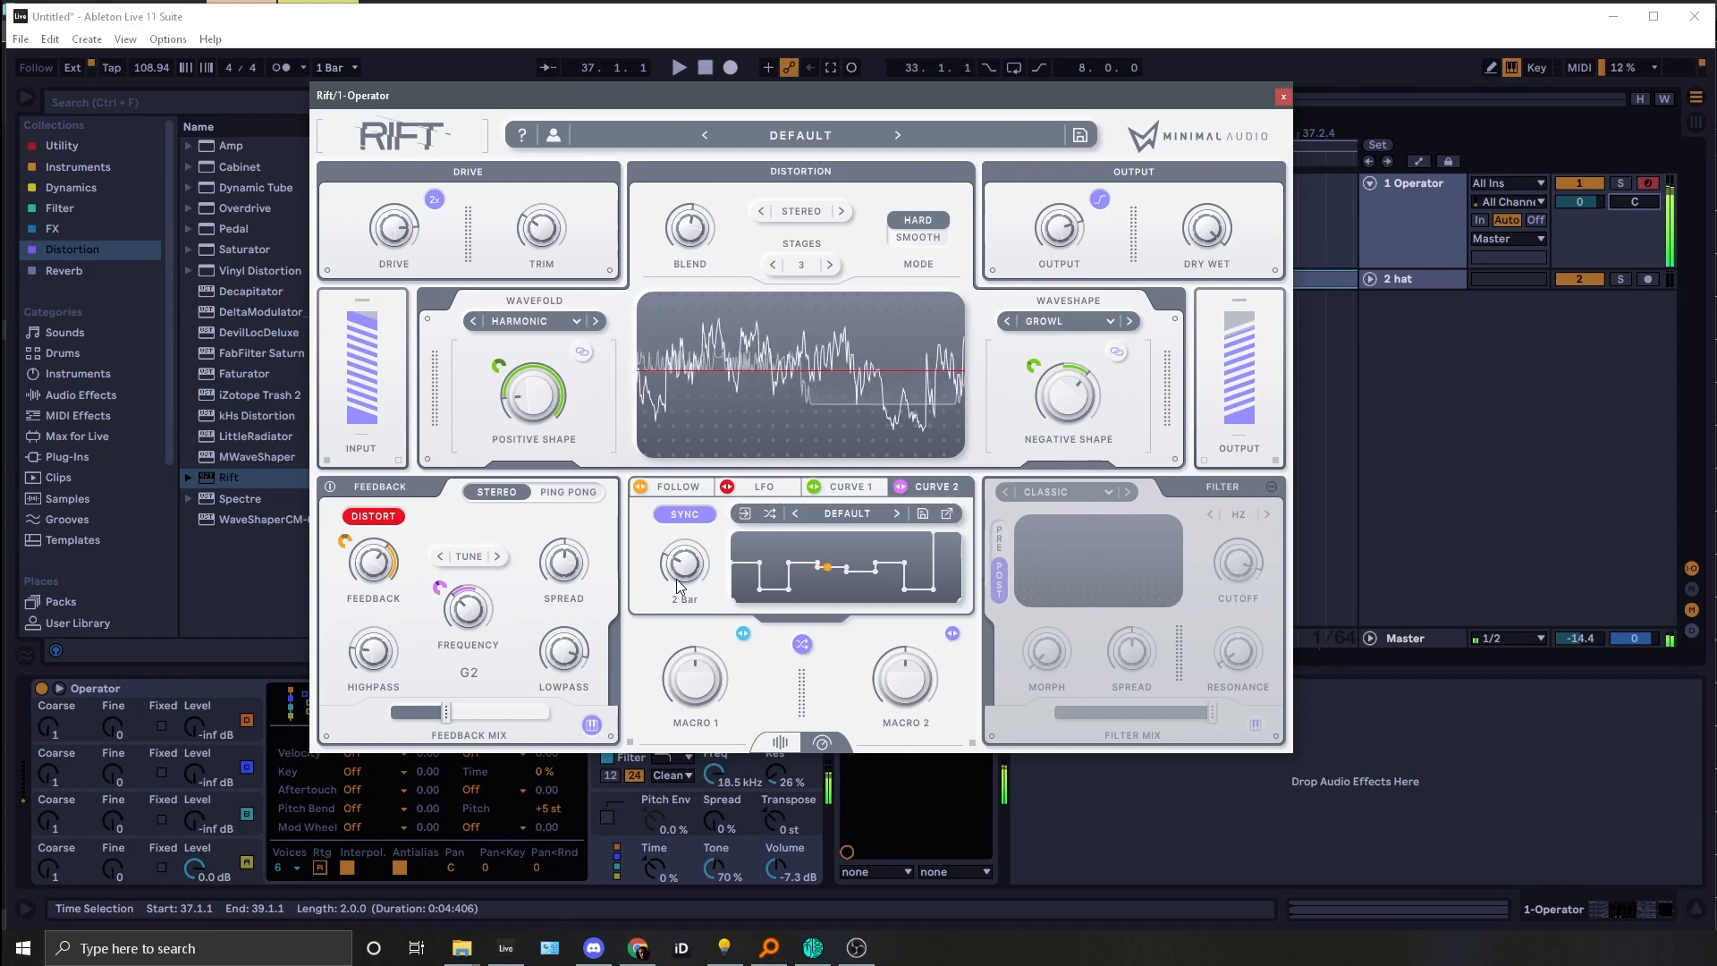
{"action": "mouse_move", "coordinate": [449, 722]}
{"action": "left_click_drag", "start_coordinate": [449, 721], "coordinate": [431, 721]}
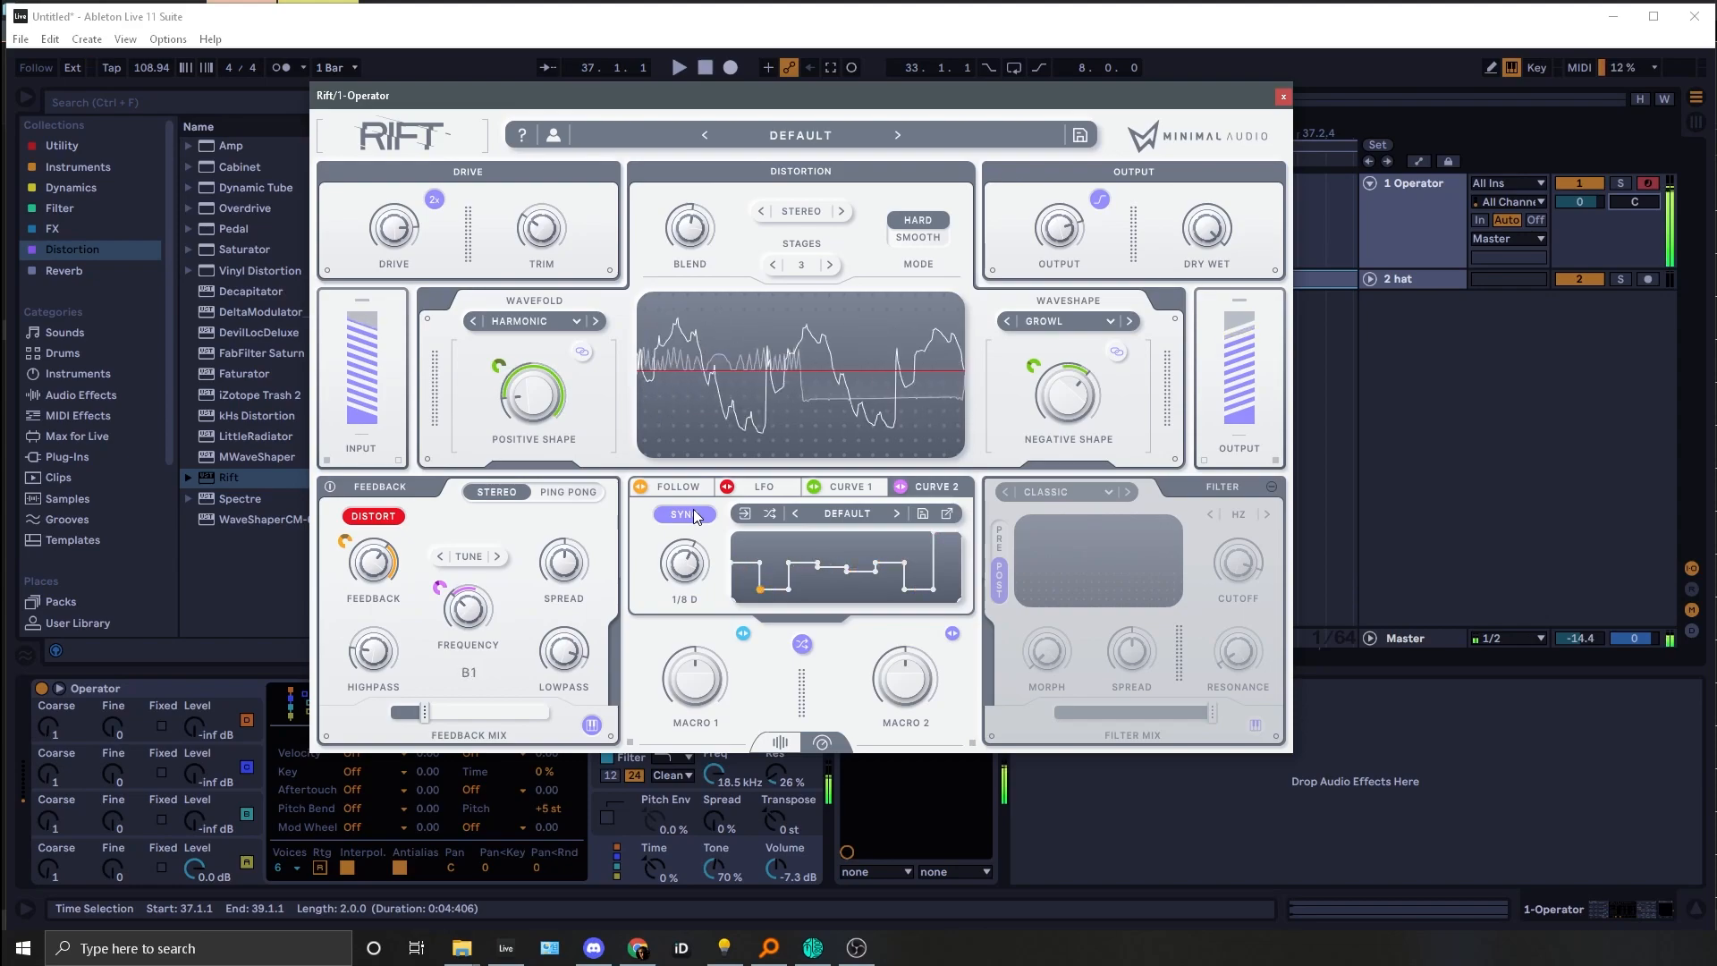
{"action": "mouse_move", "coordinate": [590, 592]}
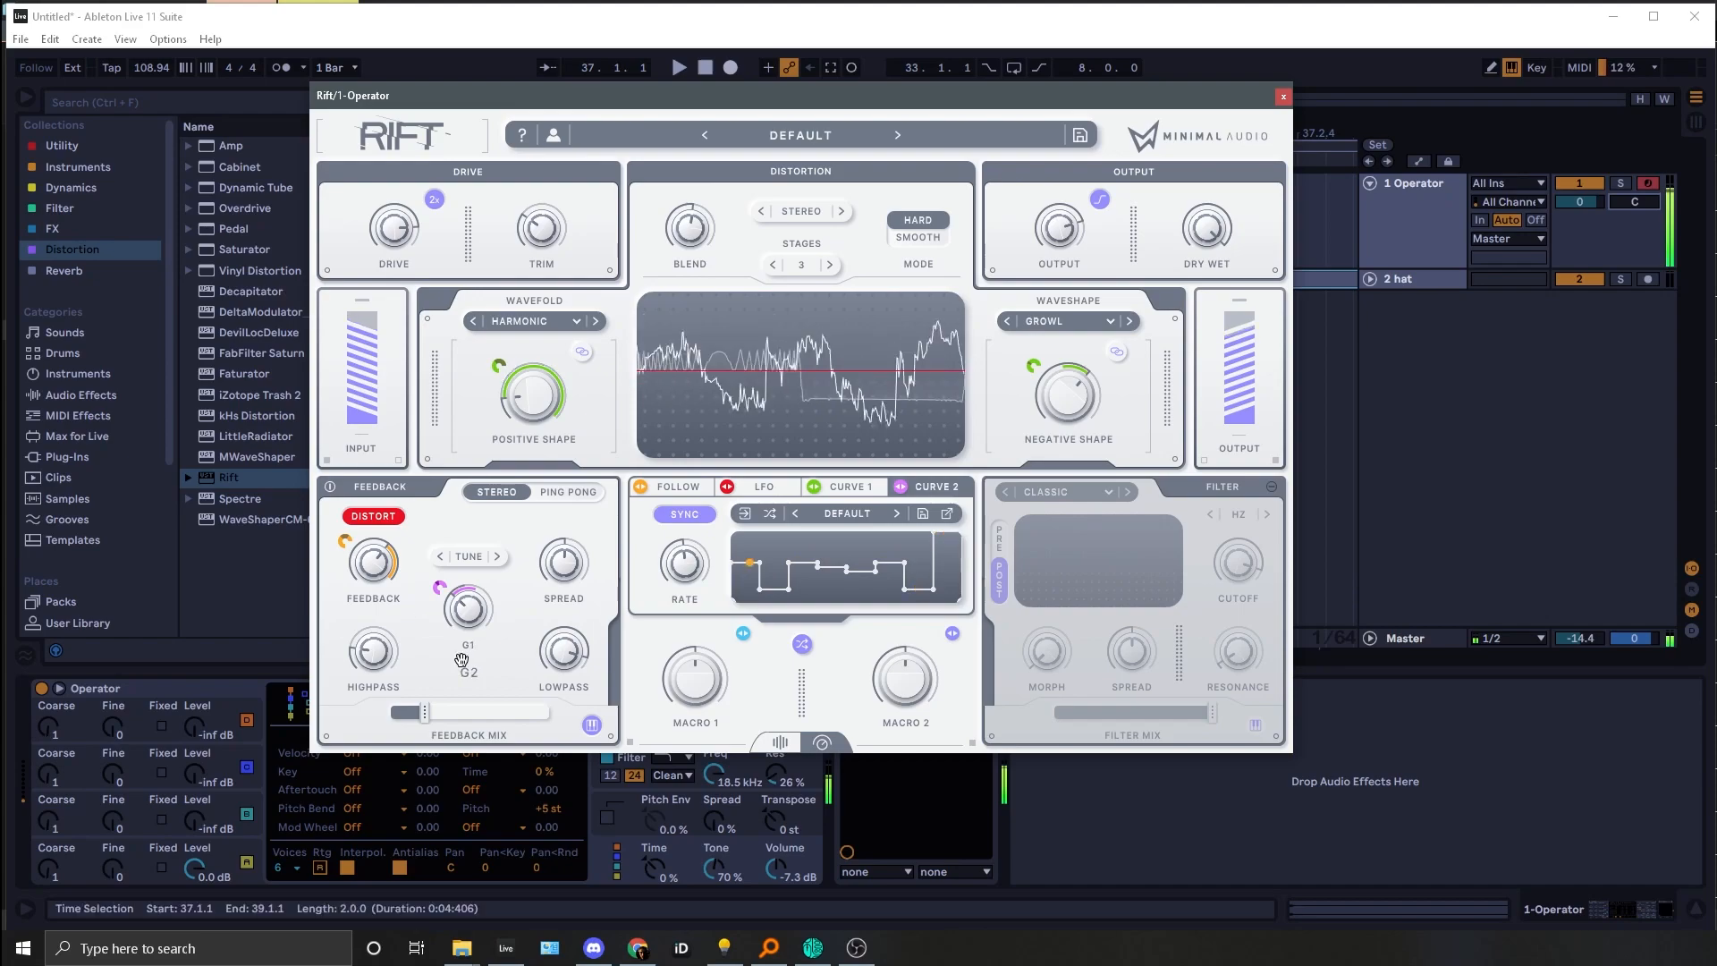
{"action": "mouse_move", "coordinate": [1015, 388]}
{"action": "mouse_move", "coordinate": [442, 583]}
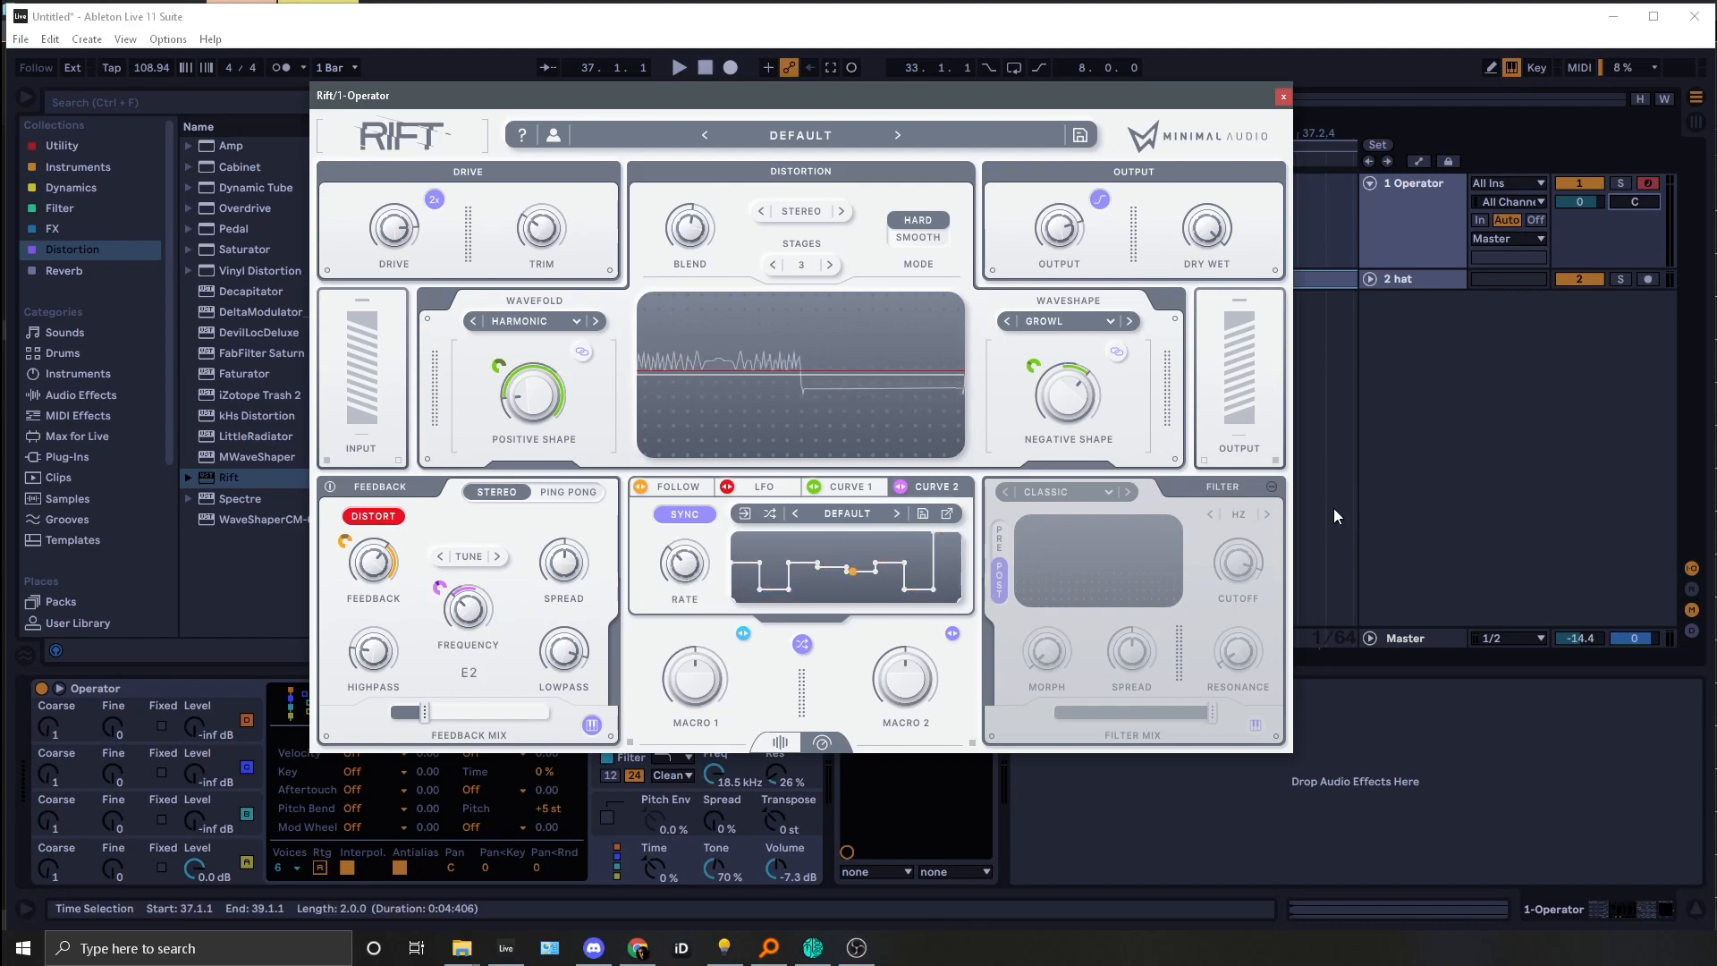
Step: Enable the filter section and place the Classic filter before the distortion with the Pre option
{"action": "left_click", "coordinate": [1271, 488]}
{"action": "mouse_move", "coordinate": [1160, 646]}
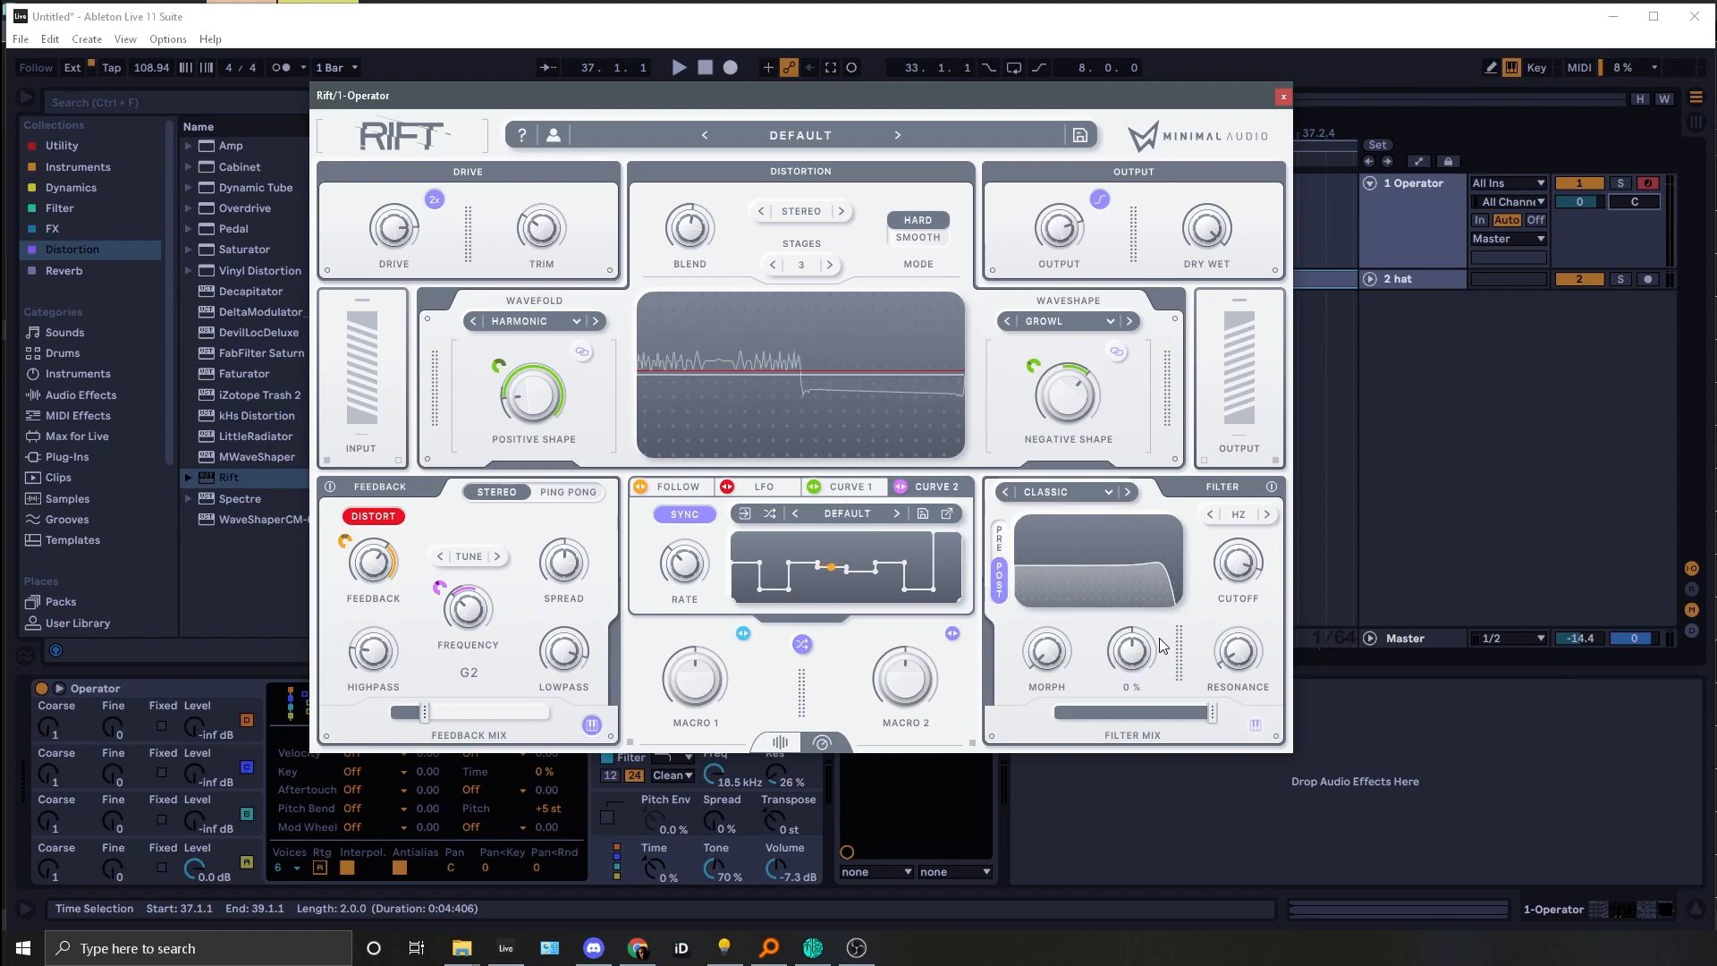
{"action": "left_click", "coordinate": [999, 531]}
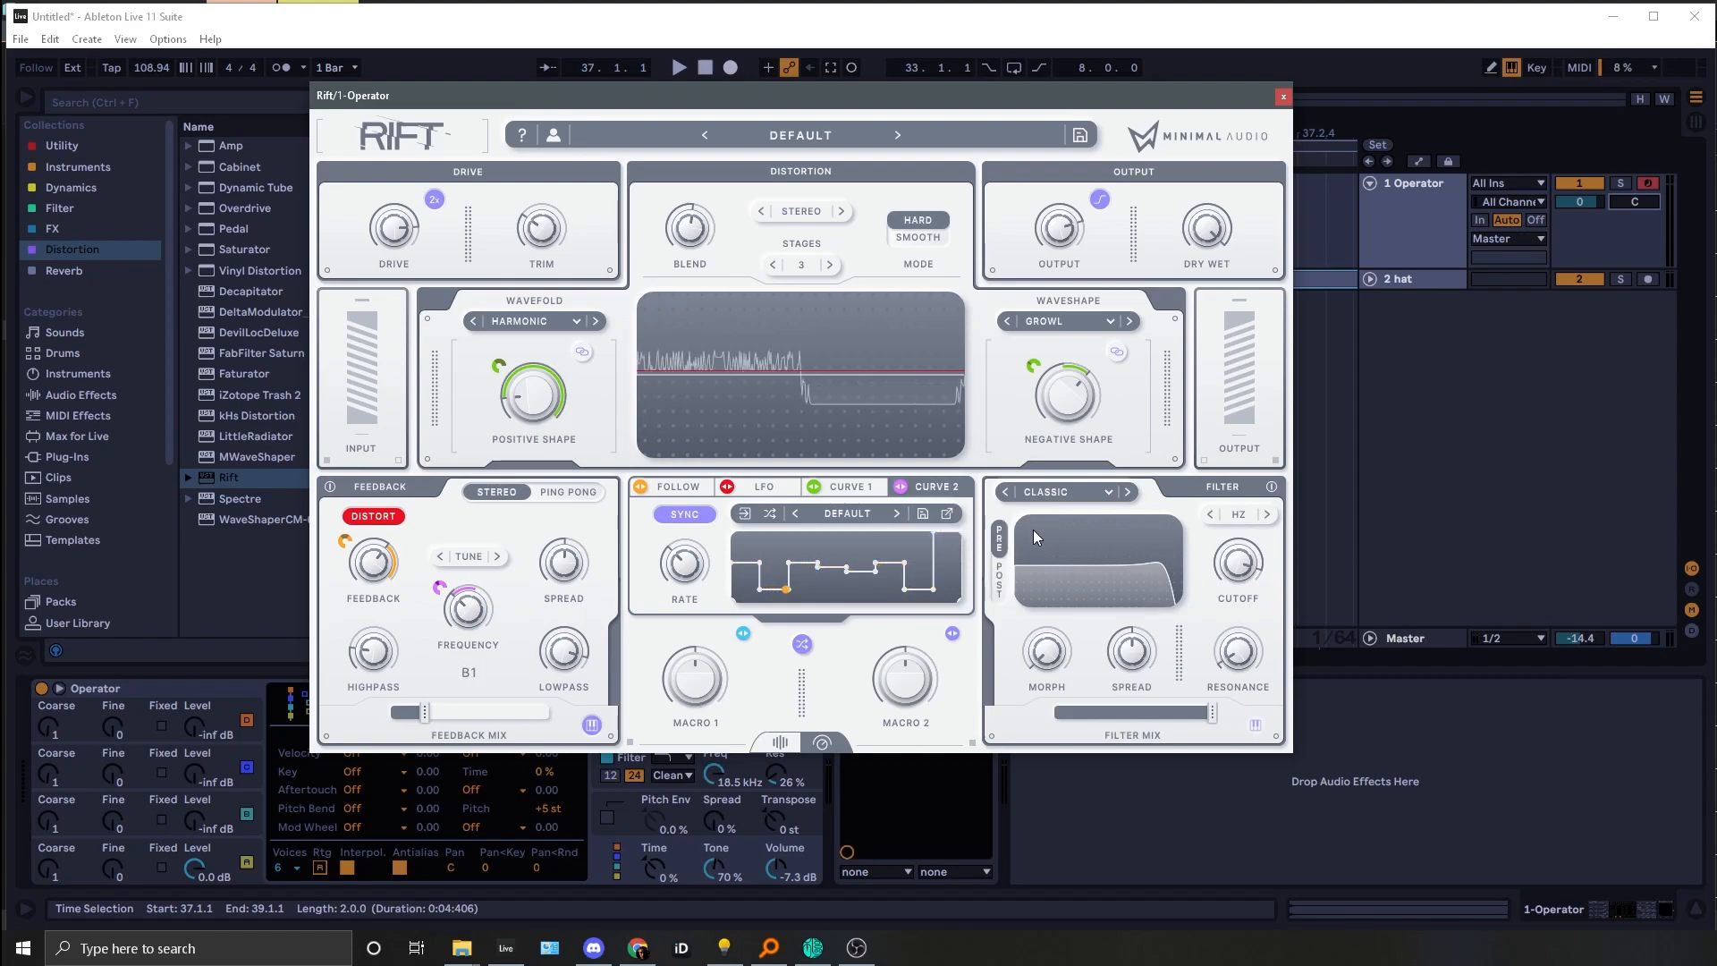
Step: Change the filter type to the Low Vowel peaking filter and set its cutoff mode to Tune
{"action": "left_click", "coordinate": [1064, 493]}
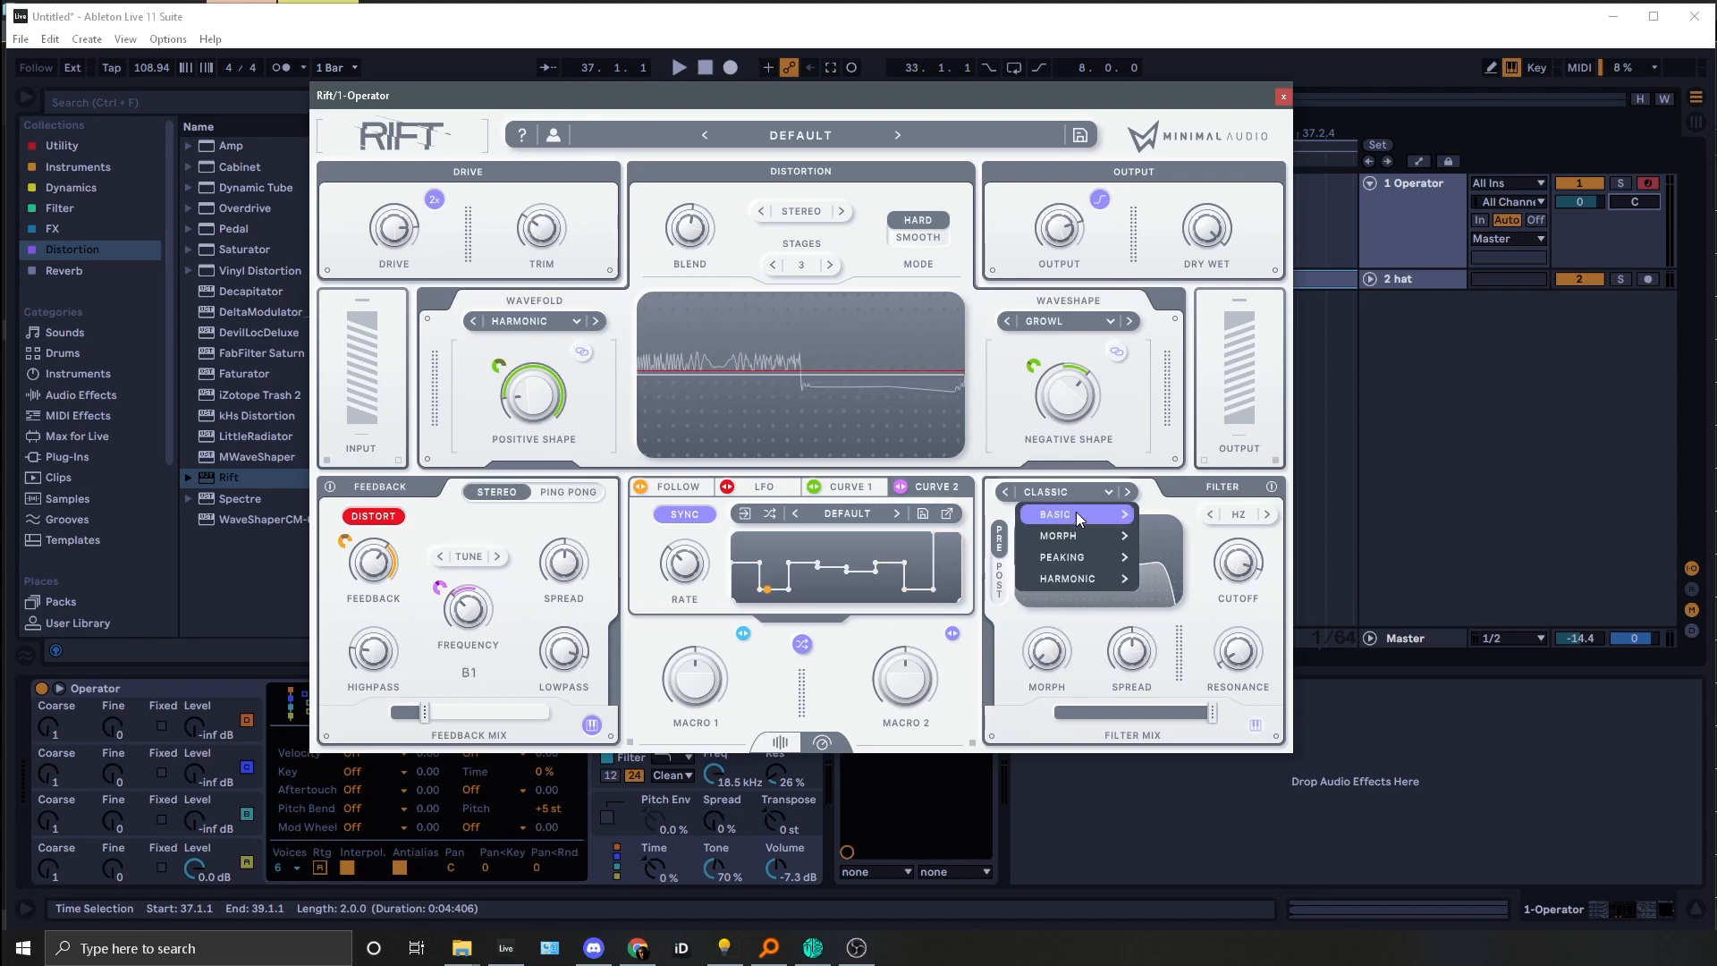
{"action": "mouse_move", "coordinate": [1113, 556]}
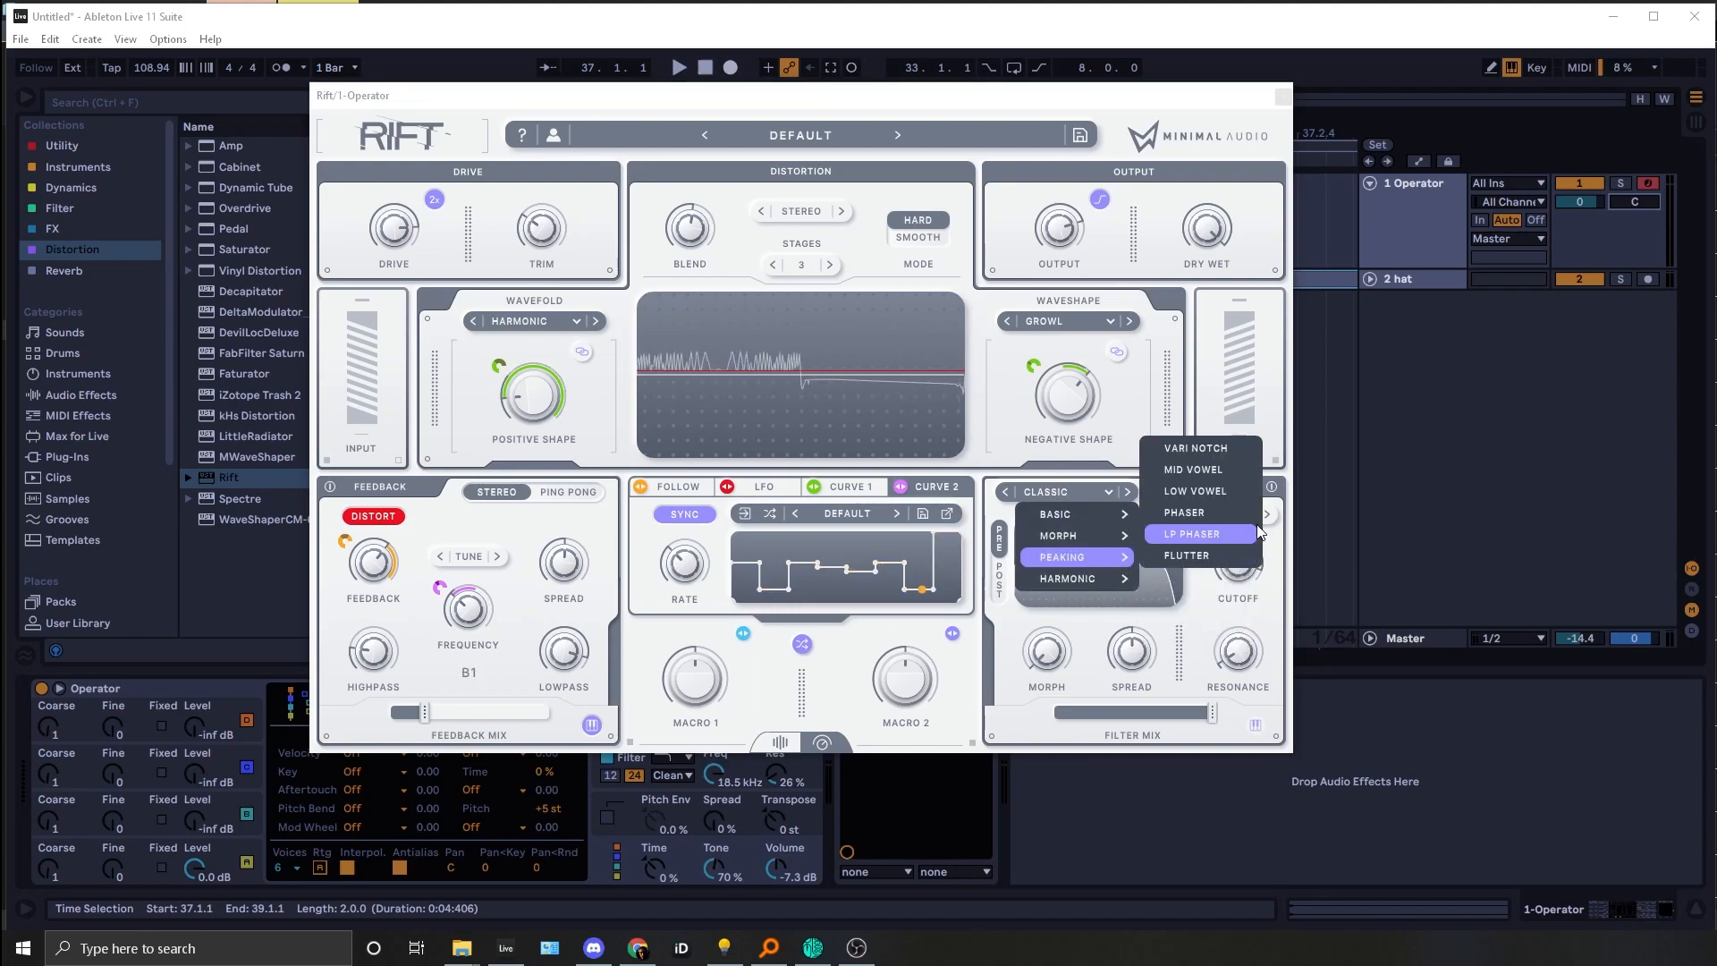
{"action": "left_click", "coordinate": [1195, 491]}
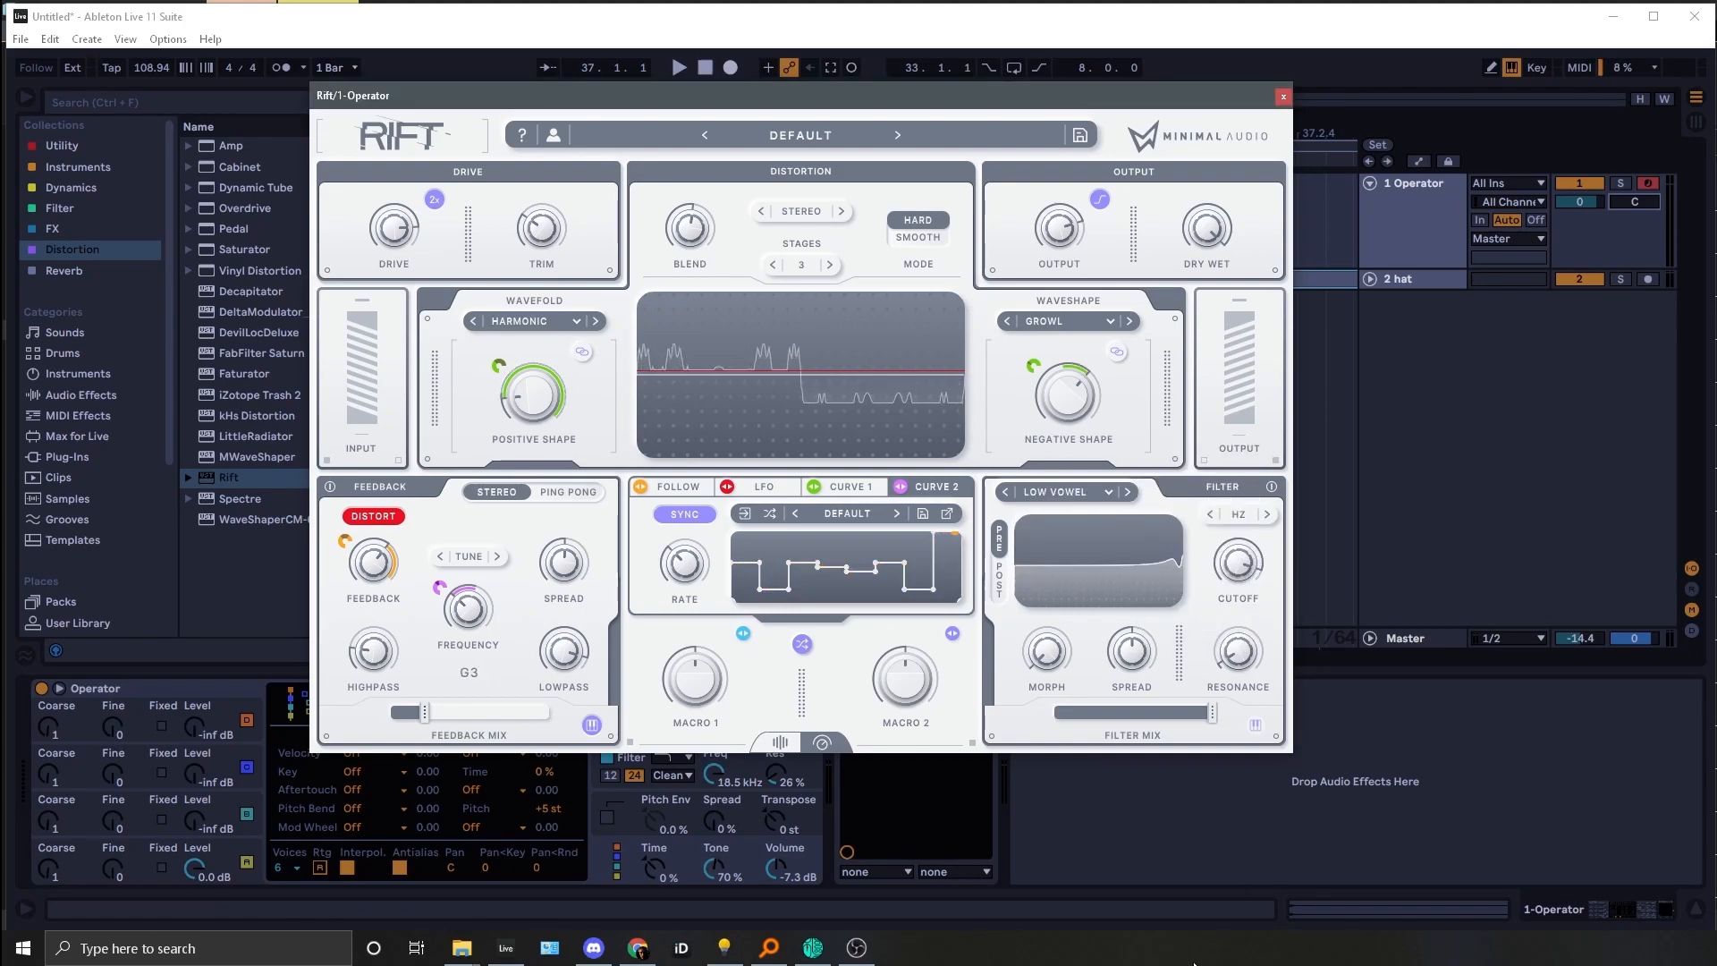
{"action": "left_click", "coordinate": [1230, 517]}
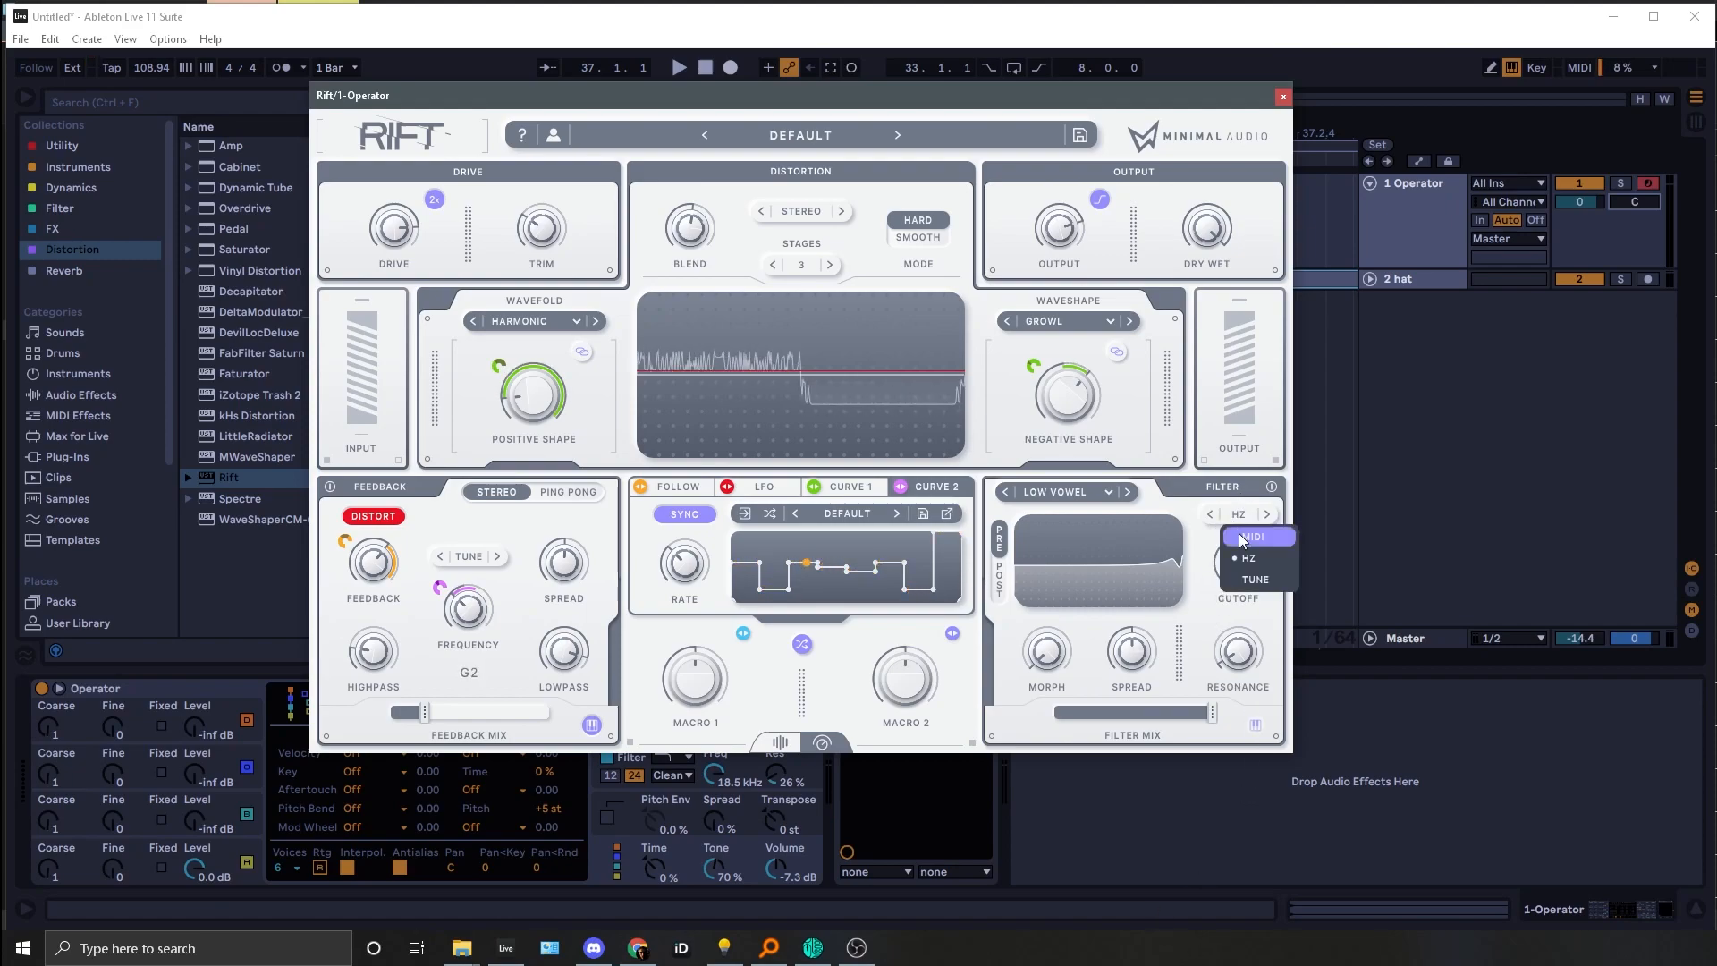
{"action": "left_click", "coordinate": [1257, 580]}
Step: Link the feedback and filter note selectors so the filter cutoff shares the feedback's C, E, G and B notes
{"action": "left_click", "coordinate": [1248, 733]}
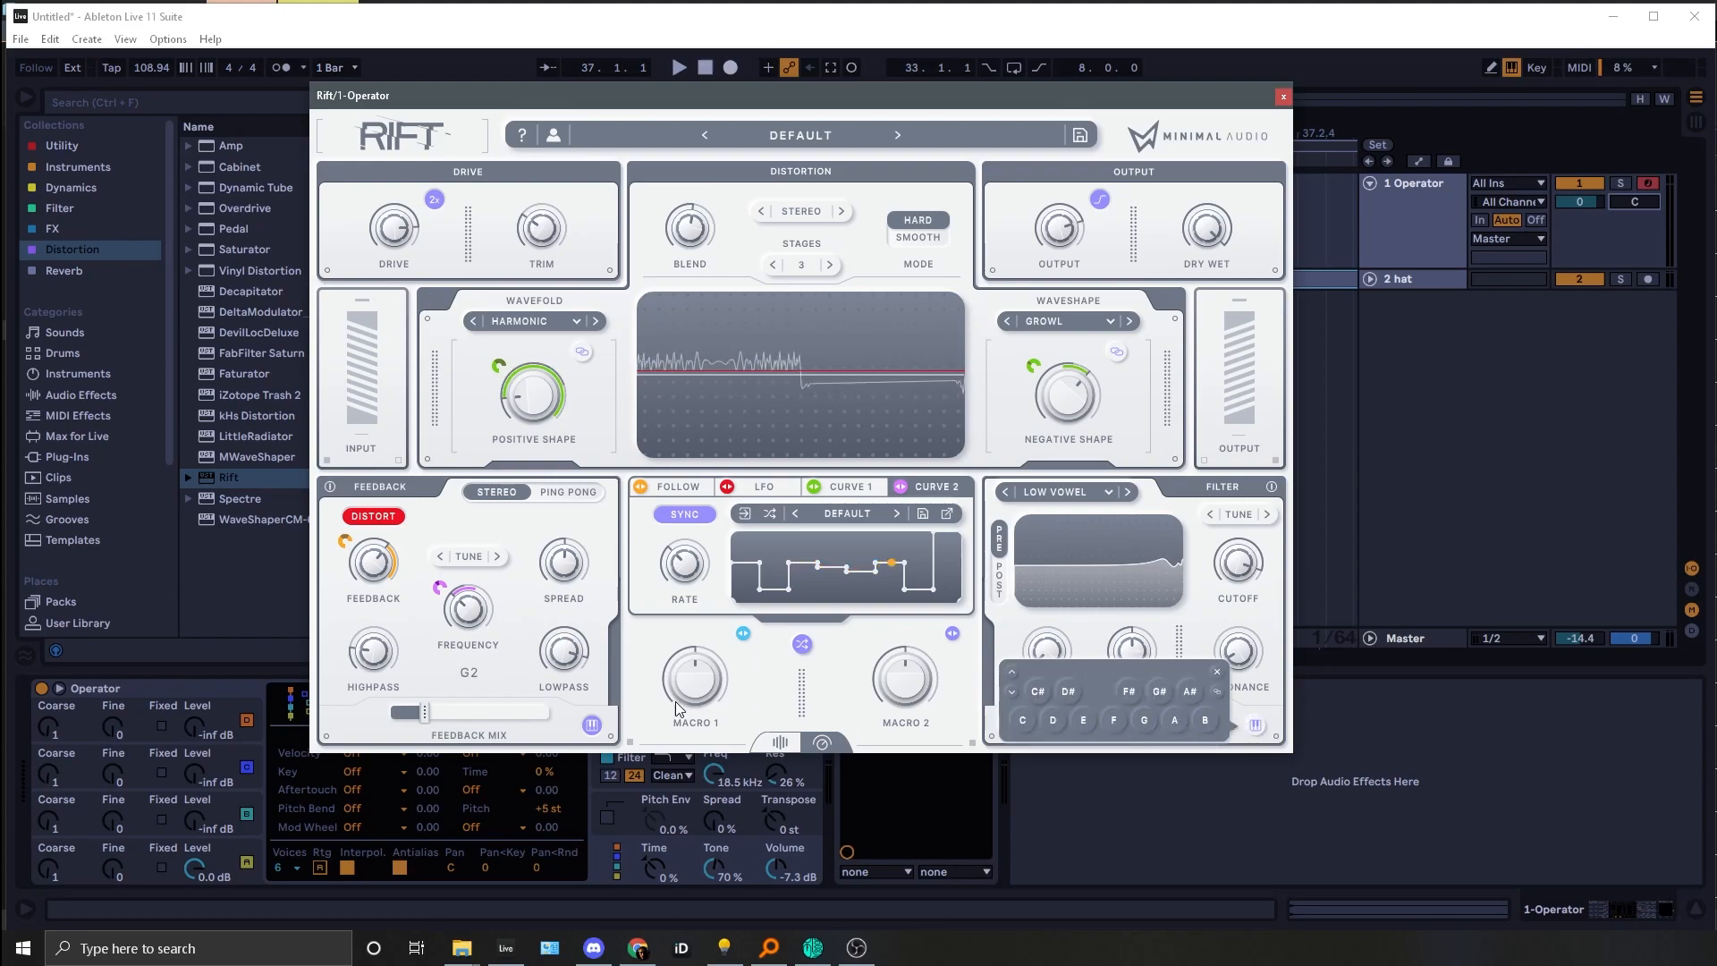
{"action": "left_click", "coordinate": [592, 726]}
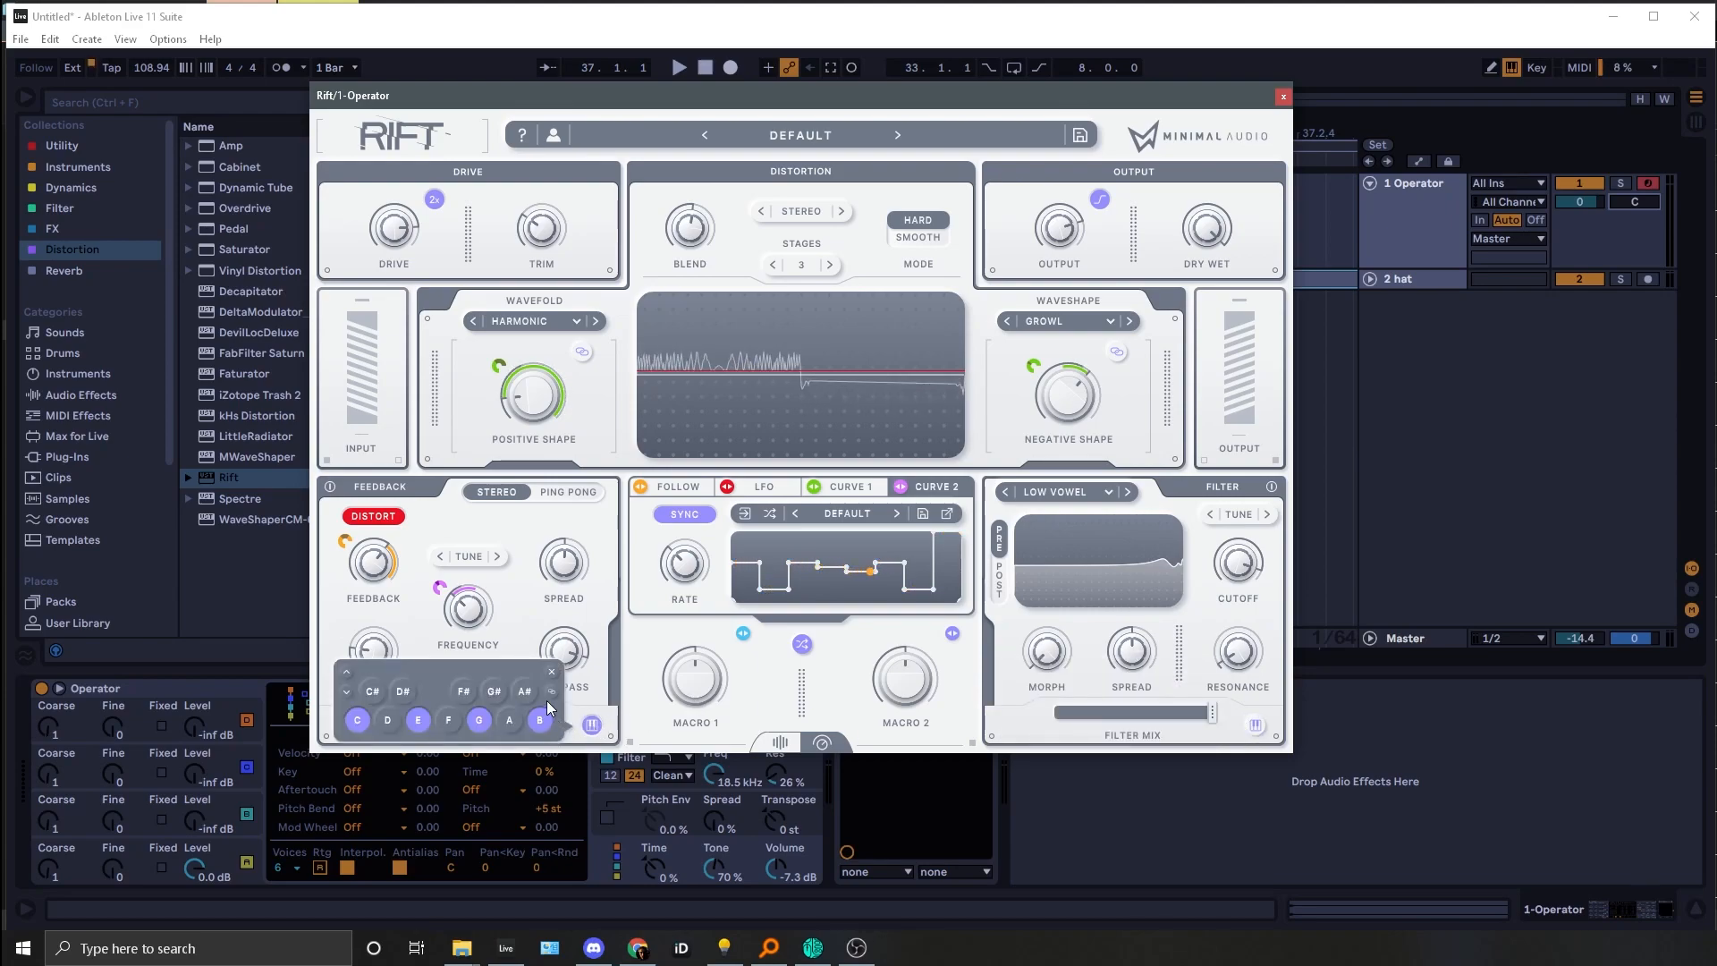
{"action": "left_click", "coordinate": [551, 692]}
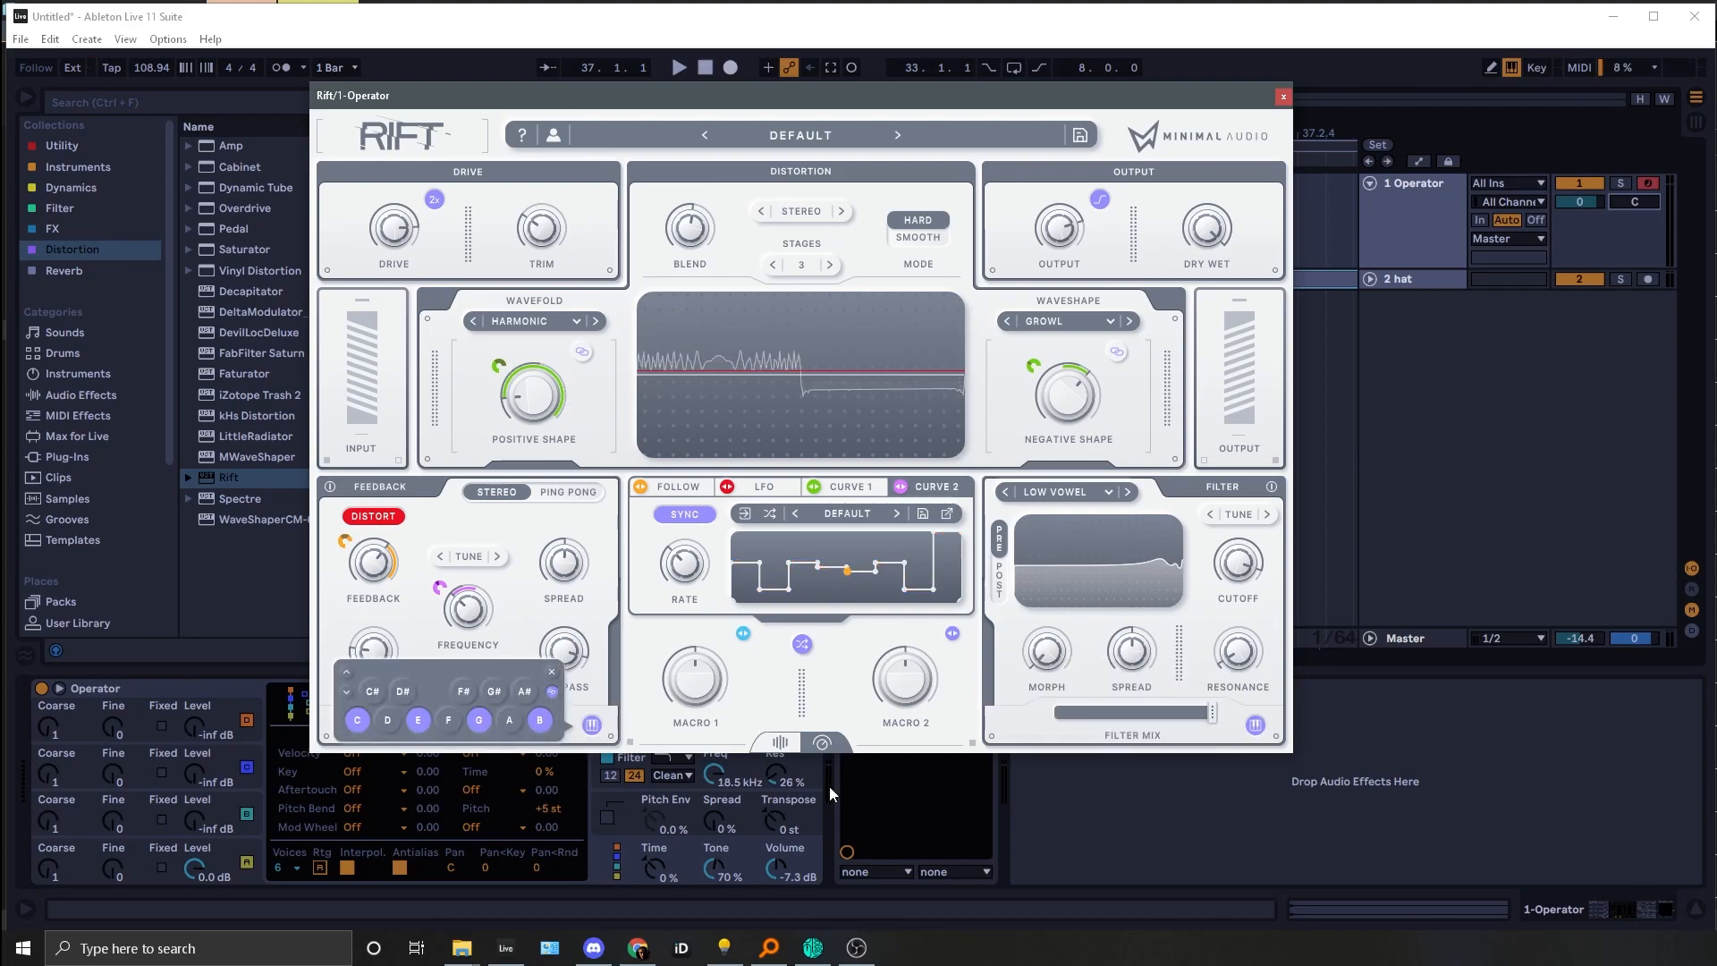
{"action": "left_click", "coordinate": [1255, 726]}
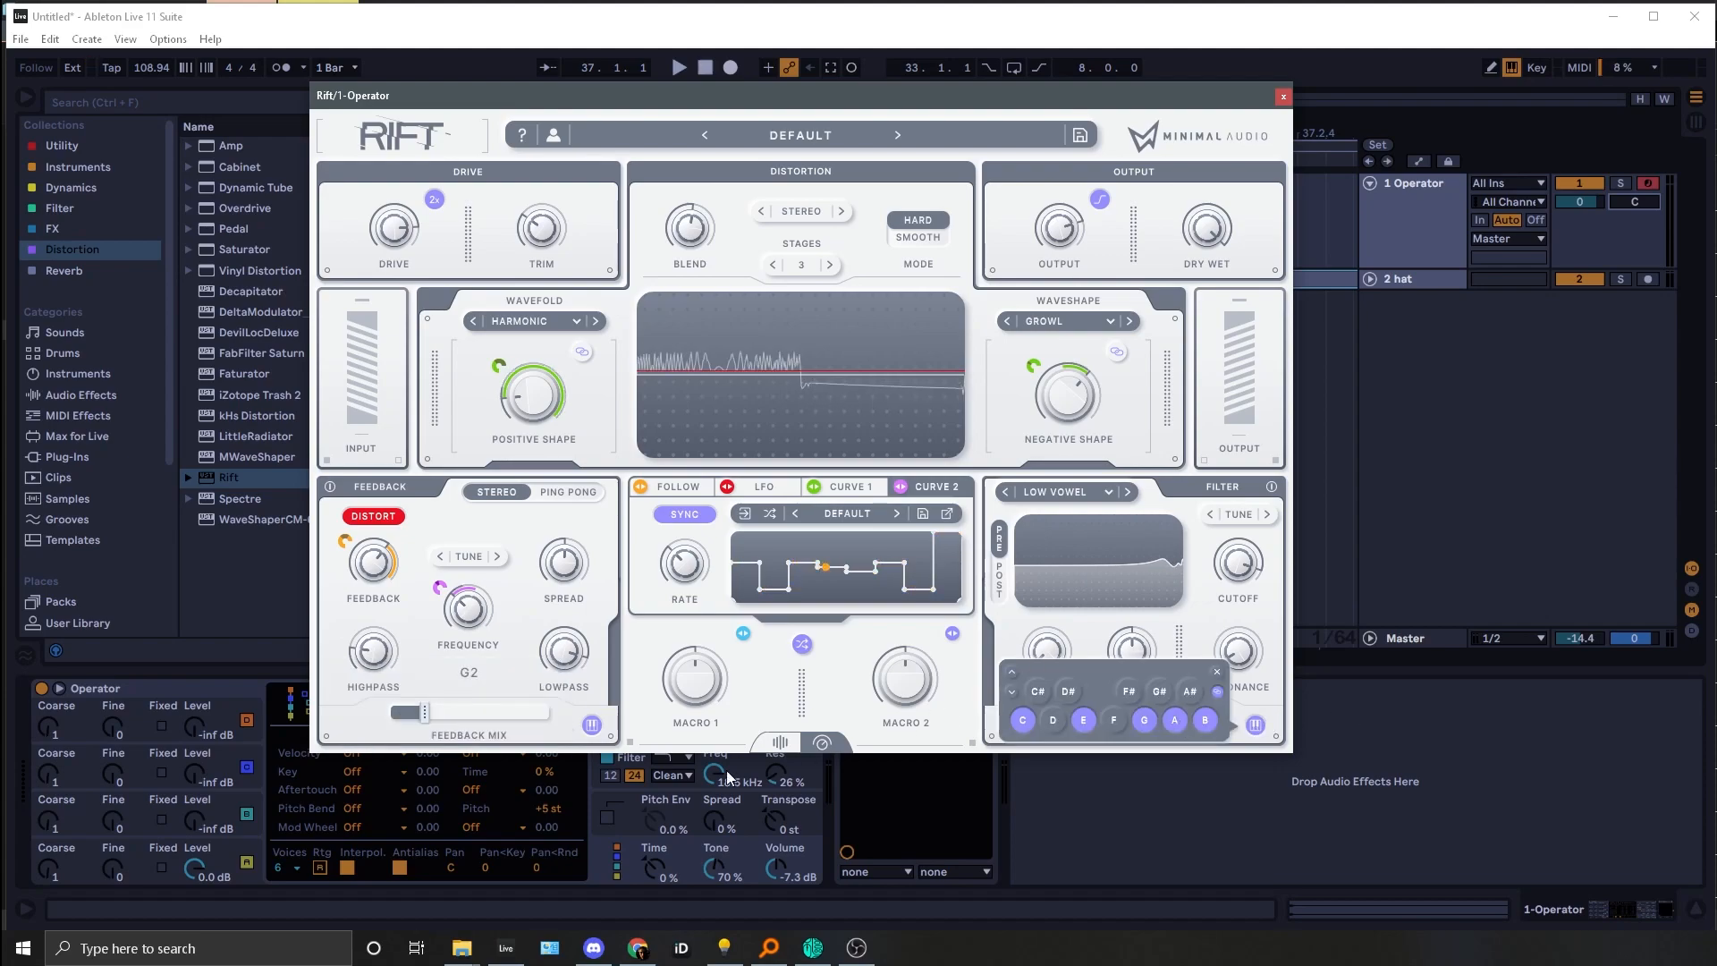
{"action": "left_click", "coordinate": [593, 725]}
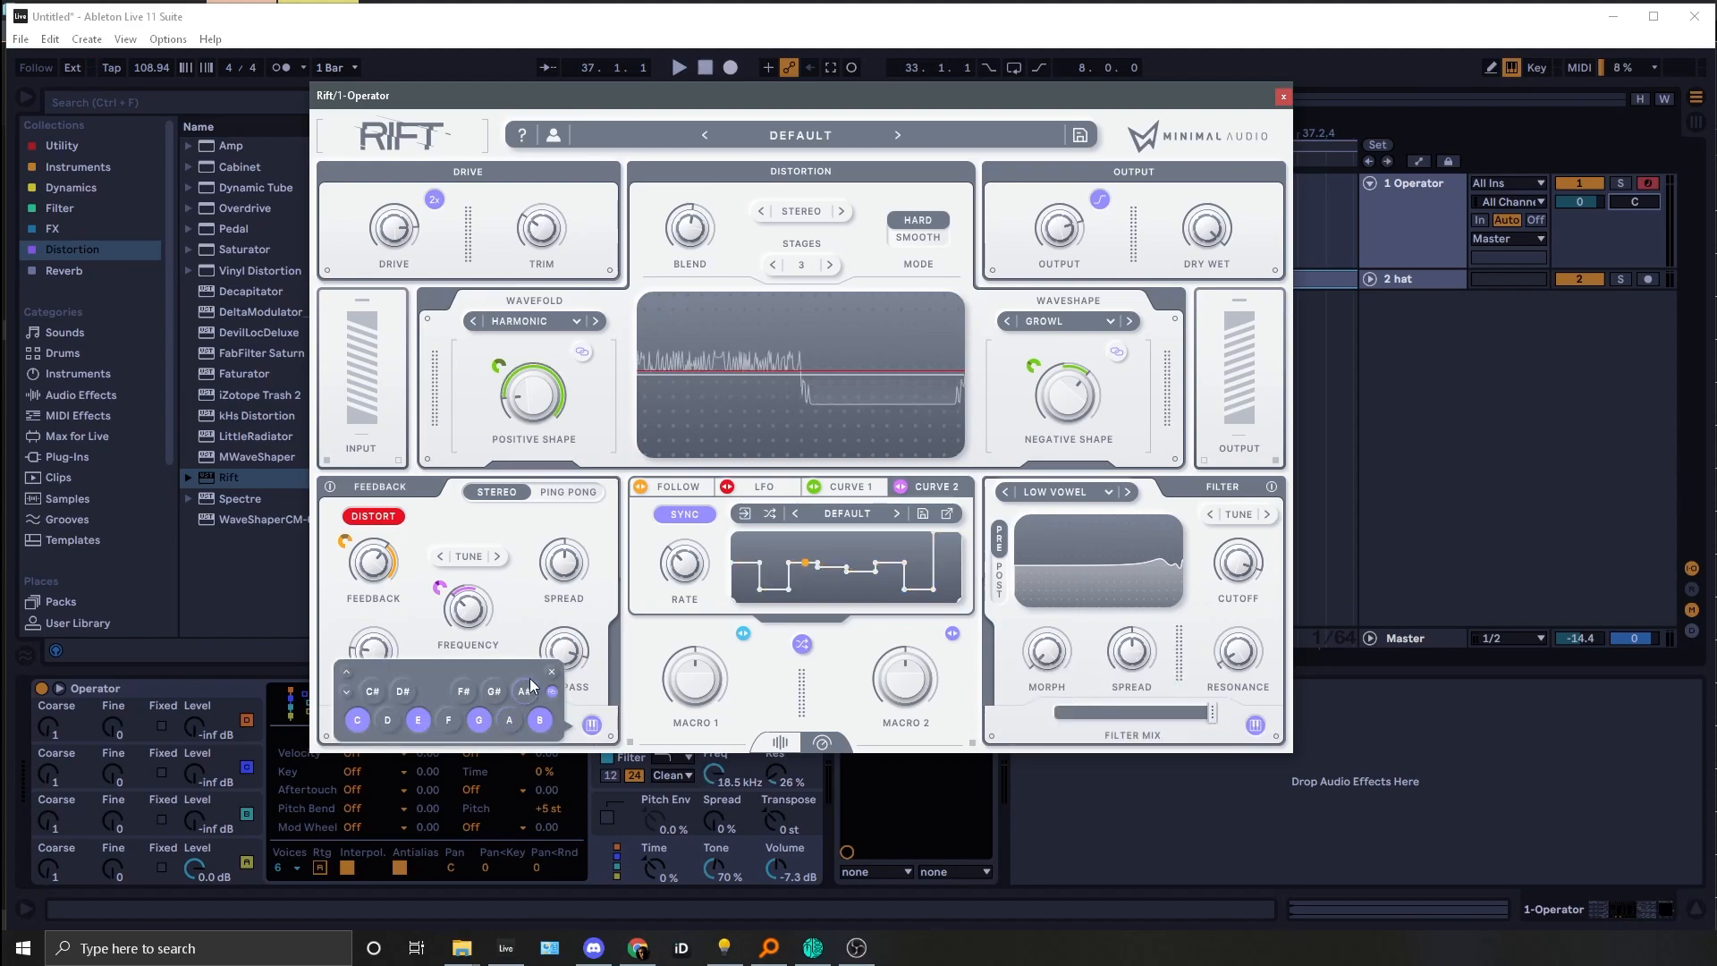
{"action": "left_click", "coordinate": [1160, 672]}
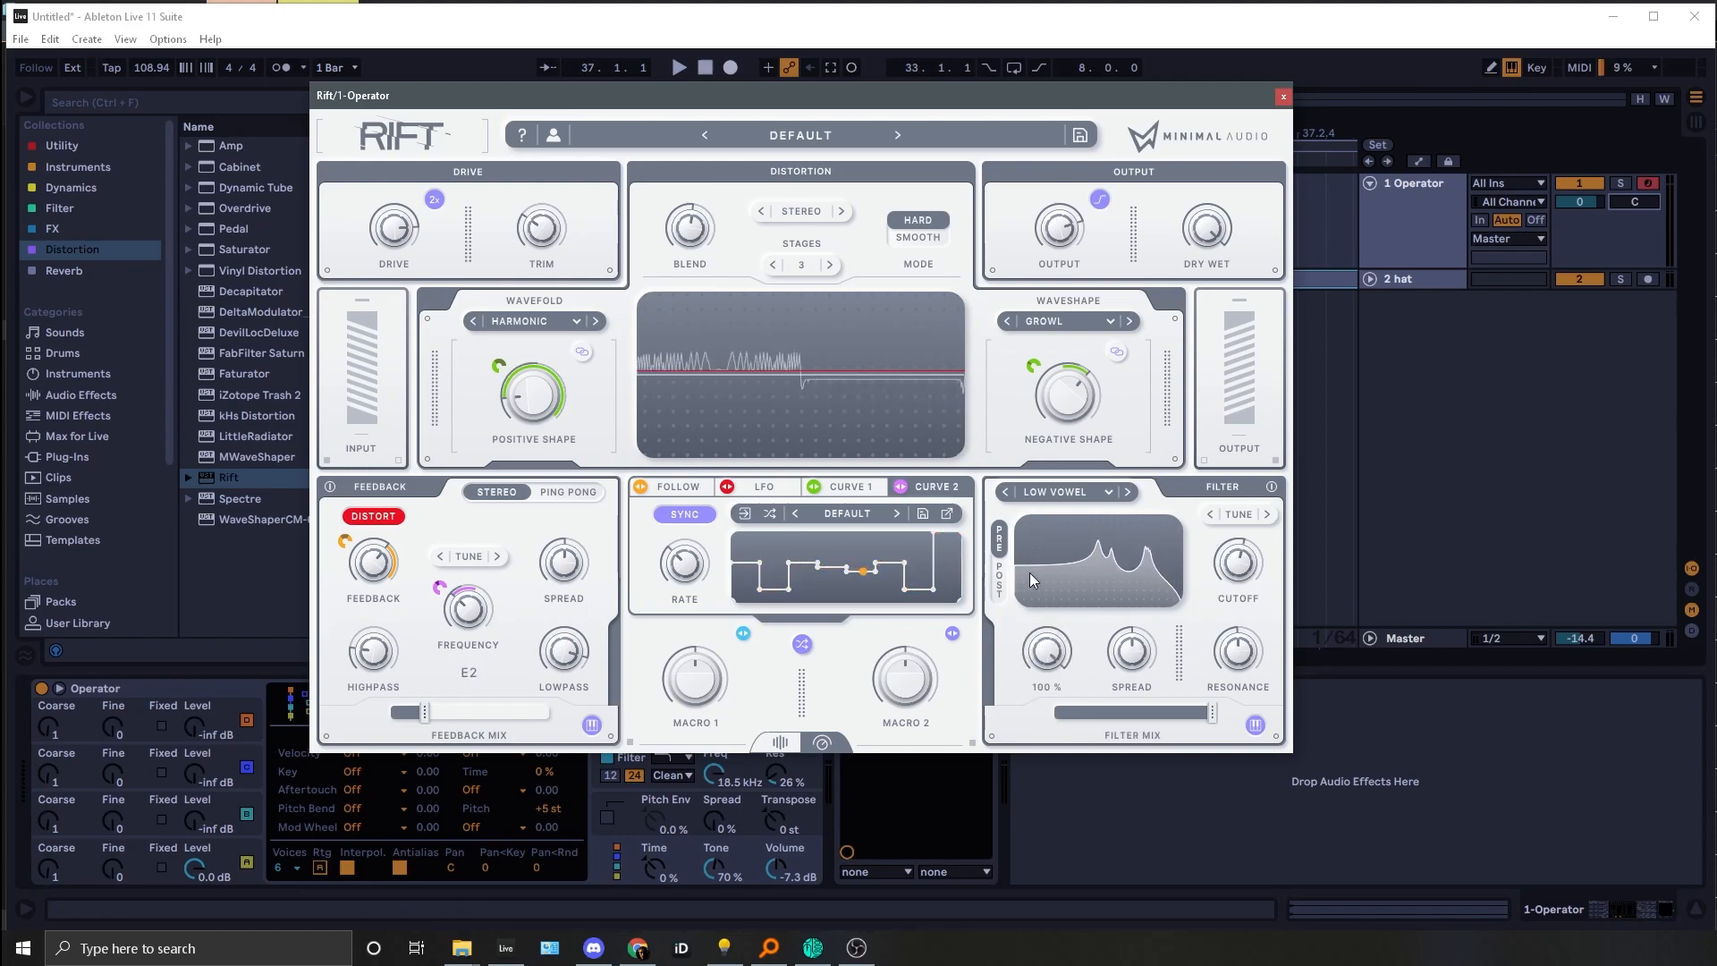
Step: Step through other filter types, auditioning Classic, Dual Notch, Low Pass and Peak Scan
{"action": "left_click", "coordinate": [1008, 491]}
{"action": "left_click", "coordinate": [1008, 492]}
{"action": "left_click", "coordinate": [1008, 492]}
{"action": "left_click", "coordinate": [1008, 492]}
{"action": "left_click", "coordinate": [1008, 492]}
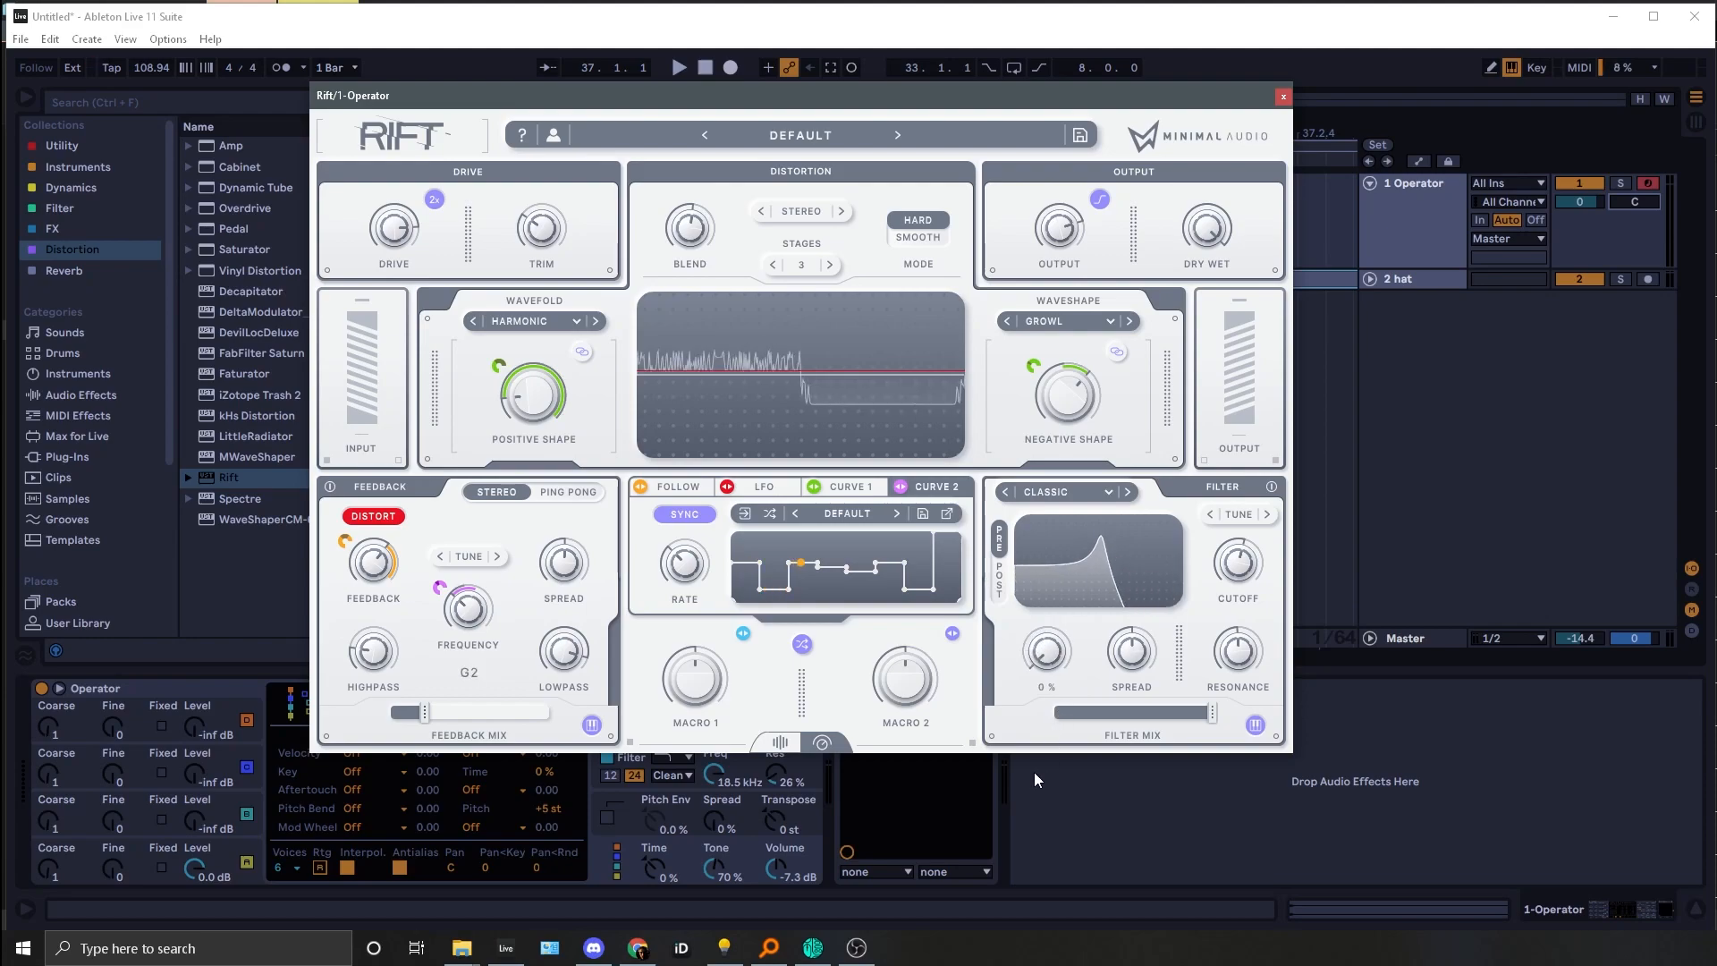
{"action": "left_click", "coordinate": [1007, 493]}
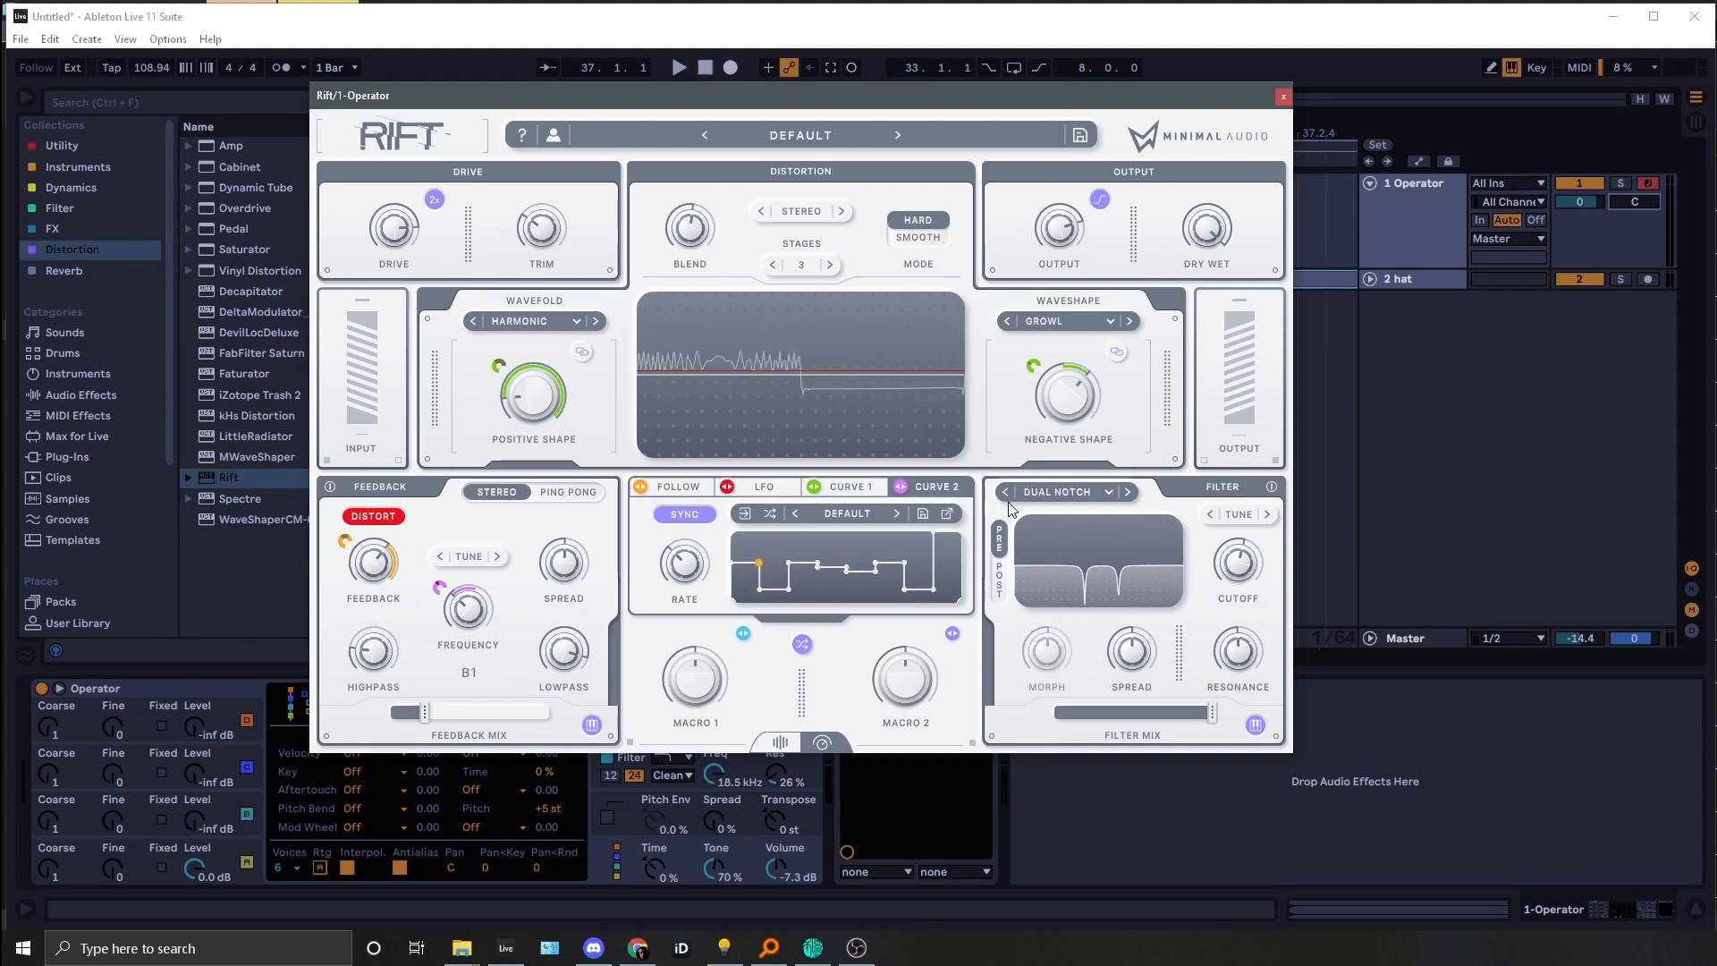
{"action": "left_click", "coordinate": [1005, 497]}
{"action": "left_click", "coordinate": [1005, 498]}
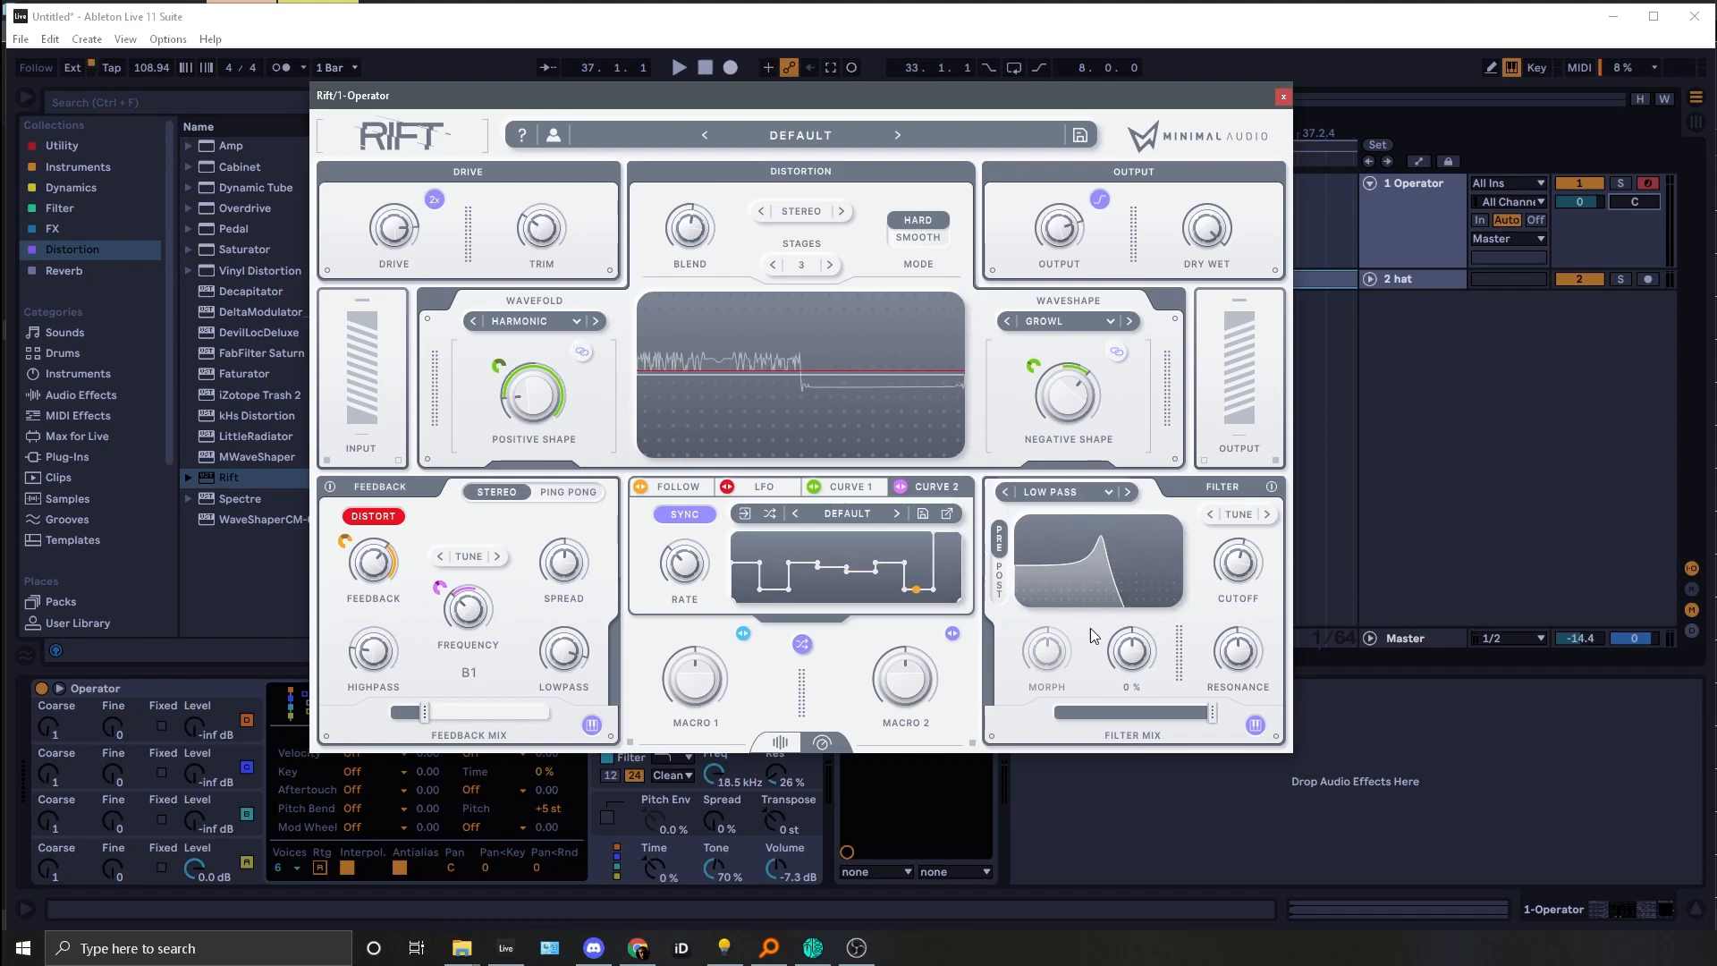
{"action": "left_click", "coordinate": [1003, 491]}
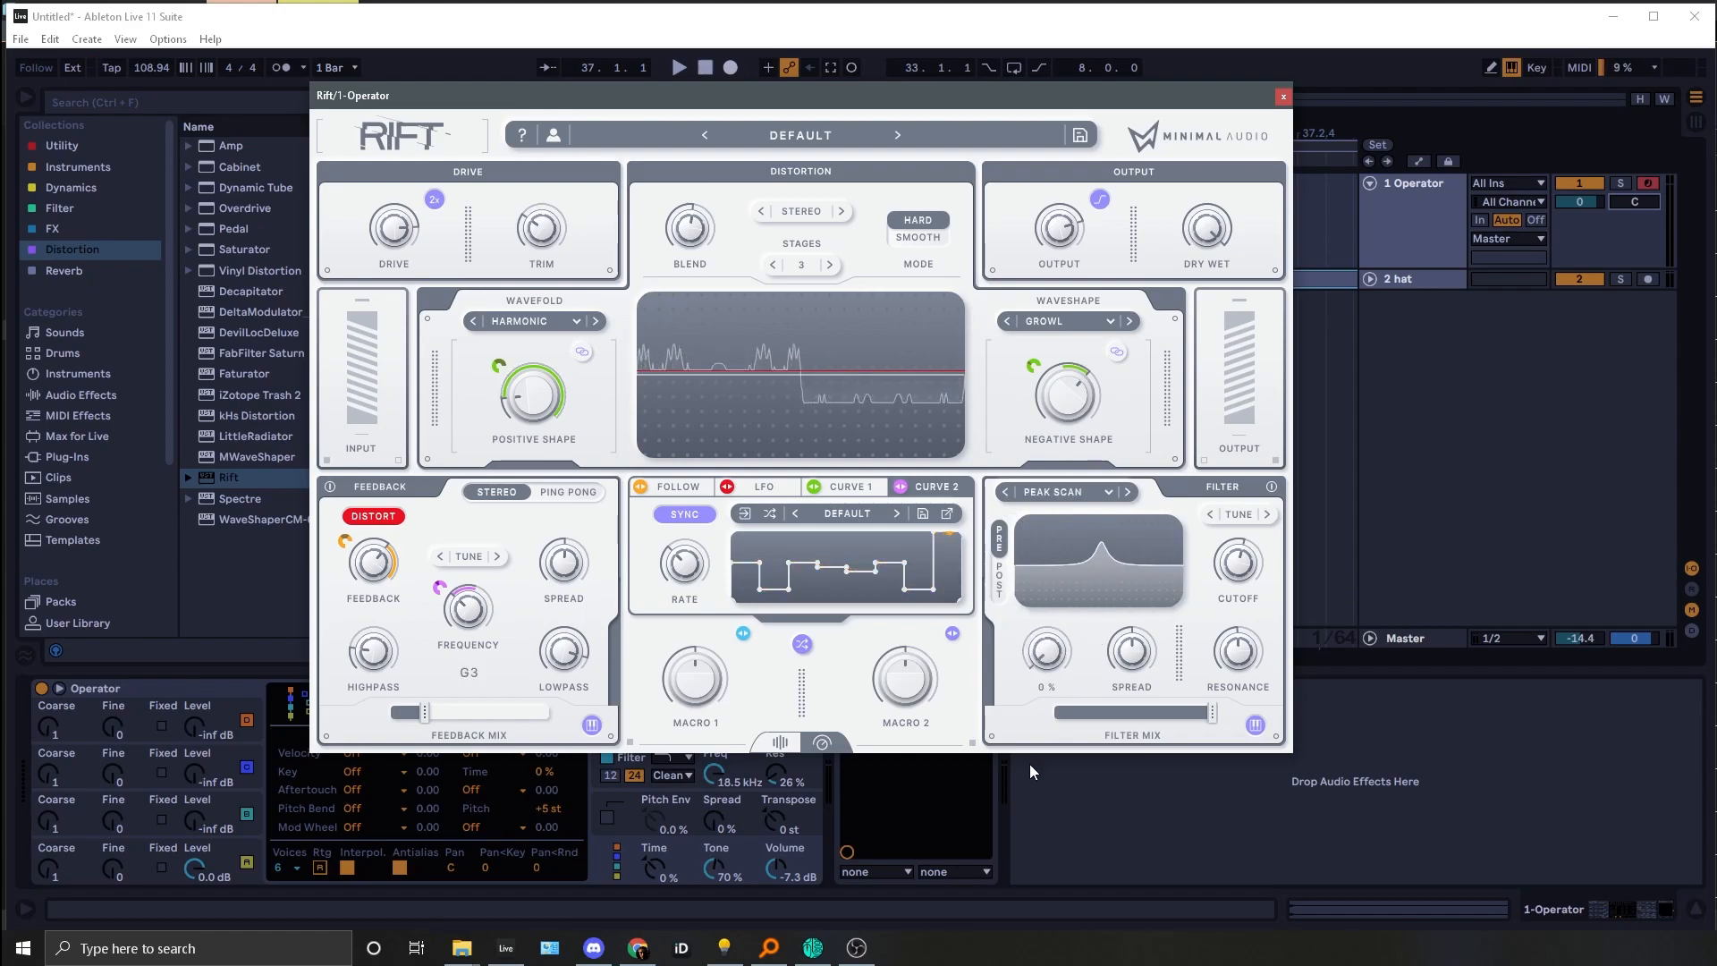
Step: Audition the LP Scan filter with its morph, spread and cutoff controls, and switch the filter to Overtone with its morph adjusted
{"action": "left_click", "coordinate": [1007, 492]}
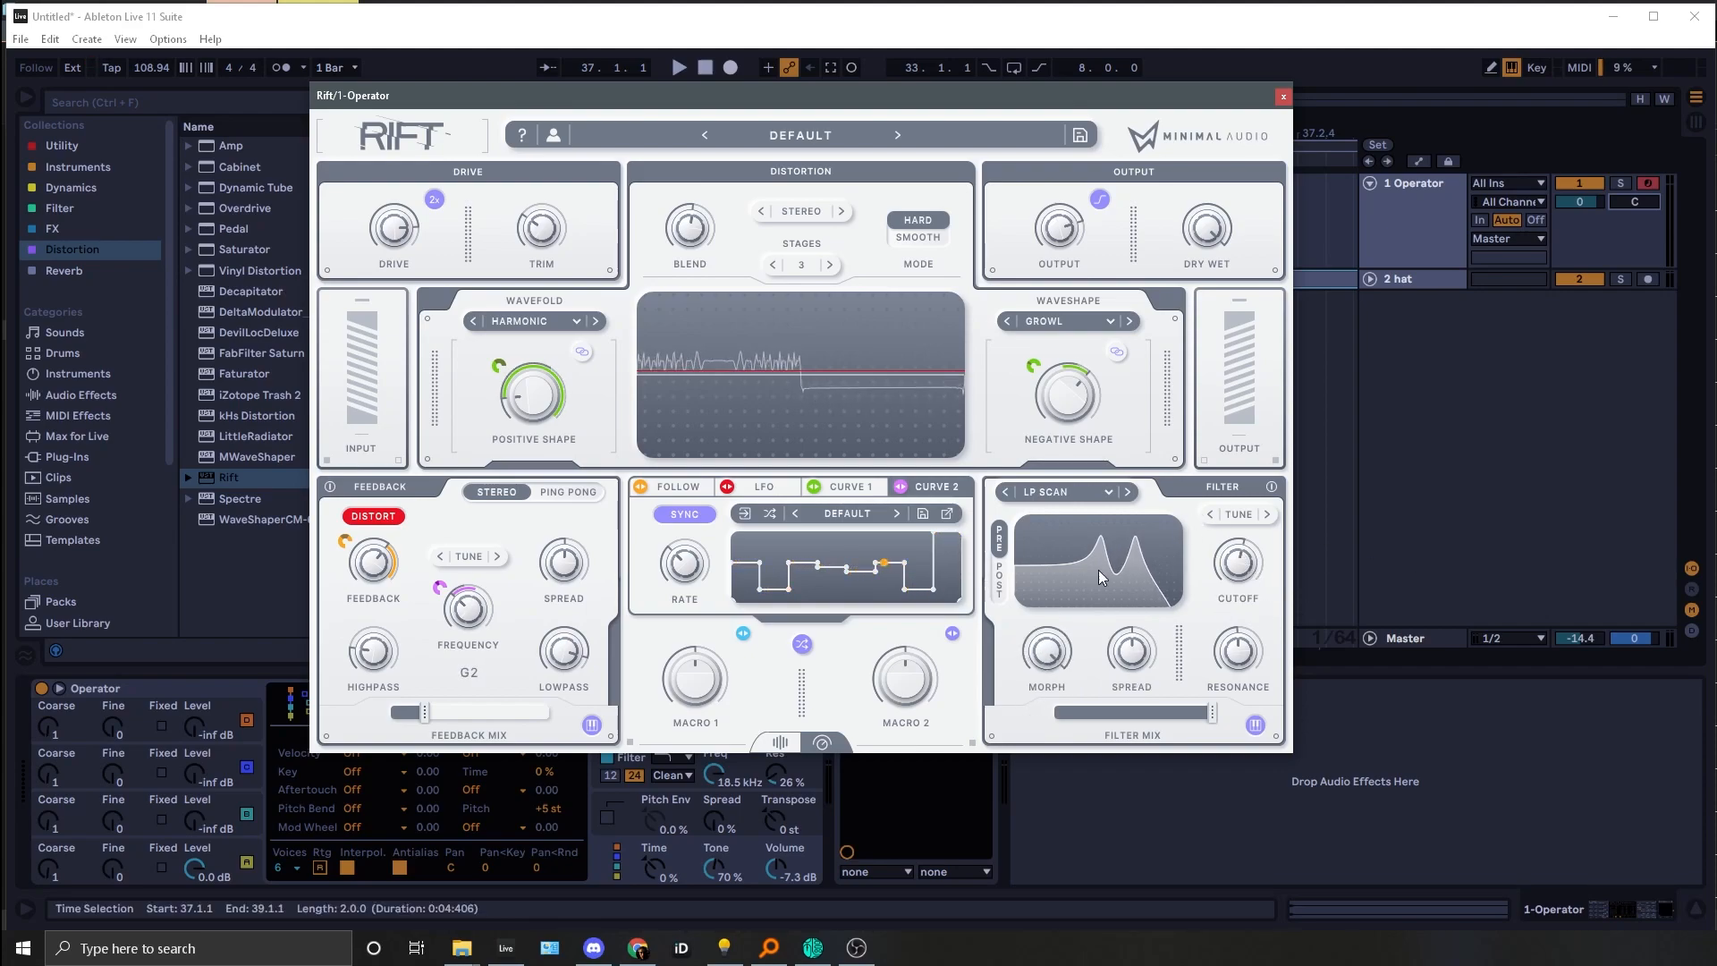
{"action": "left_click_drag", "start_coordinate": [1079, 666], "coordinate": [1048, 726]}
{"action": "double_click", "coordinate": [1147, 662]}
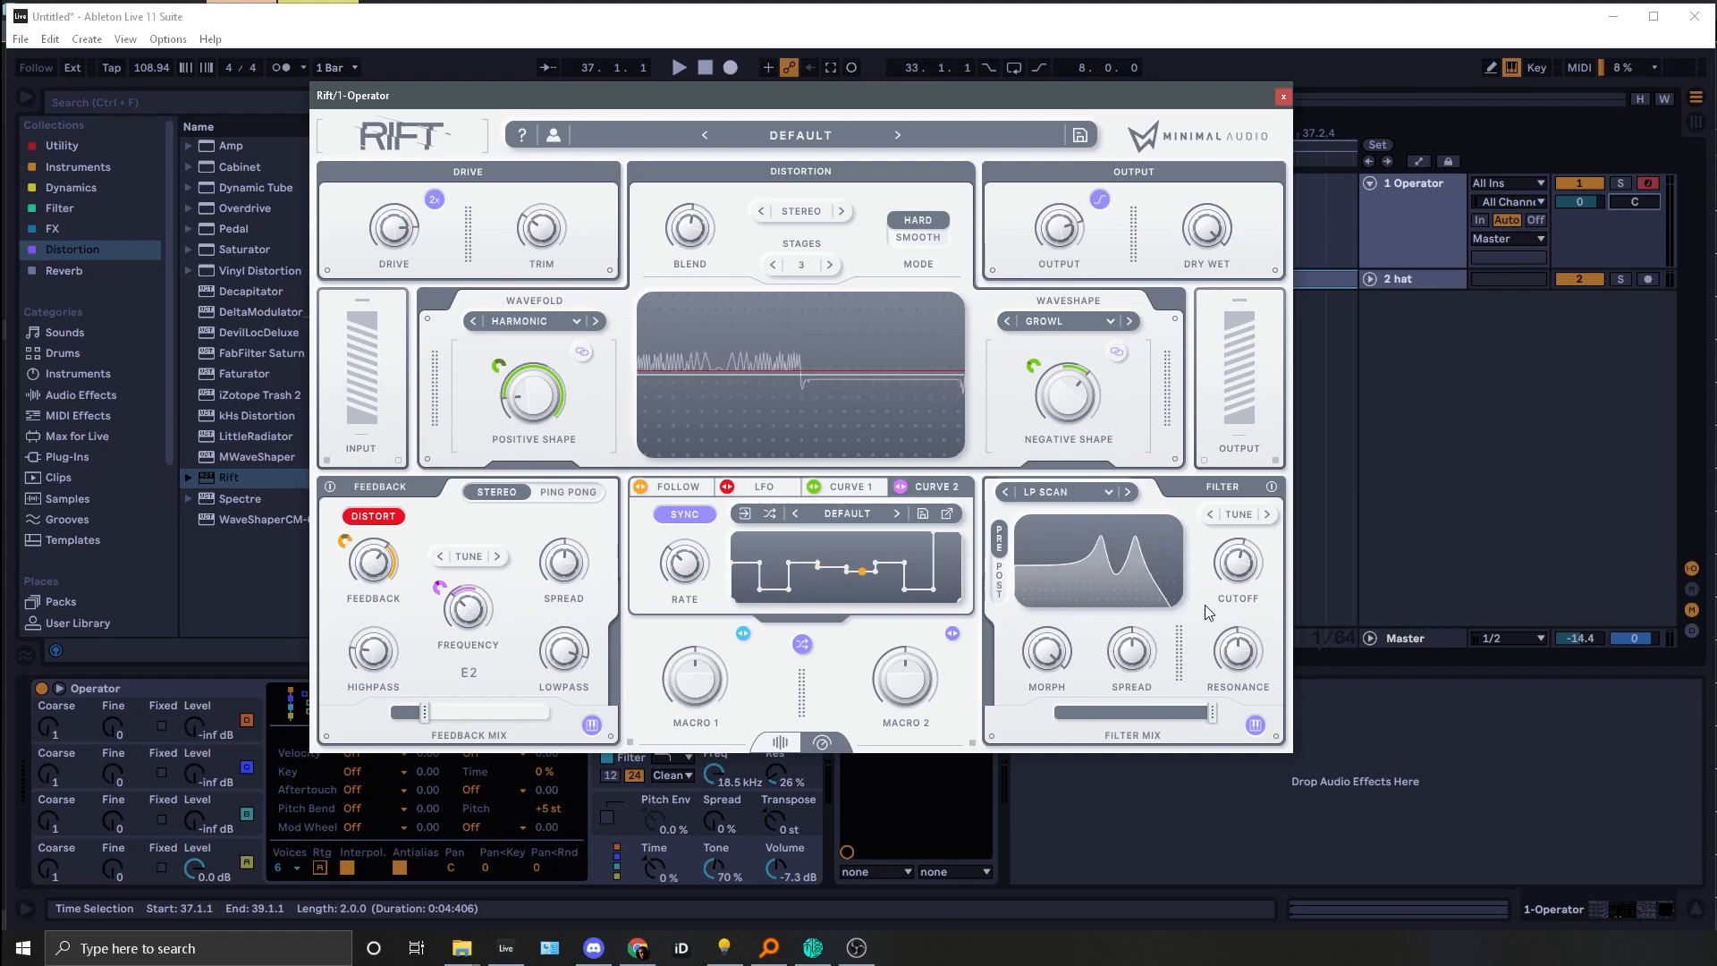
{"action": "left_click_drag", "start_coordinate": [1241, 588], "coordinate": [1204, 554]}
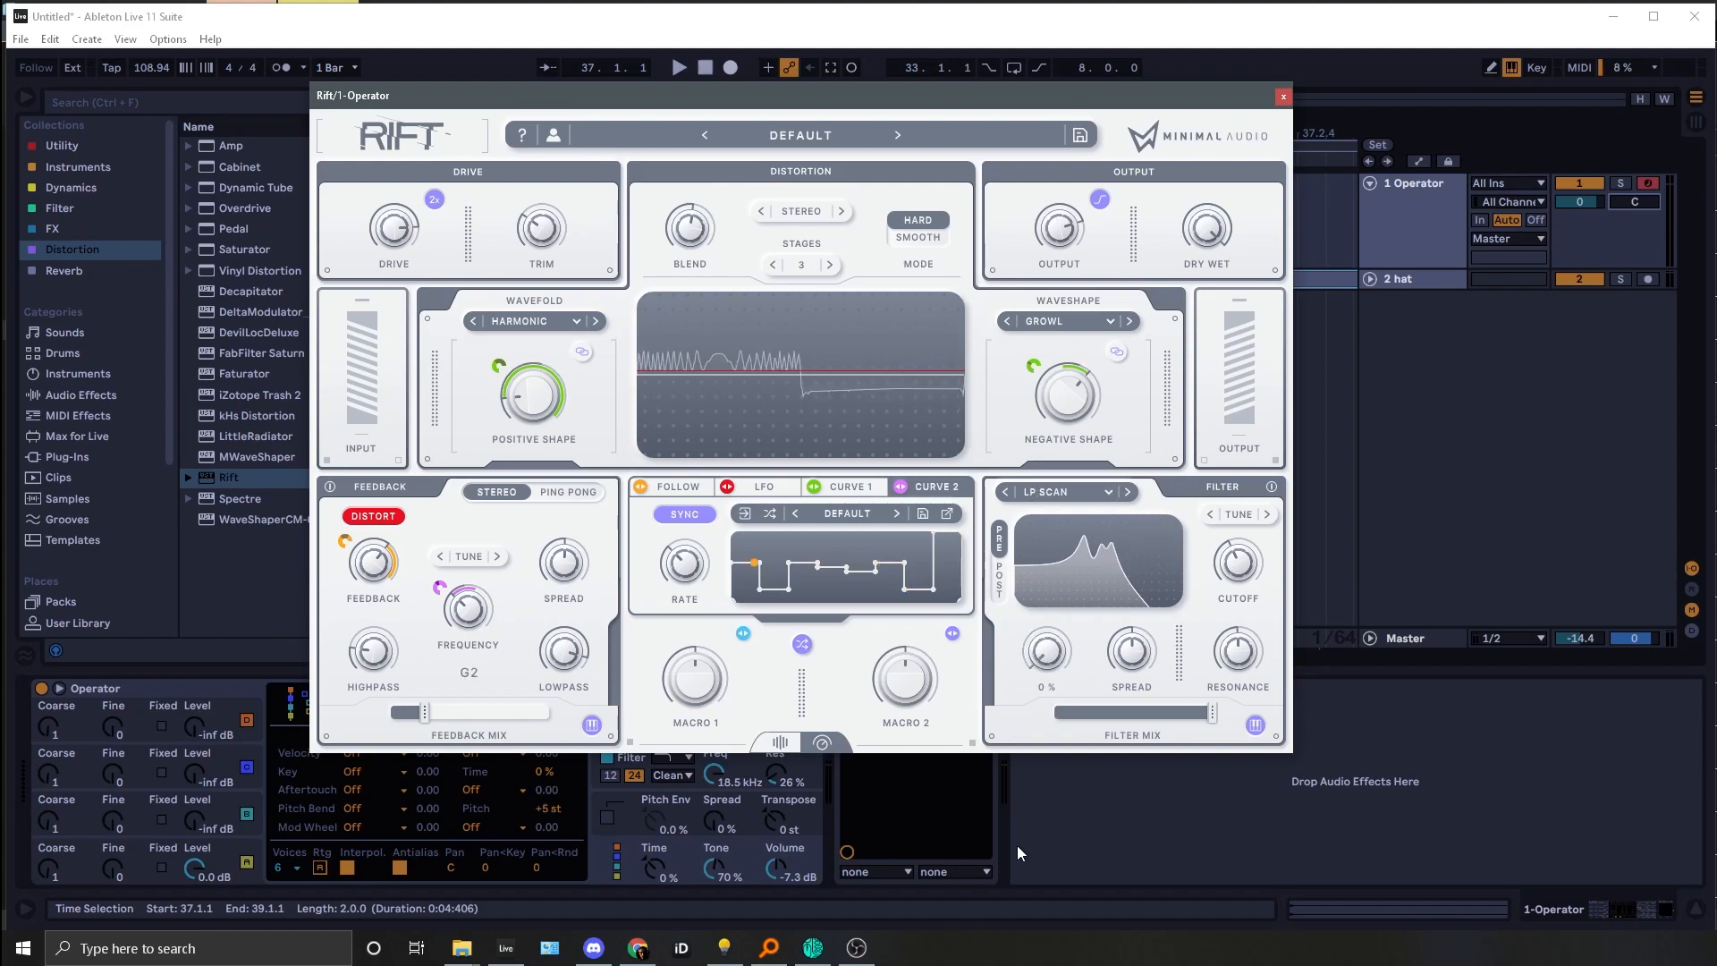
{"action": "left_click", "coordinate": [1004, 492]}
{"action": "left_click_drag", "start_coordinate": [1034, 642], "coordinate": [992, 807]}
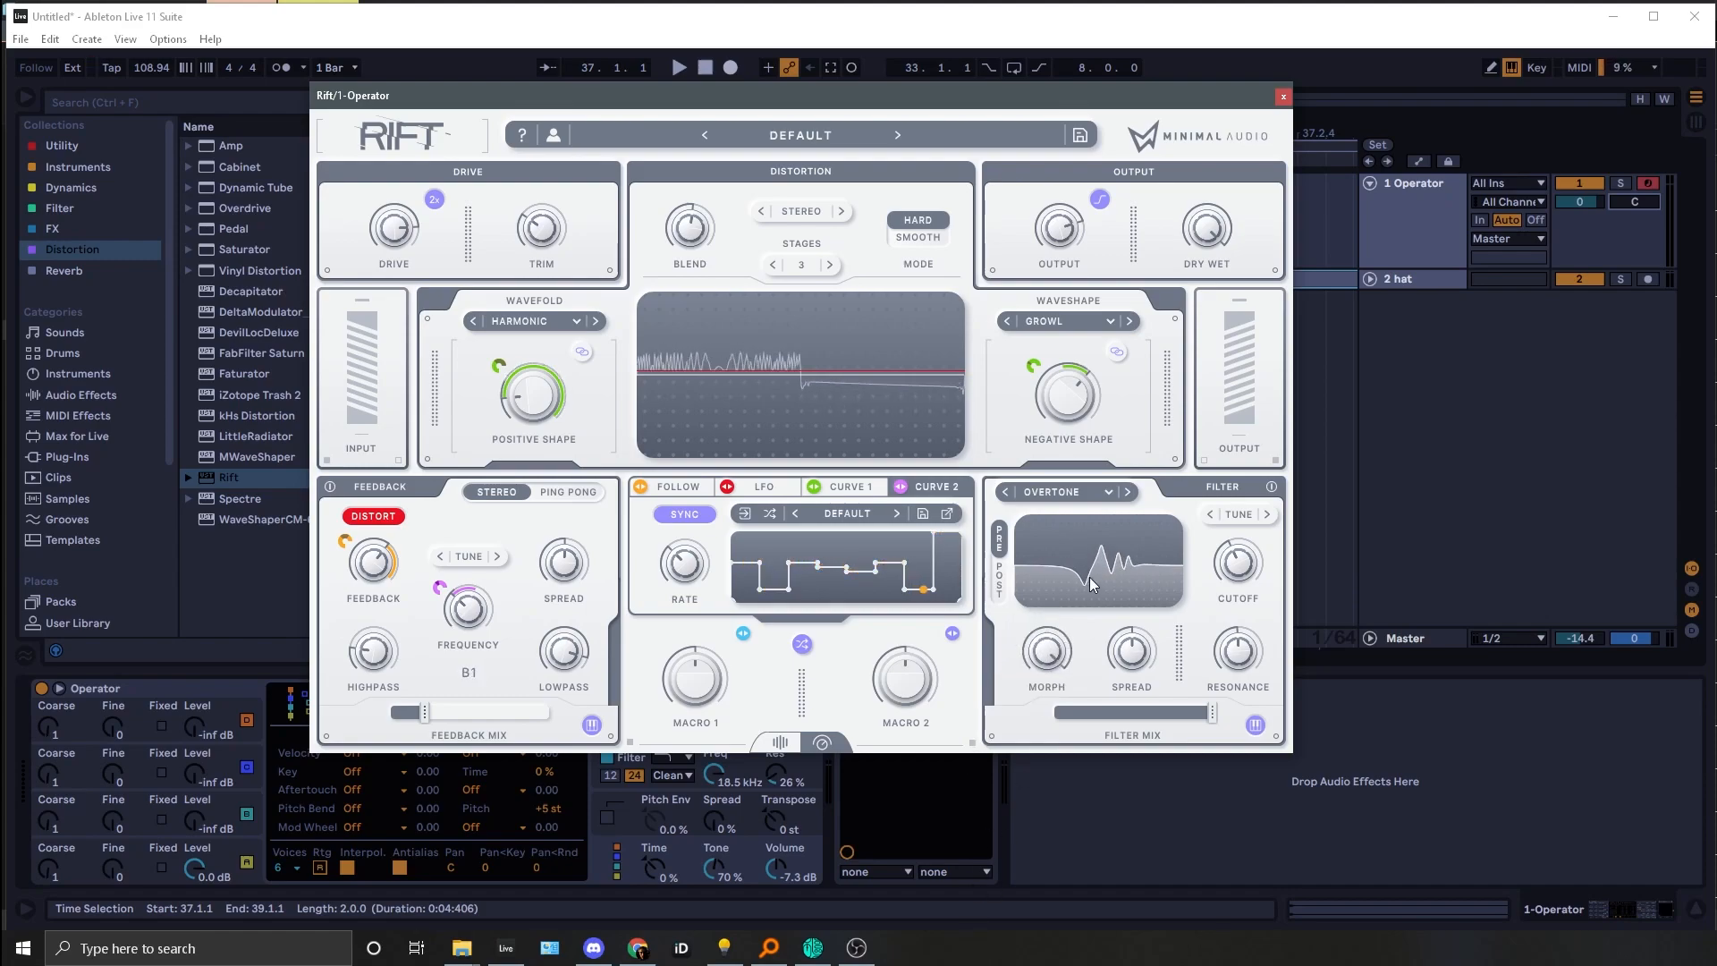
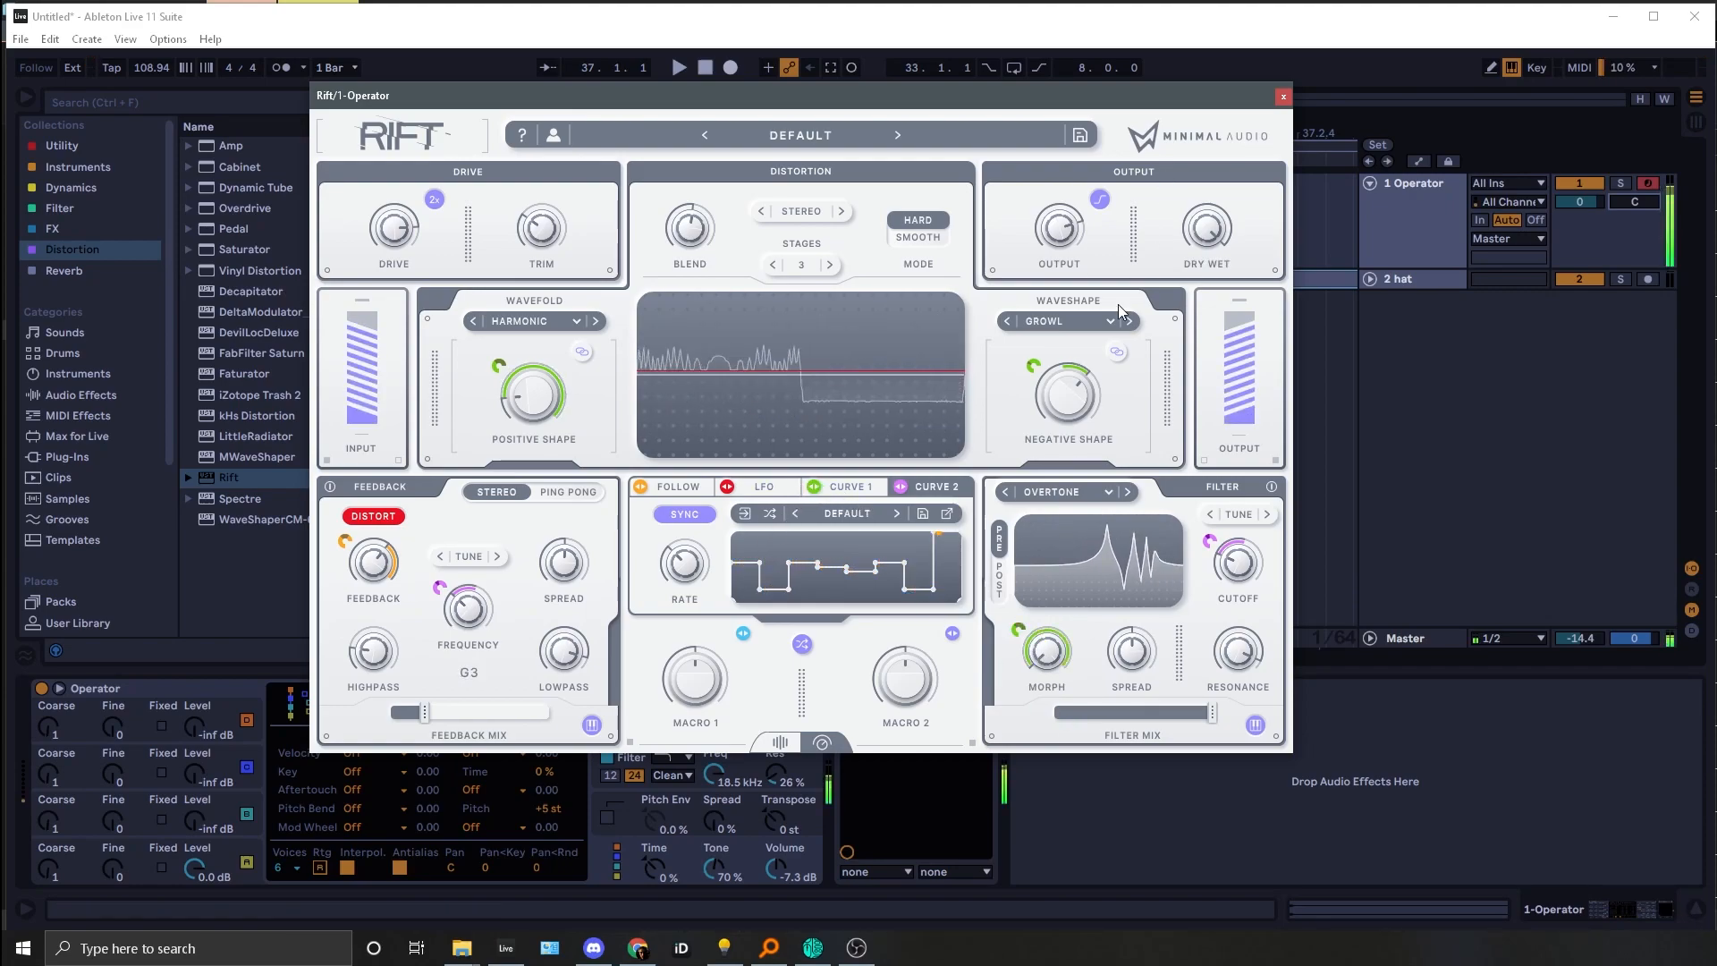
Step: Show Curve 1, use it to modulate Drive, Trim and Blend, and adjust its rate and the drive modulation
{"action": "left_click", "coordinate": [845, 487]}
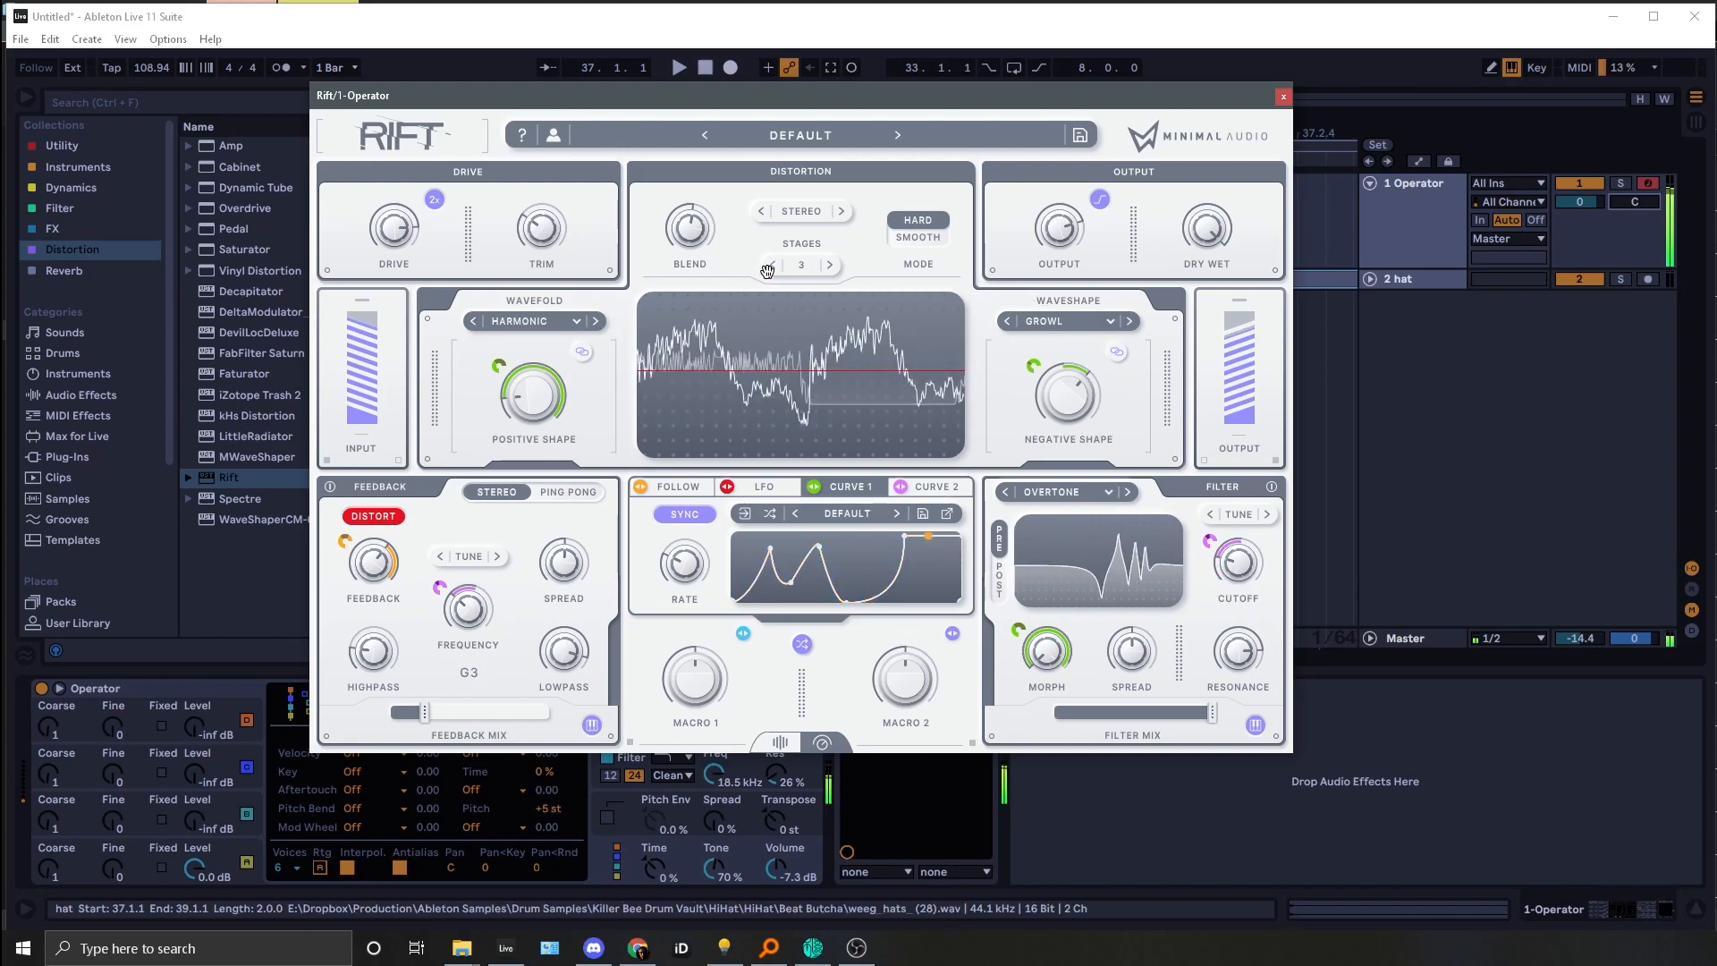
{"action": "mouse_move", "coordinate": [398, 215]}
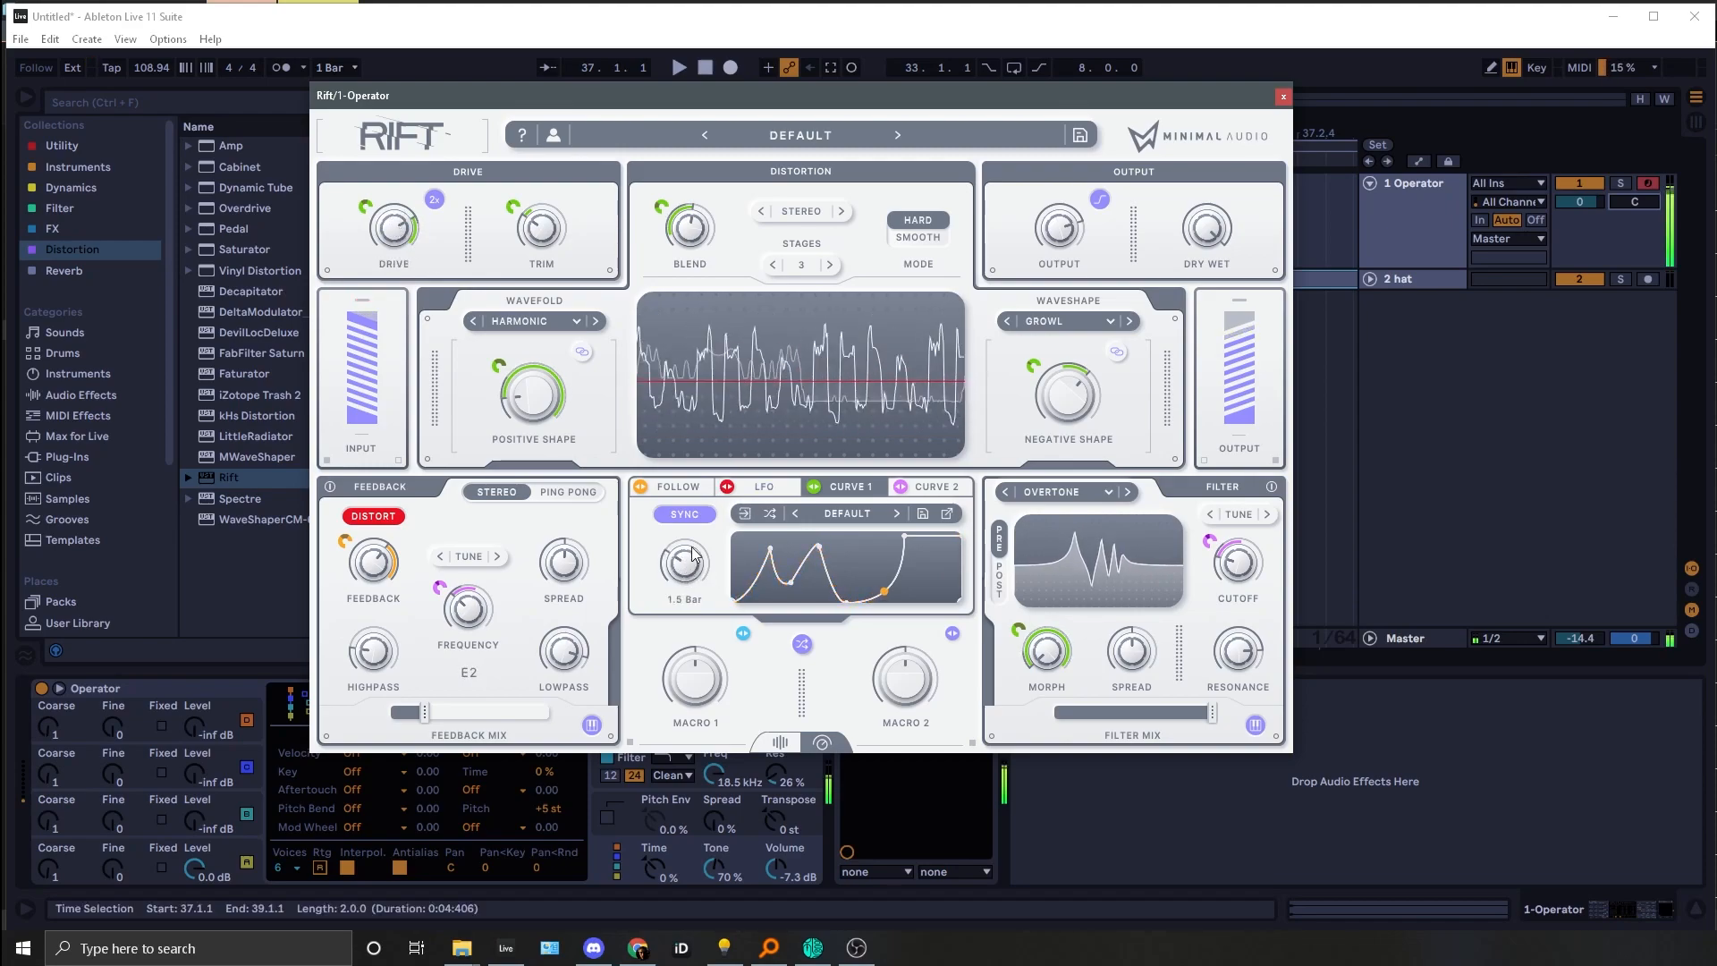
{"action": "left_click_drag", "start_coordinate": [685, 542], "coordinate": [666, 554]}
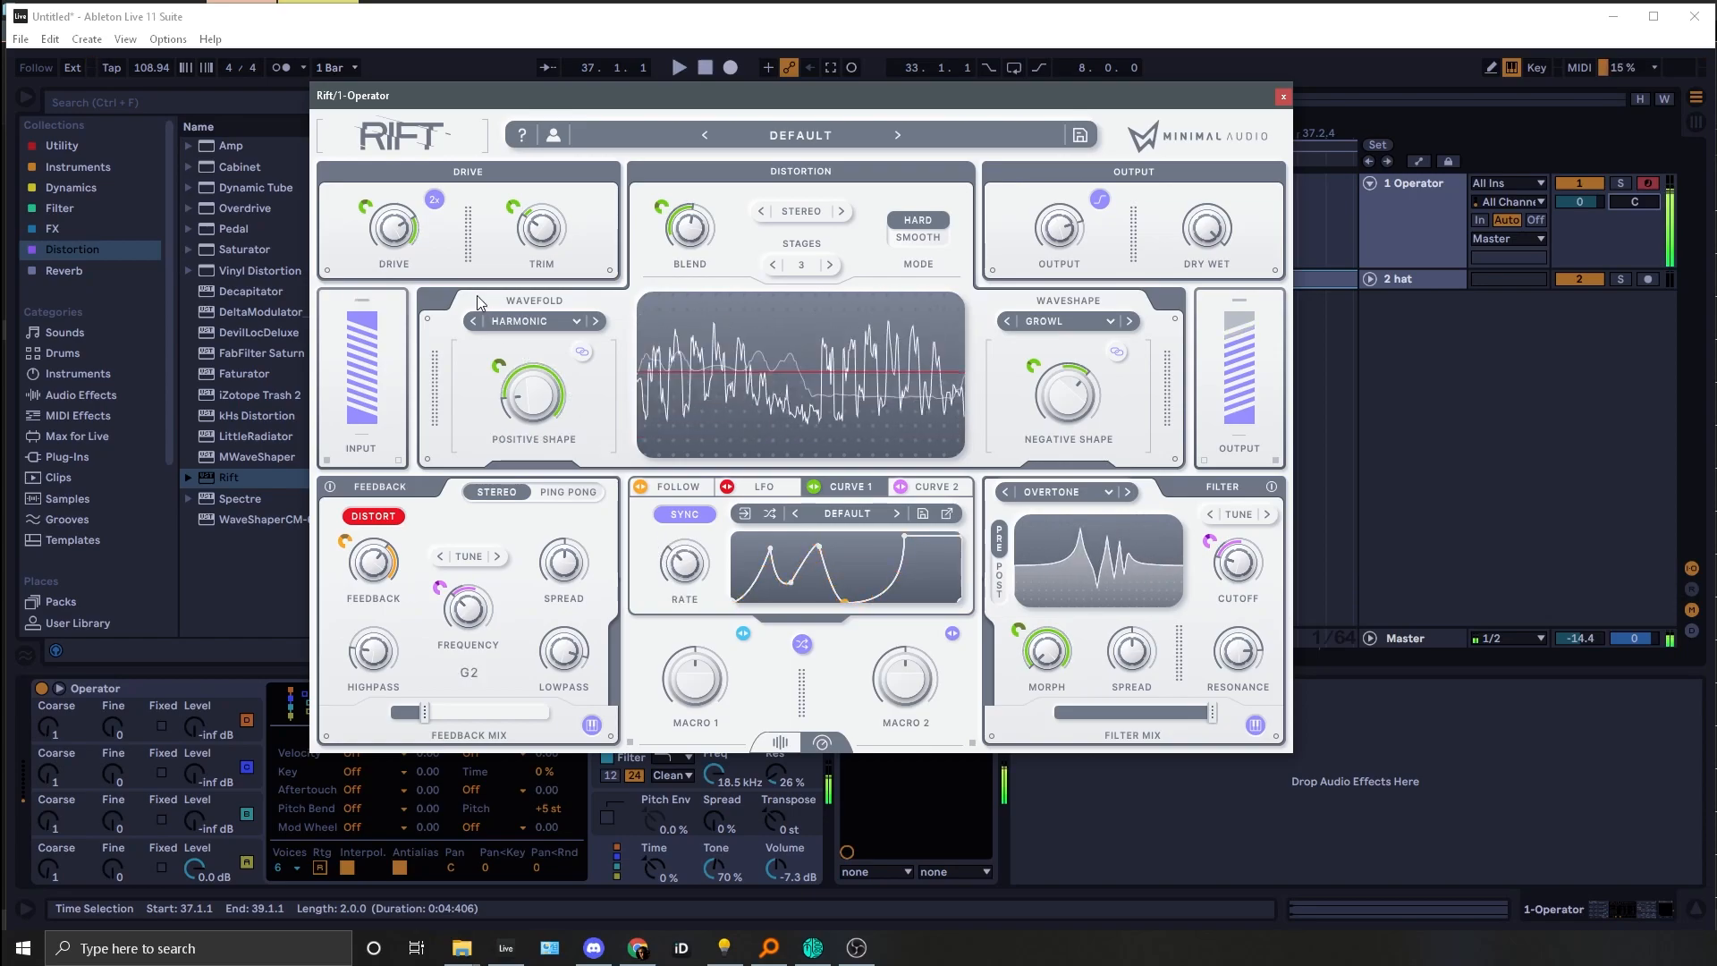
{"action": "left_click_drag", "start_coordinate": [350, 217], "coordinate": [284, 250]}
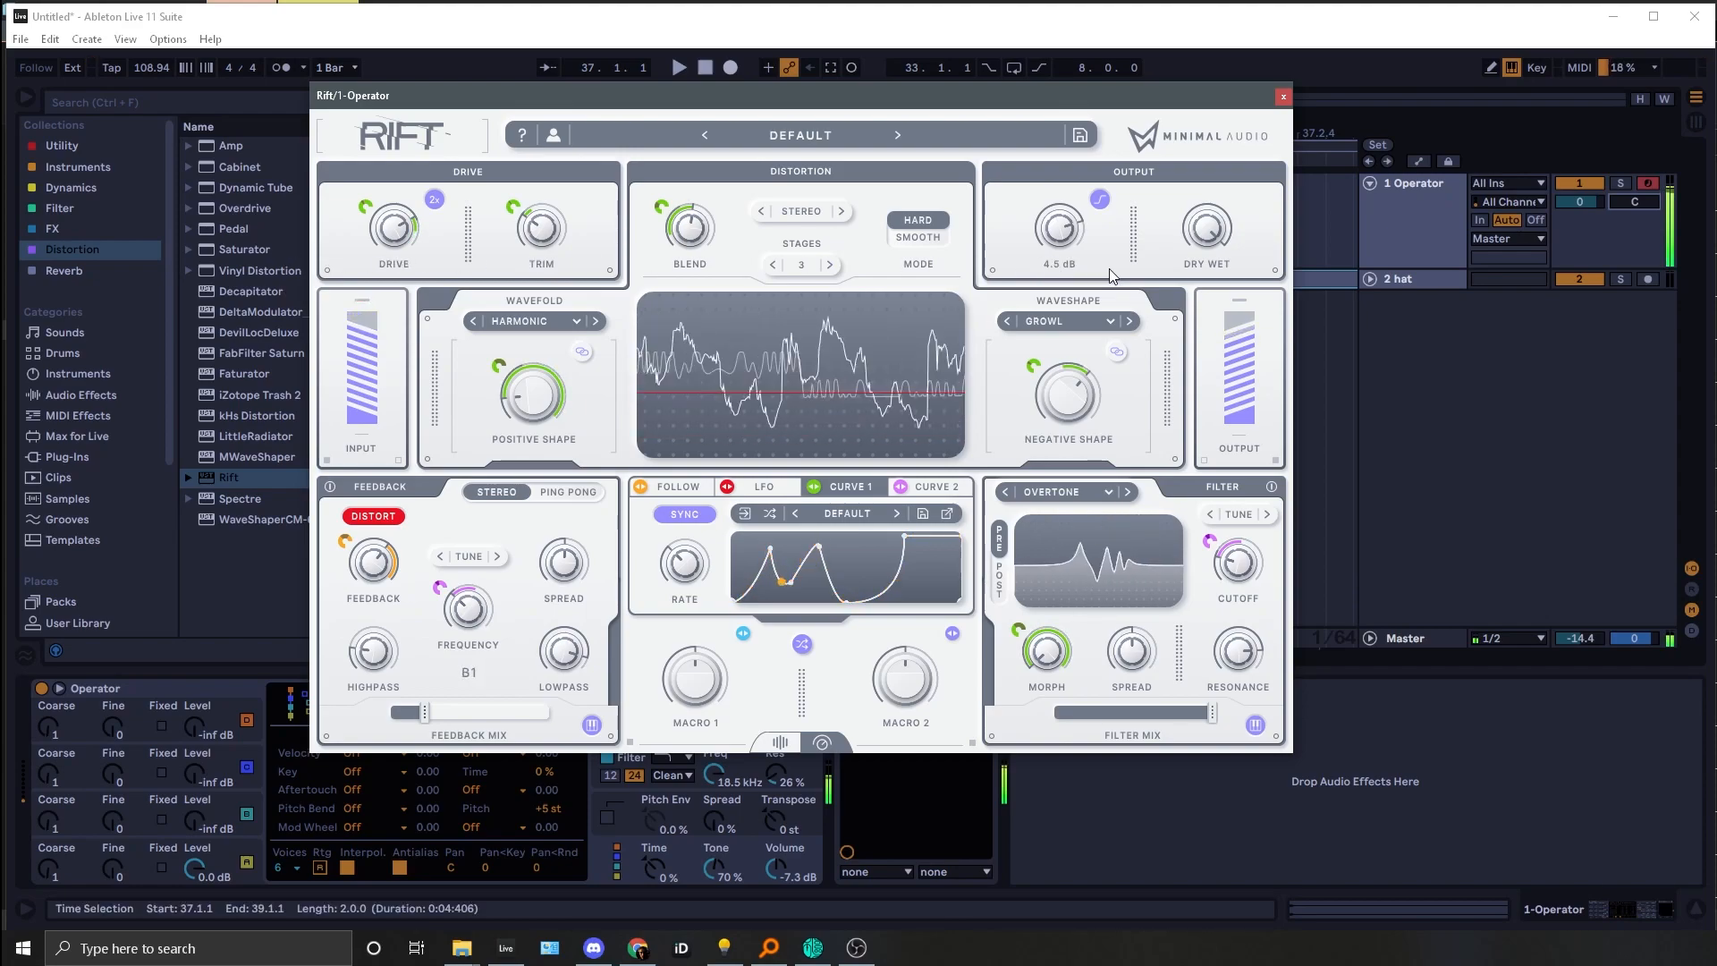
Step: Audition the output clipping at levels such as 11.4 dB, switching it off and back on
{"action": "mouse_move", "coordinate": [1051, 229]}
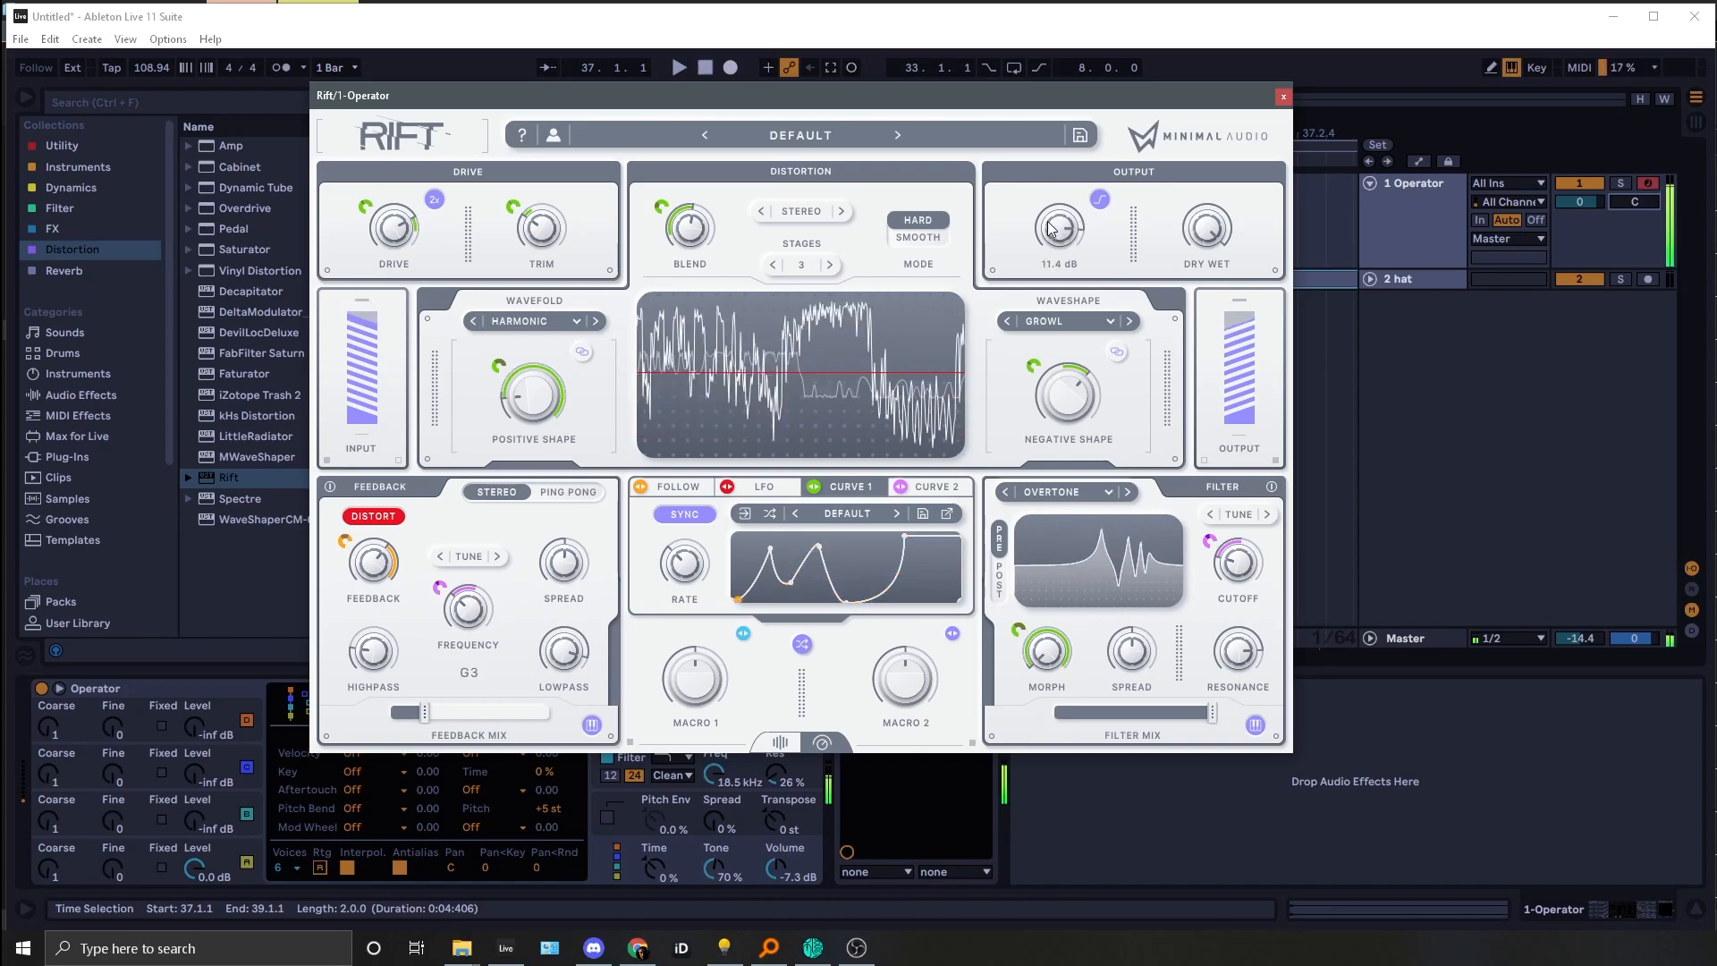
{"action": "left_click_drag", "start_coordinate": [1051, 229], "coordinate": [1109, 247]}
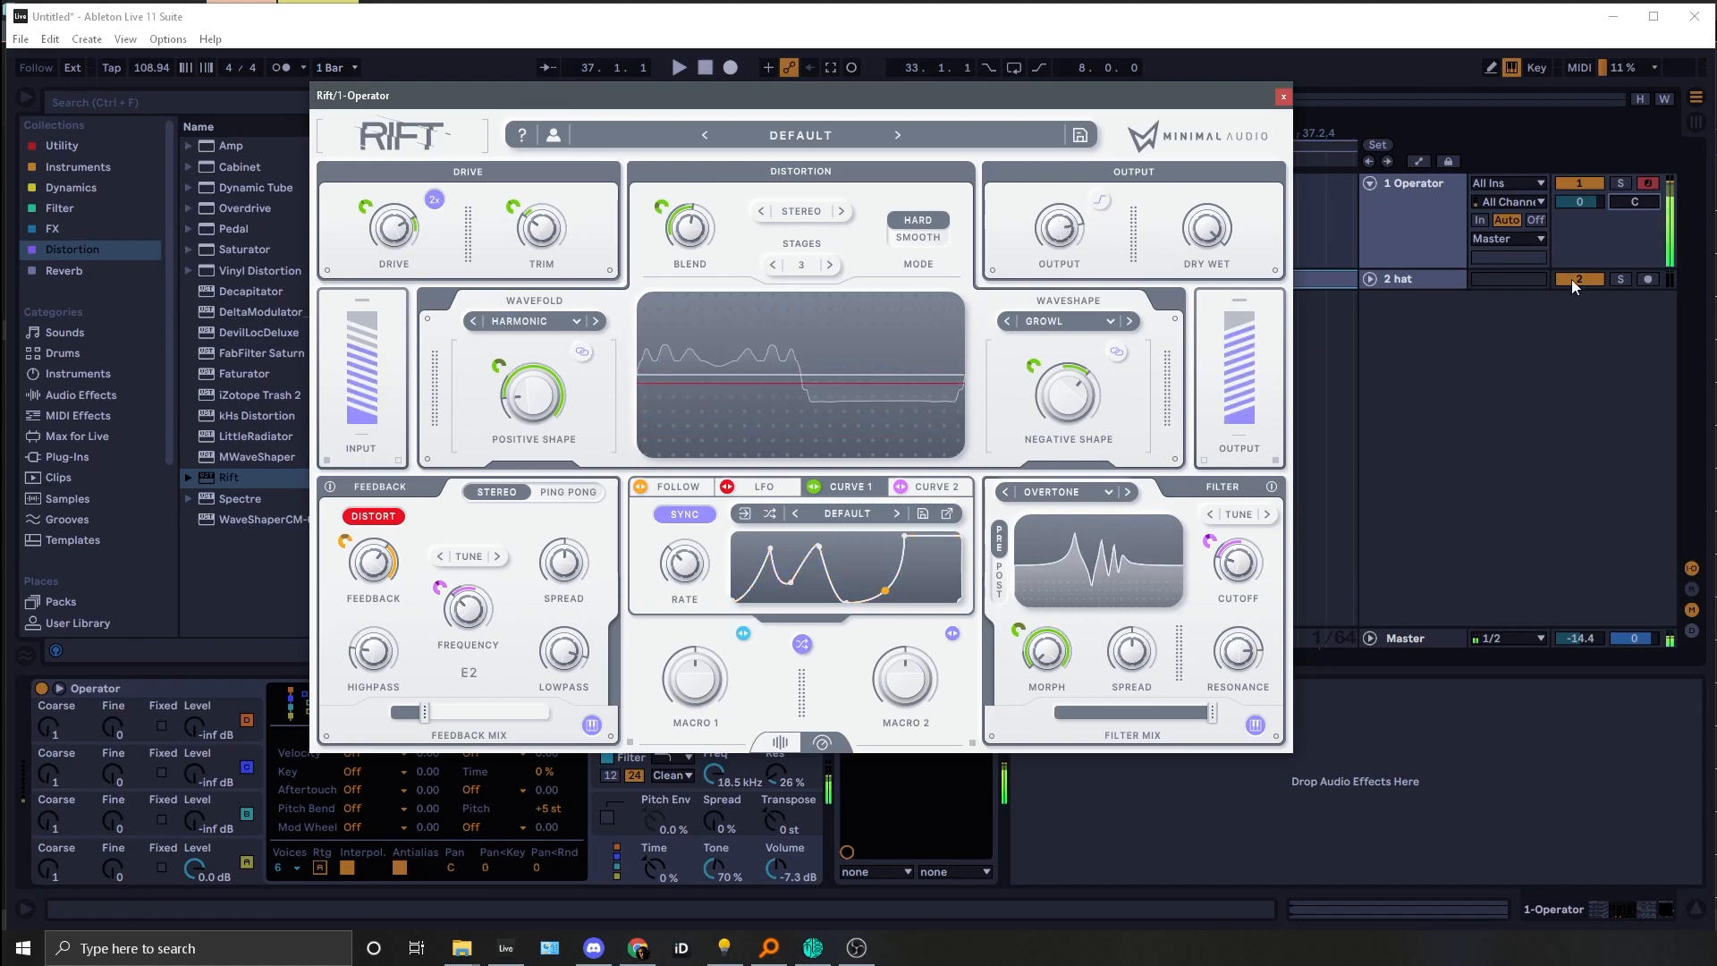
{"action": "left_click", "coordinate": [1100, 198]}
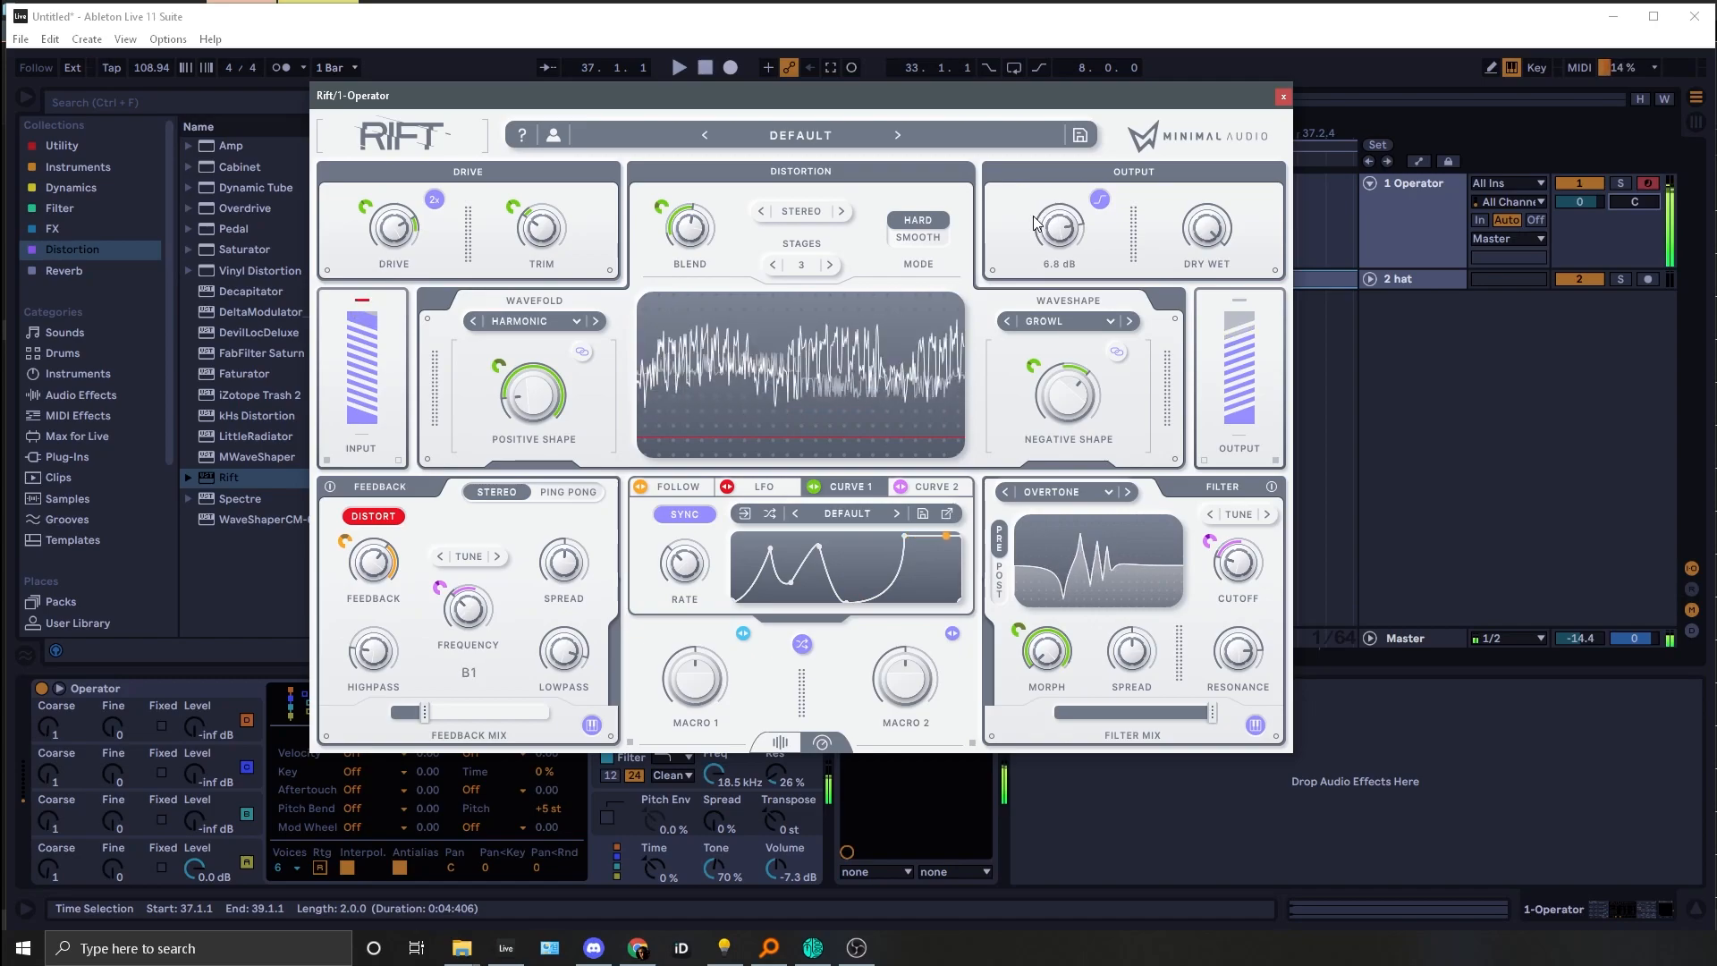
Step: Reduce the Curve 1 modulation depth on the wavefolder's positive shape
{"action": "mouse_move", "coordinate": [541, 231]}
{"action": "mouse_move", "coordinate": [539, 400]}
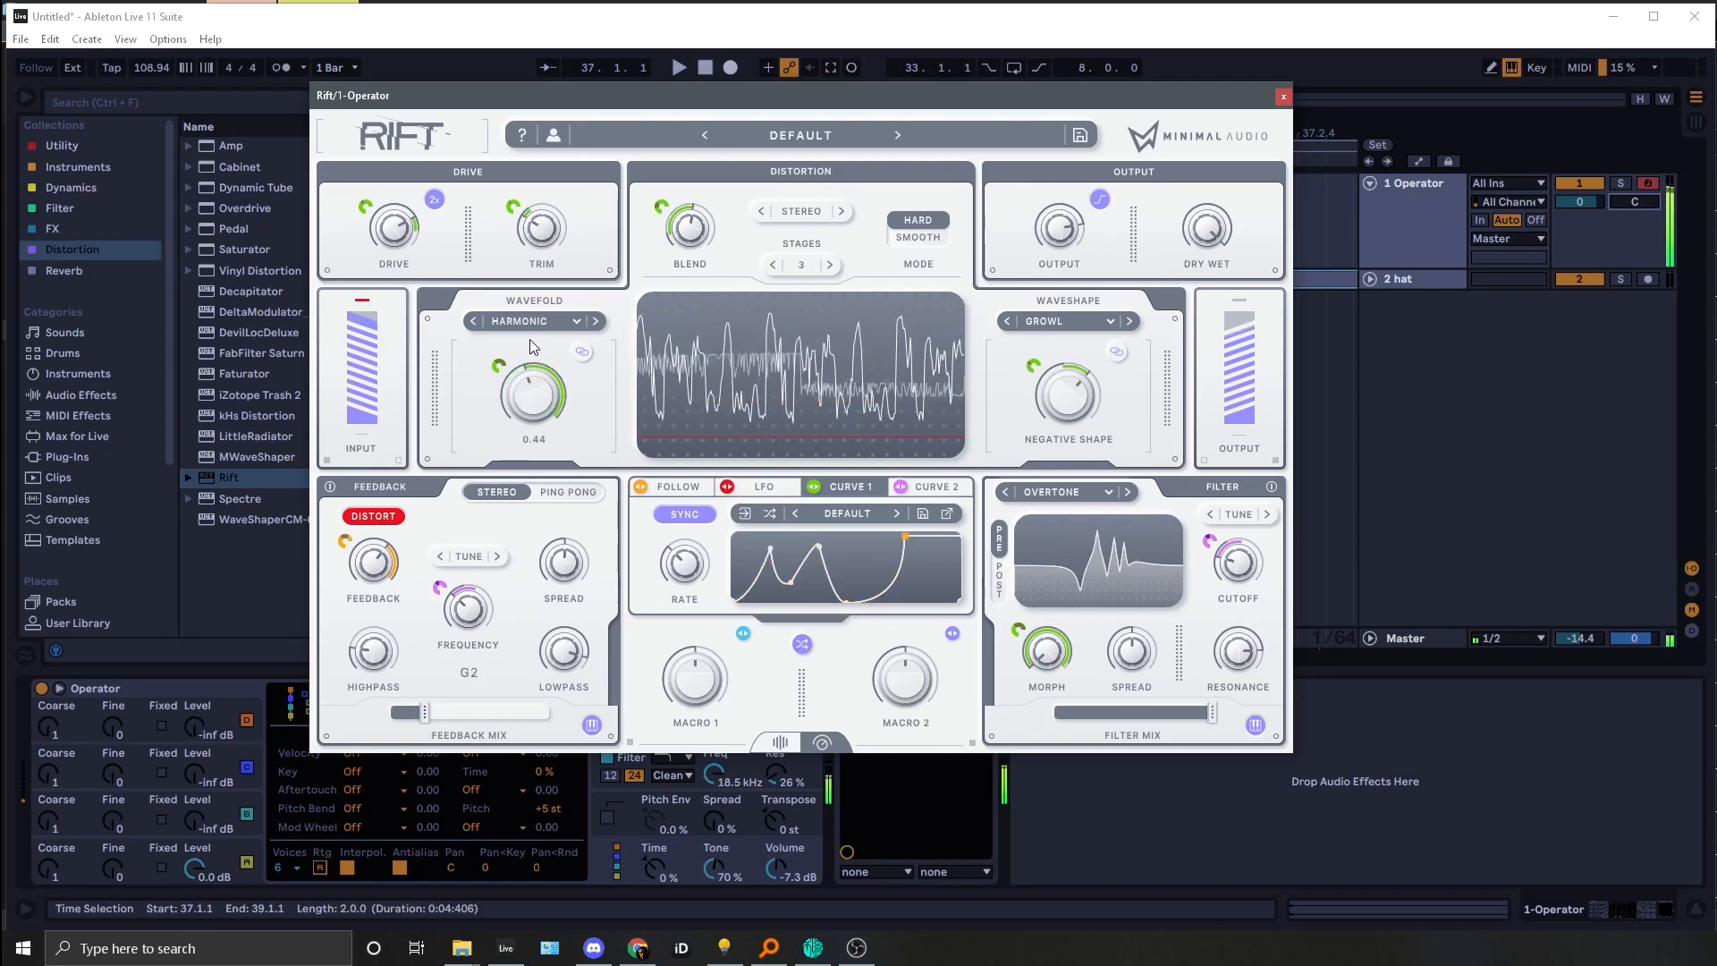
{"action": "mouse_move", "coordinate": [501, 374]}
{"action": "left_click_drag", "start_coordinate": [500, 374], "coordinate": [457, 418]}
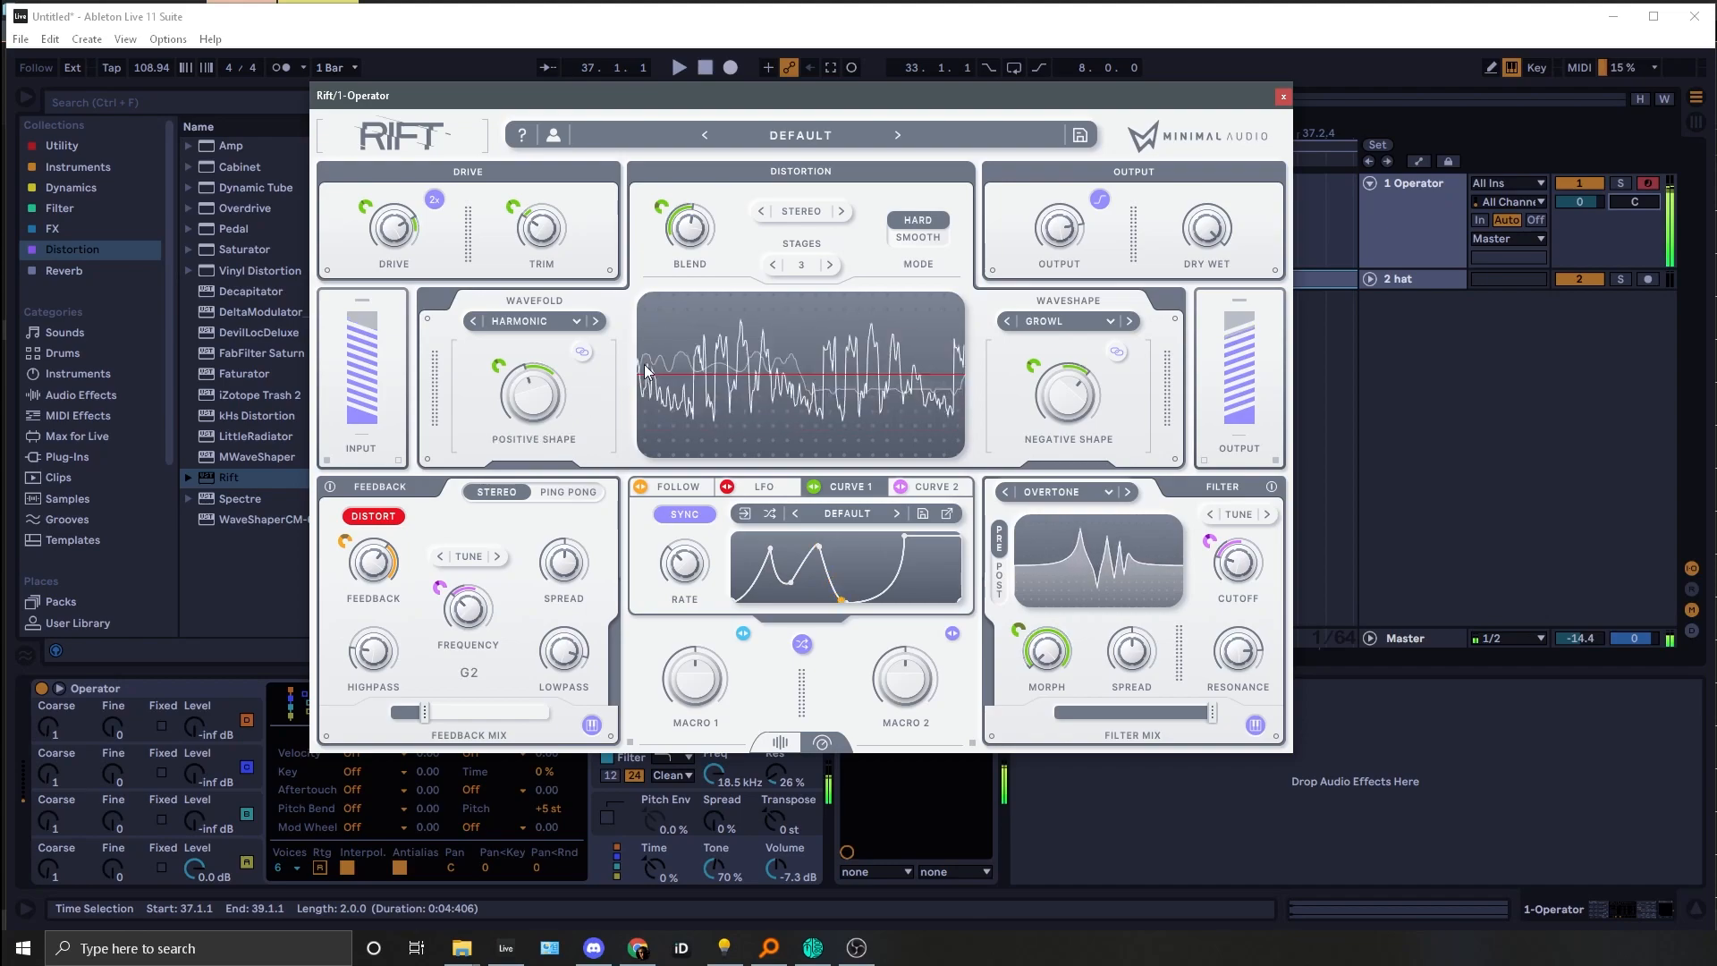
Step: Adjust the Curve 2 rate and add a second modulation source to the filter cutoff
{"action": "left_click", "coordinate": [769, 513]}
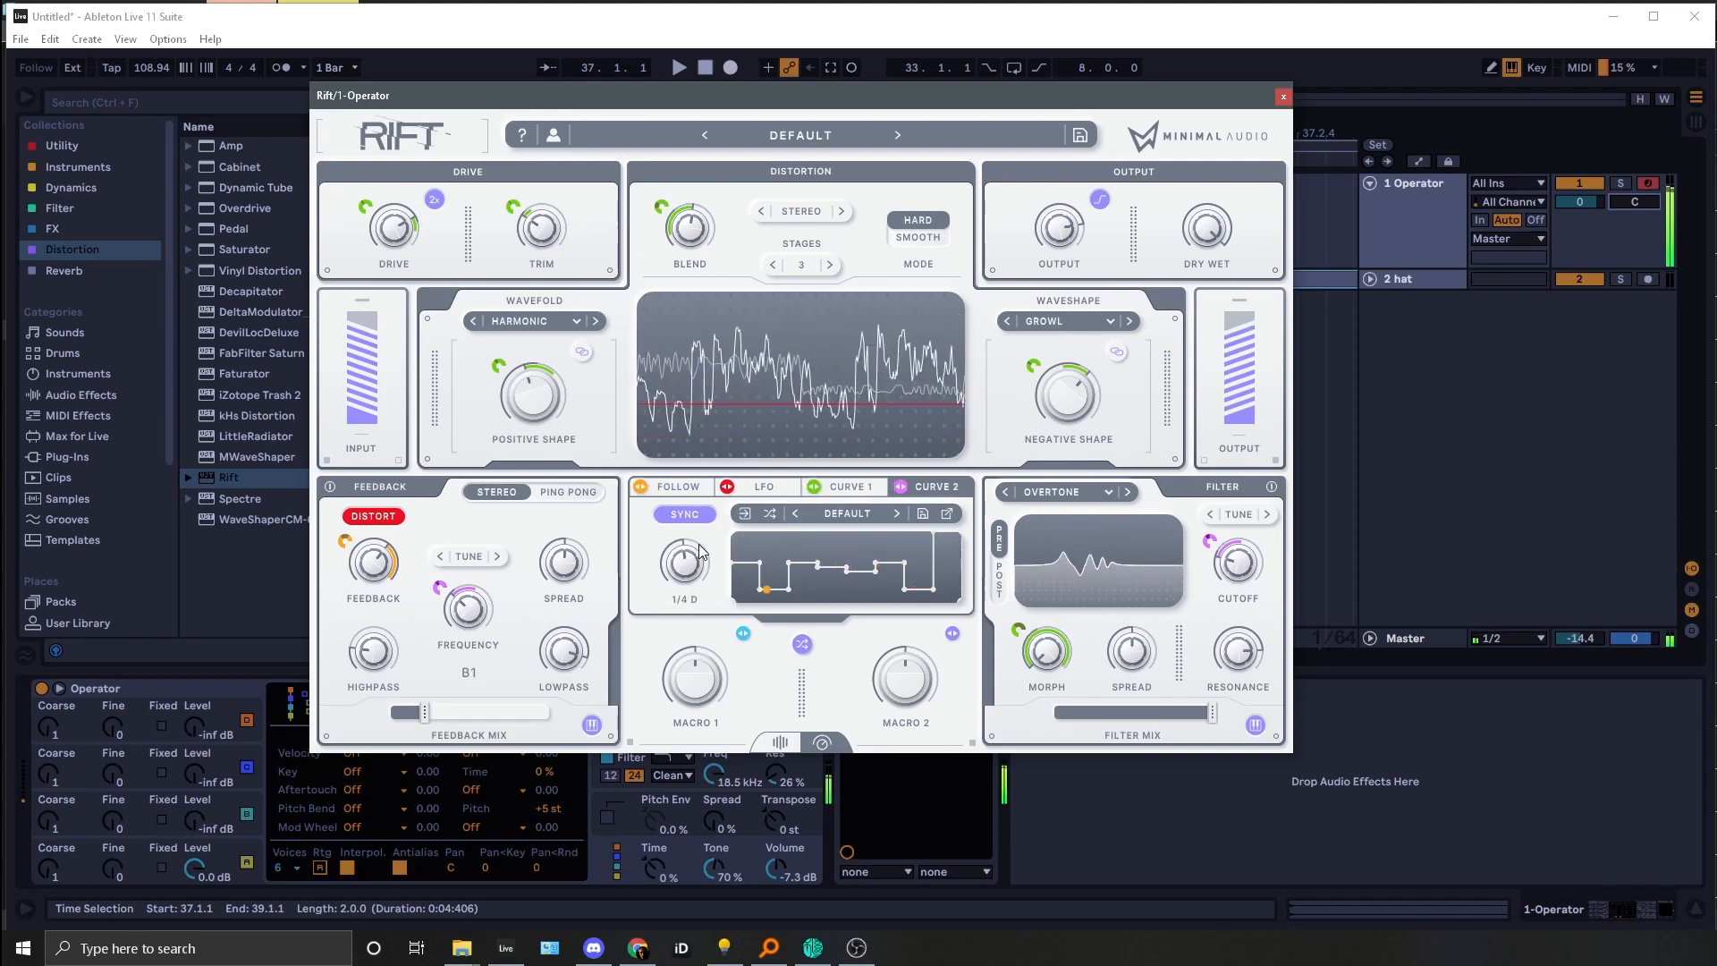
{"action": "left_click_drag", "start_coordinate": [700, 551], "coordinate": [649, 571]}
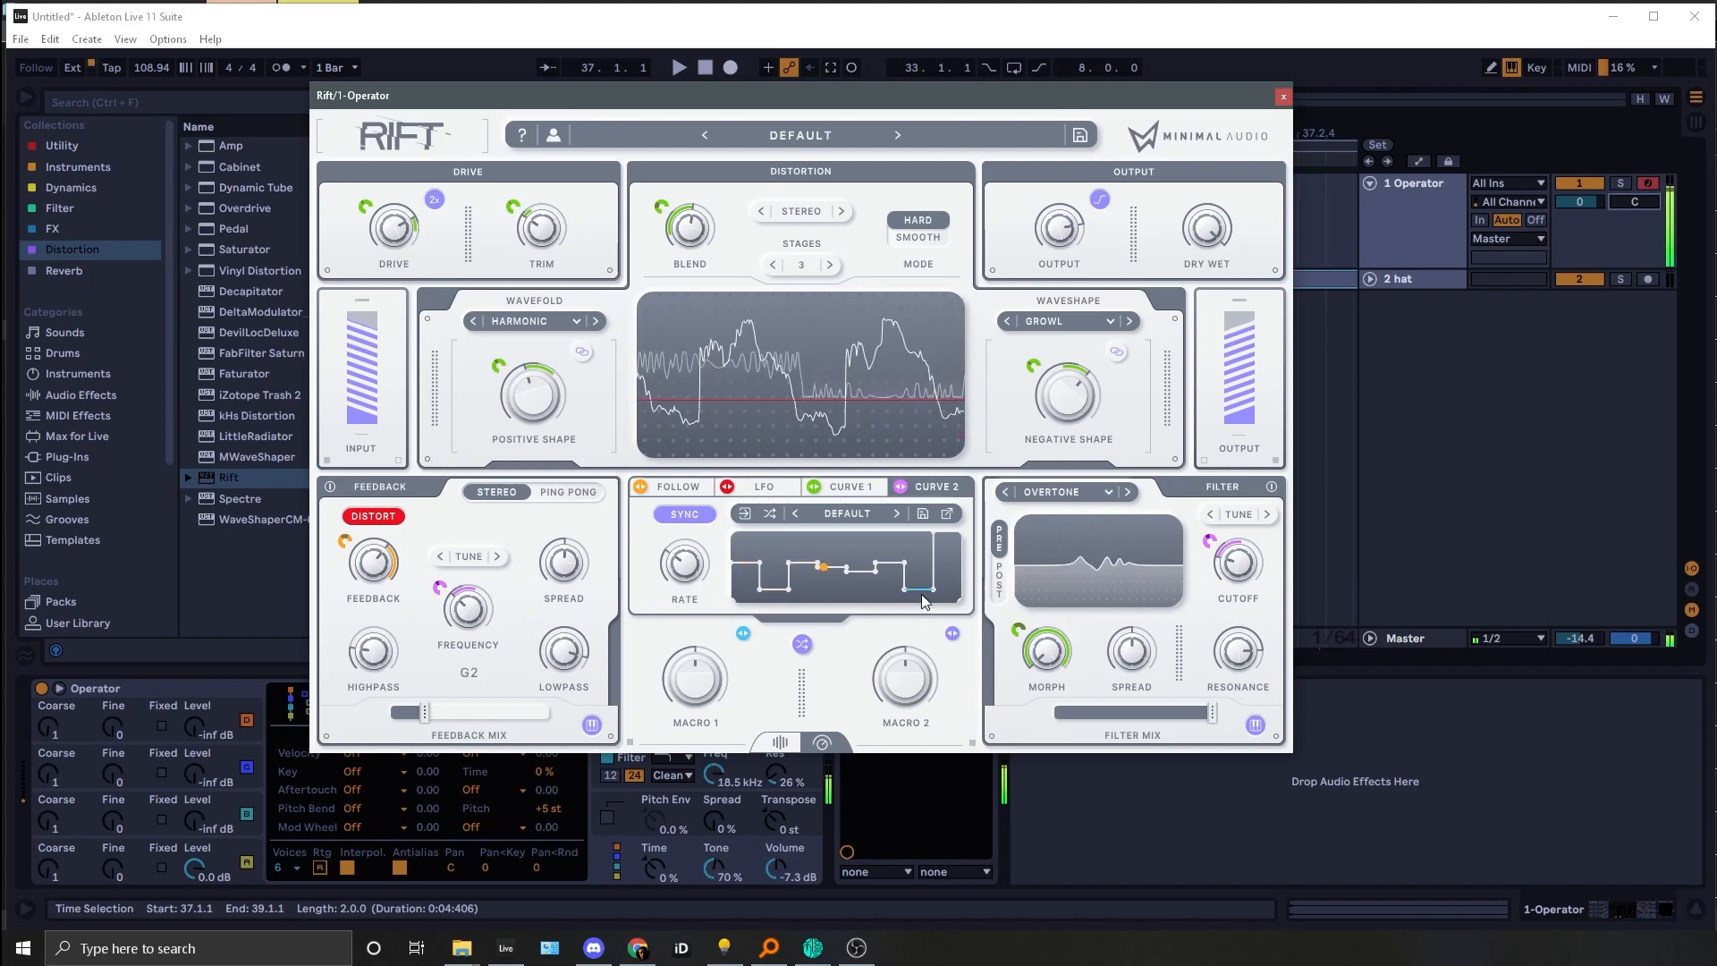
{"action": "left_click", "coordinate": [844, 490]}
{"action": "left_click_drag", "start_coordinate": [844, 493], "coordinate": [1201, 543]}
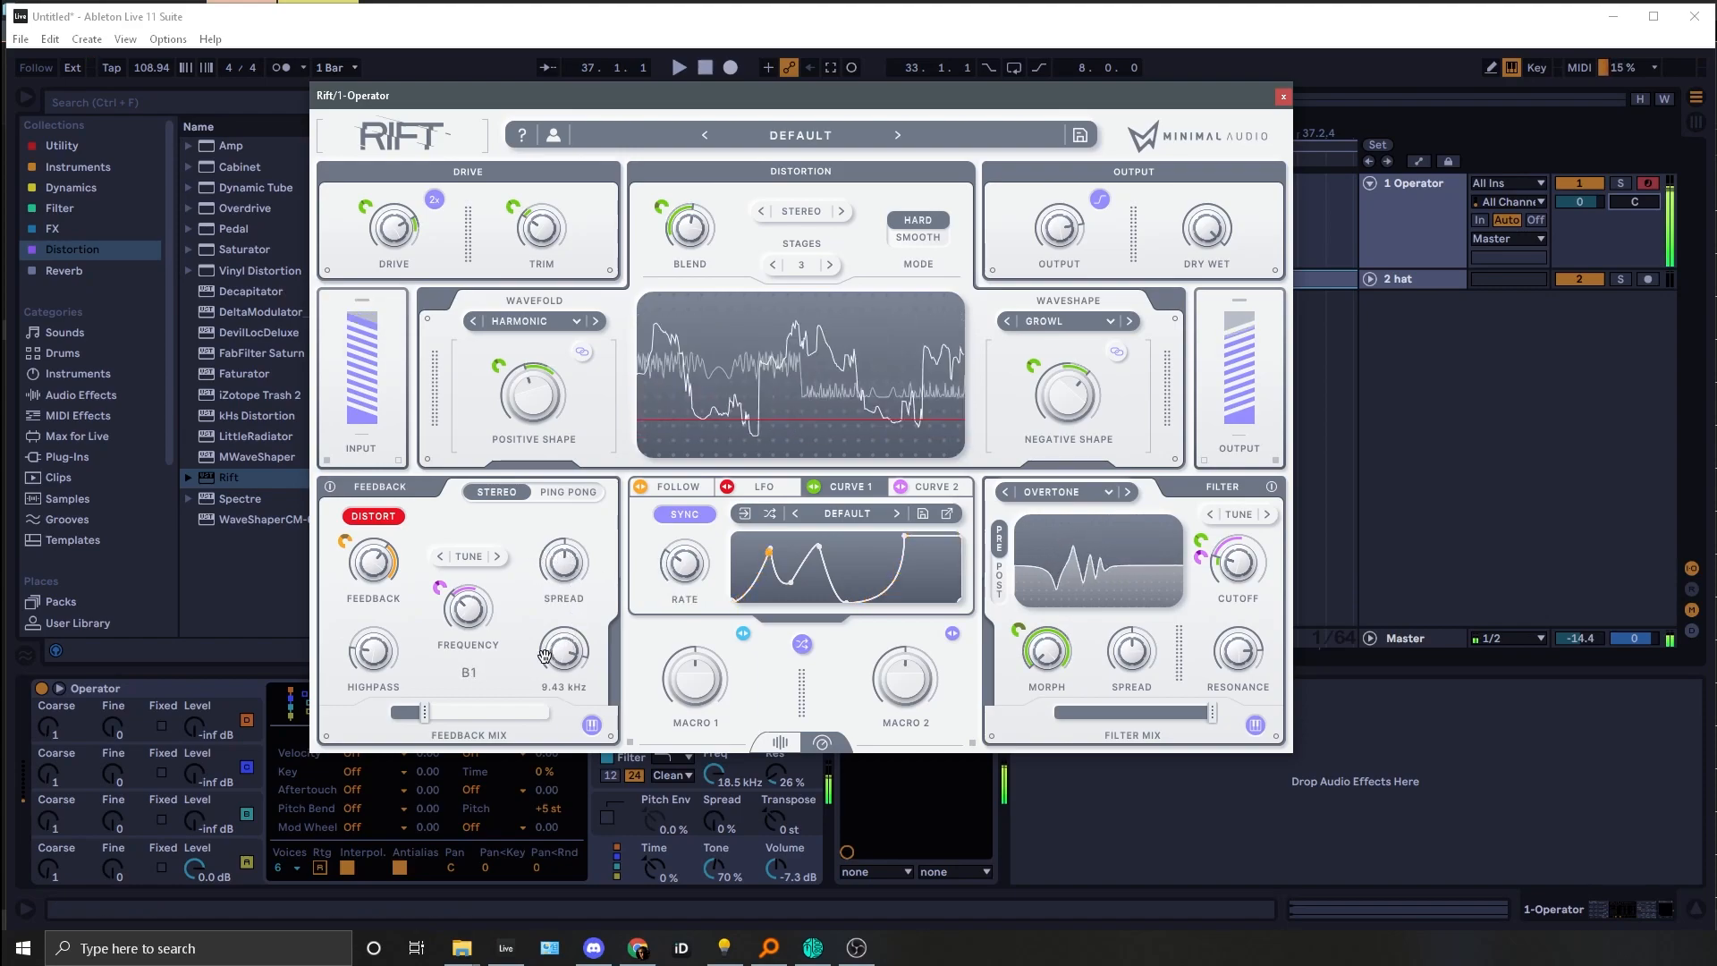
Step: Raise the feedback mix to a little over half and bend flat segments of Curve 2 into curved glides
{"action": "left_click_drag", "start_coordinate": [425, 712], "coordinate": [490, 694]}
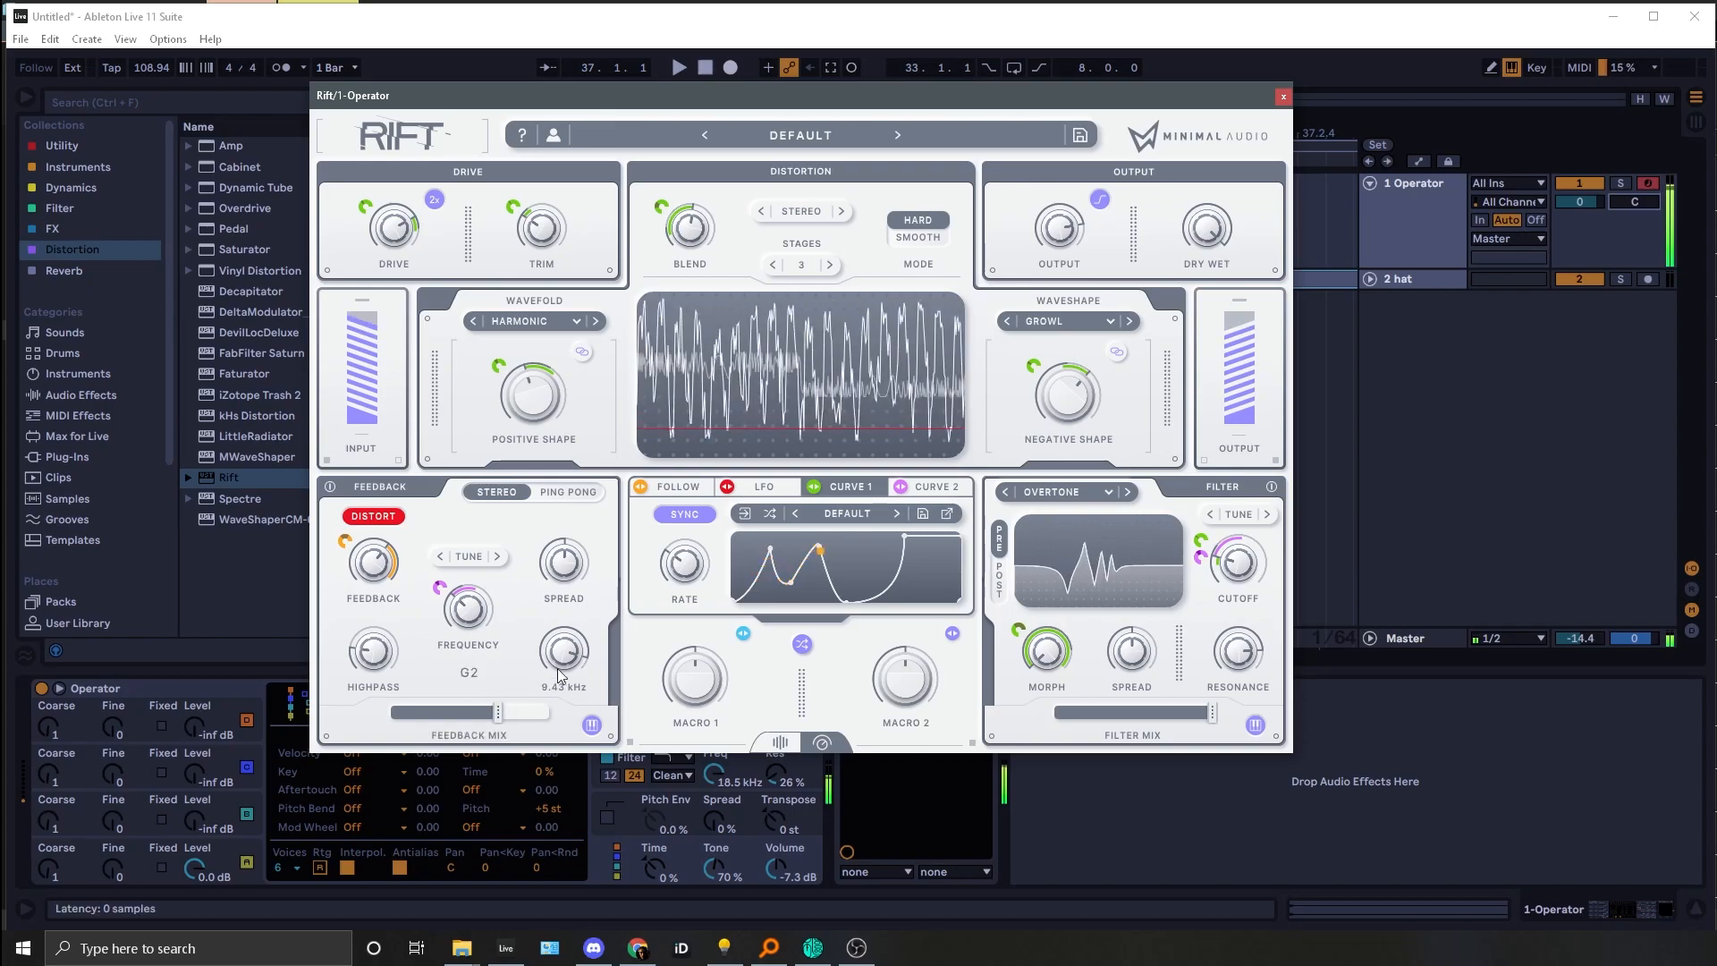
{"action": "left_click", "coordinate": [931, 488]}
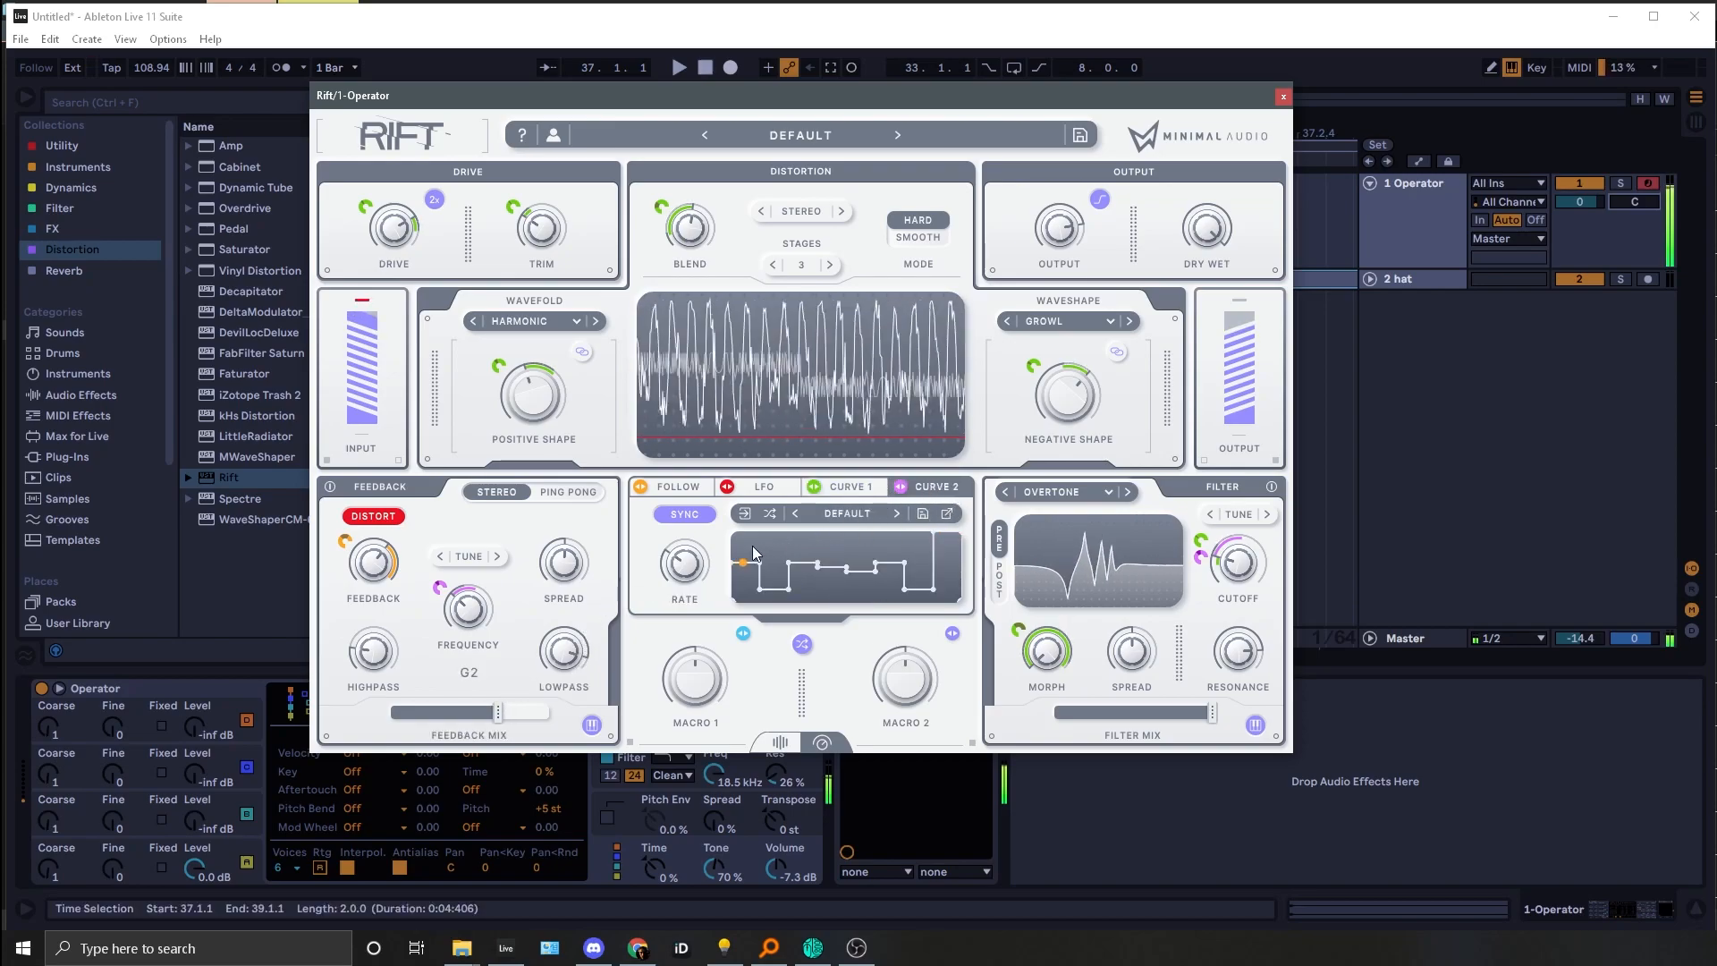
{"action": "left_click_drag", "start_coordinate": [751, 563], "coordinate": [887, 526]}
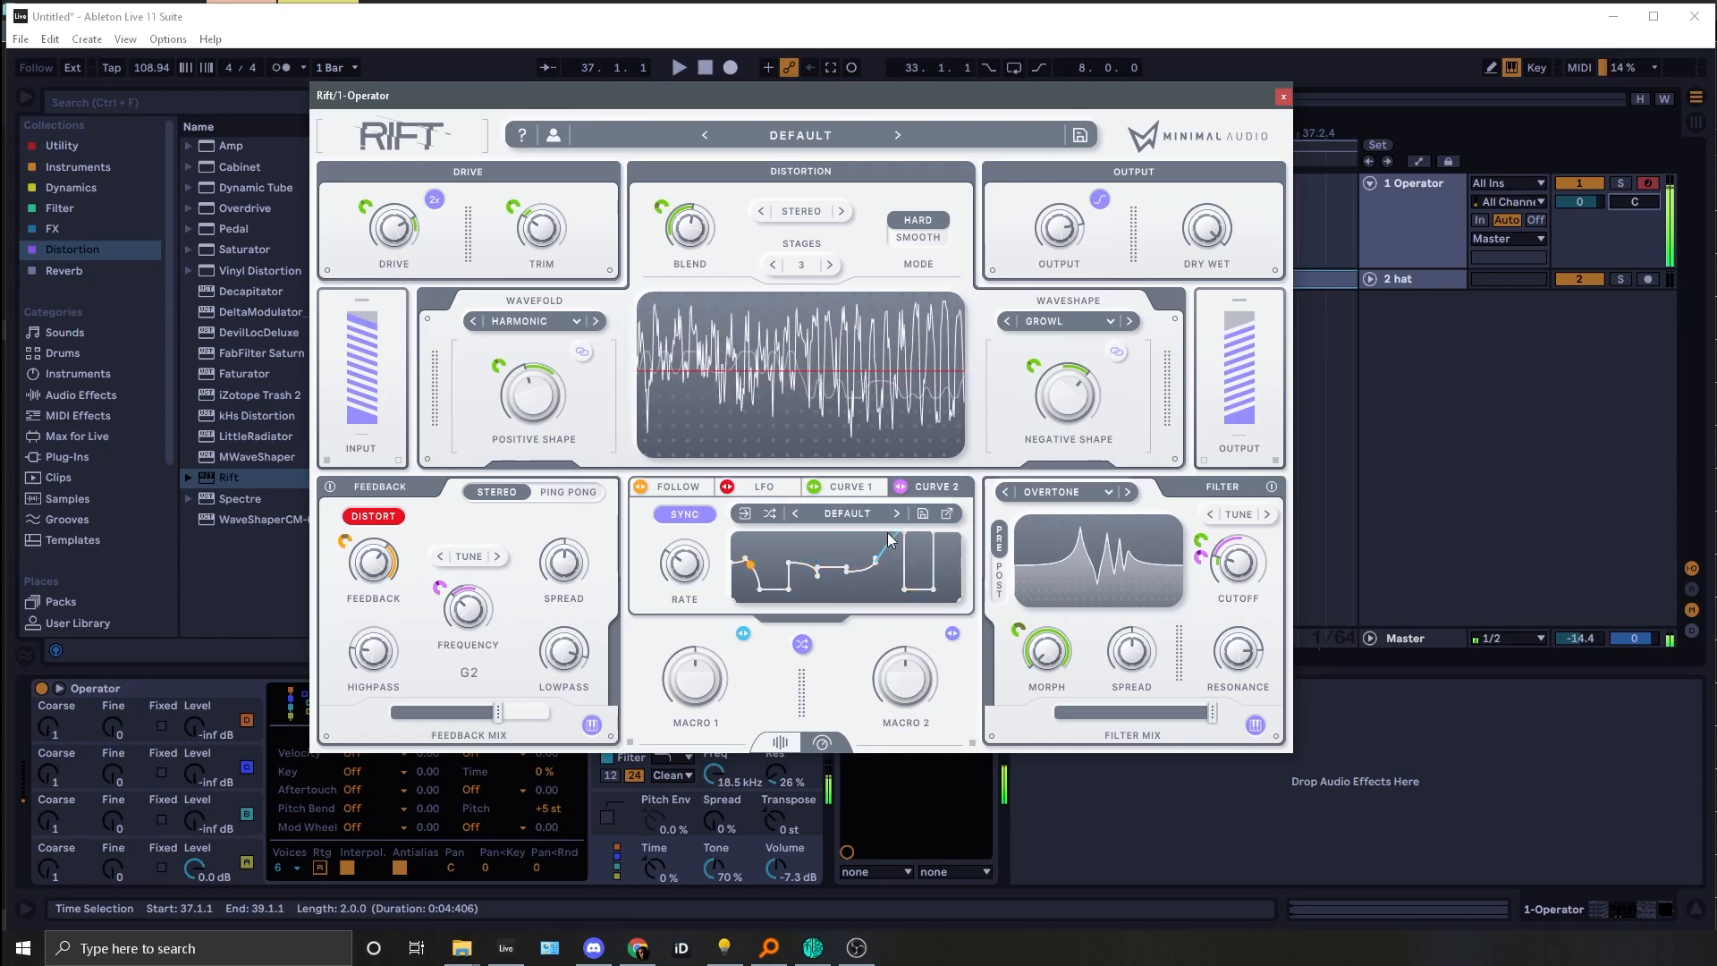
{"action": "left_click_drag", "start_coordinate": [888, 546], "coordinate": [883, 573]}
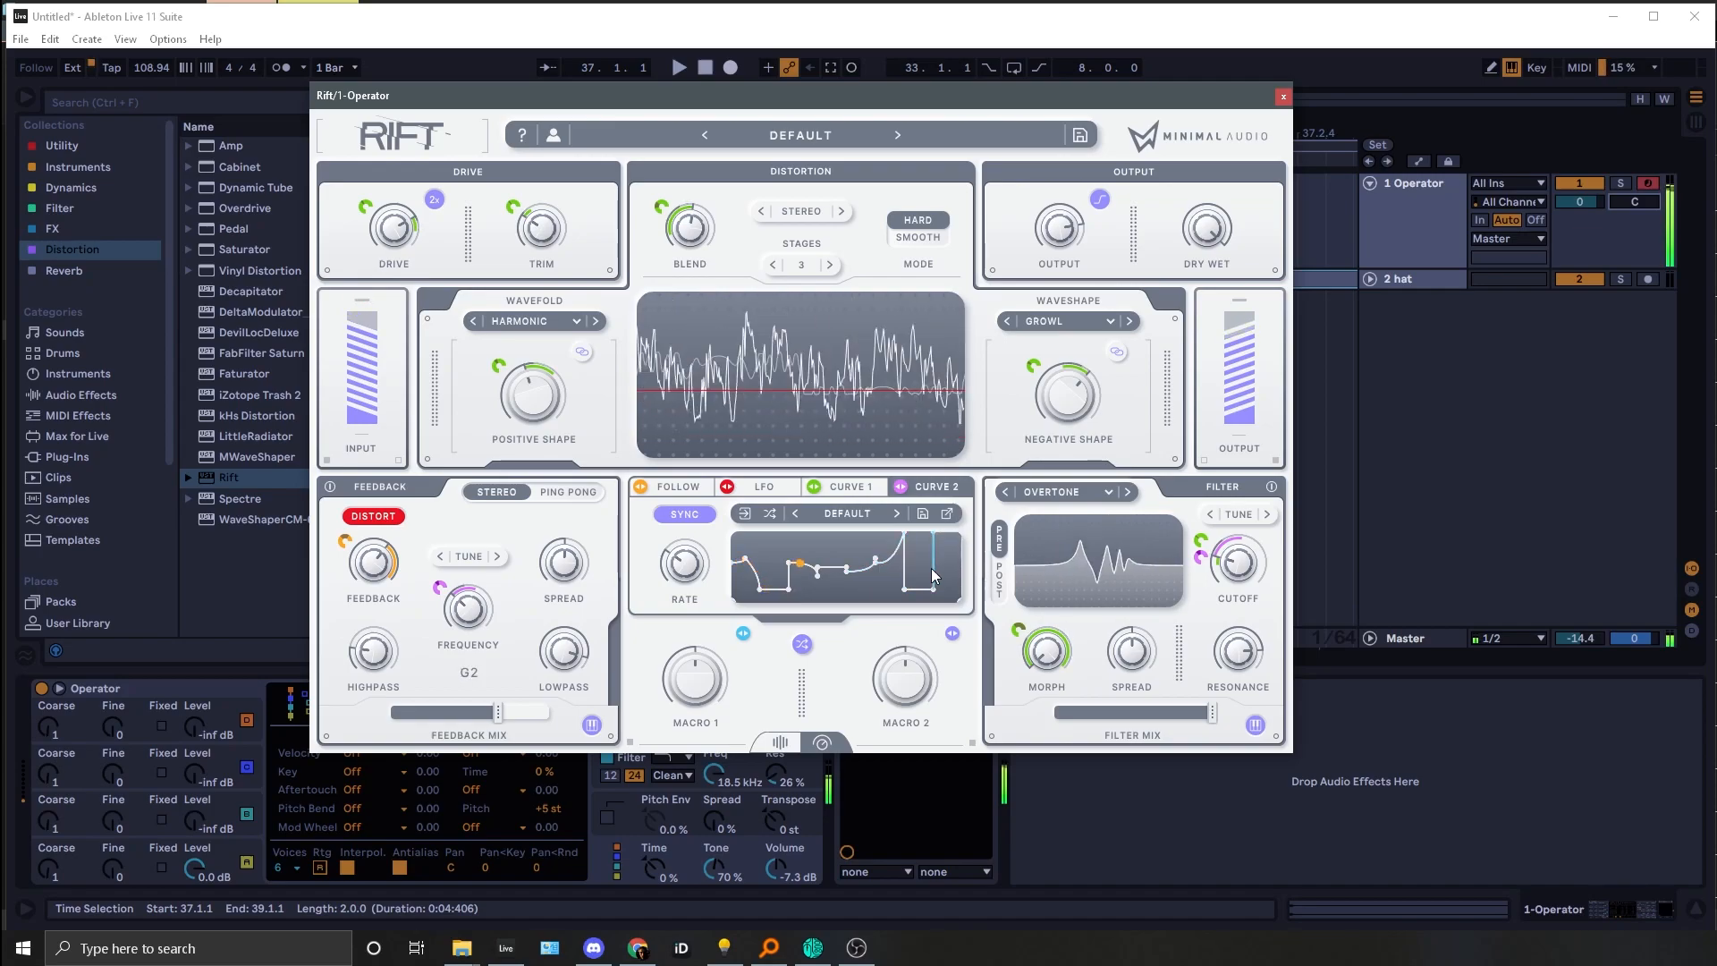
Step: Bend the falling segment at the end of Curve 2 and step the filter type through Peak Scan and High Pass to Bass
{"action": "mouse_move", "coordinate": [896, 580]}
{"action": "left_mouse_down"}
{"action": "mouse_move", "coordinate": [904, 599]}
{"action": "mouse_move", "coordinate": [920, 591]}
{"action": "left_mouse_up"}
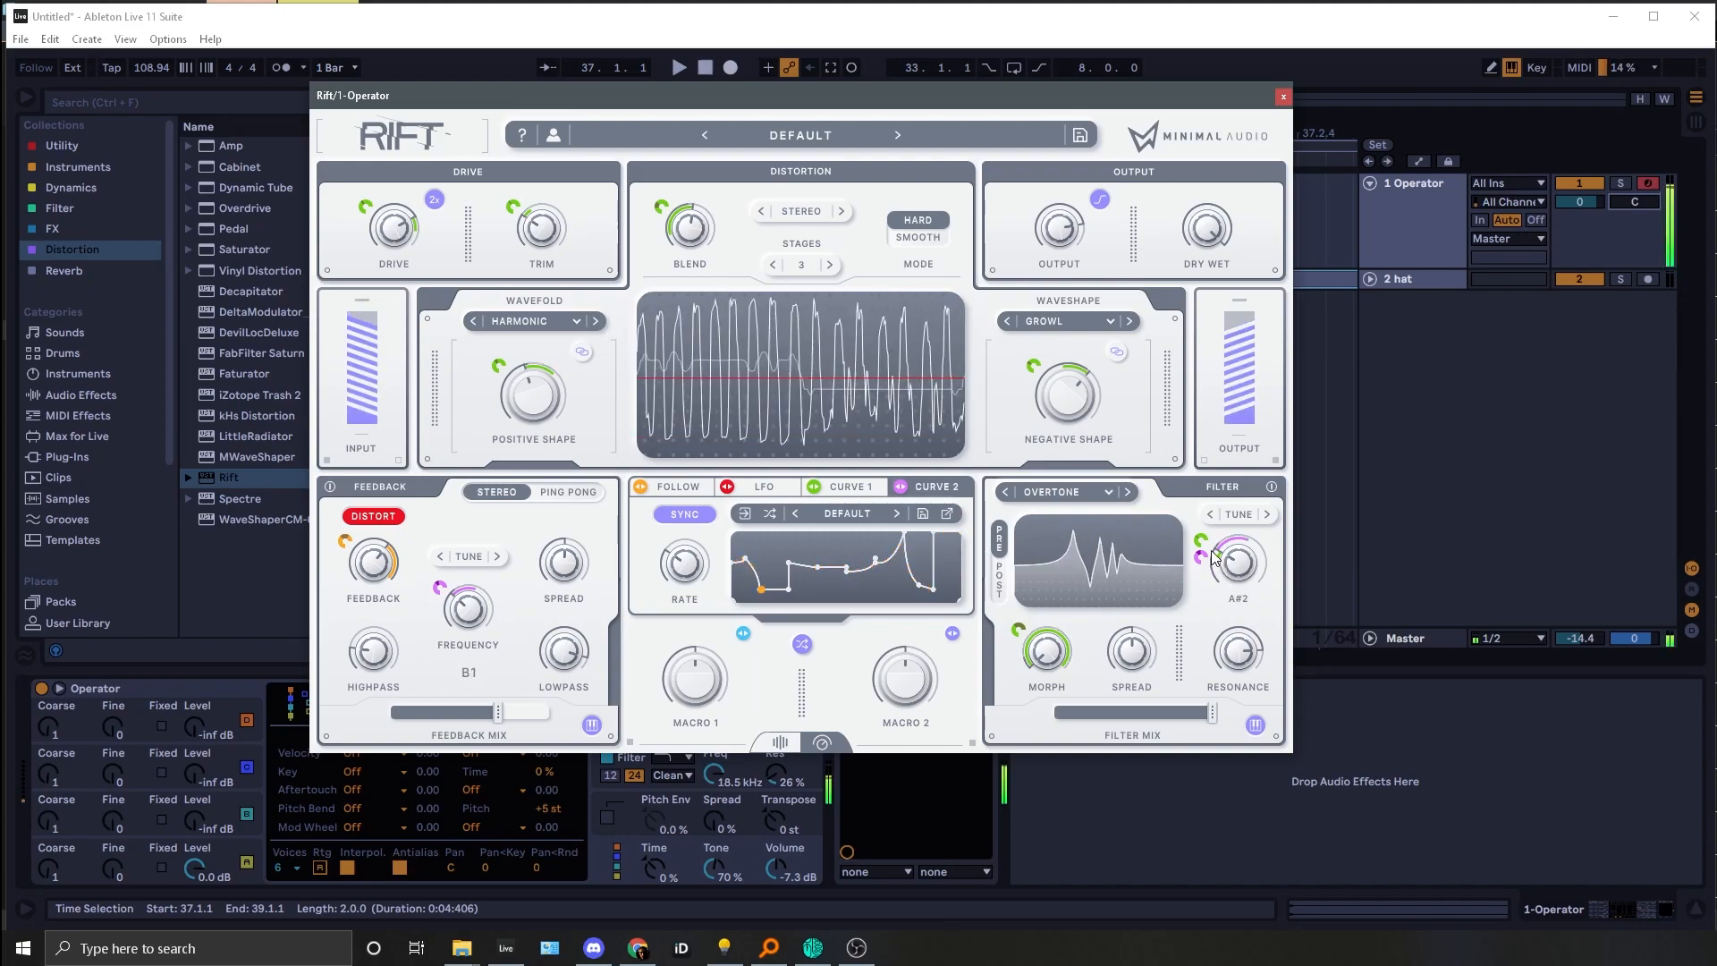
{"action": "left_click", "coordinate": [1126, 492]}
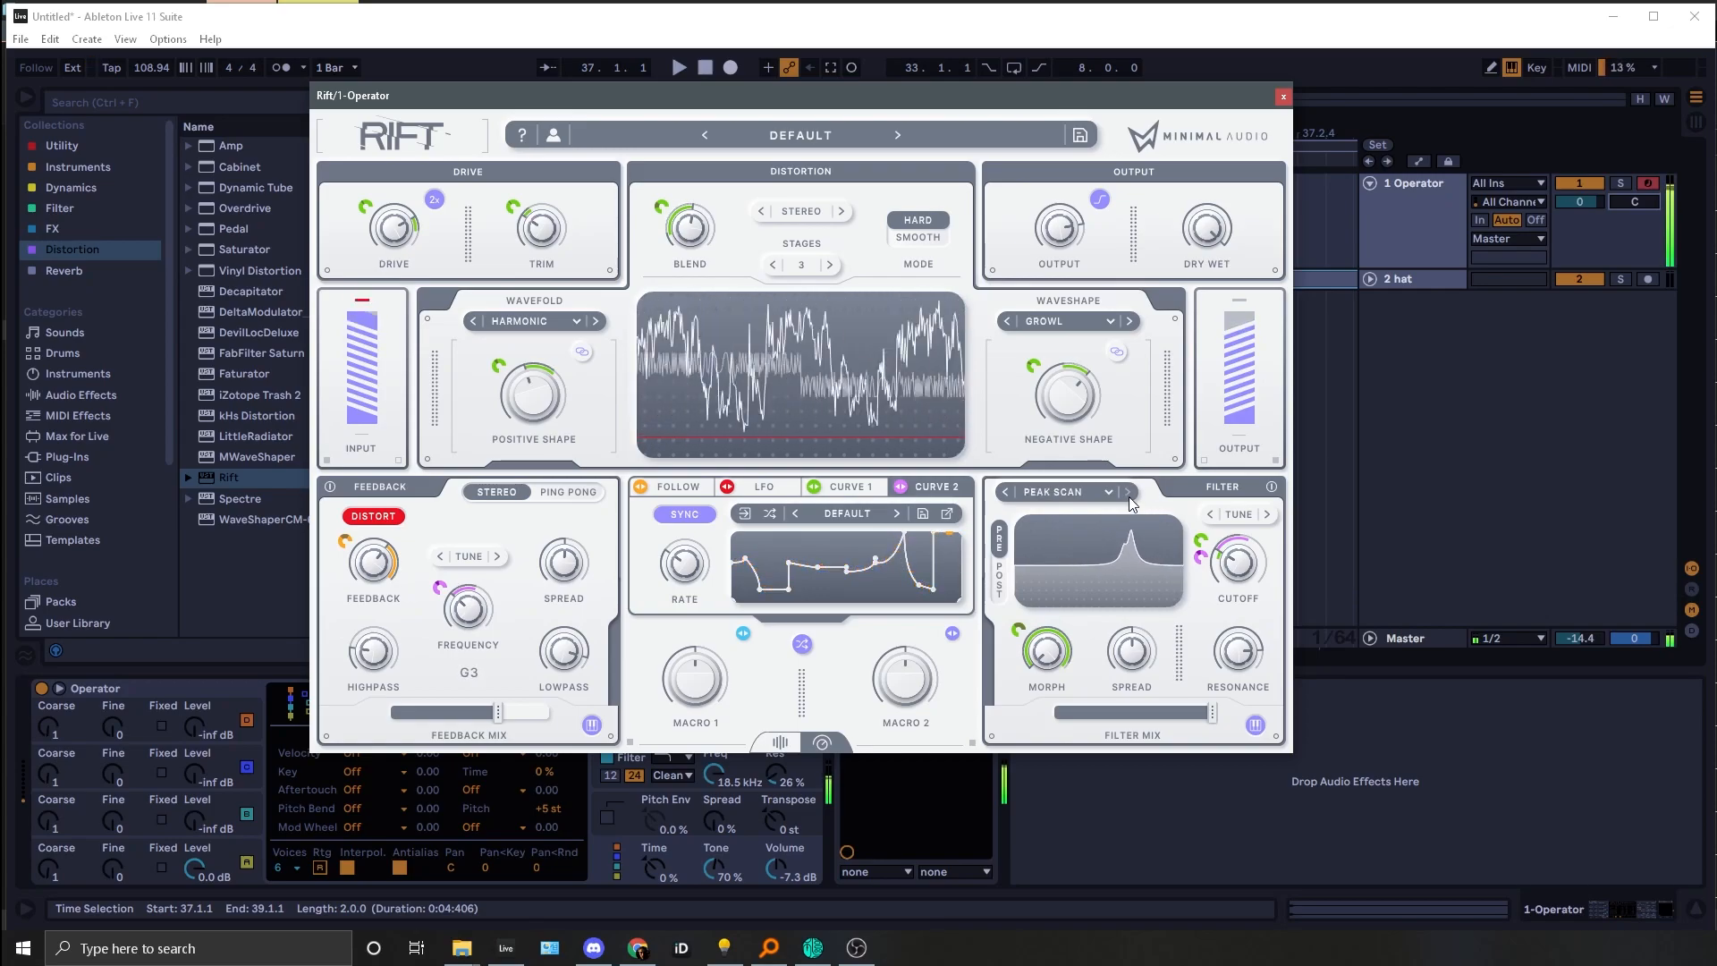
{"action": "left_click", "coordinate": [1128, 492]}
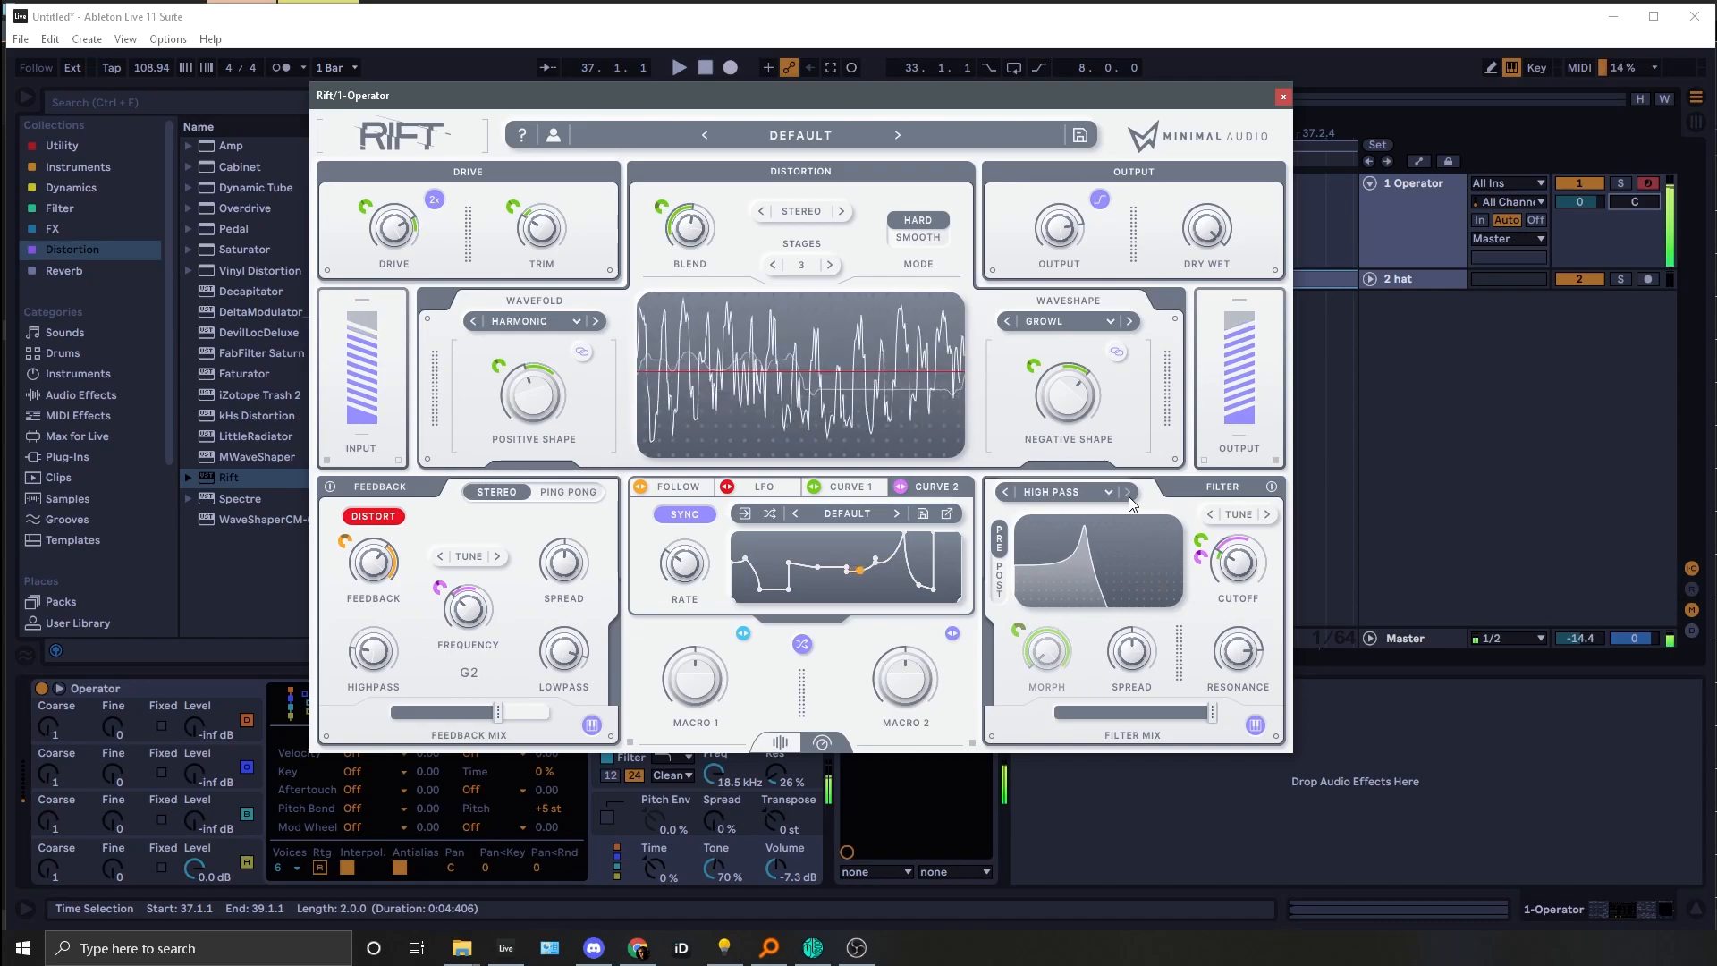
{"action": "left_click", "coordinate": [1129, 493]}
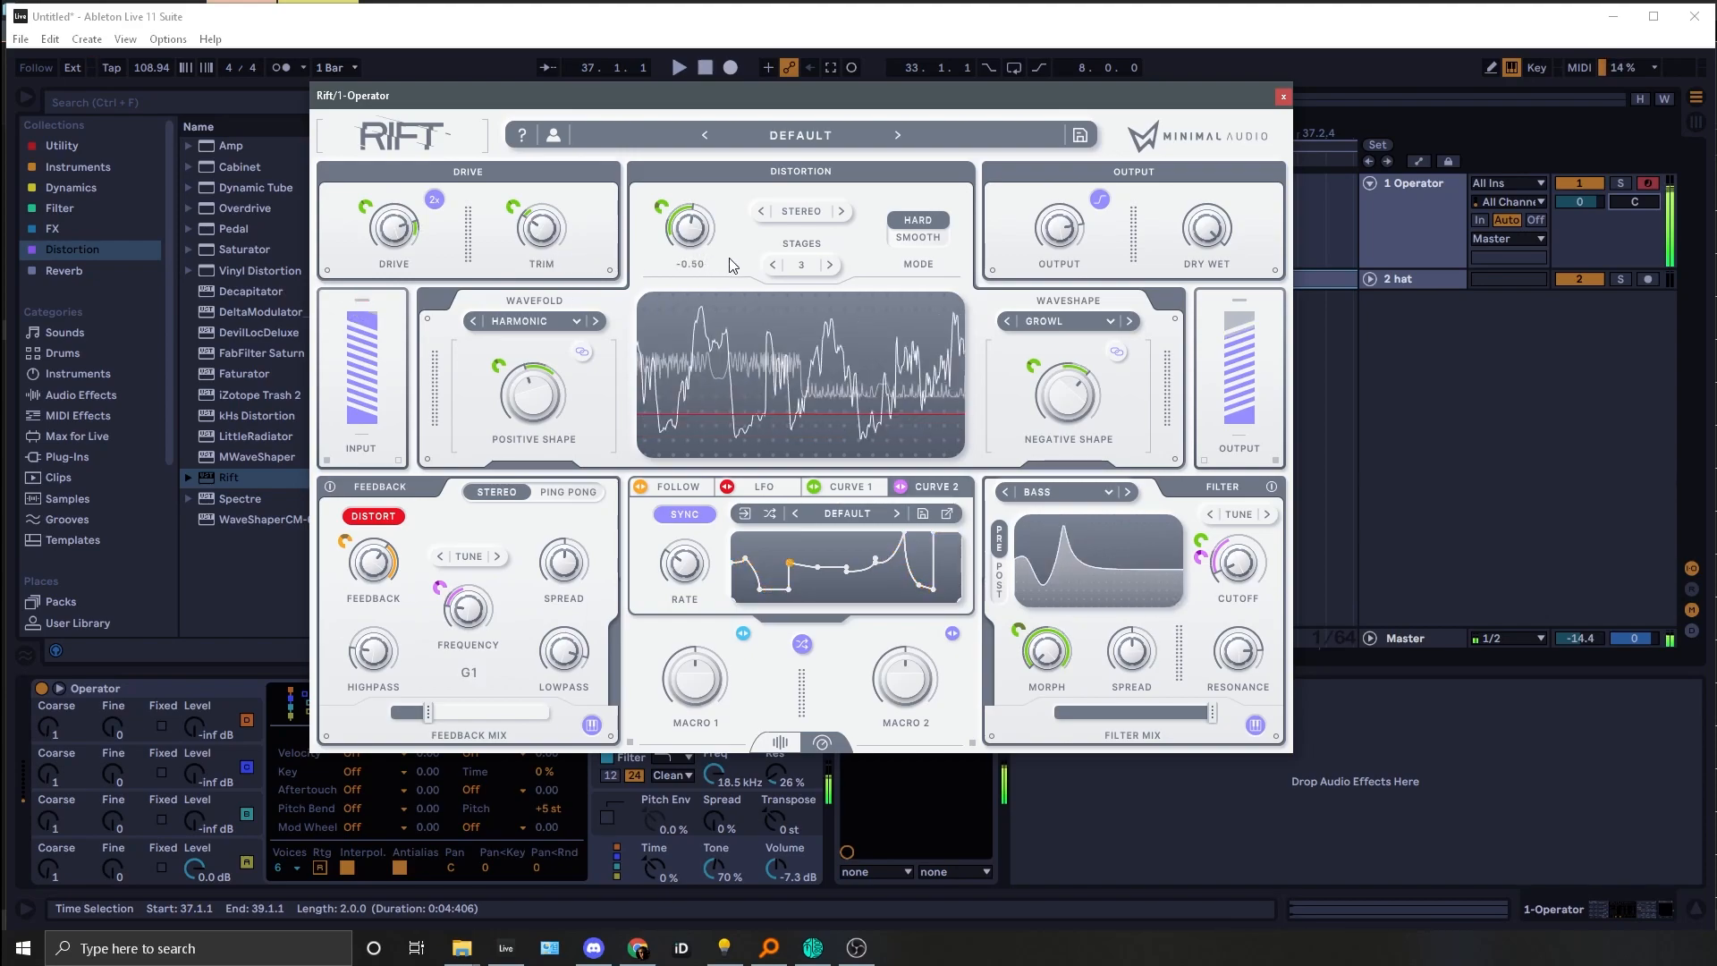
Step: Check the Curve 1 and Curve 2 shapes and lower the feedback mix to about 11 %
{"action": "left_click", "coordinate": [852, 488]}
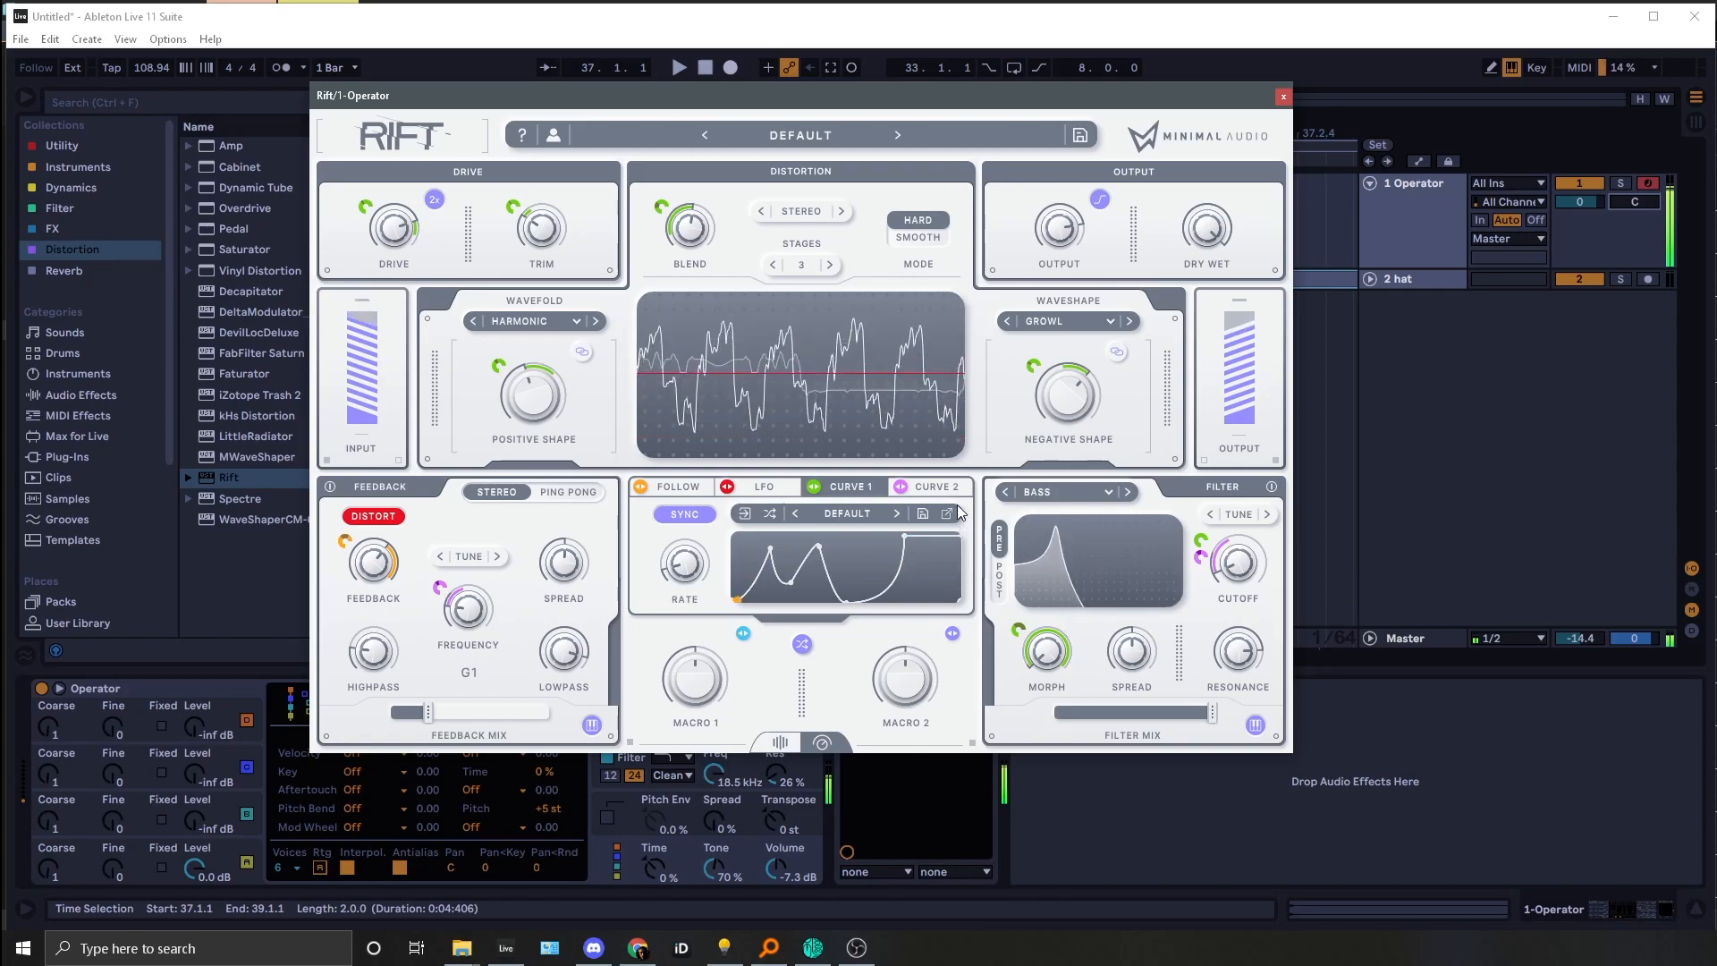
{"action": "left_click", "coordinate": [936, 487]}
{"action": "mouse_move", "coordinate": [676, 583]}
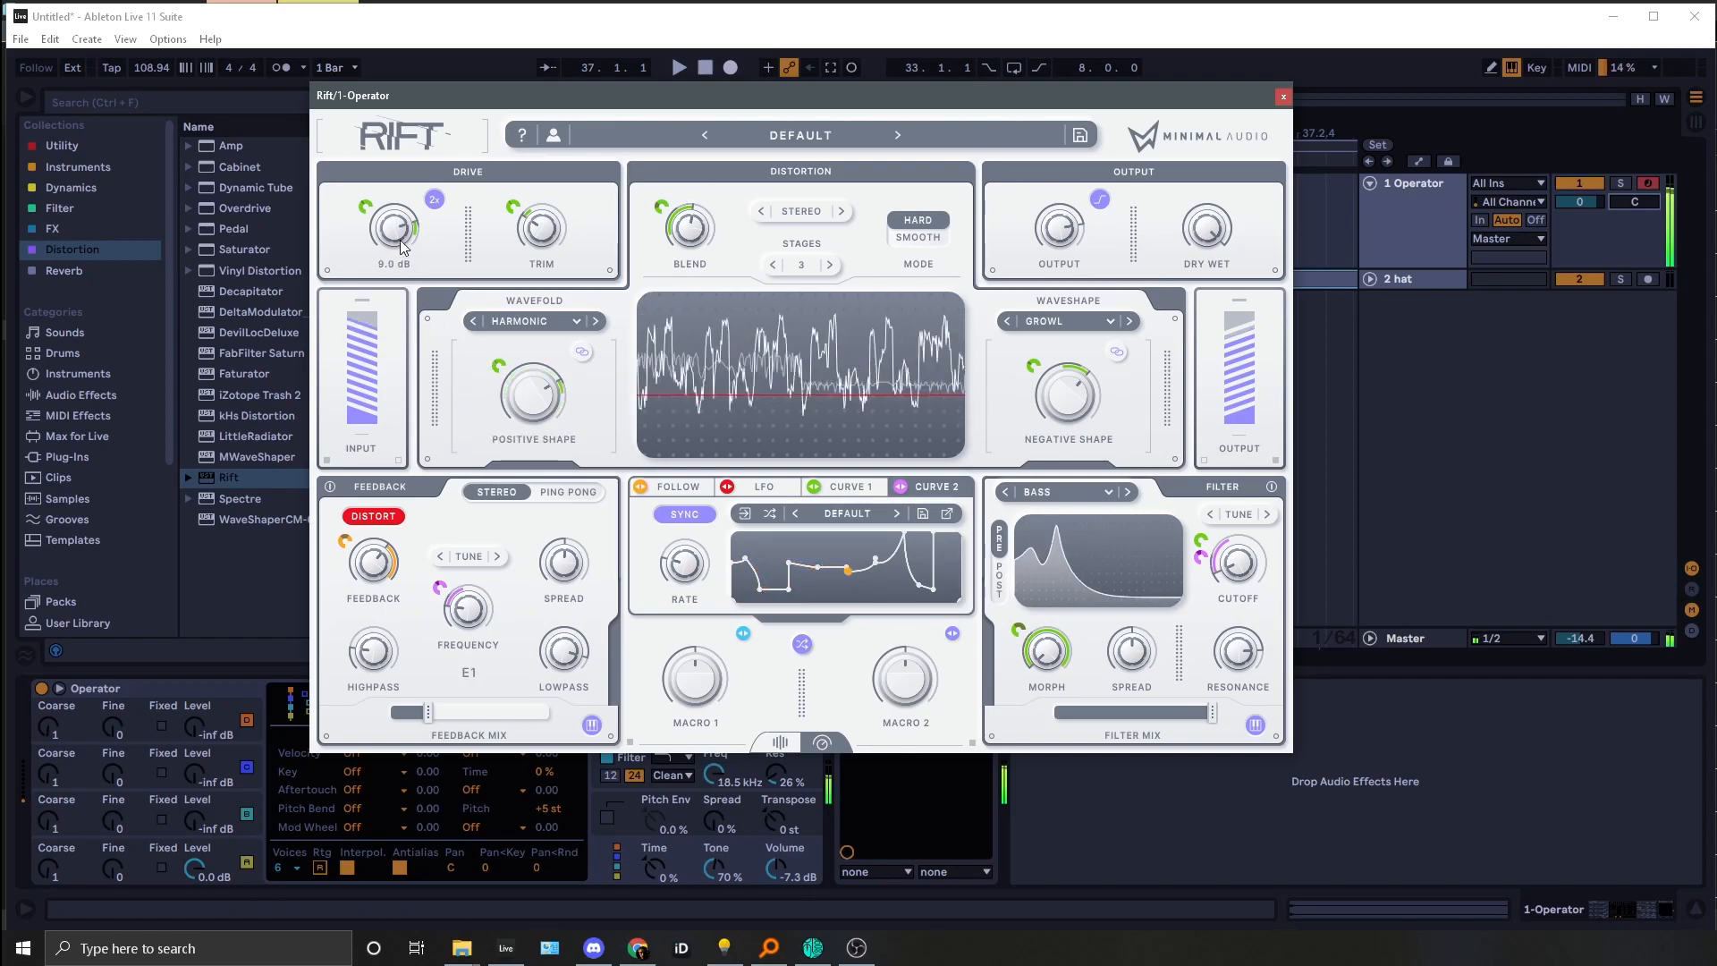
{"action": "left_click_drag", "start_coordinate": [427, 712], "coordinate": [396, 712]}
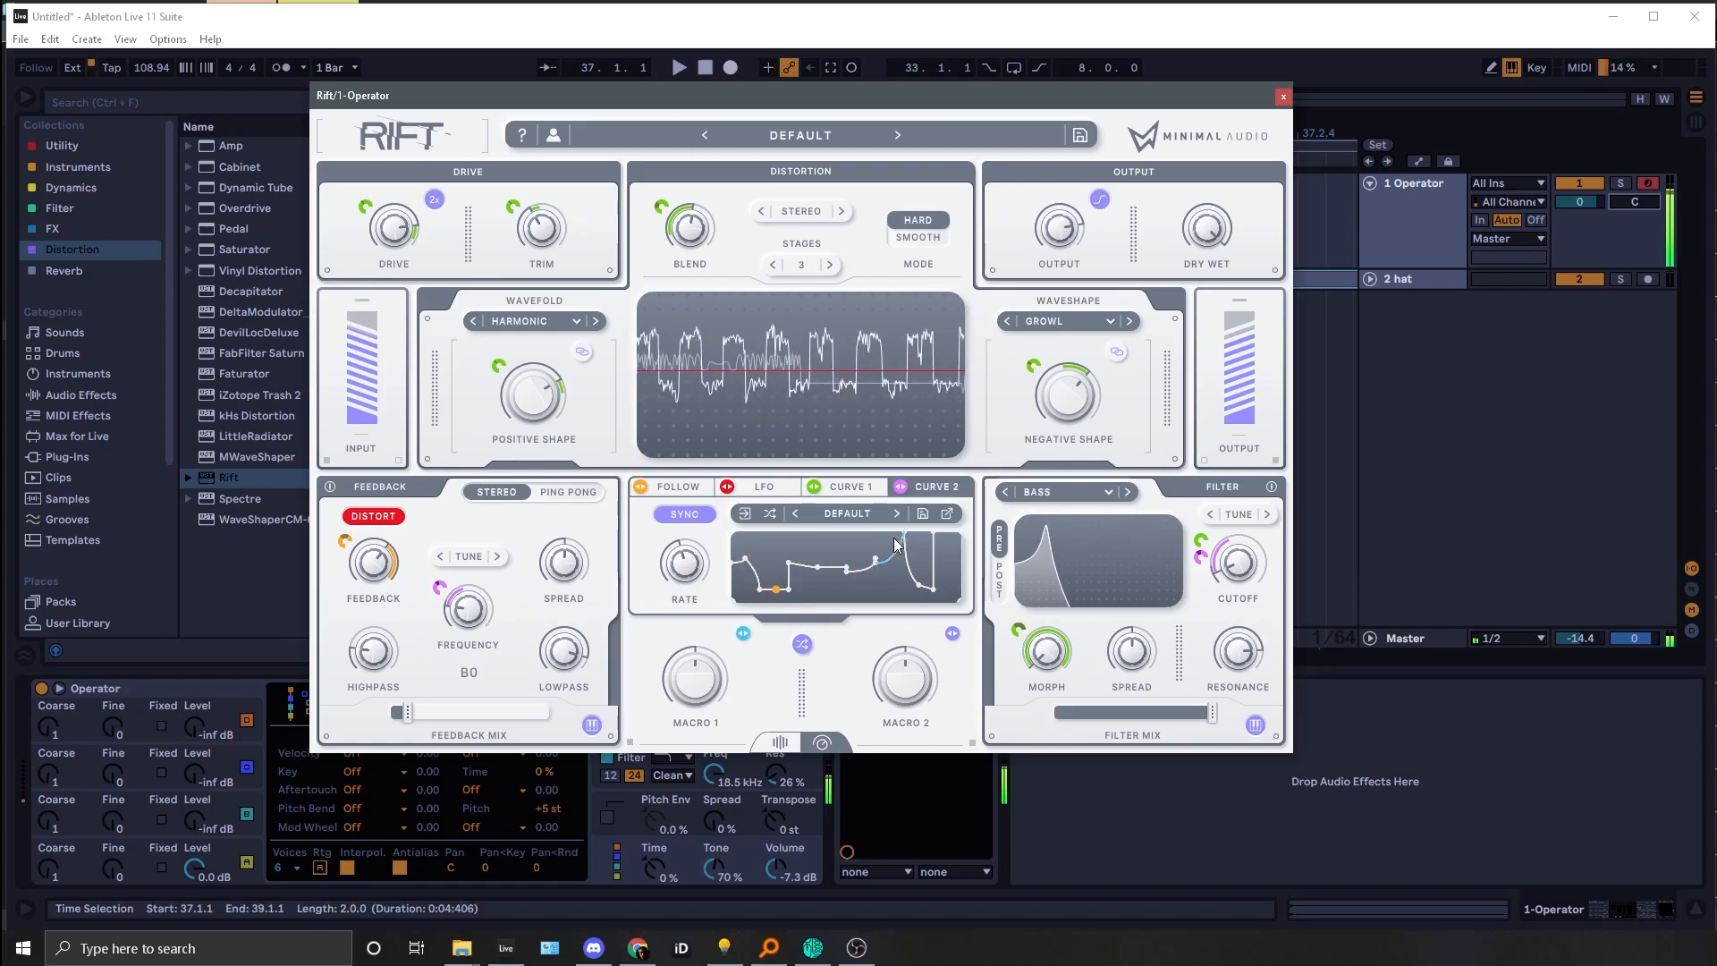
Step: Adjust the Curve 1 rate around 1.5 Bar and drop the computer keyboard's octave to C1 to D2
{"action": "left_click", "coordinate": [851, 490]}
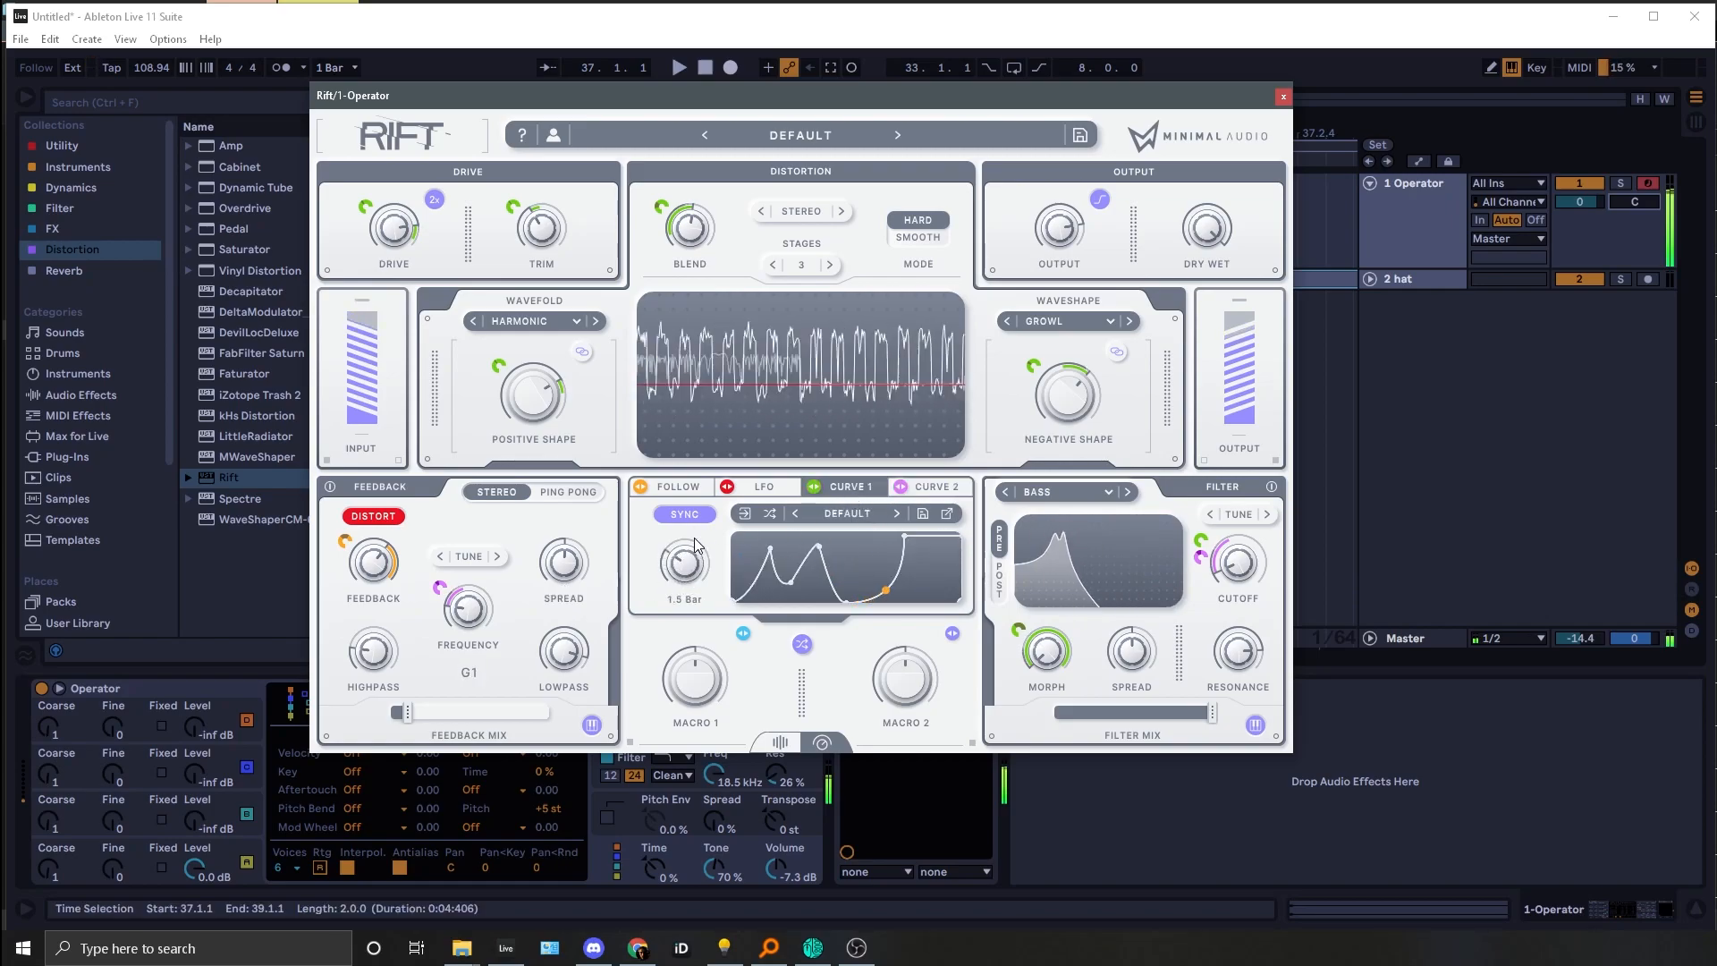
{"action": "mouse_move", "coordinate": [684, 563]}
{"action": "left_mouse_down"}
{"action": "mouse_move", "coordinate": [641, 565]}
{"action": "mouse_move", "coordinate": [705, 567]}
{"action": "mouse_move", "coordinate": [660, 555]}
{"action": "left_mouse_up"}
{"action": "key", "text": "z"}
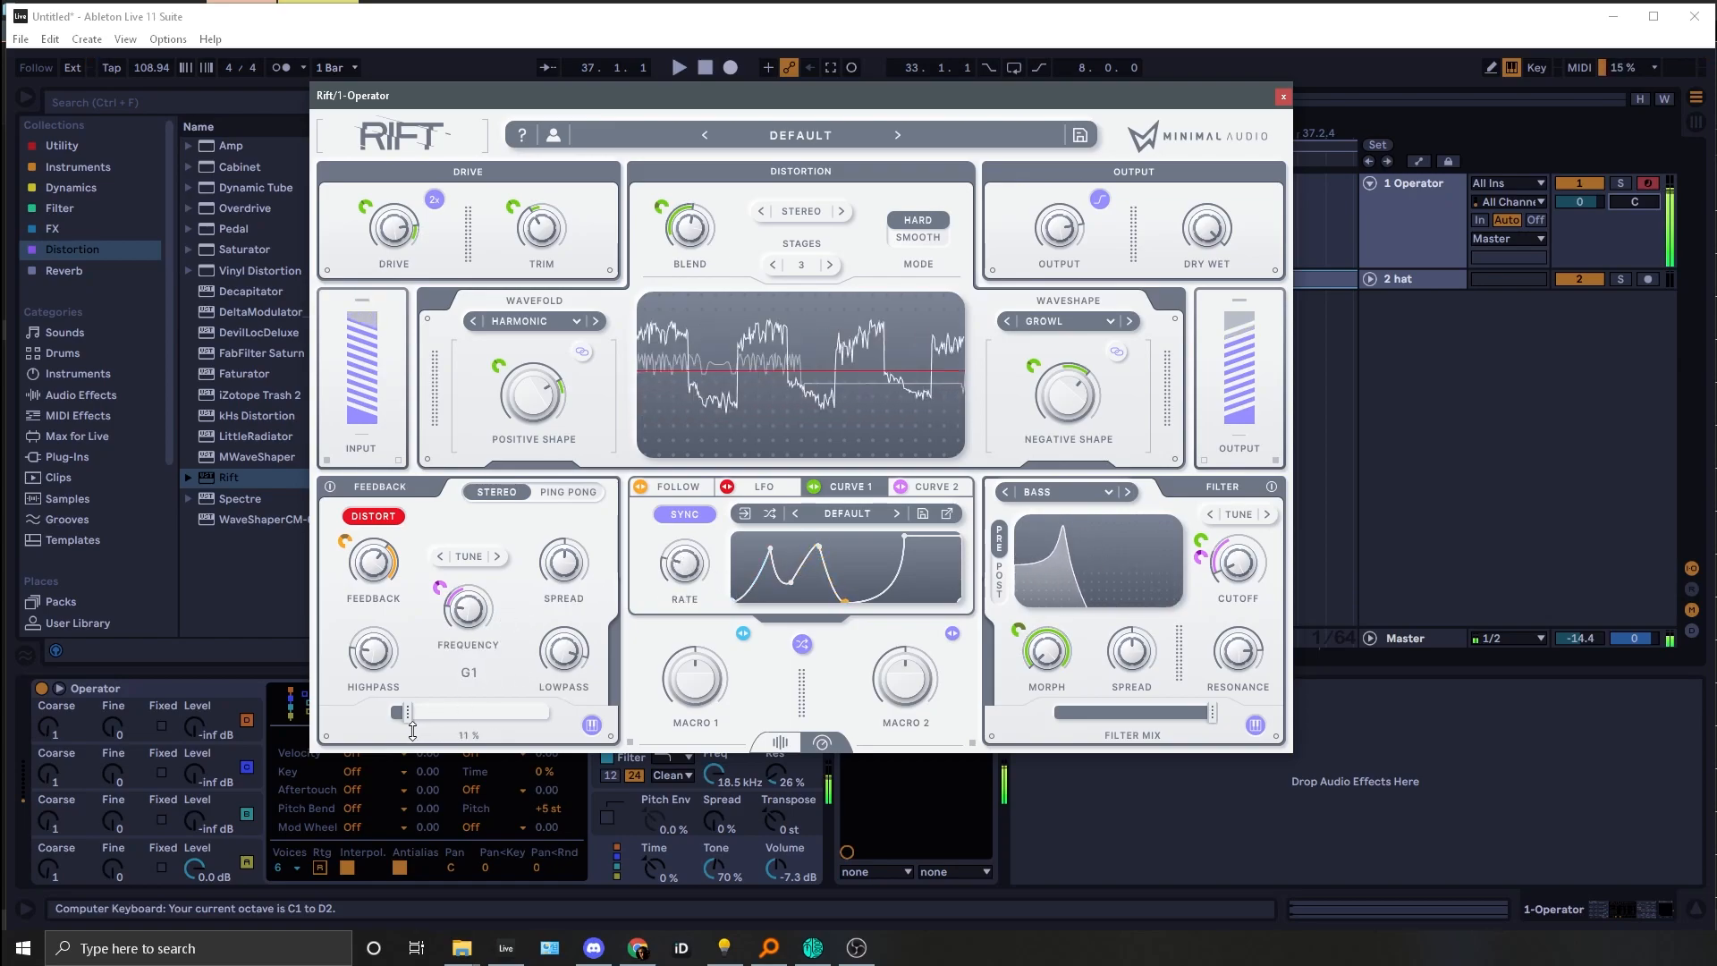
Step: Try a feedback mix of about half and undo the latest changes
{"action": "left_click_drag", "start_coordinate": [430, 721], "coordinate": [485, 712]}
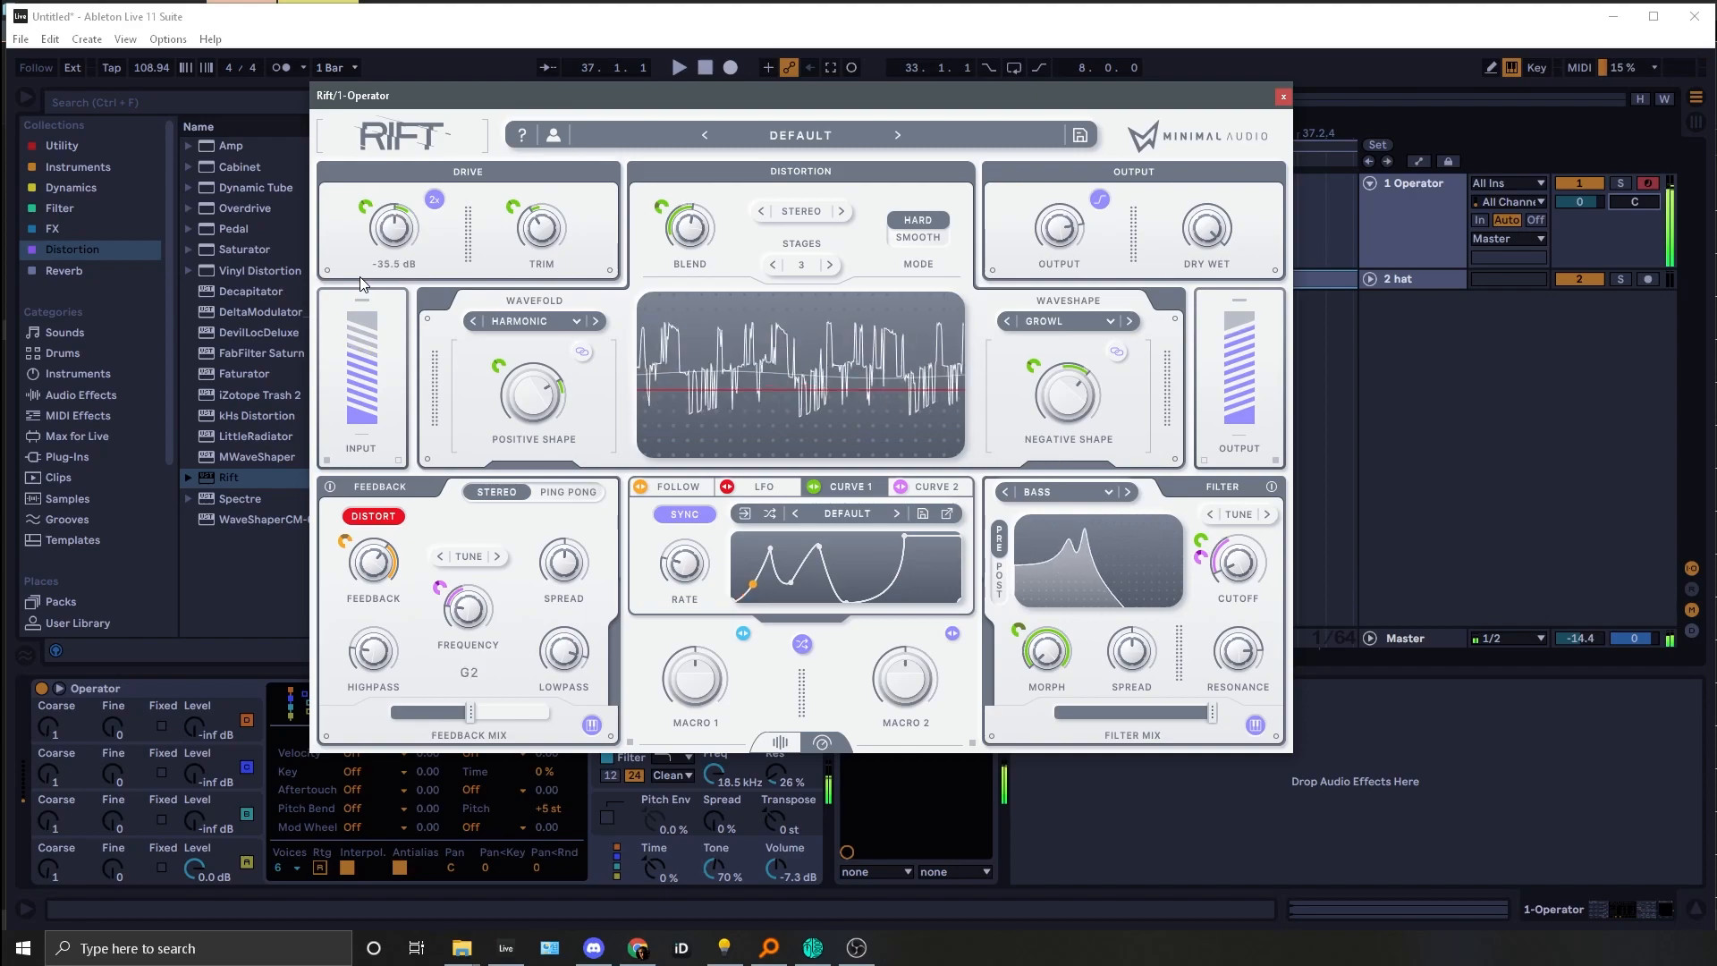
{"action": "key", "text": "ctrl+z"}
{"action": "key", "text": "ctrl+z"}
{"action": "key", "text": "ctrl+z"}
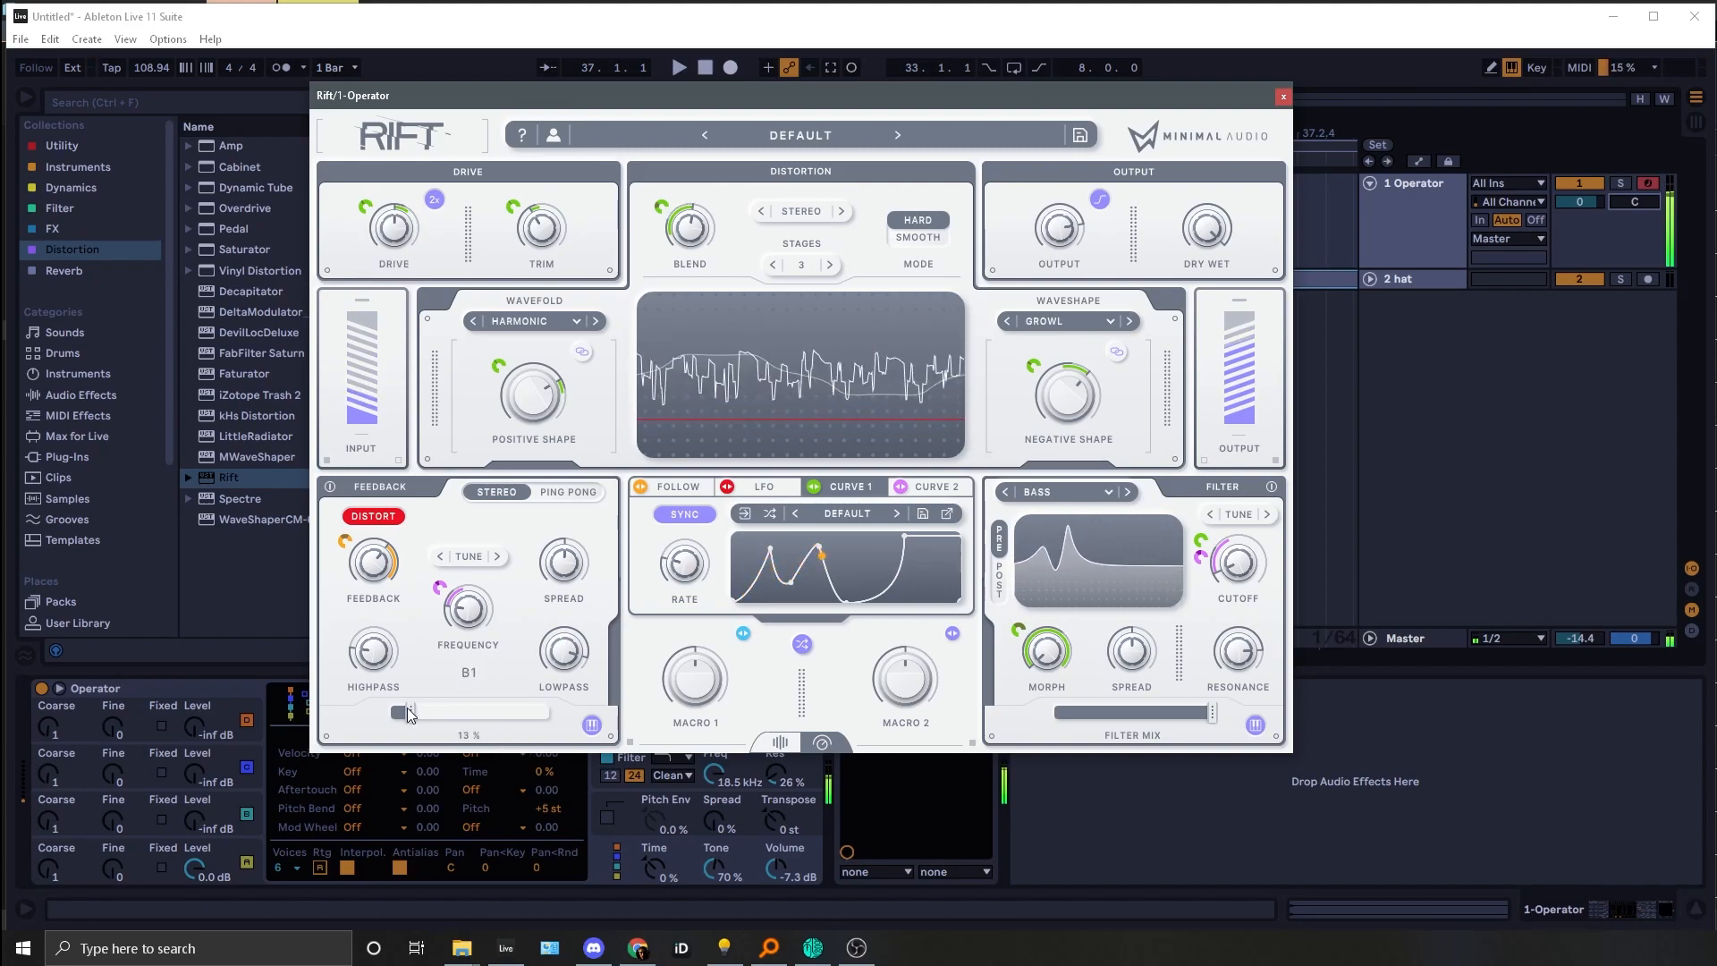
Step: Adjust the Curve 1 rate and modulate the drive with both Curve 1 and Curve 2
{"action": "mouse_move", "coordinate": [367, 216]}
{"action": "left_mouse_down"}
{"action": "mouse_move", "coordinate": [388, 157]}
{"action": "mouse_move", "coordinate": [393, 227]}
{"action": "left_mouse_up"}
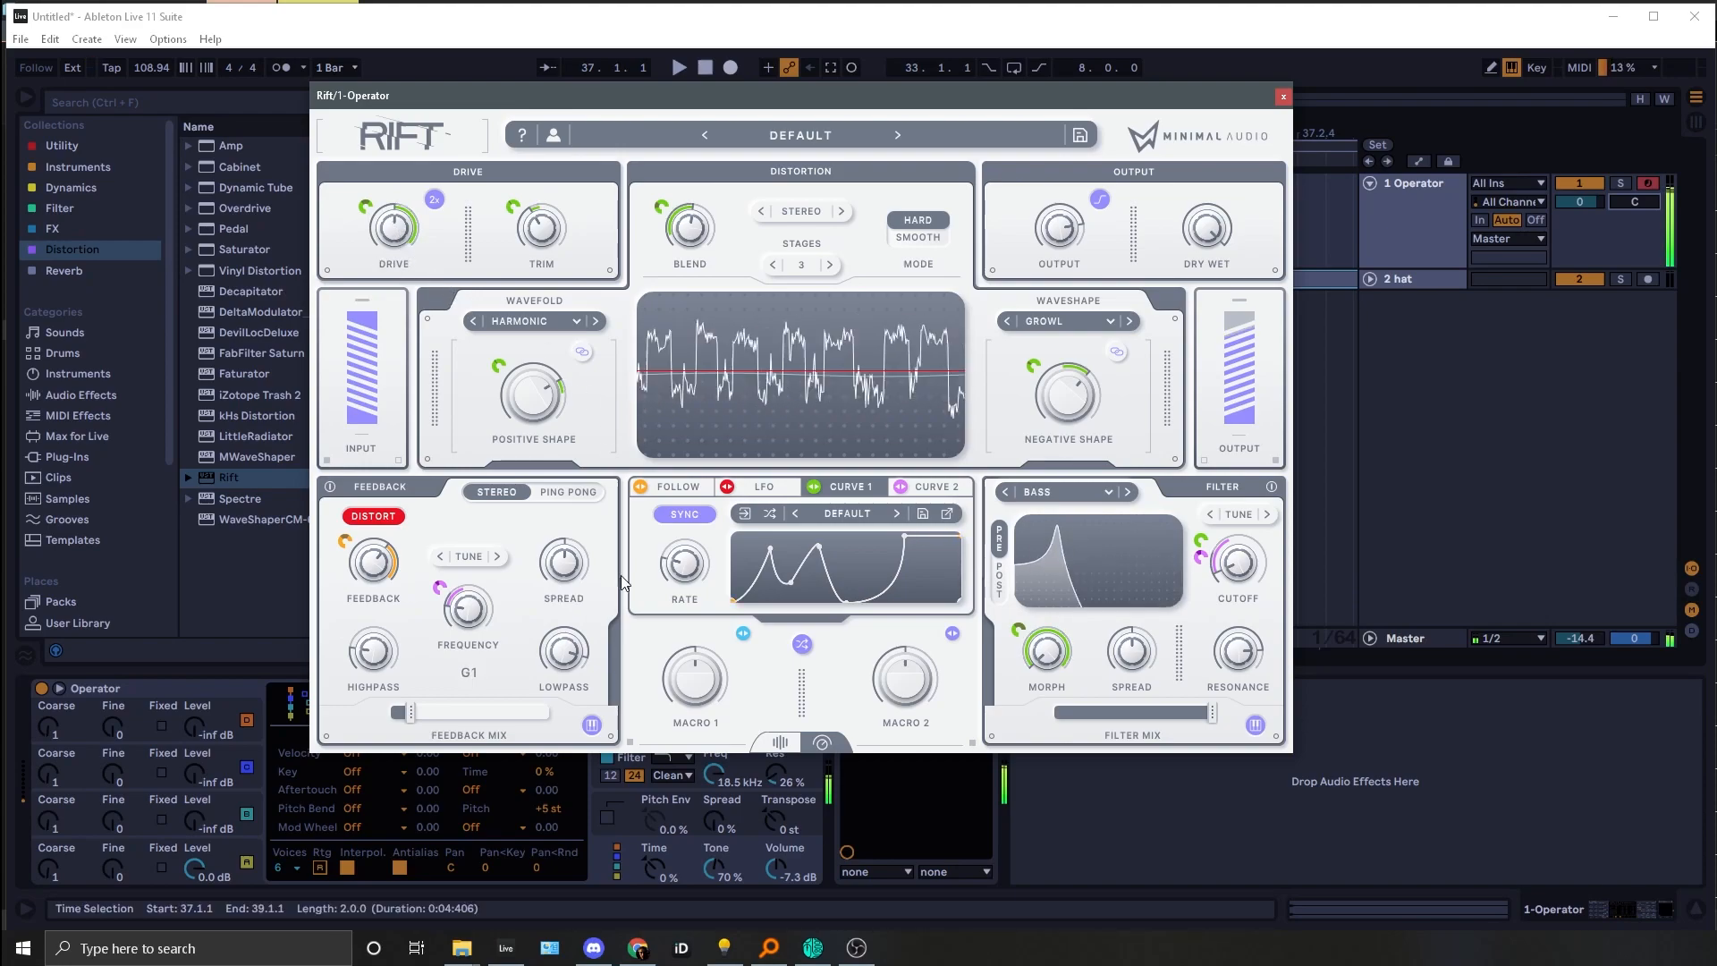
{"action": "left_click_drag", "start_coordinate": [691, 563], "coordinate": [696, 545]}
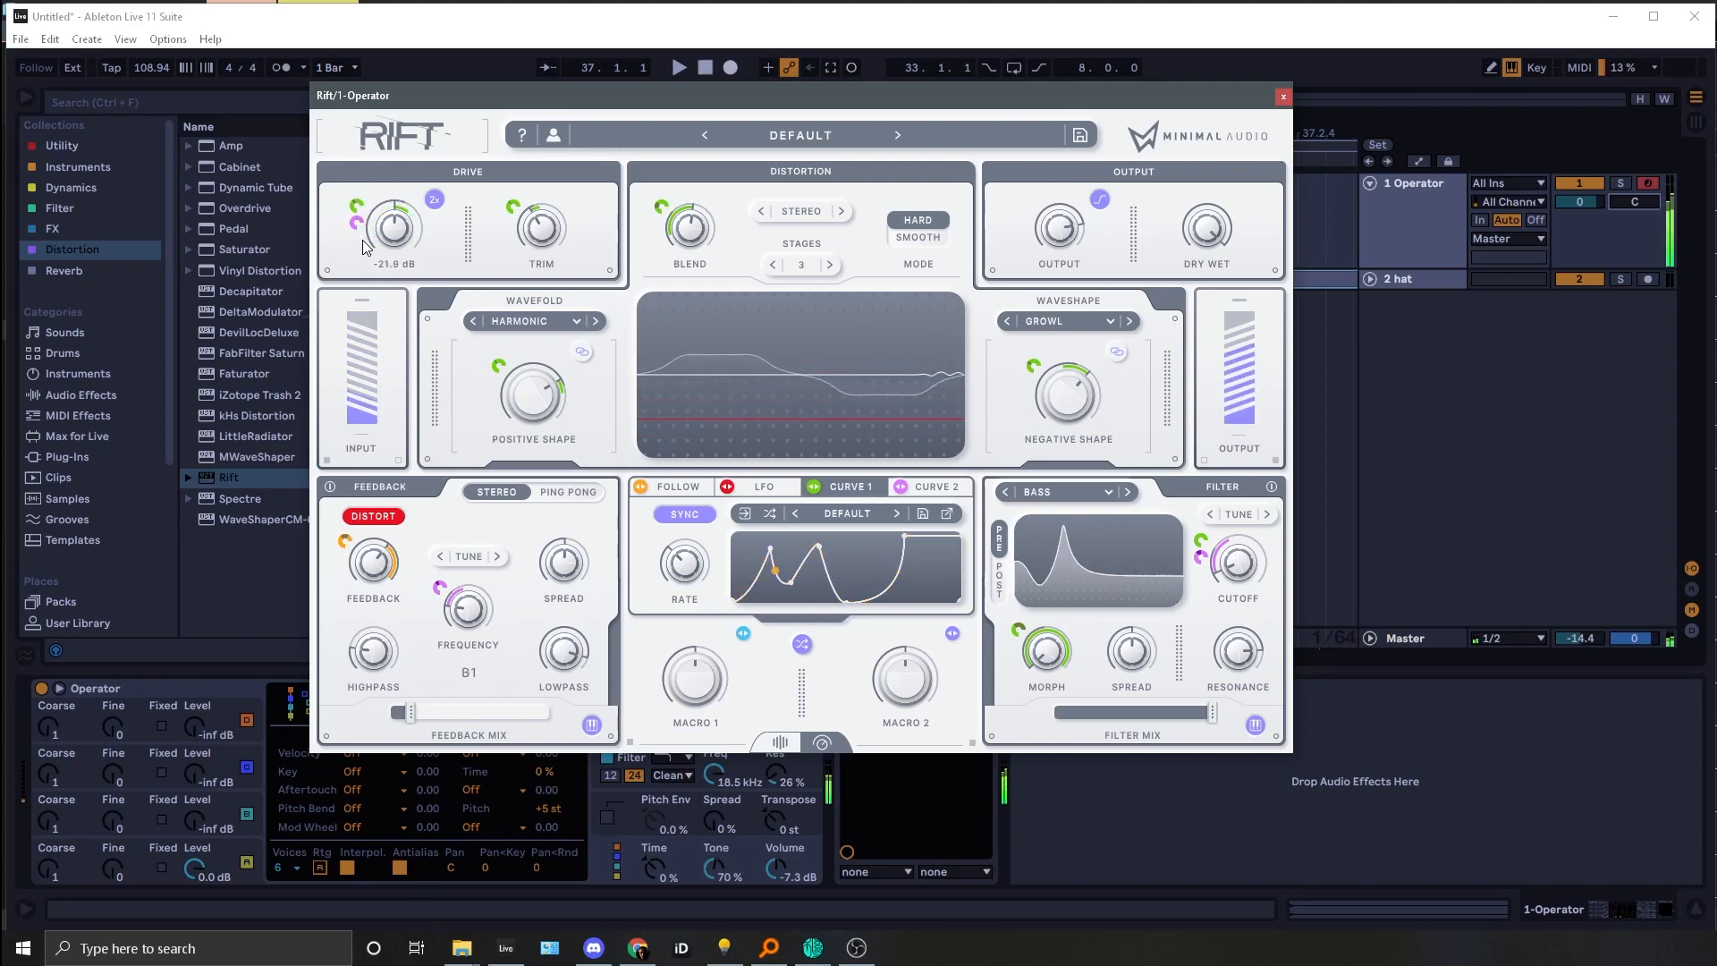
{"action": "left_click_drag", "start_coordinate": [356, 222], "coordinate": [359, 191]}
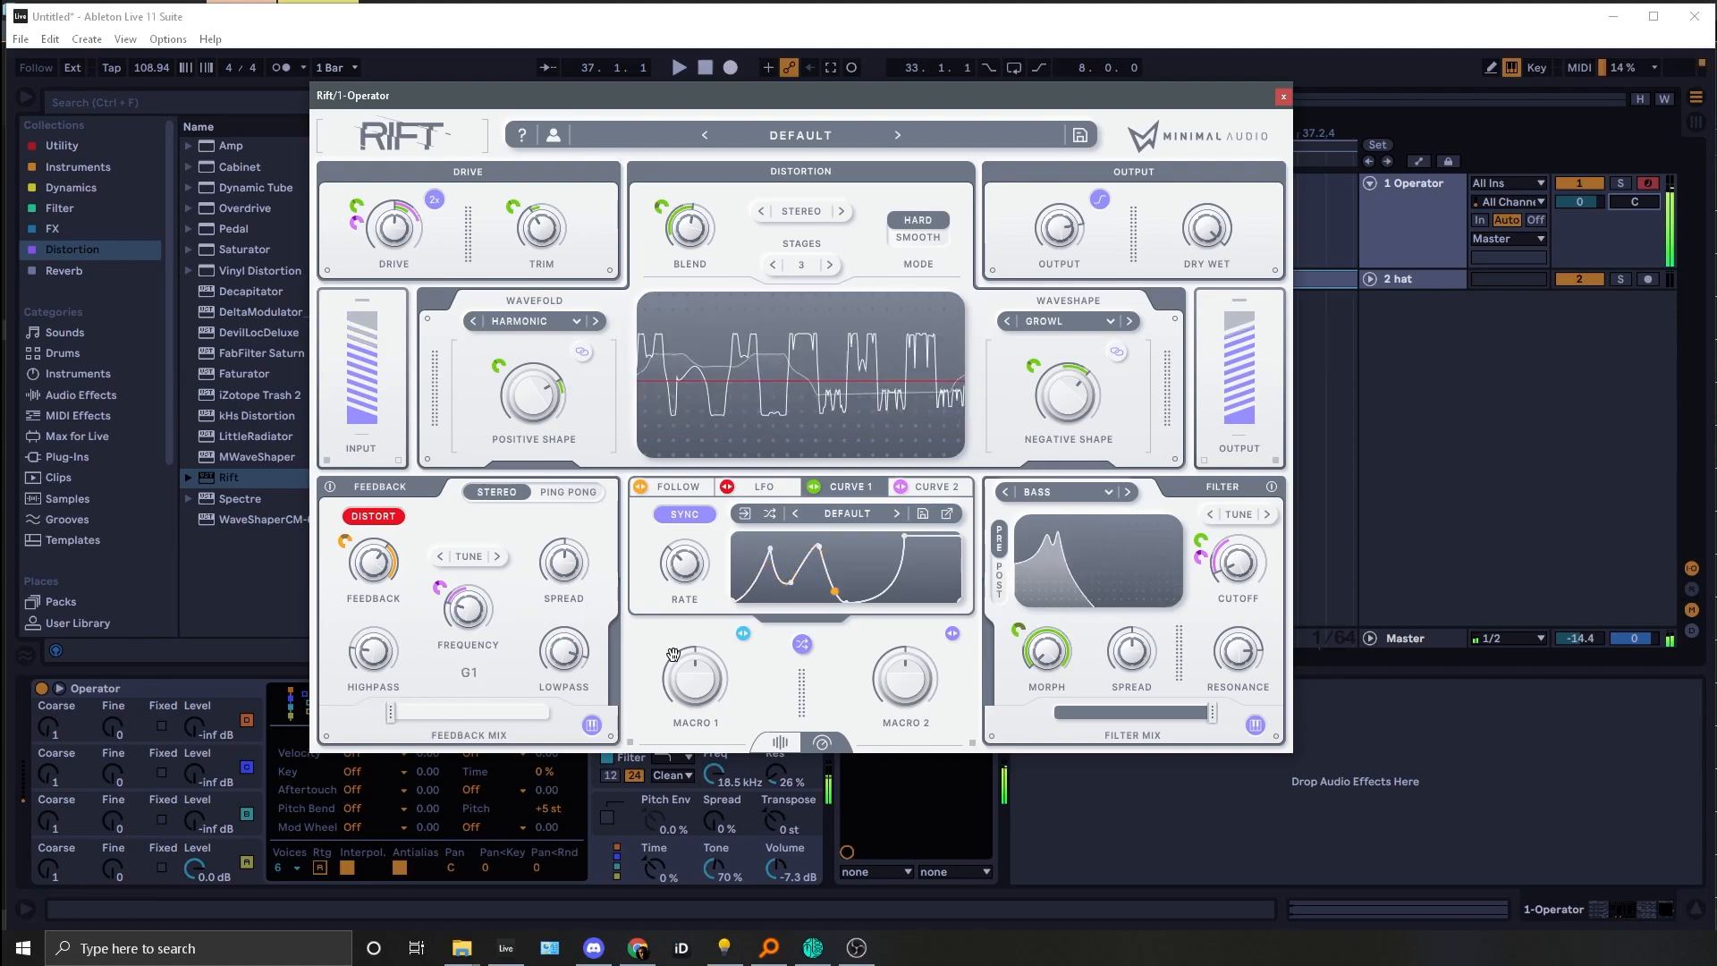
Step: Modulate the feedback amount with Curve 2 at about 125 % and raise the feedback mix to about three quarters
{"action": "left_click_drag", "start_coordinate": [493, 712], "coordinate": [438, 707]}
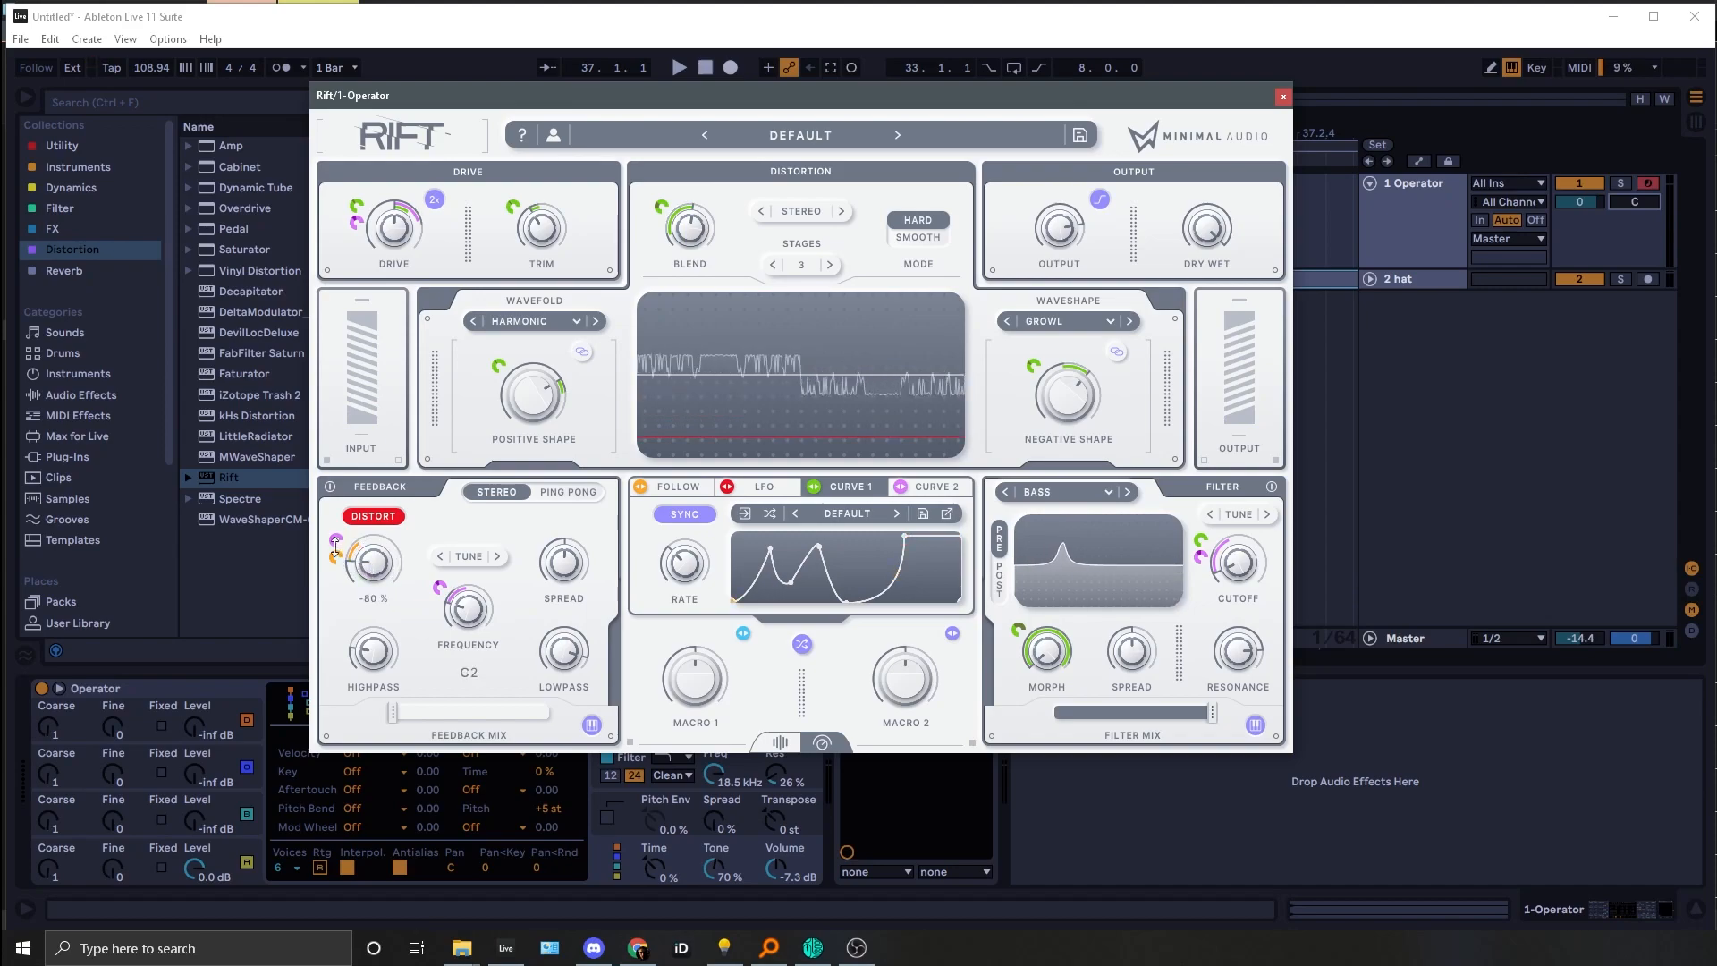
{"action": "left_click_drag", "start_coordinate": [459, 706], "coordinate": [533, 704]}
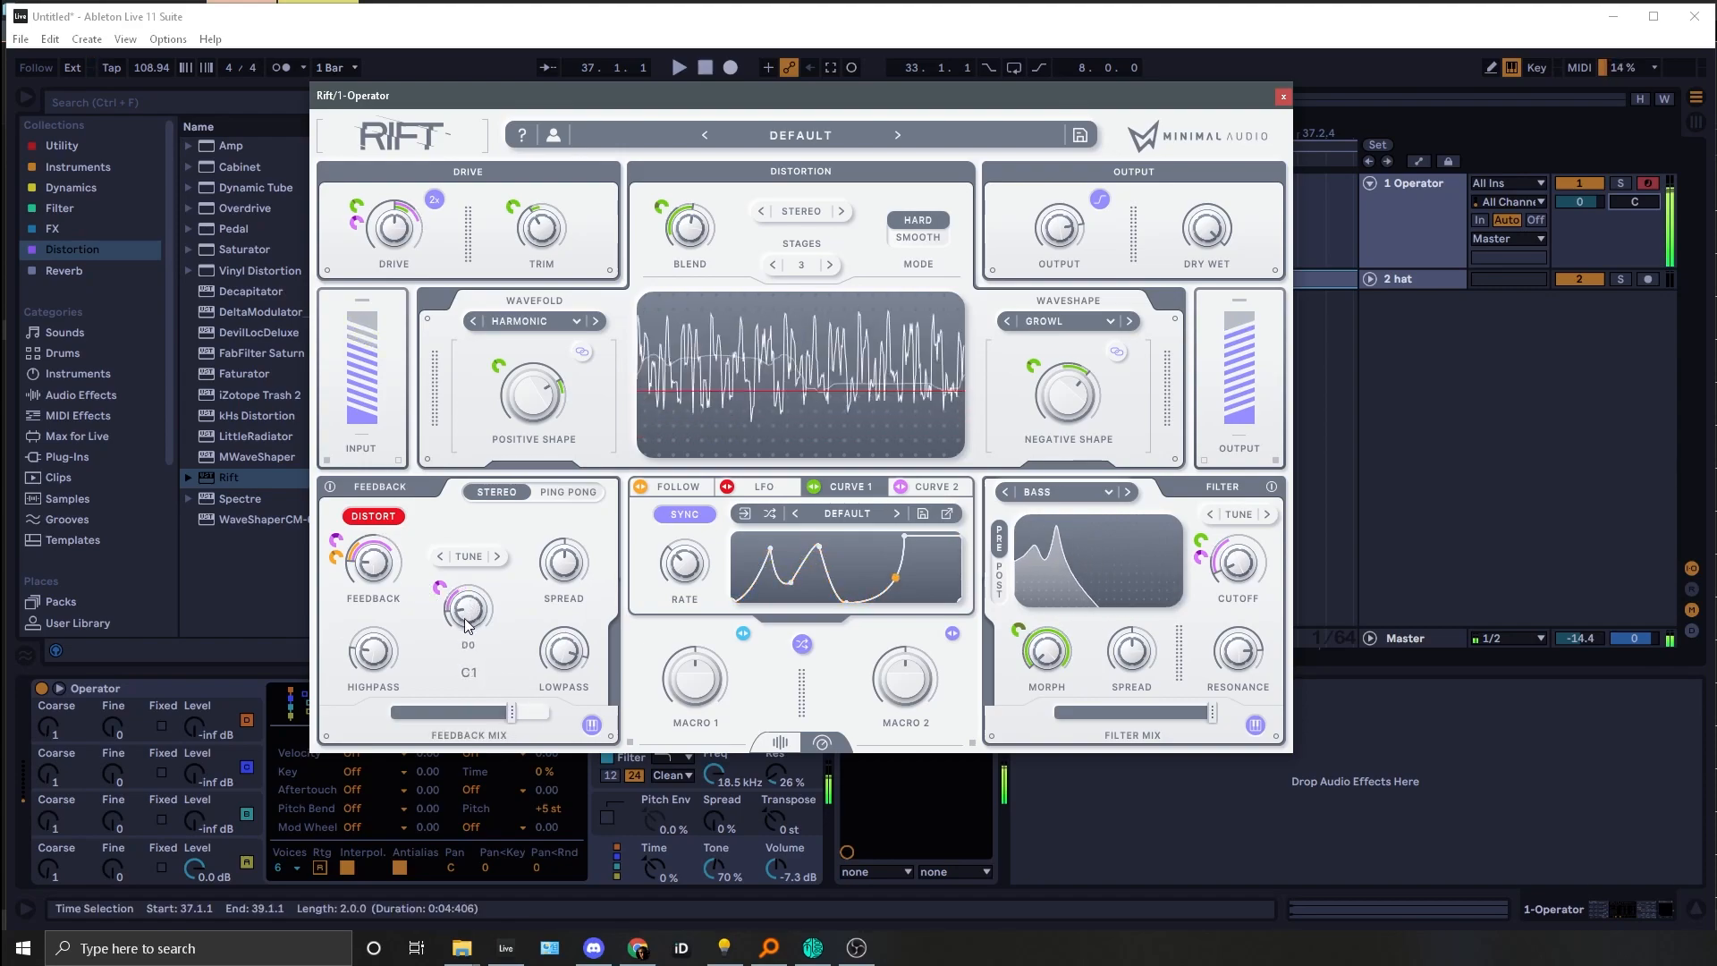
{"action": "left_click_drag", "start_coordinate": [339, 540], "coordinate": [352, 470]}
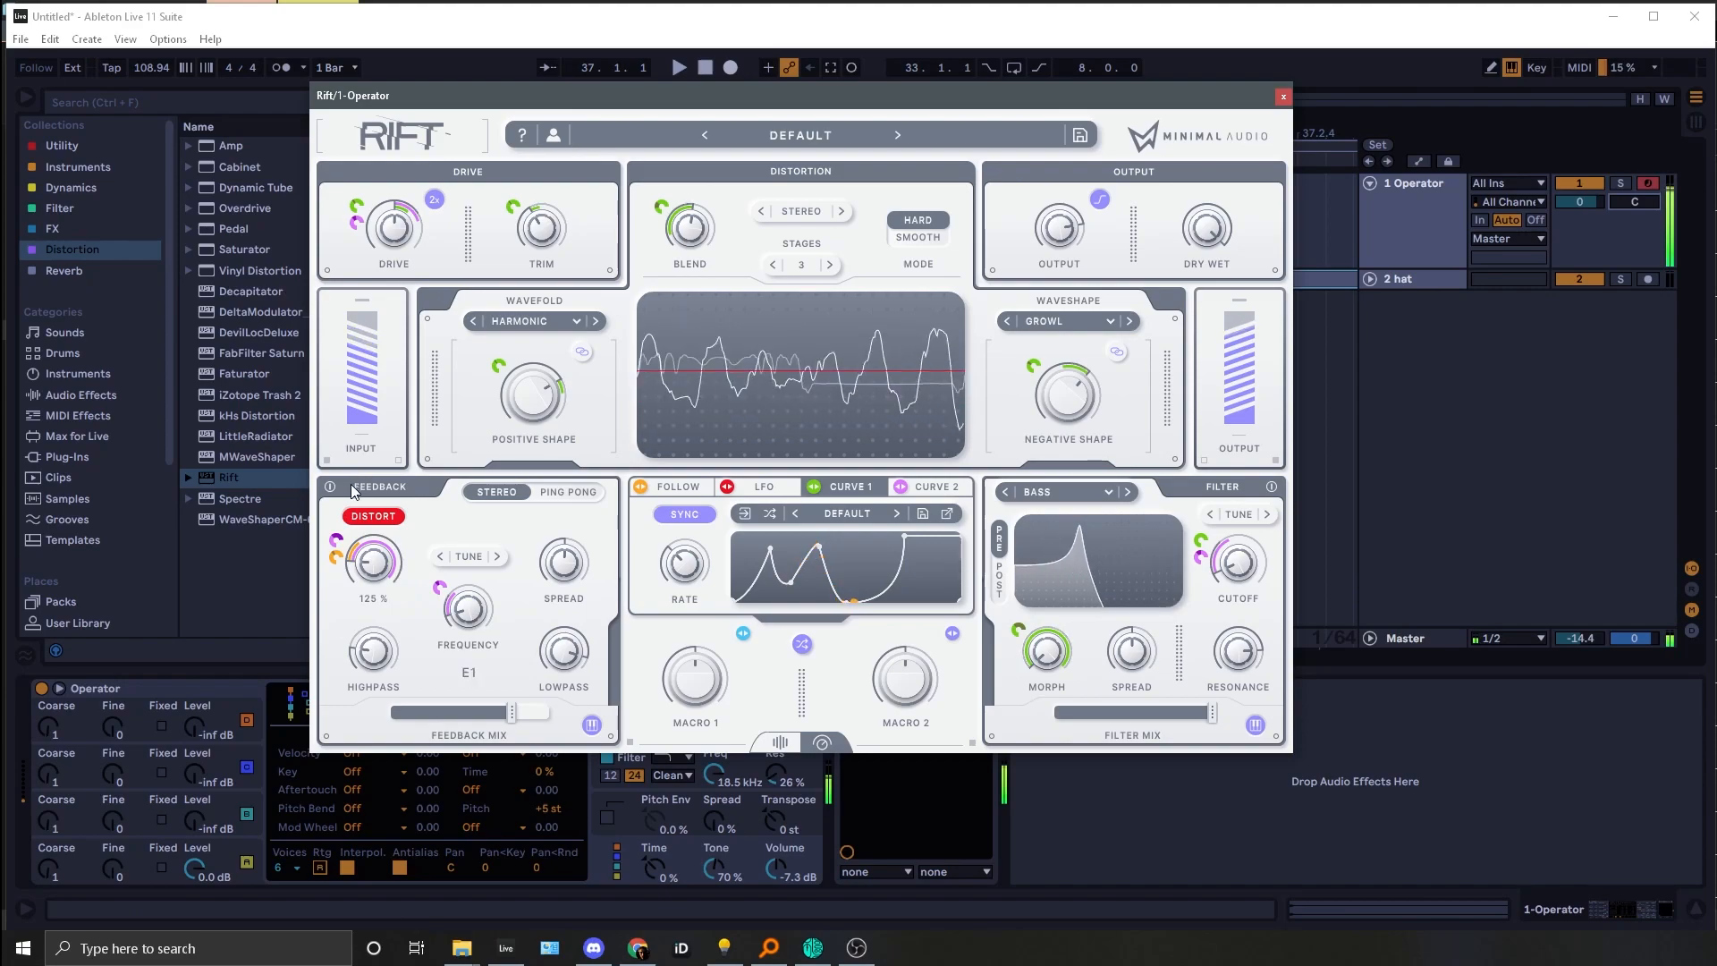
{"action": "mouse_move", "coordinate": [469, 616]}
{"action": "left_mouse_down"}
{"action": "mouse_move", "coordinate": [469, 587]}
{"action": "mouse_move", "coordinate": [470, 626]}
{"action": "left_mouse_up"}
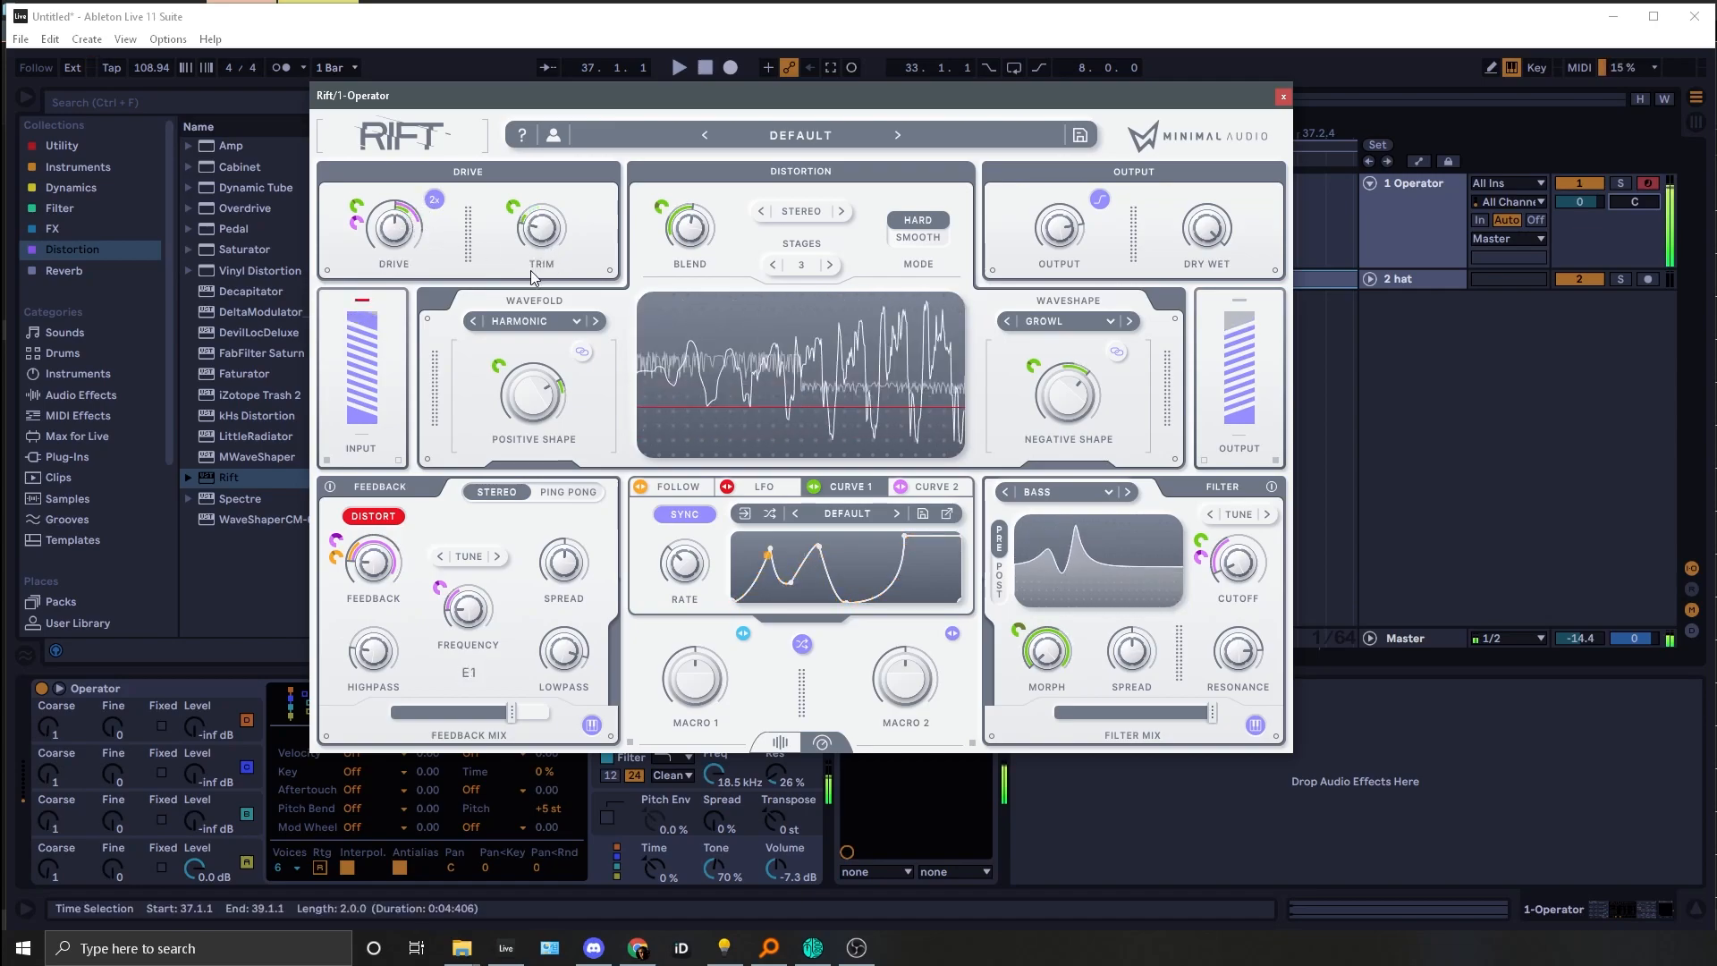
Step: Audition the distortion with fewer stages, down to 1, and set the stage count to 4
{"action": "left_click", "coordinate": [773, 265]}
{"action": "left_click", "coordinate": [774, 265]}
{"action": "left_click", "coordinate": [829, 265]}
{"action": "left_click", "coordinate": [832, 266]}
{"action": "left_click", "coordinate": [830, 265]}
Step: Audition fast synced modulation rates such as 1/8 T on Curve 1 and 1/64 D on Curve 2
{"action": "left_click", "coordinate": [683, 515]}
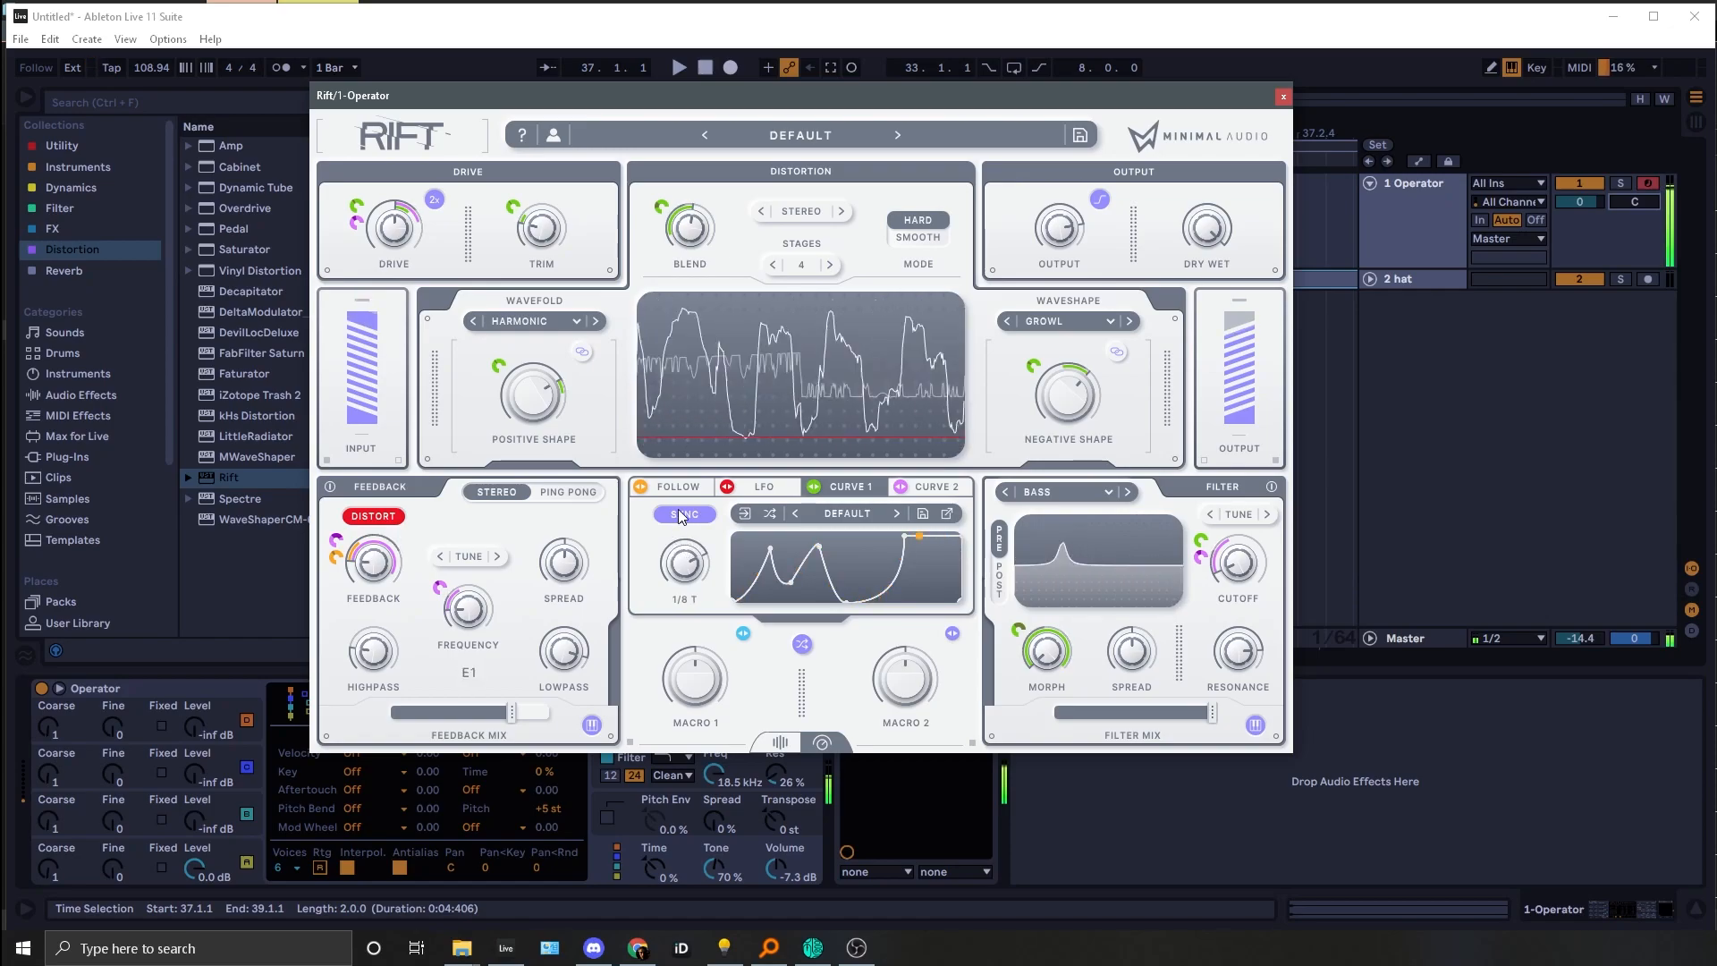
{"action": "left_click", "coordinate": [769, 513]}
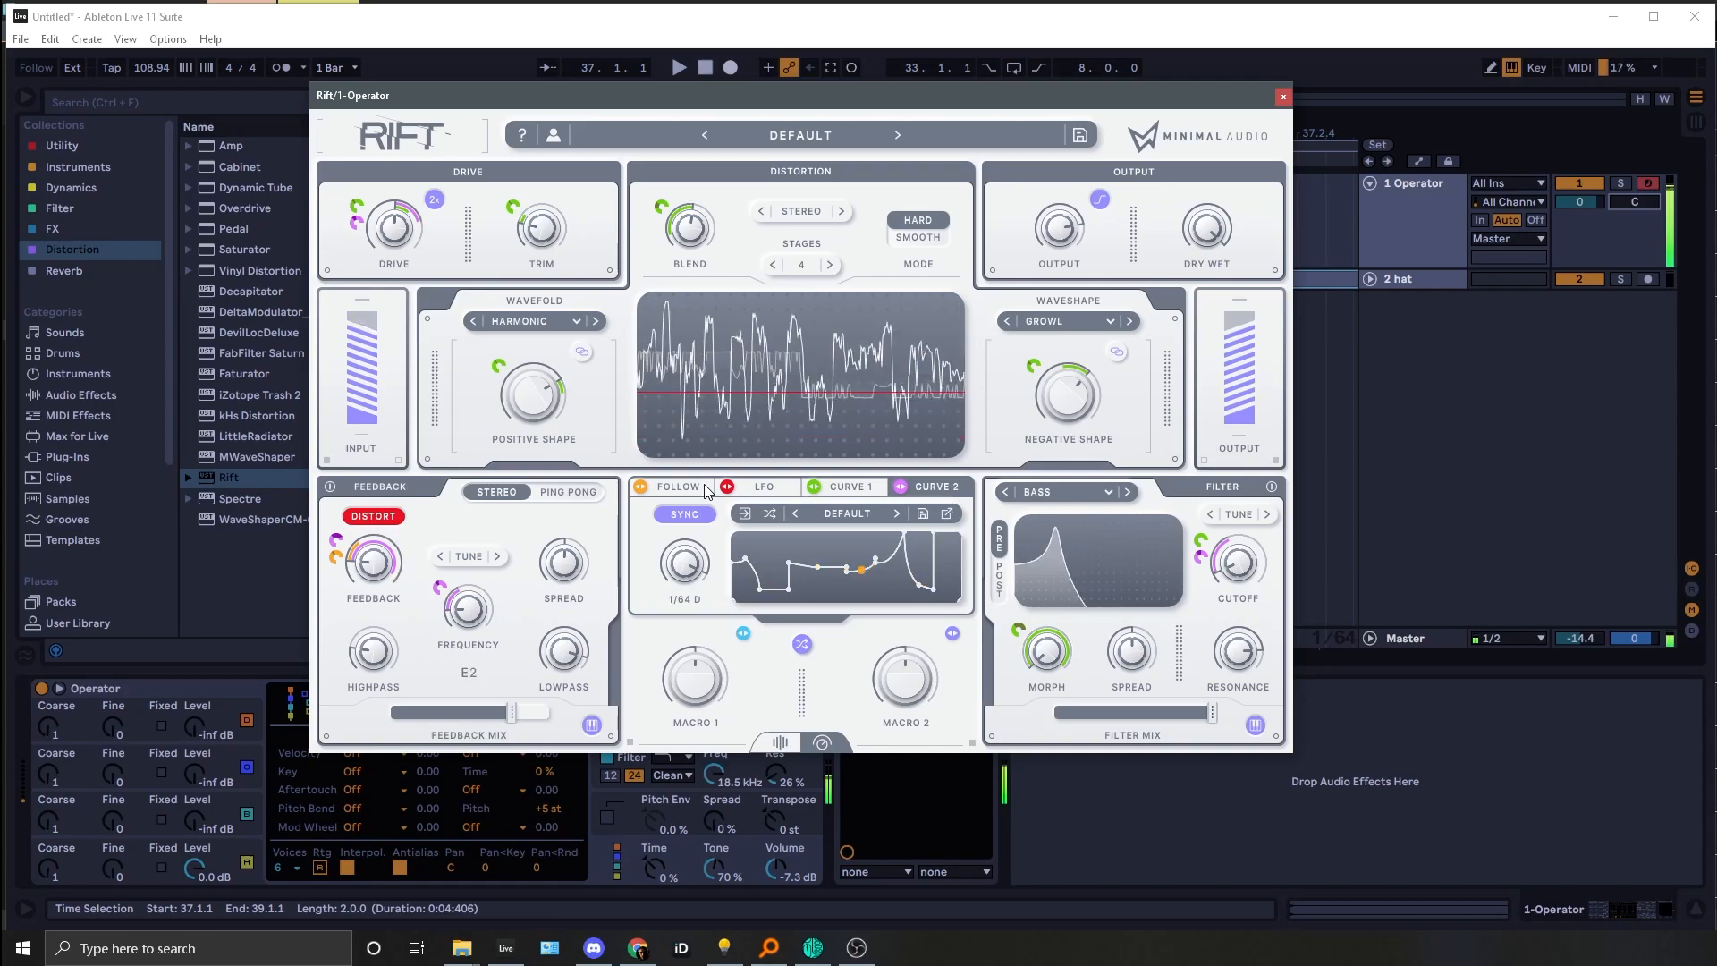
{"action": "left_click_drag", "start_coordinate": [683, 564], "coordinate": [645, 598]}
{"action": "left_click", "coordinate": [769, 513]}
Step: Tune the filter cutoff to about B2 and slow the Curve 1 rate through 1/4 D to 1 Bar
{"action": "left_click_drag", "start_coordinate": [1253, 571], "coordinate": [1230, 533]}
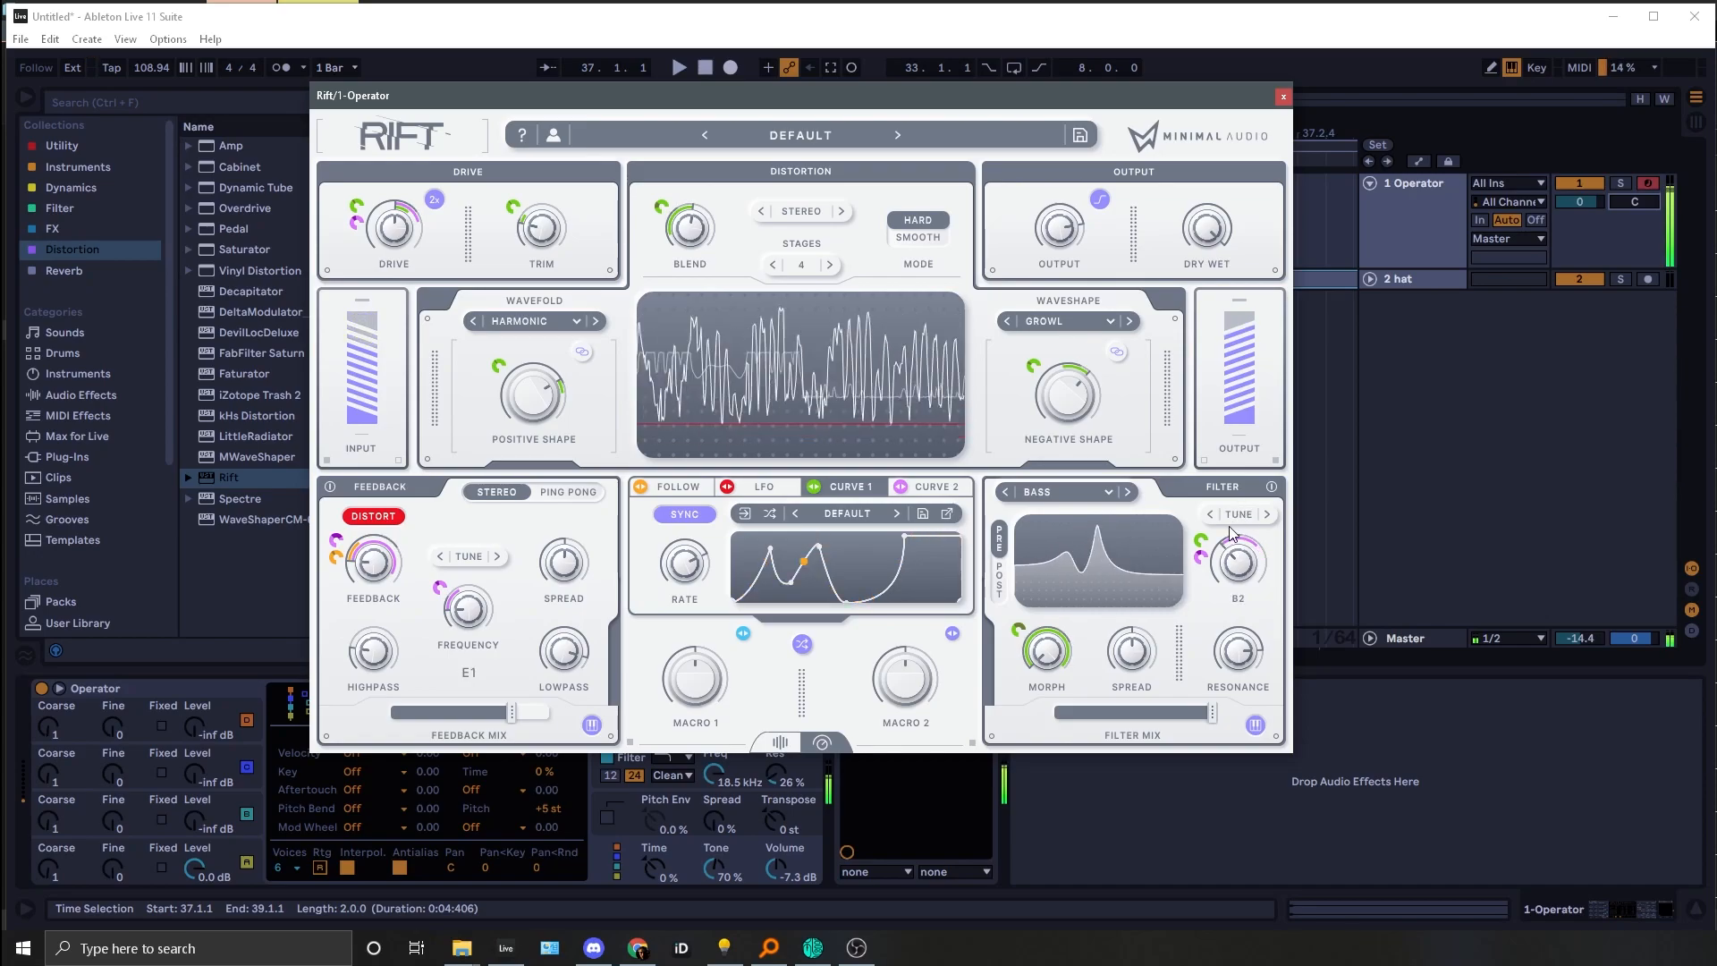
{"action": "left_click_drag", "start_coordinate": [704, 583], "coordinate": [619, 619]}
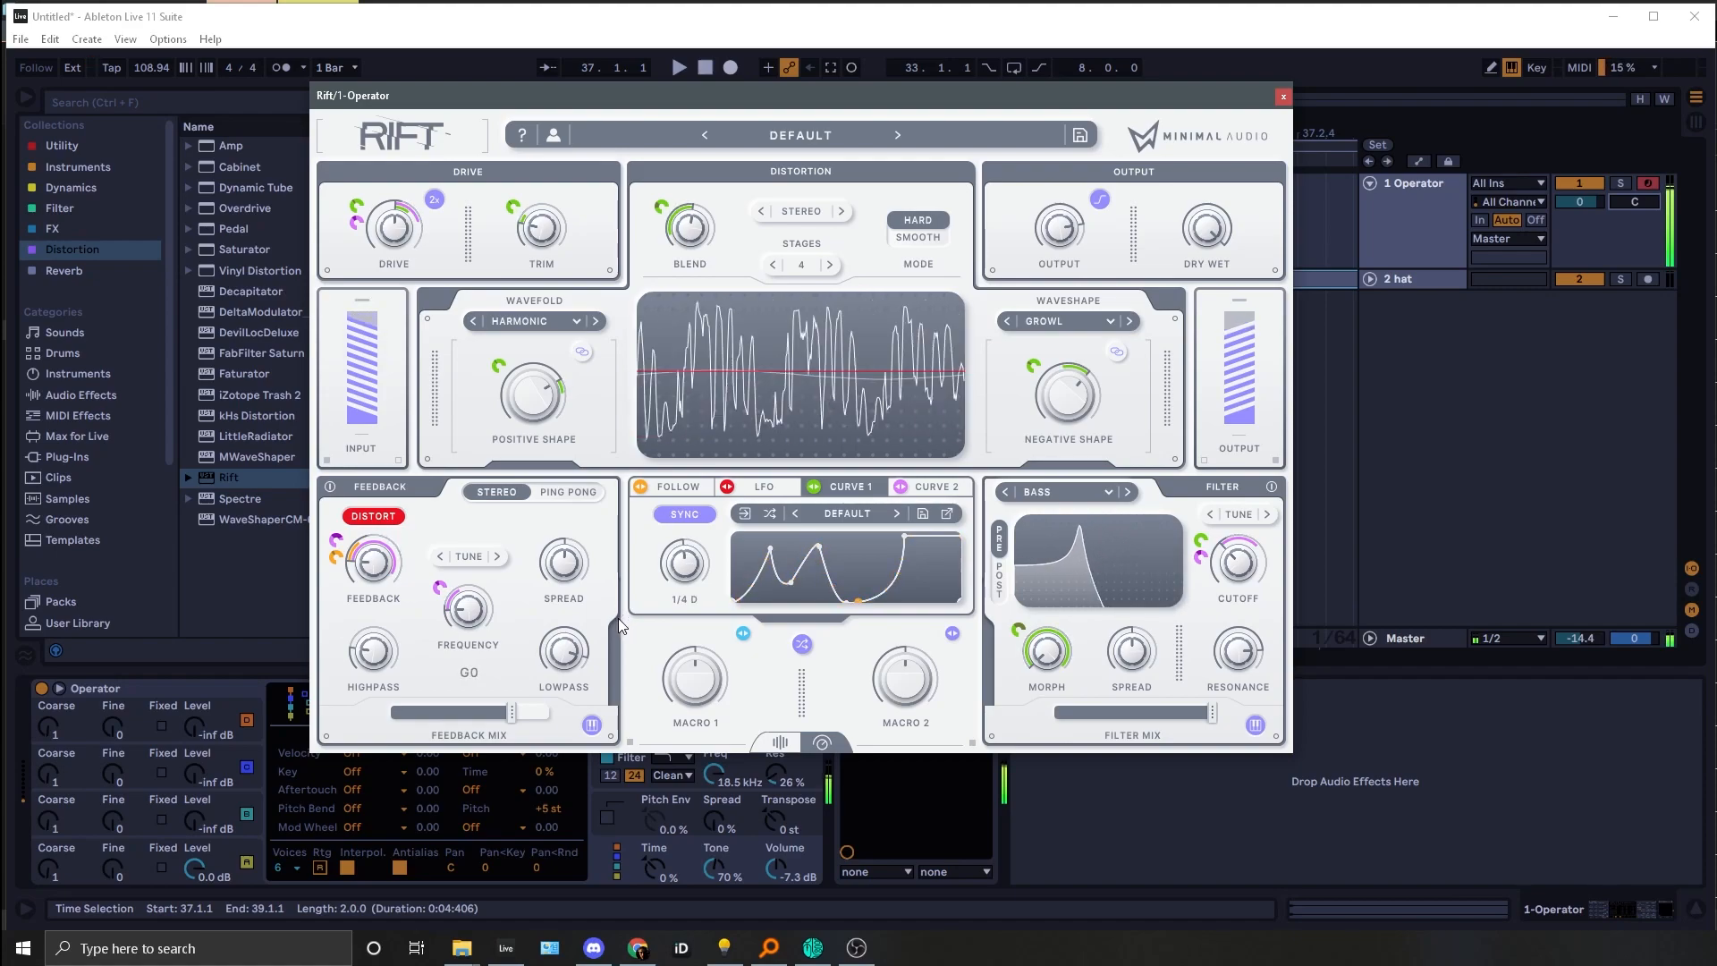
{"action": "left_click_drag", "start_coordinate": [619, 619], "coordinate": [591, 650]}
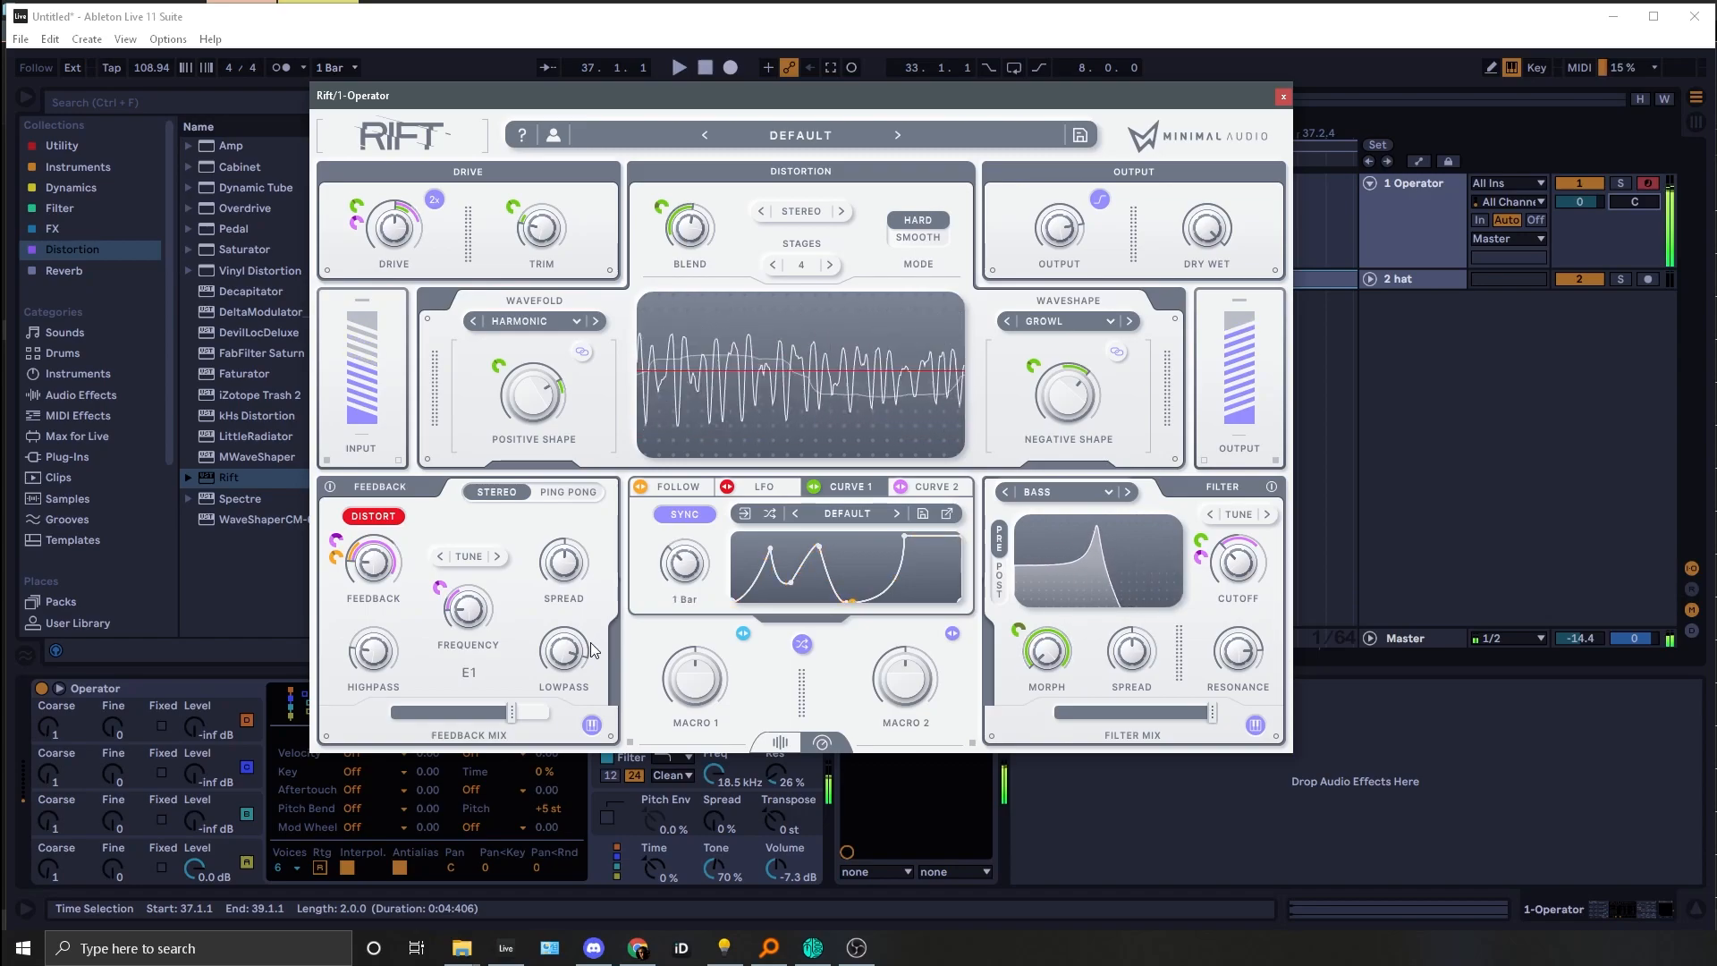
Step: Raise the drive to about 8.0 dB and tune the filter cutoff up to D#6
{"action": "mouse_move", "coordinate": [390, 244]}
{"action": "mouse_move", "coordinate": [390, 244]}
{"action": "left_mouse_down"}
{"action": "mouse_move", "coordinate": [355, 196]}
{"action": "mouse_move", "coordinate": [336, 264]}
{"action": "mouse_move", "coordinate": [354, 243]}
{"action": "mouse_move", "coordinate": [353, 259]}
{"action": "mouse_move", "coordinate": [387, 247]}
{"action": "left_mouse_up"}
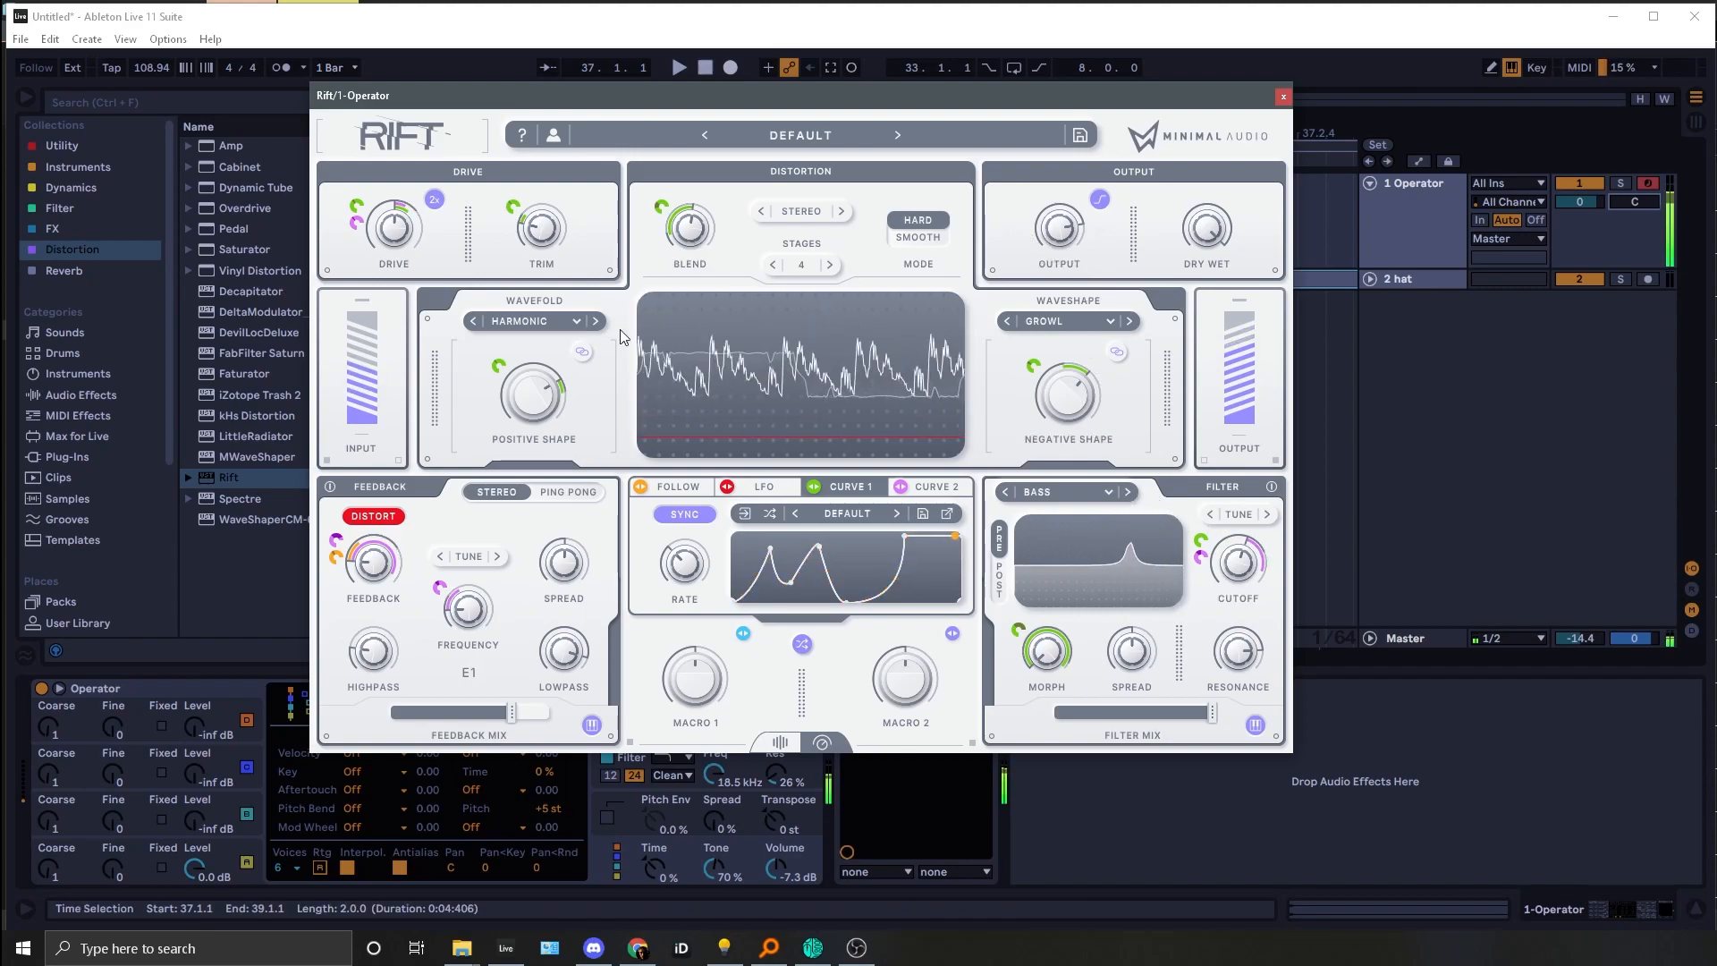
{"action": "left_click_drag", "start_coordinate": [396, 240], "coordinate": [402, 202]}
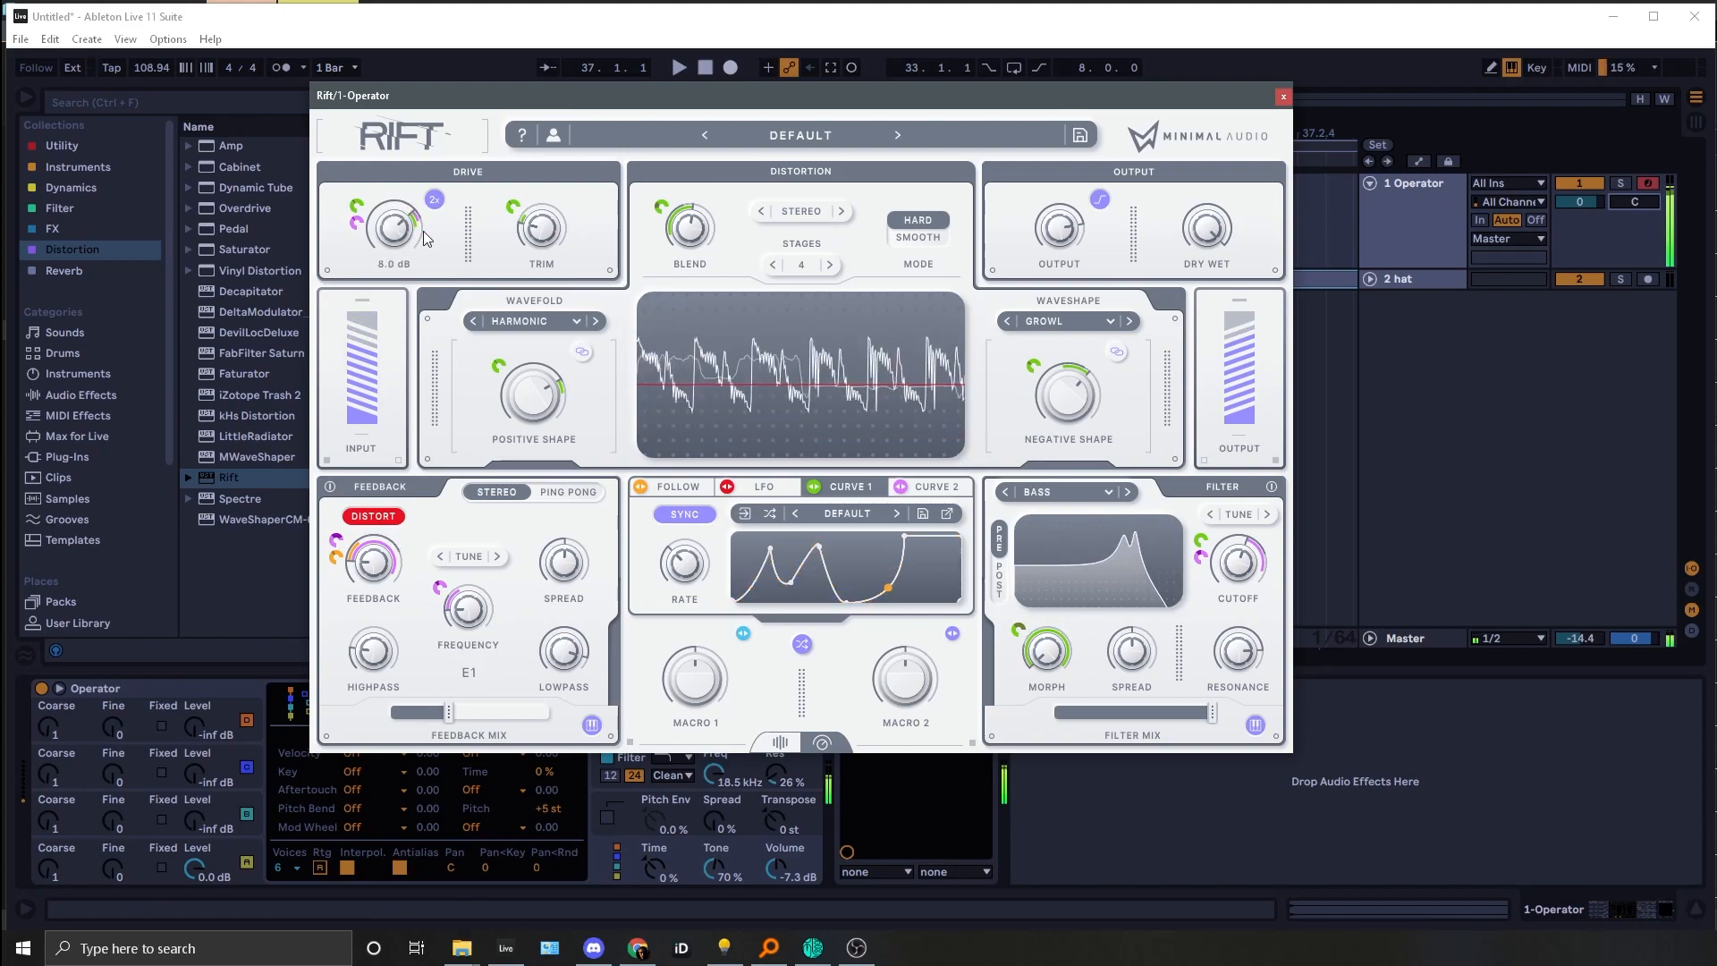
{"action": "mouse_move", "coordinate": [565, 413]}
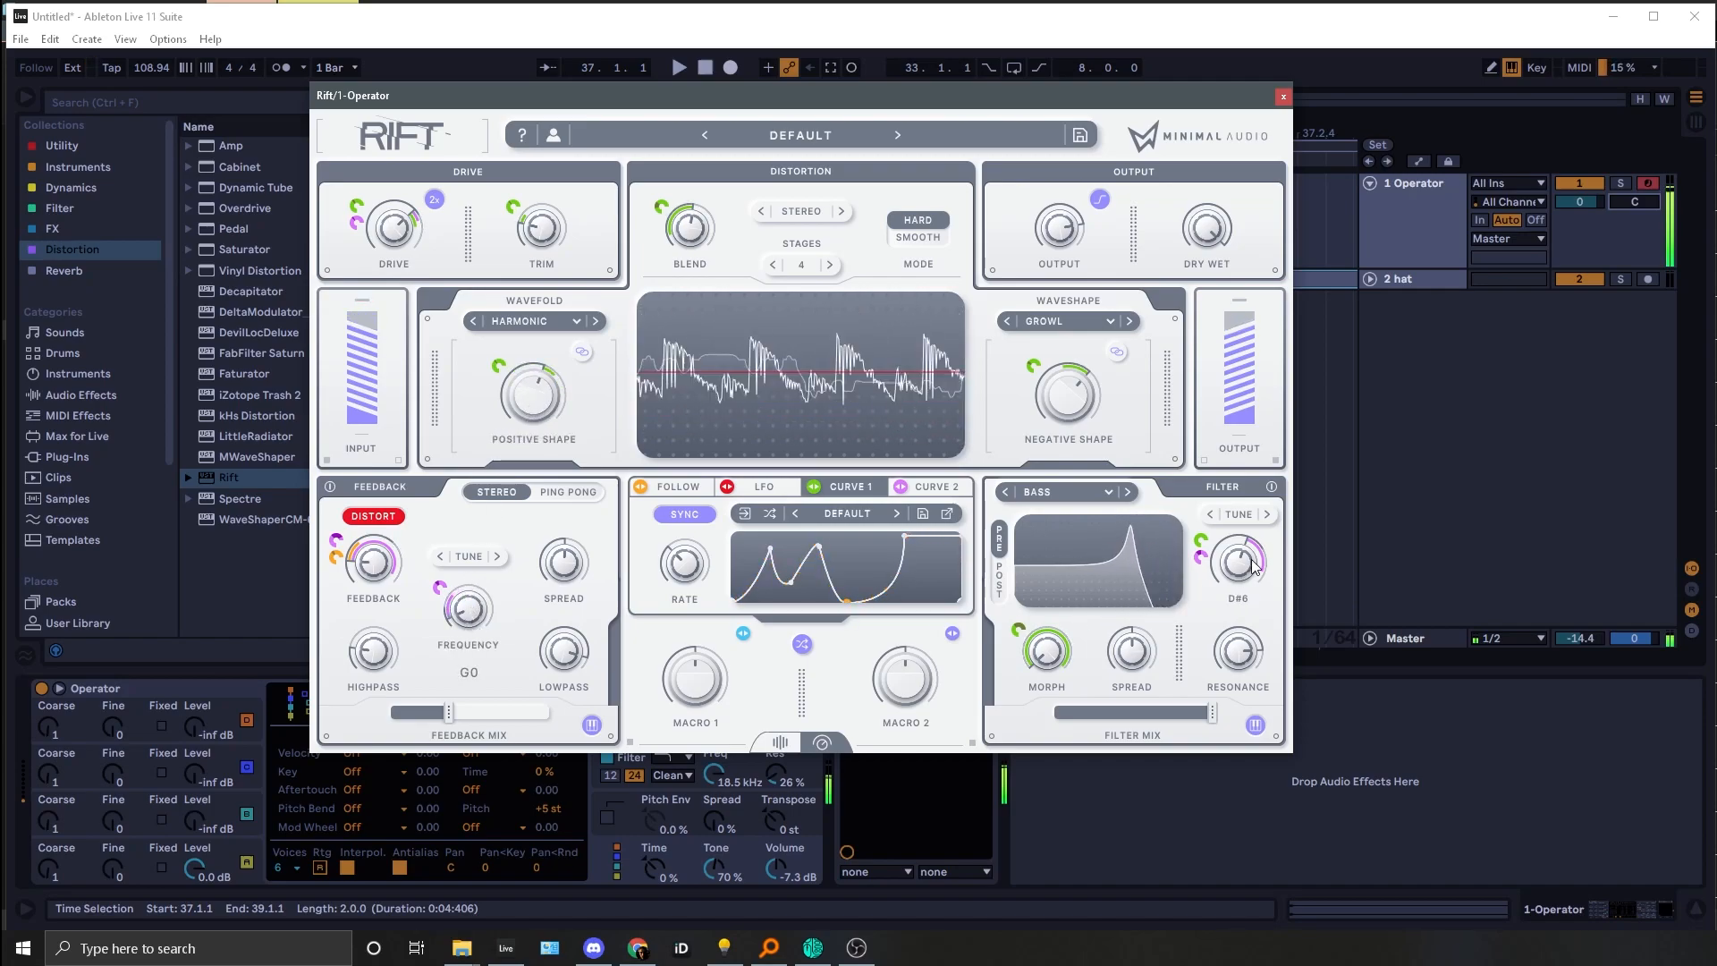
{"action": "mouse_move", "coordinate": [1239, 609]}
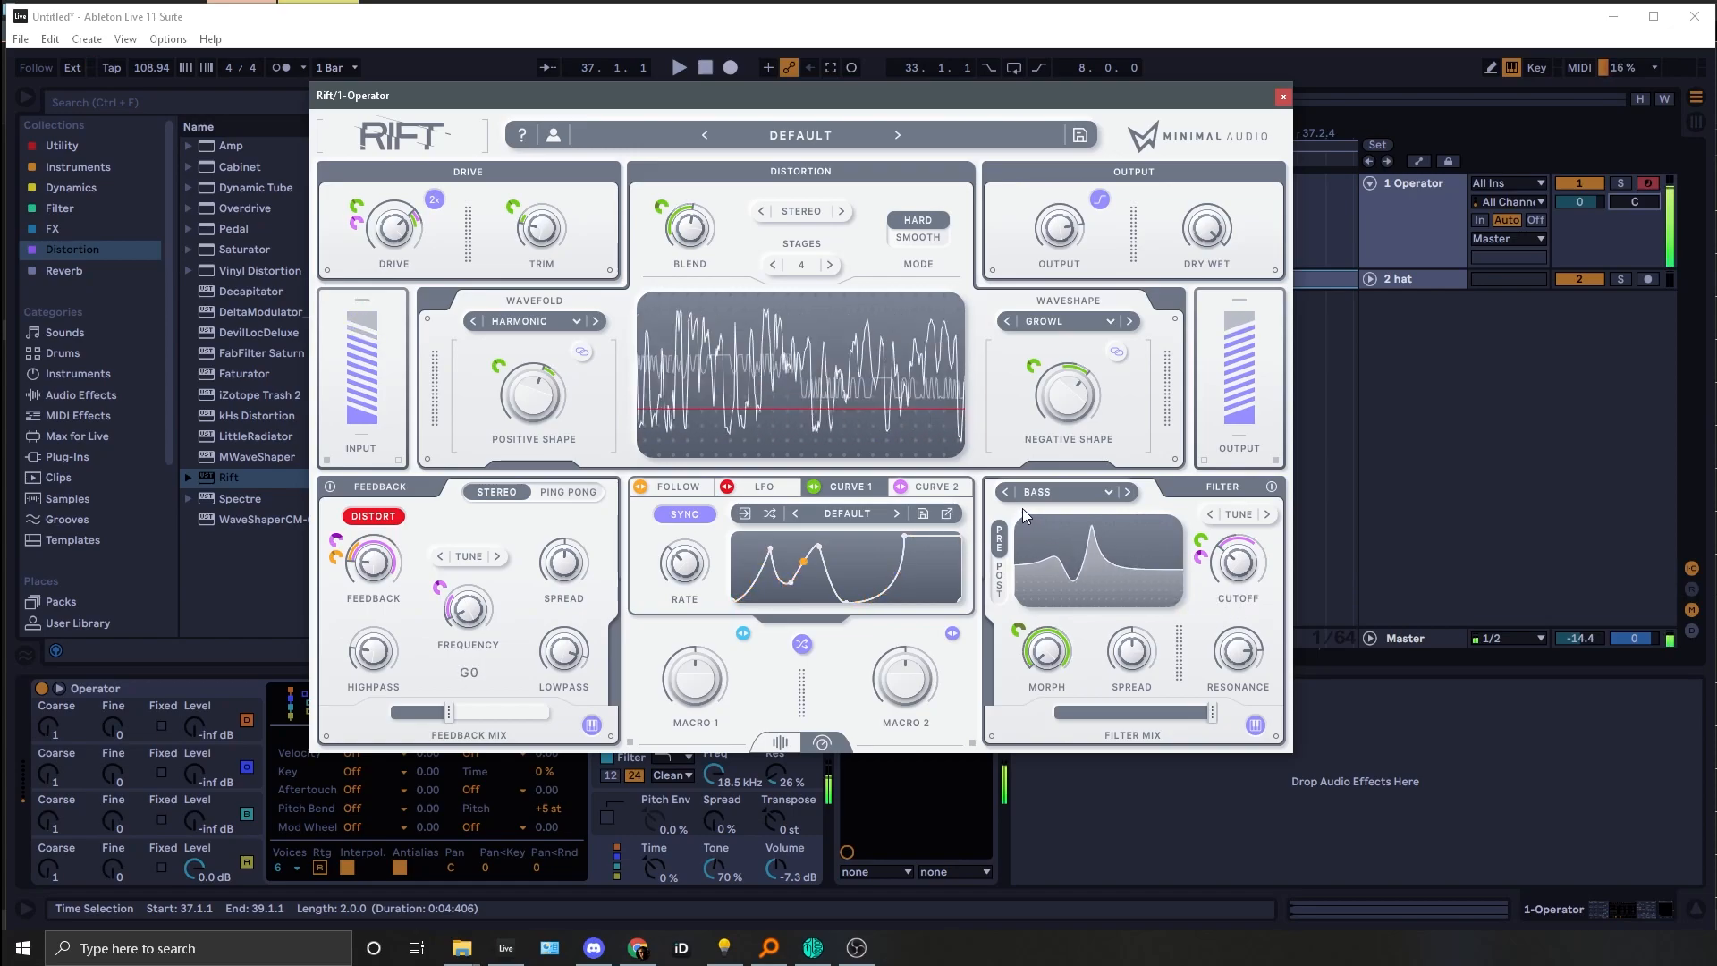
Step: Slow the modulation curves, with Curve 2 at 2 Bar, and lower the feedback mix to about a quarter
{"action": "left_click", "coordinate": [921, 486]}
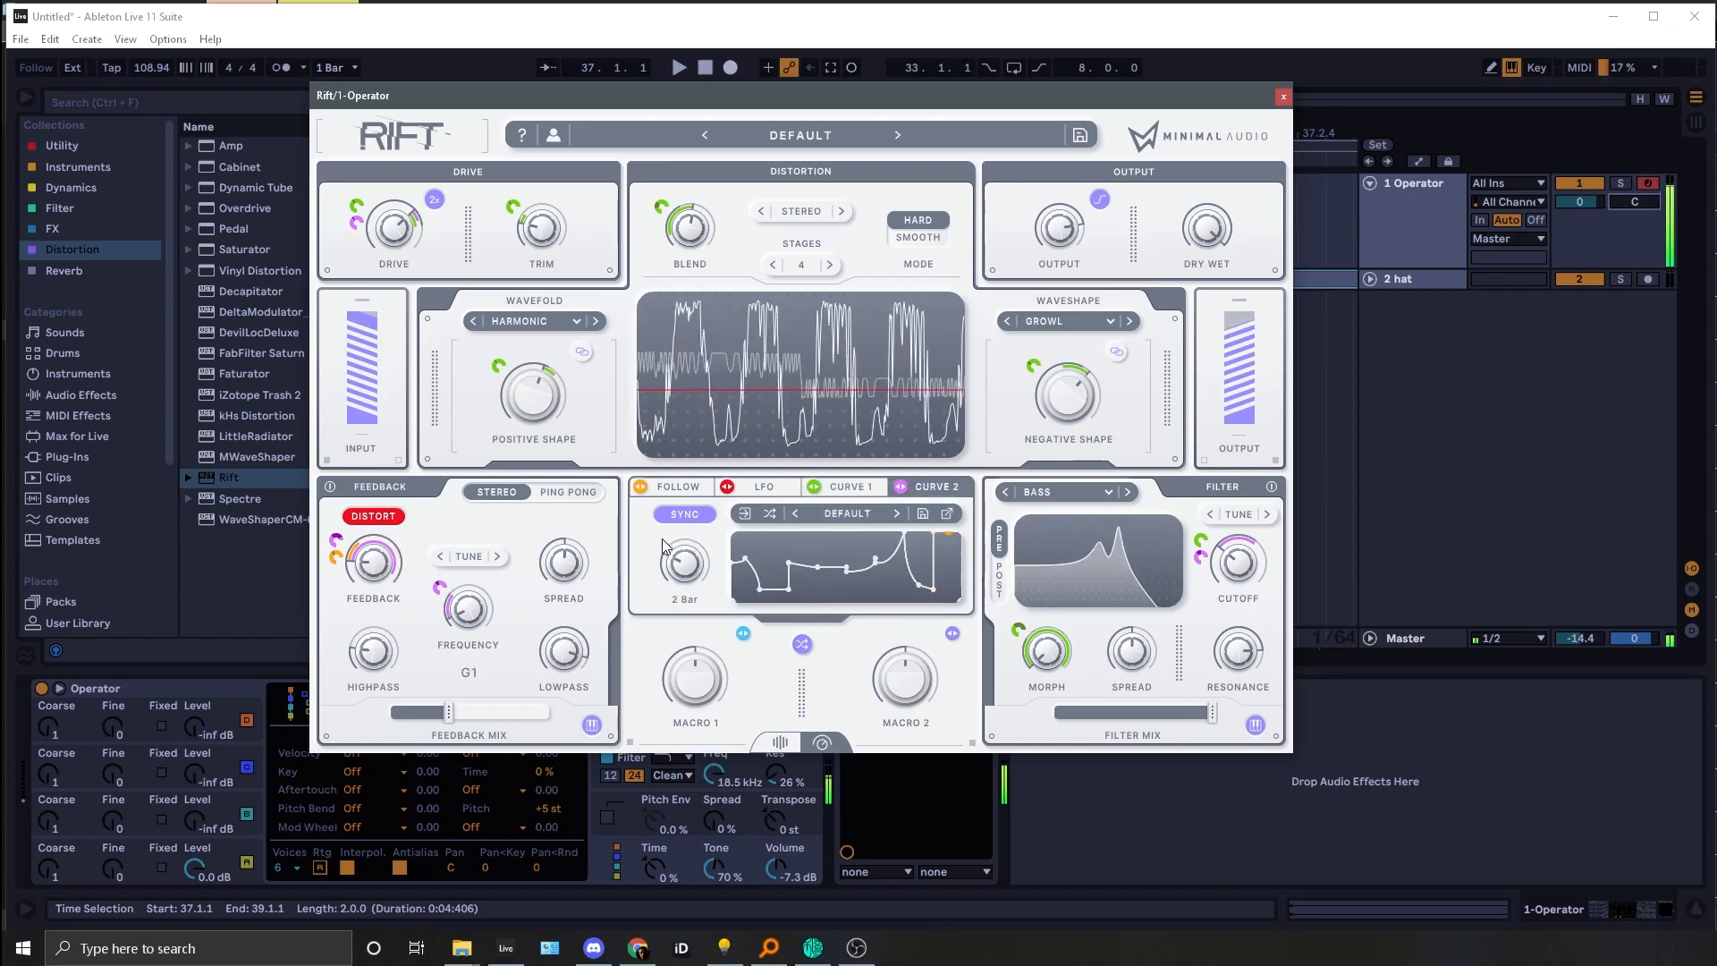
{"action": "left_click", "coordinate": [842, 484]}
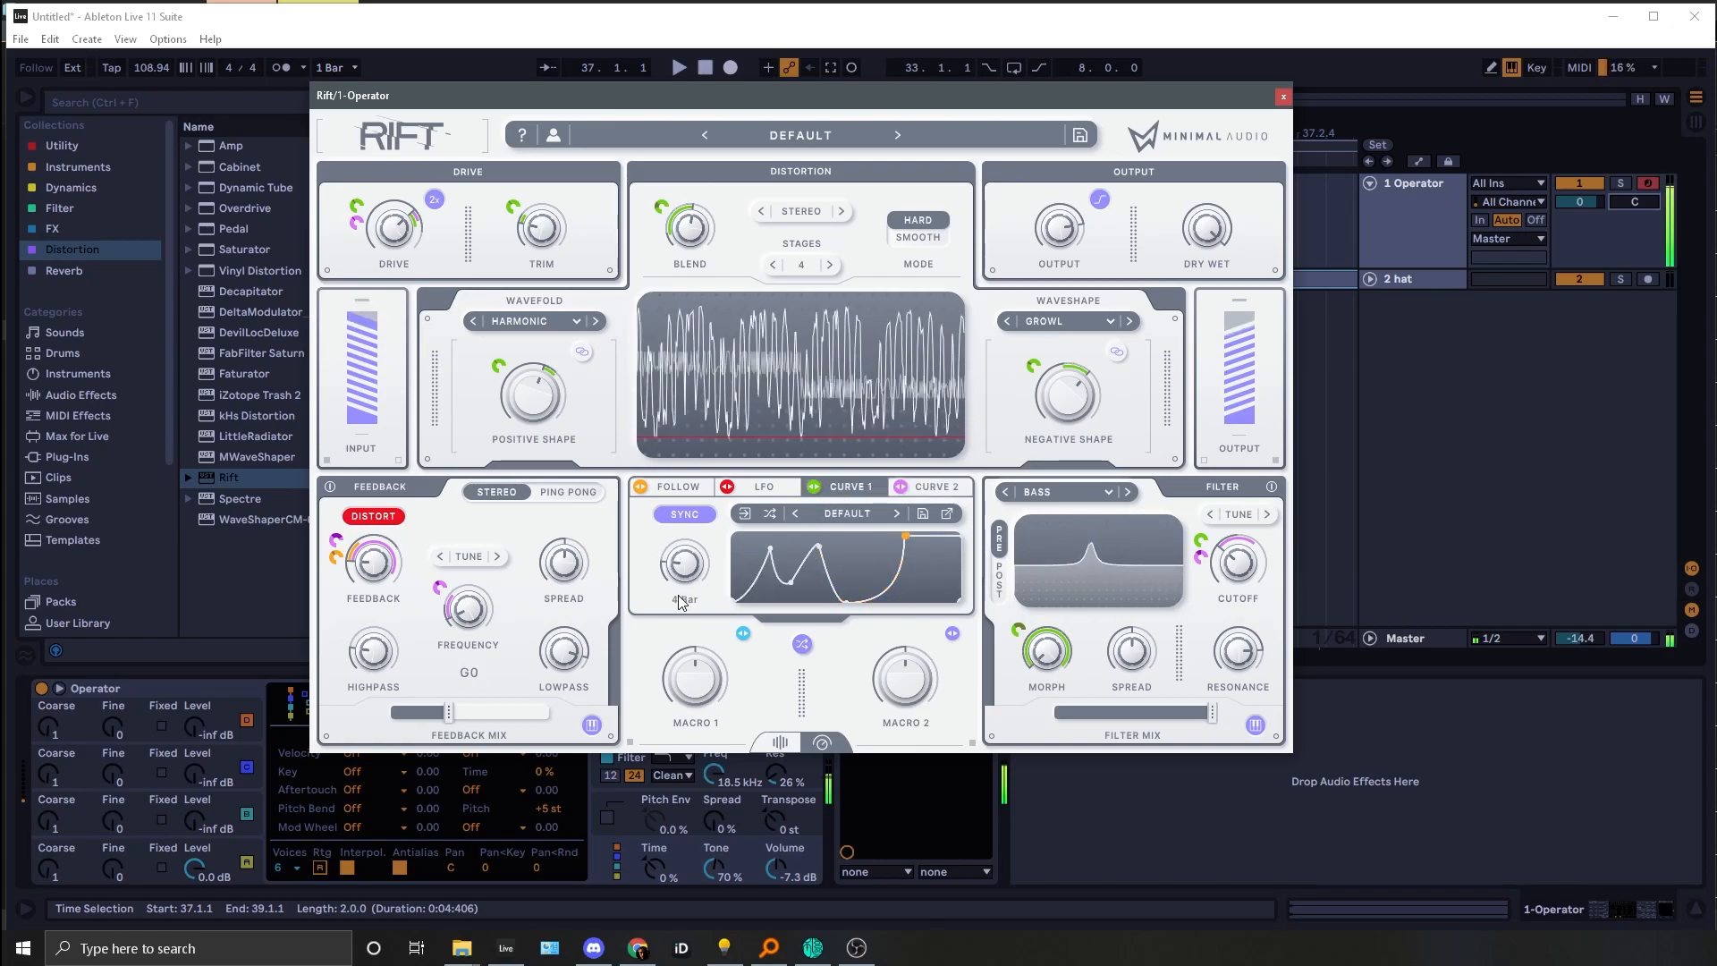
{"action": "left_click", "coordinate": [431, 724]}
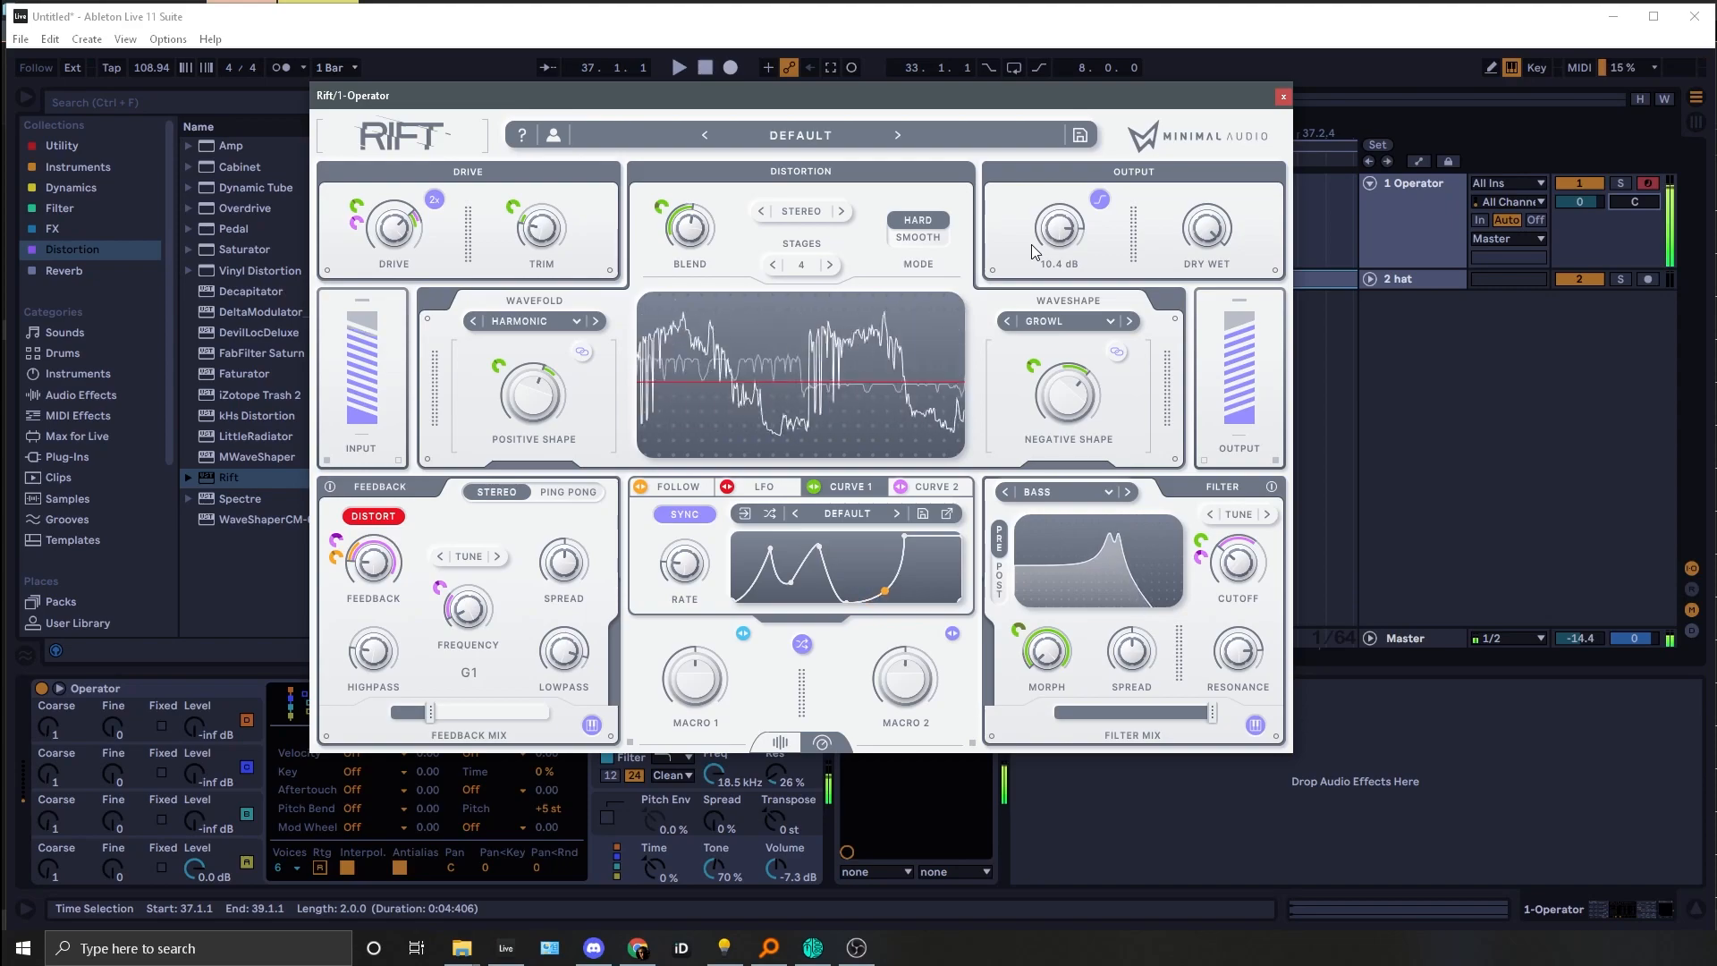
Step: Bypass Rift in the device chain to hear the dry Operator sound, and close the plug-in window
{"action": "left_click_drag", "start_coordinate": [1042, 151], "coordinate": [1333, 146]}
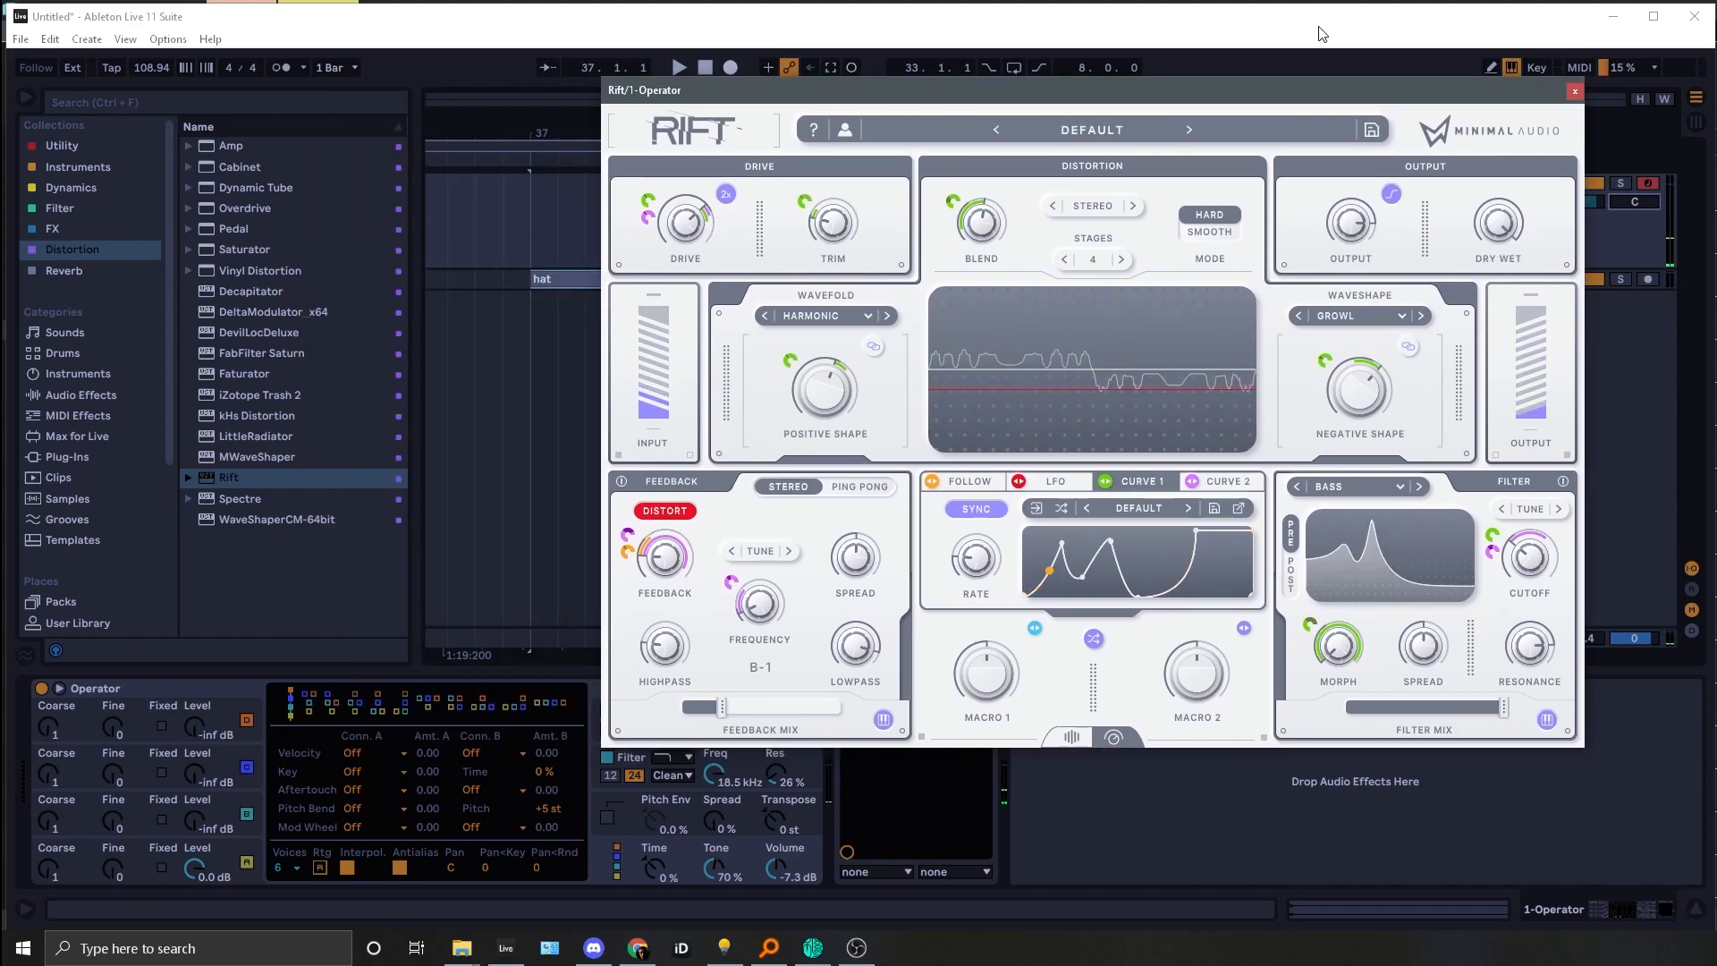
{"action": "left_click_drag", "start_coordinate": [1042, 101], "coordinate": [1550, 19]}
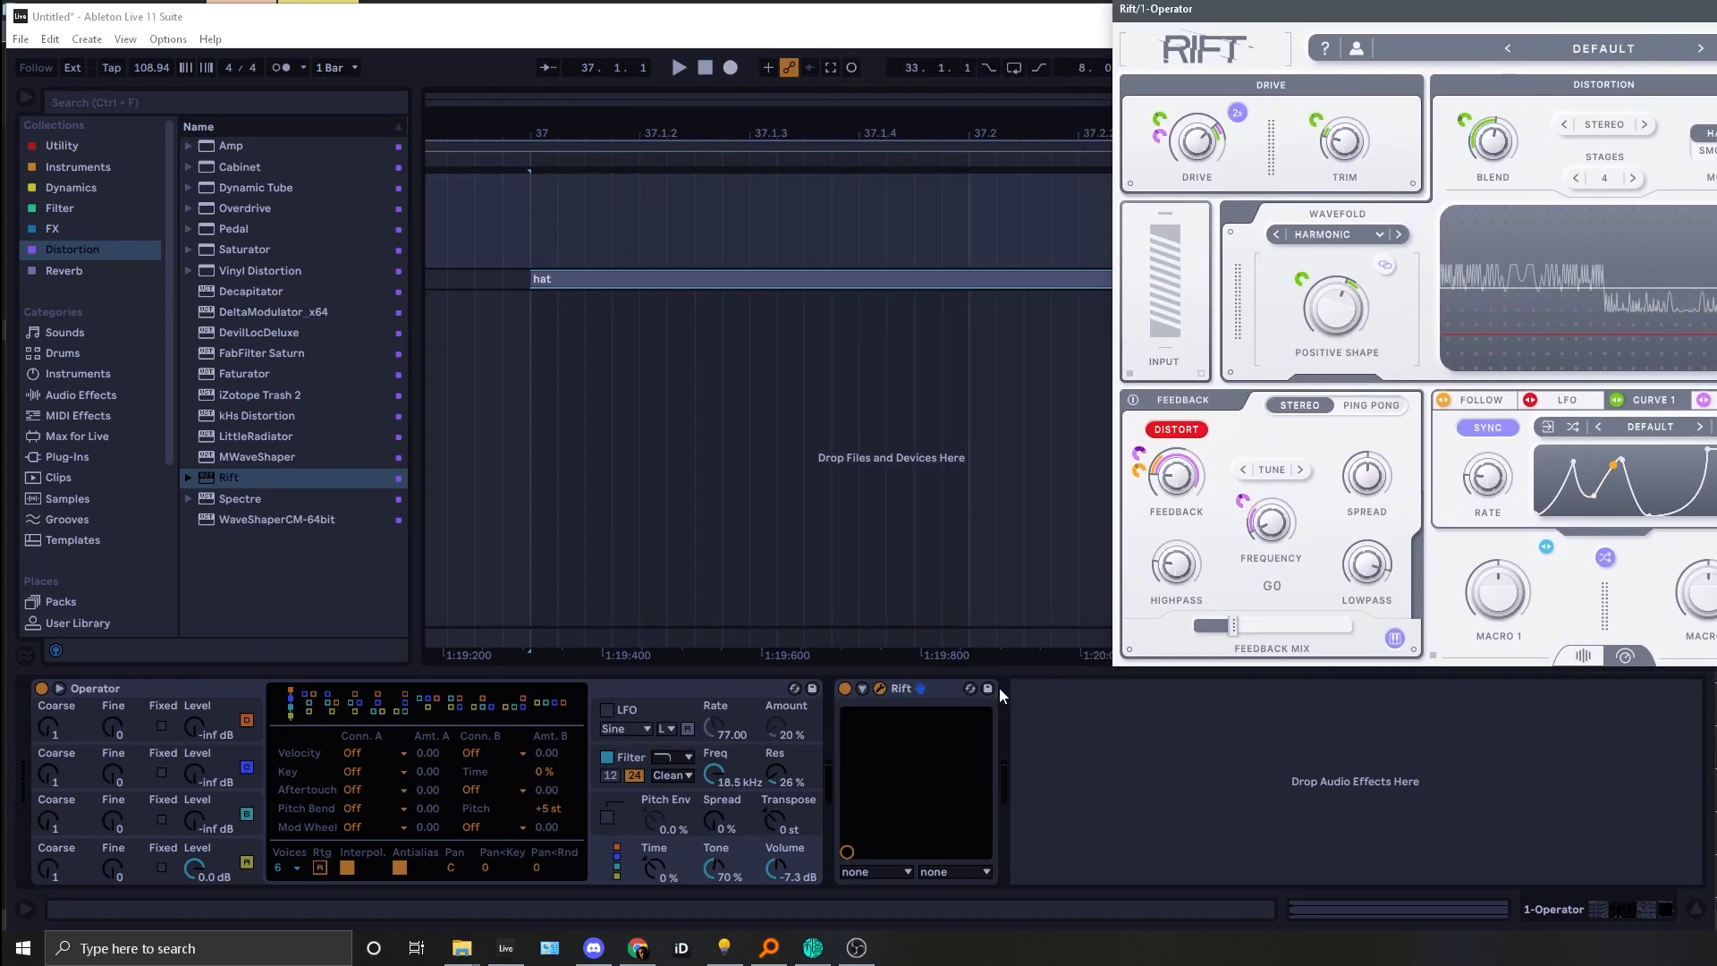
{"action": "left_click", "coordinate": [844, 688]}
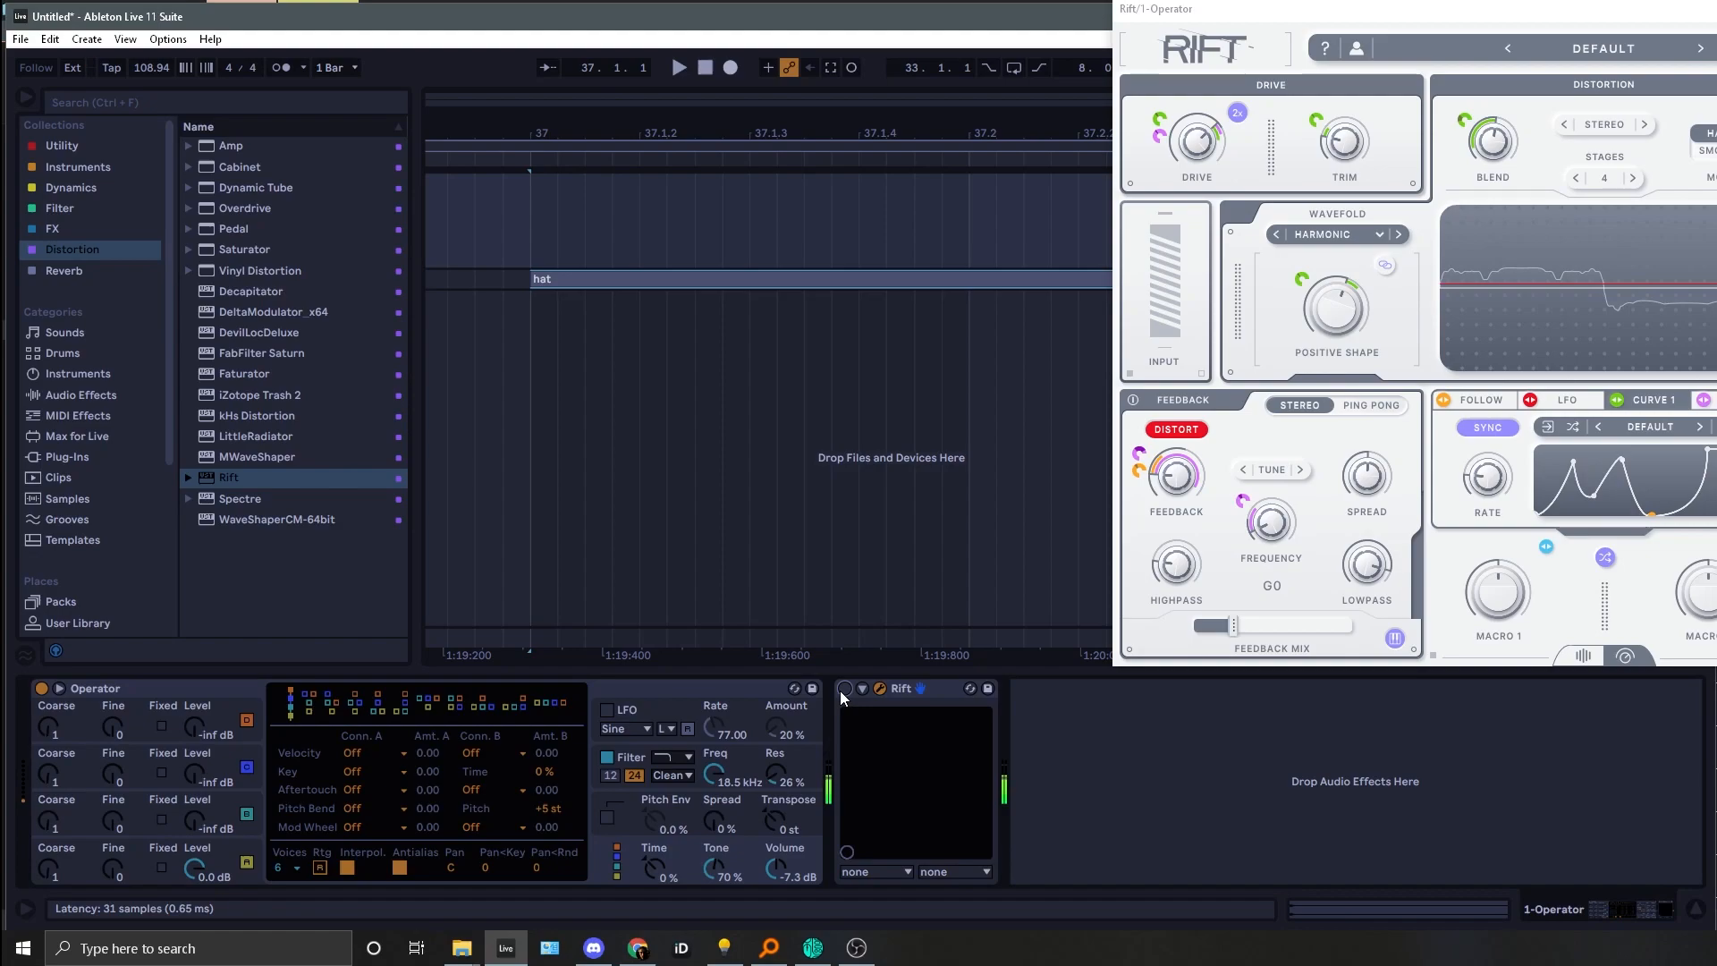
{"action": "left_click_drag", "start_coordinate": [1270, 14], "coordinate": [614, 26]}
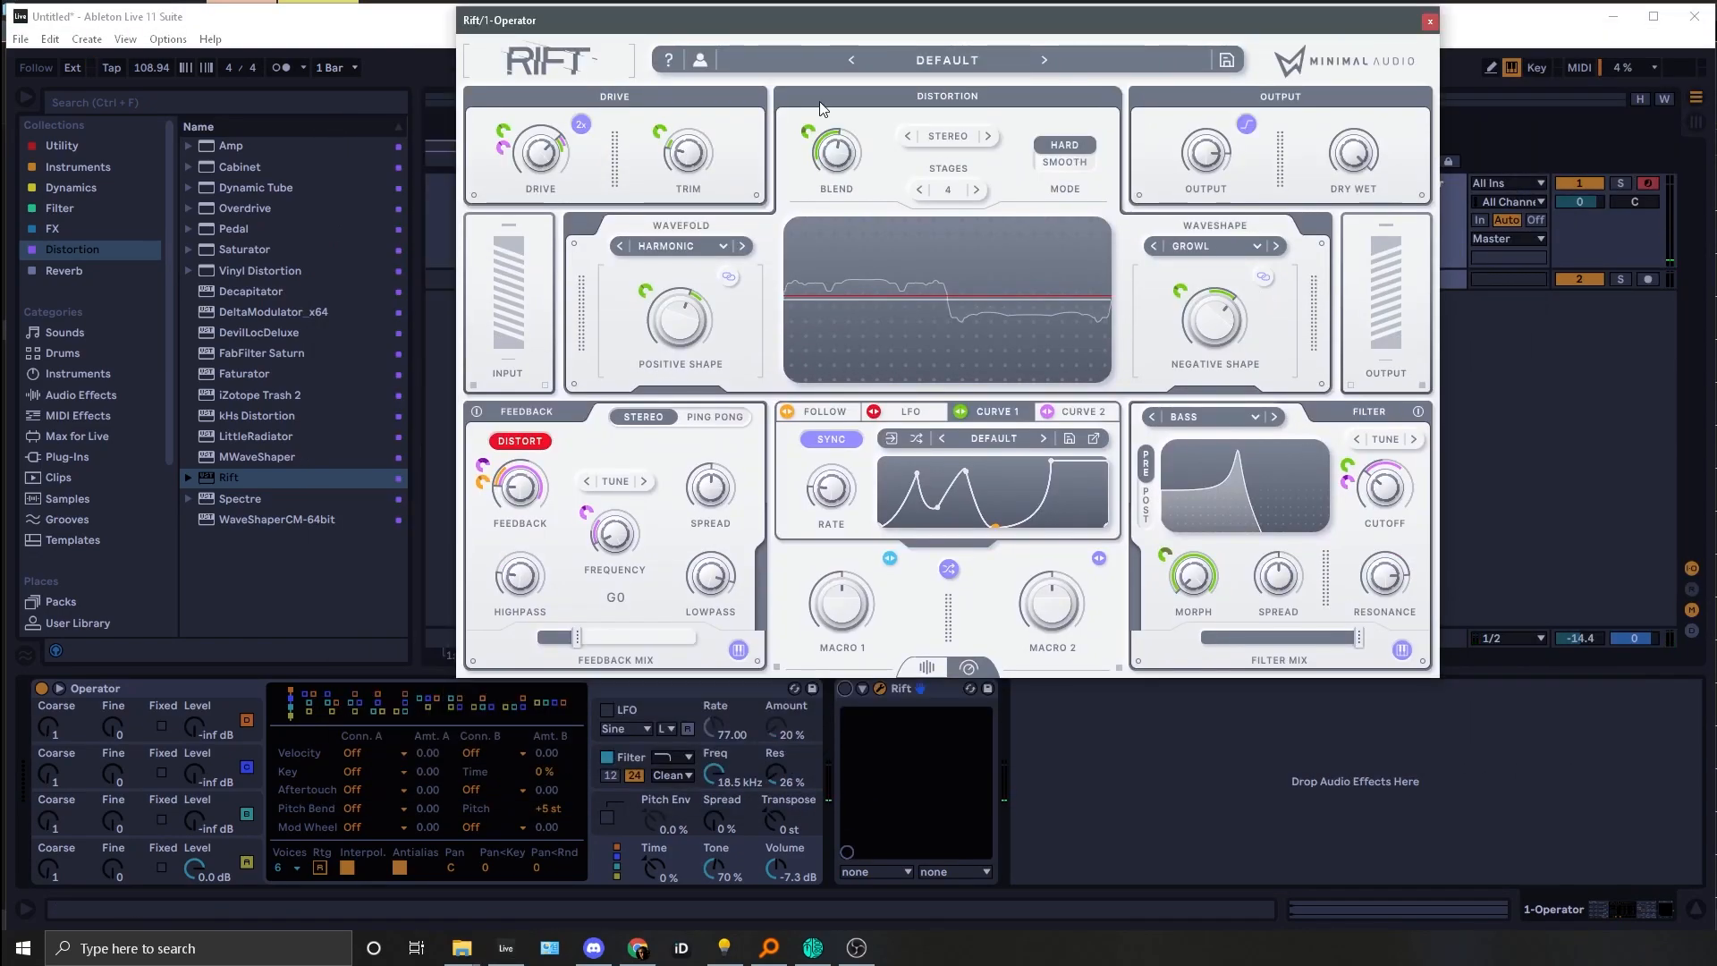
{"action": "left_click", "coordinate": [1430, 21]}
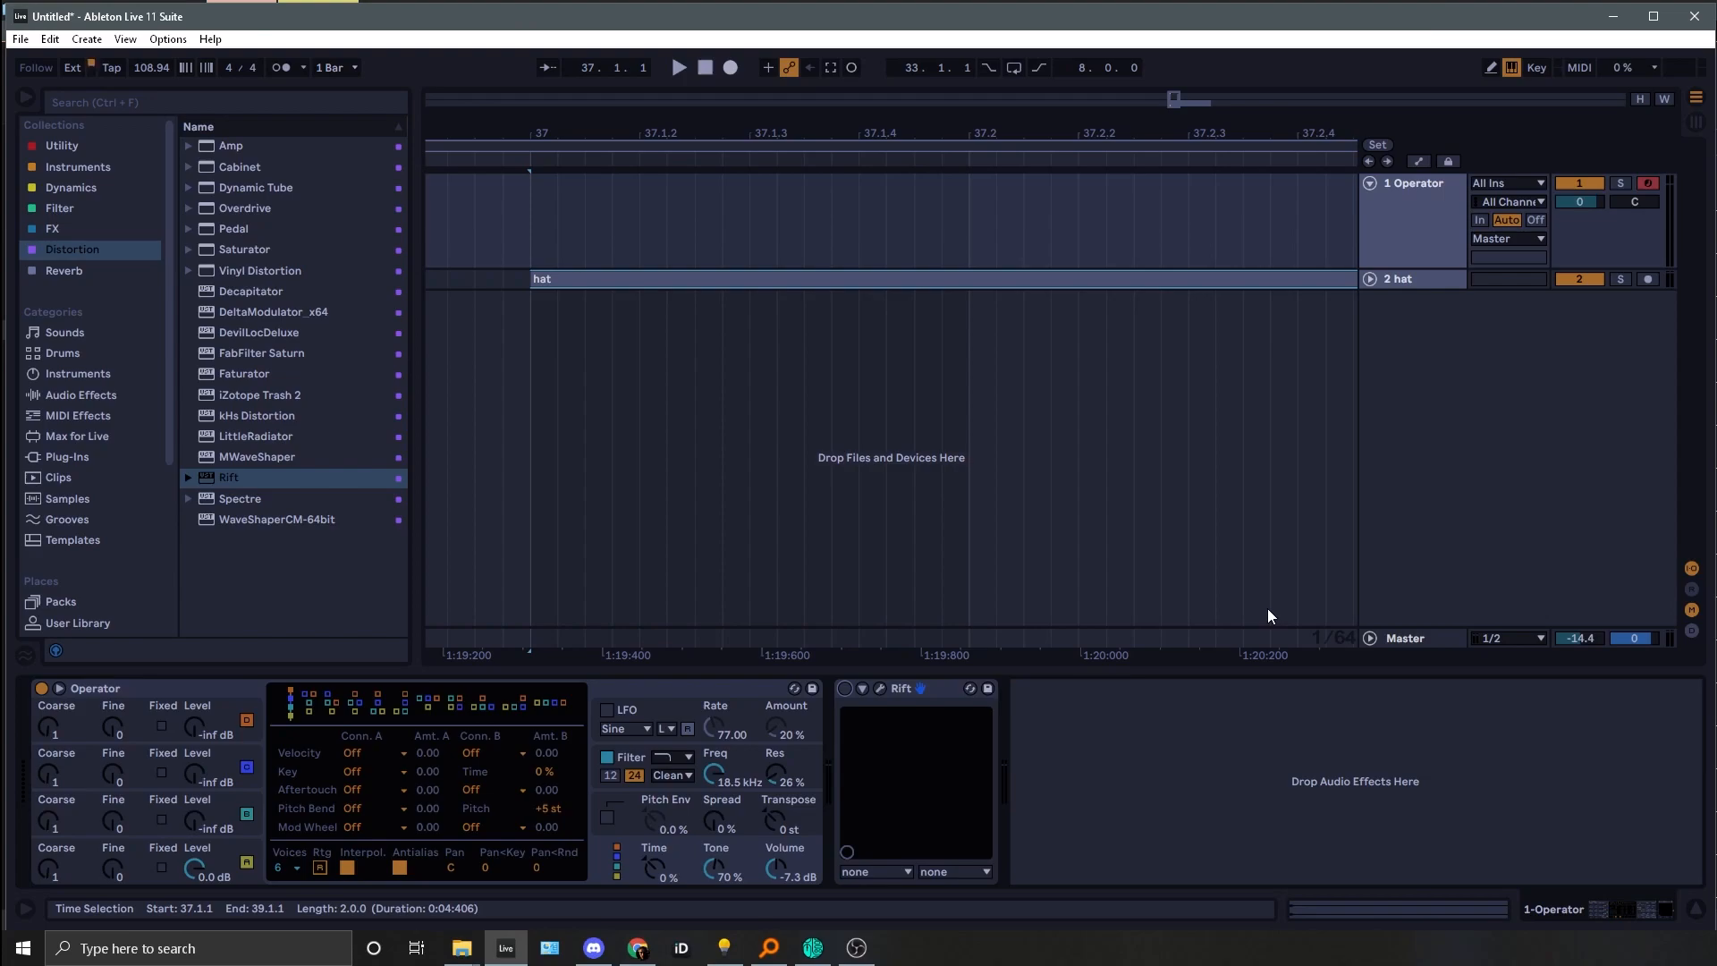
Step: Insert a new MIDI track below the Operator track and arm it for playing
{"action": "left_click", "coordinate": [1400, 260]}
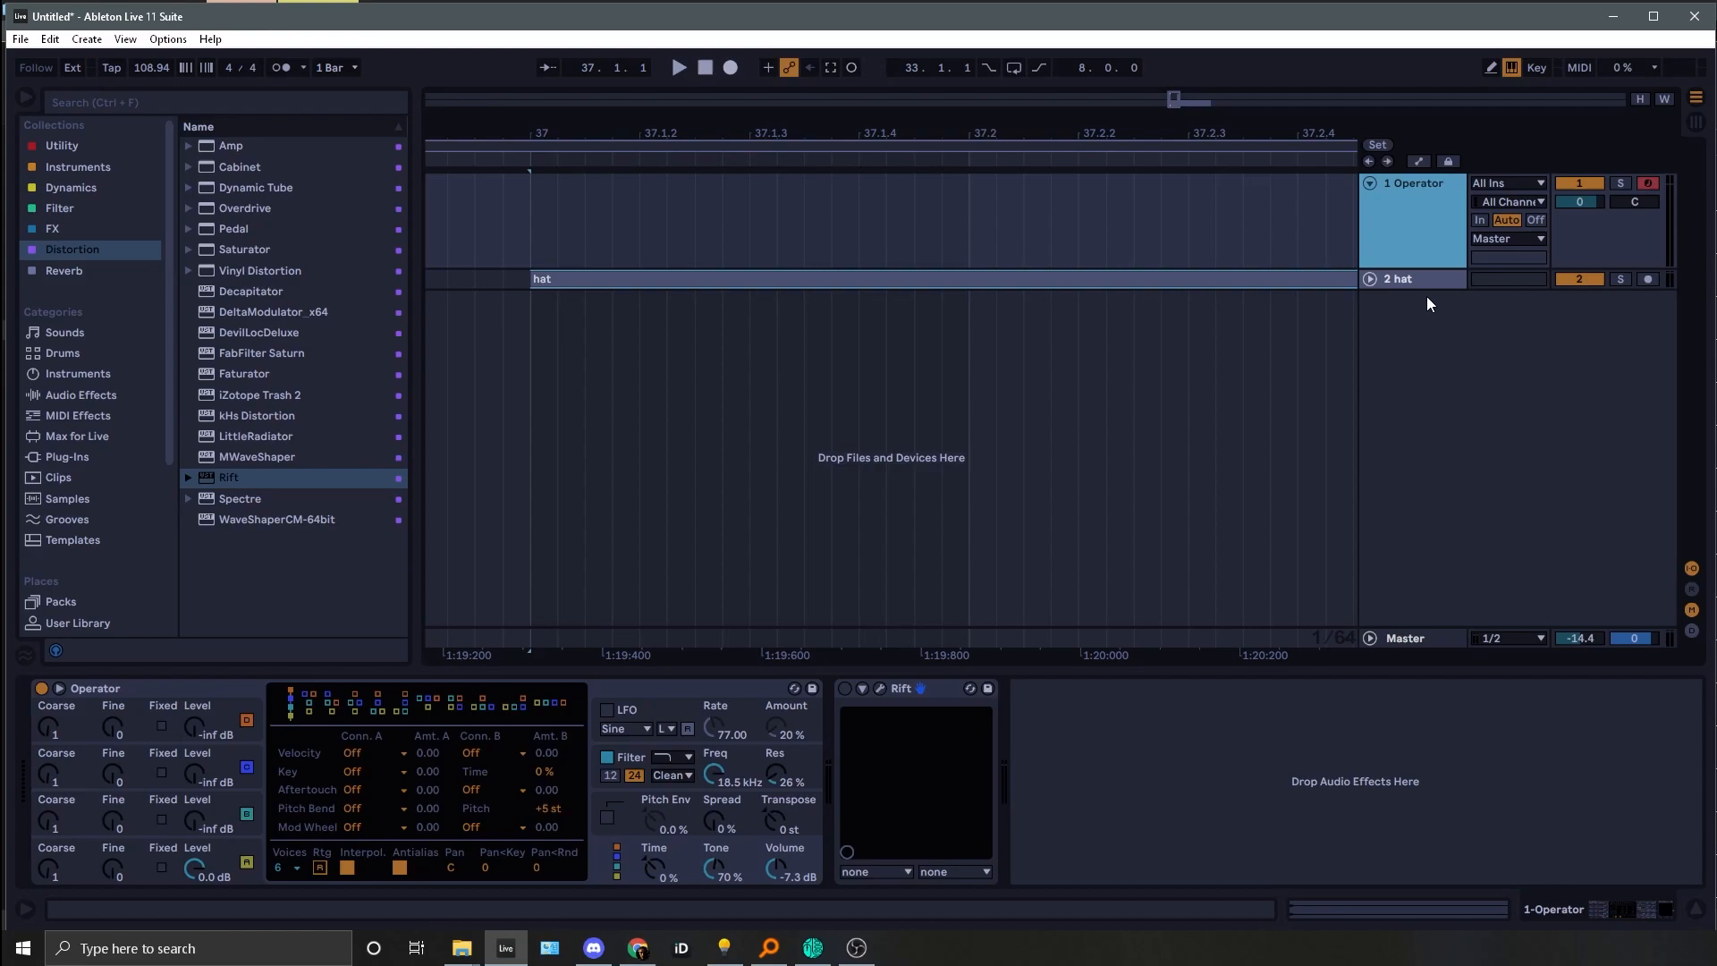
{"action": "key", "text": "ctrl+shift+t"}
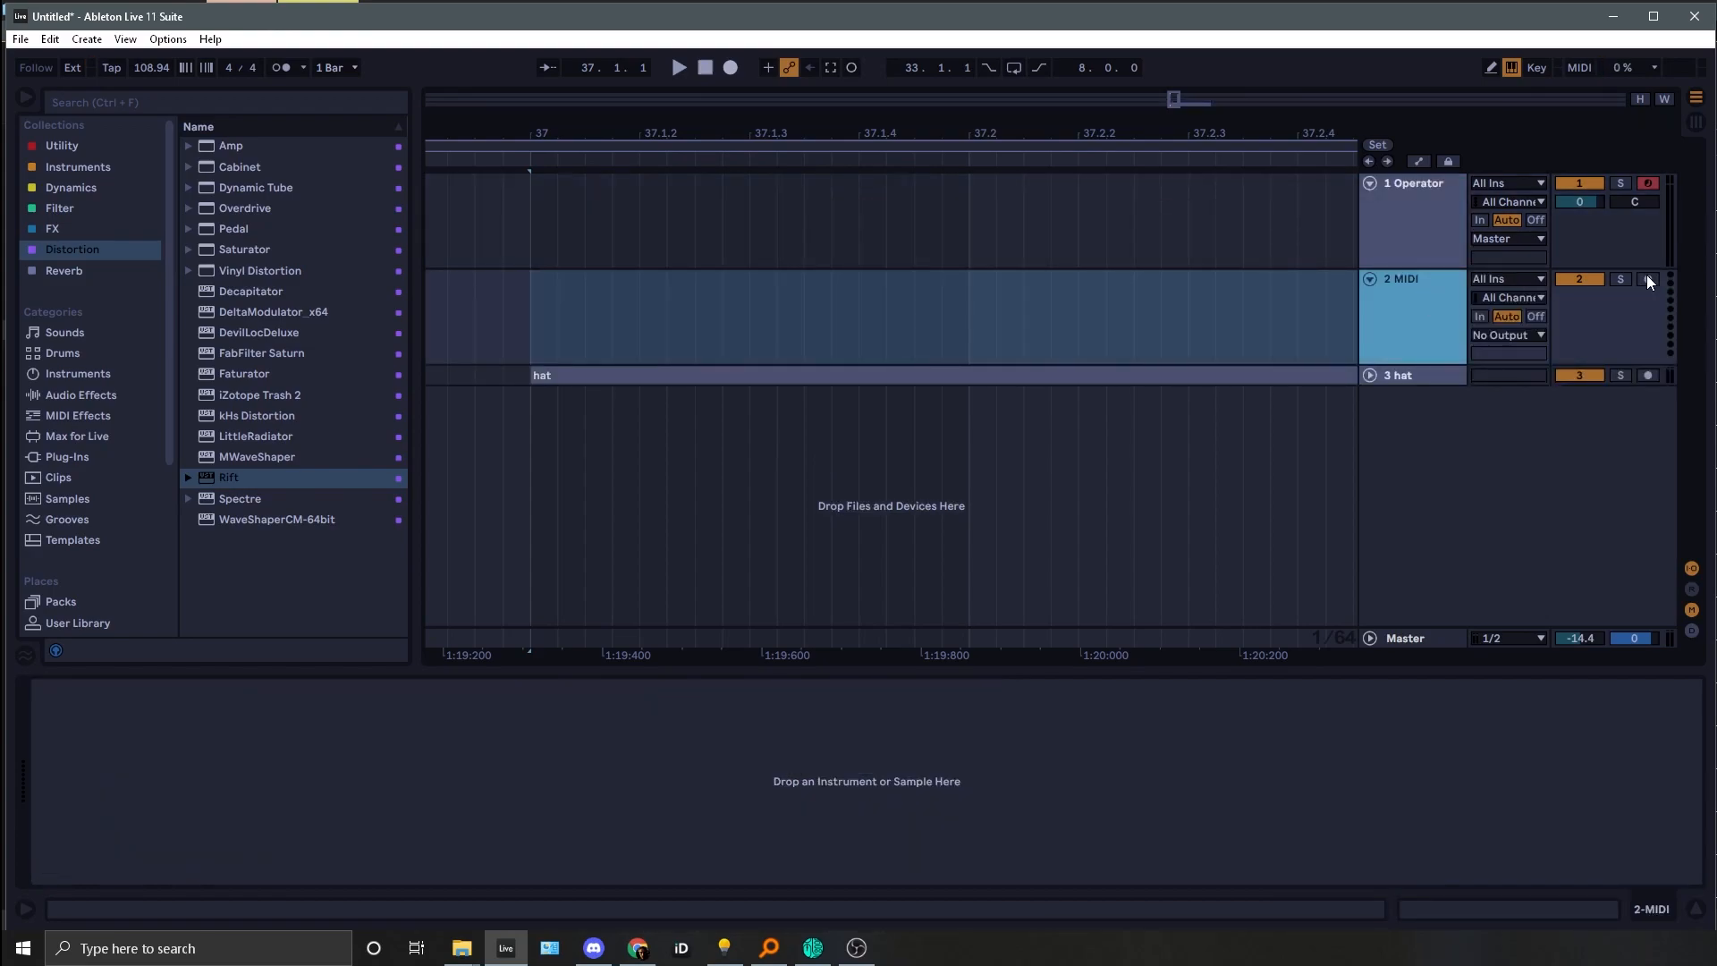
{"action": "left_click", "coordinate": [1647, 278]}
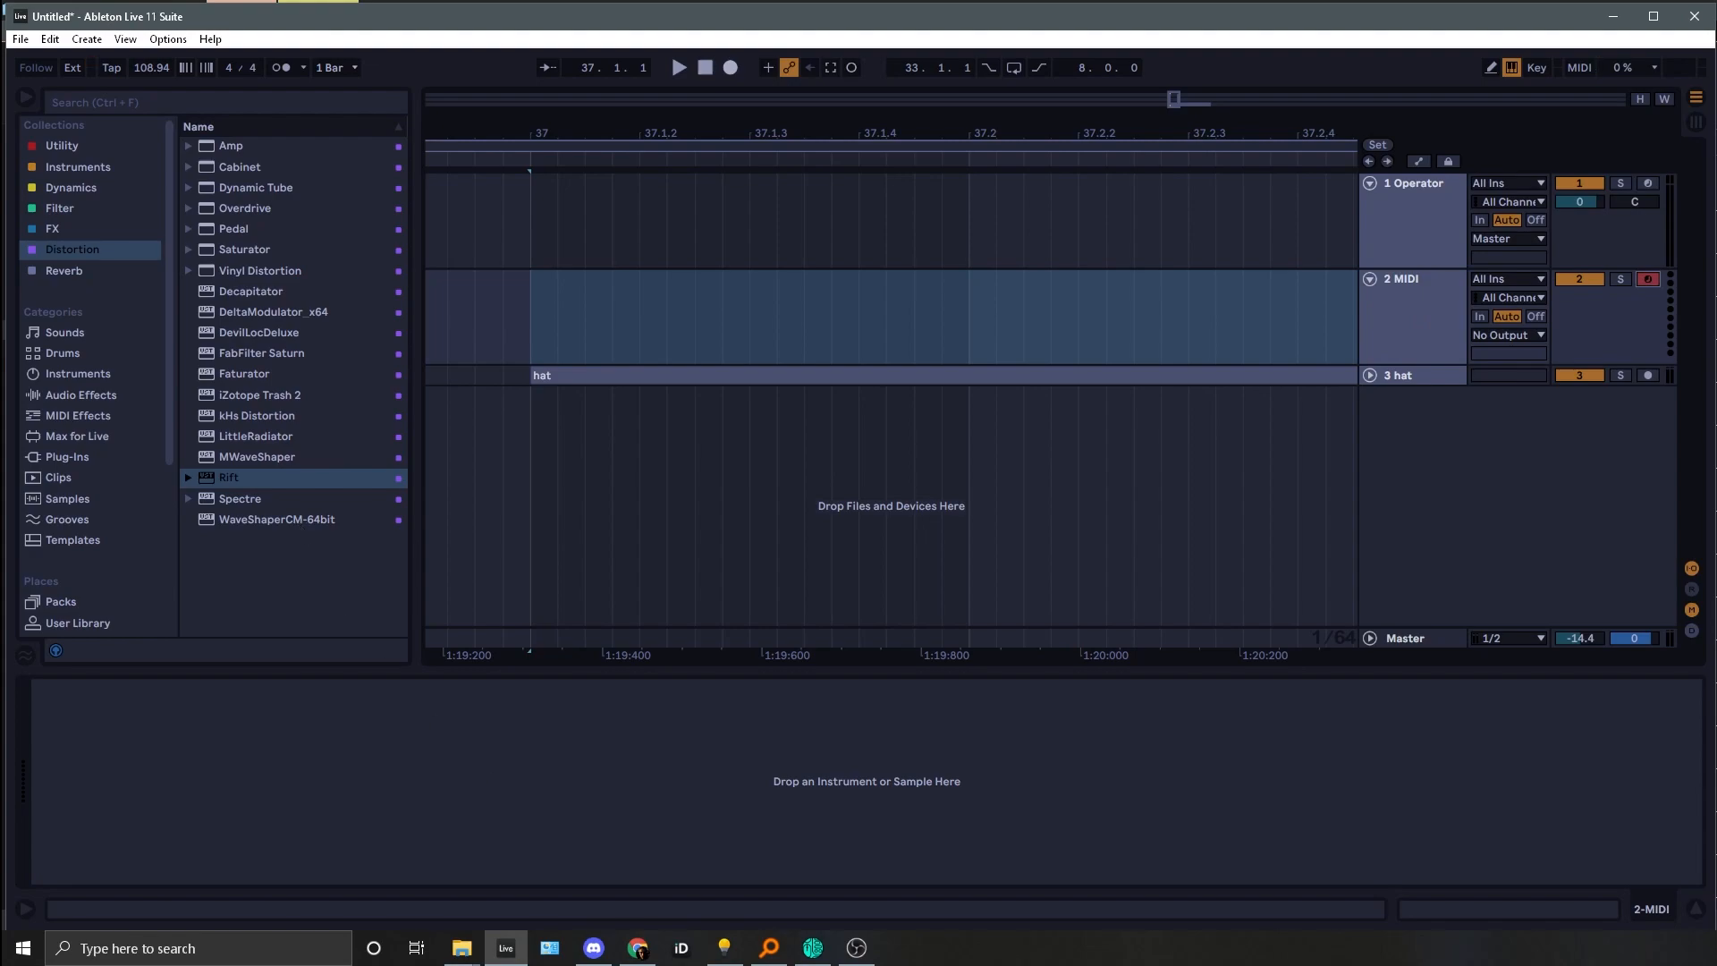
{"action": "left_click", "coordinate": [856, 947]}
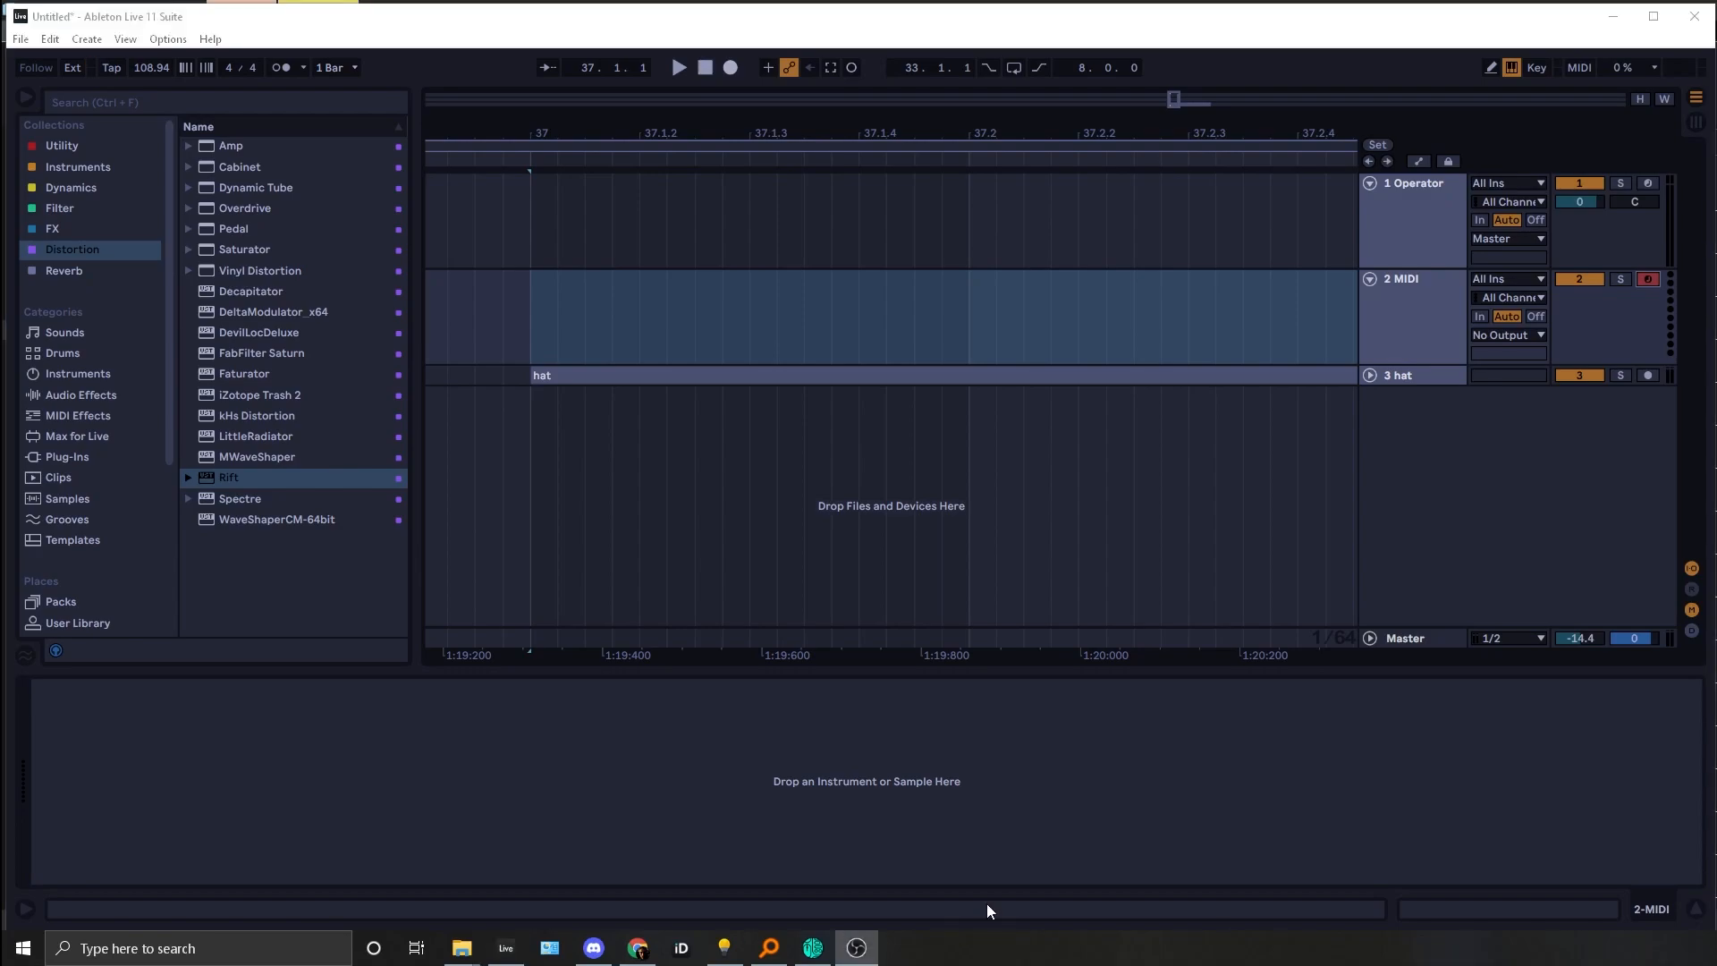
Step: Load a default Operator on the new MIDI track and raise its volume to about 1.9 dB
{"action": "left_click", "coordinate": [87, 170]}
{"action": "double_click", "coordinate": [284, 166]}
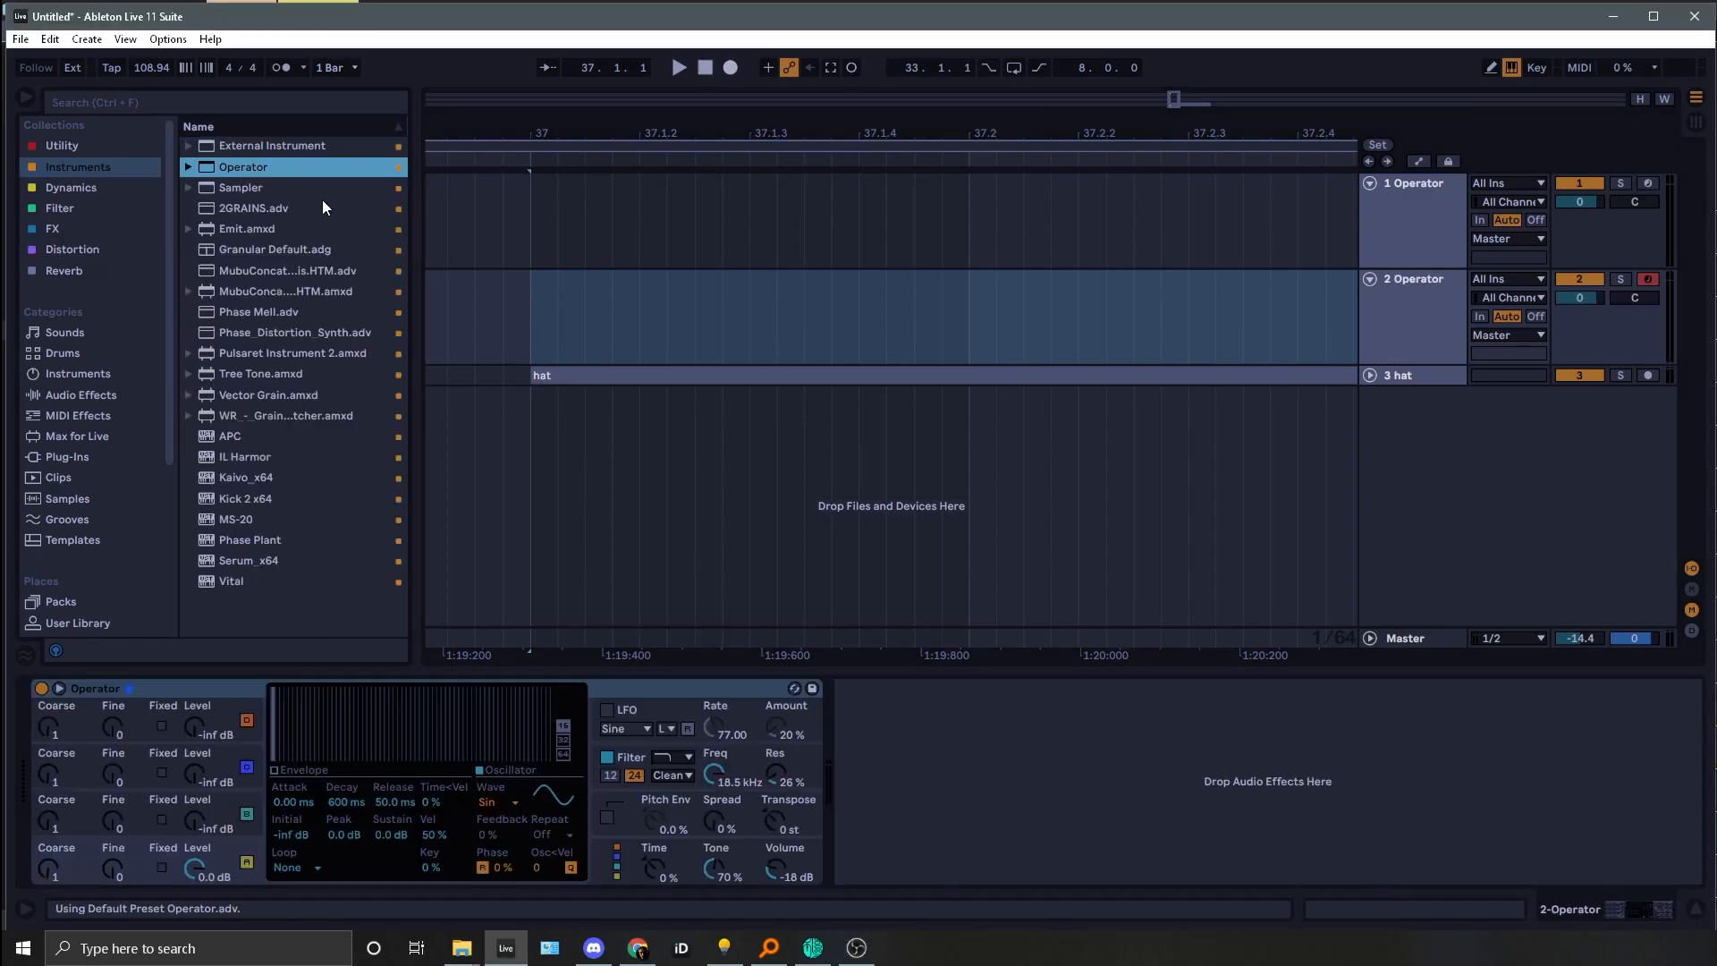
{"action": "left_click_drag", "start_coordinate": [775, 866], "coordinate": [816, 843]}
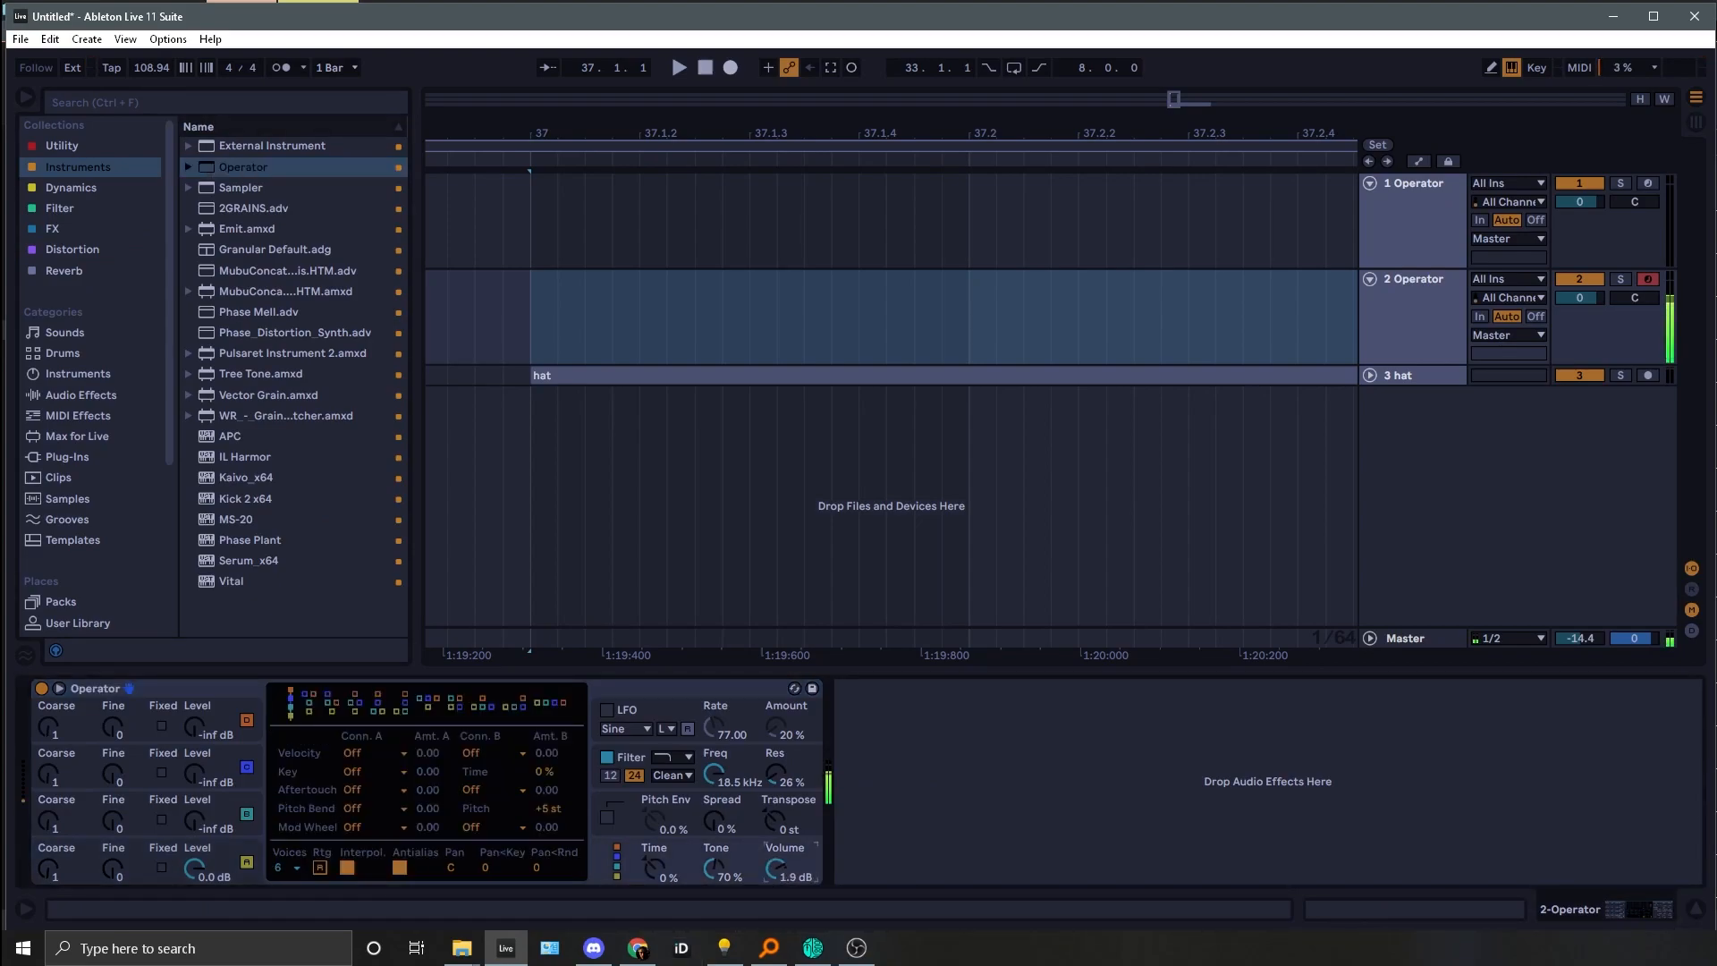
Step: Raise oscillator B to -10 dB and draw a band of added harmonics into the waveforms of oscillators A and B
{"action": "left_click_drag", "start_coordinate": [197, 817], "coordinate": [196, 791]}
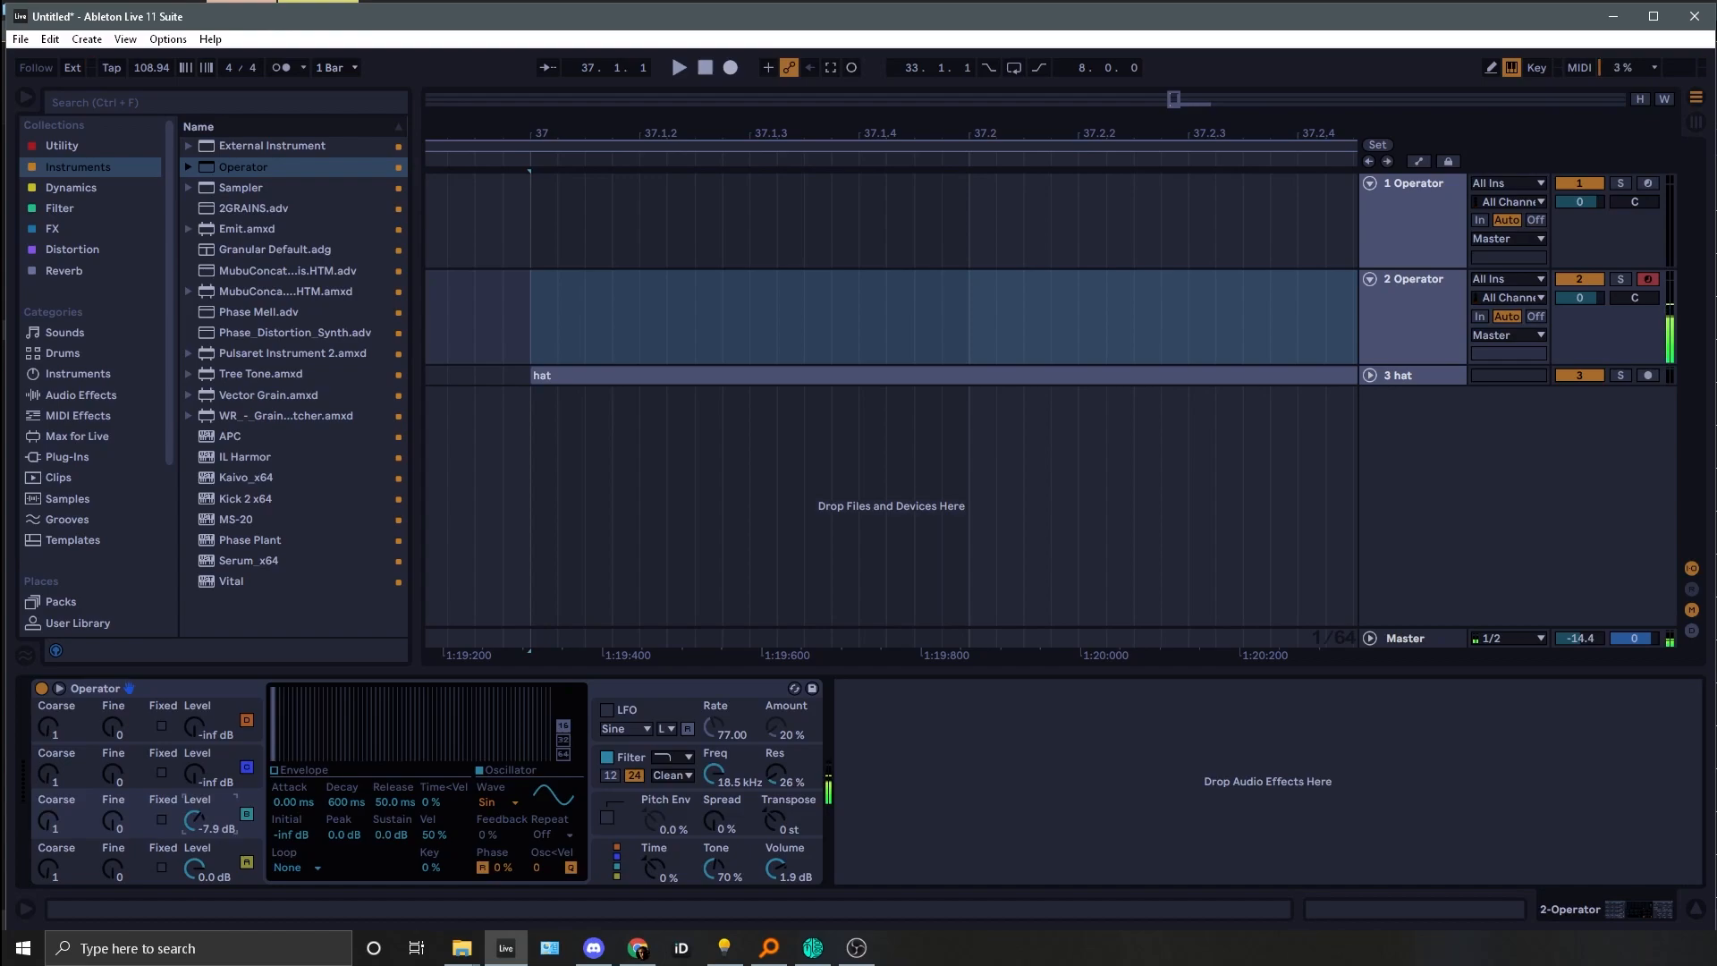
{"action": "left_click", "coordinate": [226, 851]}
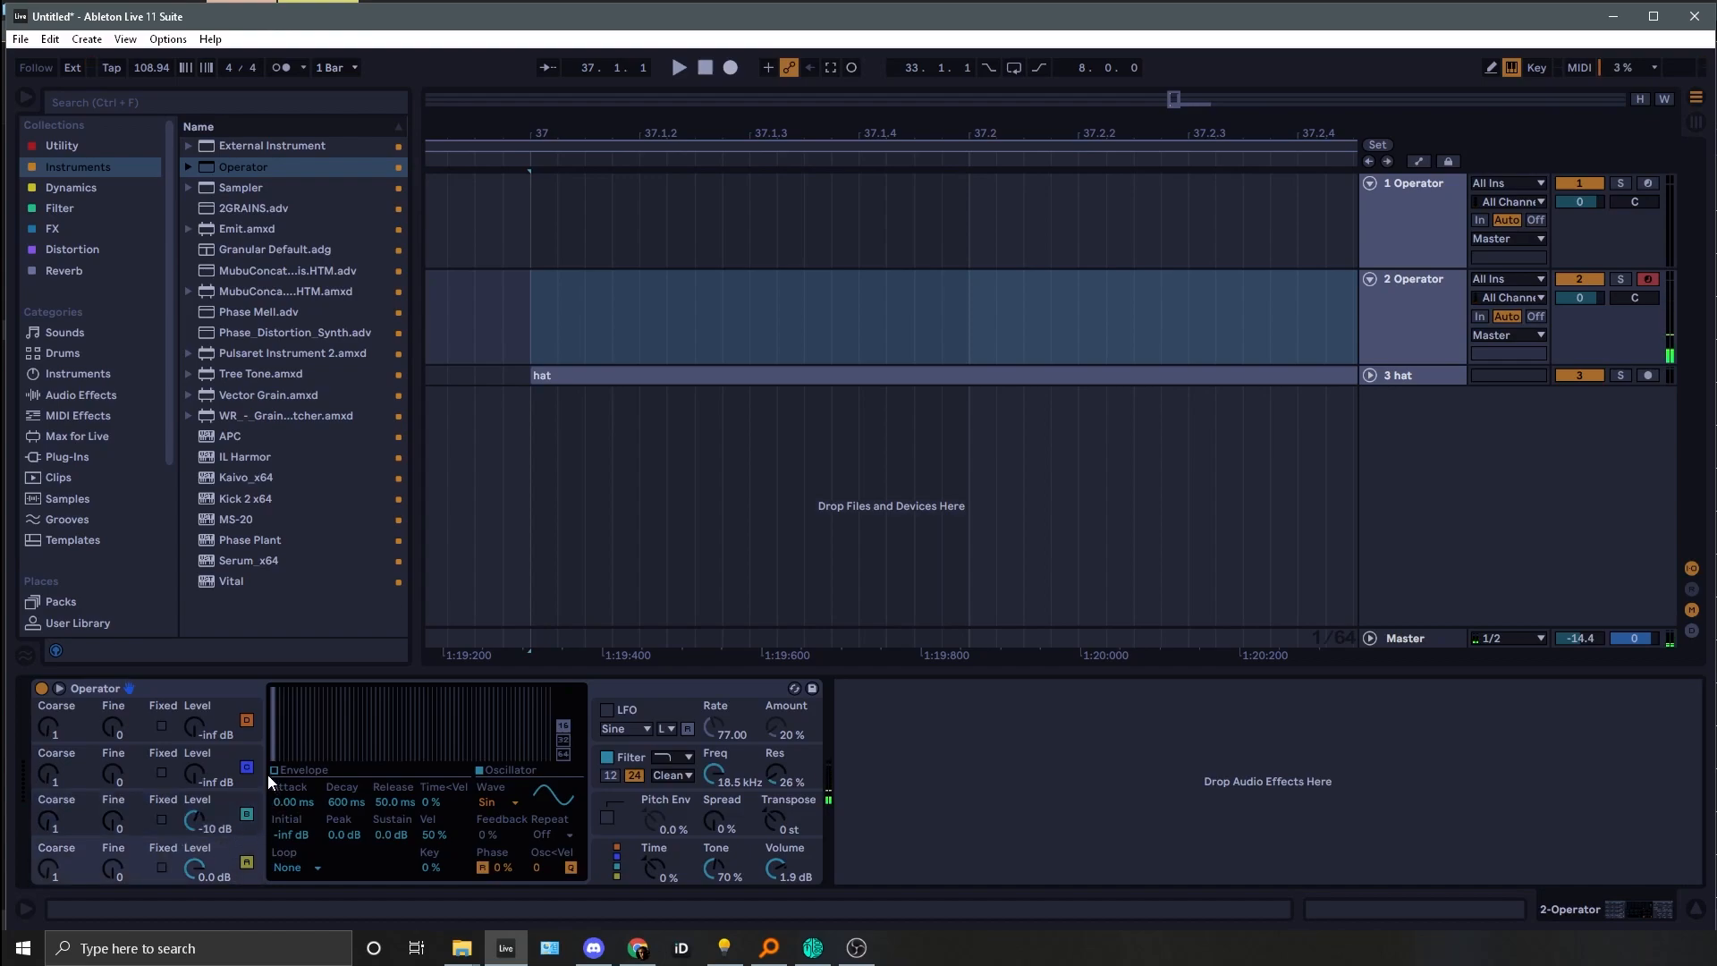
{"action": "left_click_drag", "start_coordinate": [291, 726], "coordinate": [352, 731]}
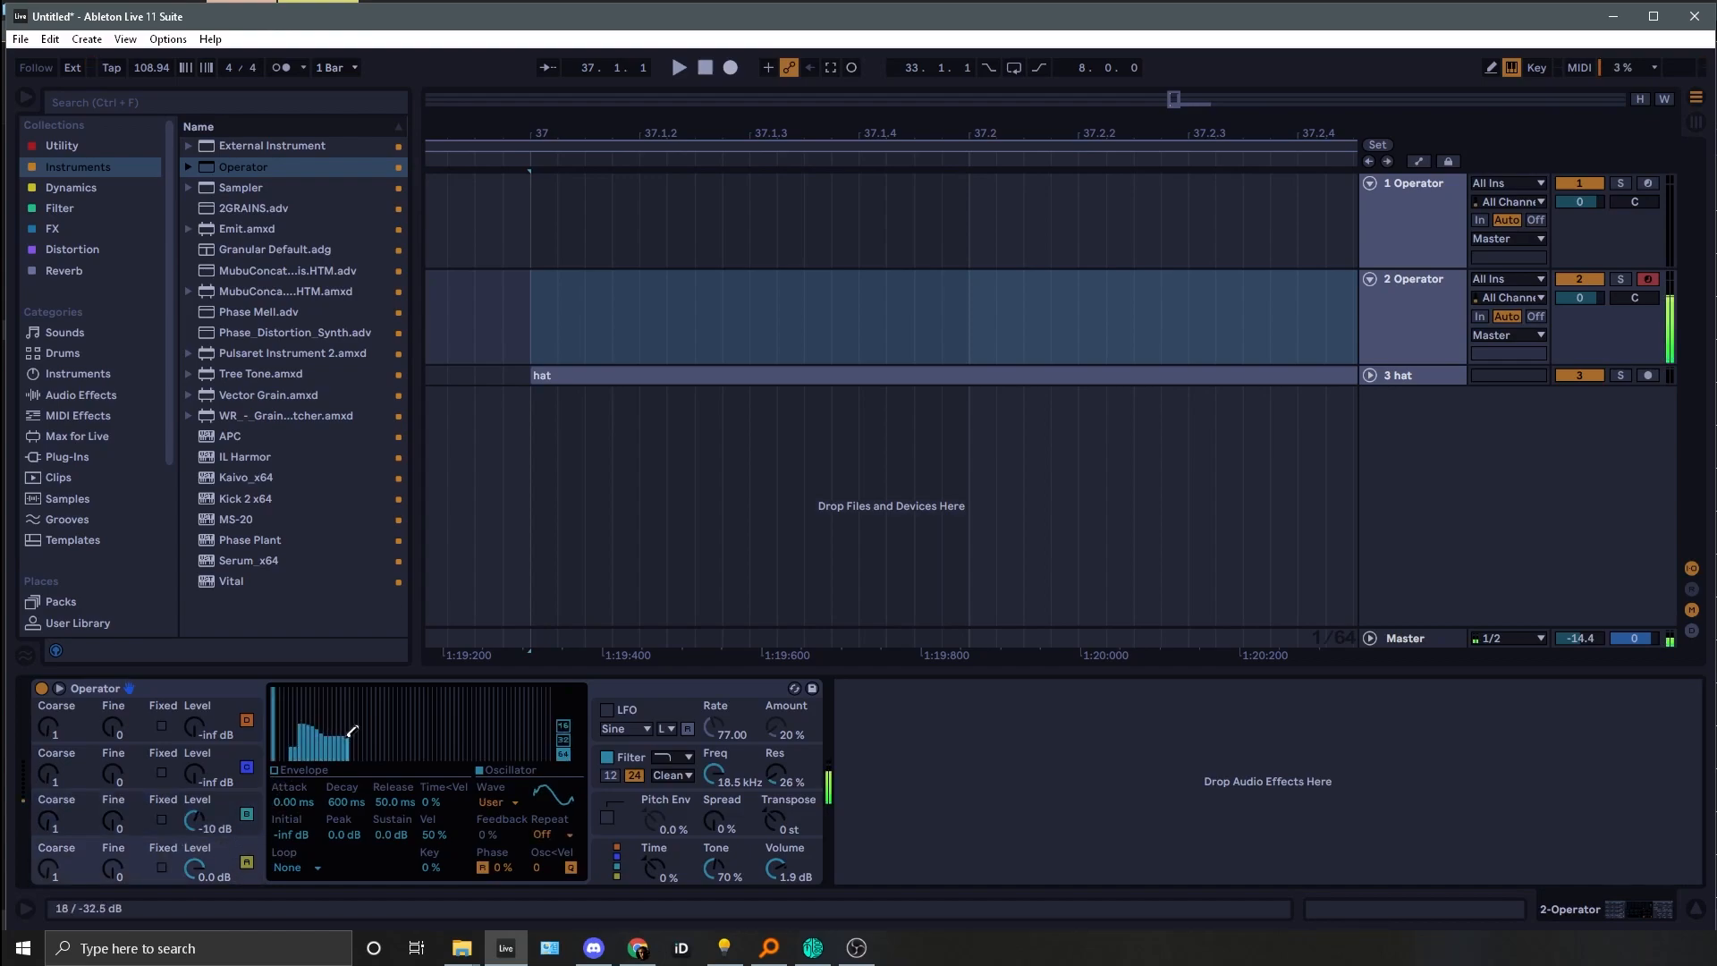
{"action": "left_click", "coordinate": [229, 816]}
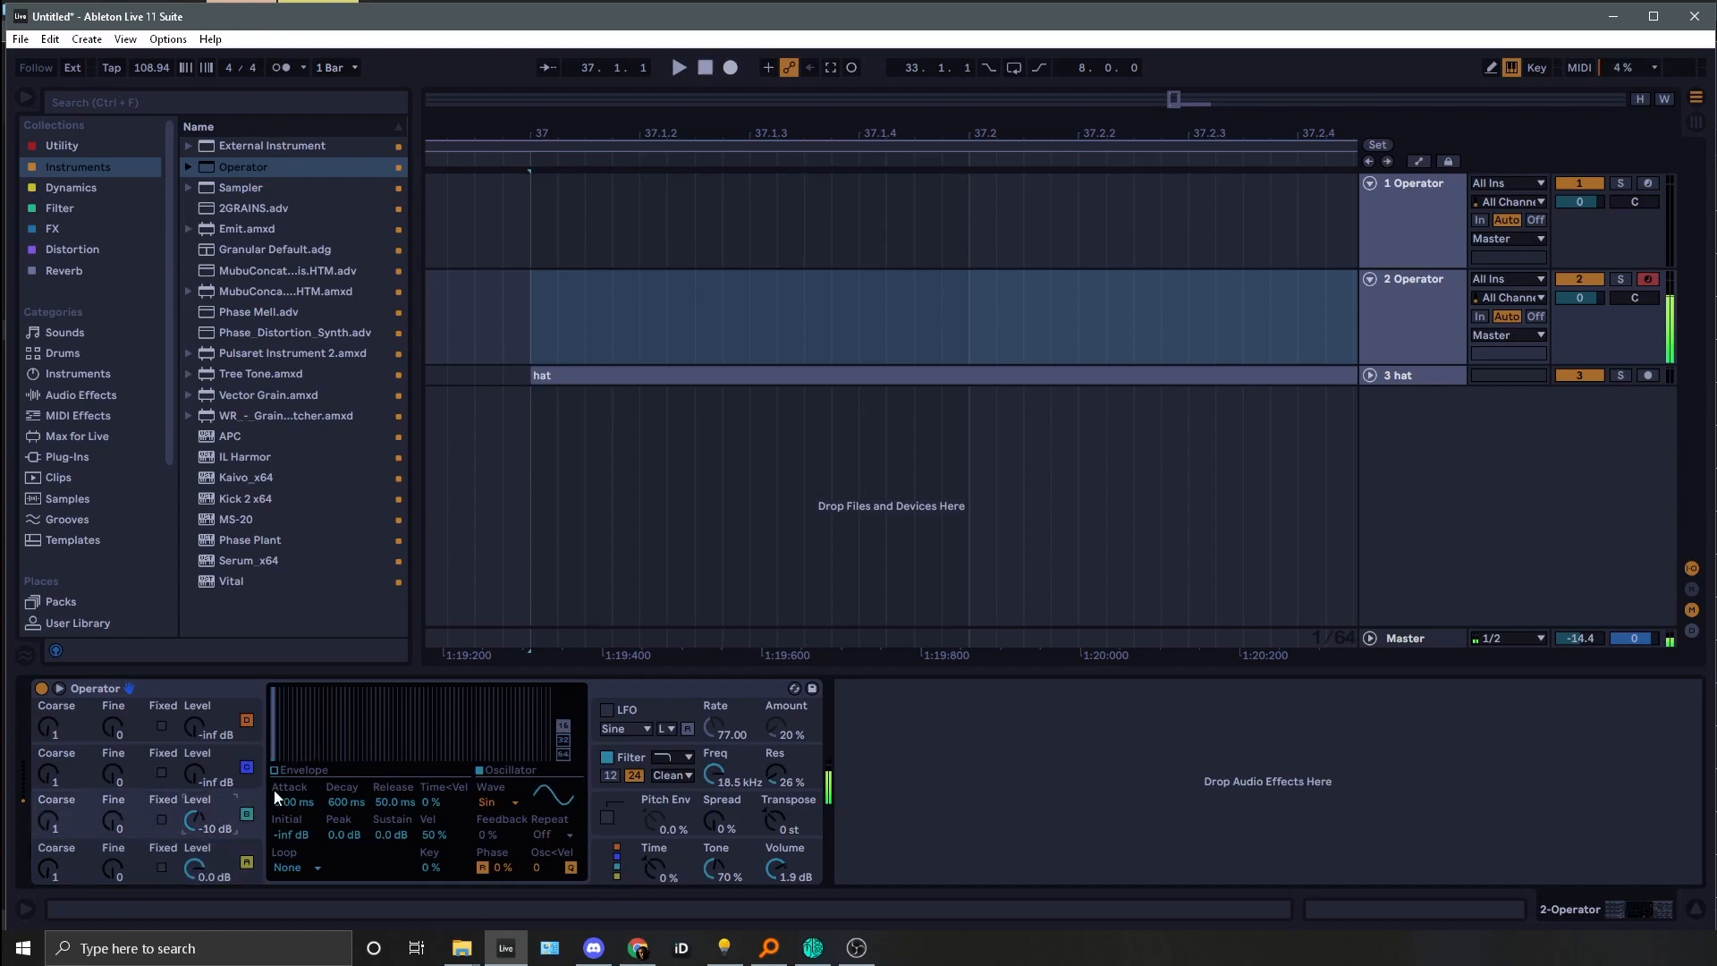
{"action": "mouse_move", "coordinate": [304, 747]}
{"action": "left_mouse_down"}
{"action": "mouse_move", "coordinate": [368, 729]}
{"action": "mouse_move", "coordinate": [354, 755]}
{"action": "mouse_move", "coordinate": [424, 749]}
{"action": "left_mouse_up"}
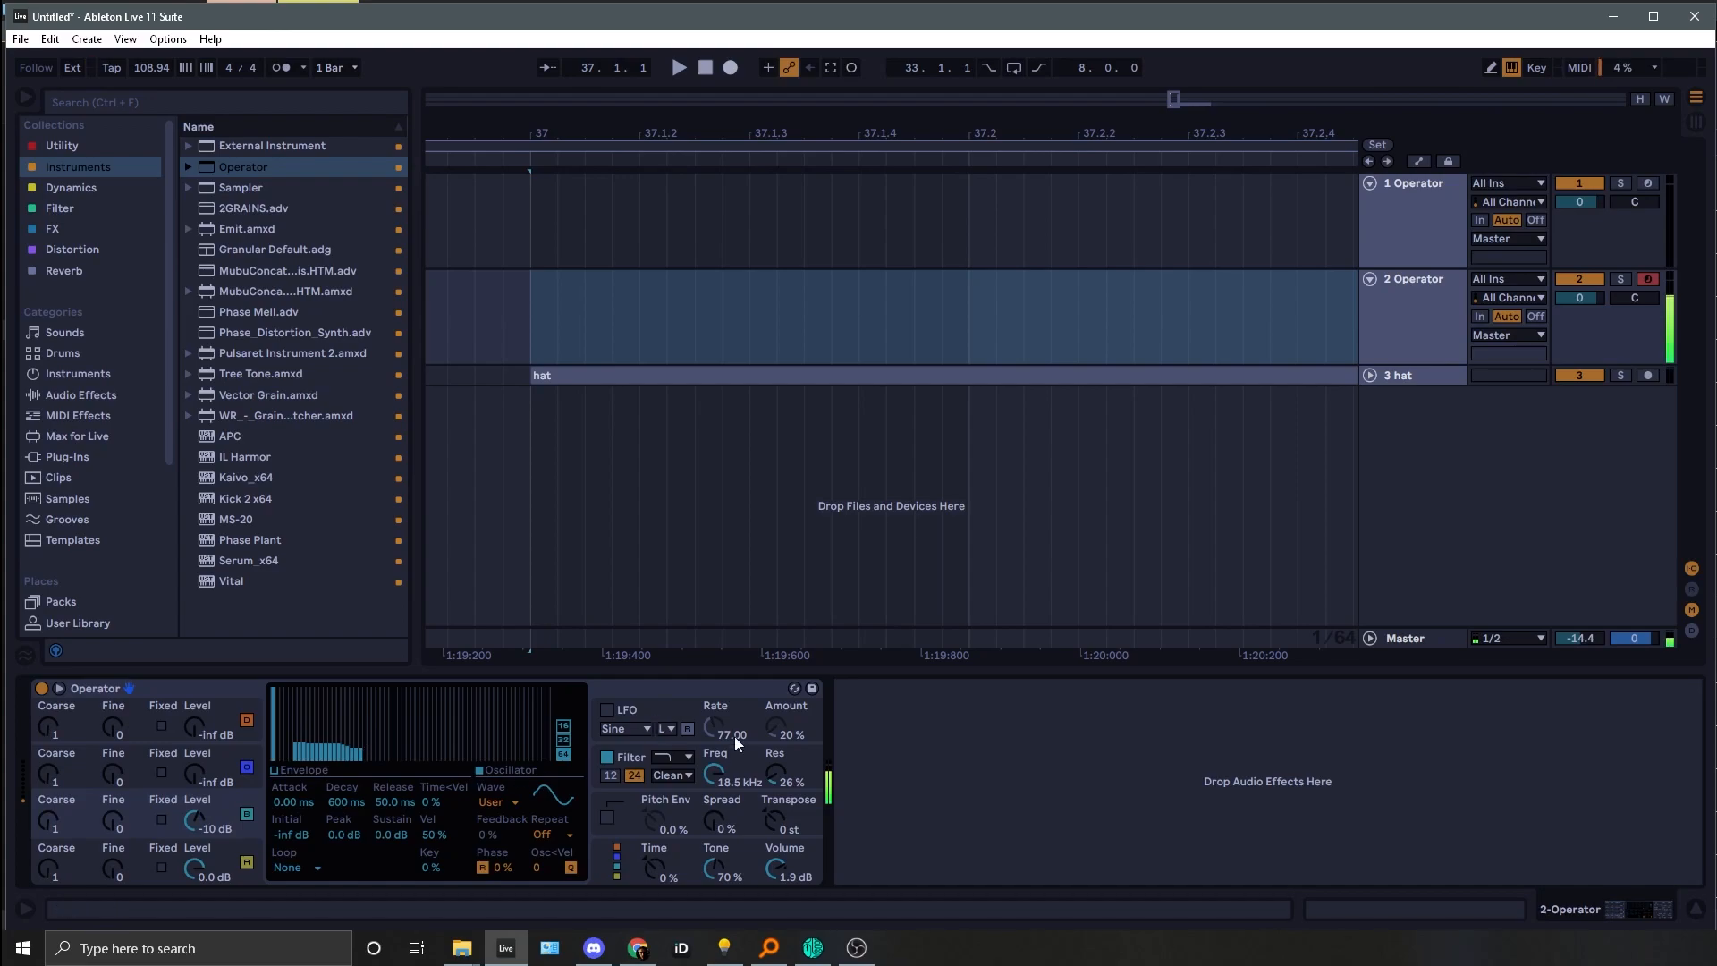
Step: Raise Operator's volume to 6.0 dB and the second Operator track's volume to 1.8 dB
{"action": "left_click_drag", "start_coordinate": [776, 869], "coordinate": [776, 841]}
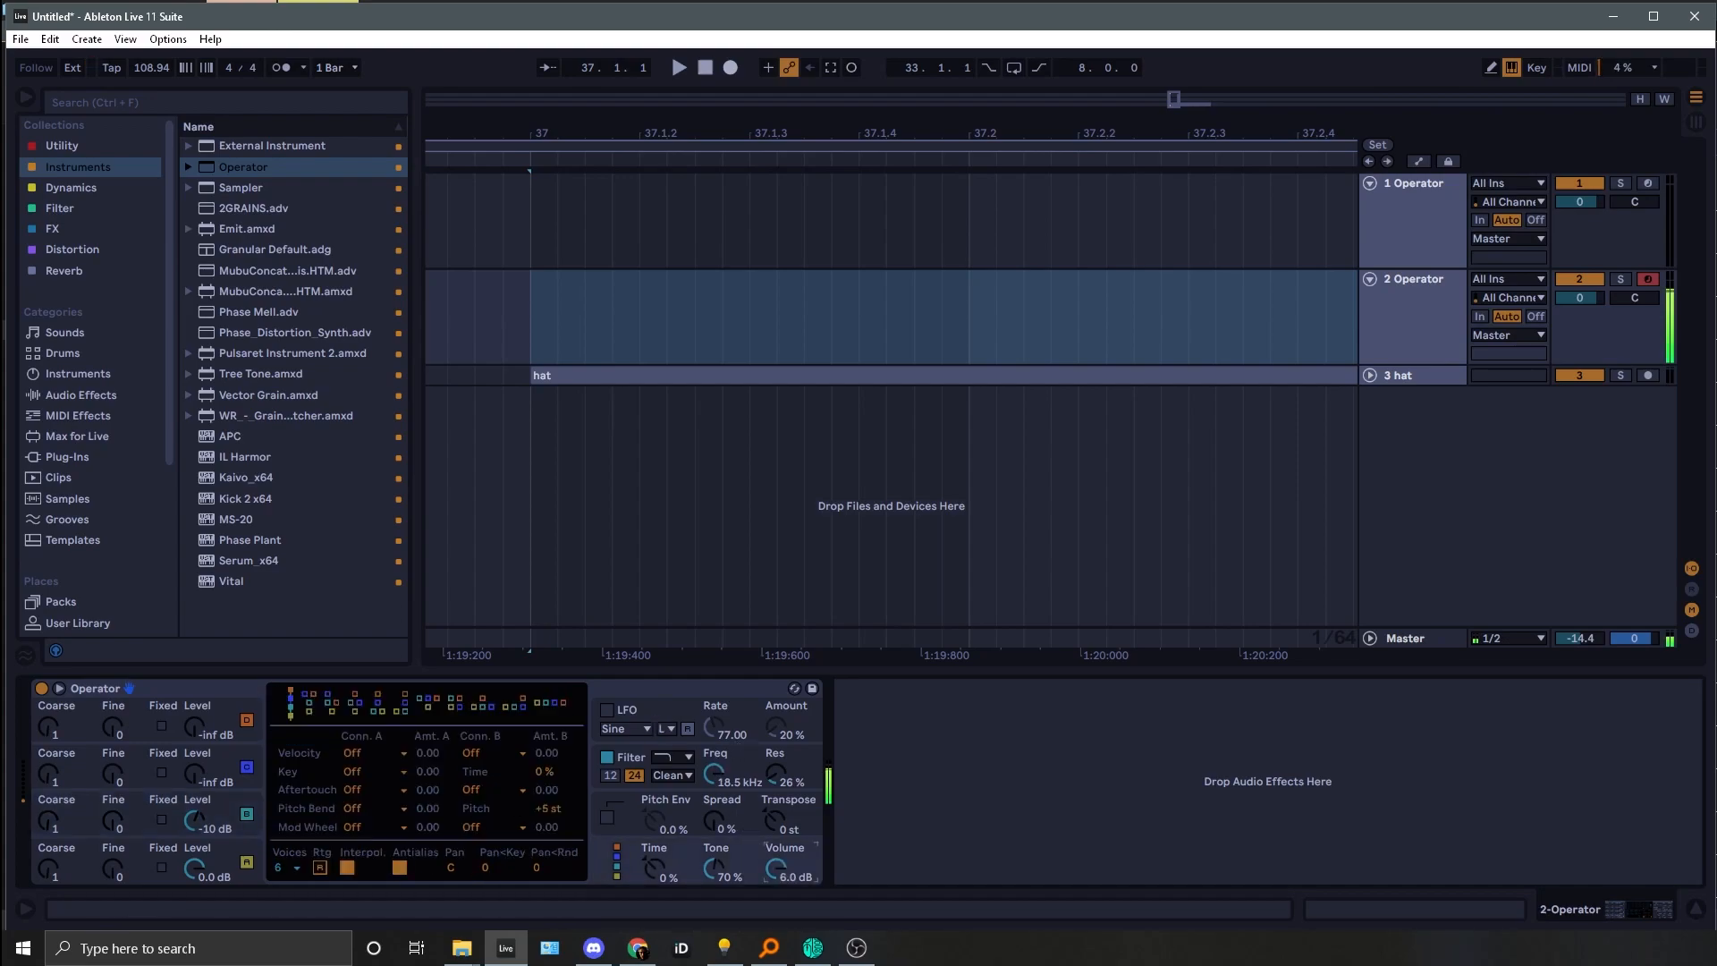
{"action": "left_click", "coordinate": [195, 869]}
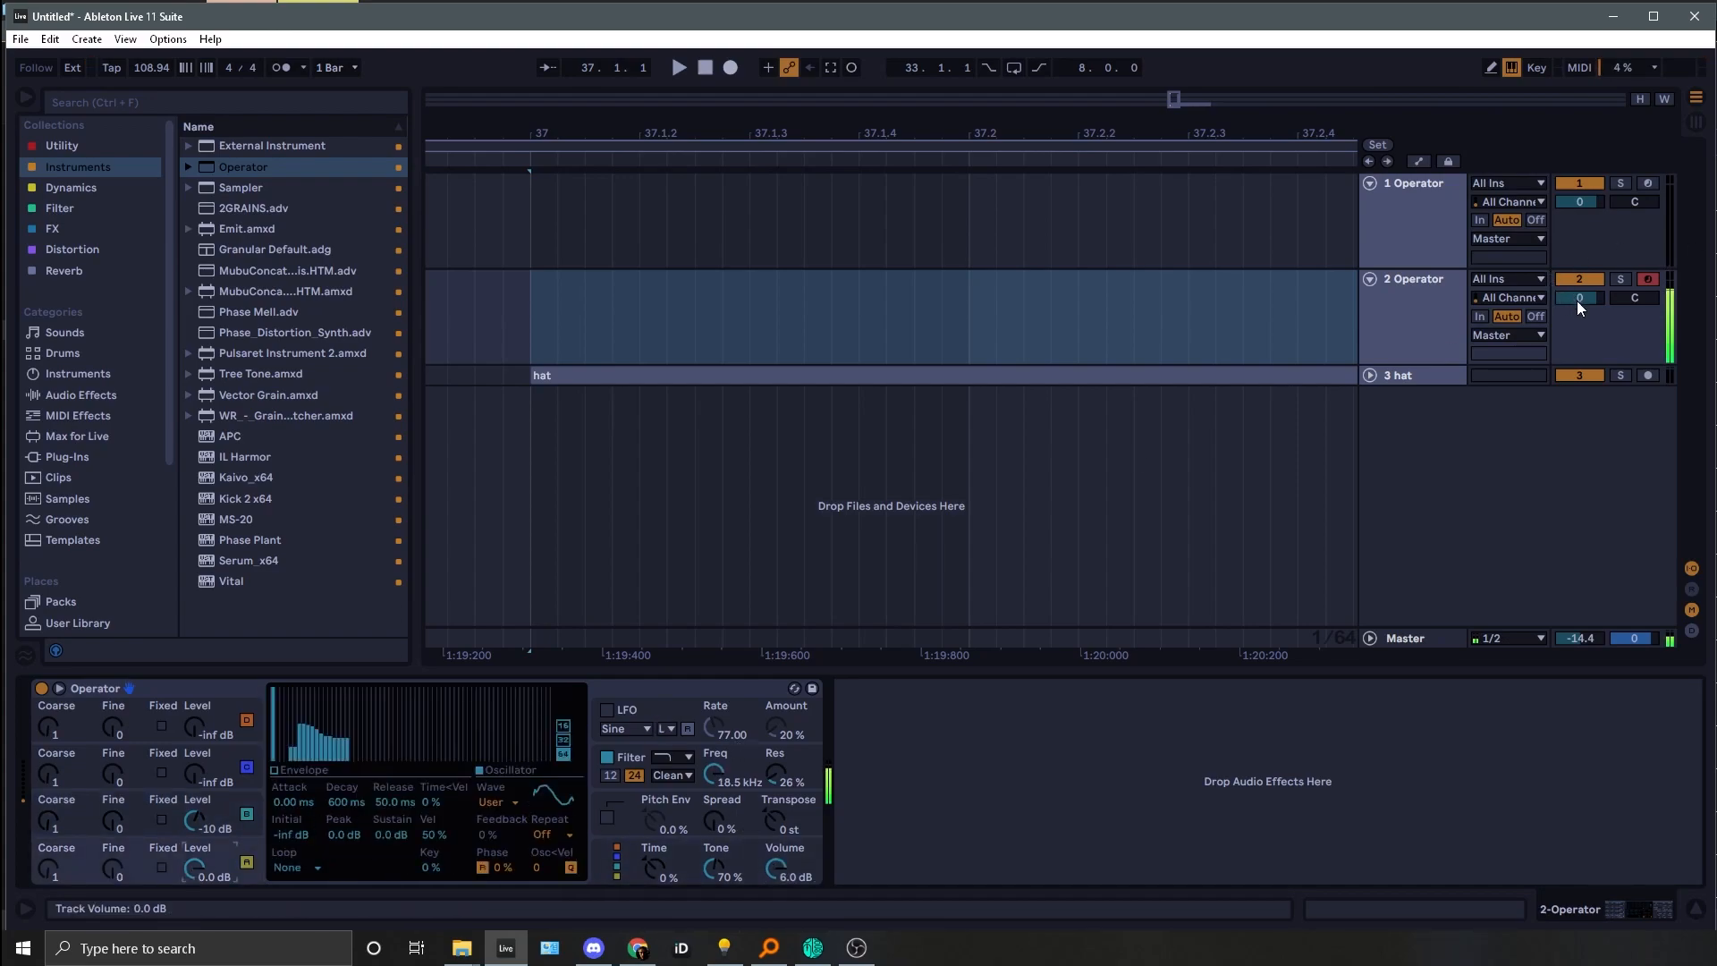
{"action": "left_click_drag", "start_coordinate": [1583, 304], "coordinate": [1583, 259]}
Step: Detune oscillator B to Fine 8, then raise oscillator C to about -4.1 dB and draw a band of upper harmonics in it
{"action": "left_click_drag", "start_coordinate": [112, 820], "coordinate": [113, 809]}
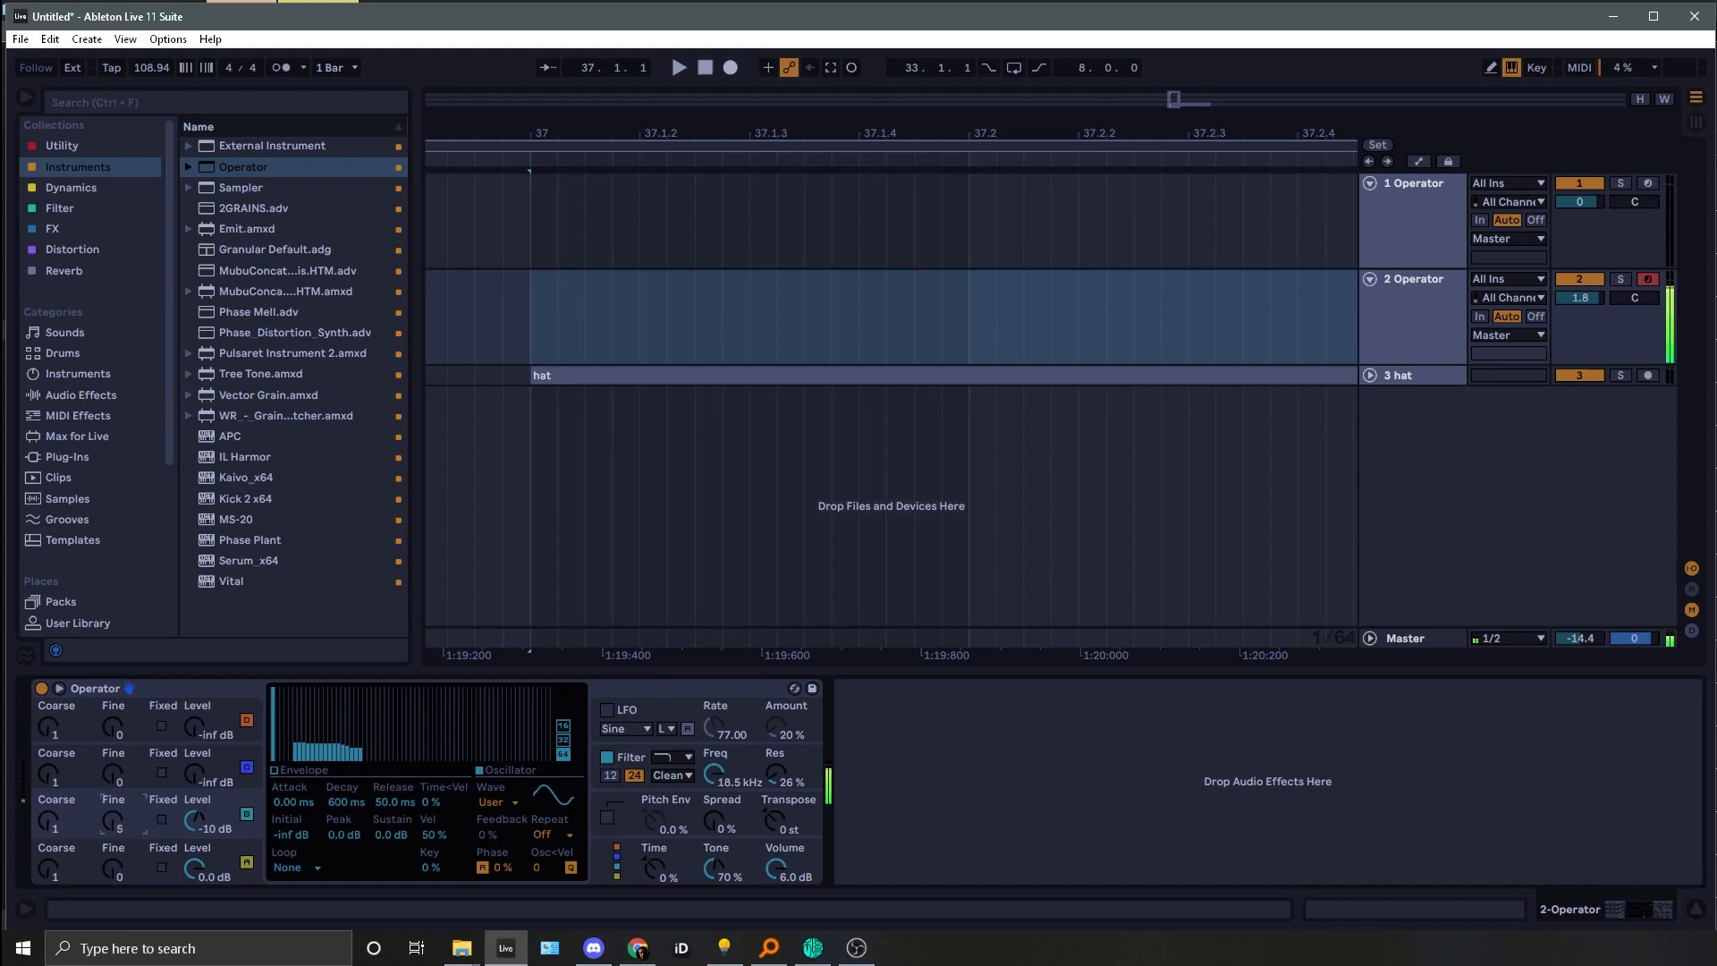
{"action": "left_click_drag", "start_coordinate": [194, 773], "coordinate": [194, 762]}
{"action": "mouse_move", "coordinate": [340, 726]}
{"action": "left_mouse_down"}
{"action": "mouse_move", "coordinate": [420, 719]}
{"action": "mouse_move", "coordinate": [314, 712]}
{"action": "mouse_move", "coordinate": [430, 738]}
{"action": "mouse_move", "coordinate": [361, 715]}
{"action": "mouse_move", "coordinate": [404, 736]}
{"action": "left_mouse_up"}
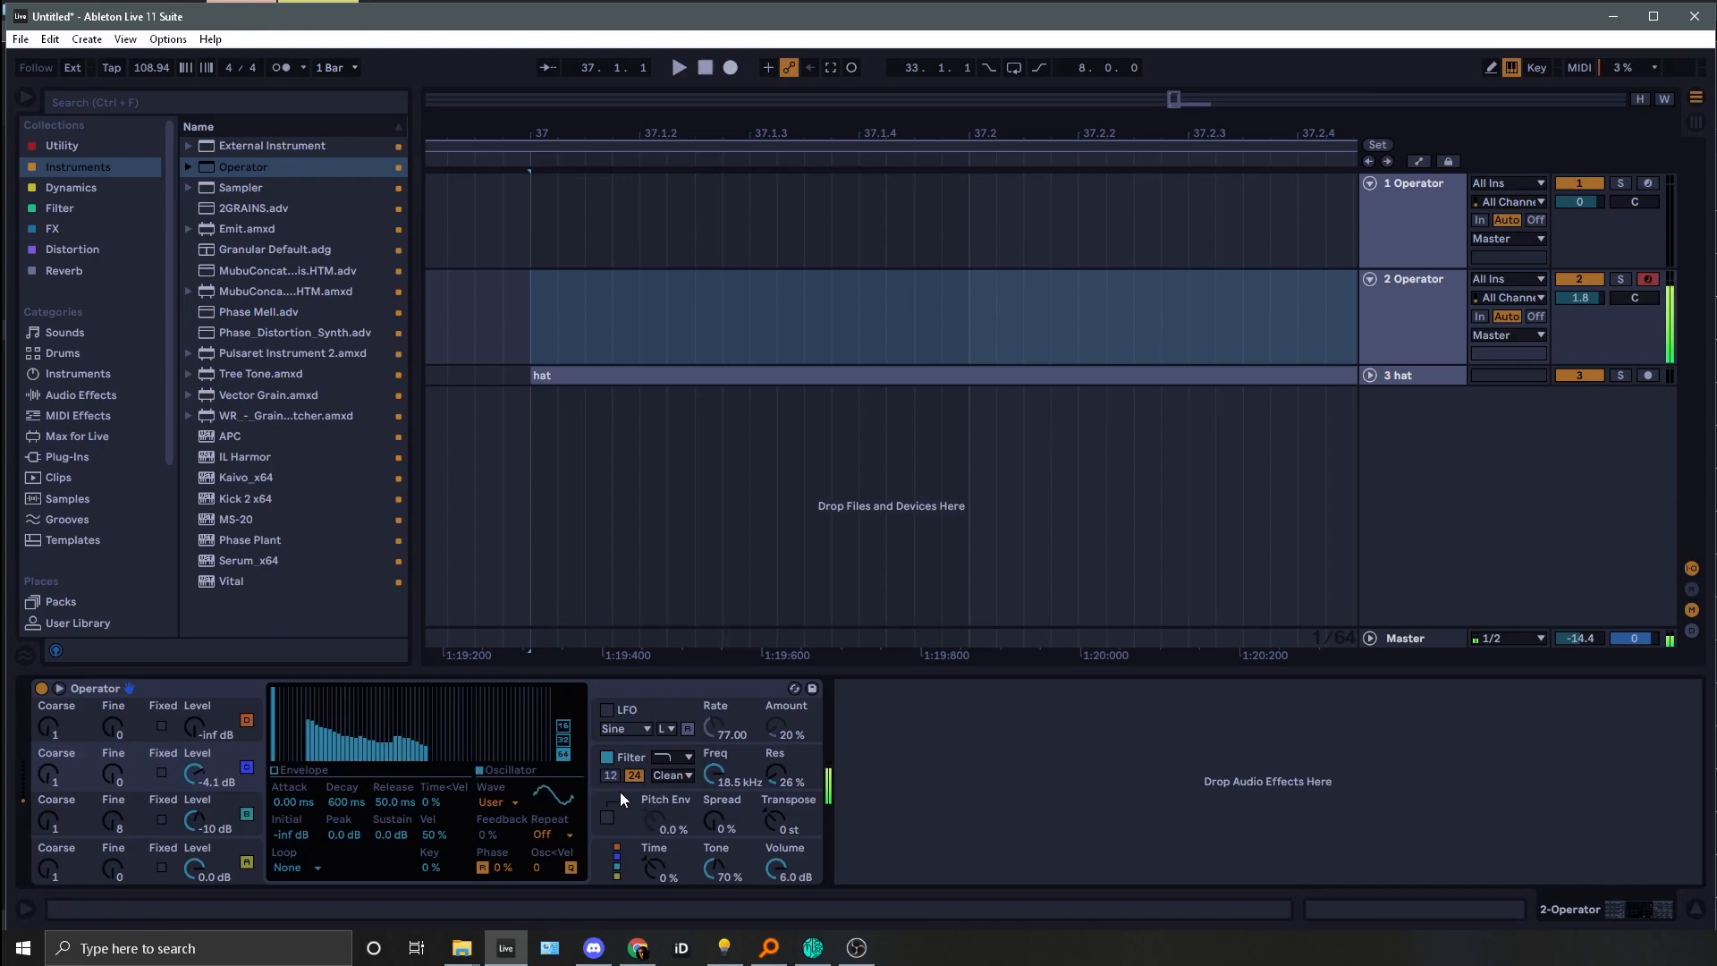
Step: Switch Operator's filter circuit to OSR with 10.5 dB drive and lower the instrument volume to about -1.3 dB
{"action": "left_click", "coordinate": [686, 776]}
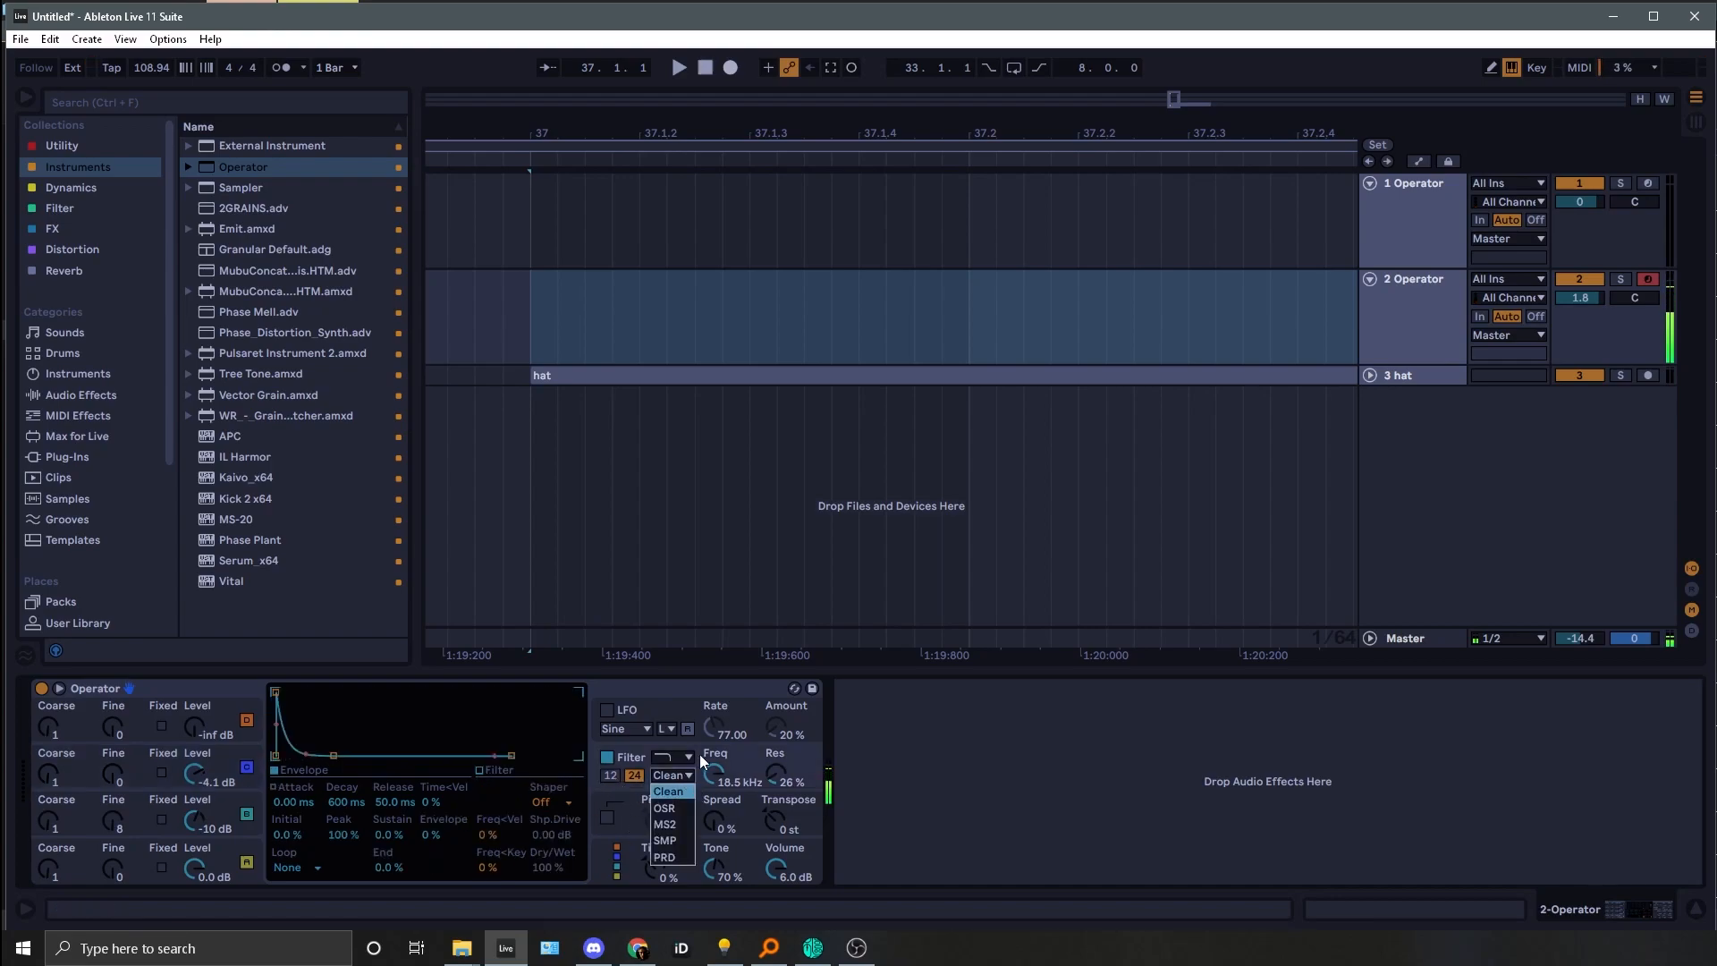
{"action": "left_click", "coordinate": [670, 808]}
{"action": "left_click_drag", "start_coordinate": [490, 802], "coordinate": [490, 767]}
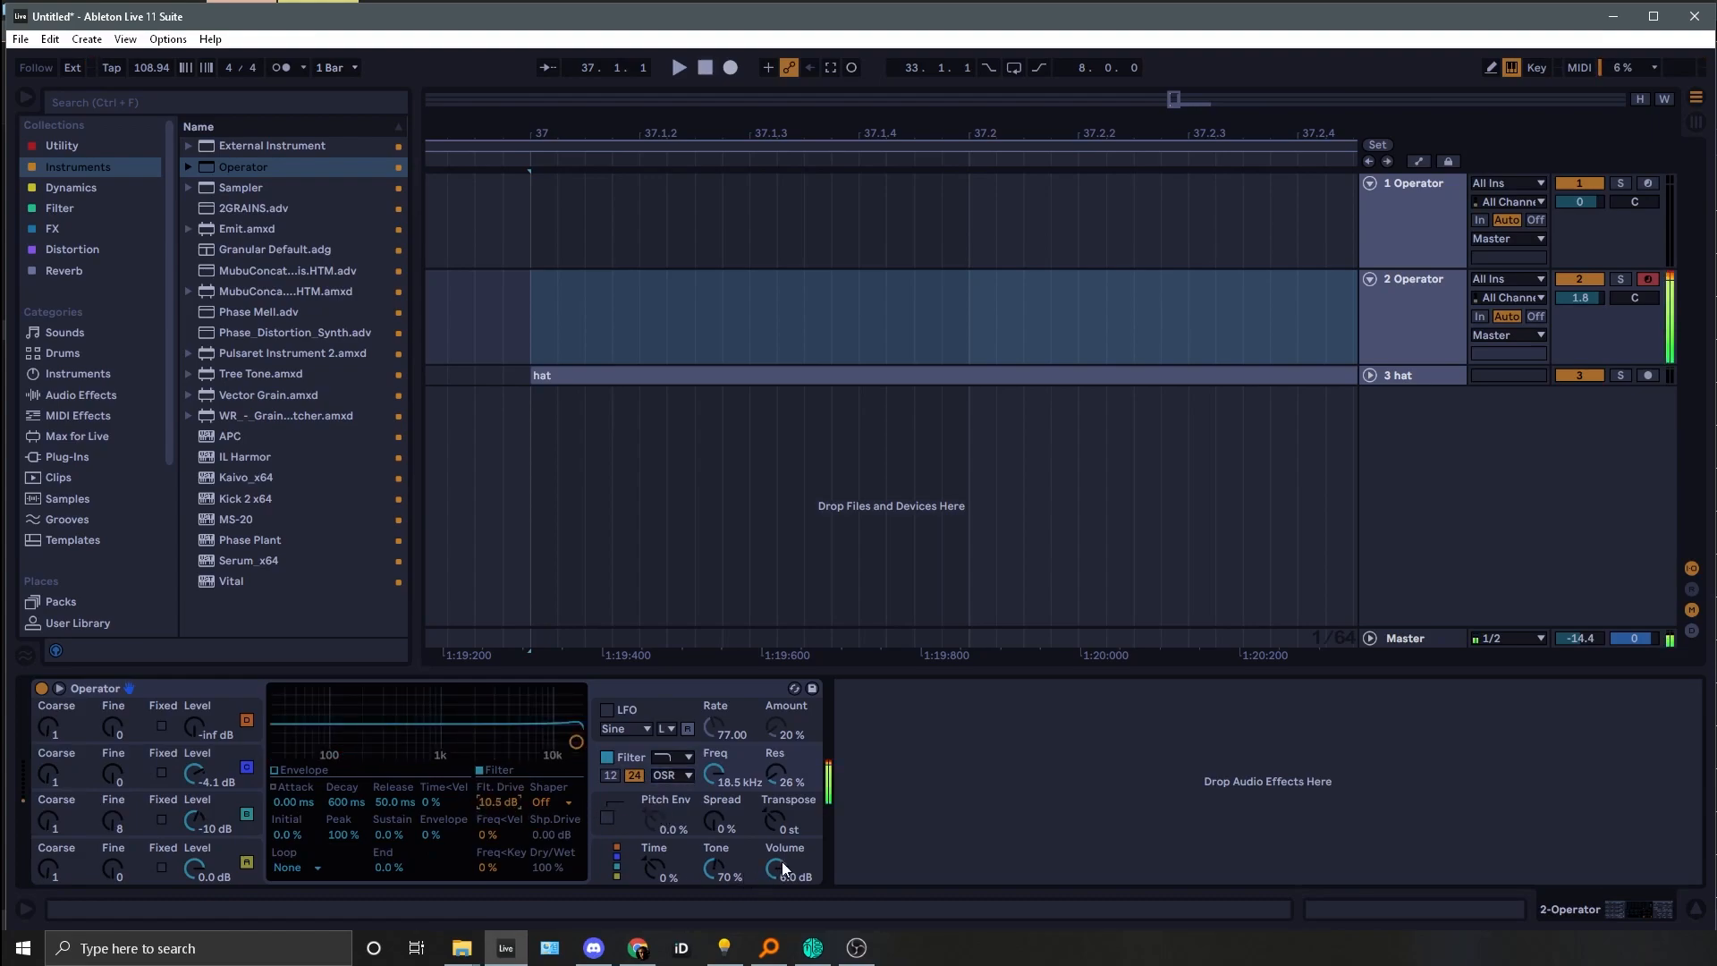
{"action": "left_click_drag", "start_coordinate": [780, 872], "coordinate": [779, 878]}
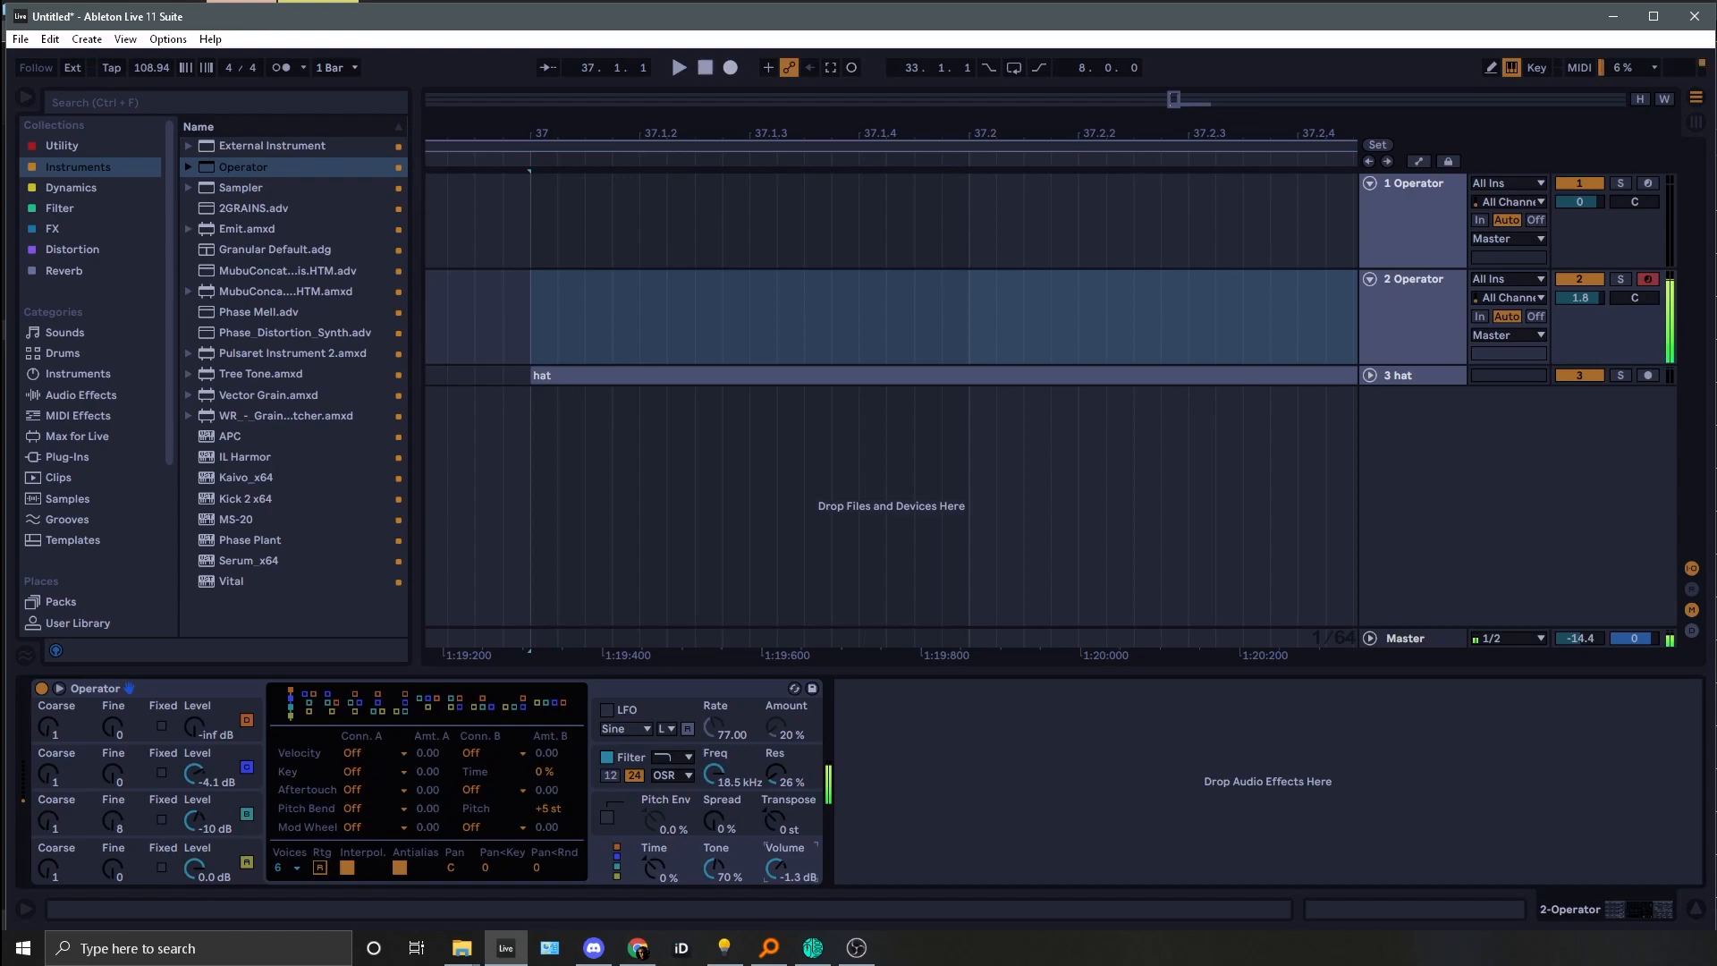
Step: Redraw oscillator B's harmonics with a peak in the lower partials and review the harmonics of oscillators A, B and C
{"action": "left_click", "coordinate": [153, 804]}
{"action": "mouse_move", "coordinate": [322, 747]}
{"action": "left_mouse_down"}
{"action": "mouse_move", "coordinate": [429, 751]}
{"action": "mouse_move", "coordinate": [311, 706]}
{"action": "mouse_move", "coordinate": [313, 724]}
{"action": "mouse_move", "coordinate": [406, 756]}
{"action": "mouse_move", "coordinate": [429, 740]}
{"action": "mouse_move", "coordinate": [288, 734]}
{"action": "left_mouse_up"}
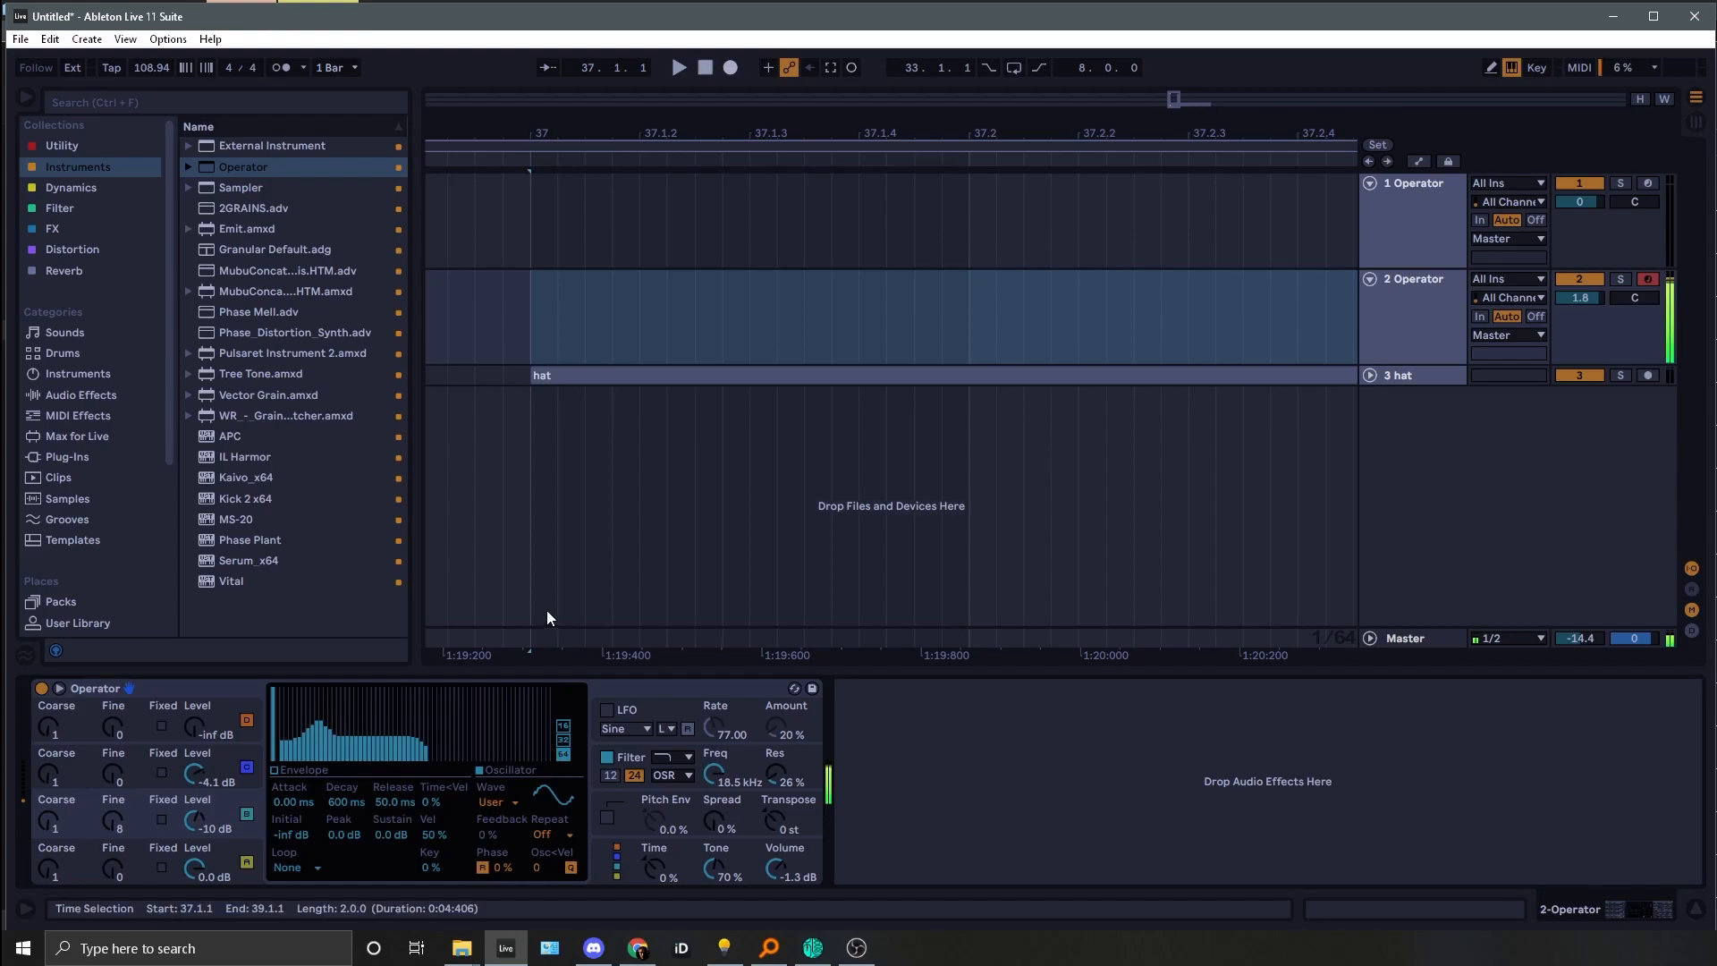
{"action": "left_click", "coordinate": [220, 862]}
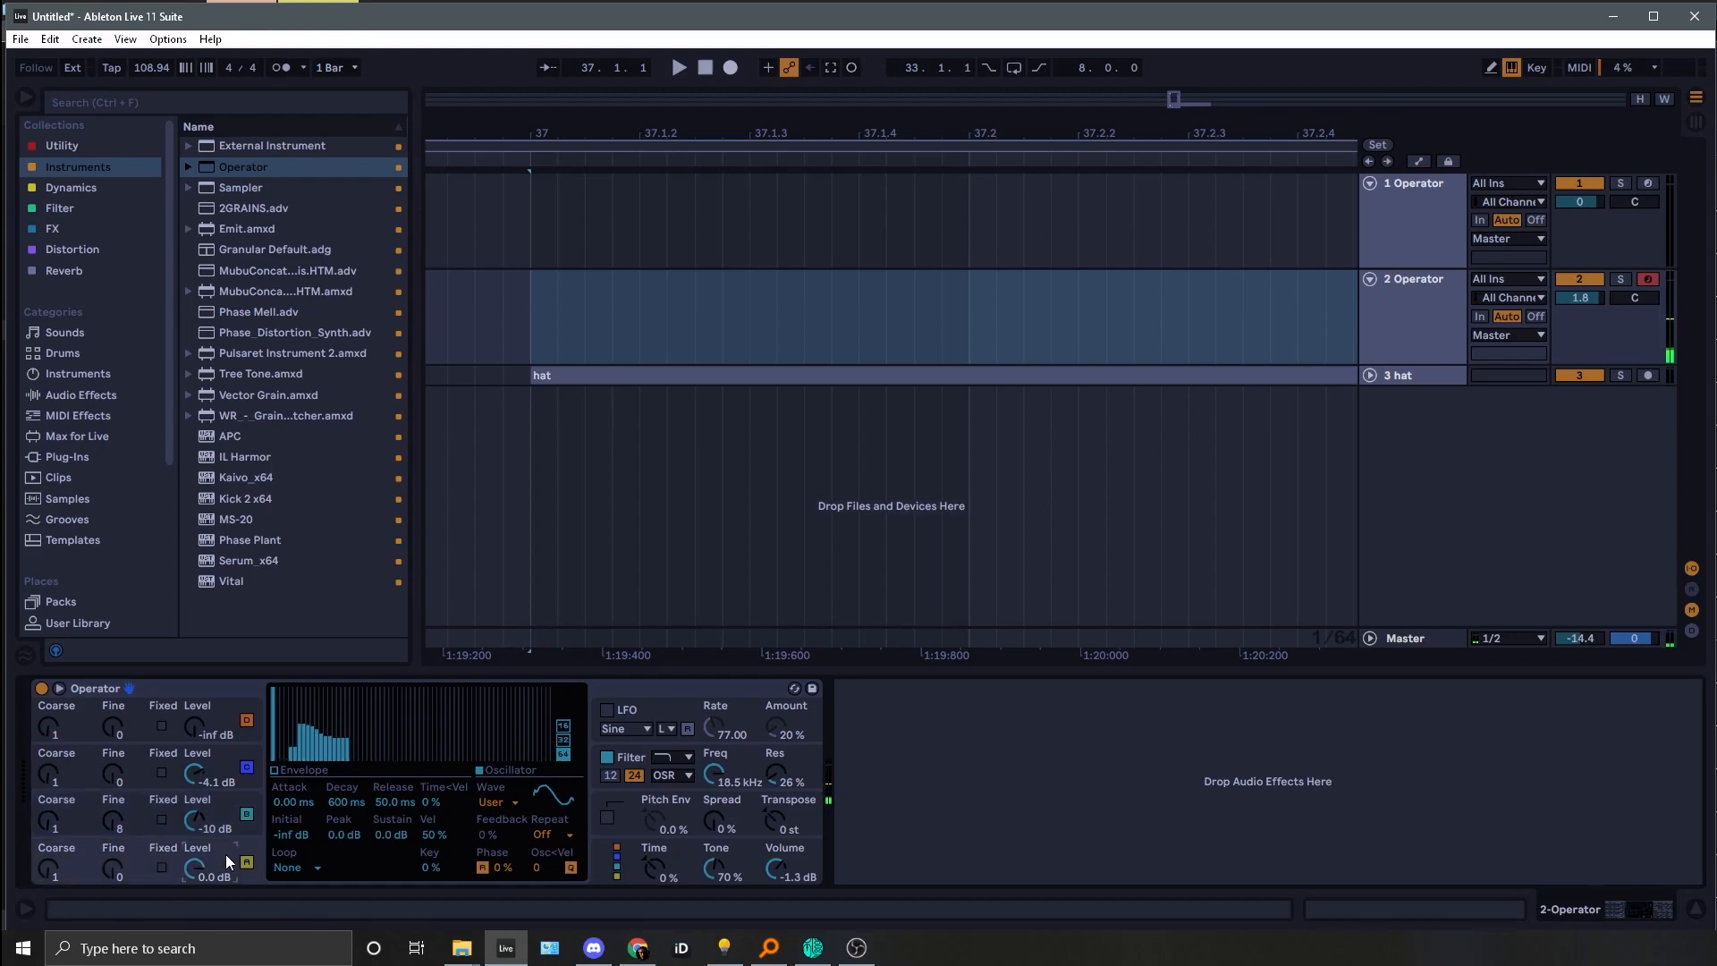
{"action": "left_click", "coordinate": [230, 807]}
{"action": "left_click", "coordinate": [212, 772]}
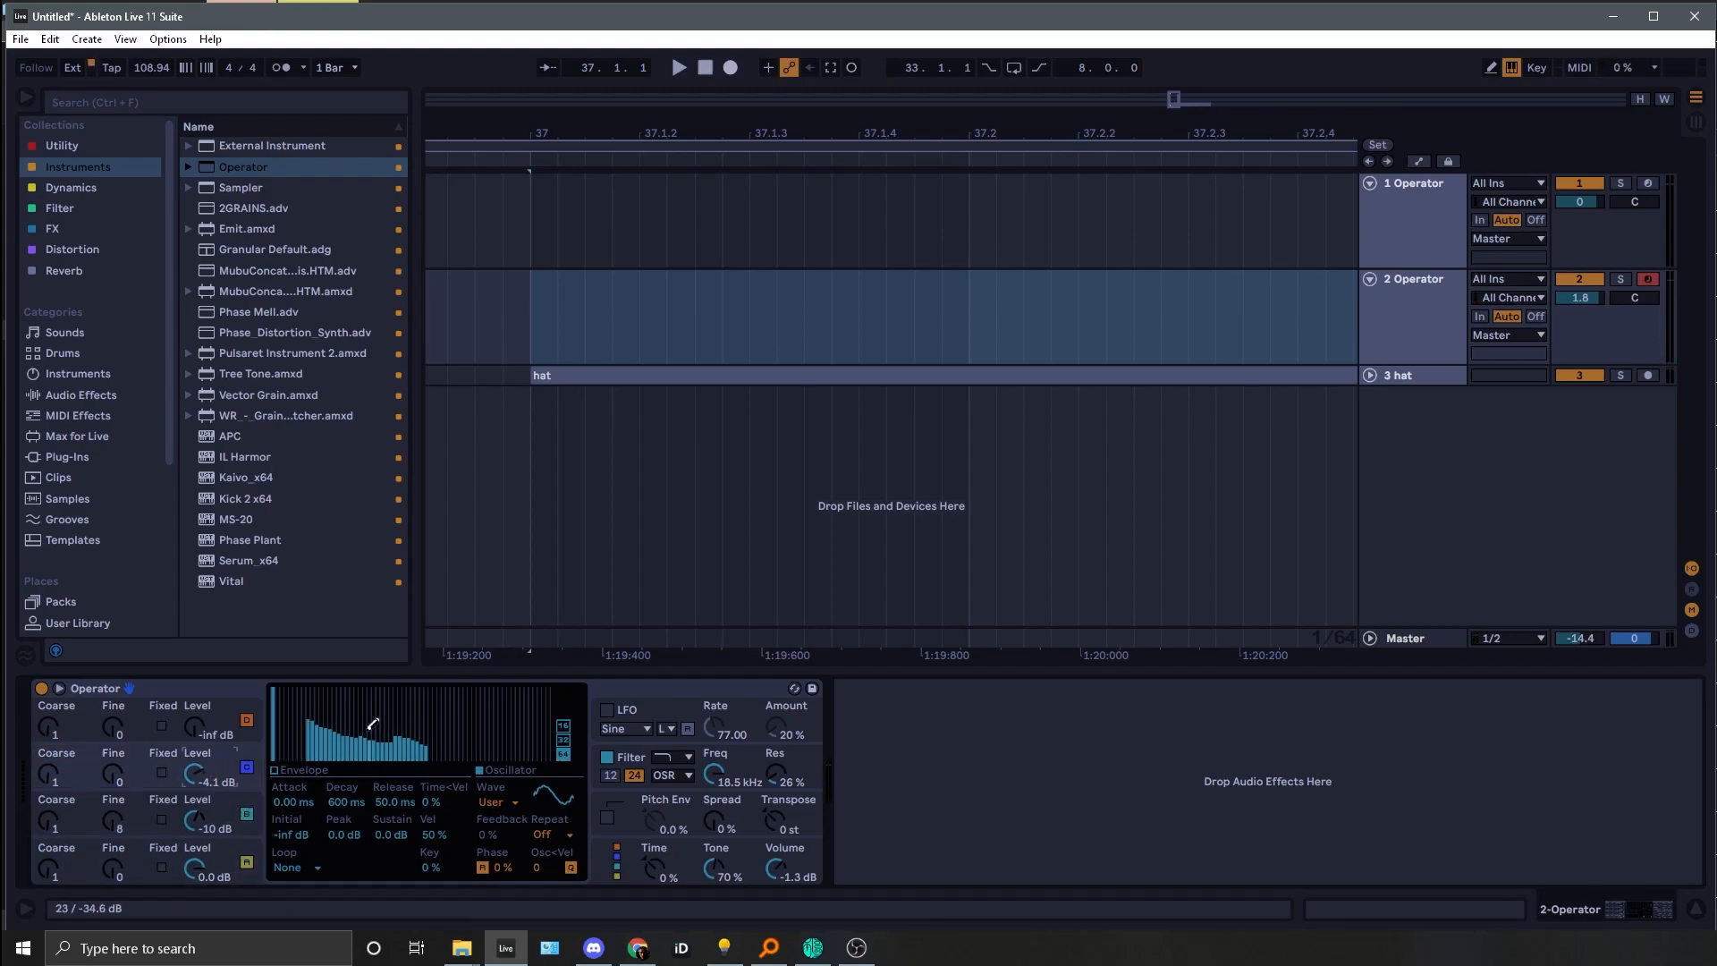
Step: Play a note, reset the track volume to 0 dB and lower Operator's volume to about -4.9 dB
{"action": "key", "text": "a"}
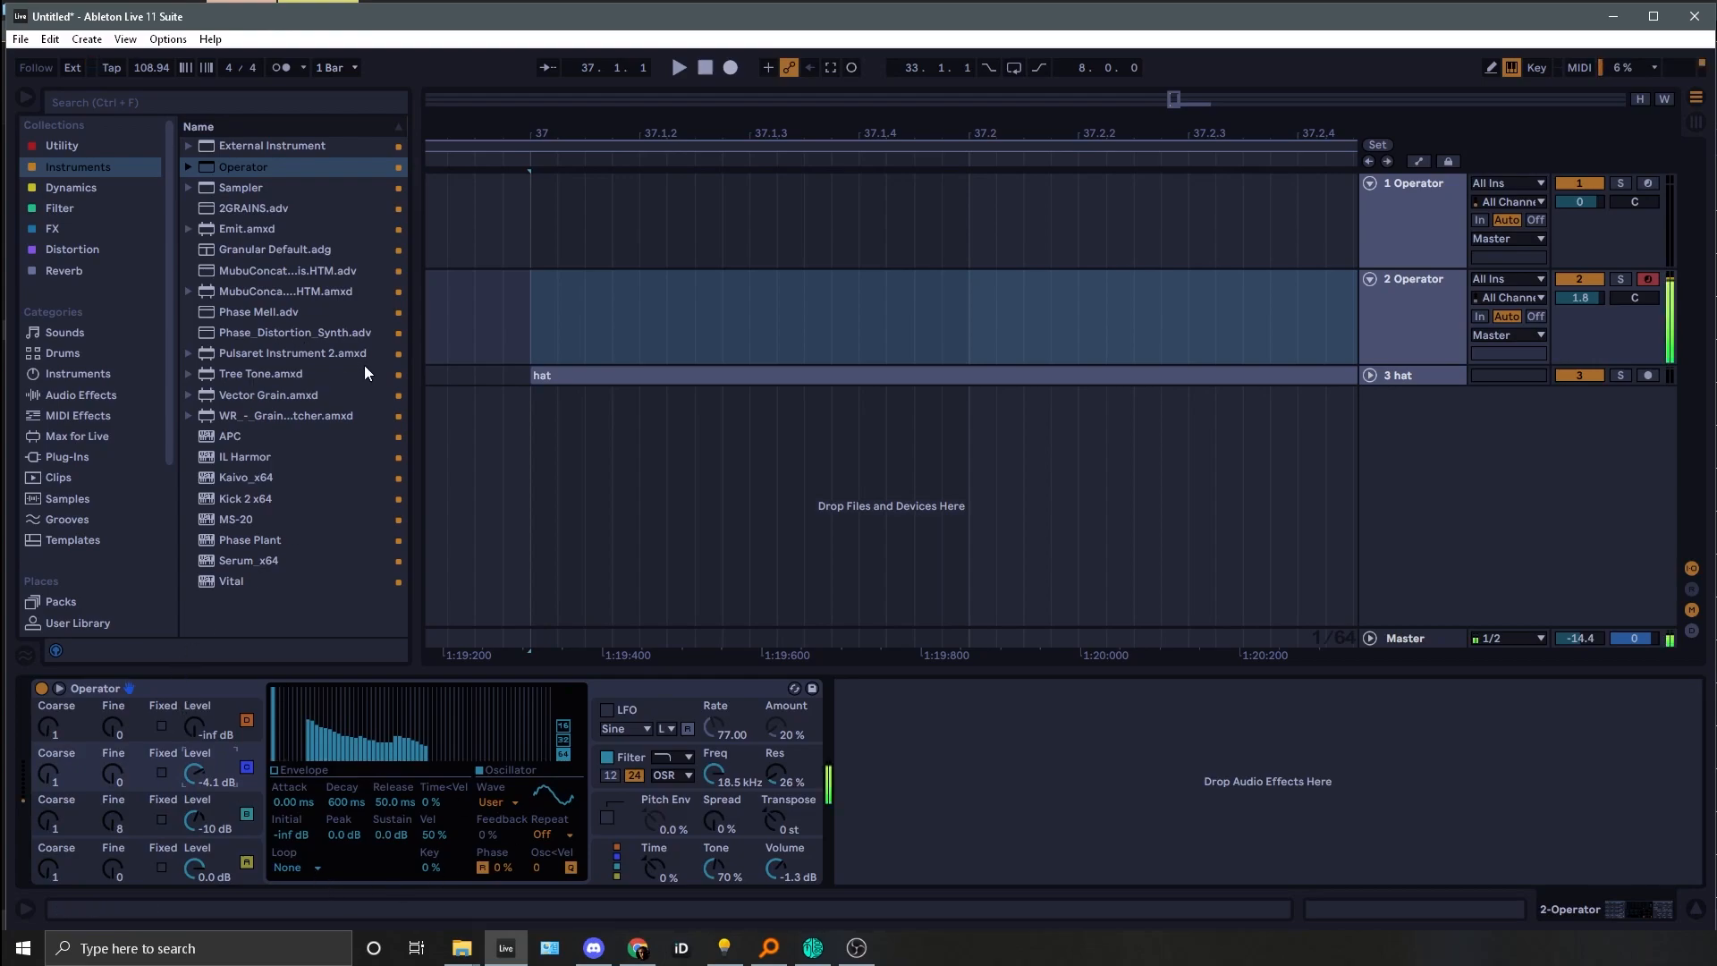
{"action": "key", "text": "Delete"}
{"action": "left_click_drag", "start_coordinate": [776, 872], "coordinate": [776, 885]}
Step: Add Hybrid Reverb after Operator, with Blend at 100/0 and Dry/Wet at 100%
{"action": "left_click", "coordinate": [109, 225]}
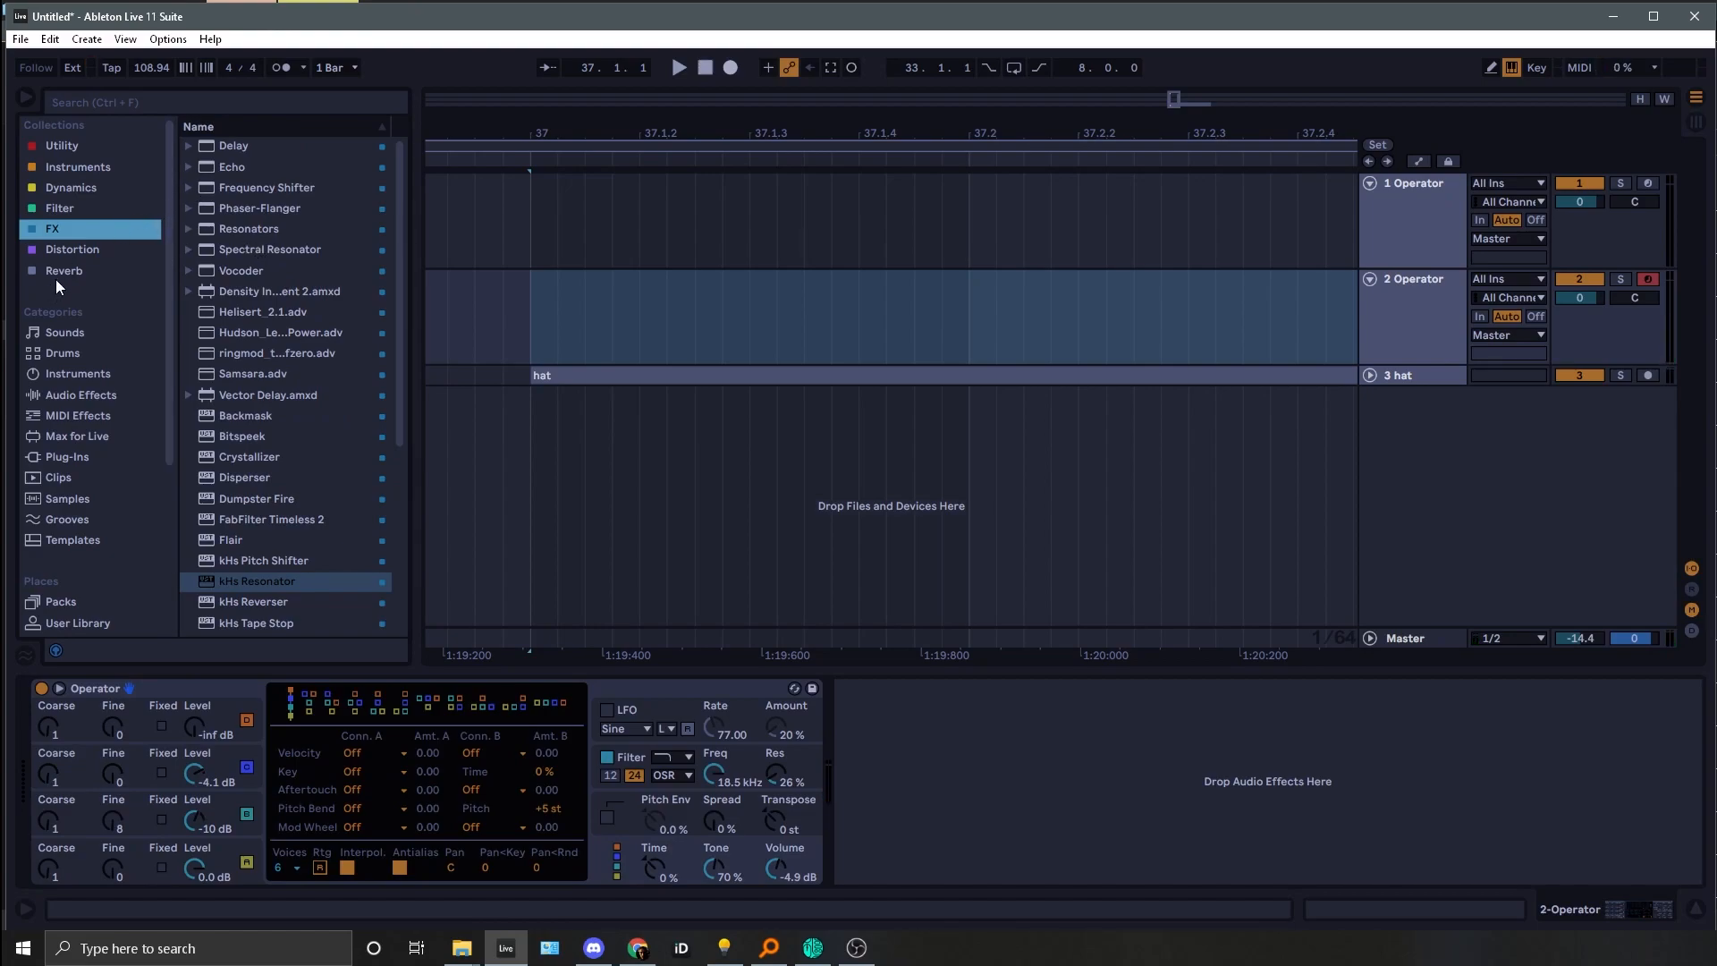
{"action": "left_click", "coordinate": [114, 252]}
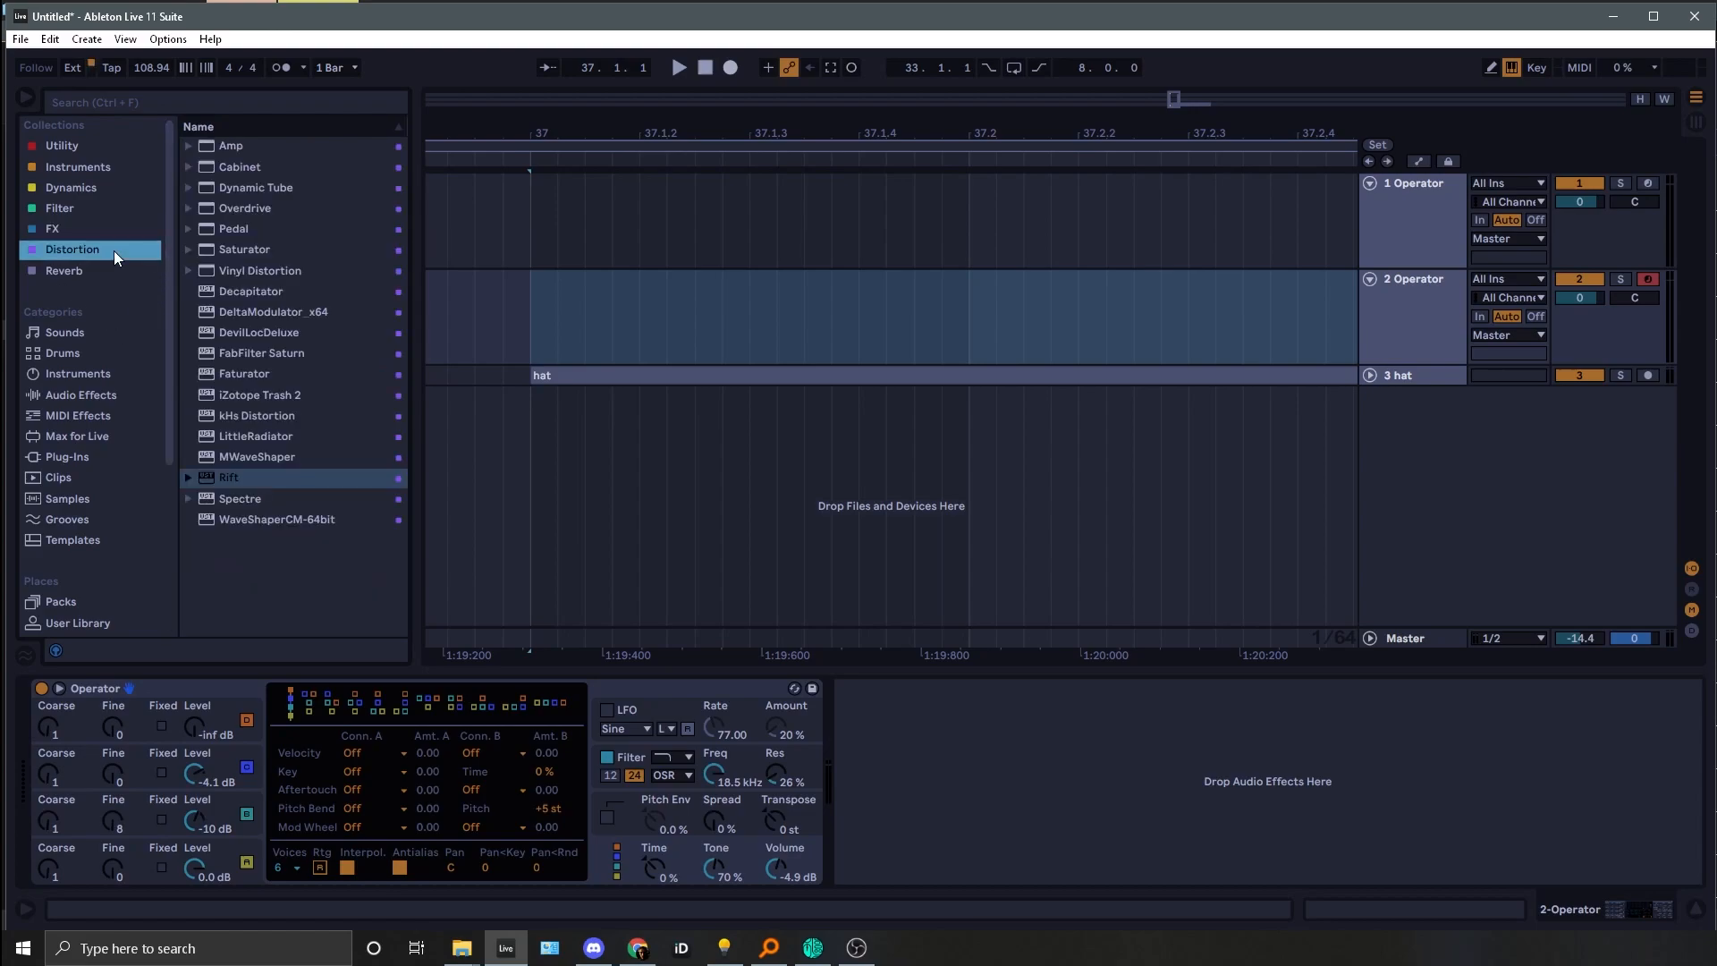
{"action": "left_click", "coordinate": [83, 271]}
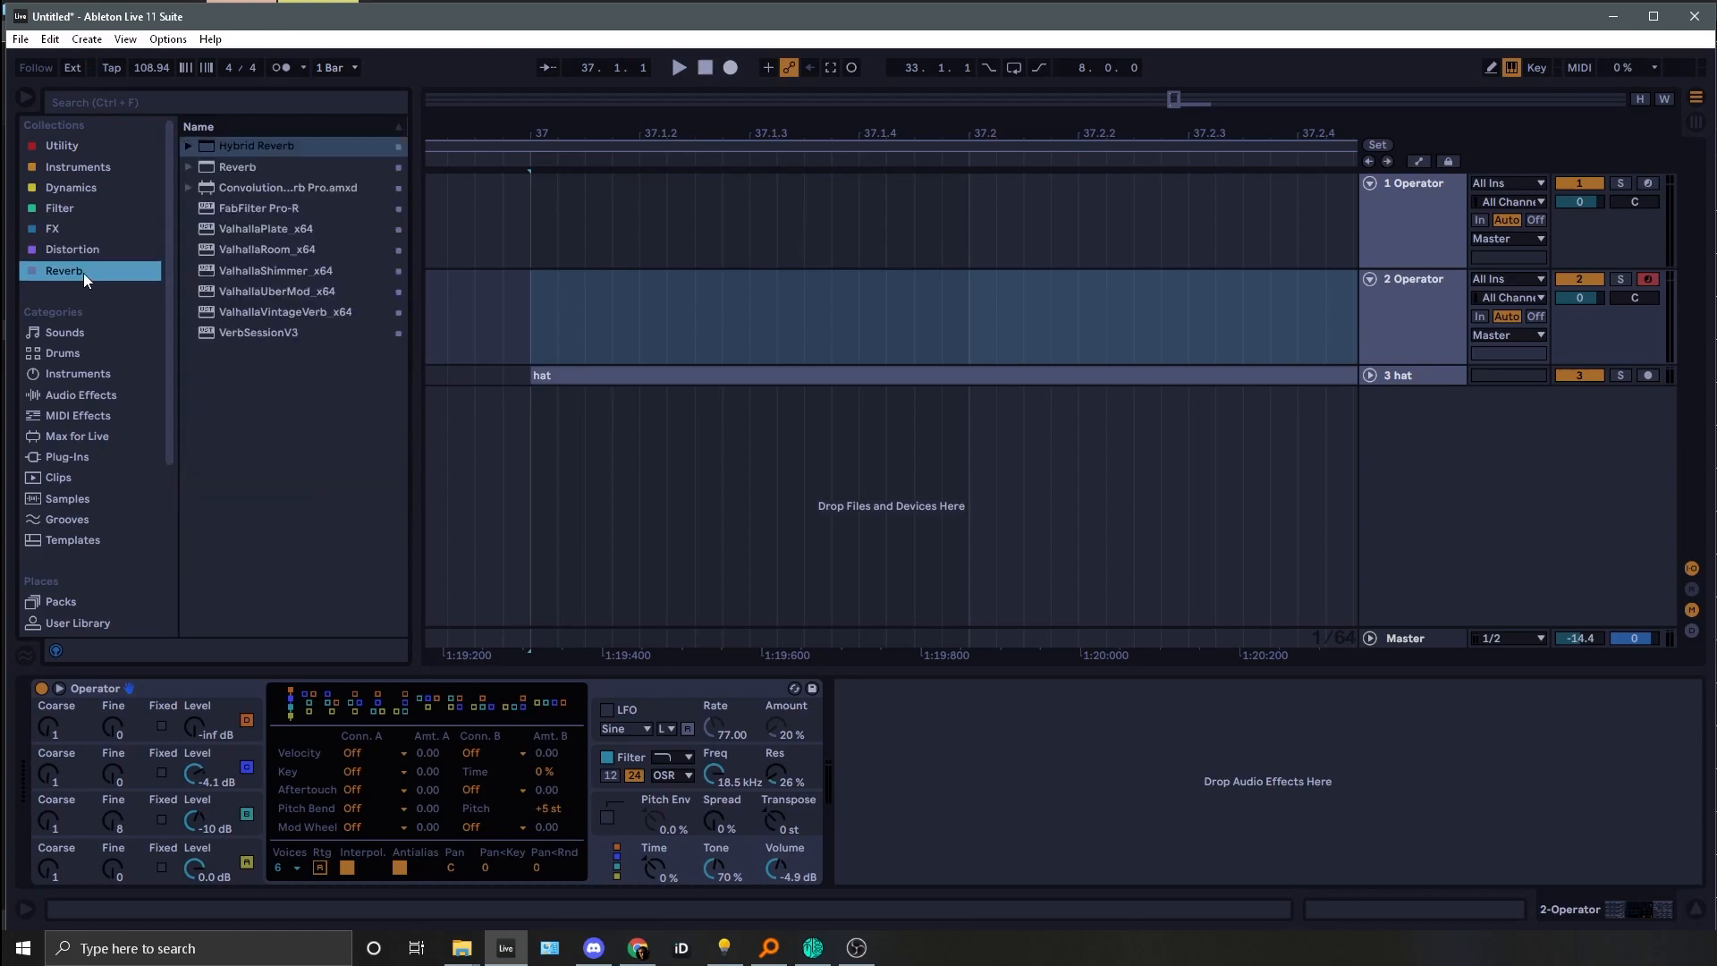
{"action": "double_click", "coordinate": [250, 147]}
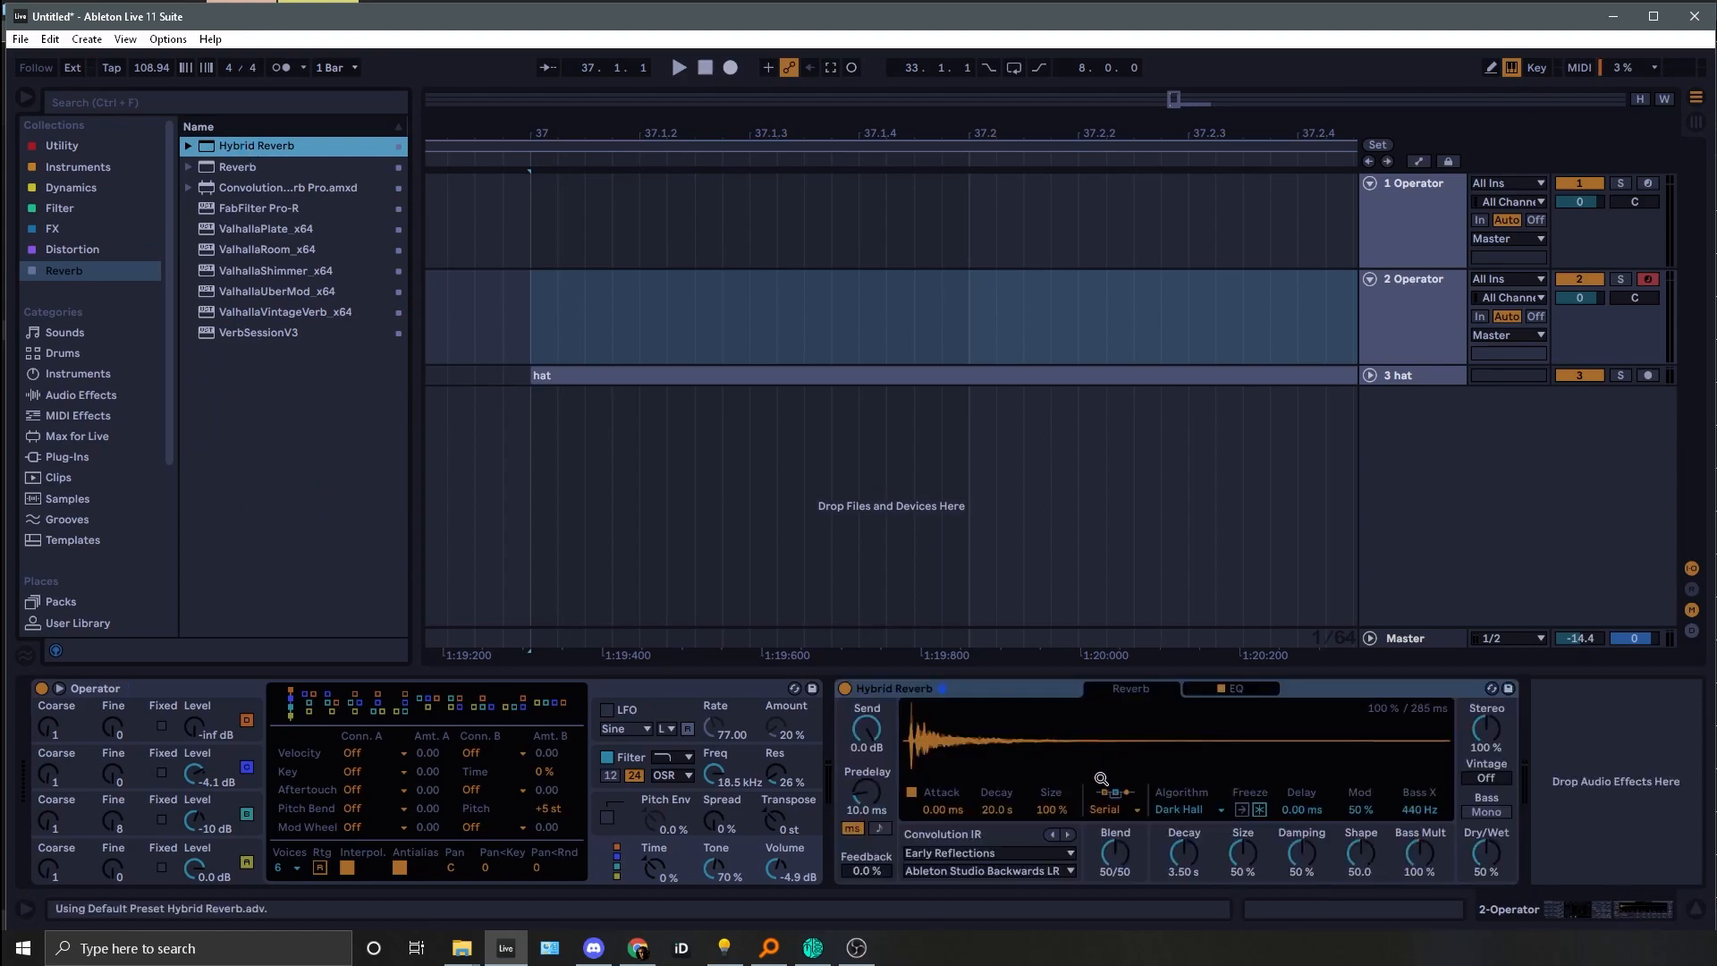
{"action": "left_click_drag", "start_coordinate": [1125, 861], "coordinate": [1125, 815]}
{"action": "left_click_drag", "start_coordinate": [1486, 857], "coordinate": [1486, 805]}
Step: Step through the Early Reflections impulse responses to Small Ambience, then lower the Dry/Wet amount and fold the reverb device
{"action": "left_click", "coordinate": [1066, 837]}
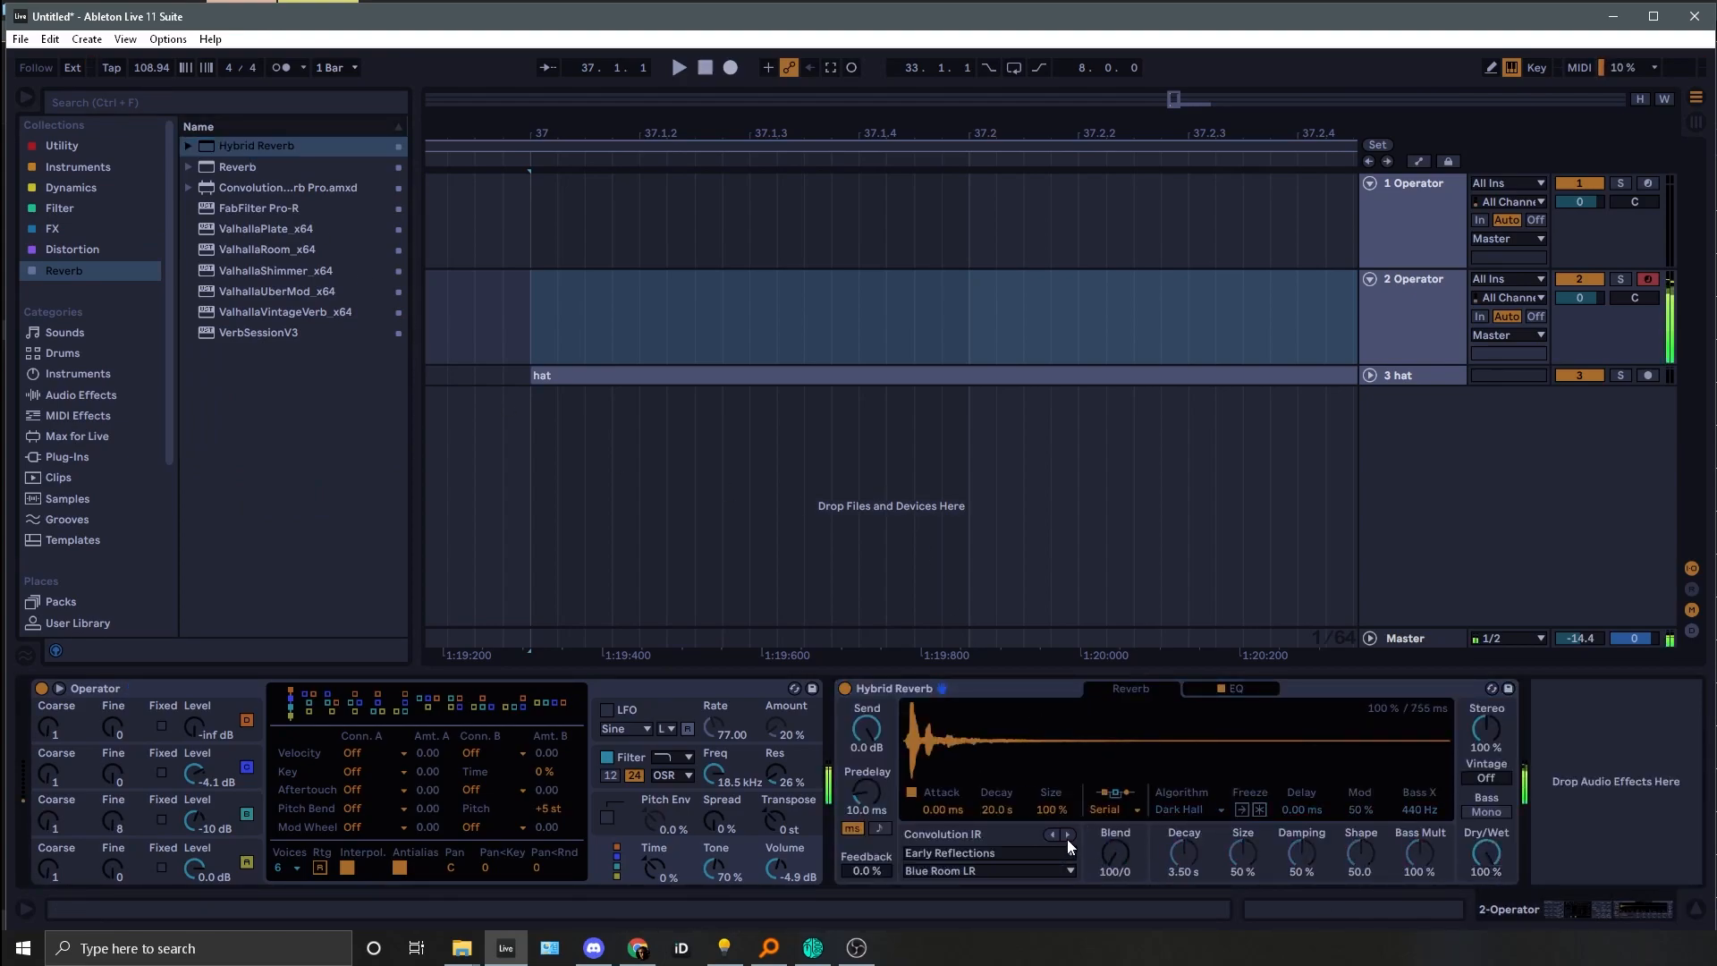
{"action": "left_click", "coordinate": [1066, 838]}
{"action": "left_click", "coordinate": [1066, 838]}
{"action": "left_click", "coordinate": [1067, 838]}
{"action": "left_click", "coordinate": [1067, 838]}
{"action": "left_click", "coordinate": [1067, 838]}
{"action": "left_click", "coordinate": [1067, 837]}
{"action": "left_click", "coordinate": [1066, 838]}
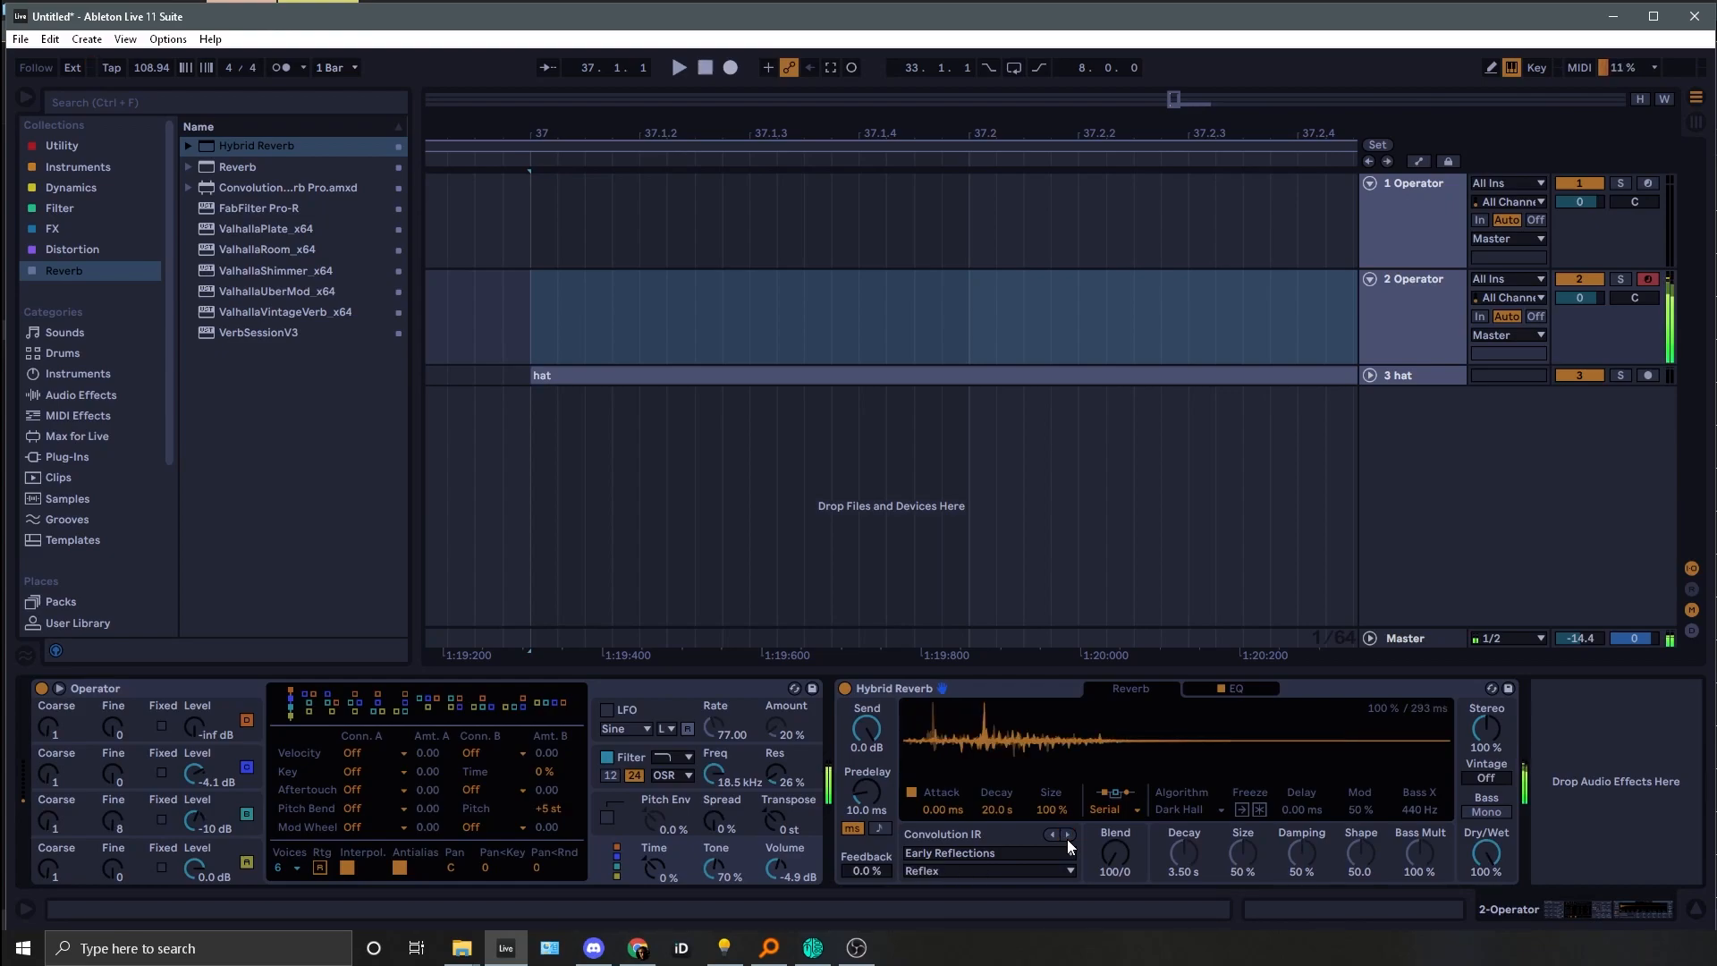
{"action": "left_click", "coordinate": [1067, 837]}
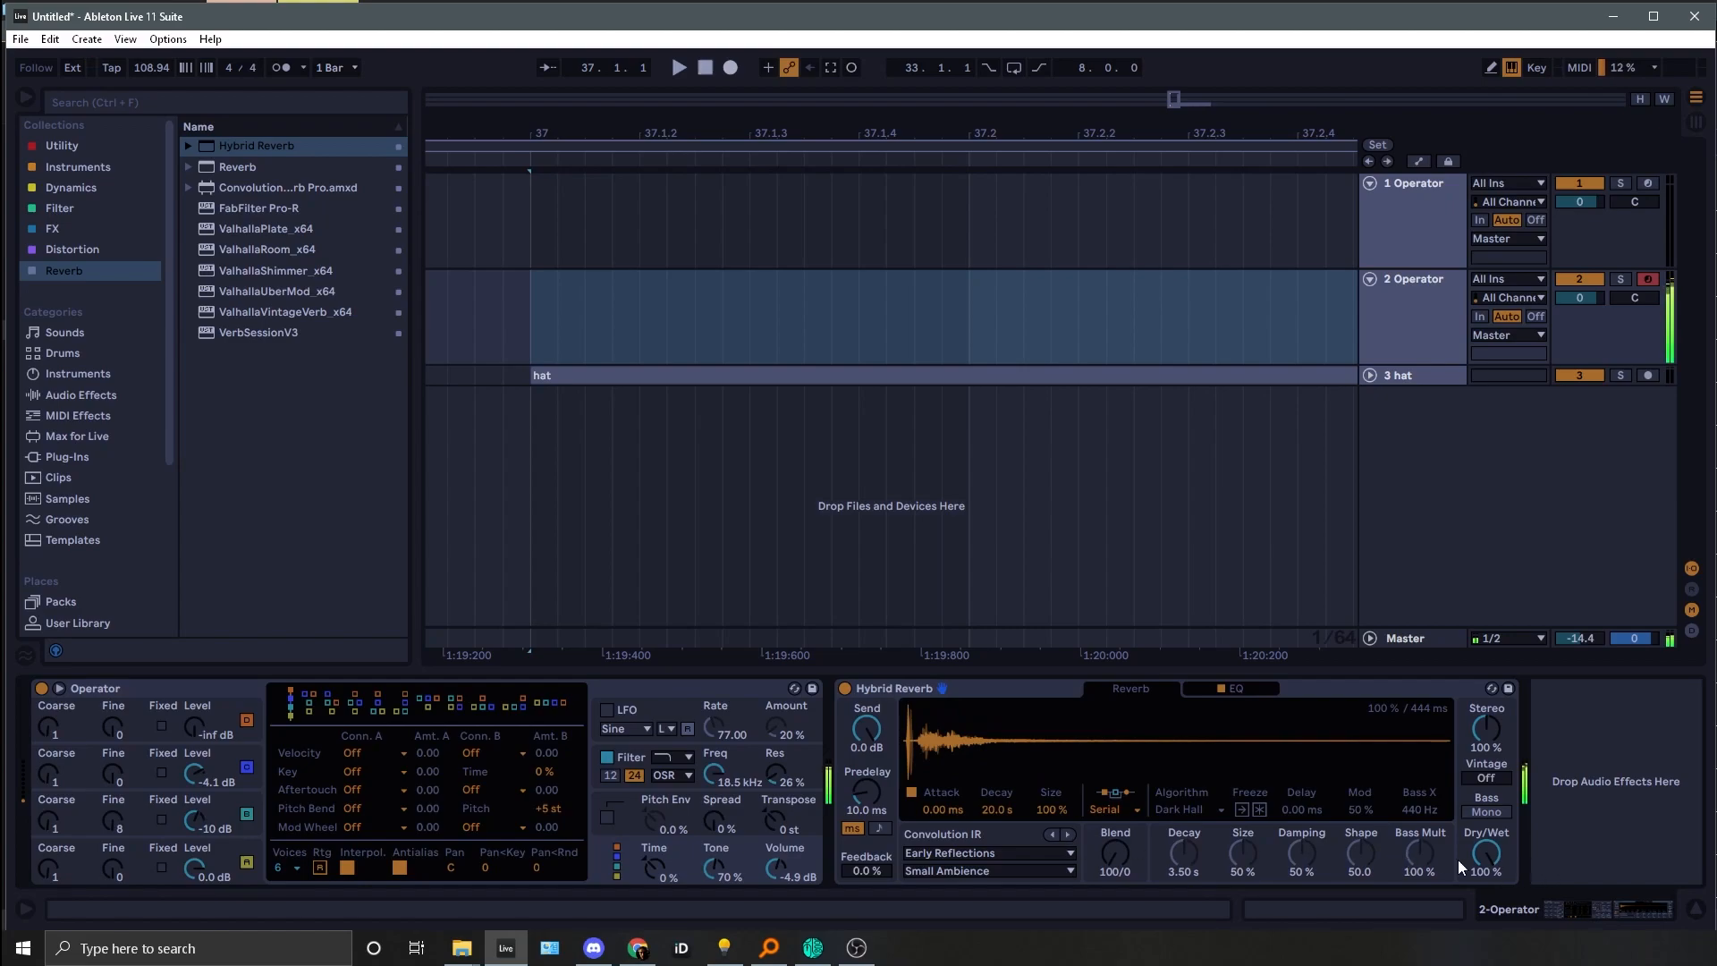
{"action": "left_click_drag", "start_coordinate": [1487, 858], "coordinate": [1488, 930]}
{"action": "double_click", "coordinate": [963, 689]}
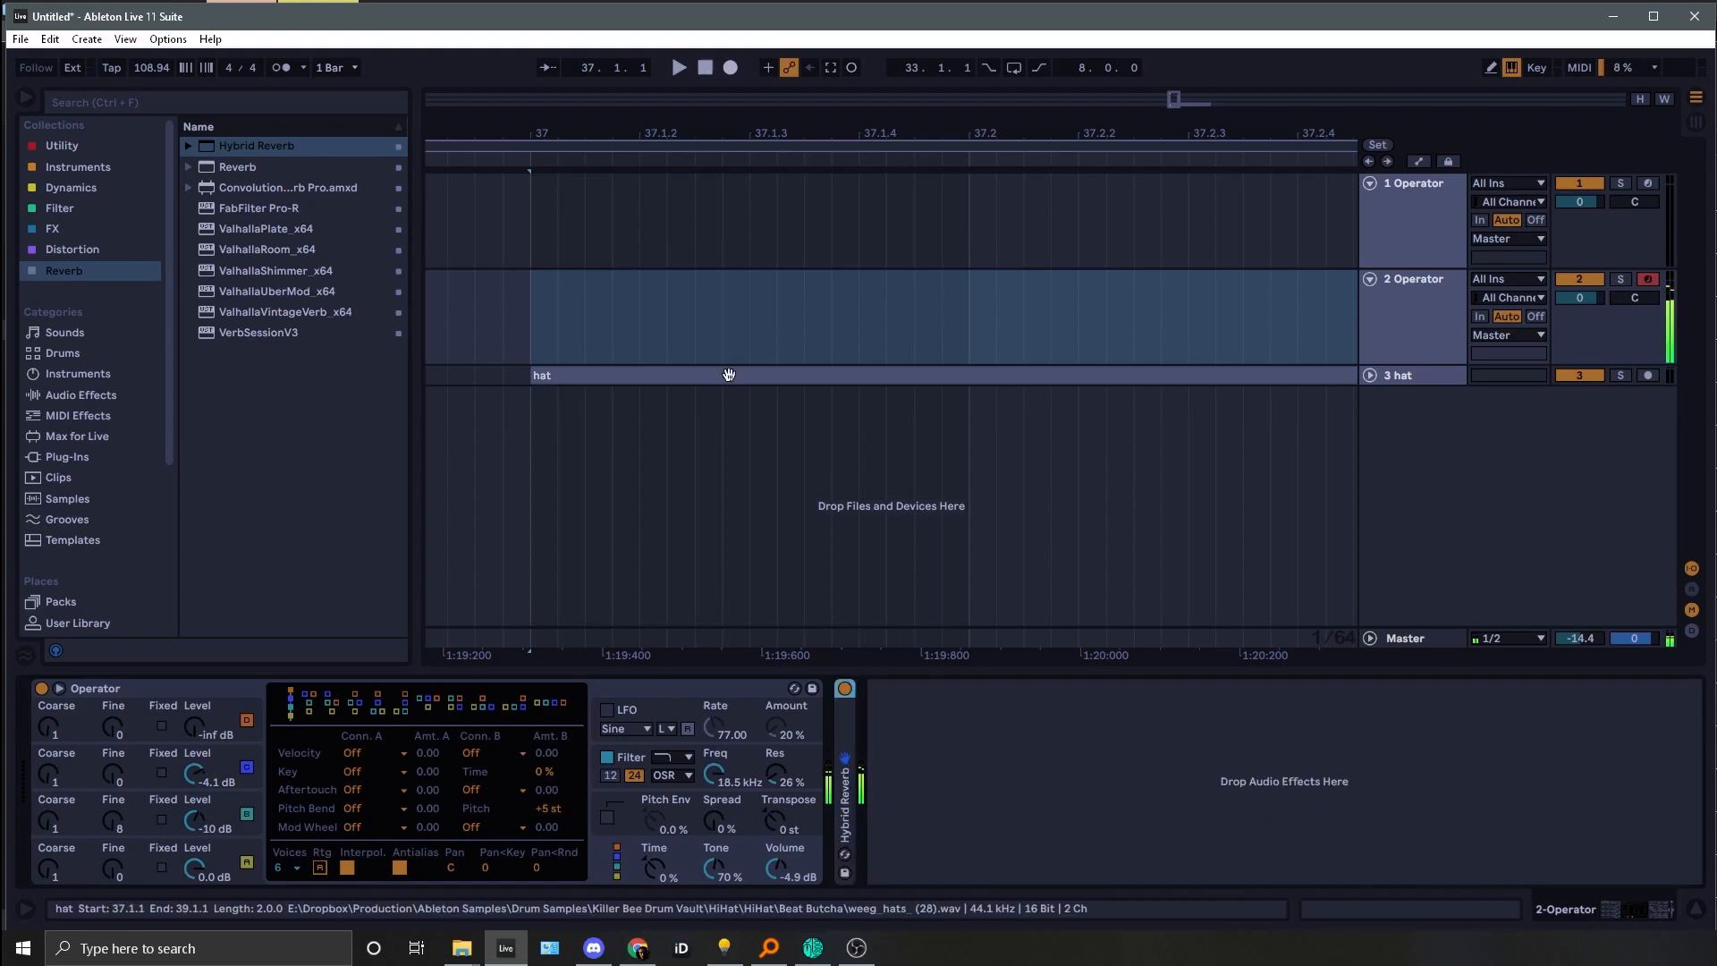
Step: Add Rift after Hybrid Reverb and open its advanced view
{"action": "left_click", "coordinate": [62, 251]}
{"action": "left_click_drag", "start_coordinate": [227, 479], "coordinate": [1211, 770]}
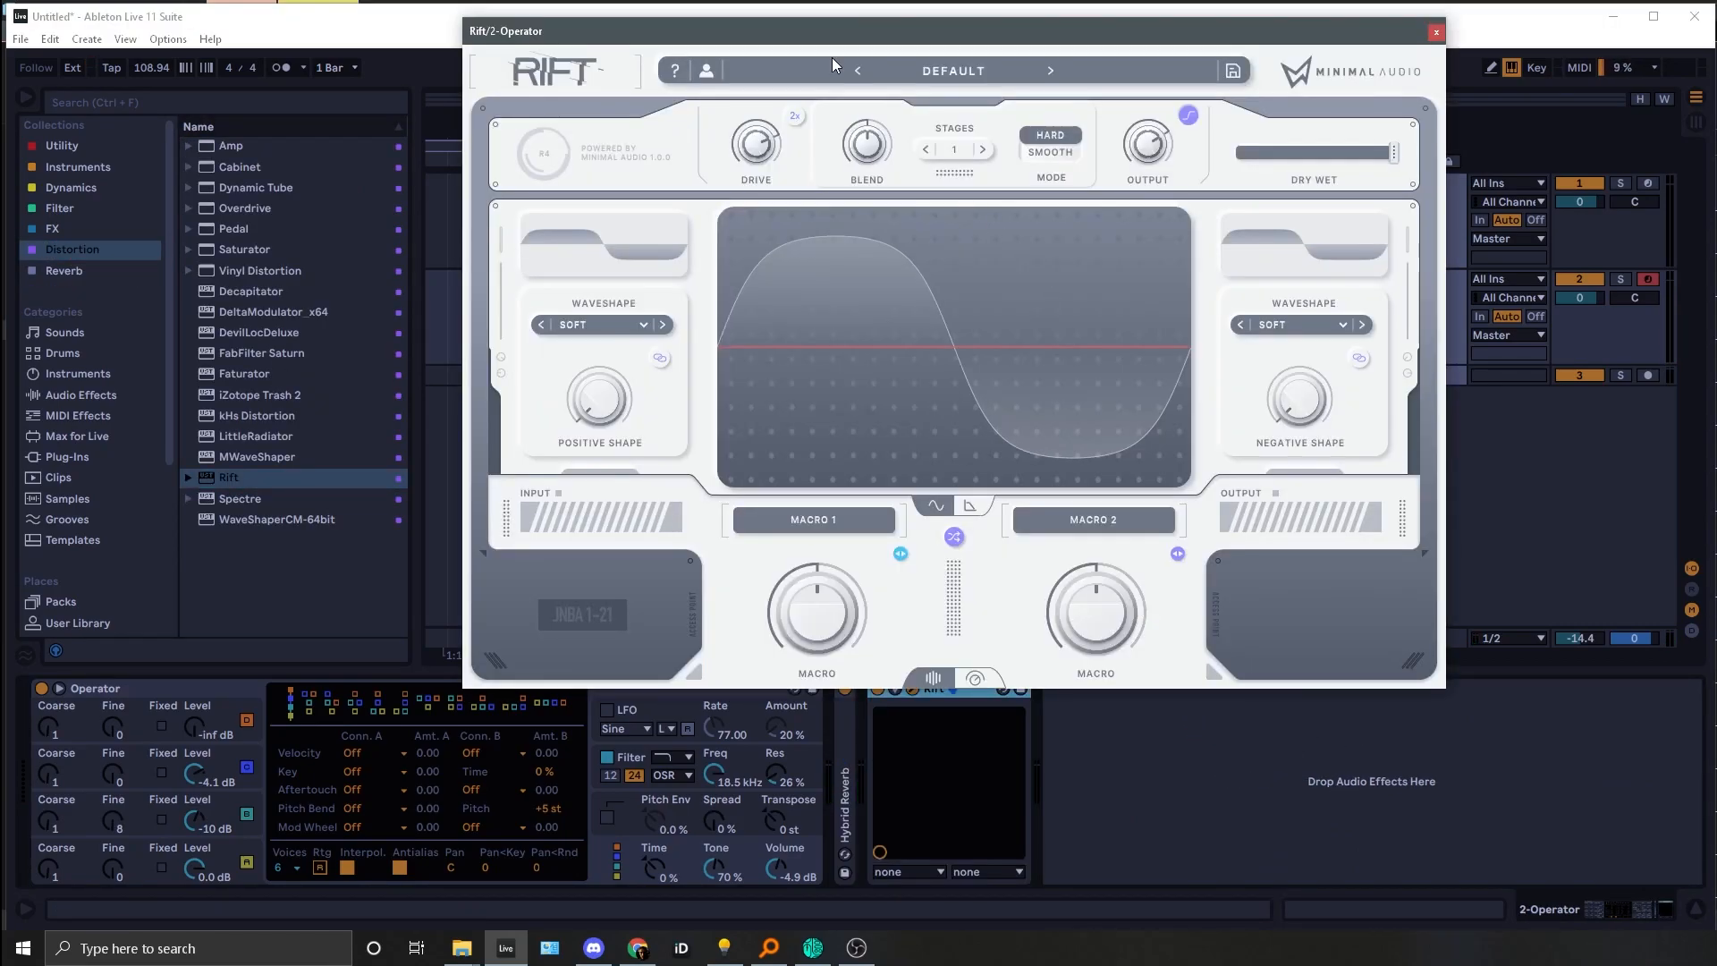
{"action": "left_click", "coordinate": [975, 678]}
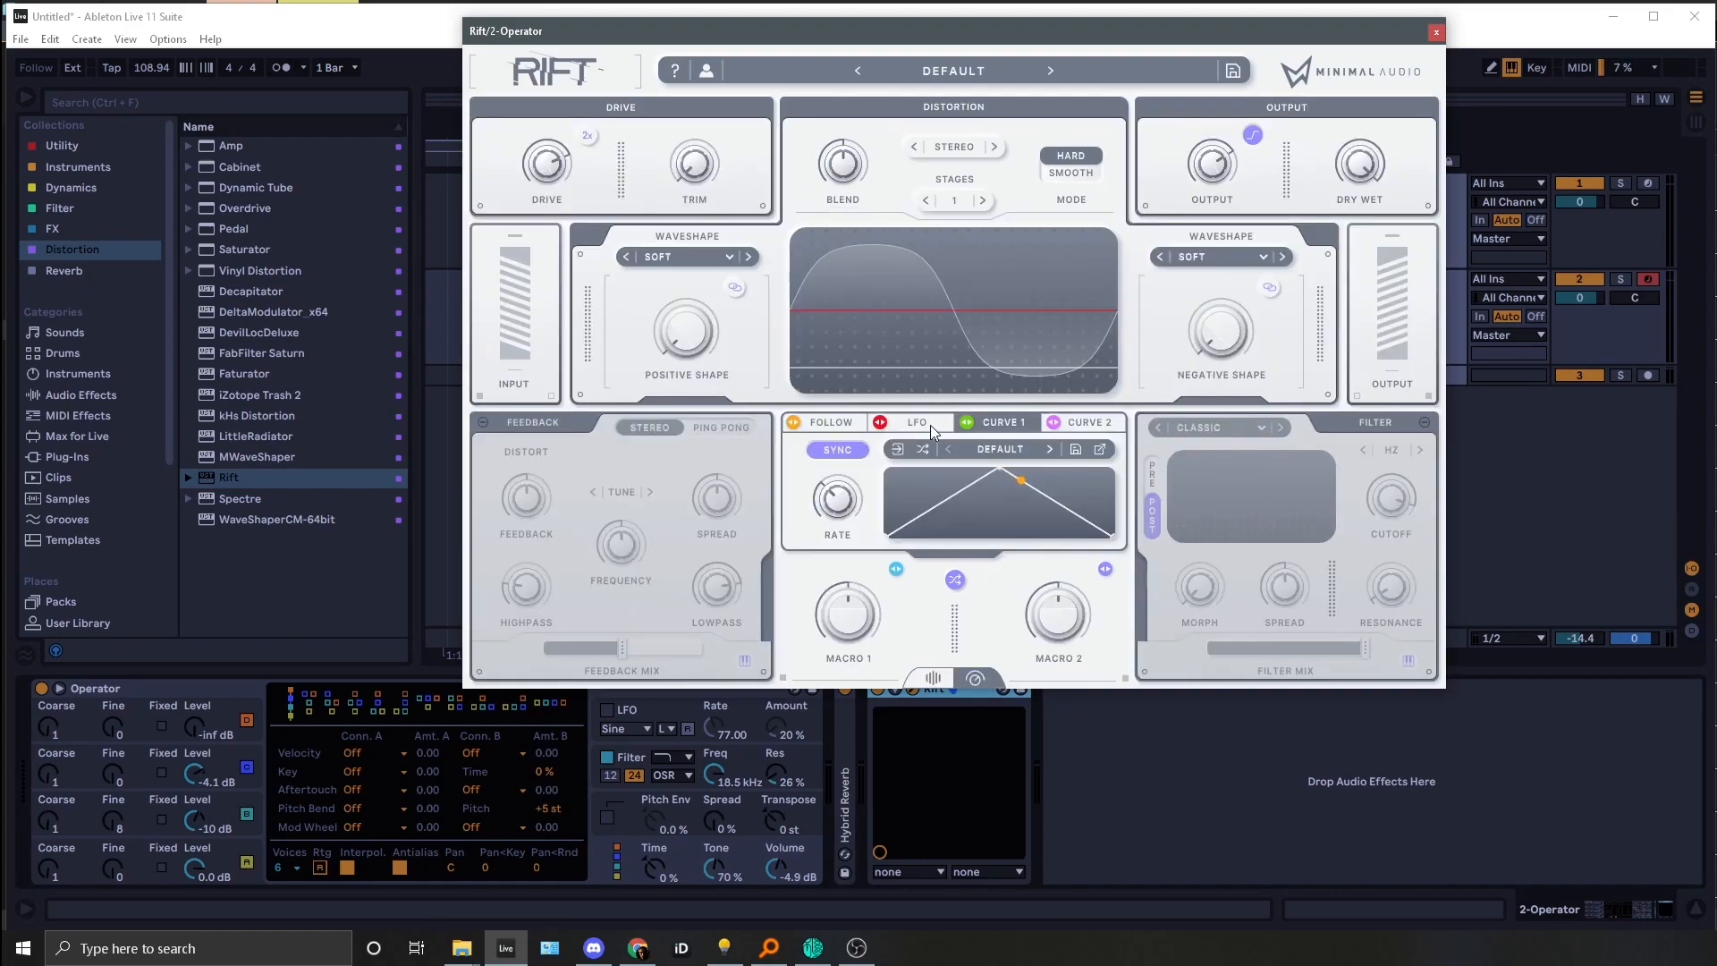
Step: Toggle the 2x drive option on and off, then set Rift's drive to about 5.3 dB
{"action": "left_click", "coordinate": [586, 135]}
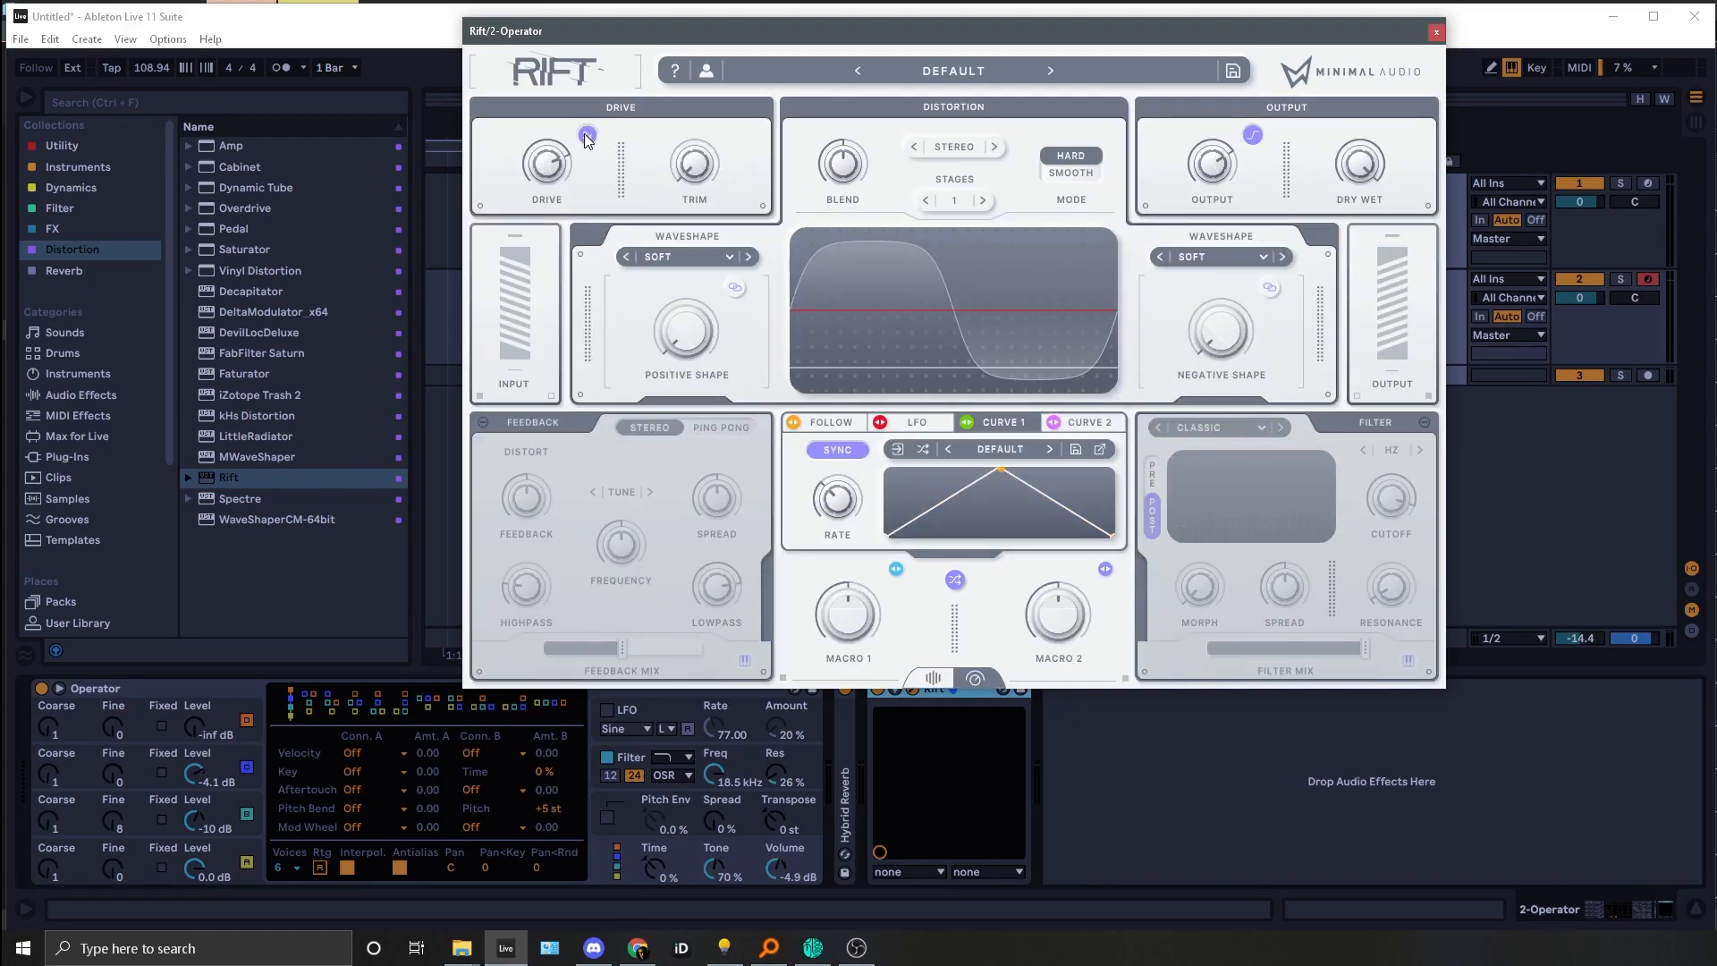
{"action": "left_click", "coordinate": [586, 135]}
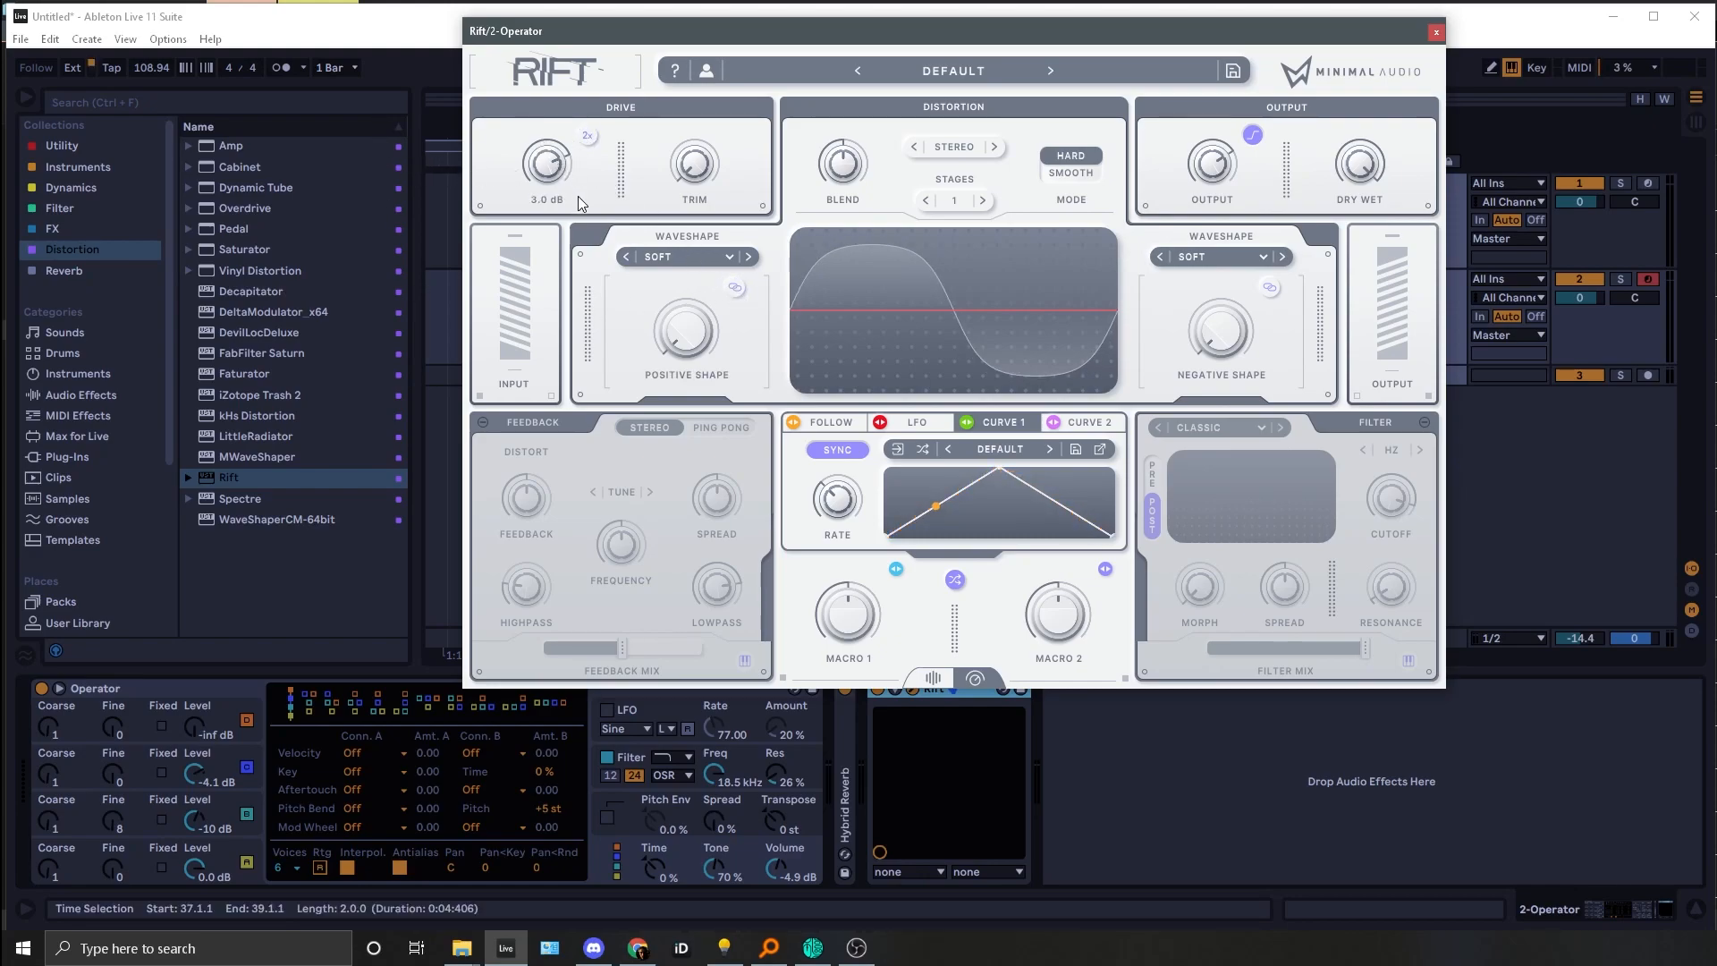
{"action": "left_click_drag", "start_coordinate": [543, 171], "coordinate": [556, 189]}
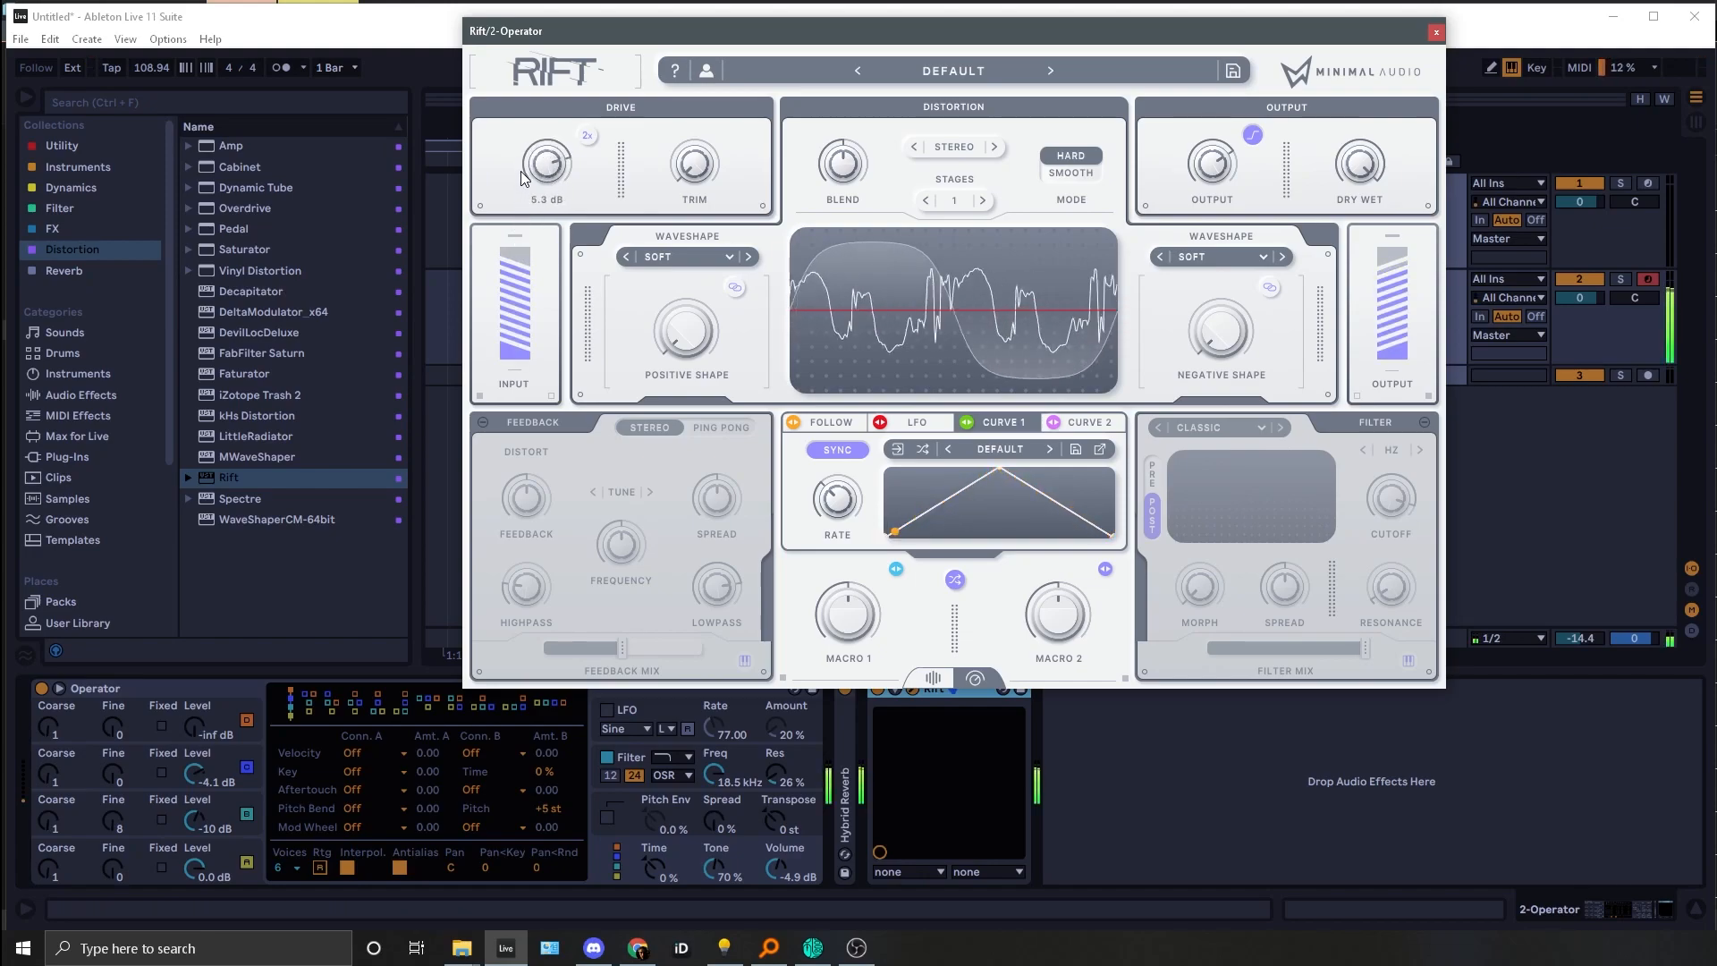
Step: Step through Rift's positive shapes to the Harmonic wavefold and raise the drive to about 15.7 dB
{"action": "left_click", "coordinate": [748, 256]}
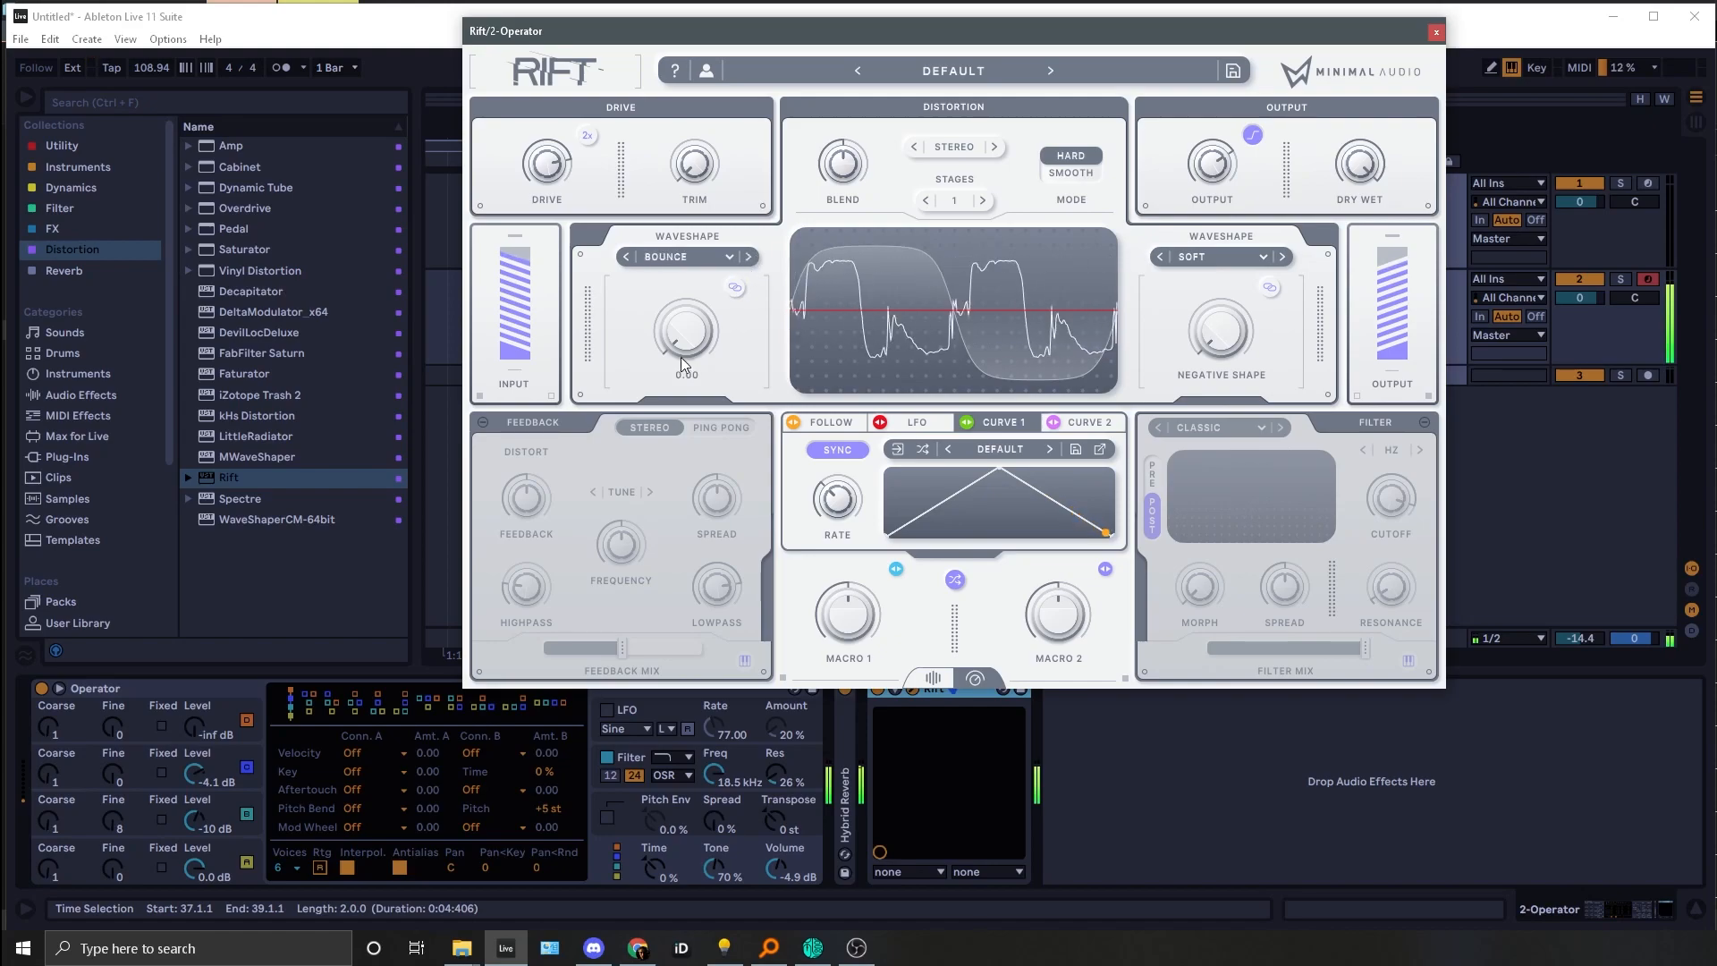
{"action": "left_click", "coordinate": [748, 257]}
{"action": "left_click", "coordinate": [748, 257]}
{"action": "left_click", "coordinate": [748, 256]}
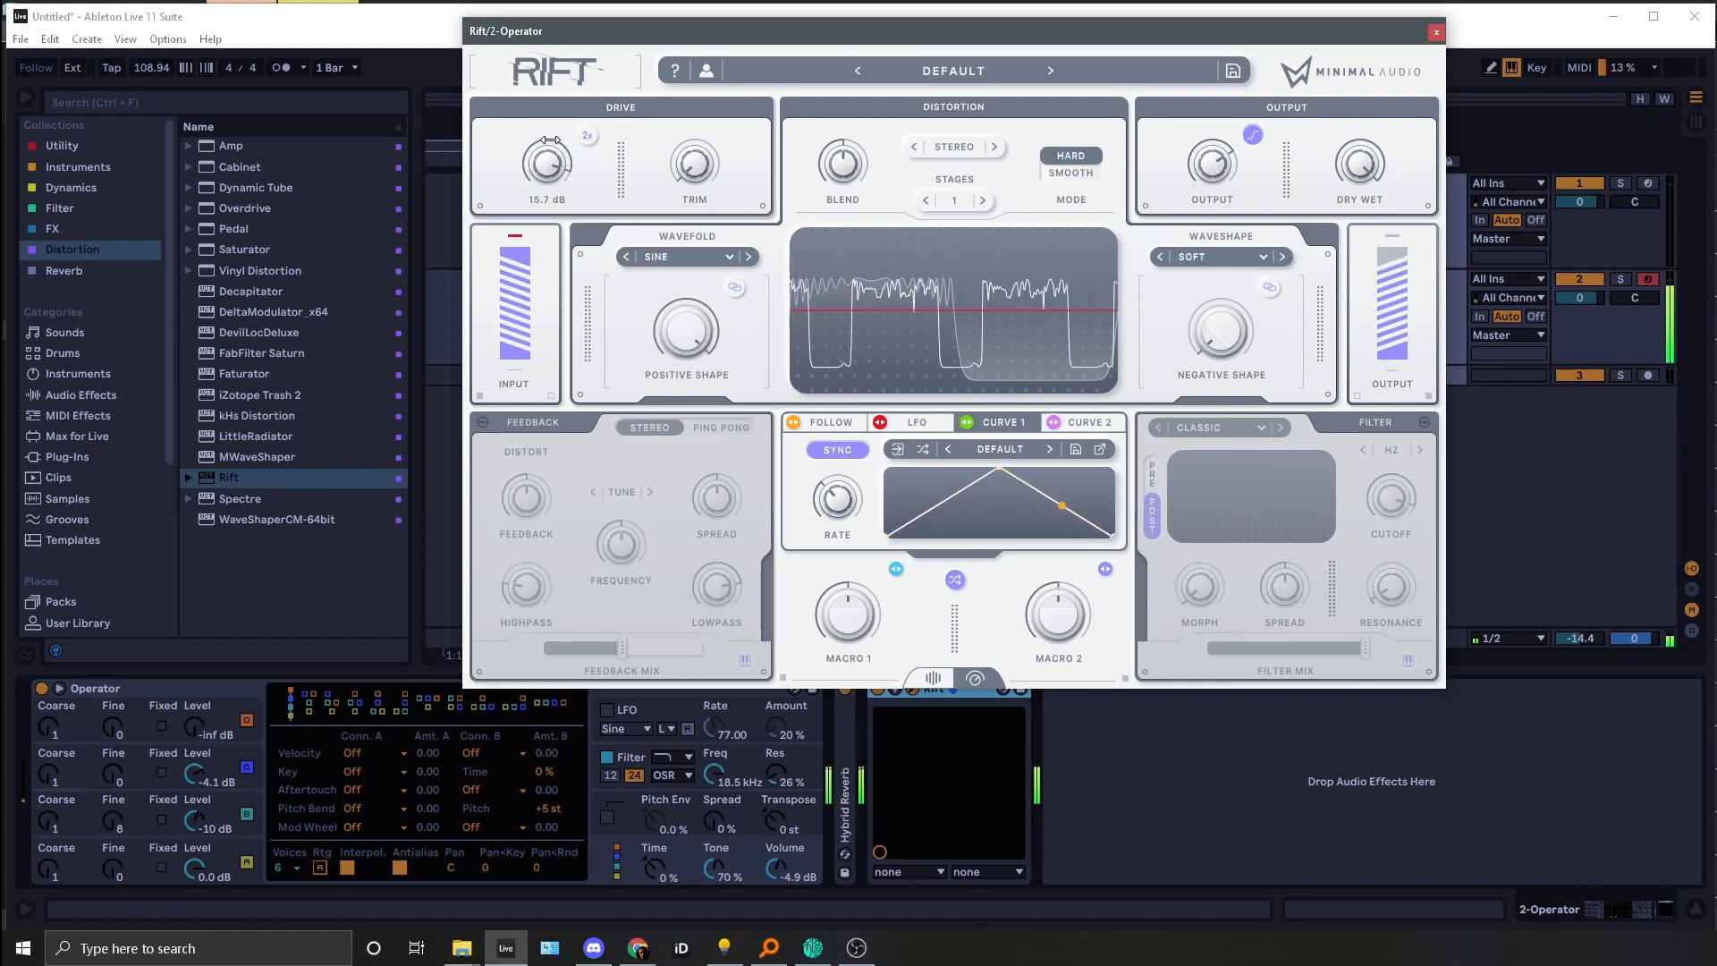
{"action": "left_click", "coordinate": [752, 260]}
{"action": "left_click", "coordinate": [625, 256]}
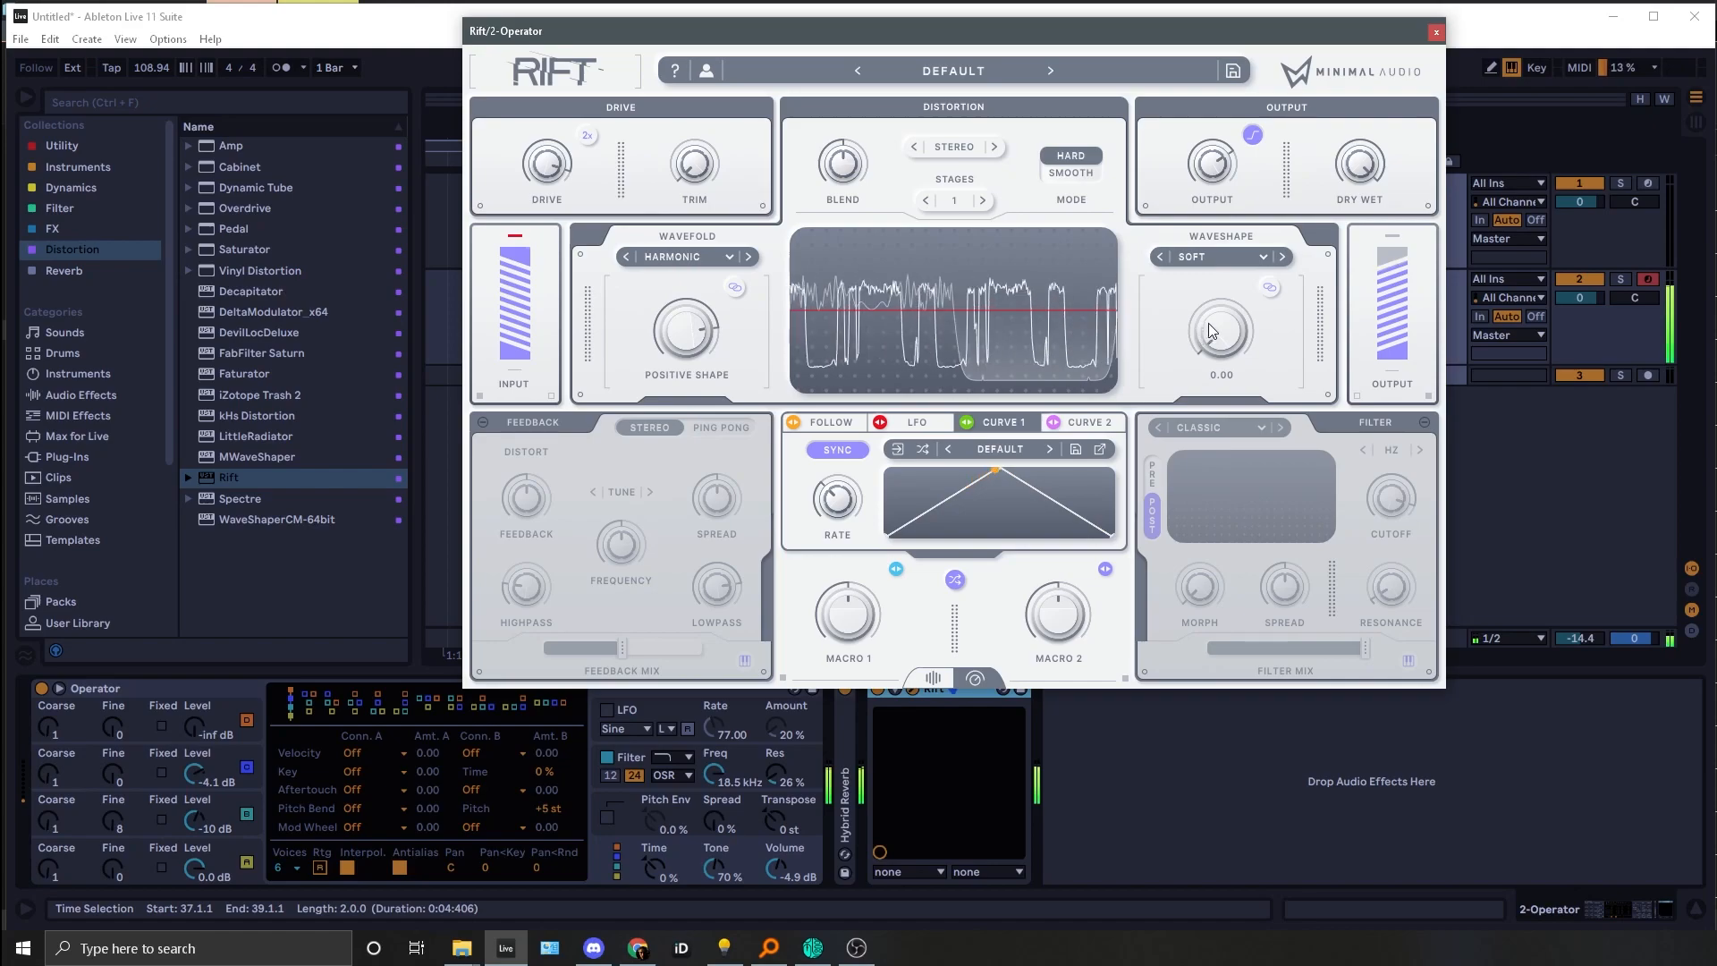
Step: Try several negative shapes, including Vertex, Teeth and Plexus, then audition the sample-rate shapes Tone and Redux
{"action": "left_click", "coordinate": [1283, 260]}
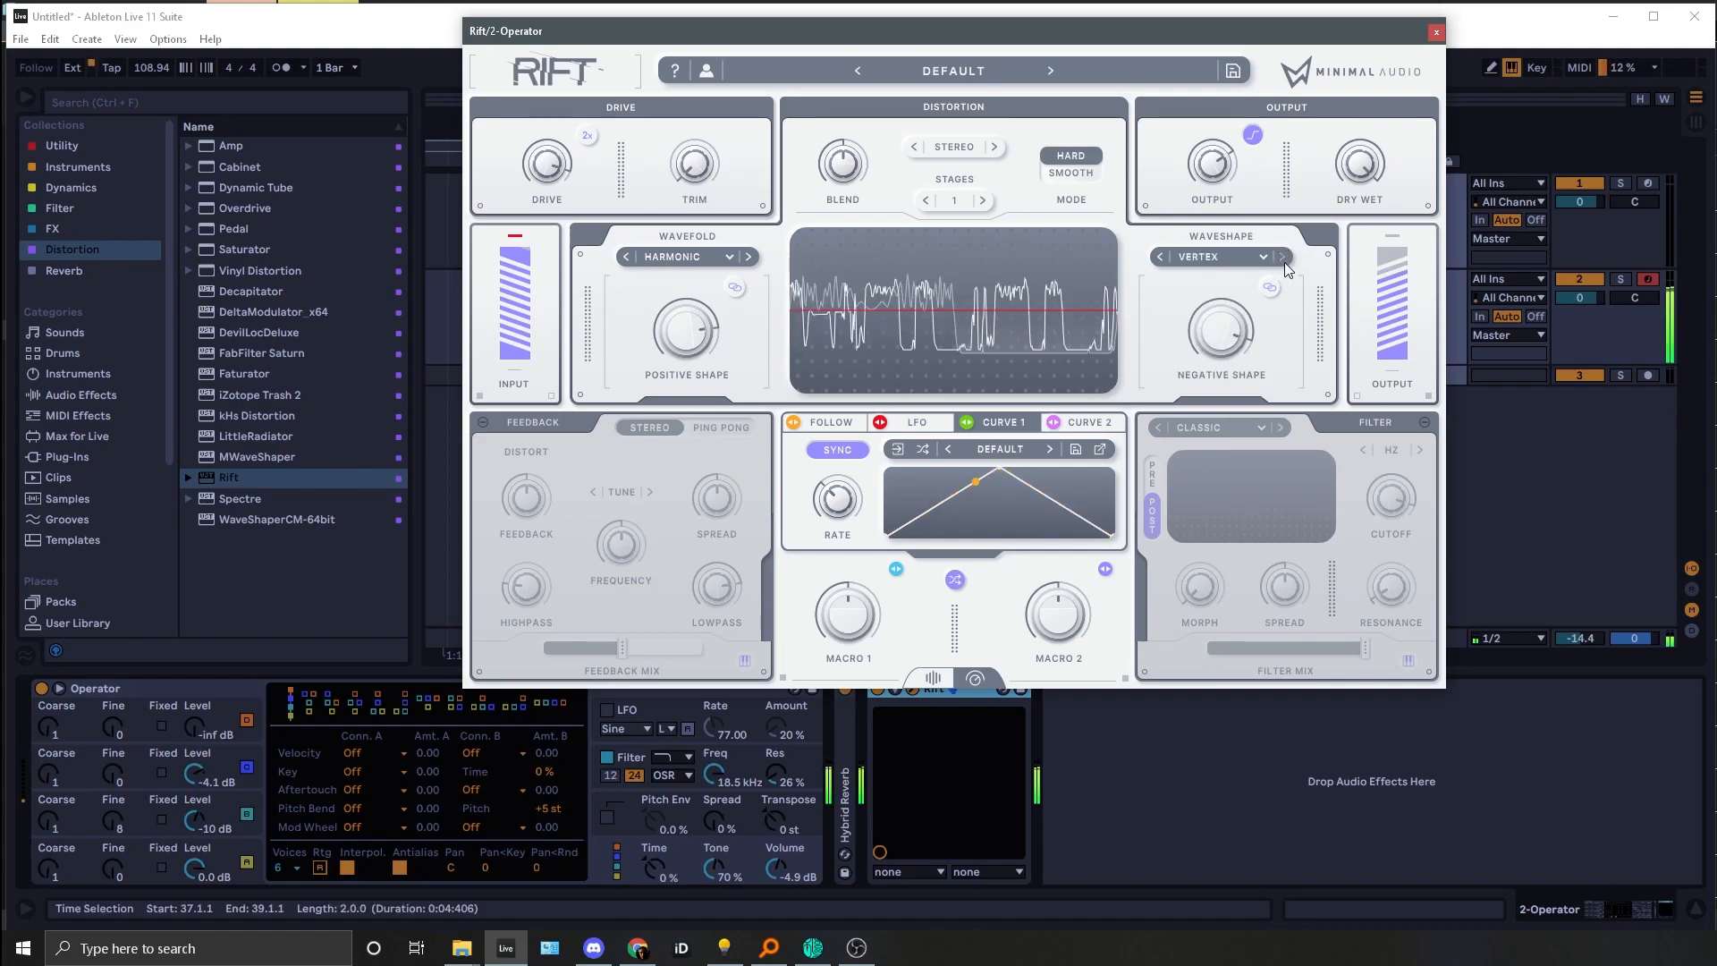
{"action": "left_click", "coordinate": [1284, 258]}
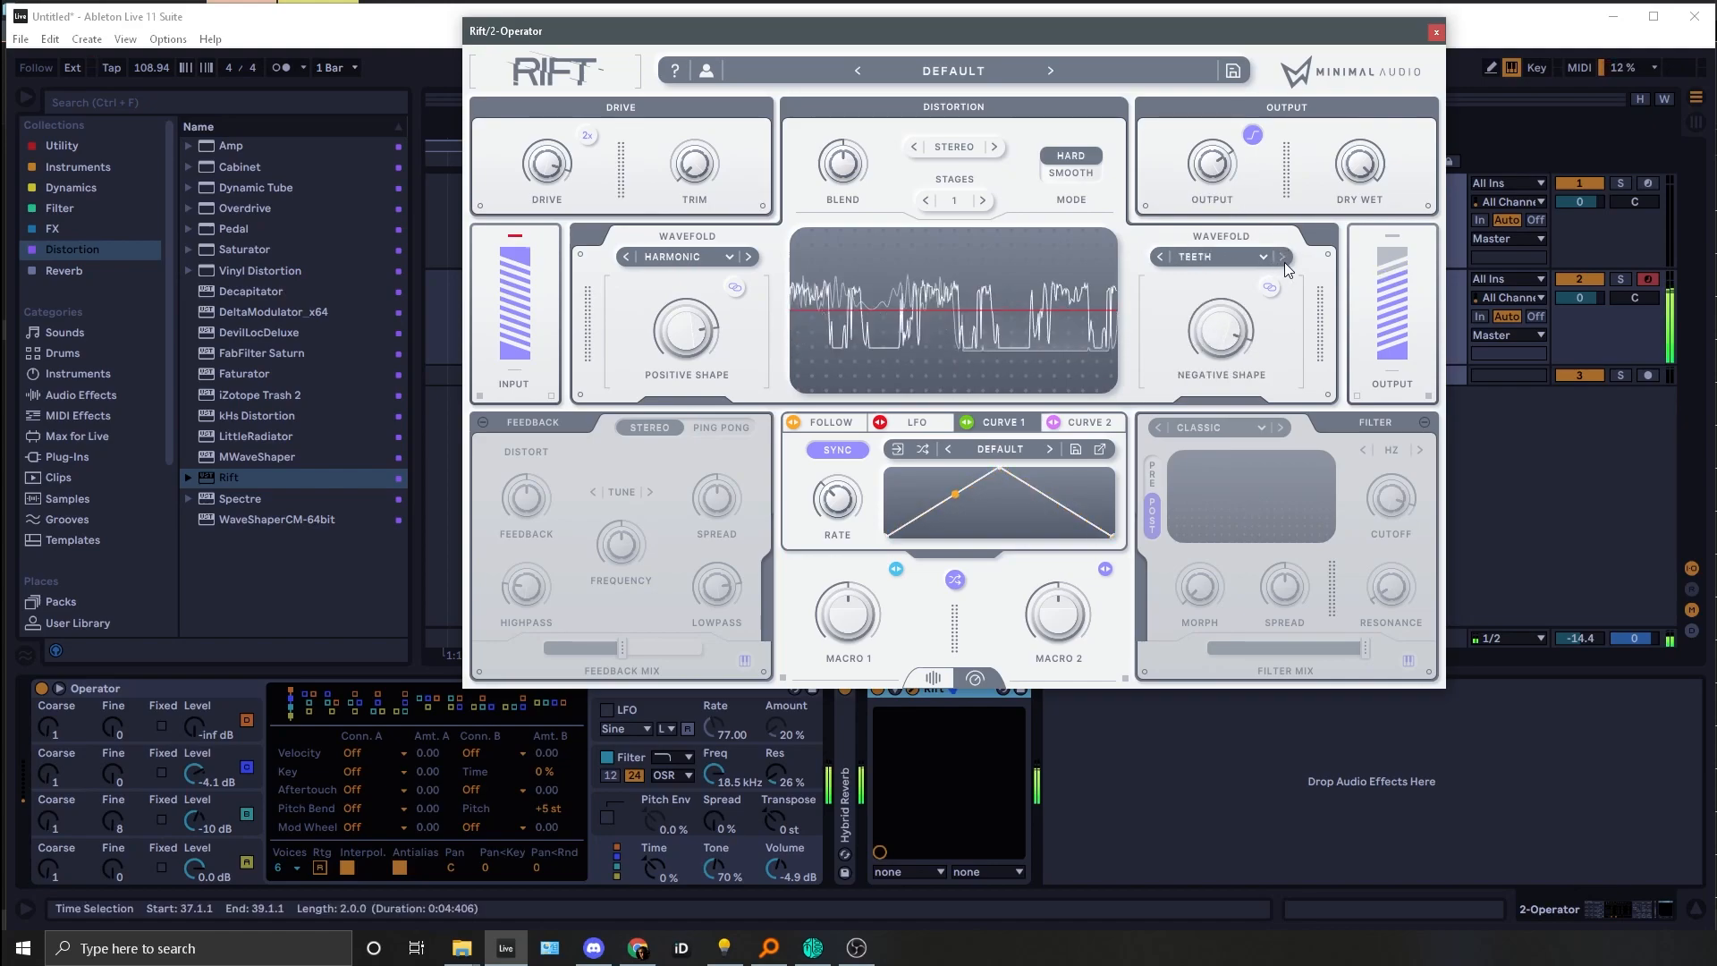
{"action": "left_click", "coordinate": [1214, 256]}
{"action": "mouse_move", "coordinate": [1256, 365]}
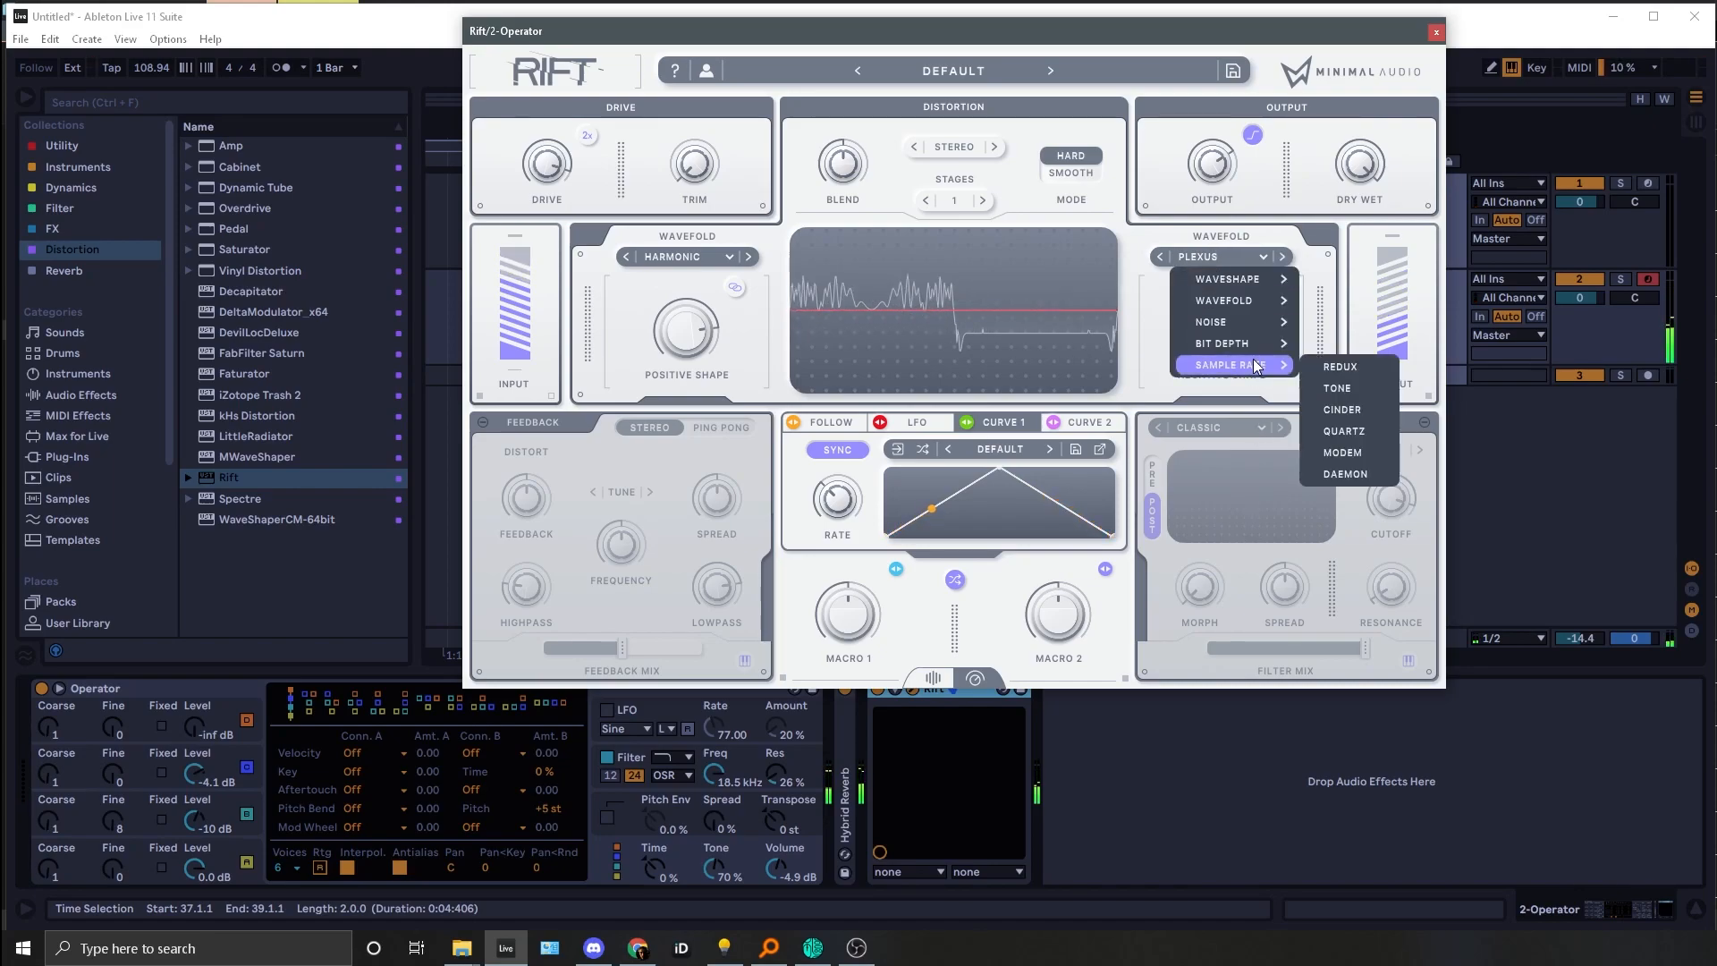
{"action": "left_click", "coordinate": [1337, 388]}
{"action": "left_click", "coordinate": [1160, 257]}
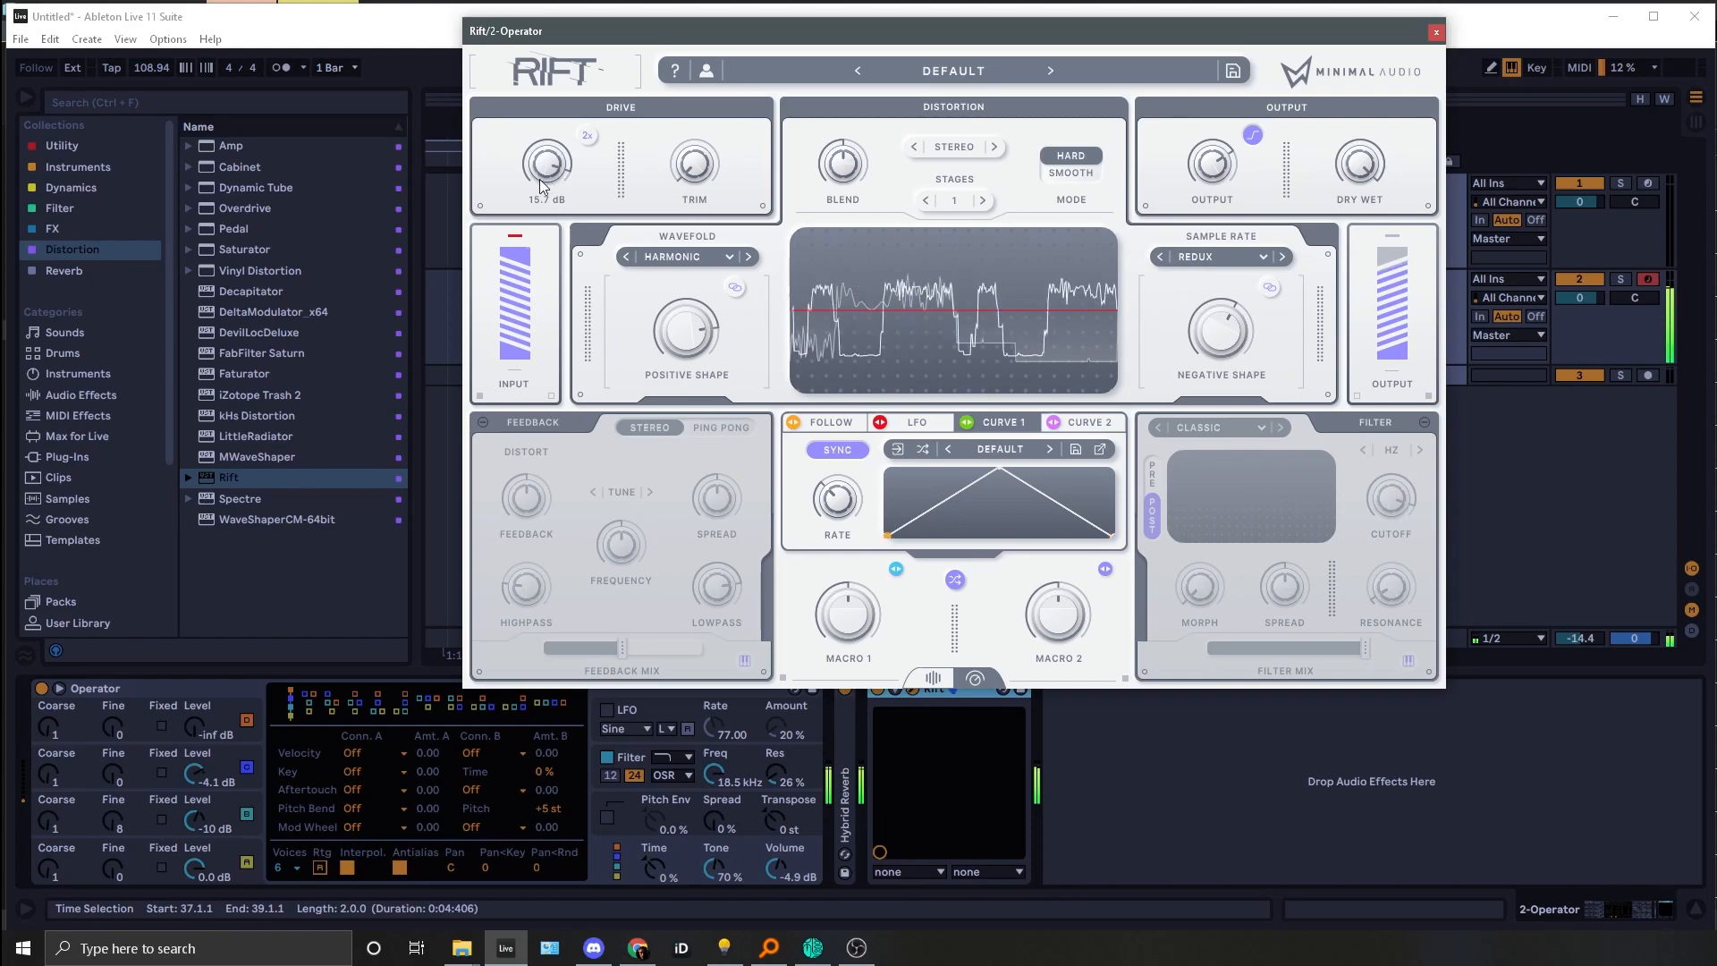
Step: Switch the negative shape to the Shred bit-depth type and set its amount to about 0.56
{"action": "left_click_drag", "start_coordinate": [1246, 351], "coordinate": [1199, 396]}
{"action": "left_click", "coordinate": [1160, 257]}
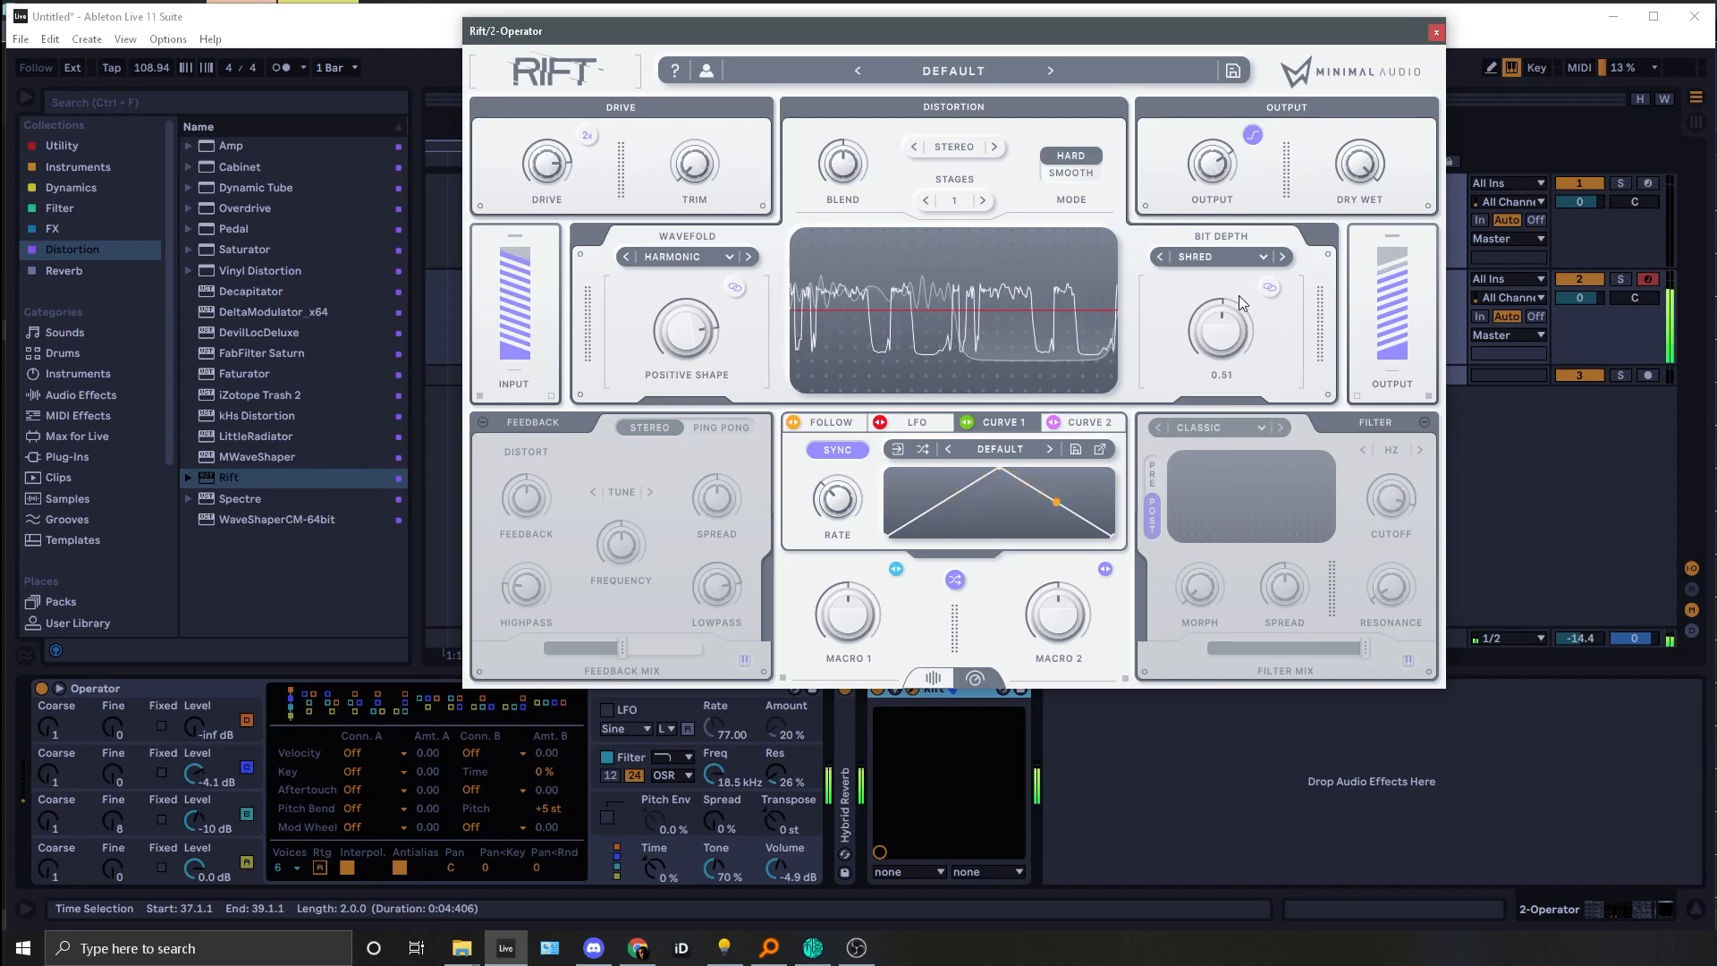
{"action": "left_click_drag", "start_coordinate": [1237, 295], "coordinate": [1231, 347]}
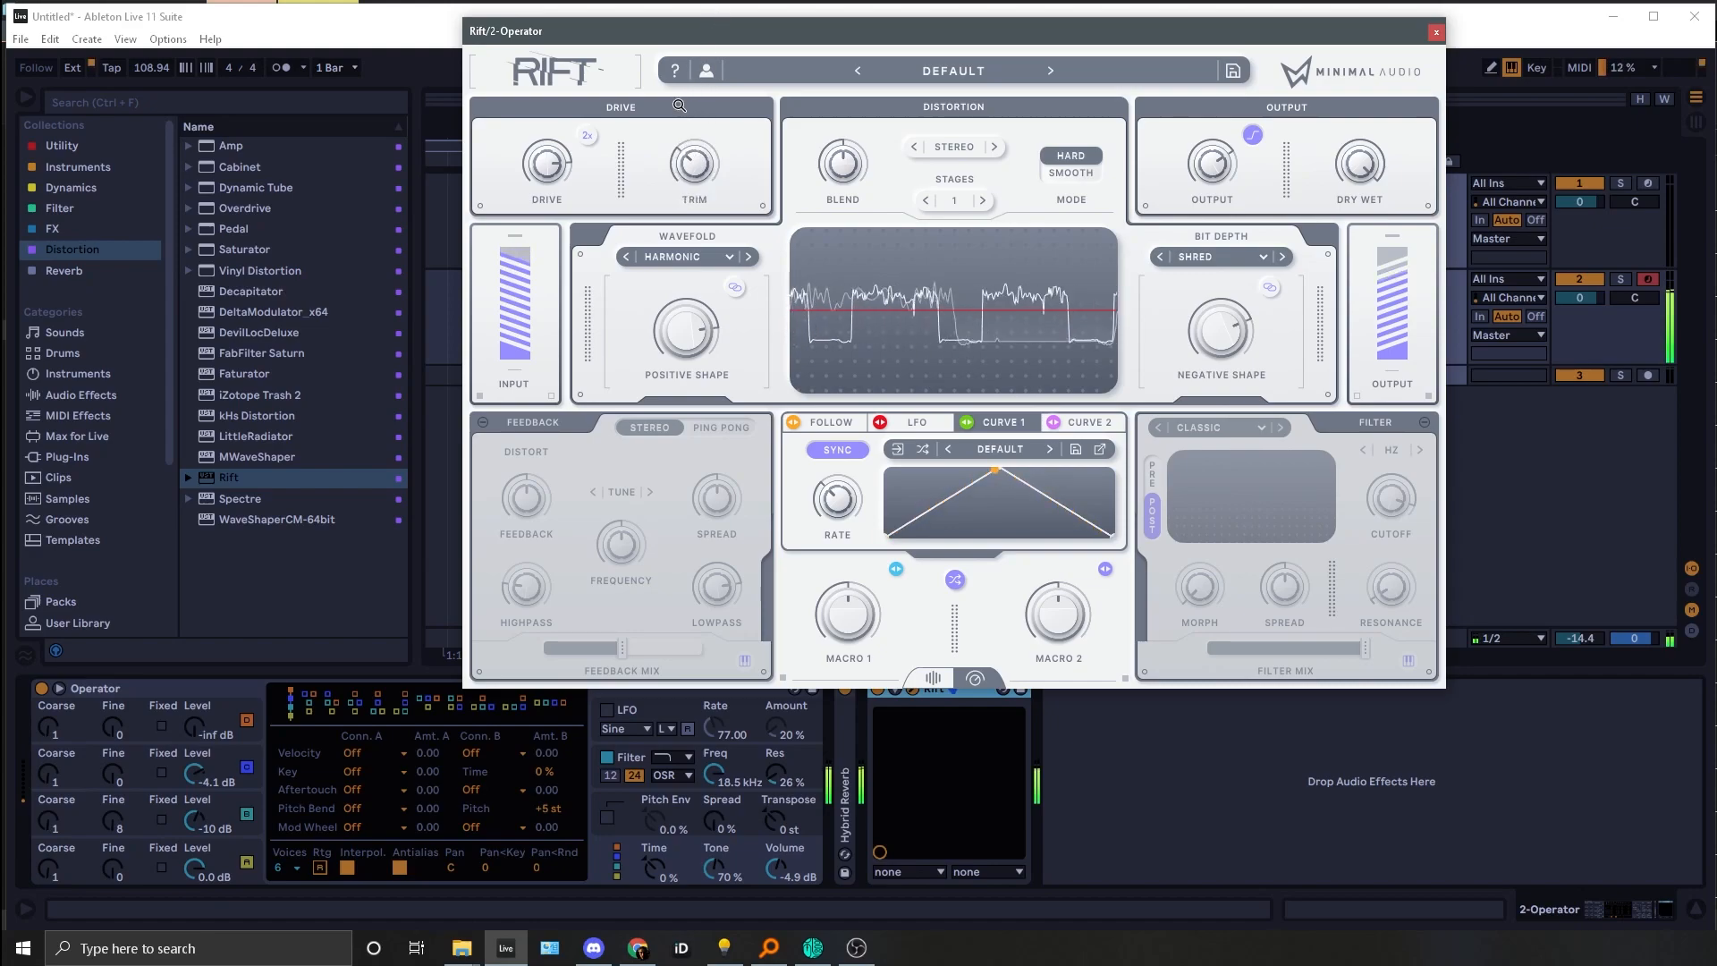
Step: Set Rift's drive to about 10.3 dB and try out the distortion Blend amount
{"action": "mouse_move", "coordinate": [540, 169]}
{"action": "left_mouse_down"}
{"action": "mouse_move", "coordinate": [533, 190]}
{"action": "mouse_move", "coordinate": [534, 169]}
{"action": "left_mouse_up"}
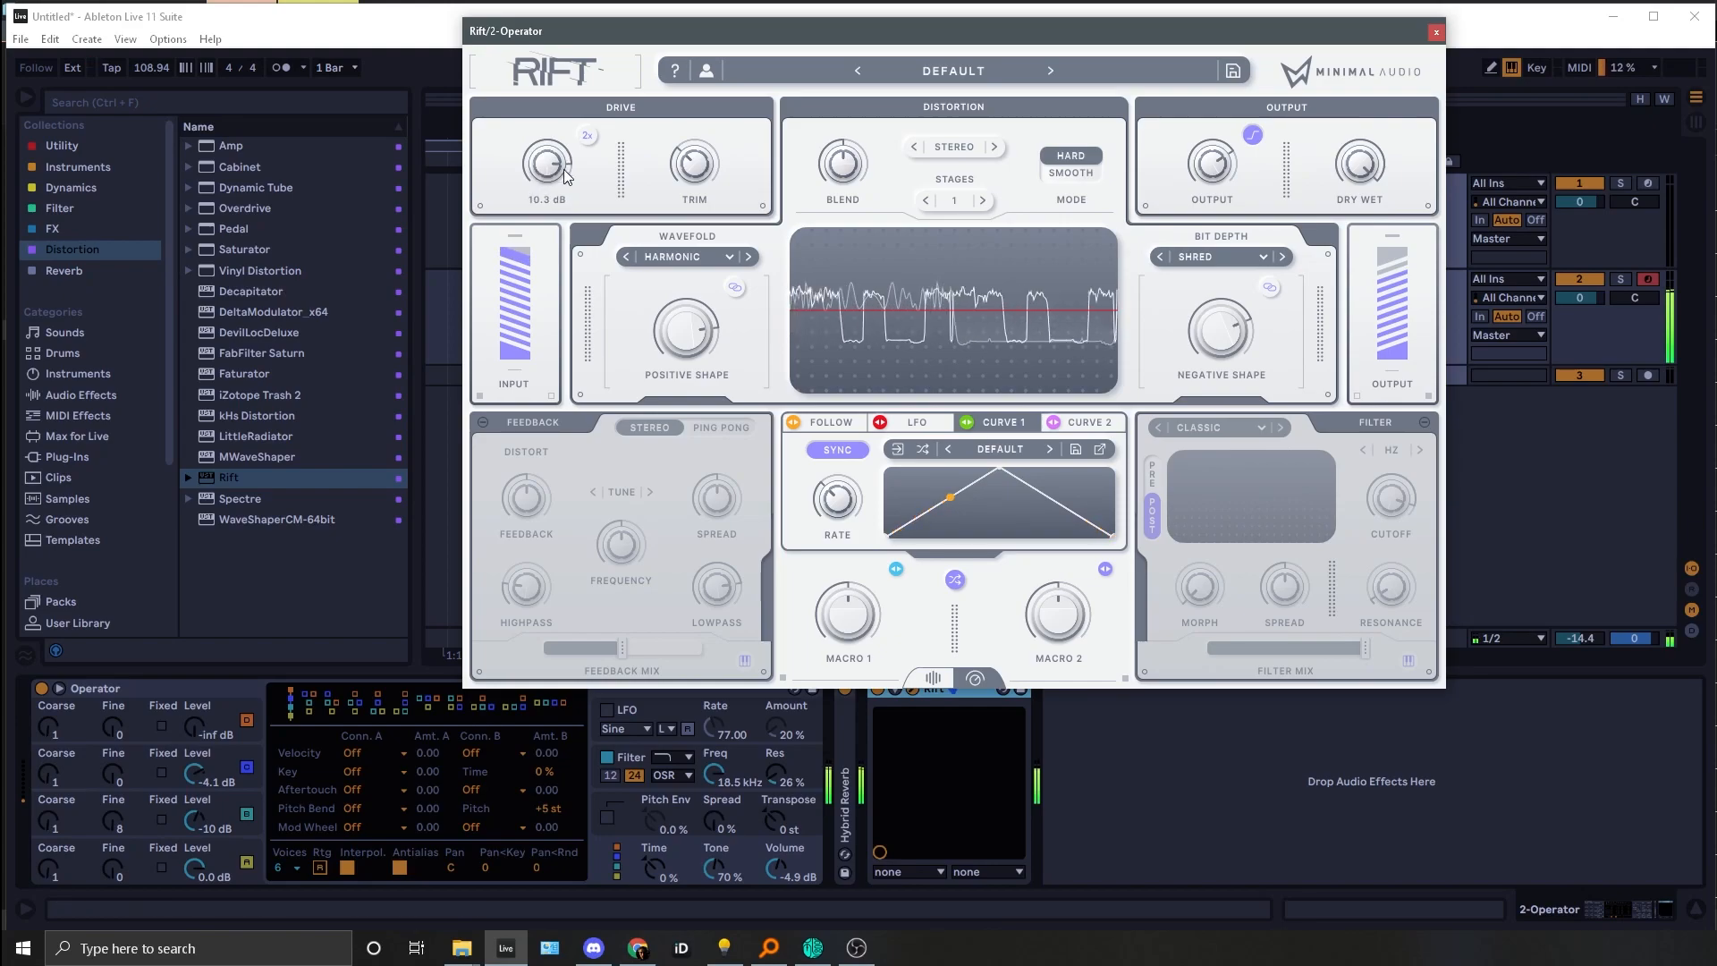
{"action": "left_click_drag", "start_coordinate": [831, 196], "coordinate": [831, 168]}
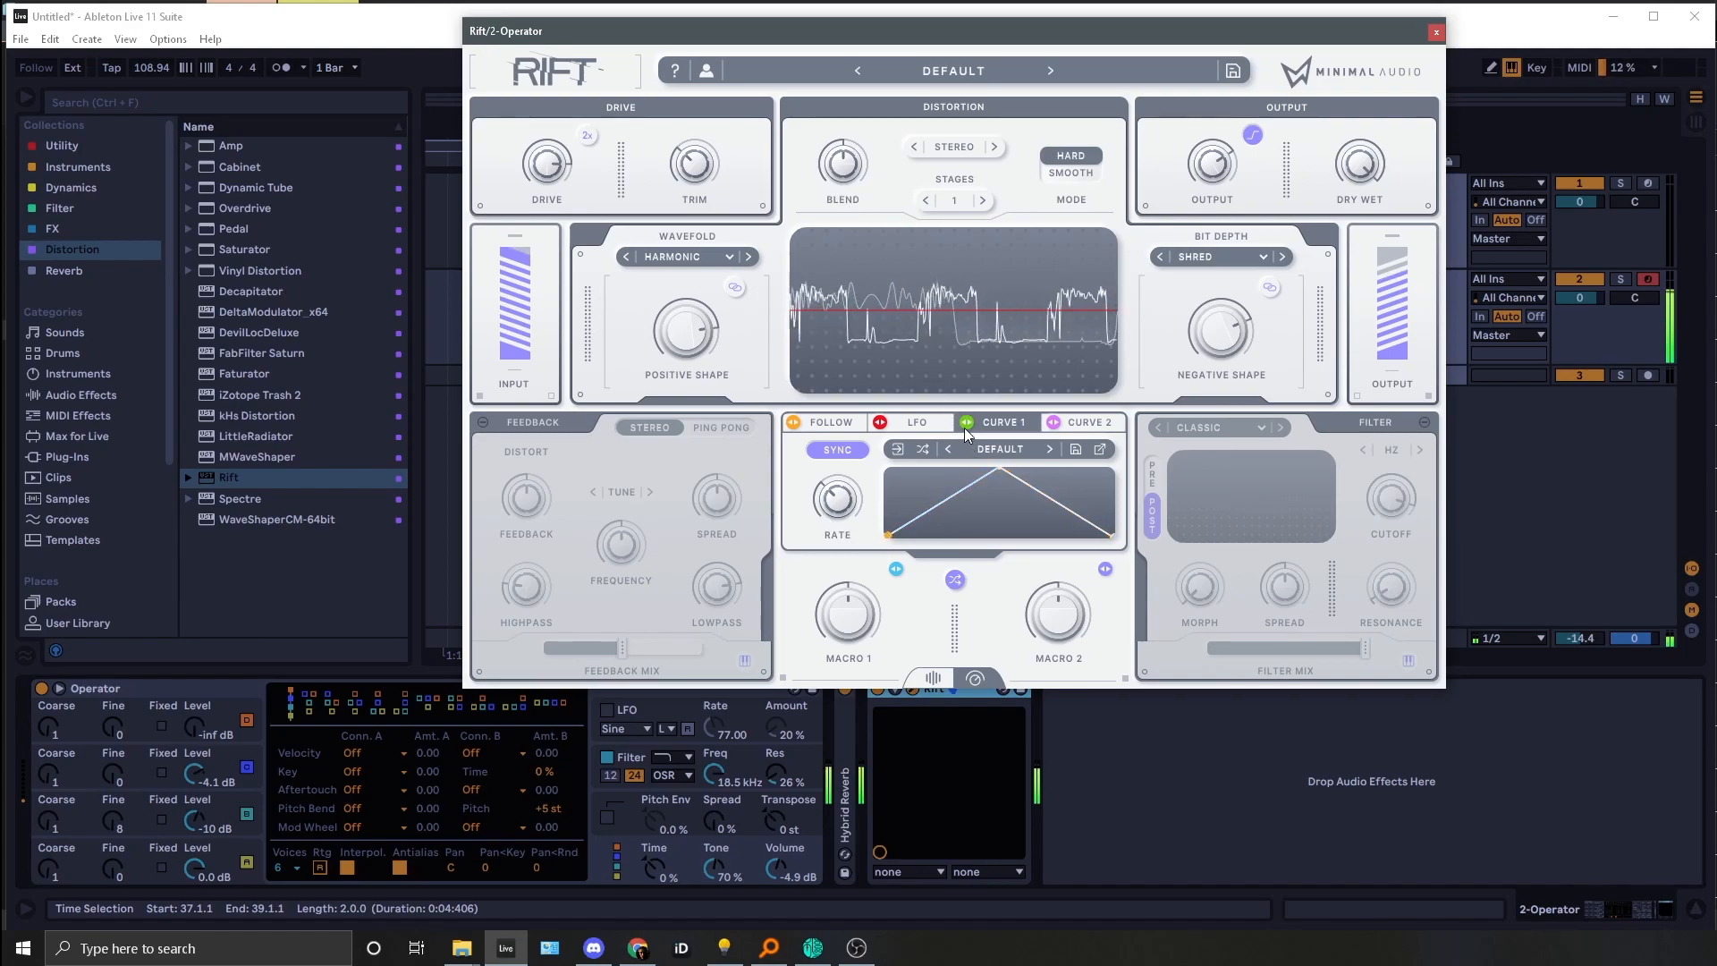
Step: Change the LFO shape to a triangle and assign the LFO to the positive shape, negative shape and drive
{"action": "left_click", "coordinate": [925, 422]}
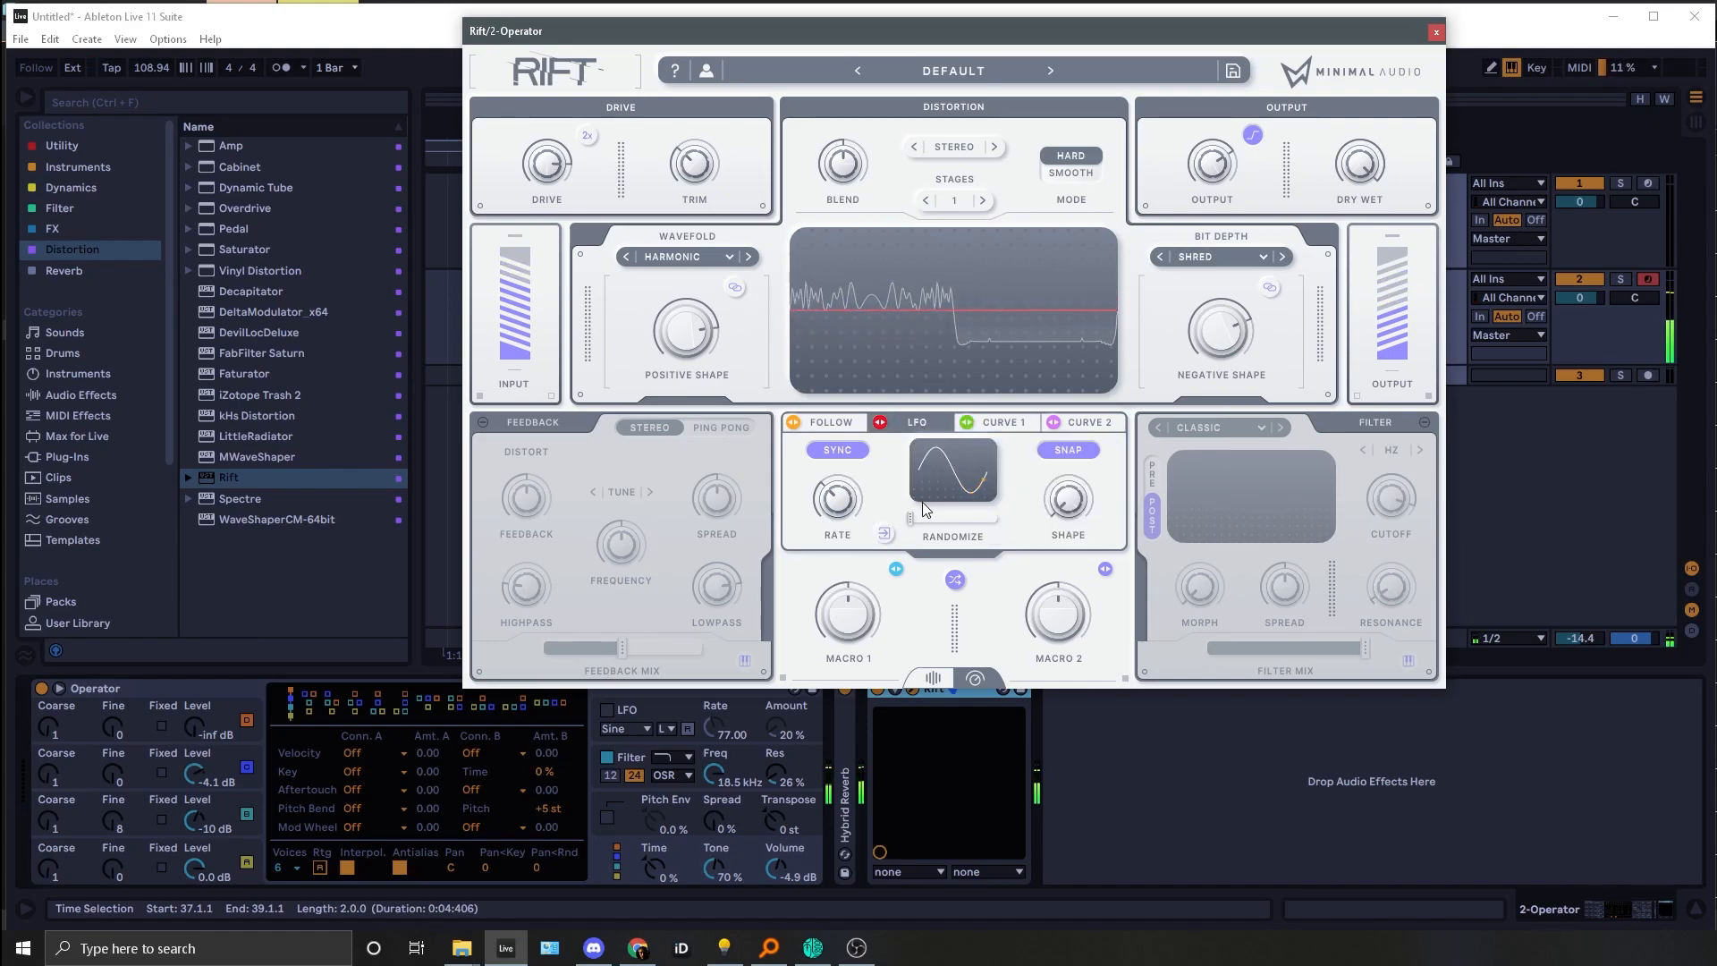
{"action": "left_click_drag", "start_coordinate": [1069, 504], "coordinate": [1064, 434]}
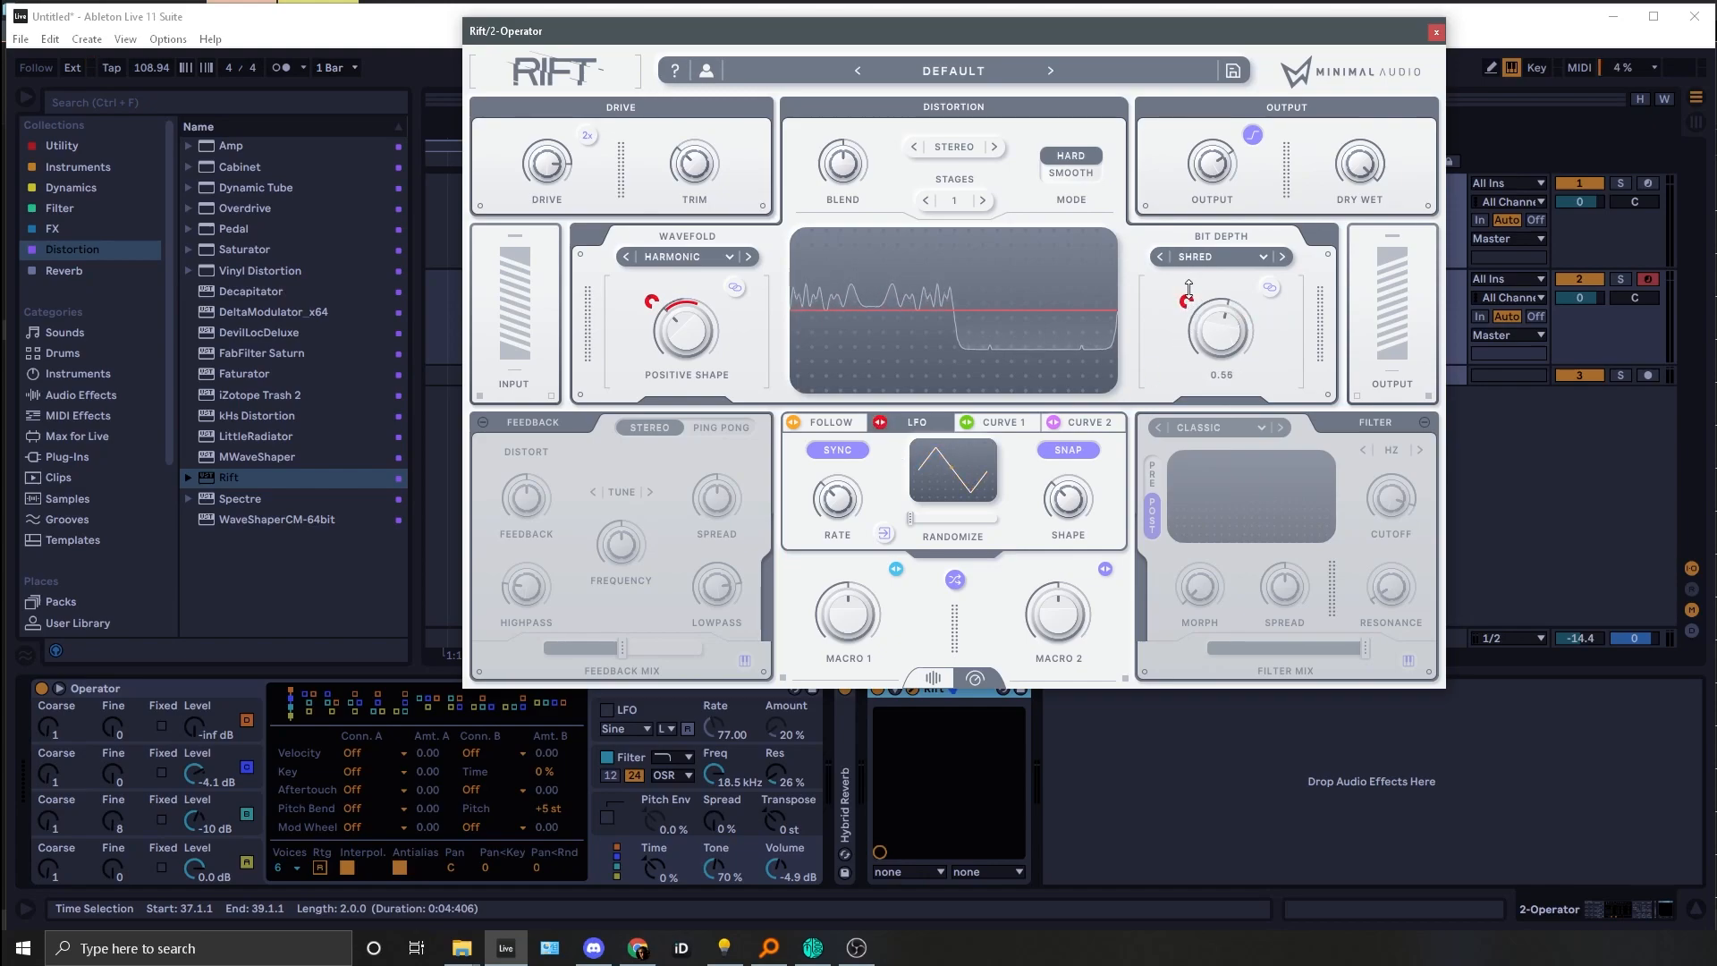
{"action": "key", "text": "space"}
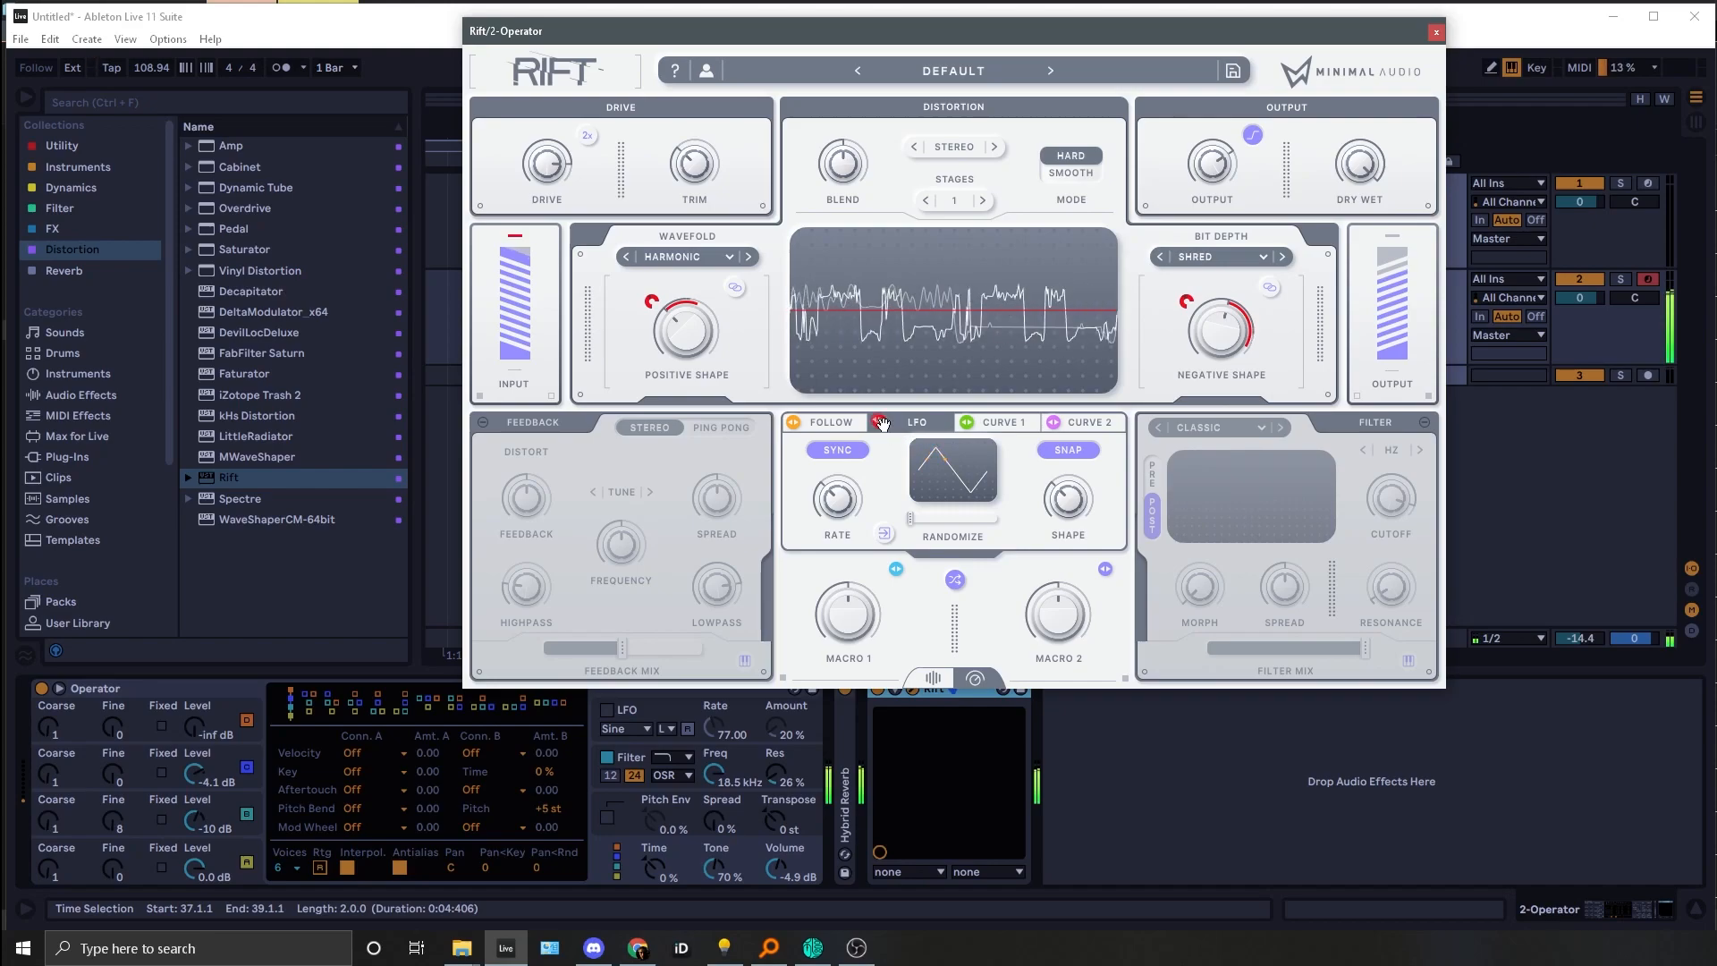
{"action": "left_click_drag", "start_coordinate": [547, 165], "coordinate": [518, 121]}
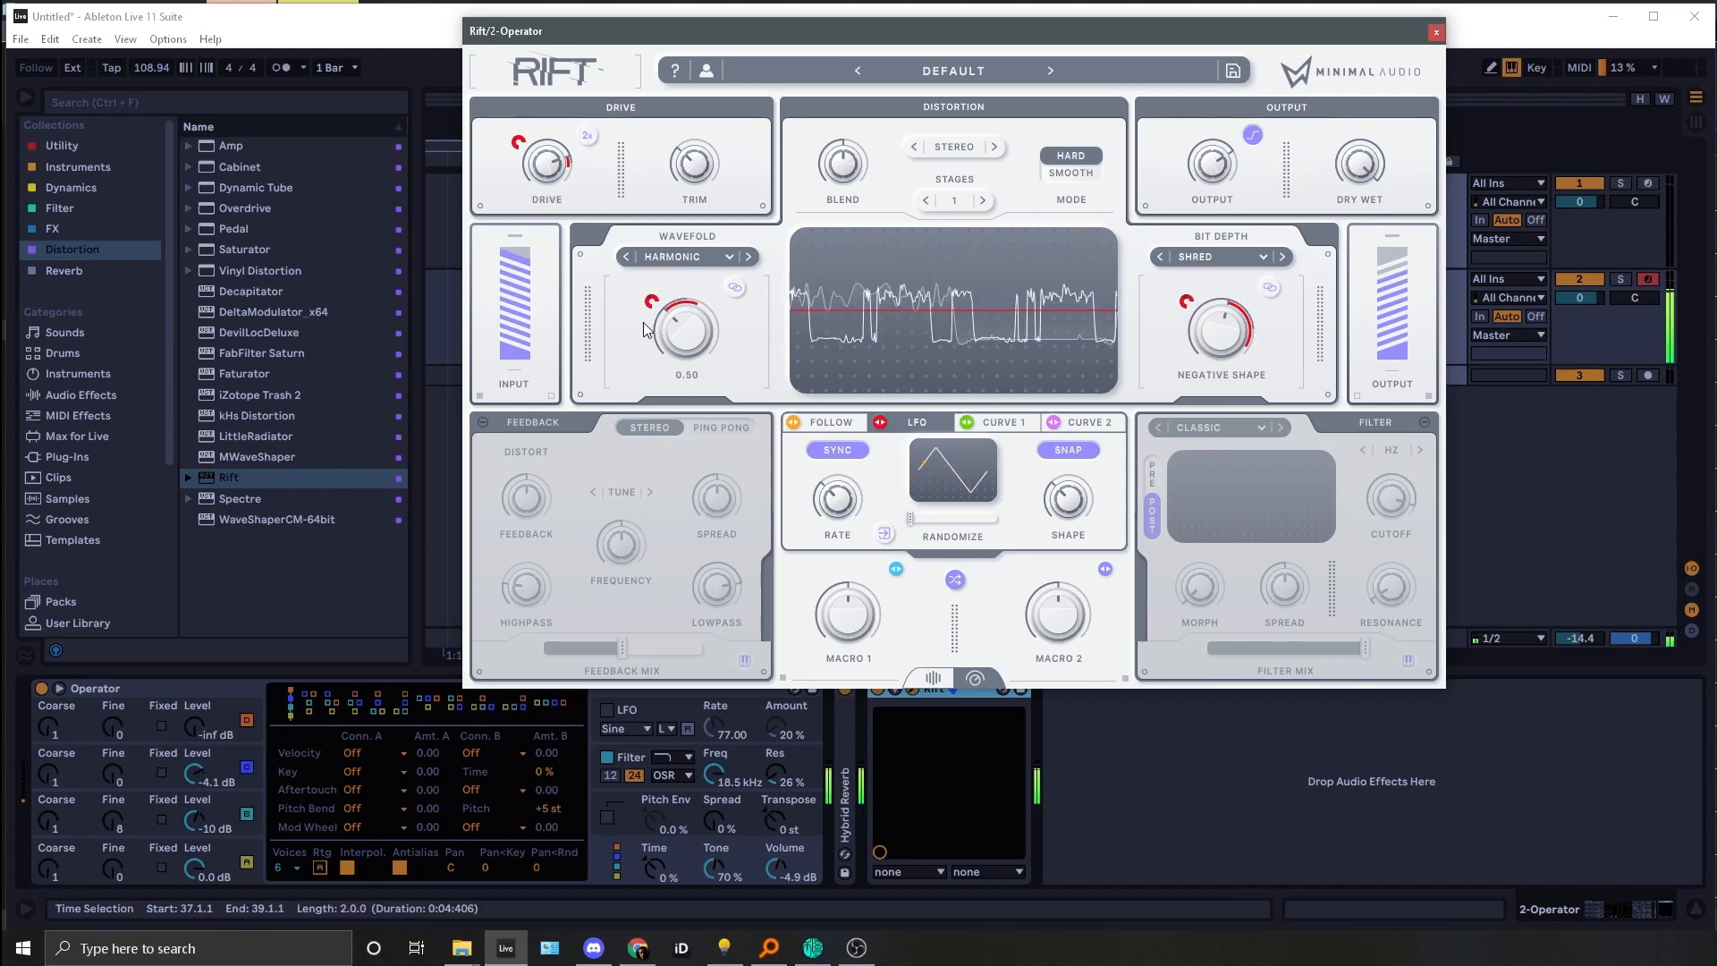
{"action": "mouse_move", "coordinate": [677, 344]}
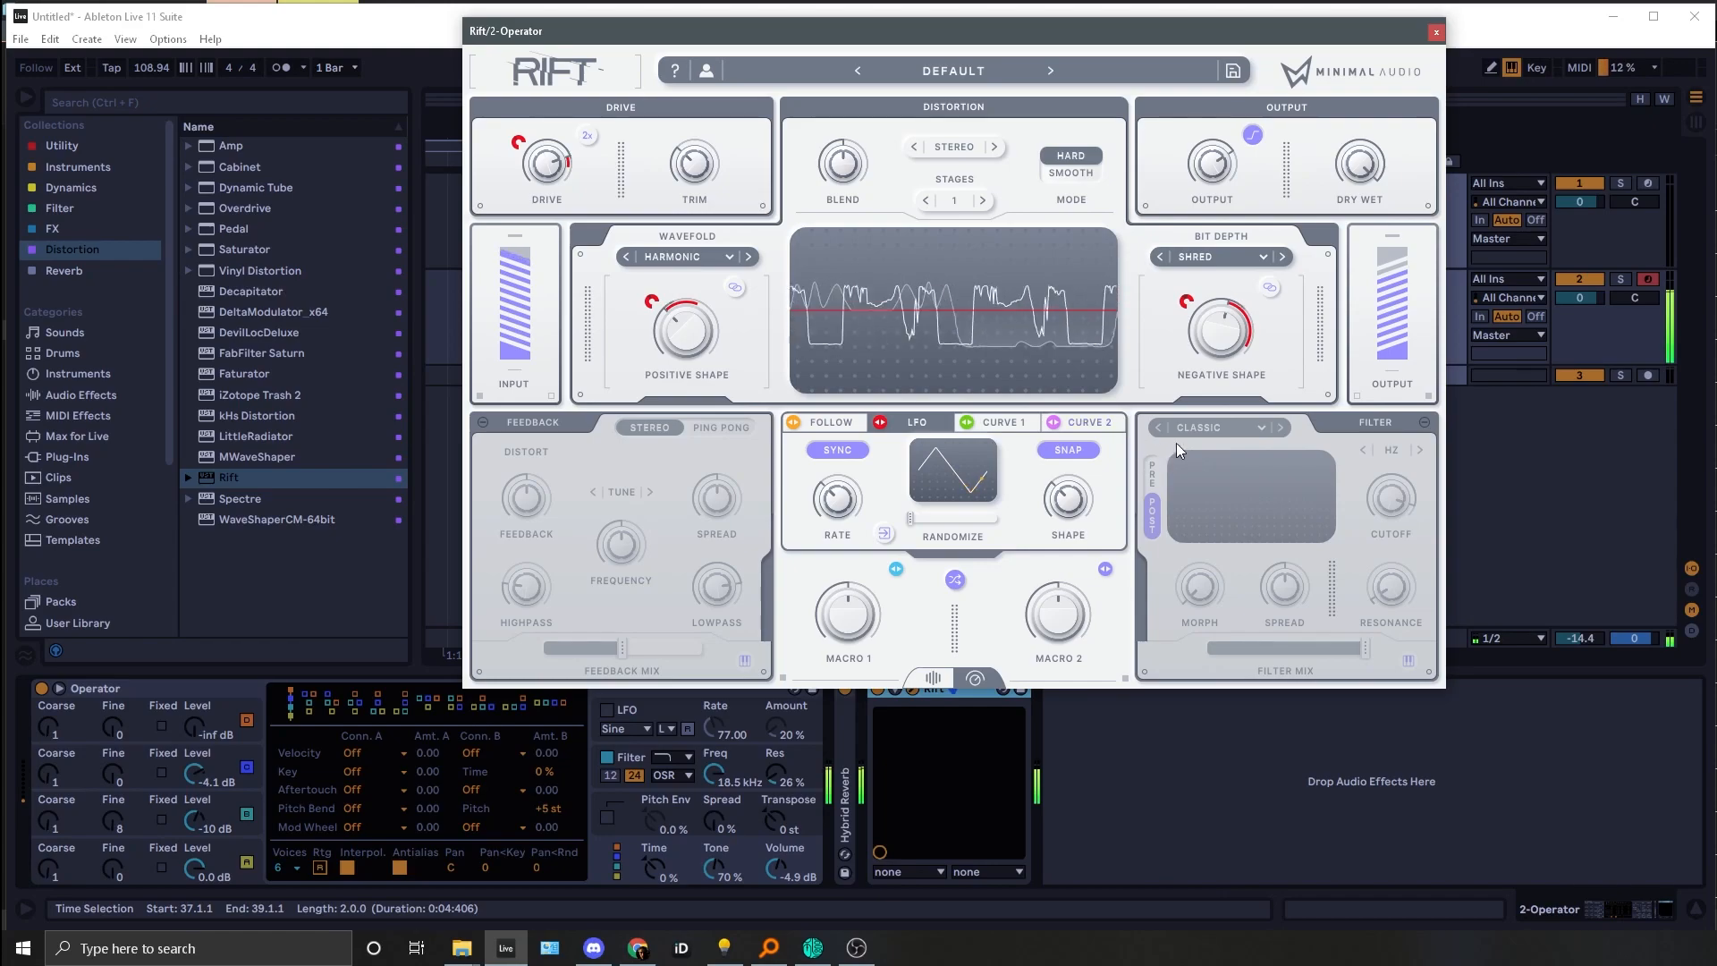
Step: Enable the feedback section with Distort on, set feedback to about -7% and feedback mix to about 60%
{"action": "left_click", "coordinate": [514, 442]}
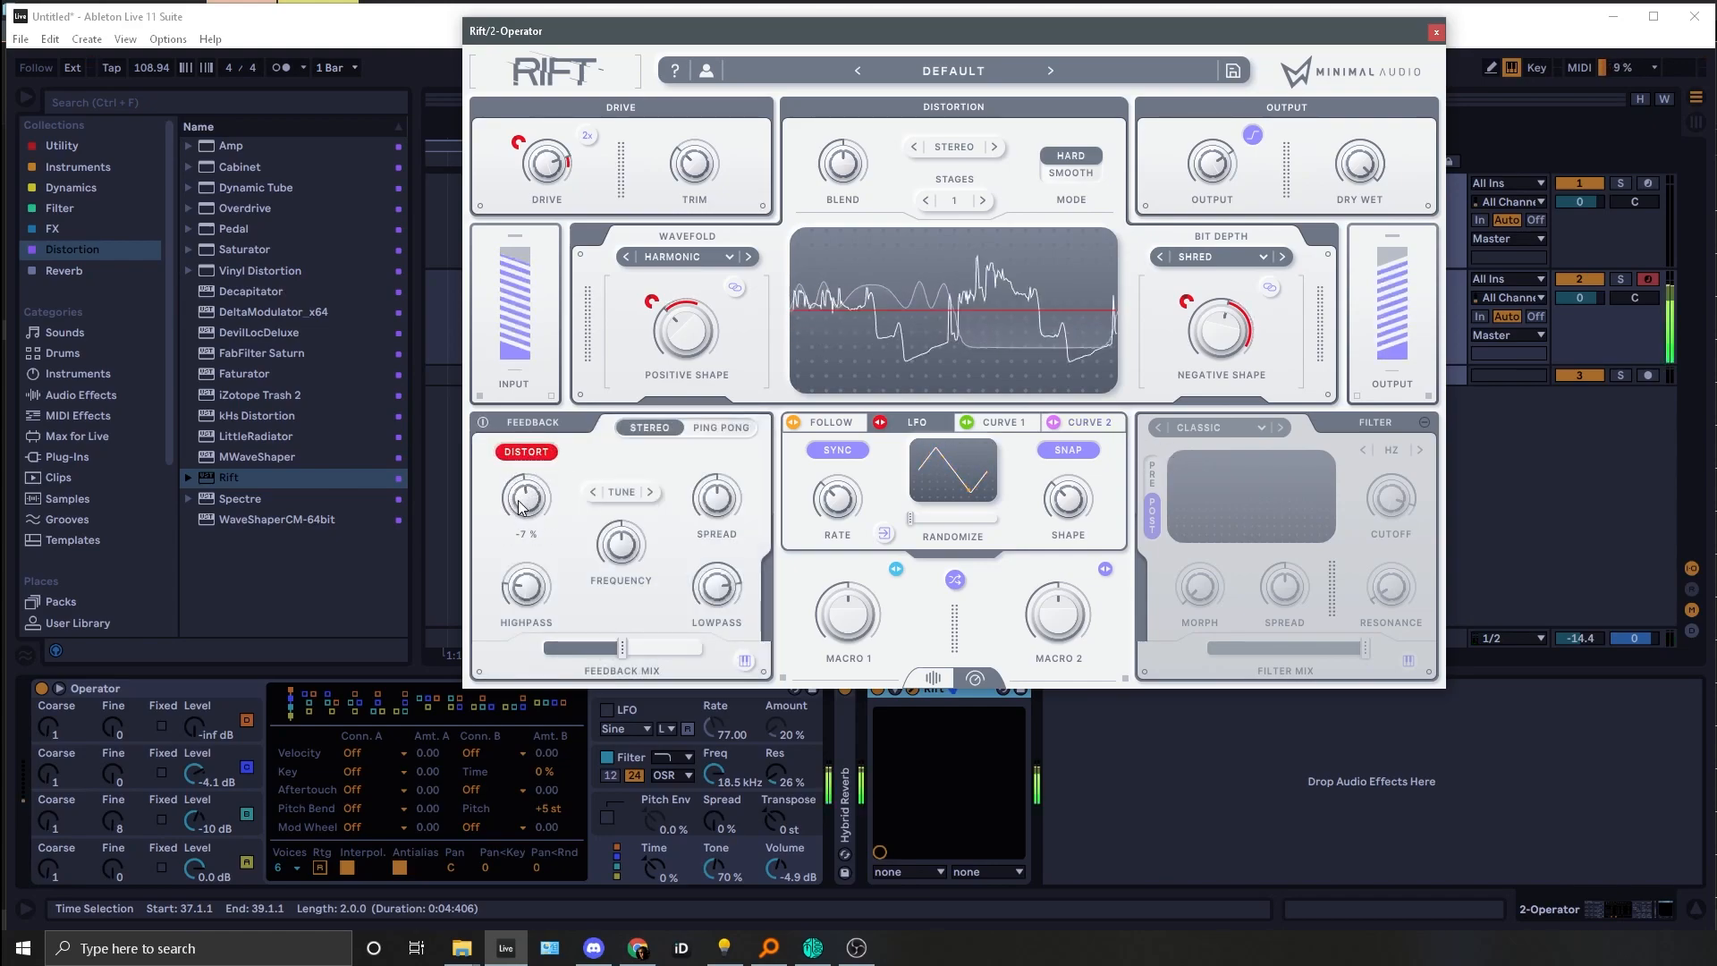
{"action": "mouse_move", "coordinate": [625, 640]}
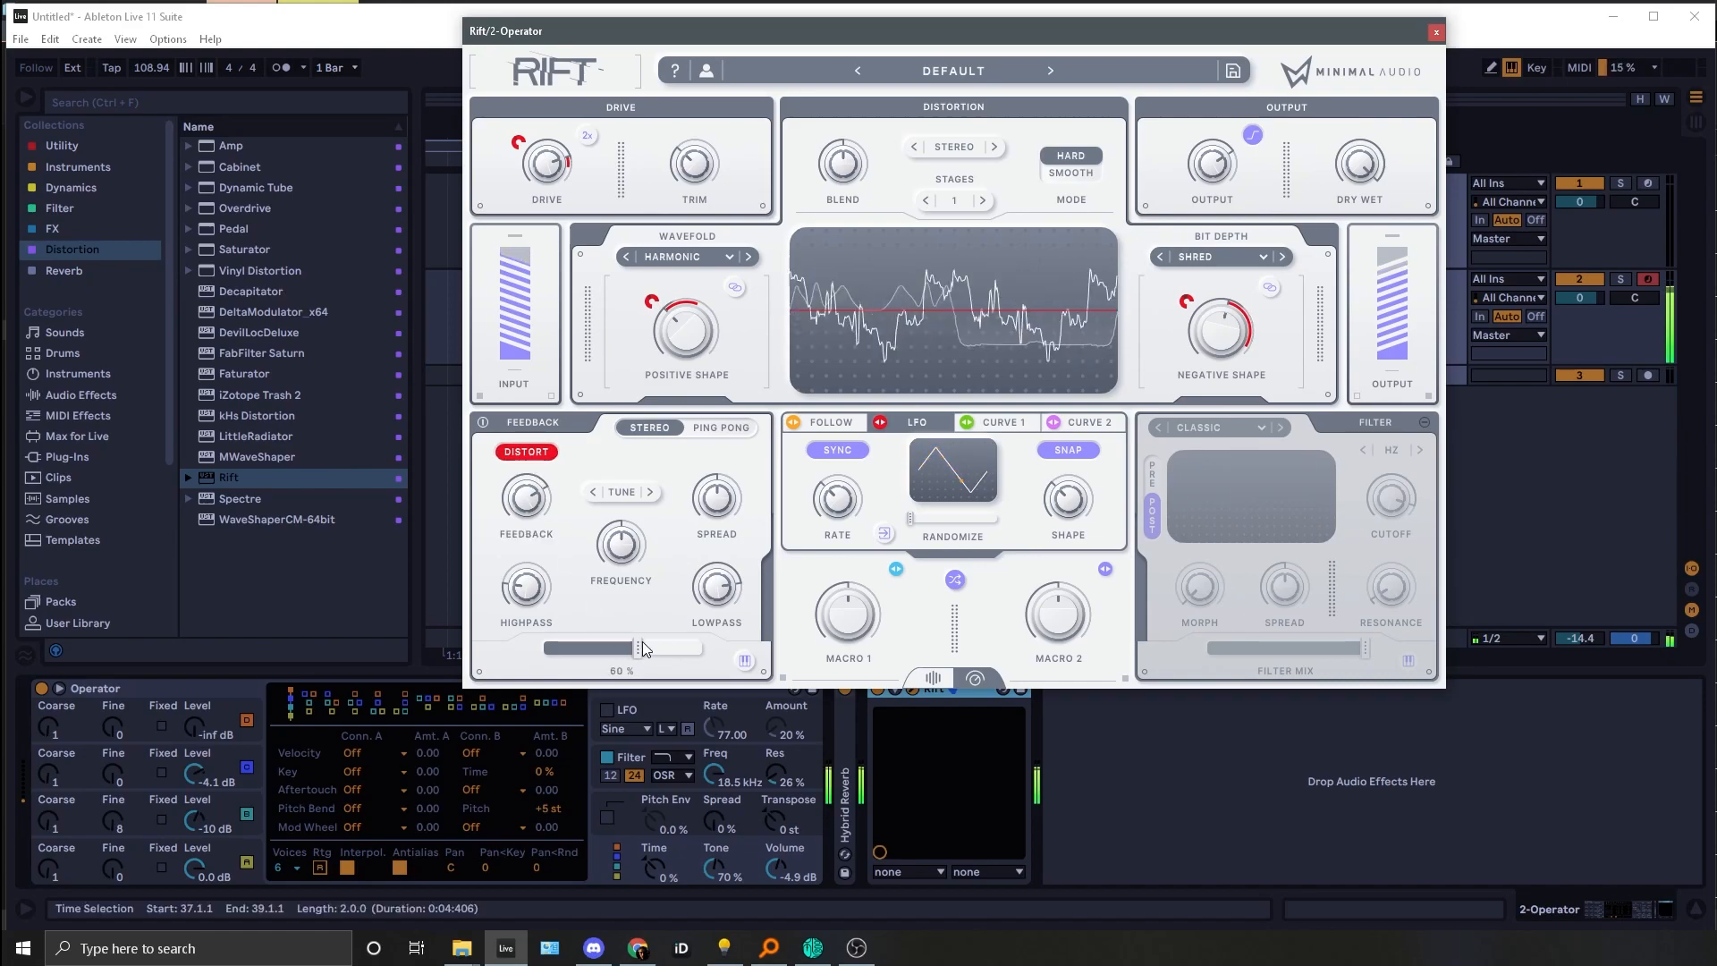
Step: Lower the feedback mix in Rift's Feedback section
{"action": "left_click_drag", "start_coordinate": [624, 640], "coordinate": [632, 643]}
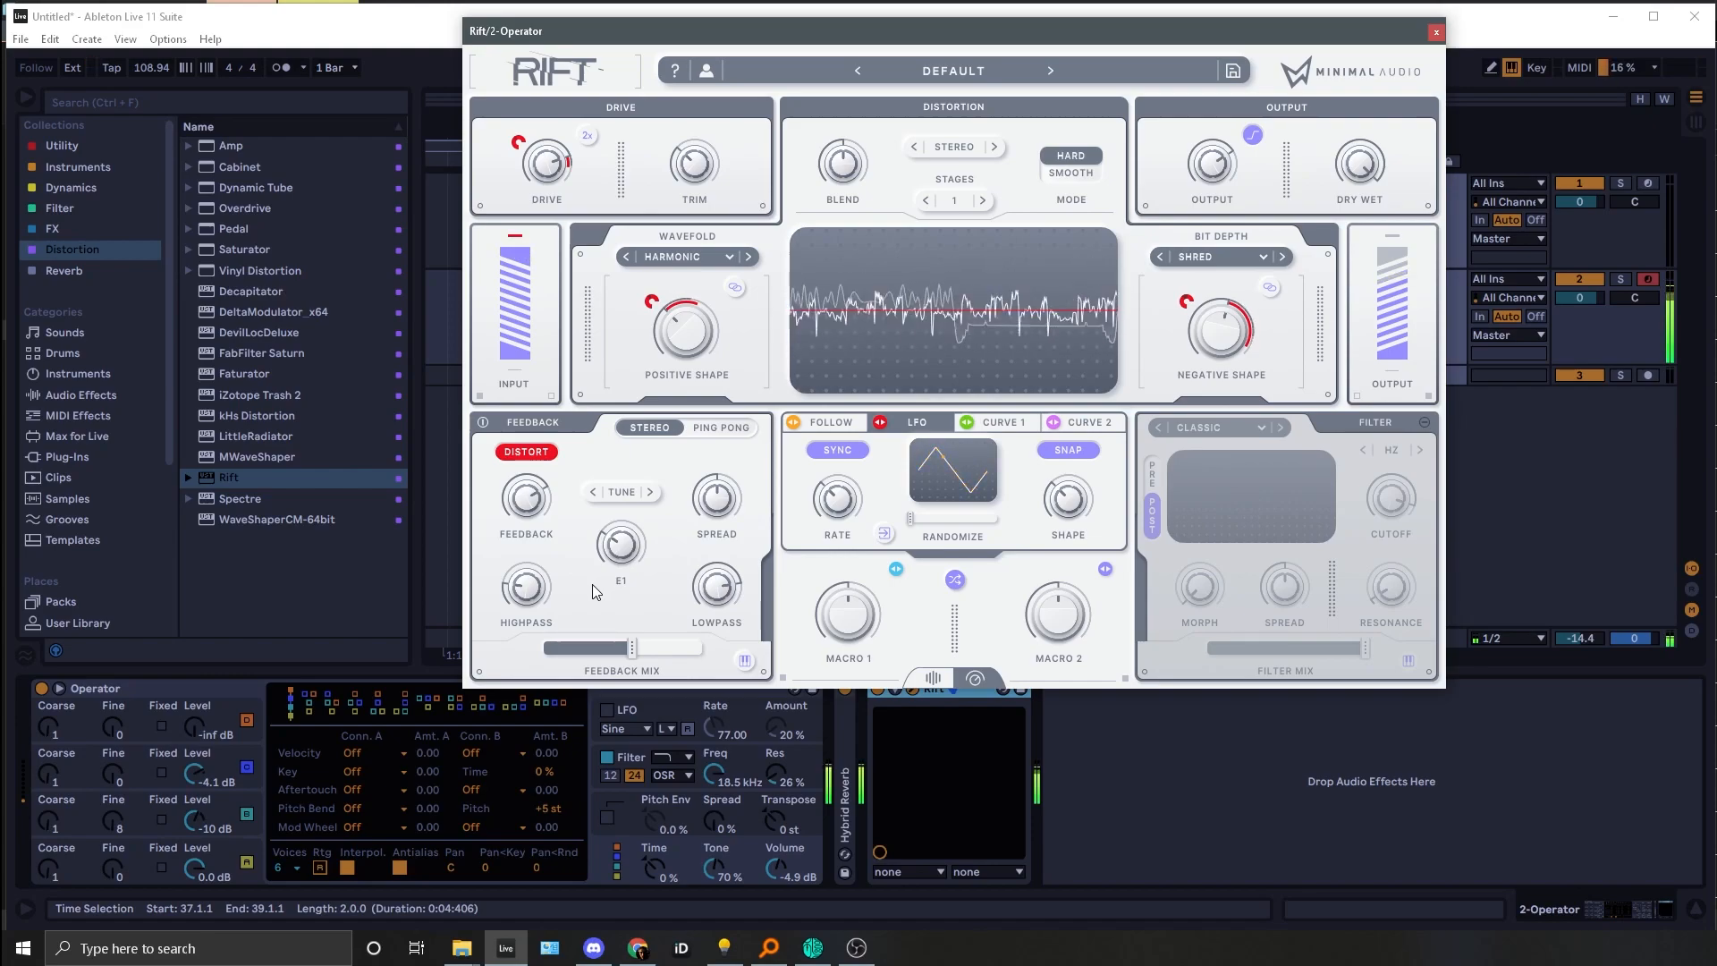
{"action": "left_click_drag", "start_coordinate": [631, 647], "coordinate": [589, 645]}
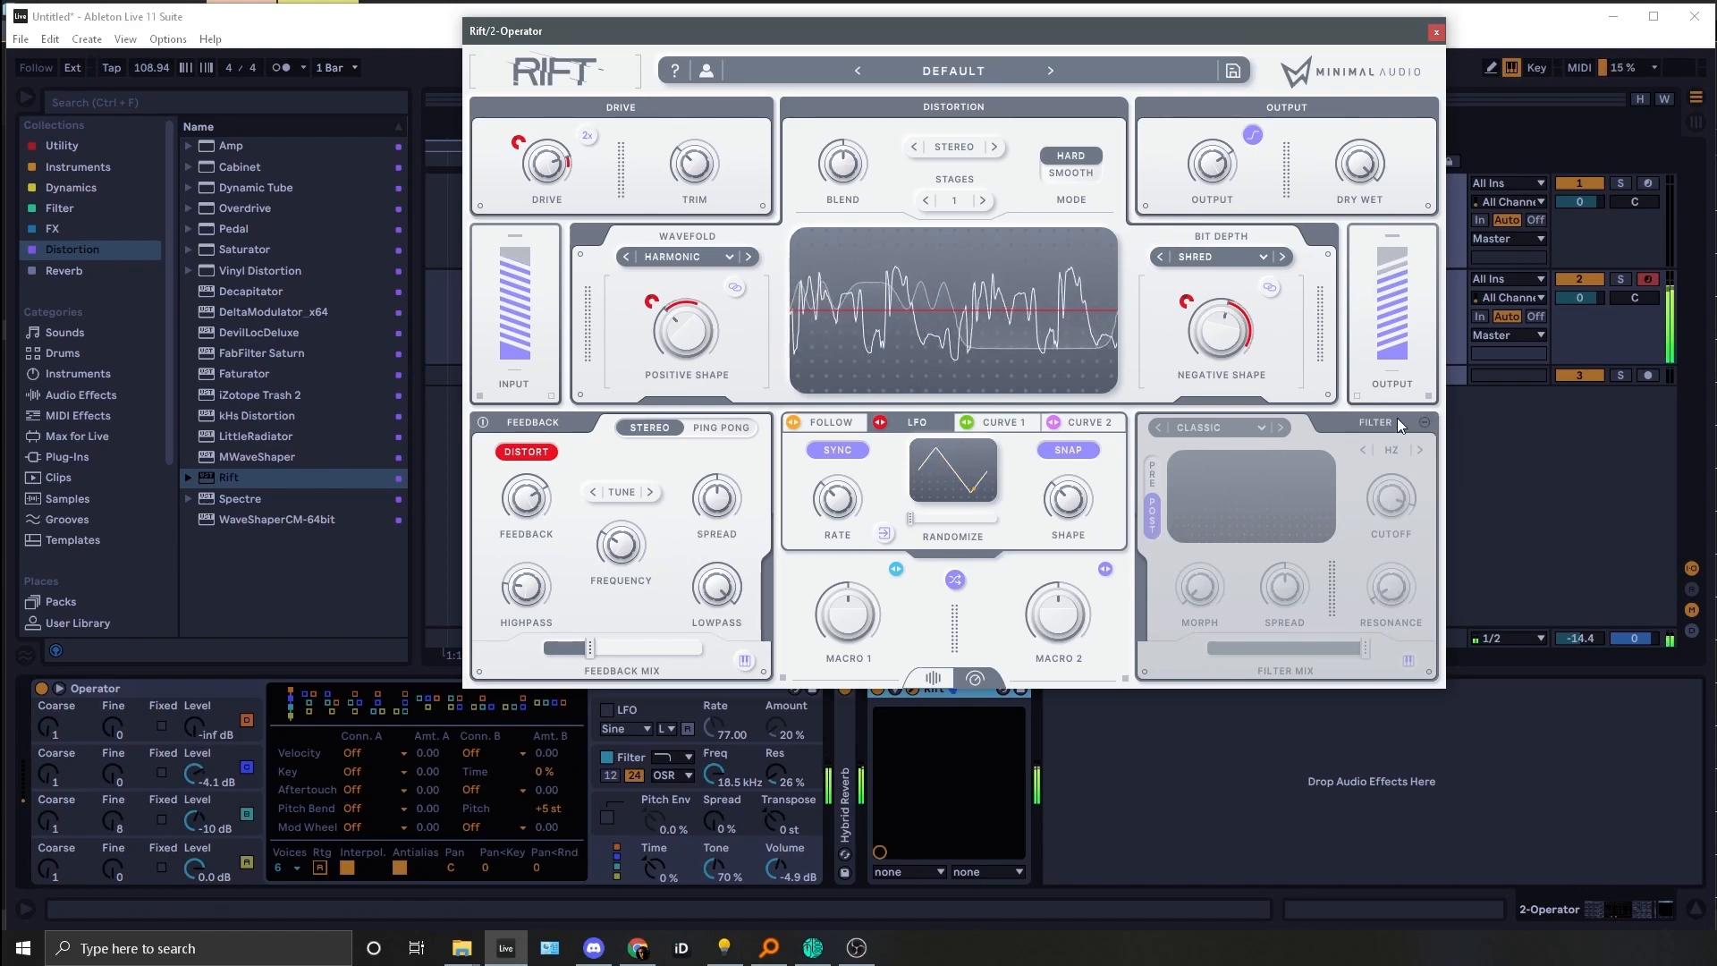
Step: Enable Rift's filter as a Phaser in the PRE position, with the LFO modulating its morph
{"action": "left_click", "coordinate": [1424, 422]}
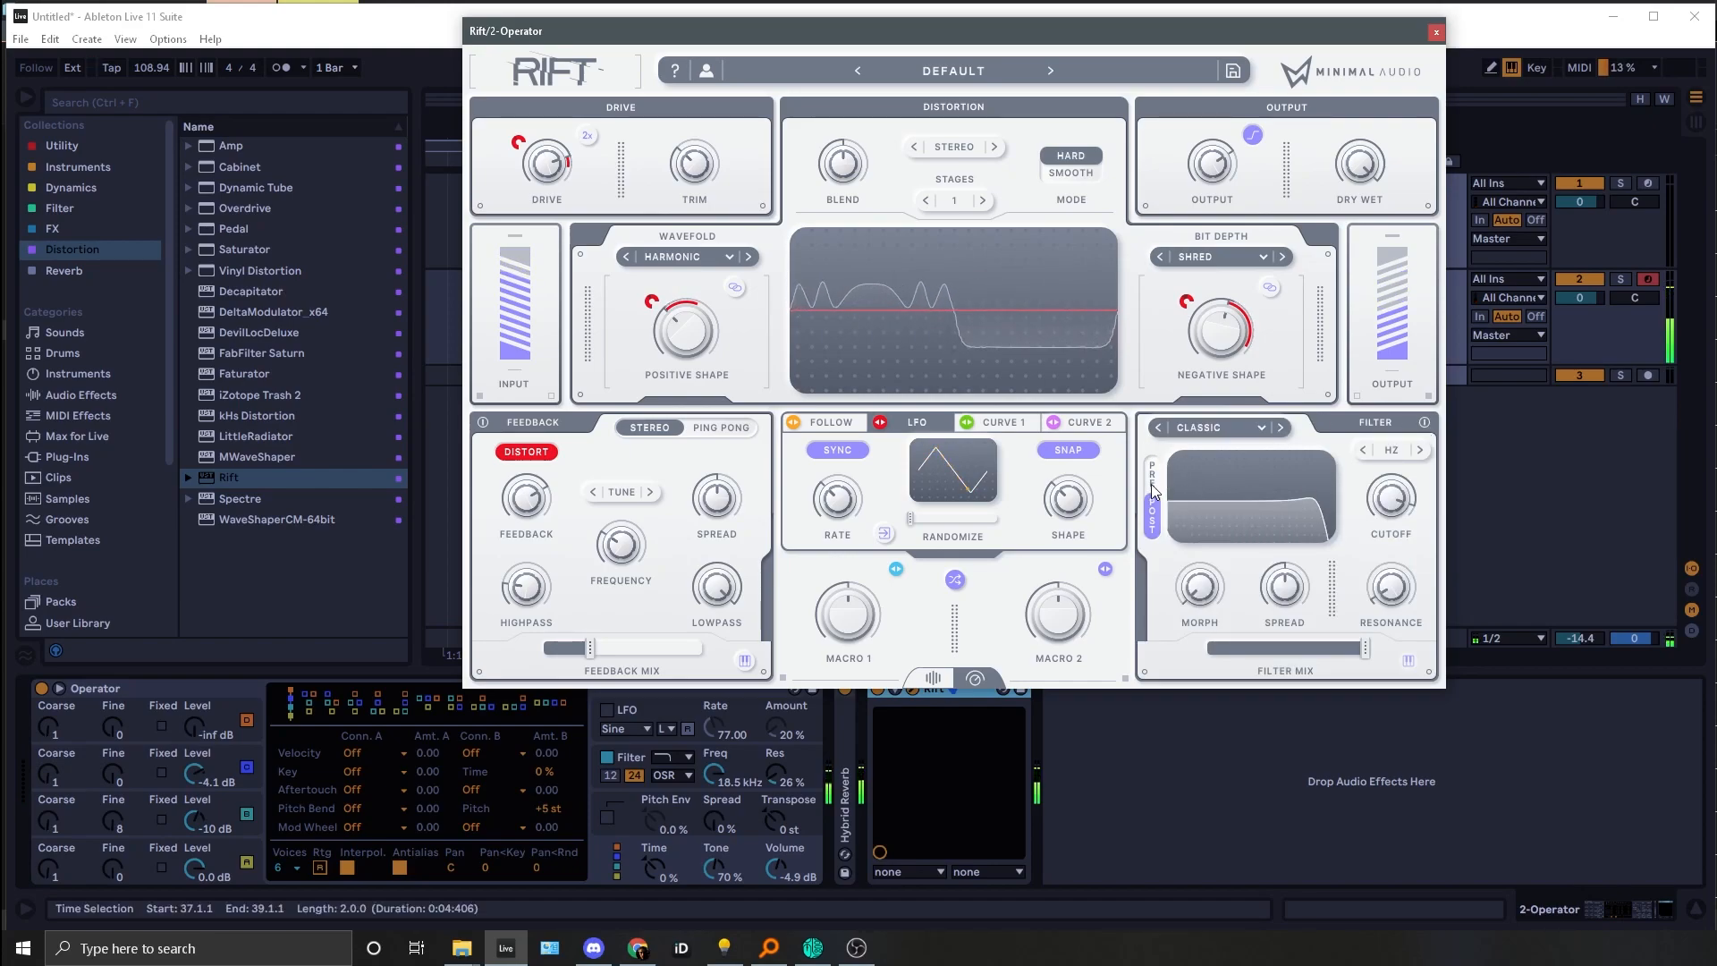
{"action": "left_click", "coordinate": [1241, 429]}
{"action": "mouse_move", "coordinate": [1280, 490]}
{"action": "left_click", "coordinate": [1440, 586]}
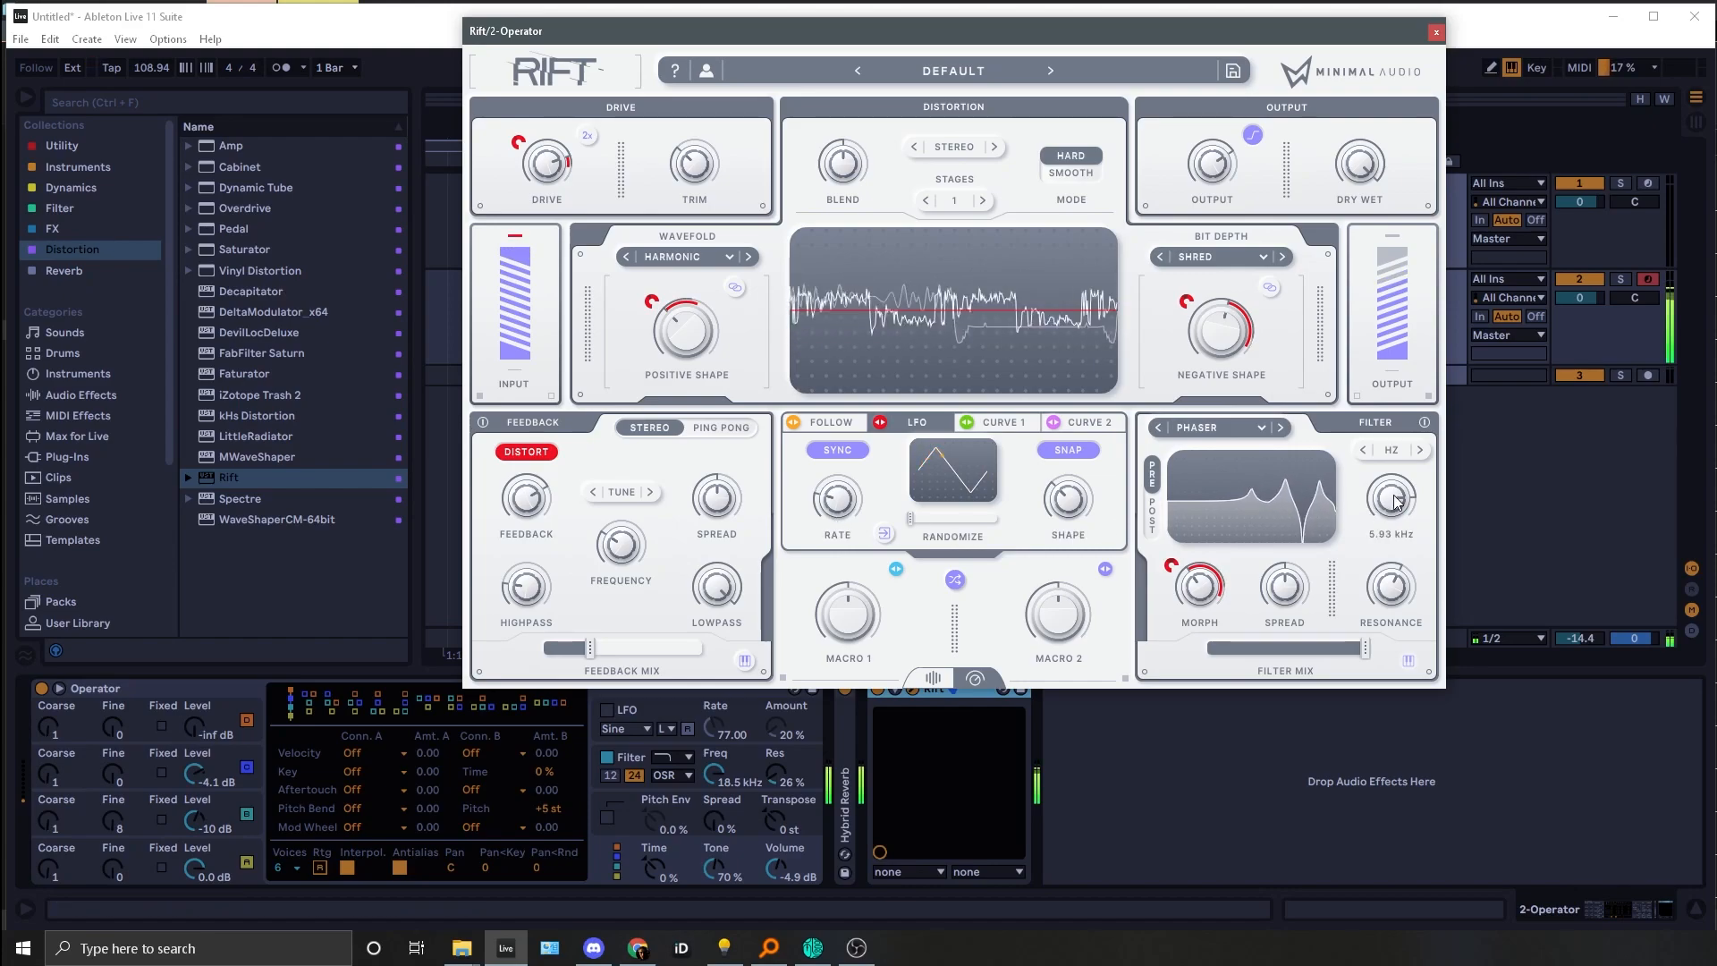
Step: Set the feedback mix to about 34% and sweep the Phaser filter's cutoff downward
{"action": "left_click", "coordinate": [577, 649]}
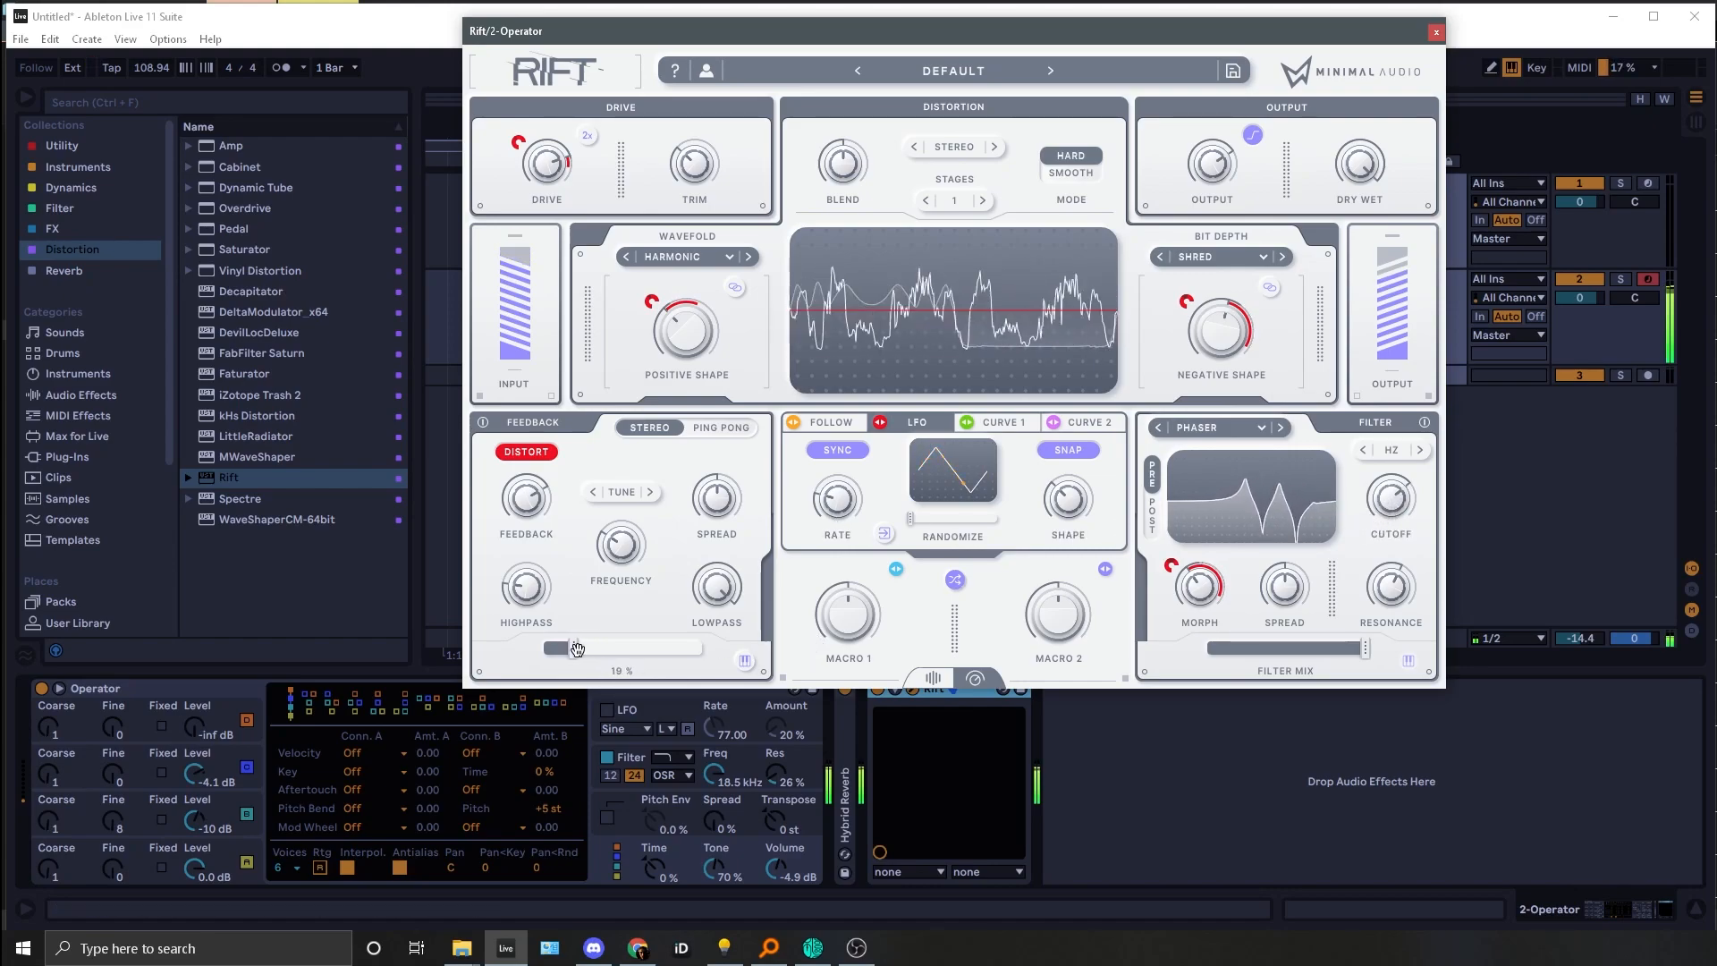
{"action": "left_click_drag", "start_coordinate": [583, 649], "coordinate": [612, 650]}
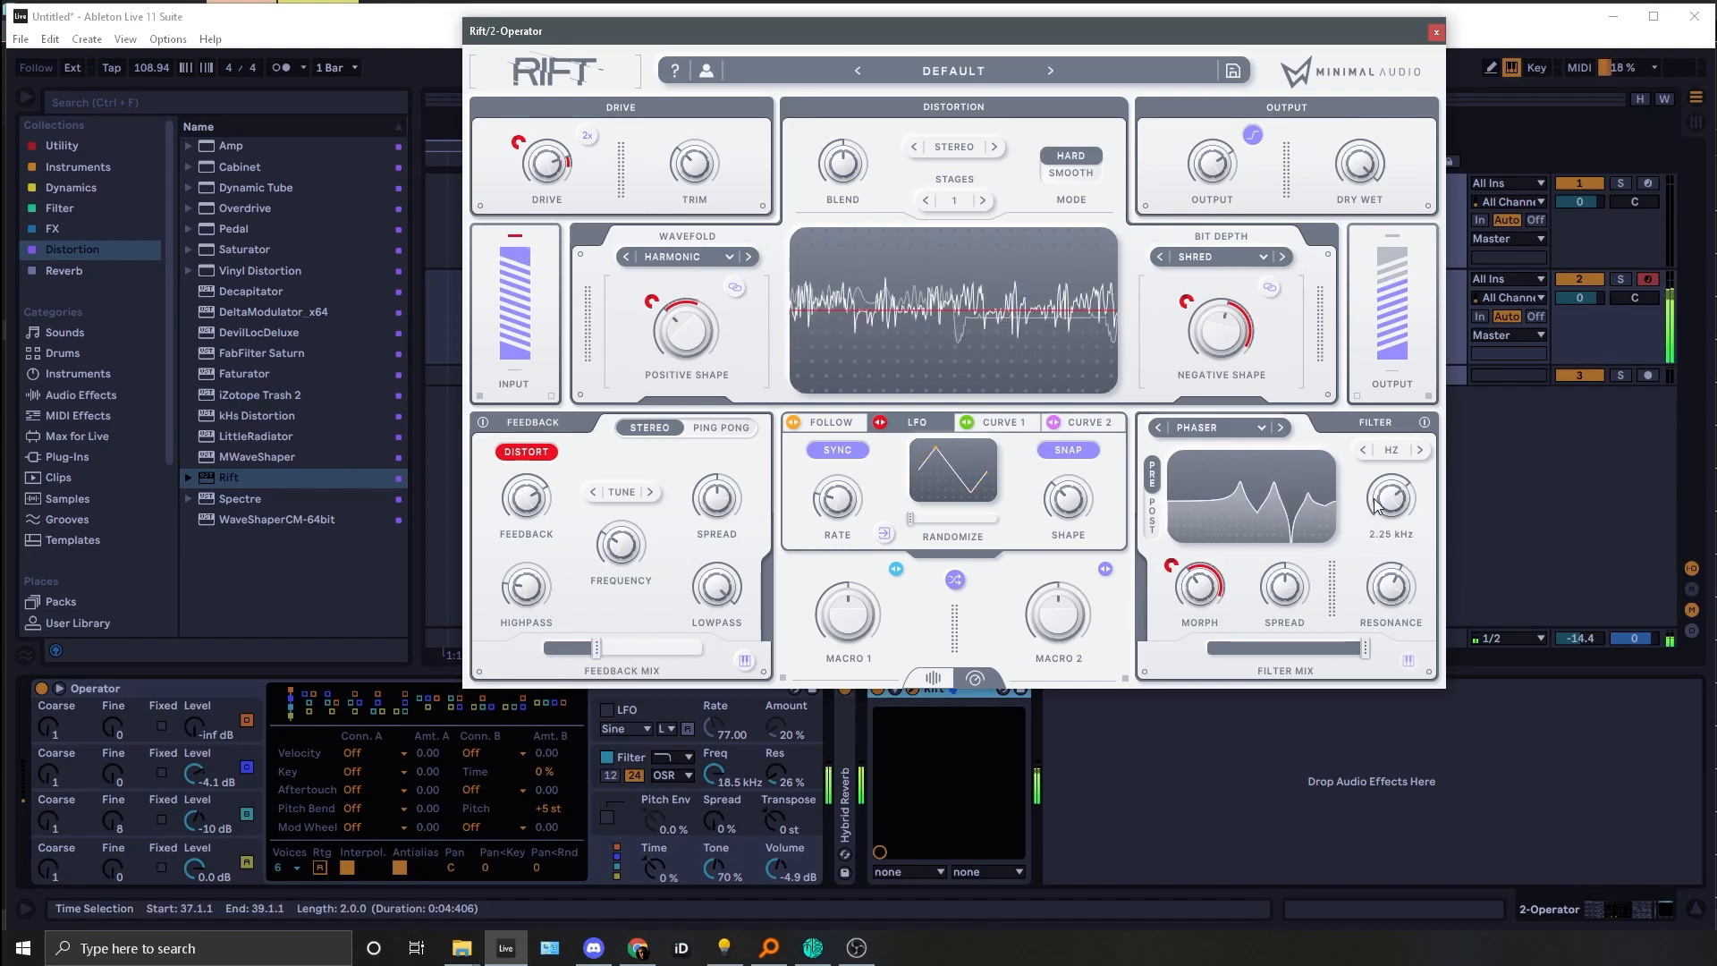
{"action": "left_click_drag", "start_coordinate": [1381, 523], "coordinate": [1380, 479]}
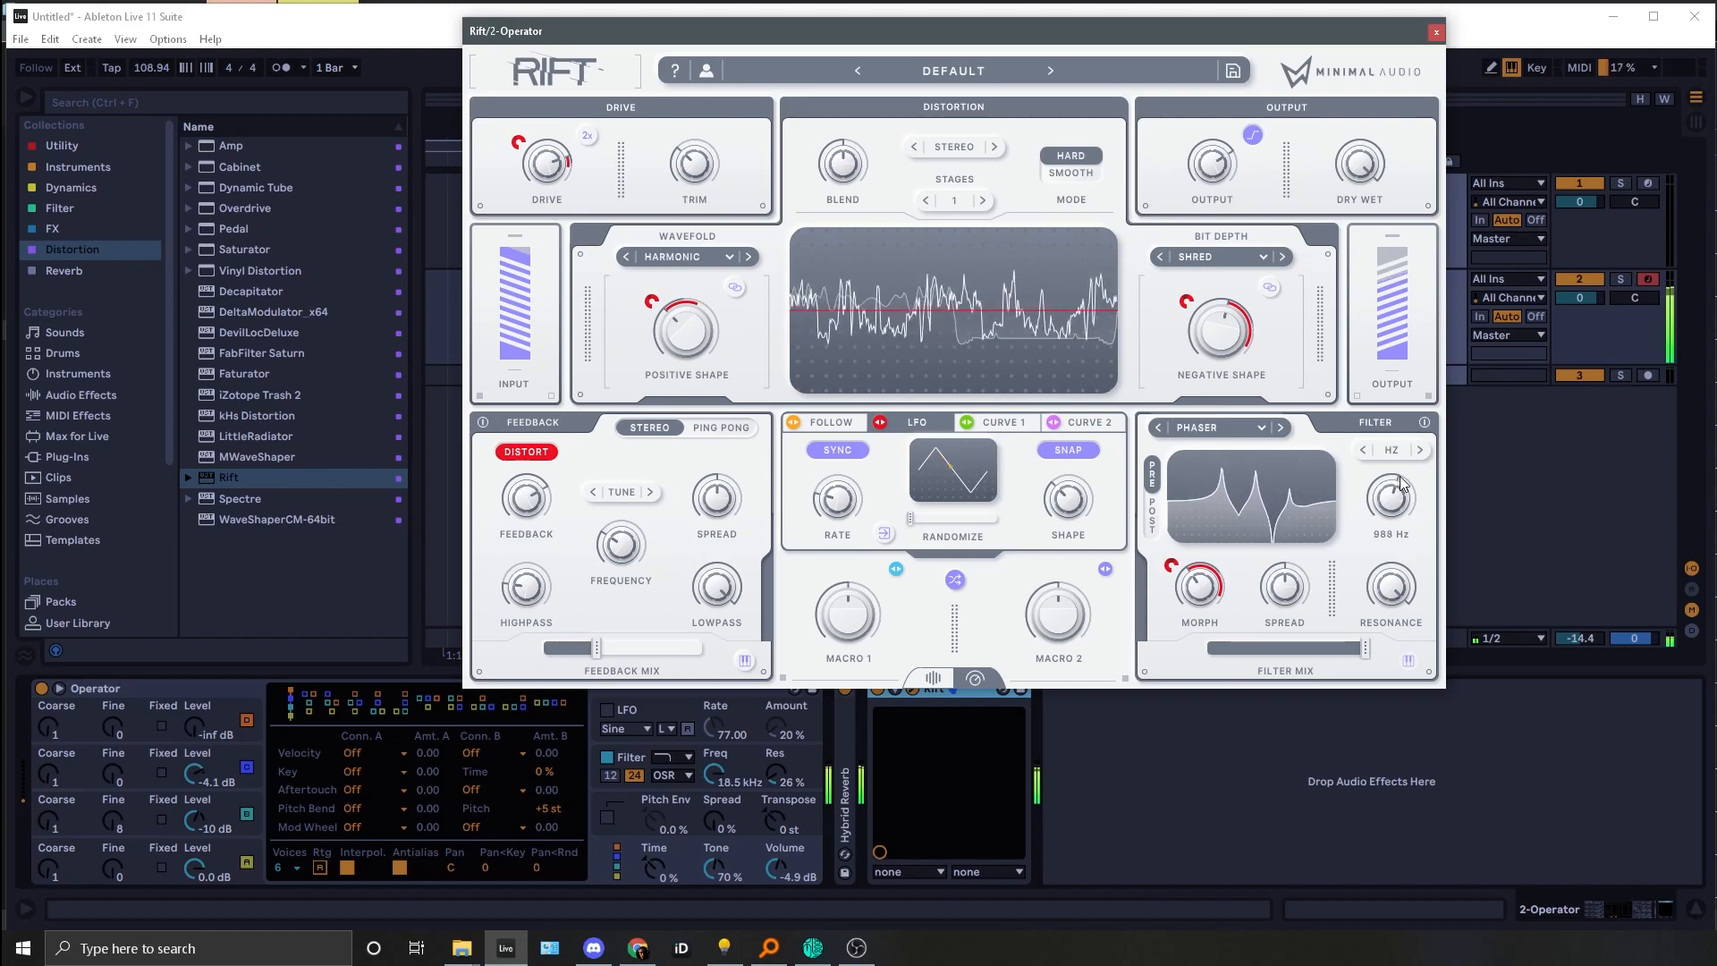
Step: Switch the filter to the Snarl type and adjust its cutoff and resonance
{"action": "left_click", "coordinate": [1280, 429]}
{"action": "left_click", "coordinate": [1280, 429]}
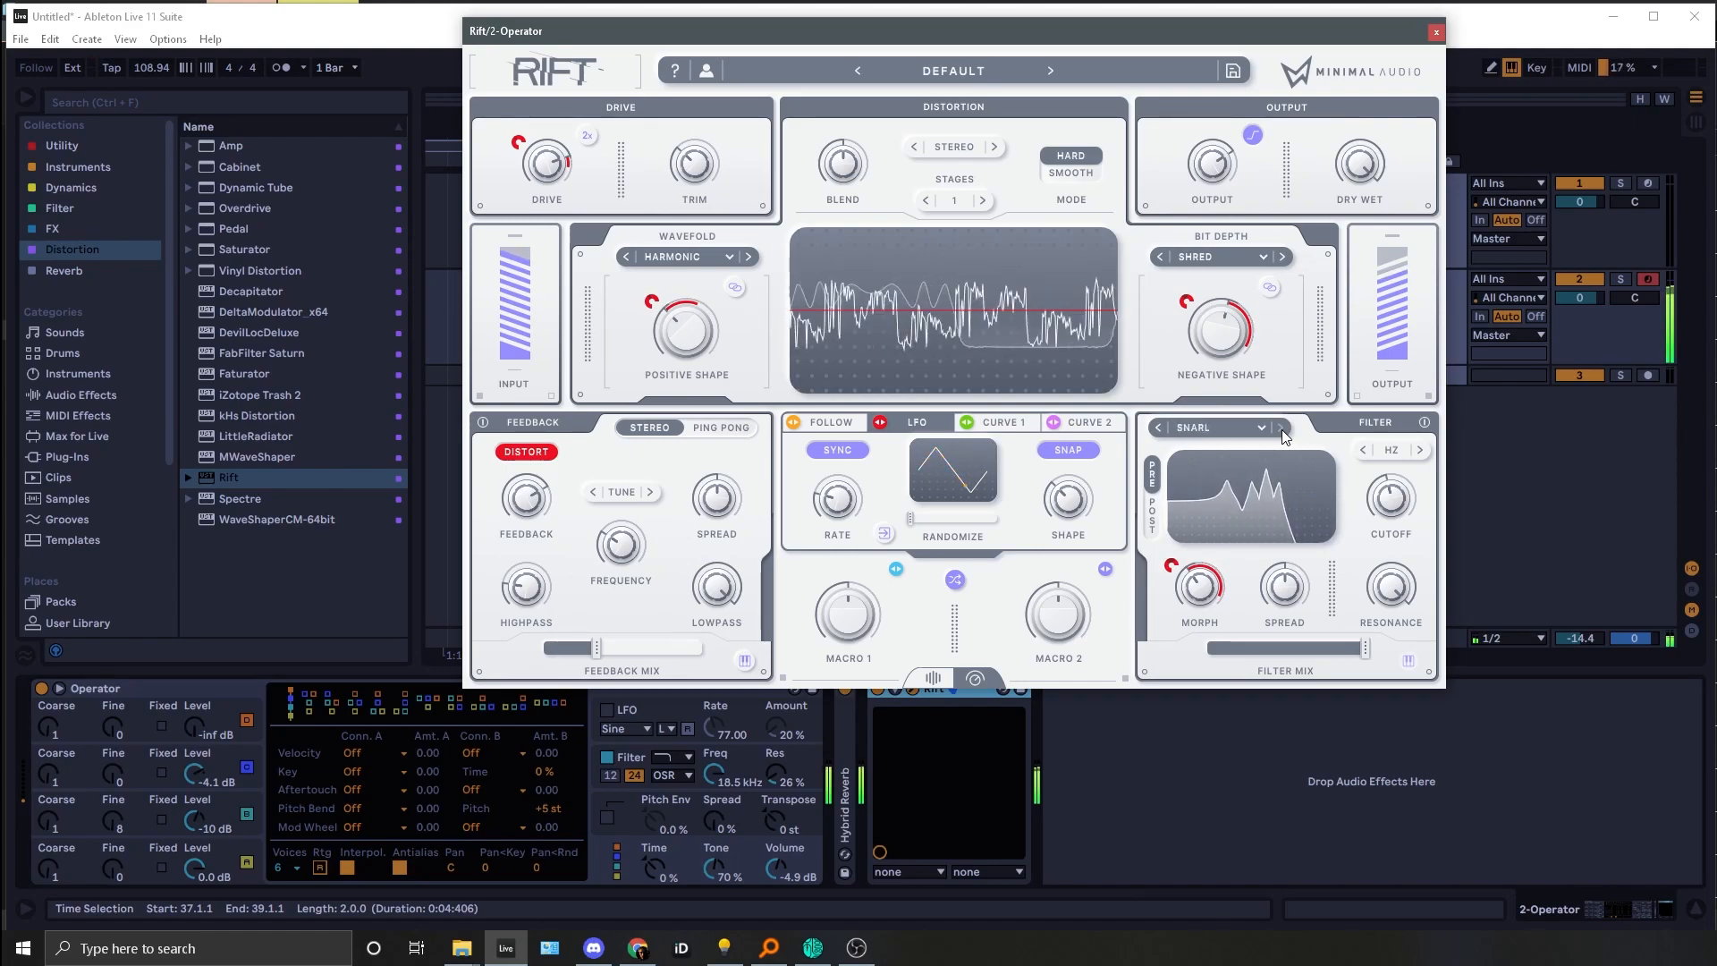
{"action": "mouse_move", "coordinate": [1396, 478]}
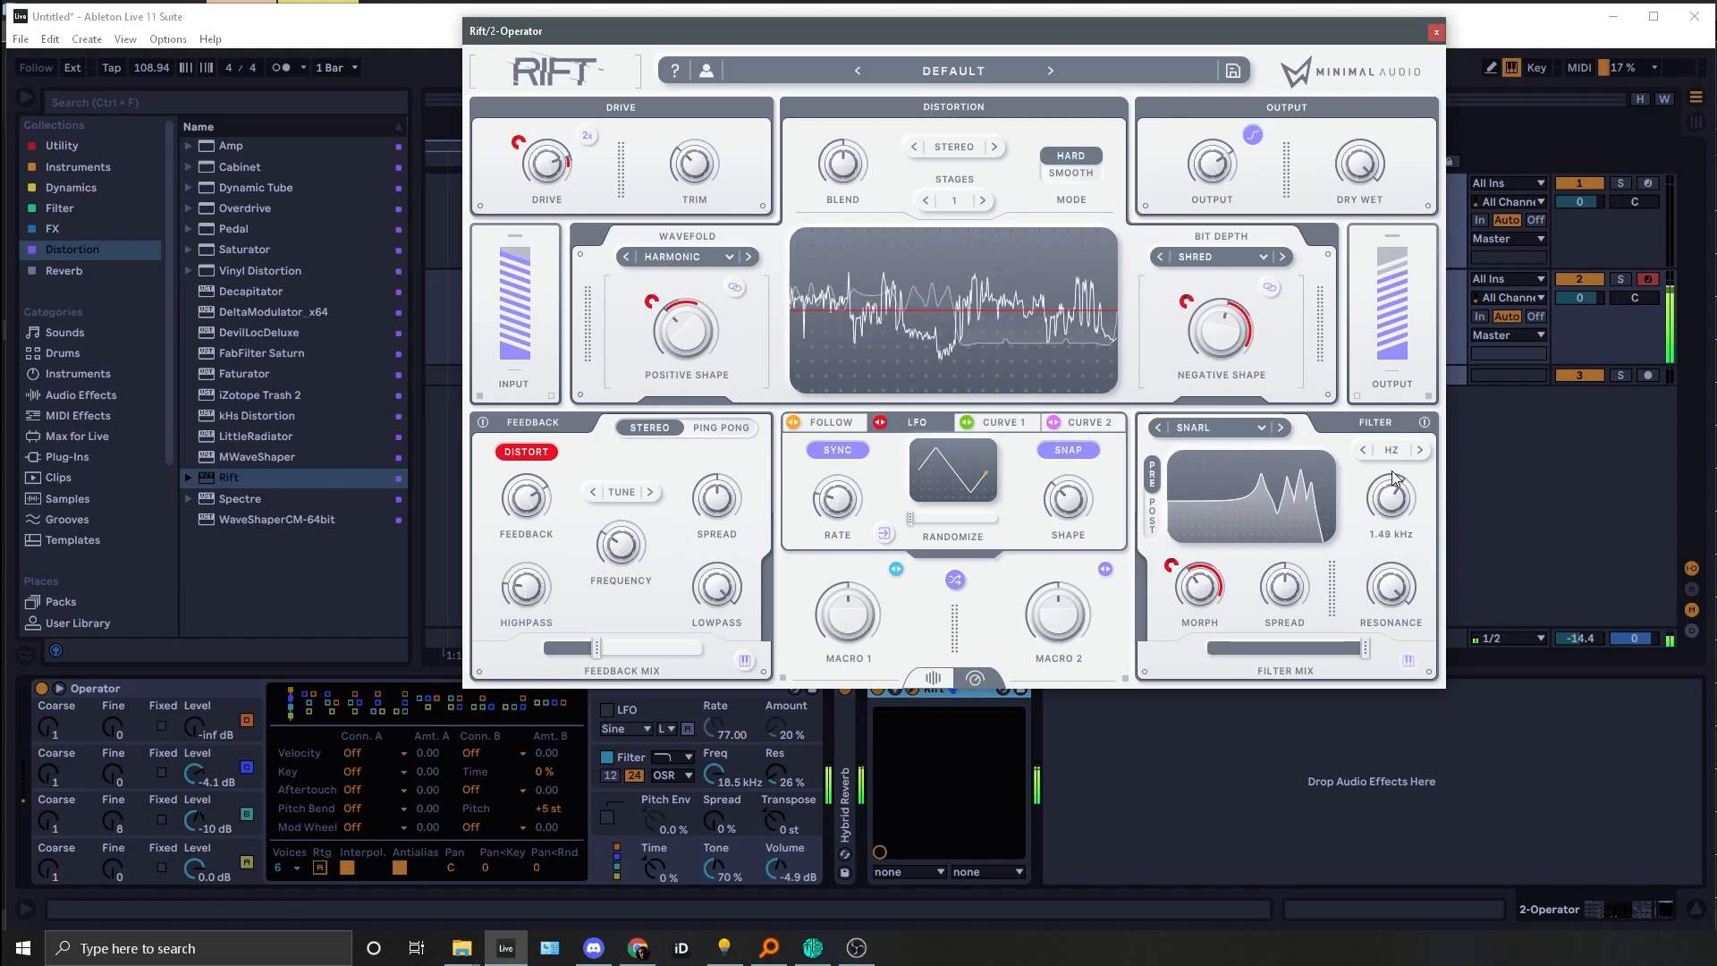
{"action": "mouse_move", "coordinate": [593, 656]}
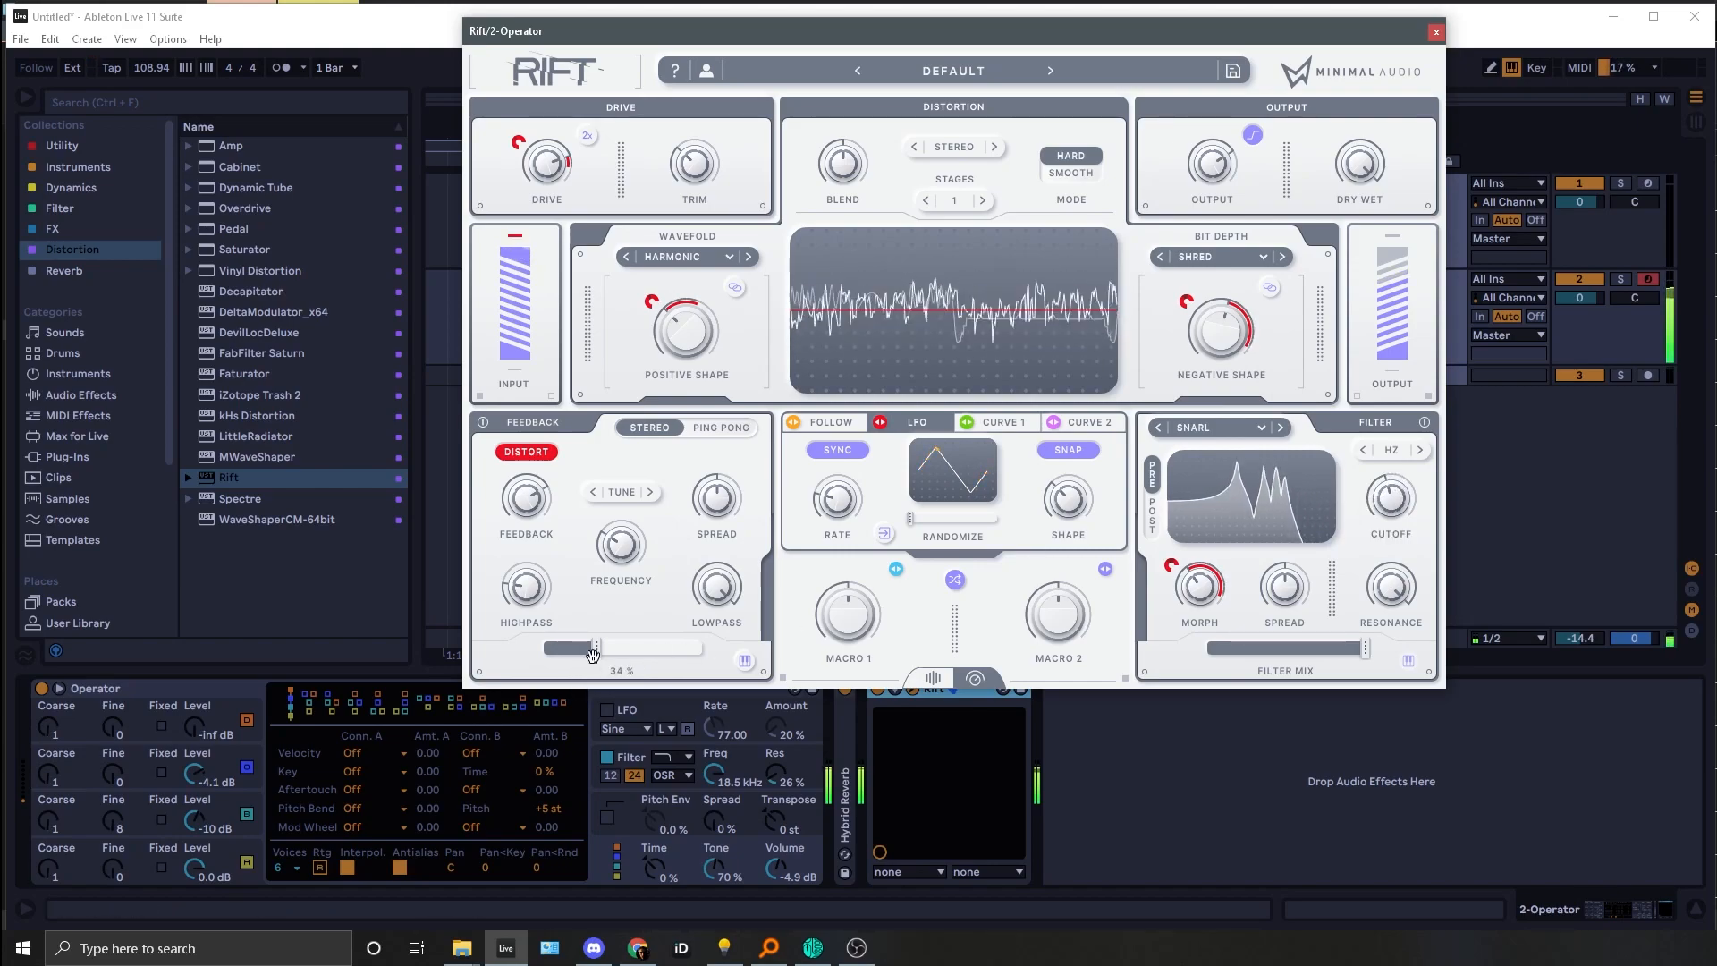
{"action": "mouse_move", "coordinate": [1393, 606]}
{"action": "left_click_drag", "start_coordinate": [1394, 606], "coordinate": [1386, 624]}
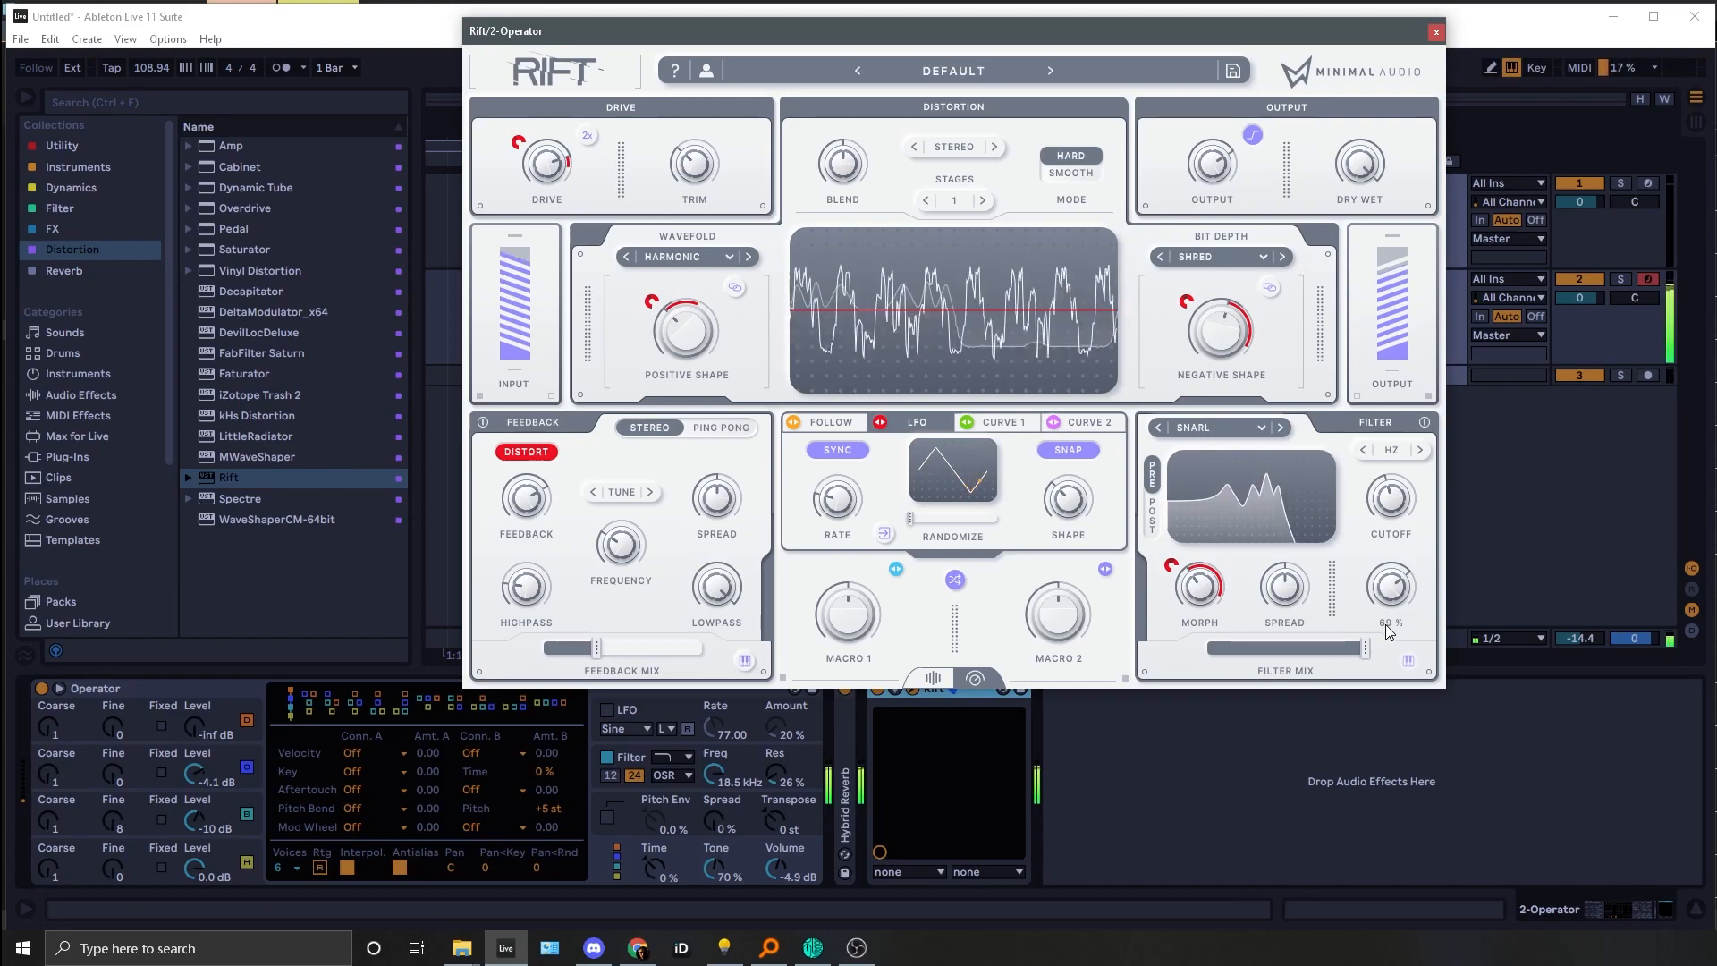
Step: Lower the feedback mix and readjust the drive level and its LFO modulation
{"action": "left_click_drag", "start_coordinate": [596, 648], "coordinate": [569, 652]}
{"action": "mouse_move", "coordinate": [529, 513]}
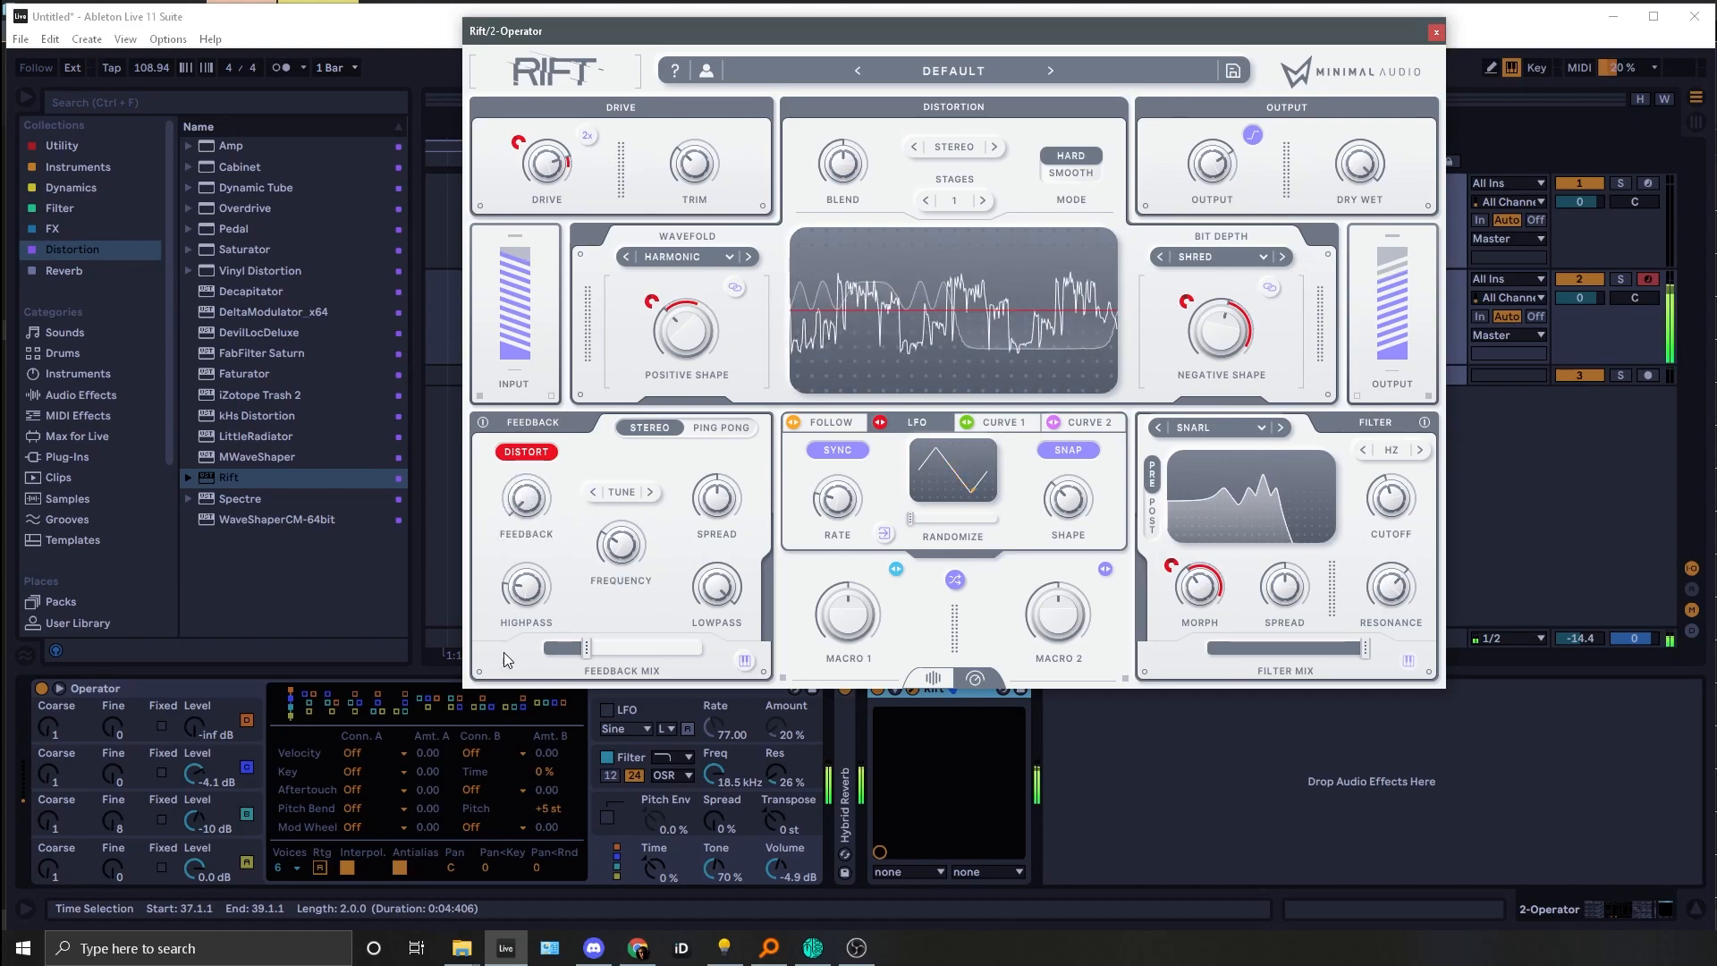
{"action": "mouse_move", "coordinate": [526, 186]}
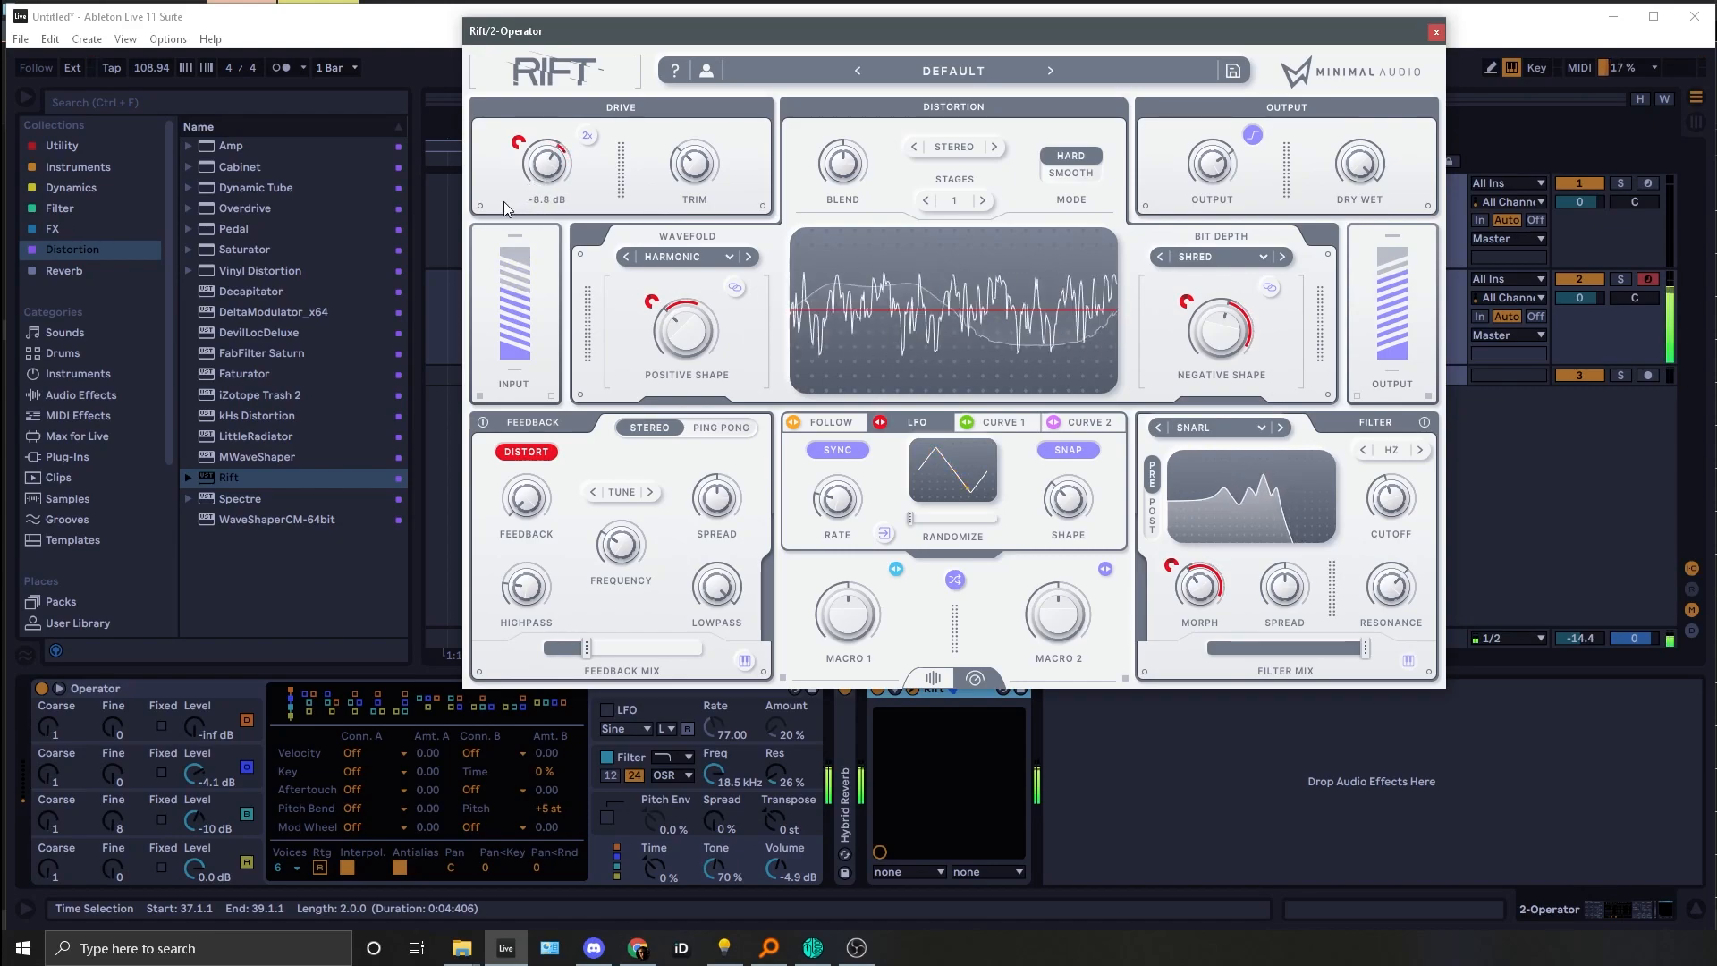
{"action": "mouse_move", "coordinate": [582, 647]}
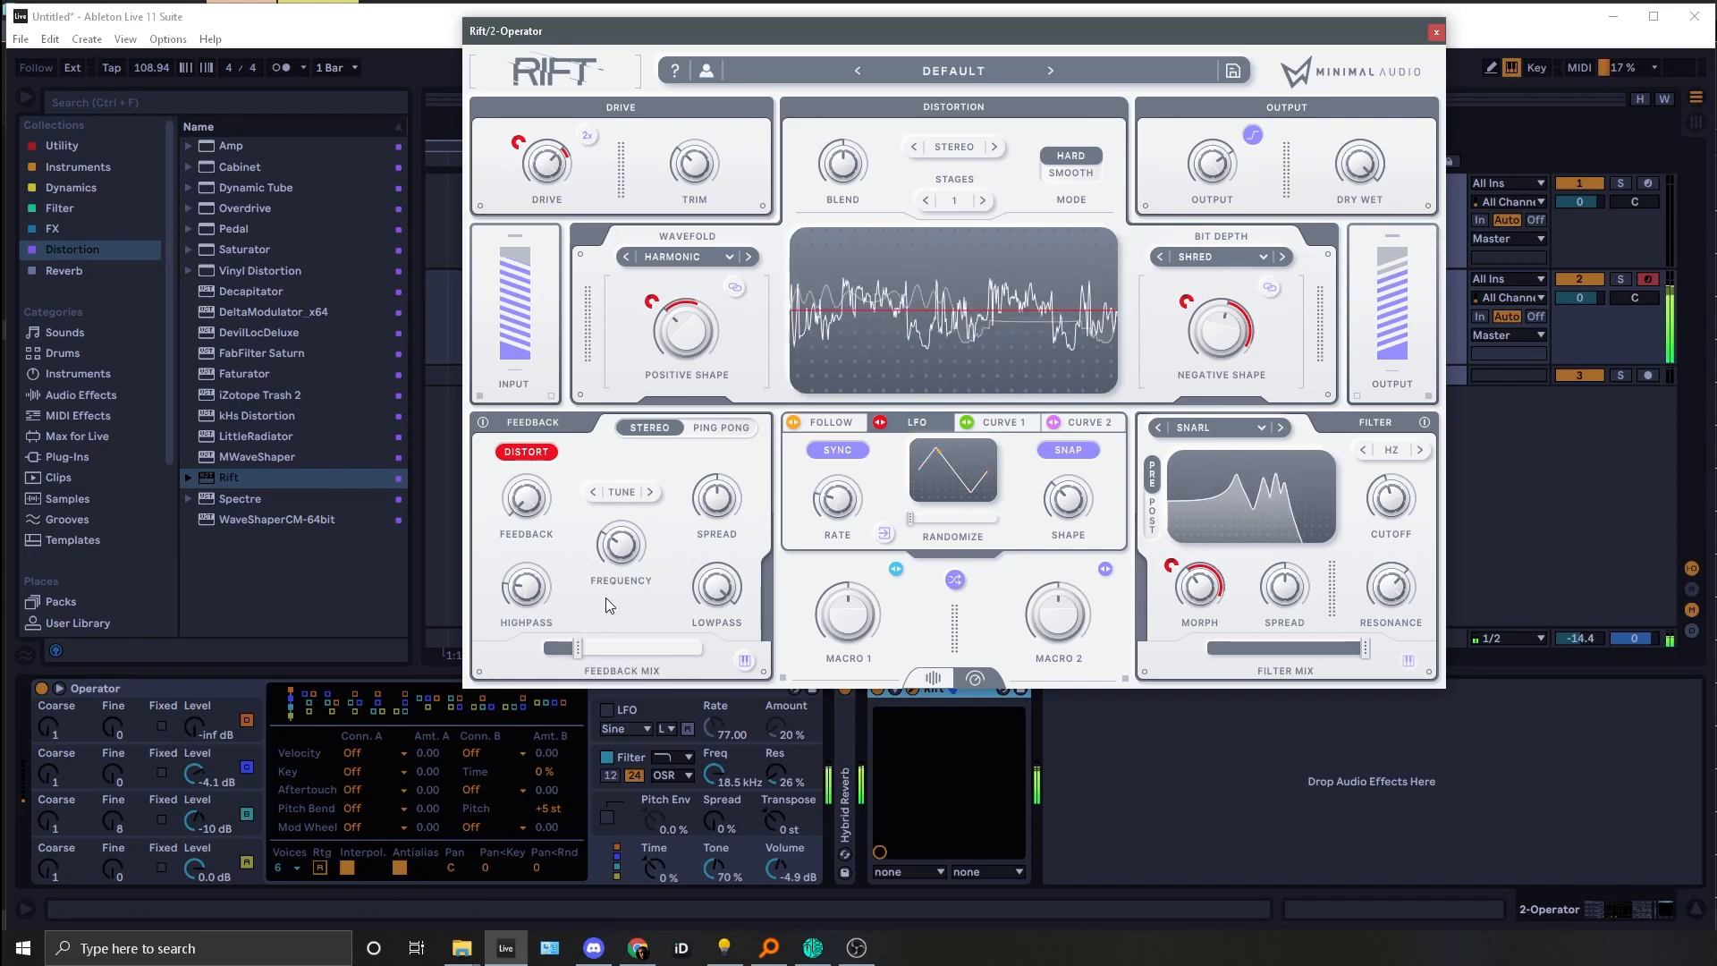
{"action": "right_click", "coordinate": [525, 148]}
{"action": "left_click", "coordinate": [554, 154]}
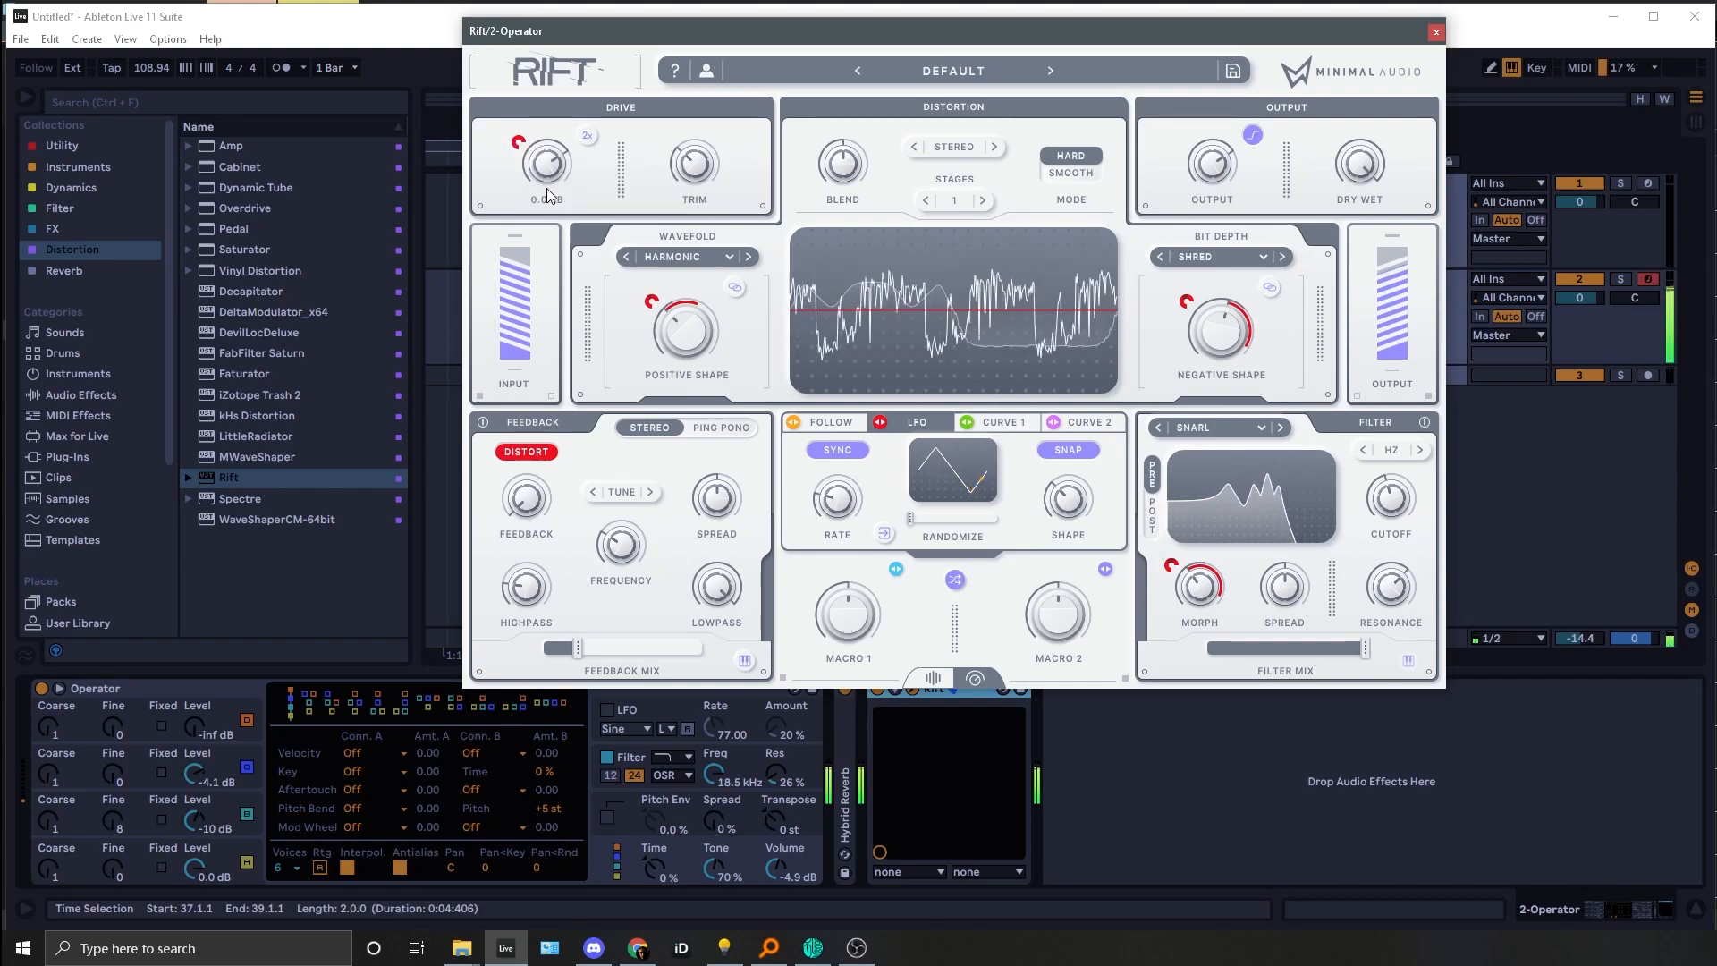
{"action": "left_click_drag", "start_coordinate": [544, 191], "coordinate": [533, 193]}
Step: Readjust the LFO-modulated positive and negative shape knobs and change the LFO rate
{"action": "mouse_move", "coordinate": [690, 326]}
{"action": "left_mouse_down"}
{"action": "mouse_move", "coordinate": [699, 288]}
{"action": "mouse_move", "coordinate": [716, 340]}
{"action": "left_mouse_up"}
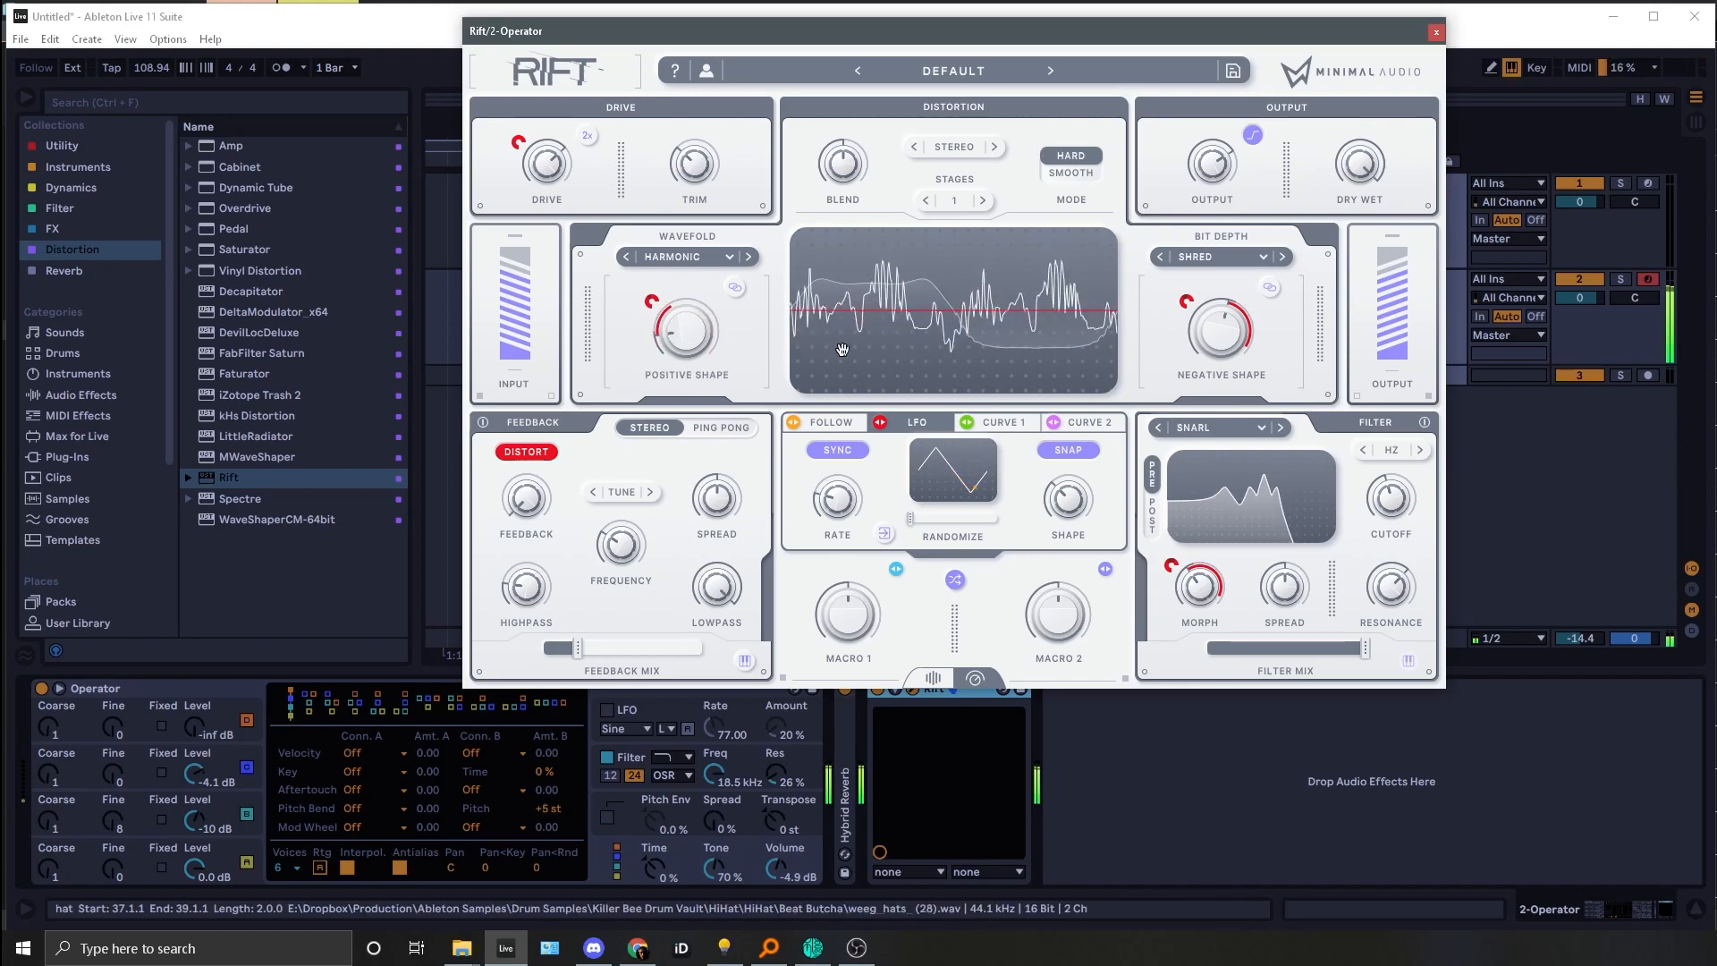
{"action": "left_click_drag", "start_coordinate": [1243, 297], "coordinate": [1173, 340]}
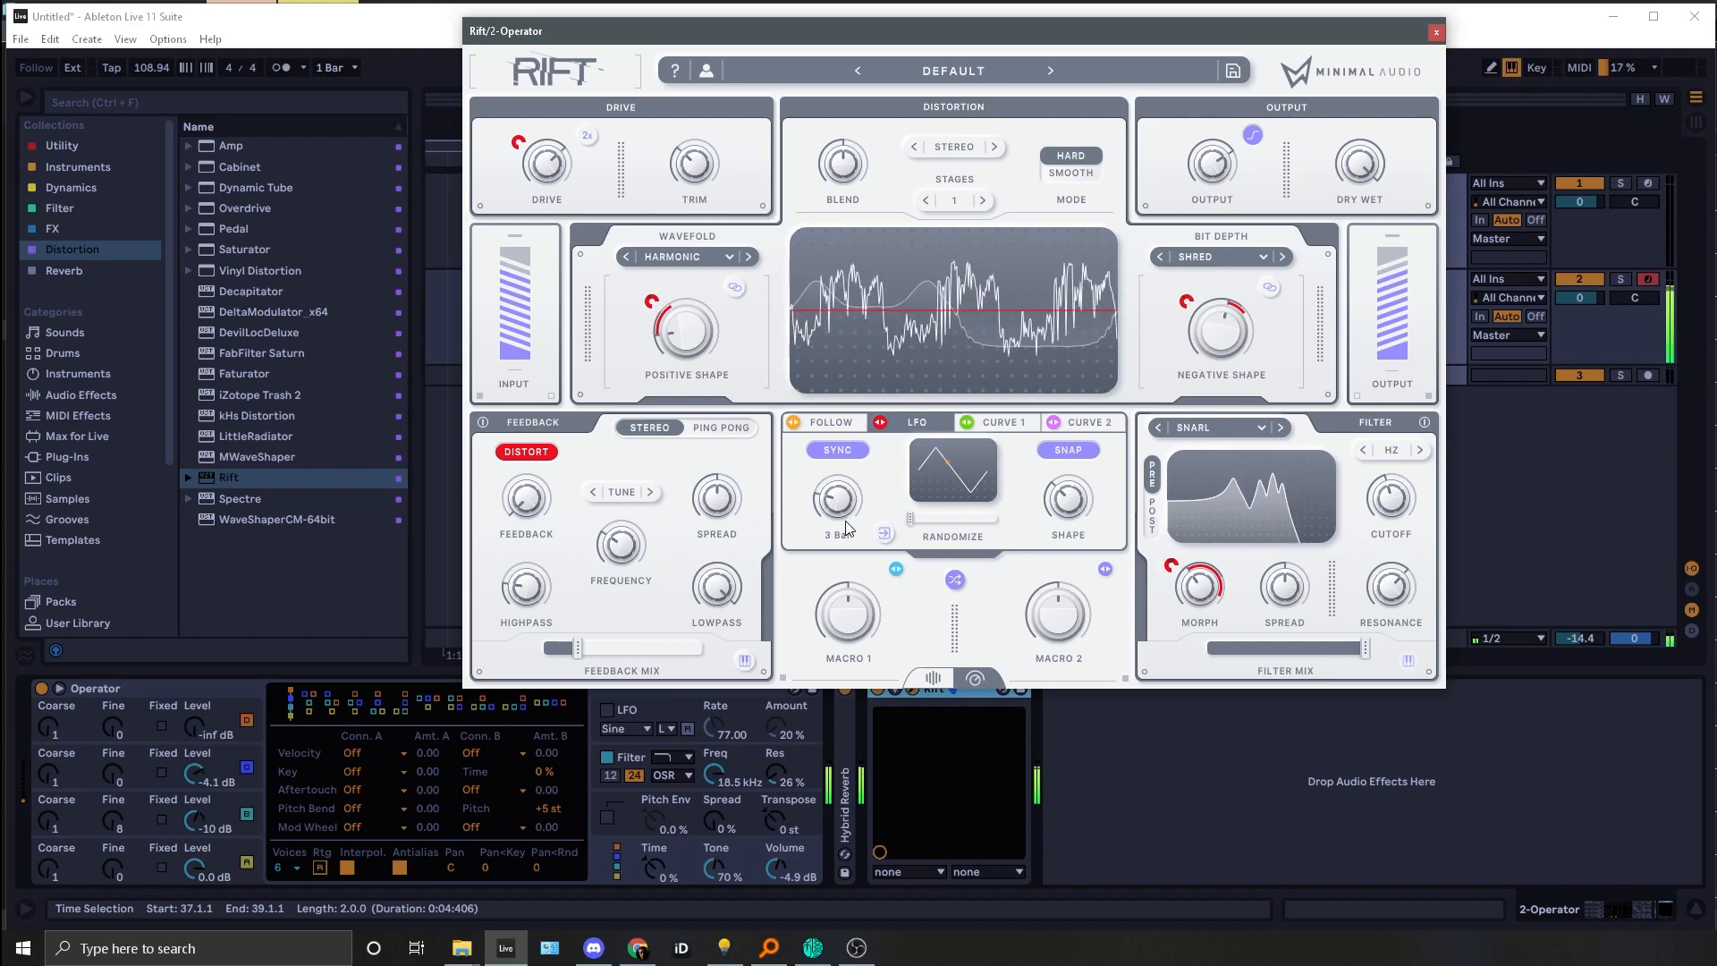
{"action": "left_click_drag", "start_coordinate": [830, 519], "coordinate": [800, 508]}
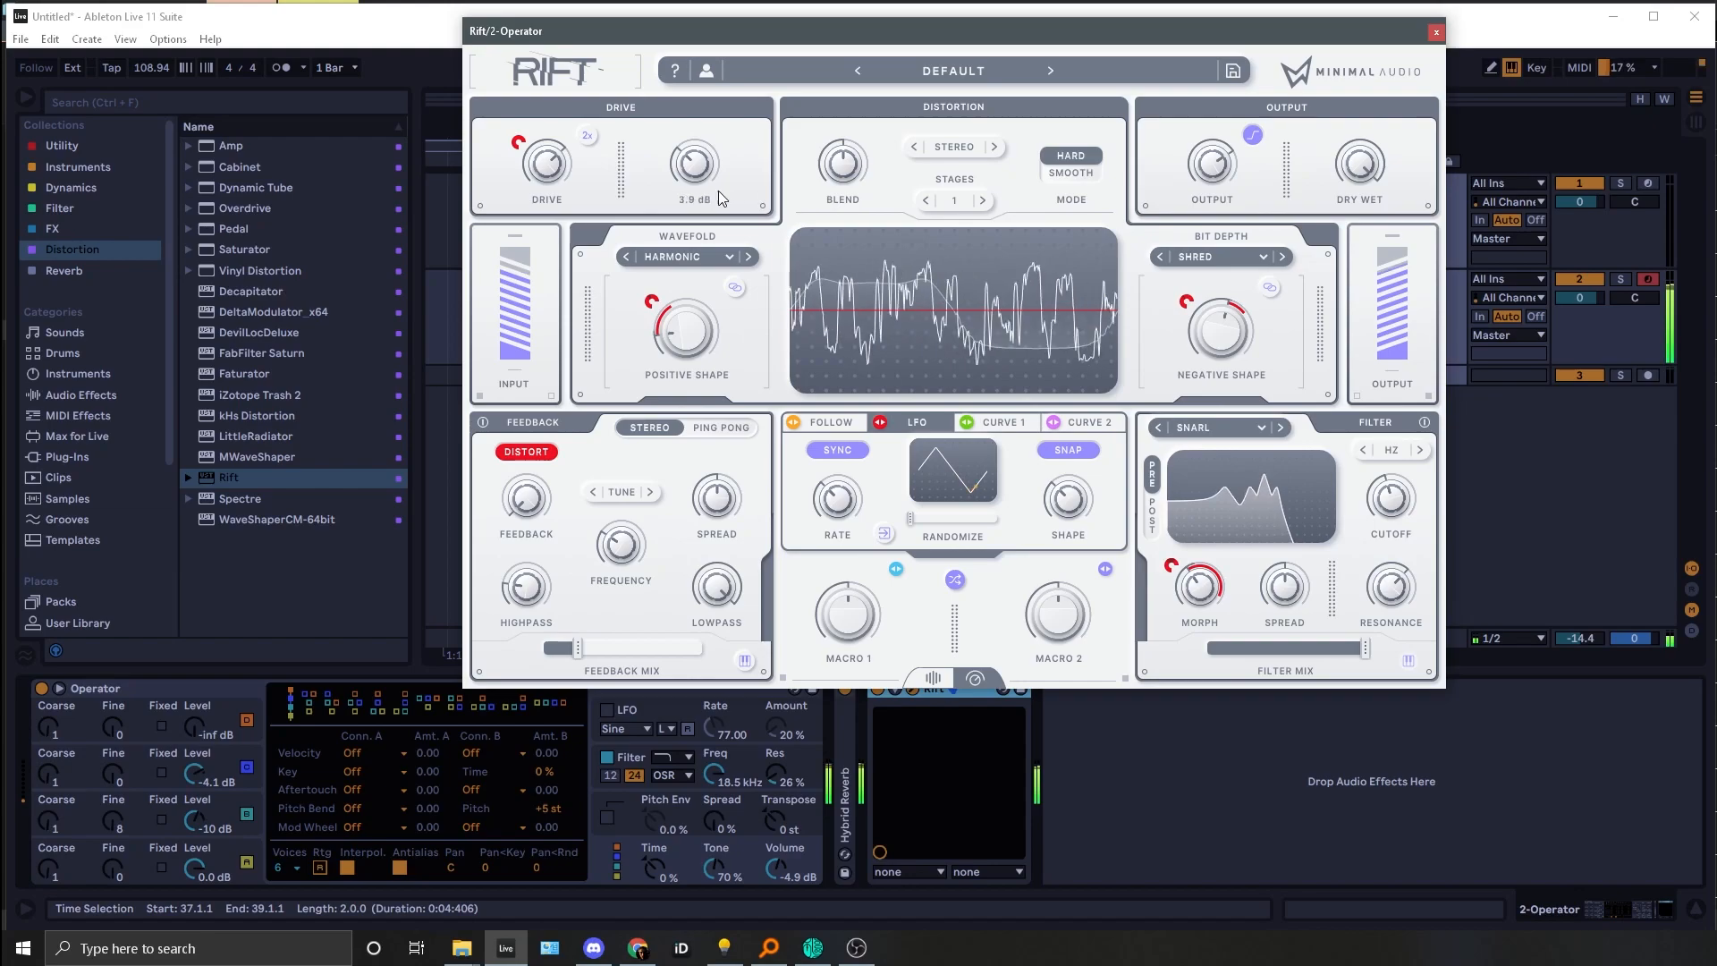
Step: Try the drive's 2x option and rebalance Rift's output level
{"action": "left_click", "coordinate": [588, 135]}
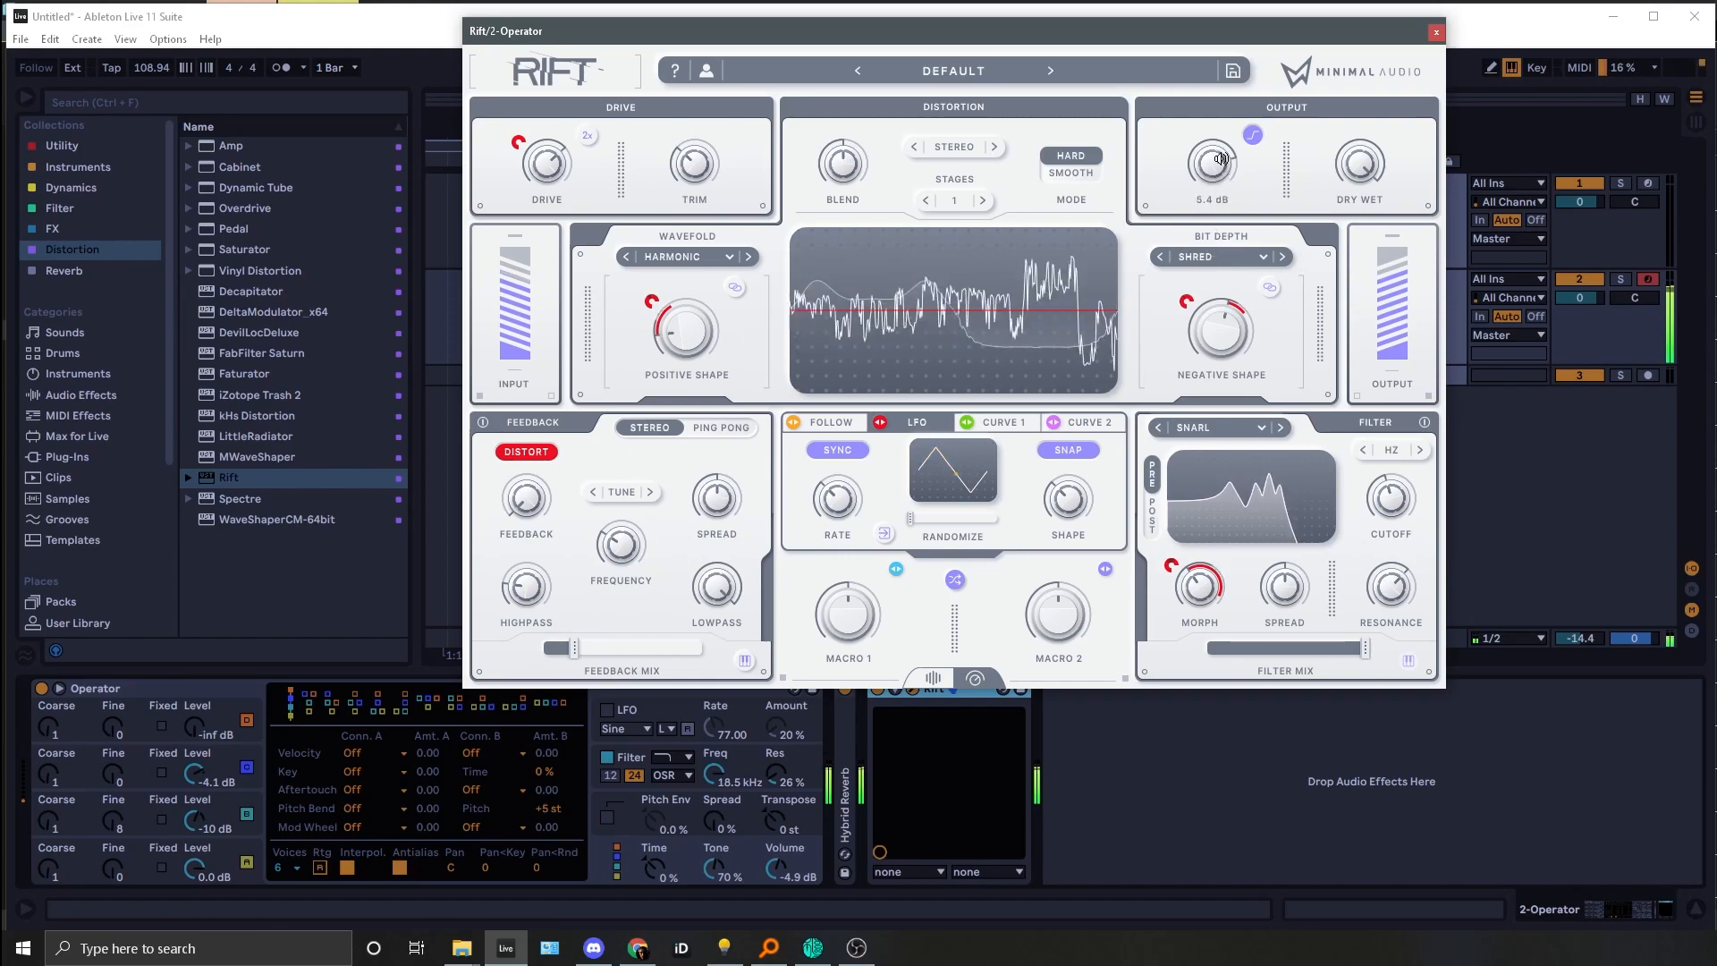
{"action": "left_click_drag", "start_coordinate": [1221, 161], "coordinate": [1220, 155]}
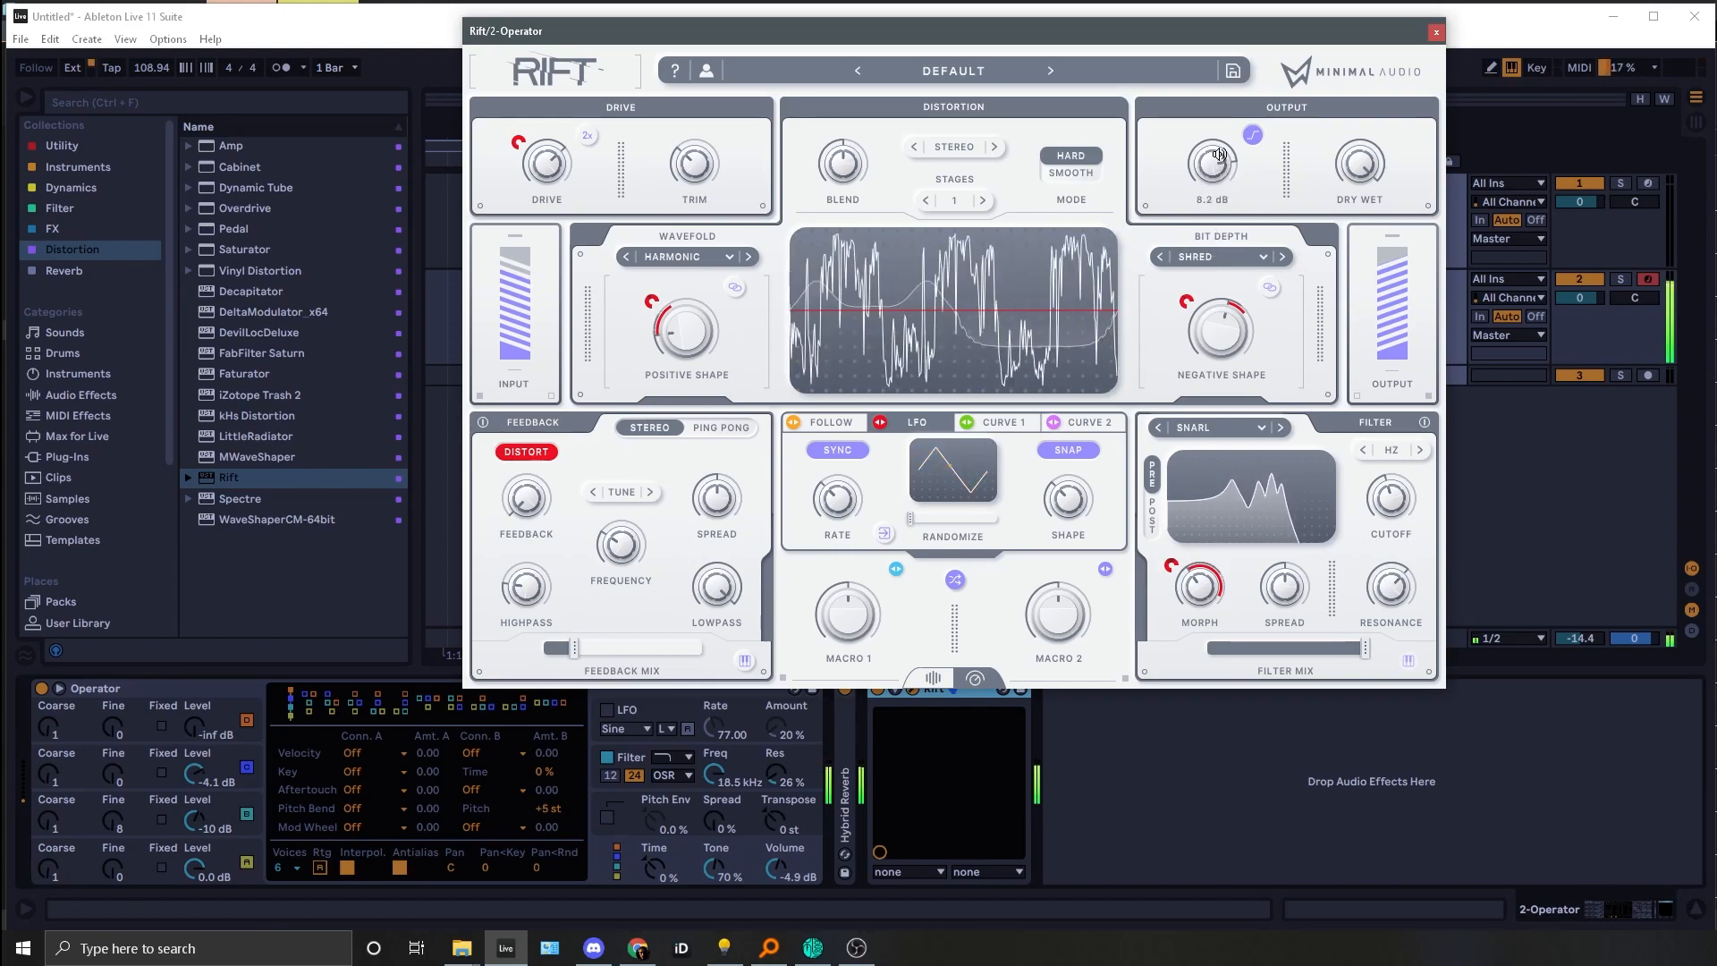
{"action": "left_click_drag", "start_coordinate": [1220, 154], "coordinate": [1204, 190]}
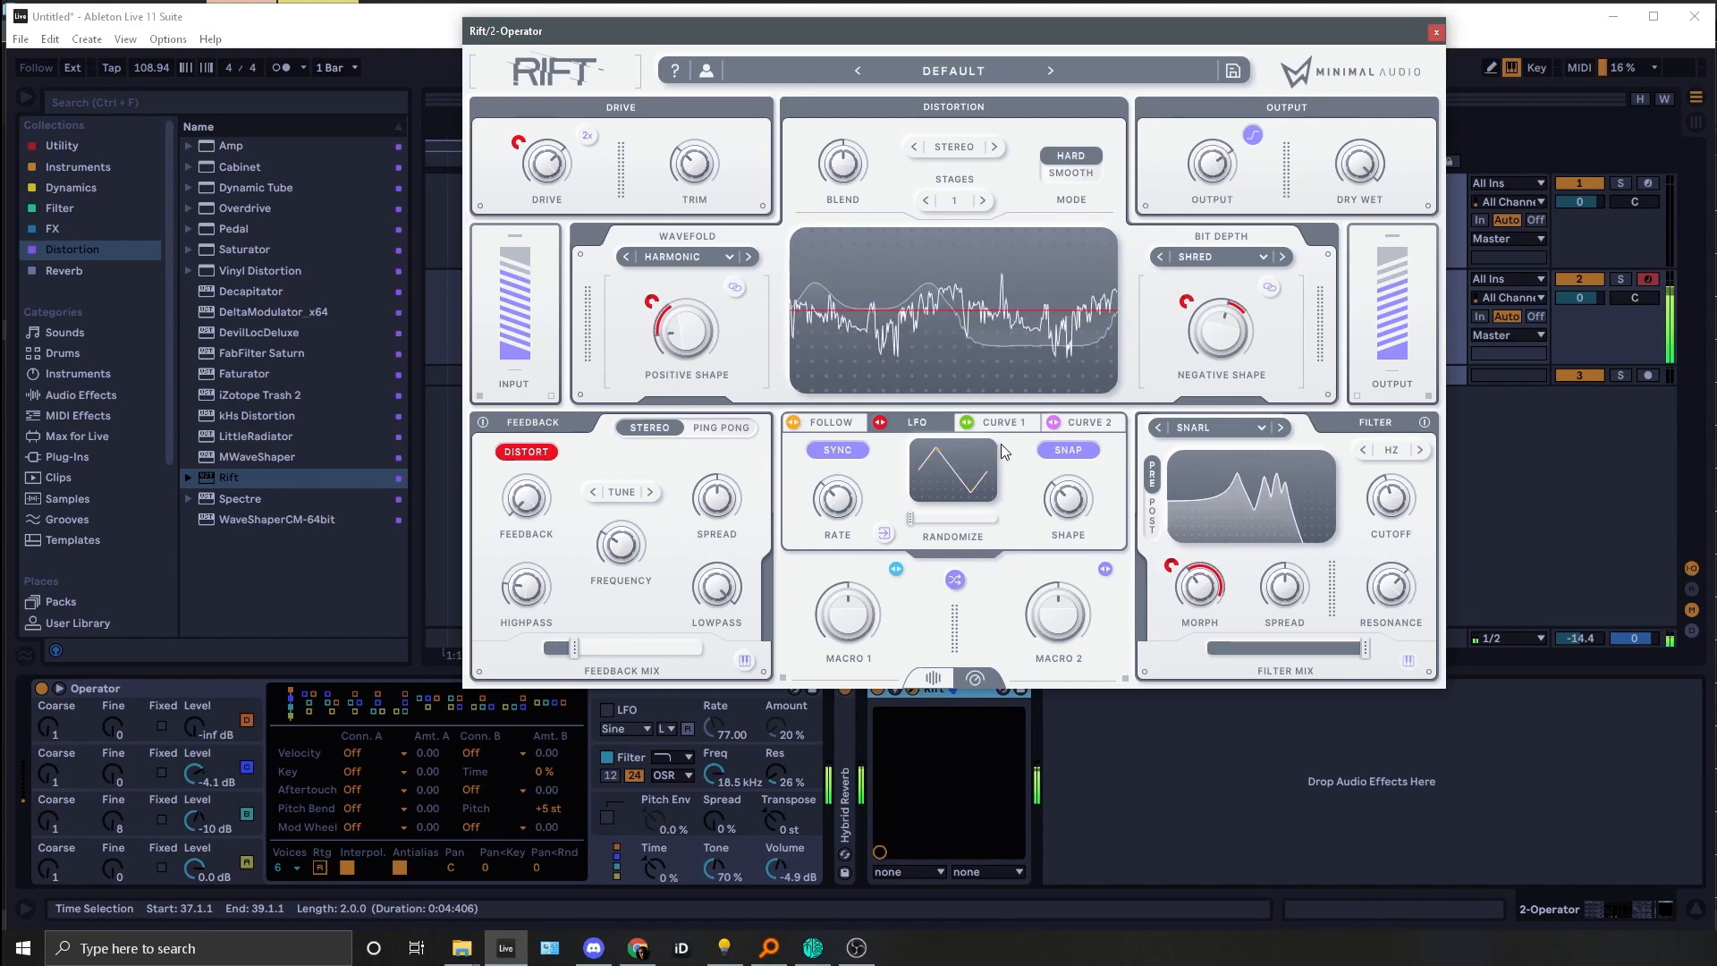
Step: Toggle the Rift device's bypass to compare the sound, leaving its plugin window closed
{"action": "left_click", "coordinate": [1003, 690]}
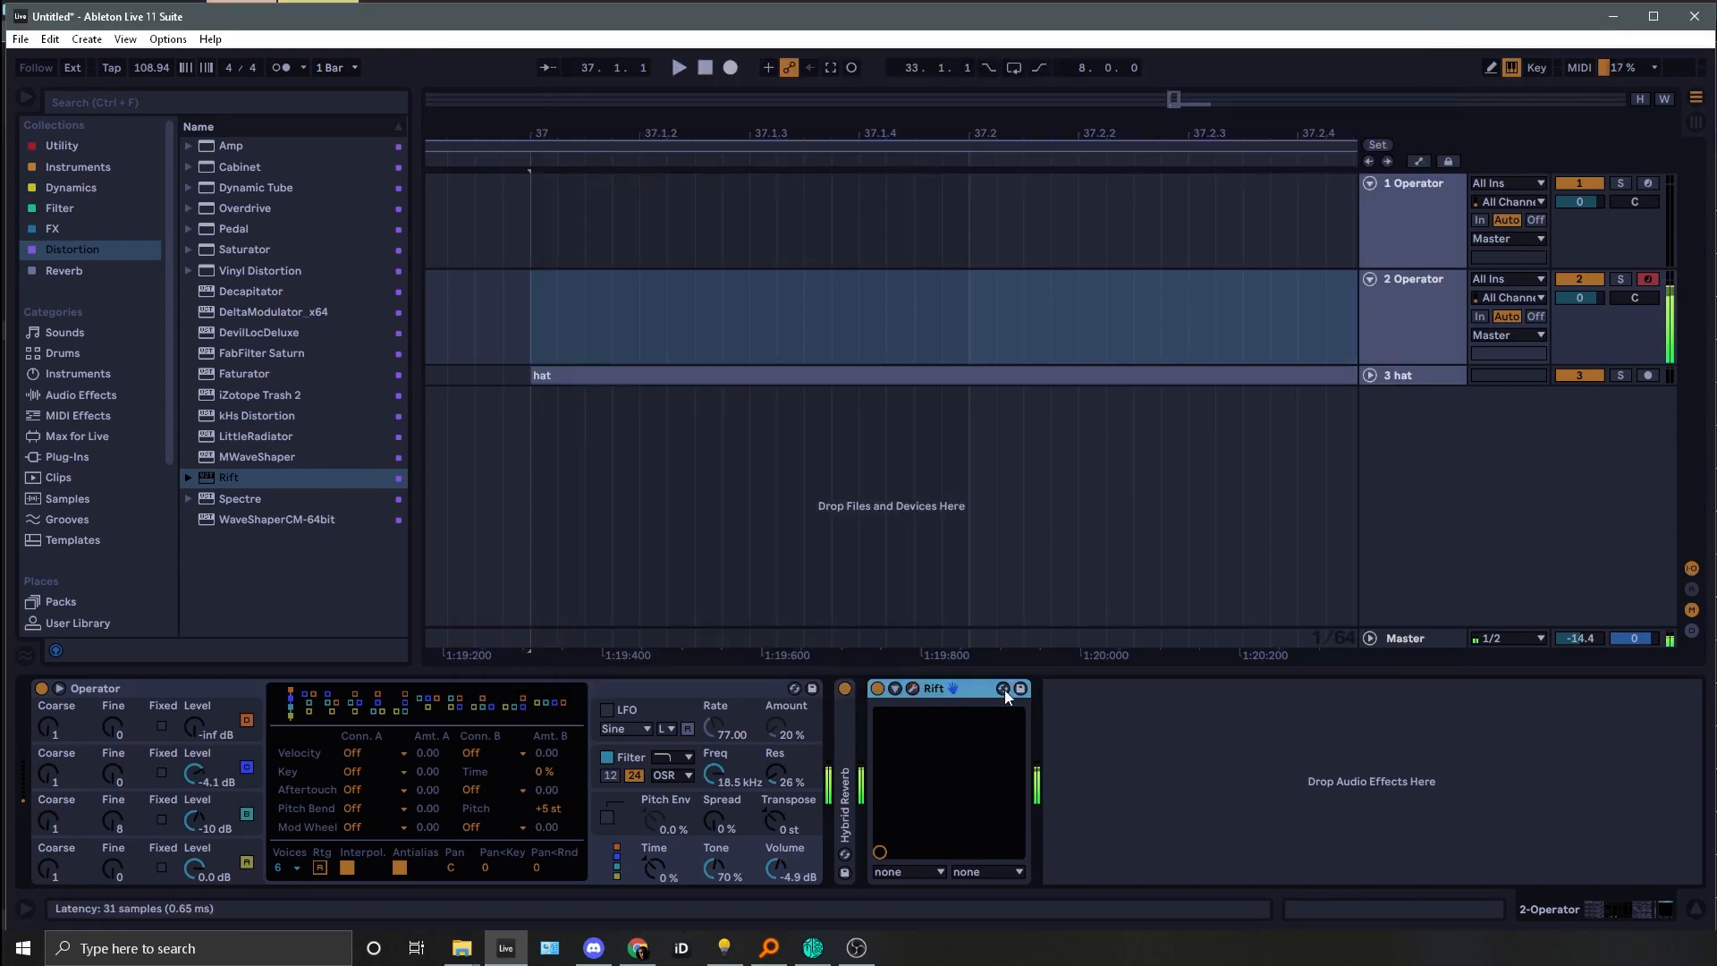
{"action": "left_click", "coordinate": [880, 689]}
{"action": "left_click", "coordinate": [911, 685]}
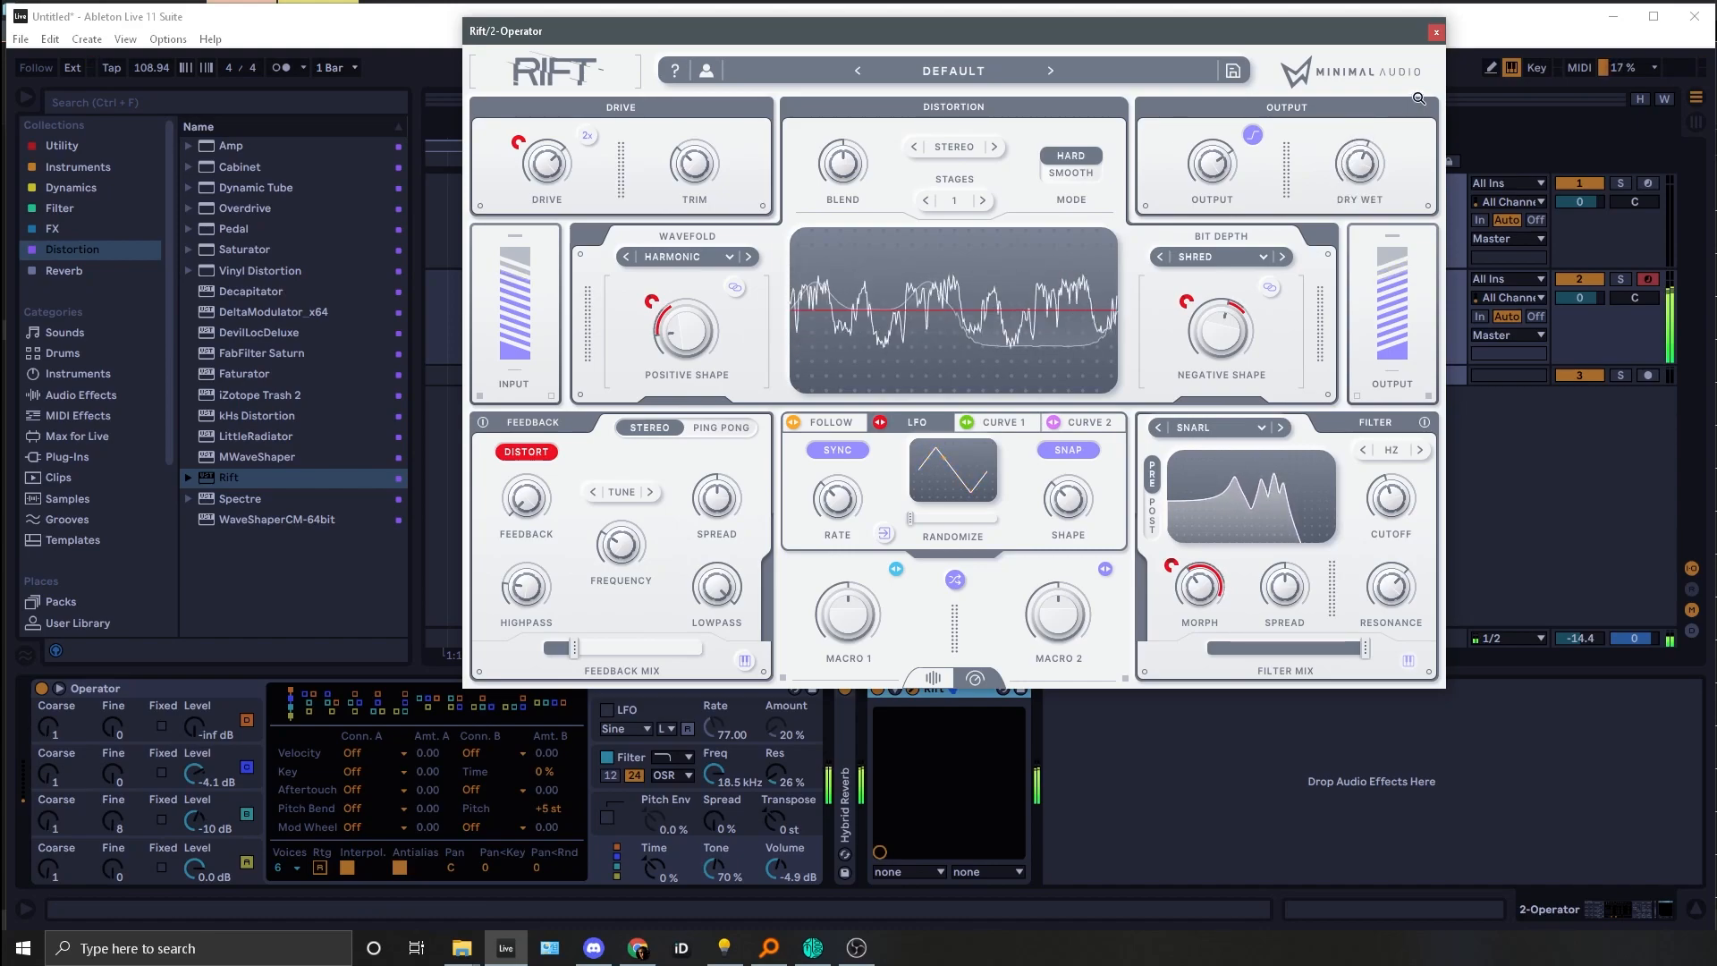
{"action": "left_click", "coordinate": [1435, 34]}
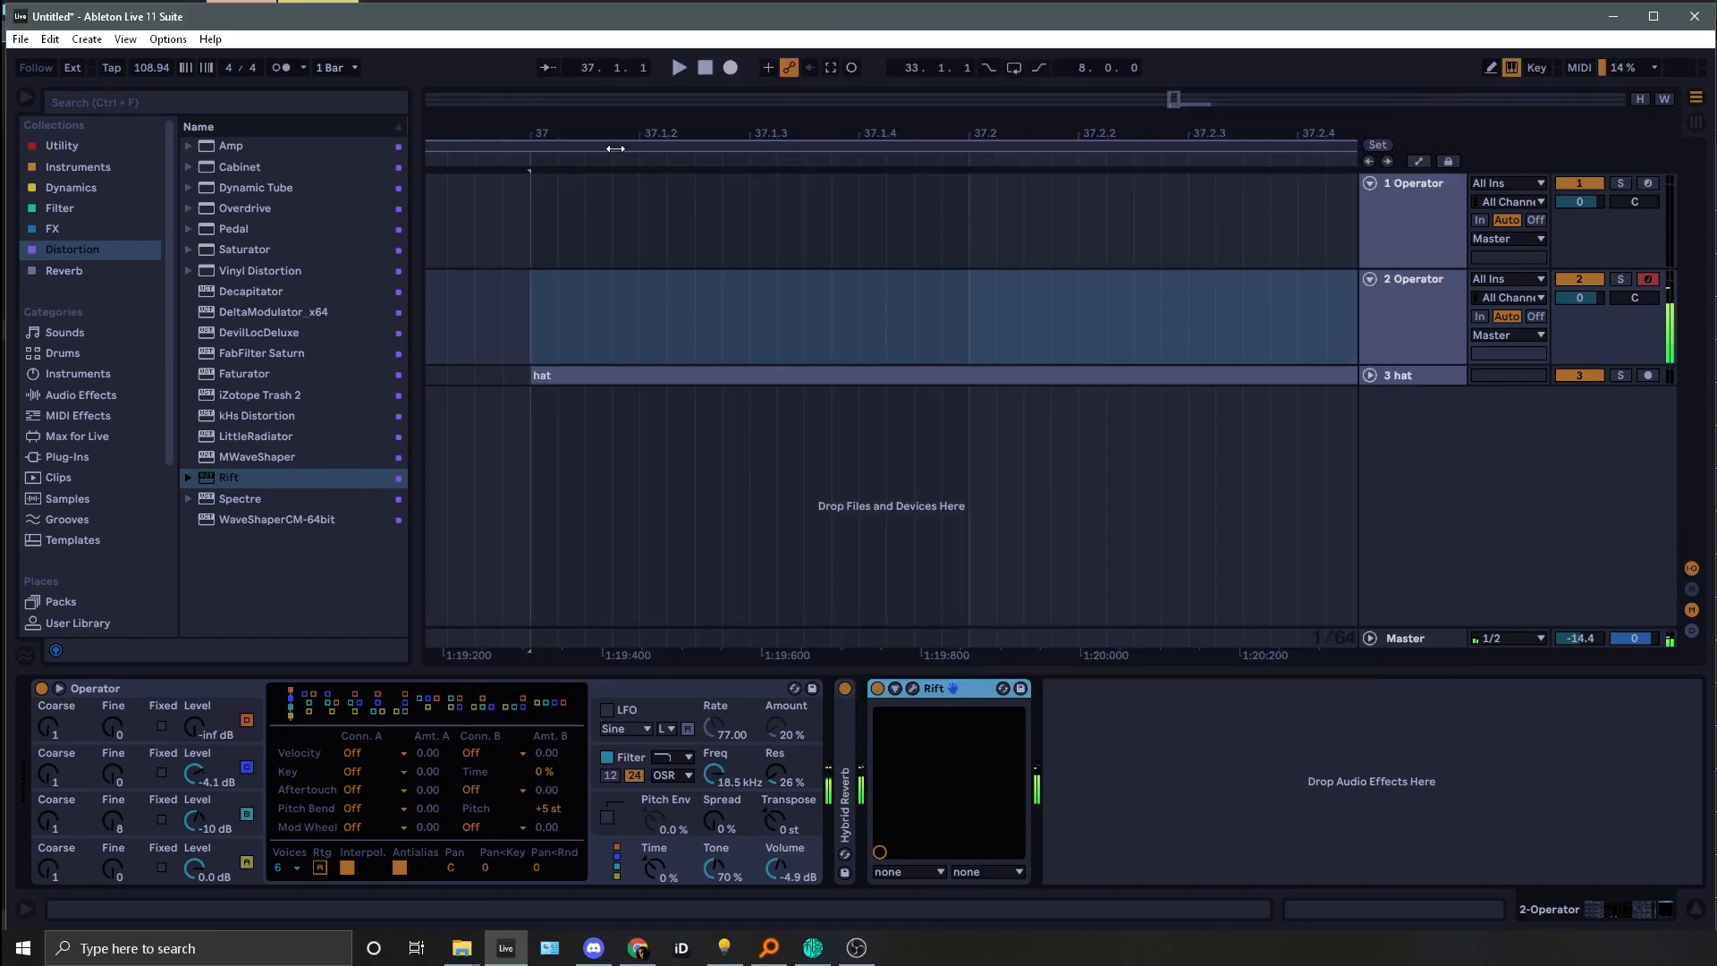
Step: Reopen Rift, set its dry/wet to about 42% with a slightly higher feedback mix, and close its window
{"action": "left_click", "coordinate": [907, 691]}
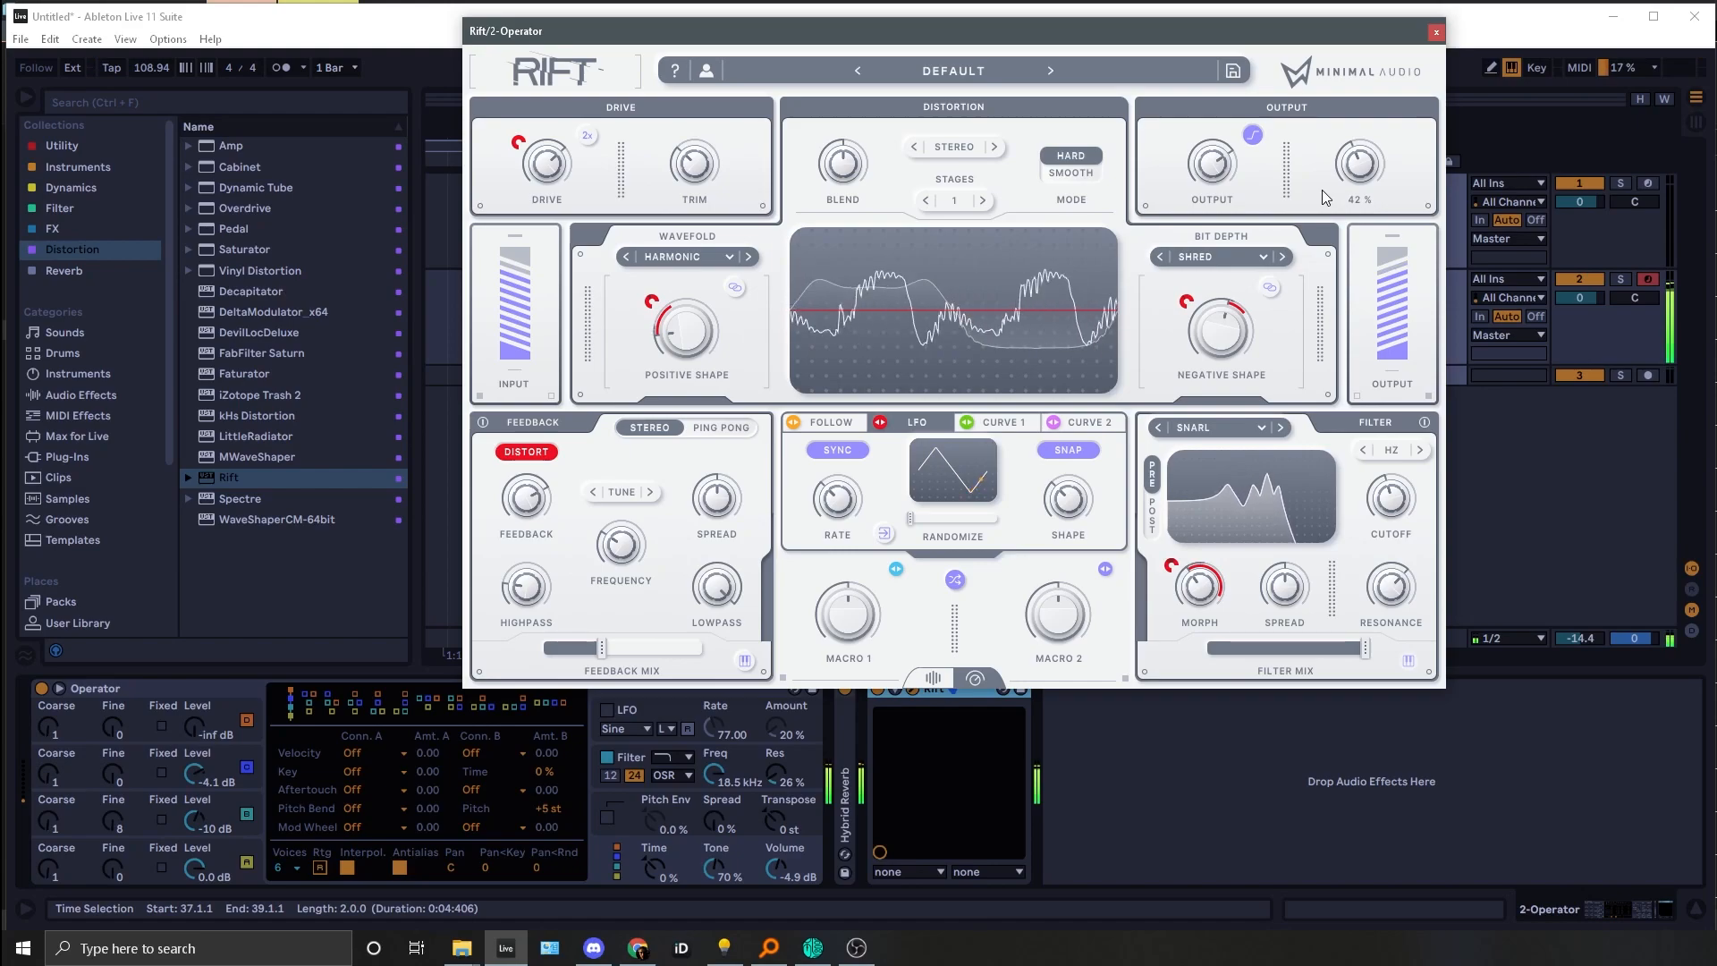
{"action": "left_click", "coordinate": [1434, 36]}
Step: Add a second Rift to the 2-Operator track, show its detailed controls and raise its drive with 2x enabled
{"action": "double_click", "coordinate": [230, 480]}
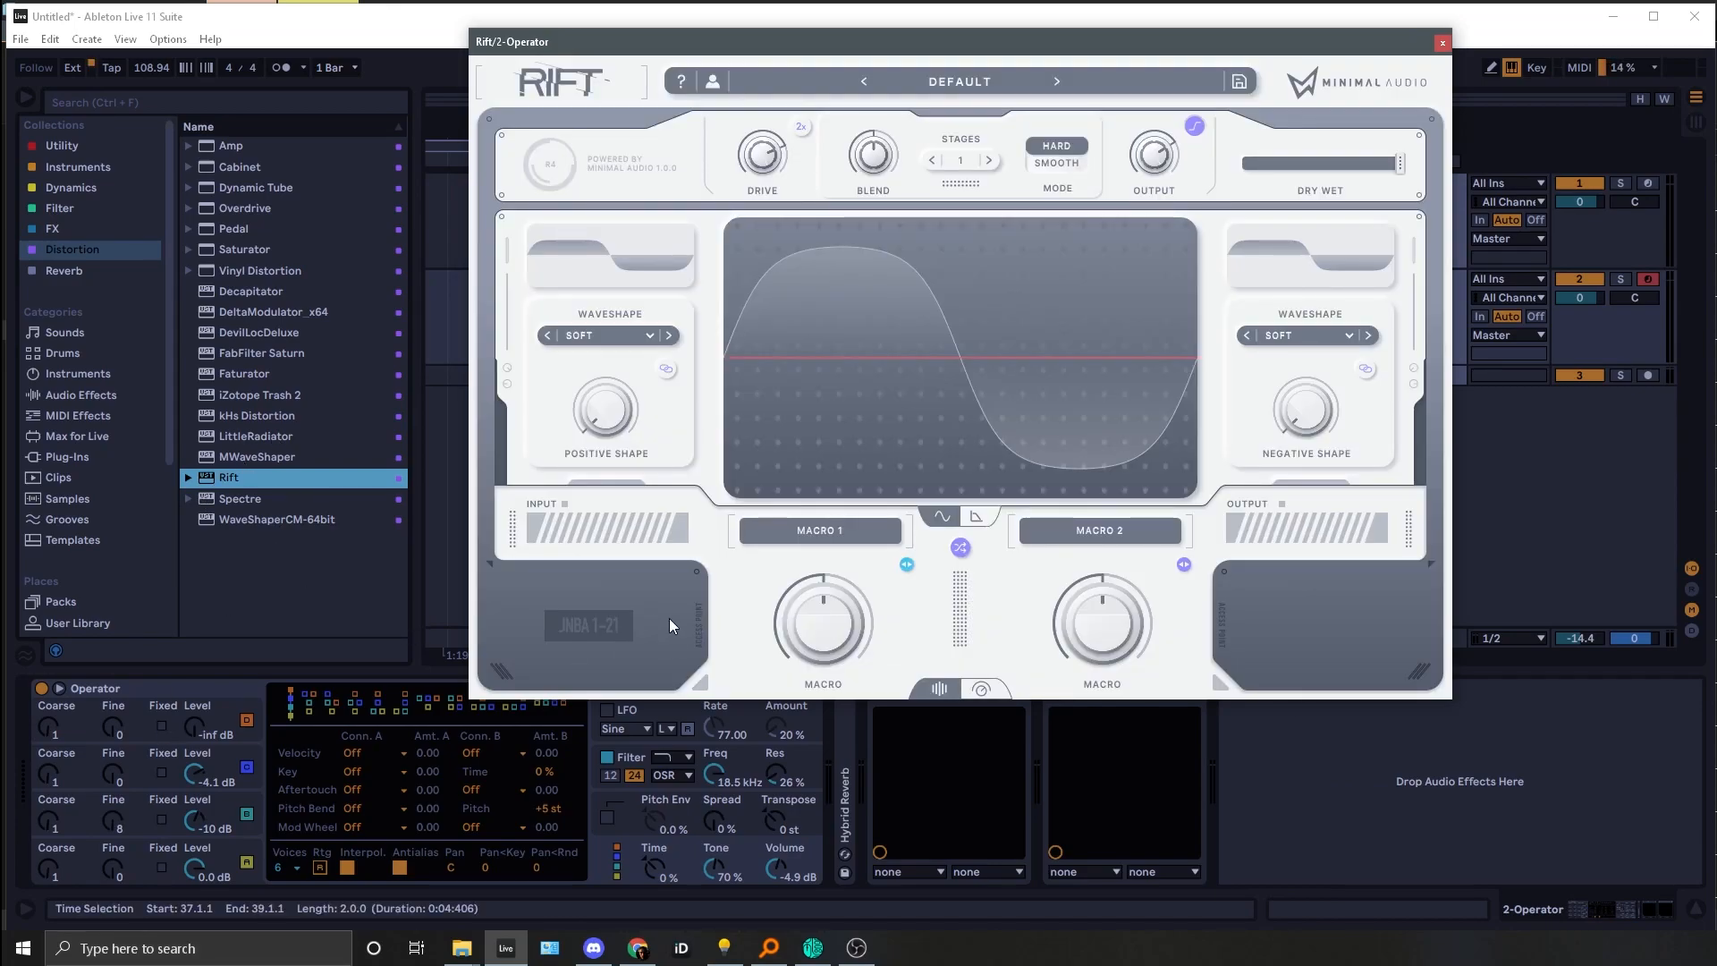
{"action": "left_click", "coordinate": [987, 689]}
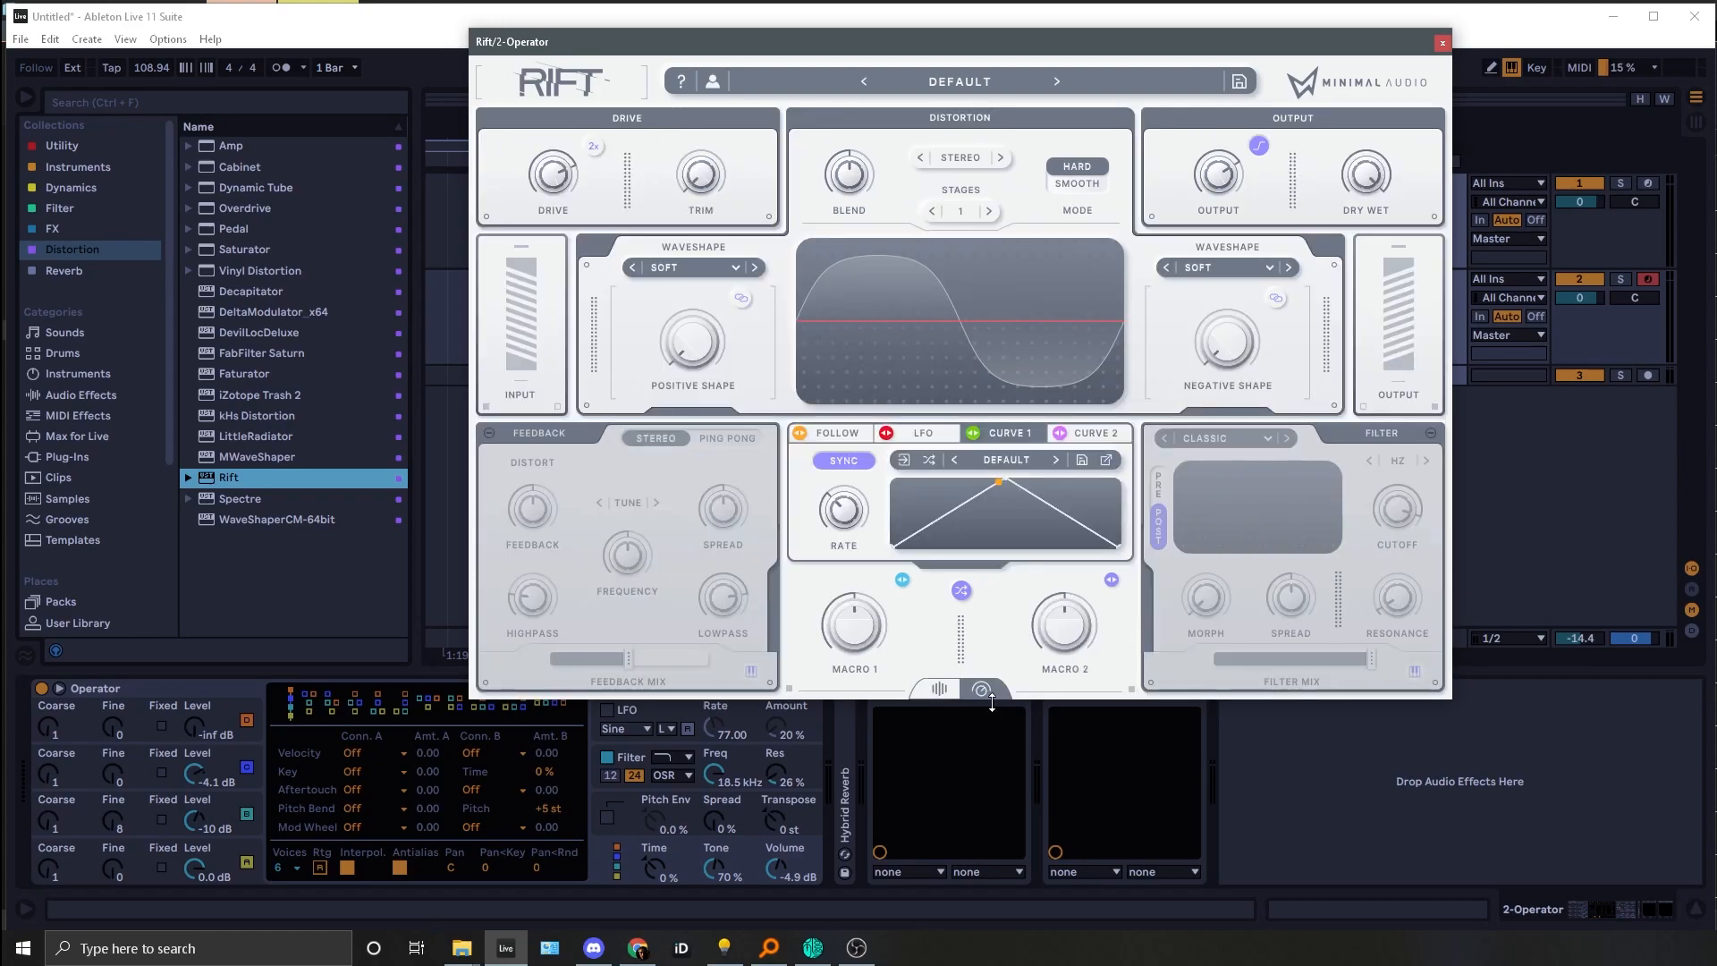
{"action": "key", "text": "a"}
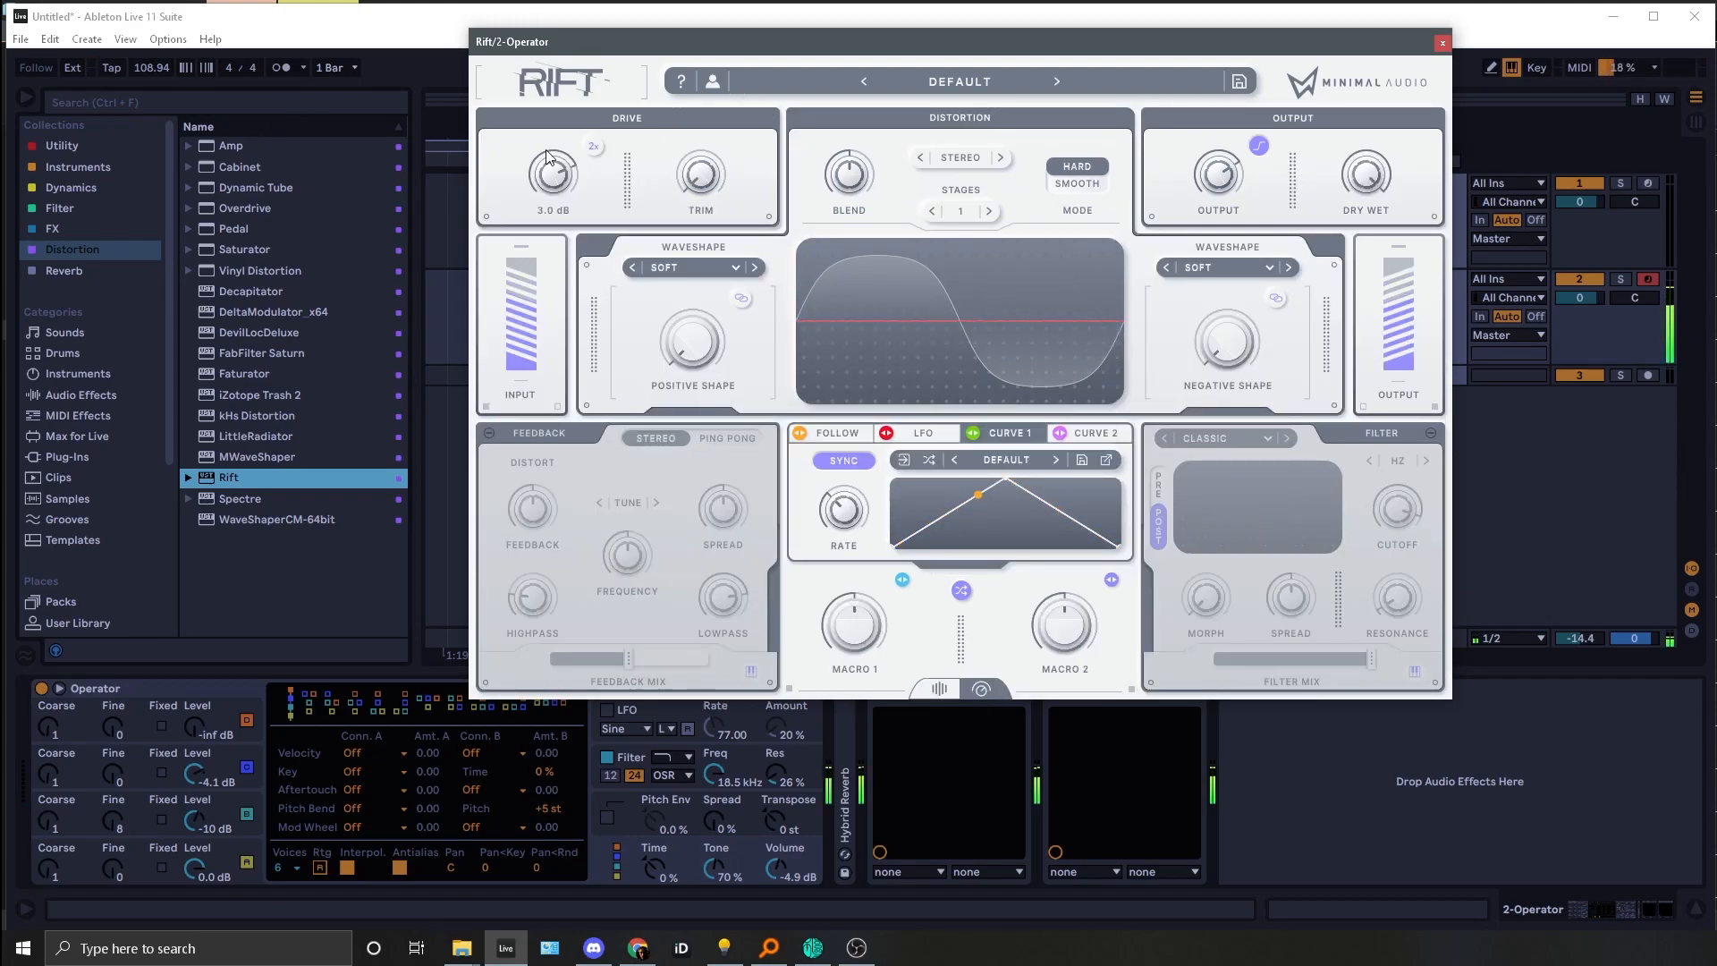
{"action": "left_click", "coordinate": [594, 146]}
{"action": "left_click_drag", "start_coordinate": [553, 183], "coordinate": [549, 179]}
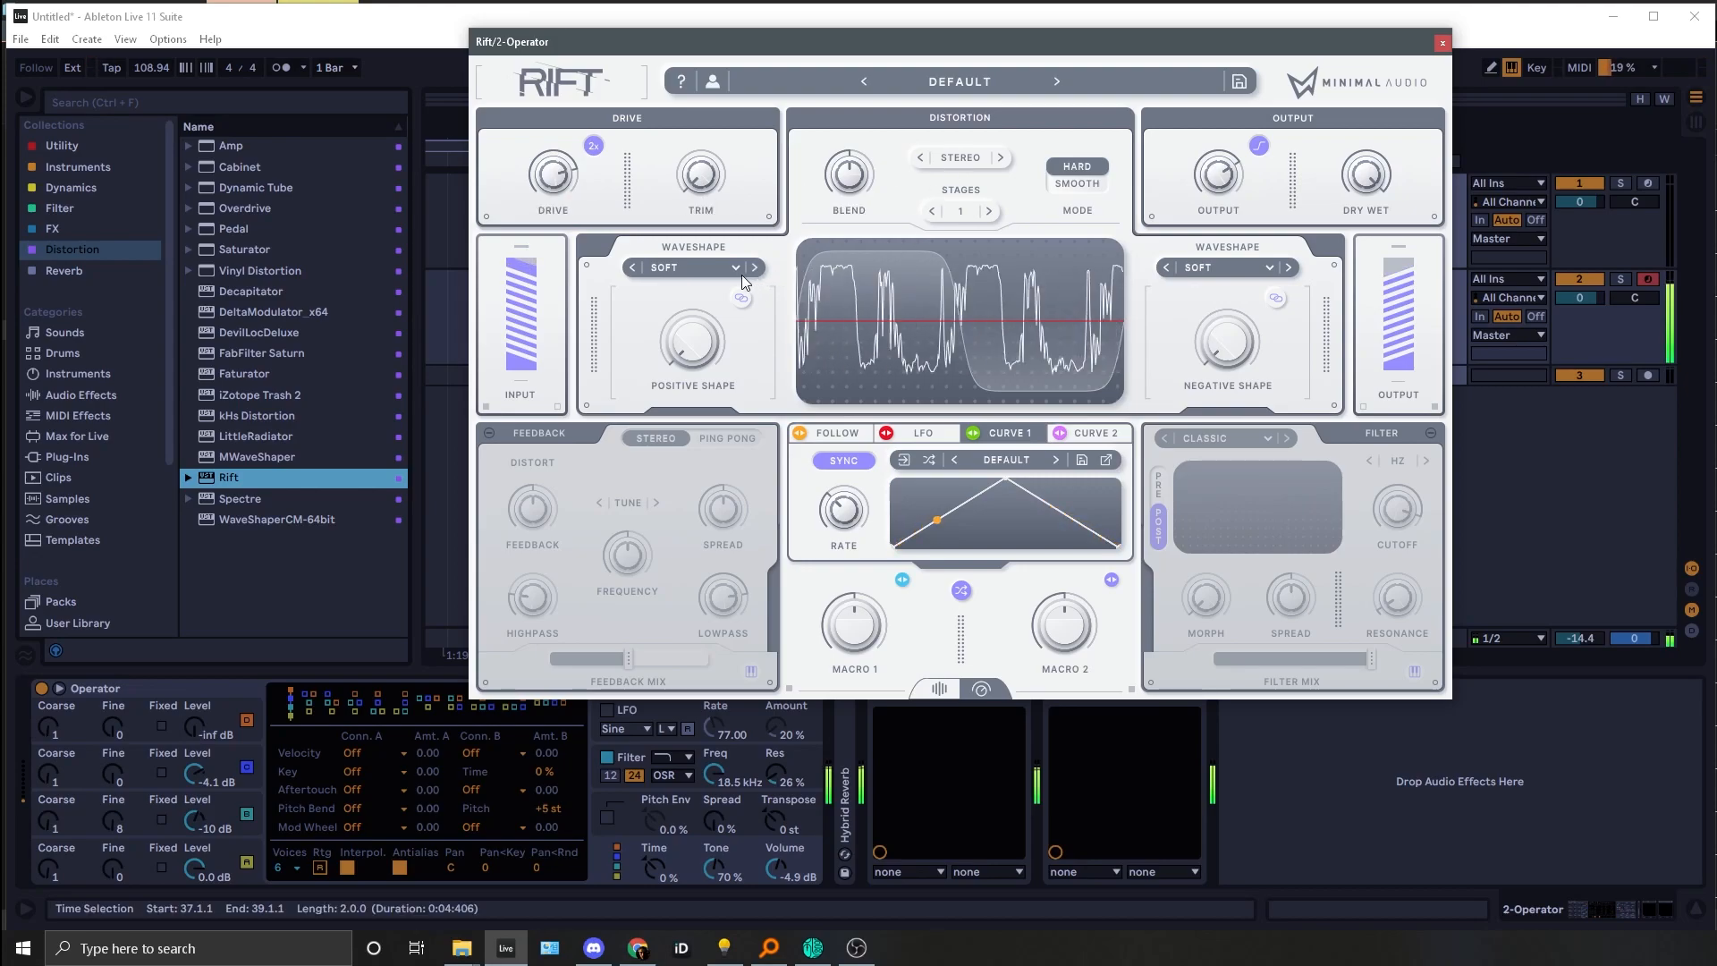
Step: Set the second Rift's positive side to the Teeth wavefold and adjust its positive shape amount
{"action": "left_click", "coordinate": [710, 262]}
{"action": "mouse_move", "coordinate": [720, 304]}
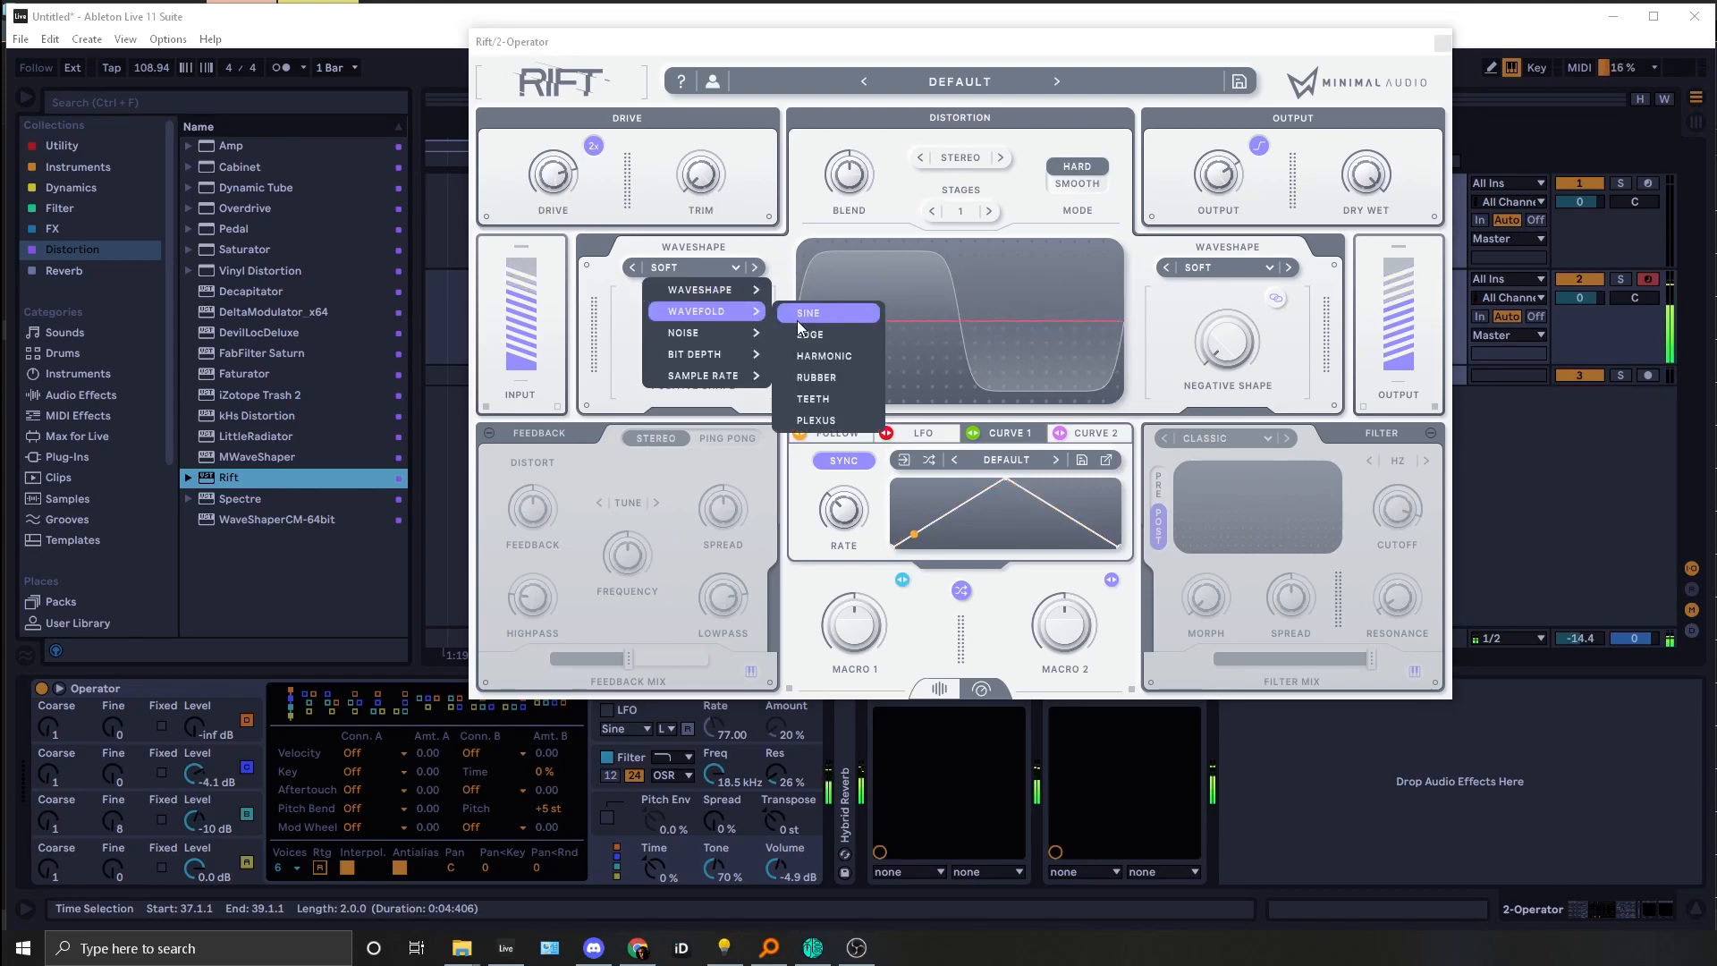
{"action": "left_click", "coordinate": [797, 320]}
{"action": "left_click", "coordinate": [757, 268]}
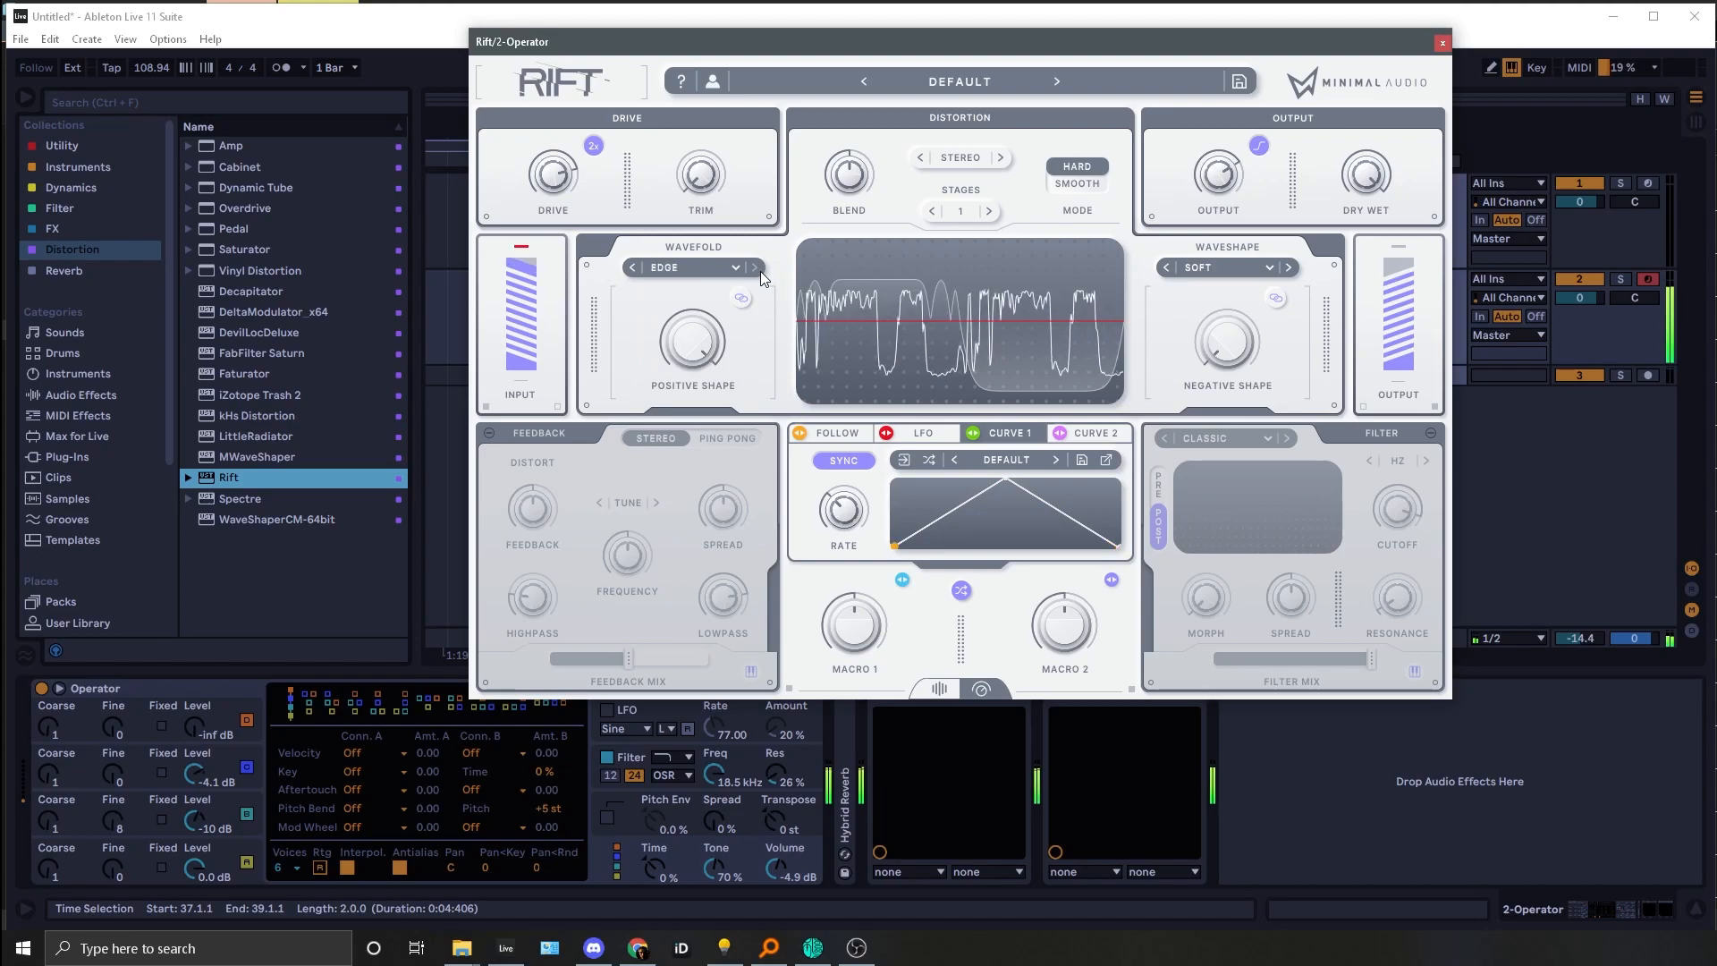
{"action": "left_click", "coordinate": [756, 269]}
{"action": "left_click_drag", "start_coordinate": [692, 345], "coordinate": [709, 374]}
Step: Set the second Rift's negative side to the Jitter noise type
{"action": "left_click", "coordinate": [1225, 267]}
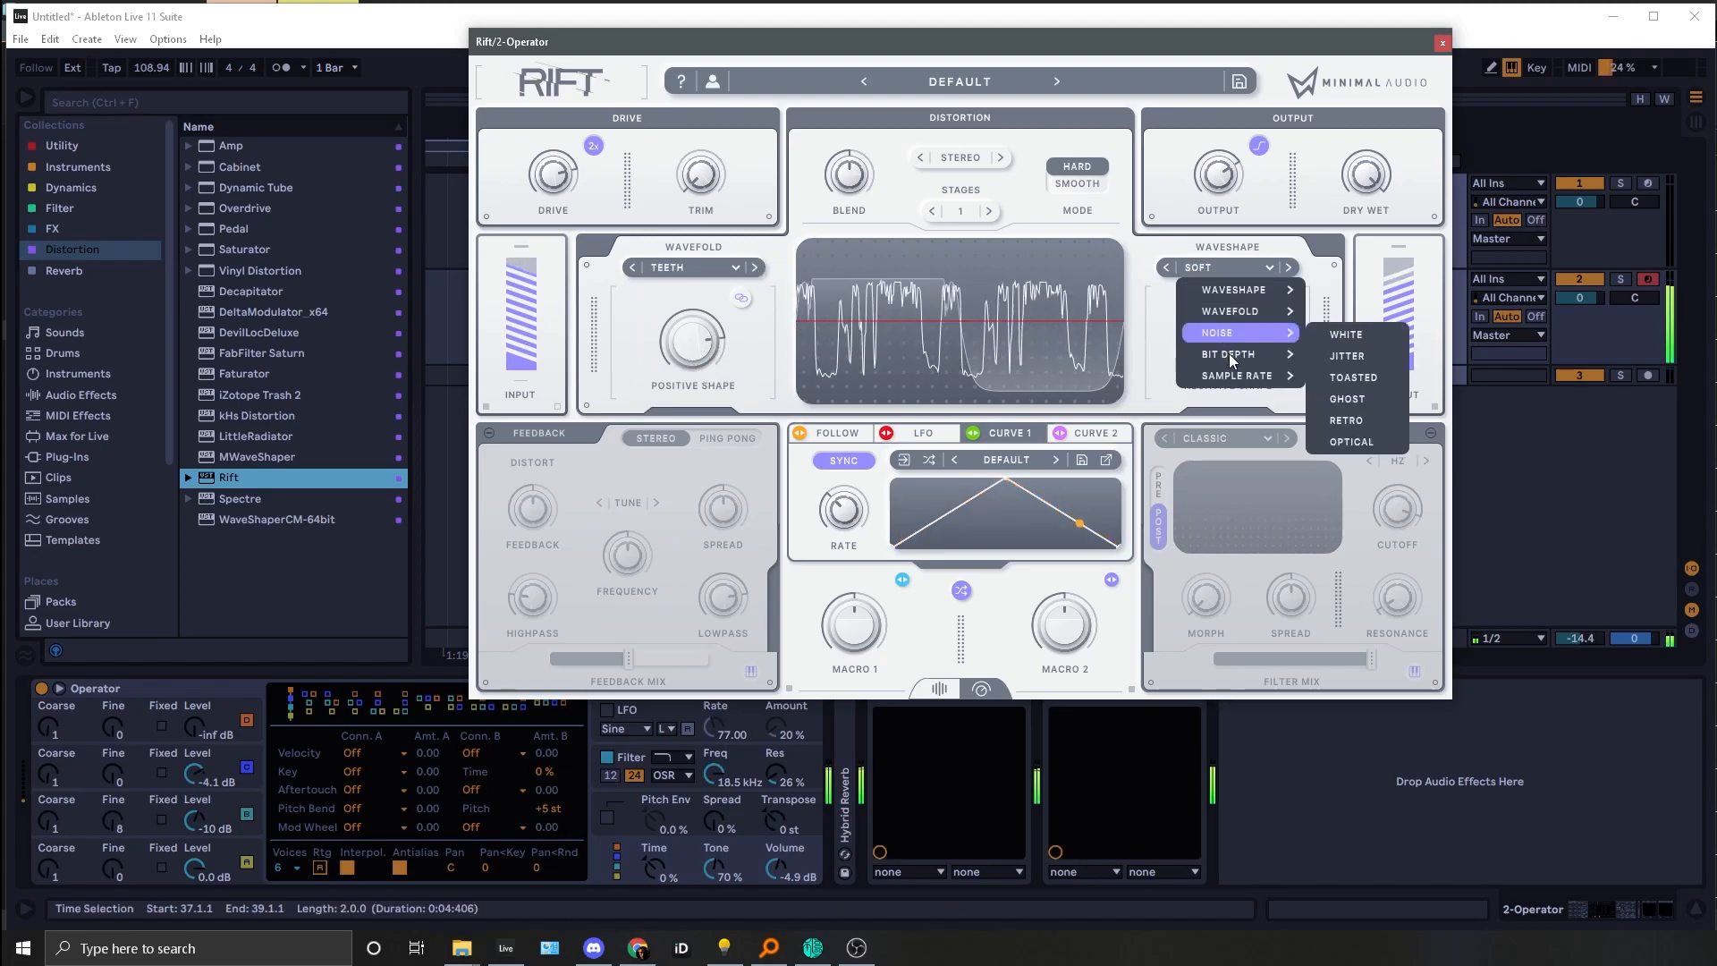
{"action": "mouse_move", "coordinate": [1253, 333]}
{"action": "left_click", "coordinate": [1323, 334]}
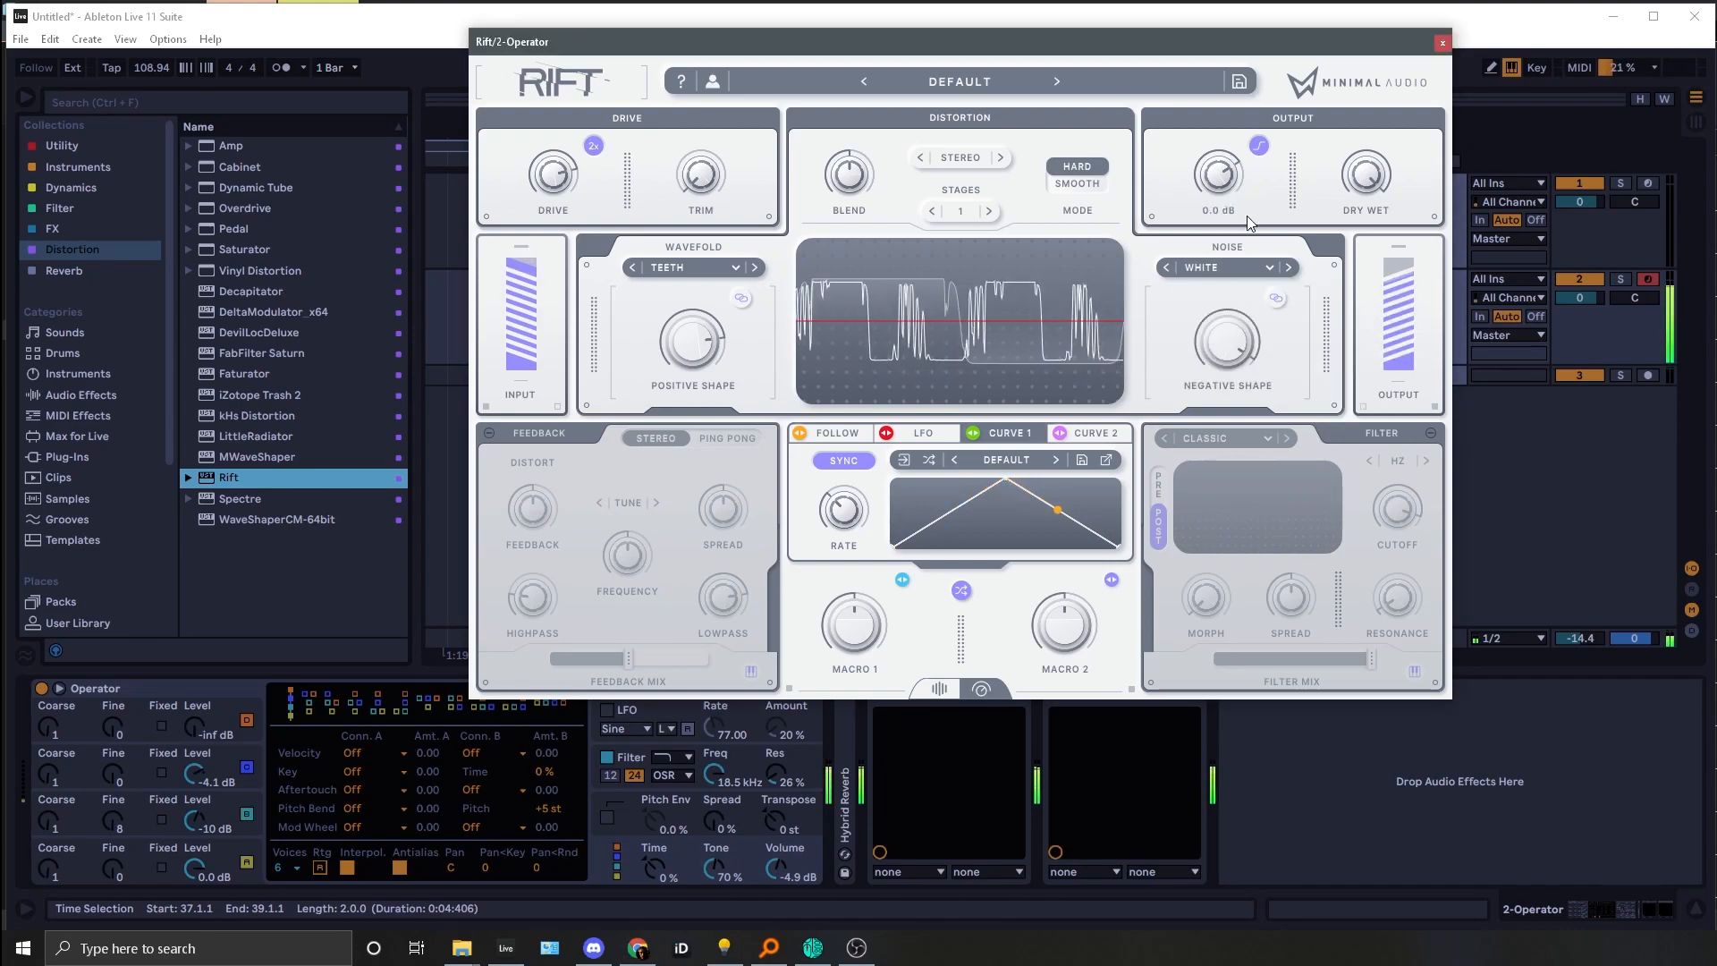
{"action": "left_click", "coordinate": [1286, 270]}
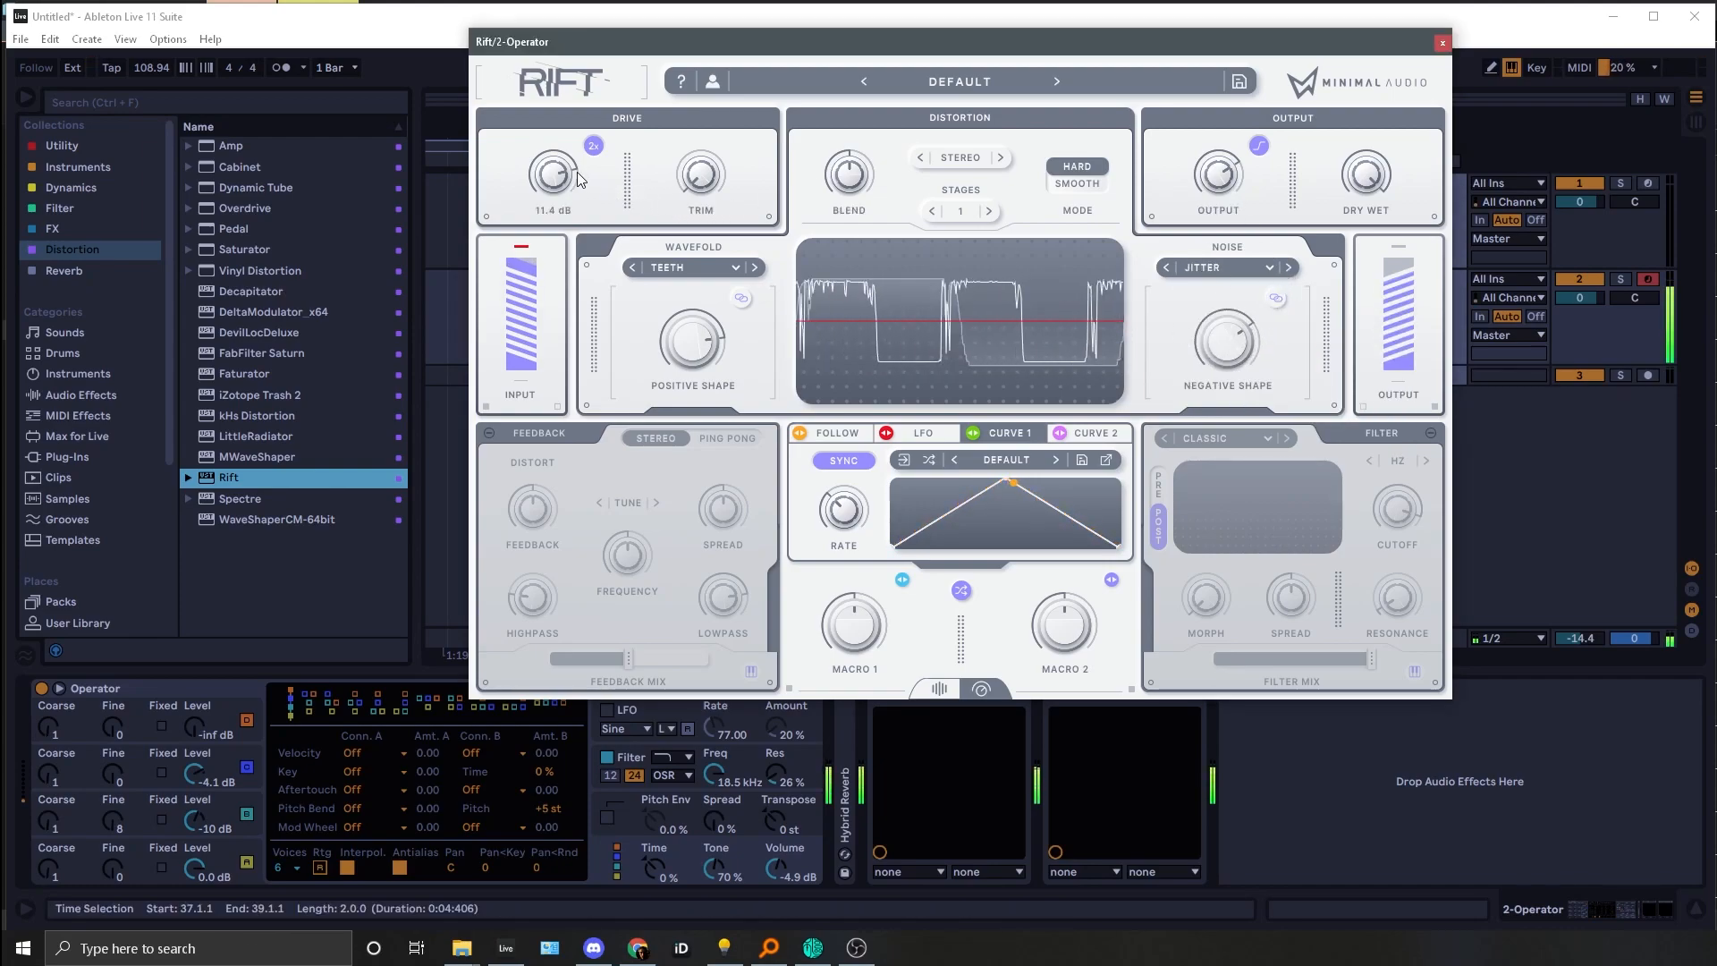
Step: Assign the second Rift's LFO to modulate its positive shape
{"action": "left_click_drag", "start_coordinate": [886, 433], "coordinate": [693, 342]}
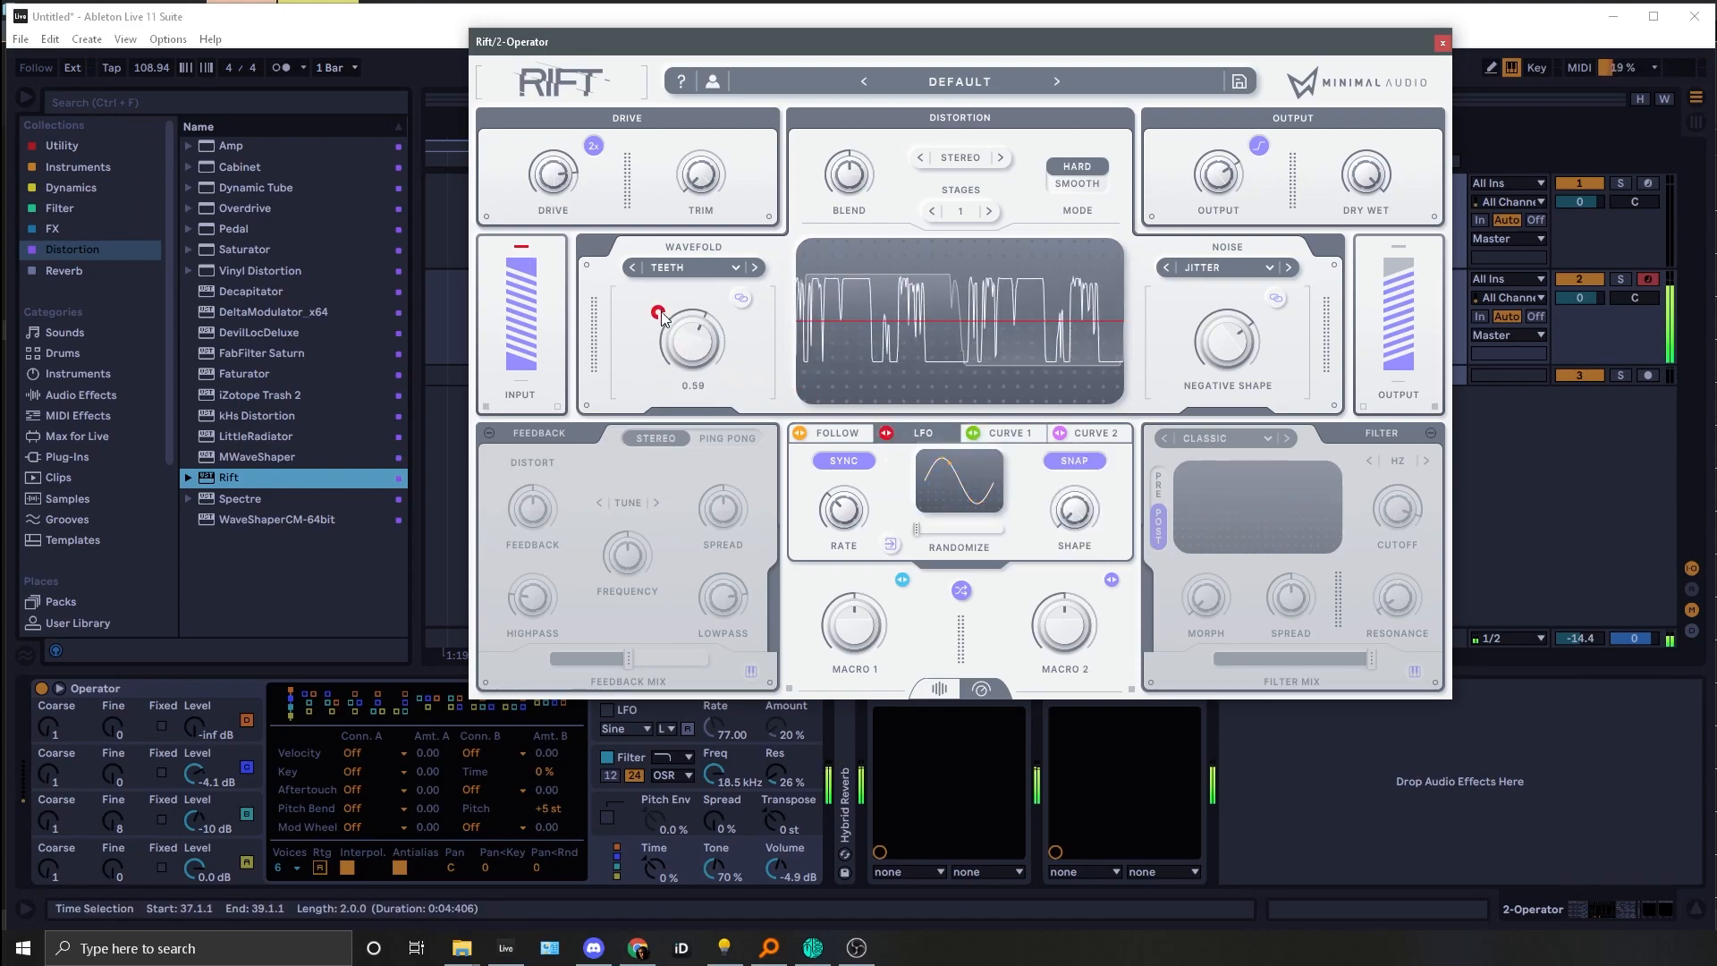
Step: Assign the second Rift's LFO to modulate its negative shape and lower the drive to about 7.8 dB
{"action": "left_click_drag", "start_coordinate": [886, 433], "coordinate": [1195, 314]}
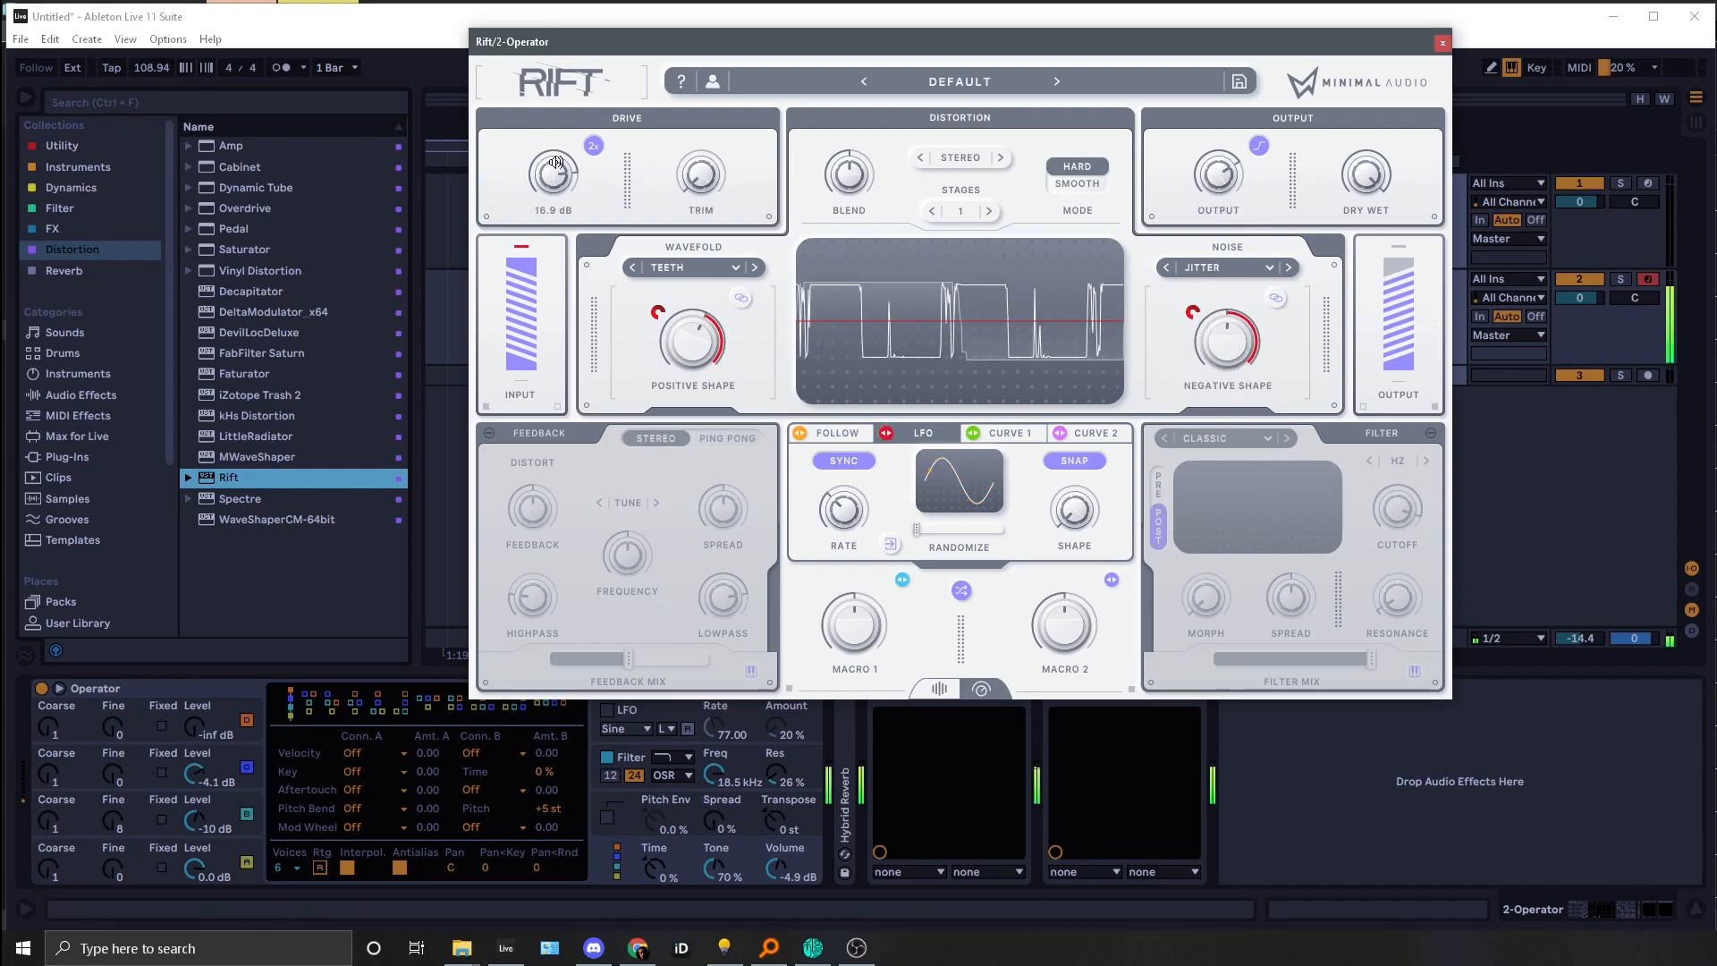
{"action": "left_click_drag", "start_coordinate": [534, 208], "coordinate": [534, 183]}
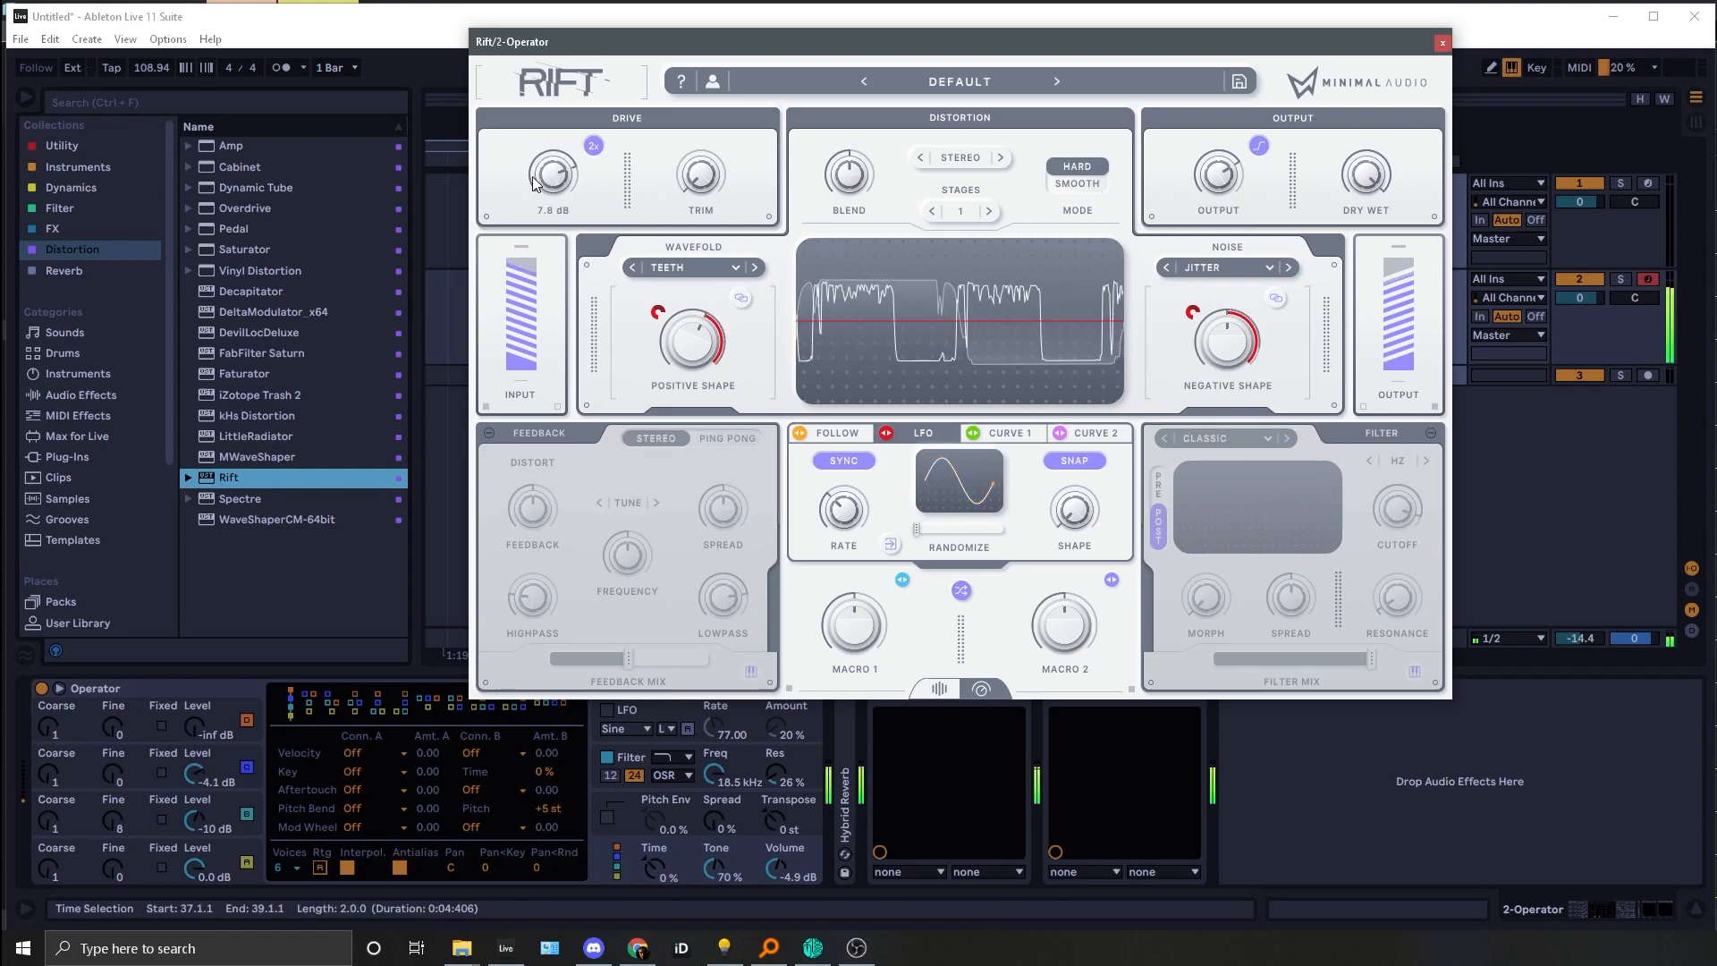
Step: Change the second Rift's positive side to the Toasted noise type and adjust the trim
{"action": "left_click", "coordinate": [755, 272]}
{"action": "left_click", "coordinate": [755, 271]}
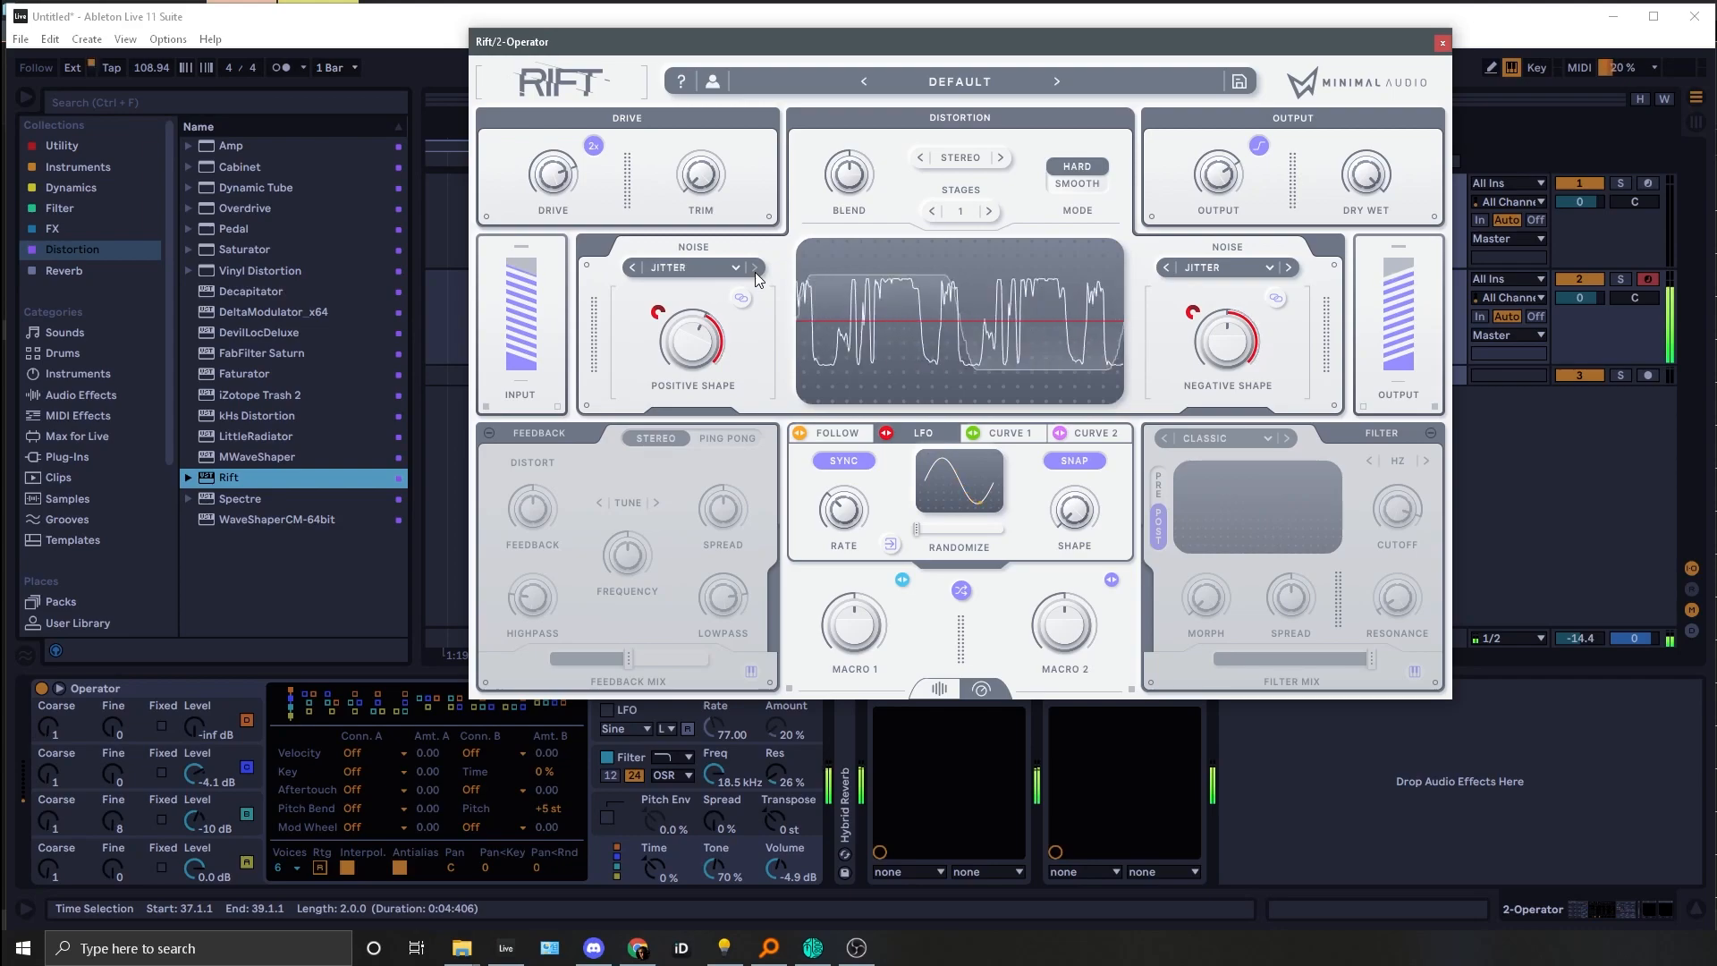
{"action": "left_click", "coordinate": [754, 272]}
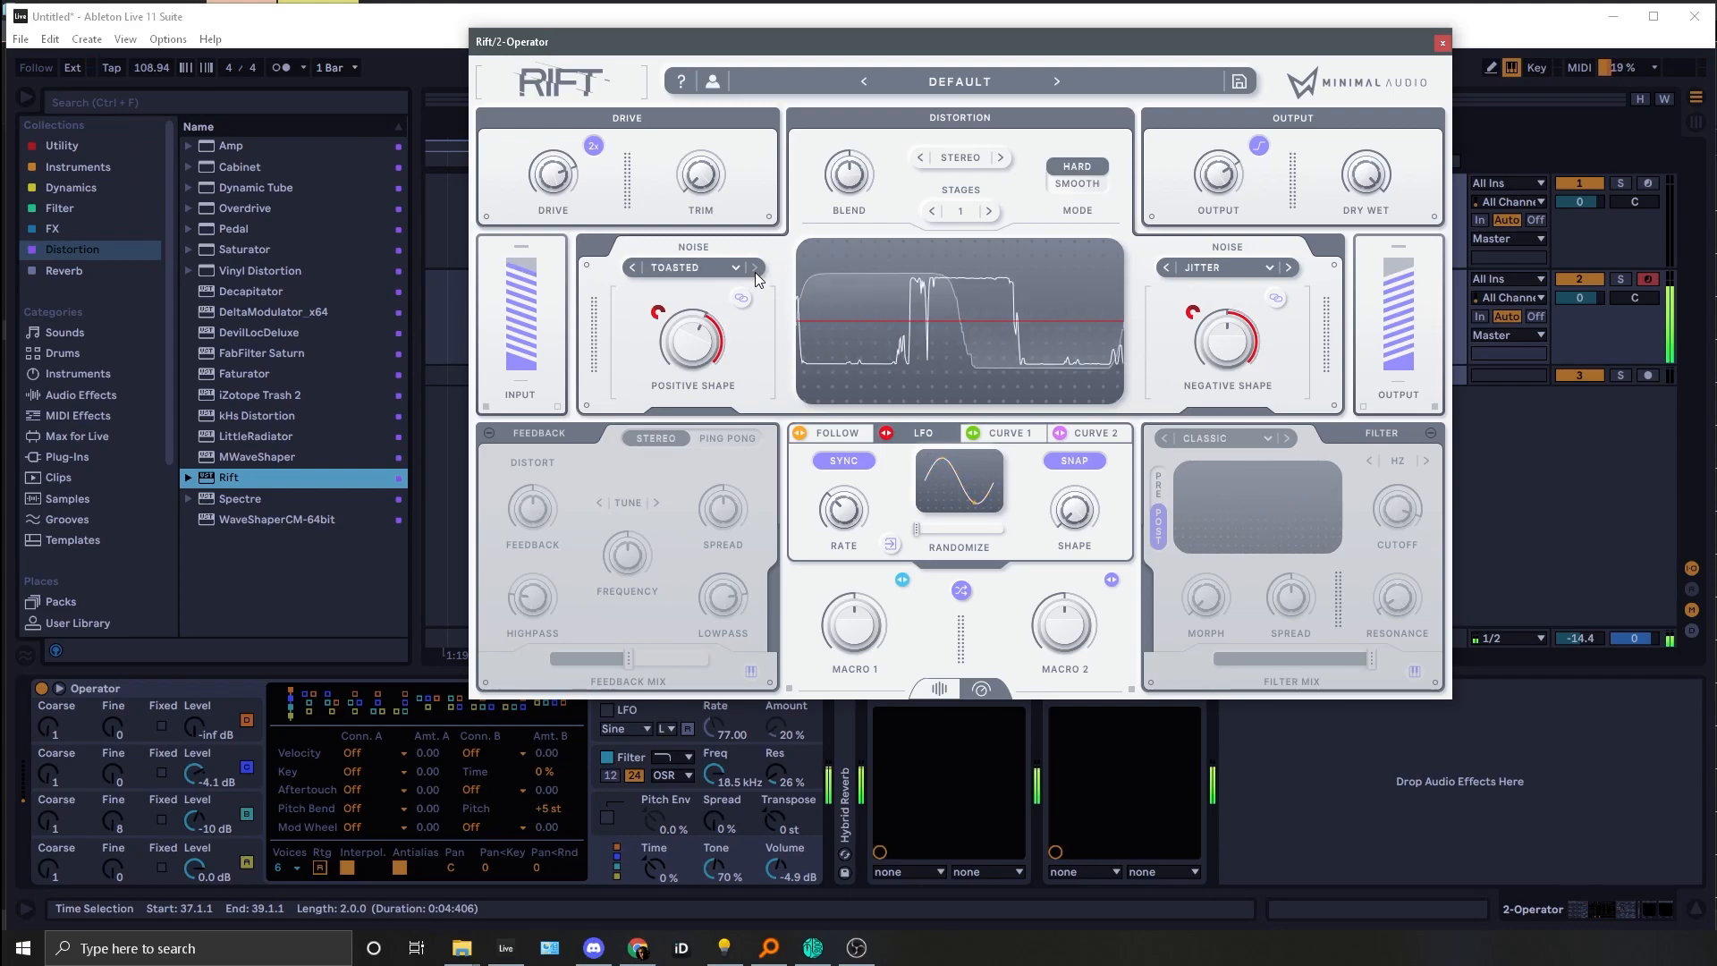
{"action": "mouse_move", "coordinate": [699, 177]}
{"action": "left_click_drag", "start_coordinate": [700, 178], "coordinate": [671, 131]}
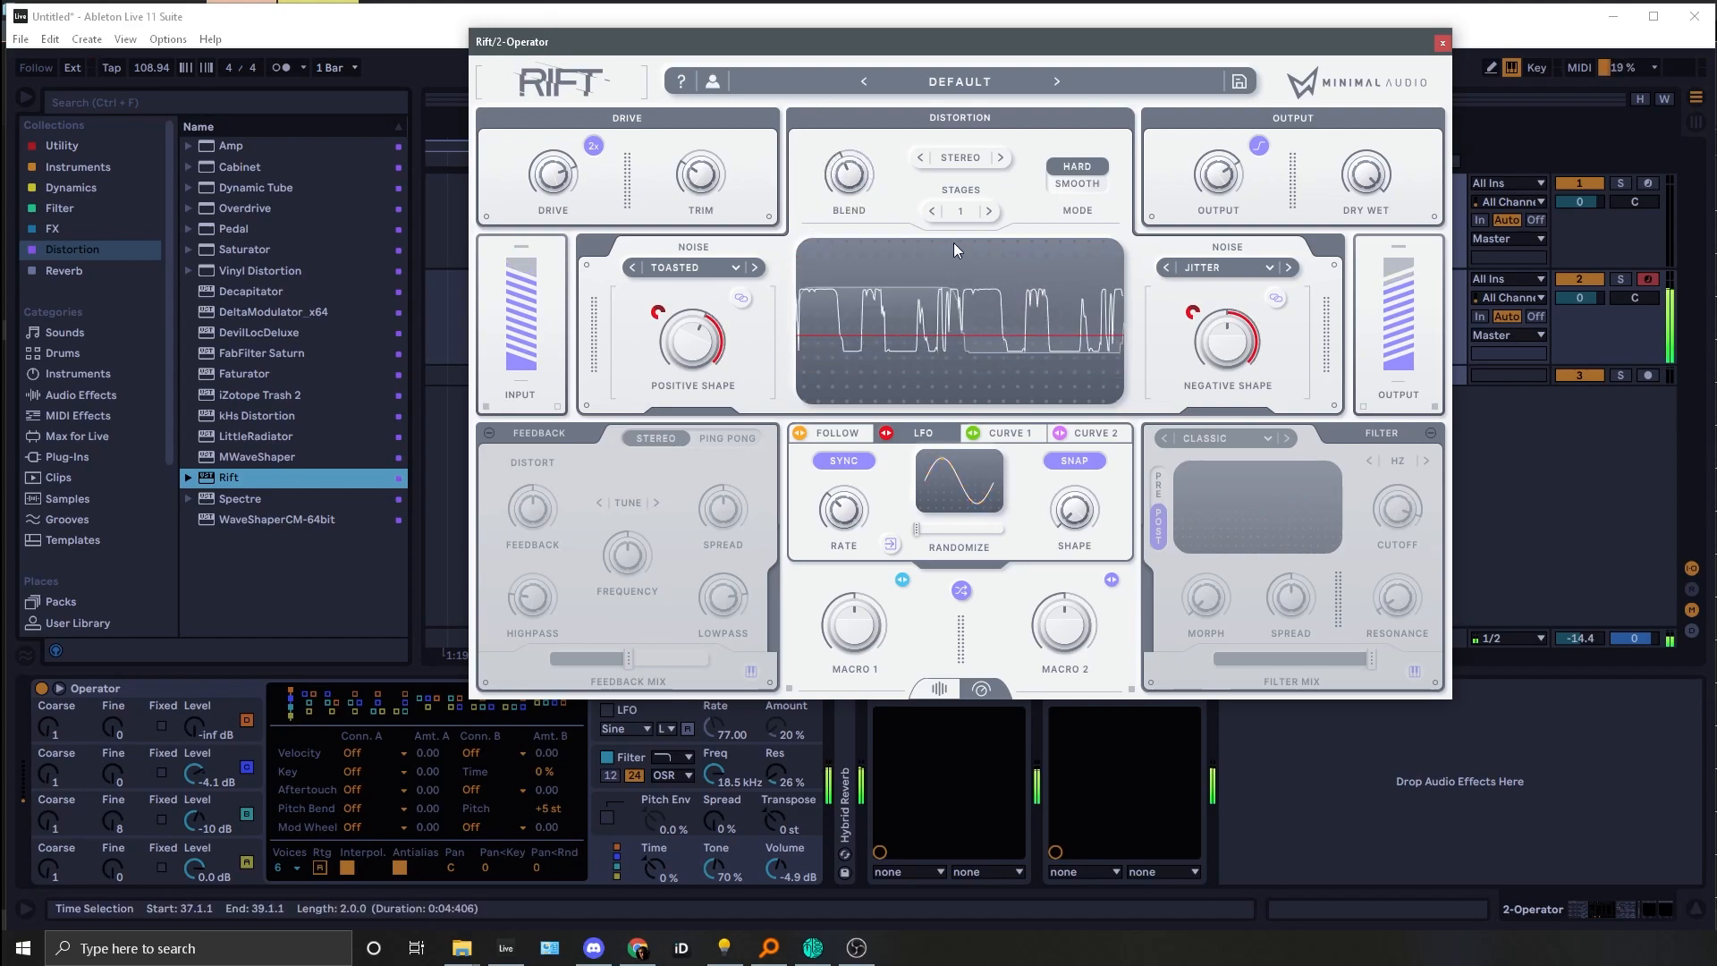
Step: Raise the distortion stages to 2 and try the Sides channel mode before returning to Stereo
{"action": "left_click", "coordinate": [991, 212]}
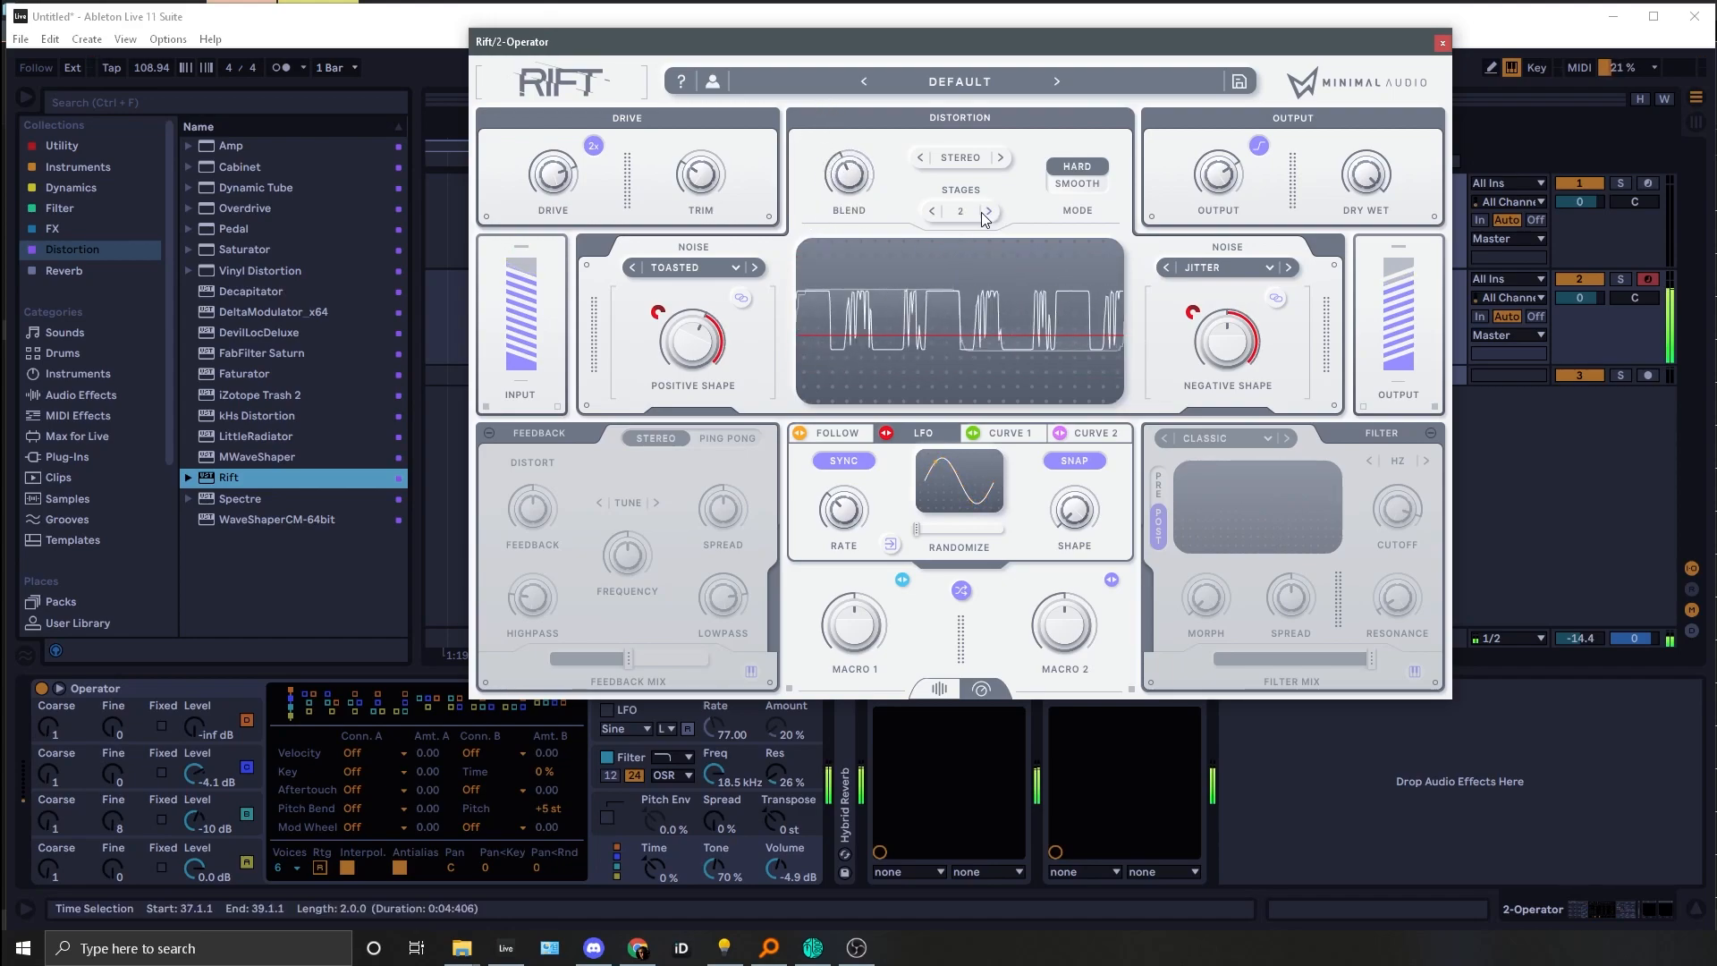
{"action": "left_click", "coordinate": [967, 160]}
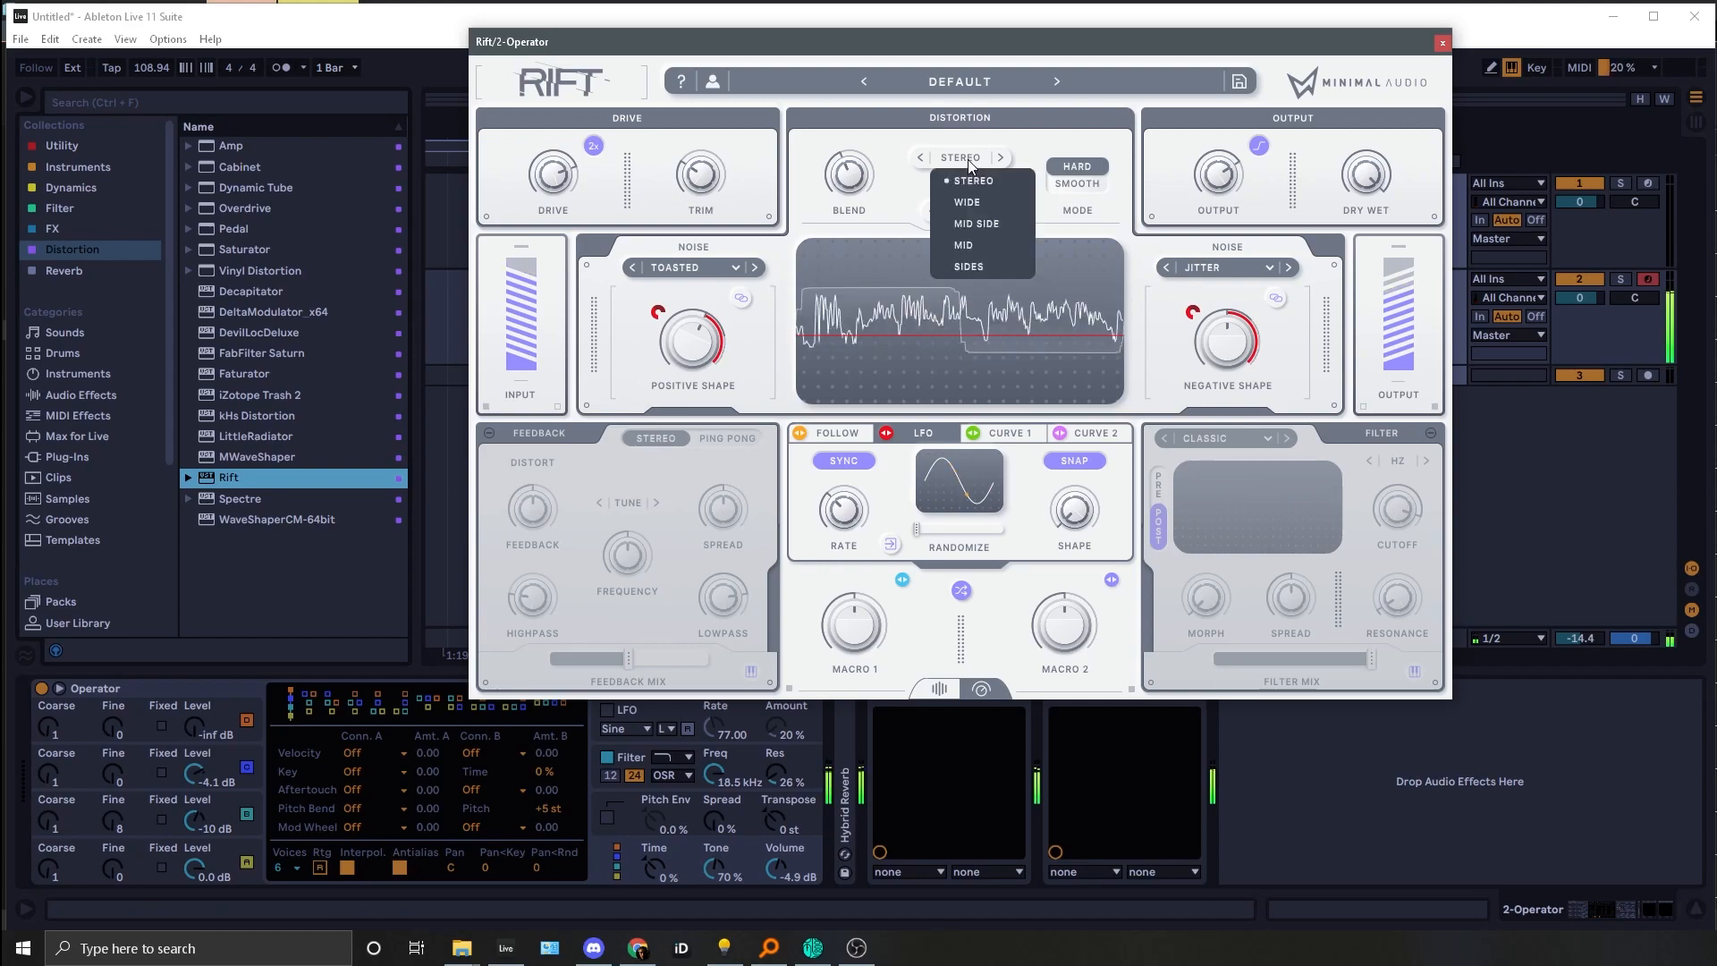
{"action": "left_click", "coordinate": [969, 273]}
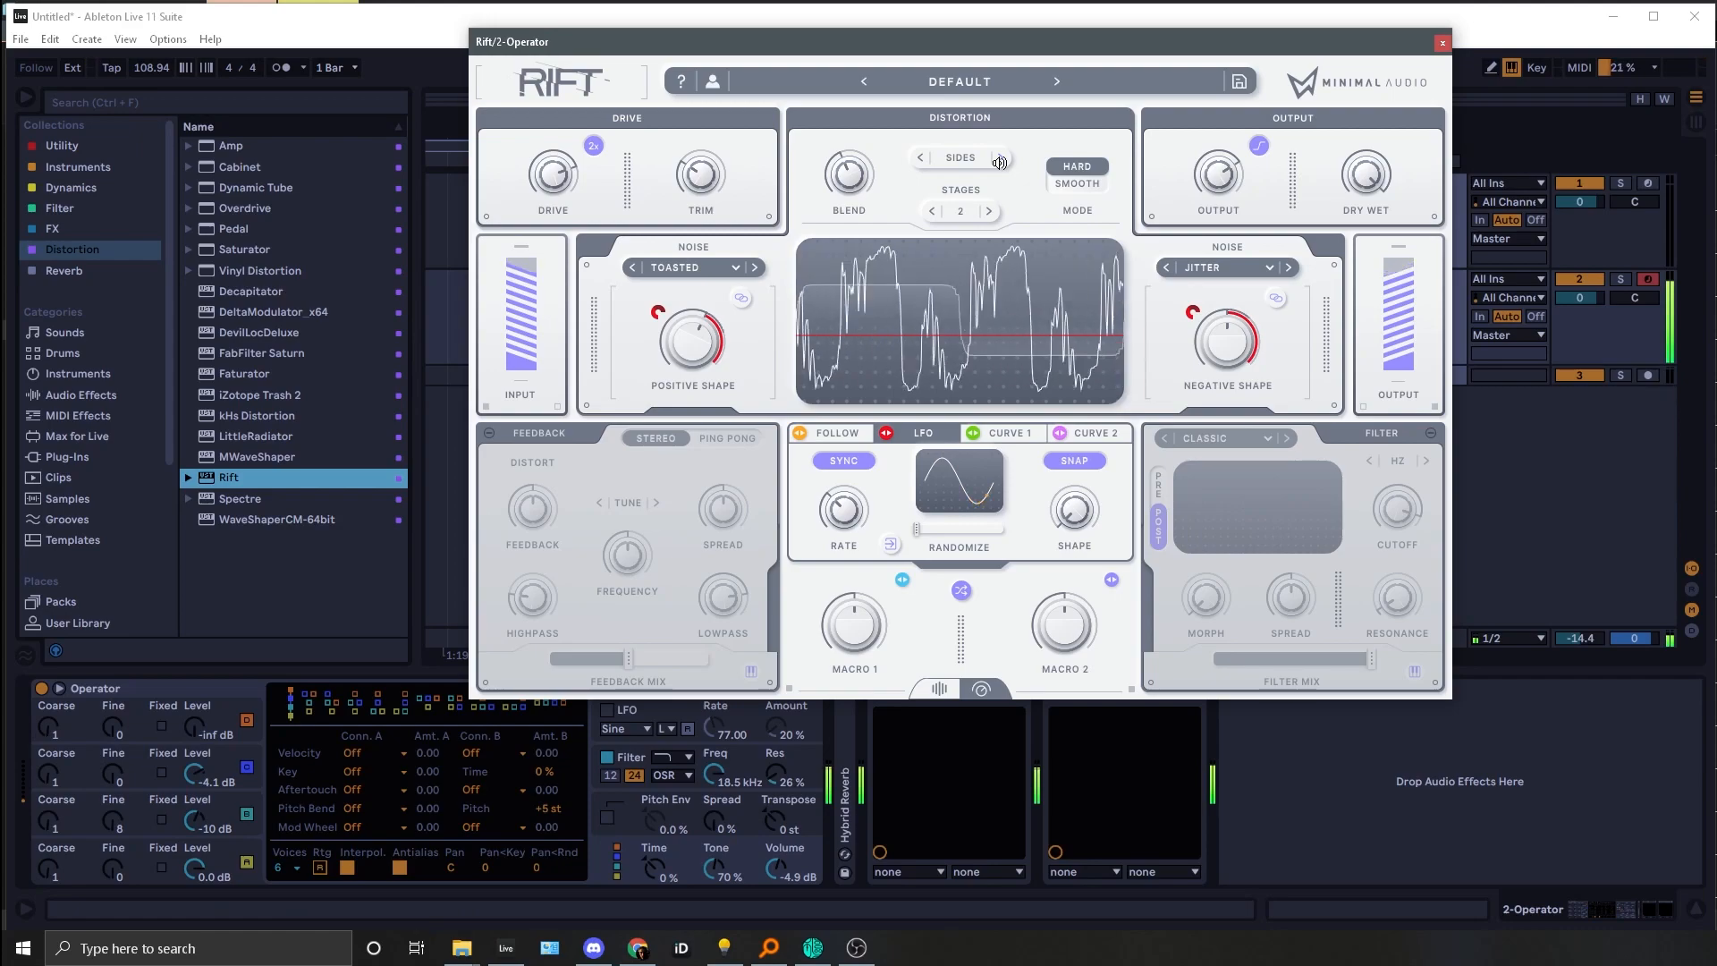
{"action": "left_click", "coordinate": [967, 157]}
{"action": "left_click", "coordinate": [973, 180]}
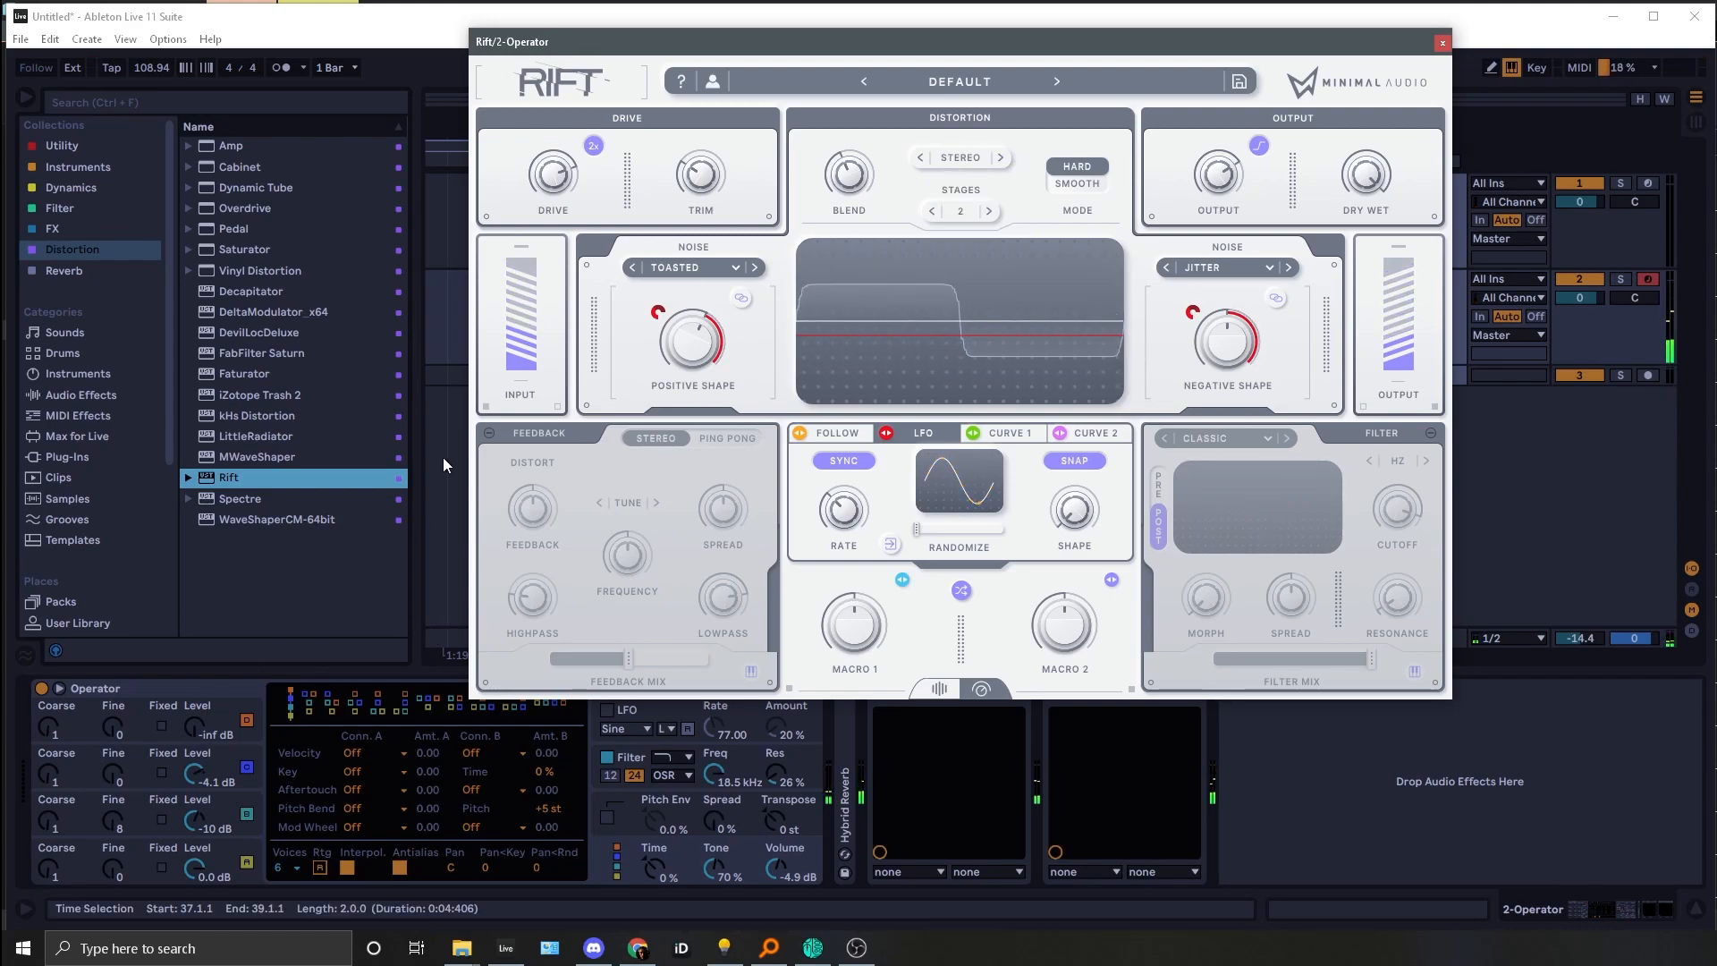
Step: Enable the second Rift's feedback section with Distort on, set feedback to about 43 % and adjust the feedback frequency
{"action": "left_click", "coordinate": [487, 434]}
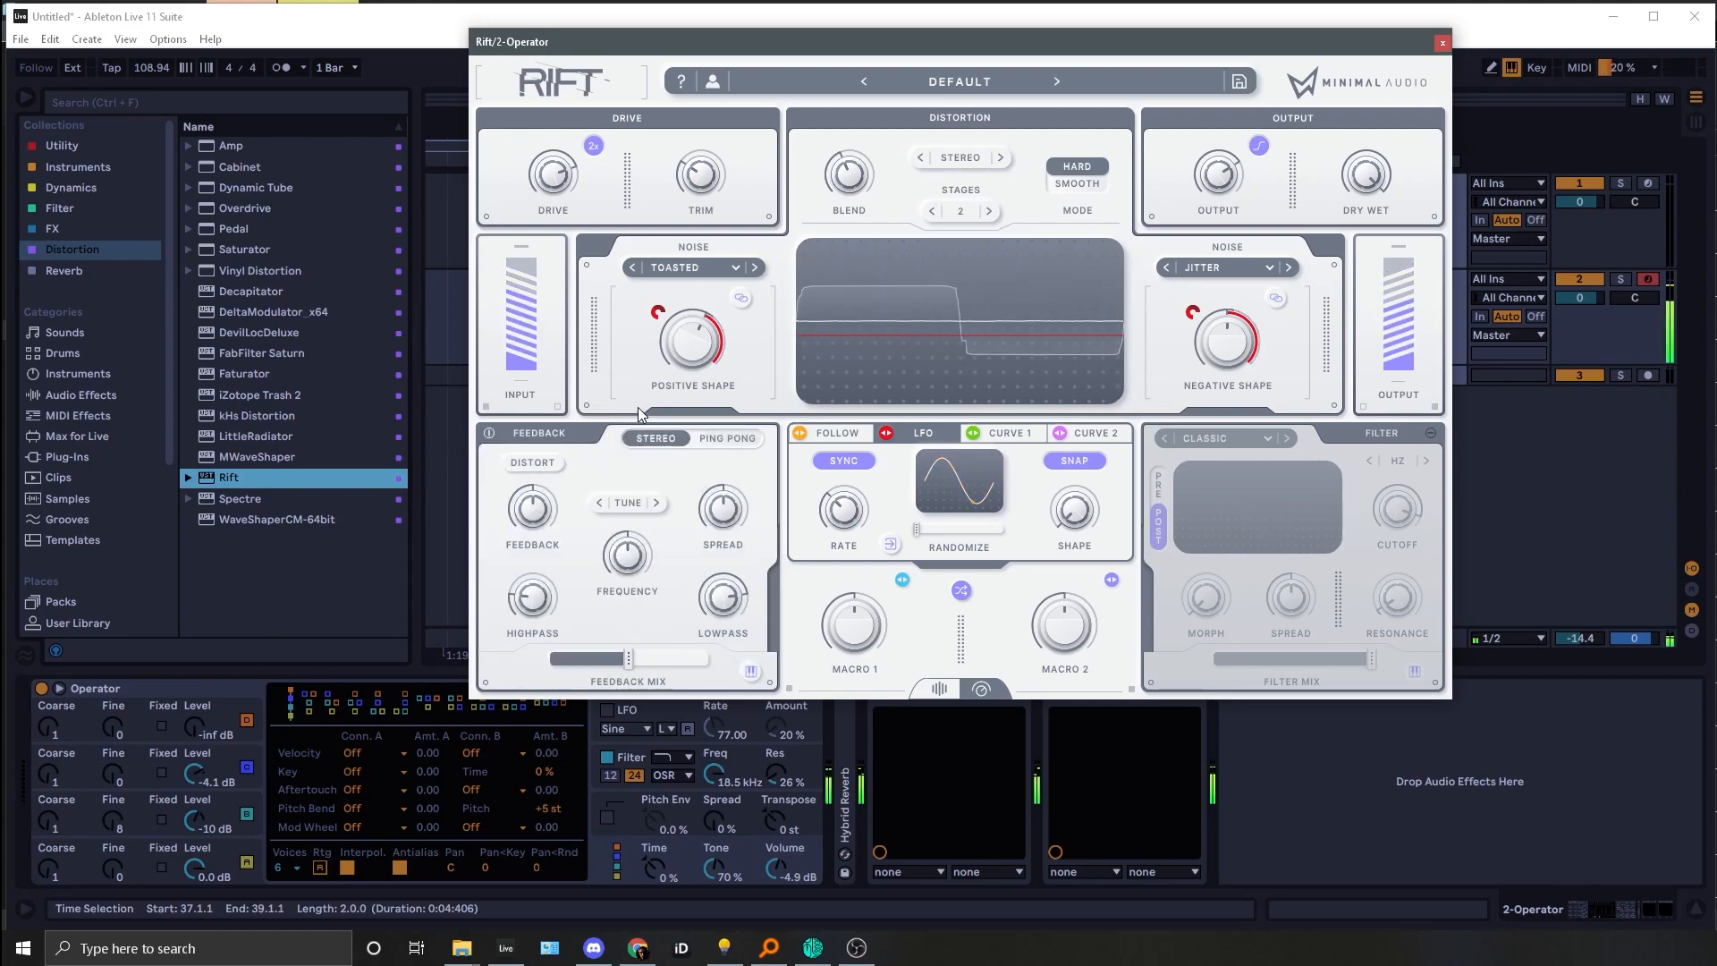
{"action": "left_click", "coordinate": [531, 463]}
{"action": "left_click", "coordinate": [532, 462]}
{"action": "mouse_move", "coordinate": [622, 573]}
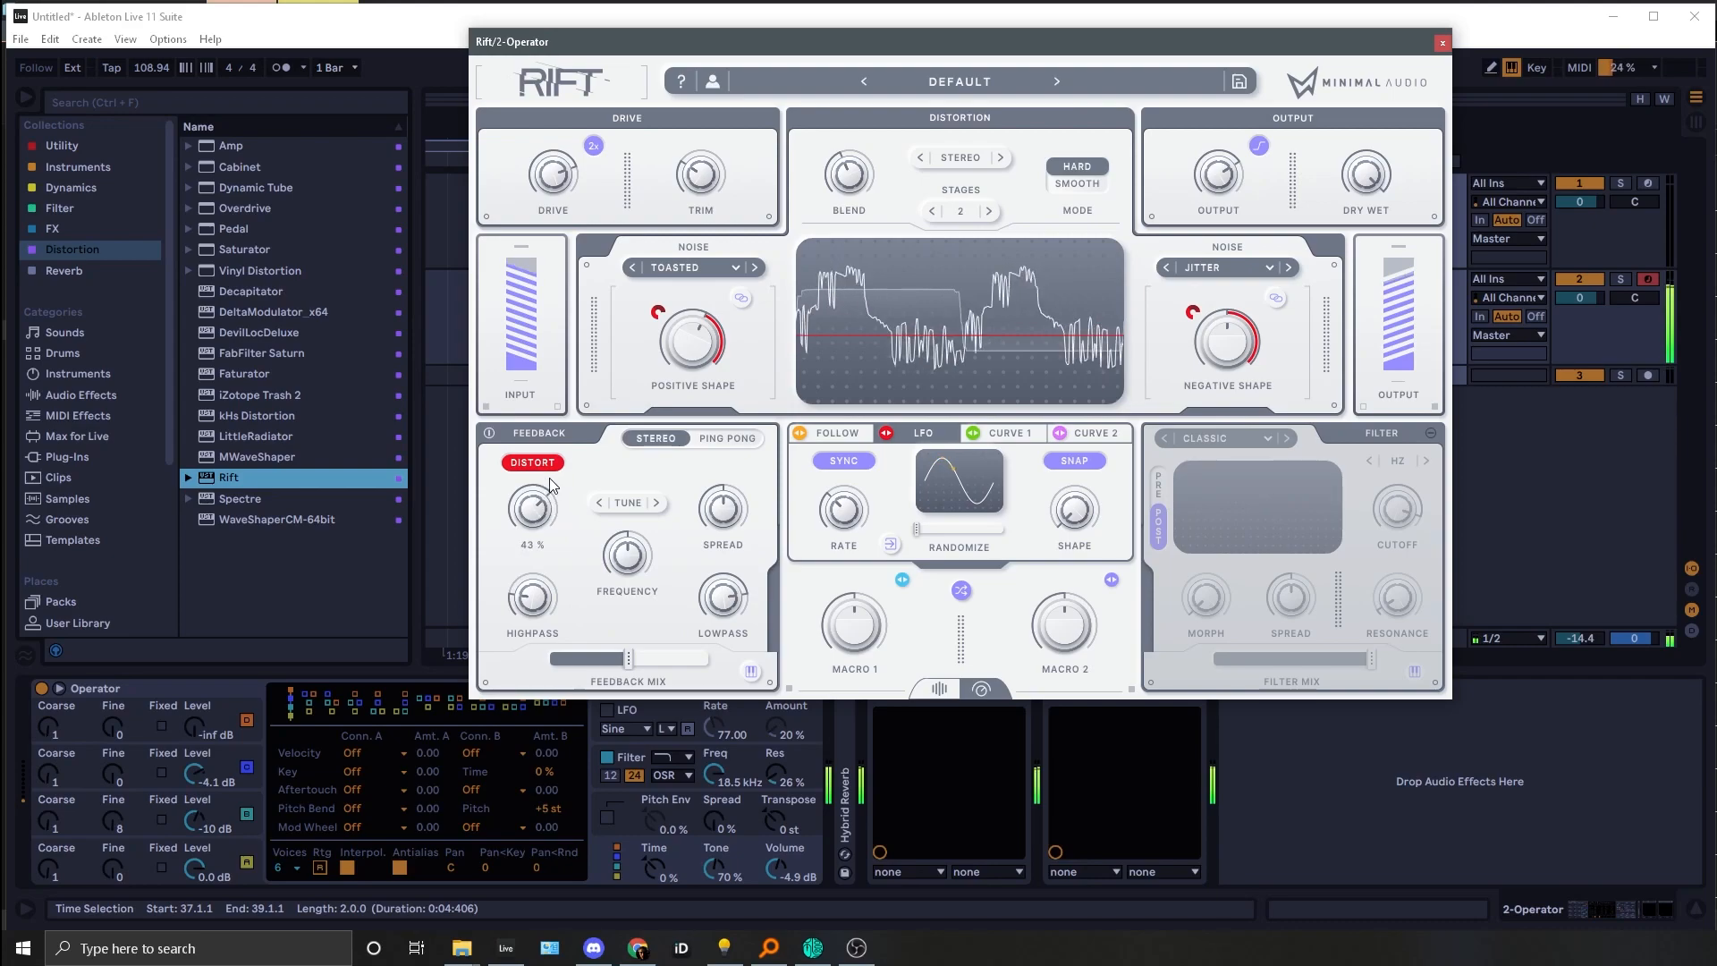
{"action": "left_click_drag", "start_coordinate": [629, 565], "coordinate": [590, 578]}
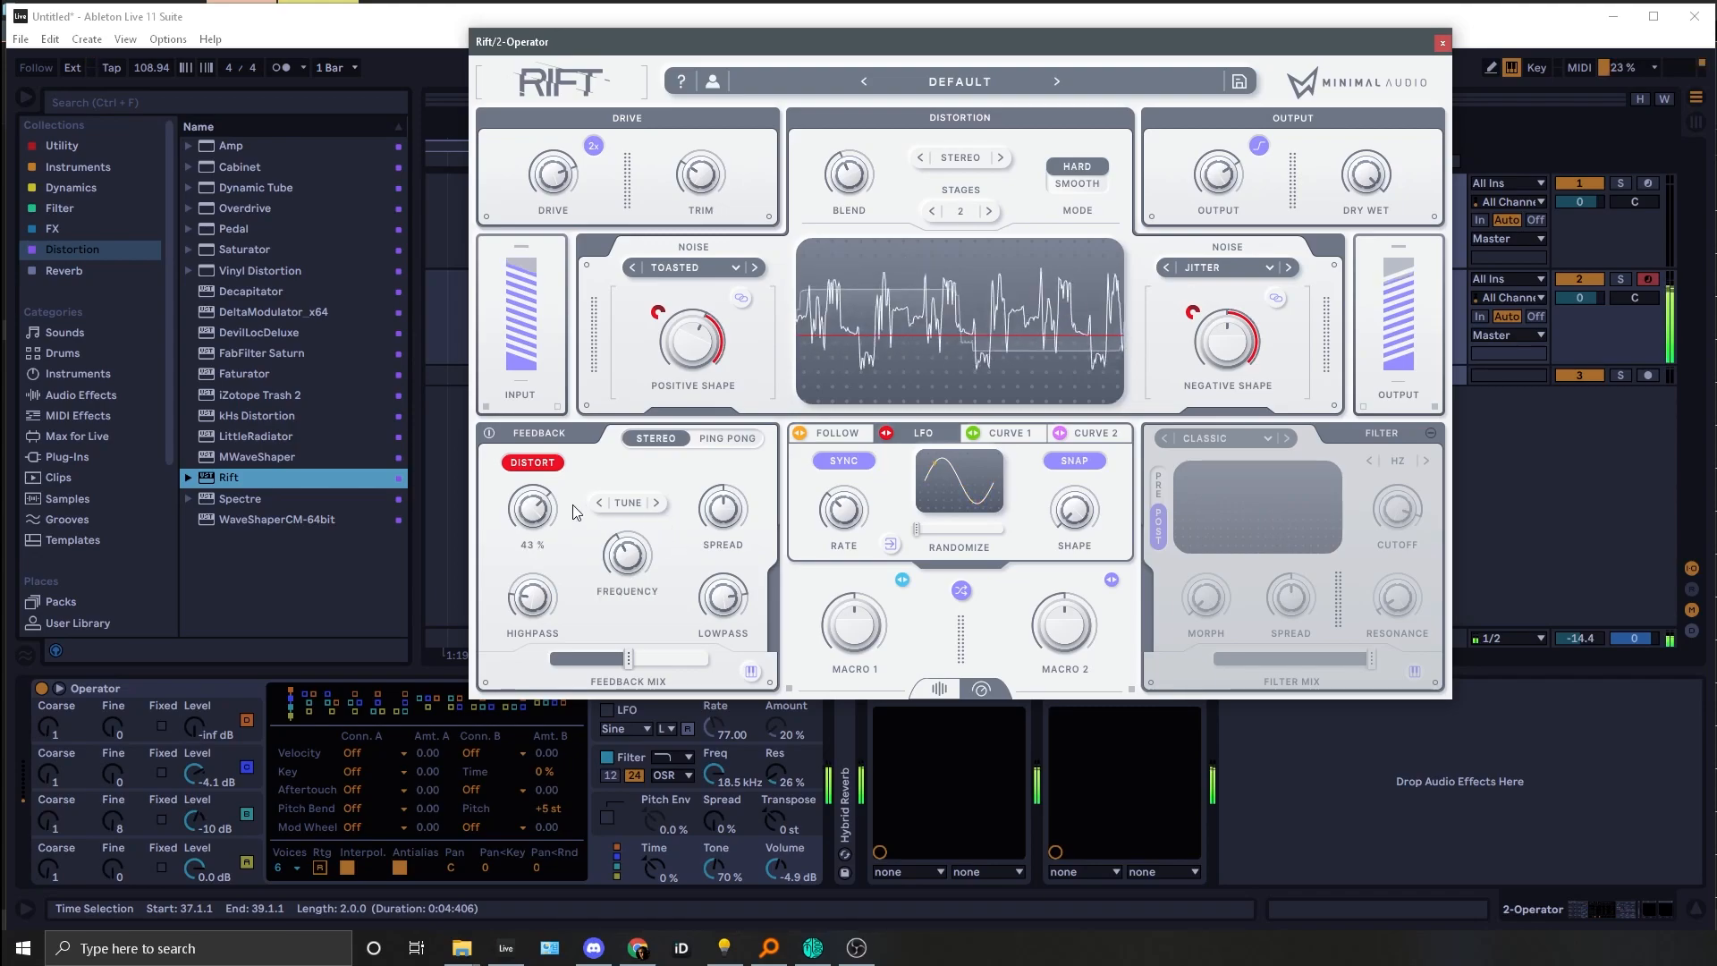
Step: Group Operator into an Instrument Rack and show the rack's chain list
{"action": "left_click_drag", "start_coordinate": [807, 50], "coordinate": [1654, 30]}
{"action": "left_click", "coordinate": [207, 689]}
{"action": "key", "text": "ctrl+g"}
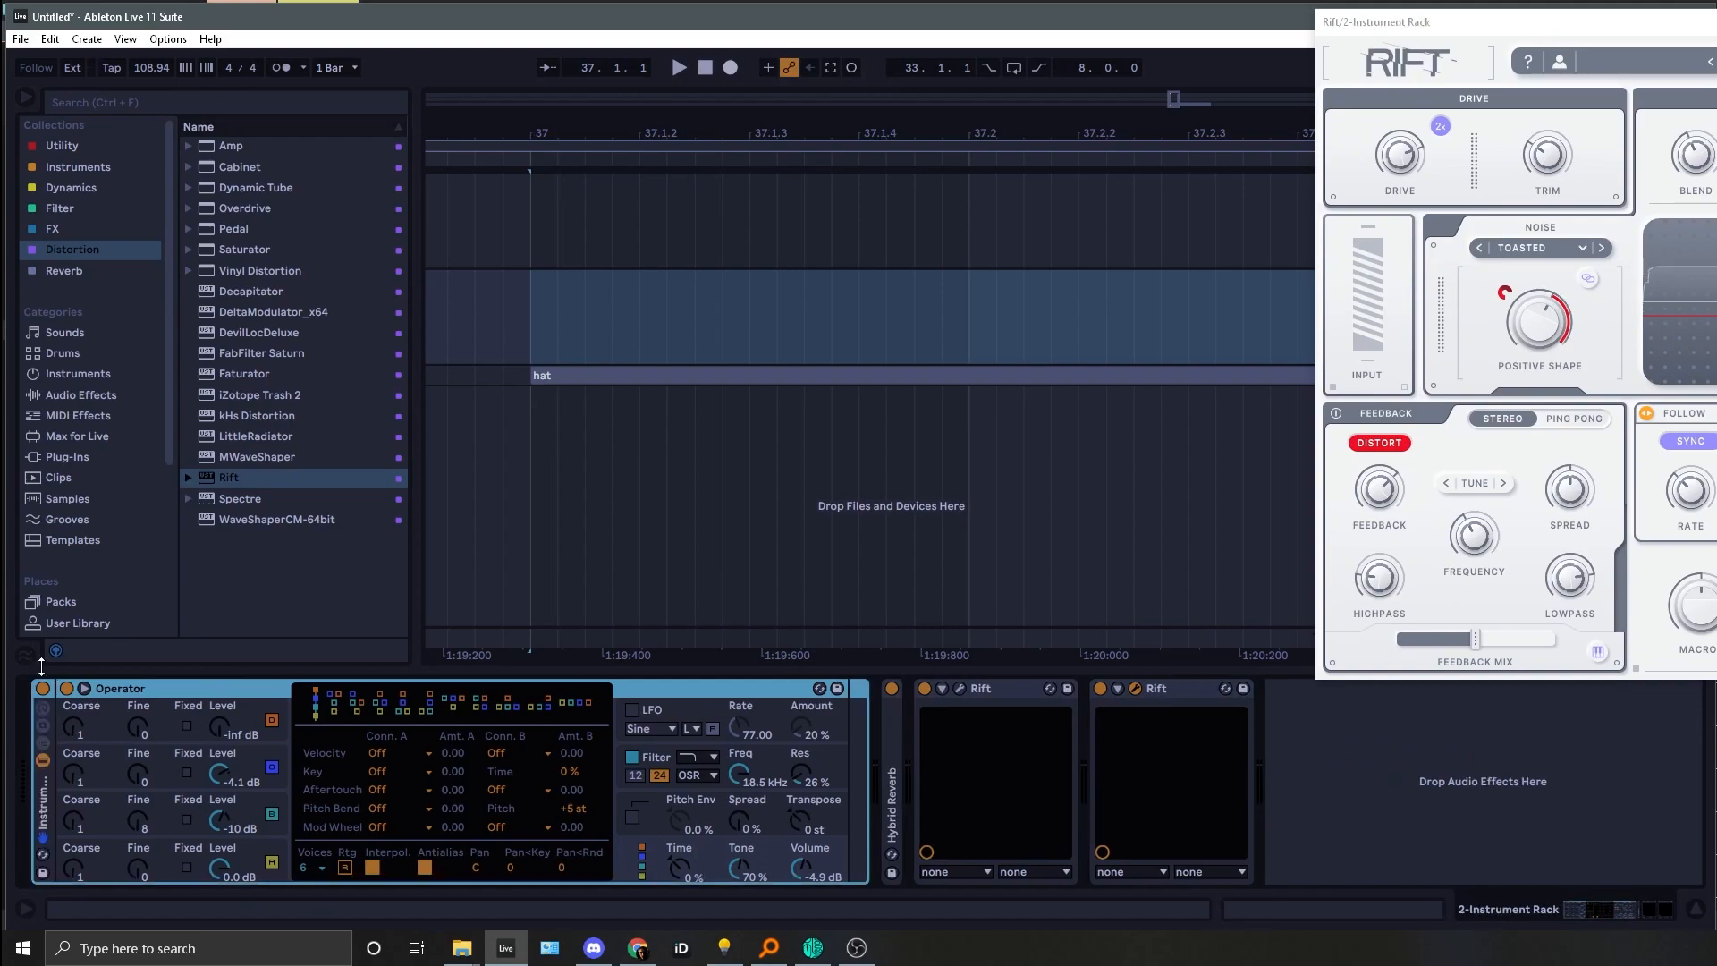
{"action": "left_click", "coordinate": [43, 738]}
Step: Add an External Instrument as a second rack chain and send its MIDI to 2-Instrument Rack, 1-Rift
{"action": "left_click", "coordinate": [46, 168]}
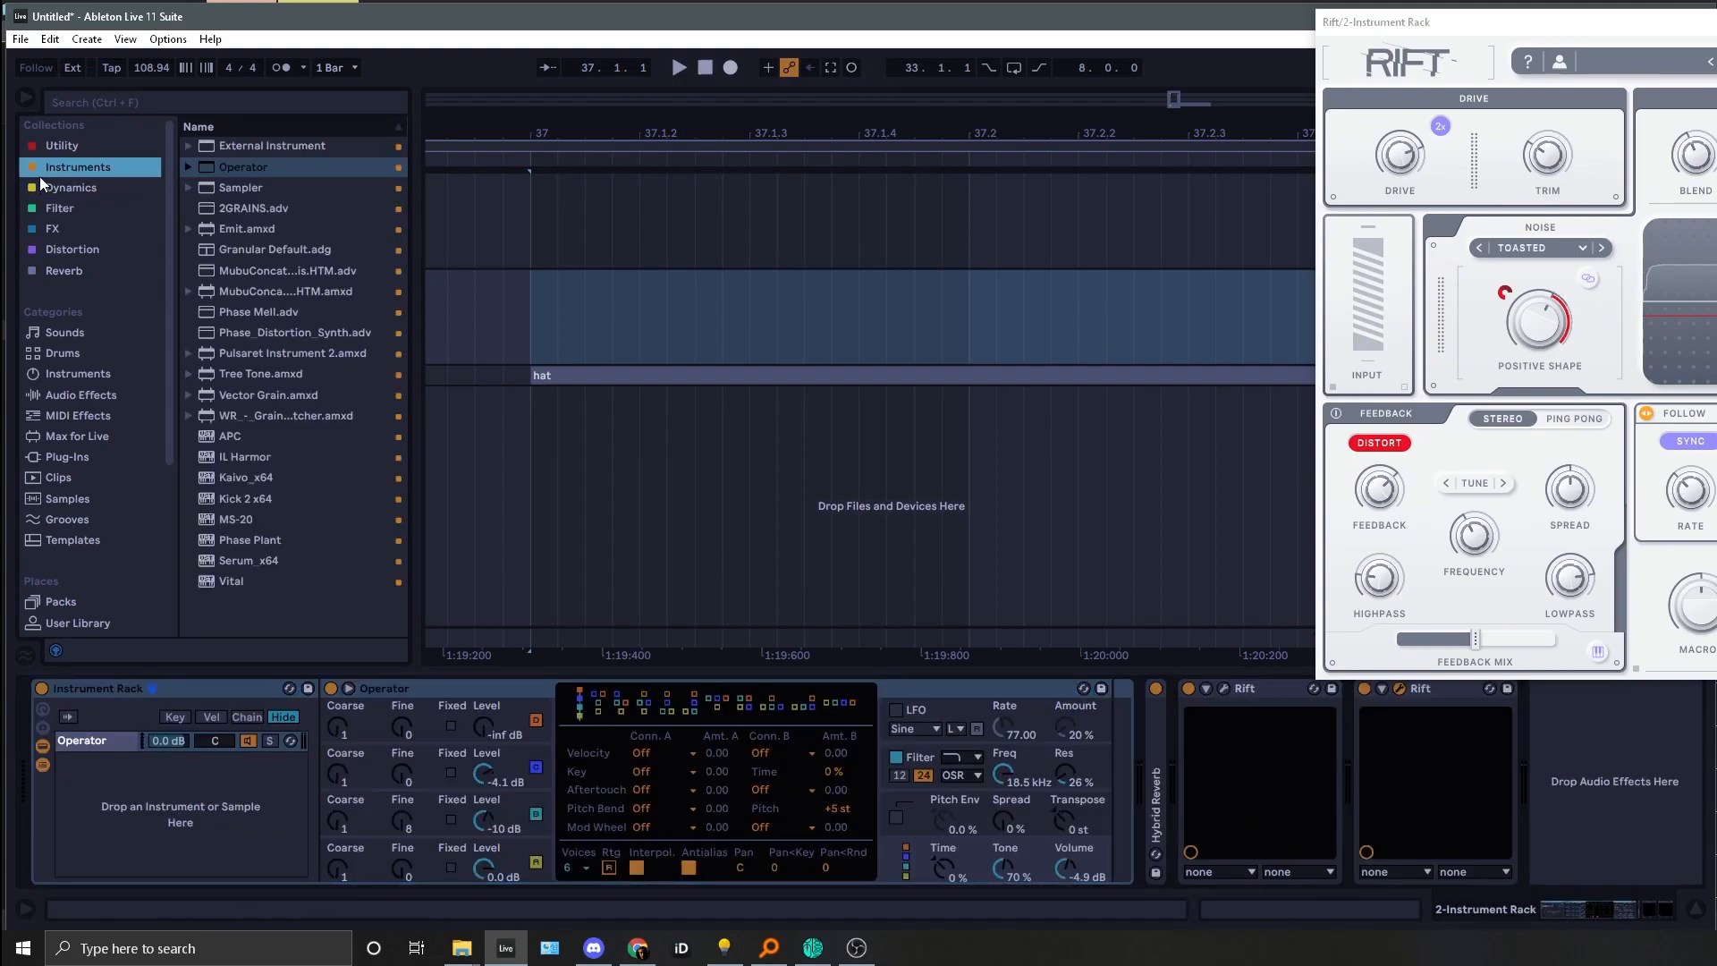
{"action": "left_click", "coordinate": [251, 208]}
{"action": "left_click_drag", "start_coordinate": [259, 146], "coordinate": [314, 518]}
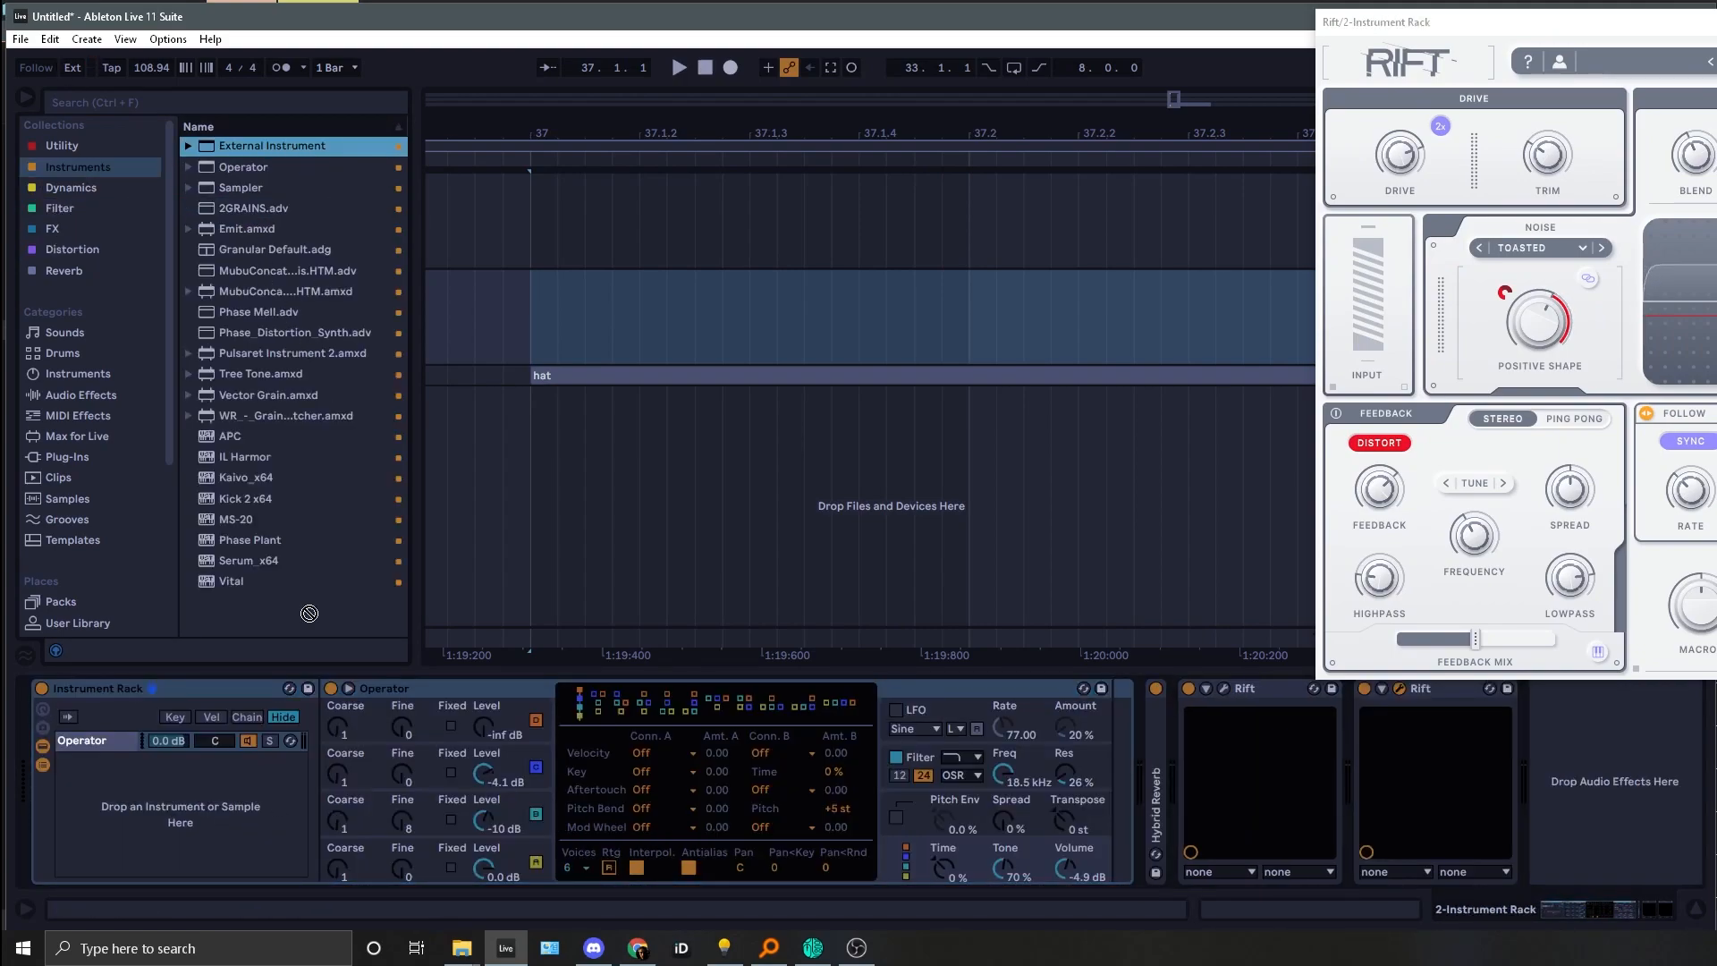
{"action": "left_click_drag", "start_coordinate": [286, 838], "coordinate": [286, 831]}
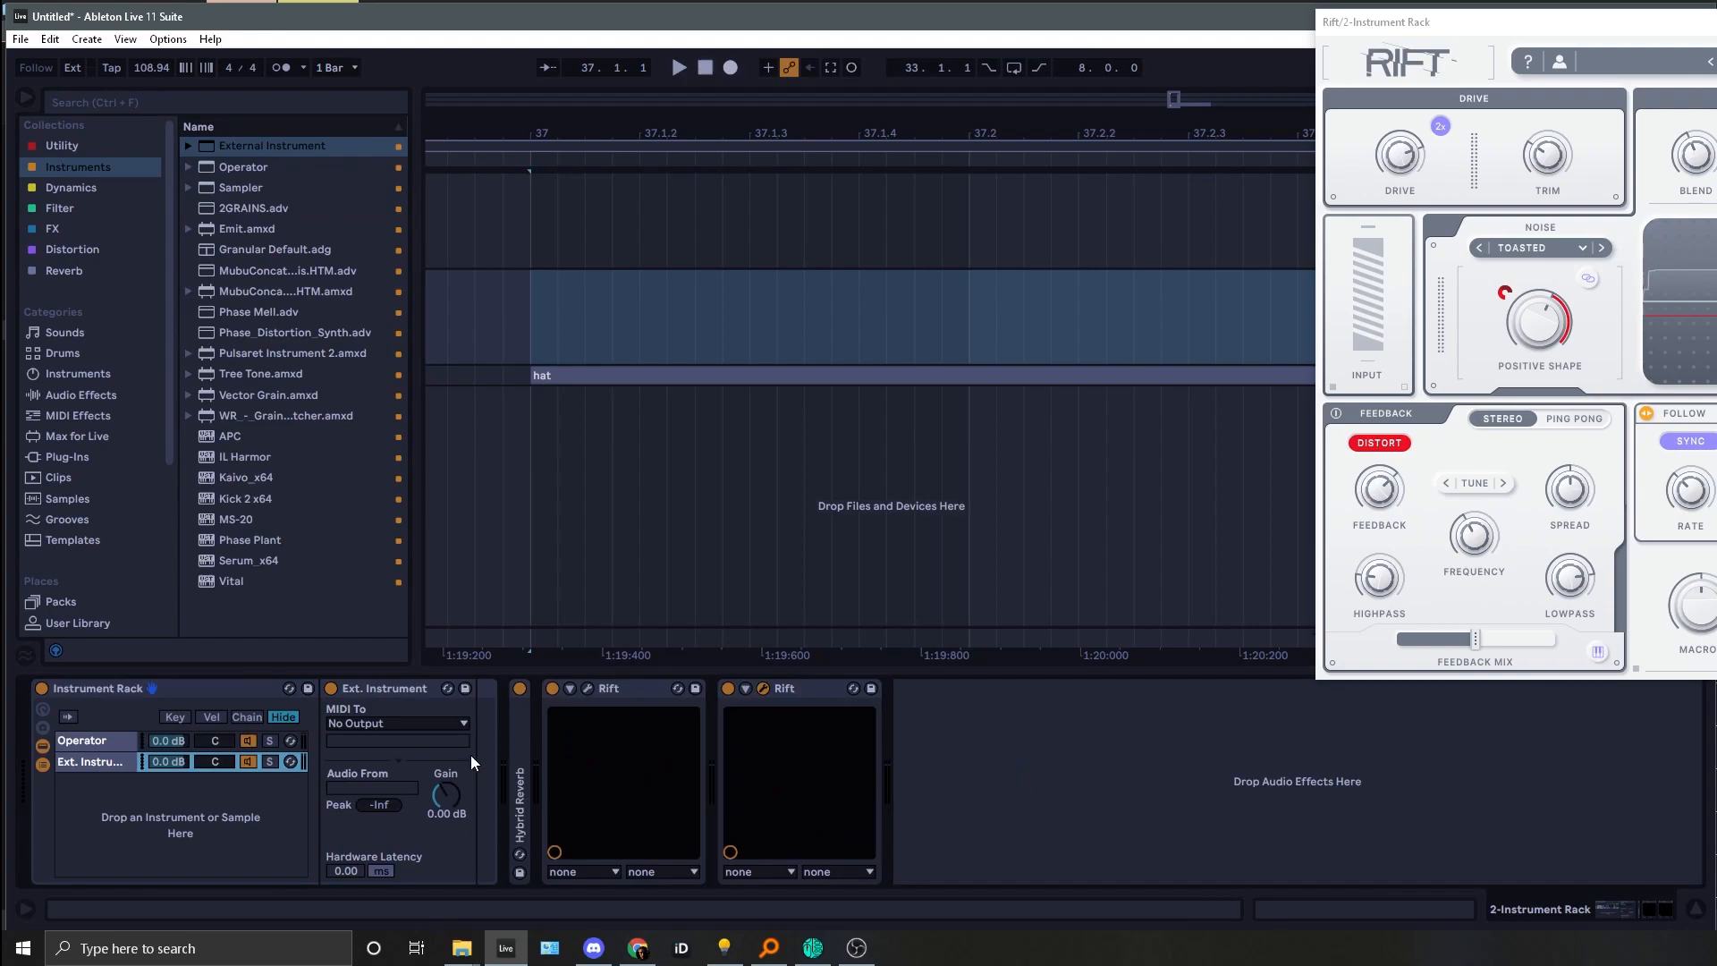
{"action": "left_click", "coordinate": [388, 730]}
{"action": "left_click", "coordinate": [413, 808]}
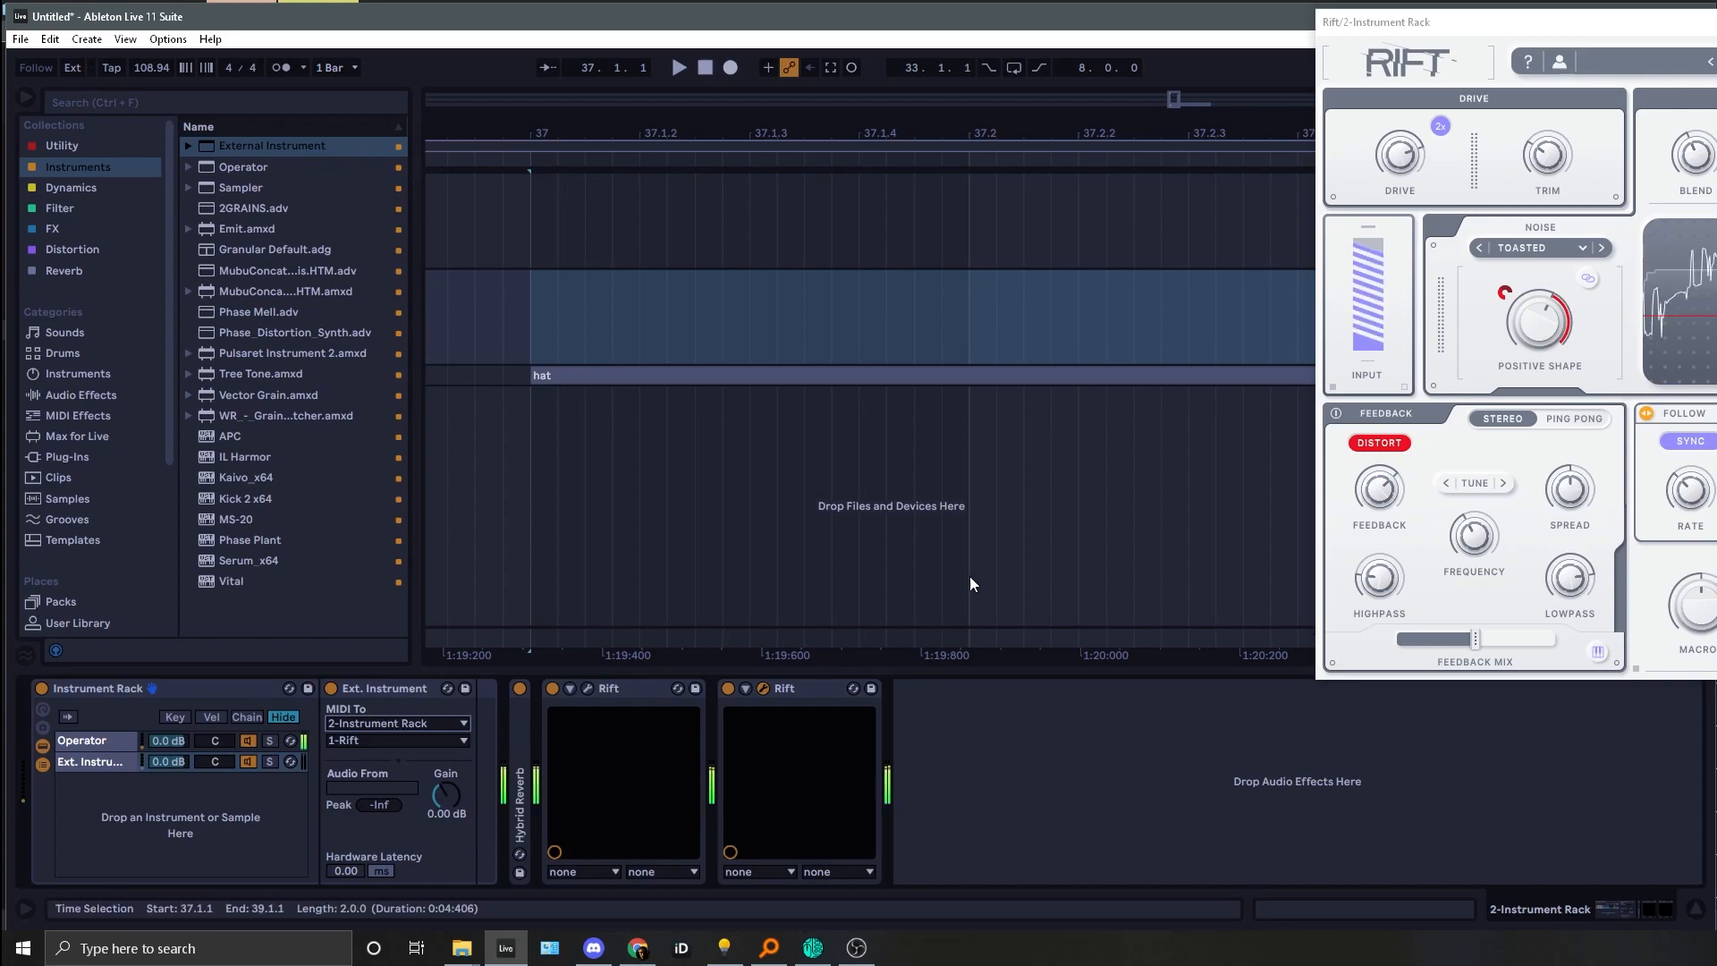
Step: Set the second Rift's feedback tuning to MIDI and adjust its frequency, with the feedback mix slightly above halfway
{"action": "left_click_drag", "start_coordinate": [1430, 21], "coordinate": [322, 91]}
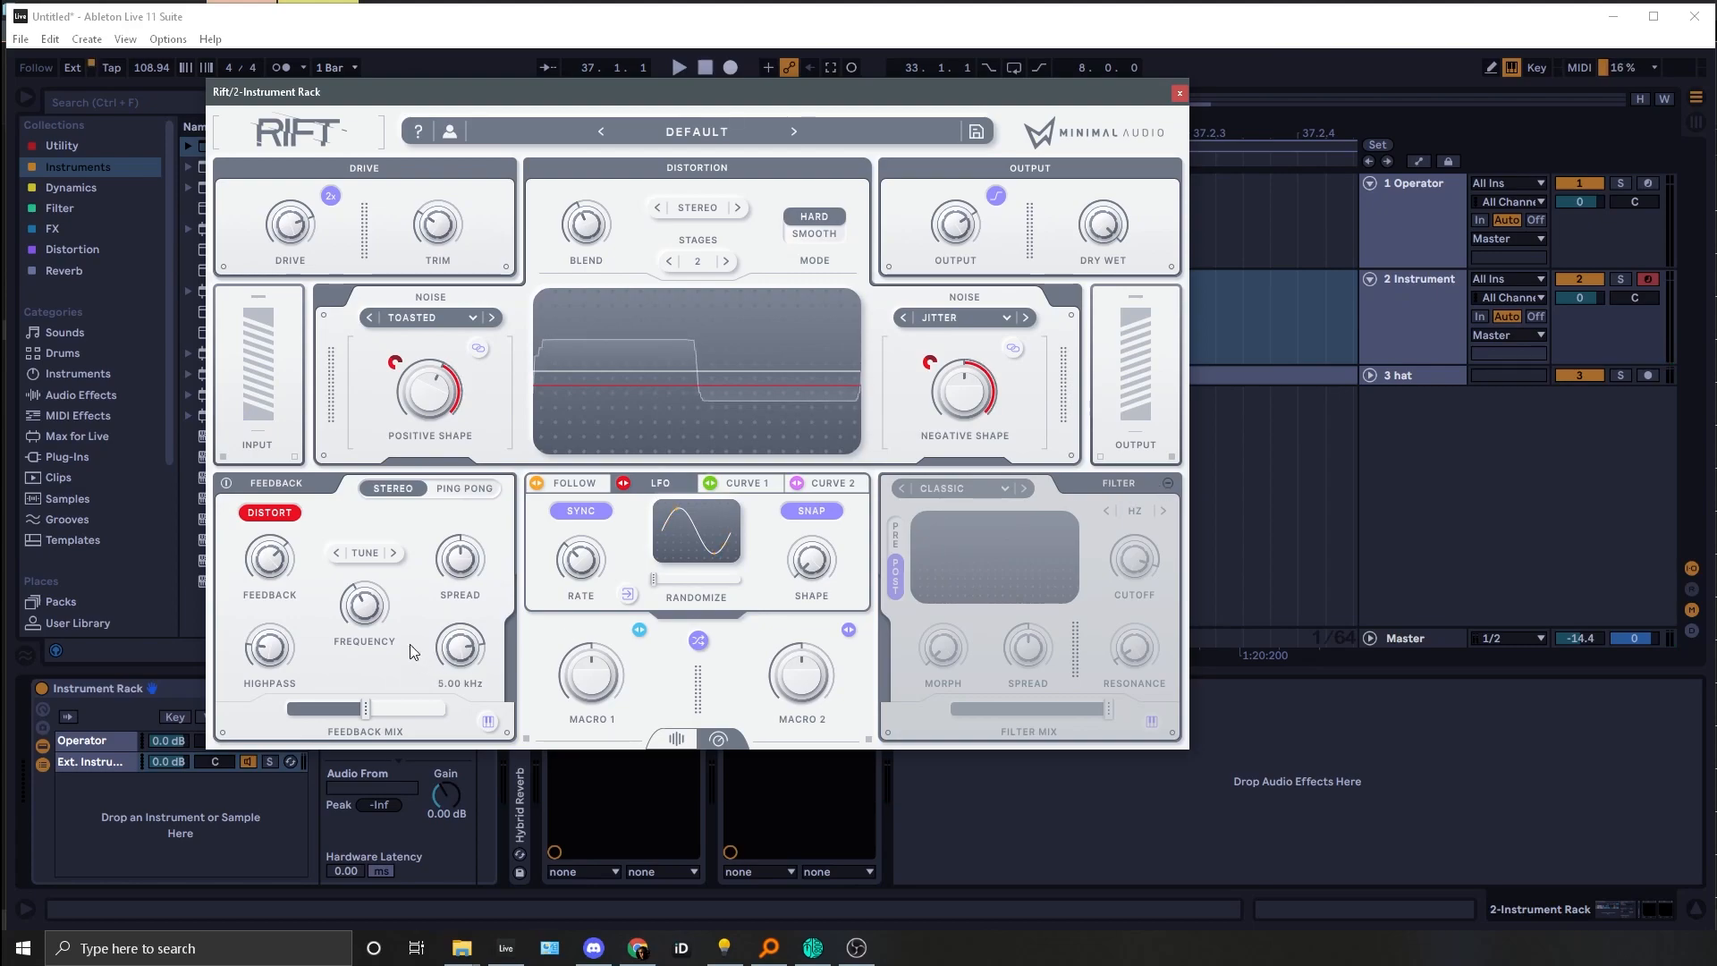
{"action": "mouse_move", "coordinate": [383, 578]}
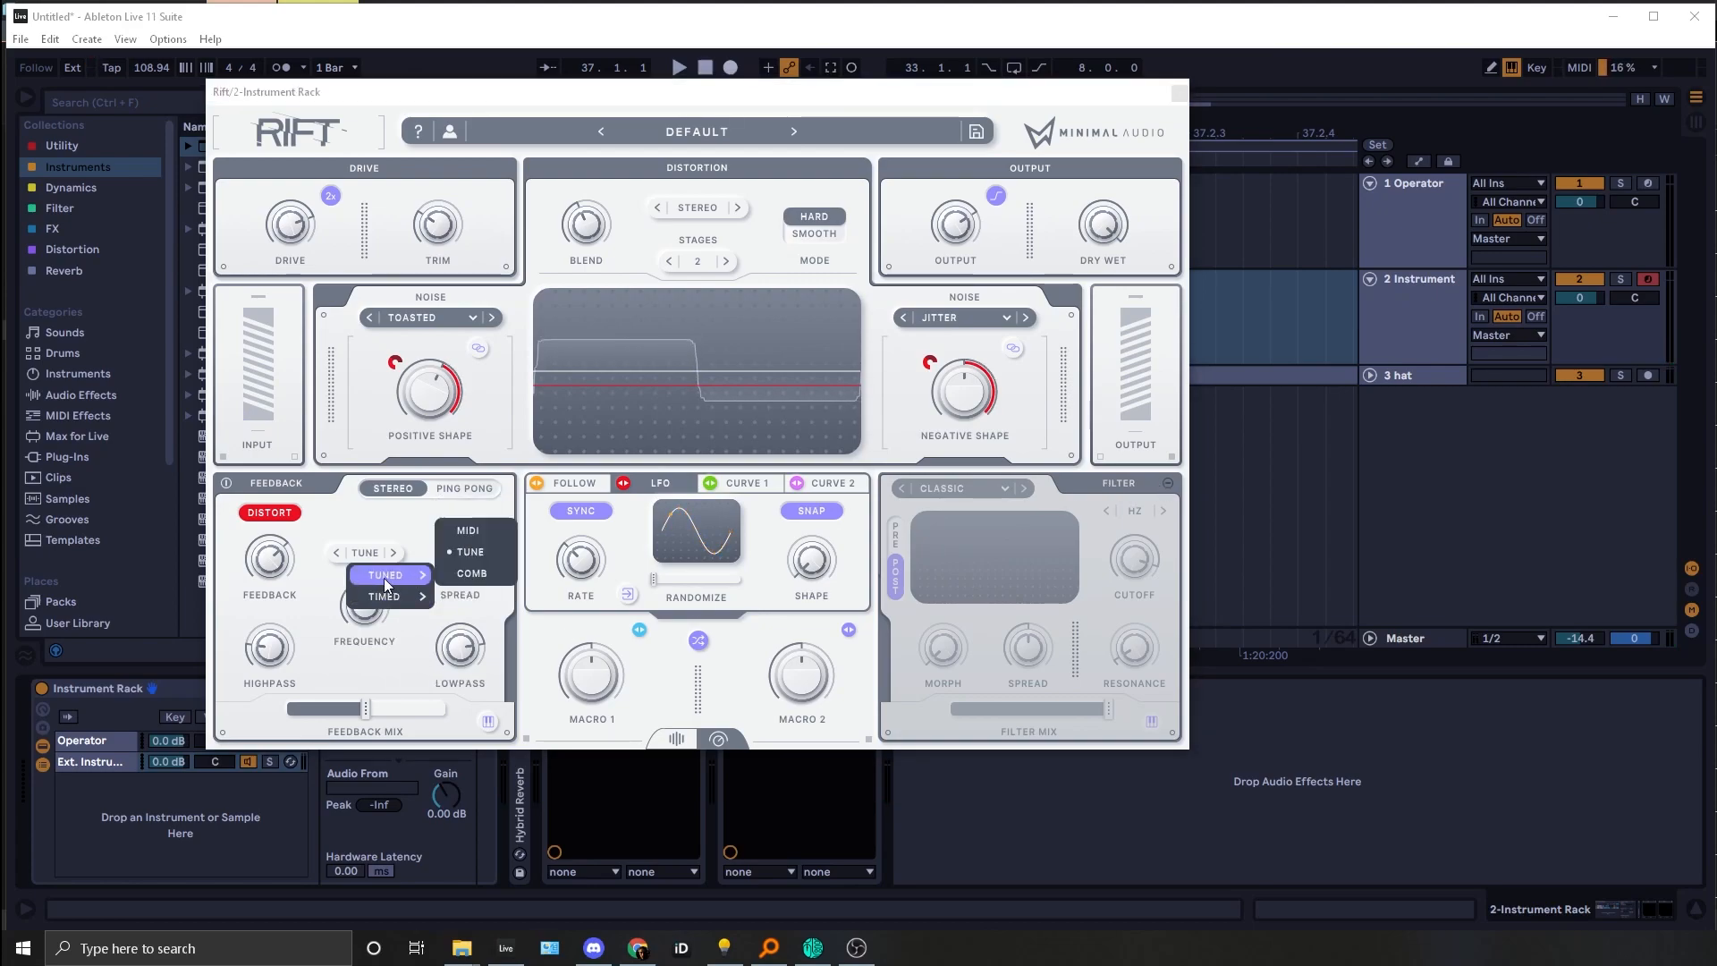
{"action": "left_click", "coordinate": [483, 561]}
{"action": "left_click_drag", "start_coordinate": [364, 605], "coordinate": [366, 594]}
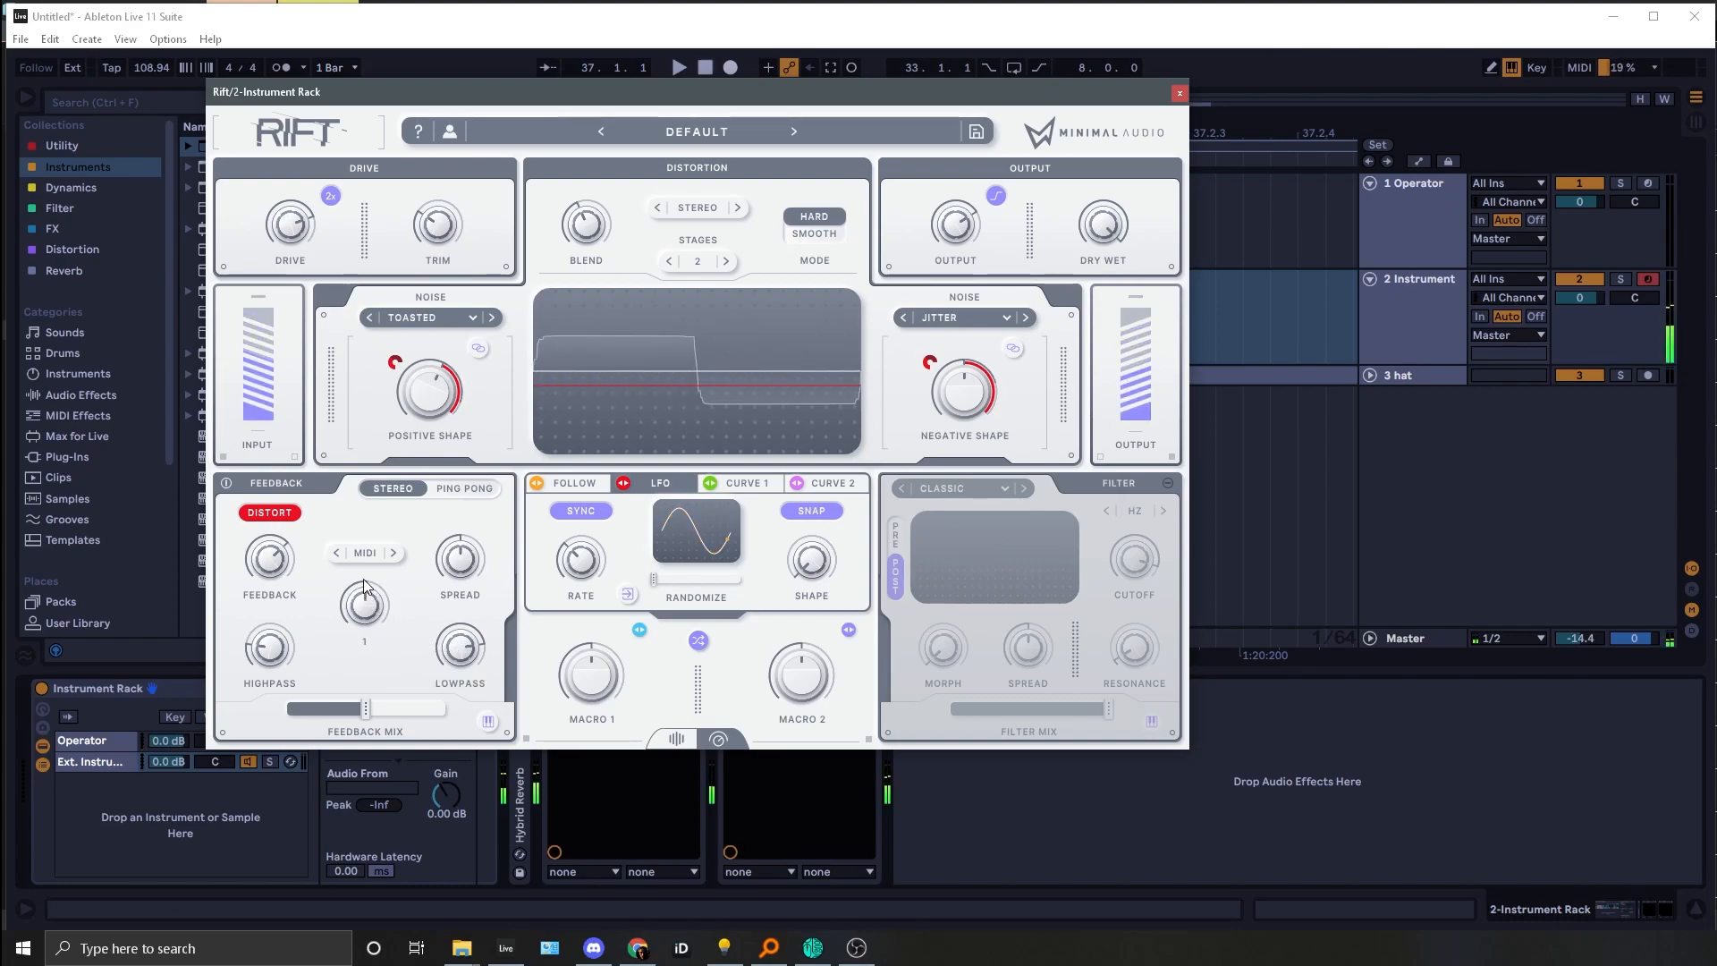
{"action": "left_click_drag", "start_coordinate": [365, 708], "coordinate": [445, 708]}
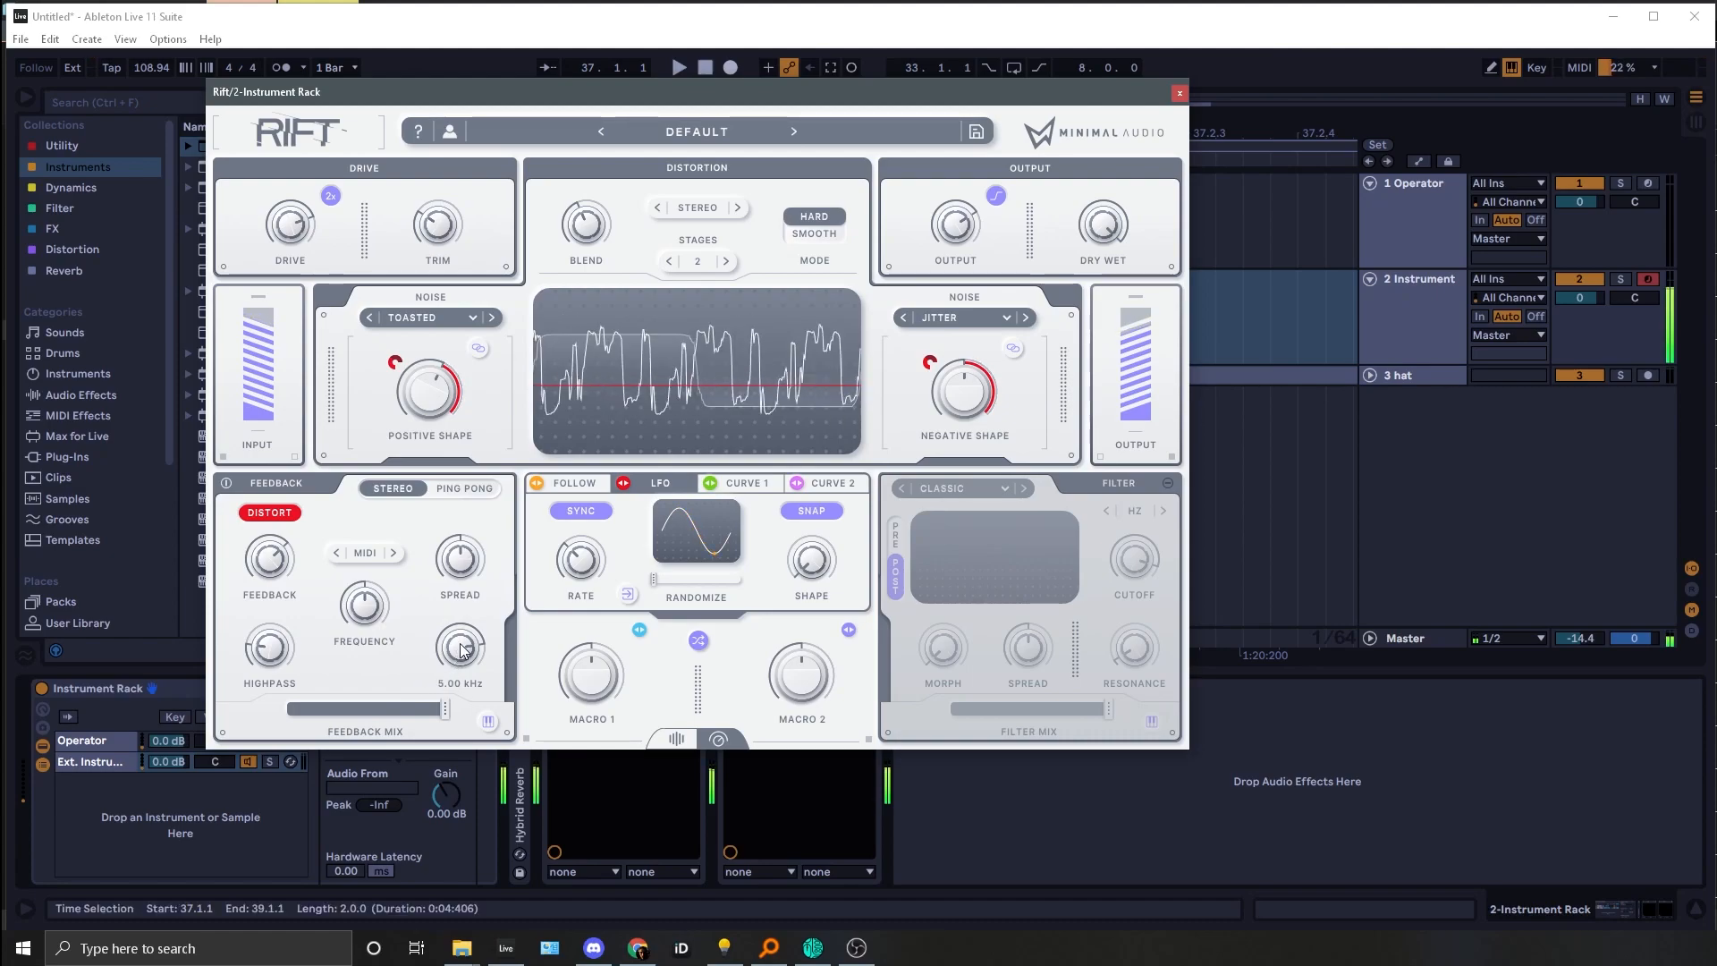
{"action": "left_click_drag", "start_coordinate": [426, 709], "coordinate": [365, 718]}
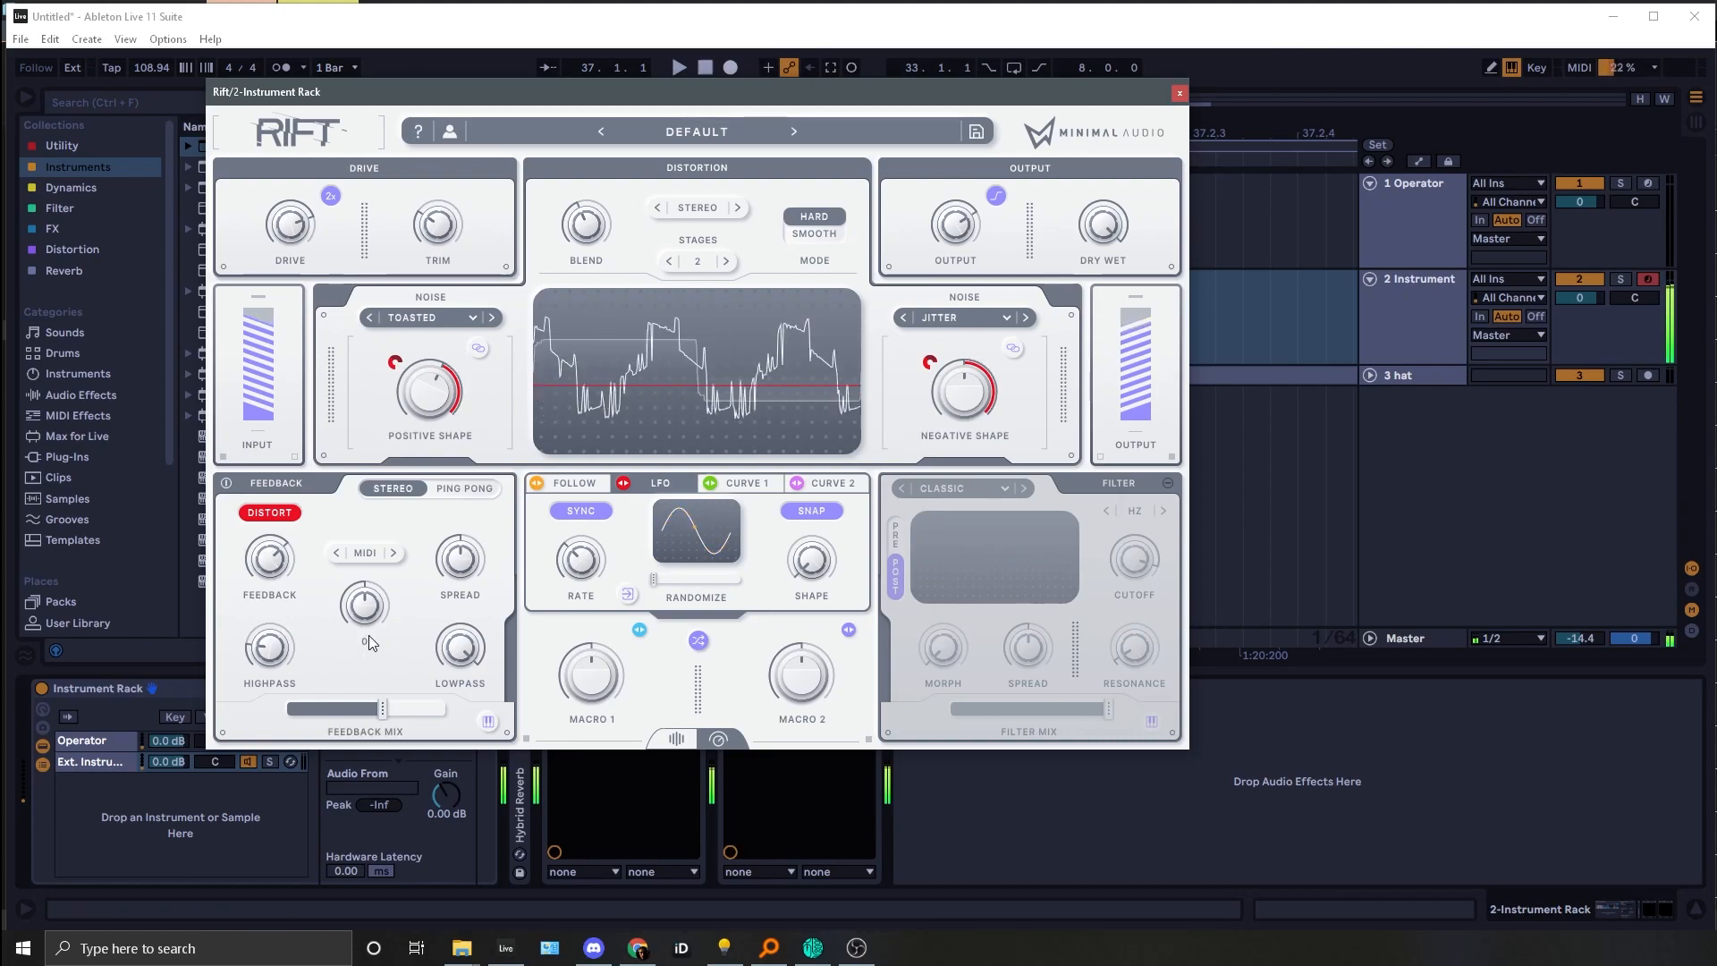
Step: Set the External Instrument's MIDI destination to the second 1-Rift entry
{"action": "left_click_drag", "start_coordinate": [476, 87], "coordinate": [1189, 82]}
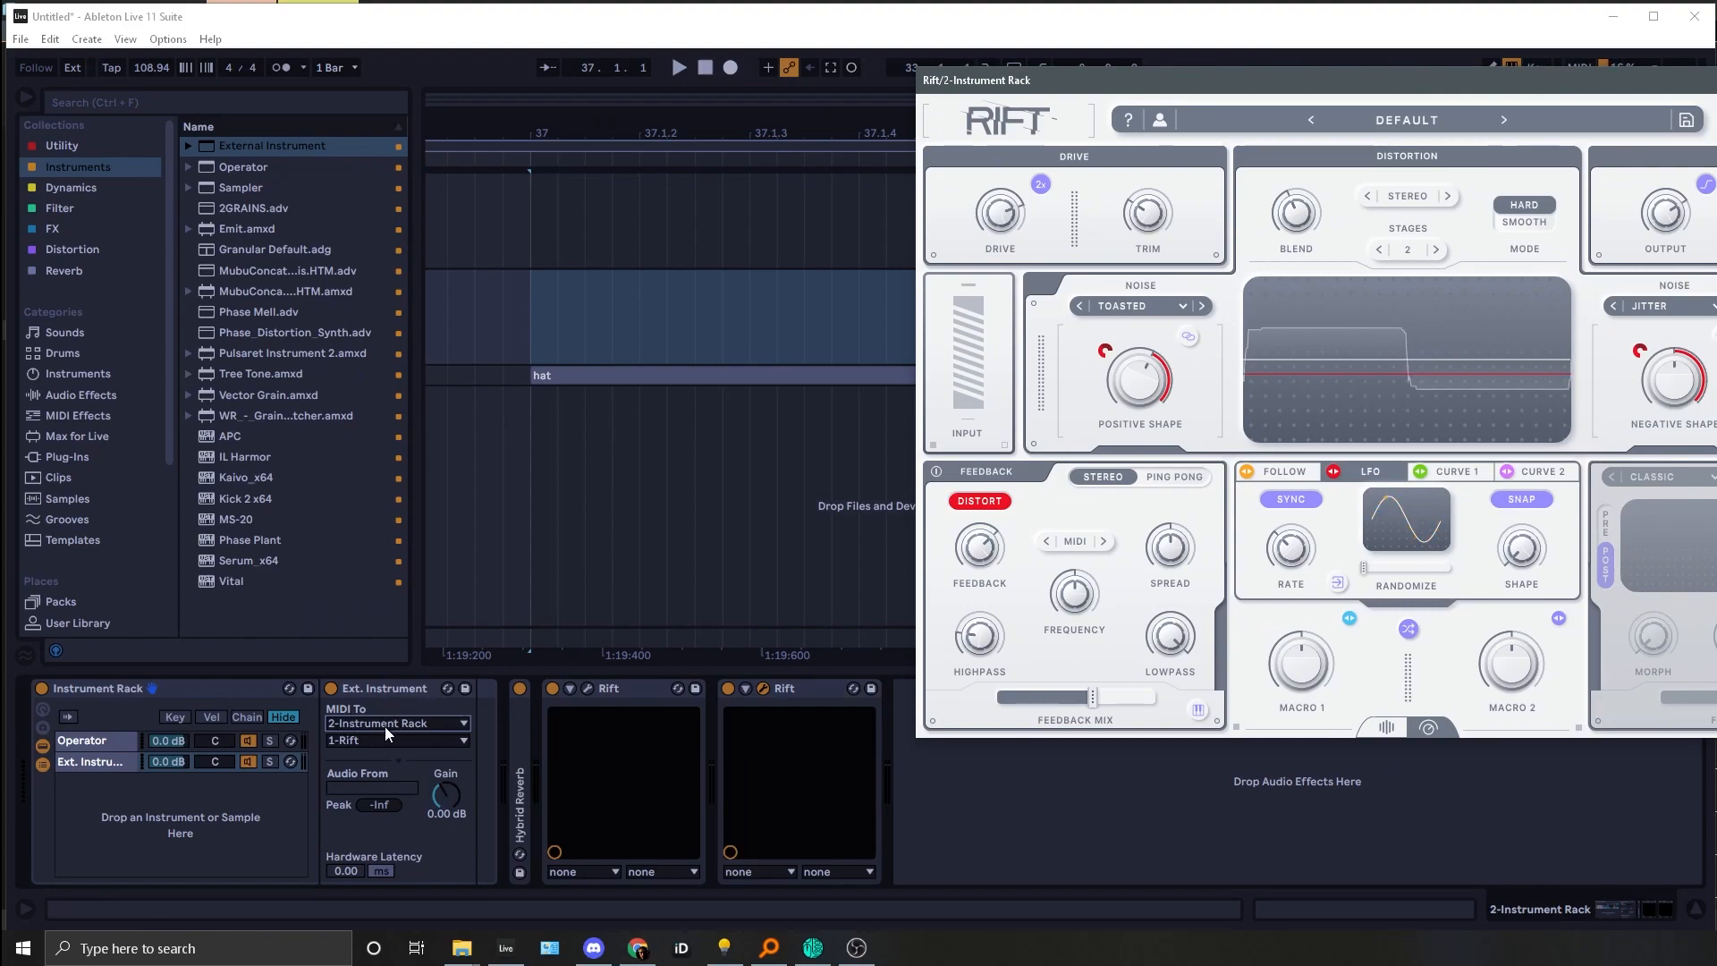
{"action": "left_click", "coordinate": [356, 740]}
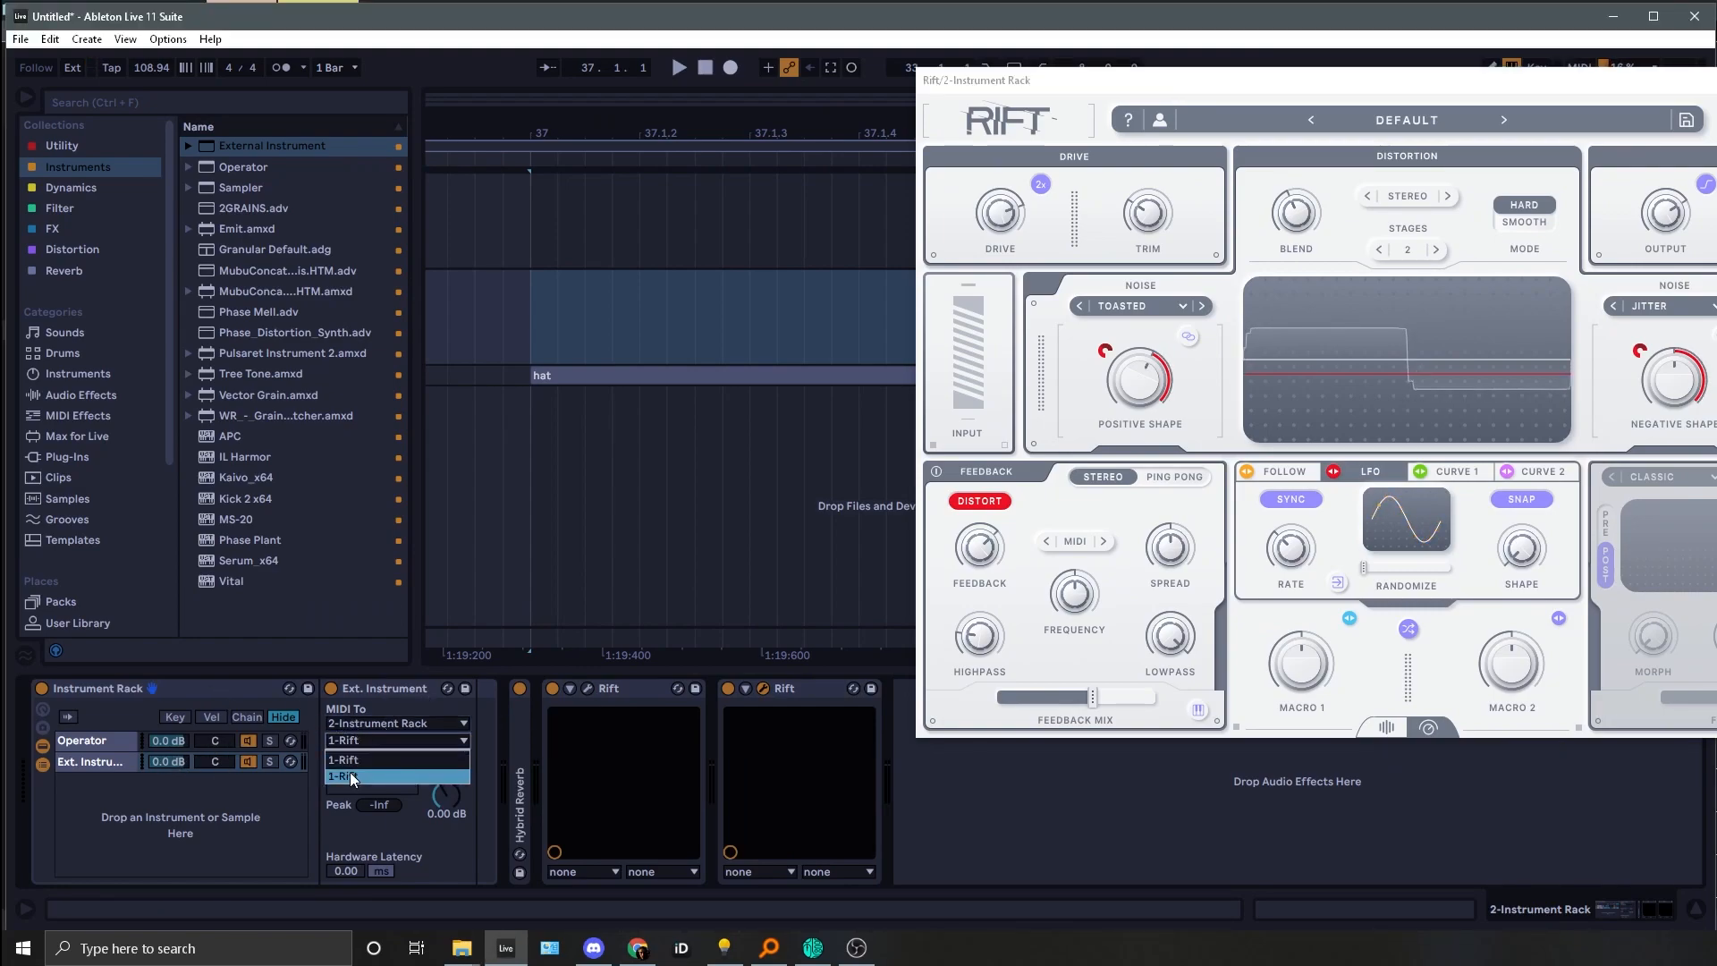
{"action": "left_click", "coordinate": [351, 772]}
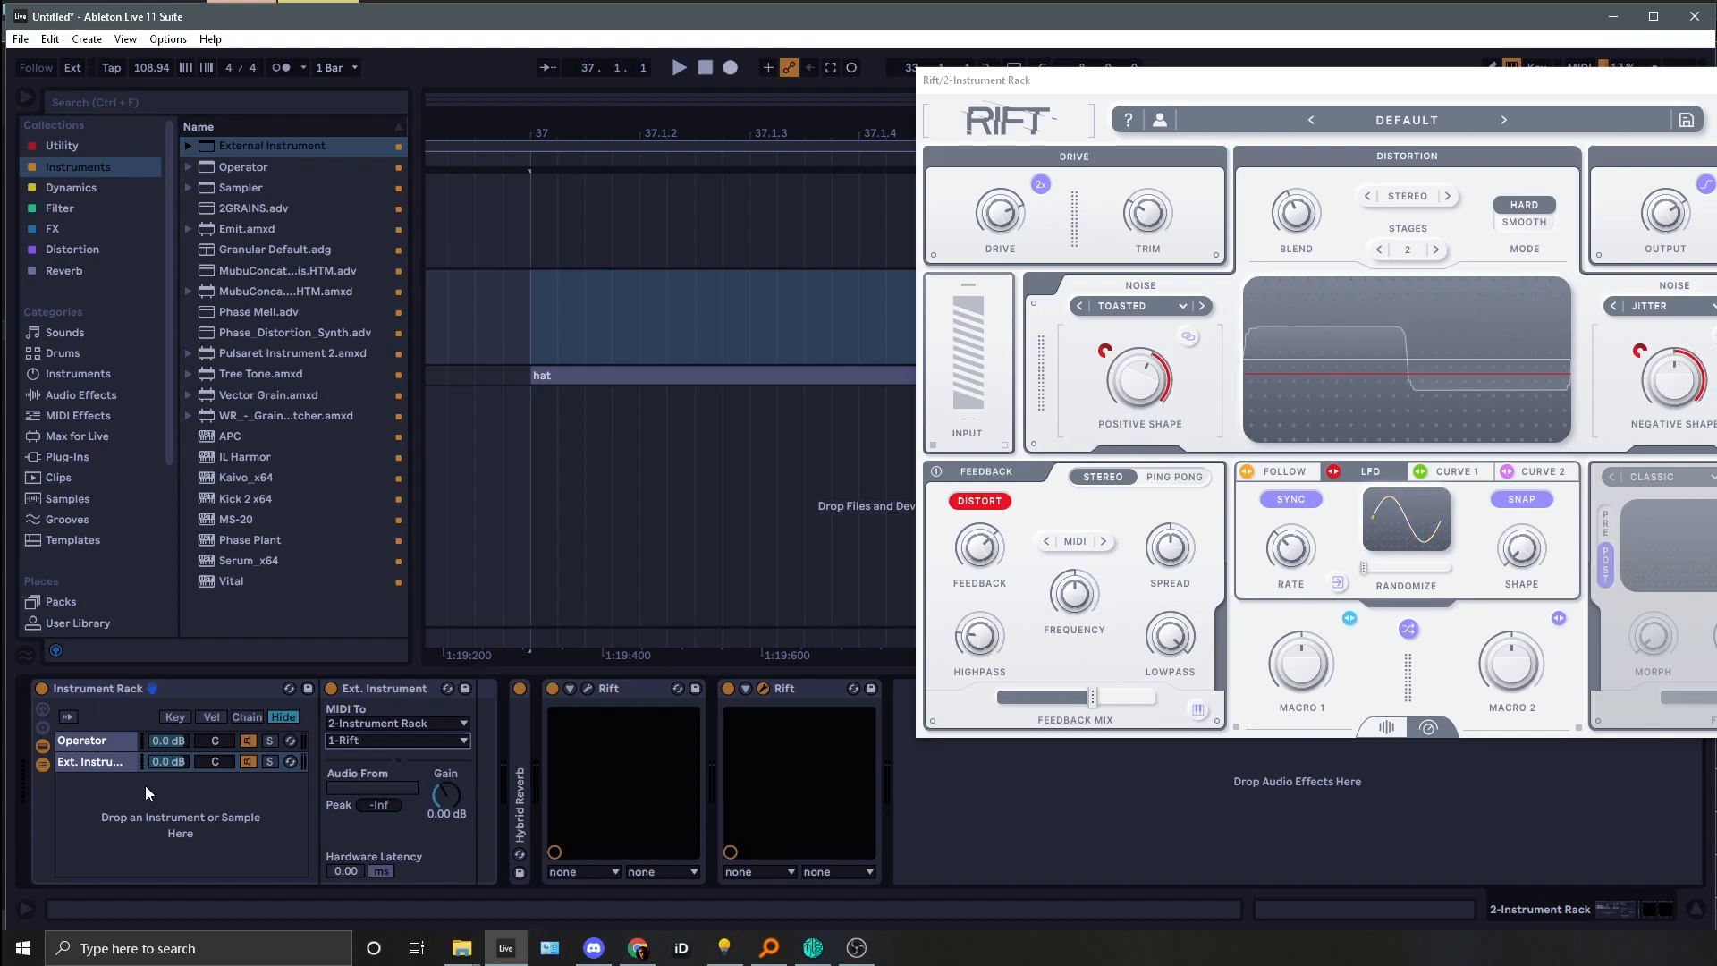
Step: Duplicate the External Instrument chain, send the copy to the second 1-Rift entry and delete the original chain
{"action": "left_click", "coordinate": [125, 765]}
{"action": "key", "text": "ctrl+d"}
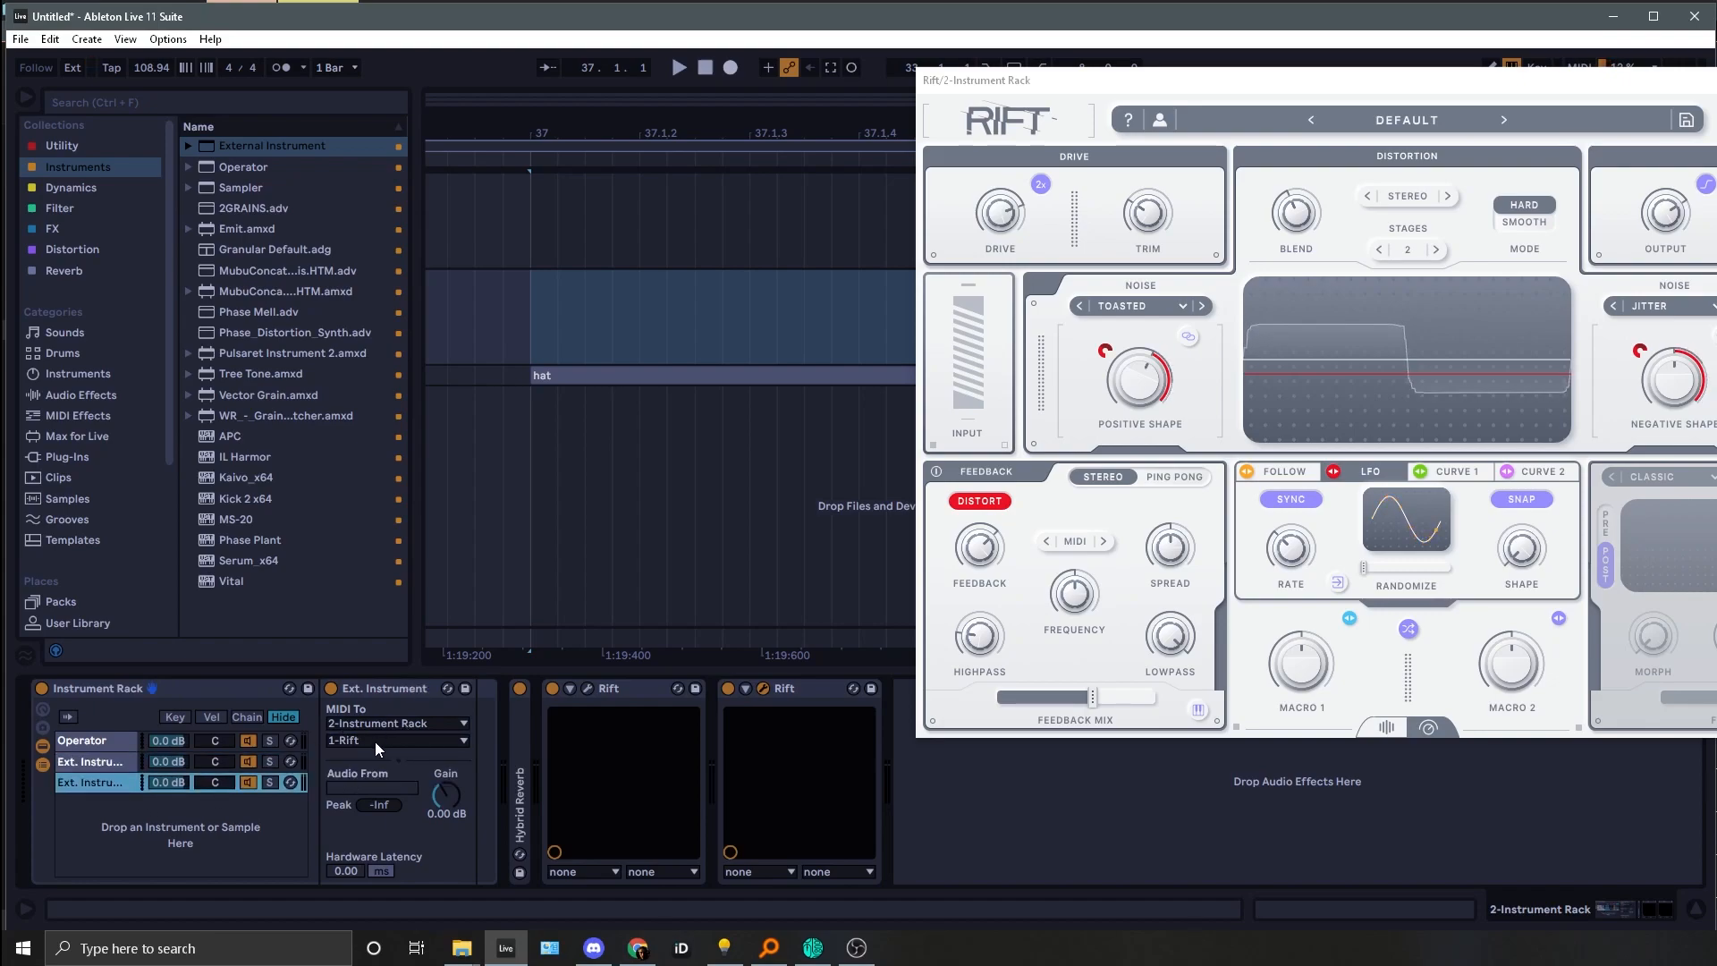
{"action": "left_click", "coordinate": [375, 743]}
{"action": "left_click", "coordinate": [344, 776]}
{"action": "left_click", "coordinate": [95, 761]}
{"action": "left_click", "coordinate": [111, 783]}
{"action": "left_click", "coordinate": [106, 766]}
{"action": "key", "text": "Delete"}
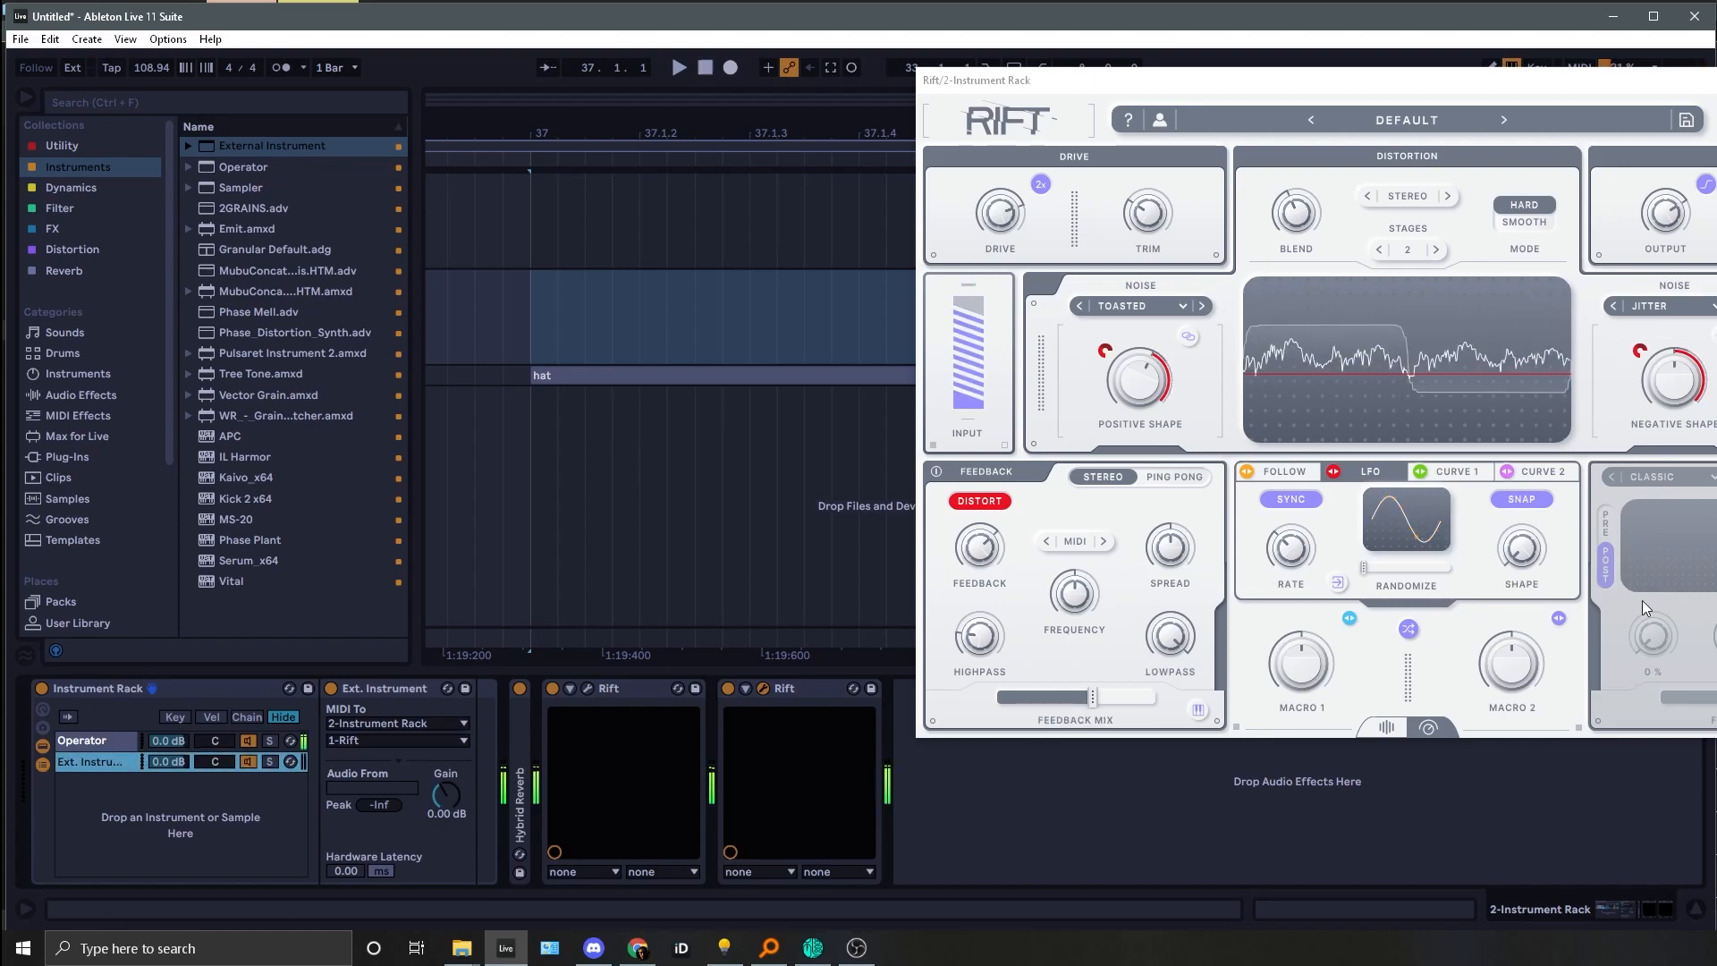
Step: Try a feedback frequency of 5 while sweeping the feedback mix between about halfway and full
{"action": "left_click_drag", "start_coordinate": [1092, 697], "coordinate": [1188, 668]}
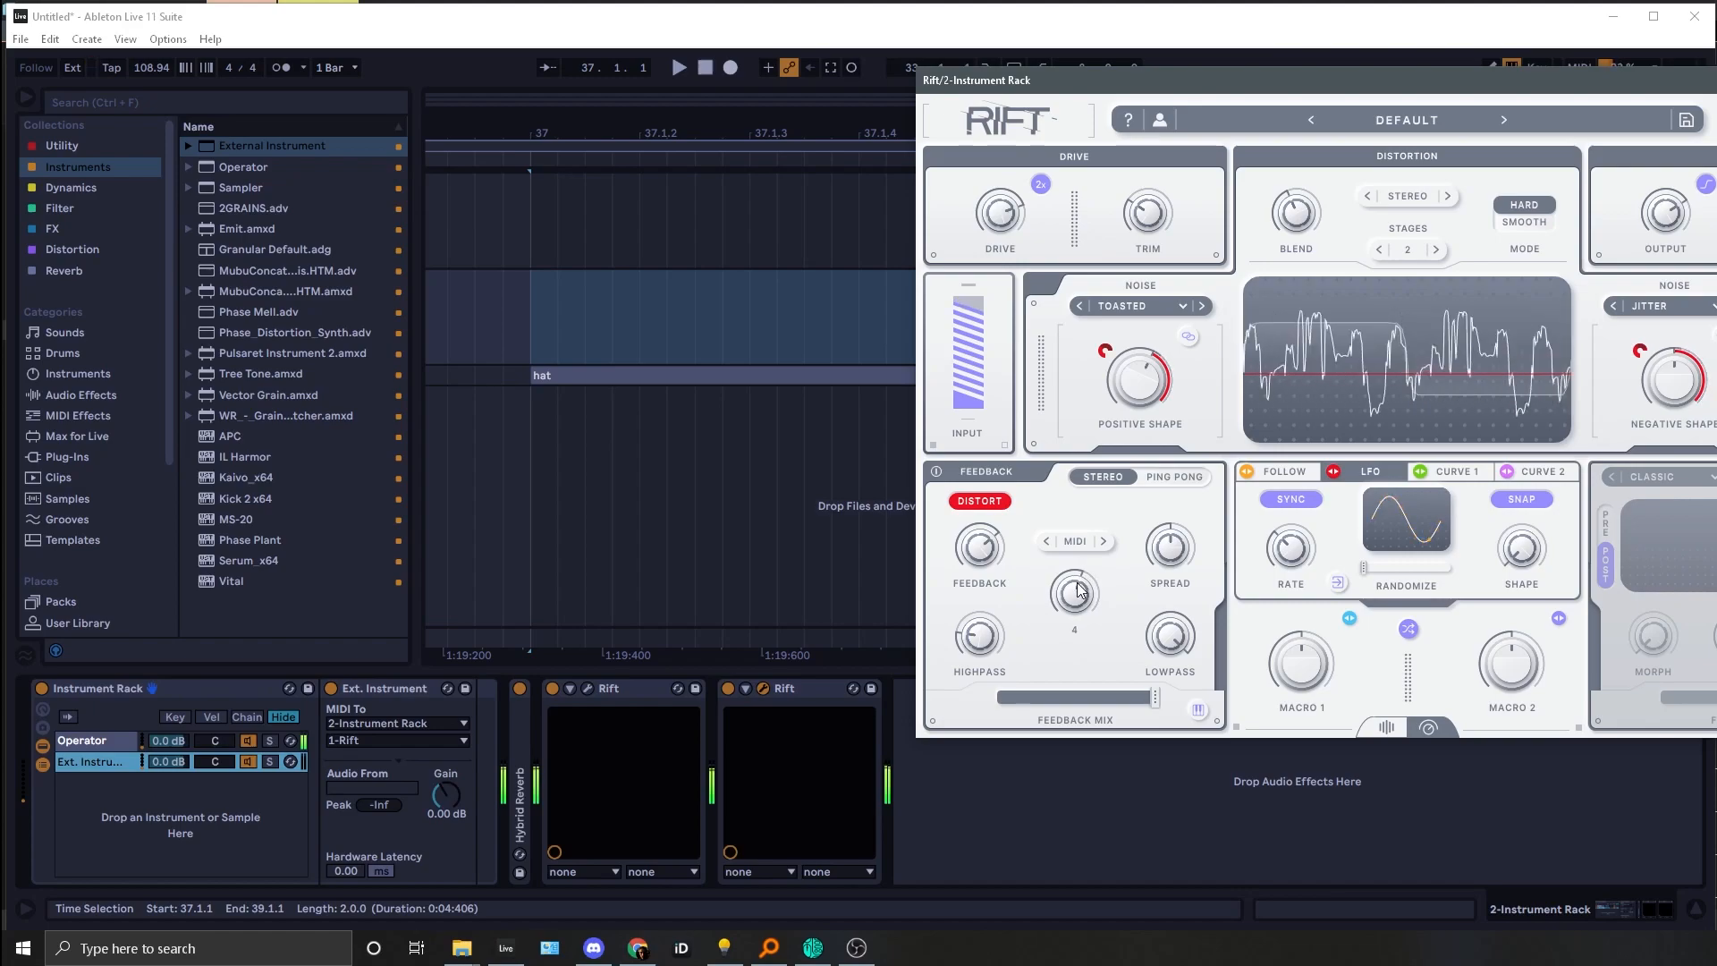
{"action": "left_click_drag", "start_coordinate": [1080, 589], "coordinate": [1078, 587]}
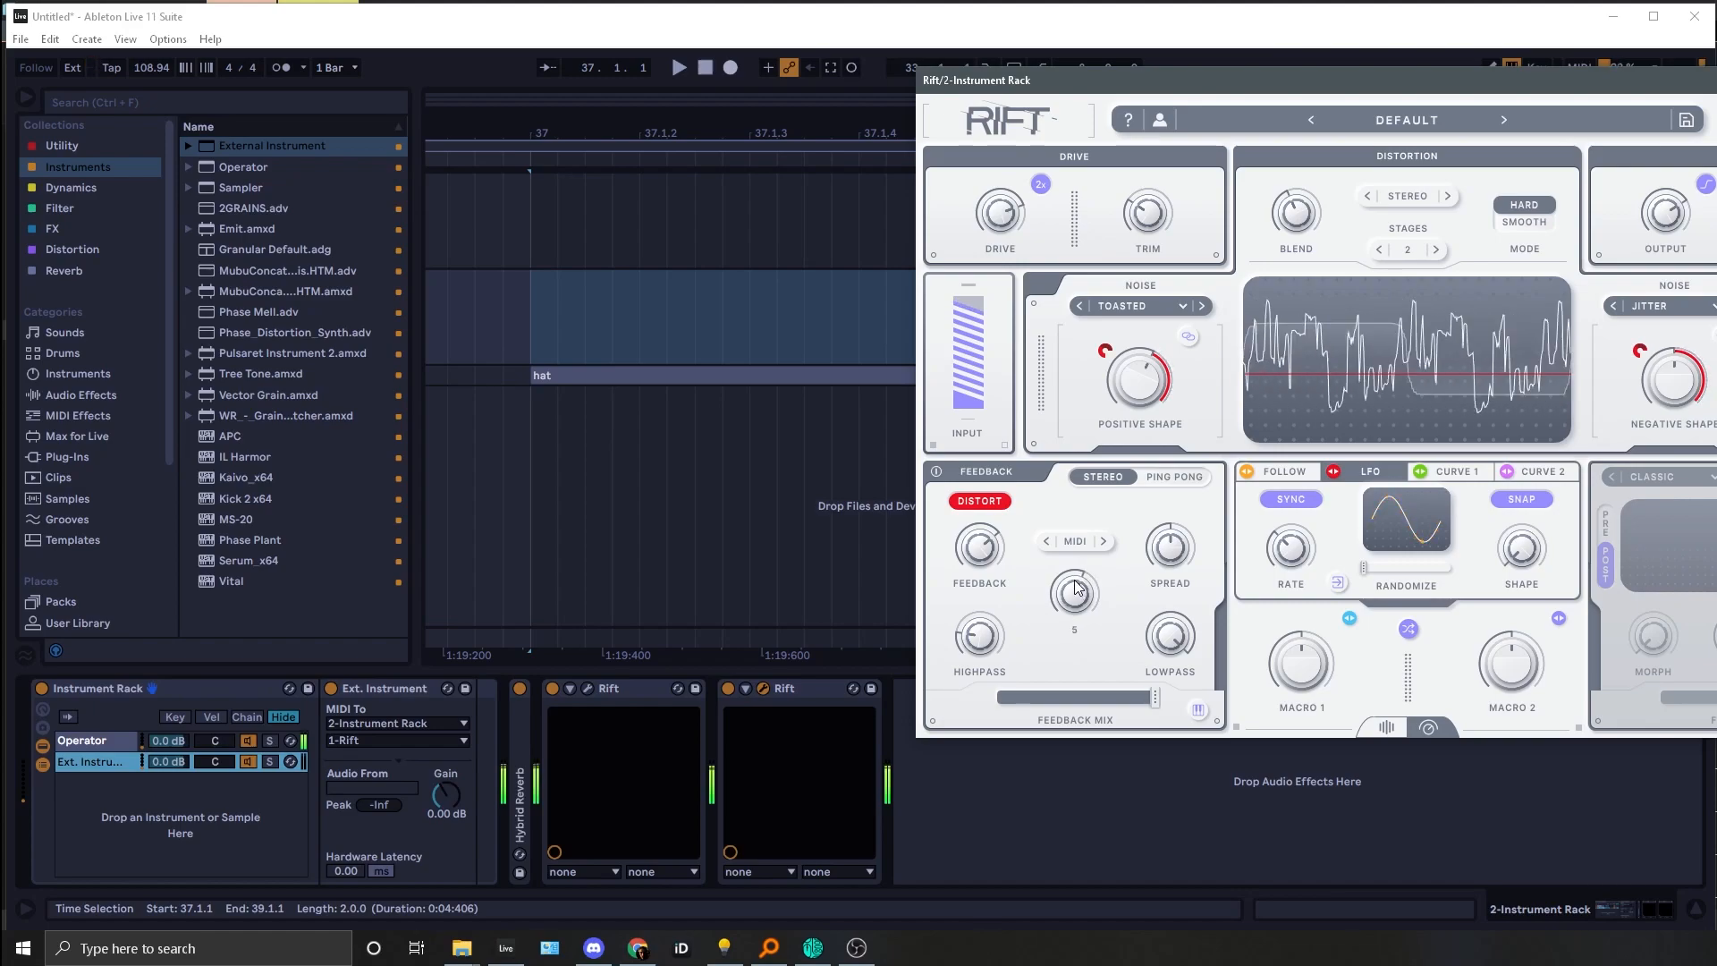
{"action": "left_click_drag", "start_coordinate": [1153, 697], "coordinate": [1074, 708]}
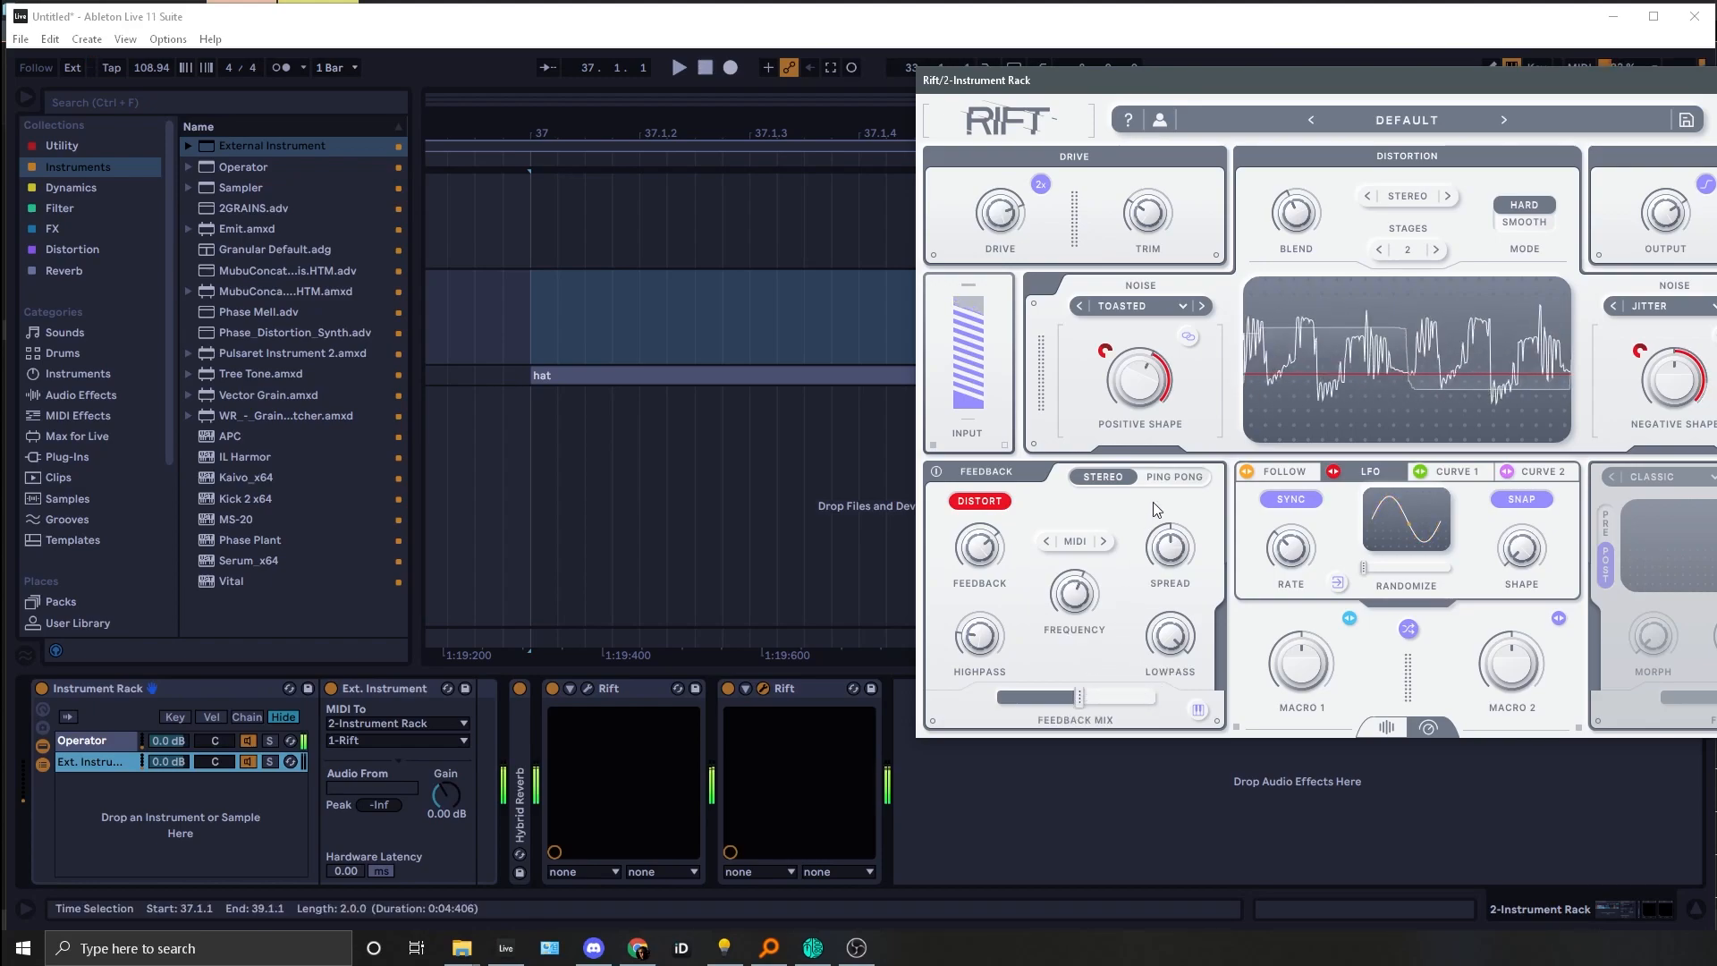
{"action": "double_click", "coordinate": [1079, 697]}
Step: Lower the second Rift's feedback to about 22 % and bring its feedback mix down to roughly two-thirds
{"action": "mouse_move", "coordinate": [990, 543]}
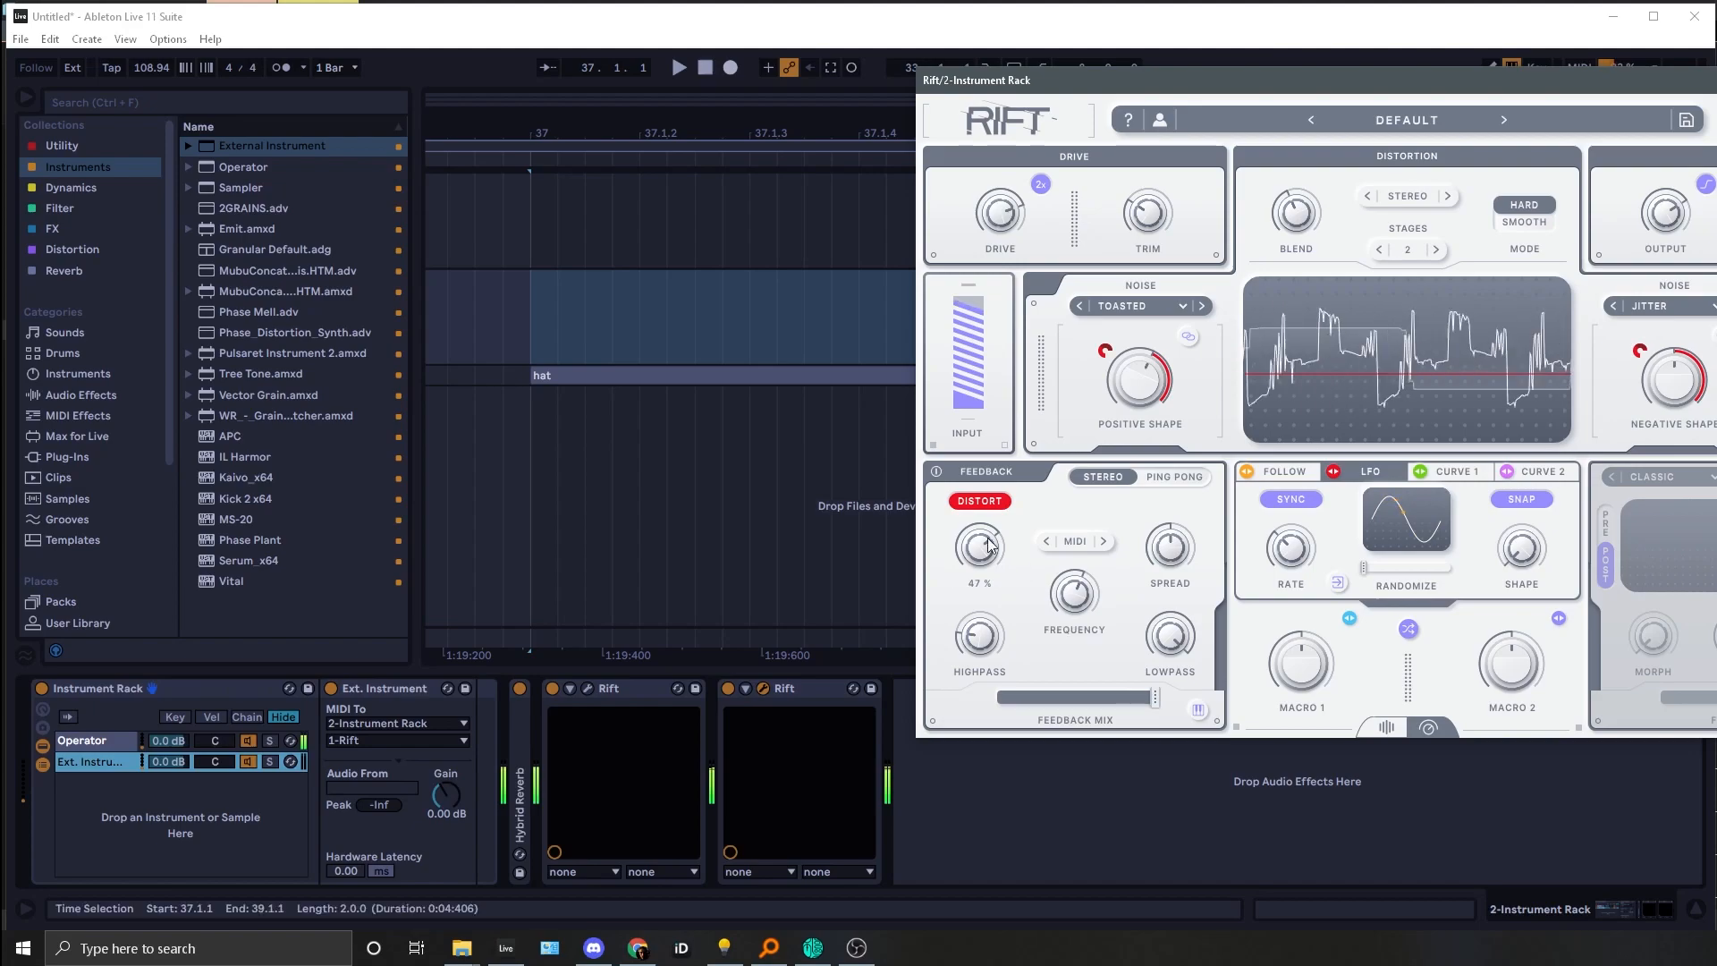
{"action": "left_click_drag", "start_coordinate": [990, 543], "coordinate": [975, 565]}
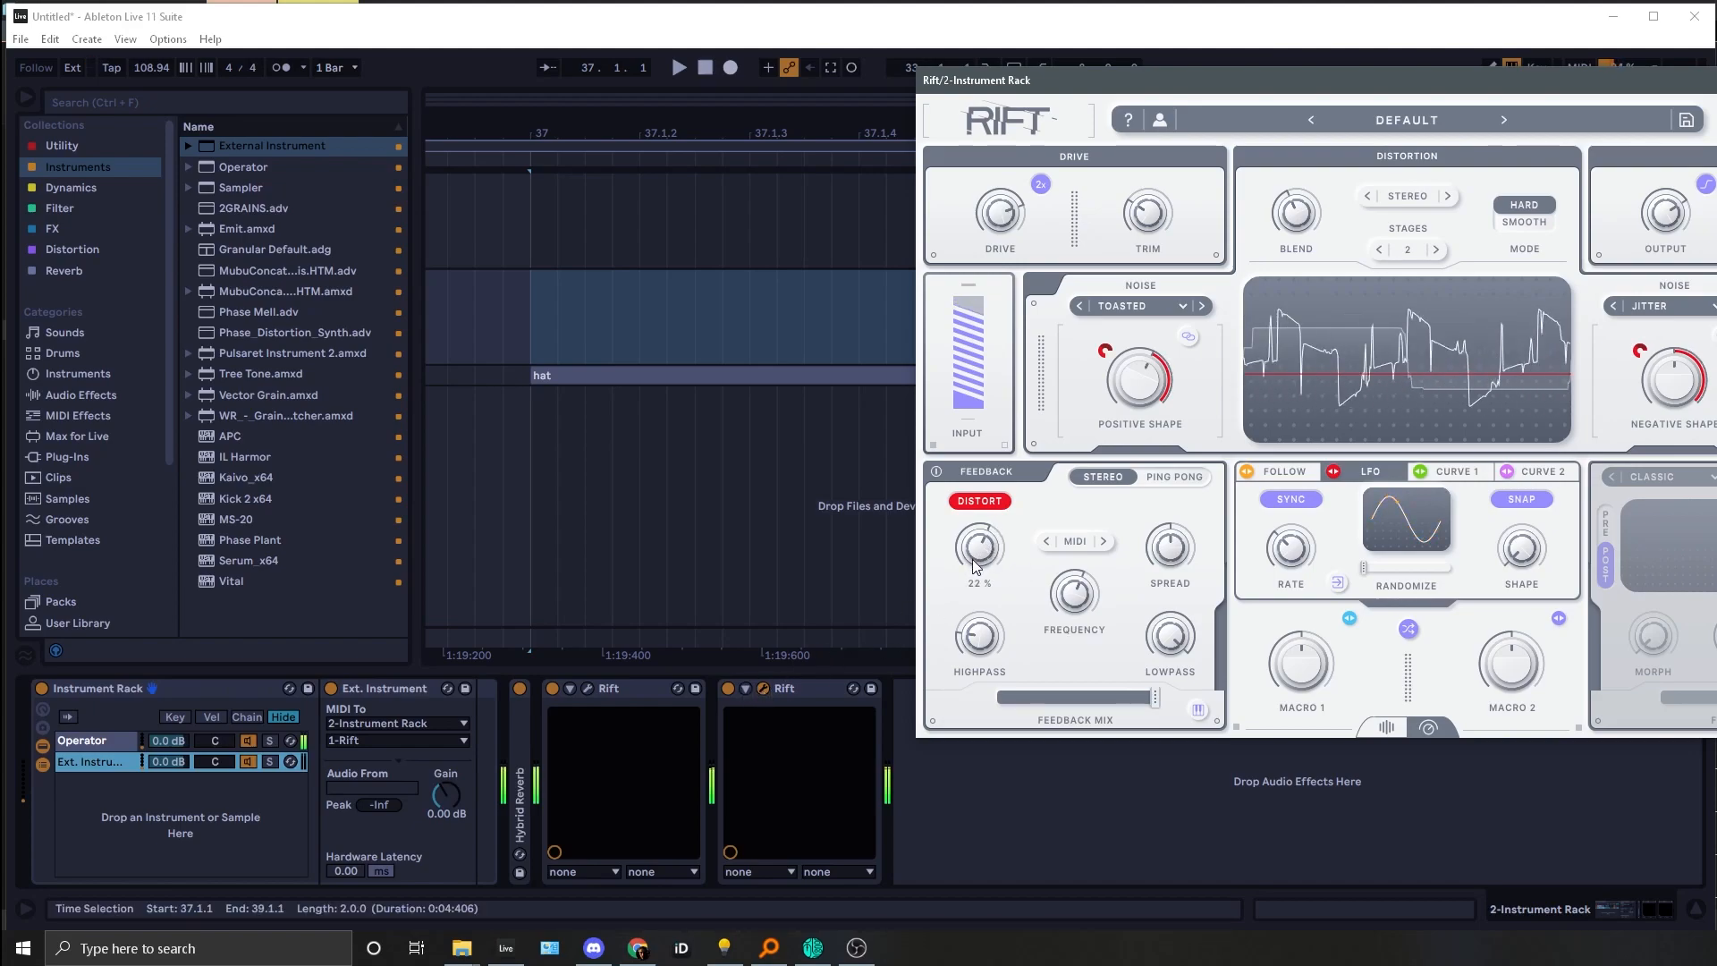
{"action": "mouse_move", "coordinate": [1082, 601]}
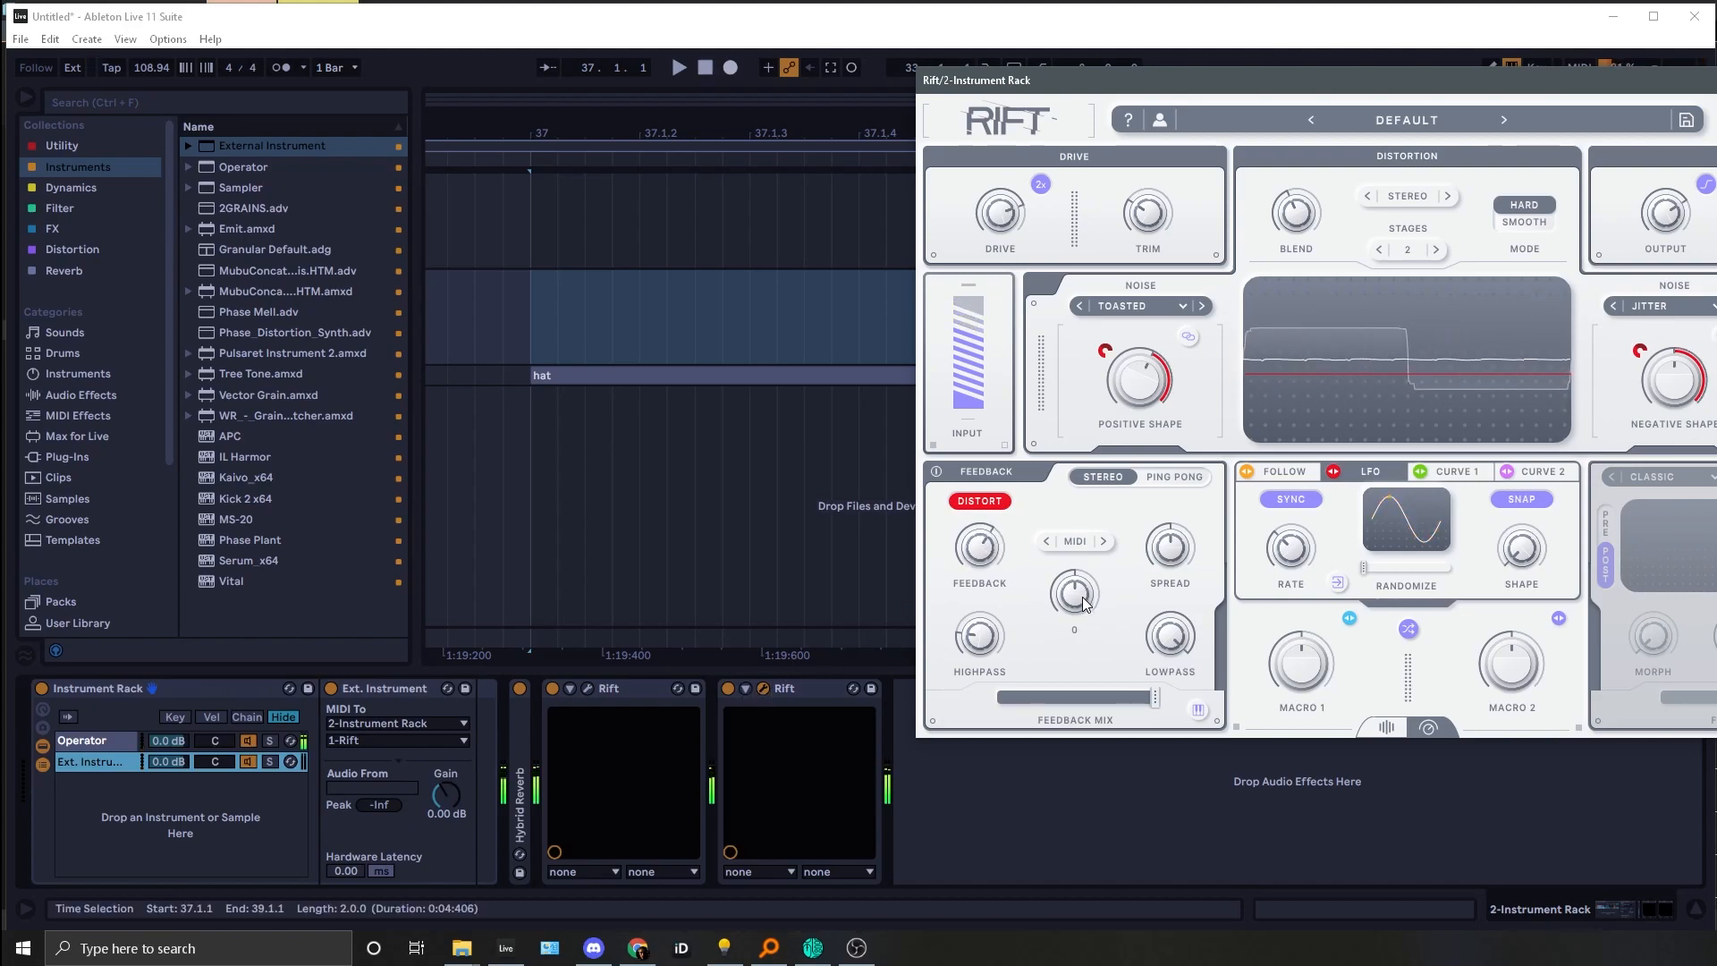
{"action": "left_click_drag", "start_coordinate": [1154, 698], "coordinate": [1098, 700]}
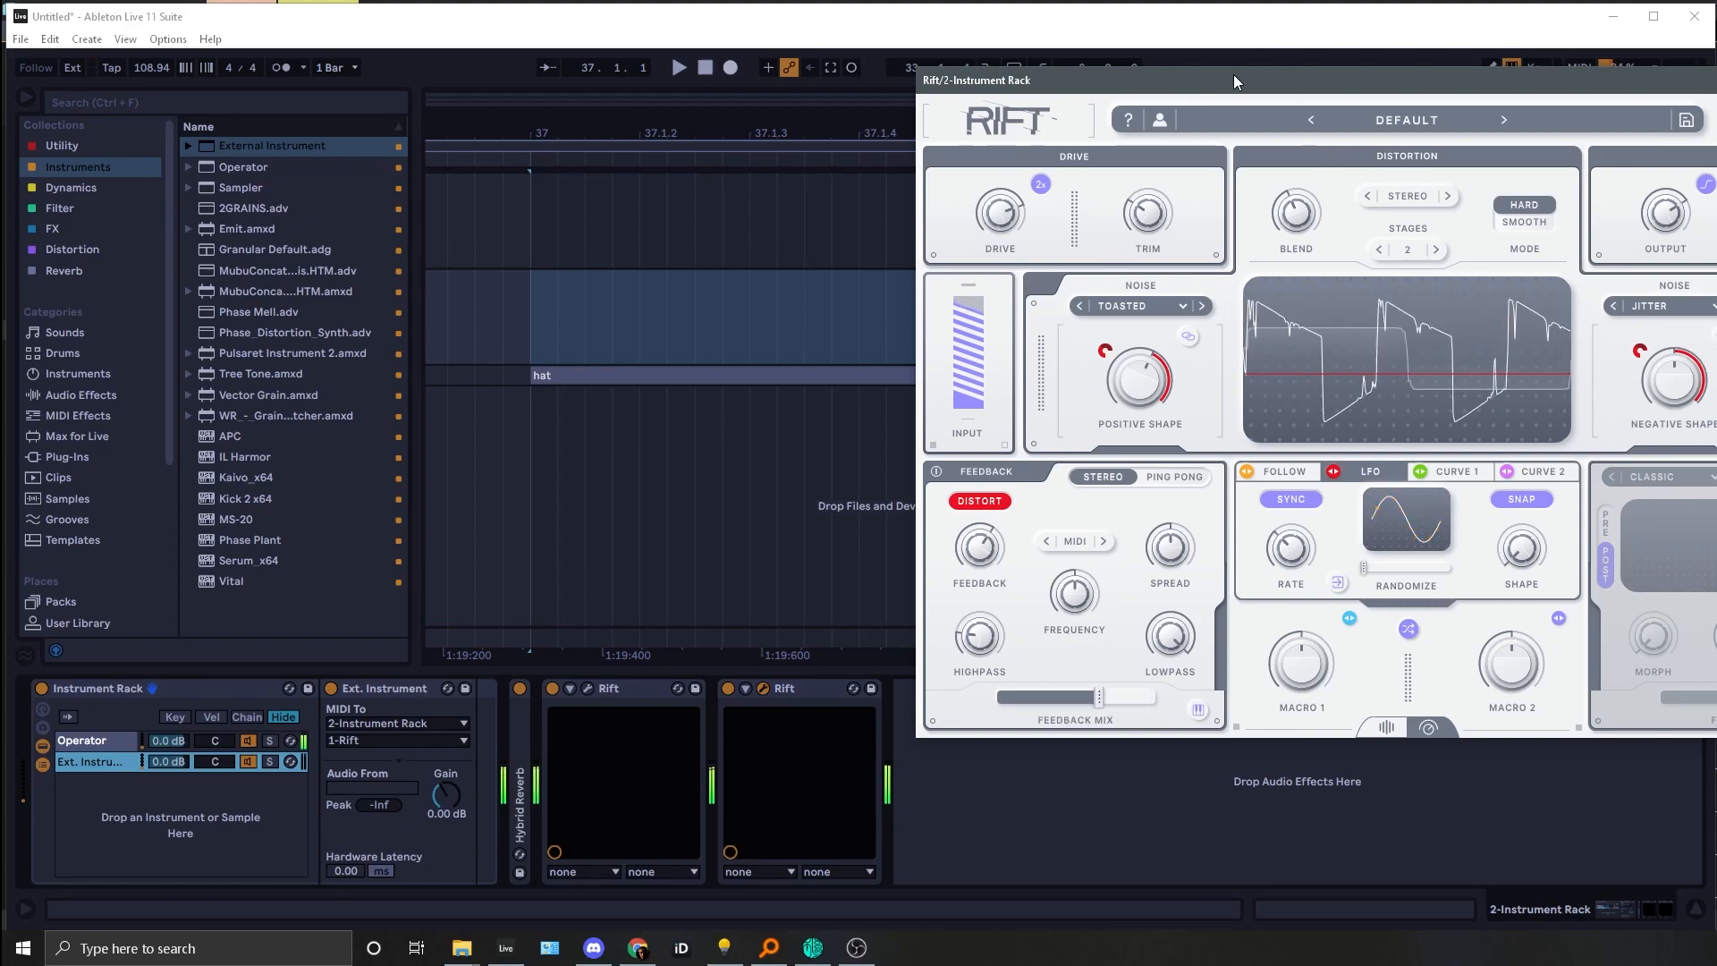
{"action": "left_click_drag", "start_coordinate": [1234, 77], "coordinate": [824, 76]}
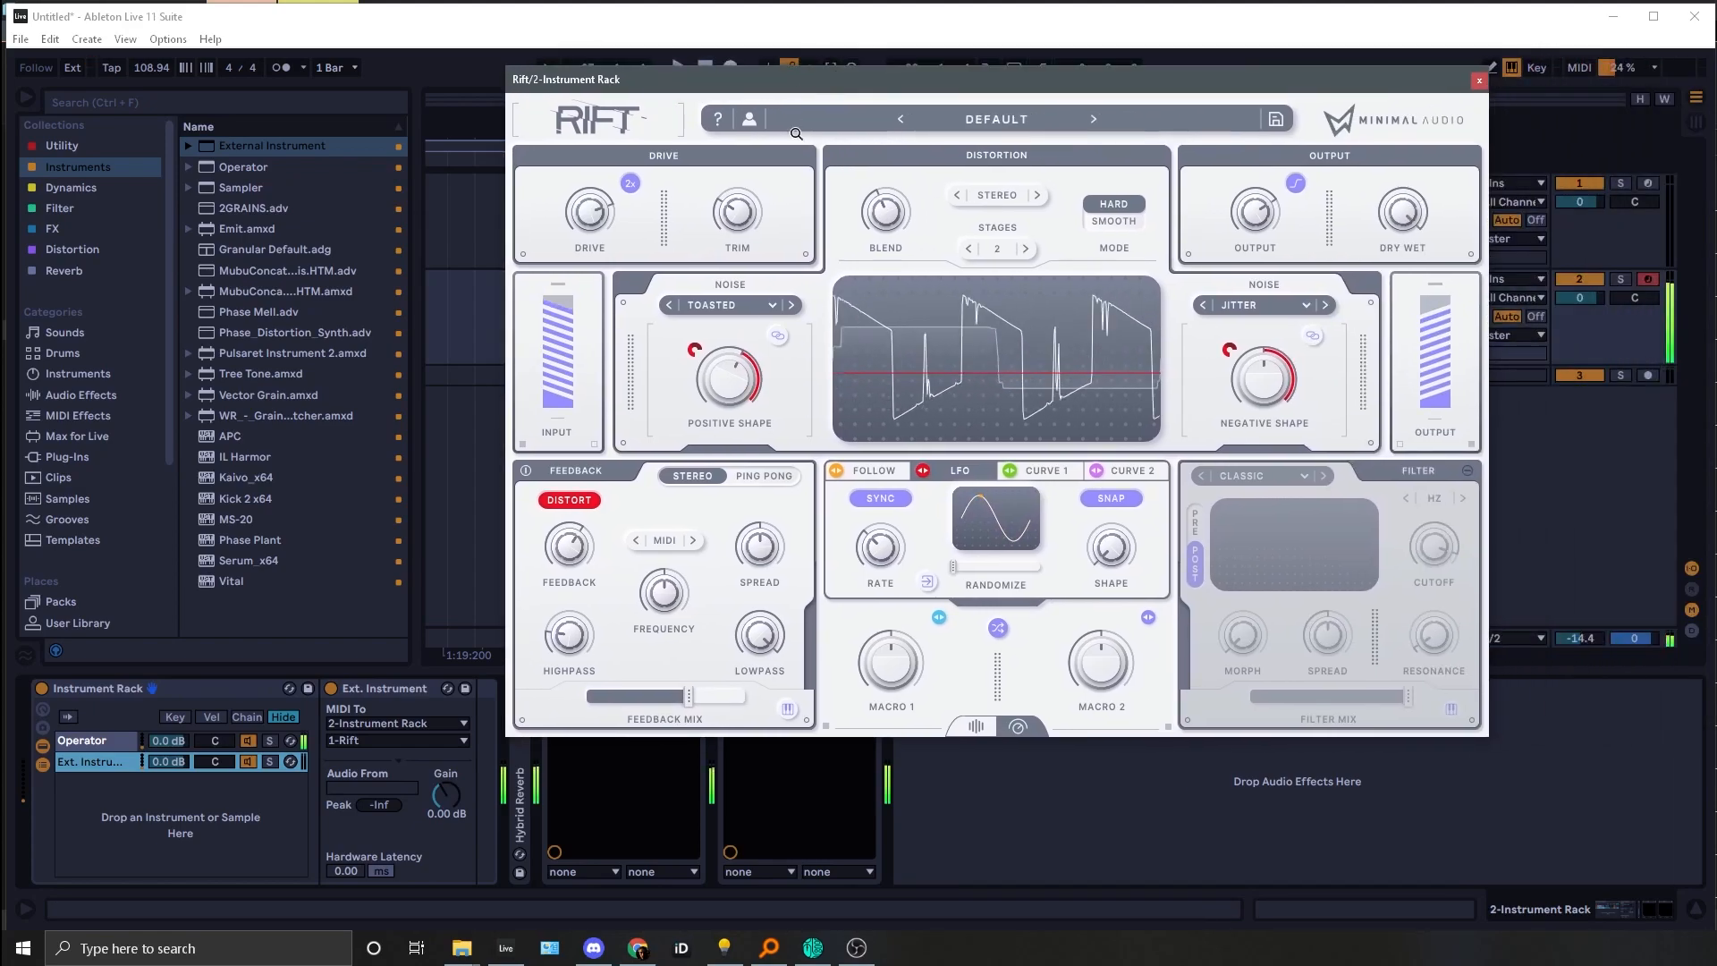
Step: Enable the second Rift's filter and choose the Low Vowel type from the Peaking group
{"action": "left_click", "coordinate": [1465, 471]}
{"action": "left_click", "coordinate": [1260, 475]}
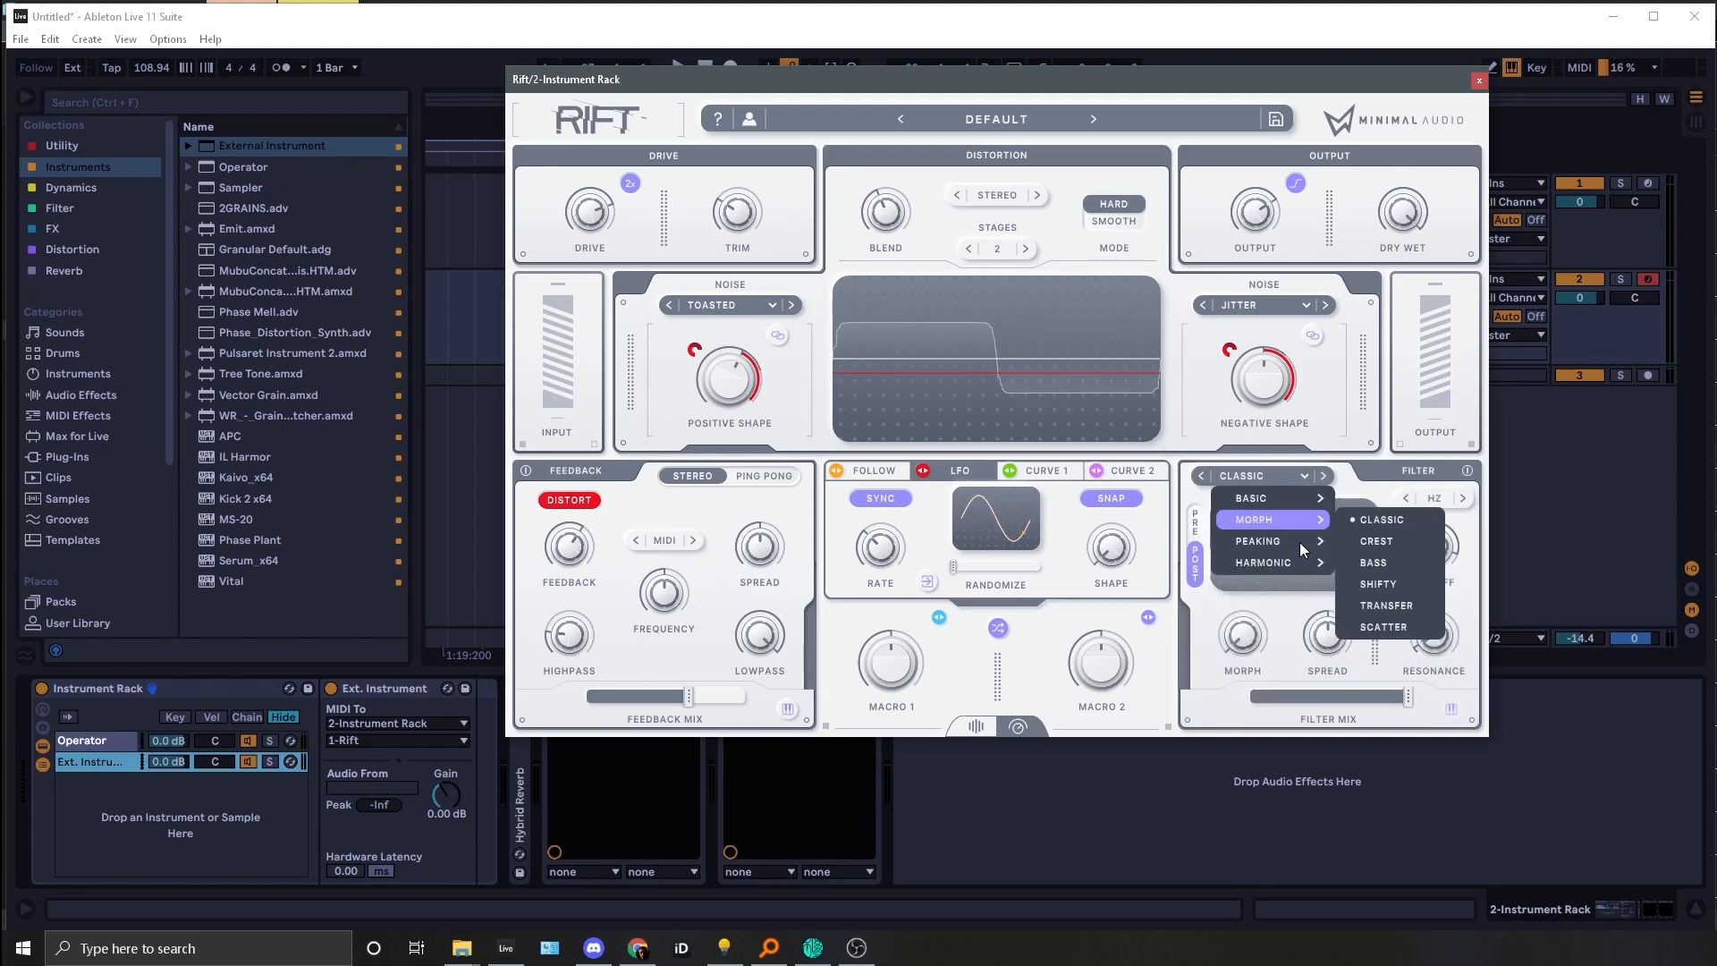
{"action": "mouse_move", "coordinate": [1291, 563]}
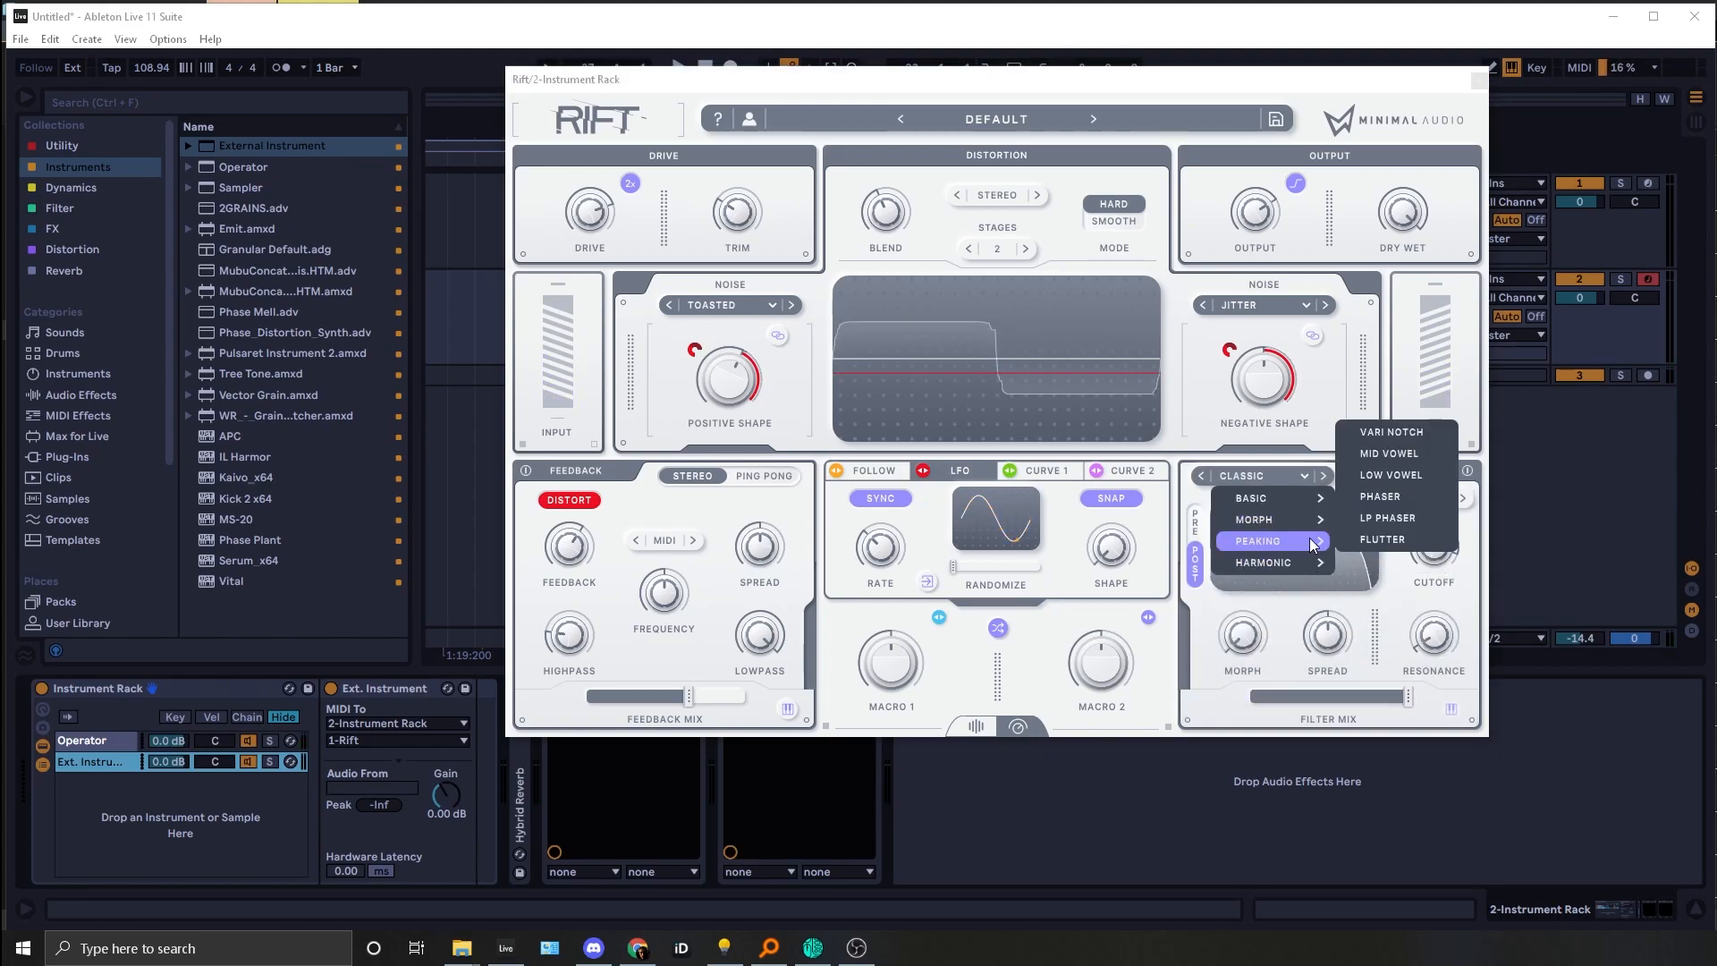
{"action": "left_click", "coordinate": [1397, 473]}
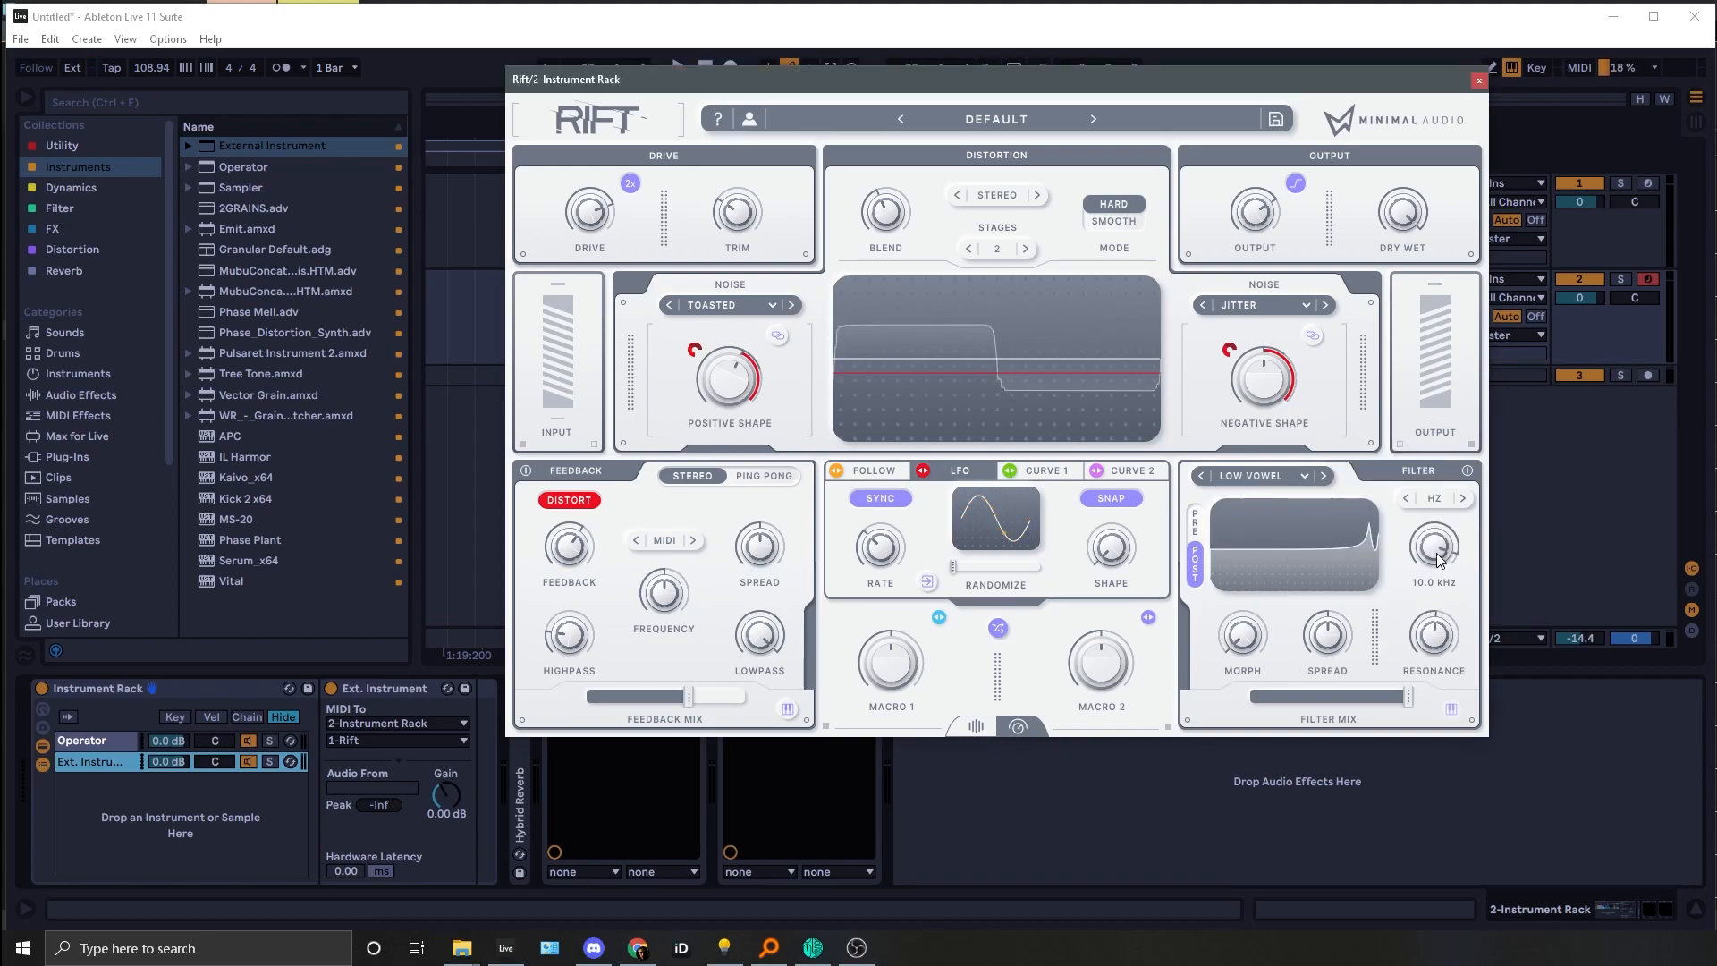
Step: Place the filter before the distortion and sweep its cutoff between about 127 Hz and 1.38 kHz while the sound plays
{"action": "key", "text": "space"}
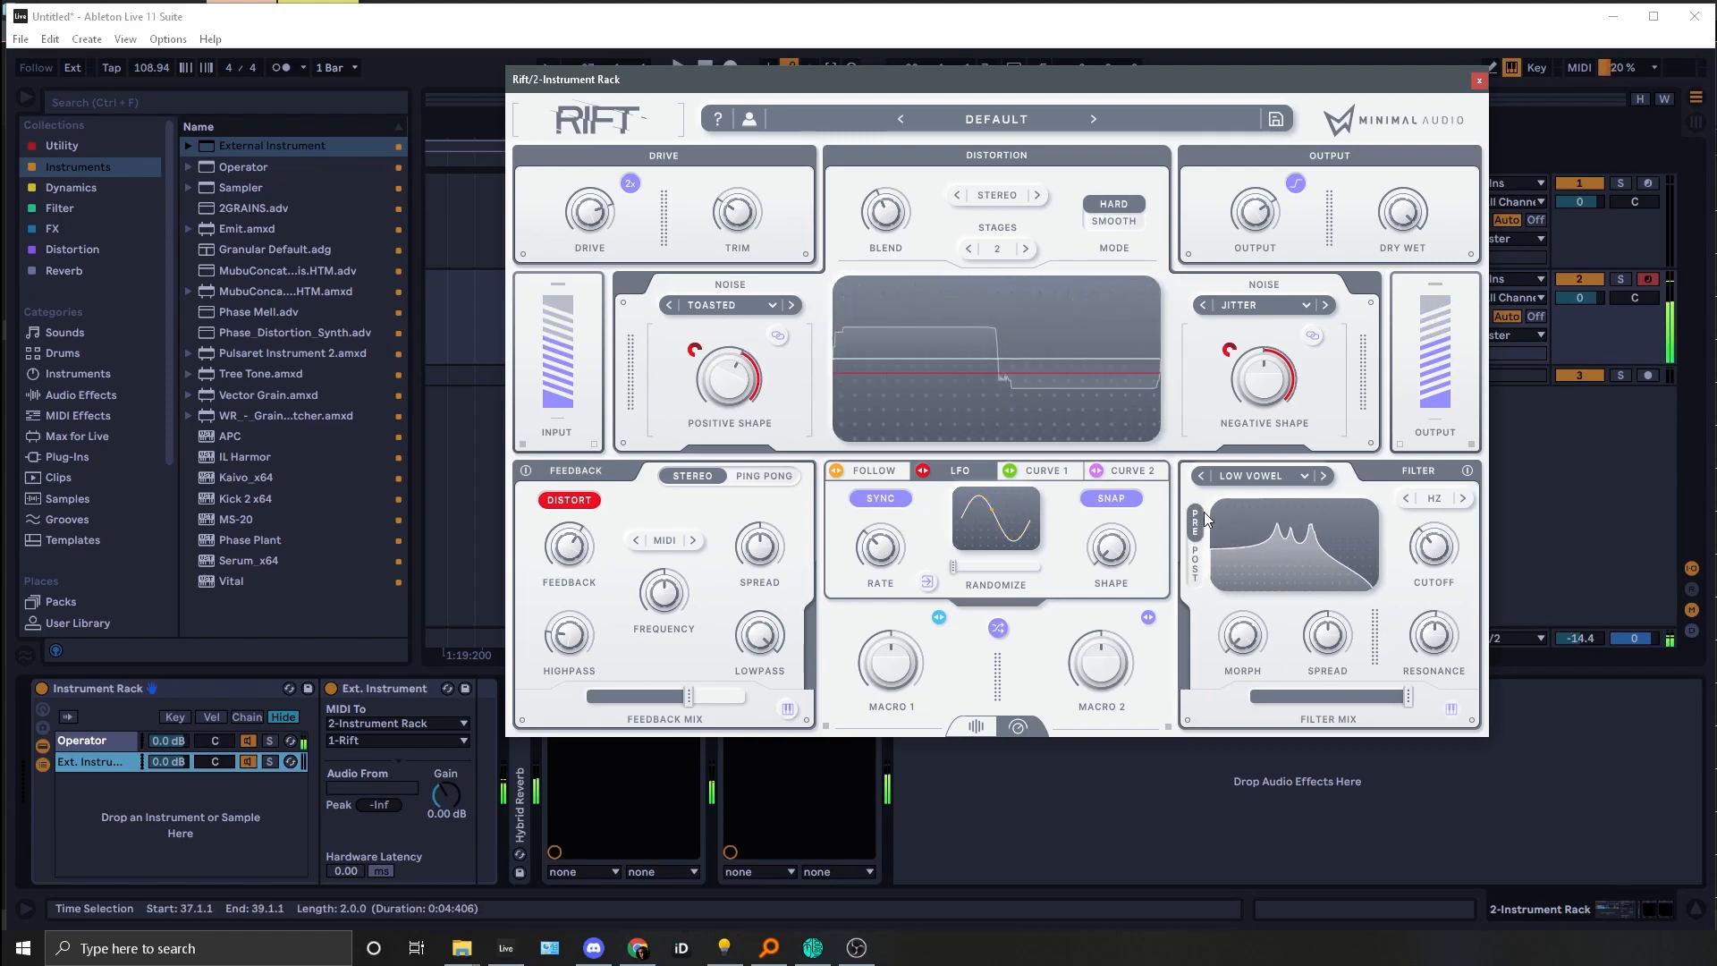
{"action": "left_click_drag", "start_coordinate": [1431, 547], "coordinate": [1393, 585]}
{"action": "left_click_drag", "start_coordinate": [1375, 541], "coordinate": [1357, 577]}
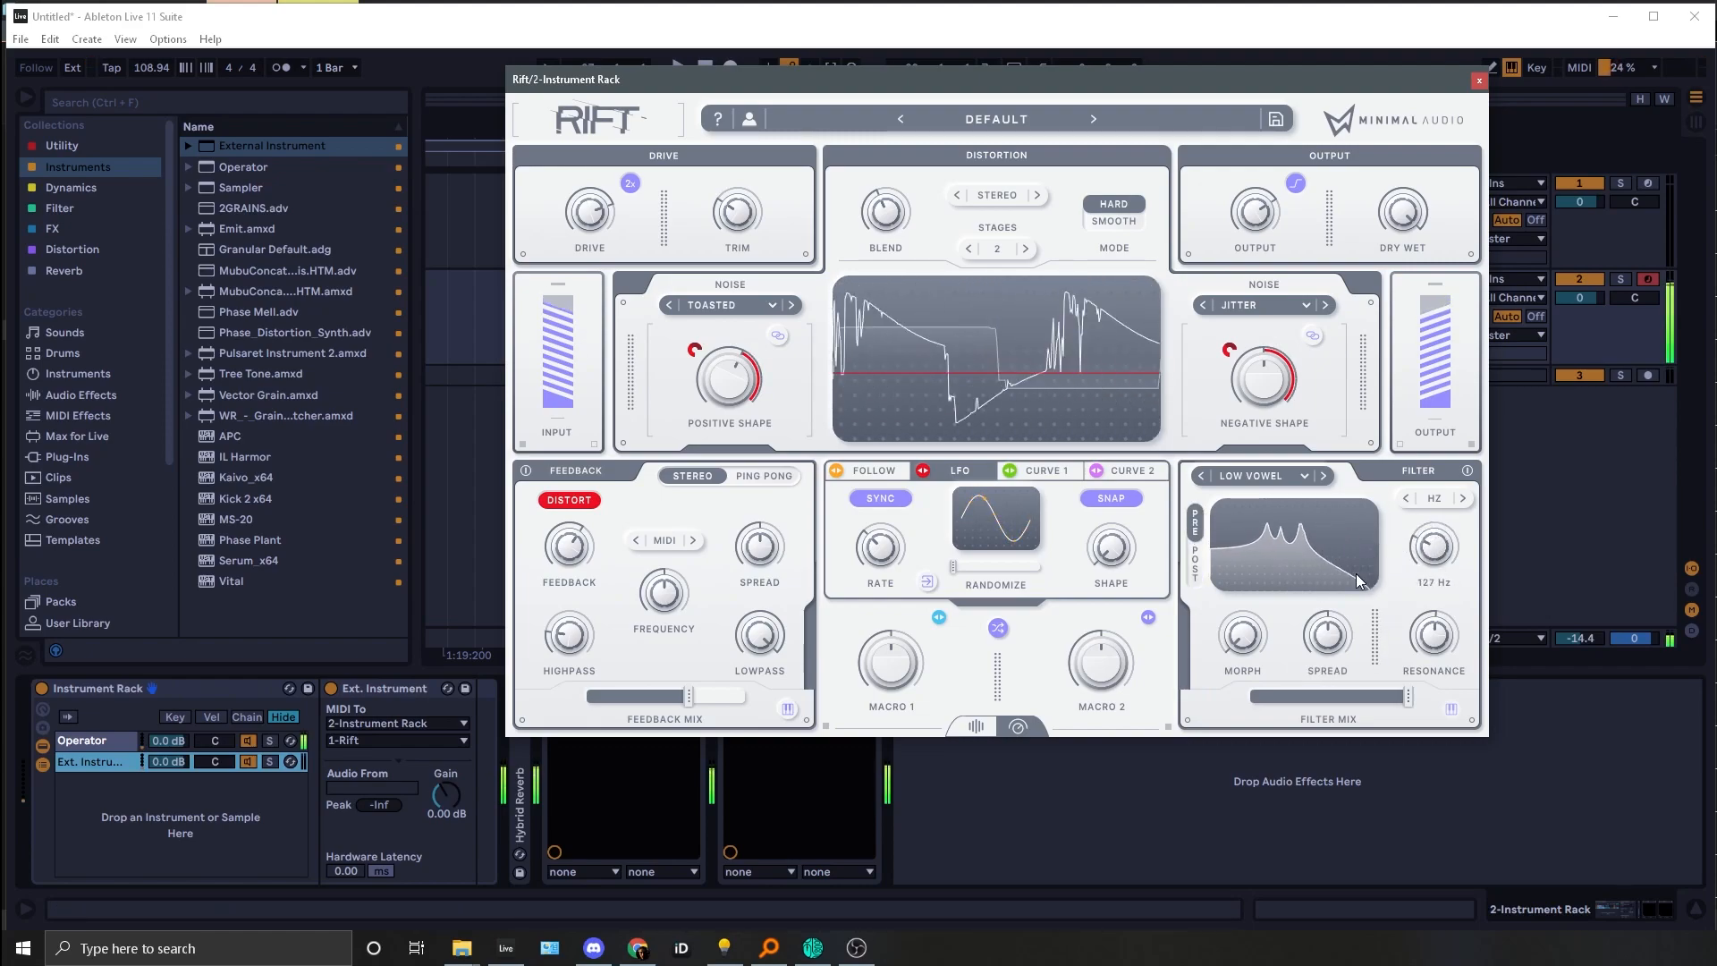
{"action": "left_click_drag", "start_coordinate": [1317, 641], "coordinate": [1319, 523]}
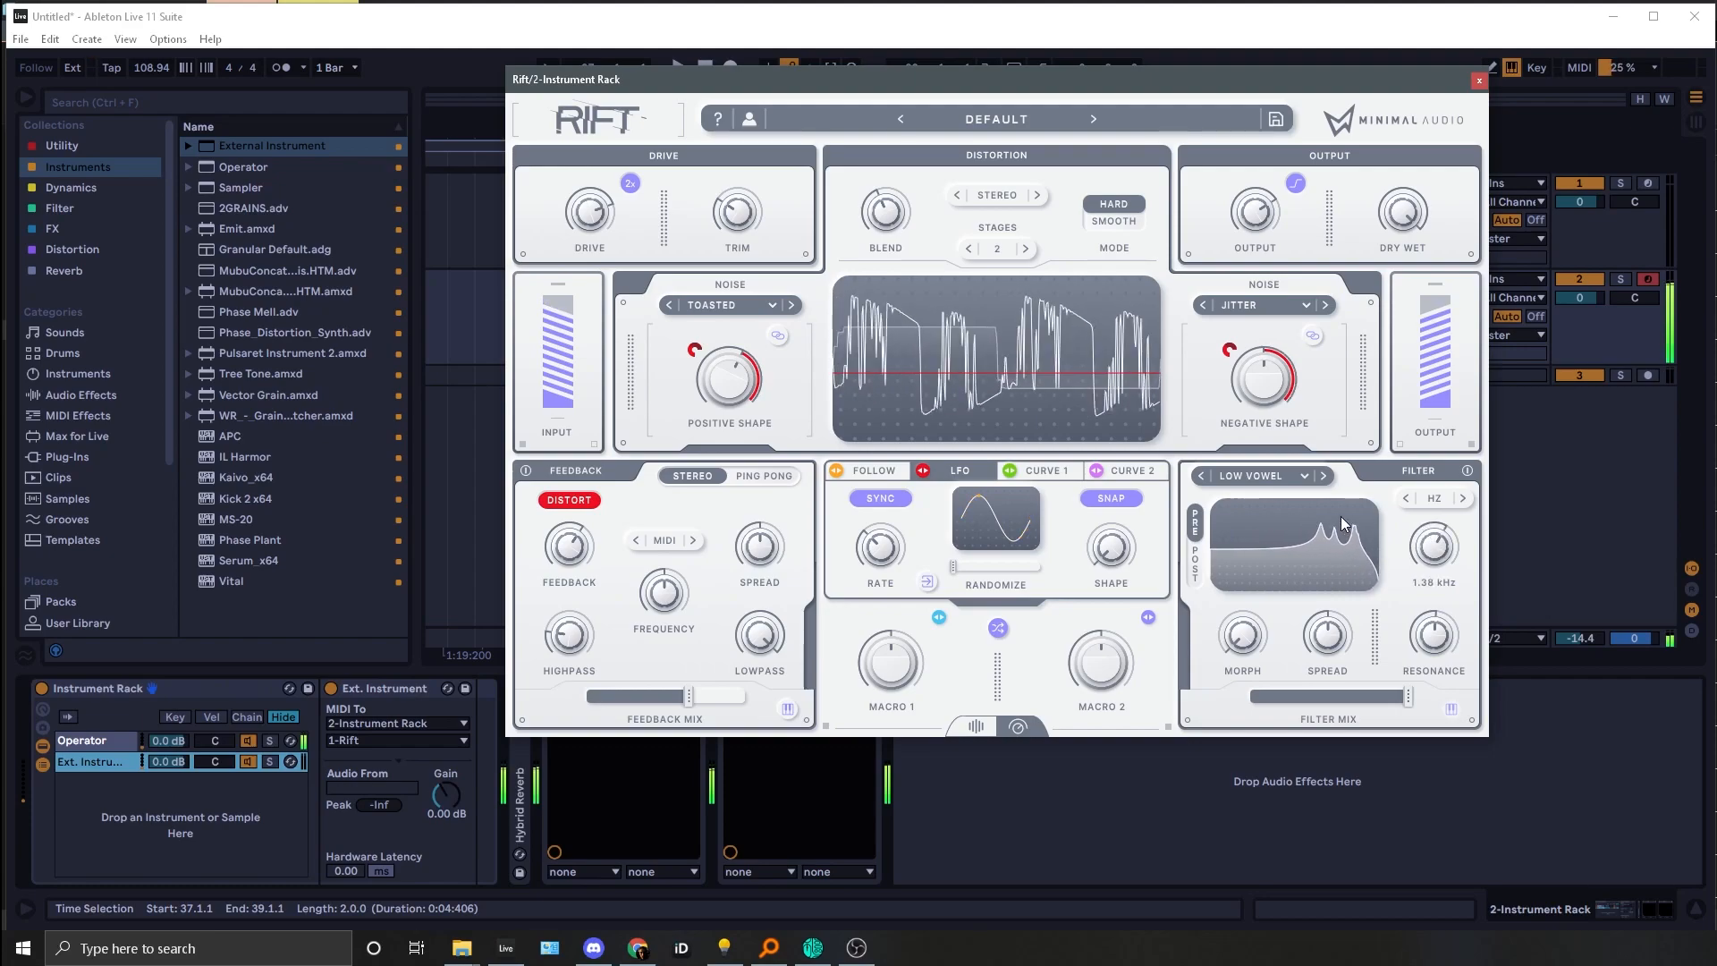
Step: Assign Curve 1 to modulate the filter's morph and adjust the filter's resonance
{"action": "left_click", "coordinate": [1013, 474]}
{"action": "left_click_drag", "start_coordinate": [1195, 636], "coordinate": [1241, 634]}
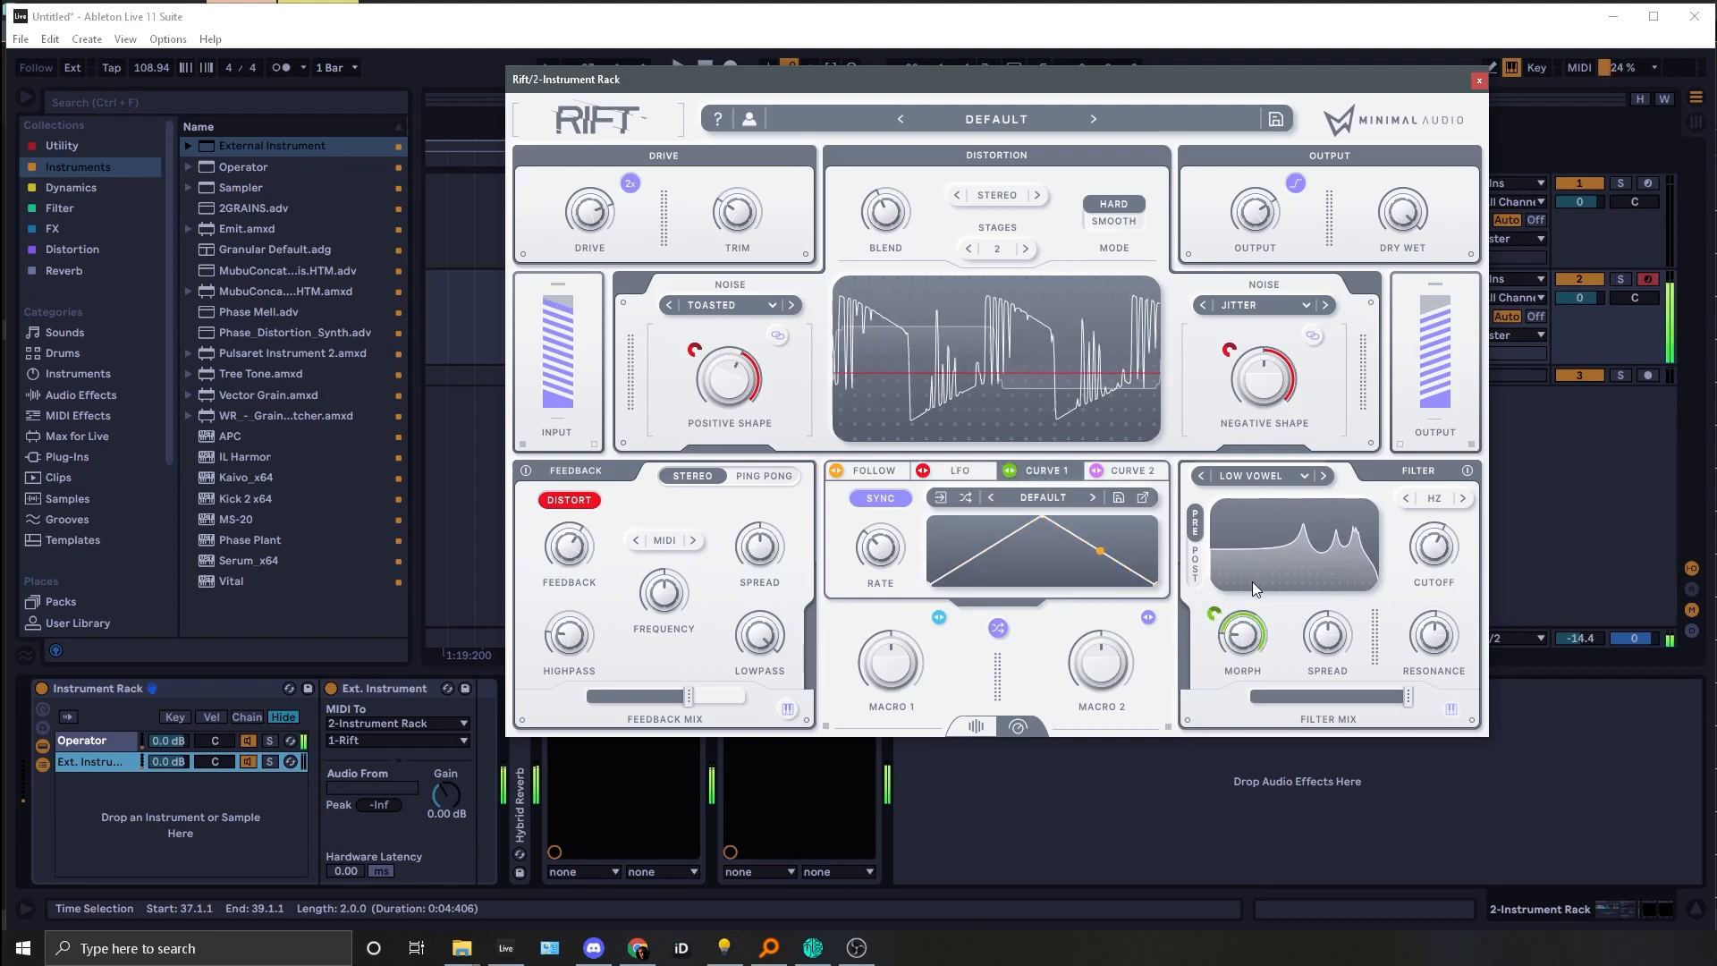
{"action": "left_click_drag", "start_coordinate": [1433, 636], "coordinate": [1450, 563]}
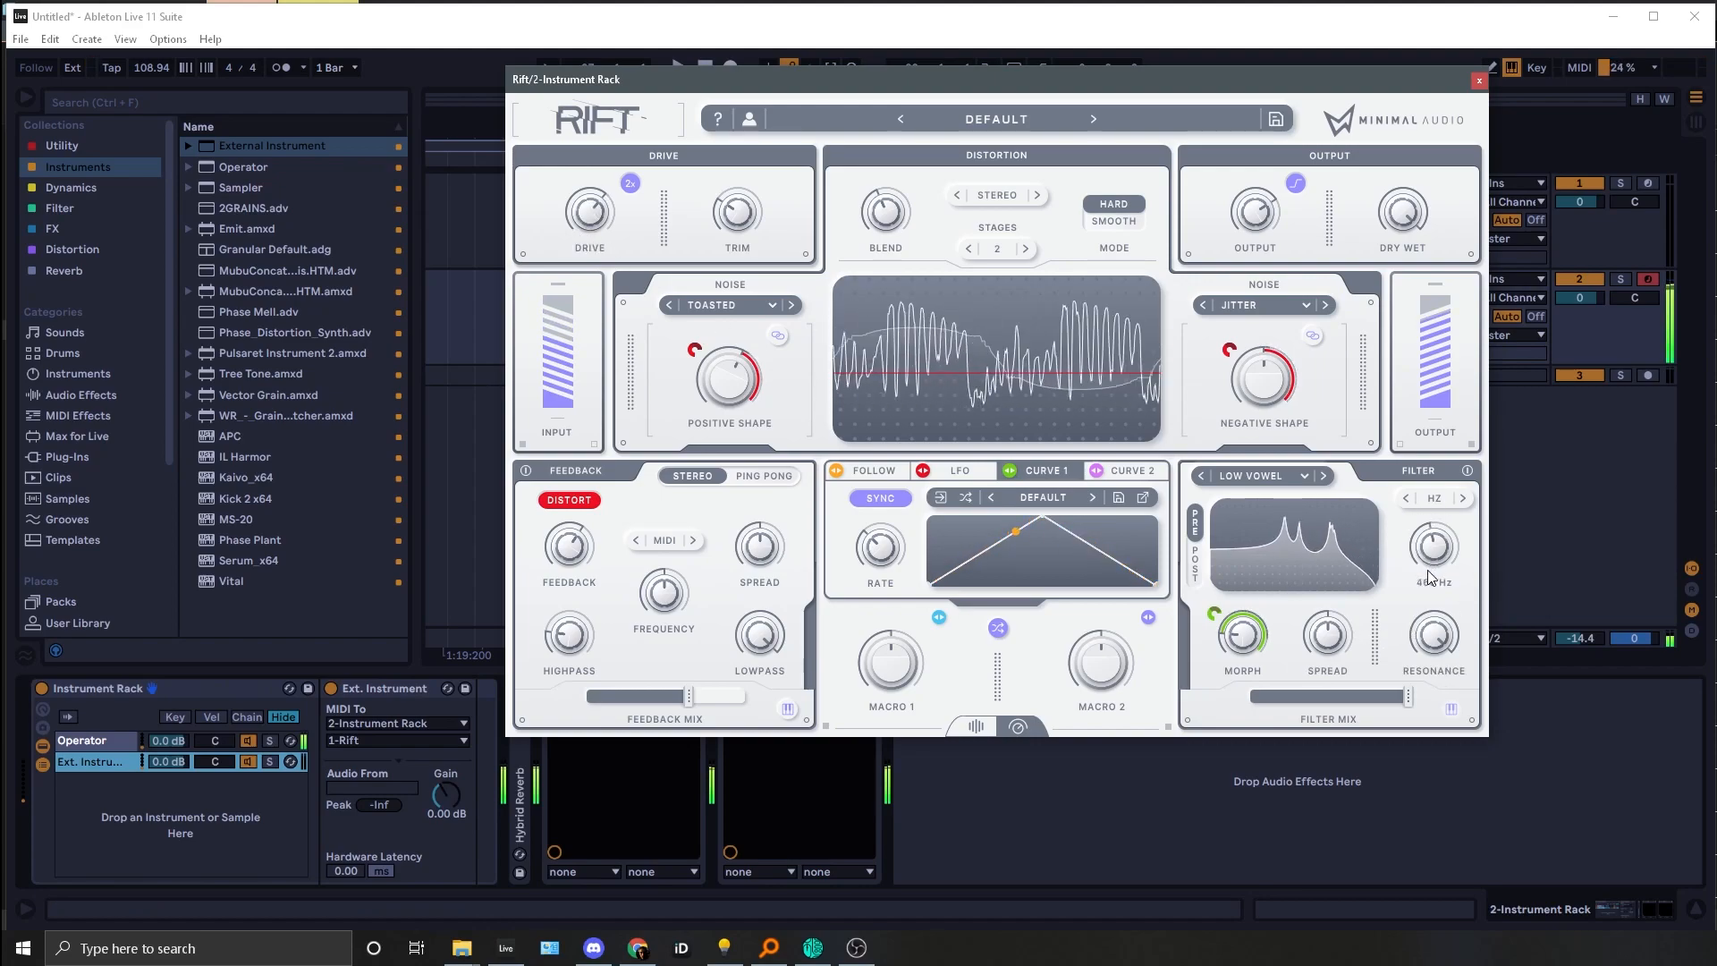
Step: Try the LP Phaser filter, settle on Phaser, and set the cutoff to about 1.10 kHz with 100 % resonance
{"action": "left_click", "coordinate": [1323, 477]}
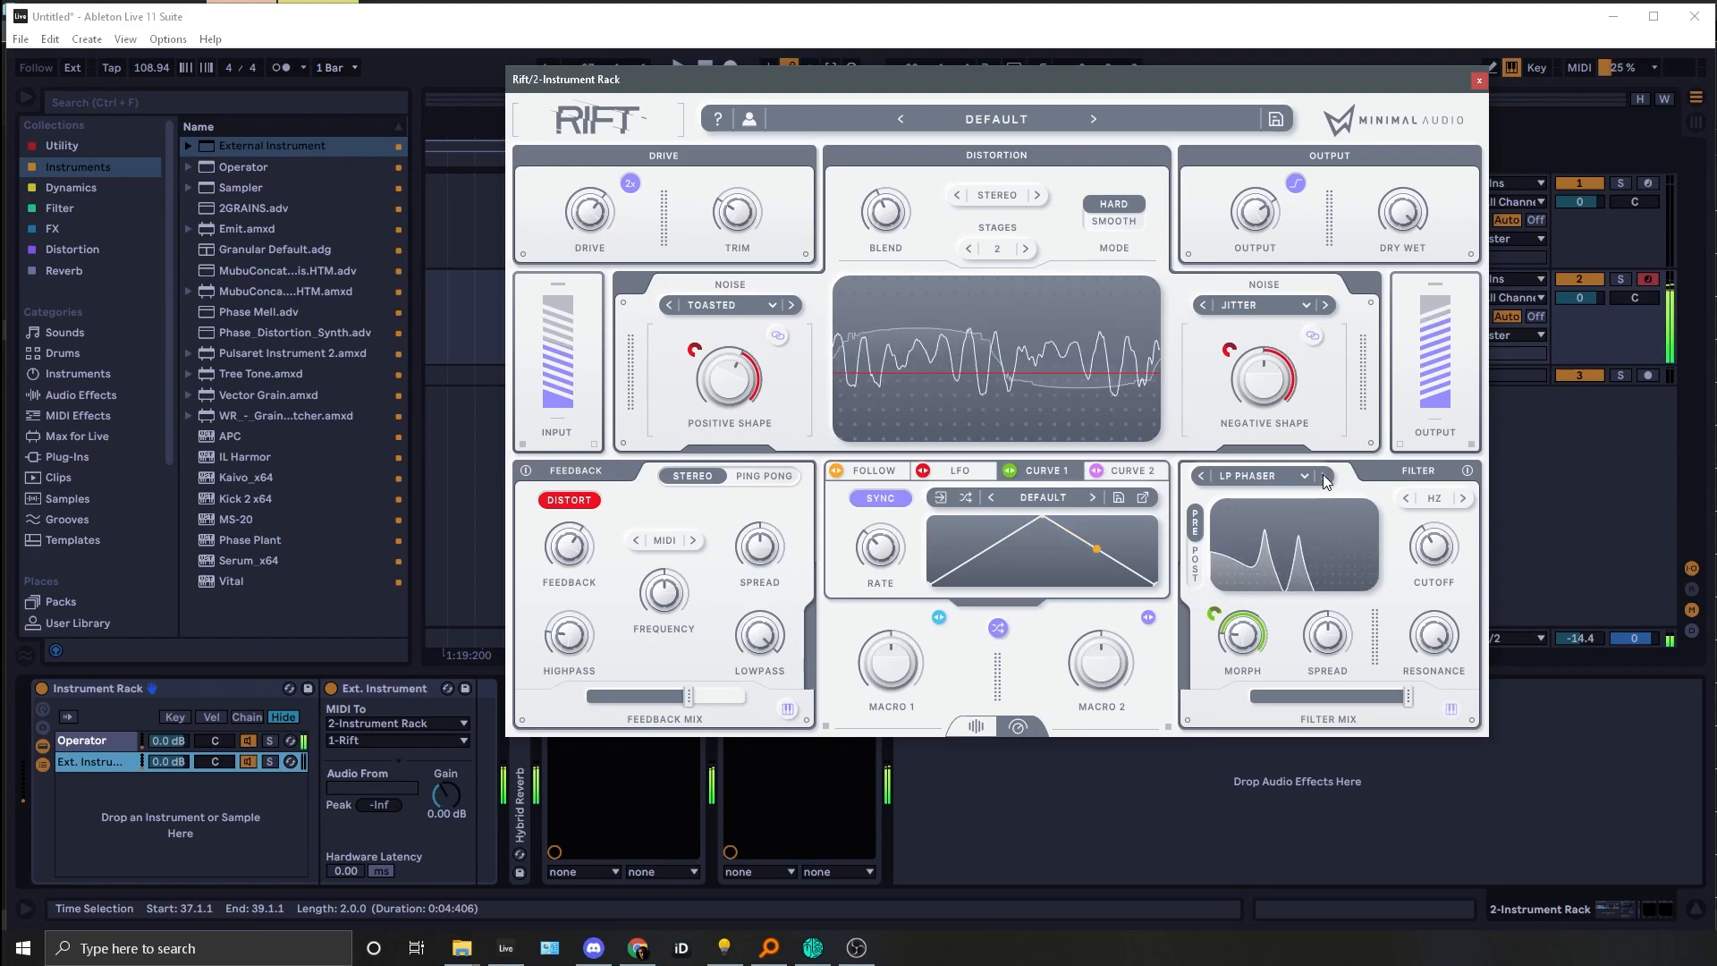
{"action": "left_click", "coordinate": [1202, 477]}
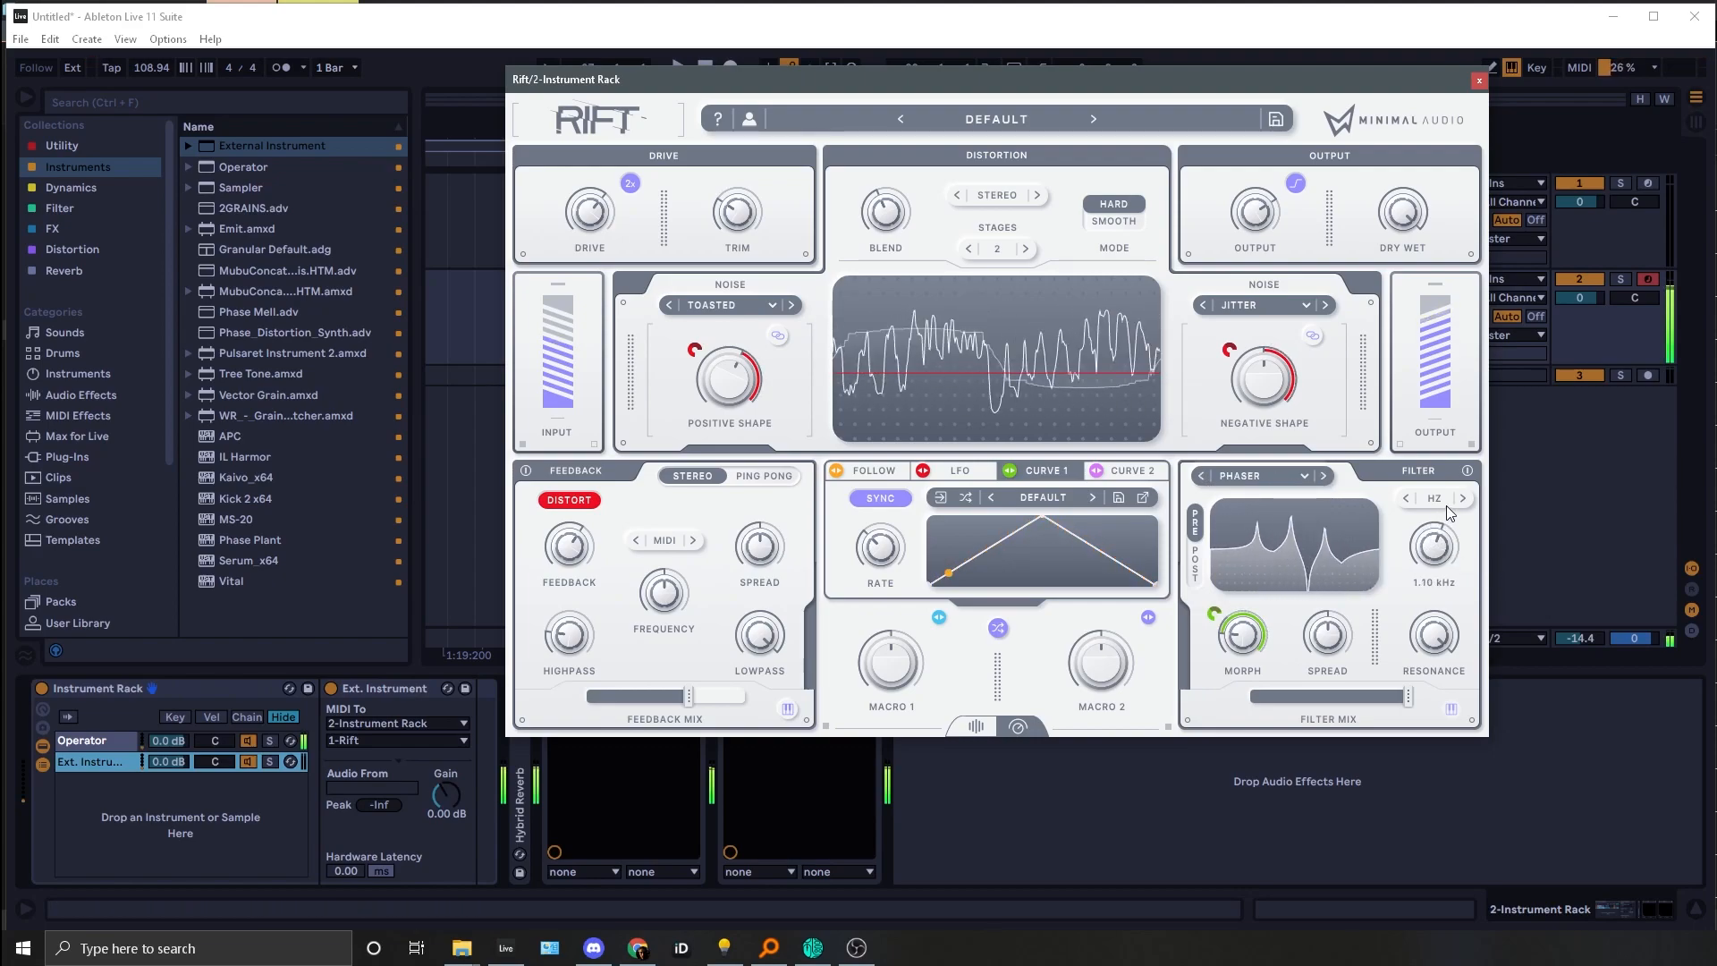
{"action": "mouse_move", "coordinate": [865, 566]}
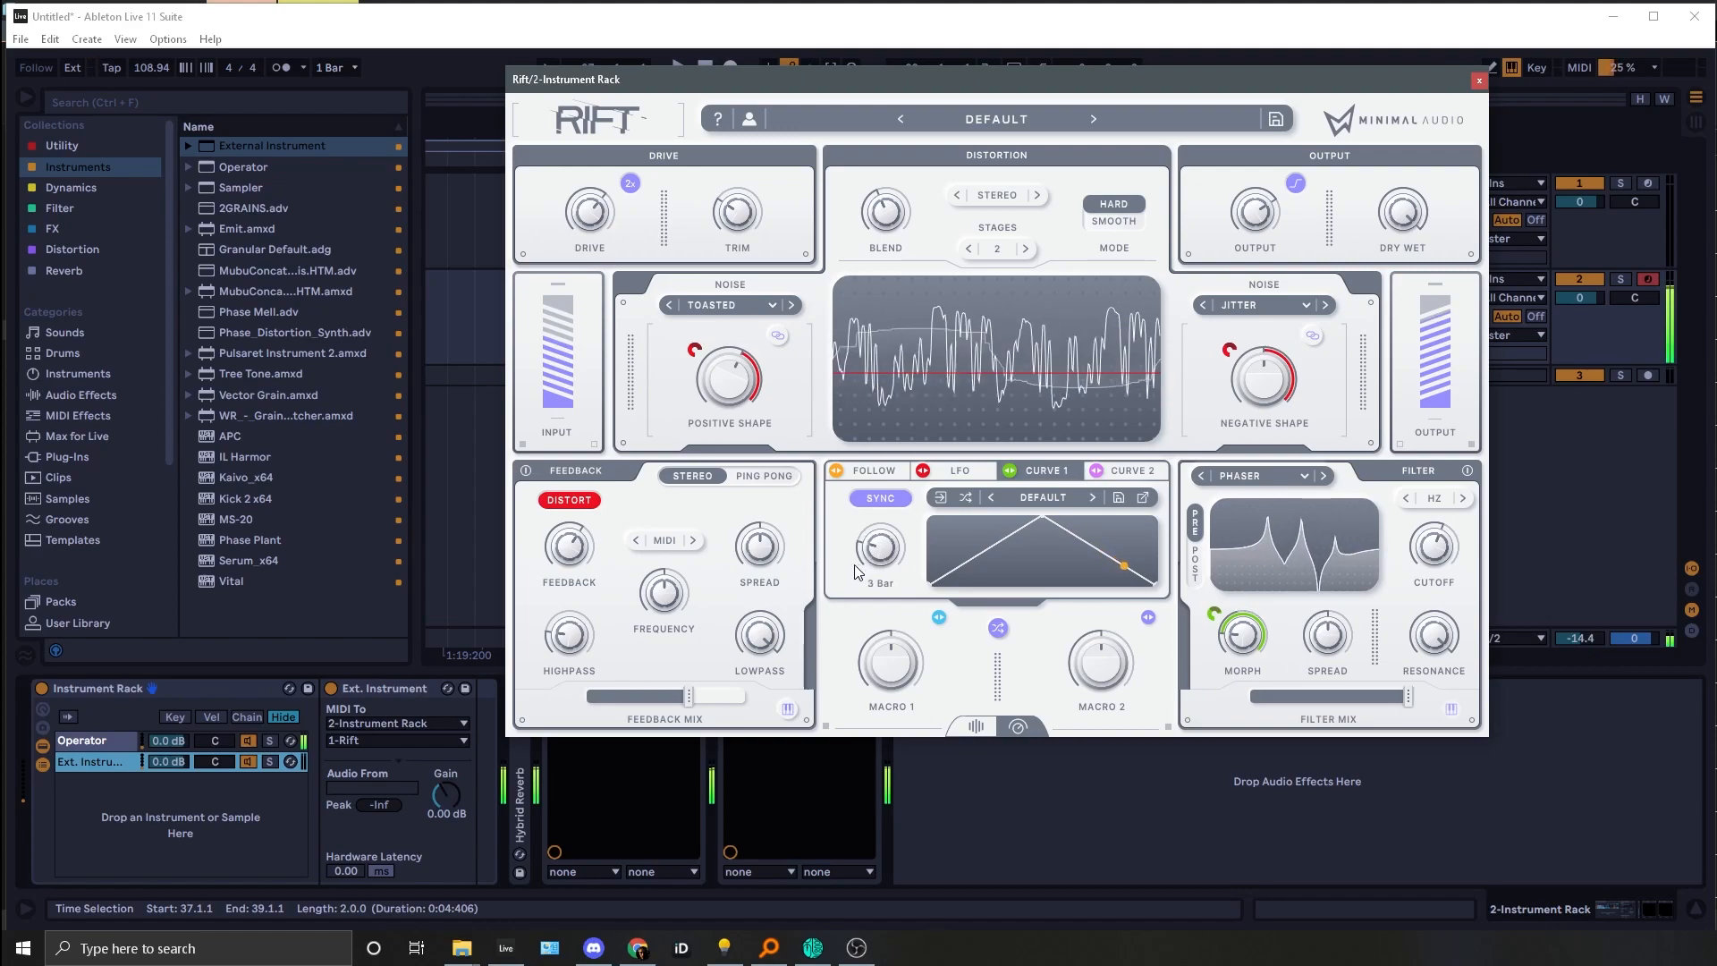
{"action": "mouse_move", "coordinate": [1289, 698]}
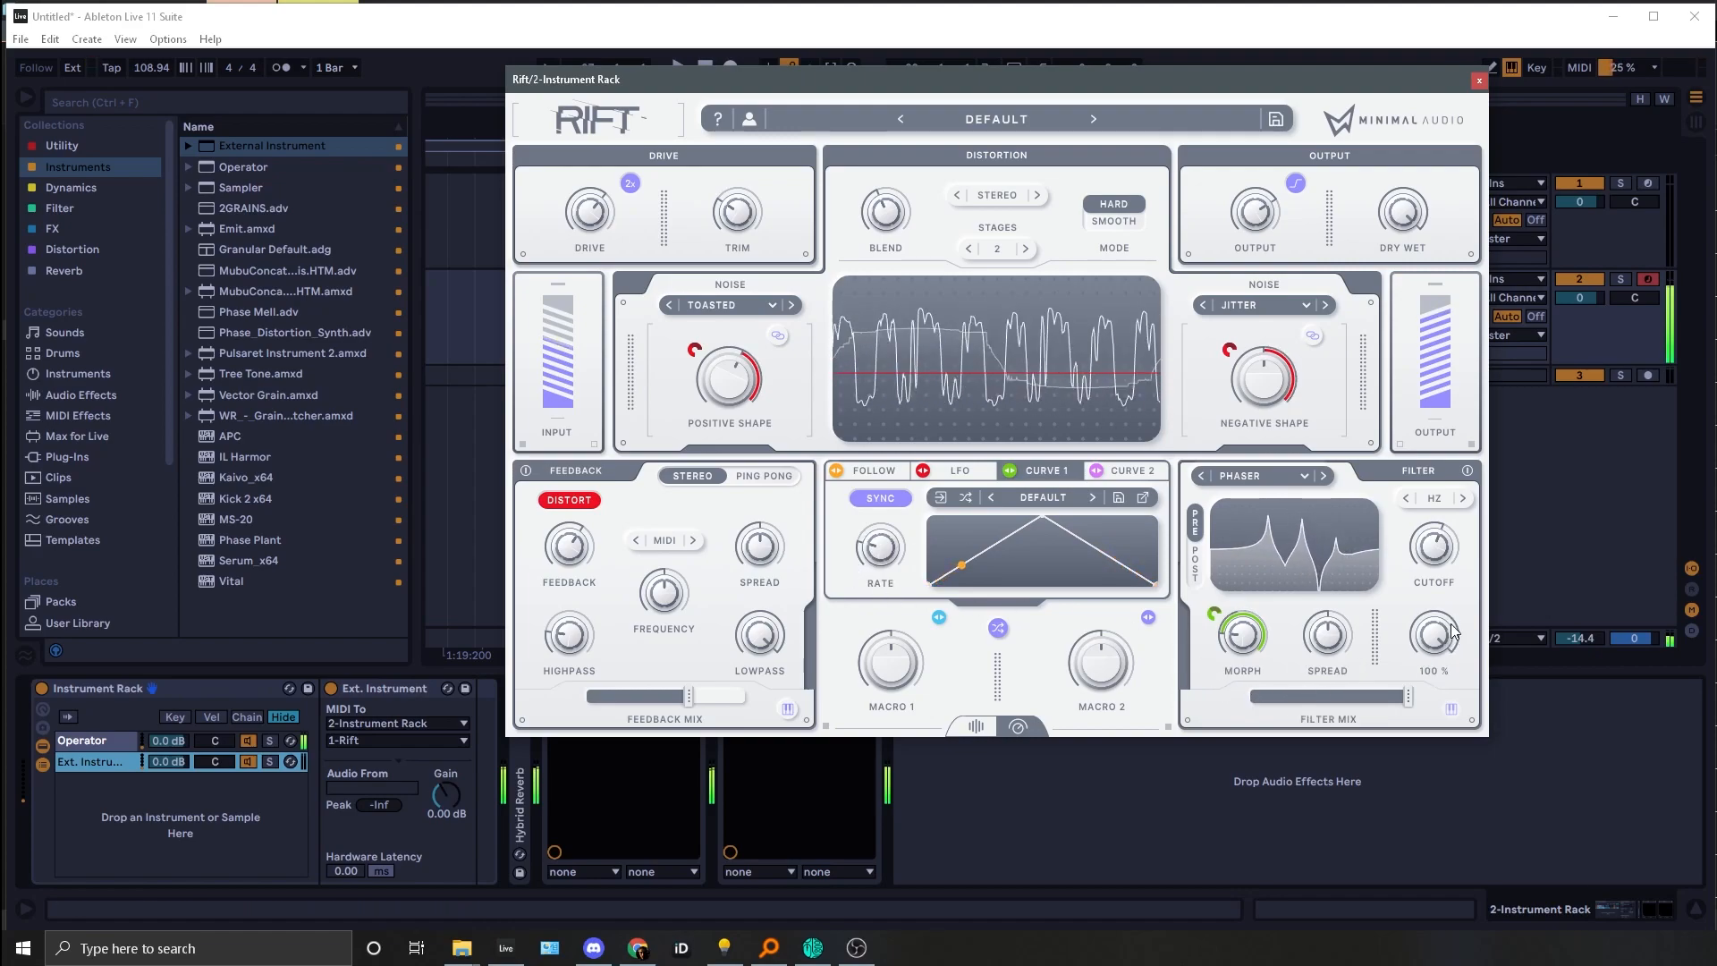
Step: Try different drive amounts and play the sound in the C1 to D2 octave
{"action": "mouse_move", "coordinate": [538, 201]}
{"action": "left_click_drag", "start_coordinate": [583, 202], "coordinate": [583, 135]}
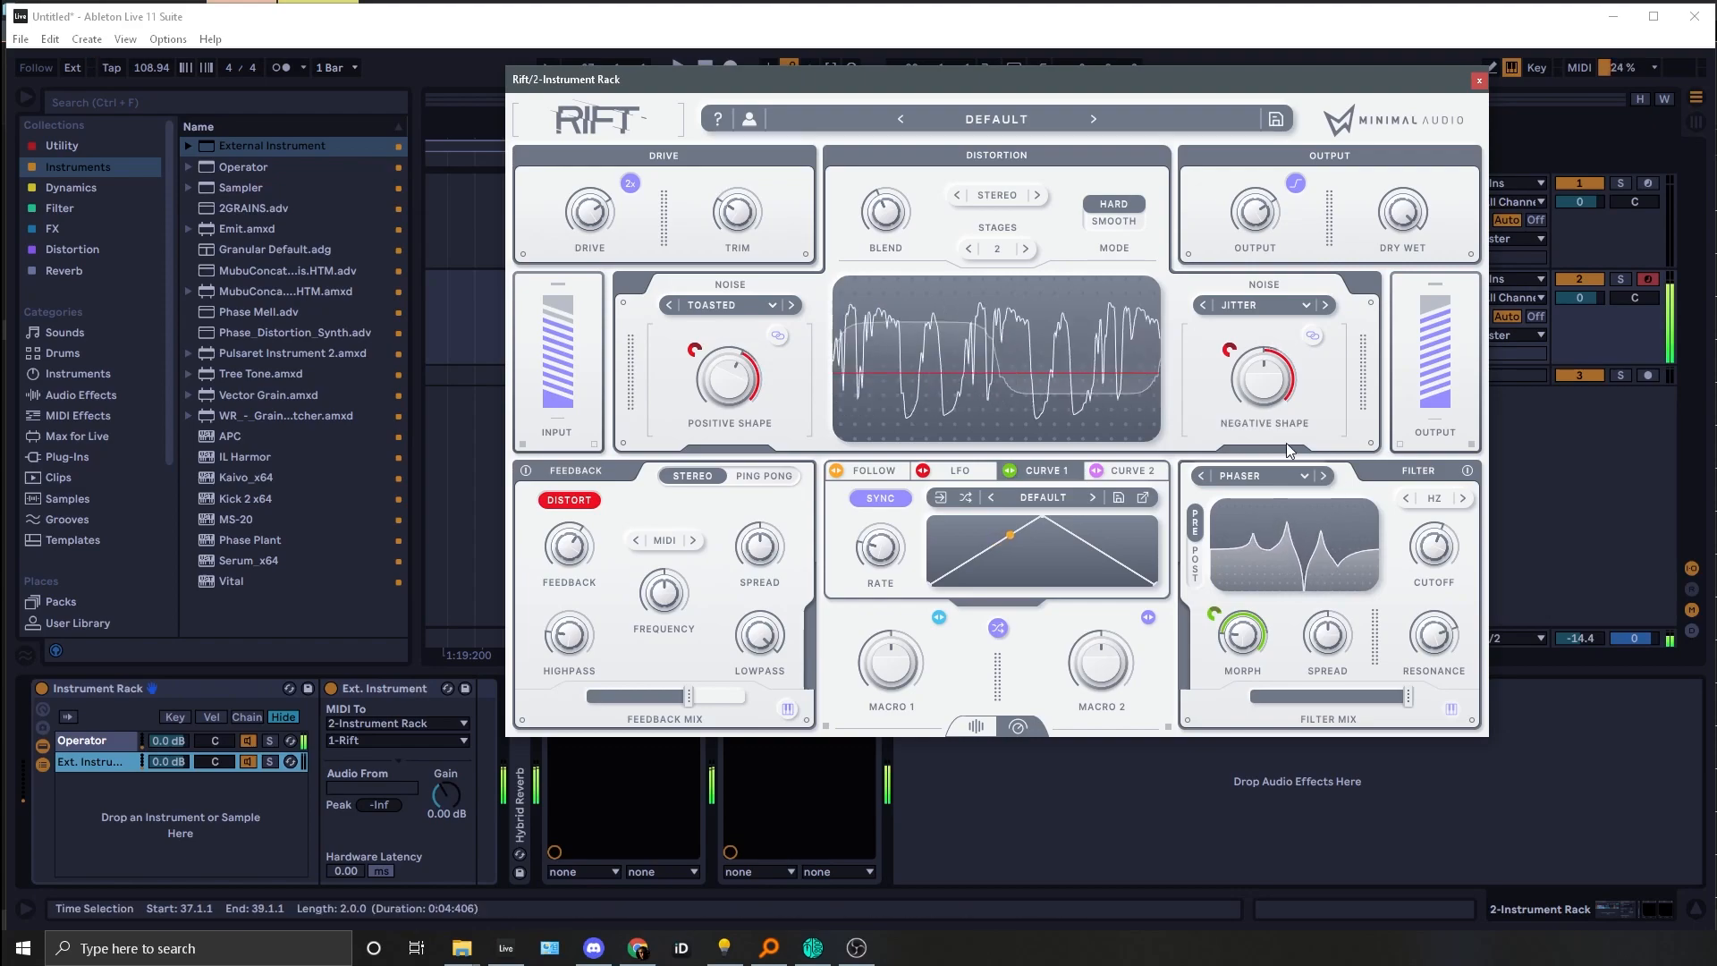
{"action": "key", "text": "z"}
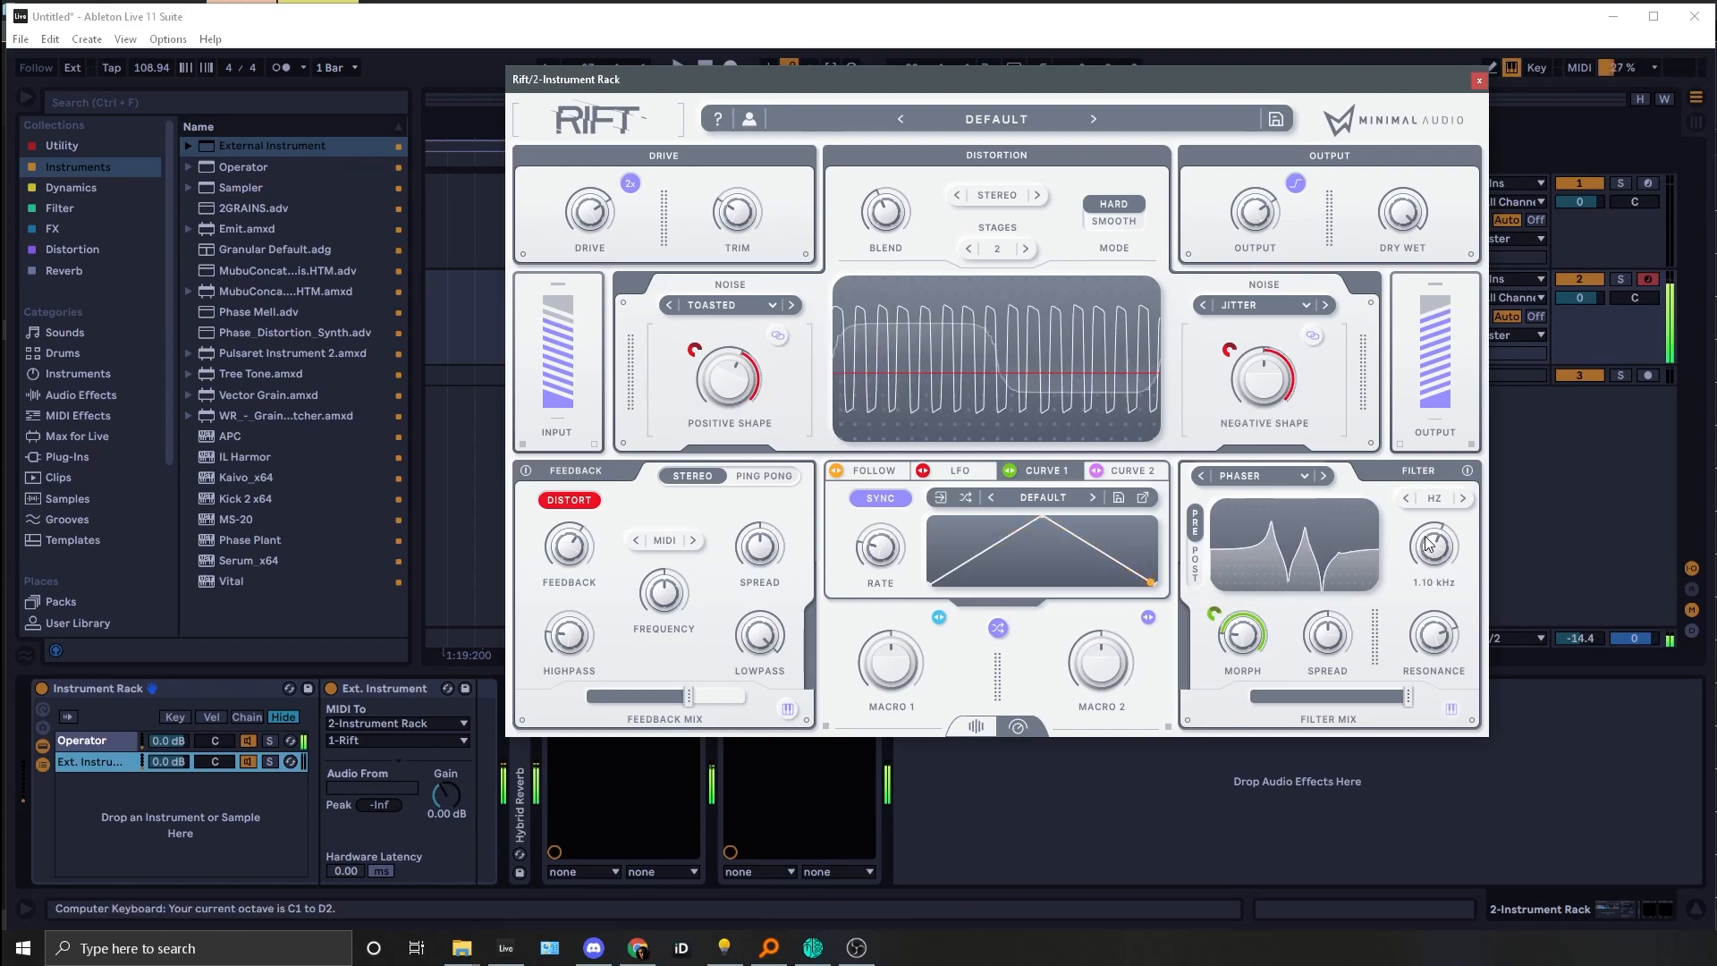
Step: Assign Curve 2 to the filter cutoff with a base of about 171 Hz, bend the curve's segments and adjust the modulation depth
{"action": "mouse_move", "coordinate": [1405, 541]}
{"action": "mouse_move", "coordinate": [1405, 541]}
{"action": "left_mouse_down"}
{"action": "mouse_move", "coordinate": [1404, 511]}
{"action": "mouse_move", "coordinate": [1373, 570]}
{"action": "mouse_move", "coordinate": [1381, 538]}
{"action": "left_mouse_up"}
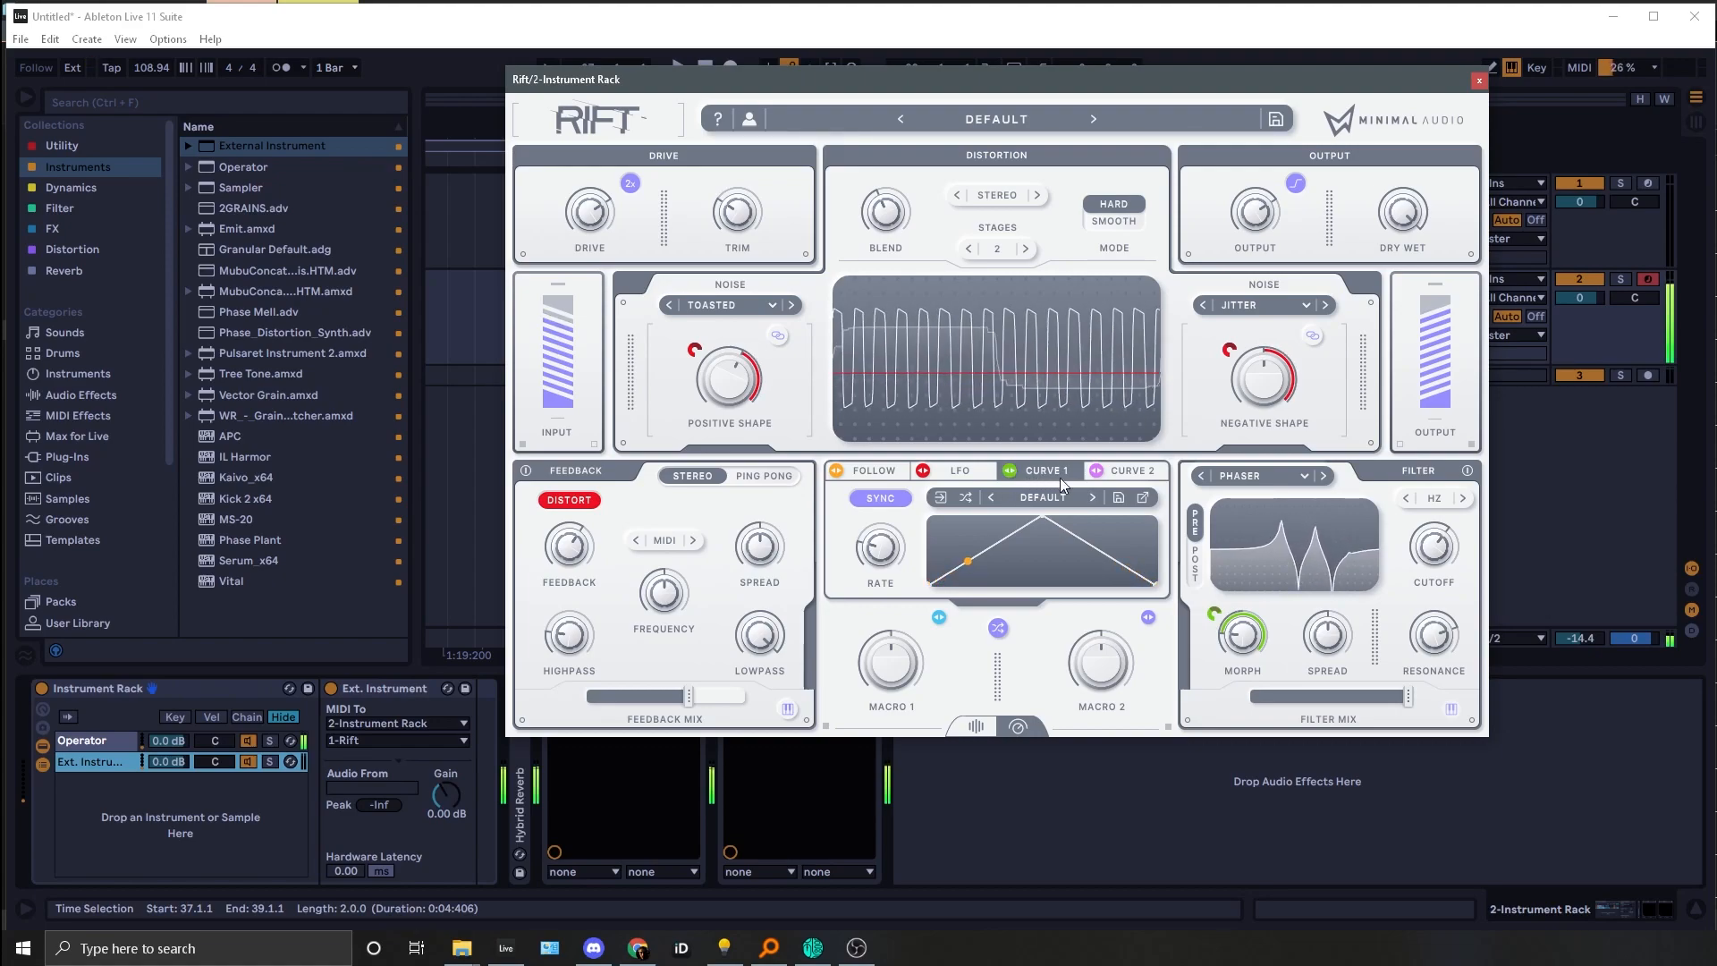
{"action": "left_click_drag", "start_coordinate": [1428, 563], "coordinate": [1433, 626]}
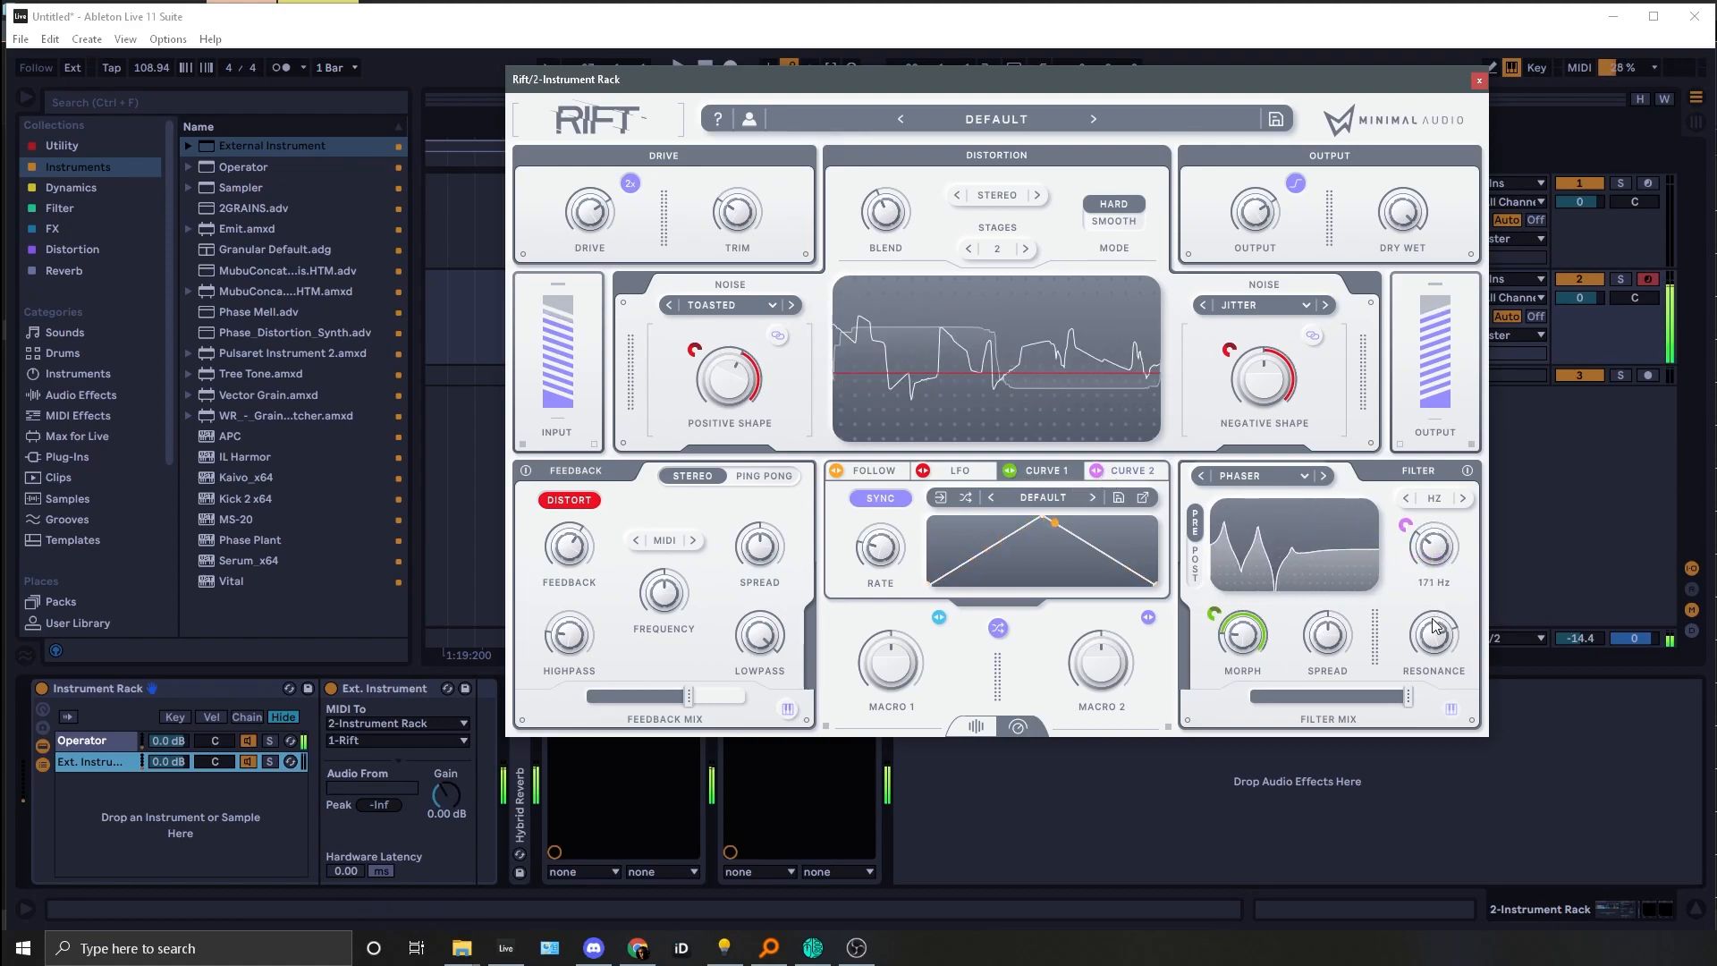
{"action": "left_click", "coordinate": [1140, 471]}
{"action": "left_click_drag", "start_coordinate": [1080, 553], "coordinate": [1161, 490]}
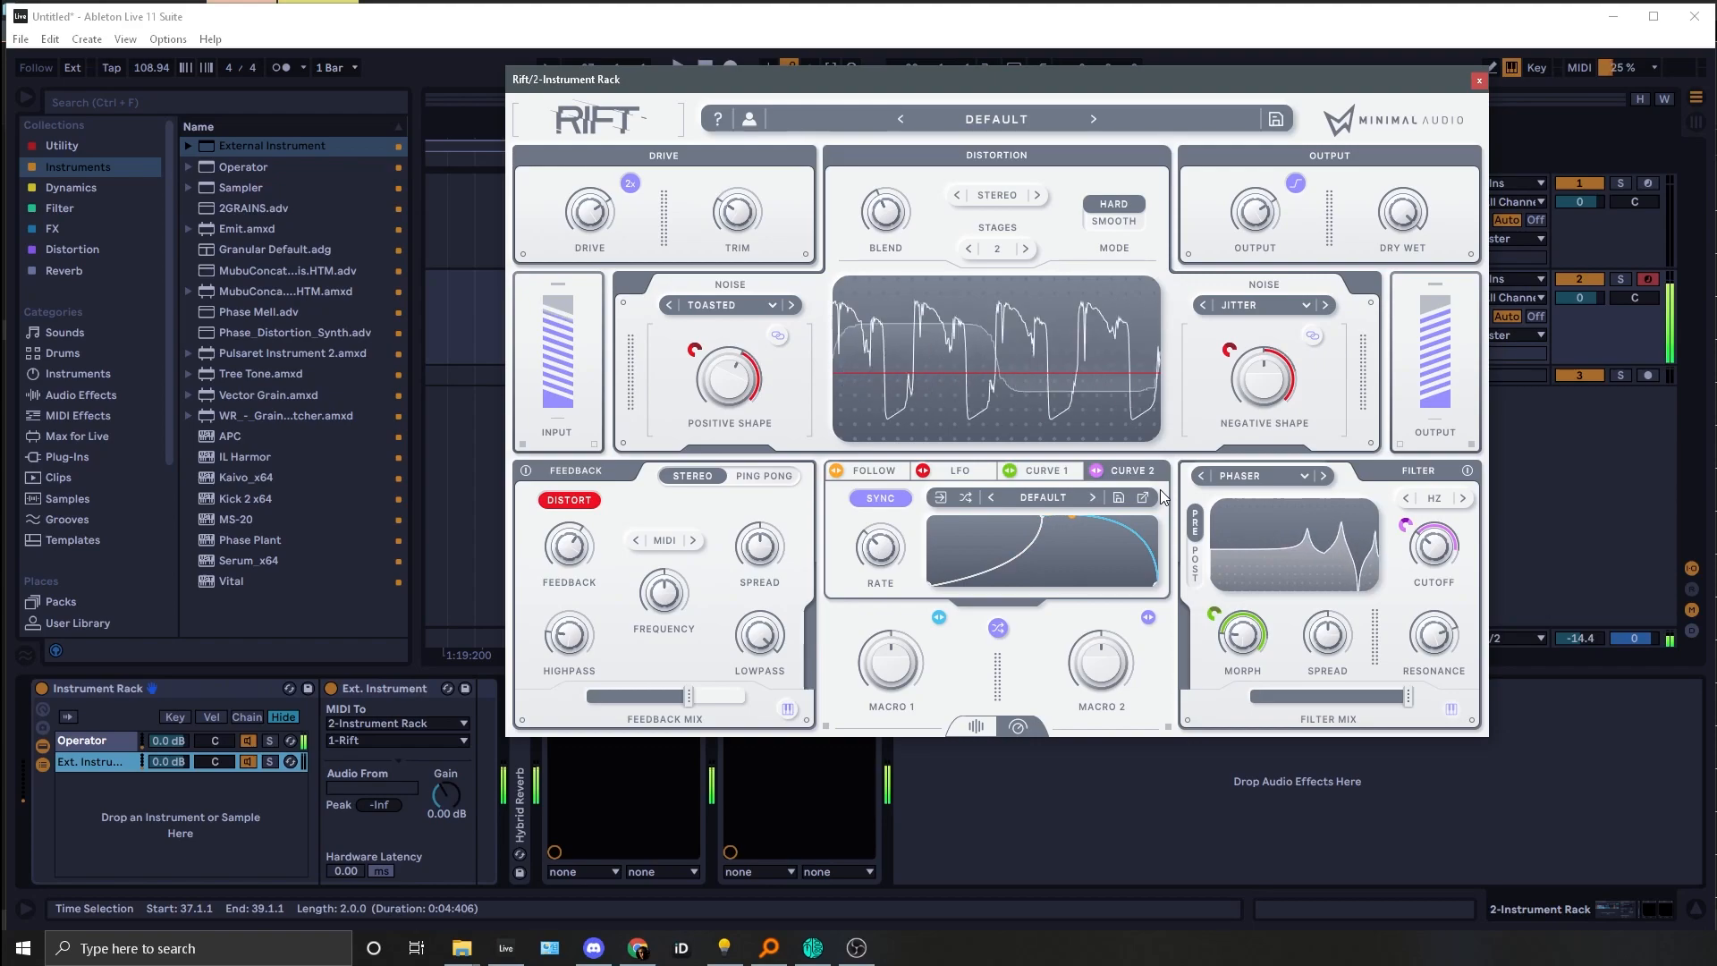
{"action": "mouse_move", "coordinate": [1431, 547]}
{"action": "left_mouse_down"}
{"action": "mouse_move", "coordinate": [1431, 582]}
{"action": "mouse_move", "coordinate": [1431, 547]}
{"action": "left_mouse_up"}
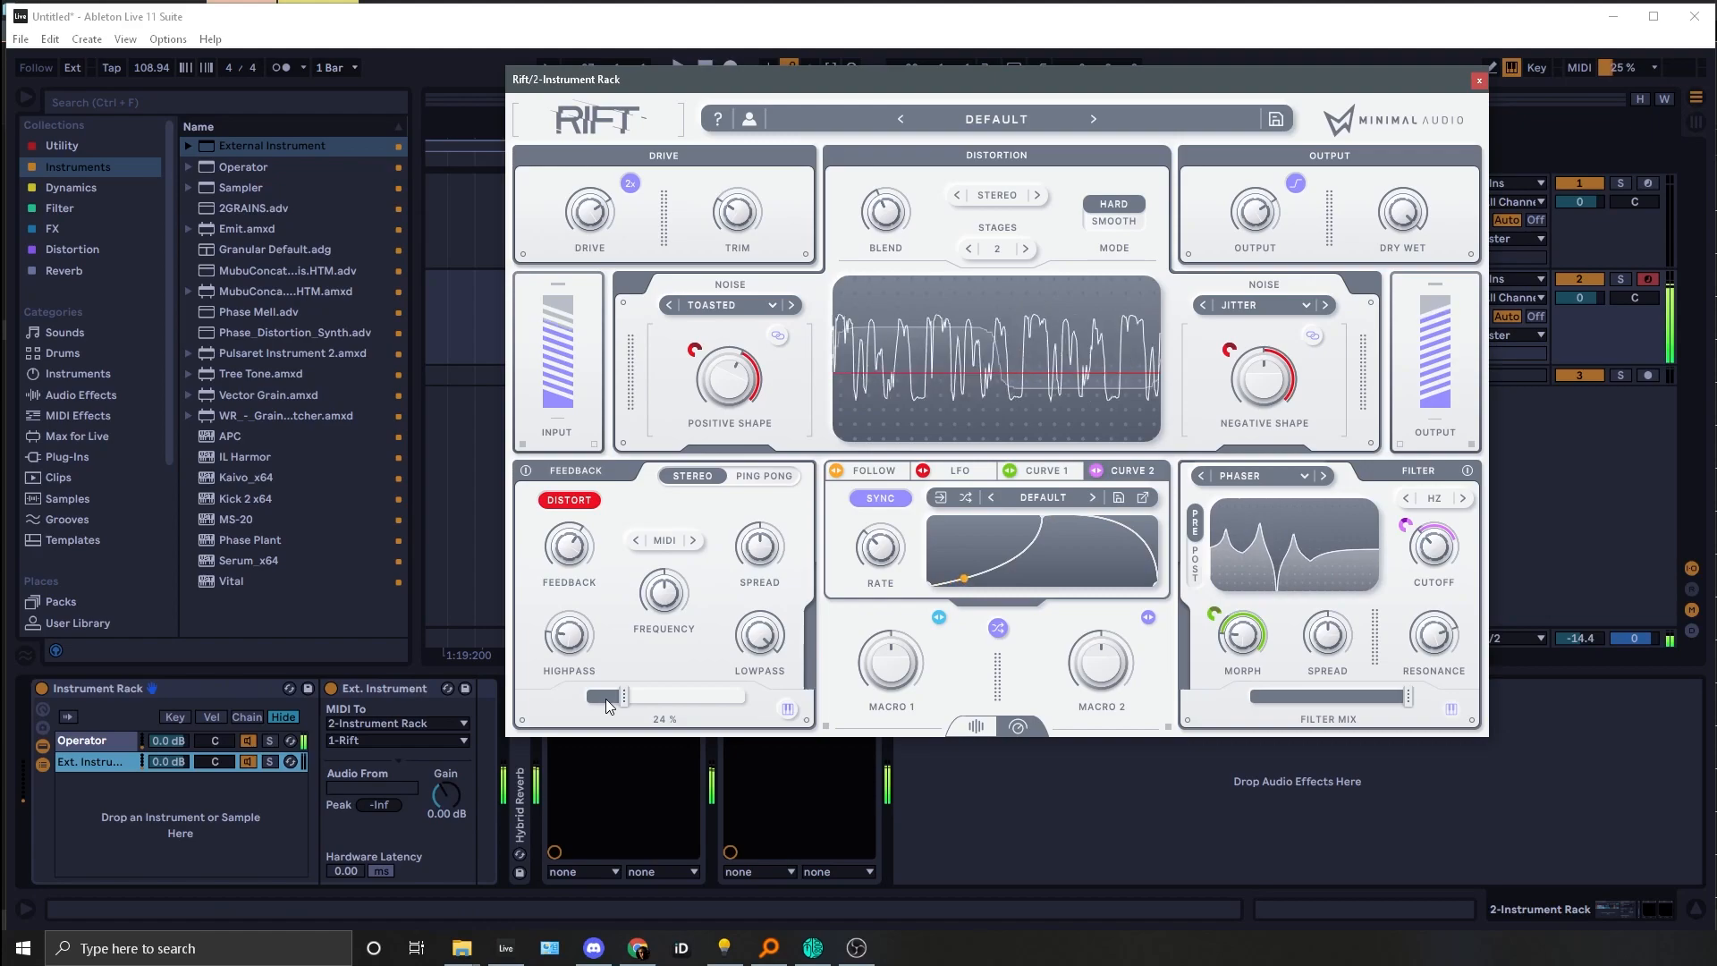
Step: Try a feedback mix of just over a third and a drive of about 19.6 dB while playing in the C0 to D1 octave
{"action": "left_click_drag", "start_coordinate": [605, 699], "coordinate": [678, 659]}
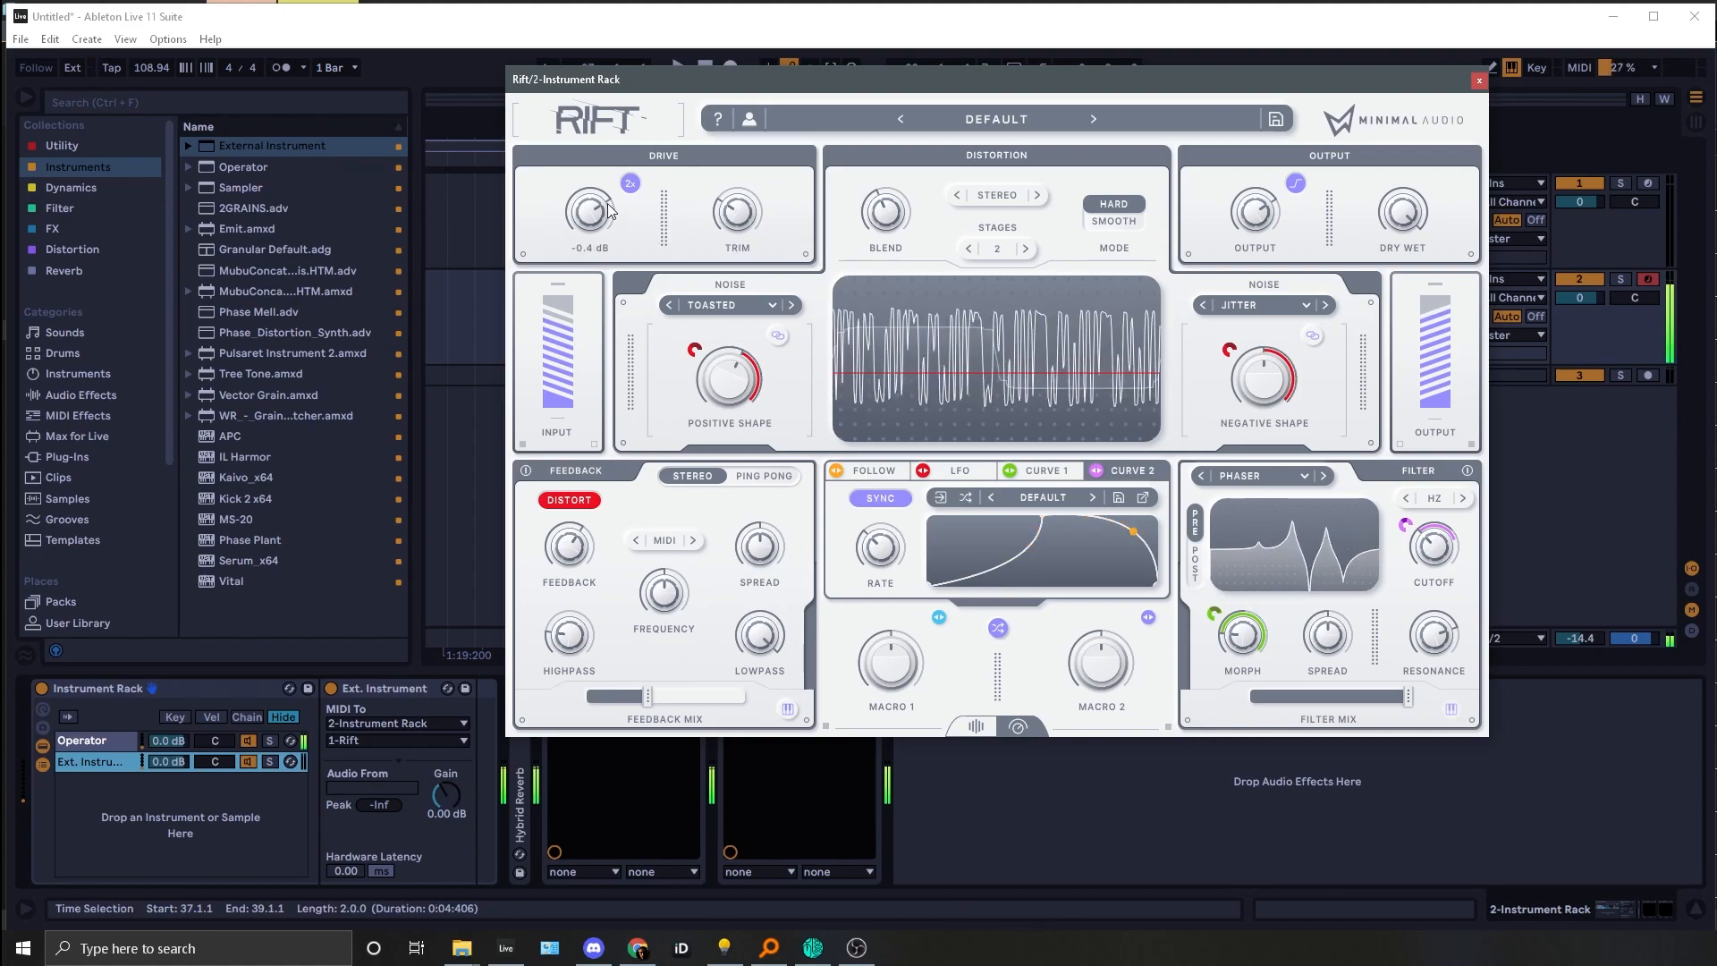
{"action": "mouse_move", "coordinate": [593, 192]}
{"action": "left_click_drag", "start_coordinate": [593, 193], "coordinate": [589, 201]}
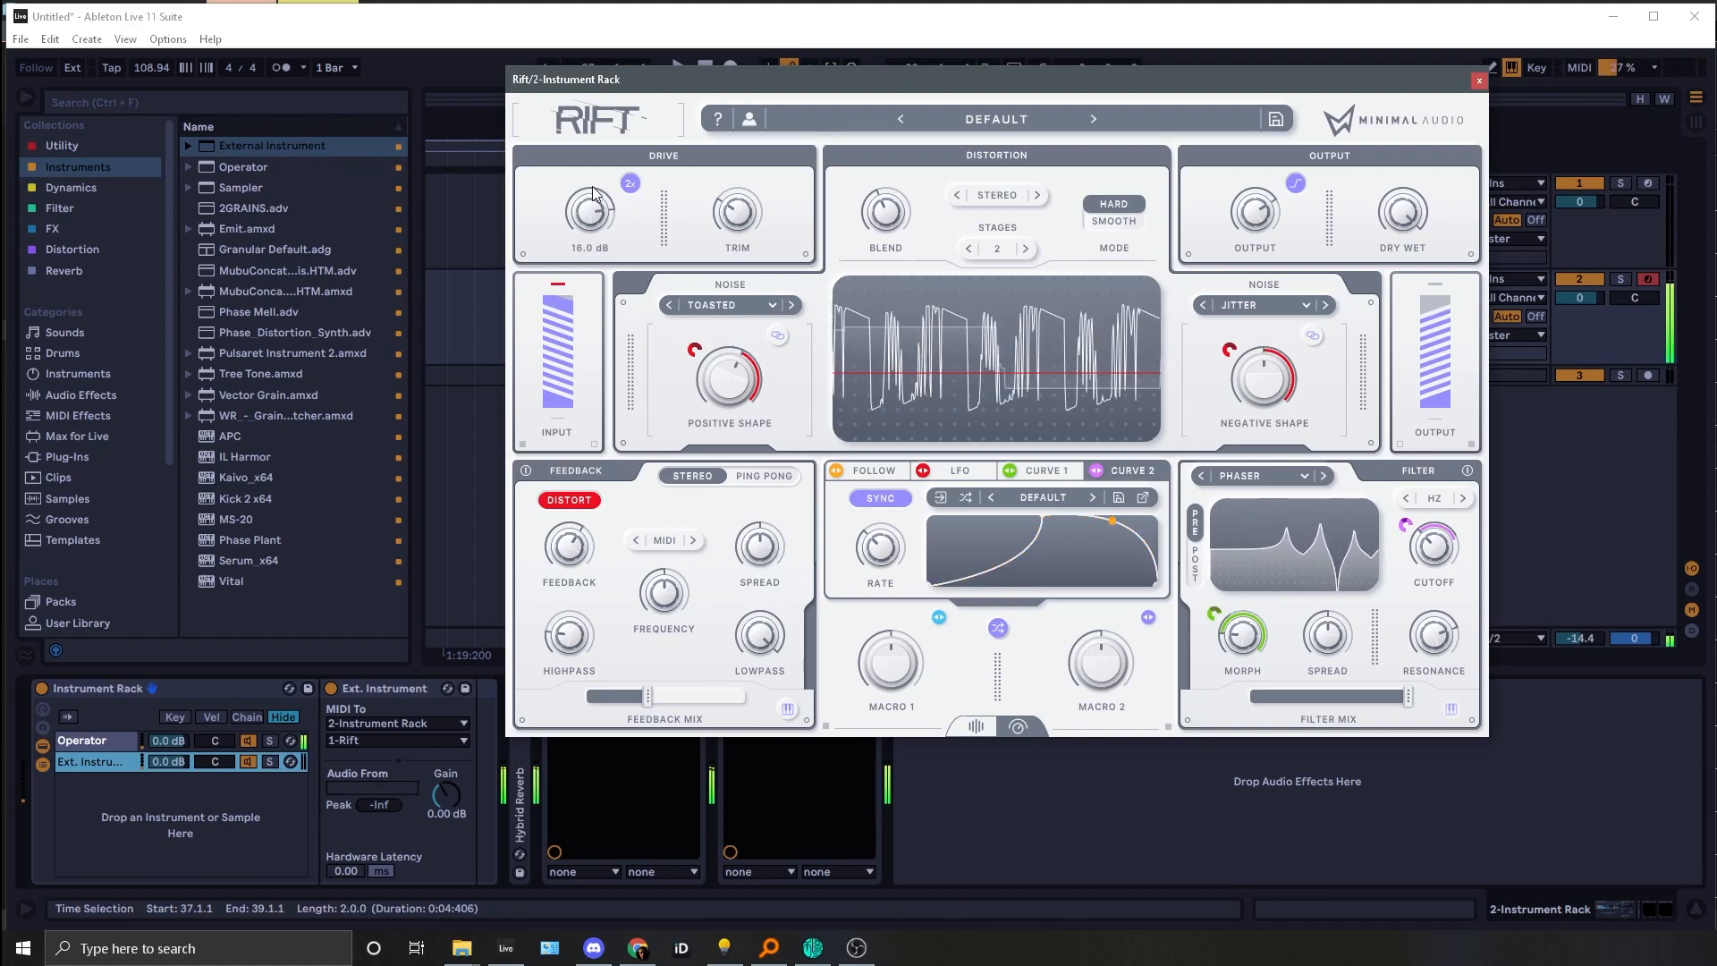
{"action": "key", "text": "x"}
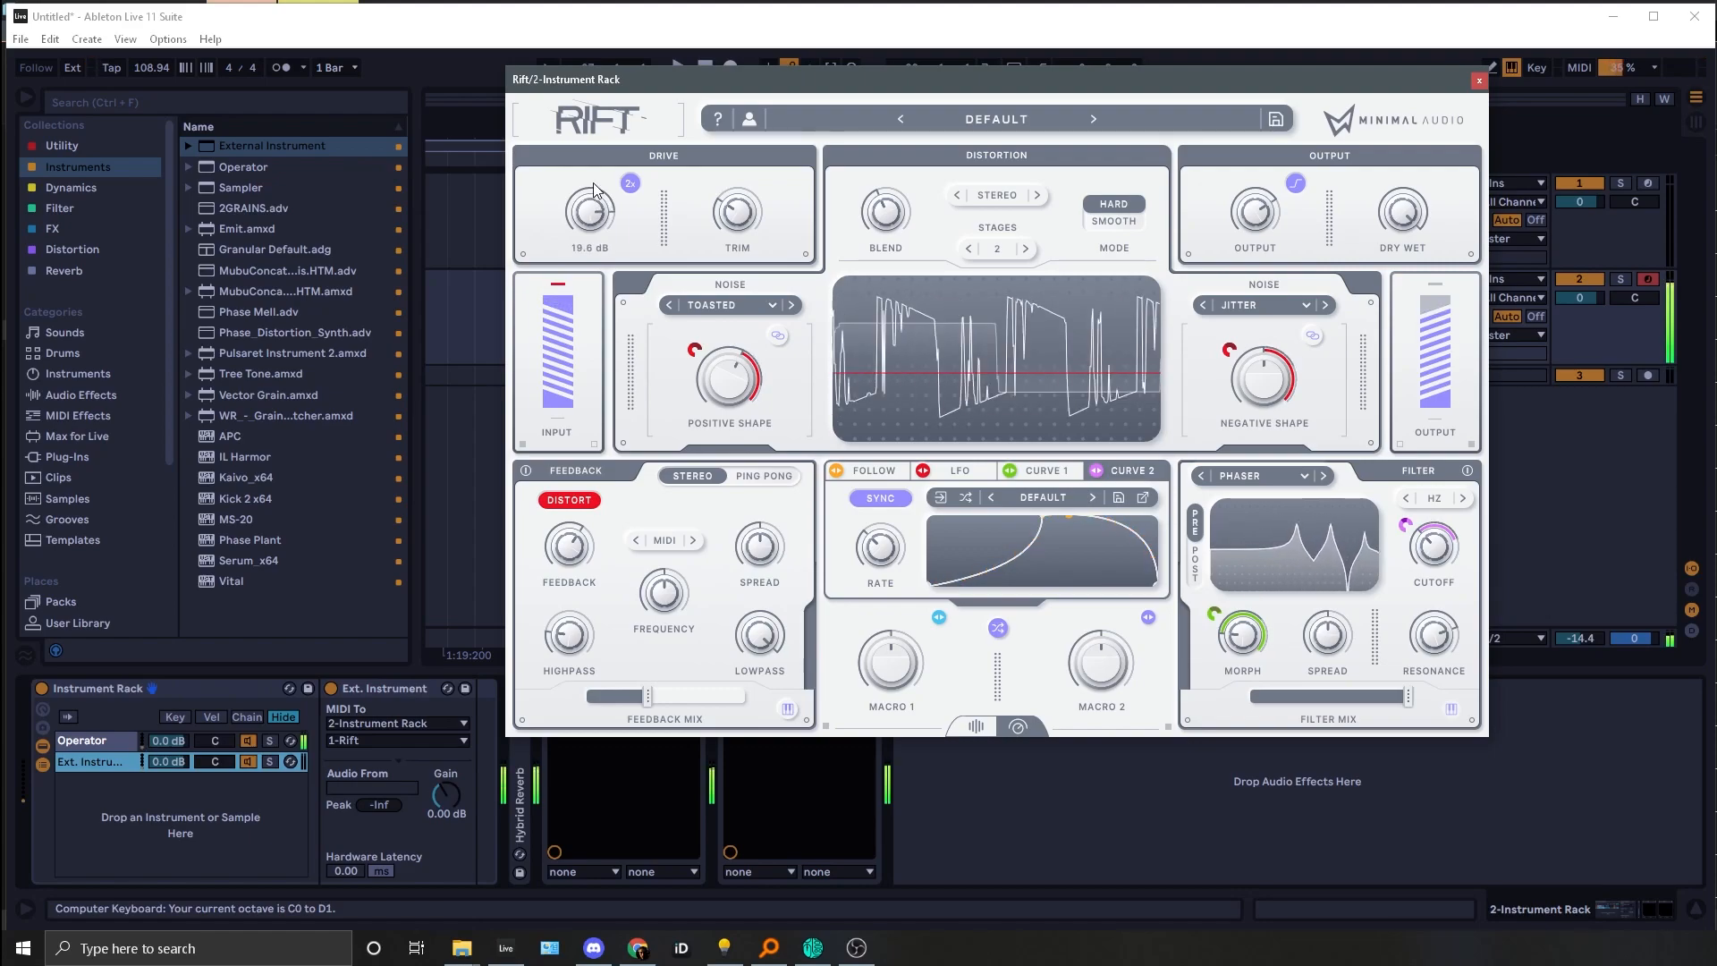
Step: Try a feedback mix of about two-thirds with a more moderate drive
{"action": "left_click_drag", "start_coordinate": [589, 201], "coordinate": [582, 208]}
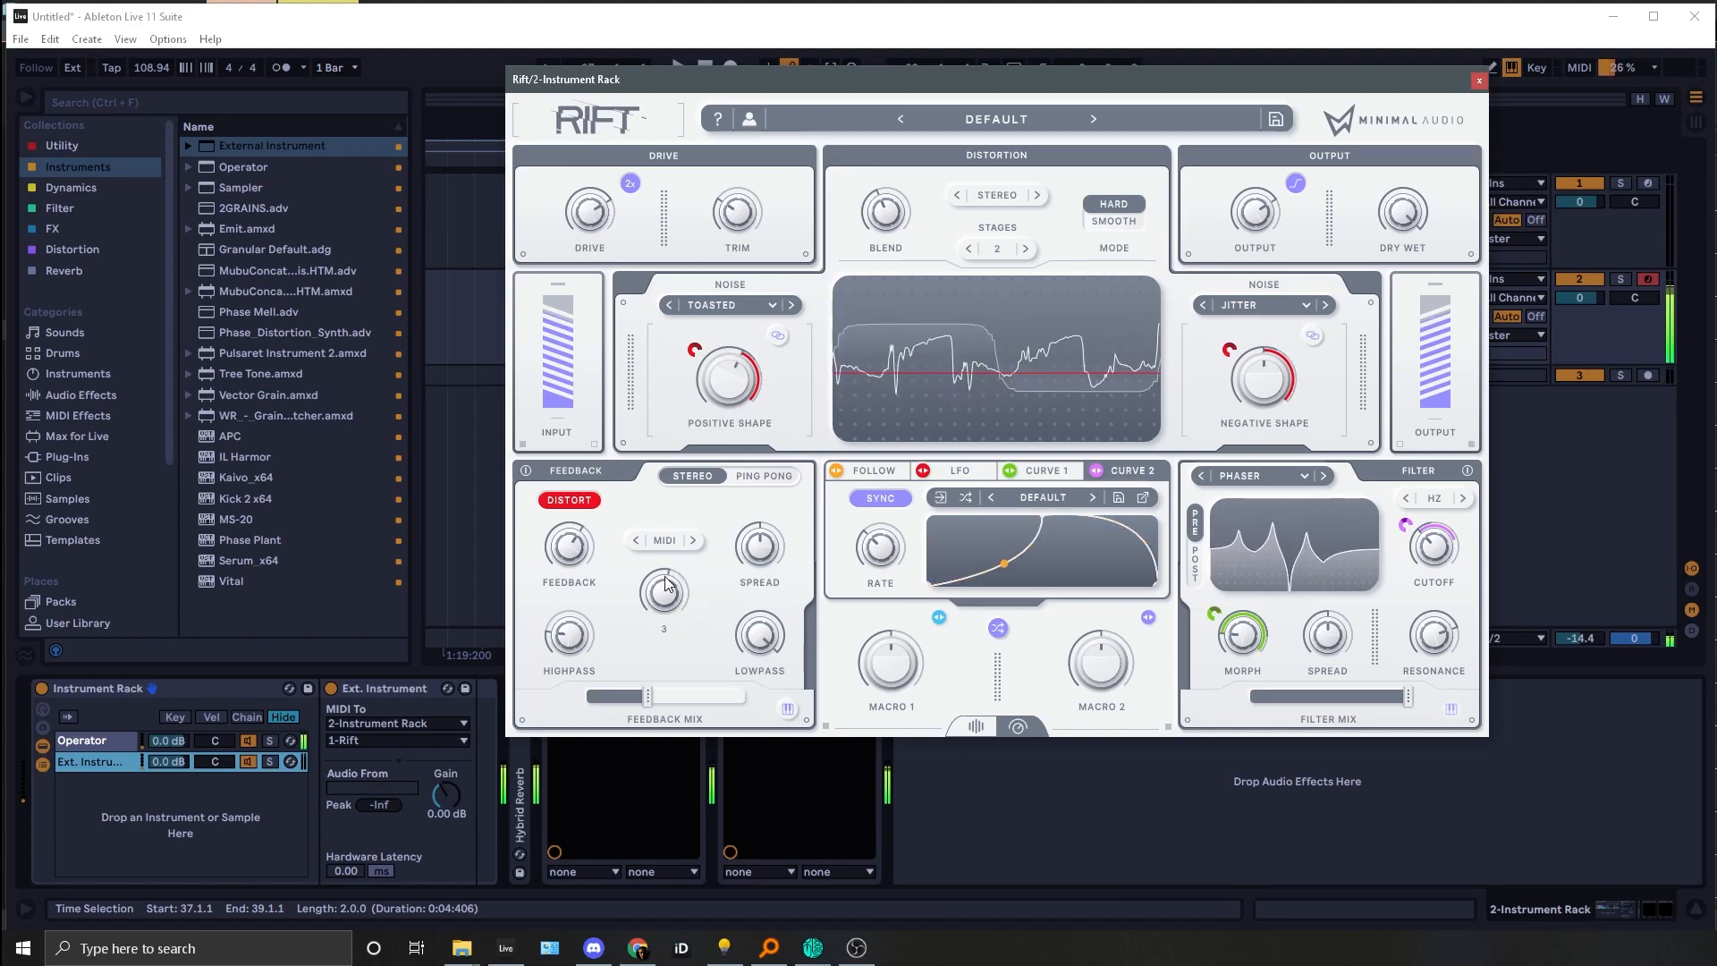
{"action": "left_click_drag", "start_coordinate": [648, 696], "coordinate": [702, 667]}
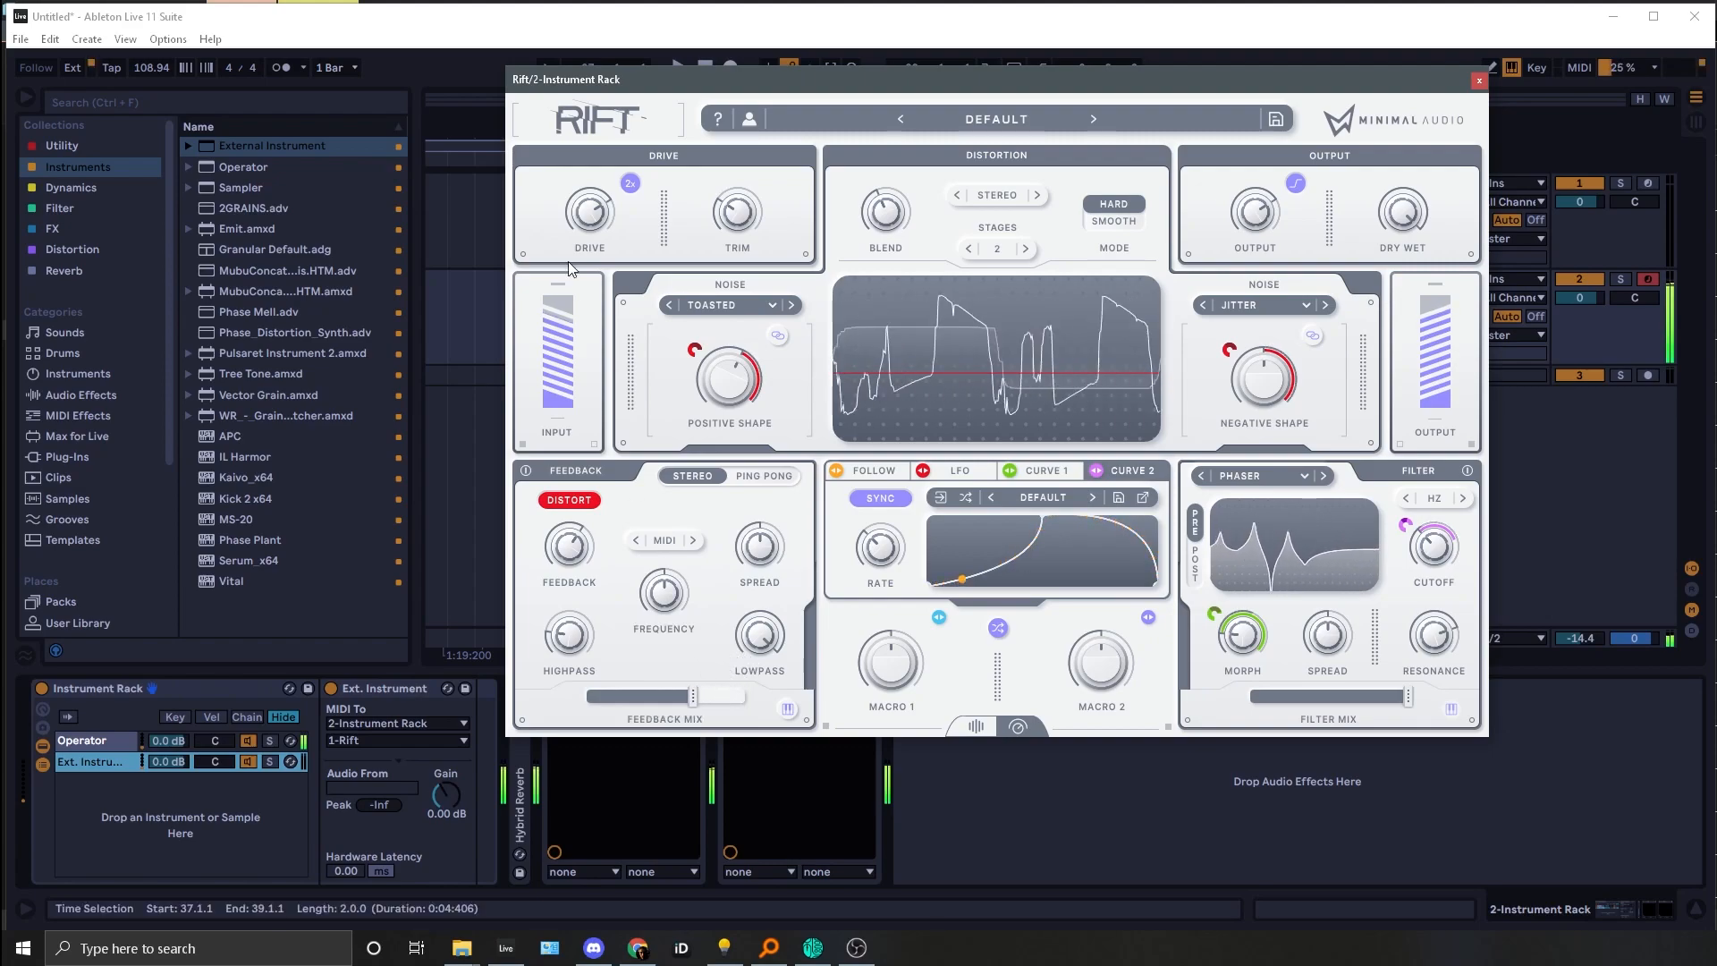
{"action": "mouse_move", "coordinate": [593, 199]}
{"action": "left_mouse_down"}
{"action": "mouse_move", "coordinate": [582, 188]}
{"action": "mouse_move", "coordinate": [601, 217]}
{"action": "left_mouse_up"}
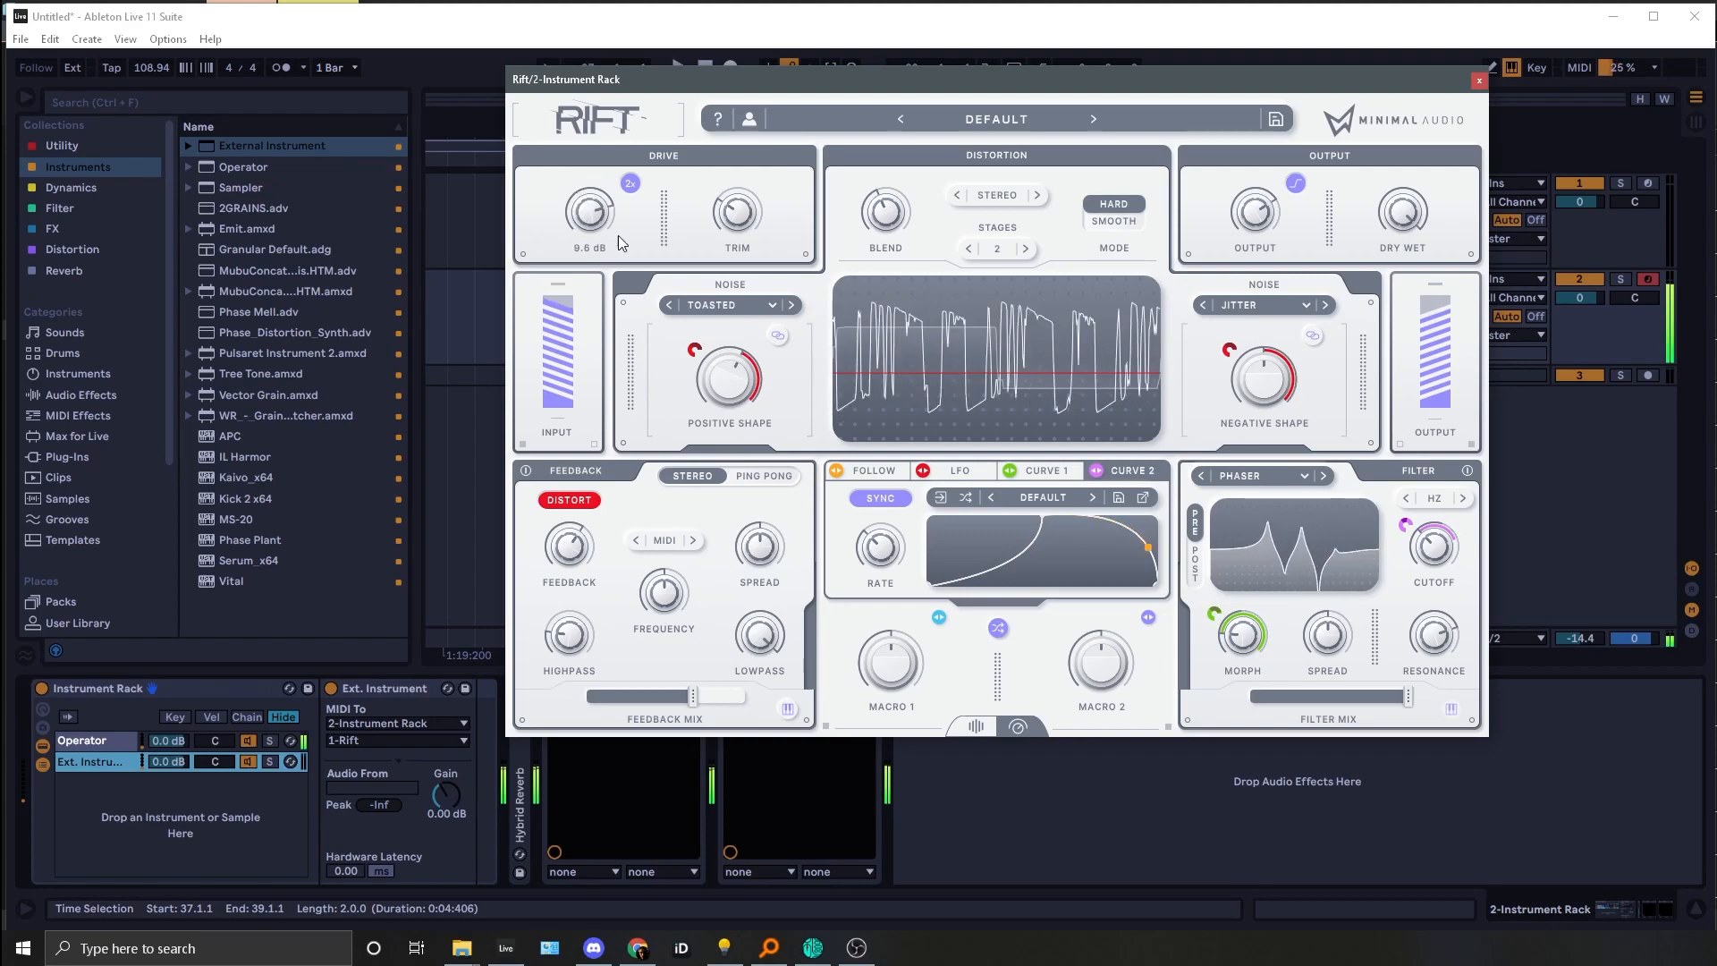
Step: Set Curve 1's rate to 1.5 bars and reduce the modulation depth on the filter's cutoff and morph
{"action": "left_click_drag", "start_coordinate": [889, 534], "coordinate": [893, 524]}
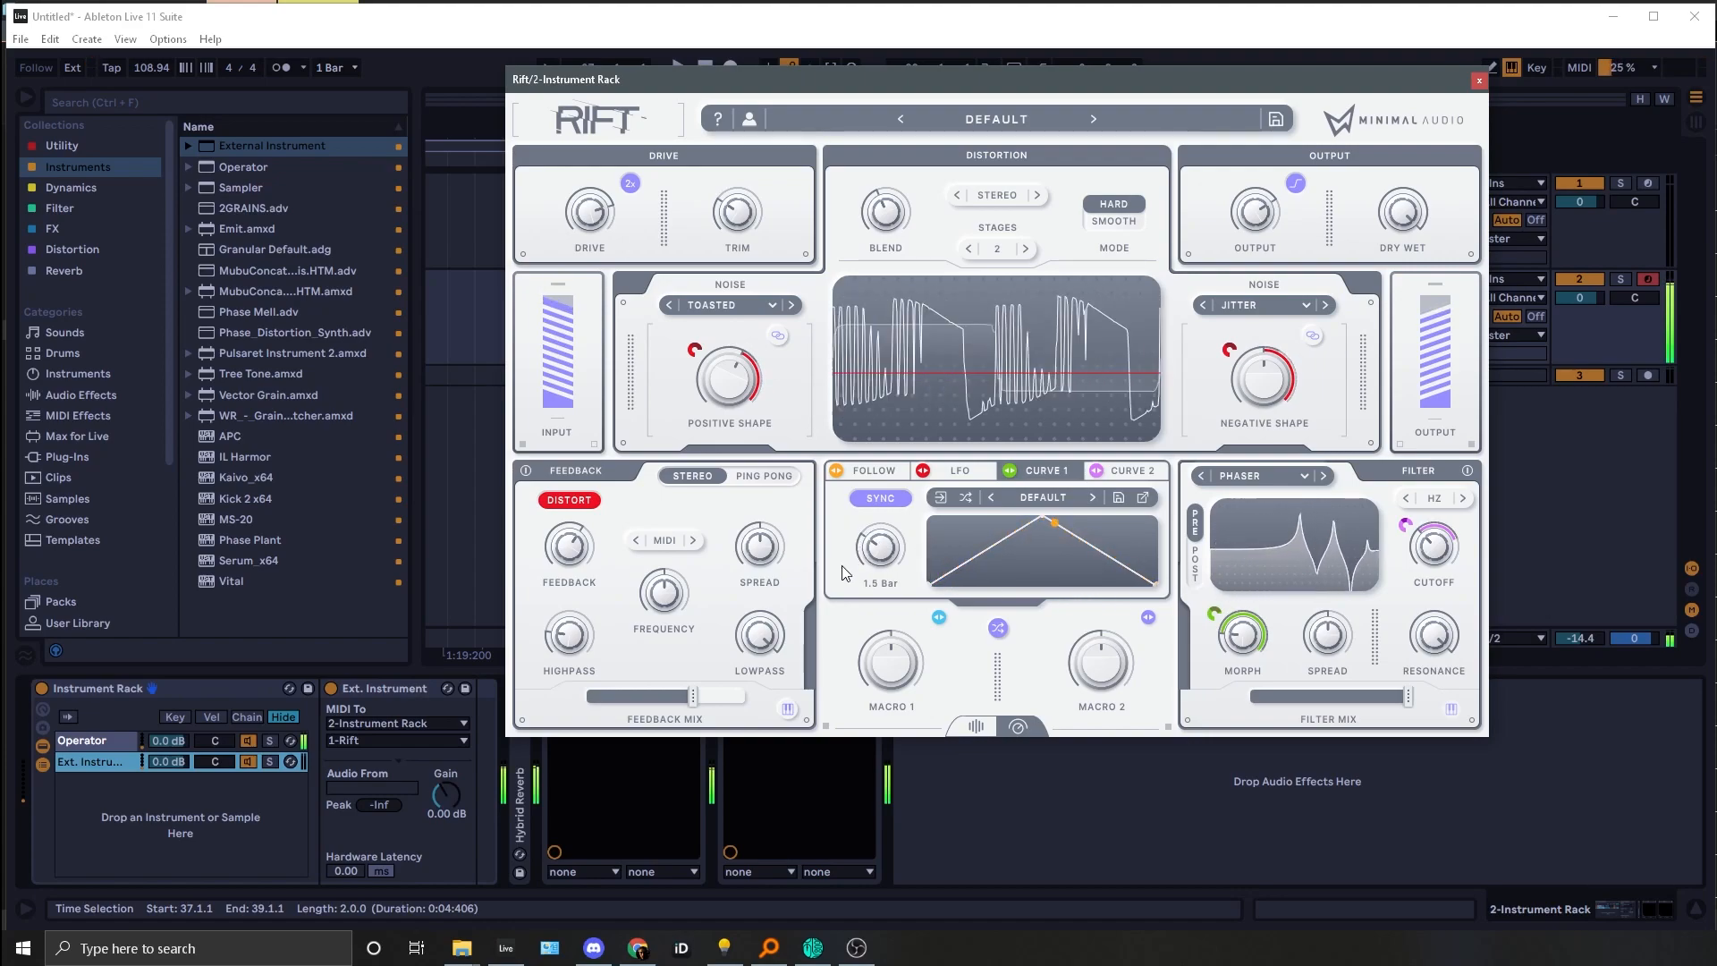
{"action": "left_click_drag", "start_coordinate": [1414, 525], "coordinate": [1393, 560]}
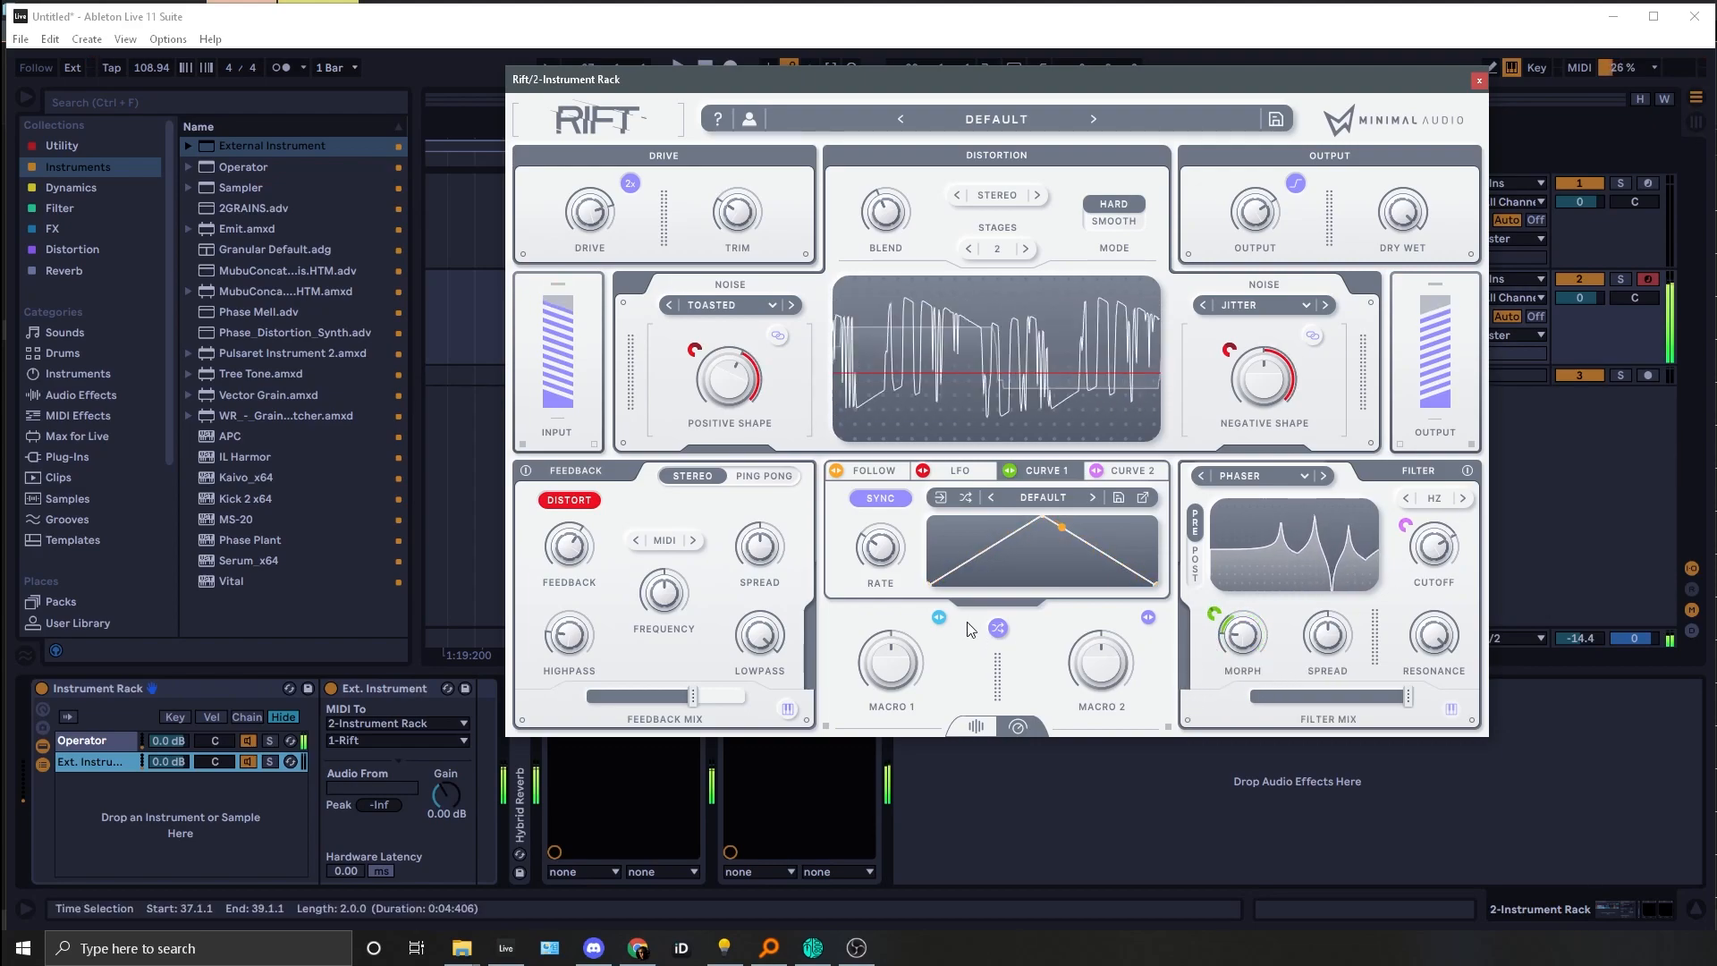
Step: Try a feedback frequency of -13, reduce the feedback mix to about a third and set the filter cutoff to about 2.95 kHz
{"action": "scroll", "coordinate": [672, 582], "scroll_direction": "up", "scroll_amount": 5}
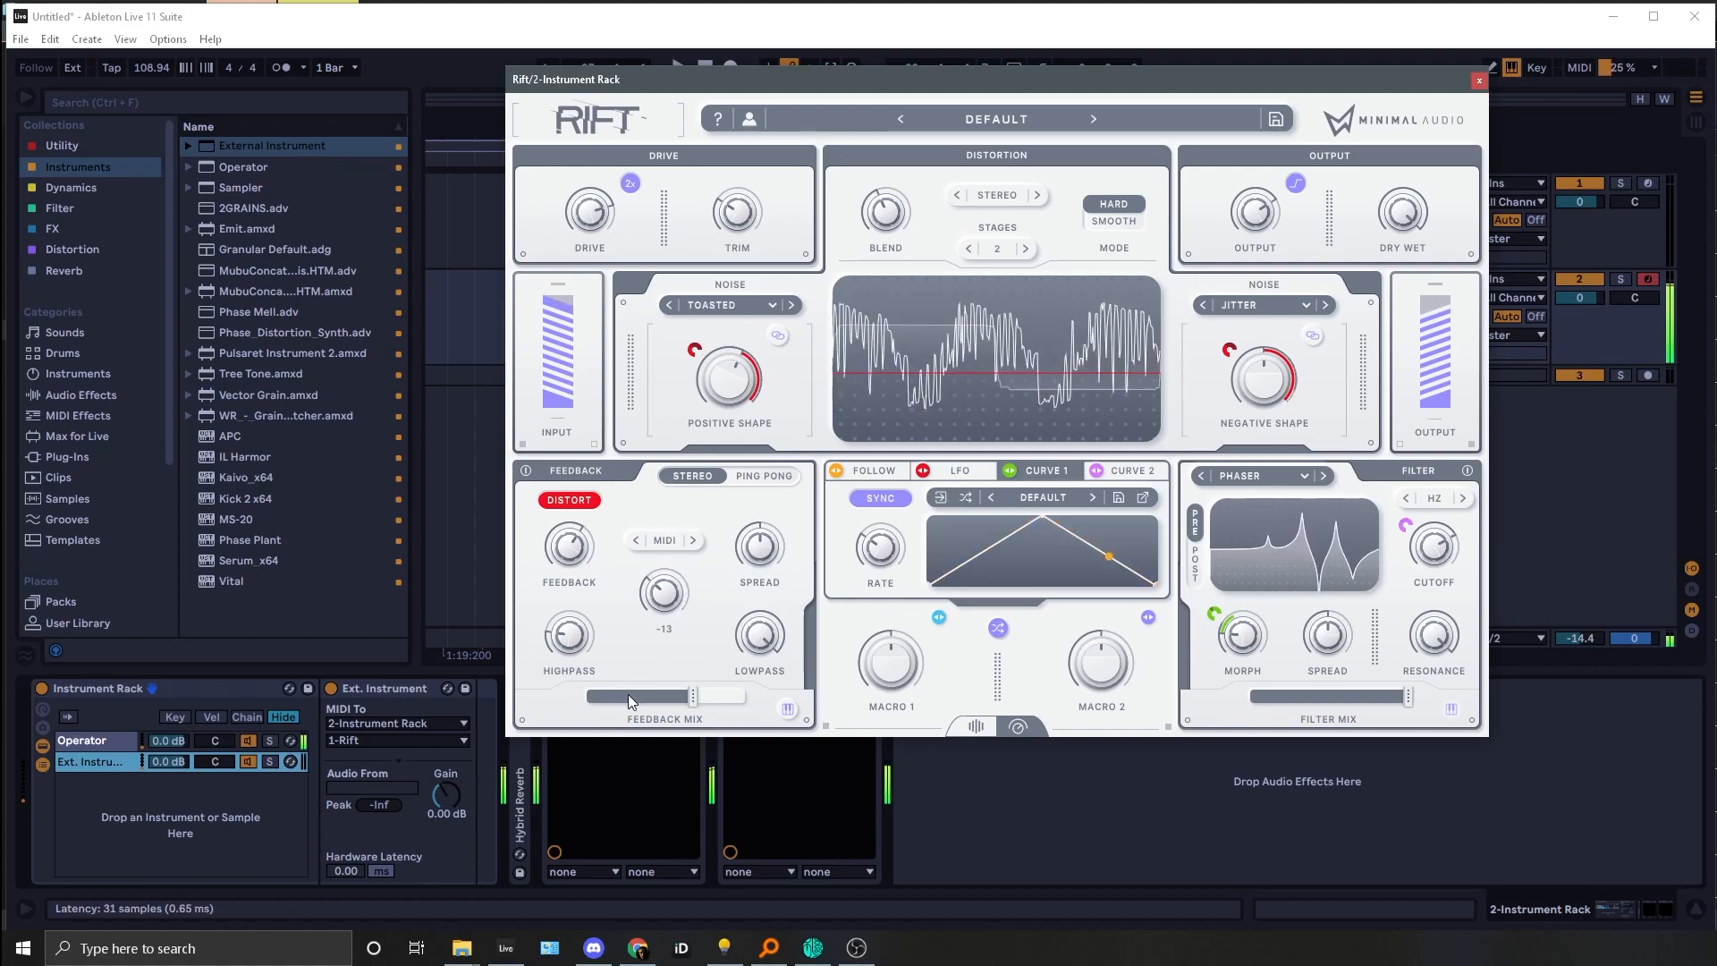
{"action": "scroll", "coordinate": [662, 601], "scroll_direction": "up", "scroll_amount": 2}
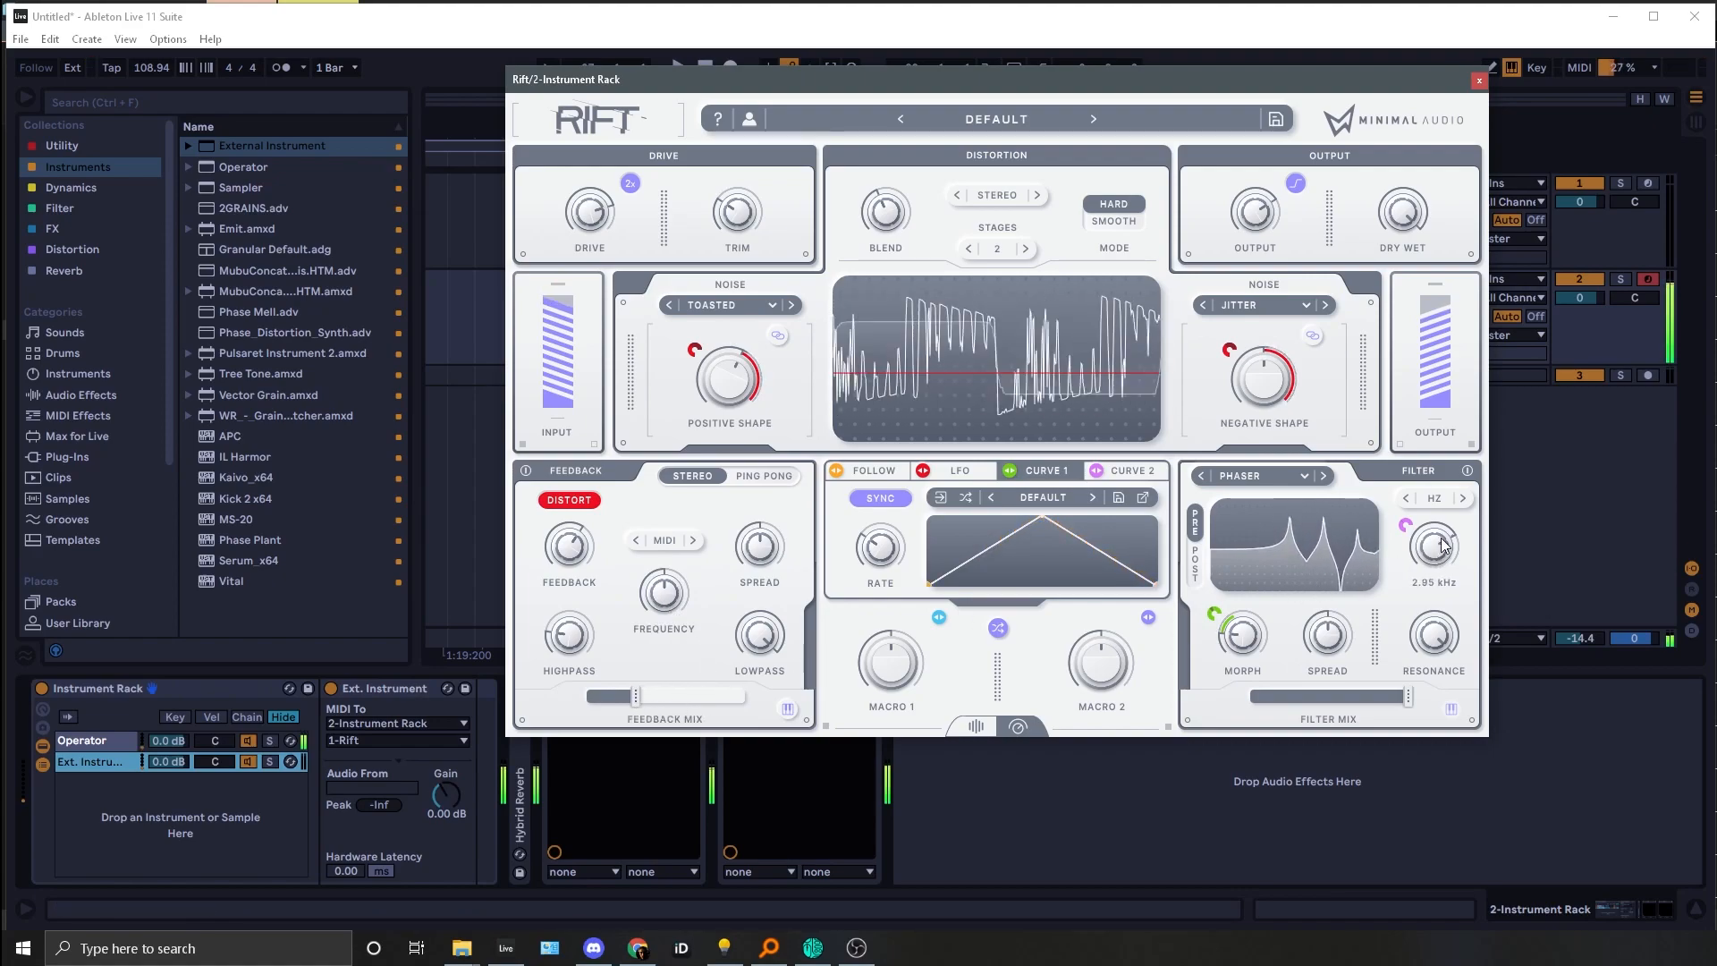
Step: Change the filter to the Bass type from the Morph group, set the morph modulation to 100 % and adjust the cutoff
{"action": "mouse_move", "coordinate": [1284, 540]}
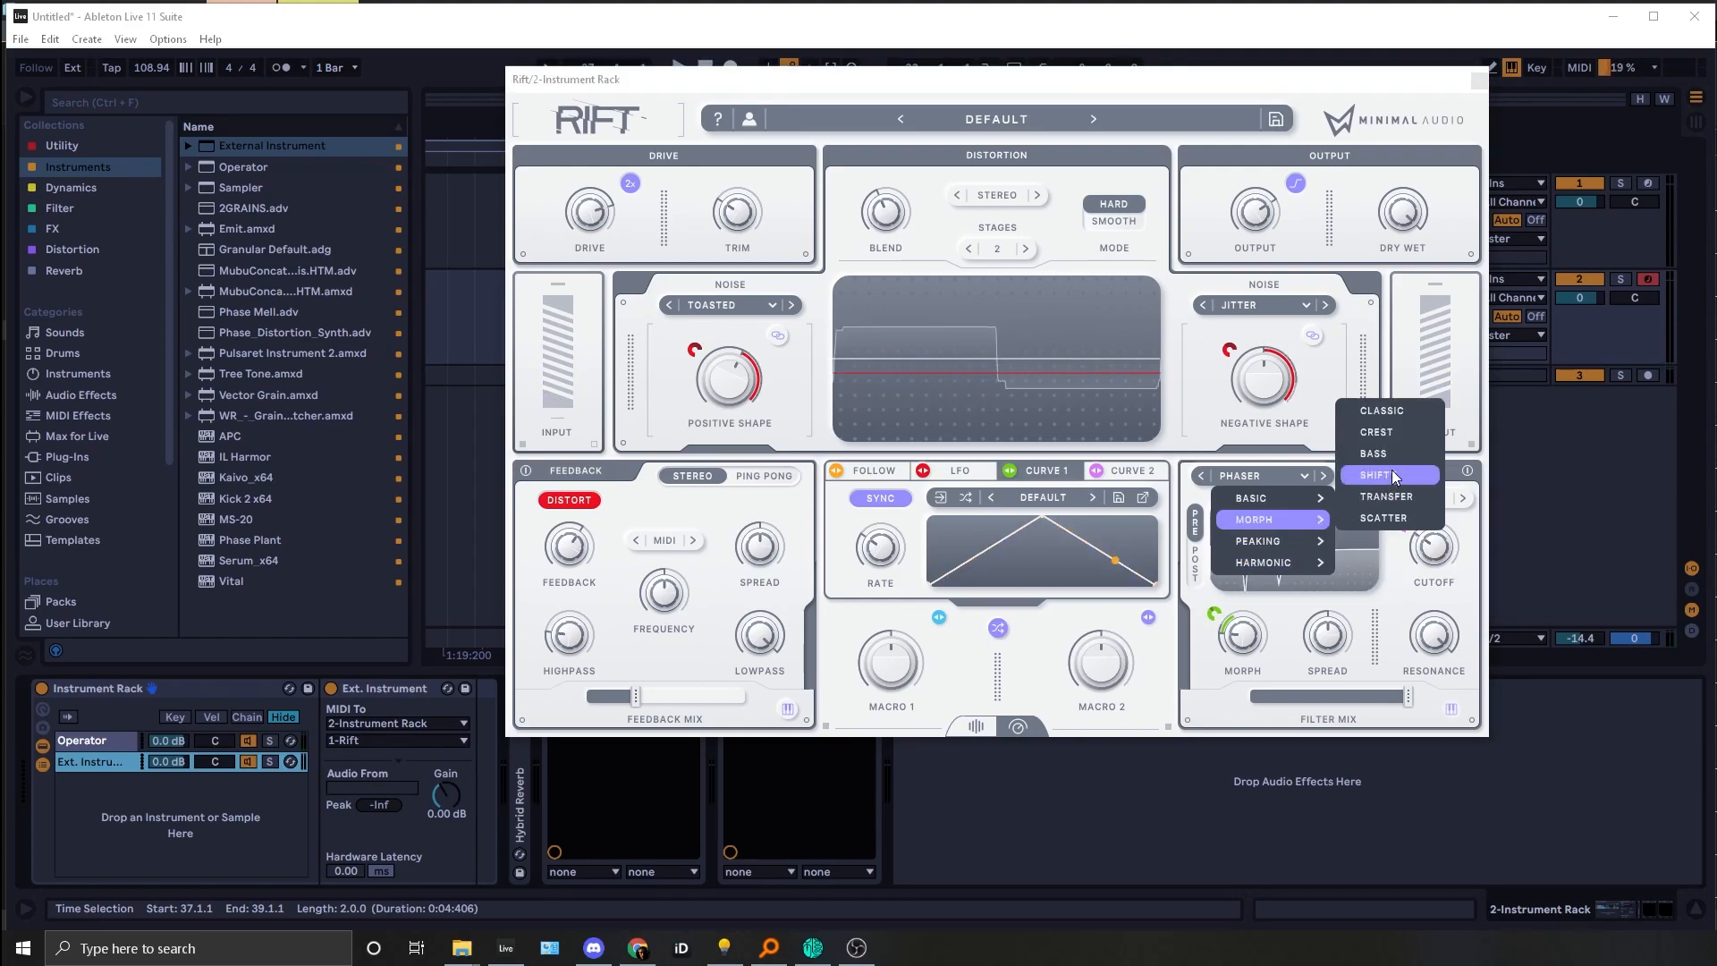
{"action": "left_click", "coordinate": [1374, 454]}
{"action": "left_click_drag", "start_coordinate": [1247, 642], "coordinate": [1219, 611]}
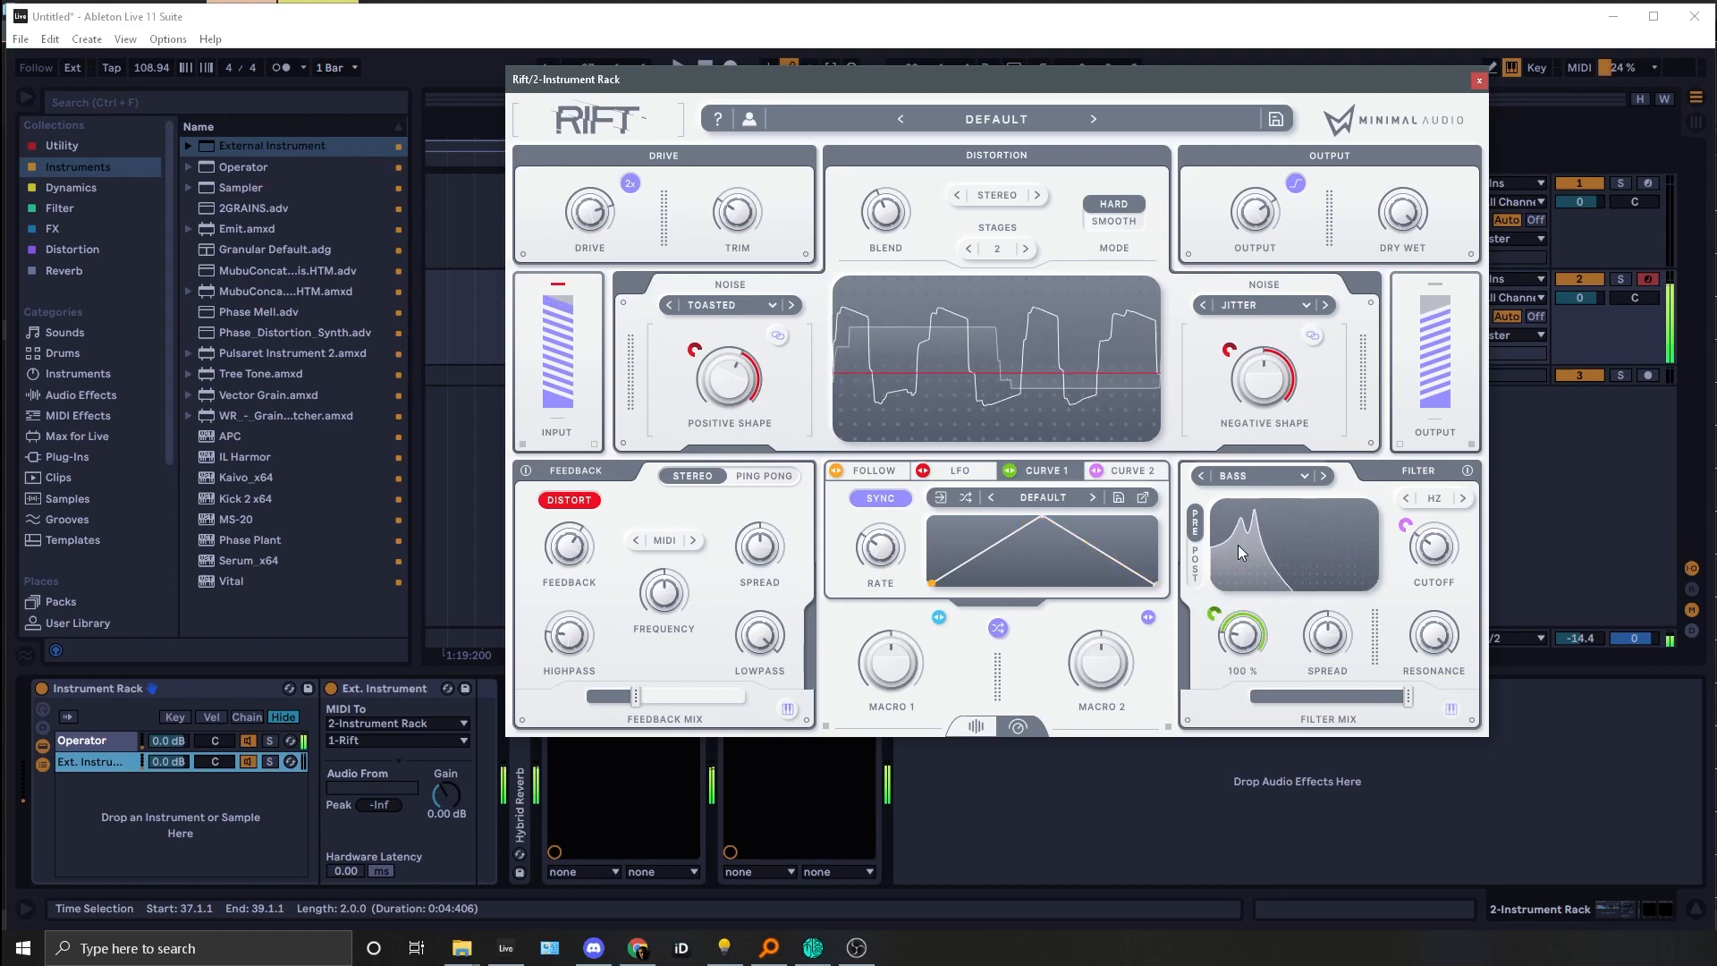
{"action": "left_click_drag", "start_coordinate": [1322, 551], "coordinate": [1363, 547]}
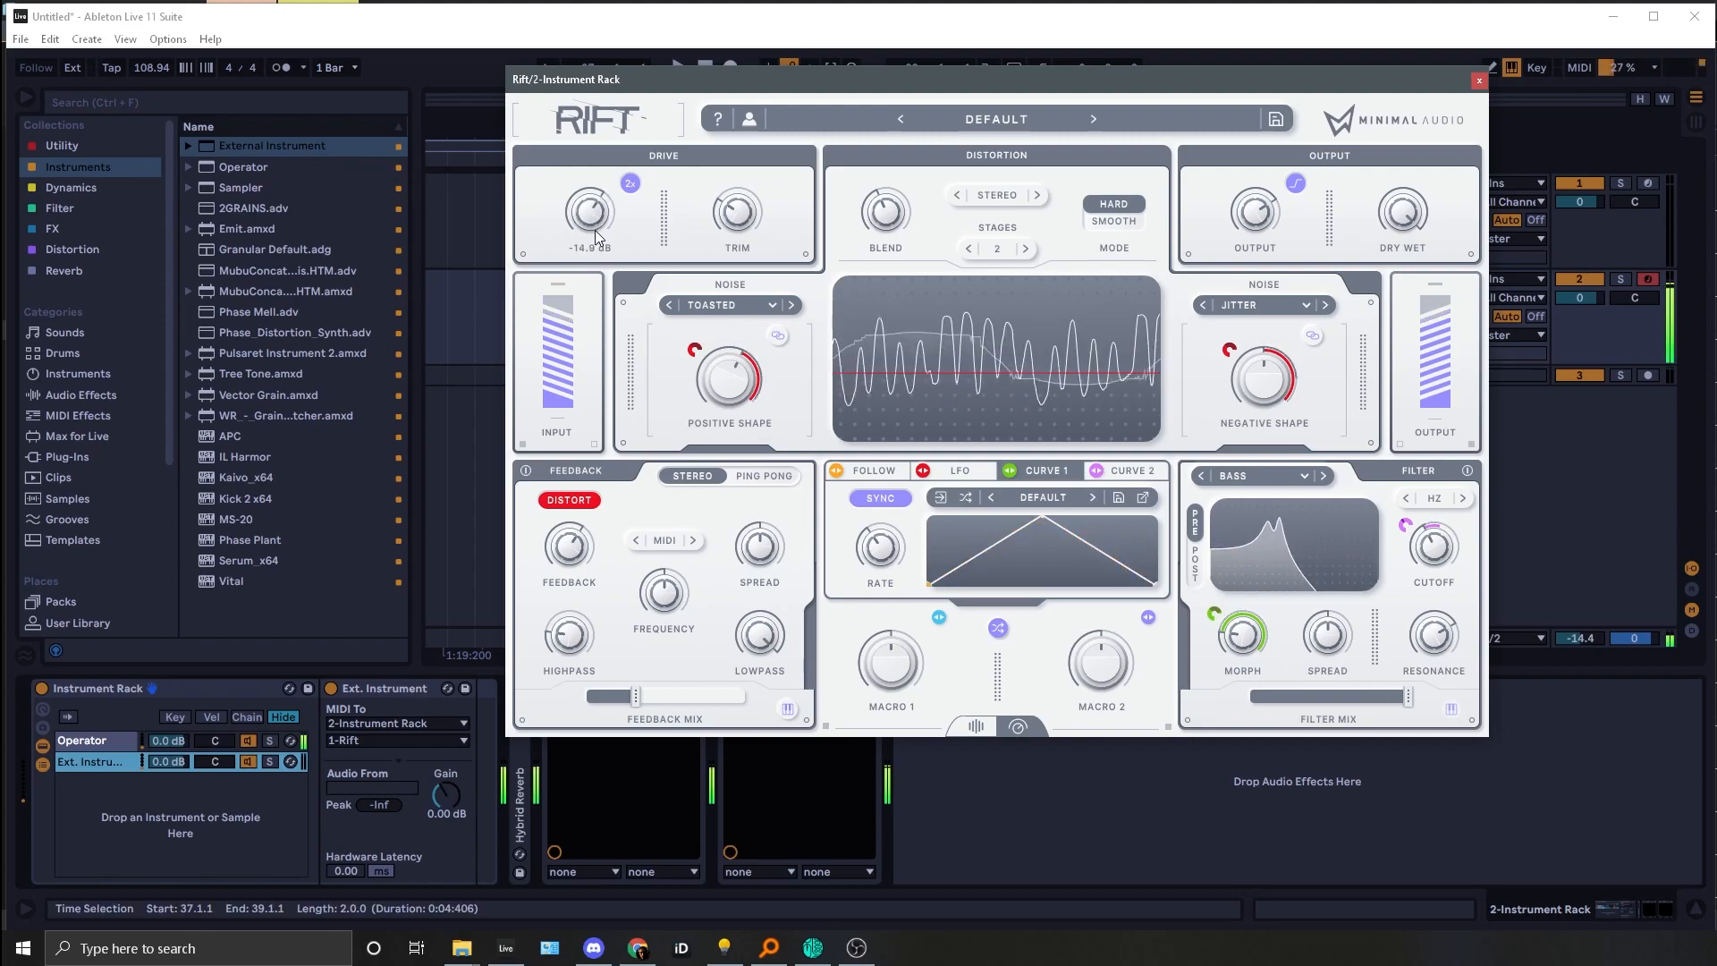
Step: Sweep the second Rift's drive between about -14.9 dB and 0.6 dB while playing in the C0 to D1 octave
{"action": "left_click_drag", "start_coordinate": [594, 229], "coordinate": [593, 220]}
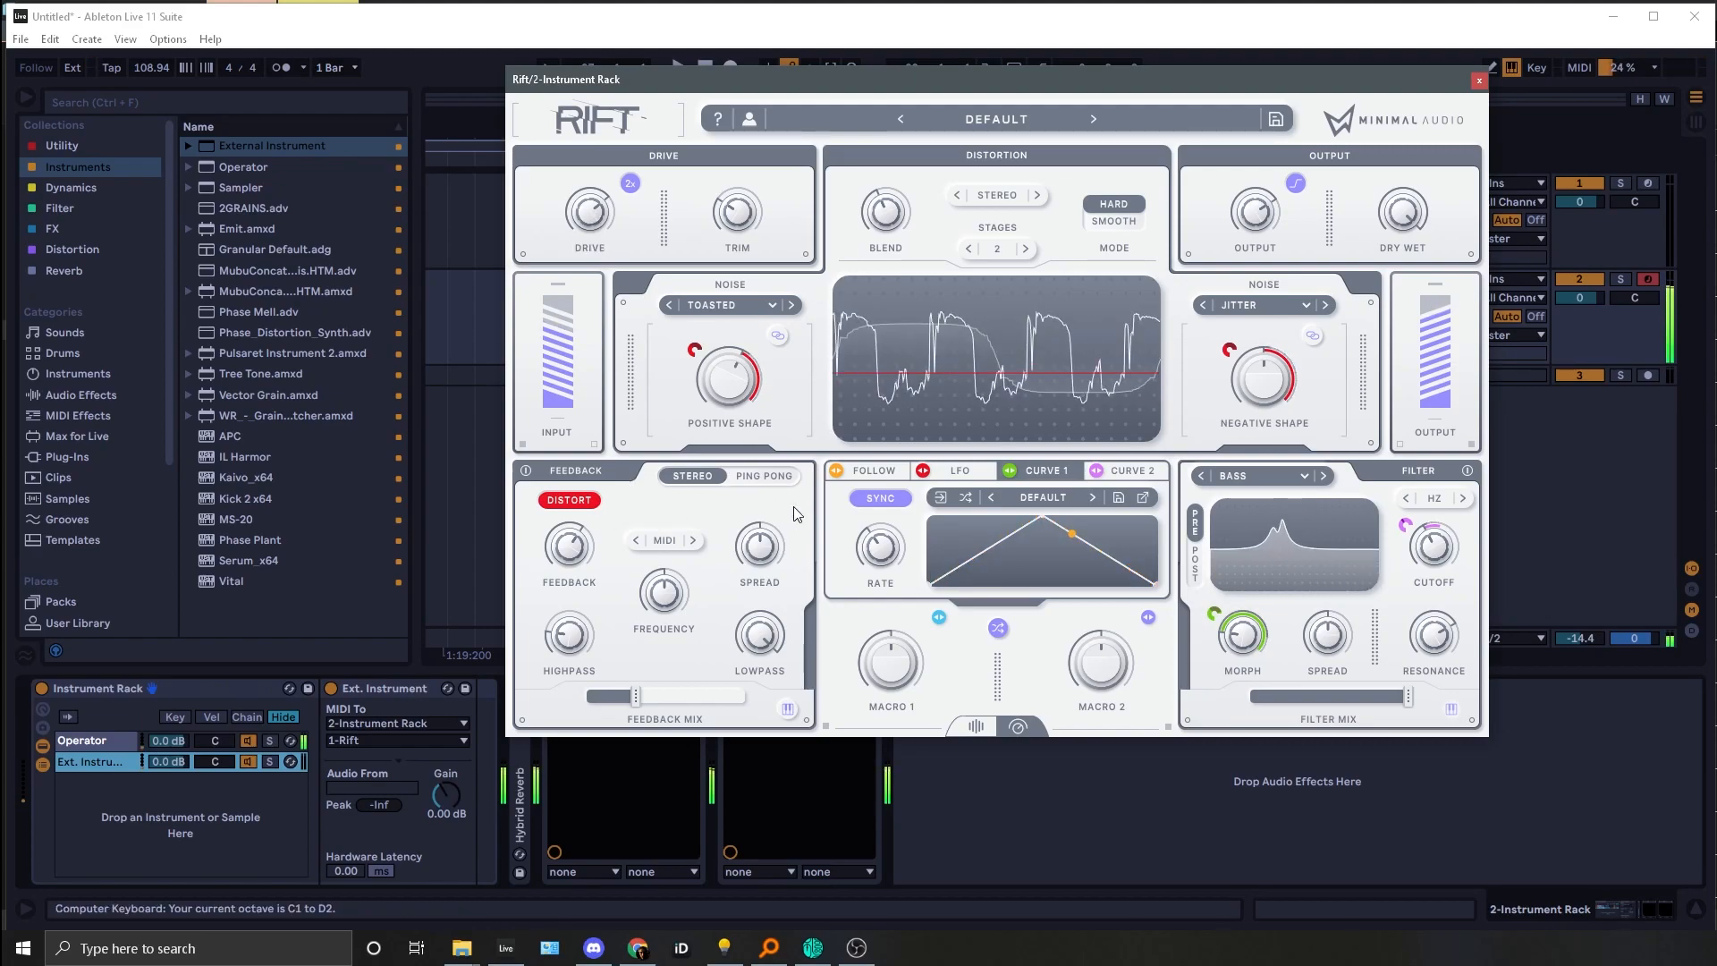
{"action": "mouse_move", "coordinate": [633, 647]}
{"action": "key", "text": "z"}
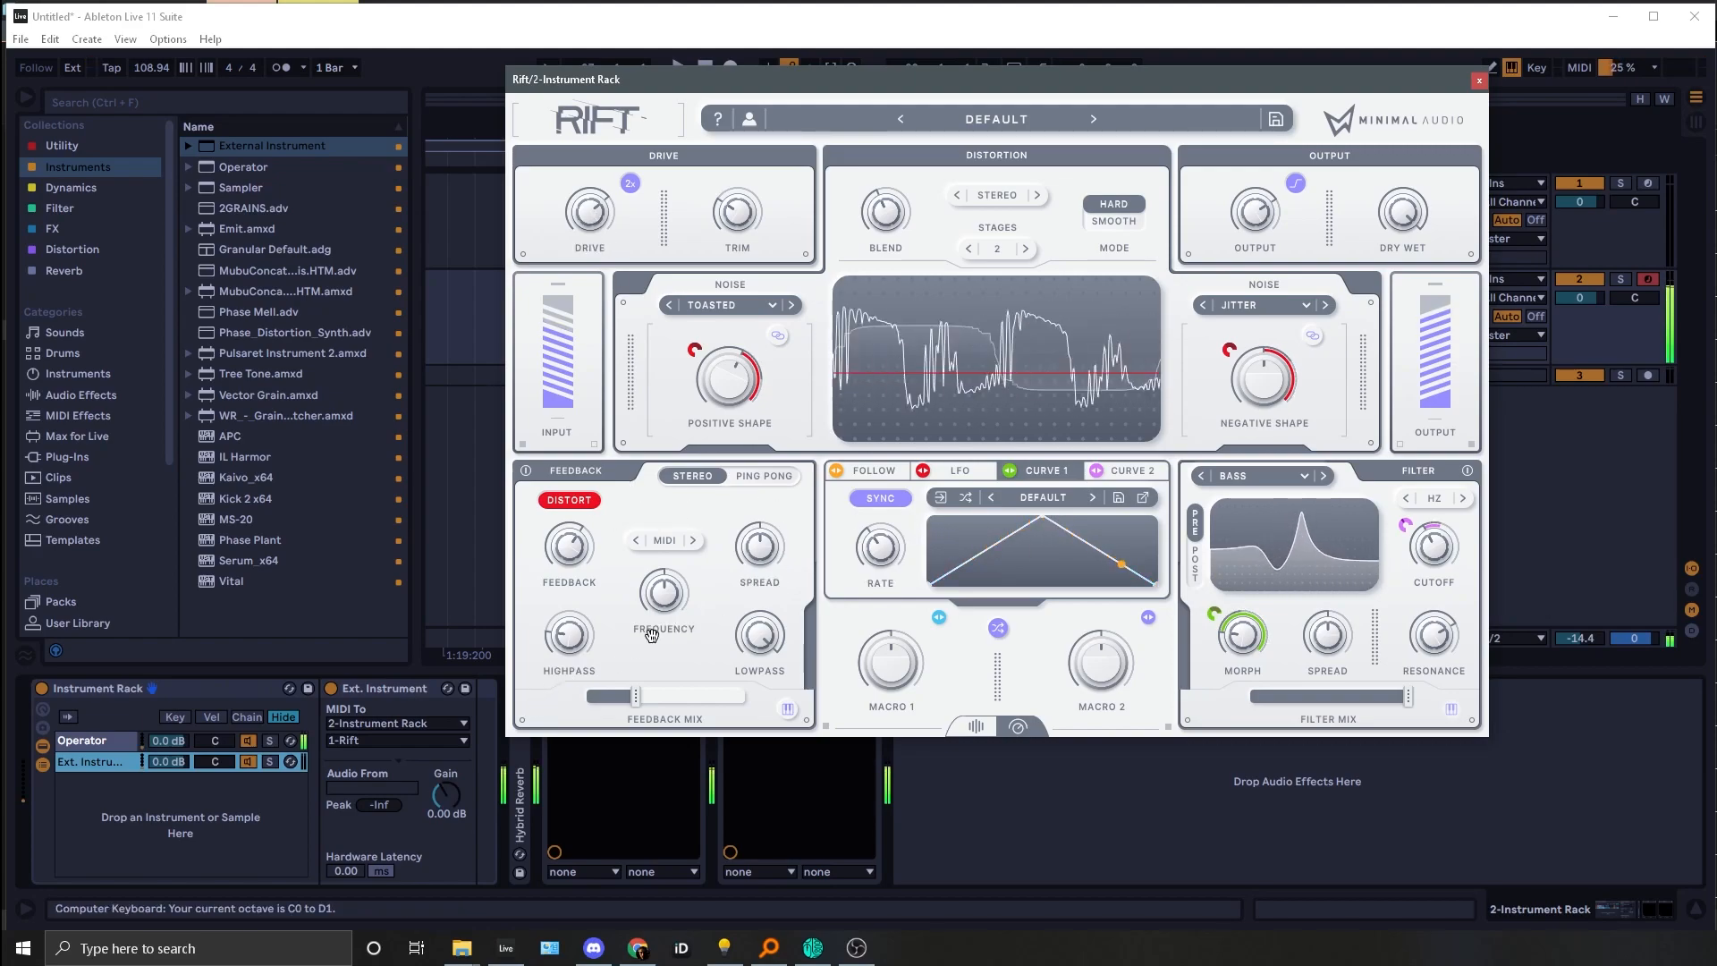
{"action": "left_click", "coordinate": [665, 541]}
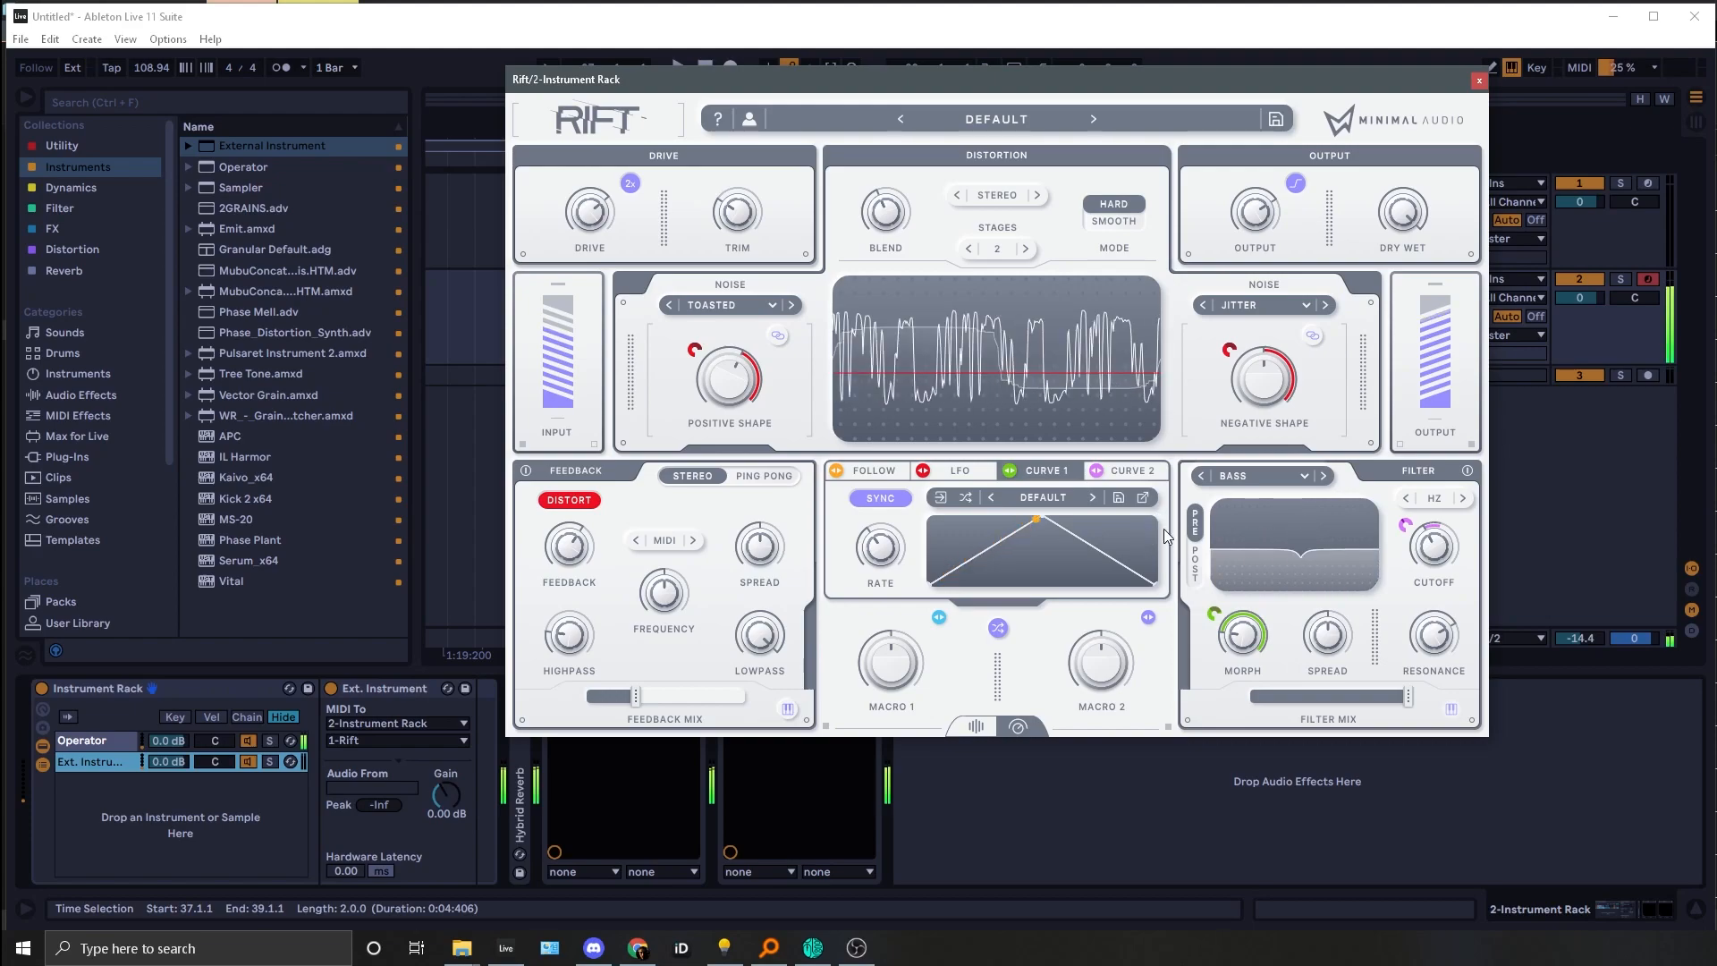
{"action": "mouse_move", "coordinate": [598, 183]}
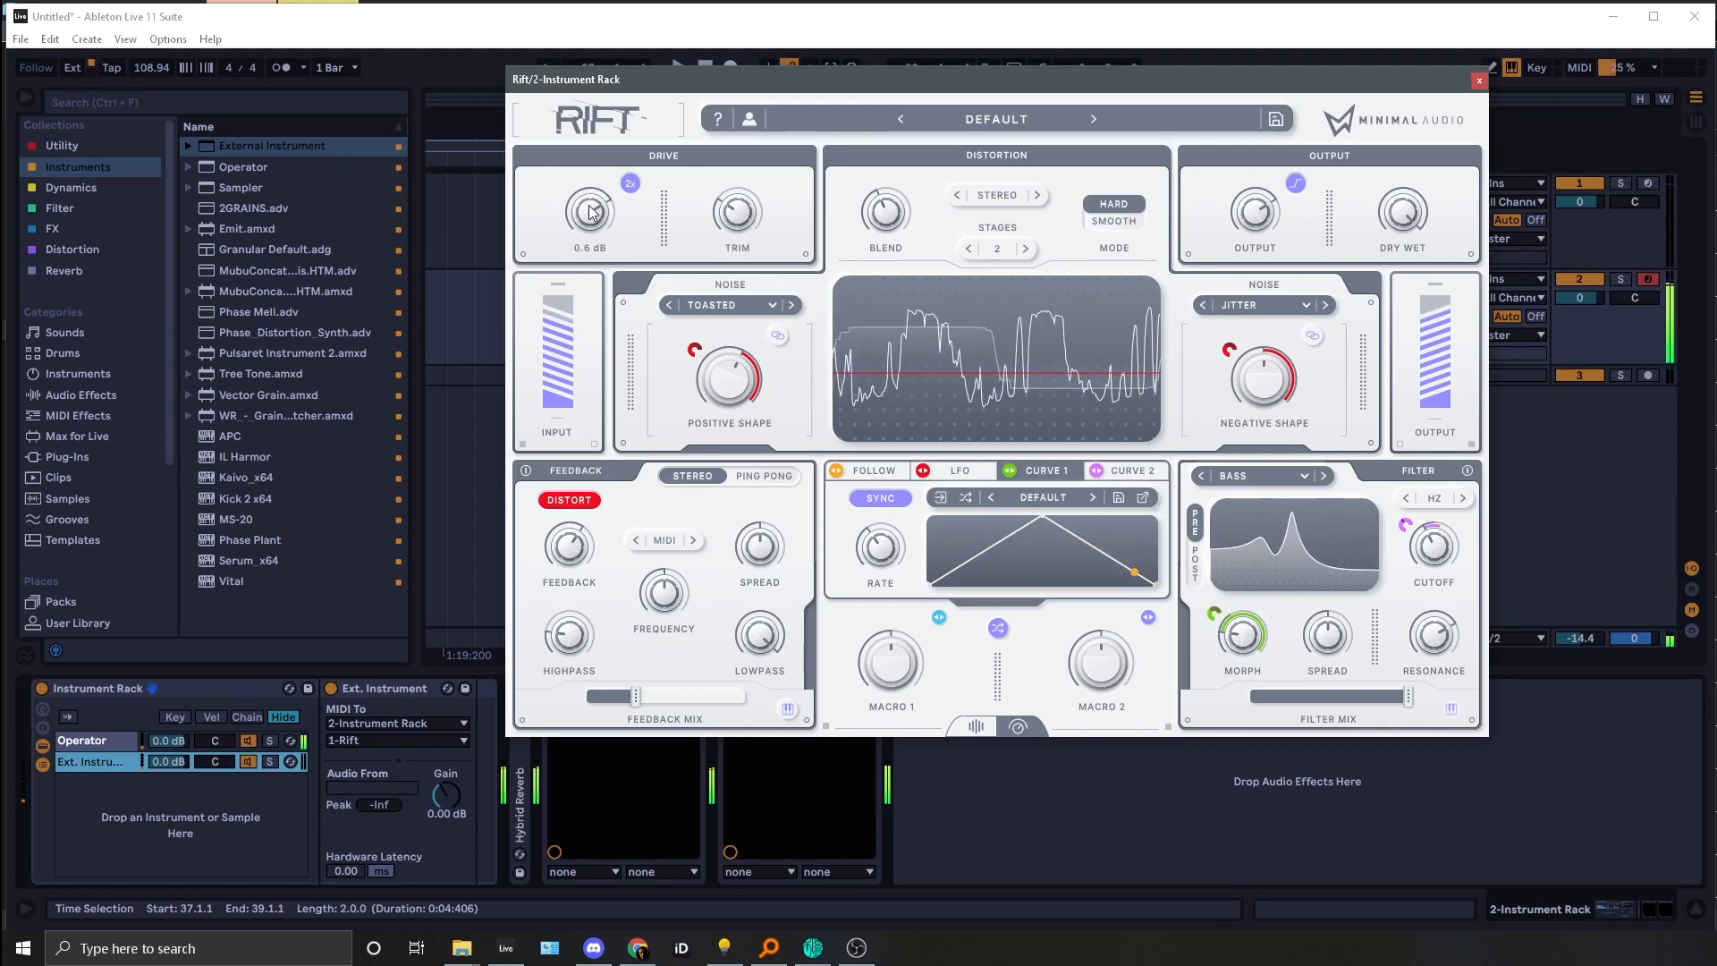
Step: Change the second Rift's positive shape to Optical, lower the negative shape to 0.00 and reduce its modulation depth
{"action": "left_click", "coordinate": [790, 306]}
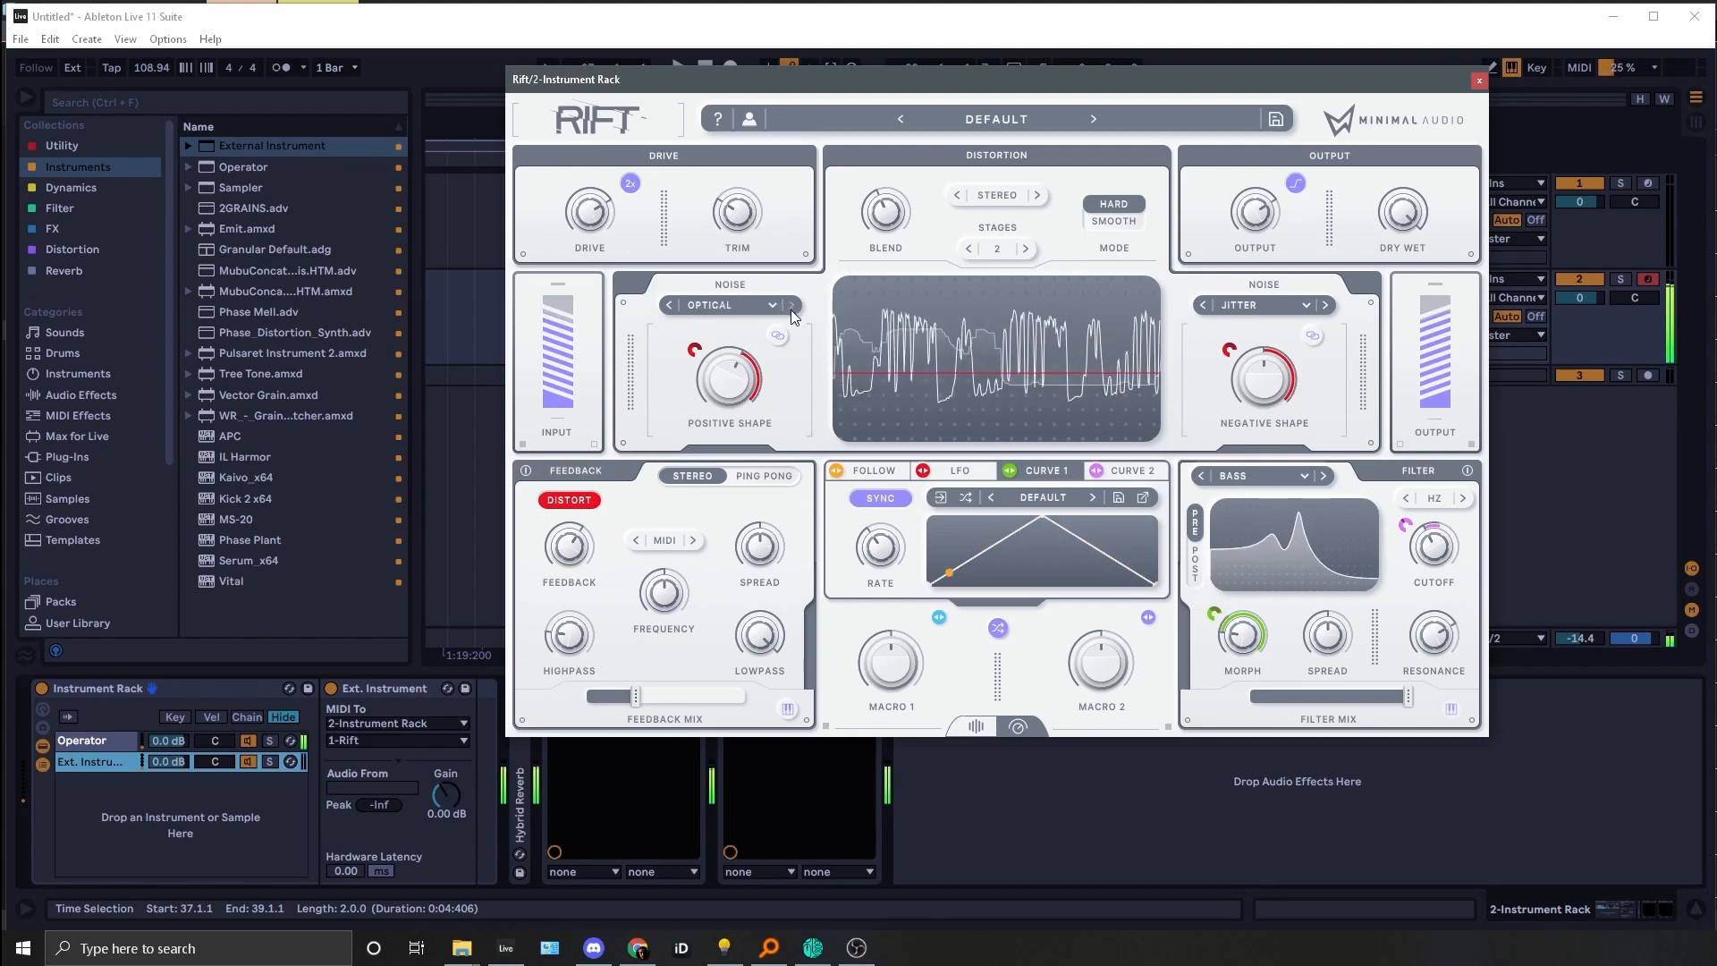
{"action": "mouse_move", "coordinate": [1235, 375]}
{"action": "left_click_drag", "start_coordinate": [1235, 376], "coordinate": [1252, 433]}
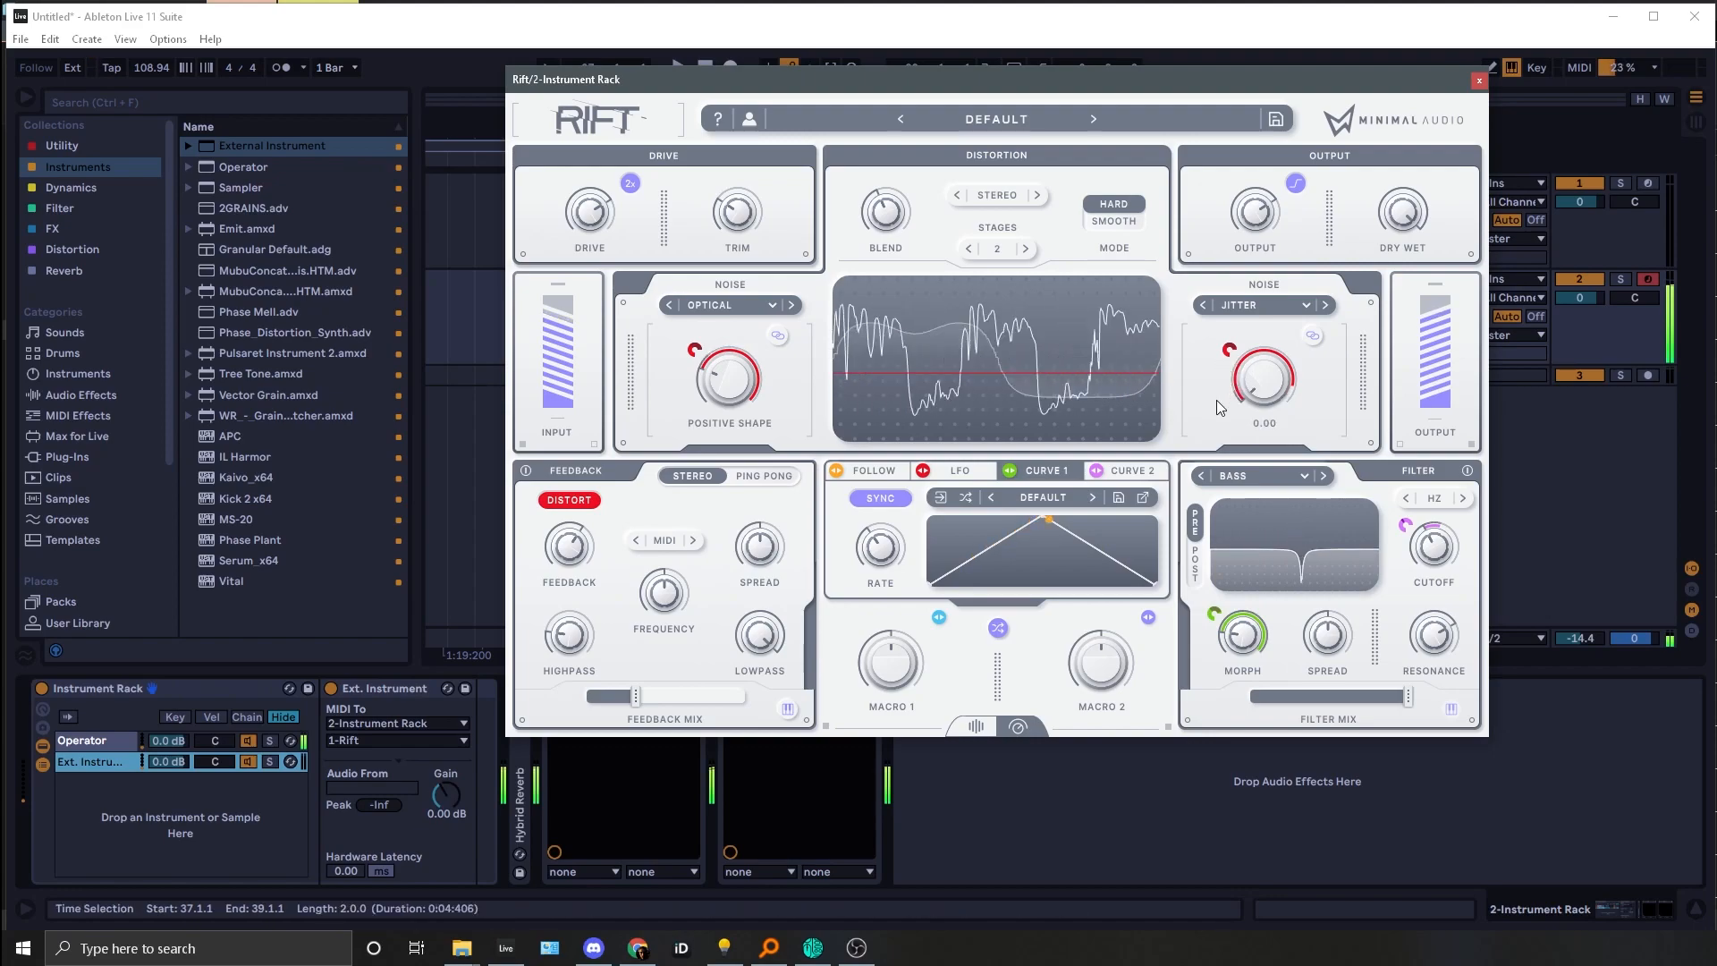
{"action": "left_click_drag", "start_coordinate": [1232, 360], "coordinate": [1209, 426]}
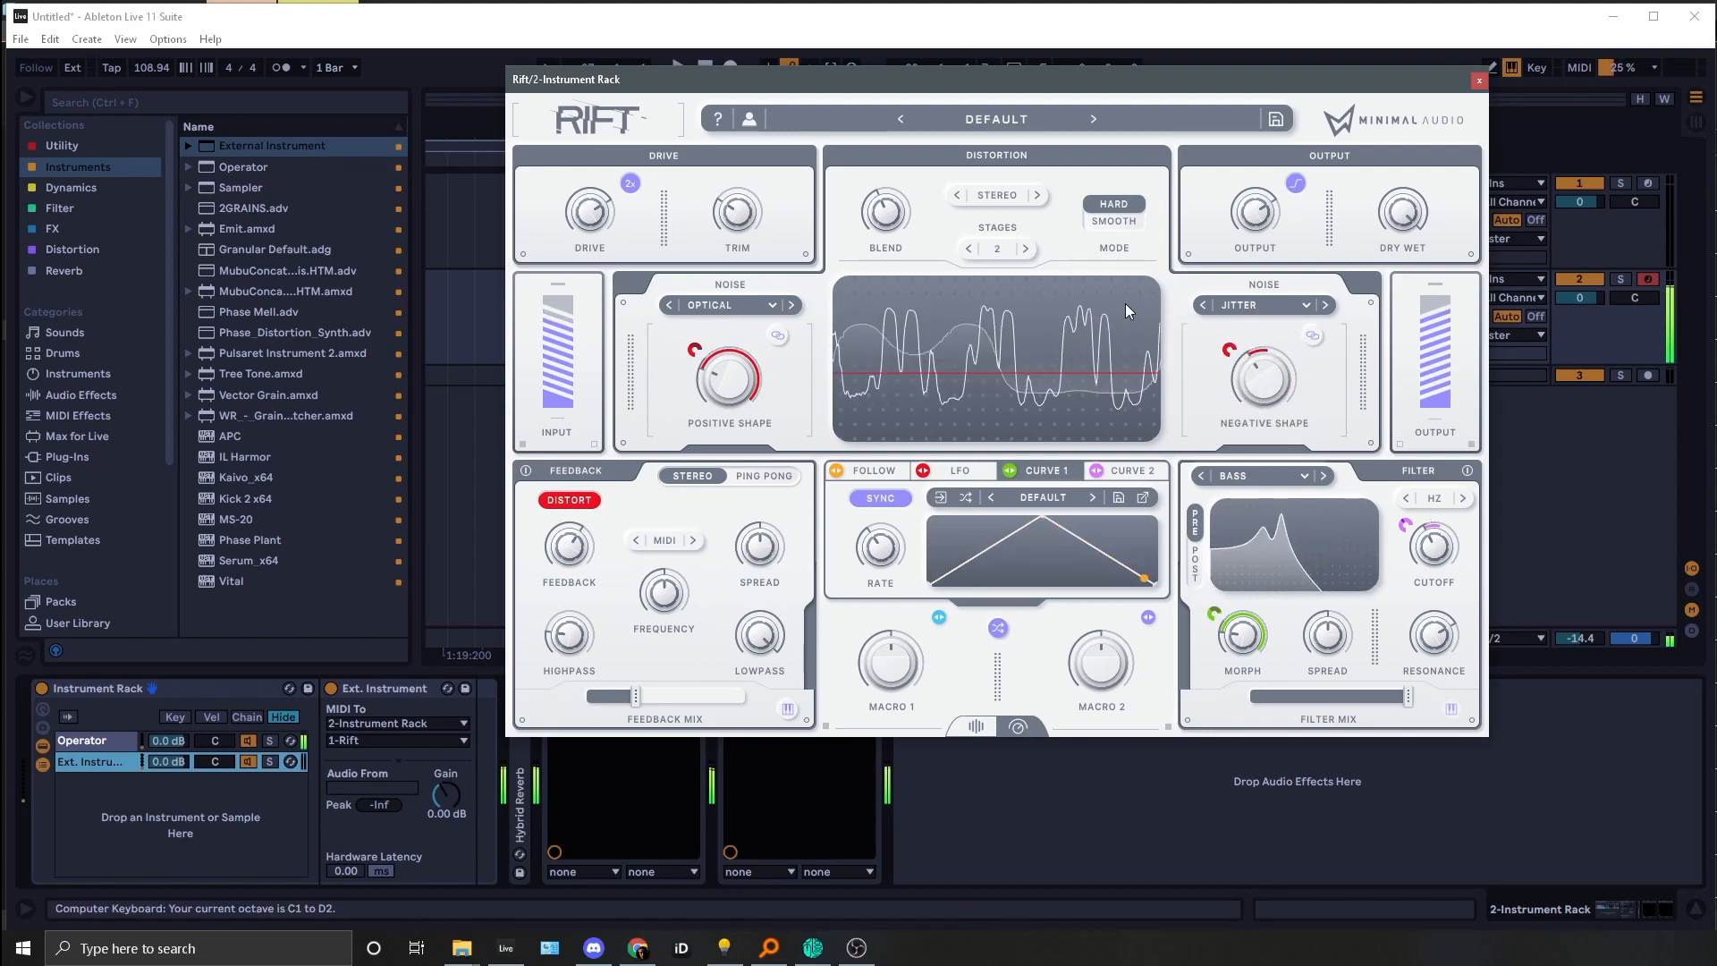
{"action": "left_click_drag", "start_coordinate": [886, 212], "coordinate": [886, 157]}
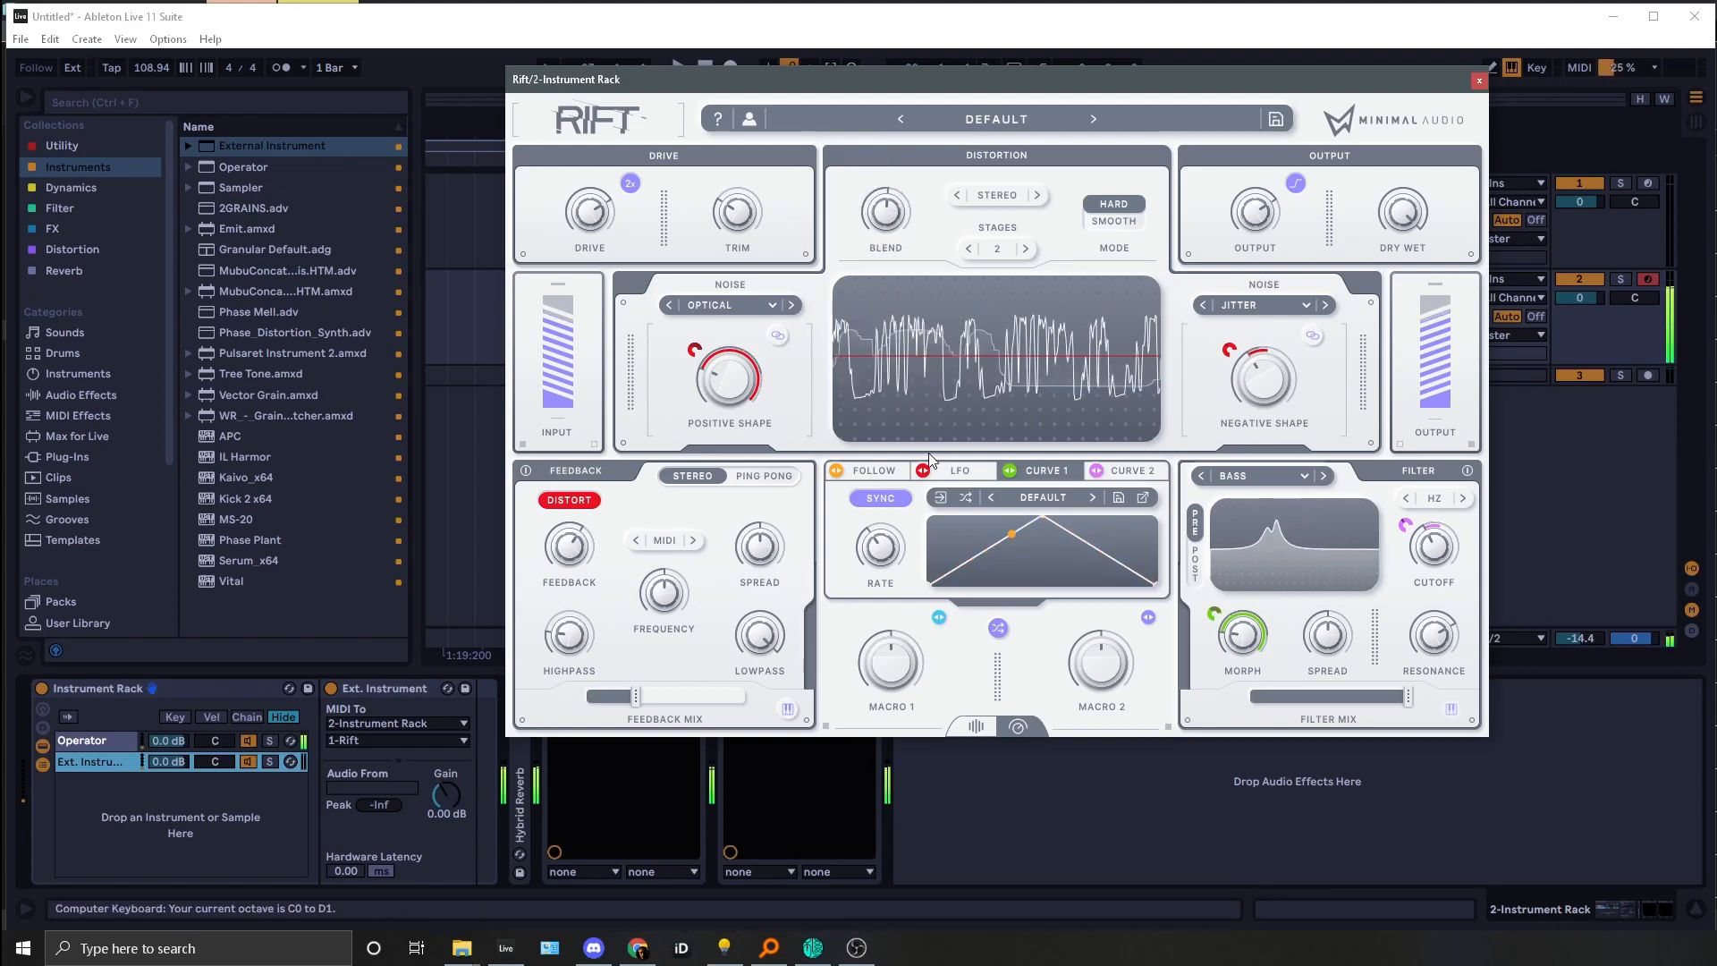
Step: Lower the filter cutoff to about 80.9 Hz and change the filter type to Shifty
{"action": "left_click_drag", "start_coordinate": [1433, 546], "coordinate": [1398, 604]}
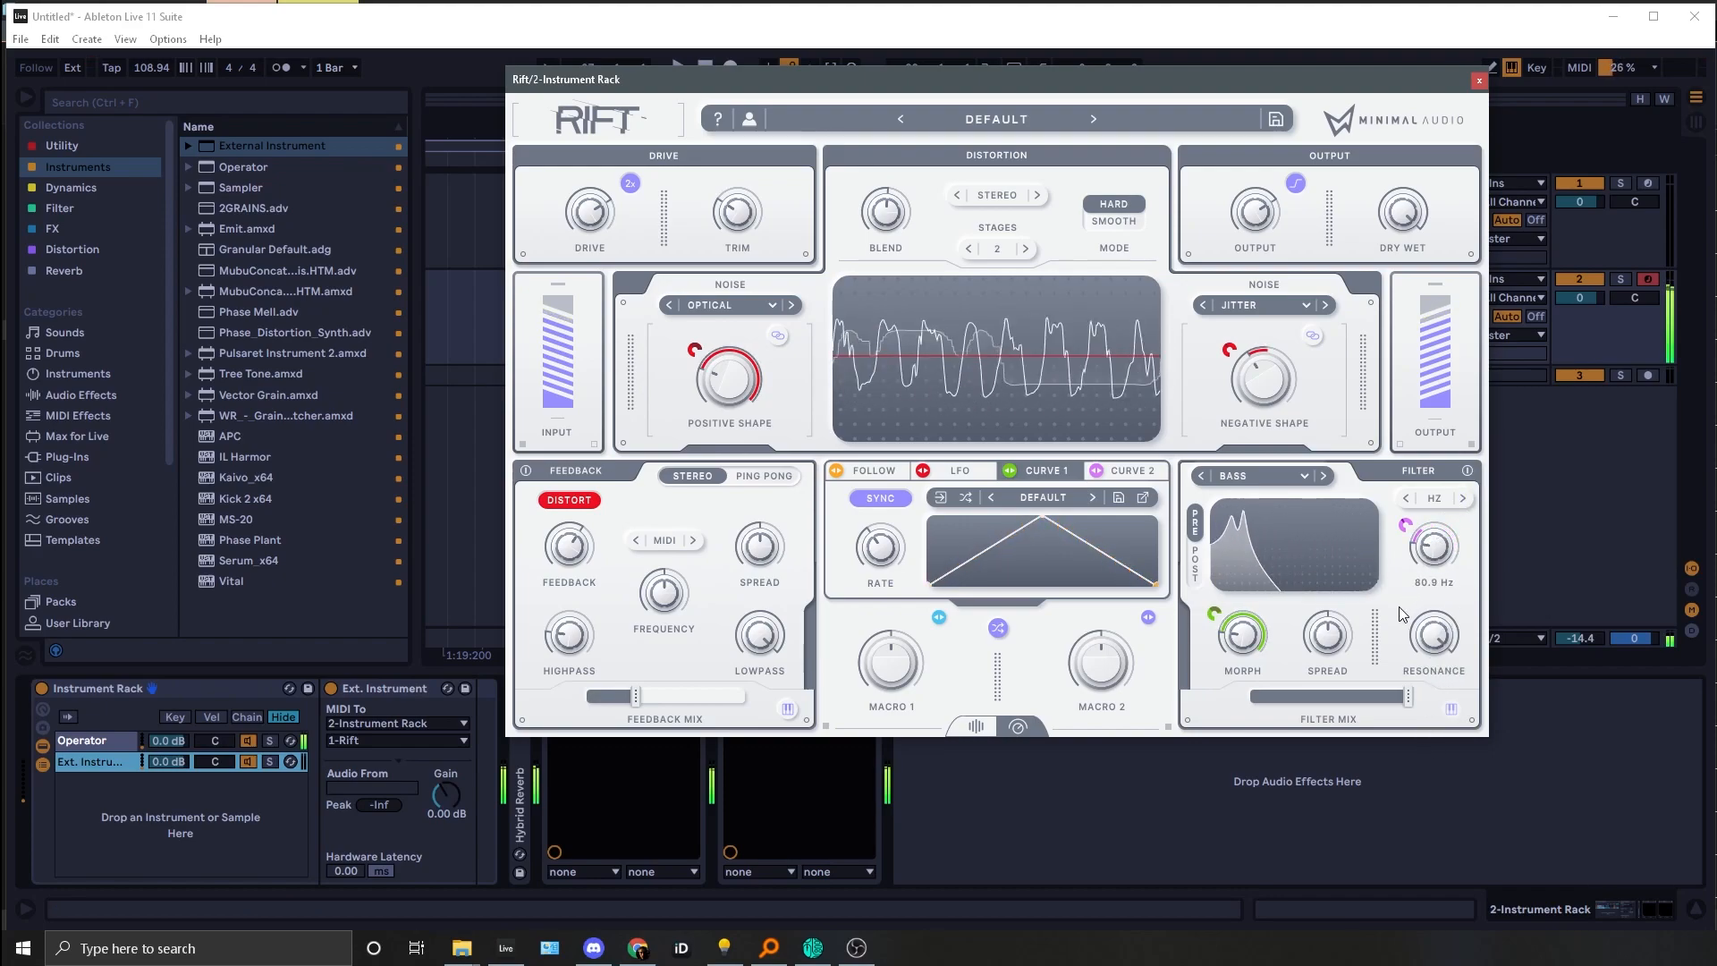
{"action": "left_click", "coordinate": [1323, 475]}
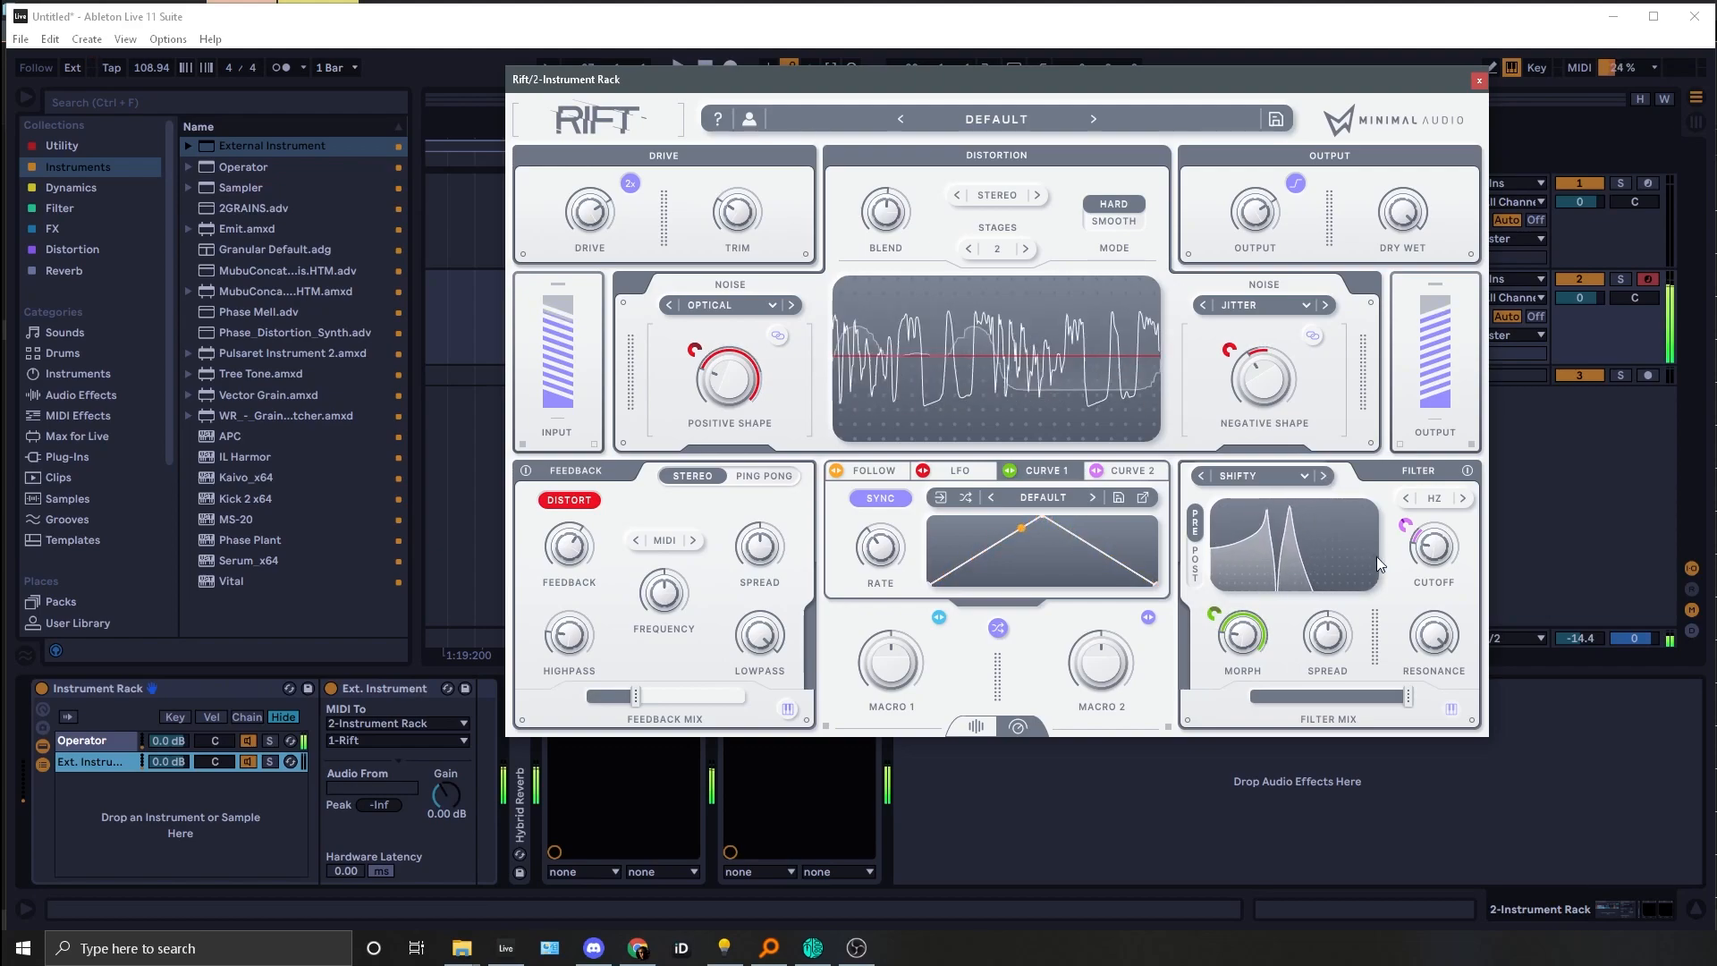
{"action": "mouse_move", "coordinate": [1416, 533]}
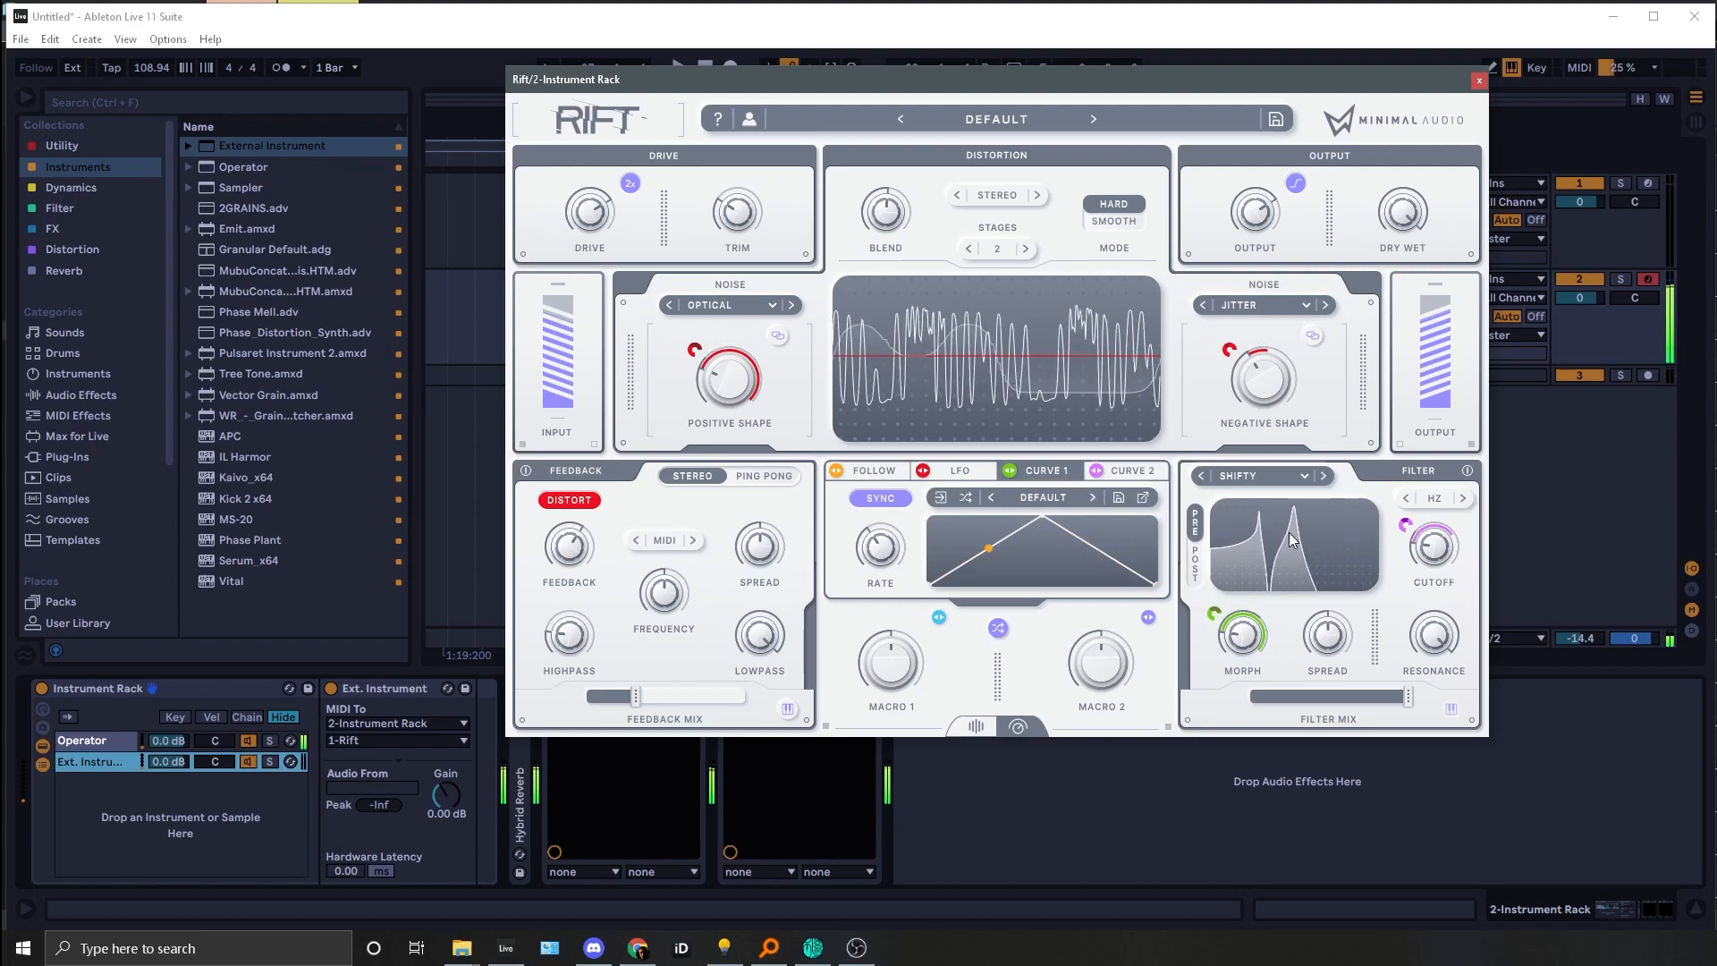
Step: Try a feedback mix of about two thirds with a feedback frequency of 4, and reduce the mix to about a fifth
{"action": "left_click_drag", "start_coordinate": [636, 696], "coordinate": [693, 696]}
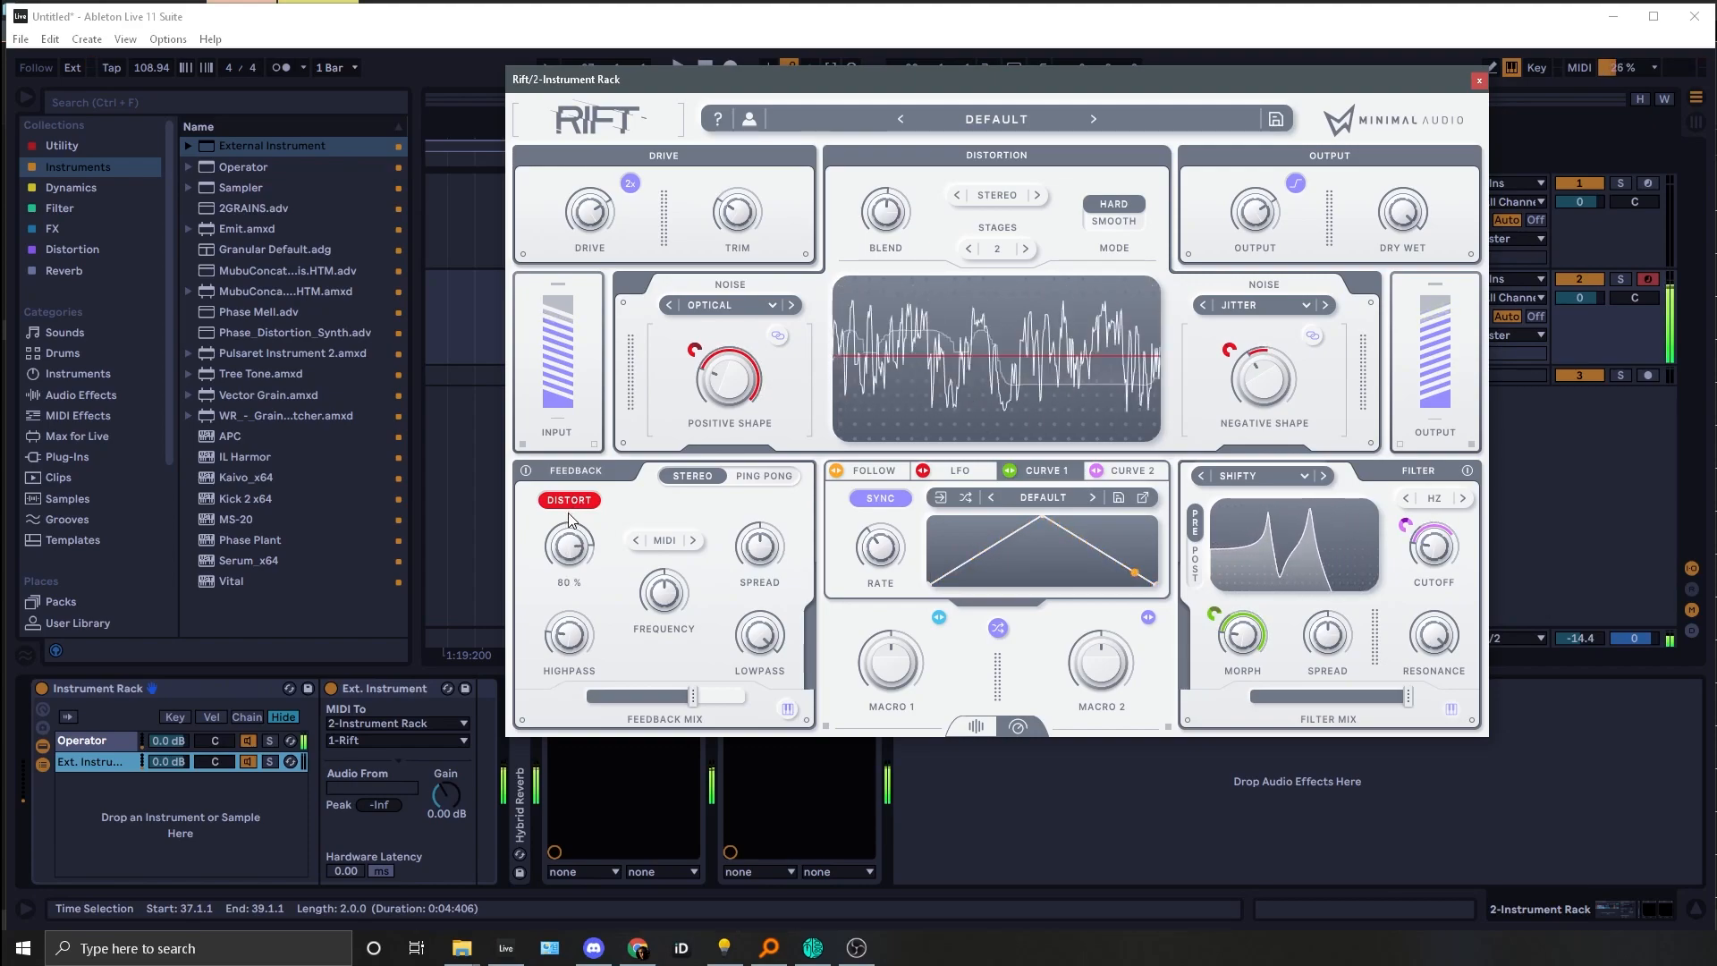
{"action": "mouse_move", "coordinate": [668, 626]}
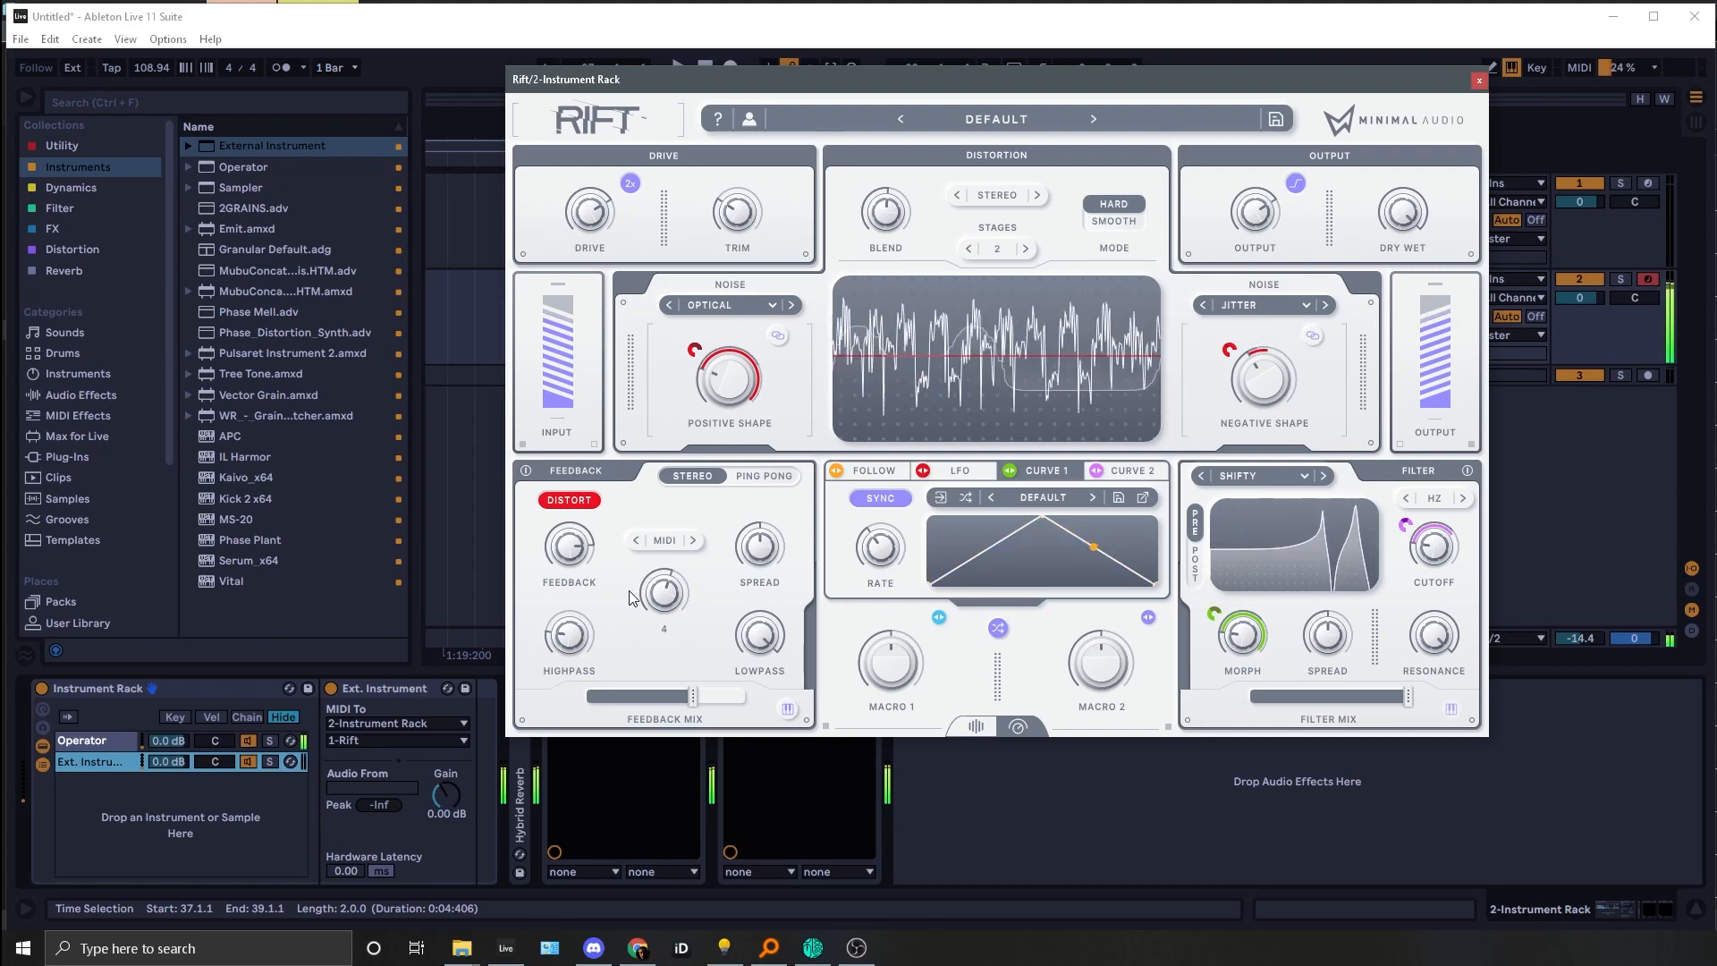
{"action": "left_click_drag", "start_coordinate": [693, 695], "coordinate": [608, 715]}
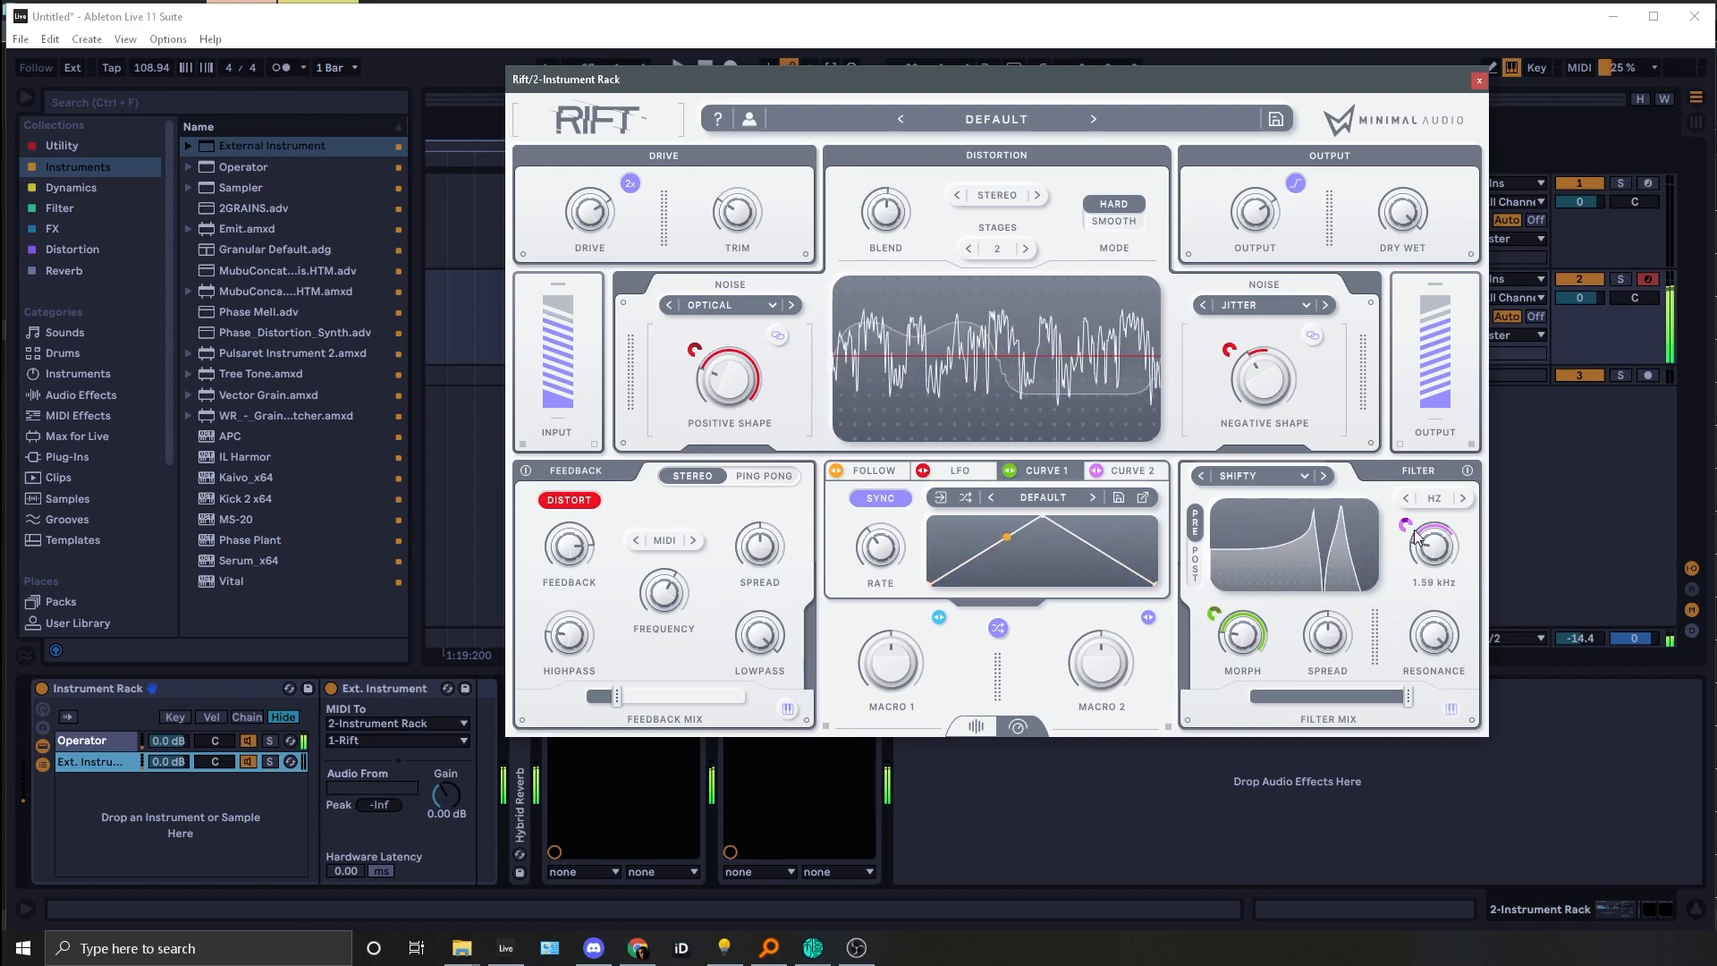
Step: Change the filter type to Transfer with Curve 1 at 6 bars, and lower the cutoff to 20 Hz with Curve 2 shown
{"action": "left_click_drag", "start_coordinate": [1406, 529], "coordinate": [1366, 581]}
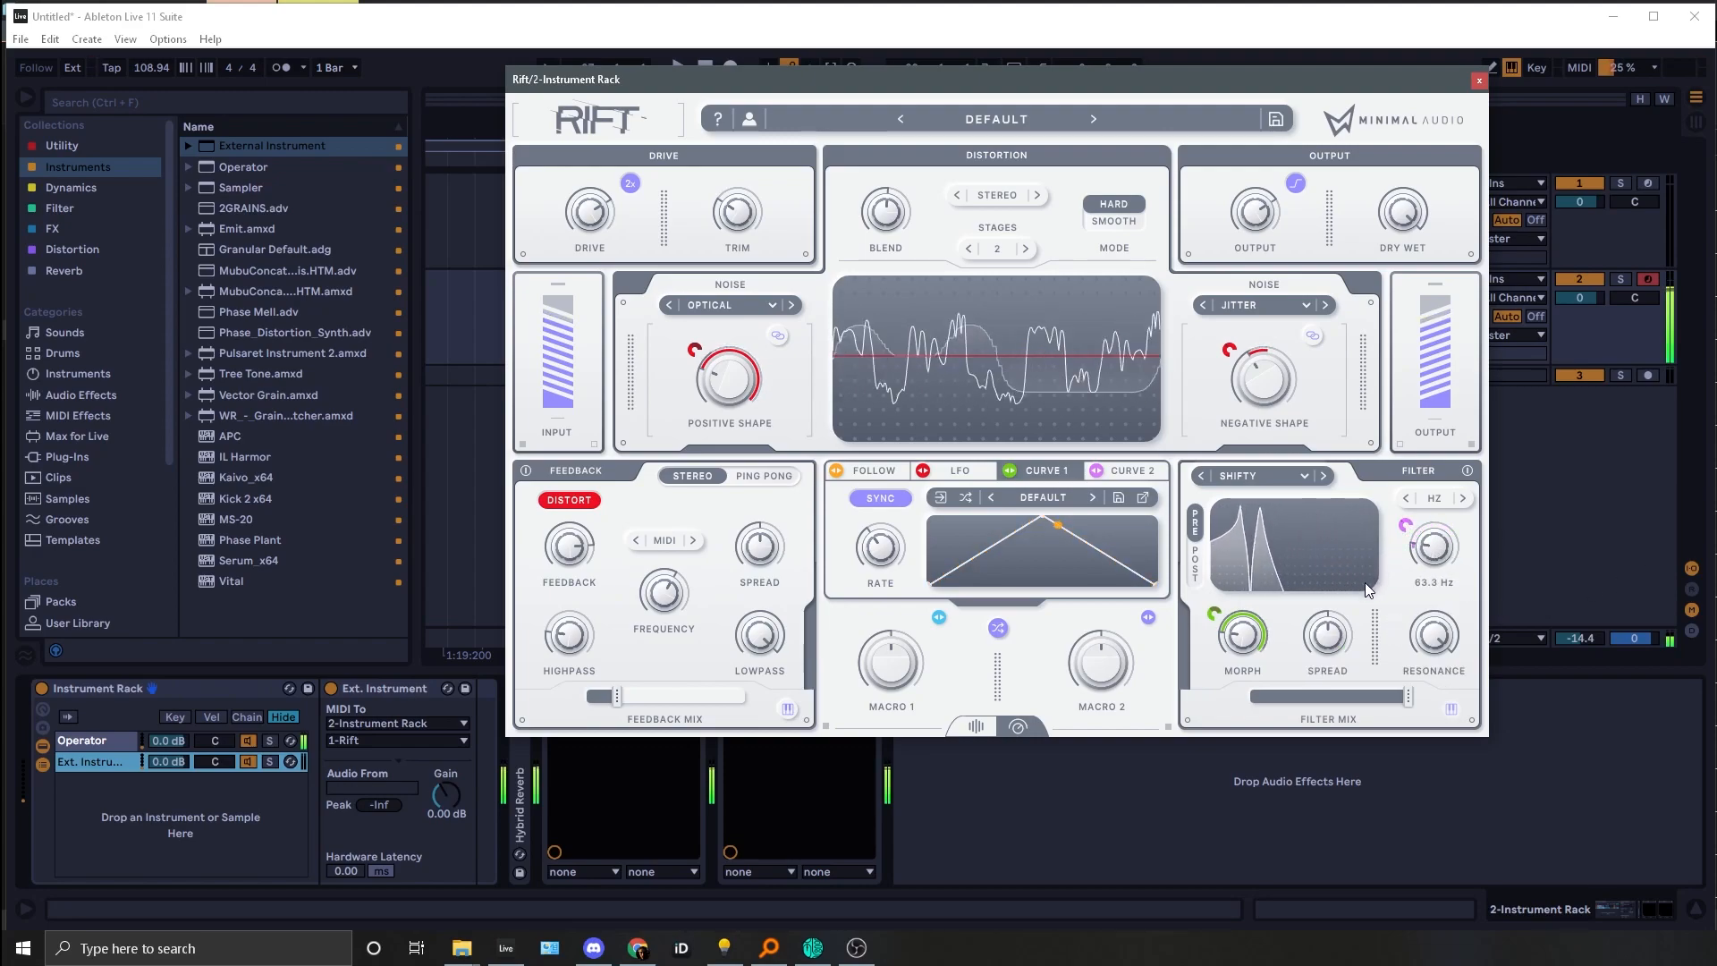
{"action": "left_click", "coordinate": [1324, 476]}
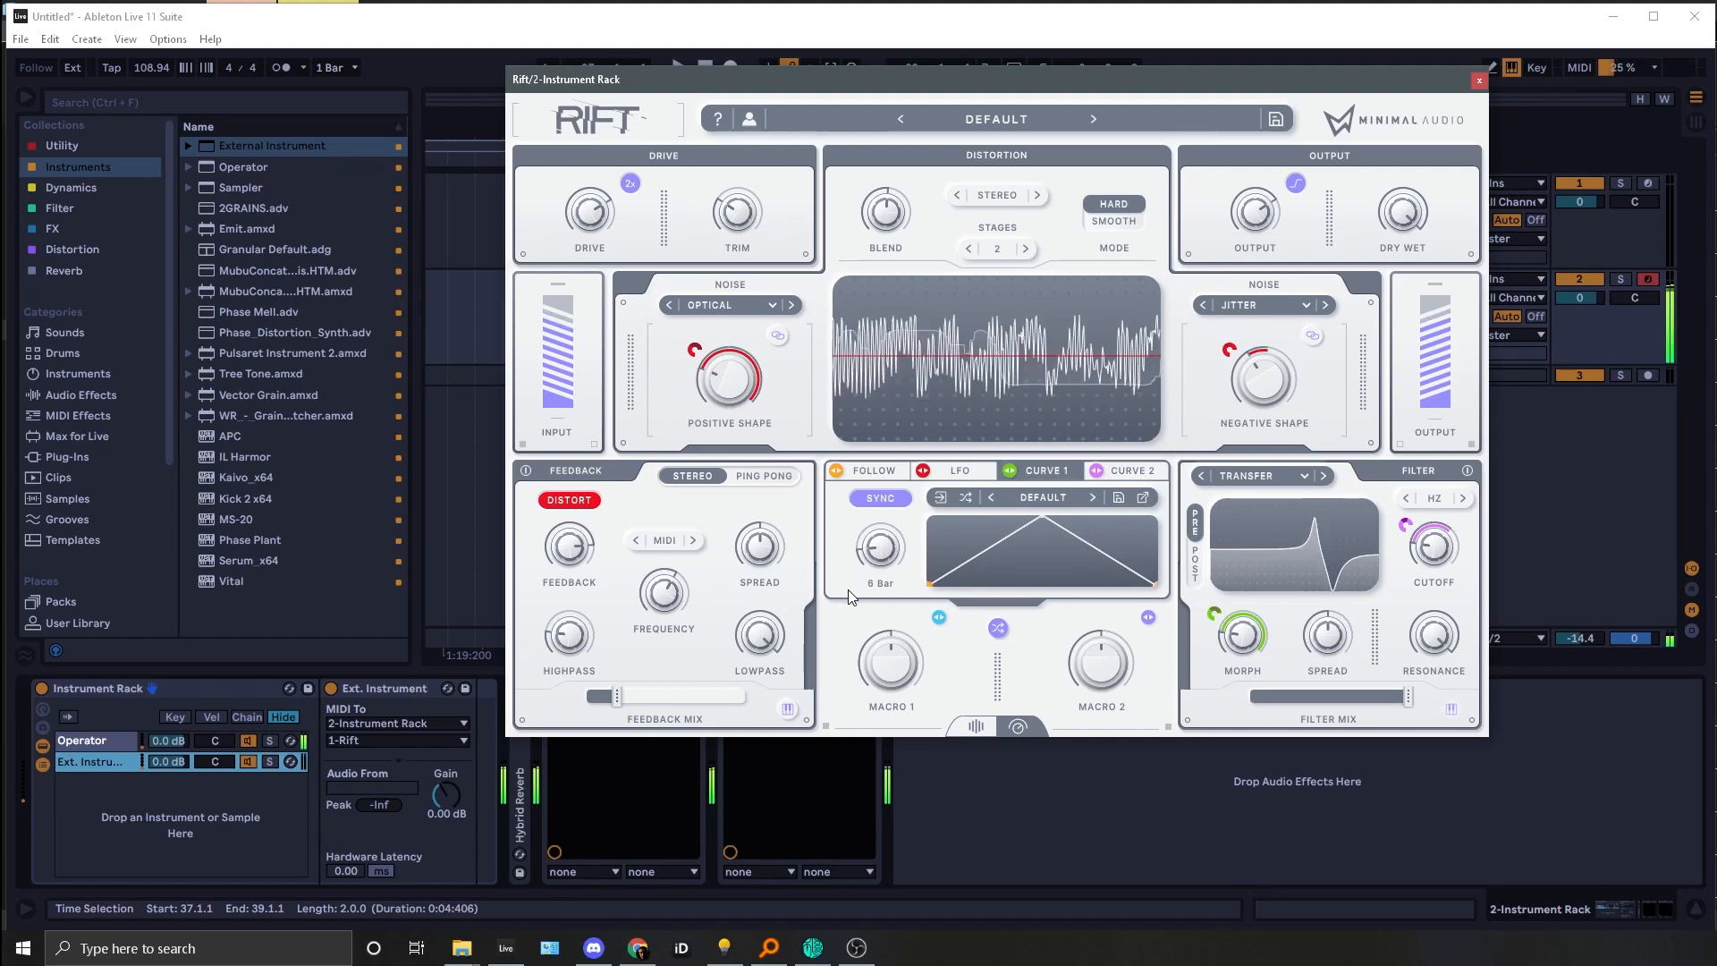
{"action": "left_click", "coordinate": [1144, 472]}
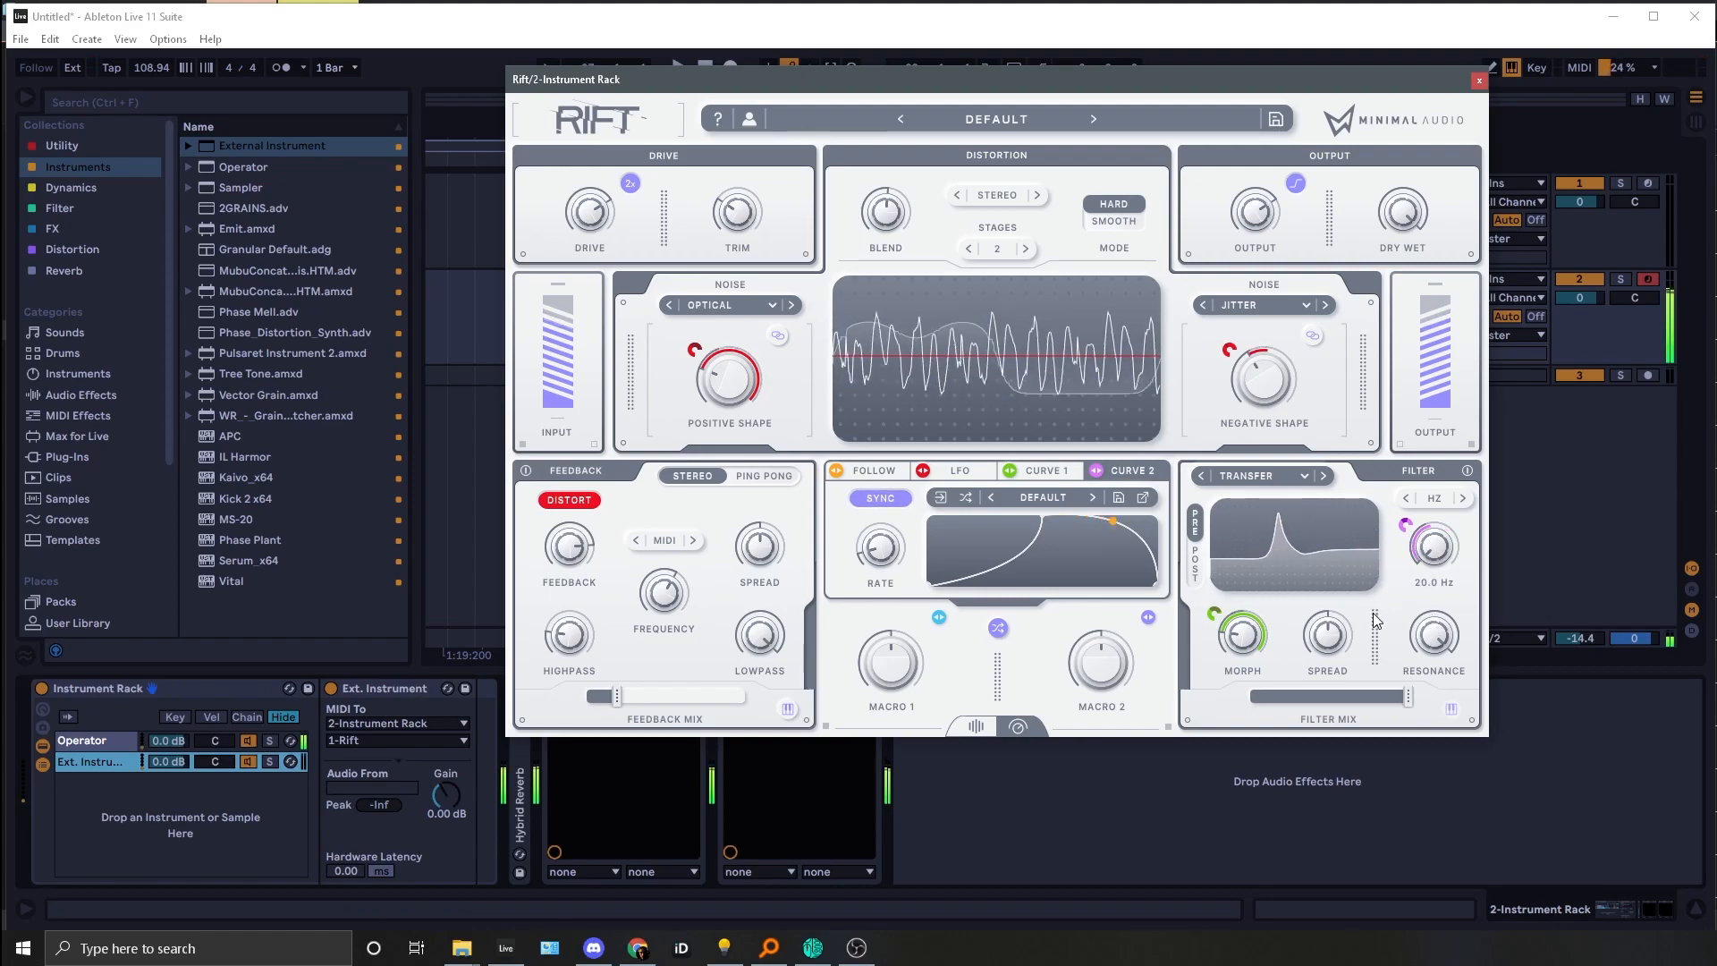
Step: Audition the sound in different keyboard octaves, from C0 to D1 up to C2 to D3
{"action": "key", "text": "z"}
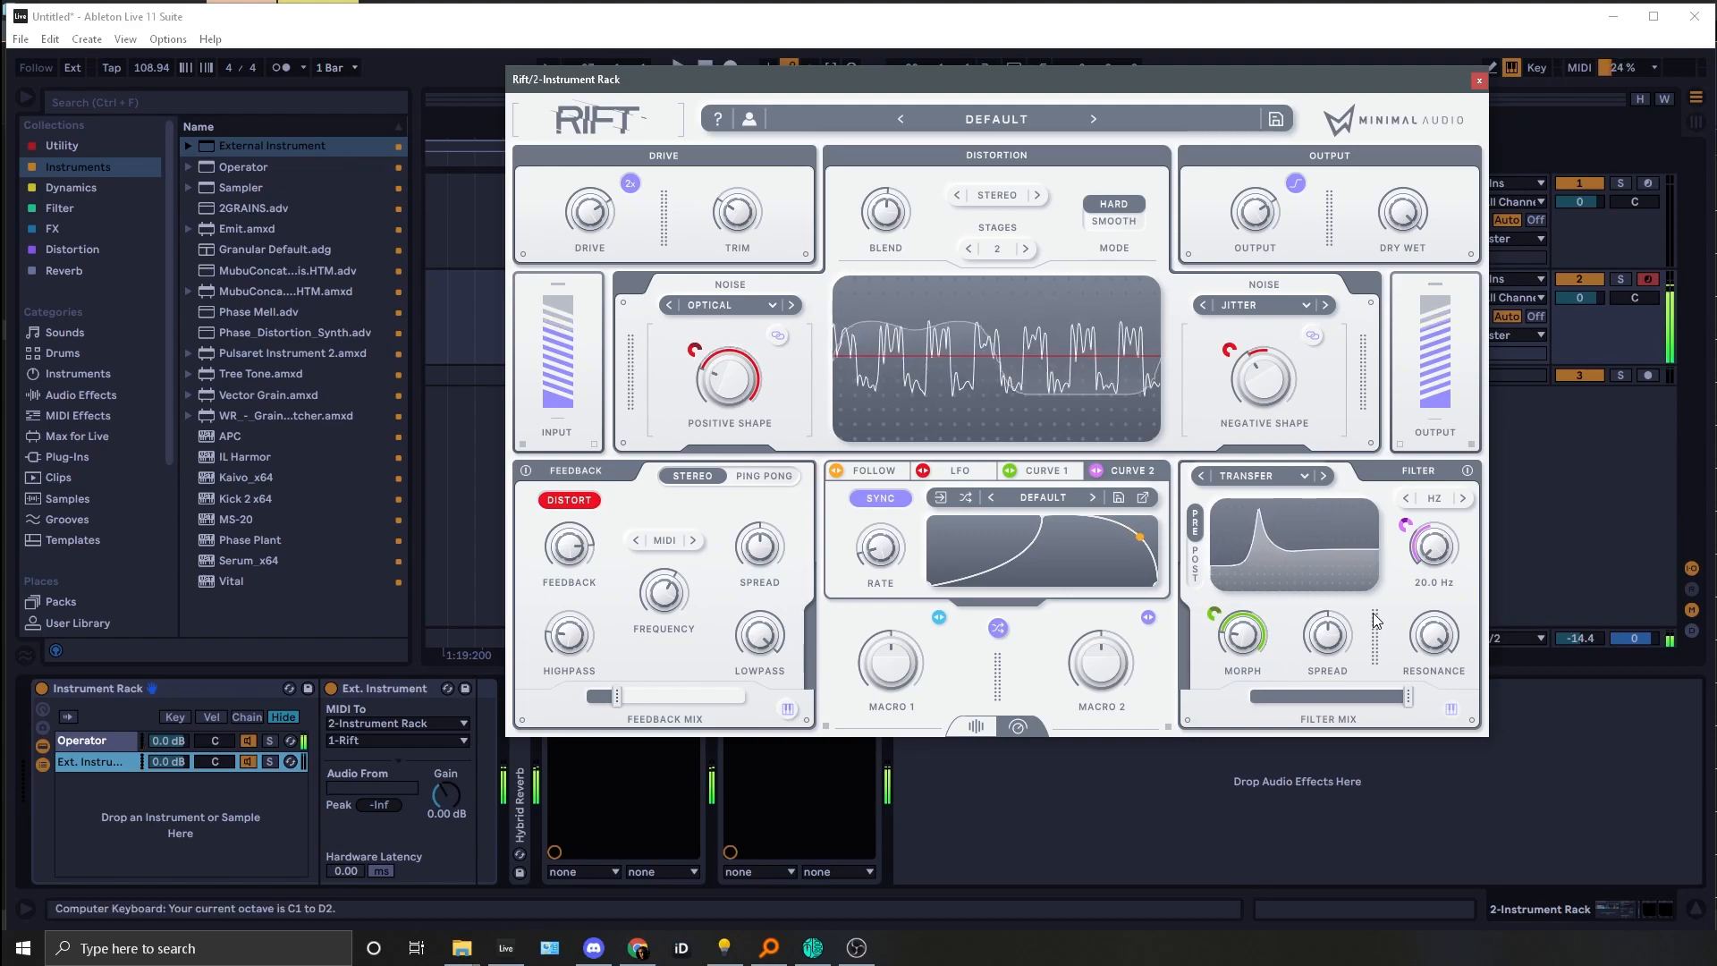
{"action": "key", "text": "z"}
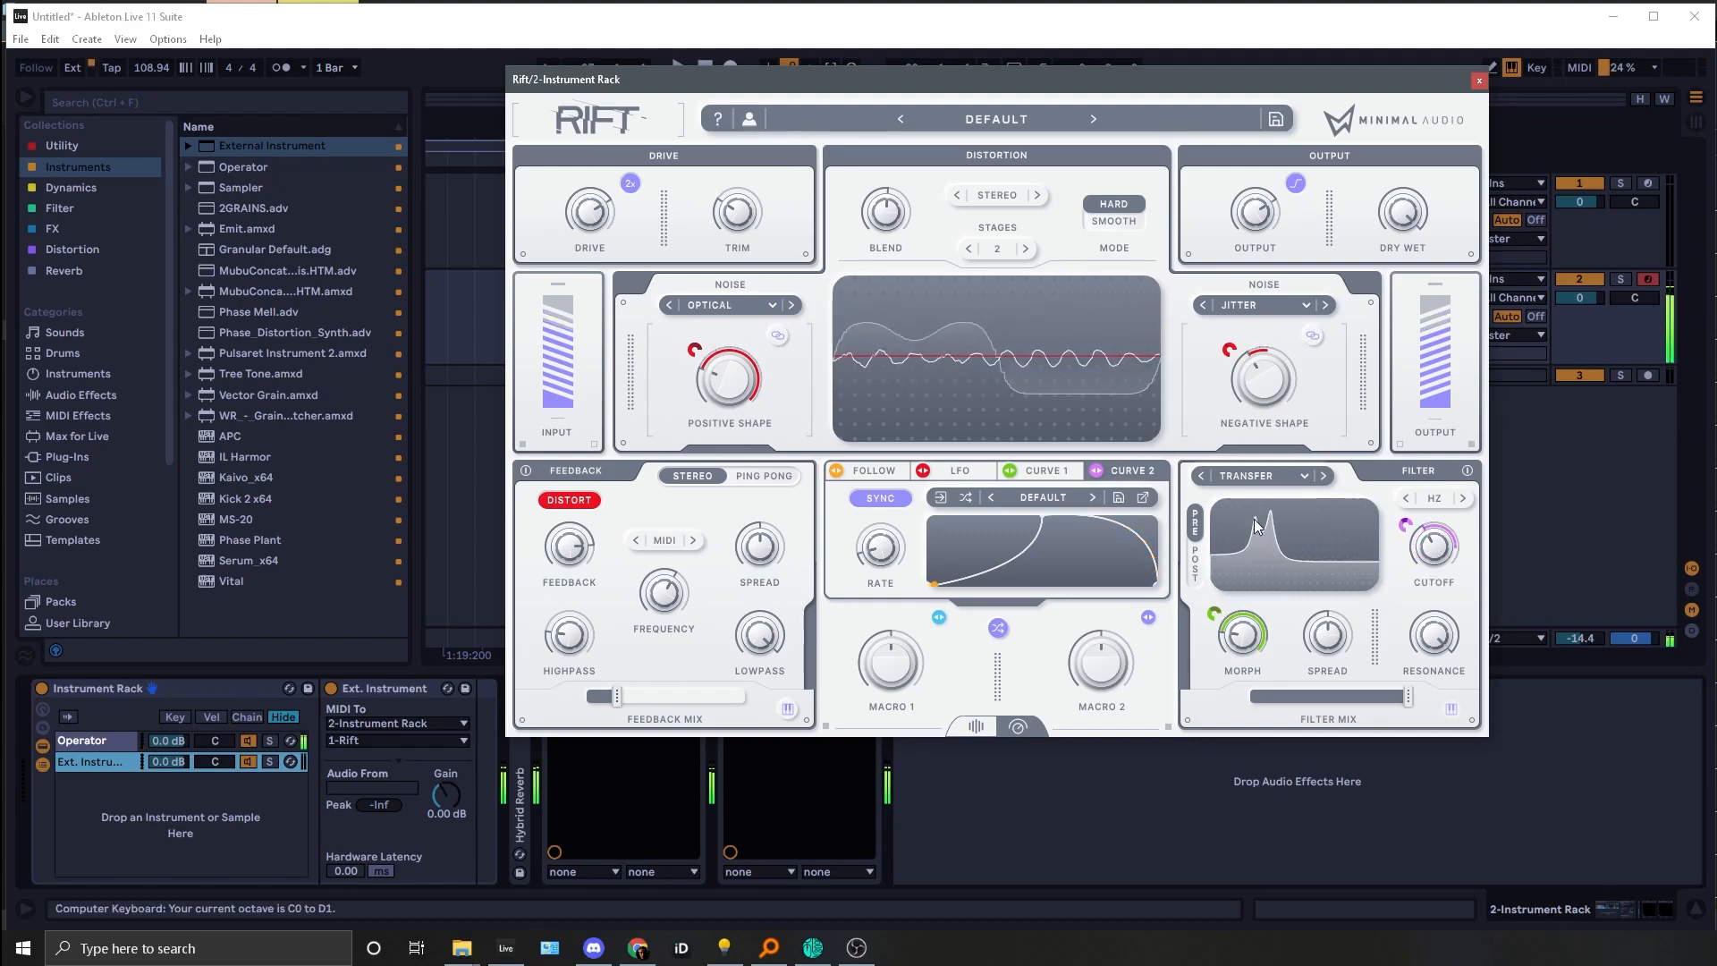
{"action": "key", "text": "x"}
{"action": "key", "text": "x"}
{"action": "key", "text": "x"}
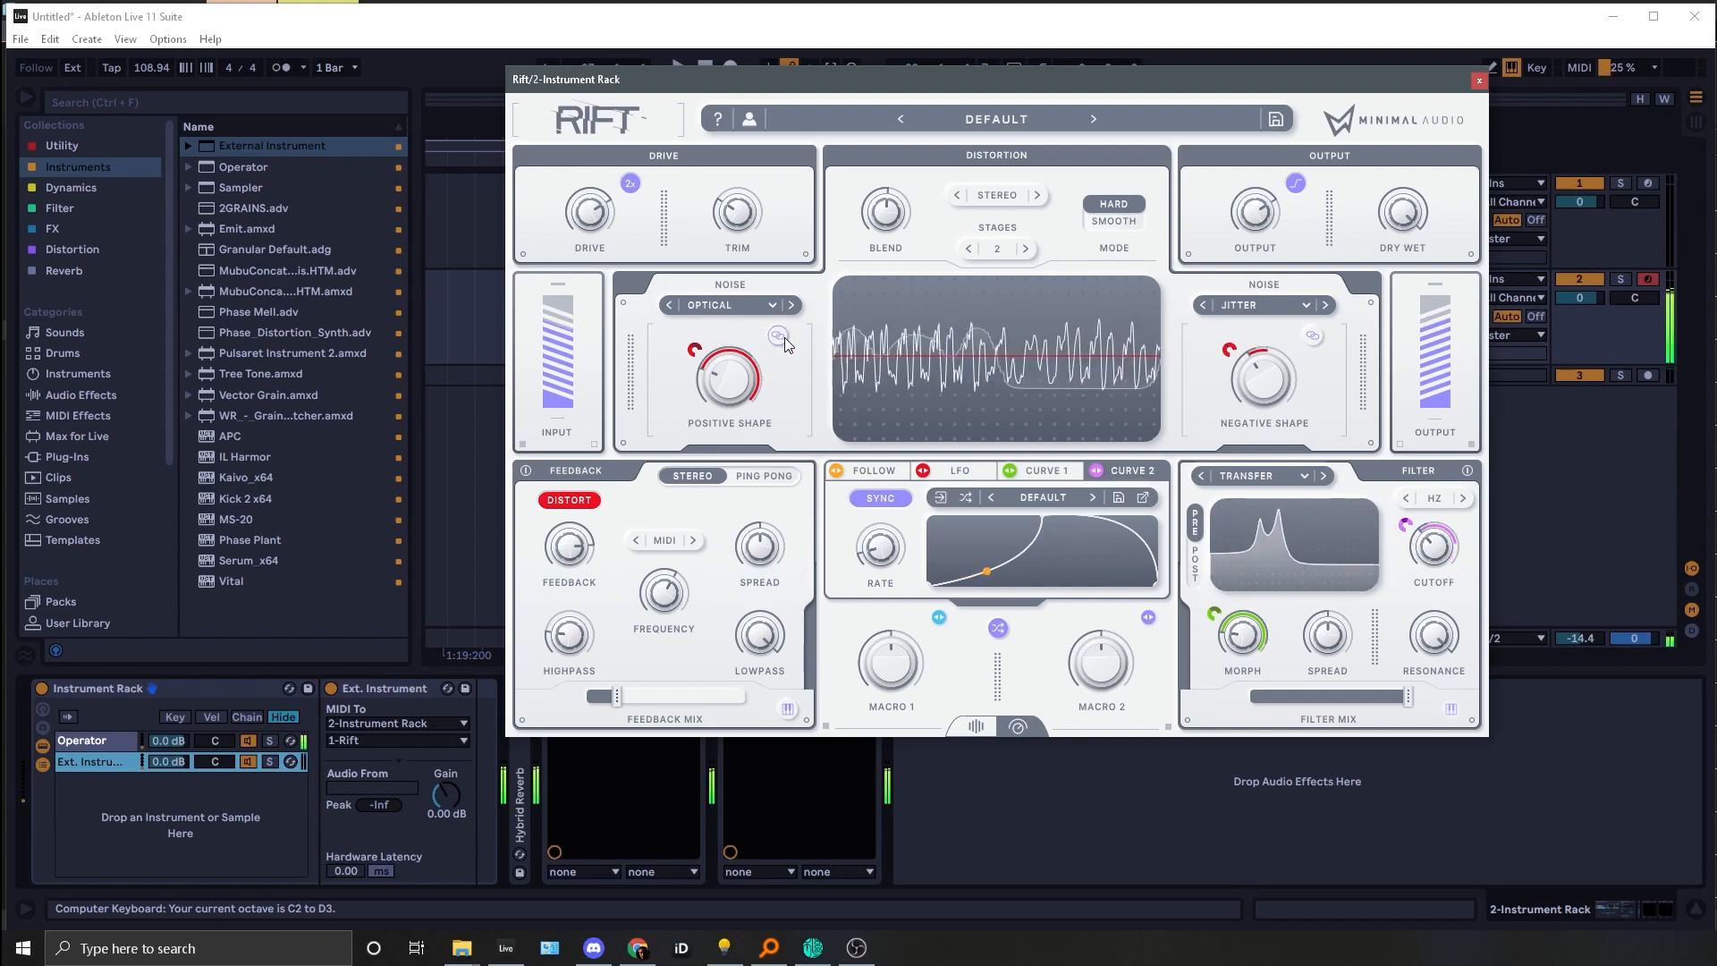
{"action": "key", "text": "z"}
Step: Sweep the positive shape between about 0.97 and 0.64 and reduce its modulation depth while playing lower octaves
{"action": "scroll", "coordinate": [706, 379], "scroll_direction": "up", "scroll_amount": 1}
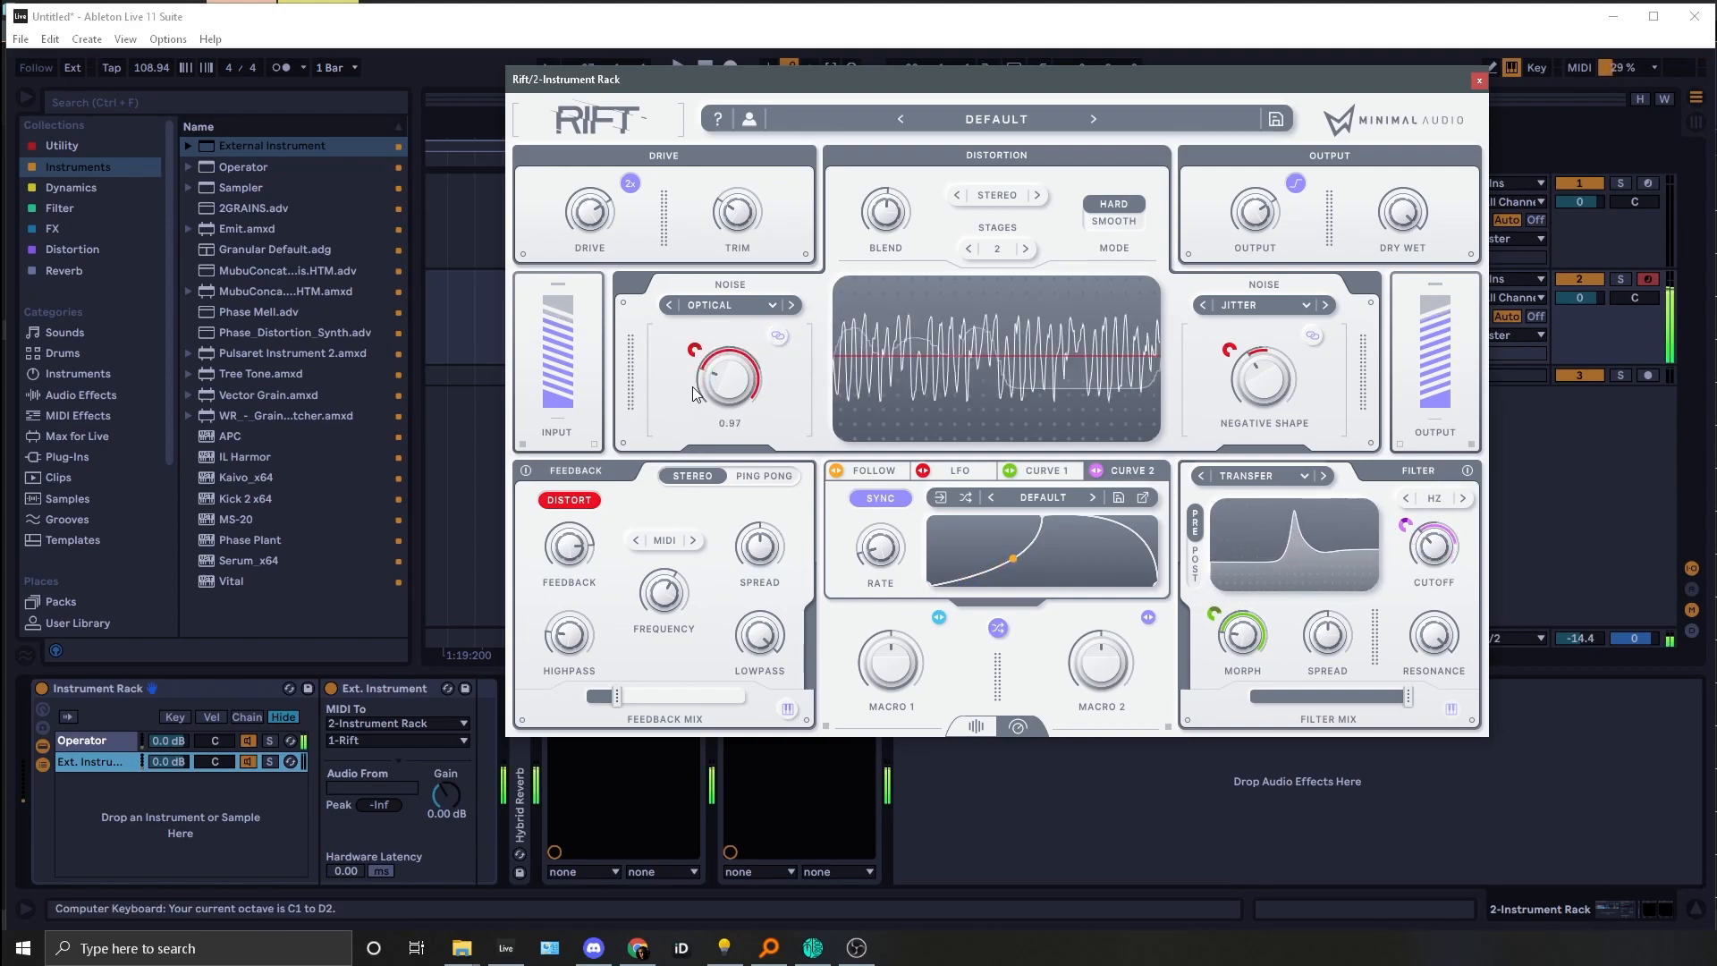
{"action": "scroll", "coordinate": [711, 391], "scroll_direction": "down", "scroll_amount": 5}
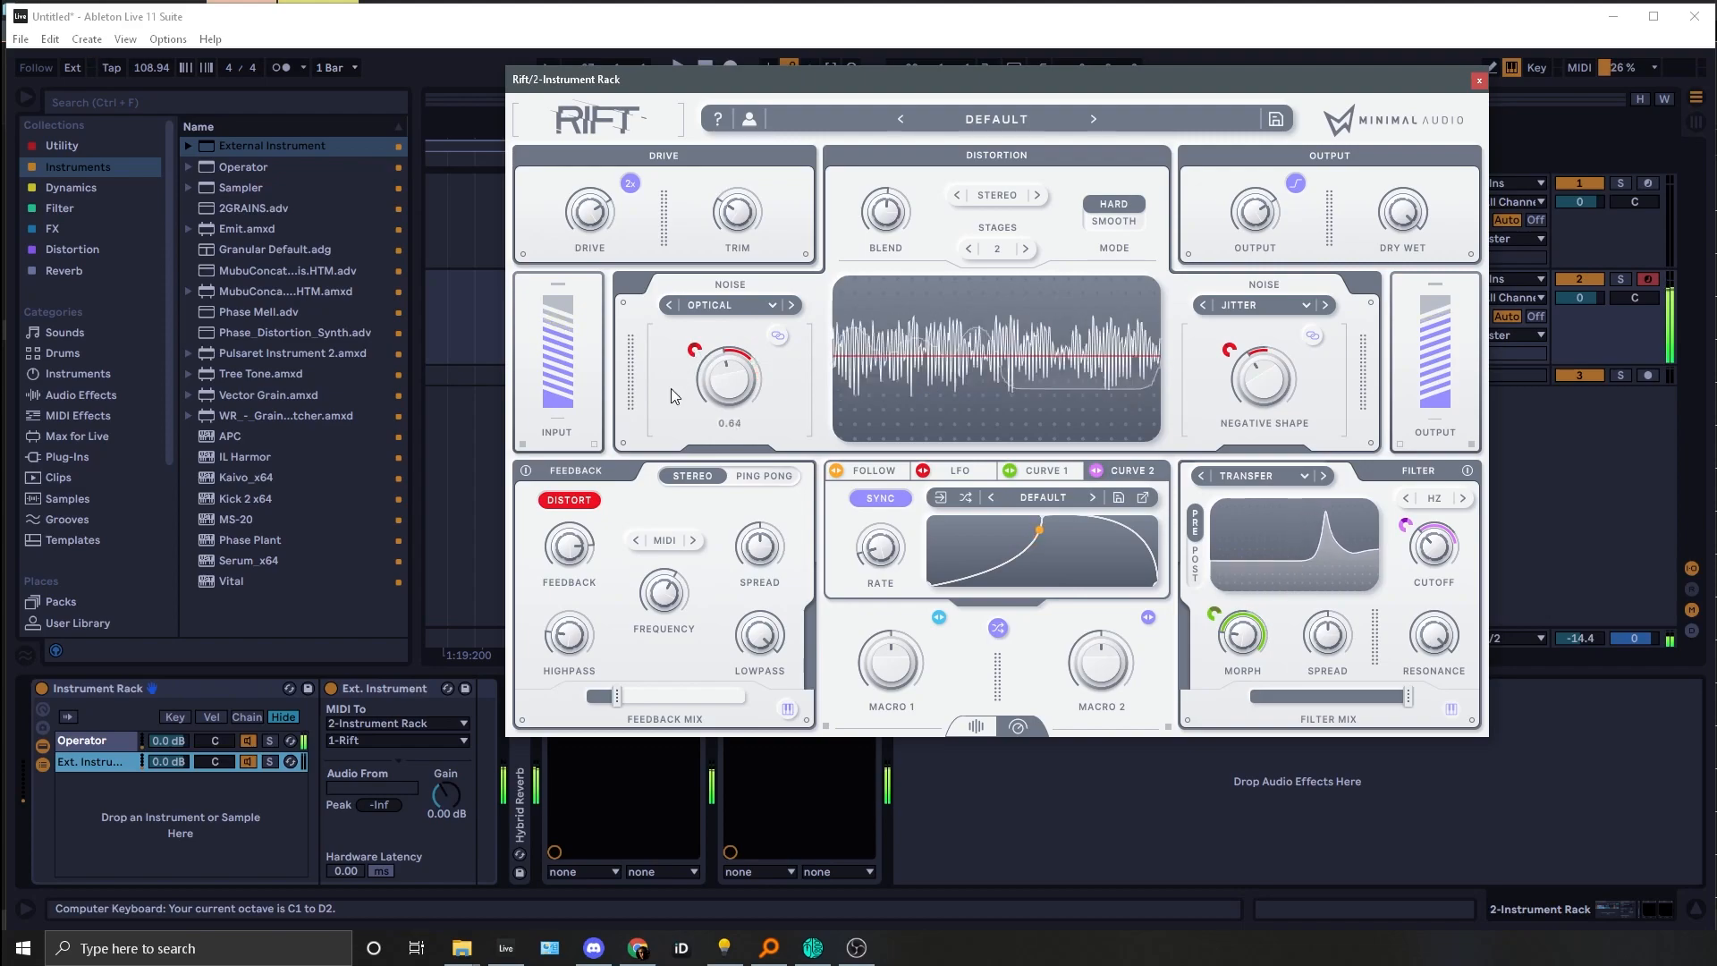
{"action": "scroll", "coordinate": [716, 400], "scroll_direction": "up", "scroll_amount": 8}
{"action": "scroll", "coordinate": [711, 403], "scroll_direction": "up", "scroll_amount": 8}
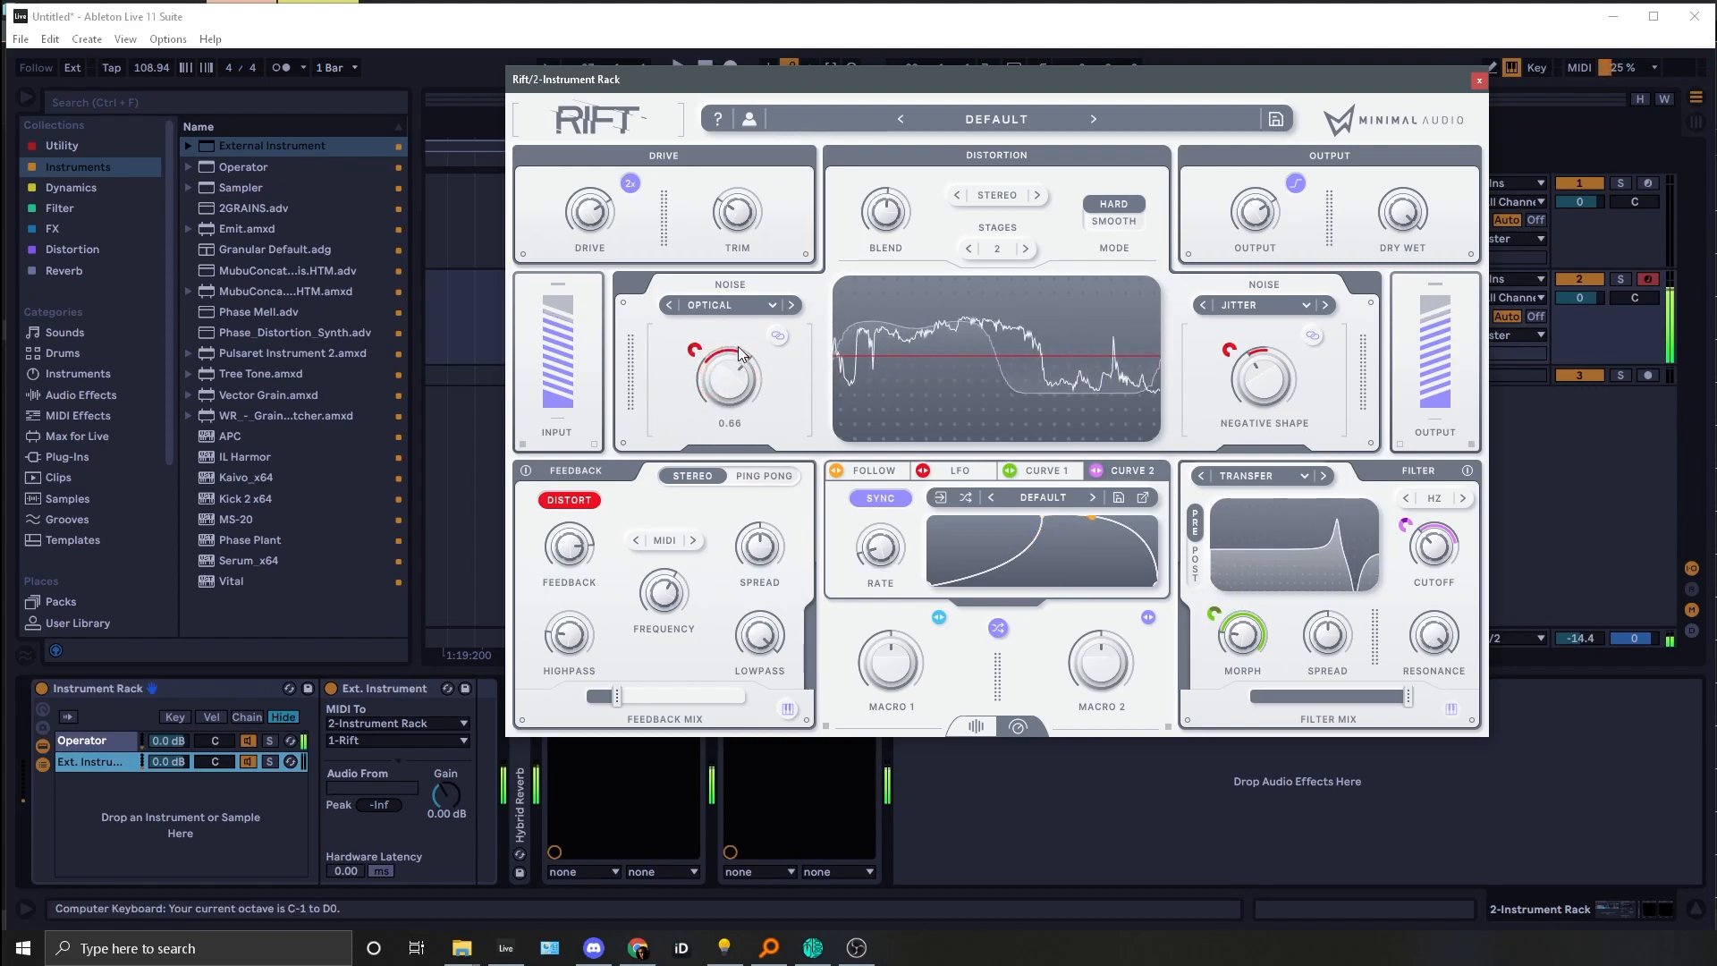
Step: Set the filter cutoff to about 1.12 kHz, adjust the drive and turn off the 2x oversampling
{"action": "mouse_move", "coordinate": [1436, 562]}
{"action": "key", "text": "z"}
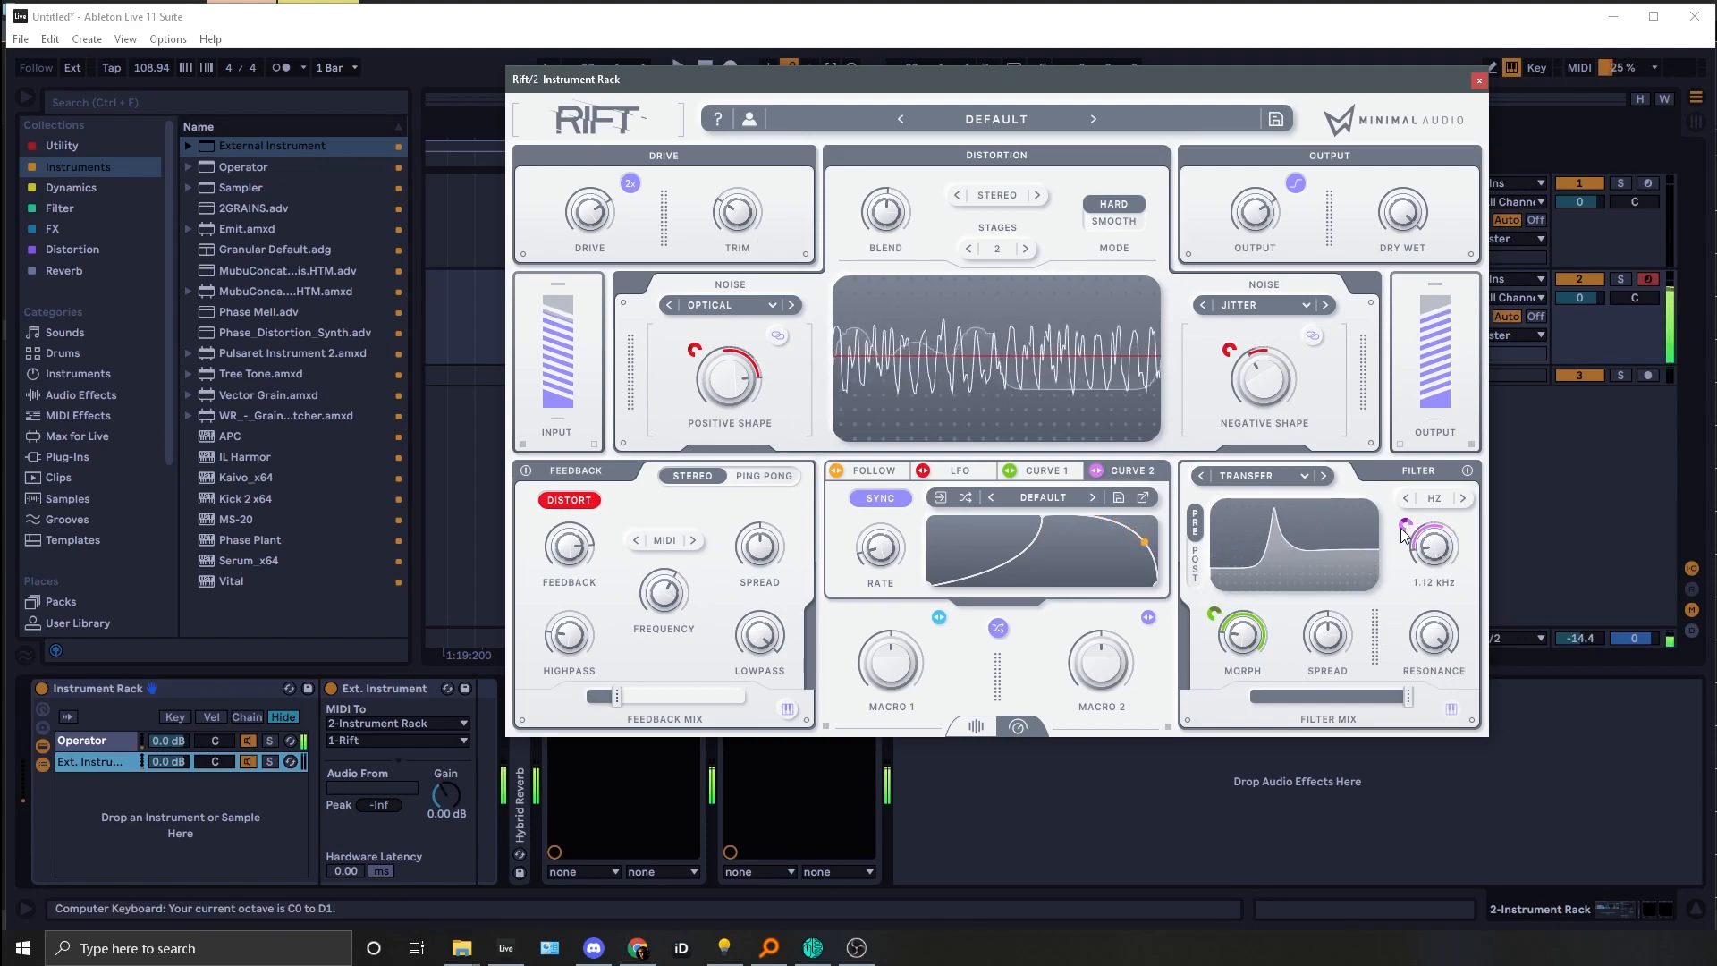
{"action": "mouse_move", "coordinate": [1432, 617]}
{"action": "mouse_move", "coordinate": [664, 667]}
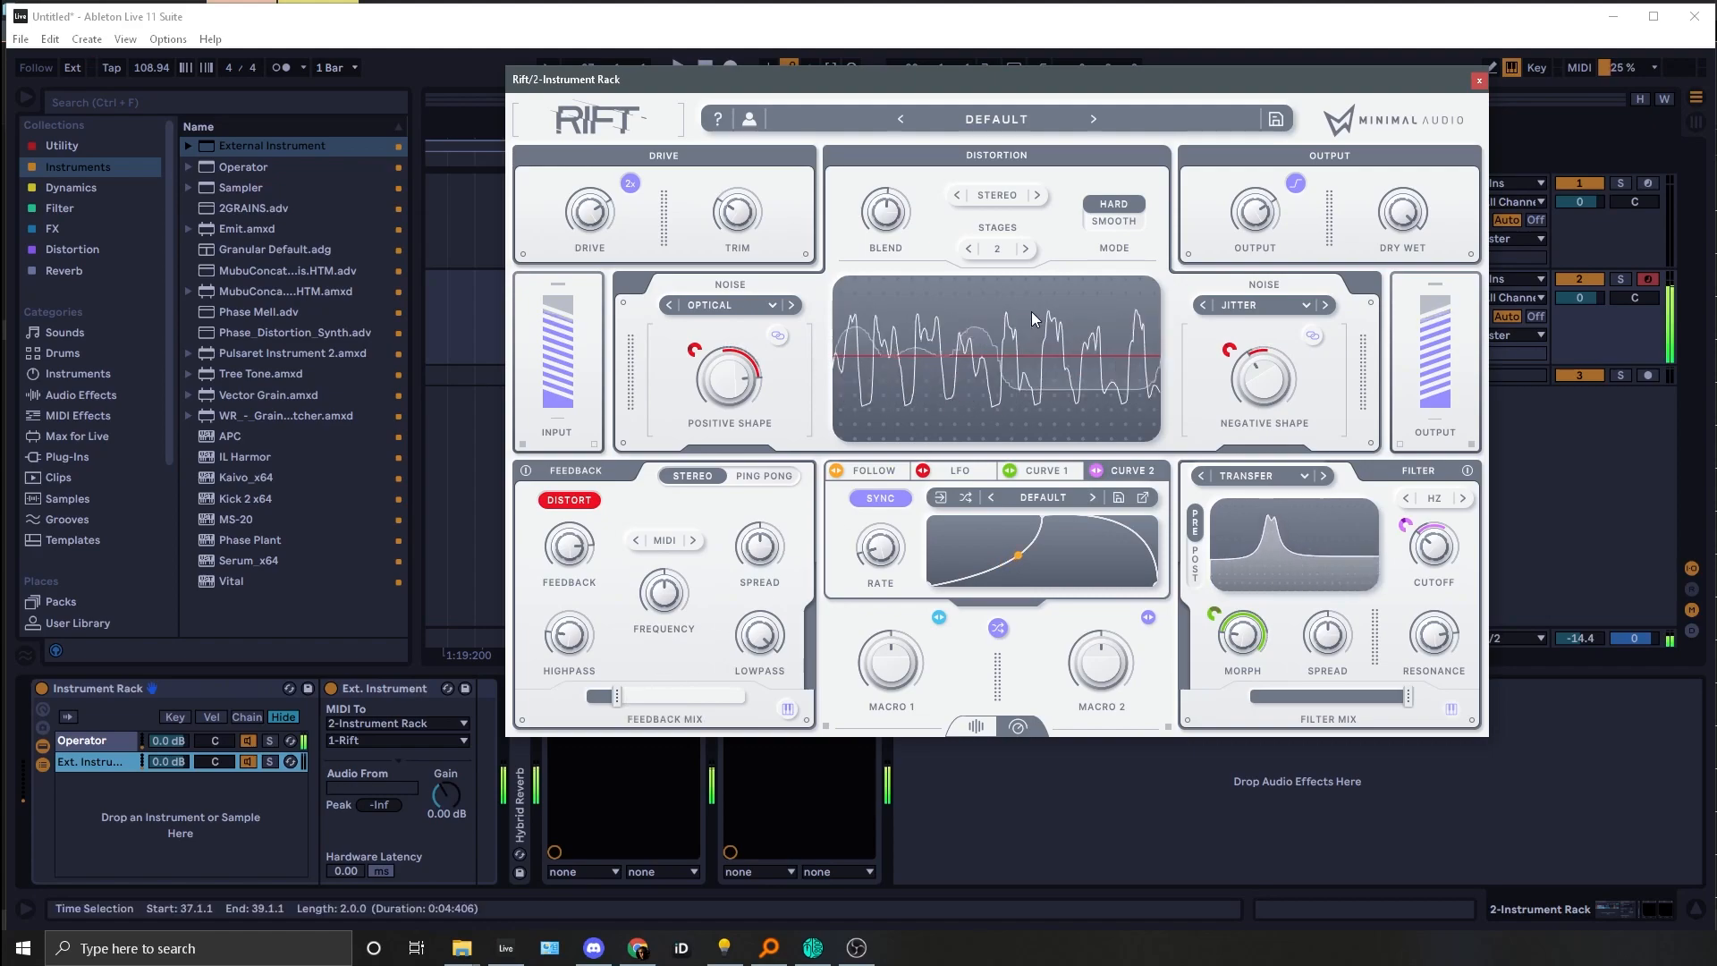
{"action": "mouse_move", "coordinate": [548, 209]}
{"action": "left_click_drag", "start_coordinate": [590, 212], "coordinate": [574, 232]}
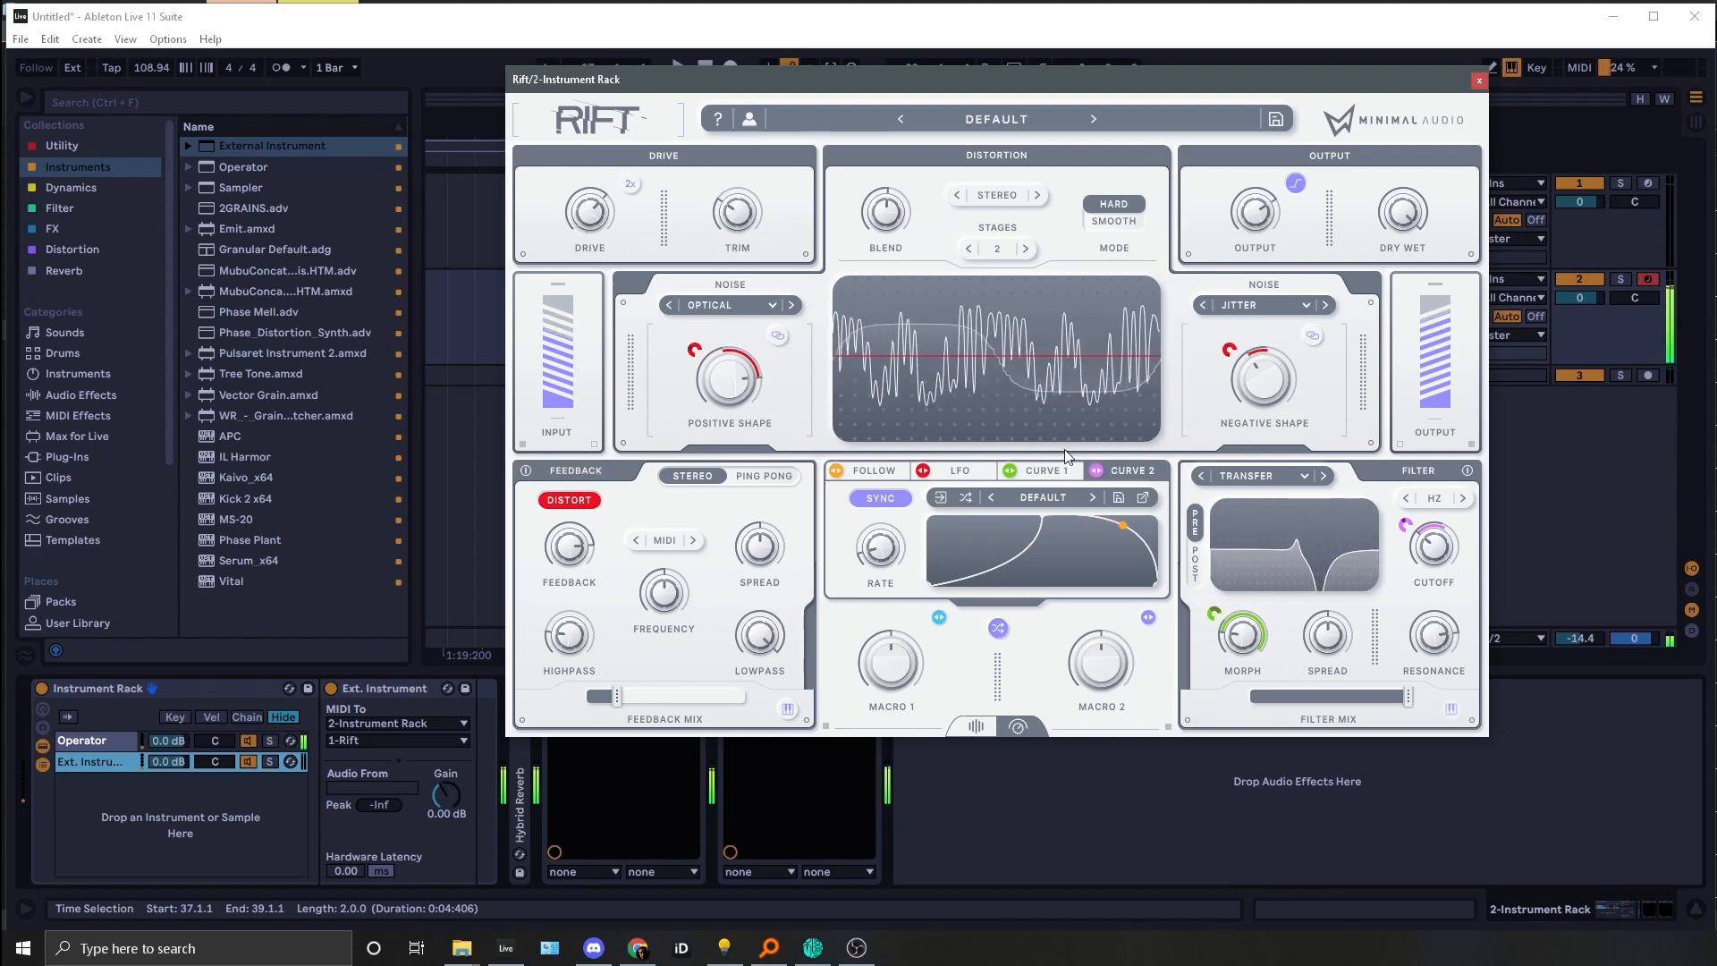
Step: Sweep the Transfer filter's cutoff between about 64 Hz and 122 Hz
{"action": "scroll", "coordinate": [1425, 577], "scroll_direction": "down", "scroll_amount": 3}
{"action": "mouse_move", "coordinate": [1434, 666]}
{"action": "scroll", "coordinate": [1431, 645], "scroll_direction": "down", "scroll_amount": 3}
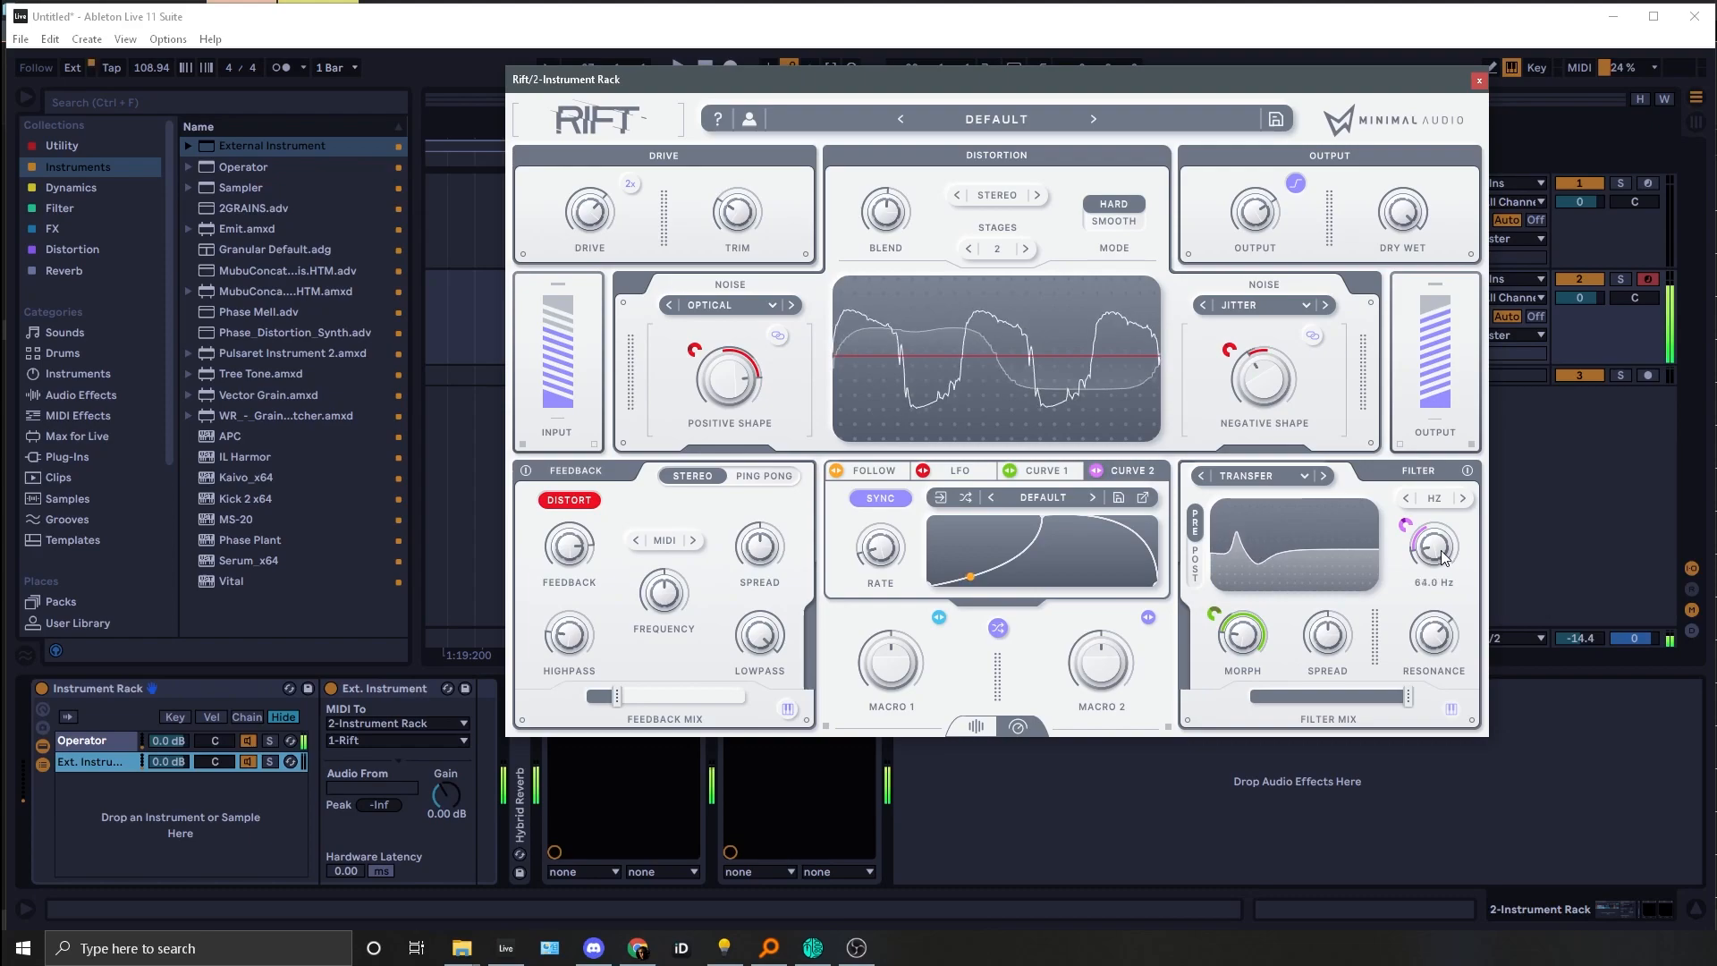
{"action": "scroll", "coordinate": [1426, 547], "scroll_direction": "up", "scroll_amount": 3}
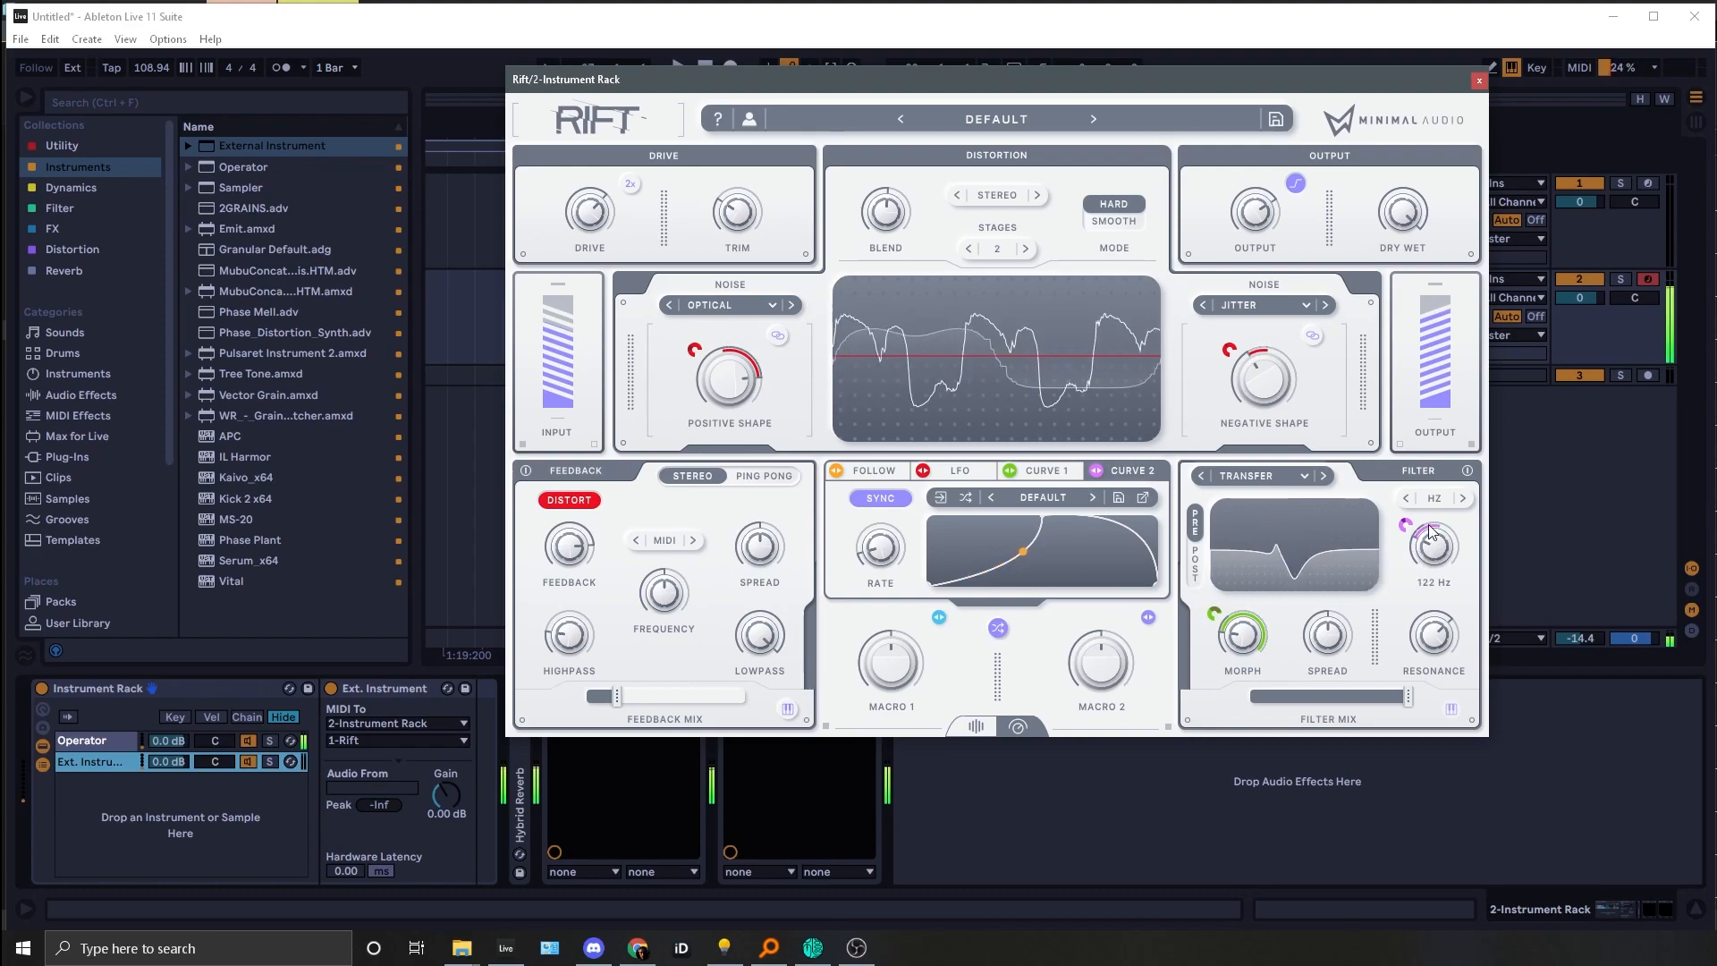
Step: Try a feedback frequency of 6 while playing in the C2 to D3 and C1 to D2 octaves
{"action": "mouse_move", "coordinate": [687, 560]}
{"action": "scroll", "coordinate": [666, 587], "scroll_direction": "down", "scroll_amount": 5}
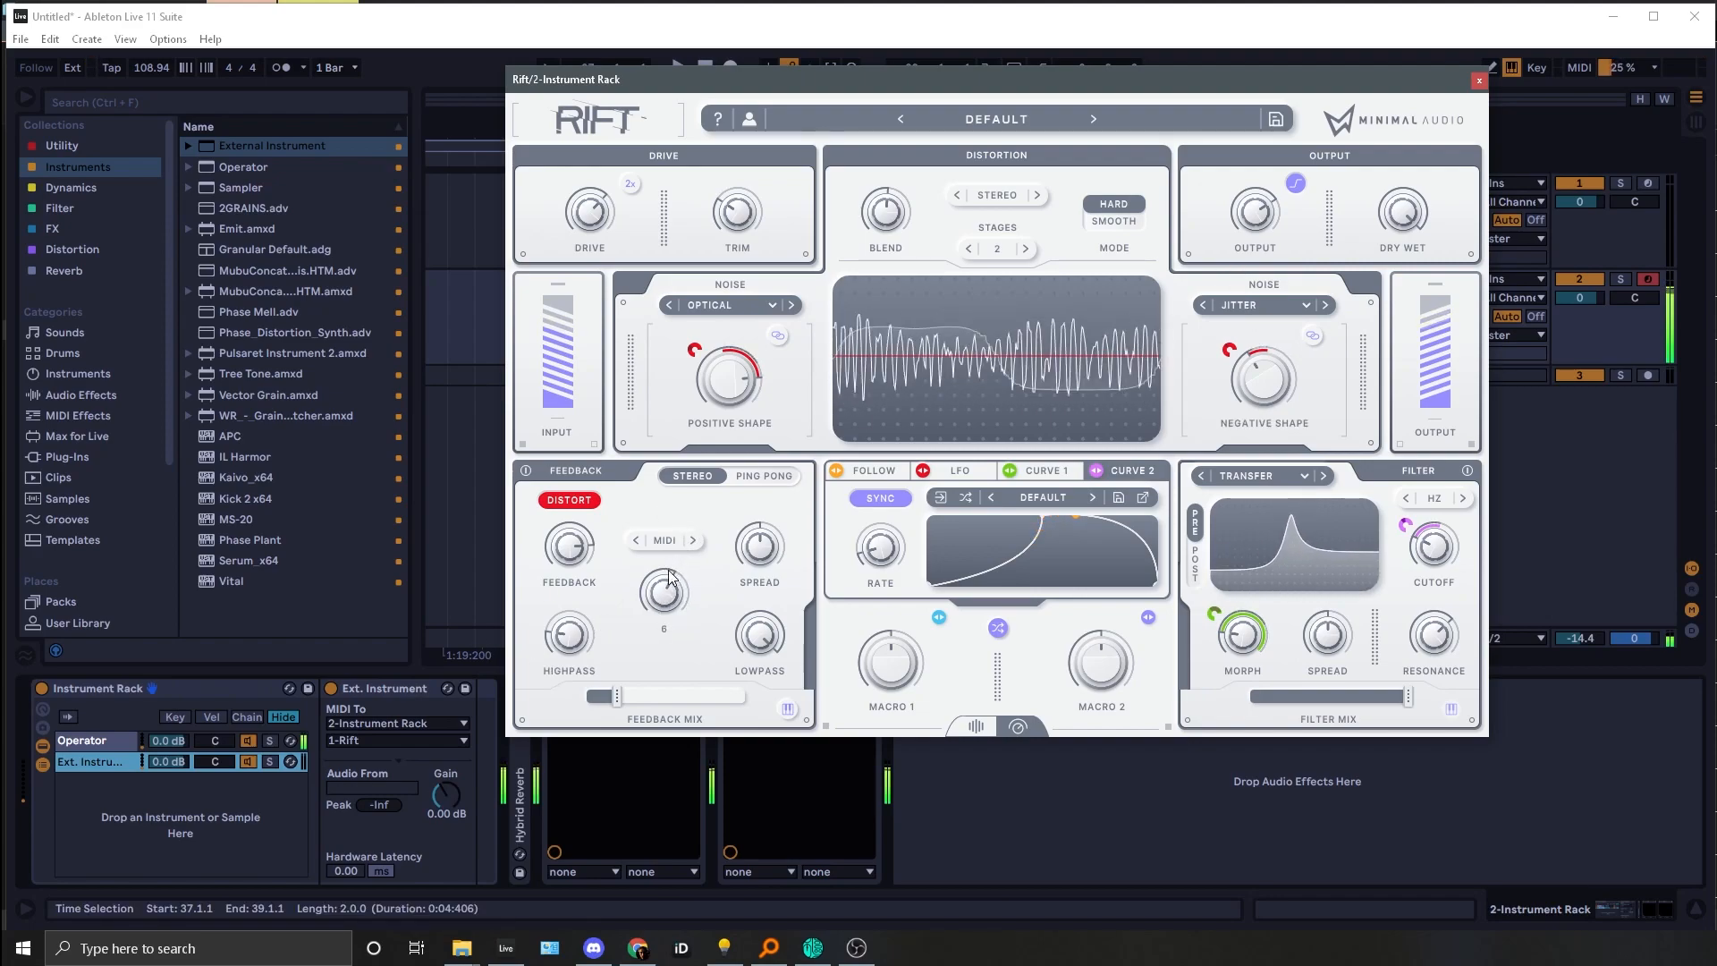
{"action": "key", "text": "z"}
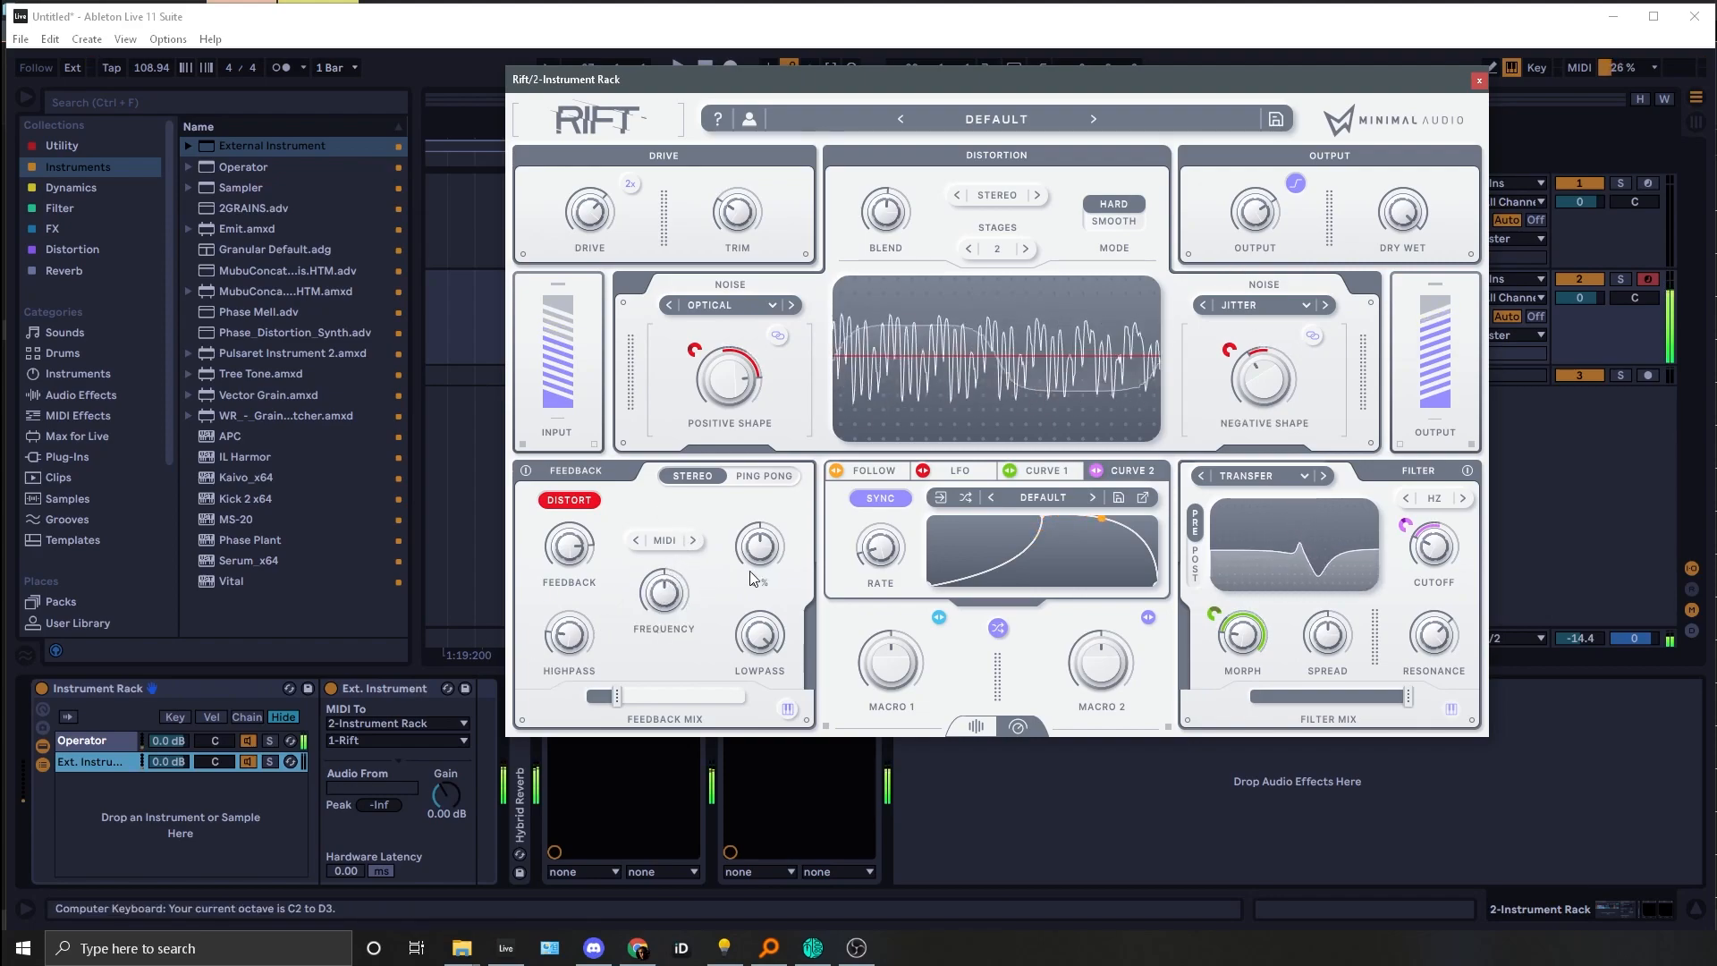
{"action": "key", "text": "z"}
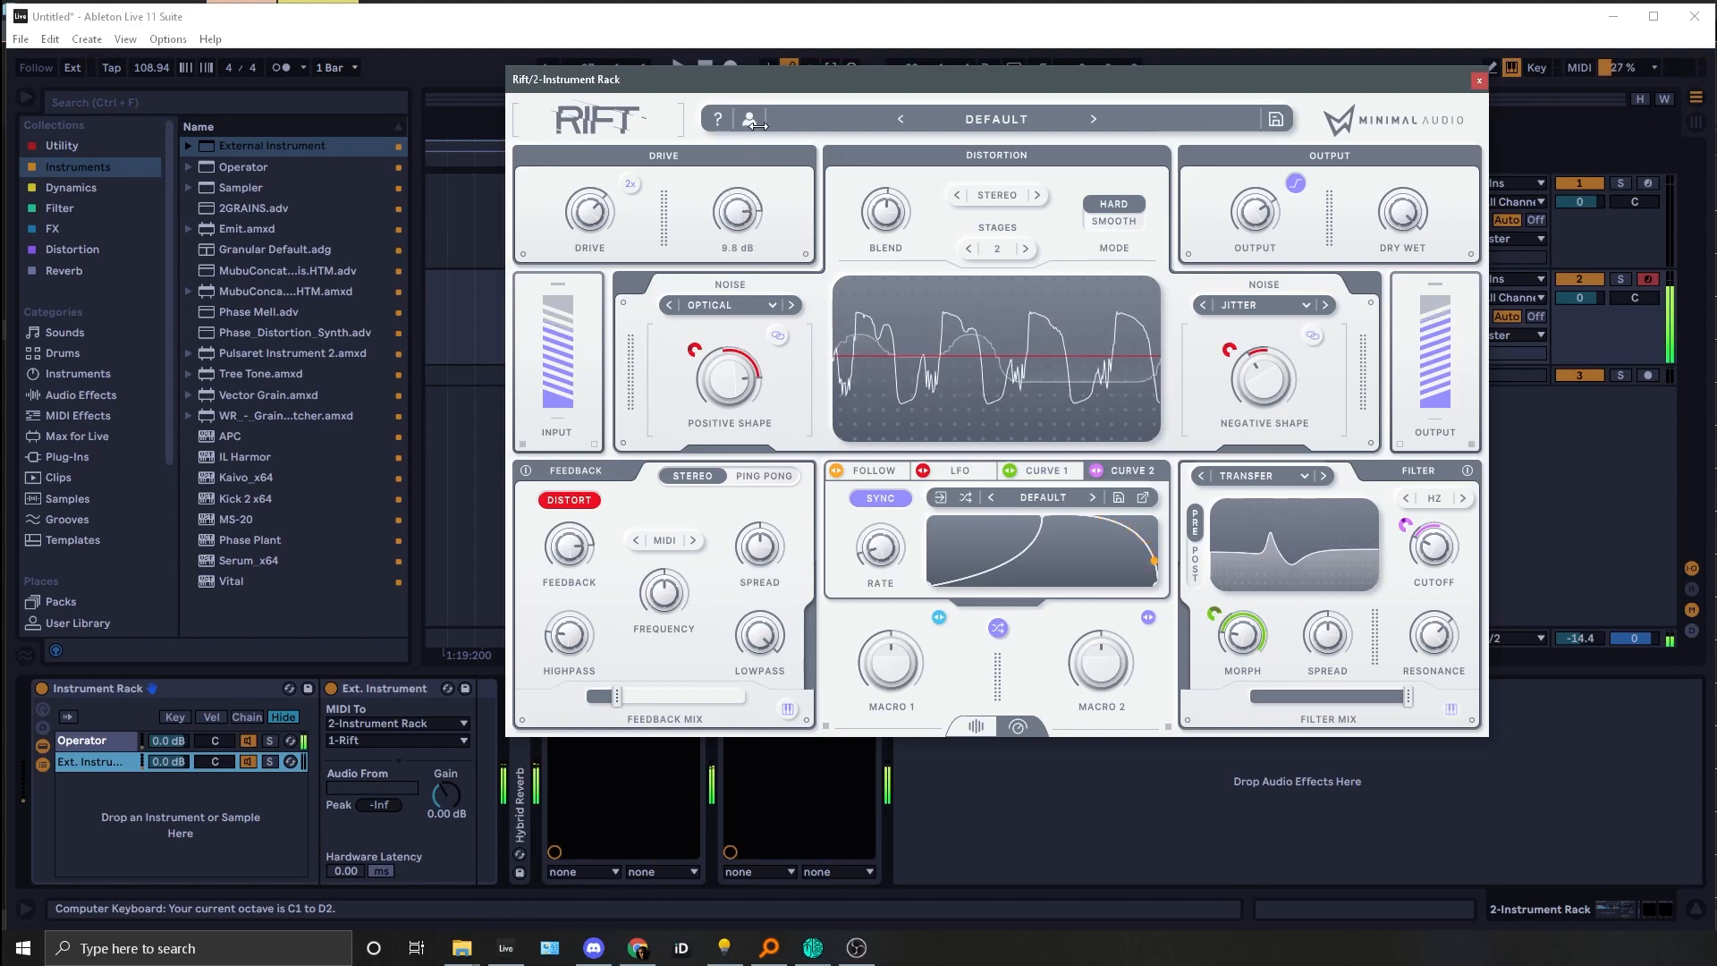
Step: Raise the second Rift's drive to about 10.3 dB and play in the C0 to D1 octave
{"action": "mouse_move", "coordinate": [552, 209]}
{"action": "left_click_drag", "start_coordinate": [551, 202], "coordinate": [554, 190]}
{"action": "key", "text": "z"}
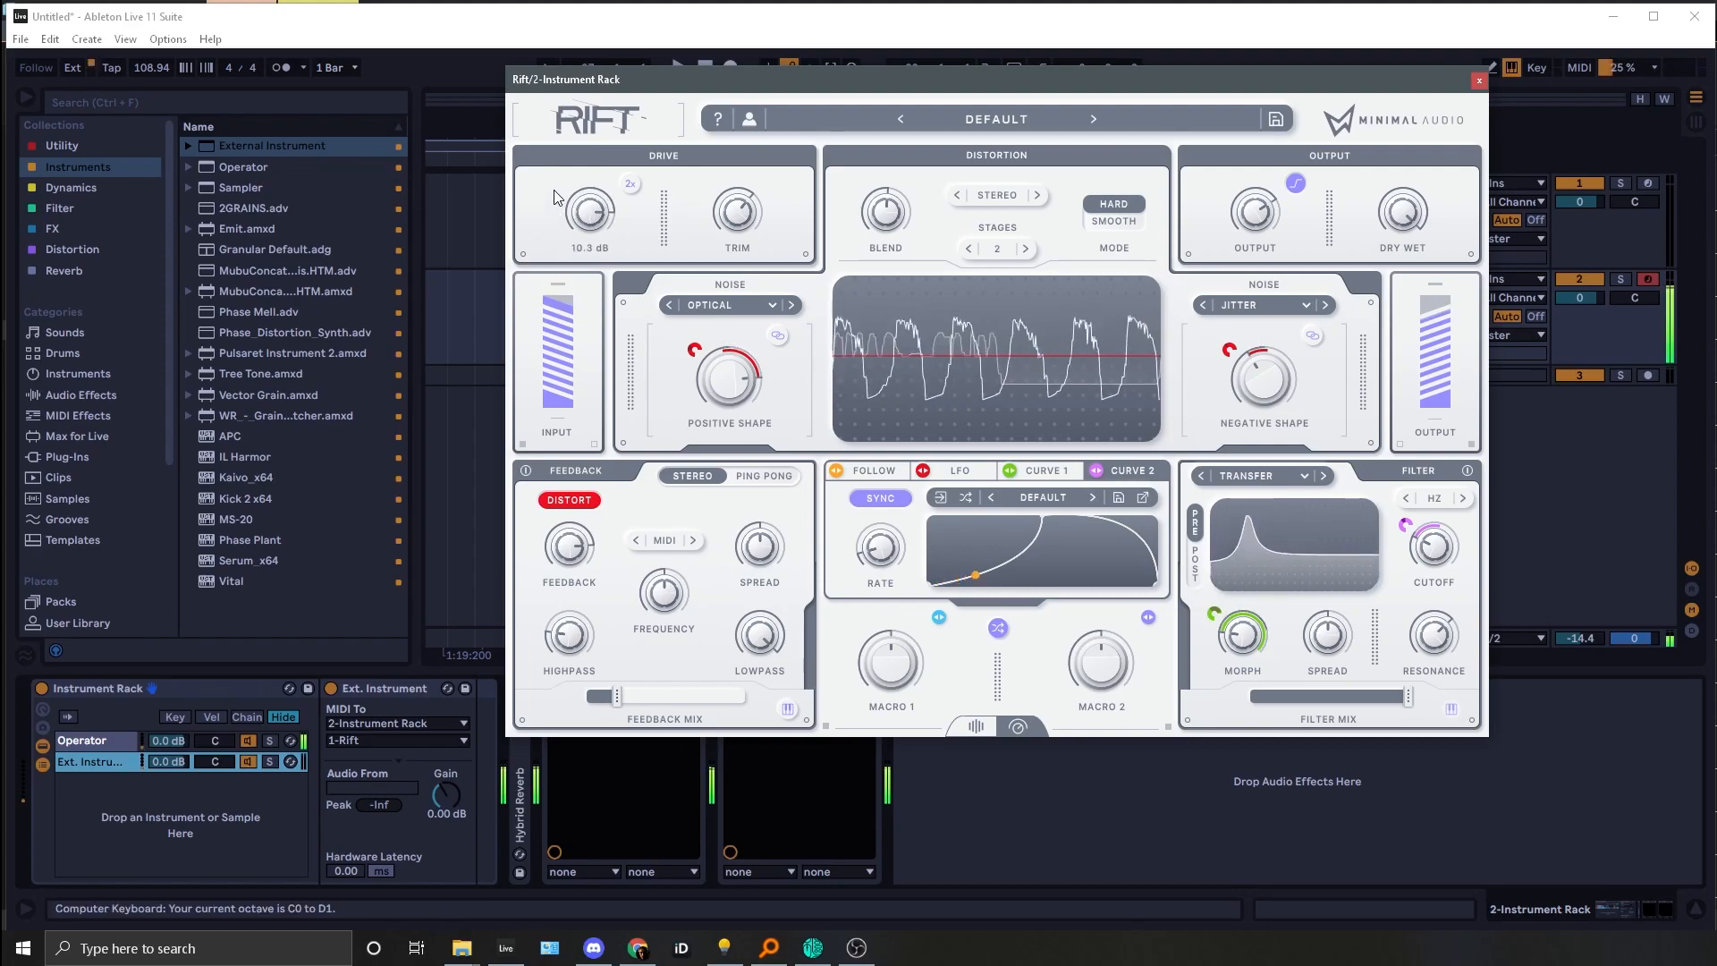
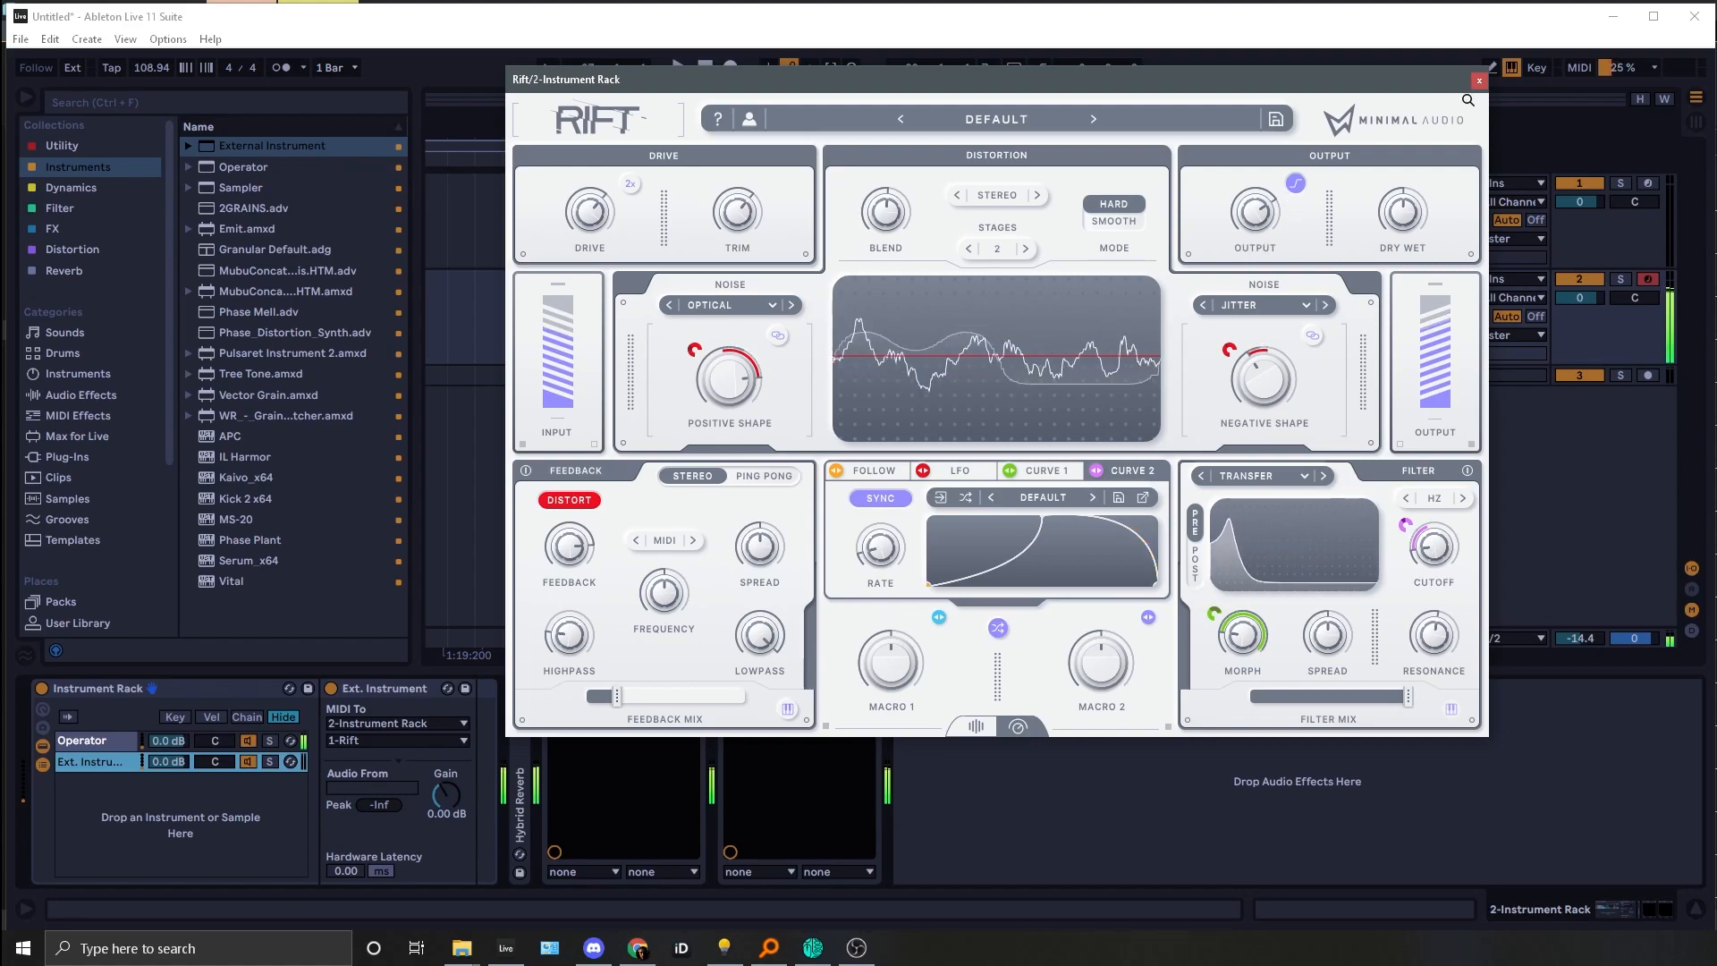
Step: Add OTT and a Glue Compressor after the second Rift, and set the compressor's makeup gain to 5.08 dB
{"action": "left_click", "coordinate": [1479, 81]}
{"action": "left_click", "coordinate": [71, 187]}
{"action": "double_click", "coordinate": [223, 331]}
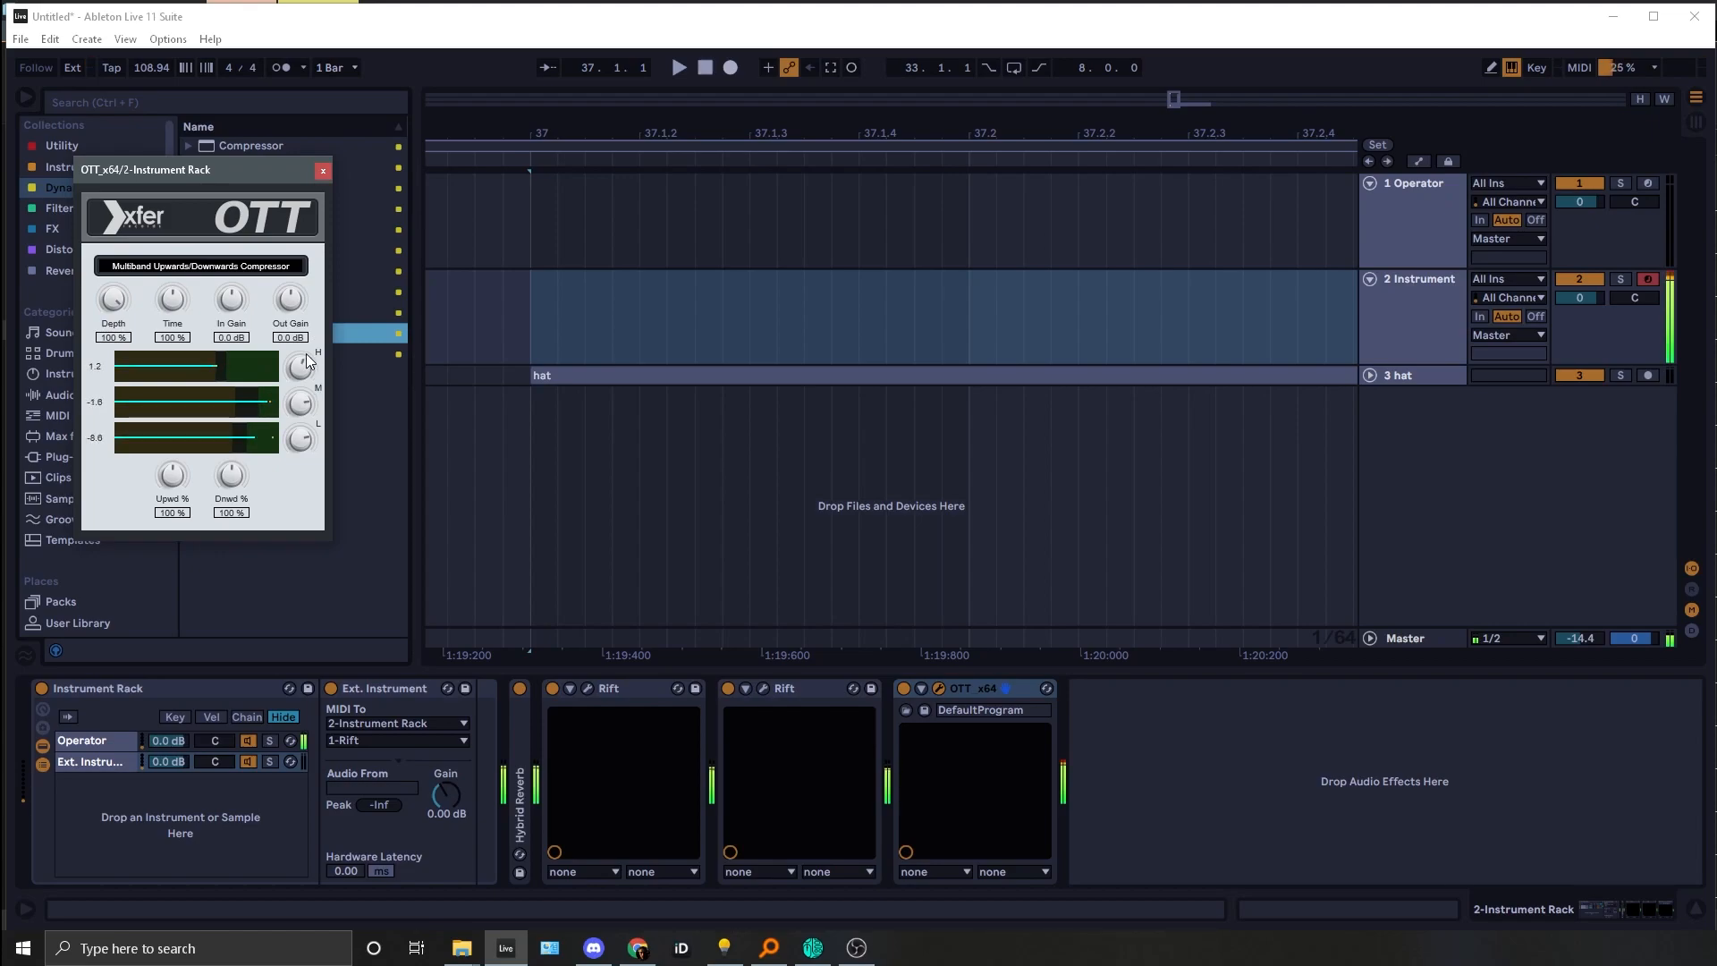
{"action": "left_click", "coordinate": [323, 170]}
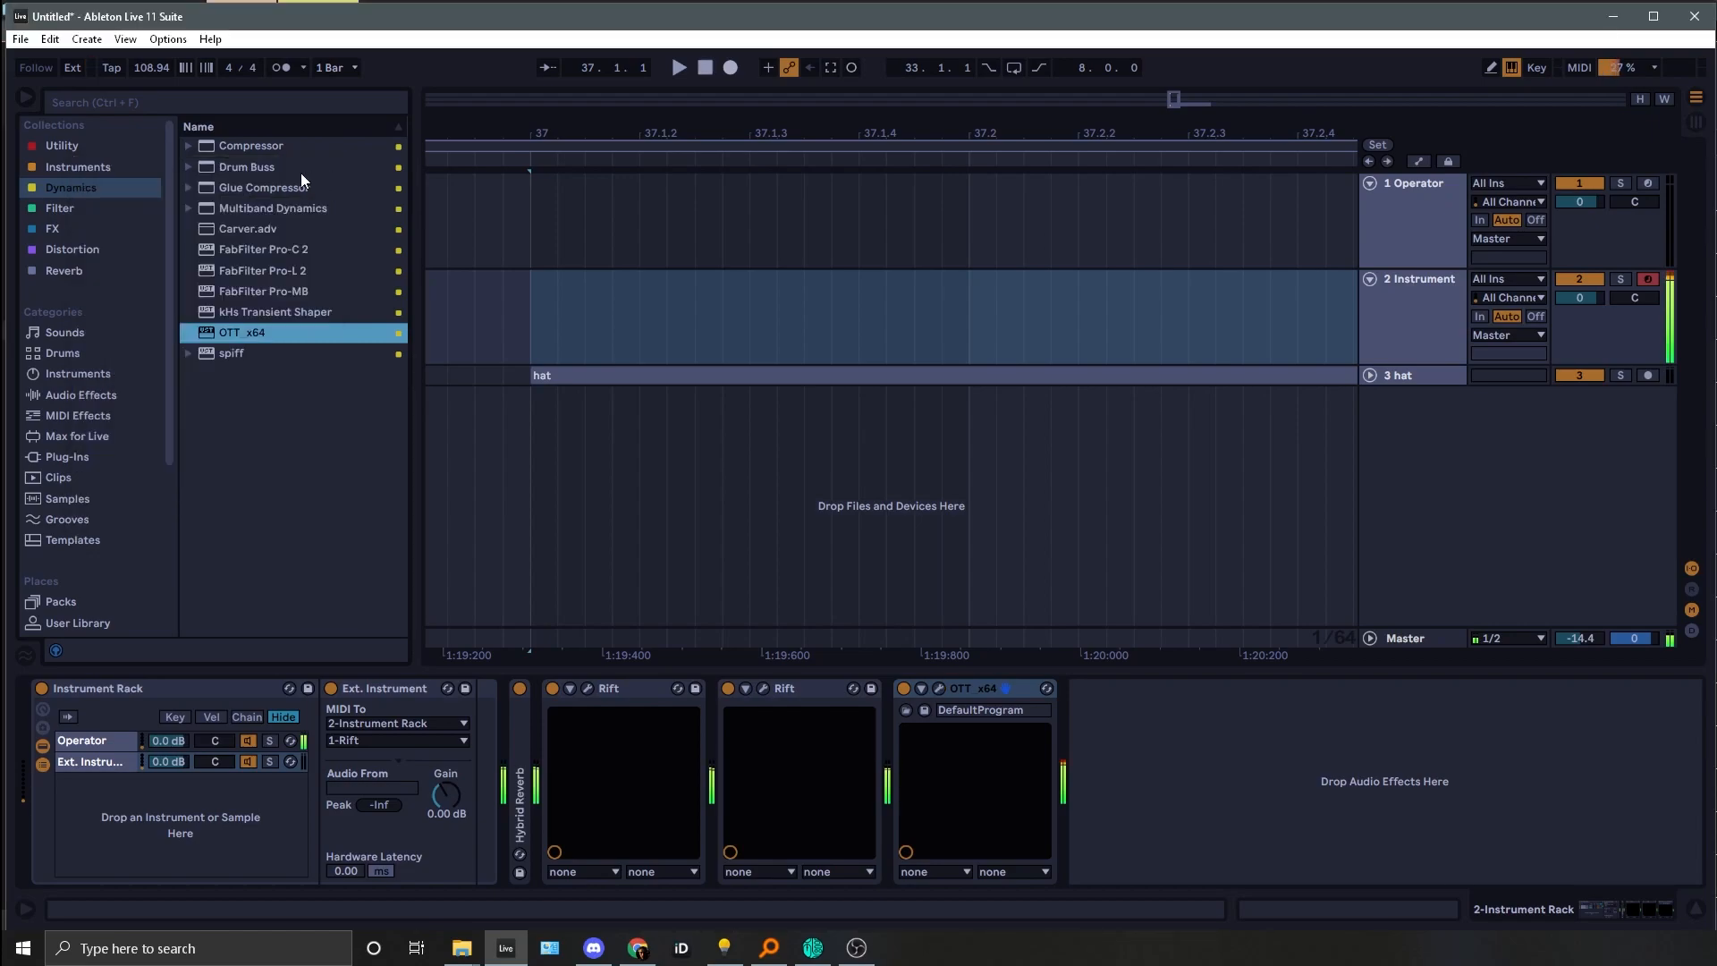
{"action": "double_click", "coordinate": [244, 190]}
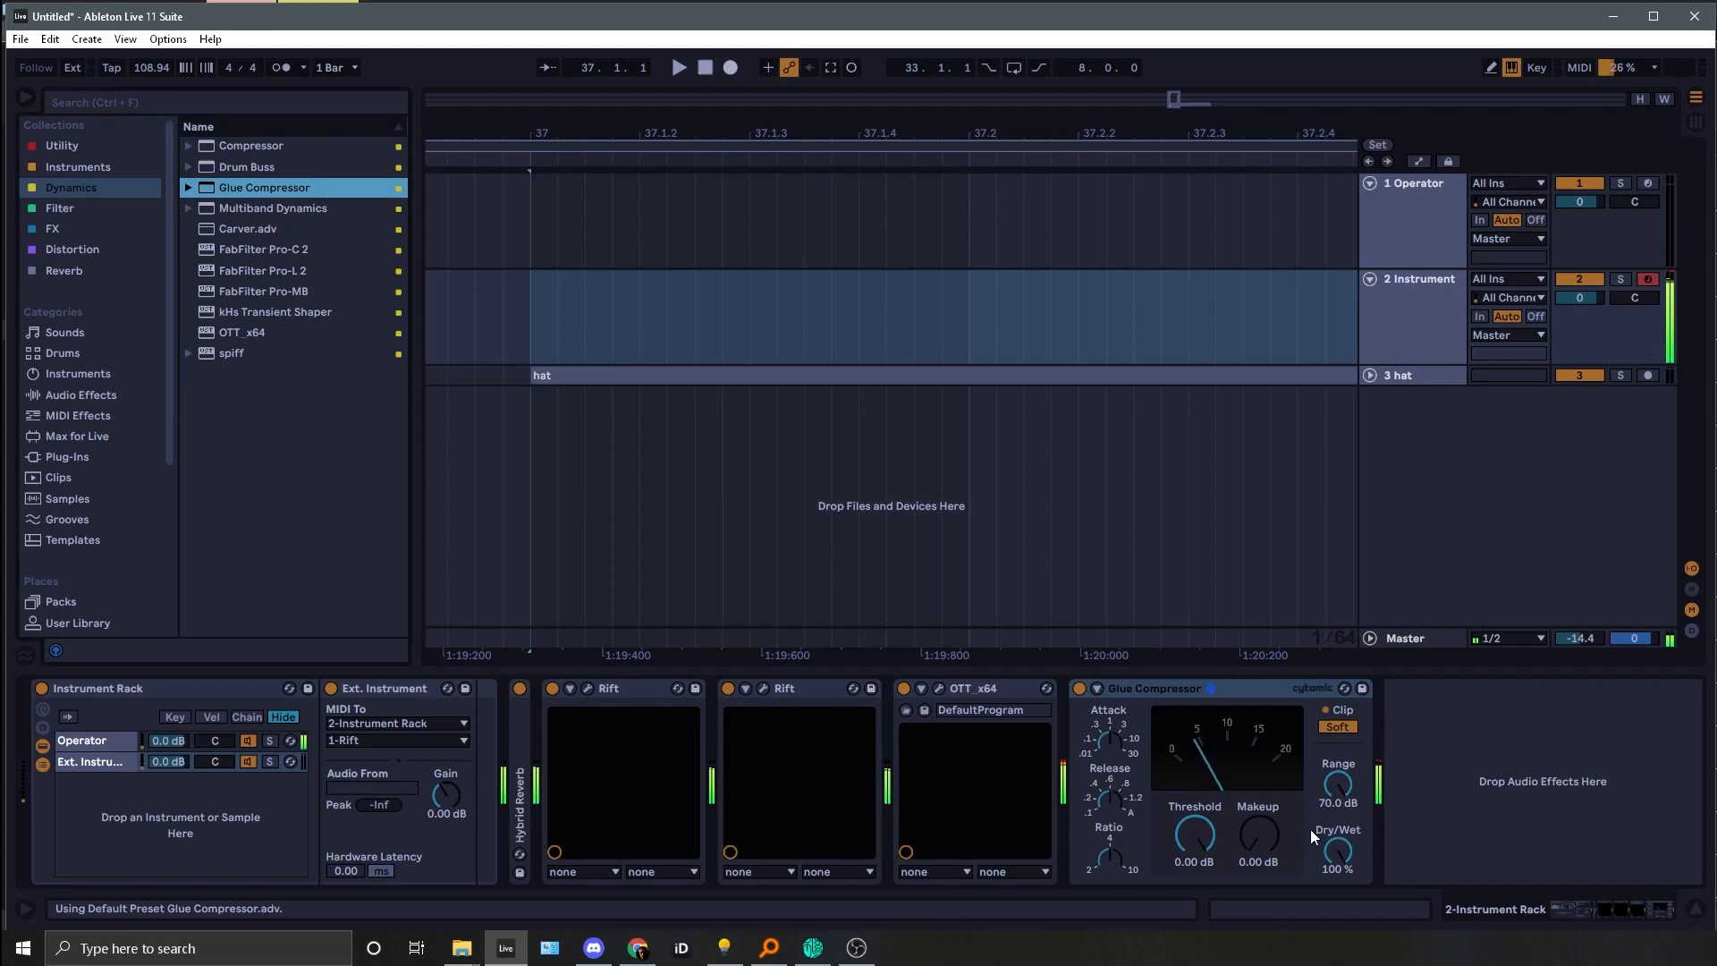
{"action": "left_click_drag", "start_coordinate": [1258, 834], "coordinate": [1258, 805]}
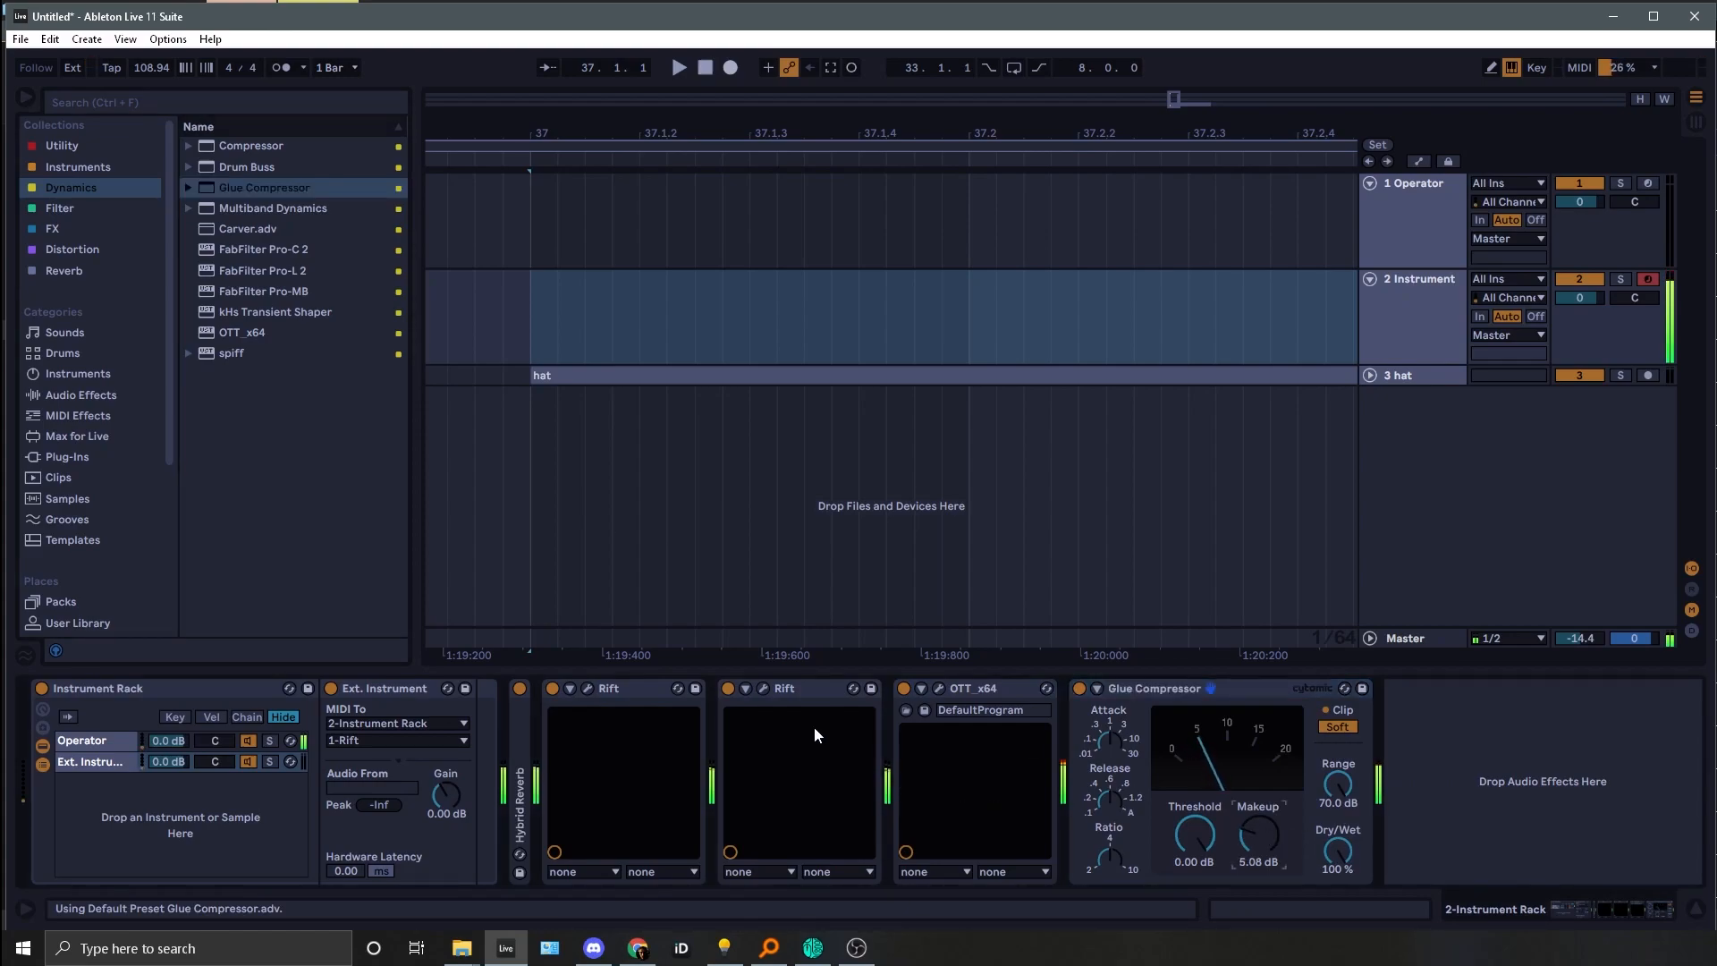
Step: Reopen the second Rift, sweep the filter cutoff down and switch the filter's position to Post
{"action": "left_click", "coordinate": [761, 687]}
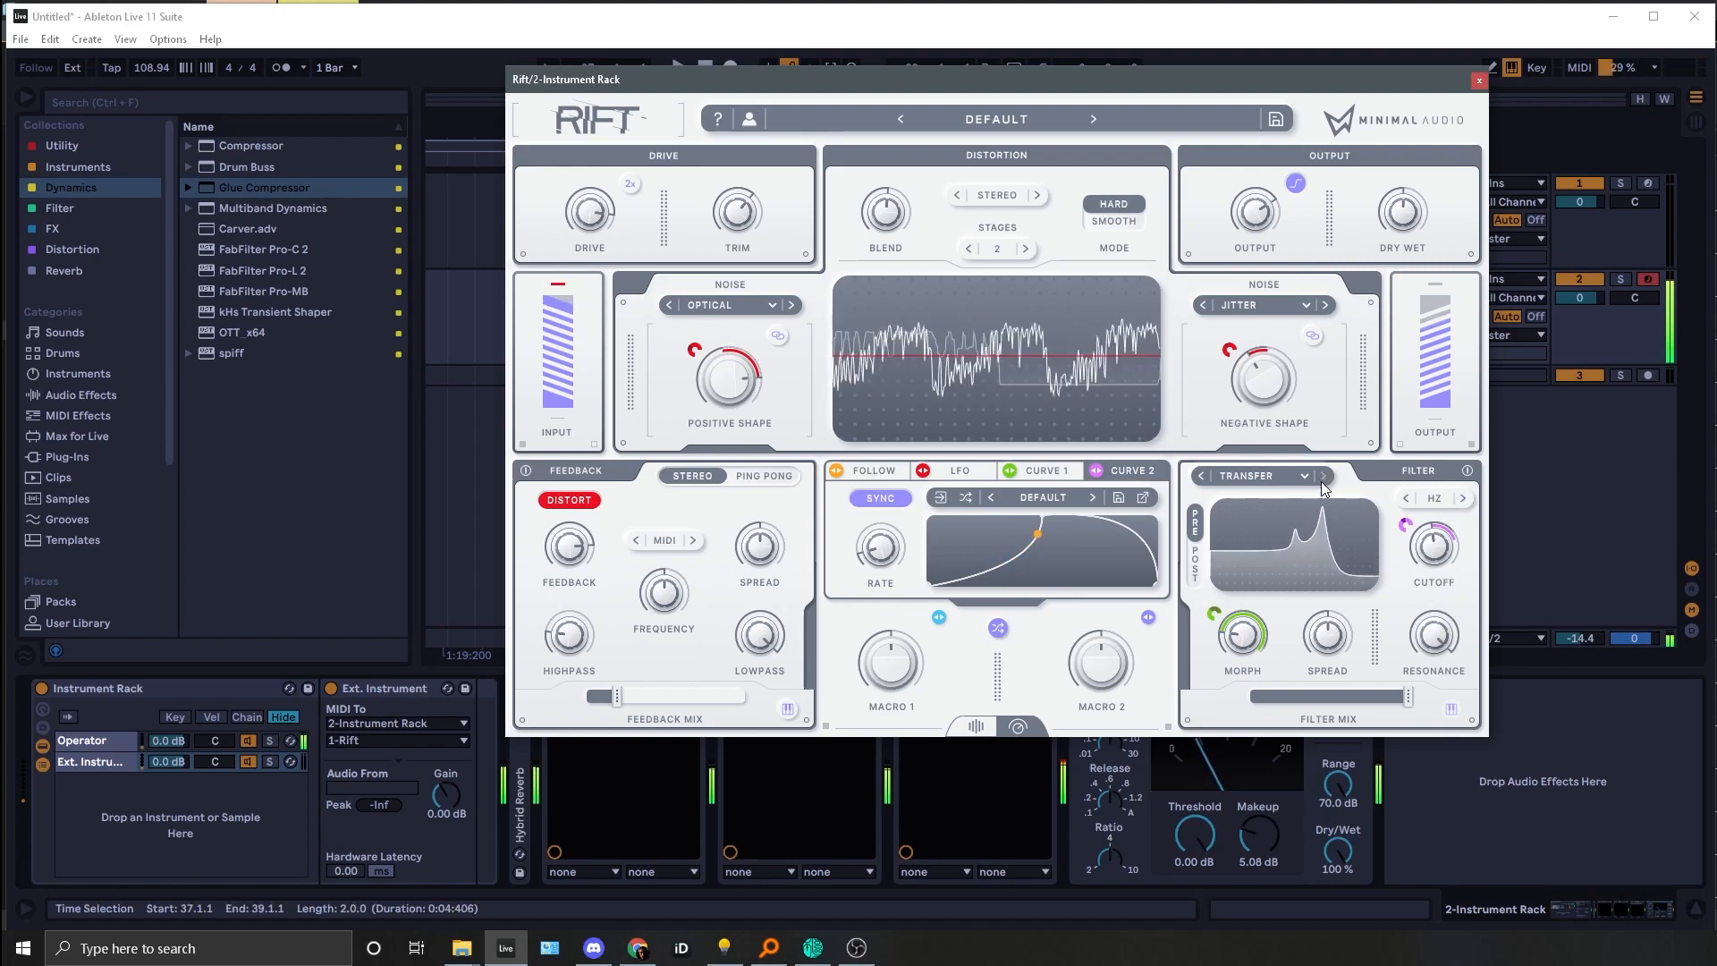
{"action": "left_click_drag", "start_coordinate": [1431, 548], "coordinate": [1384, 663]}
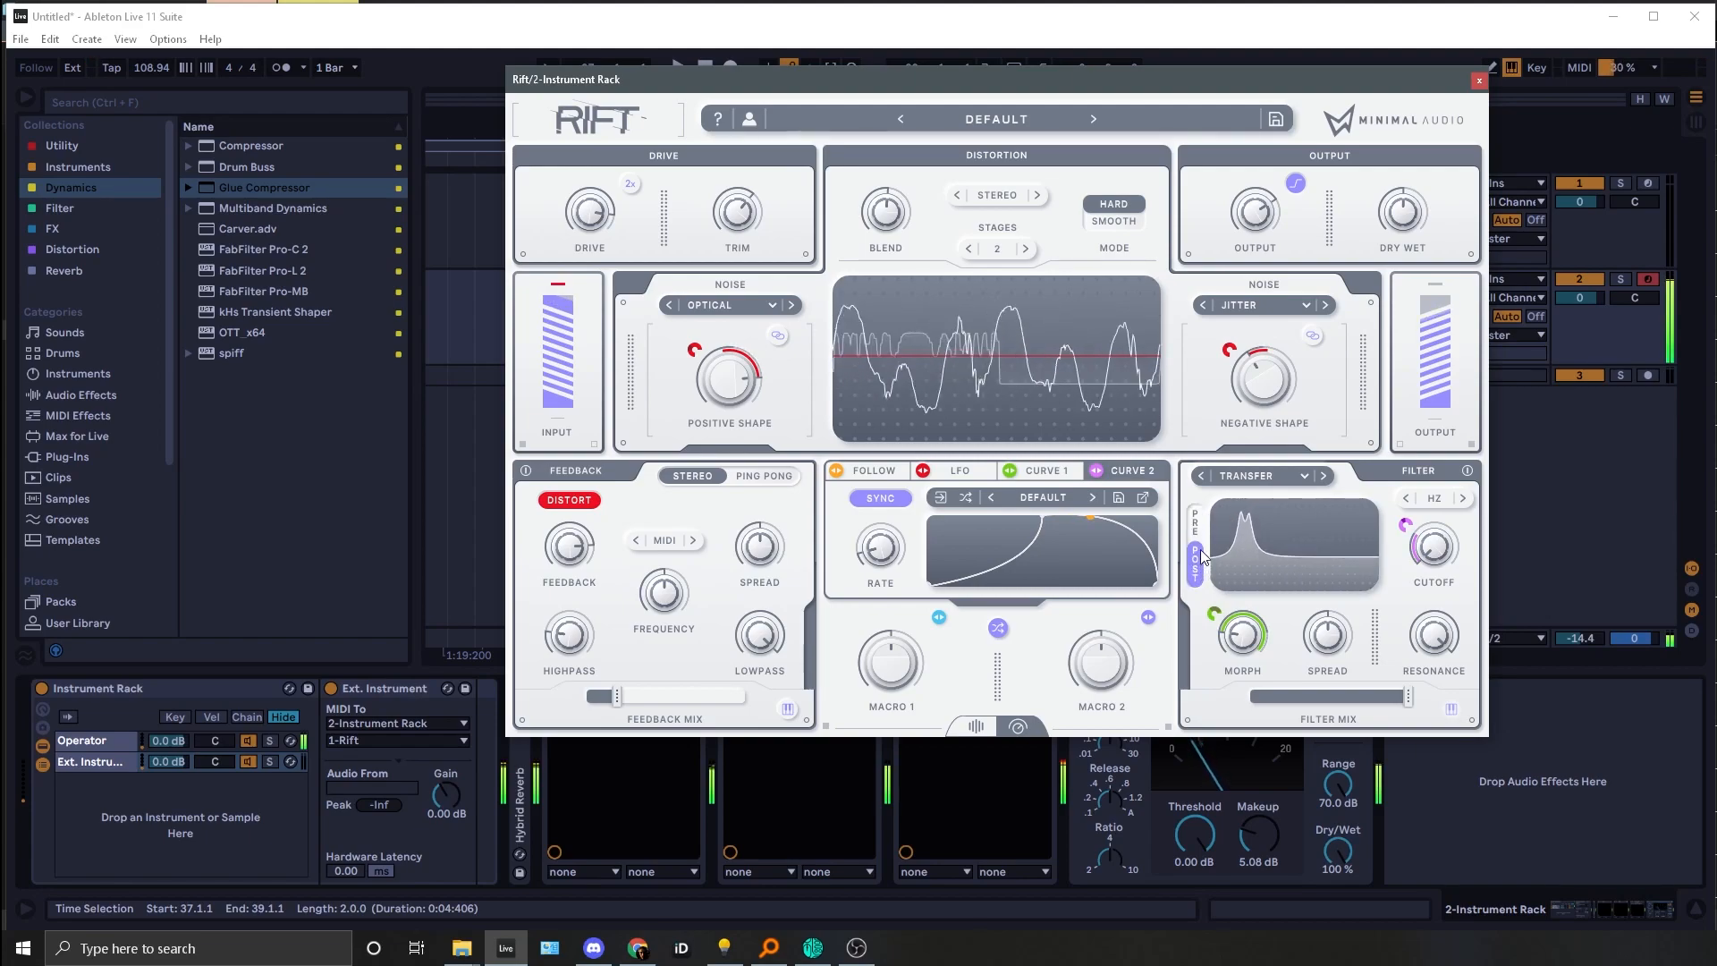
Step: Change the second Rift's filter type to Bass, set its position to Pre, and play in the C1 to D2 octave
{"action": "left_click", "coordinate": [1203, 477]}
{"action": "left_click", "coordinate": [1193, 523]}
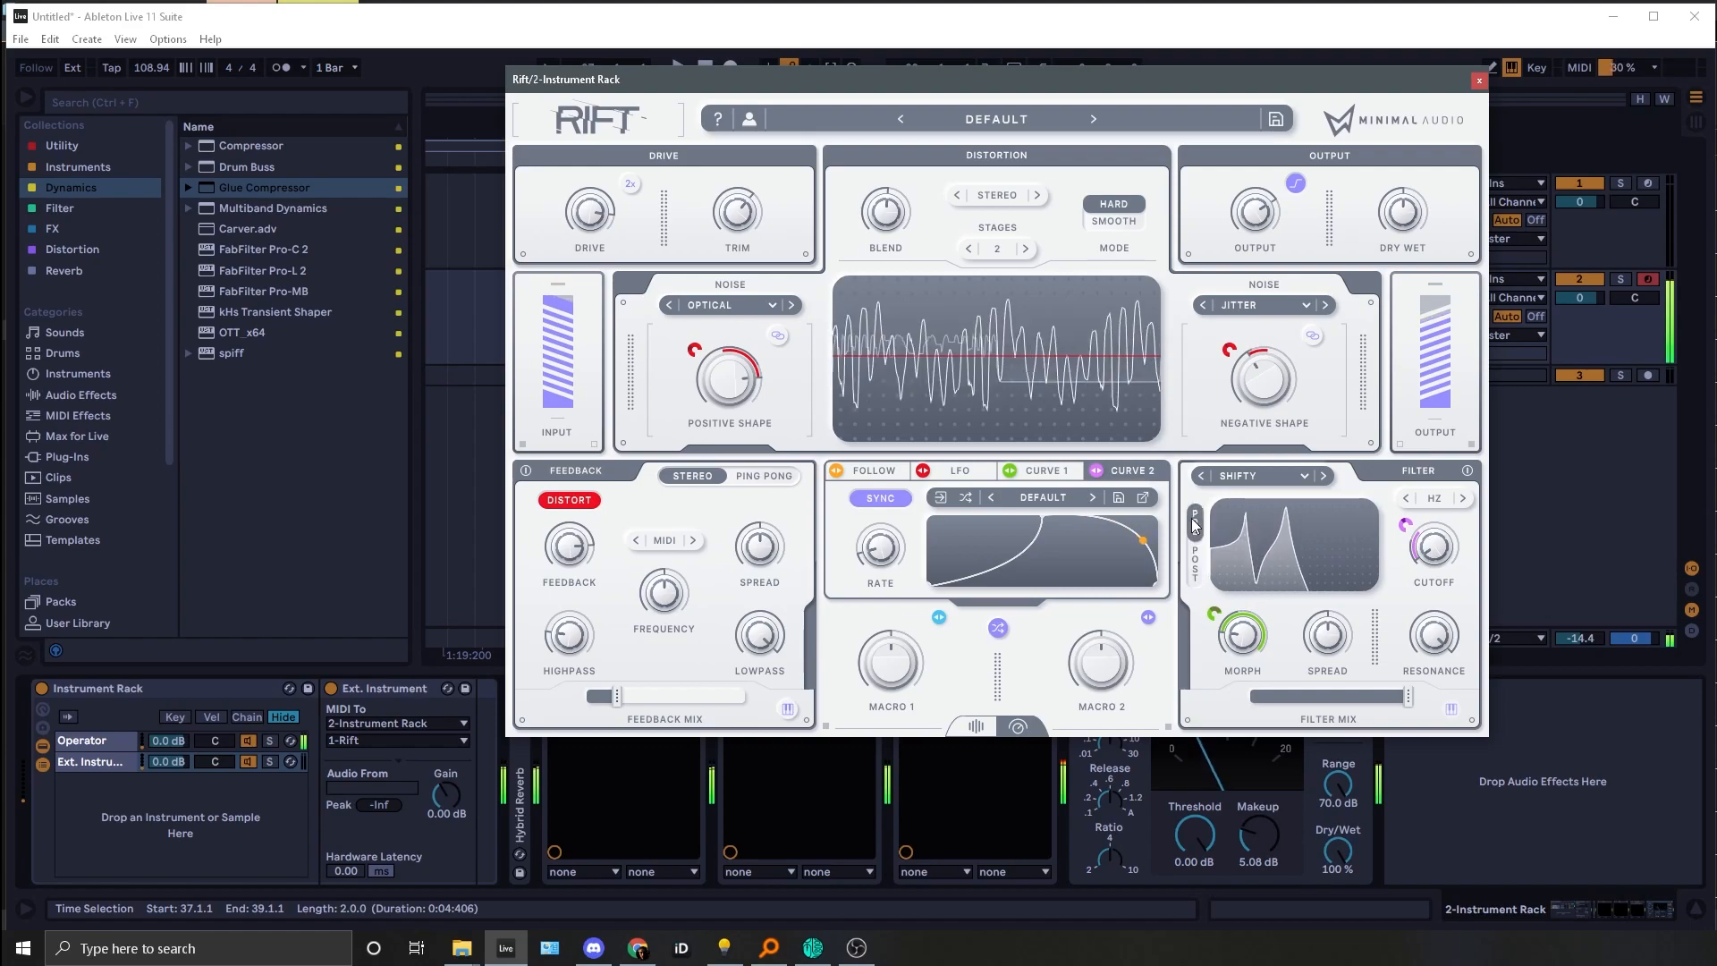
{"action": "key", "text": "z"}
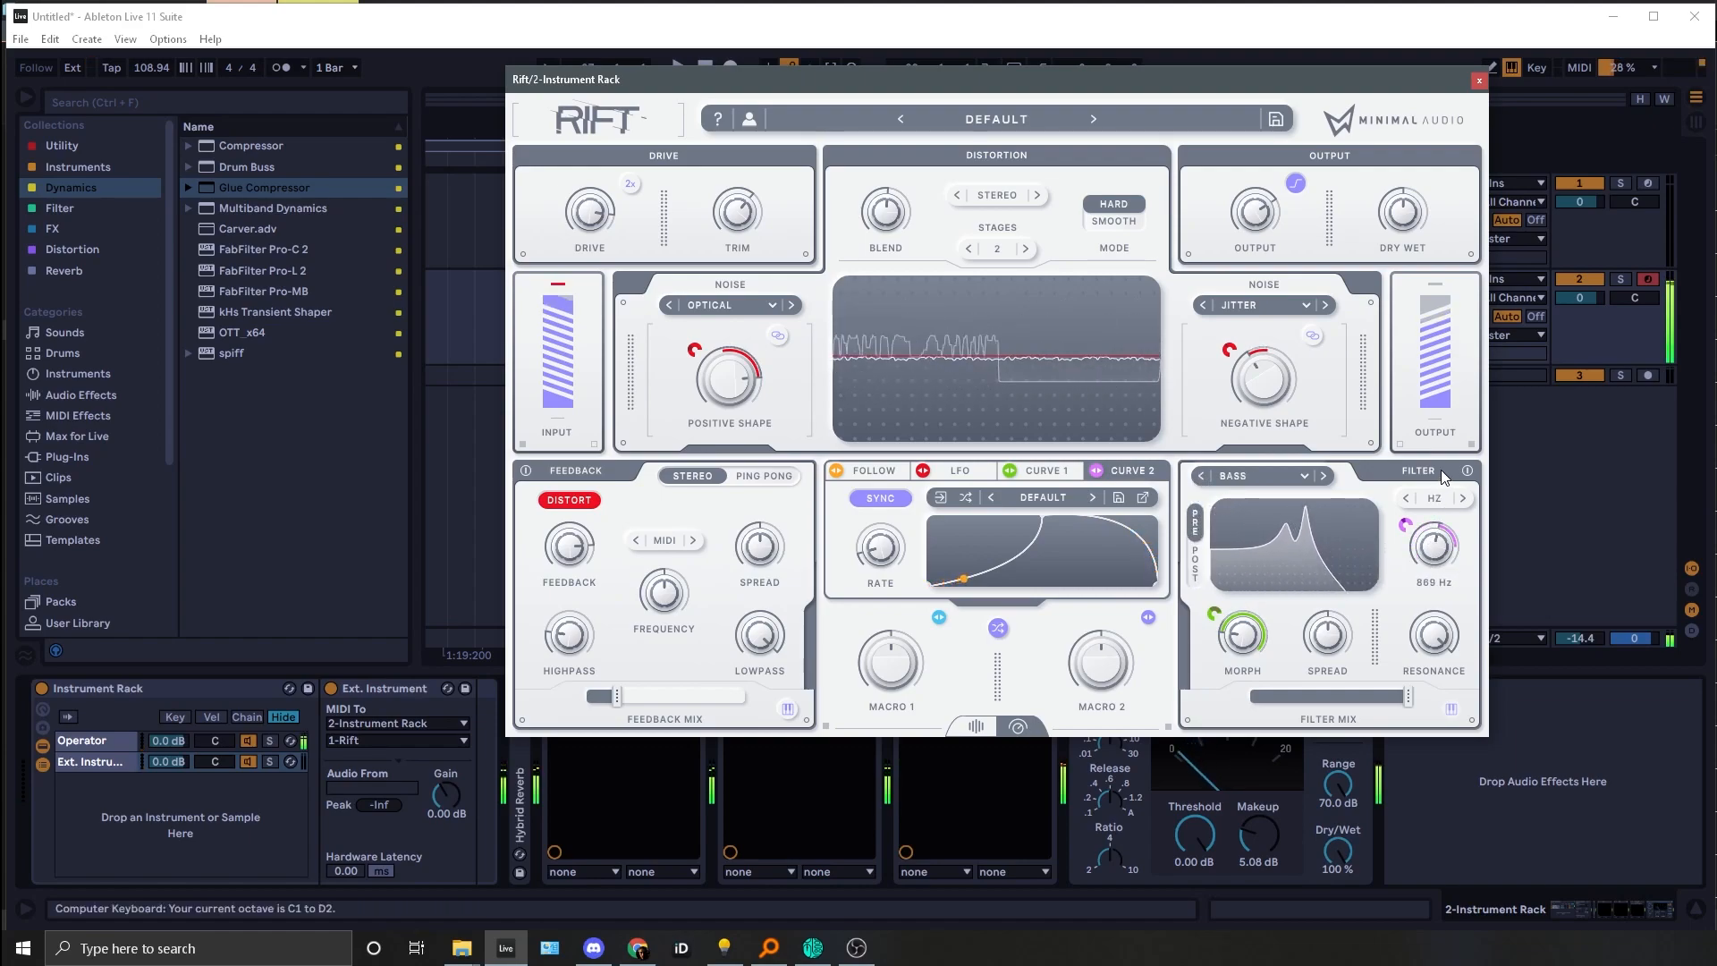
Step: Raise the second Rift's feedback mix and reduce the filter mix to about 71% while playing in the C2 to D3 octave
{"action": "mouse_move", "coordinate": [604, 699]}
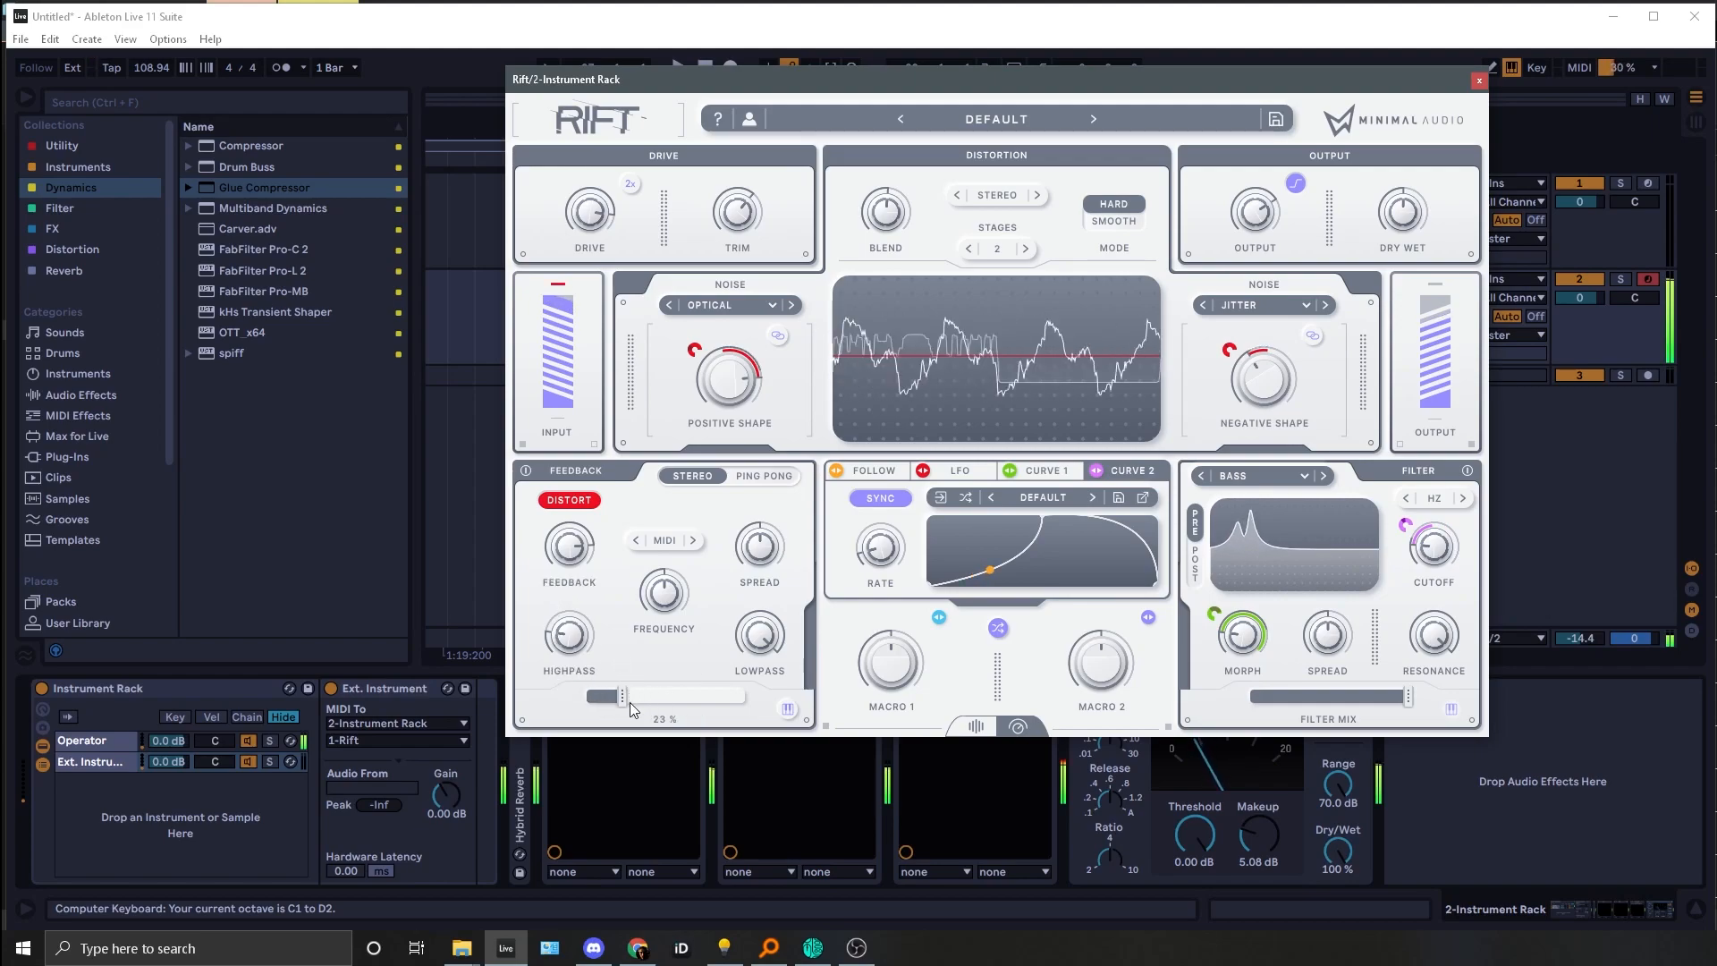
{"action": "left_click_drag", "start_coordinate": [747, 690], "coordinate": [702, 695]}
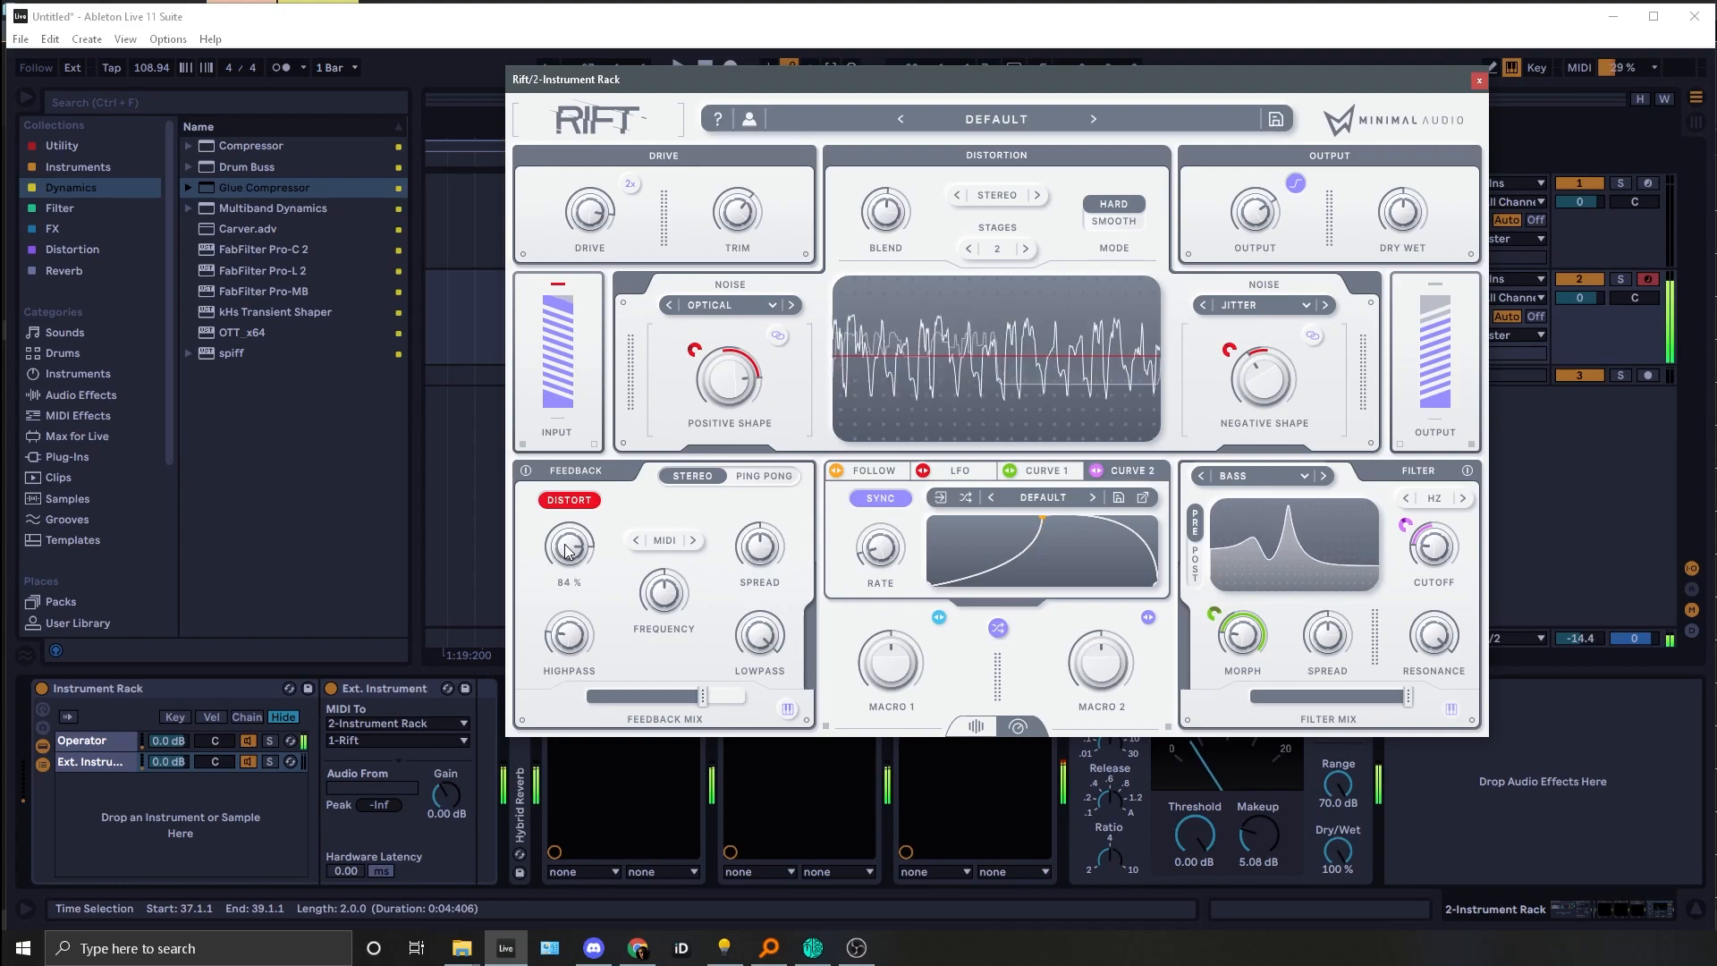
{"action": "key", "text": "x"}
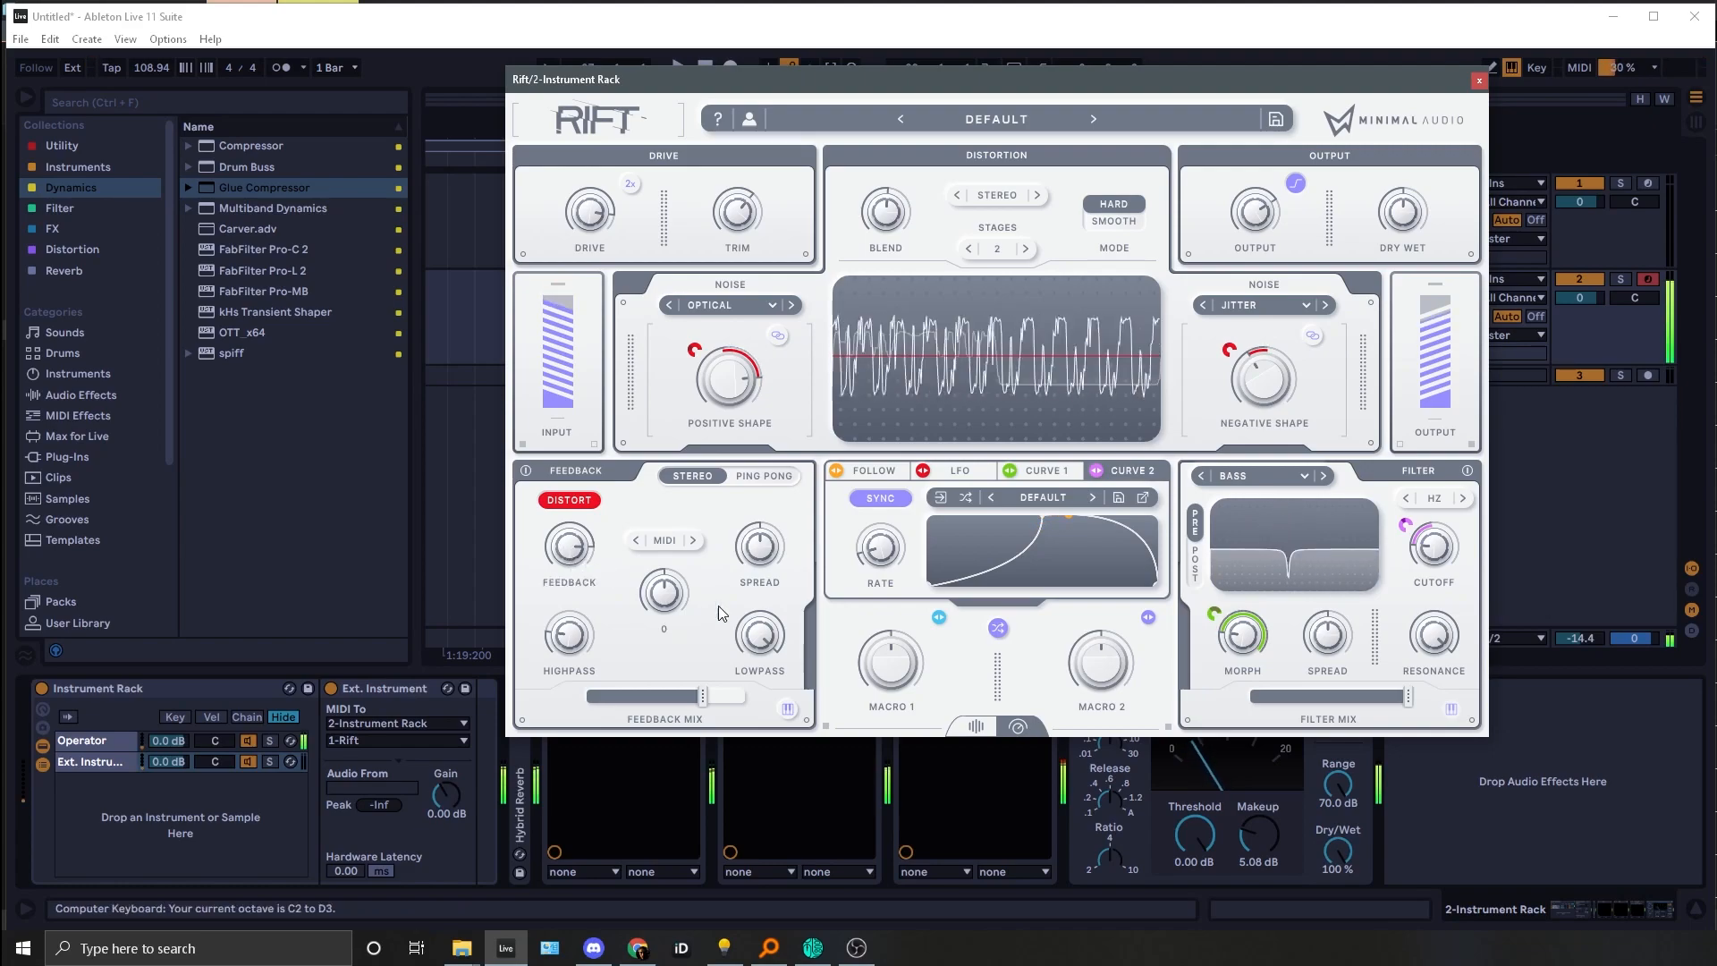
{"action": "left_click_drag", "start_coordinate": [1425, 547], "coordinate": [1407, 569]}
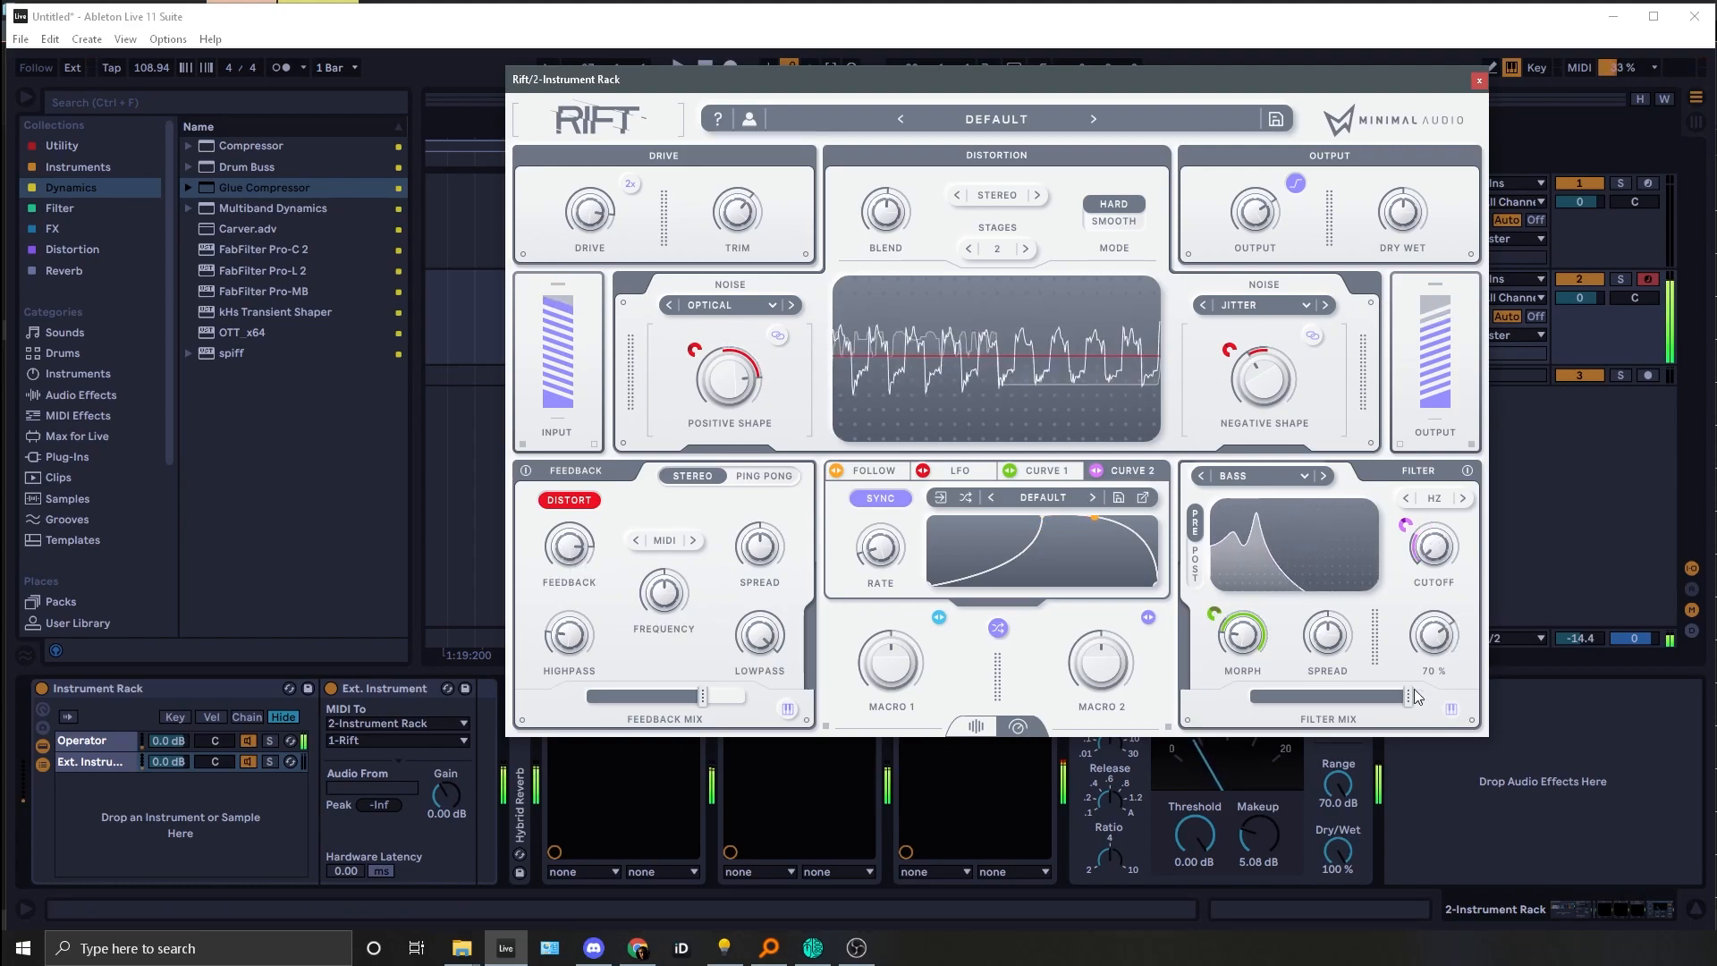
{"action": "left_click_drag", "start_coordinate": [1409, 695], "coordinate": [1336, 695]}
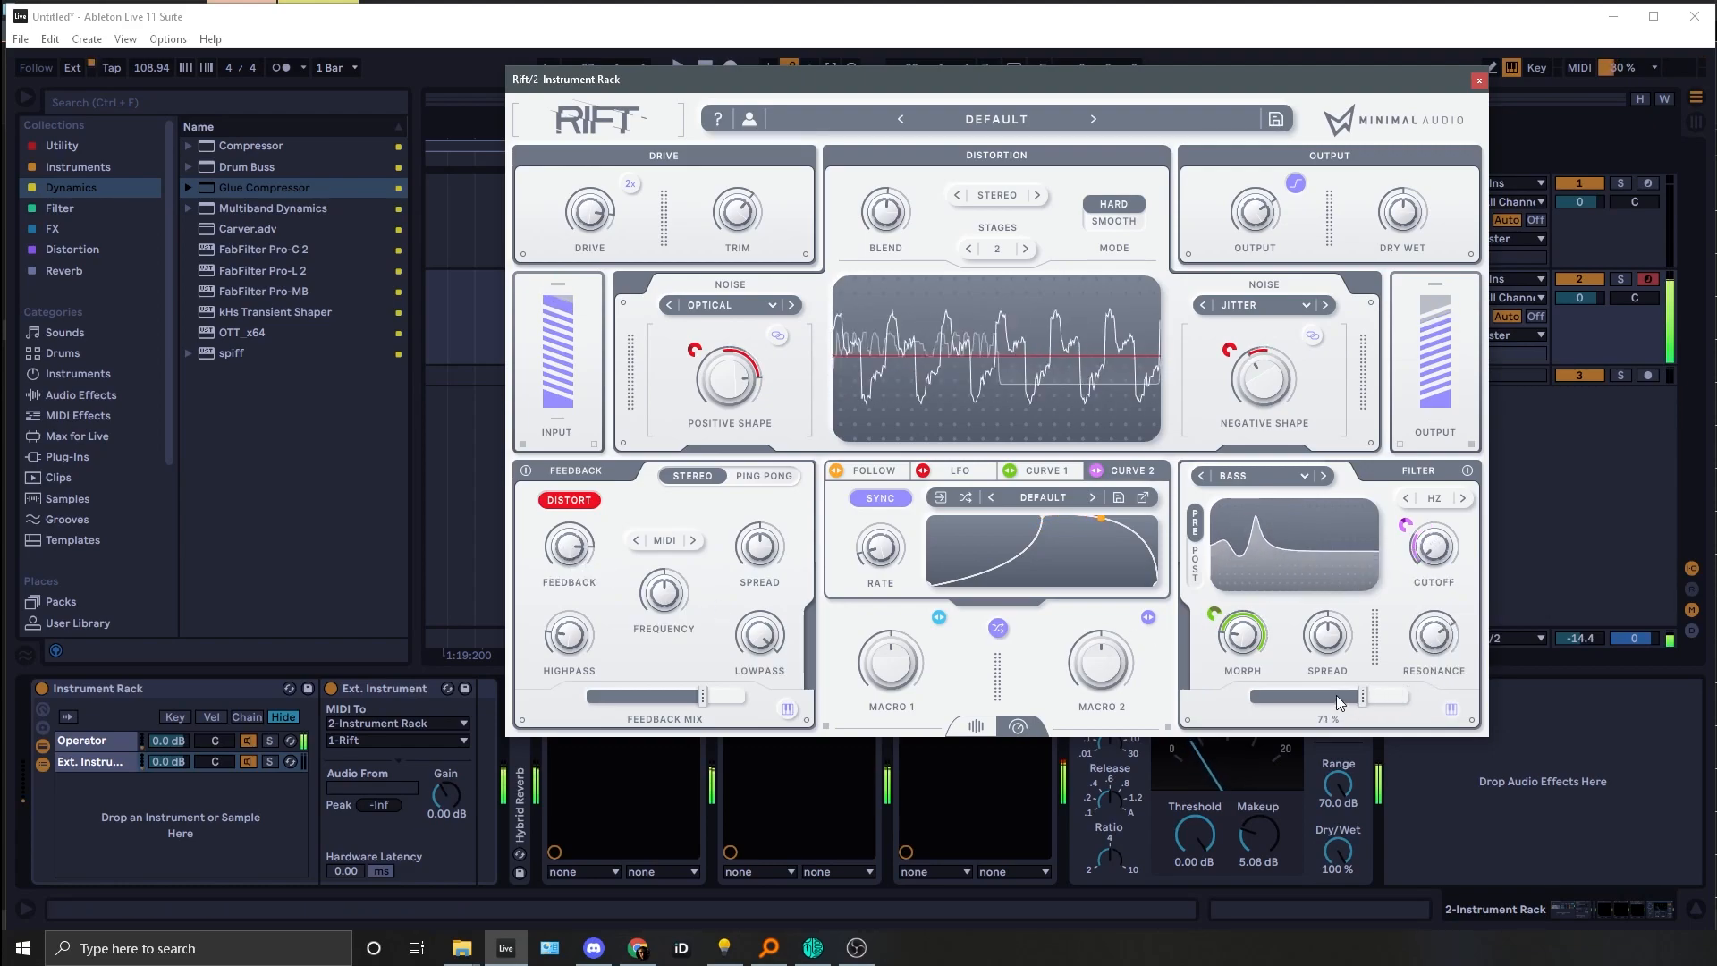
Step: Enable the 2x drive range, raise the blend and lower the trim while playing down to the C0 to D1 octave
{"action": "left_click", "coordinate": [630, 184]}
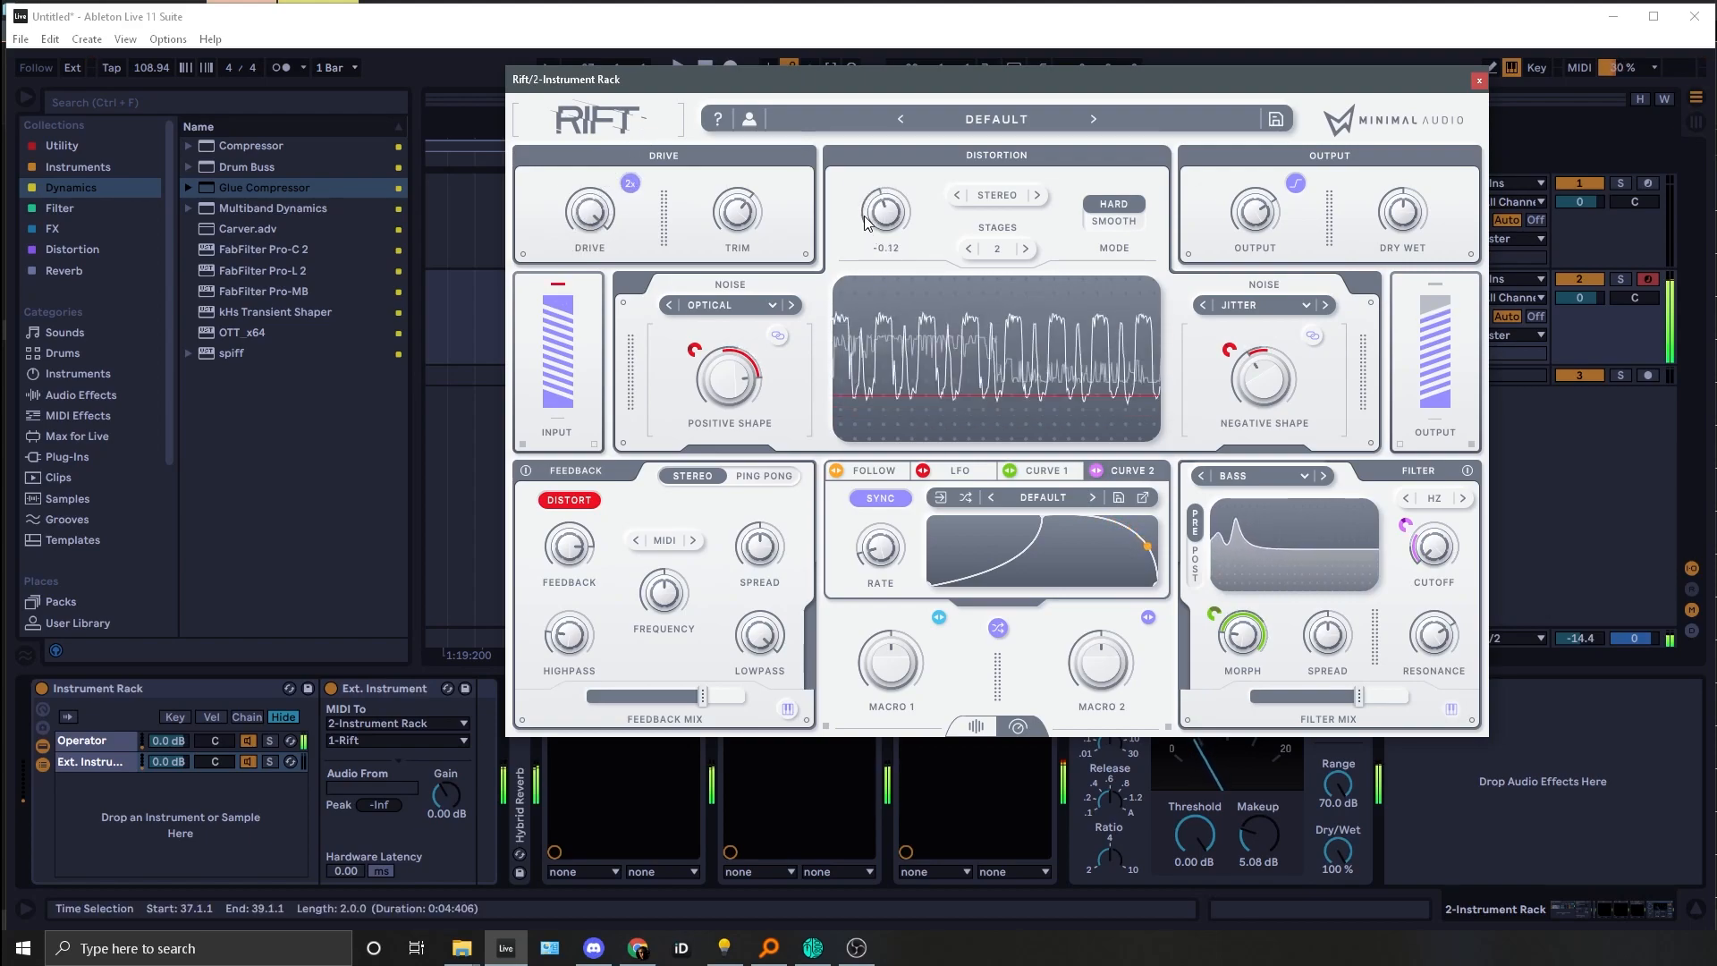
{"action": "left_click_drag", "start_coordinate": [722, 304], "coordinate": [731, 279]}
{"action": "key", "text": "z"}
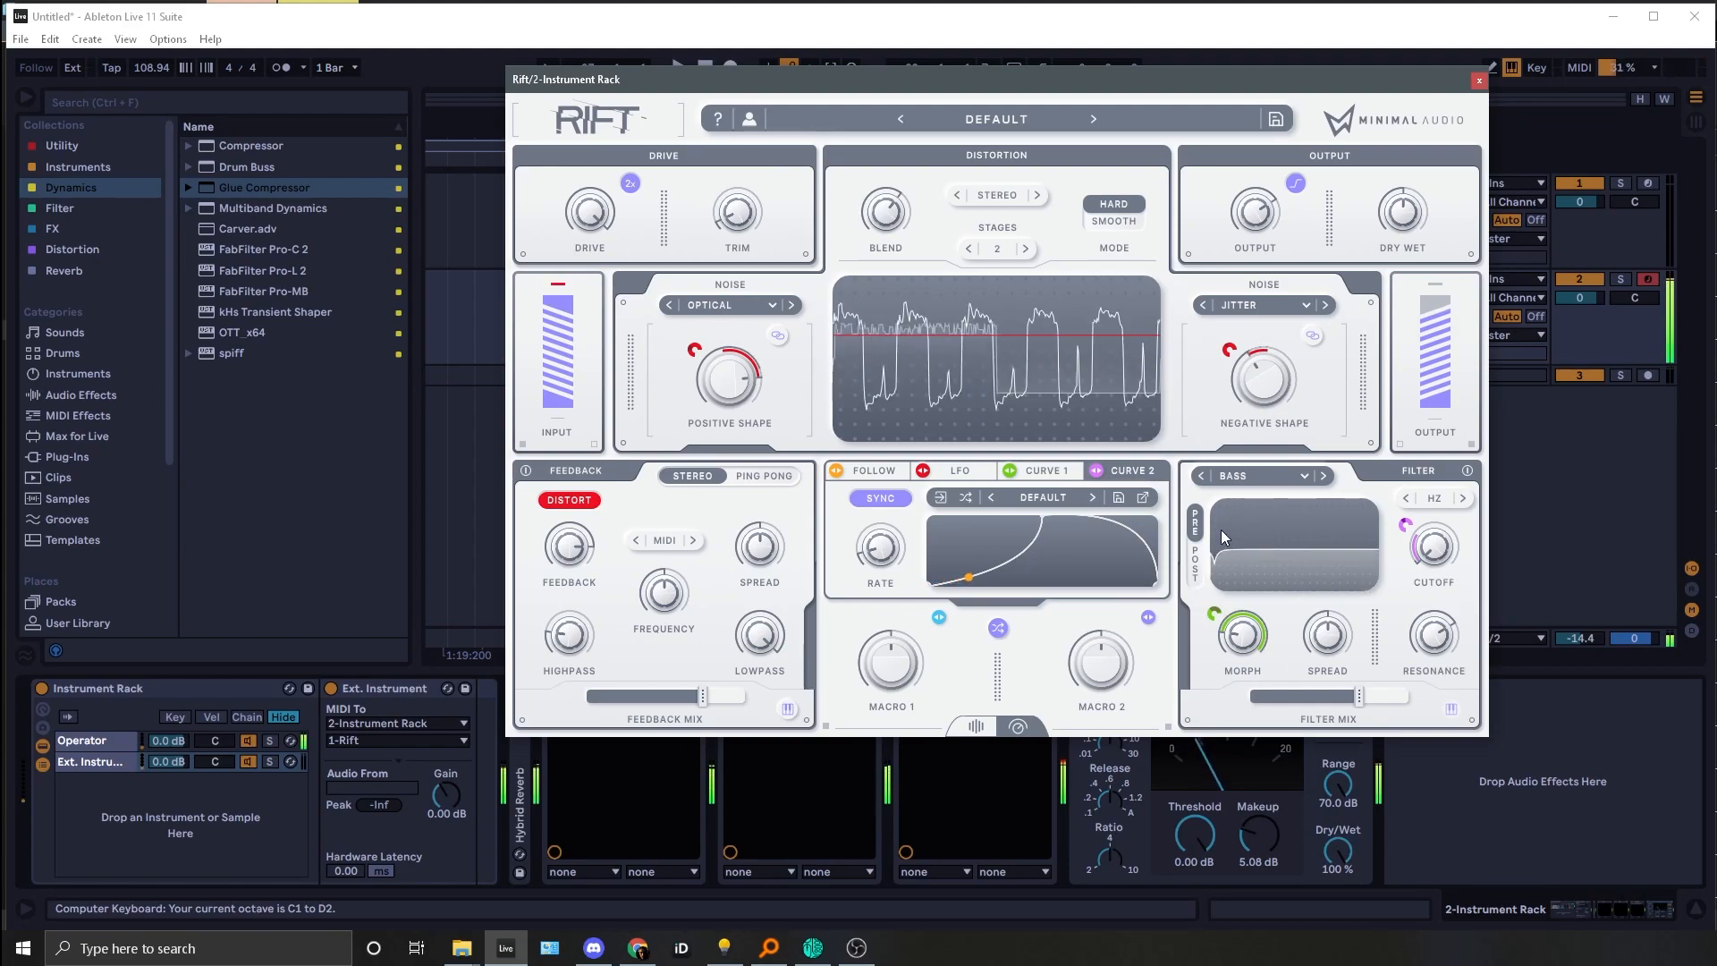
{"action": "key", "text": "z"}
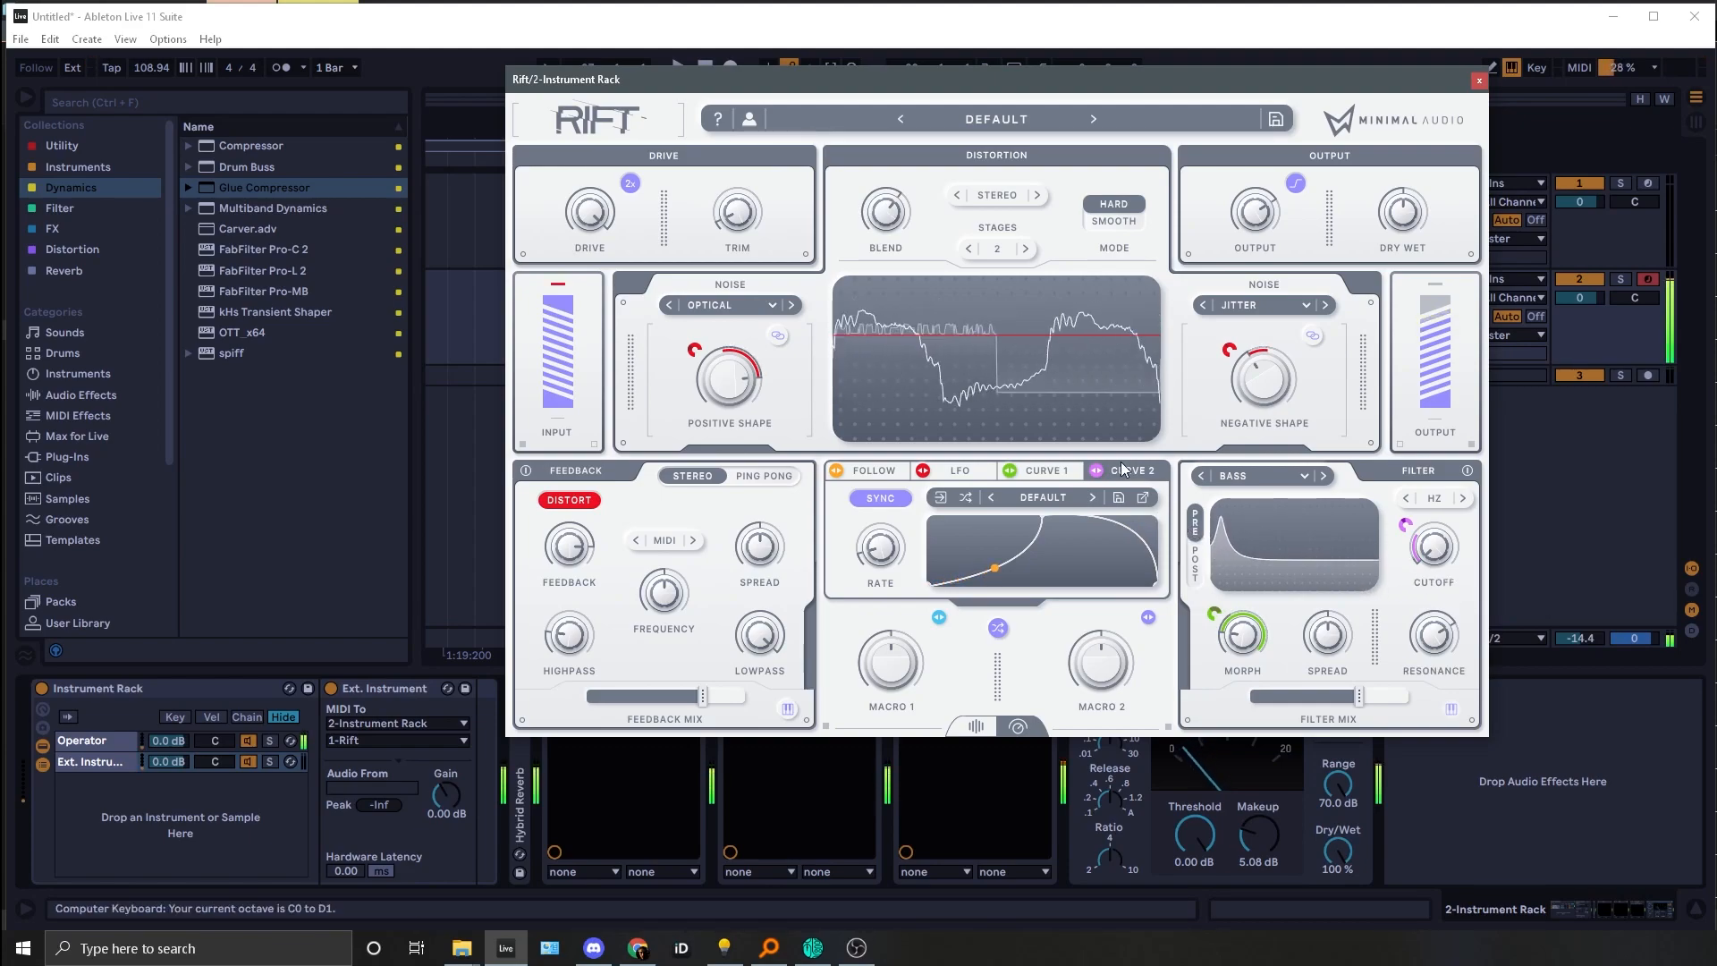
Step: Set the filter cutoff to about 31.3 Hz, then sweep the output level and change the output clipping mode
{"action": "left_click_drag", "start_coordinate": [1406, 532], "coordinate": [1430, 523]}
{"action": "key", "text": "x"}
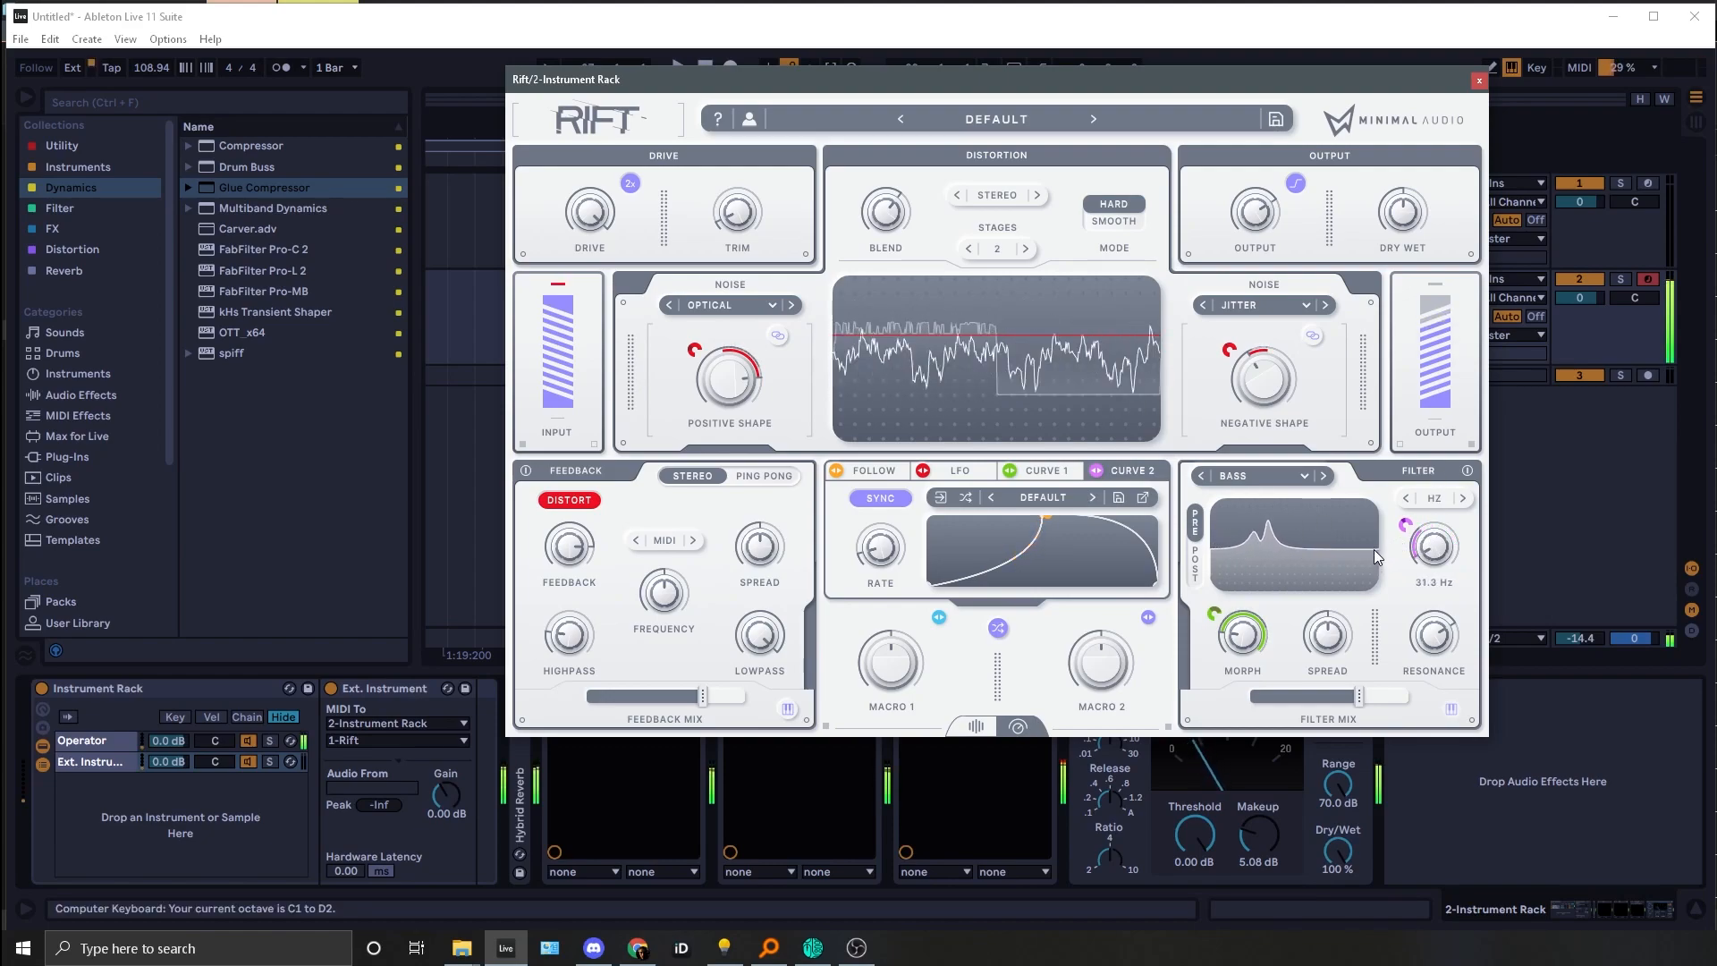
{"action": "left_click_drag", "start_coordinate": [1228, 244], "coordinate": [1232, 173]}
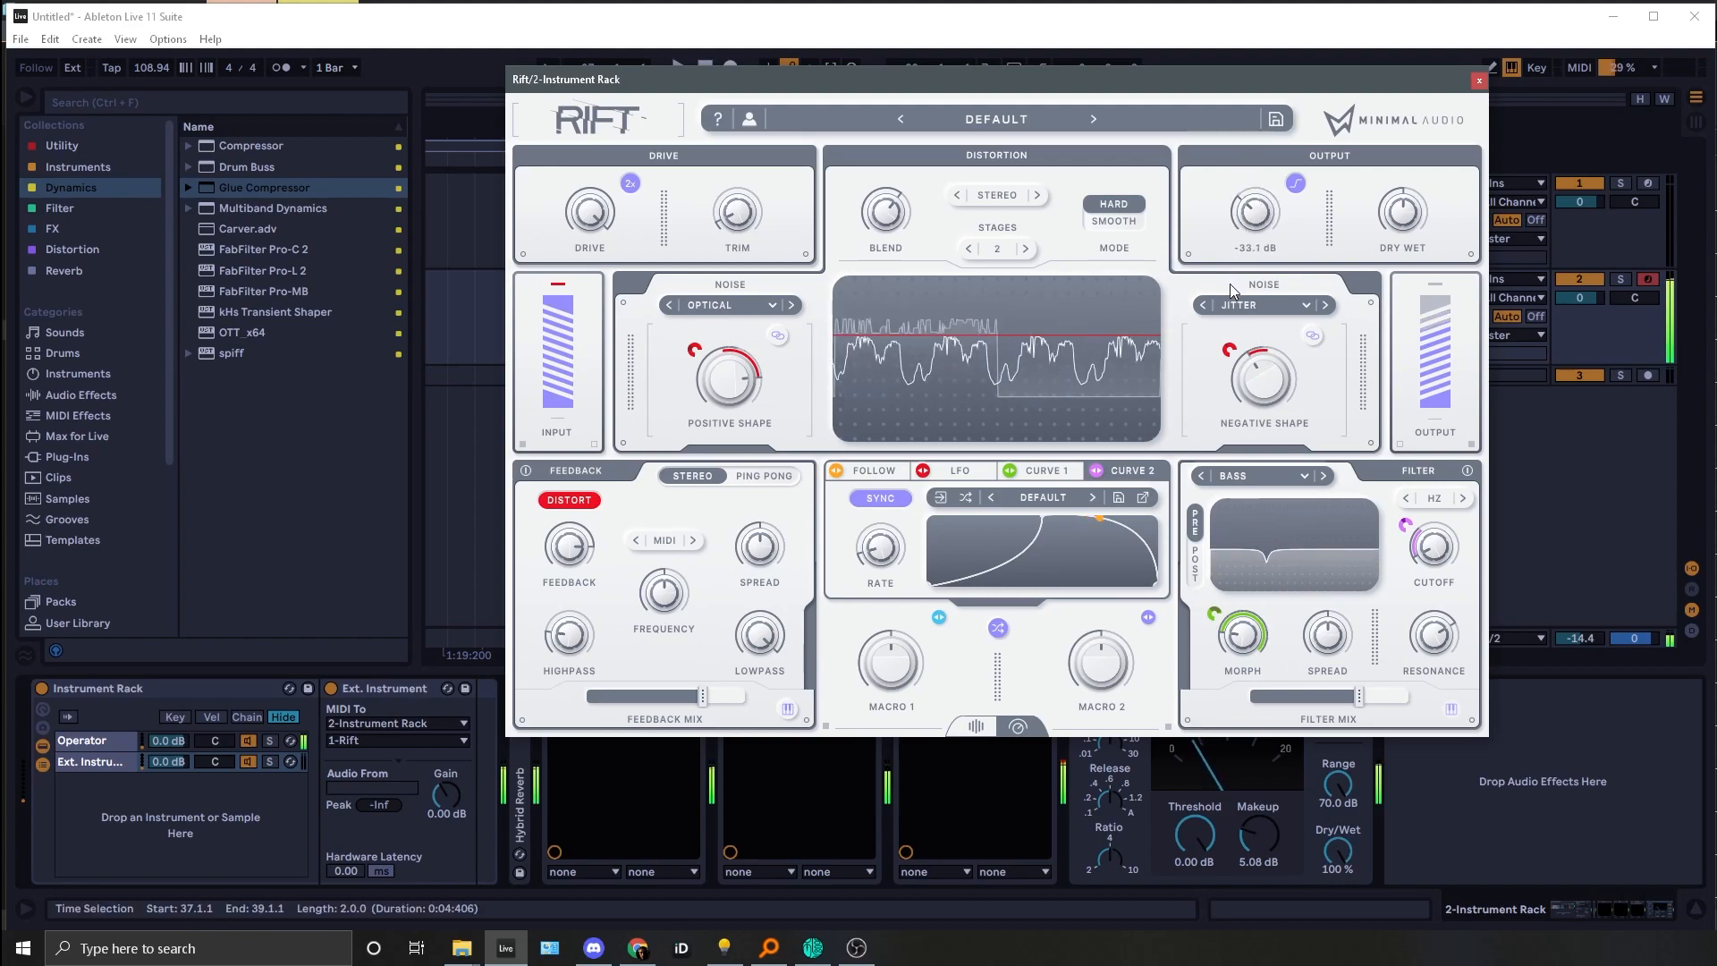
{"action": "key", "text": "x"}
{"action": "mouse_move", "coordinate": [1281, 218]}
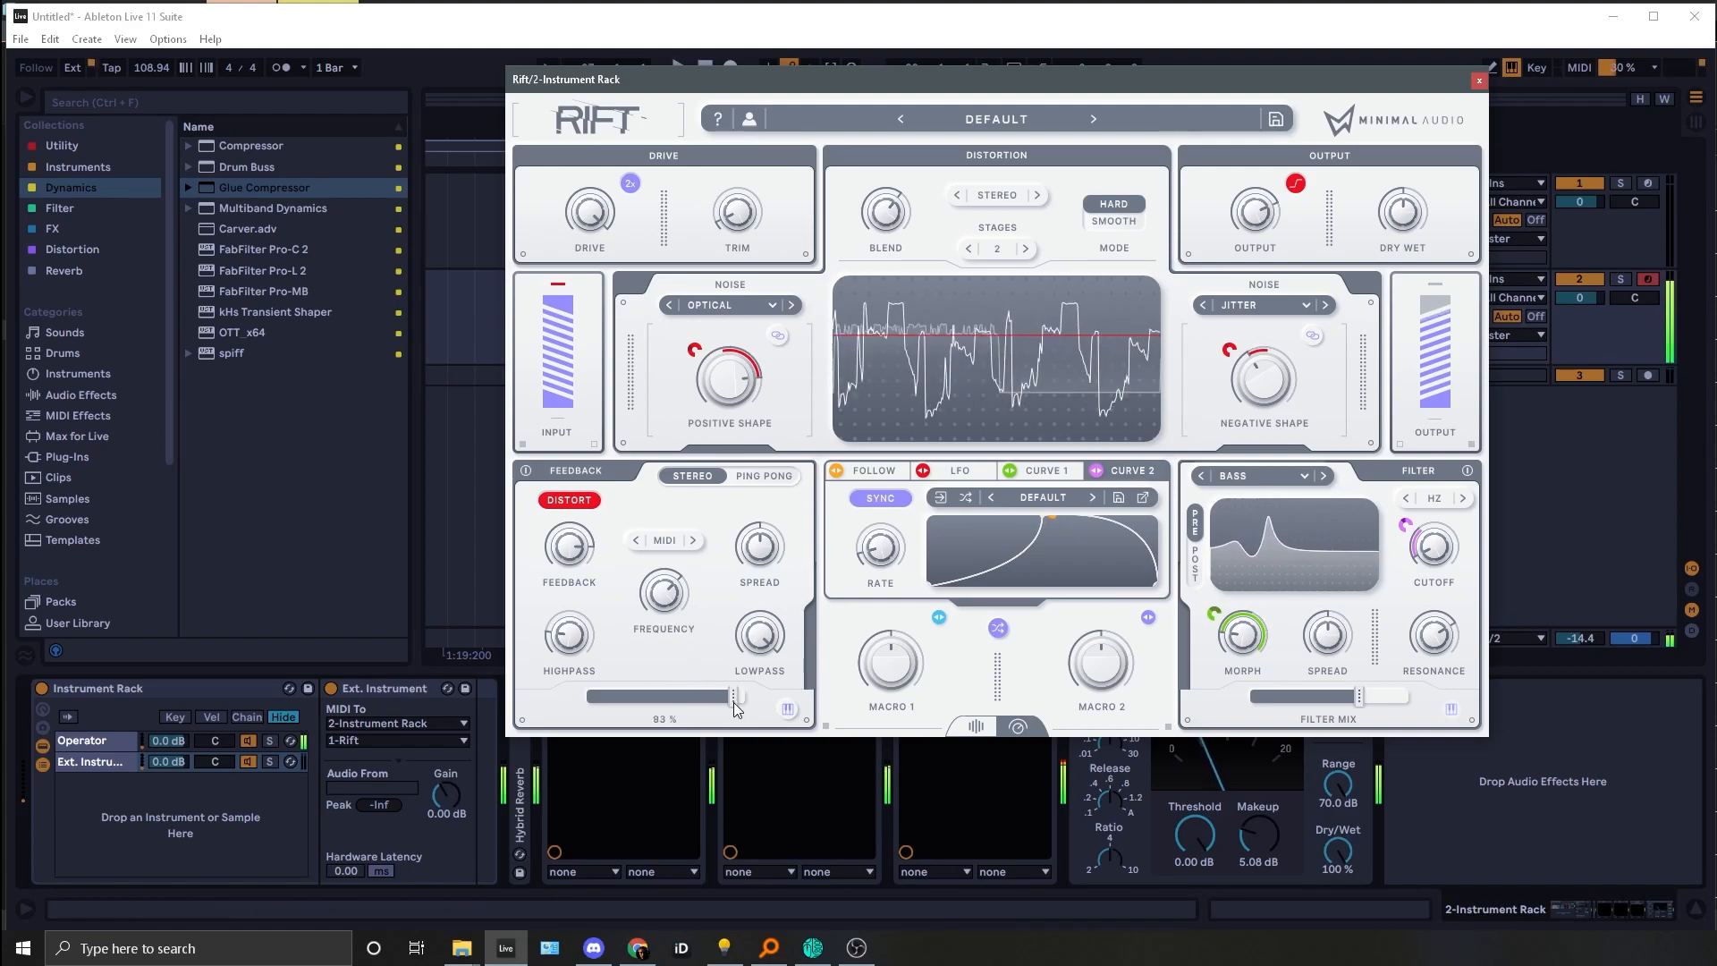
Step: Raise the feedback mix to maximum and sweep the feedback amount between 89% and about -125%
{"action": "left_click_drag", "start_coordinate": [727, 701], "coordinate": [755, 690]}
{"action": "mouse_move", "coordinate": [578, 559]}
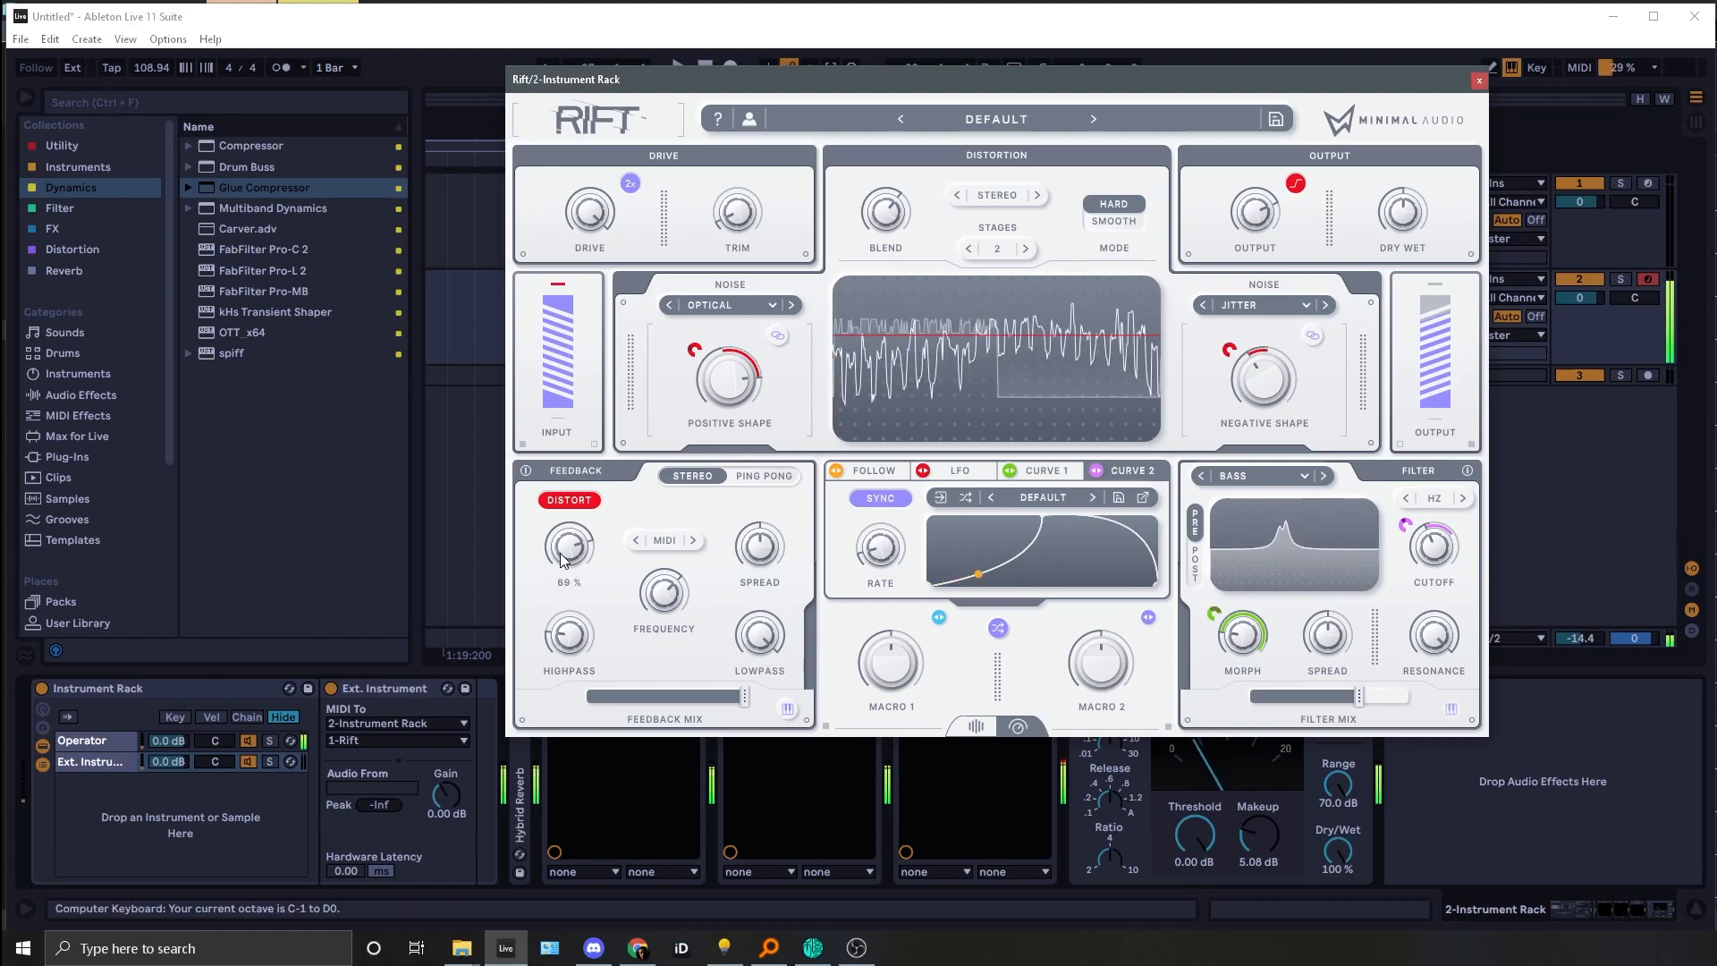
{"action": "left_click_drag", "start_coordinate": [553, 598], "coordinate": [523, 669]}
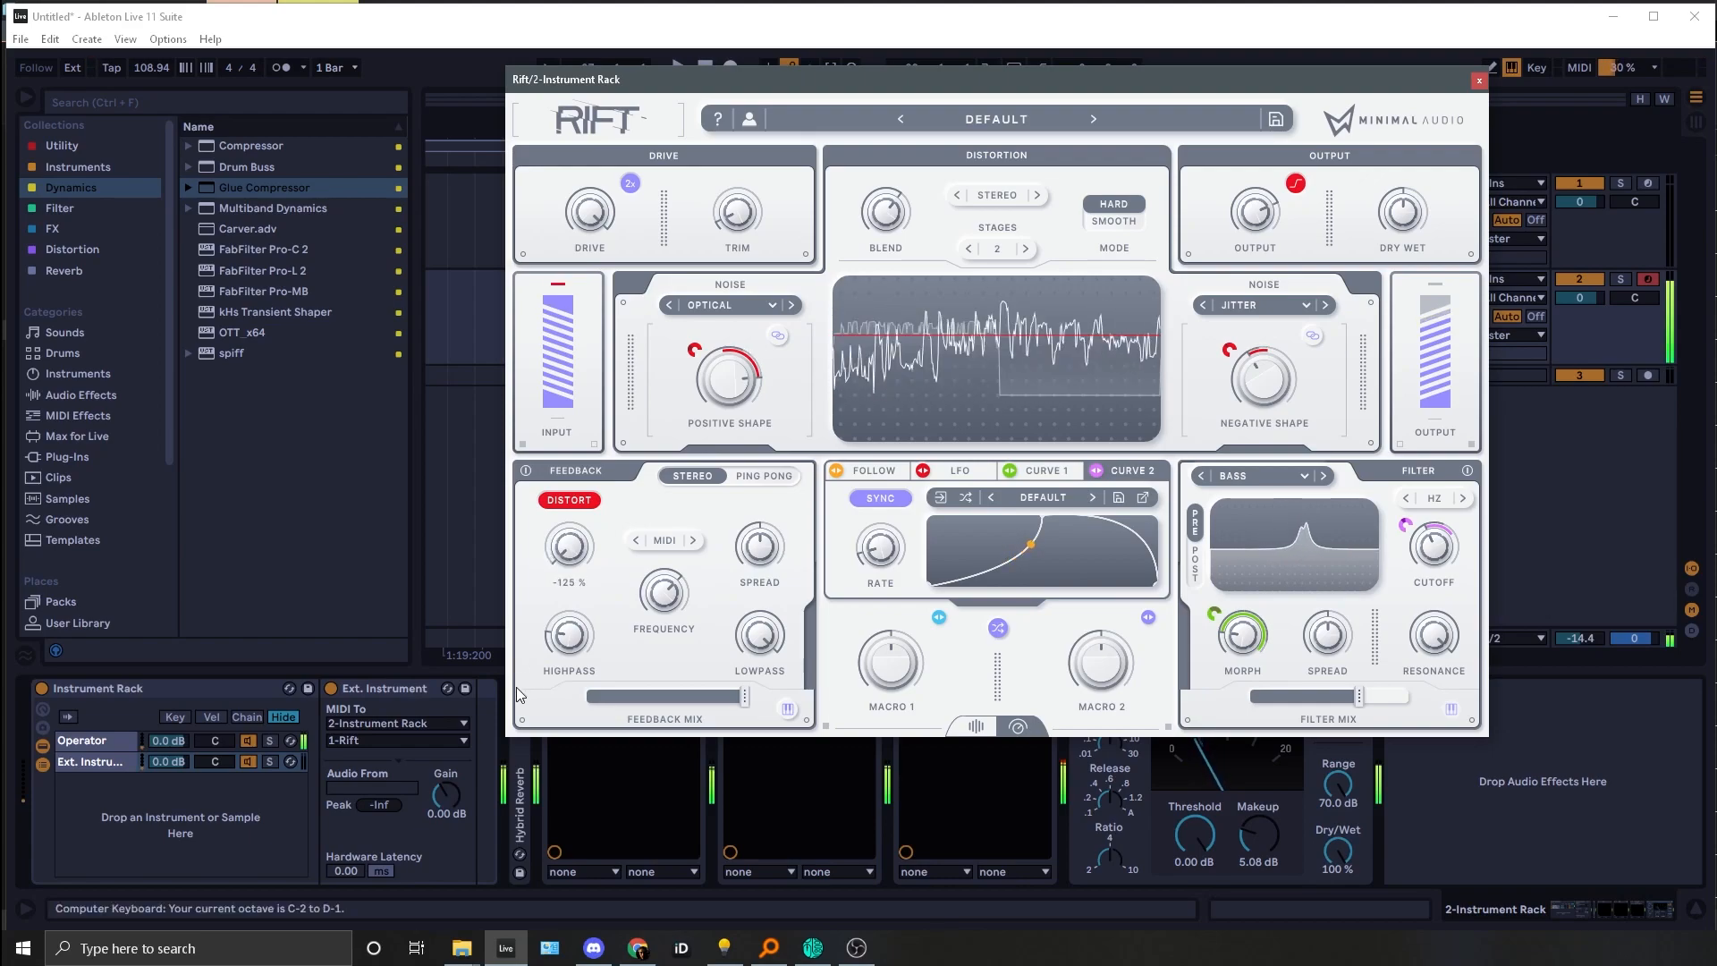
{"action": "left_click_drag", "start_coordinate": [523, 570], "coordinate": [531, 534]}
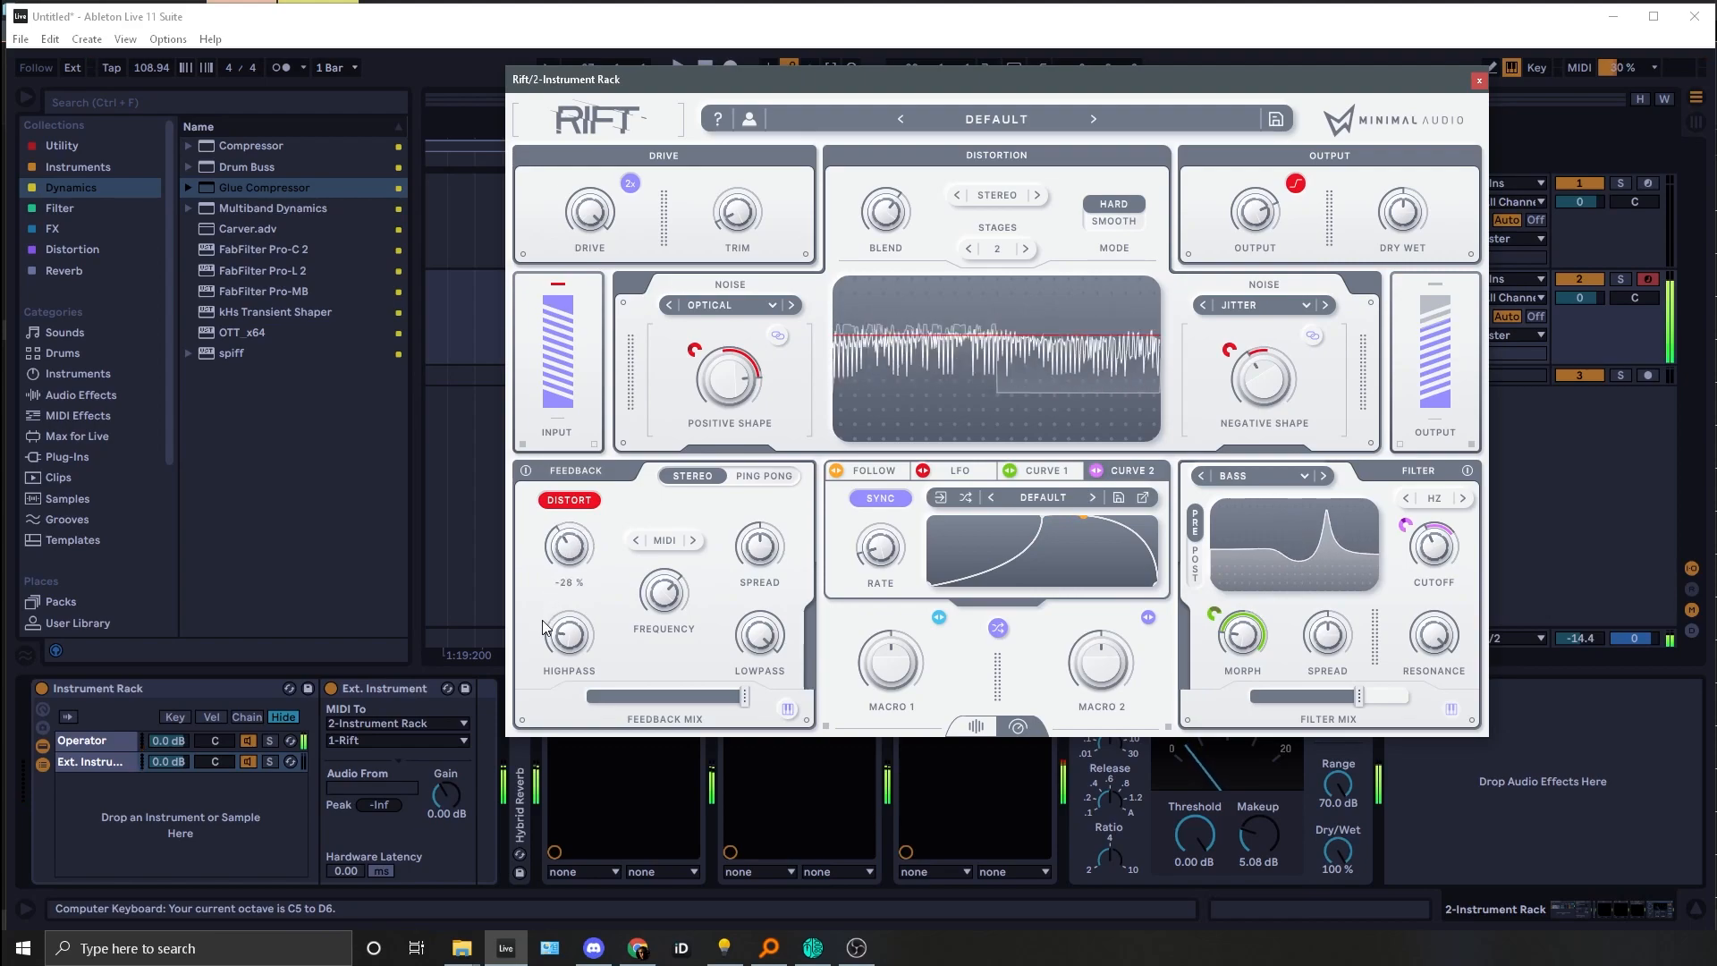
Step: Lower the feedback amount again while playing from the C2 to D3 octave down to C0 to D1
{"action": "key", "text": "z"}
{"action": "key", "text": "z"}
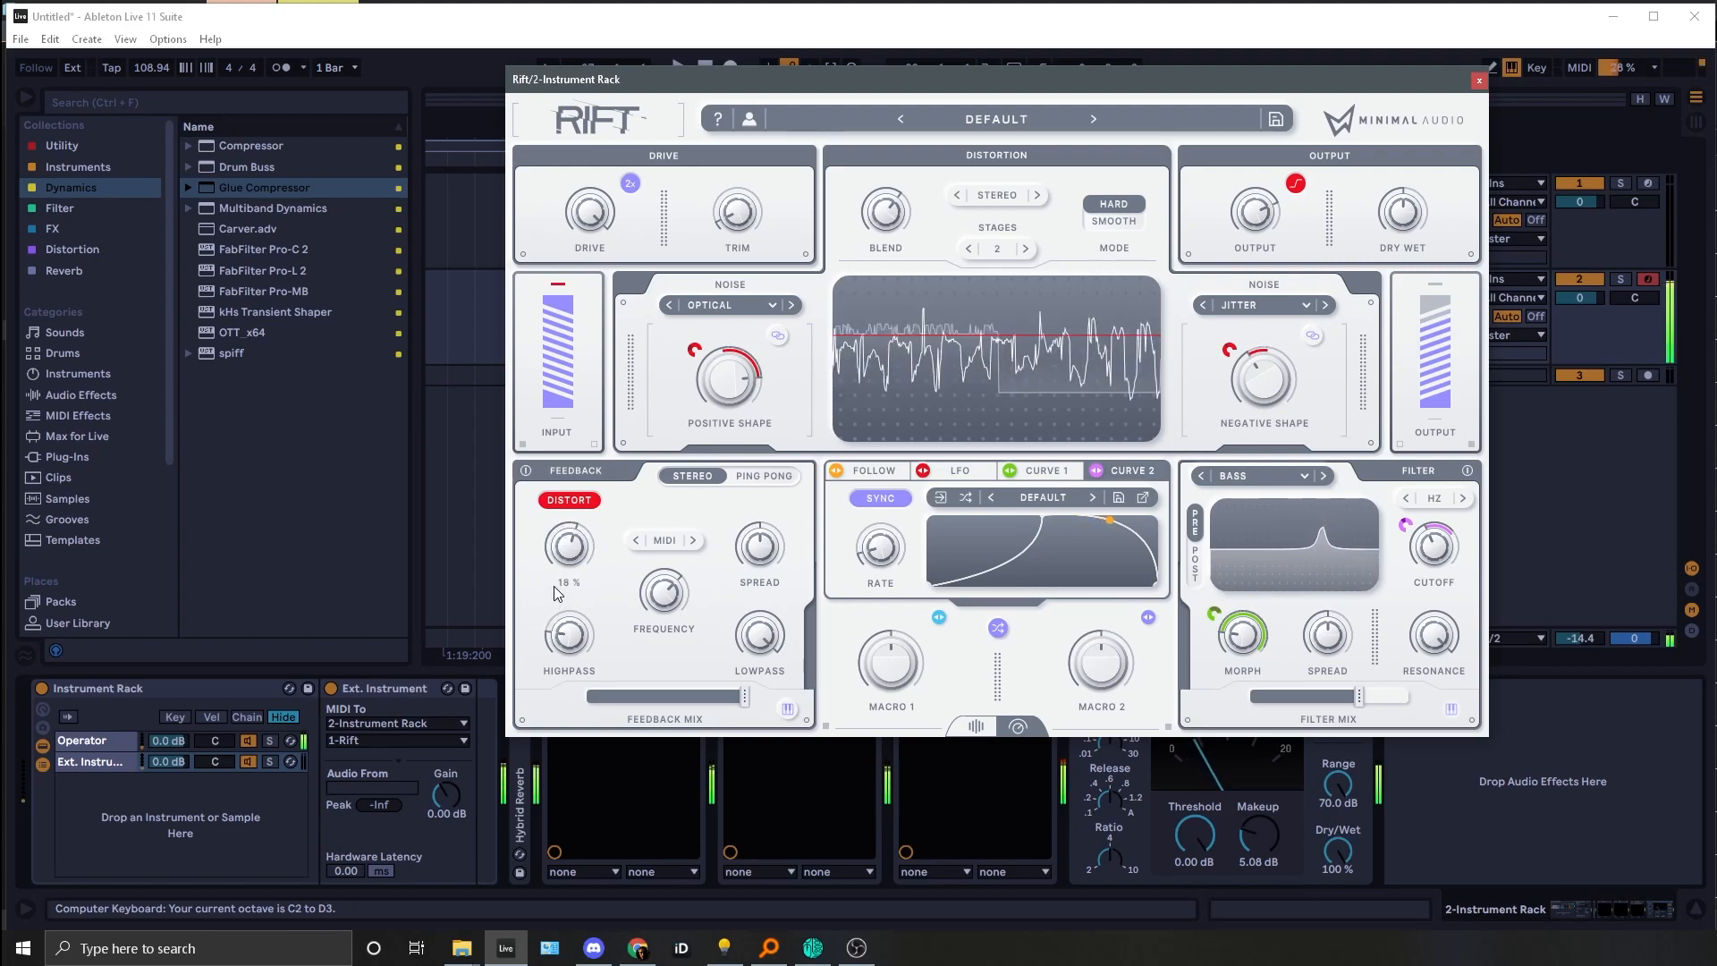
{"action": "left_click_drag", "start_coordinate": [564, 554], "coordinate": [547, 590]}
{"action": "key", "text": "z"}
{"action": "key", "text": "z"}
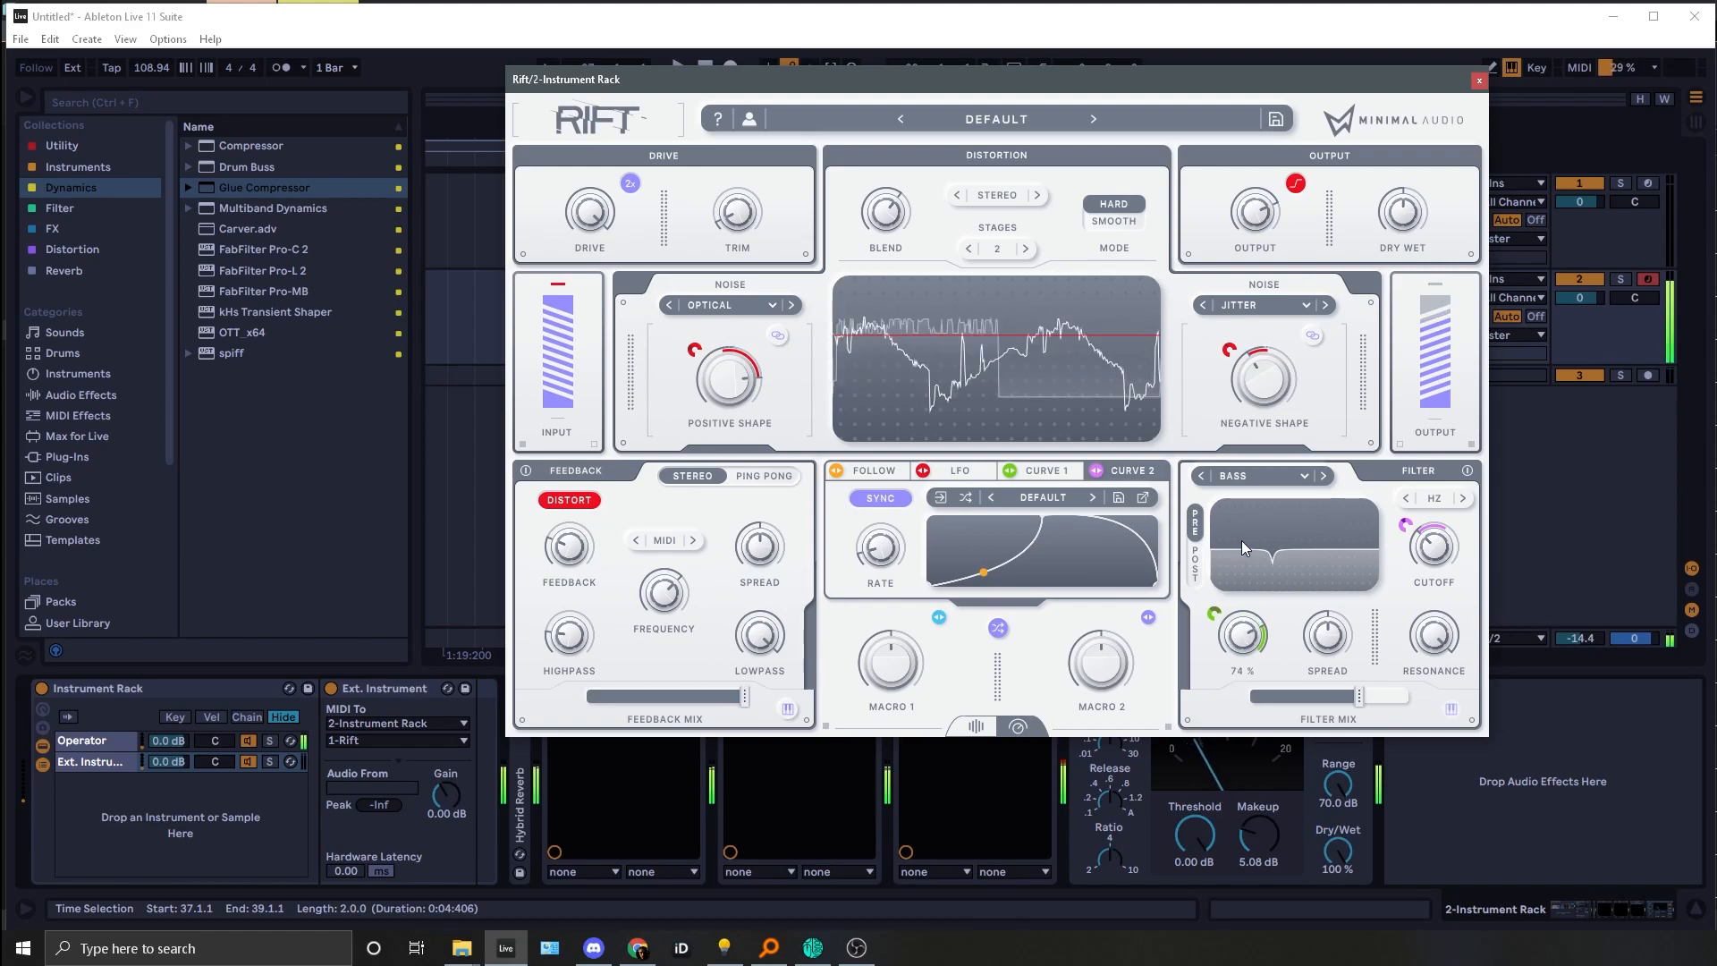
Step: Sweep the filter morph down to about 23% and play in the C2 to D3 octave
{"action": "left_click_drag", "start_coordinate": [1243, 599], "coordinate": [1224, 696]}
{"action": "key", "text": "x"}
{"action": "key", "text": "x"}
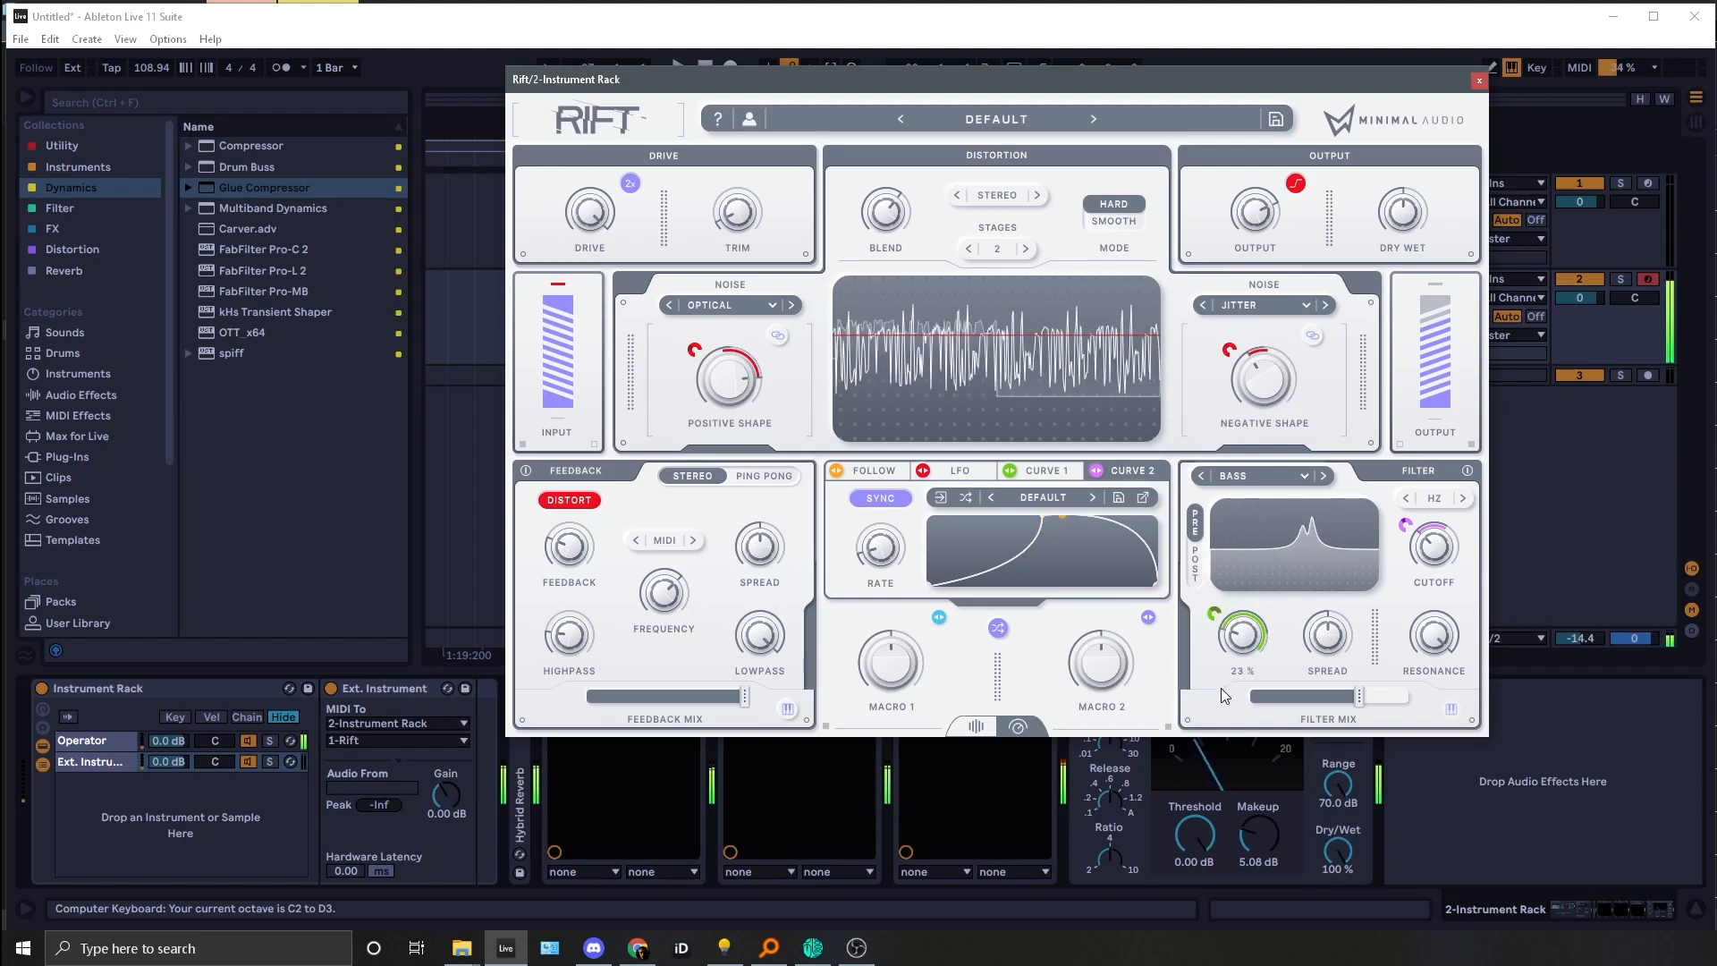
Step: Lower the drive and raise the trim, play in the C0 to D1 octave, and close the second Rift
{"action": "key", "text": "z"}
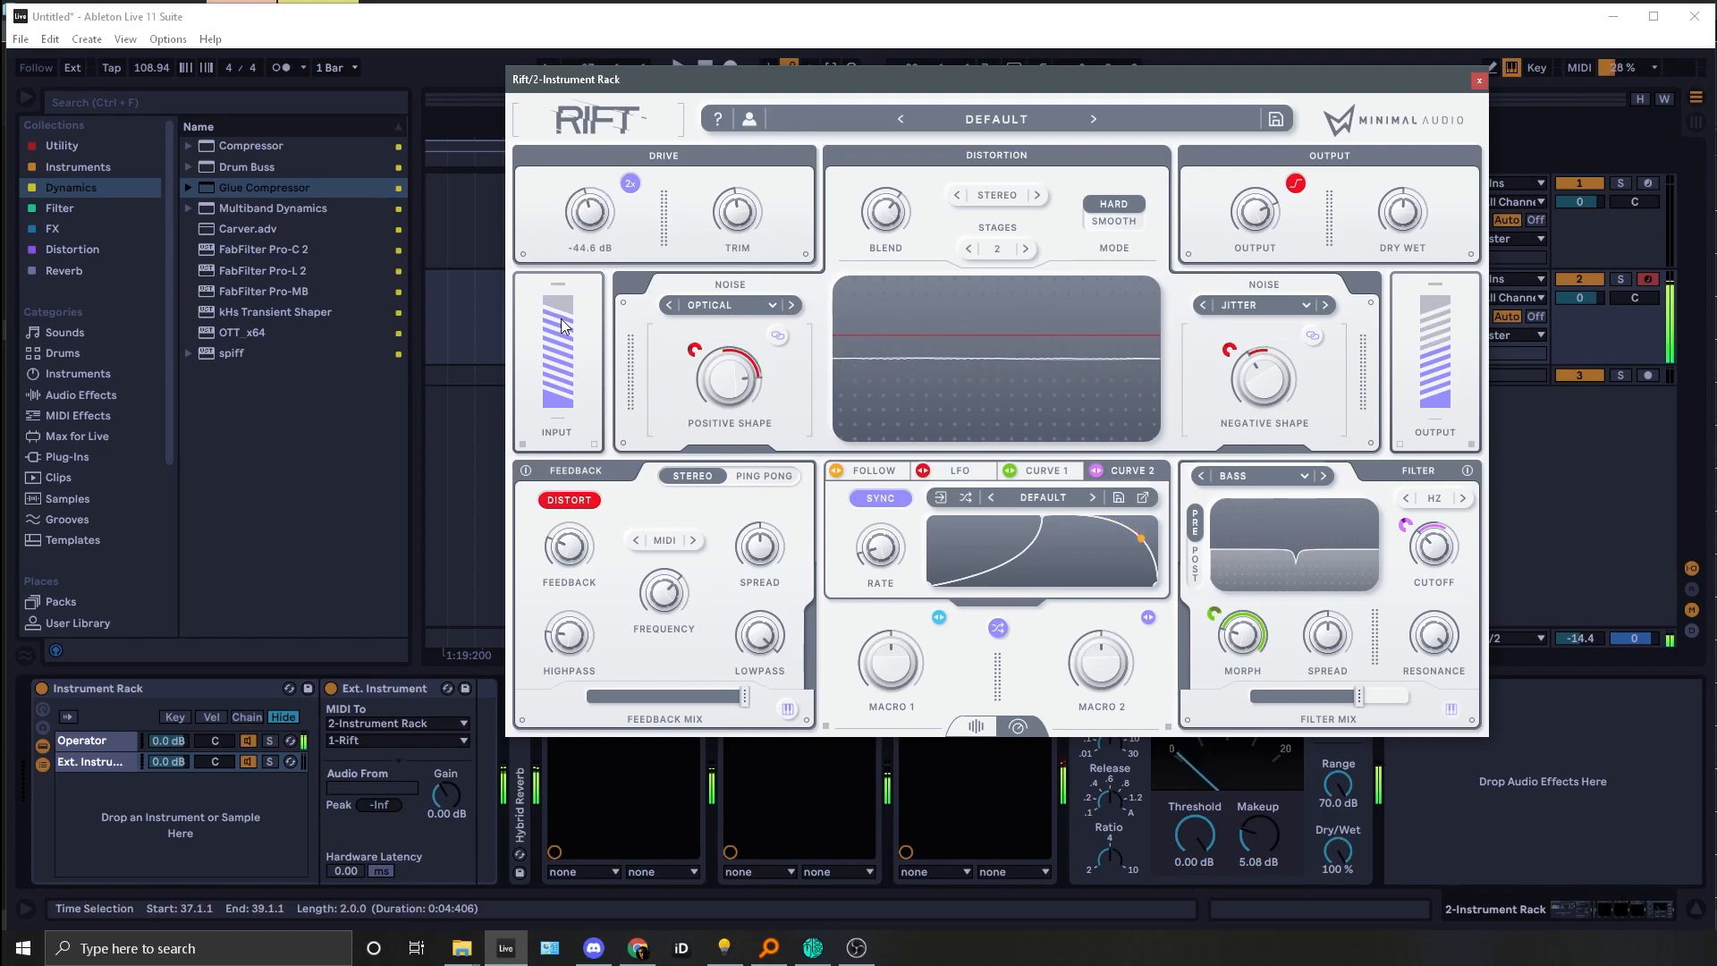
{"action": "key", "text": "z"}
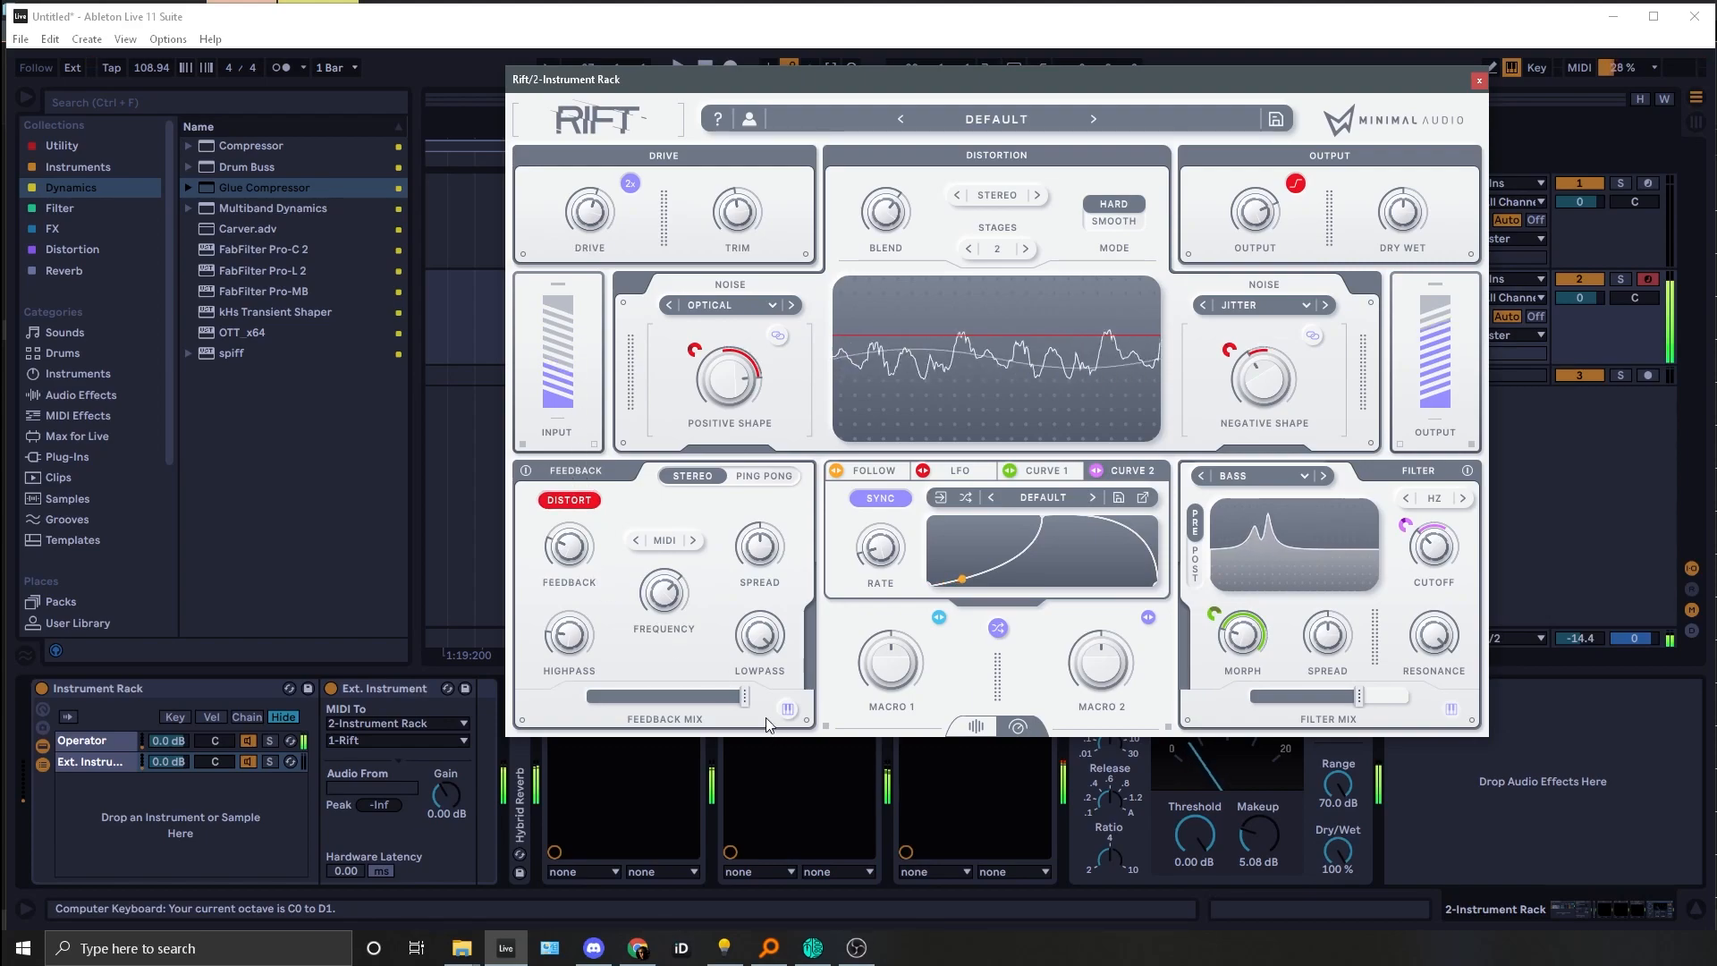
{"action": "left_click", "coordinate": [1479, 79]}
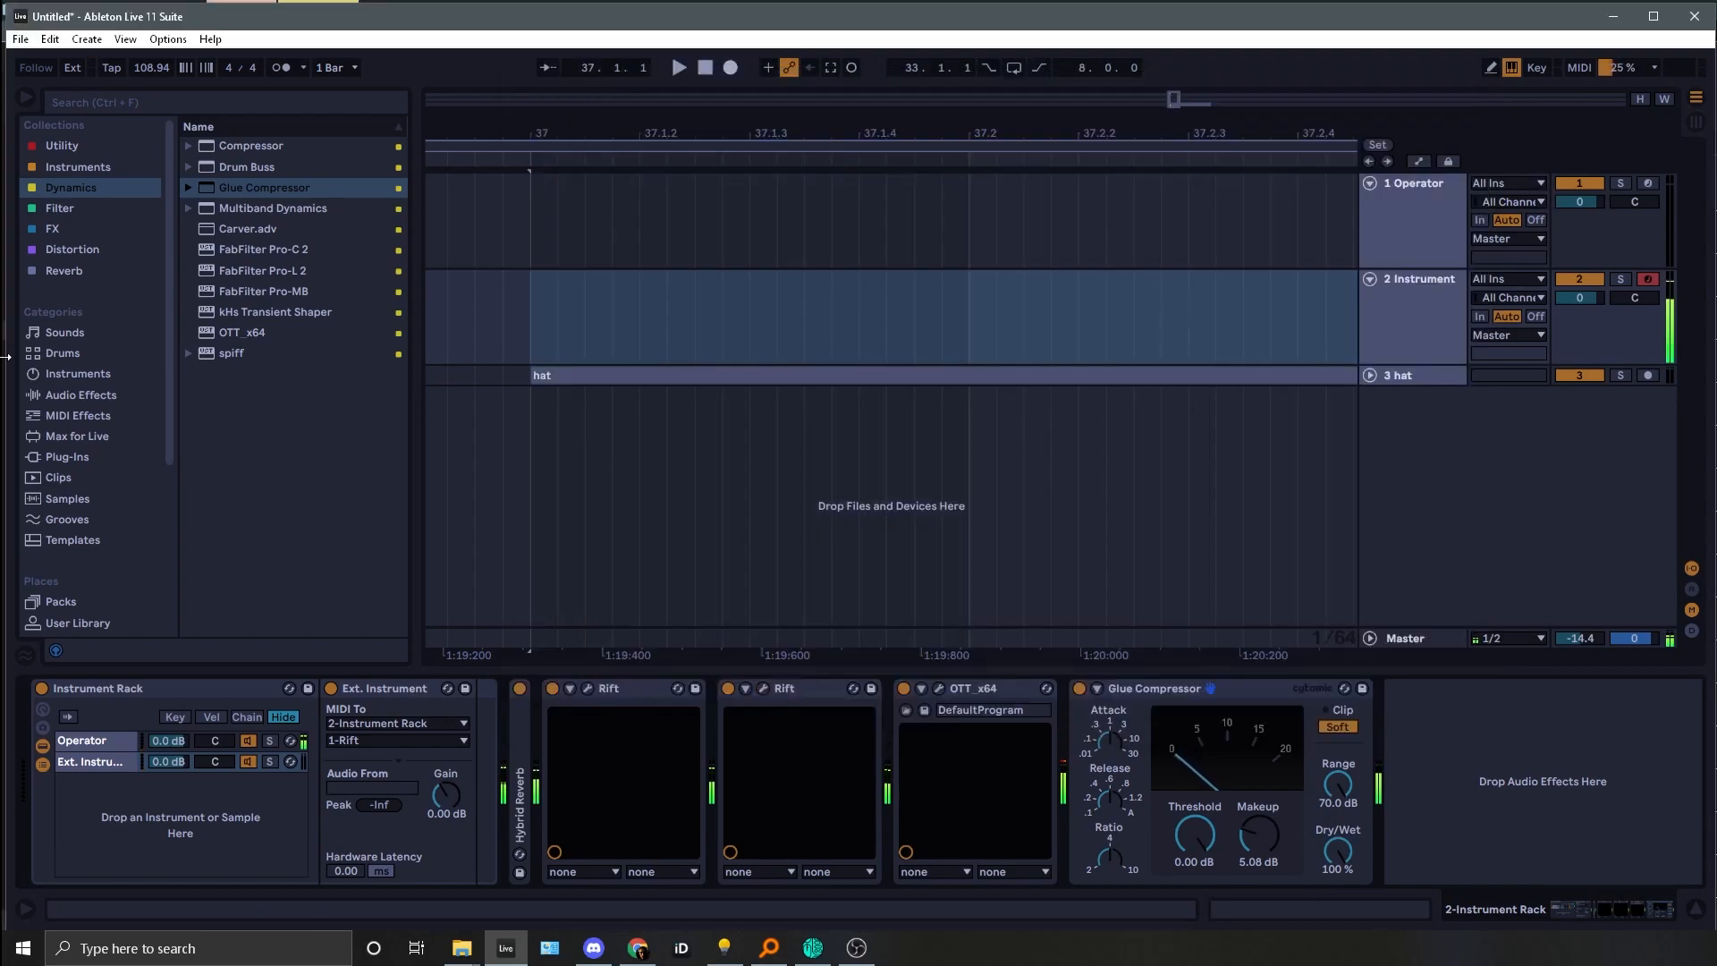
Step: Insert a third Rift from the distortion effects between the second Rift and OTT, and show its detailed controls
{"action": "key", "text": "Down"}
{"action": "key", "text": "Down"}
{"action": "key", "text": "Down"}
{"action": "left_click_drag", "start_coordinate": [237, 471], "coordinate": [994, 794]}
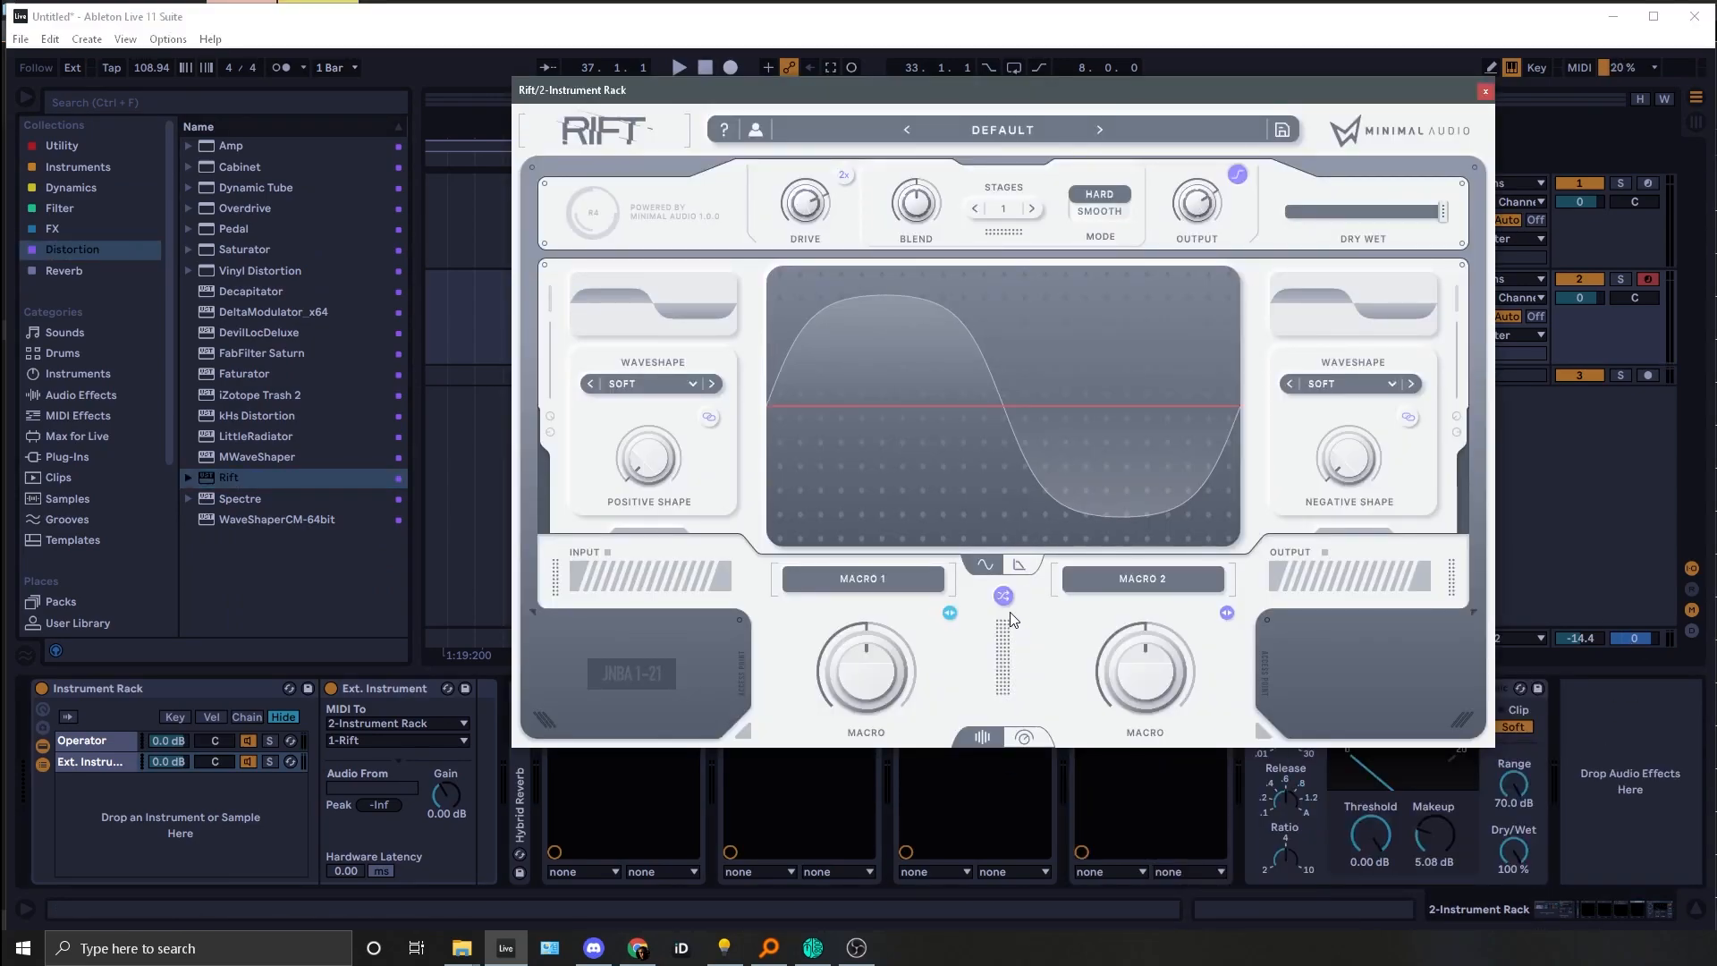
{"action": "left_click", "coordinate": [1015, 570]}
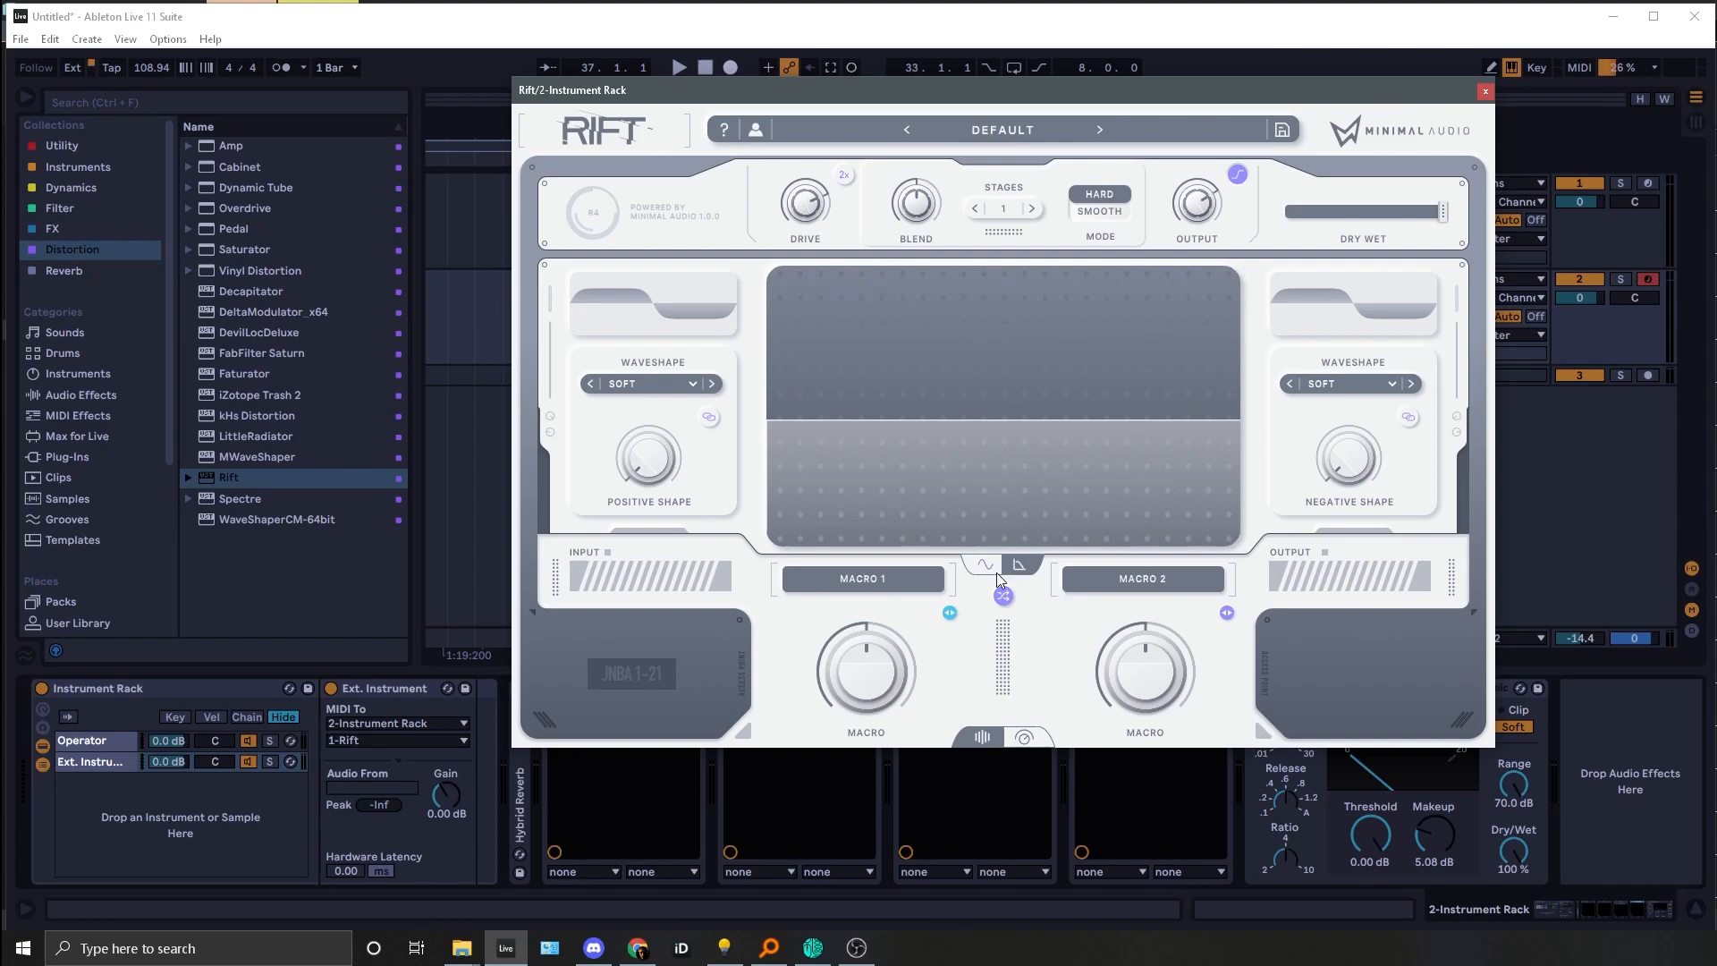
{"action": "left_click", "coordinate": [996, 572]}
{"action": "left_click", "coordinate": [1027, 736]}
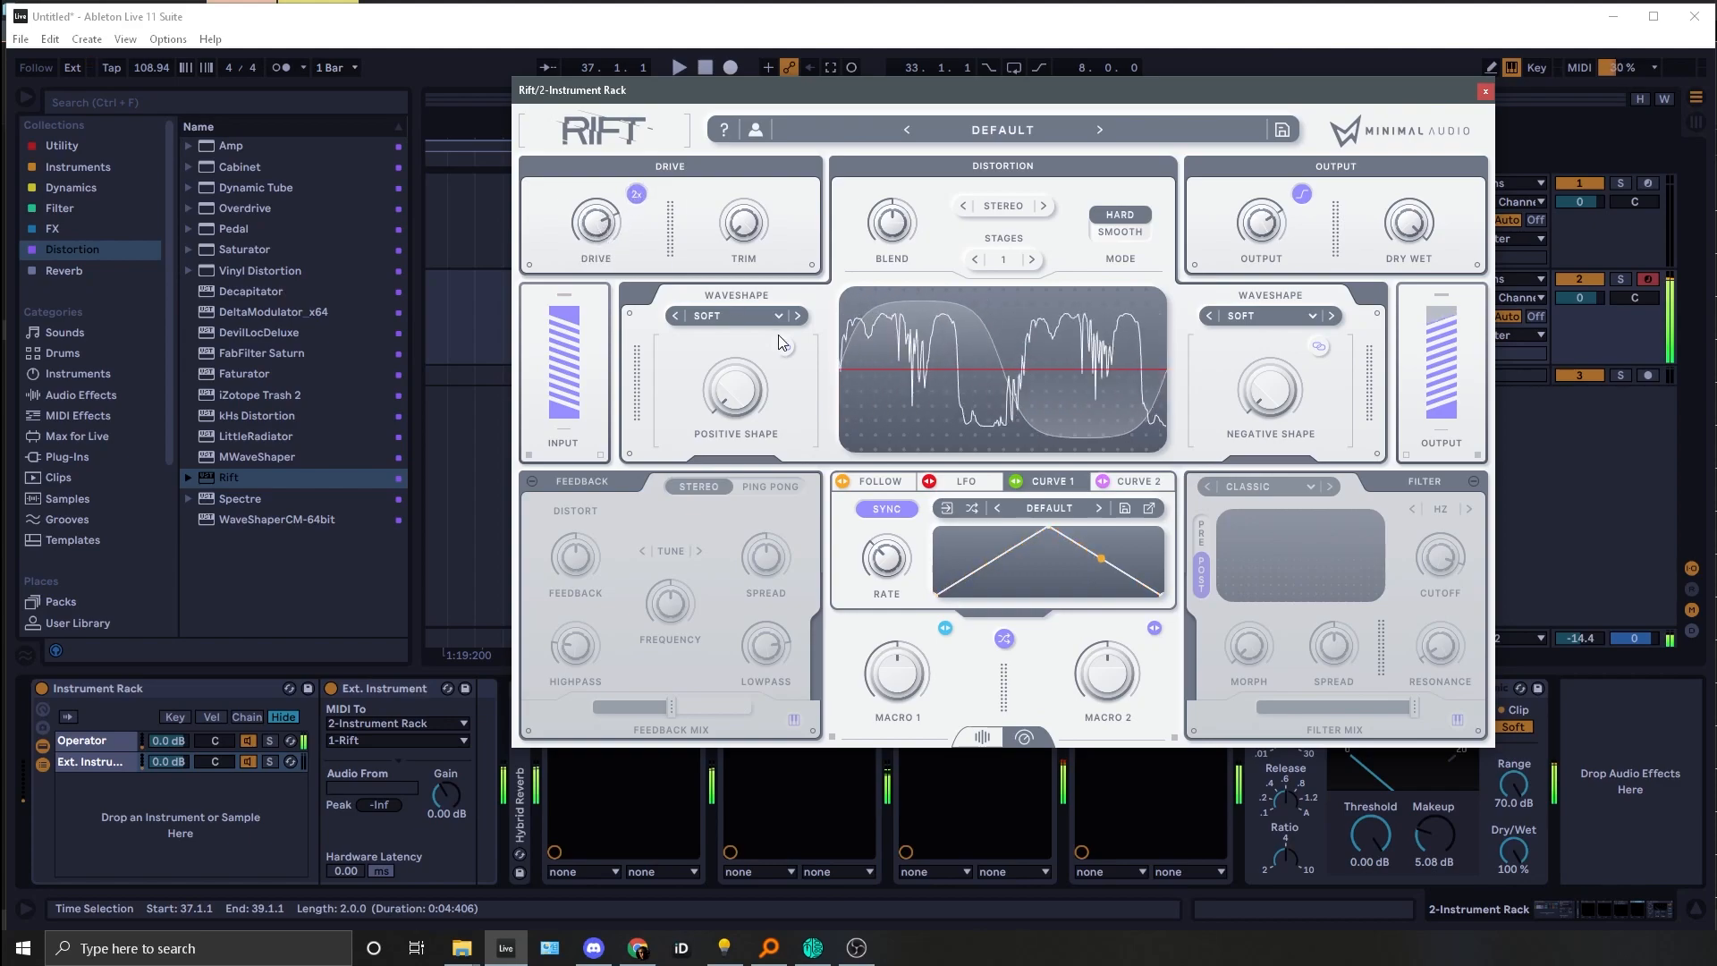
Step: Try the Insig bit depth shape at 1.00 on the third Rift's positive side, then choose Blade with a lower shape amount
{"action": "left_click", "coordinate": [737, 318]}
{"action": "mouse_move", "coordinate": [764, 401]}
{"action": "left_click", "coordinate": [853, 447]}
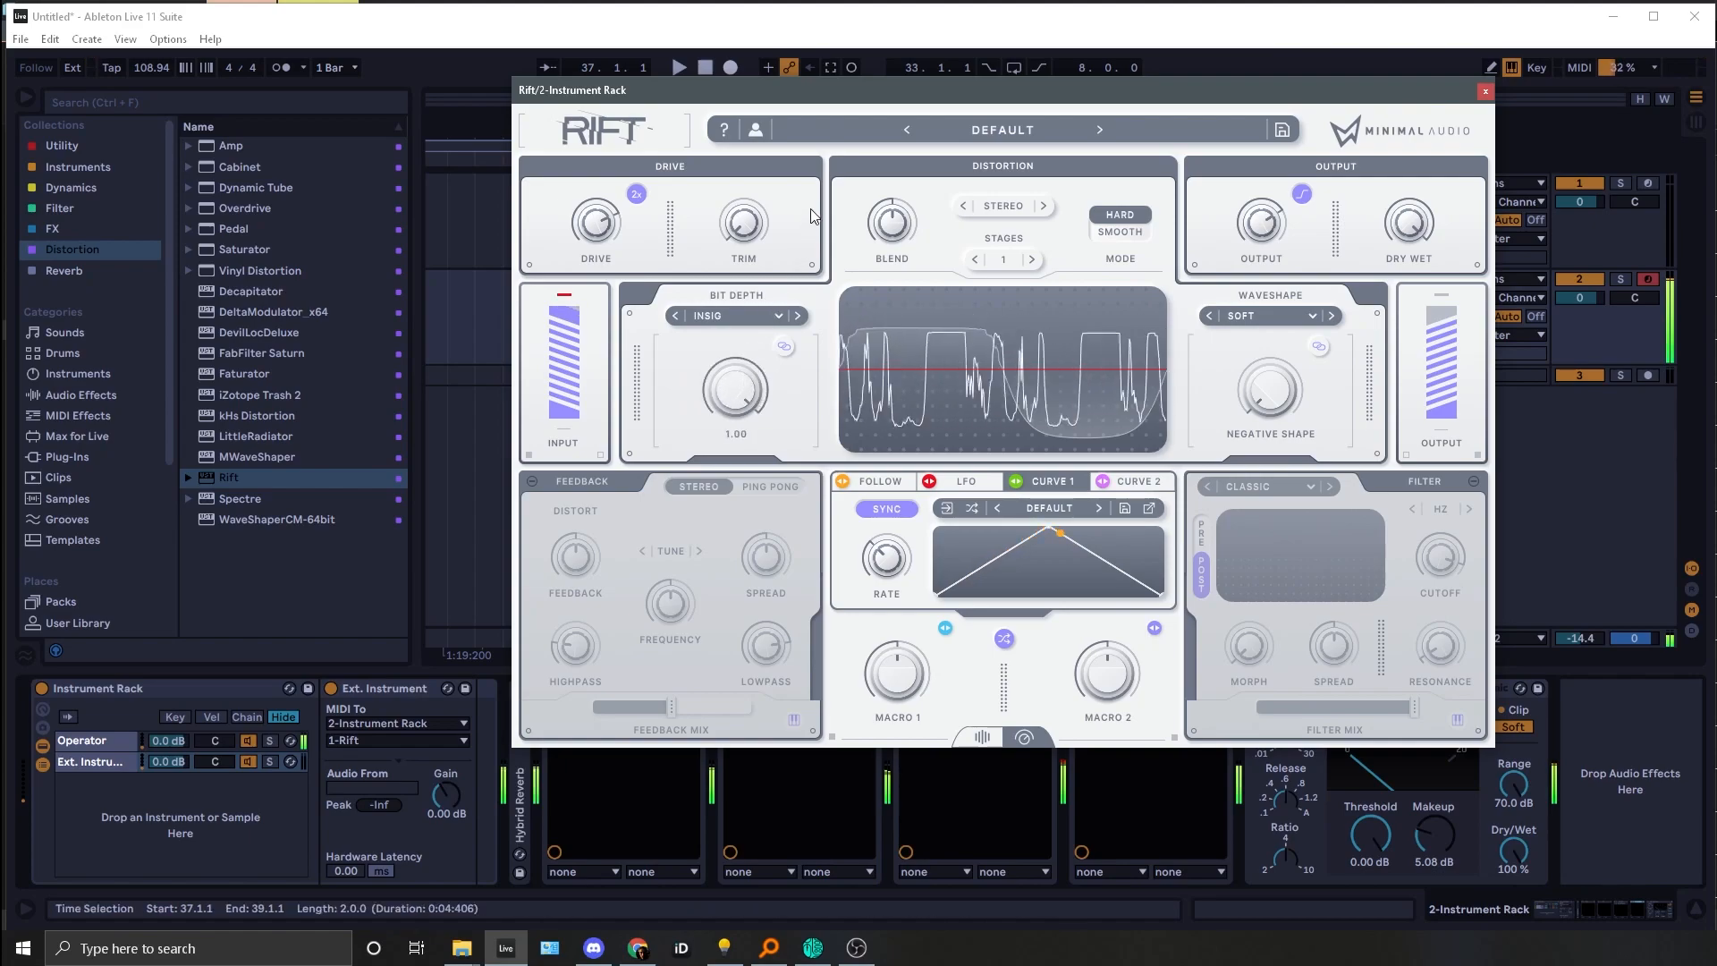
{"action": "key", "text": "q"}
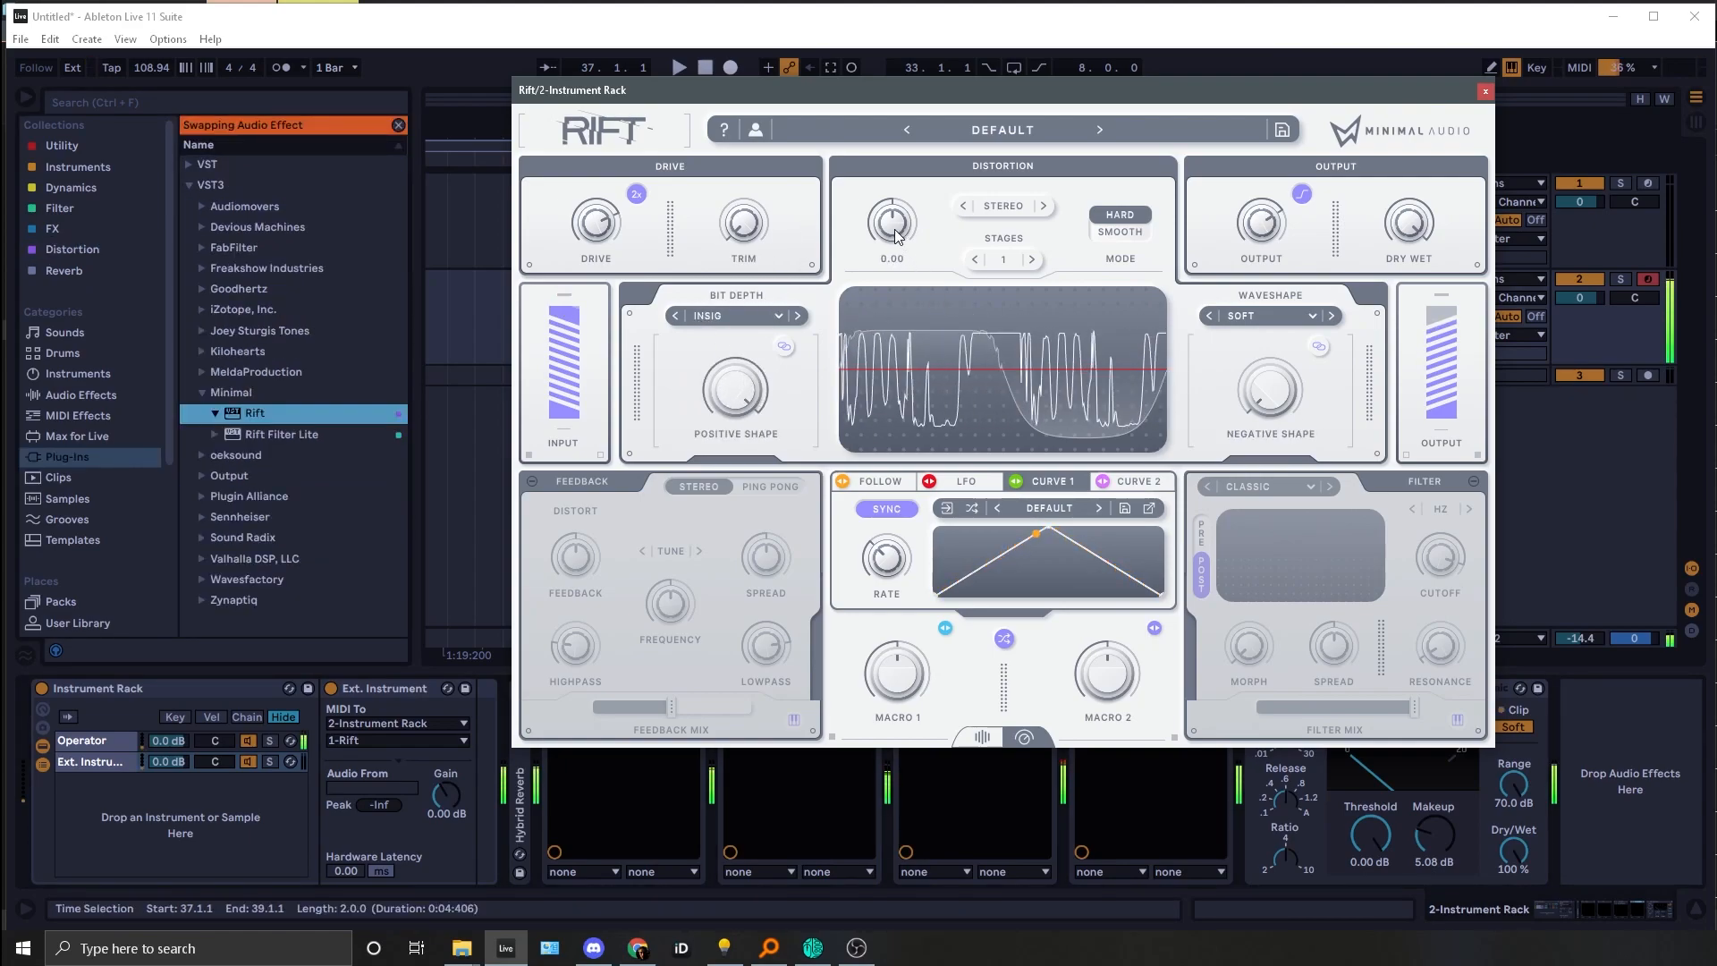
{"action": "left_click", "coordinate": [749, 382]}
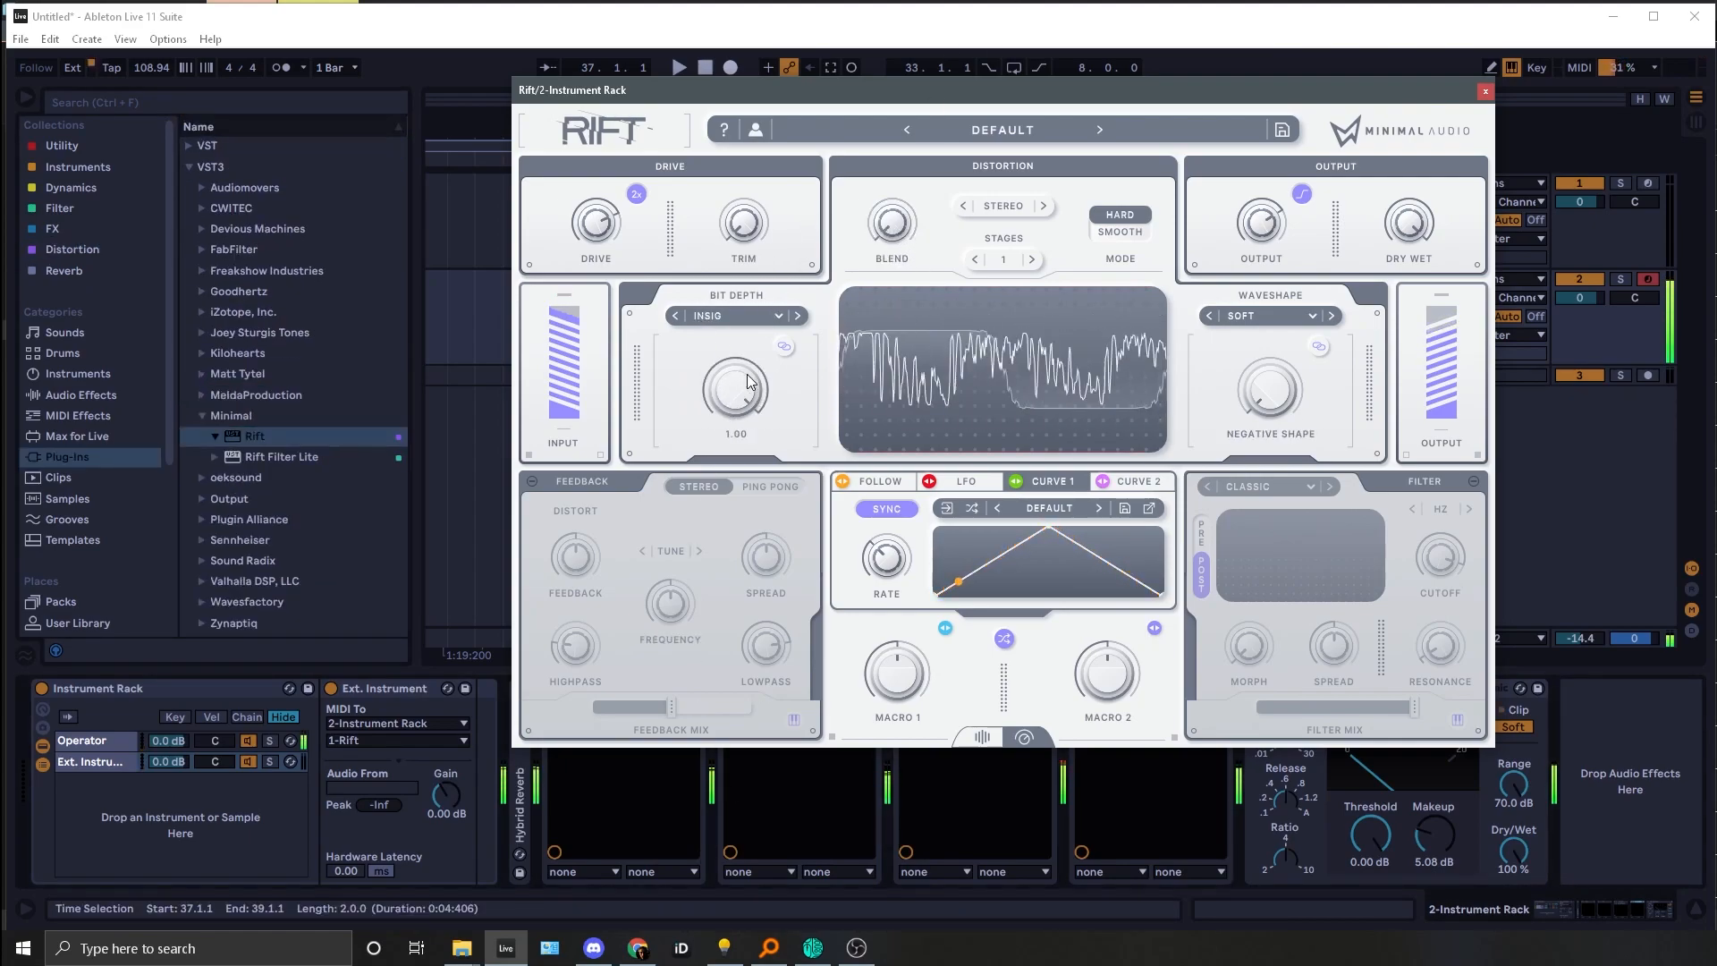
{"action": "left_click", "coordinate": [799, 314]}
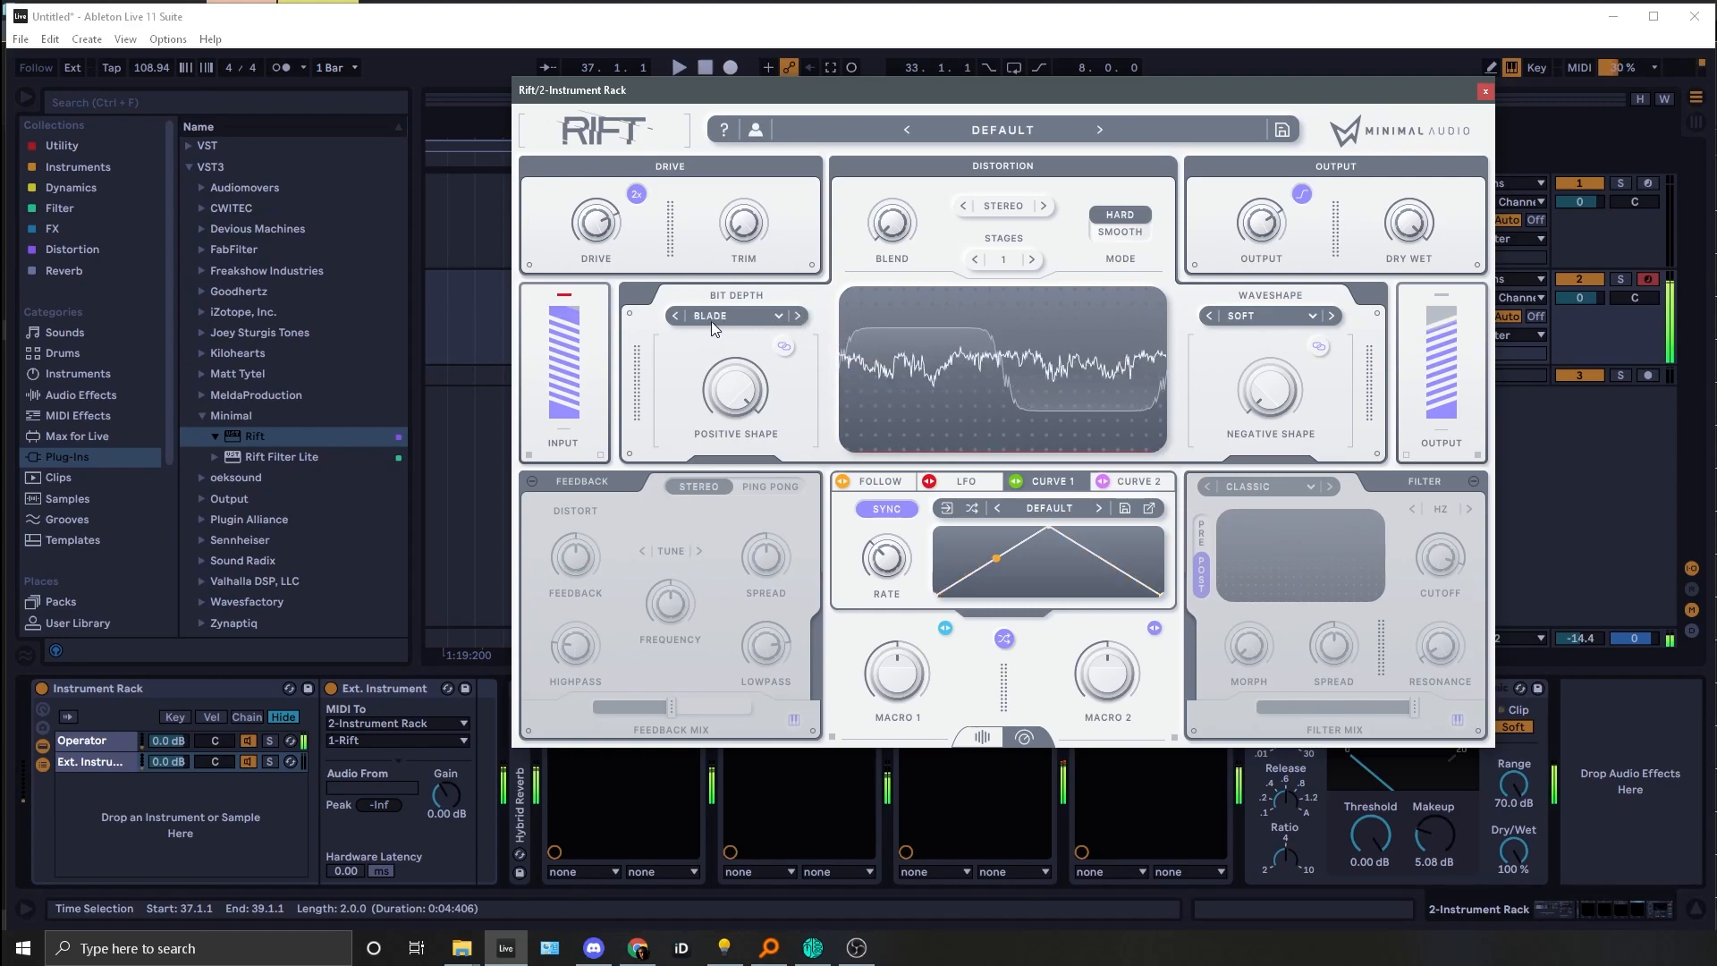
{"action": "left_click_drag", "start_coordinate": [732, 386], "coordinate": [723, 428]}
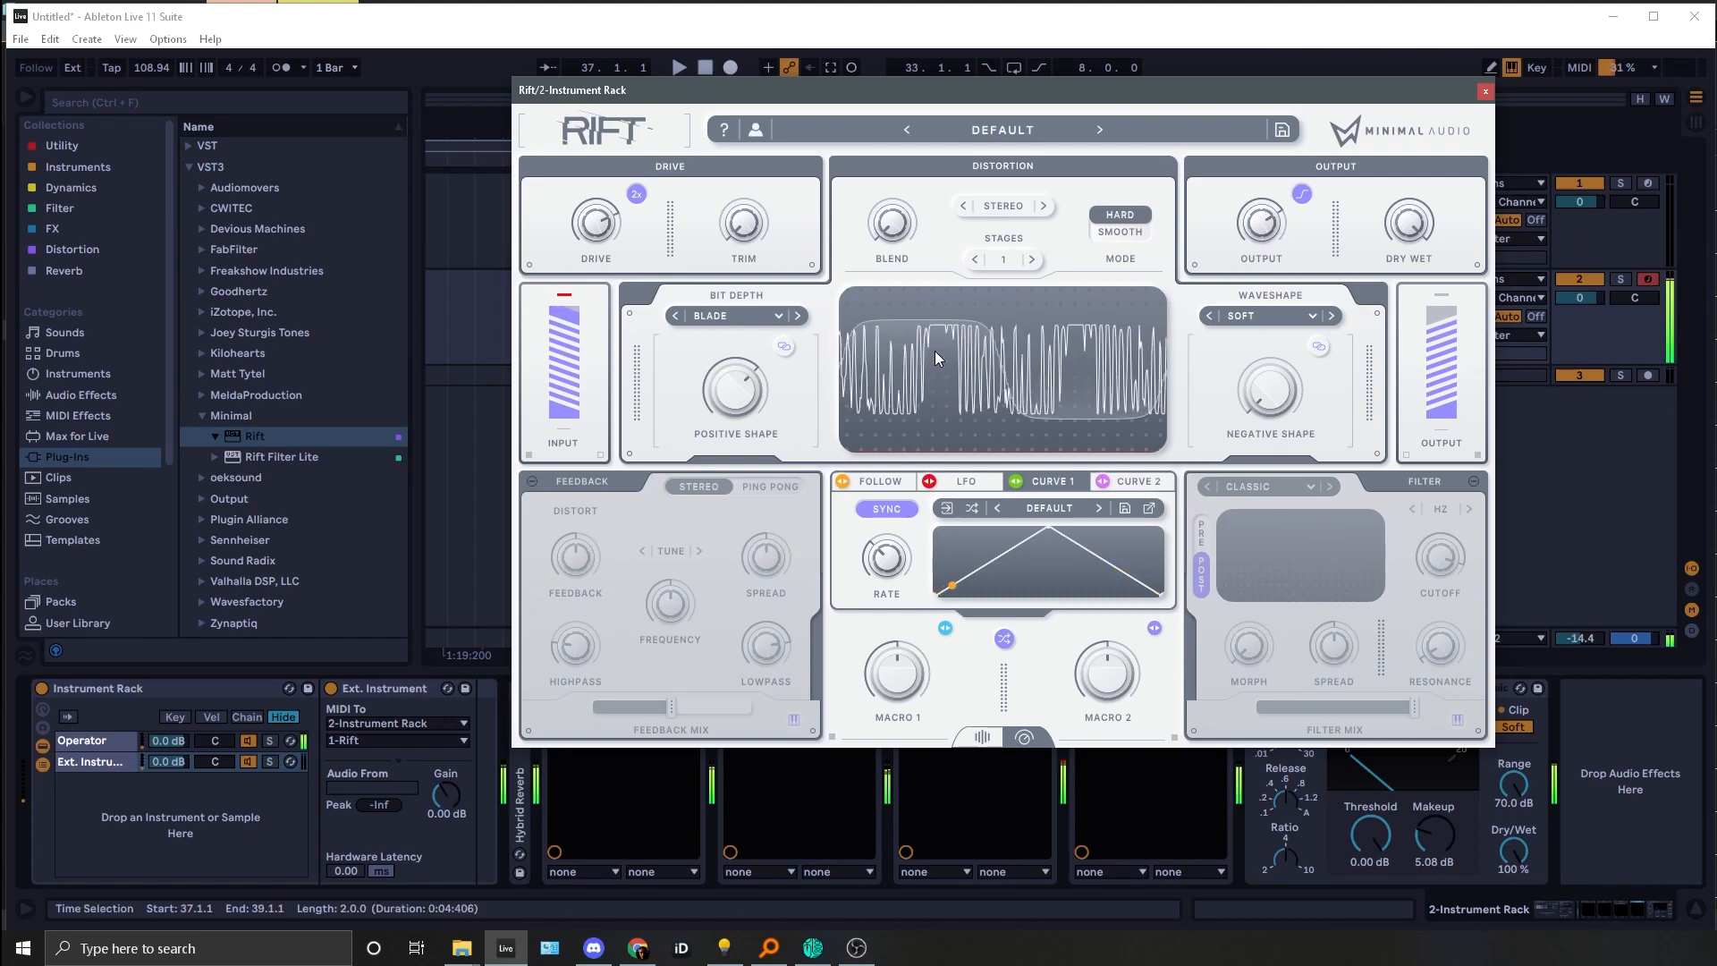
Step: Enable the third Rift's feedback section and restrict its frequency to the note B
{"action": "left_click", "coordinate": [531, 481]}
{"action": "mouse_move", "coordinate": [669, 696]}
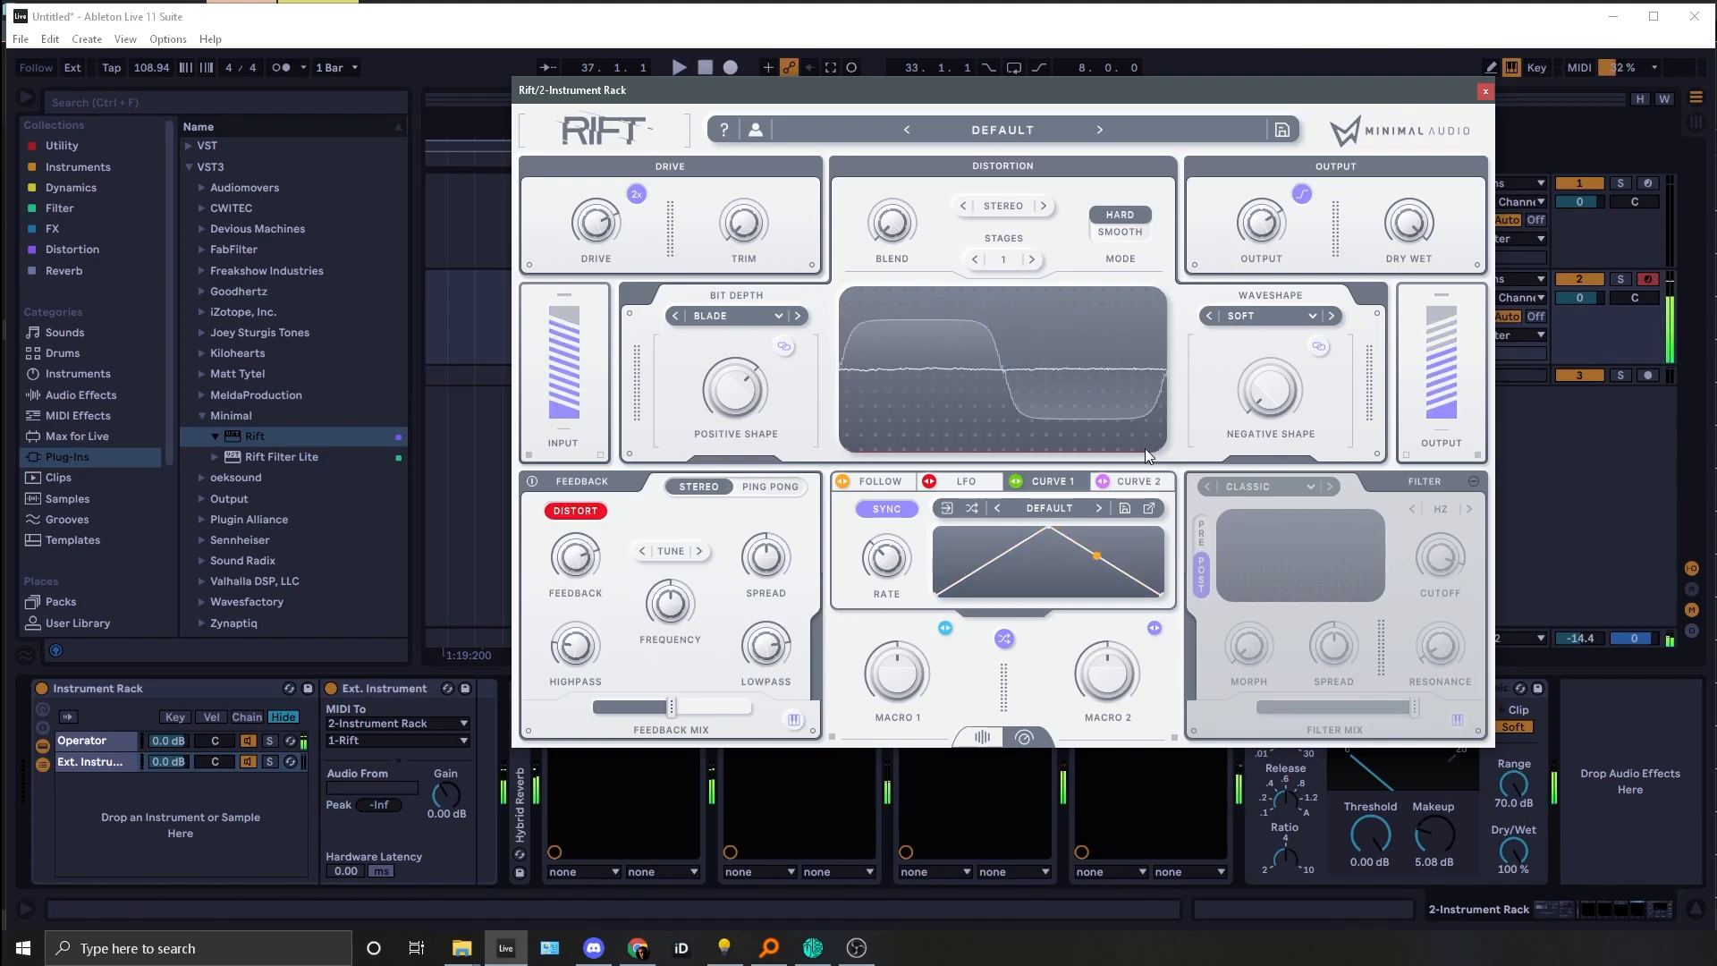
{"action": "left_click", "coordinate": [795, 720]}
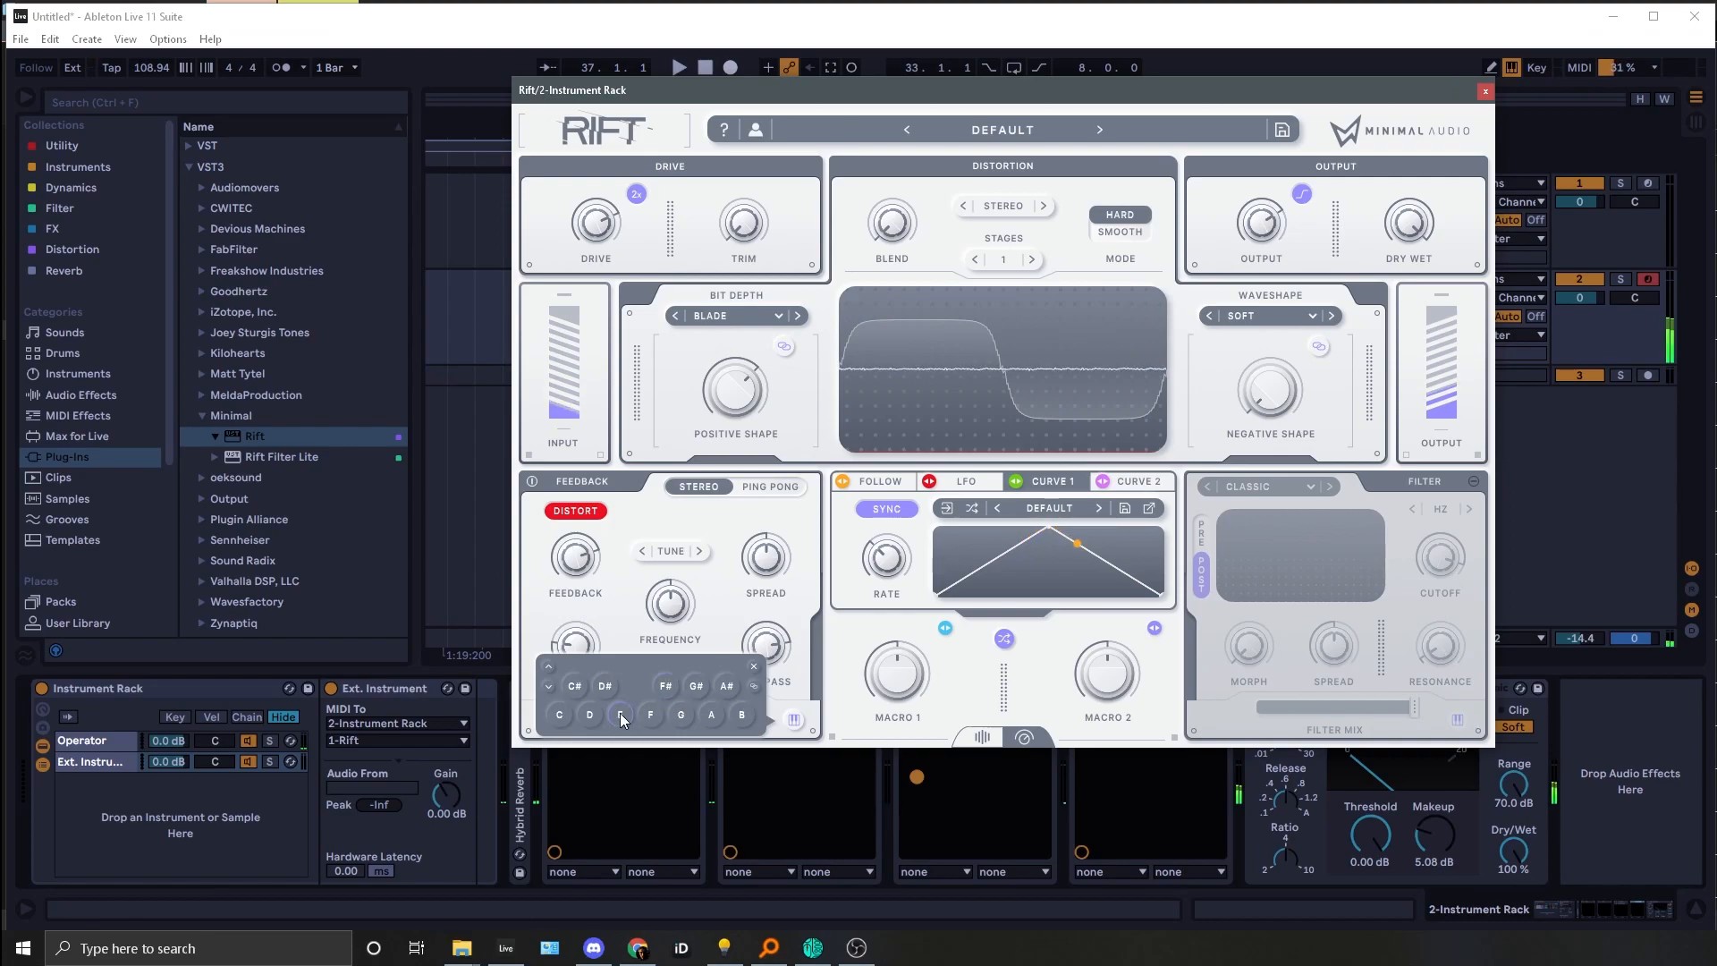
{"action": "left_click", "coordinate": [751, 720]}
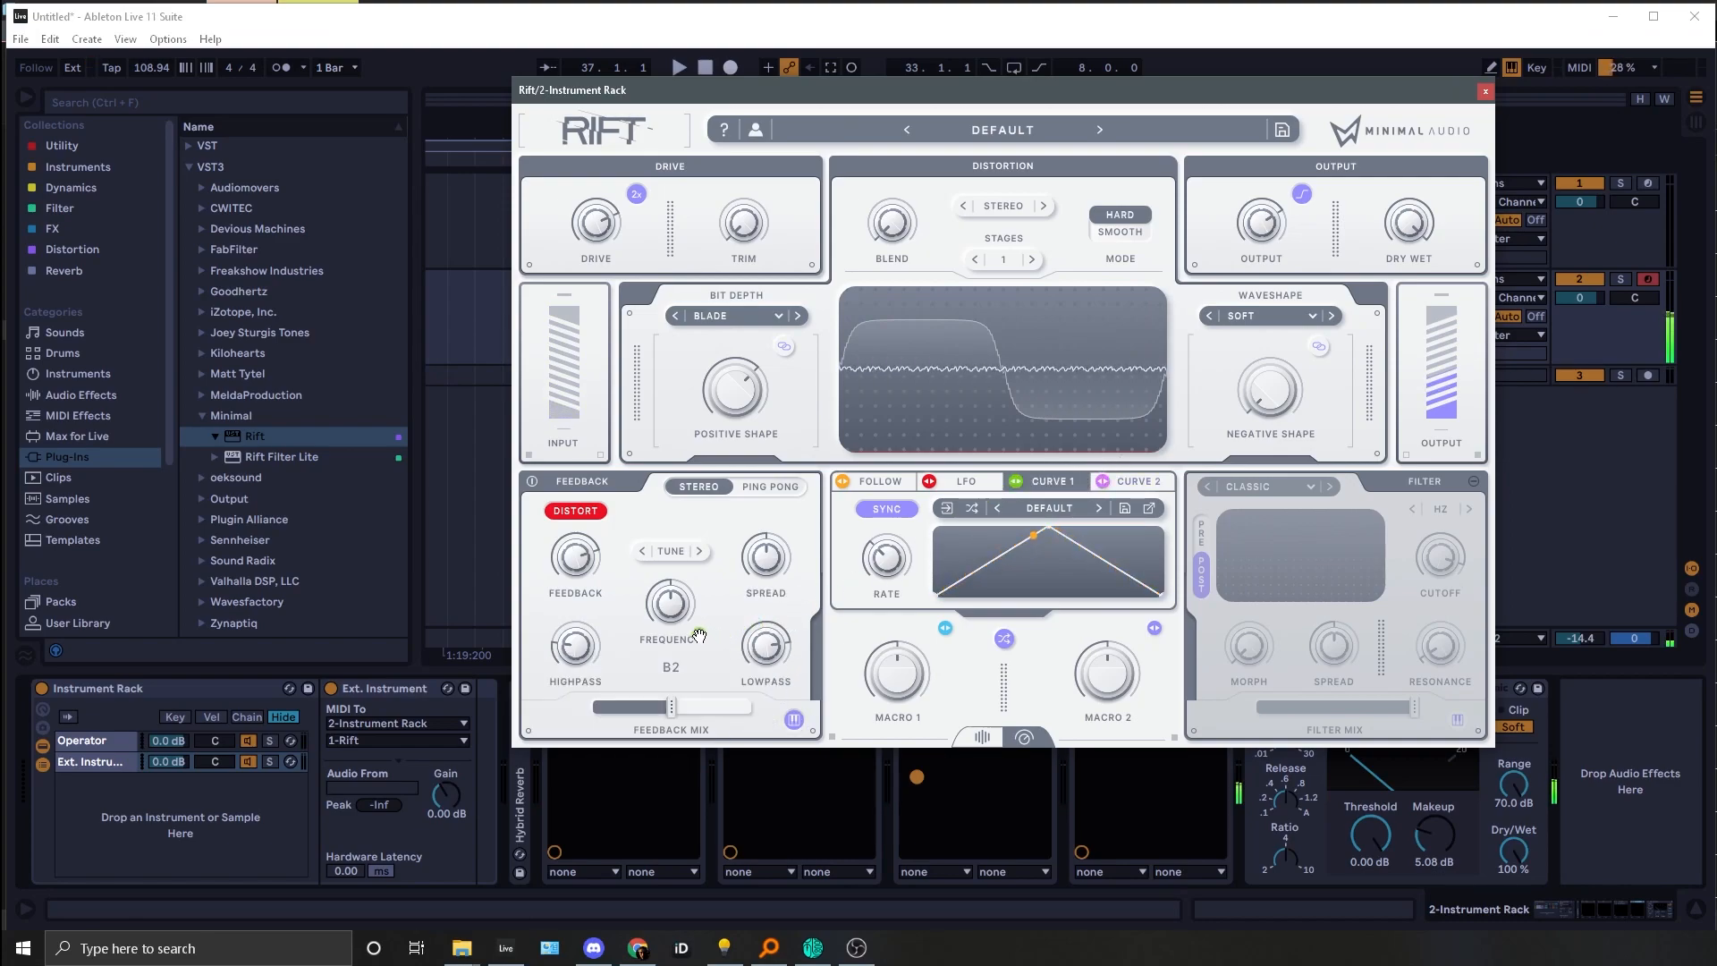
Step: Modulate the feedback frequency with Curve 1 and reshape the curve into a single rising ramp
{"action": "left_click_drag", "start_coordinate": [642, 586], "coordinate": [654, 543]}
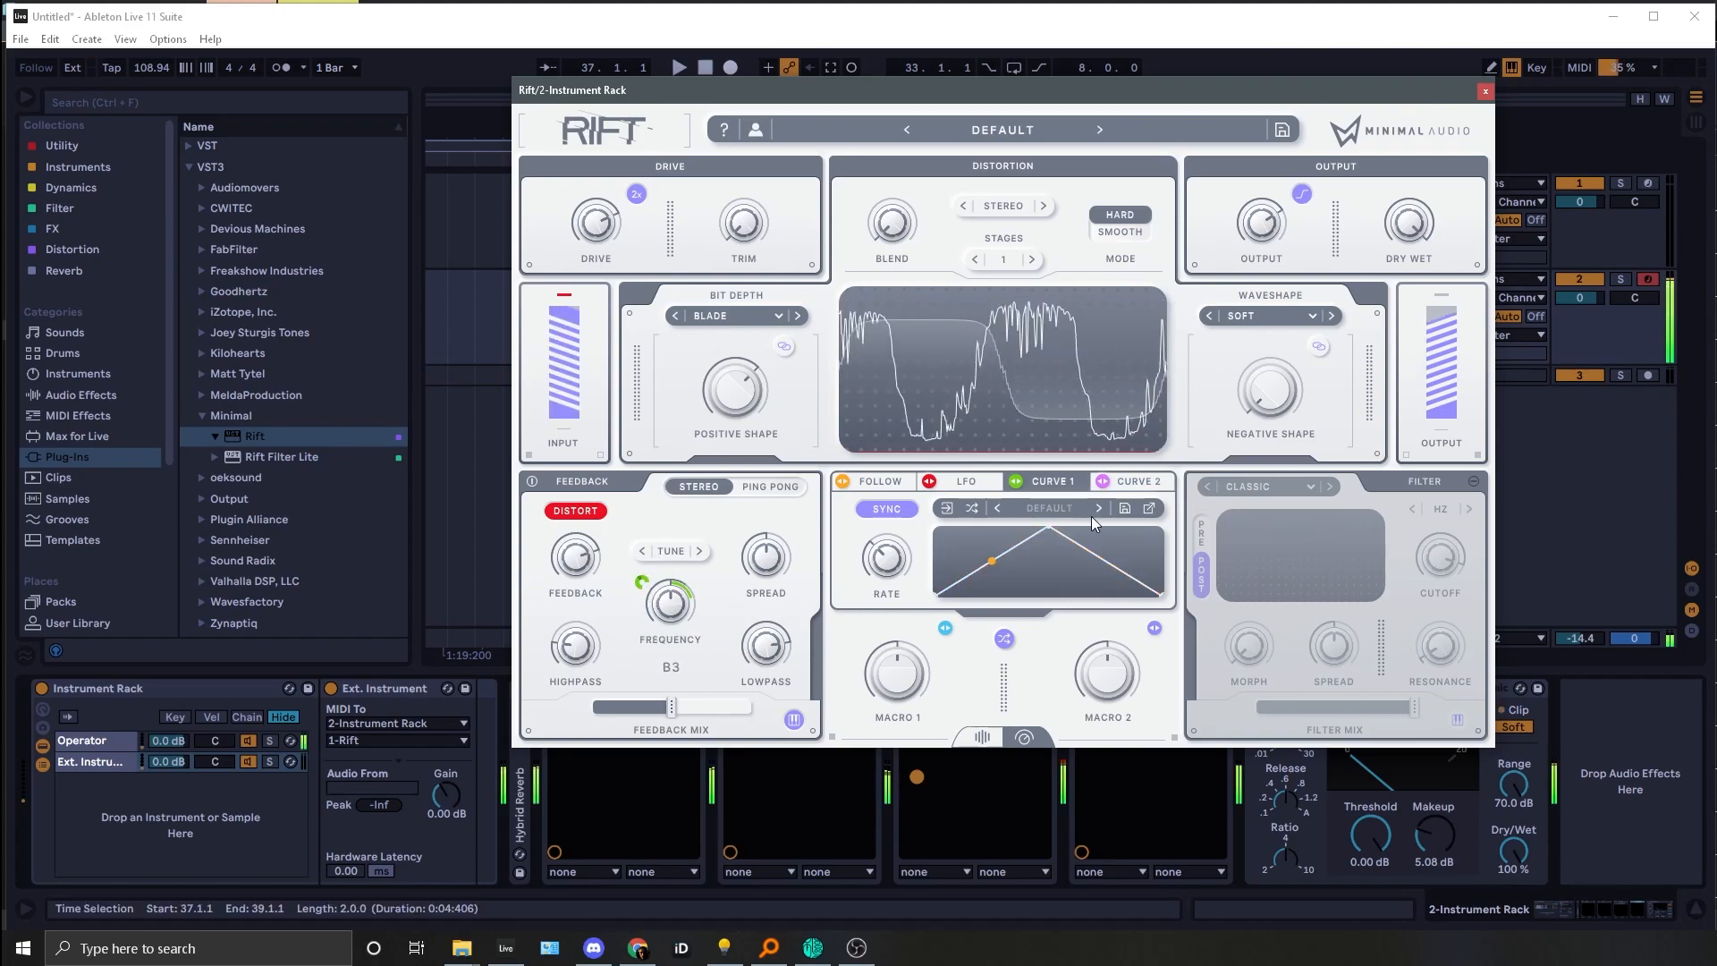
{"action": "left_click_drag", "start_coordinate": [1044, 529], "coordinate": [1178, 522]}
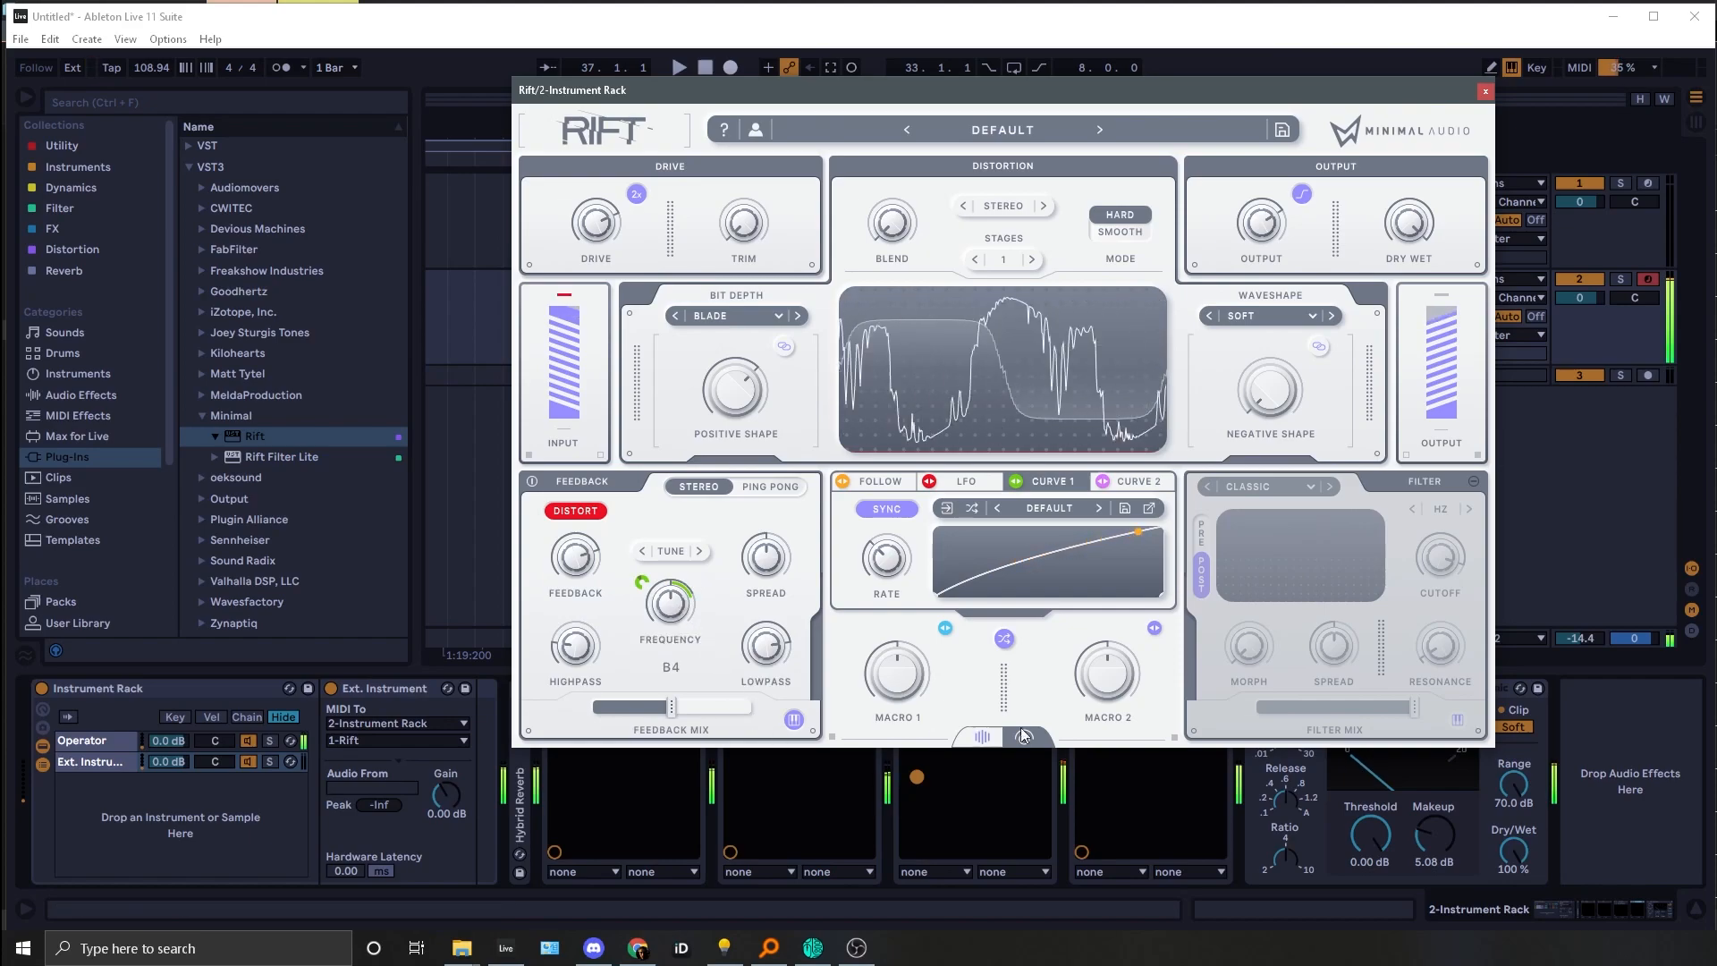
Step: Allow the notes E and G alongside B for the third Rift's feedback frequency and readjust its base frequency
{"action": "left_click", "coordinate": [798, 717]}
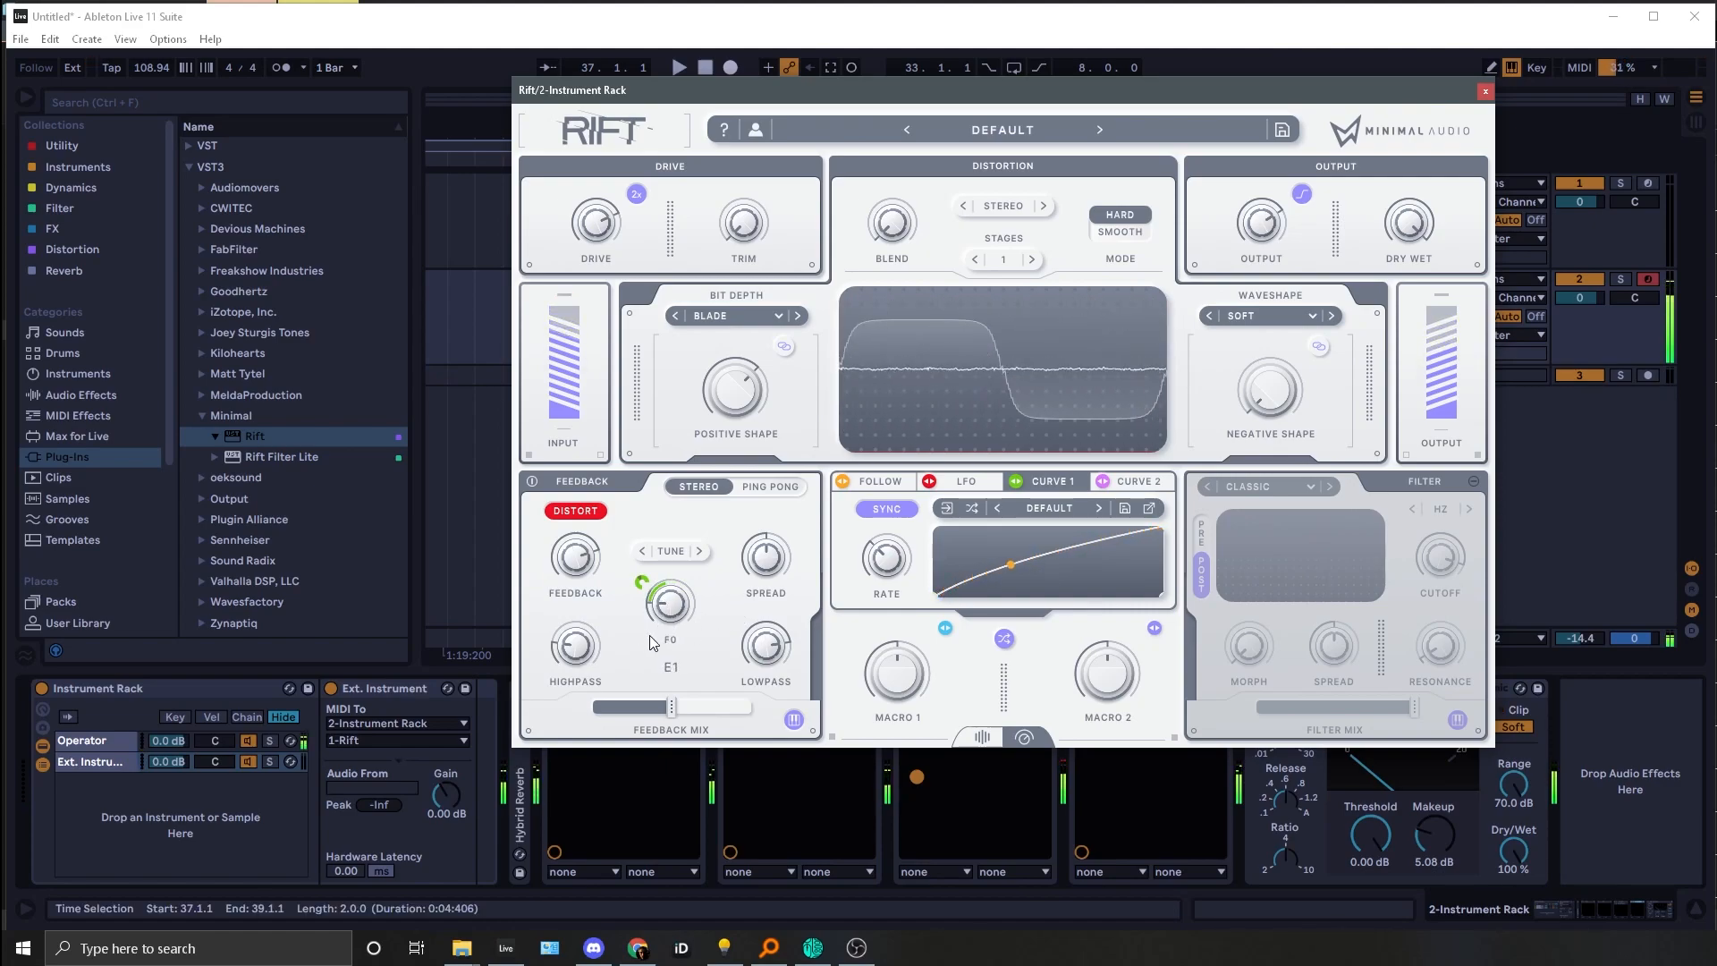
{"action": "left_click", "coordinate": [1600, 776]}
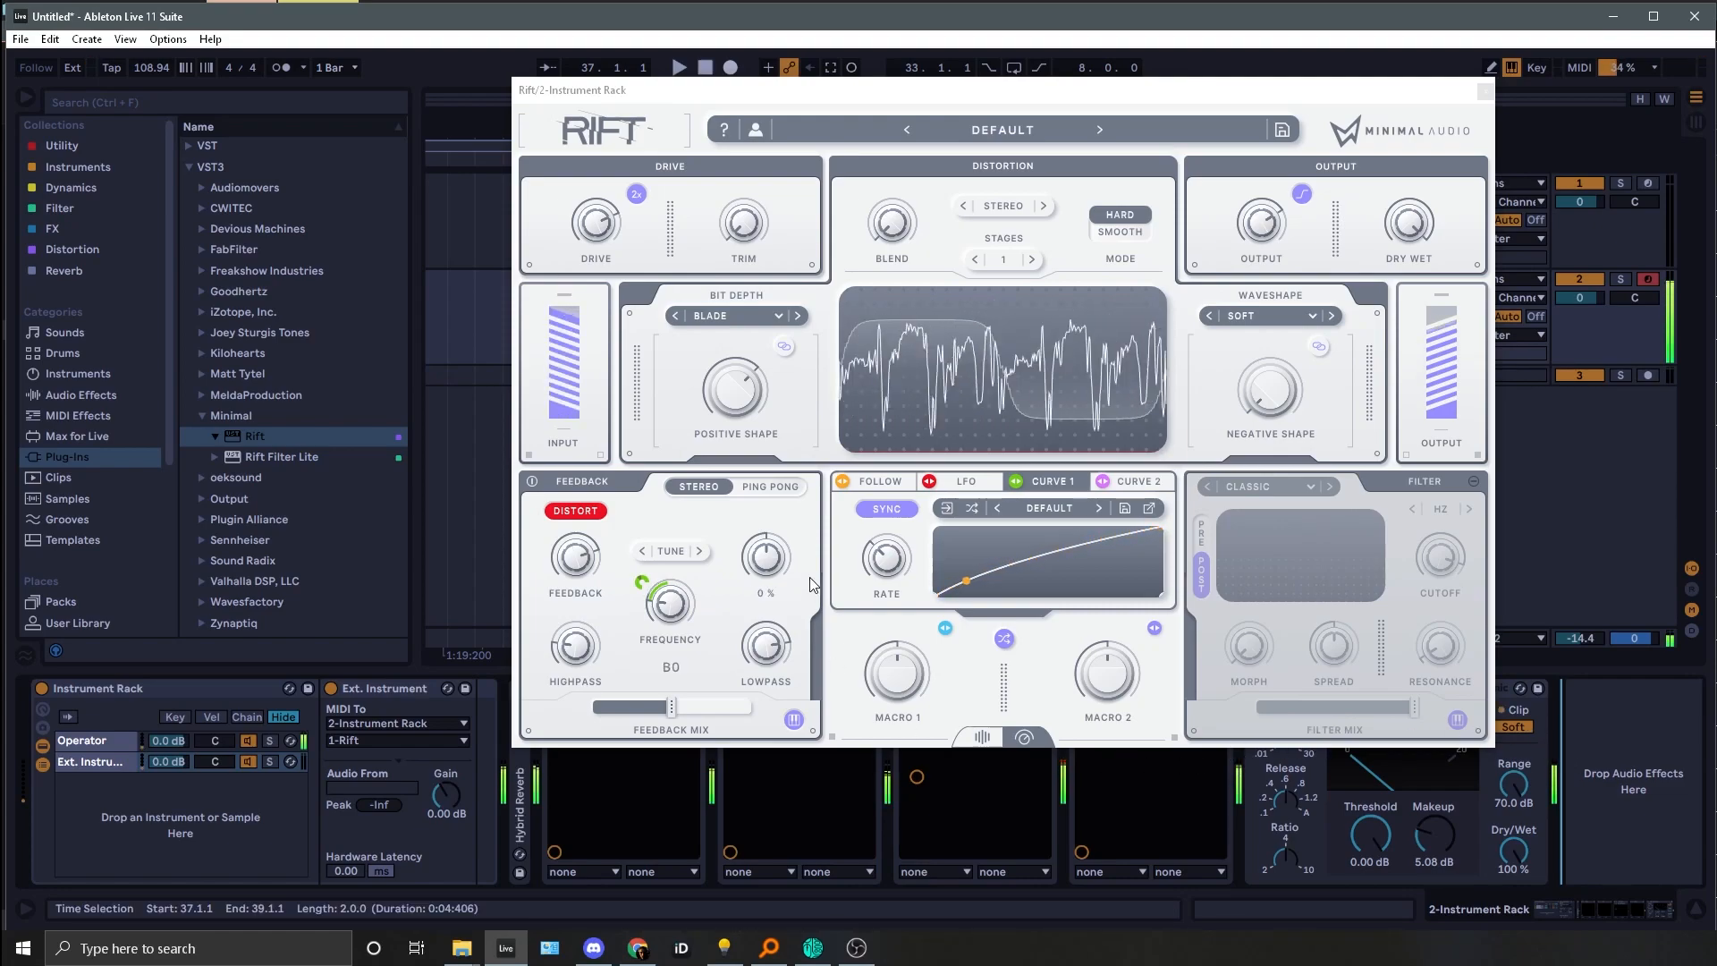
{"action": "left_click", "coordinate": [677, 605]}
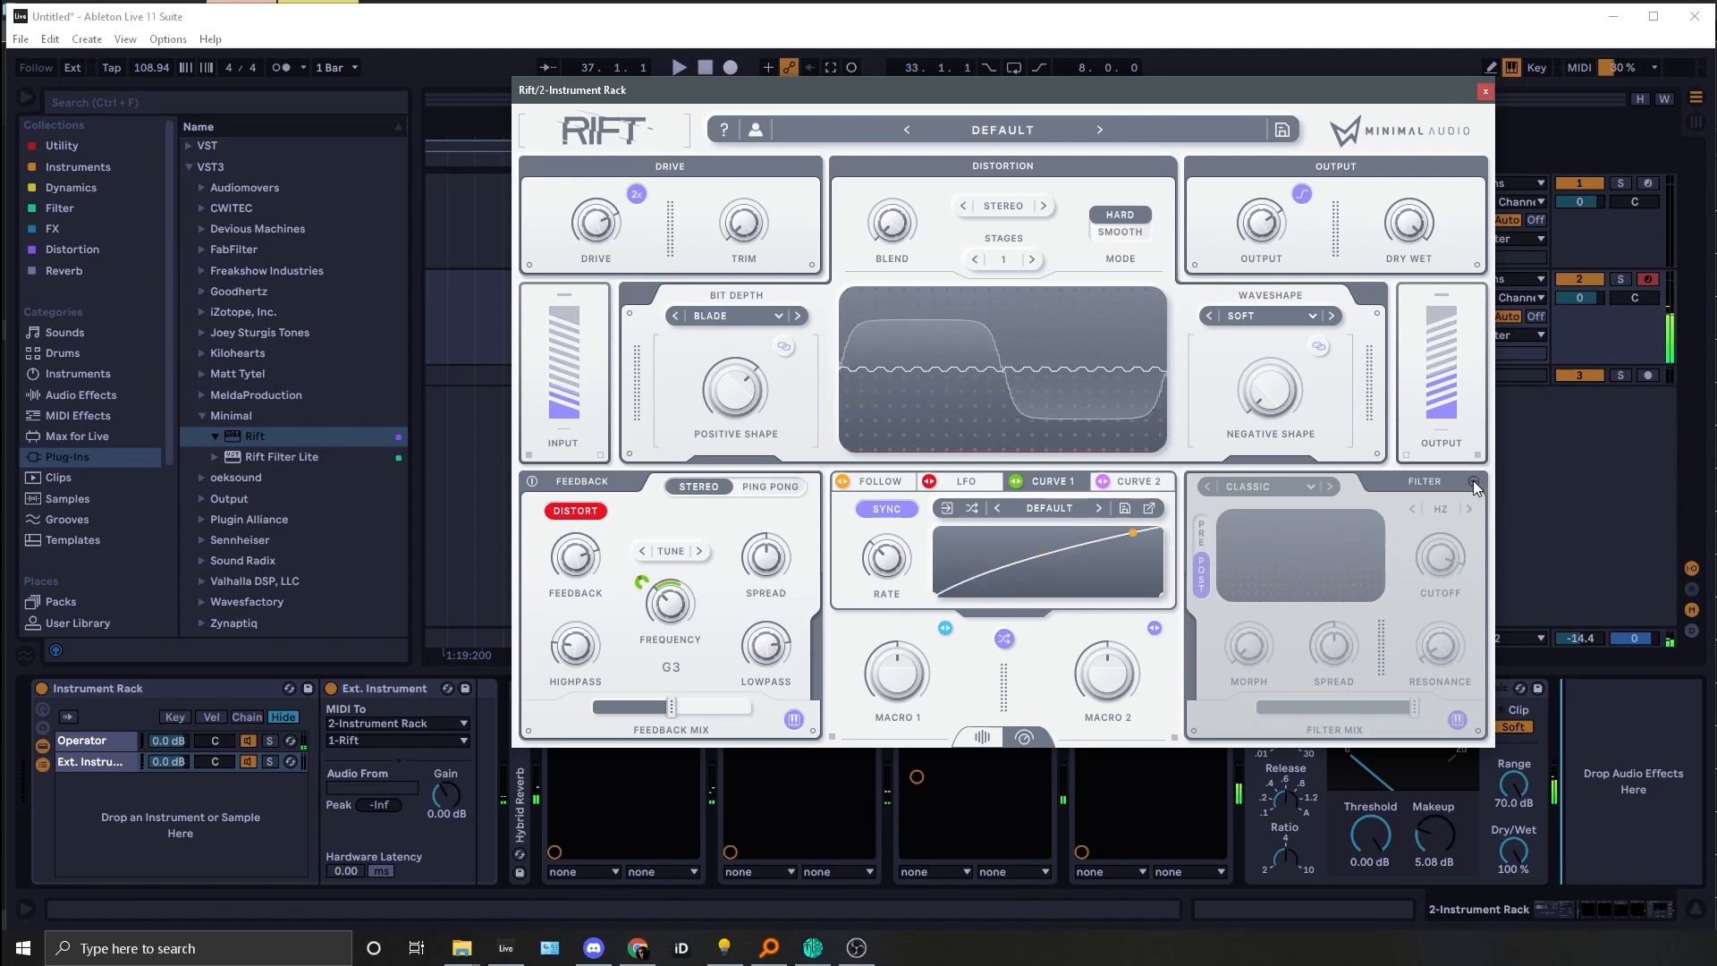
Step: Enable the third Rift's filter as a pre-distortion LP Scan in Tune mode, with its cutoff modulated by Curve 1
{"action": "left_click", "coordinate": [1474, 484]}
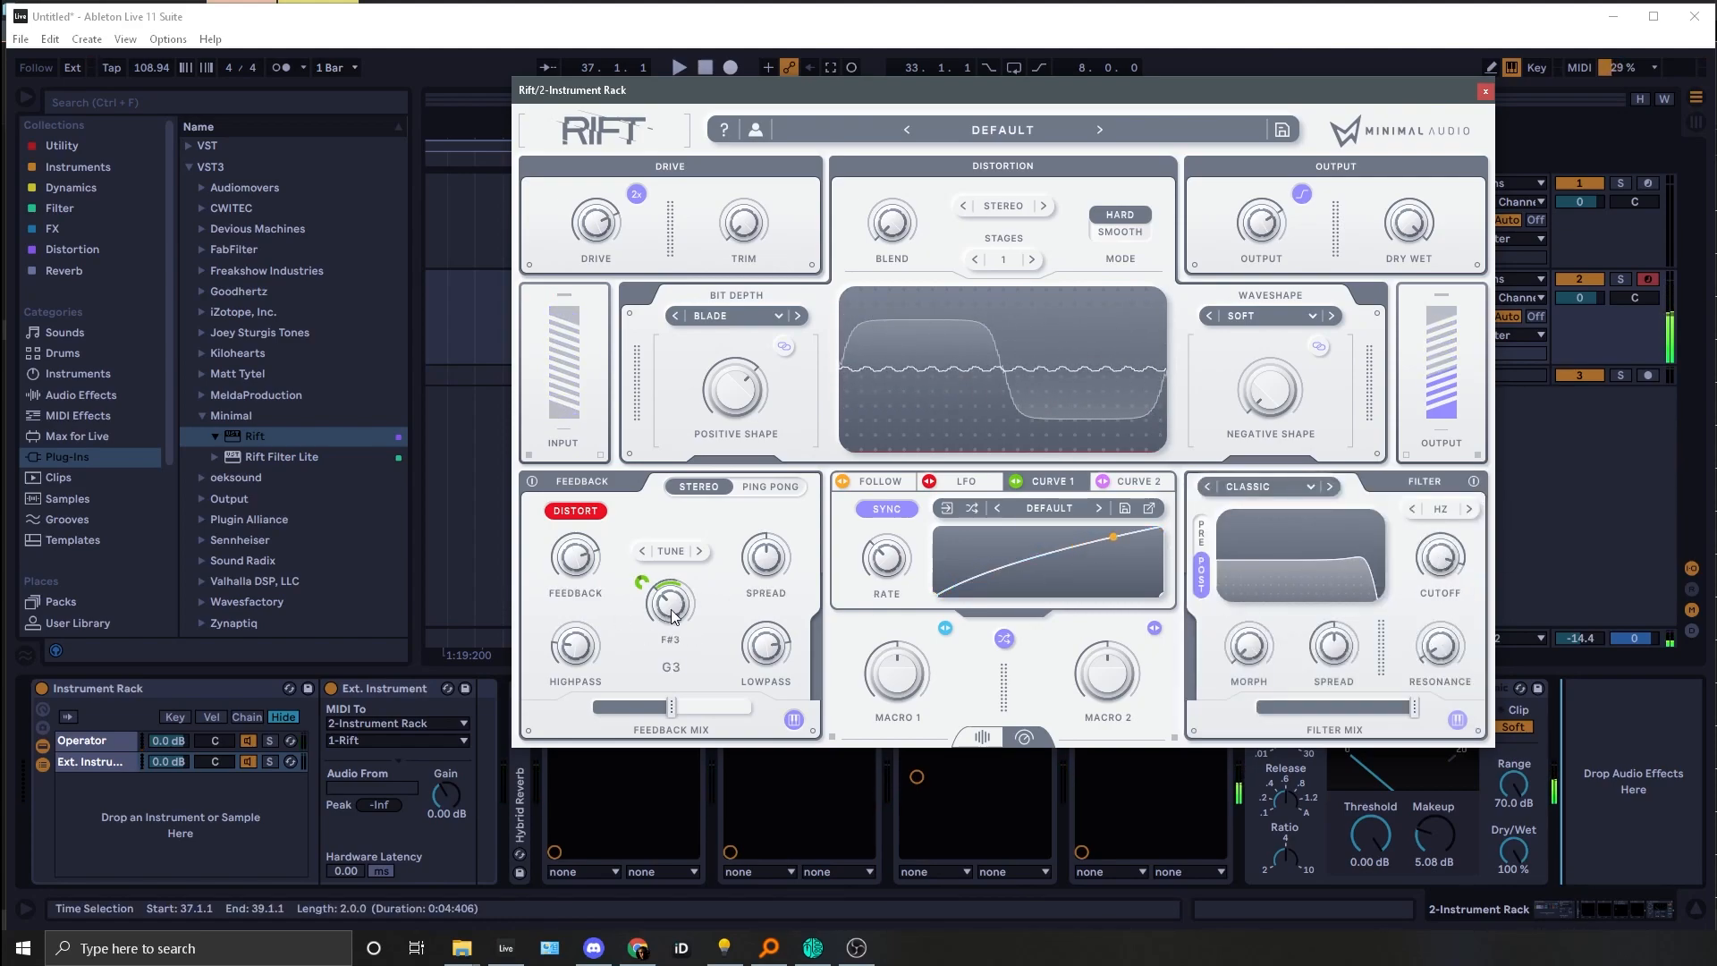
{"action": "left_click_drag", "start_coordinate": [1453, 549], "coordinate": [814, 562]}
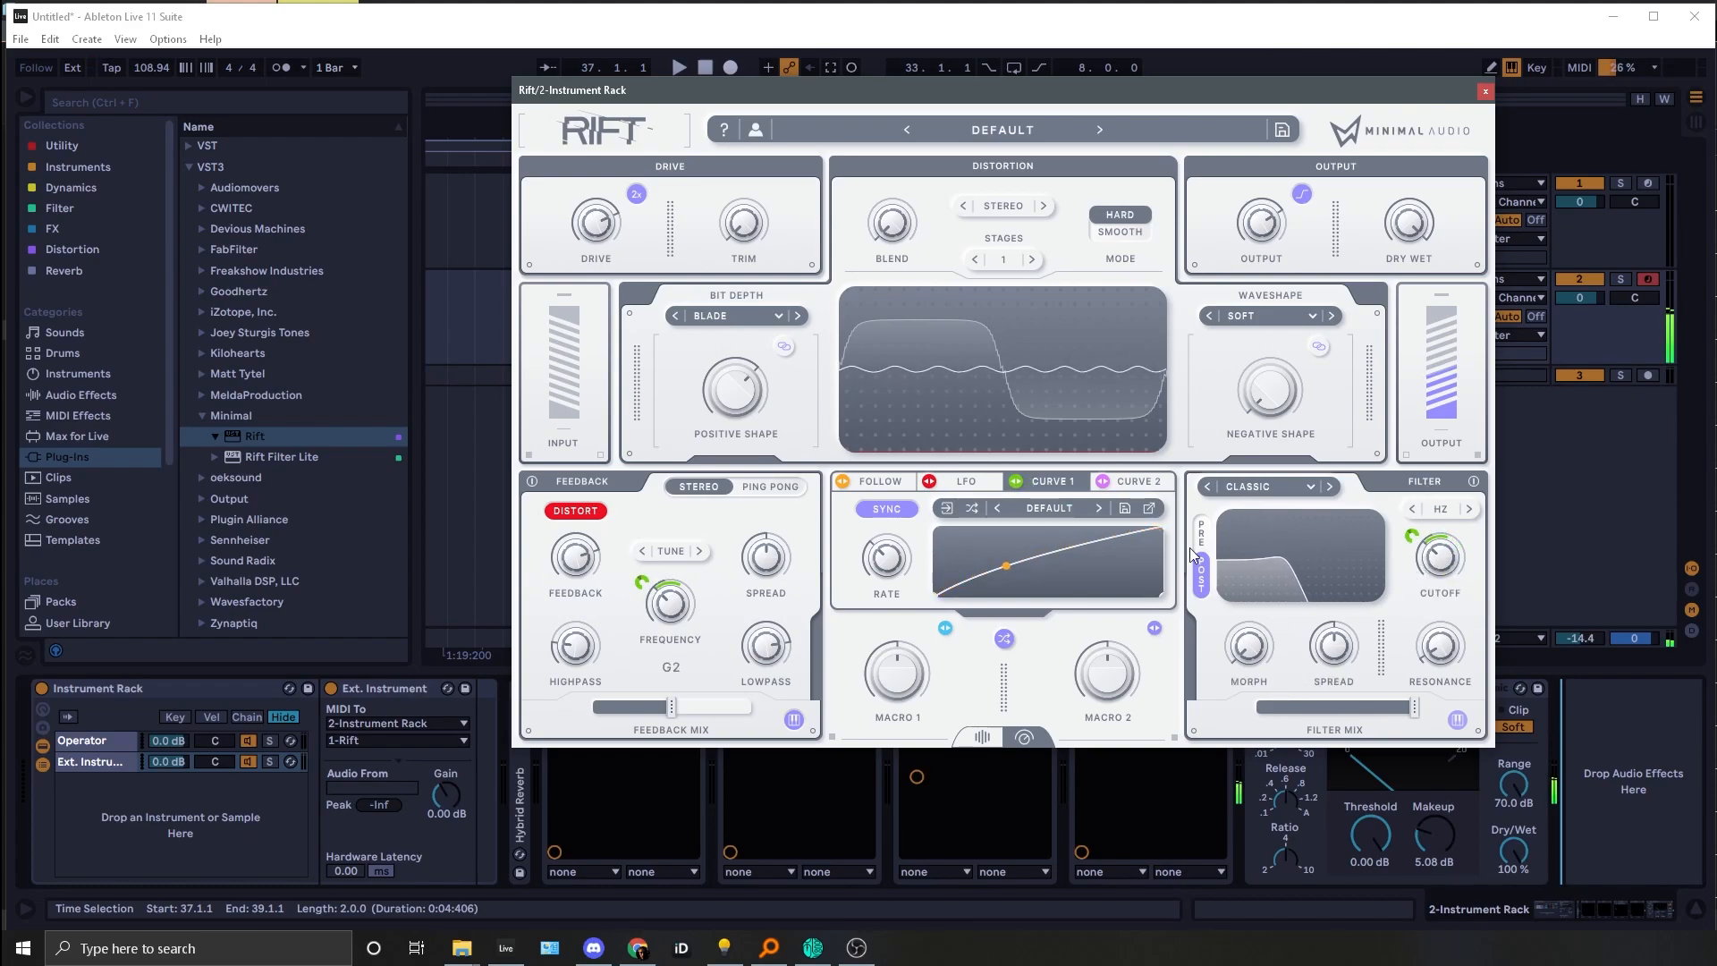
{"action": "left_click", "coordinate": [1368, 563]}
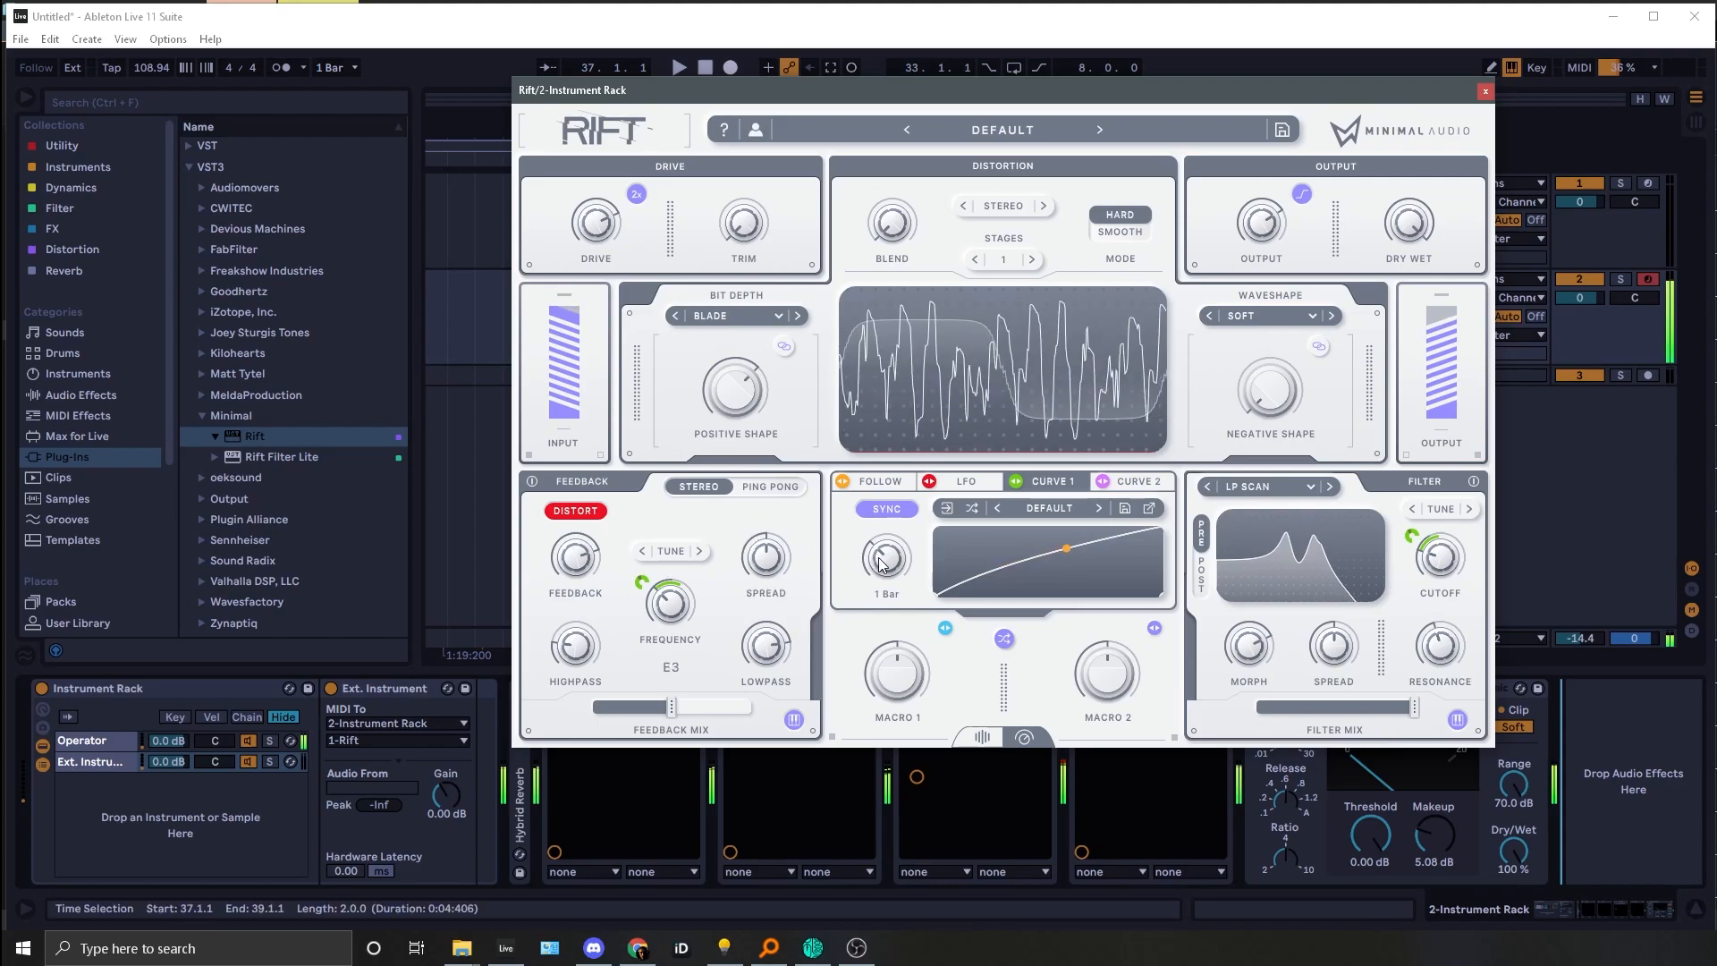
{"action": "mouse_move", "coordinate": [884, 523]}
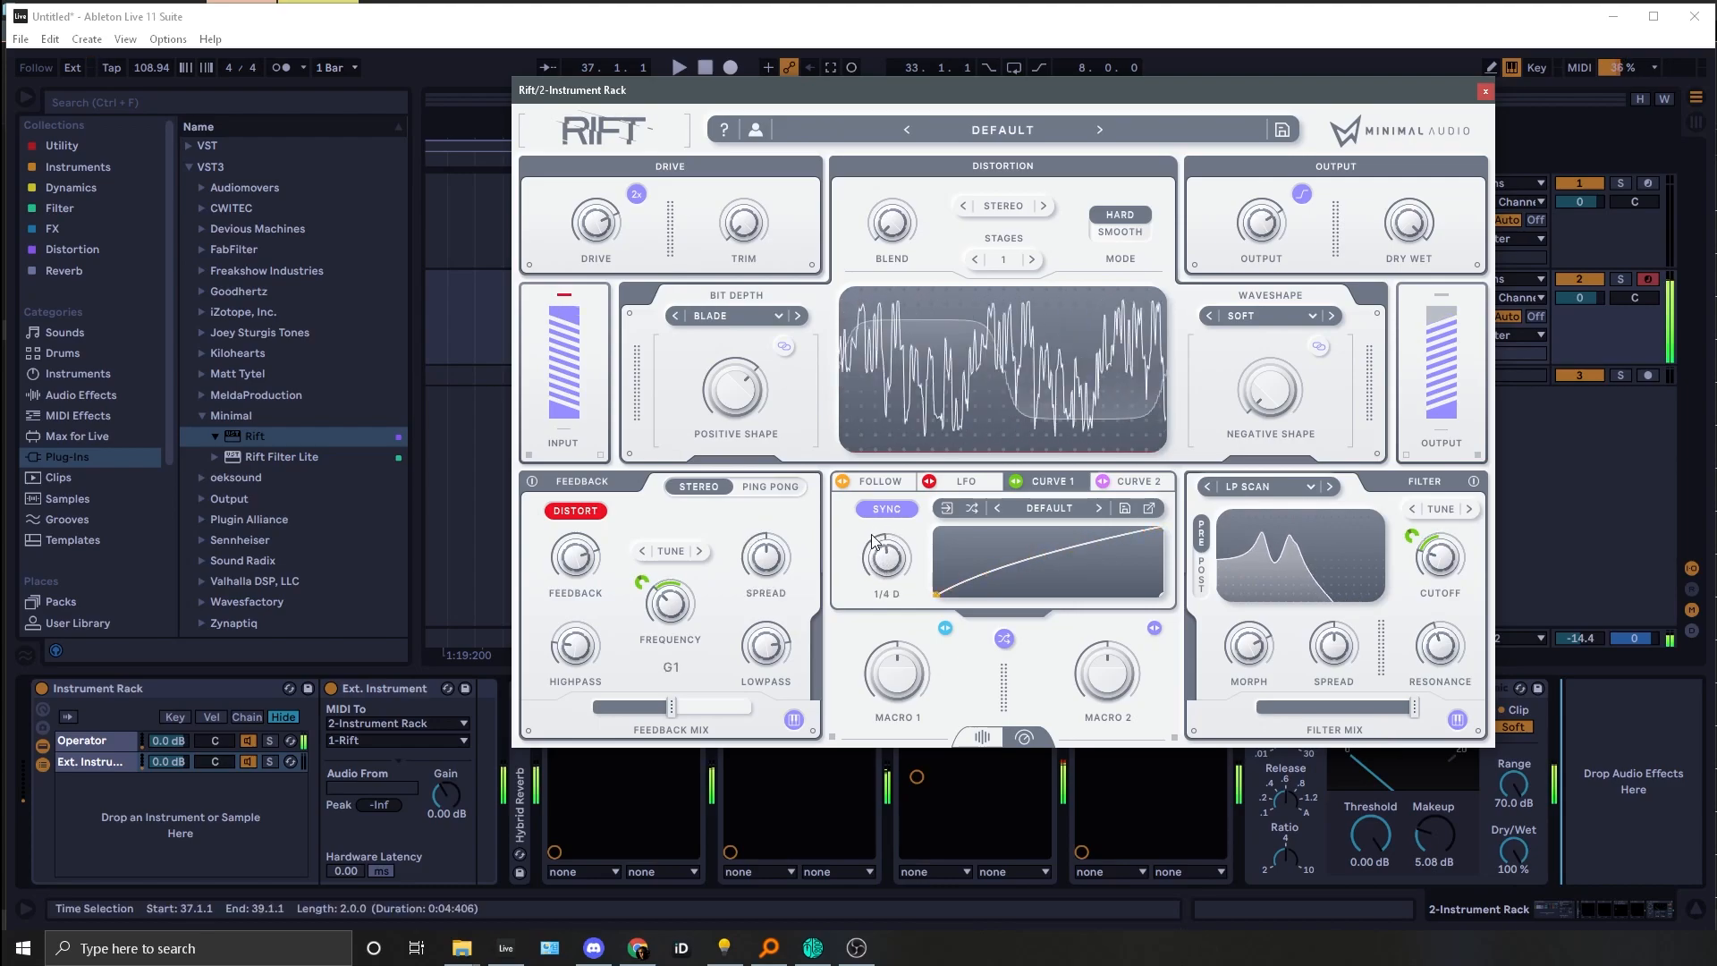
Step: Try the Overtone filter with altered resonance and morph, then the Snarl type, and settle on Flutter
{"action": "mouse_move", "coordinate": [1445, 523]}
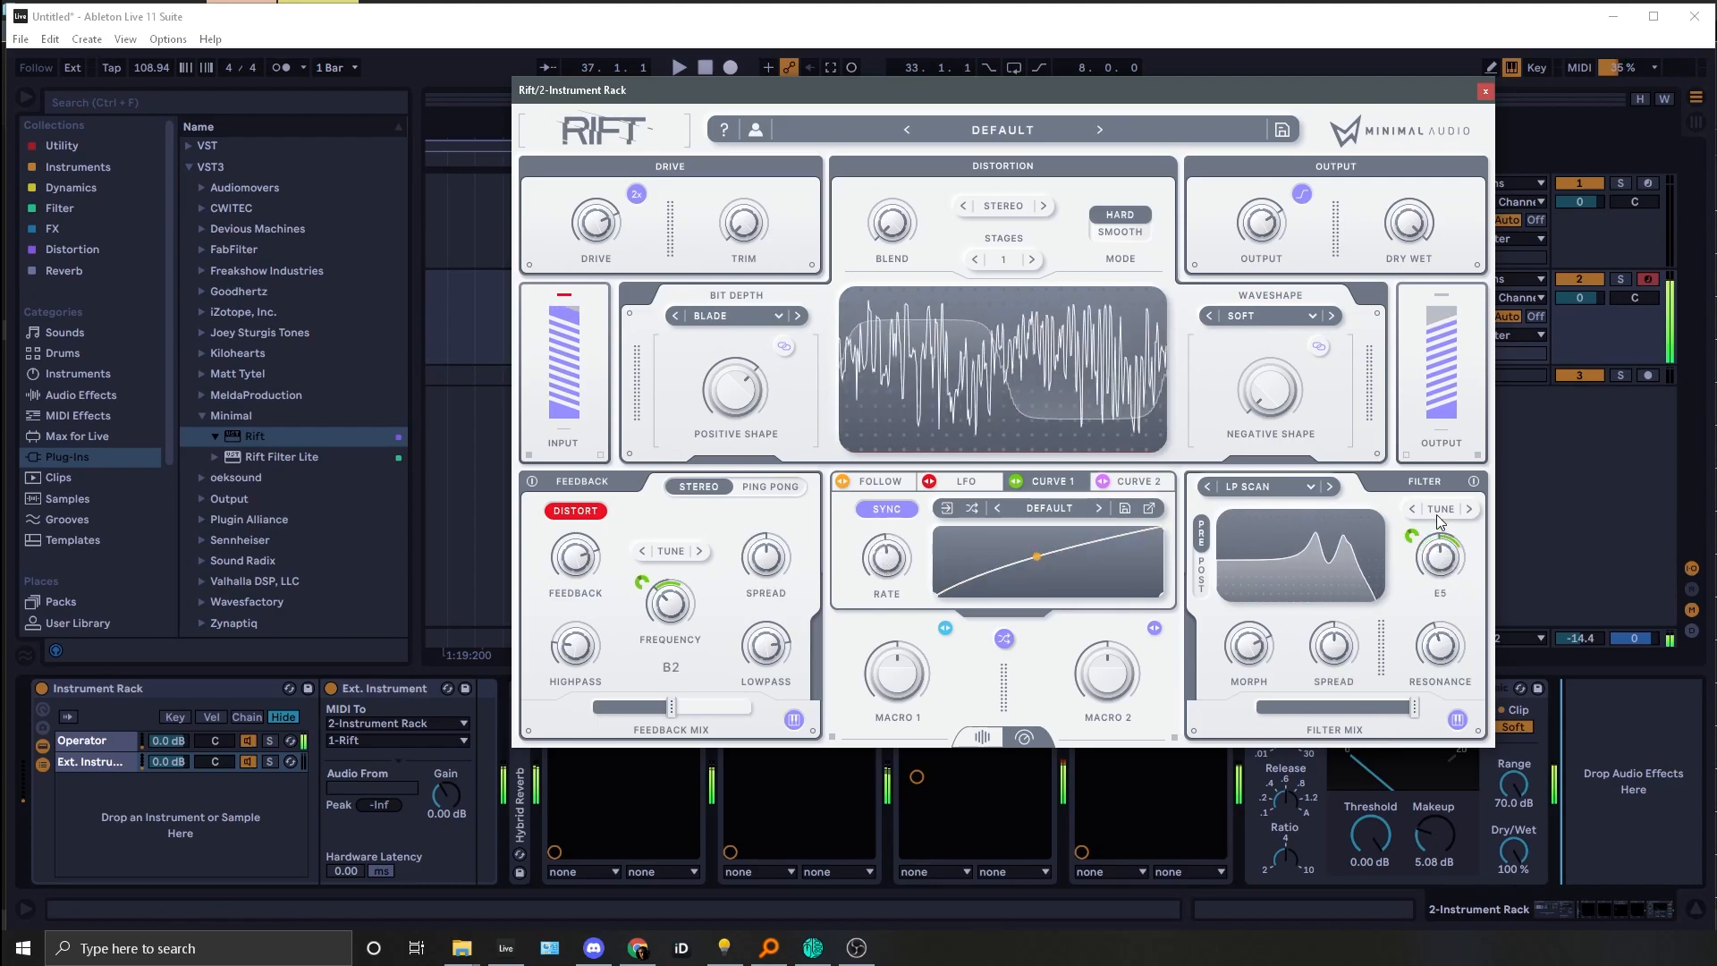
{"action": "left_click", "coordinate": [1208, 486]}
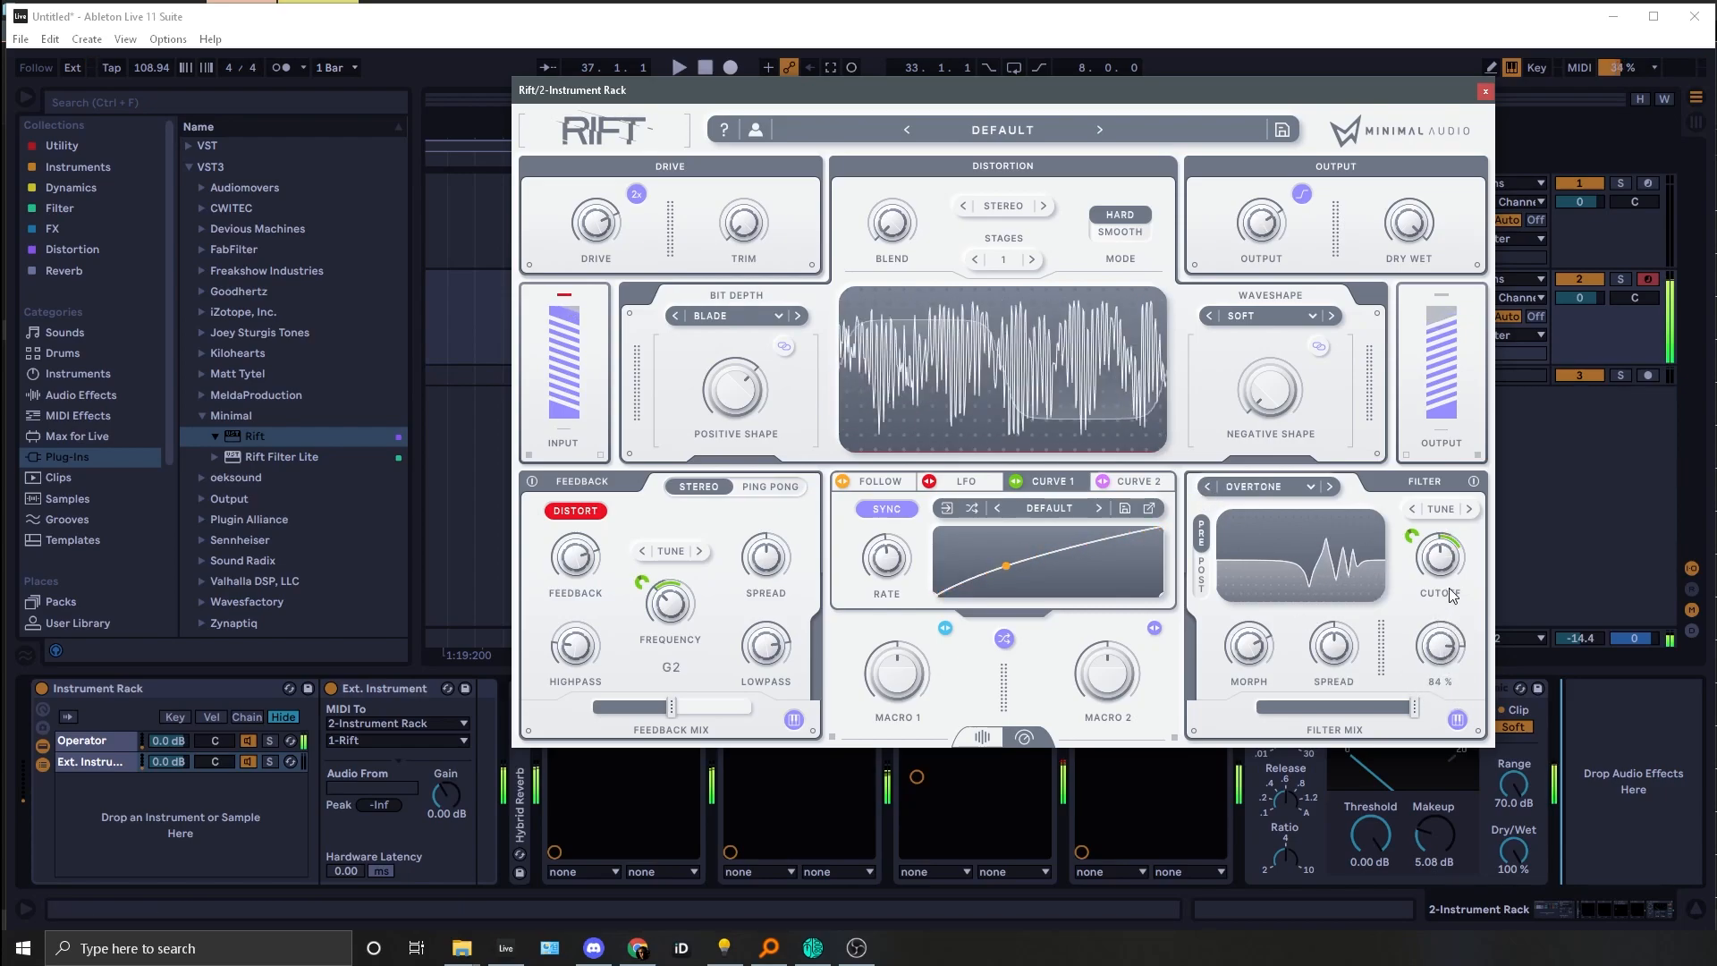
{"action": "mouse_move", "coordinate": [1416, 603]}
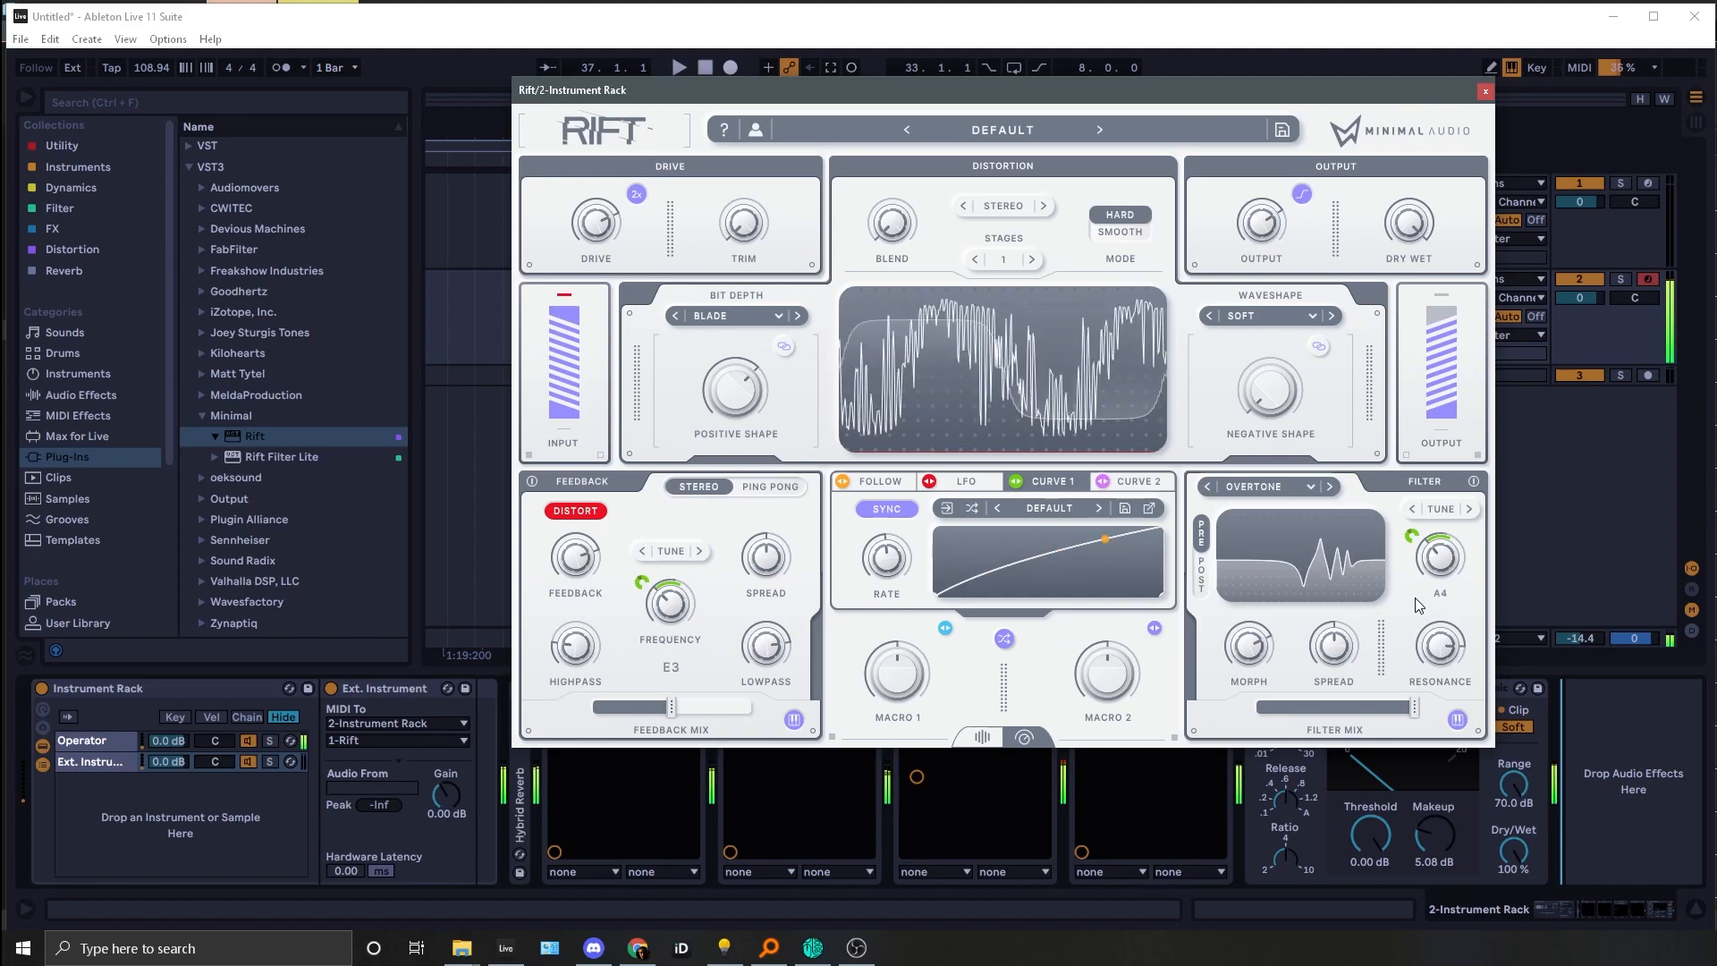
{"action": "mouse_move", "coordinate": [1257, 637]}
{"action": "left_click_drag", "start_coordinate": [1256, 636], "coordinate": [1257, 608]}
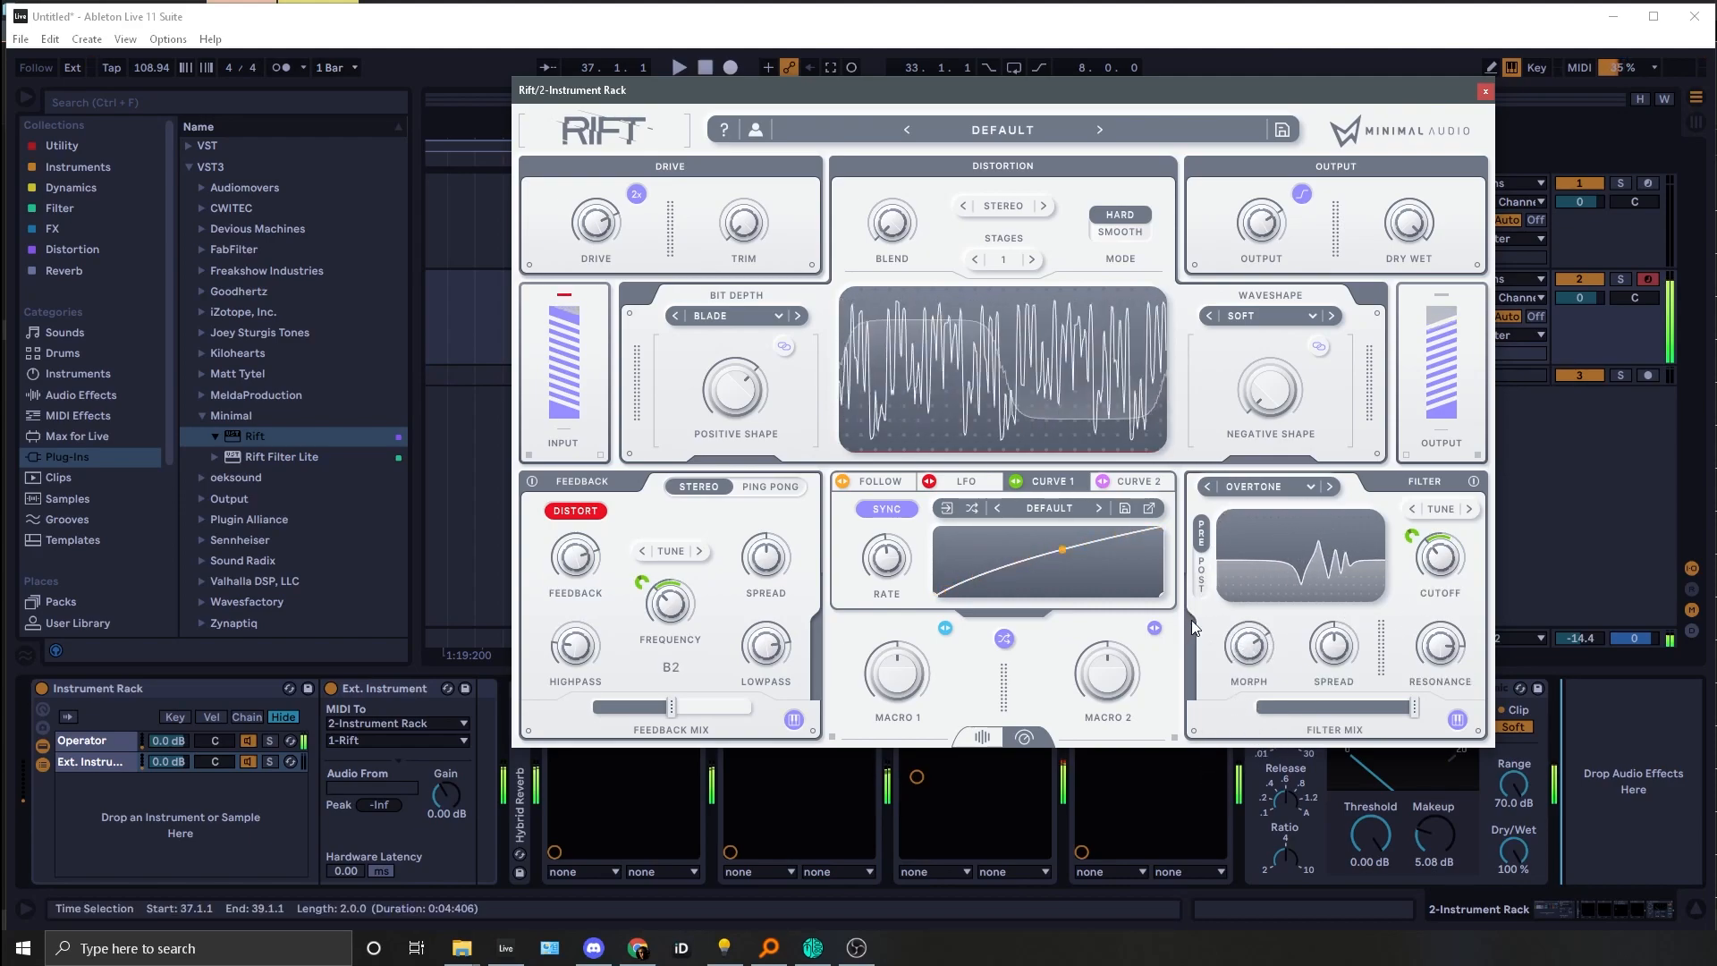
{"action": "left_click", "coordinate": [1208, 486]}
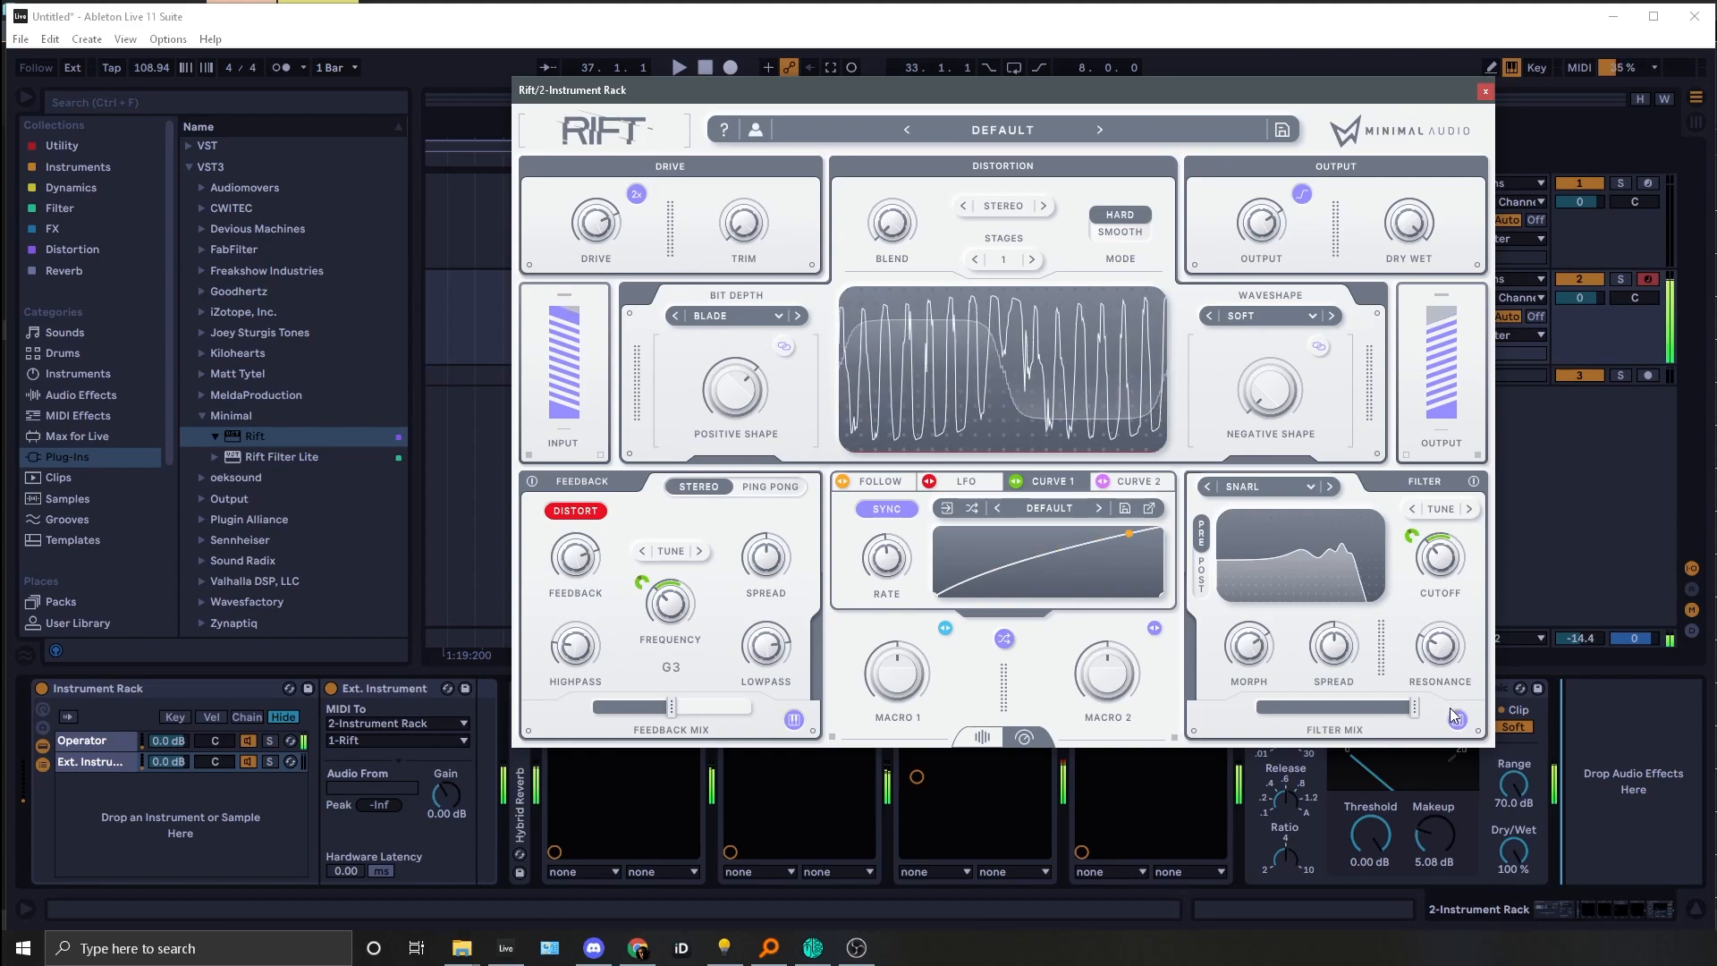
{"action": "left_click", "coordinate": [1207, 486]}
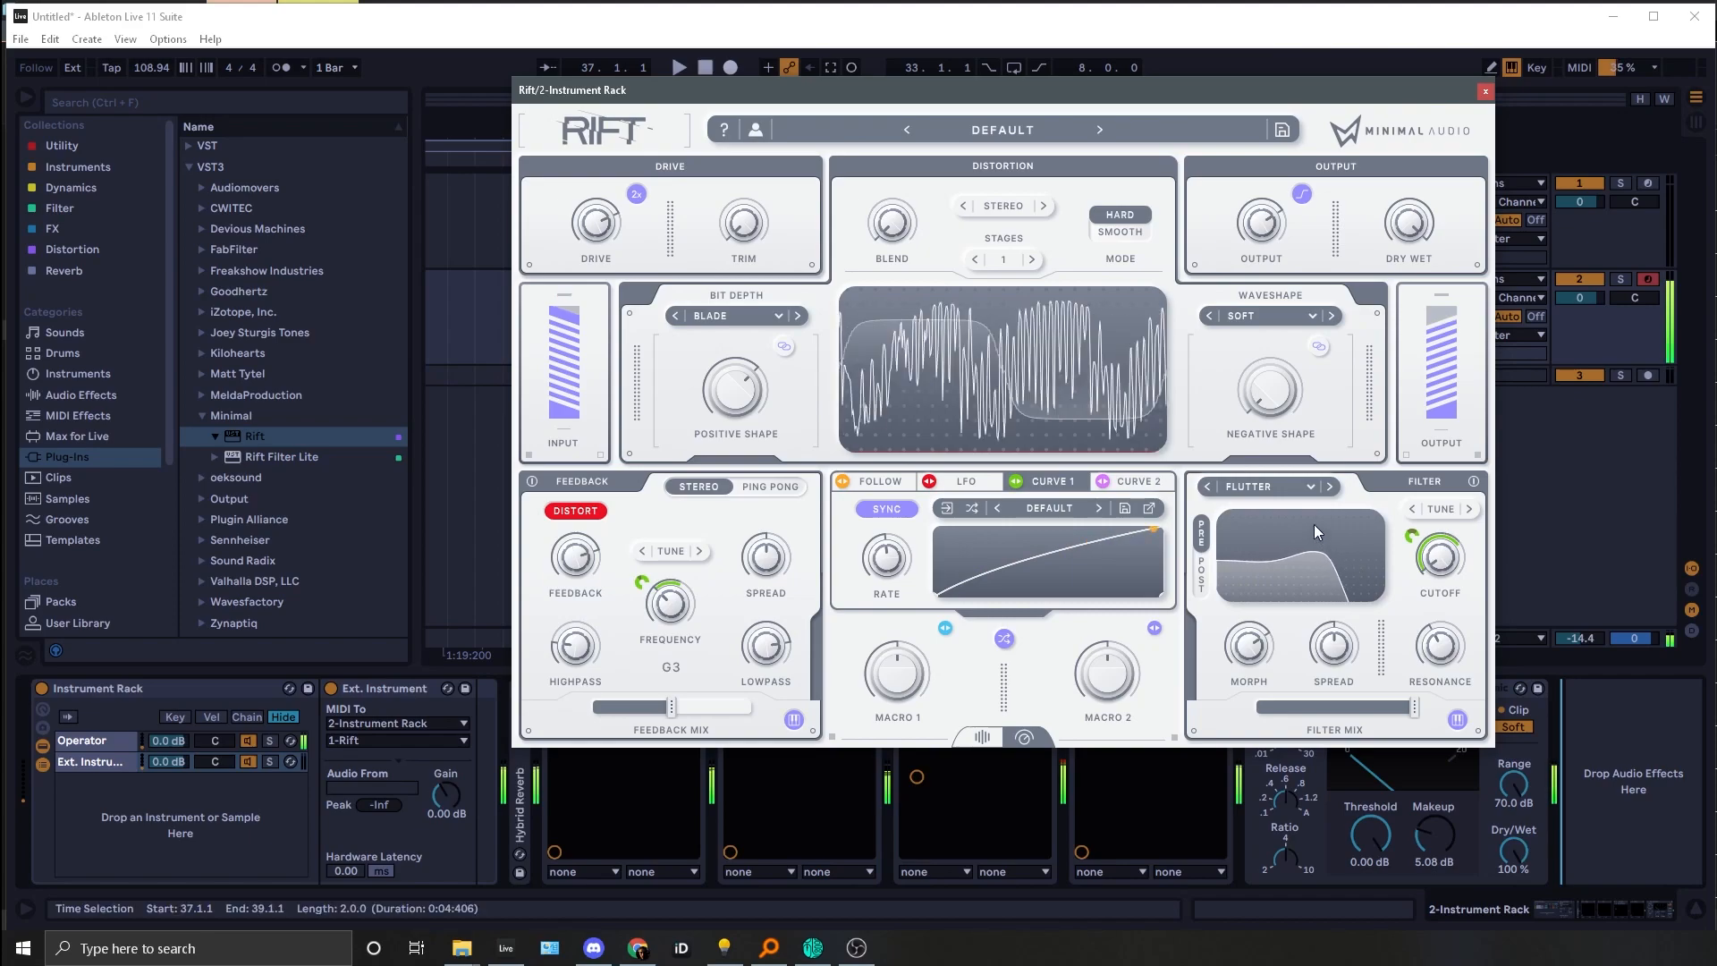
Step: Modulate the Flutter filter's morph with Curve 1, lower the feedback mix and set the curve rate to 1 Bar
{"action": "mouse_move", "coordinate": [1225, 643]}
{"action": "left_click_drag", "start_coordinate": [1251, 653], "coordinate": [1250, 653]}
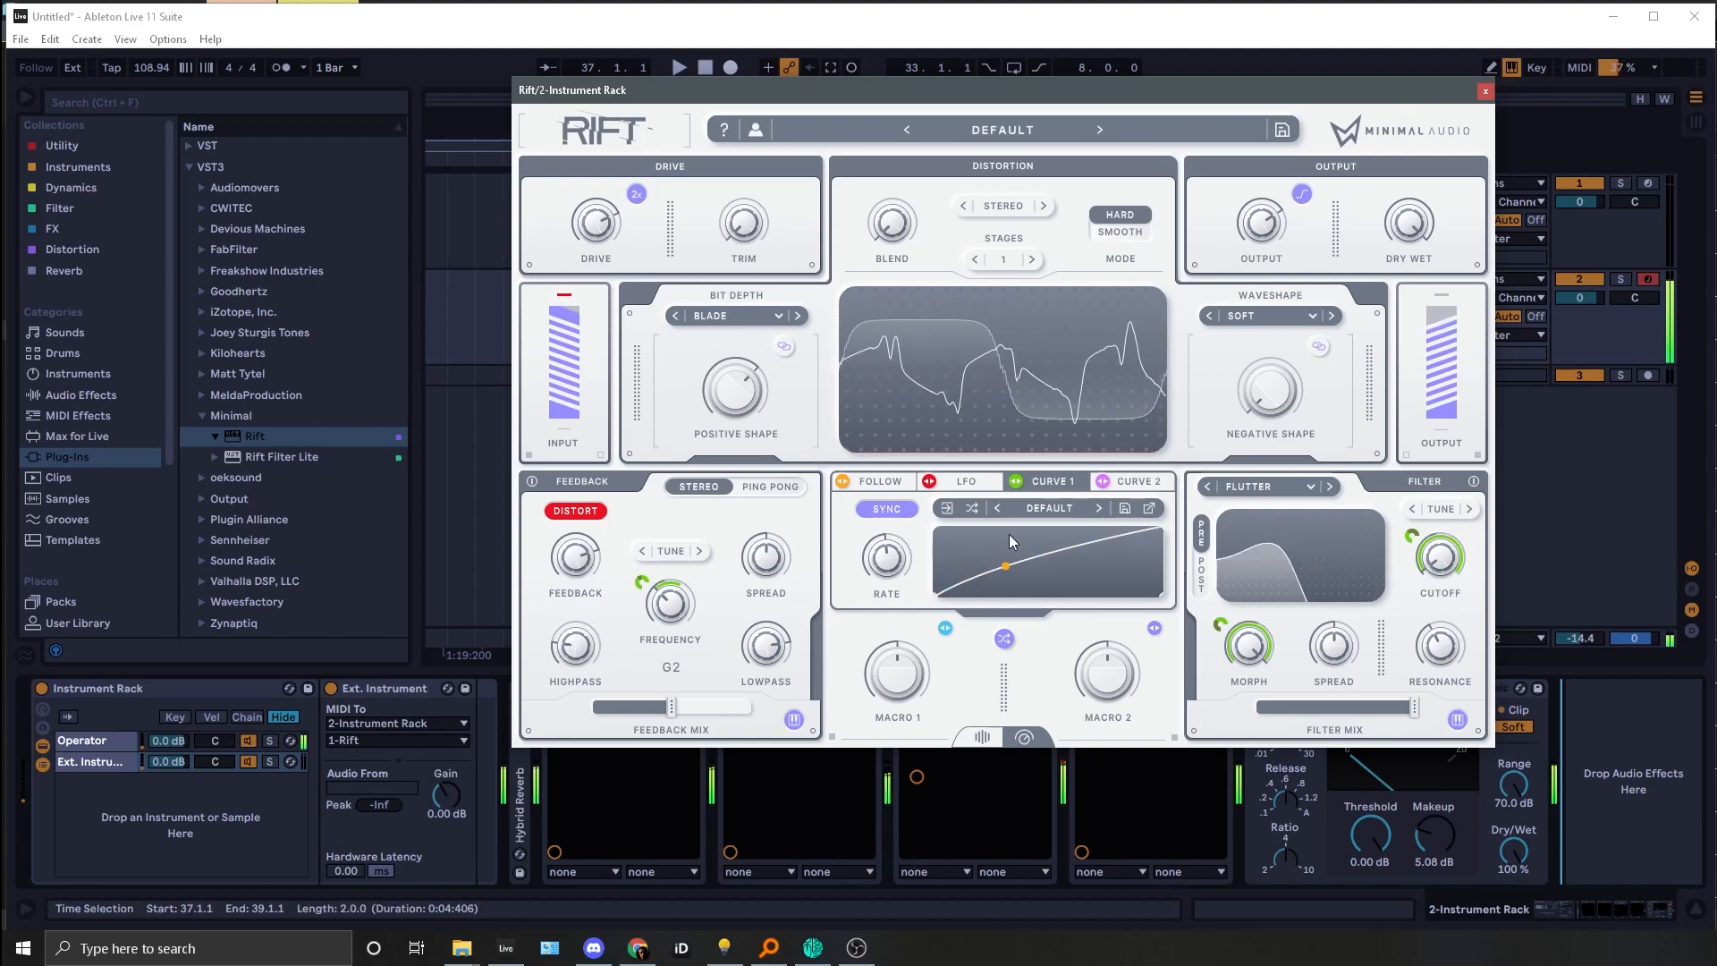
{"action": "mouse_move", "coordinate": [672, 625]}
{"action": "left_click_drag", "start_coordinate": [671, 706], "coordinate": [614, 701]}
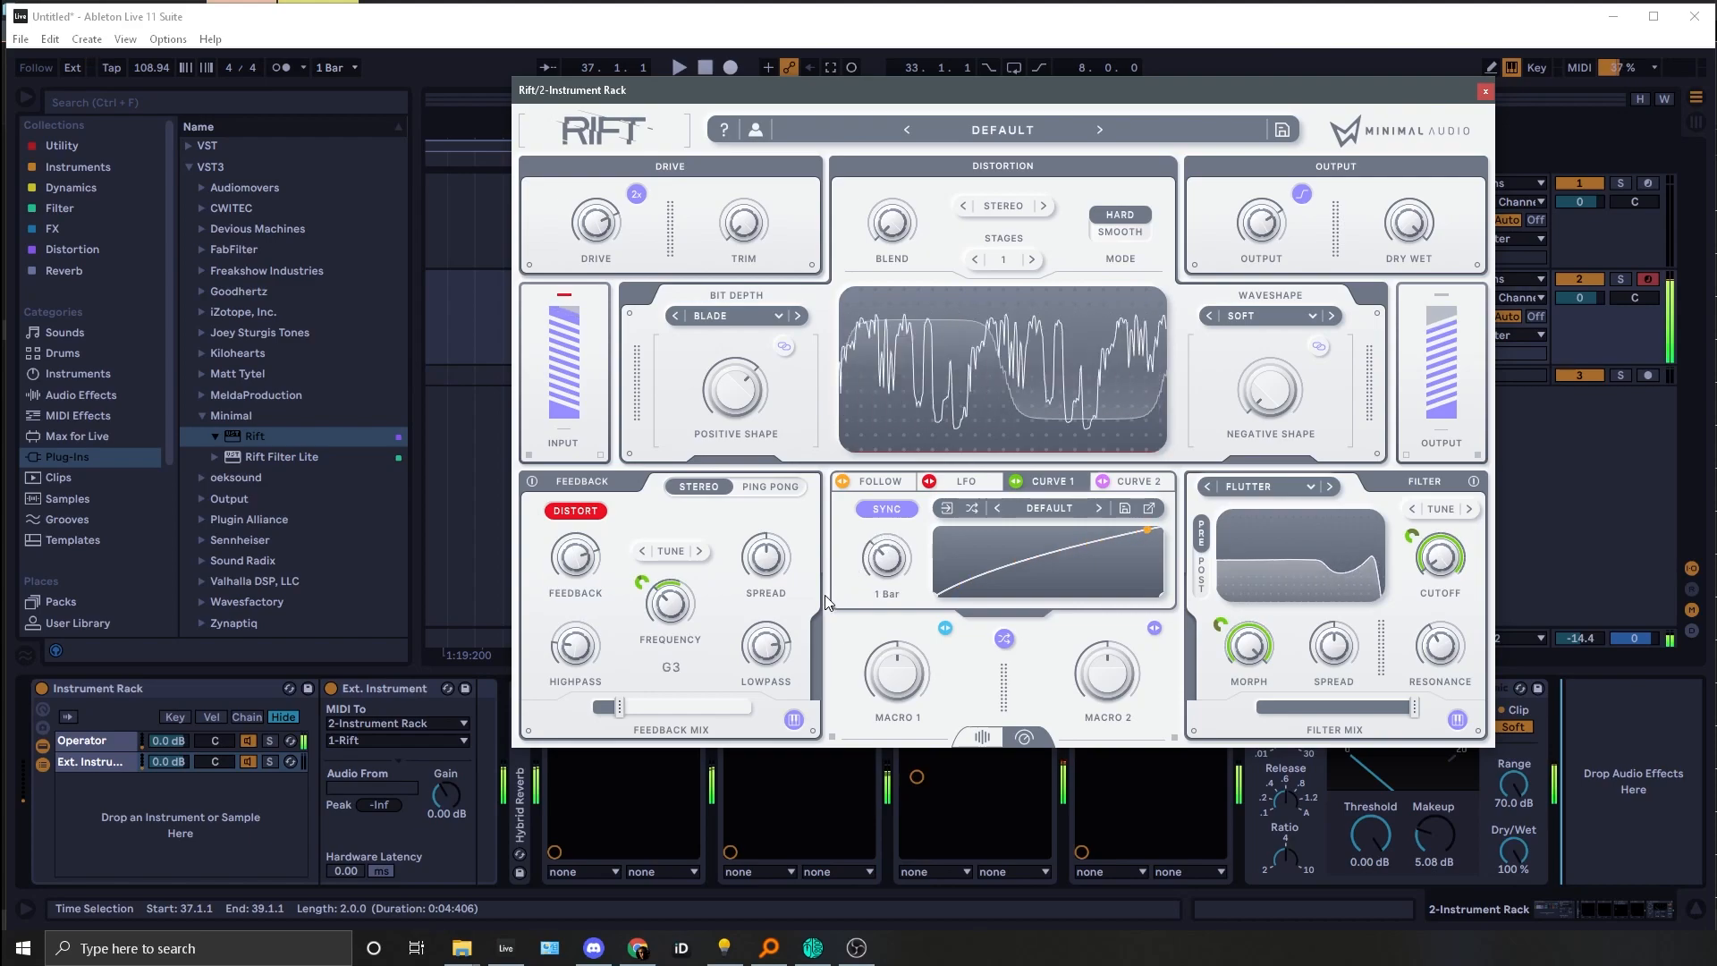
Step: Try low and high base cutoffs on the Flutter filter and different drive amounts on the third Rift
{"action": "mouse_move", "coordinate": [1239, 642]}
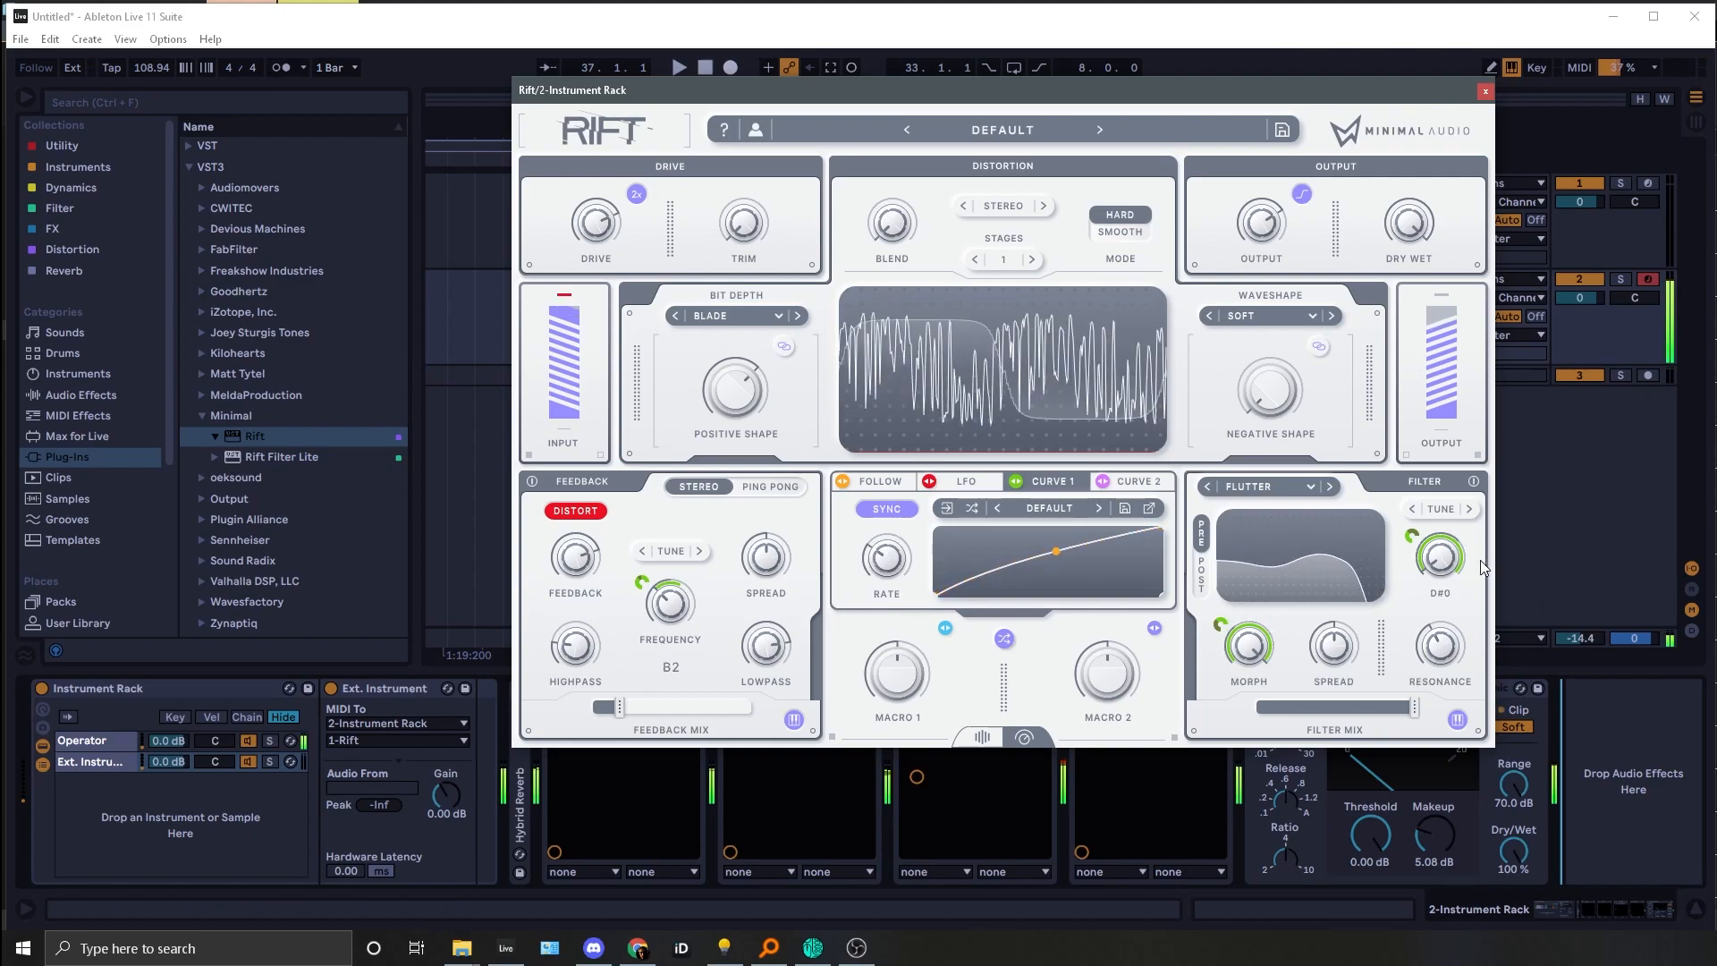
{"action": "left_click_drag", "start_coordinate": [577, 228], "coordinate": [551, 227]}
{"action": "key", "text": "z"}
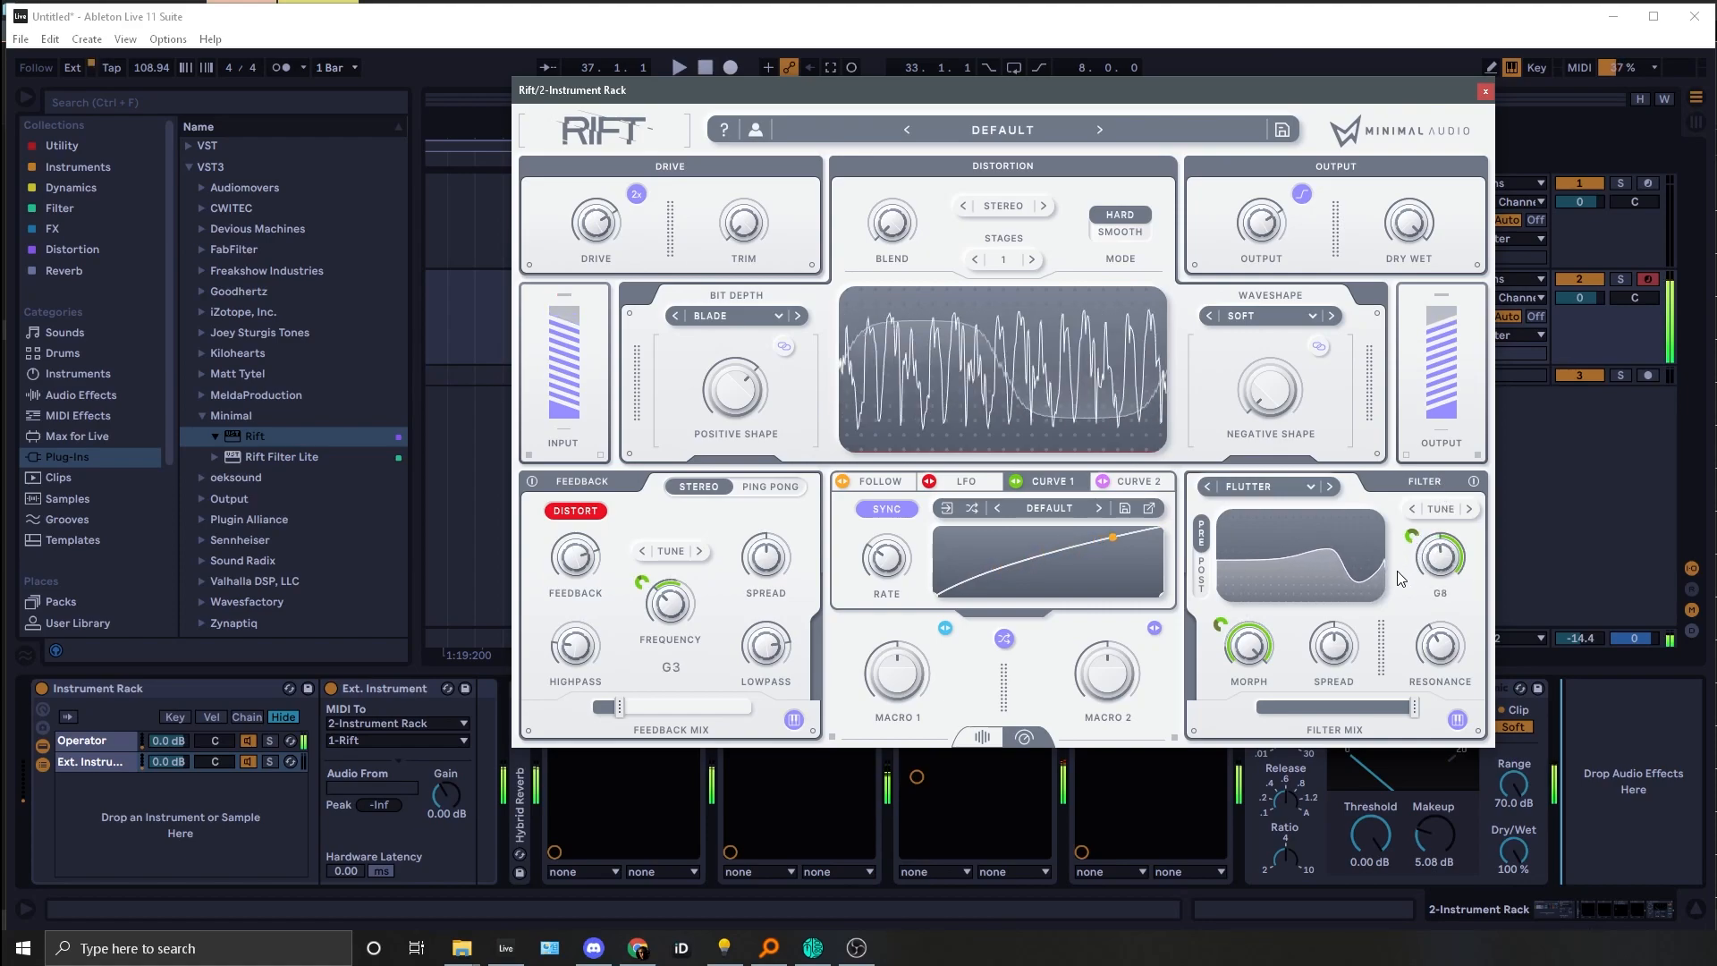
{"action": "left_click_drag", "start_coordinate": [1414, 635], "coordinate": [1461, 590]}
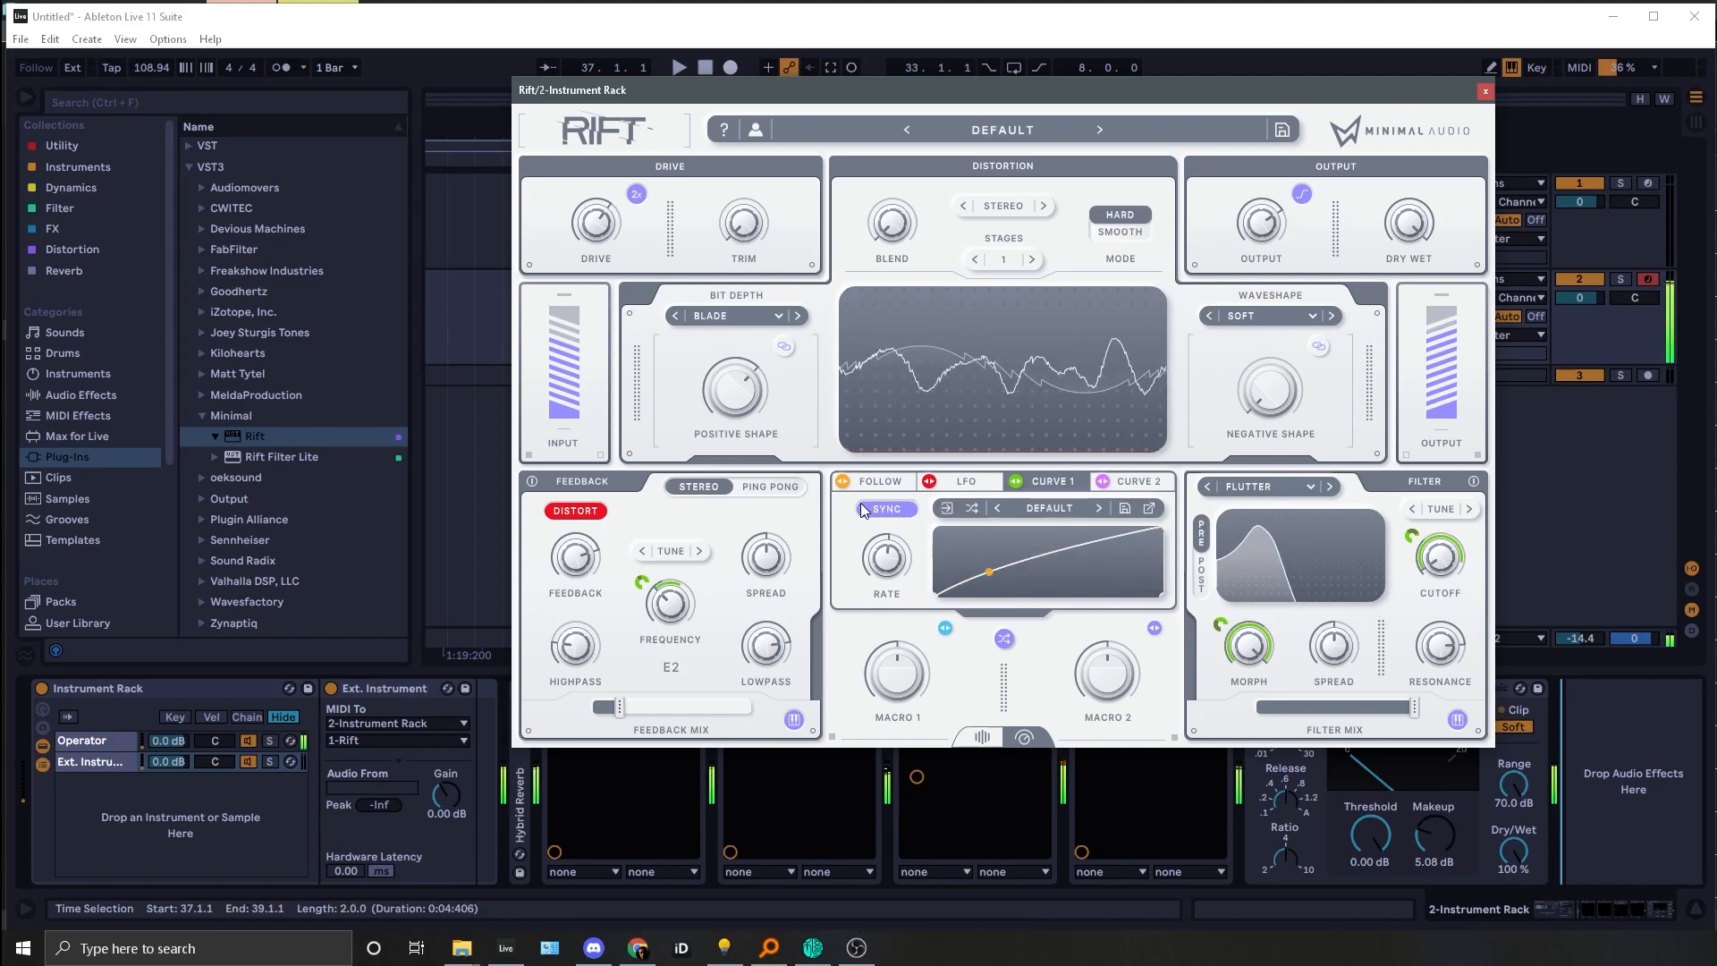
{"action": "left_click_drag", "start_coordinate": [614, 202], "coordinate": [615, 134]}
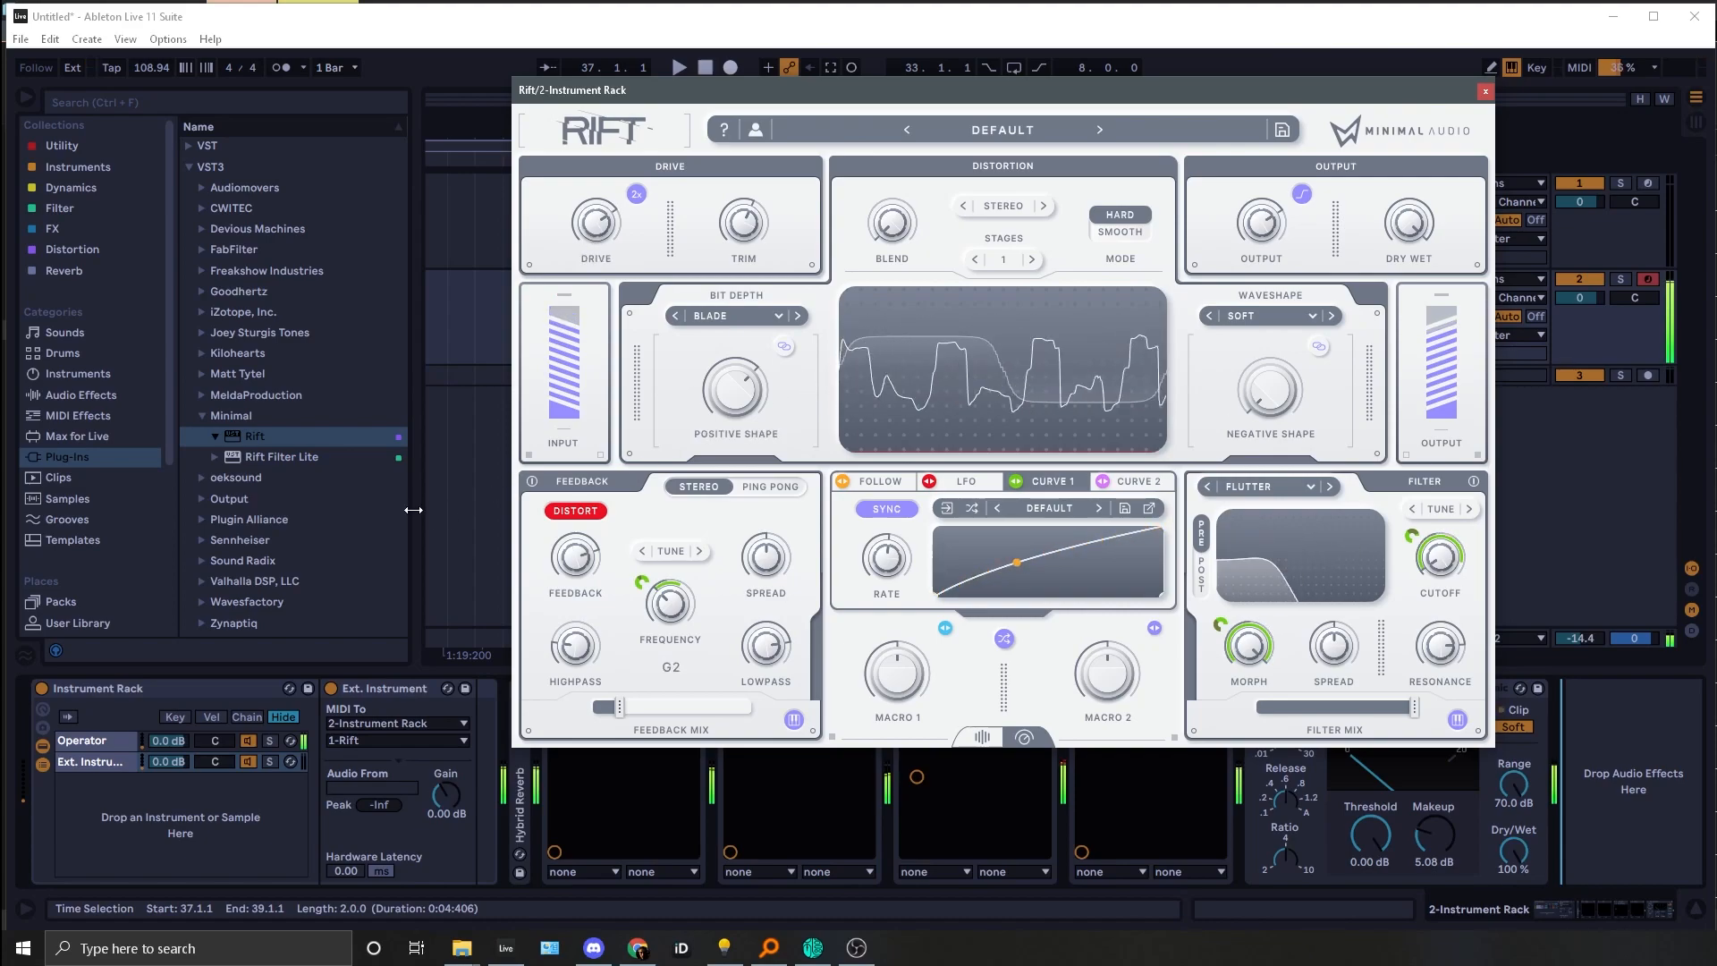
Step: Modulate the feedback amount and the feedback lowpass with Curve 1, and raise the feedback mix
{"action": "mouse_move", "coordinate": [619, 707]}
{"action": "left_mouse_down"}
{"action": "mouse_move", "coordinate": [703, 695]}
{"action": "mouse_move", "coordinate": [615, 687]}
{"action": "mouse_move", "coordinate": [640, 688]}
{"action": "left_mouse_up"}
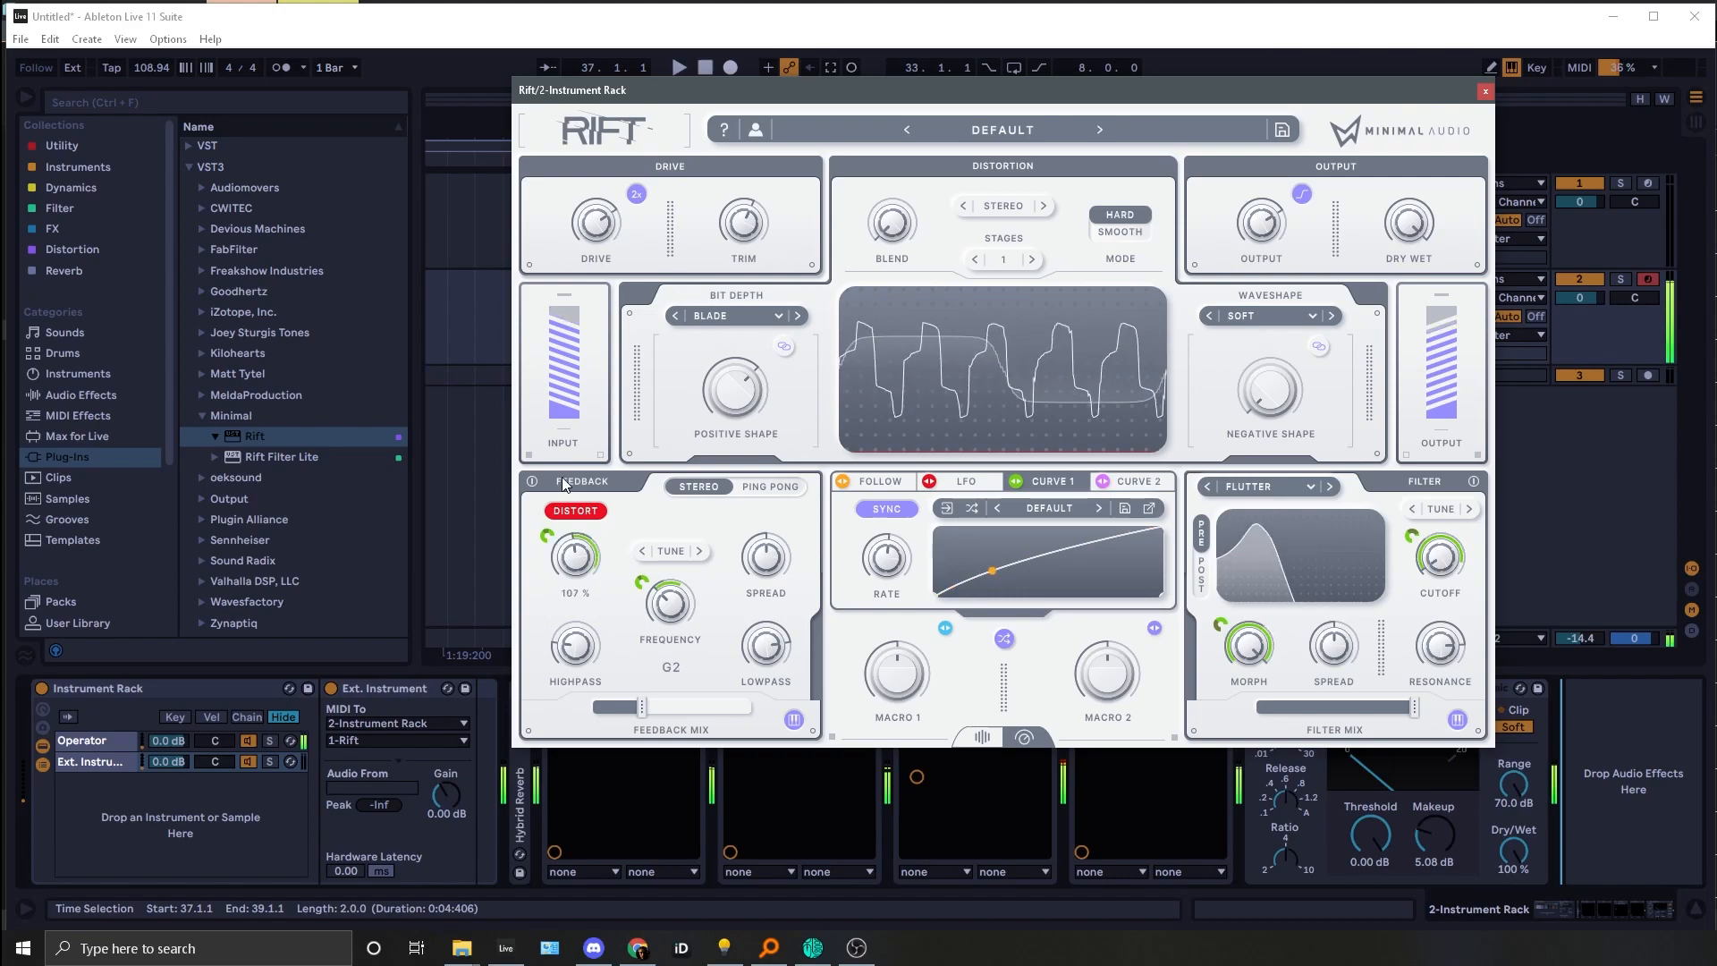
{"action": "left_click_drag", "start_coordinate": [641, 706], "coordinate": [702, 704]}
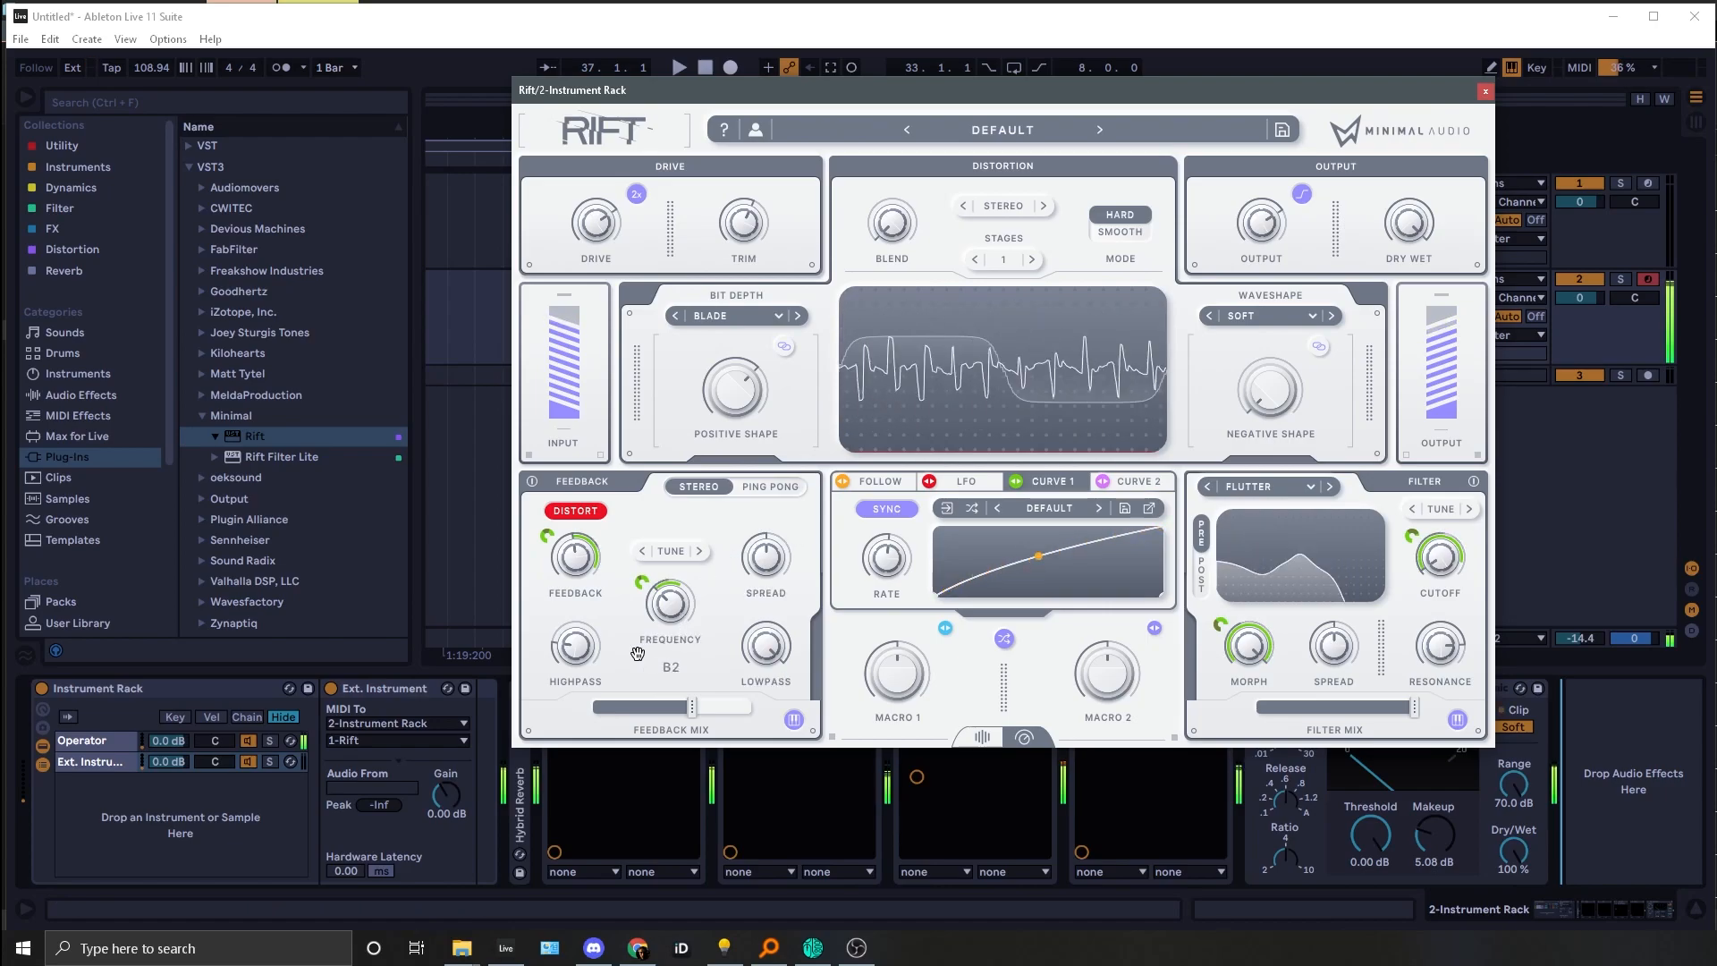
{"action": "left_click_drag", "start_coordinate": [1017, 481], "coordinate": [785, 647]}
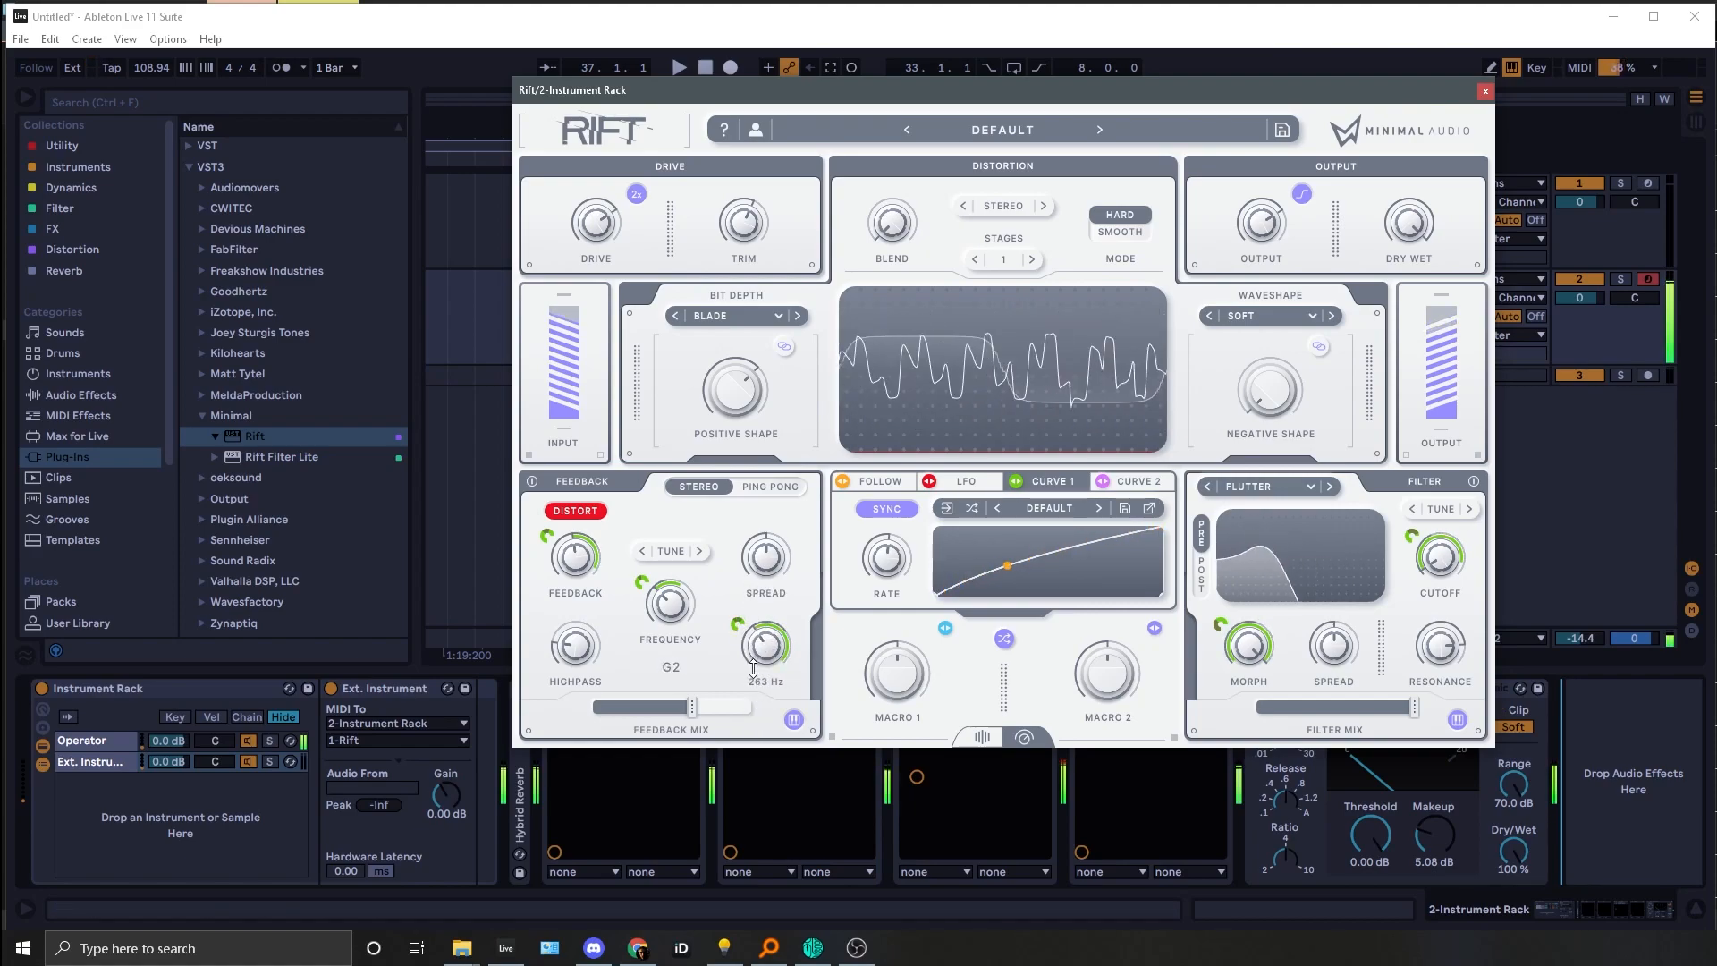
Step: Compare low and high feedback mix amounts and try Curve 1 rates of 2 Bar and 1/1 T
{"action": "left_click_drag", "start_coordinate": [733, 705], "coordinate": [628, 713]}
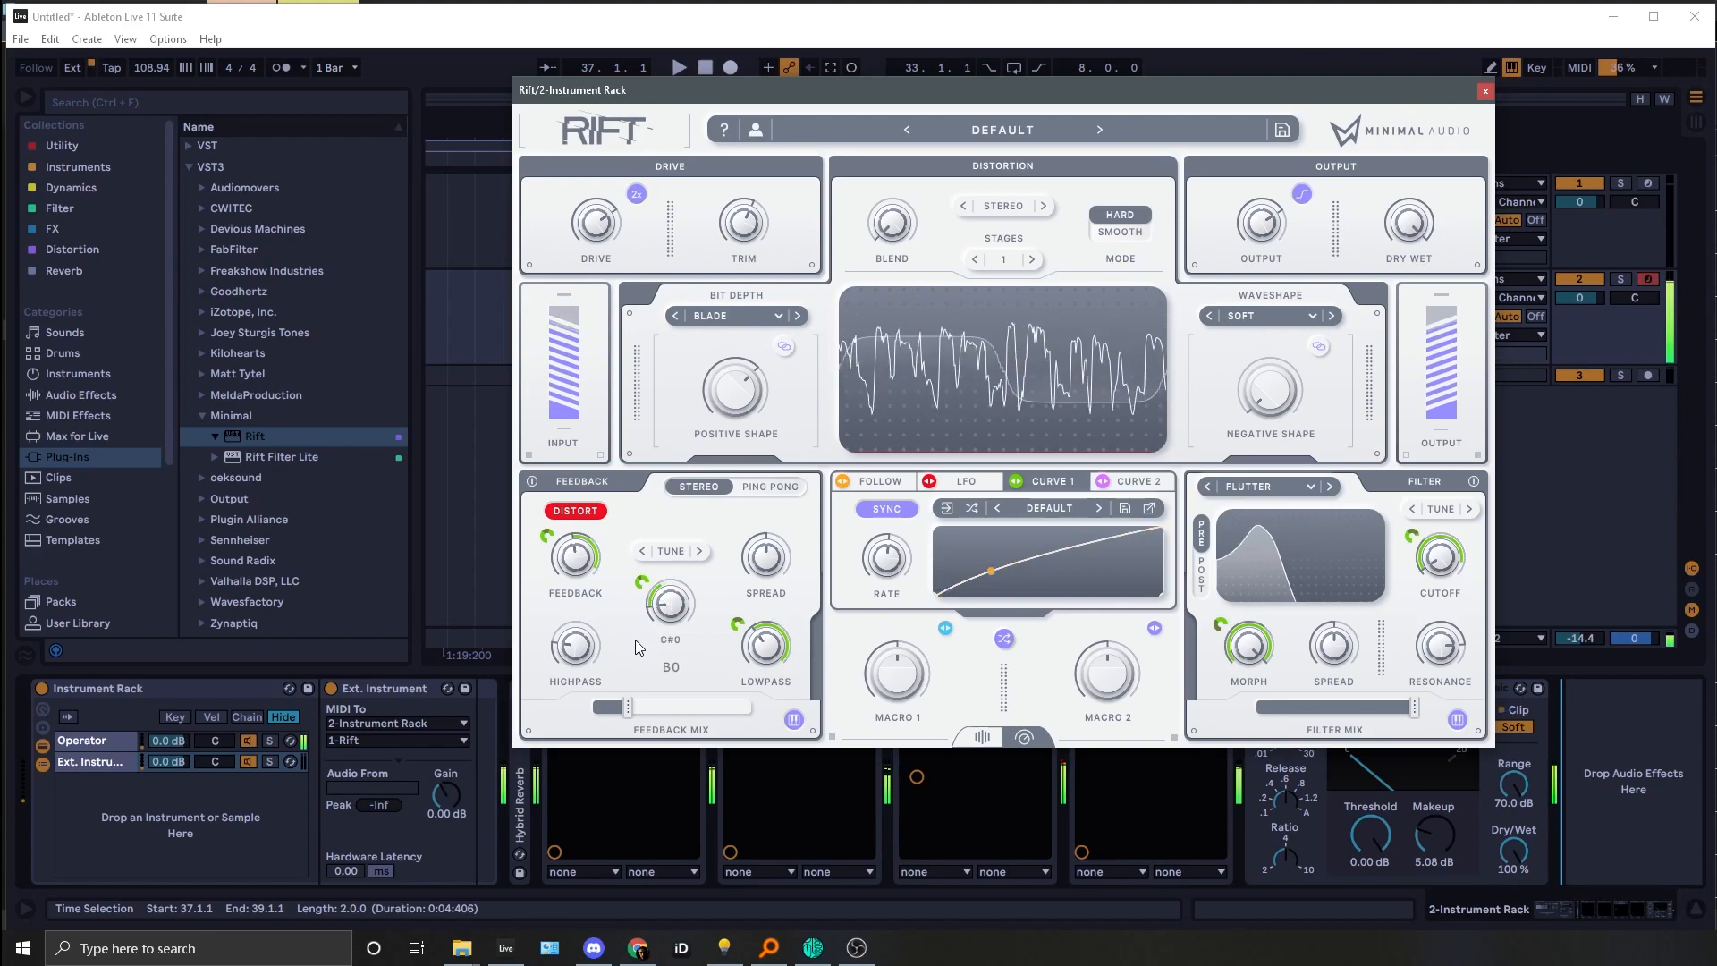
{"action": "left_click_drag", "start_coordinate": [626, 707], "coordinate": [731, 699]}
{"action": "key", "text": "ctrl+z"}
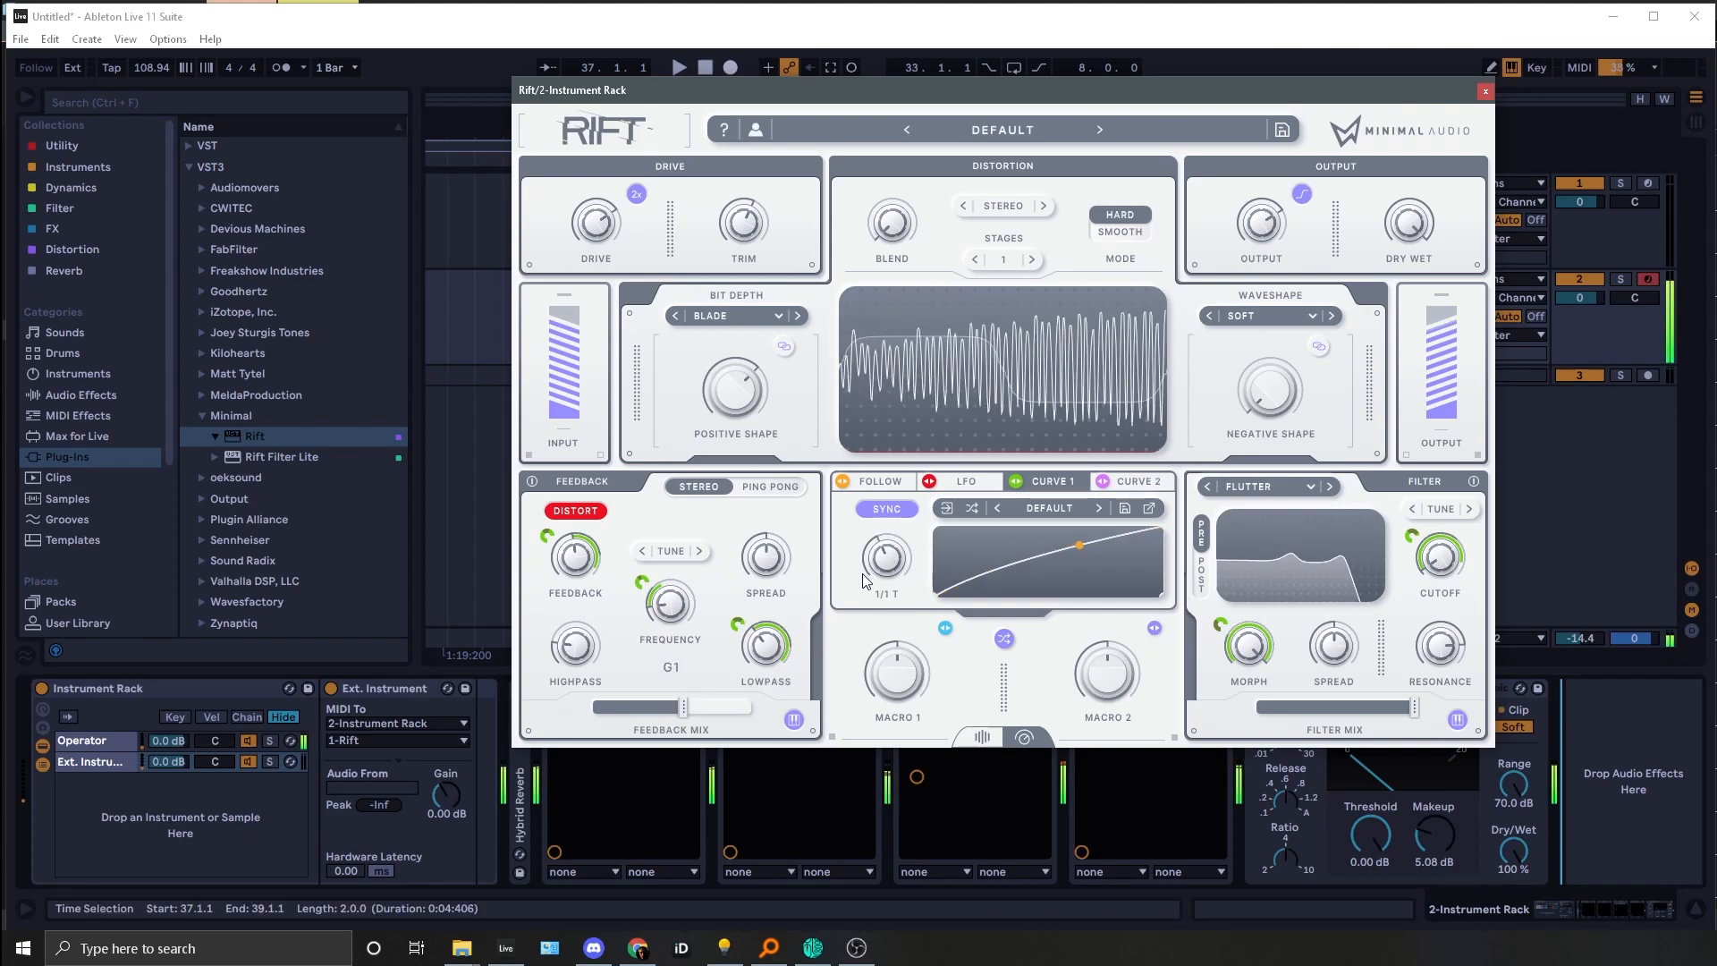
{"action": "left_click_drag", "start_coordinate": [866, 581], "coordinate": [841, 606]}
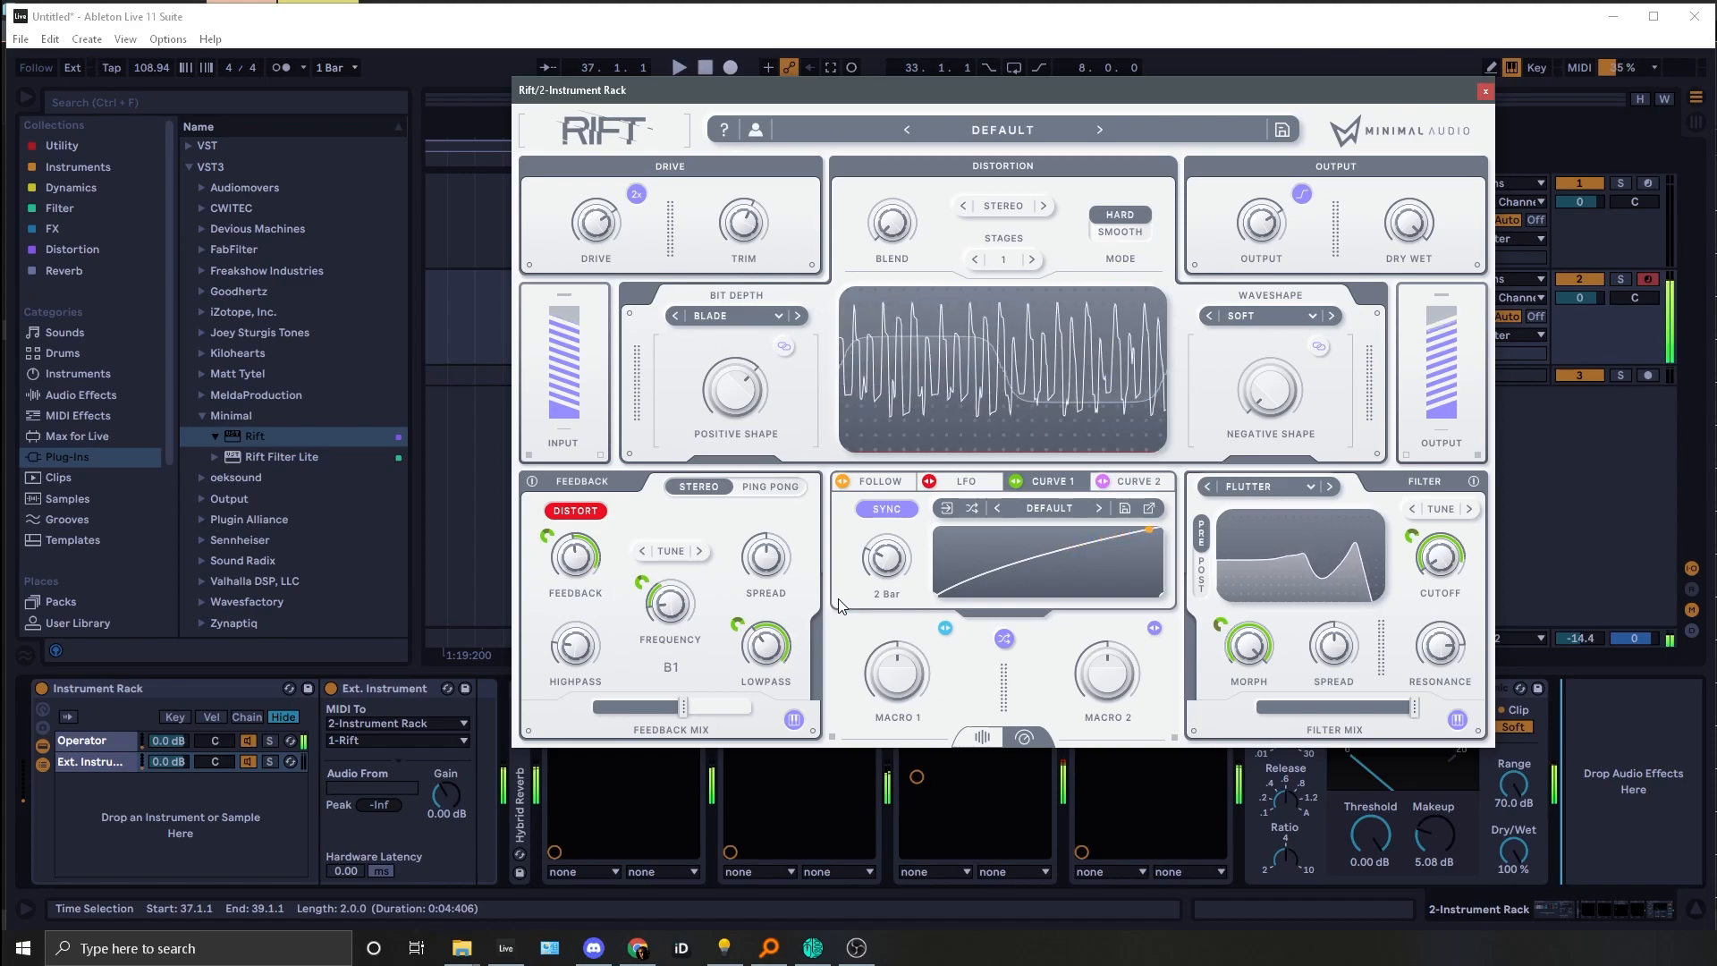
{"action": "left_click_drag", "start_coordinate": [898, 576], "coordinate": [883, 492]}
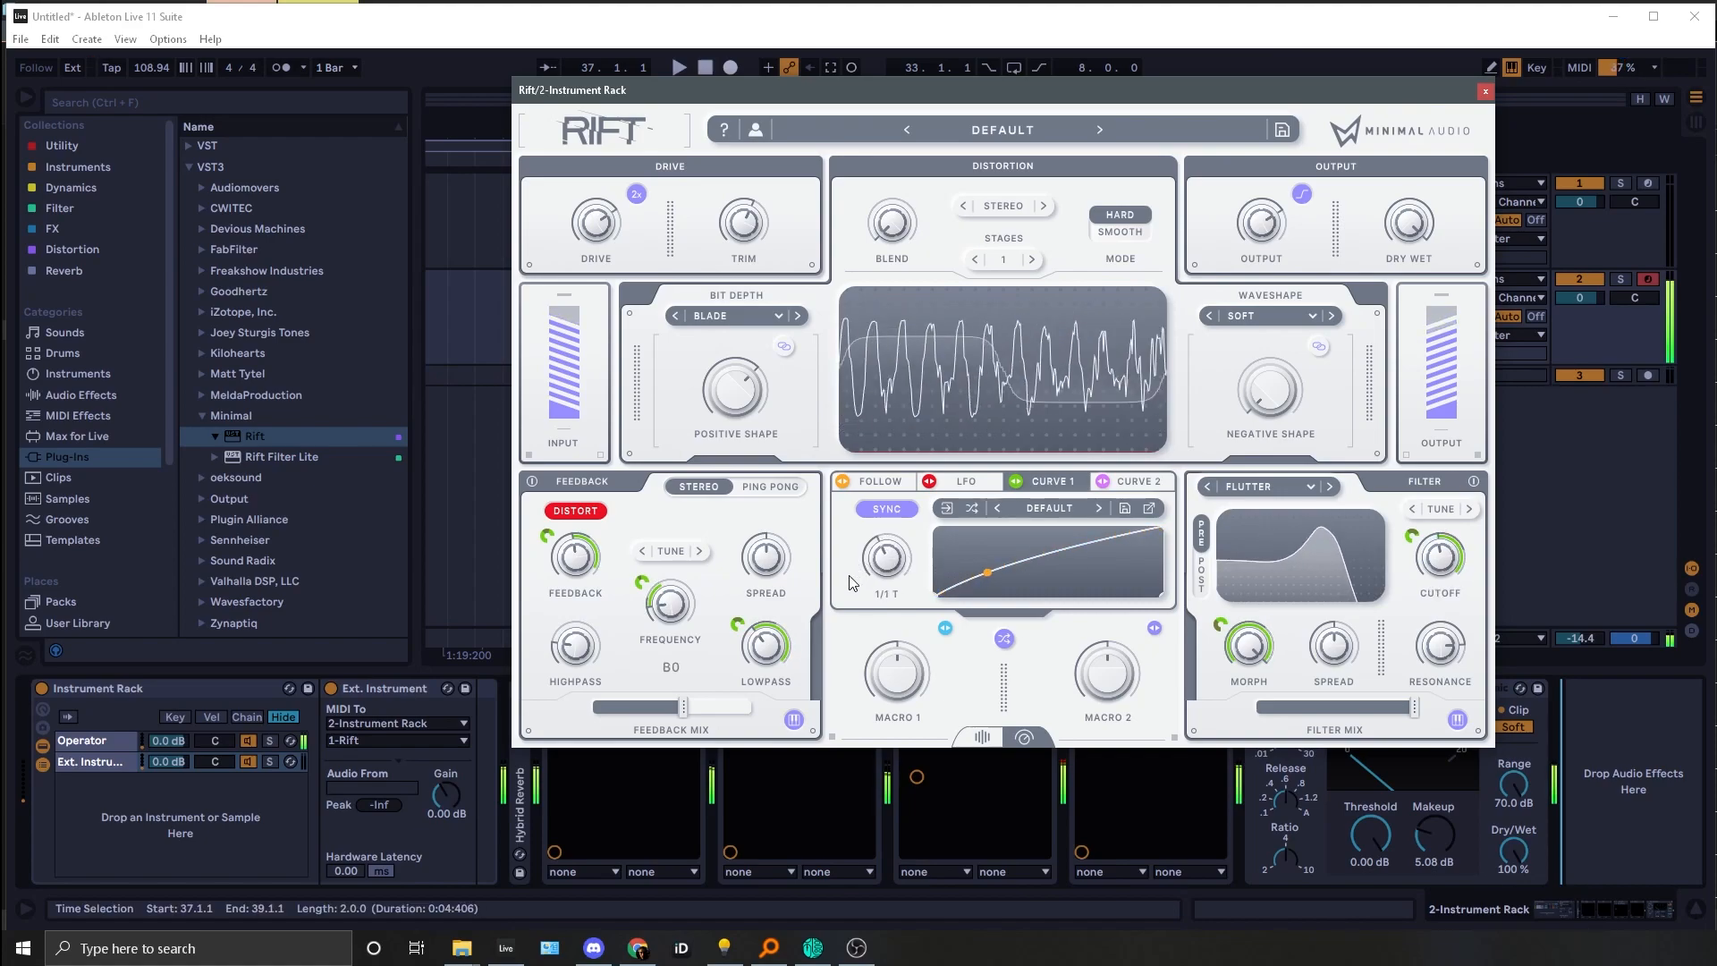
Step: Pull the feedback mix down, then bring it up past 64 % to nearly full
{"action": "left_click_drag", "start_coordinate": [682, 706], "coordinate": [625, 707]}
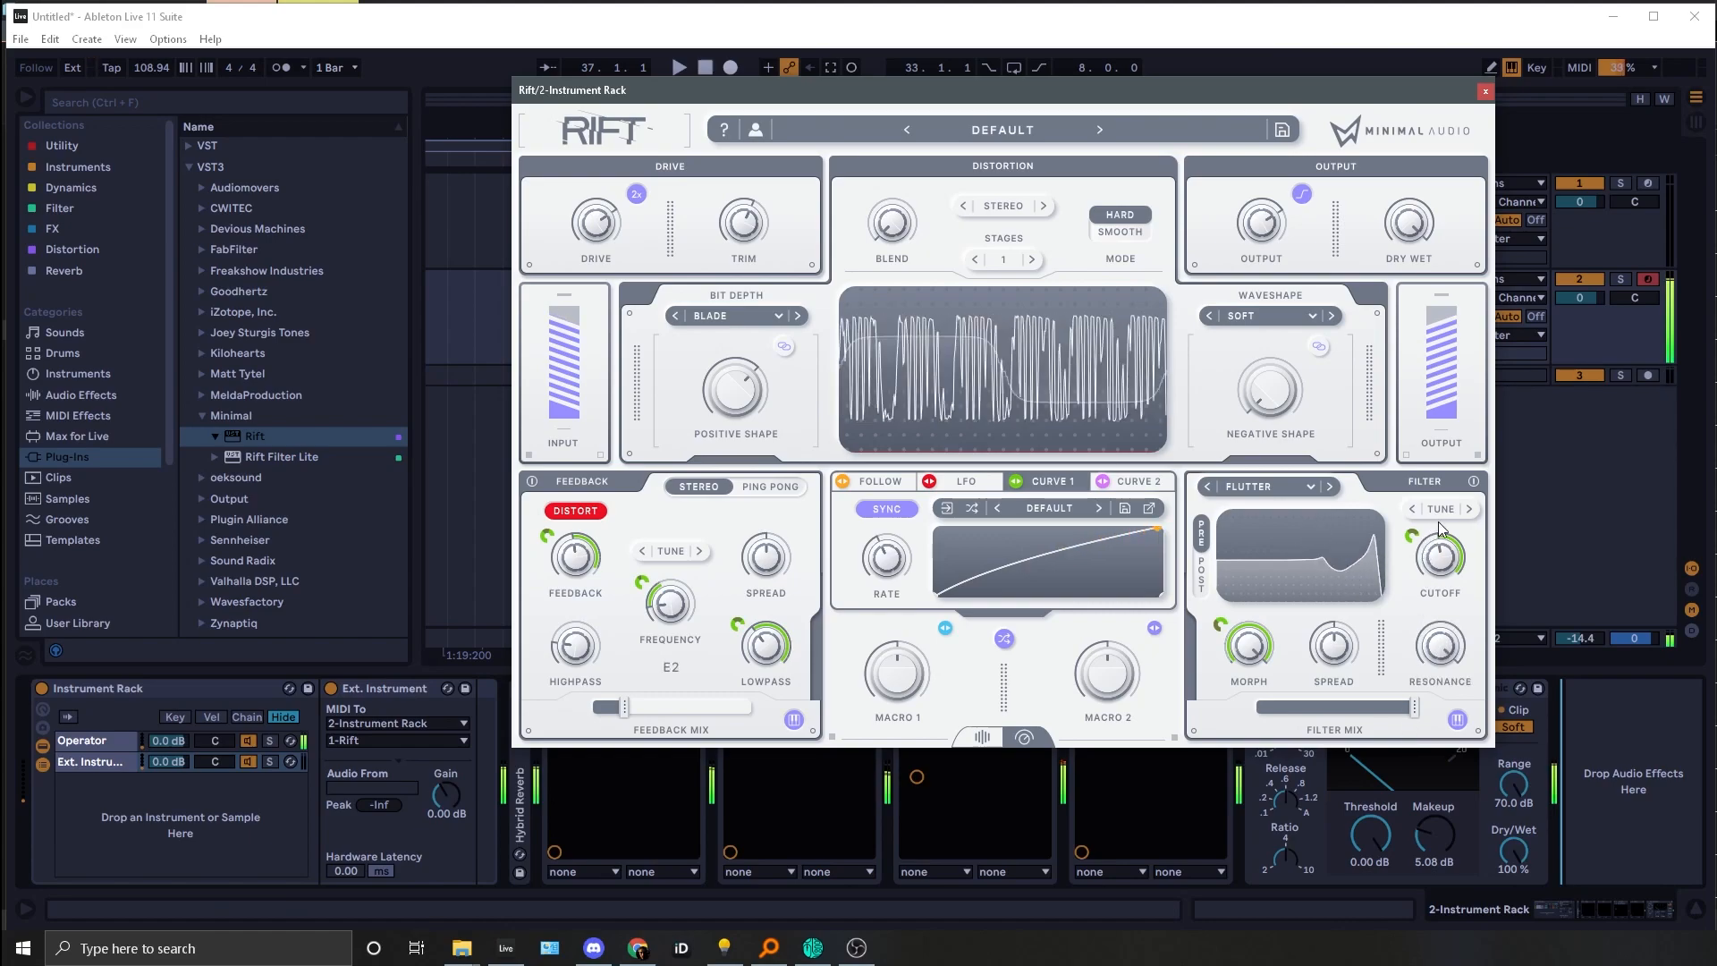
{"action": "mouse_move", "coordinate": [1370, 731]}
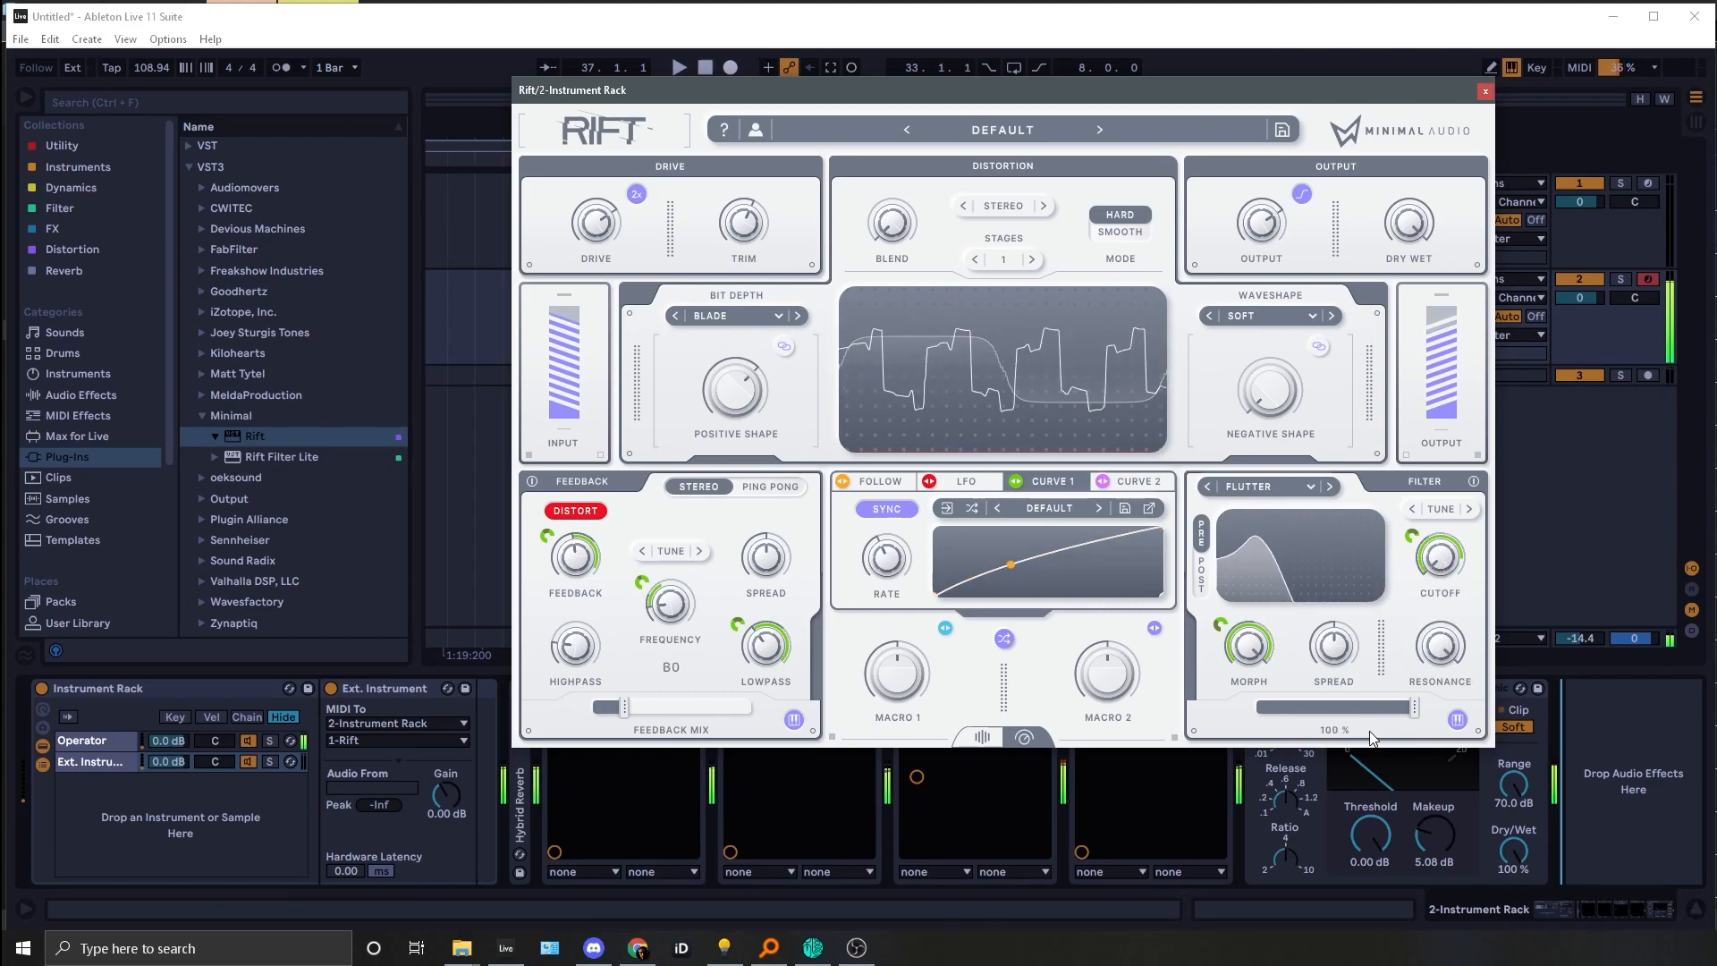
{"action": "left_click_drag", "start_coordinate": [624, 707], "coordinate": [602, 648]}
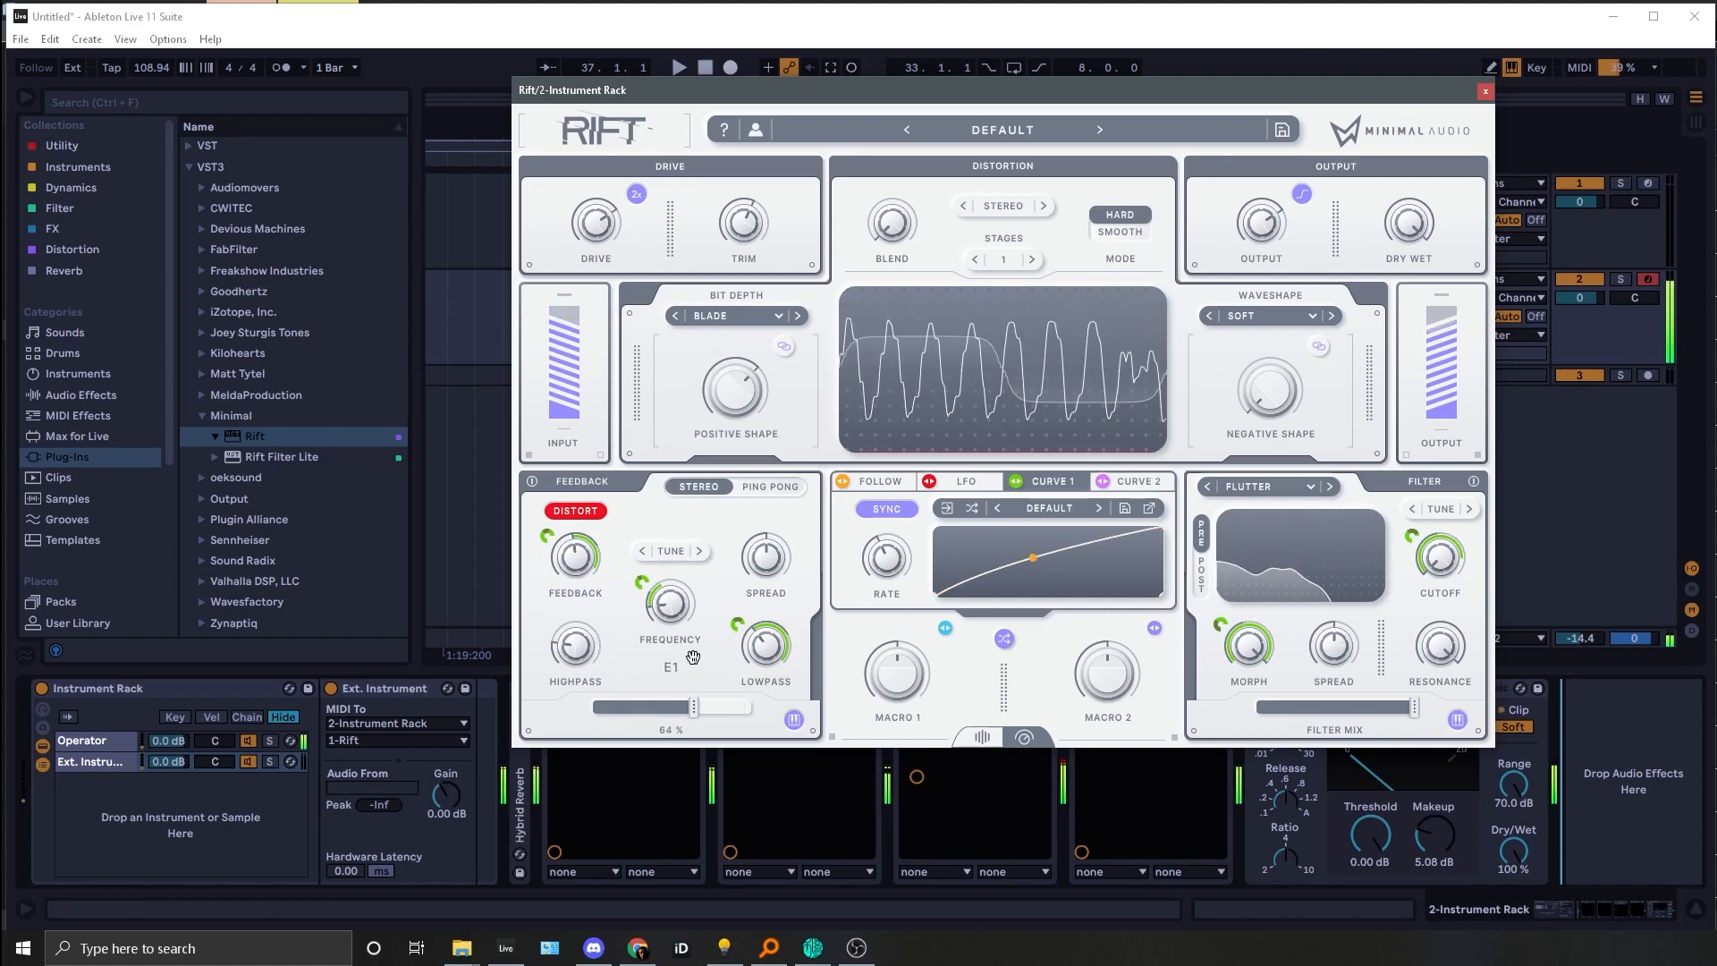
{"action": "left_click_drag", "start_coordinate": [730, 645], "coordinate": [749, 614]}
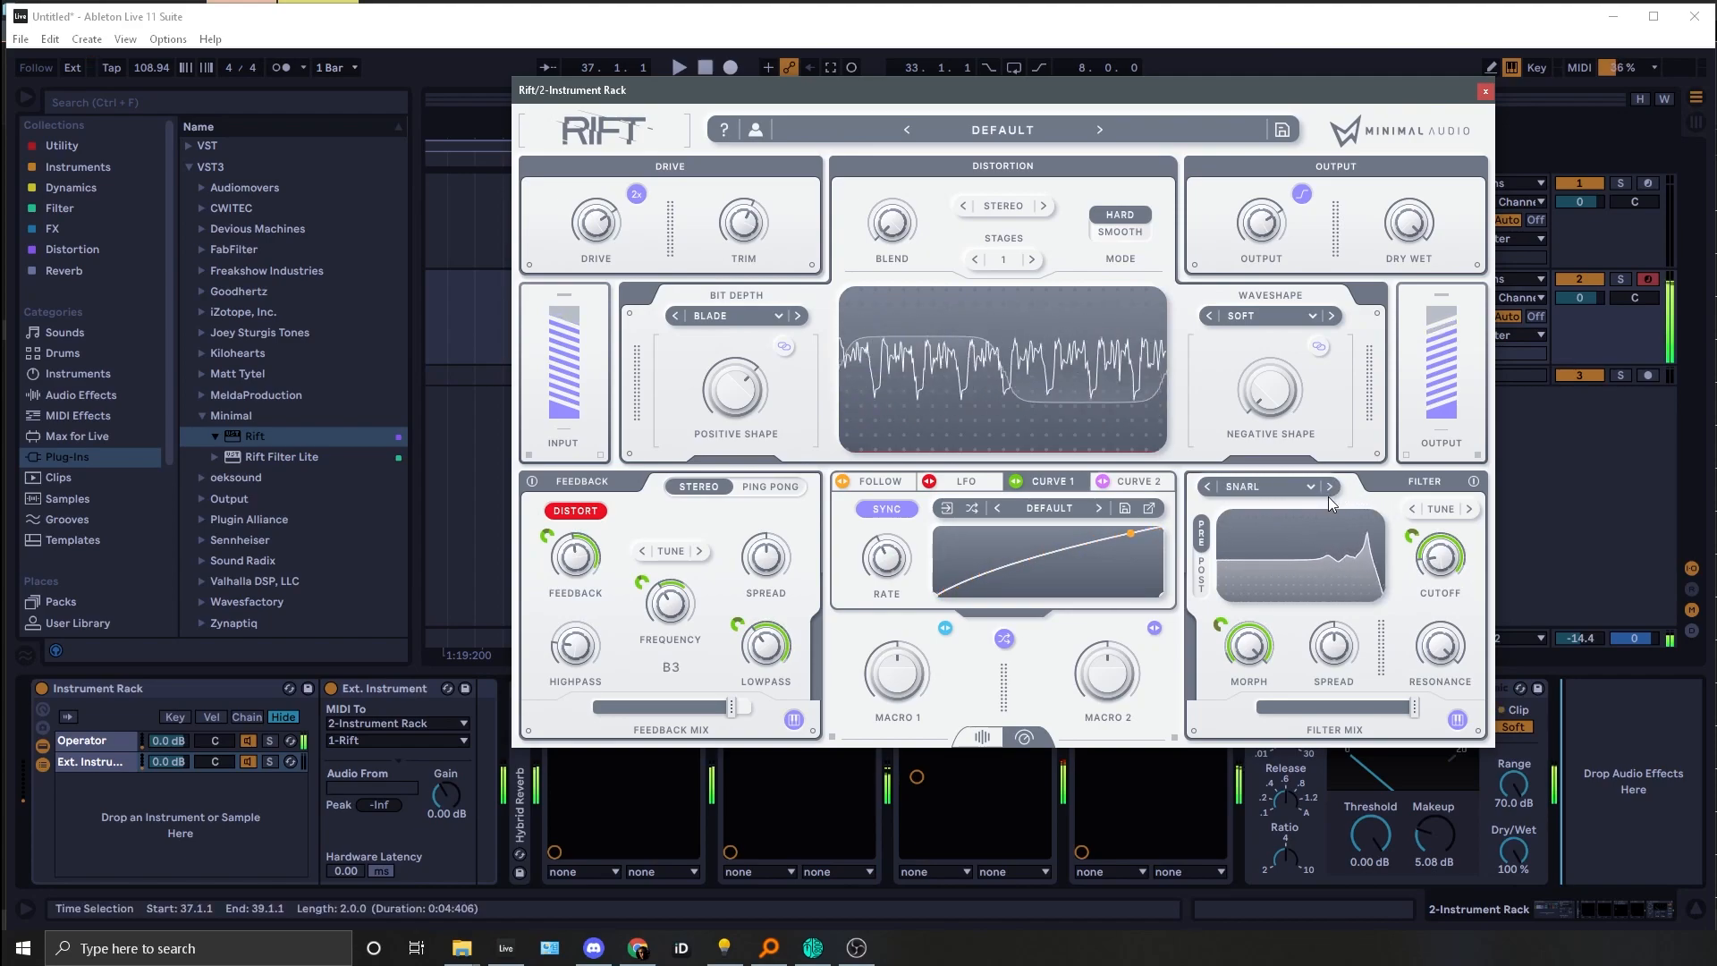
Step: Try a 1/16 D curve rate, compare the Snarl, LP Scan and LP Phaser filters, and choose Scatter
{"action": "mouse_move", "coordinate": [883, 575]}
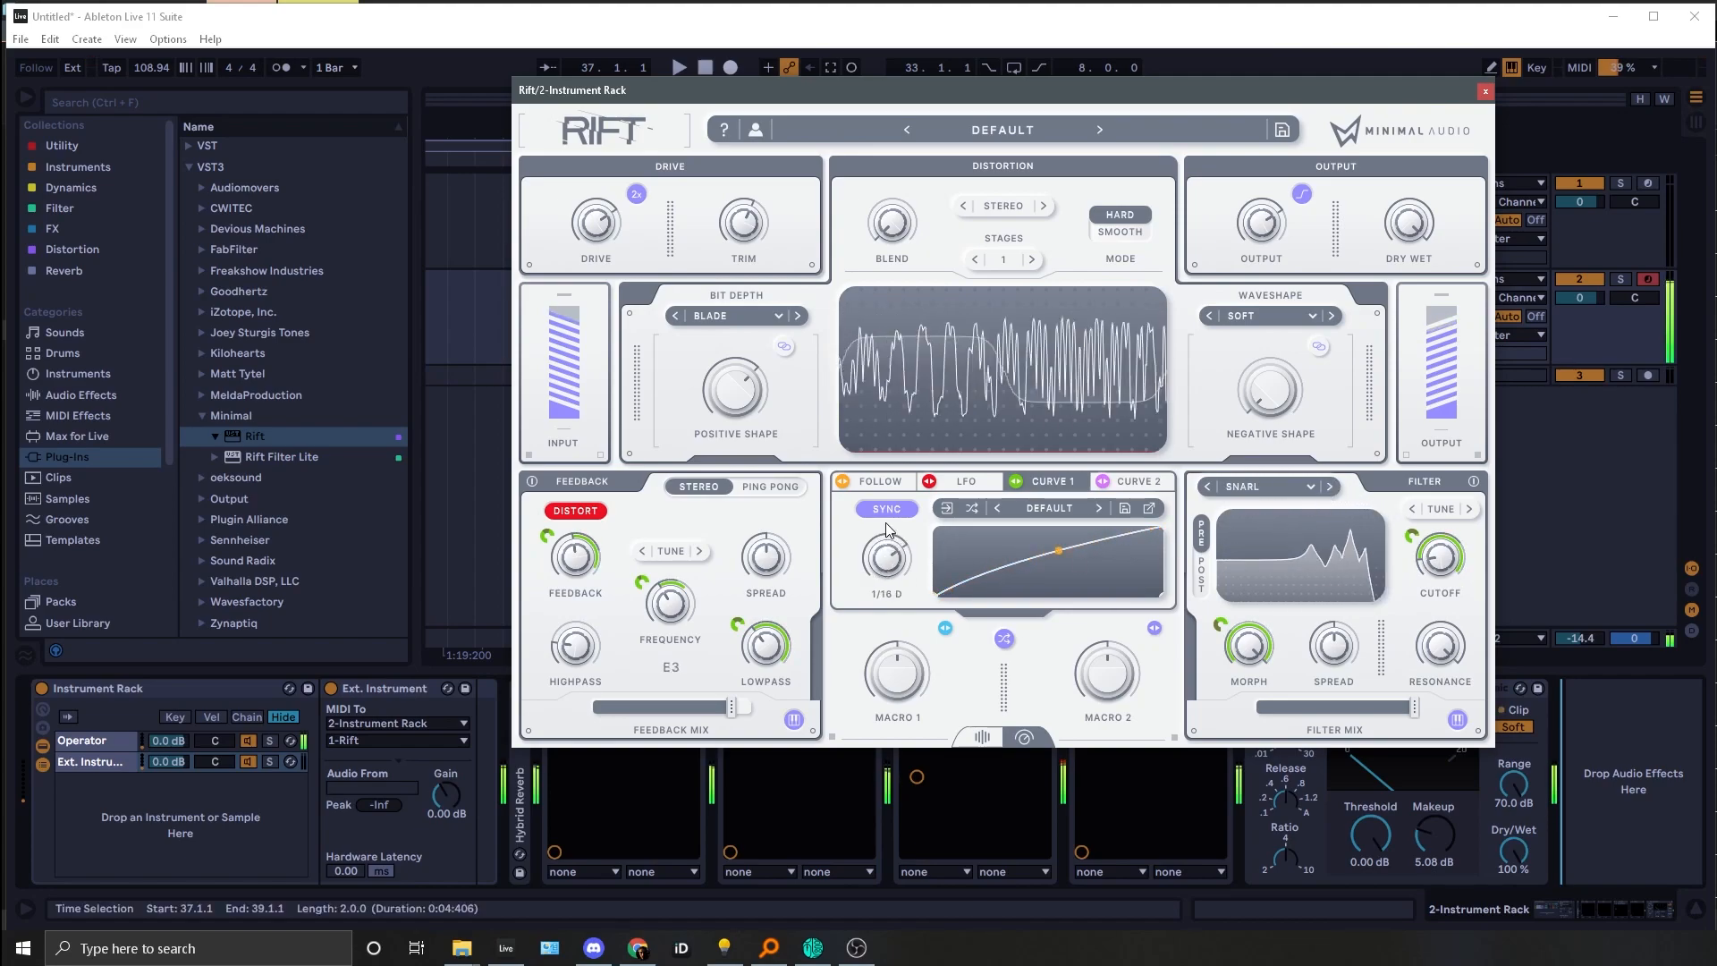
{"action": "left_click", "coordinate": [1329, 486]}
{"action": "left_click", "coordinate": [1330, 485]}
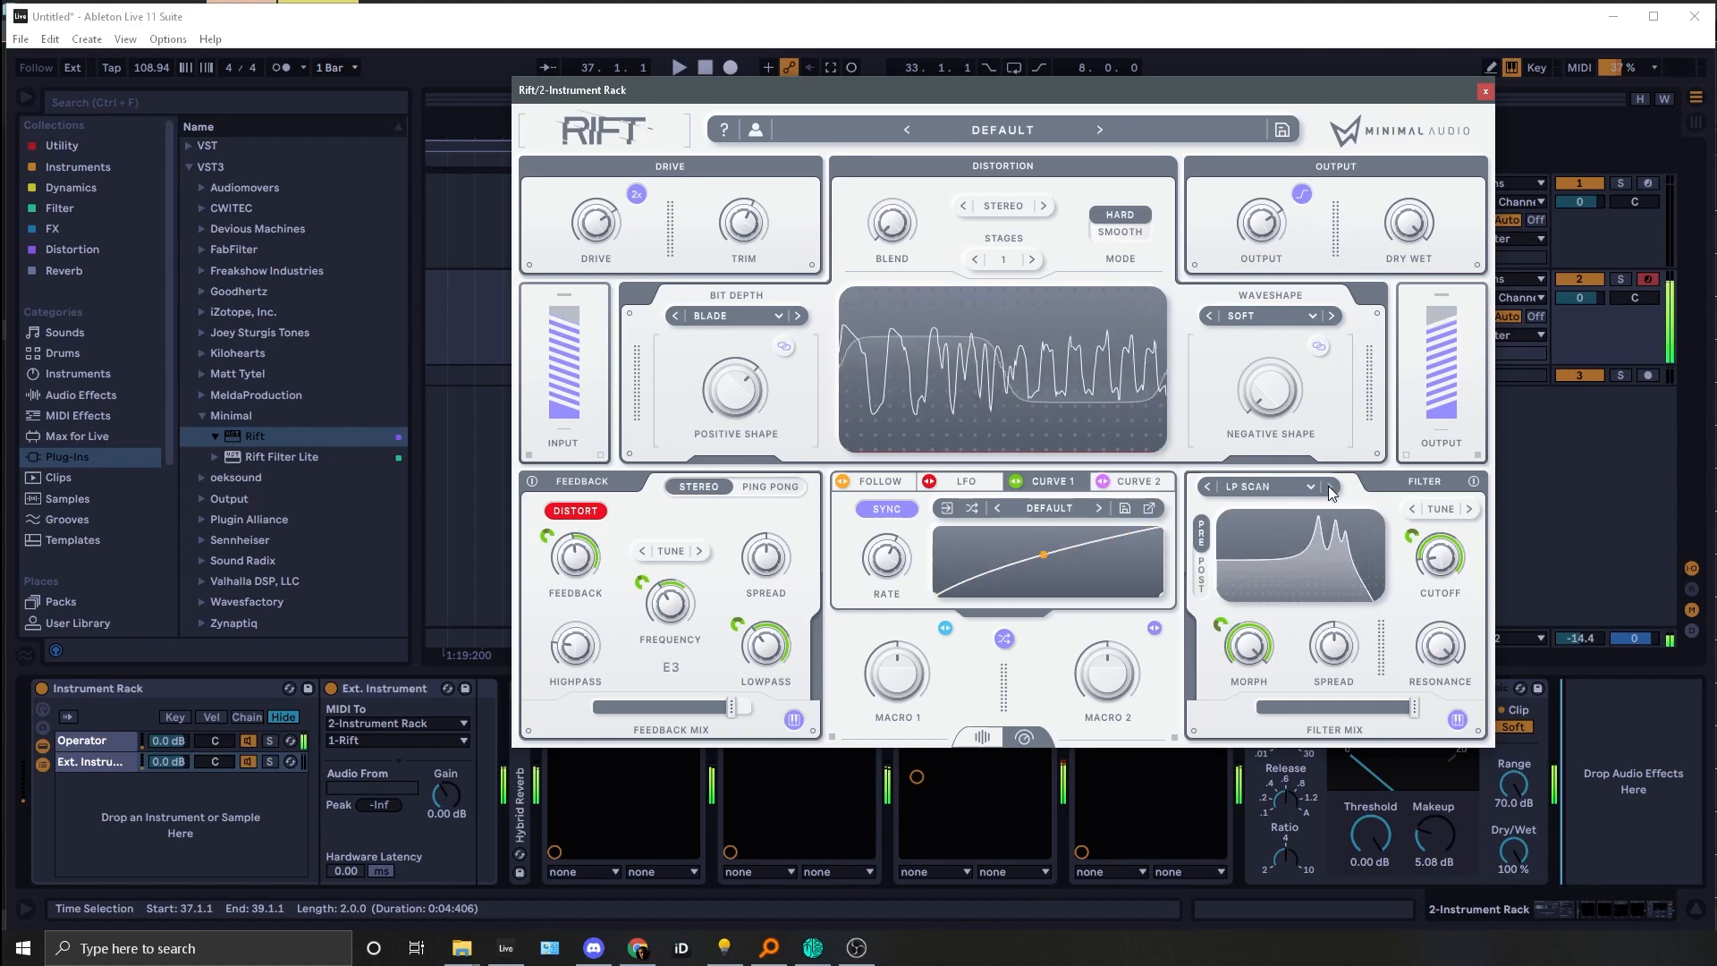
{"action": "left_click", "coordinate": [1207, 486]}
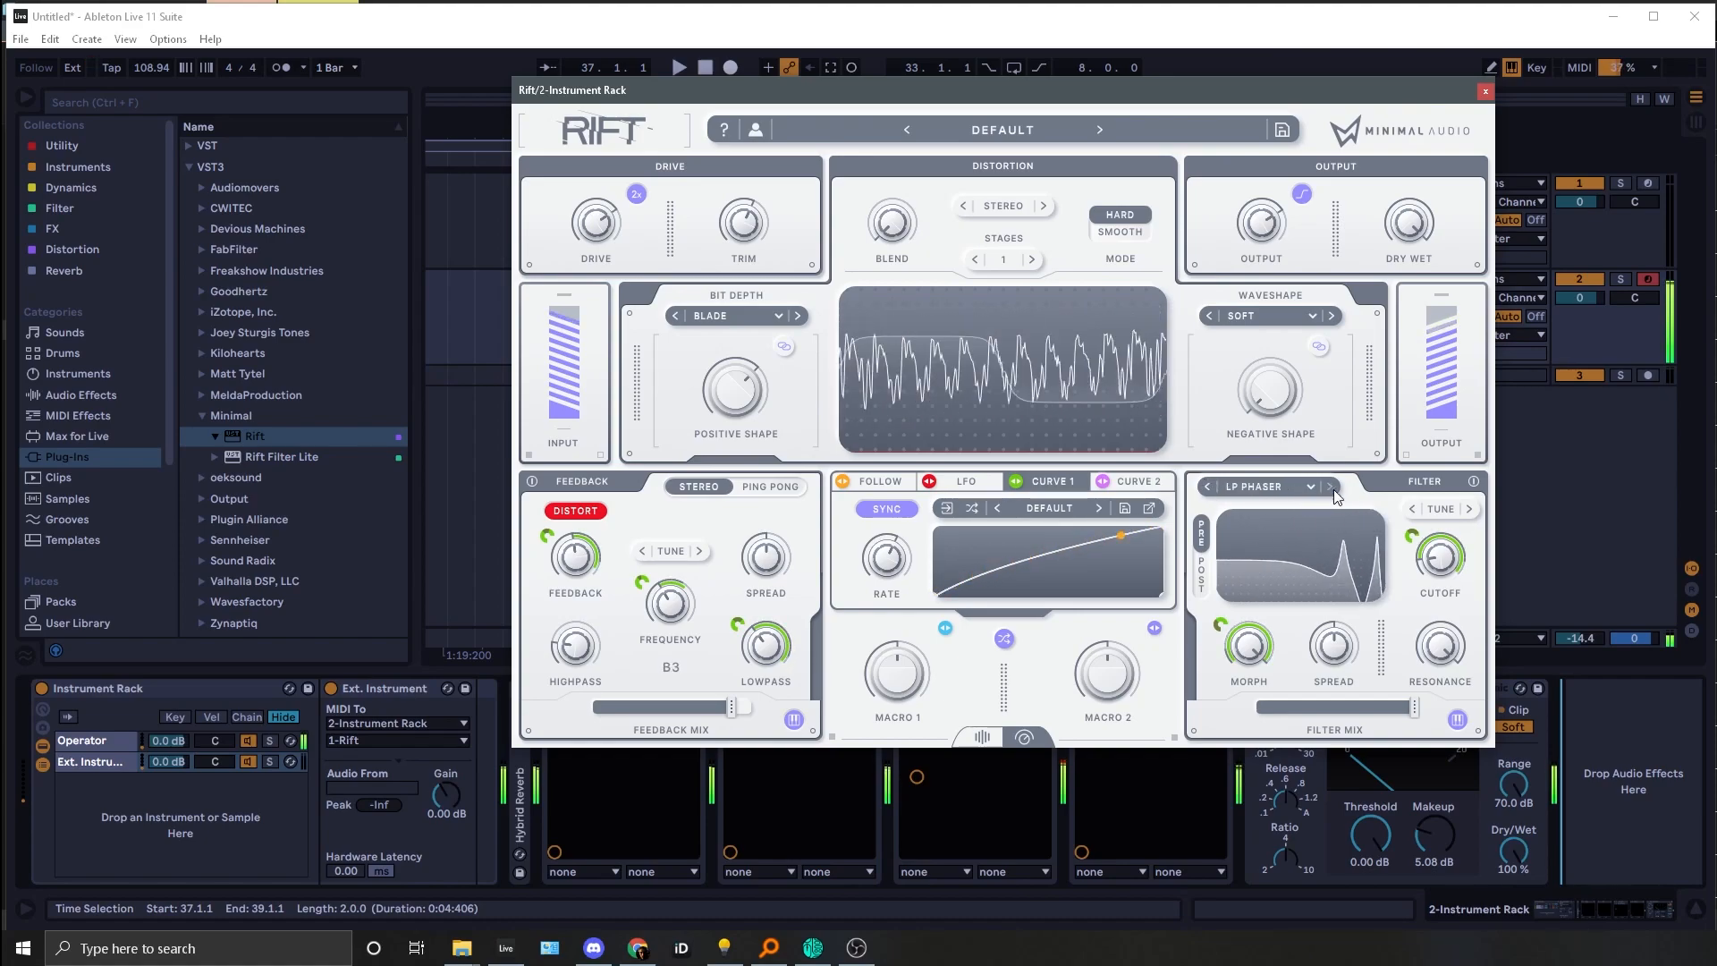
{"action": "left_click", "coordinate": [1209, 486]}
{"action": "left_click", "coordinate": [1208, 487]}
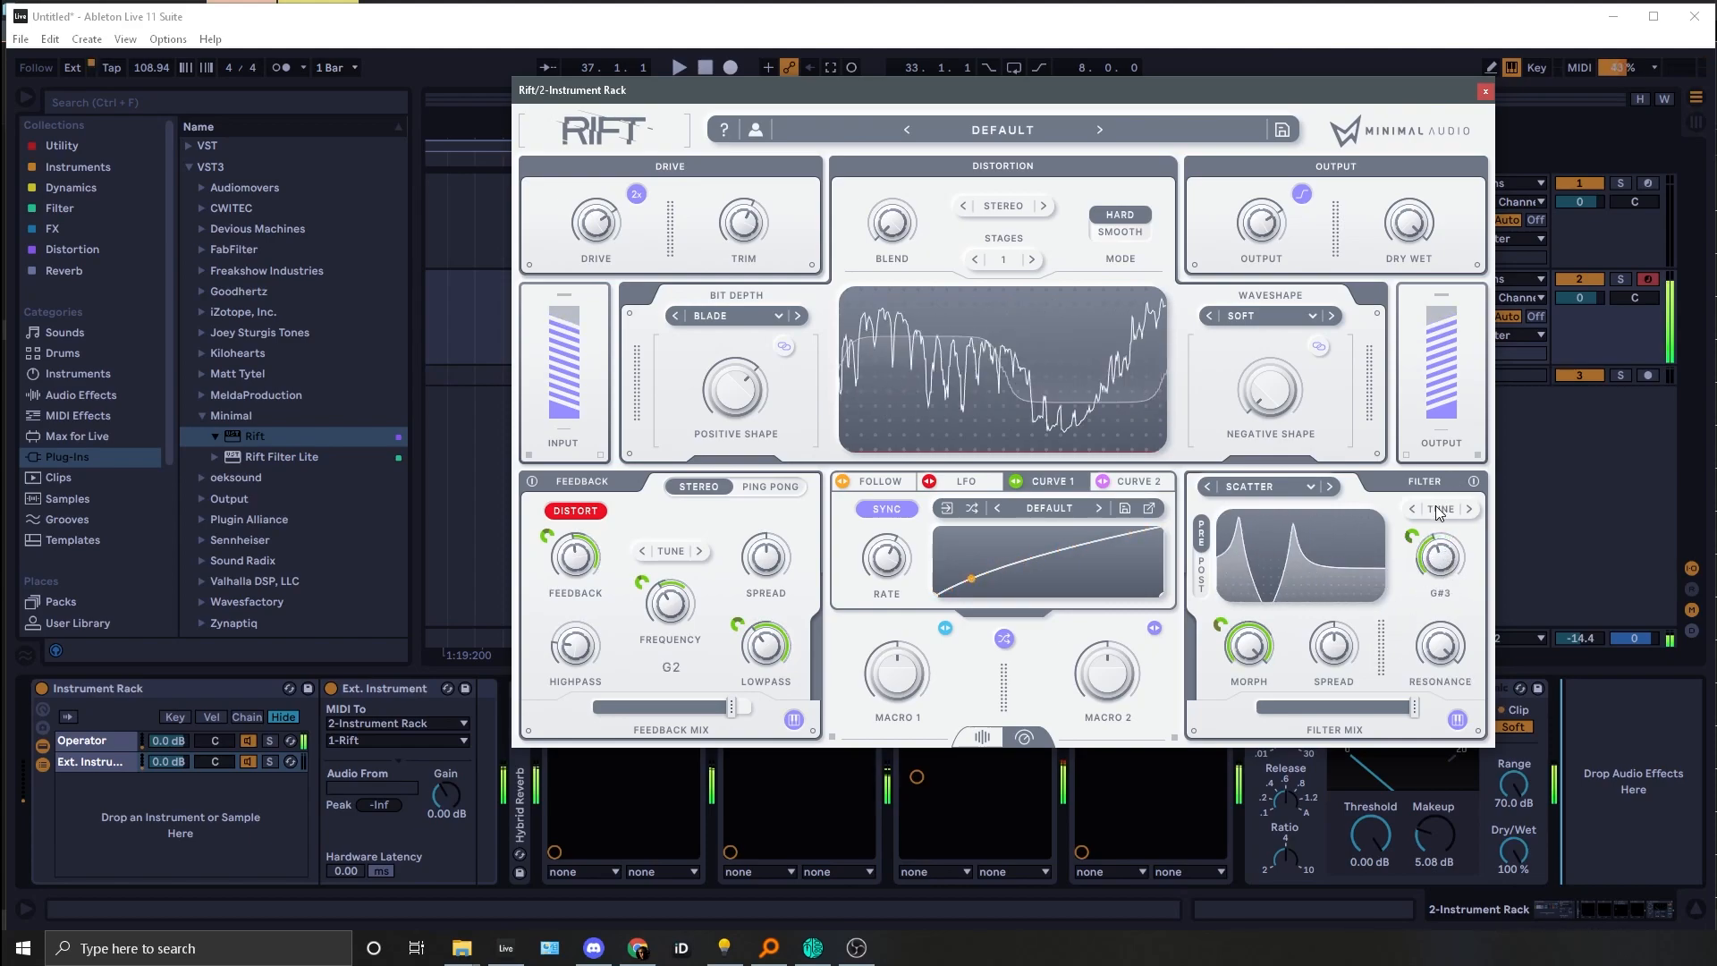
{"action": "mouse_move", "coordinate": [903, 548]}
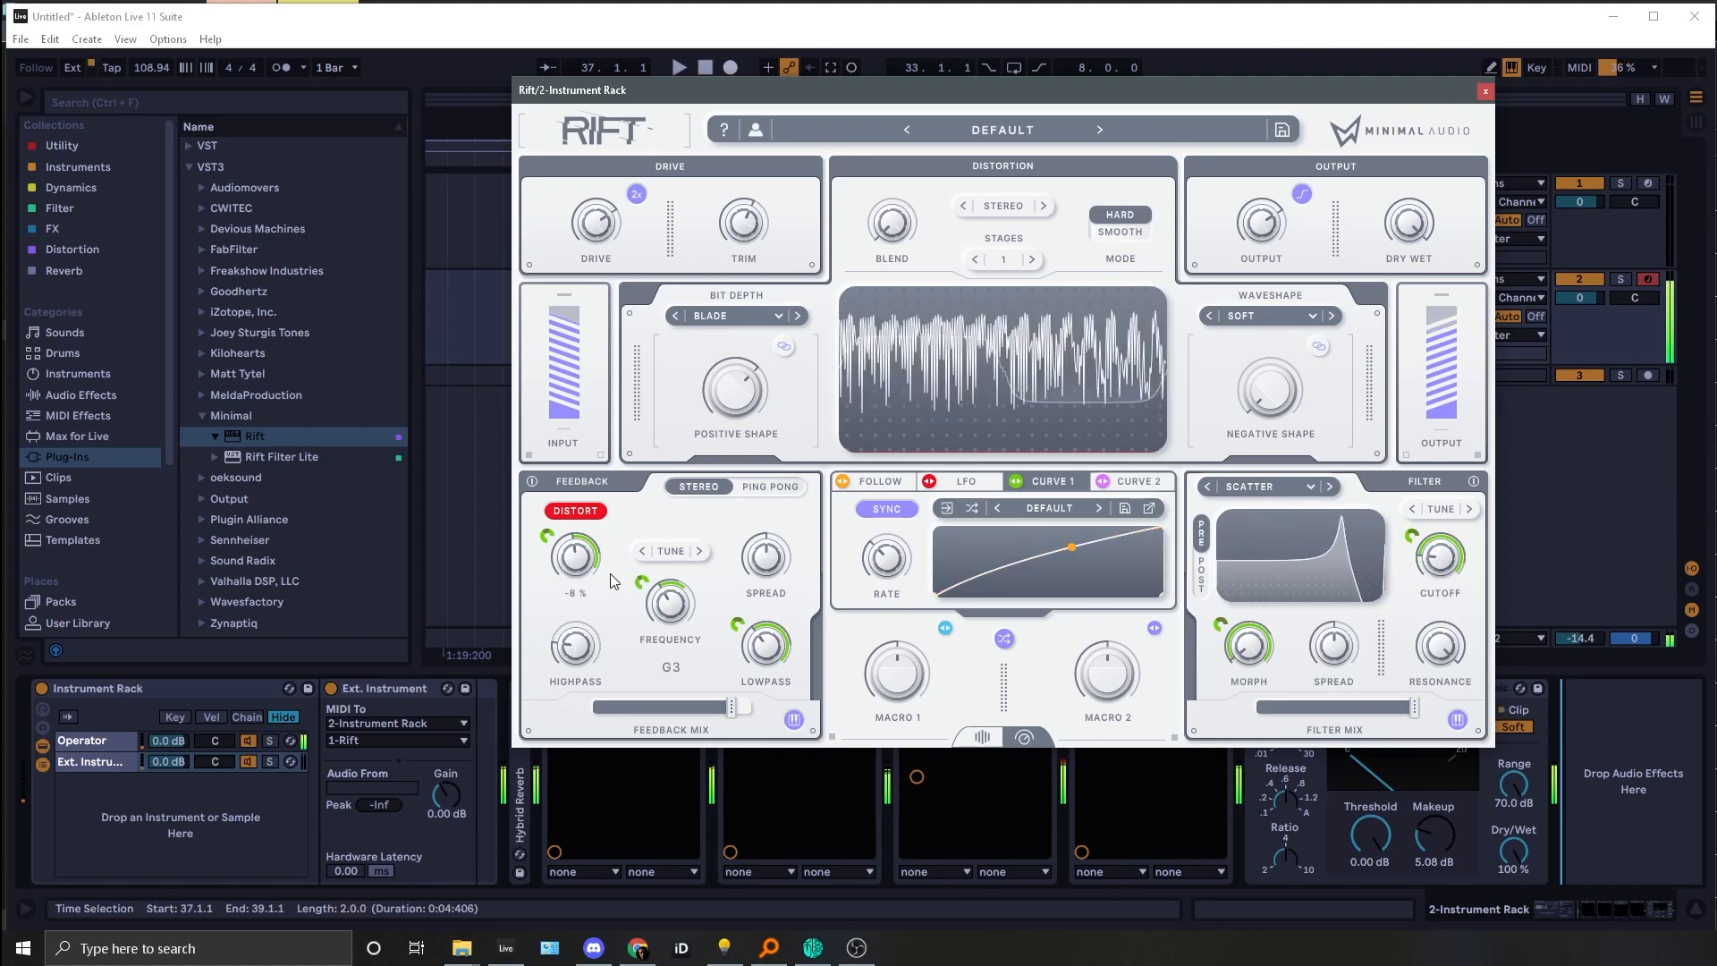
Step: Set the filter mix to 54 % and try a lower dry/wet amount on the output
{"action": "left_click_drag", "start_coordinate": [1442, 651], "coordinate": [1318, 710]}
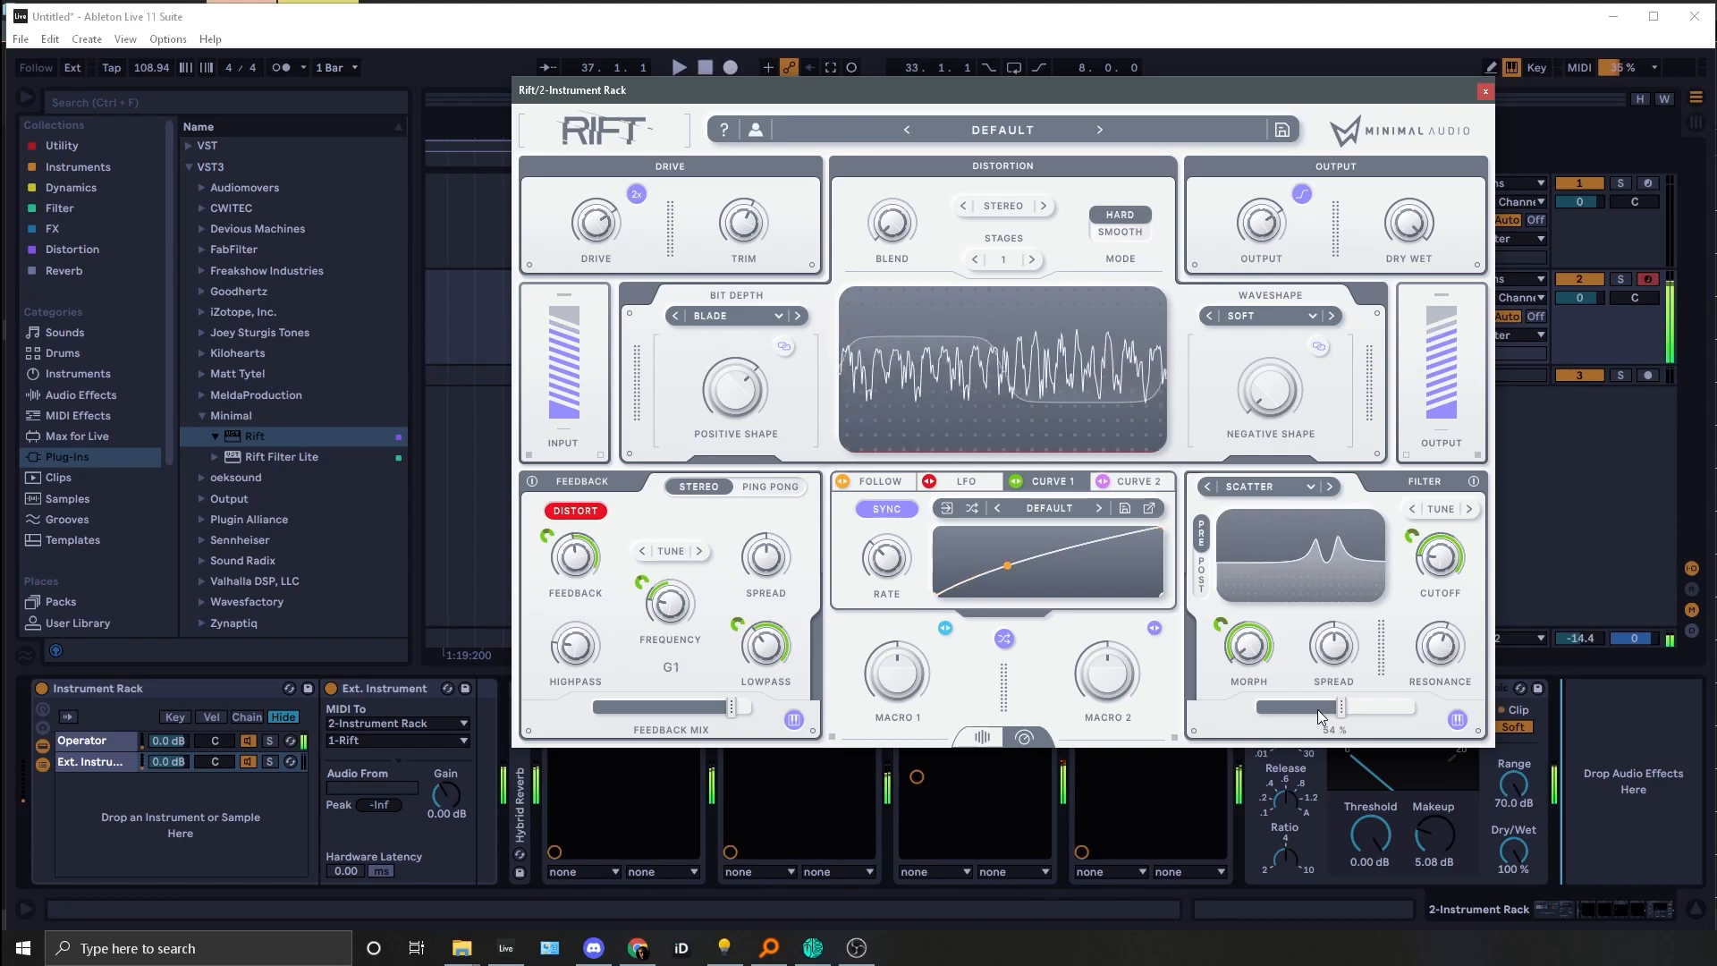
{"action": "key", "text": "z"}
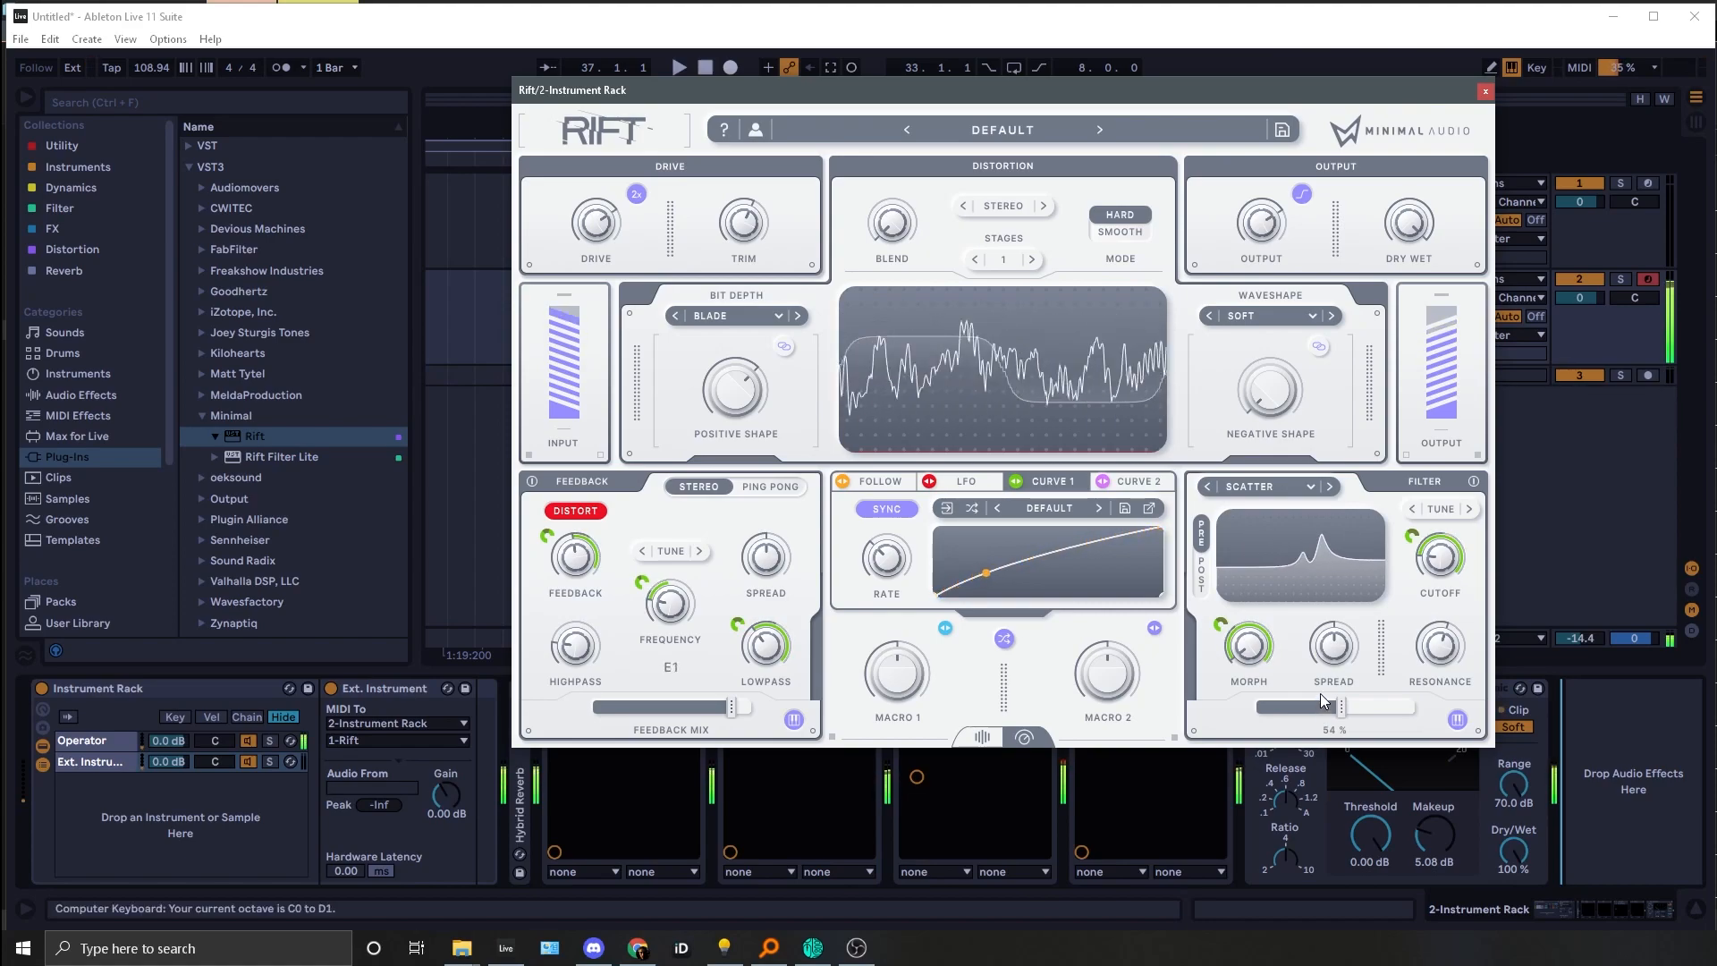
{"action": "left_click_drag", "start_coordinate": [1409, 238], "coordinate": [1372, 272]}
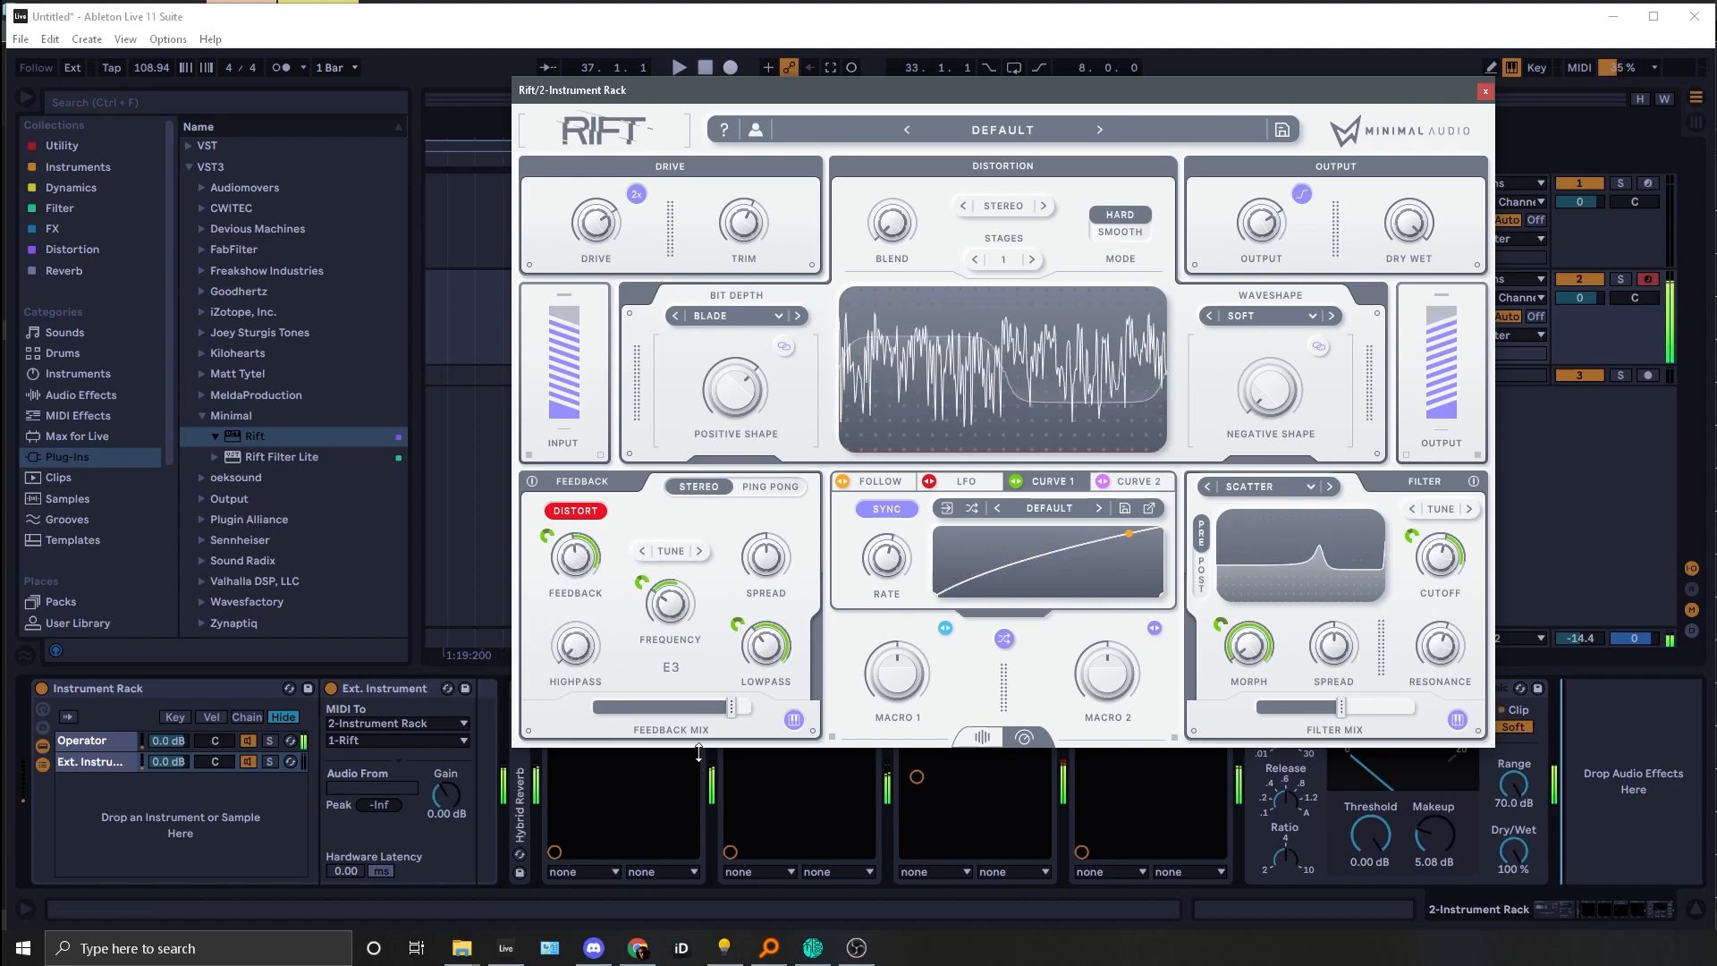
Step: Pull the feedback mix near its minimum, comparing dry/wet at 54 %, and set the filter morph to 25 %
{"action": "left_click_drag", "start_coordinate": [732, 707], "coordinate": [605, 705]}
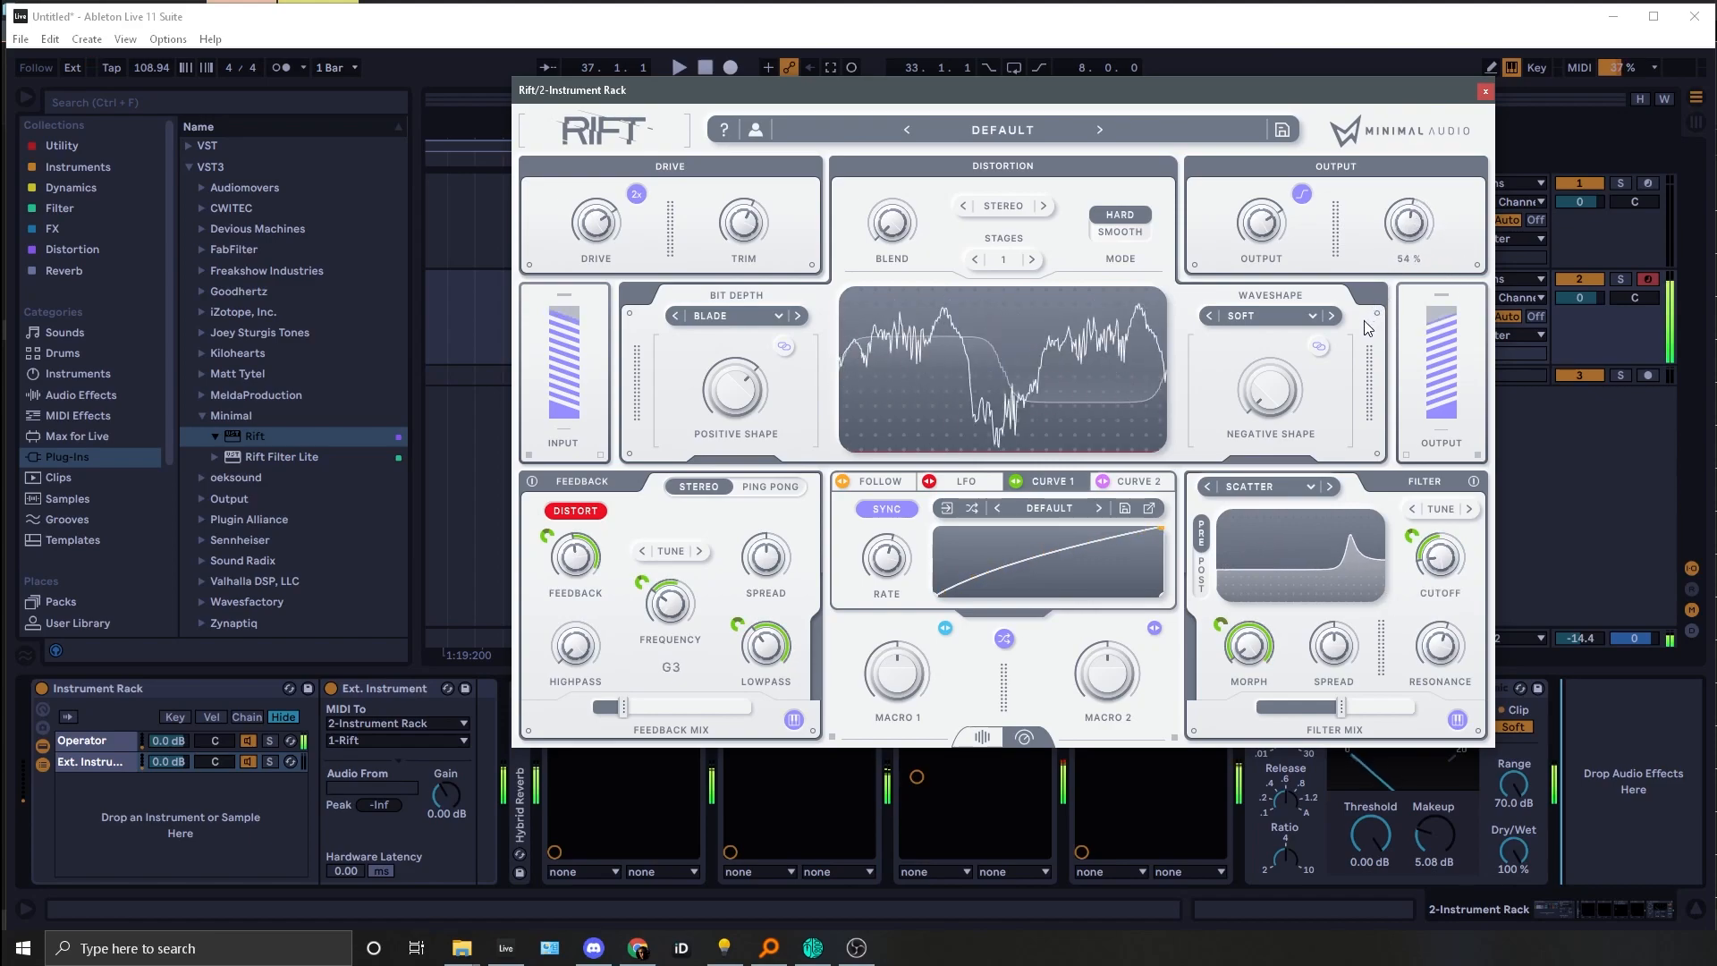
{"action": "left_click_drag", "start_coordinate": [1409, 226], "coordinate": [1415, 253]}
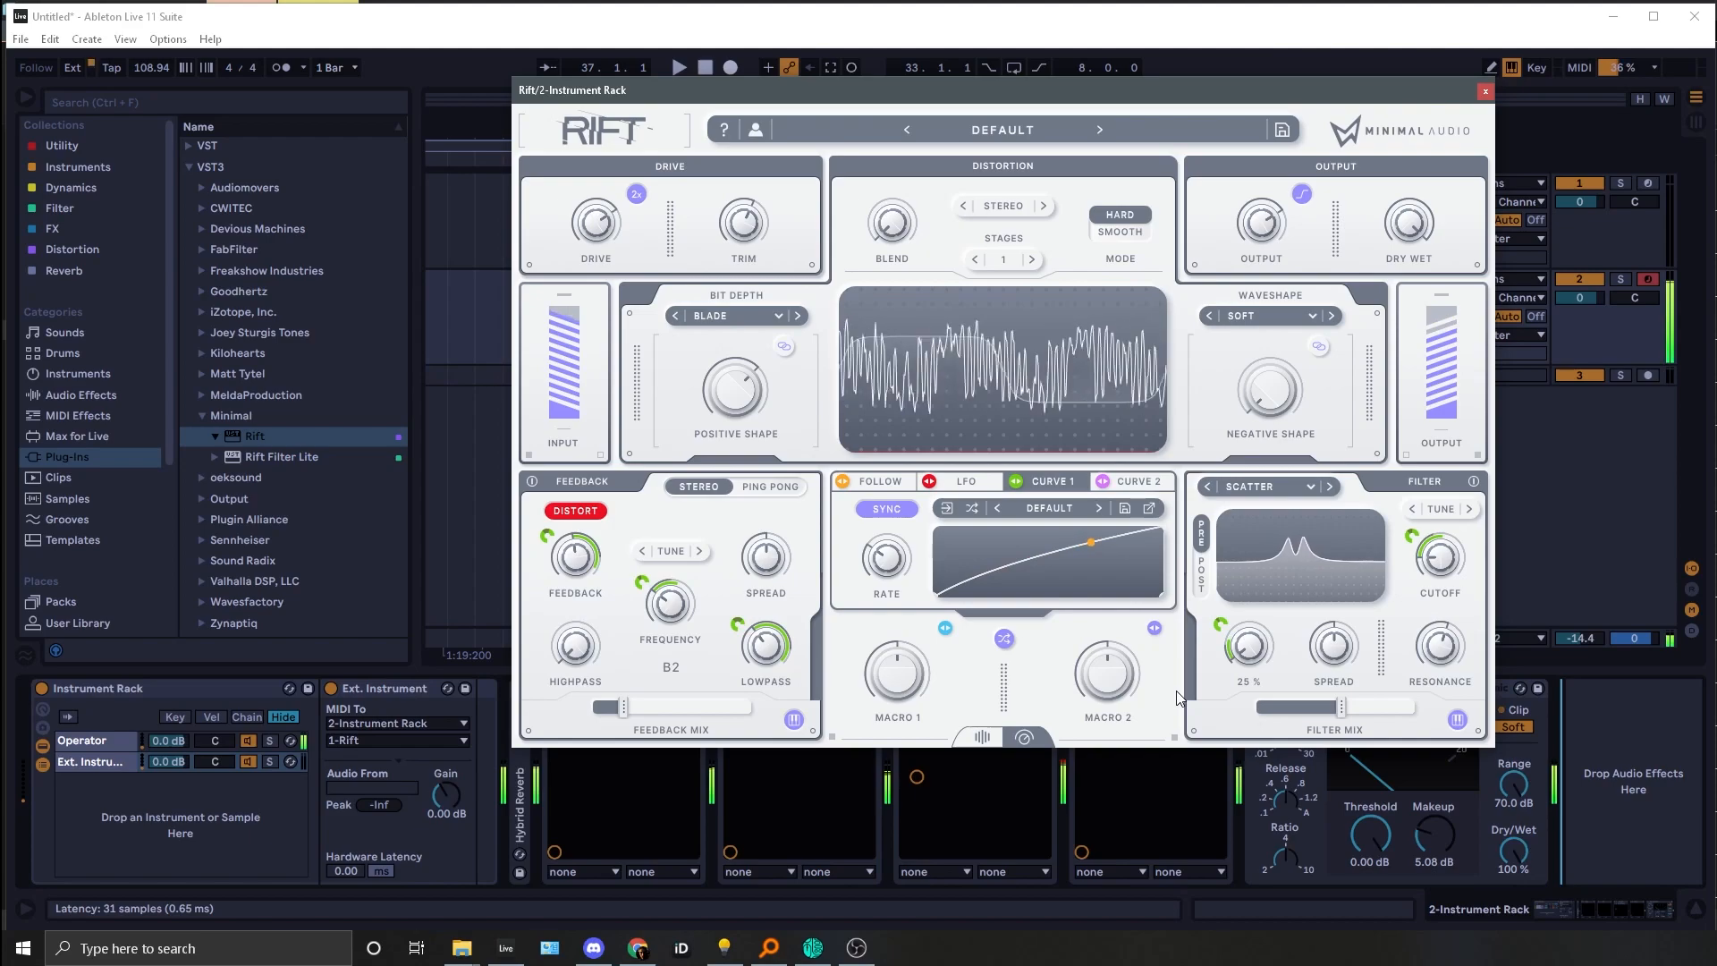
{"action": "key", "text": "z"}
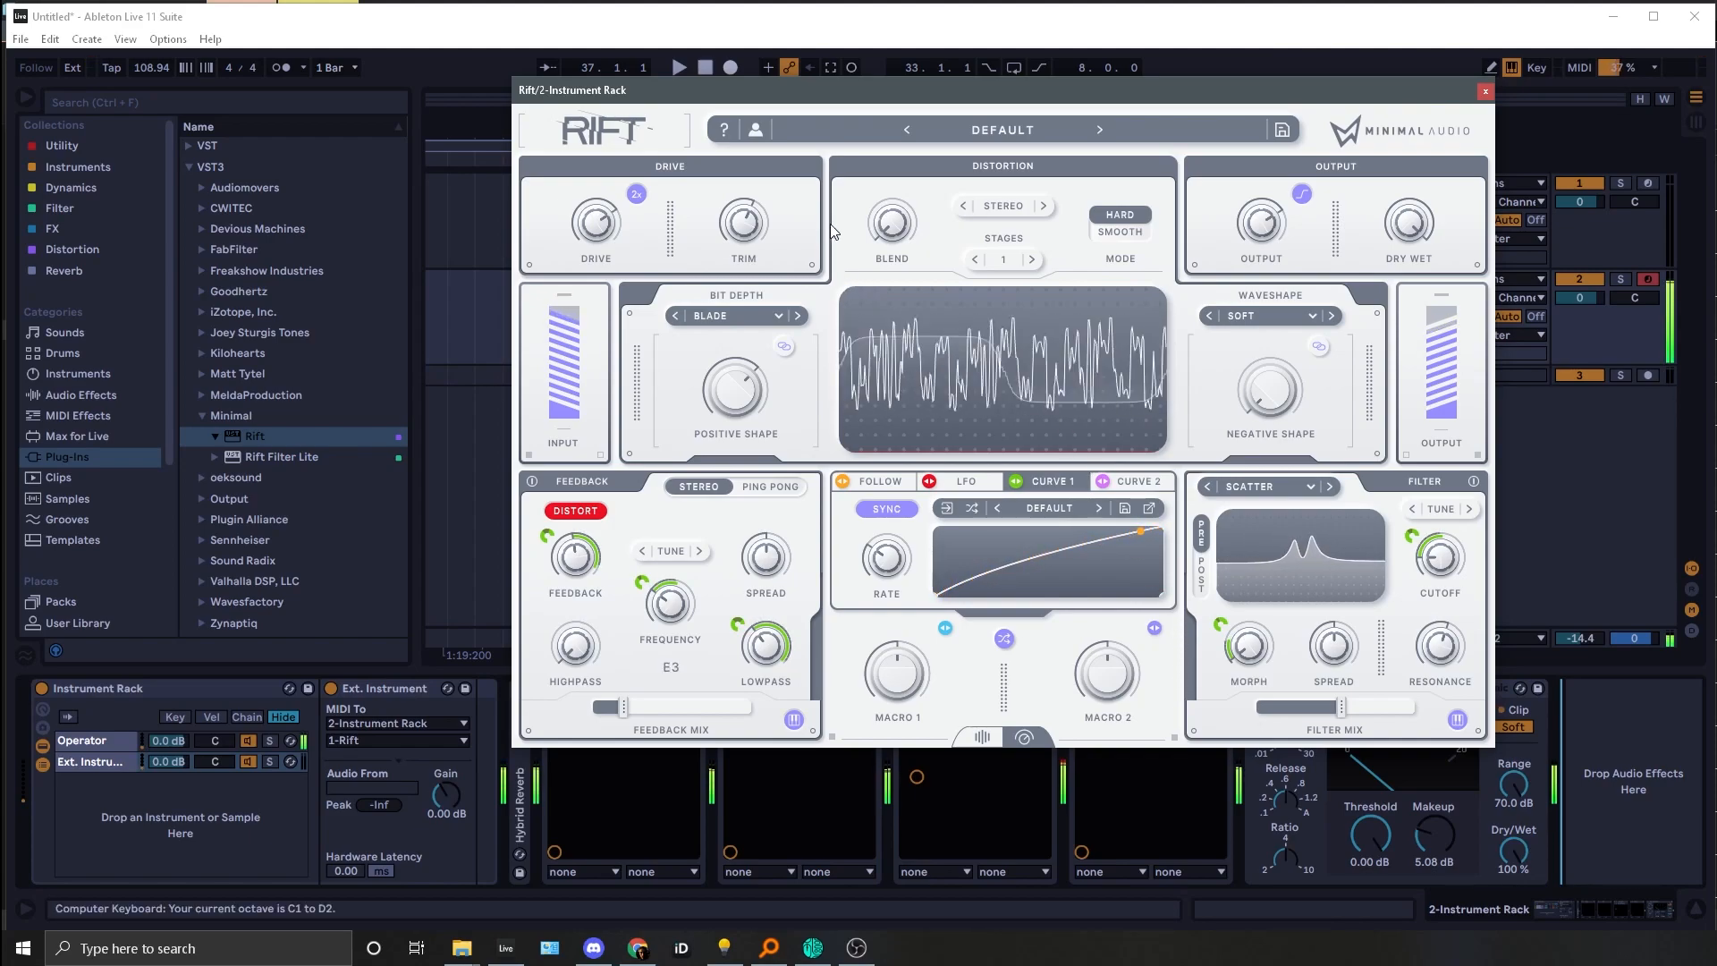
Step: Adjust the drive to -5.8 dB while playing test notes in different octaves
{"action": "mouse_move", "coordinate": [582, 206]}
{"action": "key", "text": "z"}
{"action": "left_click_drag", "start_coordinate": [582, 207], "coordinate": [580, 216]}
{"action": "key", "text": "x"}
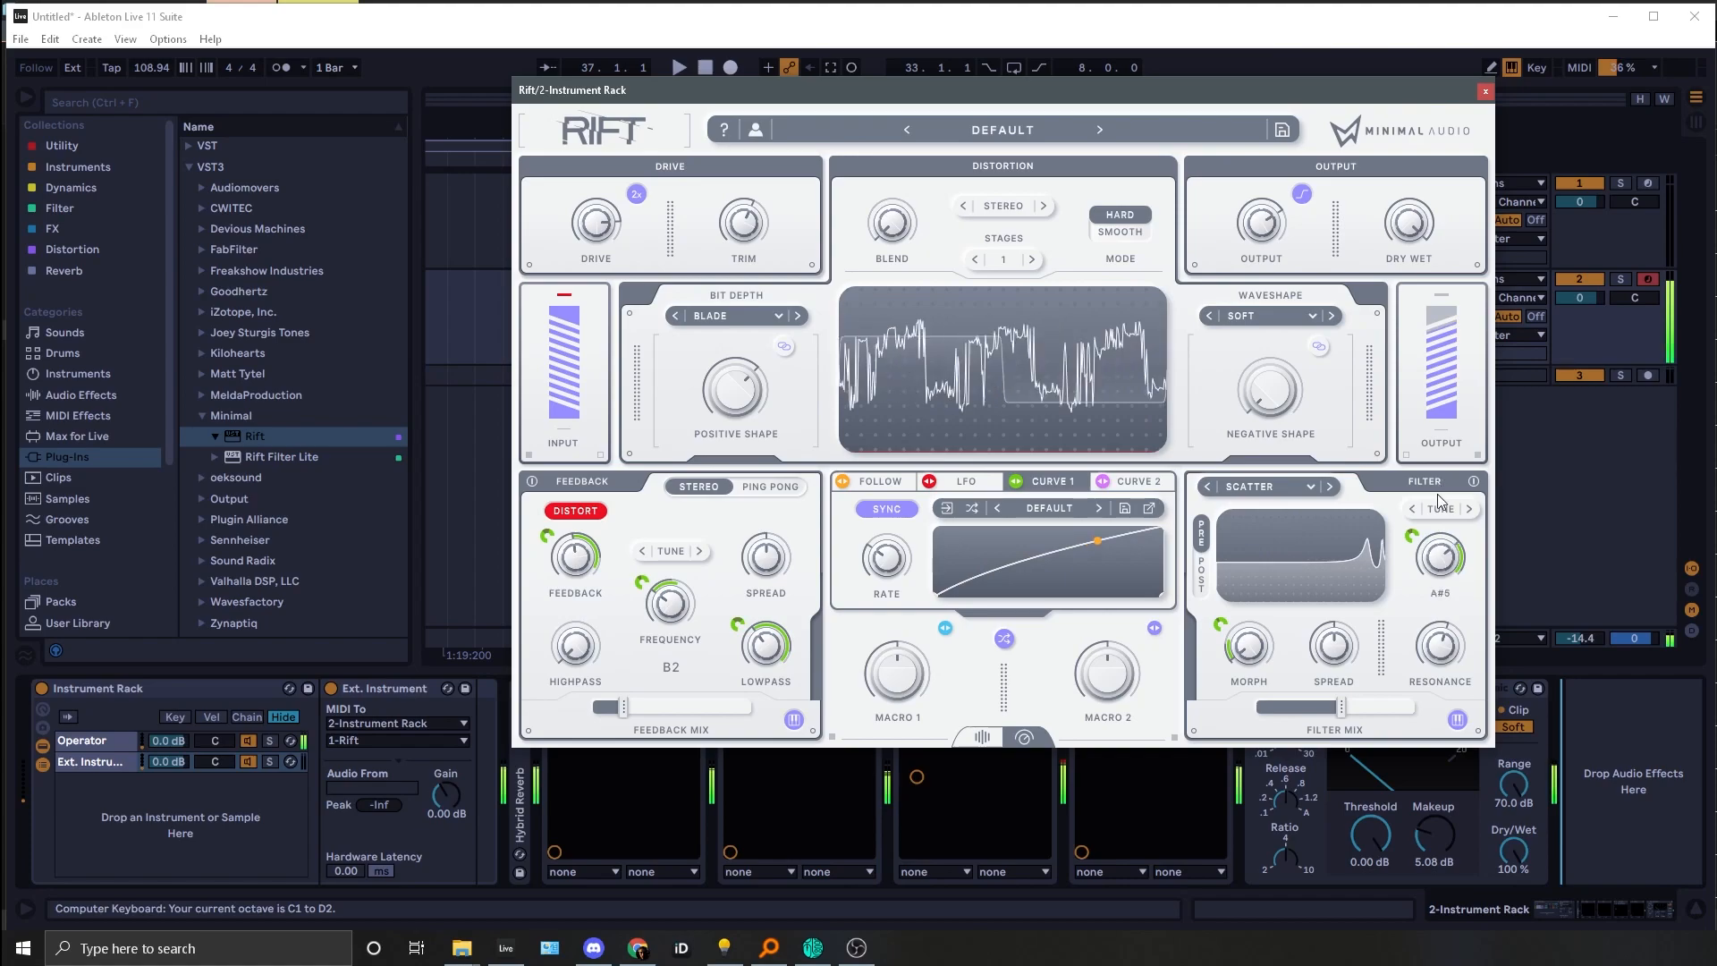
{"action": "key", "text": "d"}
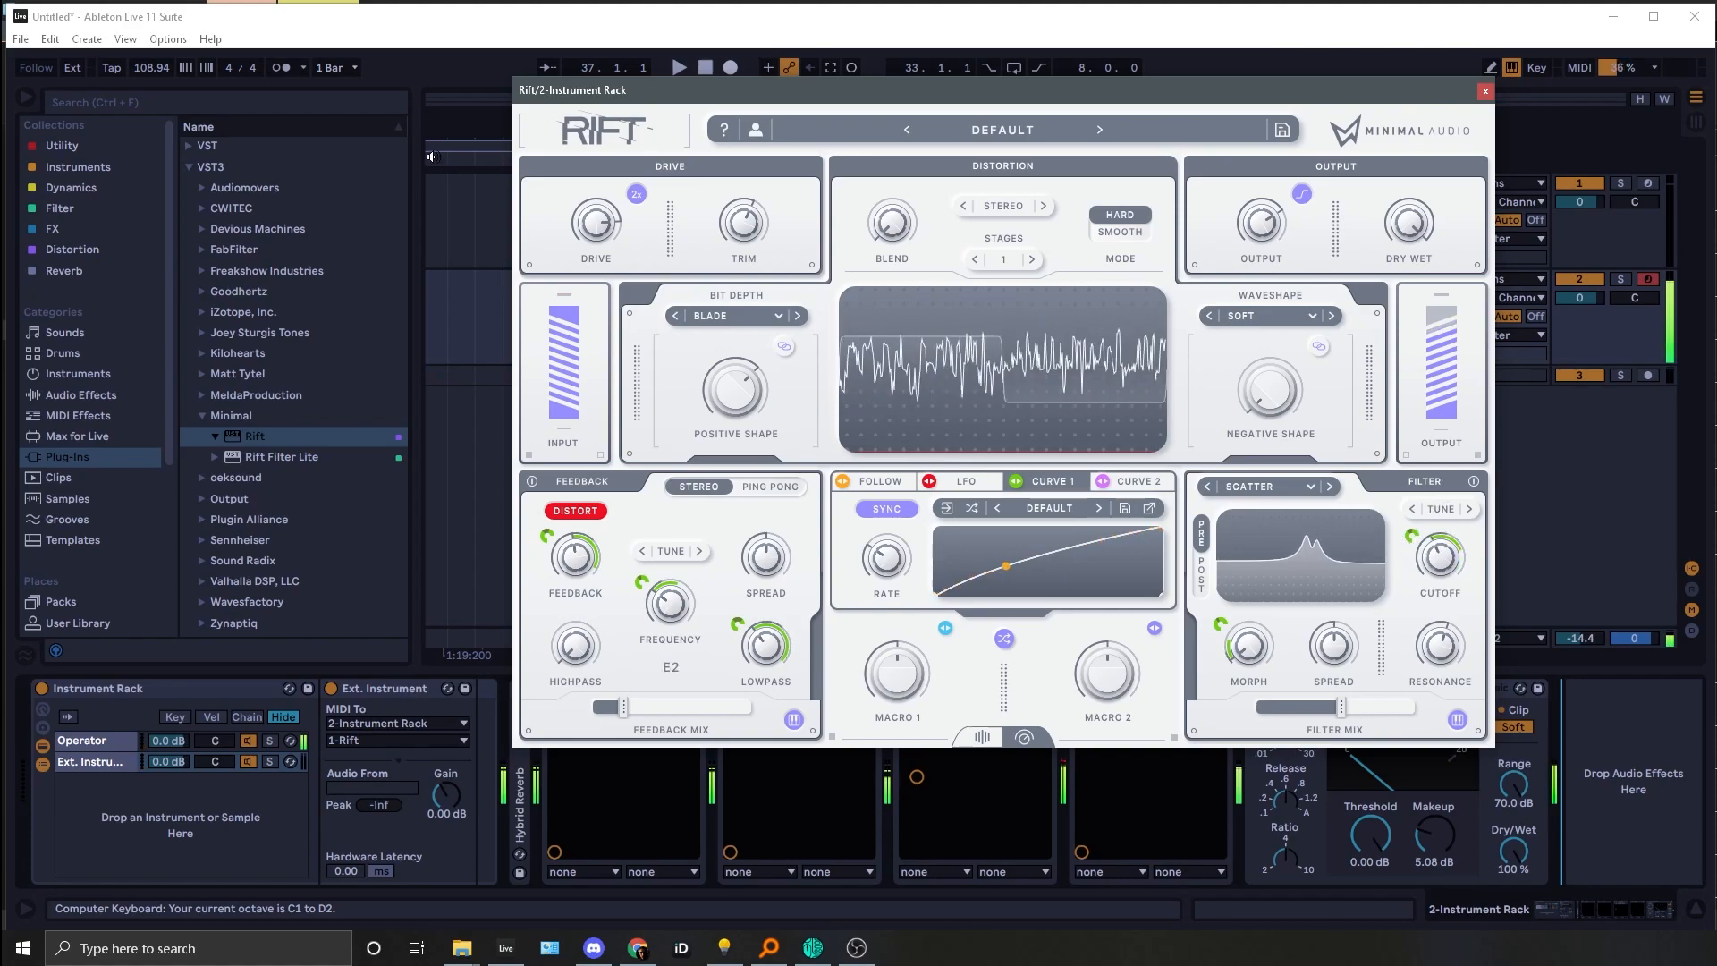
{"action": "key", "text": "x"}
{"action": "mouse_move", "coordinate": [569, 251]}
{"action": "left_mouse_down"}
{"action": "mouse_move", "coordinate": [575, 221]}
{"action": "mouse_move", "coordinate": [572, 248]}
{"action": "mouse_move", "coordinate": [590, 244]}
{"action": "left_mouse_up"}
{"action": "key", "text": "x"}
{"action": "key", "text": "z"}
{"action": "key", "text": "z"}
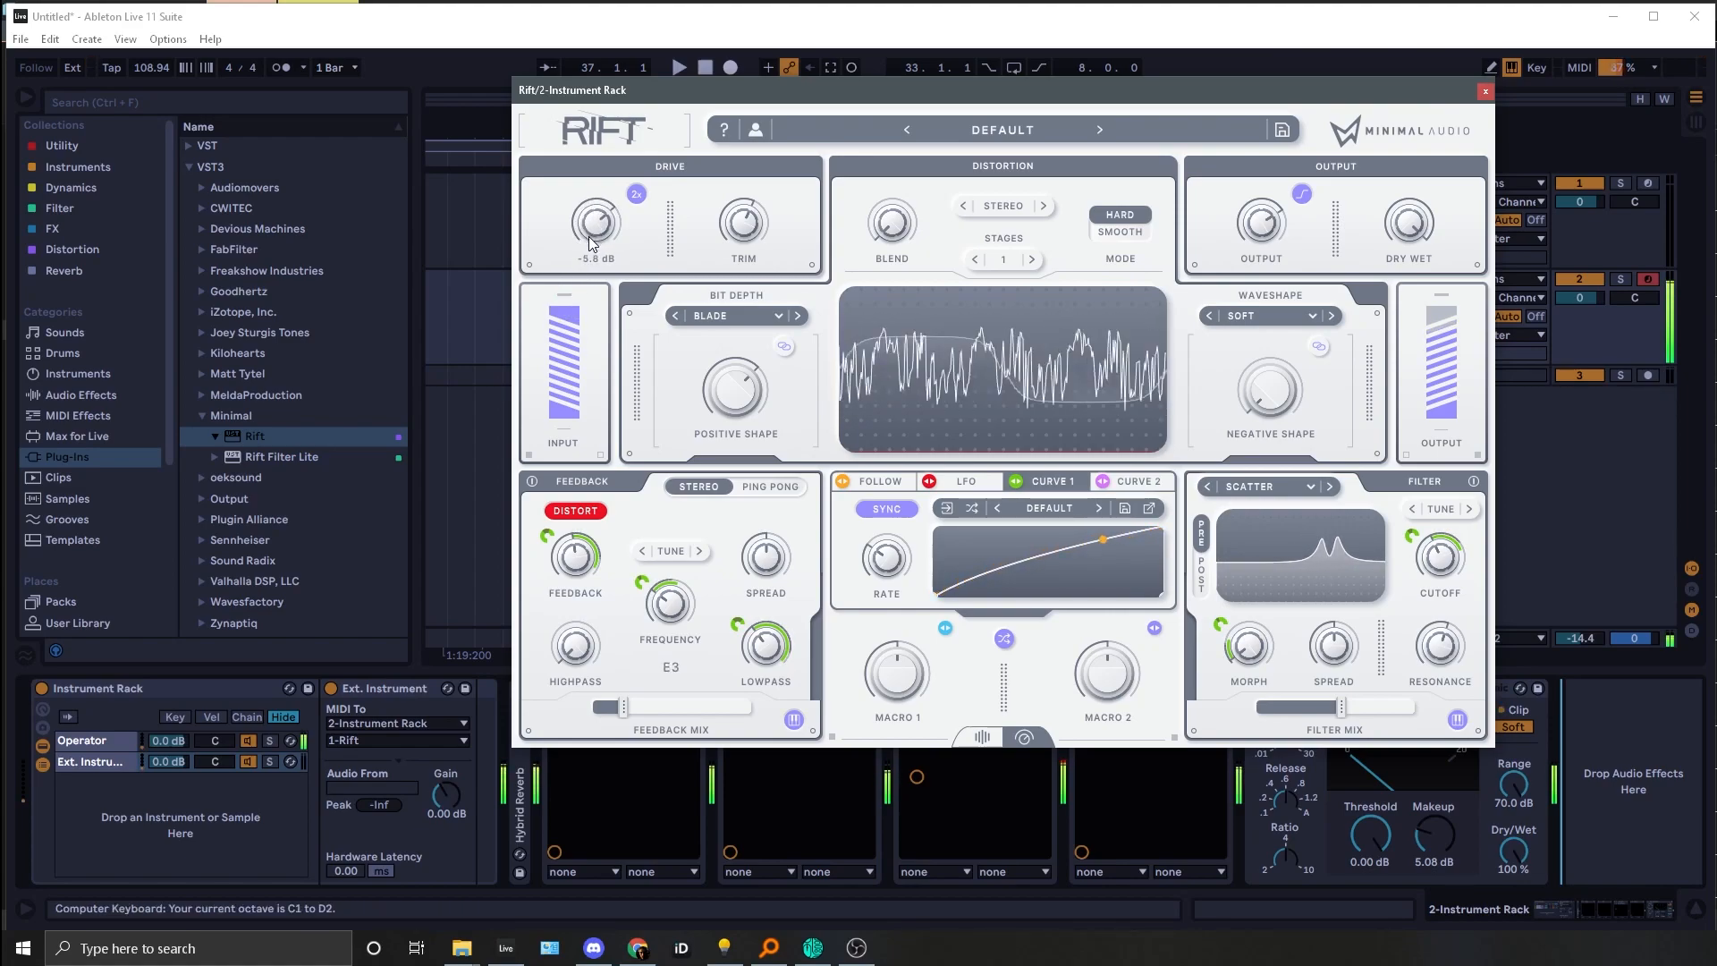
Step: Set the distortion to 2 stages and change the waveshape to Resin
{"action": "left_click", "coordinate": [1030, 260]}
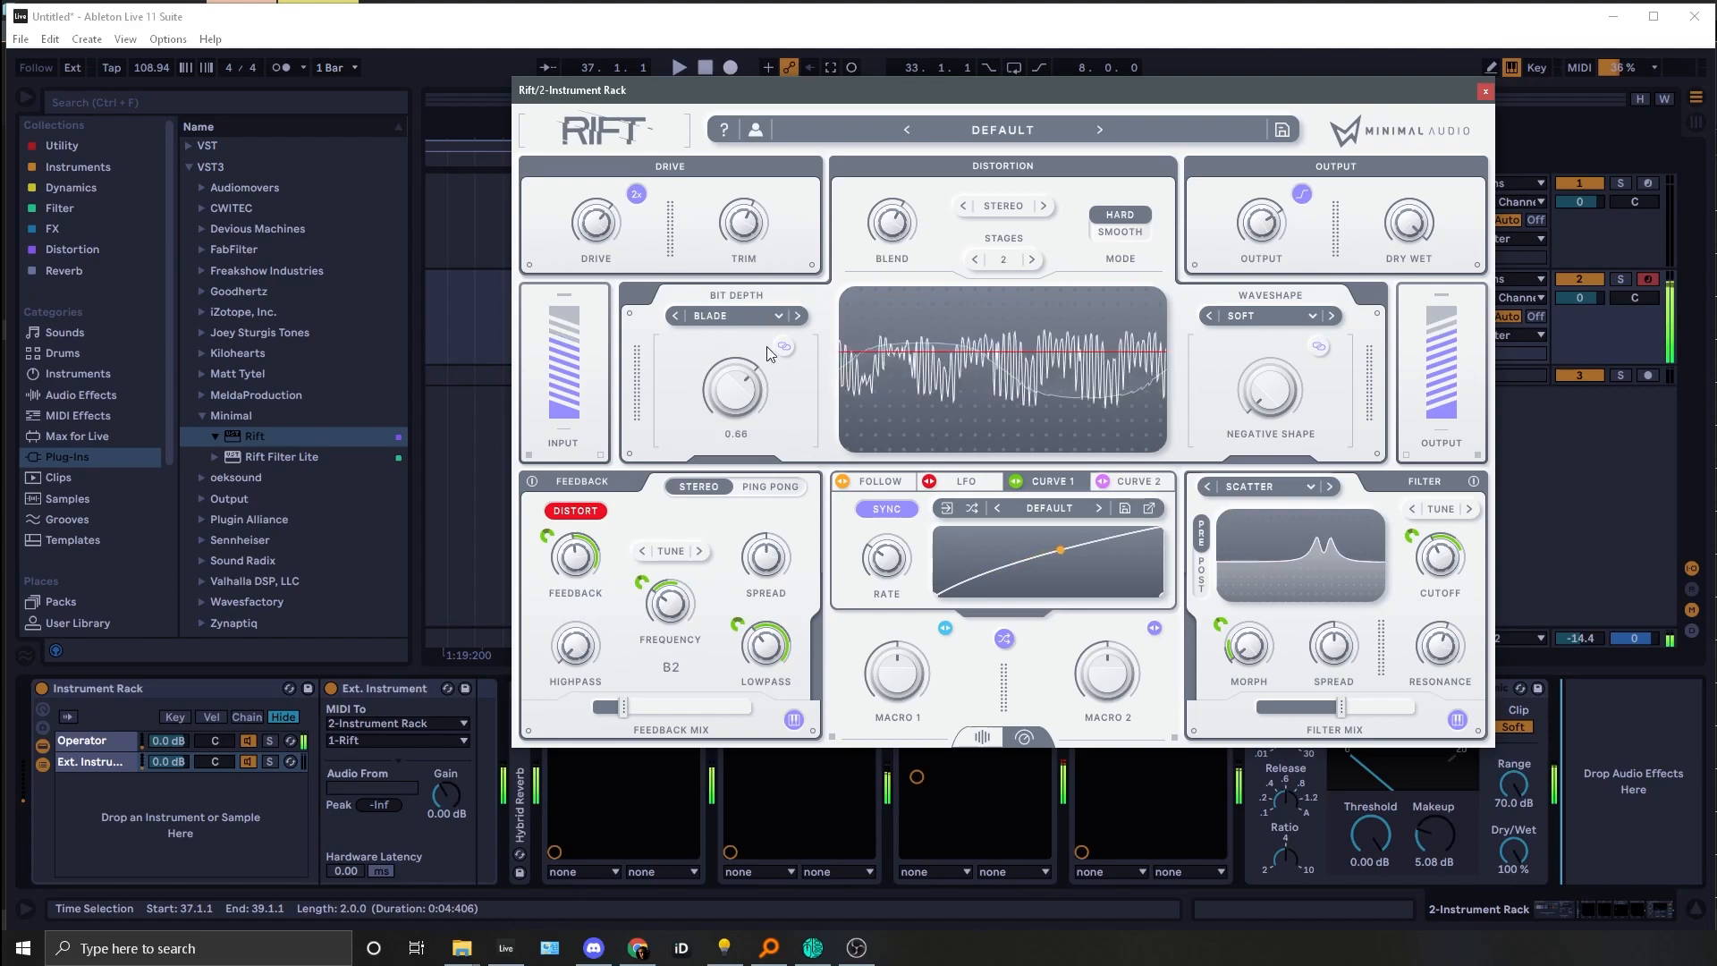
{"action": "left_click", "coordinate": [1332, 317]}
{"action": "left_click", "coordinate": [1332, 317]}
{"action": "left_click", "coordinate": [1332, 317]}
{"action": "left_click", "coordinate": [1208, 316]}
Step: Raise the feedback mix to a little under half while playing test notes in several octaves
{"action": "key", "text": "z"}
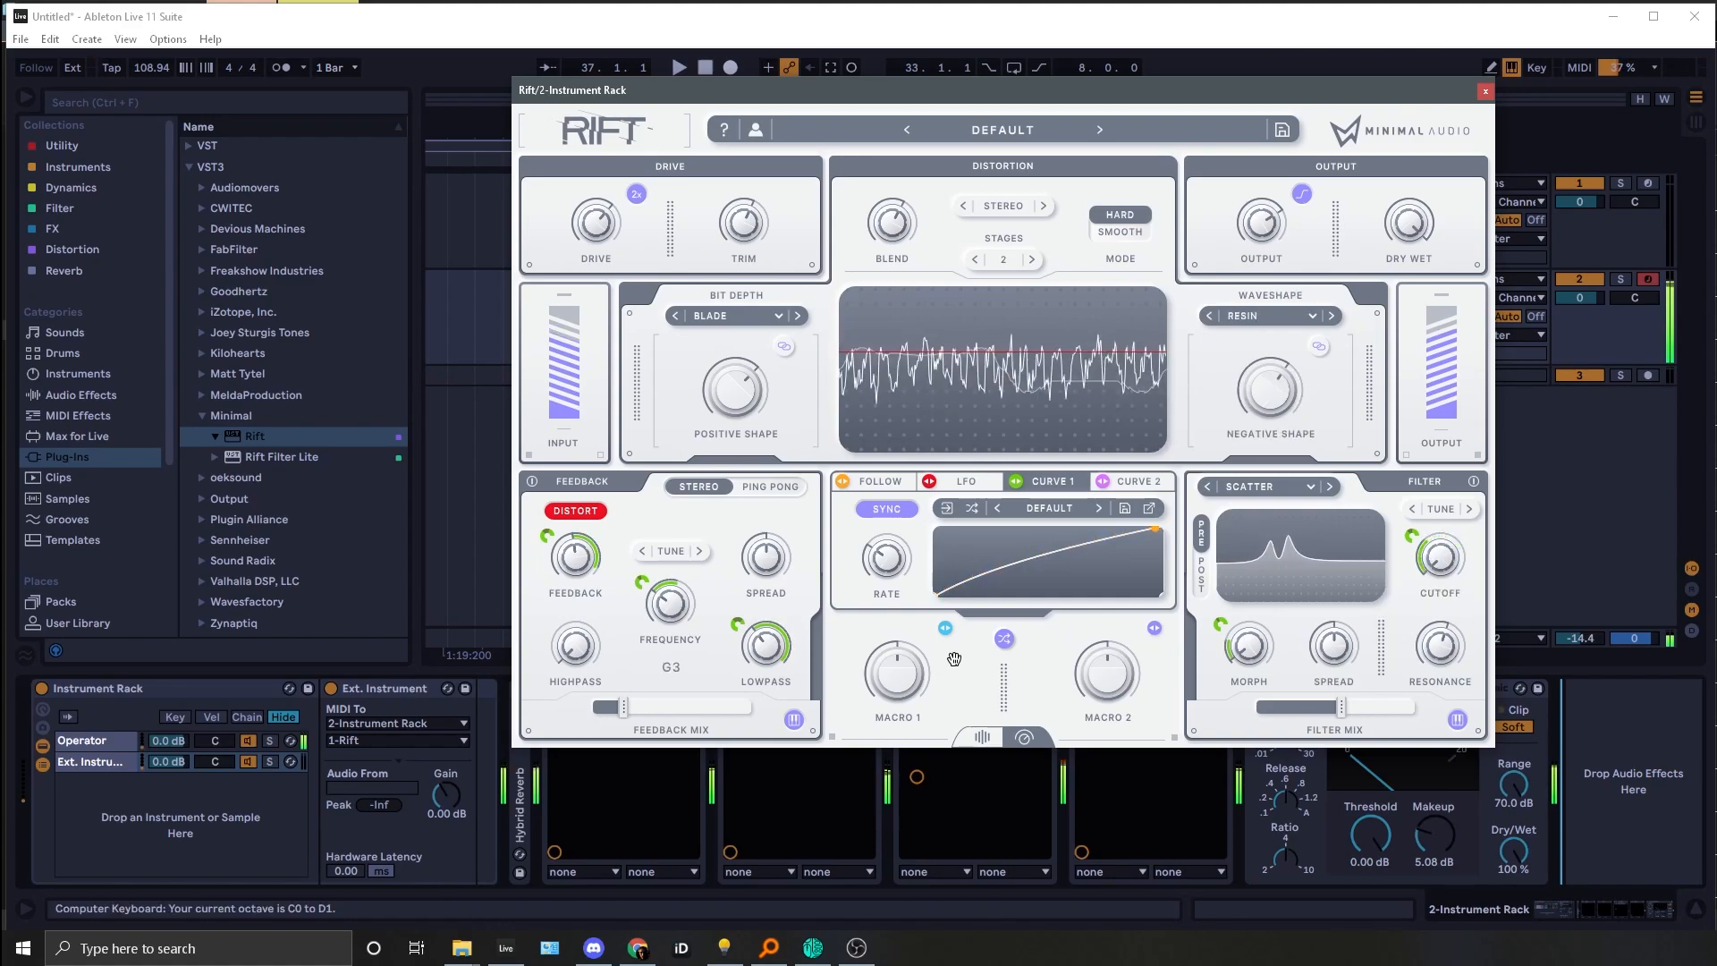
{"action": "key", "text": "d"}
{"action": "key", "text": "z"}
{"action": "key", "text": "g"}
{"action": "left_click_drag", "start_coordinate": [624, 706], "coordinate": [670, 706]}
{"action": "key", "text": "x"}
{"action": "key", "text": "x"}
{"action": "key", "text": "x"}
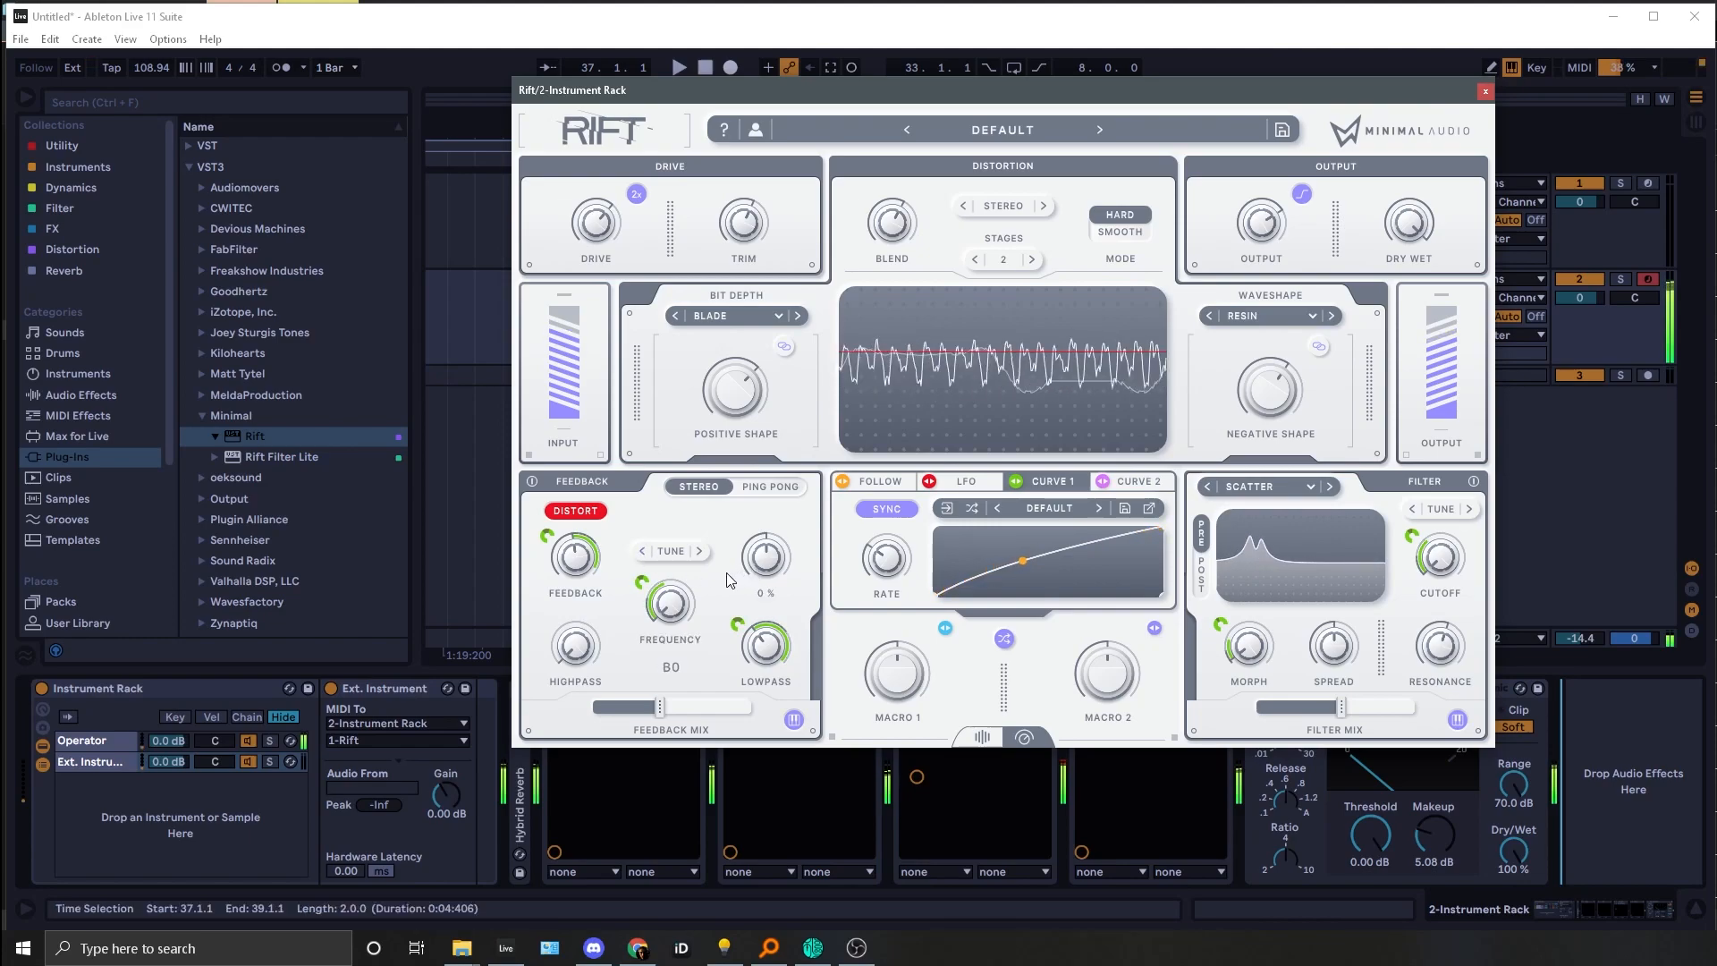
Step: Lower the output level to 3.6 dB while auditioning notes in different octaves
{"action": "key", "text": "d"}
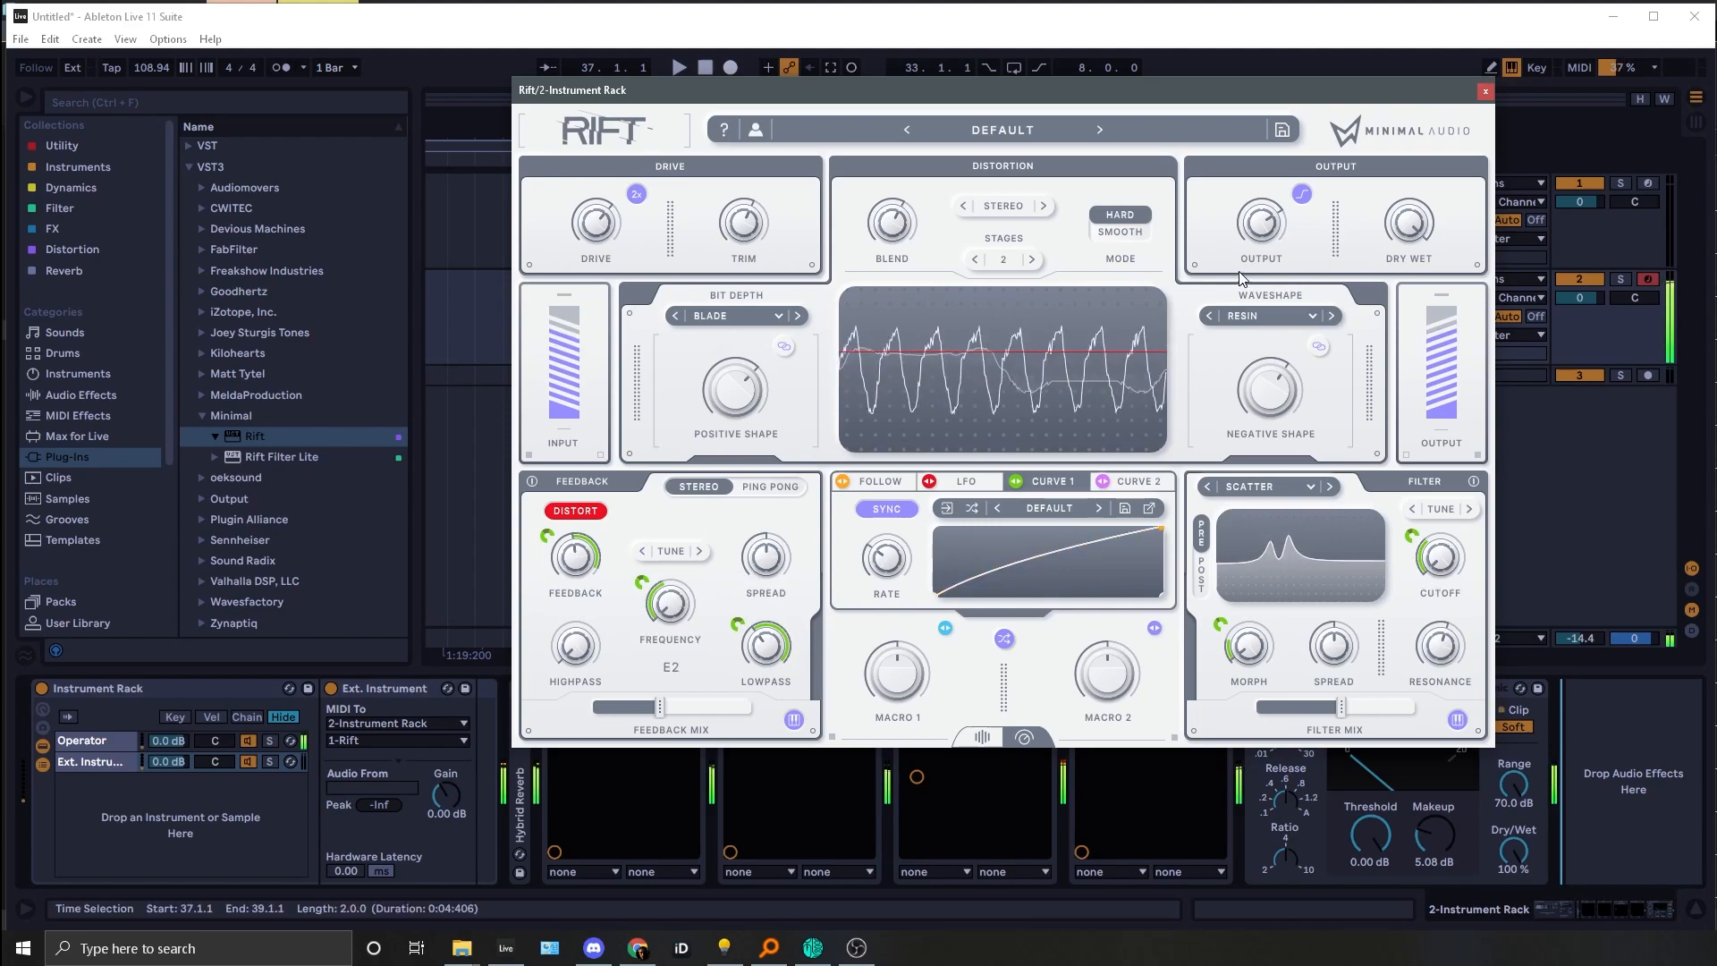
{"action": "key", "text": "z"}
{"action": "key", "text": "d"}
{"action": "key", "text": "z"}
{"action": "scroll", "coordinate": [1249, 219], "scroll_direction": "down", "scroll_amount": 1}
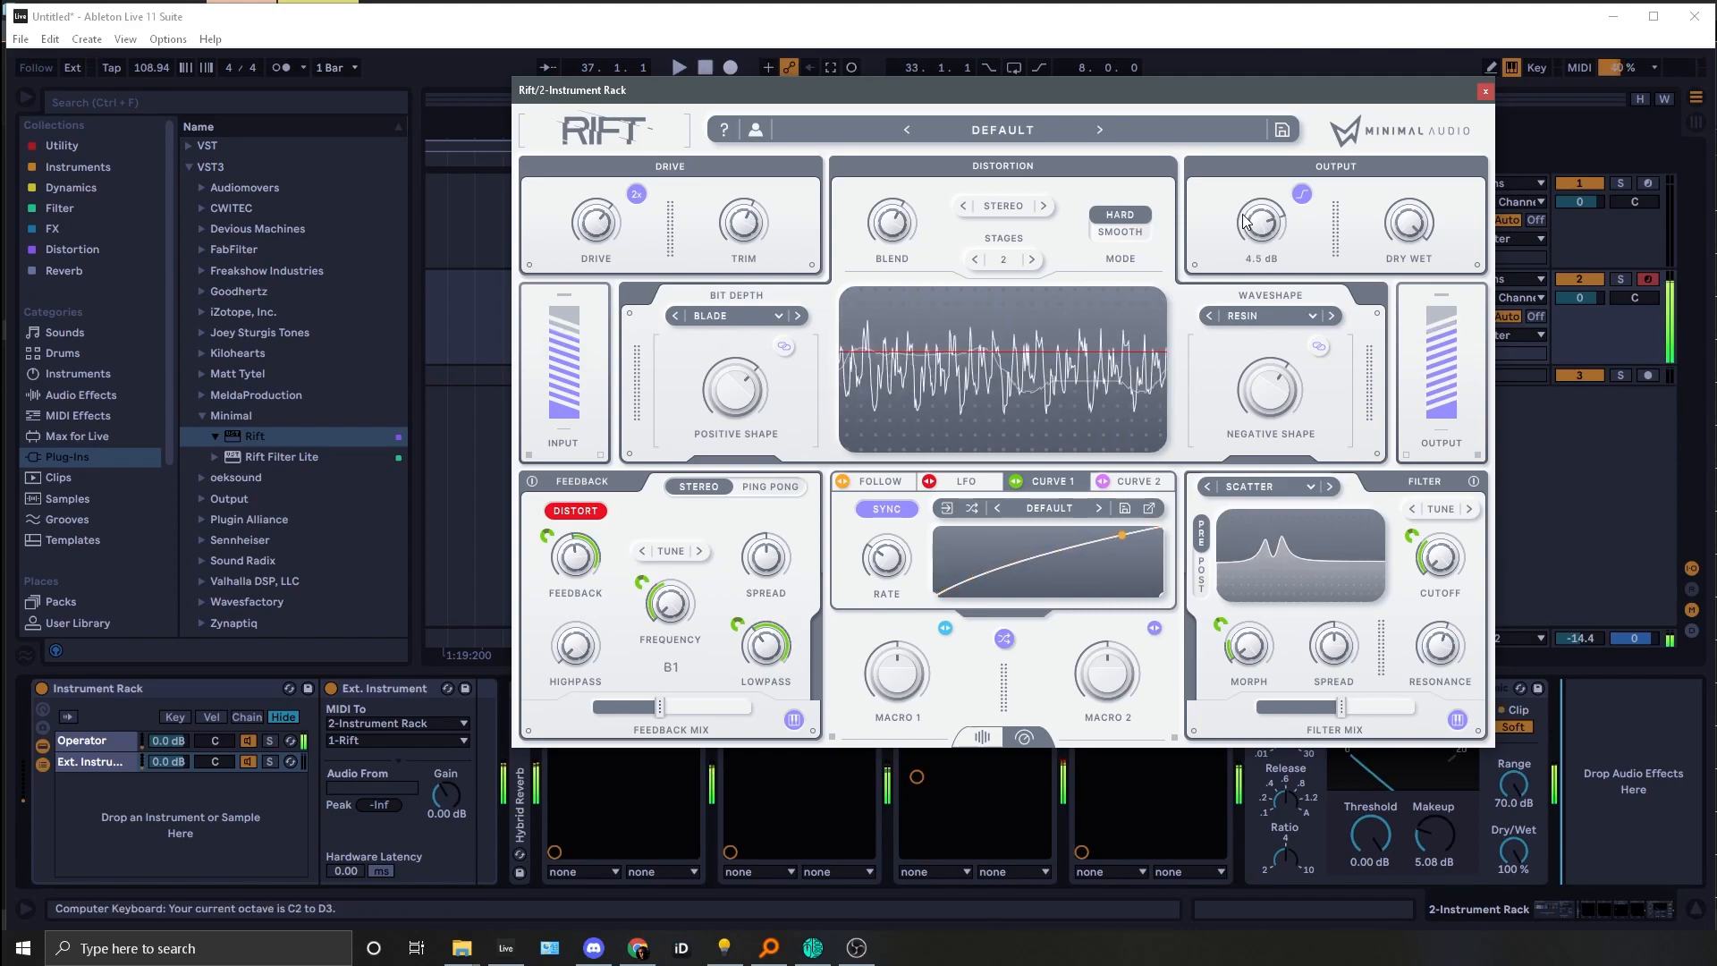
{"action": "key", "text": "g"}
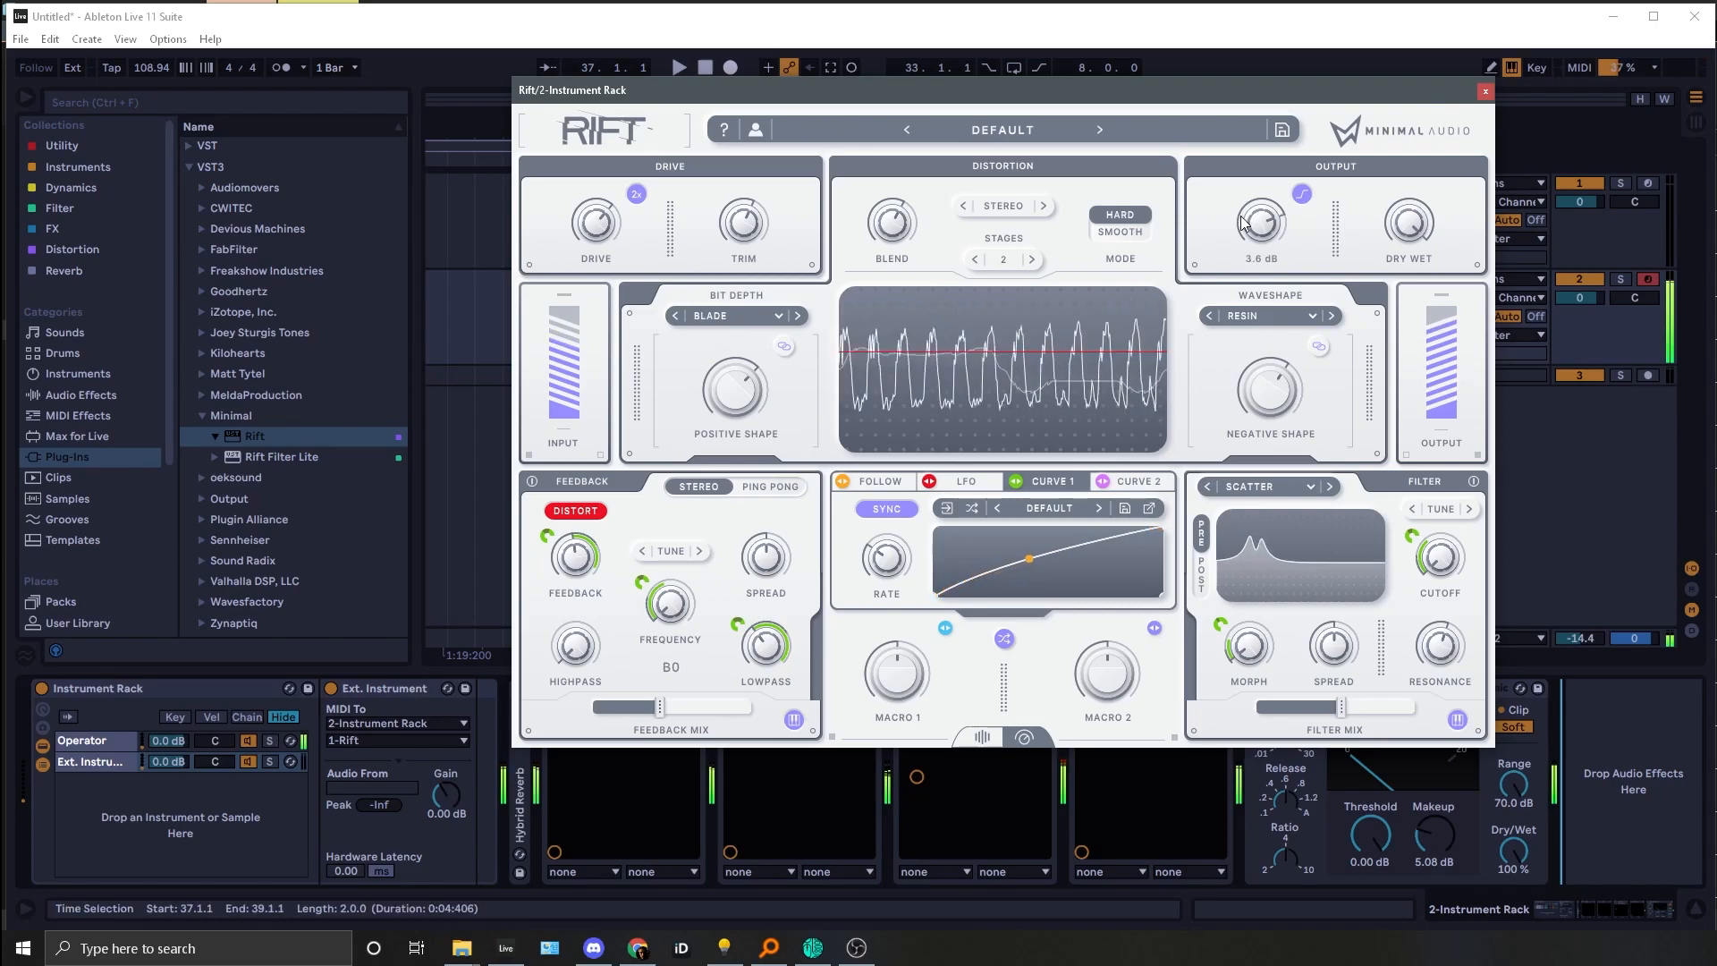
Step: Try a 4 Bar rate for Curve 1 while playing low and high test notes
{"action": "key", "text": "d"}
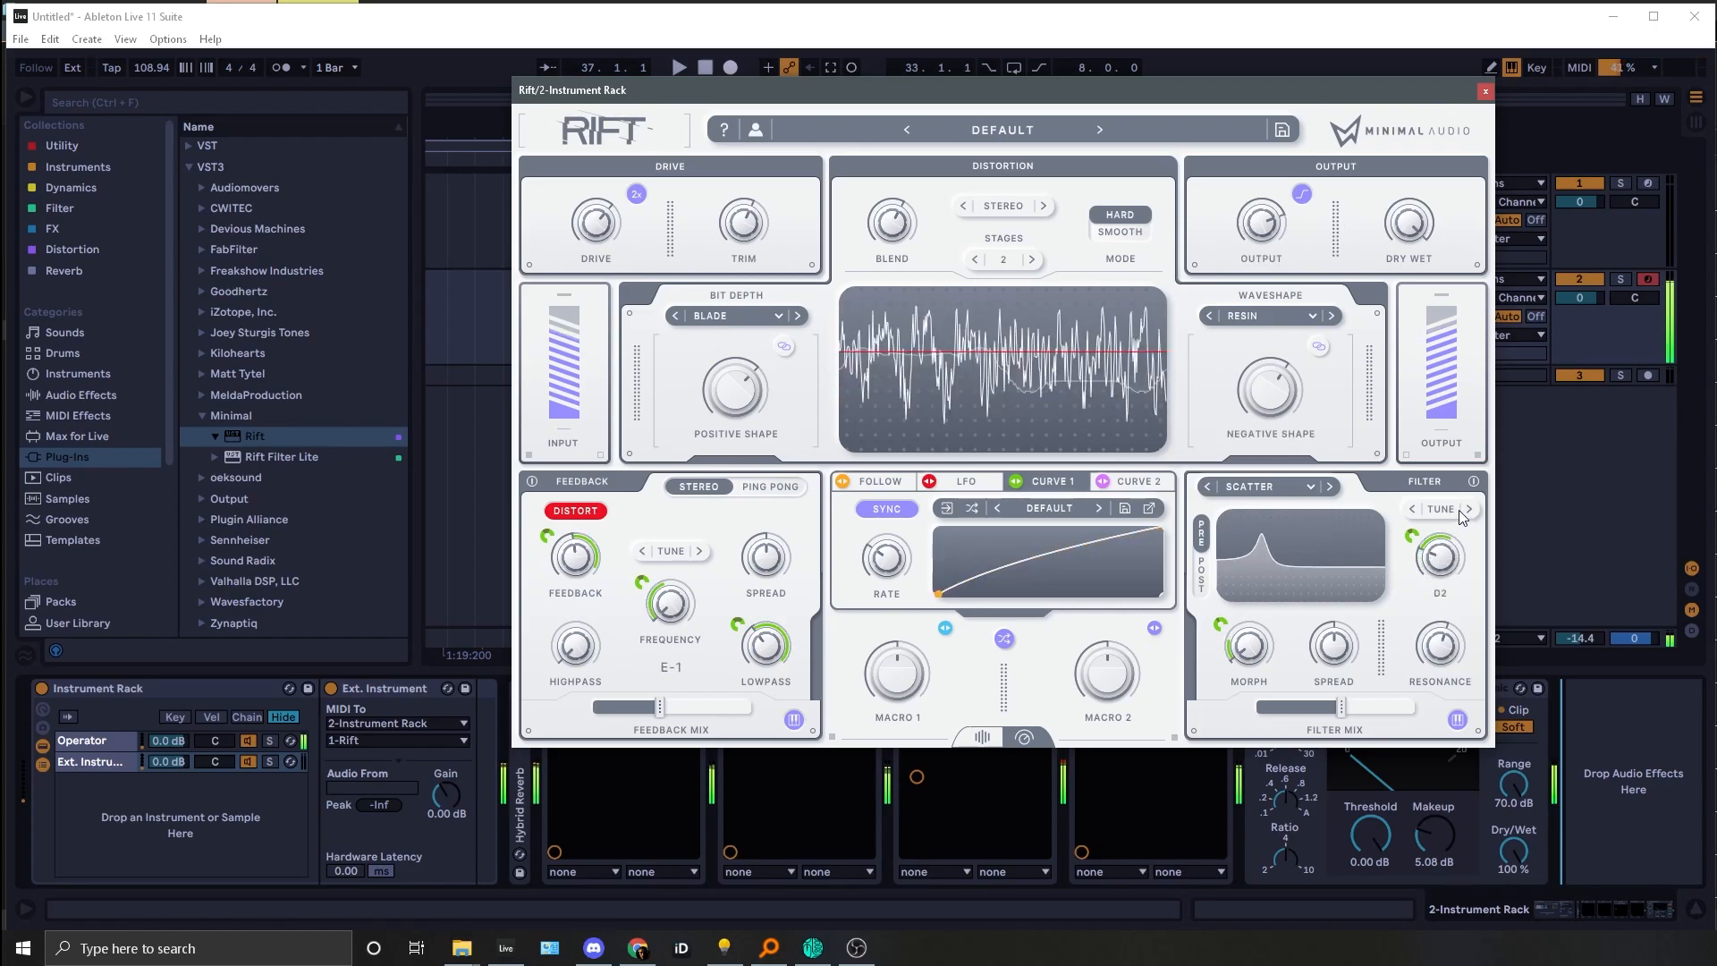
{"action": "key", "text": "x"}
{"action": "key", "text": "j"}
{"action": "key", "text": "d"}
{"action": "key", "text": "semicolon"}
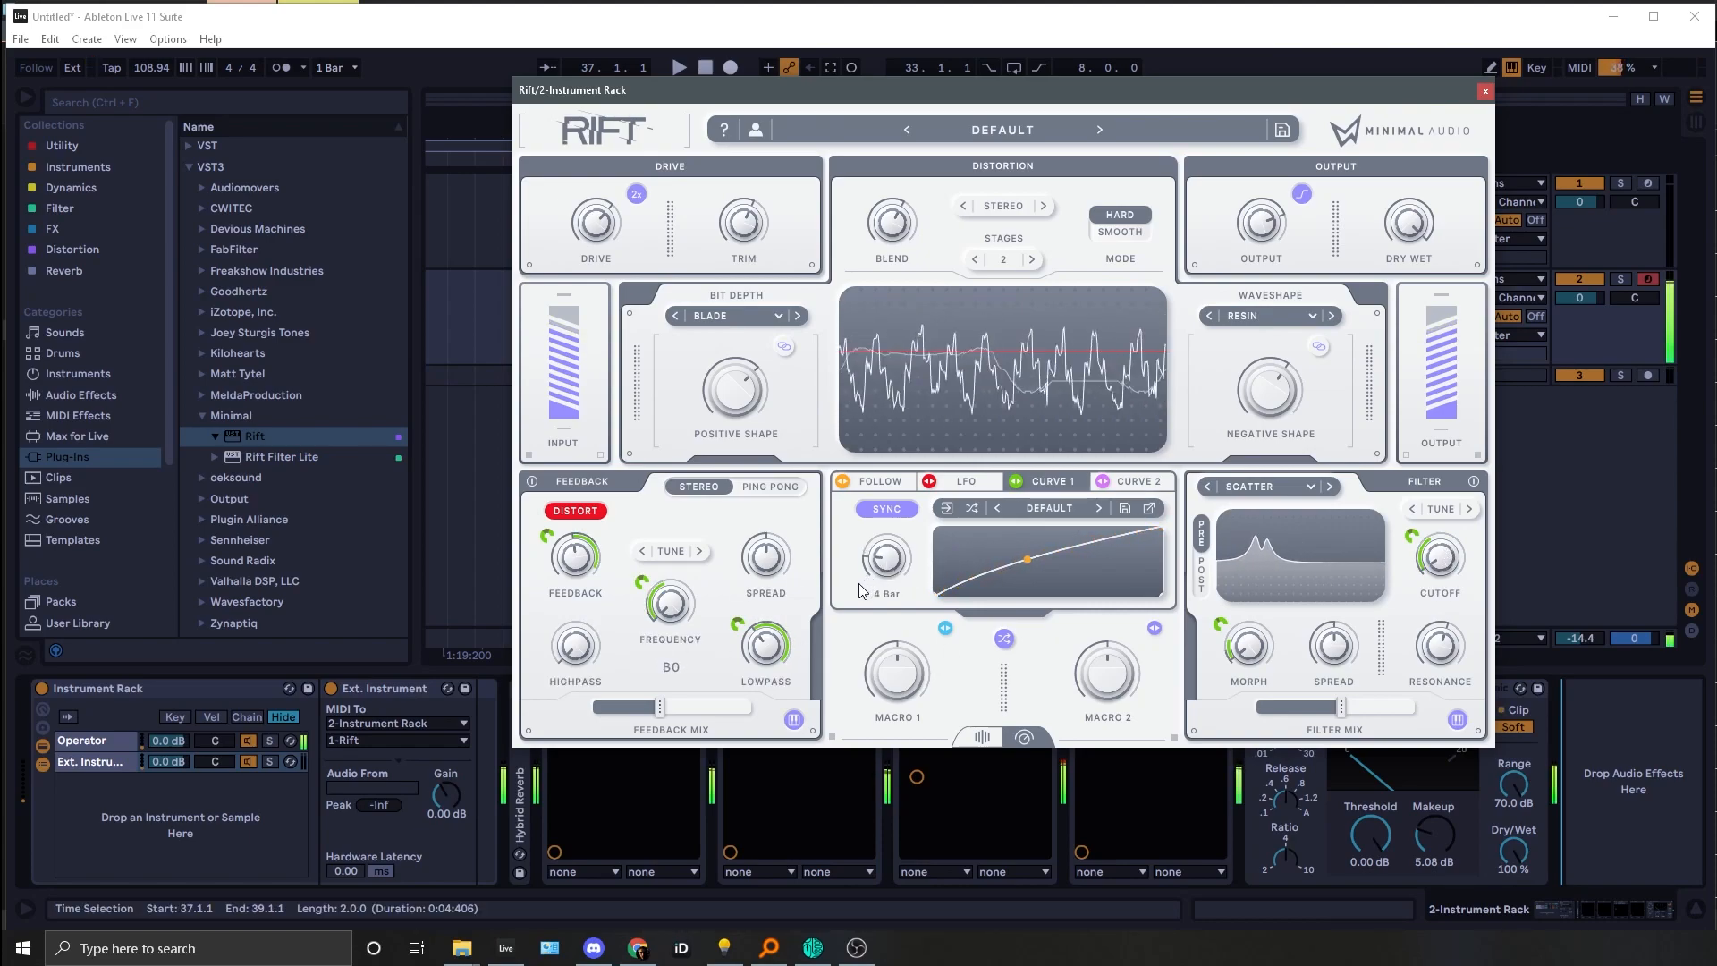
{"action": "key", "text": "j"}
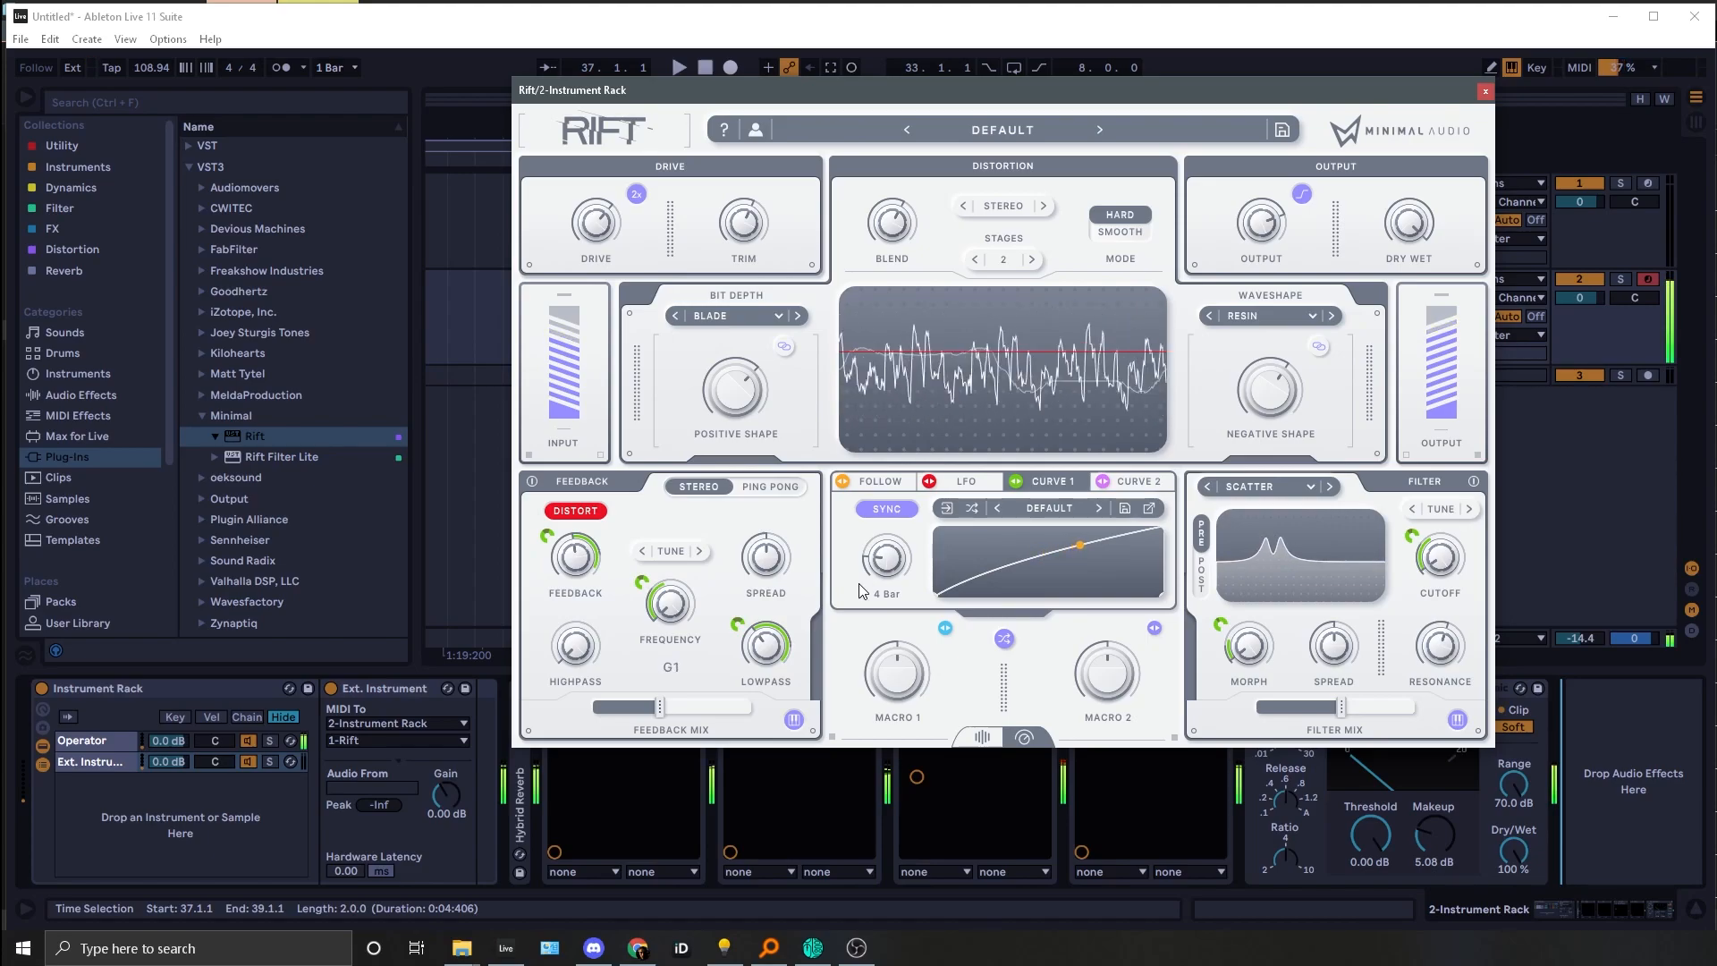
{"action": "key", "text": "x"}
{"action": "key", "text": "d"}
{"action": "key", "text": "j"}
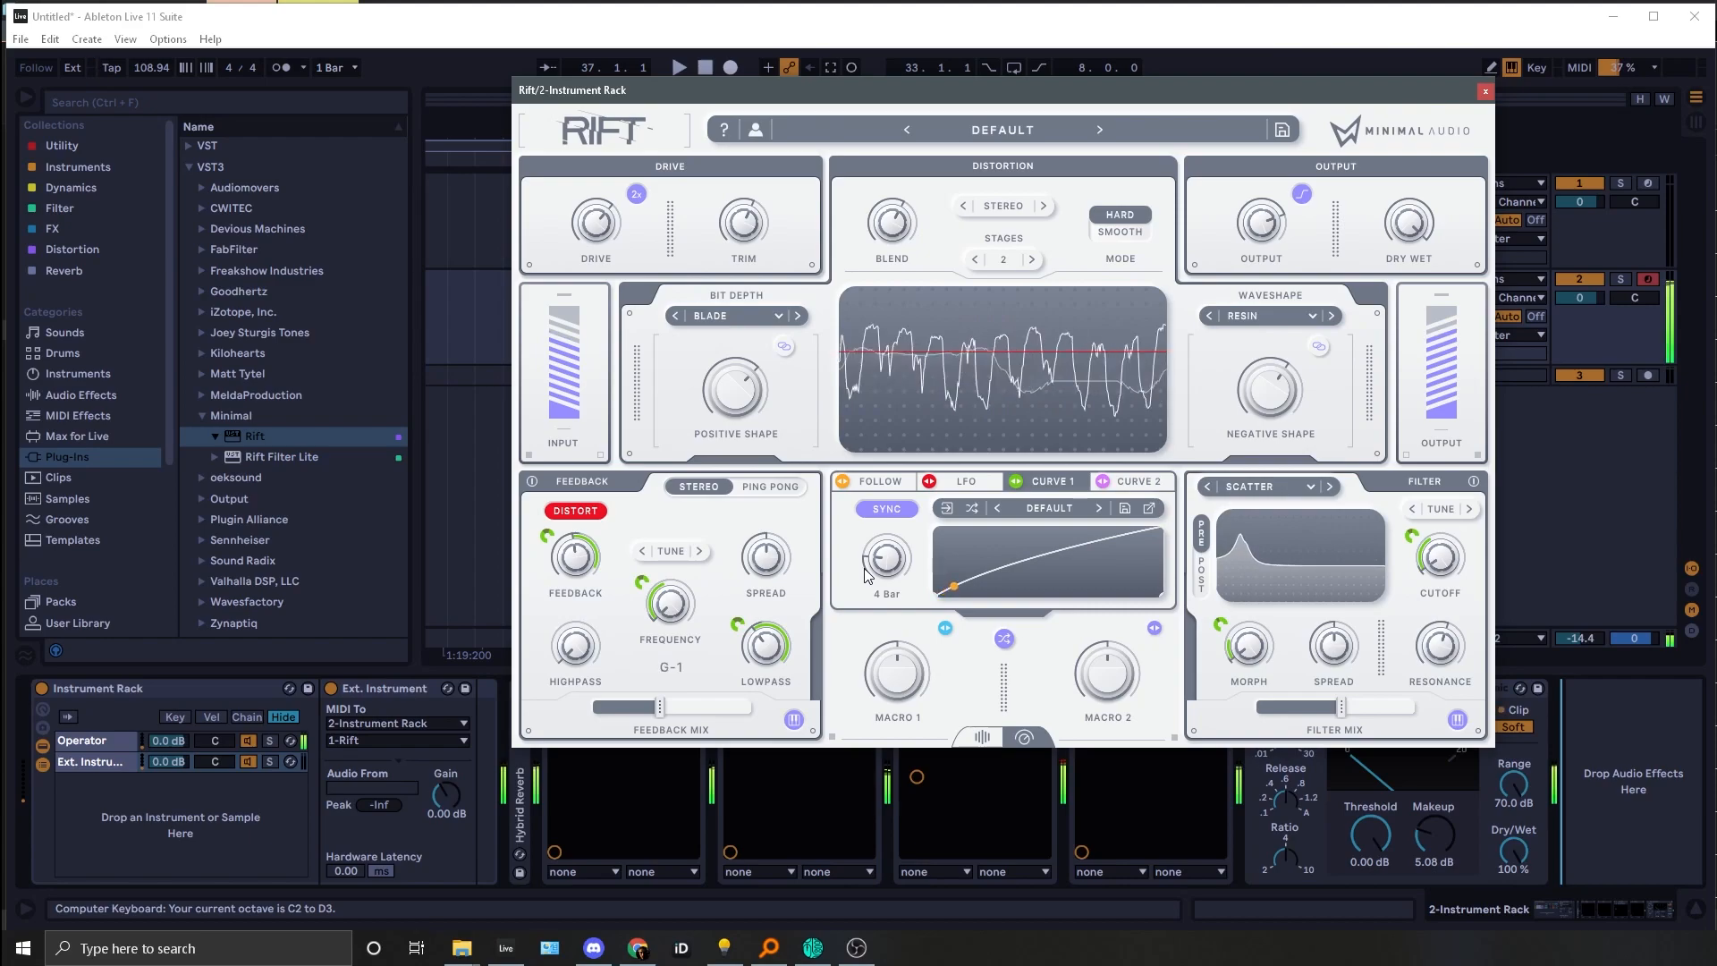
{"action": "key", "text": "j"}
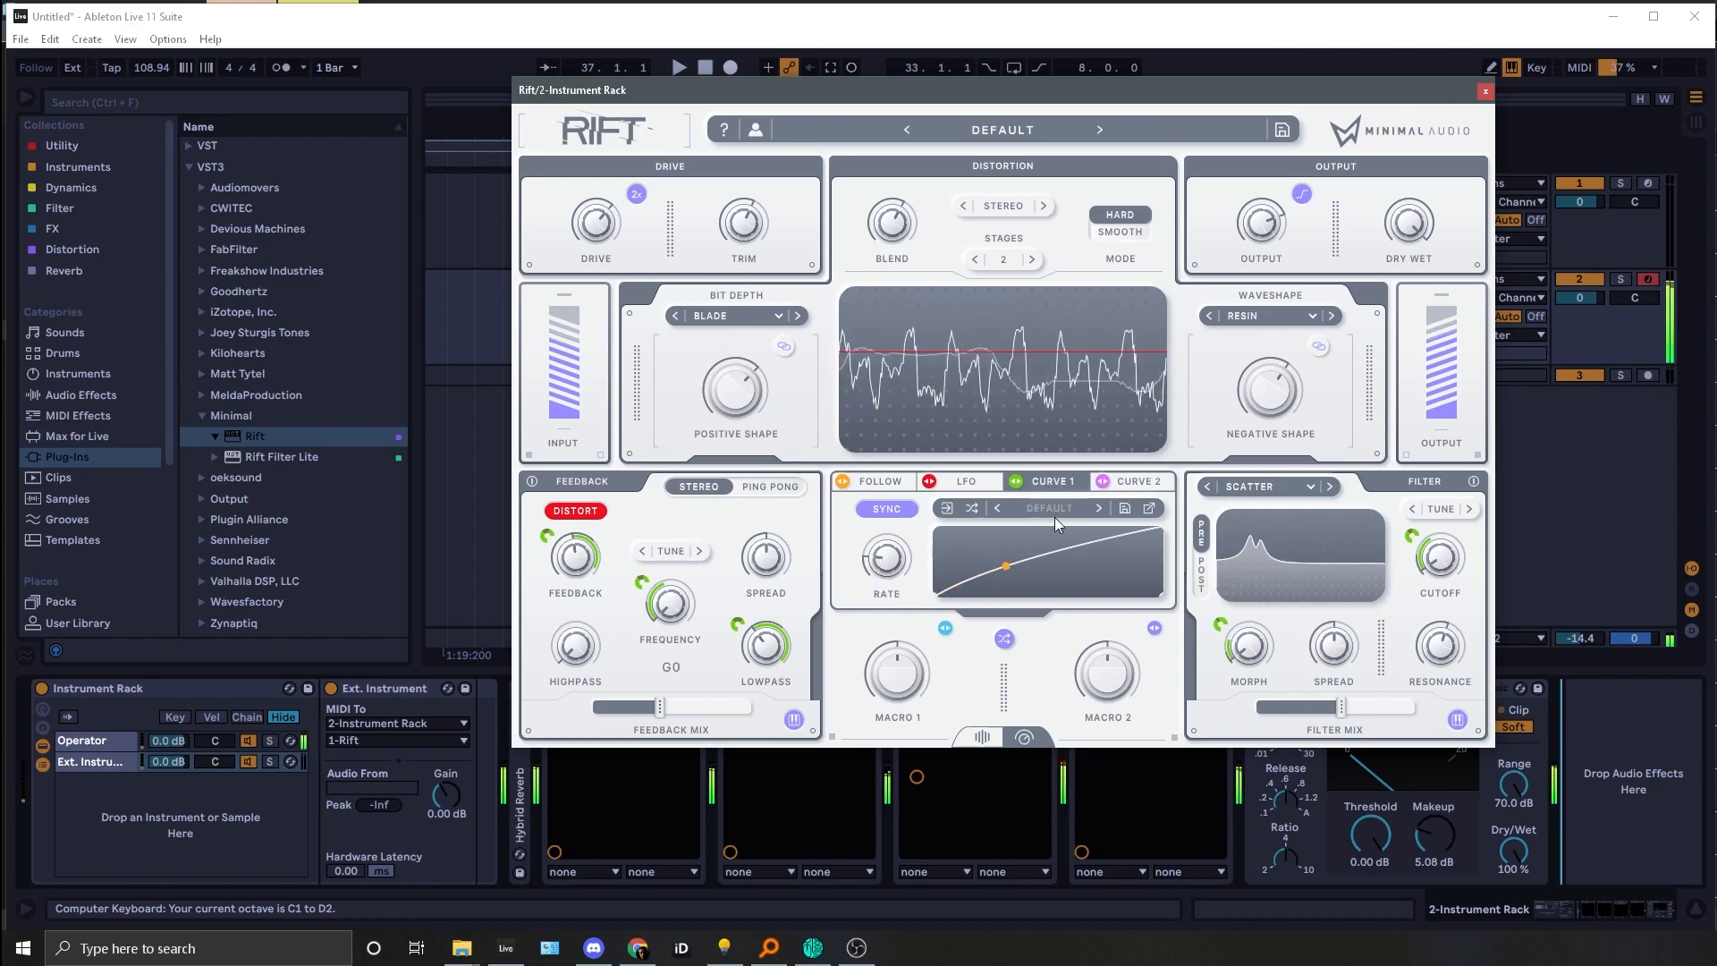
Step: Raise the filter resonance to 100 % and bring the cutoff down to C1 while playing notes
{"action": "key", "text": "d"}
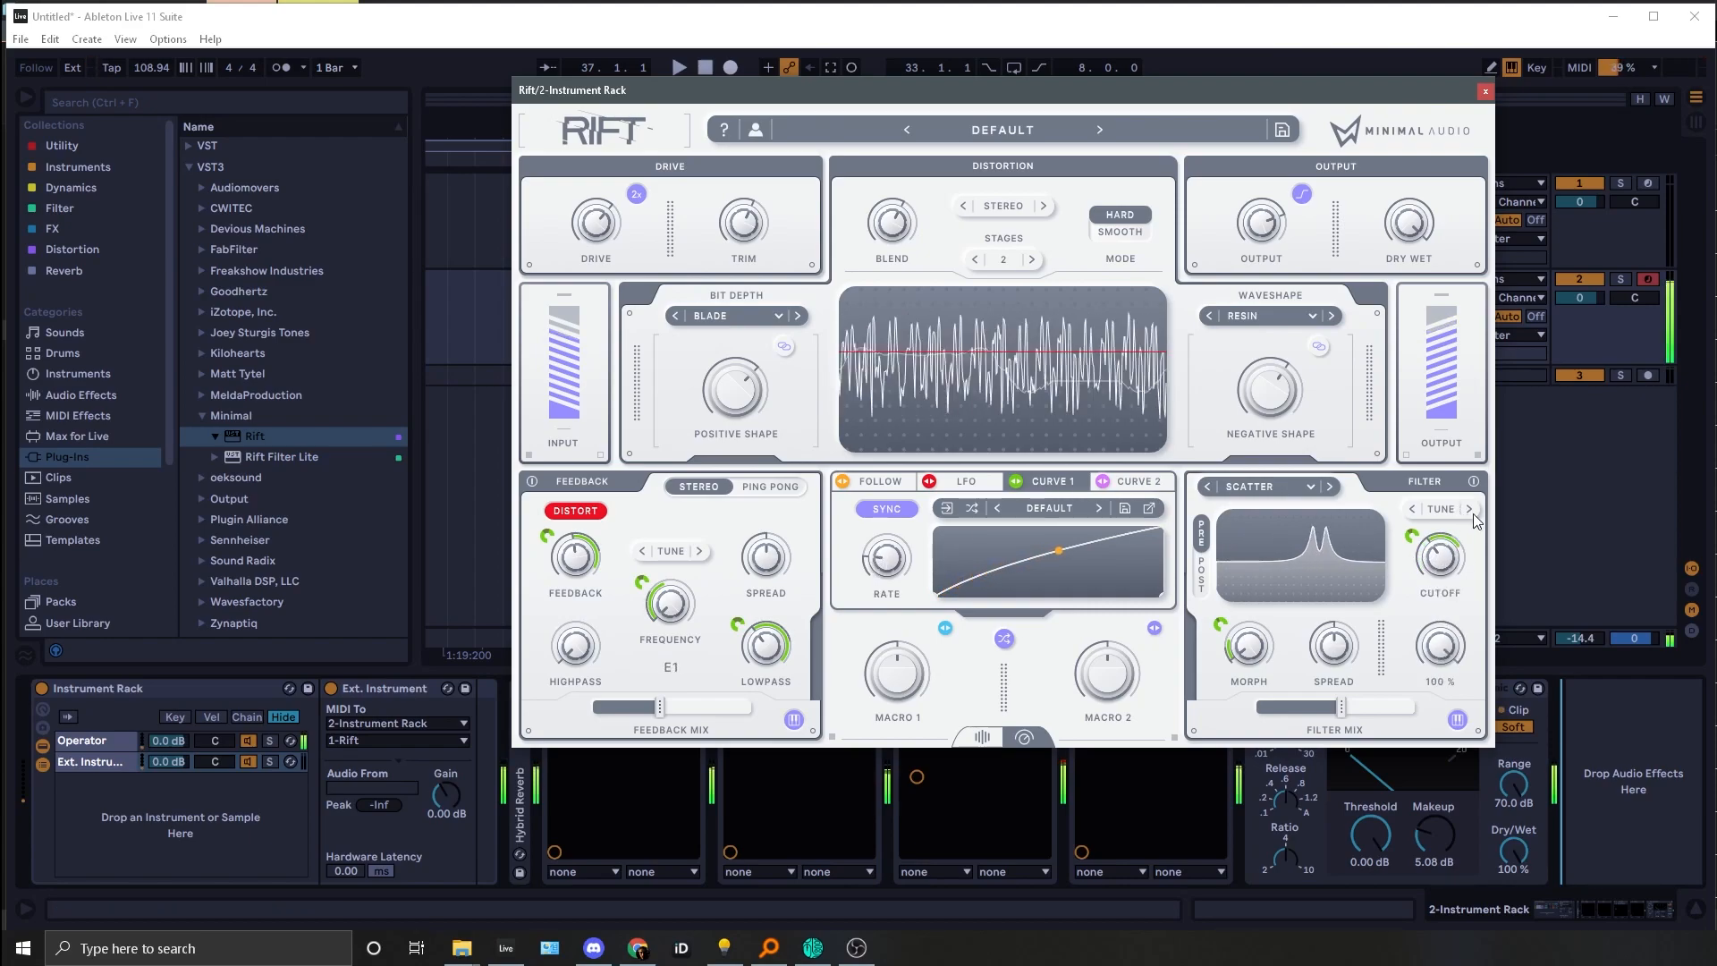
{"action": "key", "text": "j"}
{"action": "key", "text": "x"}
{"action": "key", "text": "d"}
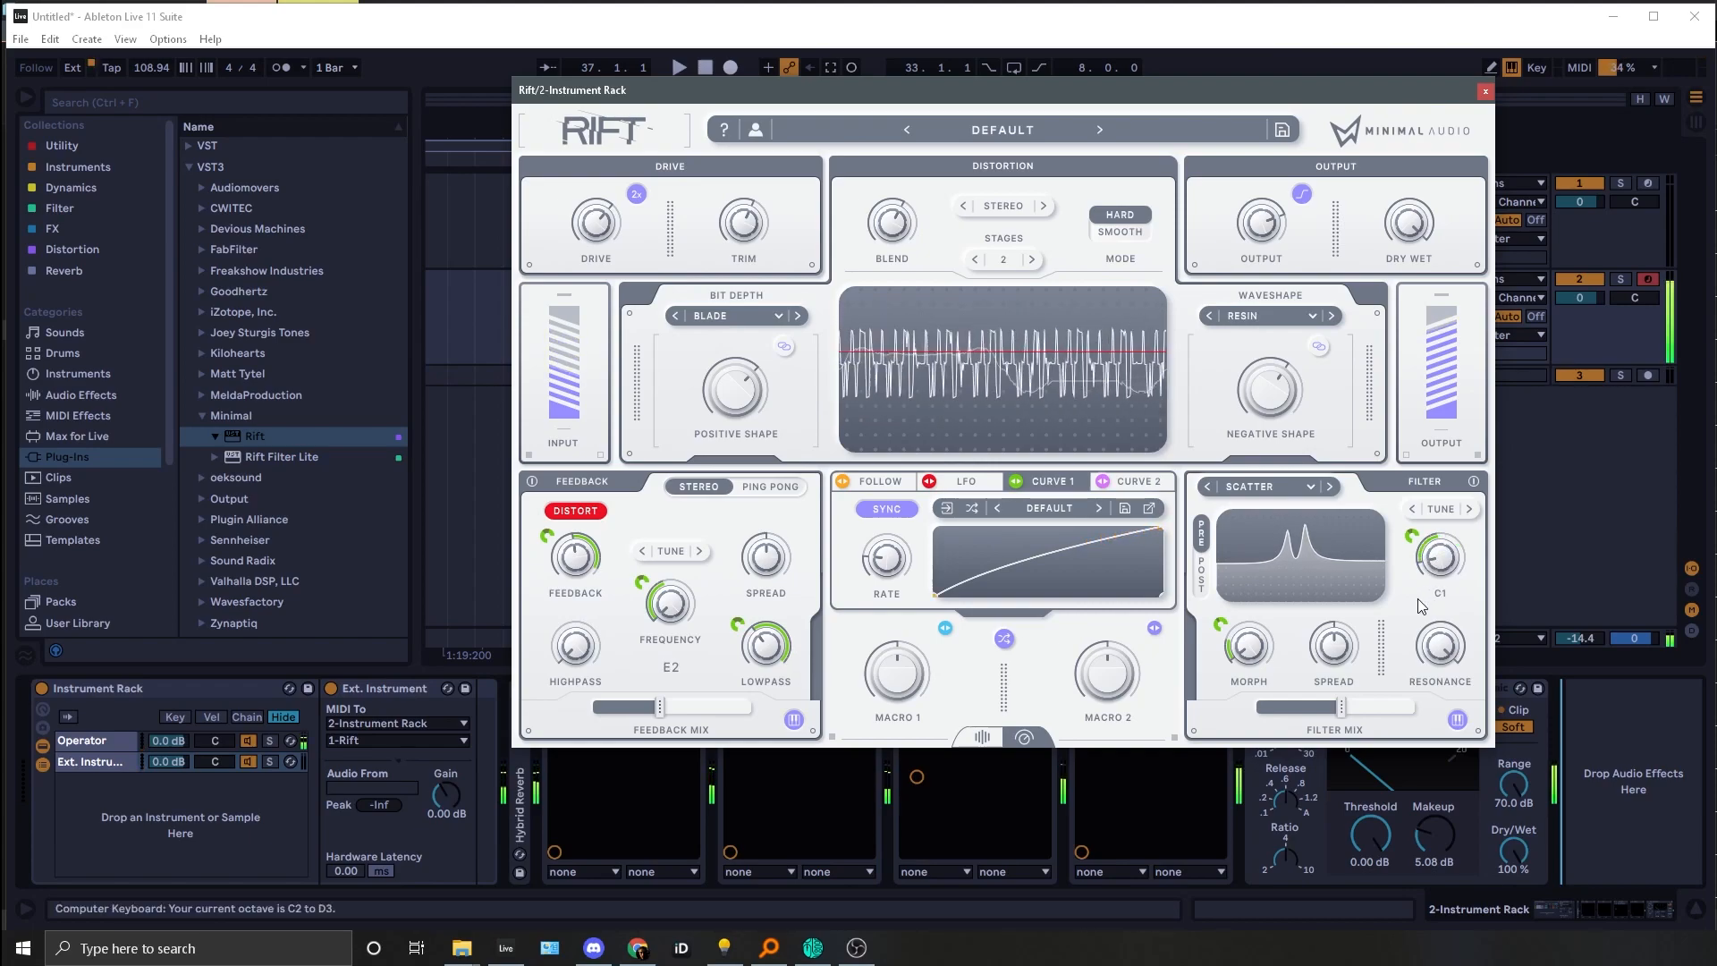
Step: Audition lower octaves, raise the filter cutoff to G8 and ease back the resonance
{"action": "key", "text": "c"}
{"action": "key", "text": "z"}
{"action": "key", "text": "z"}
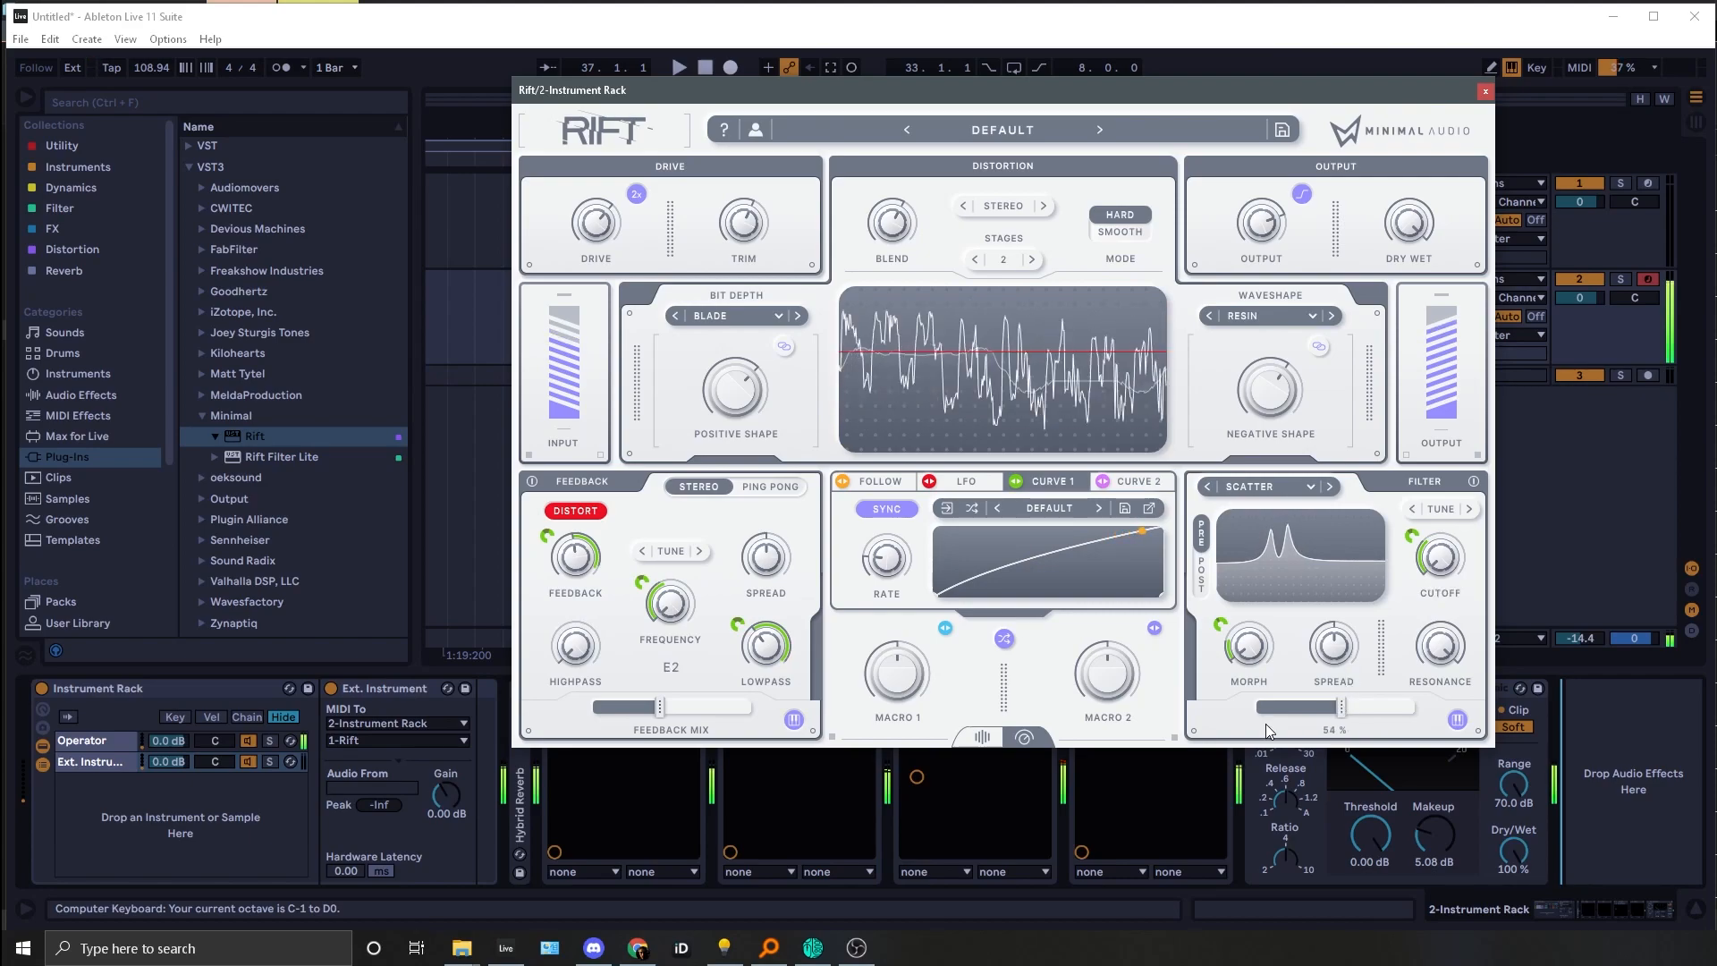
{"action": "key", "text": "z"}
{"action": "left_click_drag", "start_coordinate": [1408, 562], "coordinate": [1434, 454]}
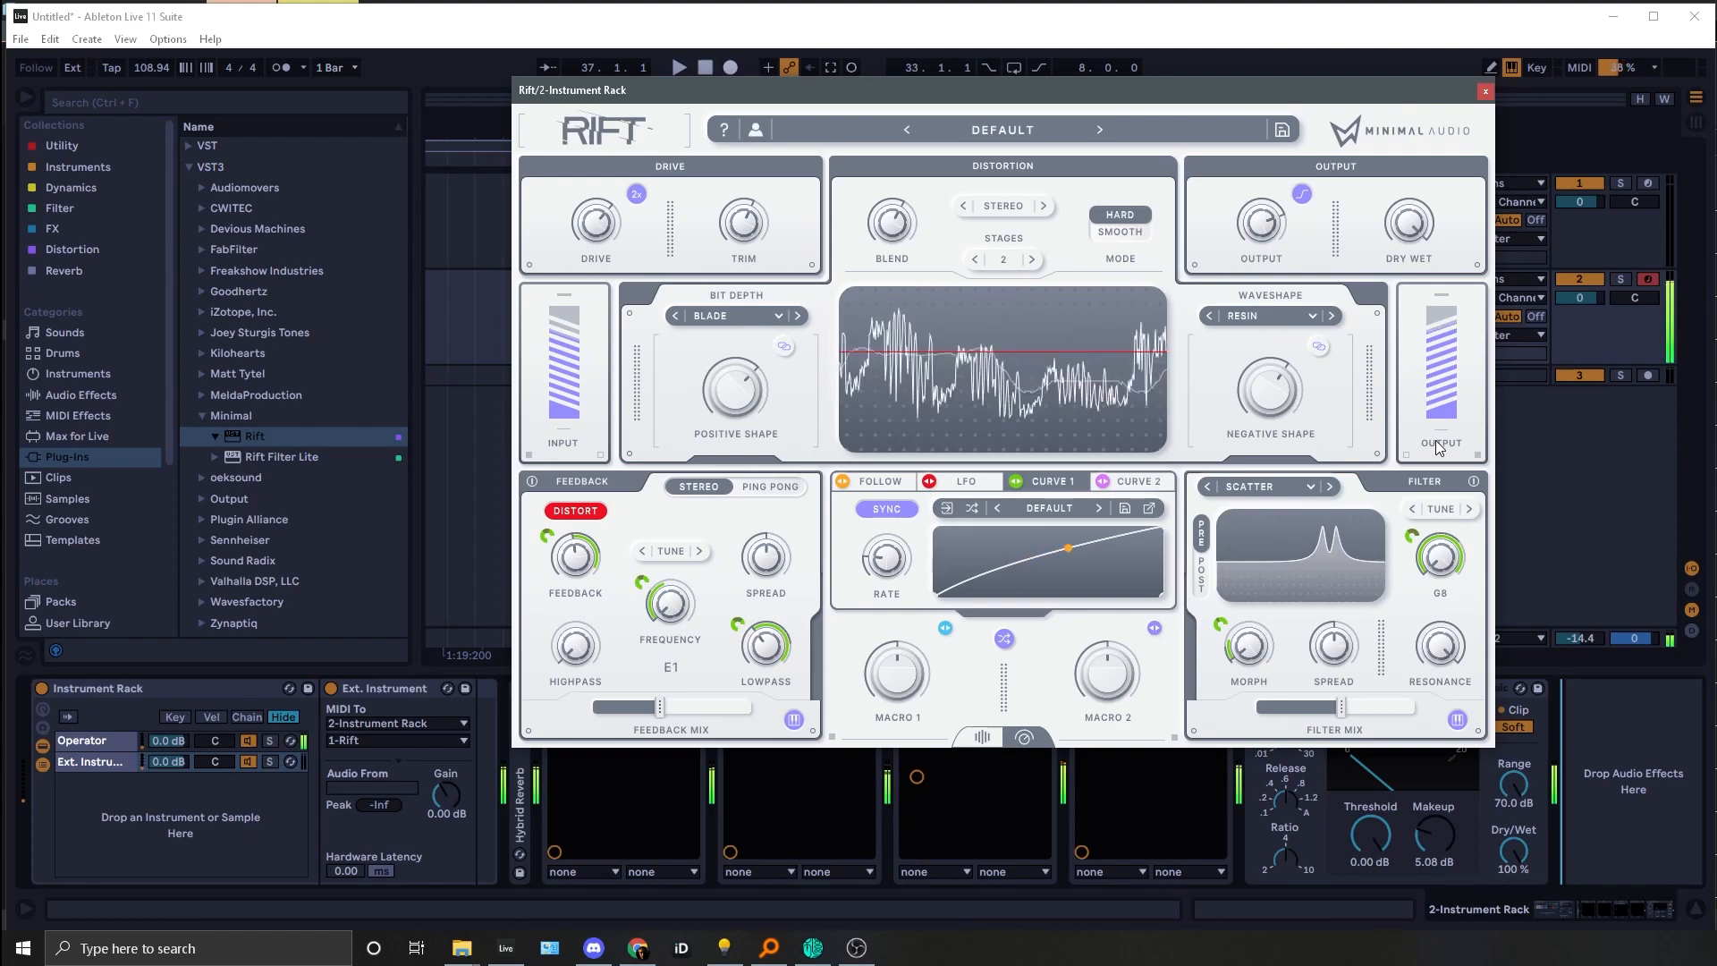
{"action": "left_click_drag", "start_coordinate": [1438, 724], "coordinate": [1434, 745]}
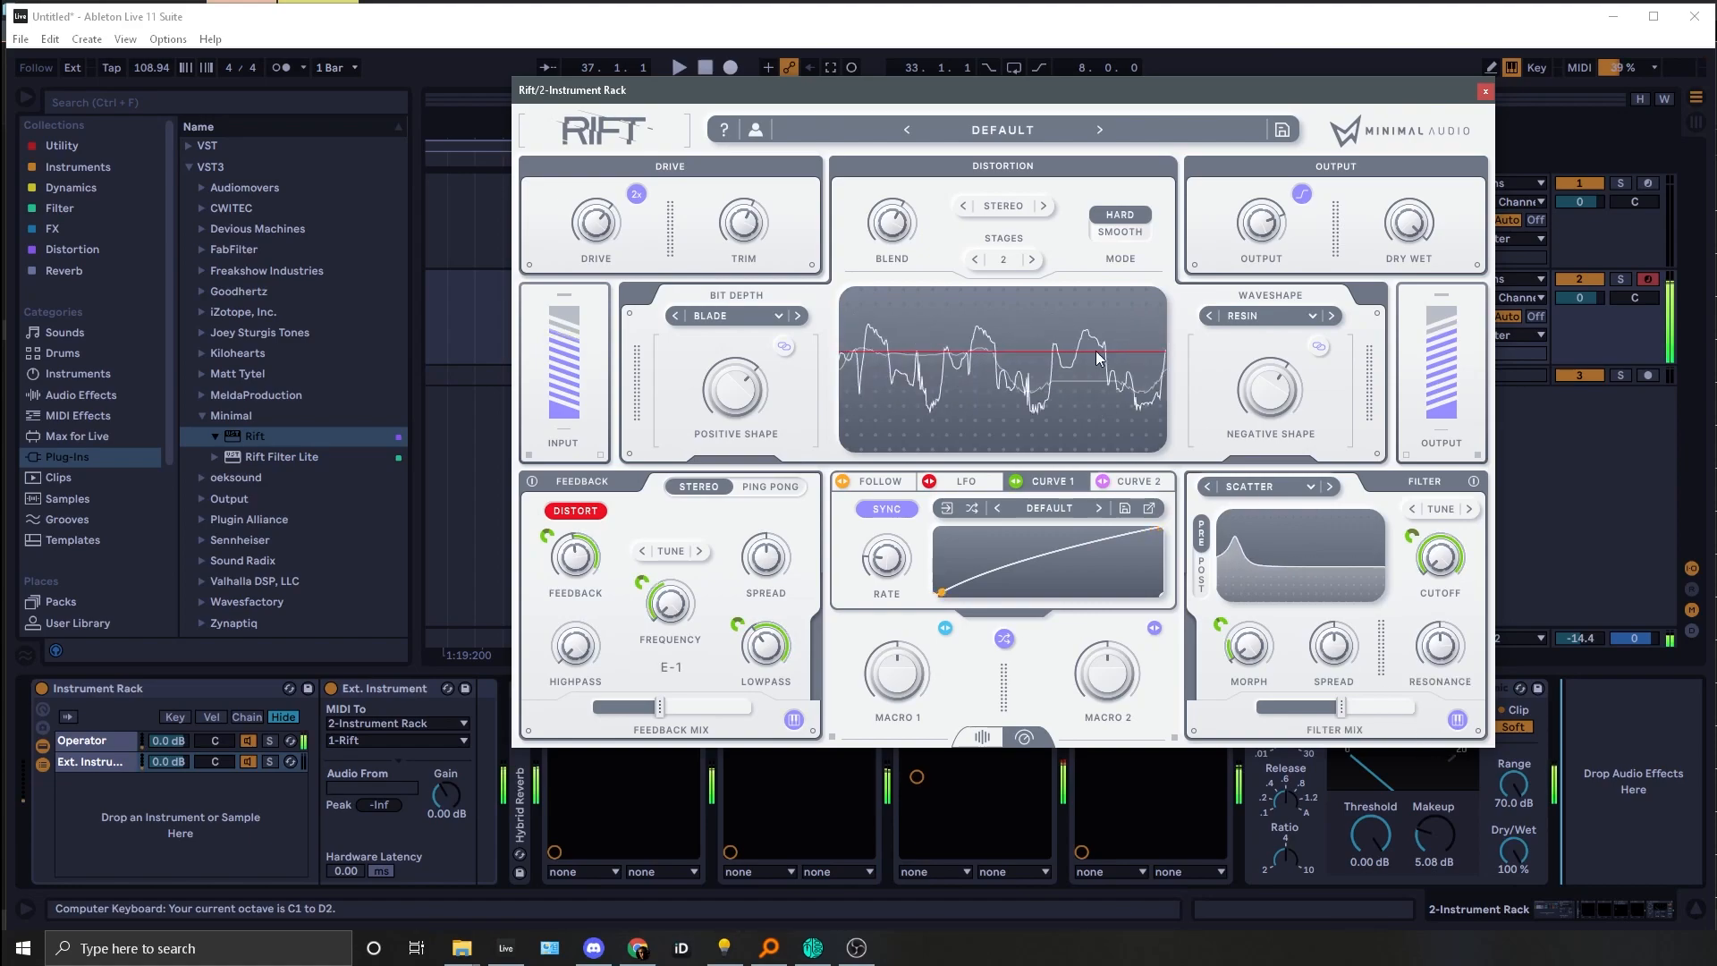
Step: Close the Rift window, compare the sound with all three Rift devices bypassed, and re-enable the first two
{"action": "left_click", "coordinate": [1484, 90]}
{"action": "left_click", "coordinate": [555, 685]}
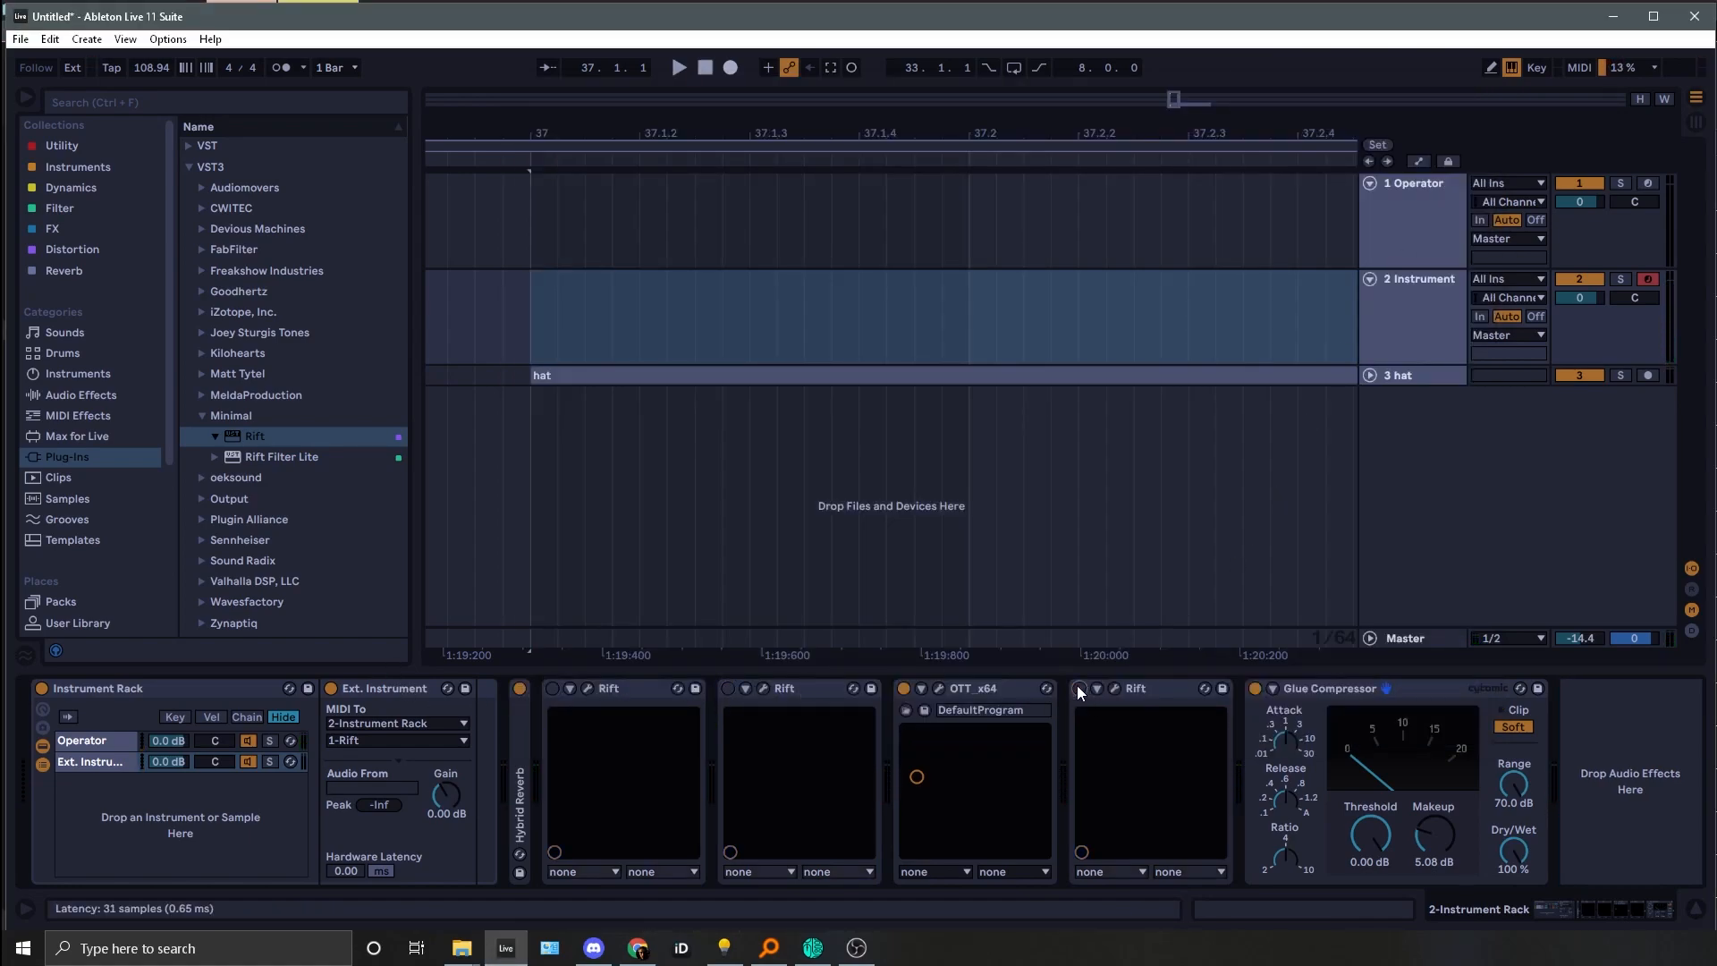
{"action": "key", "text": "z"}
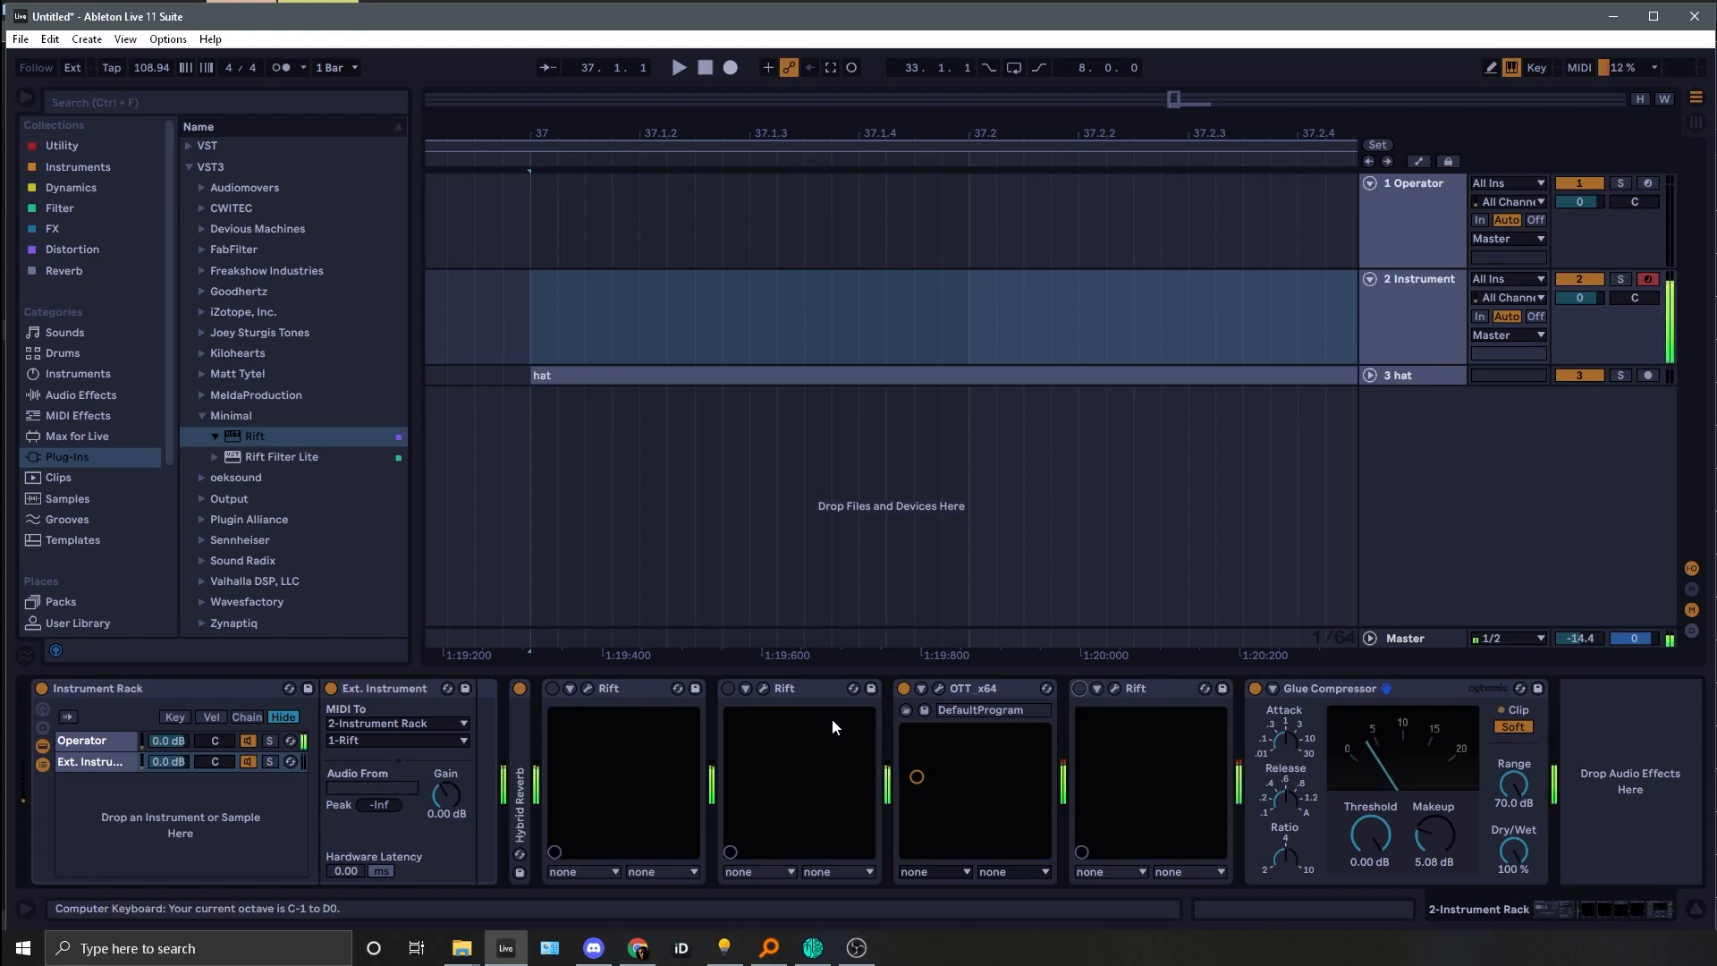
{"action": "left_click", "coordinate": [728, 687]}
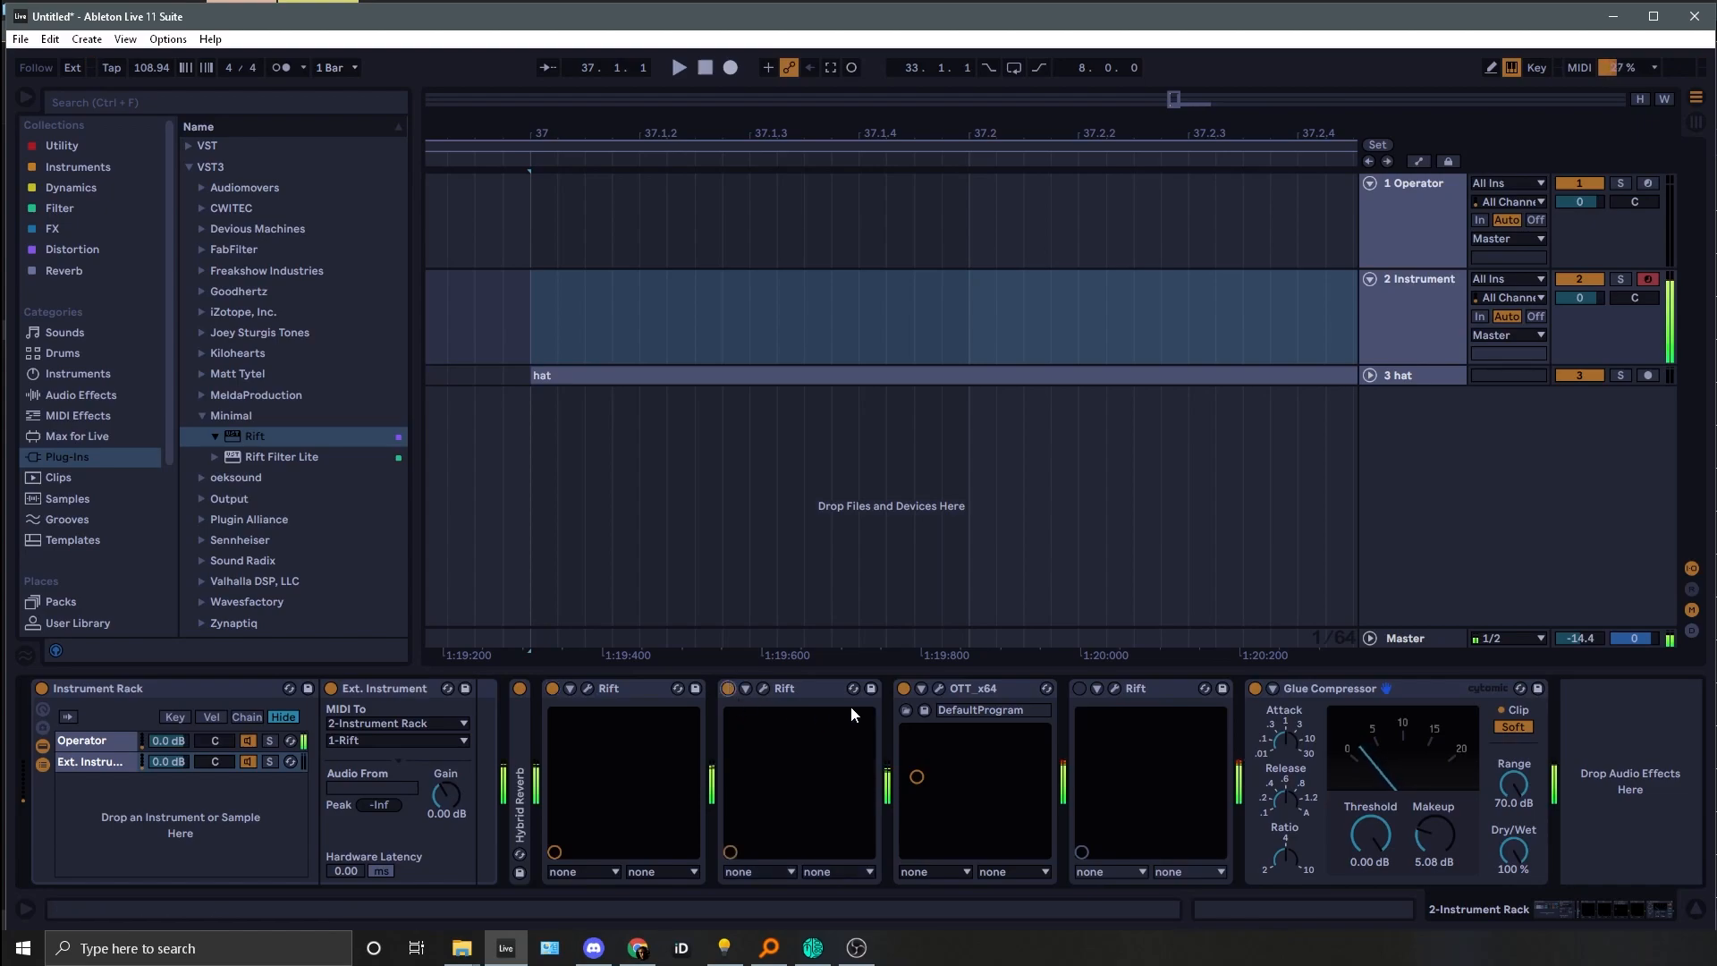
Step: Re-enable the third Rift, raise its filter morph to 84 % and close its window
{"action": "left_click", "coordinate": [1079, 687]}
{"action": "left_click", "coordinate": [1113, 688]}
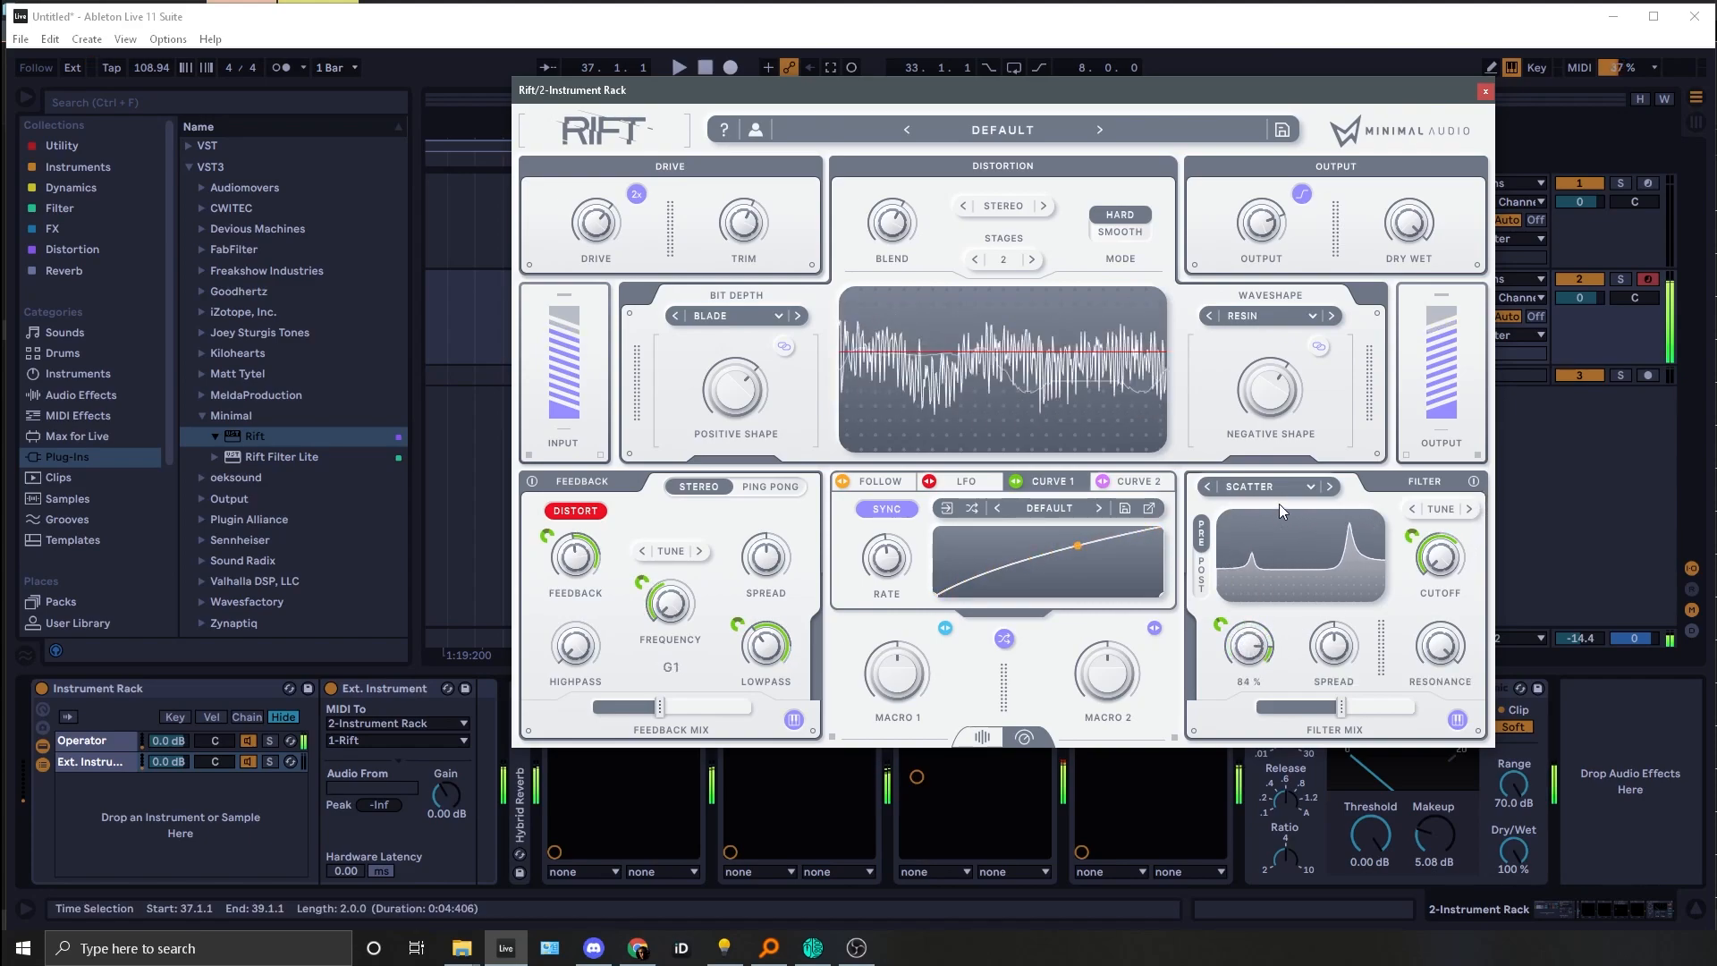
{"action": "left_click", "coordinate": [1485, 90]}
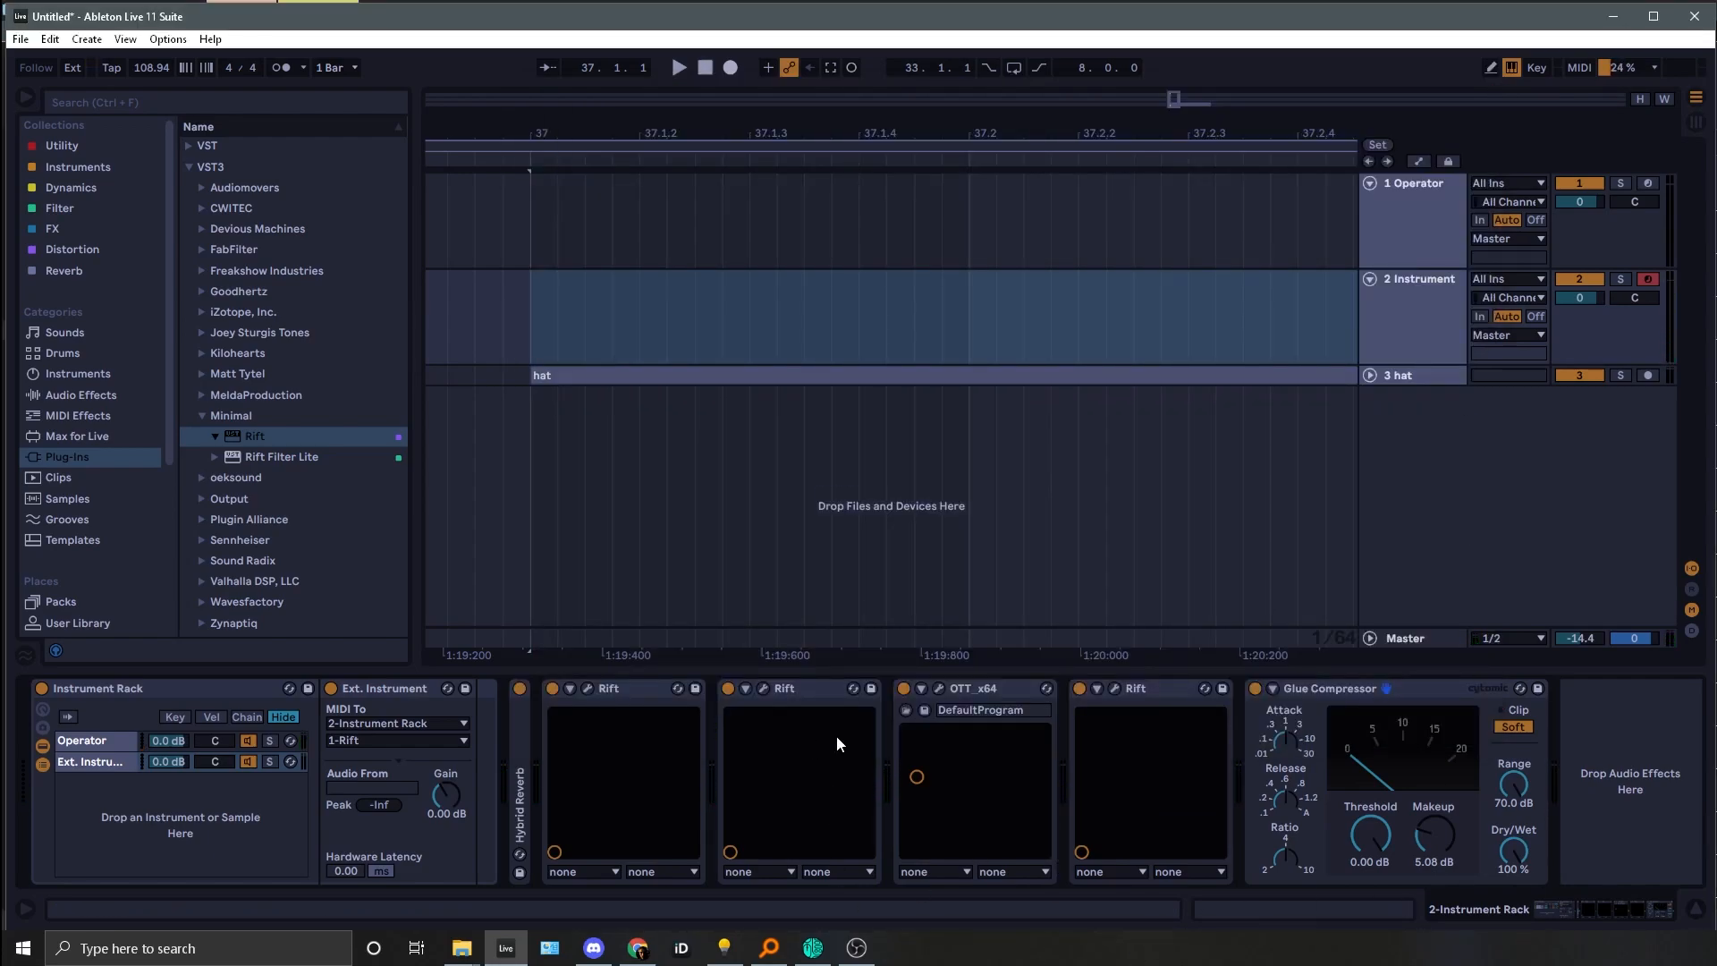
Step: Collapse the three Rift devices, OTT and Glue Compressor in the device chain
{"action": "double_click", "coordinate": [627, 694]}
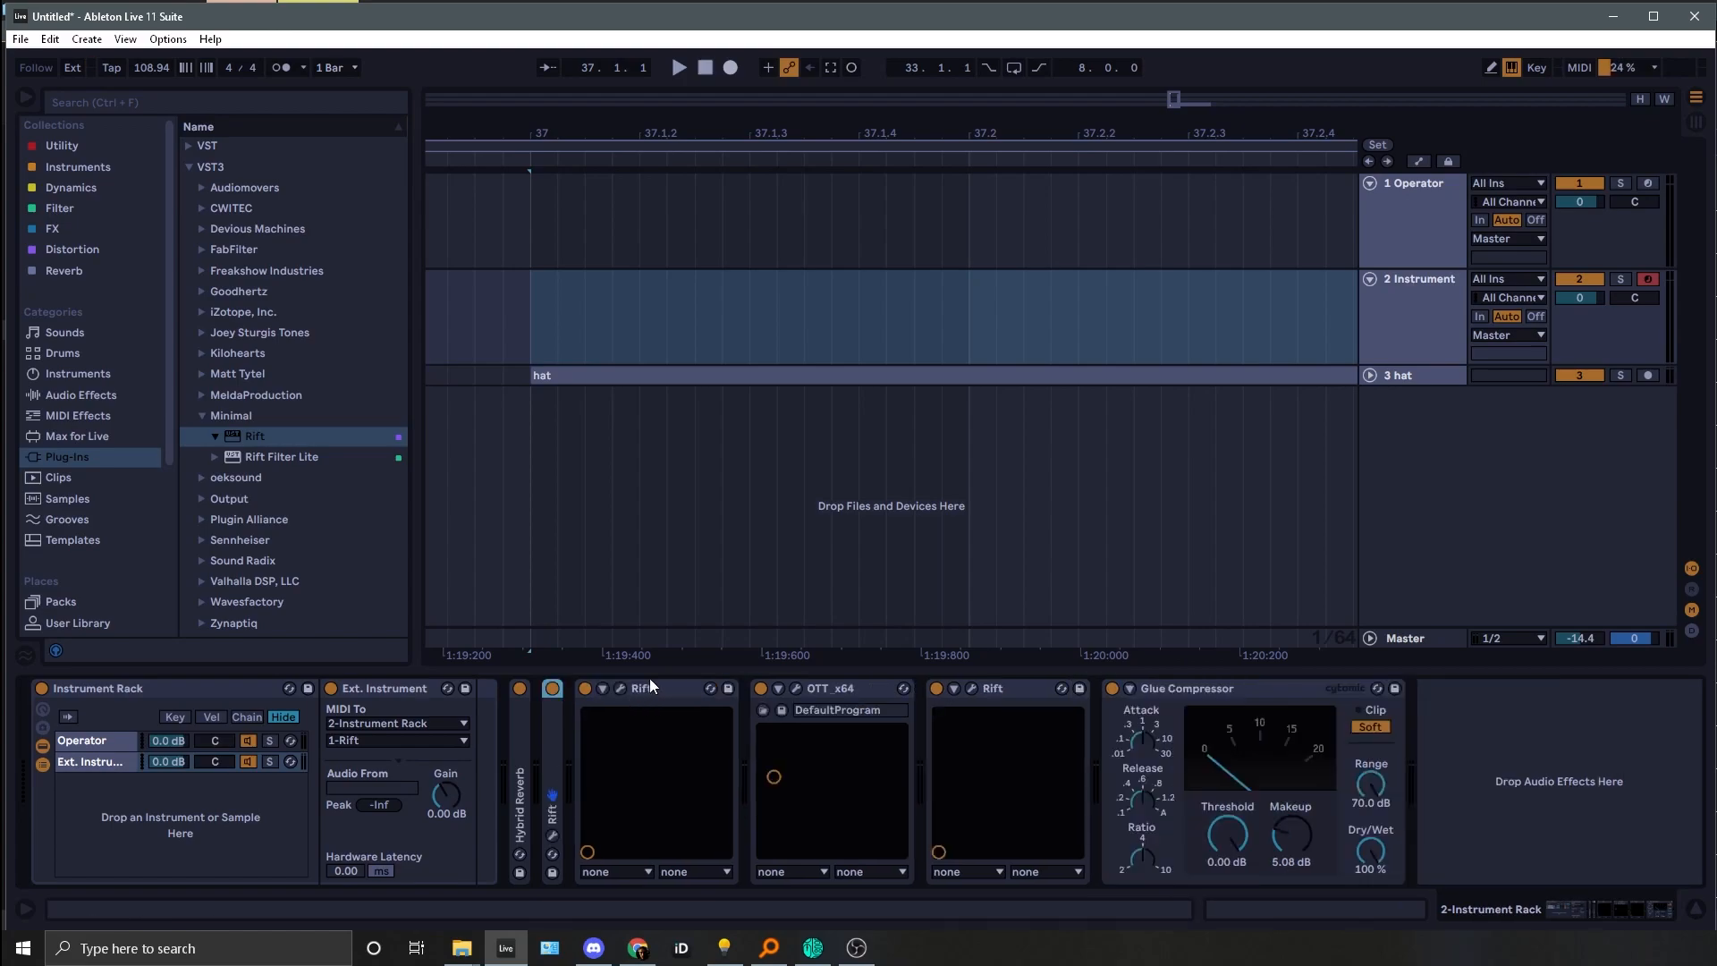
{"action": "double_click", "coordinate": [636, 685]}
{"action": "left_click", "coordinate": [652, 688]}
{"action": "left_click", "coordinate": [662, 688]}
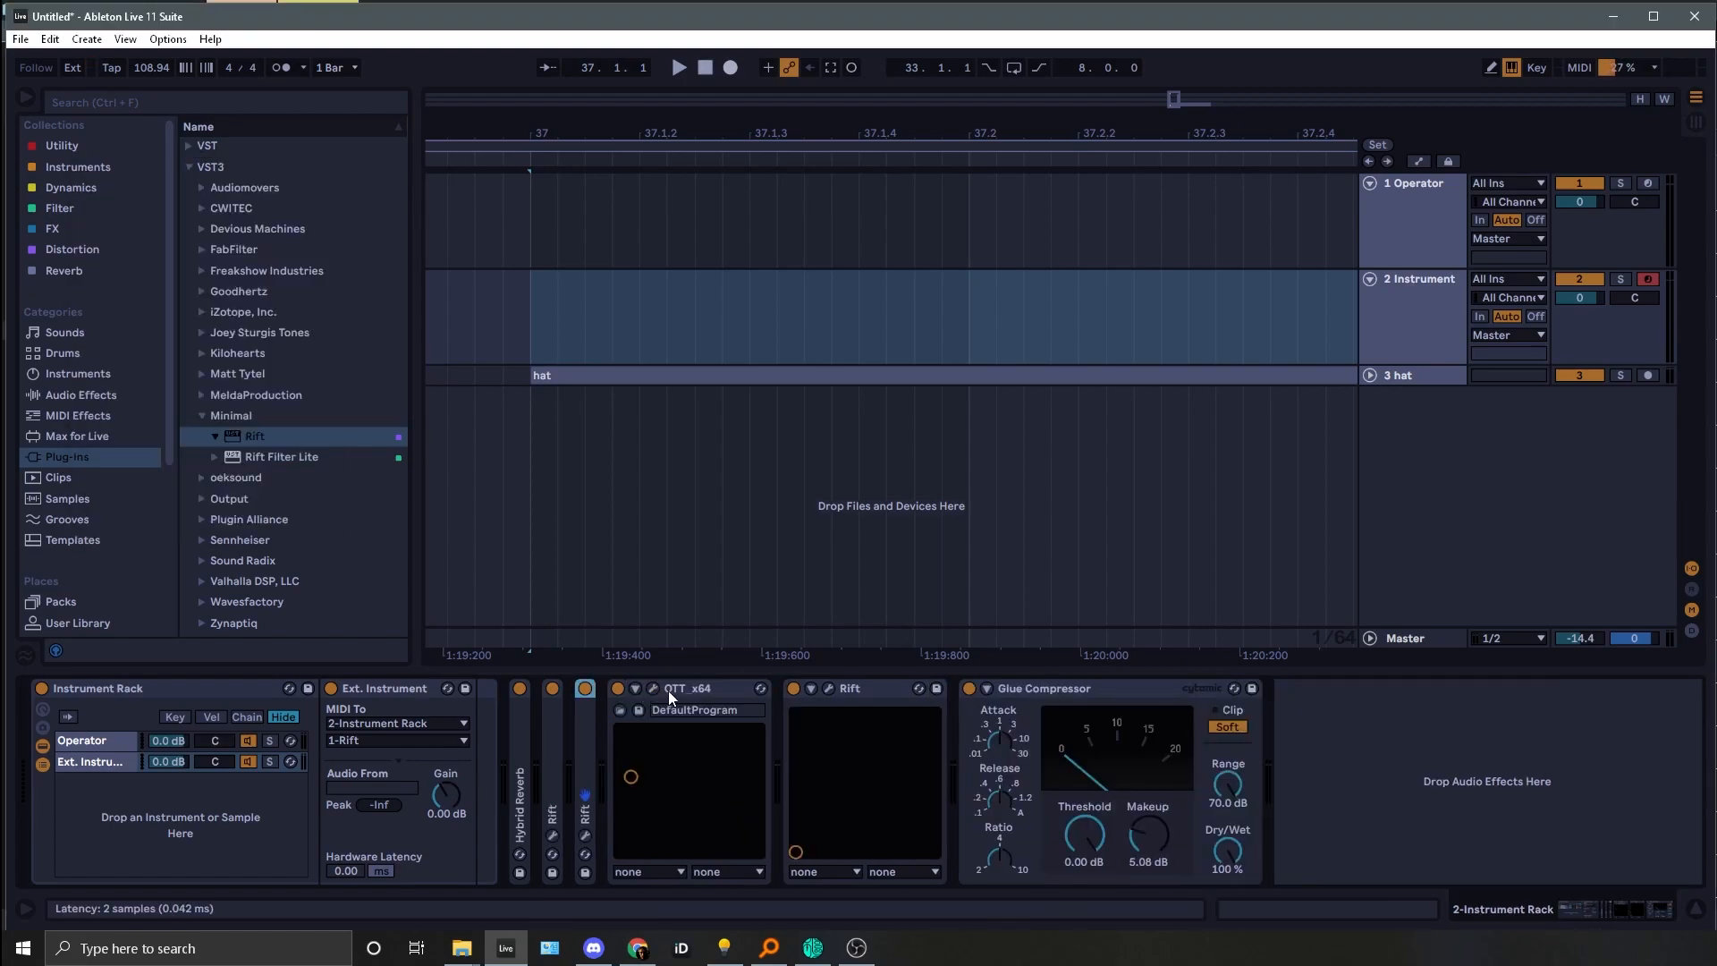
{"action": "double_click", "coordinate": [671, 690]}
{"action": "double_click", "coordinate": [719, 682]}
{"action": "double_click", "coordinate": [721, 681]}
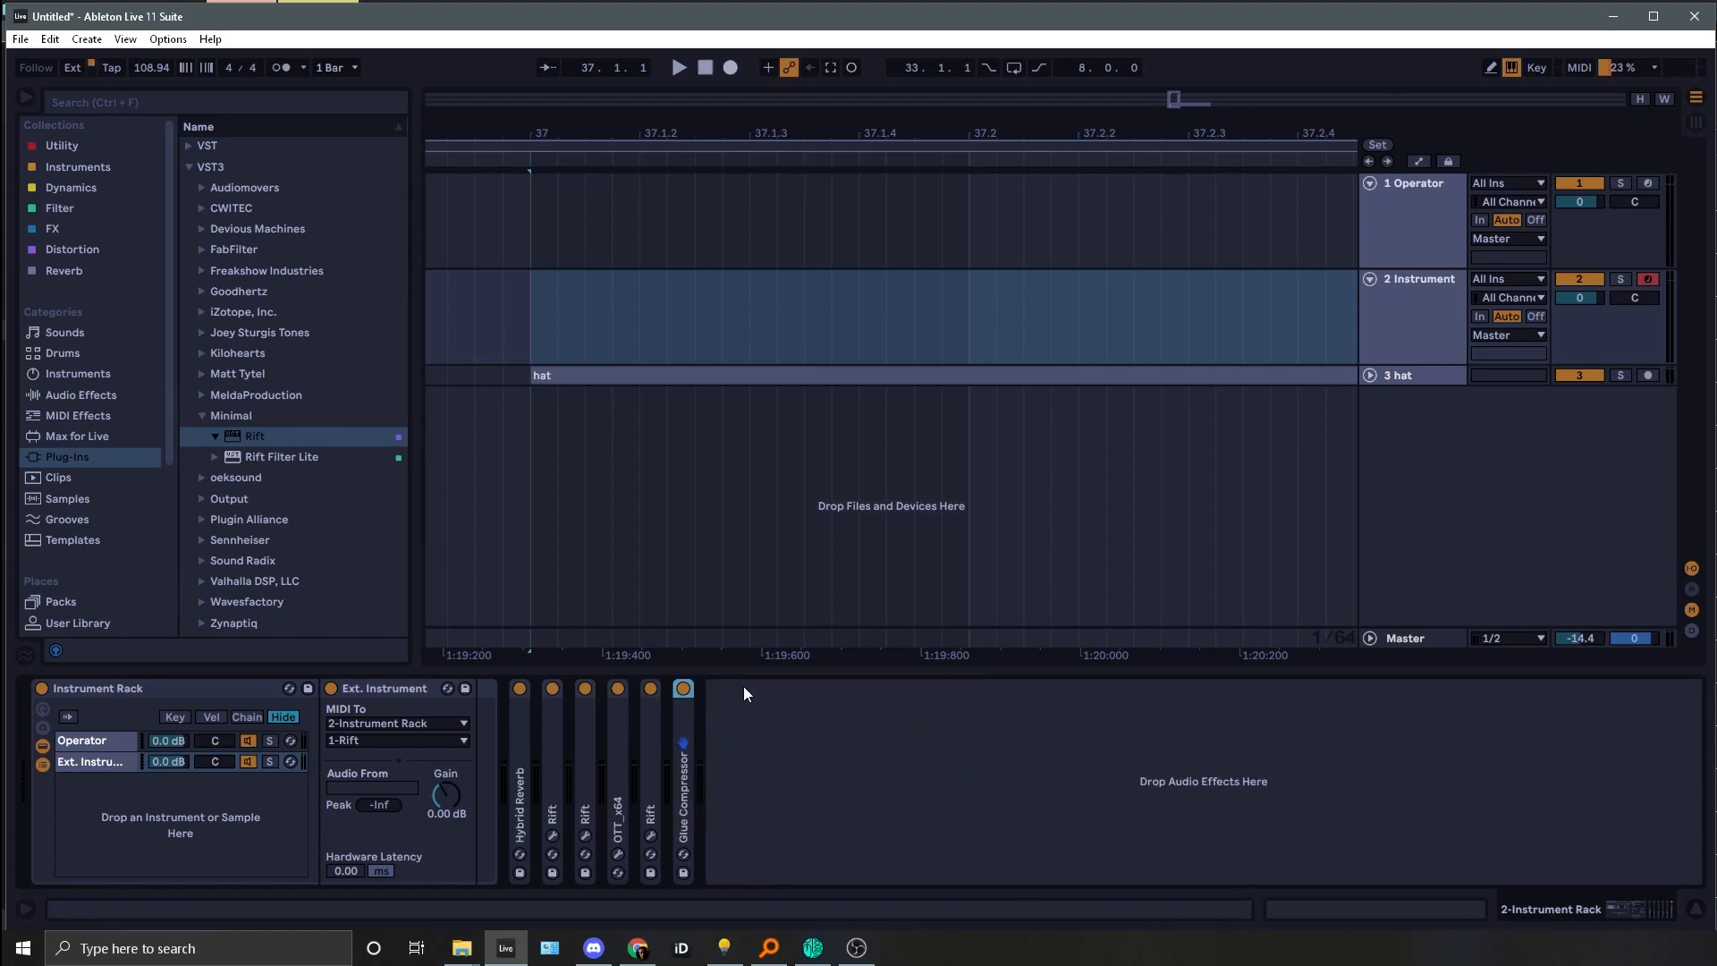
Step: Insert a new MIDI track below the Instrument track and arm it for recording
{"action": "left_click", "coordinate": [1427, 340]}
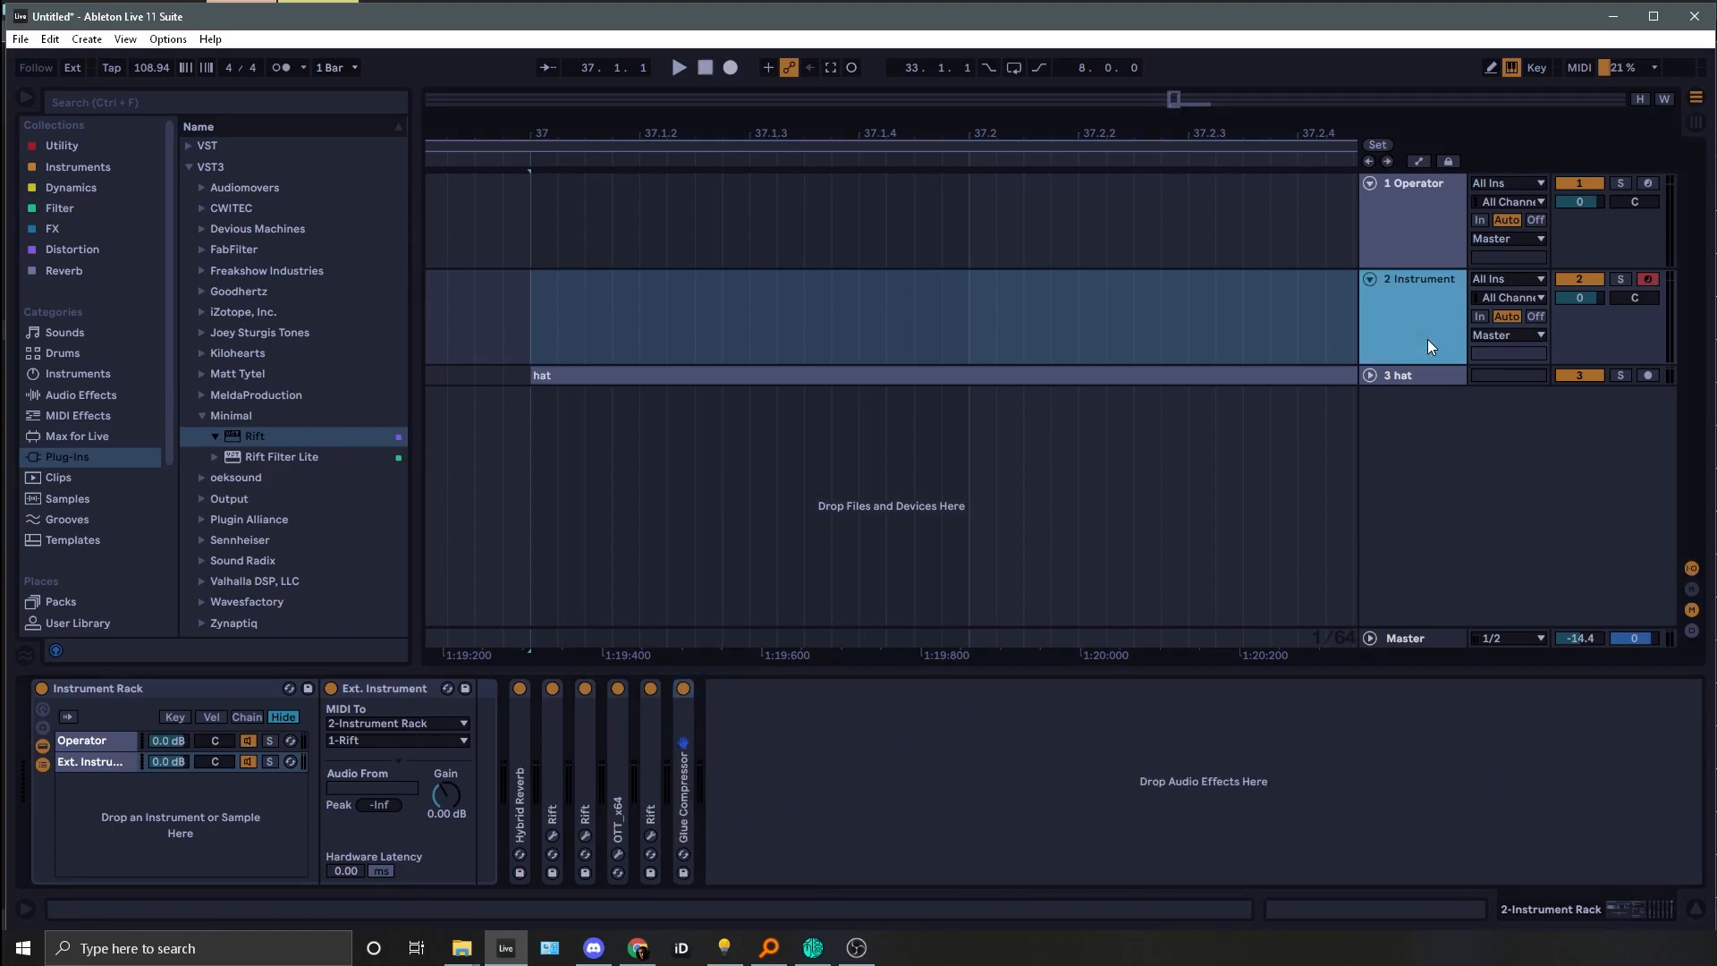
{"action": "key", "text": "ctrl+shift+t"}
{"action": "left_click", "coordinate": [1650, 376]}
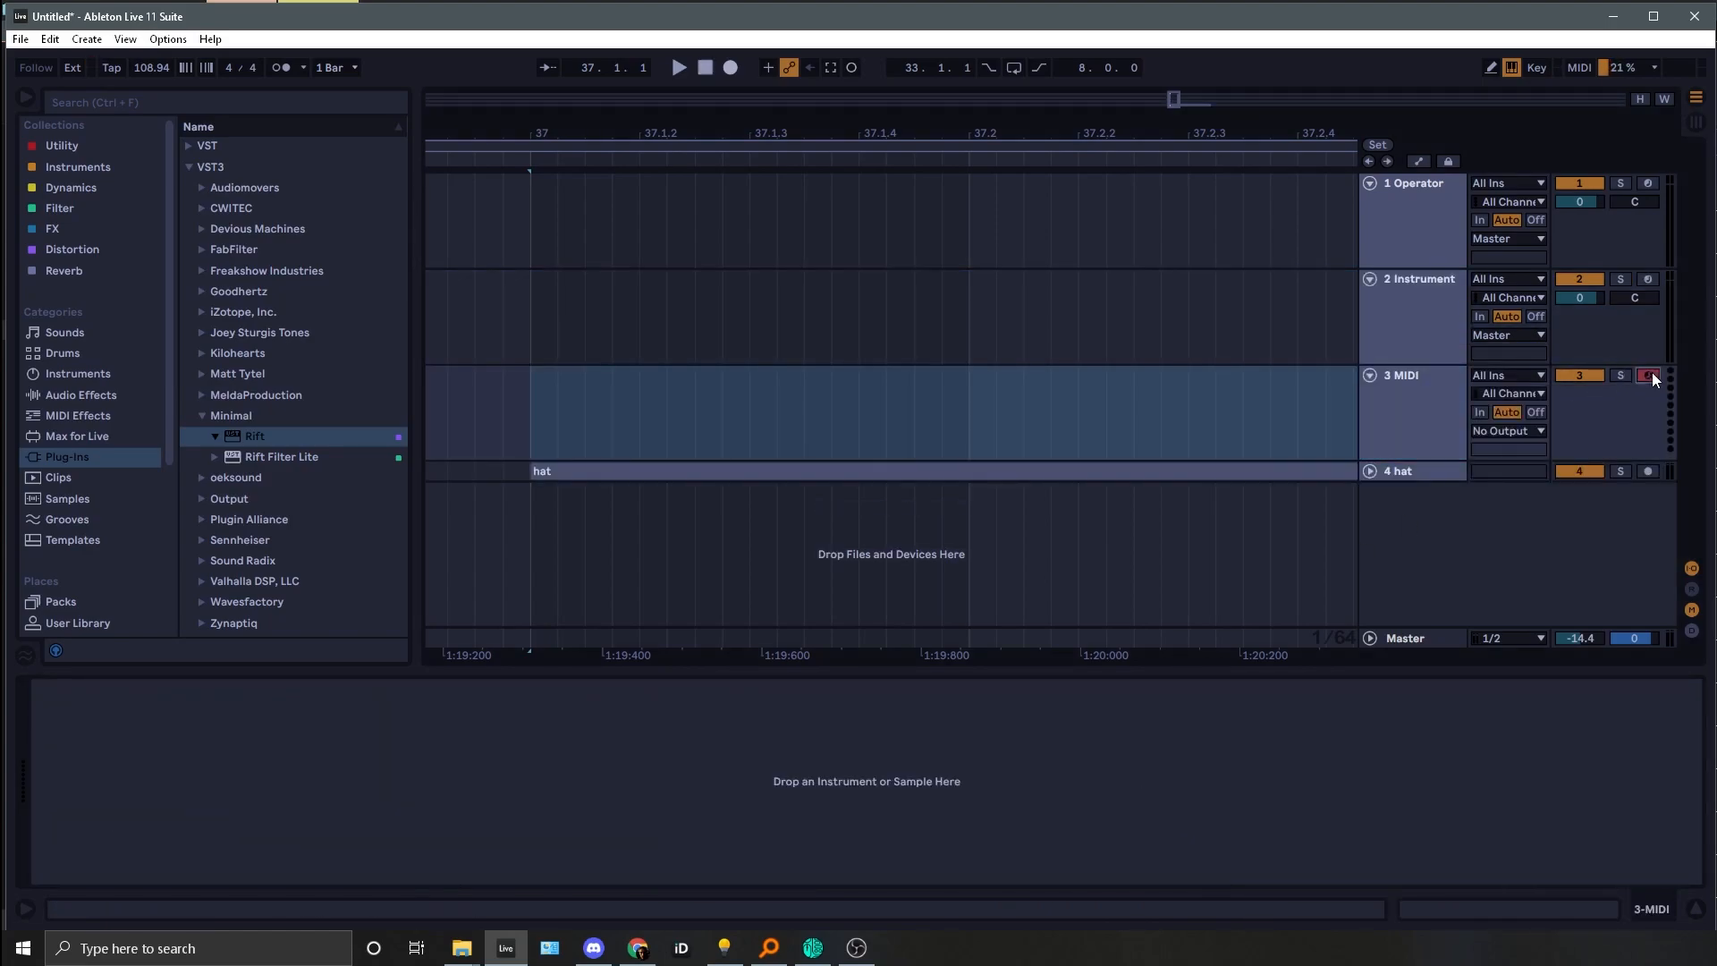
Step: Load Operator onto the third track and give oscillator A's envelope an 8.85 s decay and -31 dB sustain
{"action": "left_click", "coordinate": [95, 168]}
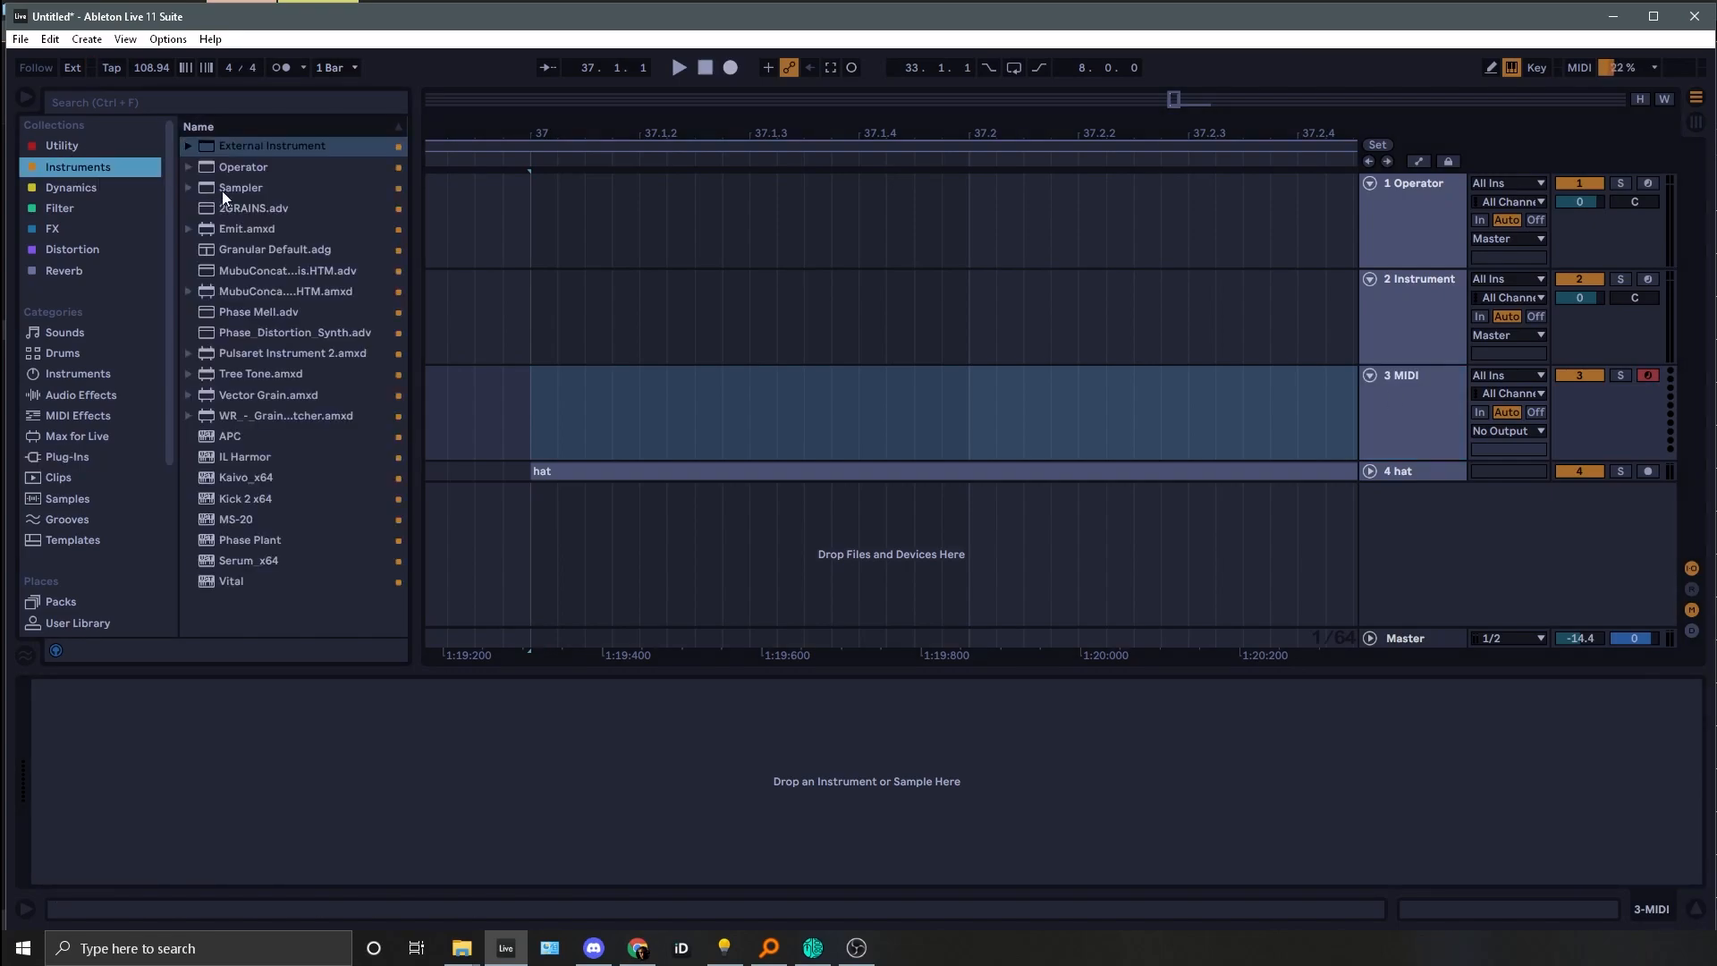
{"action": "double_click", "coordinate": [233, 172]}
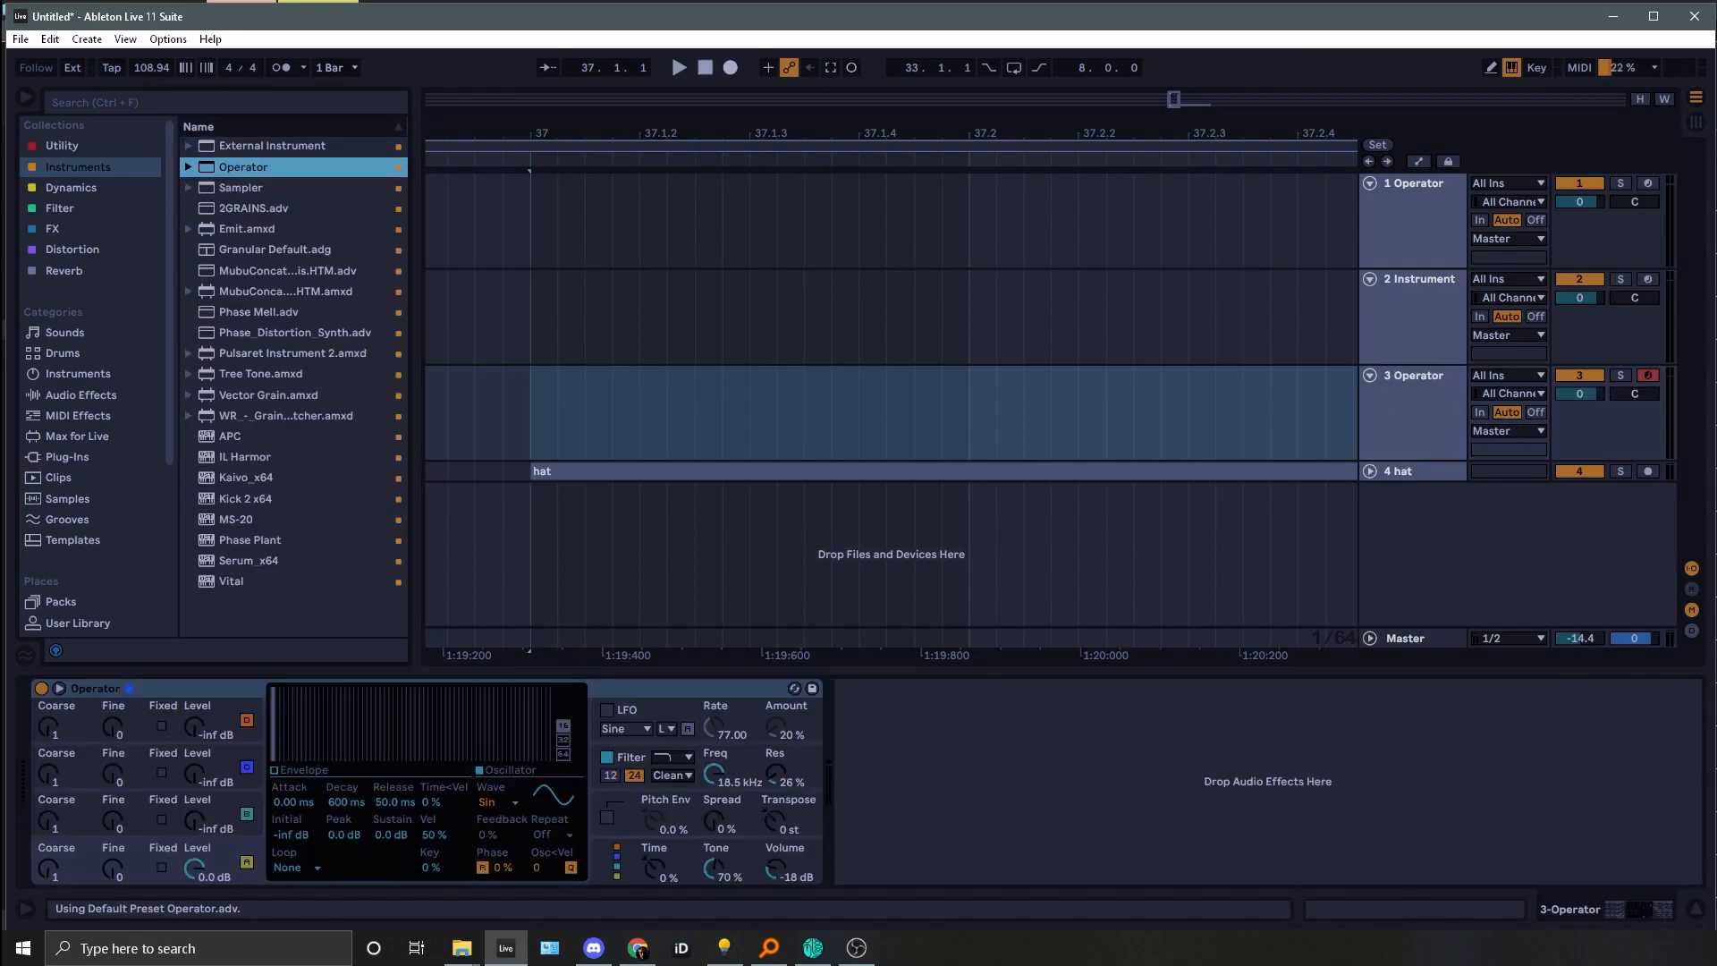
{"action": "left_click", "coordinate": [225, 847]}
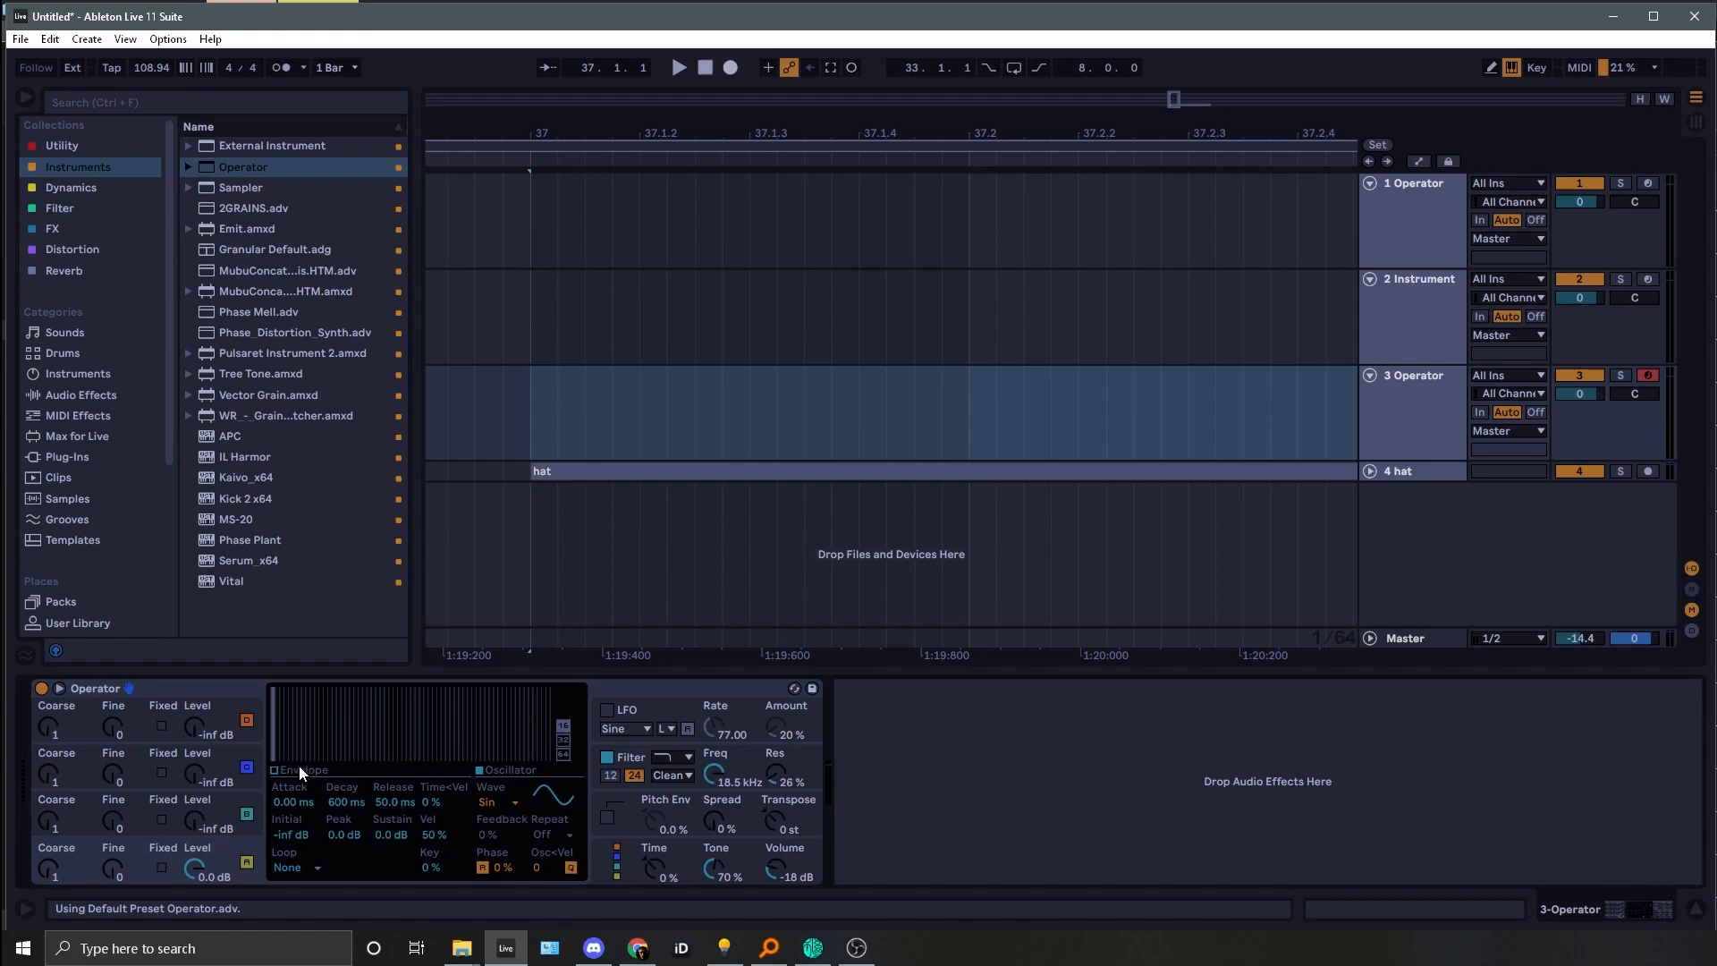
{"action": "left_click", "coordinate": [275, 770]}
{"action": "left_click_drag", "start_coordinate": [333, 693], "coordinate": [376, 755]}
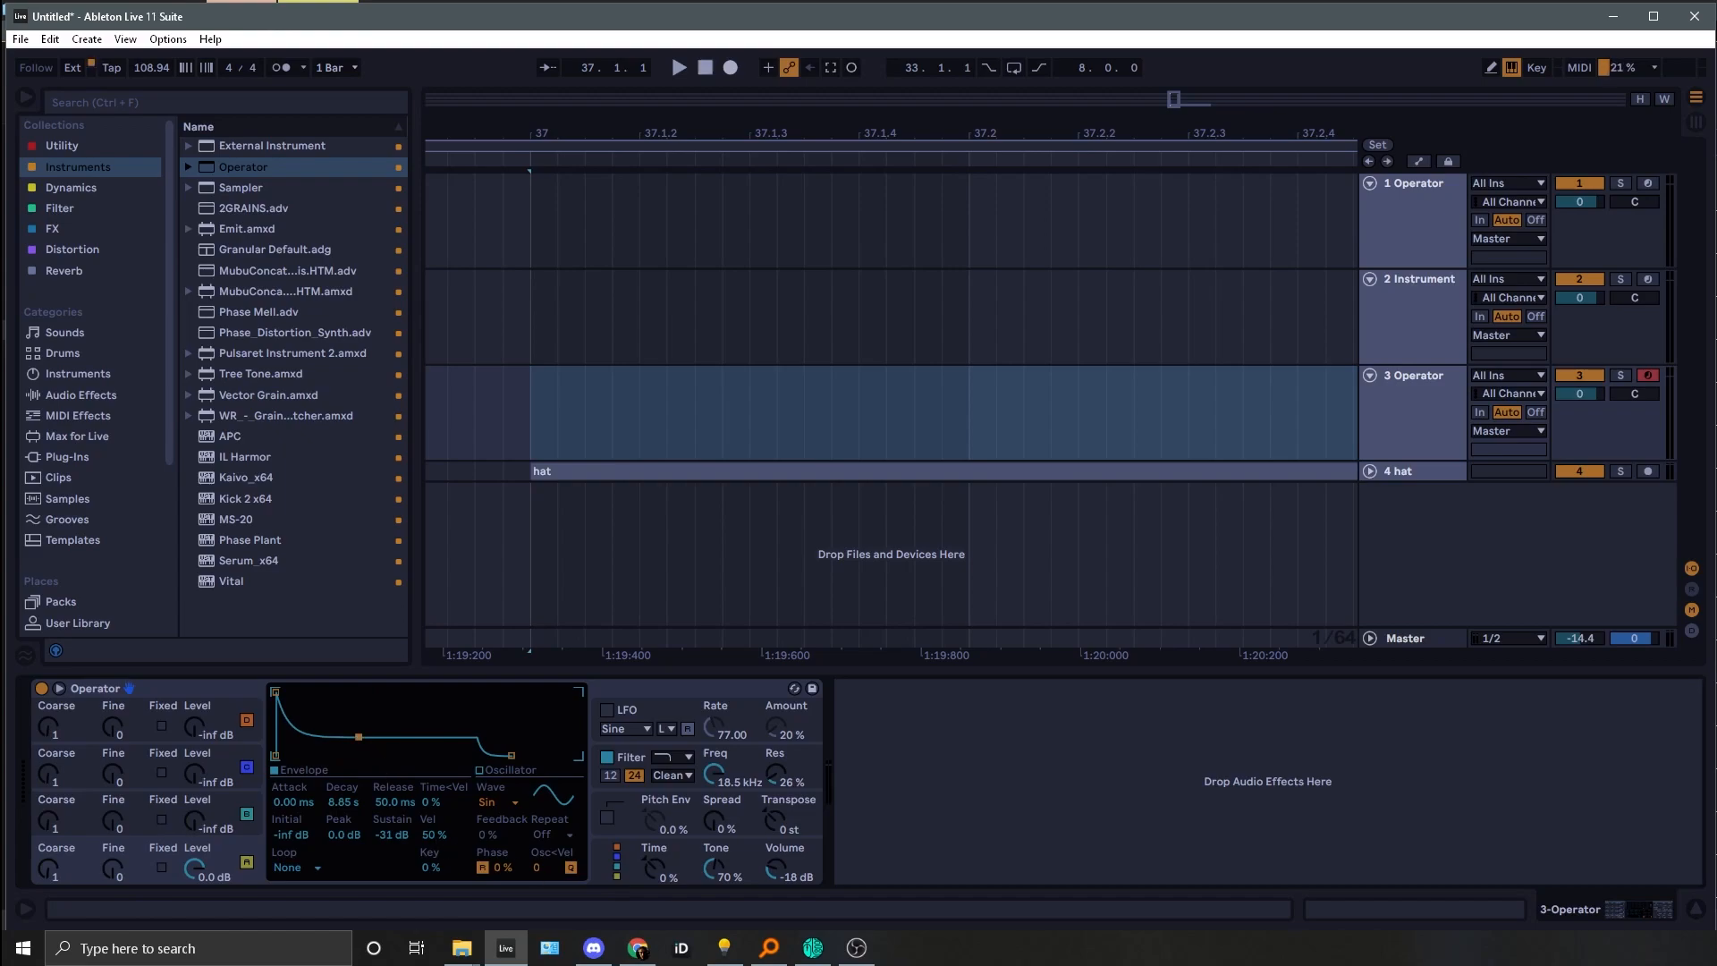
Step: Raise Operator's overall volume to 6.0 dB and lower the computer keyboard's octave for playing test notes
{"action": "left_click", "coordinate": [856, 948]}
{"action": "left_click", "coordinate": [1030, 805]}
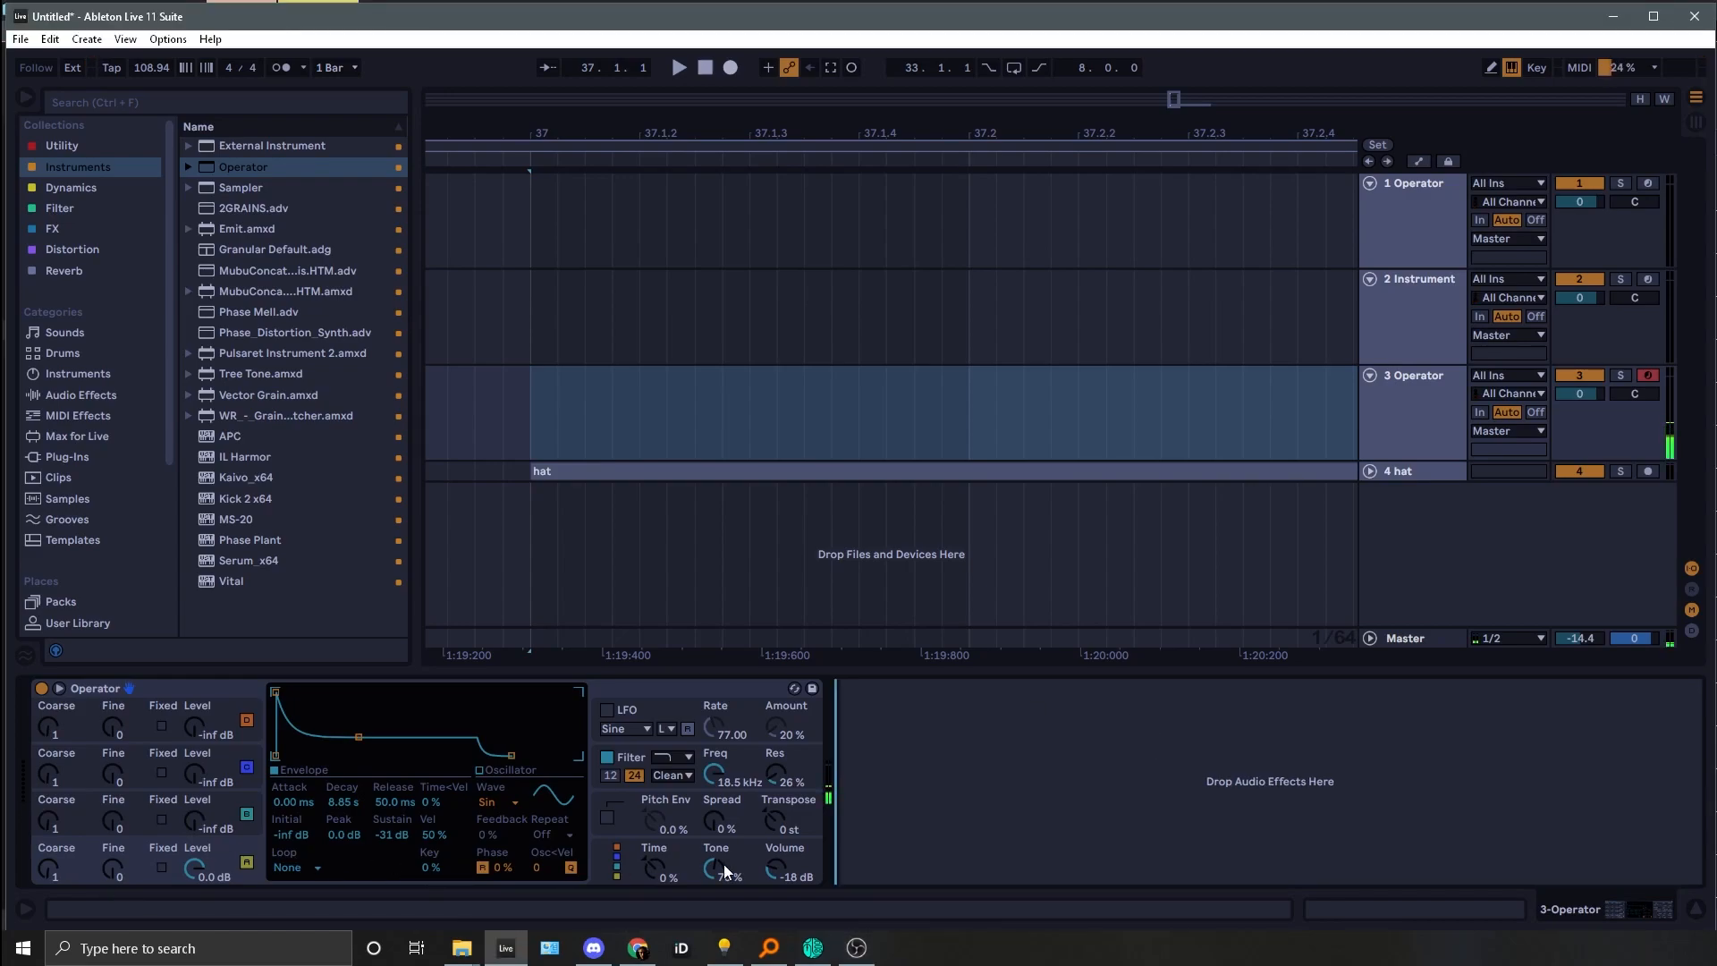
{"action": "left_click", "coordinate": [777, 828]}
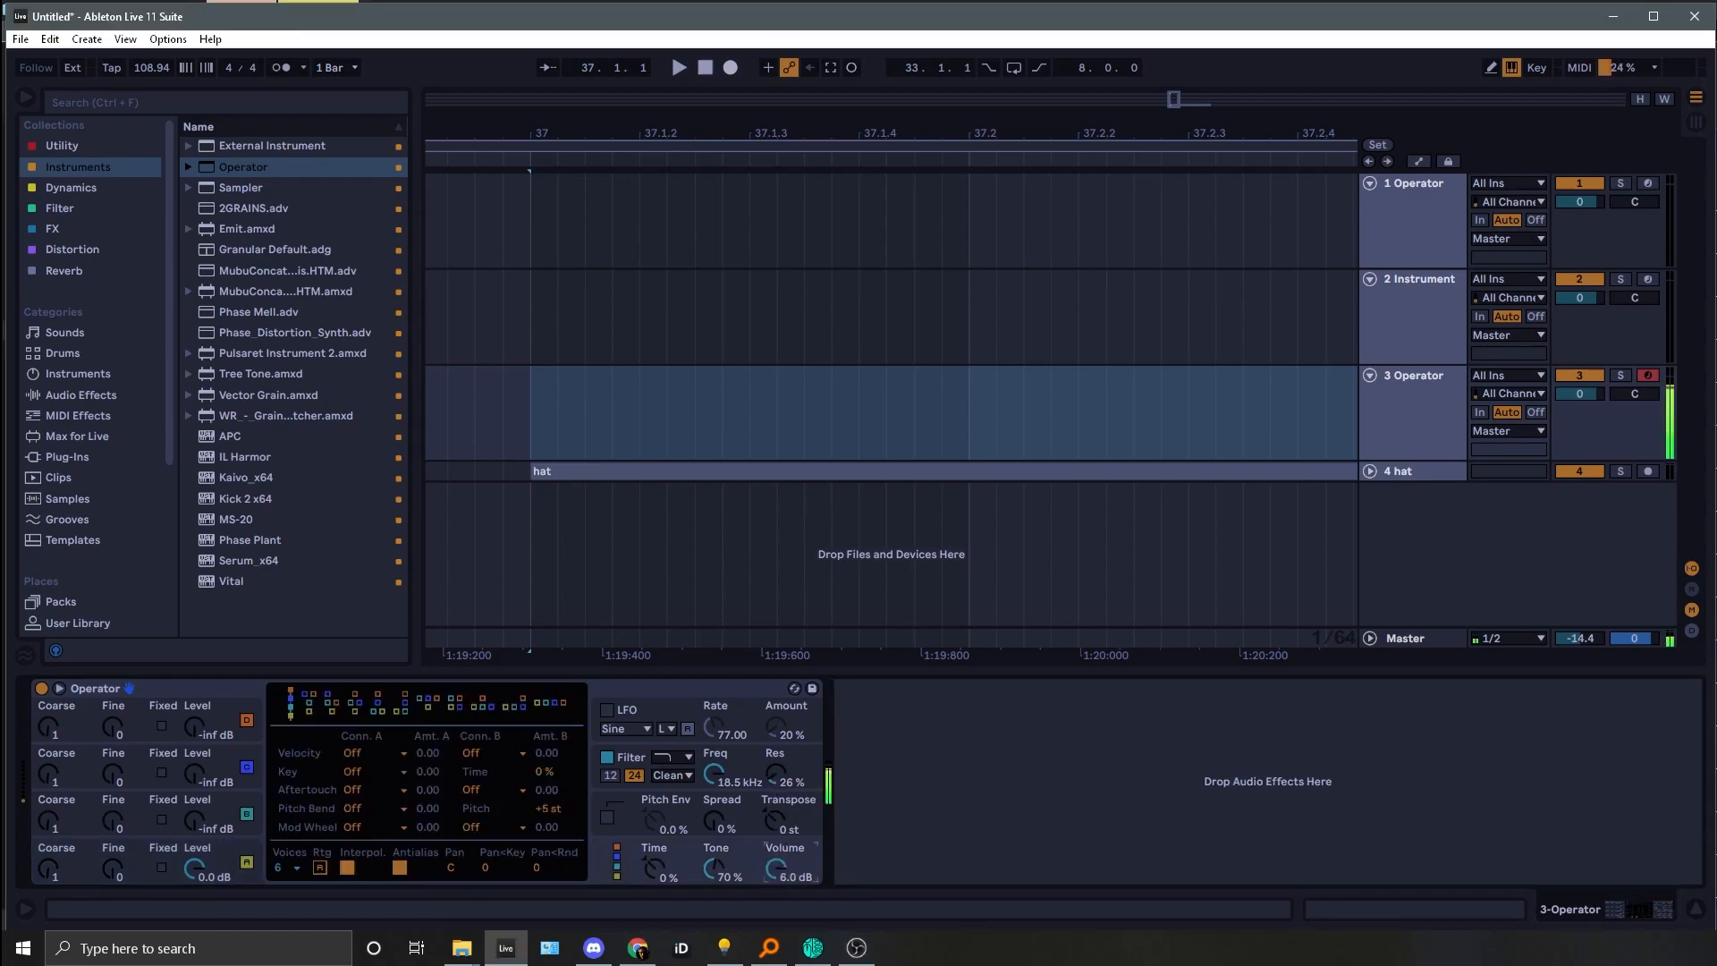
{"action": "key", "text": "z"}
Step: Raise oscillator B's level to -7.0 dB and lengthen oscillator A's envelope release to 1.16 s
{"action": "left_click", "coordinate": [233, 868]}
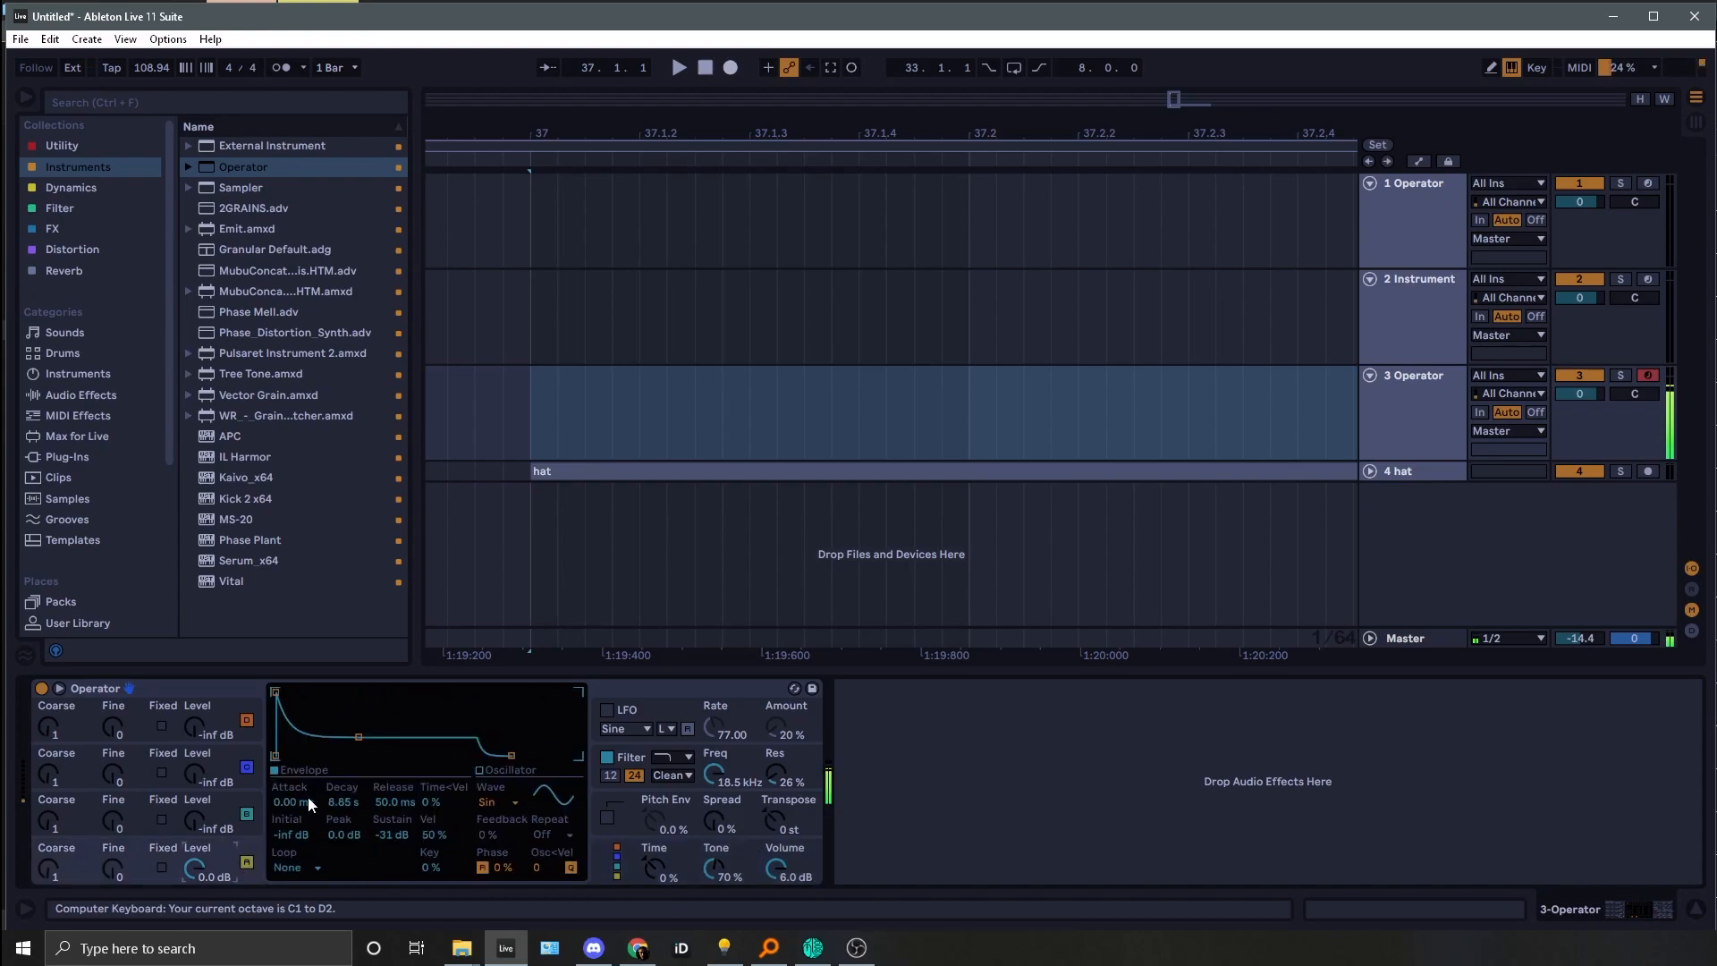
{"action": "left_click_drag", "start_coordinate": [510, 754], "coordinate": [539, 754]}
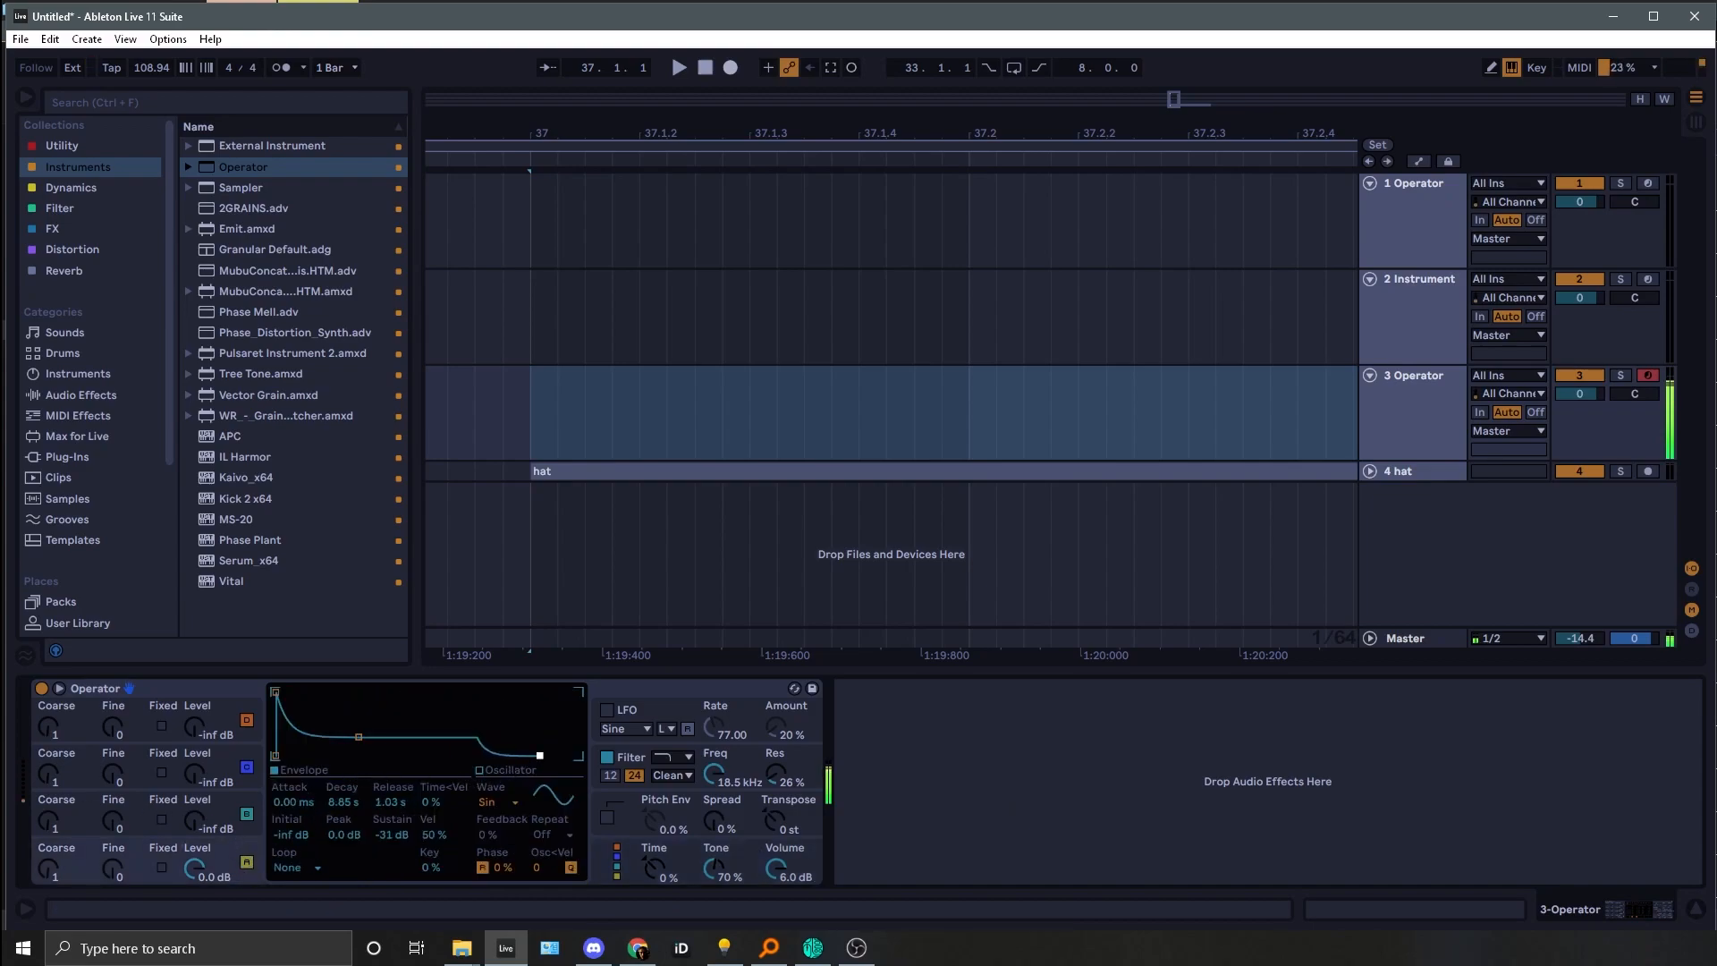
{"action": "left_click", "coordinate": [217, 796]}
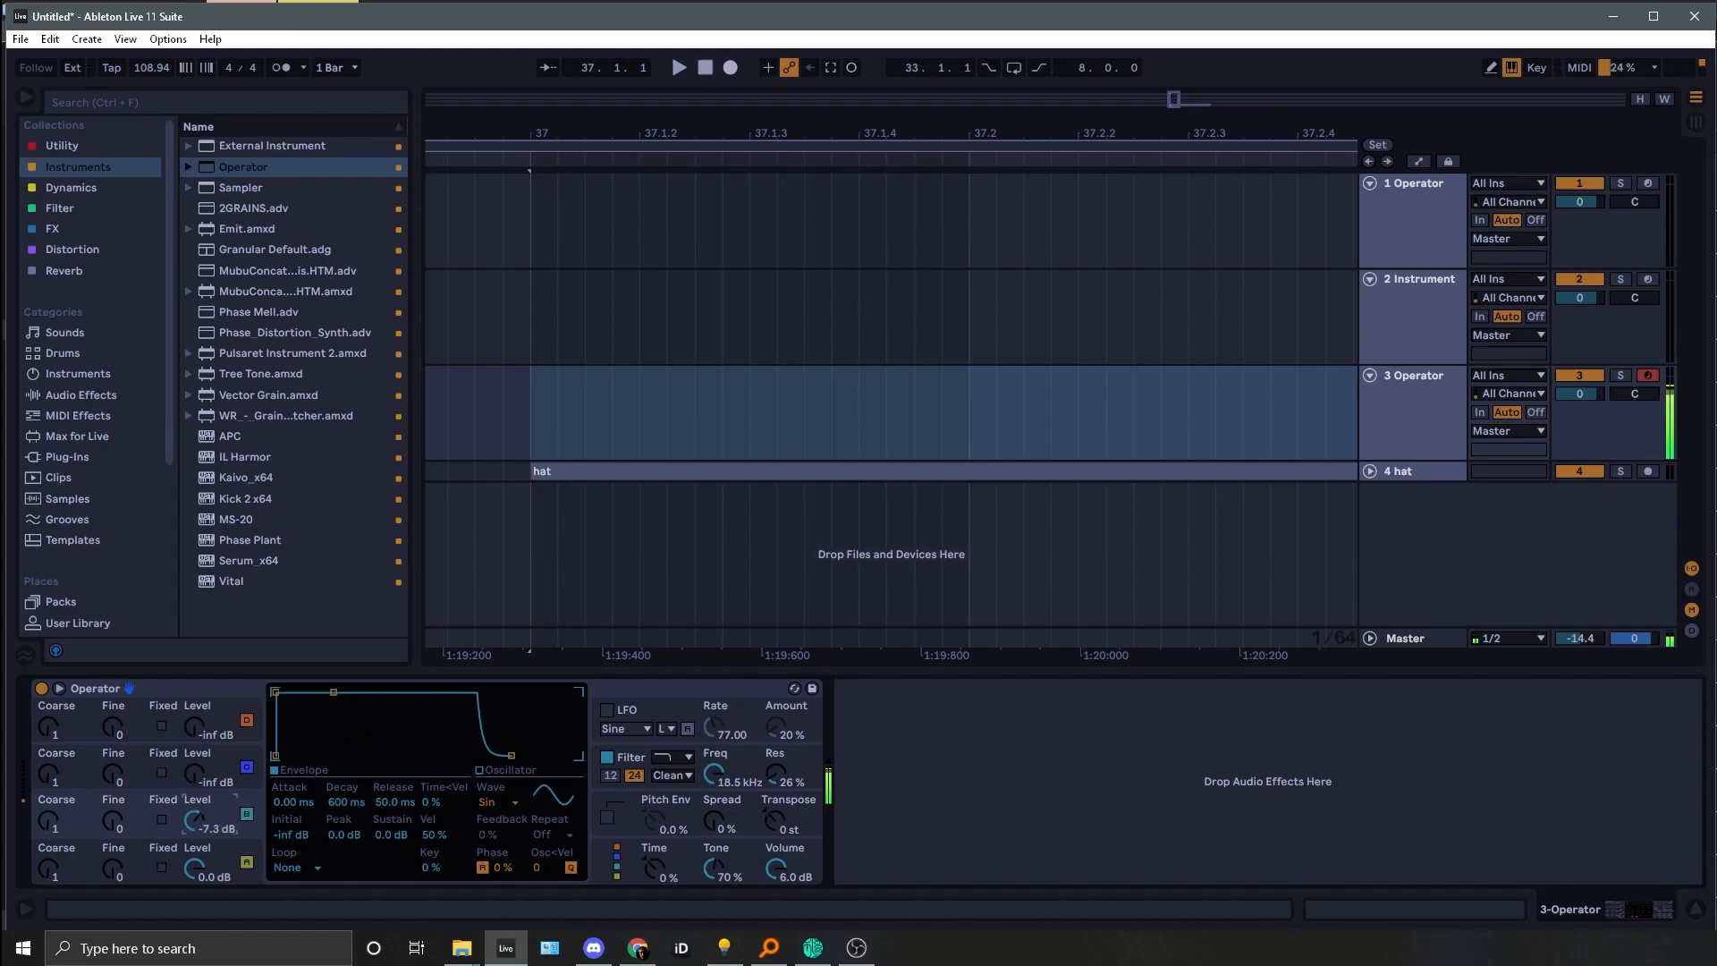
{"action": "left_click", "coordinate": [223, 851]}
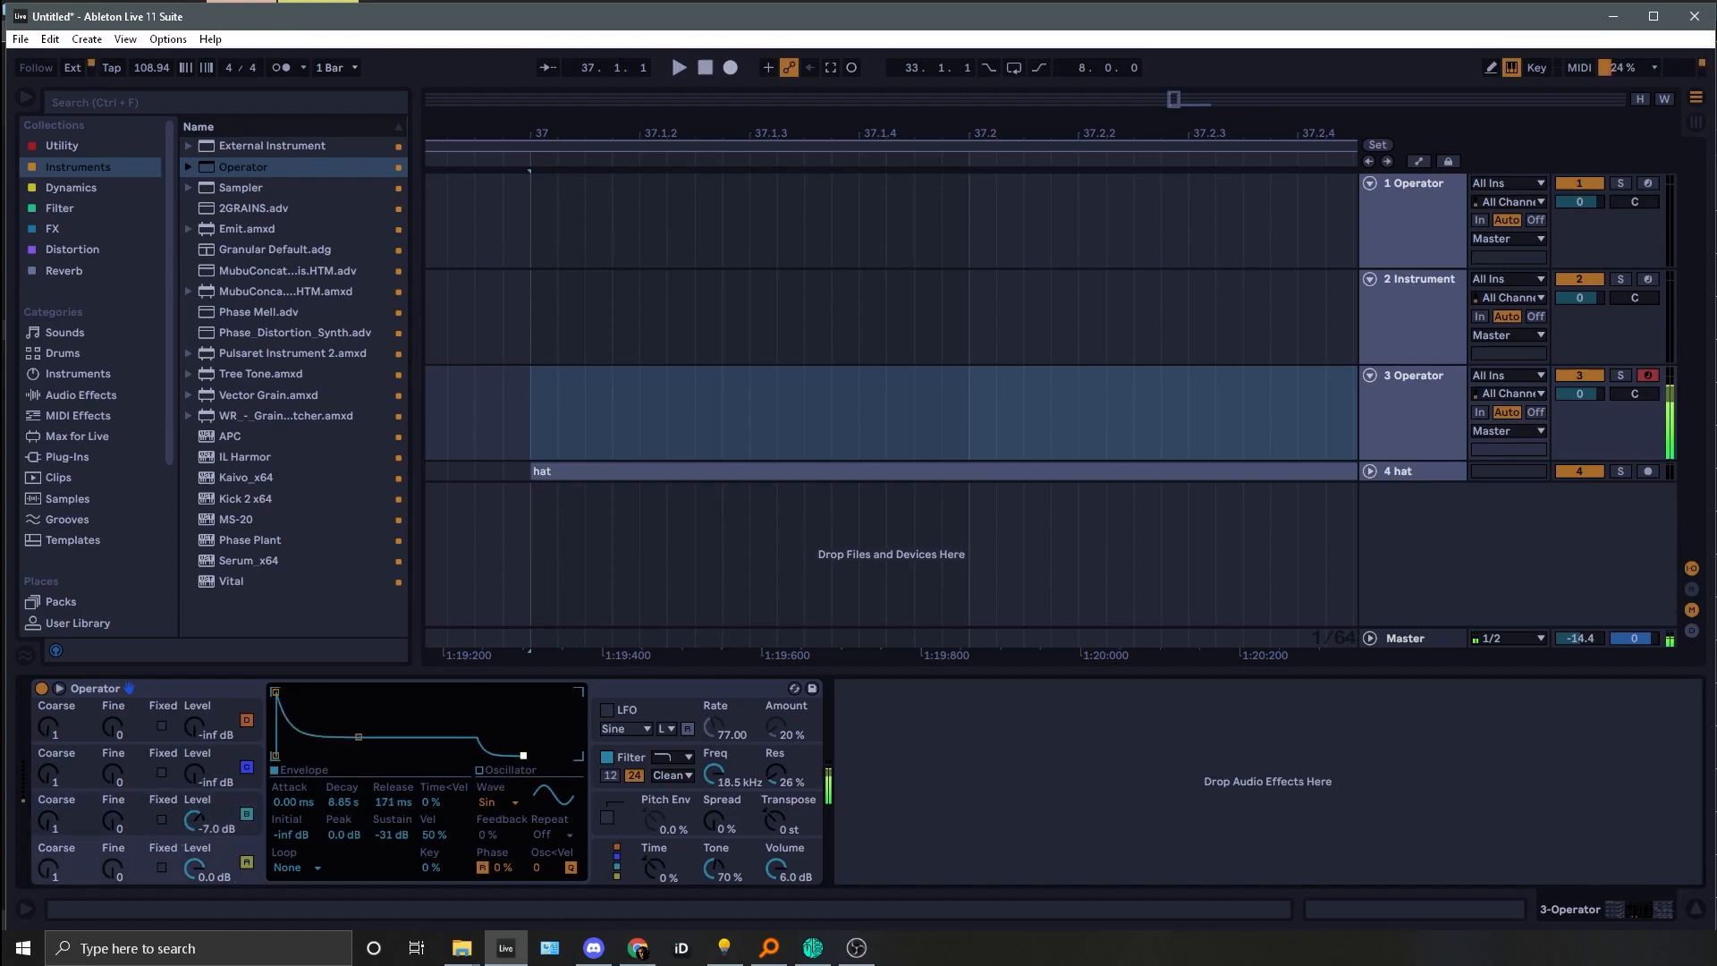
Step: Set oscillator B to coarse 2, 566 ms decay, -26 dB sustain and 2.11 s release, and enable the pitch envelope with a +42 st peak
{"action": "left_click", "coordinate": [234, 791]}
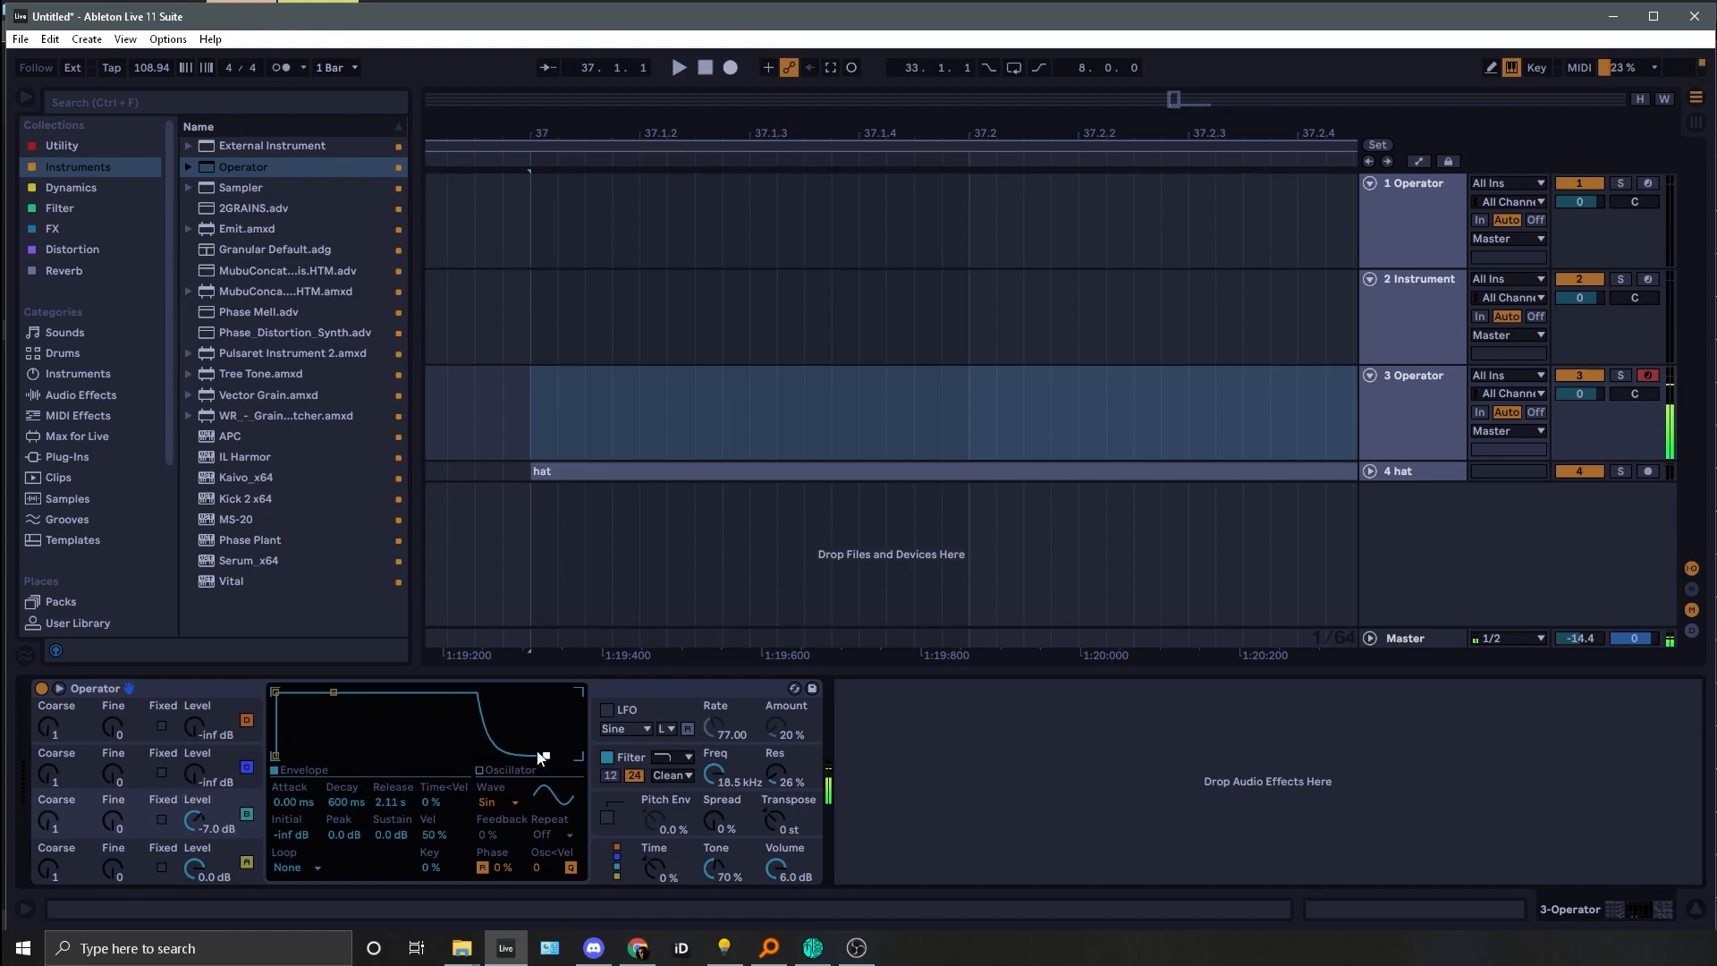
{"action": "left_click_drag", "start_coordinate": [334, 706], "coordinate": [334, 732]}
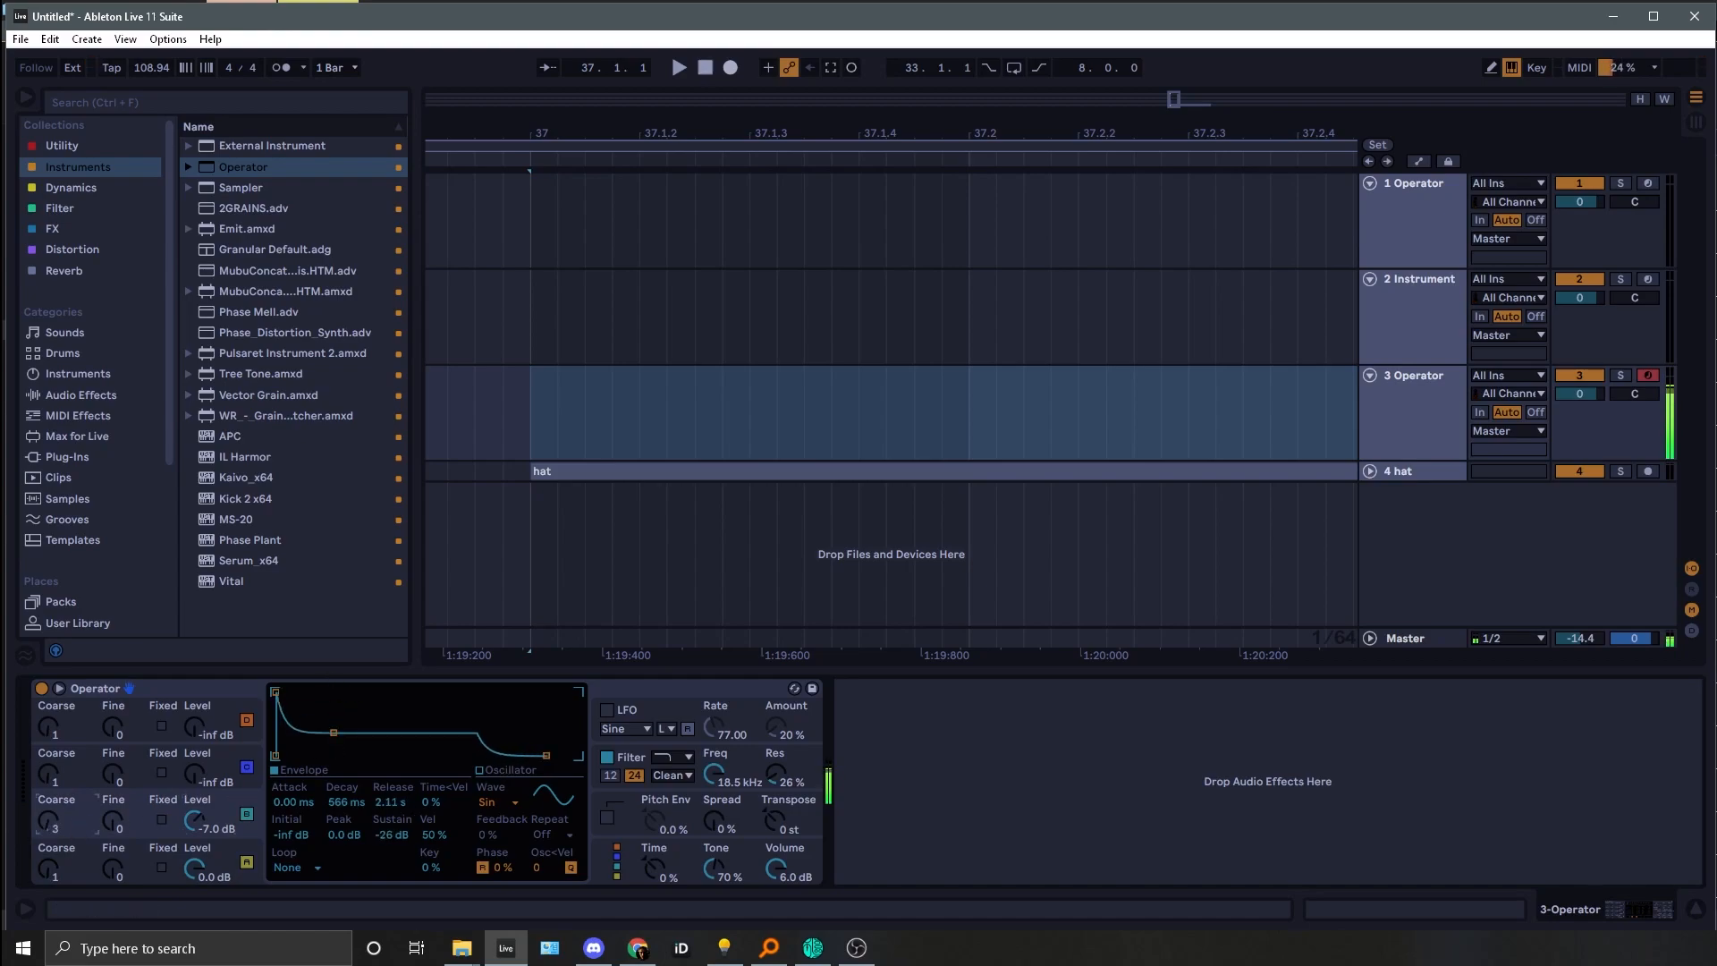
{"action": "left_click", "coordinate": [607, 816]}
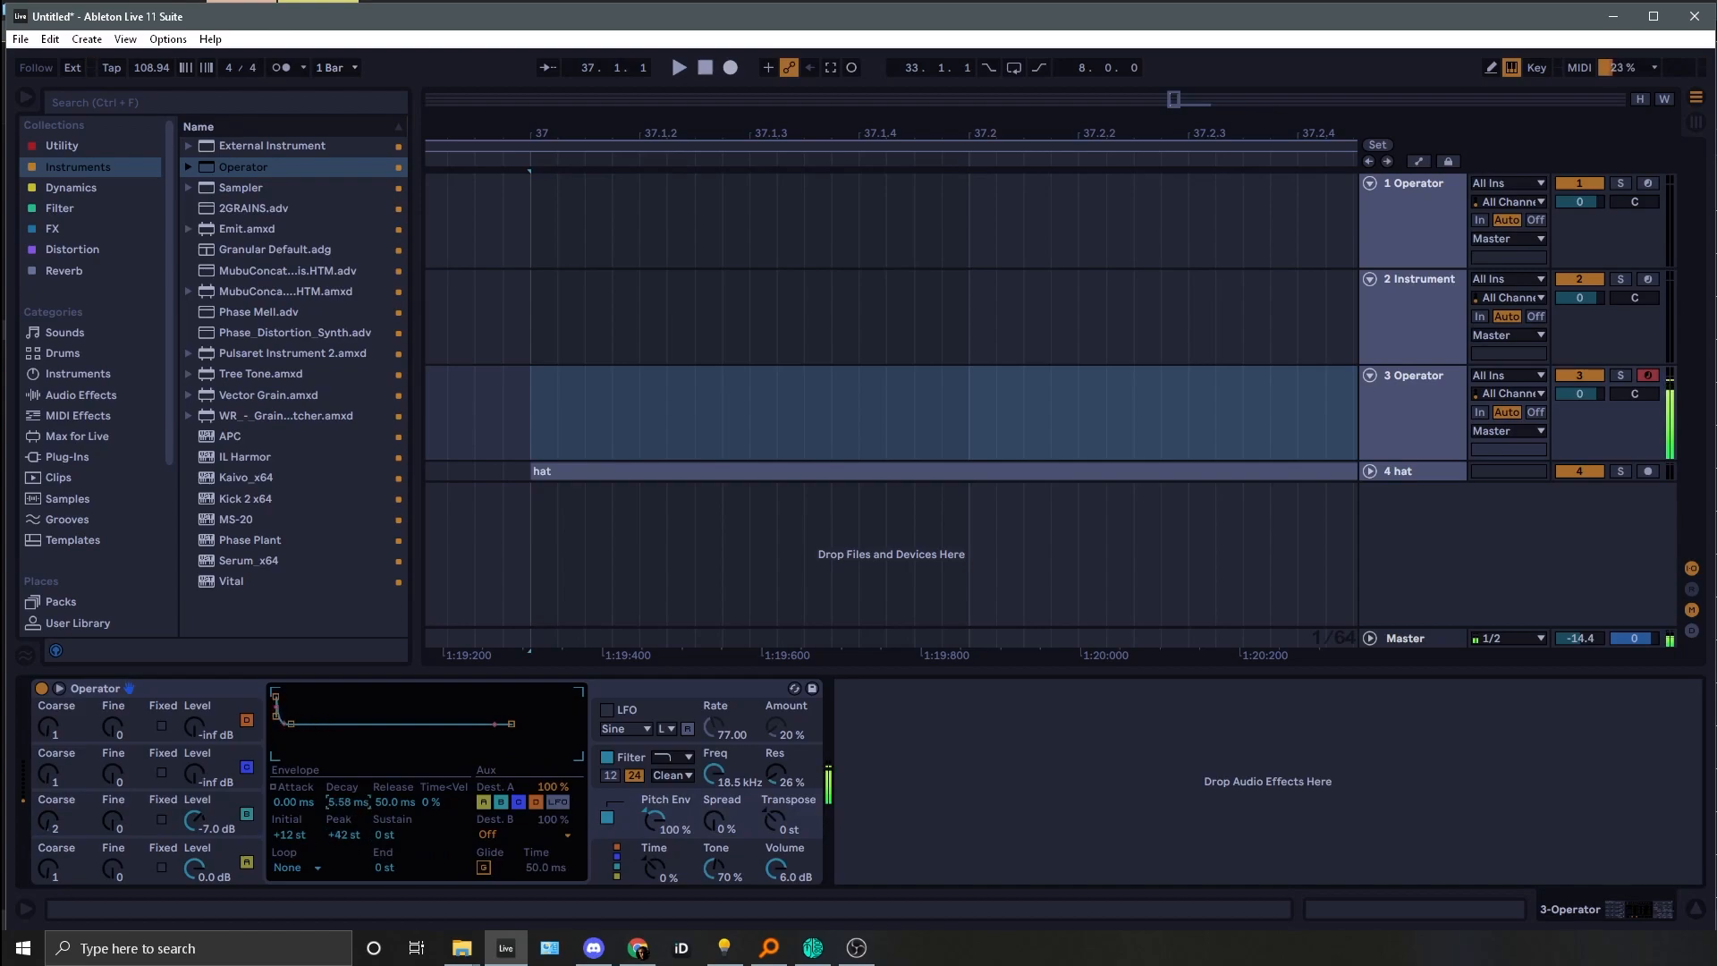
Step: Draw a few low harmonics into oscillator A's waveform
{"action": "left_click", "coordinate": [213, 844]}
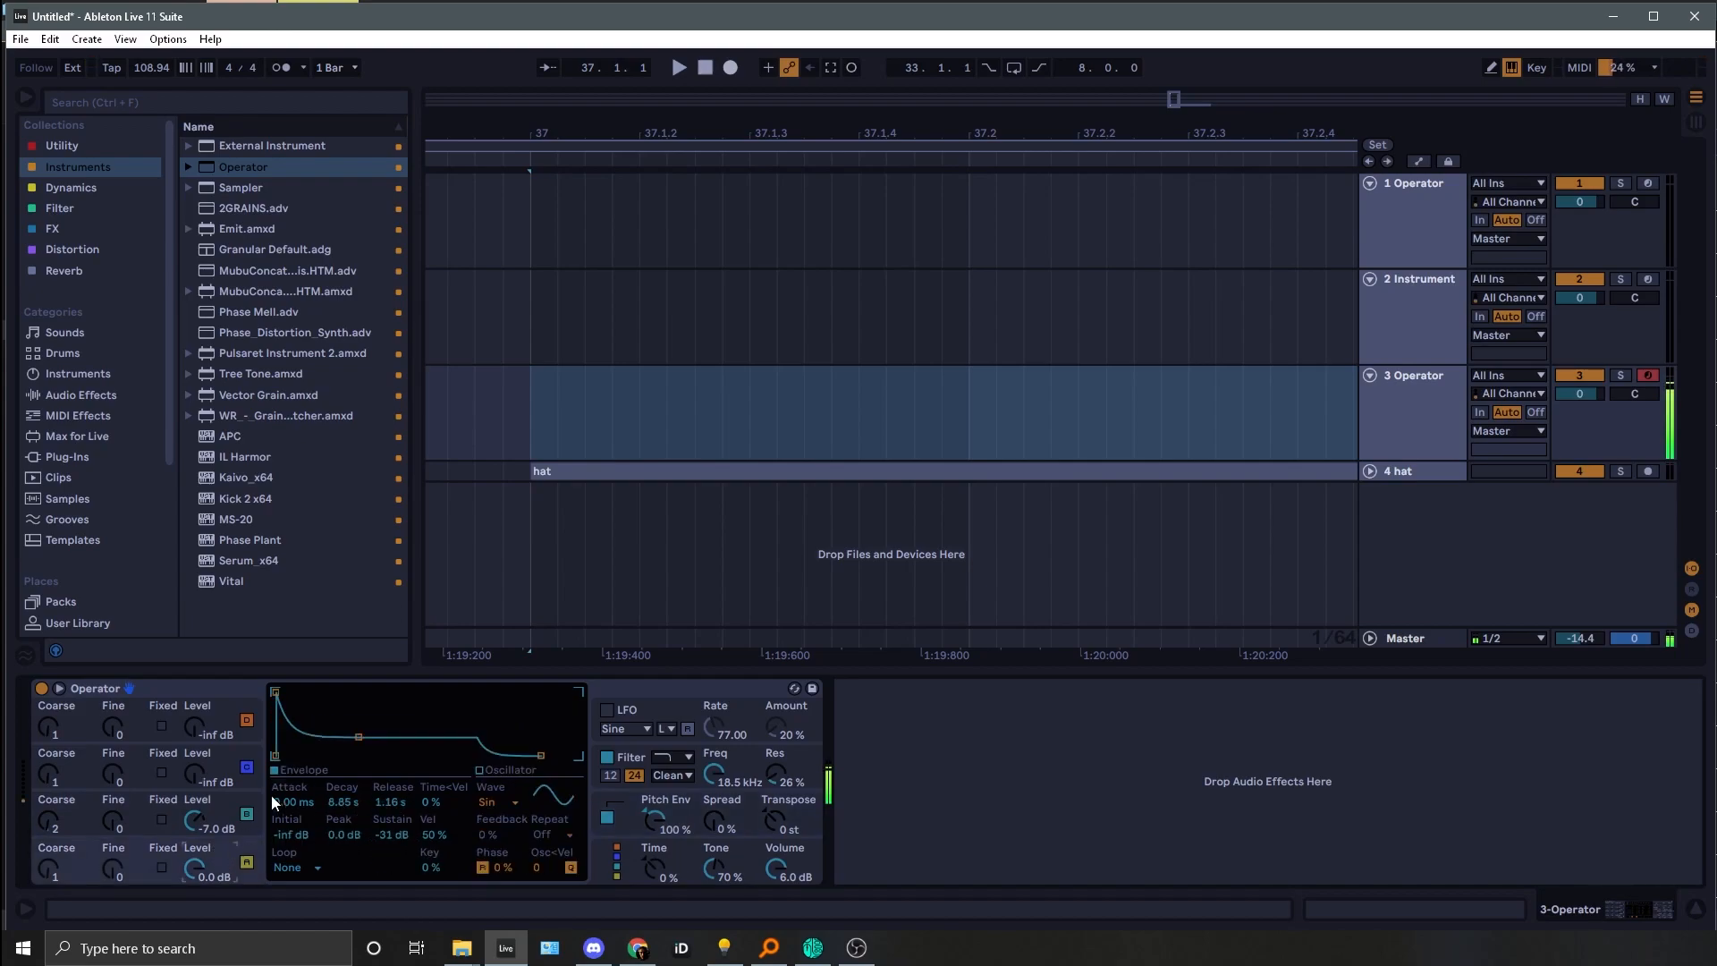
{"action": "left_click", "coordinate": [519, 782]}
{"action": "left_click", "coordinate": [301, 738]}
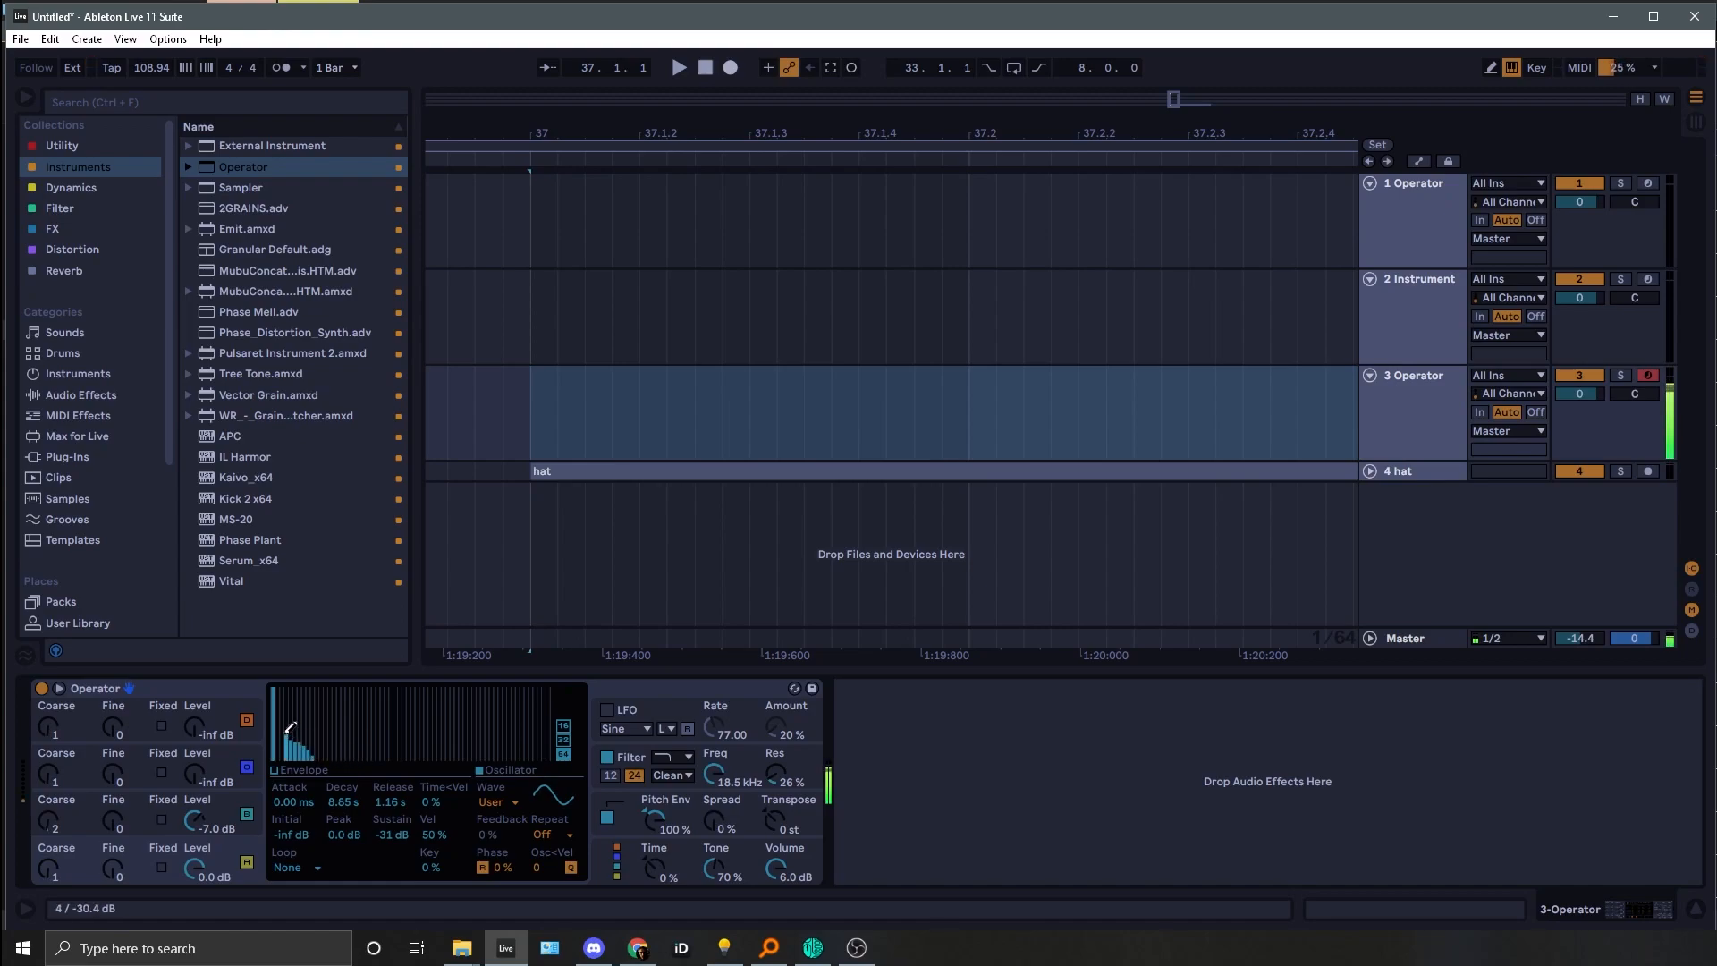
{"action": "key", "text": "x"}
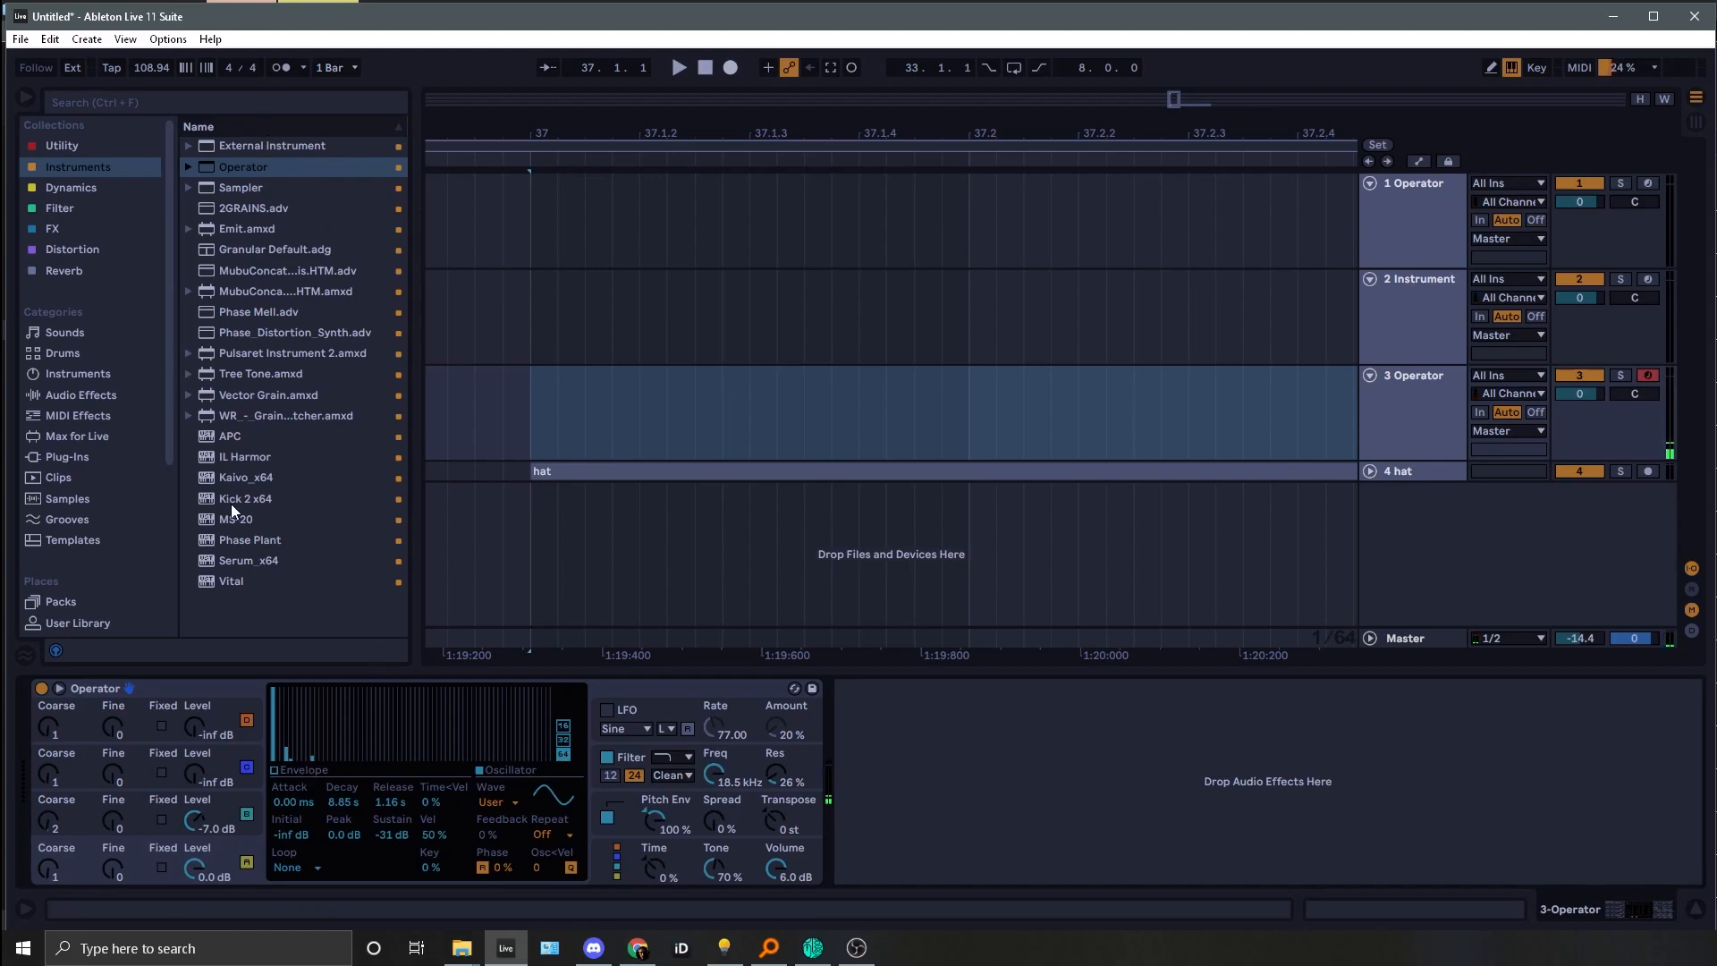
Step: Add the Rift distortion after Operator on the third track and switch it to its detailed view
{"action": "left_click", "coordinate": [94, 243]}
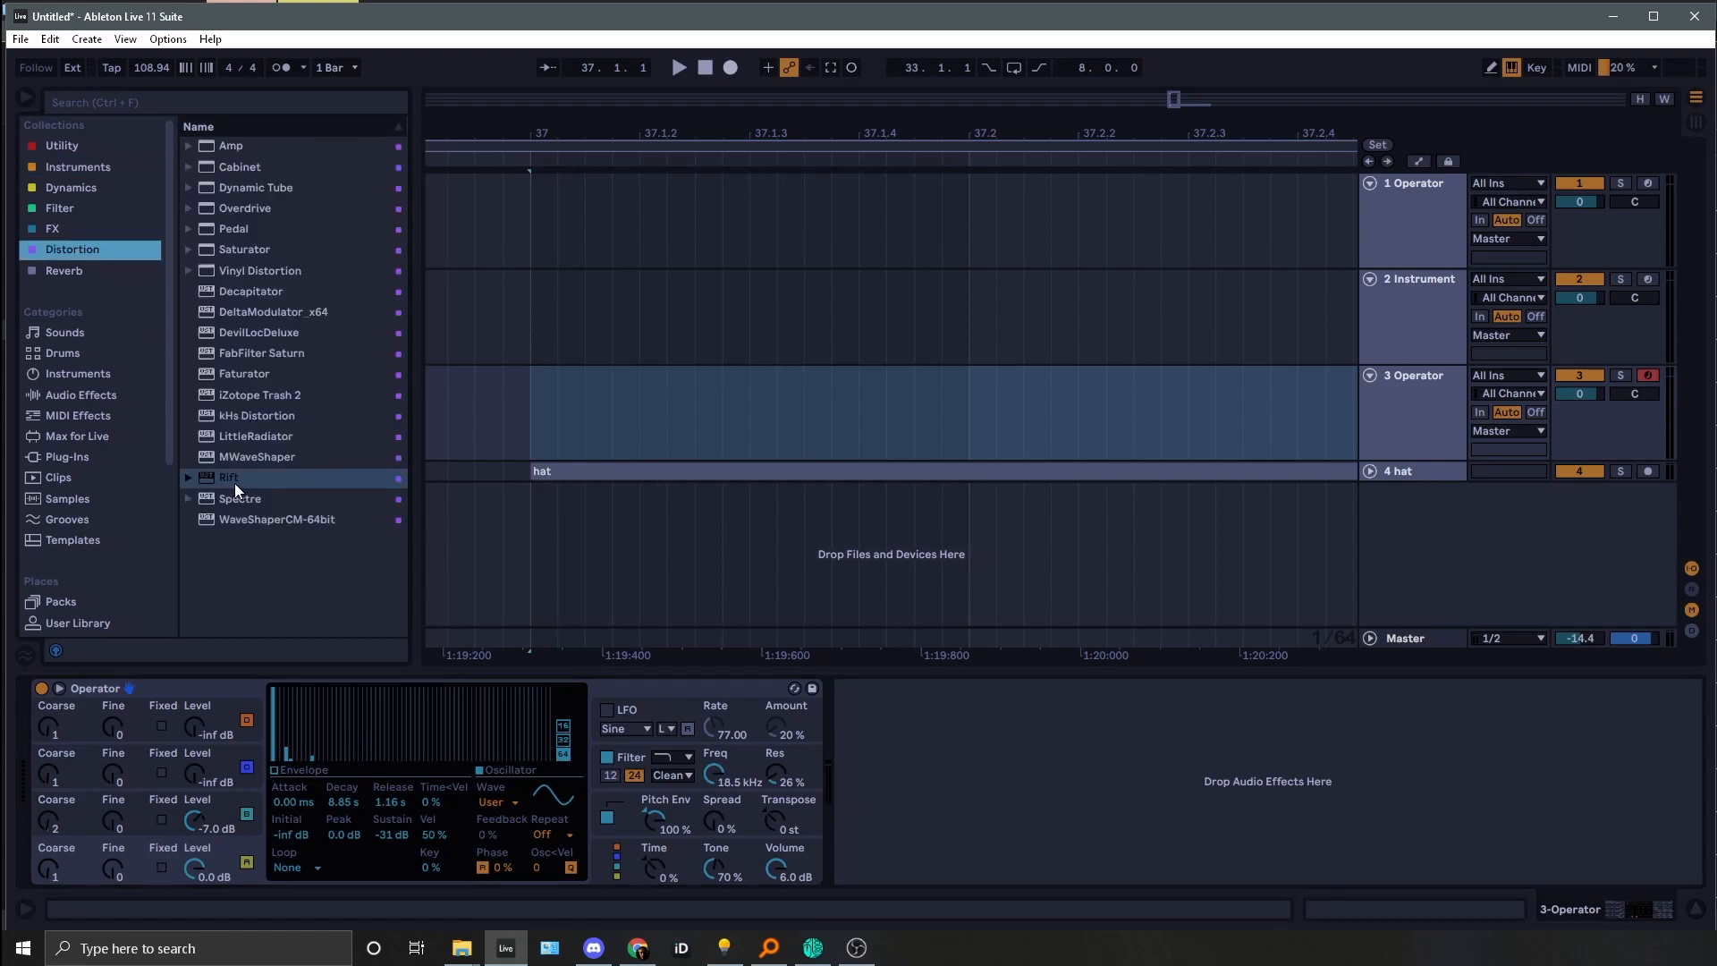
{"action": "double_click", "coordinate": [235, 480]}
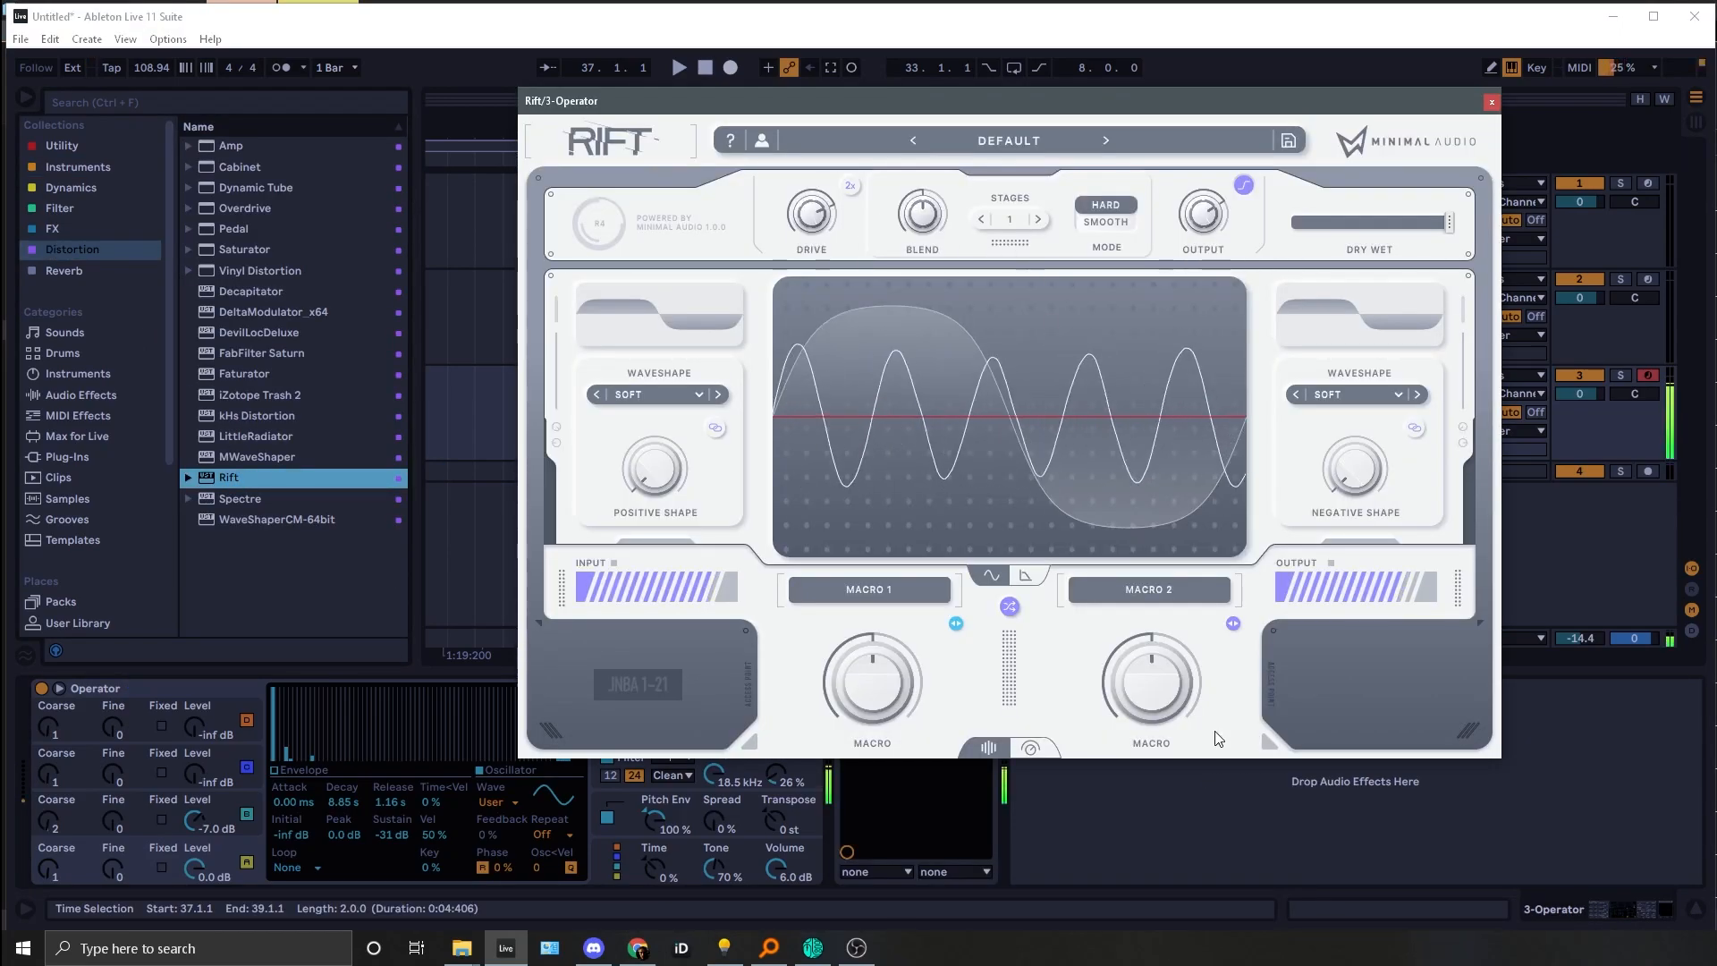
{"action": "left_click", "coordinate": [988, 747]}
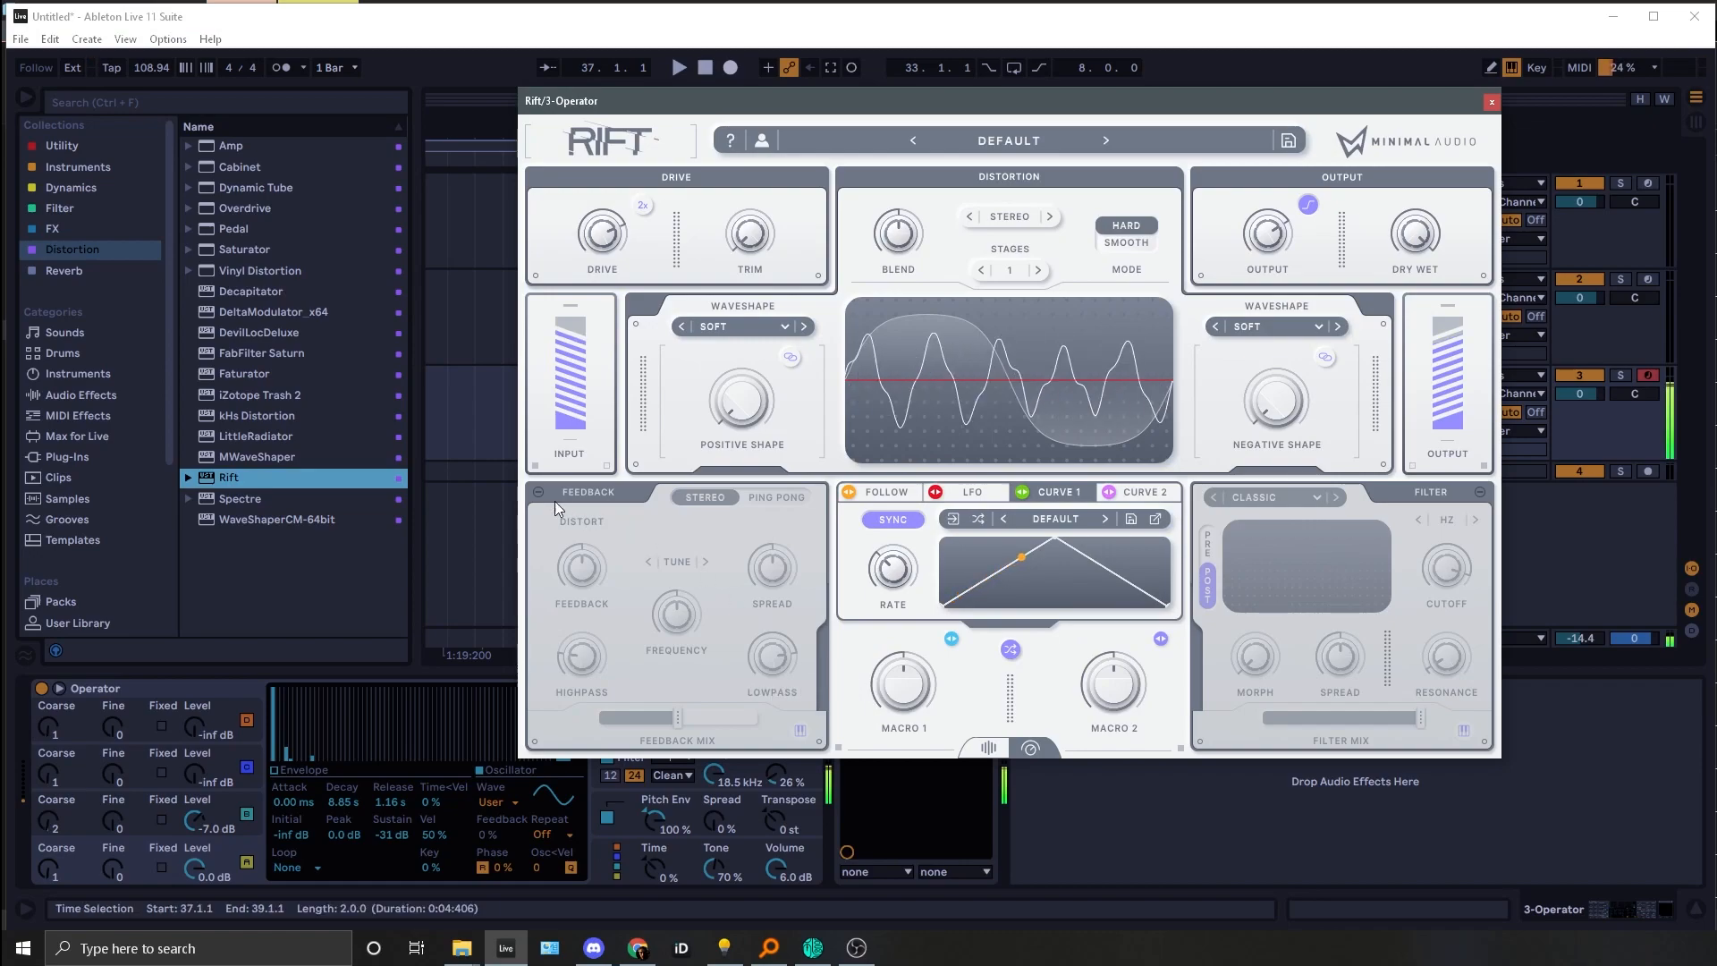
Step: Enable Rift's Feedback section and redraw the low harmonics in the waveforms of Operator's oscillators A and B
{"action": "left_click", "coordinate": [221, 845]}
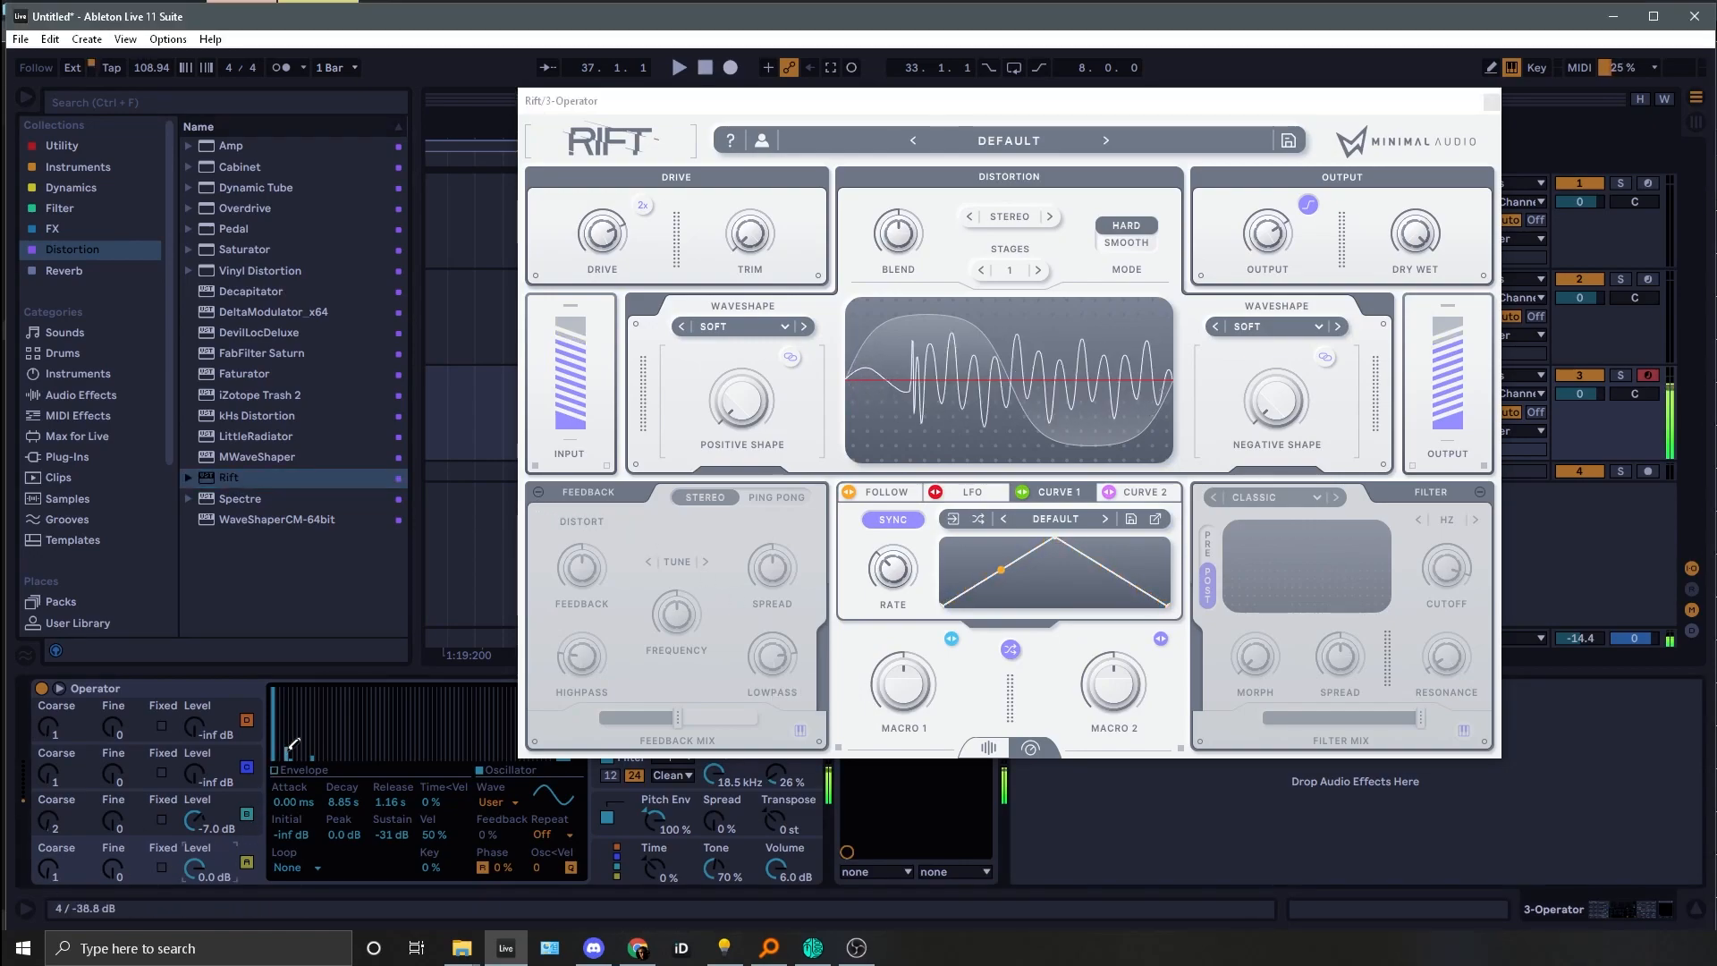
{"action": "left_click", "coordinate": [538, 492]}
{"action": "left_click", "coordinate": [225, 798]}
{"action": "left_click", "coordinate": [228, 853]}
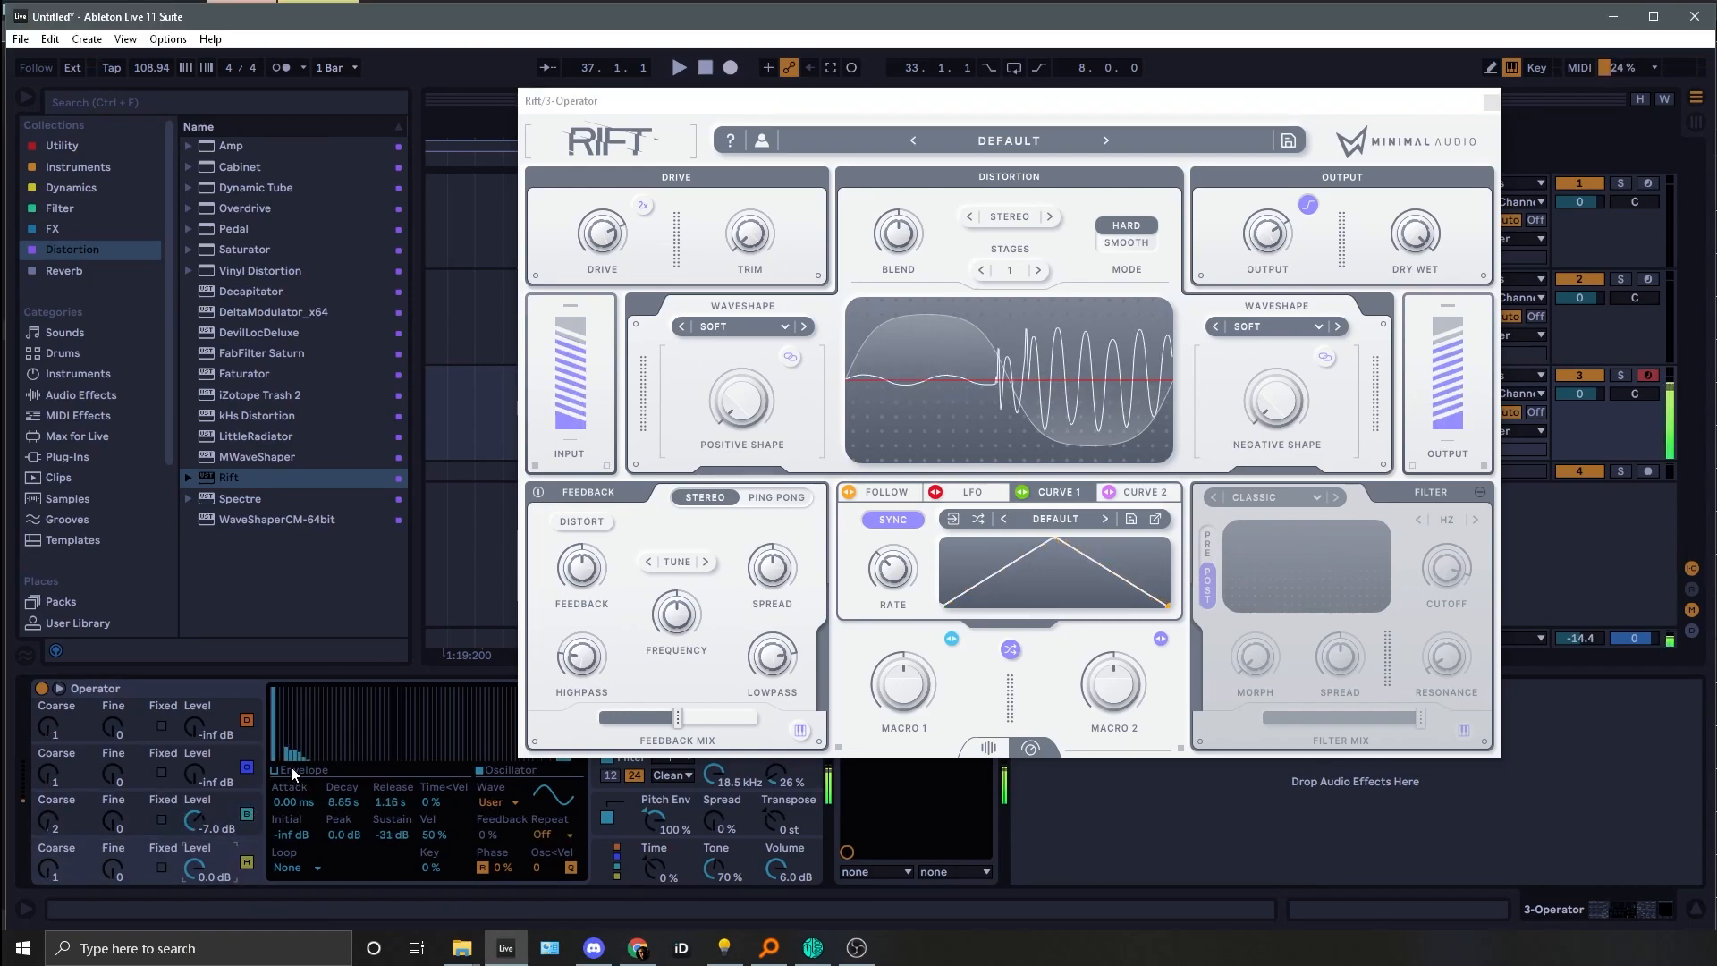
{"action": "left_click", "coordinate": [229, 802]}
{"action": "mouse_move", "coordinate": [289, 726]}
{"action": "left_mouse_down"}
{"action": "mouse_move", "coordinate": [311, 719]}
{"action": "mouse_move", "coordinate": [367, 752]}
{"action": "mouse_move", "coordinate": [313, 742]}
{"action": "left_mouse_up"}
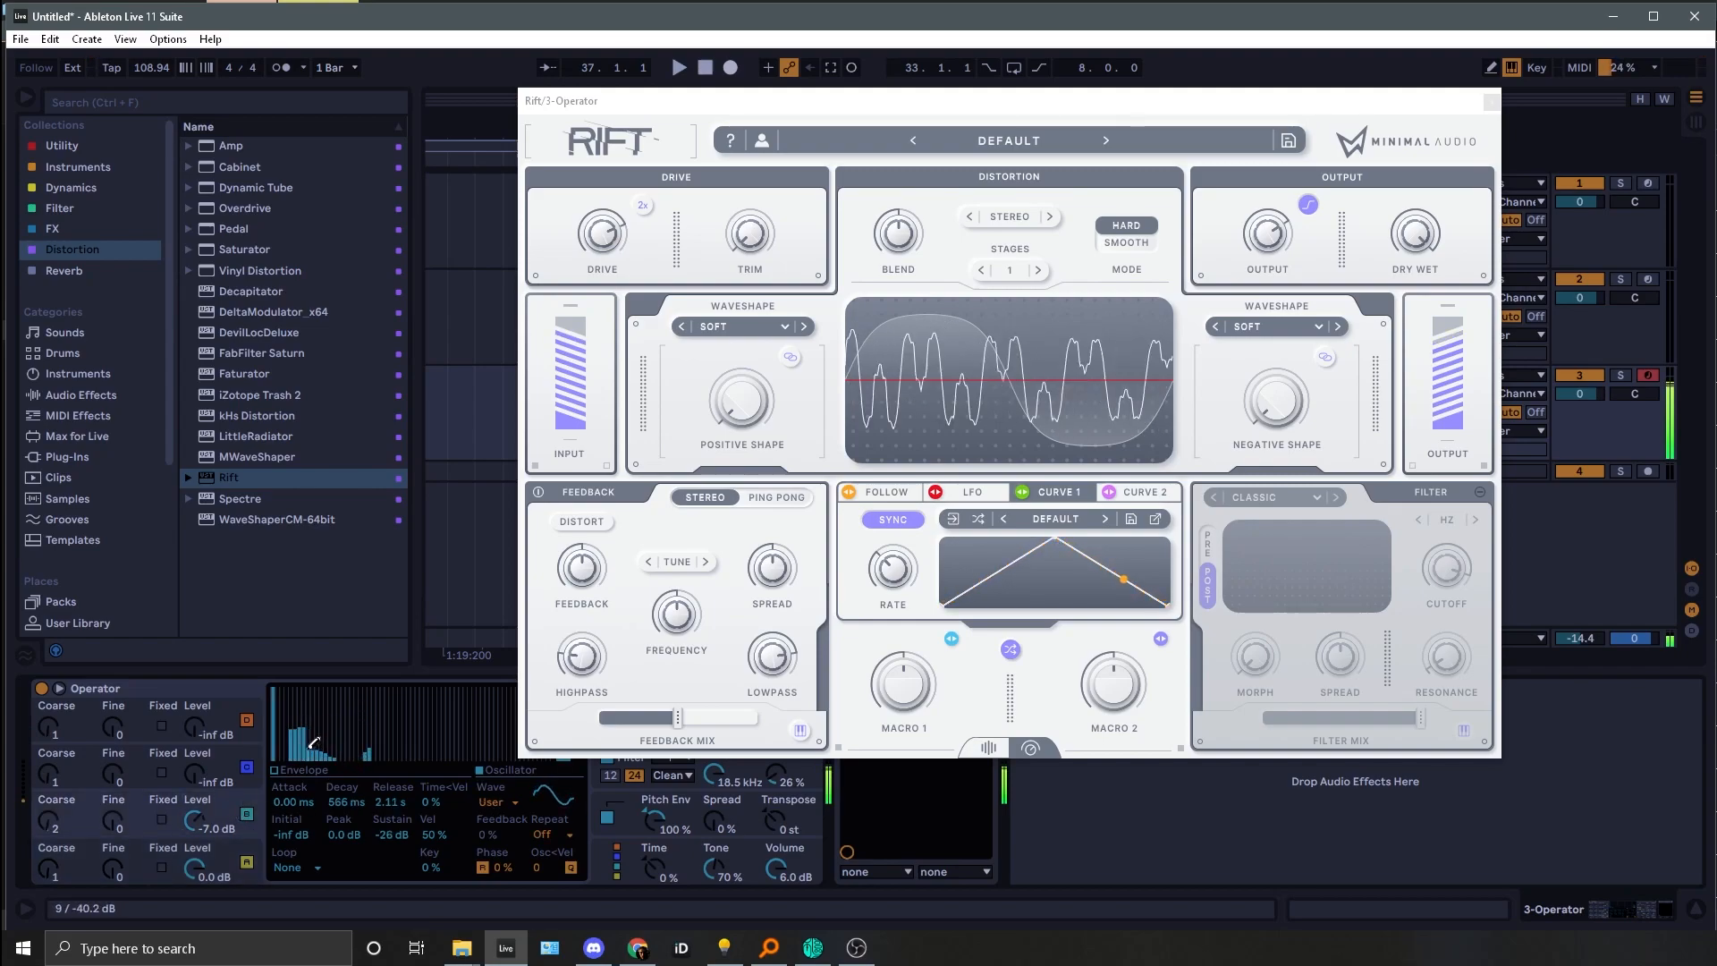
{"action": "key", "text": "z"}
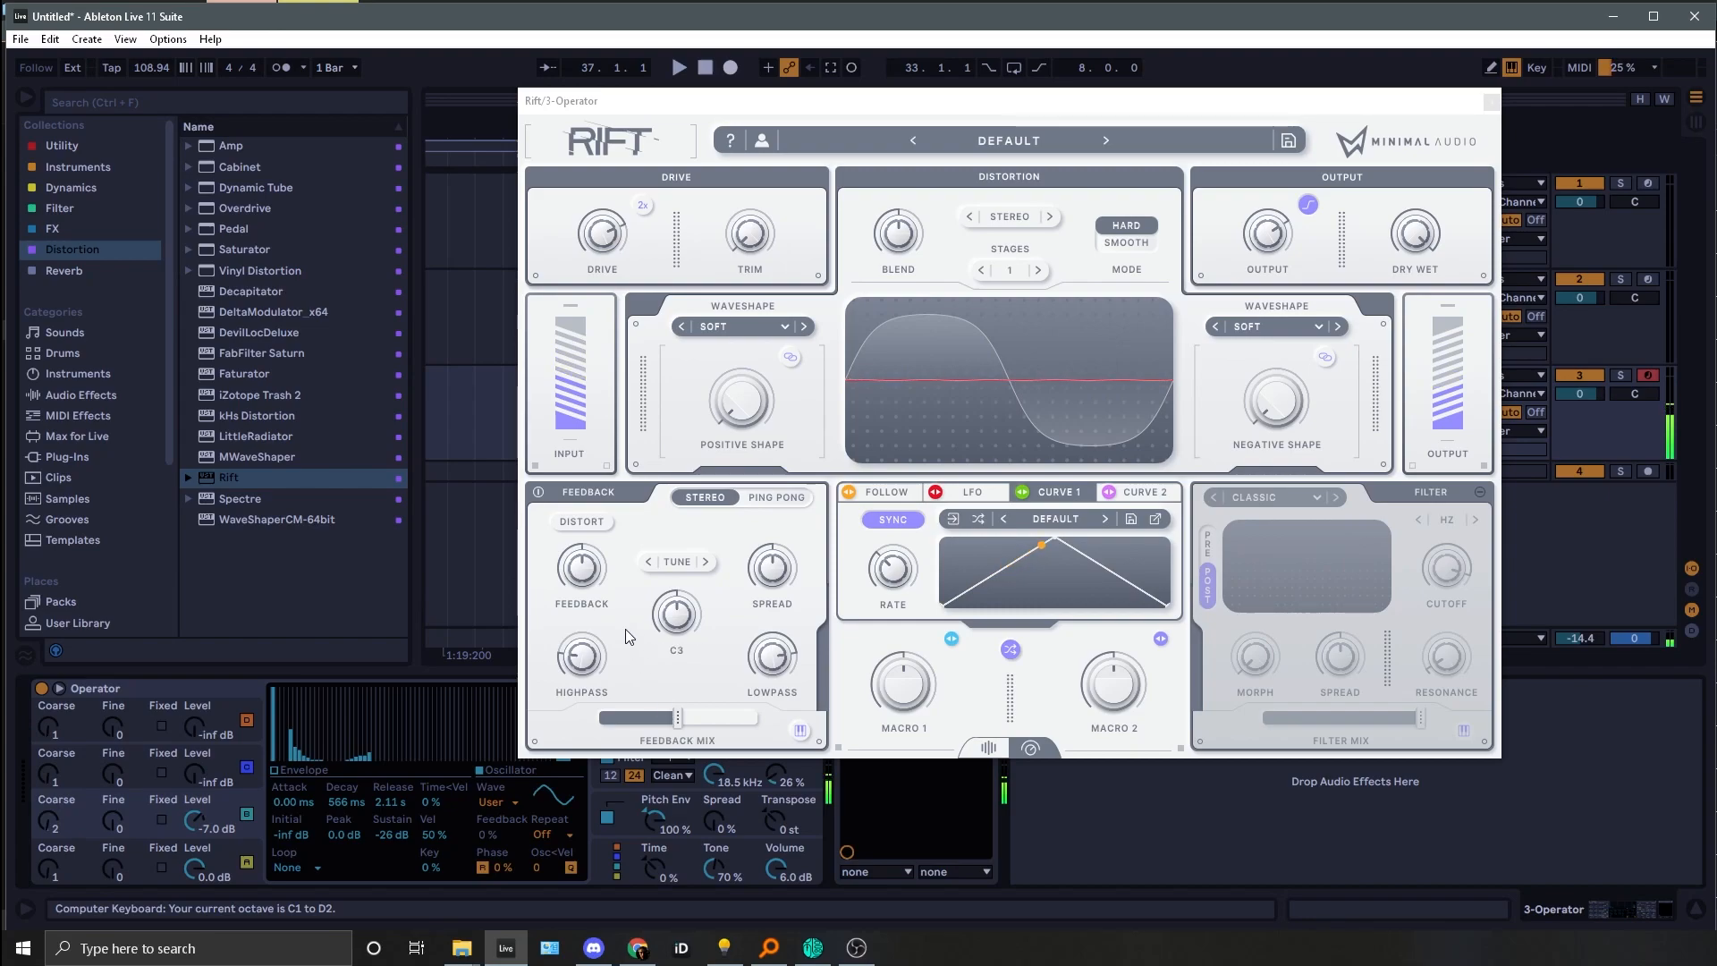
Step: Turn on Distort in Rift's Feedback section and adjust the feedback amount
{"action": "left_click", "coordinate": [578, 575]}
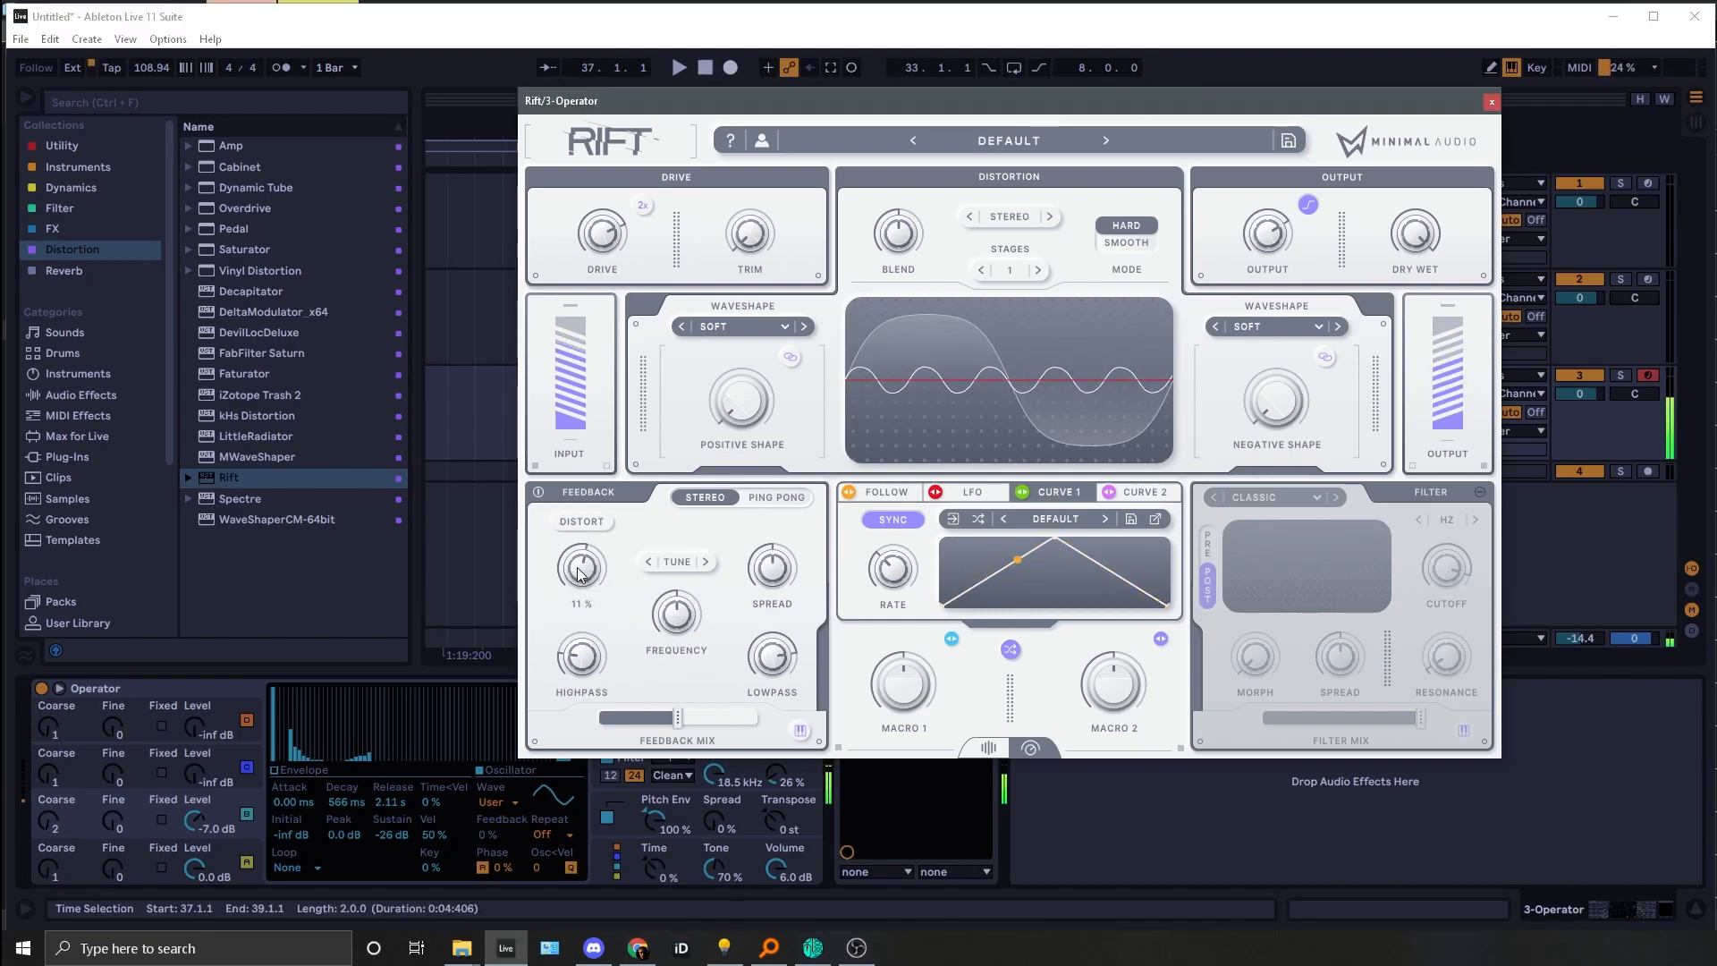
{"action": "left_click_drag", "start_coordinate": [578, 574], "coordinate": [577, 537]}
{"action": "left_click", "coordinate": [581, 521]}
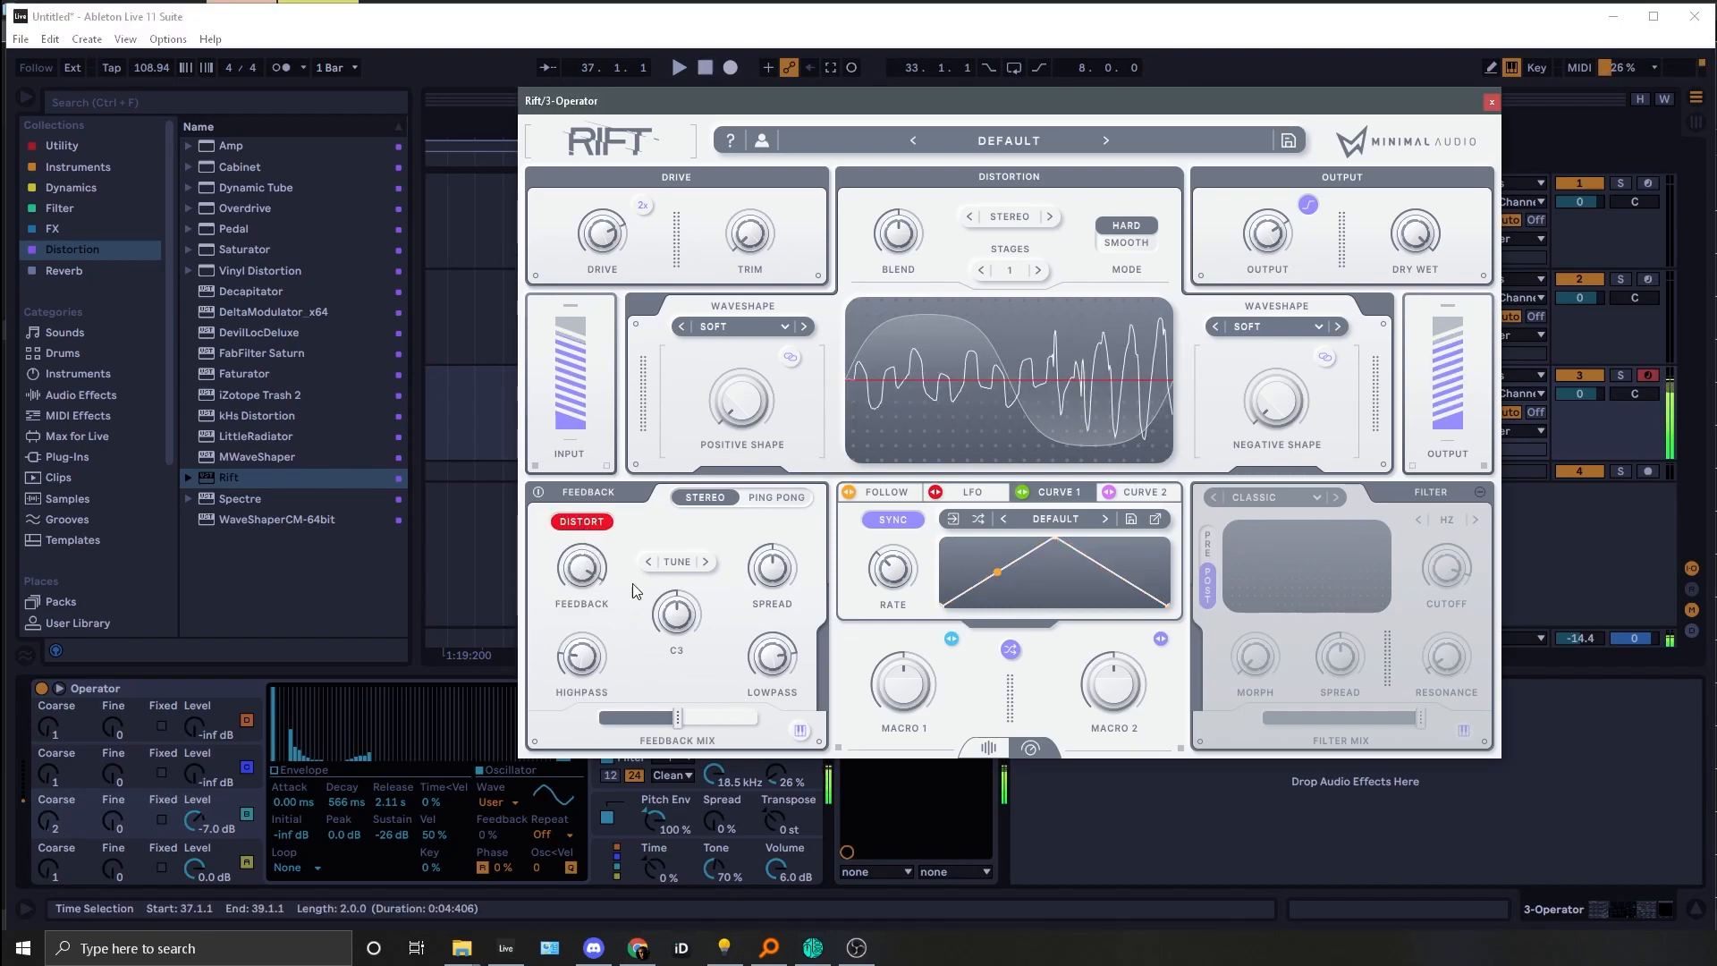
{"action": "left_click_drag", "start_coordinate": [582, 573], "coordinate": [563, 595]}
Step: Restrict Rift's feedback frequency to the natural notes C through B and modulate it with Curve 1
{"action": "mouse_move", "coordinate": [760, 572]}
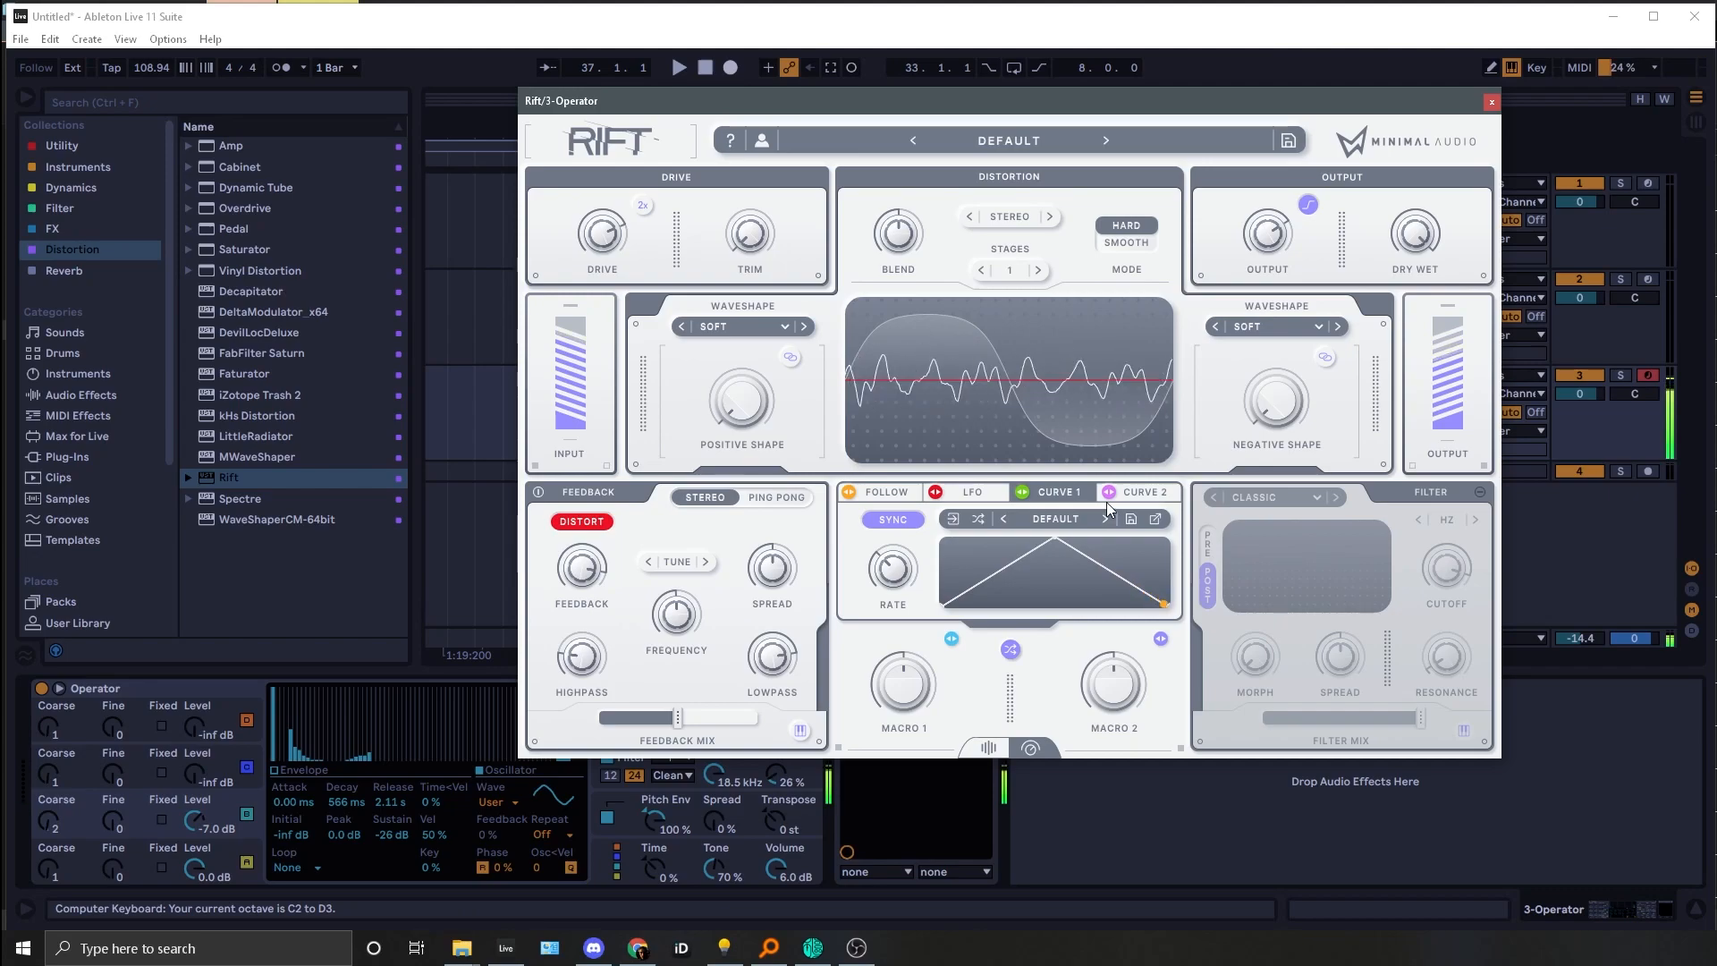
{"action": "left_click", "coordinate": [801, 729]}
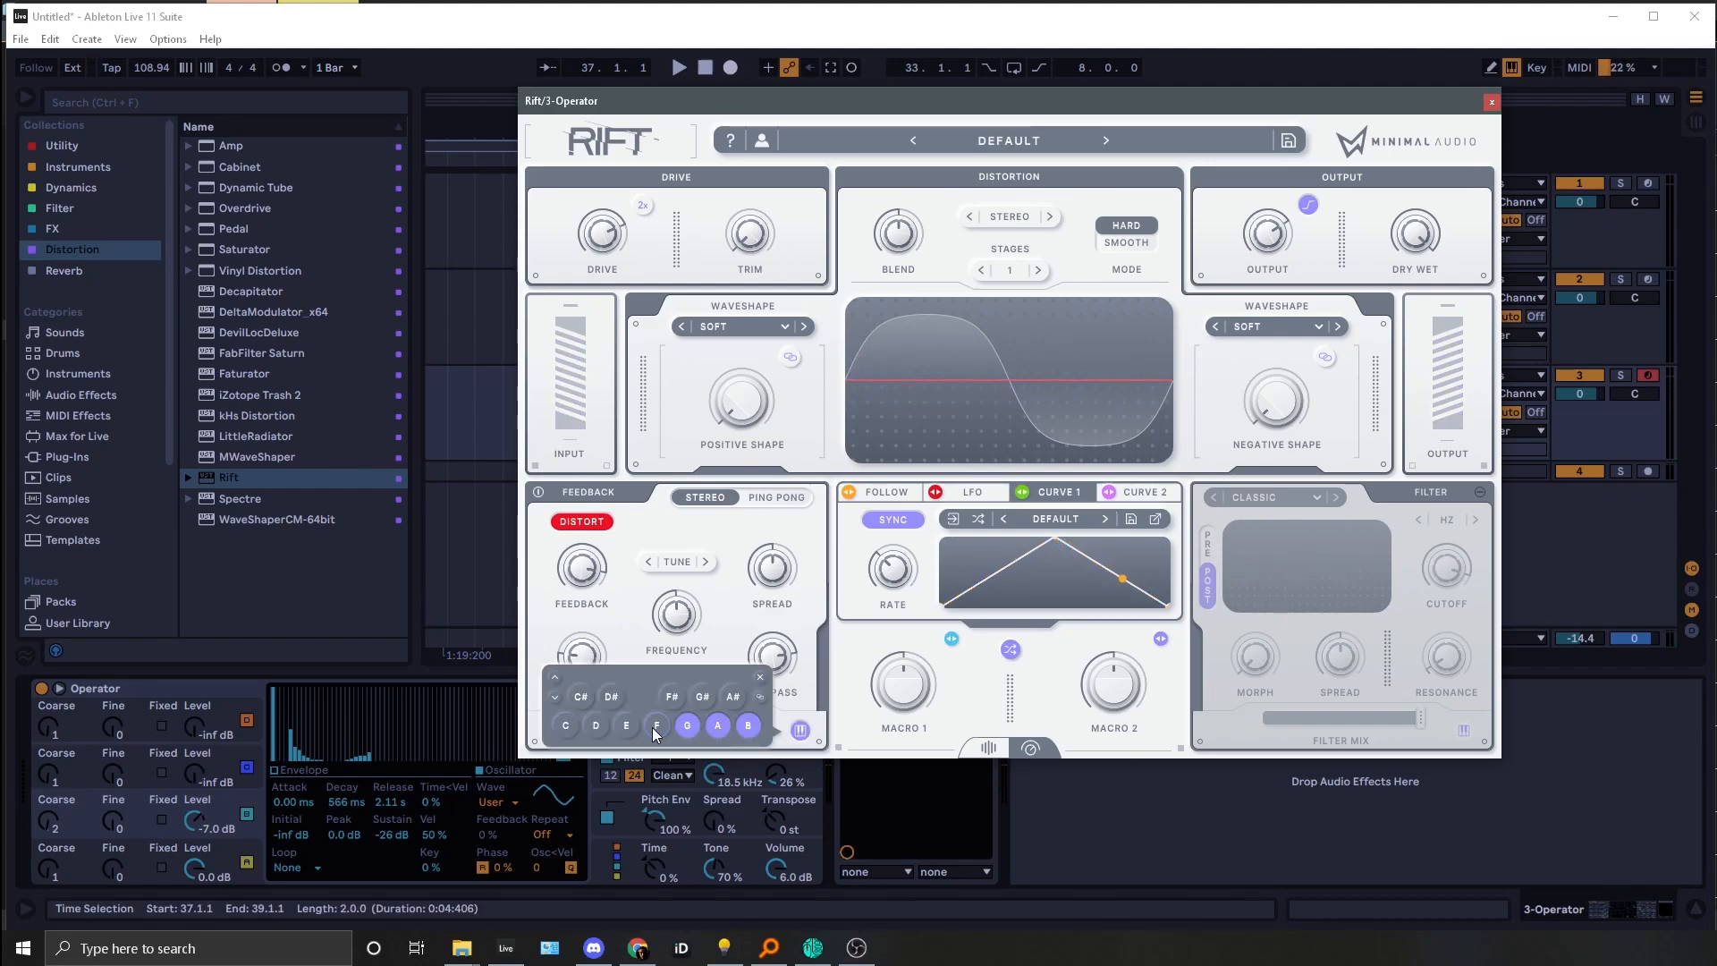
{"action": "left_click", "coordinate": [565, 727]}
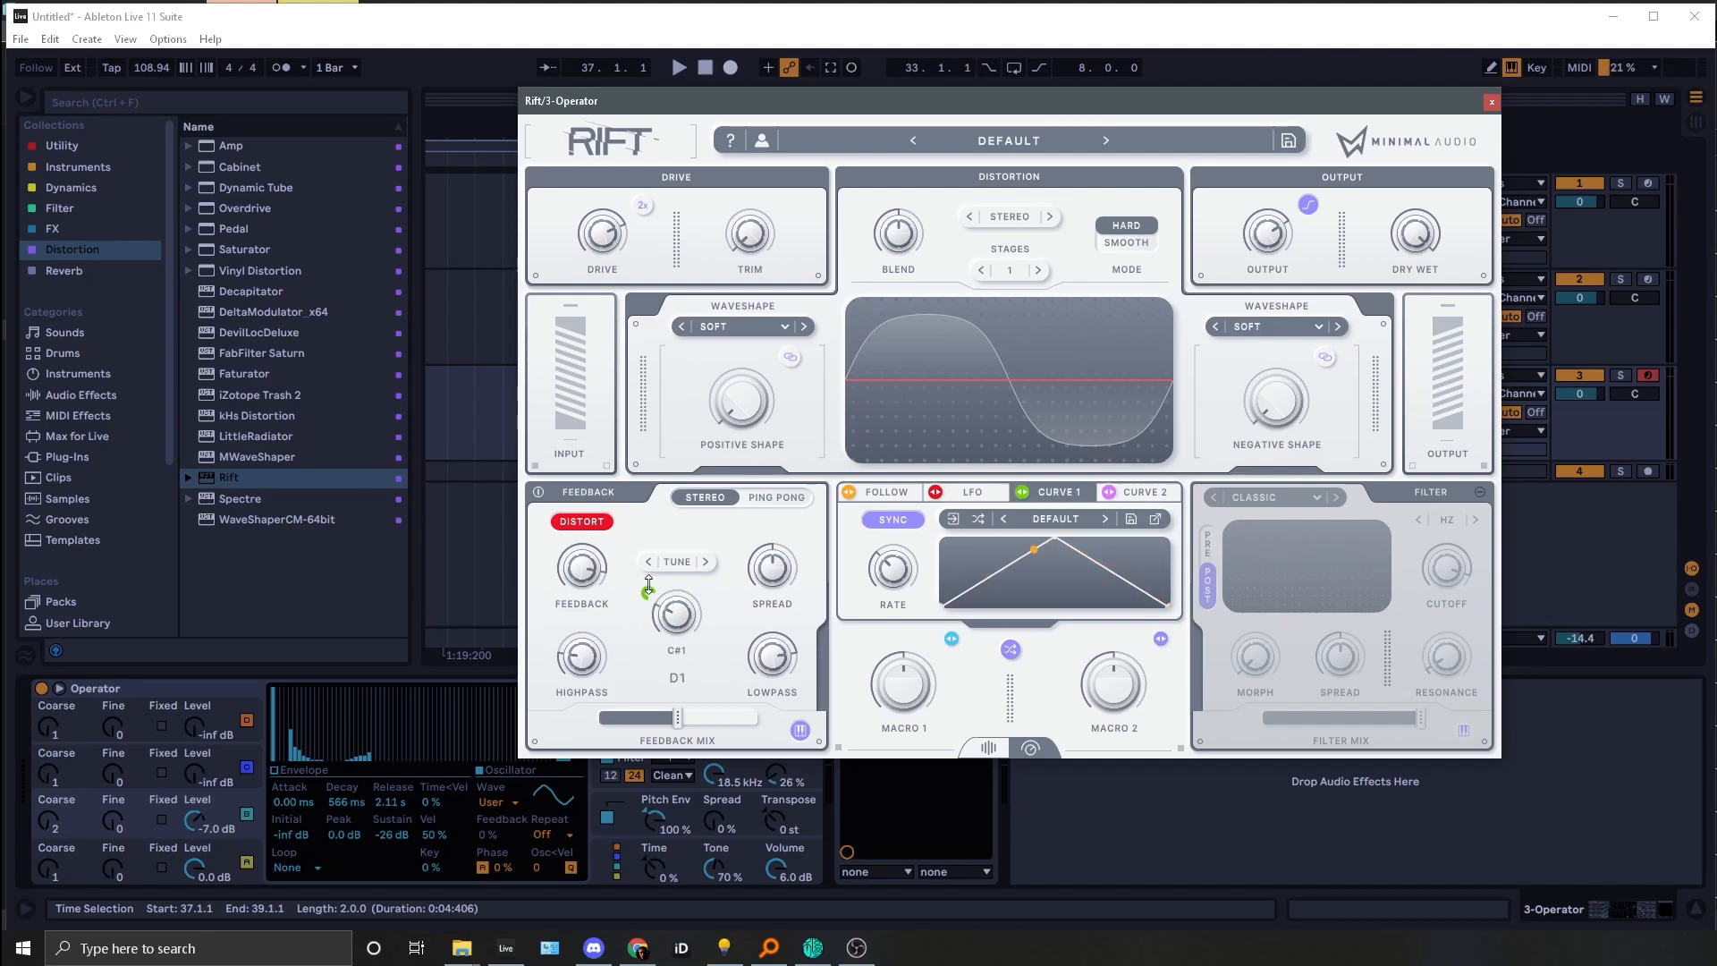
Step: Redraw Curve 1 as a mostly rising pattern of flat steps on the 16 by 16 grid and close its editor
{"action": "left_click", "coordinate": [1155, 519]}
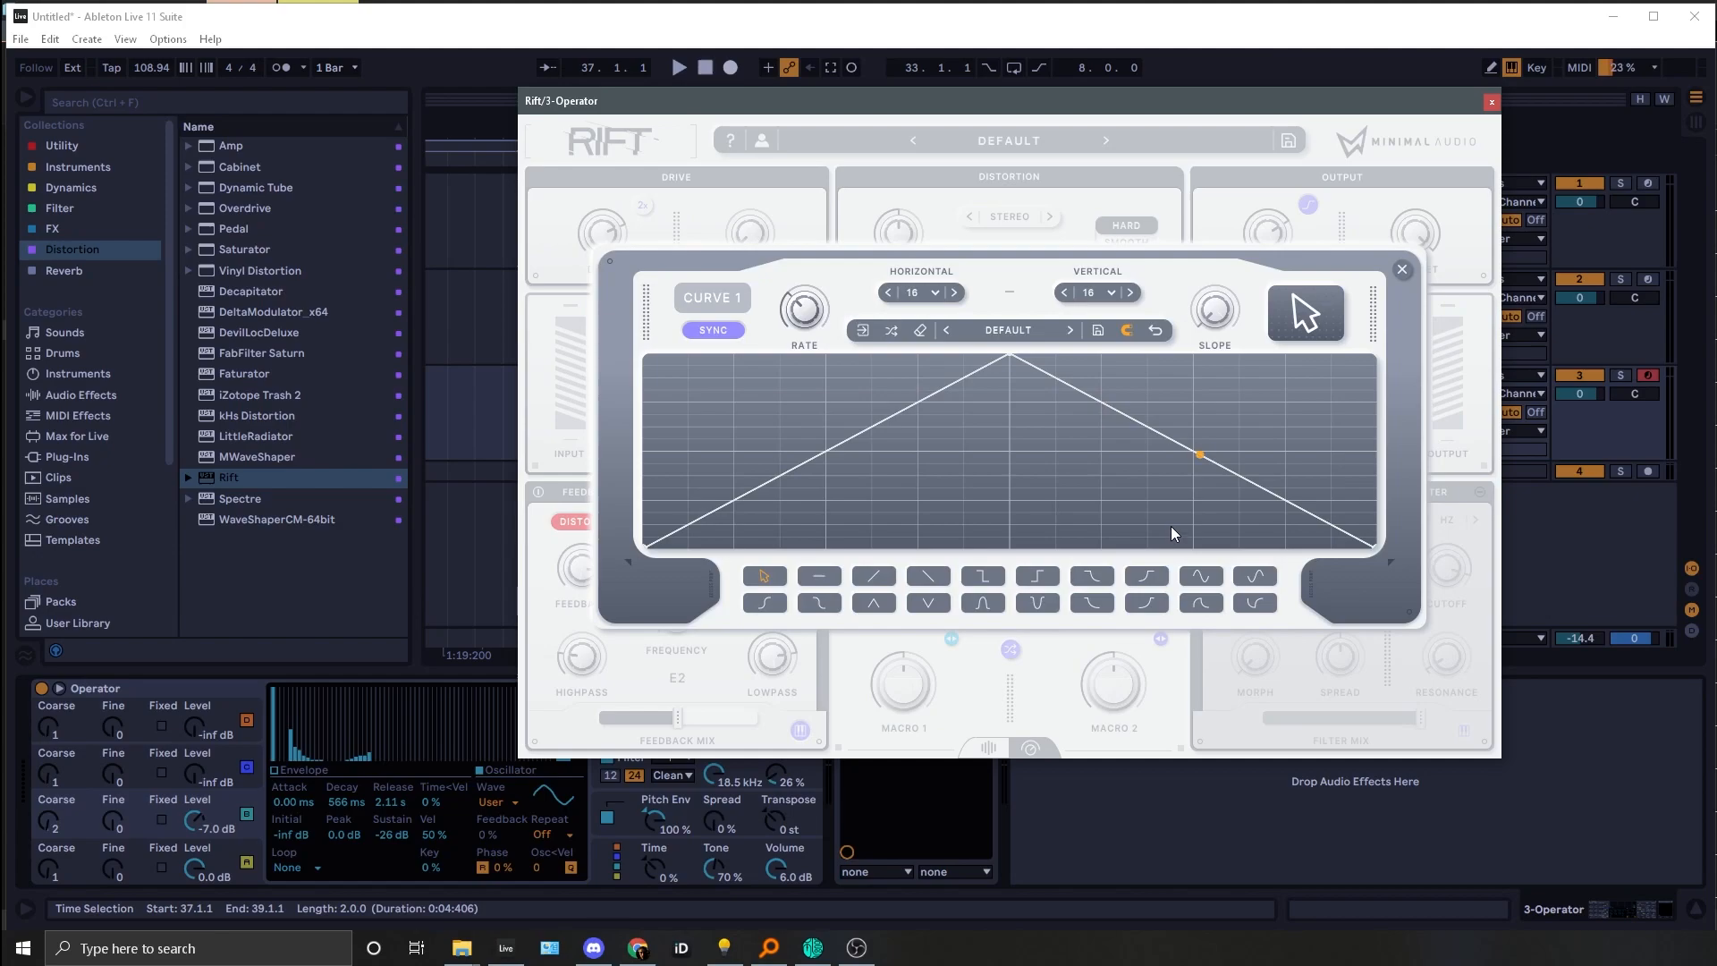
{"action": "left_click", "coordinate": [812, 582]}
{"action": "mouse_move", "coordinate": [648, 490]}
{"action": "left_mouse_down"}
{"action": "mouse_move", "coordinate": [671, 510]}
{"action": "mouse_move", "coordinate": [970, 433]}
{"action": "mouse_move", "coordinate": [1294, 401]}
{"action": "left_mouse_up"}
{"action": "mouse_move", "coordinate": [1167, 447]}
{"action": "left_mouse_down"}
{"action": "mouse_move", "coordinate": [1154, 463]}
{"action": "mouse_move", "coordinate": [1176, 456]}
{"action": "left_mouse_up"}
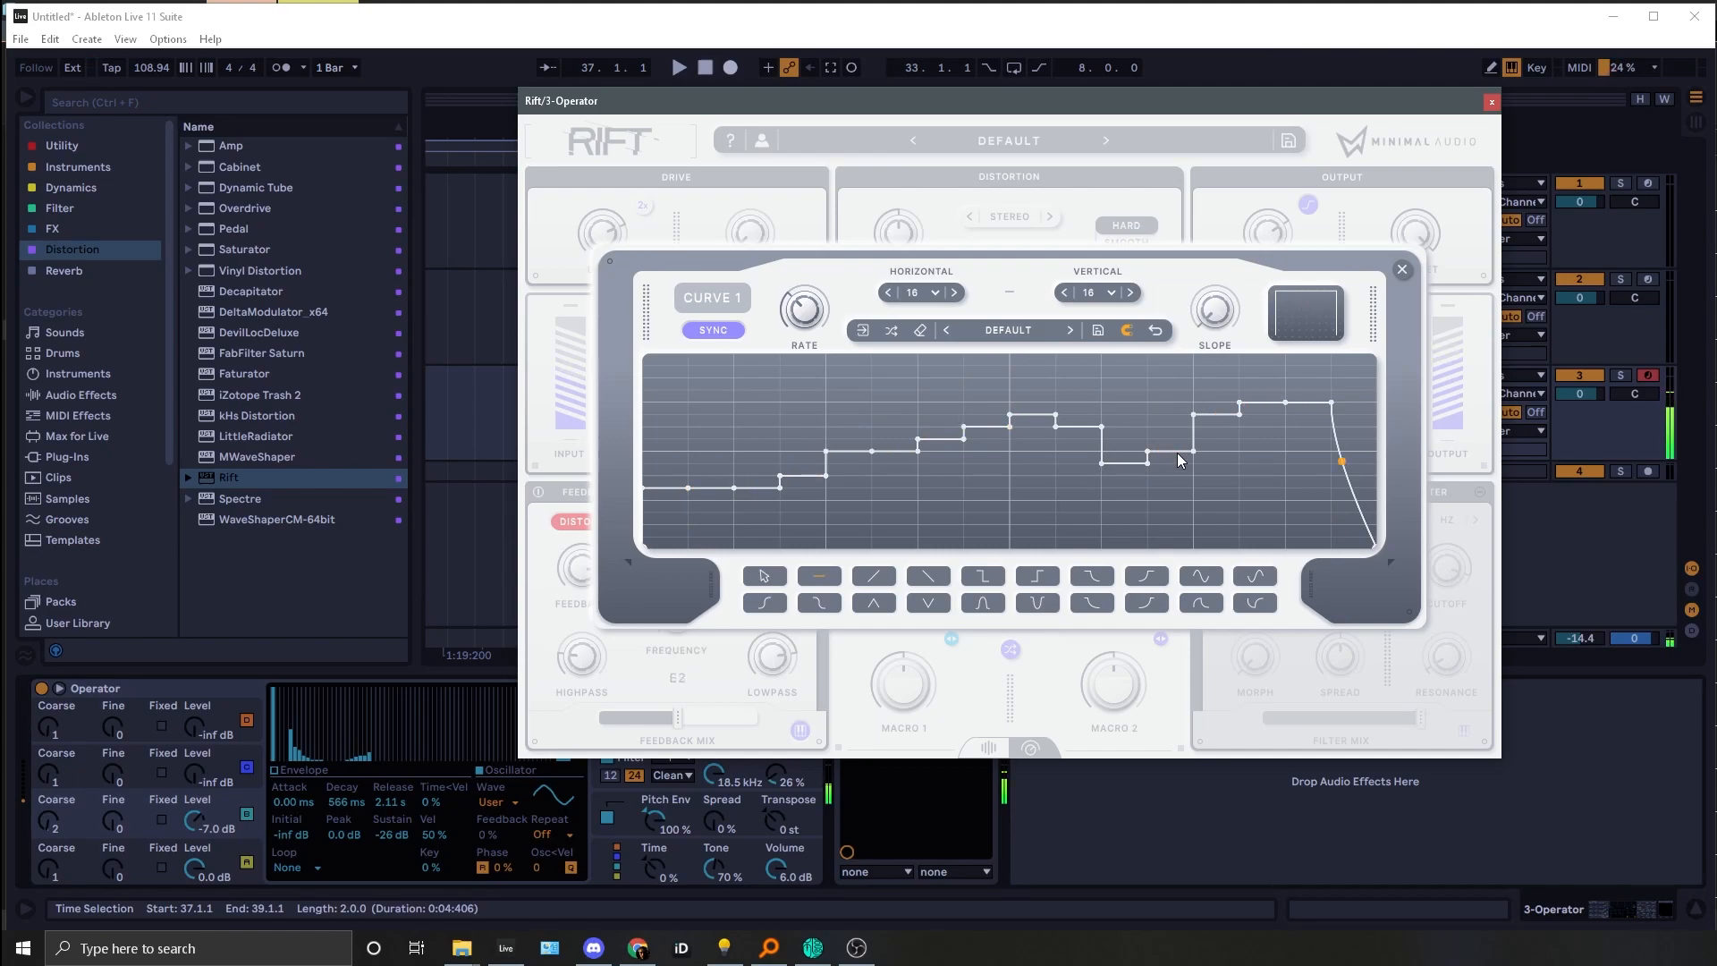
{"action": "left_click", "coordinate": [1401, 270]}
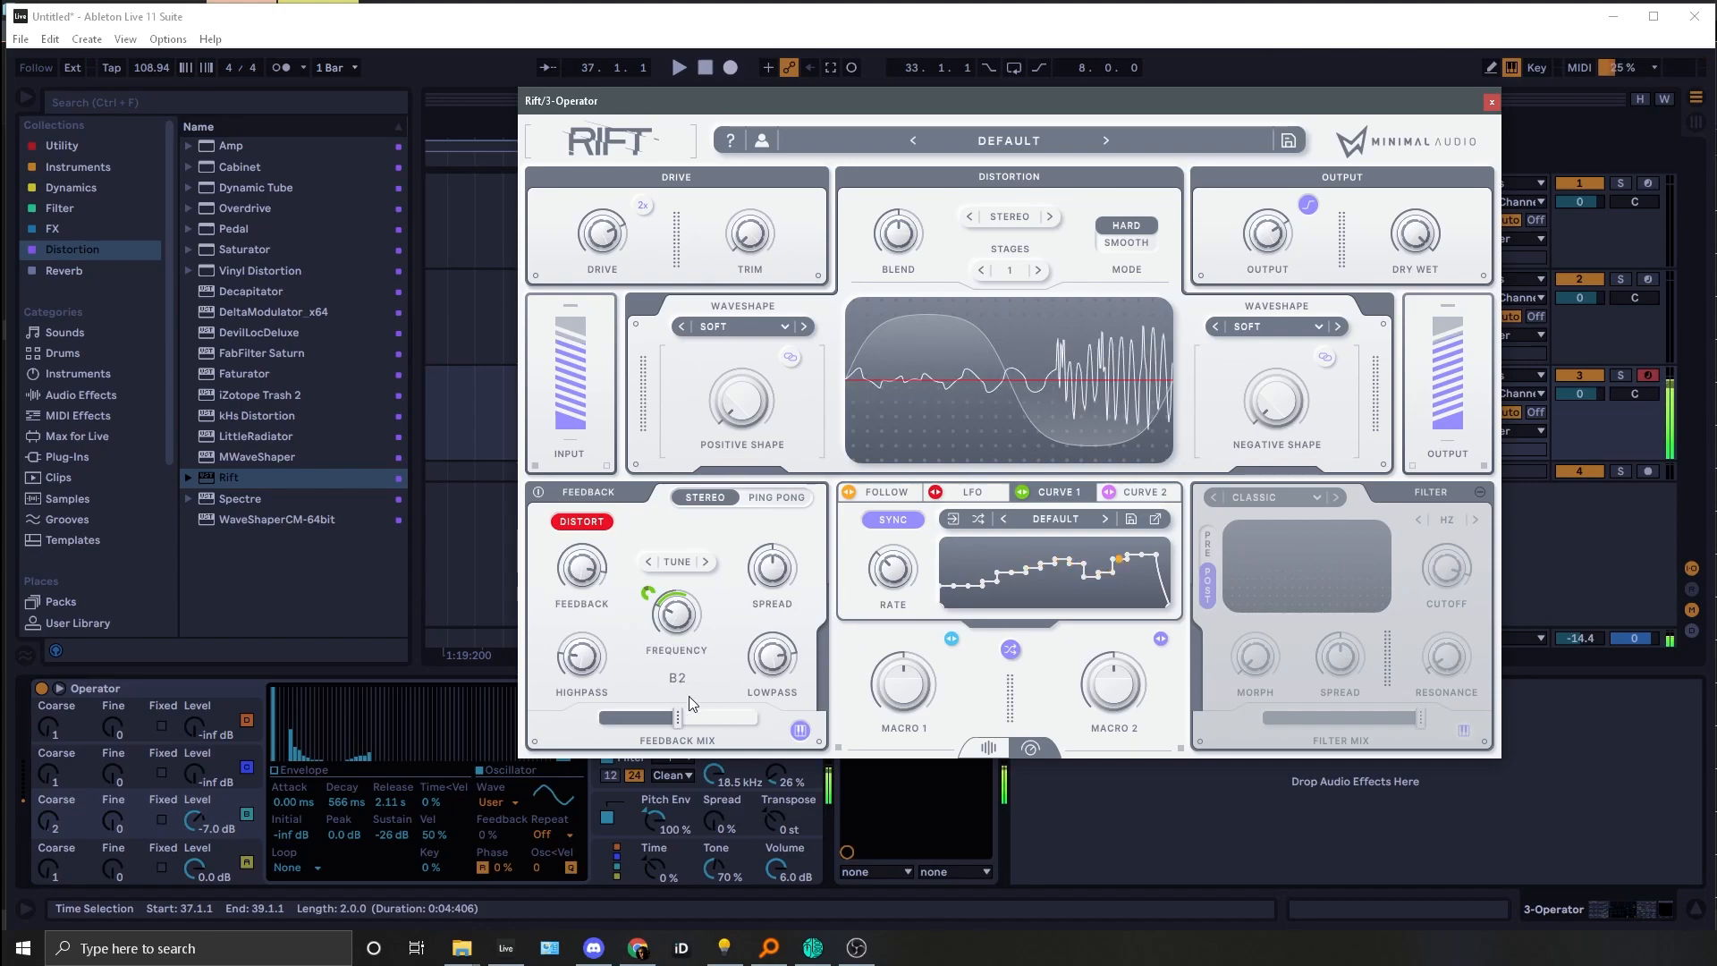
Step: Raise Rift's feedback mix slightly and readjust the feedback amount while playing lower notes
{"action": "left_click_drag", "start_coordinate": [677, 718], "coordinate": [697, 718]}
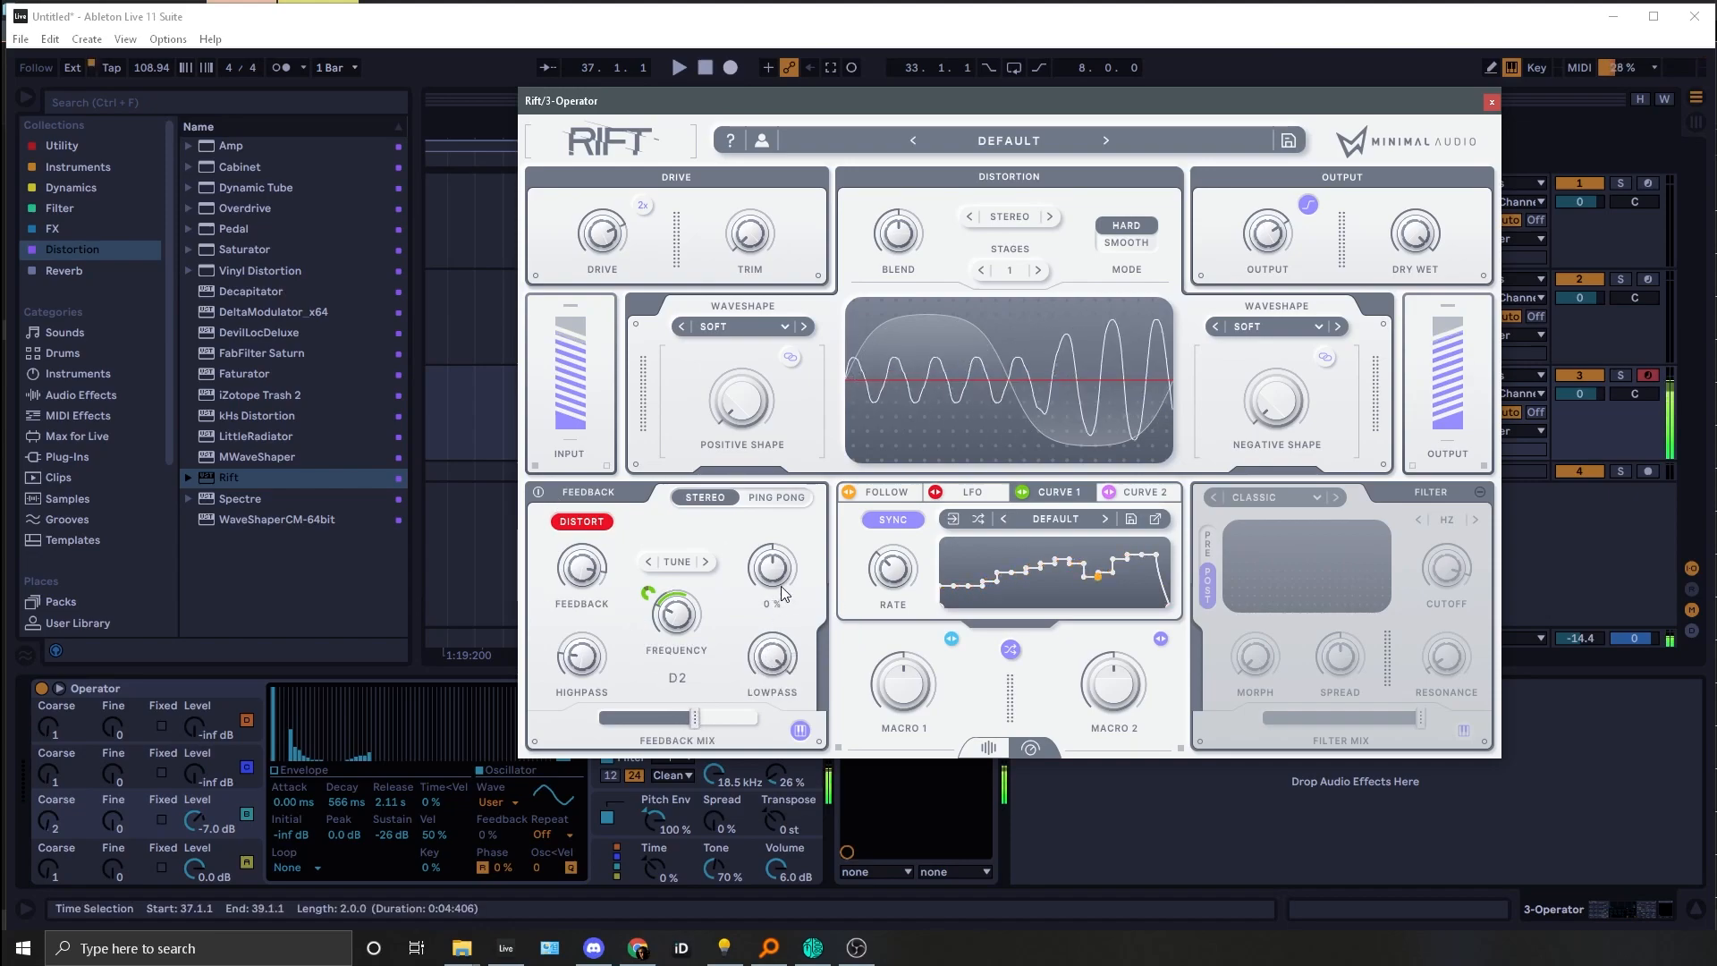
{"action": "left_click_drag", "start_coordinate": [577, 570], "coordinate": [579, 585]}
{"action": "key", "text": "z"}
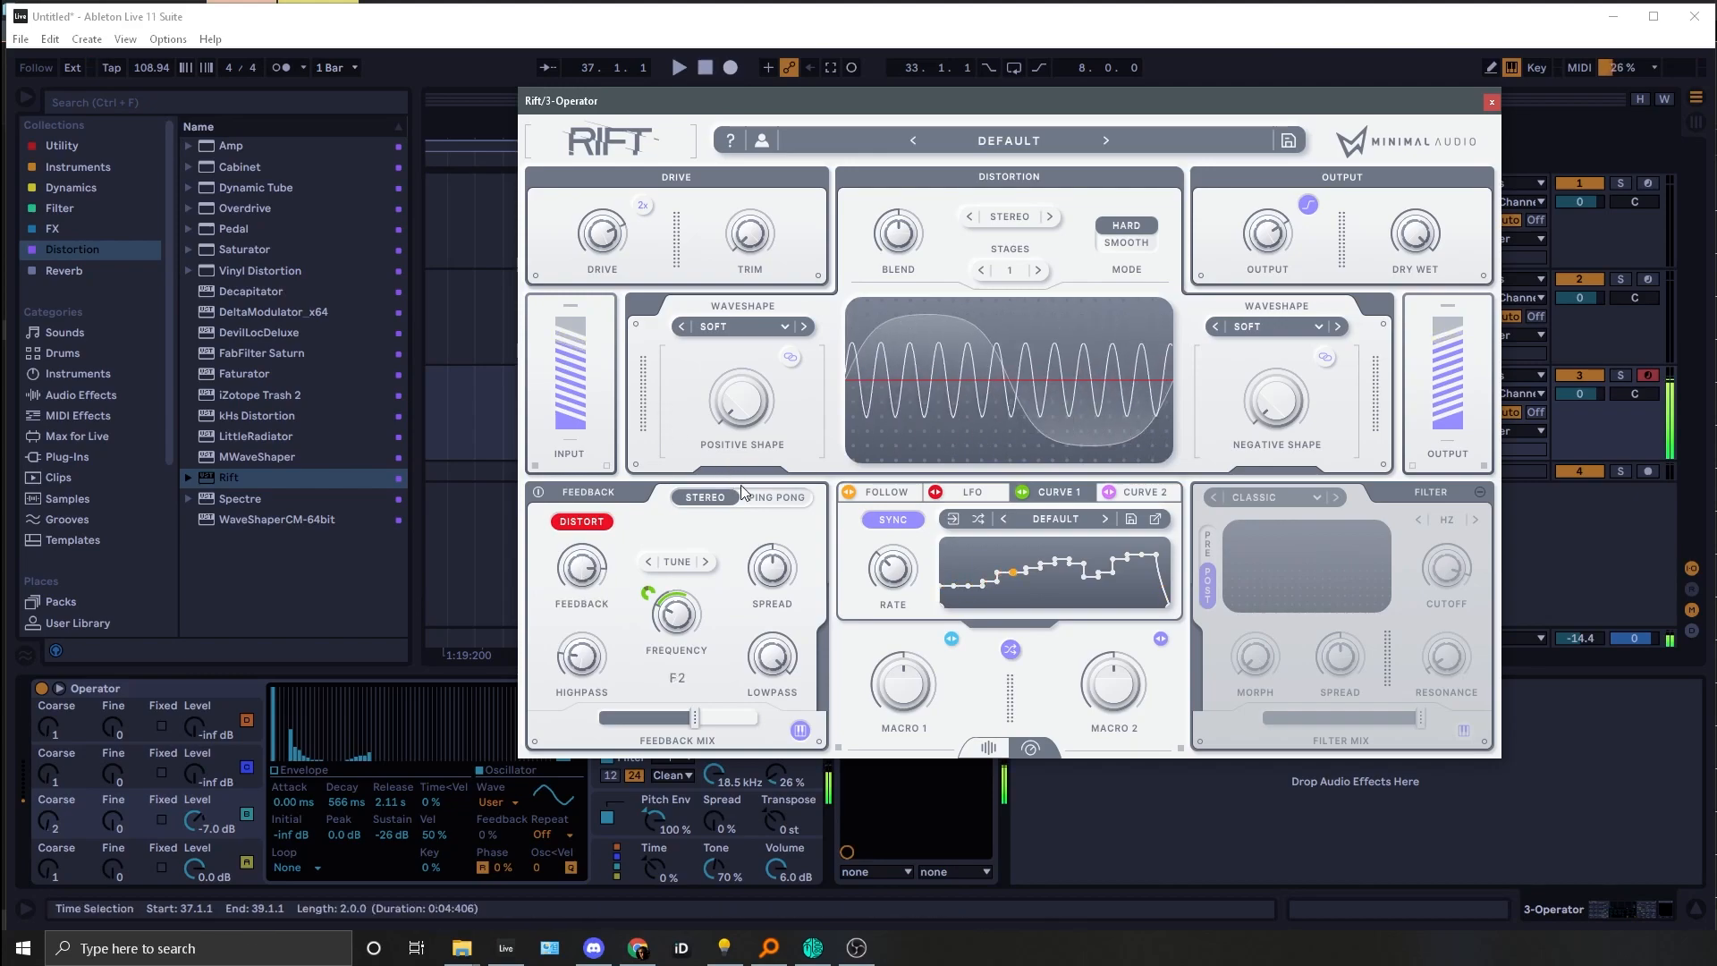
Step: Change Rift's negative waveshaper to the Redux sample-rate type while auditioning the sound
{"action": "key", "text": "x"}
{"action": "key", "text": "a"}
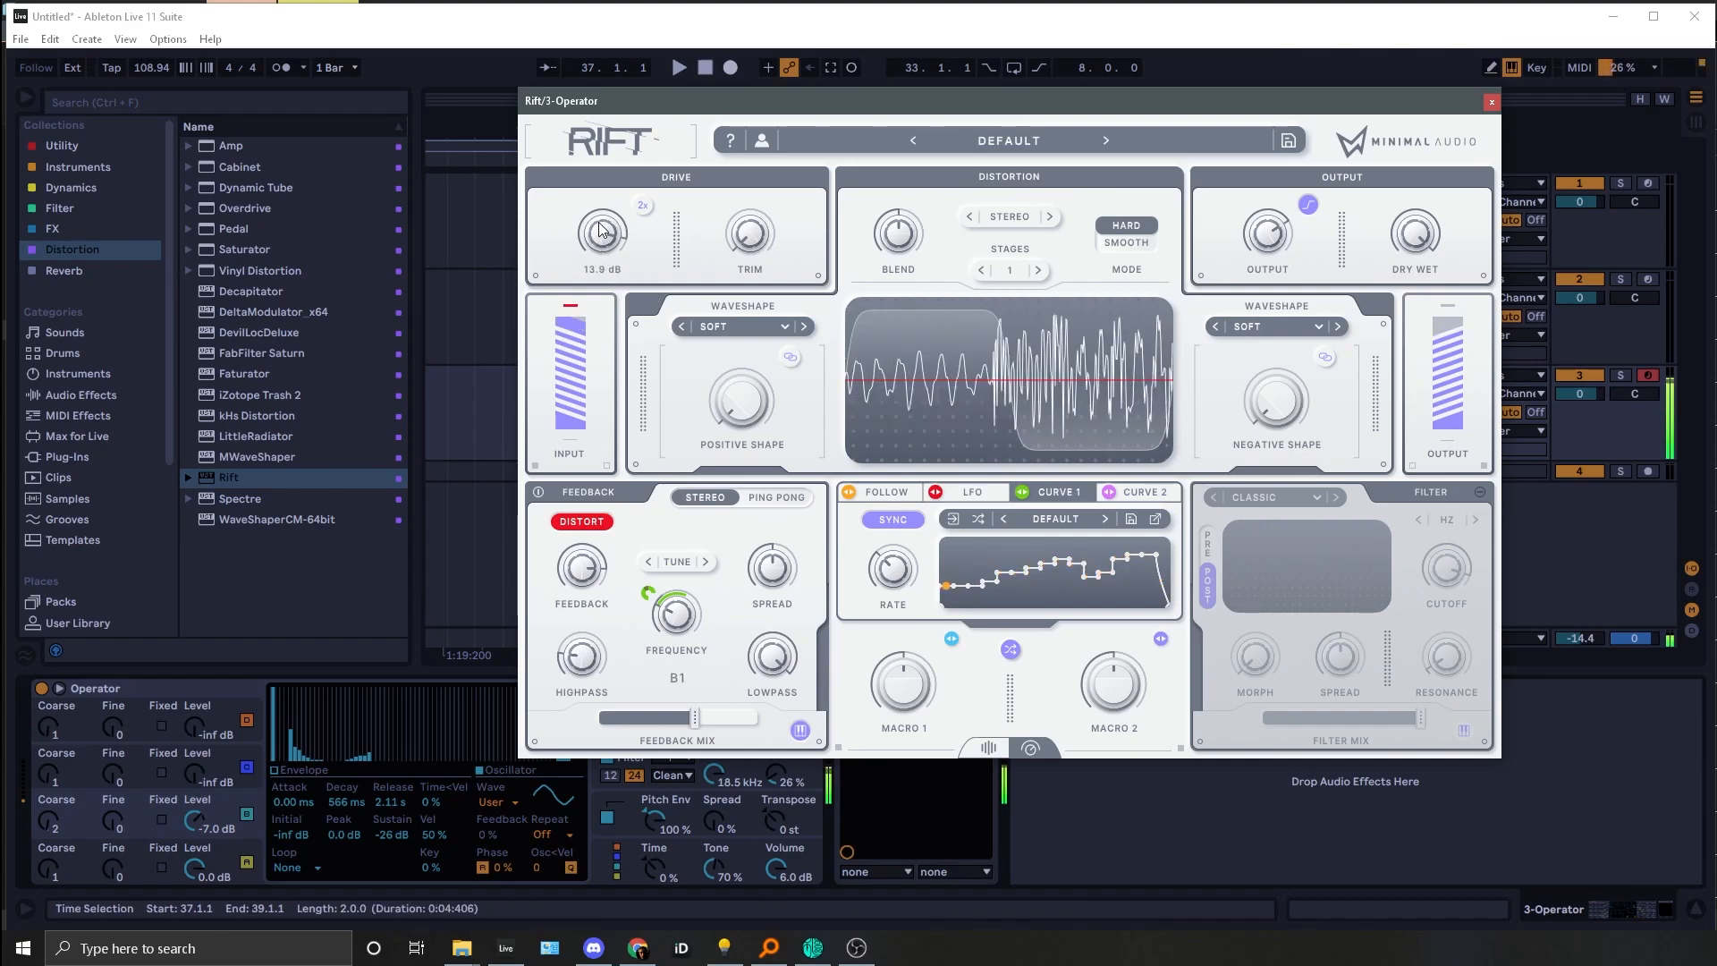
{"action": "left_click", "coordinate": [748, 327]}
{"action": "left_click", "coordinate": [783, 336]}
{"action": "left_click", "coordinate": [1278, 327]}
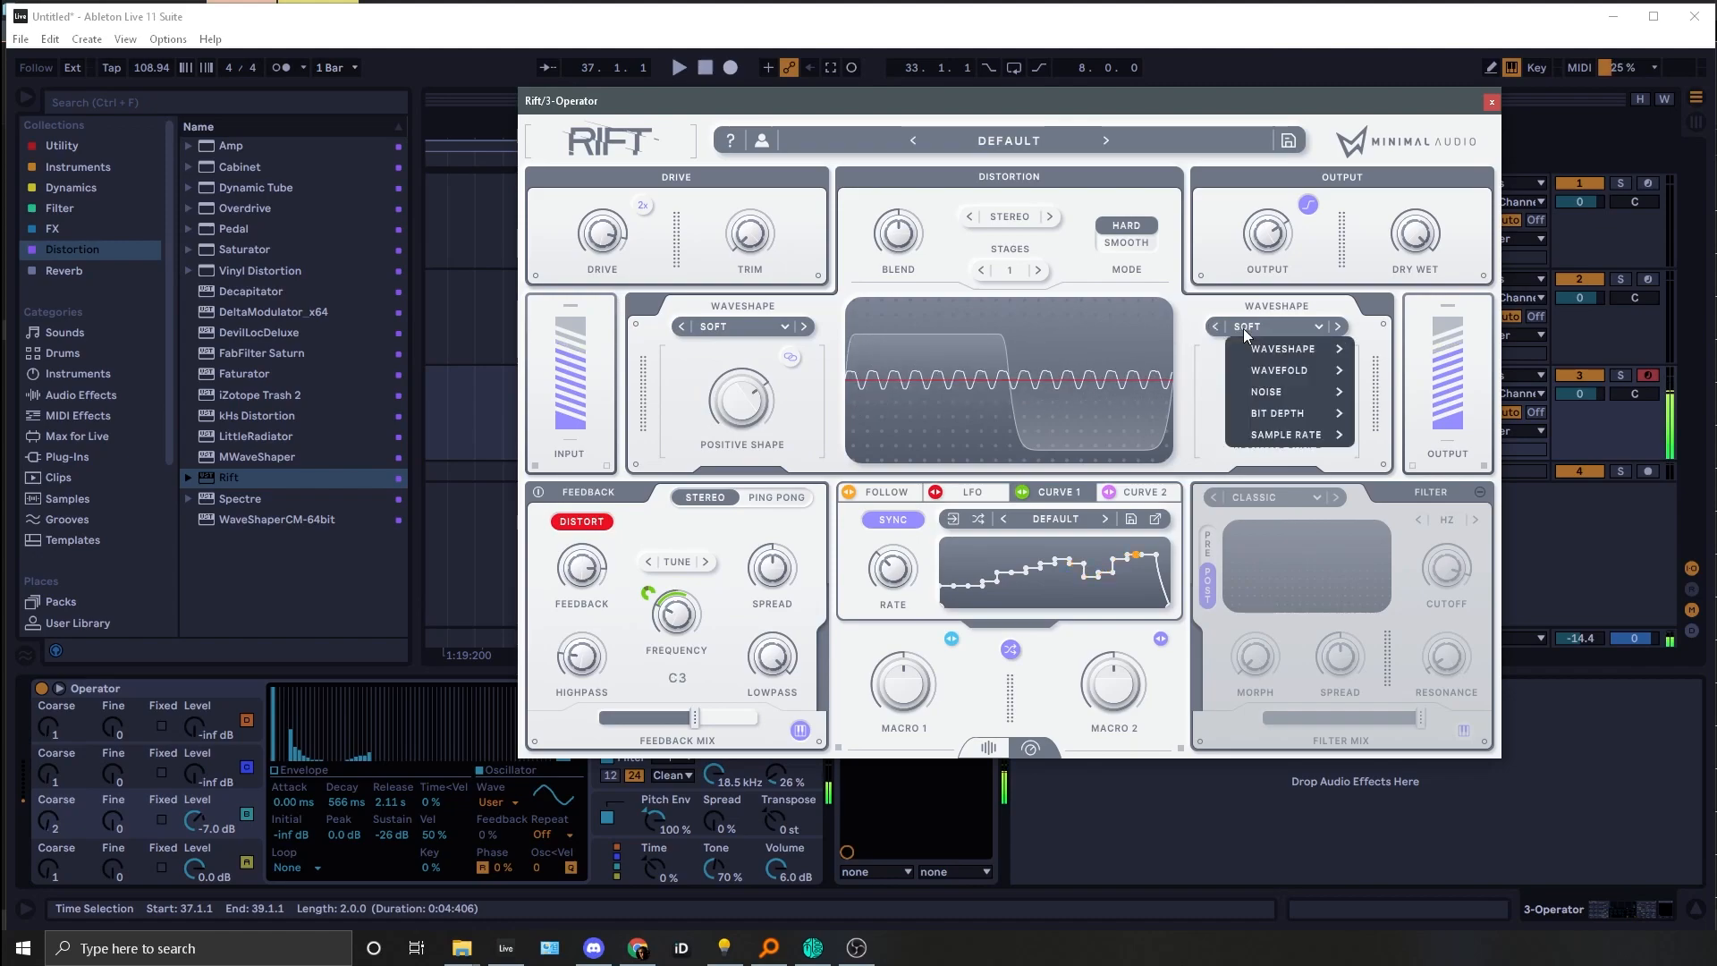
{"action": "mouse_move", "coordinate": [1311, 438]}
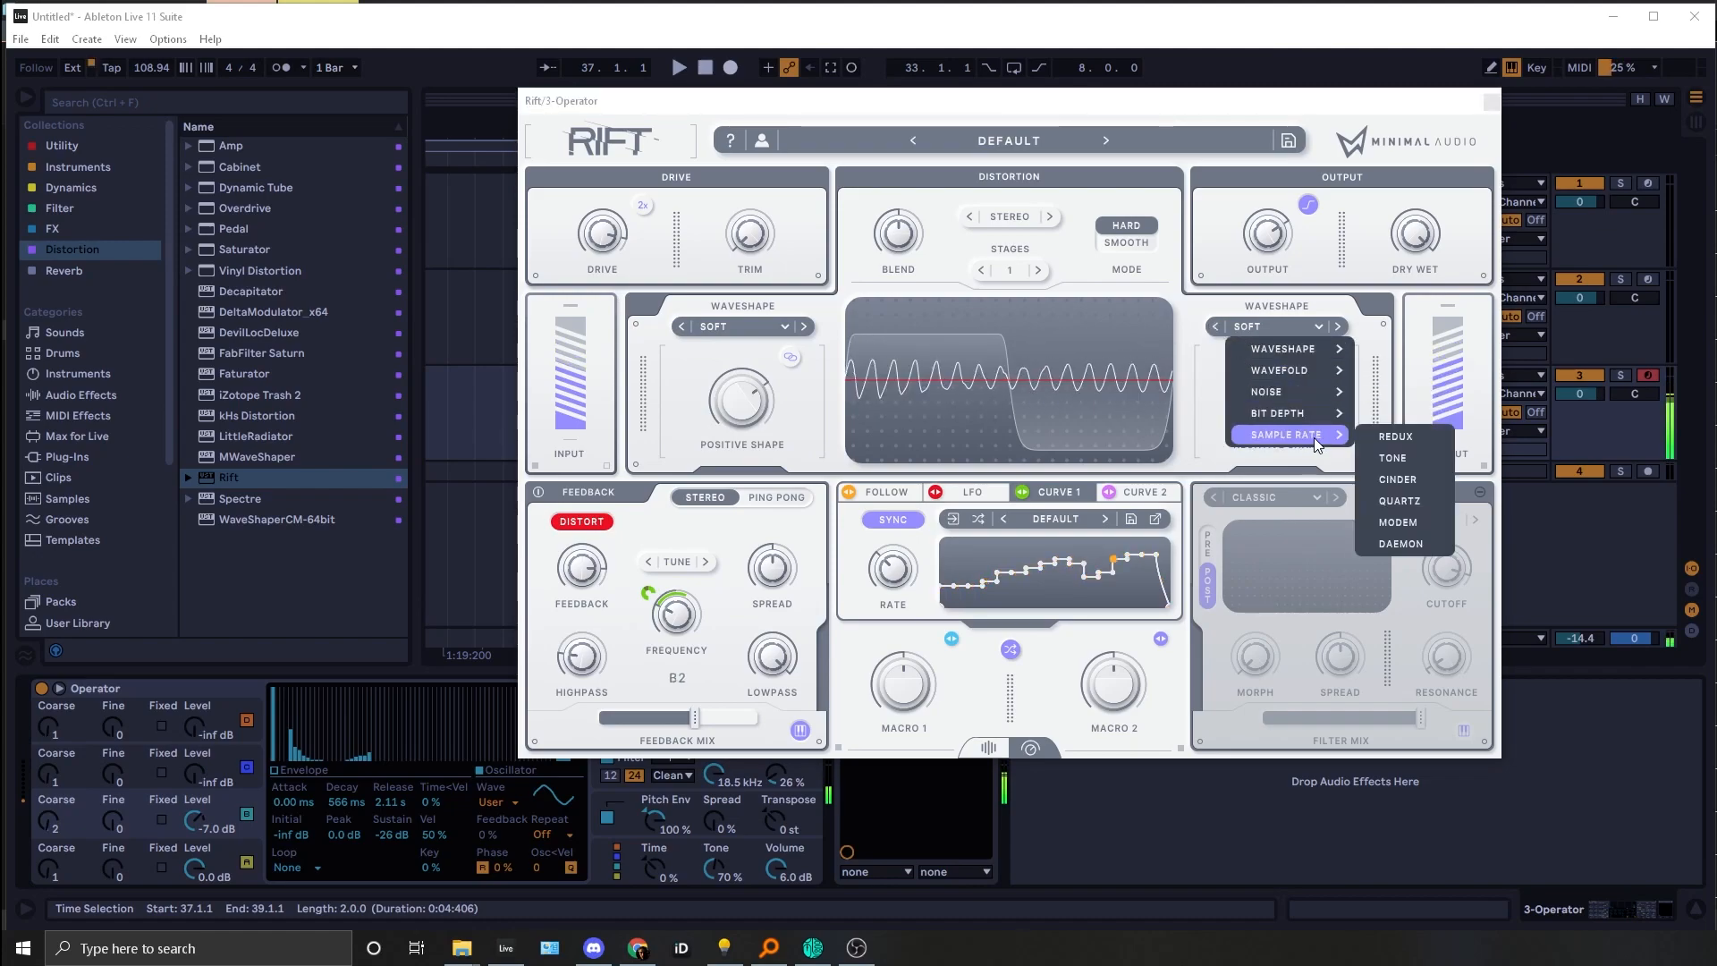
{"action": "left_click", "coordinate": [1395, 437]}
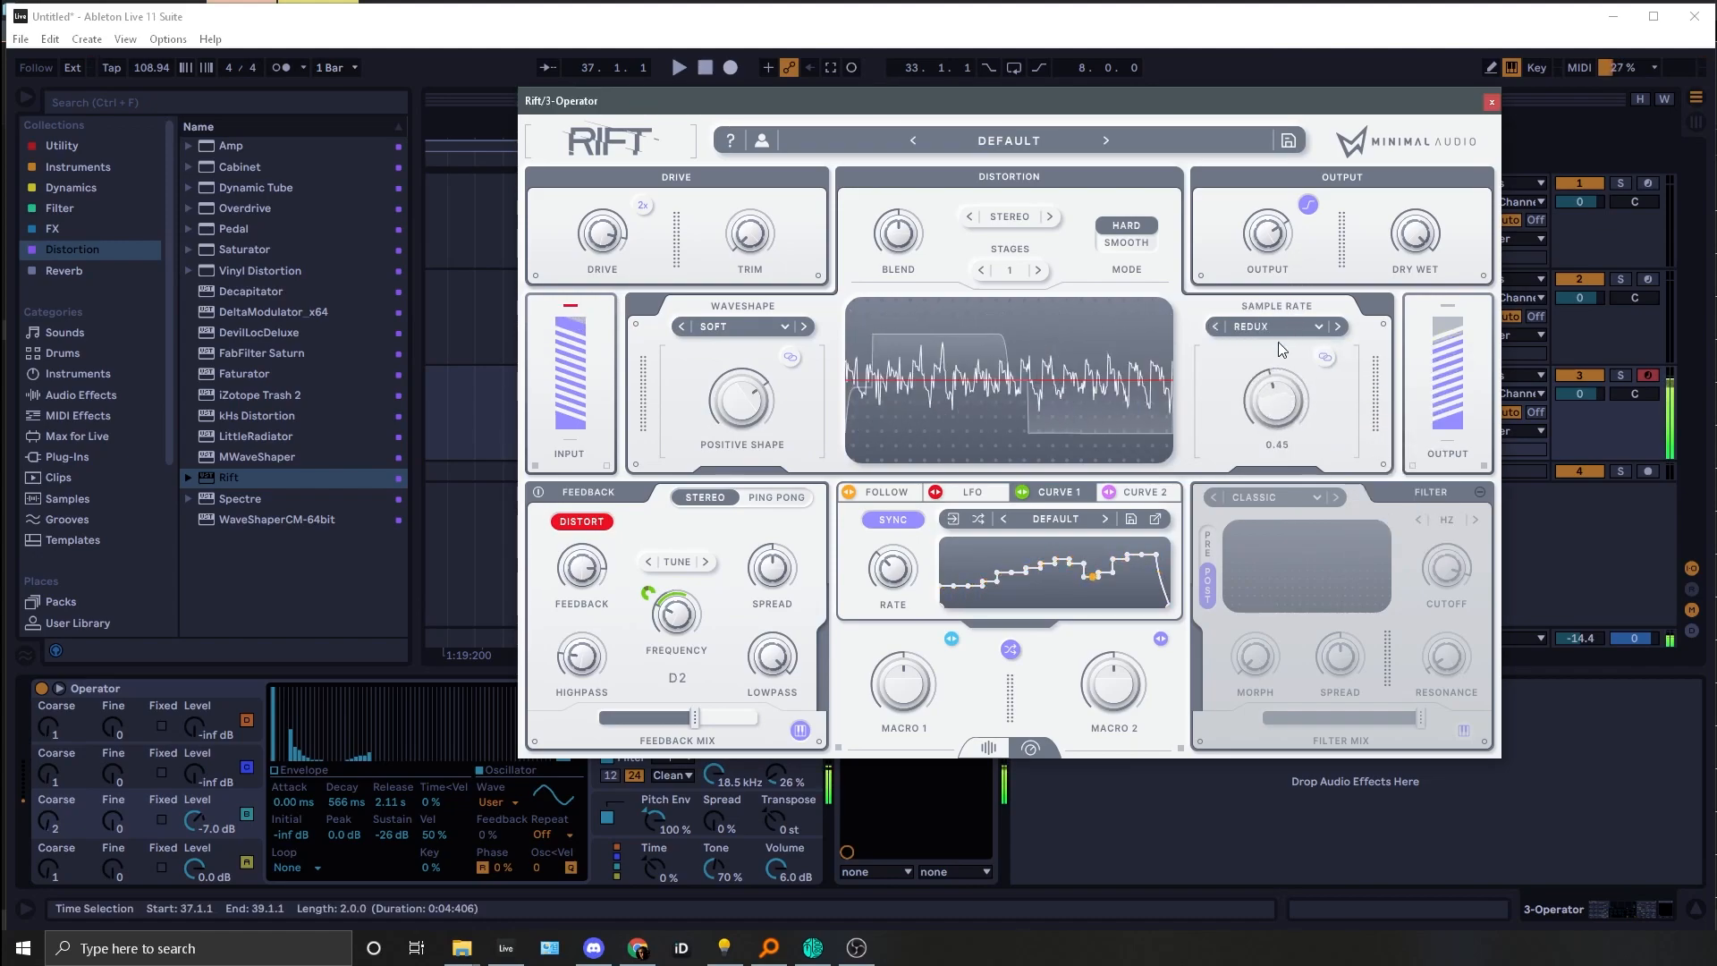
Step: Sweep the Redux negative shape amount from near zero up to 1.00 while playing notes in different octaves
{"action": "left_click_drag", "start_coordinate": [1266, 367], "coordinate": [1256, 410]}
{"action": "key", "text": "x"}
{"action": "key", "text": "a"}
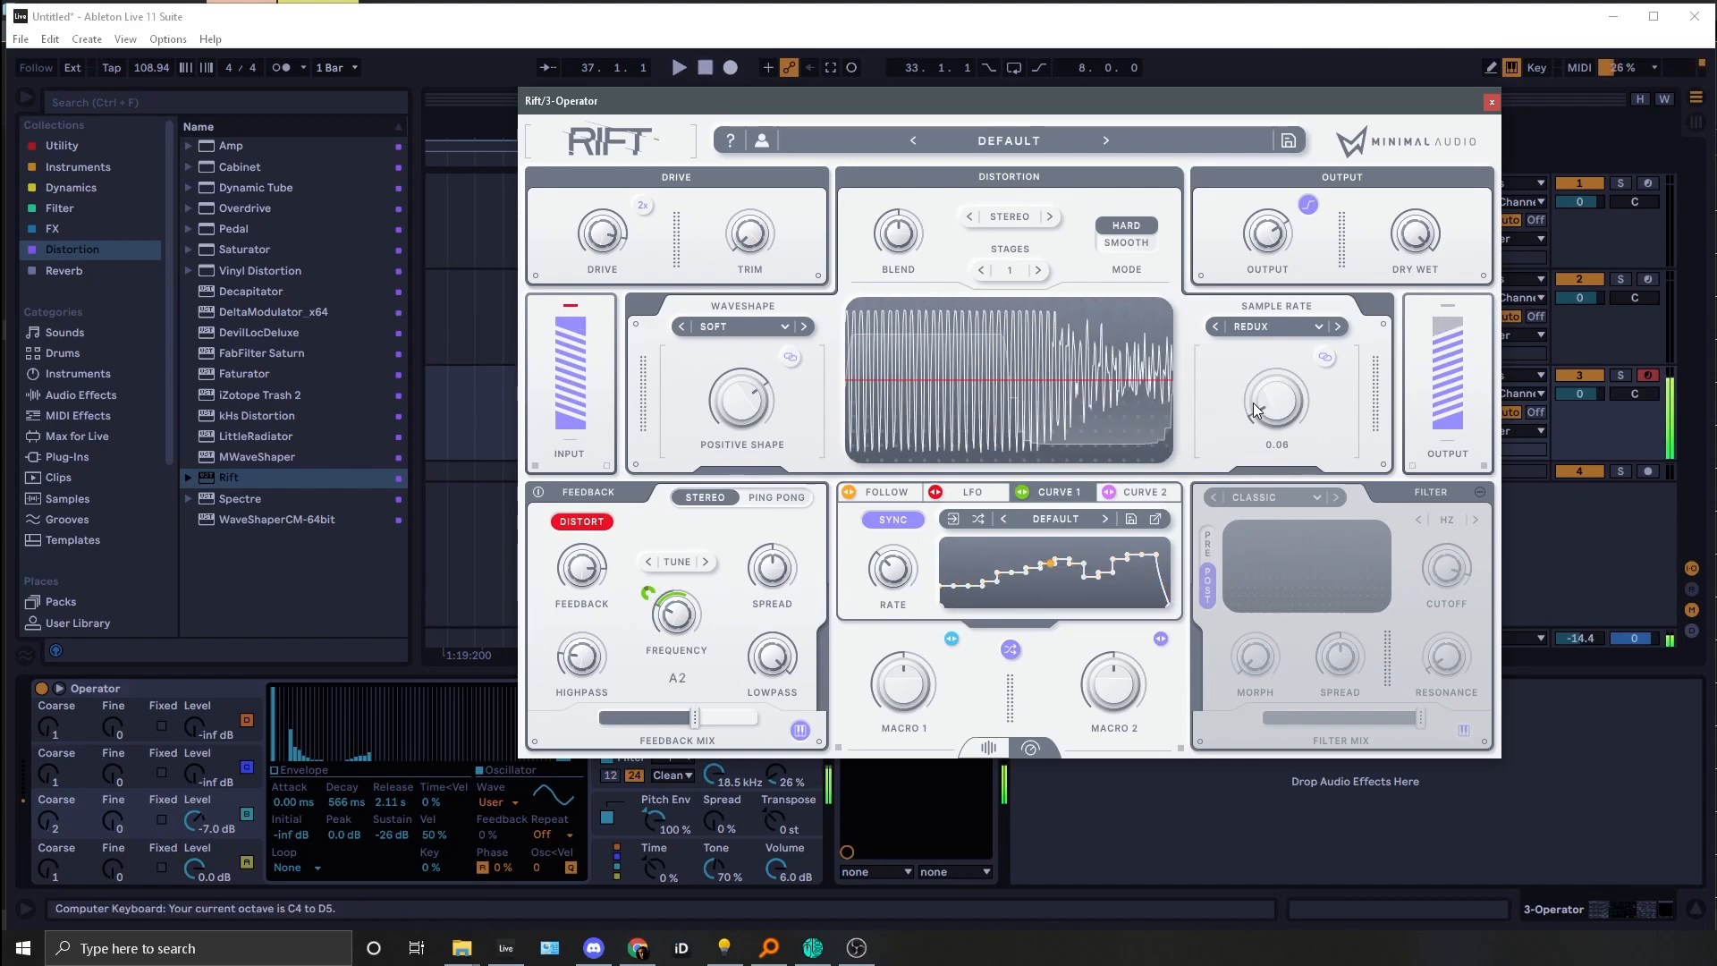
{"action": "key", "text": "z"}
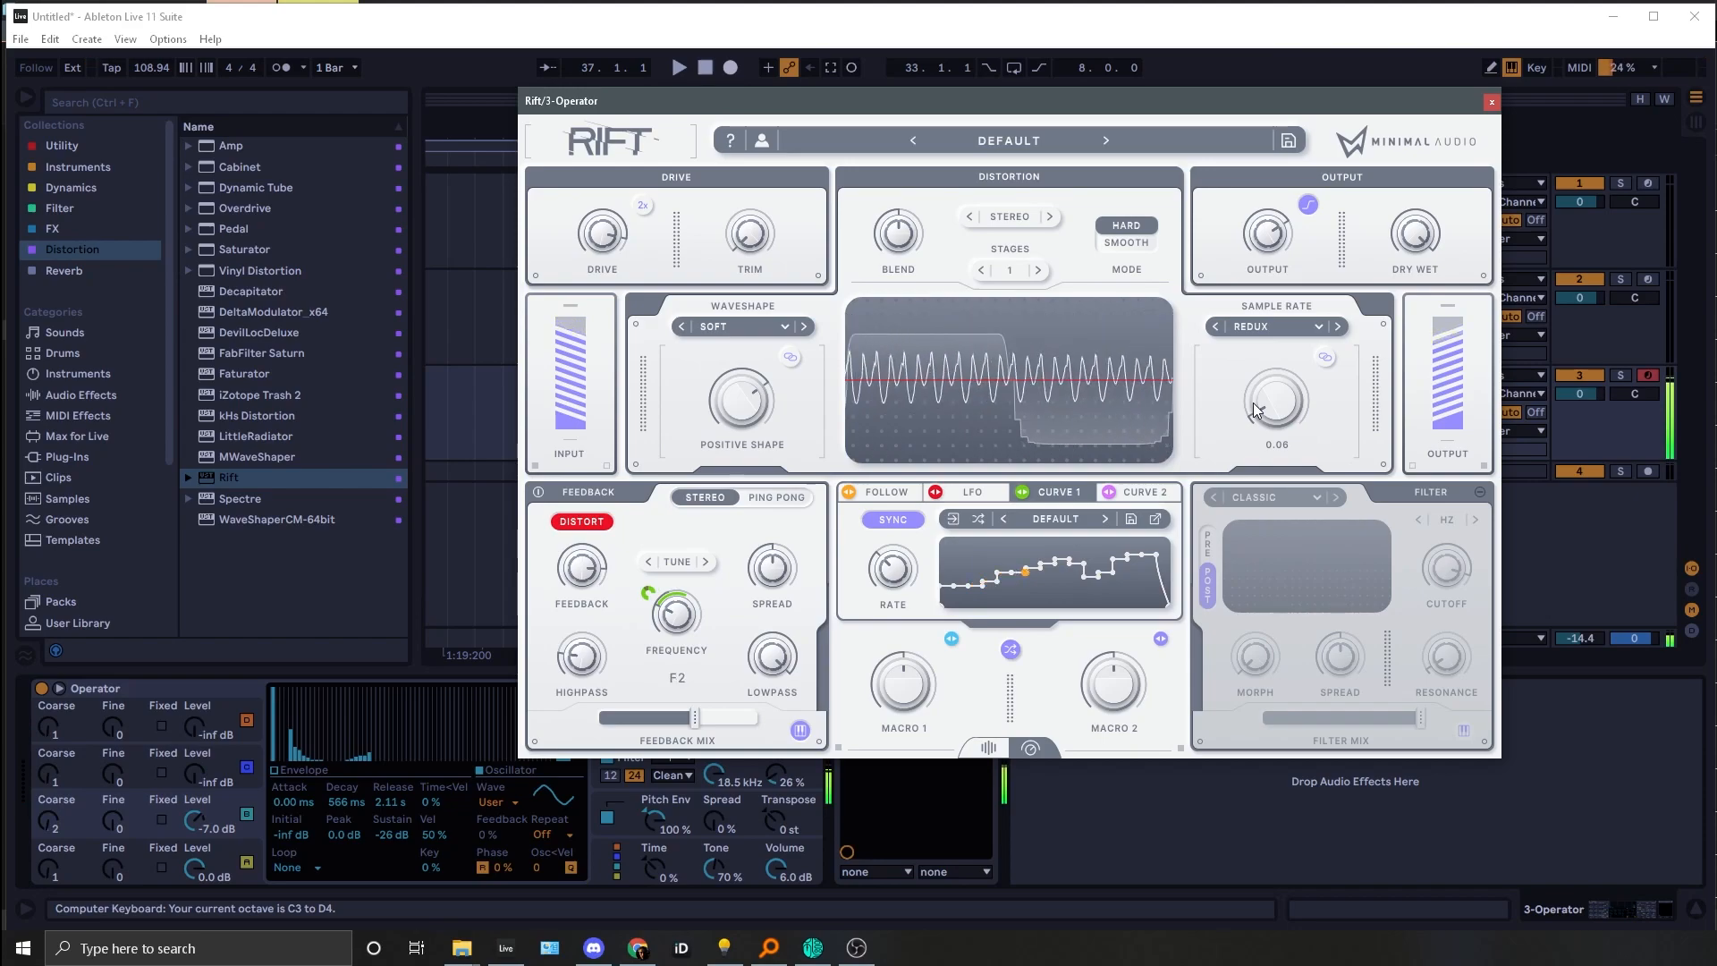
{"action": "key", "text": "z"}
{"action": "key", "text": "z"}
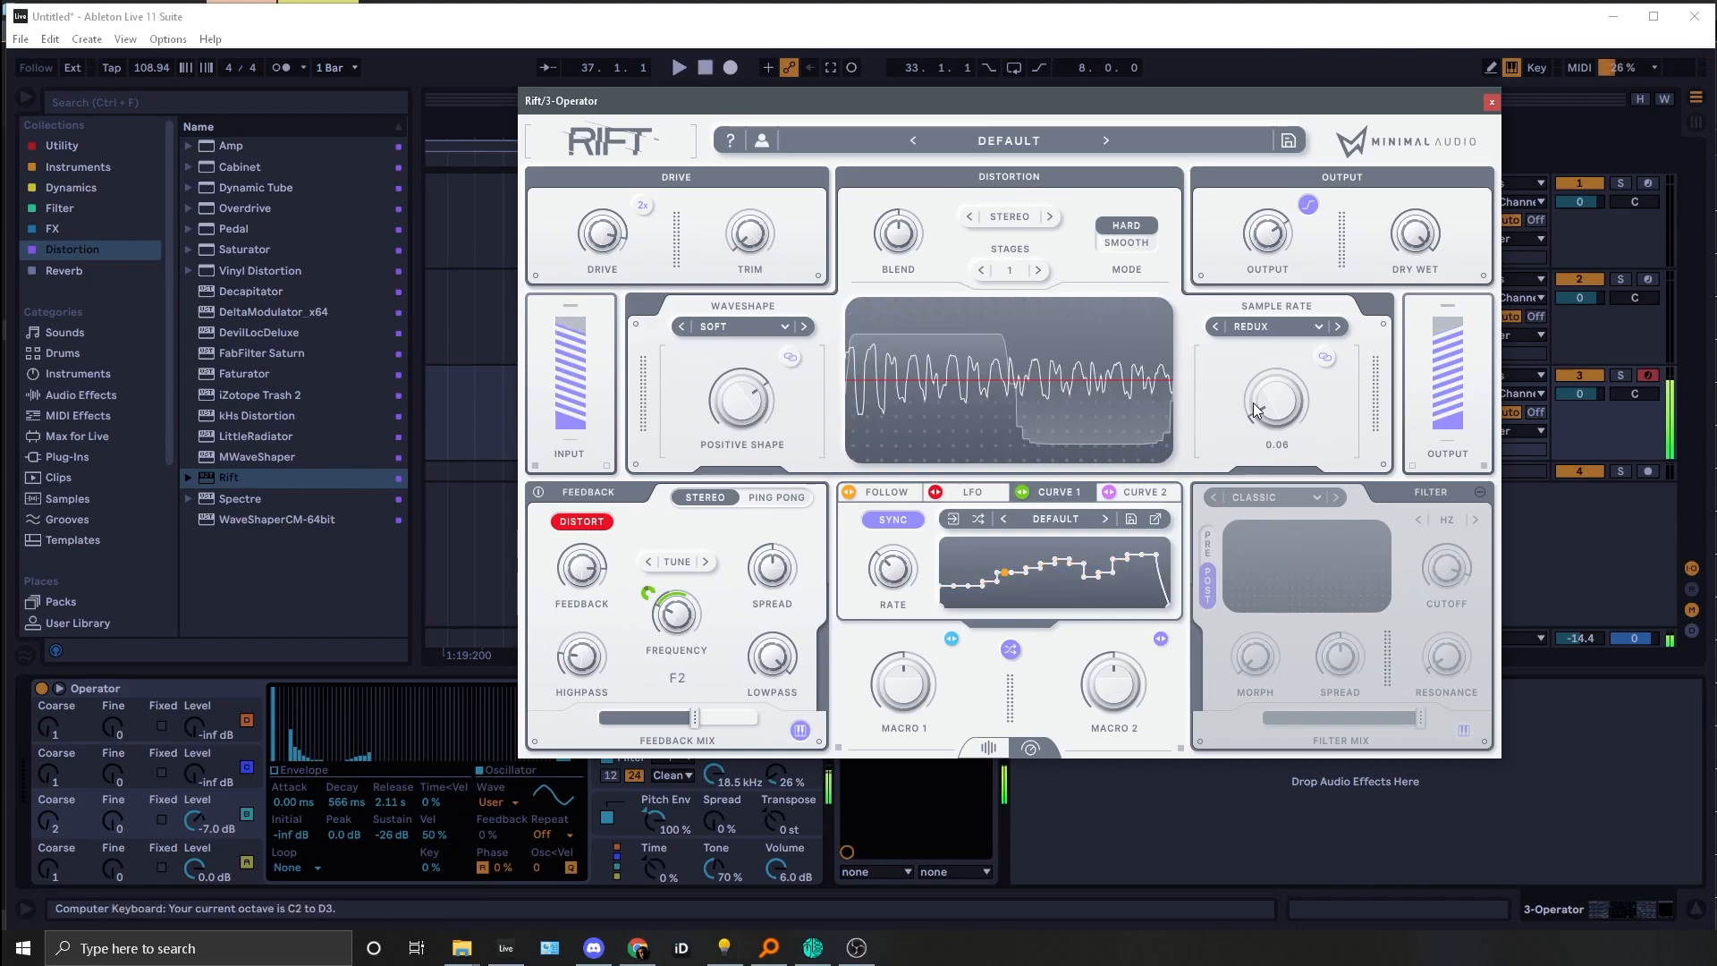
{"action": "left_click_drag", "start_coordinate": [1254, 411], "coordinate": [1251, 326]}
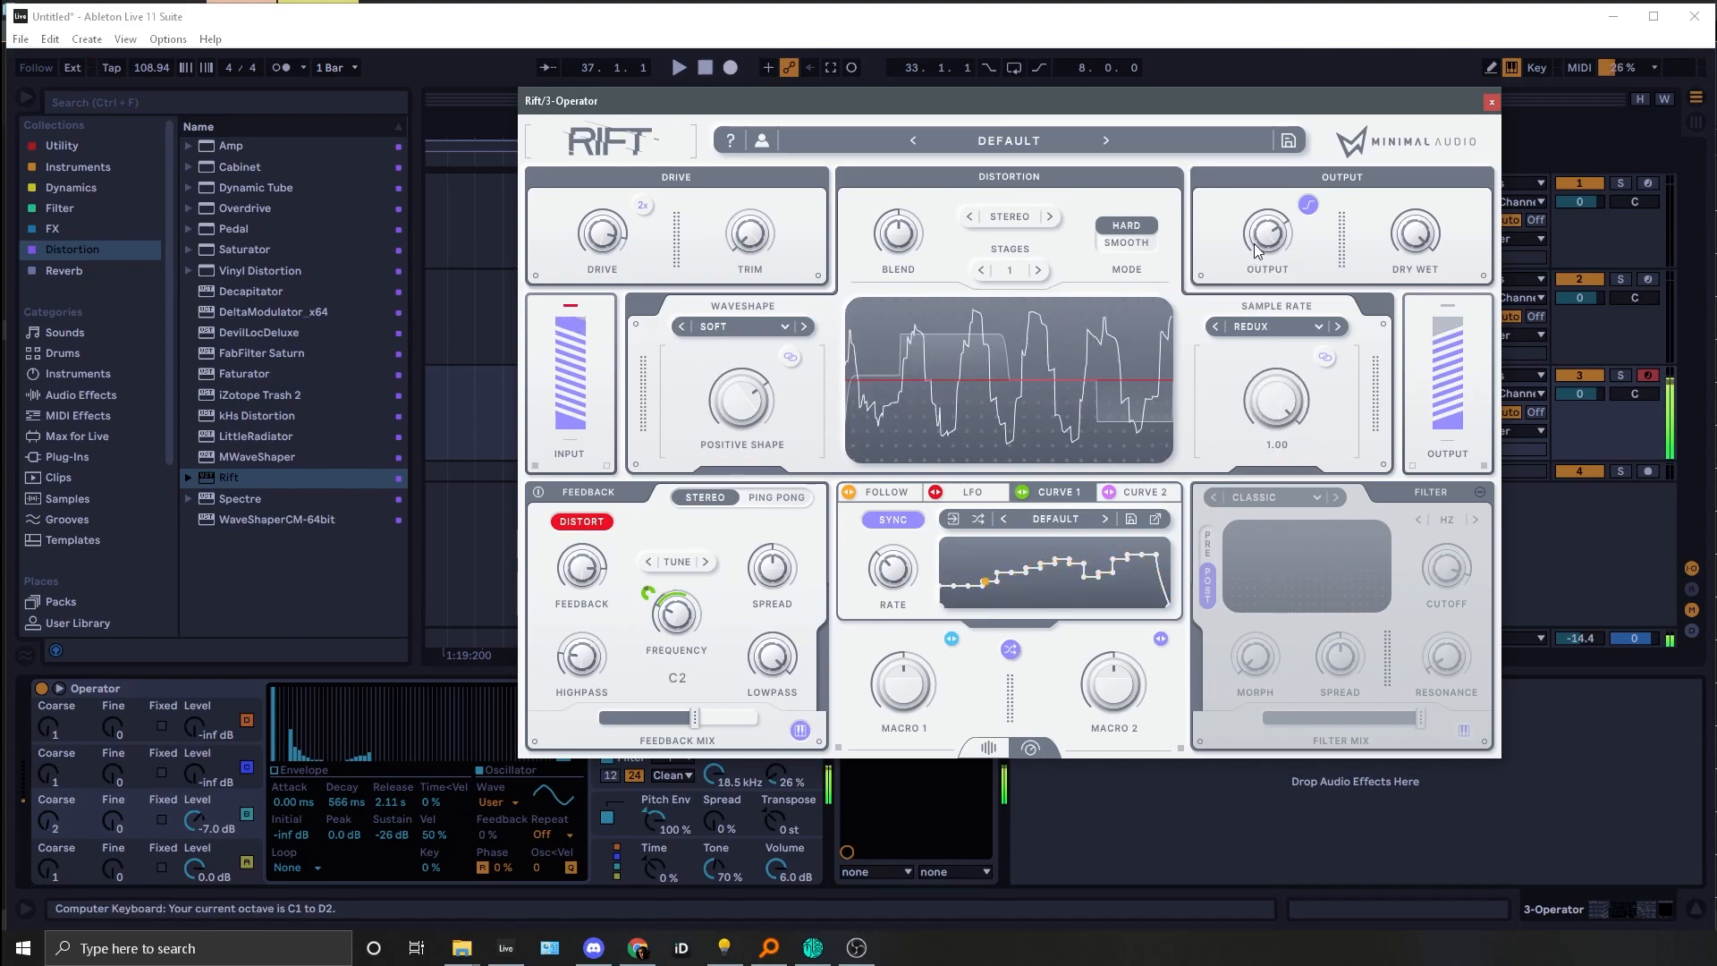
{"action": "key", "text": "k"}
{"action": "key", "text": "j"}
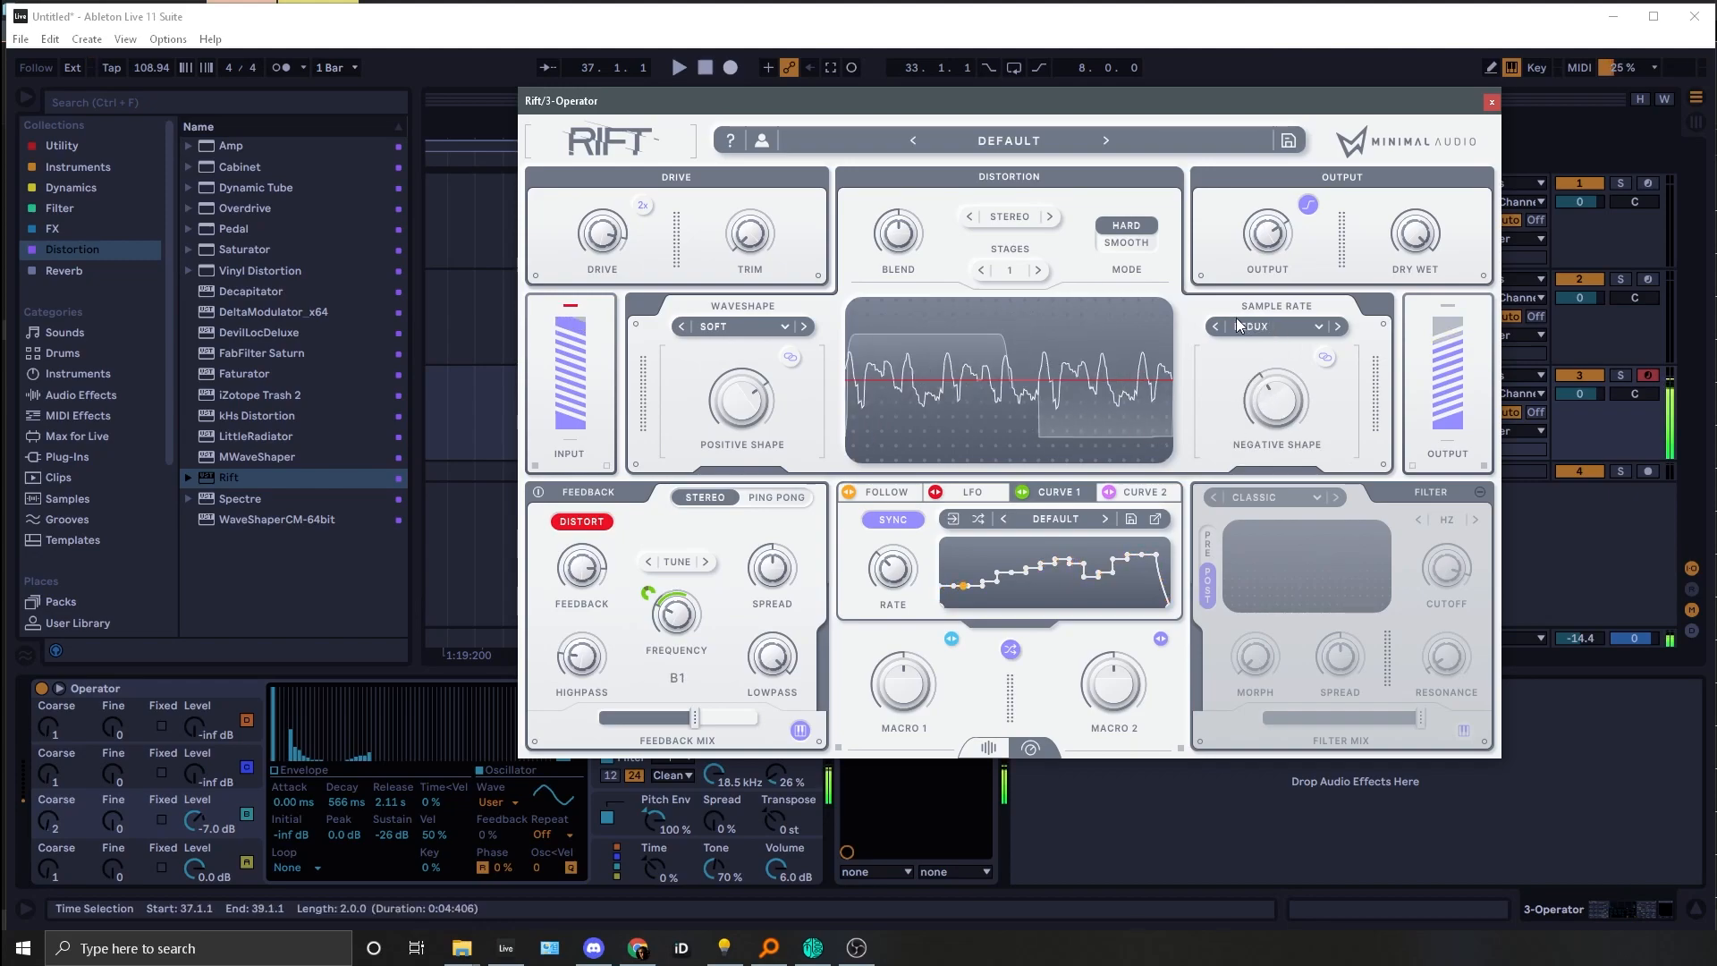
Step: Try the Shred bit-depth type for Rift's negative shape, varying its amount from 0.17 up to a high setting while playing notes
{"action": "left_click", "coordinate": [1215, 326]}
{"action": "key", "text": "s"}
{"action": "left_click_drag", "start_coordinate": [1273, 375], "coordinate": [1237, 414]}
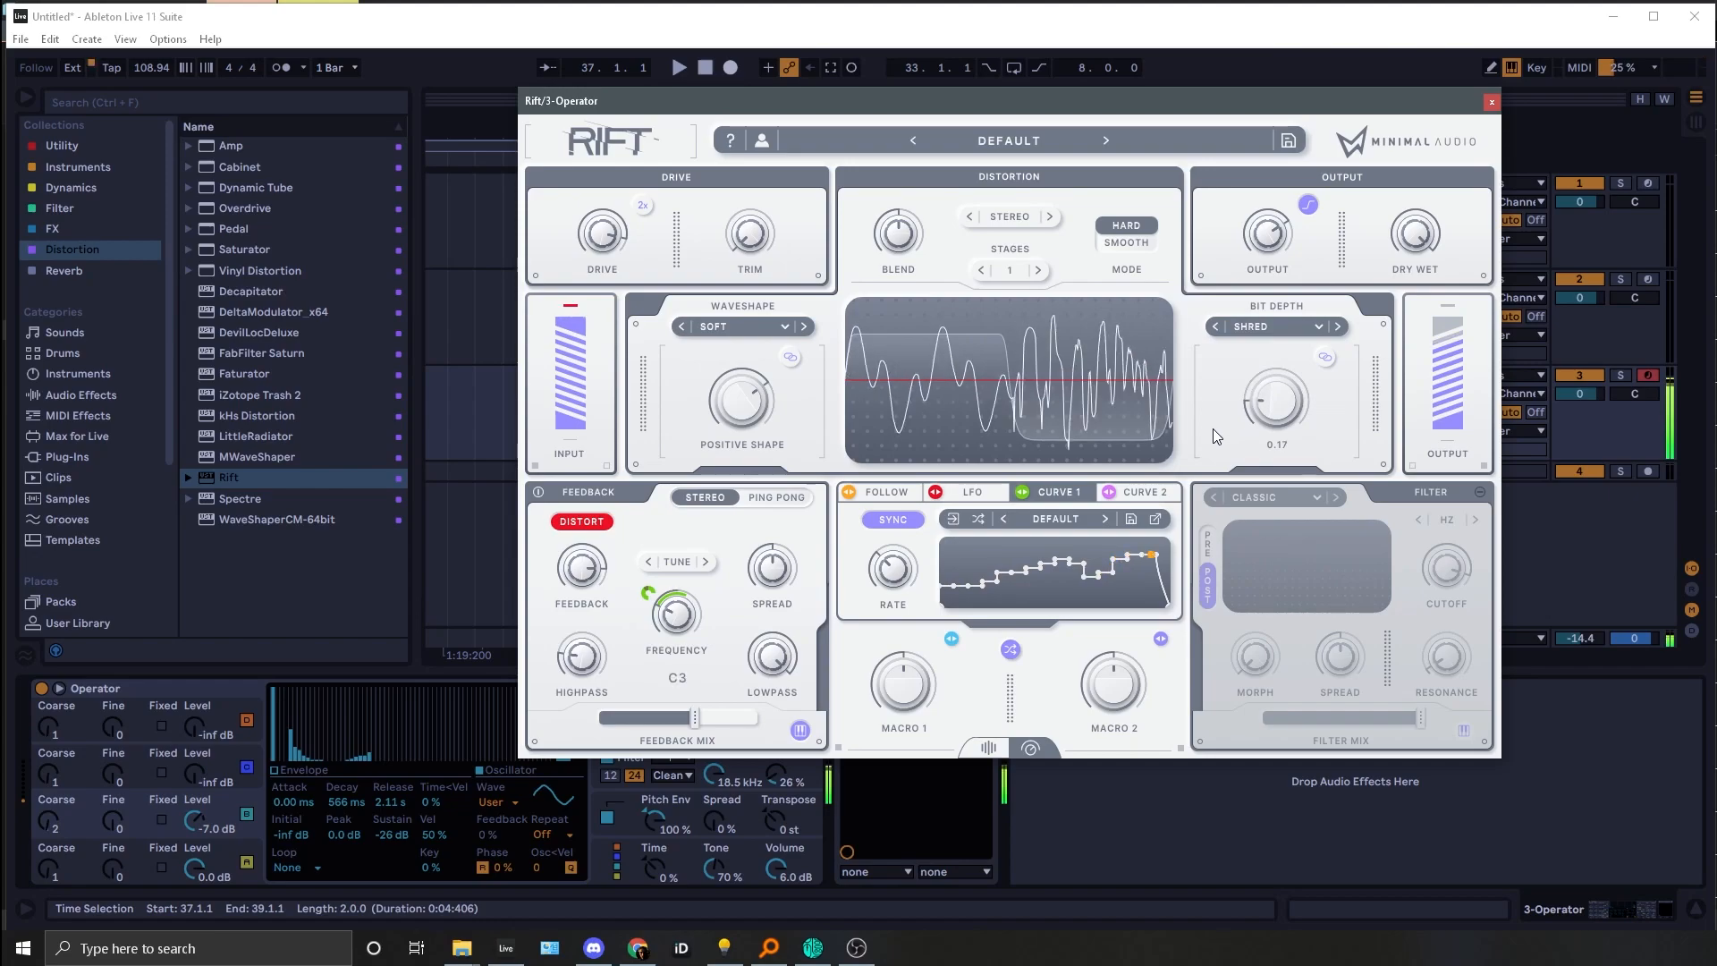
{"action": "key", "text": "h"}
{"action": "key", "text": "z"}
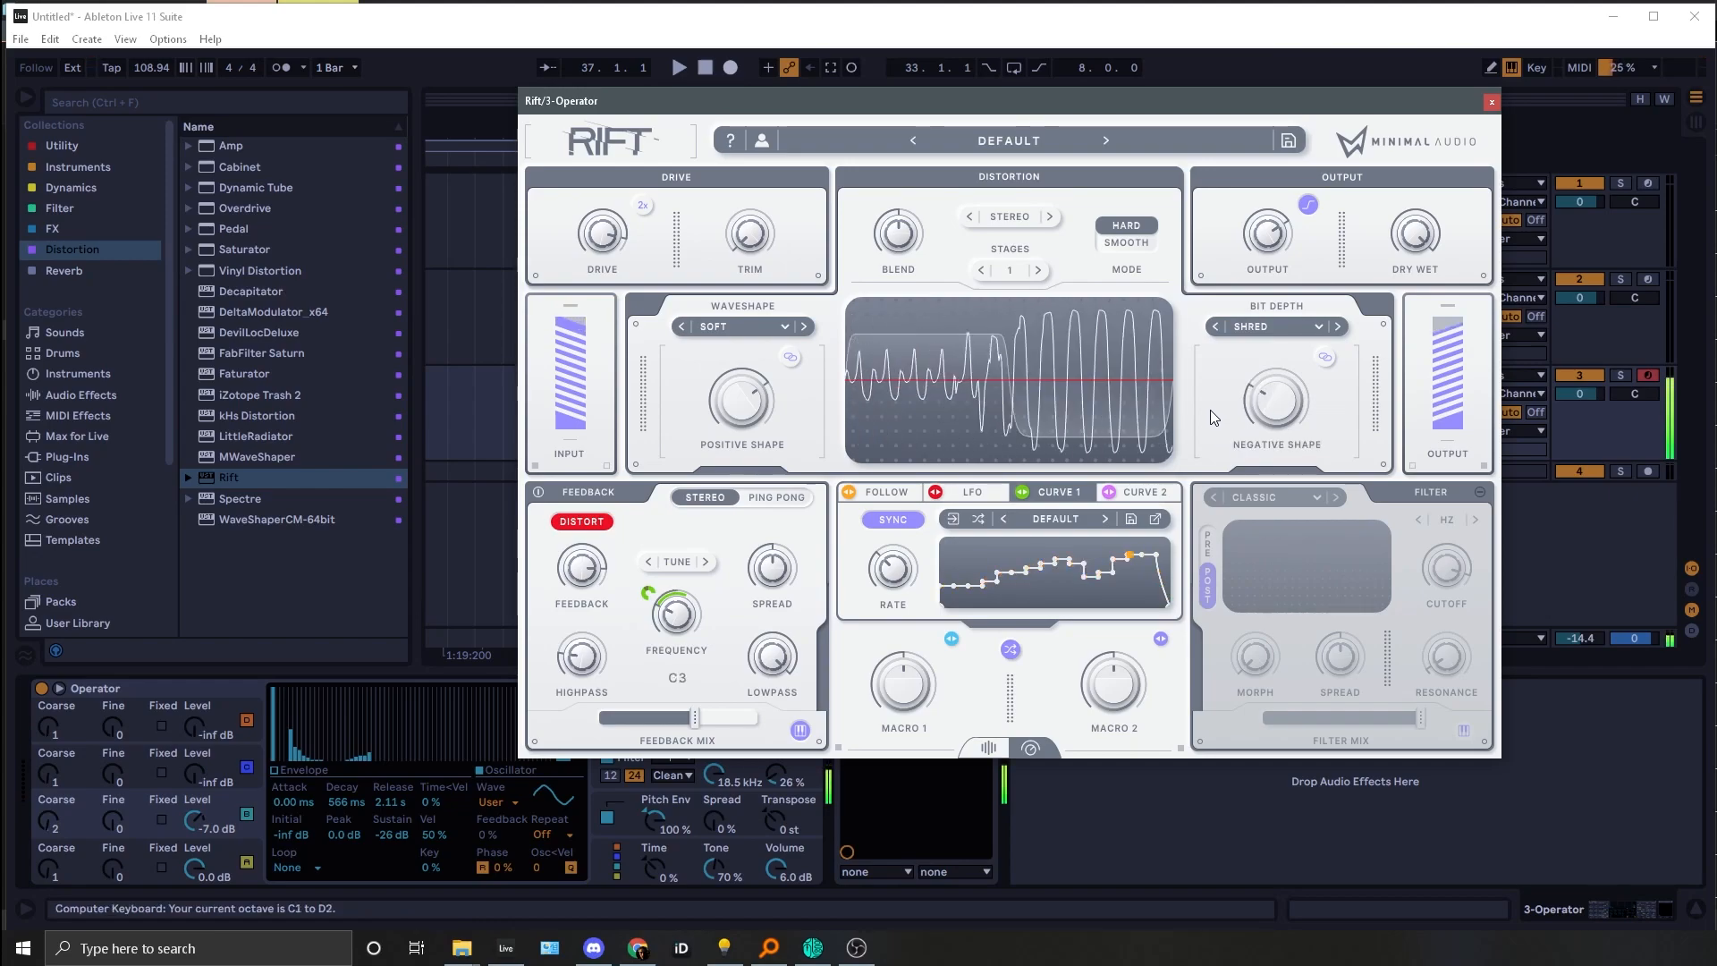
{"action": "key", "text": "c"}
{"action": "key", "text": "g"}
{"action": "left_click_drag", "start_coordinate": [1254, 404], "coordinate": [1320, 329]}
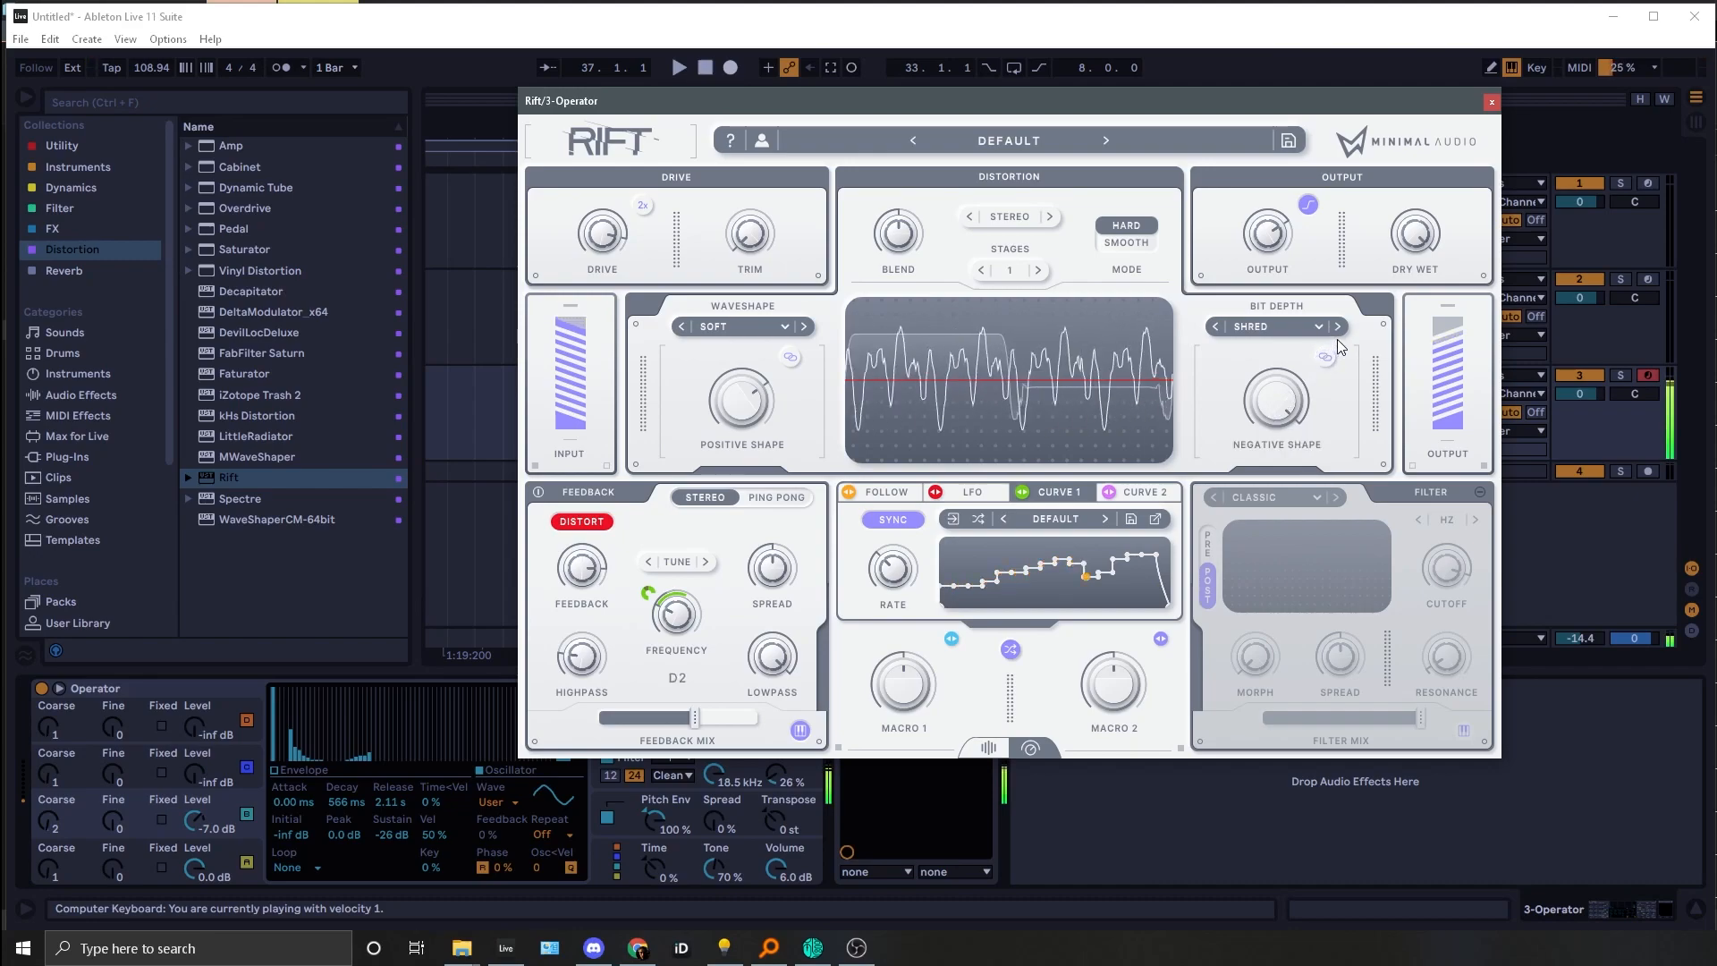
Step: Switch Rift's negative shape to the Crunch bit-depth type, set its amount to 0.71 and audition it in several octaves
{"action": "left_click", "coordinate": [1215, 326]}
{"action": "key", "text": "f"}
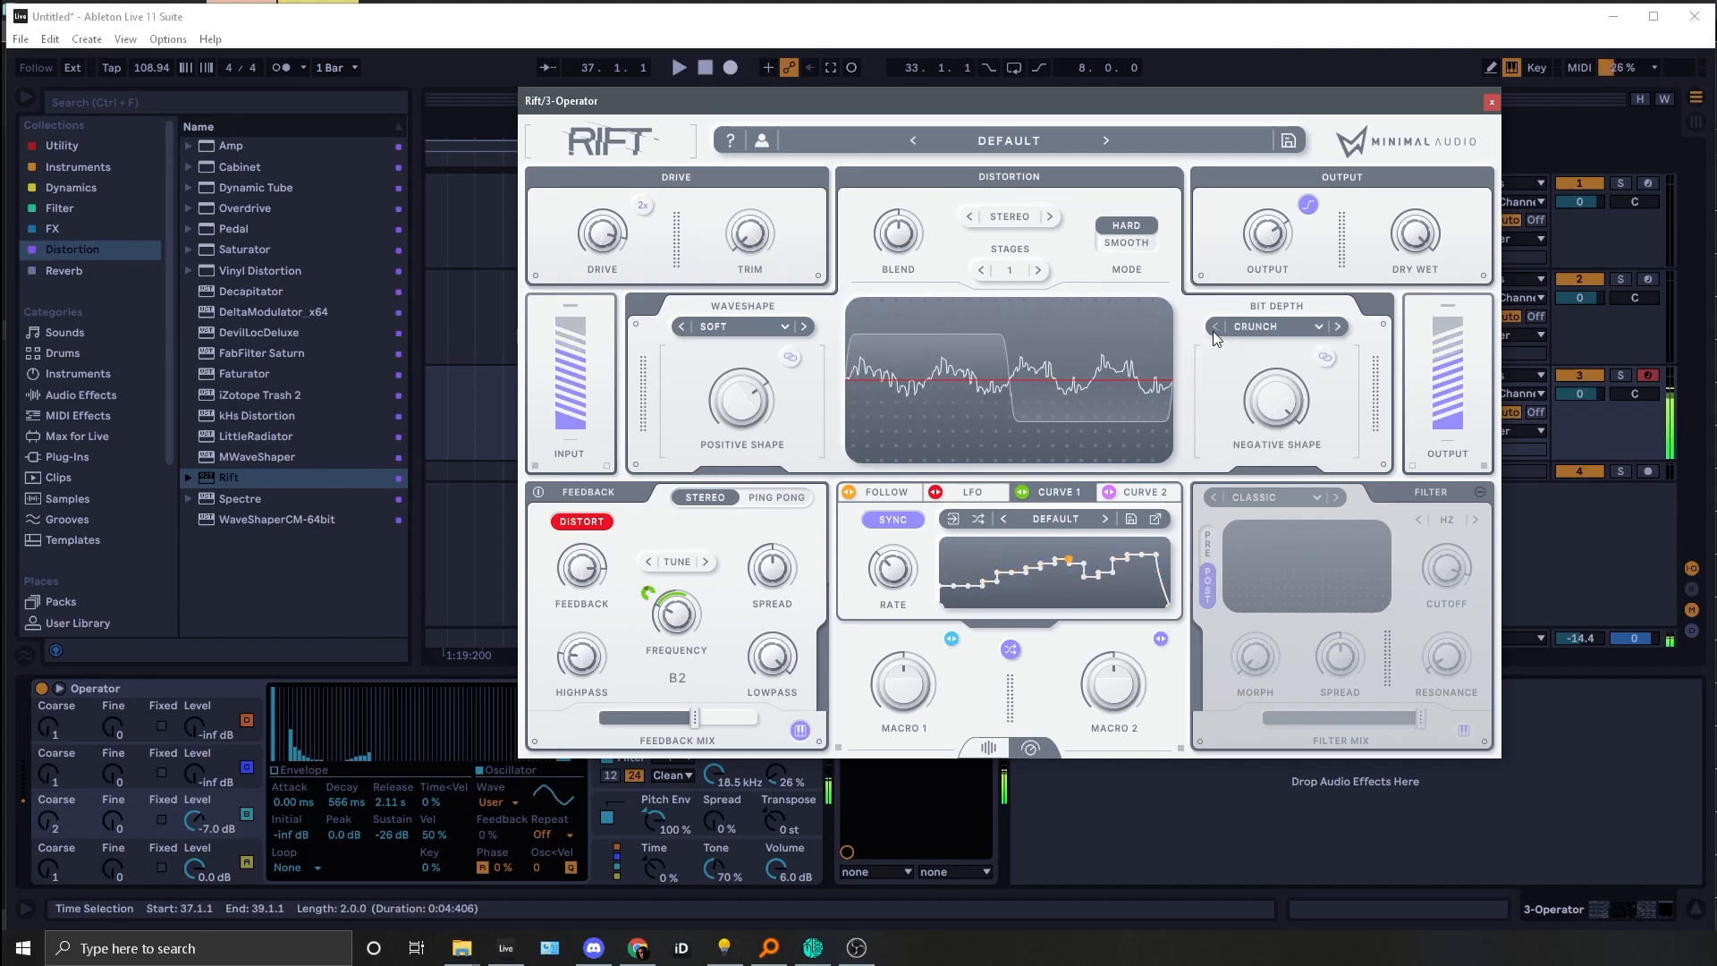
{"action": "left_click", "coordinate": [1213, 328]}
{"action": "key", "text": "c"}
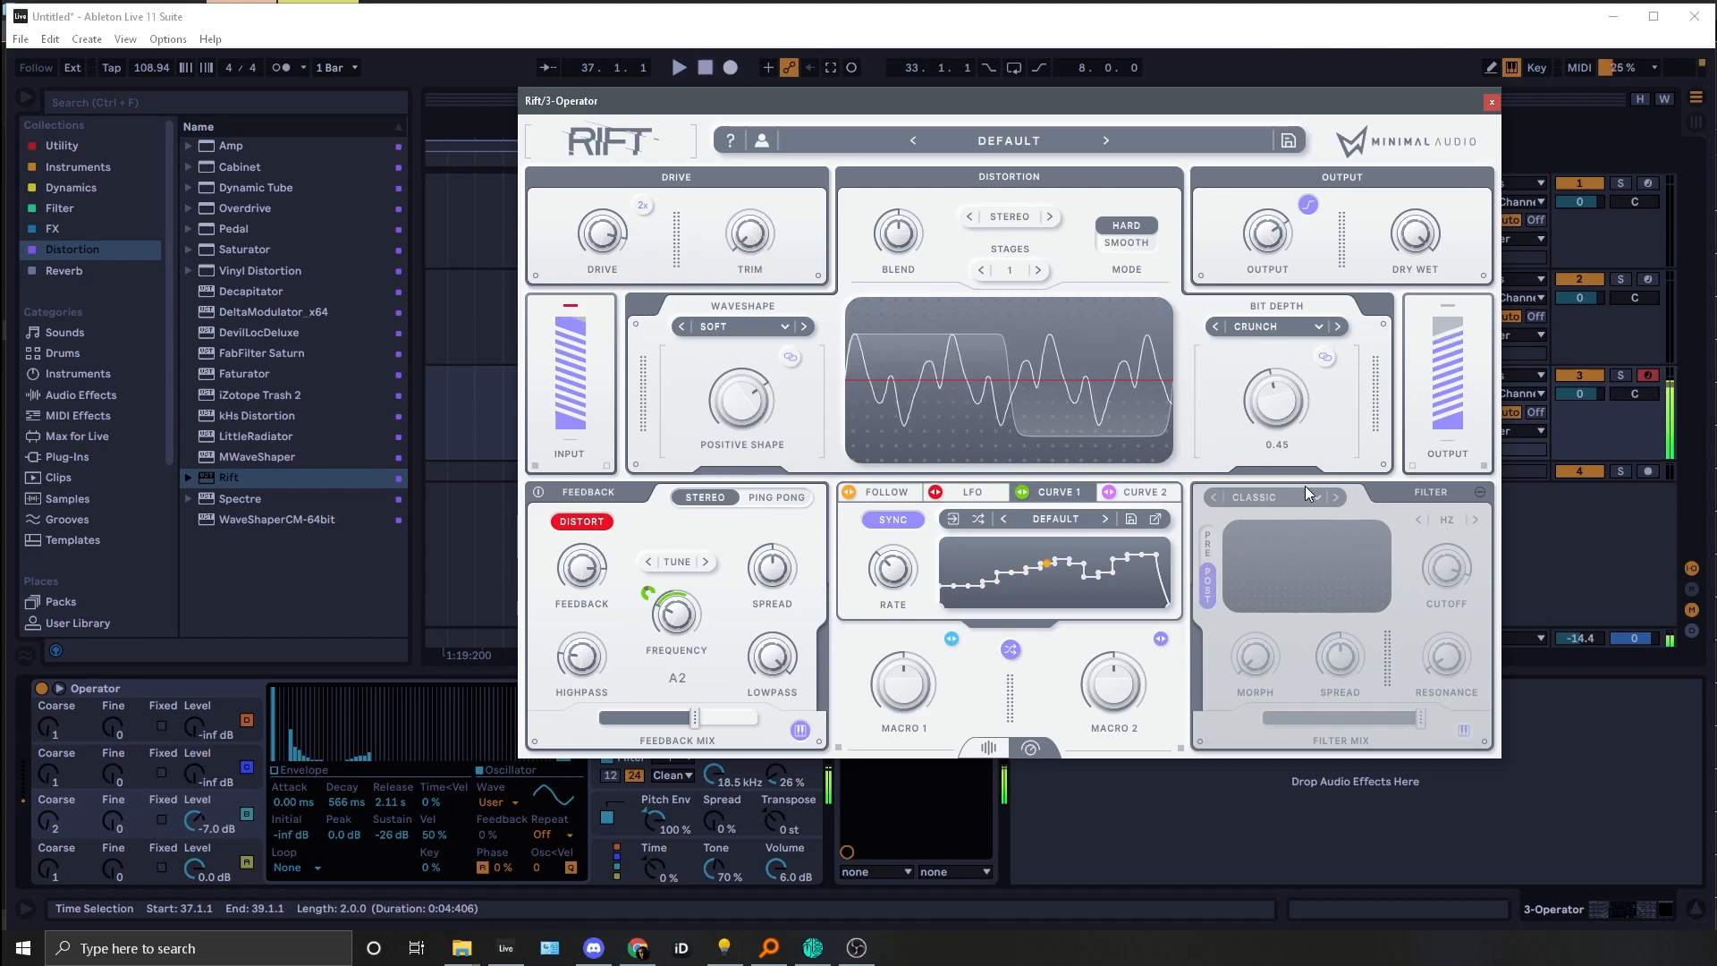
{"action": "scroll", "coordinate": [1296, 442], "scroll_direction": "up", "scroll_amount": 3}
{"action": "key", "text": "j"}
{"action": "key", "text": "z"}
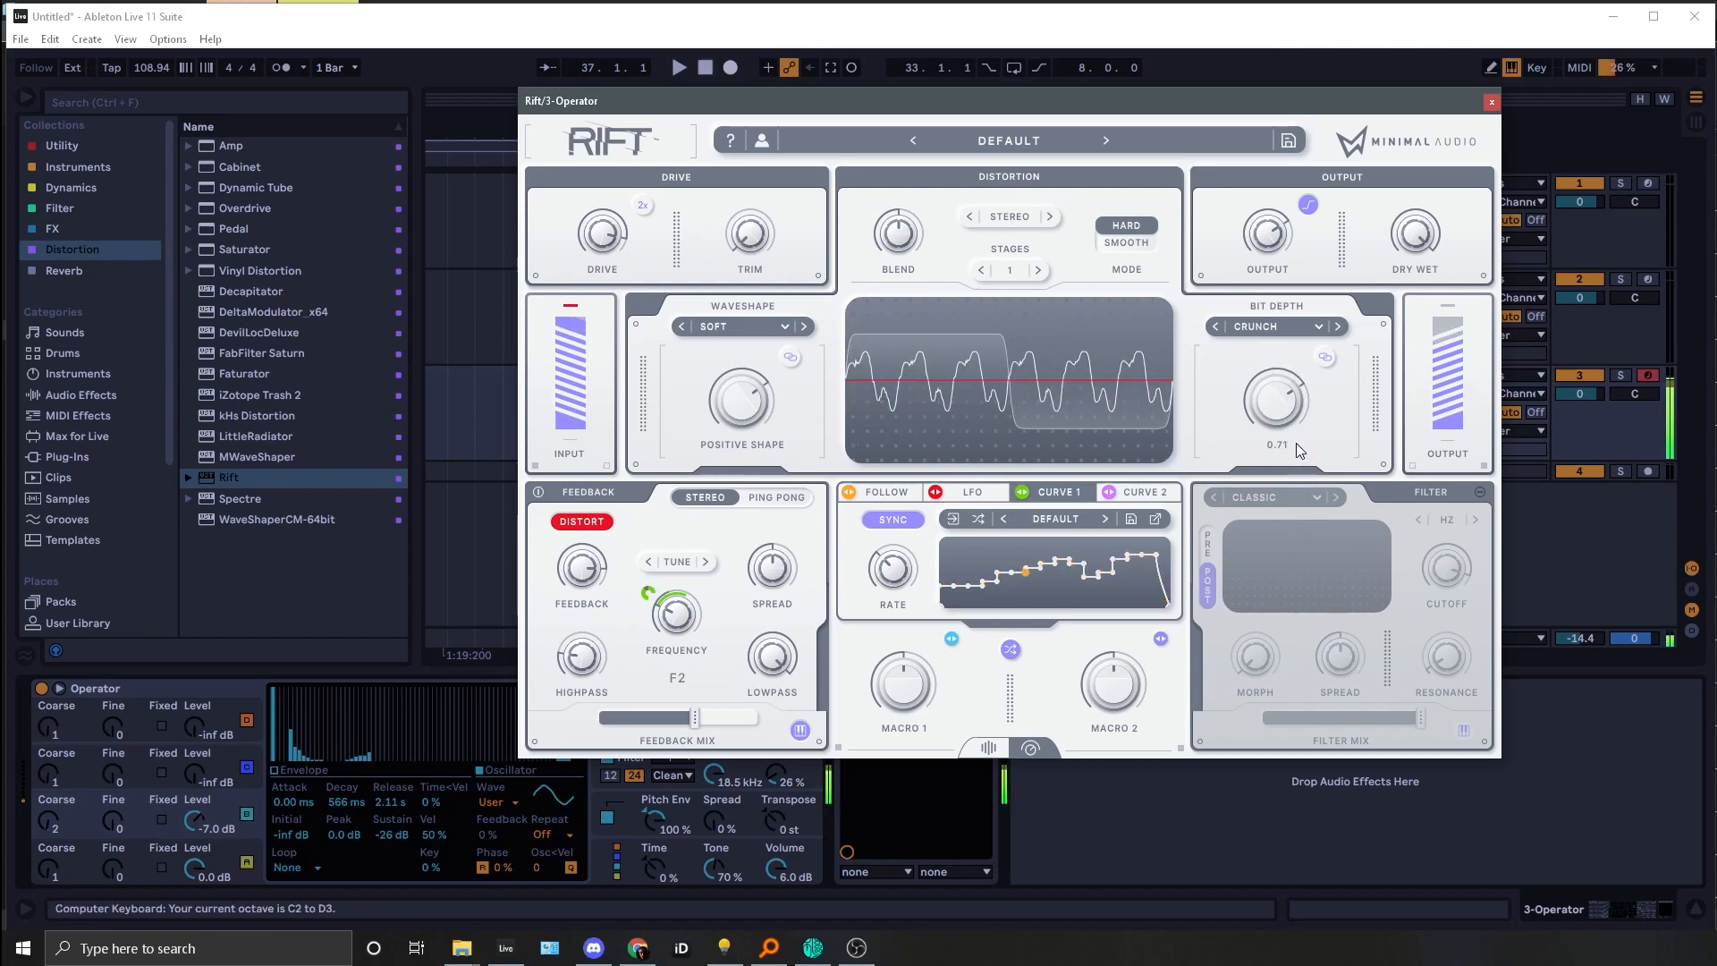
{"action": "key", "text": "x"}
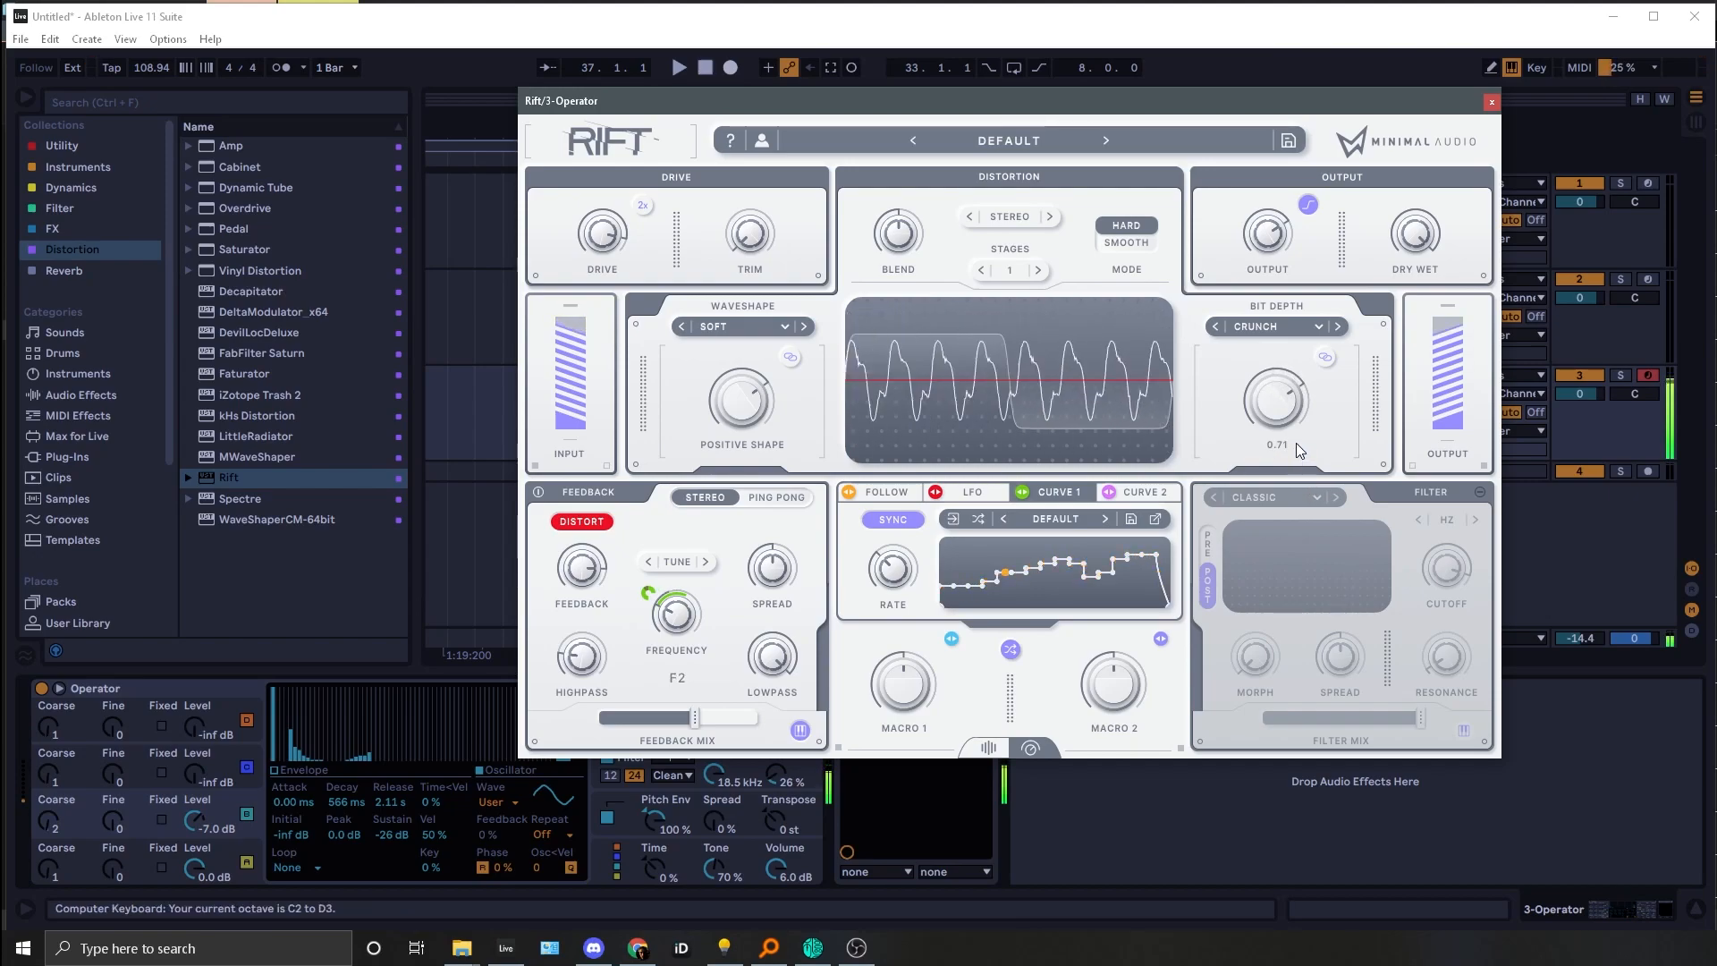
{"action": "key", "text": "g"}
{"action": "key", "text": "k"}
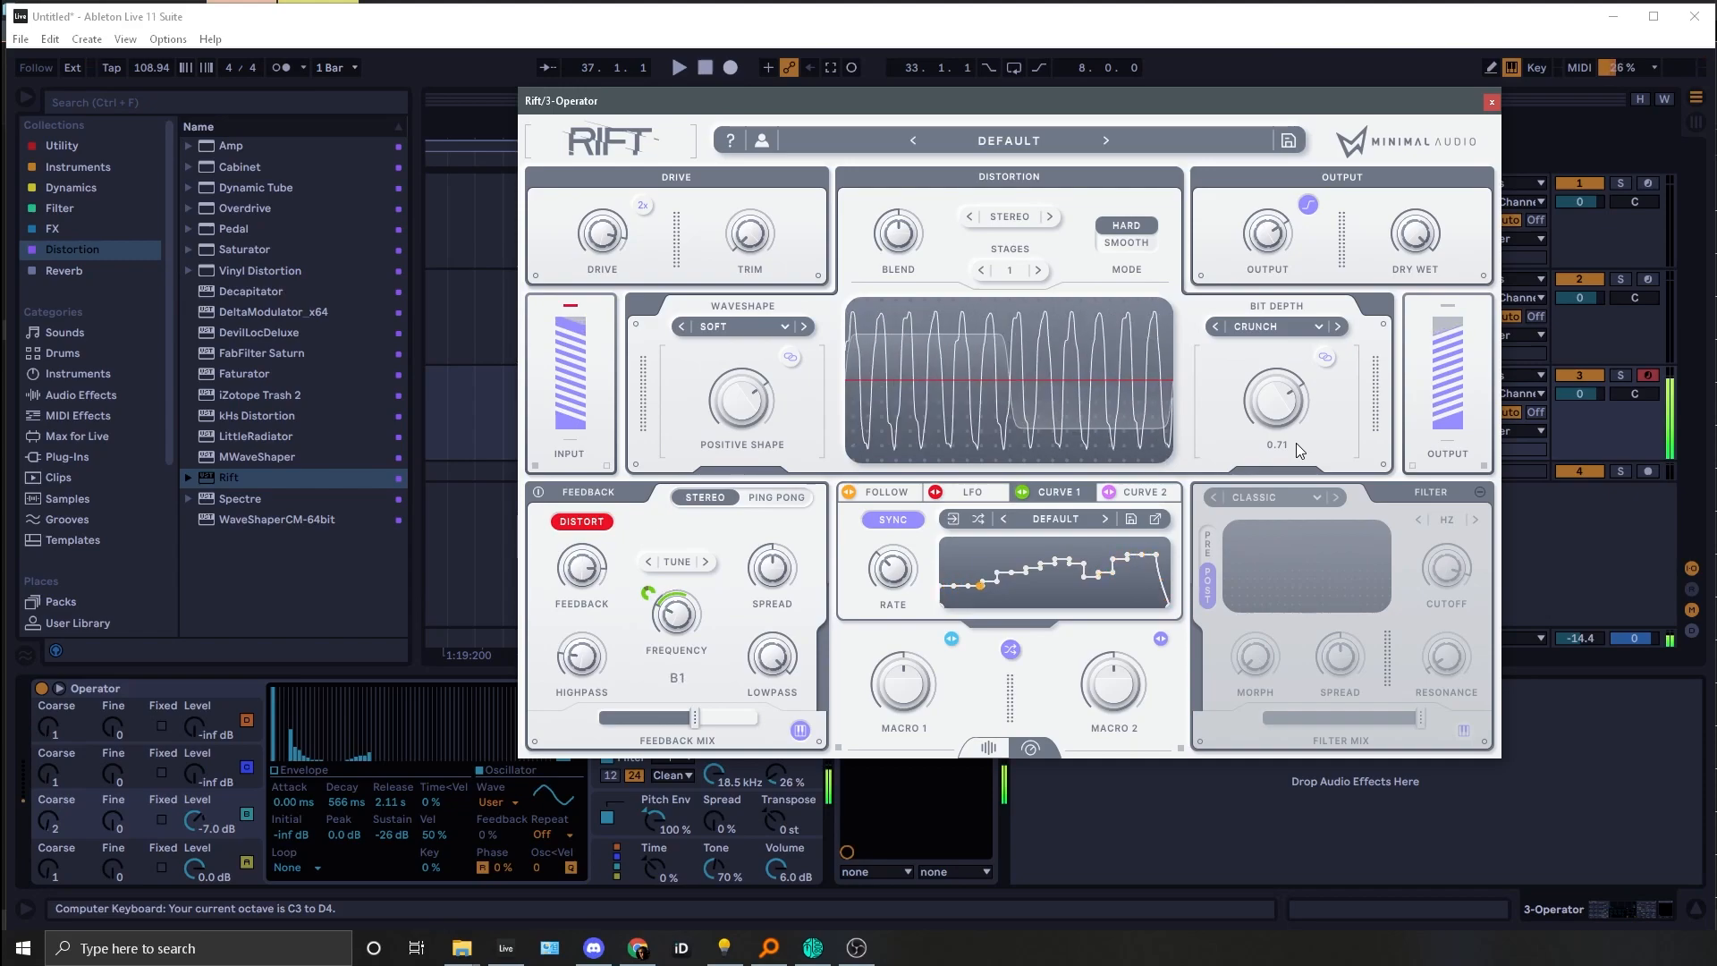
{"action": "key", "text": "z"}
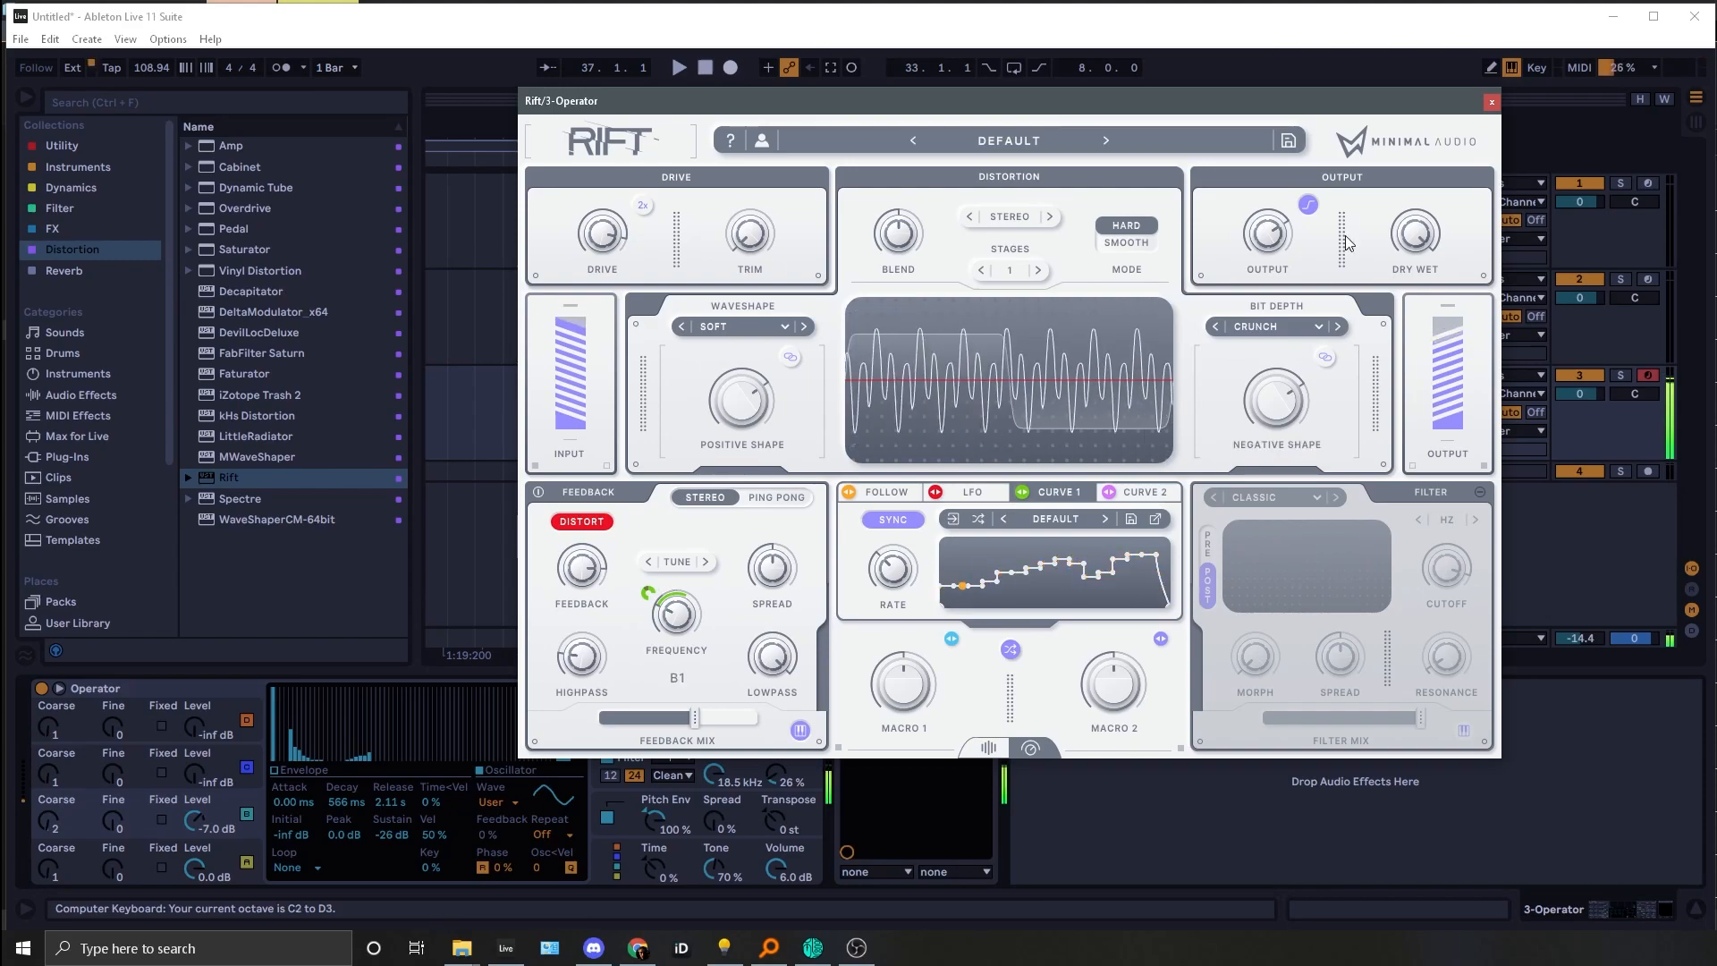
Step: Close the Rift window and insert Hybrid Reverb between Operator and Rift in the device chain
{"action": "left_click", "coordinate": [1490, 101]}
{"action": "left_click", "coordinate": [127, 270]}
{"action": "left_click_drag", "start_coordinate": [256, 146], "coordinate": [1081, 846]}
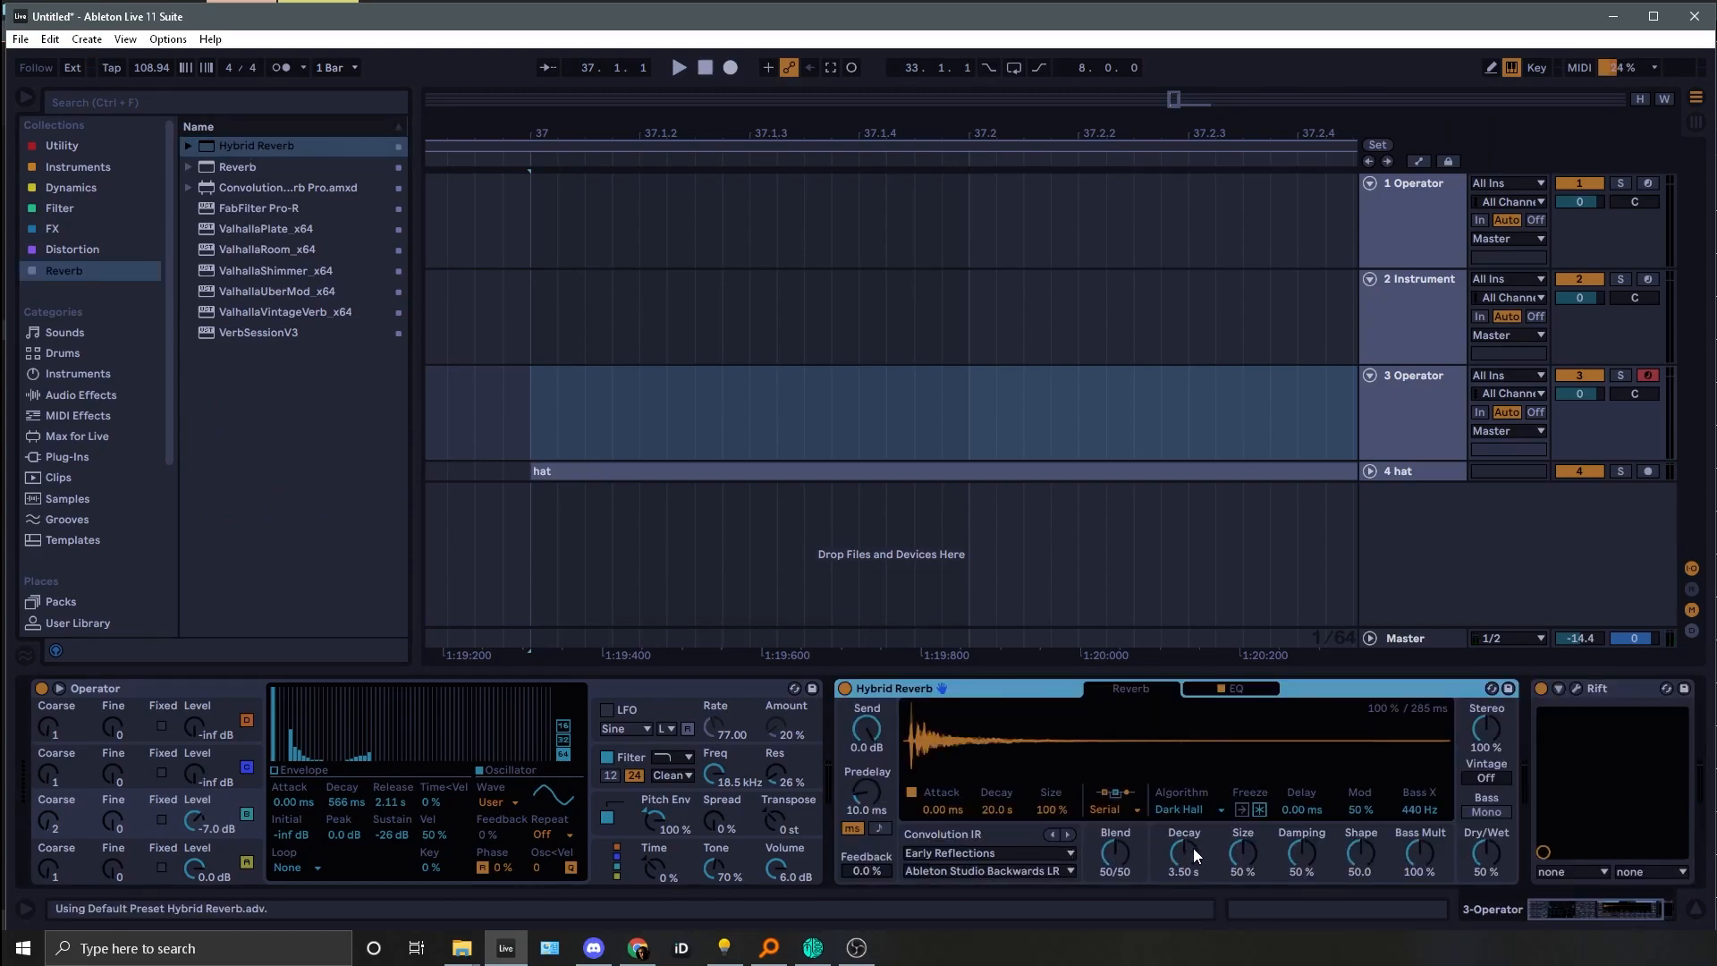
Step: Set the Hybrid Reverb to a 1.48 s decay, 33% size, 82/18 blend and 46% dry/wet
{"action": "left_click_drag", "start_coordinate": [1242, 853], "coordinate": [1243, 864]}
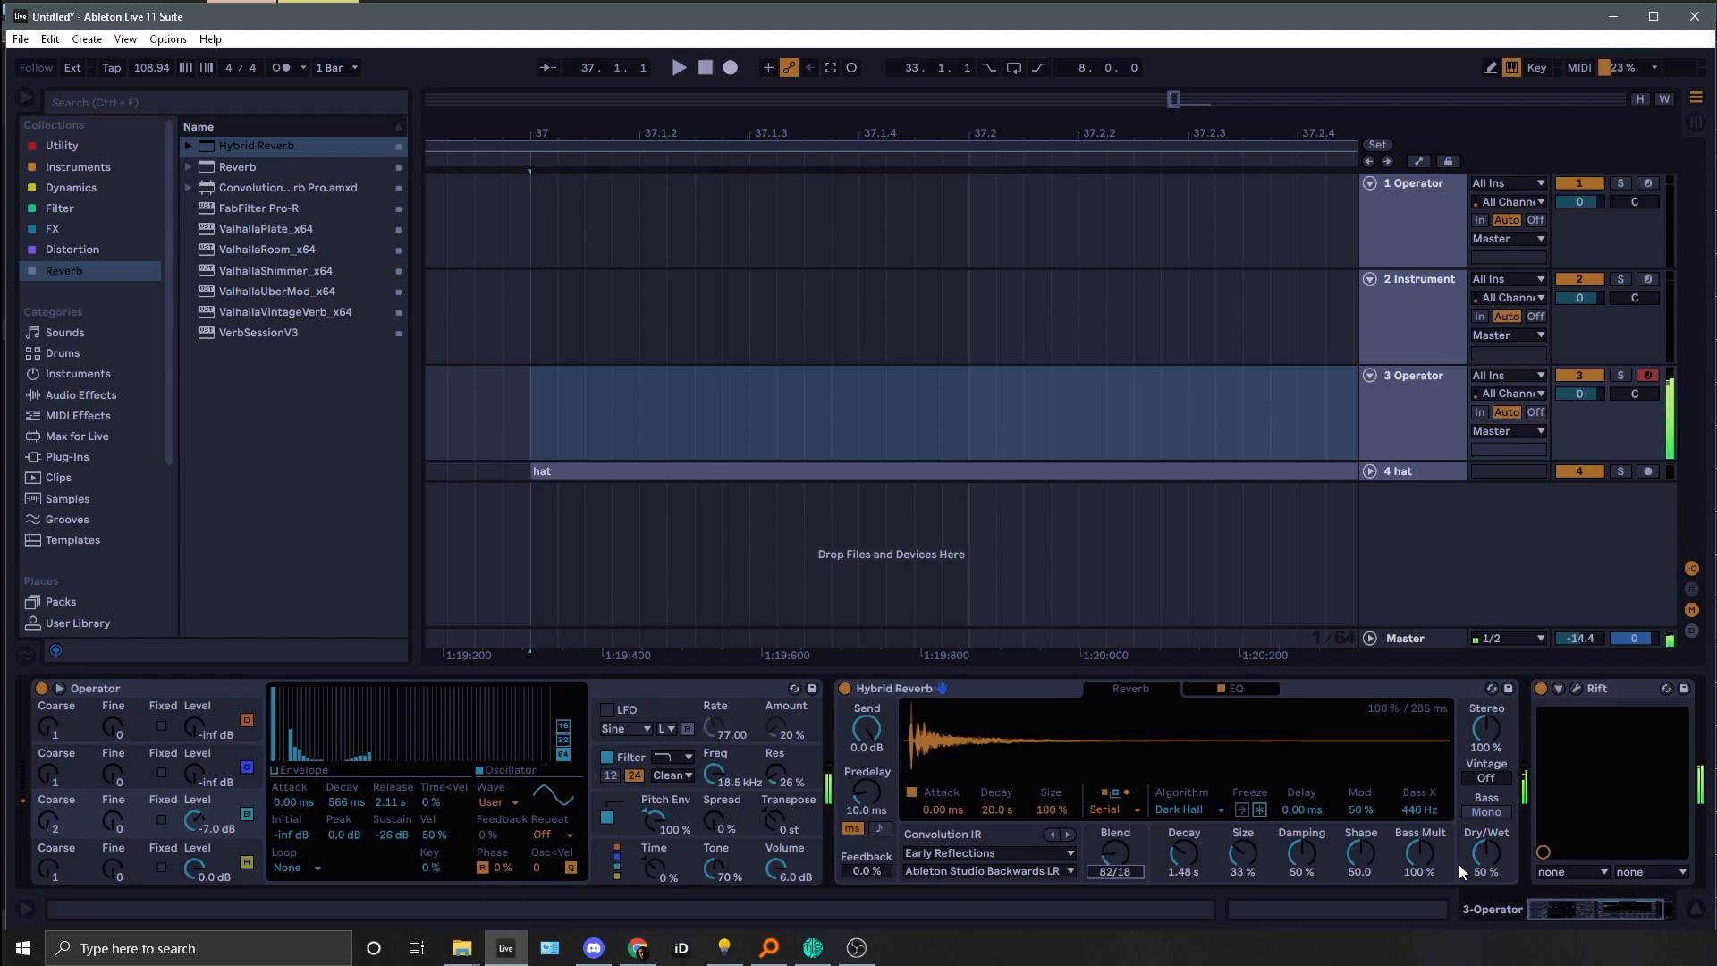
{"action": "key", "text": "x"}
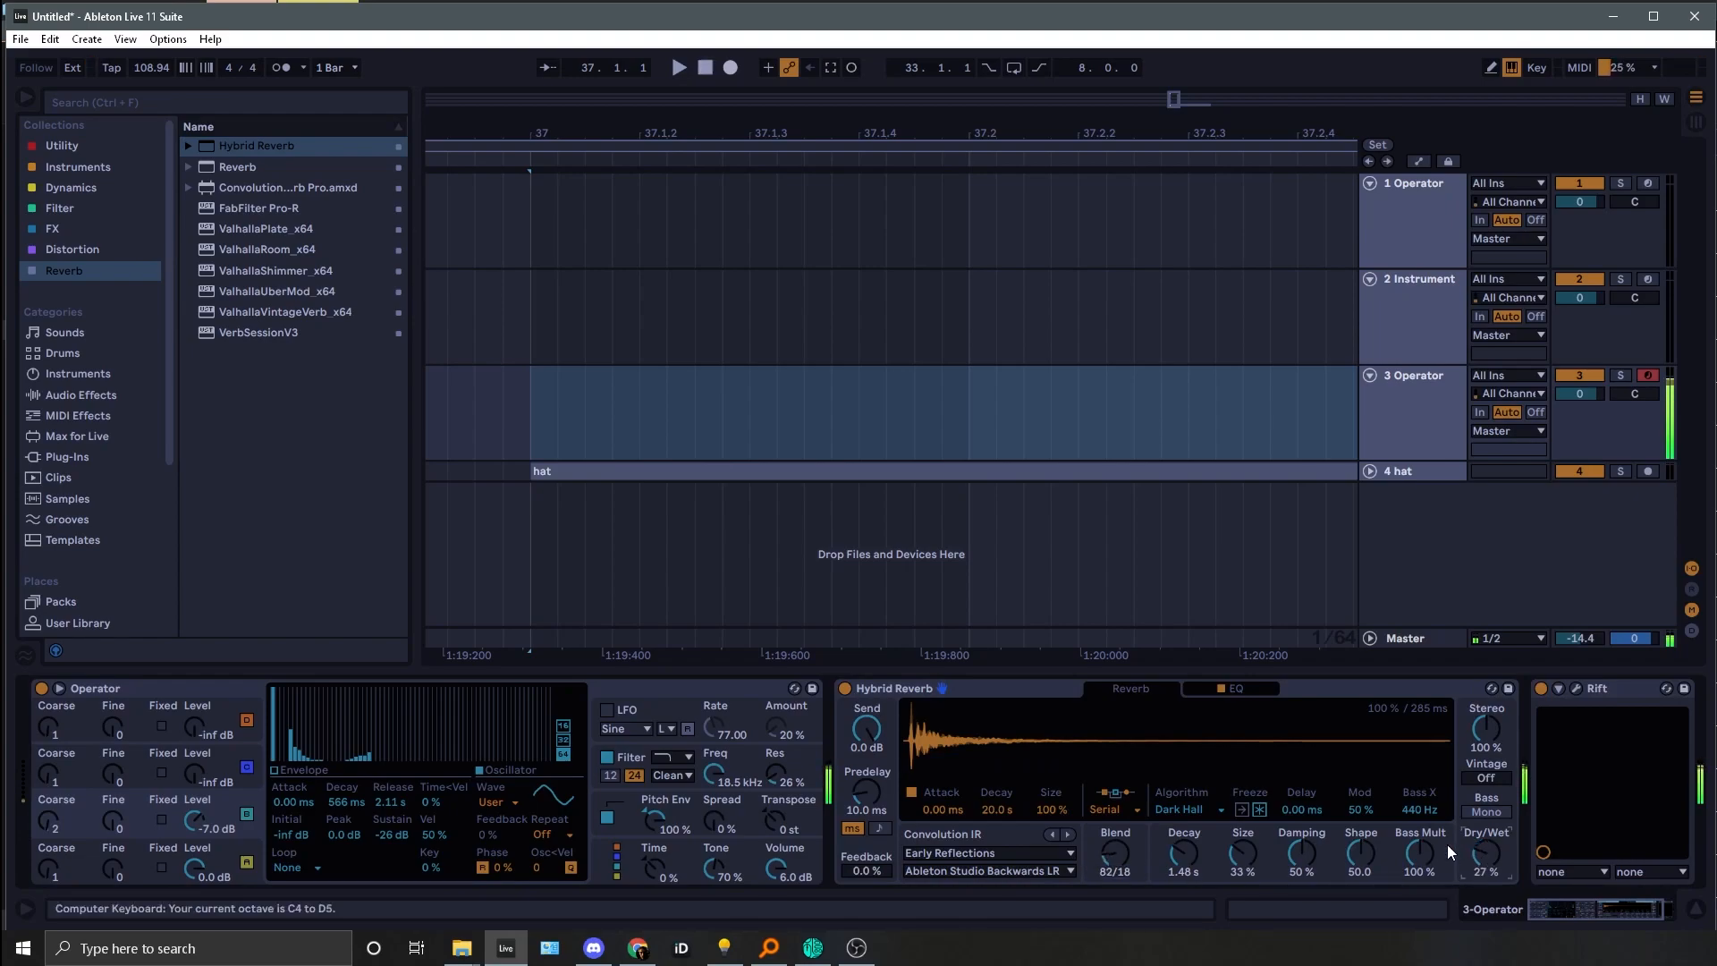
{"action": "left_click_drag", "start_coordinate": [1484, 852], "coordinate": [1484, 827]}
Step: Enable the filter in Rift, lower its cutoff to about 267 Hz and modulate the cutoff with Curve 1
{"action": "left_click", "coordinate": [1574, 690]}
{"action": "left_click", "coordinate": [1575, 689]}
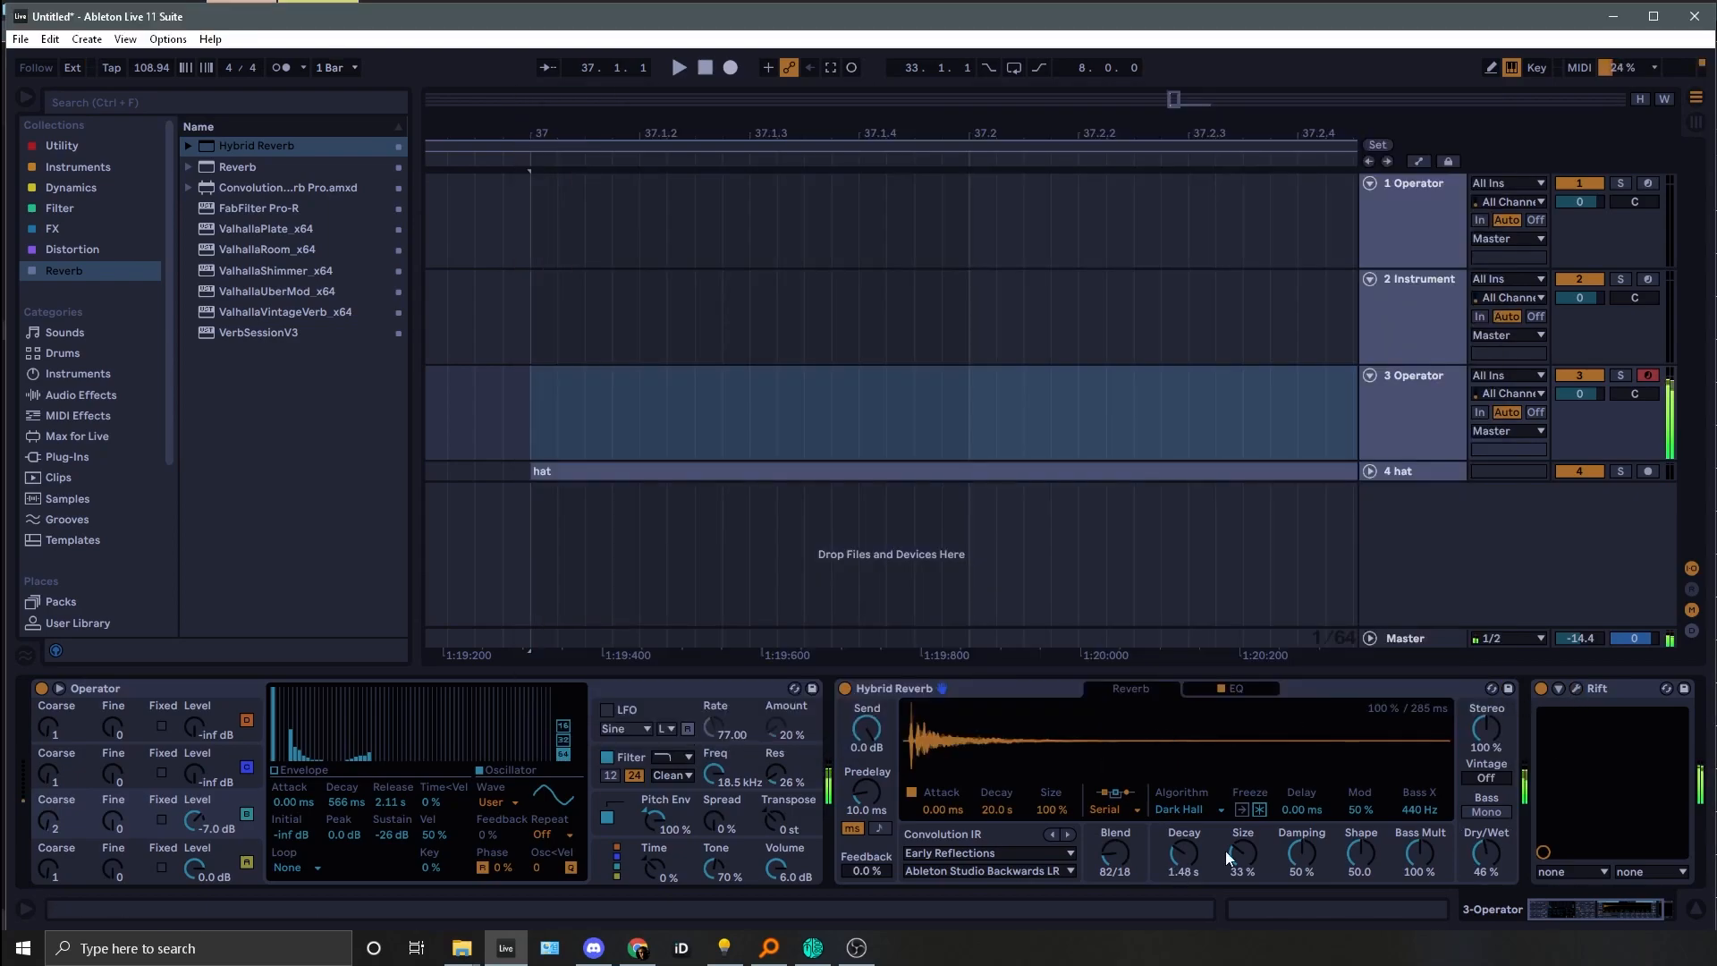
{"action": "left_click", "coordinate": [1575, 689]}
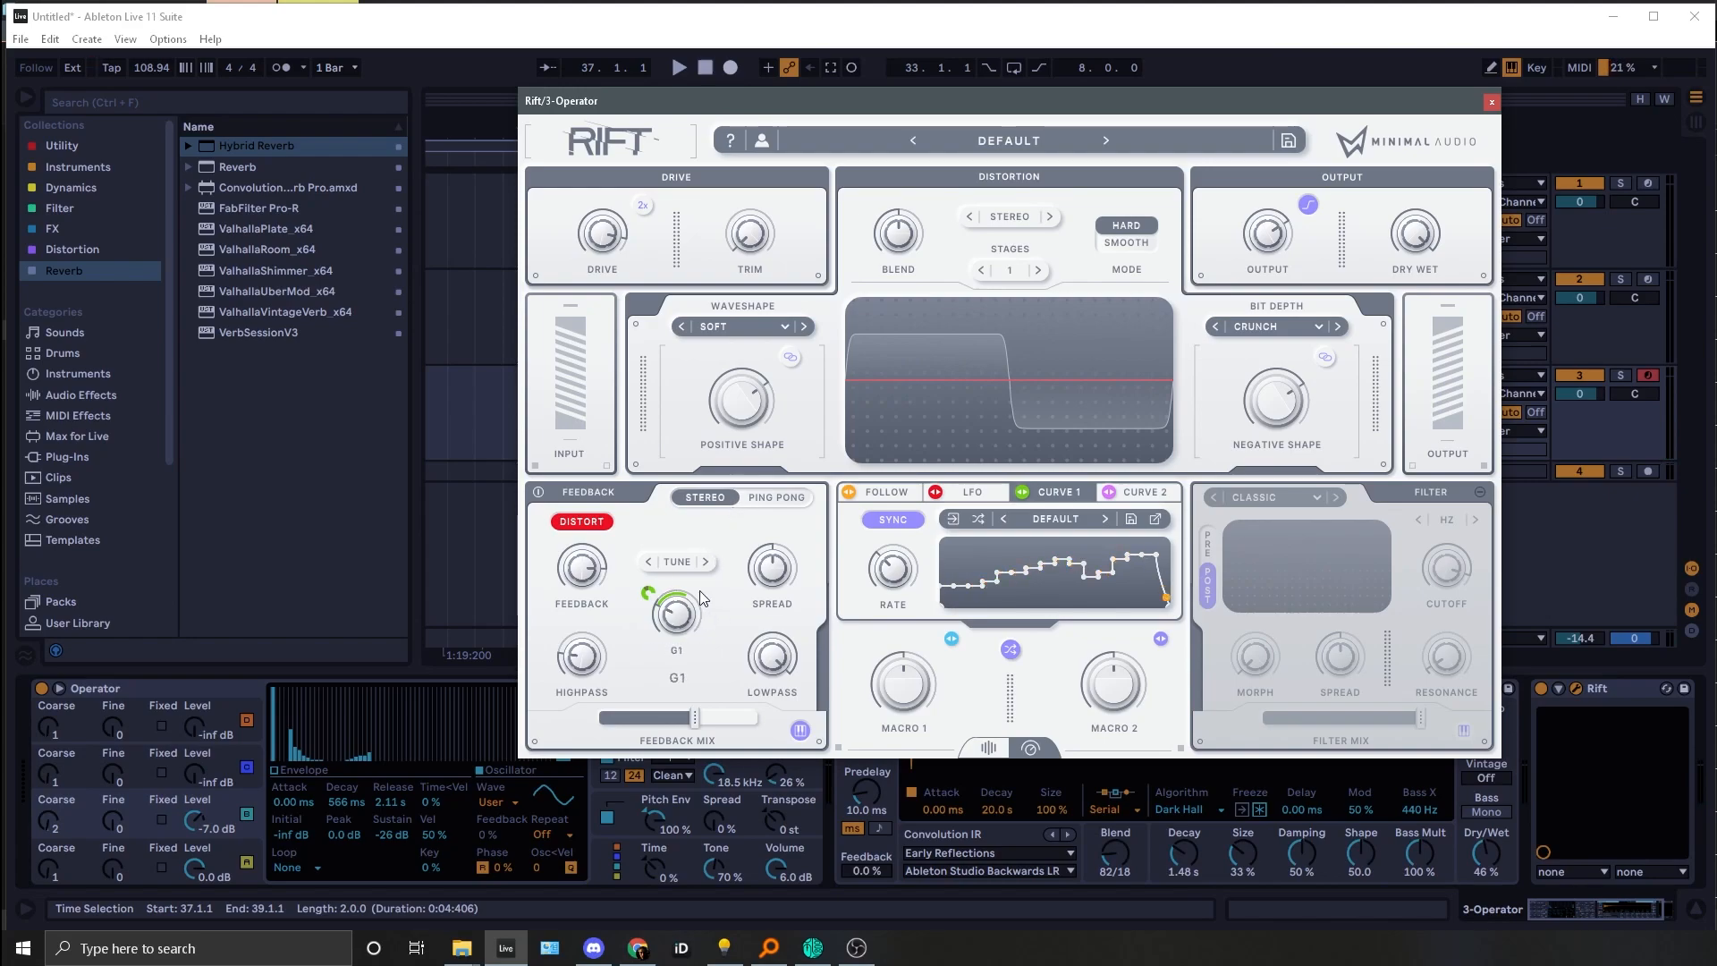
{"action": "left_click", "coordinate": [1481, 493]}
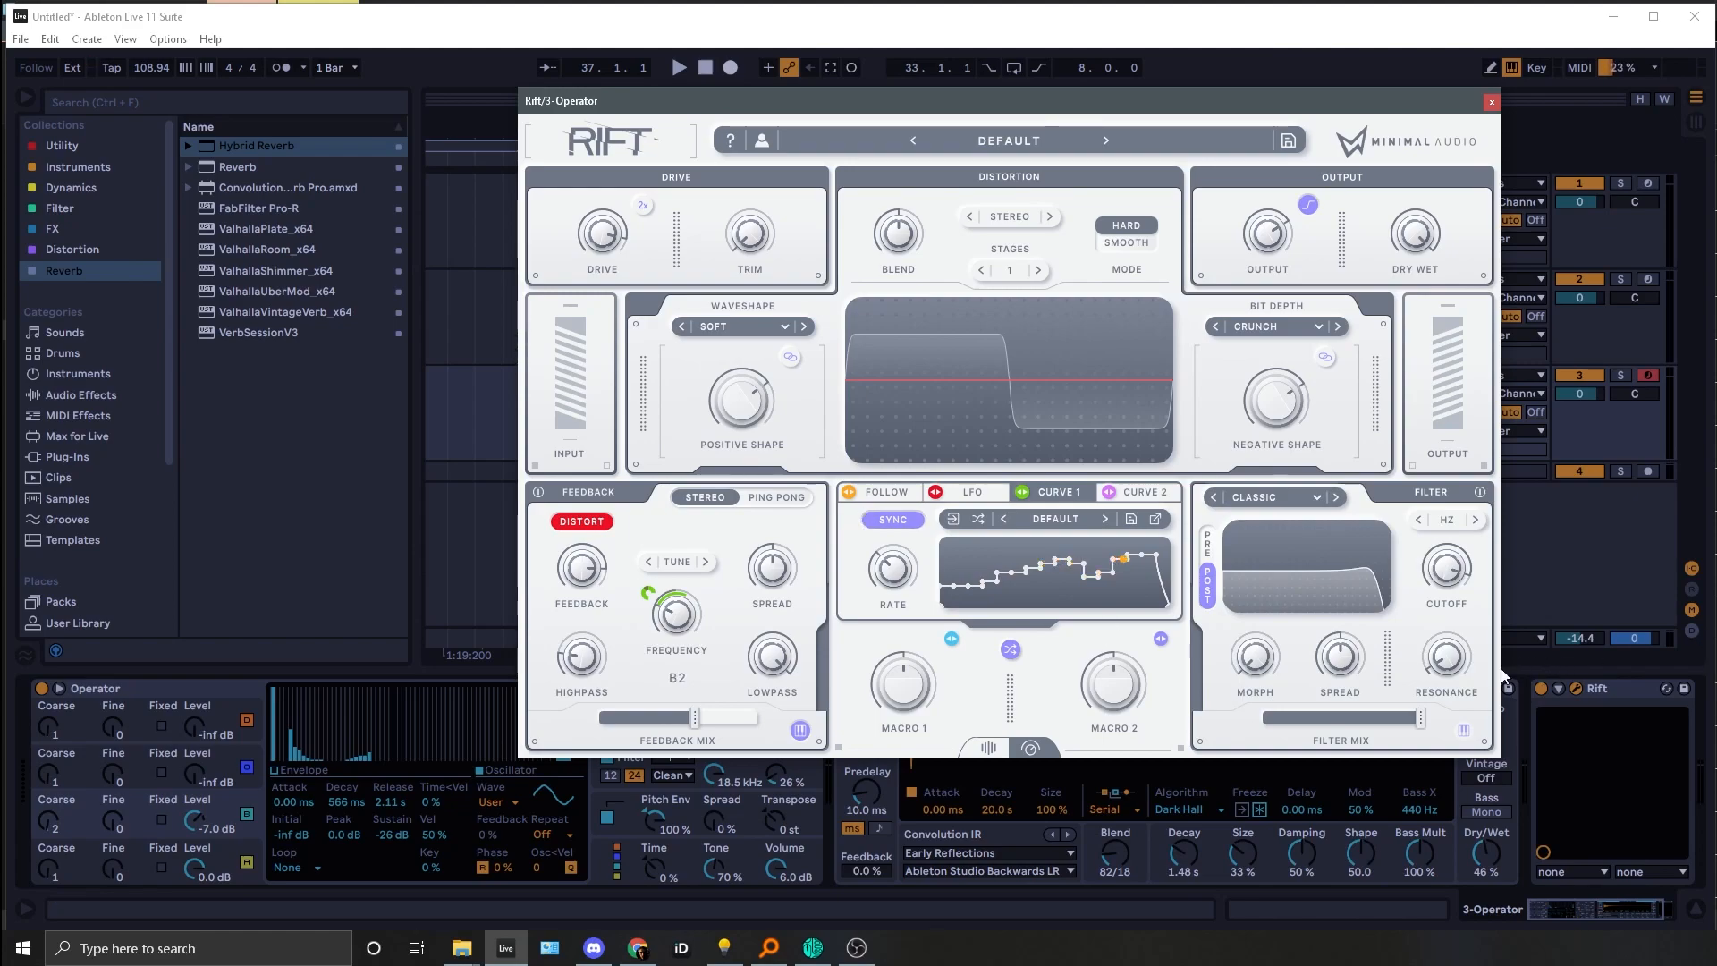
{"action": "left_click_drag", "start_coordinate": [1446, 546], "coordinate": [1431, 628]}
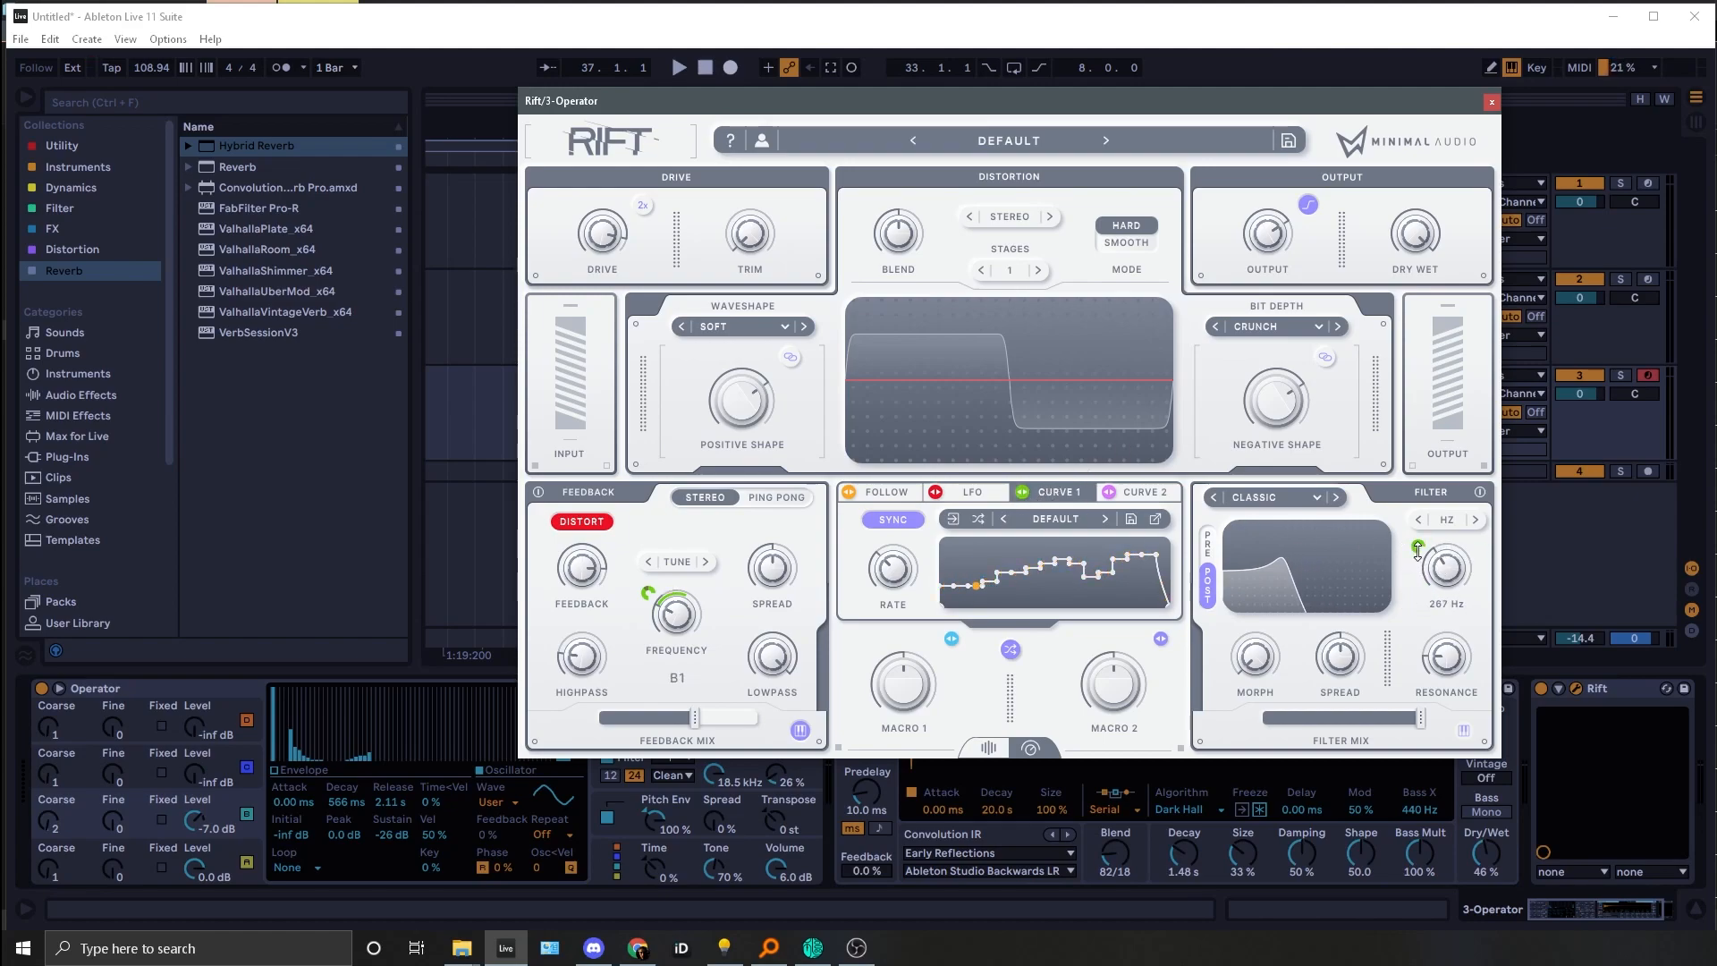
{"action": "left_click_drag", "start_coordinate": [1418, 550], "coordinate": [1426, 475]}
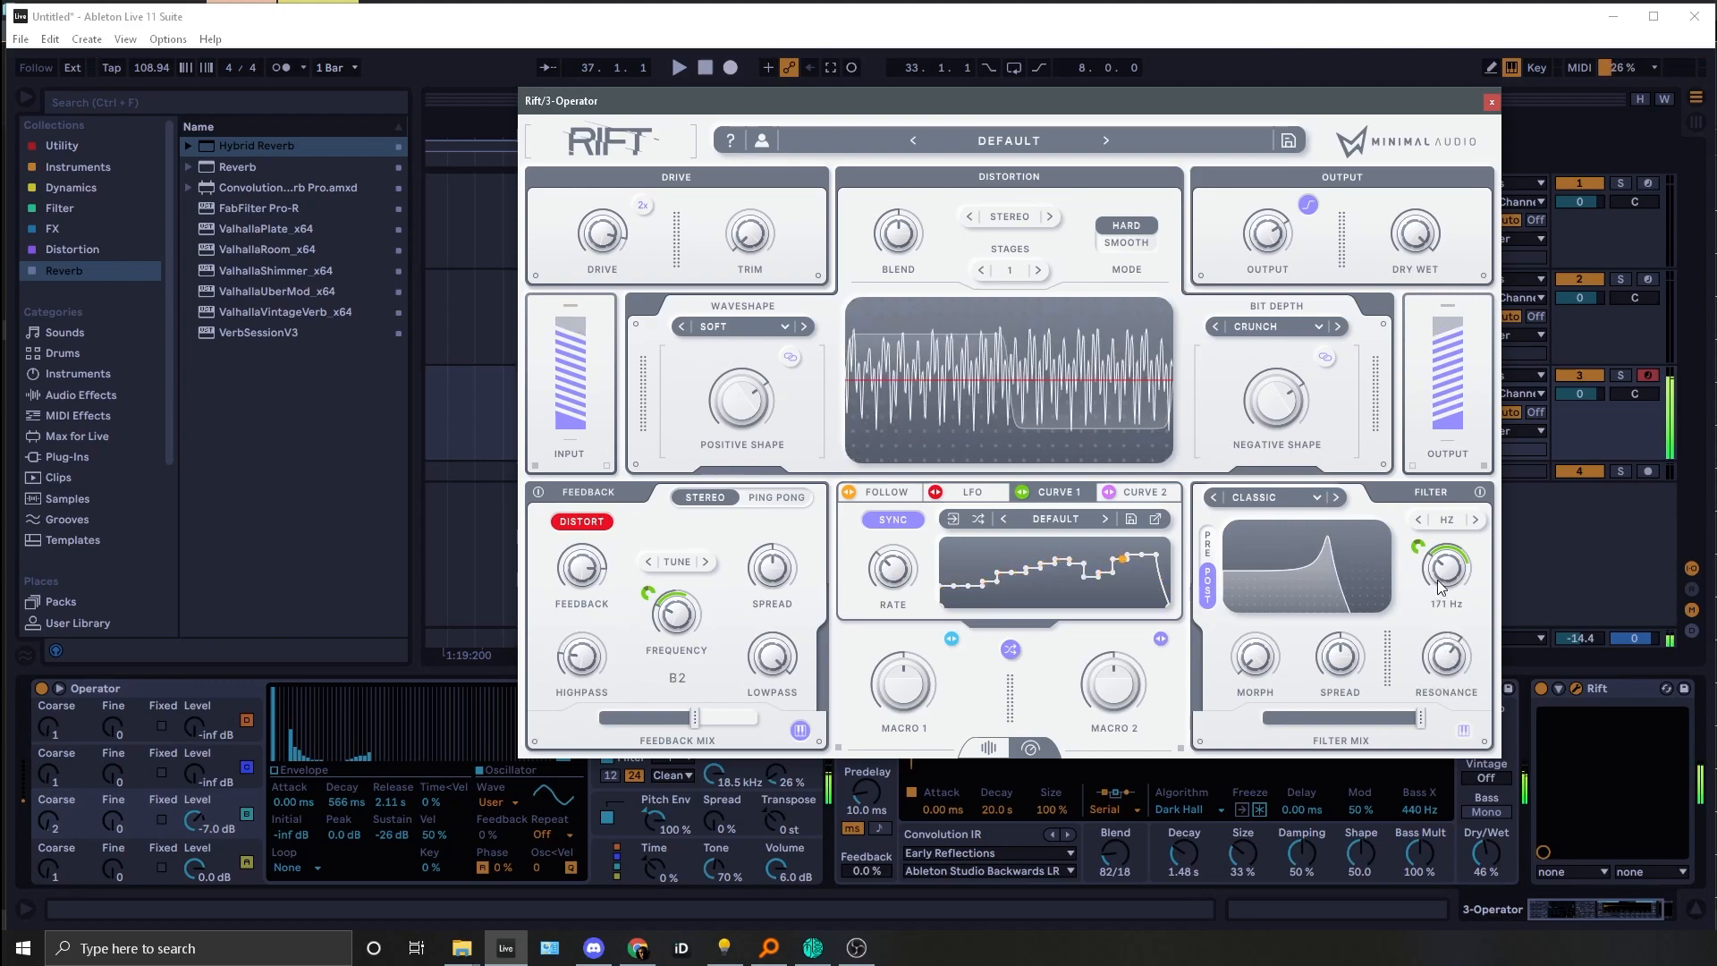
Step: Set Rift's filter type to LP Phaser and modulate its Morph with Curve 2
{"action": "left_click", "coordinate": [1269, 497]}
{"action": "mouse_move", "coordinate": [1296, 560]}
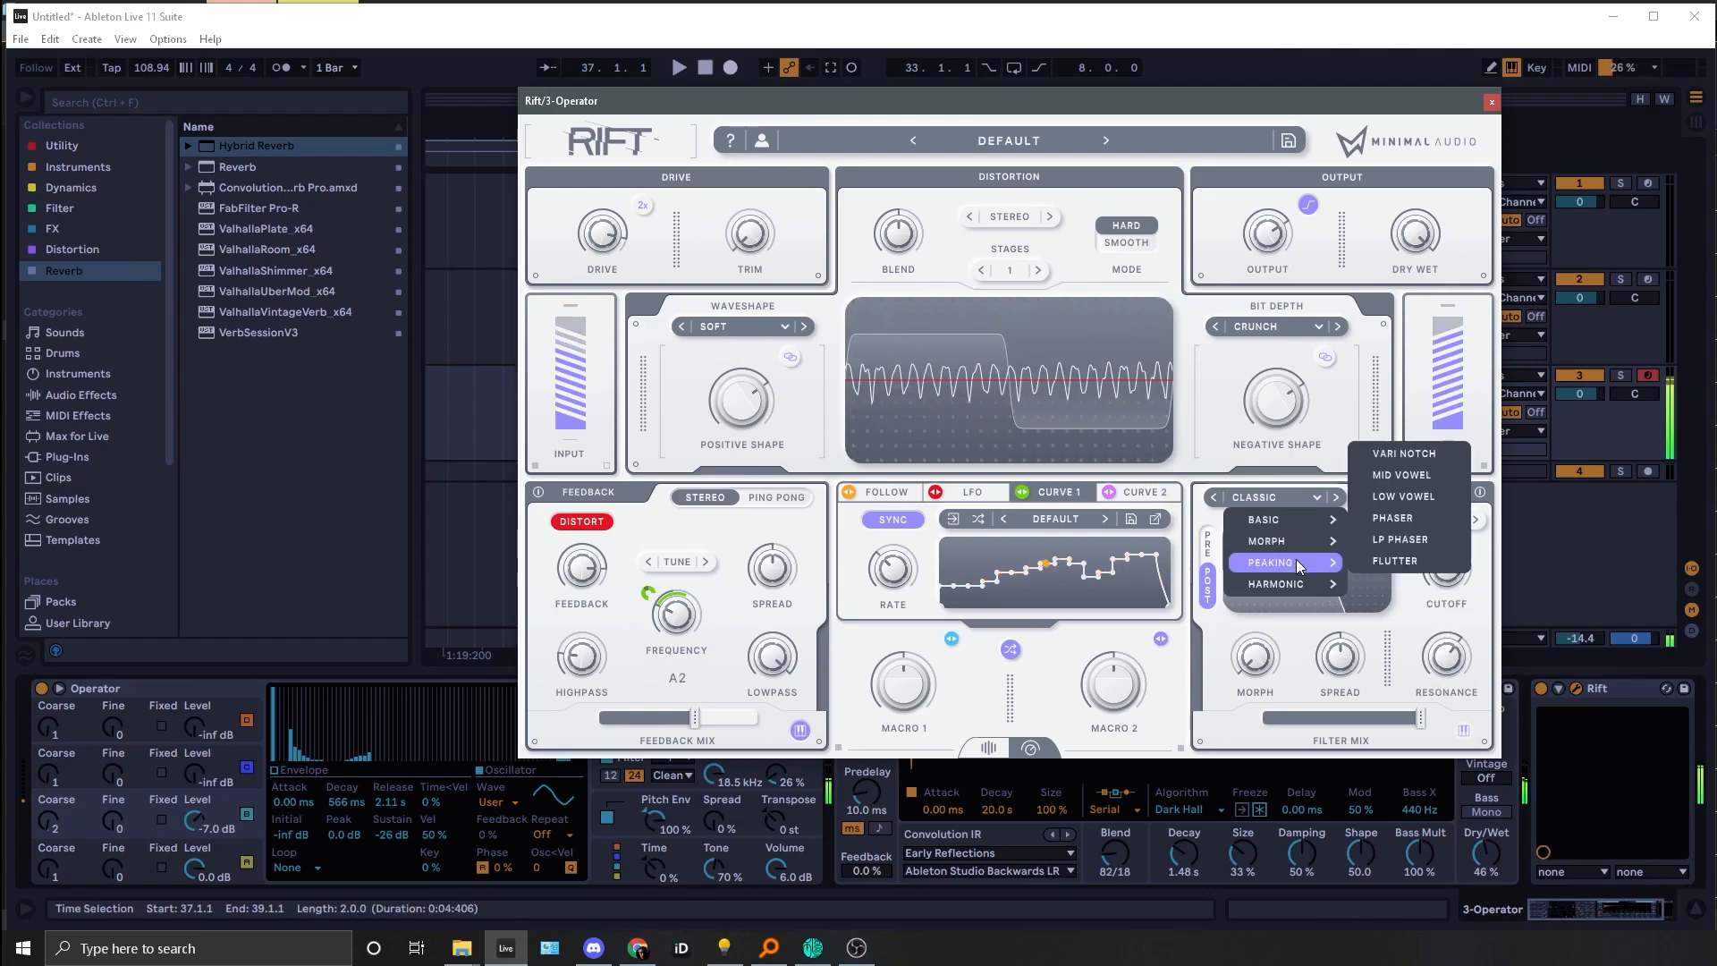
{"action": "left_click", "coordinate": [1393, 537]}
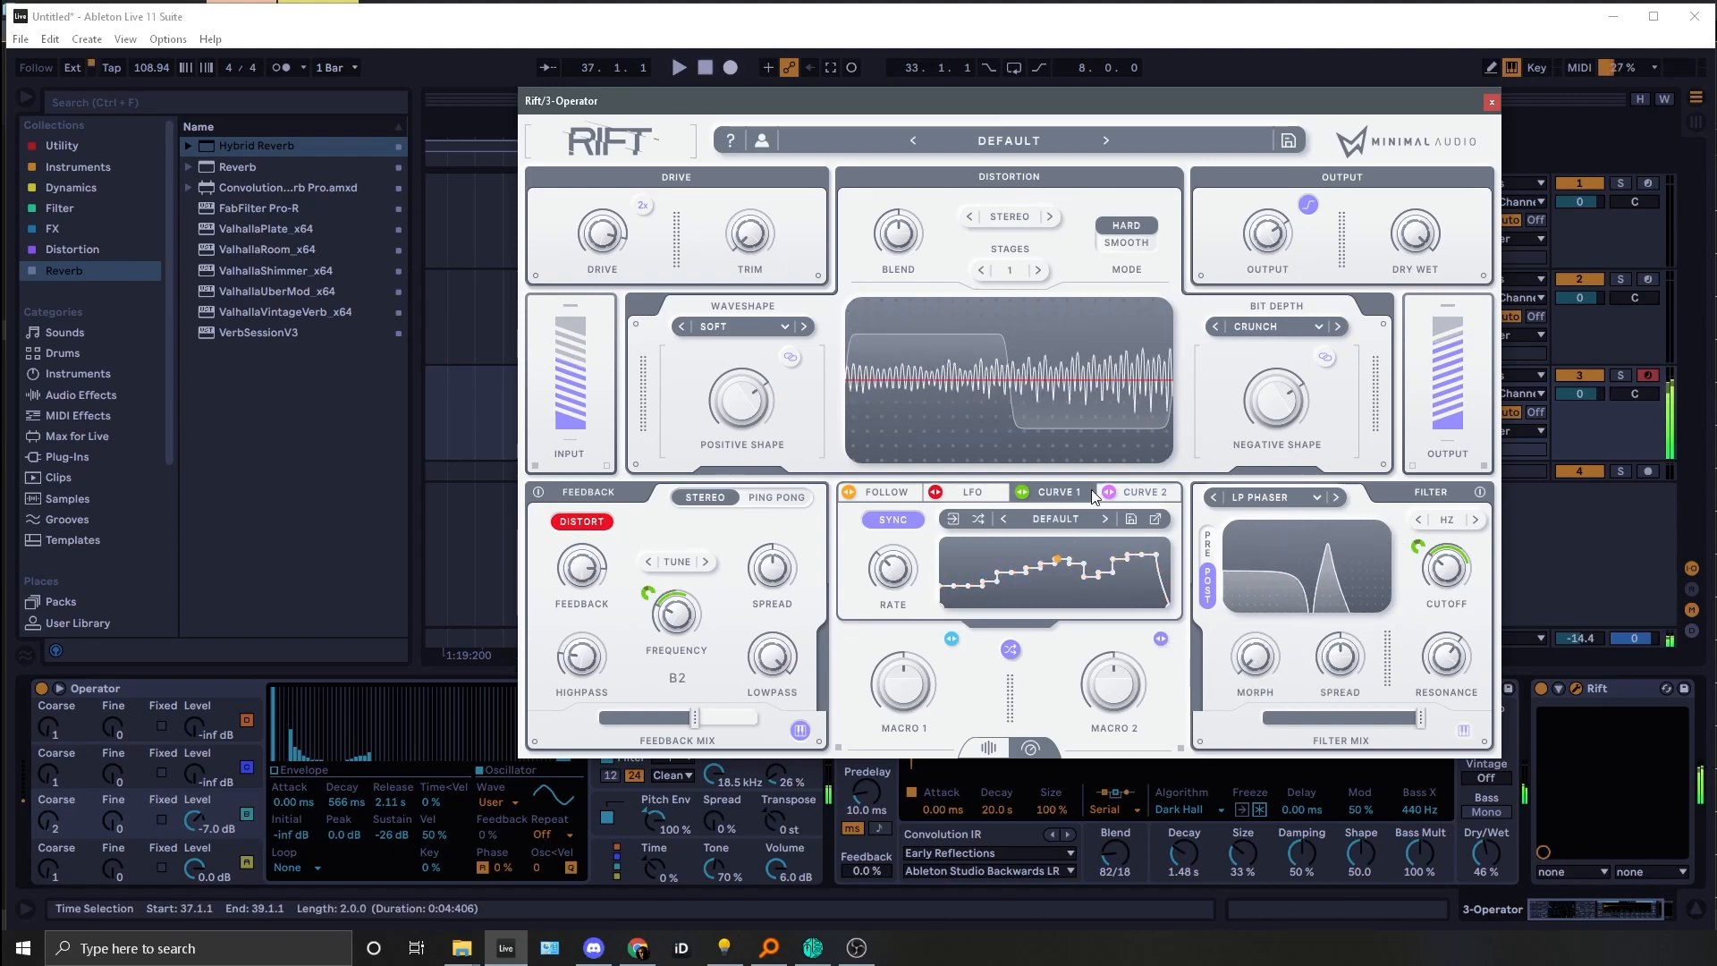
{"action": "left_click_drag", "start_coordinate": [1108, 492], "coordinate": [1270, 680]}
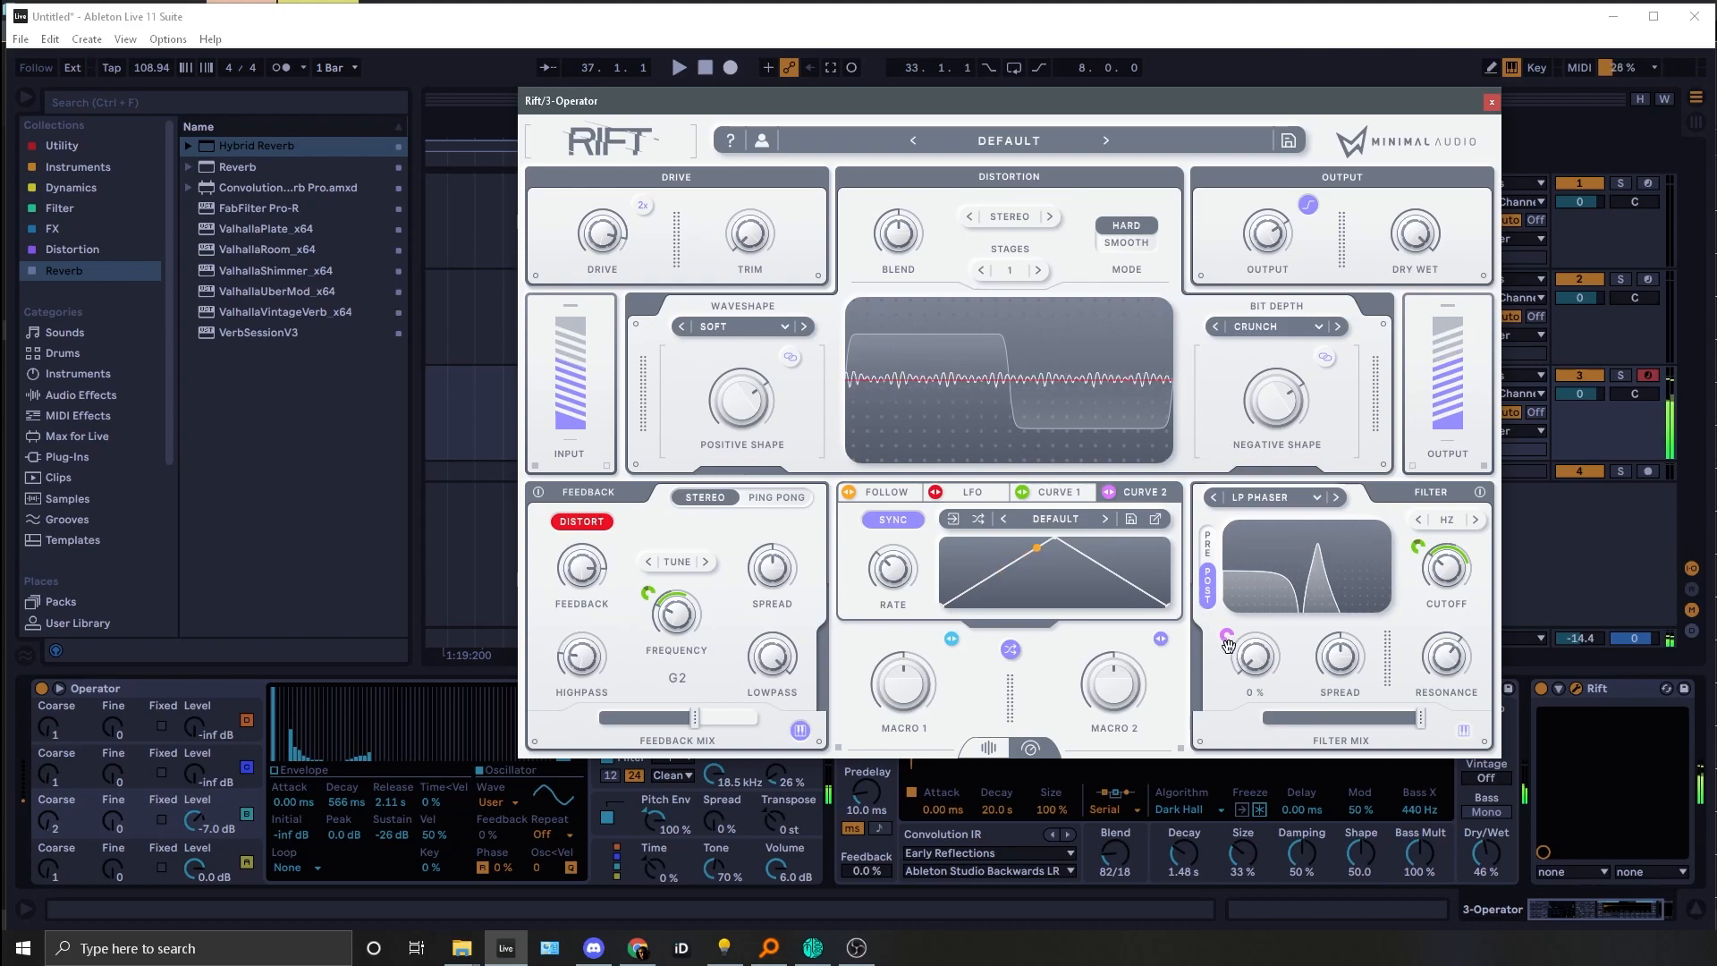
{"action": "mouse_move", "coordinate": [1226, 631]}
{"action": "left_click_drag", "start_coordinate": [1225, 632], "coordinate": [1234, 566]}
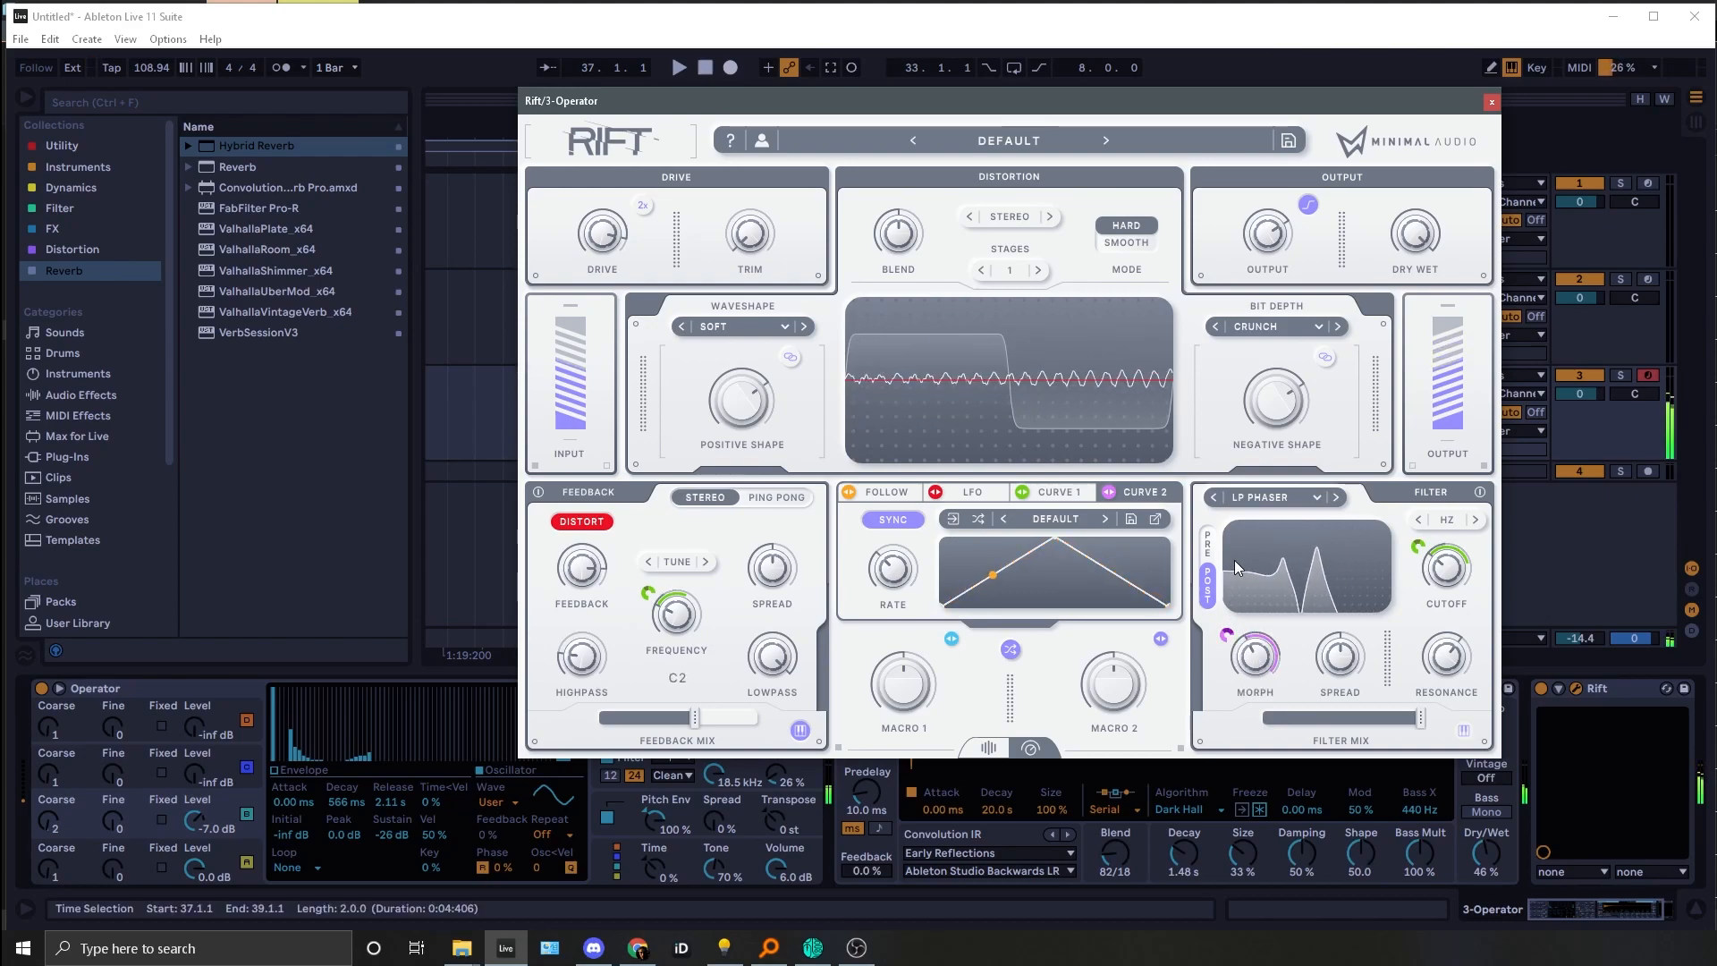
{"action": "mouse_move", "coordinate": [1422, 562]}
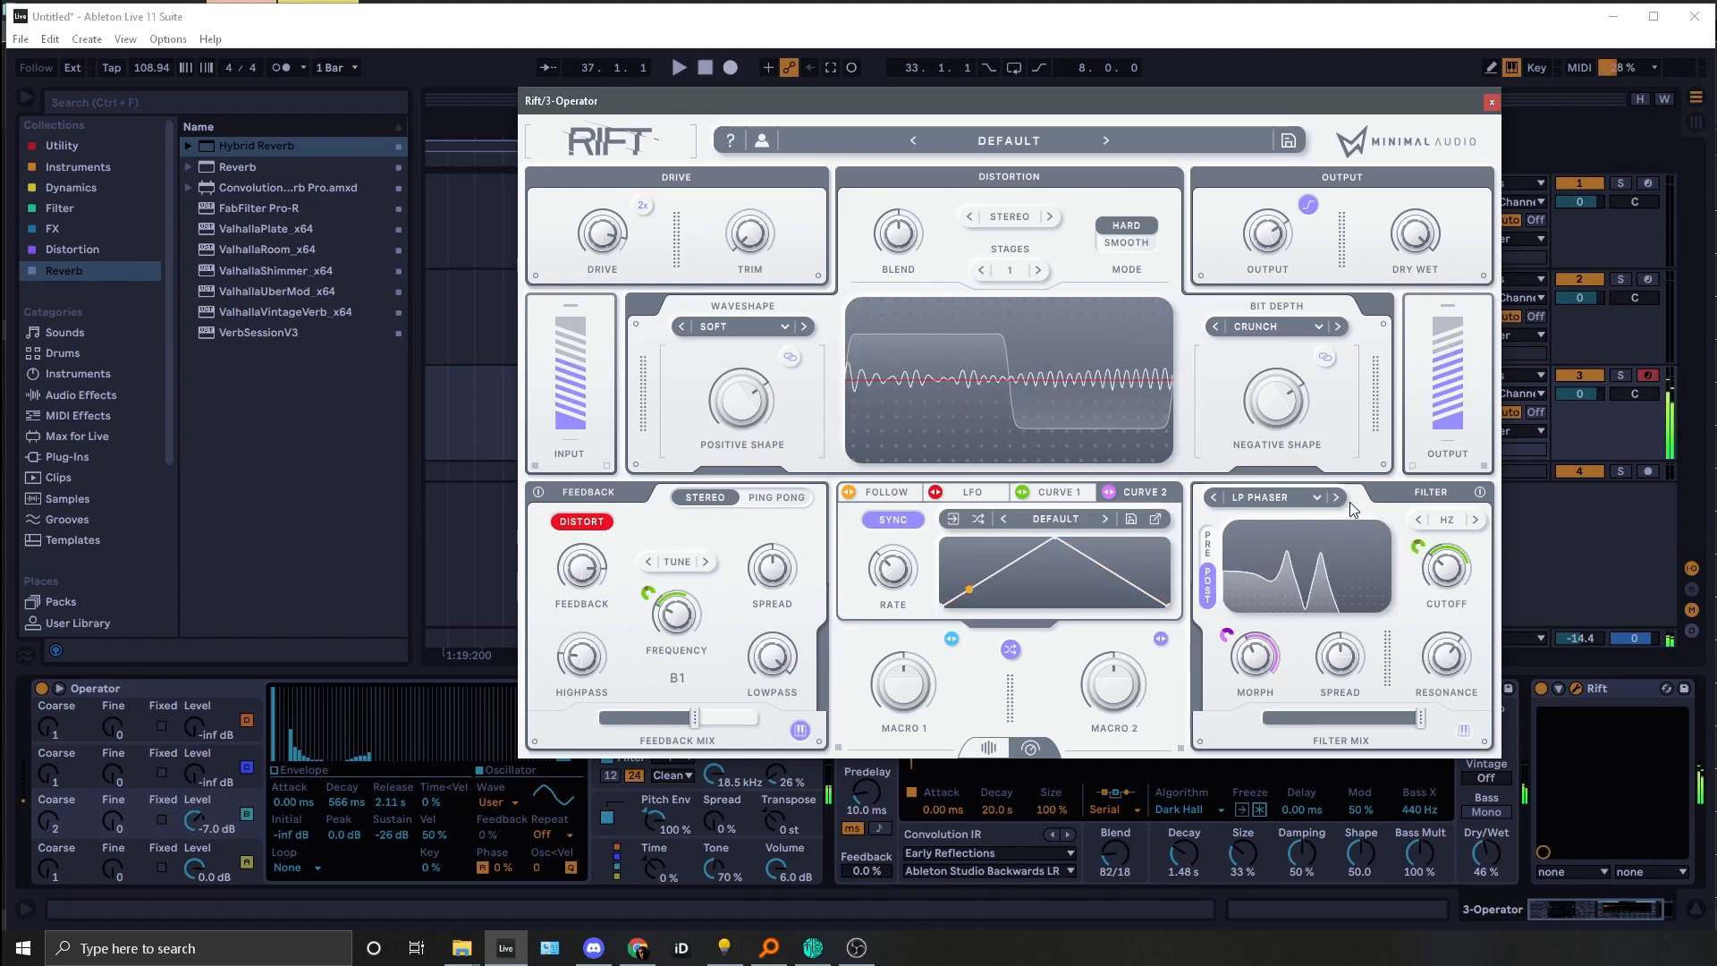
Step: Switch the Rift filter to Phaser, reduce the filter mix and raise the cutoff to about 1.03 kHz
{"action": "left_click", "coordinate": [1212, 497]}
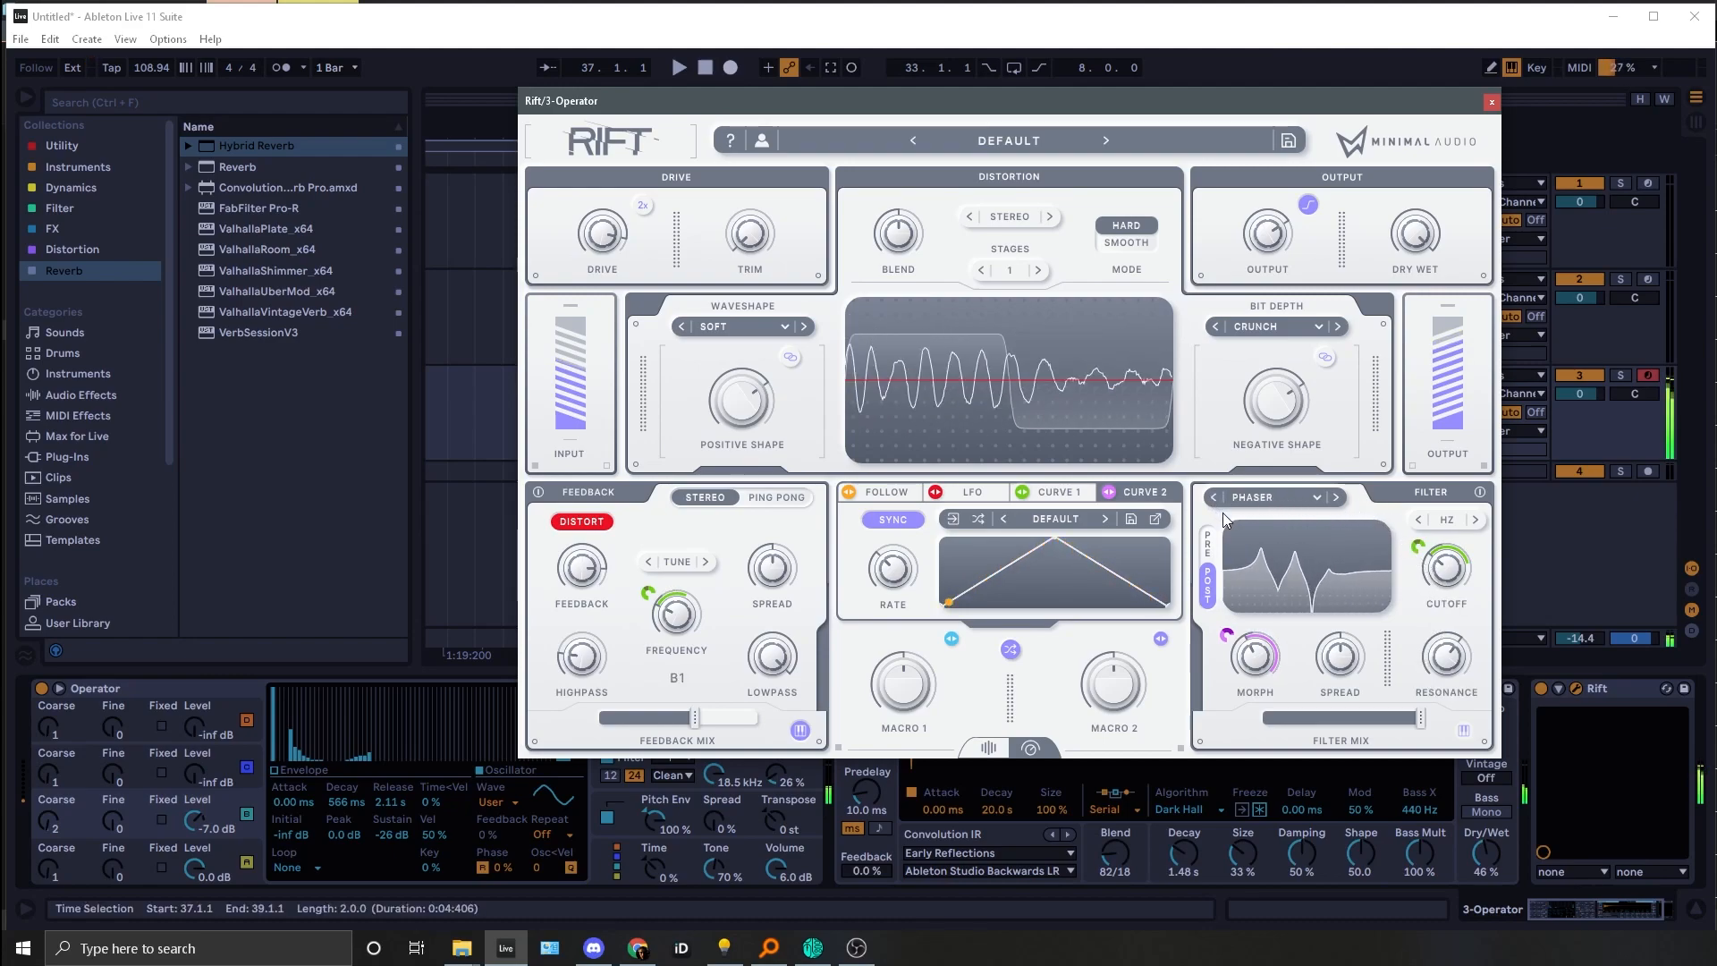
{"action": "mouse_move", "coordinate": [1432, 559]}
{"action": "left_click_drag", "start_coordinate": [1432, 559], "coordinate": [1440, 531]}
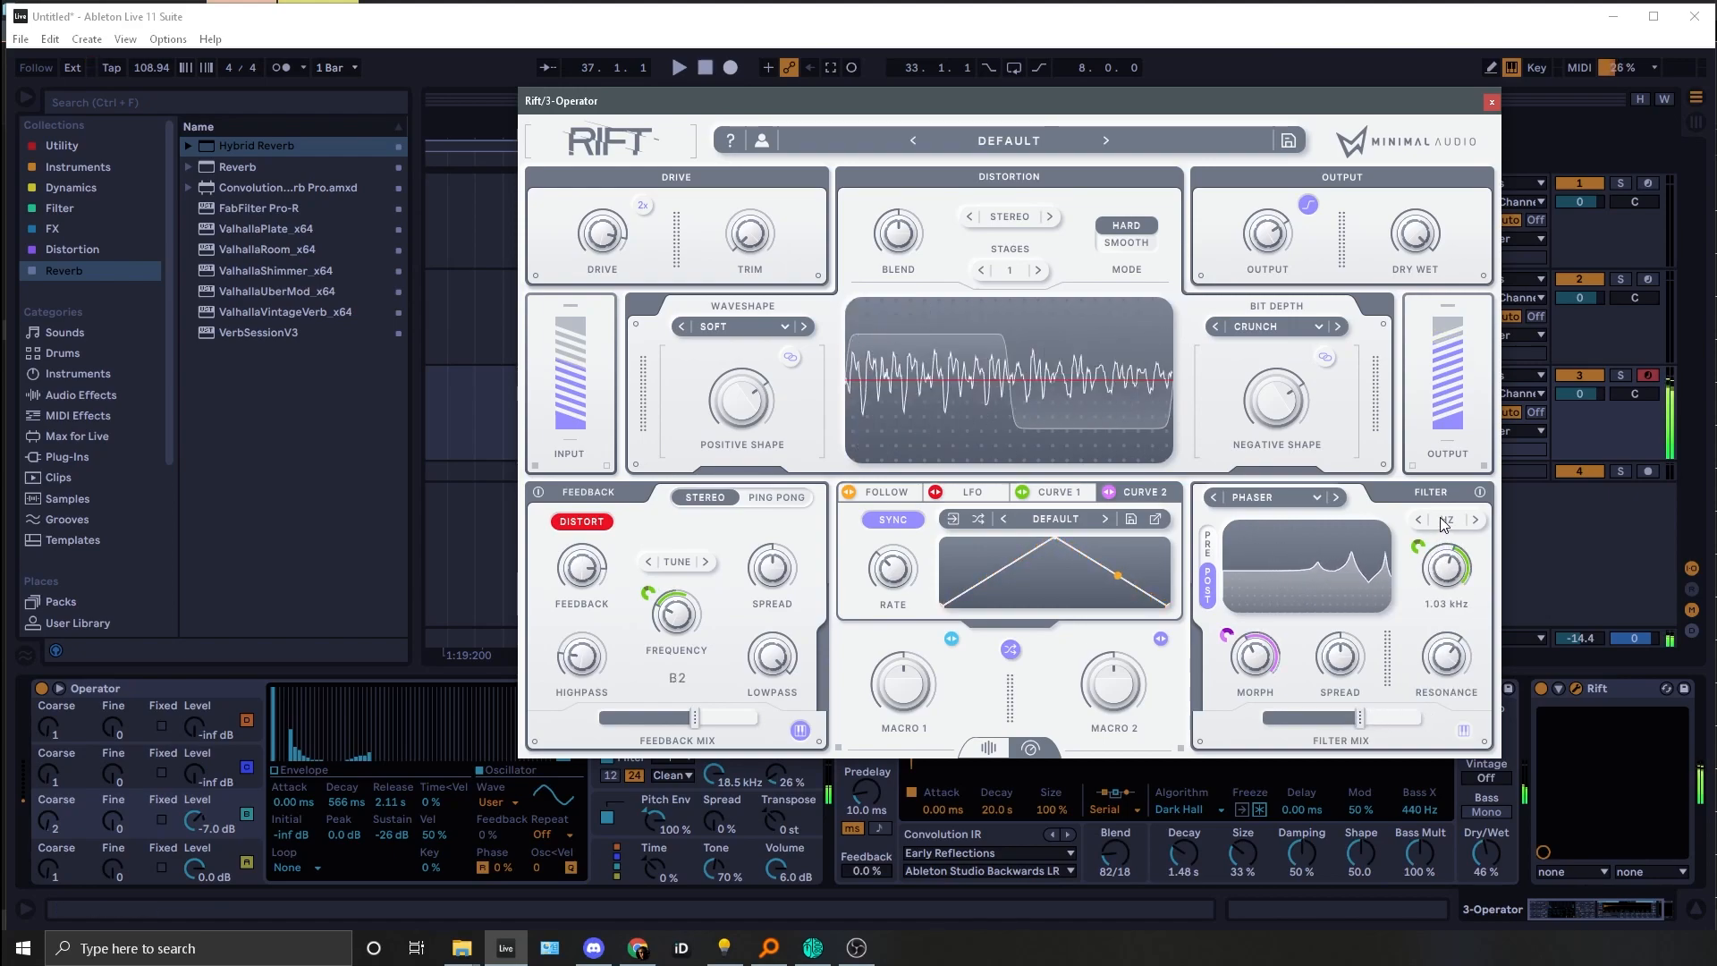
Step: Audition the phaser sound in different keyboard octaves
{"action": "key", "text": "x"}
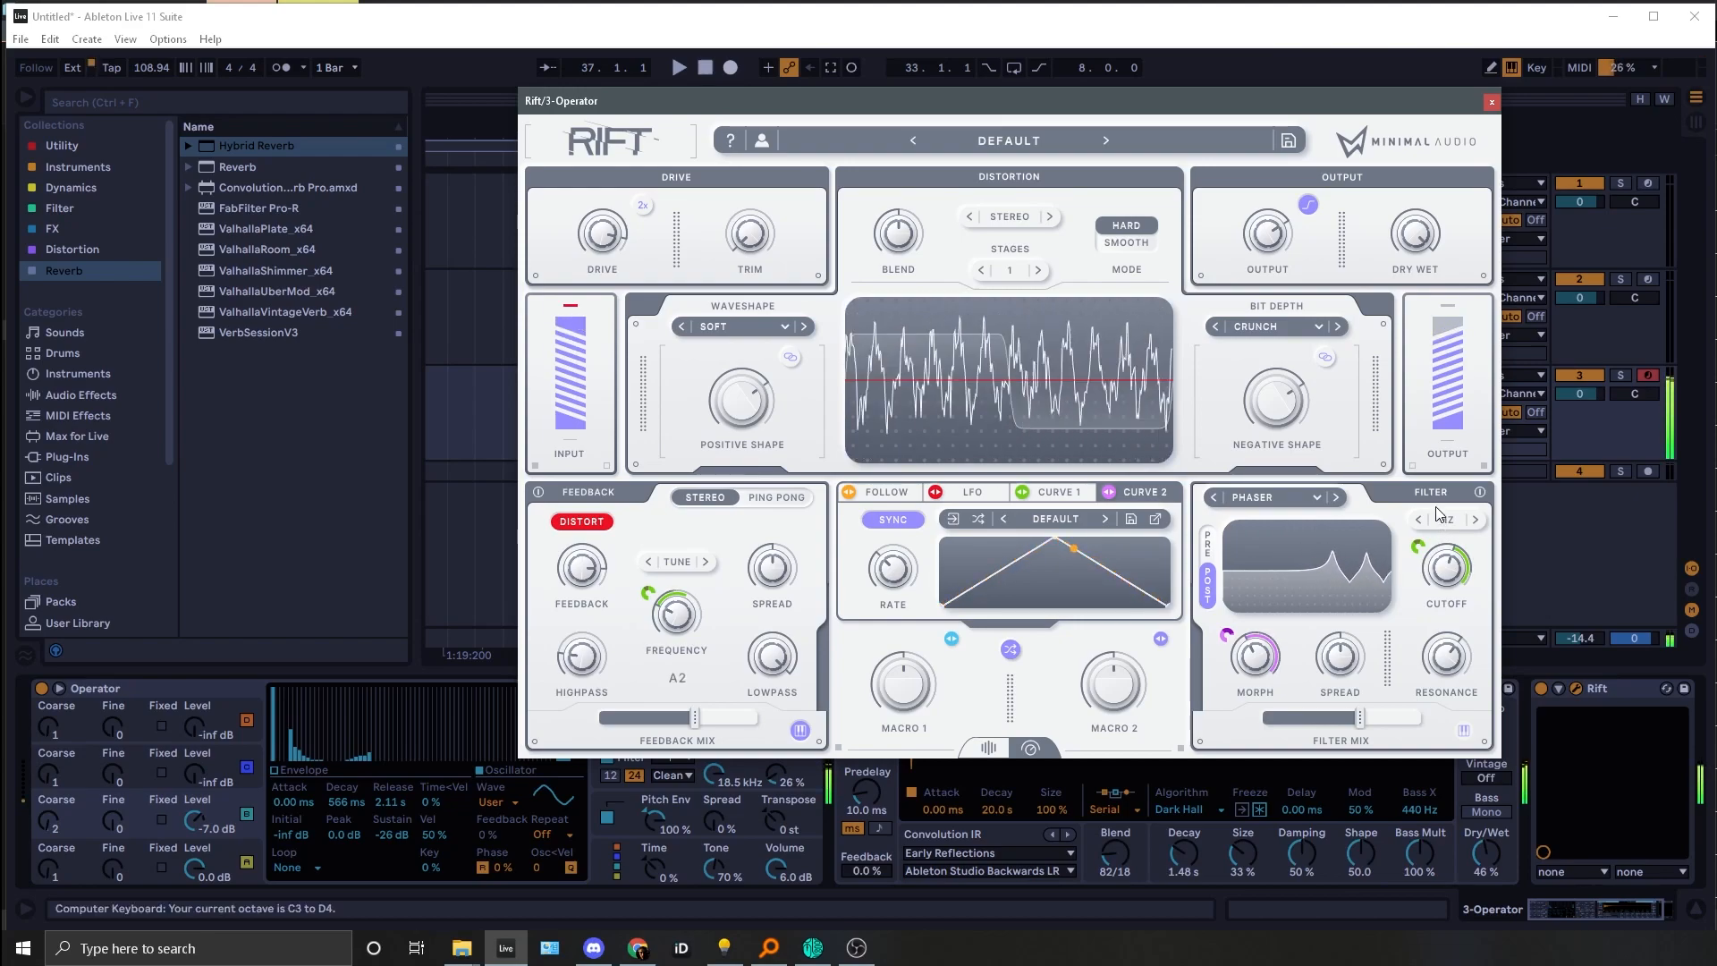
{"action": "scroll", "coordinate": [595, 259], "scroll_direction": "up", "scroll_amount": 2}
{"action": "key", "text": "z"}
{"action": "key", "text": "x"}
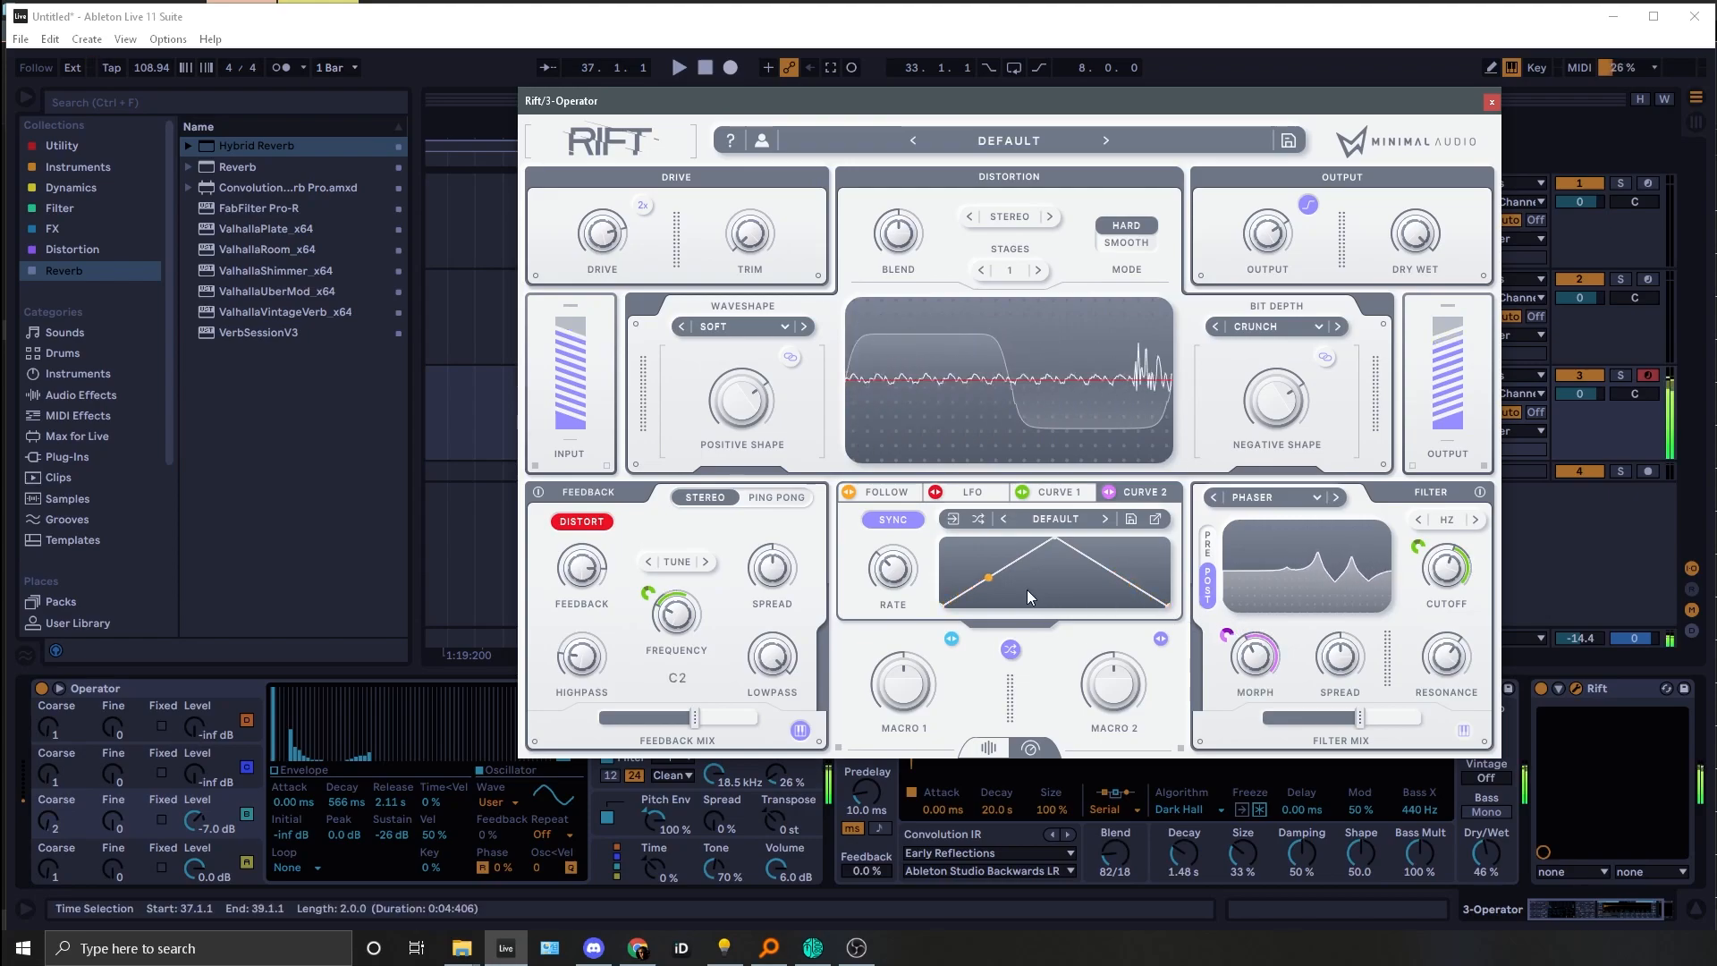
Step: Set the Hybrid Reverb's blend to 67/33 and its decay to 3.52 s while auditioning another octave
{"action": "key", "text": "z"}
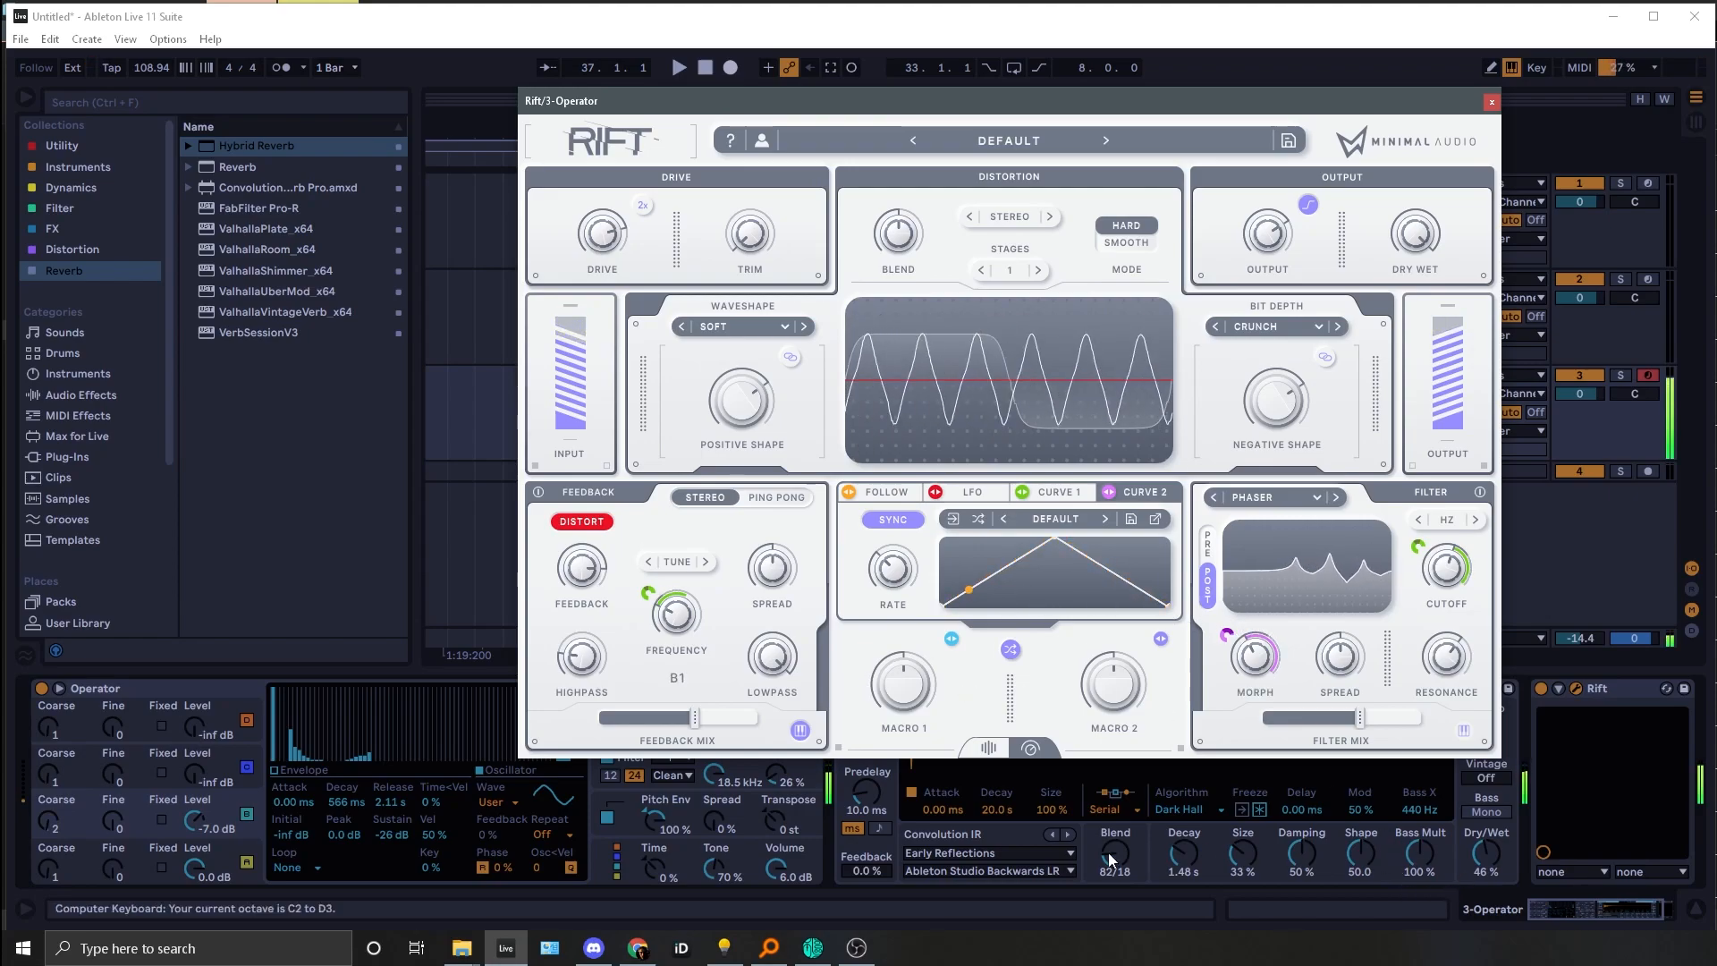
{"action": "left_click_drag", "start_coordinate": [1116, 854], "coordinate": [1195, 834]}
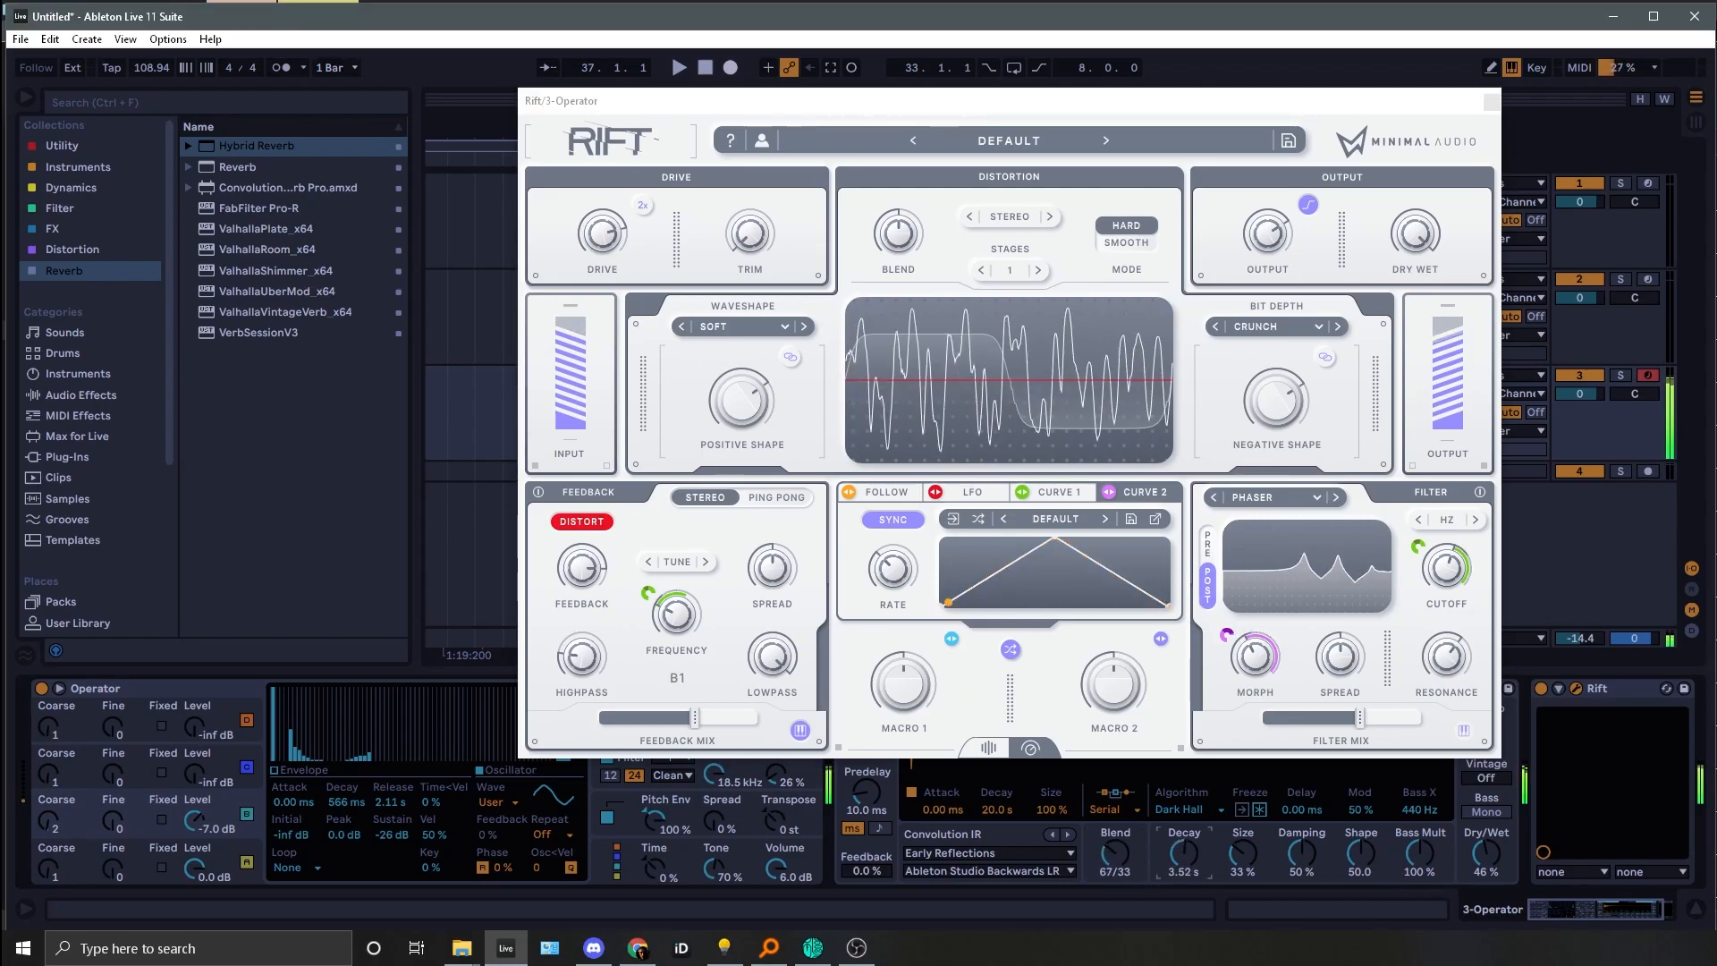
{"action": "key", "text": "x"}
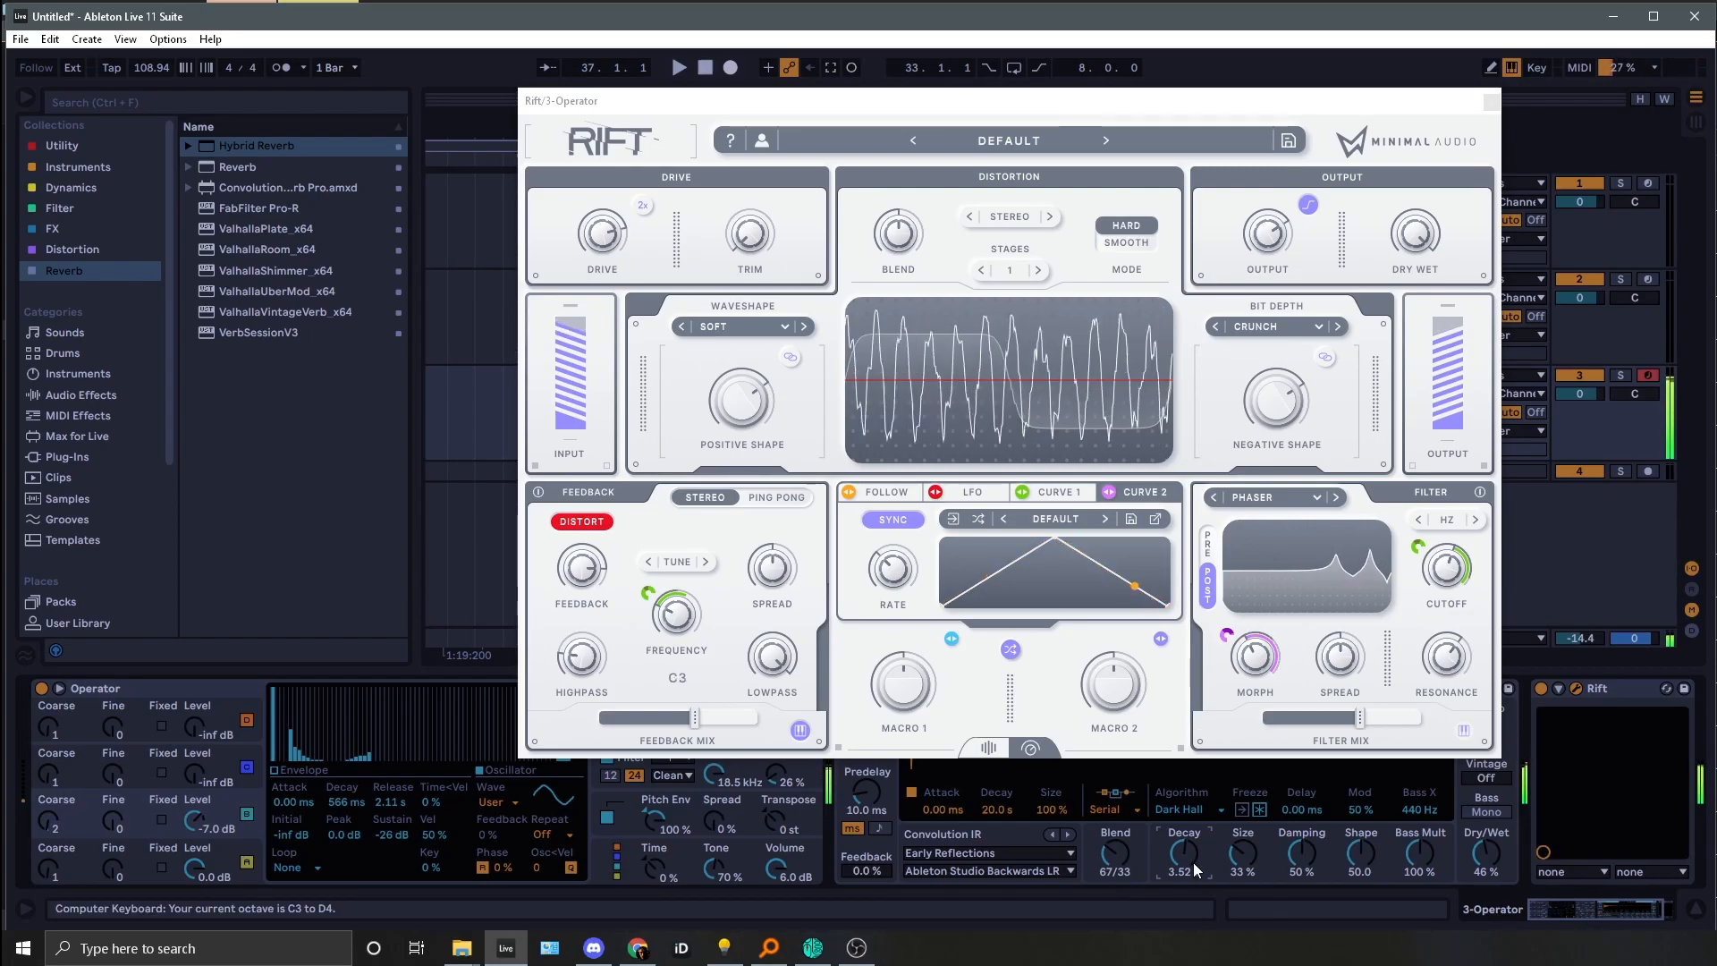
Step: Try the Sides, Mid Side and Mid channel modes for Rift's distortion and return to Stereo
{"action": "left_click", "coordinate": [1009, 216]}
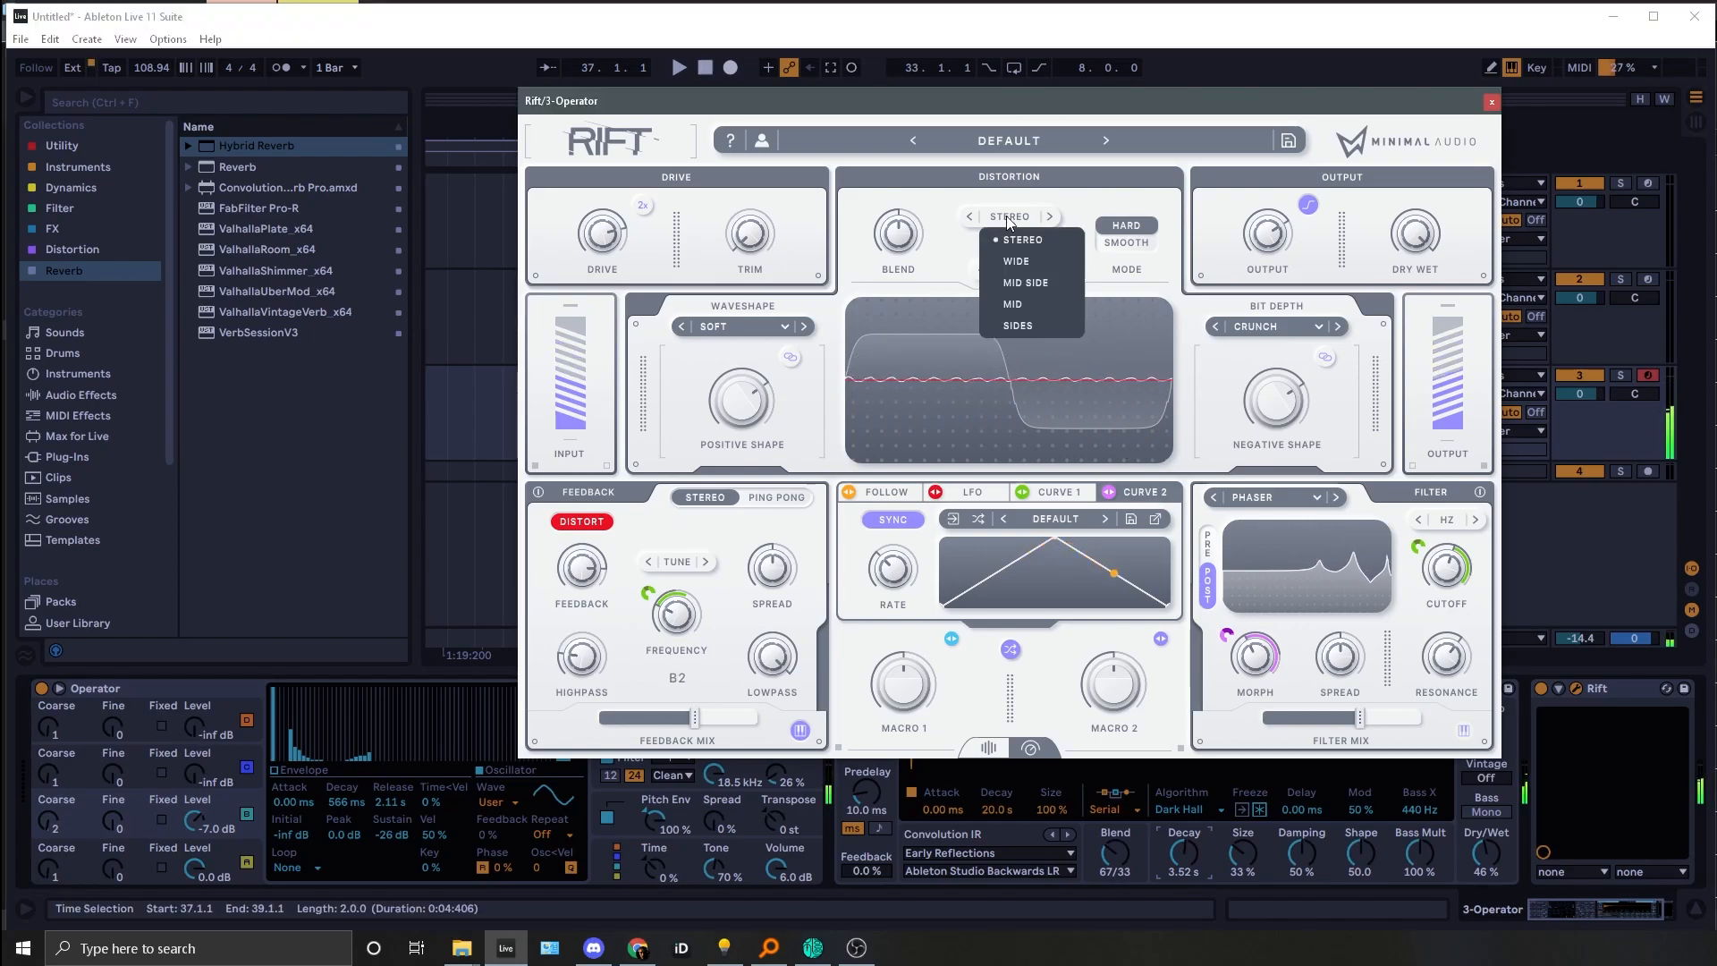
{"action": "left_click", "coordinate": [1018, 325]}
{"action": "left_click", "coordinate": [971, 217]}
{"action": "left_click", "coordinate": [971, 216]}
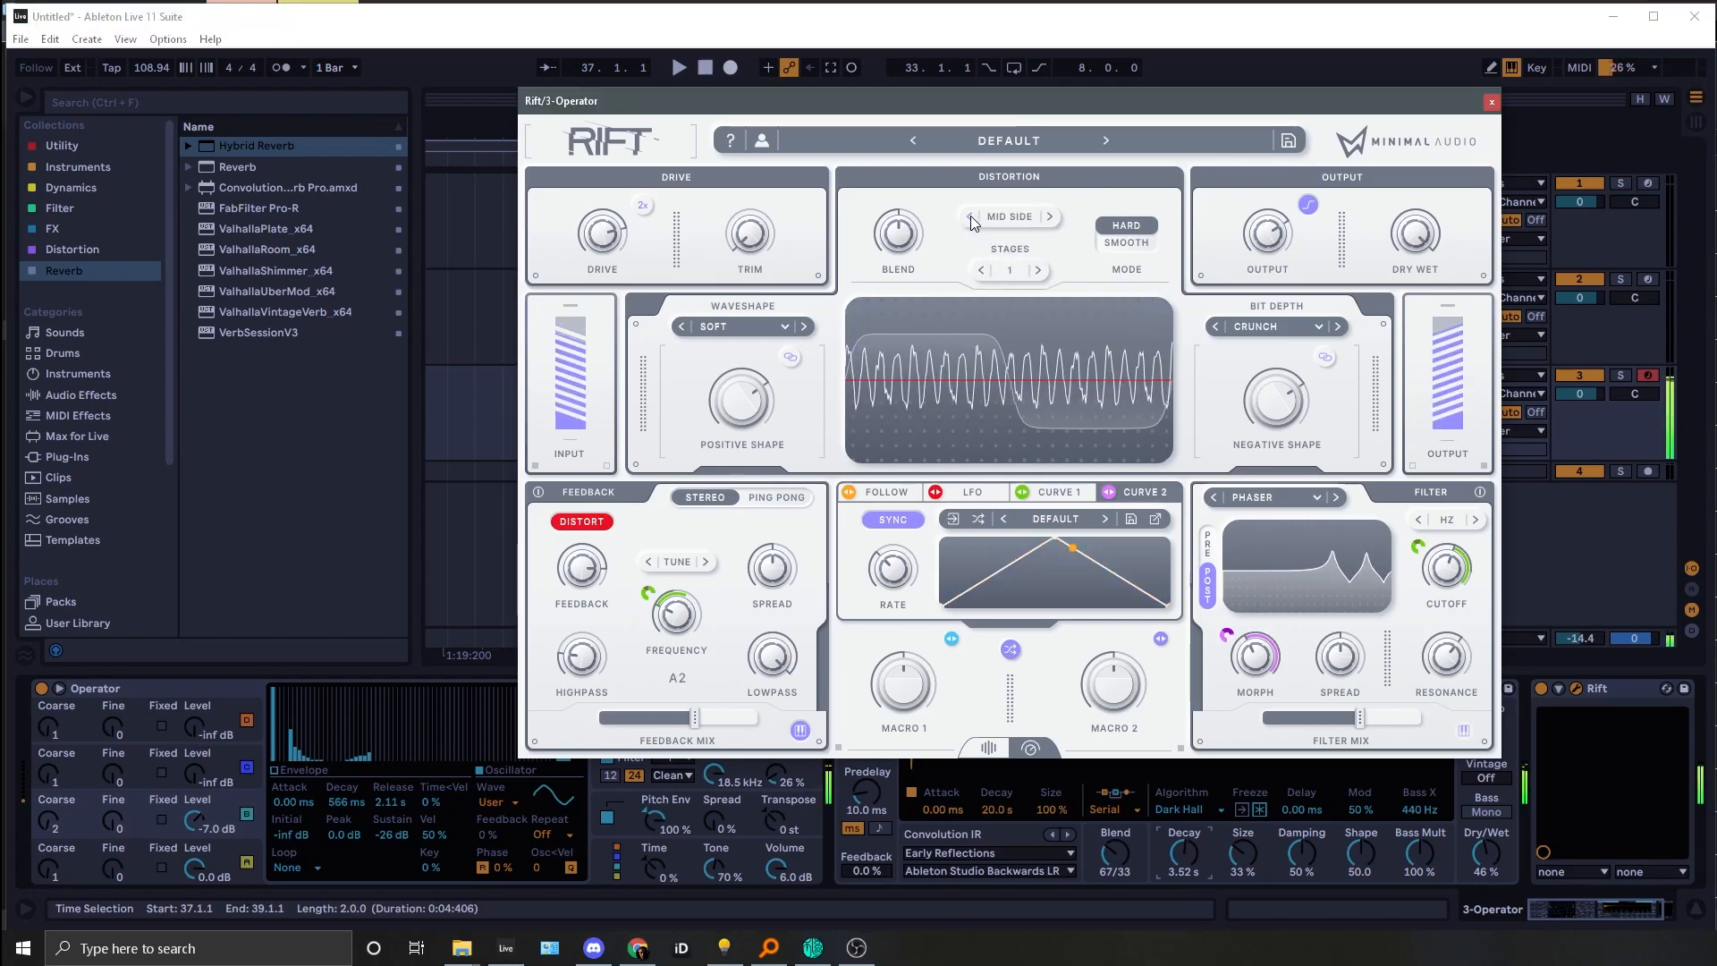
{"action": "left_click", "coordinate": [1050, 217]}
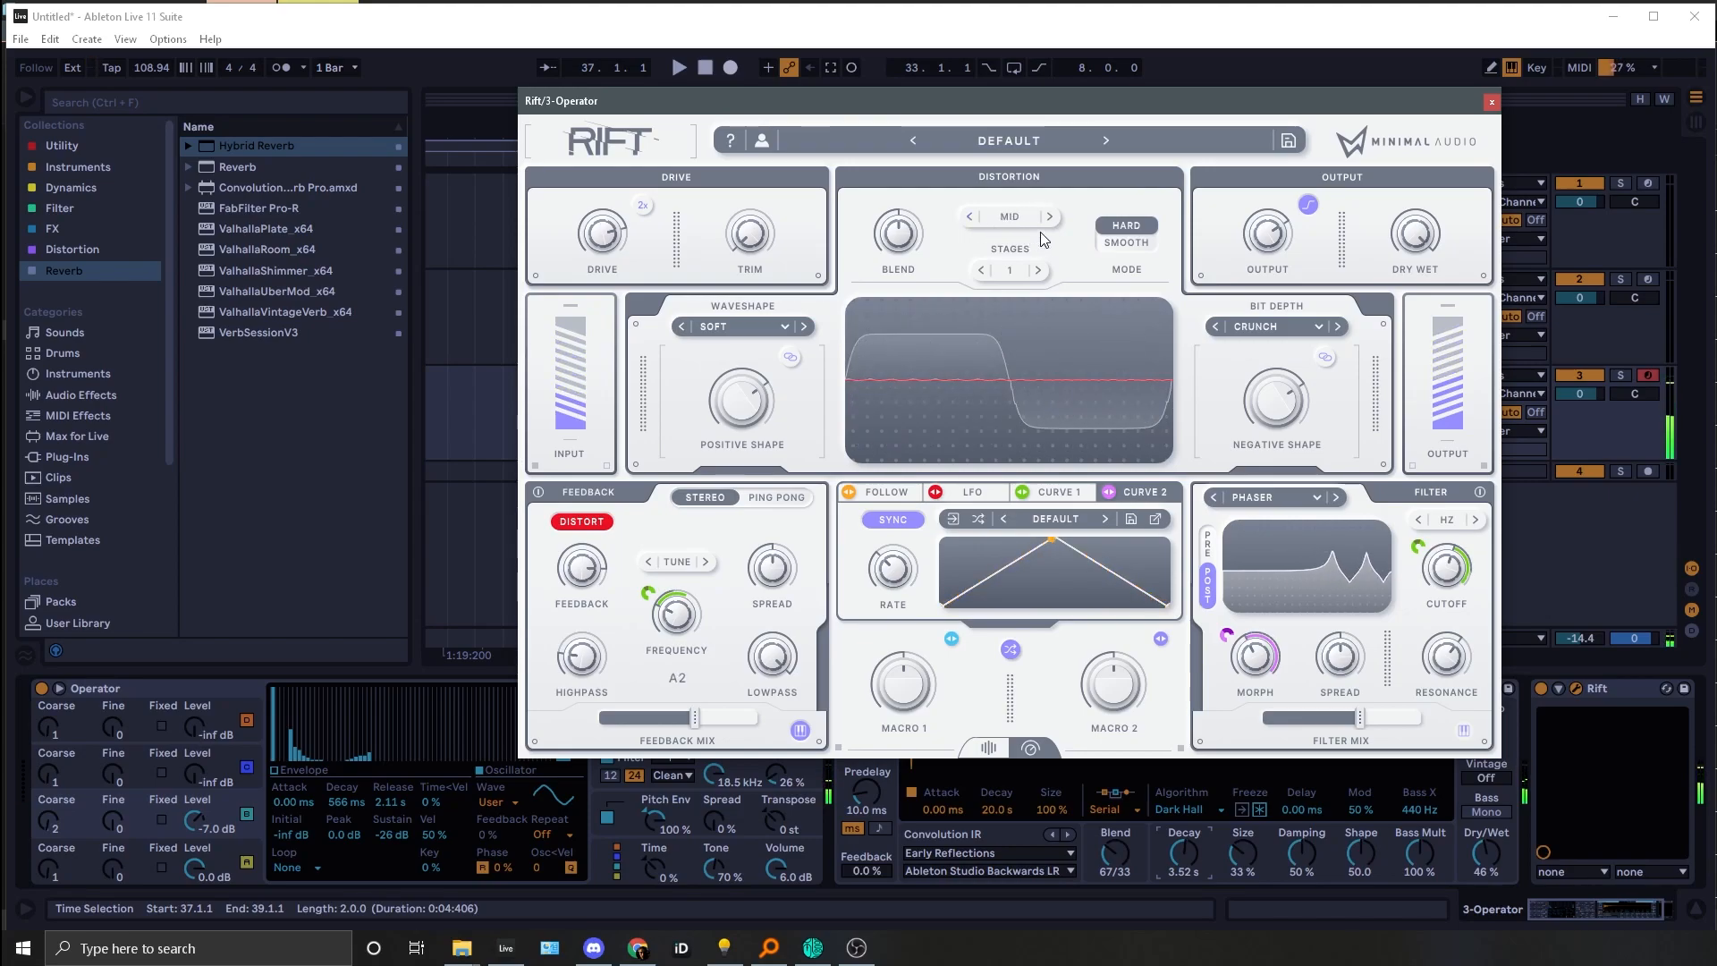
{"action": "left_click", "coordinate": [970, 216]}
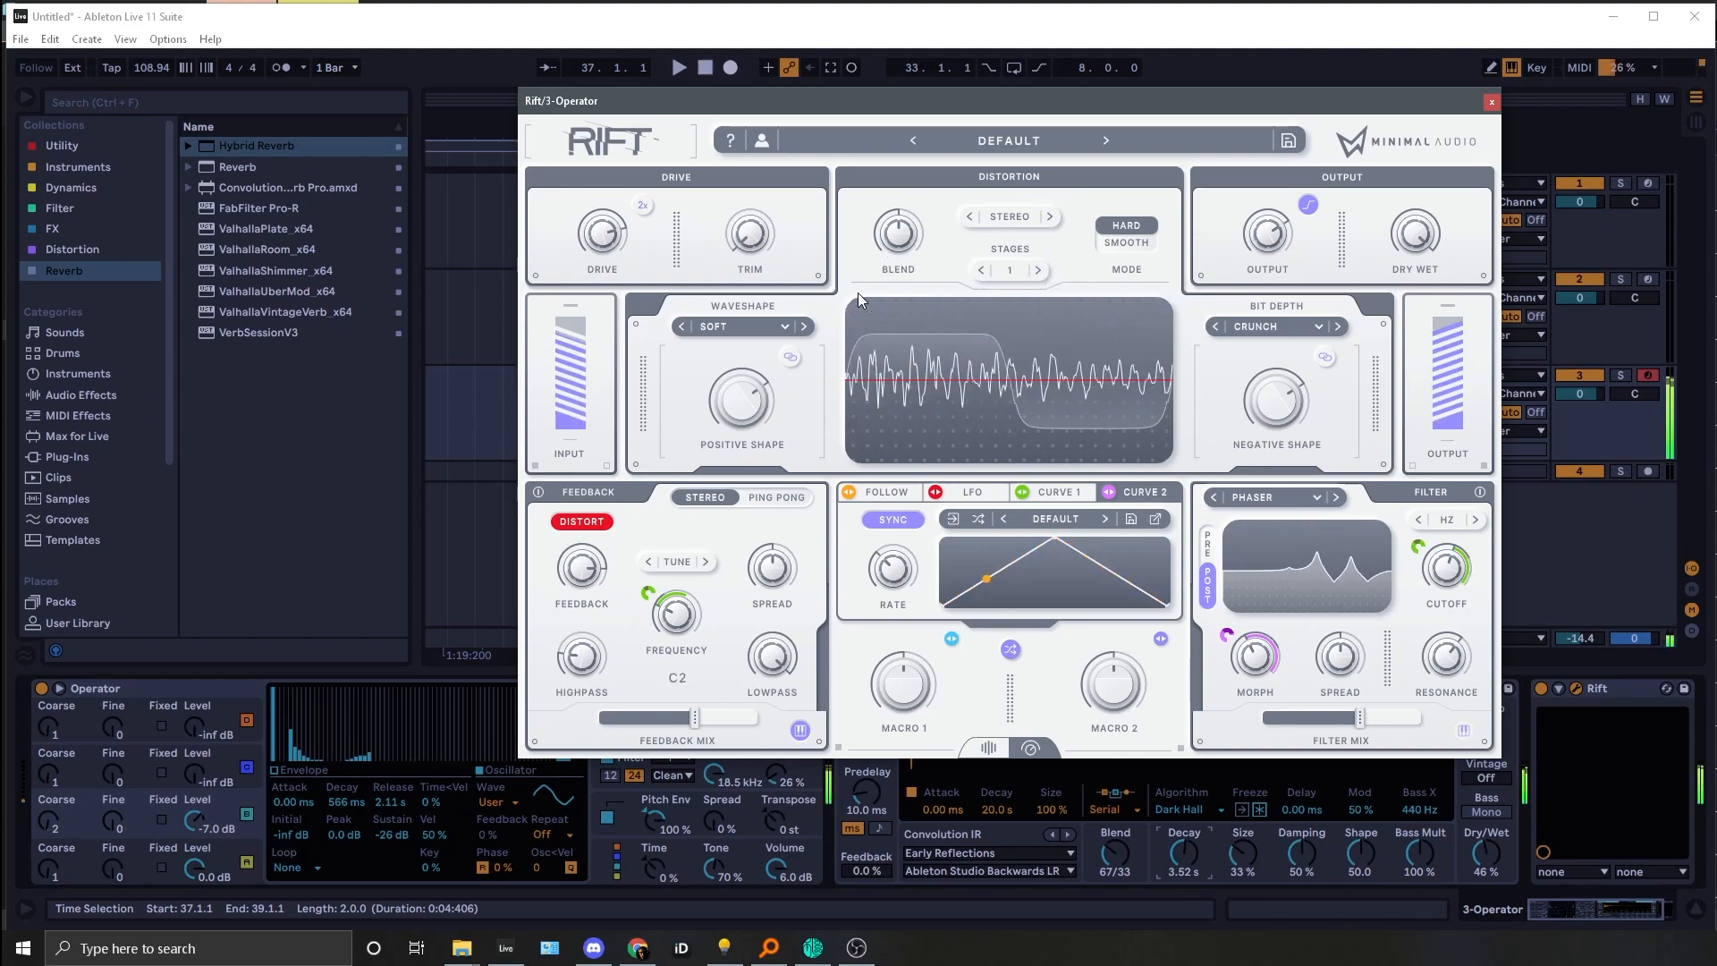
{"action": "key", "text": "x"}
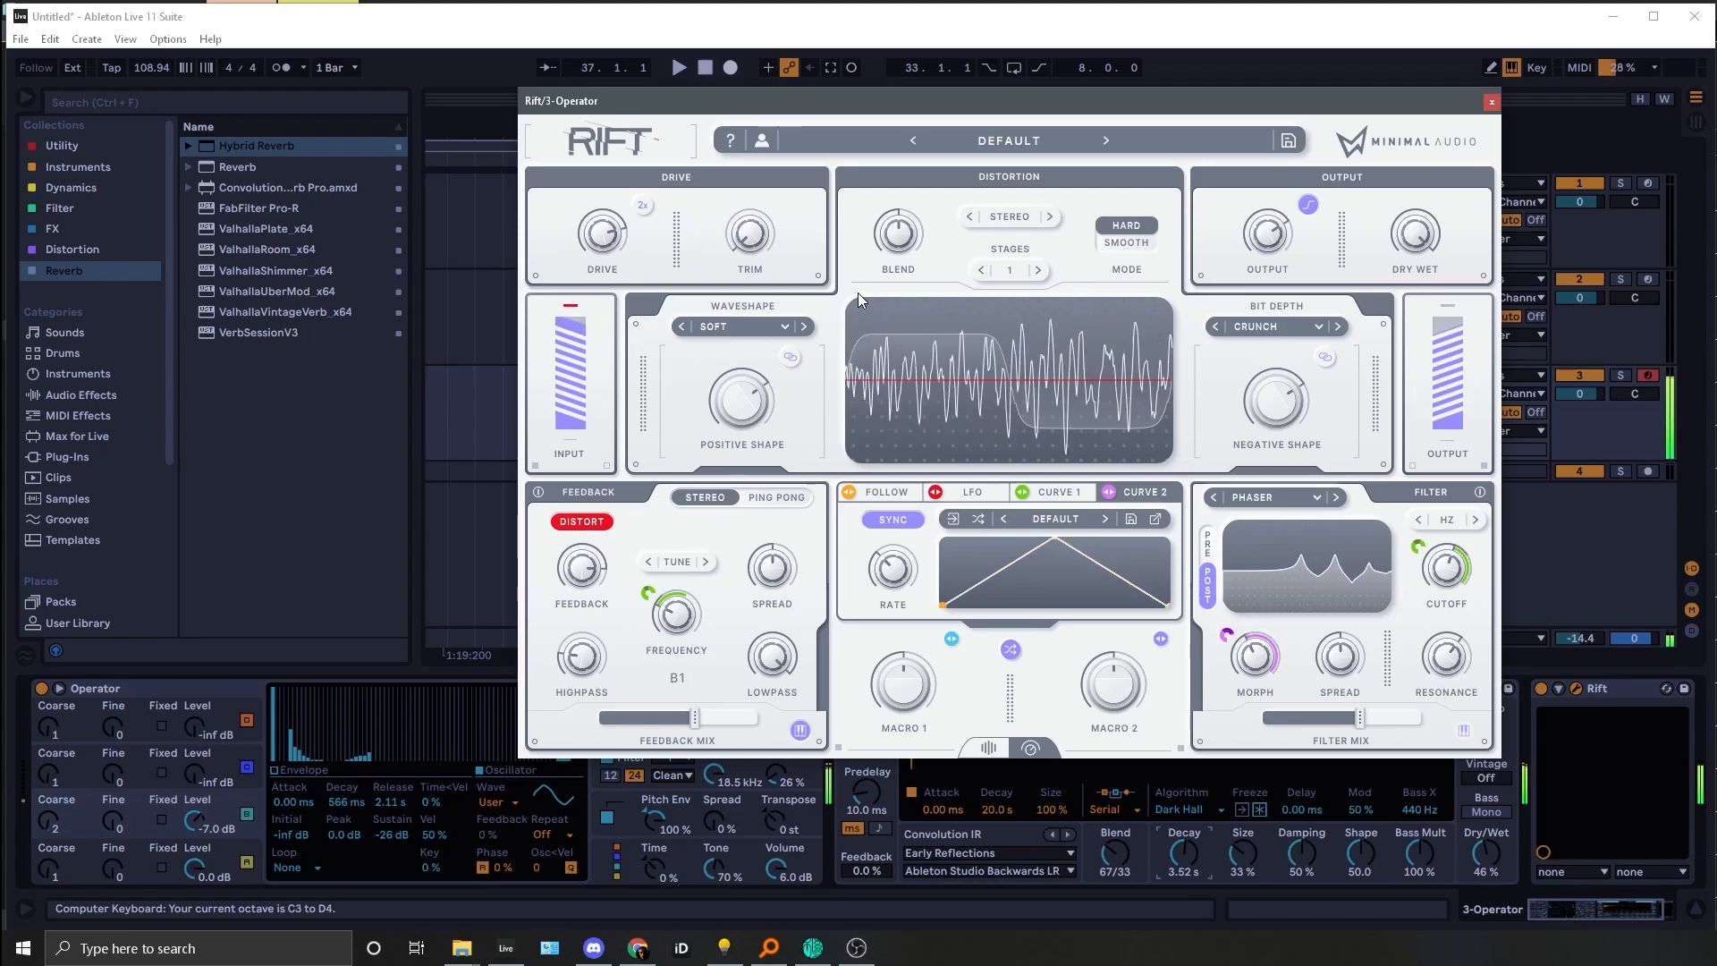
Step: Collapse the Hybrid Reverb and Rift devices and add a second Rift after them, showing its full set of controls
{"action": "left_click", "coordinate": [1491, 101]}
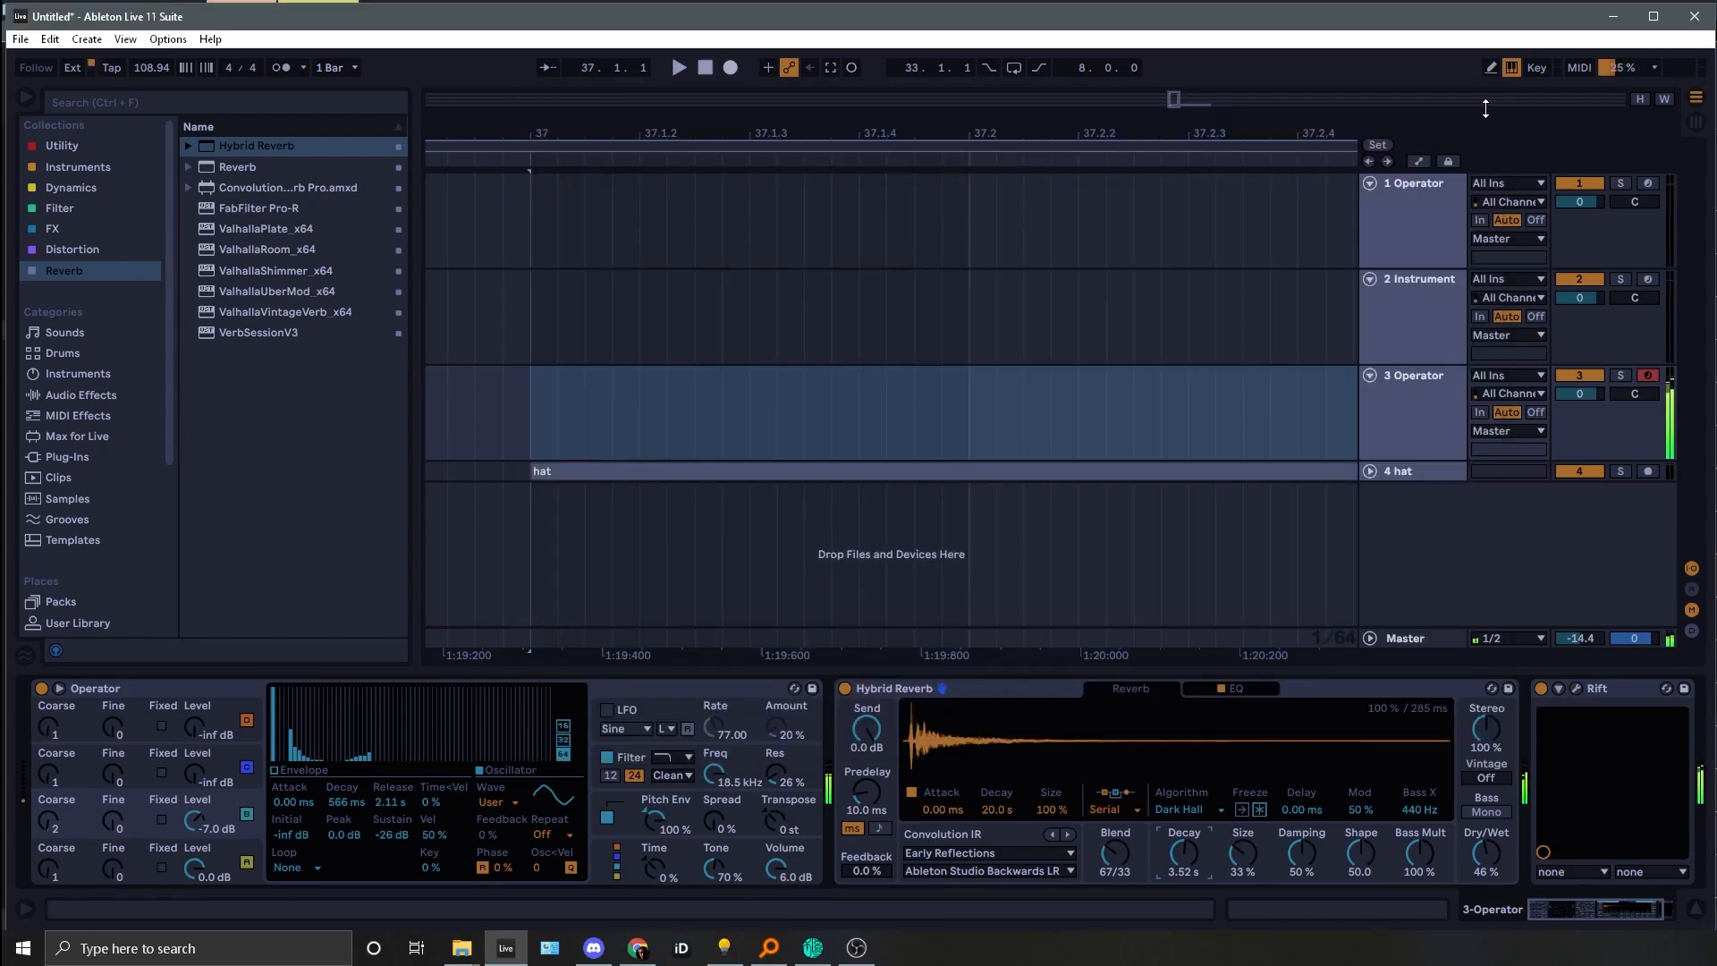
{"action": "double_click", "coordinate": [952, 694]}
{"action": "double_click", "coordinate": [959, 694]}
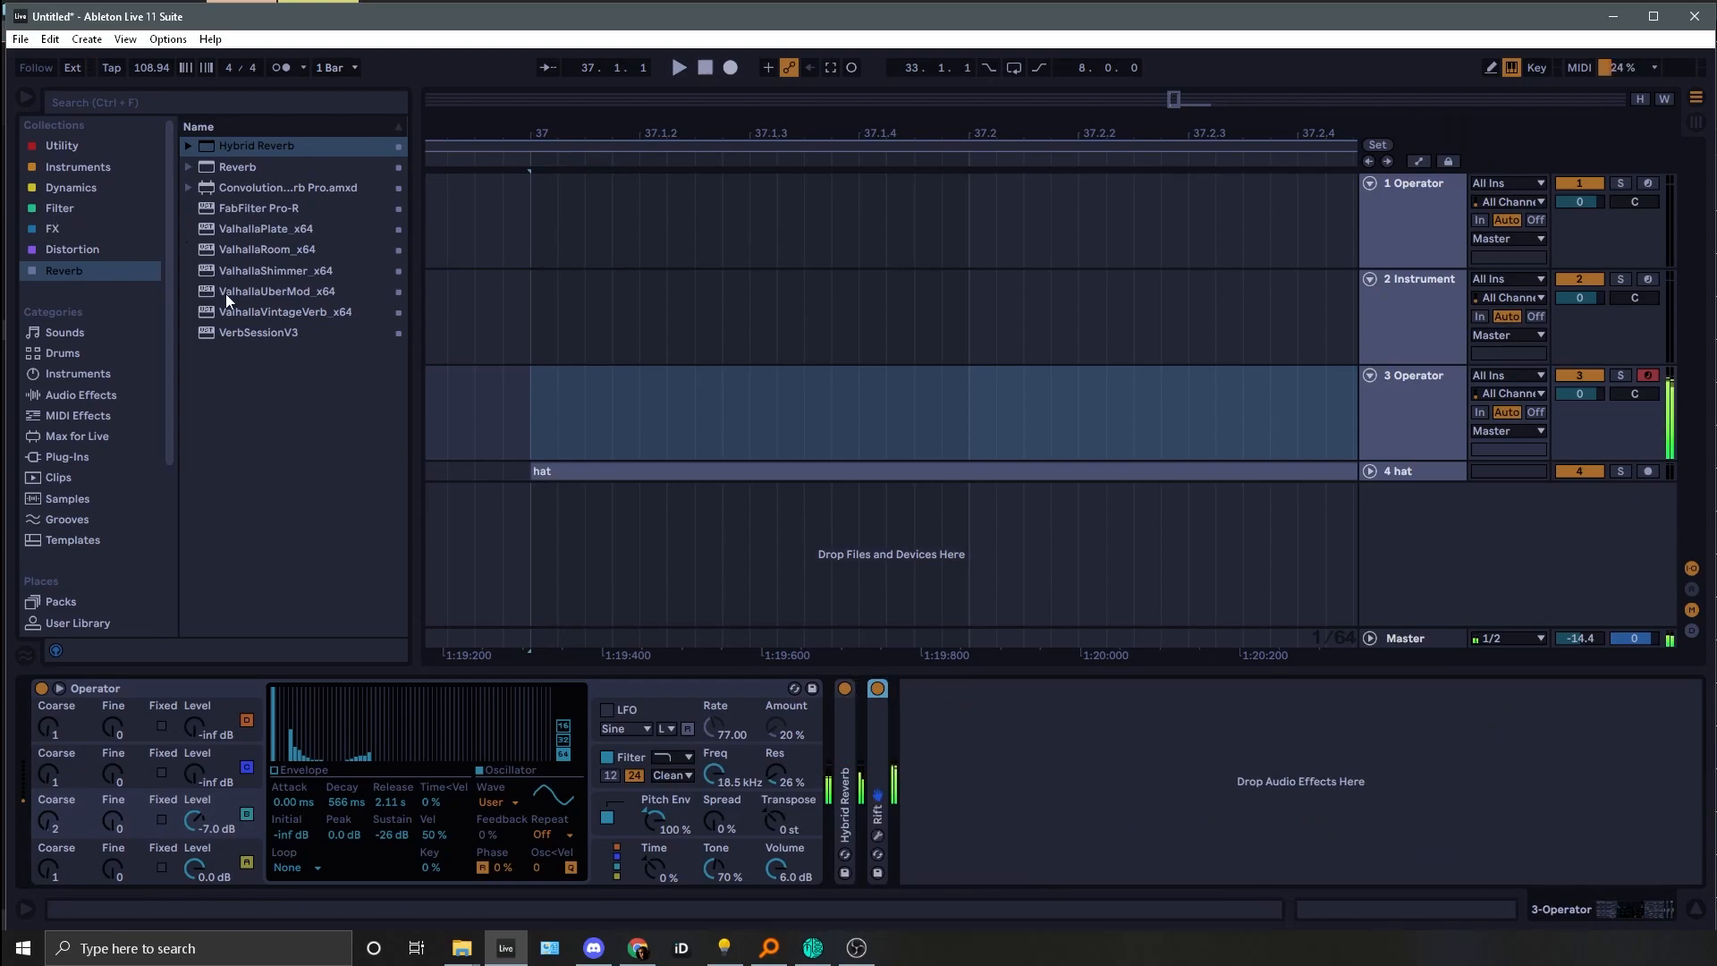
{"action": "left_click", "coordinate": [74, 256]}
{"action": "left_click", "coordinate": [234, 479]}
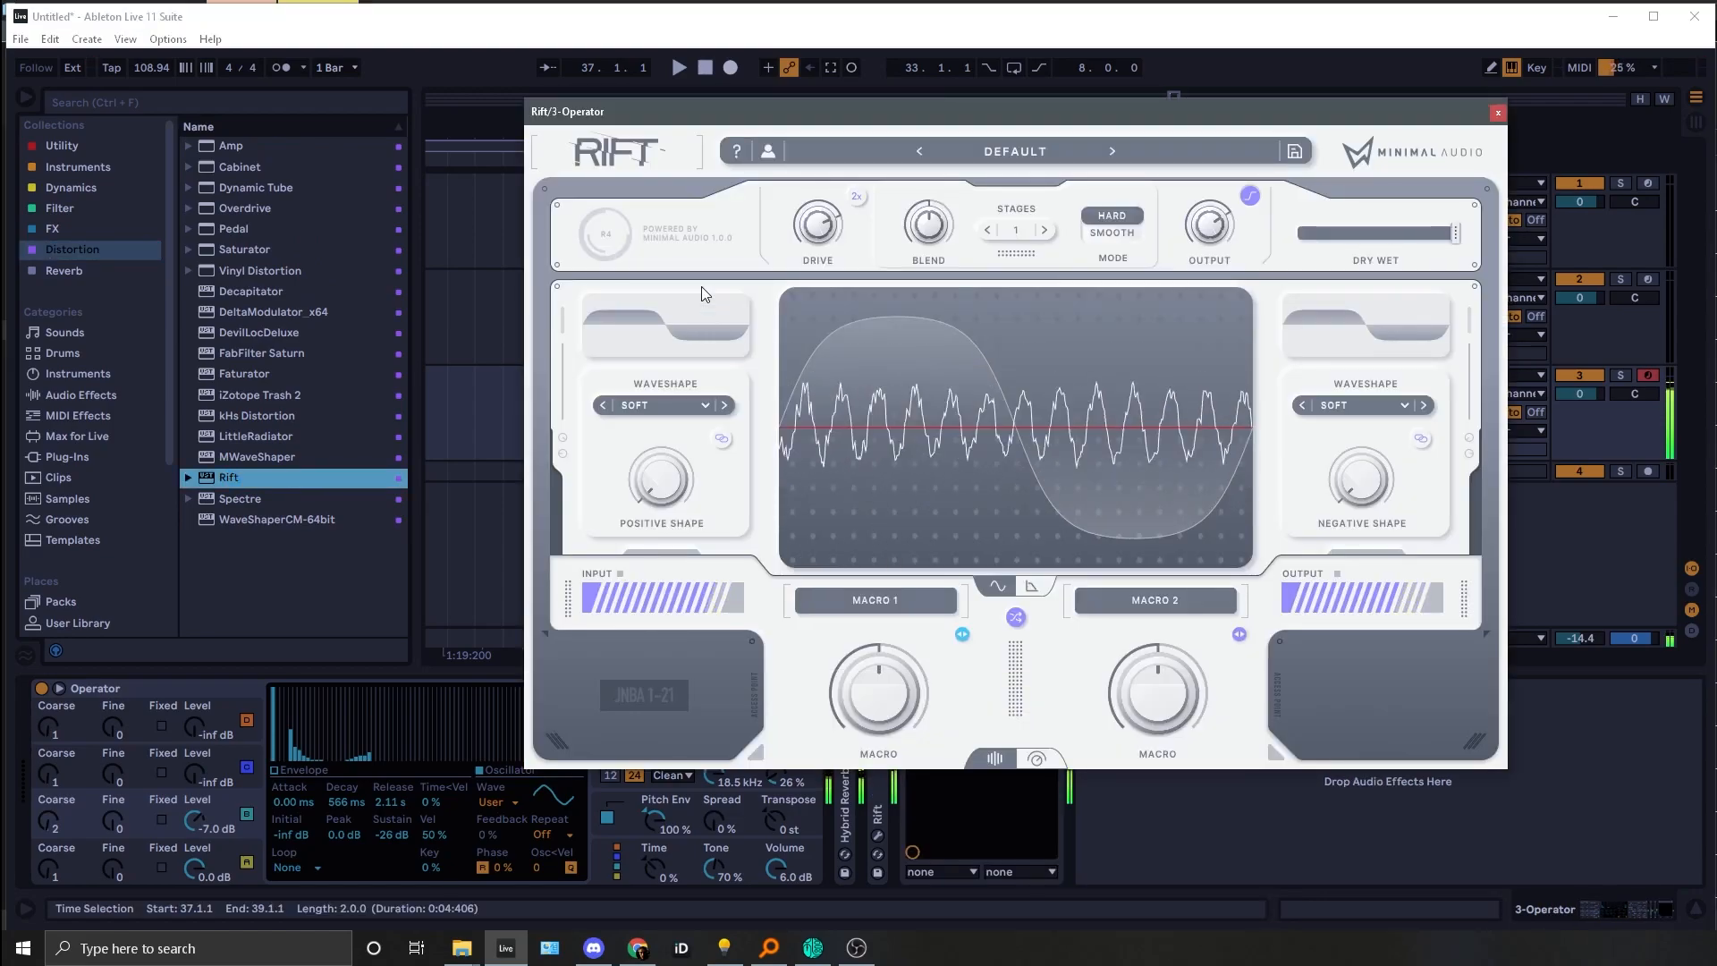
{"action": "left_click", "coordinate": [1039, 760]}
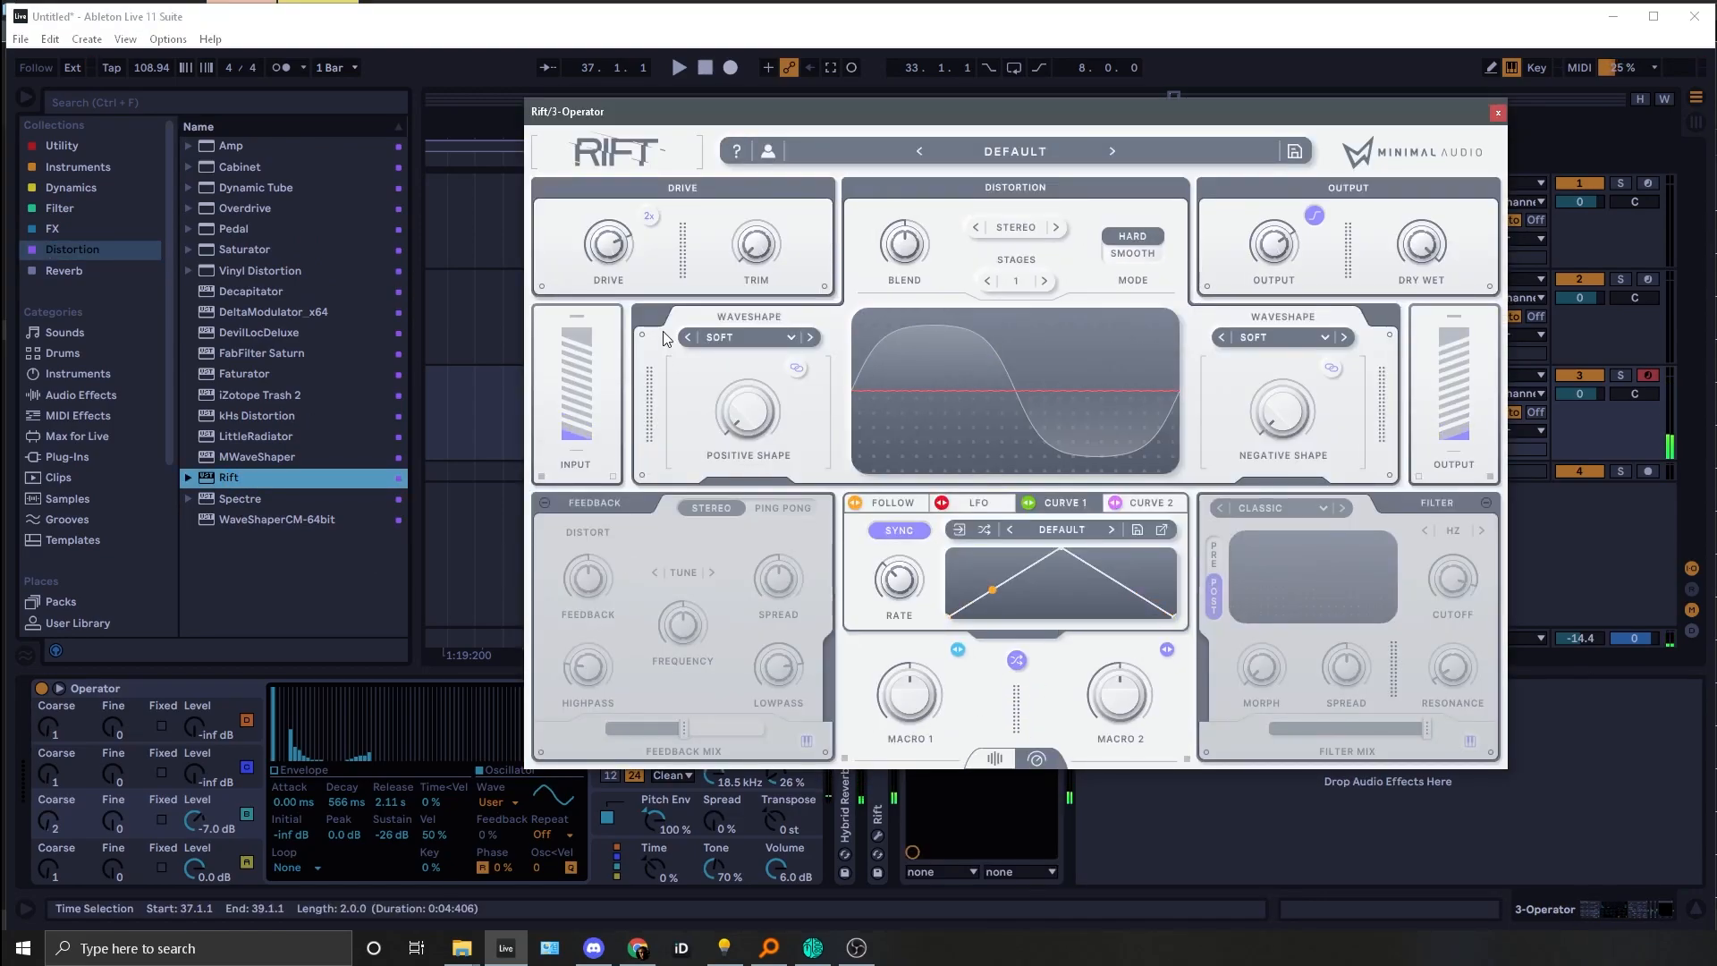
Step: Try the White and Optical noise types for the second Rift's positive shape
{"action": "left_click", "coordinate": [790, 337]}
{"action": "mouse_move", "coordinate": [766, 394]}
{"action": "left_click", "coordinate": [882, 399]}
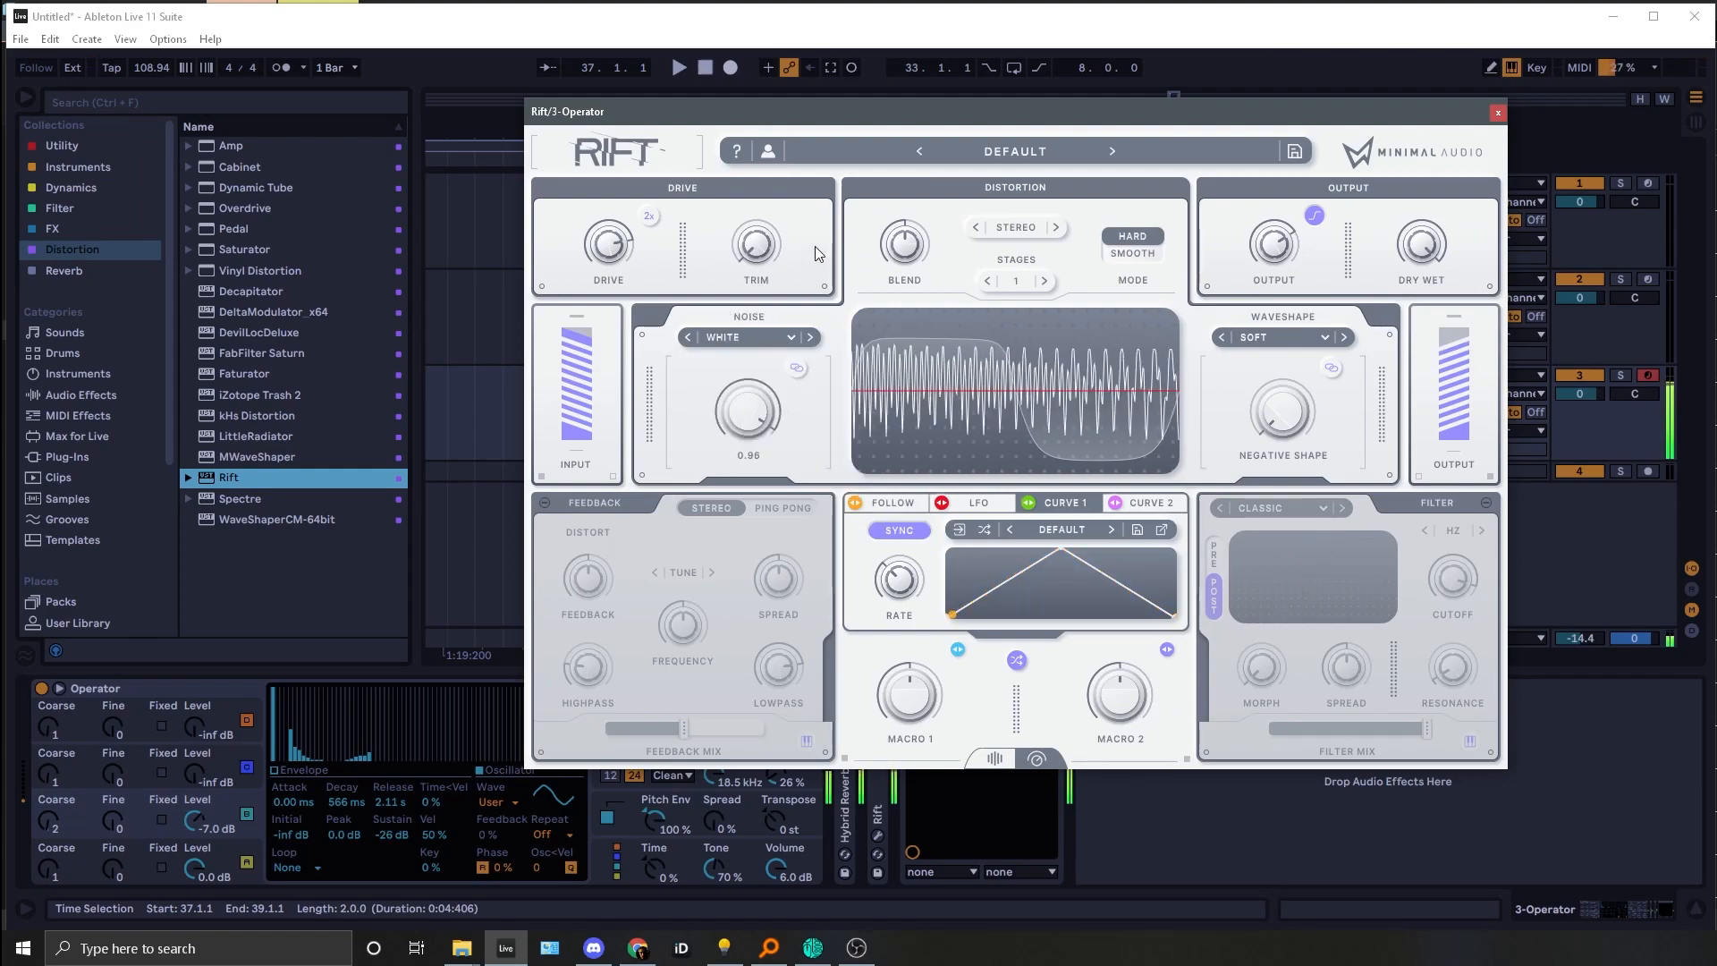
{"action": "left_click", "coordinate": [811, 337]}
{"action": "left_click", "coordinate": [814, 337]}
Step: Set the second Rift's positive shape type to the Edge wavefold
{"action": "left_click", "coordinate": [748, 338]}
{"action": "mouse_move", "coordinate": [774, 379]}
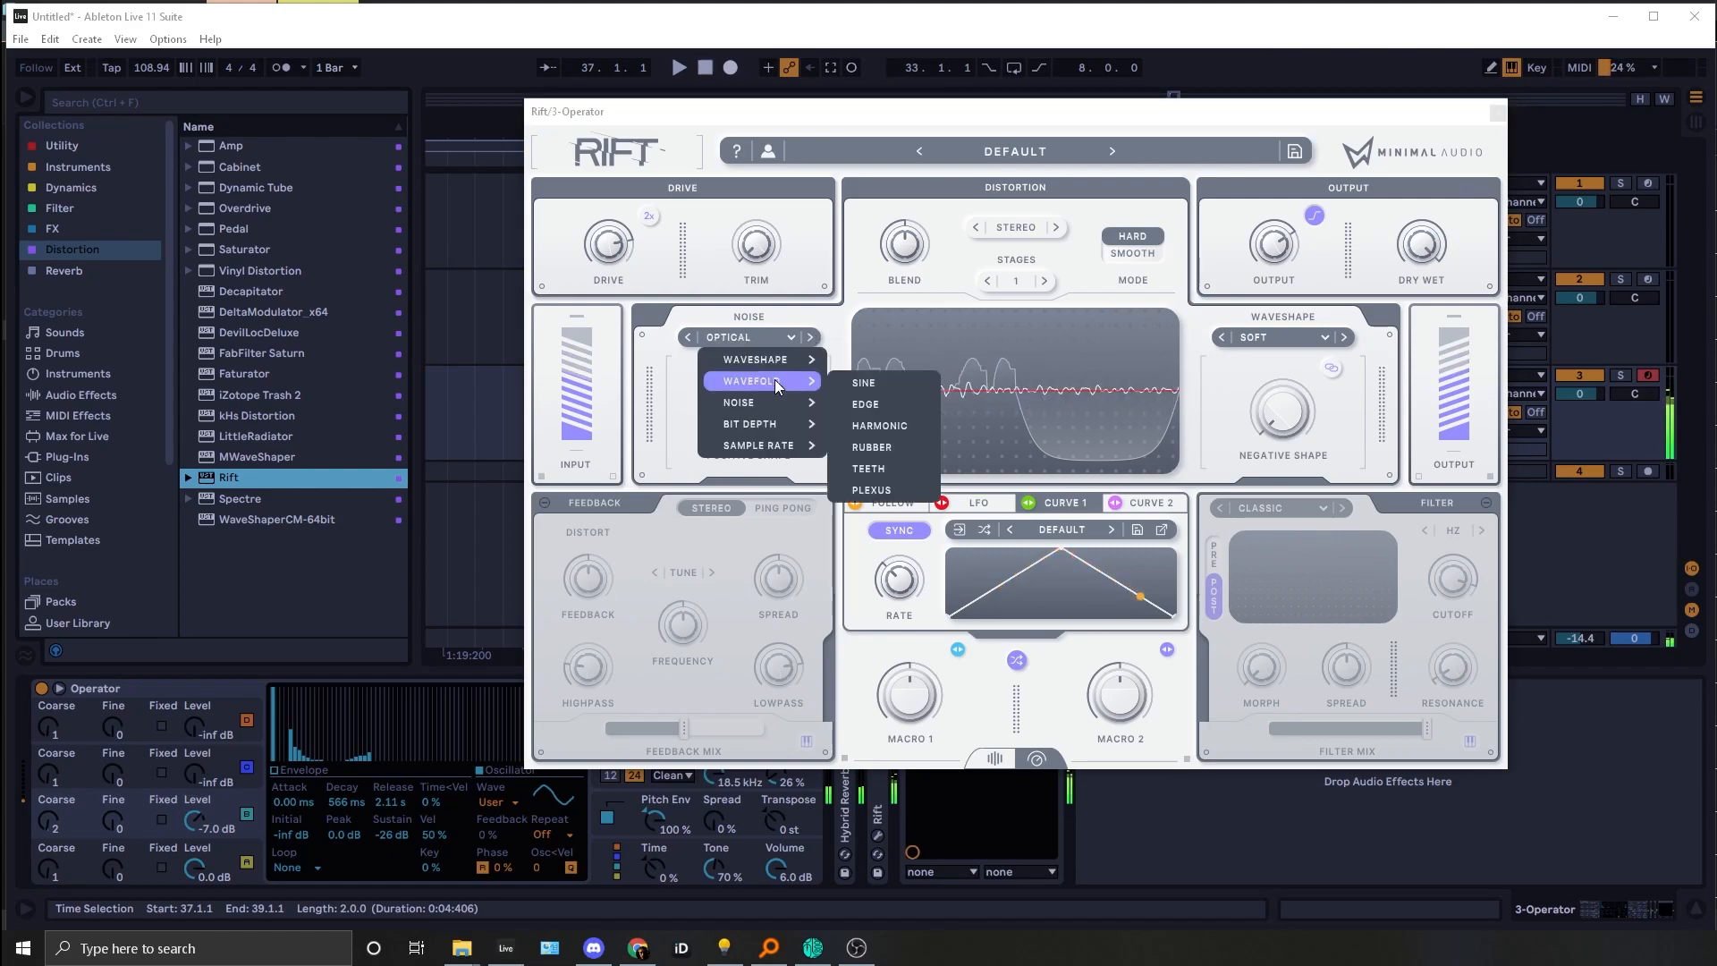
{"action": "left_click", "coordinate": [876, 411]}
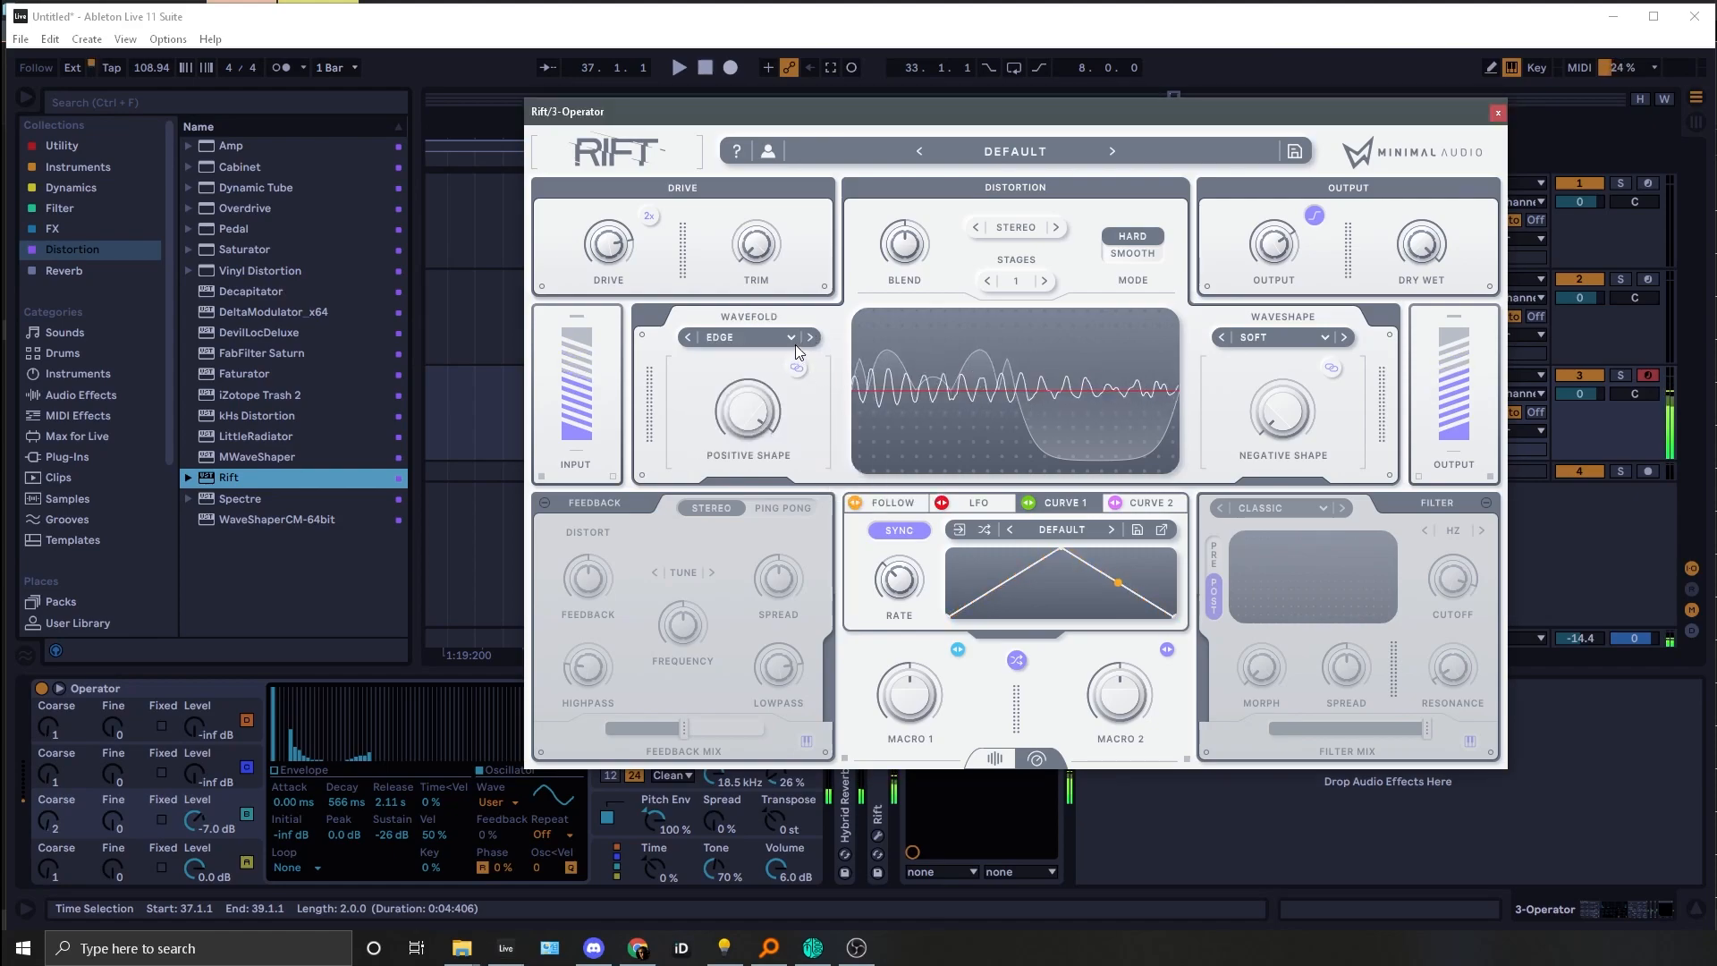
Step: Set the second Rift's positive shape amount to about 0.48 and its drive to -2.9 dB, auditioning different octaves
{"action": "mouse_move", "coordinate": [638, 260]}
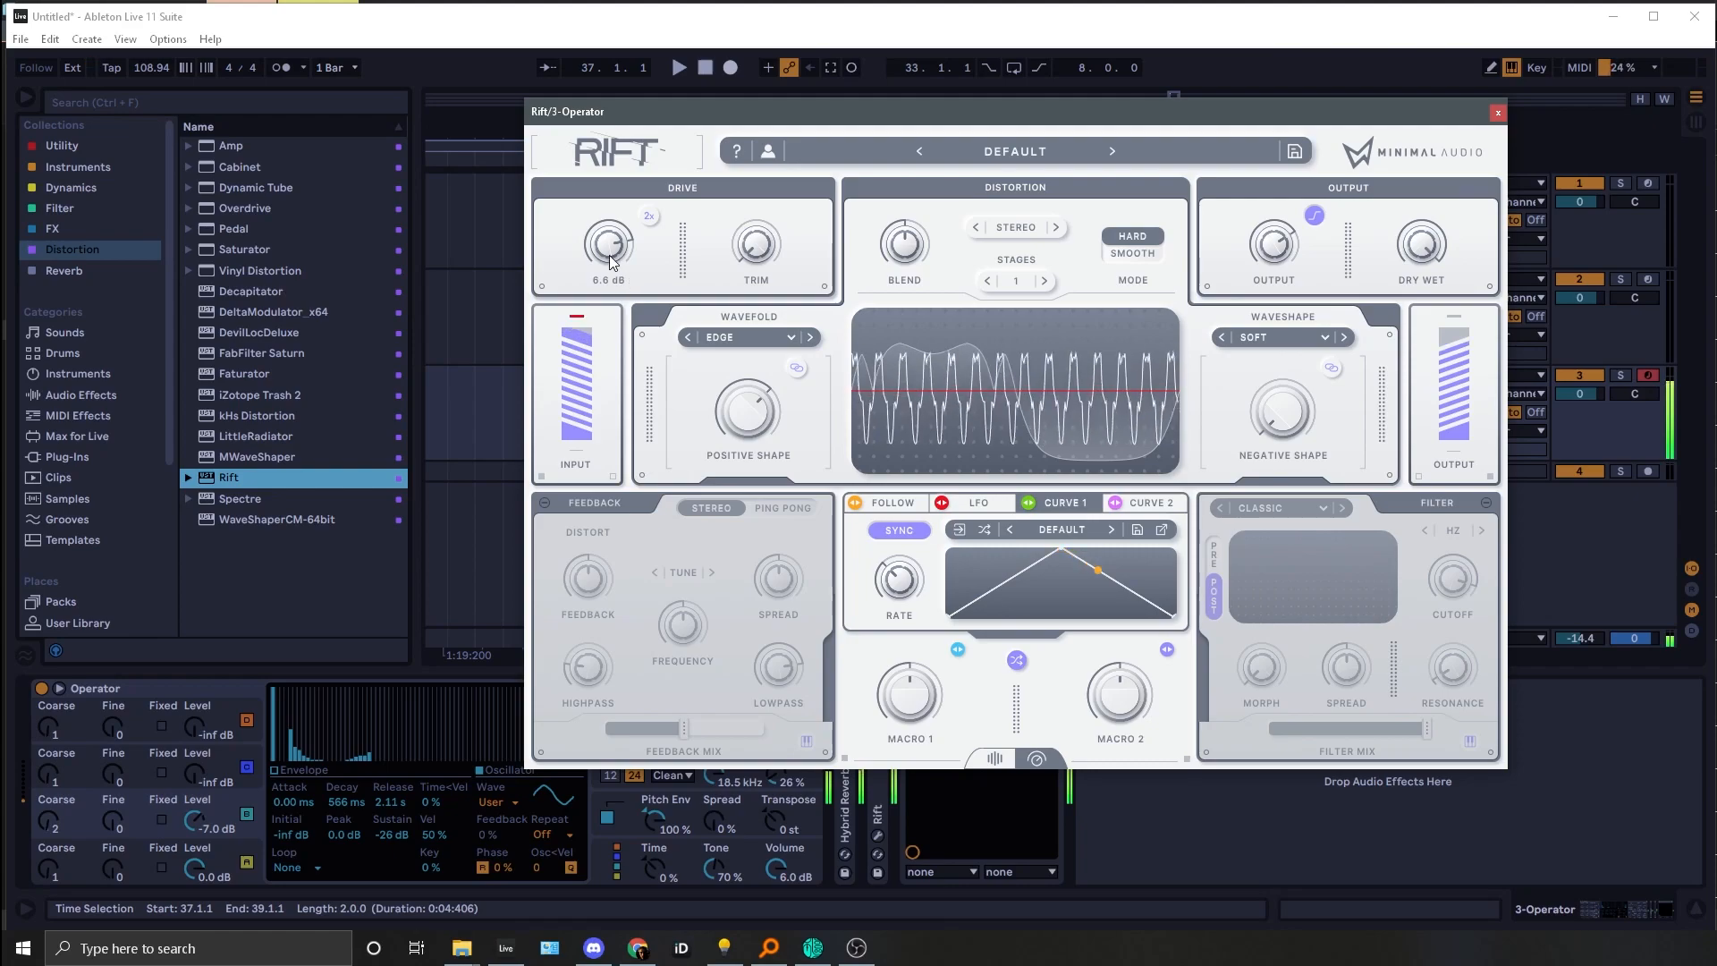
{"action": "key", "text": "x"}
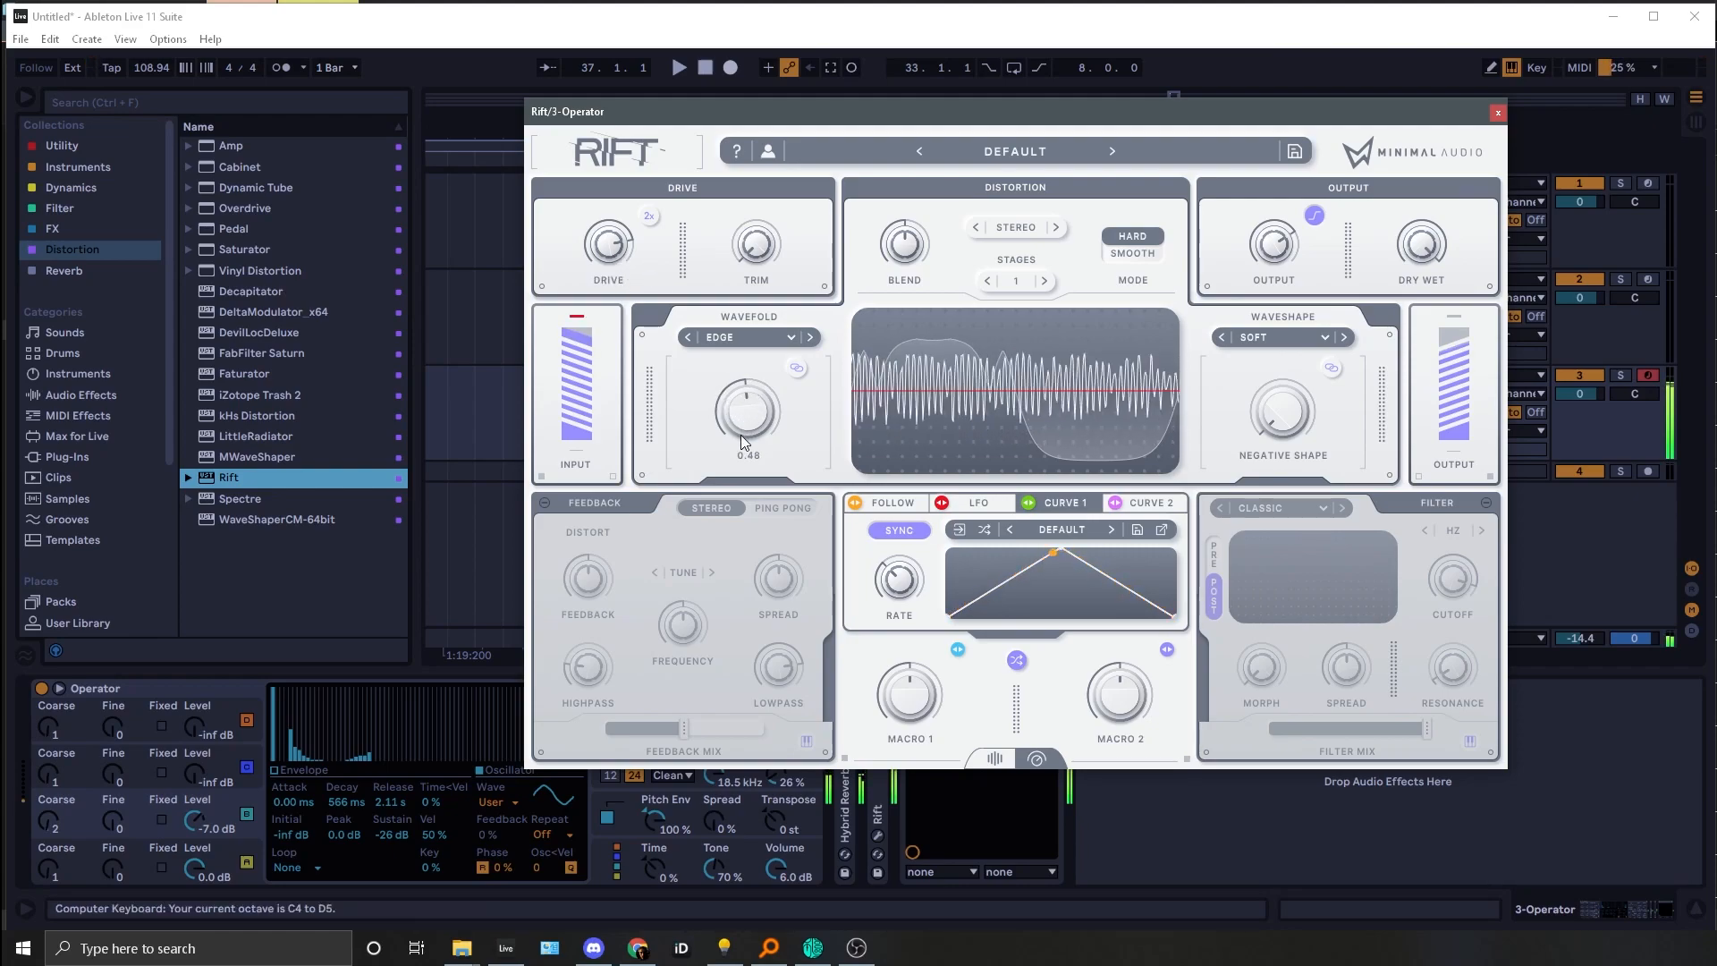
{"action": "key", "text": "z"}
{"action": "scroll", "coordinate": [588, 271], "scroll_direction": "down", "scroll_amount": 5}
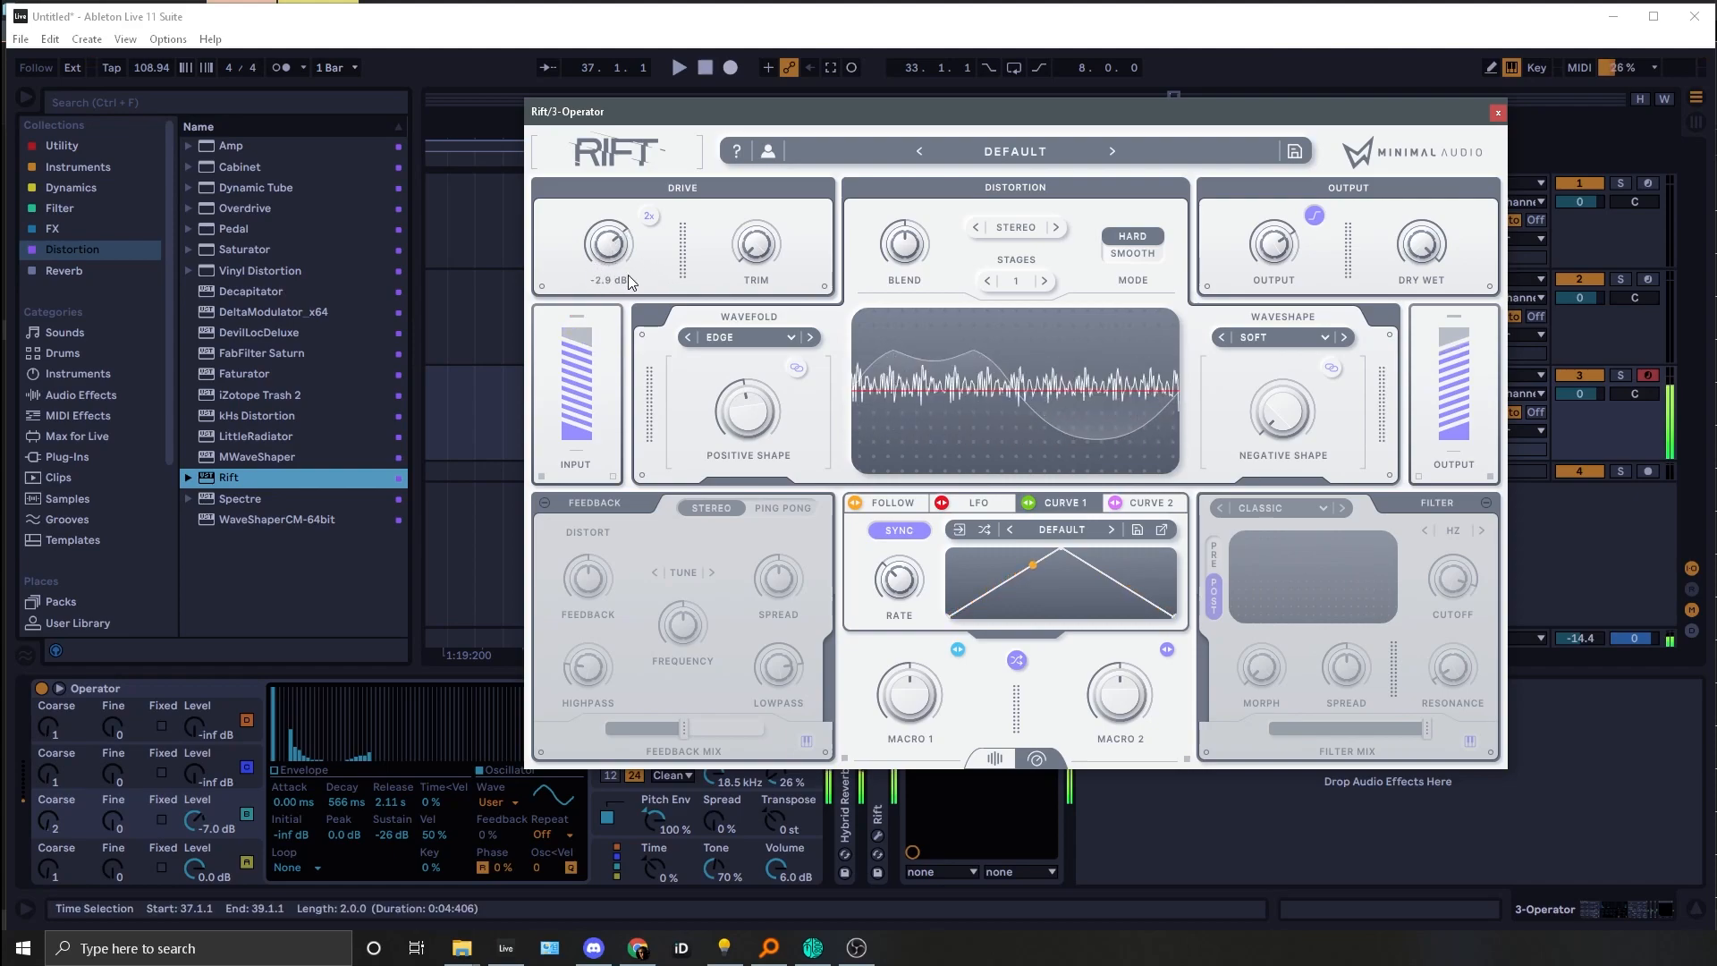
{"action": "key", "text": "z"}
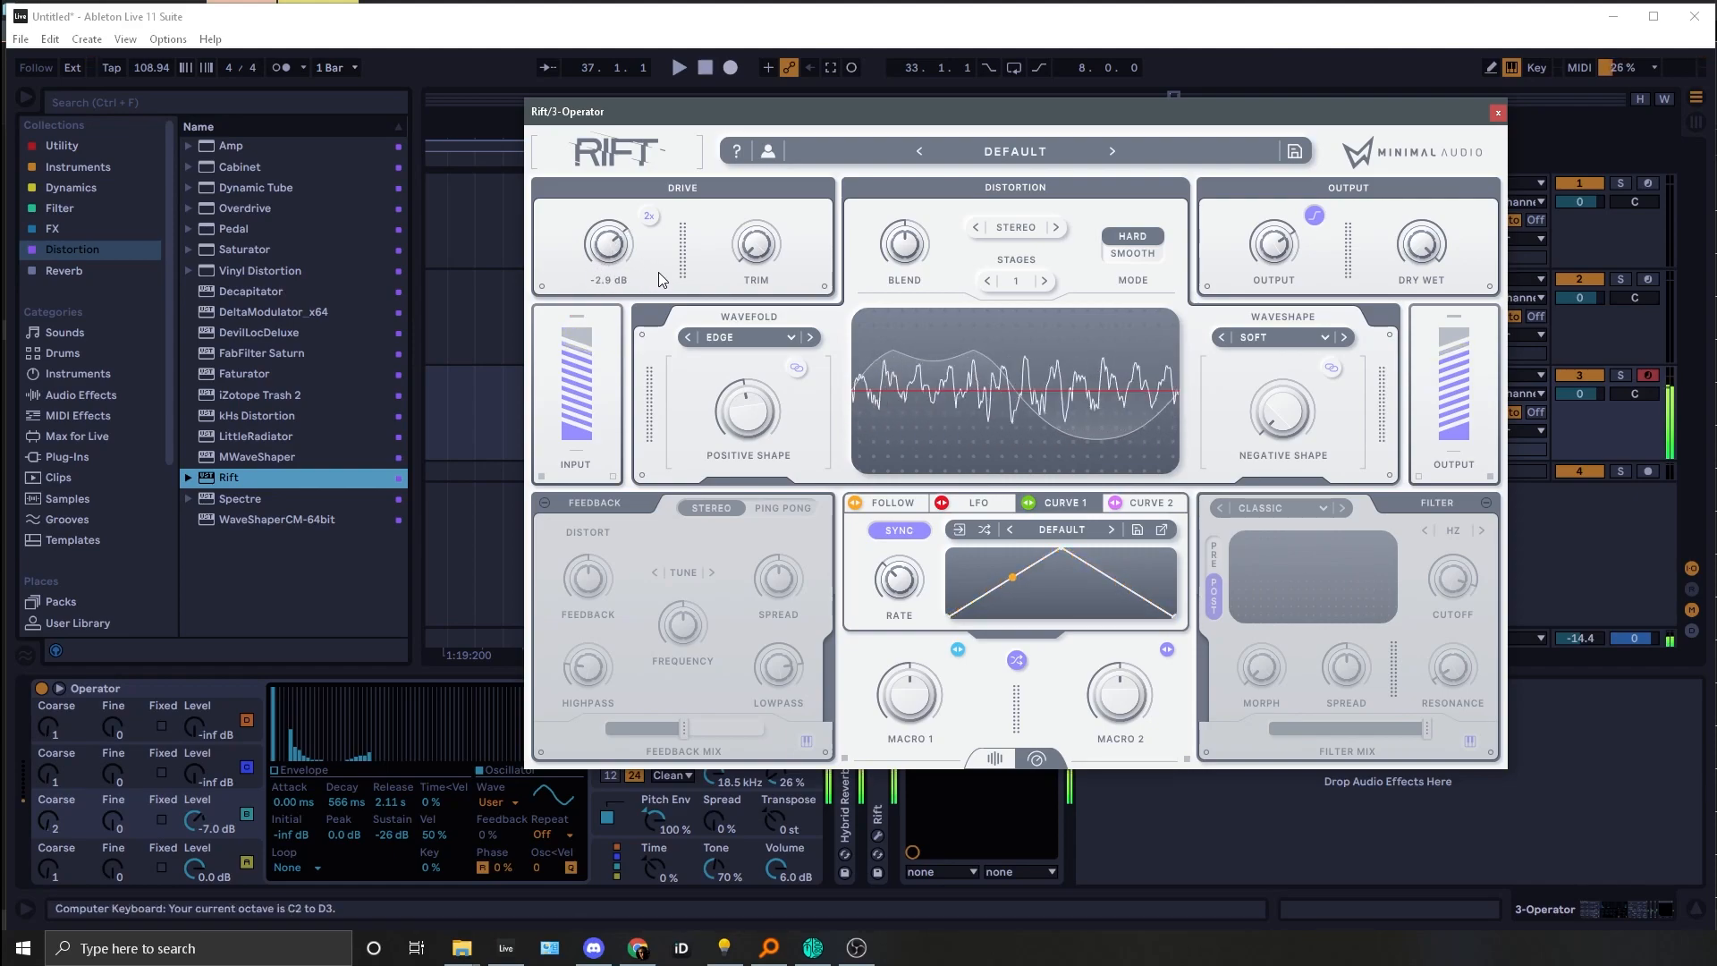
Step: Raise the second Rift's negative shape amount, auditioning the sound in different octaves
{"action": "key", "text": "z"}
{"action": "key", "text": "z"}
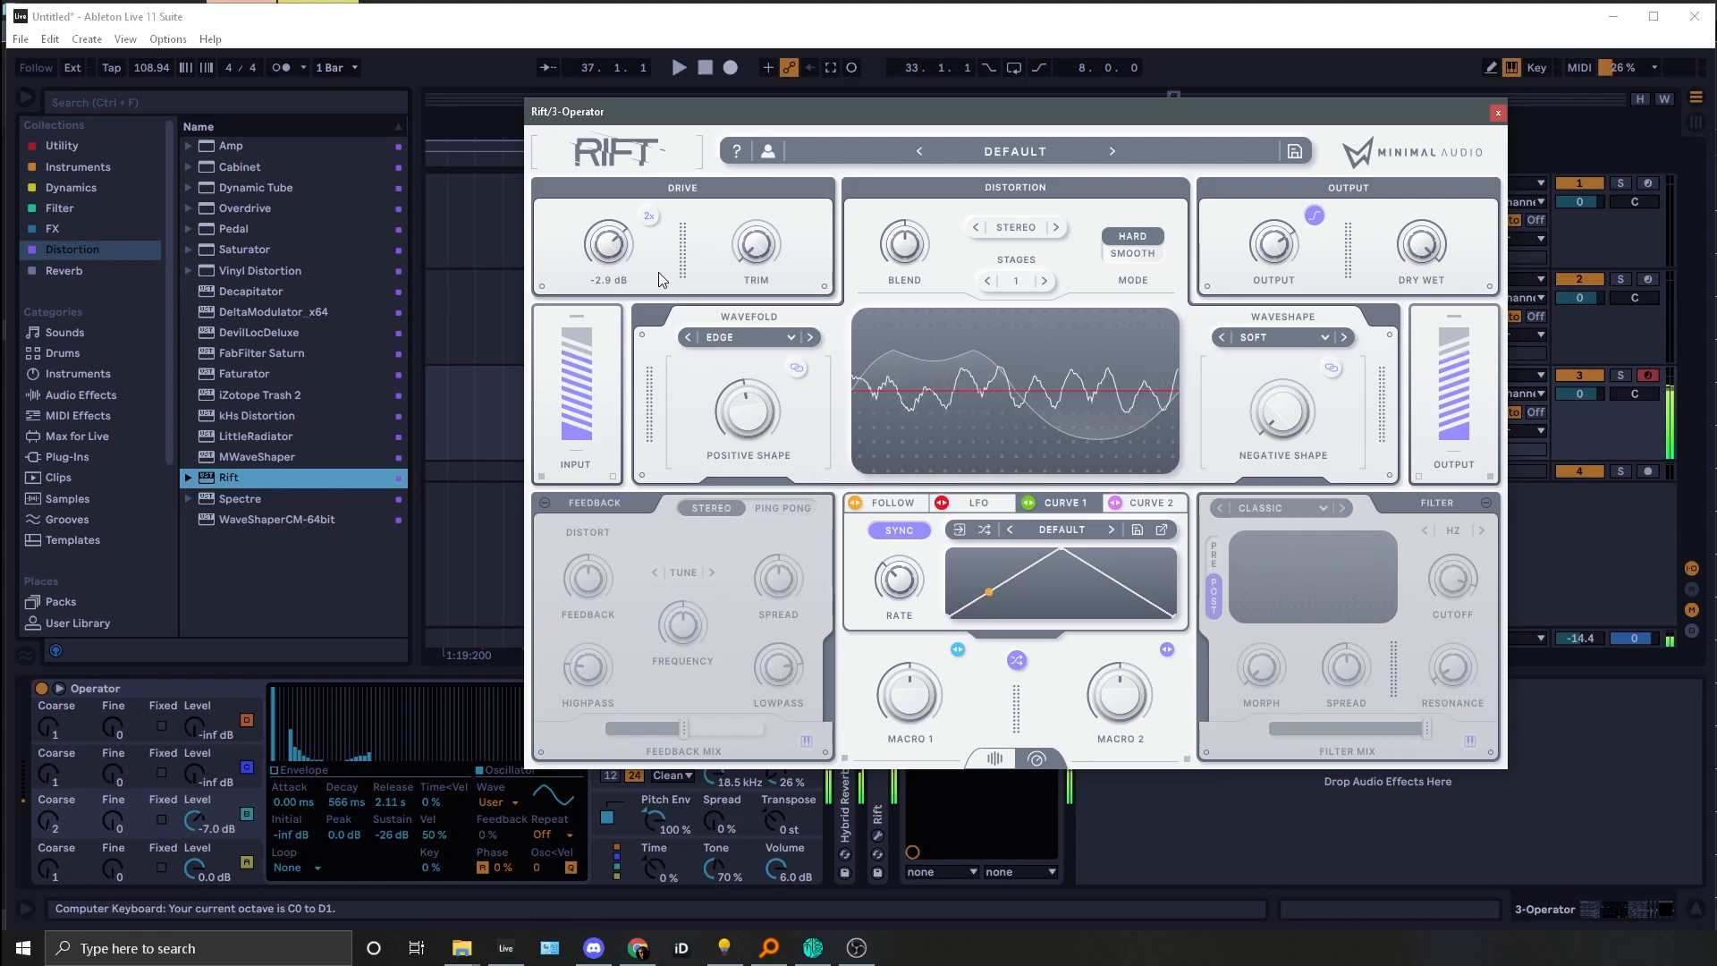
{"action": "key", "text": "x"}
{"action": "key", "text": "x"}
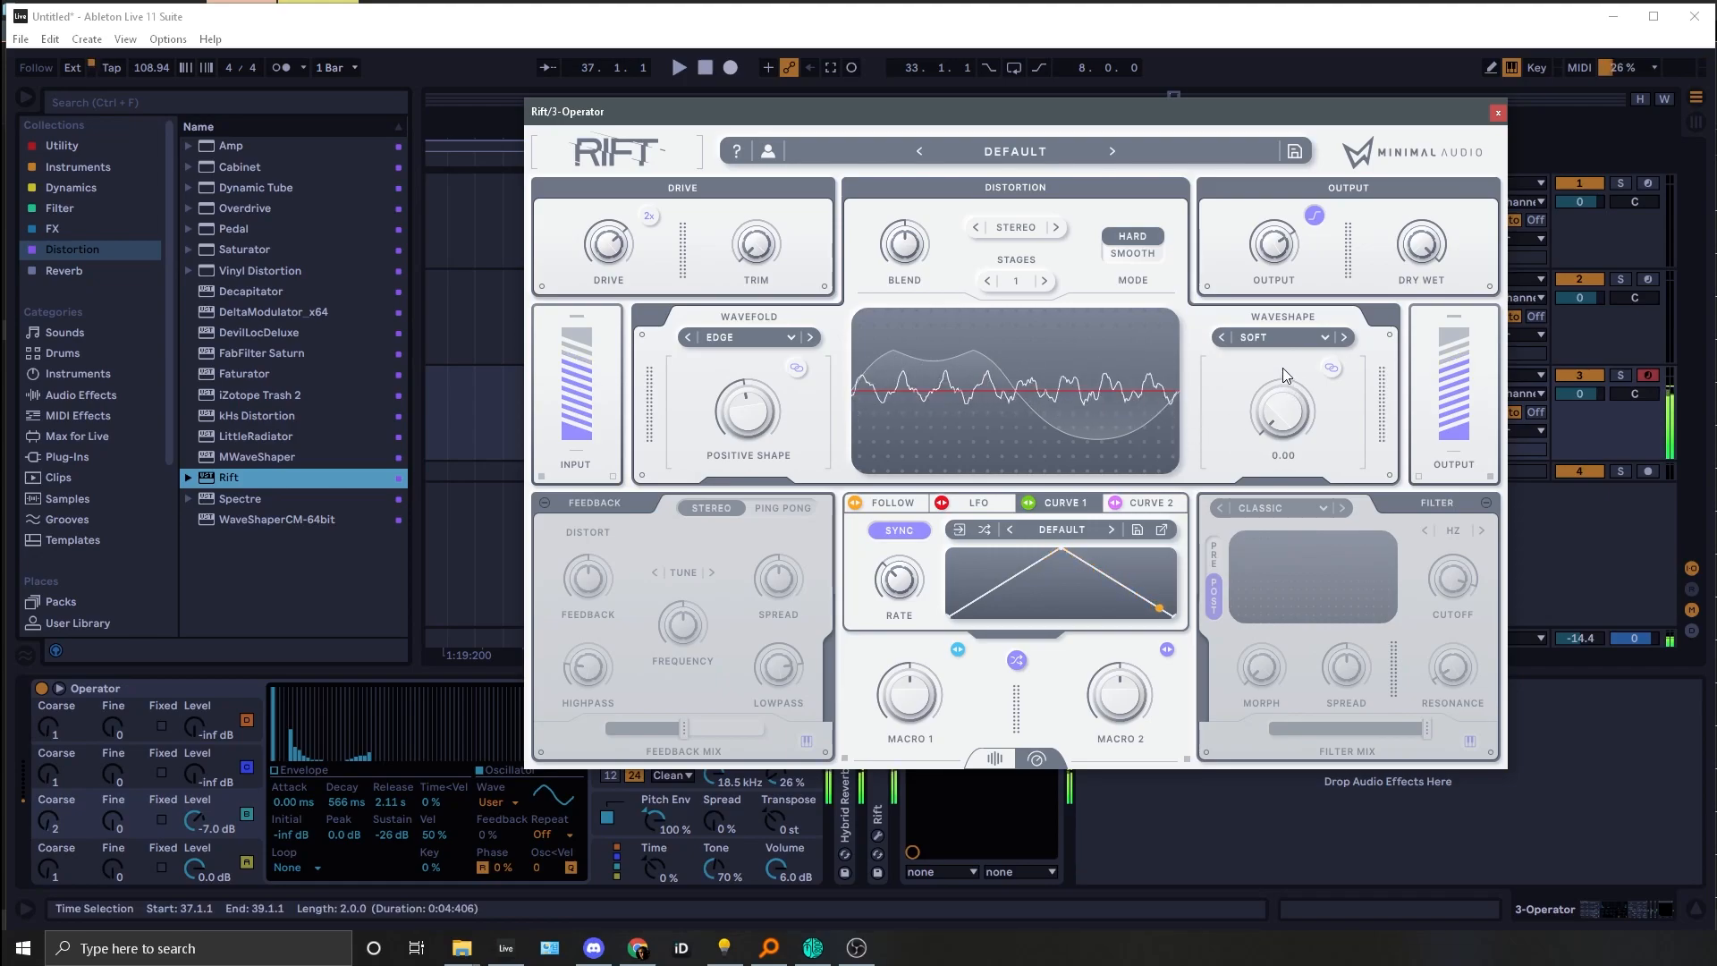
{"action": "left_click_drag", "start_coordinate": [1275, 354], "coordinate": [1303, 262]}
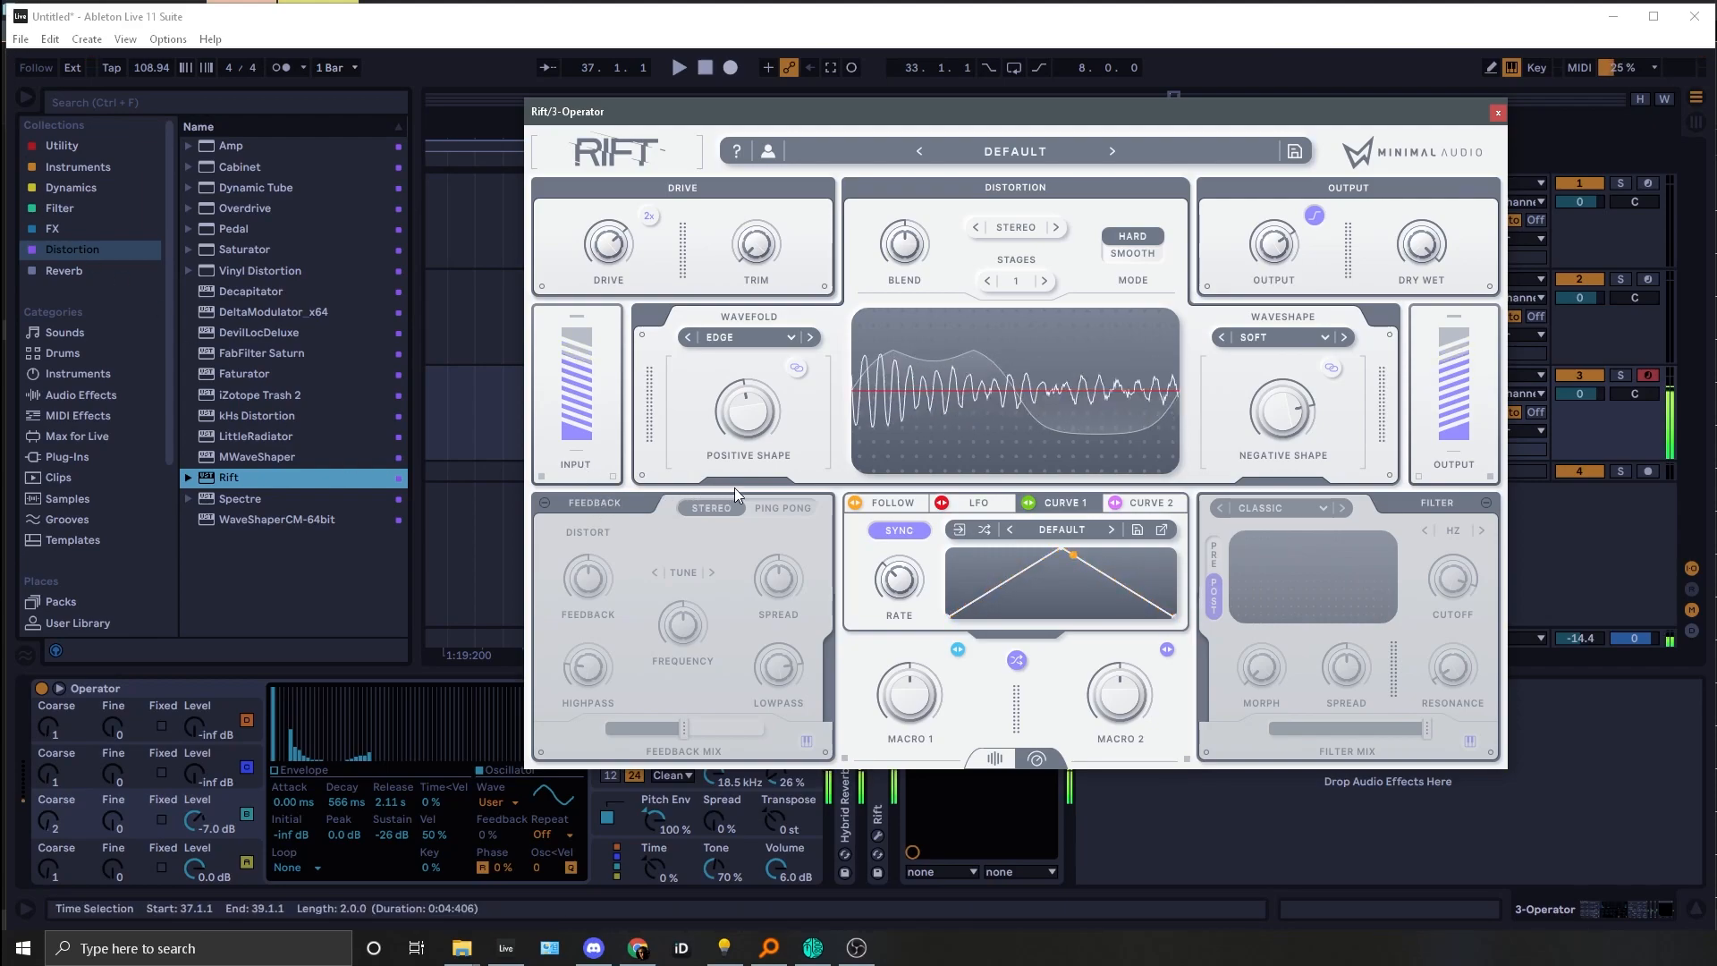
Step: Enable the second Rift's feedback section with Distort on, and adjust its mix to about 67 % and its feedback to 54 %
{"action": "left_click", "coordinate": [545, 504]}
{"action": "left_click_drag", "start_coordinate": [684, 727], "coordinate": [711, 727]}
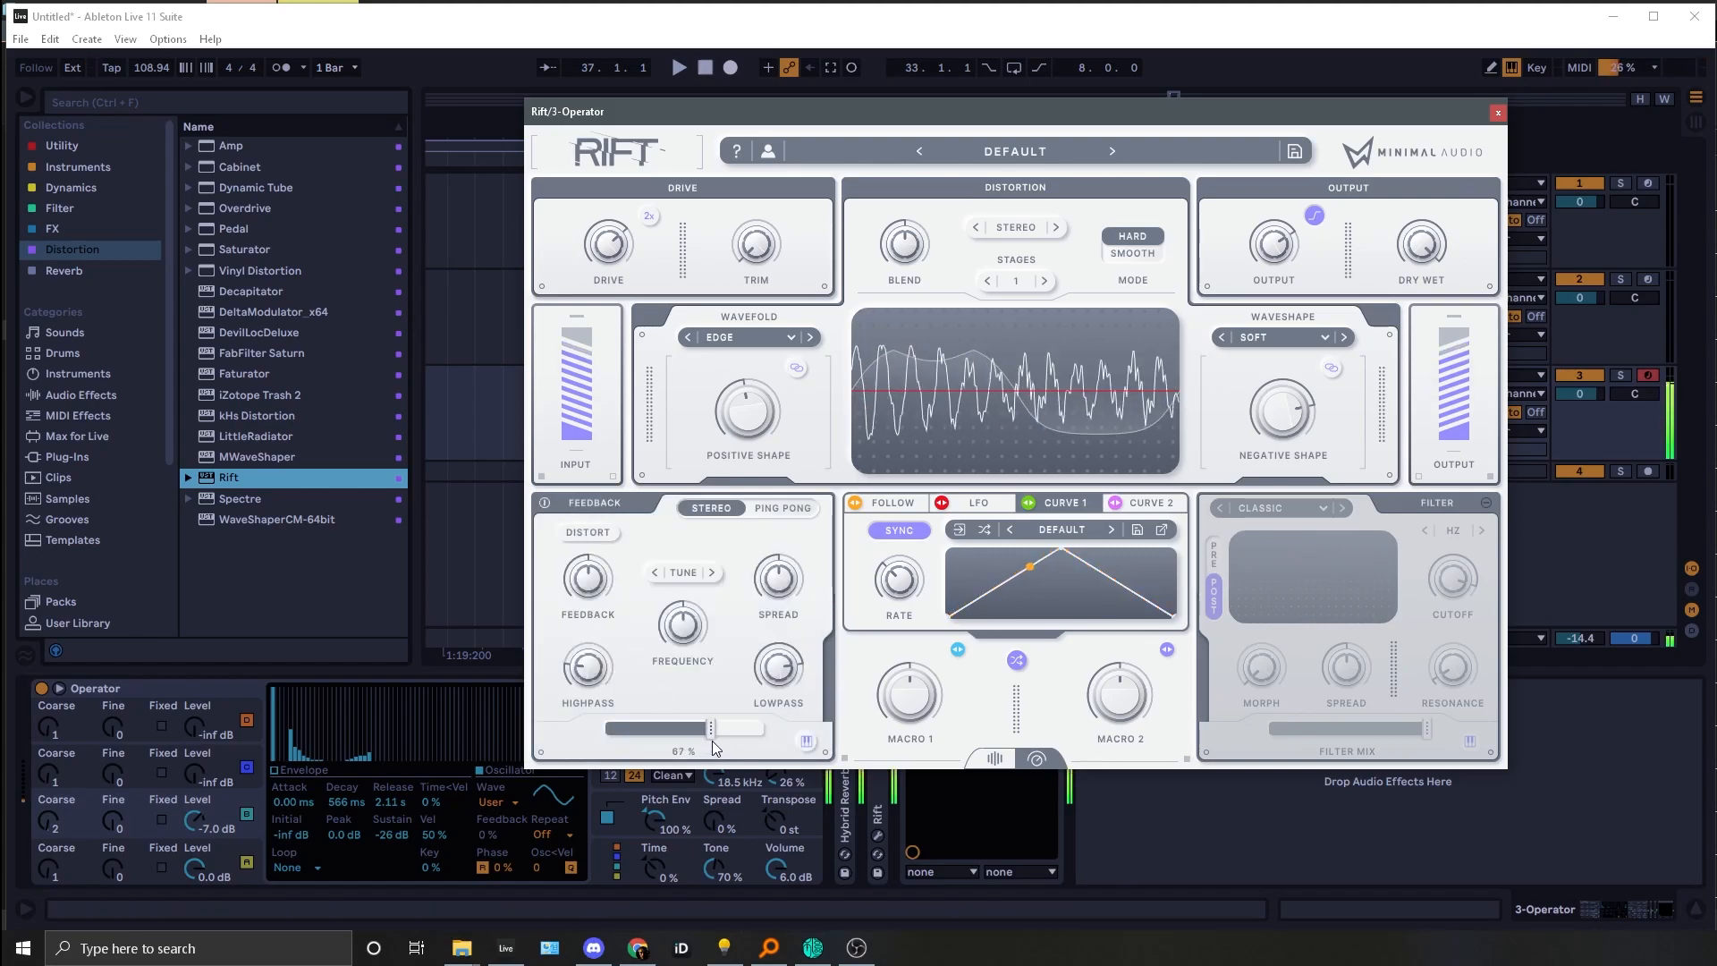
{"action": "left_click", "coordinate": [588, 532]}
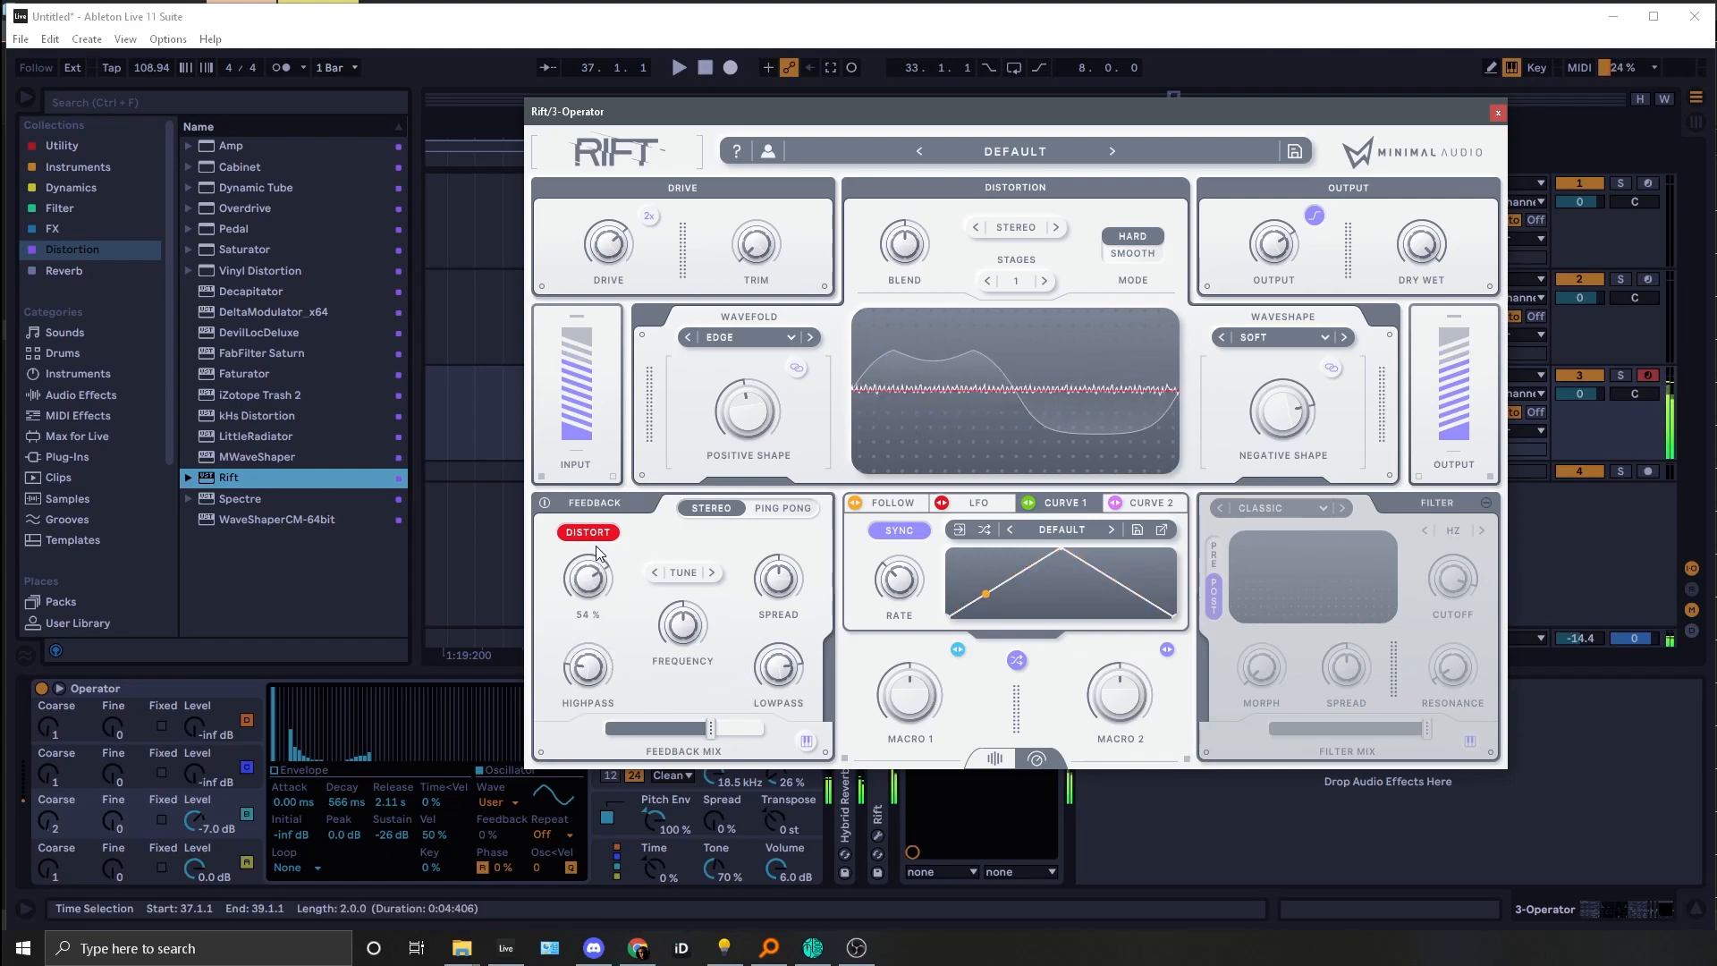
{"action": "left_click_drag", "start_coordinate": [668, 658], "coordinate": [666, 616]}
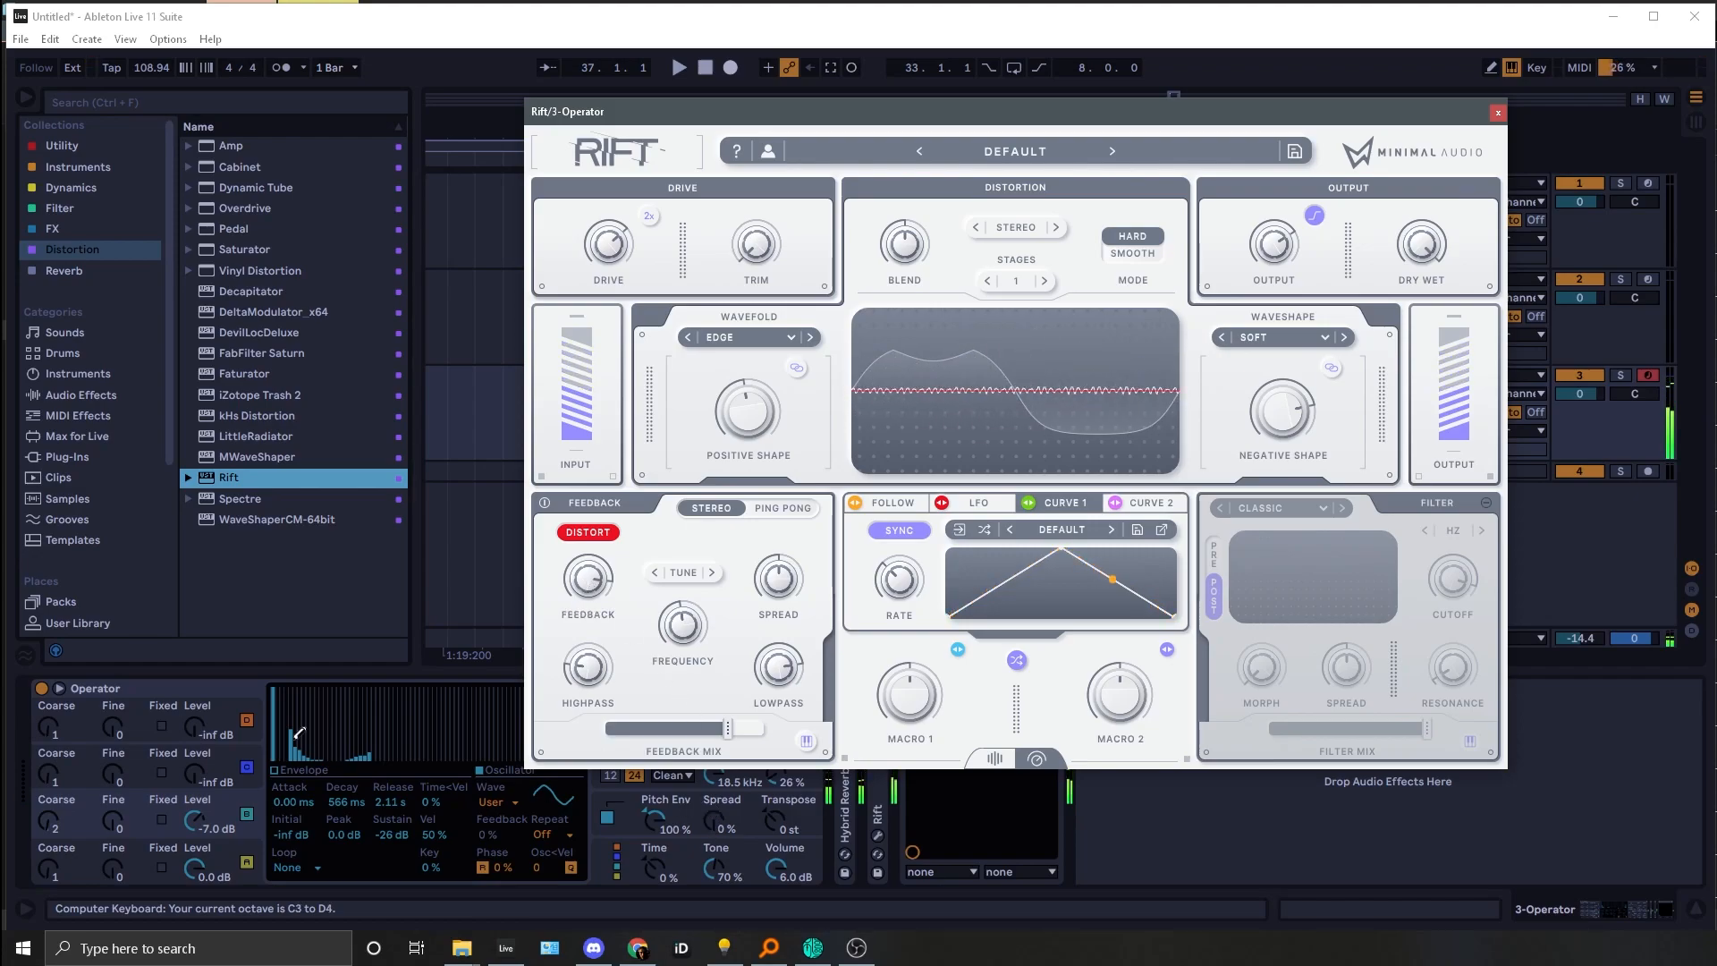
Step: Group Operator into an Instrument Rack and add an External Instrument as a second chain in it
{"action": "left_click", "coordinate": [123, 688]}
{"action": "key", "text": "ctrl+g"}
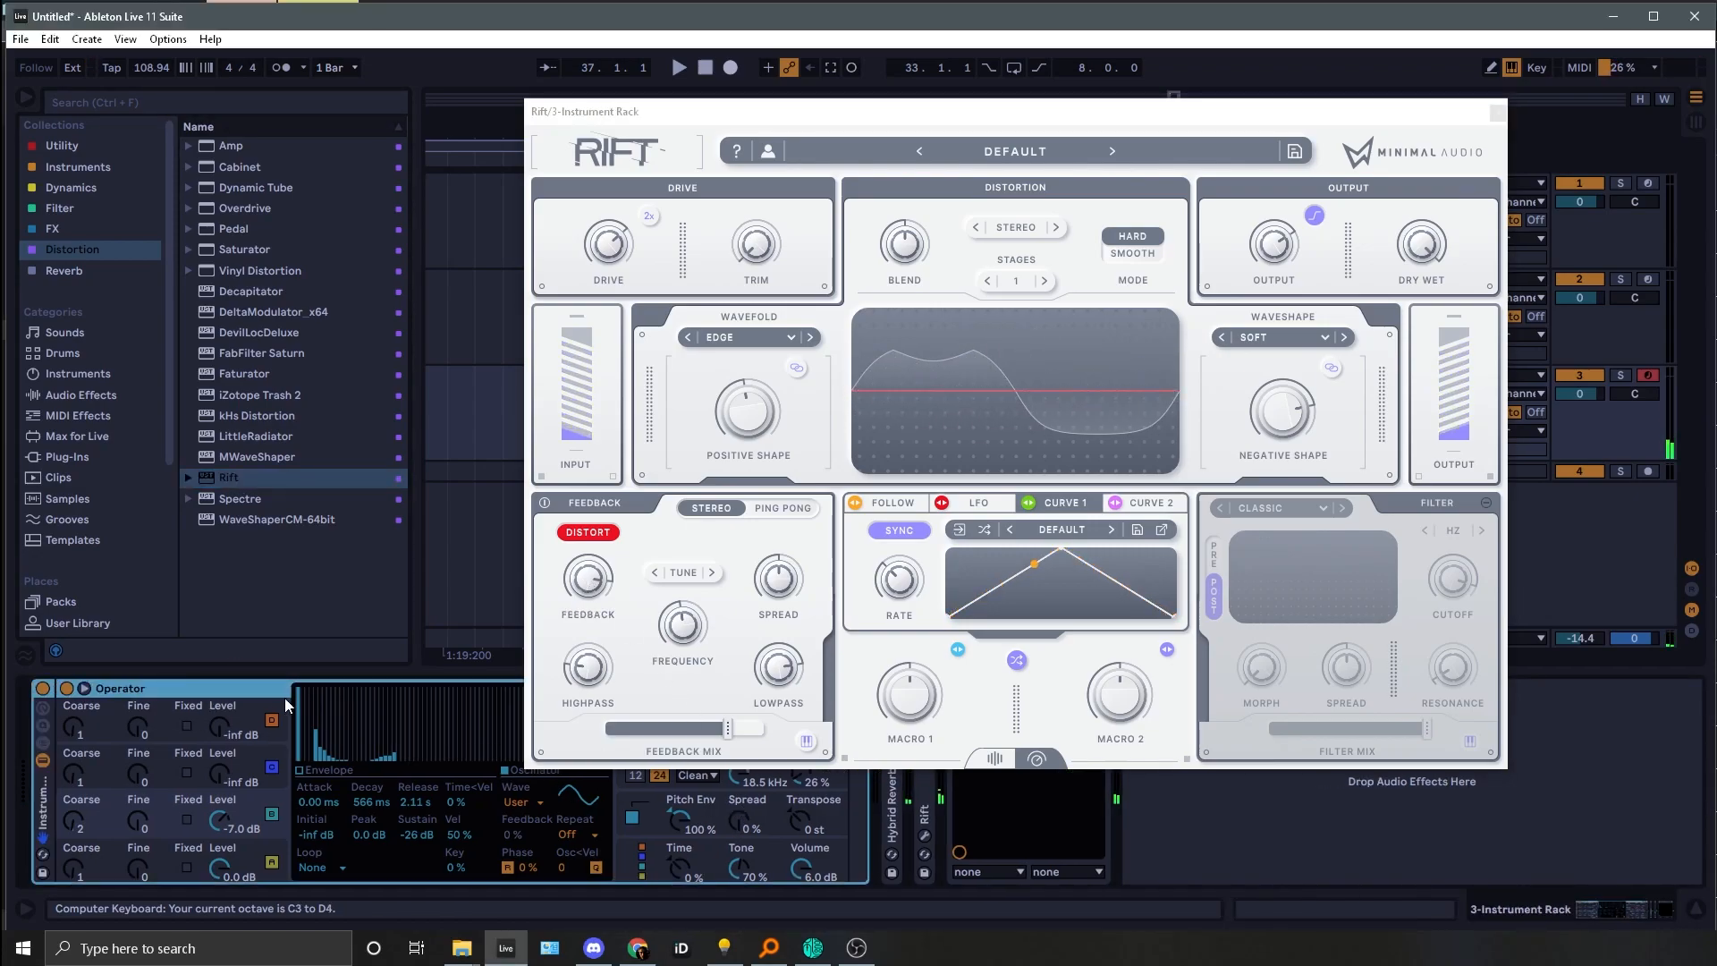
{"action": "left_click", "coordinate": [42, 748]}
{"action": "left_click", "coordinate": [39, 734]}
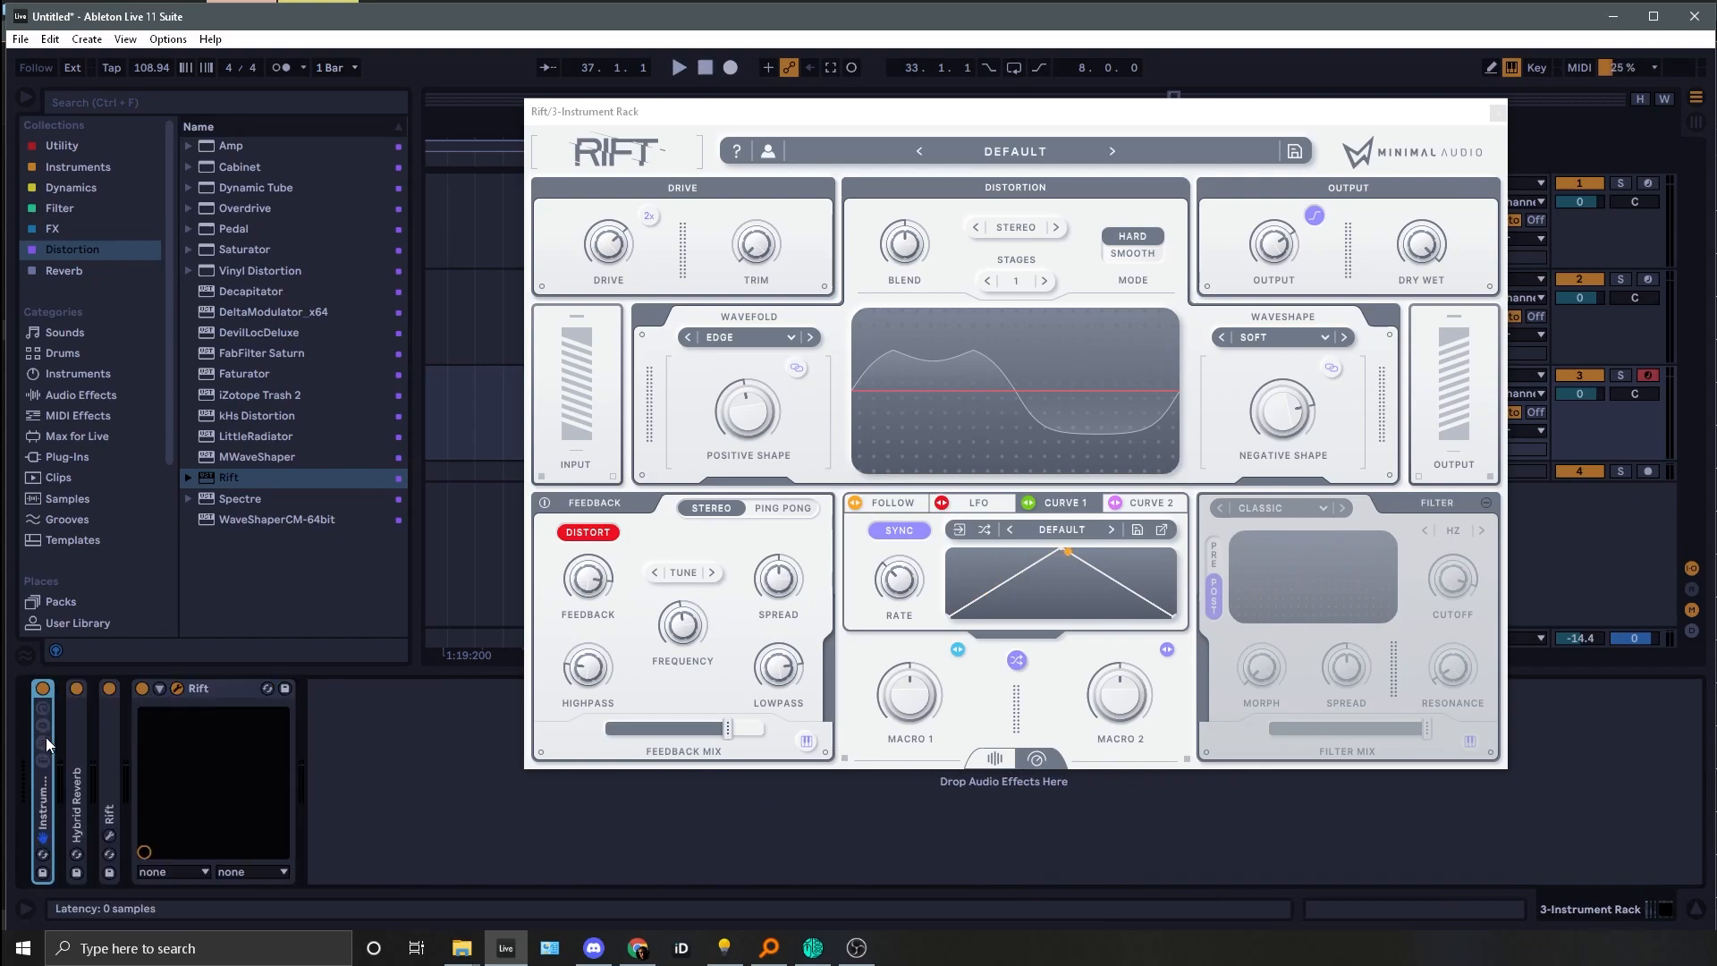
{"action": "left_click", "coordinate": [46, 737]}
{"action": "left_click", "coordinate": [71, 167]}
{"action": "left_click_drag", "start_coordinate": [268, 145], "coordinate": [161, 818]}
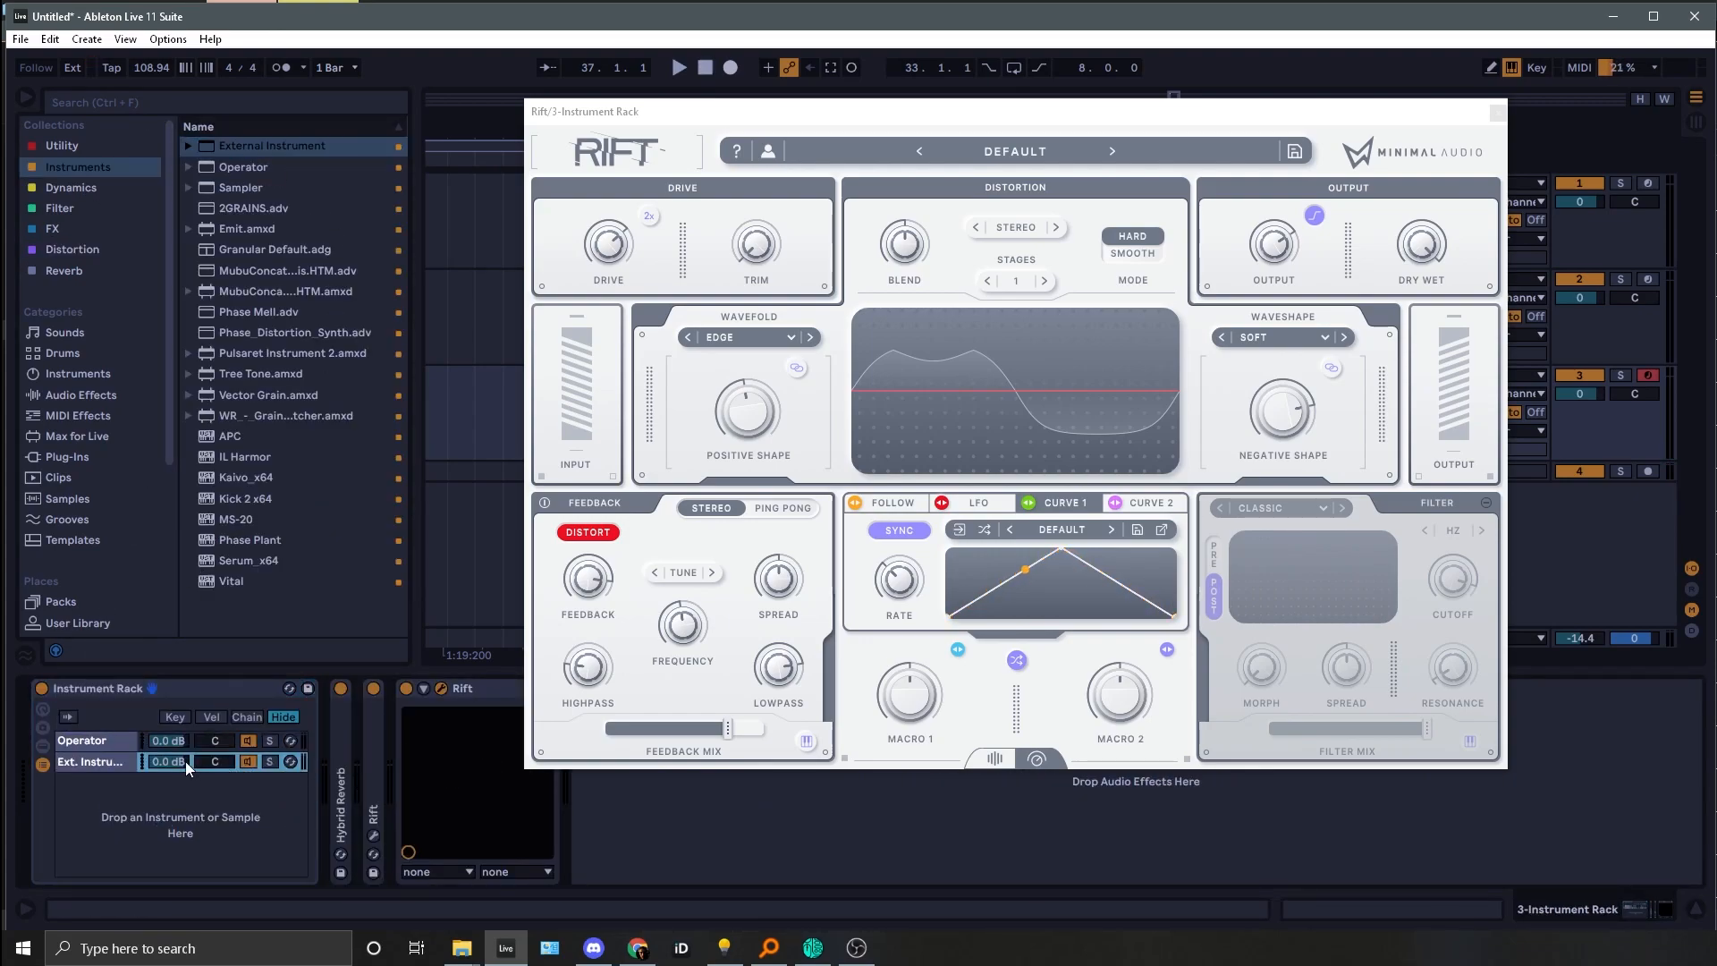
Step: Route the External Instrument chain's MIDI output to 3-Instrument Rack with 1-Rift as the target device
{"action": "left_click", "coordinate": [99, 759]}
{"action": "left_click", "coordinate": [385, 722]}
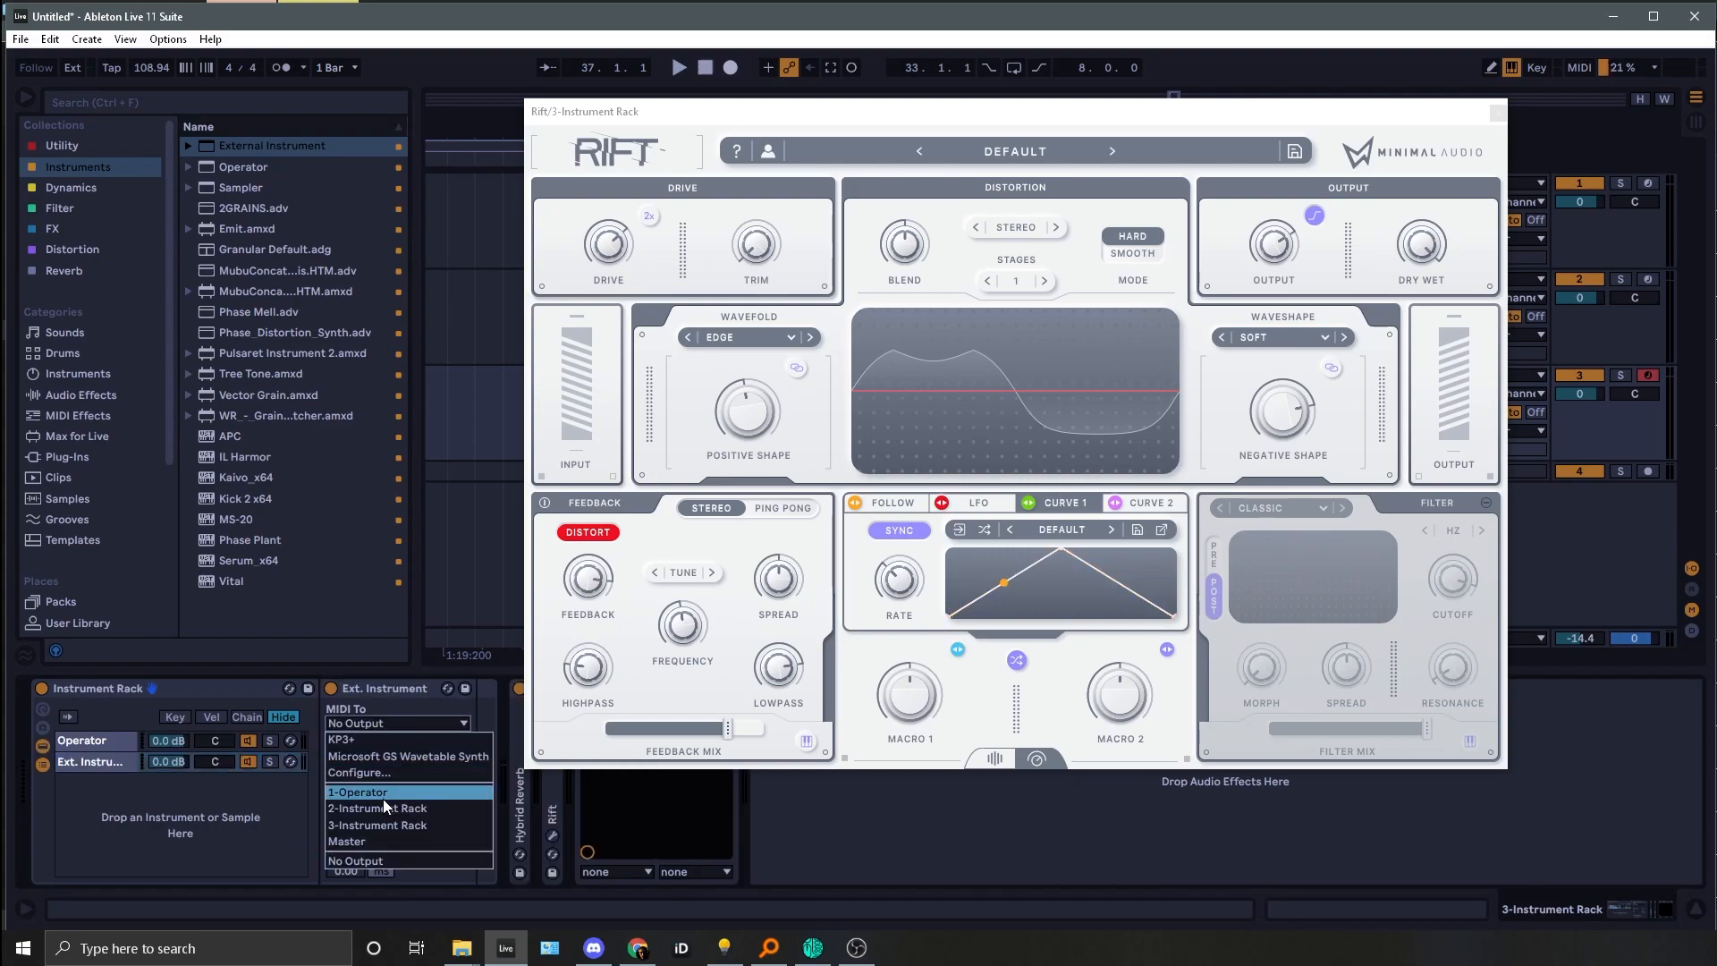
{"action": "left_click", "coordinate": [379, 822]}
{"action": "left_click", "coordinate": [349, 741]}
{"action": "left_click", "coordinate": [363, 774]}
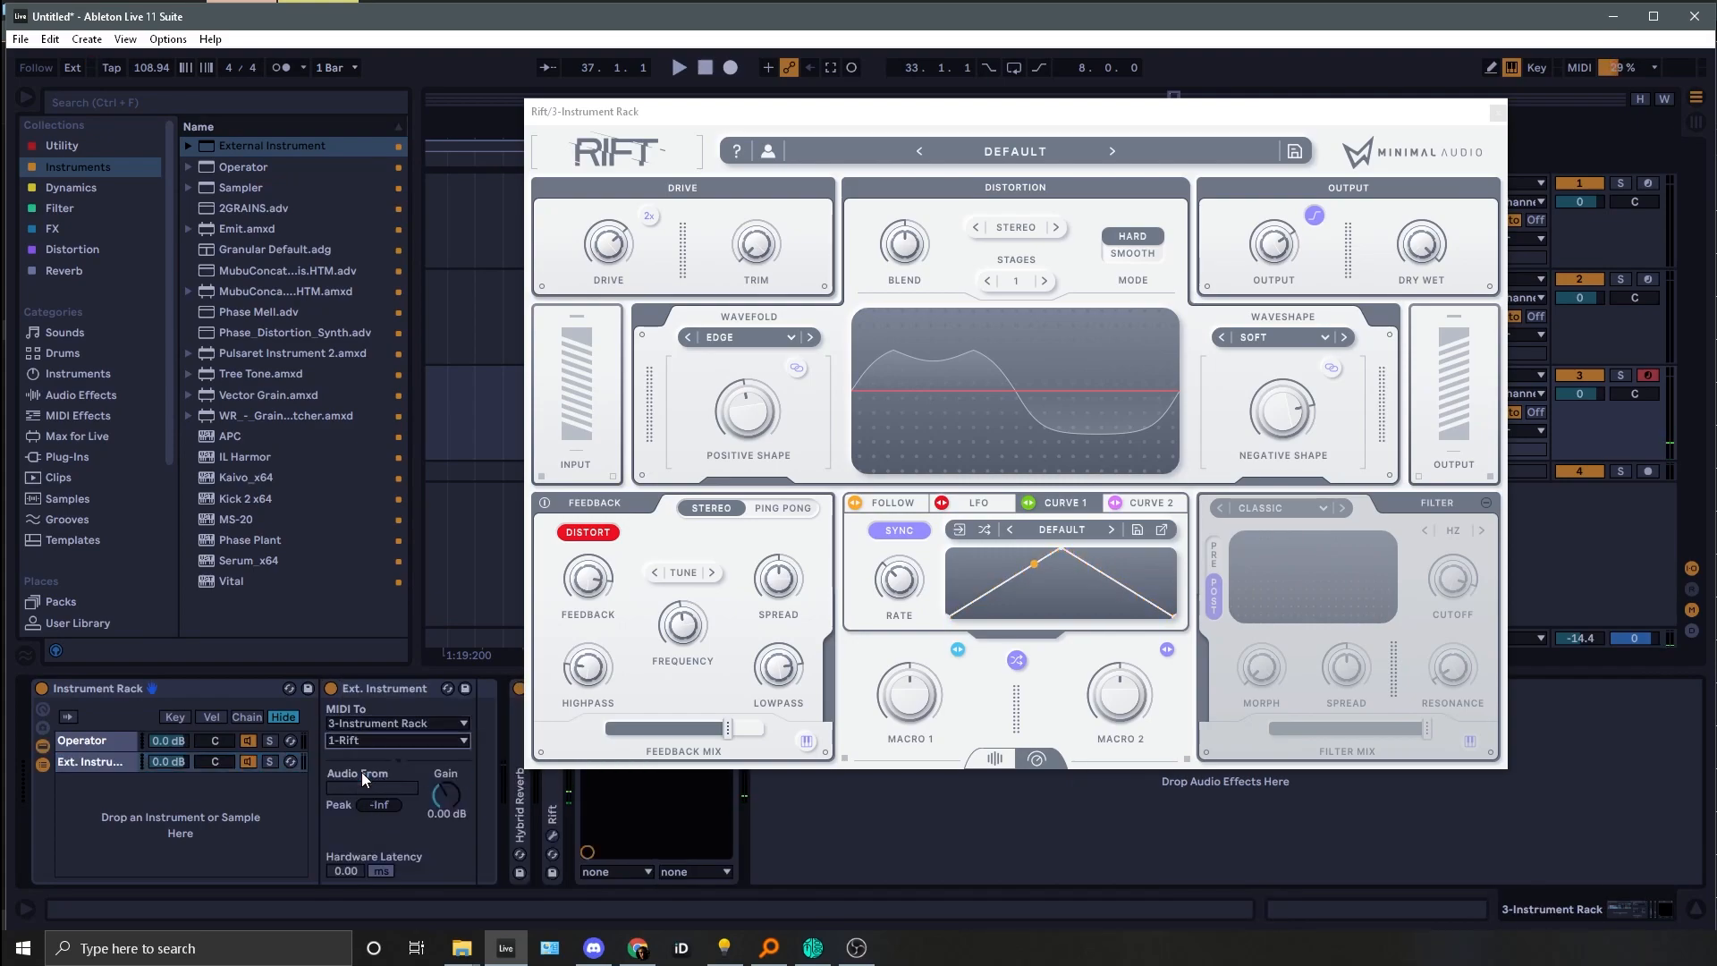
Step: Switch the feedback tuning to MIDI mode, raise the feedback to 101 % and set the frequency offset to 12
{"action": "left_click", "coordinate": [655, 573]}
{"action": "mouse_move", "coordinate": [687, 620]}
{"action": "scroll", "coordinate": [685, 617], "scroll_direction": "up", "scroll_amount": 1}
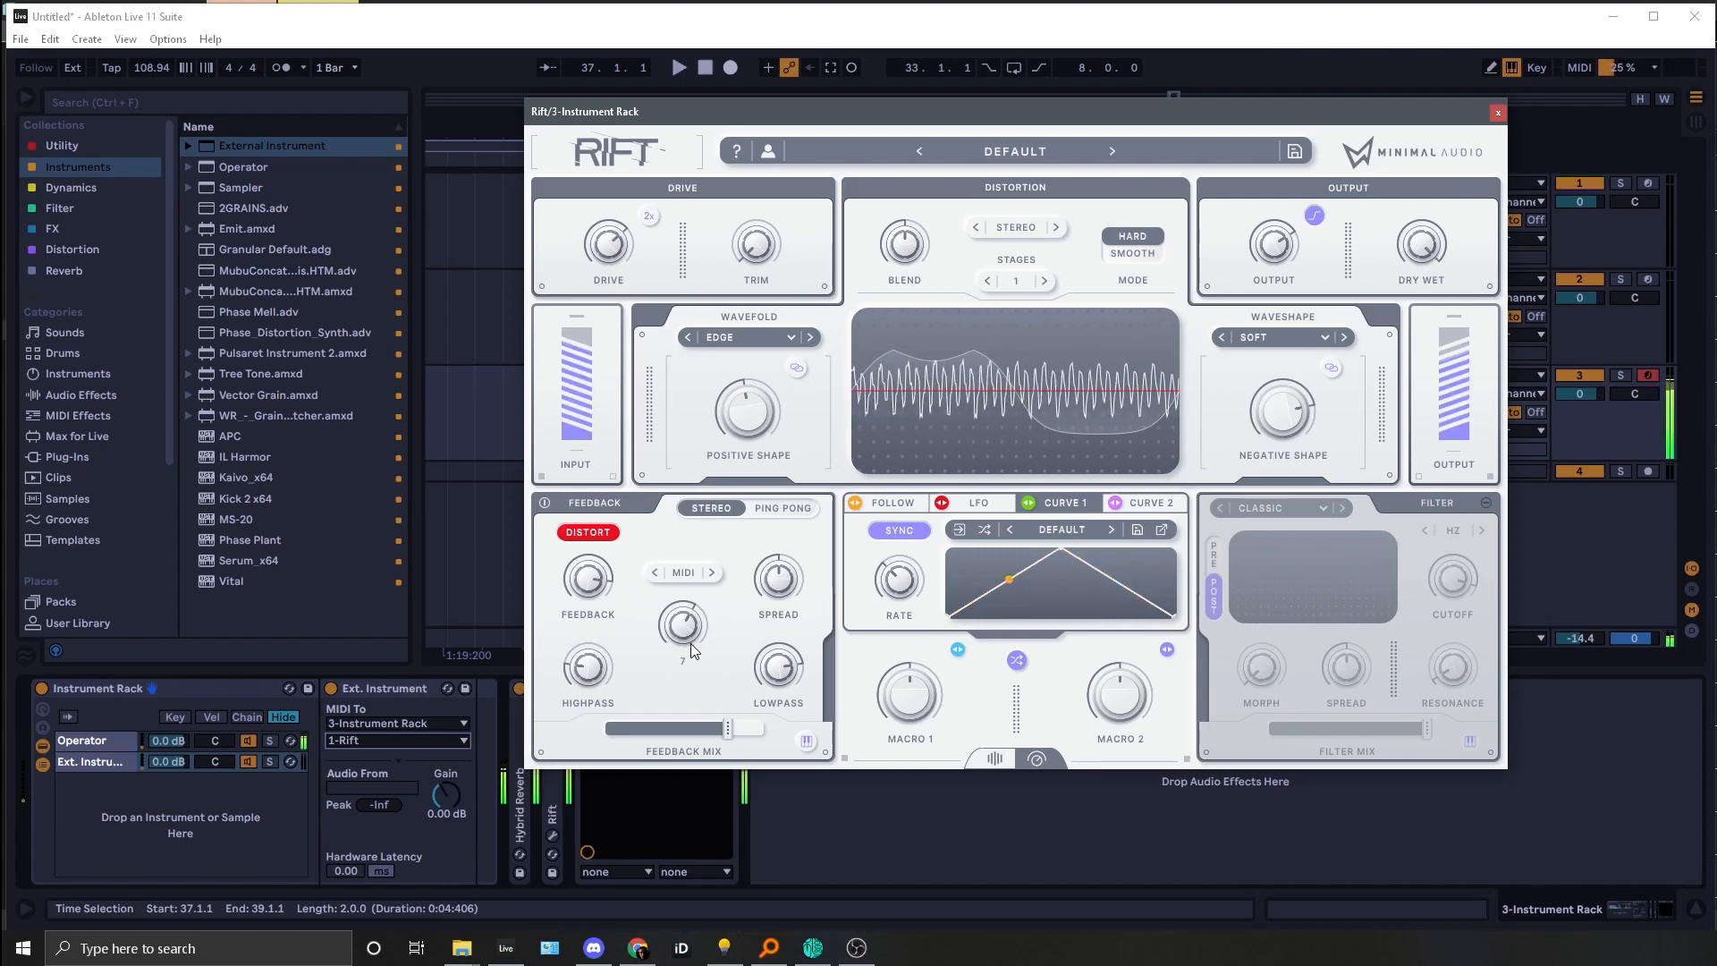
{"action": "mouse_move", "coordinate": [601, 582]}
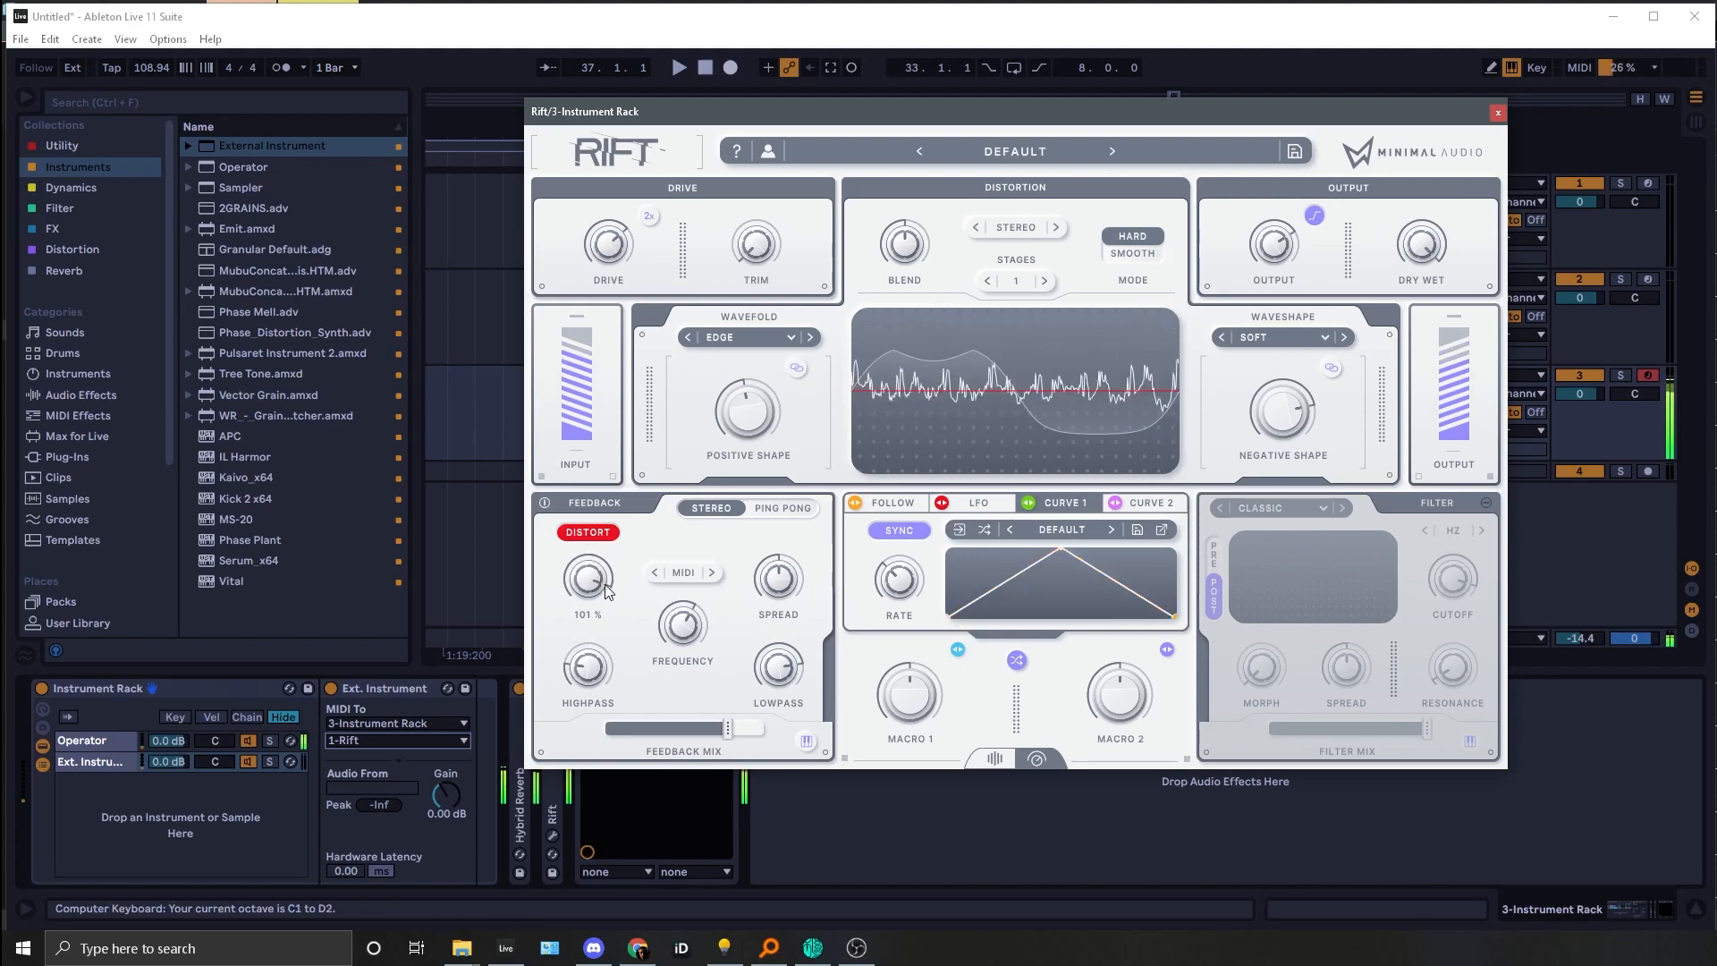
{"action": "double_click", "coordinate": [688, 641]}
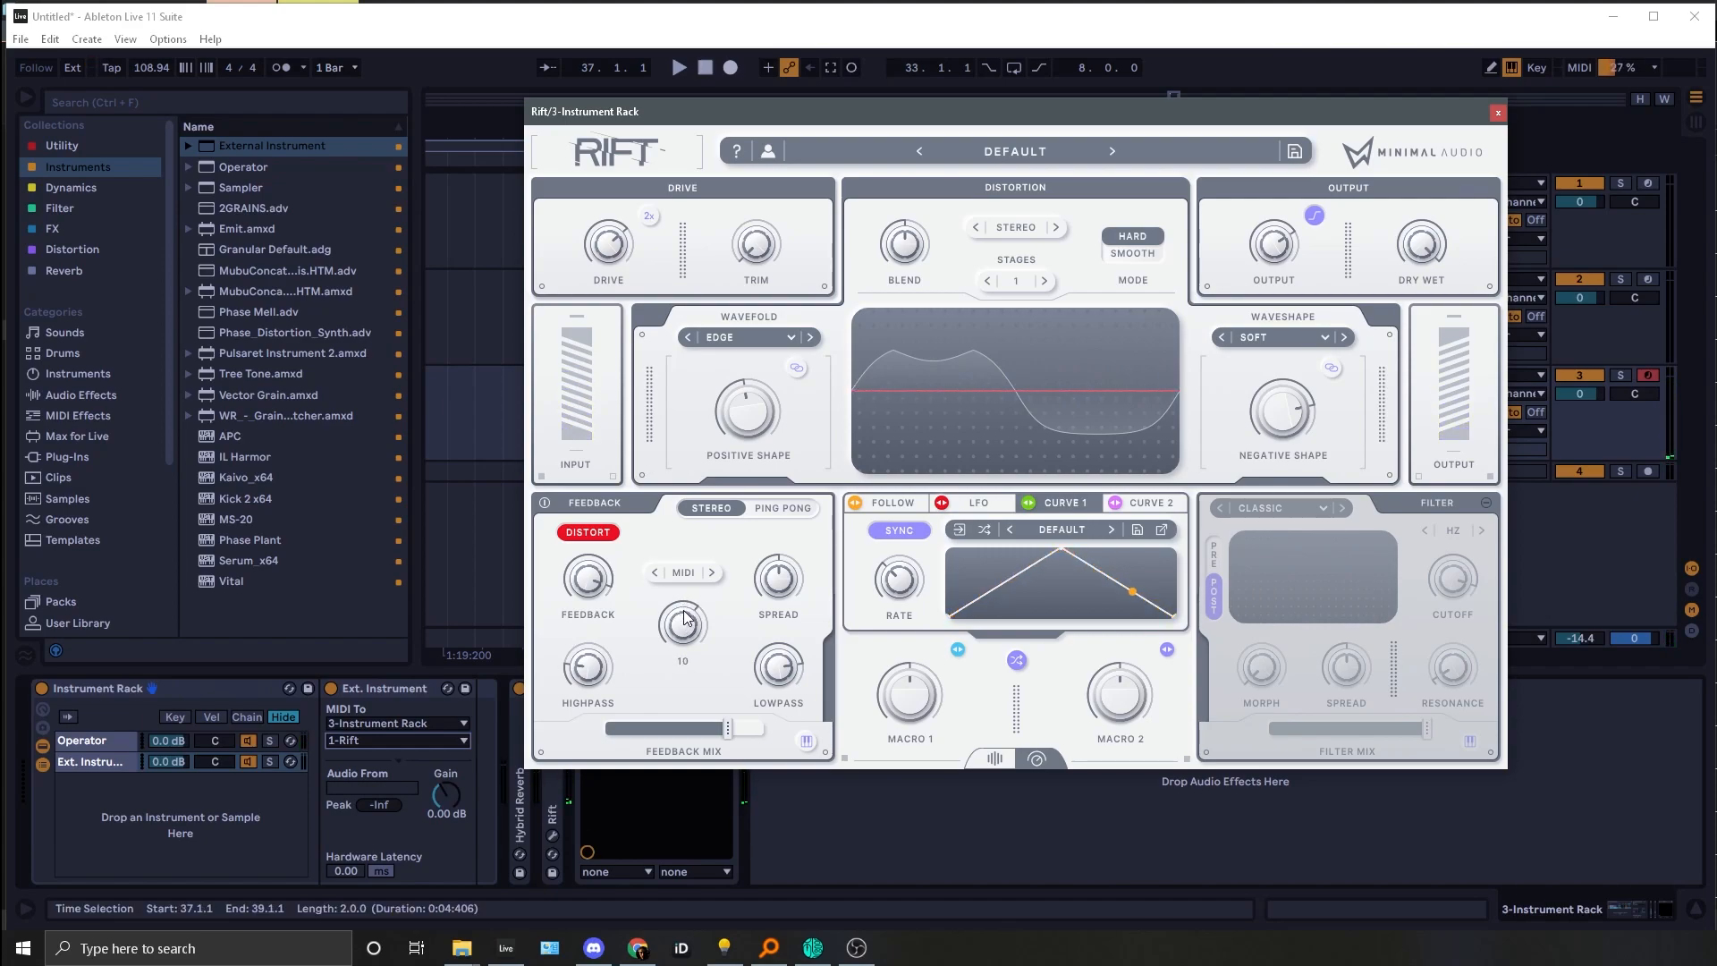
{"action": "key", "text": "a"}
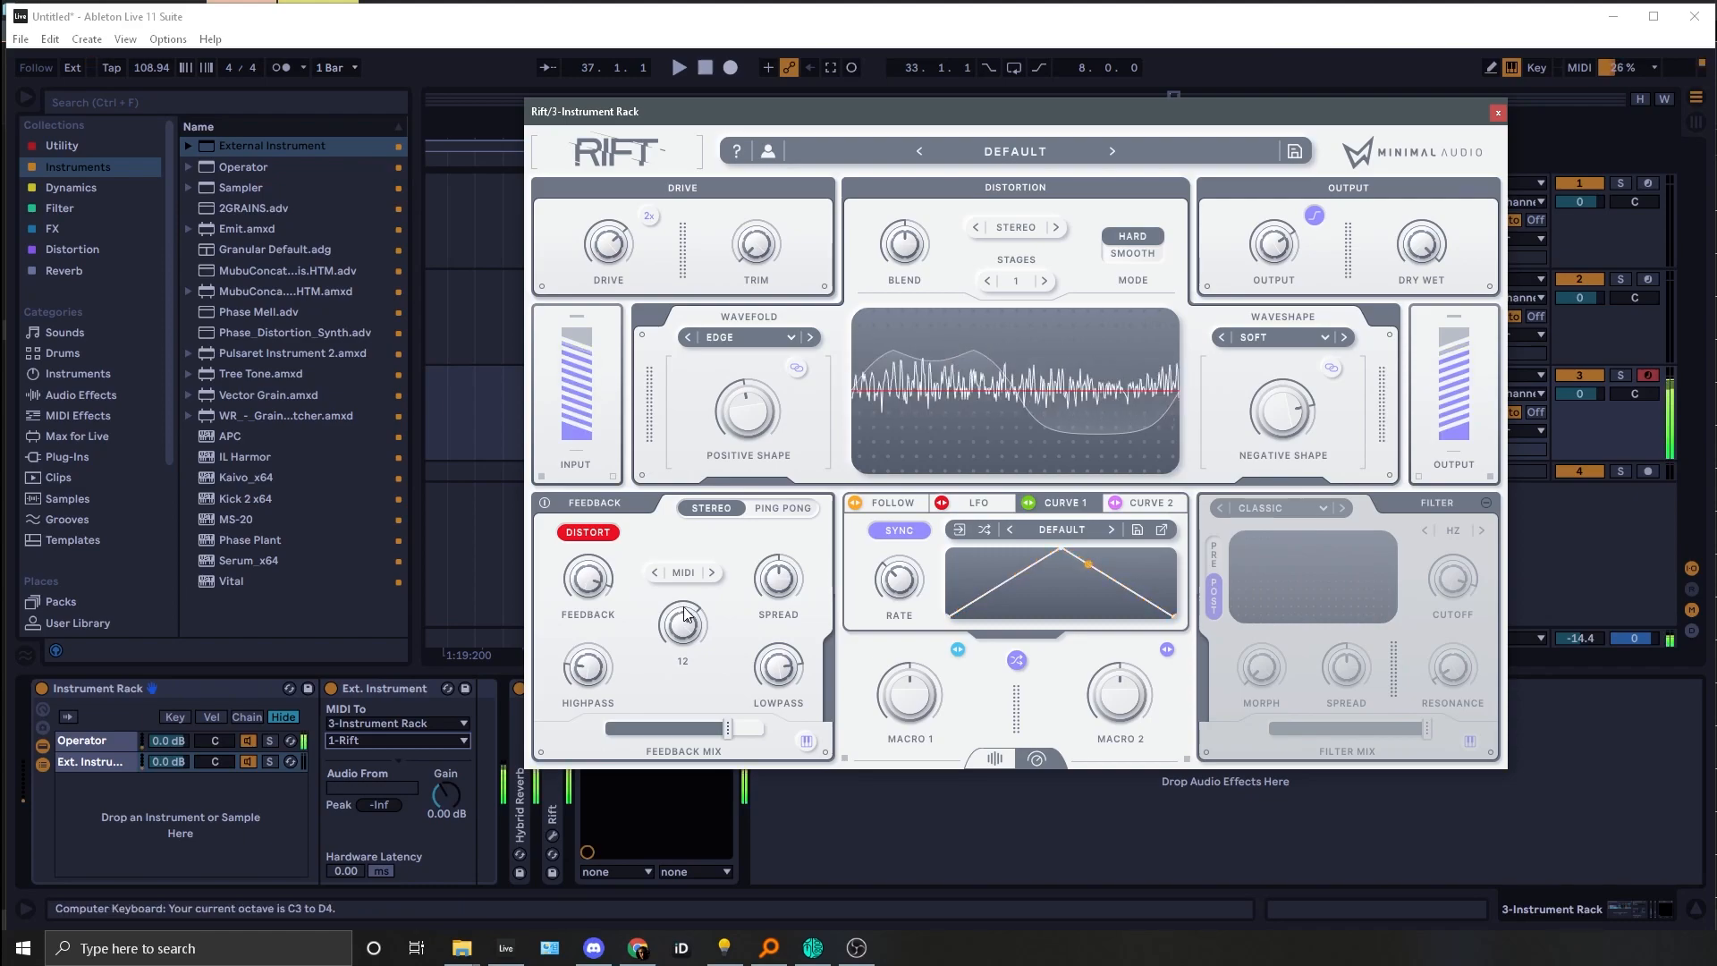
Step: Lower the feedback mix, auditioning the sound an octave down
{"action": "mouse_move", "coordinate": [592, 689]}
{"action": "left_click_drag", "start_coordinate": [732, 726], "coordinate": [673, 747]}
{"action": "key", "text": "z"}
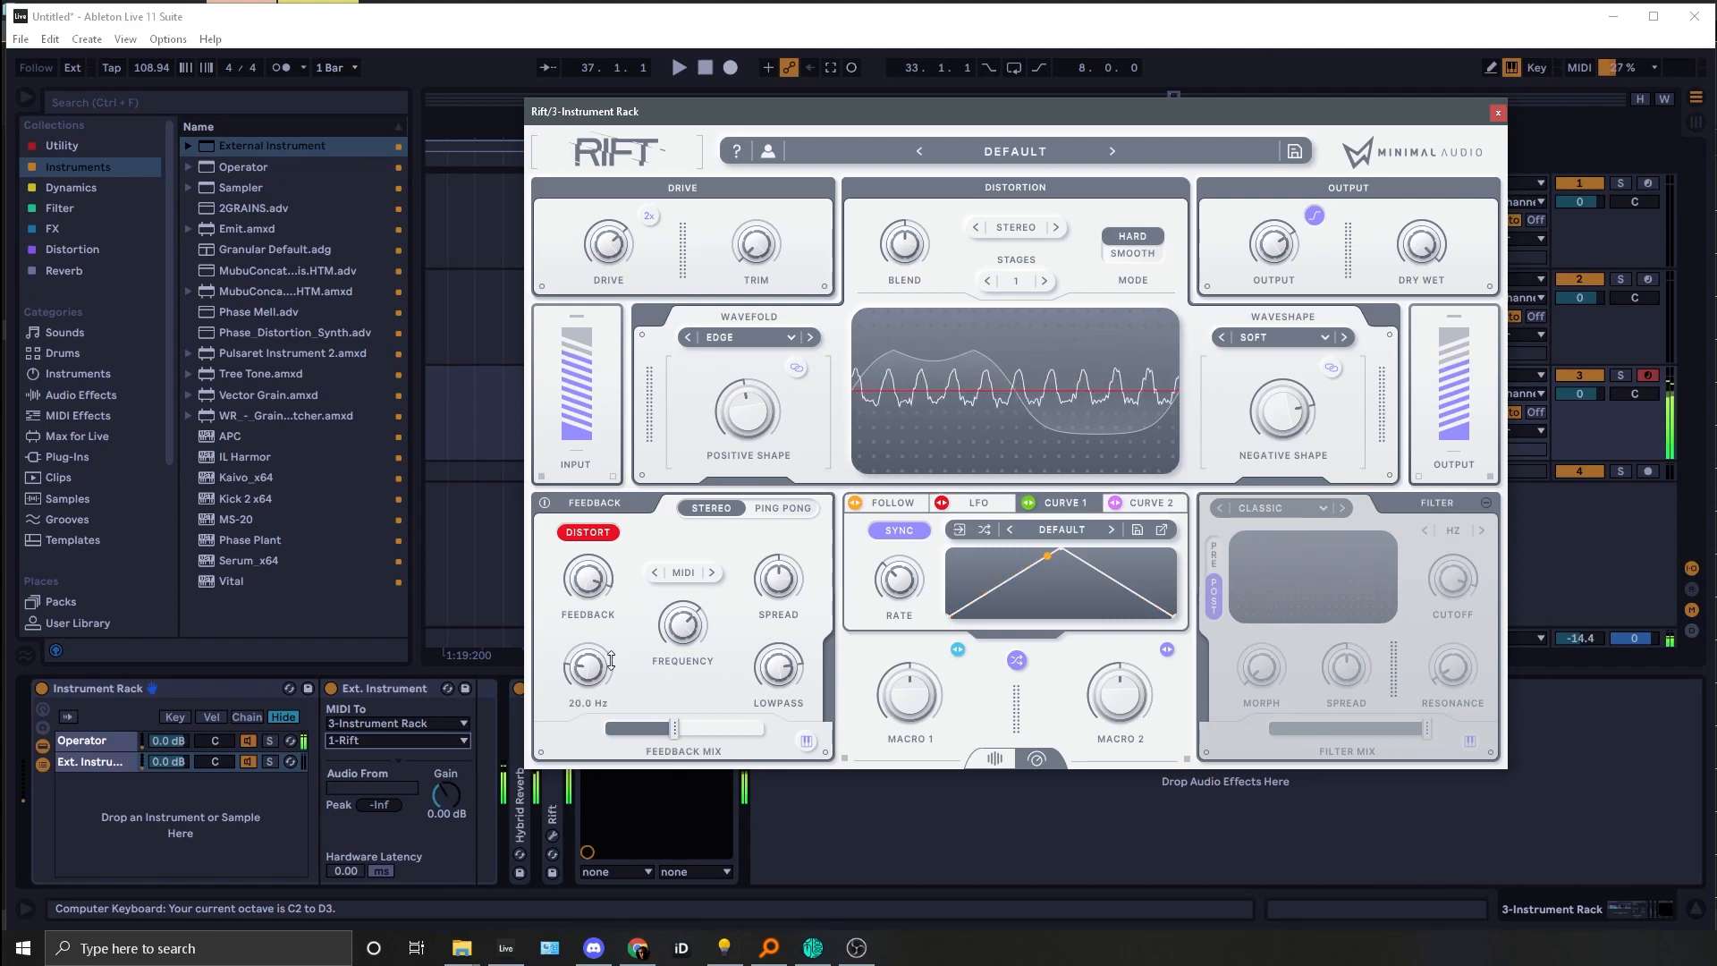
Step: Turn off the feedback's Distort option and raise the drive to 6.6 dB, auditioning lower octaves
{"action": "mouse_move", "coordinate": [601, 243]}
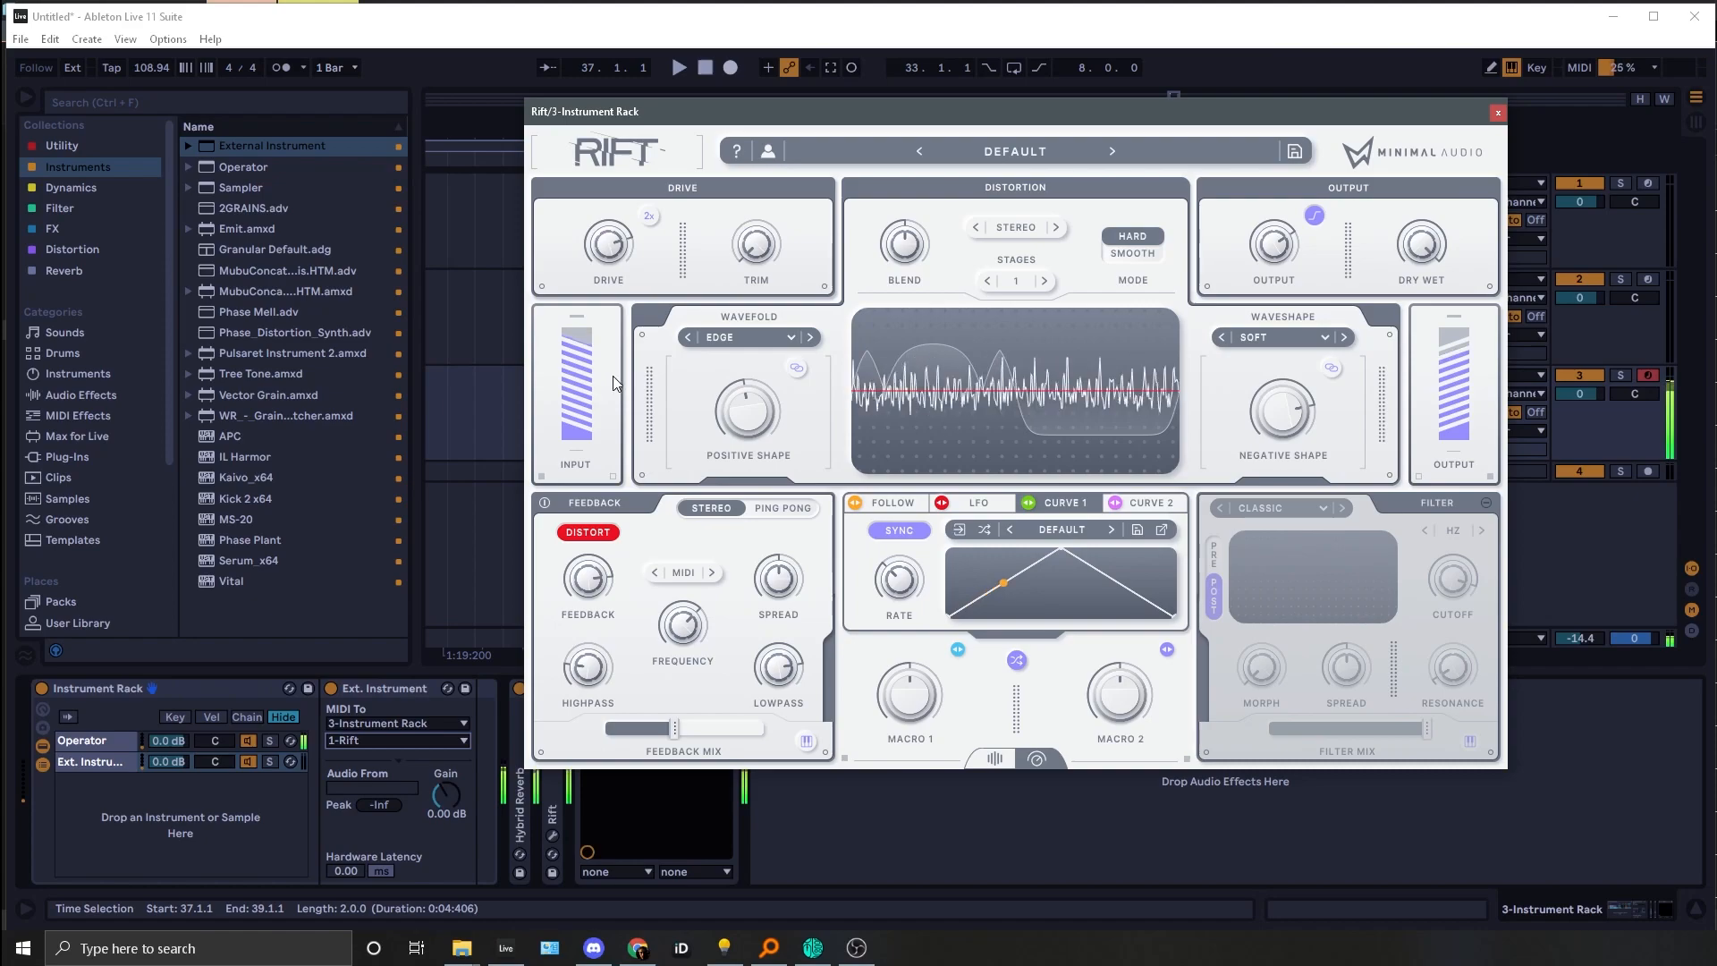
{"action": "left_click", "coordinate": [586, 531]}
{"action": "scroll", "coordinate": [606, 249], "scroll_direction": "up", "scroll_amount": 2}
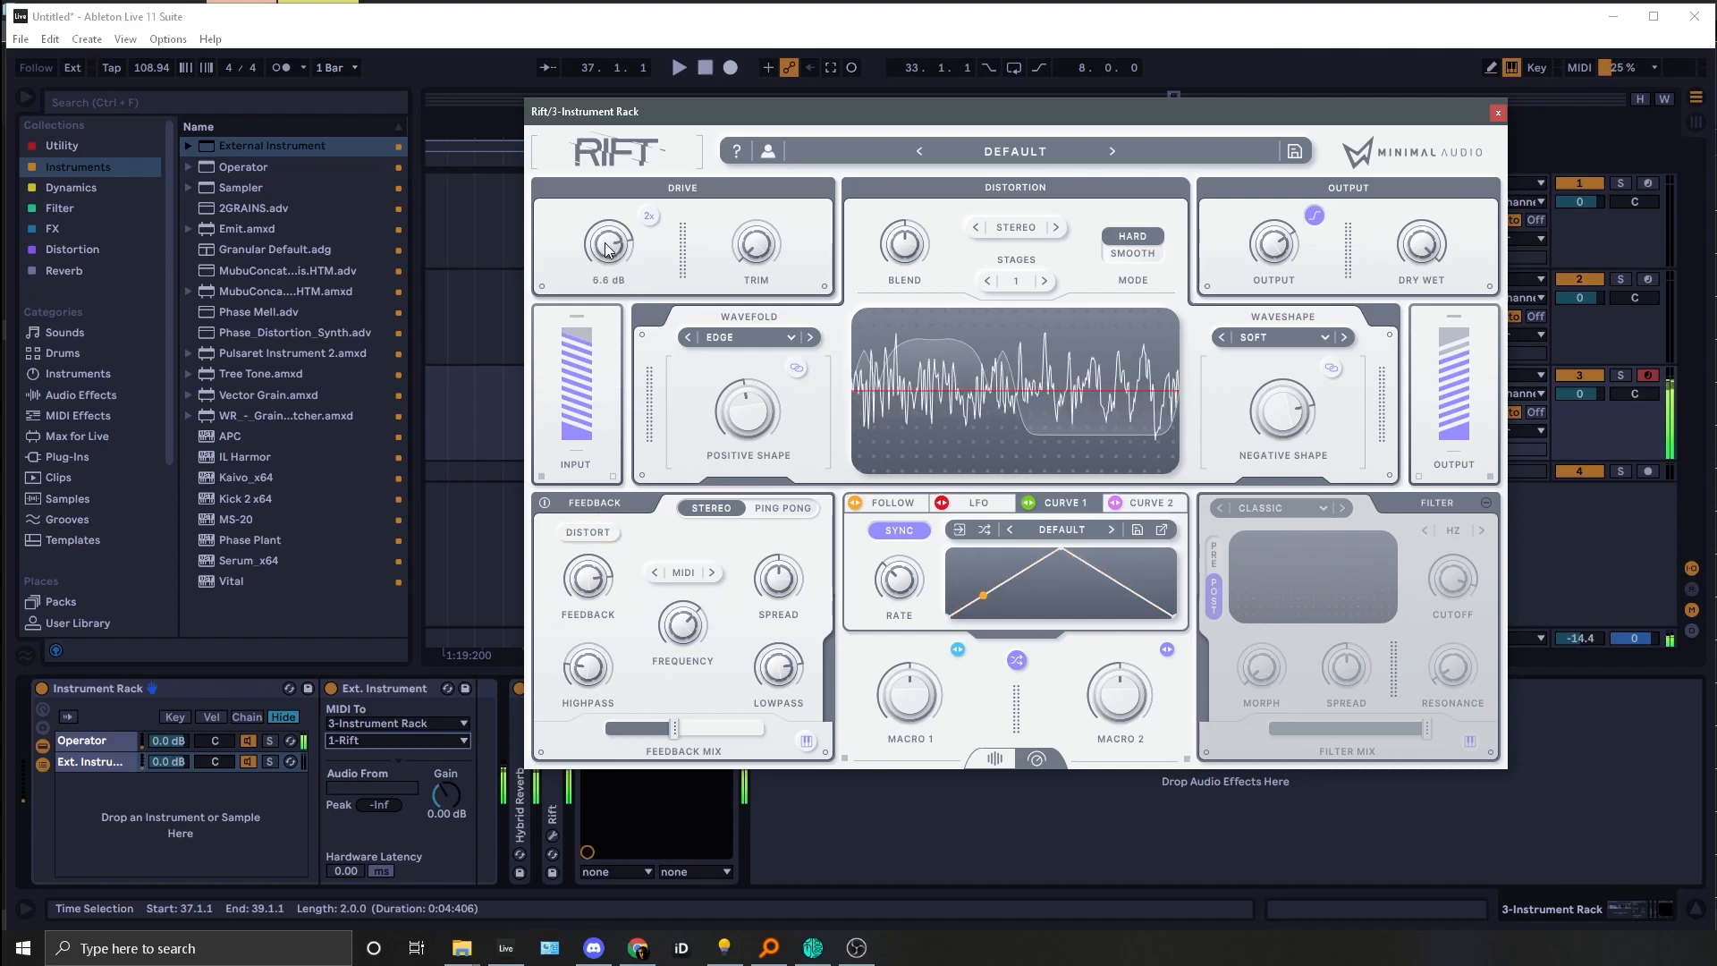
{"action": "key", "text": "z"}
{"action": "key", "text": "z"}
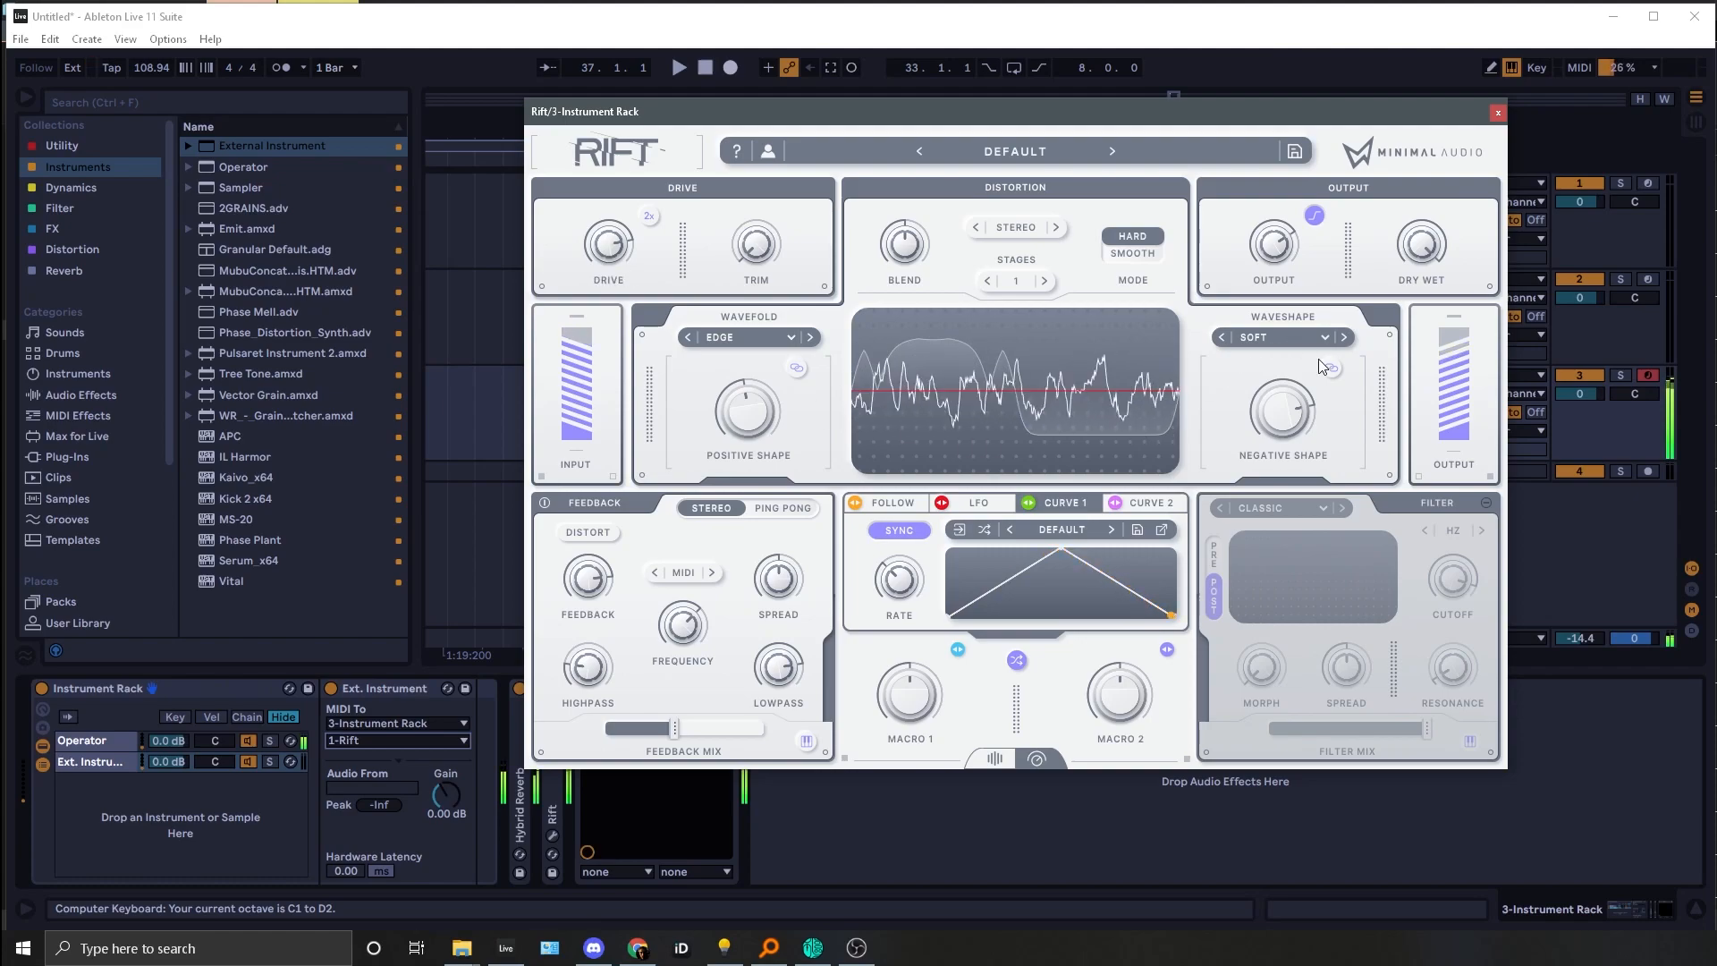
Step: Enable Rift's filter section, lower the cutoff and modulate it with Curve 1
{"action": "mouse_move", "coordinate": [698, 637]}
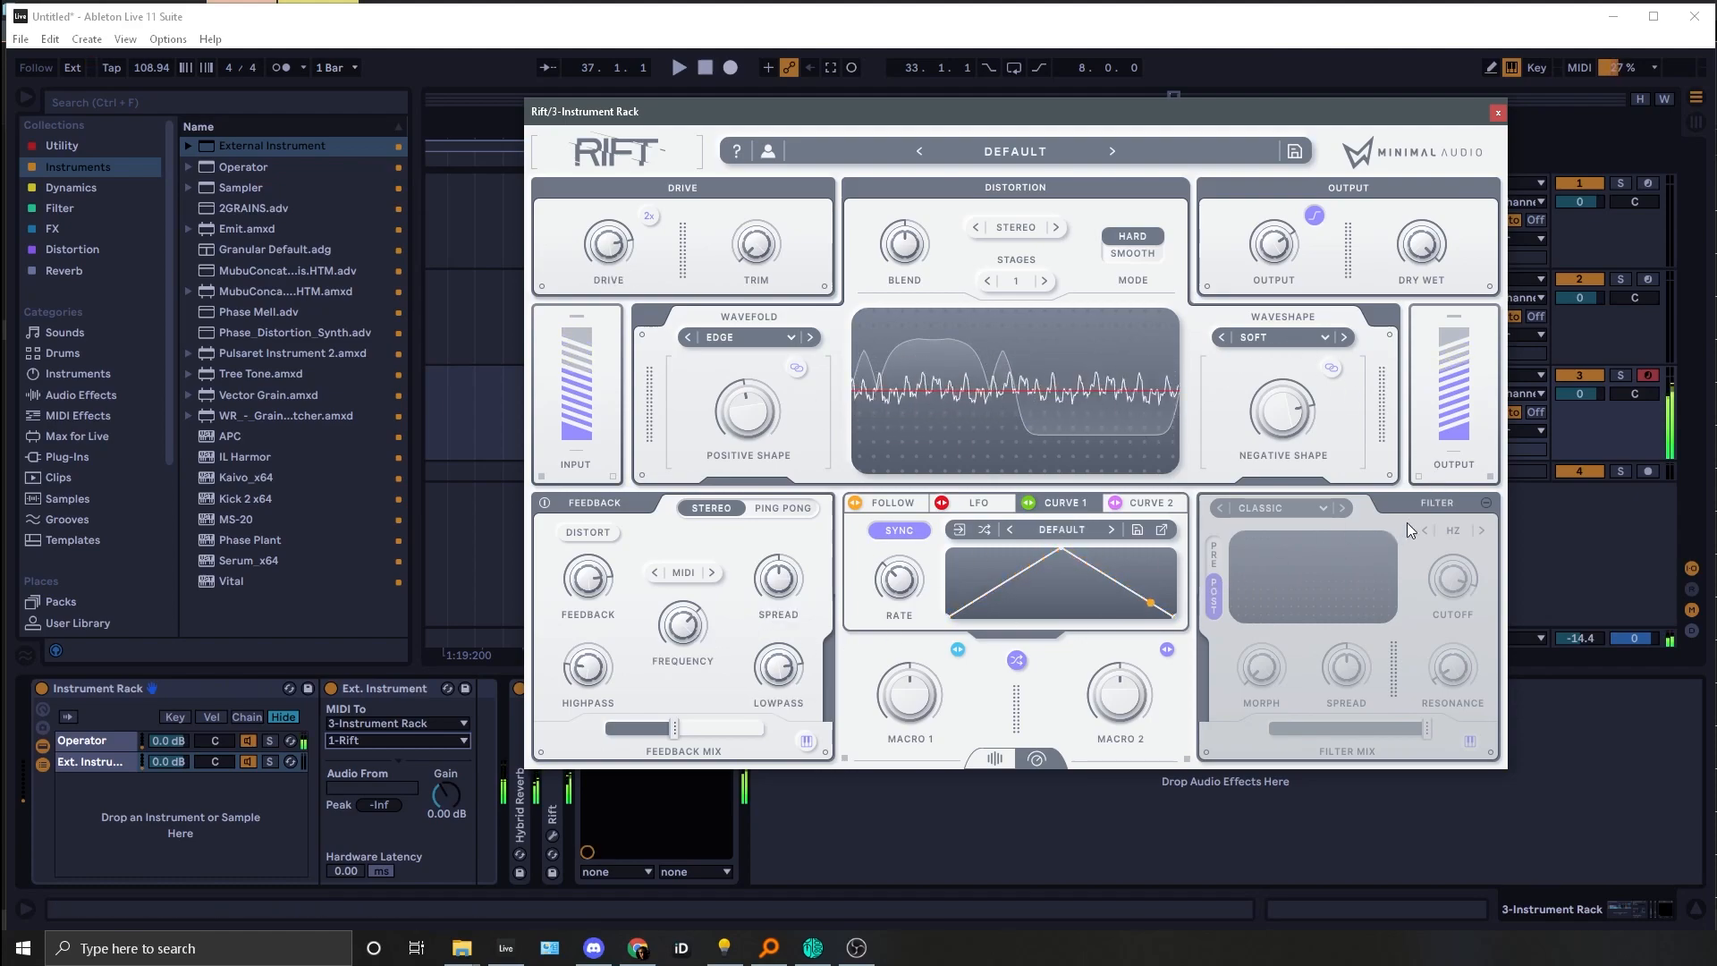
{"action": "left_click", "coordinate": [1485, 502]}
{"action": "mouse_move", "coordinate": [1334, 653]}
{"action": "left_click_drag", "start_coordinate": [1452, 576], "coordinate": [1448, 643]}
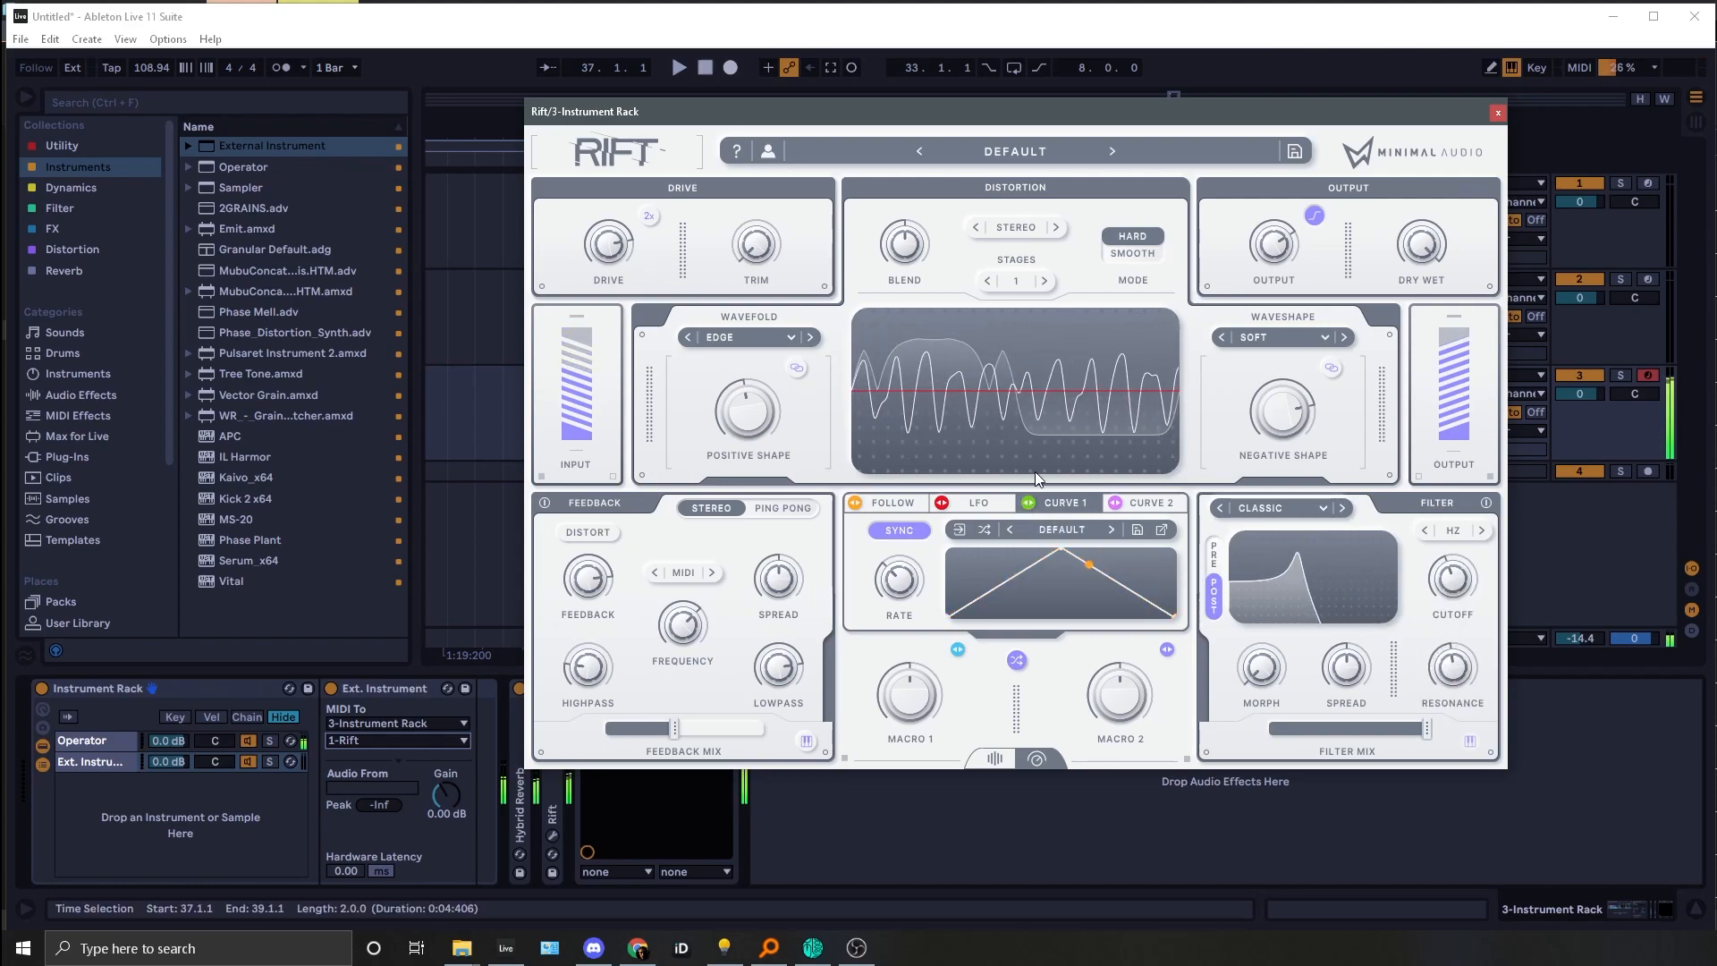
{"action": "left_click_drag", "start_coordinate": [1452, 597], "coordinate": [1452, 501]}
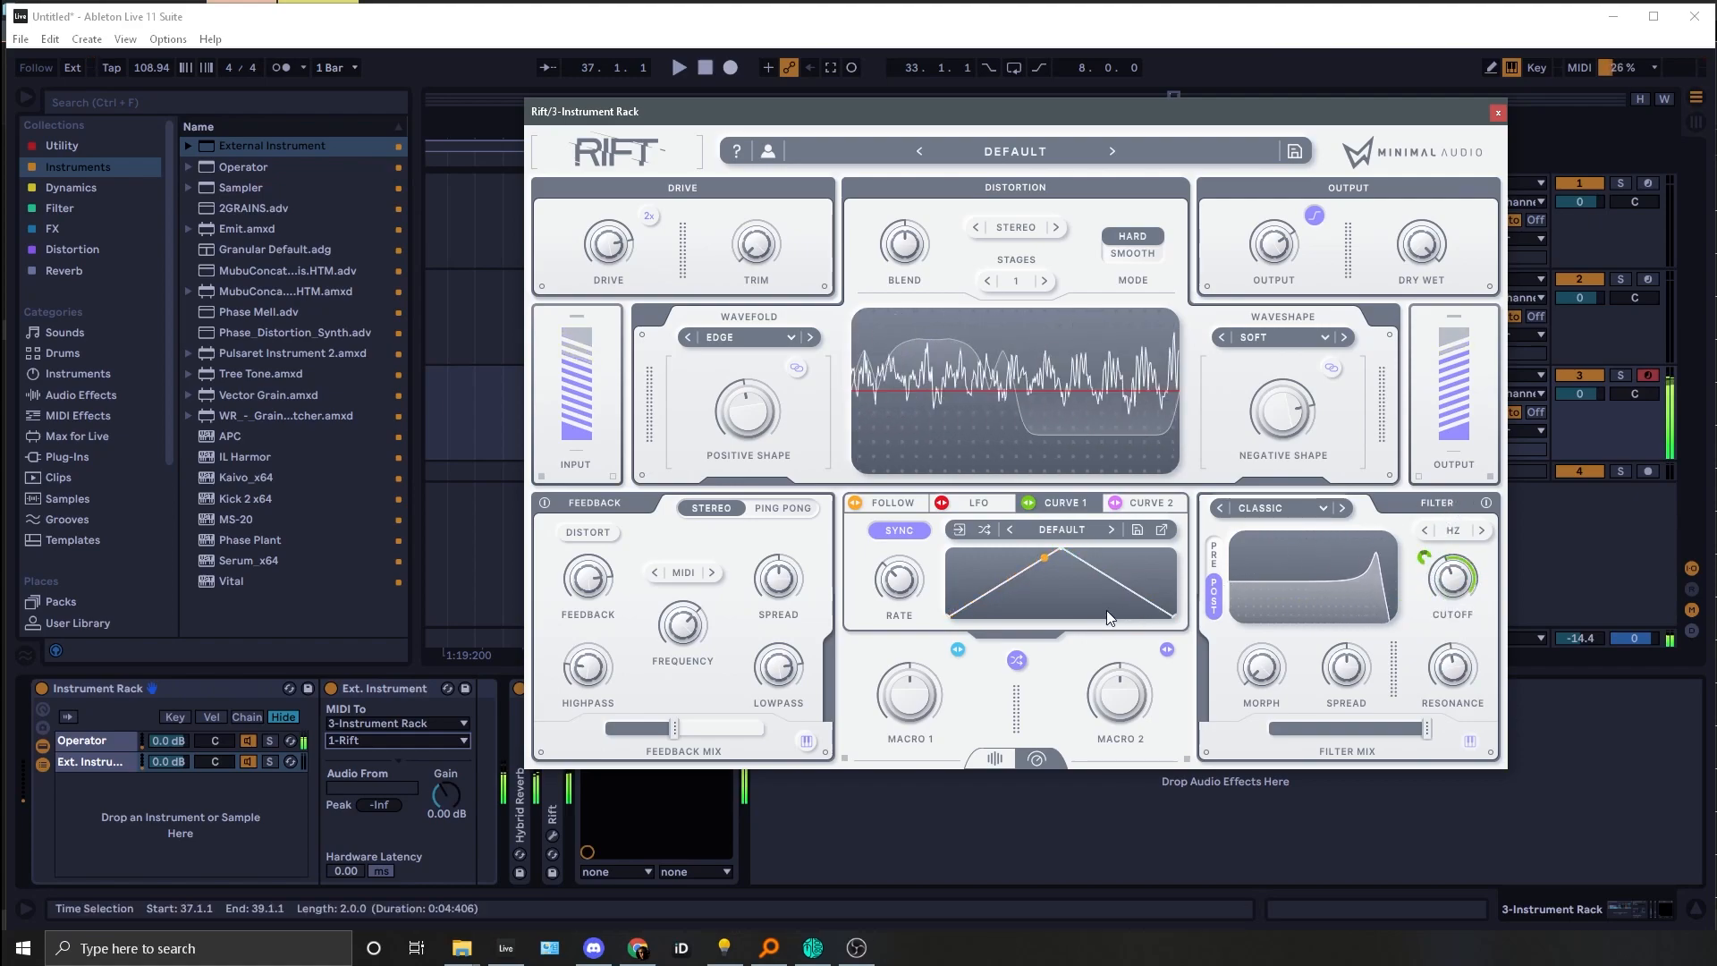
Step: Change the filter type to LP Scan and place the filter before the distortion
{"action": "left_click", "coordinate": [1280, 511]}
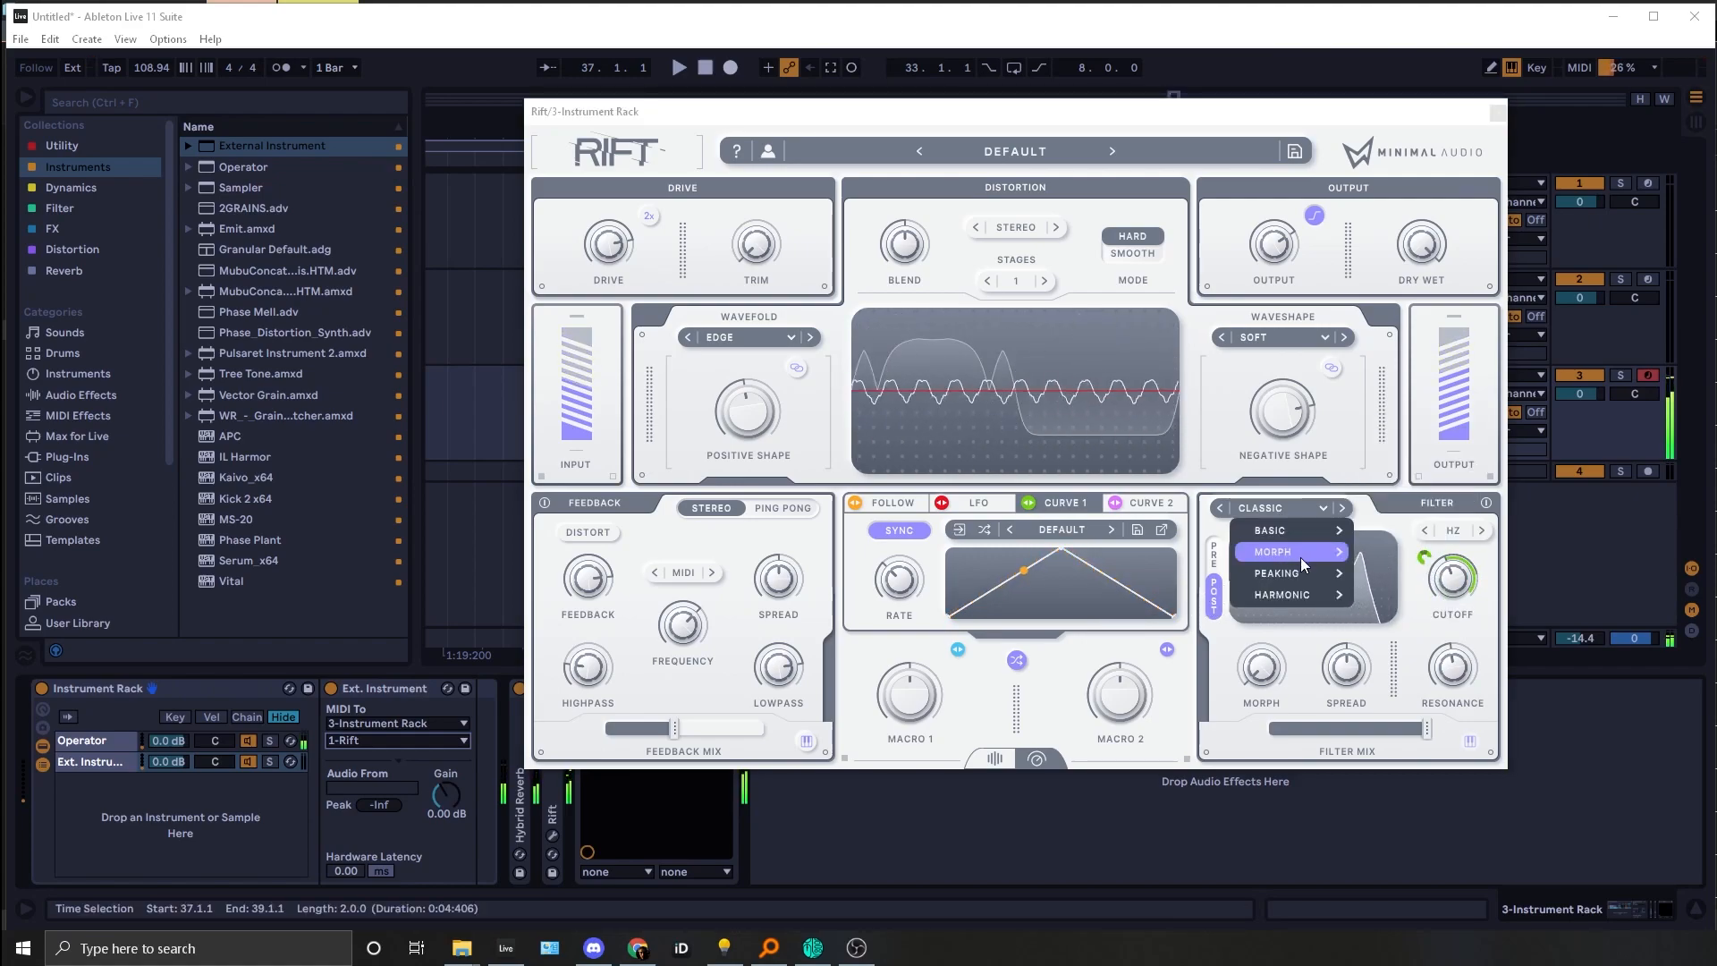
{"action": "mouse_move", "coordinate": [1323, 594]}
{"action": "left_click", "coordinate": [1370, 557]}
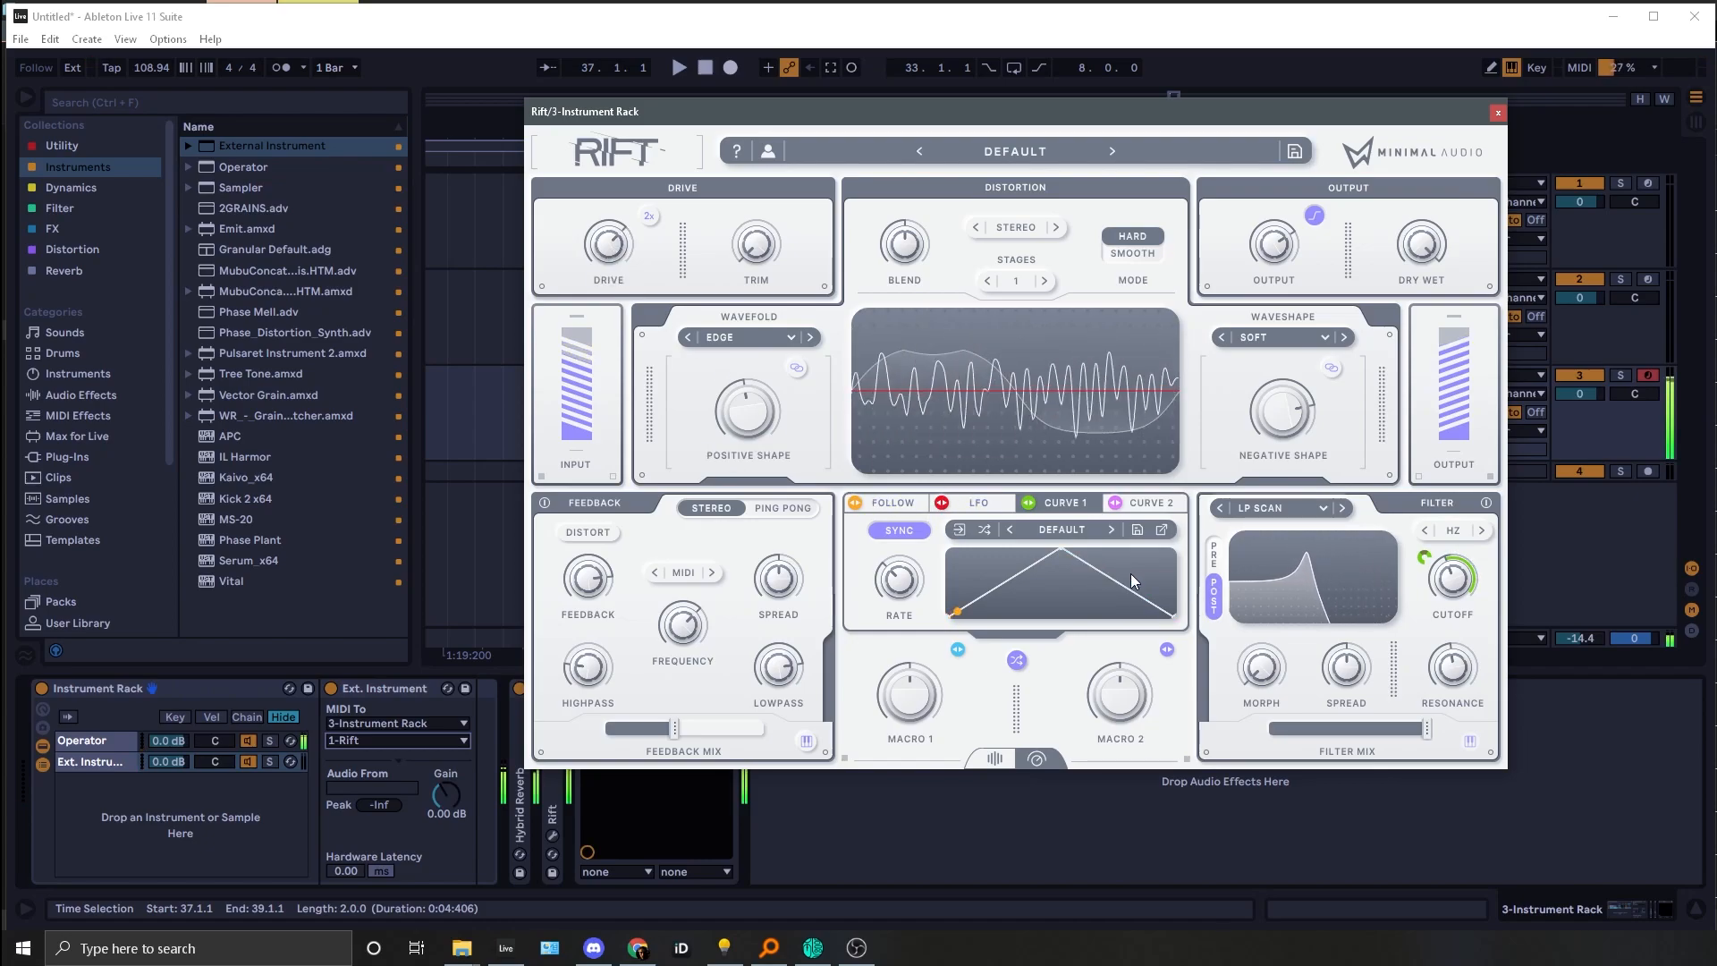
{"action": "left_click", "coordinate": [1215, 556]}
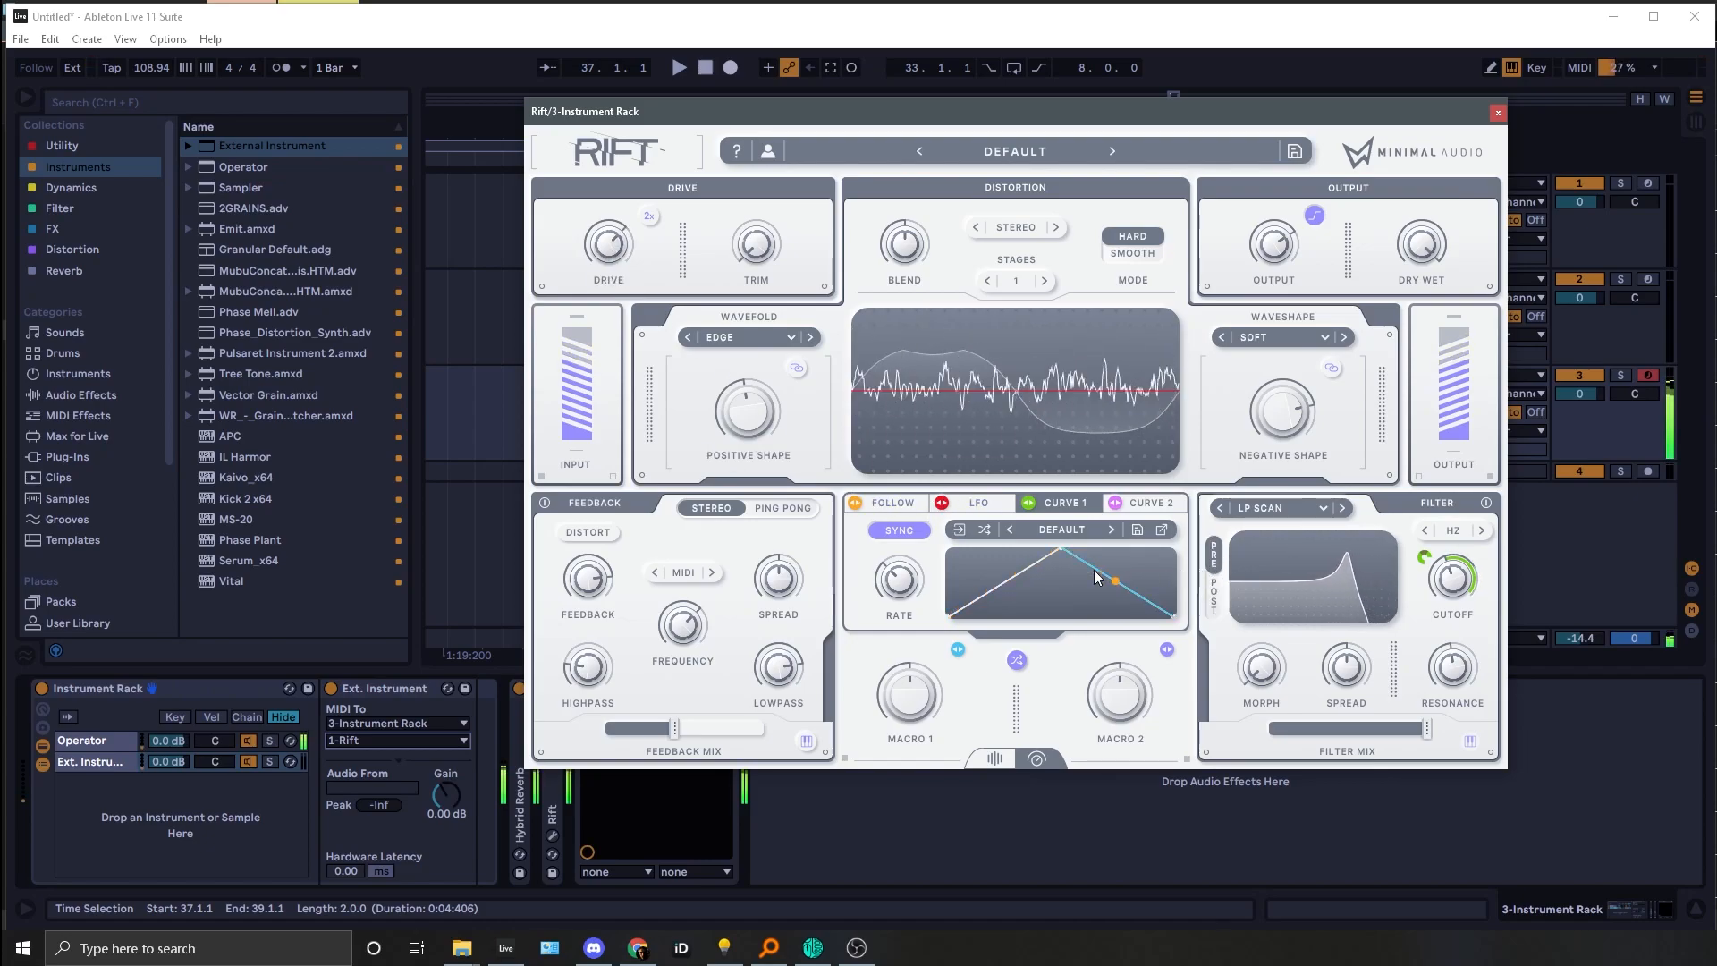
Step: Draw an irregular stepped pattern of flat segments across Curve 1 on the 16 by 16 grid in the enlarged curve editor
{"action": "left_click", "coordinate": [1163, 529]}
{"action": "left_click", "coordinate": [825, 585]}
{"action": "mouse_move", "coordinate": [675, 510]}
{"action": "left_mouse_down"}
{"action": "mouse_move", "coordinate": [690, 448]}
{"action": "mouse_move", "coordinate": [952, 459]}
{"action": "left_mouse_up"}
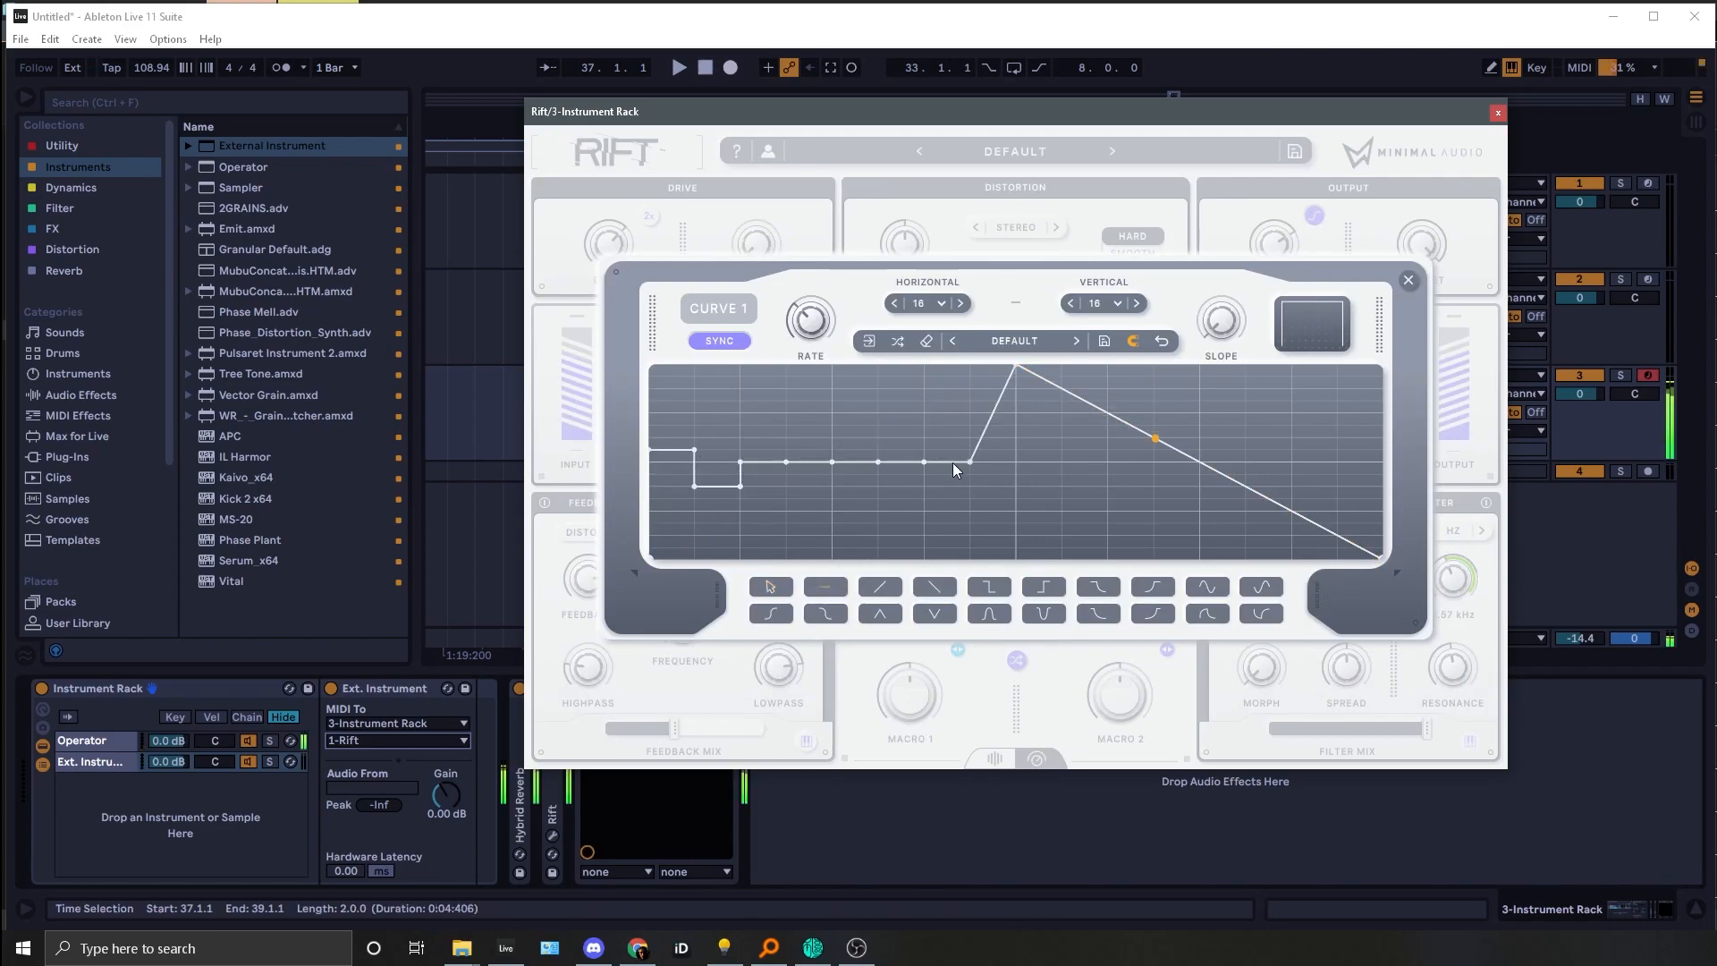
{"action": "left_click_drag", "start_coordinate": [1269, 402], "coordinate": [1365, 400]}
{"action": "left_click", "coordinate": [808, 399]}
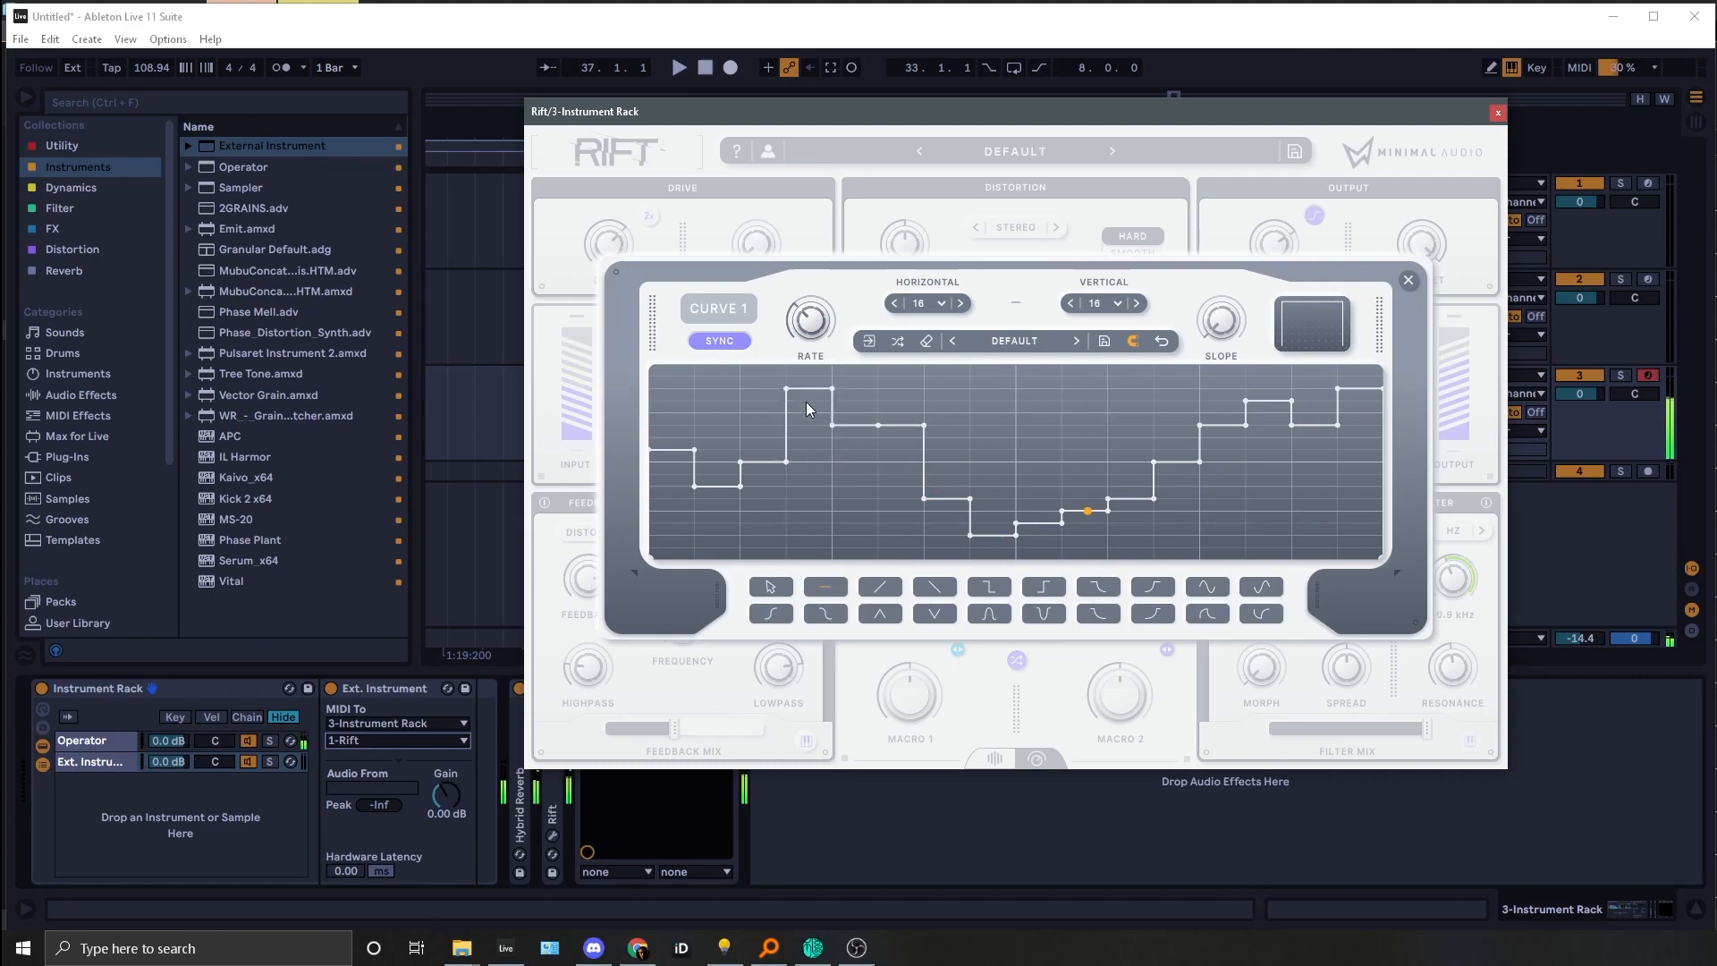
{"action": "left_click_drag", "start_coordinate": [898, 389], "coordinate": [935, 377]}
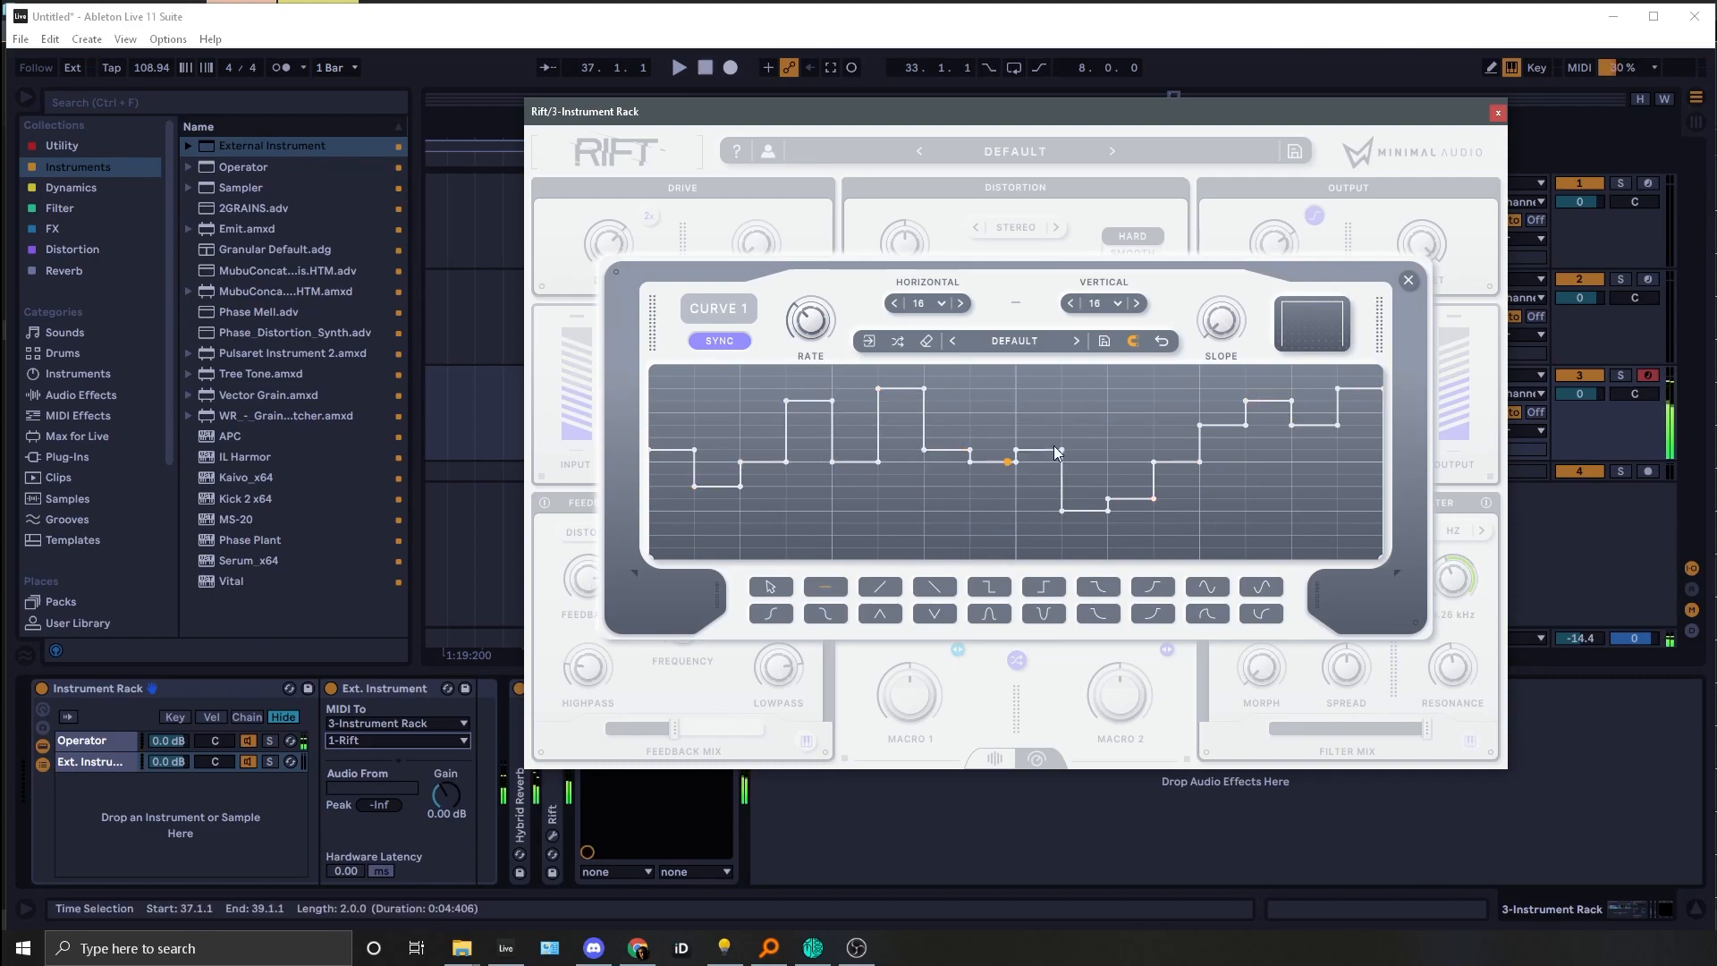
{"action": "left_click_drag", "start_coordinate": [1253, 422], "coordinate": [1329, 488]}
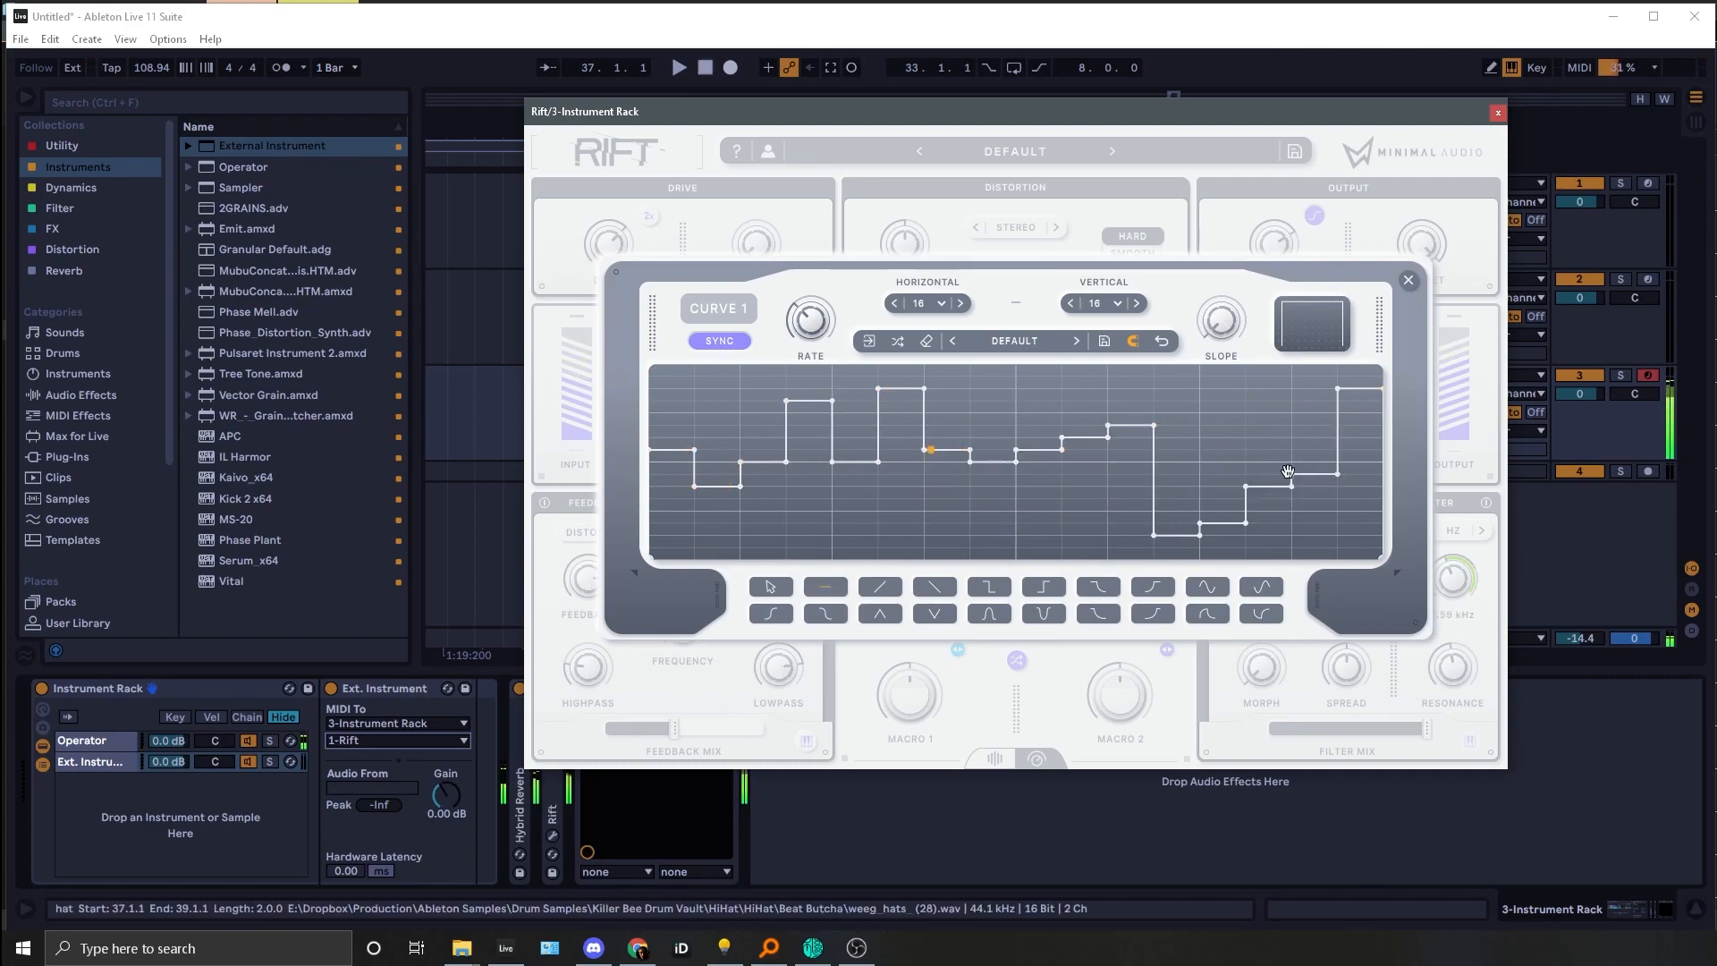
{"action": "mouse_move", "coordinate": [1341, 420]}
{"action": "left_mouse_down"}
{"action": "mouse_move", "coordinate": [1147, 412]}
{"action": "mouse_move", "coordinate": [1094, 467]}
{"action": "mouse_move", "coordinate": [1219, 440]}
{"action": "left_mouse_up"}
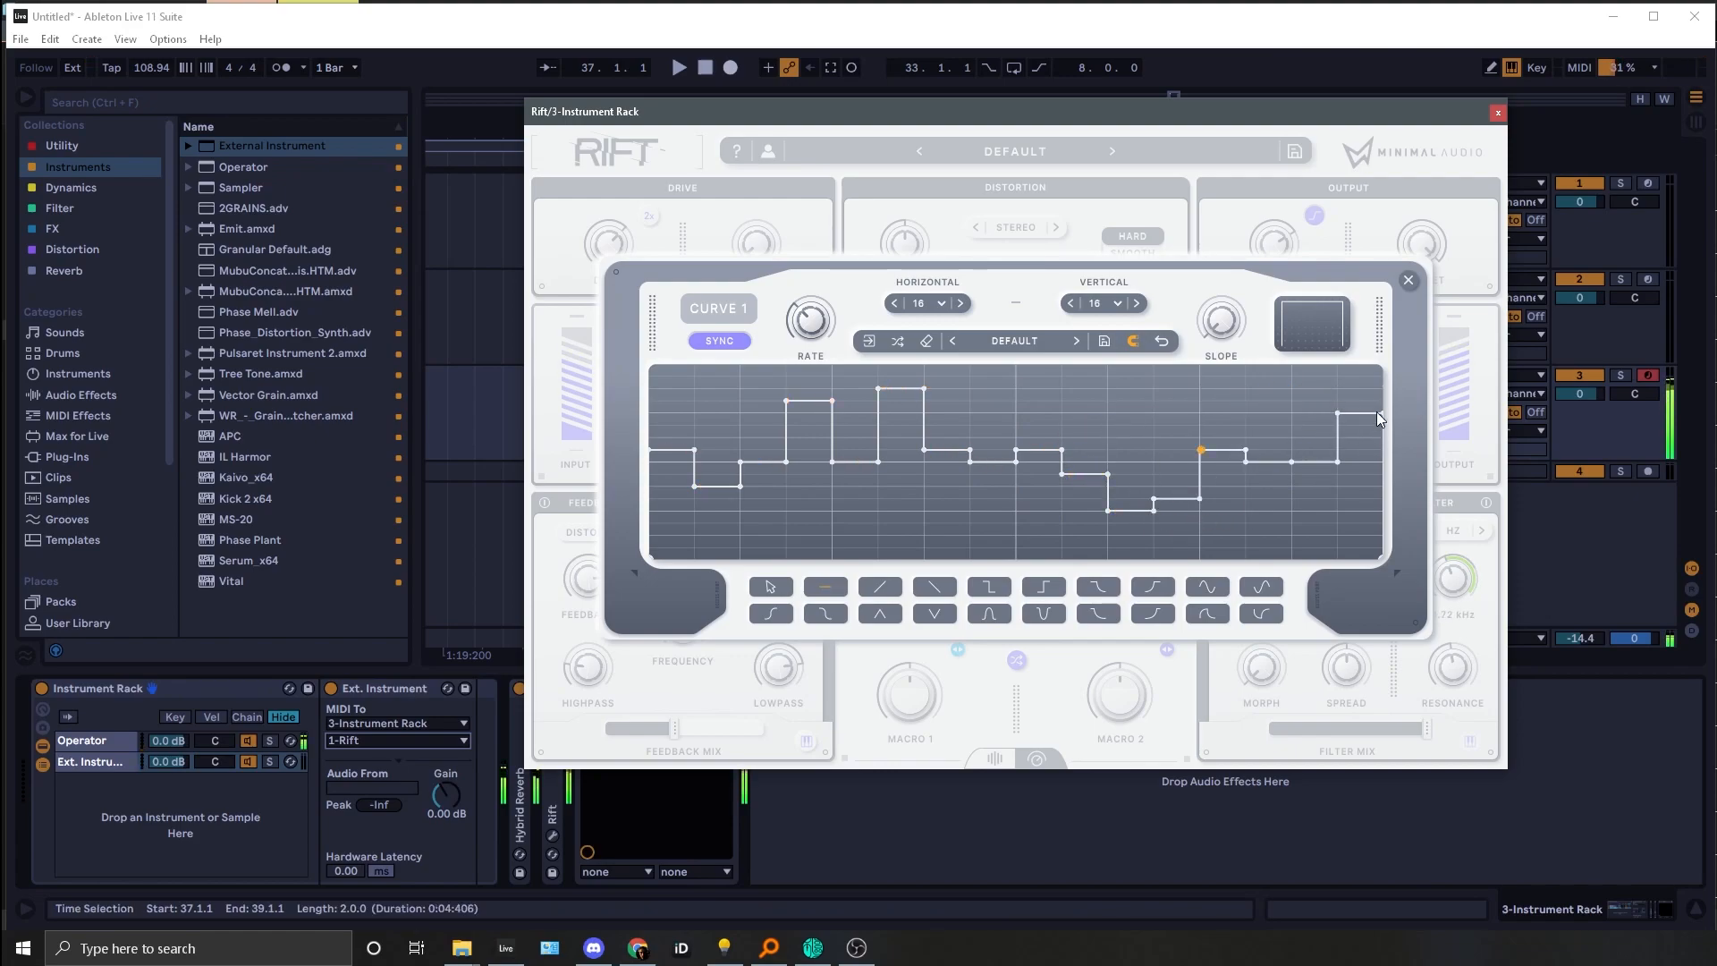
{"action": "left_click", "coordinate": [1408, 280]}
Step: Change the filter type to the Shifty morph filter and modulate its Morph amount with Curve 1
{"action": "key", "text": "c"}
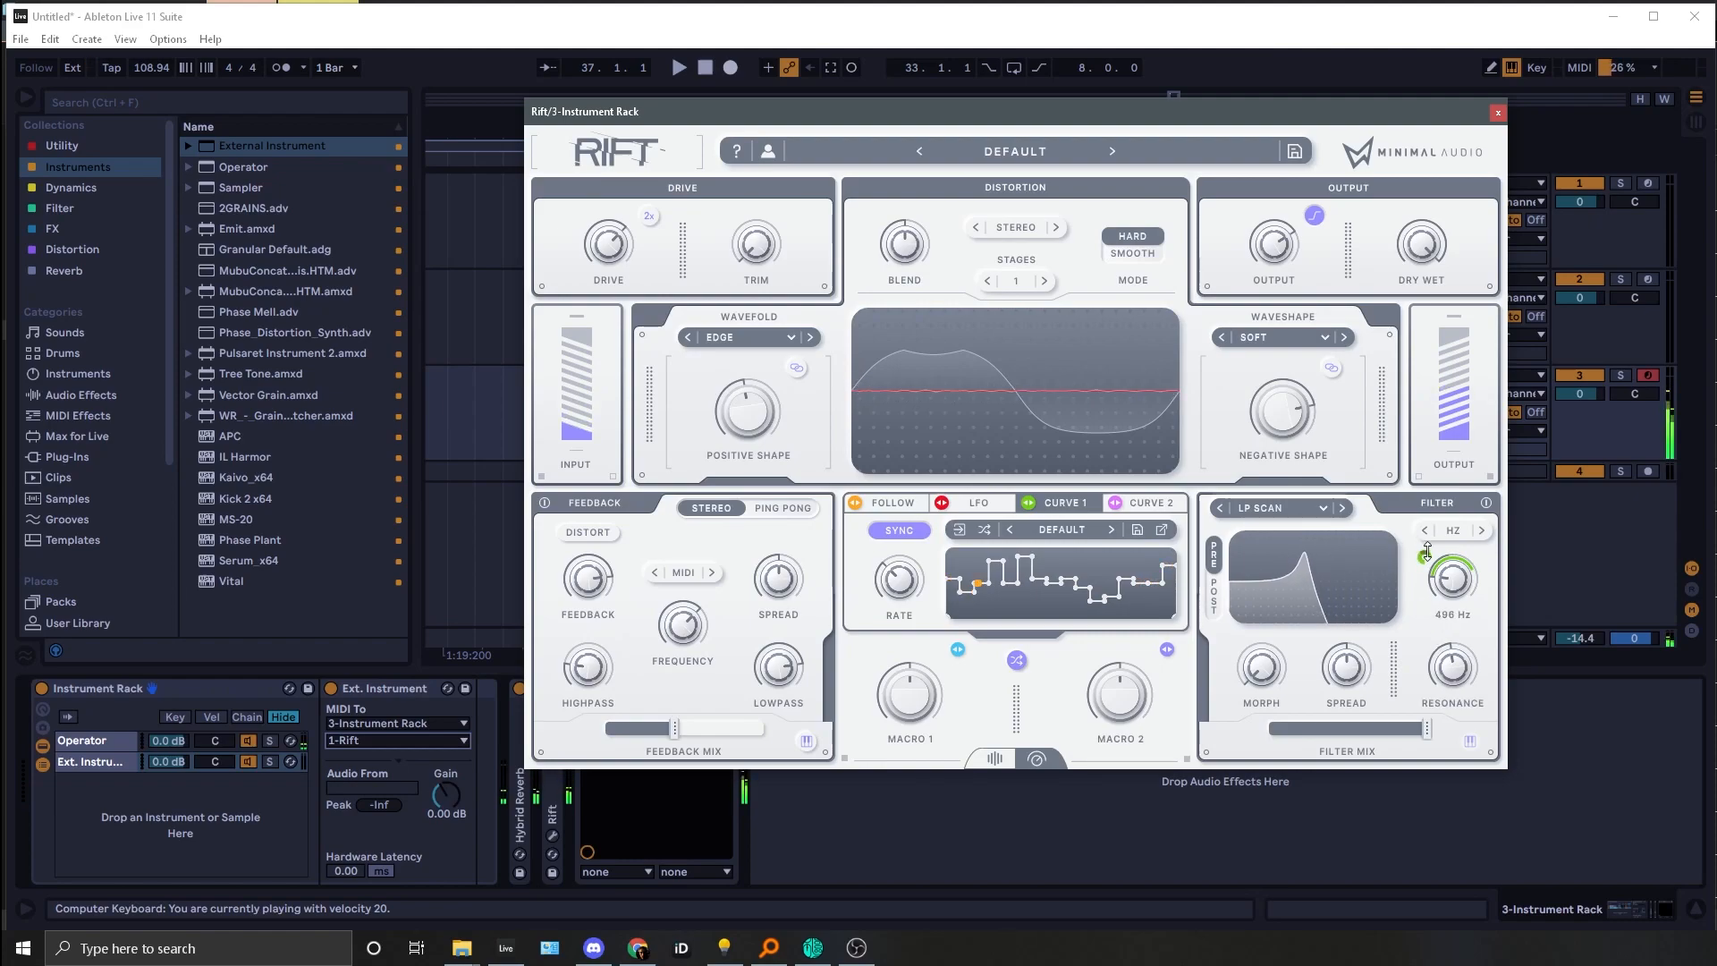
{"action": "left_click", "coordinate": [1341, 508]}
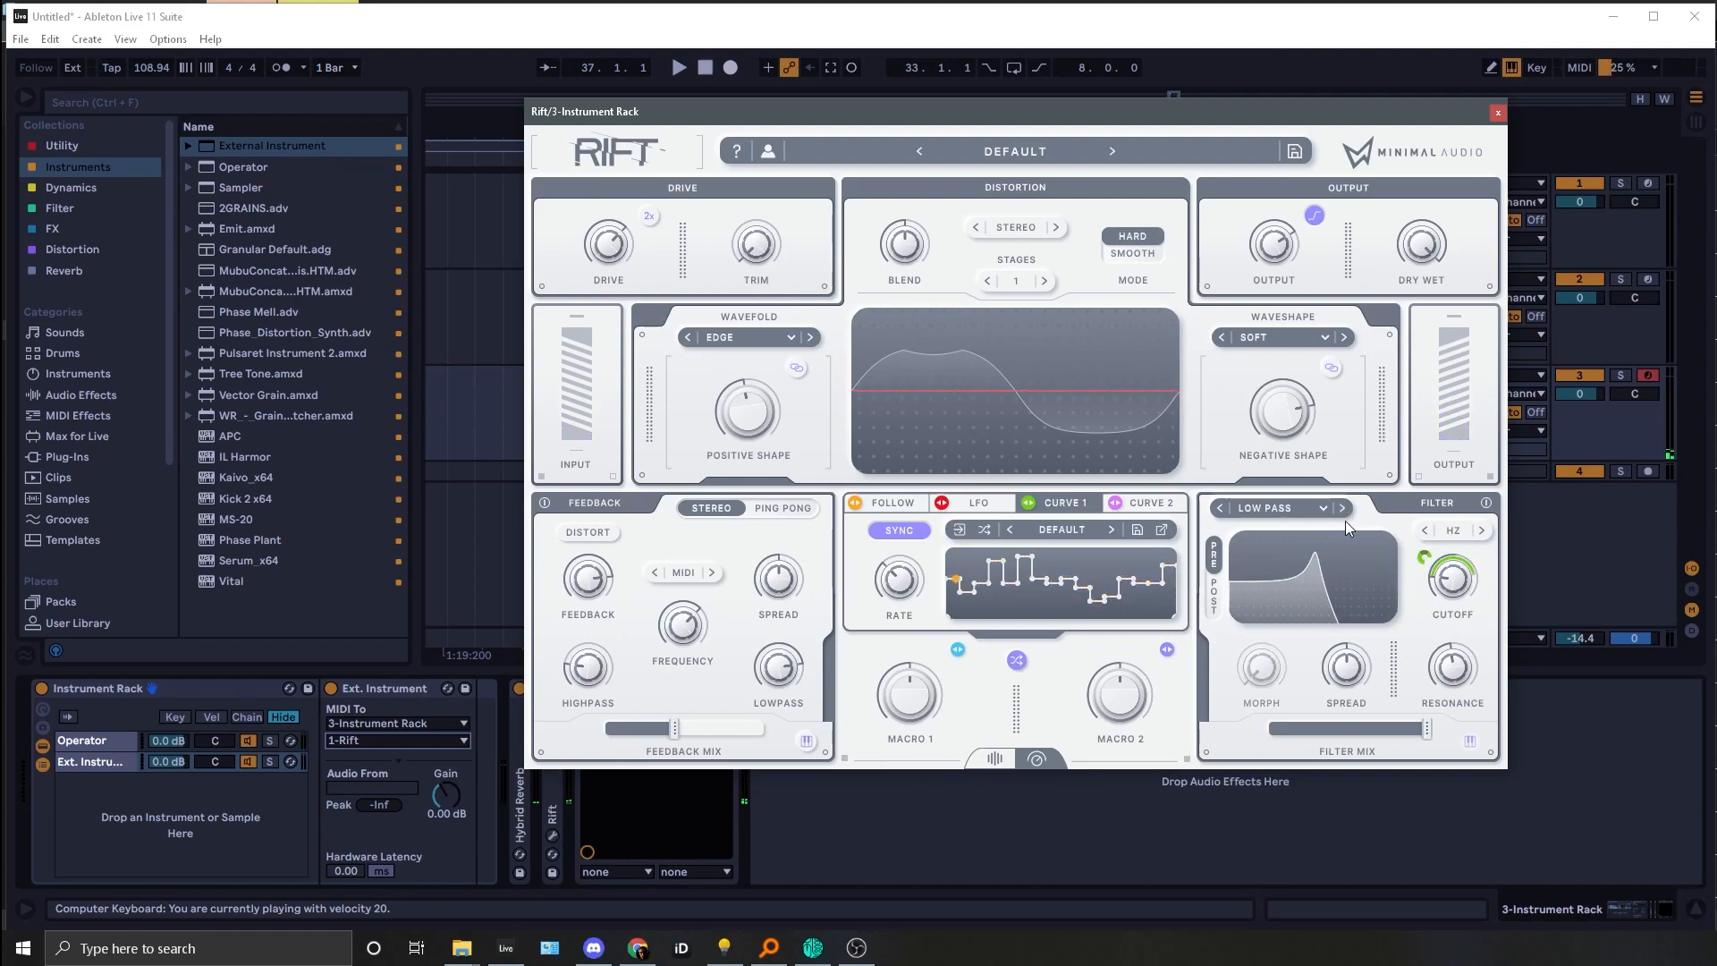
{"action": "left_click", "coordinate": [1324, 508]}
{"action": "mouse_move", "coordinate": [1301, 529]}
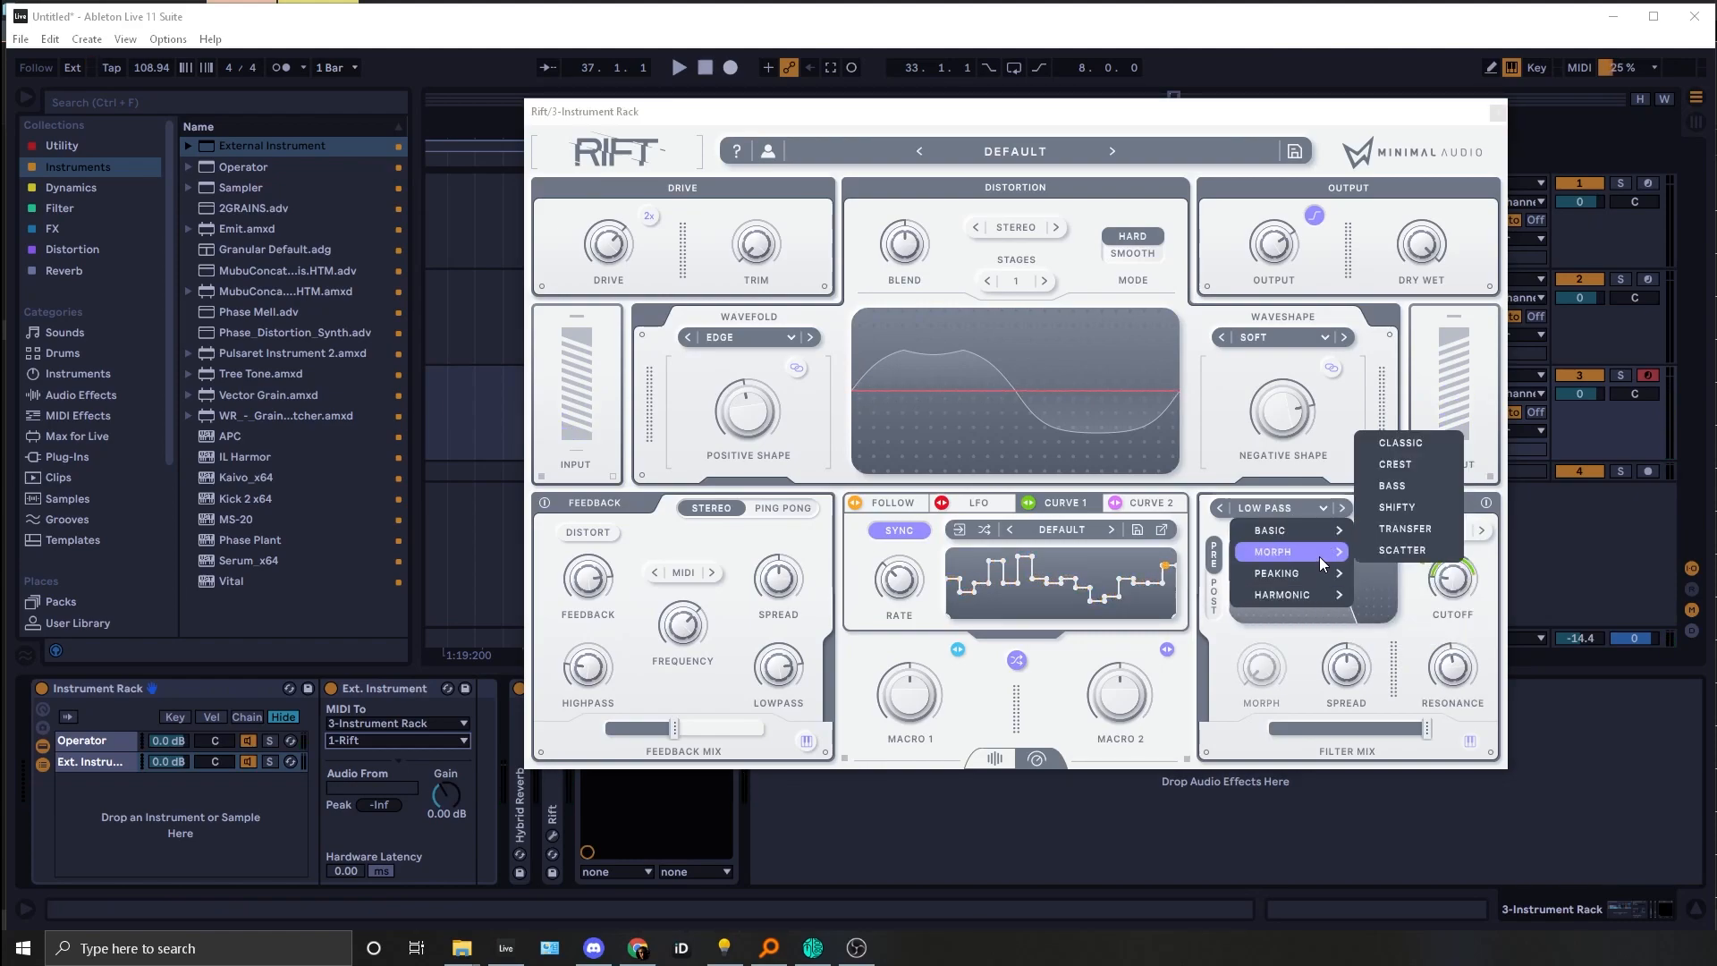
{"action": "left_click", "coordinate": [1405, 507]}
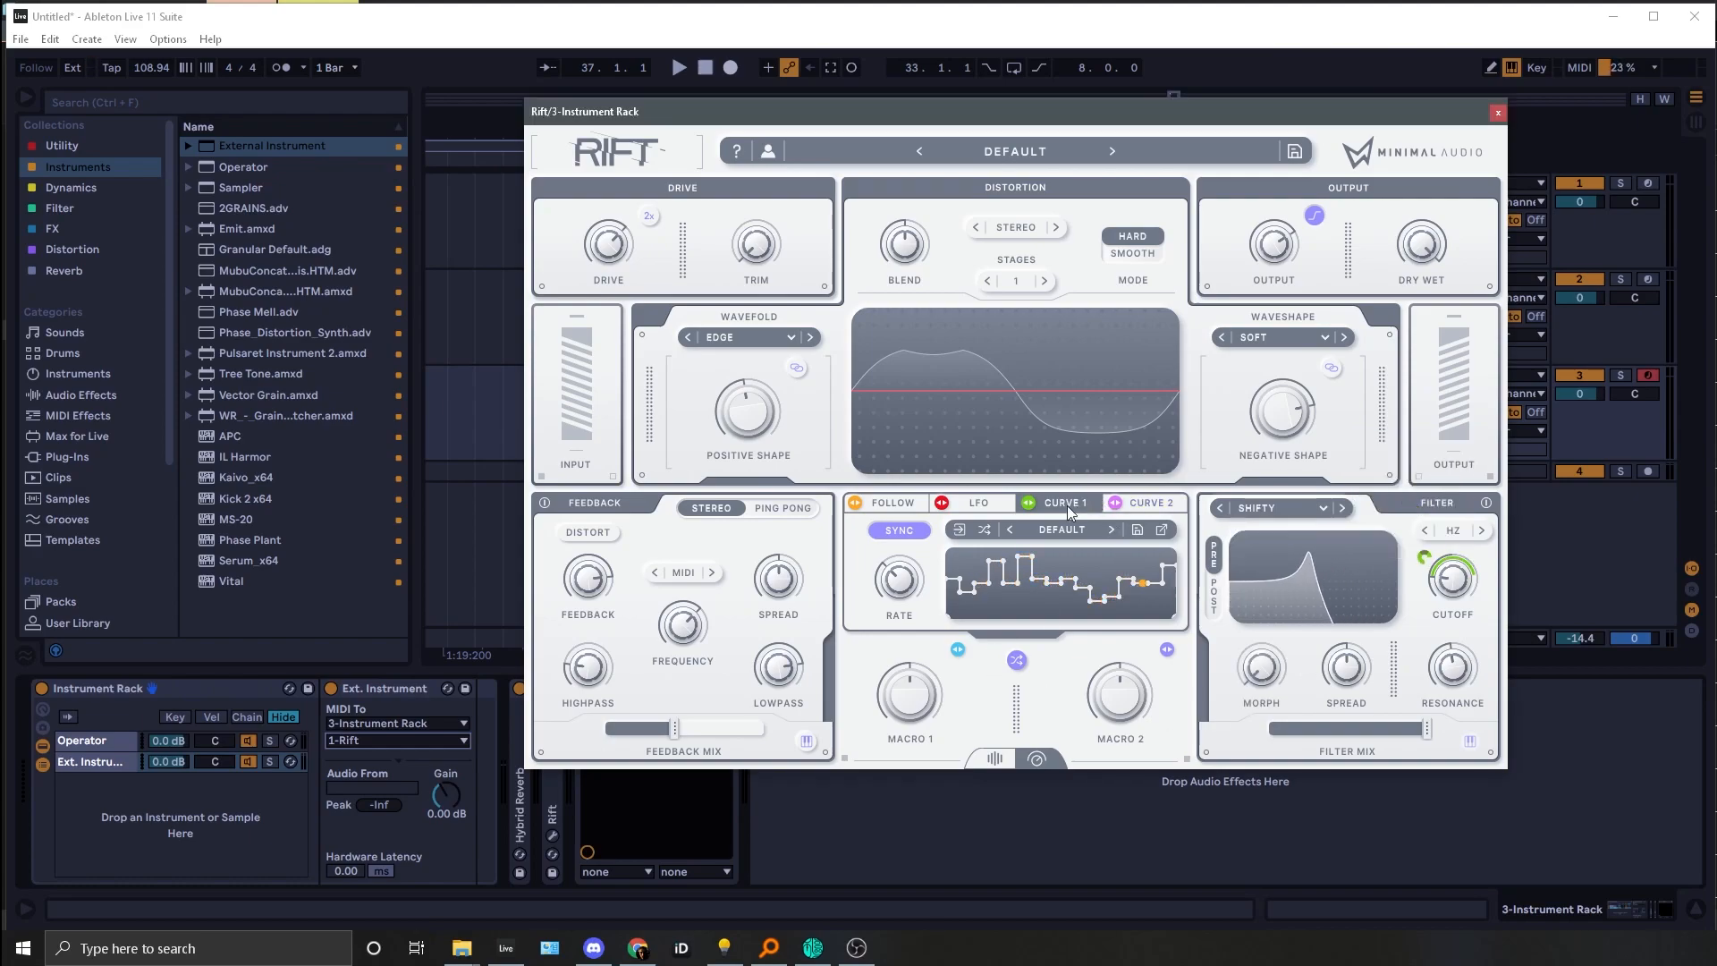
{"action": "left_click_drag", "start_coordinate": [1256, 663], "coordinate": [1274, 561]}
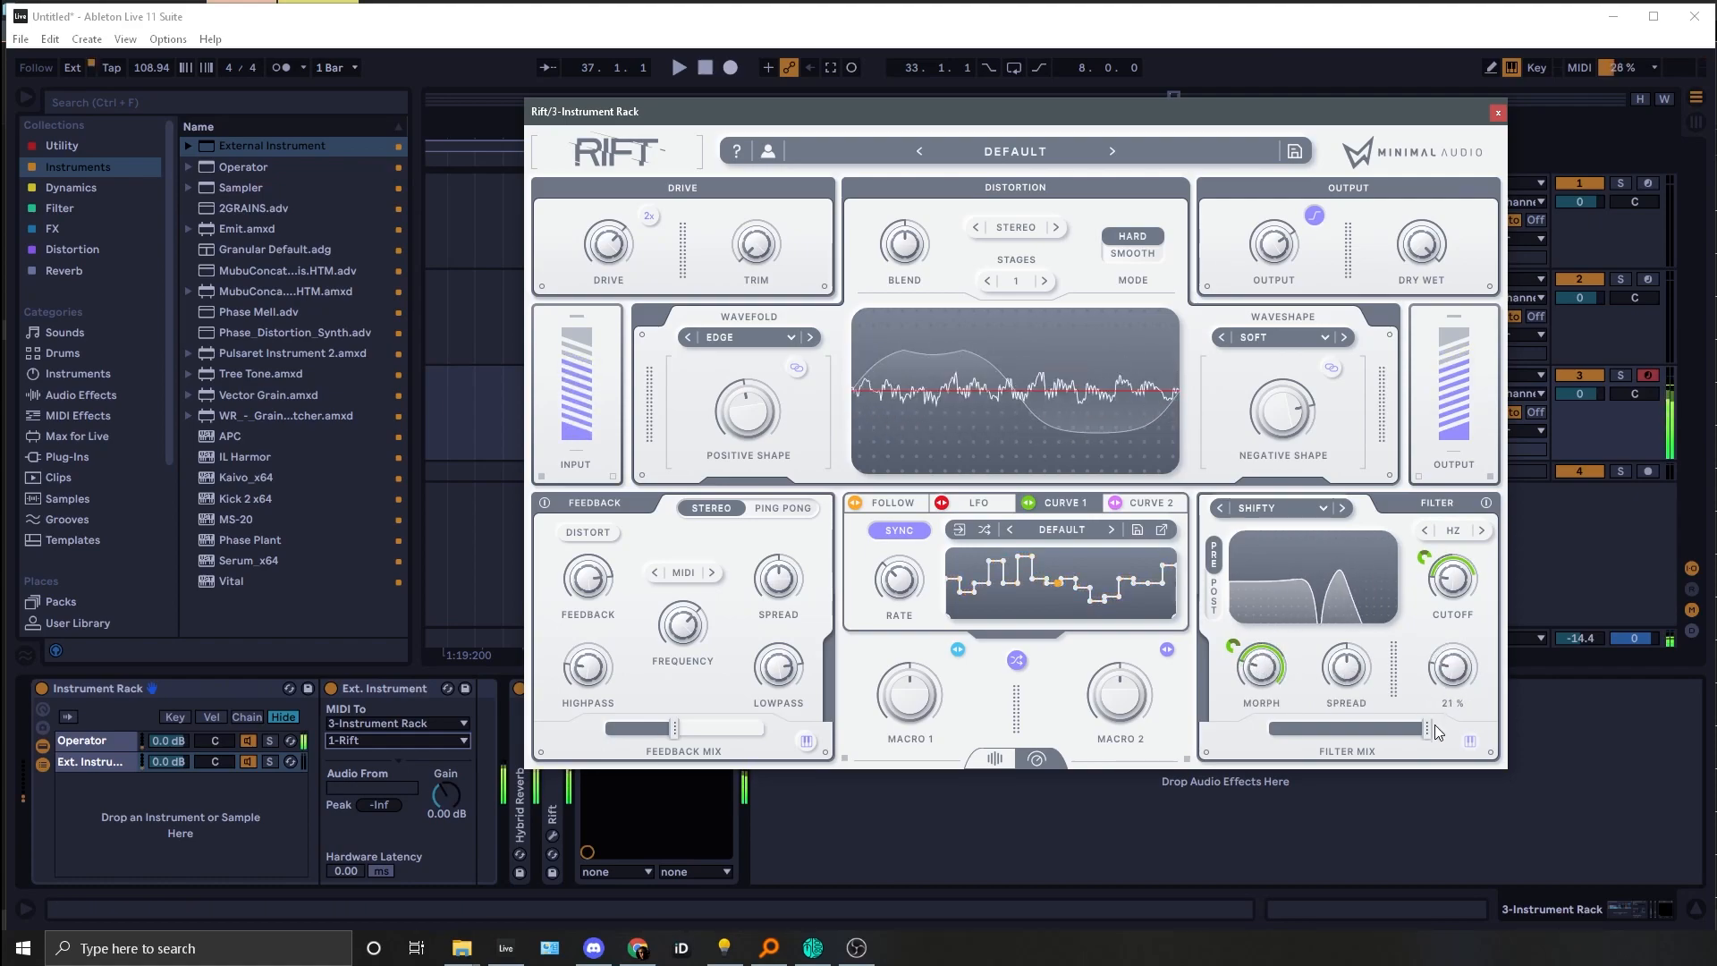
Step: Adjust the amount of Curve 1 modulation on the Shifty filter's cutoff and set Curve 1's rate to 1.5 Bar while playing notes across octaves
{"action": "key", "text": "z"}
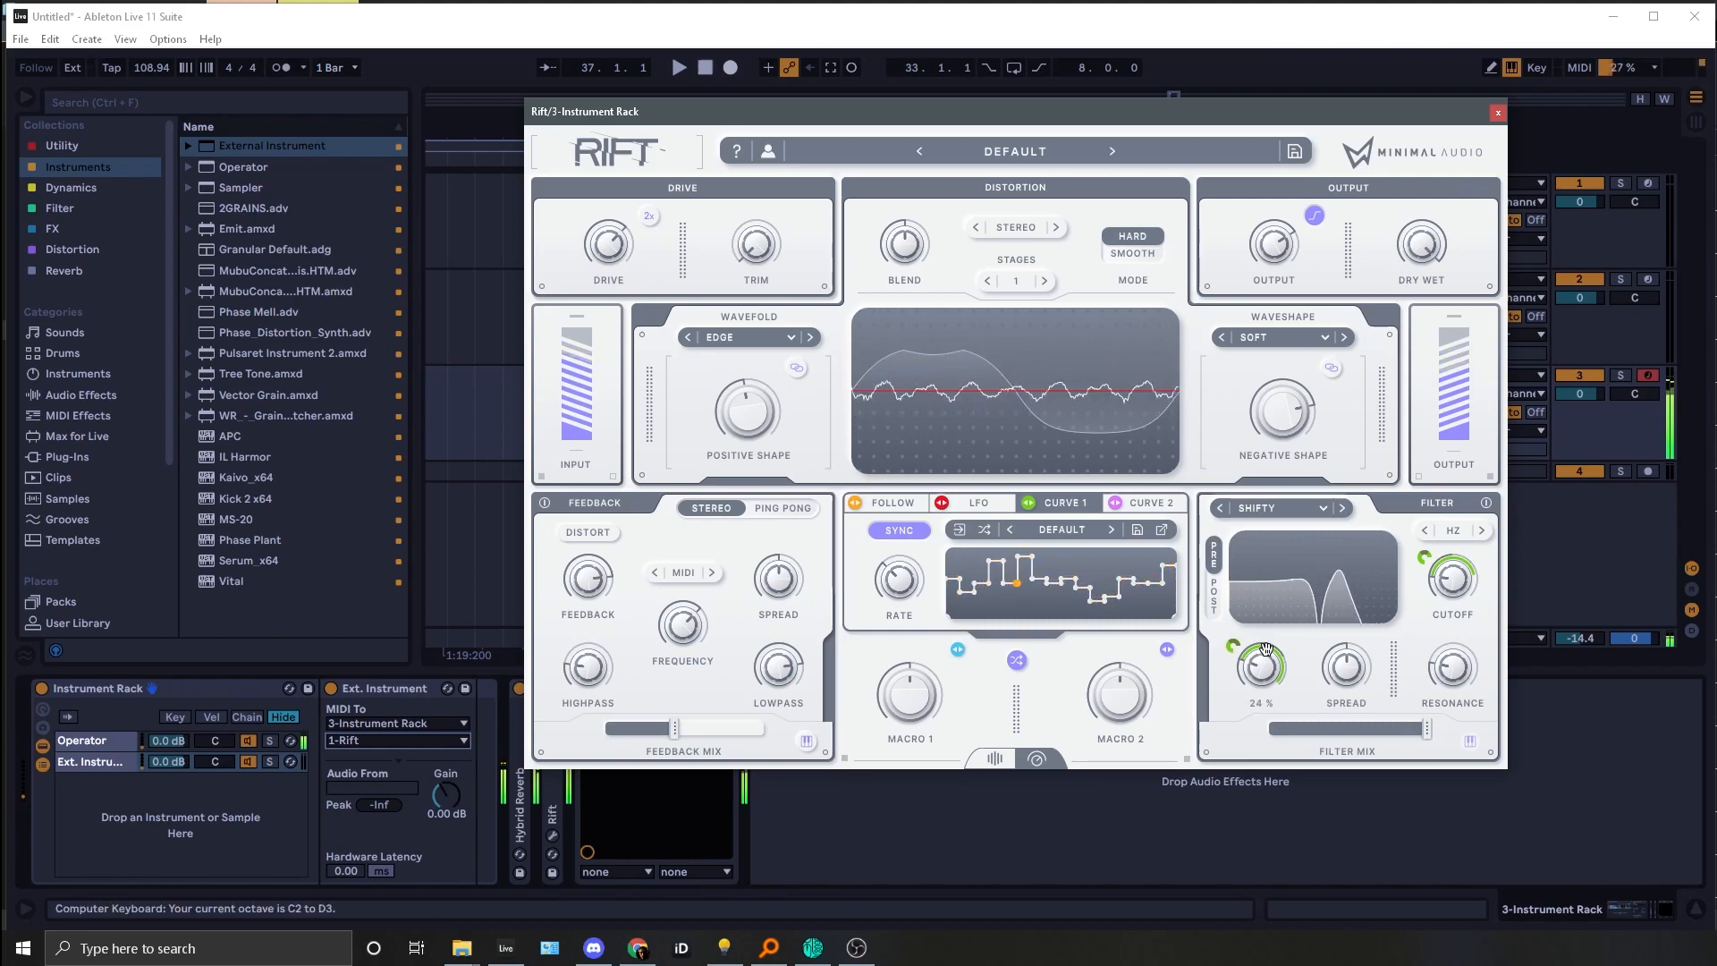
{"action": "left_click_drag", "start_coordinate": [1434, 560], "coordinate": [1458, 459]}
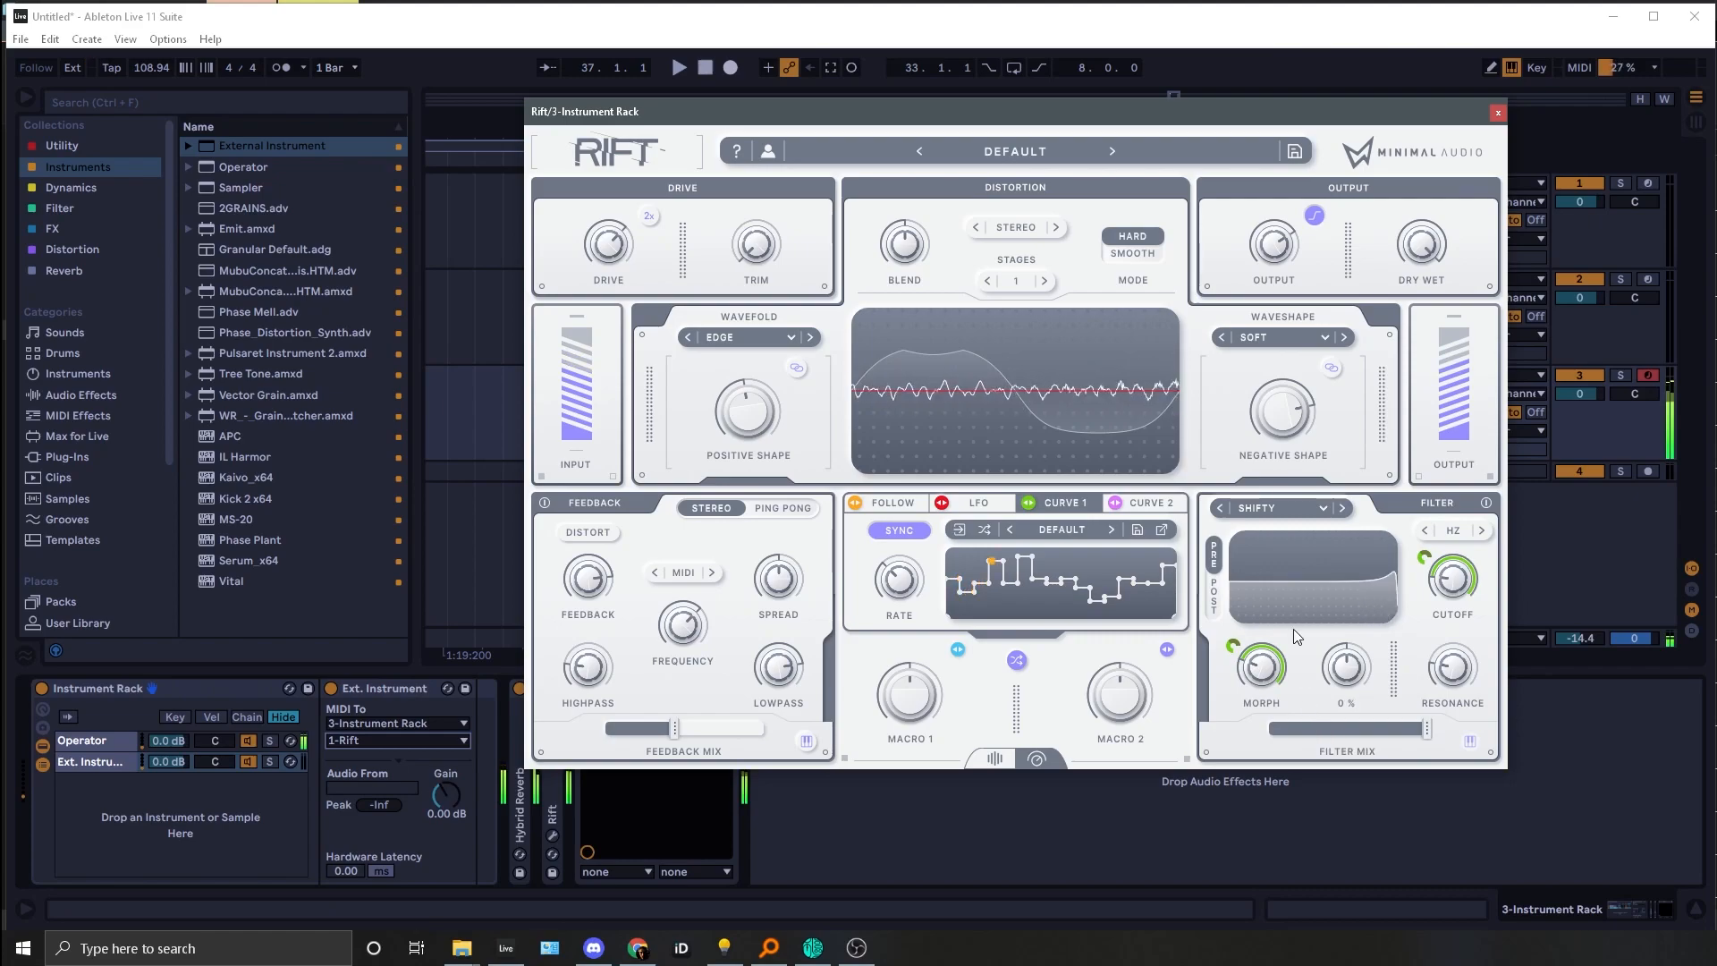
{"action": "key", "text": "x"}
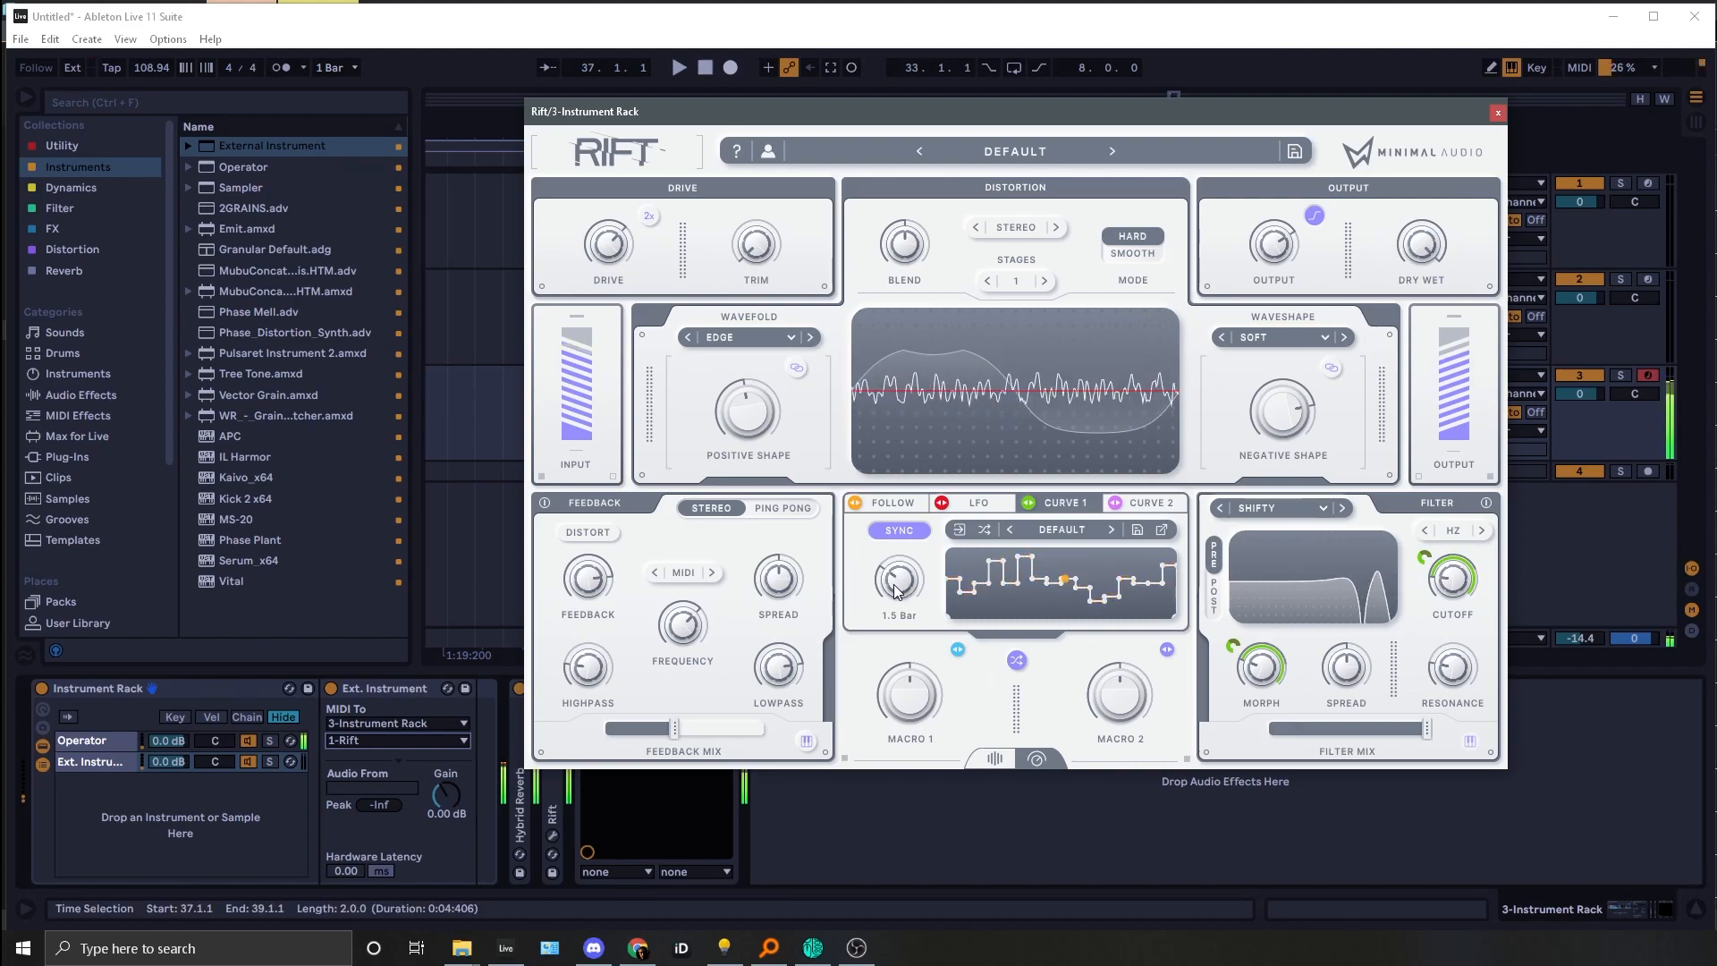
{"action": "key", "text": "x"}
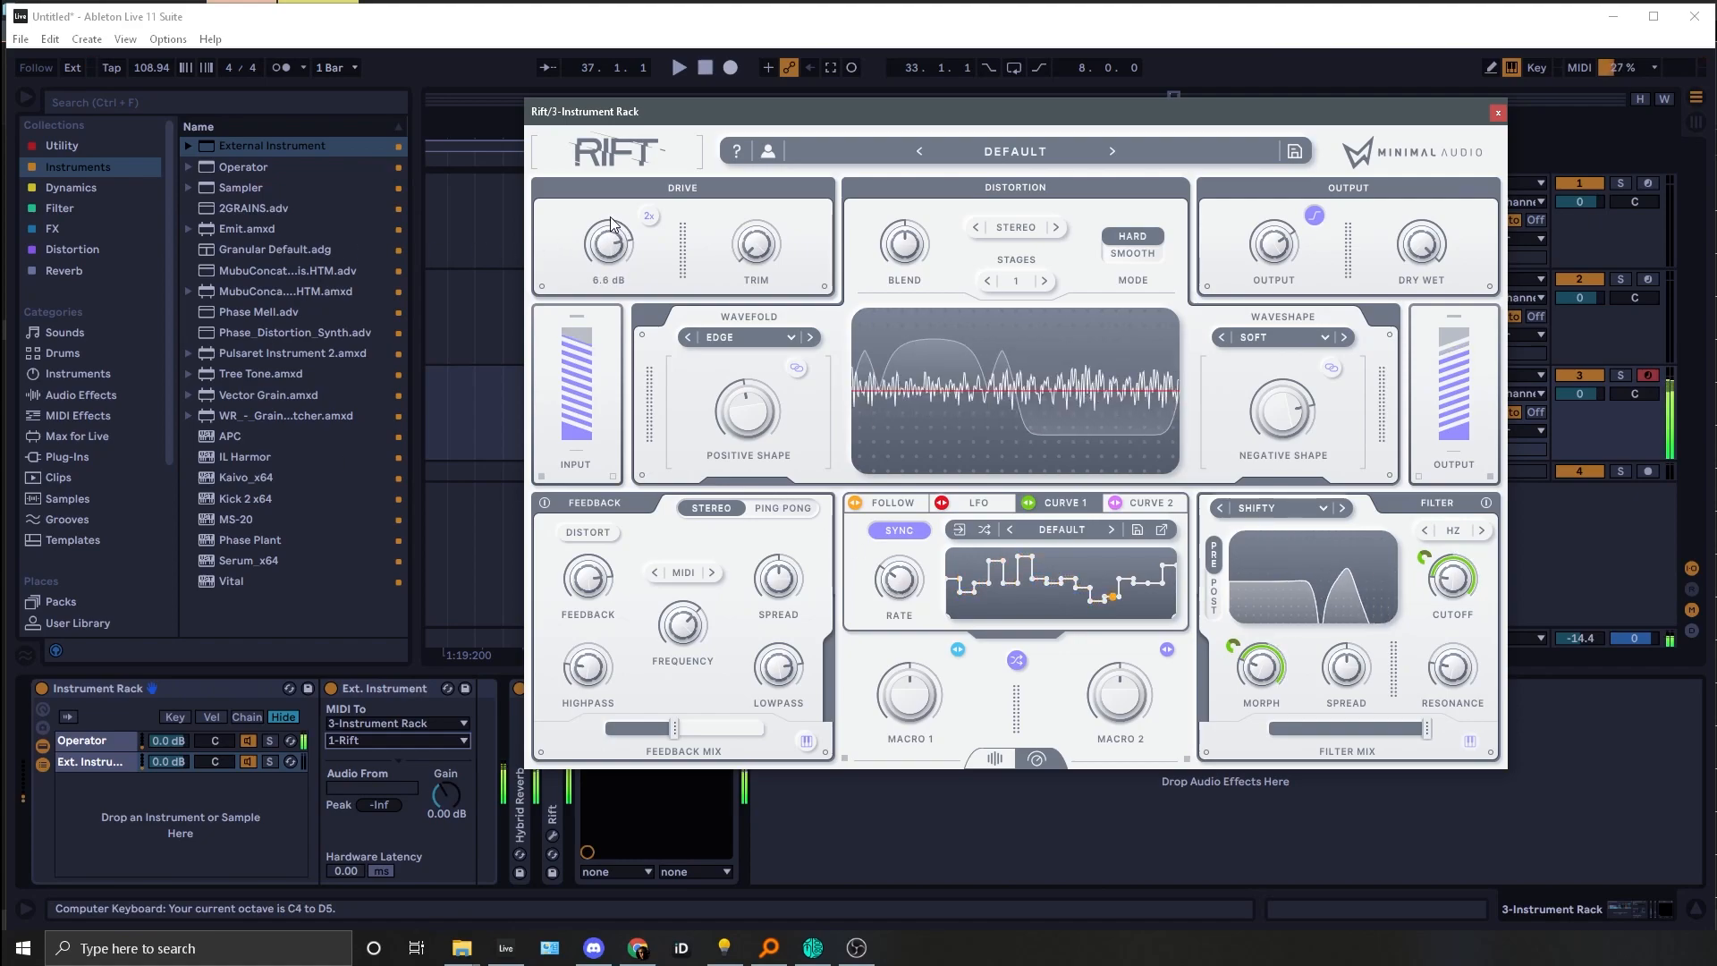
Step: Set Rift's drive to 6.6 dB and its output to about -10 dB while auditioning a lower octave
{"action": "left_click_drag", "start_coordinate": [1284, 265], "coordinate": [1288, 251]}
{"action": "key", "text": "z"}
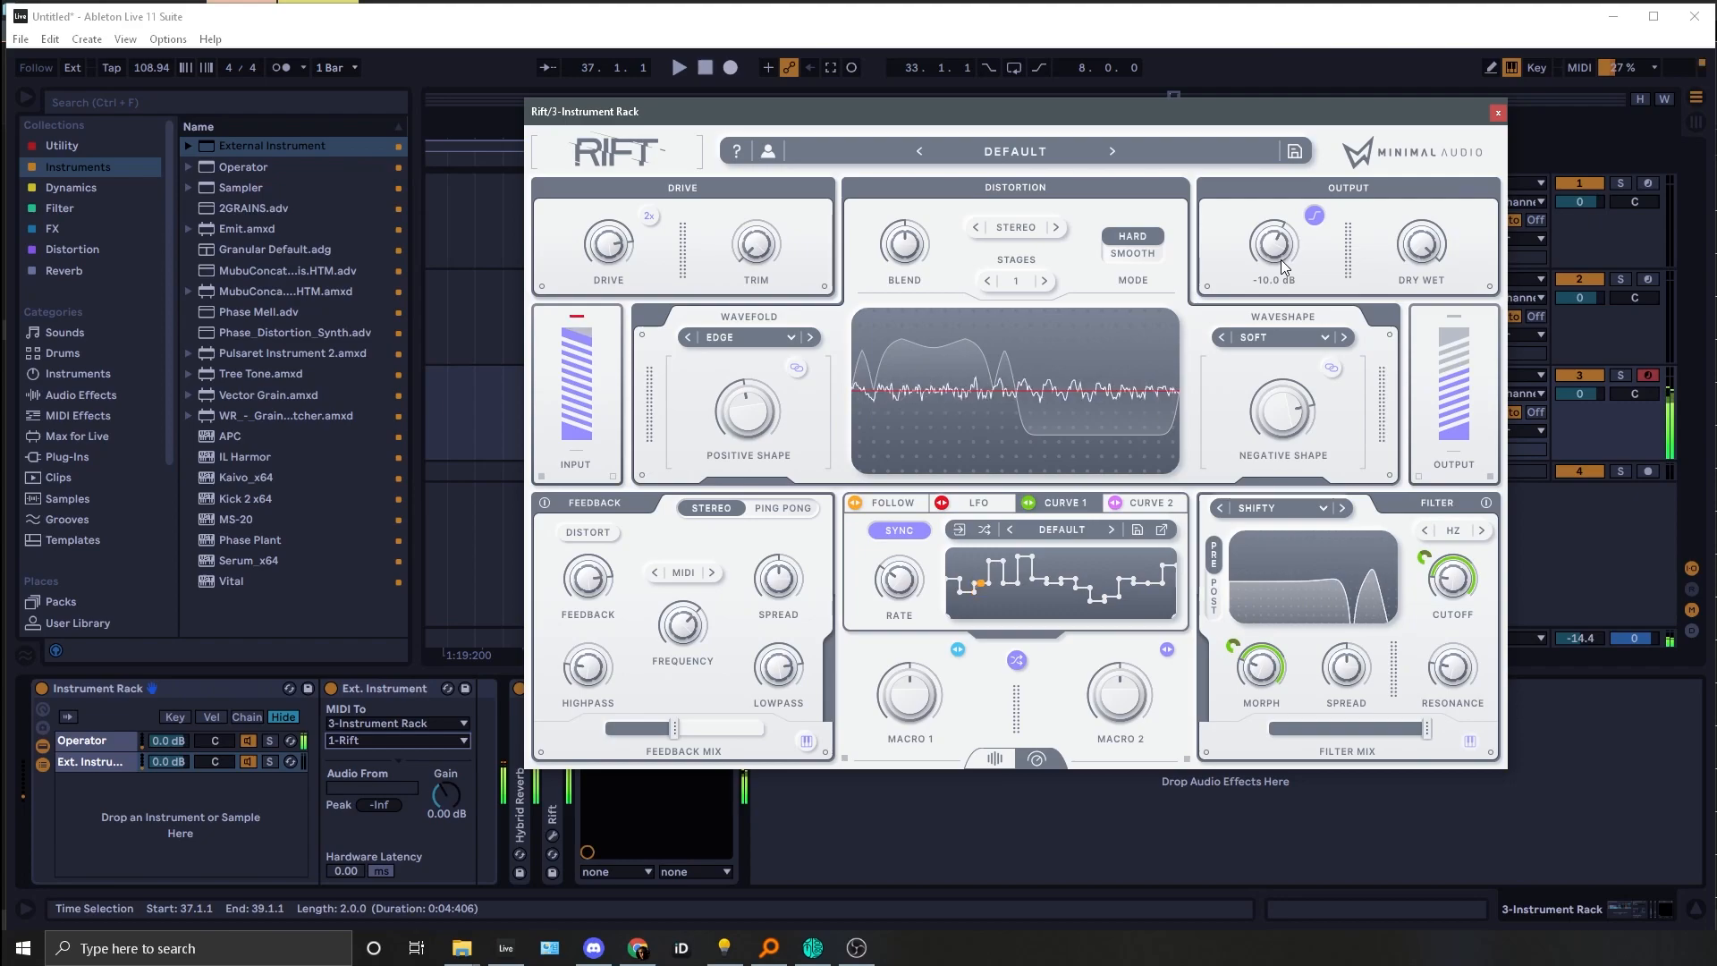
{"action": "left_click_drag", "start_coordinate": [1282, 266], "coordinate": [1266, 265]}
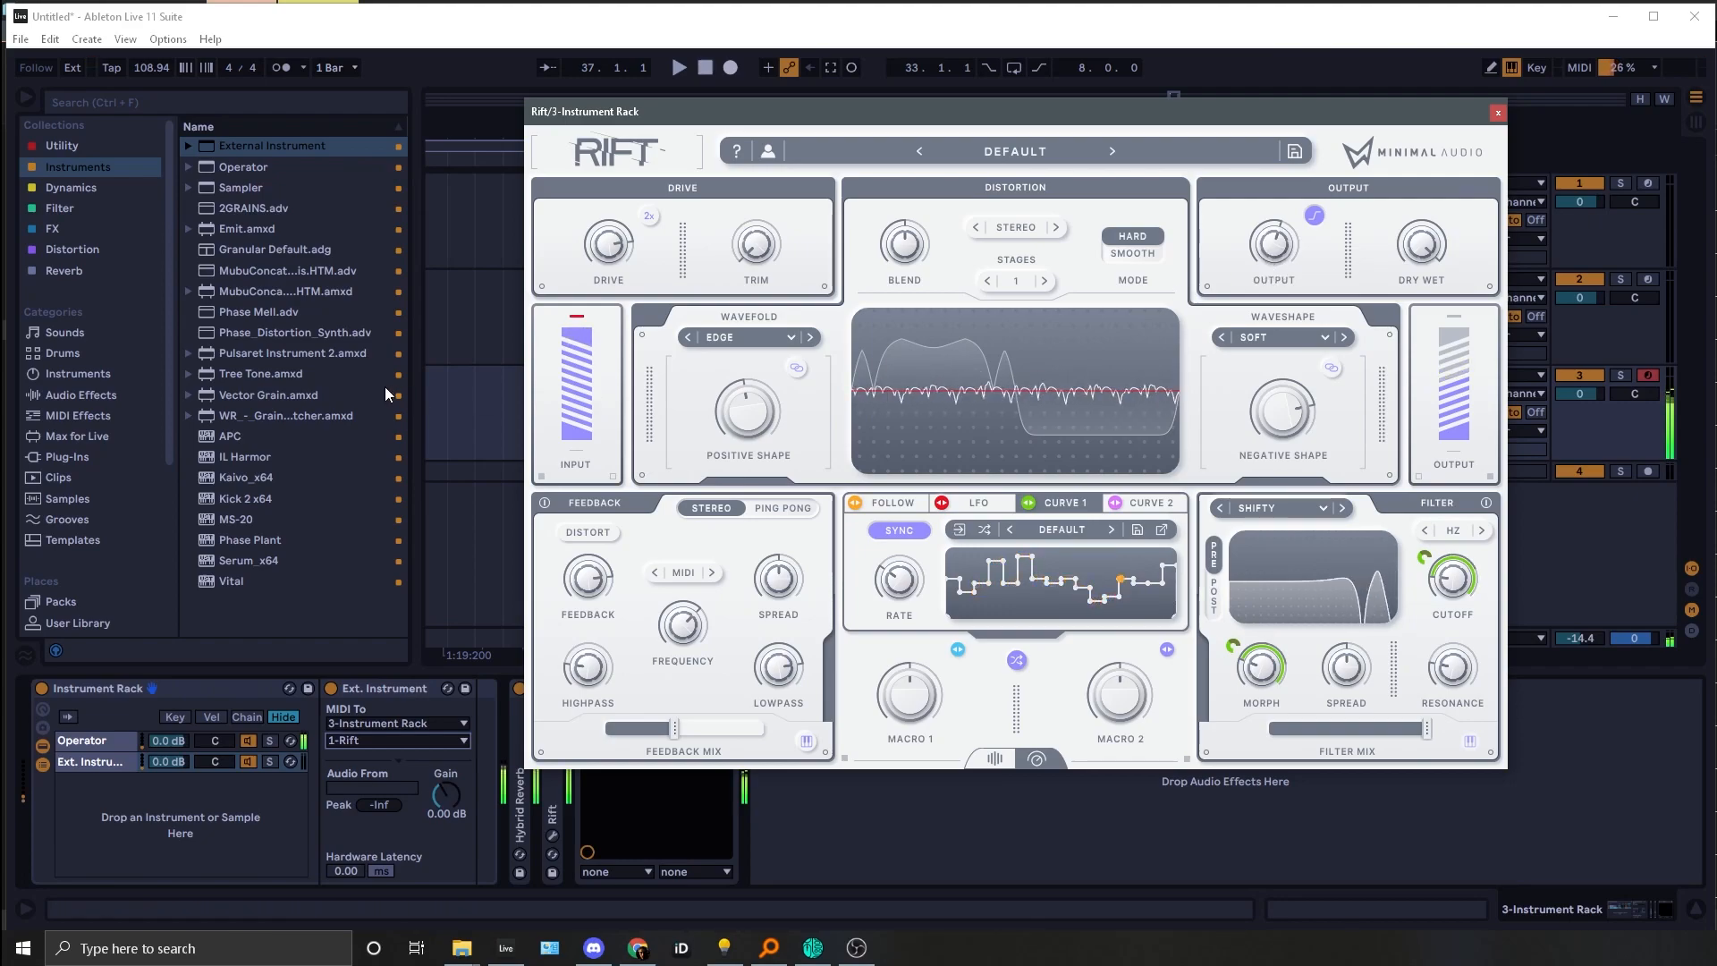
Step: Open the first Rift's window beside the second one and show its Curve 1
{"action": "left_click_drag", "start_coordinate": [665, 111], "coordinate": [869, 84]}
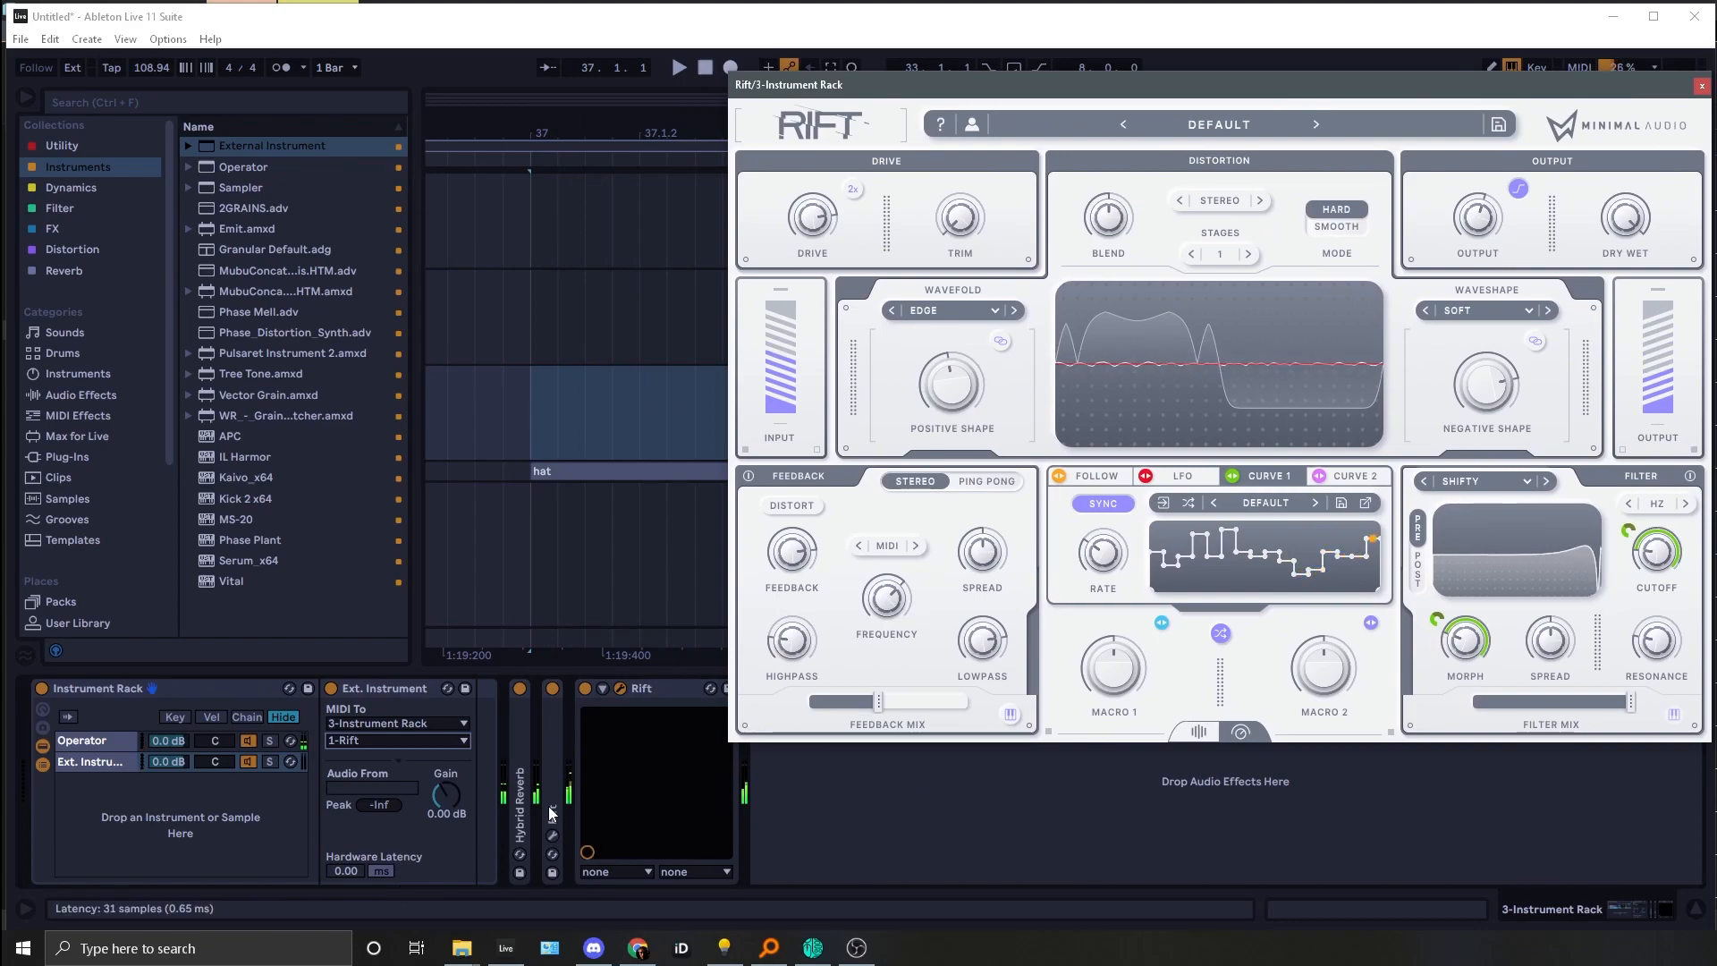
{"action": "left_click", "coordinate": [551, 835]}
{"action": "left_click_drag", "start_coordinate": [841, 95], "coordinate": [286, 52]}
{"action": "left_click", "coordinate": [498, 447]}
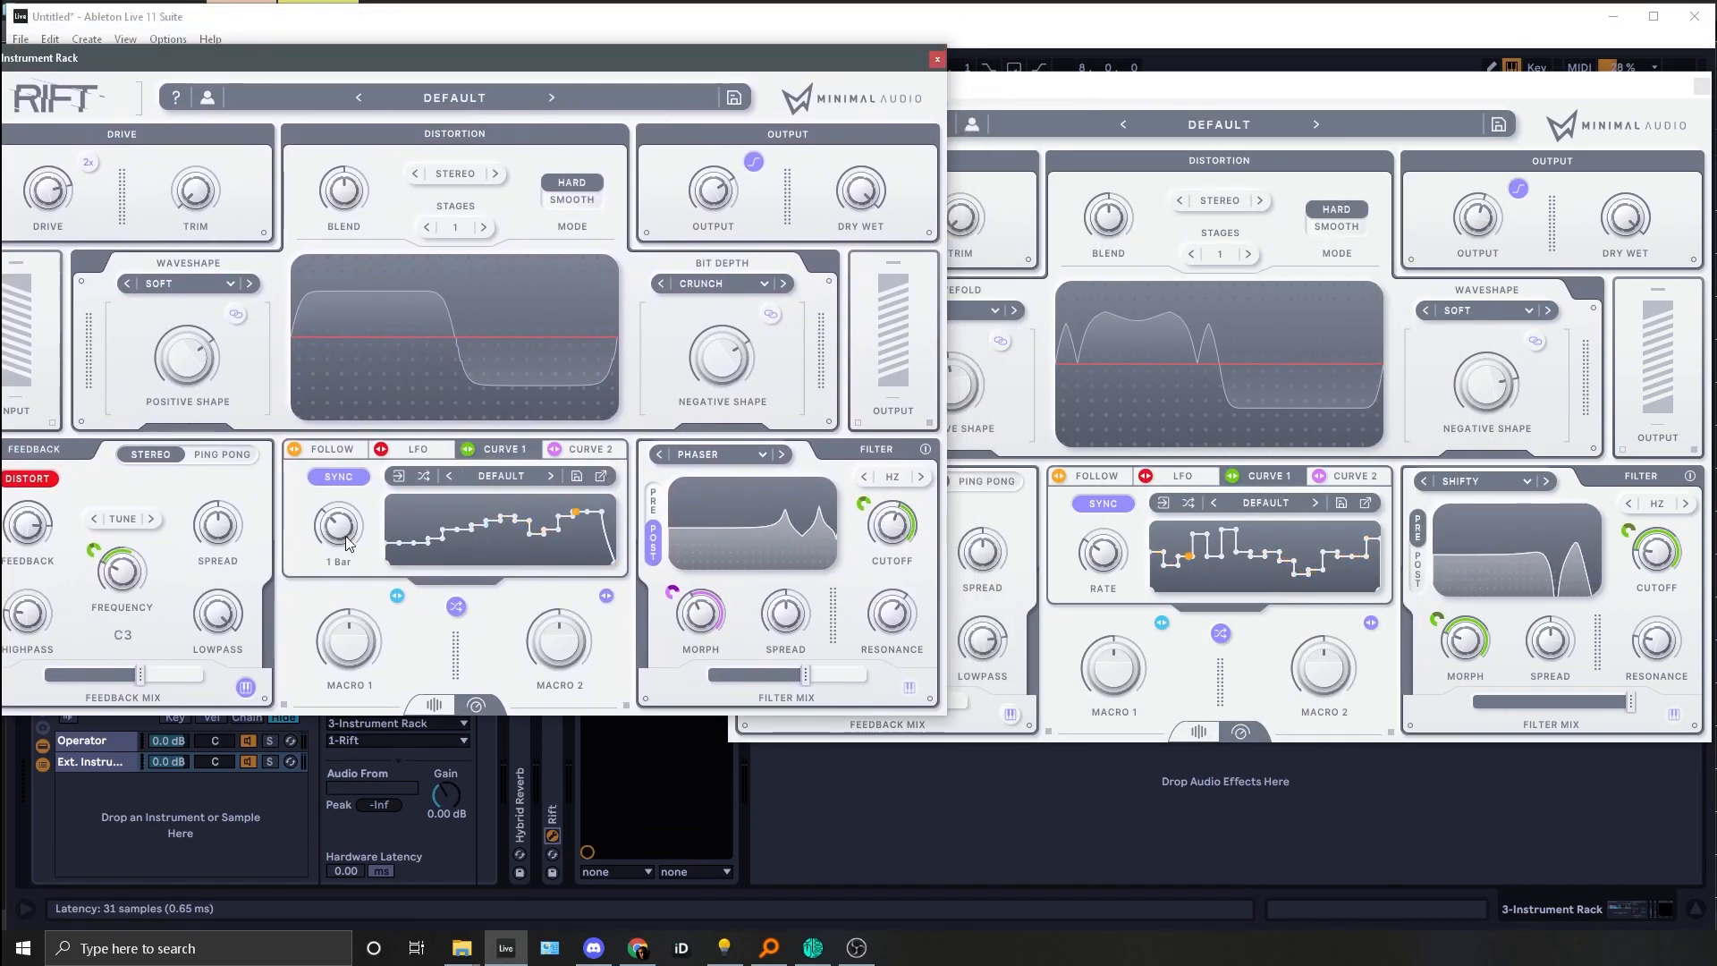
{"action": "key", "text": "space"}
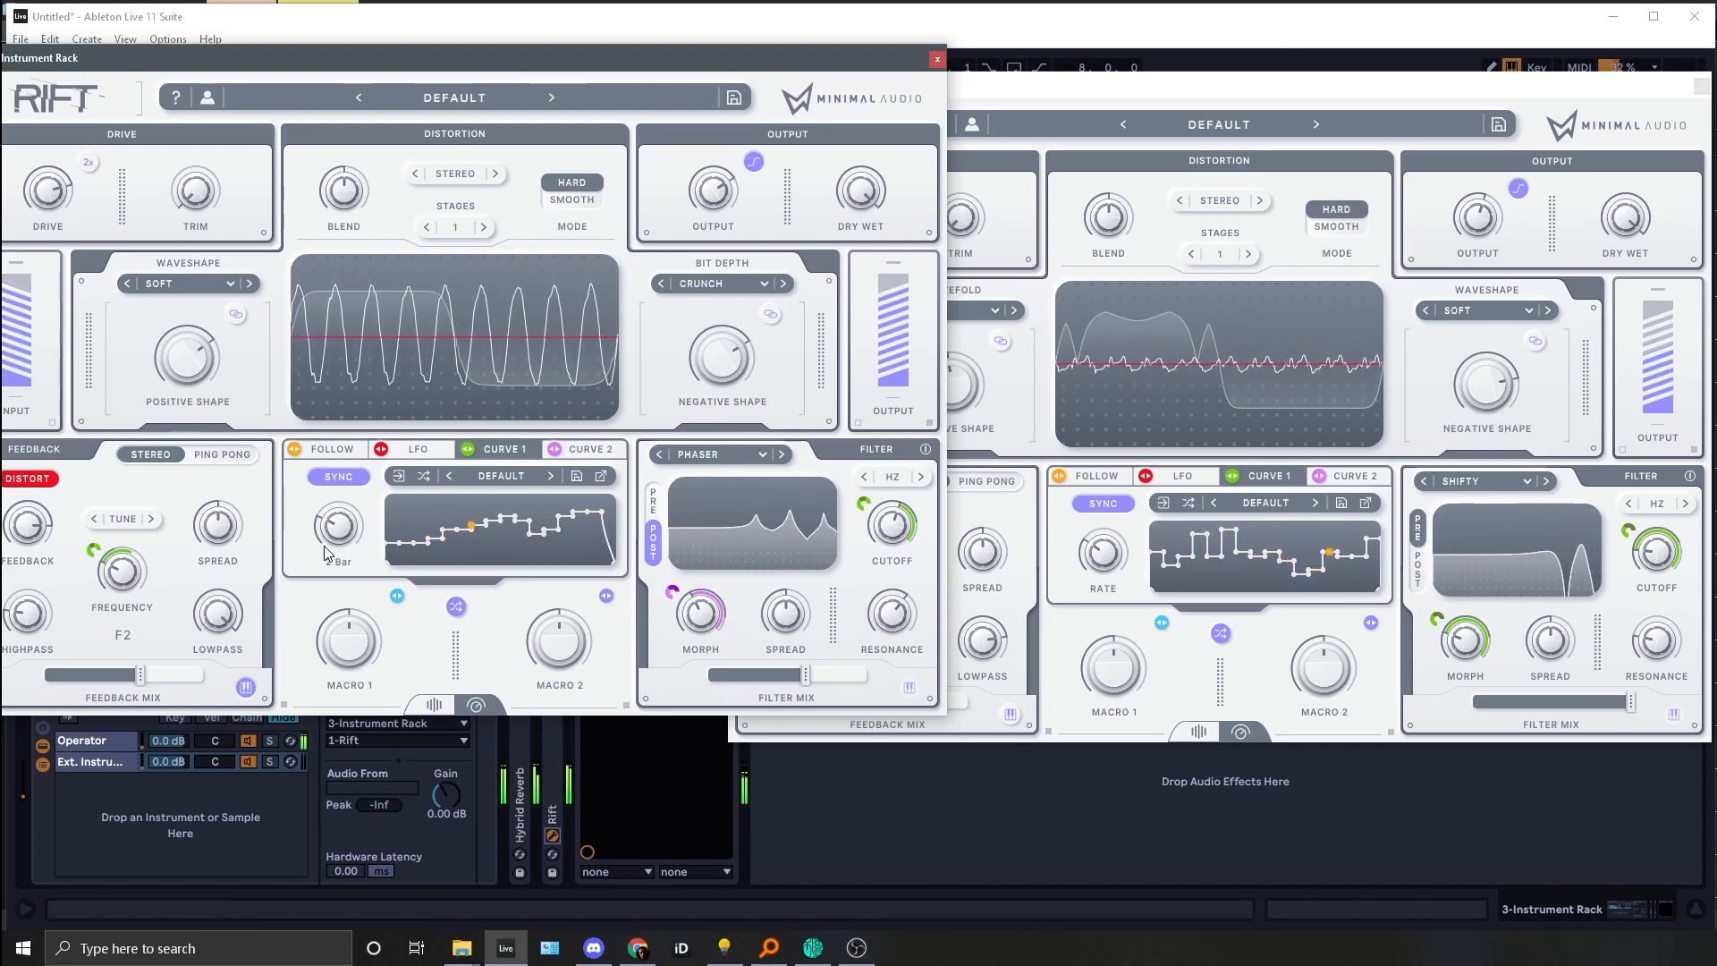
Step: Set the second Rift's Curve 1 rate to 2 Bar and raise its filter resonance
{"action": "left_click", "coordinate": [995, 587]}
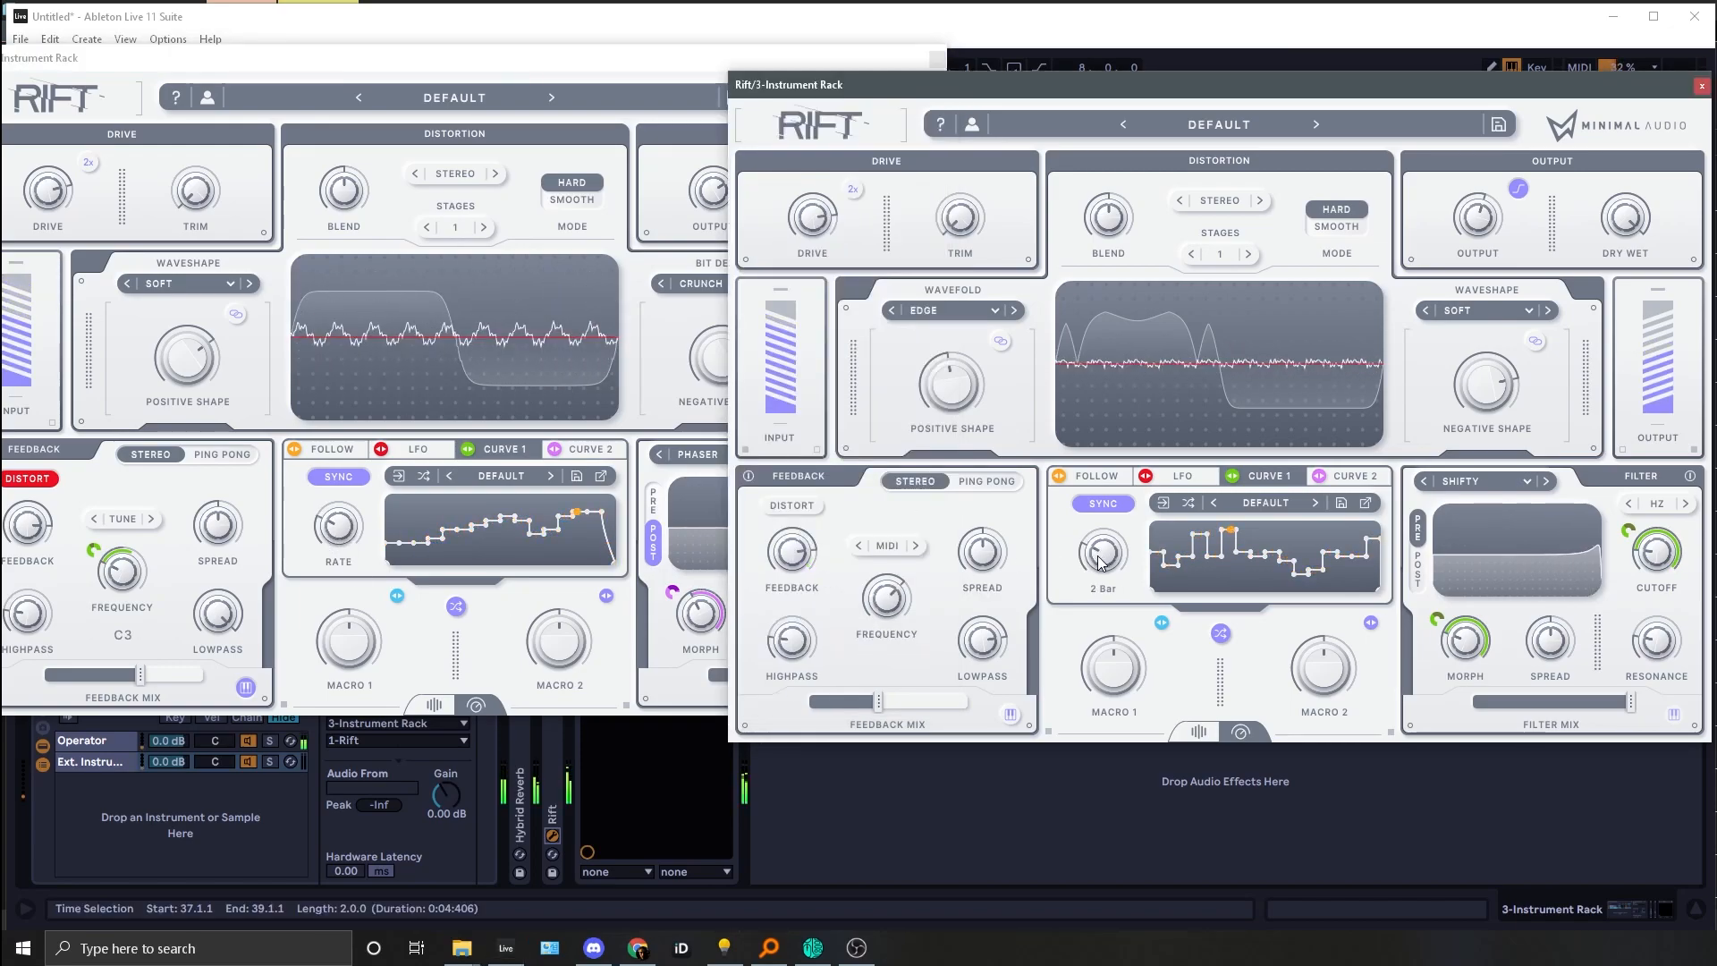
{"action": "left_click_drag", "start_coordinate": [1696, 650], "coordinate": [1684, 527]}
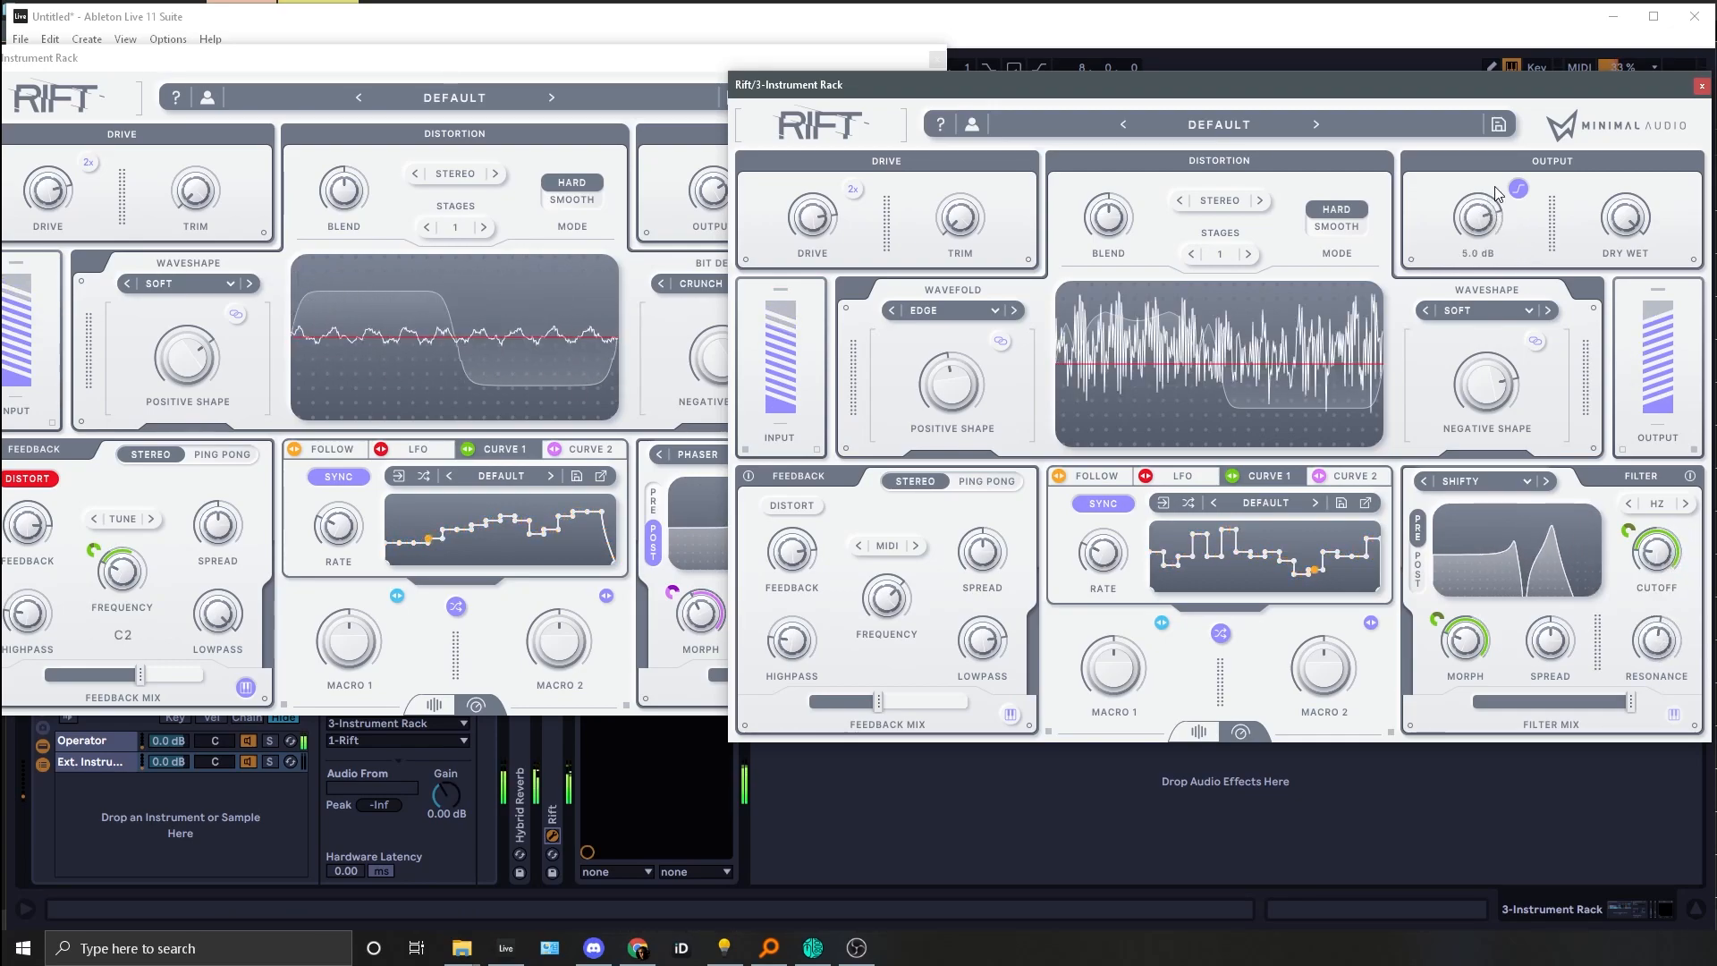
Step: Set the second Rift's output to about -3.2 dB and adjust its drive while auditioning lower octaves
{"action": "mouse_move", "coordinate": [1488, 210]}
{"action": "key", "text": "z"}
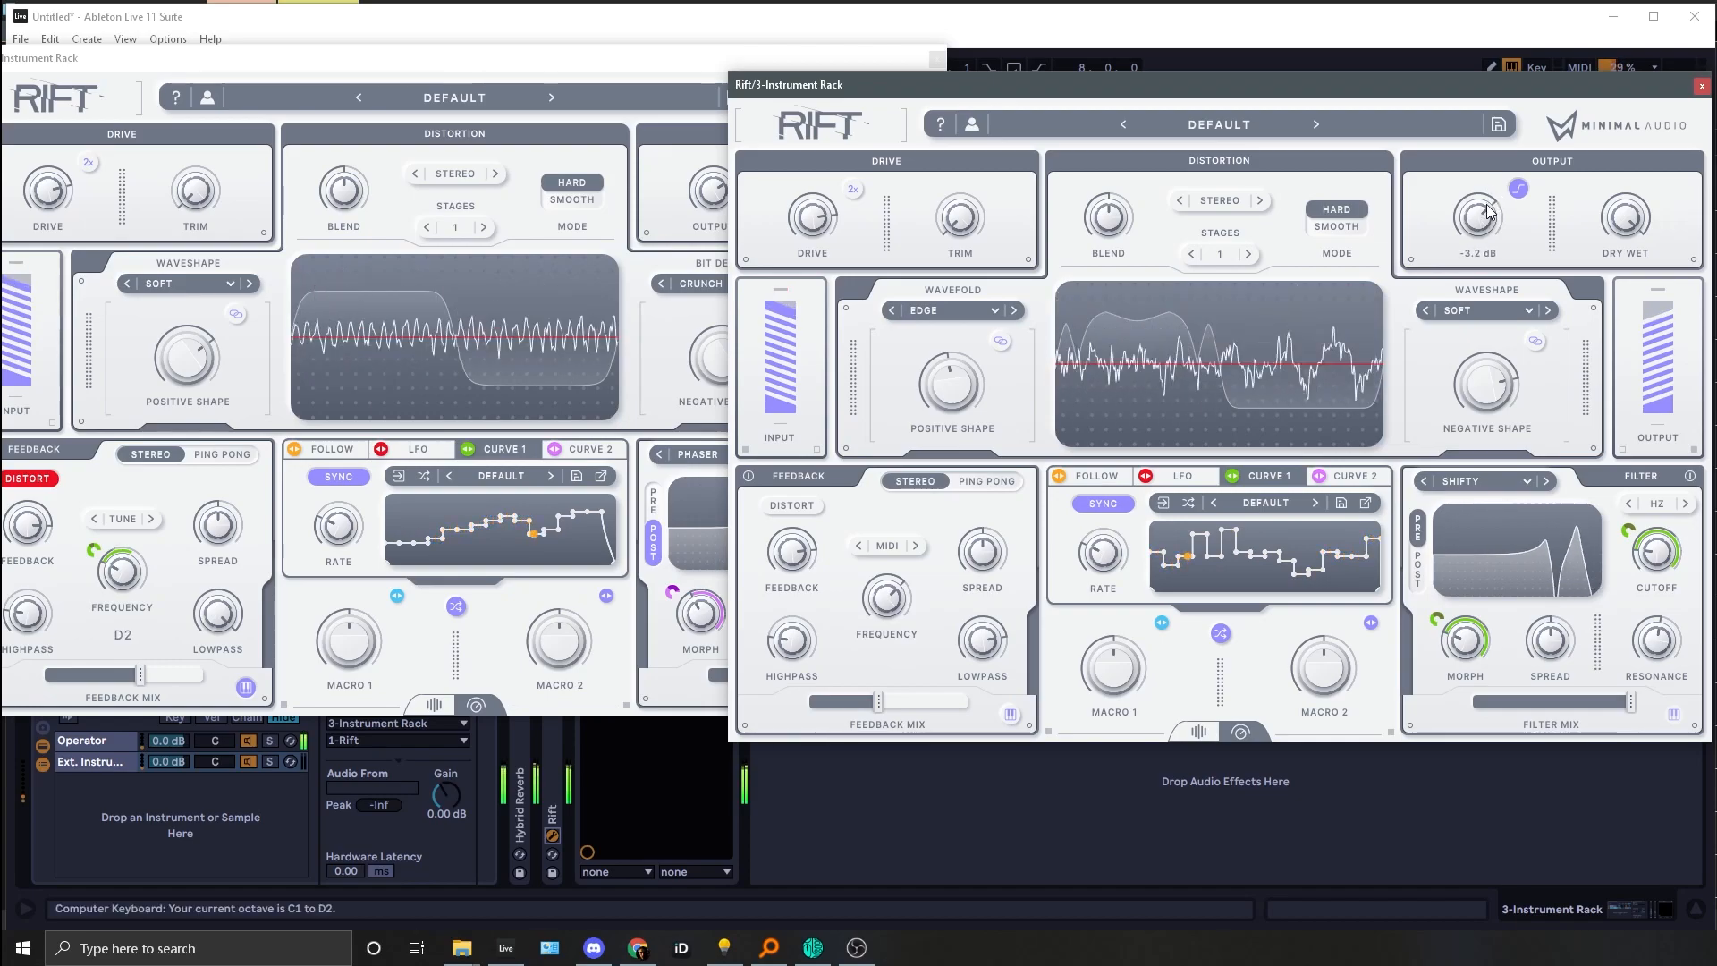
{"action": "key", "text": "z"}
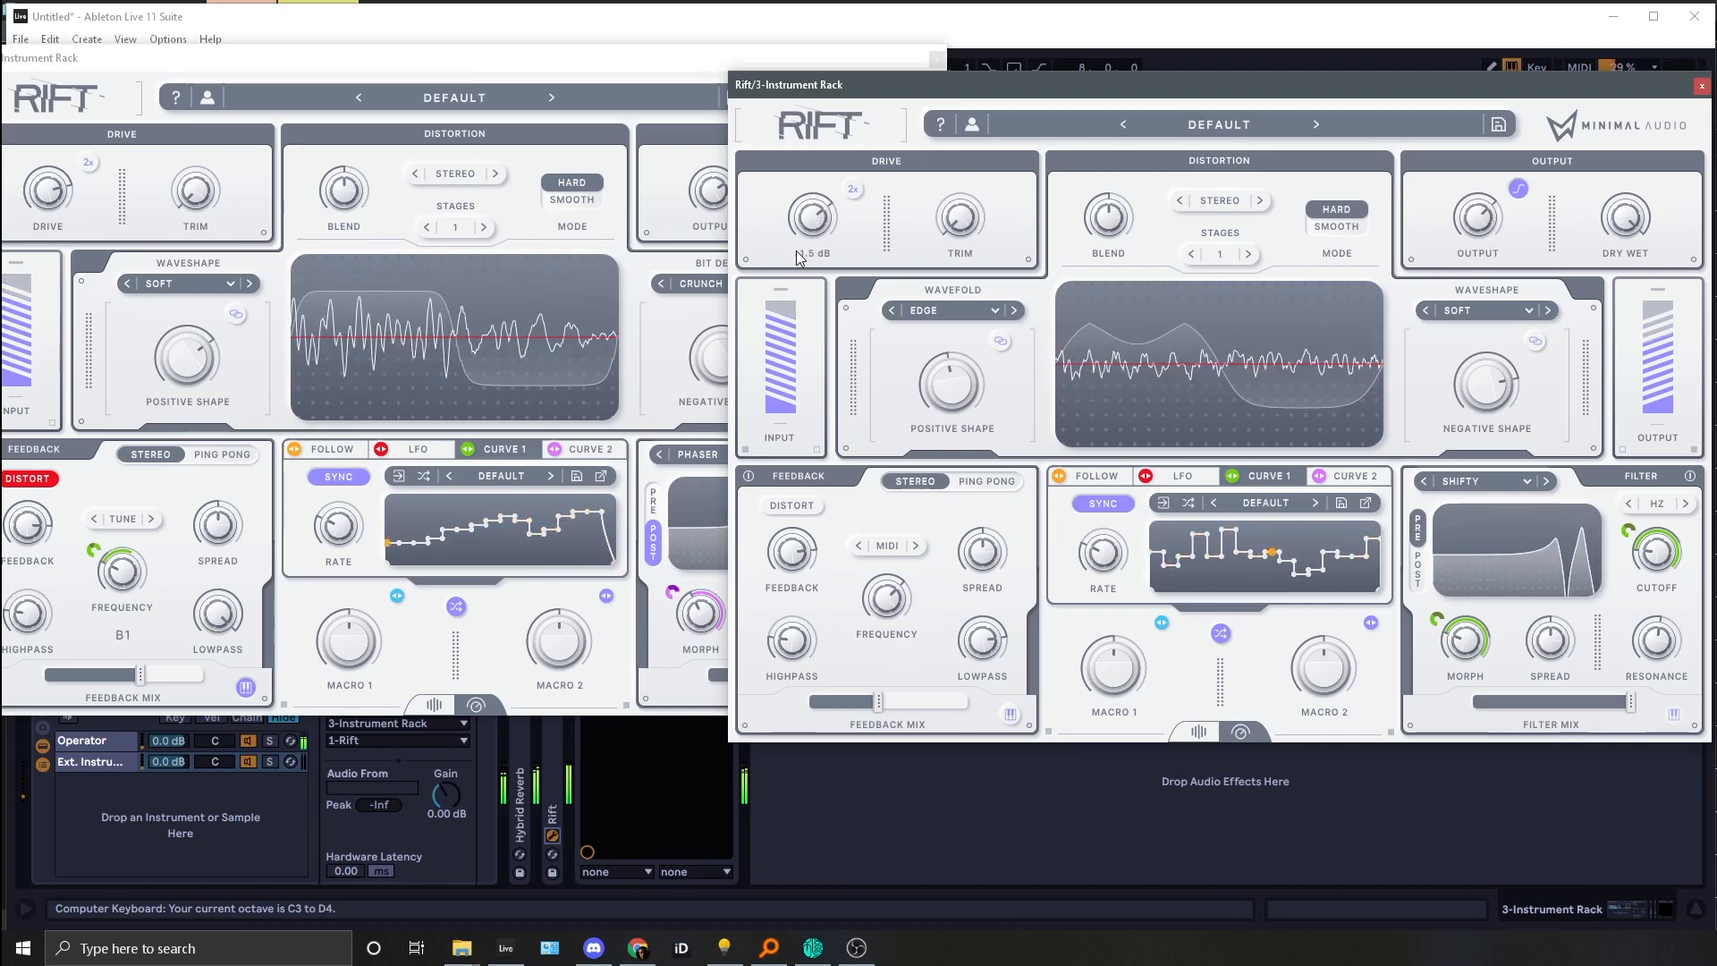
Step: Set the second Rift's negative shape to about 0.43 while playing notes
{"action": "key", "text": "h"}
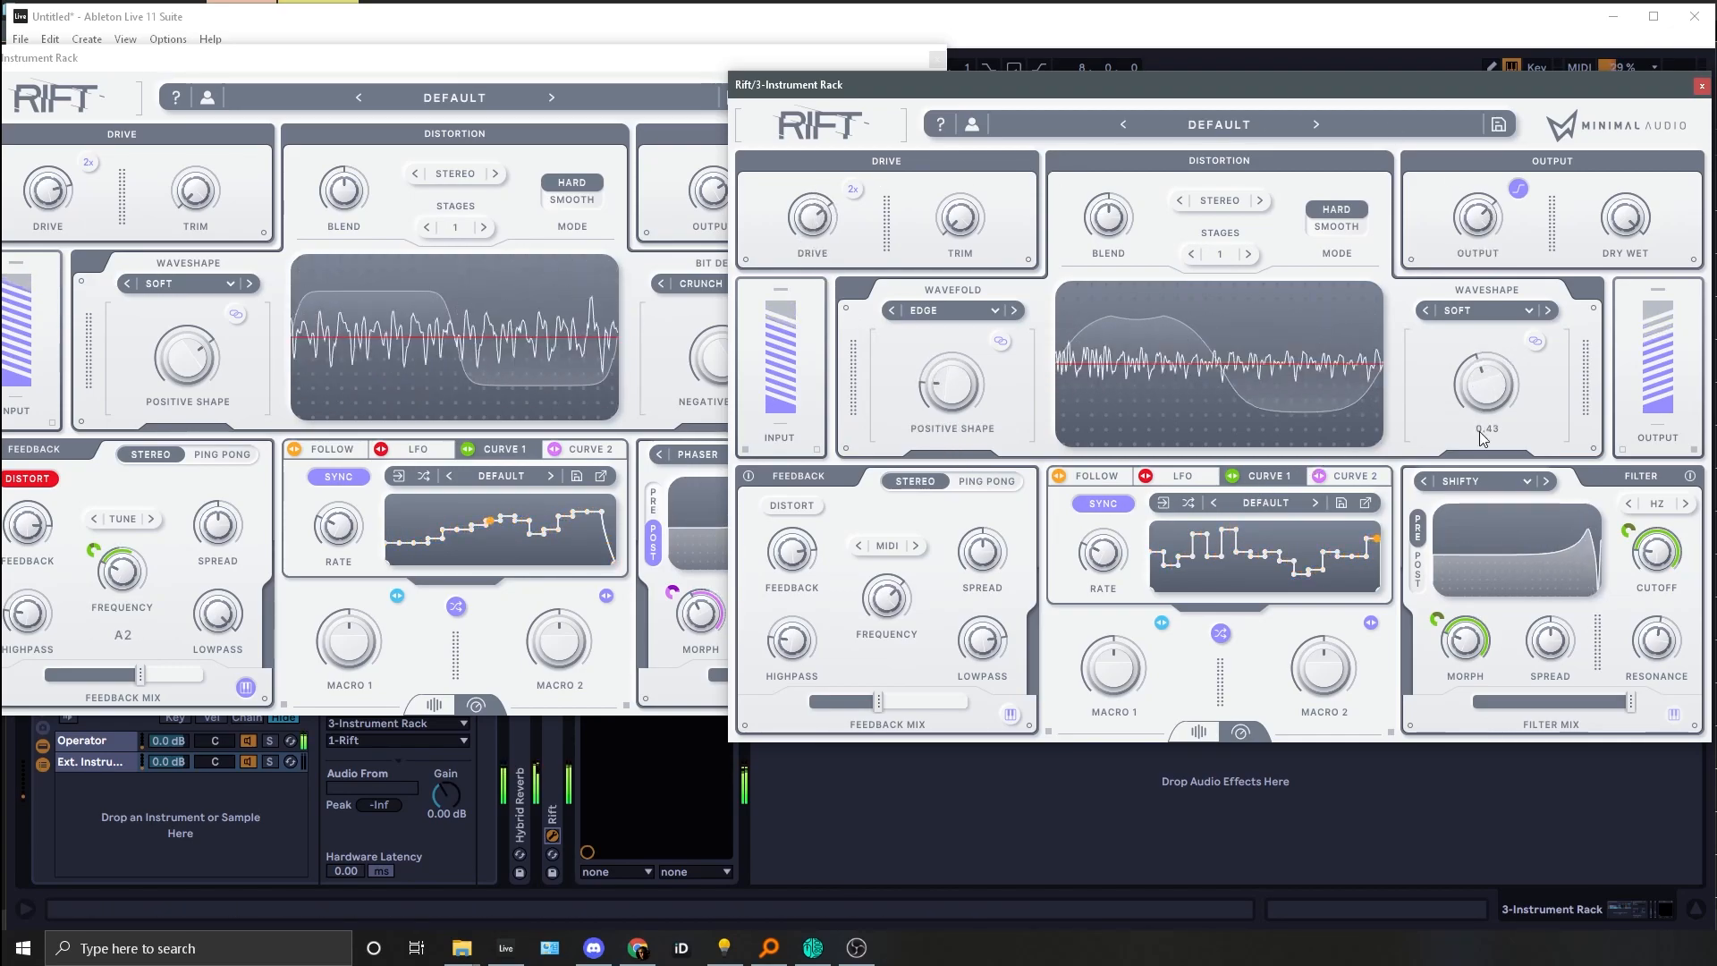
{"action": "key", "text": "k"}
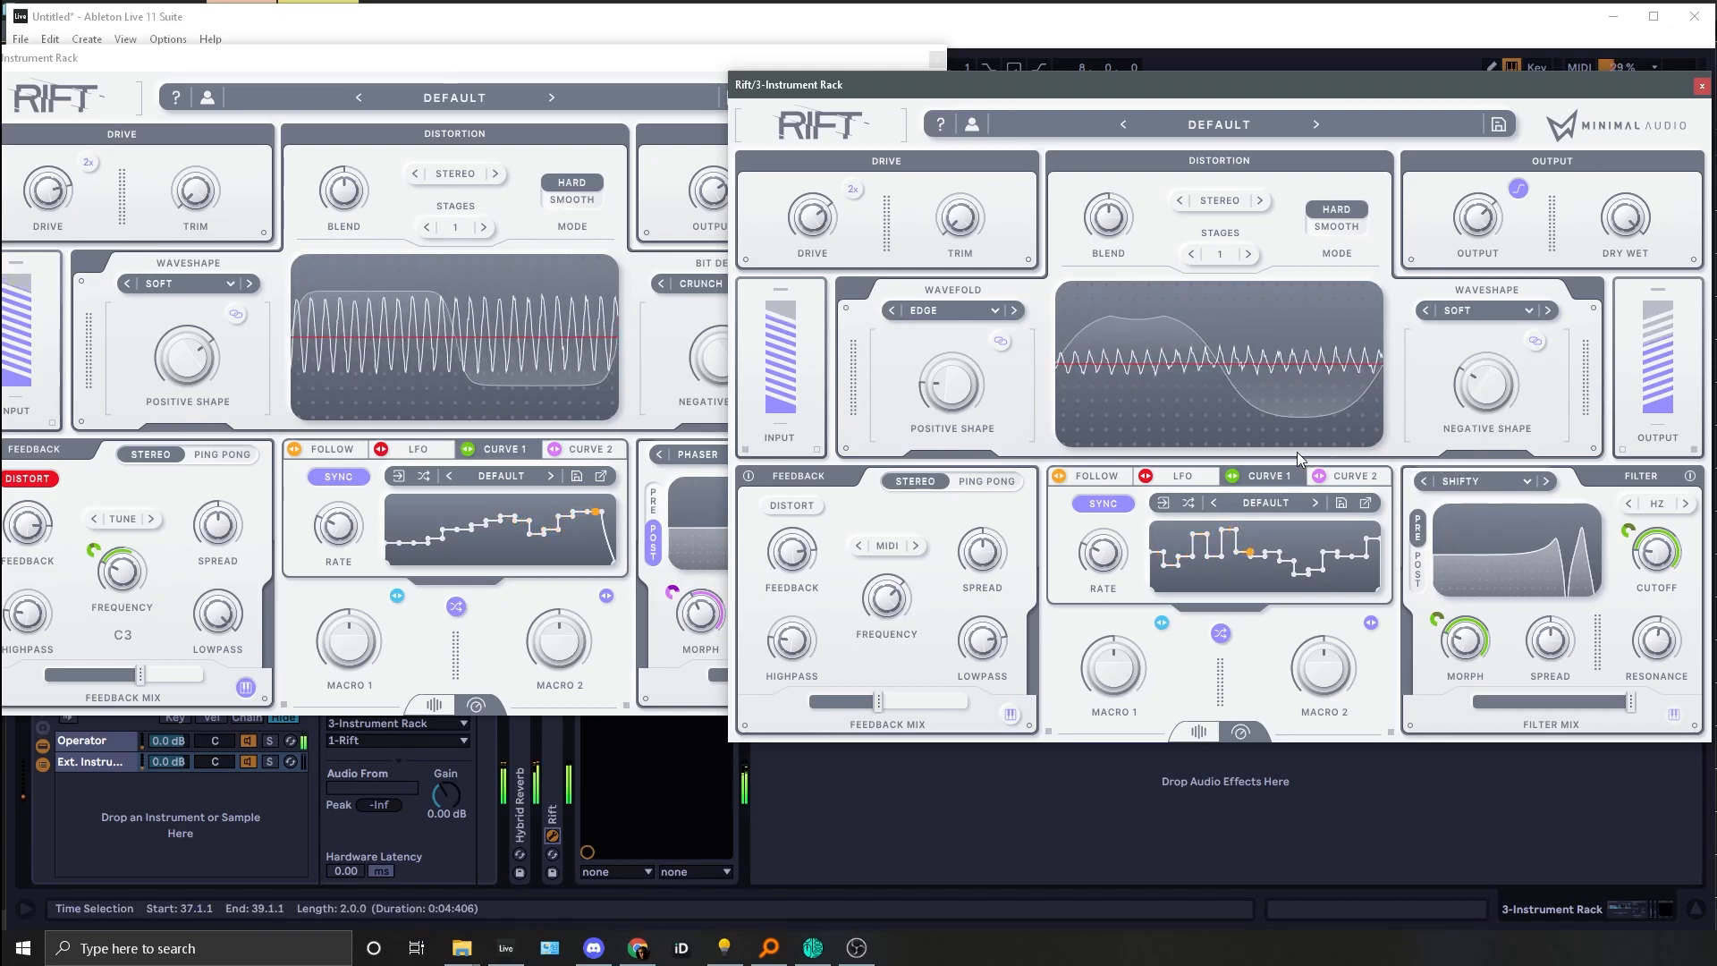
{"action": "key", "text": "f"}
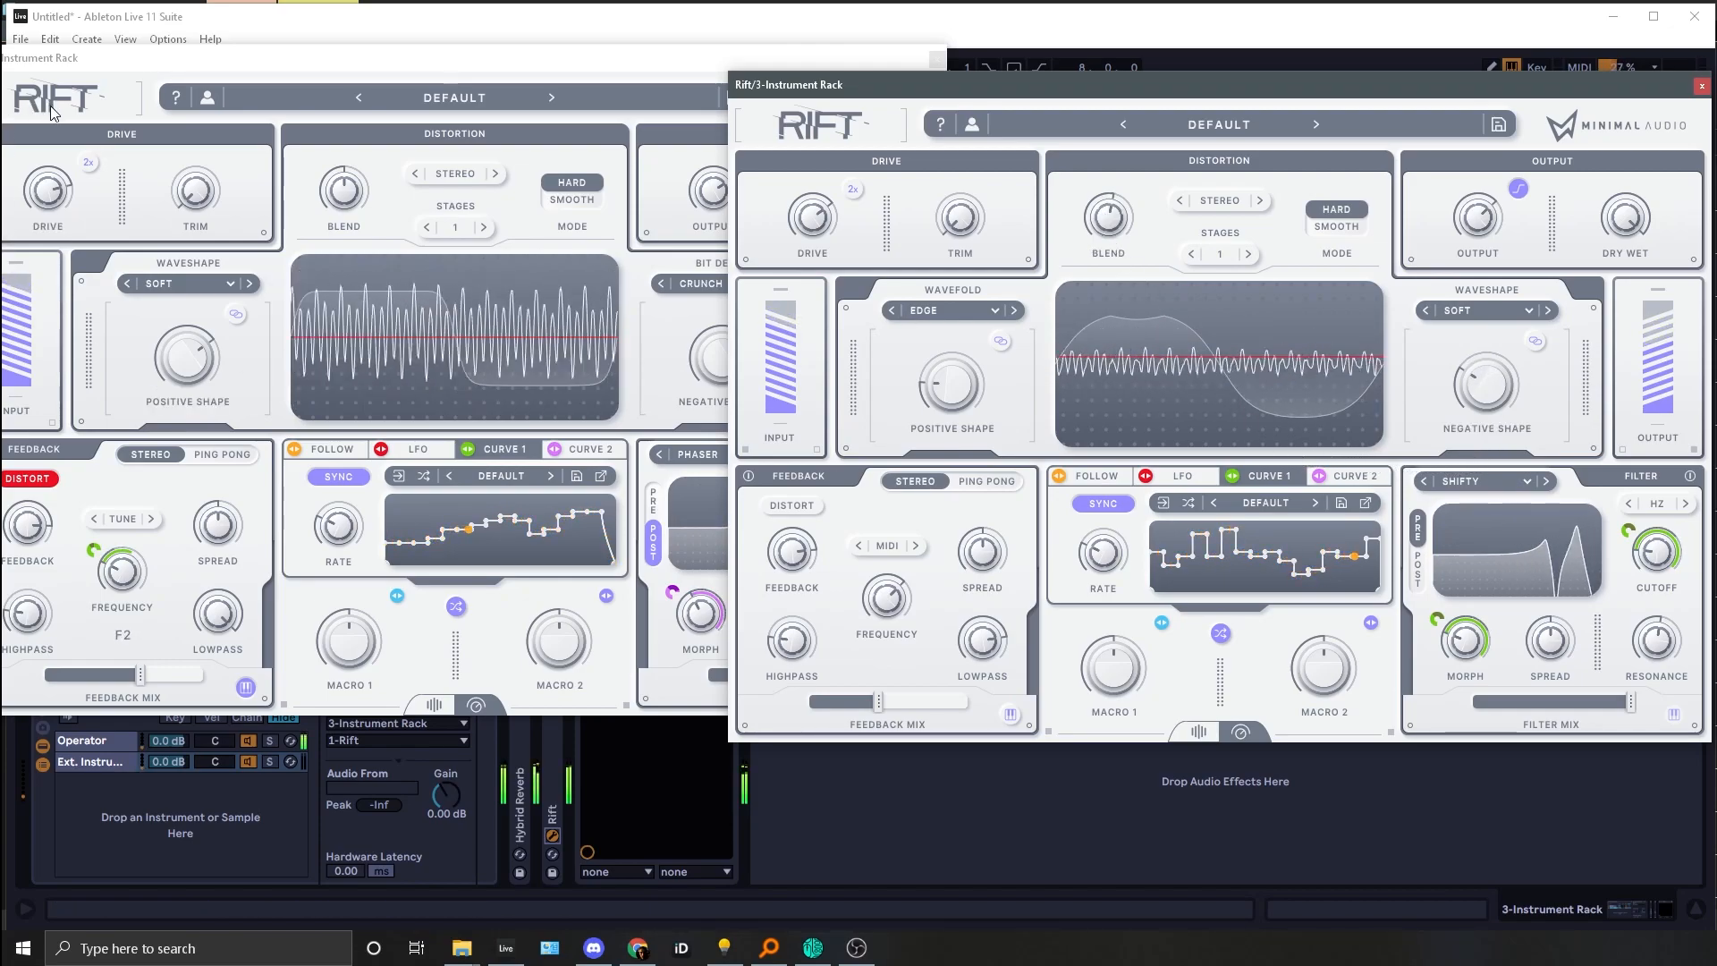
Step: Lower the first Rift's drive for a rounder distortion shape while playing notes
{"action": "left_click", "coordinate": [106, 215]}
{"action": "key", "text": "k"}
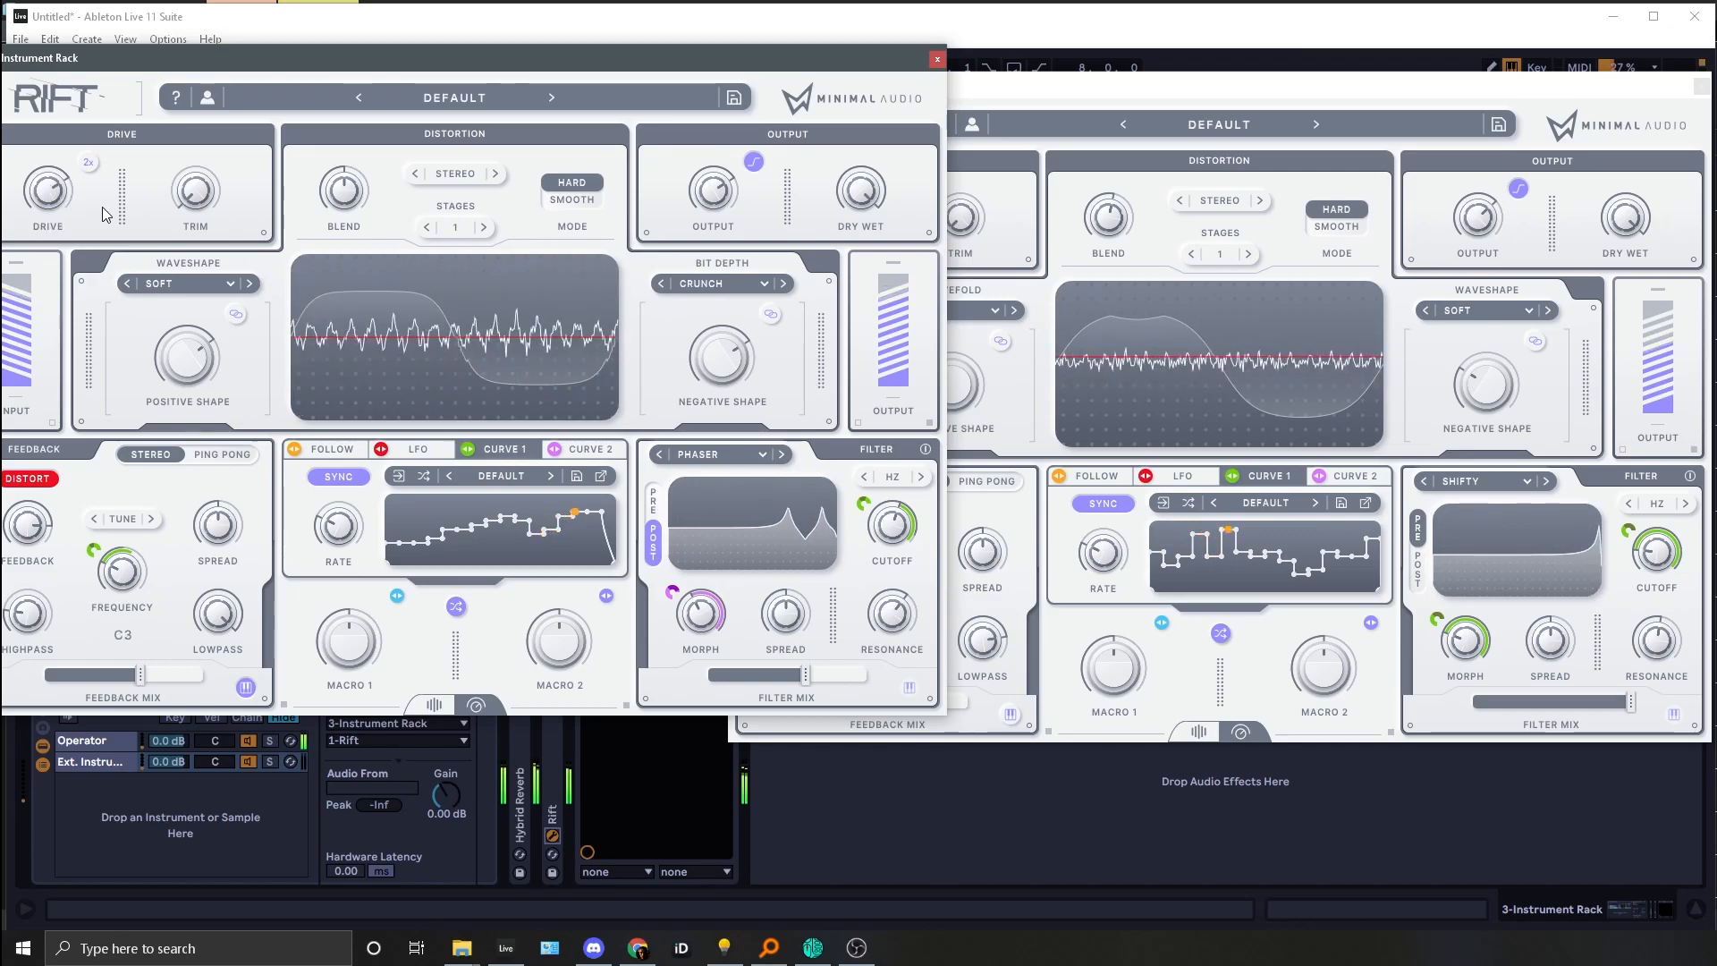
{"action": "key", "text": "f"}
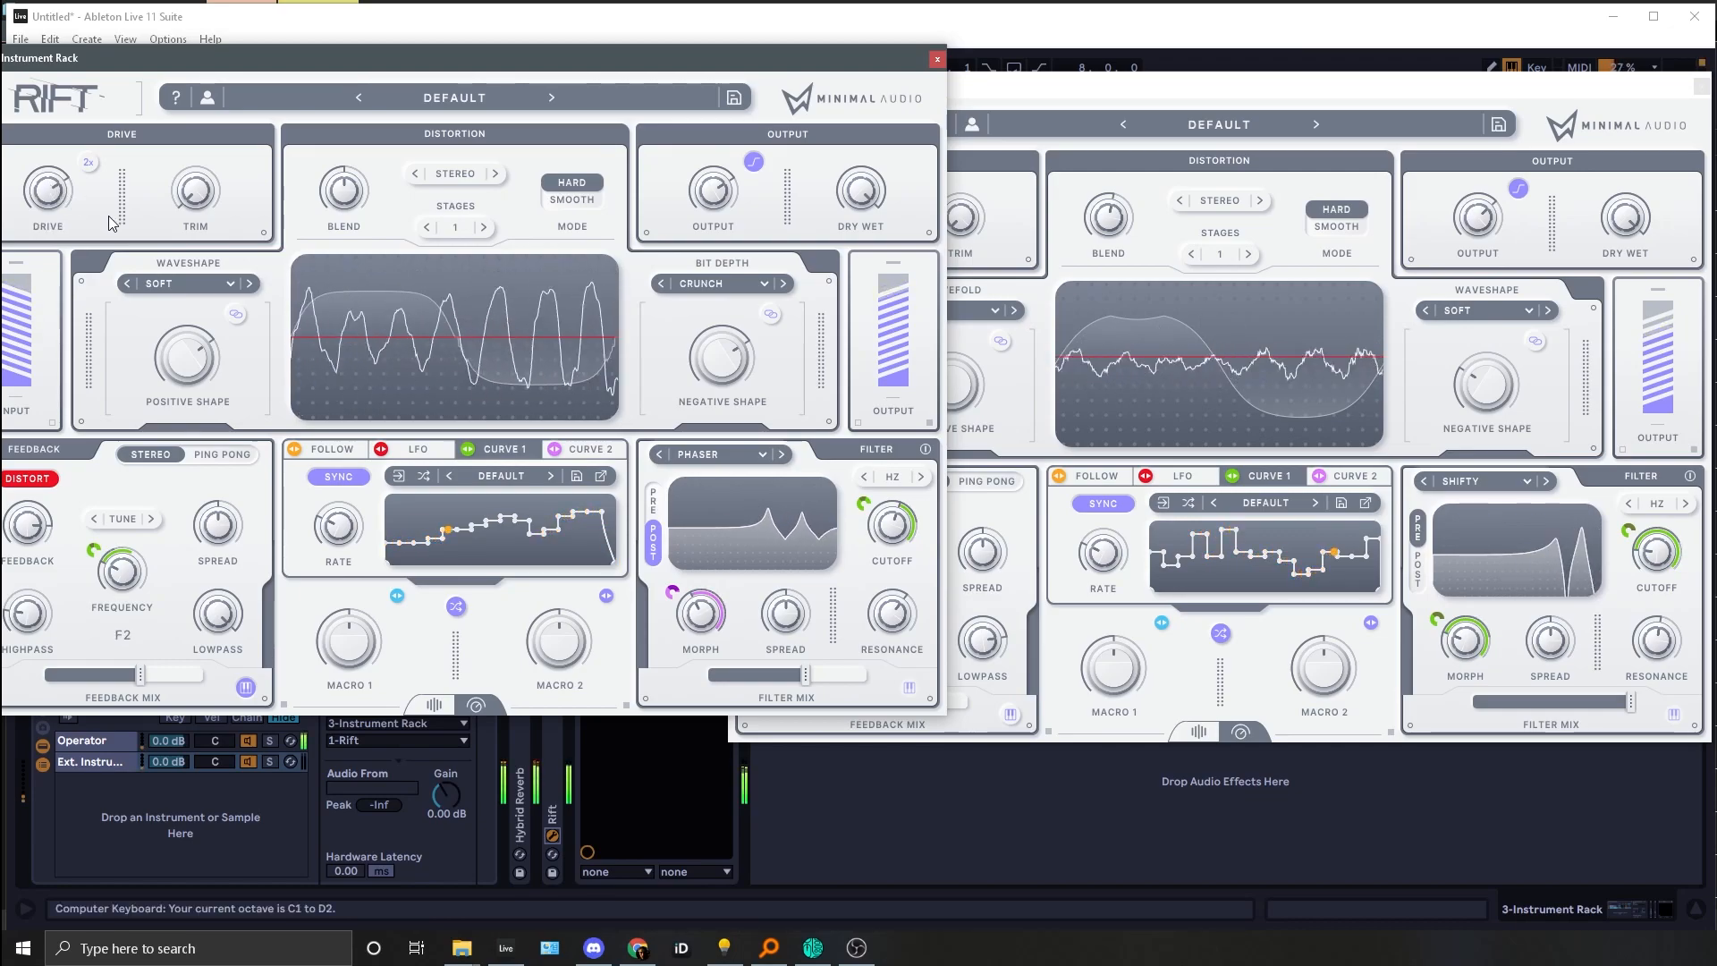
{"action": "key", "text": "k"}
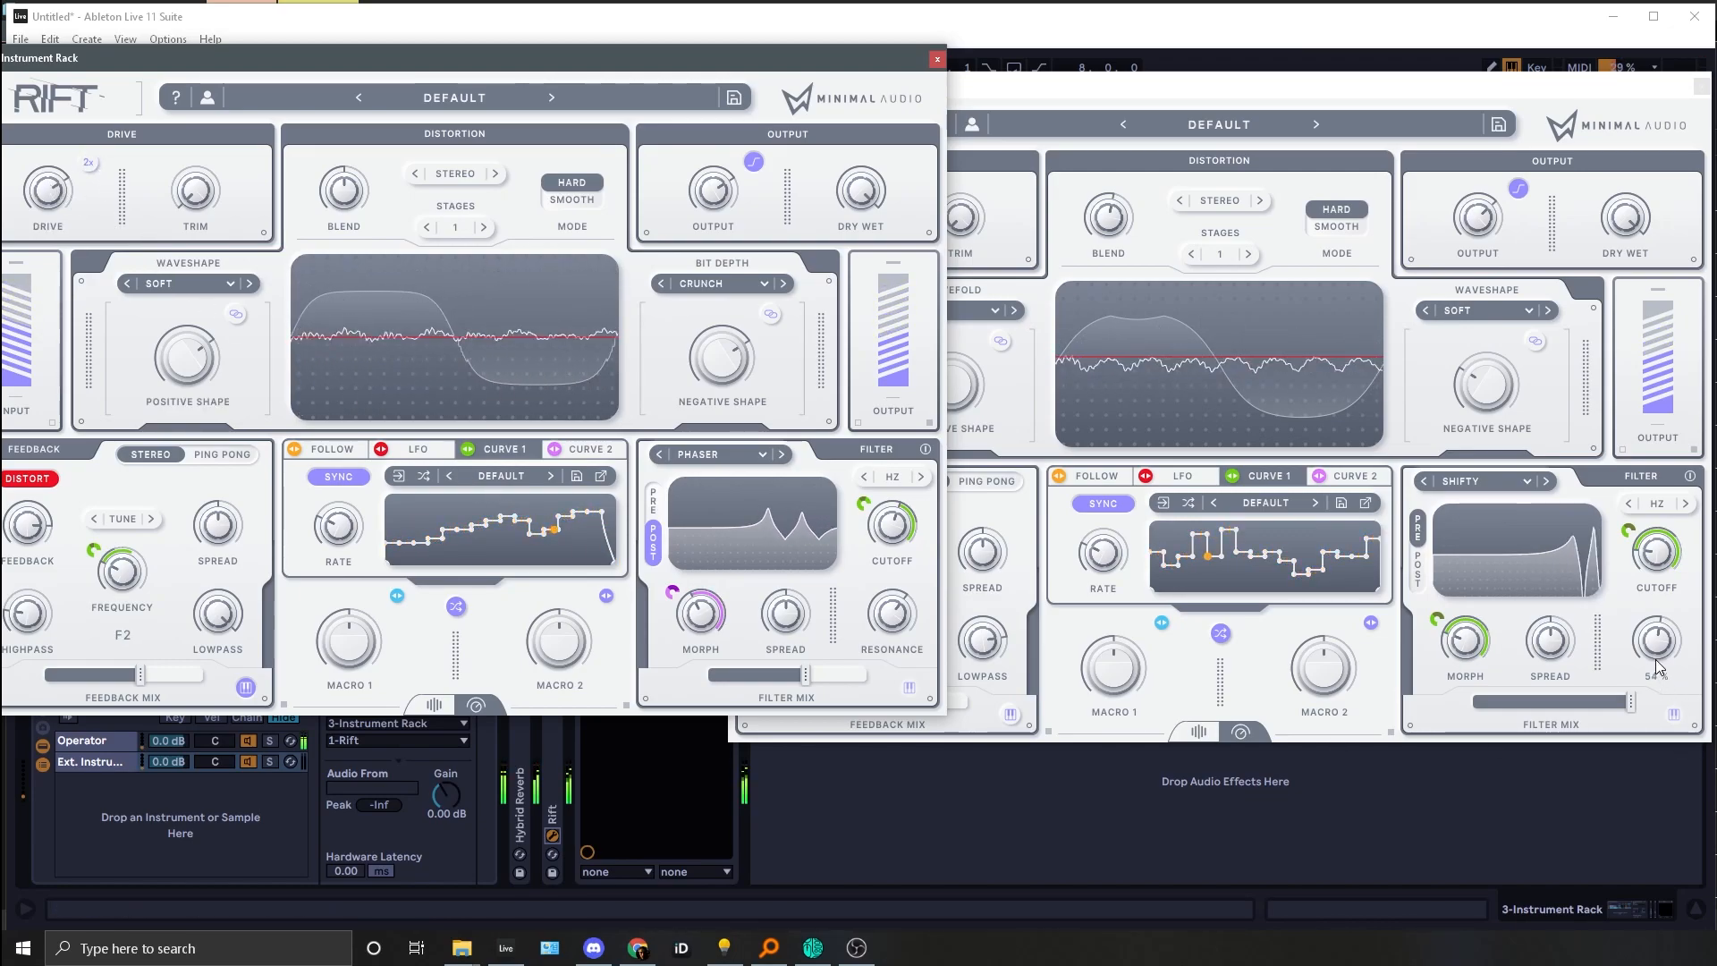
Step: Lower the second Rift's filter mix to 57% and raise its feedback mix to about halfway while playing notes
{"action": "left_click", "coordinate": [1625, 731]}
{"action": "left_click_drag", "start_coordinate": [1628, 703], "coordinate": [1502, 709]}
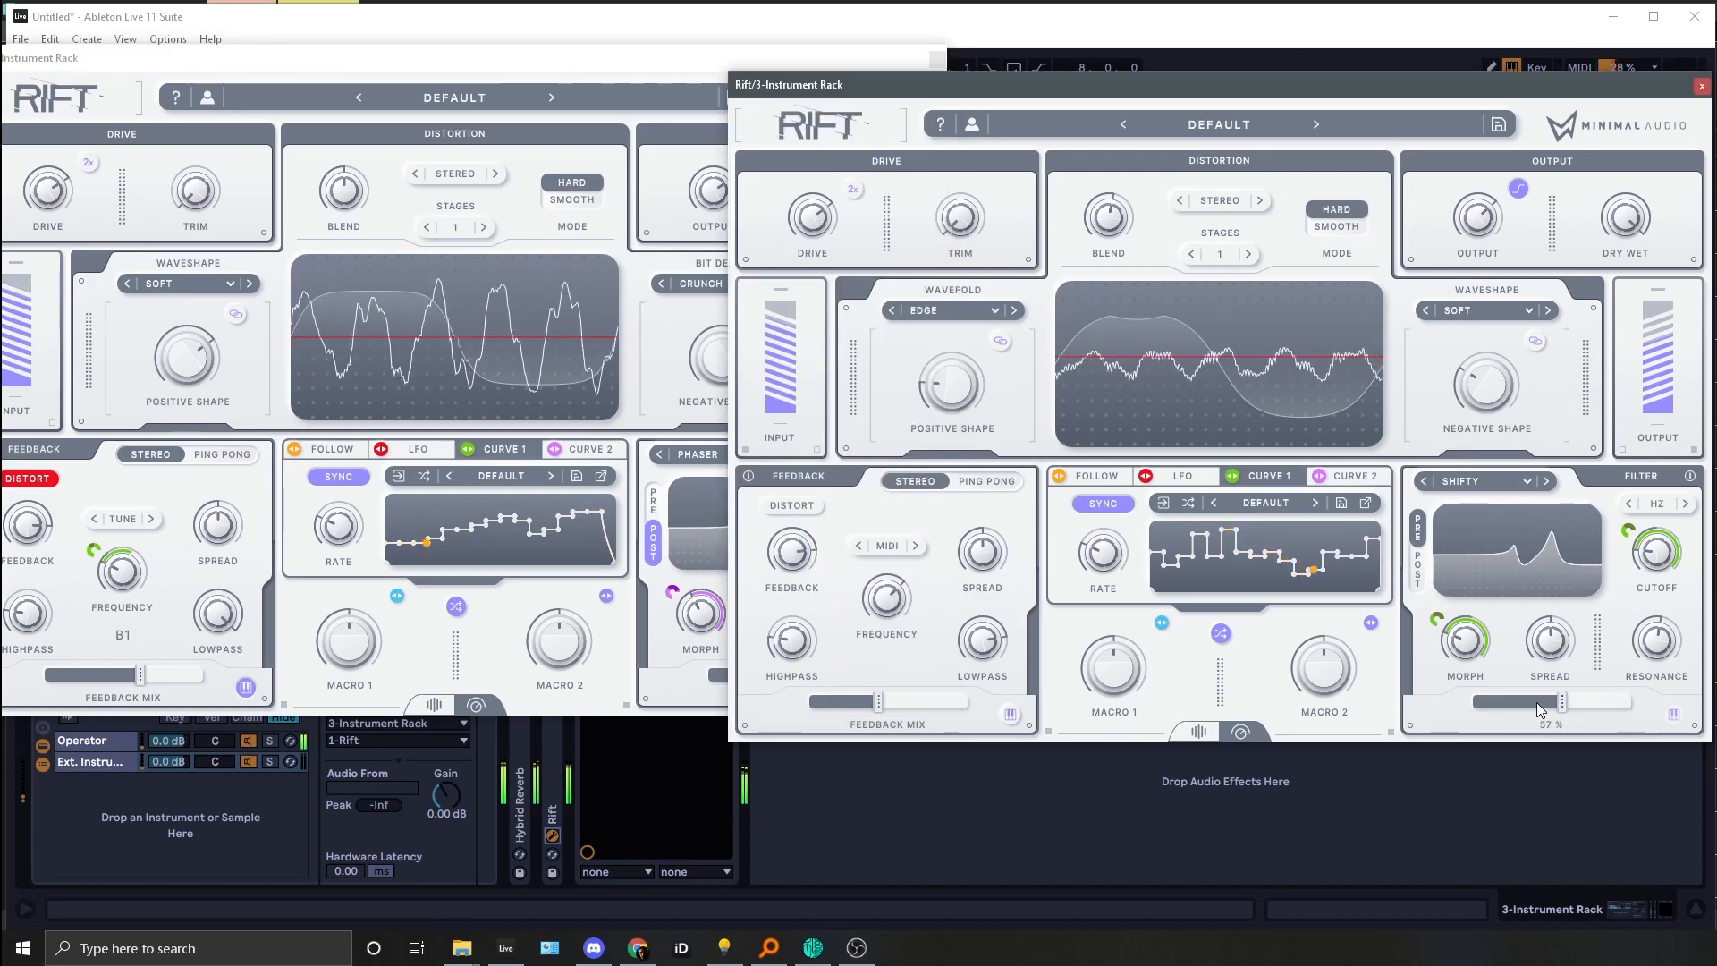
{"action": "key", "text": "j"}
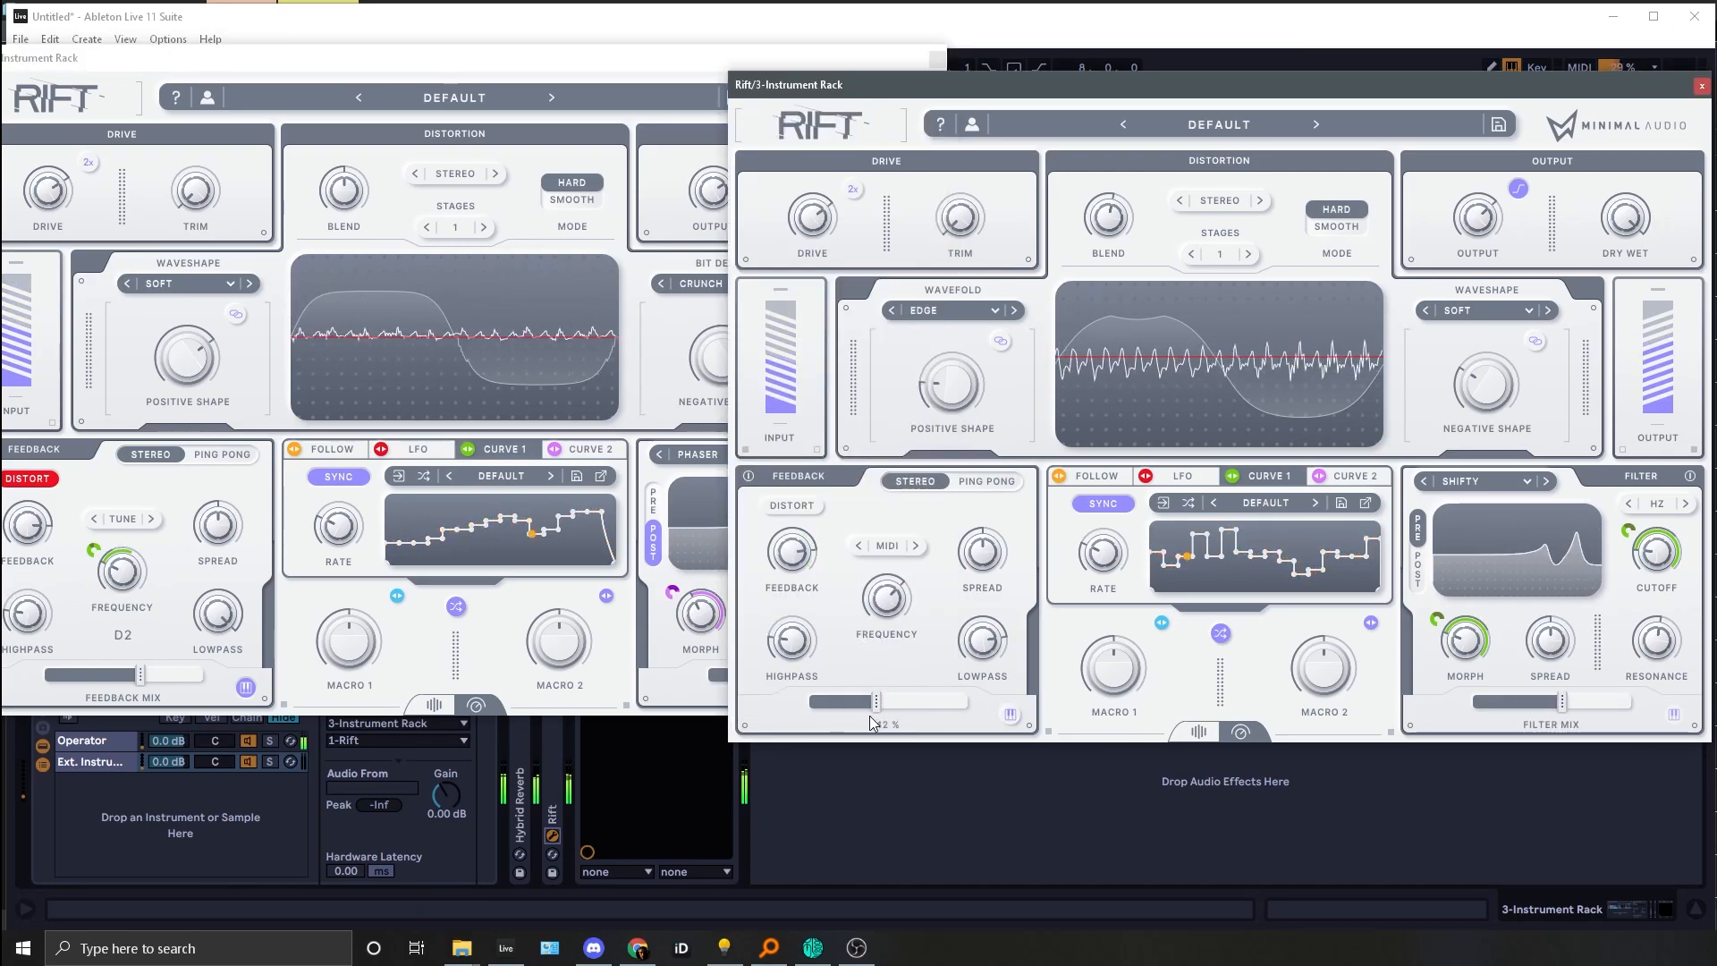
{"action": "key", "text": "a"}
{"action": "left_click_drag", "start_coordinate": [811, 702], "coordinate": [888, 702]}
{"action": "key", "text": "g"}
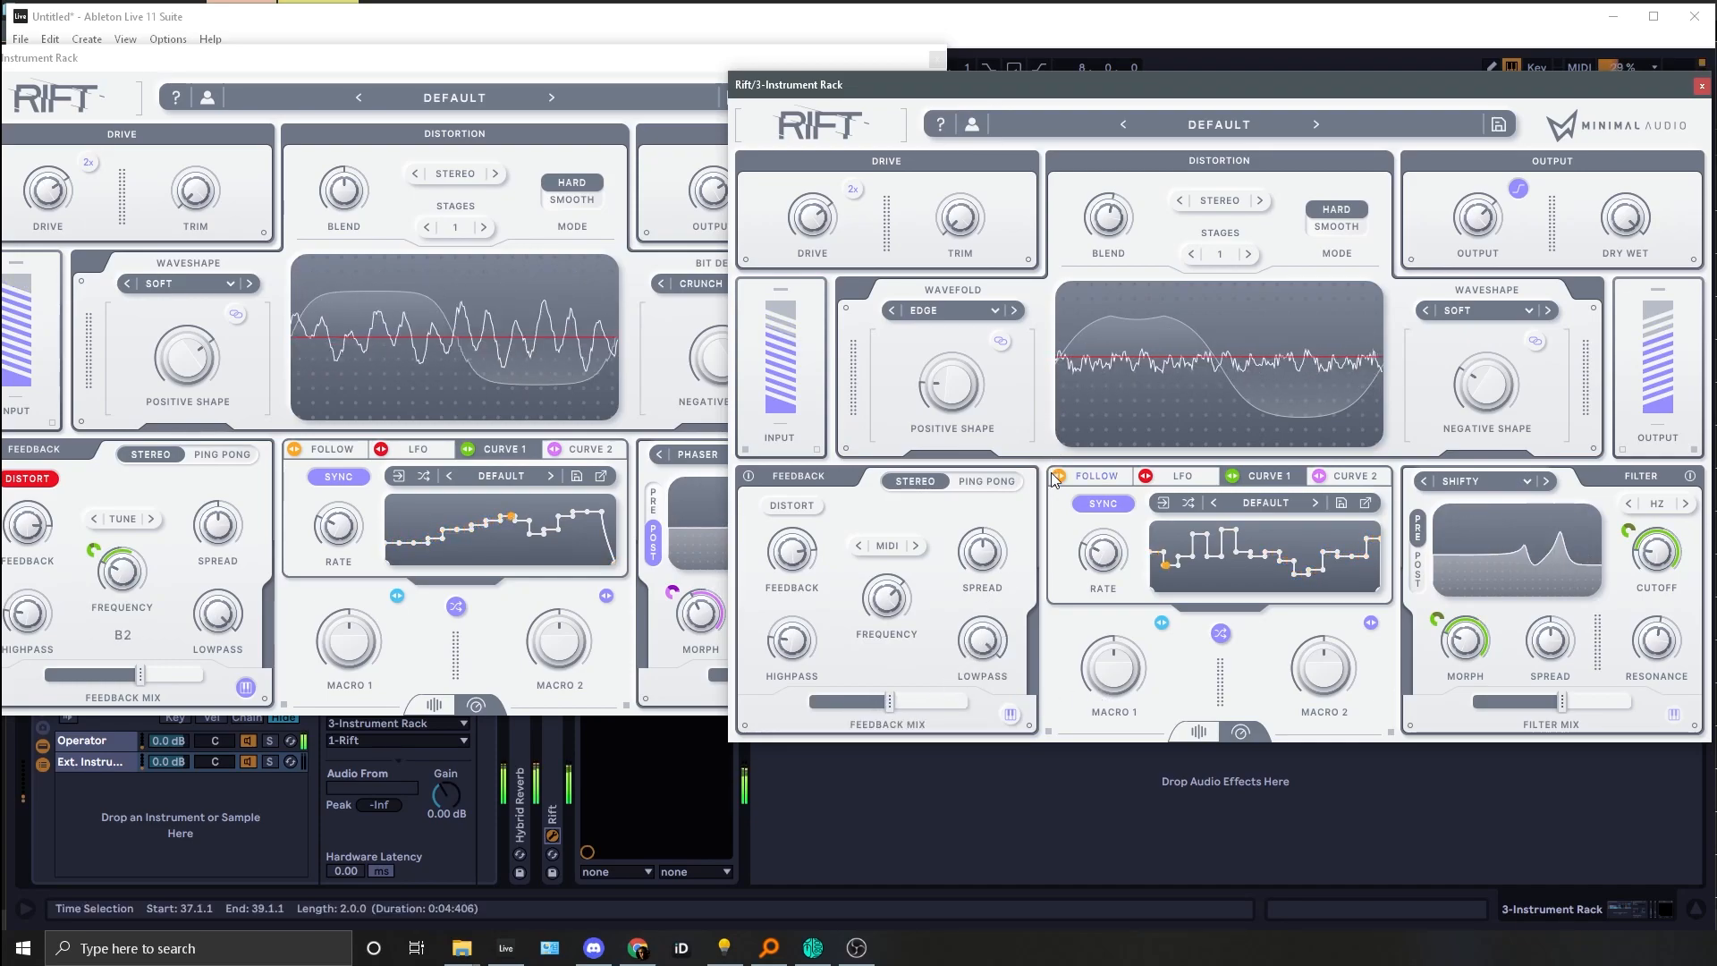
Step: Audition the bass across octaves, then set the second Rift's filter mix to maximum and its resonance to 89%
{"action": "key", "text": "k"}
{"action": "key", "text": "z"}
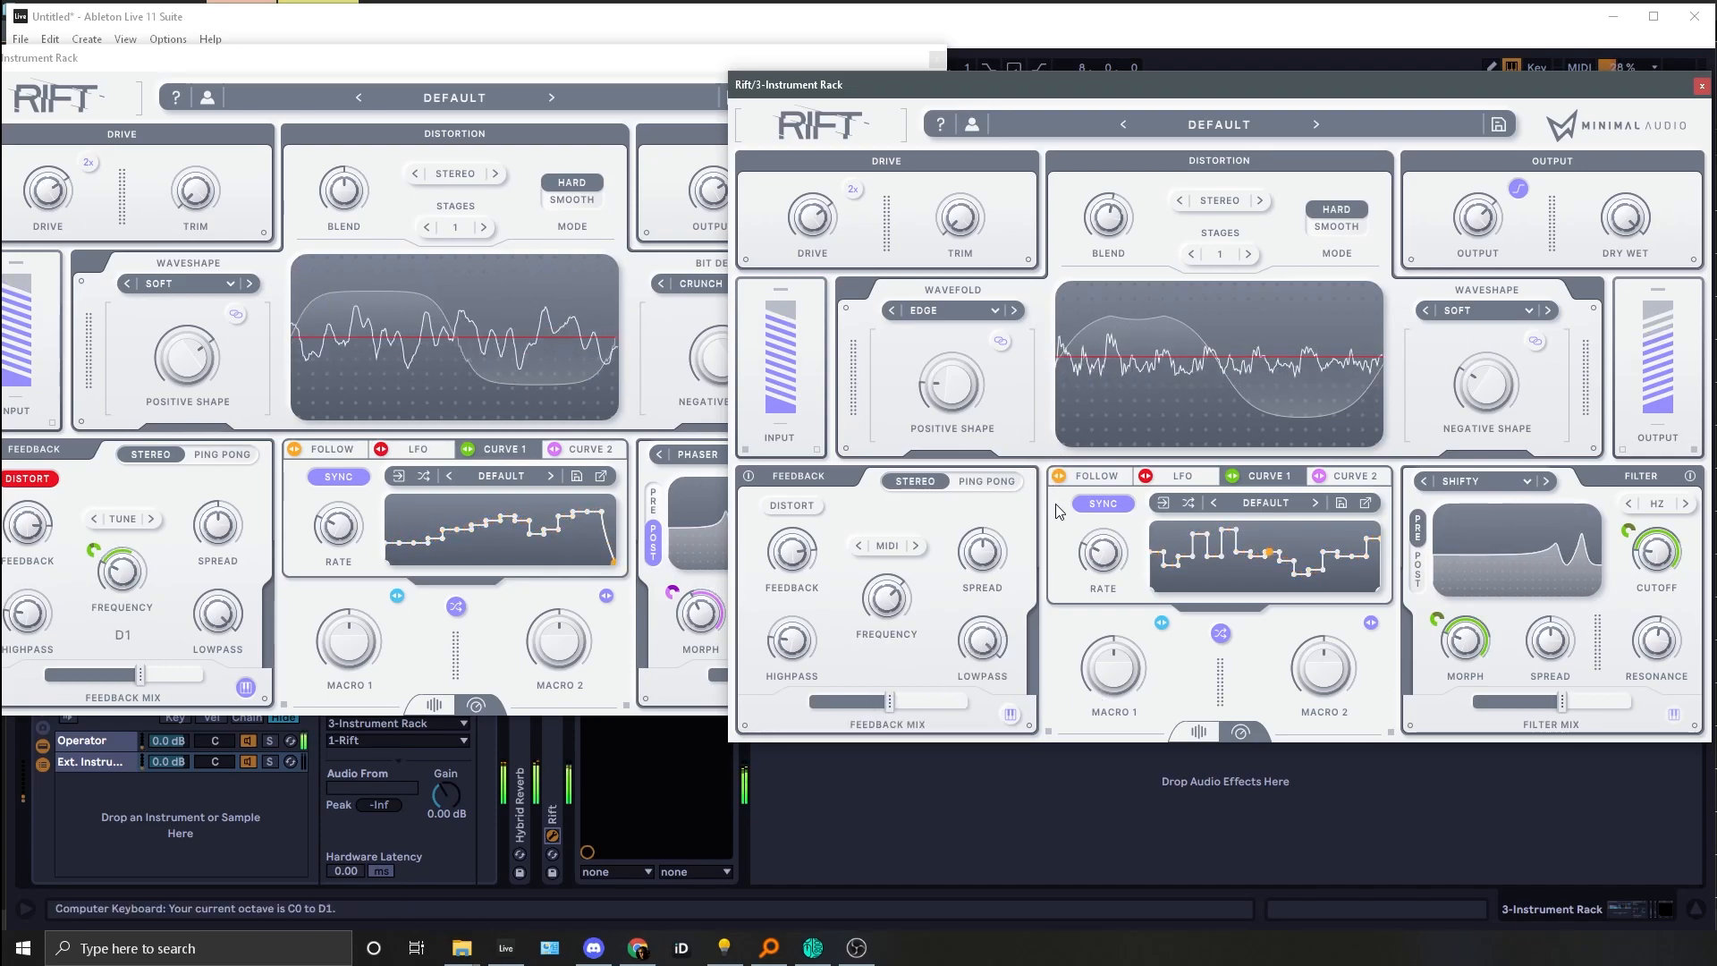
{"action": "key", "text": "f"}
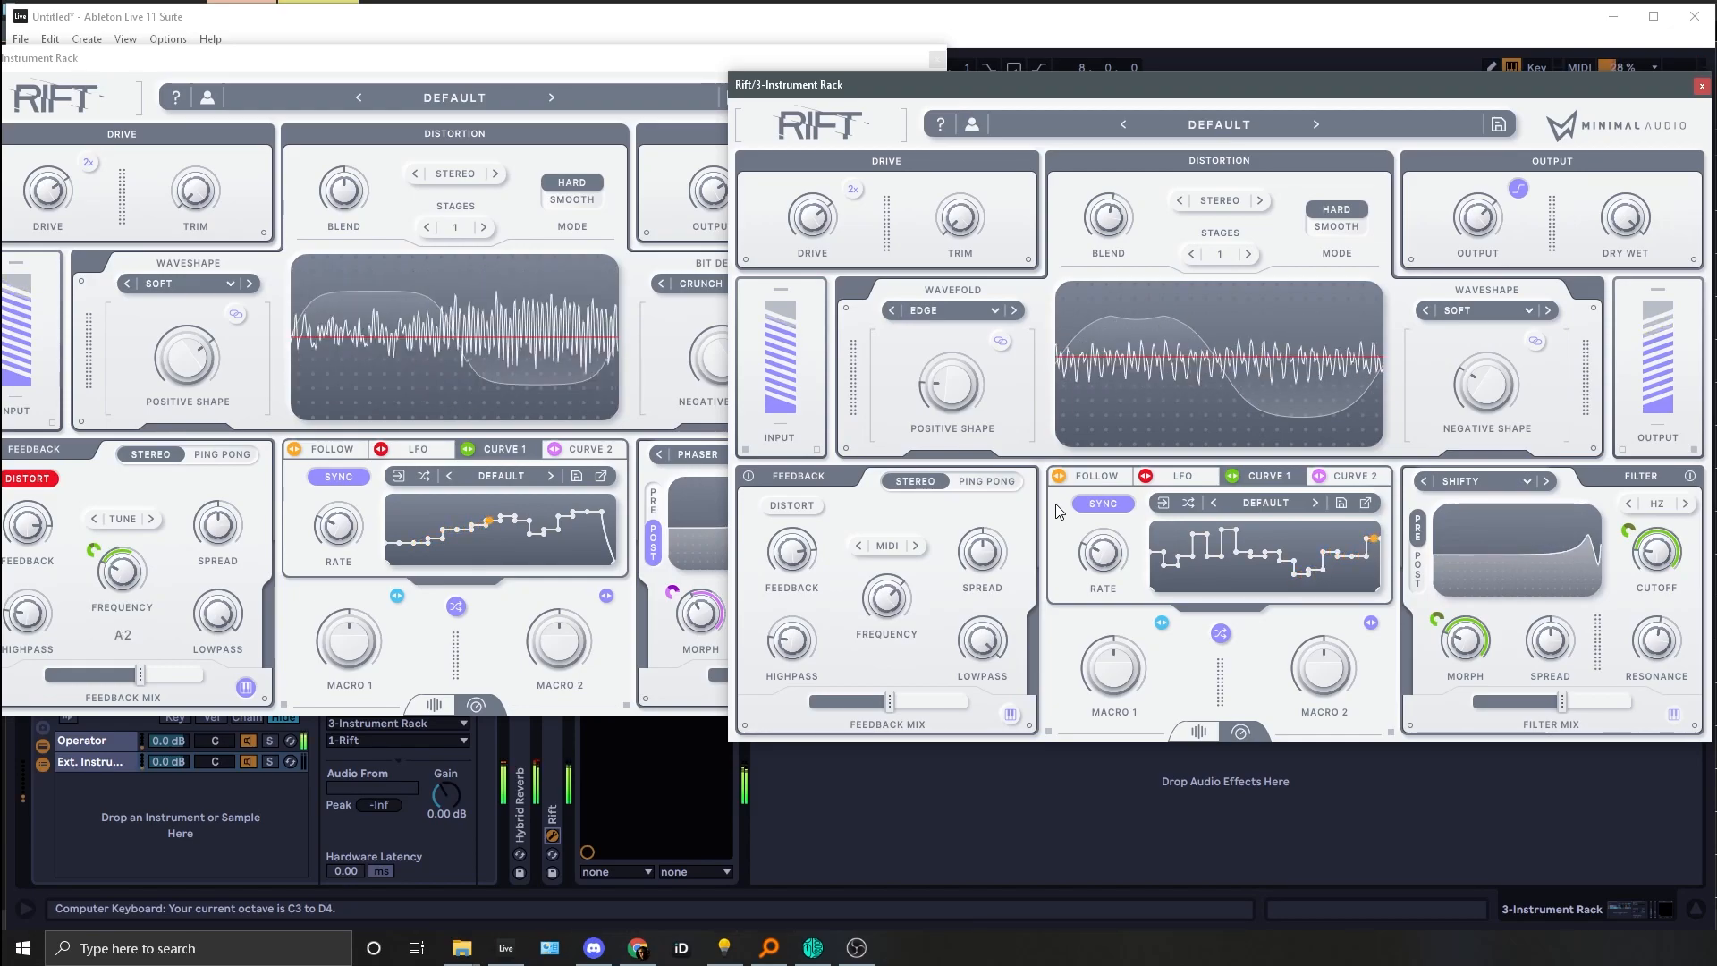
{"action": "key", "text": "a"}
{"action": "left_click_drag", "start_coordinate": [1562, 702], "coordinate": [1629, 706]}
{"action": "left_click_drag", "start_coordinate": [1656, 639], "coordinate": [1674, 602]}
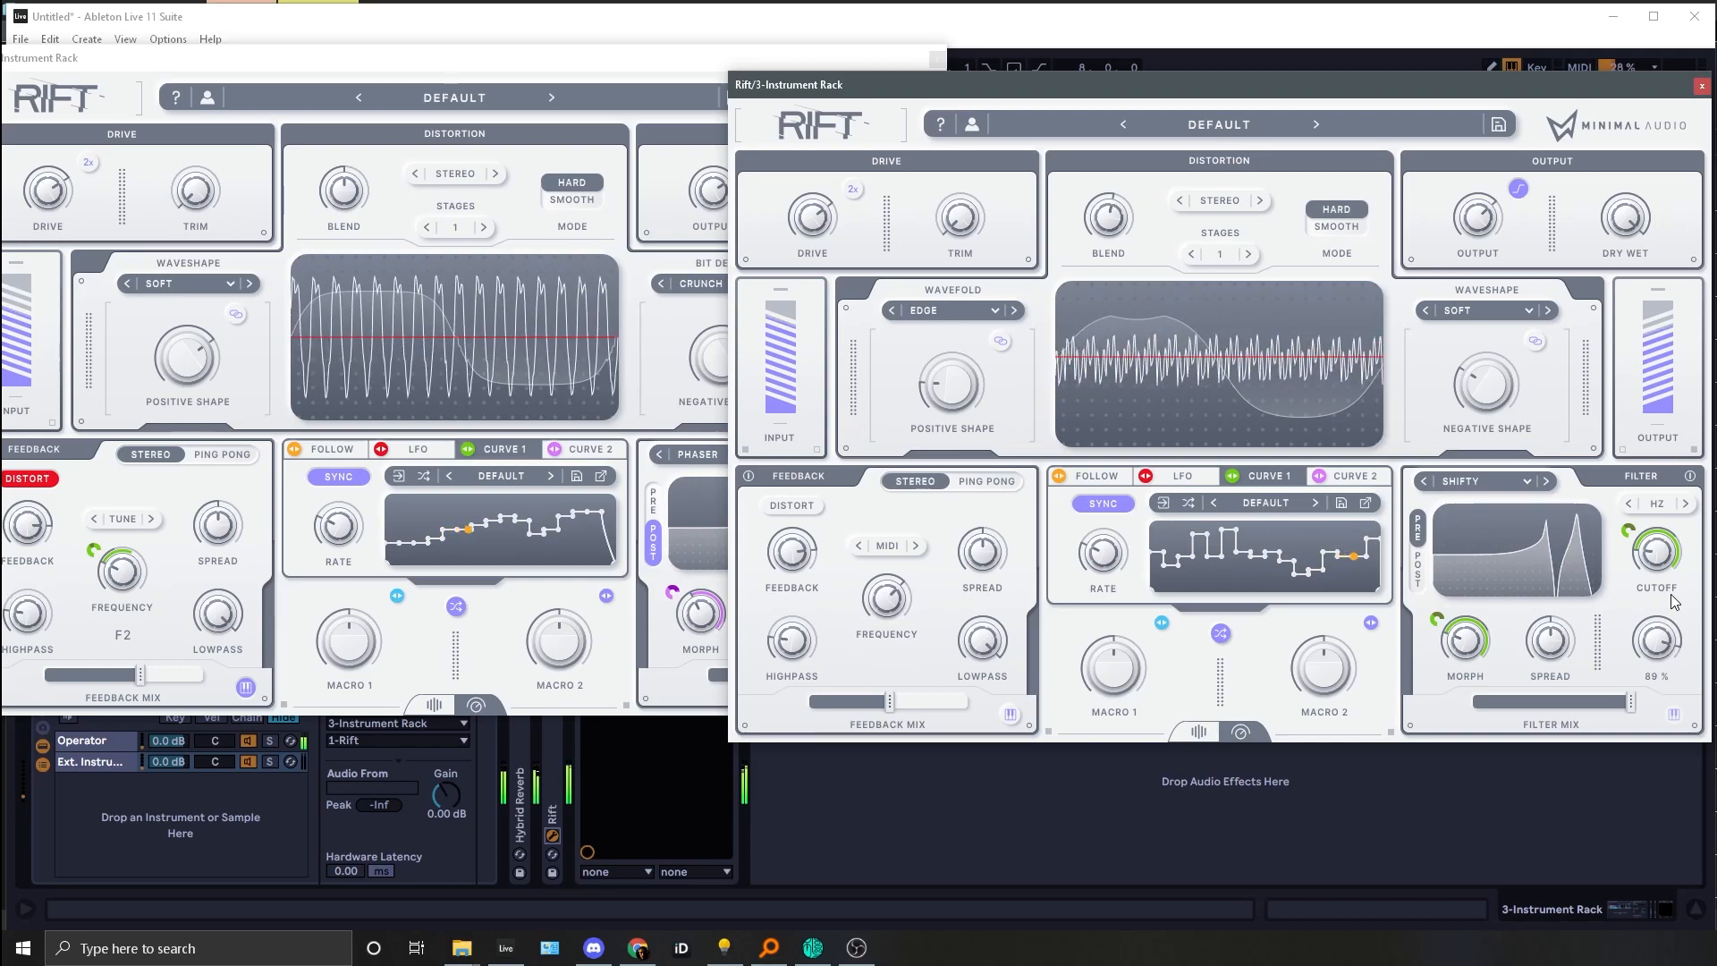
Step: Adjust the Shifty filter's cutoff modulation and lower its resonance while playing notes
{"action": "key", "text": "f"}
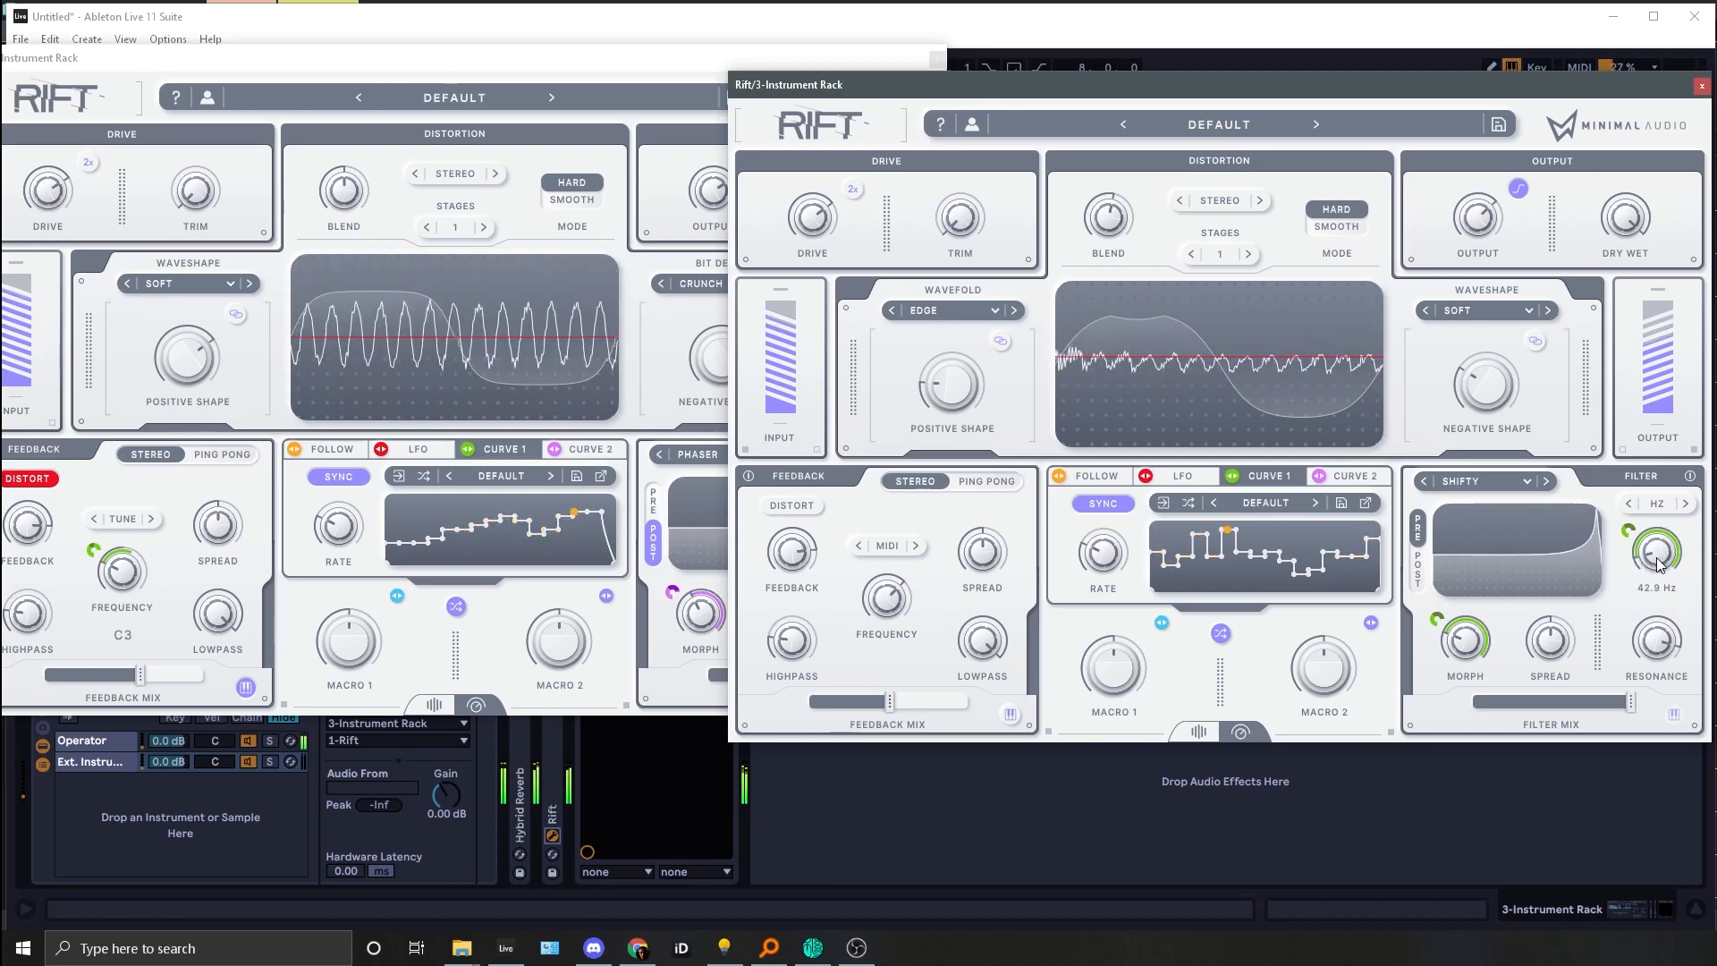
{"action": "key", "text": "j"}
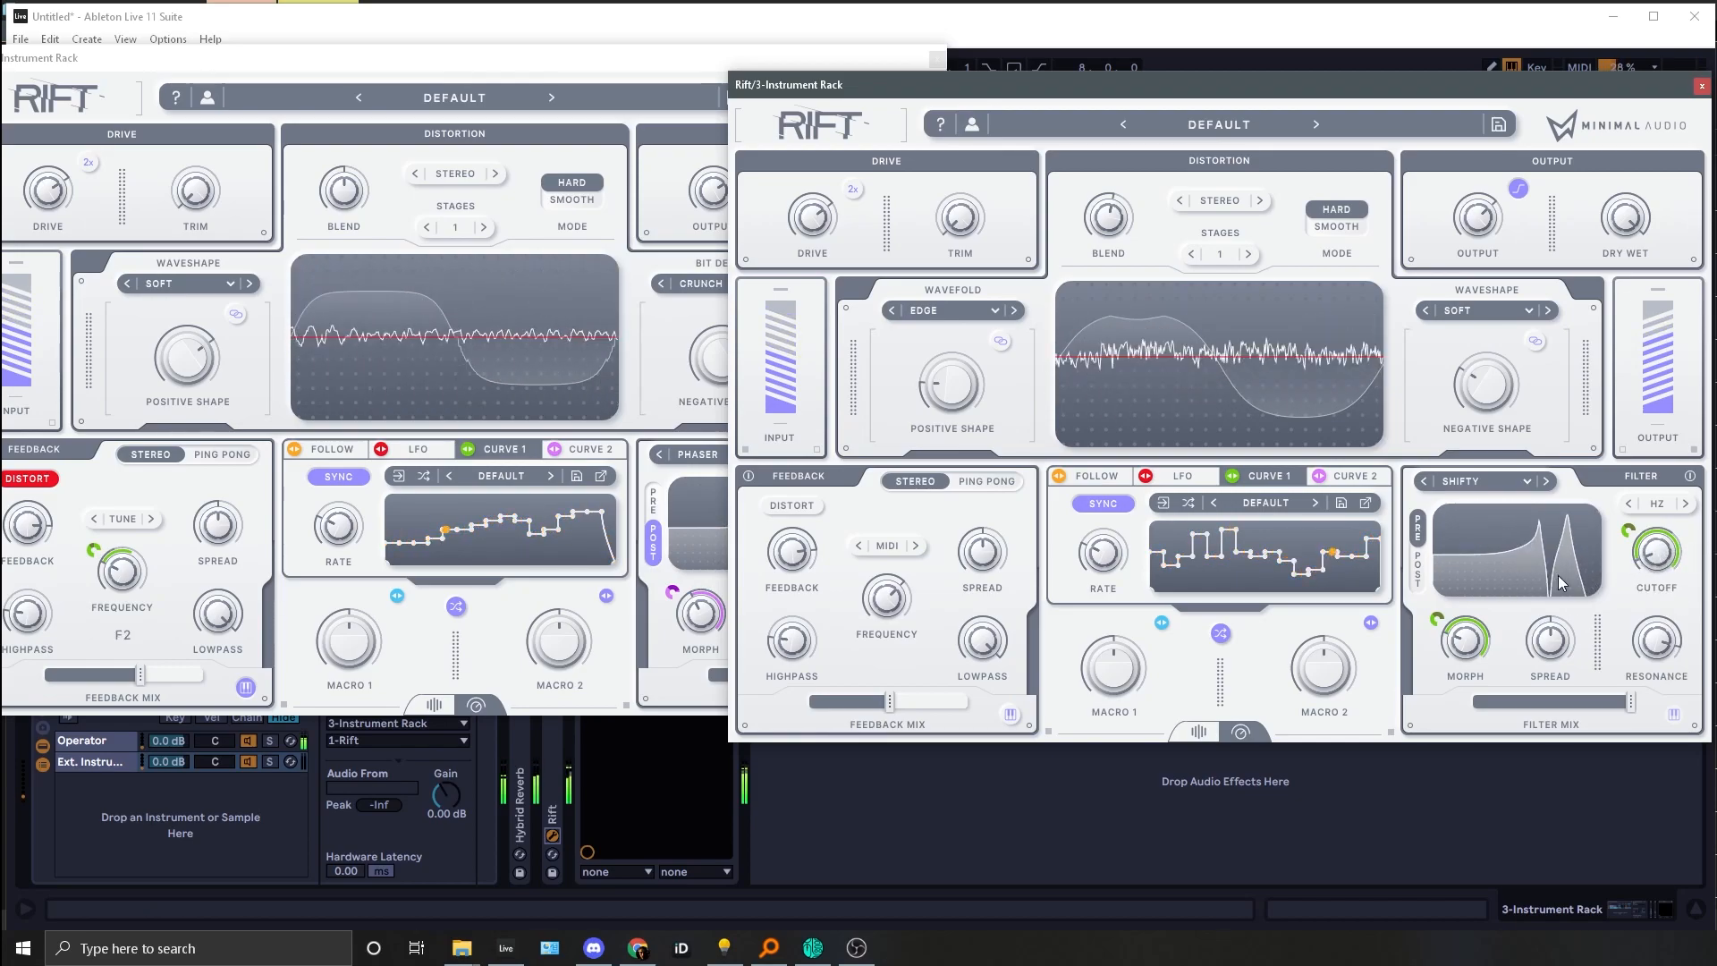
{"action": "key", "text": "h"}
{"action": "key", "text": "j"}
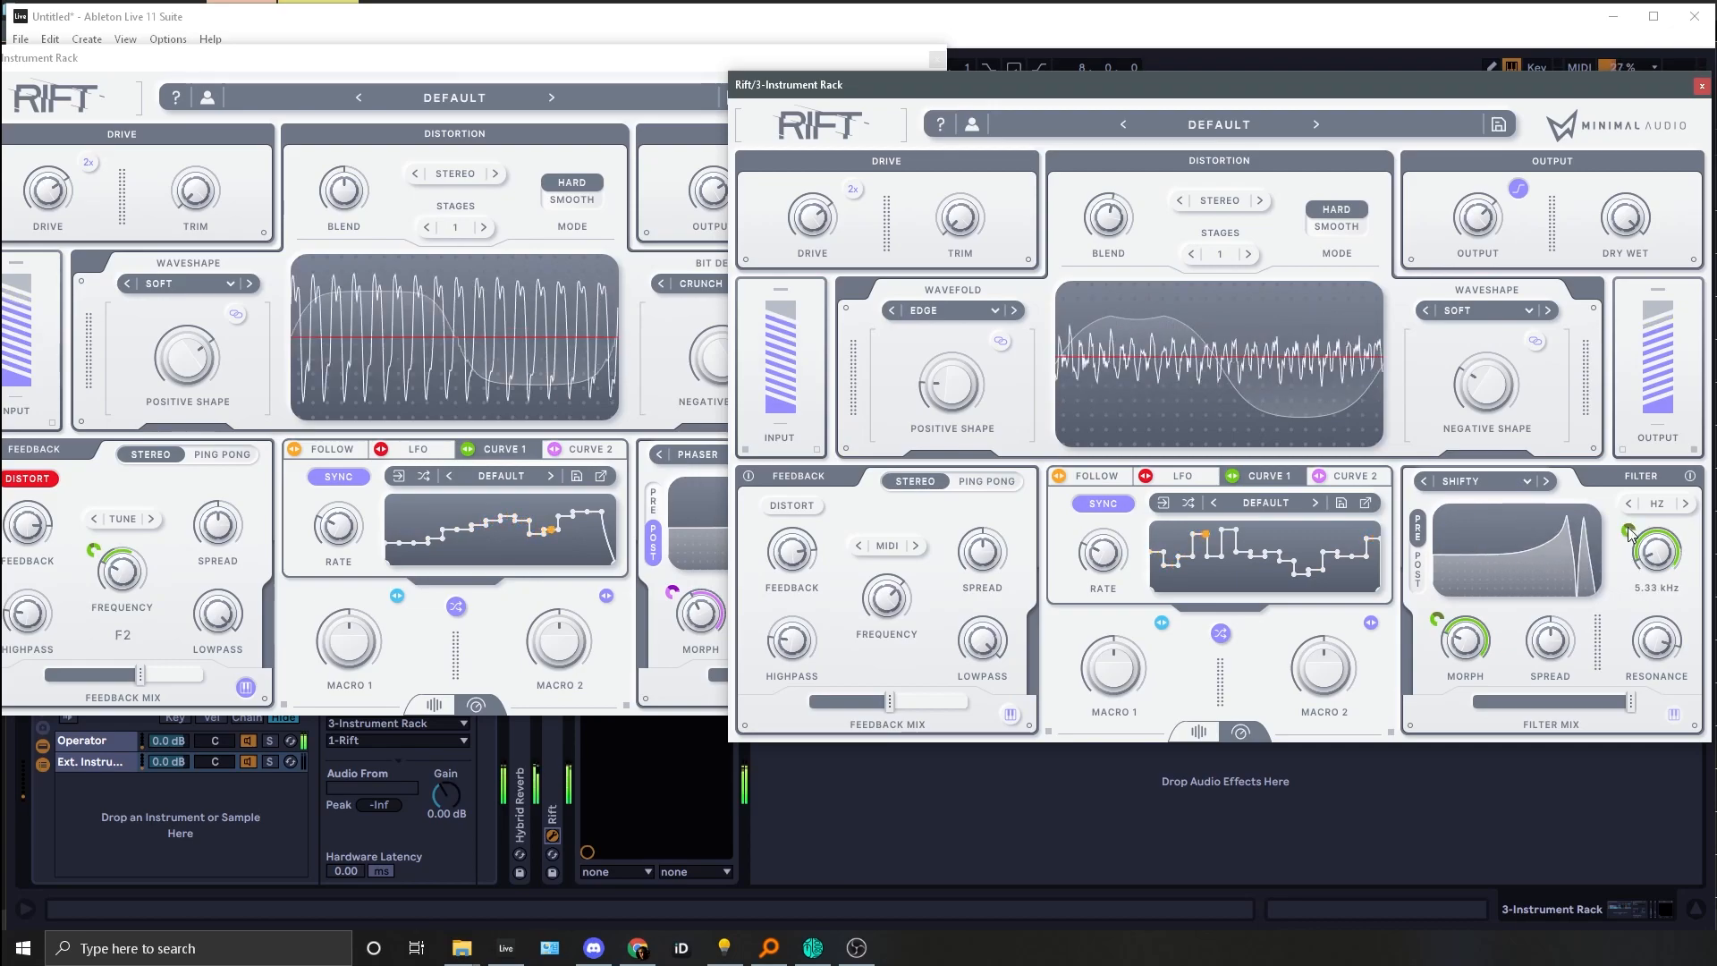
{"action": "key", "text": "j"}
{"action": "left_click_drag", "start_coordinate": [1657, 655], "coordinate": [1615, 684]}
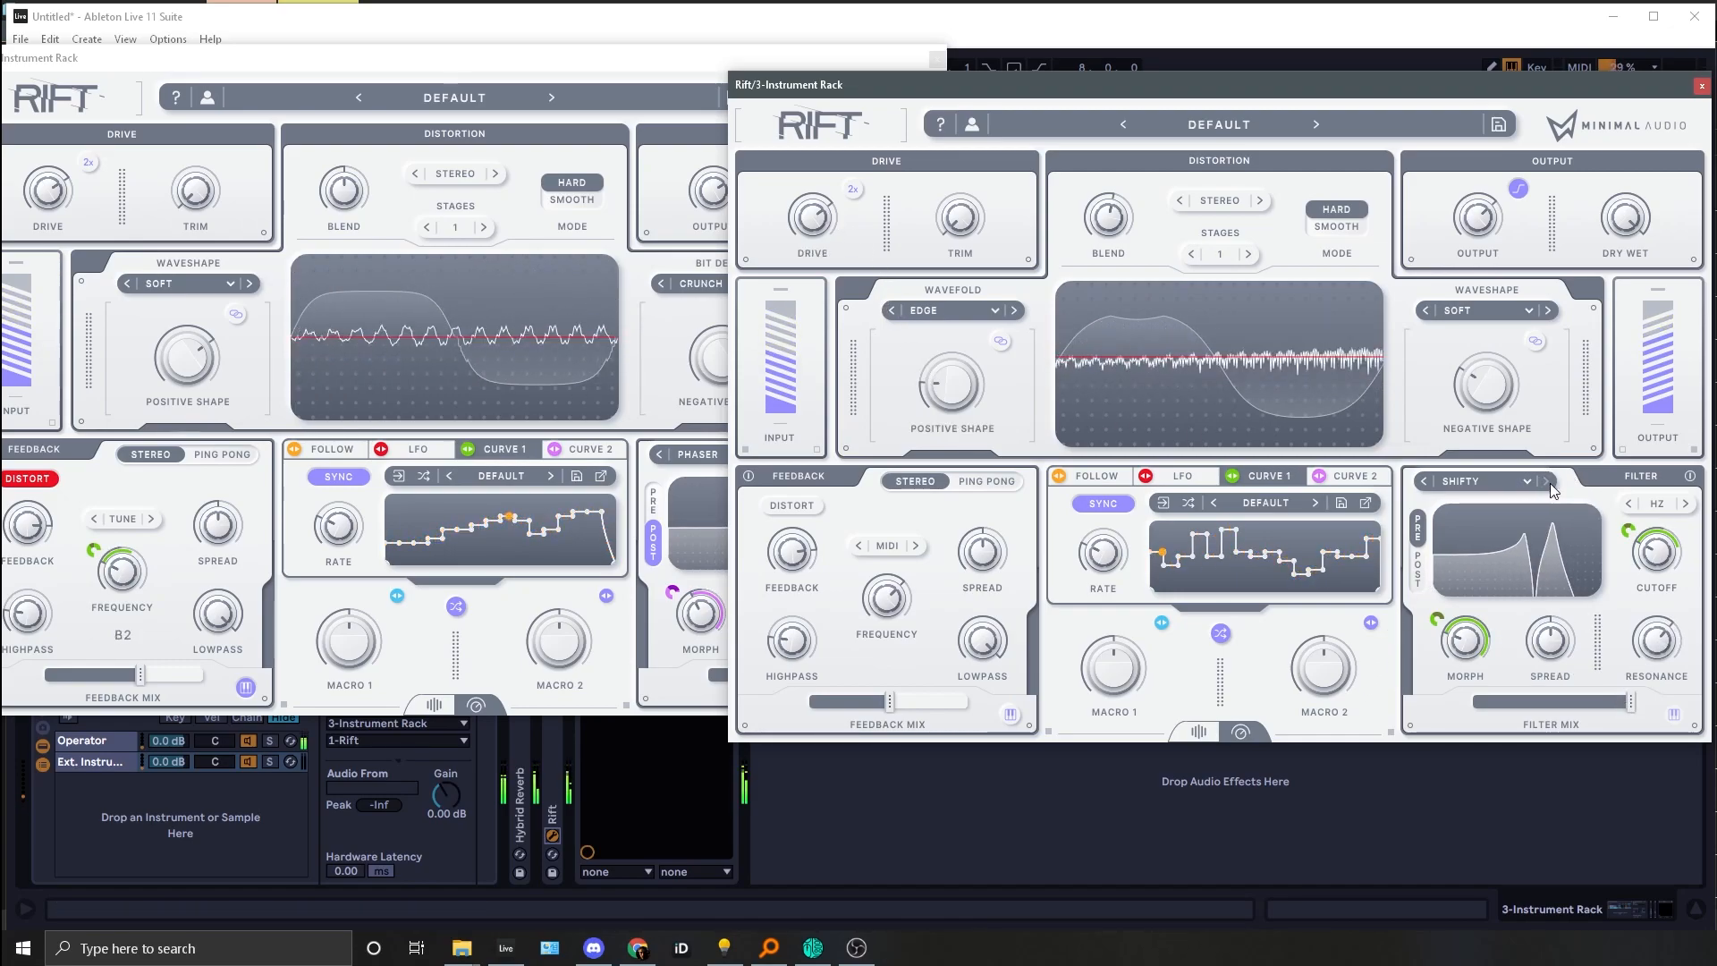
Step: Switch the second Rift's filter type to Scatter and add Curve 2 as a modulator of its Morph amount
{"action": "left_click", "coordinate": [1424, 481]}
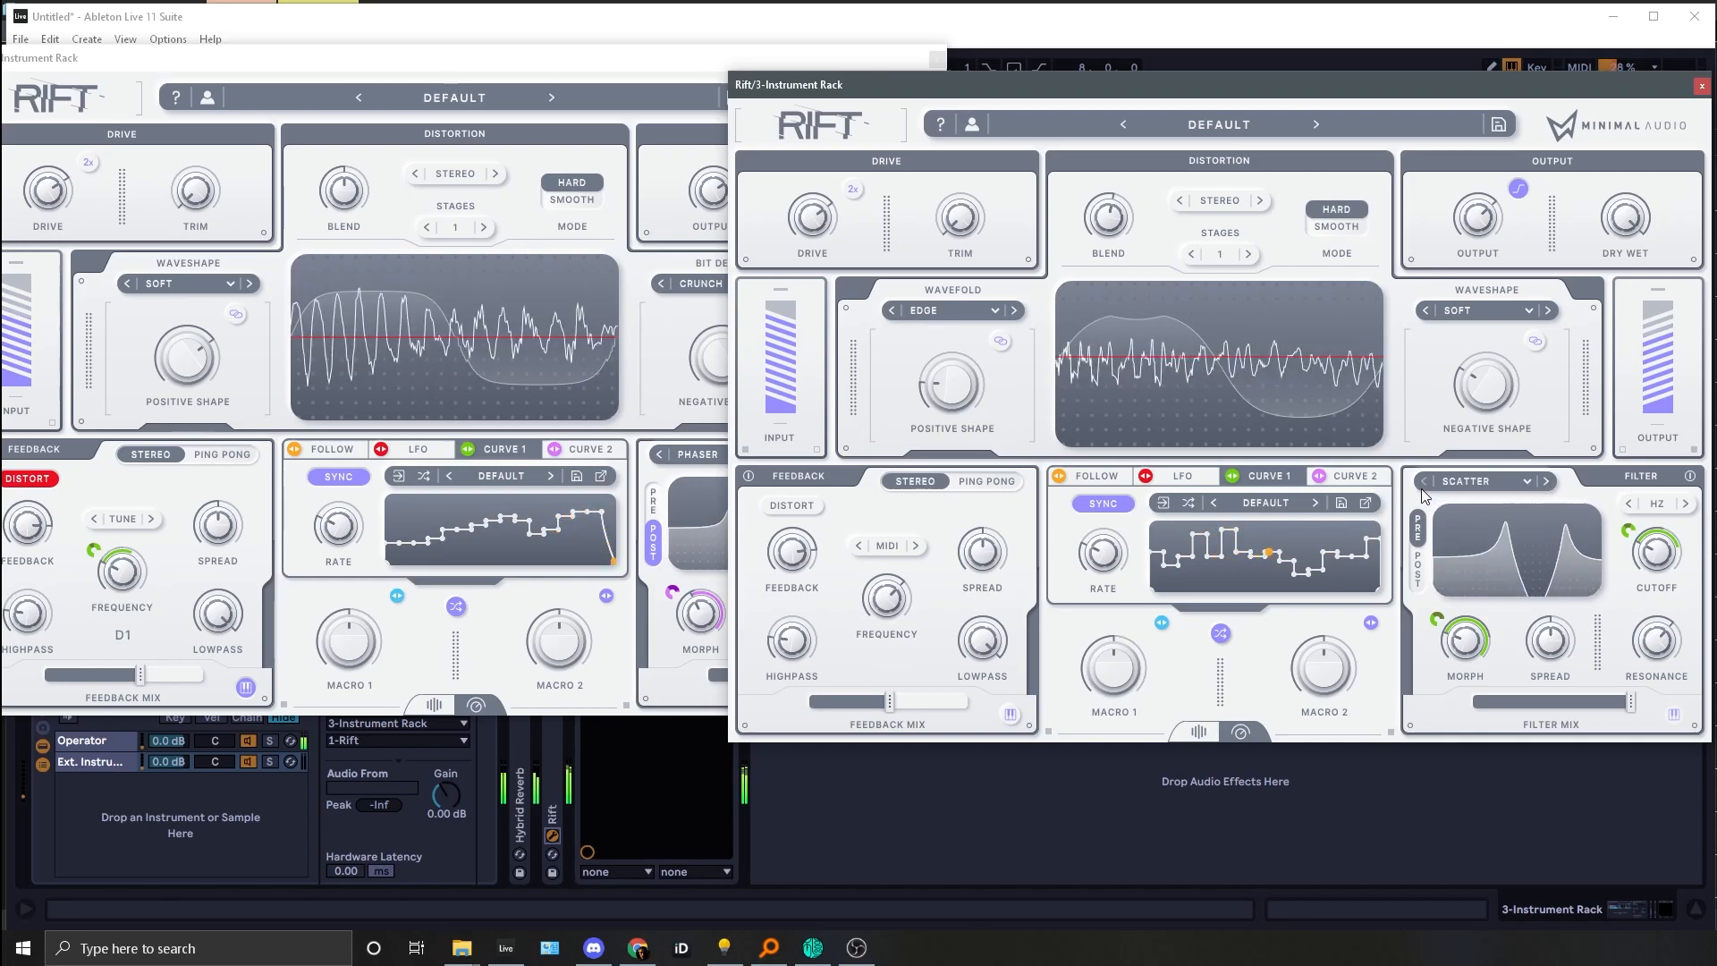
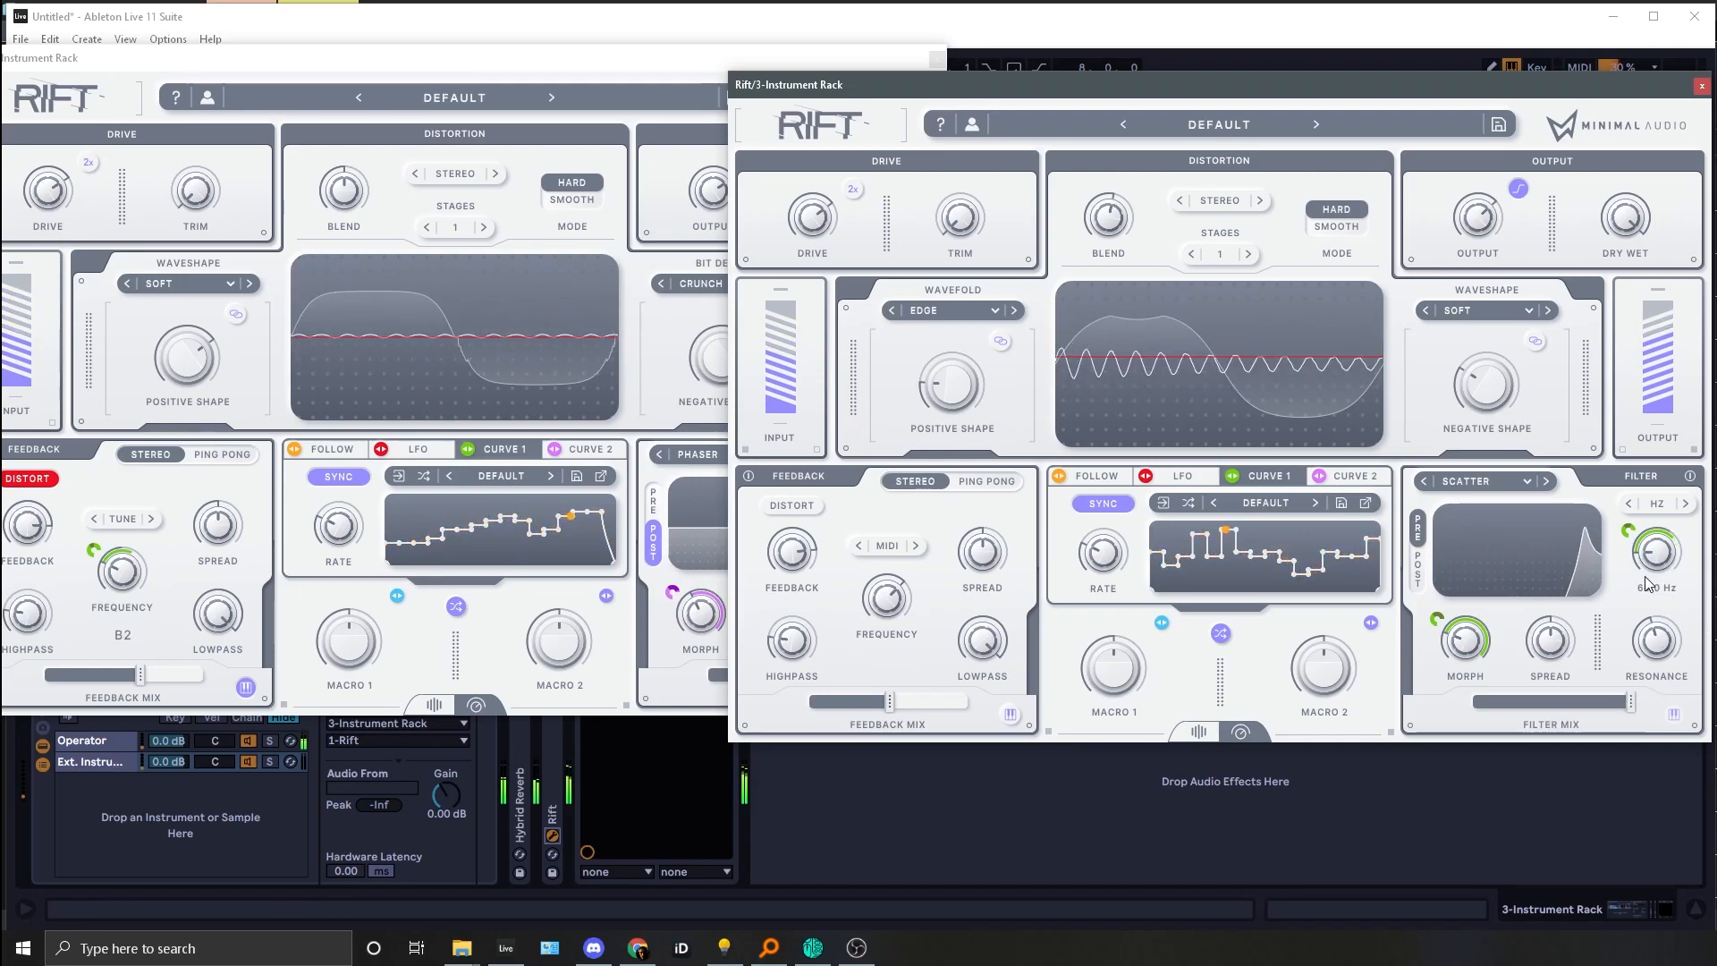
{"action": "left_click_drag", "start_coordinate": [1318, 477], "coordinate": [1464, 638]}
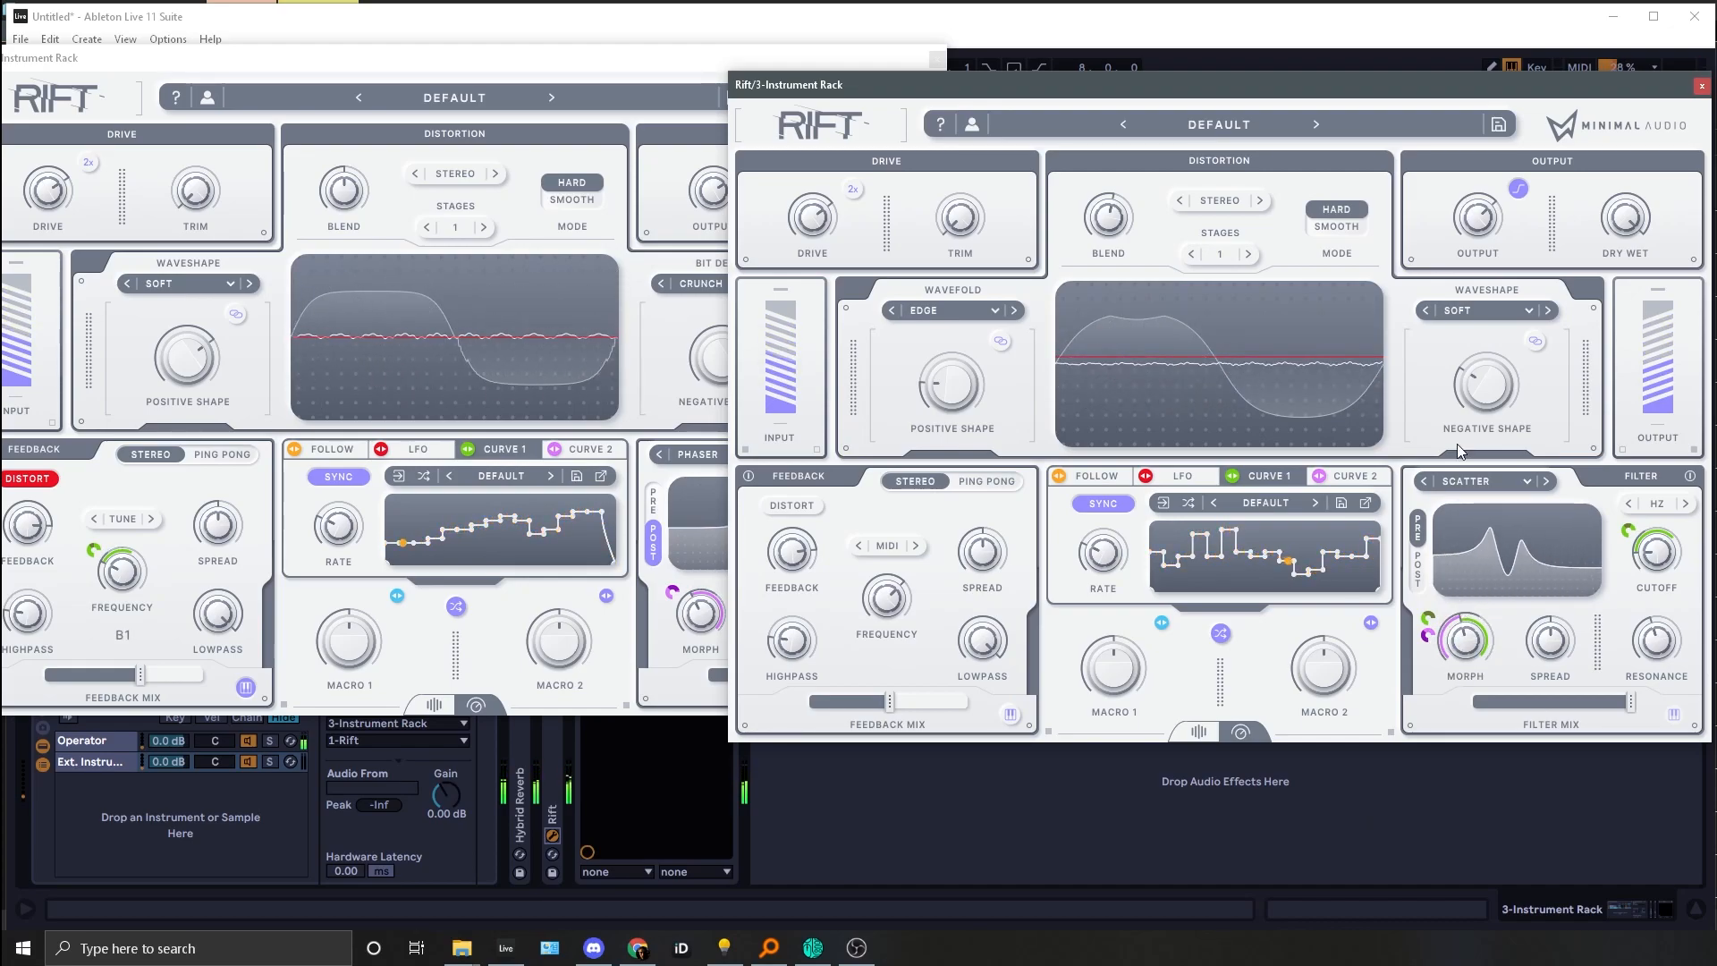
{"action": "key", "text": "x"}
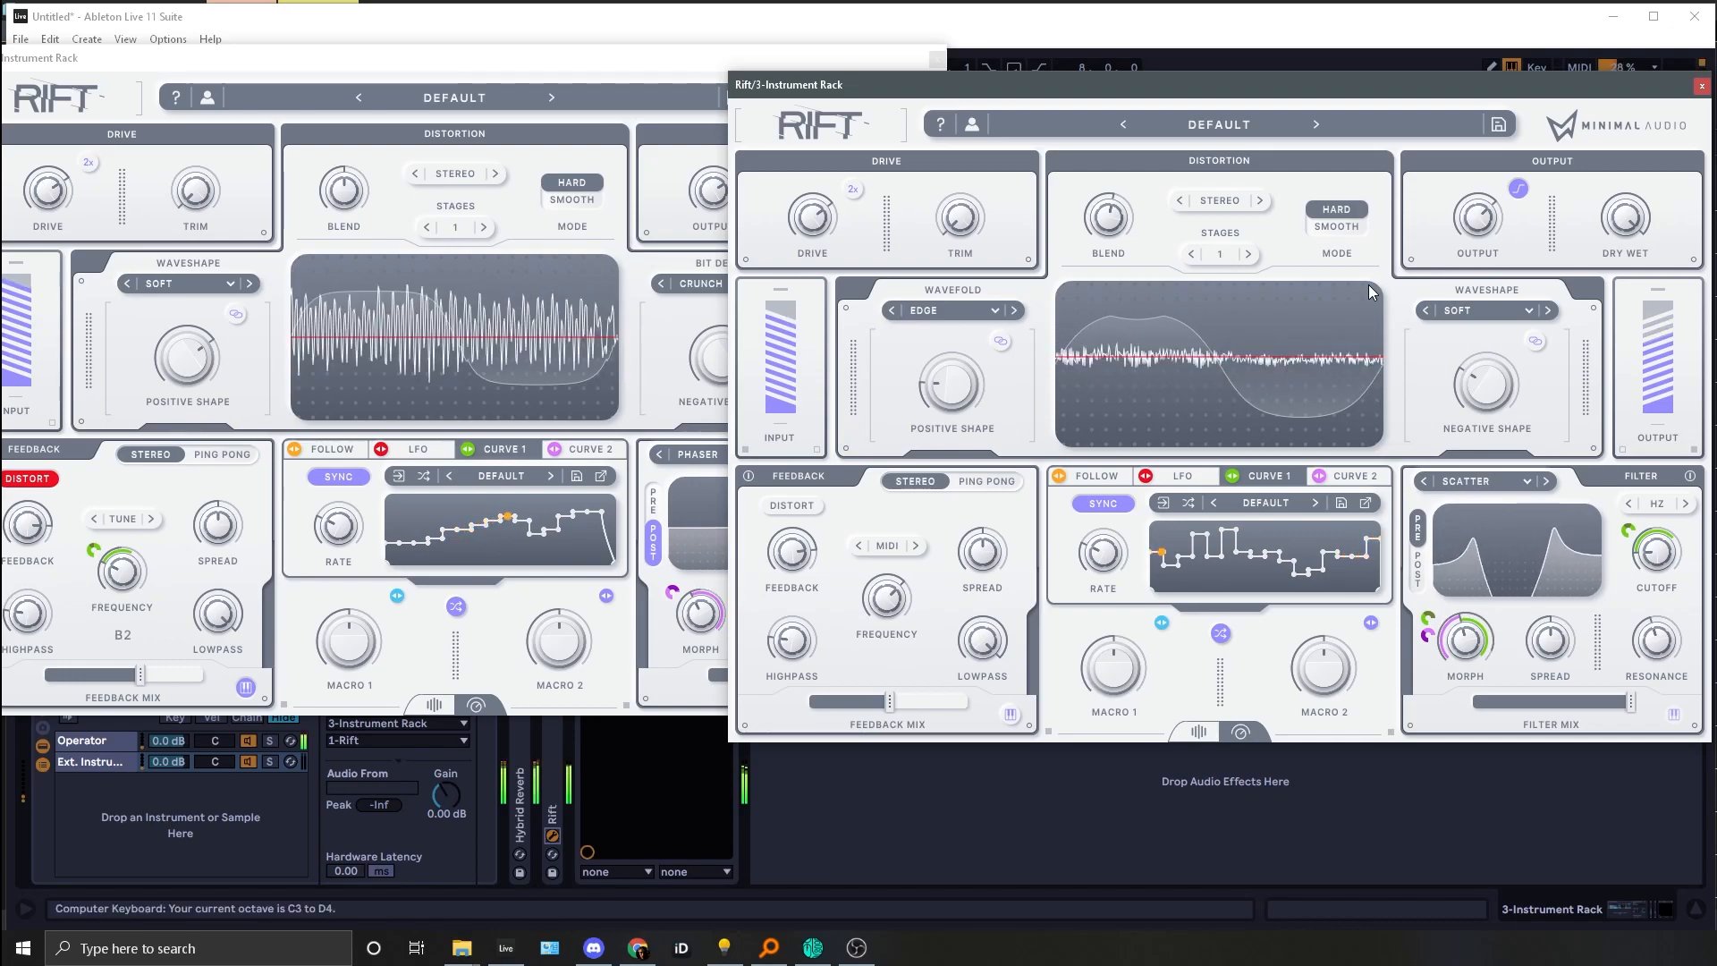
Step: Adjust the second Rift's Curve 1 rate and change its filter type to Phaser
{"action": "left_click_drag", "start_coordinate": [1107, 527], "coordinate": [1105, 541]}
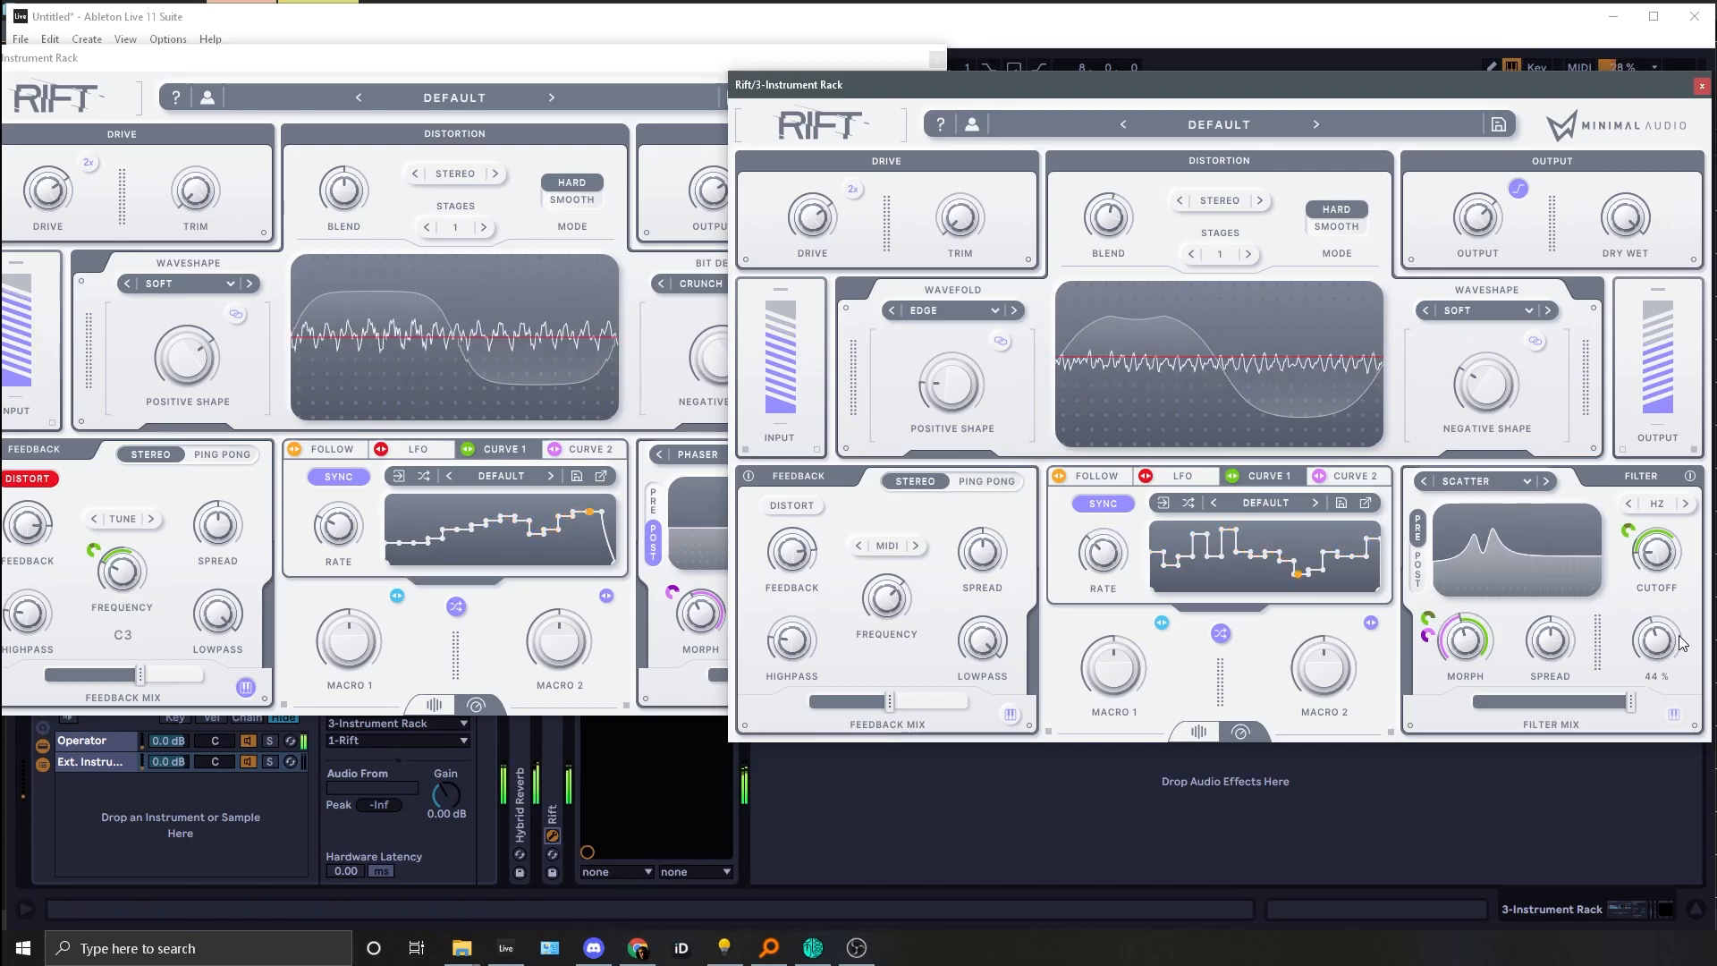
{"action": "left_click", "coordinate": [1546, 481]}
{"action": "left_click", "coordinate": [1546, 481]}
{"action": "left_click", "coordinate": [1546, 481]}
{"action": "left_click", "coordinate": [1546, 481]}
{"action": "left_click", "coordinate": [1546, 481]}
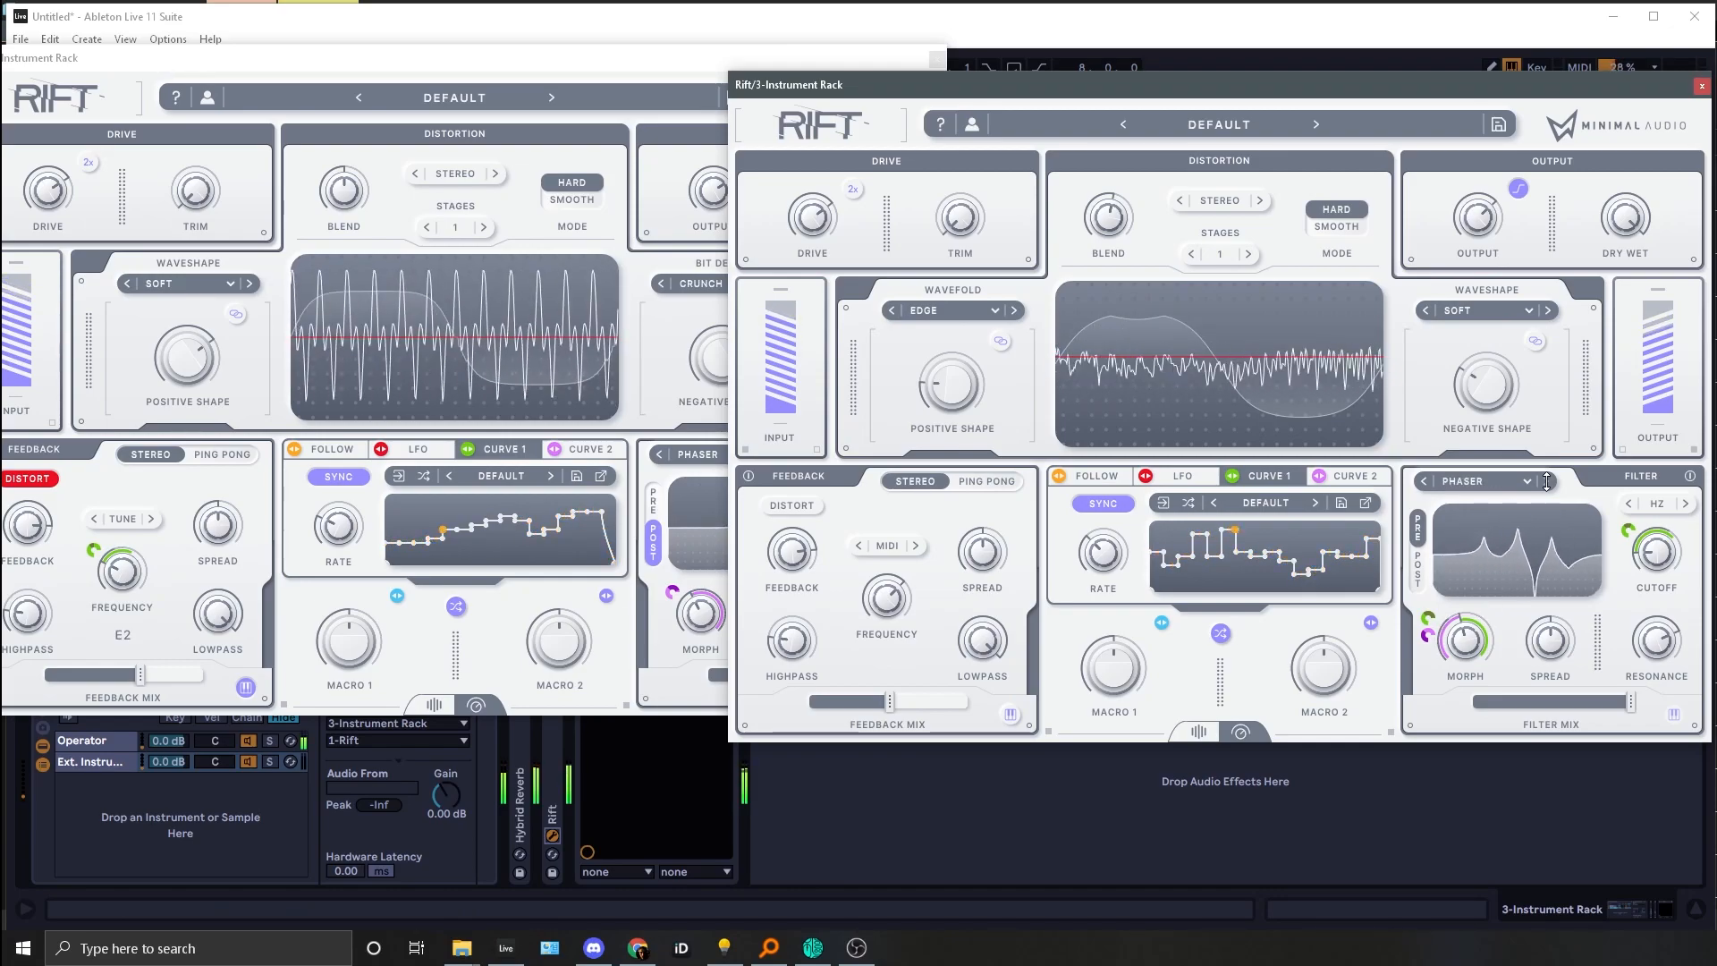
Step: Change the second Rift's filter type to LP Phaser and adjust the first Rift's Curve 1 rate
{"action": "left_click", "coordinate": [1546, 481]}
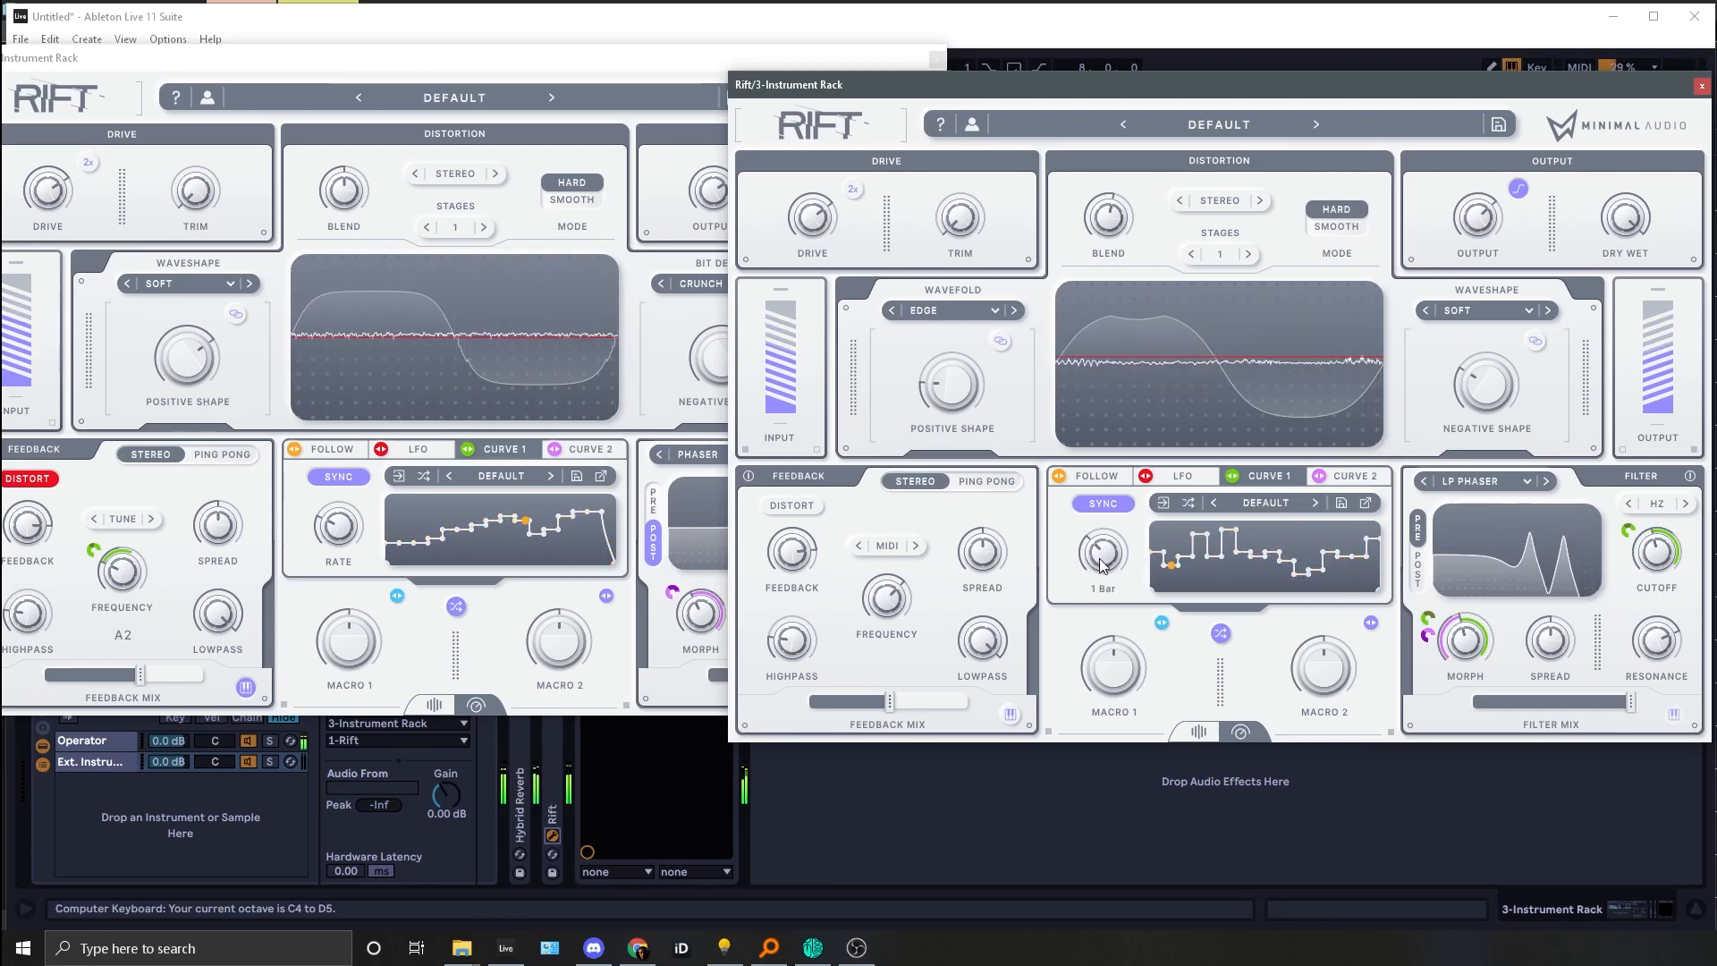
{"action": "left_click", "coordinate": [347, 518]}
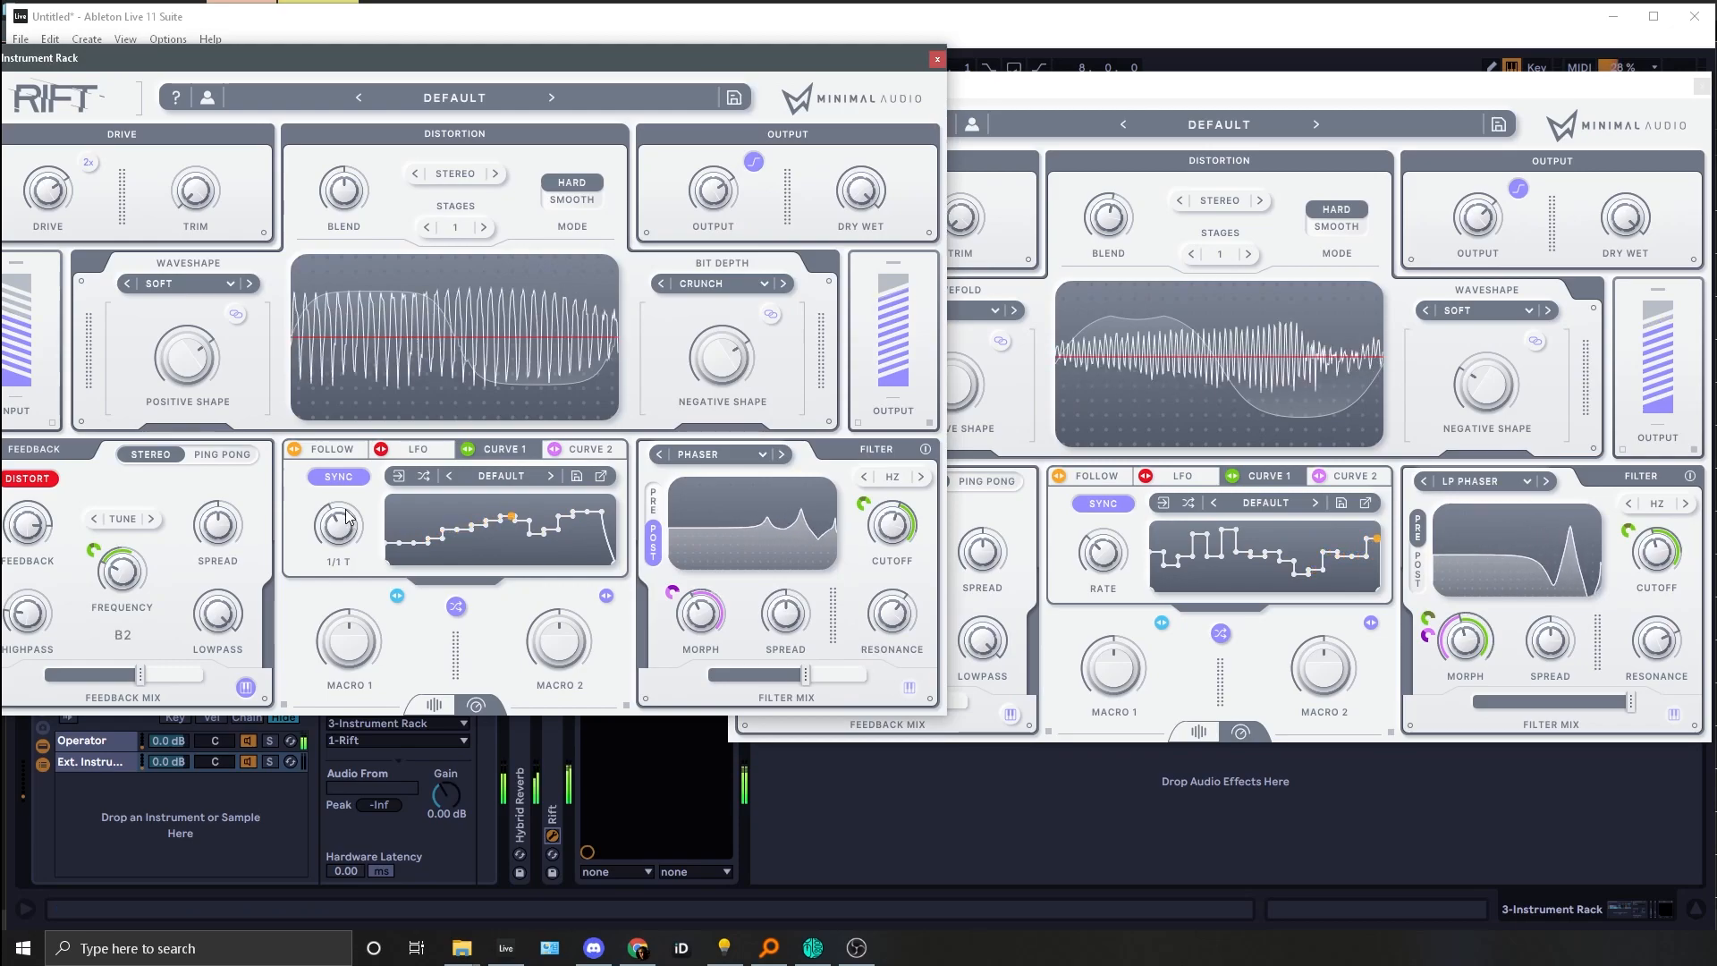
{"action": "left_click_drag", "start_coordinate": [347, 518], "coordinate": [344, 513]}
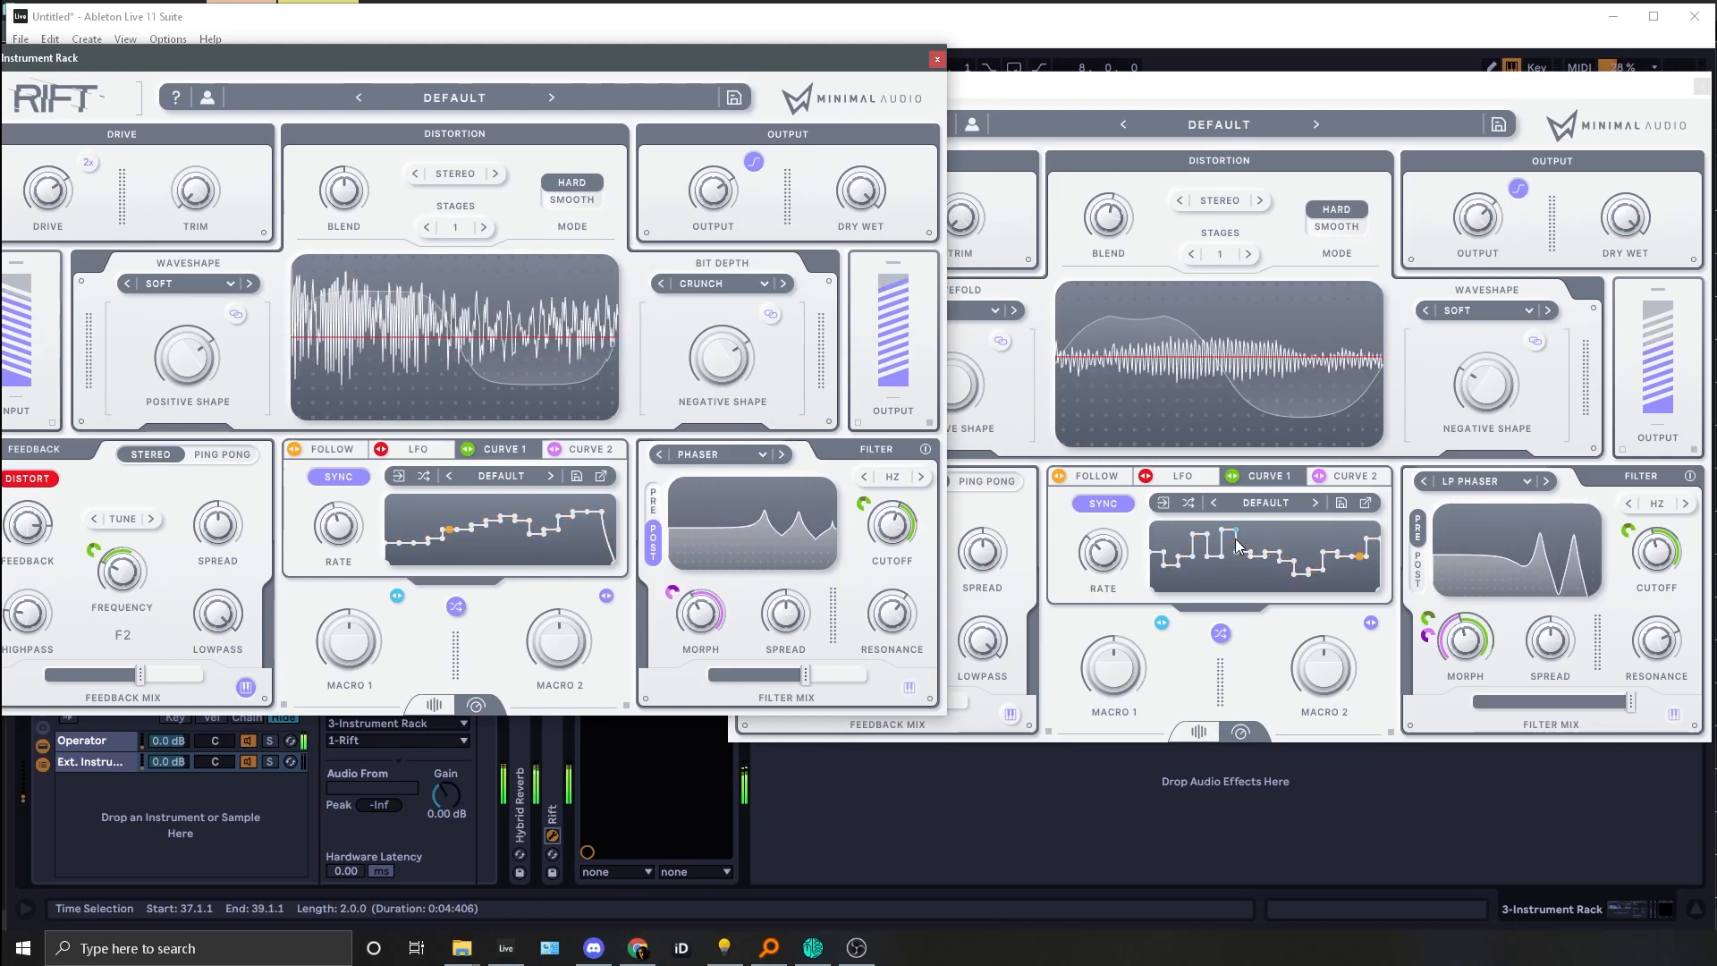
Step: Lower the second Rift's filter mix, enable Distort in its feedback section and raise its feedback mix
{"action": "left_click", "coordinate": [1627, 688]}
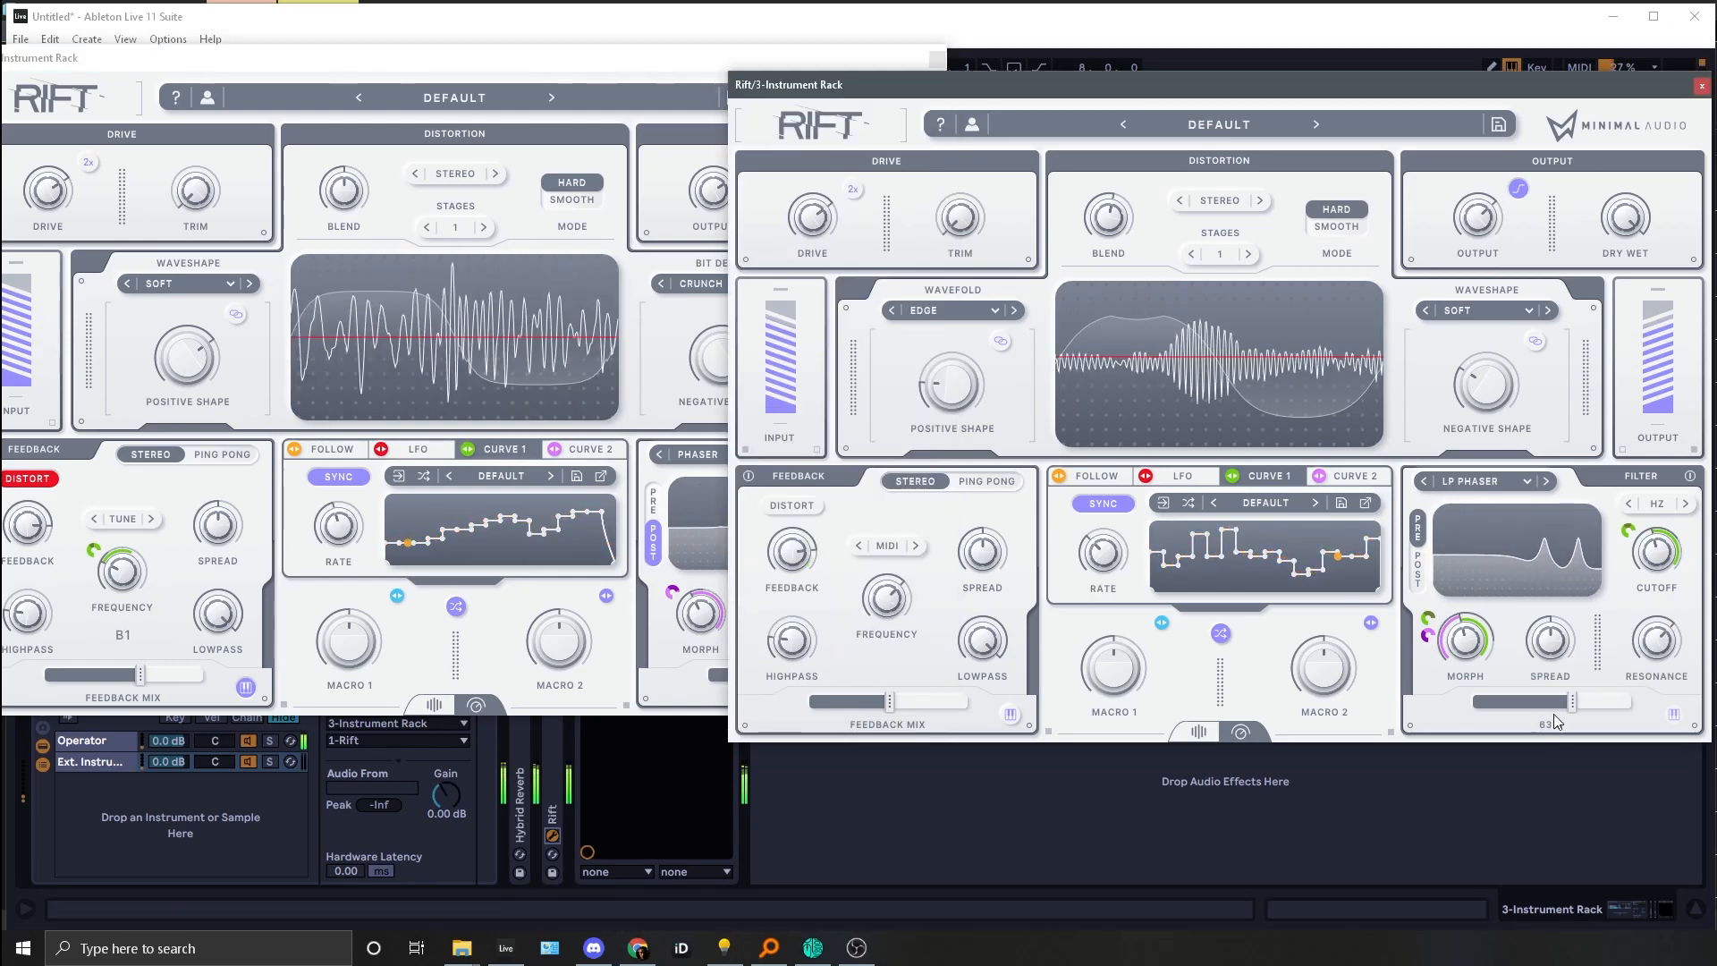
{"action": "left_click_drag", "start_coordinate": [1541, 716], "coordinate": [1517, 716]}
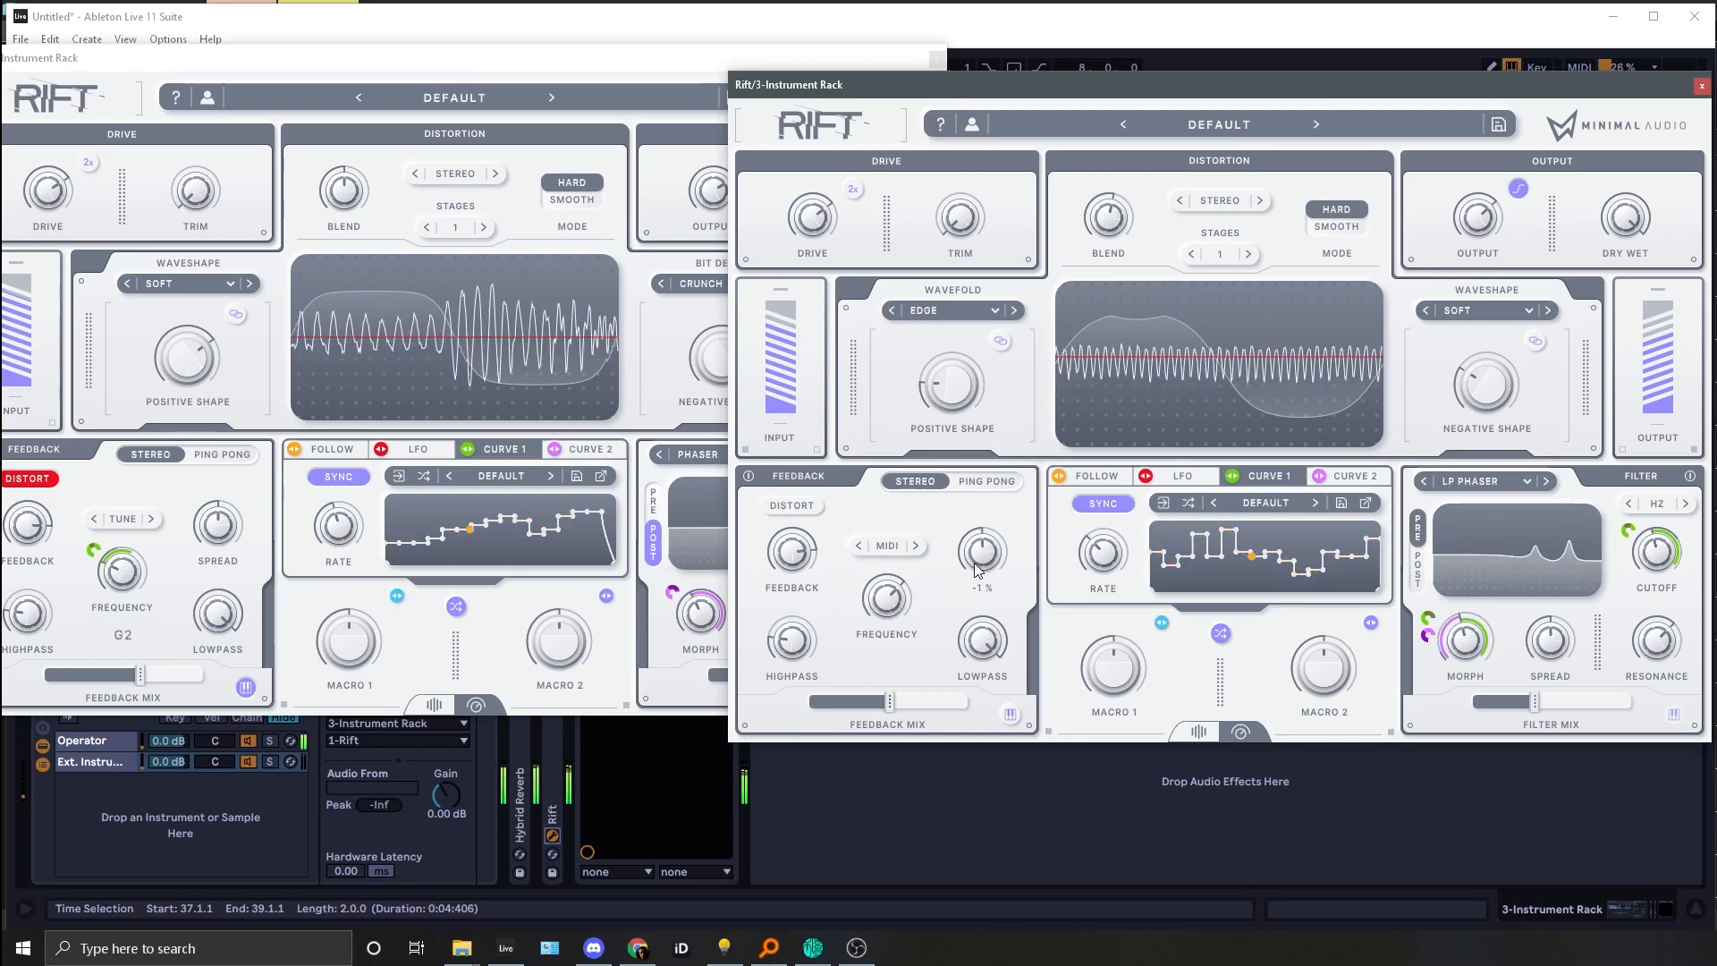
{"action": "left_click", "coordinate": [791, 505]}
{"action": "left_click_drag", "start_coordinate": [889, 701], "coordinate": [936, 702]}
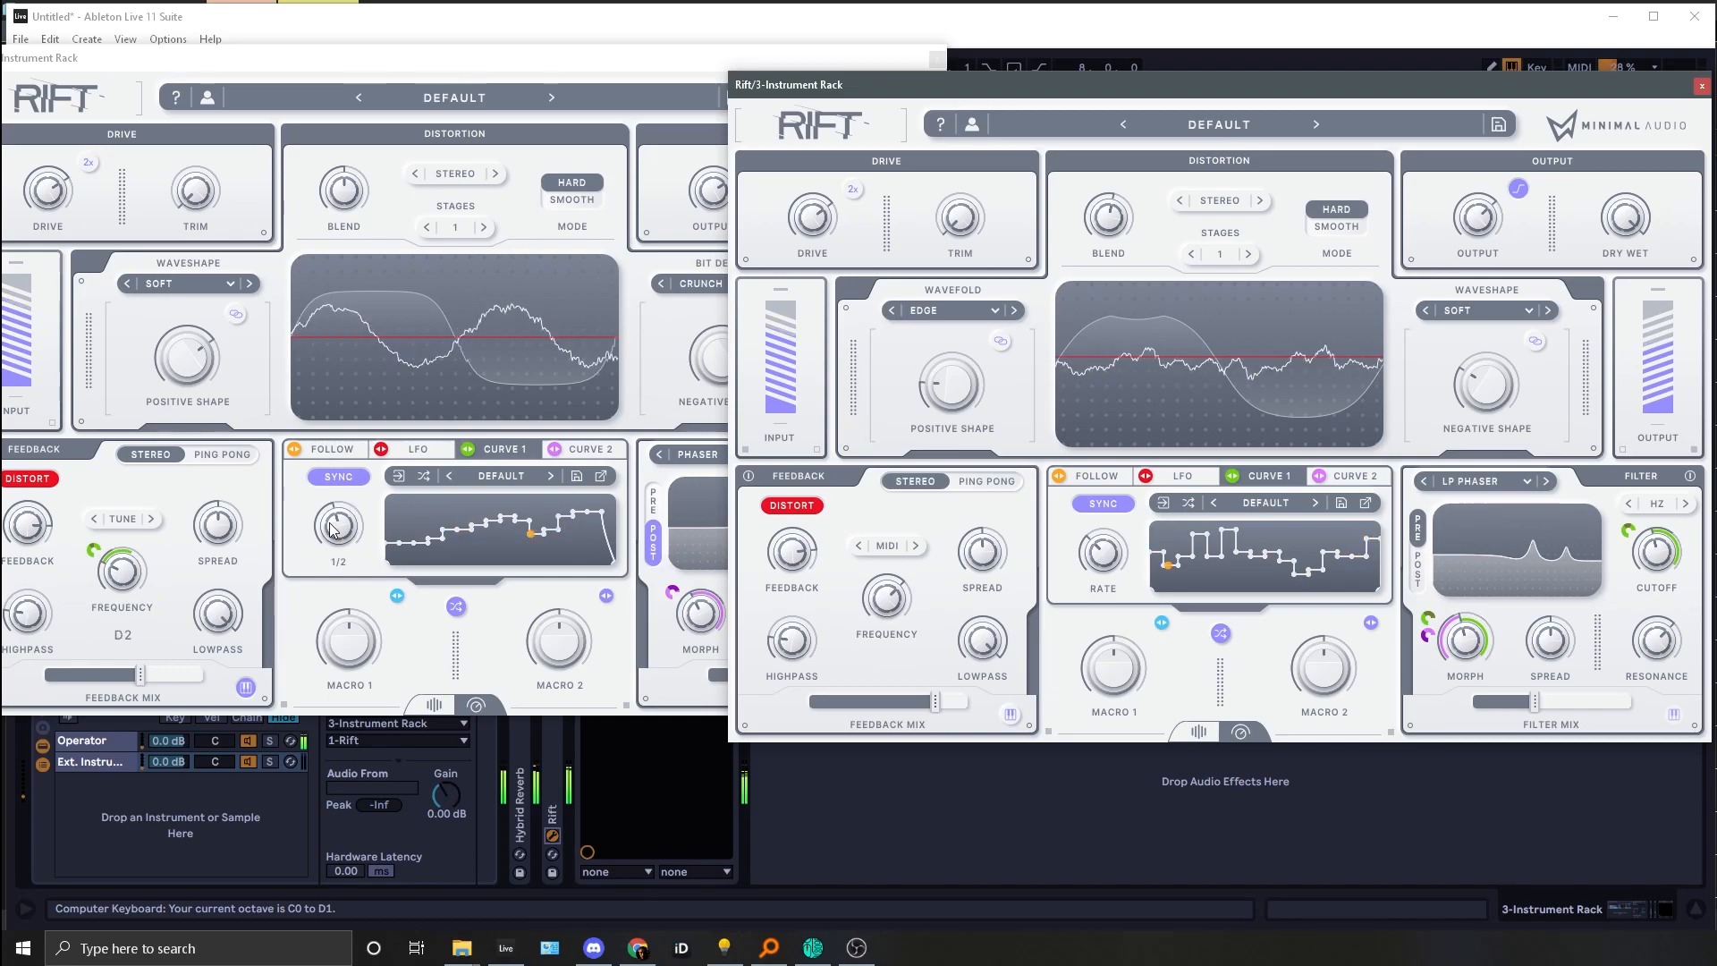
Step: Set the first Rift's feedback mix to 74% and filter mix to 53%, and the second Rift's filter mix to 100%
{"action": "left_click_drag", "start_coordinate": [329, 528], "coordinate": [324, 539]}
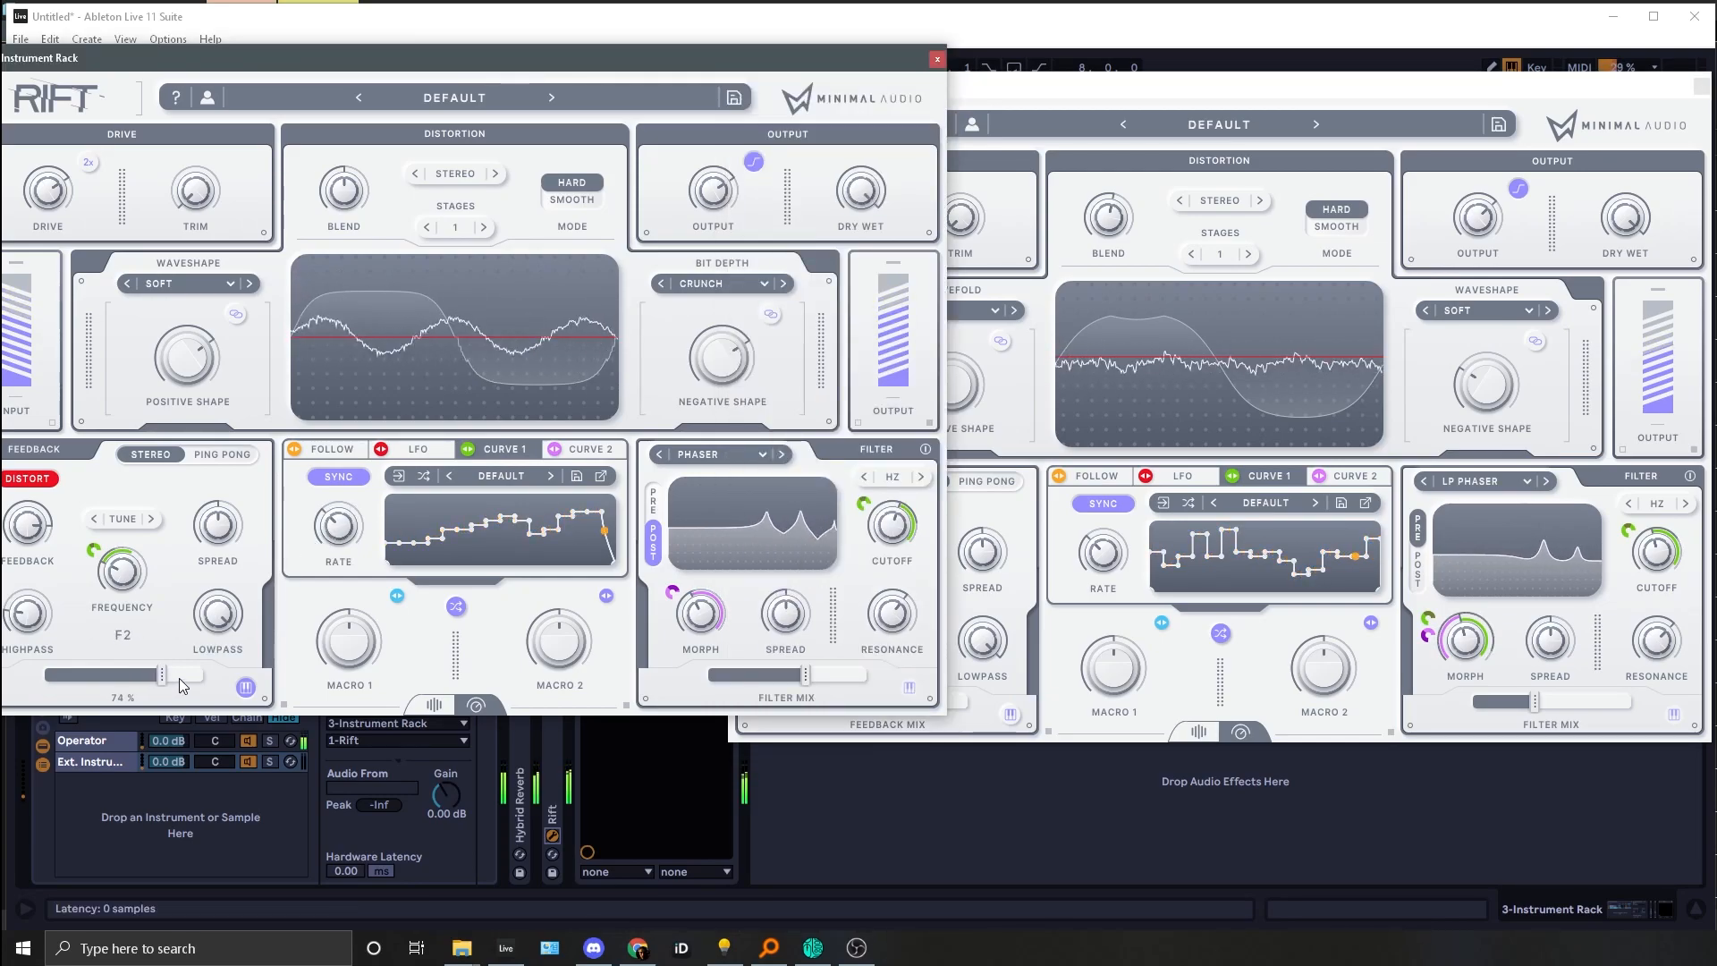
{"action": "left_click_drag", "start_coordinate": [20, 521], "coordinate": [25, 530]}
{"action": "key", "text": "z"}
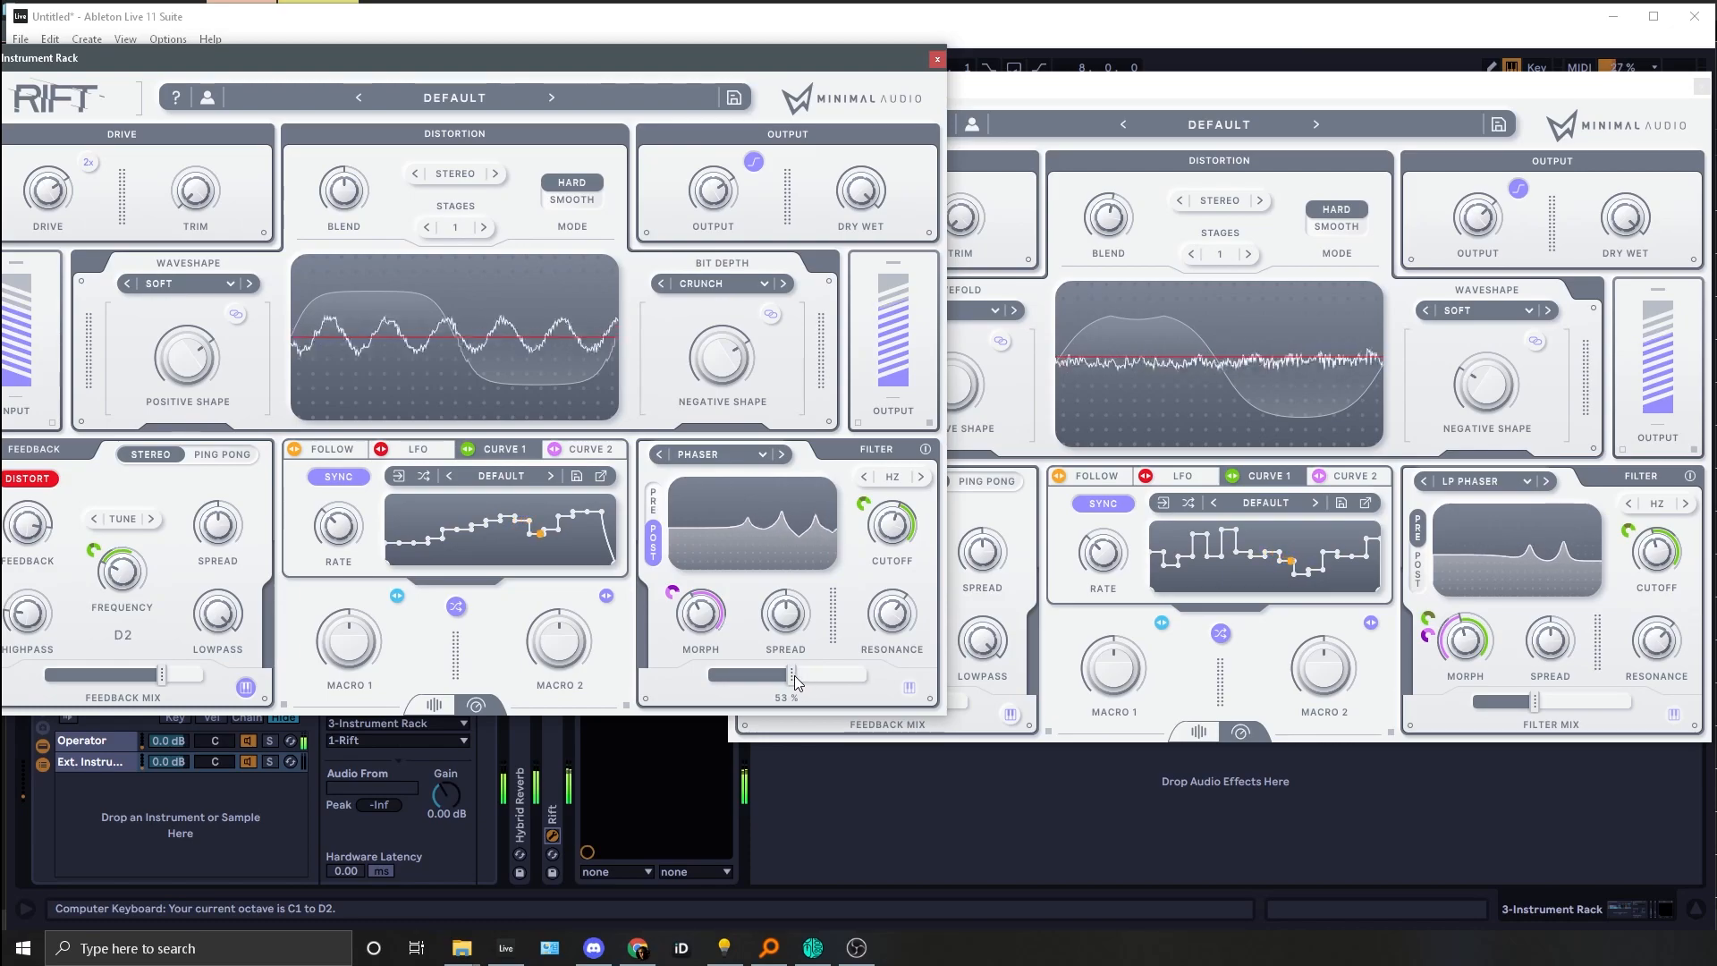
{"action": "left_click_drag", "start_coordinate": [1534, 702], "coordinate": [1631, 702]}
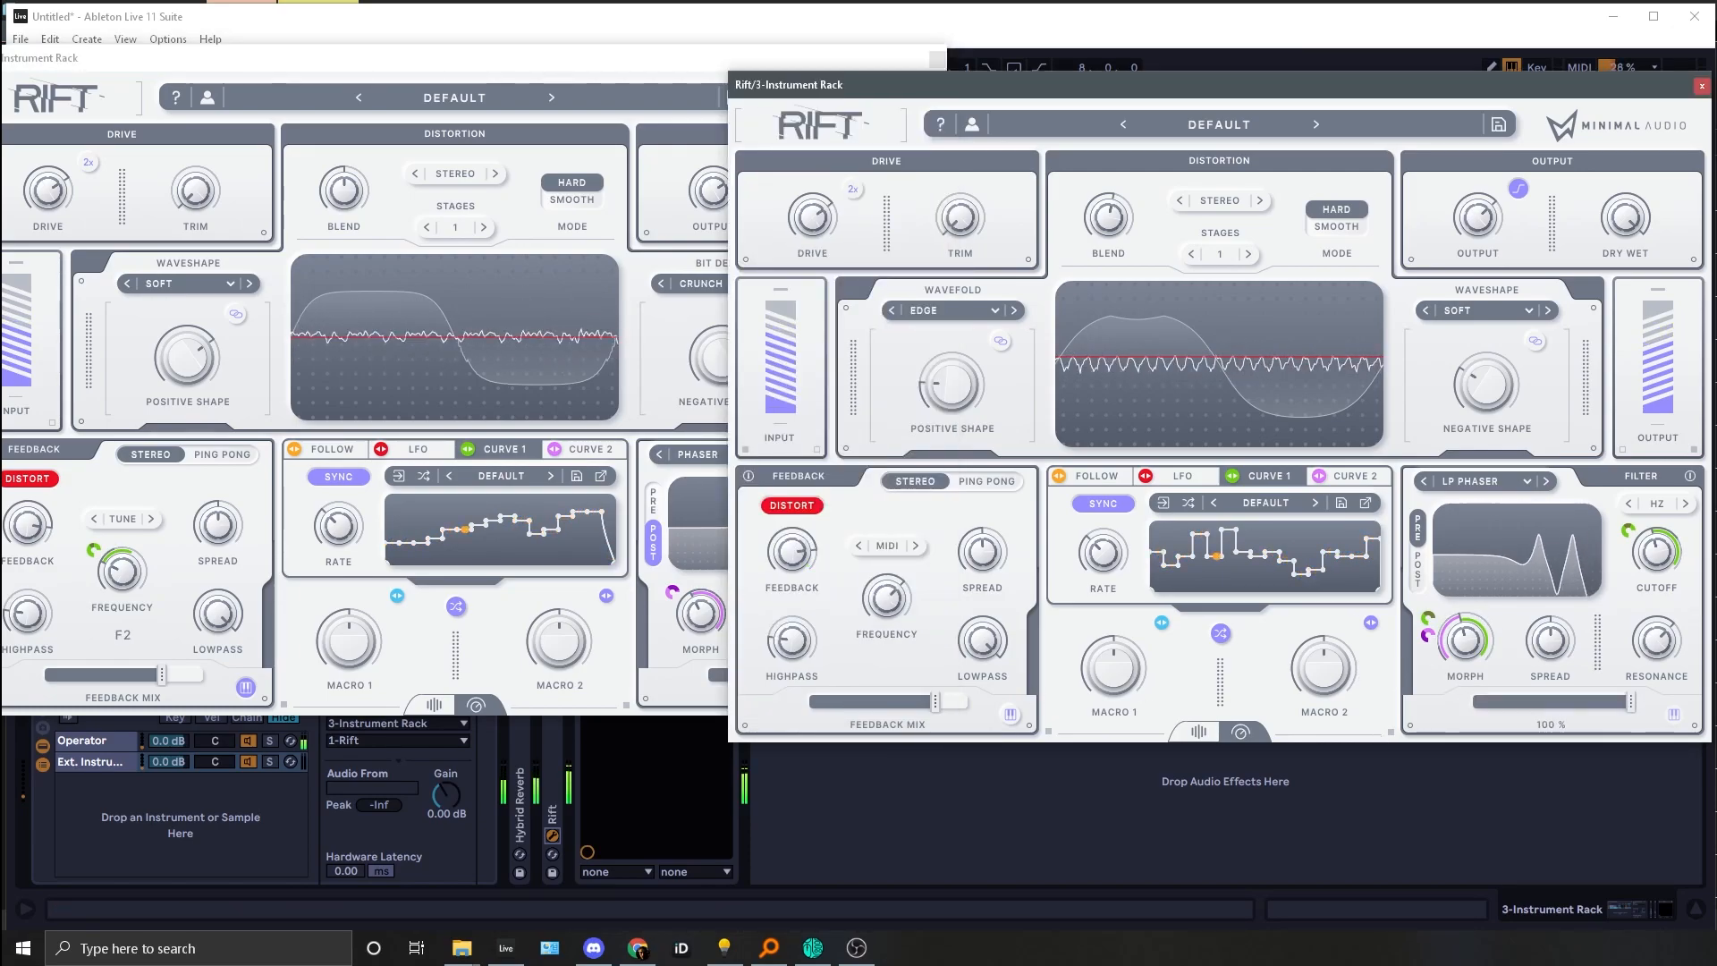
Step: Compare the second Rift's sound with its filter and feedback sections bypassed, and re-enable both sections
{"action": "left_click", "coordinate": [1689, 477]}
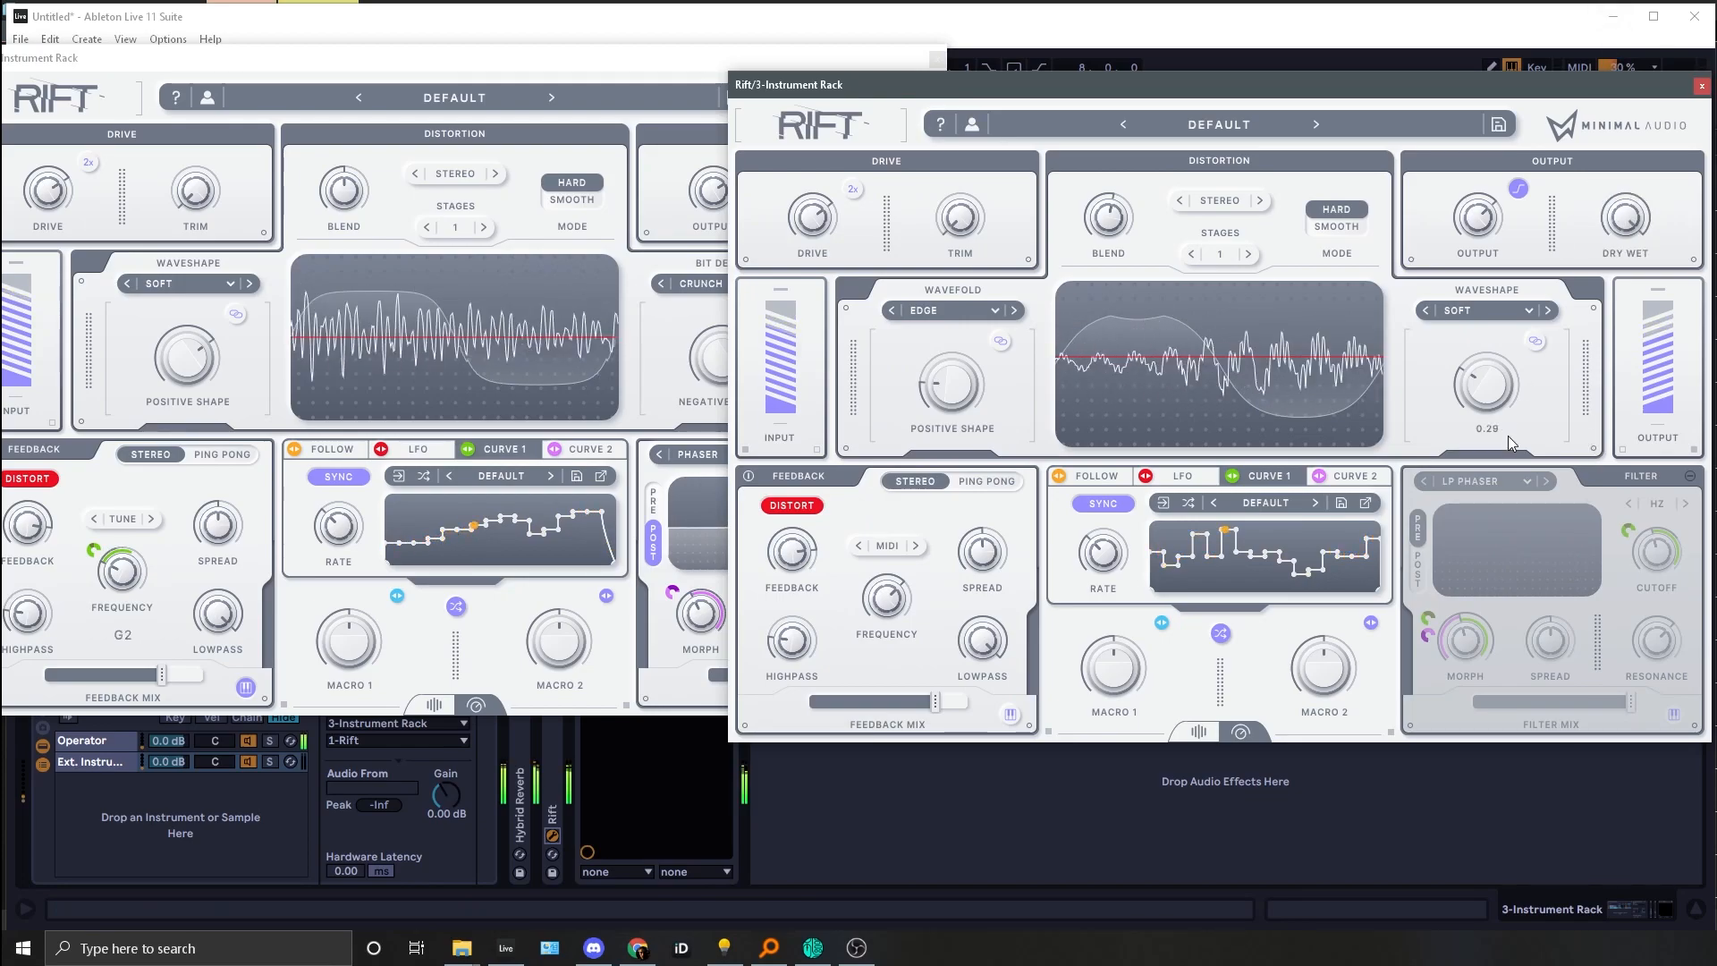
{"action": "left_click", "coordinate": [748, 475]}
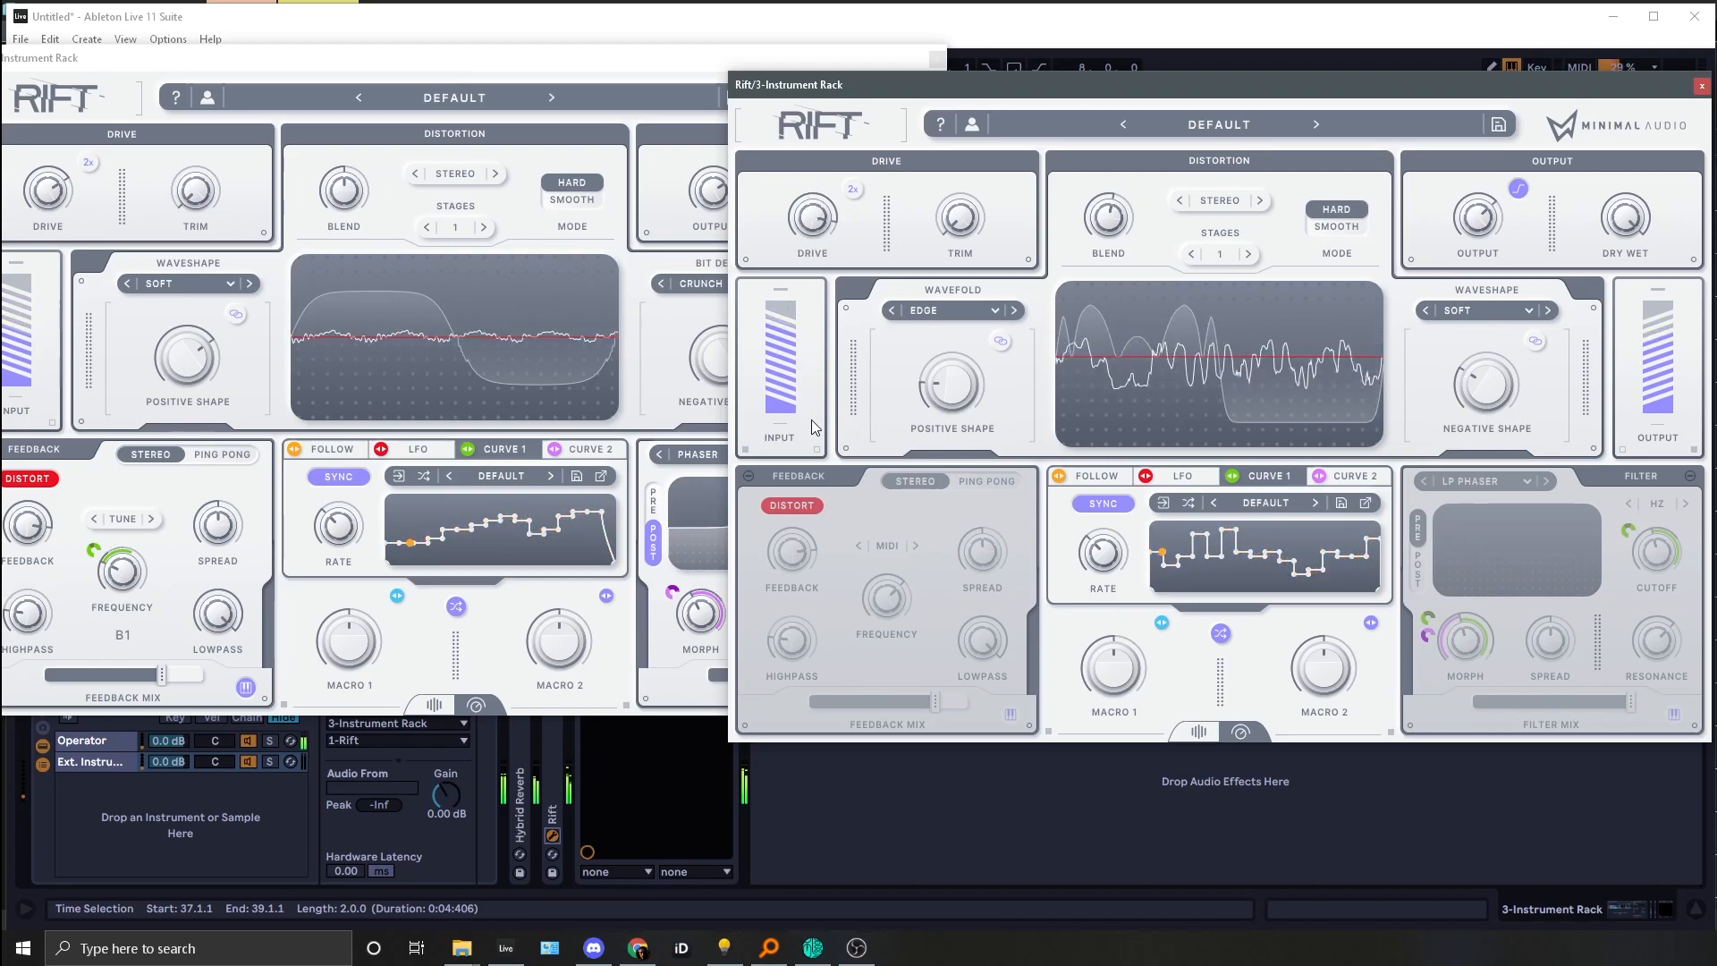
{"action": "left_click", "coordinate": [749, 477]}
{"action": "mouse_move", "coordinate": [888, 706]}
{"action": "mouse_move", "coordinate": [892, 621]}
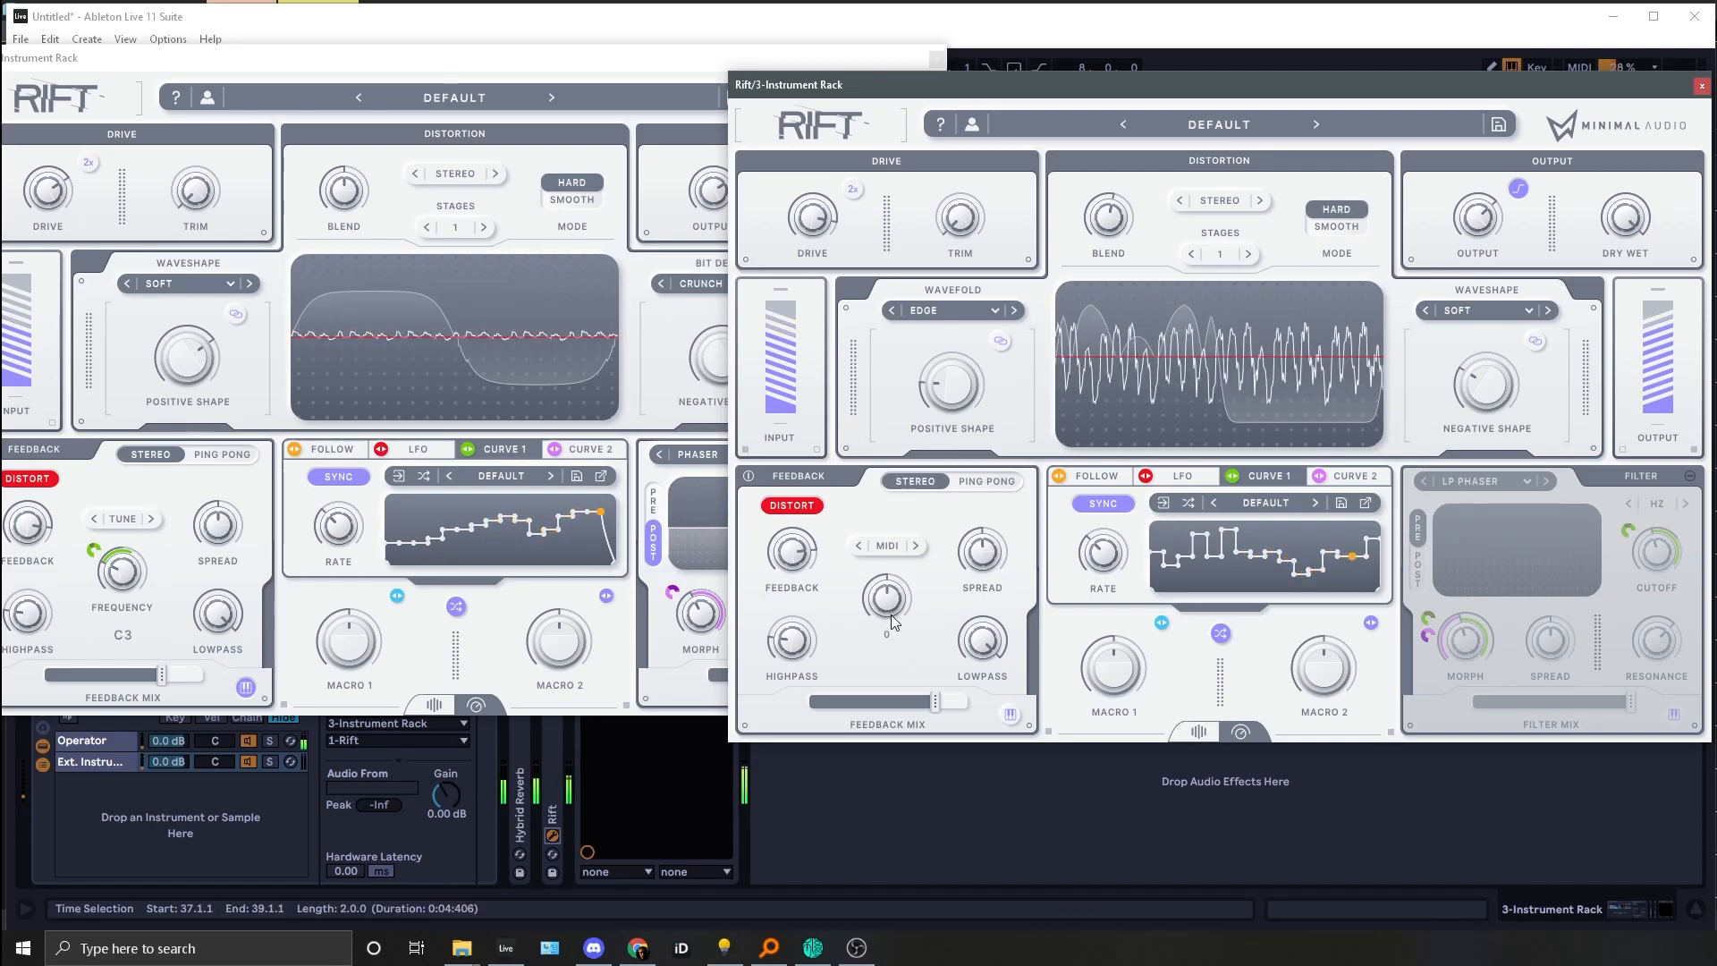
{"action": "mouse_move", "coordinate": [976, 637]}
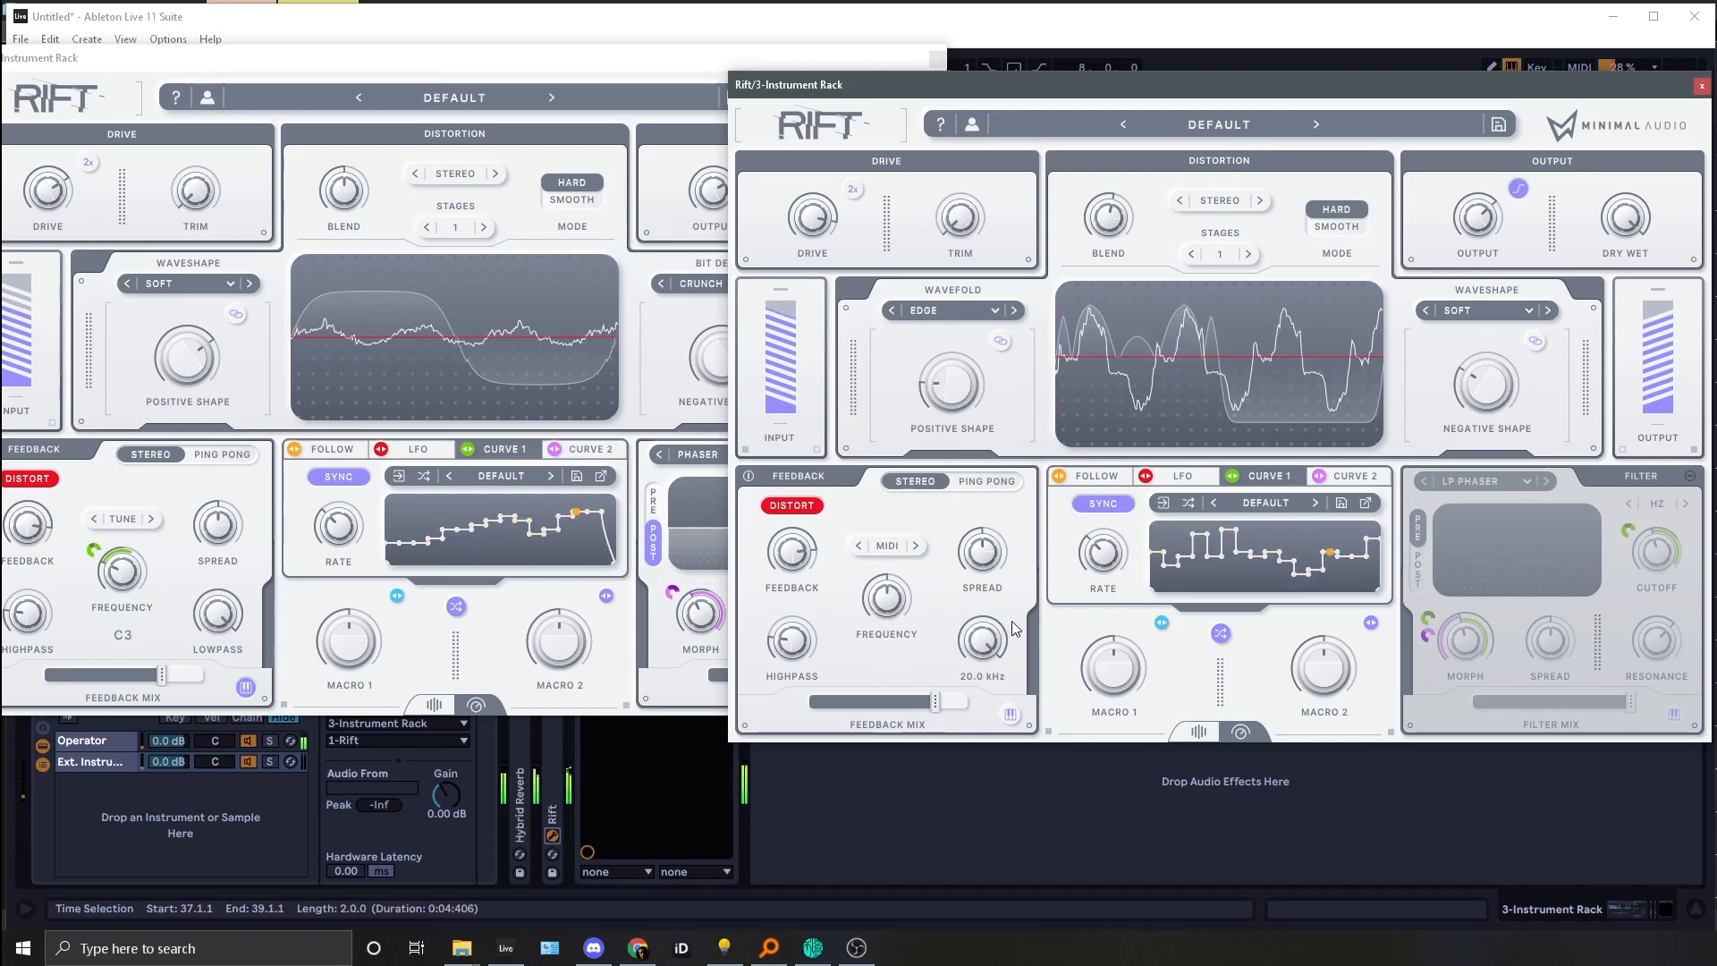
{"action": "left_click", "coordinate": [1689, 477]}
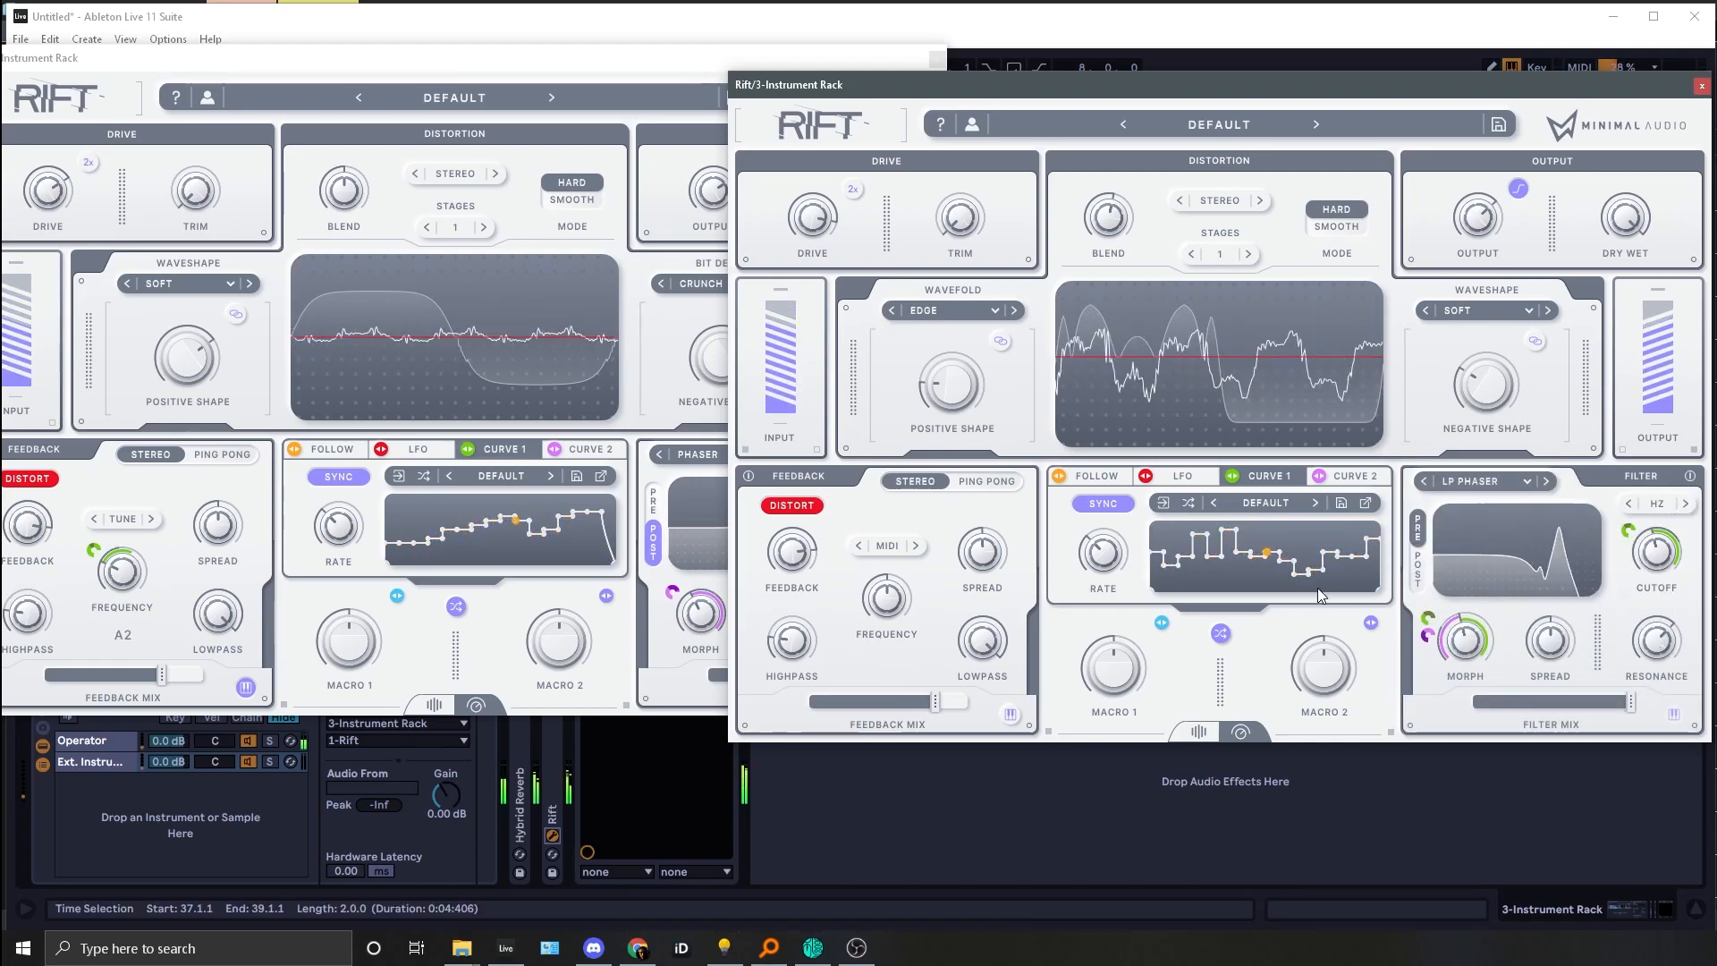
Step: Set the Curve 1 rate to 1.5 Bar on the second Rift and 1 Bar on the first, with the second's filter mix at 20%
{"action": "mouse_move", "coordinate": [1106, 561]}
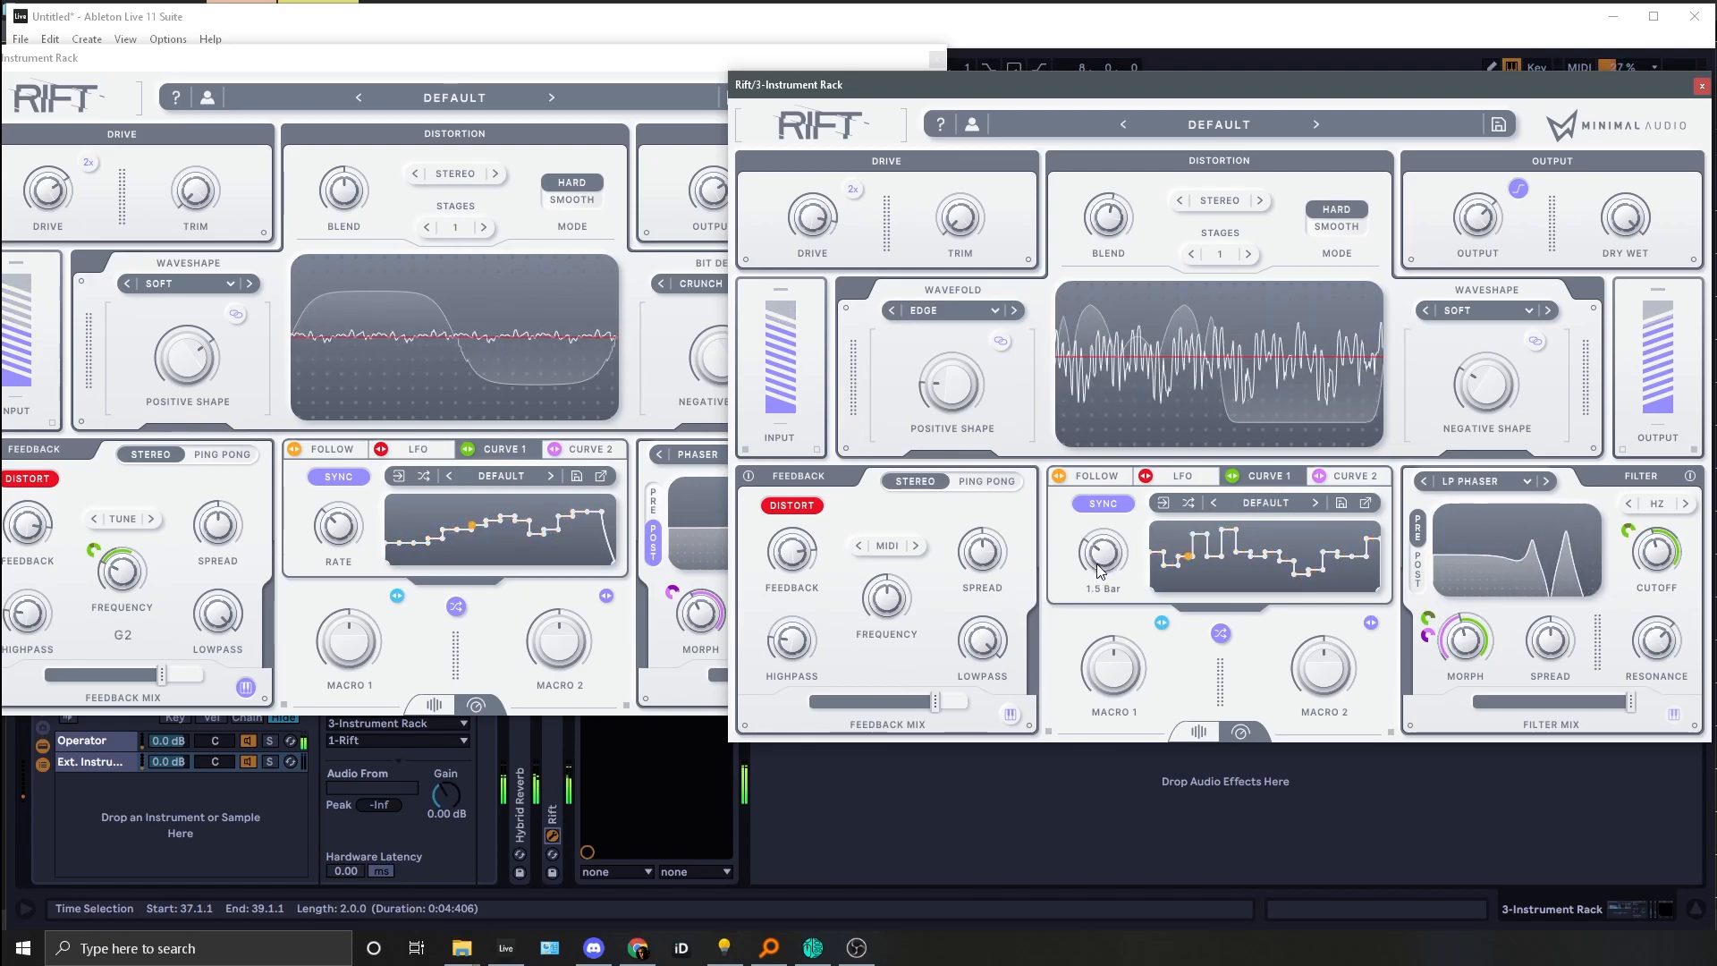
{"action": "left_click", "coordinate": [313, 547]}
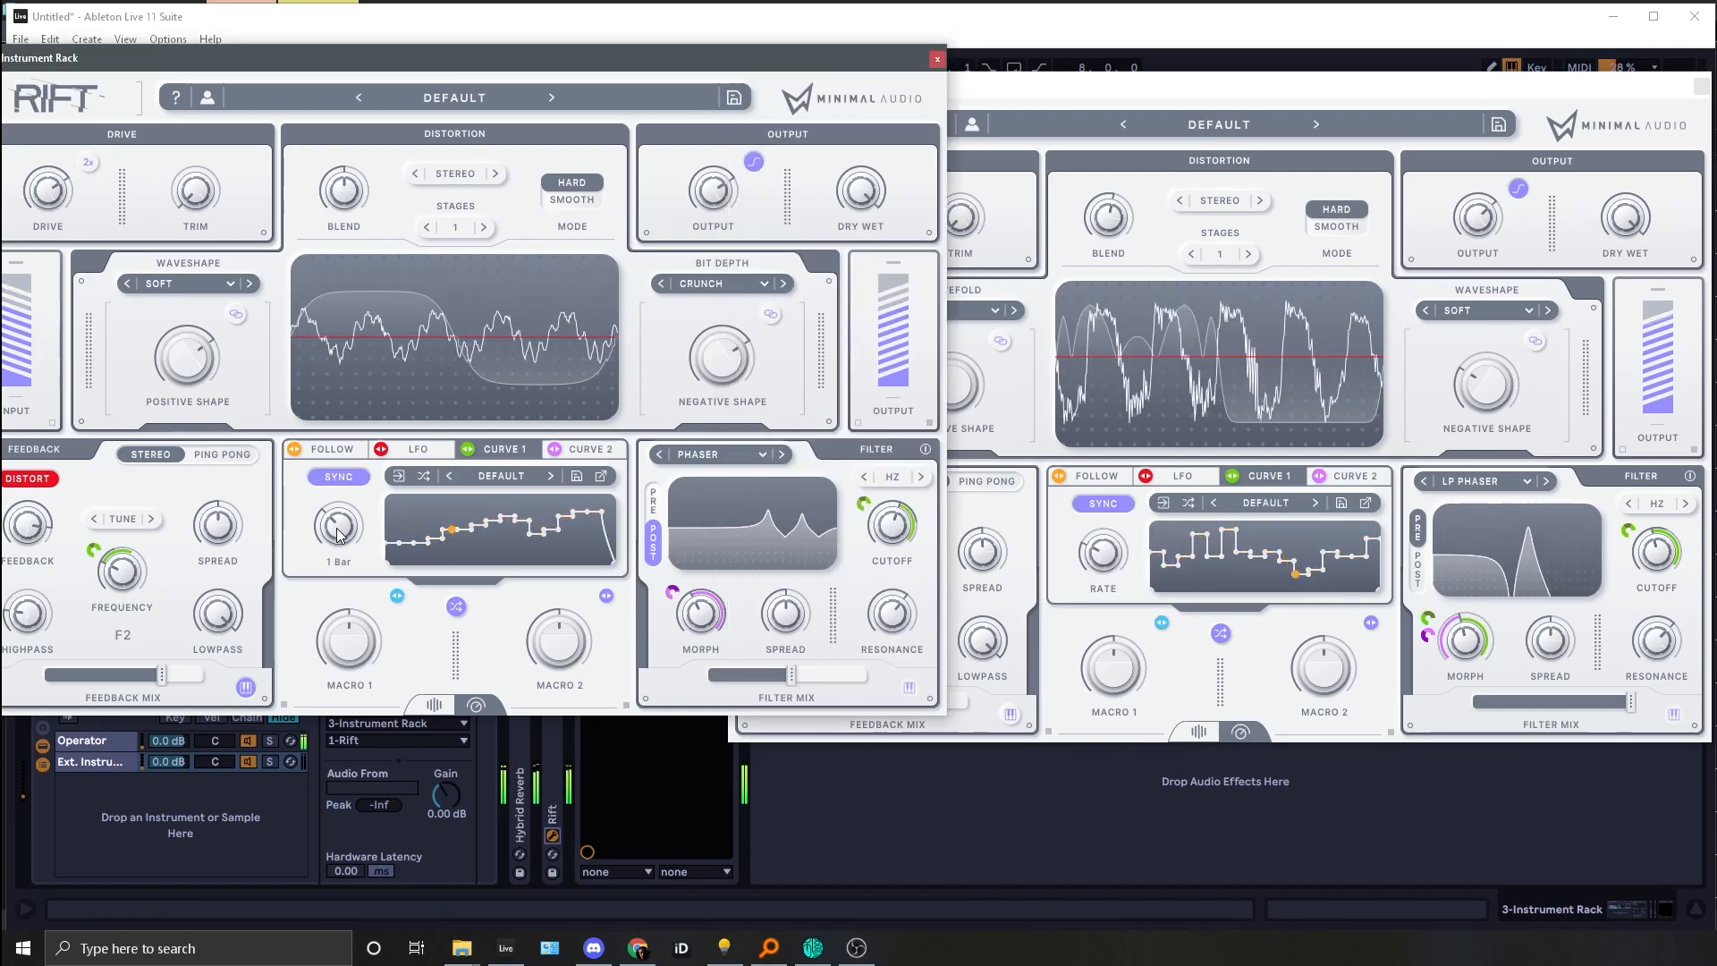
{"action": "left_click_drag", "start_coordinate": [1545, 701], "coordinate": [1466, 710]}
Step: Audition the bass by switching the computer keyboard between octaves C1 and C3
{"action": "key", "text": "x"}
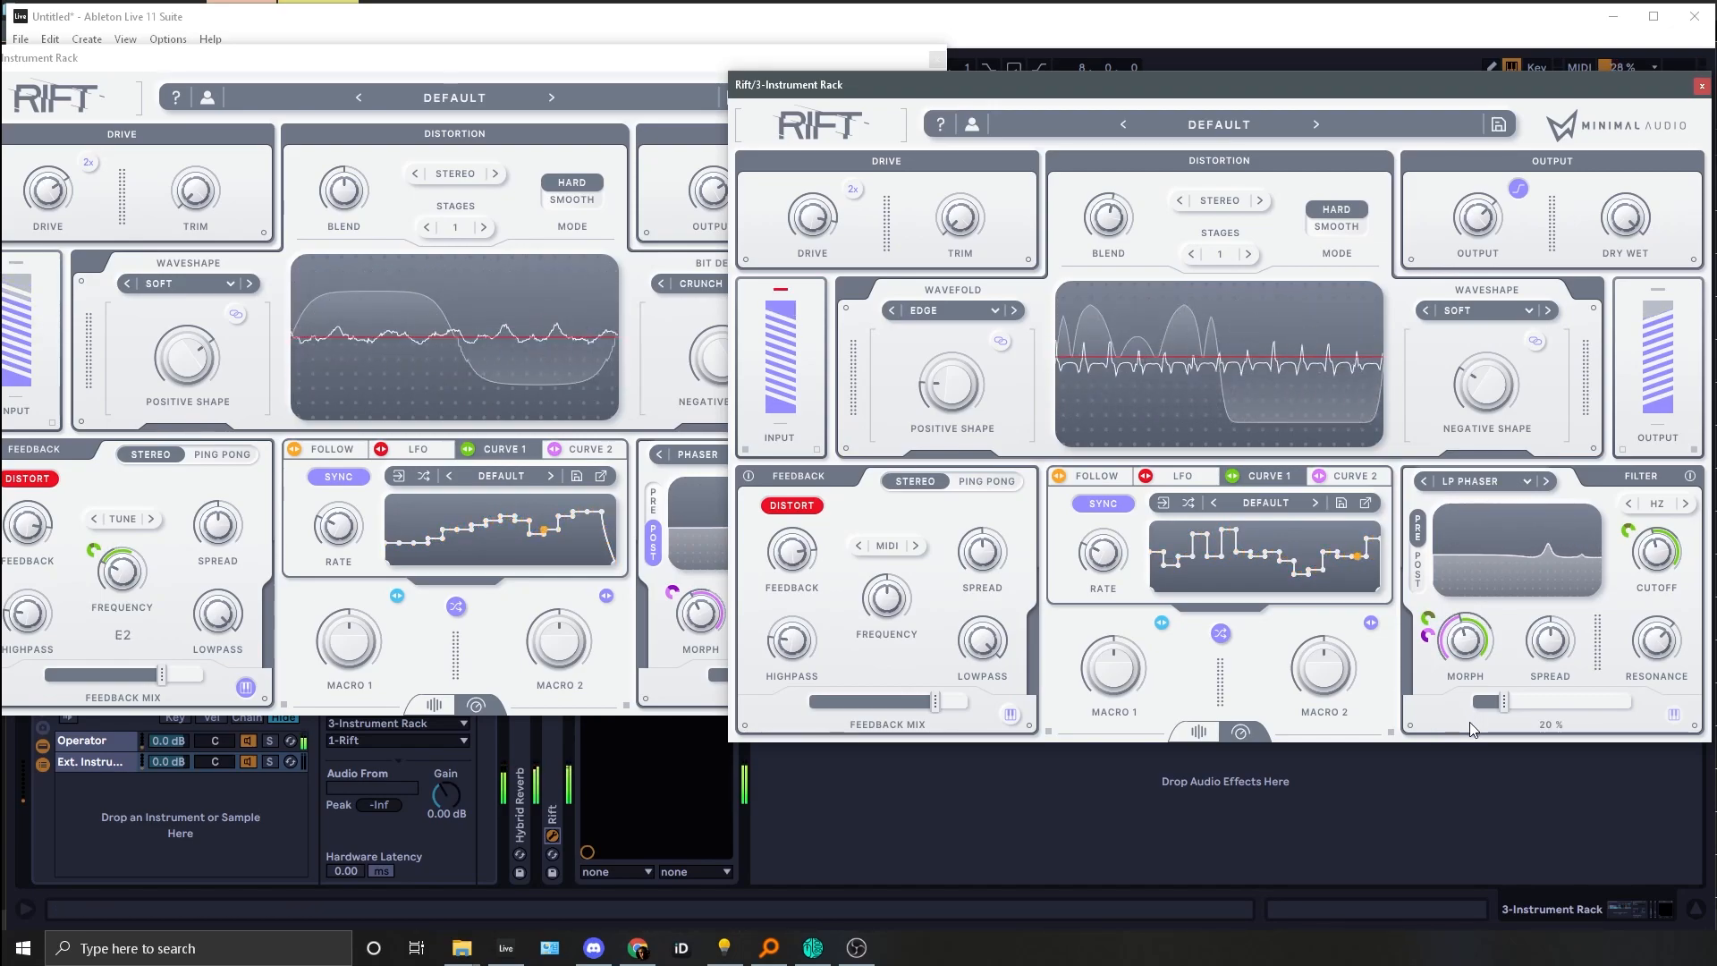
{"action": "key", "text": "z"}
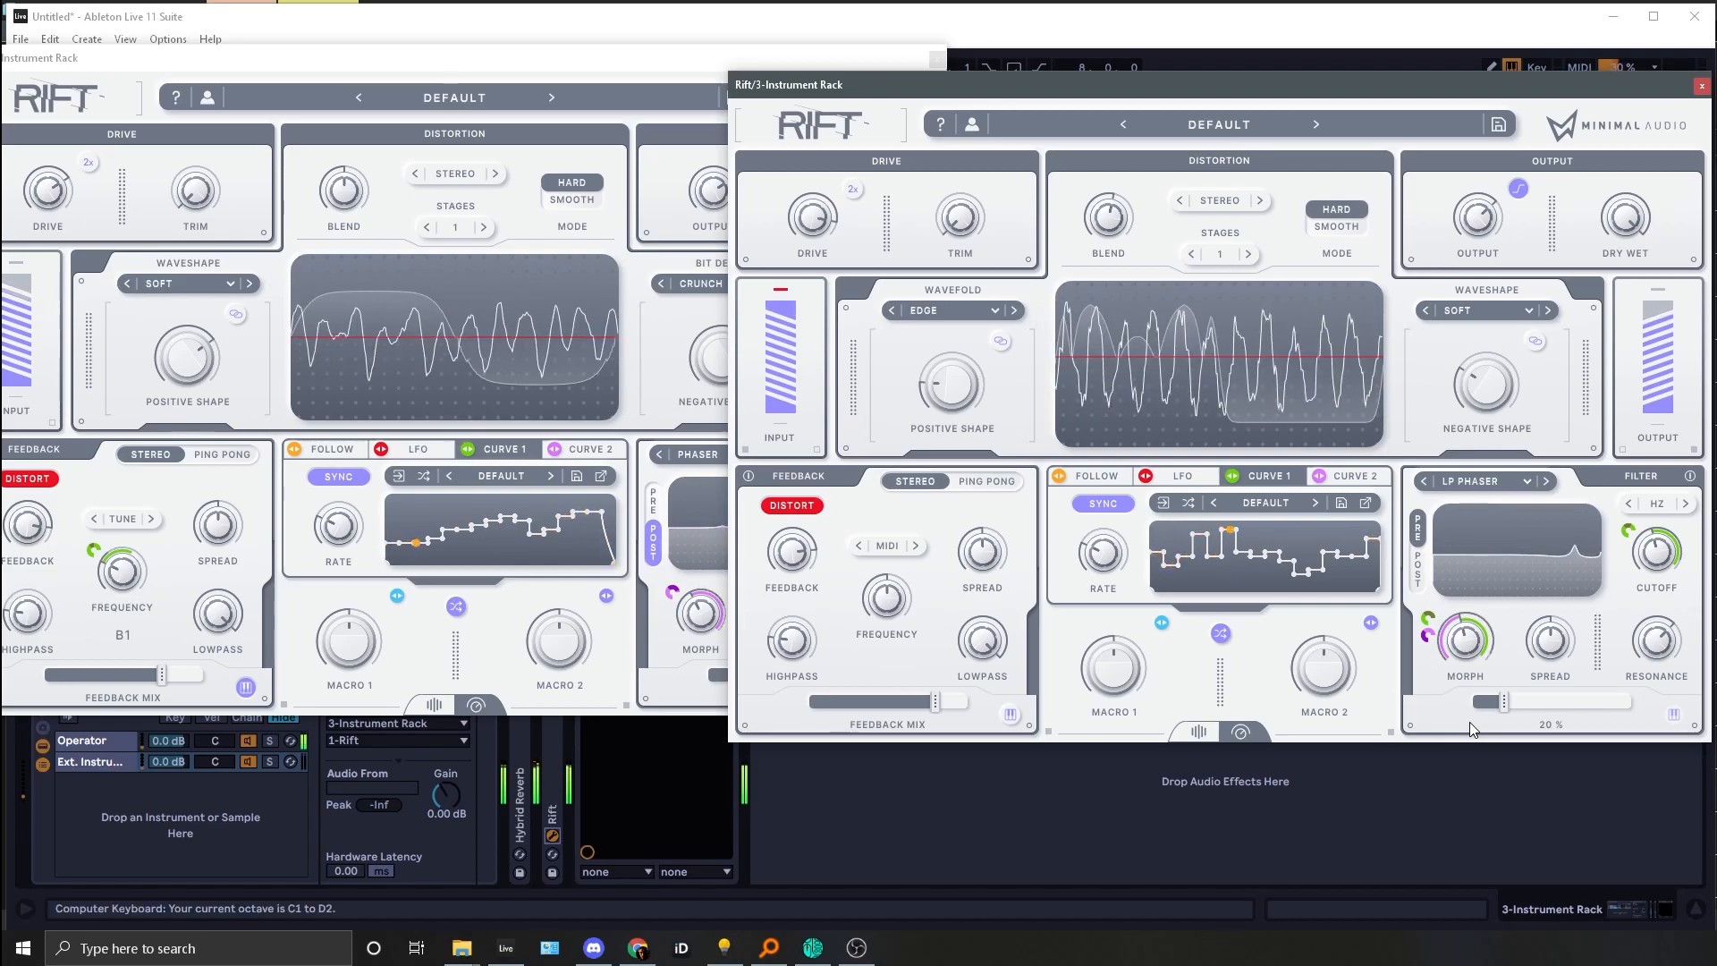
{"action": "key", "text": "x"}
{"action": "key", "text": "x"}
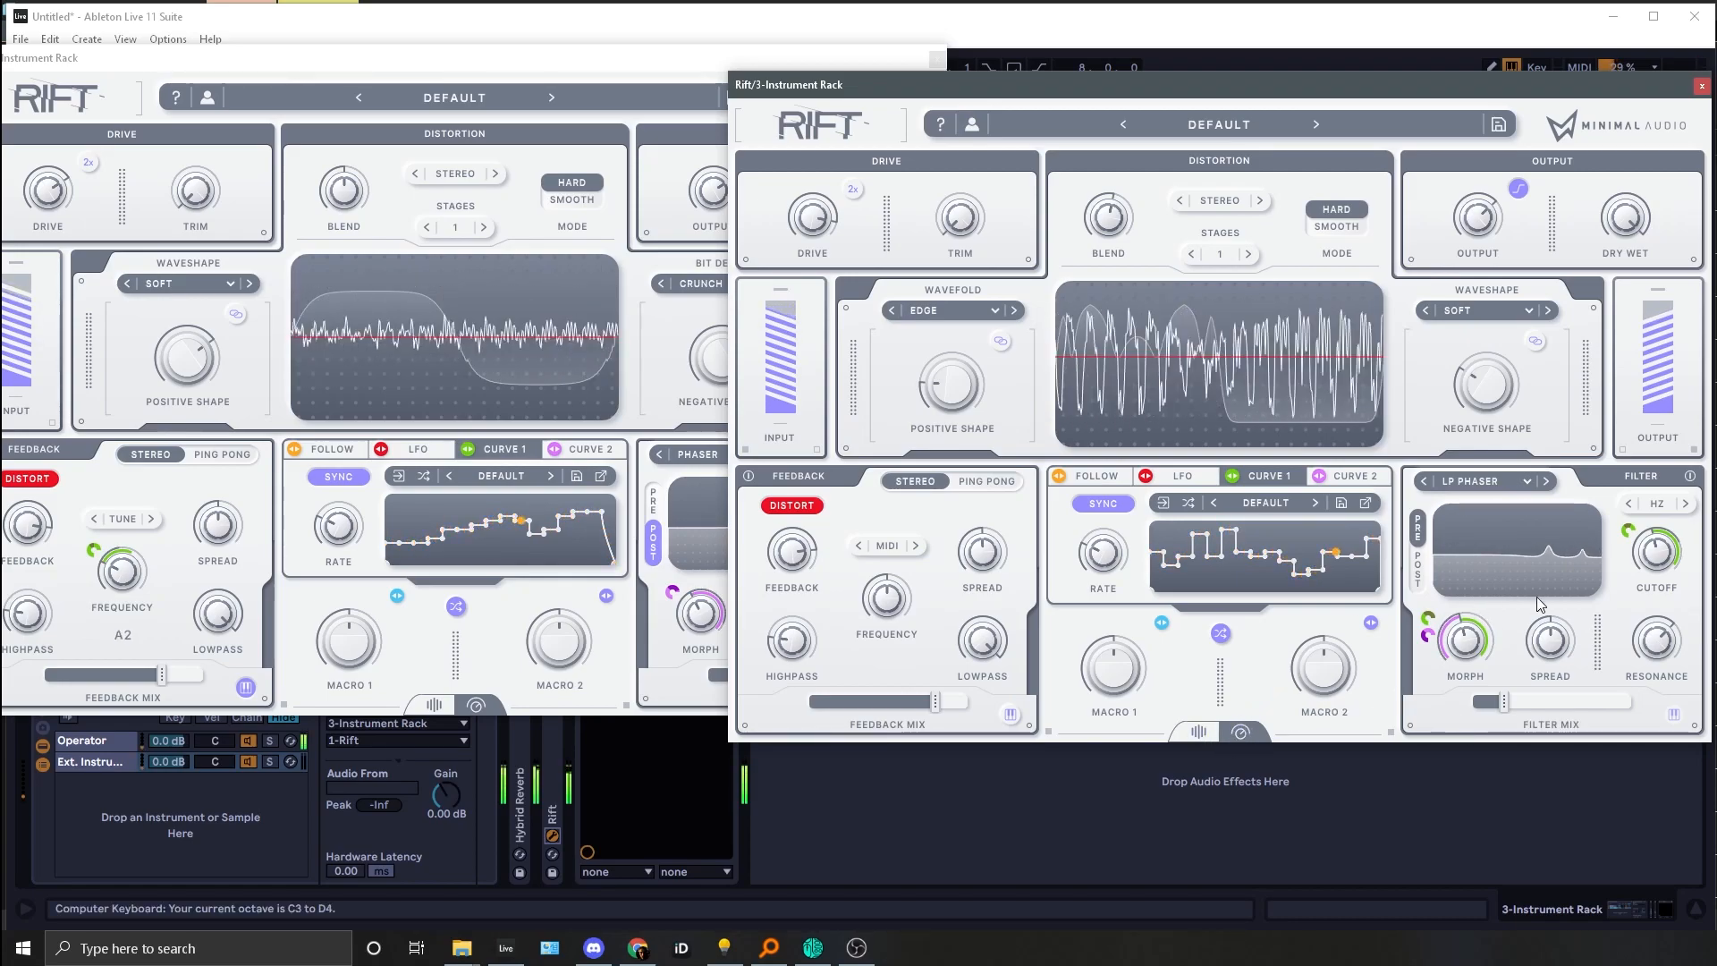
{"action": "key", "text": "Caps_Lock"}
{"action": "key", "text": "z"}
{"action": "mouse_move", "coordinate": [805, 240]}
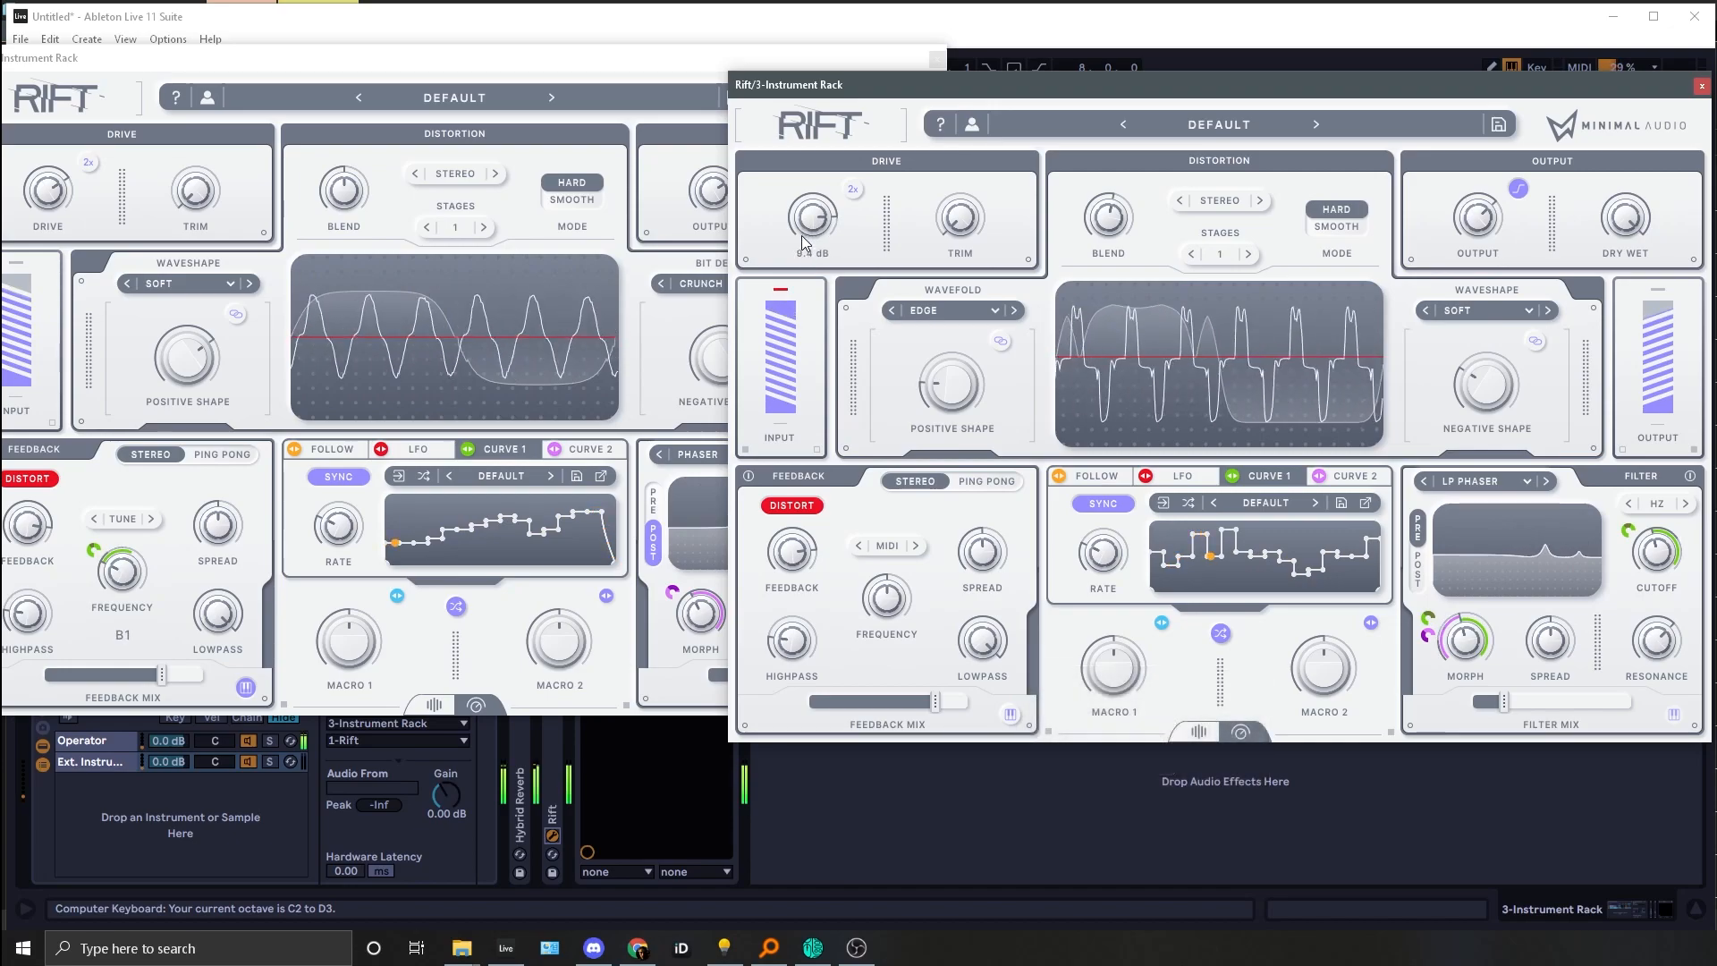
{"action": "key", "text": "x"}
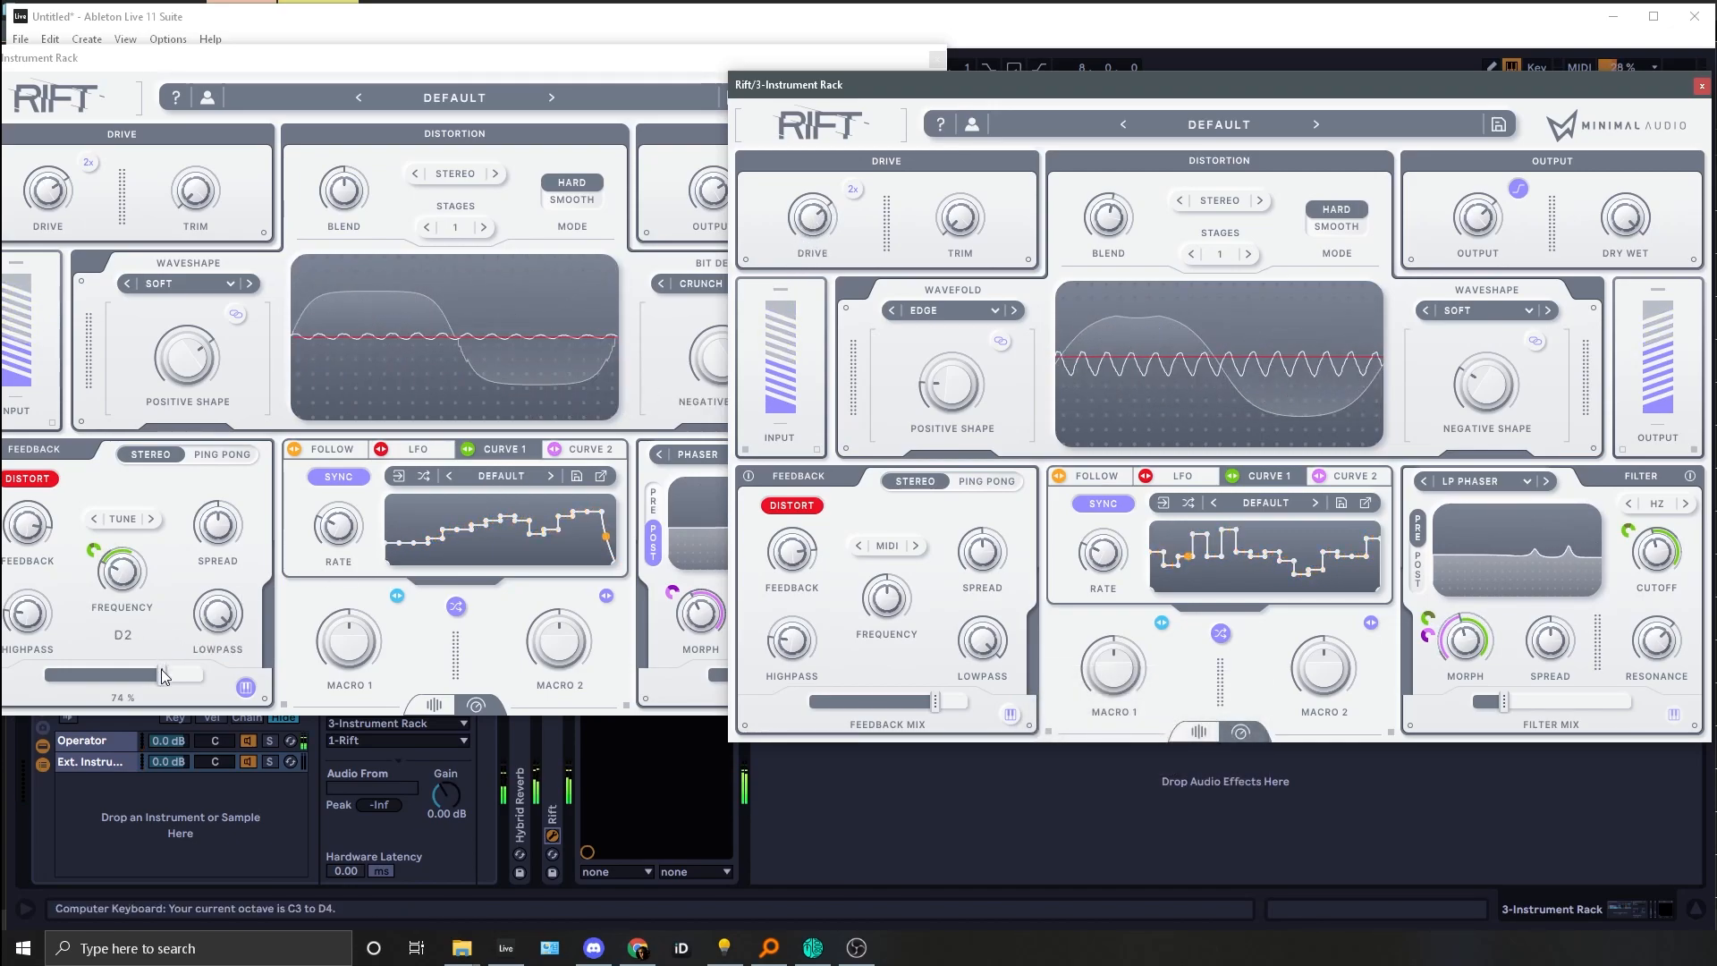
Step: Raise the first Rift's feedback mix to maximum and its feedback amount to 125% while playing notes
{"action": "left_click_drag", "start_coordinate": [163, 676], "coordinate": [210, 667]}
{"action": "key", "text": "g"}
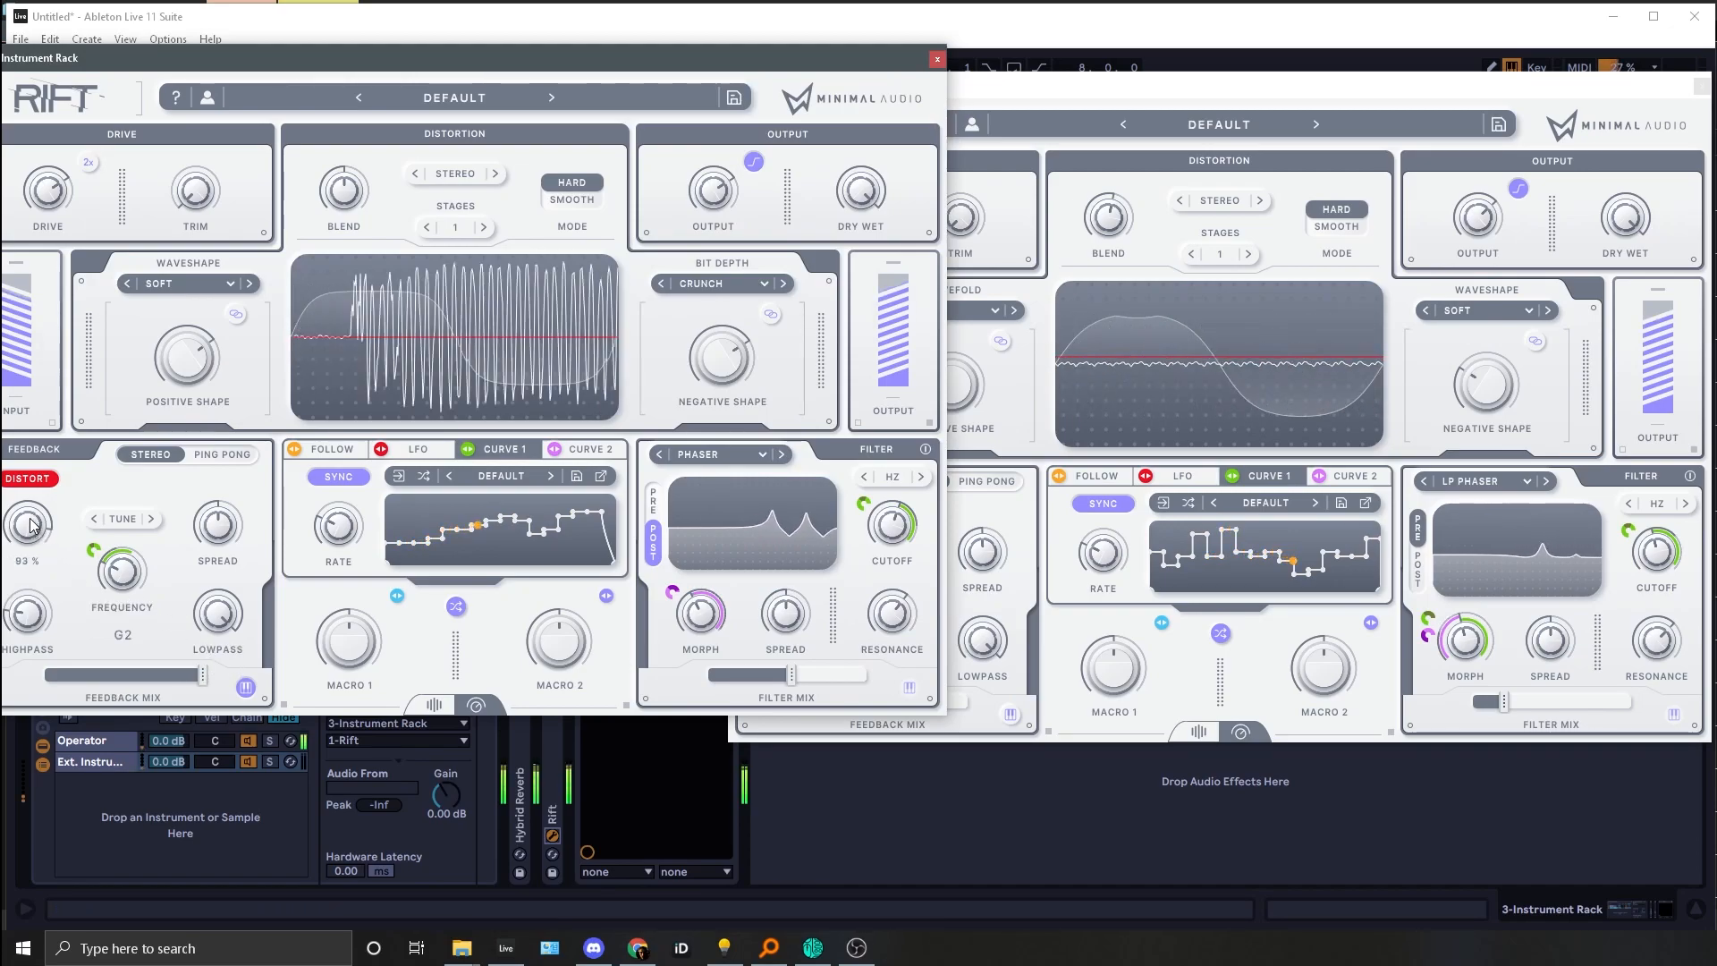
{"action": "key", "text": "k"}
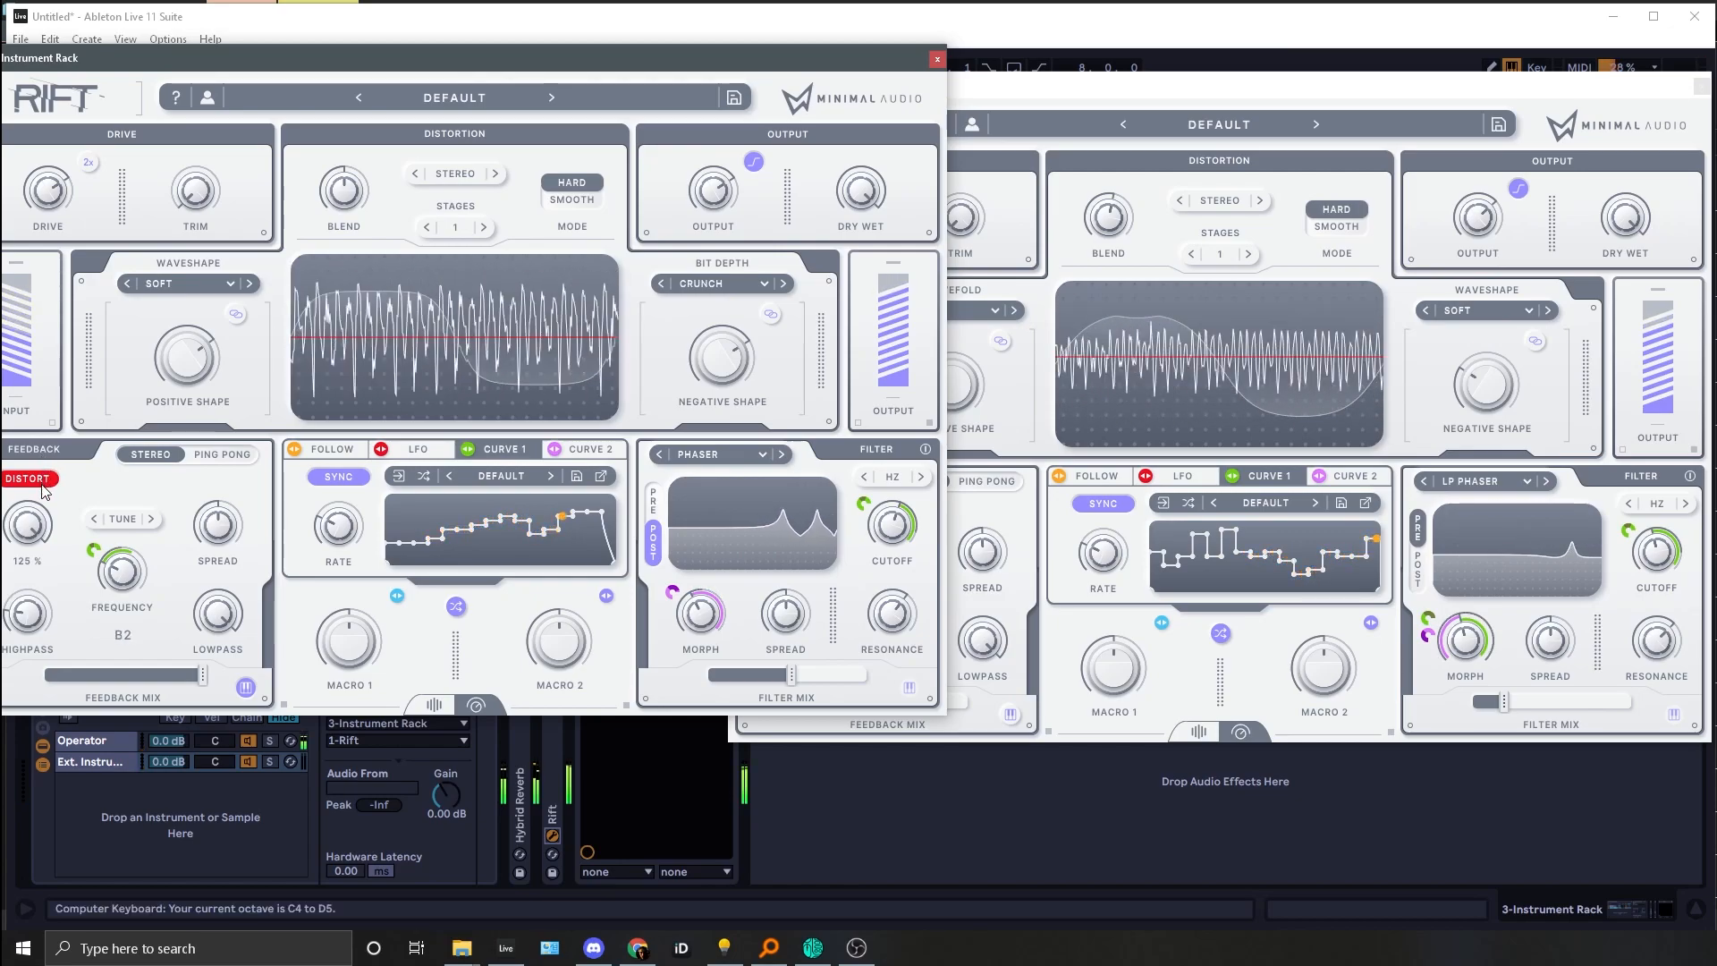
Step: Play the bass in the C0 and C2 octaves to check the heavier feedback
{"action": "key", "text": "x"}
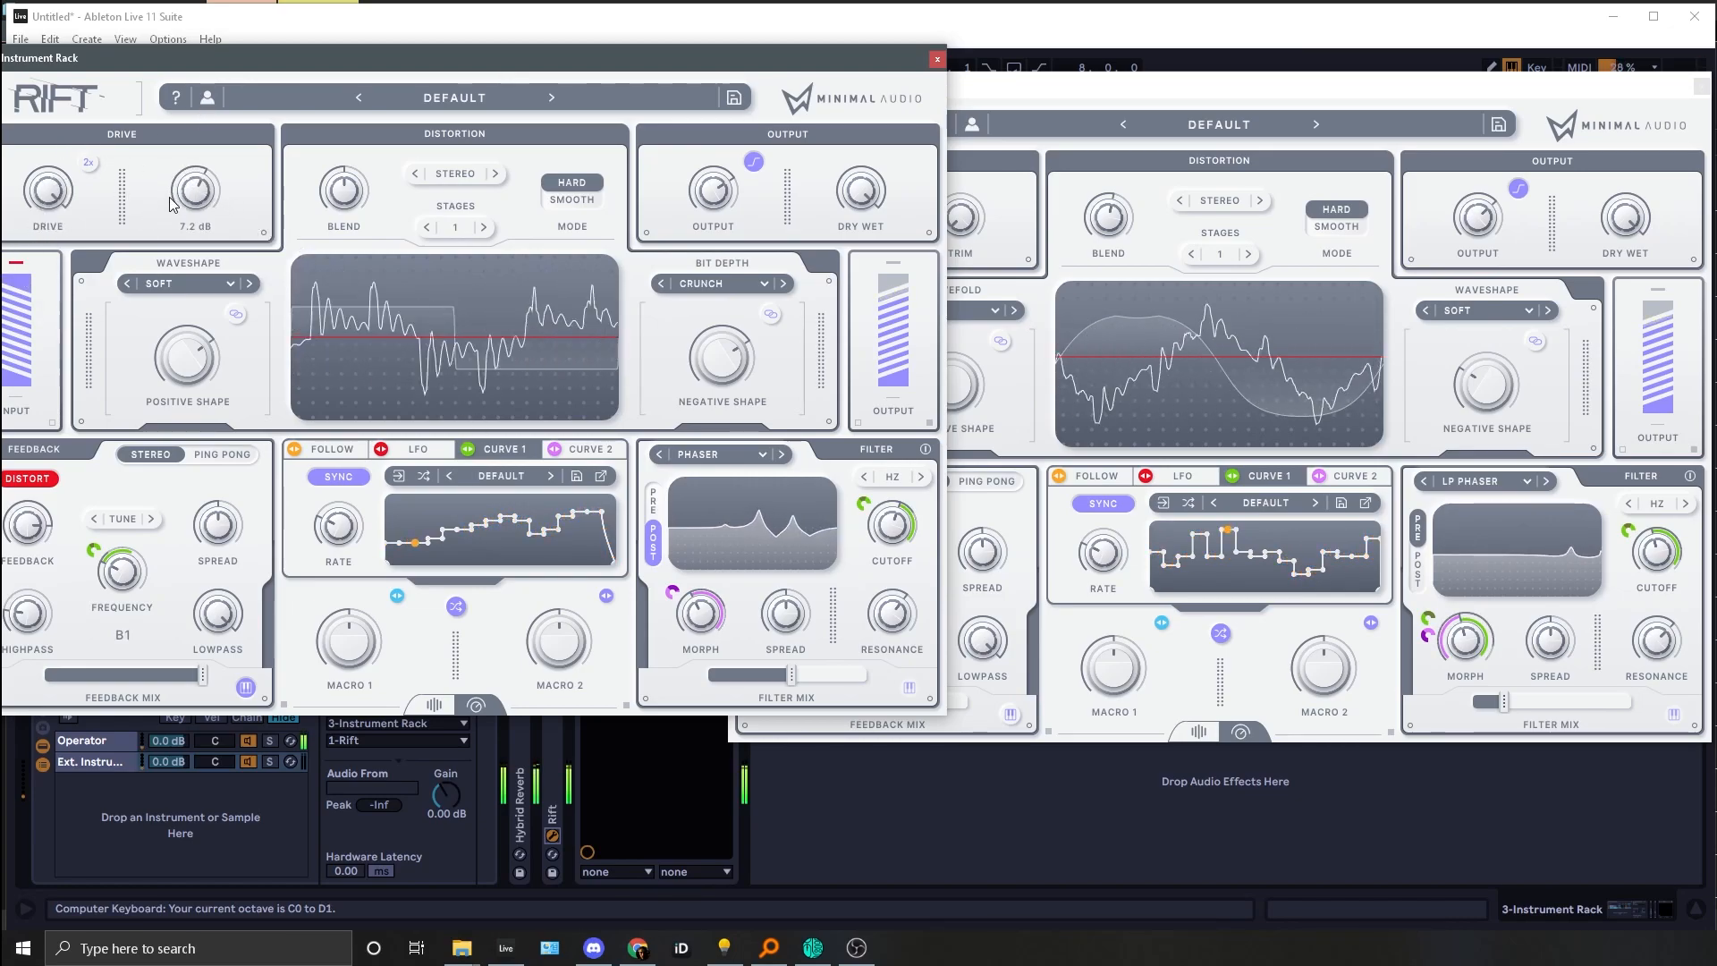
{"action": "key", "text": "f"}
{"action": "key", "text": "z"}
{"action": "key", "text": "f"}
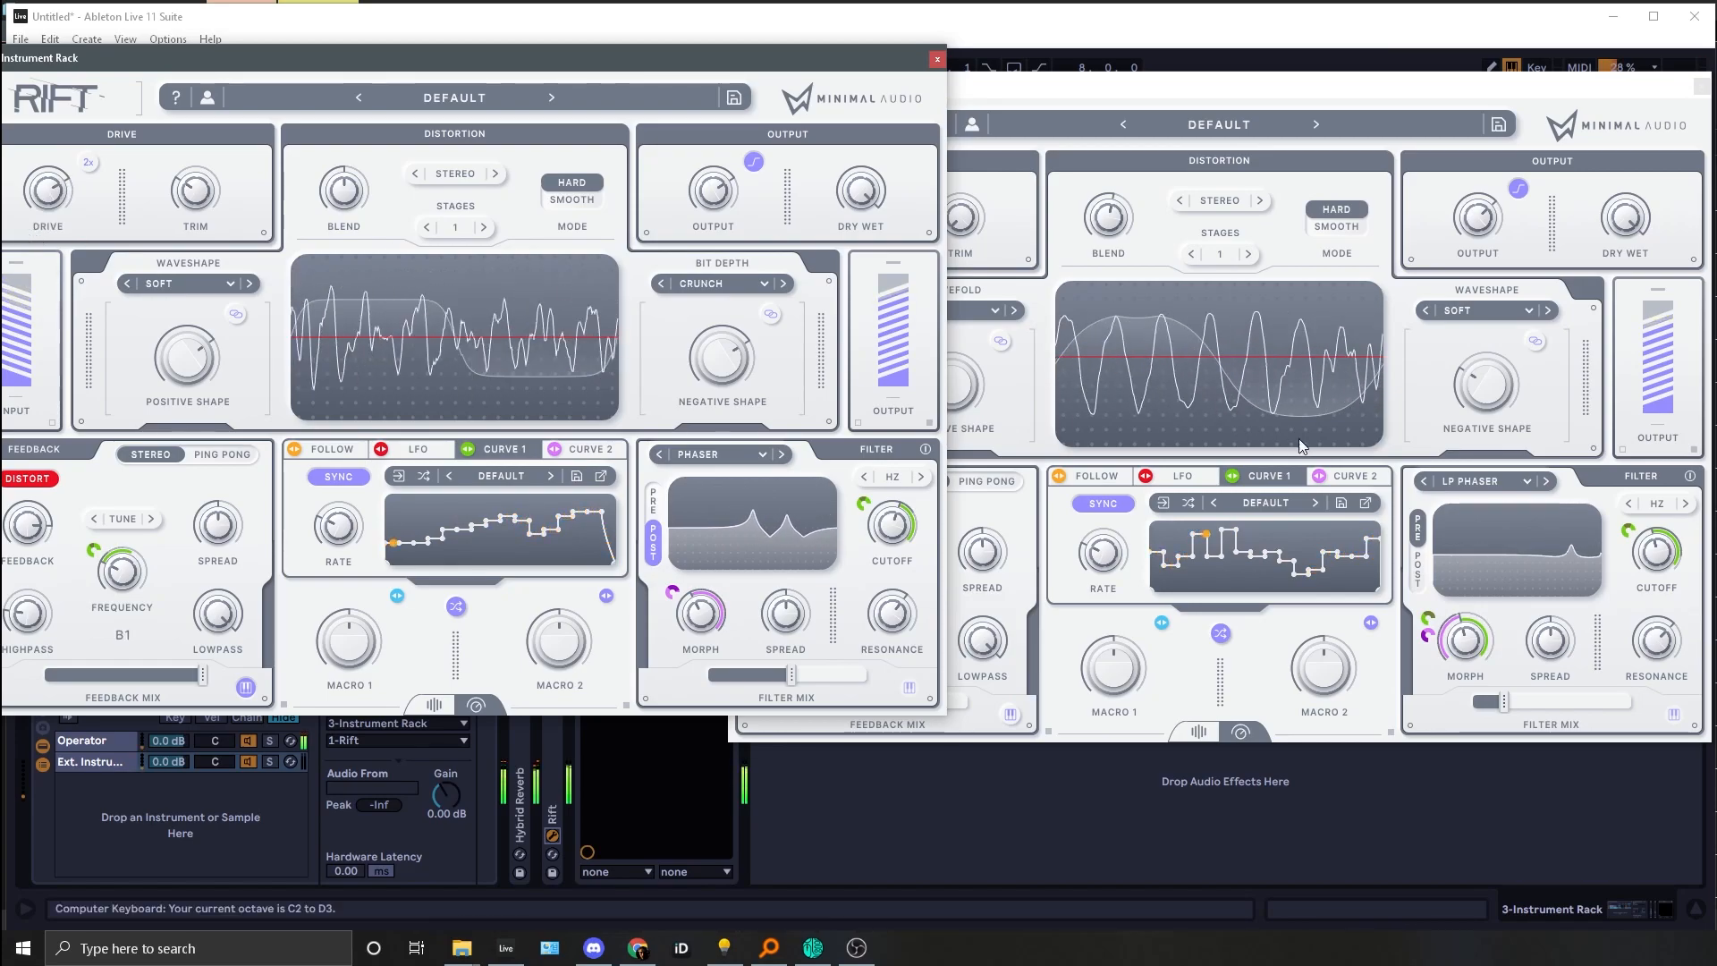
Step: Raise the second Rift's filter mix to nearly full while playing notes
{"action": "left_click", "coordinate": [1701, 608]}
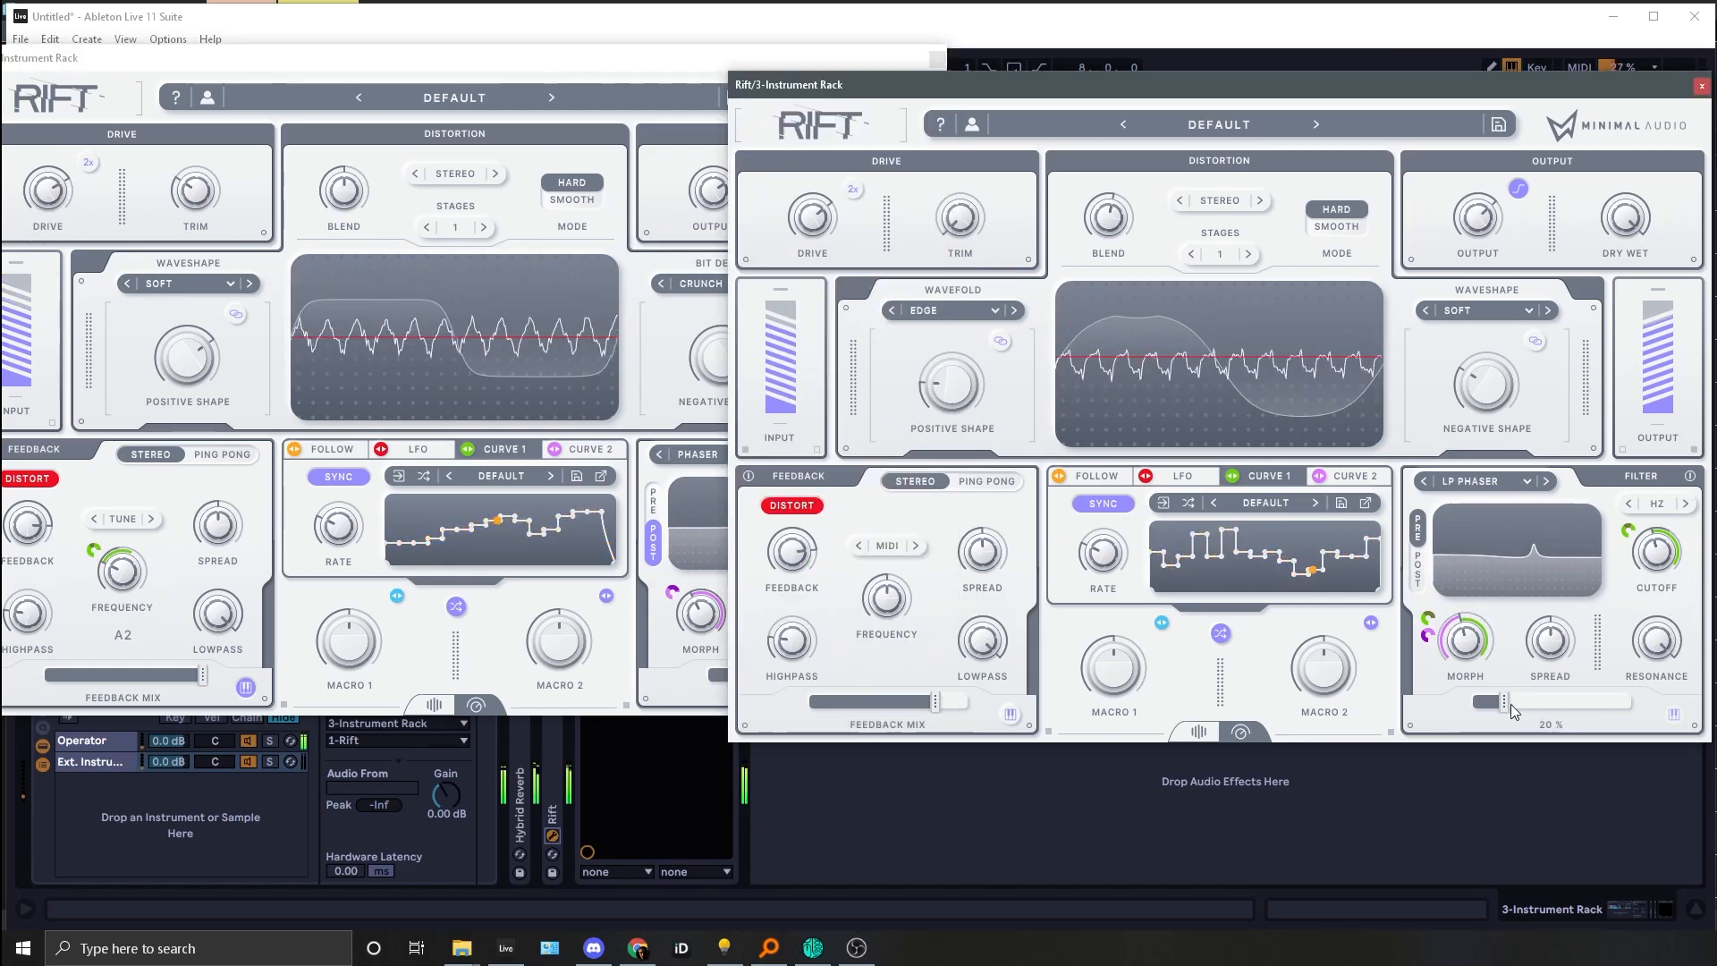
{"action": "left_click_drag", "start_coordinate": [1509, 711], "coordinate": [1618, 704]}
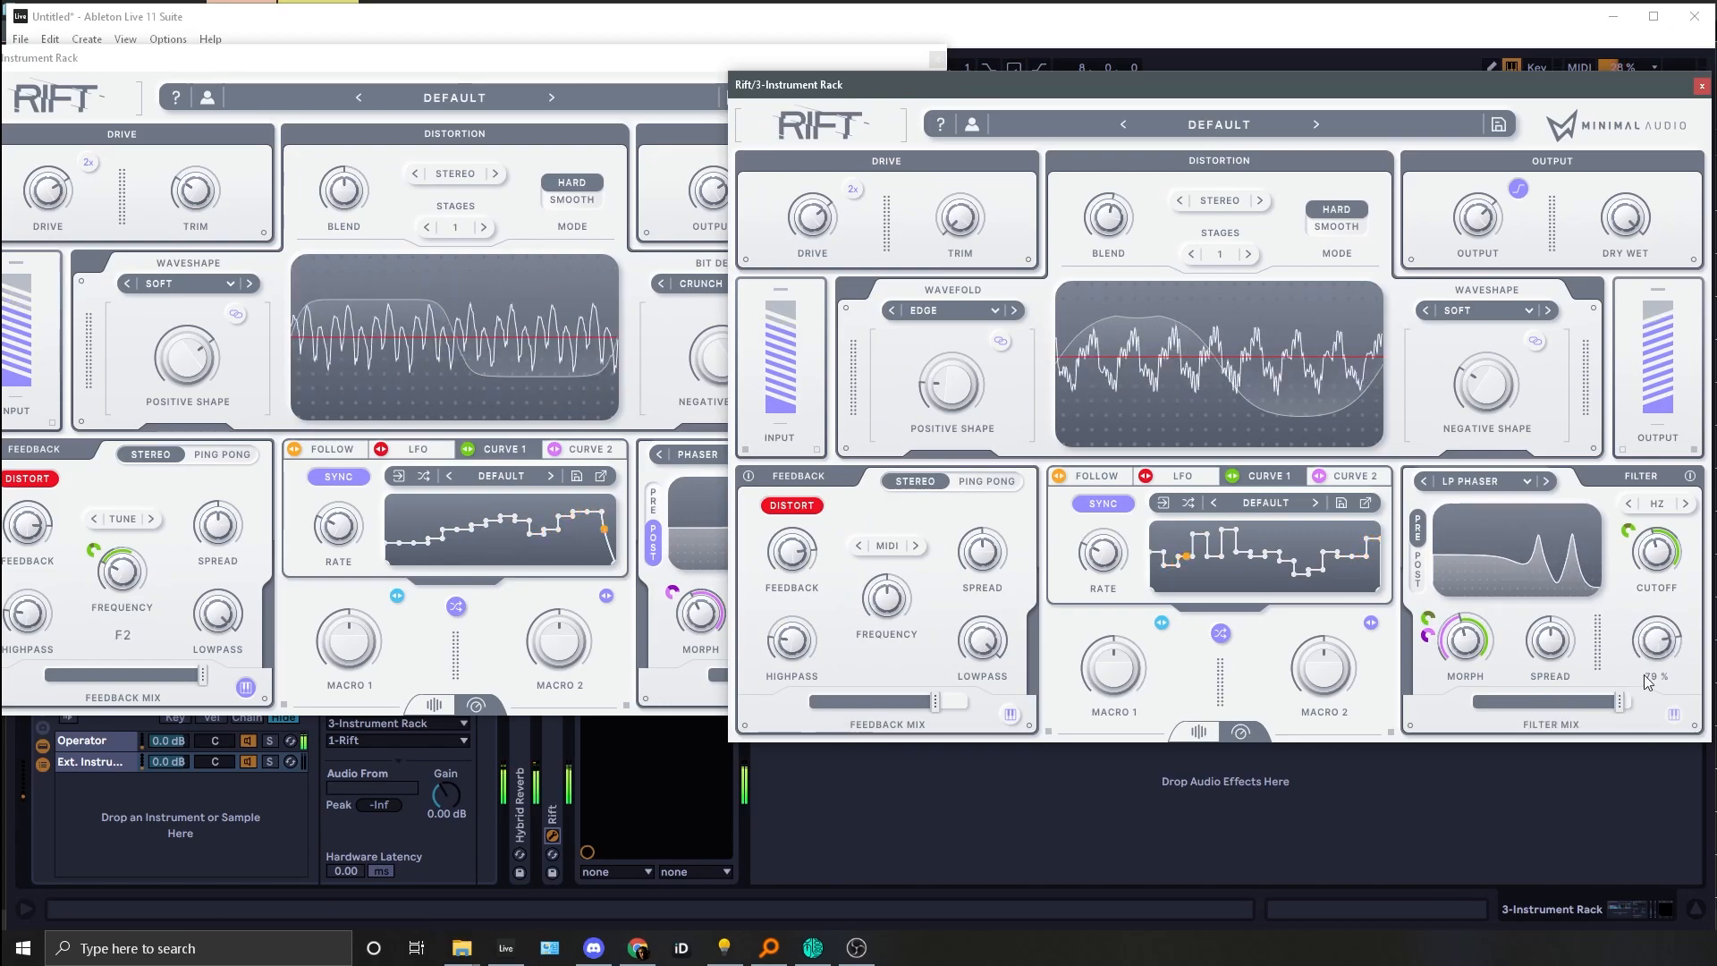
{"action": "key", "text": "g"}
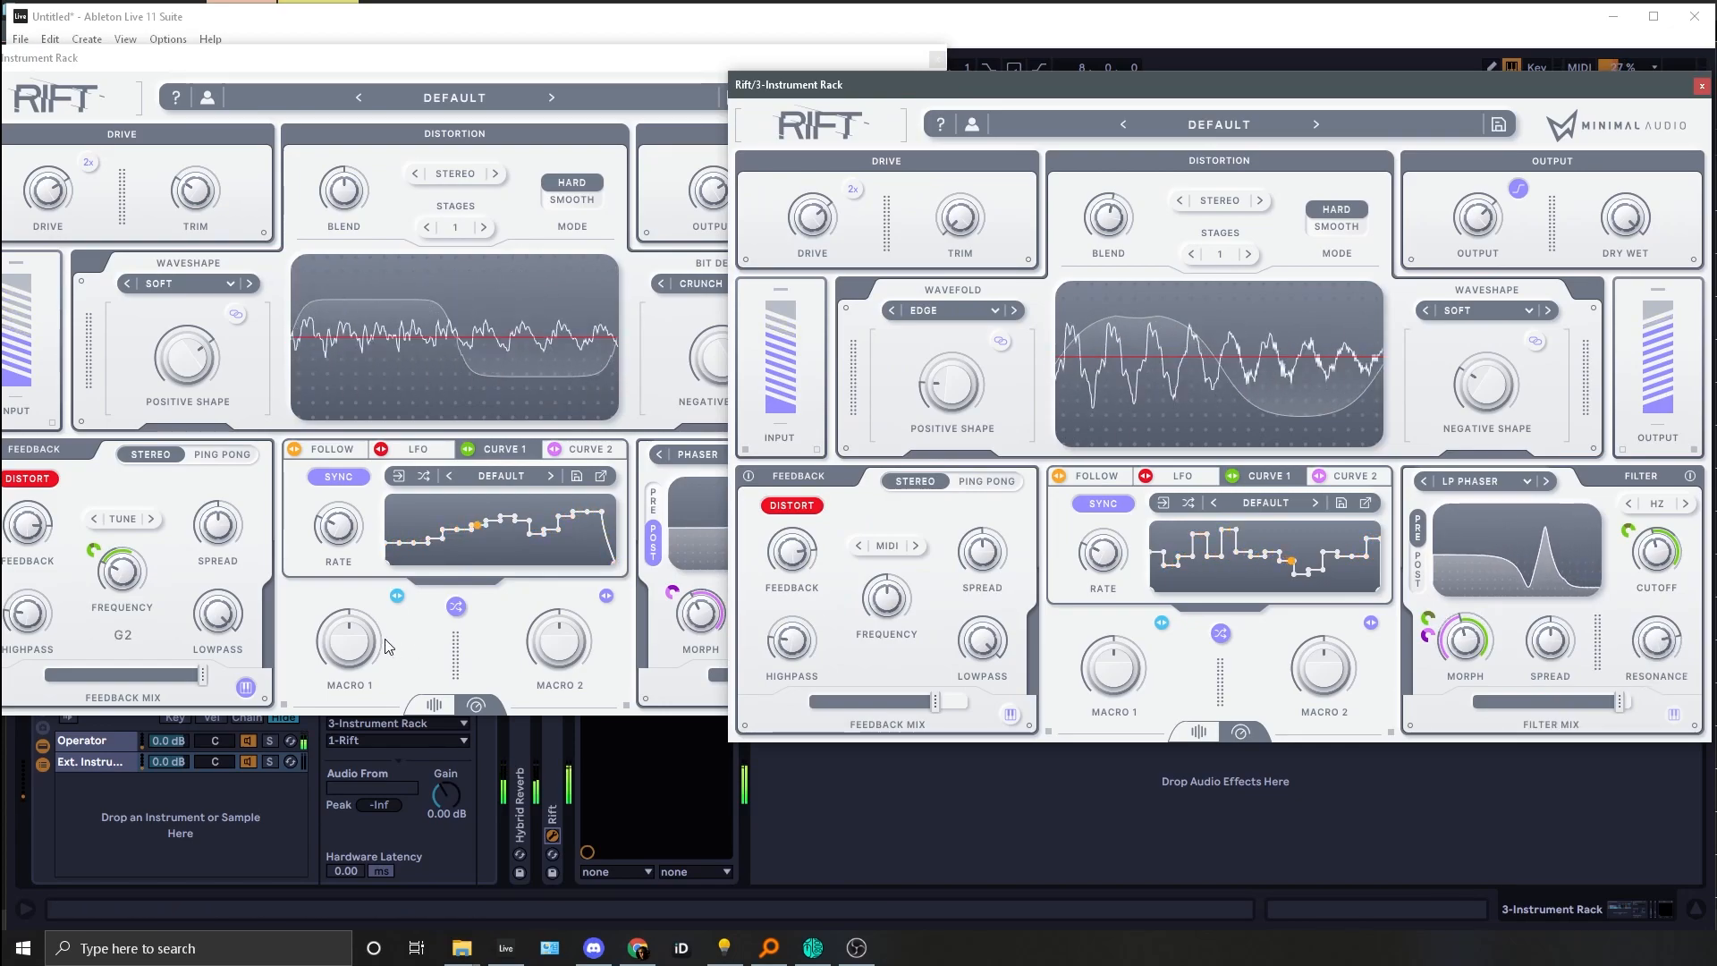
Step: Try 1/2 and 1/2 D for the first Rift's Curve 1 rate and settle on 3 Bar while playing notes
{"action": "left_click_drag", "start_coordinate": [362, 534], "coordinate": [291, 513]}
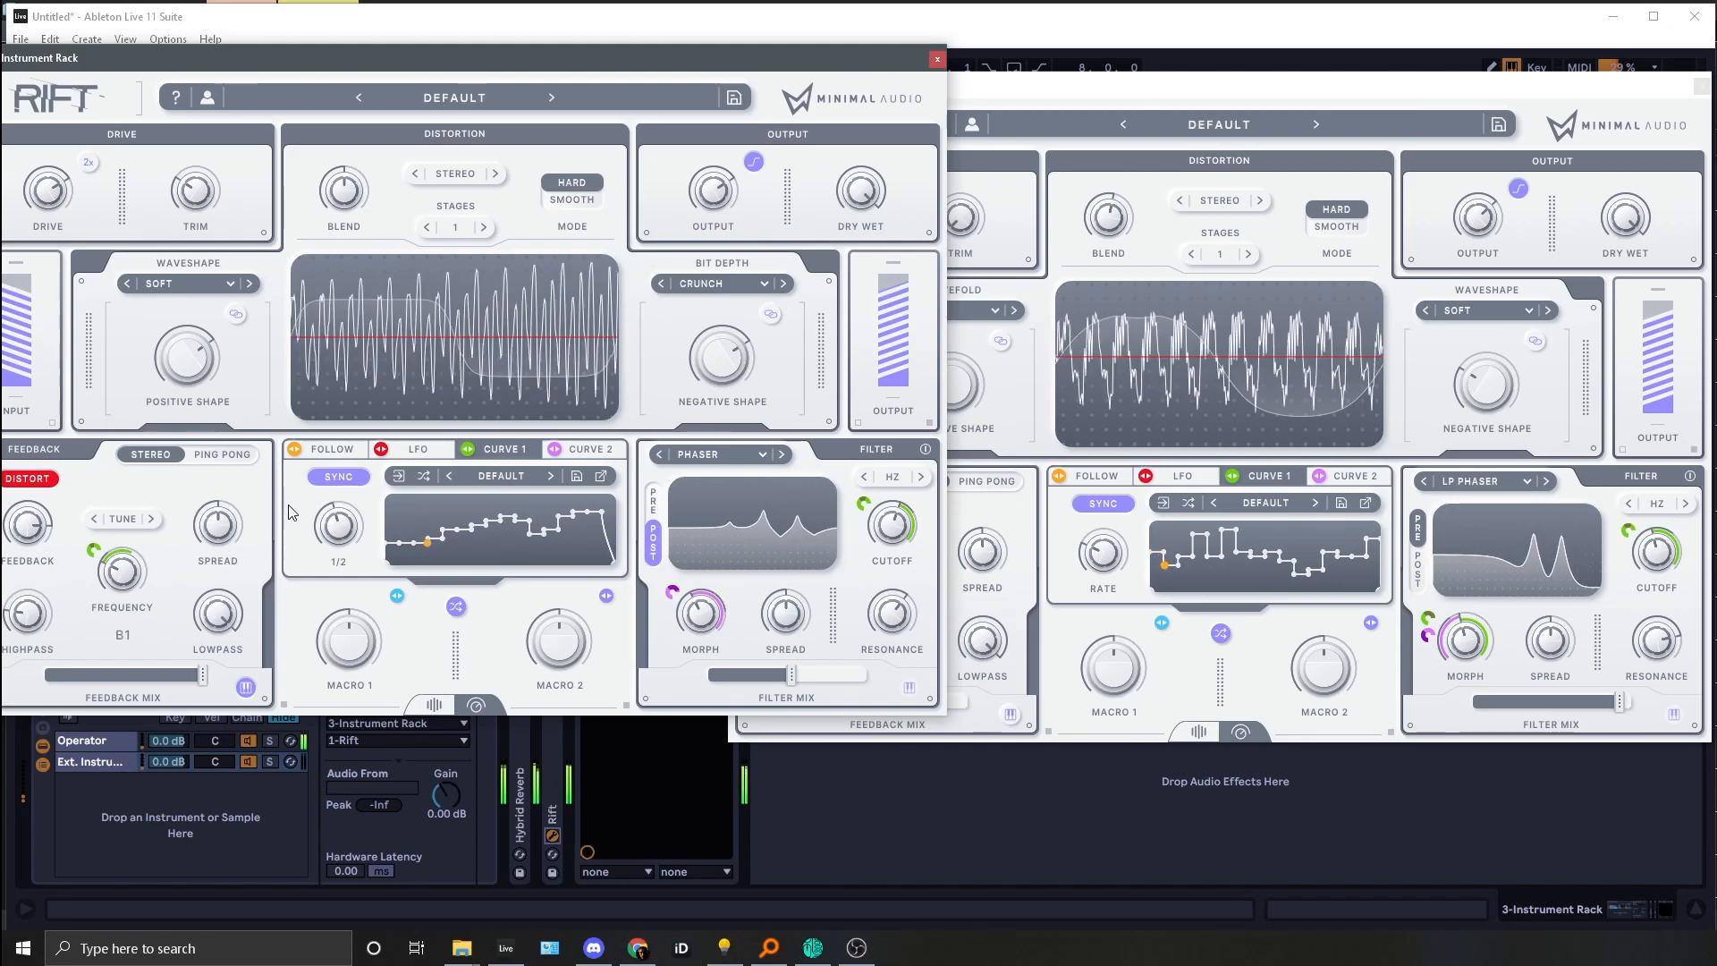
{"action": "key", "text": "x"}
{"action": "key", "text": "a"}
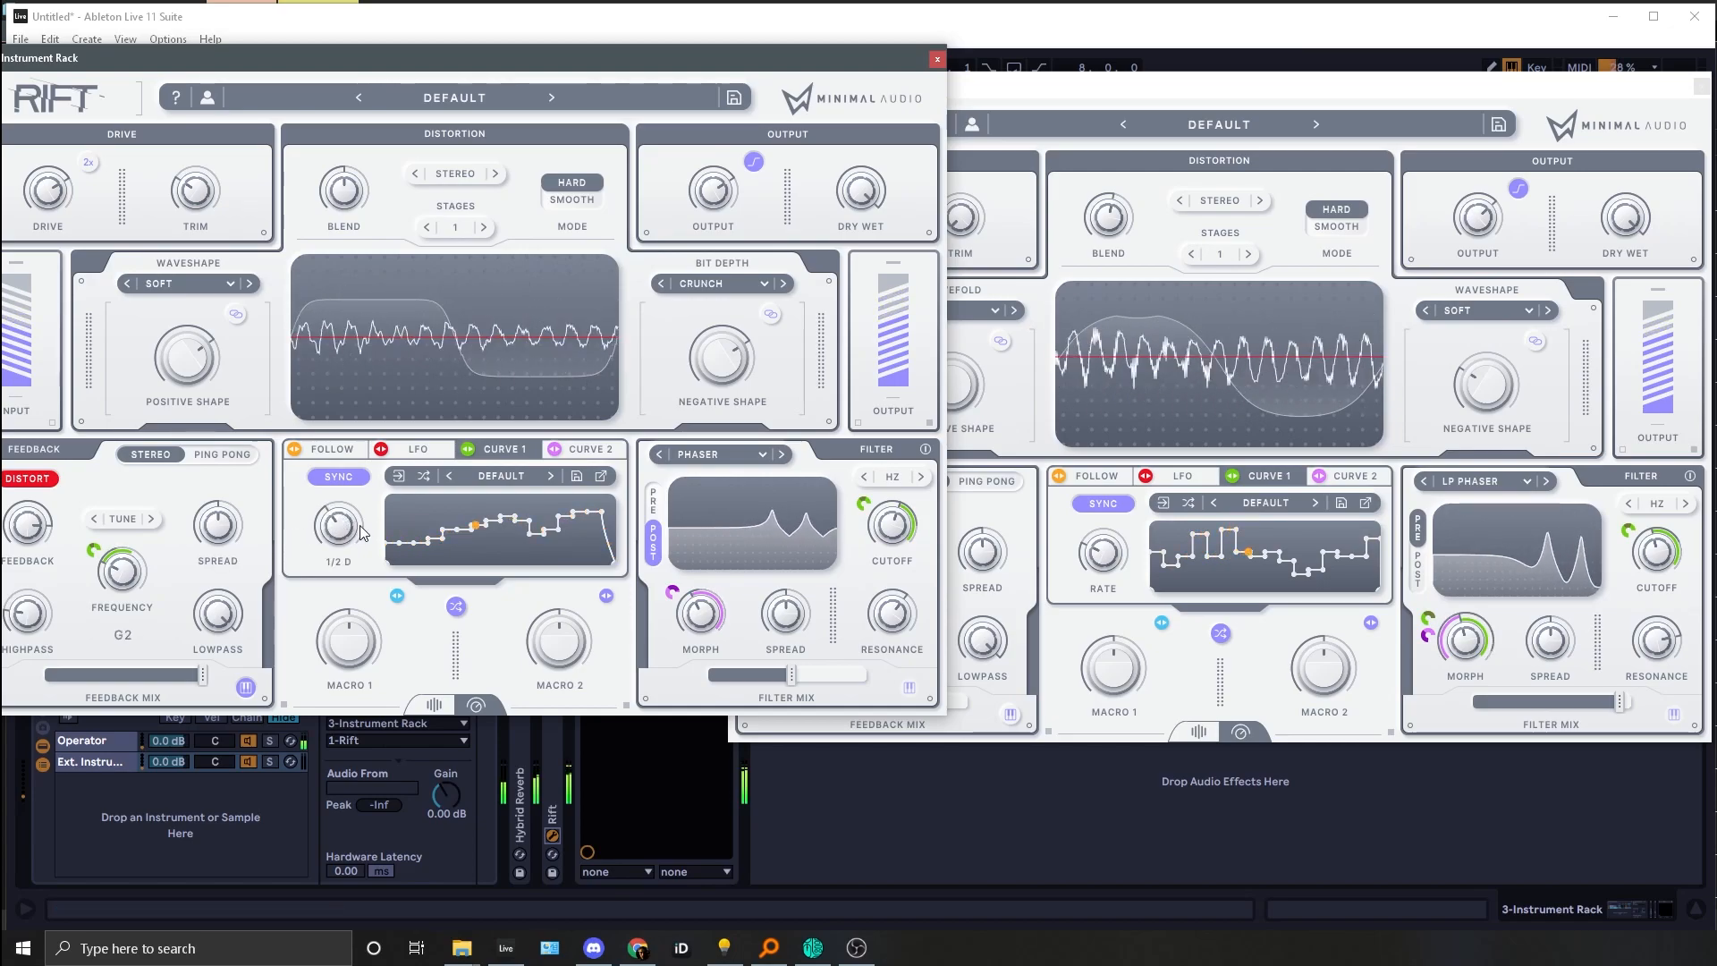
{"action": "left_click", "coordinate": [1072, 567]}
{"action": "left_click", "coordinate": [313, 541]}
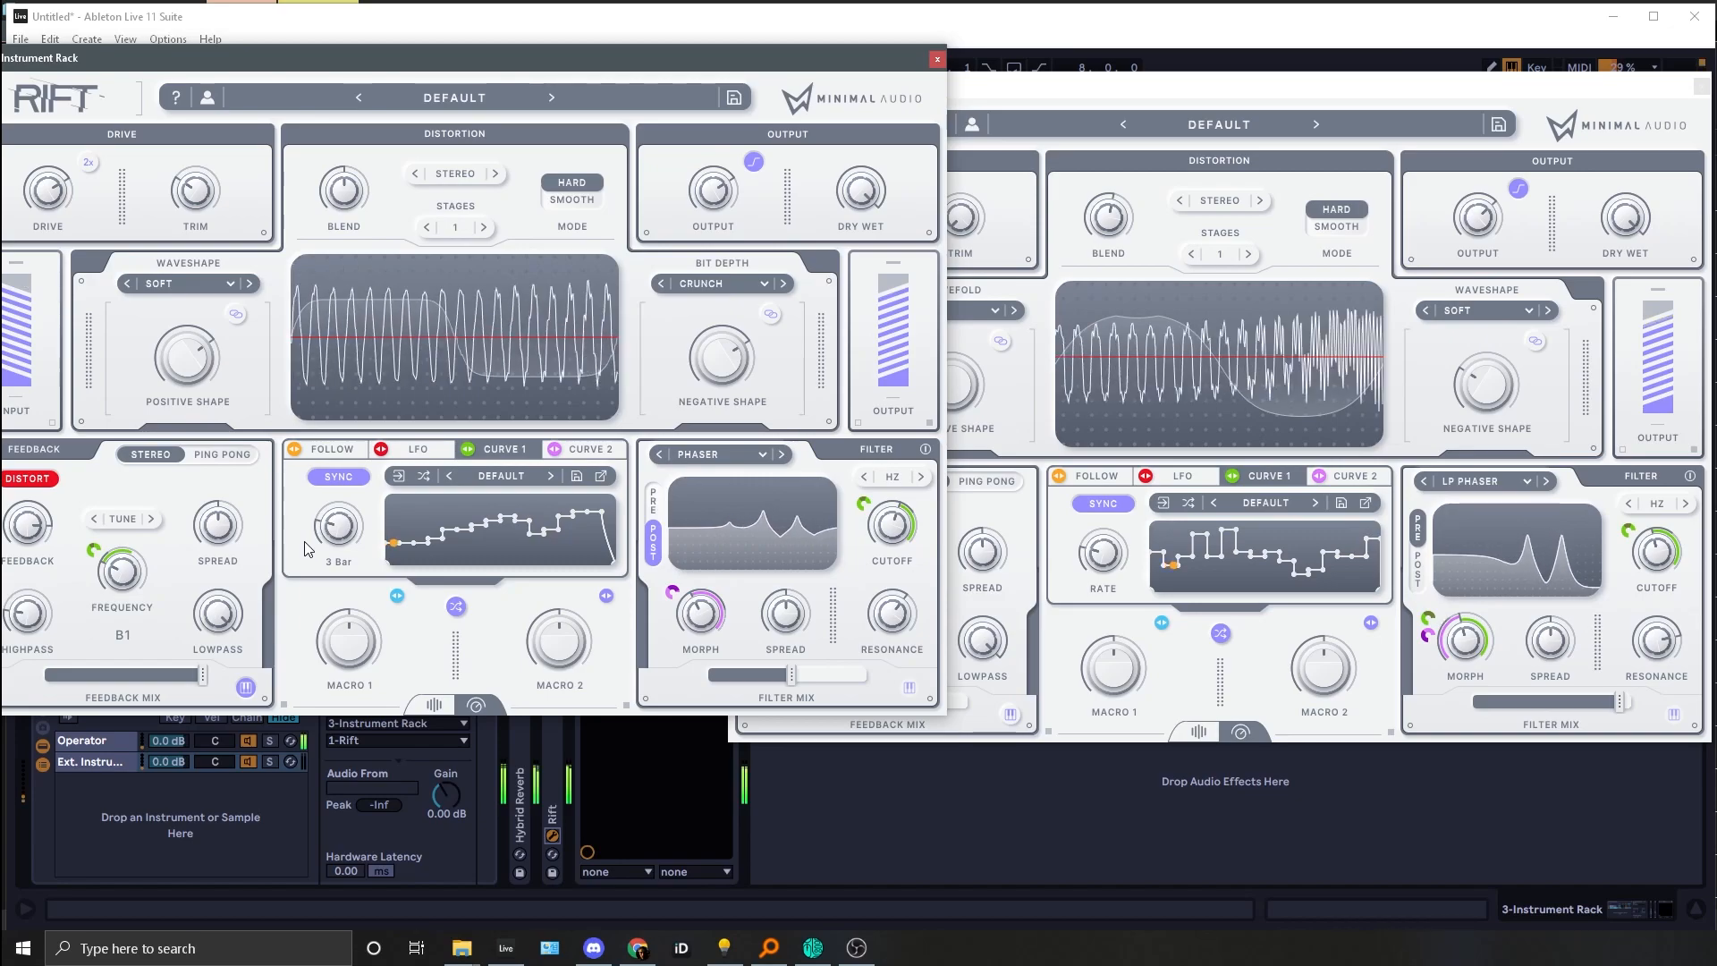
{"action": "key", "text": "x"}
{"action": "key", "text": "h"}
{"action": "key", "text": "k"}
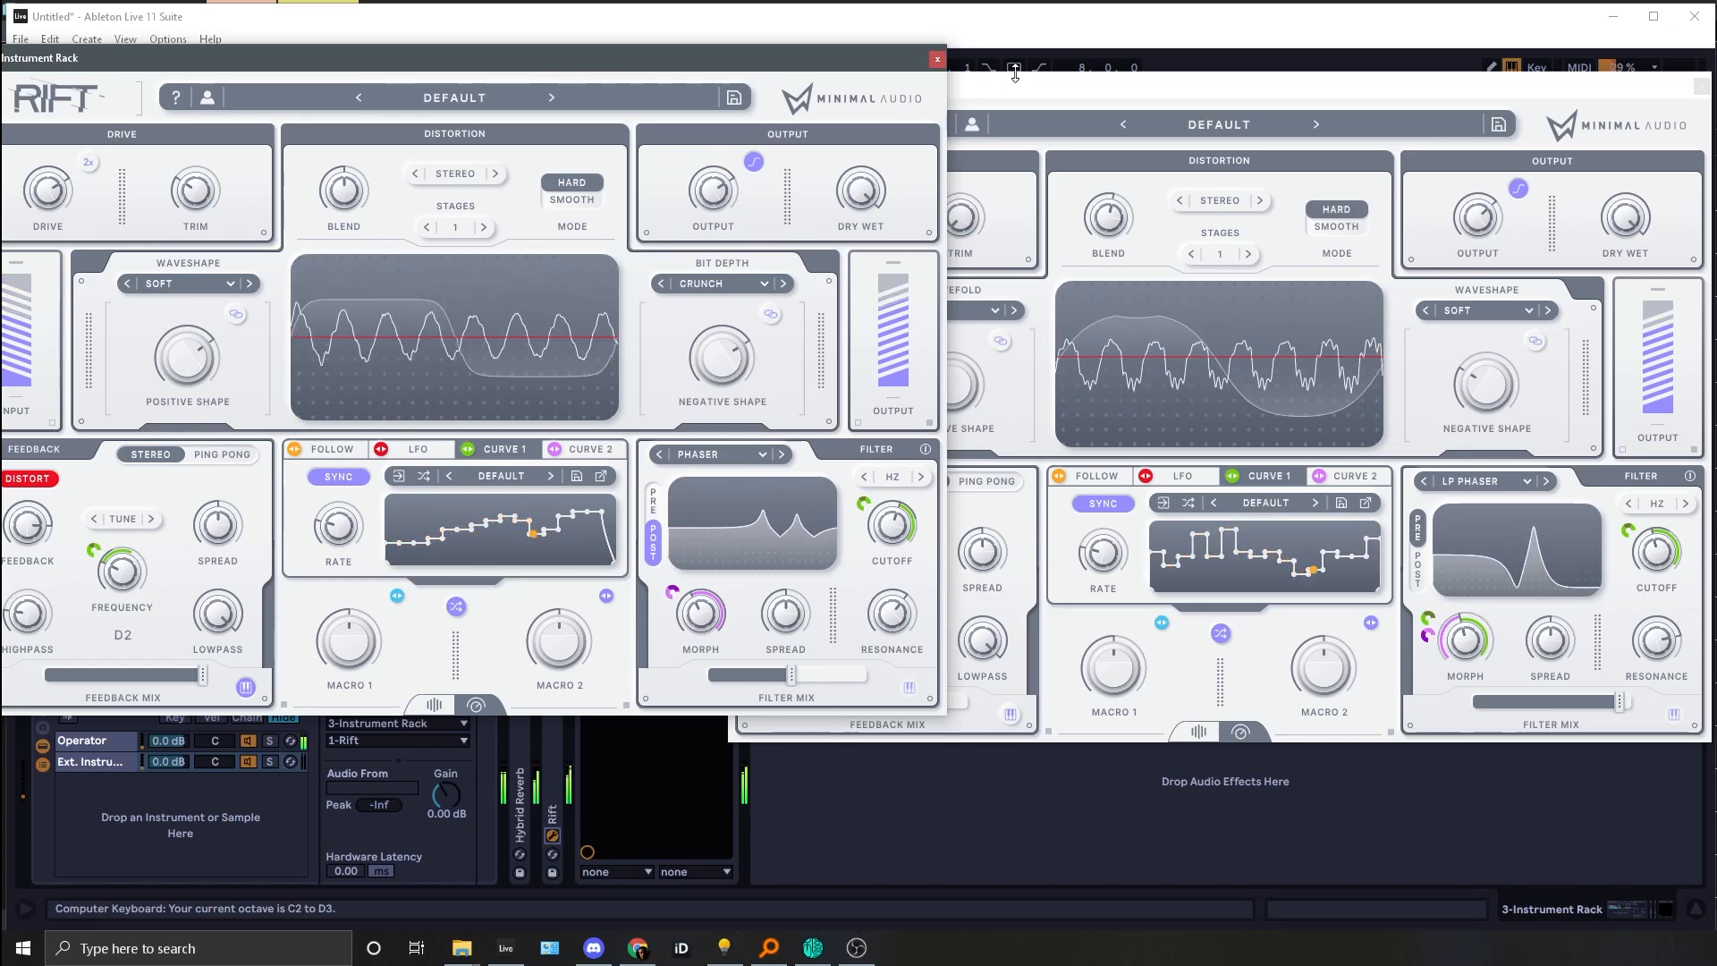
Step: Add Curve 1 as a modulator of the second Rift's Drive while playing notes
{"action": "left_click", "coordinate": [1079, 552]}
{"action": "key", "text": "j"}
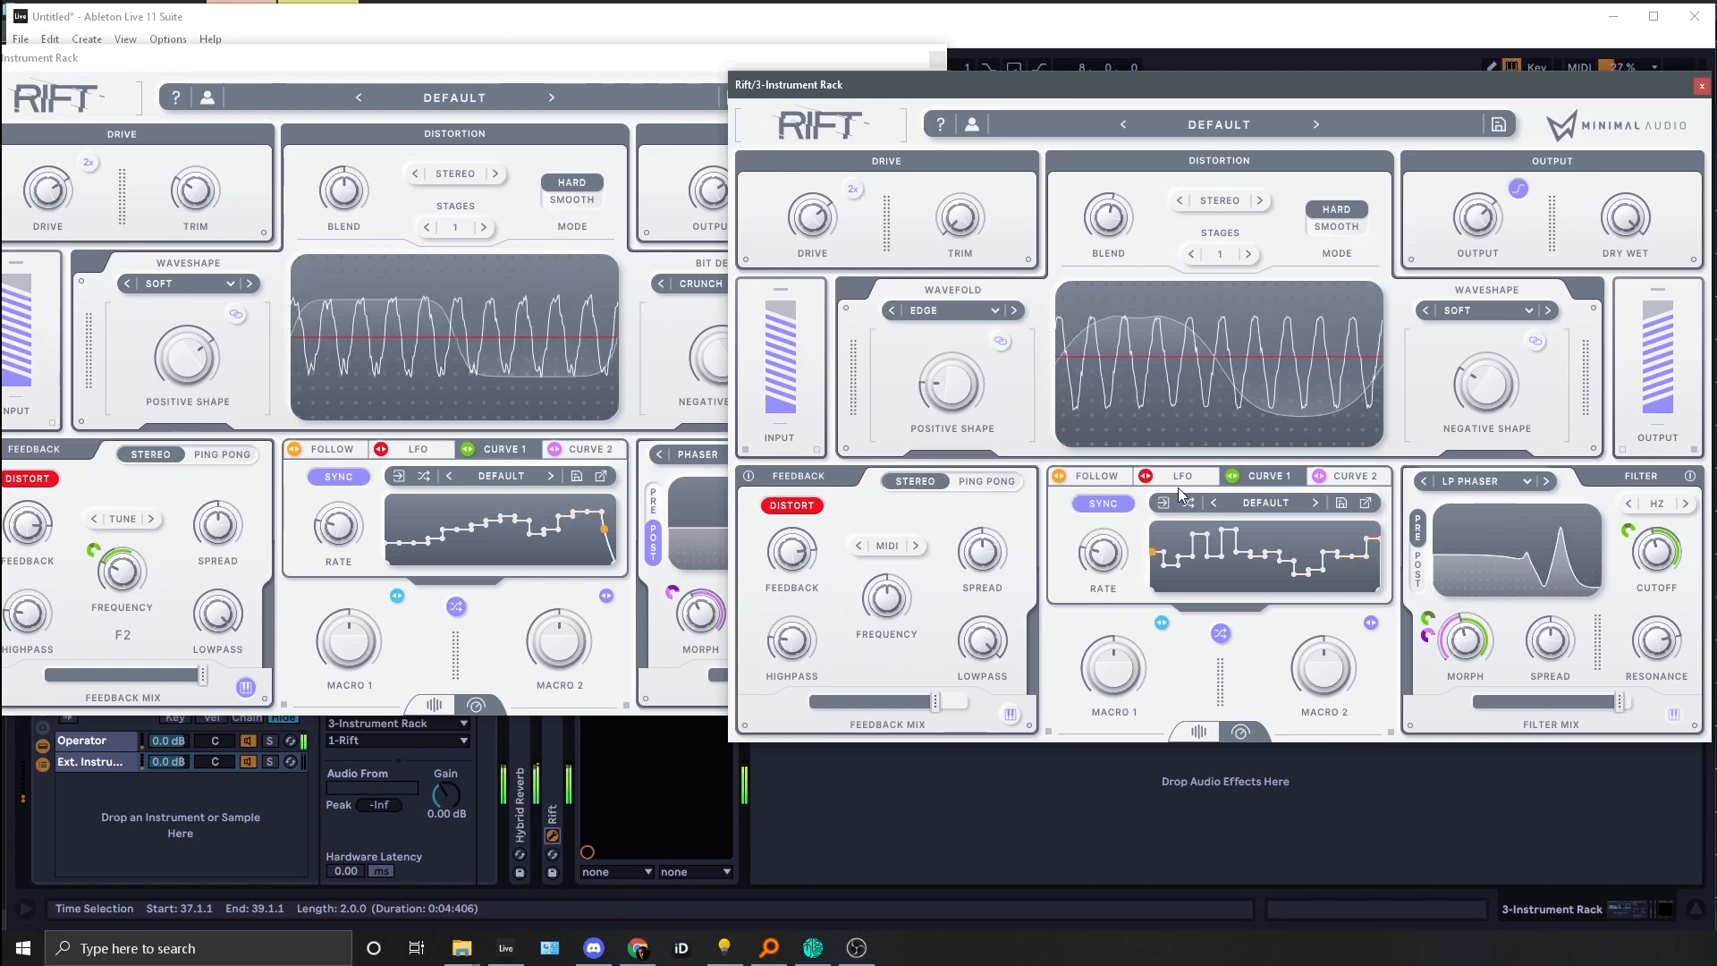
{"action": "key", "text": "h"}
{"action": "left_click_drag", "start_coordinate": [1262, 474], "coordinate": [812, 217]}
{"action": "key", "text": "j"}
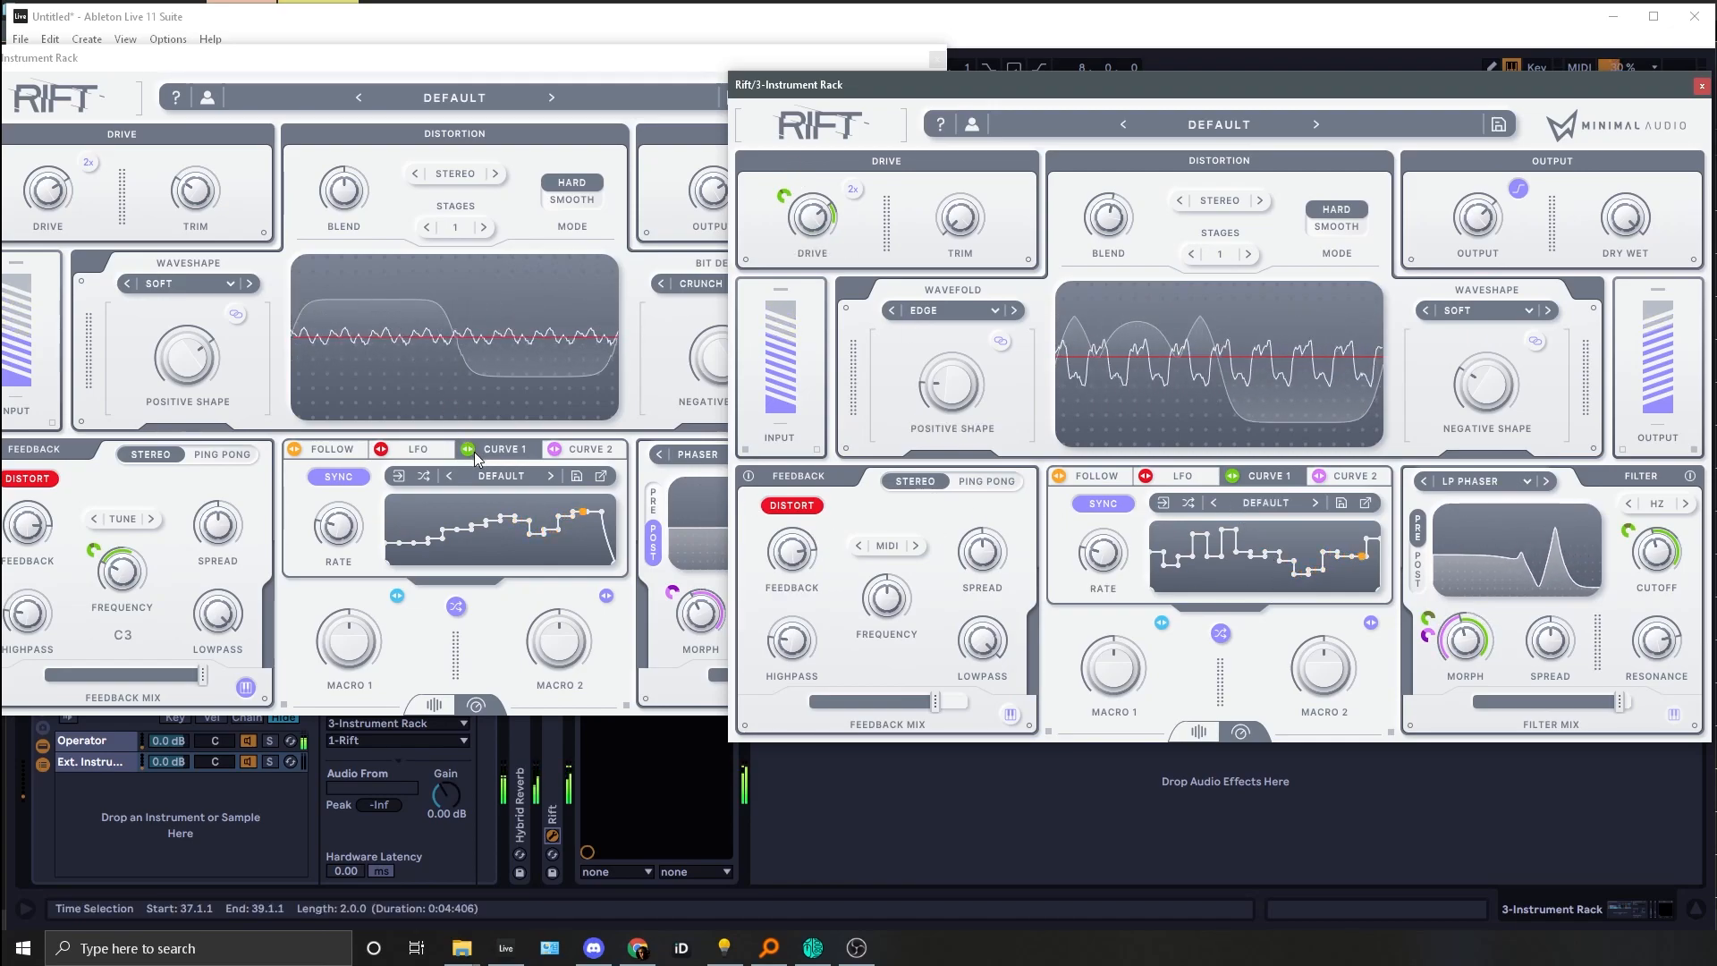
Step: Add Curve 1 as a modulator of the first Rift's Drive while playing notes
{"action": "left_click", "coordinate": [724, 493]}
{"action": "key", "text": "j"}
{"action": "left_click_drag", "start_coordinate": [501, 448], "coordinate": [26, 178]}
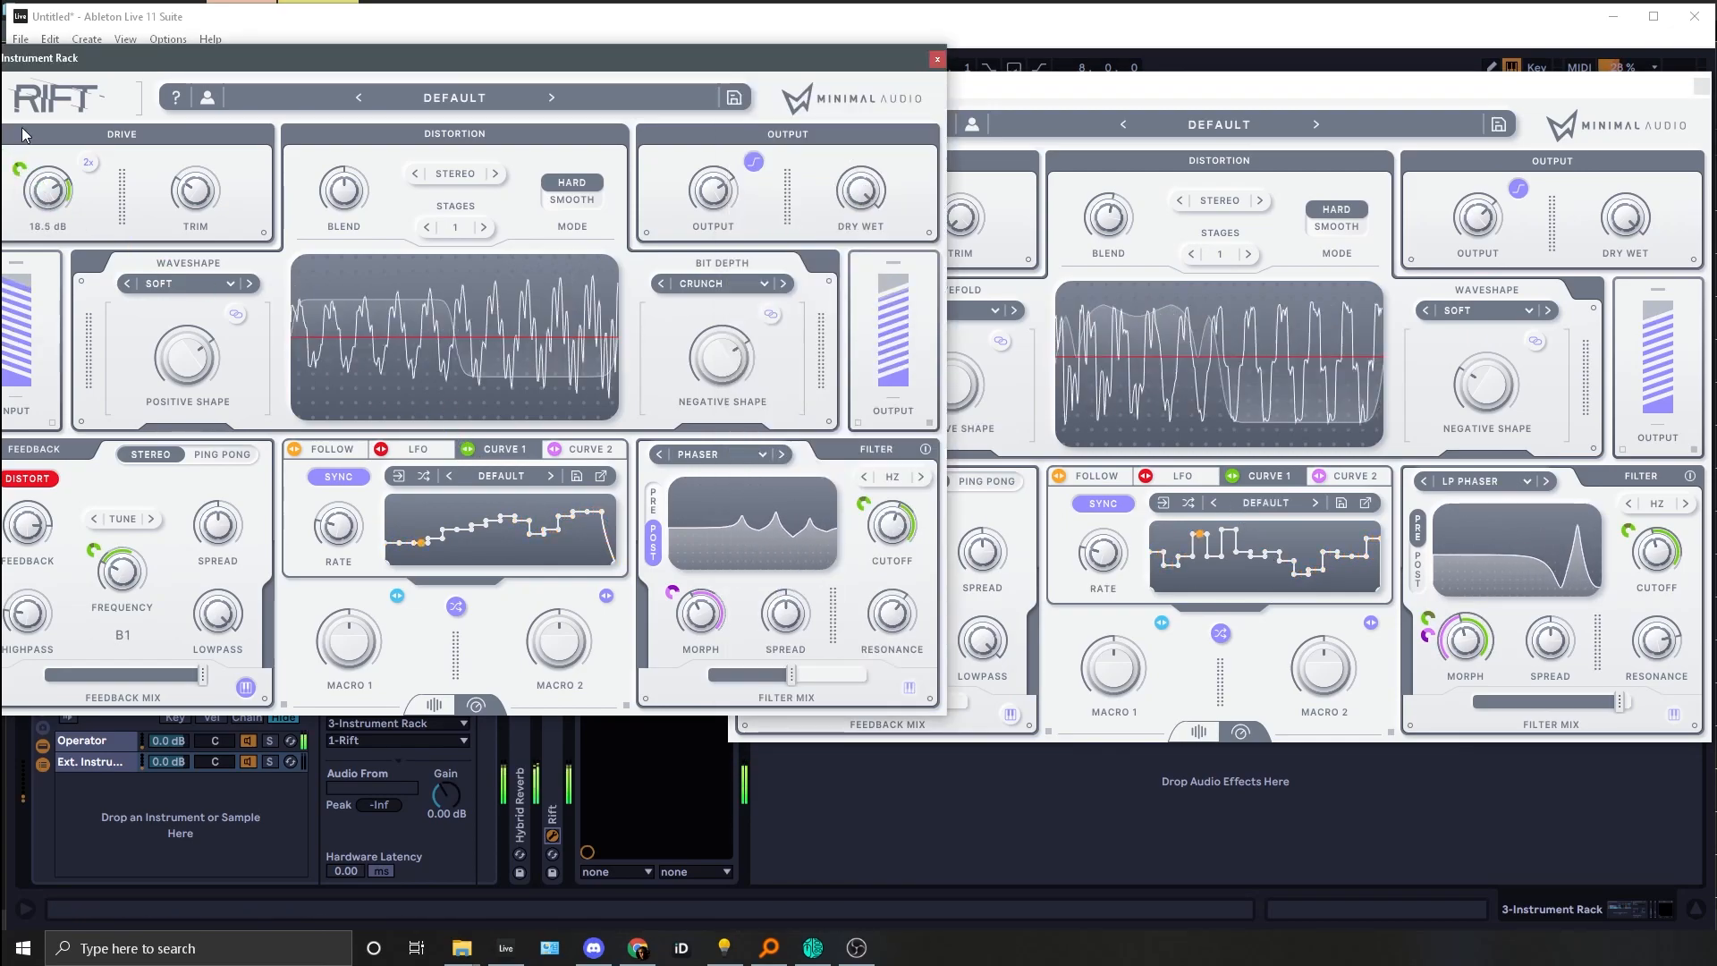
Step: Play notes across several octaves to audition the bass through the two modulated Rifts
{"action": "key", "text": "x"}
{"action": "key", "text": "g"}
{"action": "key", "text": "z"}
{"action": "key", "text": "l"}
{"action": "key", "text": "z"}
{"action": "key", "text": "f"}
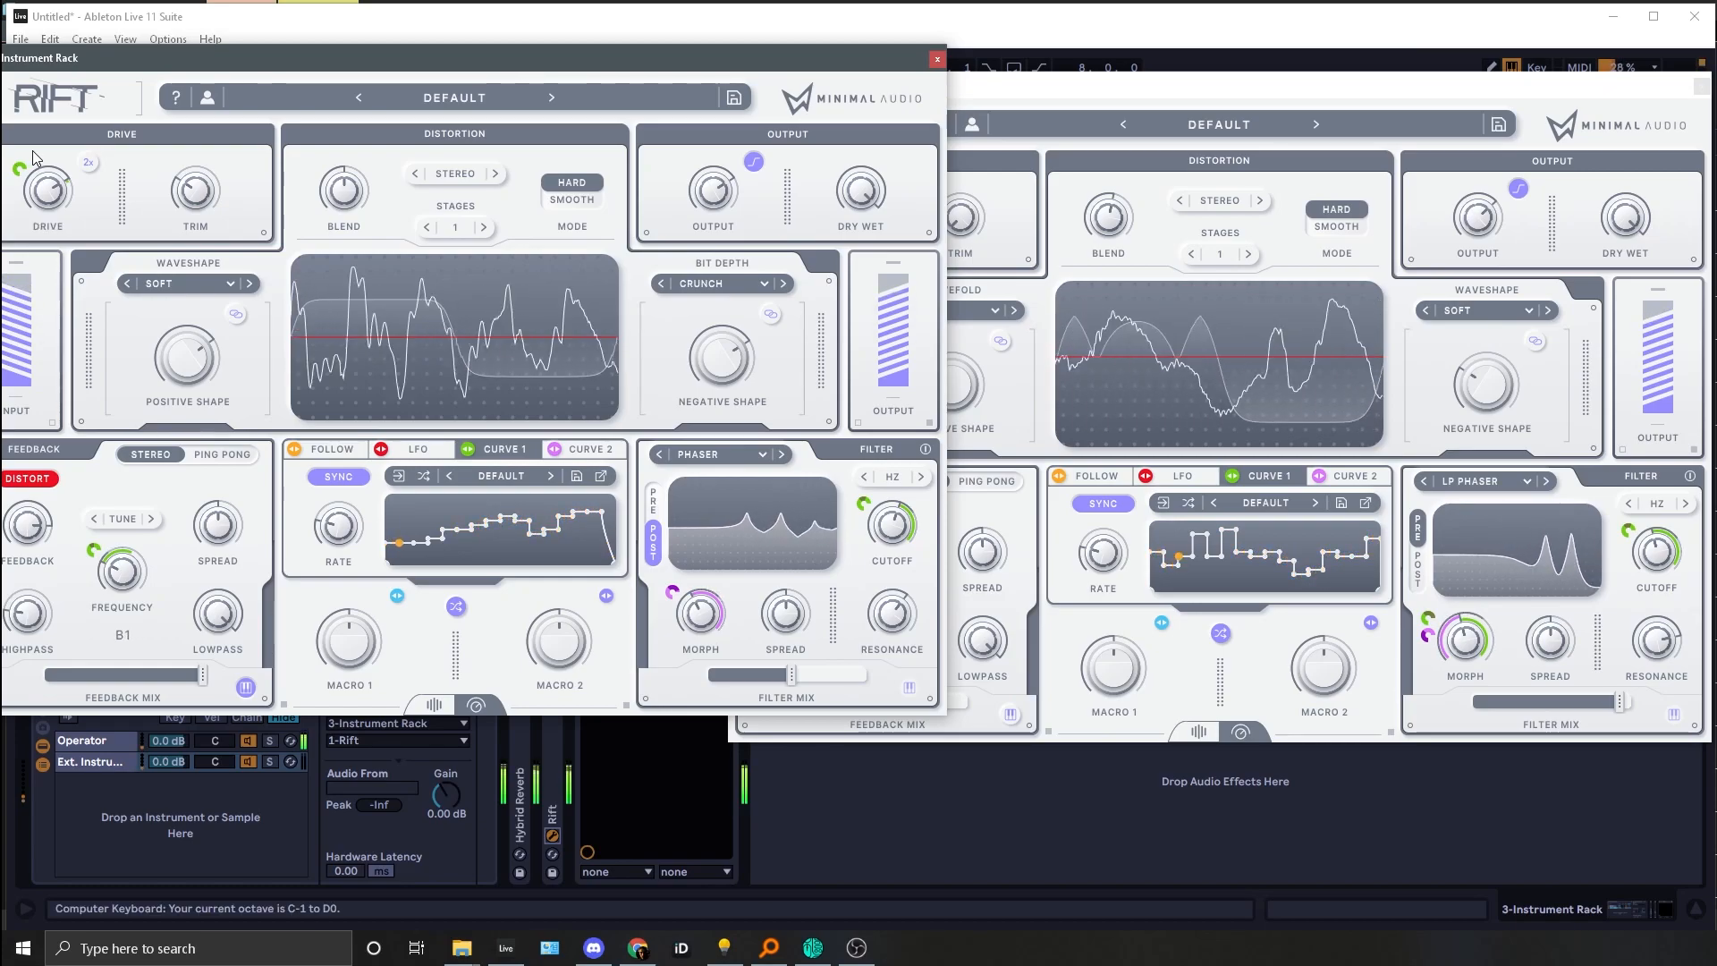
{"action": "key", "text": "x"}
{"action": "key", "text": "f"}
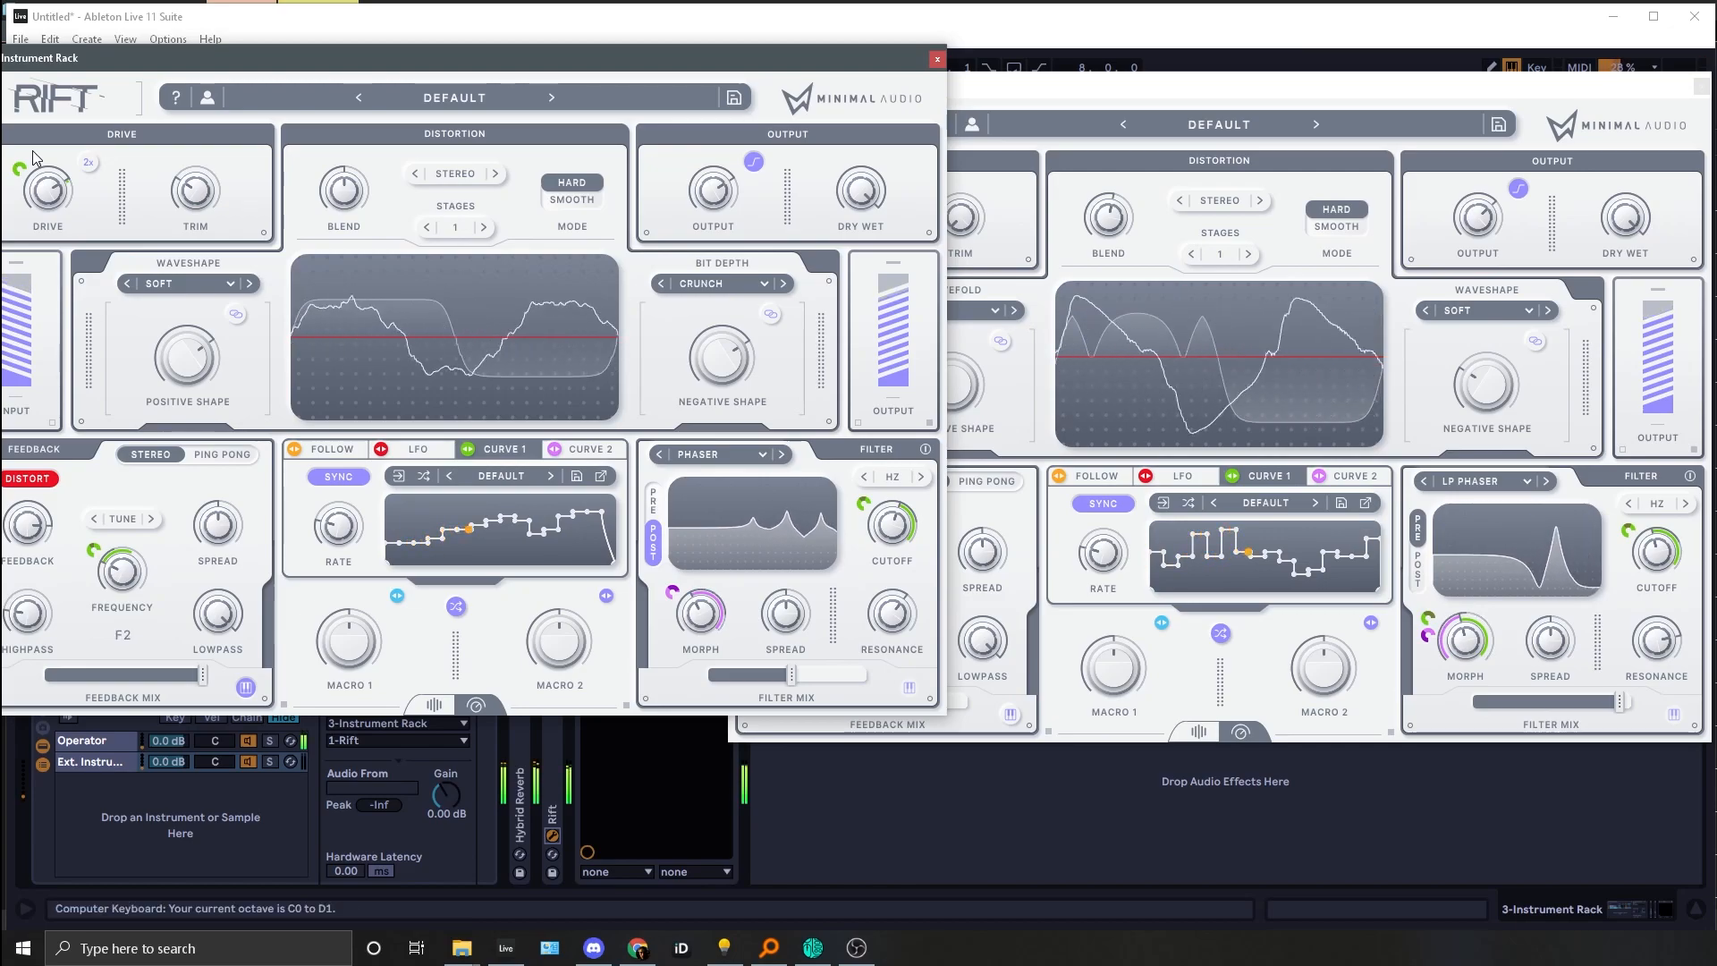
{"action": "key", "text": "s"}
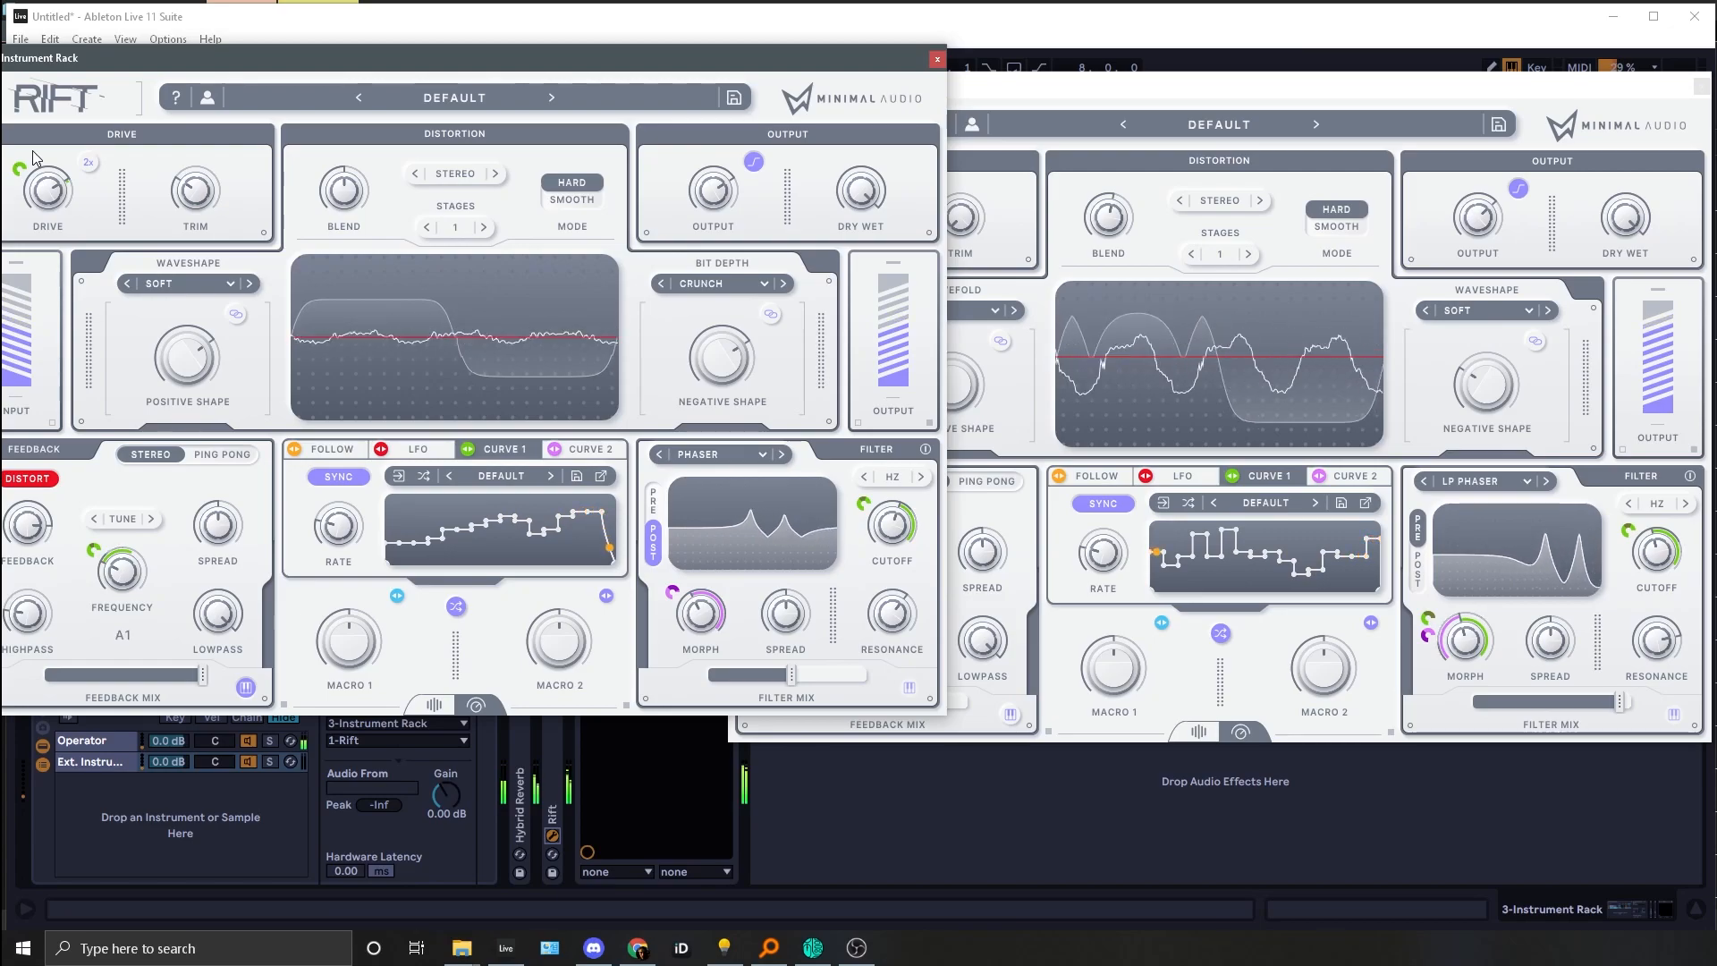
{"action": "key", "text": "x"}
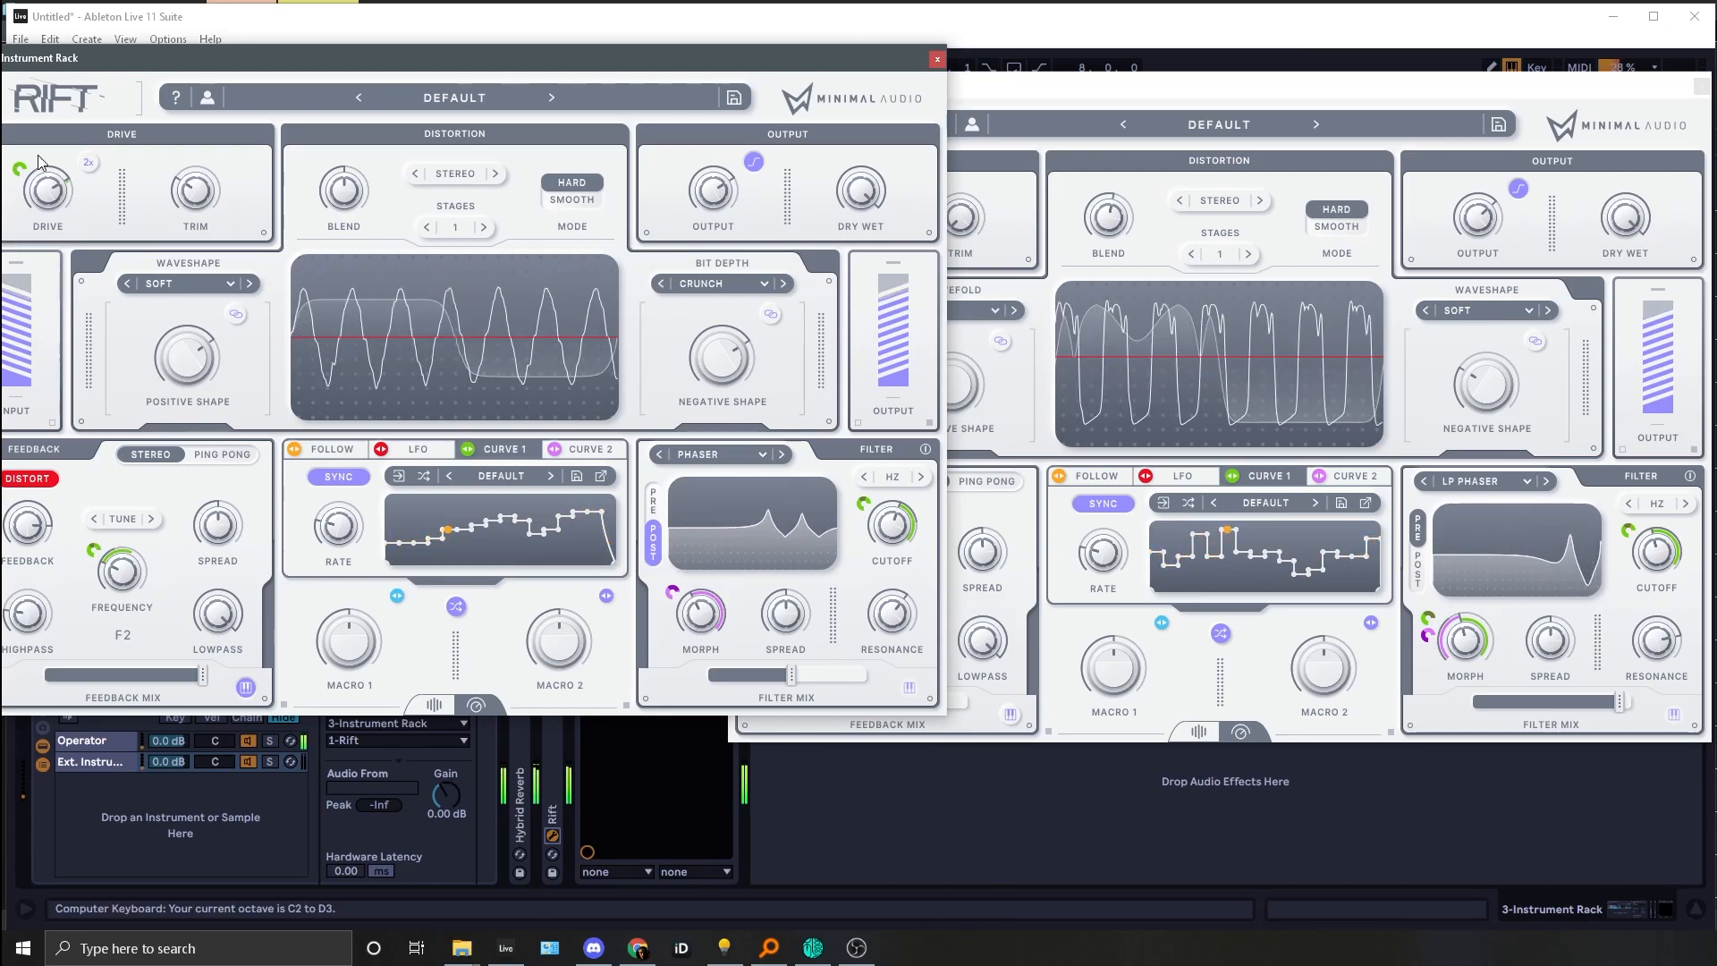
{"action": "key", "text": "g"}
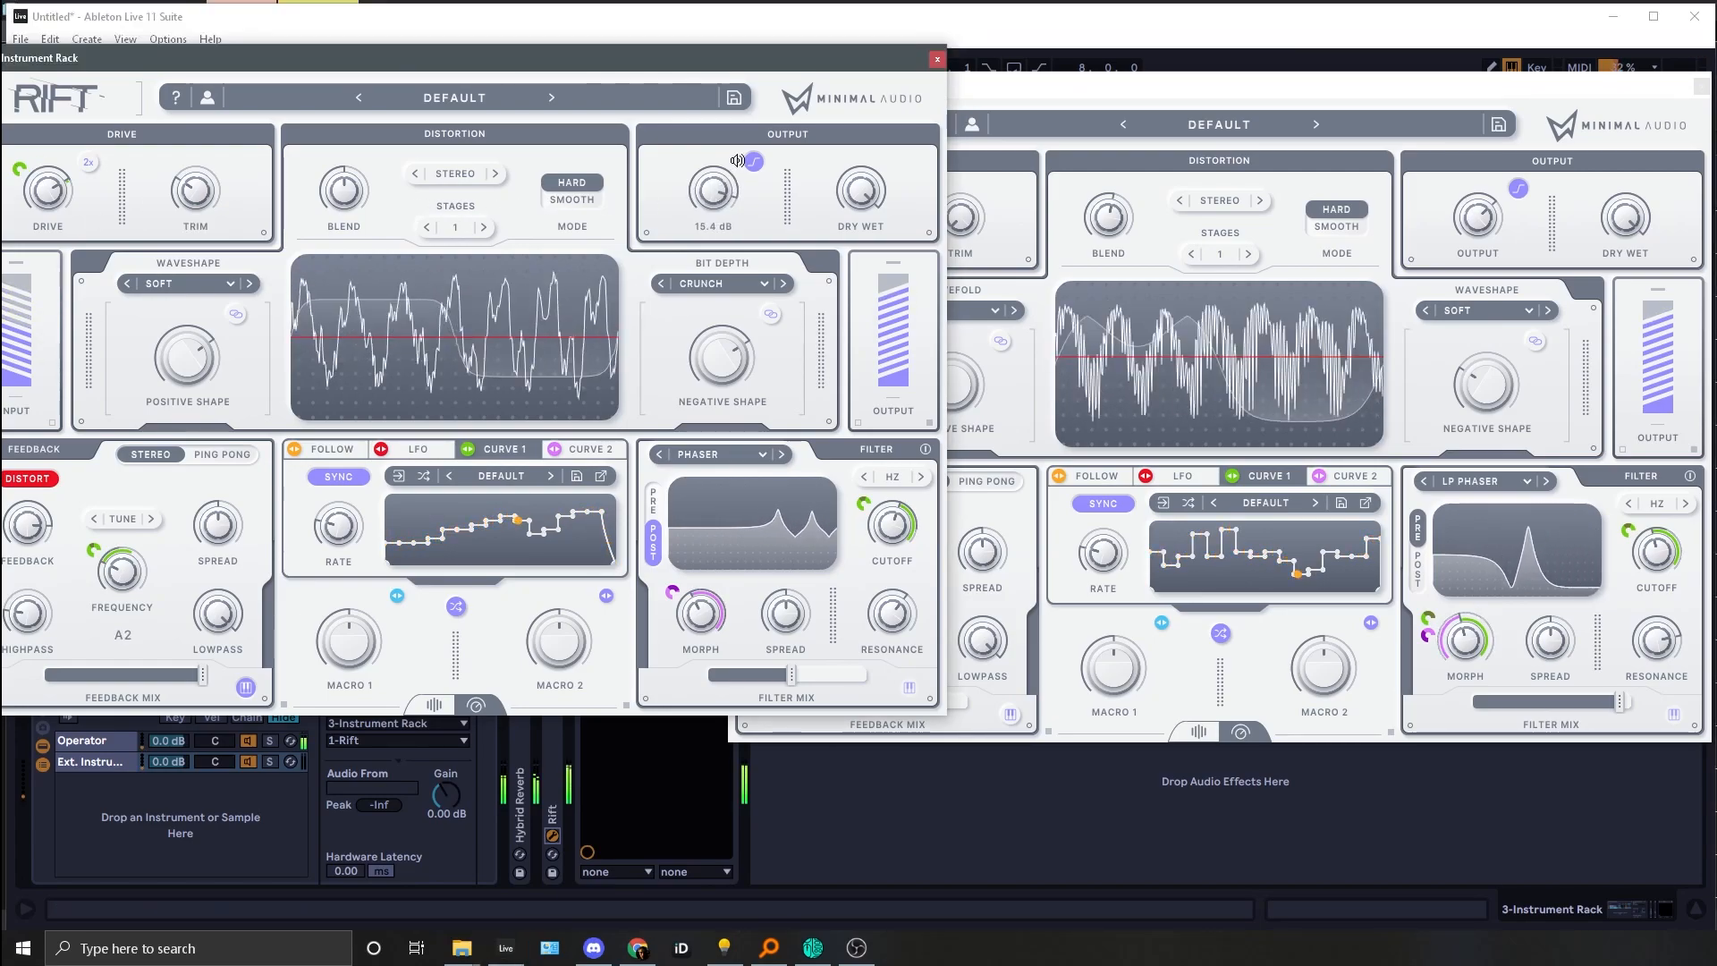
Step: Toggle the first Rift's output clipping option and lower its feedback mix to just over half while playing notes
{"action": "left_click", "coordinate": [754, 164]}
{"action": "key", "text": "f"}
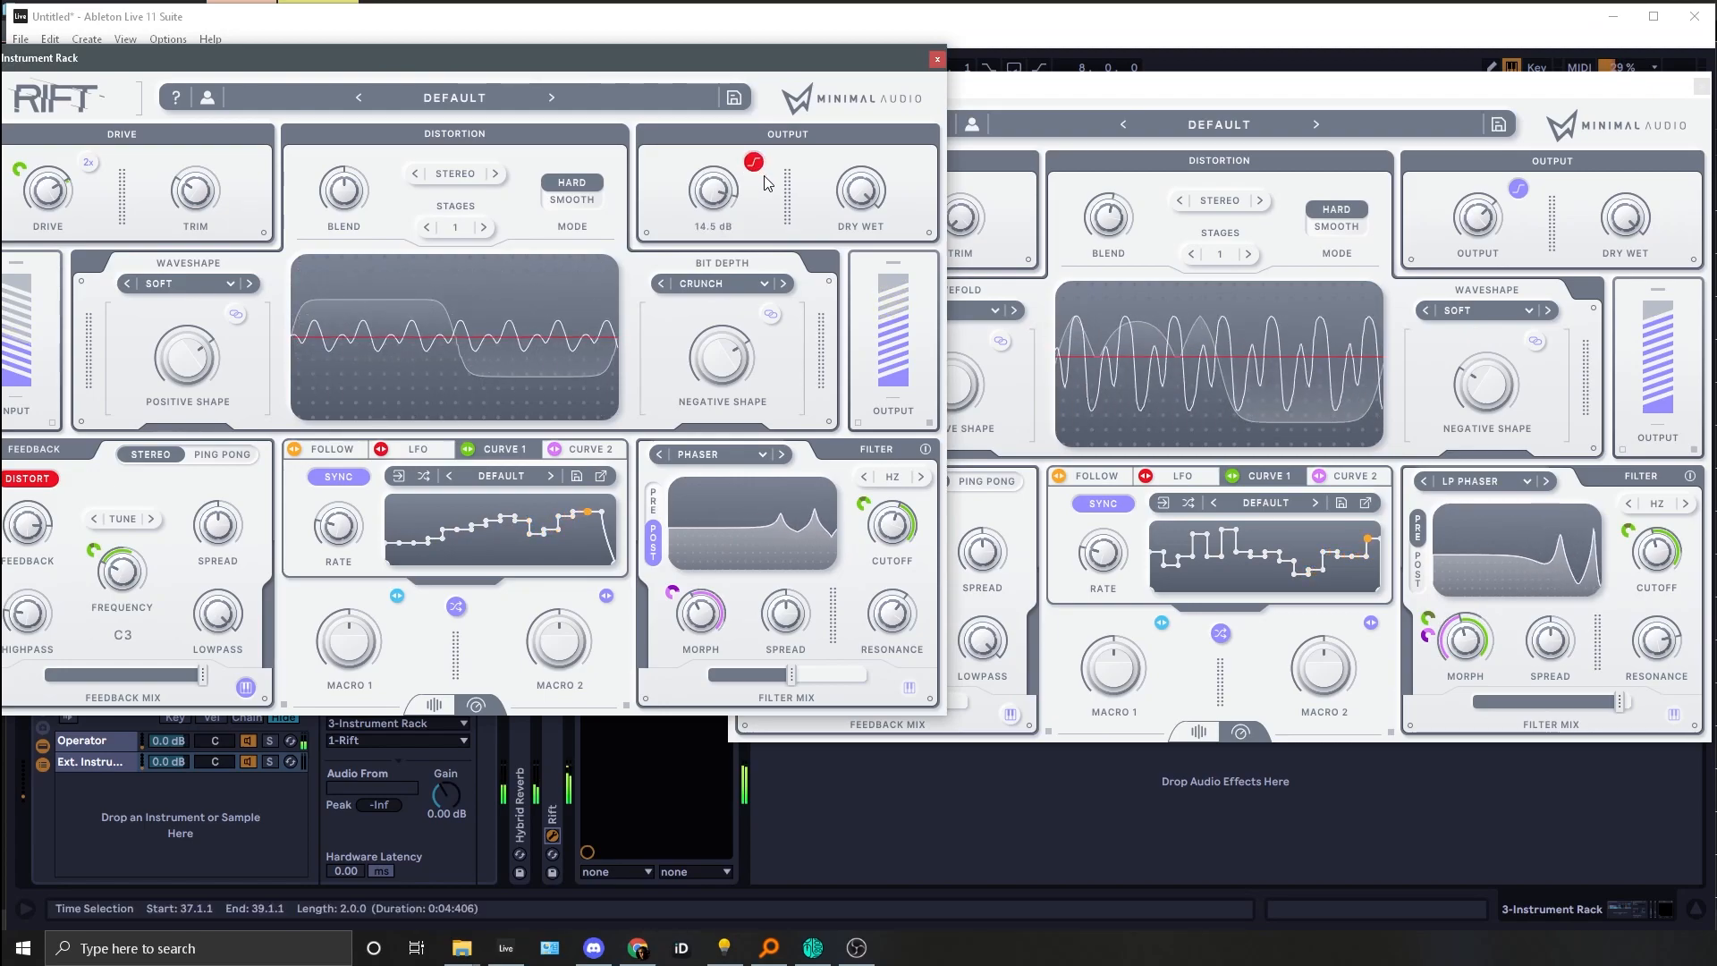
{"action": "key", "text": "g"}
{"action": "left_click_drag", "start_coordinate": [202, 675], "coordinate": [130, 675]}
{"action": "key", "text": "f"}
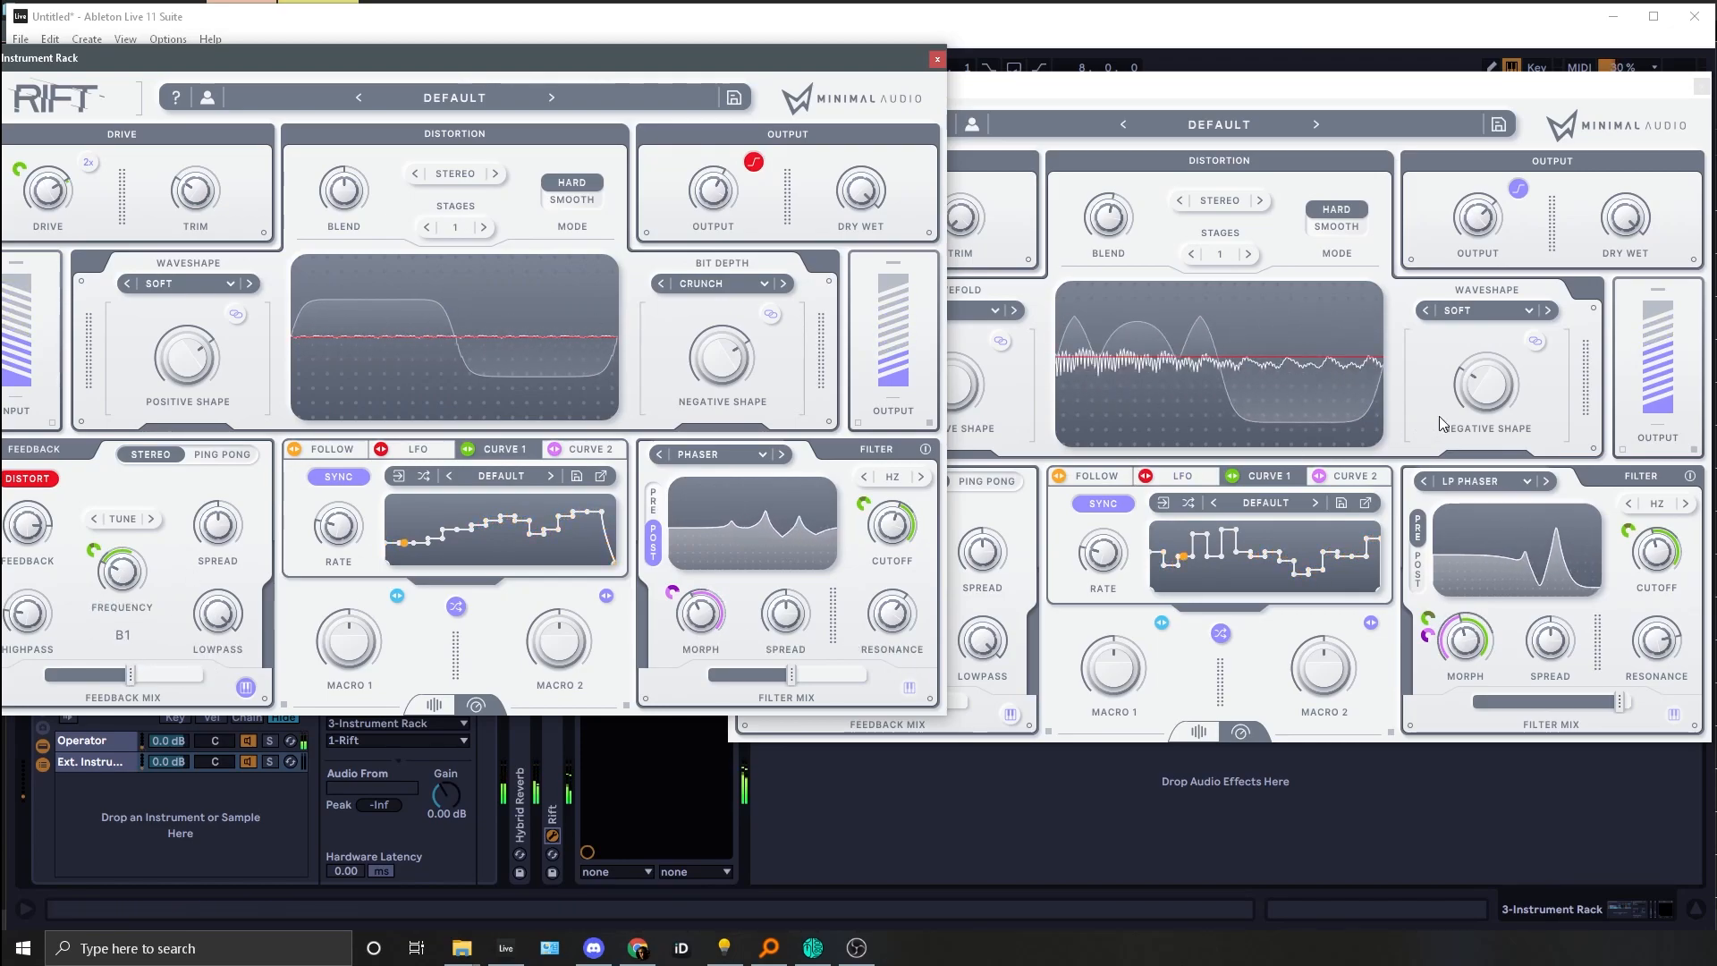
Step: Try a feedback mix near one quarter on the second Rift and settle on about three quarters while playing notes in different octaves
{"action": "left_click", "coordinate": [952, 710]}
{"action": "key", "text": "f"}
{"action": "left_click_drag", "start_coordinate": [898, 694], "coordinate": [807, 701]}
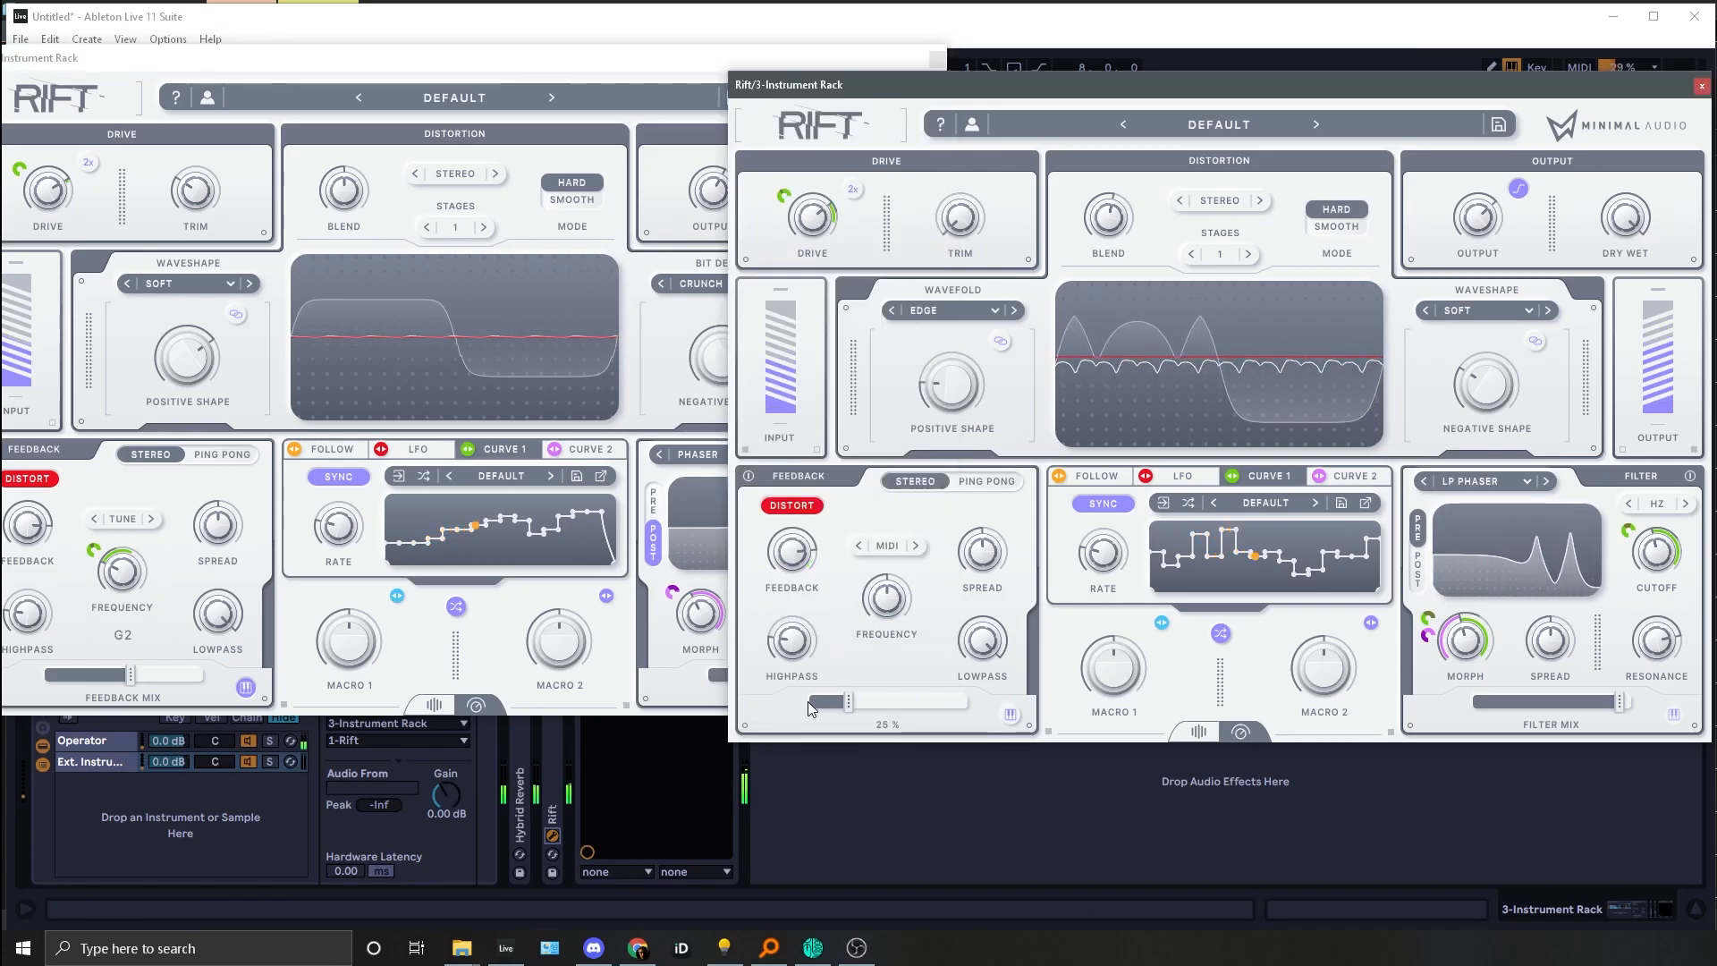
{"action": "key", "text": "h"}
{"action": "key", "text": "z"}
{"action": "left_click_drag", "start_coordinate": [854, 701], "coordinate": [941, 715]}
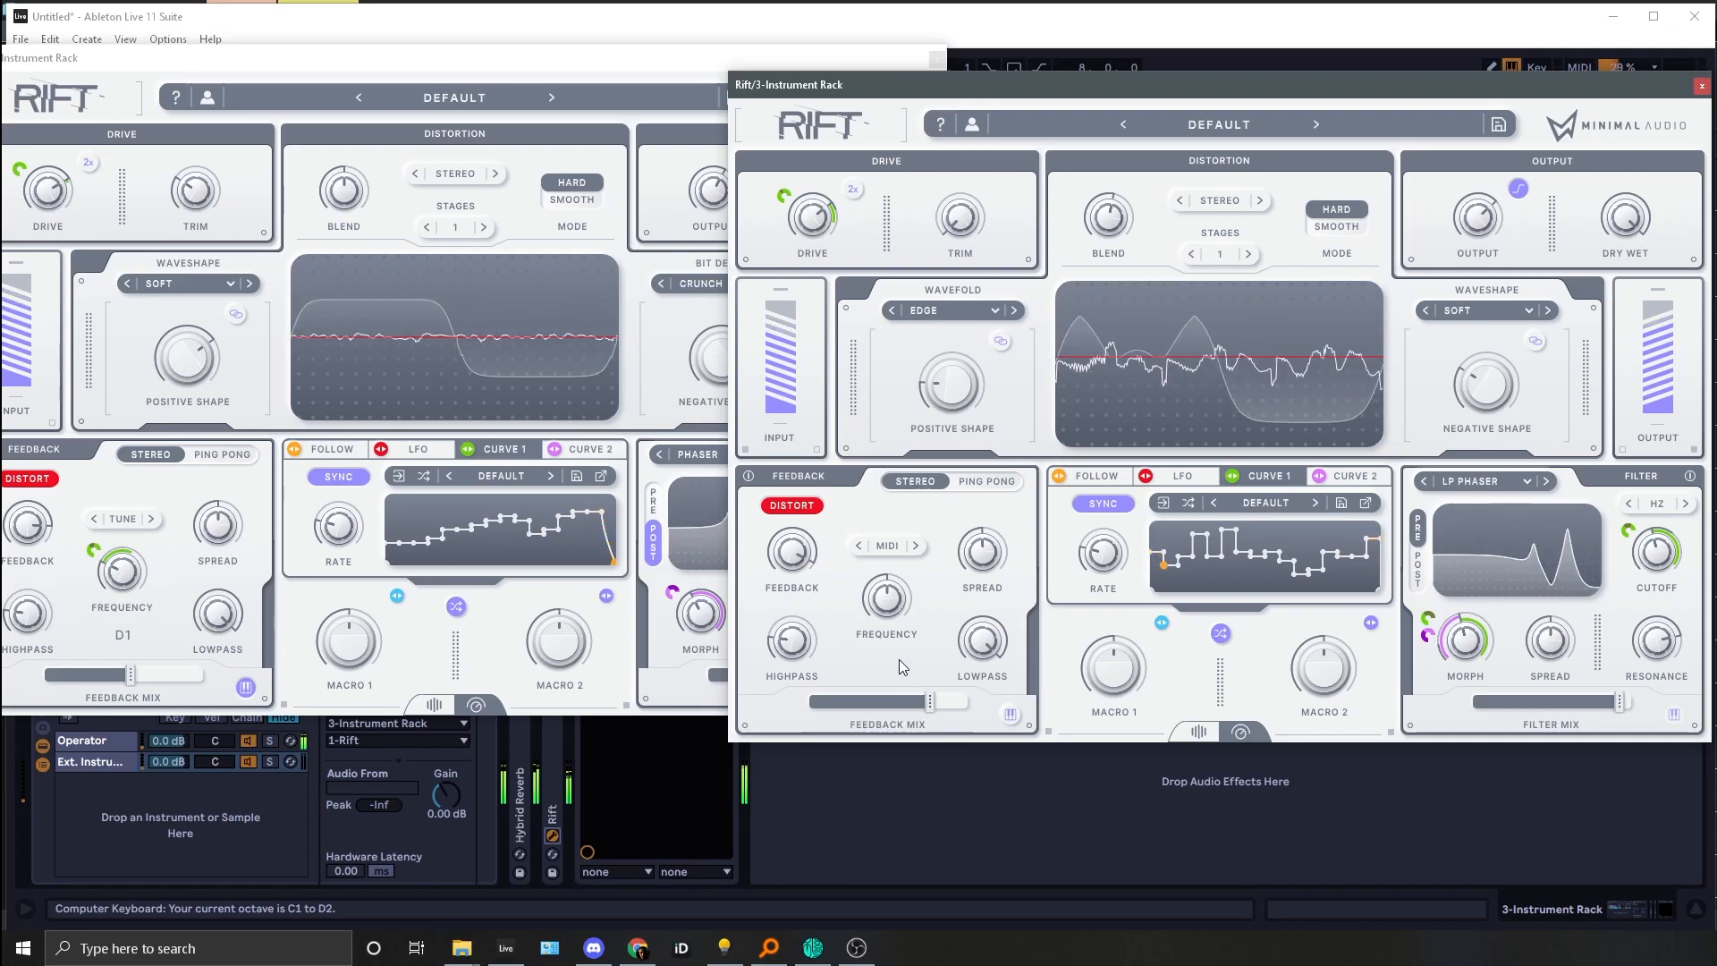
{"action": "mouse_move", "coordinate": [764, 600]}
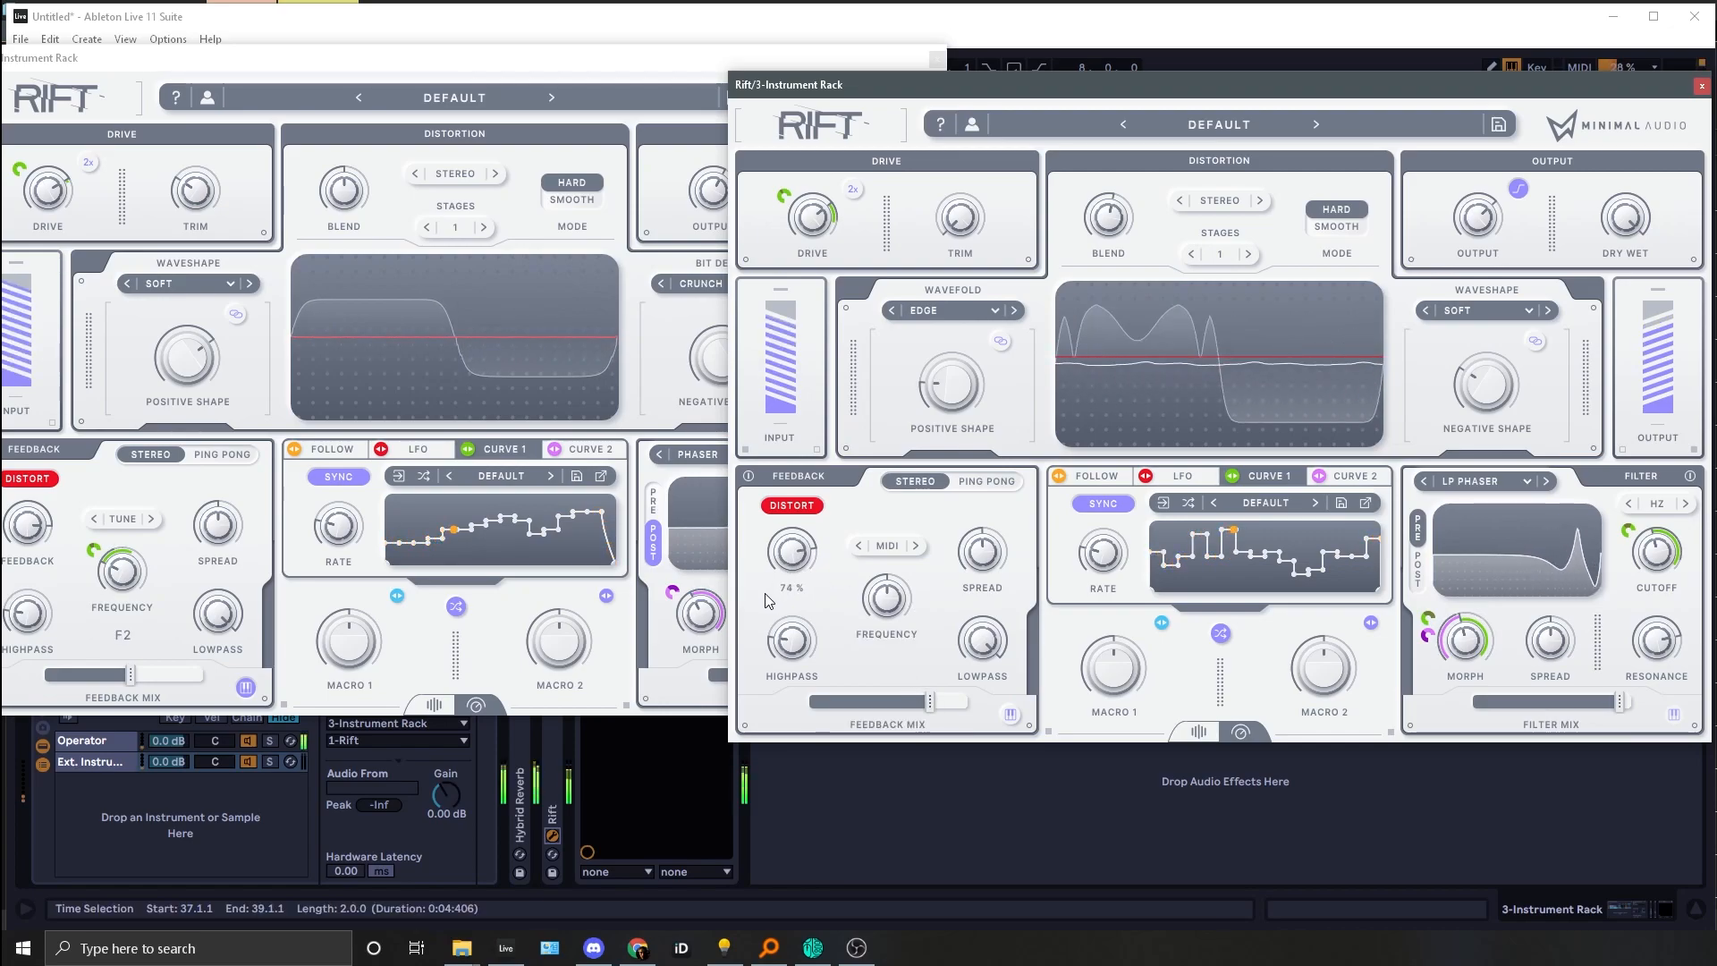
{"action": "key", "text": "x"}
{"action": "key", "text": "x"}
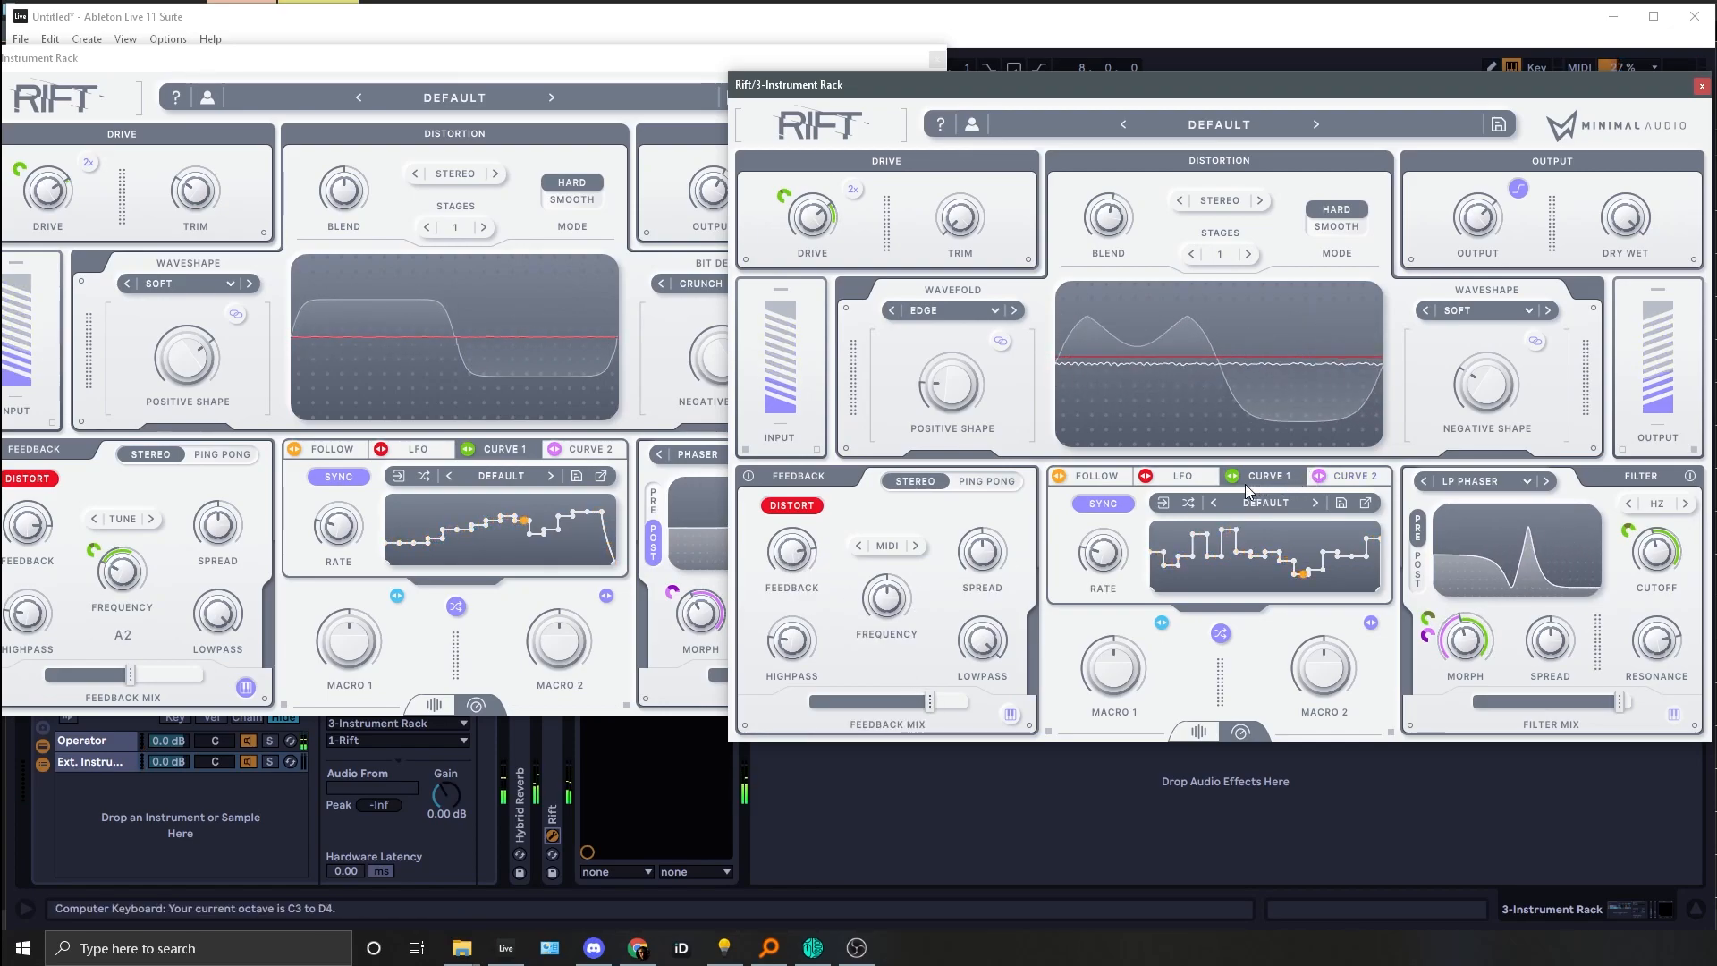
{"action": "key", "text": "a"}
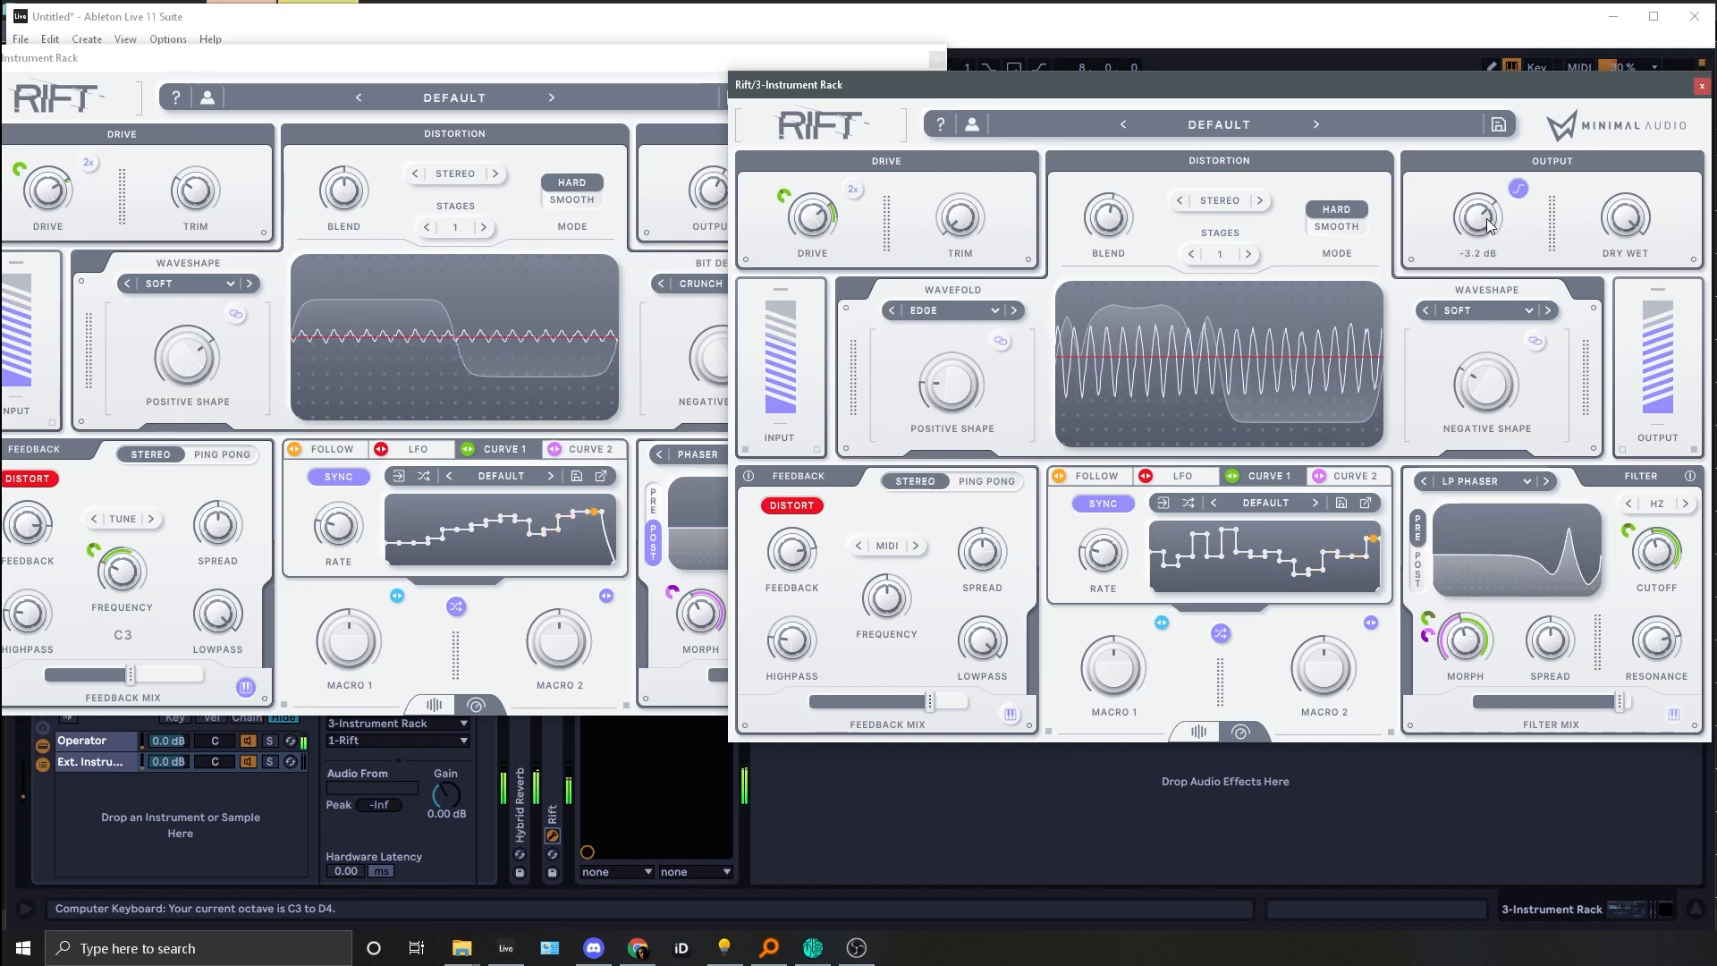
Step: Close both Rift windows, then add a Hybrid Reverb after the second Rift and set its decay to 2.63 s
{"action": "left_click", "coordinate": [1098, 54]}
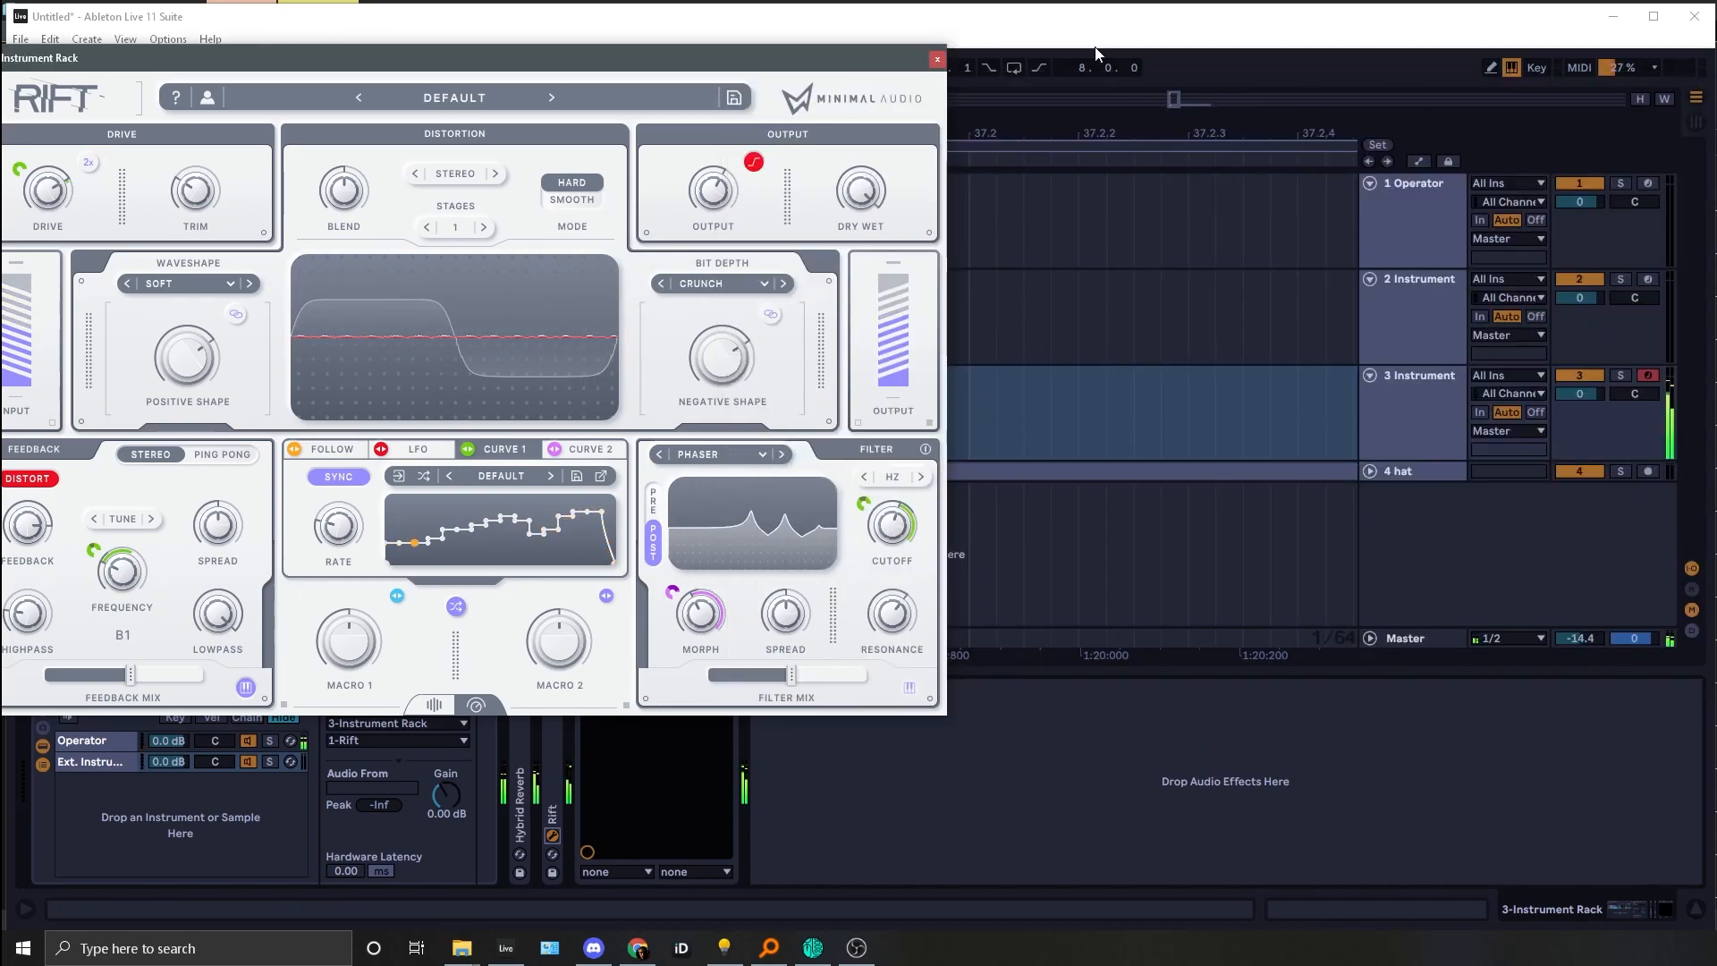
{"action": "left_click", "coordinate": [937, 58]}
{"action": "left_click", "coordinate": [64, 270]}
{"action": "left_click_drag", "start_coordinate": [257, 145], "coordinate": [935, 769]}
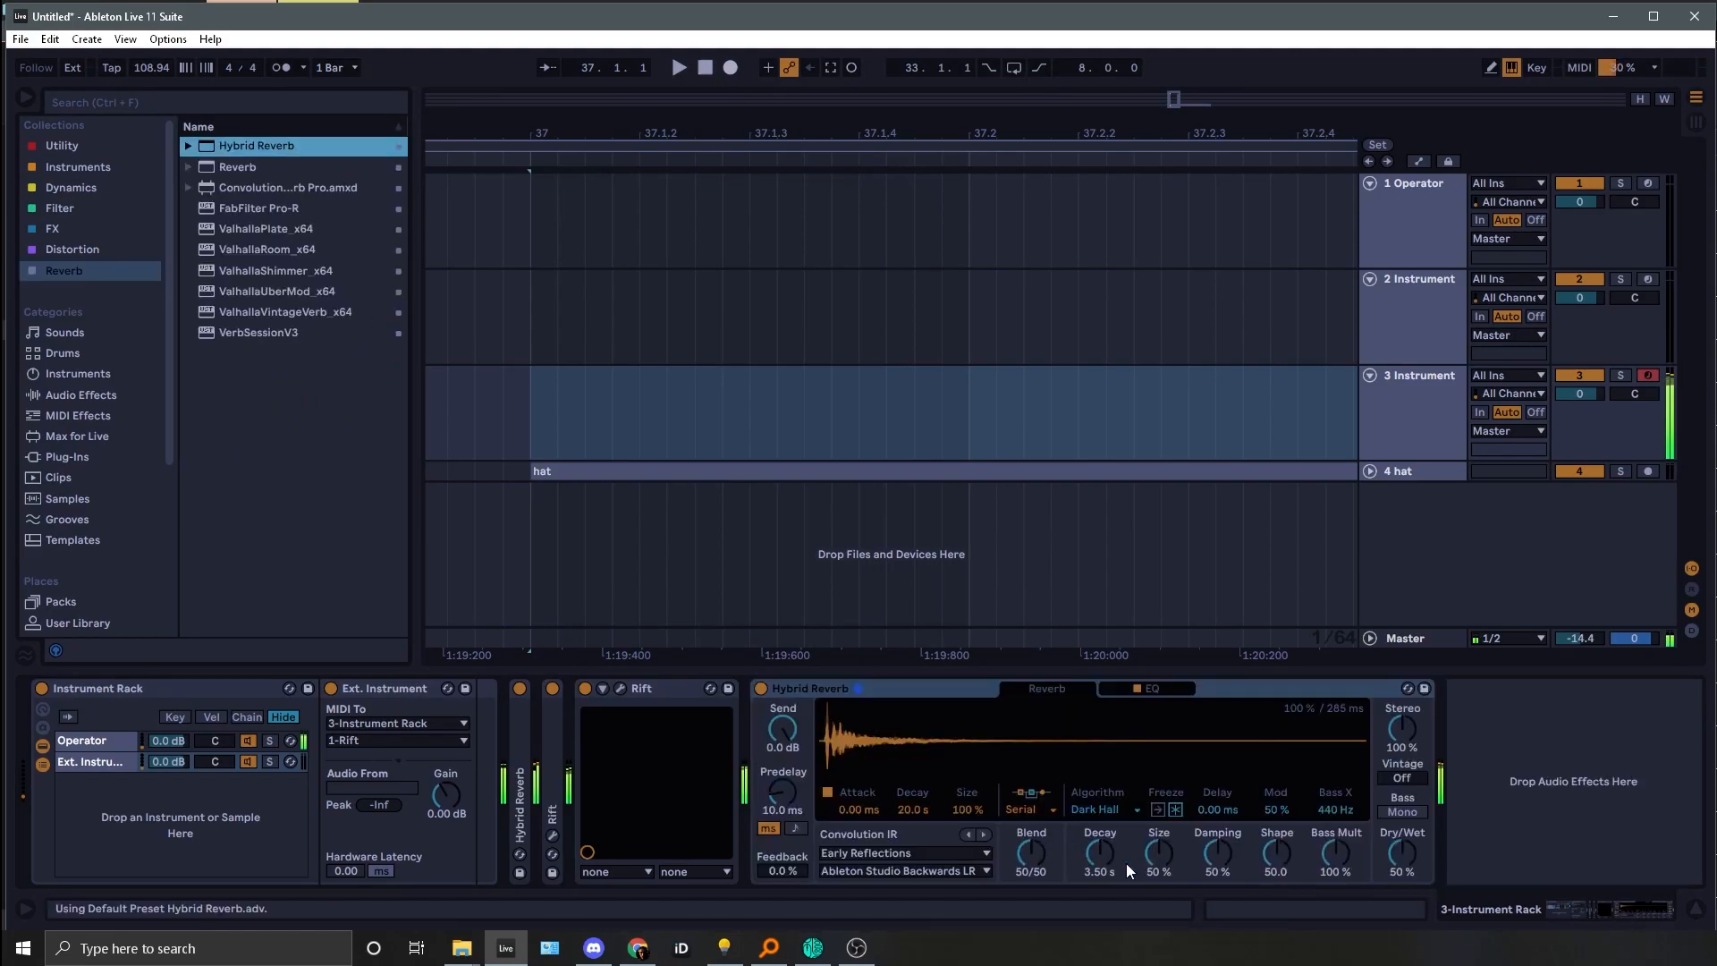
{"action": "left_click_drag", "start_coordinate": [1130, 862], "coordinate": [1130, 880]}
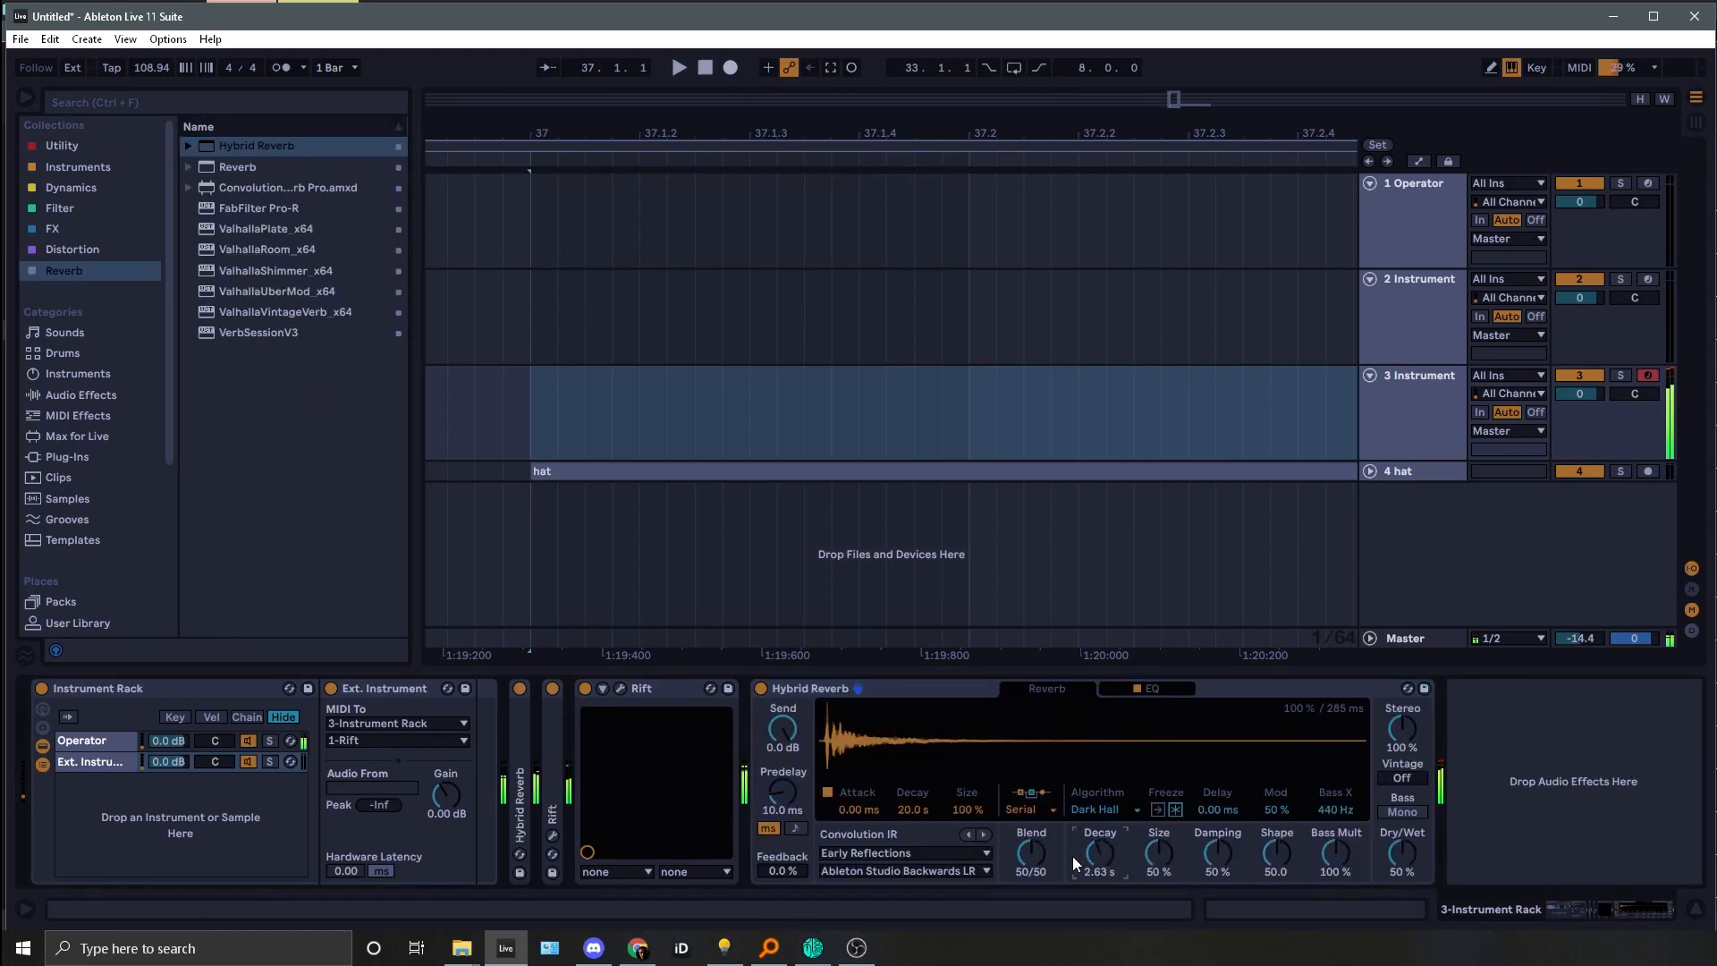
Step: Try the Bigger Spaces convolution category and settle on Halls, with the new reverb at 2.04 s decay and 40 % dry/wet
{"action": "left_click", "coordinate": [934, 854]}
{"action": "left_click", "coordinate": [871, 808]}
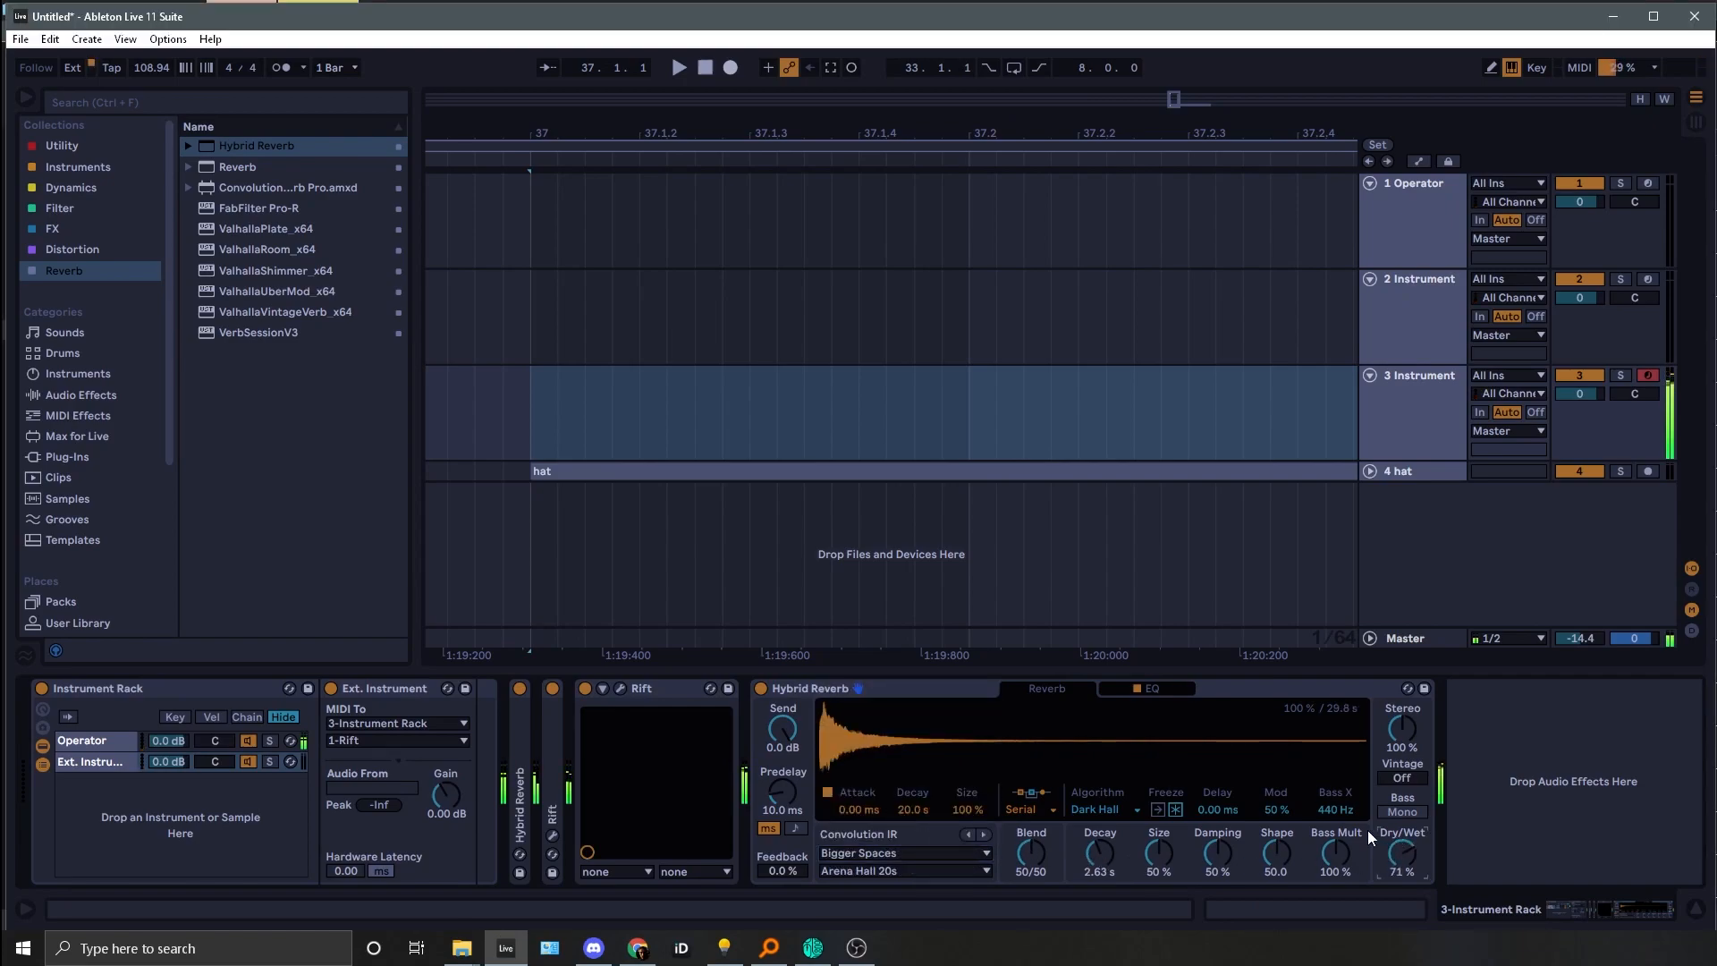
{"action": "left_click", "coordinate": [914, 852]}
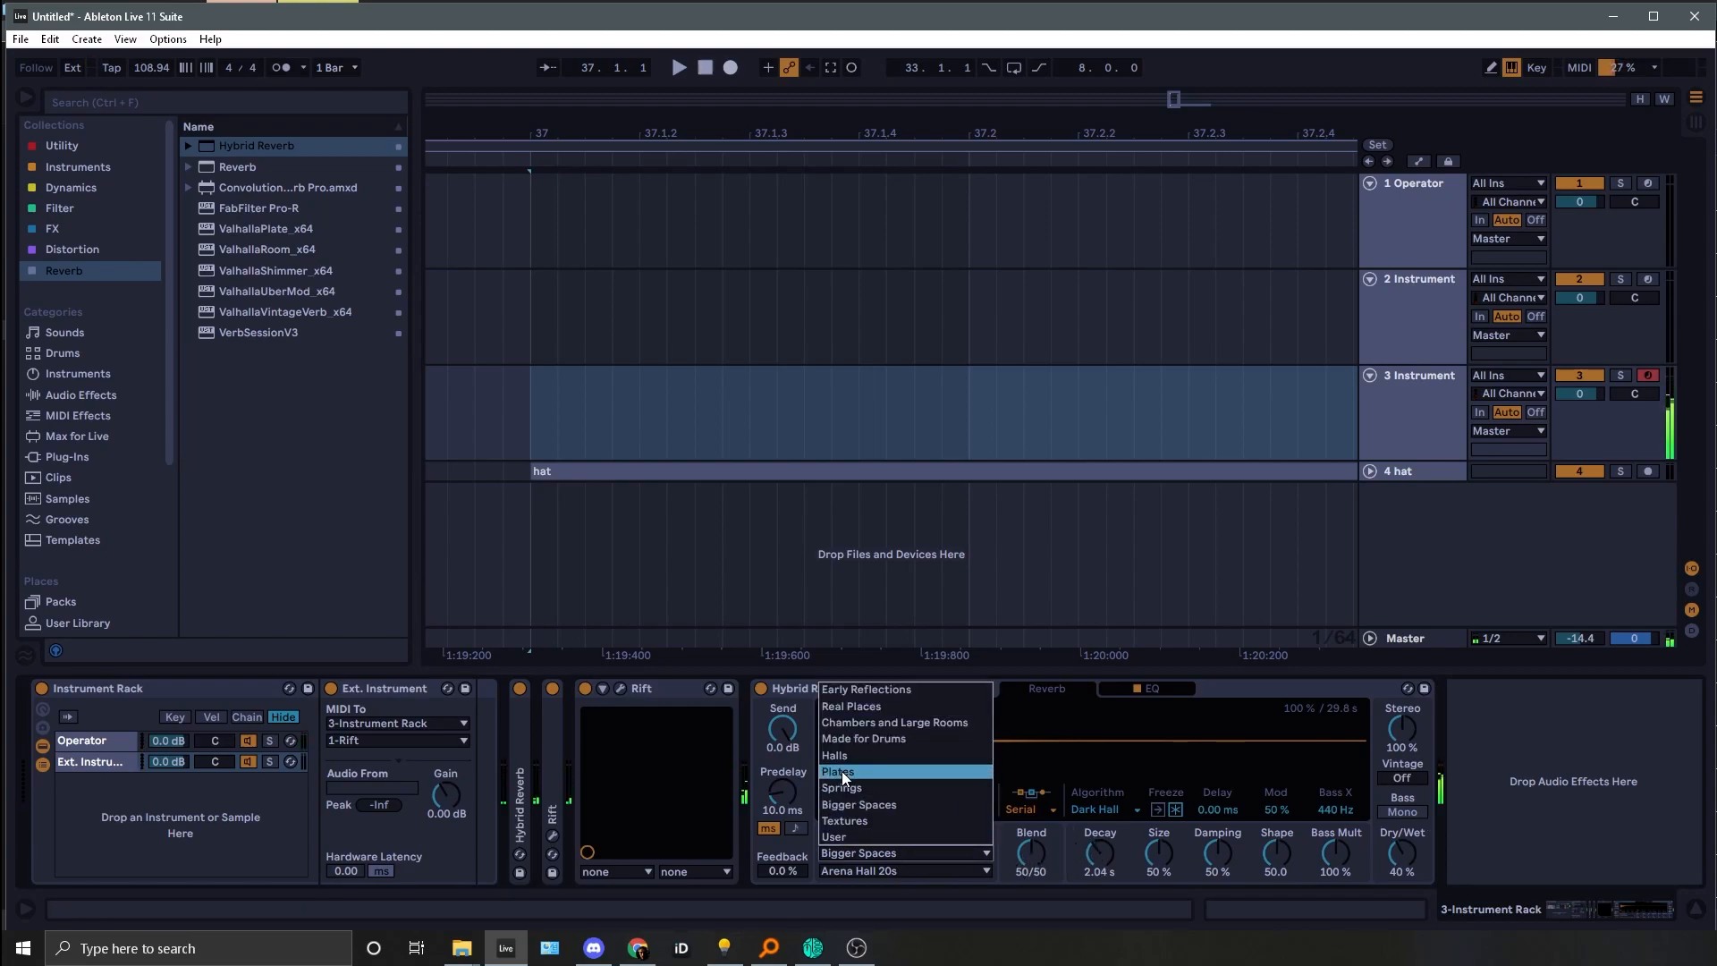
{"action": "left_click", "coordinate": [844, 760]}
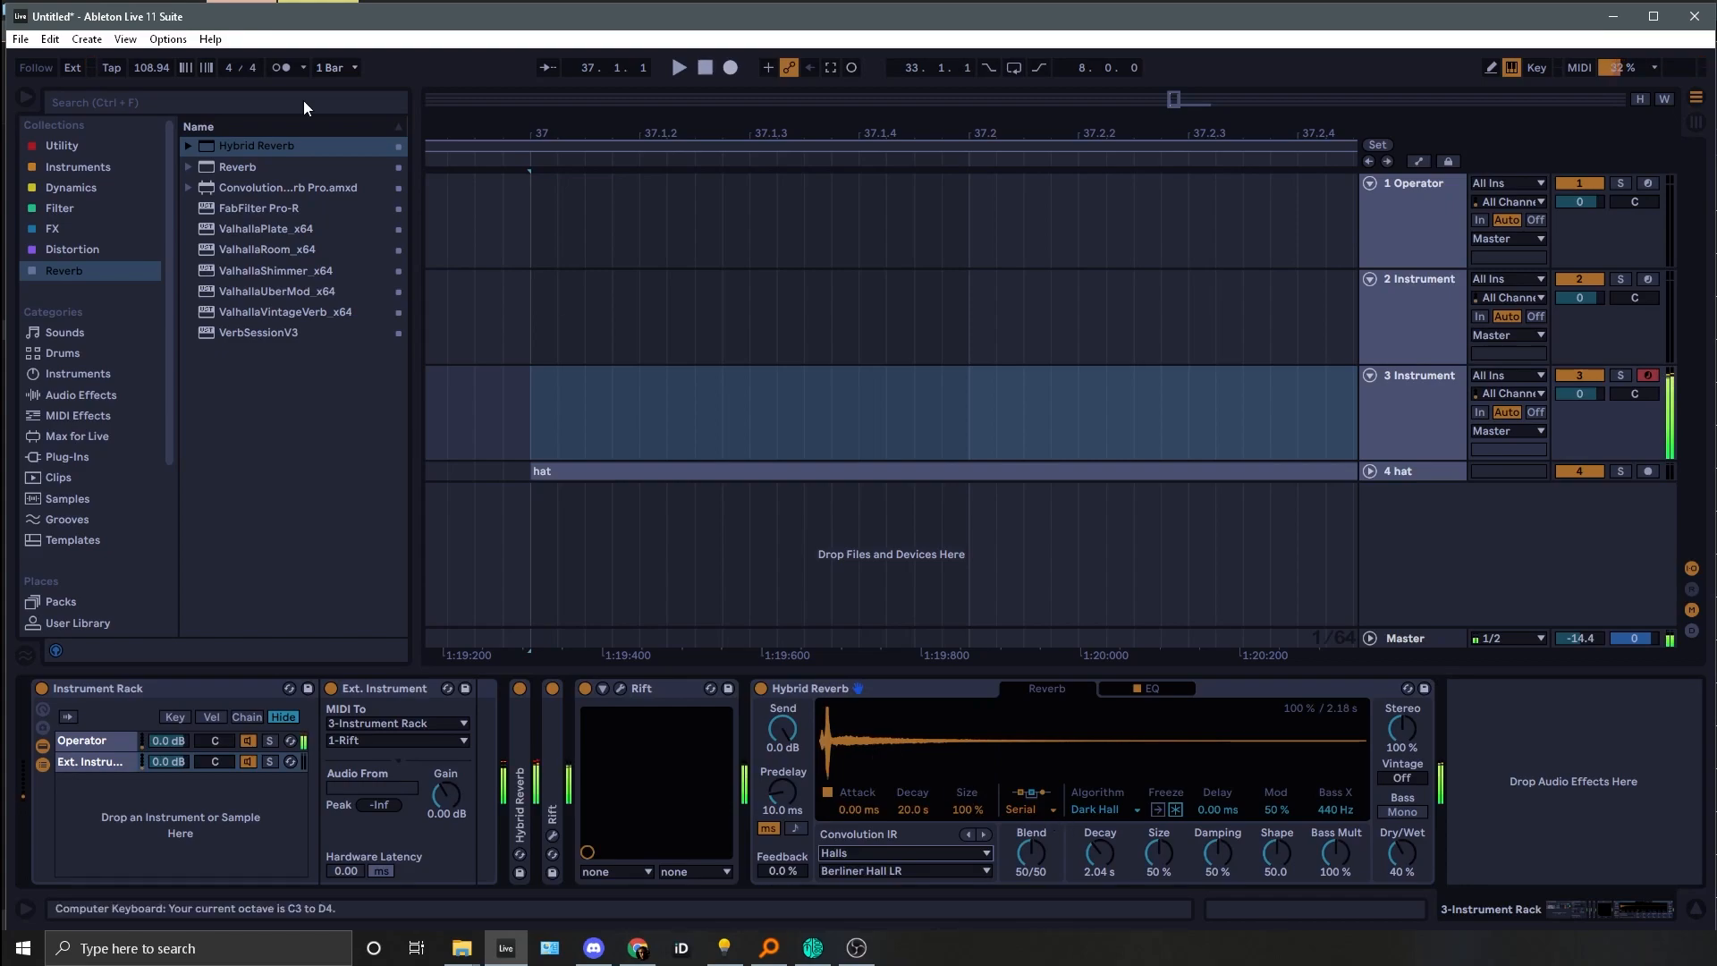
Step: Add the OTT compressor at the end of the third track's chain and set its depth to 20 %
{"action": "left_click", "coordinate": [63, 186]}
{"action": "double_click", "coordinate": [268, 332]}
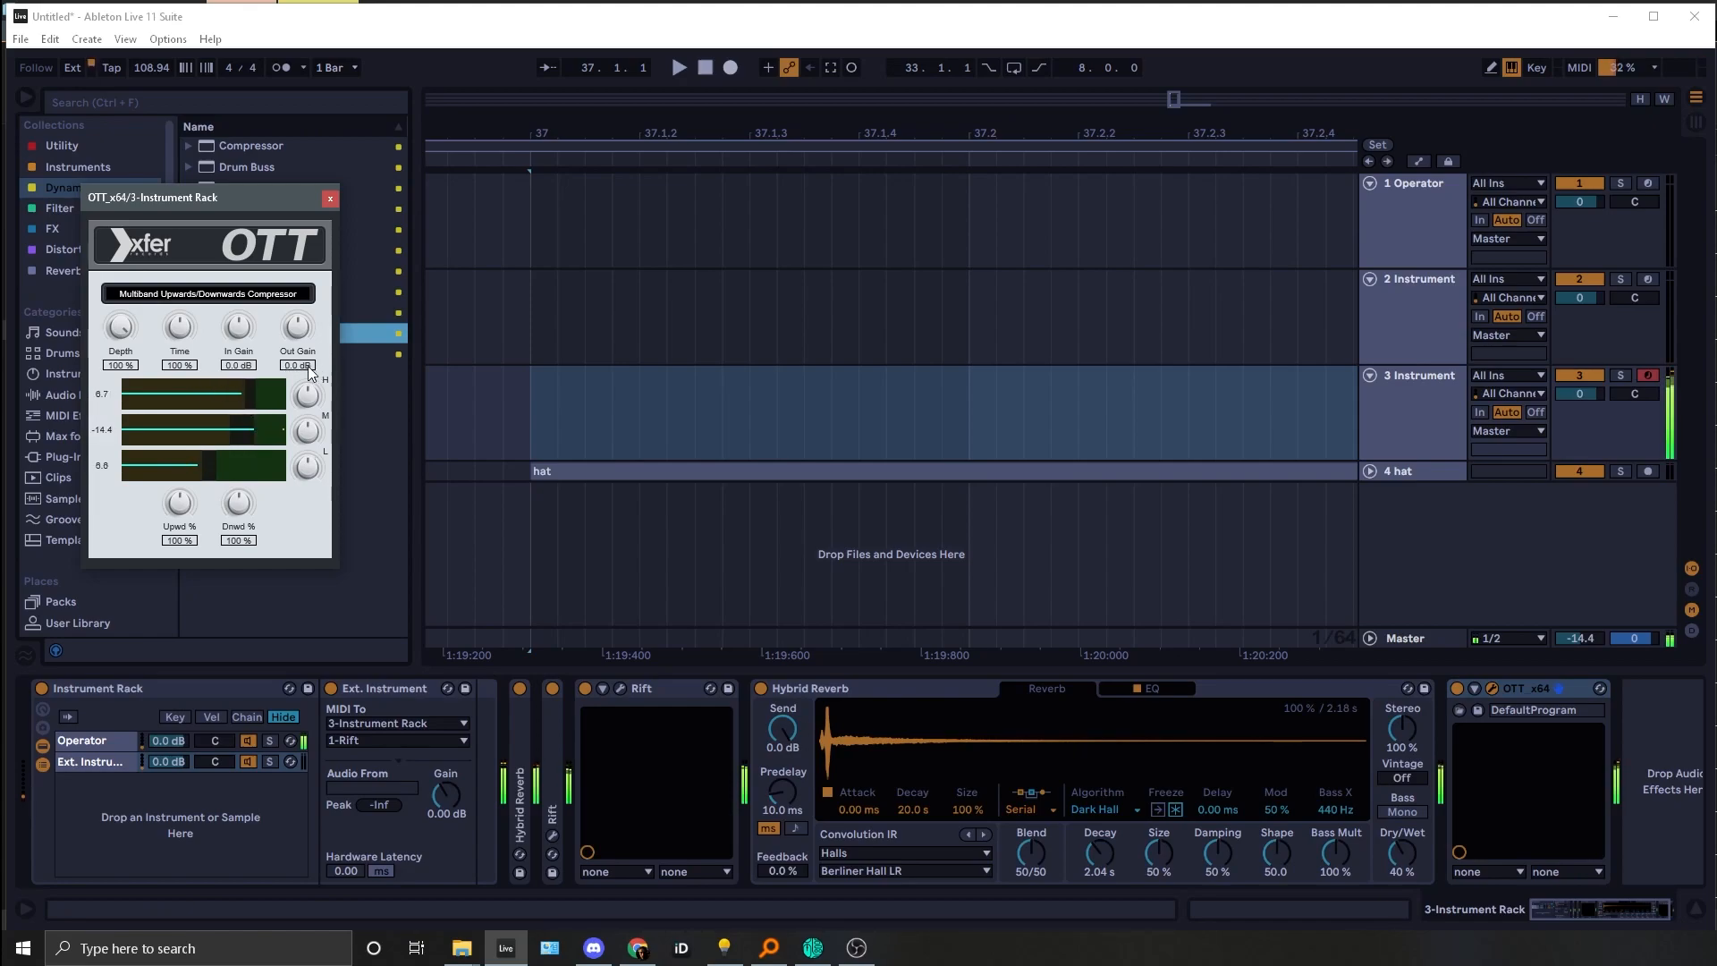
{"action": "key", "text": "z"}
{"action": "left_click_drag", "start_coordinate": [130, 335], "coordinate": [63, 415]}
Step: Reopen the first Rift, then raise its feedback mix to about 85 % and its filter mix to full
{"action": "left_click", "coordinate": [552, 835]}
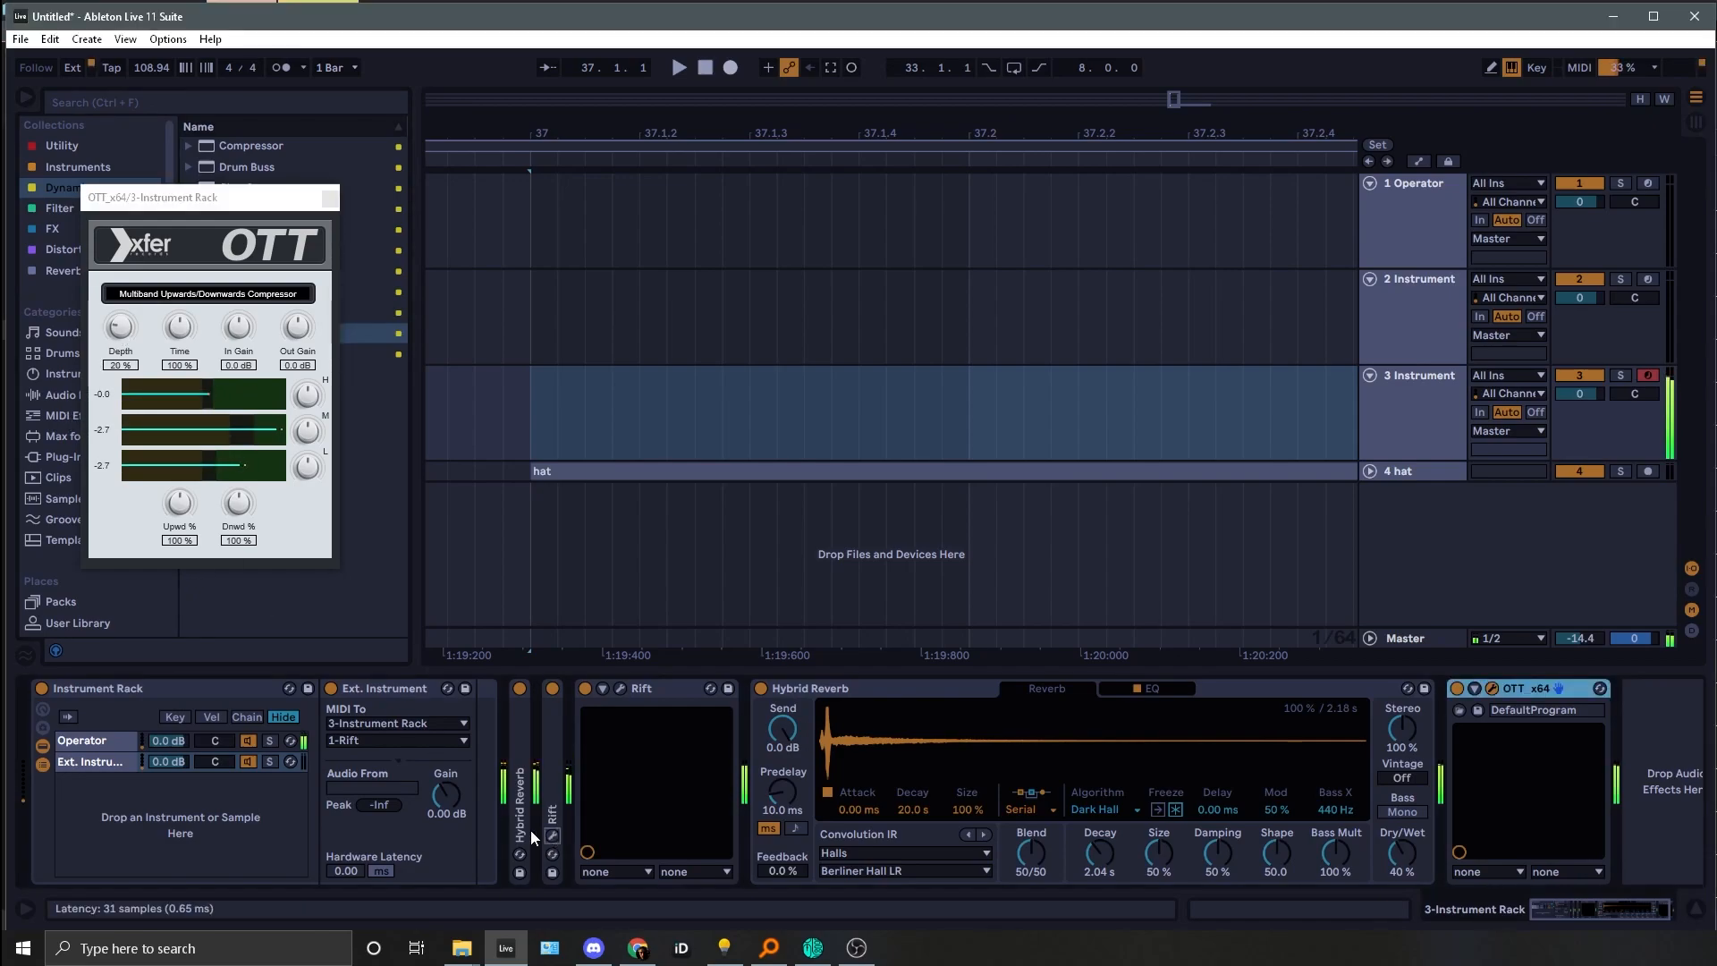
{"action": "key", "text": "s"}
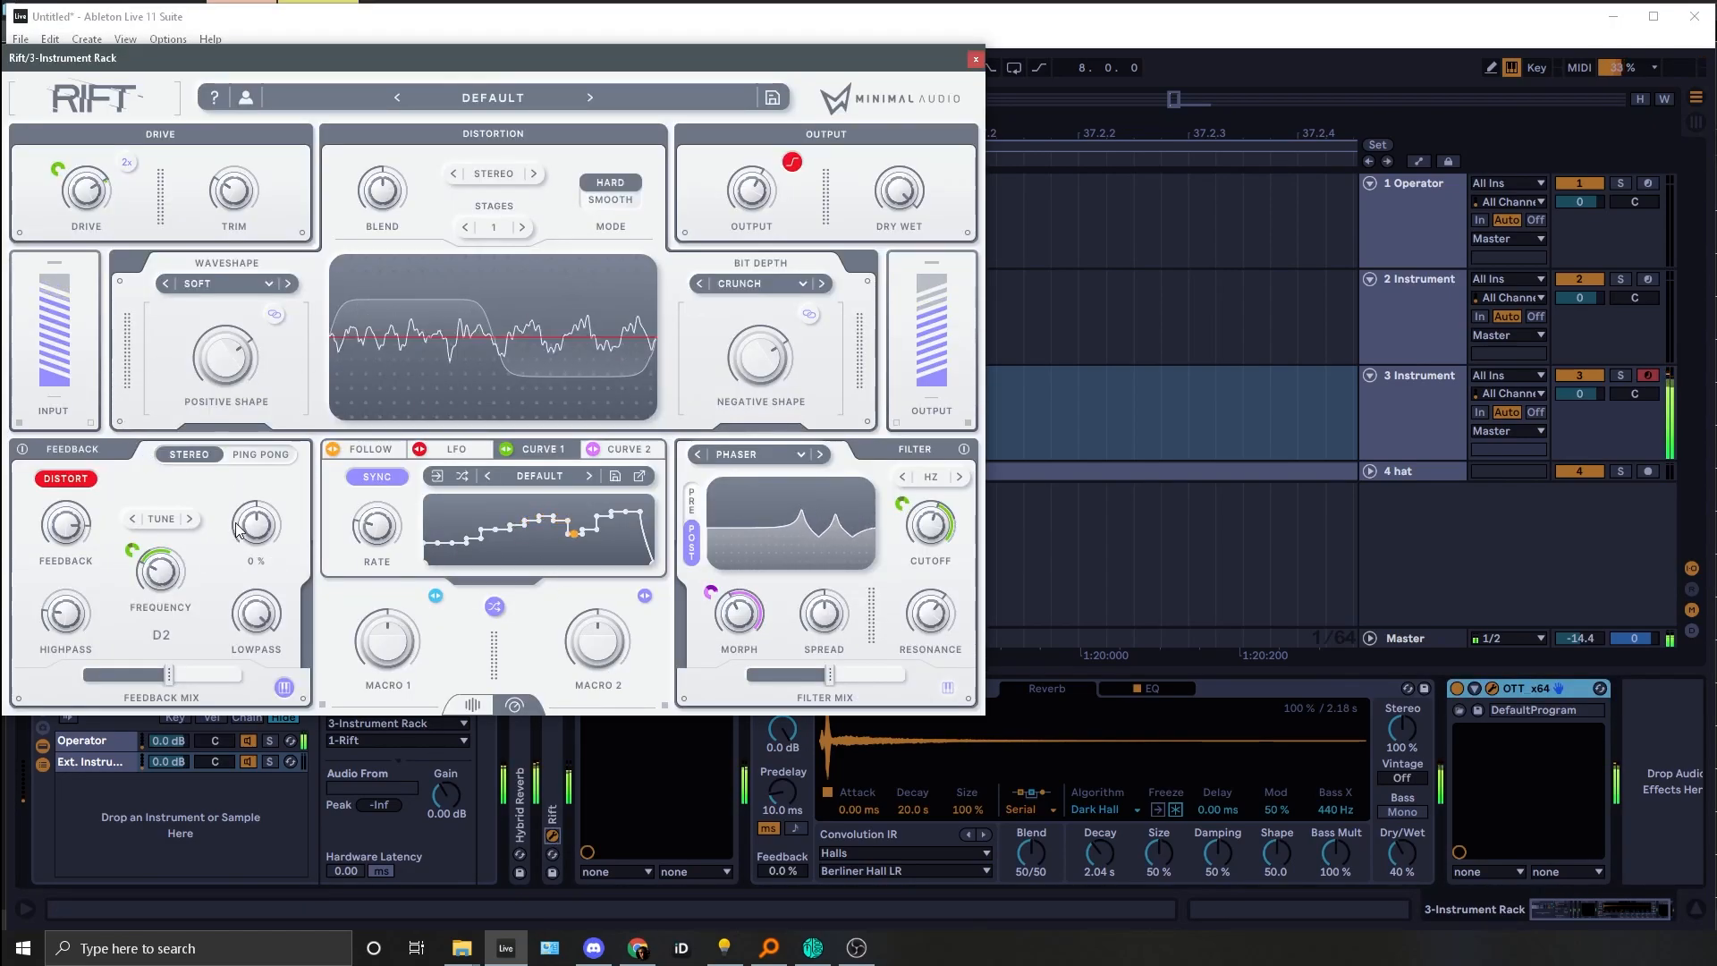
{"action": "left_click_drag", "start_coordinate": [249, 530], "coordinate": [257, 531]}
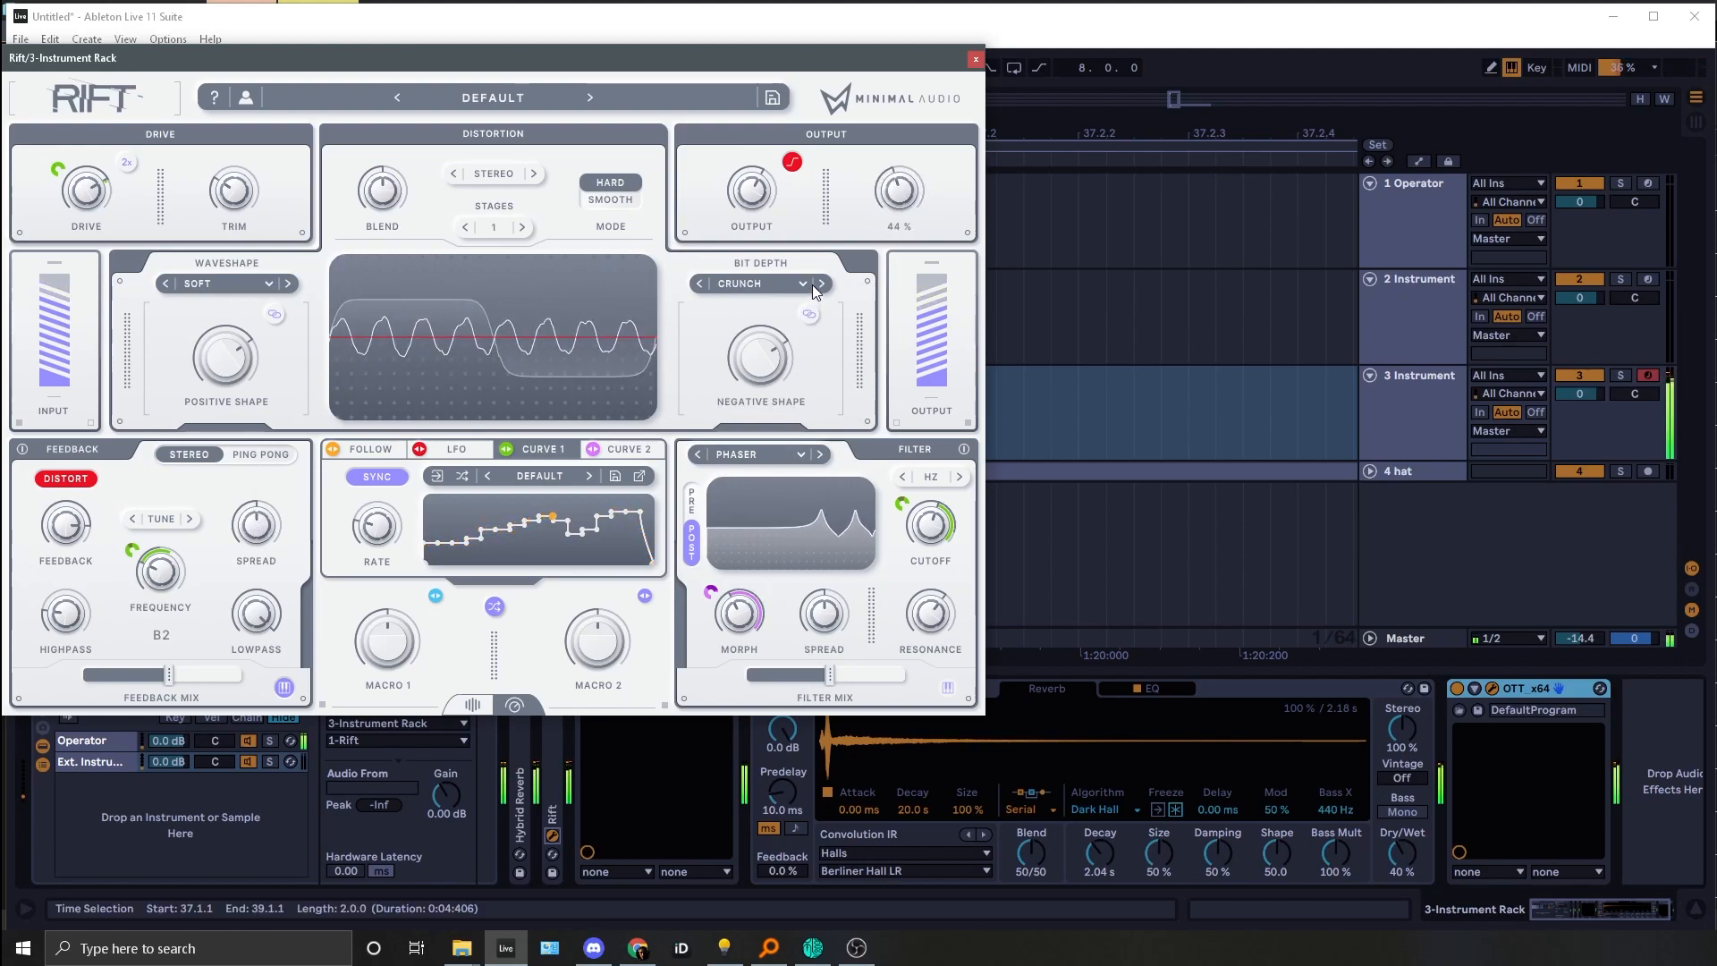
{"action": "left_click_drag", "start_coordinate": [168, 674], "coordinate": [221, 674]}
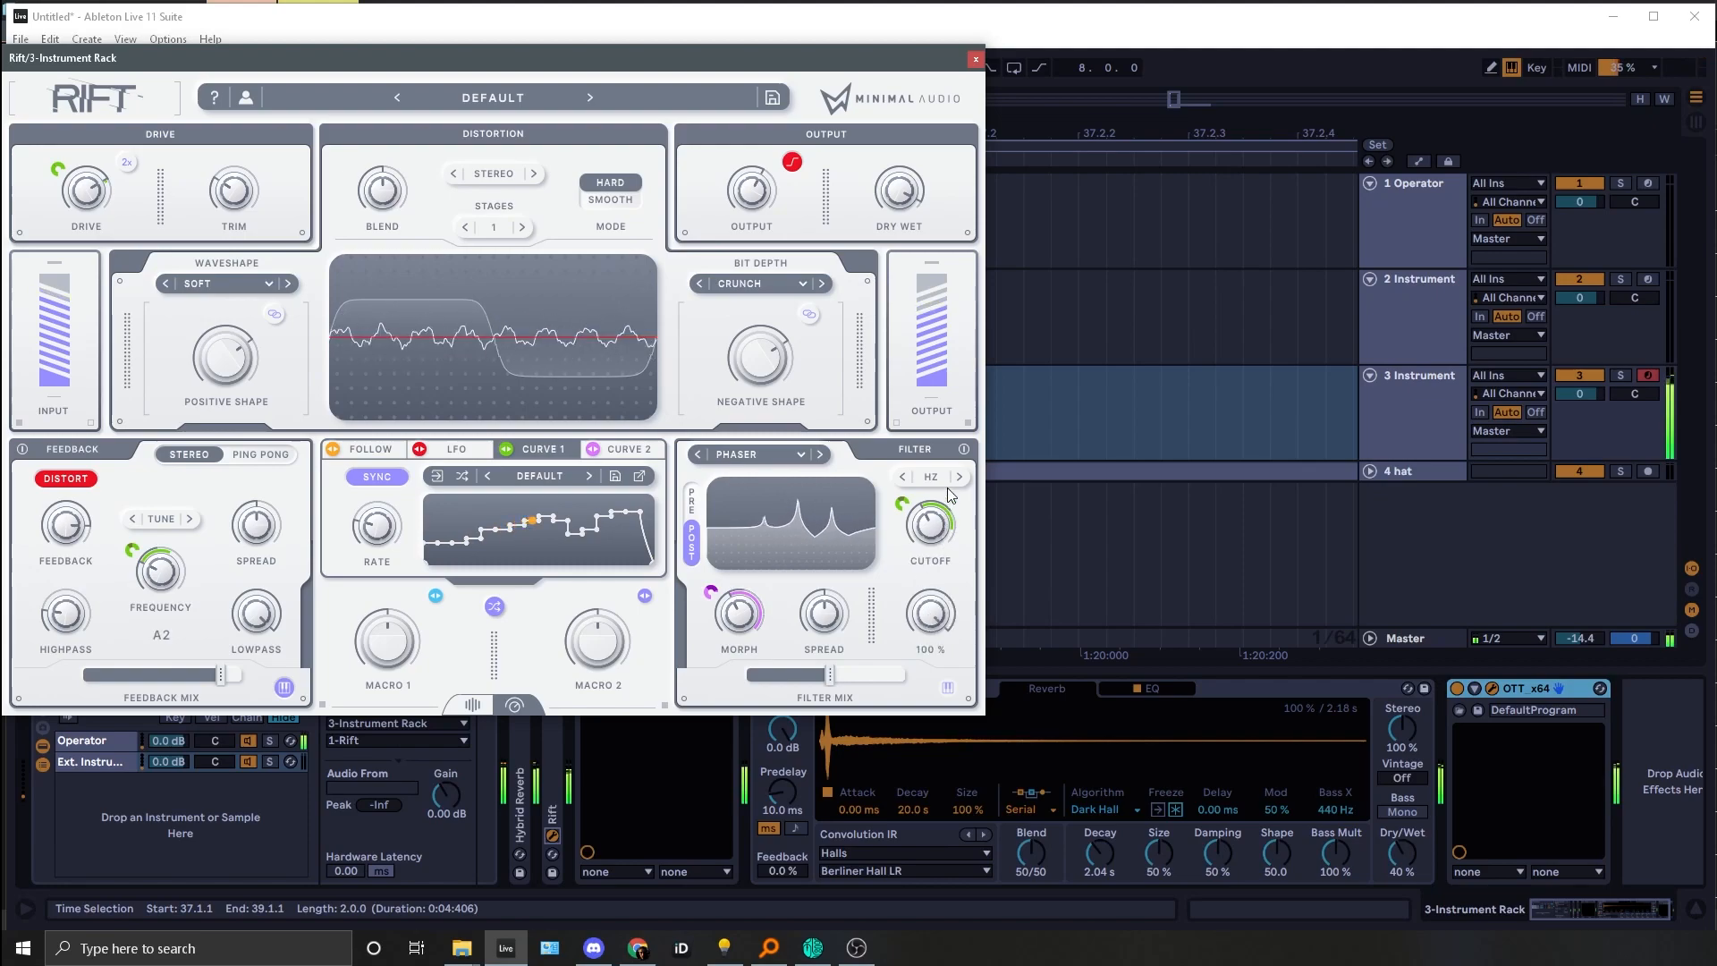
{"action": "left_click_drag", "start_coordinate": [830, 674], "coordinate": [930, 646]}
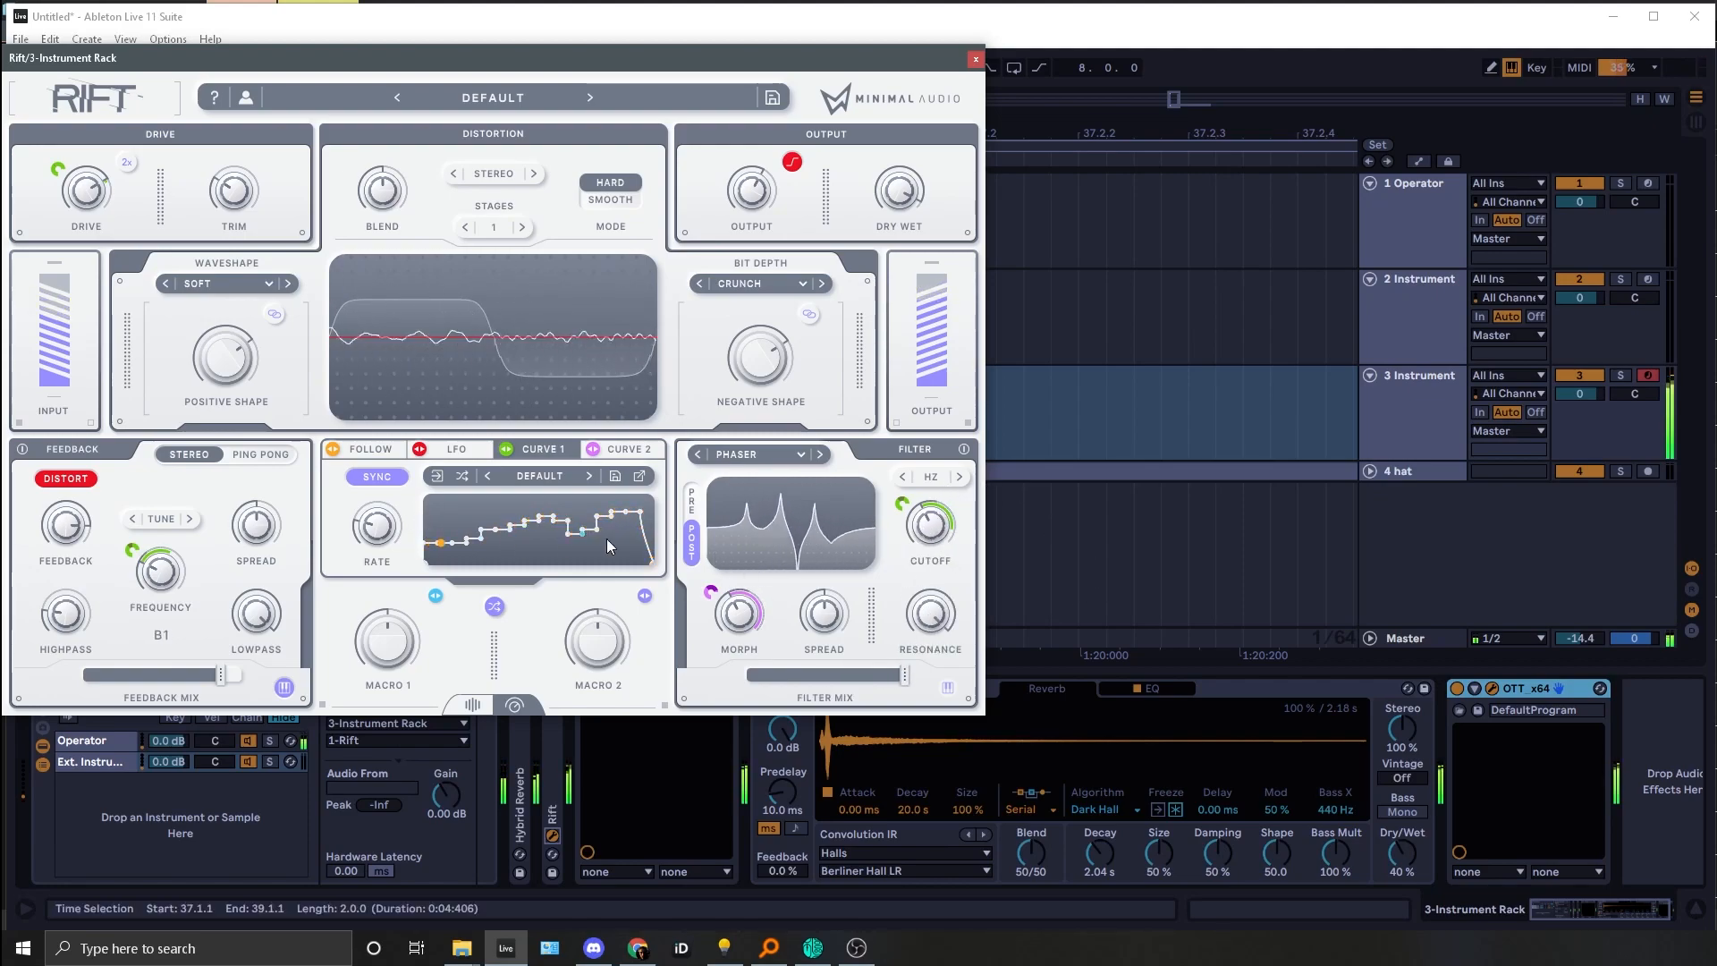
Step: Widen the first Rift's phaser filter spread and audition it with notes in different octaves
{"action": "mouse_move", "coordinate": [804, 638]}
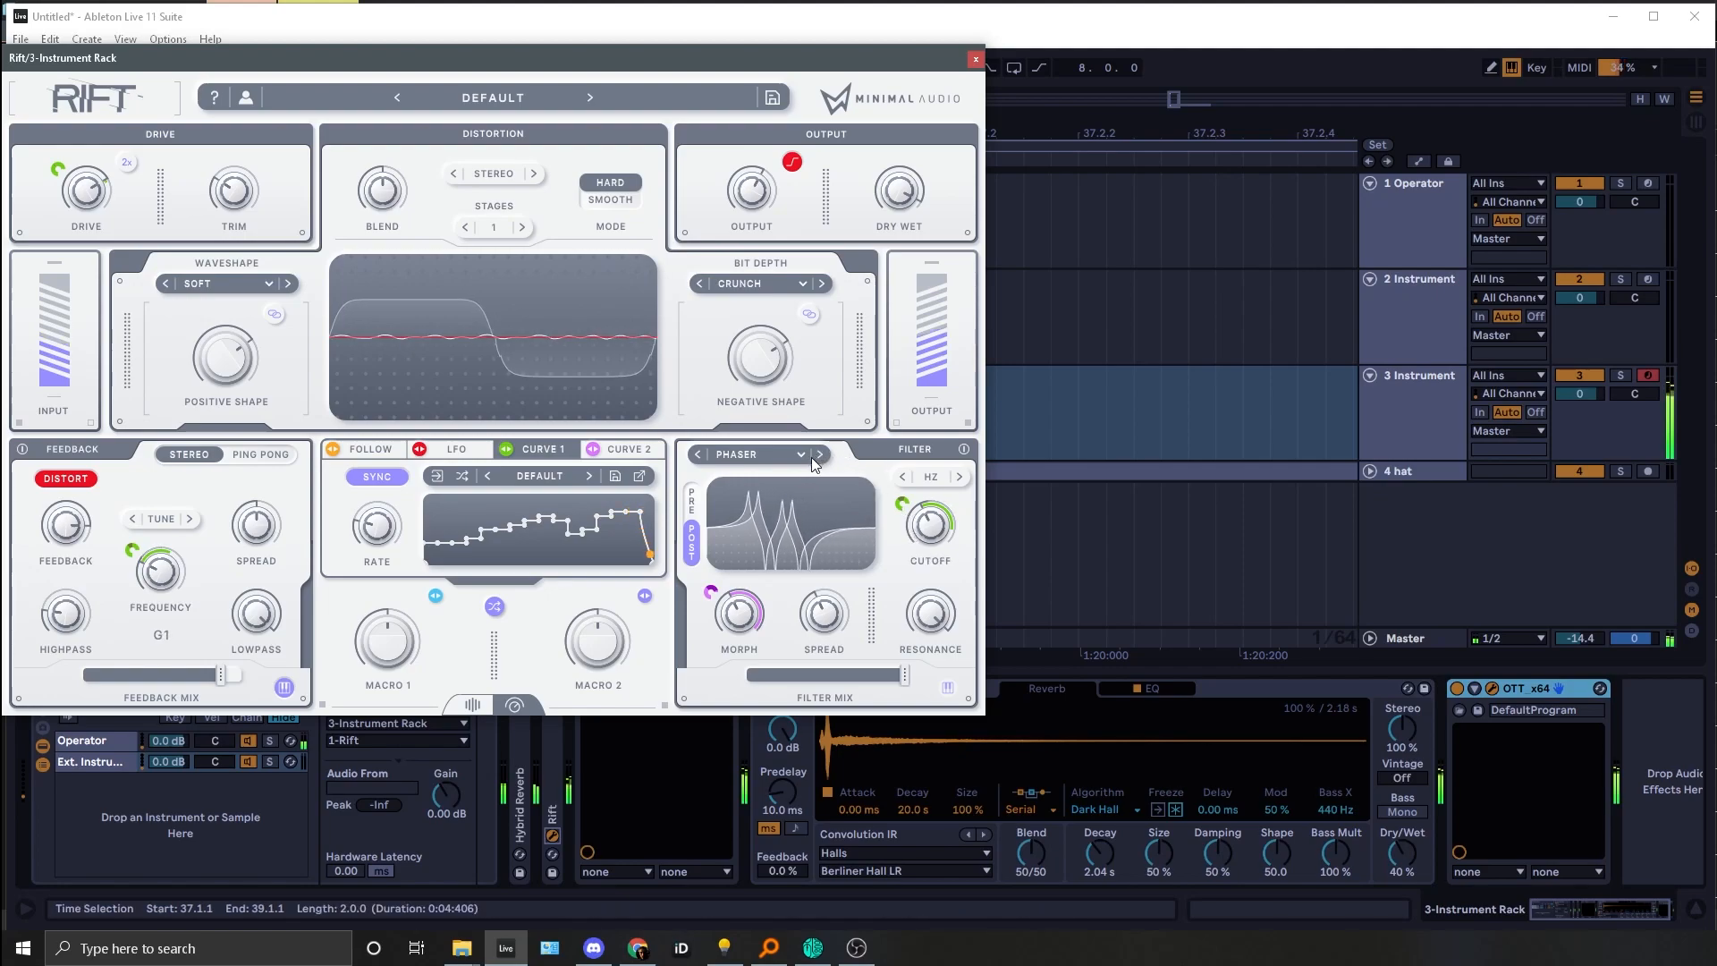
{"action": "key", "text": "x"}
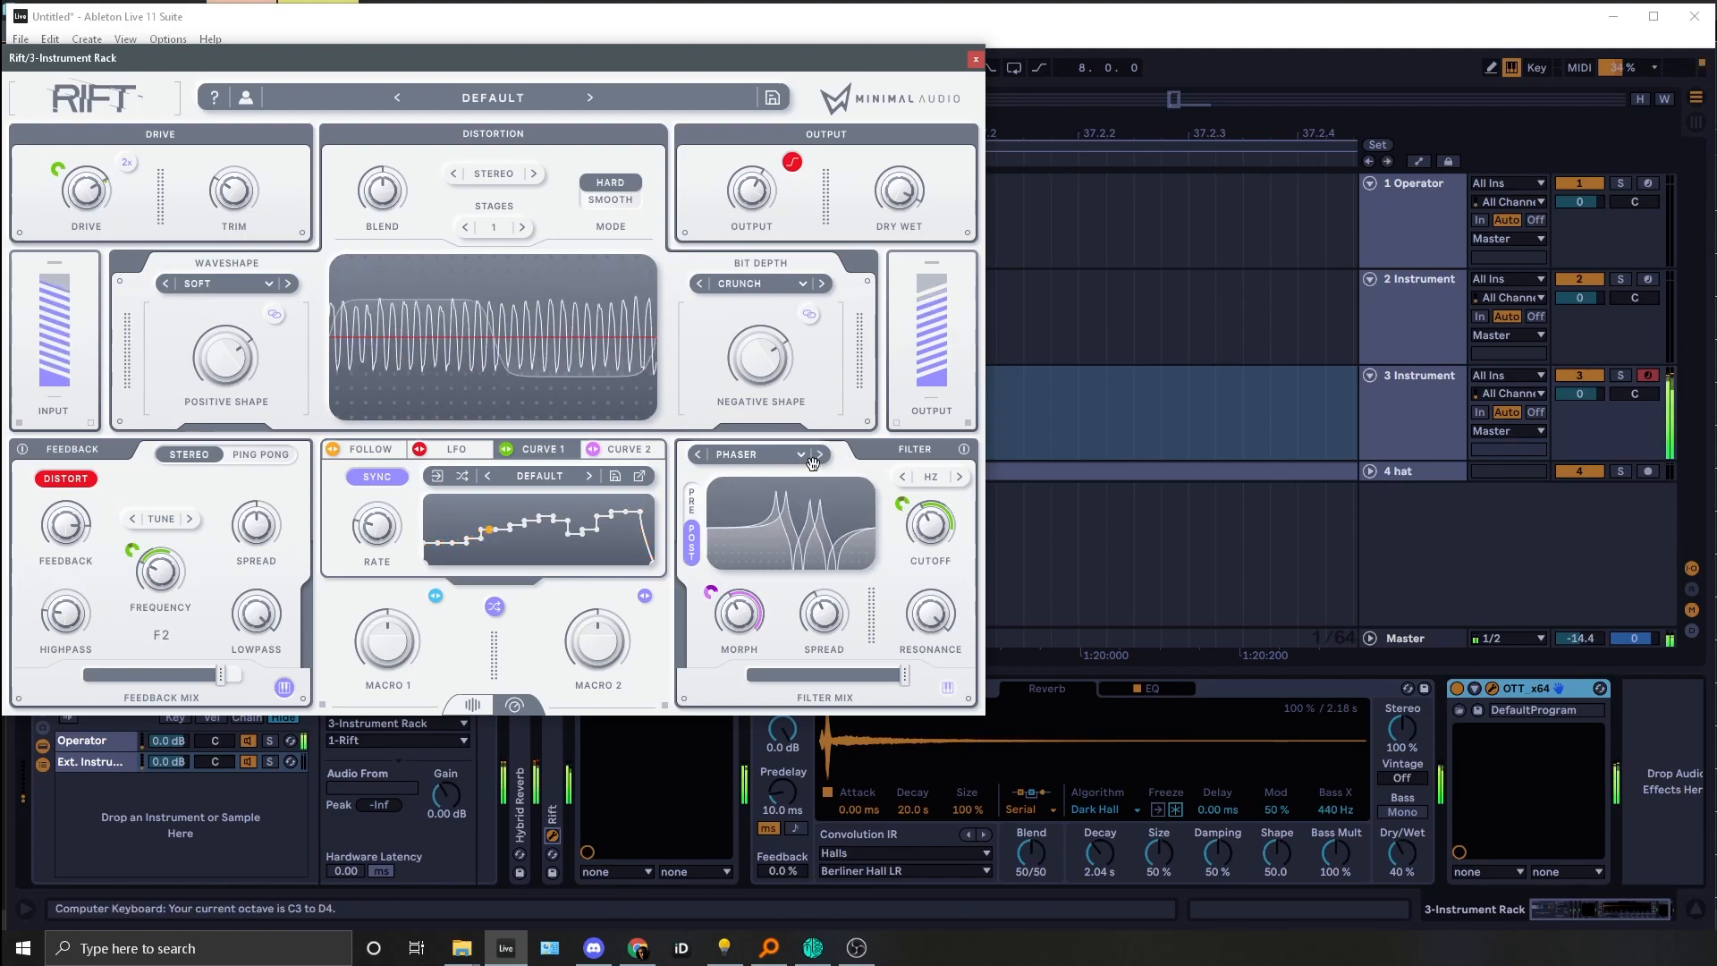
{"action": "key", "text": "z"}
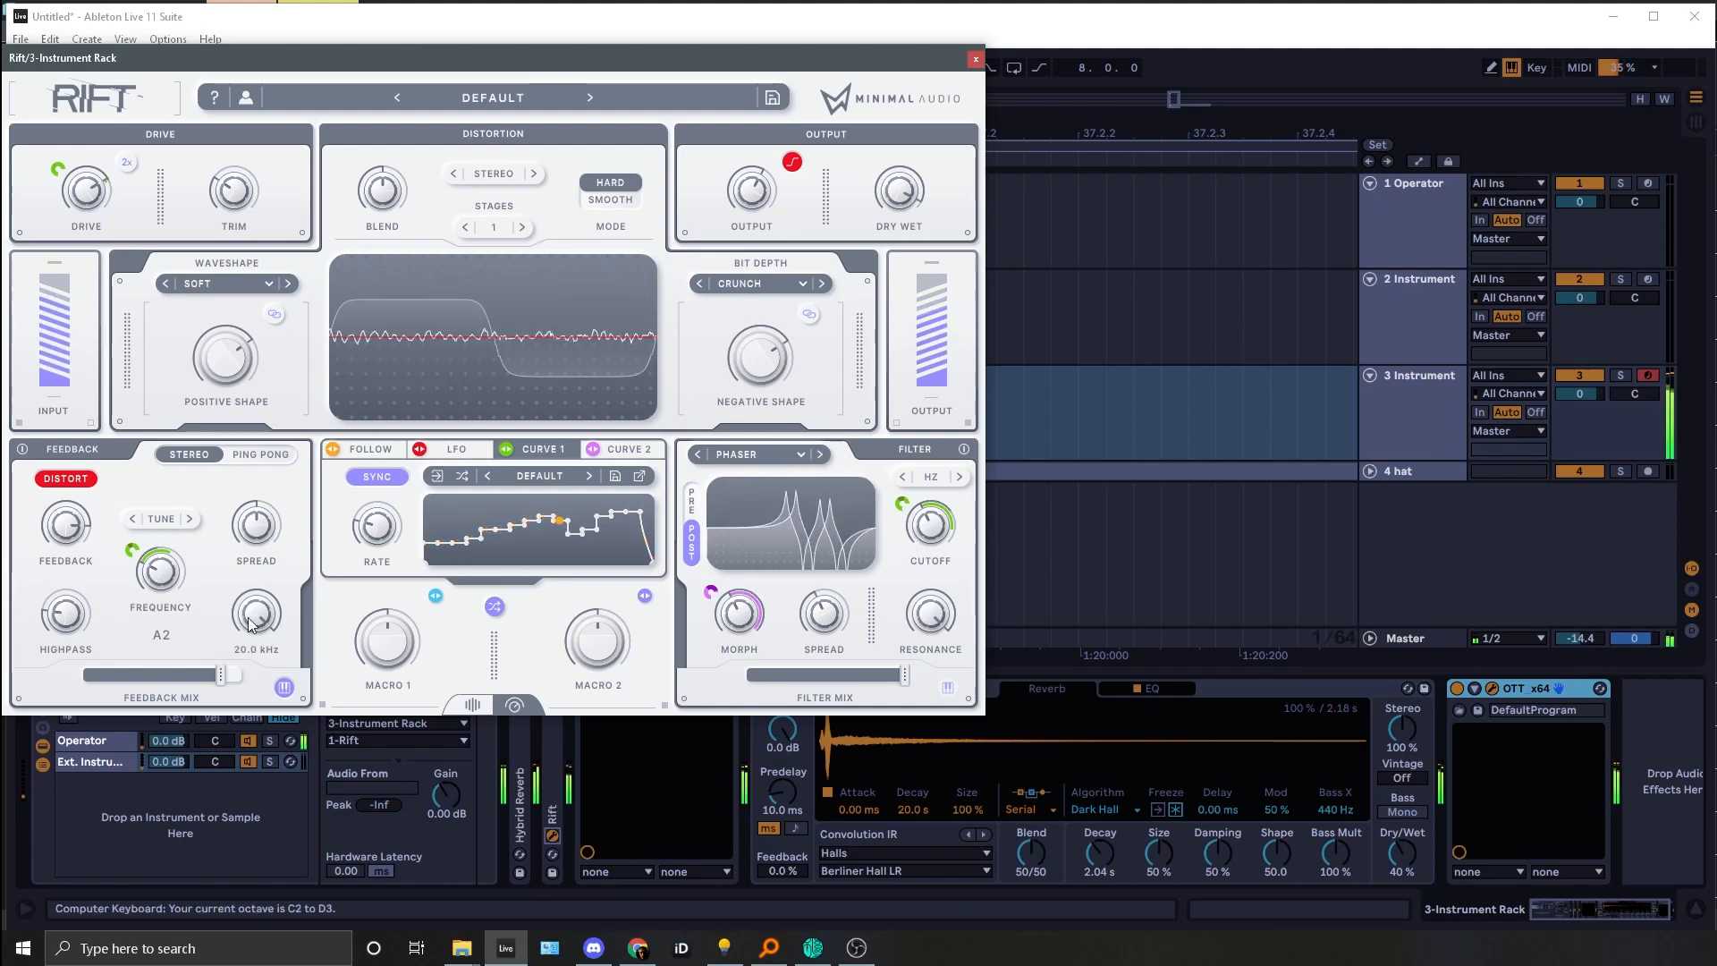
{"action": "left_click_drag", "start_coordinate": [377, 432], "coordinate": [333, 486]}
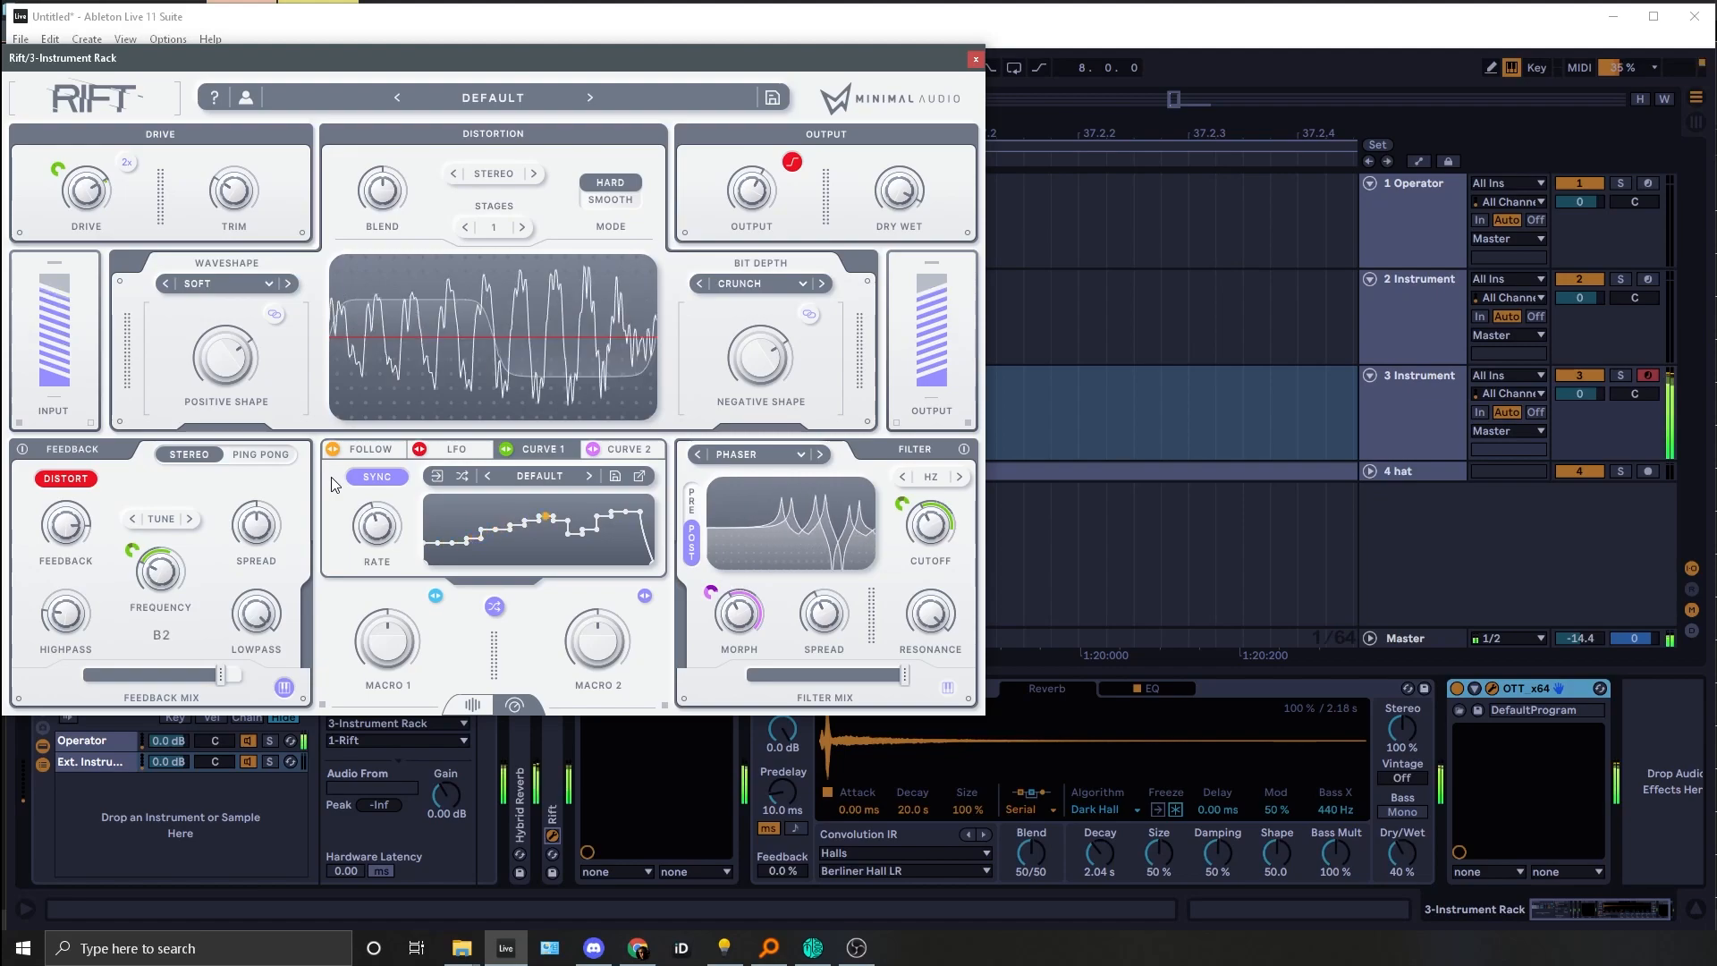
{"action": "key", "text": "x"}
Step: Turn off the first Rift's feedback distortion and raise its Drive to 24 dB after trying lower feedback mixes
{"action": "left_click_drag", "start_coordinate": [221, 674], "coordinate": [131, 672]}
{"action": "double_click", "coordinate": [131, 672]}
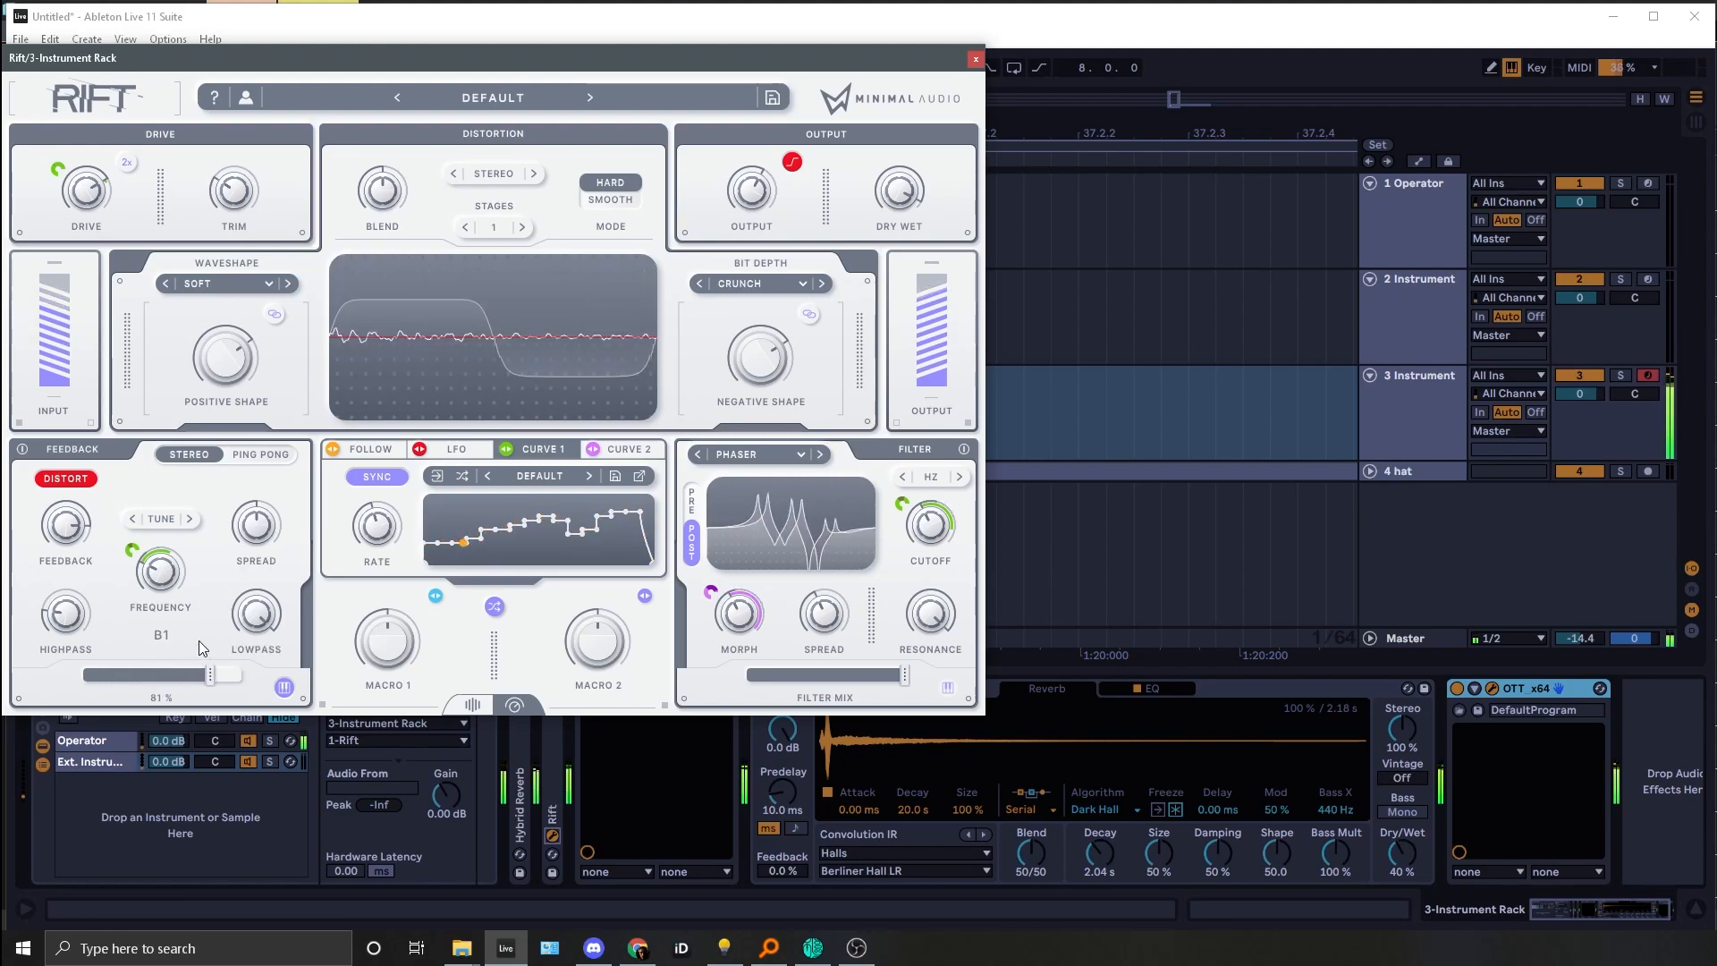
{"action": "left_click", "coordinate": [67, 479]}
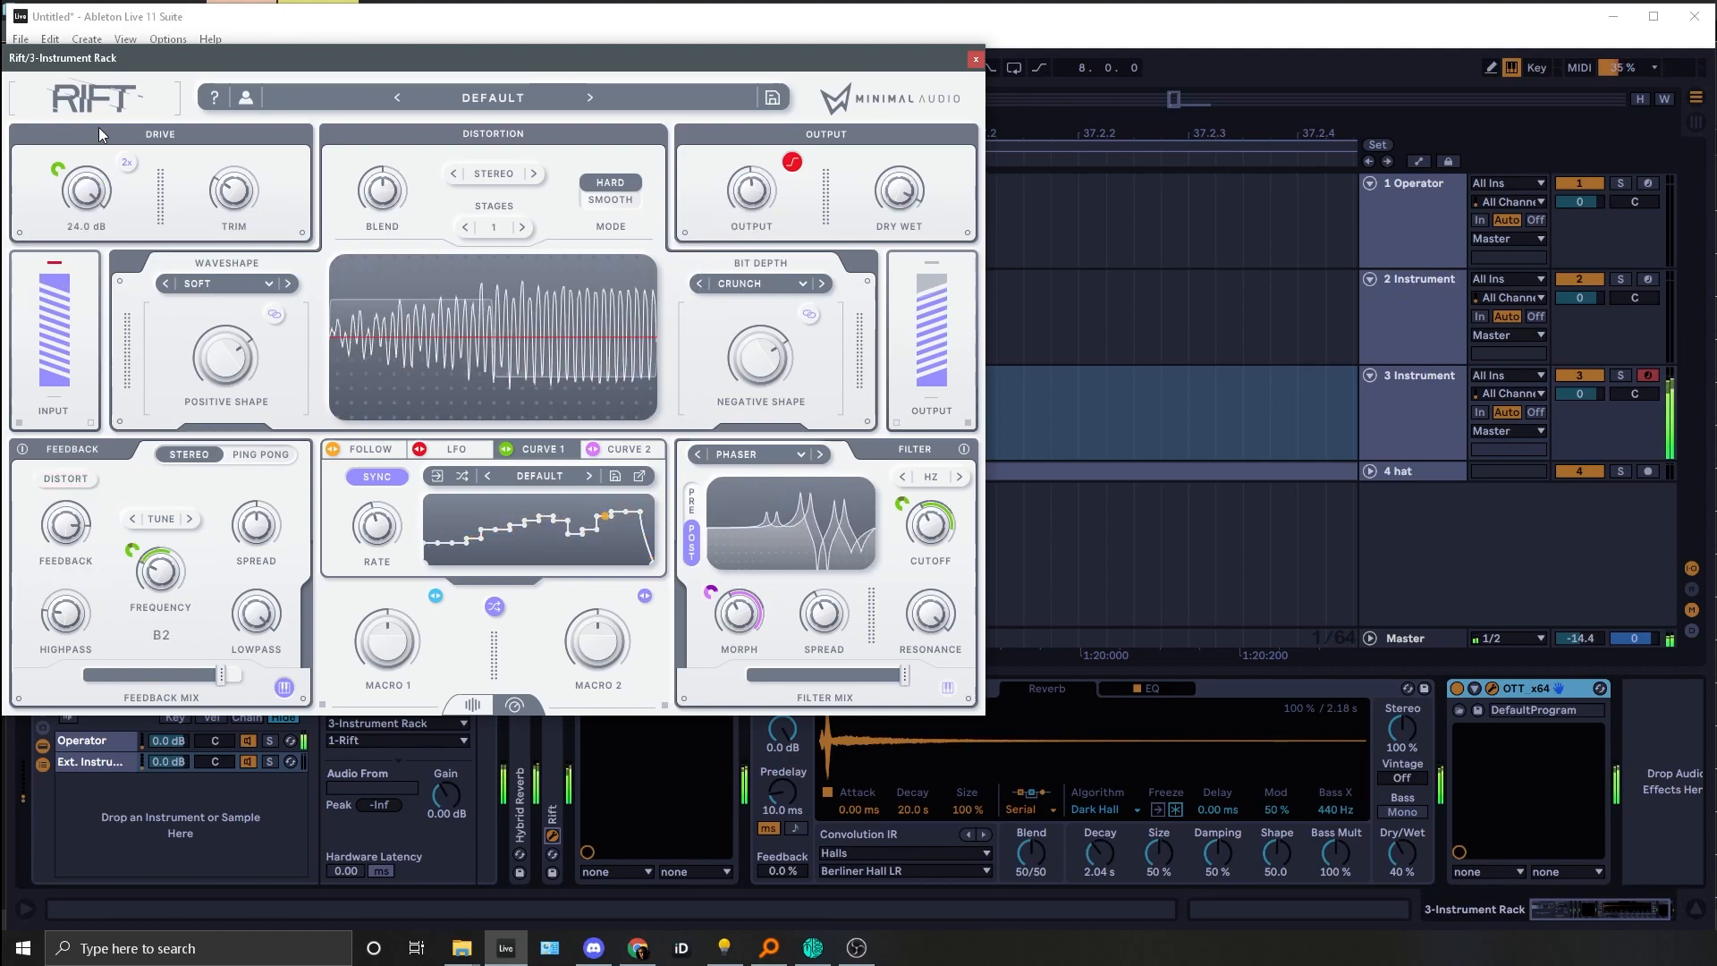
Step: Lower the first Rift's filter mix to about three quarters and raise its feedback frequency while playing notes, then close it
{"action": "left_click_drag", "start_coordinate": [903, 675], "coordinate": [862, 661]}
{"action": "key", "text": "z"}
{"action": "left_click_drag", "start_coordinate": [159, 569], "coordinate": [144, 525]}
{"action": "key", "text": "x"}
{"action": "key", "text": "g"}
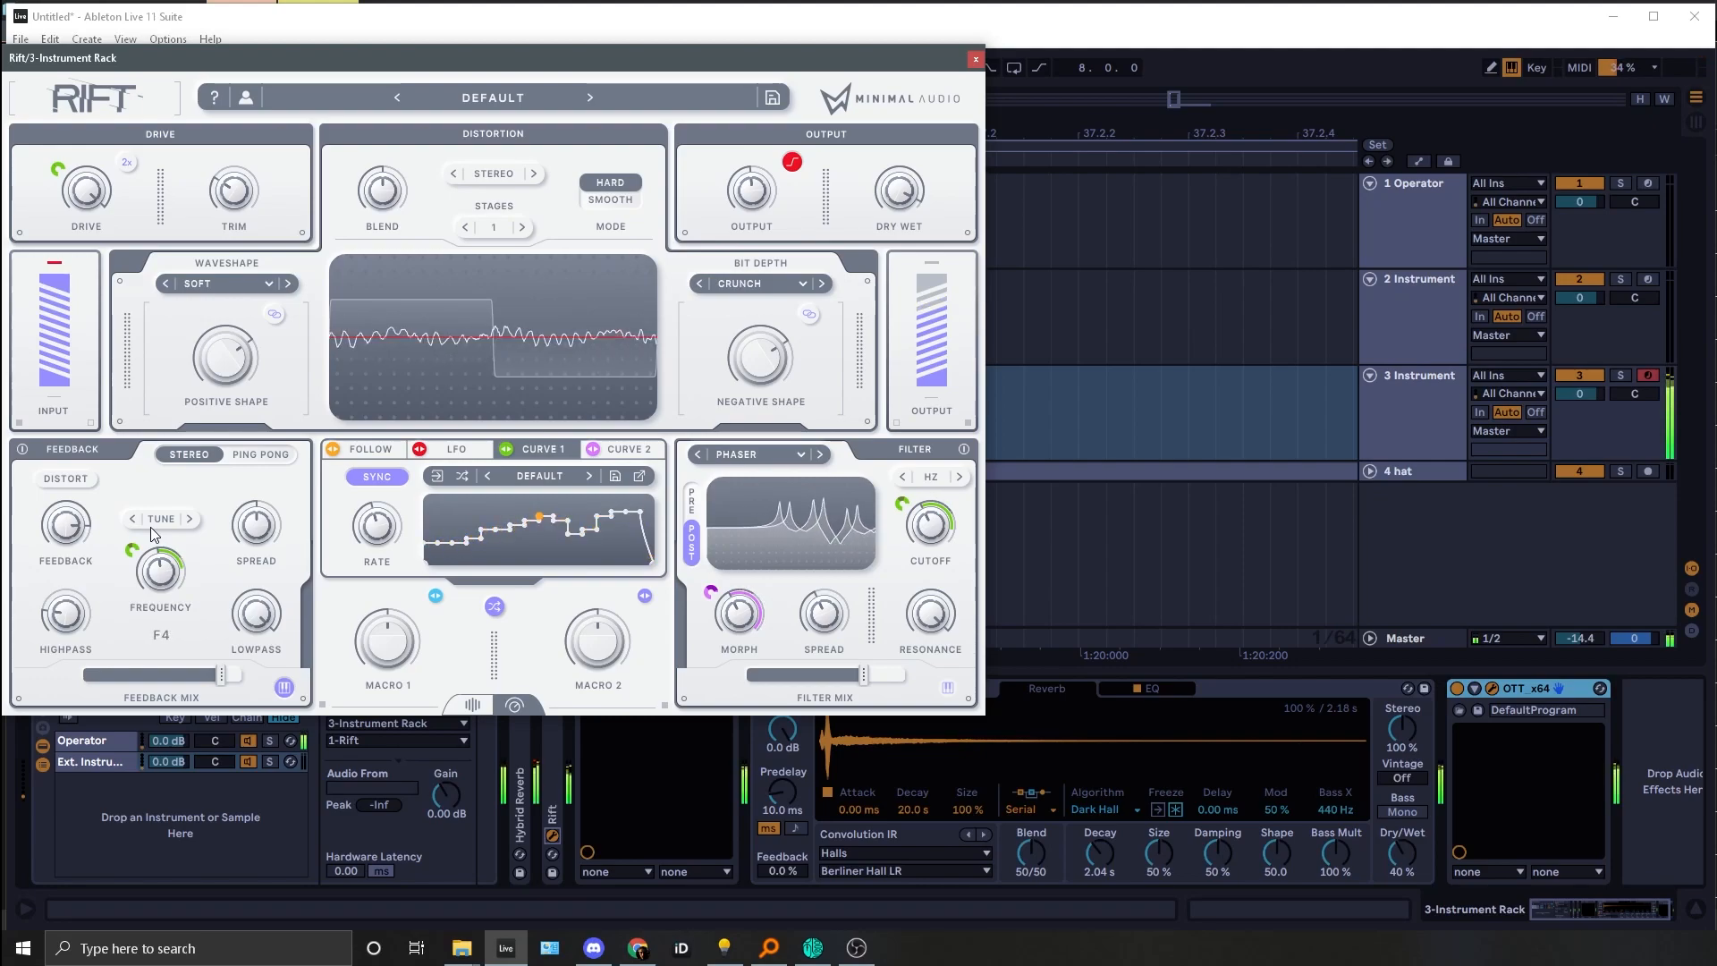
{"action": "left_click", "coordinate": [976, 58]}
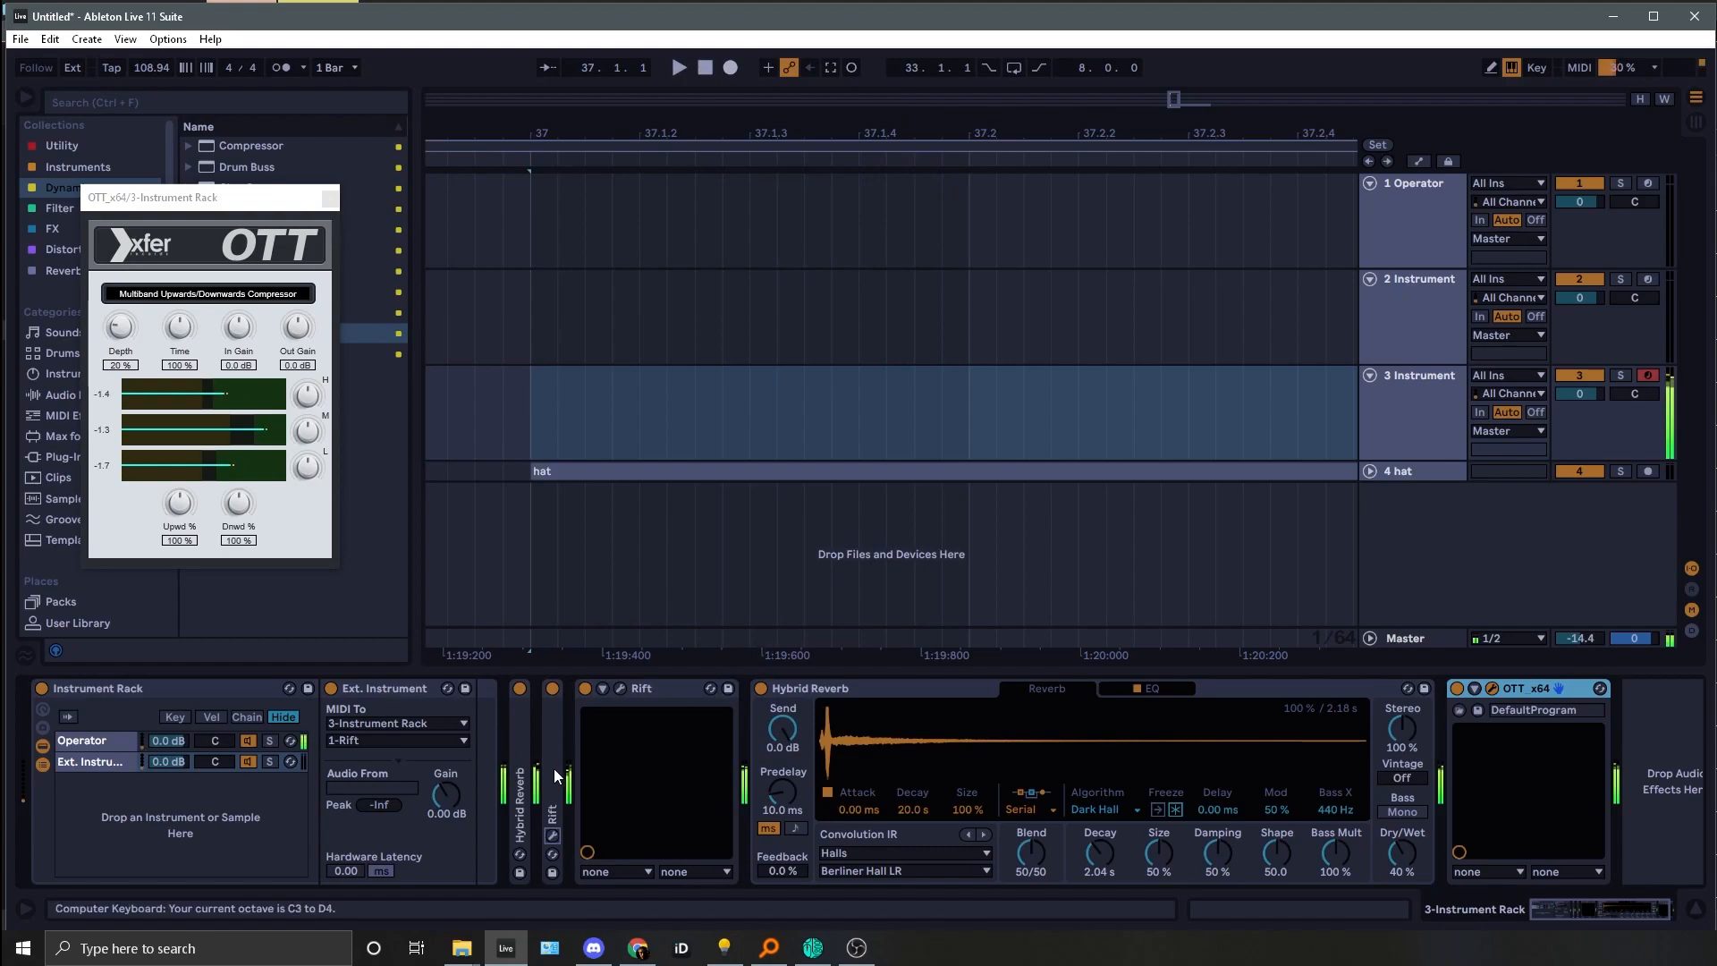
Step: Turn down the second Rift's Drive setting and lower its feedback mix to about one third, then close it
{"action": "left_click", "coordinate": [620, 687]}
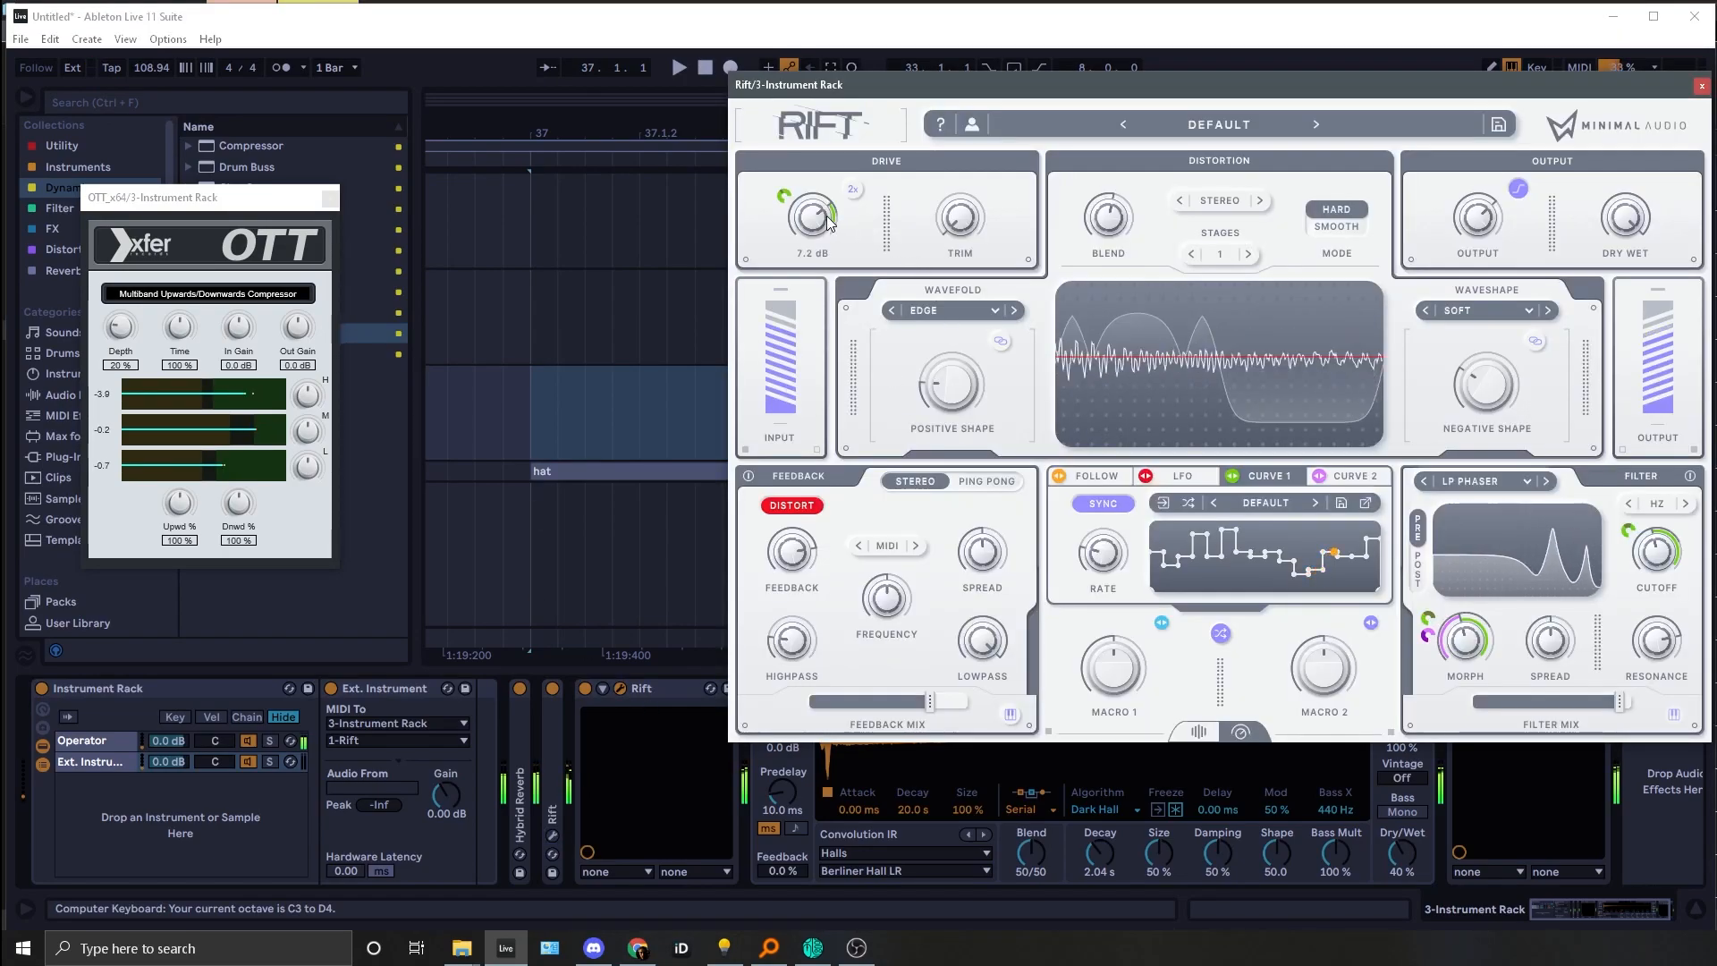
{"action": "left_click_drag", "start_coordinate": [830, 223], "coordinate": [803, 252]}
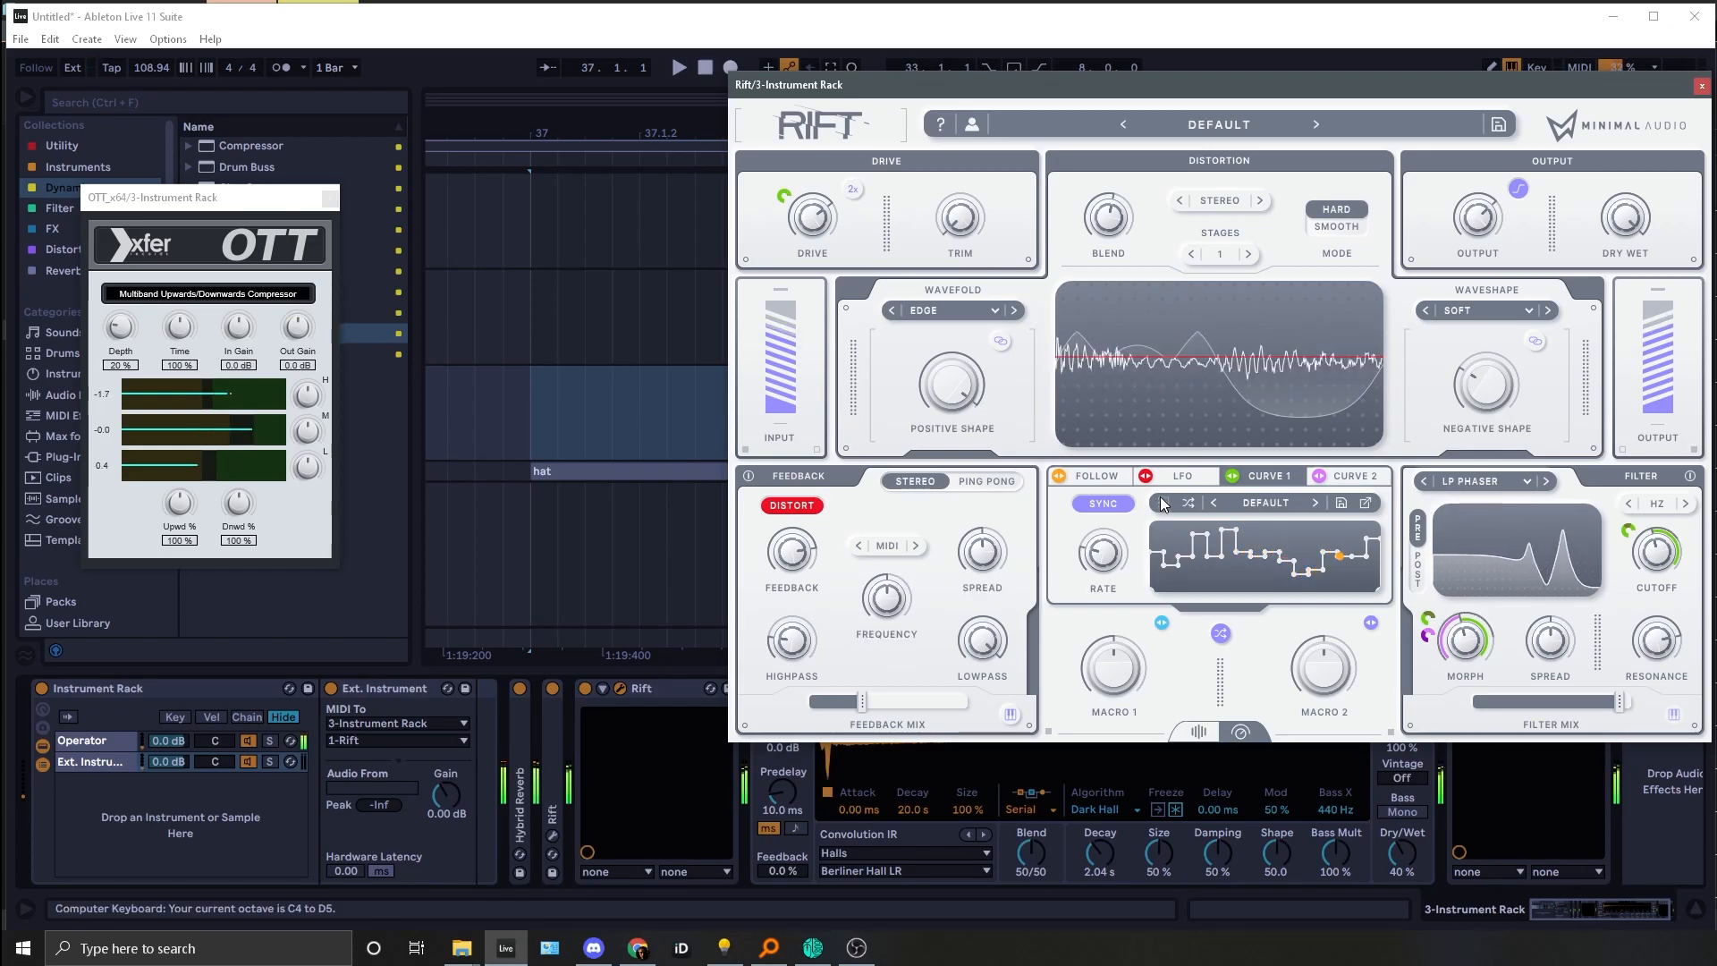
{"action": "left_click", "coordinate": [1701, 86]}
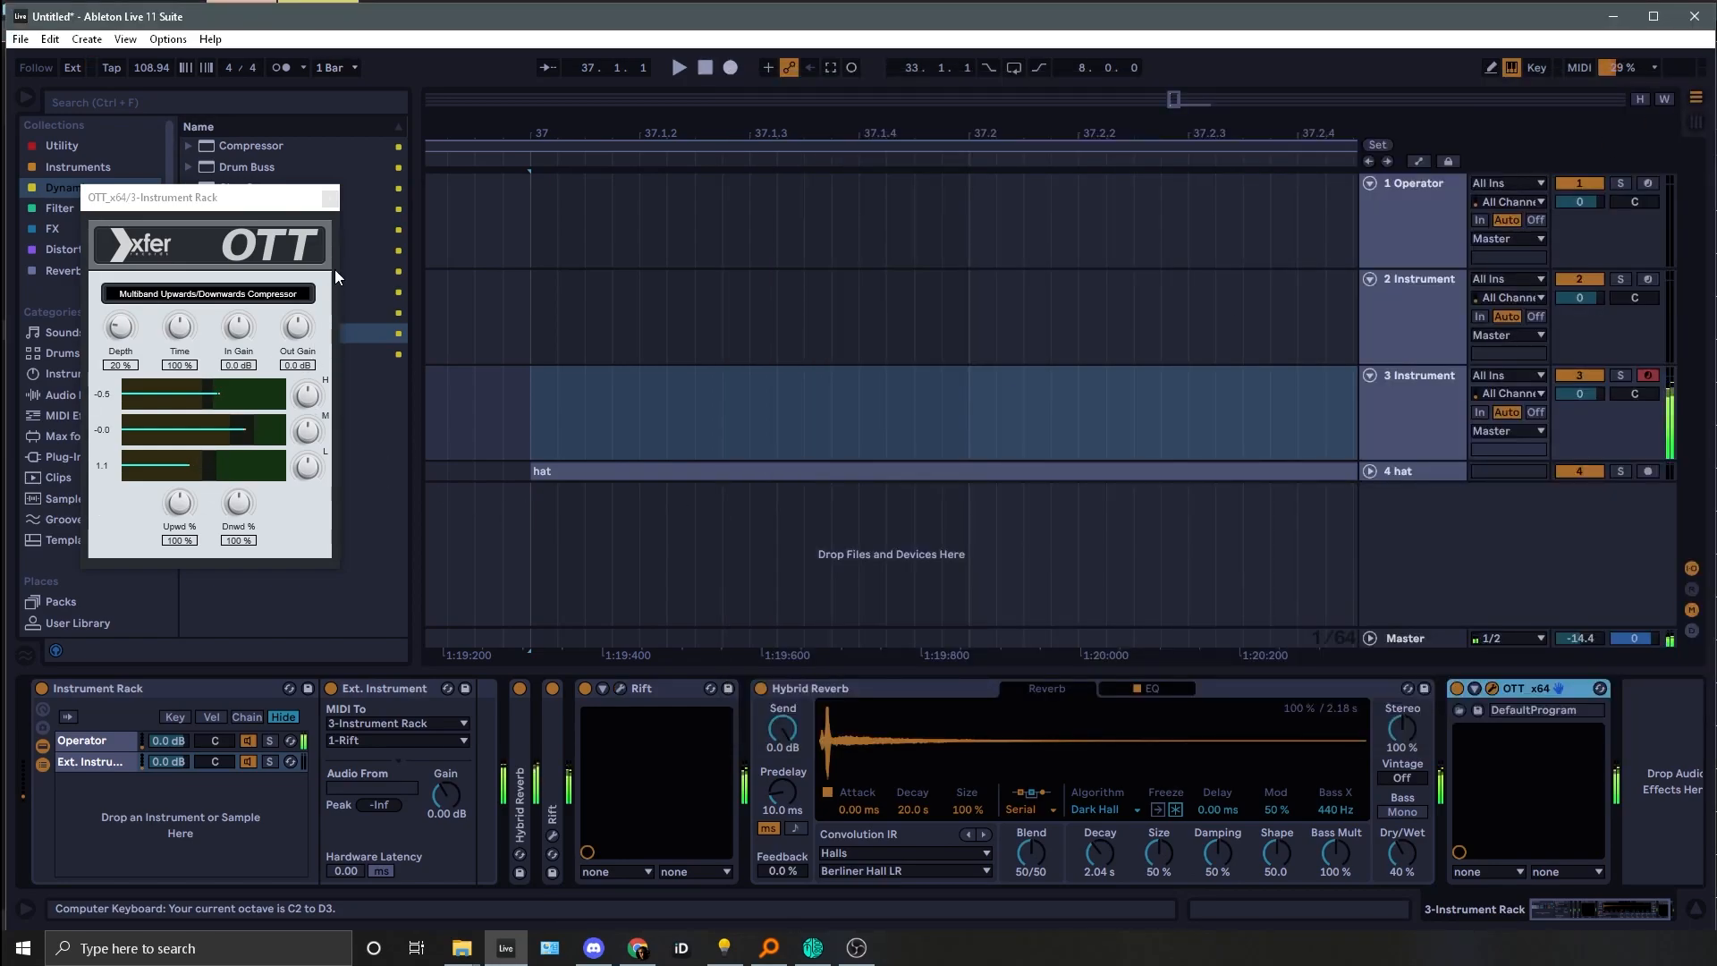
Step: Close OTT, add a third Rift after it, expand its advanced controls and raise its Drive to about 9.8 dB
{"action": "left_click", "coordinate": [329, 199]}
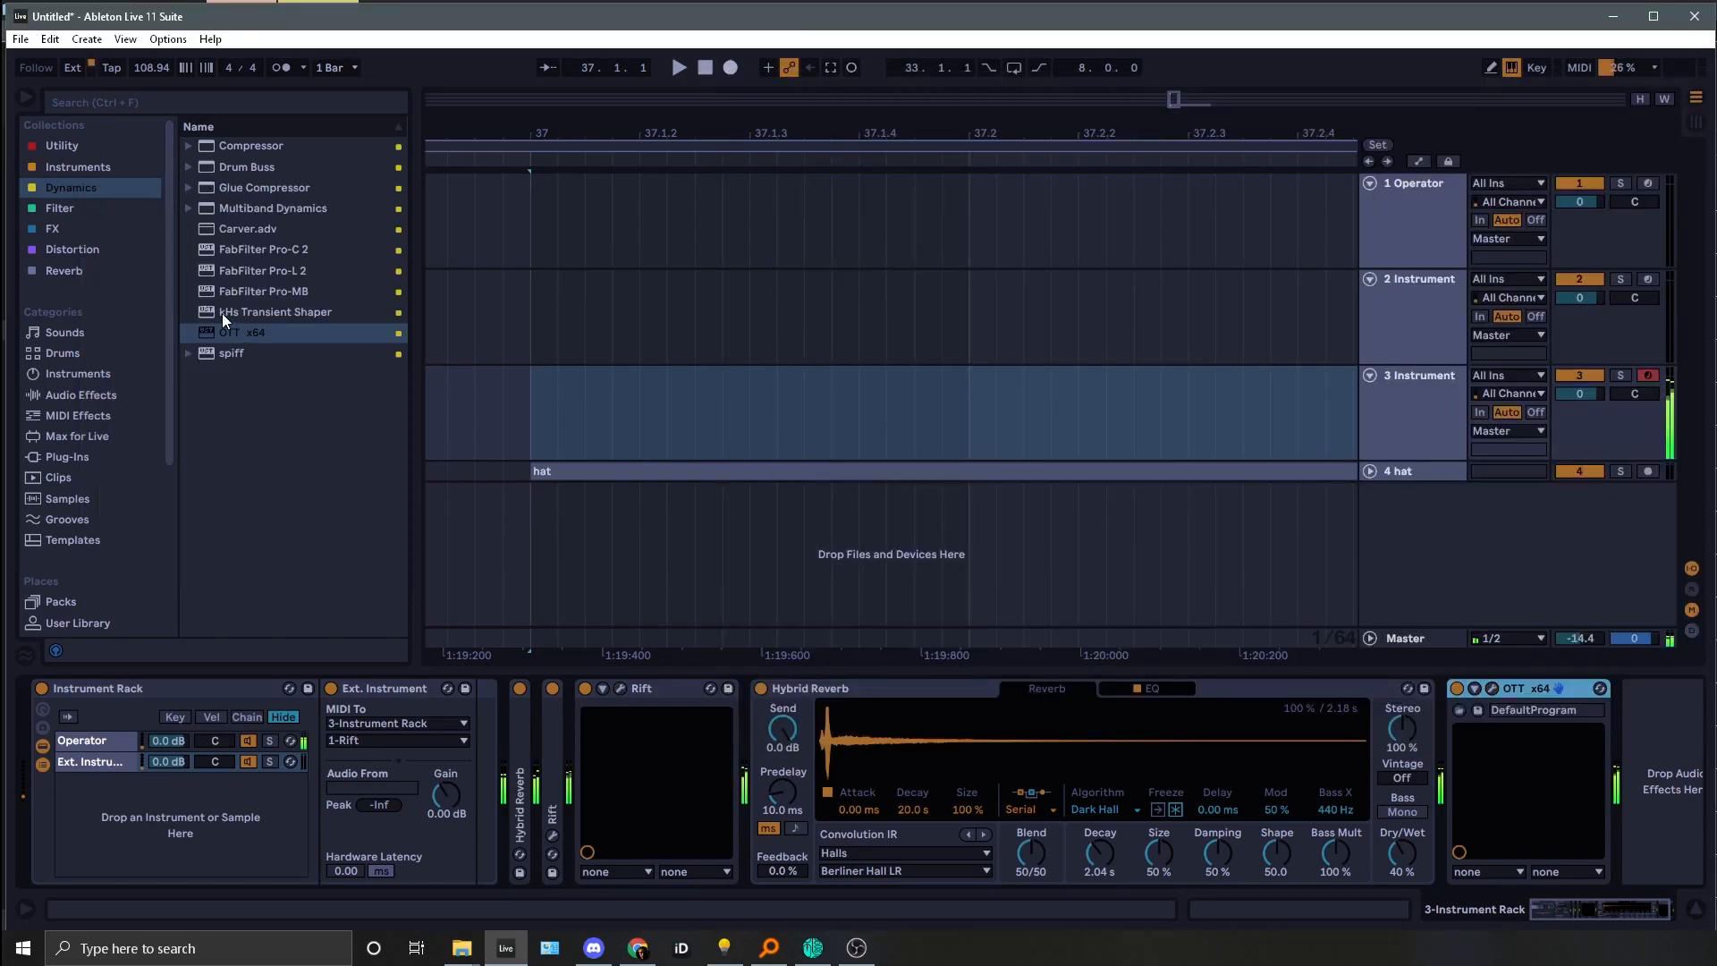
{"action": "left_click", "coordinate": [76, 248]}
{"action": "double_click", "coordinate": [251, 476]}
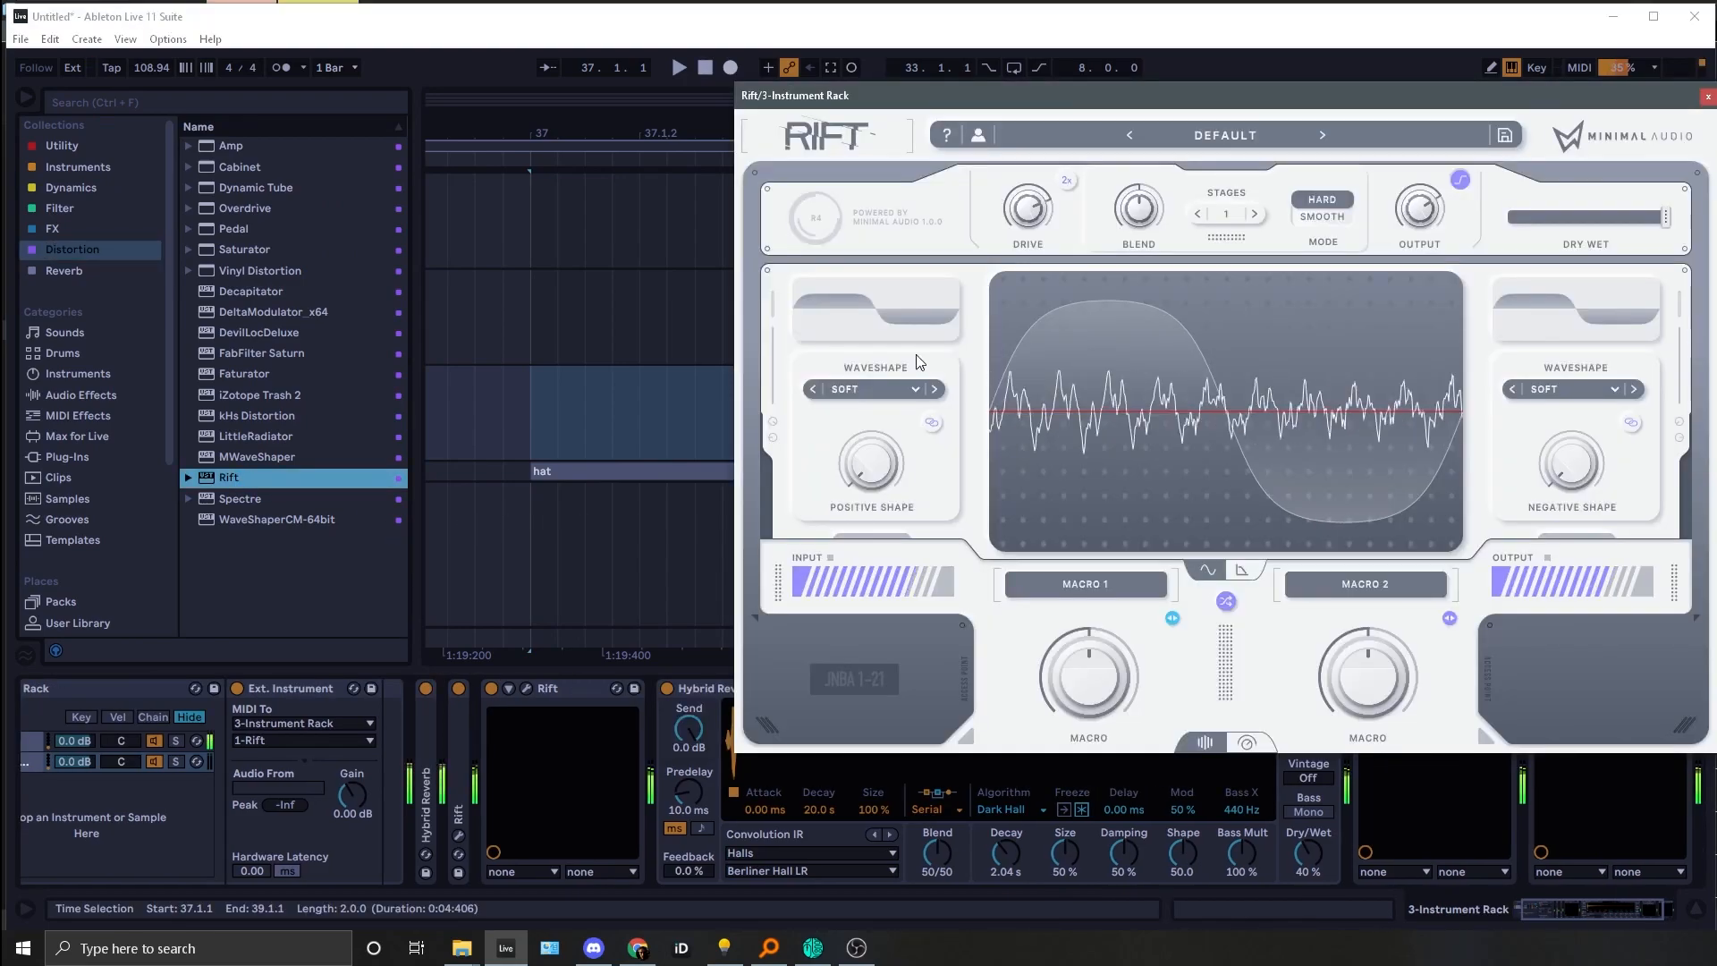
{"action": "left_click", "coordinate": [1247, 741]}
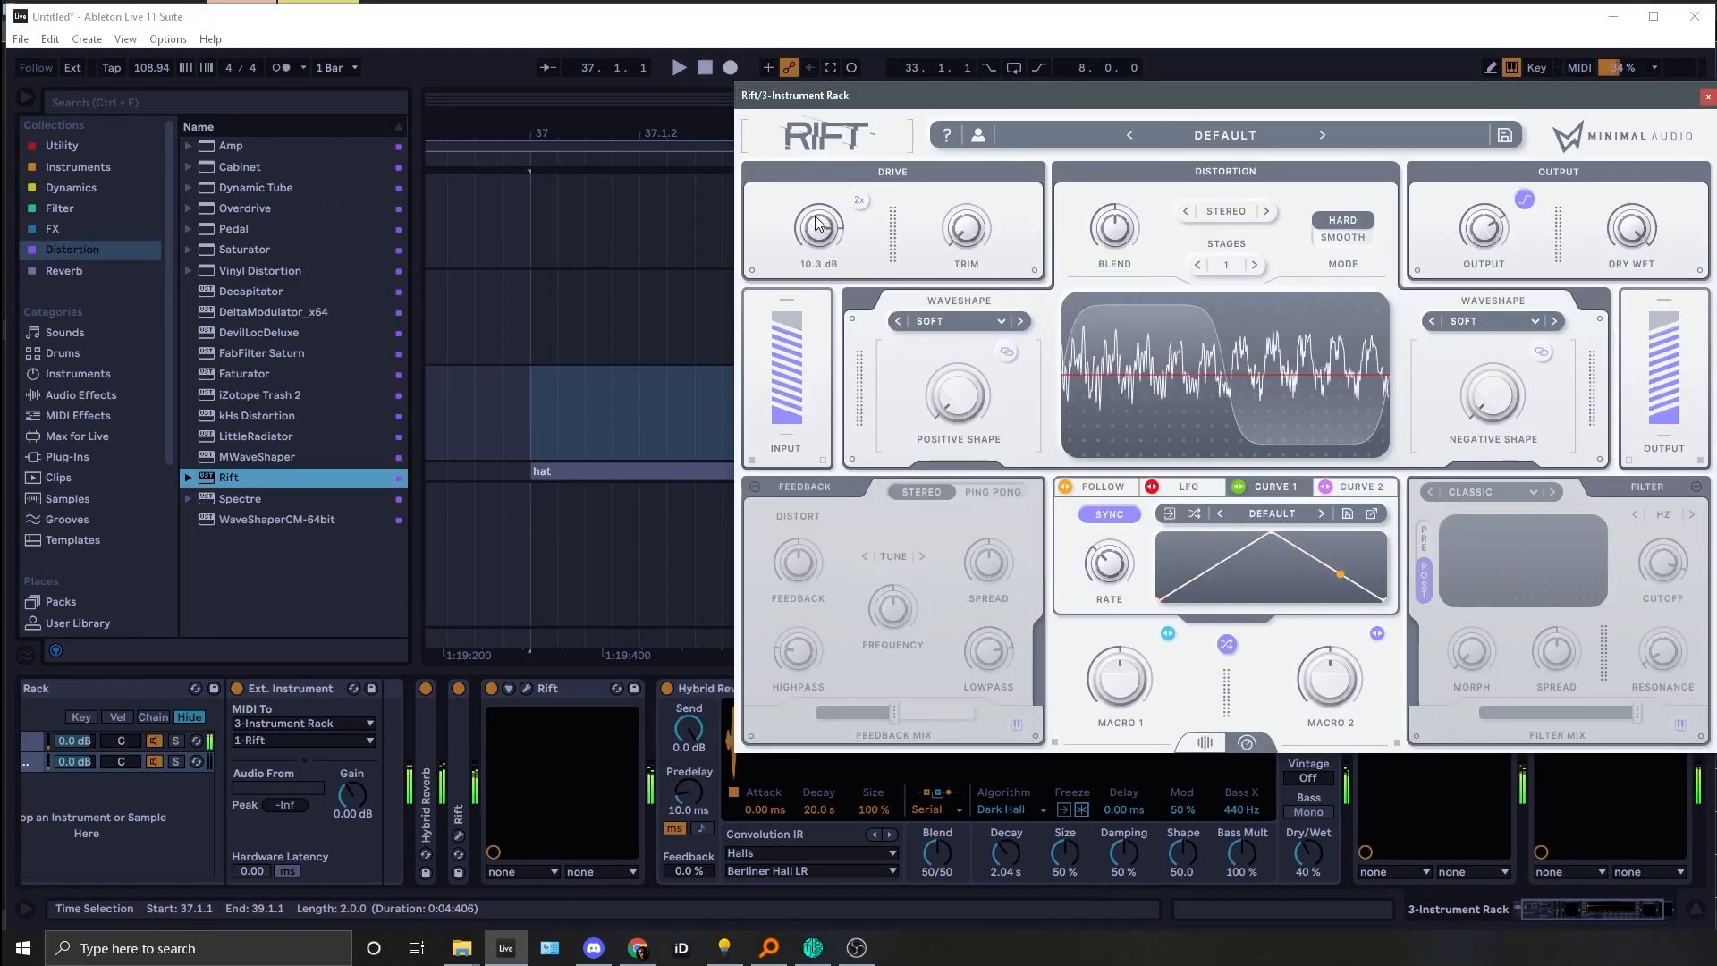
{"action": "scroll", "coordinate": [816, 223], "scroll_direction": "down", "scroll_amount": 3}
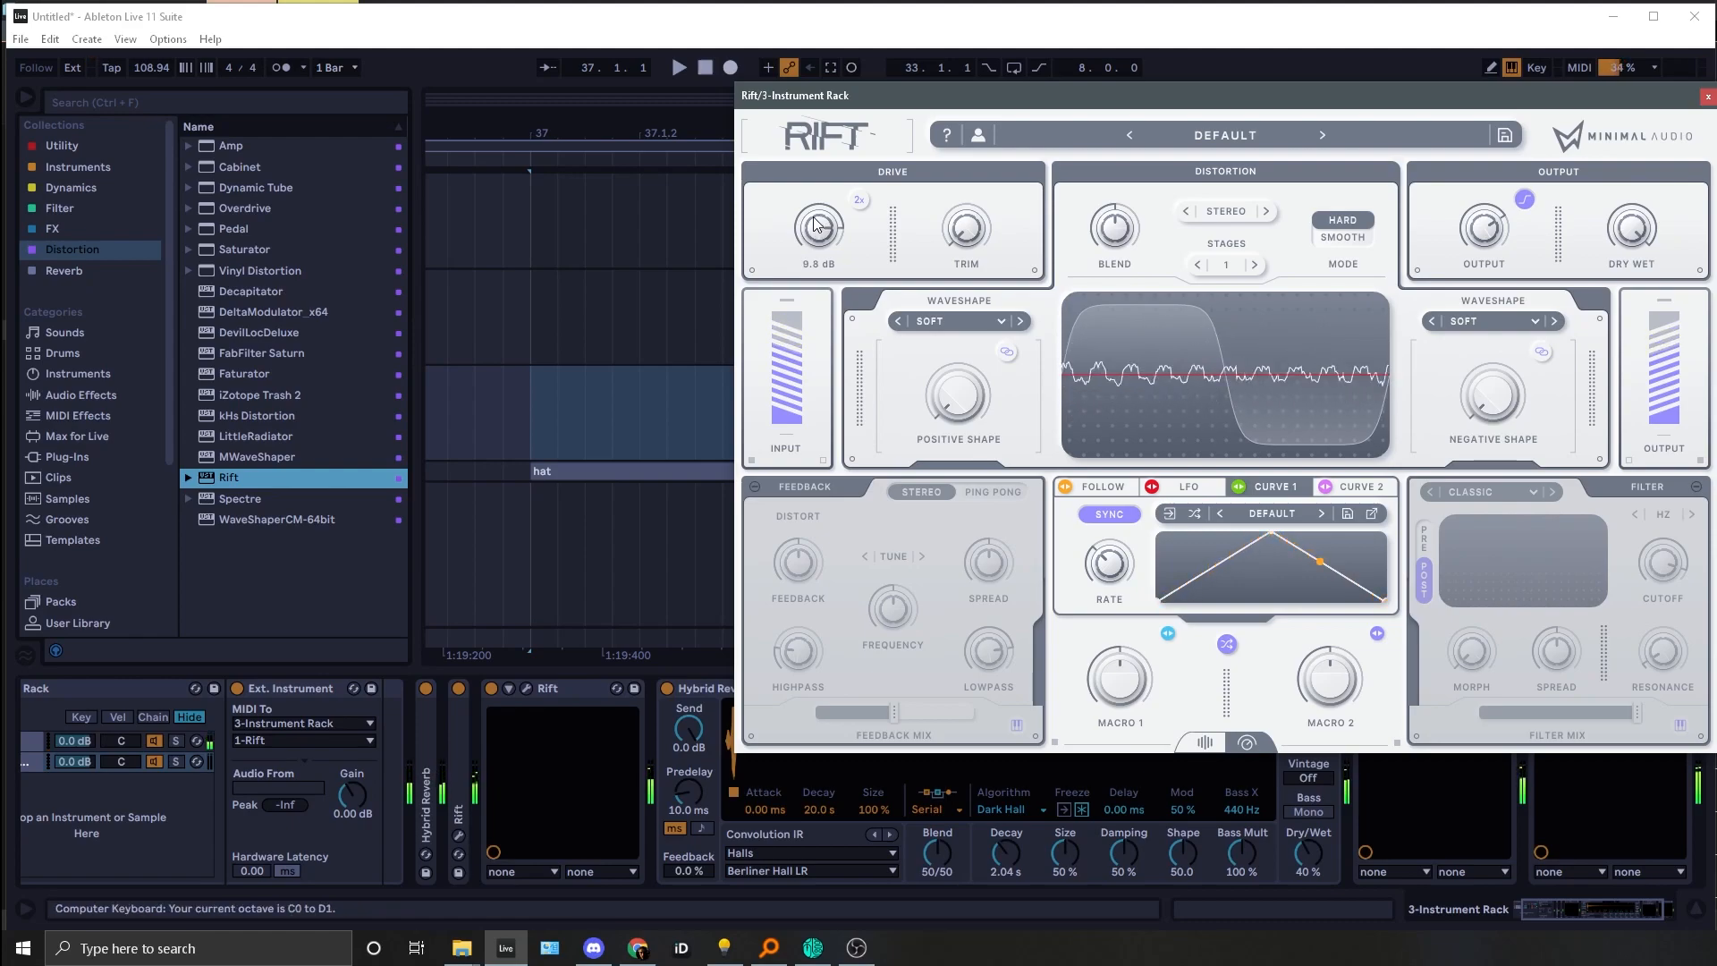
Step: Set the third Rift's positive waveshape to Mixed bit depth, audition it in different octaves and raise its amount to about 0.26
{"action": "left_click", "coordinate": [947, 321]}
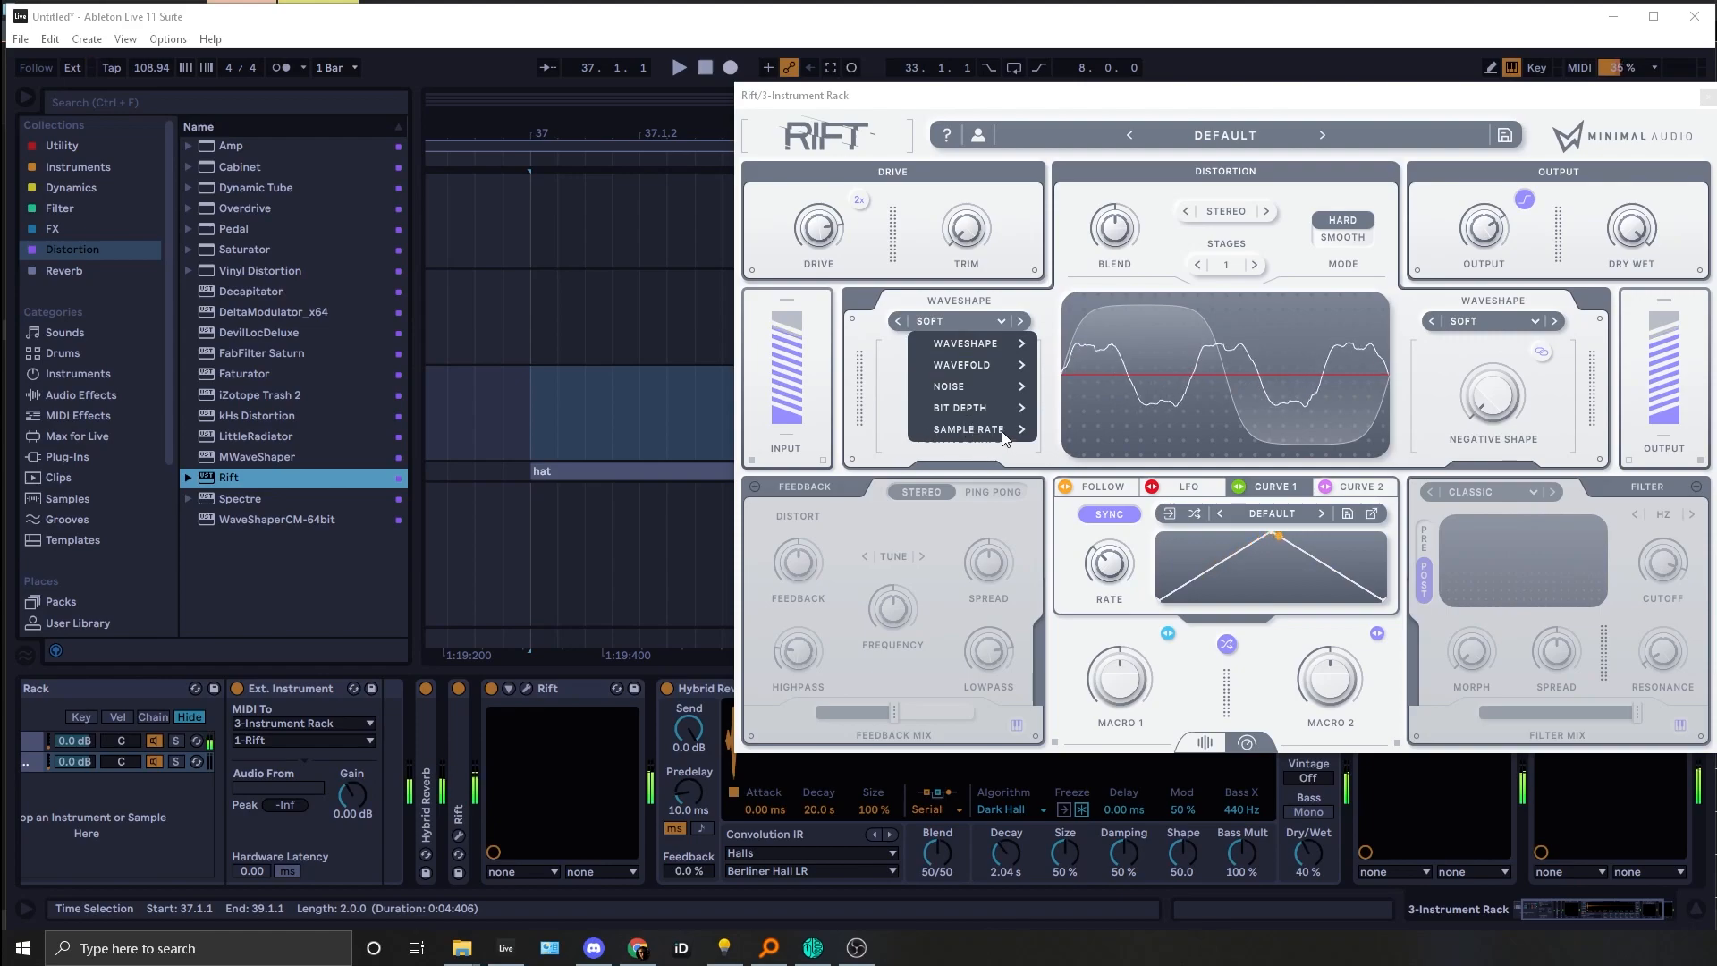
{"action": "mouse_move", "coordinate": [985, 408]}
{"action": "left_click", "coordinate": [1078, 430]}
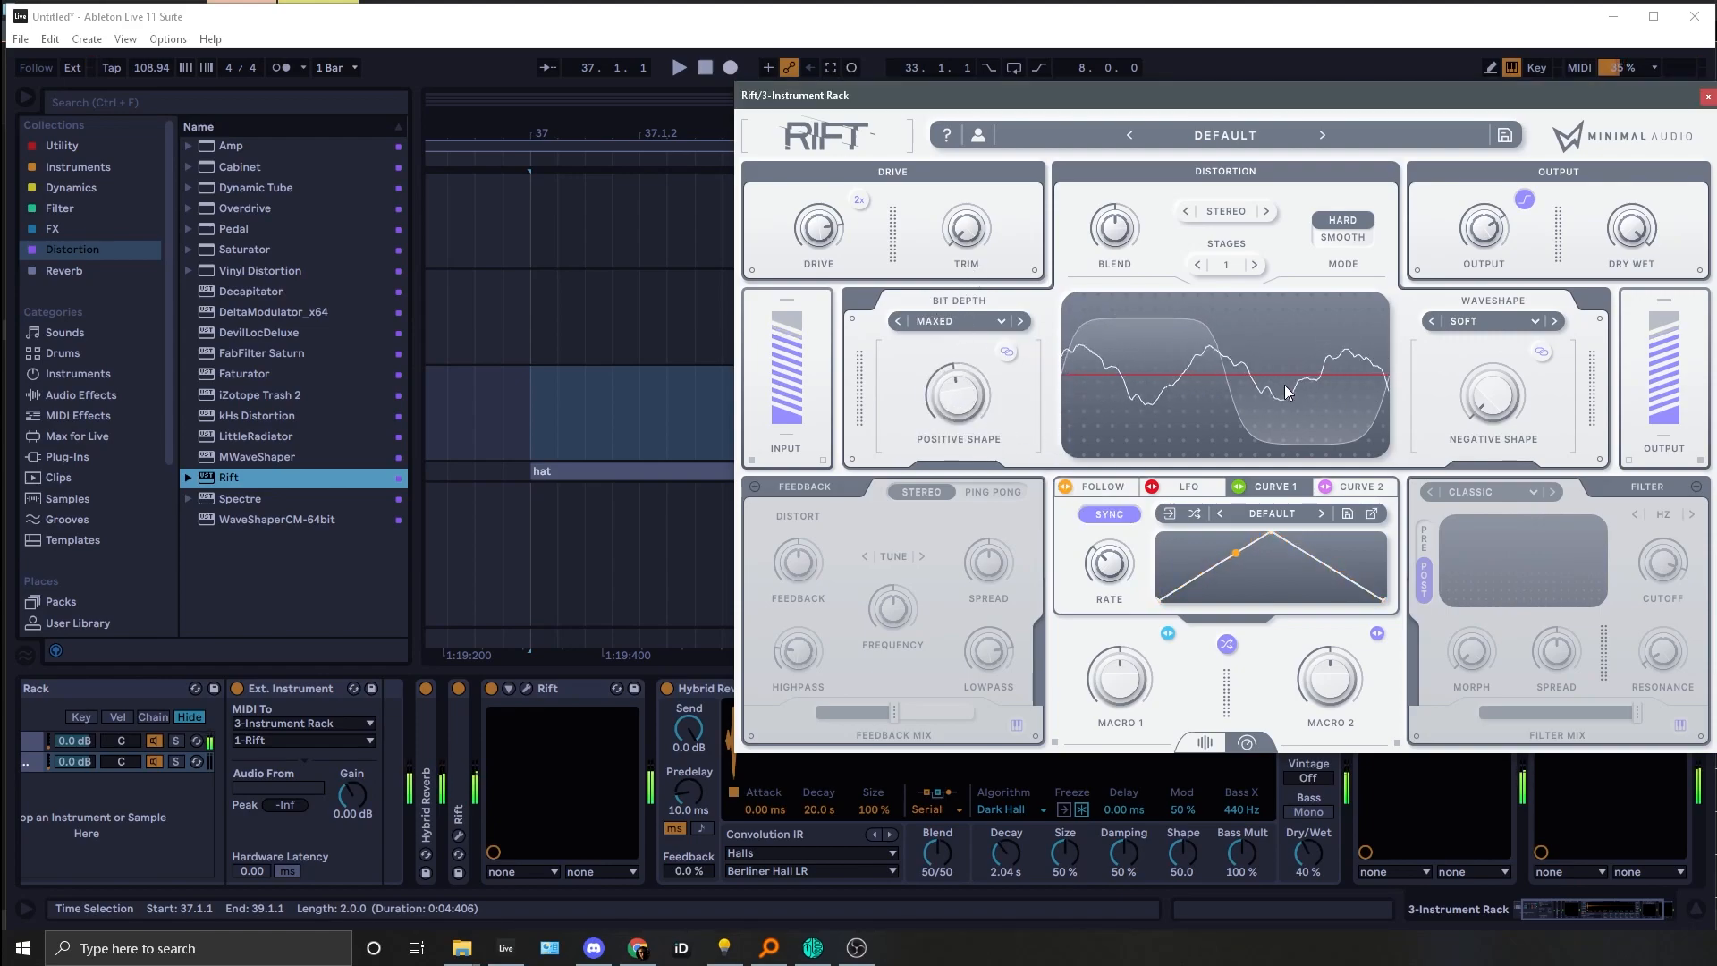
{"action": "key", "text": "z"}
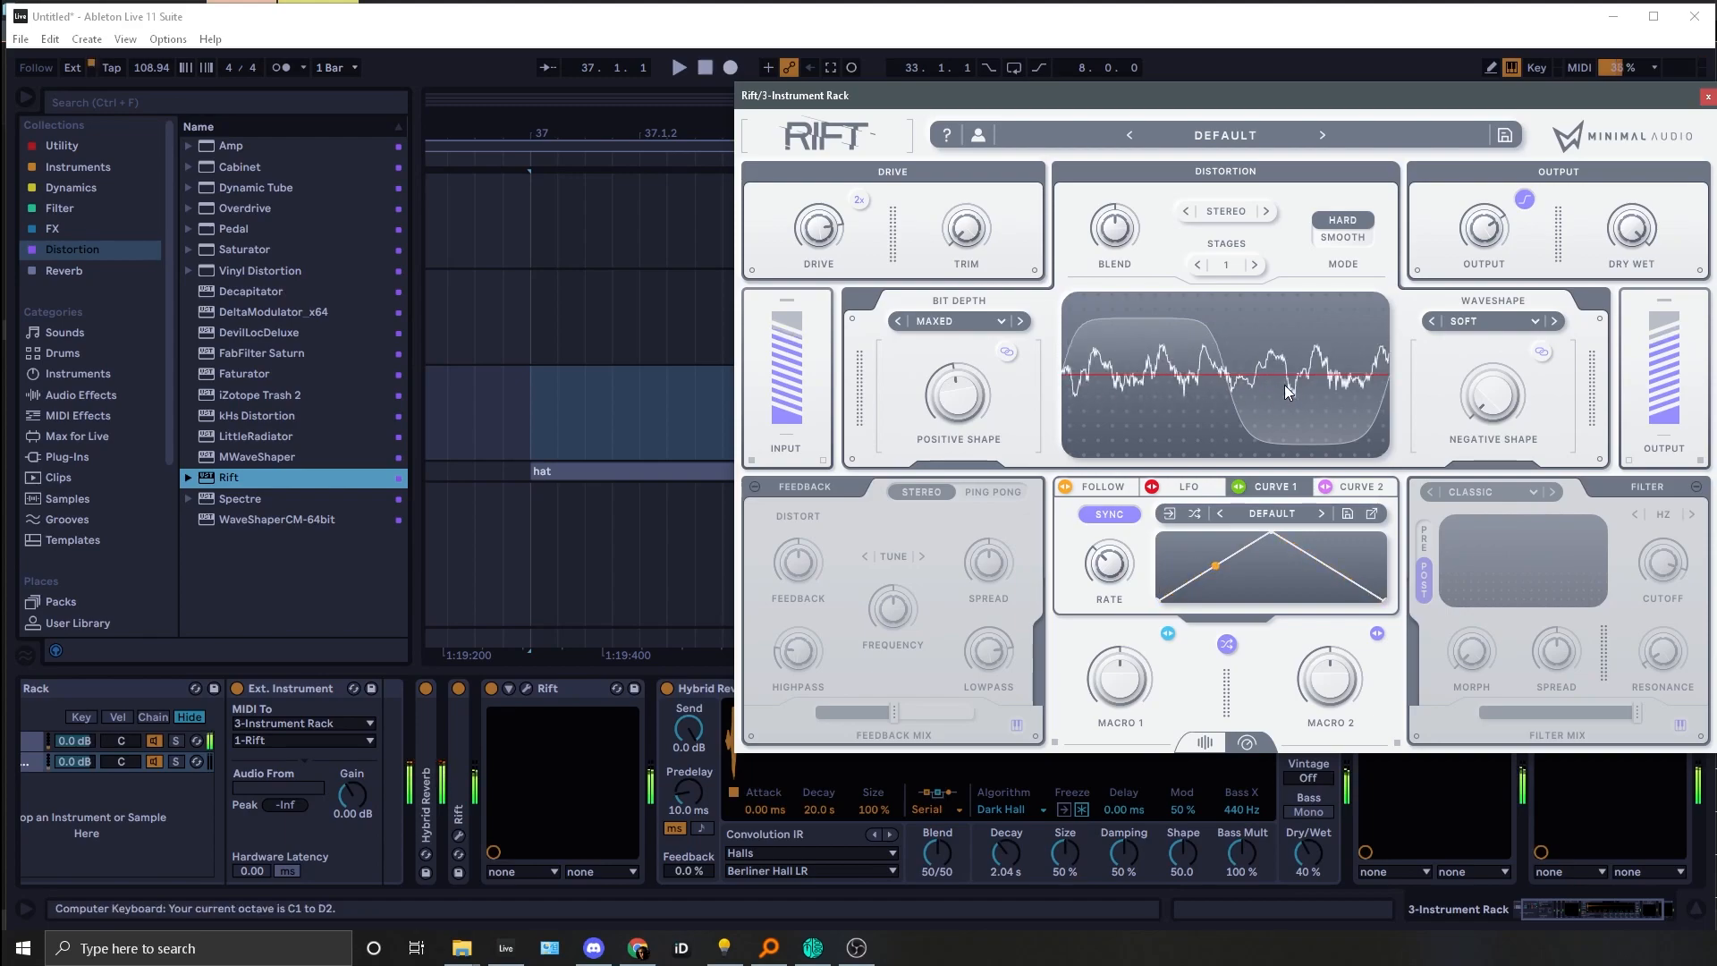
{"action": "key", "text": "x"}
{"action": "key", "text": "x"}
{"action": "mouse_move", "coordinate": [936, 413]}
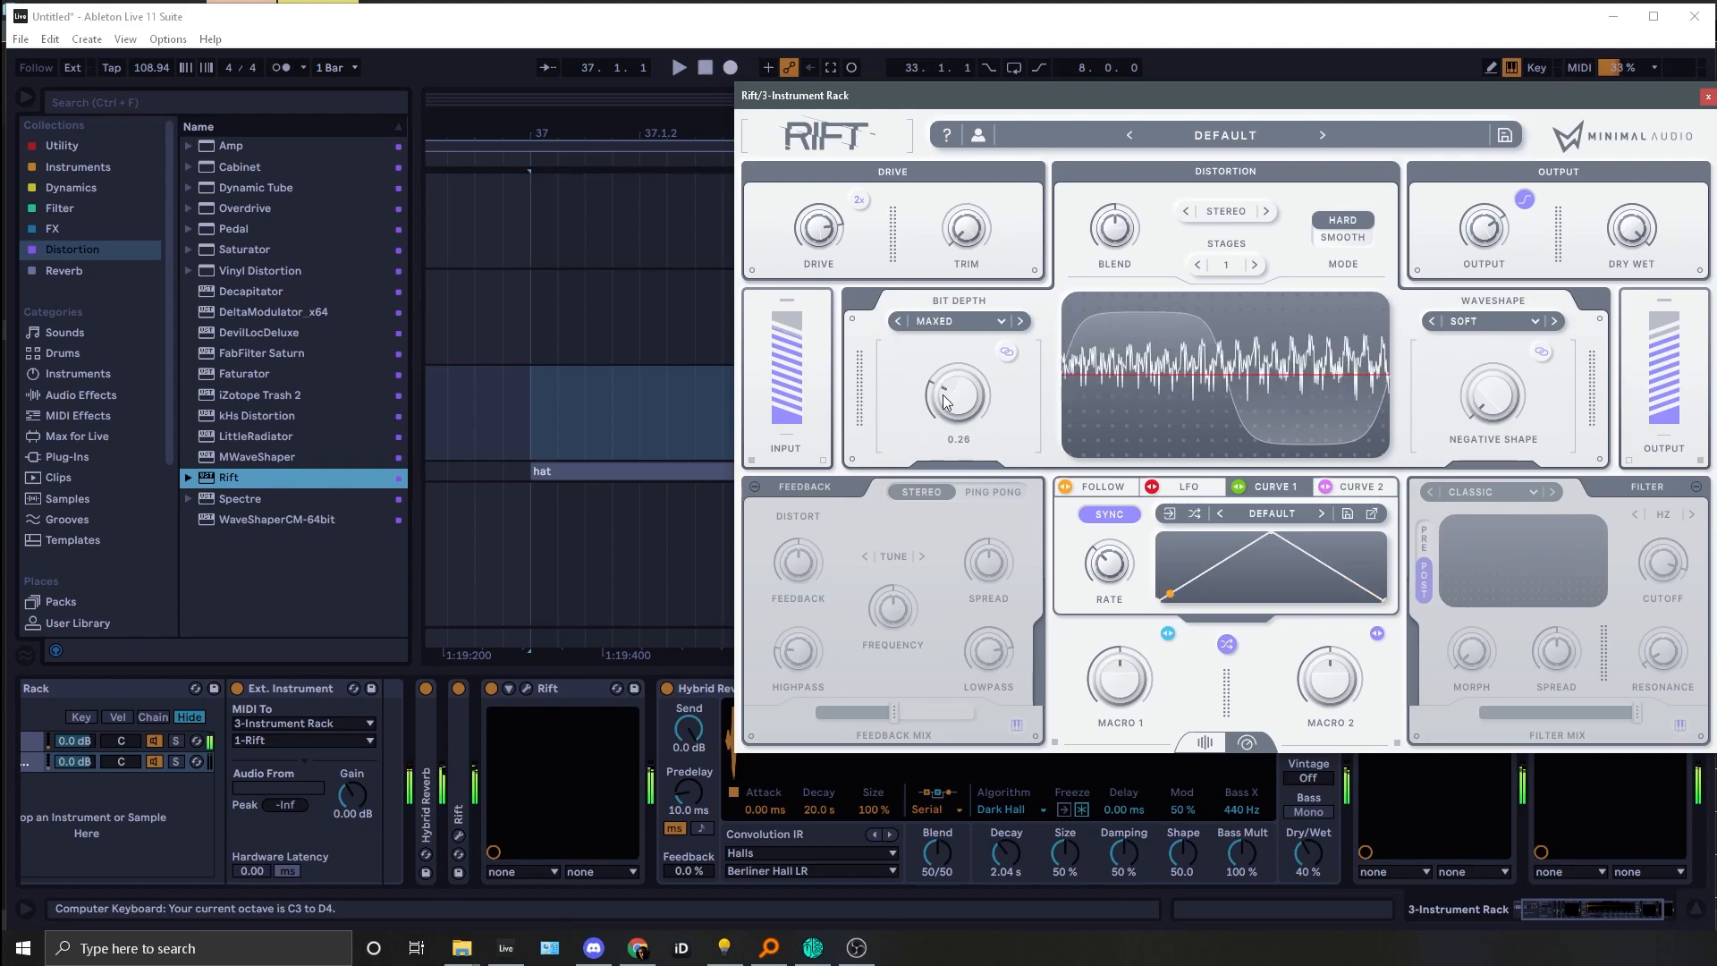
Step: Switch the positive waveshape to Redux sample rate and modulate its amount with Curve 1
{"action": "left_click", "coordinate": [1020, 322]}
{"action": "left_click", "coordinate": [1021, 322]}
{"action": "left_click", "coordinate": [1021, 322]}
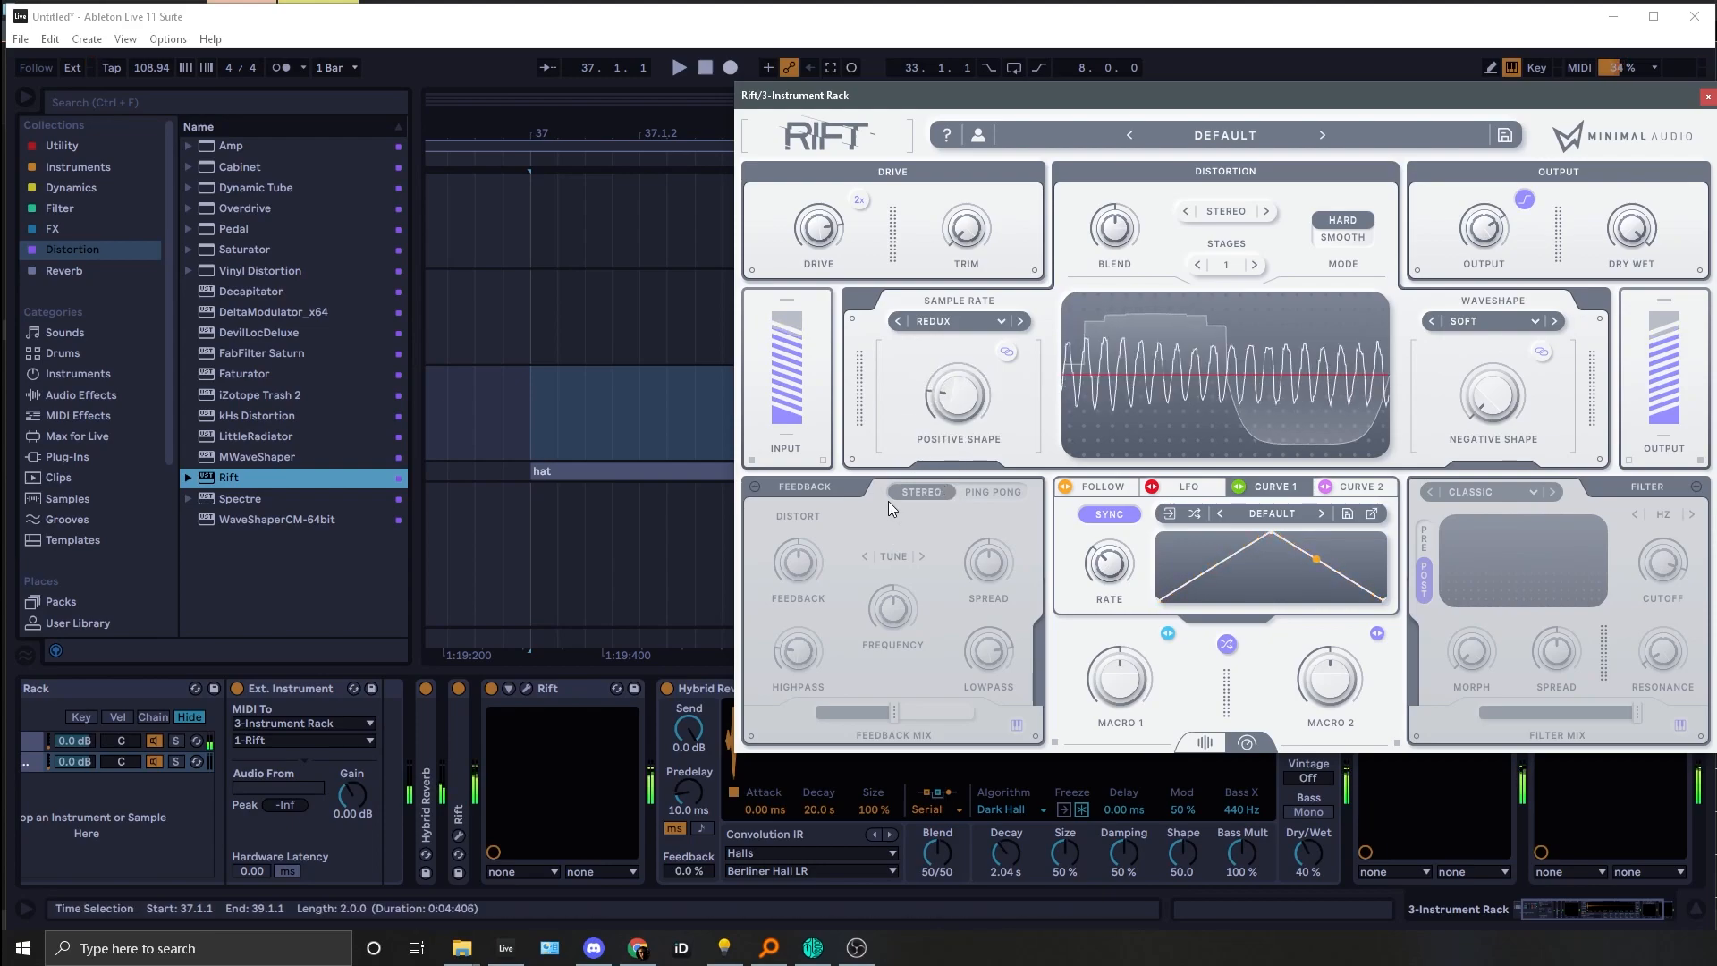
{"action": "key", "text": "x"}
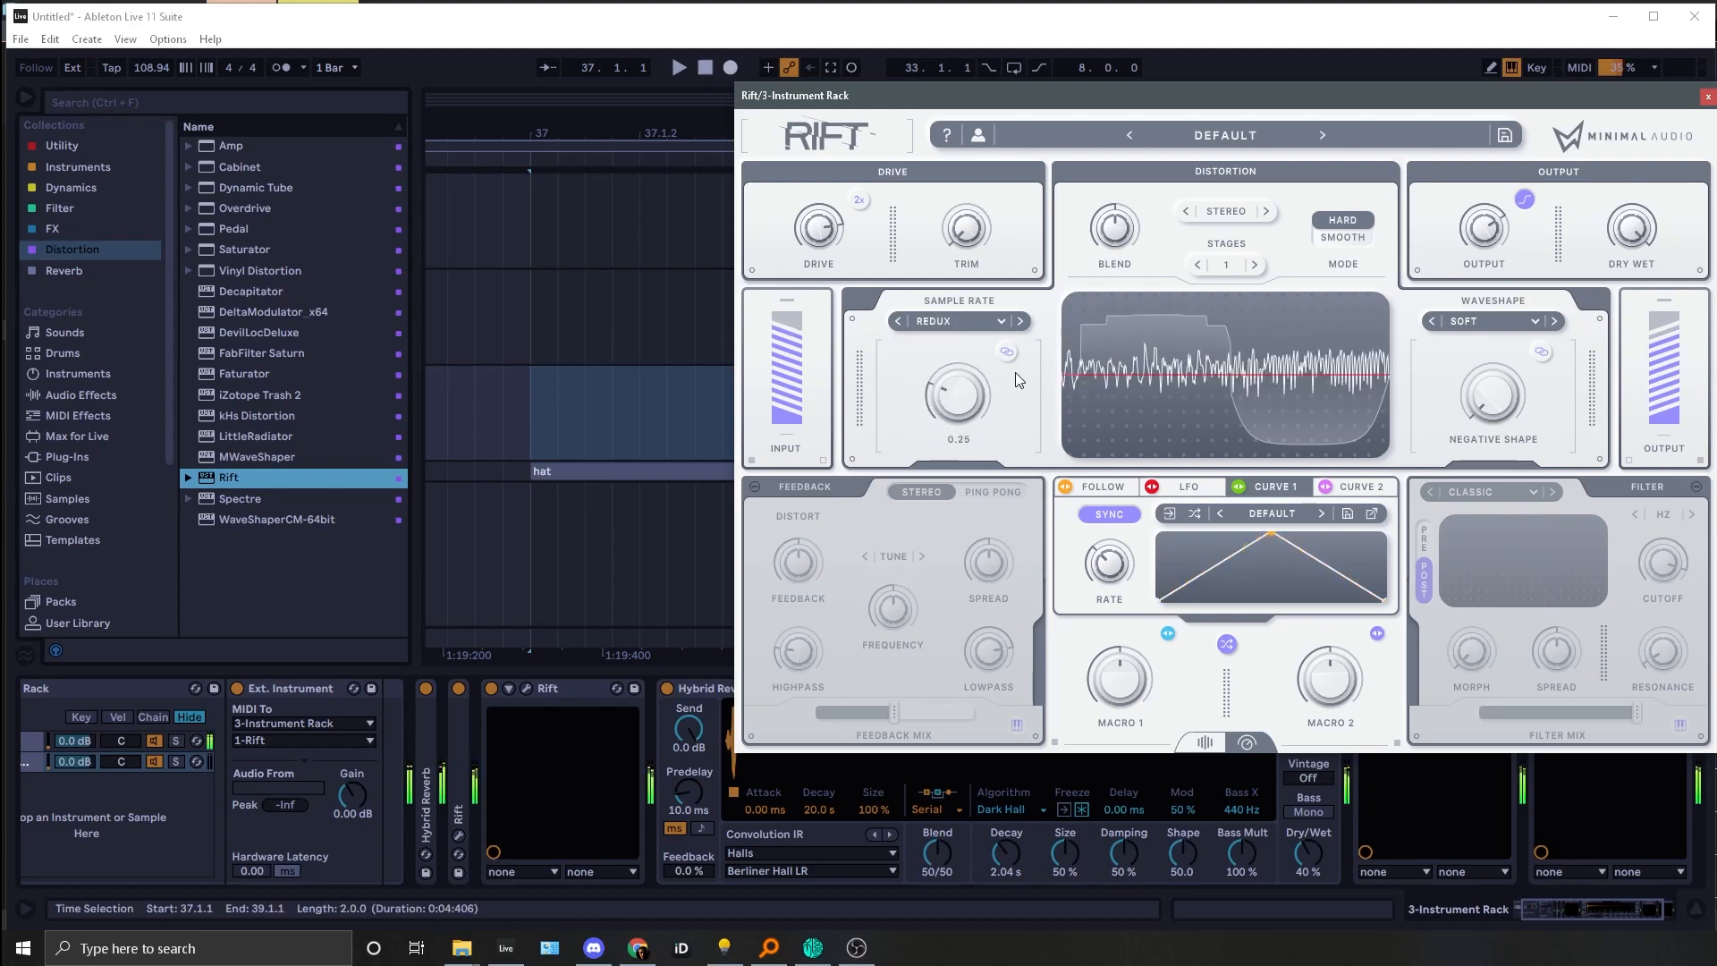
{"action": "left_click_drag", "start_coordinate": [1232, 487], "coordinate": [941, 393]}
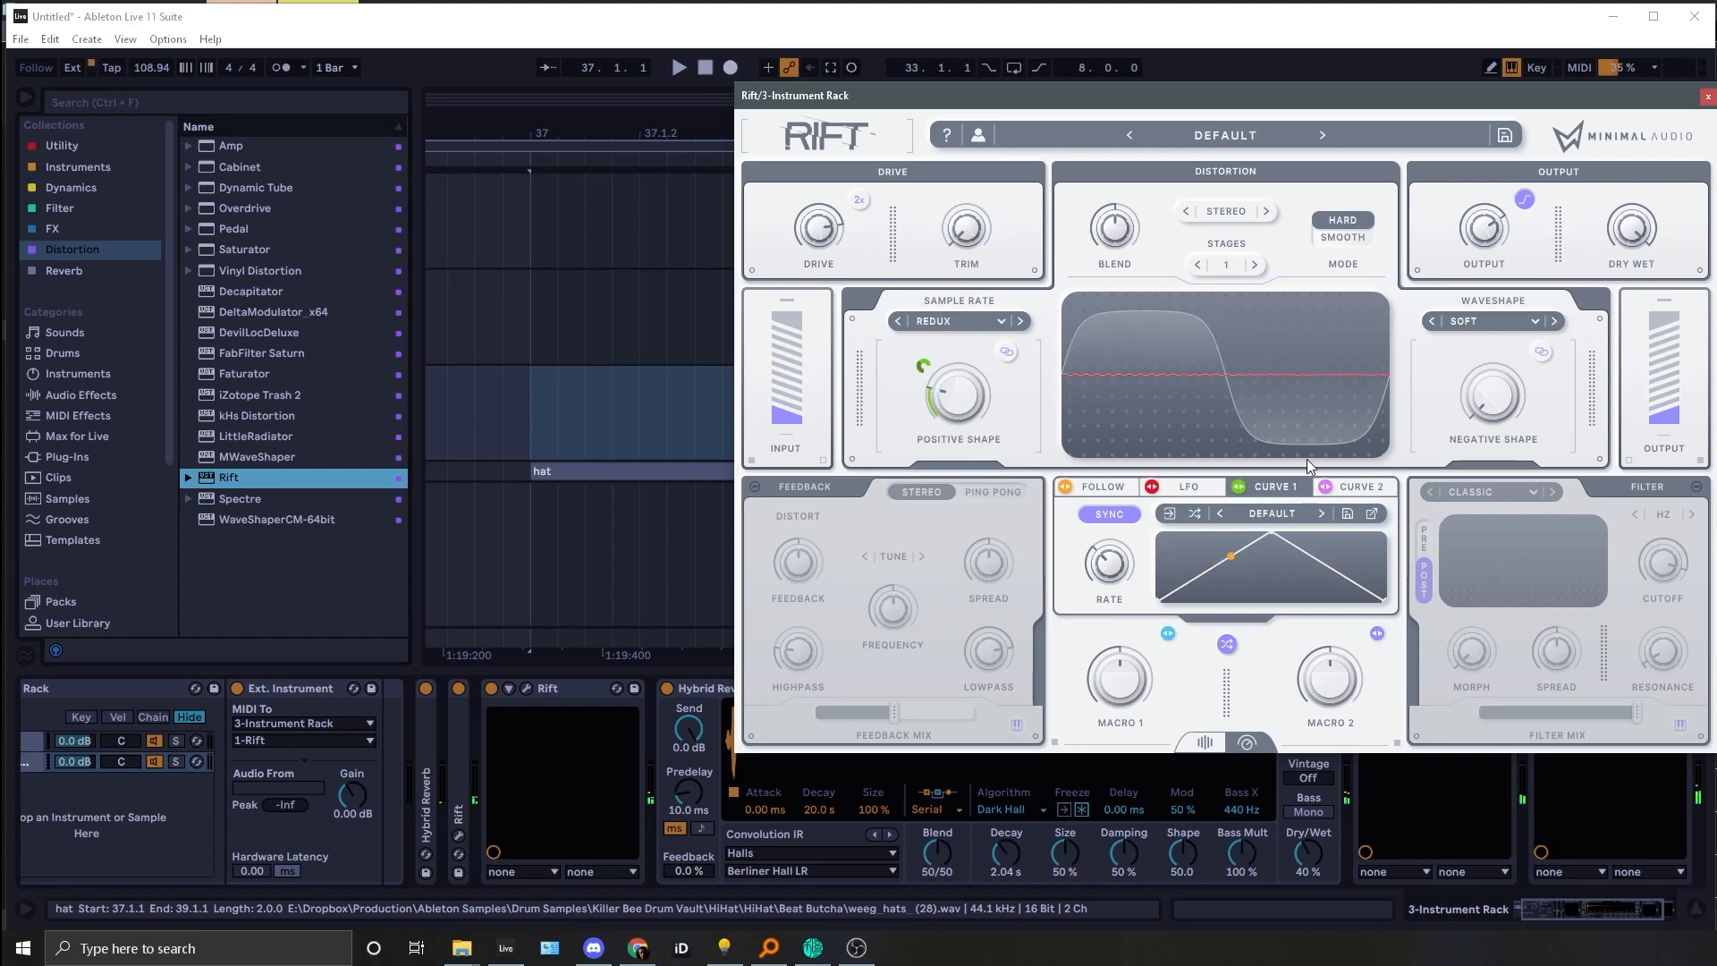
Step: Redraw the third Rift's Curve 1 as an irregular stepped pattern on the 16 by 16 grid and close the curve editor
{"action": "left_click", "coordinate": [1370, 515]}
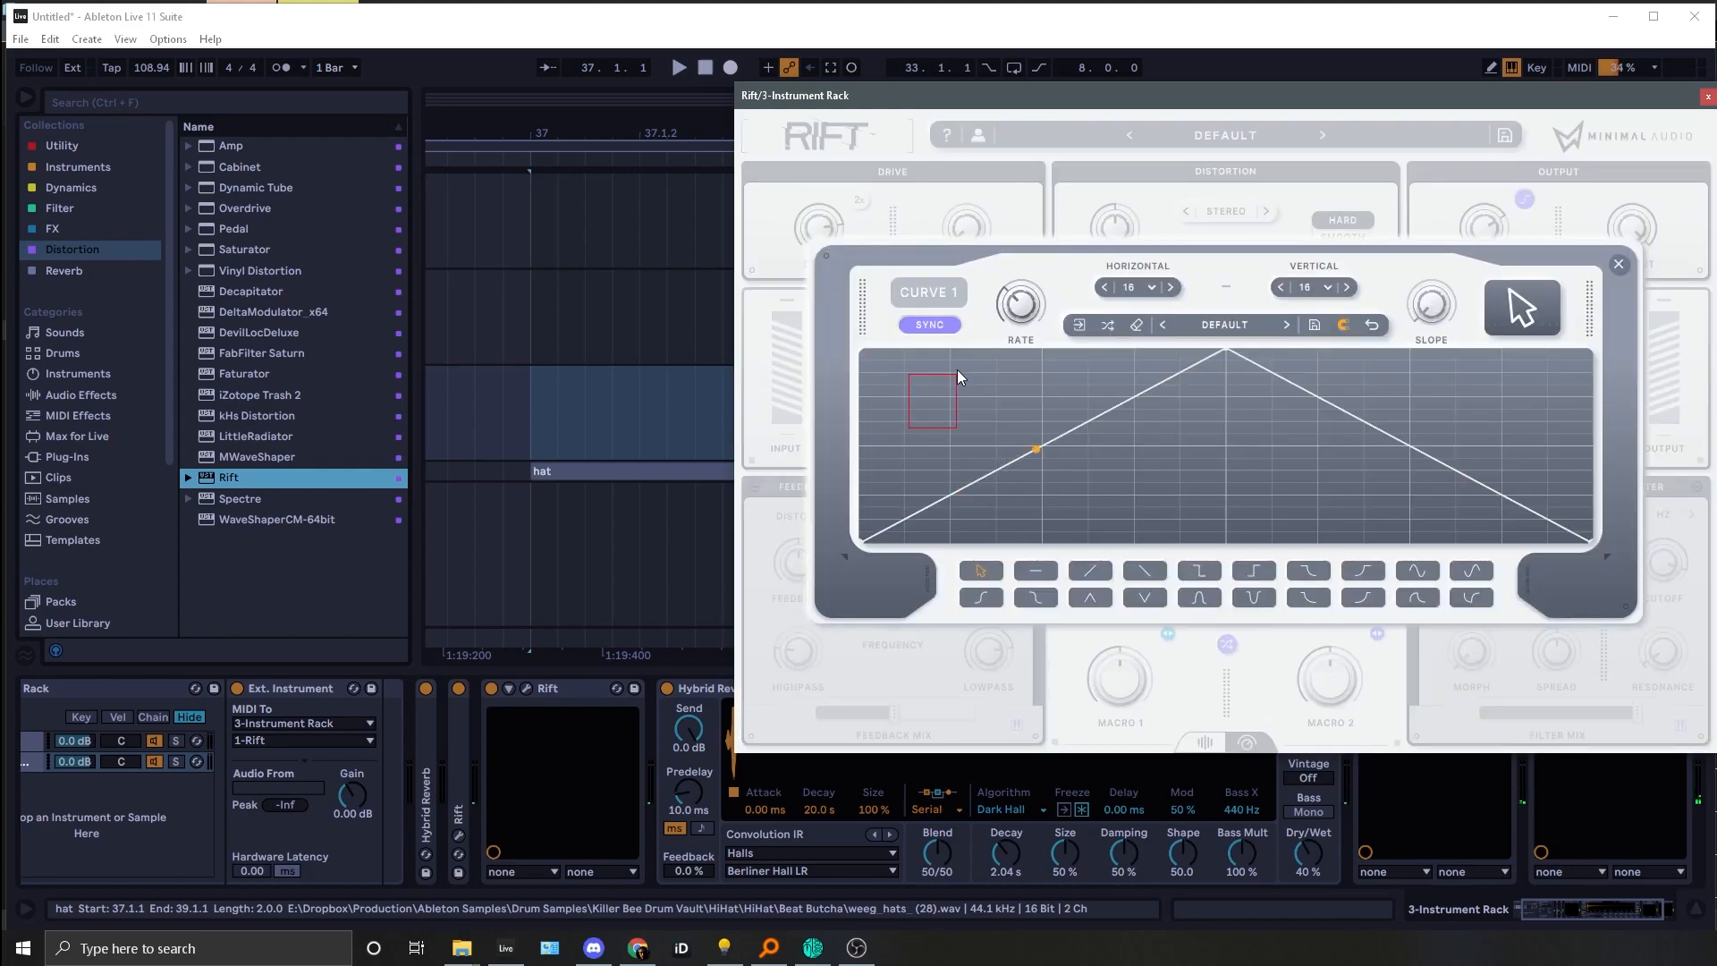
{"action": "left_click_drag", "start_coordinate": [934, 474], "coordinate": [936, 444]}
{"action": "mouse_move", "coordinate": [1182, 531]}
{"action": "left_mouse_down"}
{"action": "mouse_move", "coordinate": [1431, 445]}
{"action": "mouse_move", "coordinate": [1574, 353]}
{"action": "left_mouse_up"}
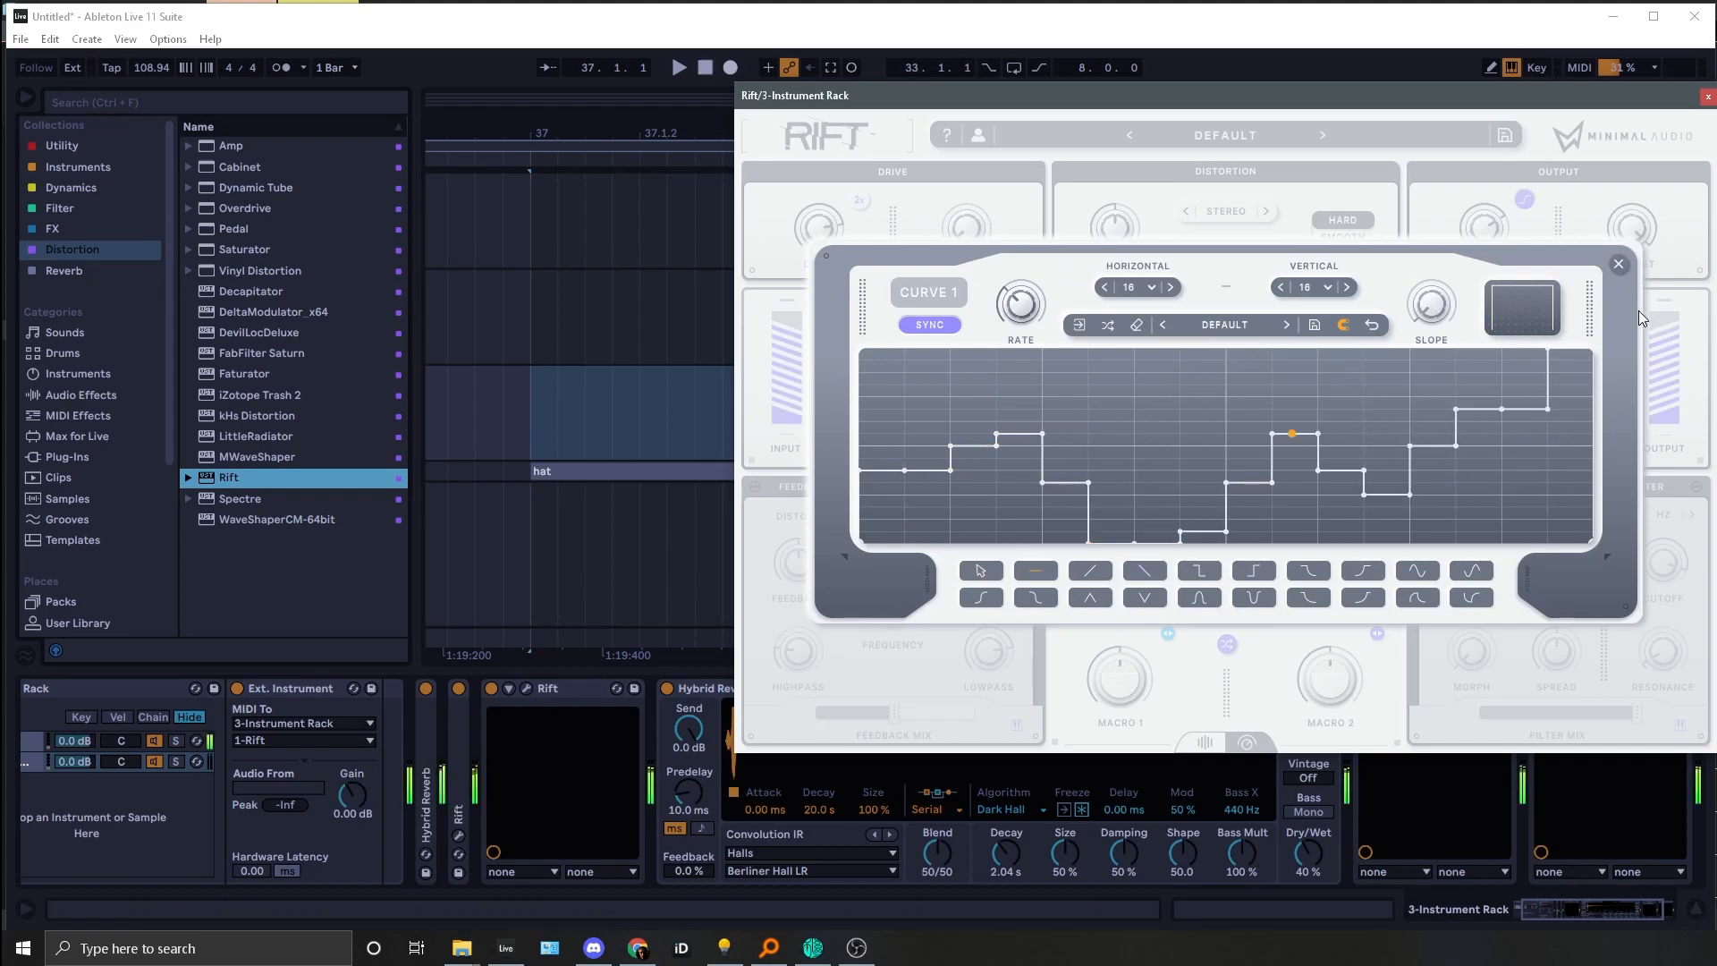
{"action": "left_click", "coordinate": [1618, 263]}
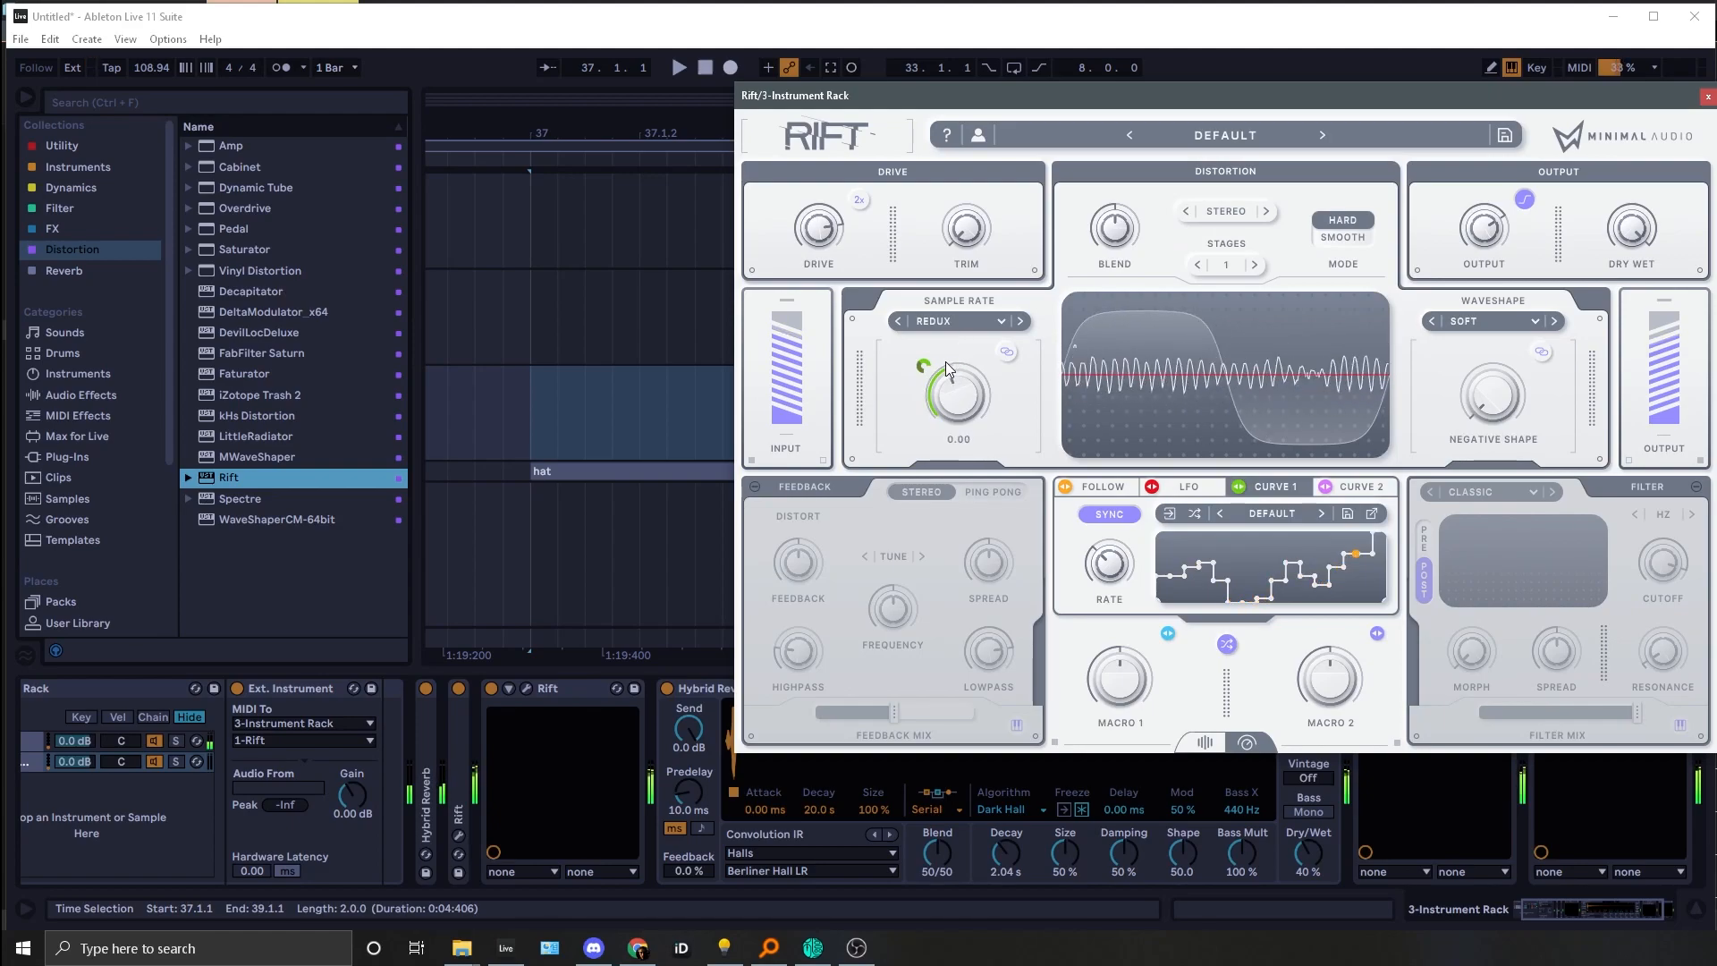
Step: Modulate the negative shape with Curve 1 and switch it to Crunch bit depth
{"action": "left_click_drag", "start_coordinate": [1239, 486], "coordinate": [1492, 395]}
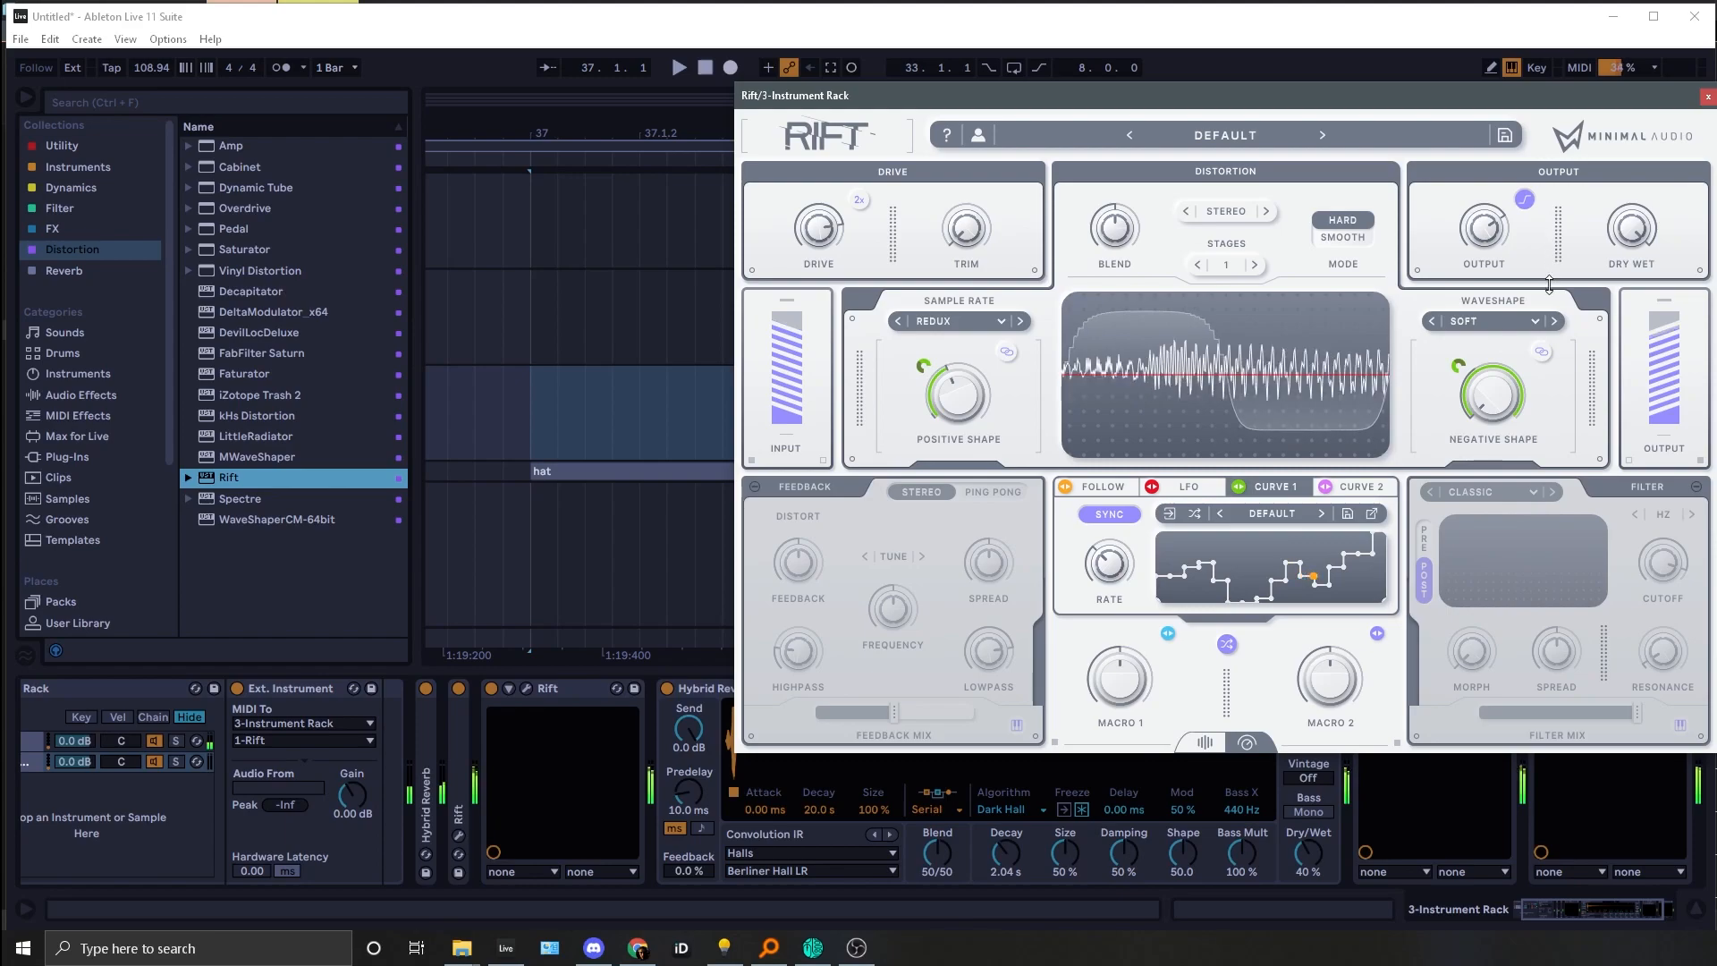
{"action": "left_click", "coordinate": [1554, 321]}
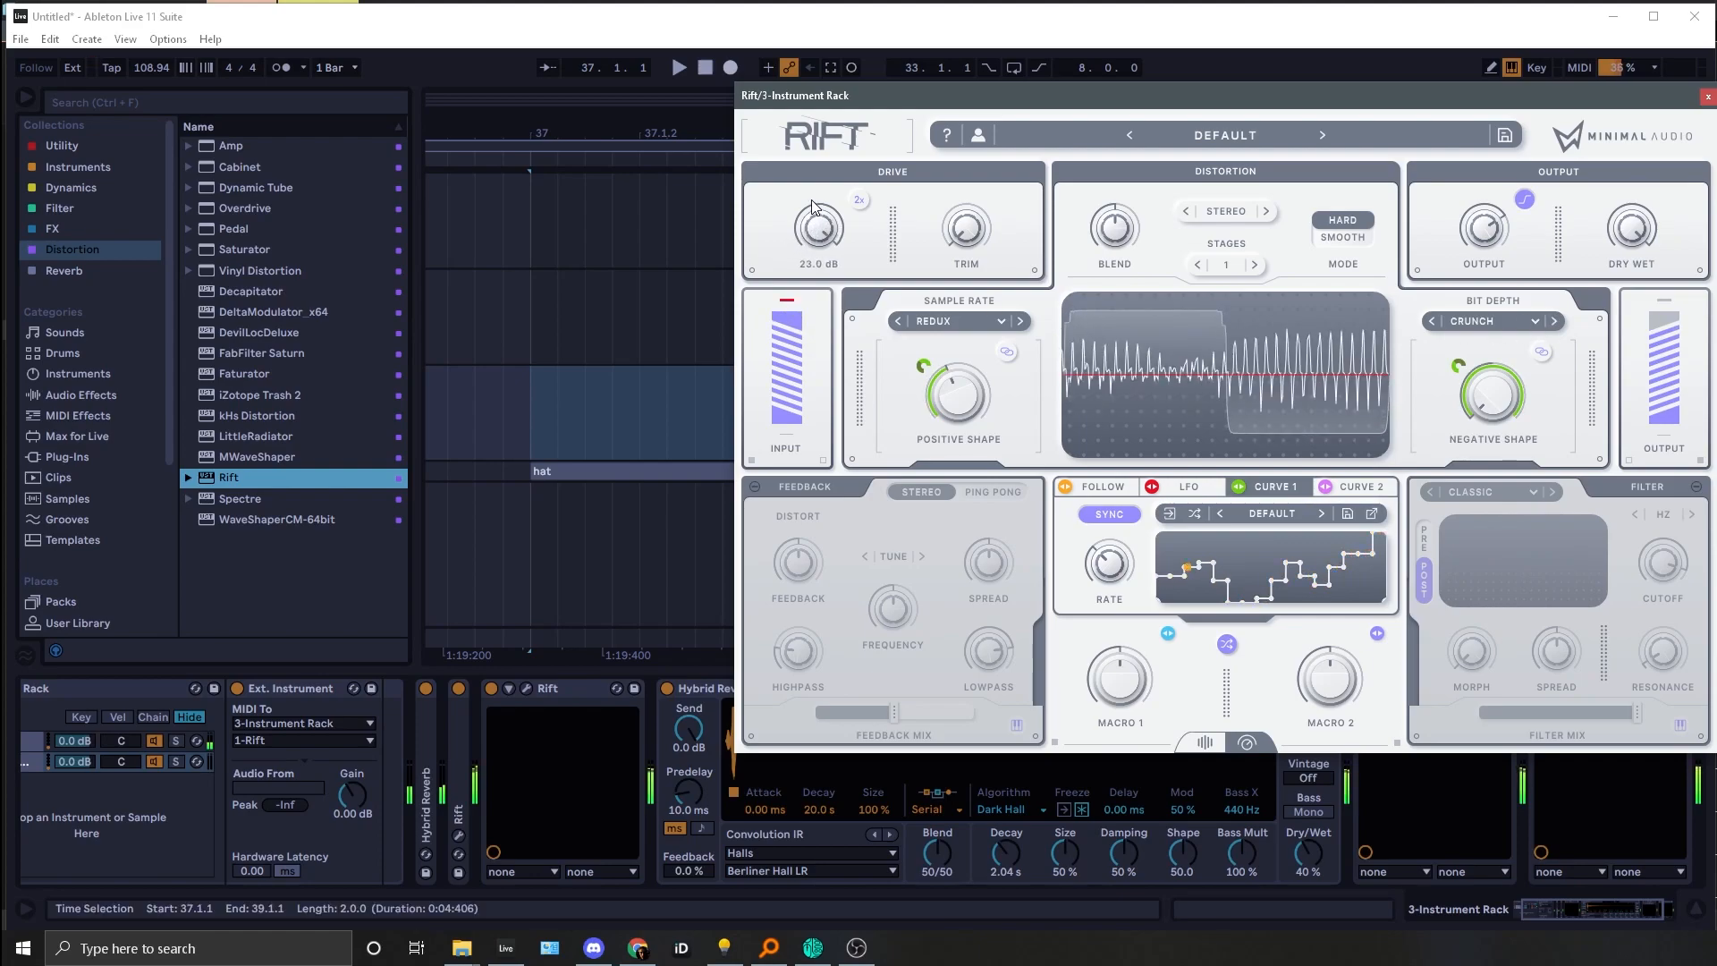
Step: Set Drive to about 14.4 dB and lower the positive shape amount while playing notes in different octaves
{"action": "key", "text": "x"}
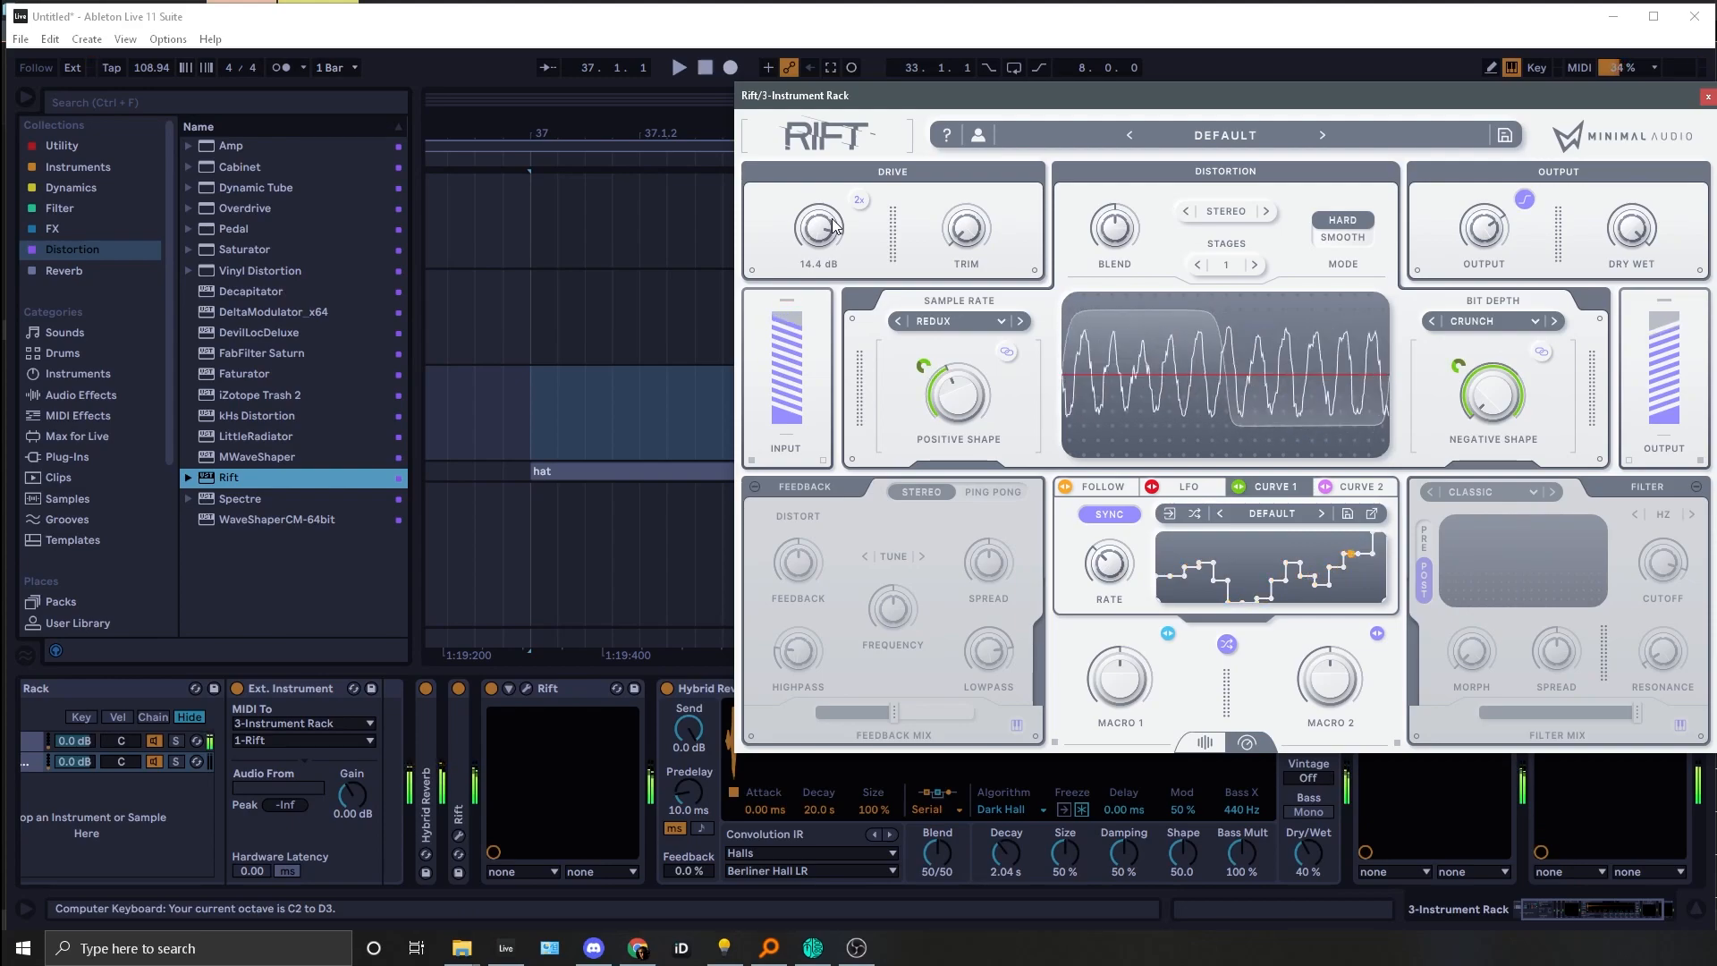
{"action": "left_click_drag", "start_coordinate": [957, 394], "coordinate": [968, 454]}
{"action": "key", "text": "z"}
{"action": "key", "text": "z"}
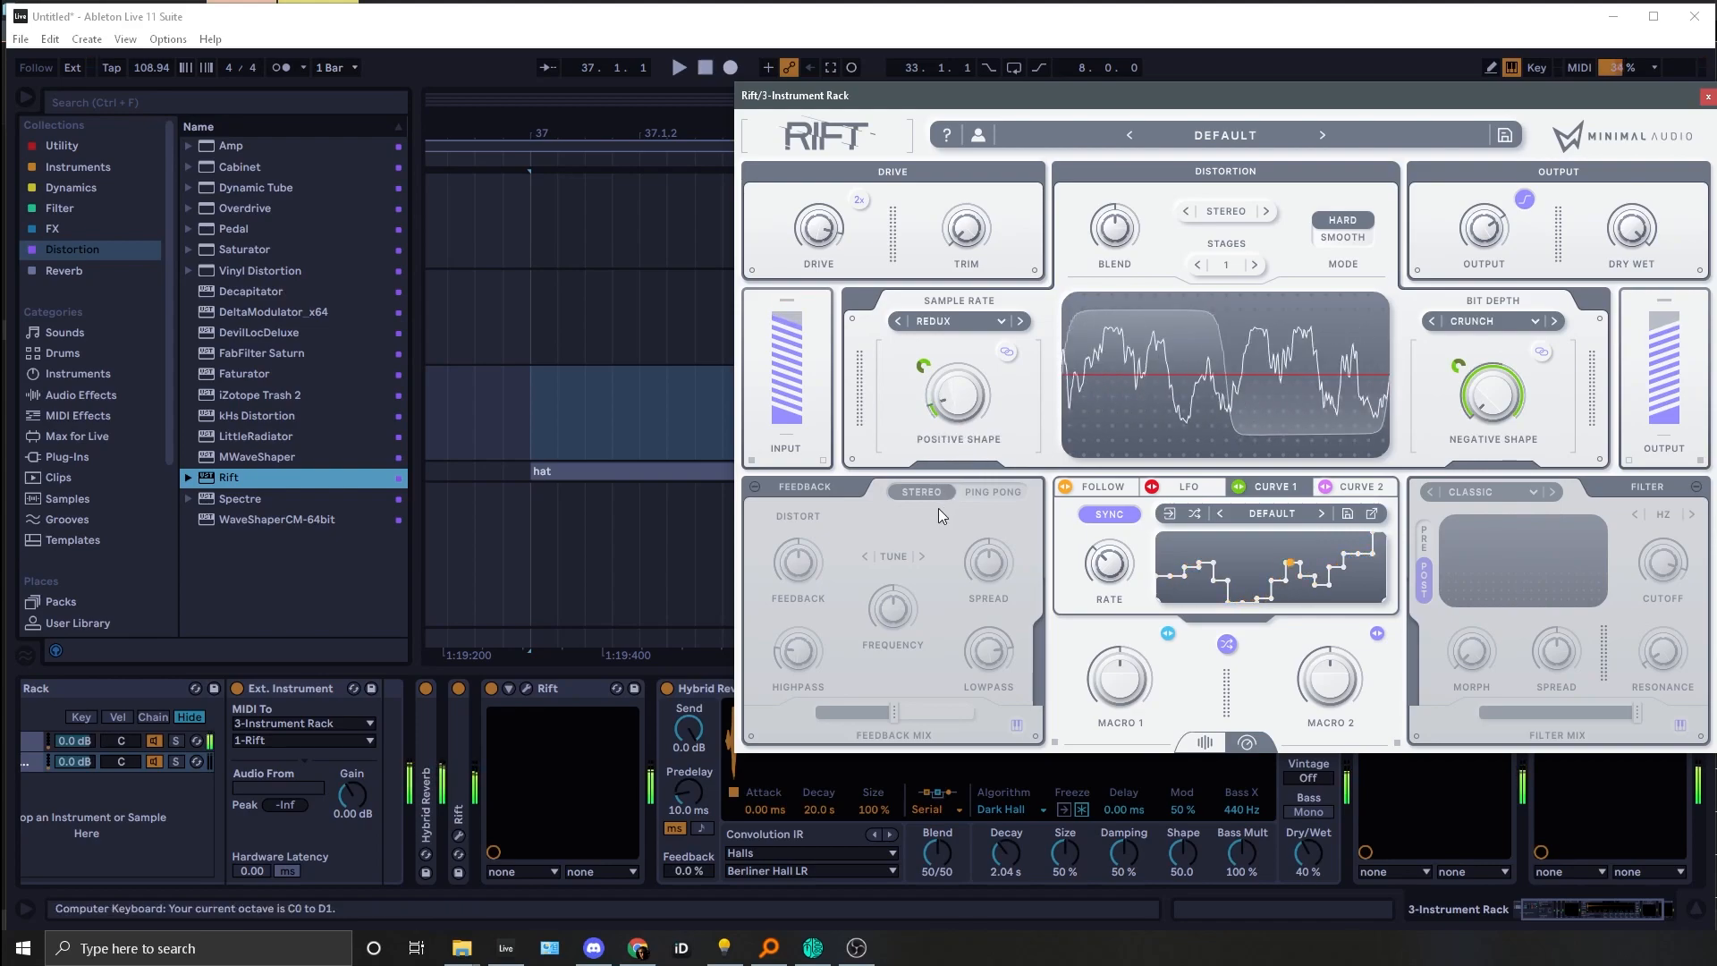
Step: Enable the third Rift's feedback with Distort on, raising its lowpass and bringing the feedback mix to about 90%
{"action": "left_click", "coordinate": [757, 489]}
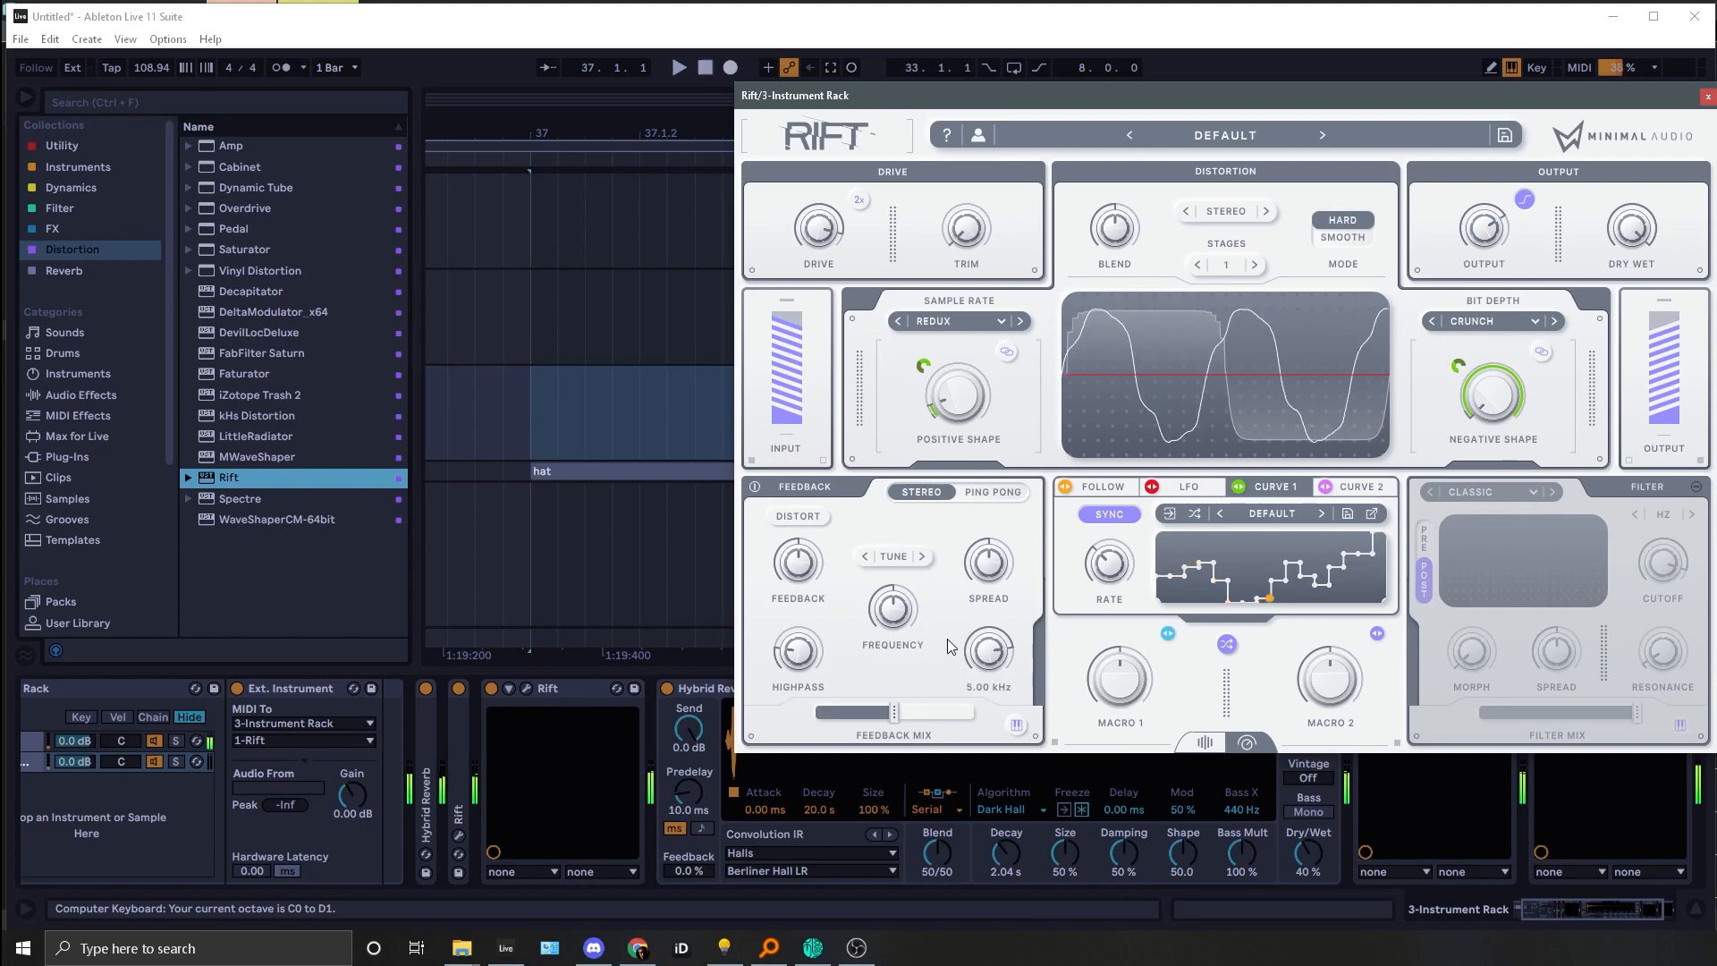
{"action": "key", "text": "x"}
{"action": "key", "text": "x"}
{"action": "left_click_drag", "start_coordinate": [906, 724], "coordinate": [953, 690]}
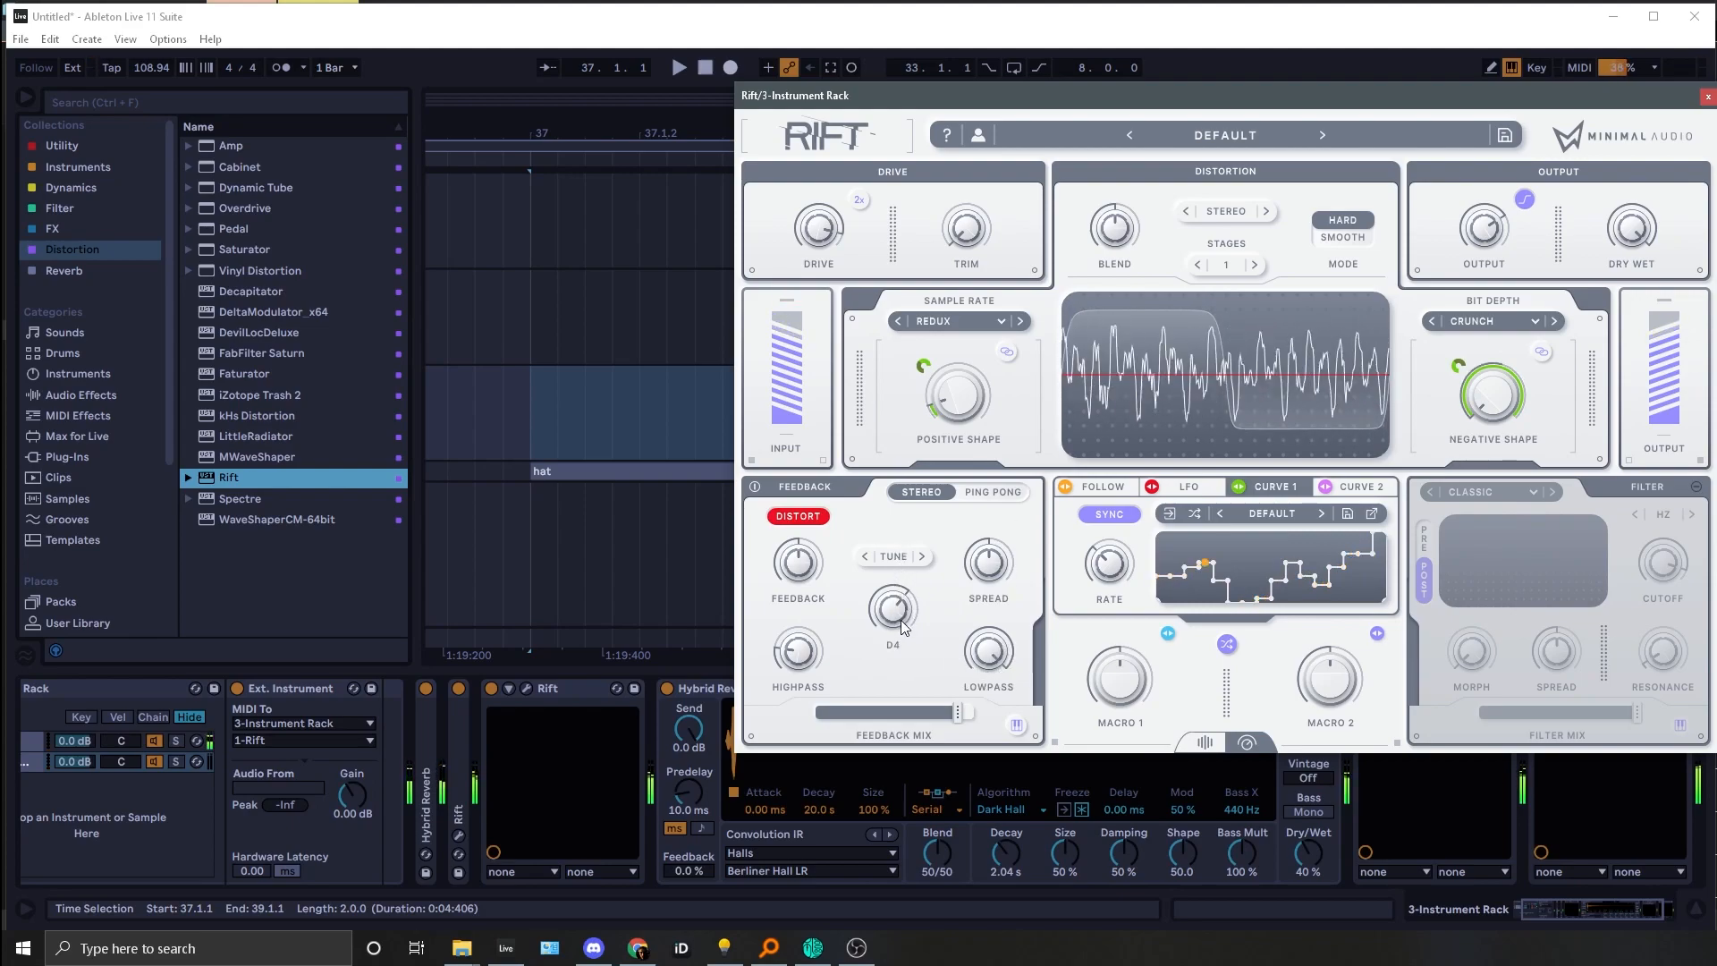
{"action": "left_click_drag", "start_coordinate": [874, 654], "coordinate": [802, 761]}
{"action": "left_click_drag", "start_coordinate": [784, 614], "coordinate": [833, 598]}
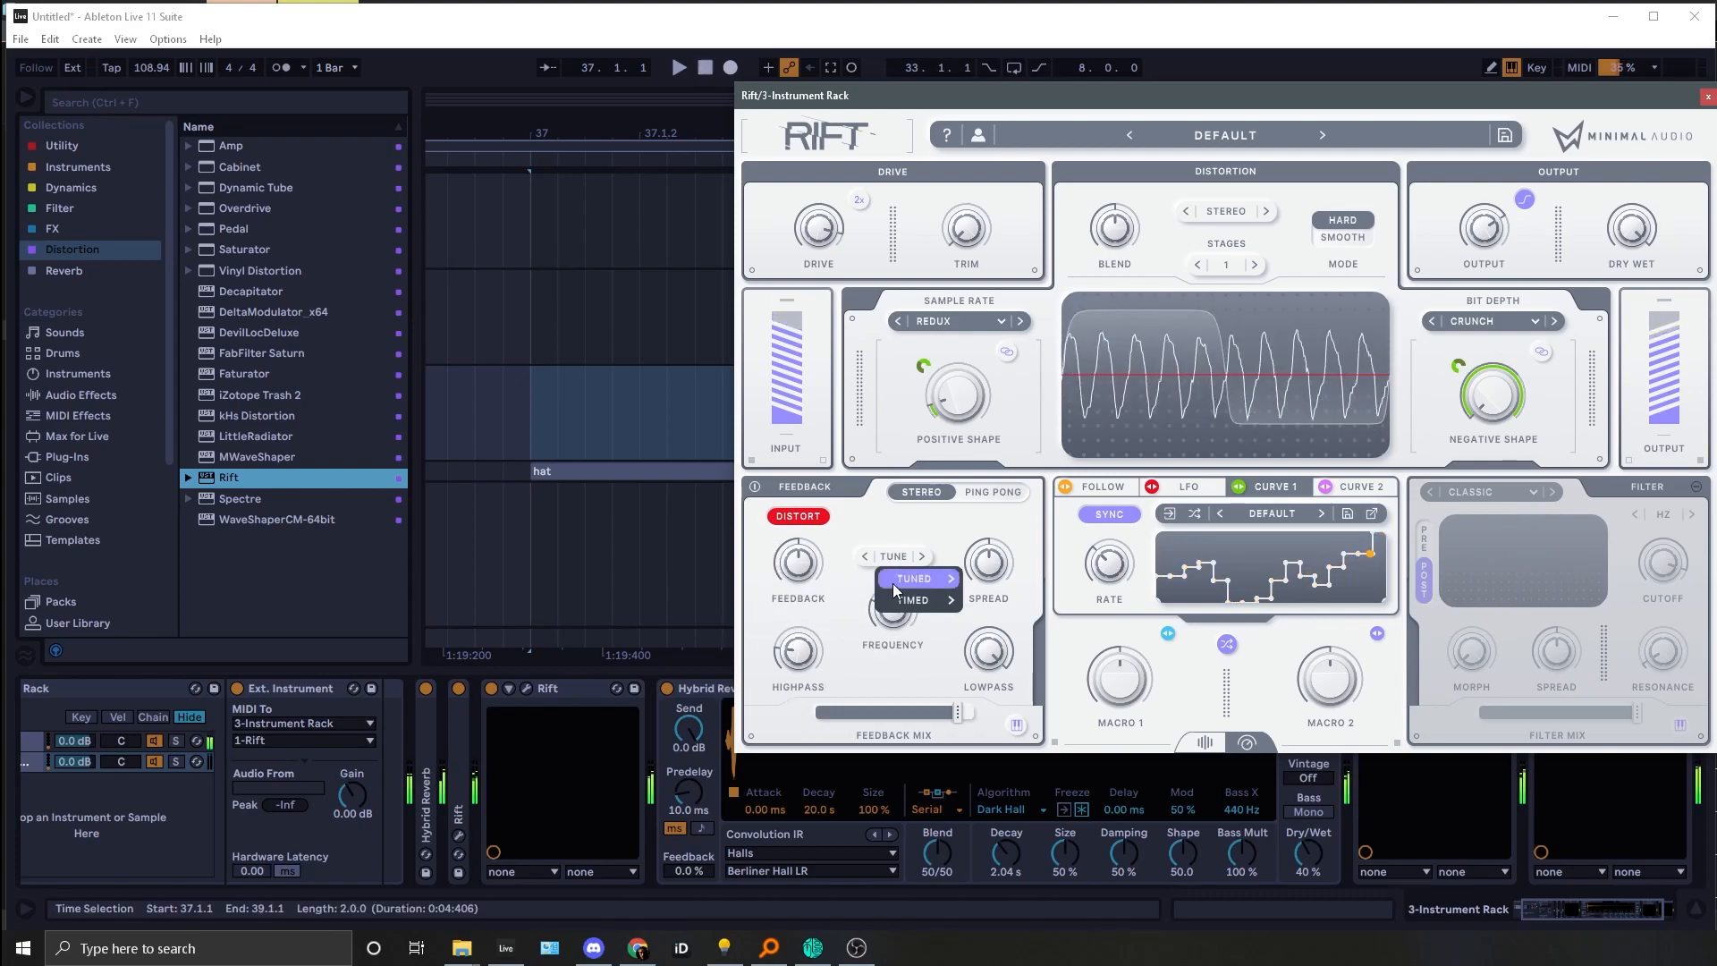
Step: Switch the feedback mode to Comb and modulate its frequency with Curve 1 from a base of 5.00 kHz
{"action": "left_click", "coordinate": [988, 577]}
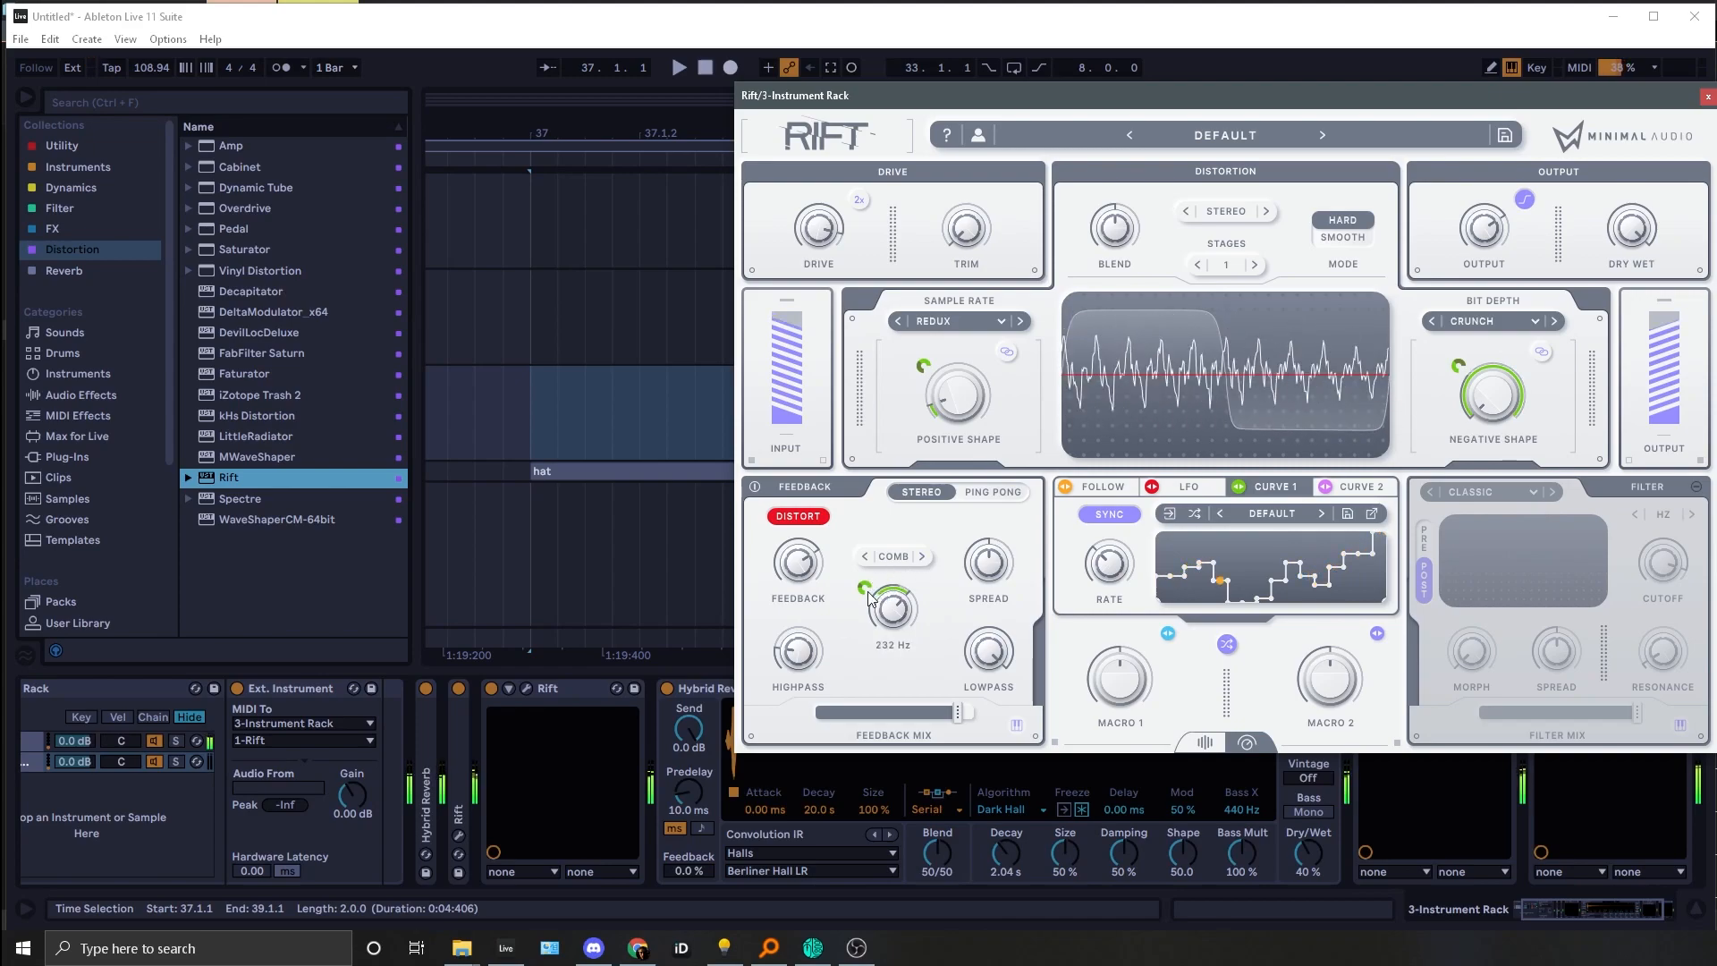
{"action": "left_click_drag", "start_coordinate": [900, 601], "coordinate": [921, 573]}
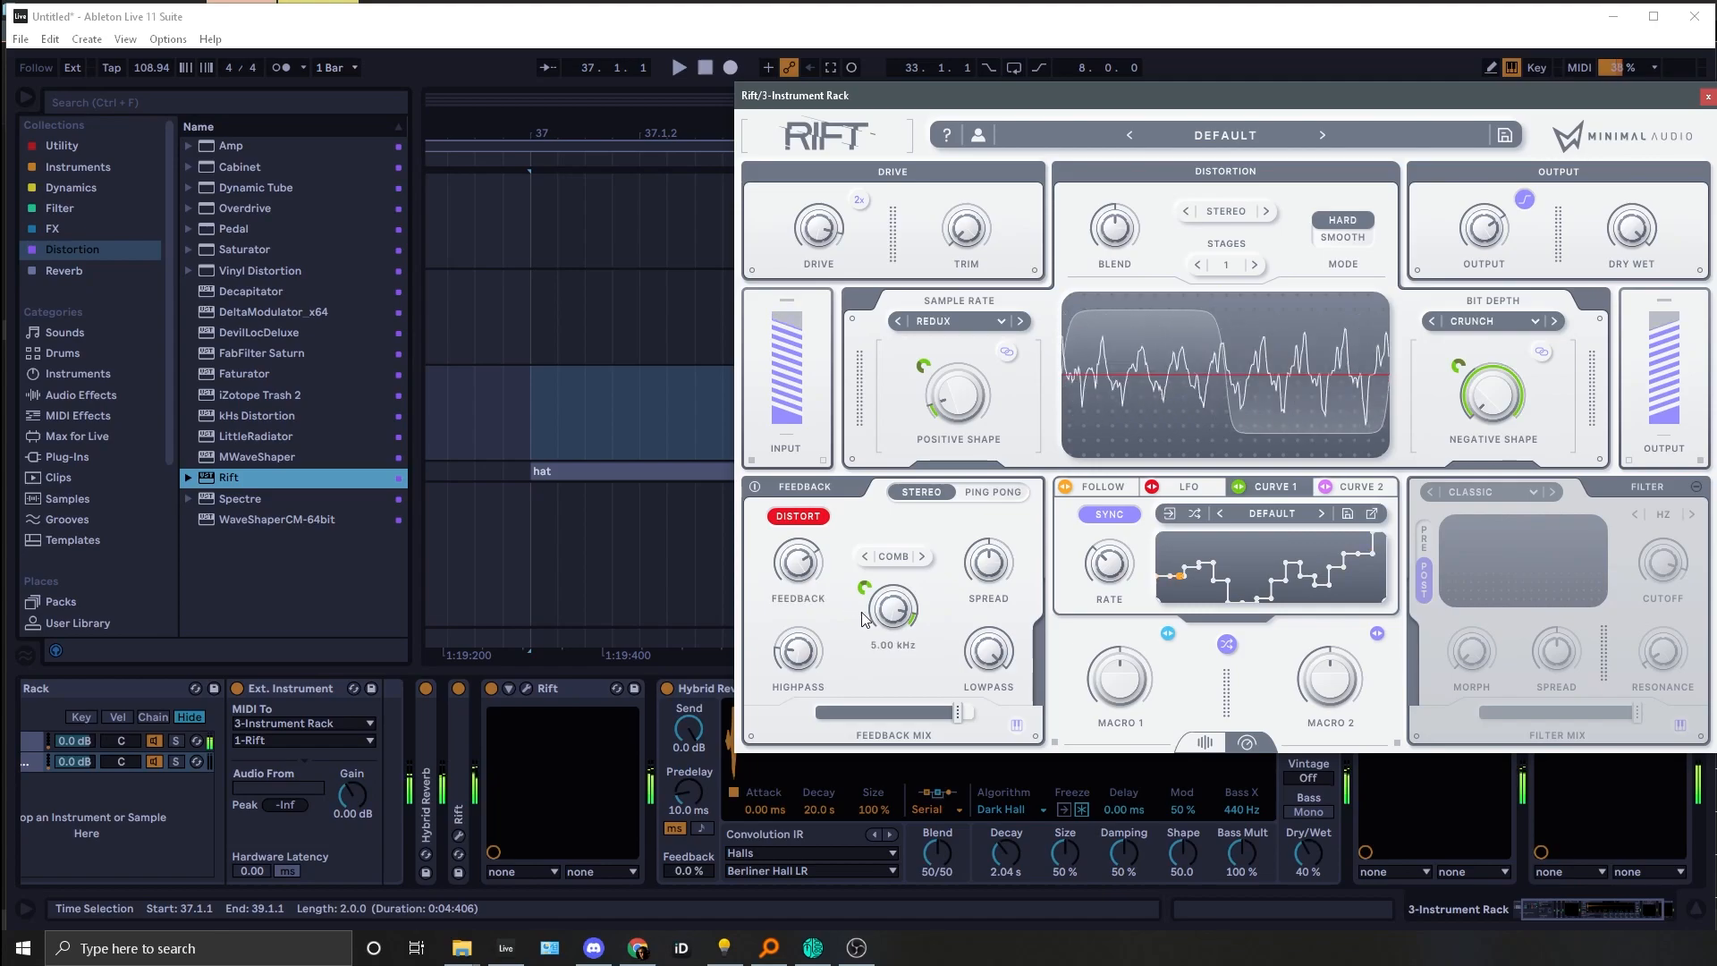
Step: Lower the comb feedback mix to about one sixth while auditioning notes in different octaves
{"action": "left_click_drag", "start_coordinate": [885, 713], "coordinate": [844, 714]}
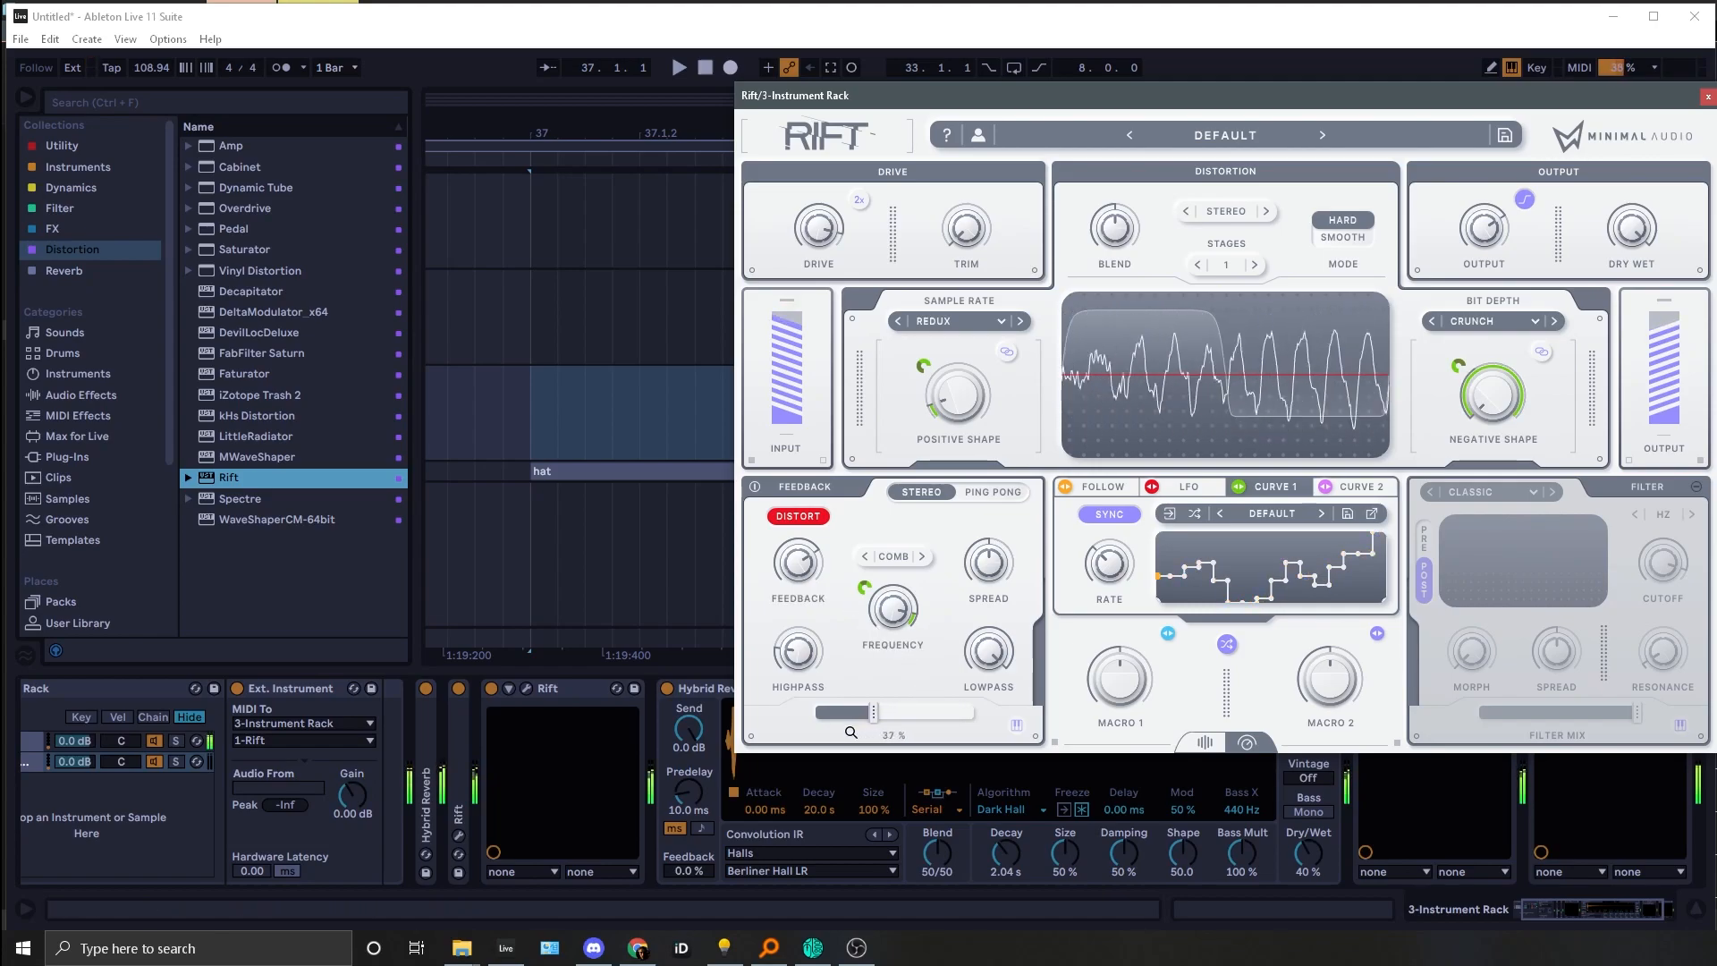
{"action": "key", "text": "z"}
{"action": "key", "text": "z"}
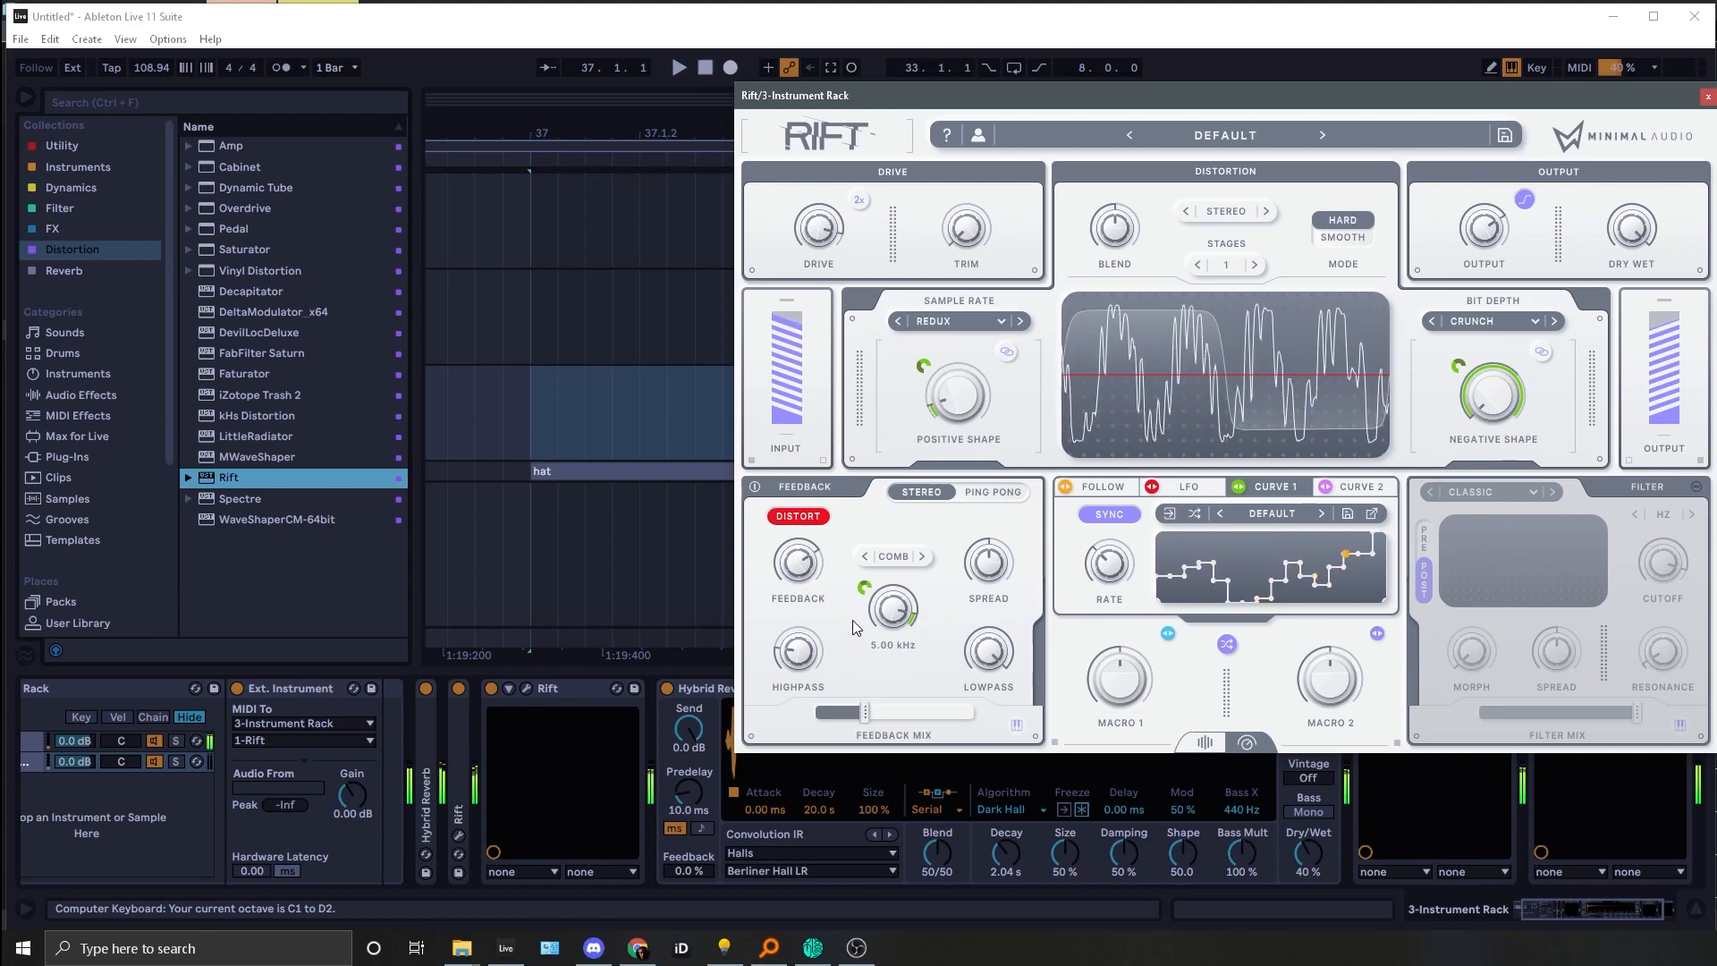
{"action": "left_click_drag", "start_coordinate": [876, 712], "coordinate": [833, 715]}
{"action": "key", "text": "x"}
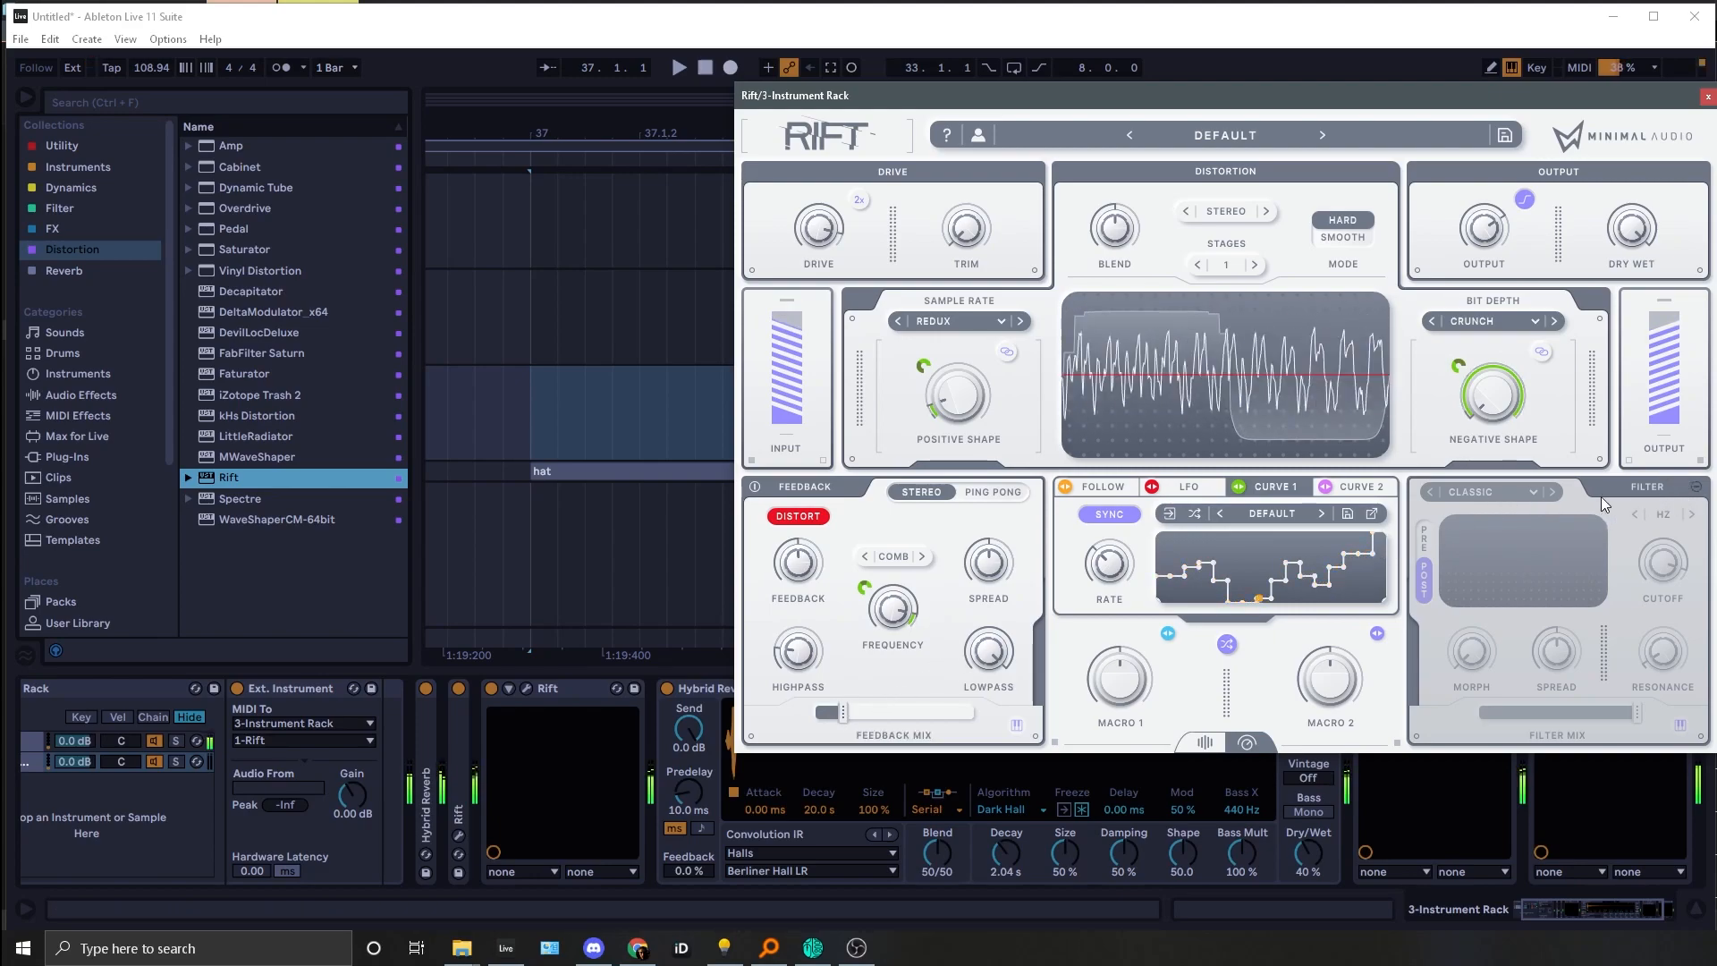
Step: Readjust the Redux positive shape amount to about 0.17 while playing very low and higher octaves
{"action": "key", "text": "z"}
{"action": "key", "text": "z"}
{"action": "key", "text": "z"}
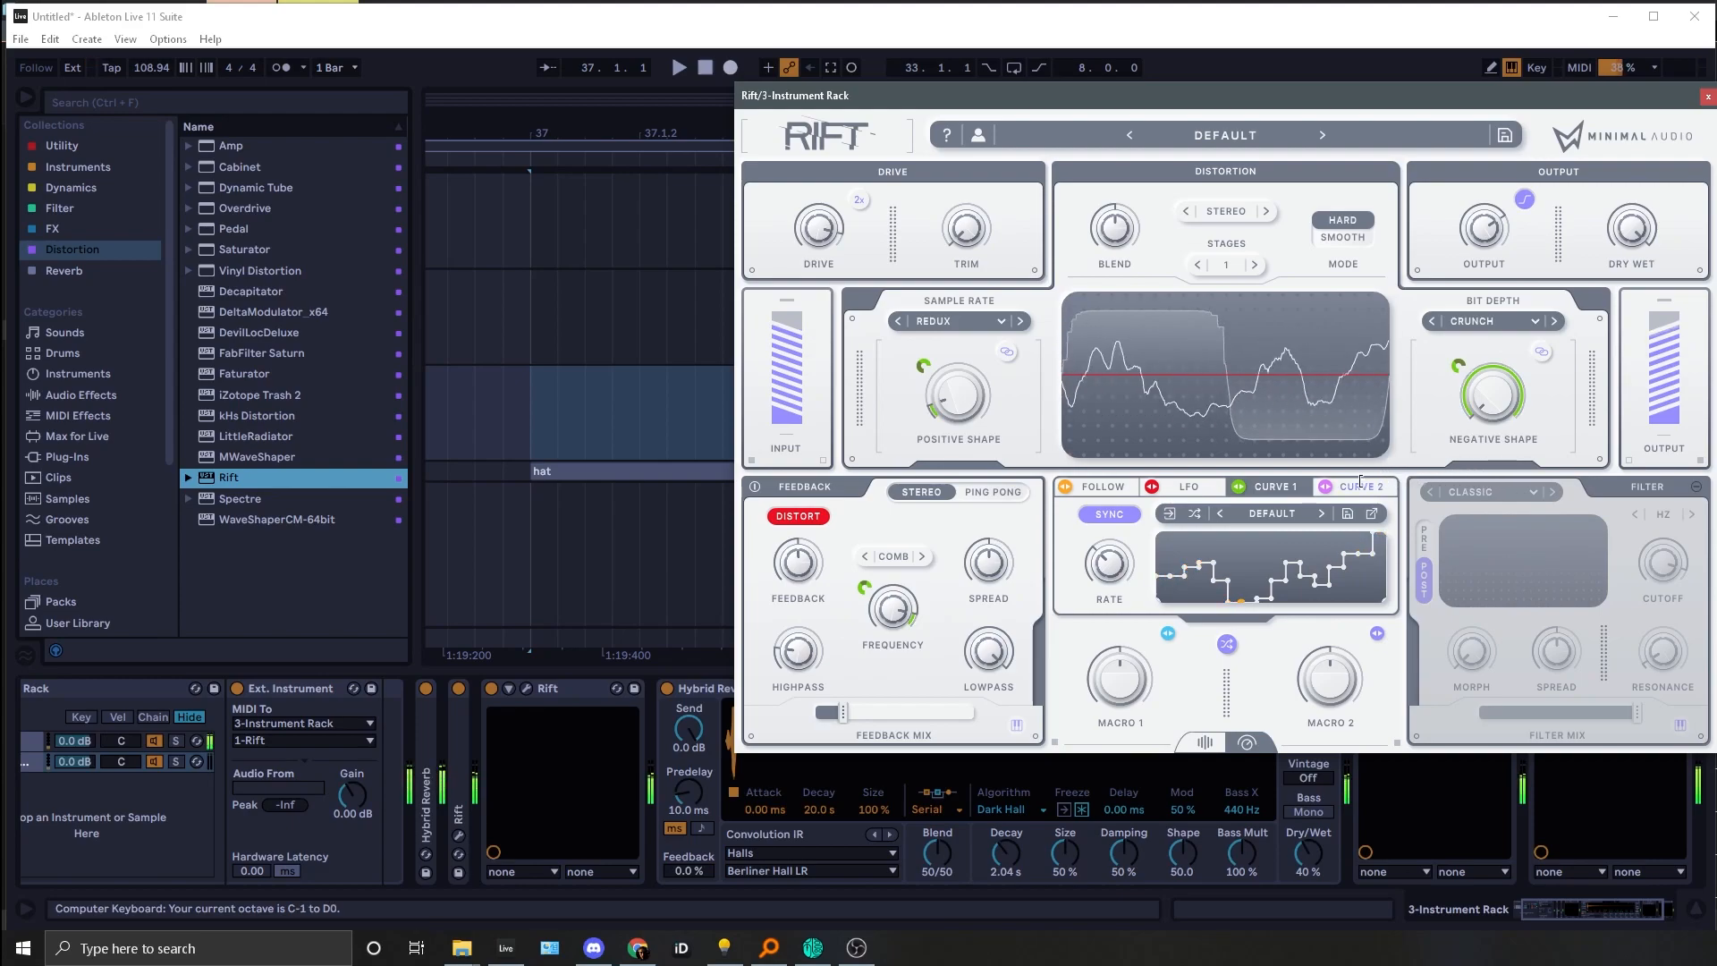
{"action": "scroll", "coordinate": [984, 414], "scroll_direction": "up", "scroll_amount": 2}
{"action": "key", "text": "x"}
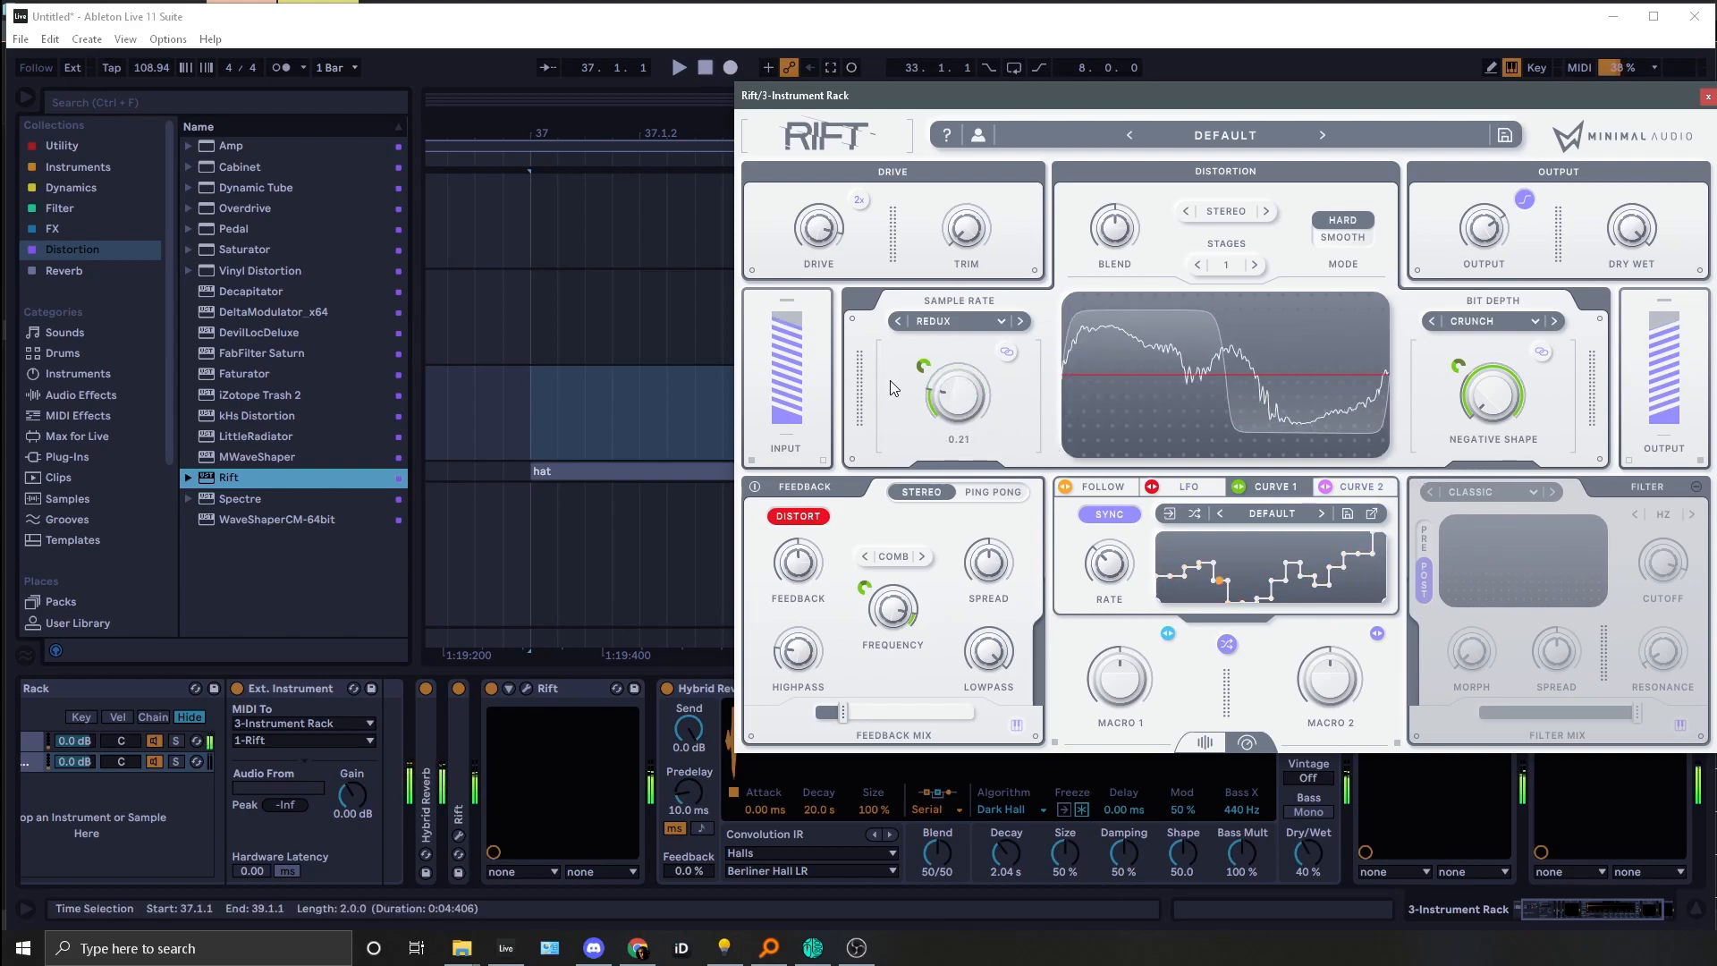
{"action": "scroll", "coordinate": [941, 372], "scroll_direction": "up", "scroll_amount": 1}
{"action": "key", "text": "x"}
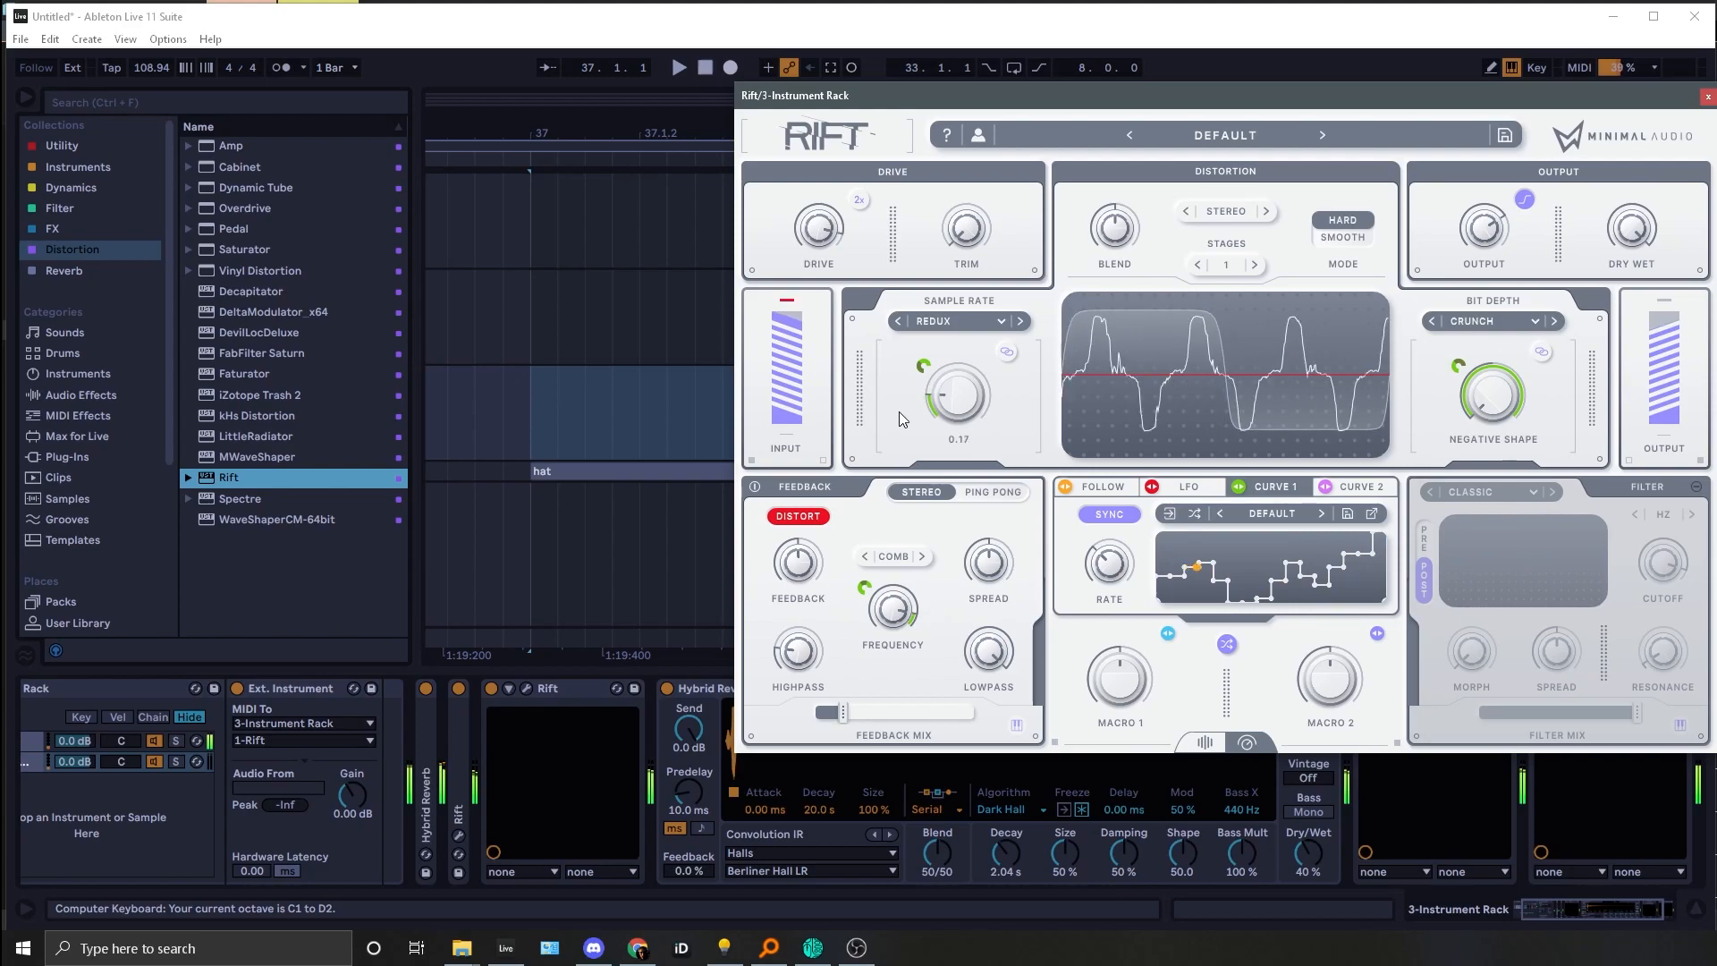
{"action": "scroll", "coordinate": [899, 395], "scroll_direction": "up", "scroll_amount": 1}
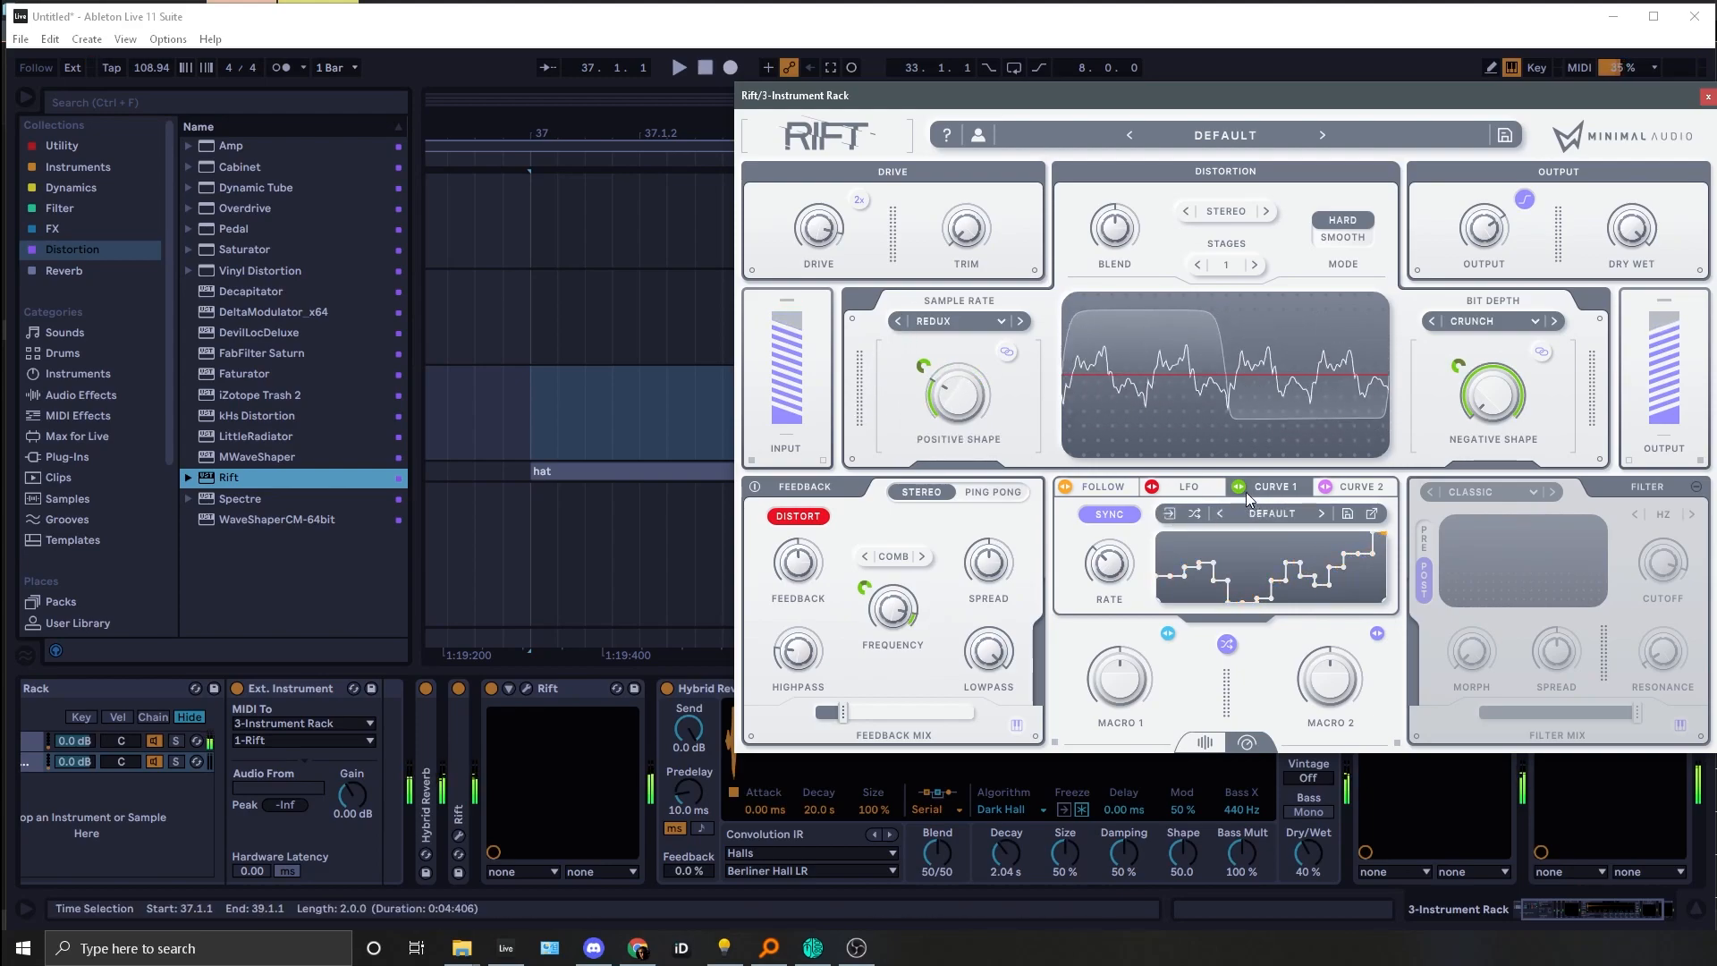
Step: Modulate the third Rift's Drive with Curve 1, trying the 2x drive range before switching it back off
{"action": "left_click_drag", "start_coordinate": [1239, 484], "coordinate": [819, 227]}
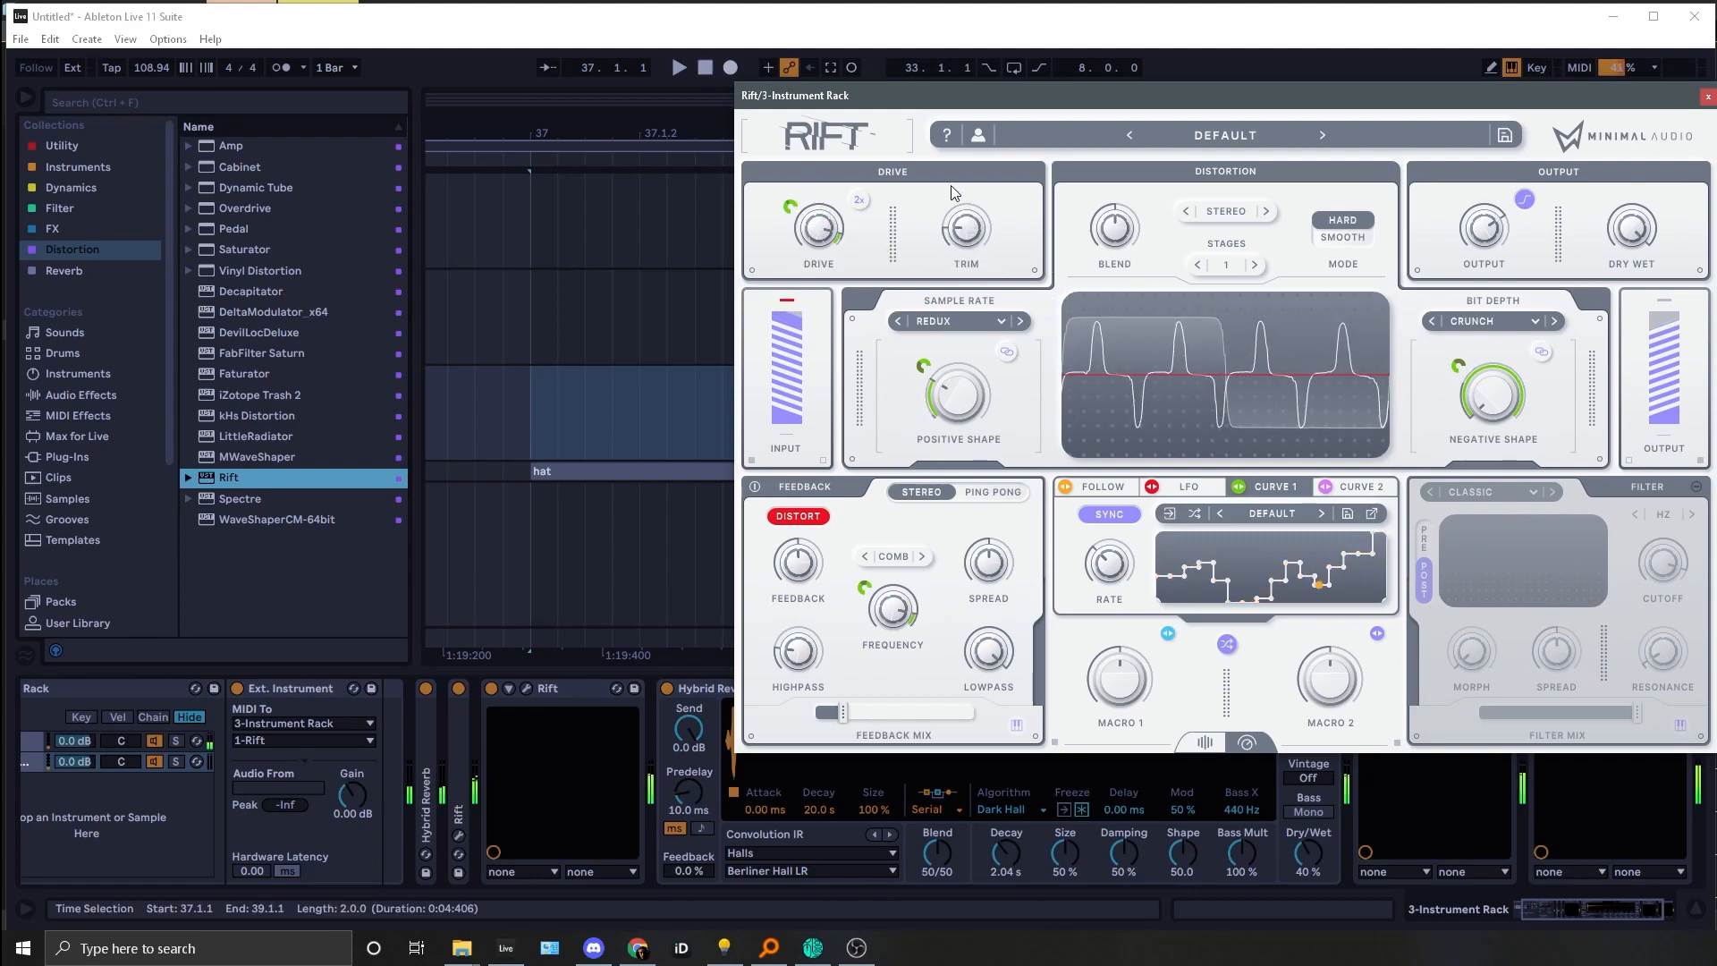
{"action": "left_click", "coordinate": [859, 205]}
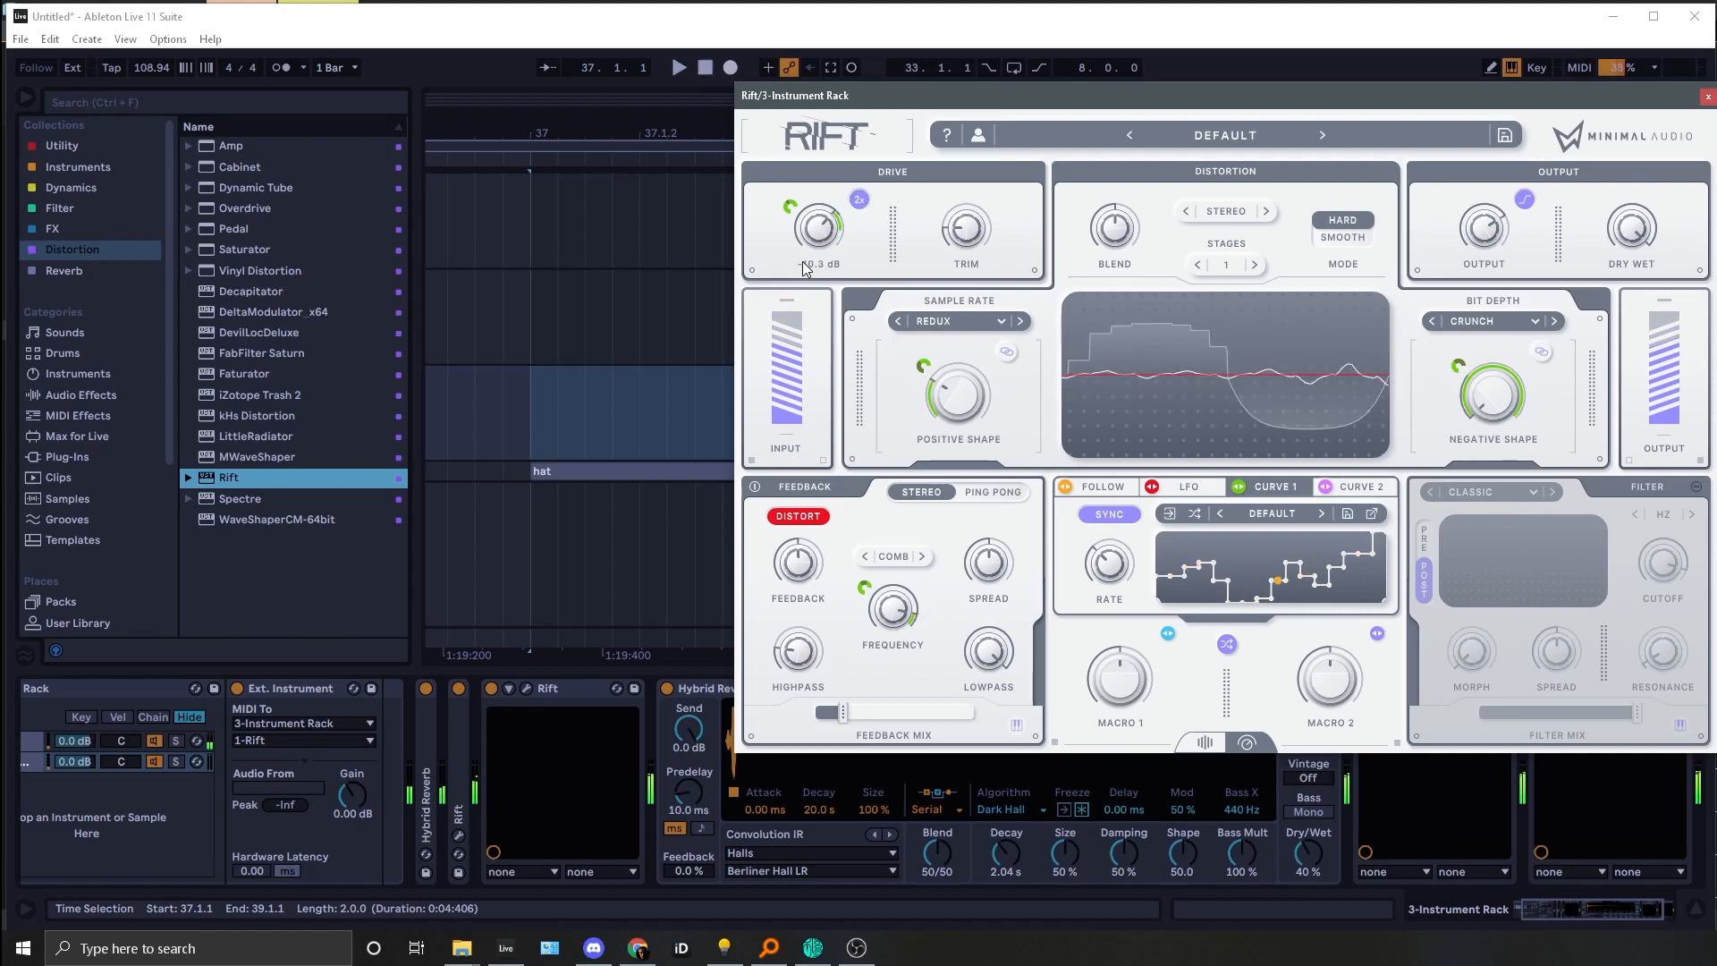
{"action": "left_click", "coordinate": [859, 200]}
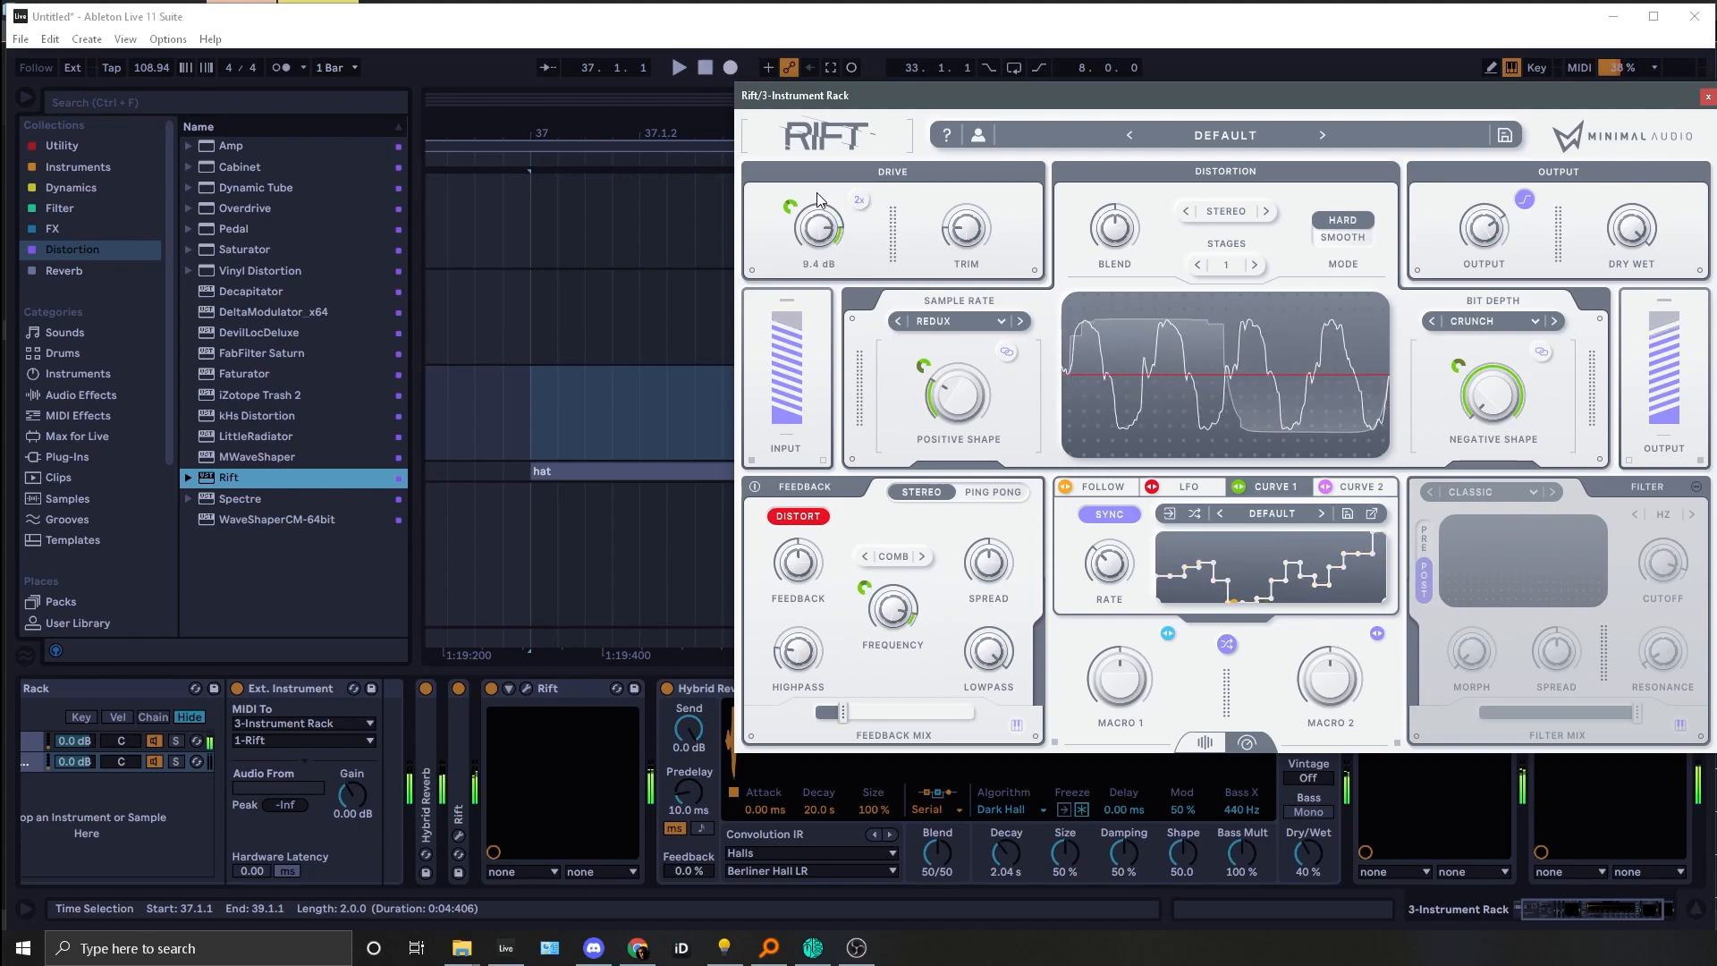
Step: Audition the modulated Drive across several octaves and raise the third Rift's Output to about 3.8 dB
{"action": "key", "text": "z"}
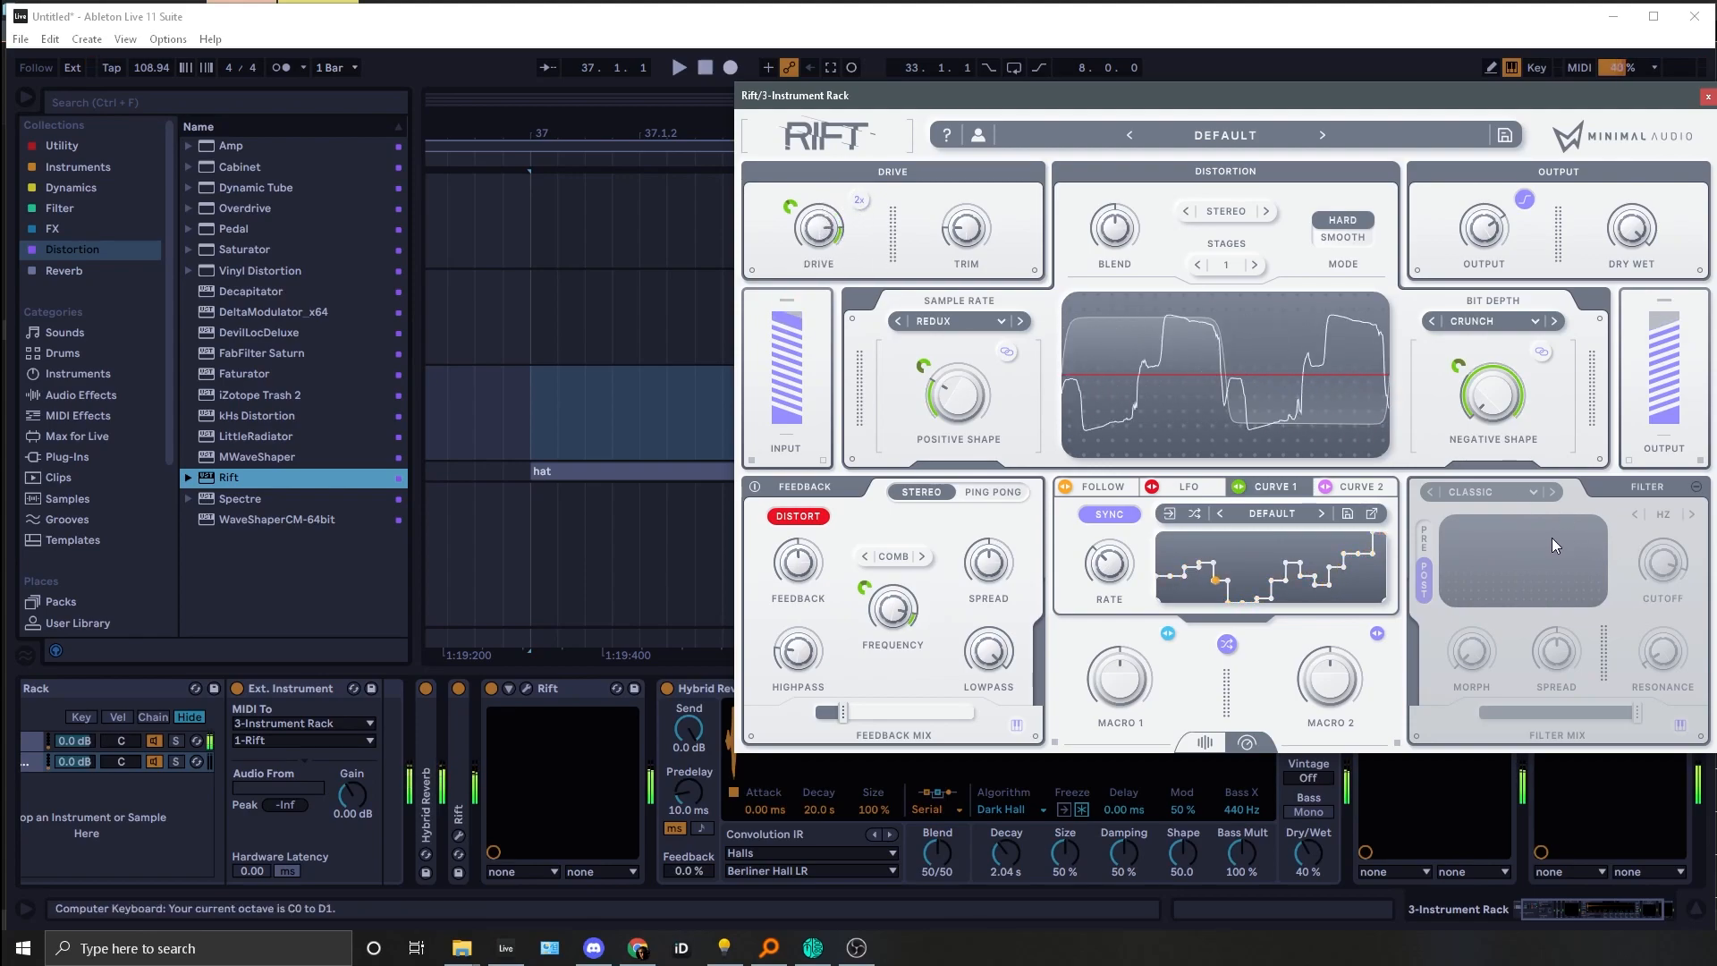
{"action": "key", "text": "x"}
{"action": "key", "text": "x"}
{"action": "key", "text": "x"}
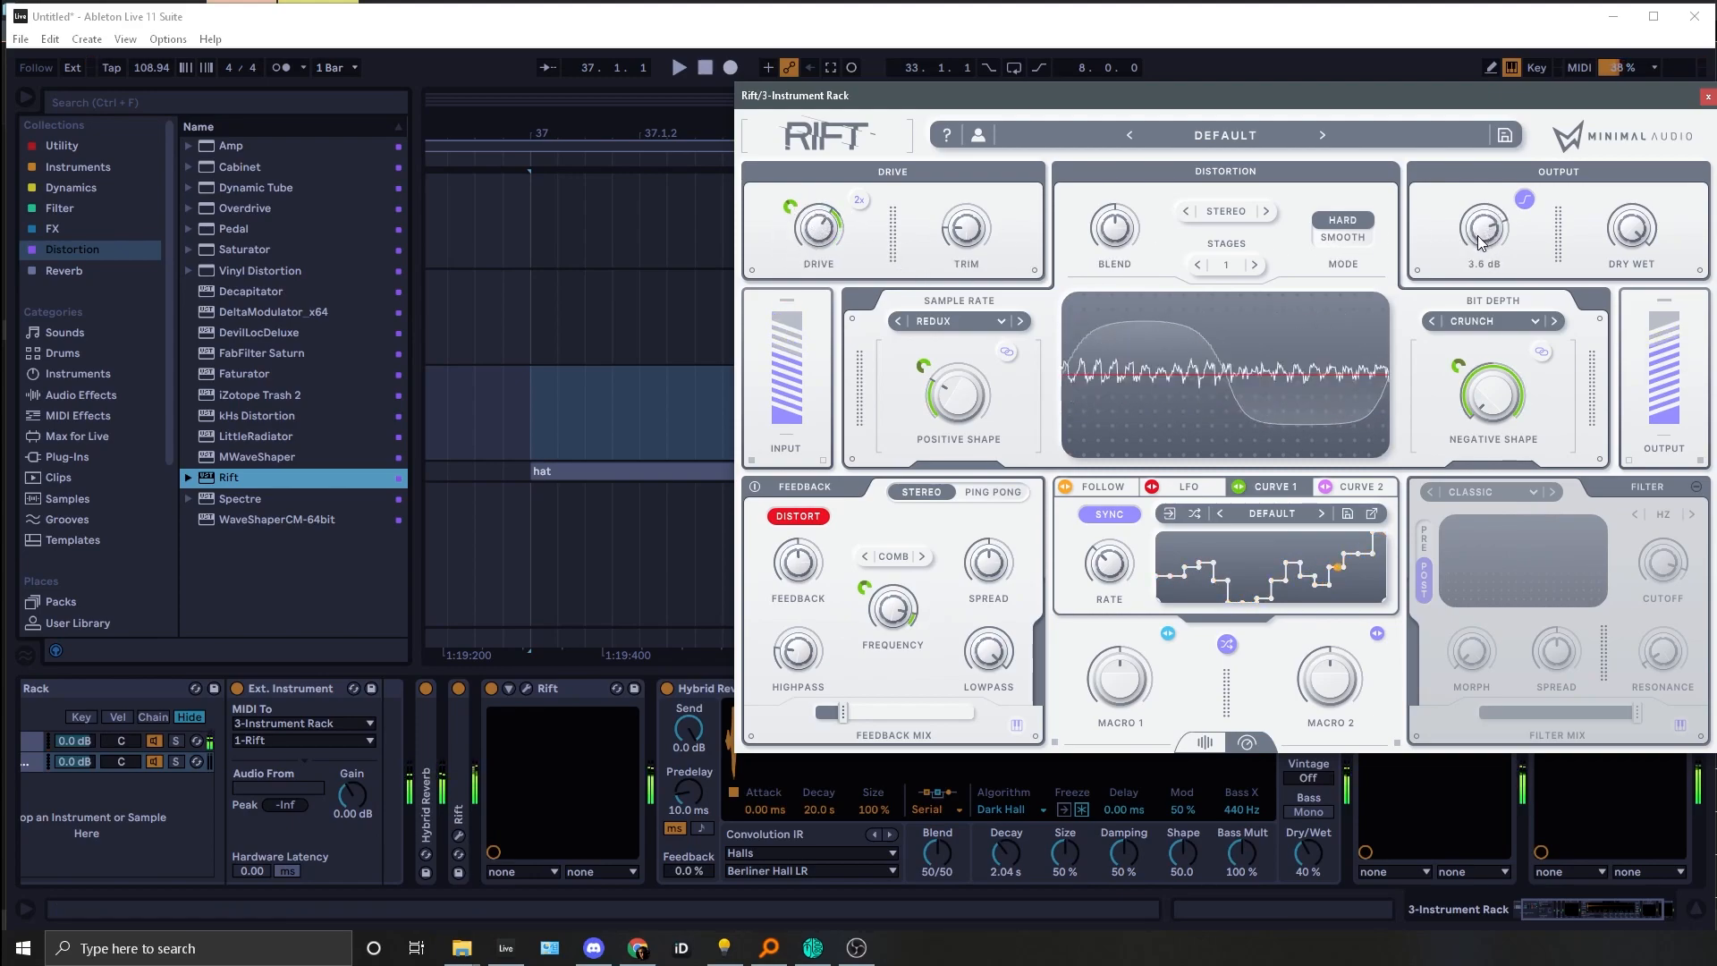
Step: Raise the third Rift's Output to 10.0 dB and audition it in different octaves
{"action": "left_click_drag", "start_coordinate": [1480, 246], "coordinate": [1471, 228]}
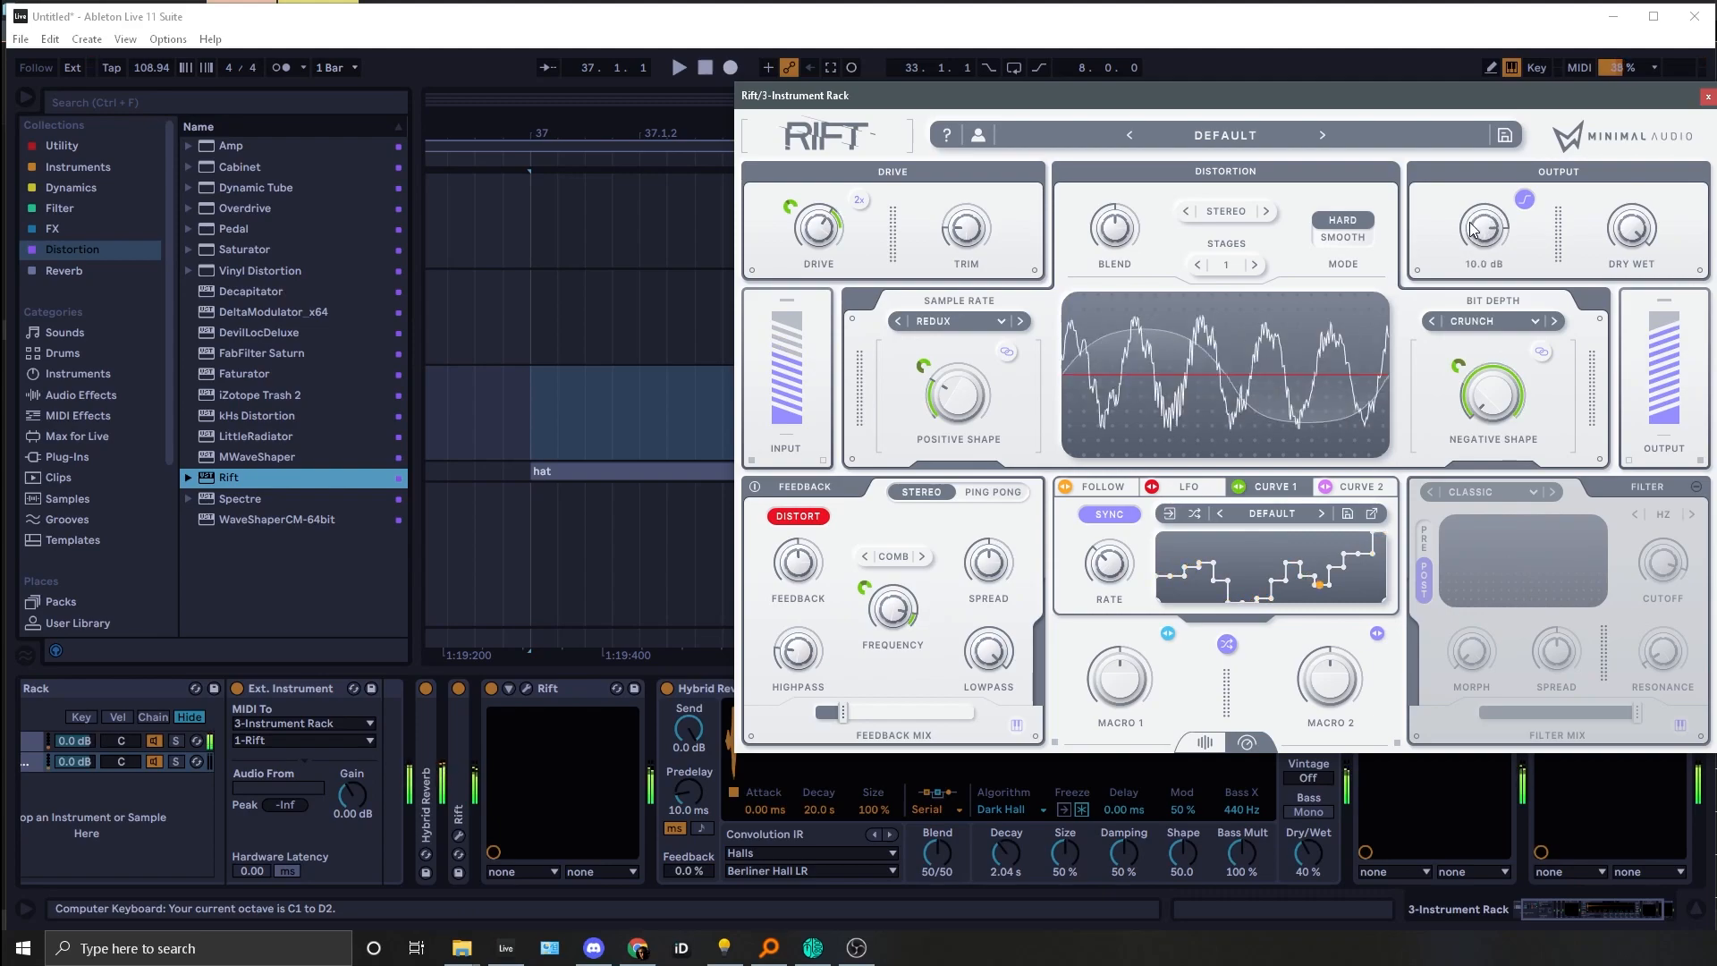
{"action": "key", "text": "x"}
{"action": "key", "text": "x"}
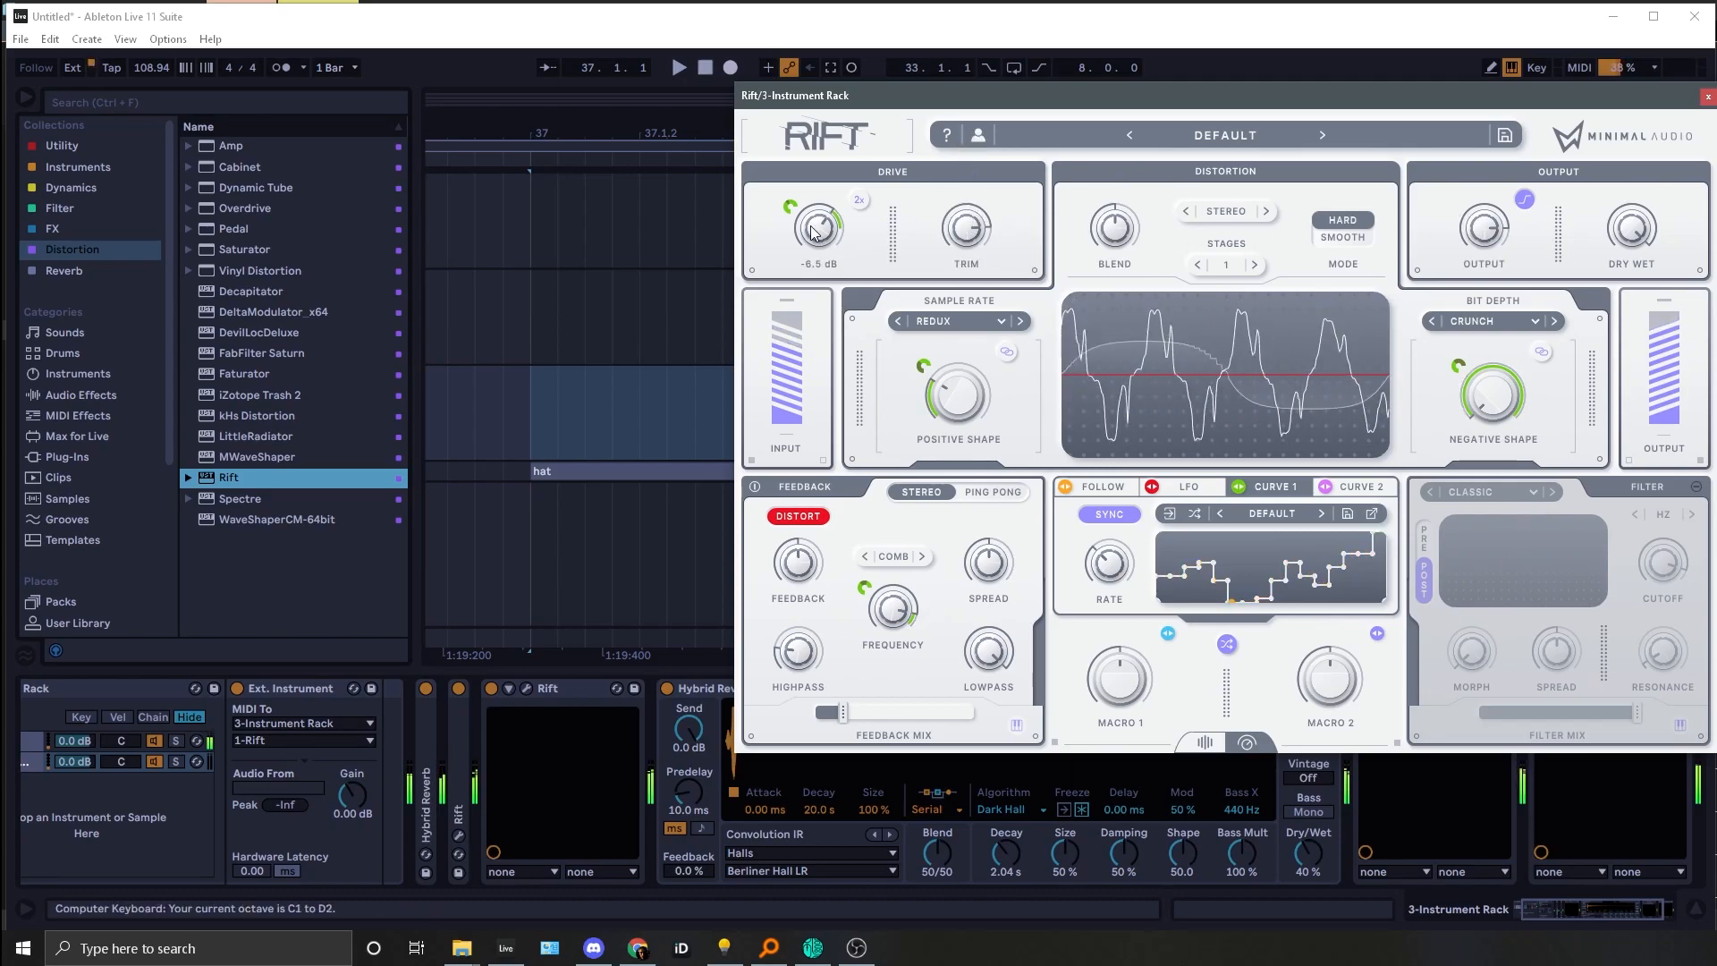
Step: Lower the third Rift's Drive to -12.0 dB and readjust its Dry/Wet balance
{"action": "mouse_move", "coordinate": [793, 252]}
{"action": "left_mouse_down"}
{"action": "mouse_move", "coordinate": [791, 270]}
{"action": "mouse_move", "coordinate": [810, 230]}
{"action": "mouse_move", "coordinate": [802, 246]}
{"action": "left_mouse_up"}
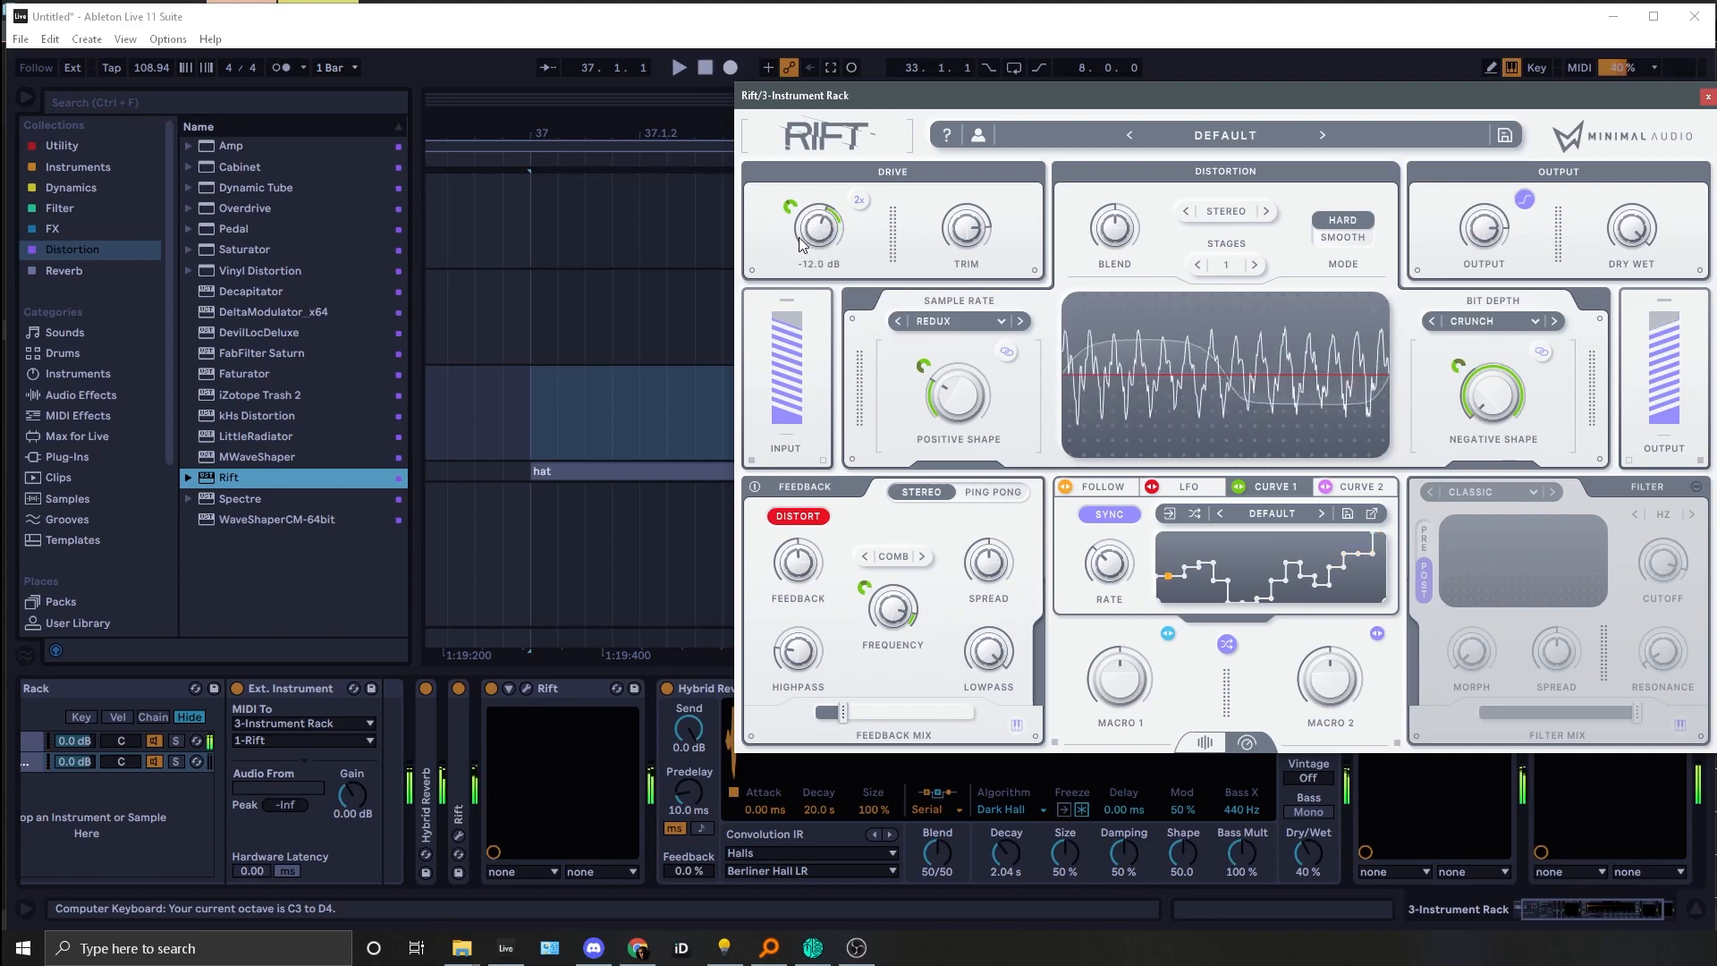
{"action": "left_click_drag", "start_coordinate": [1632, 228], "coordinate": [1638, 302]}
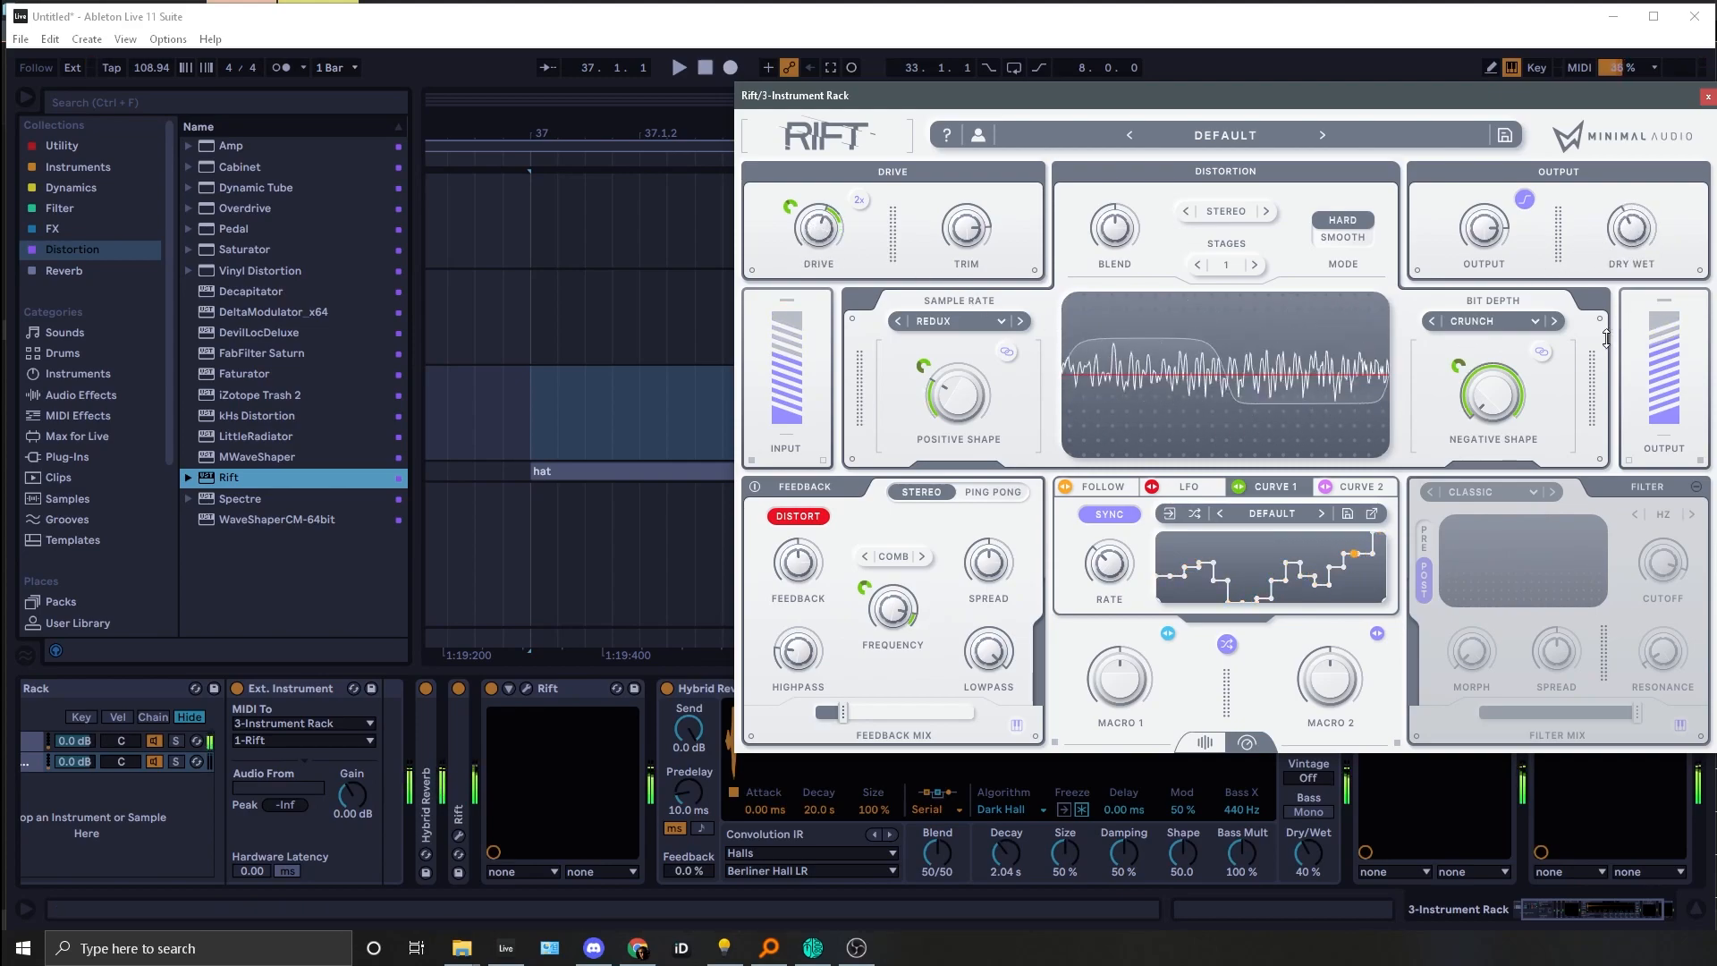
Step: Open the second Rift and set its Dry/Wet to 43 % while playing
{"action": "left_click", "coordinate": [526, 688]}
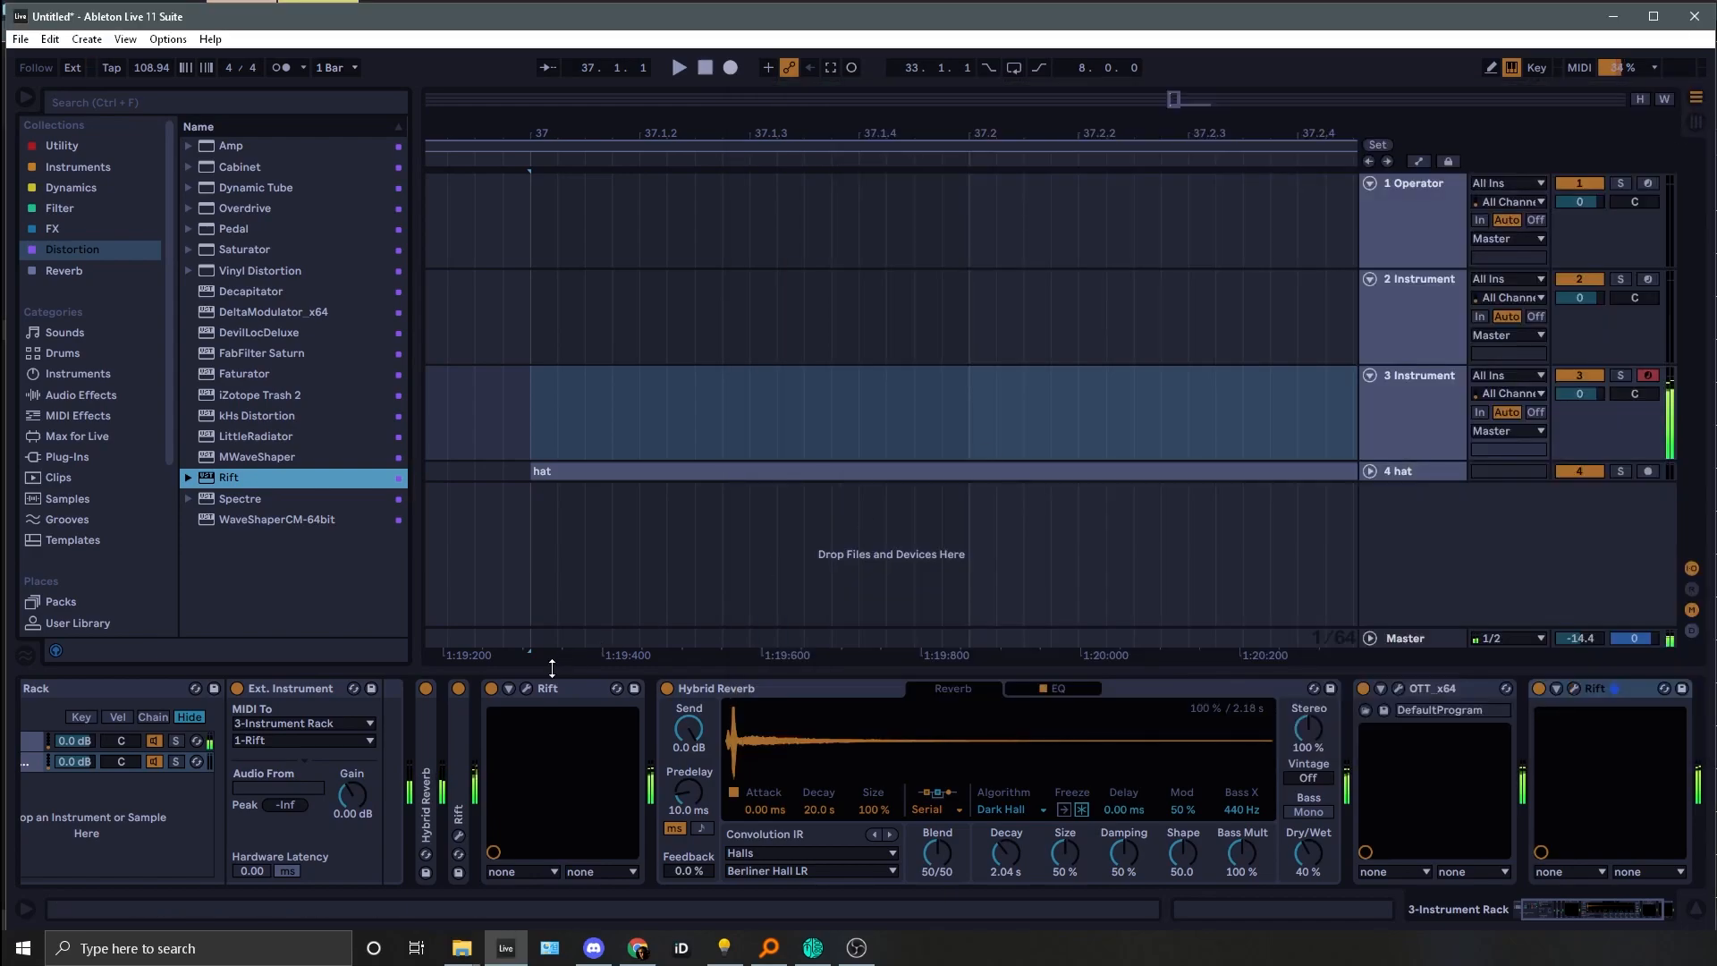
{"action": "left_click", "coordinate": [527, 686]}
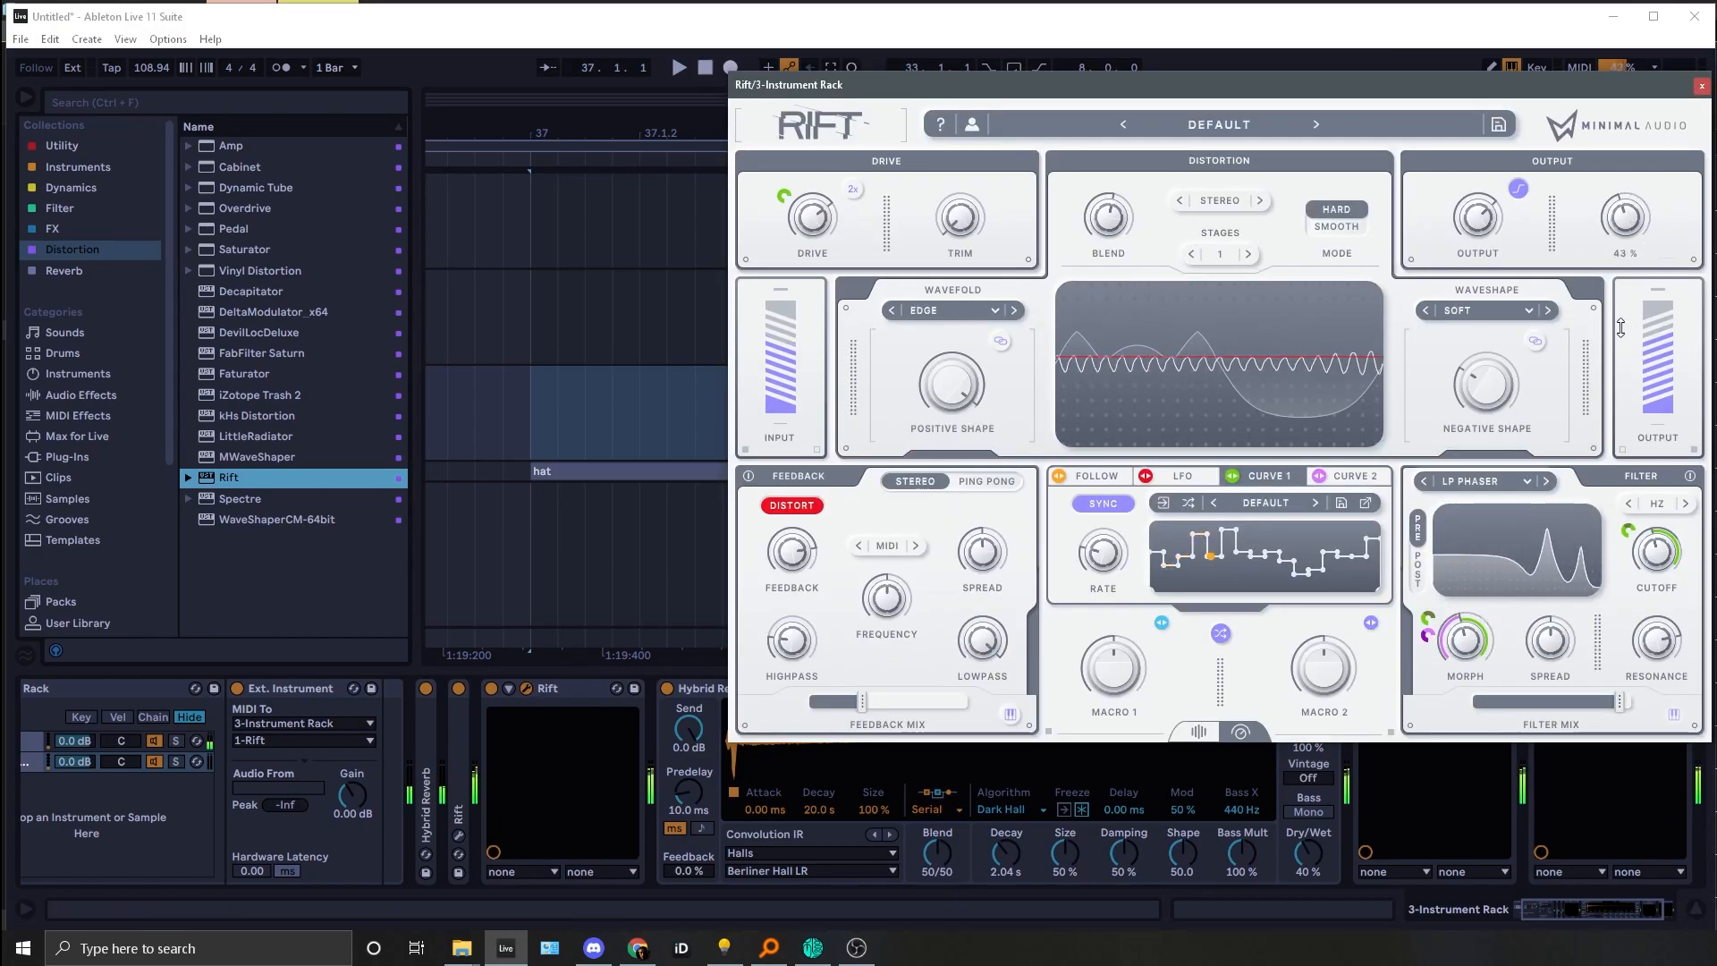
{"action": "key", "text": "z"}
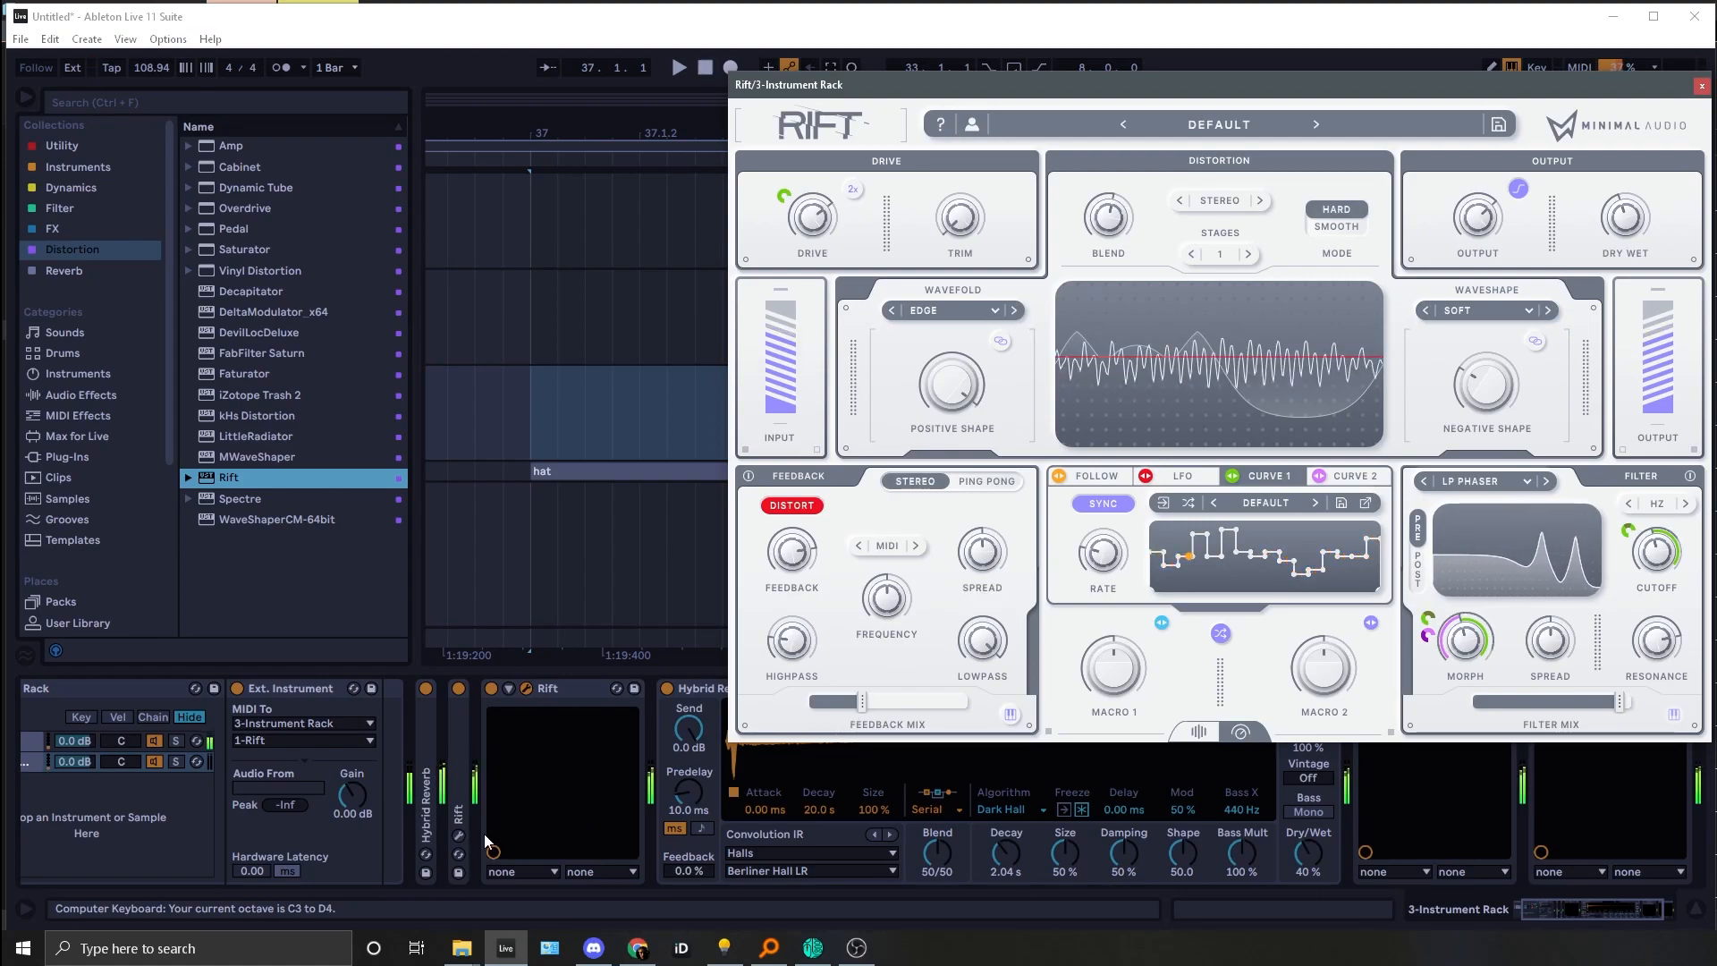
Step: Open the first Rift and audition it at 94 % Dry/Wet, playing notes in two octaves
{"action": "left_click", "coordinate": [458, 836]}
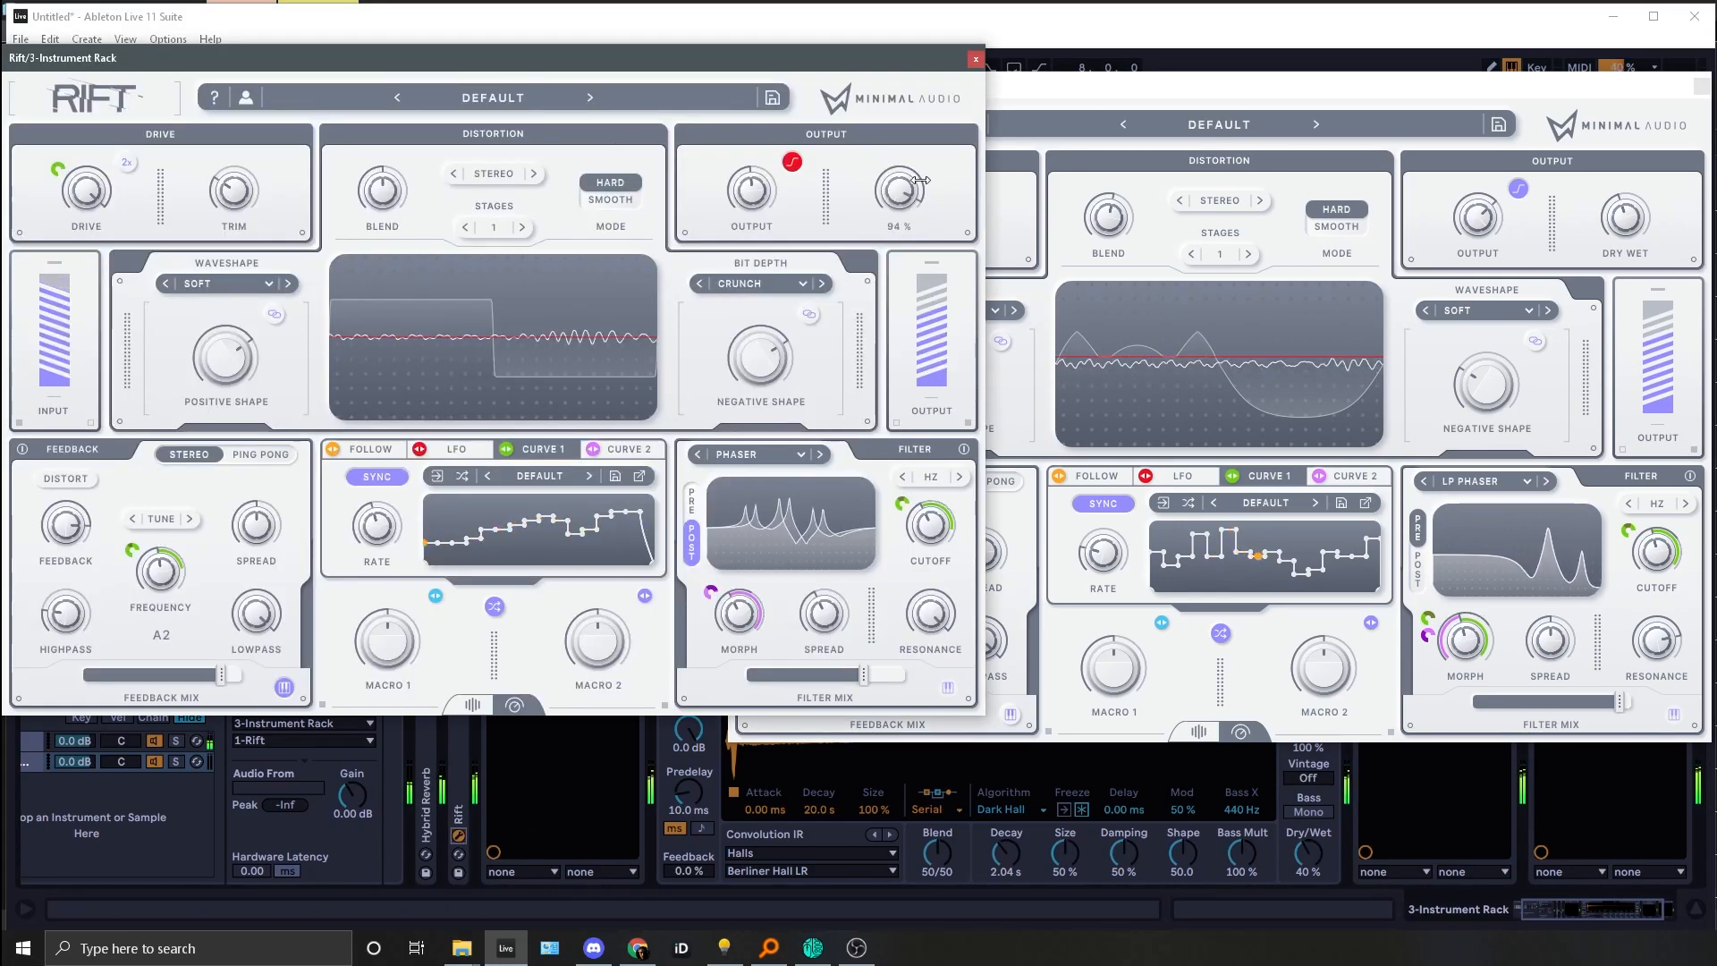
{"action": "key", "text": "f"}
{"action": "key", "text": "s"}
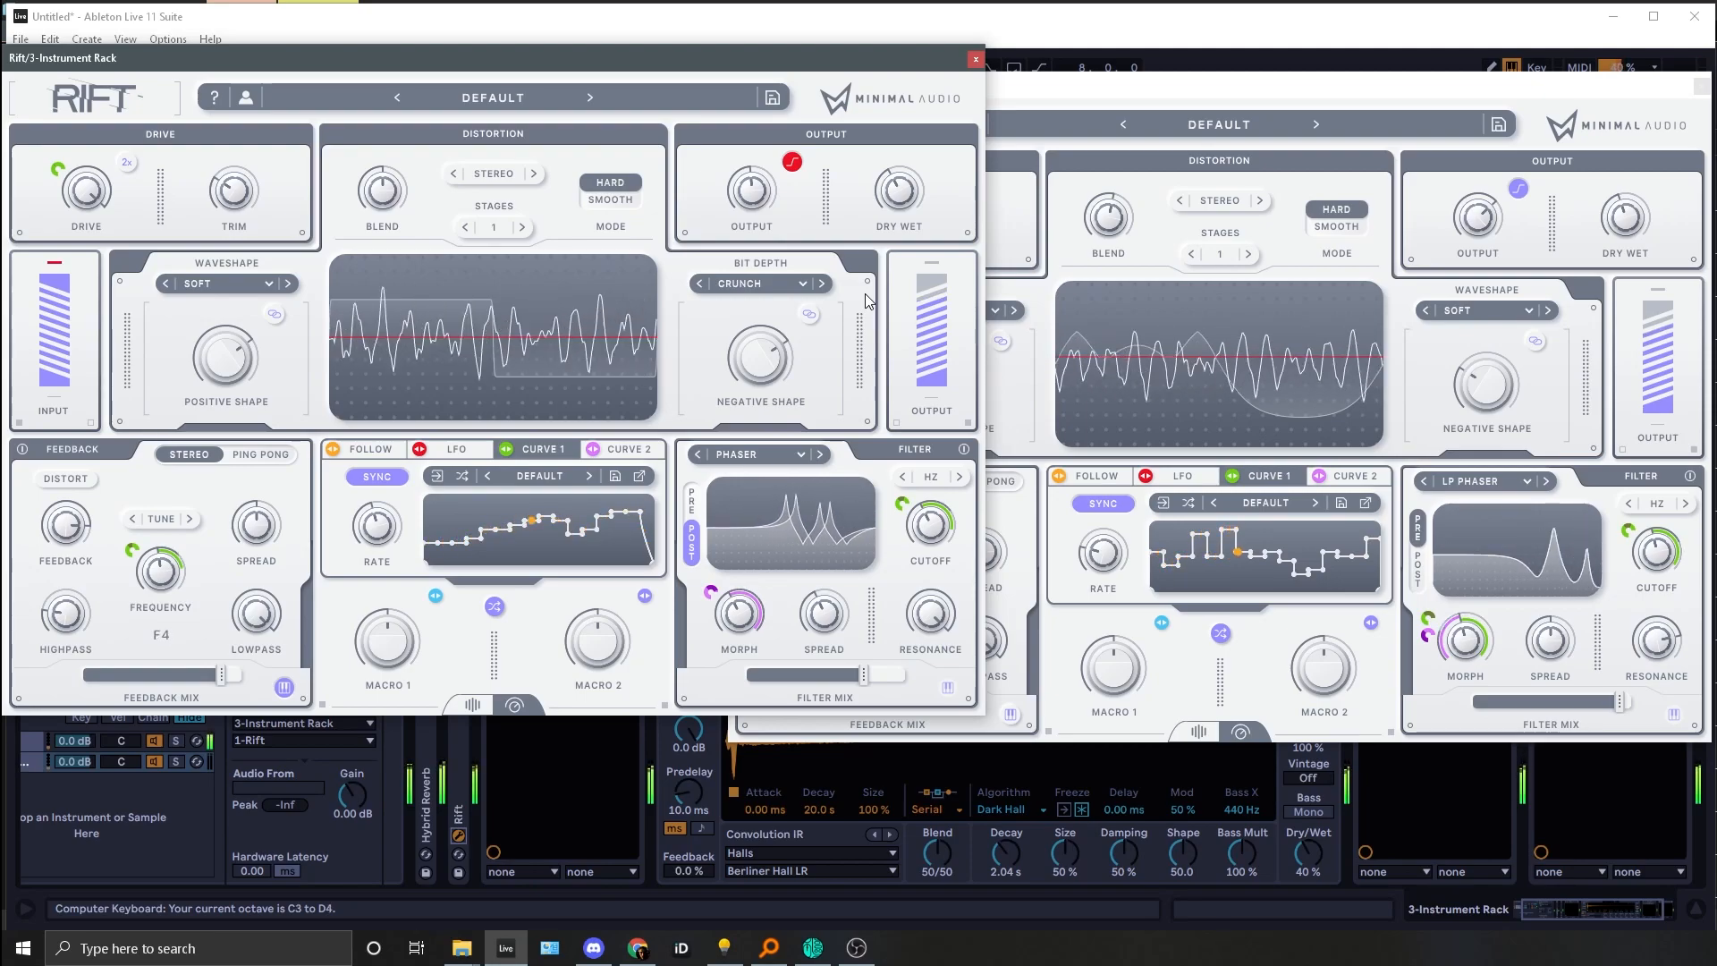
{"action": "key", "text": "a"}
{"action": "key", "text": "z"}
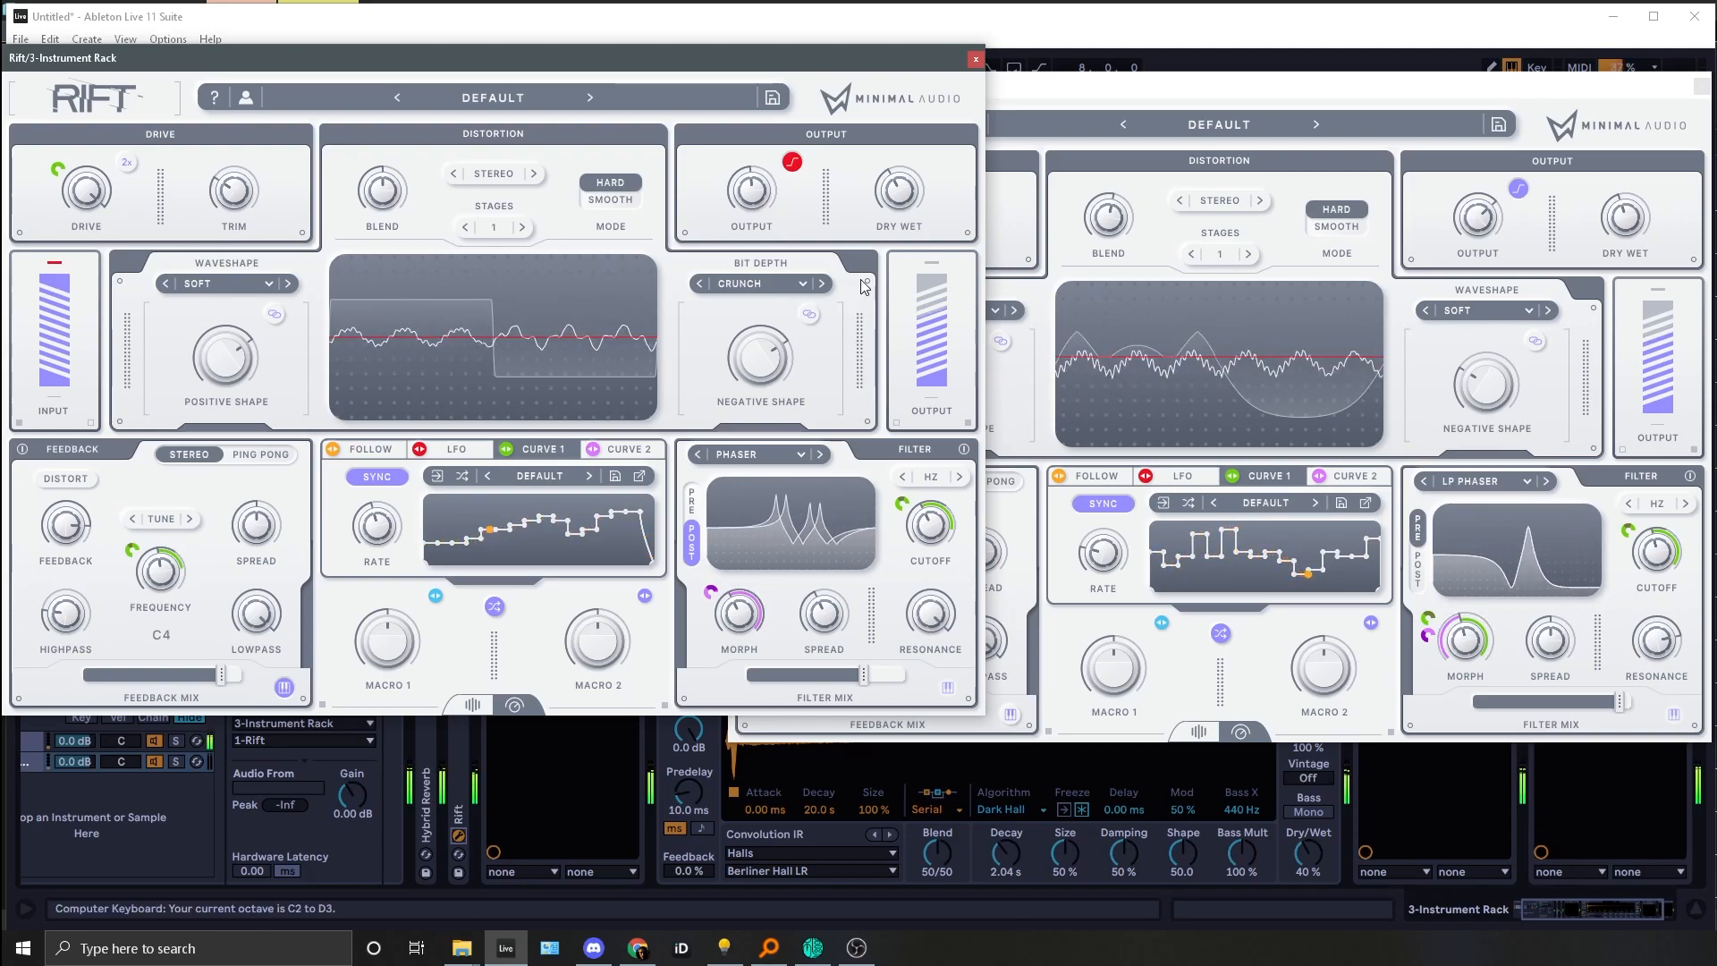
Step: Modulate the first Rift's Feedback with the Follow envelope while playing notes
{"action": "key", "text": "f"}
{"action": "key", "text": "g"}
{"action": "key", "text": "g"}
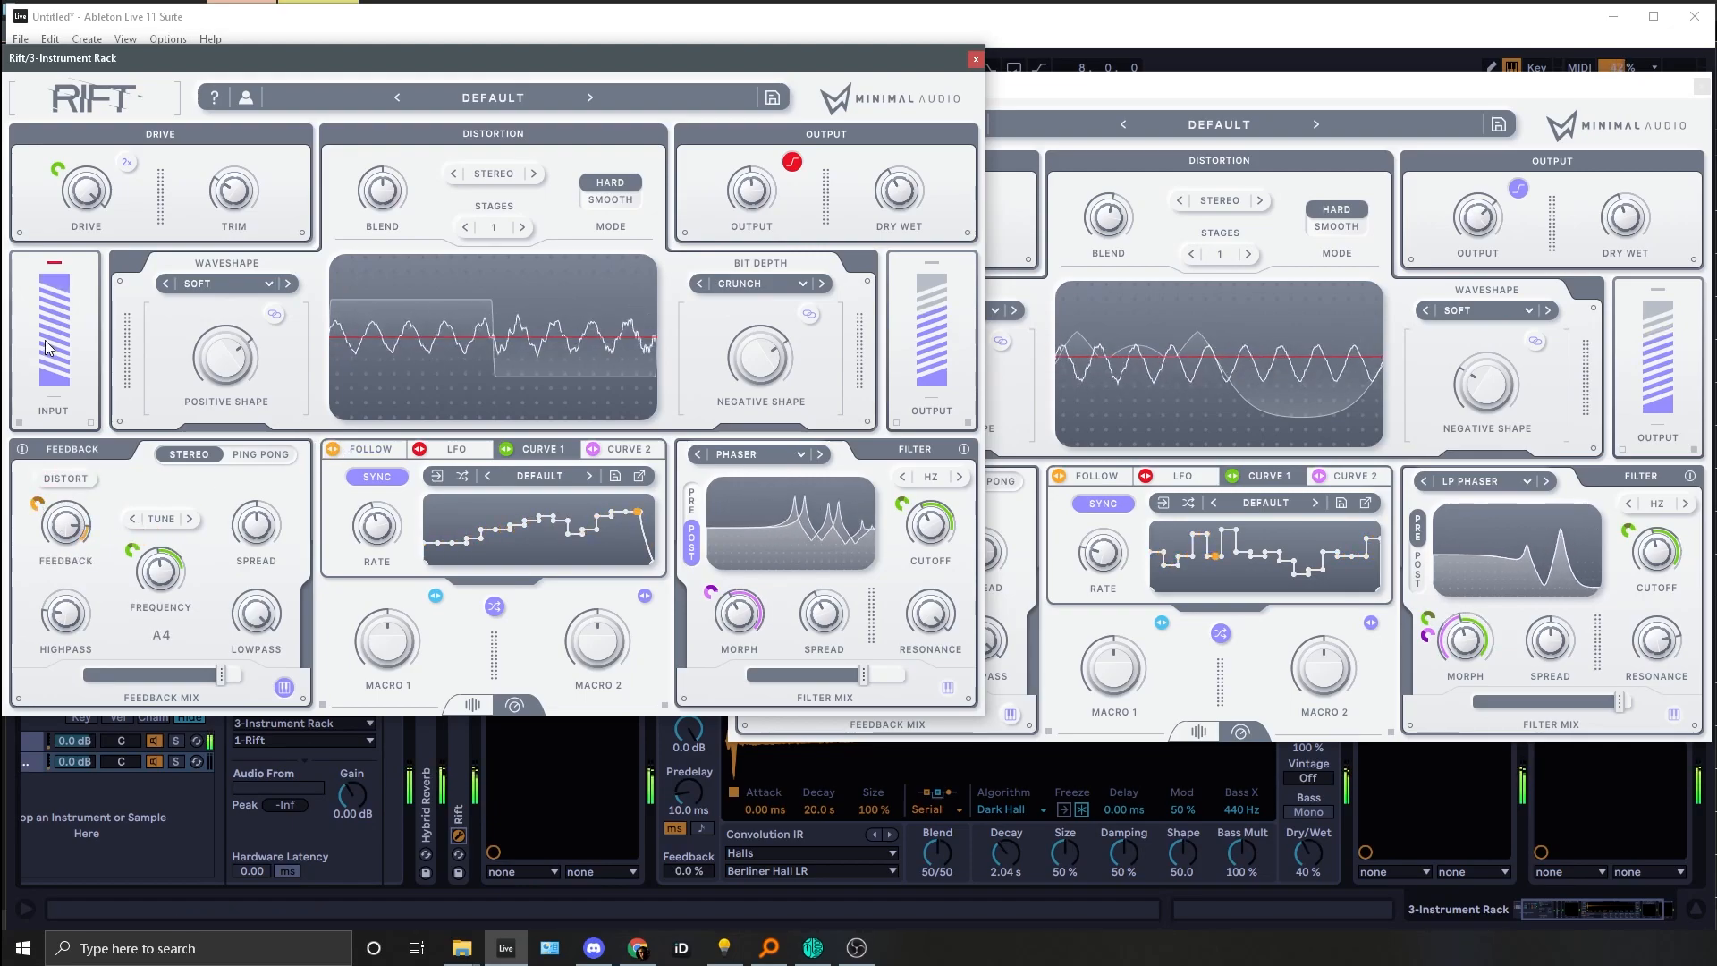
{"action": "key", "text": "f"}
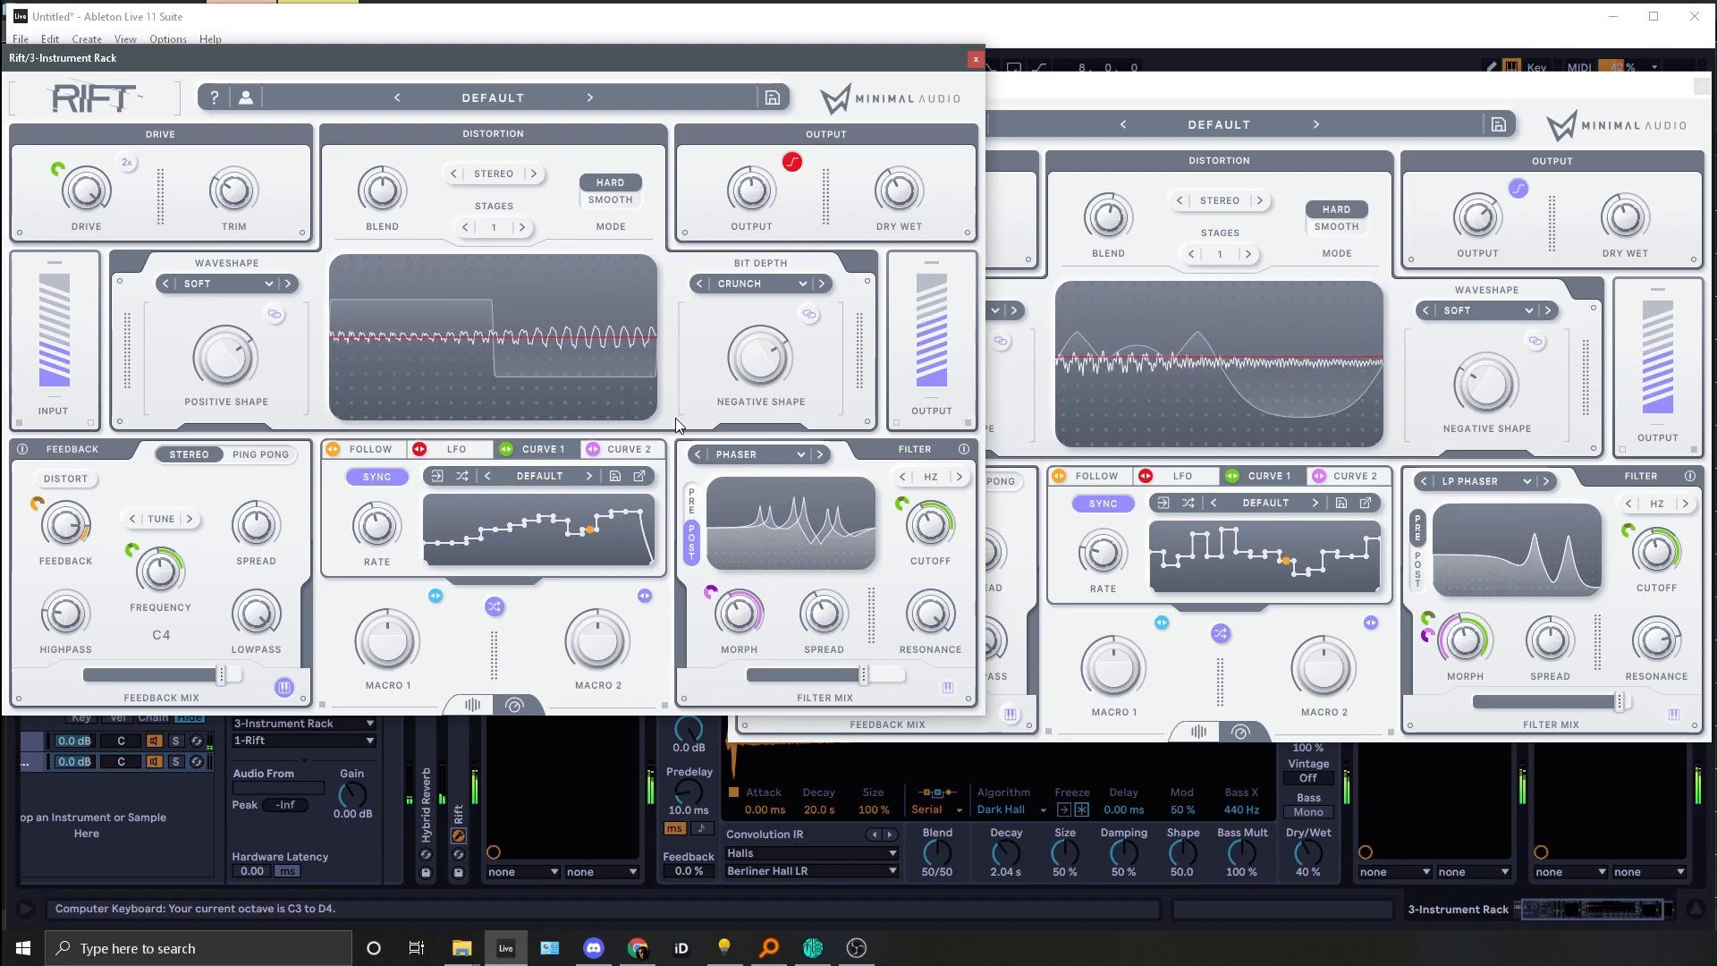
Step: Audition the Follow-modulated Feedback with notes in high and low octaves
{"action": "key", "text": "z"}
{"action": "key", "text": "d"}
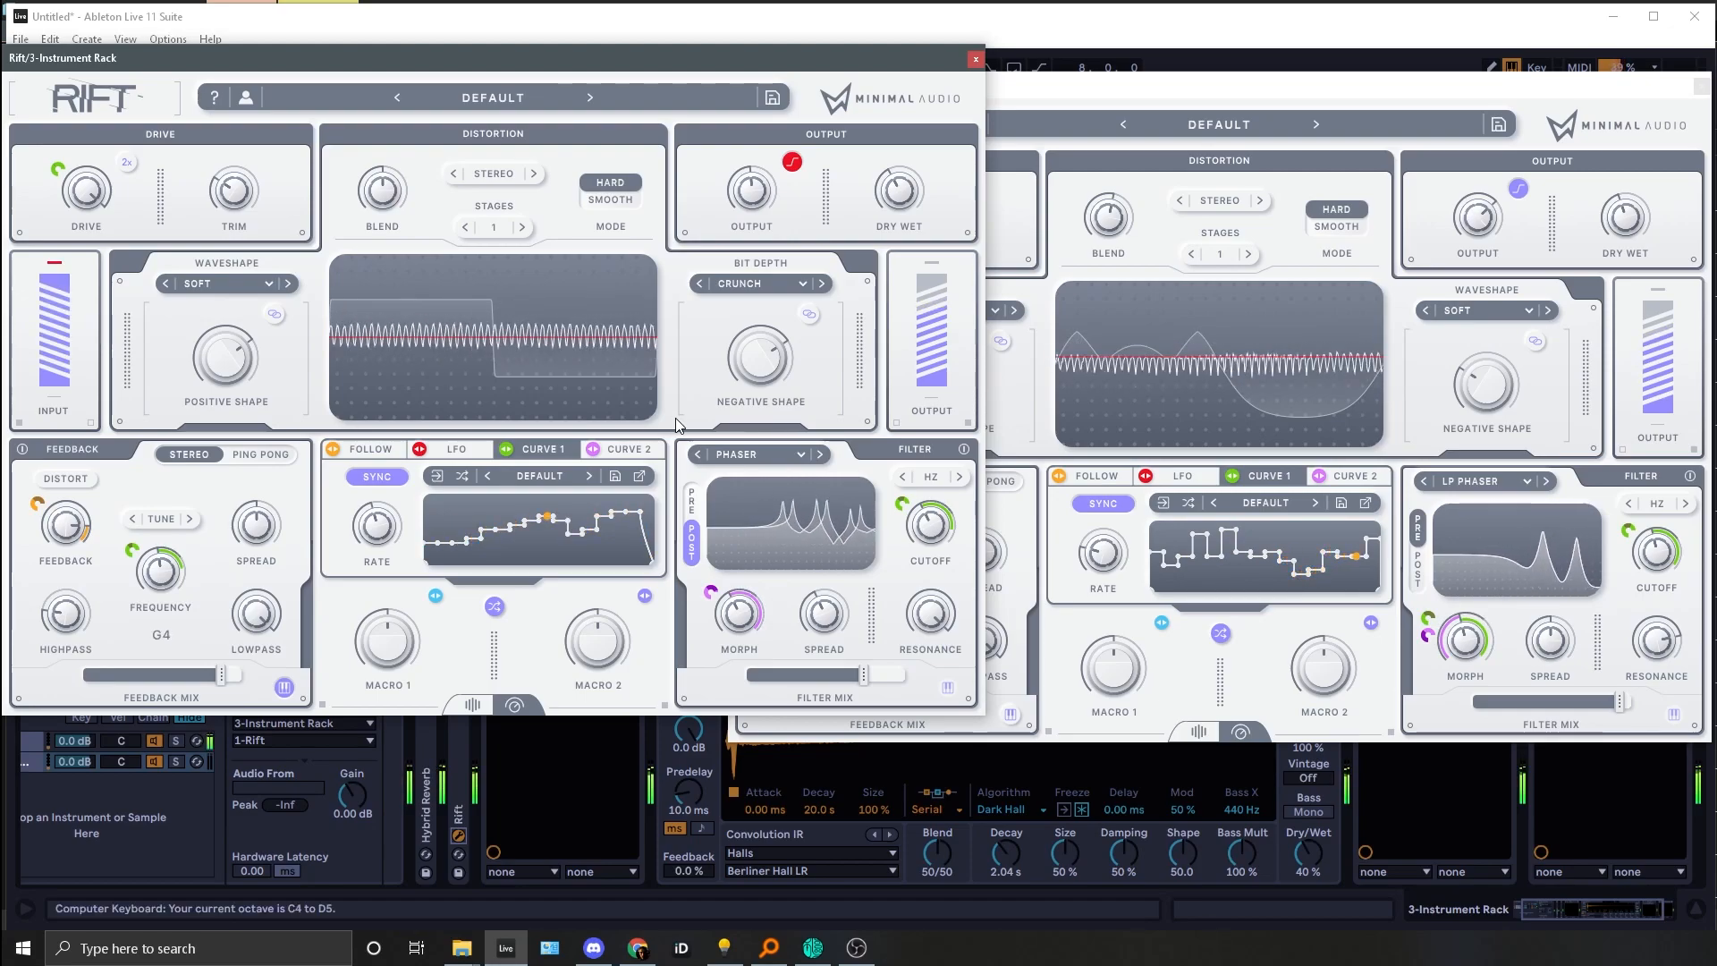
{"action": "key", "text": "z"}
{"action": "key", "text": "z"}
{"action": "key", "text": "h"}
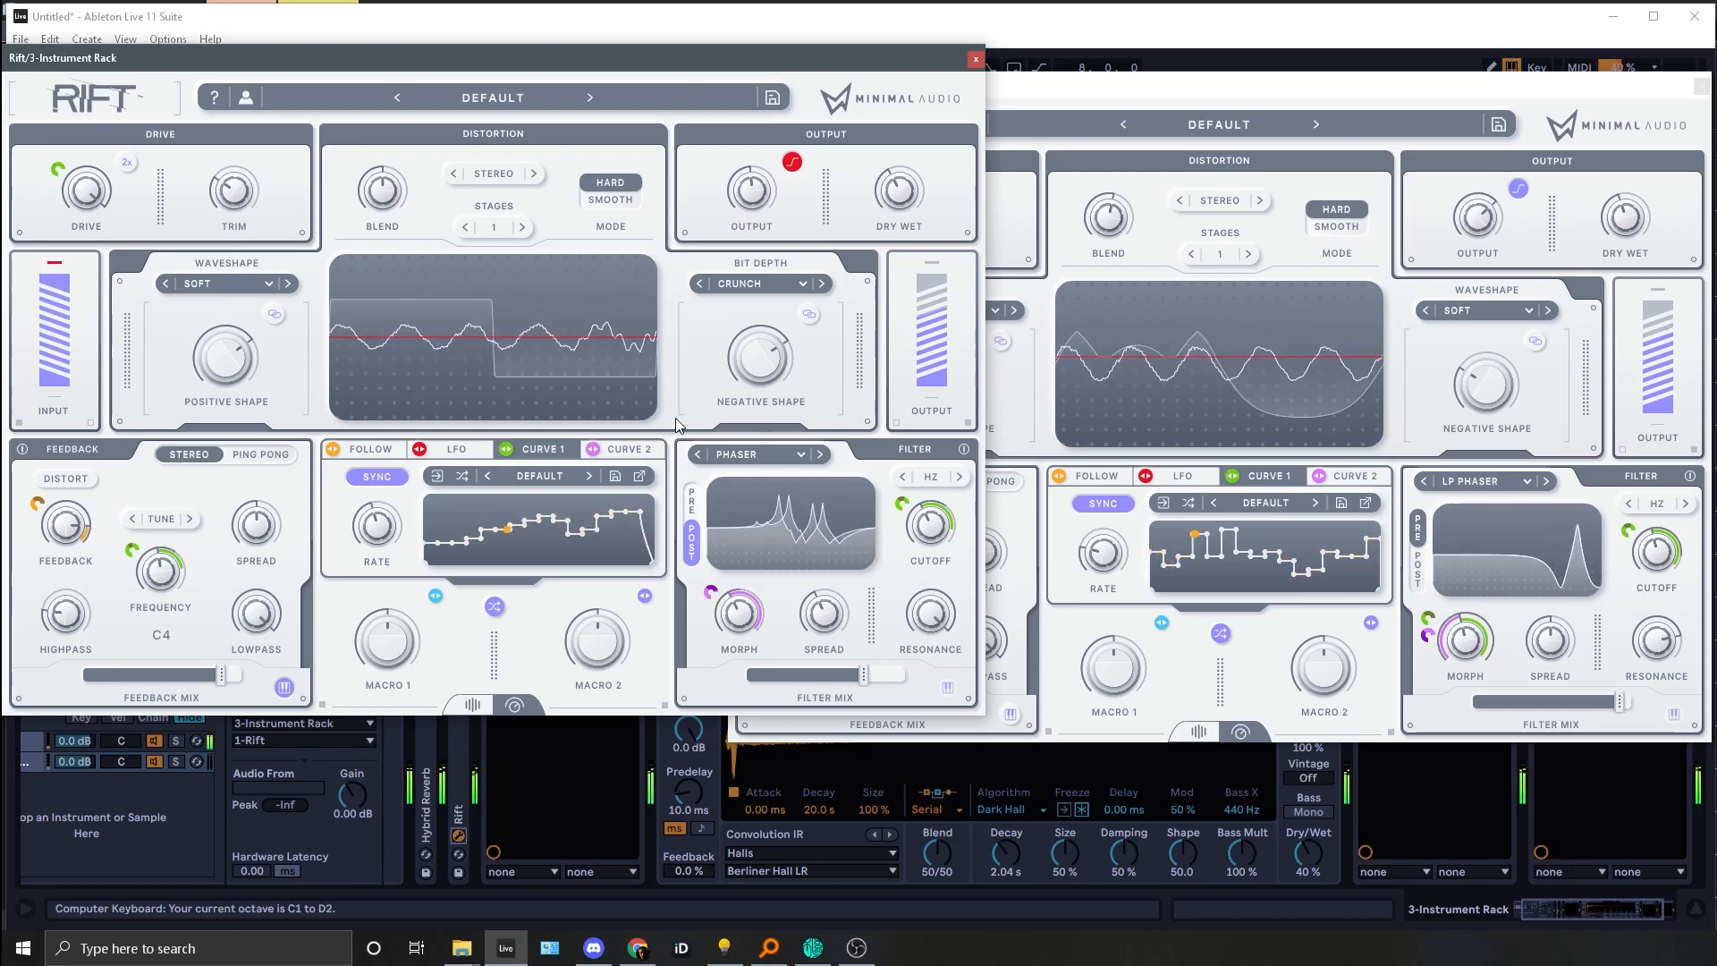
{"action": "key", "text": "k"}
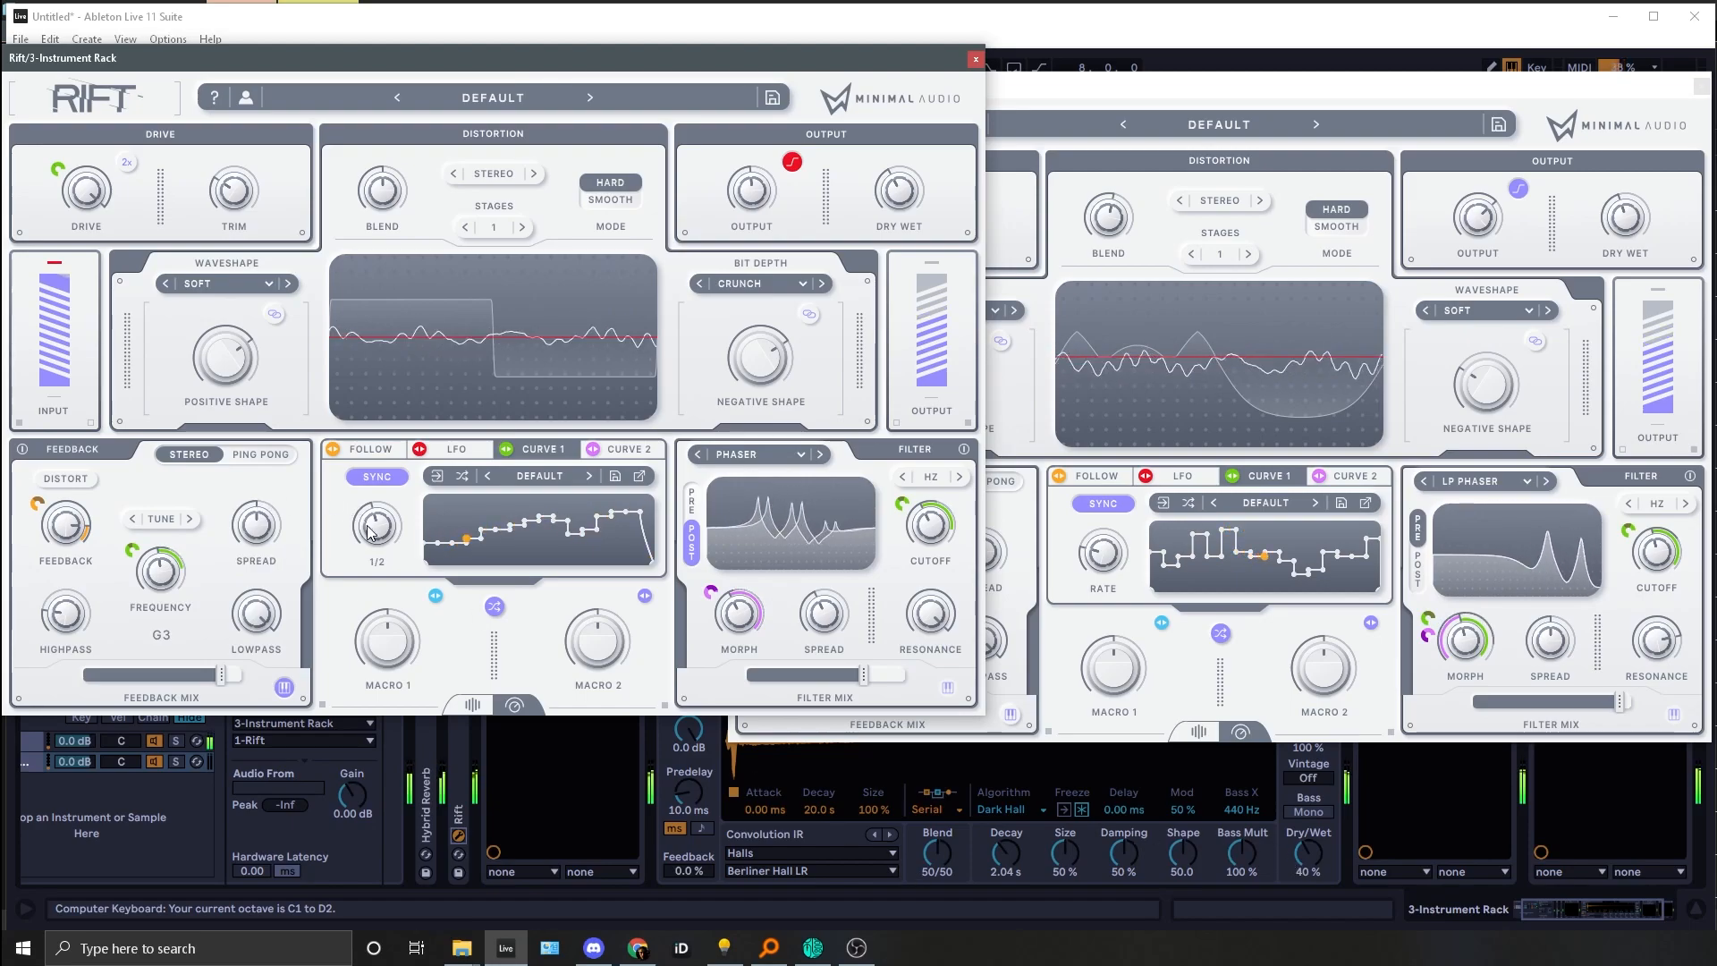
Step: Lower the first Rift's Dry/Wet to 75 % and set its Curve 1 Rate to 1 Bar
{"action": "key", "text": "a"}
{"action": "mouse_move", "coordinate": [906, 146]}
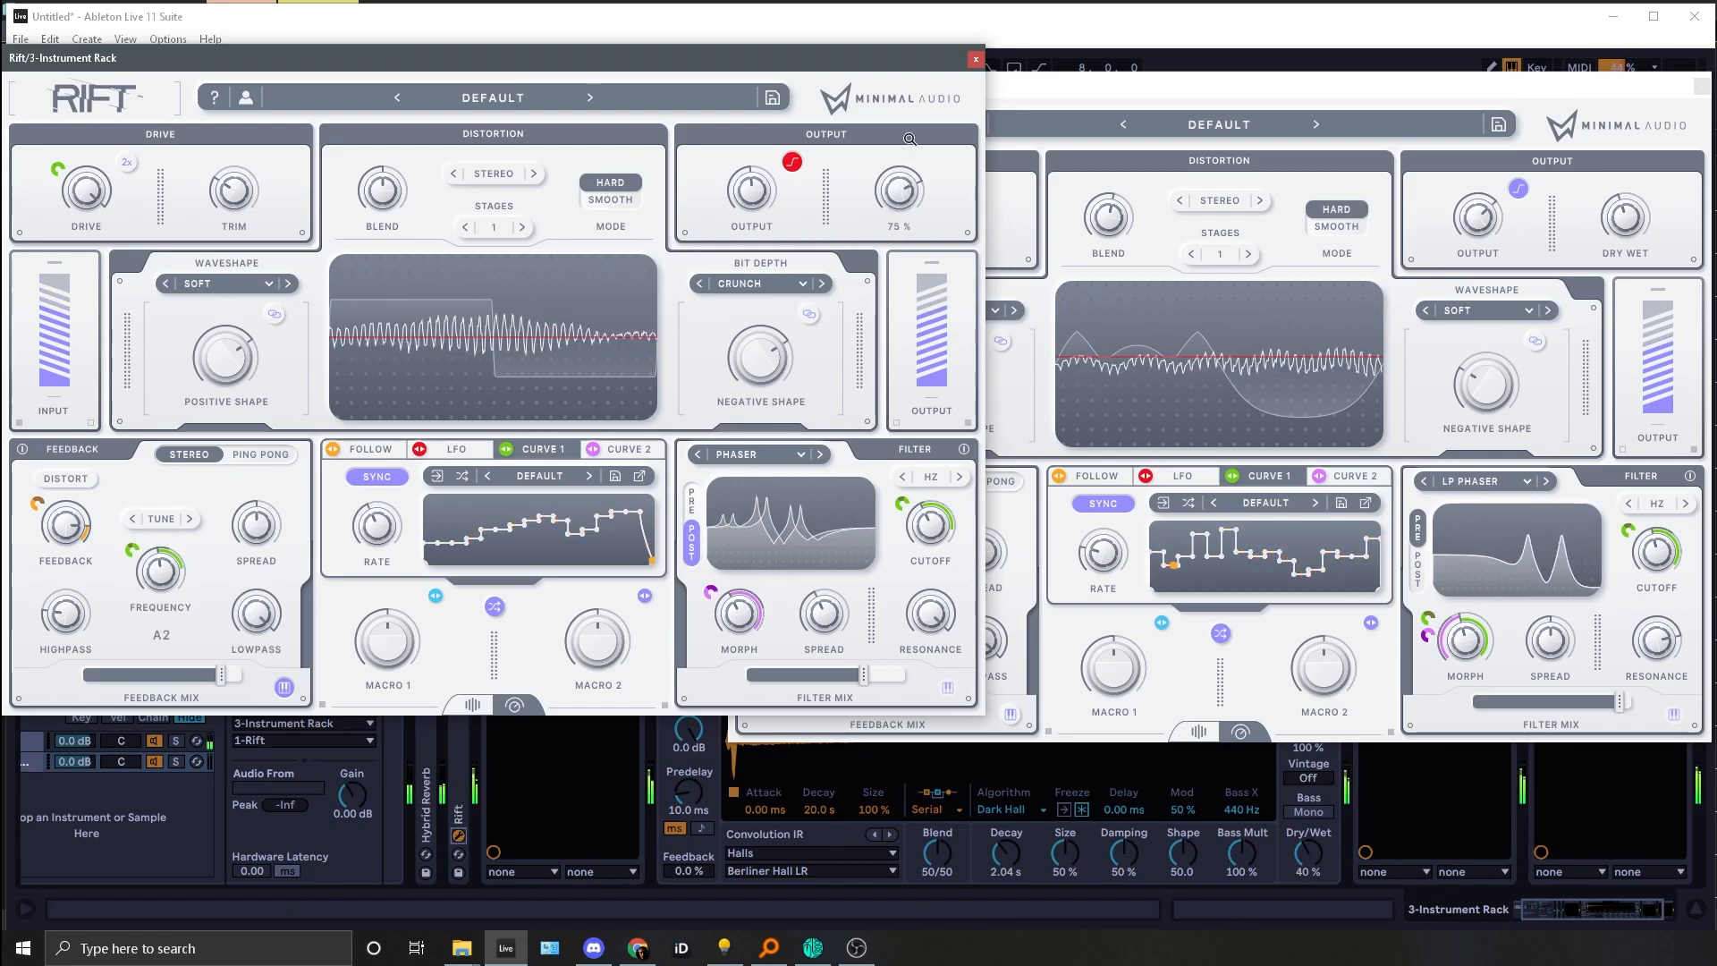
{"action": "mouse_move", "coordinate": [376, 536]}
{"action": "key", "text": "h"}
{"action": "key", "text": "g"}
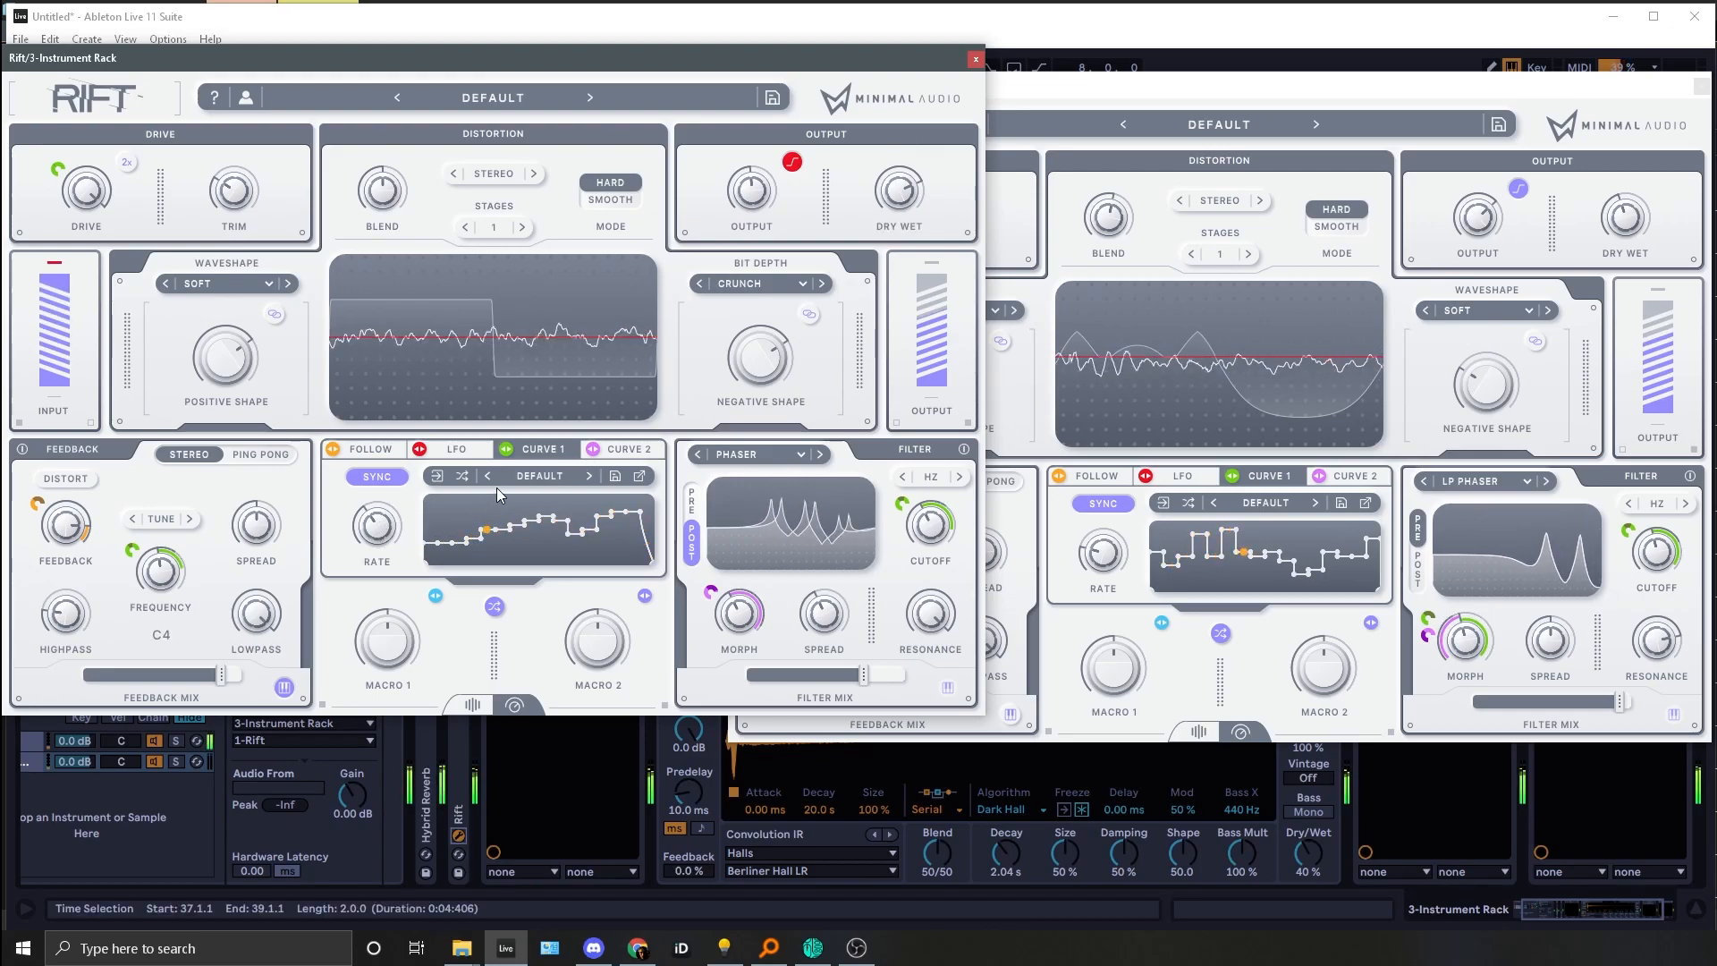
{"action": "left_click_drag", "start_coordinate": [376, 537], "coordinate": [375, 543]}
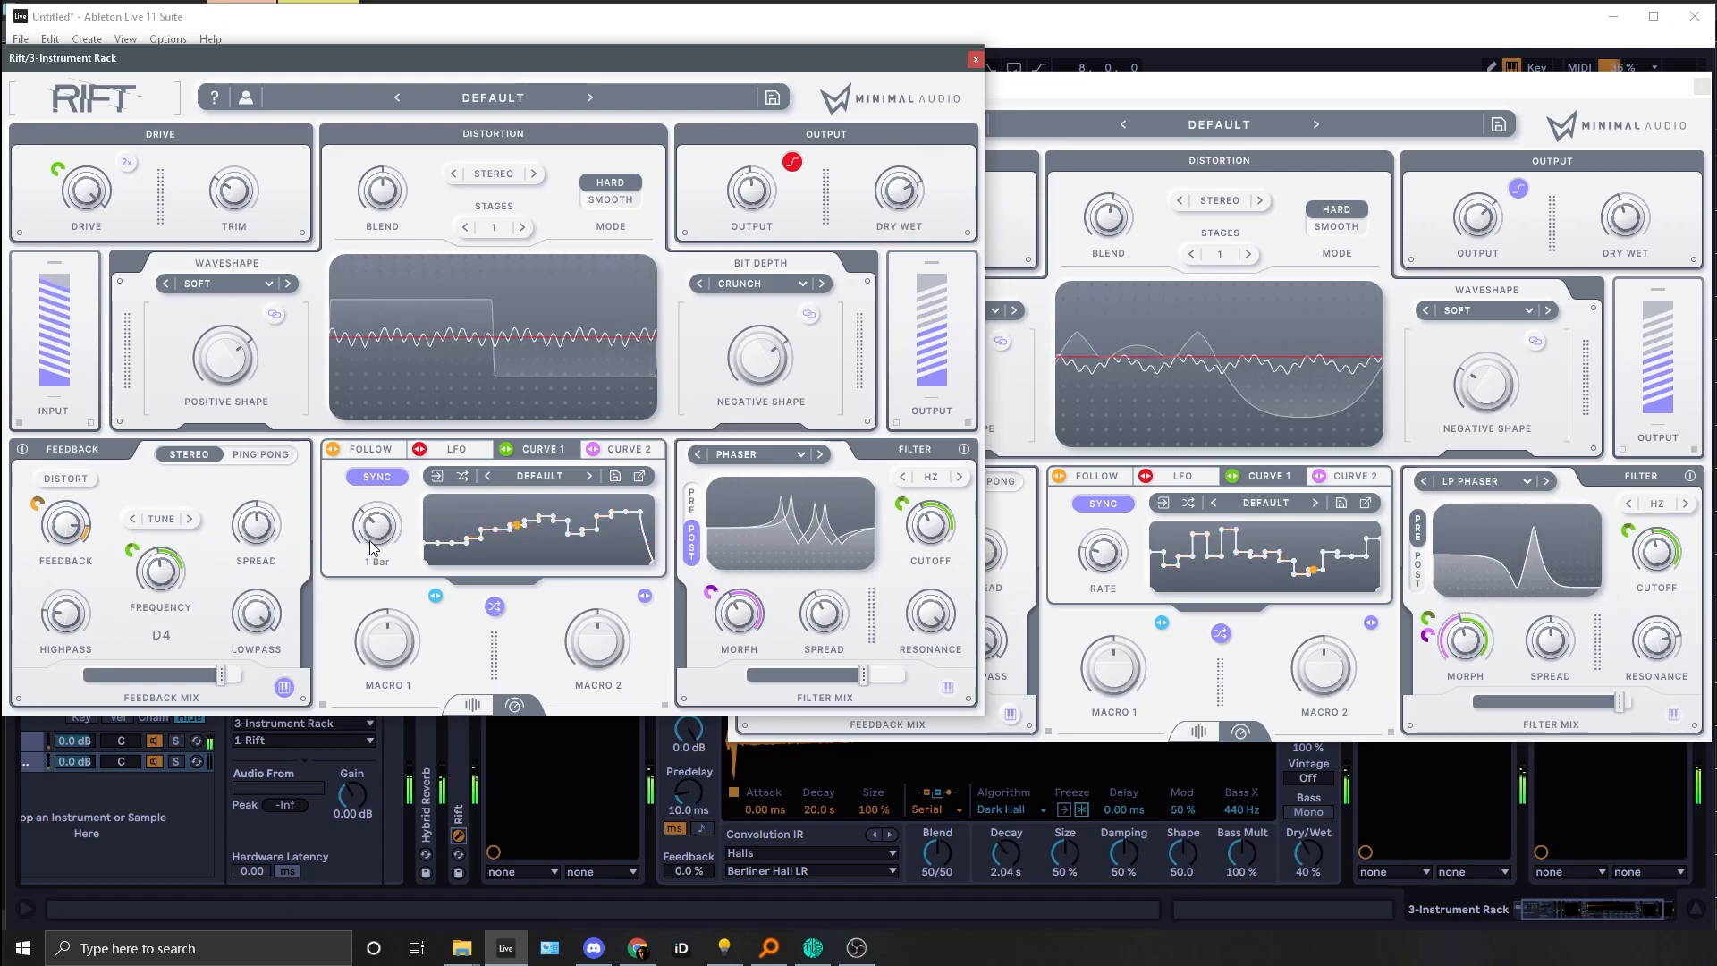
Step: Audition the slower Curve 1 modulation, stepping through the octaves up and down while playing notes
{"action": "mouse_move", "coordinate": [279, 657]}
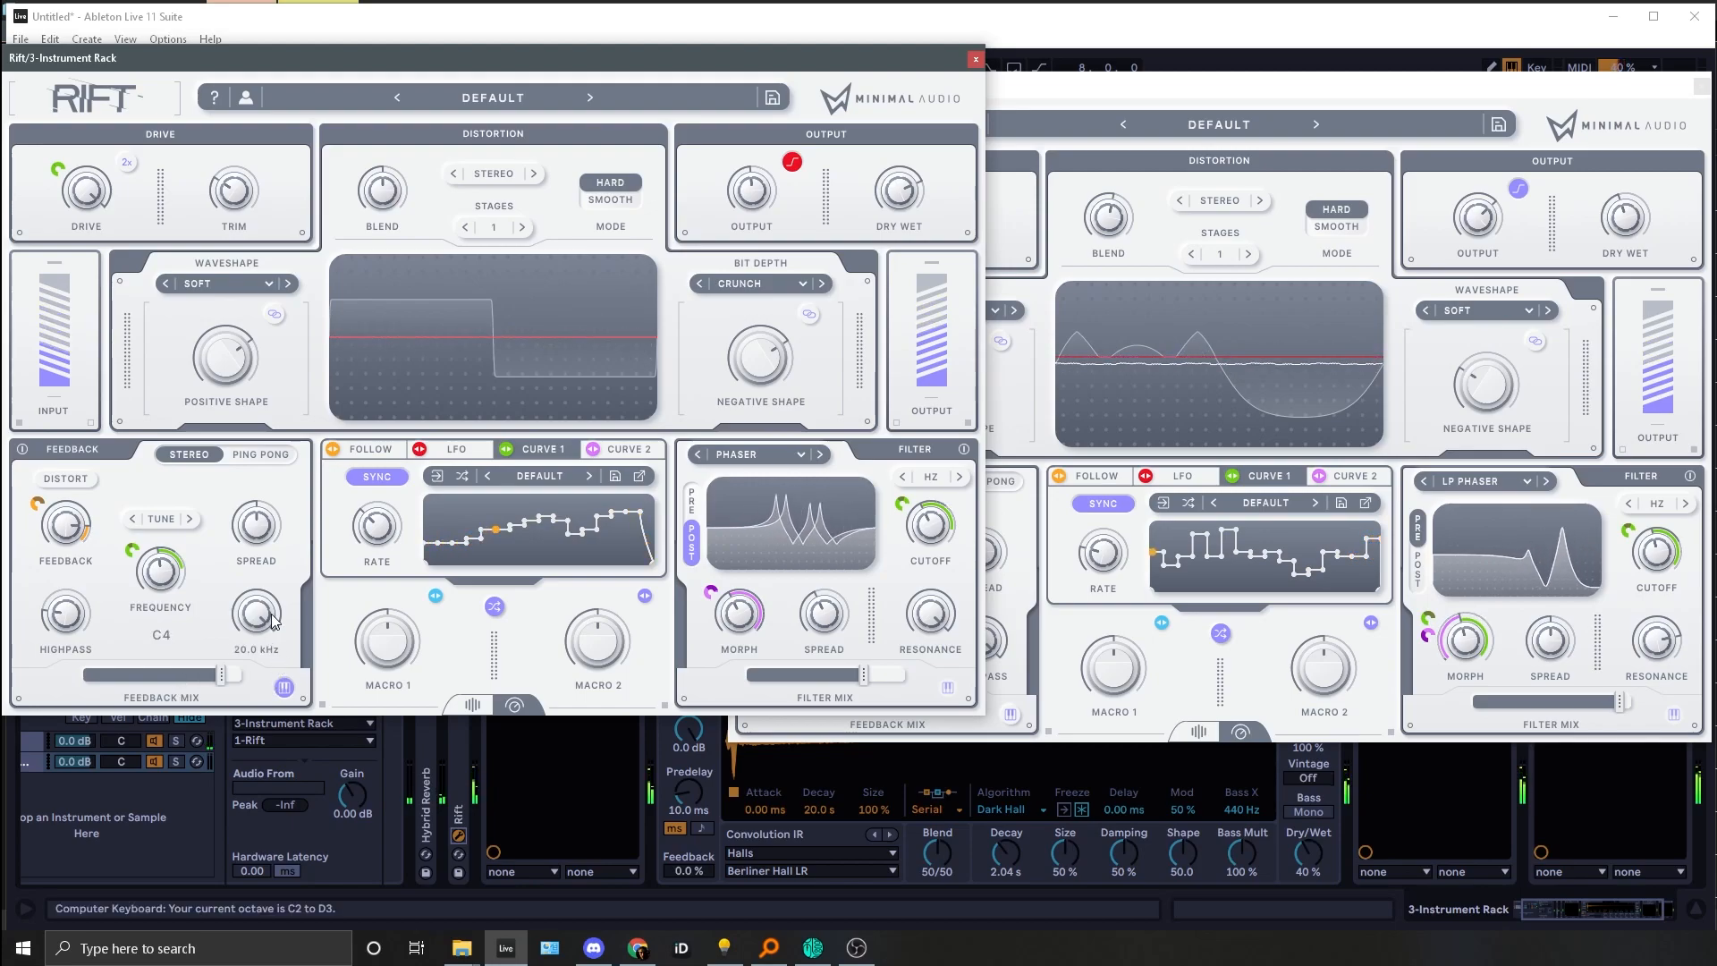
{"action": "key", "text": "h"}
{"action": "key", "text": "x"}
{"action": "key", "text": "x"}
{"action": "key", "text": "x"}
{"action": "key", "text": "x"}
{"action": "key", "text": "x"}
{"action": "key", "text": "f"}
{"action": "key", "text": "z"}
{"action": "key", "text": "a"}
{"action": "key", "text": "g"}
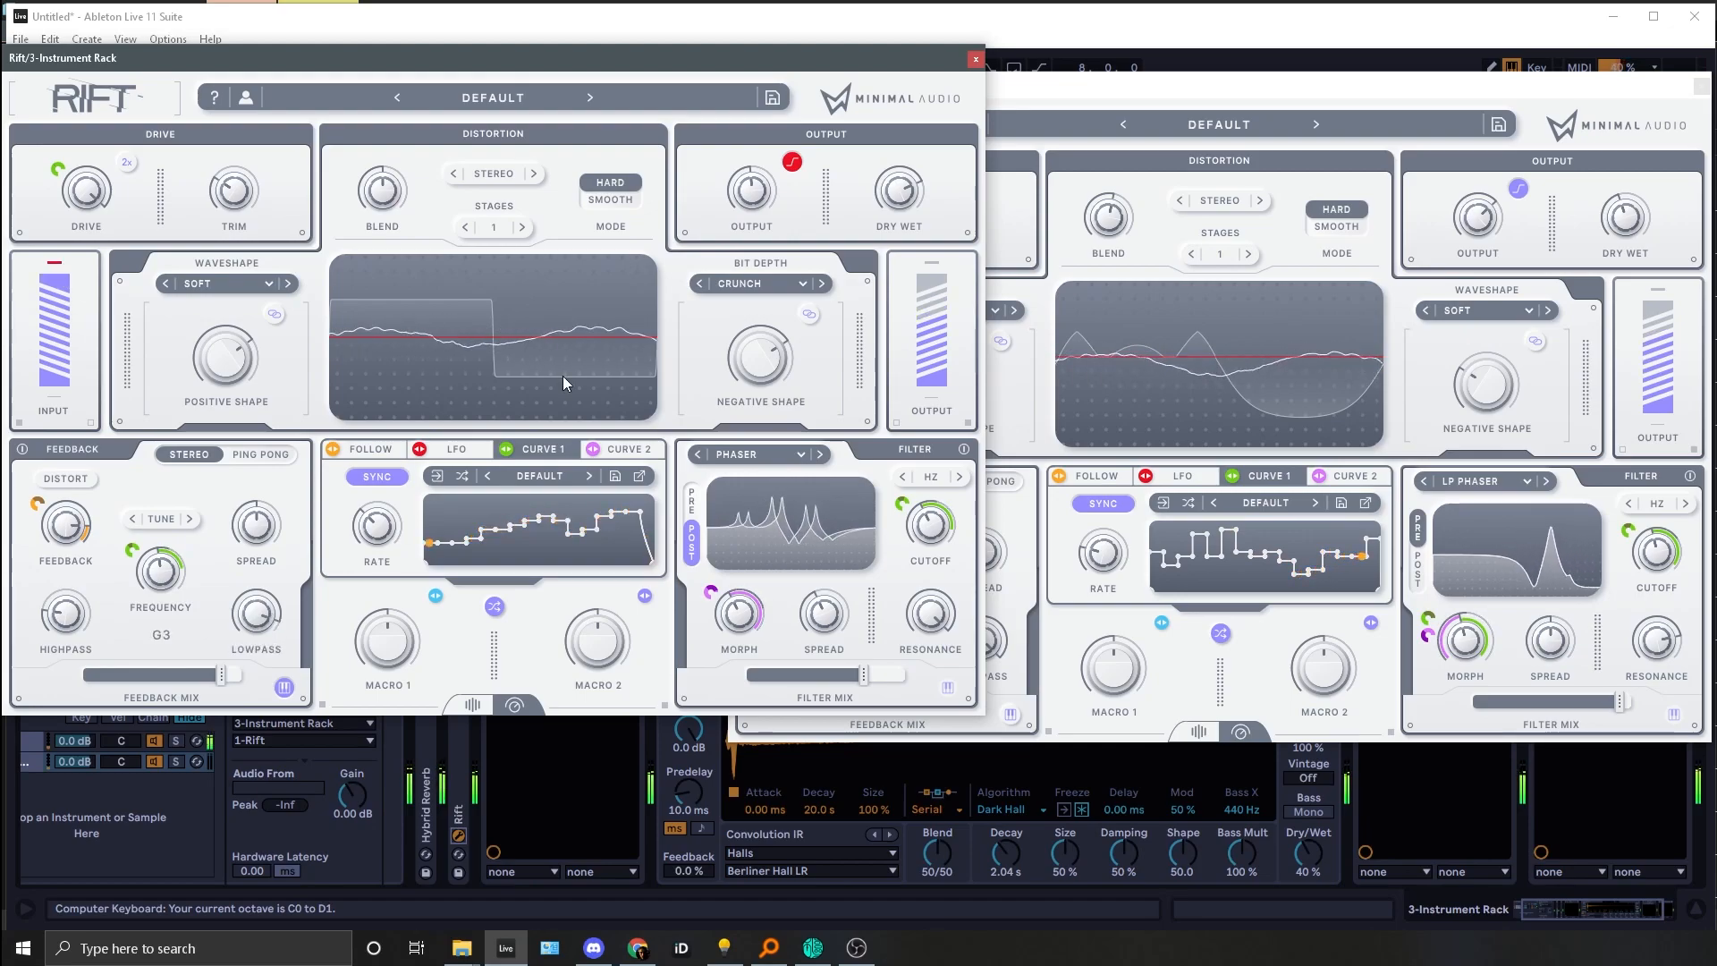
{"action": "key", "text": "g"}
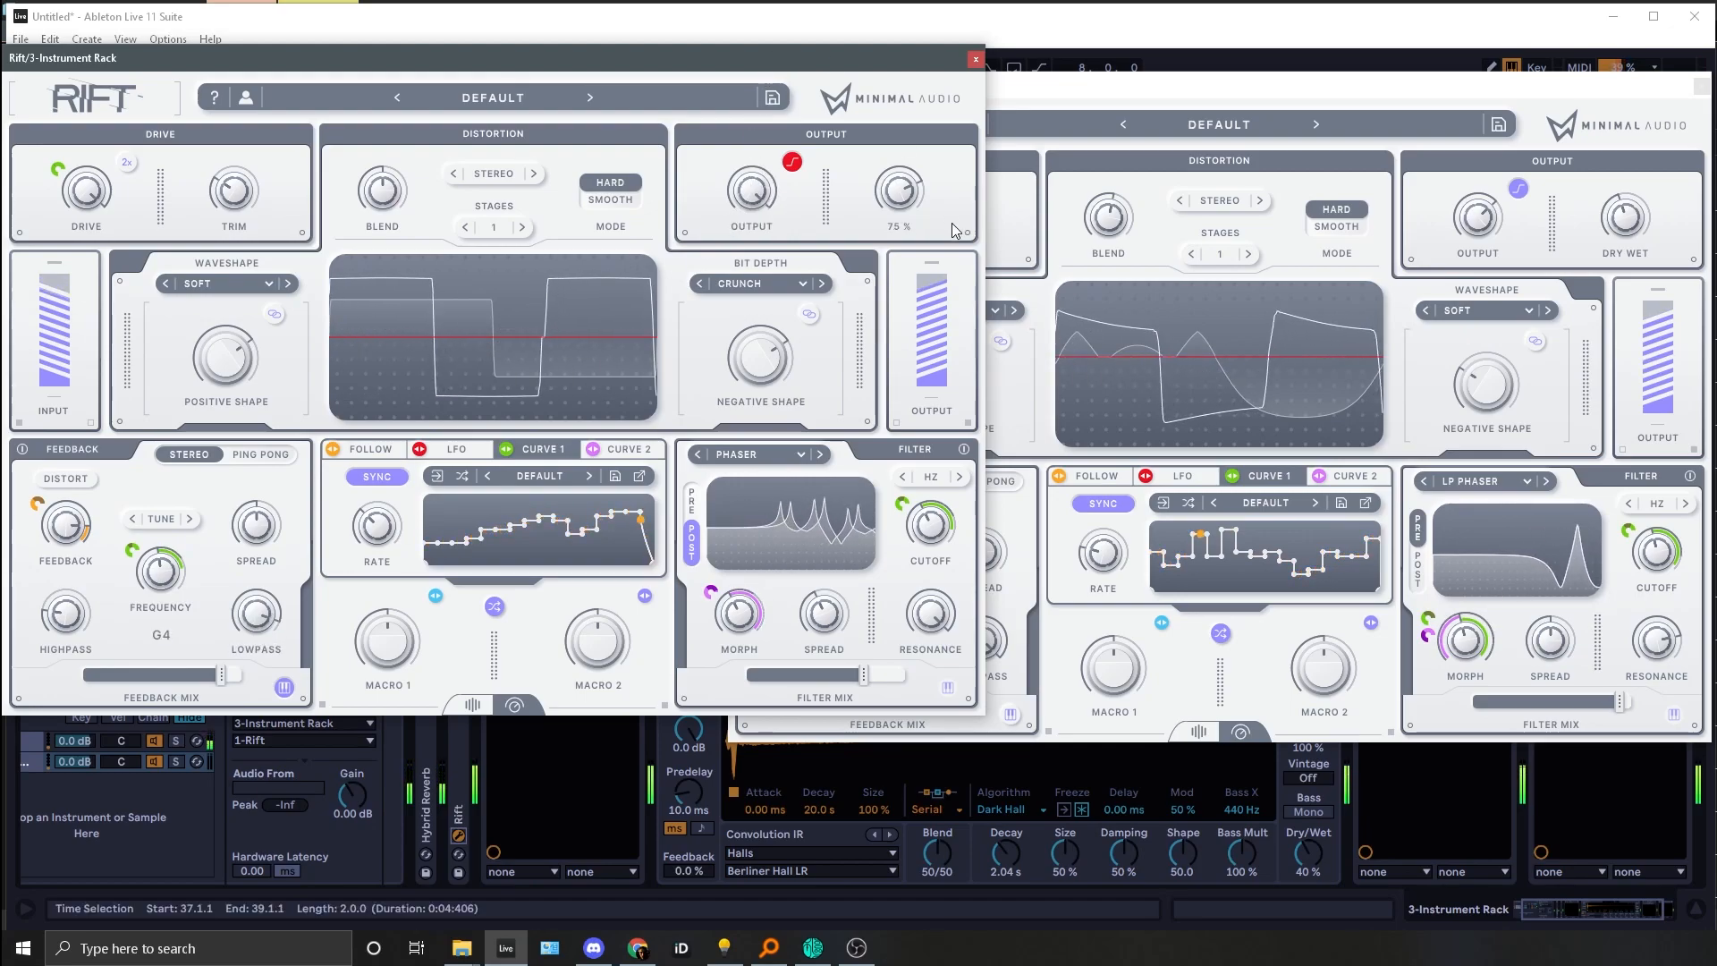
Step: Raise the first Rift's Dry/Wet to 89 % while playing low and middle notes
{"action": "scroll", "coordinate": [897, 185], "scroll_direction": "up", "scroll_amount": 4}
{"action": "key", "text": "f"}
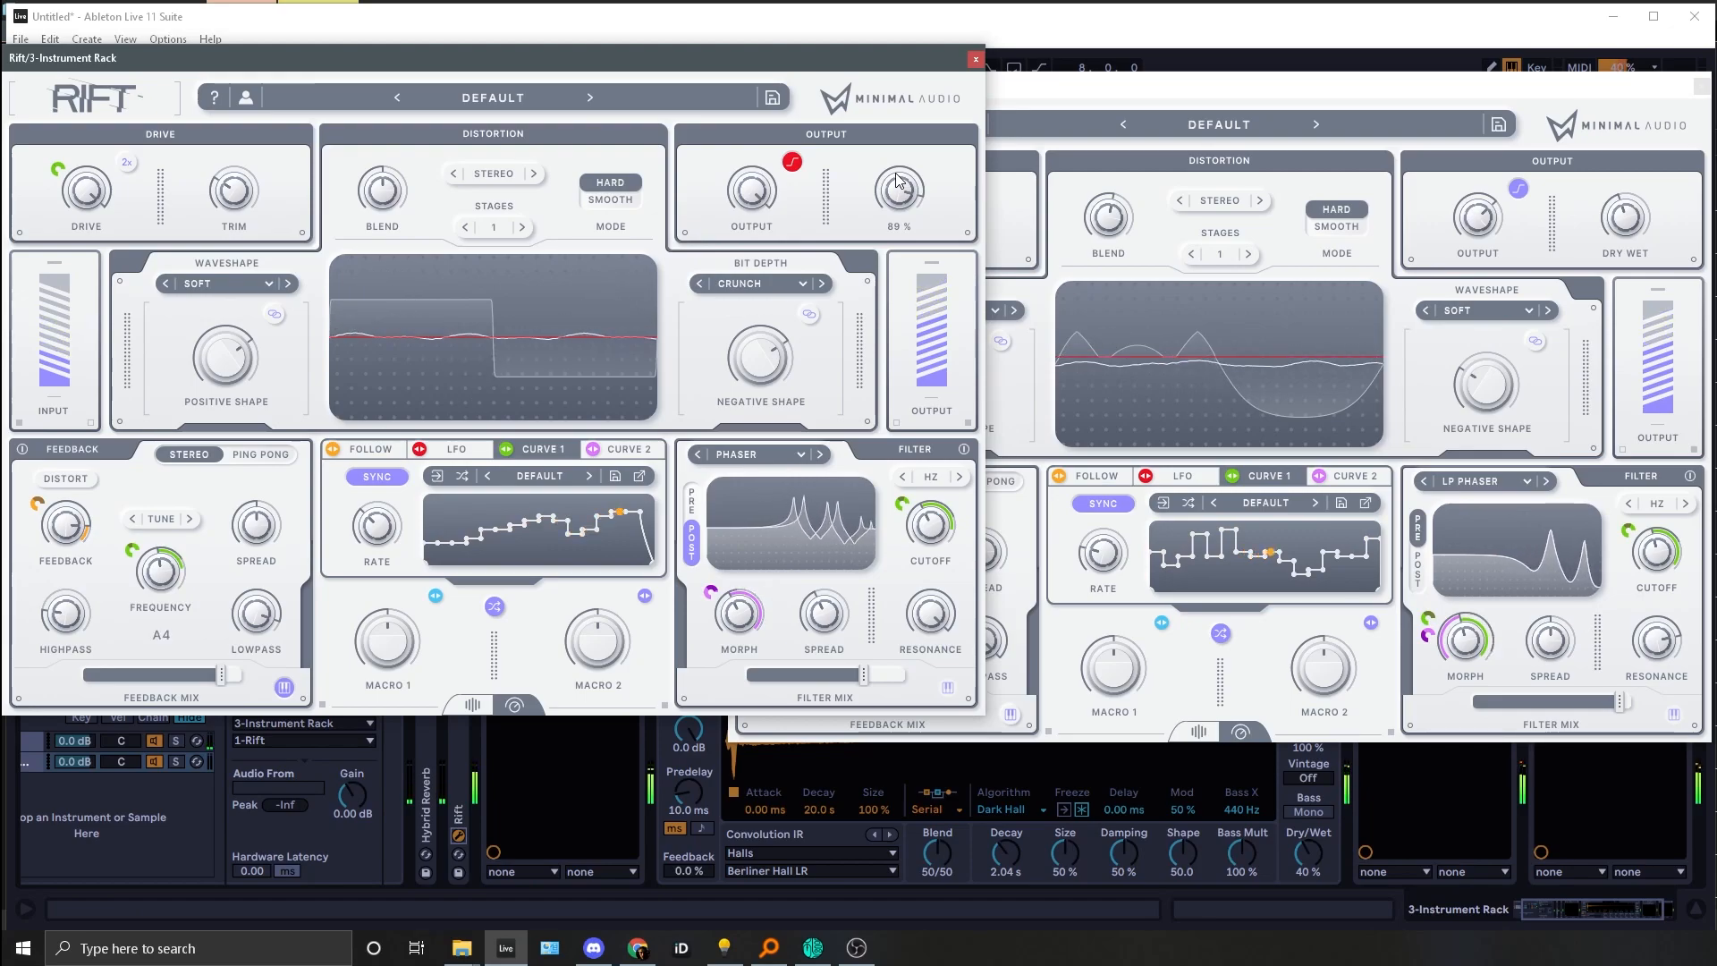
{"action": "key", "text": "g"}
{"action": "key", "text": "j"}
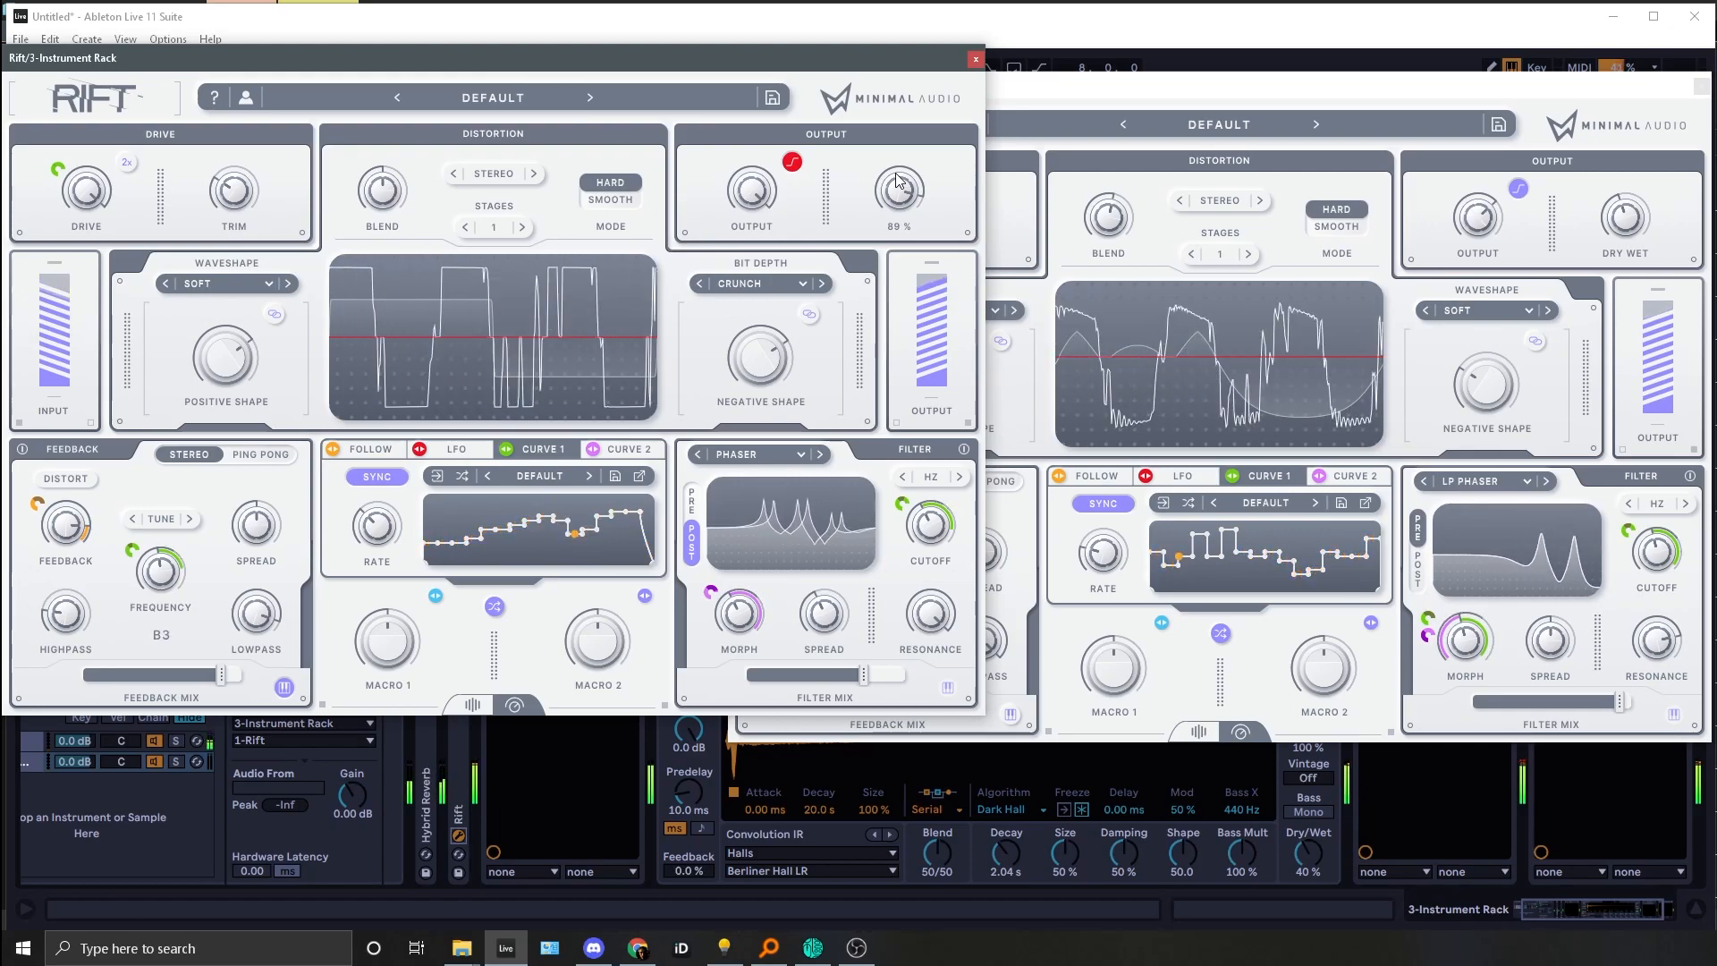
{"action": "key", "text": "f"}
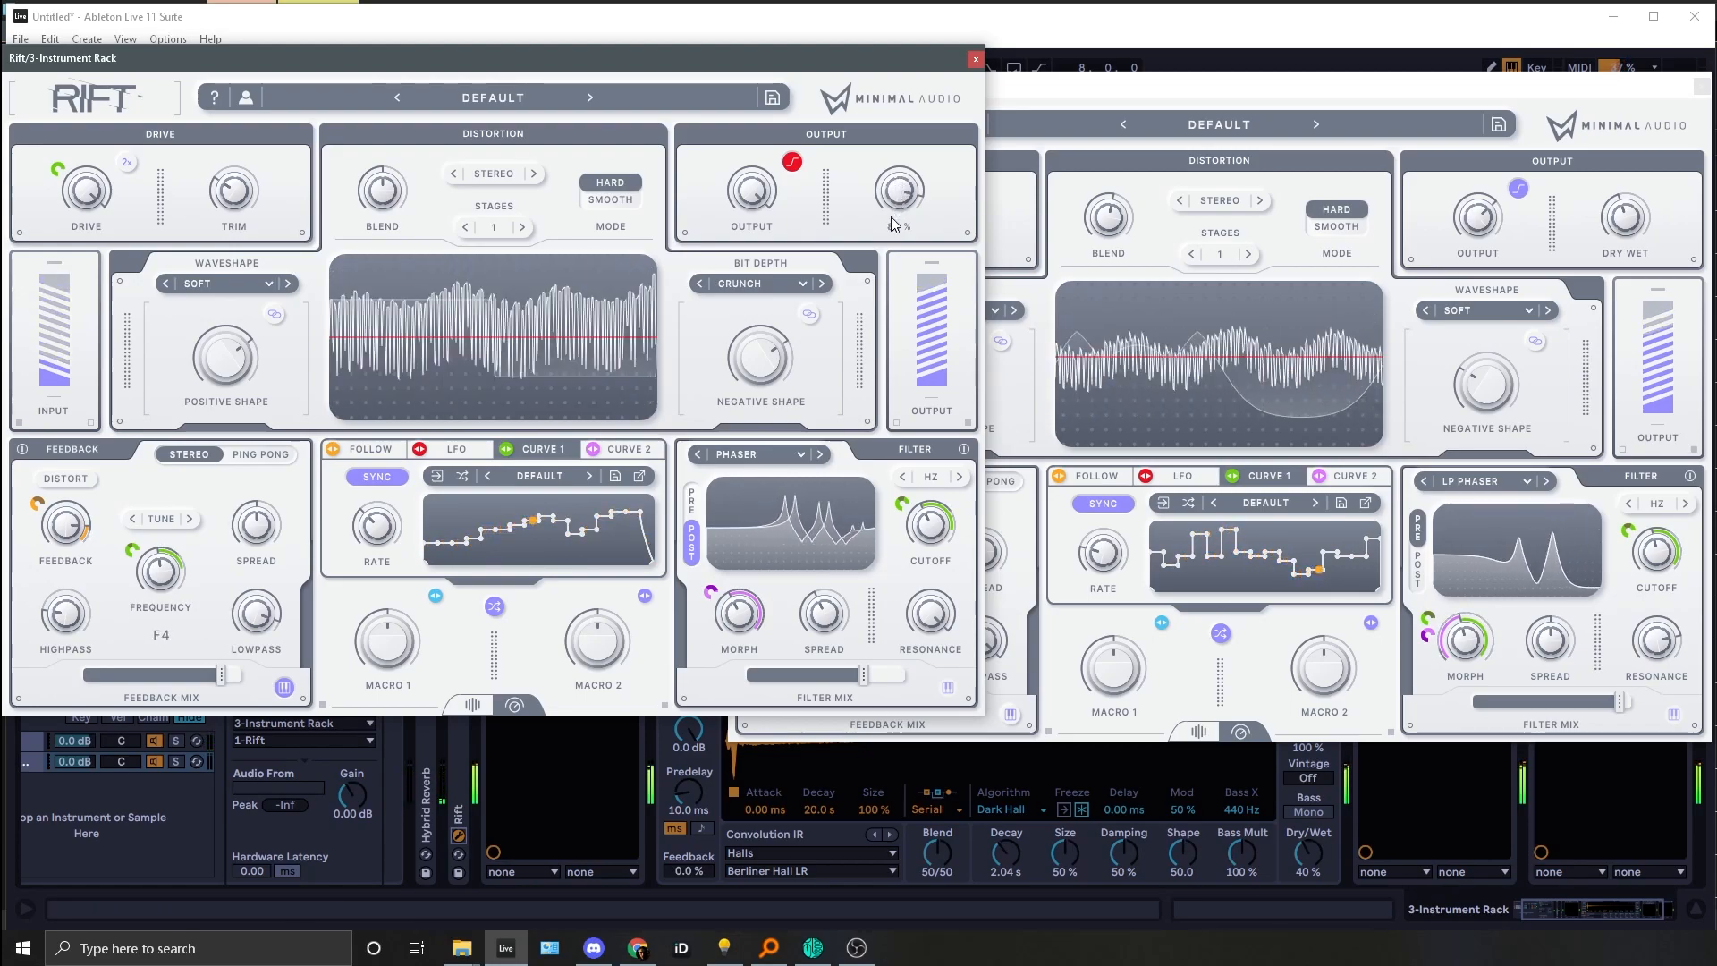
Step: Readjust the first Rift's Output level while playing a run of notes
{"action": "key", "text": "s"}
{"action": "key", "text": "h"}
{"action": "key", "text": "k"}
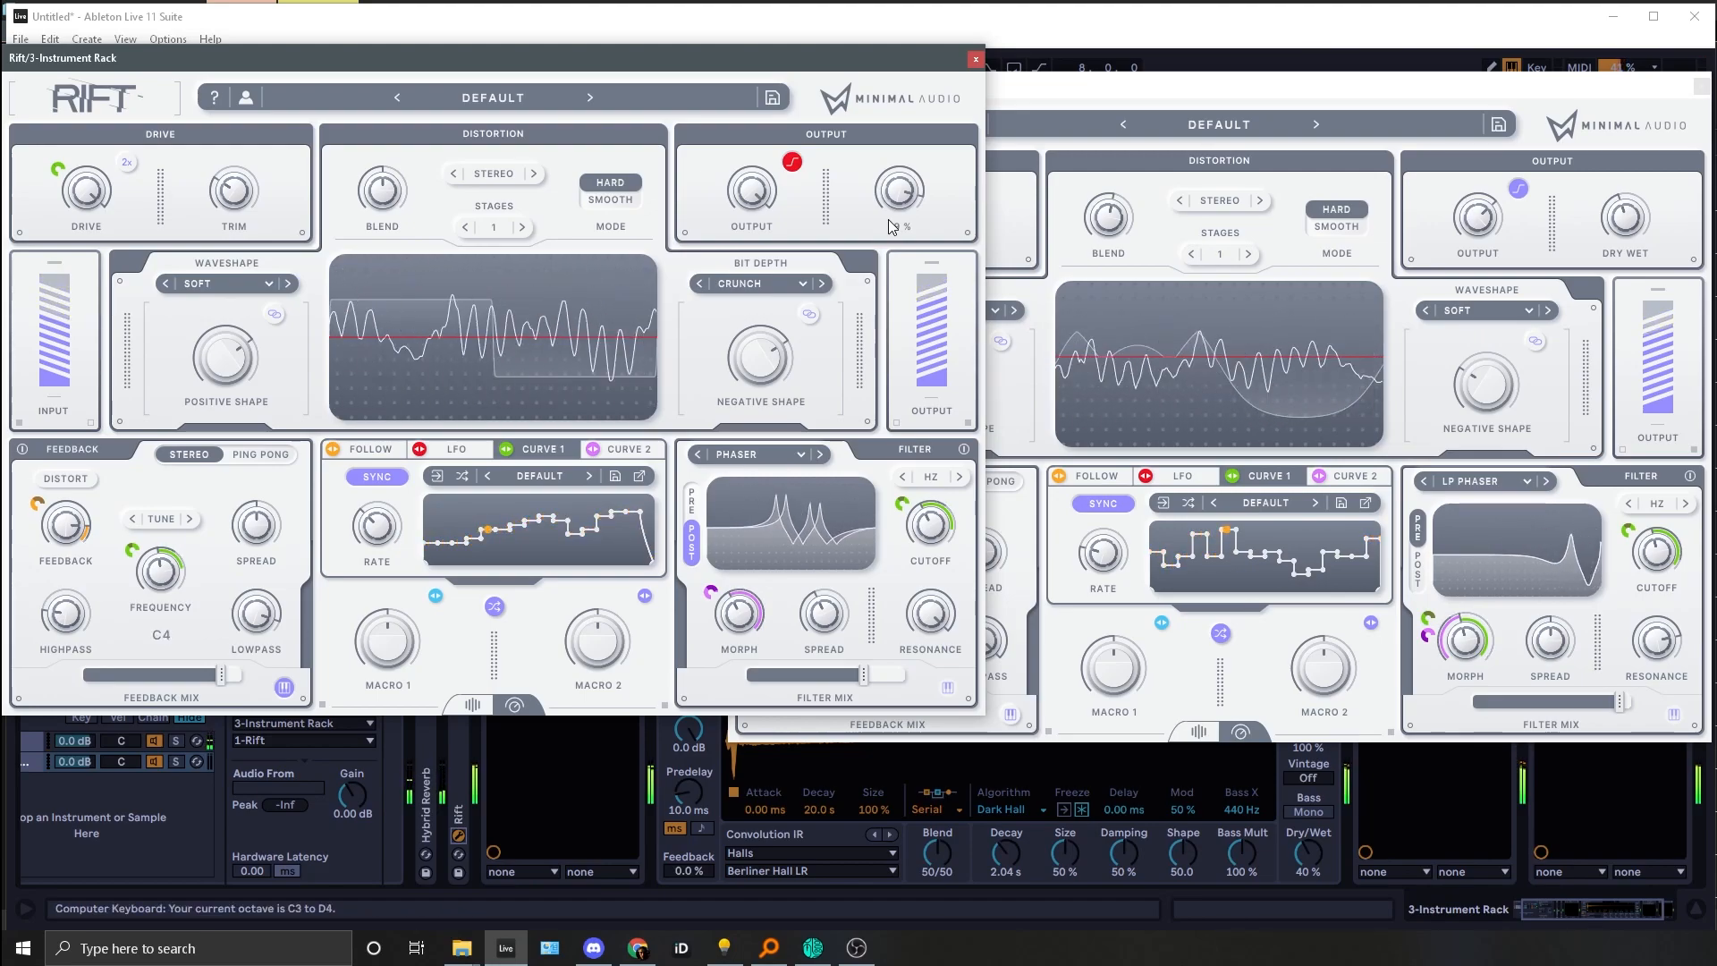
{"action": "key", "text": "k"}
{"action": "key", "text": "j"}
{"action": "key", "text": "g"}
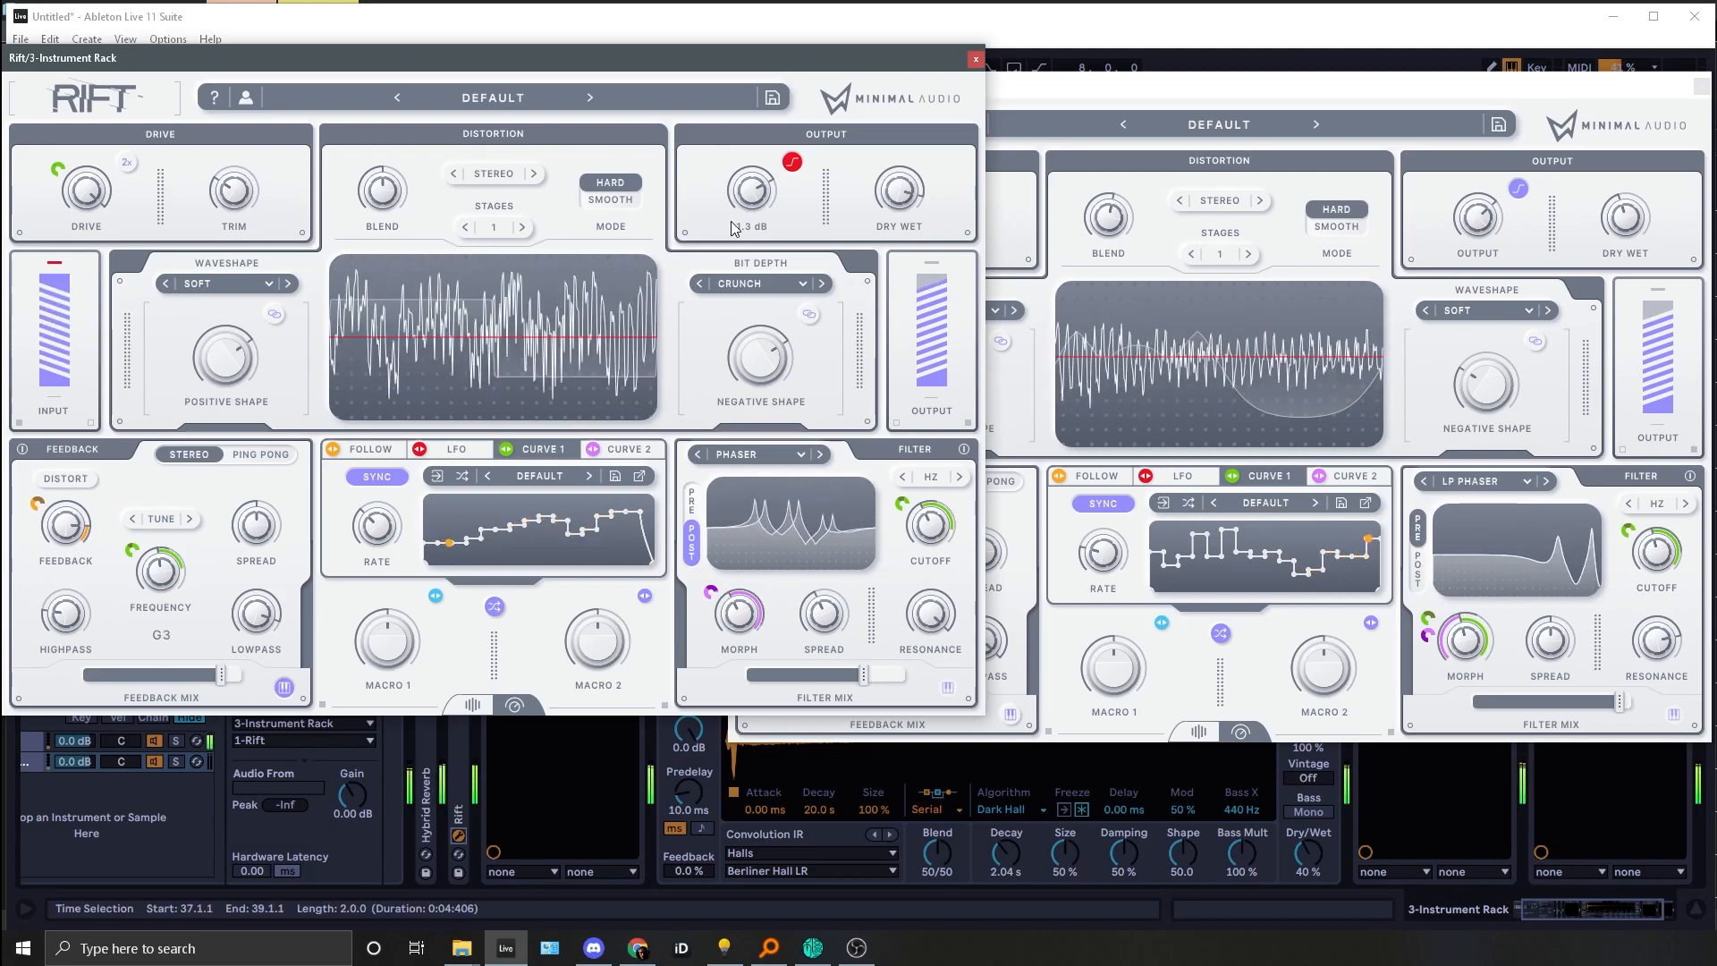
Step: Try the first Rift's feedback Frequency at E0 while playing in different octaves
{"action": "key", "text": "h"}
{"action": "key", "text": "x"}
{"action": "key", "text": "g"}
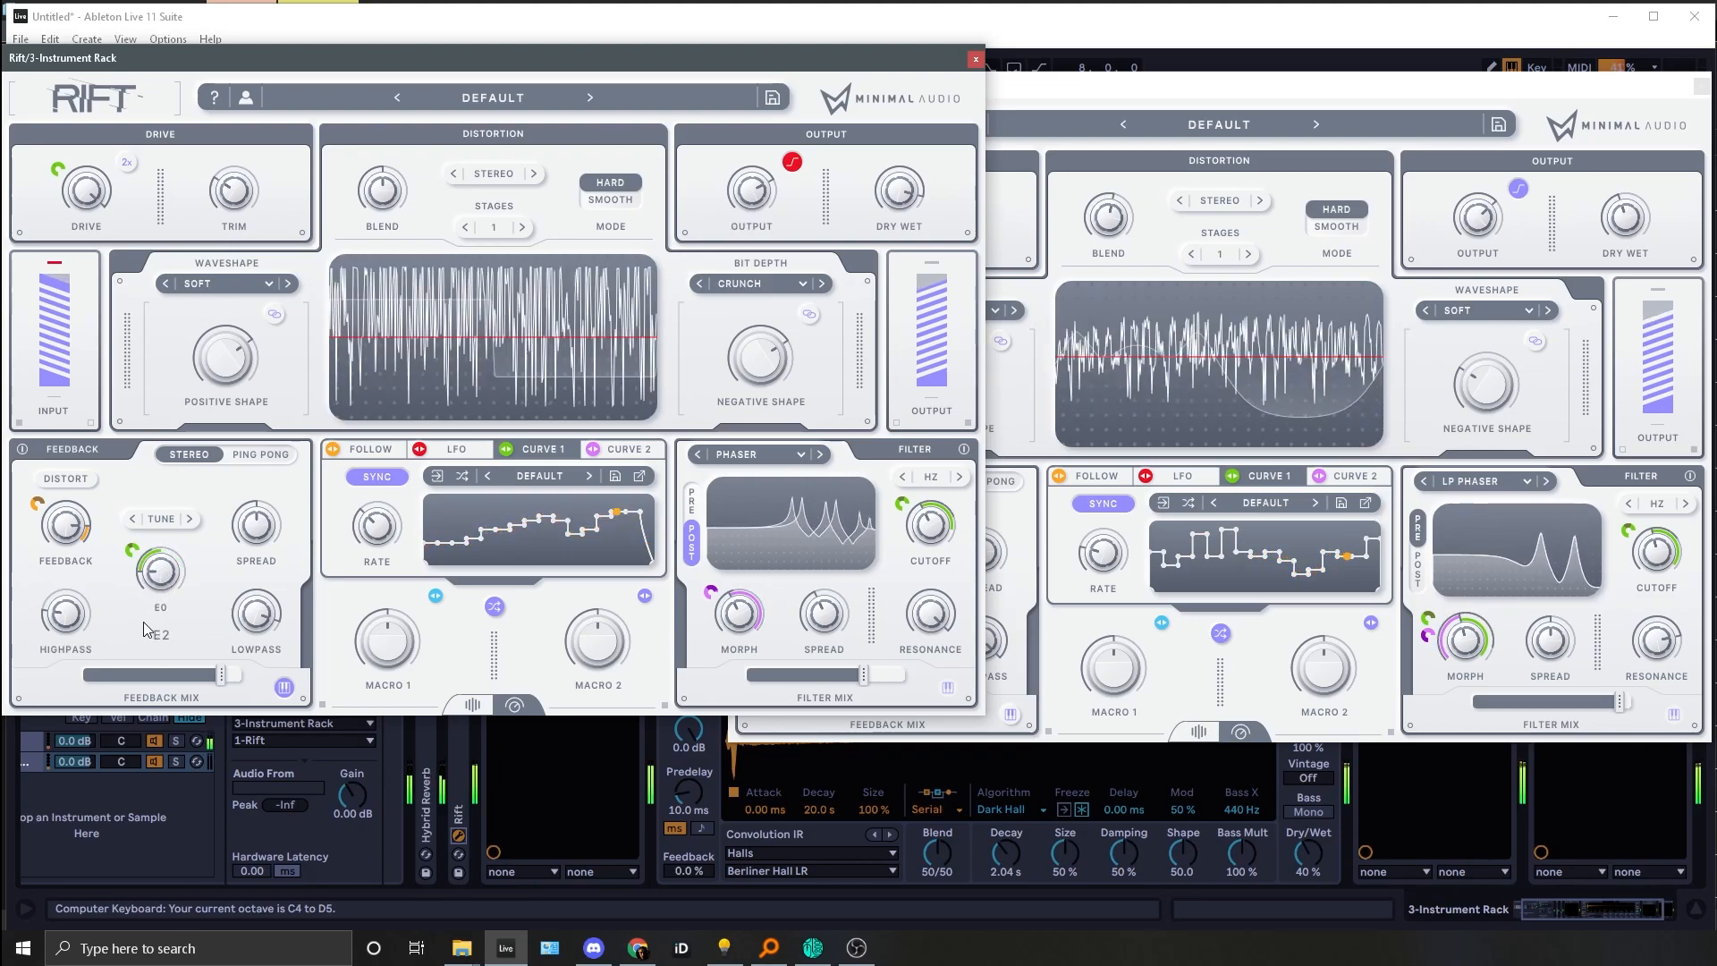
{"action": "key", "text": "z"}
{"action": "key", "text": "z"}
Step: Lower the first Rift's feedback Lowpass to 10.3 kHz while playing notes
{"action": "key", "text": "d"}
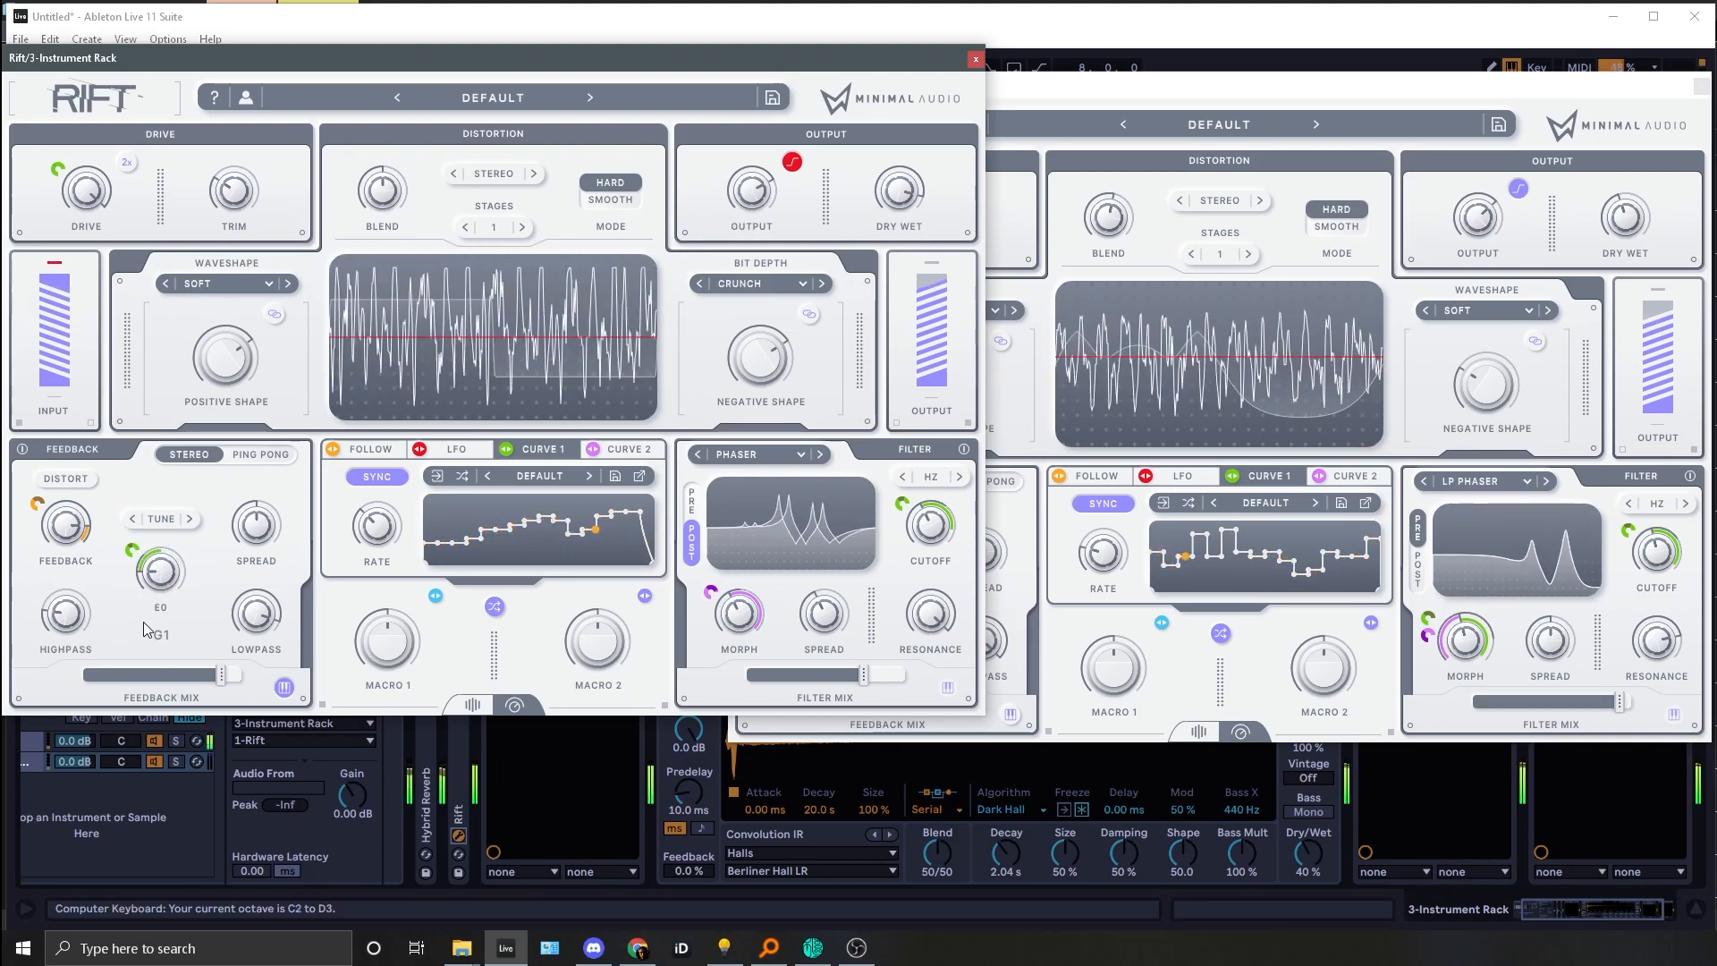
{"action": "key", "text": "s"}
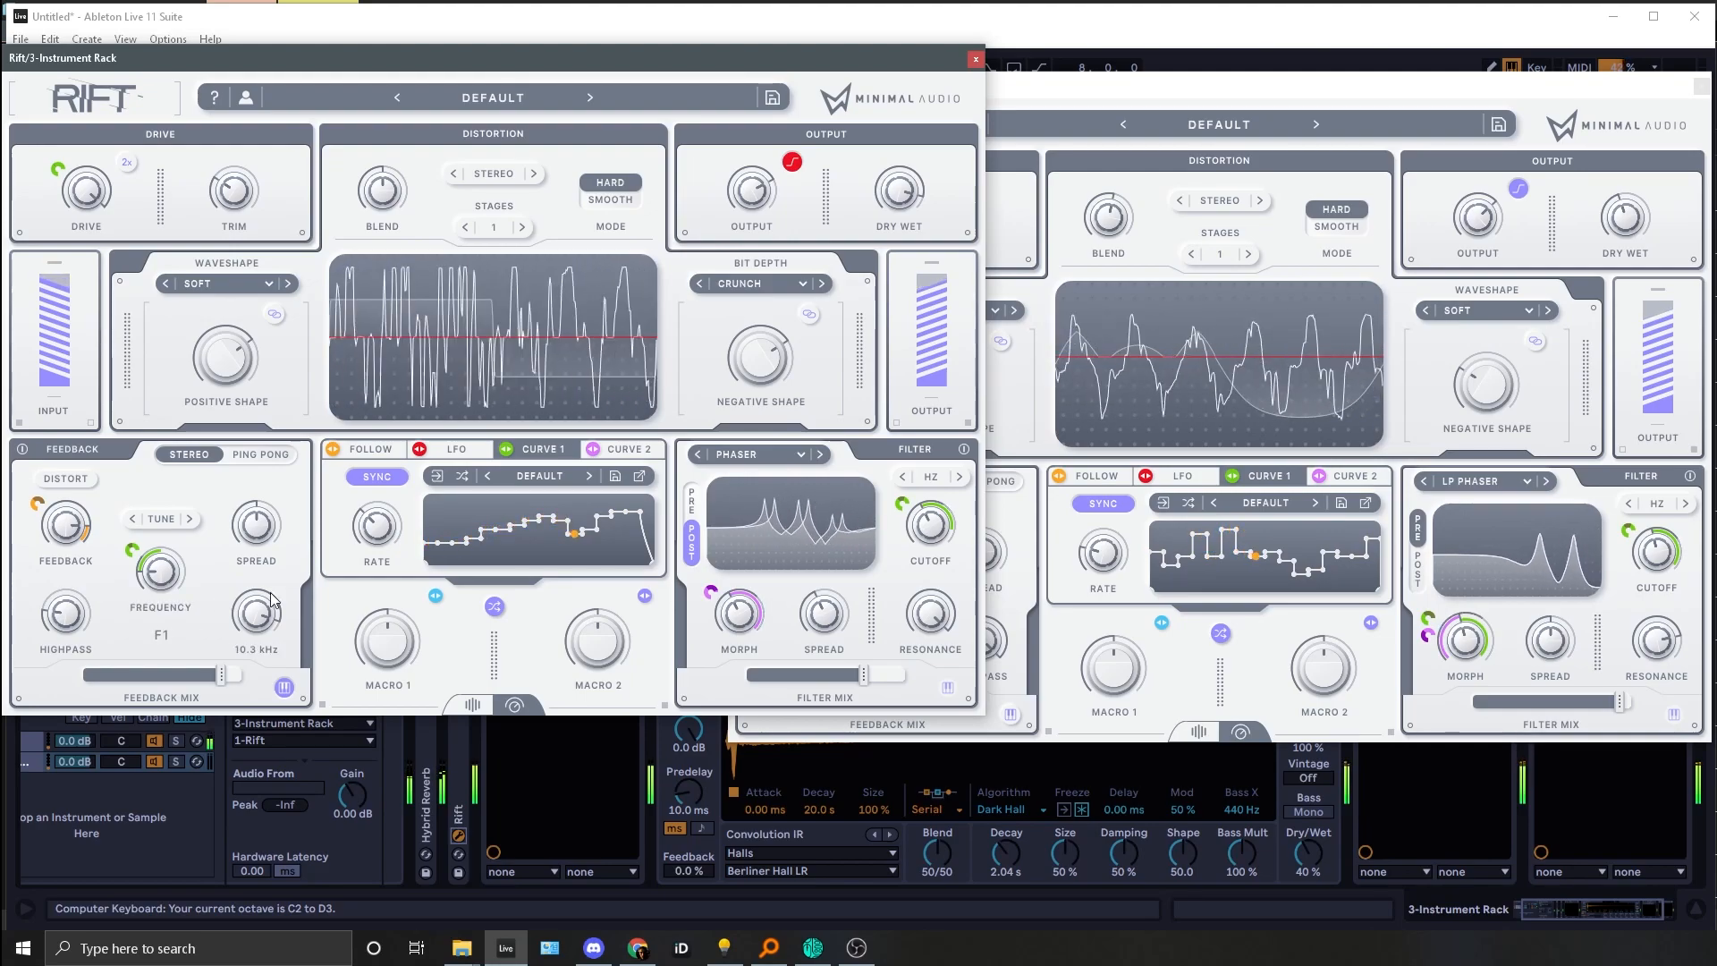
{"action": "key", "text": "l"}
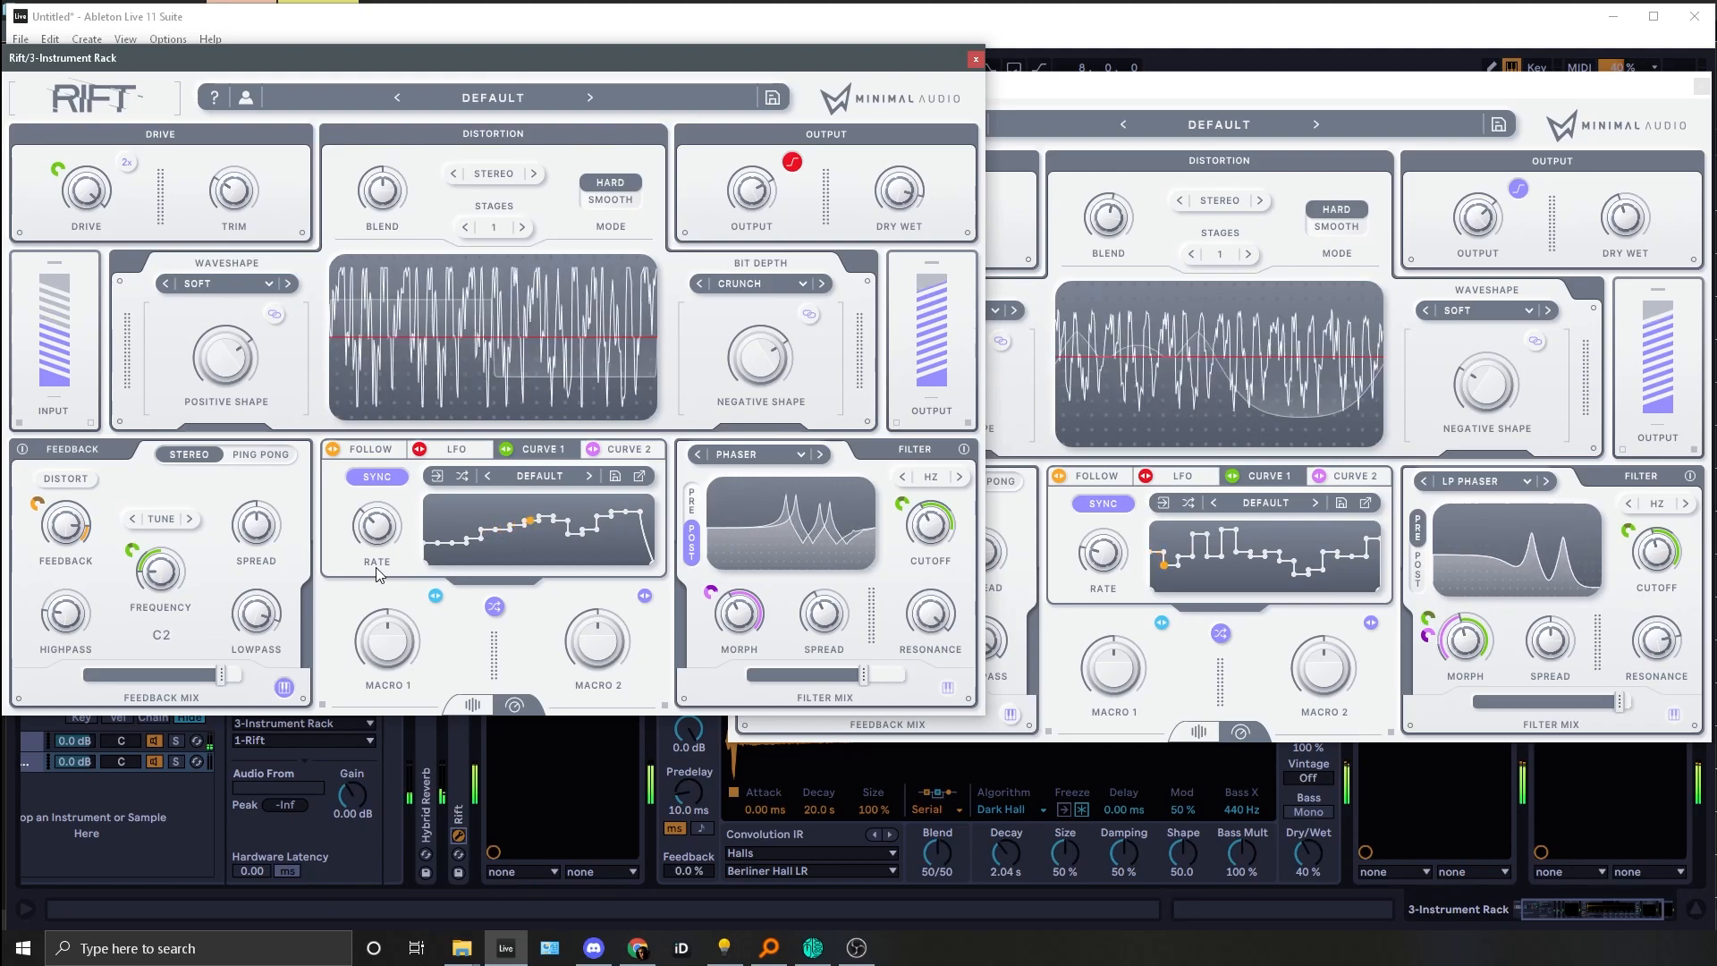
Step: Audition the darker, low-tuned feedback with notes in progressively higher octaves
{"action": "key", "text": "x"}
{"action": "key", "text": "x"}
{"action": "key", "text": "d"}
{"action": "key", "text": "x"}
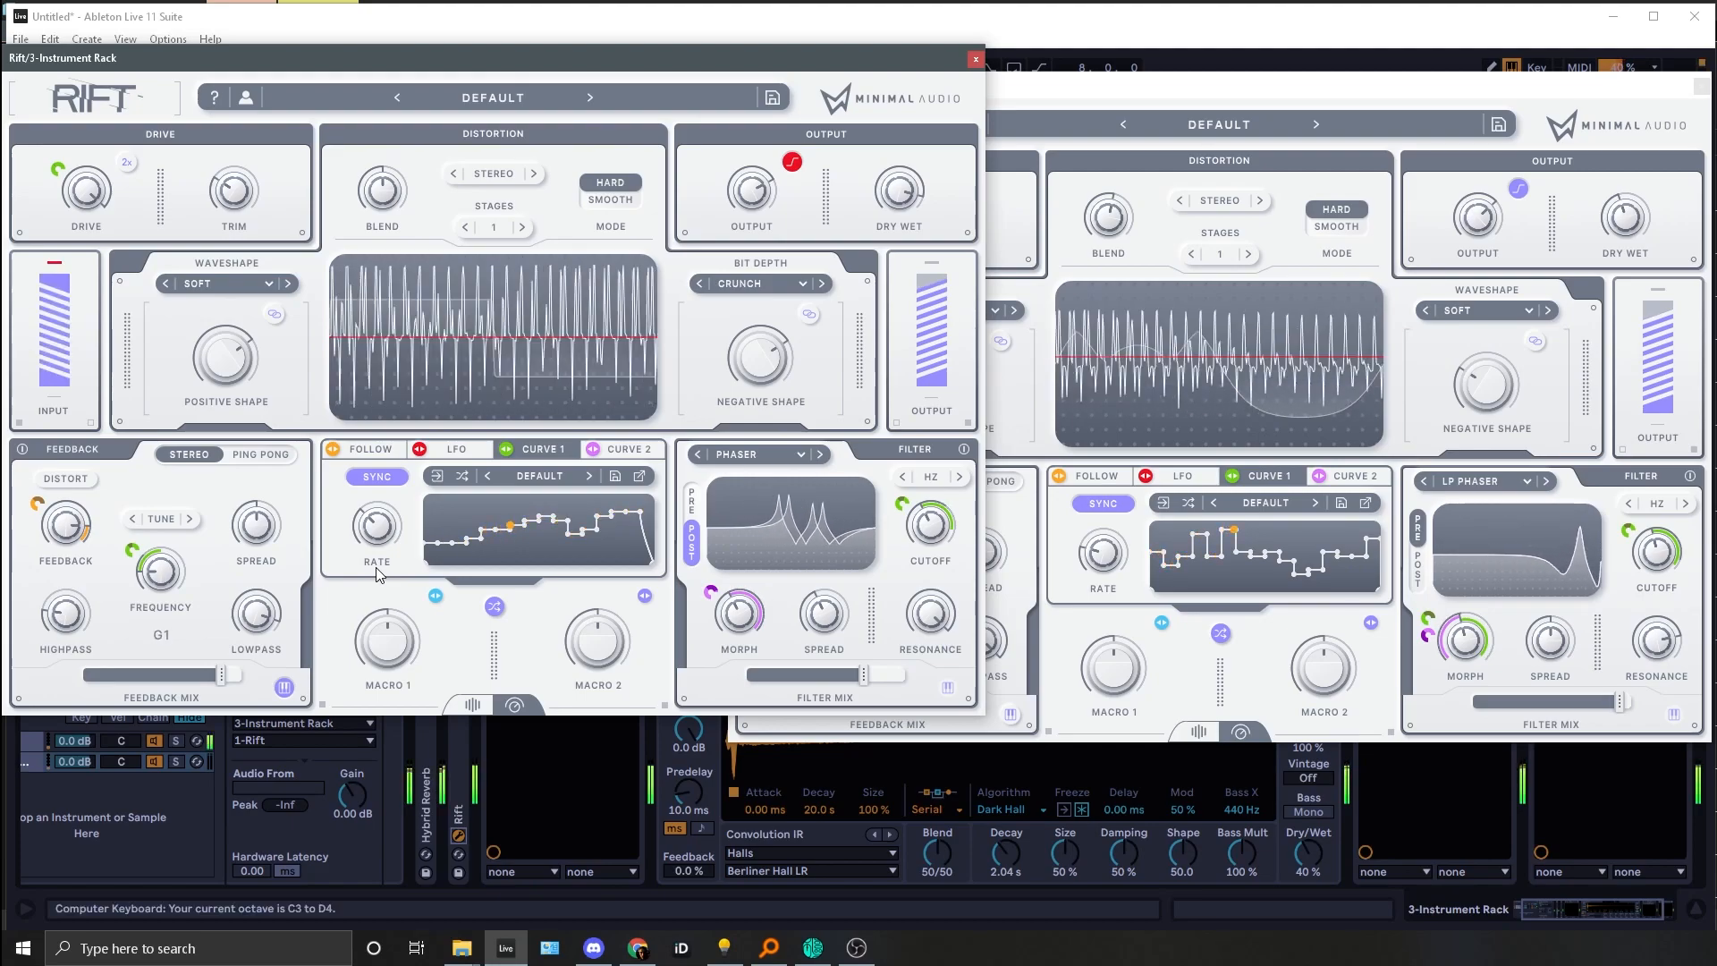
{"action": "key", "text": "g"}
{"action": "key", "text": "x"}
{"action": "key", "text": "h"}
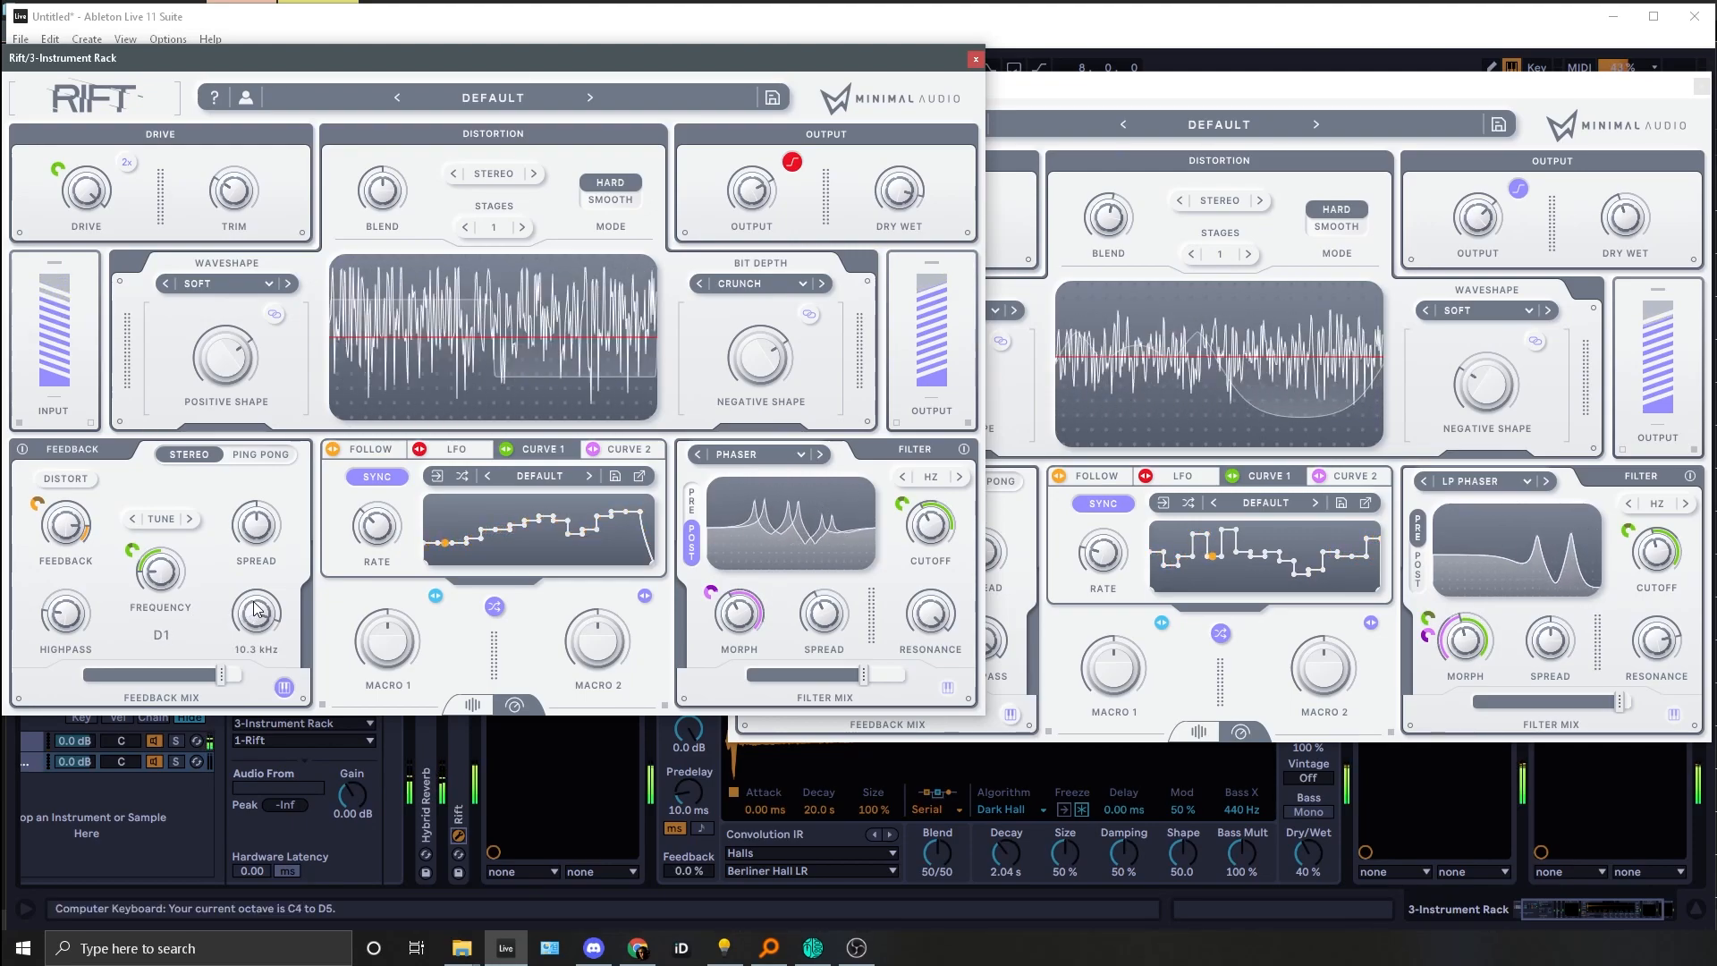
Step: Raise the first Rift's feedback Frequency well above E0 and play notes in a lower octave
{"action": "key", "text": "z"}
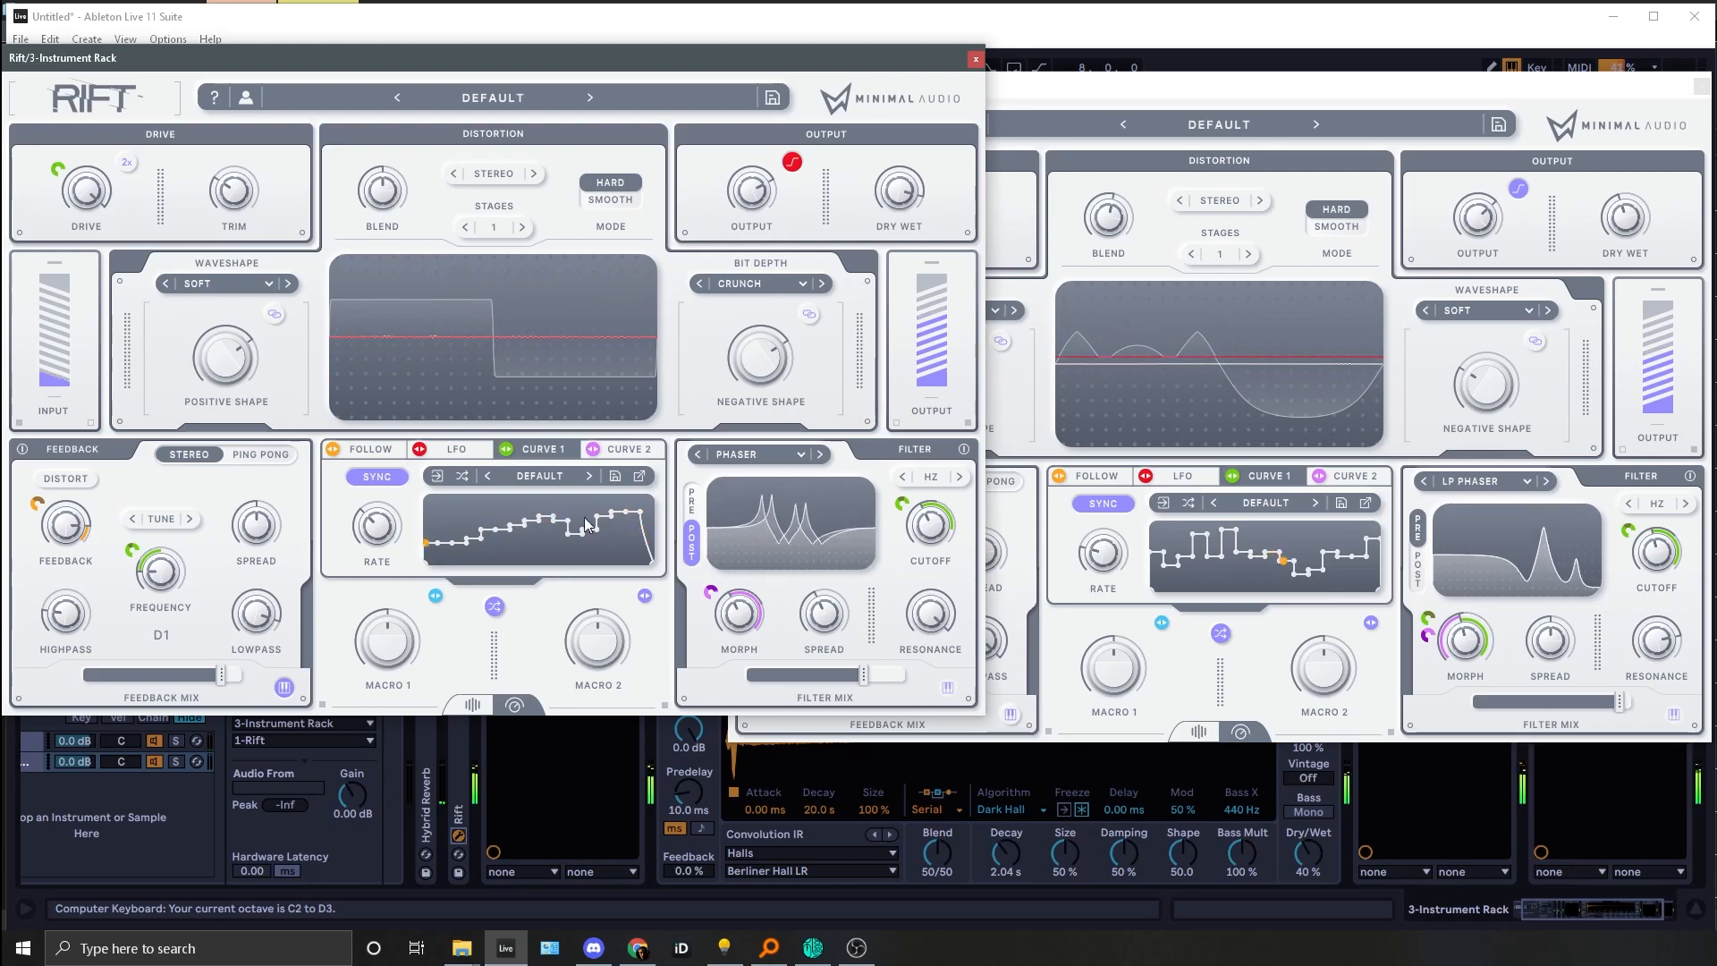
{"action": "key", "text": "k"}
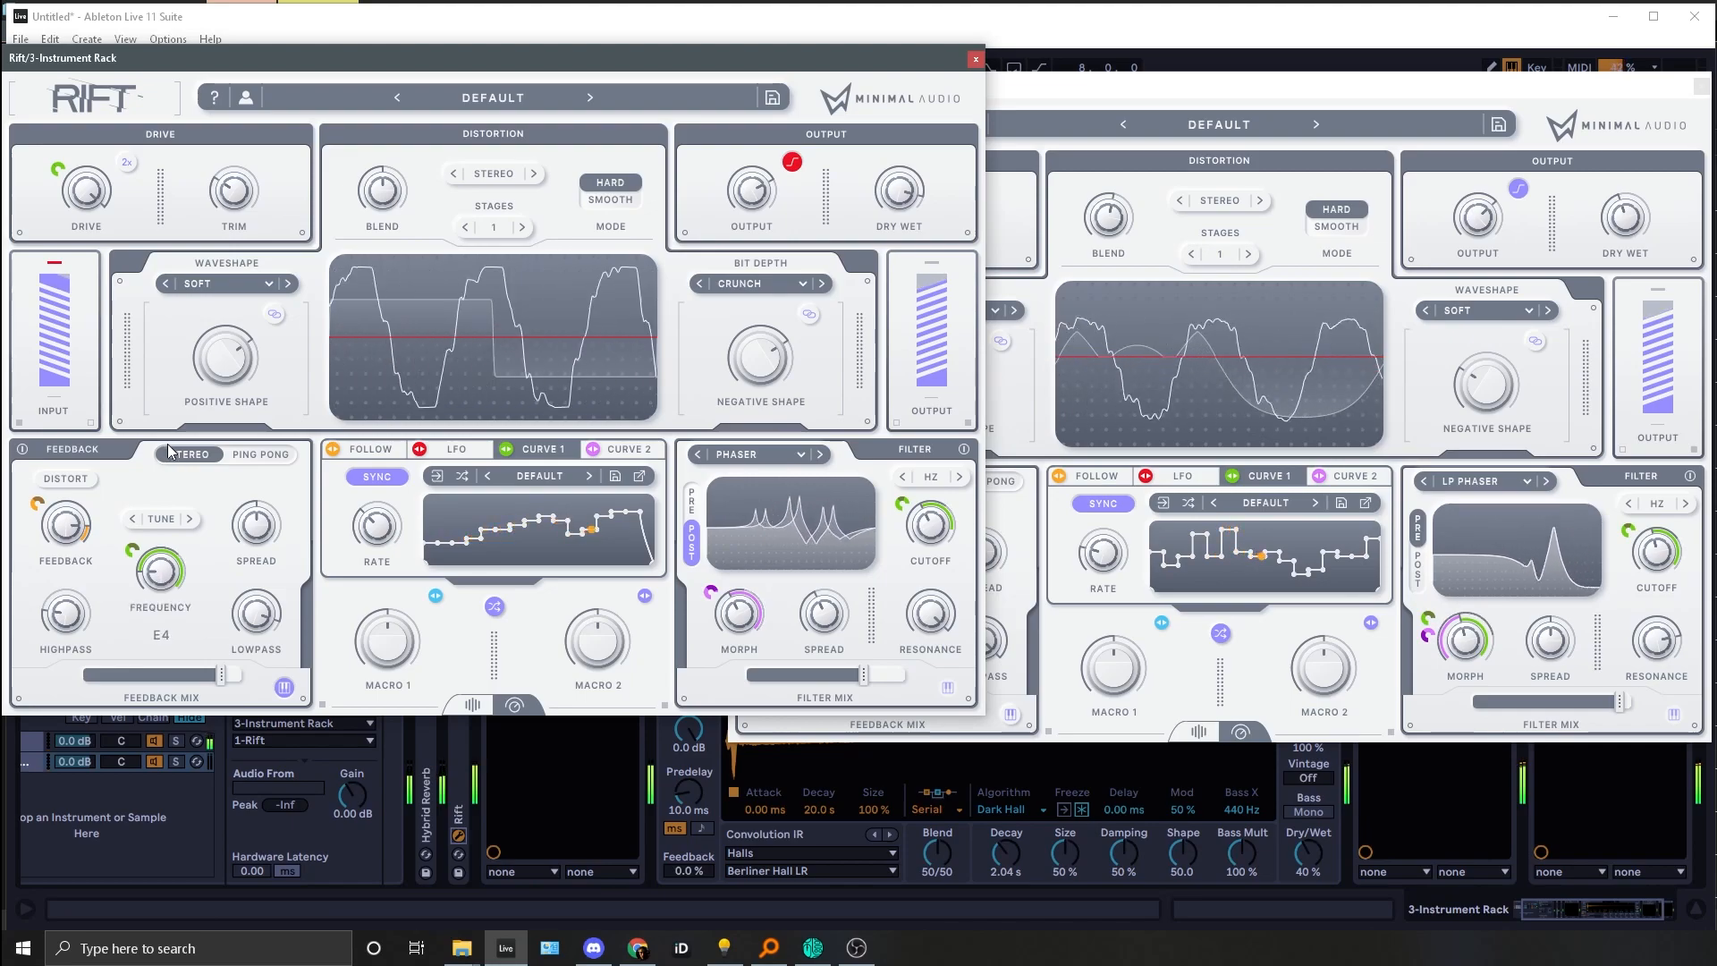
{"action": "key", "text": "h"}
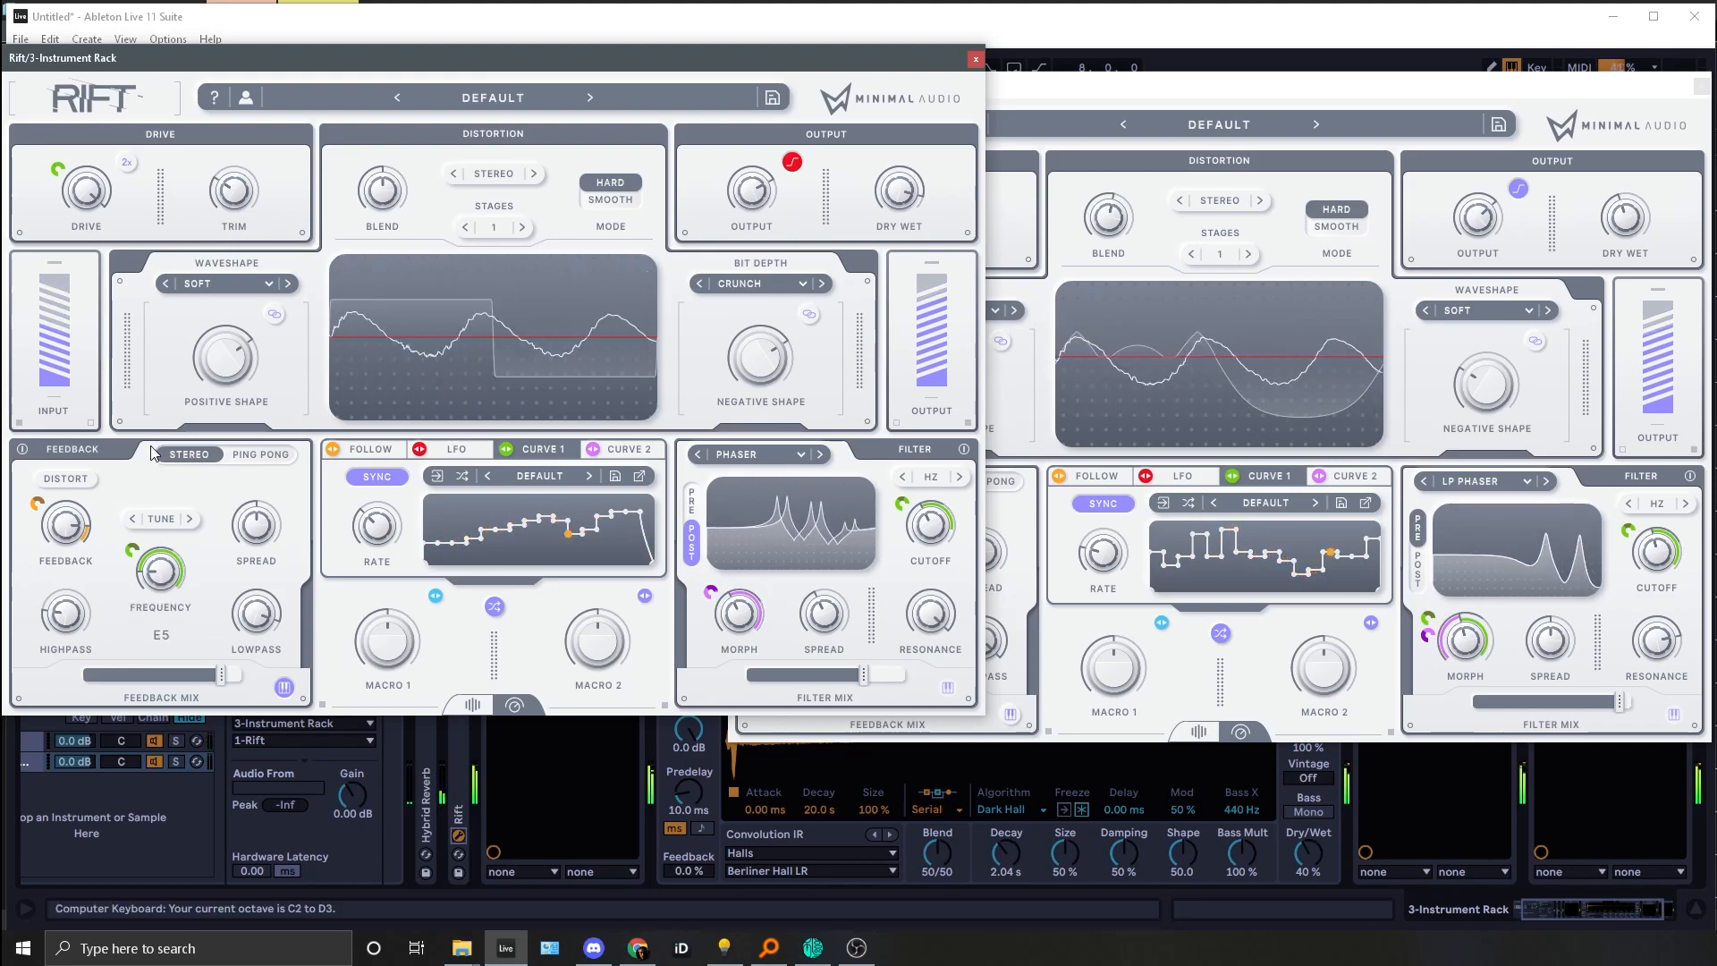
Step: Bring the second Rift forward and readjust its Drive while playing notes in different octaves
{"action": "key", "text": "h"}
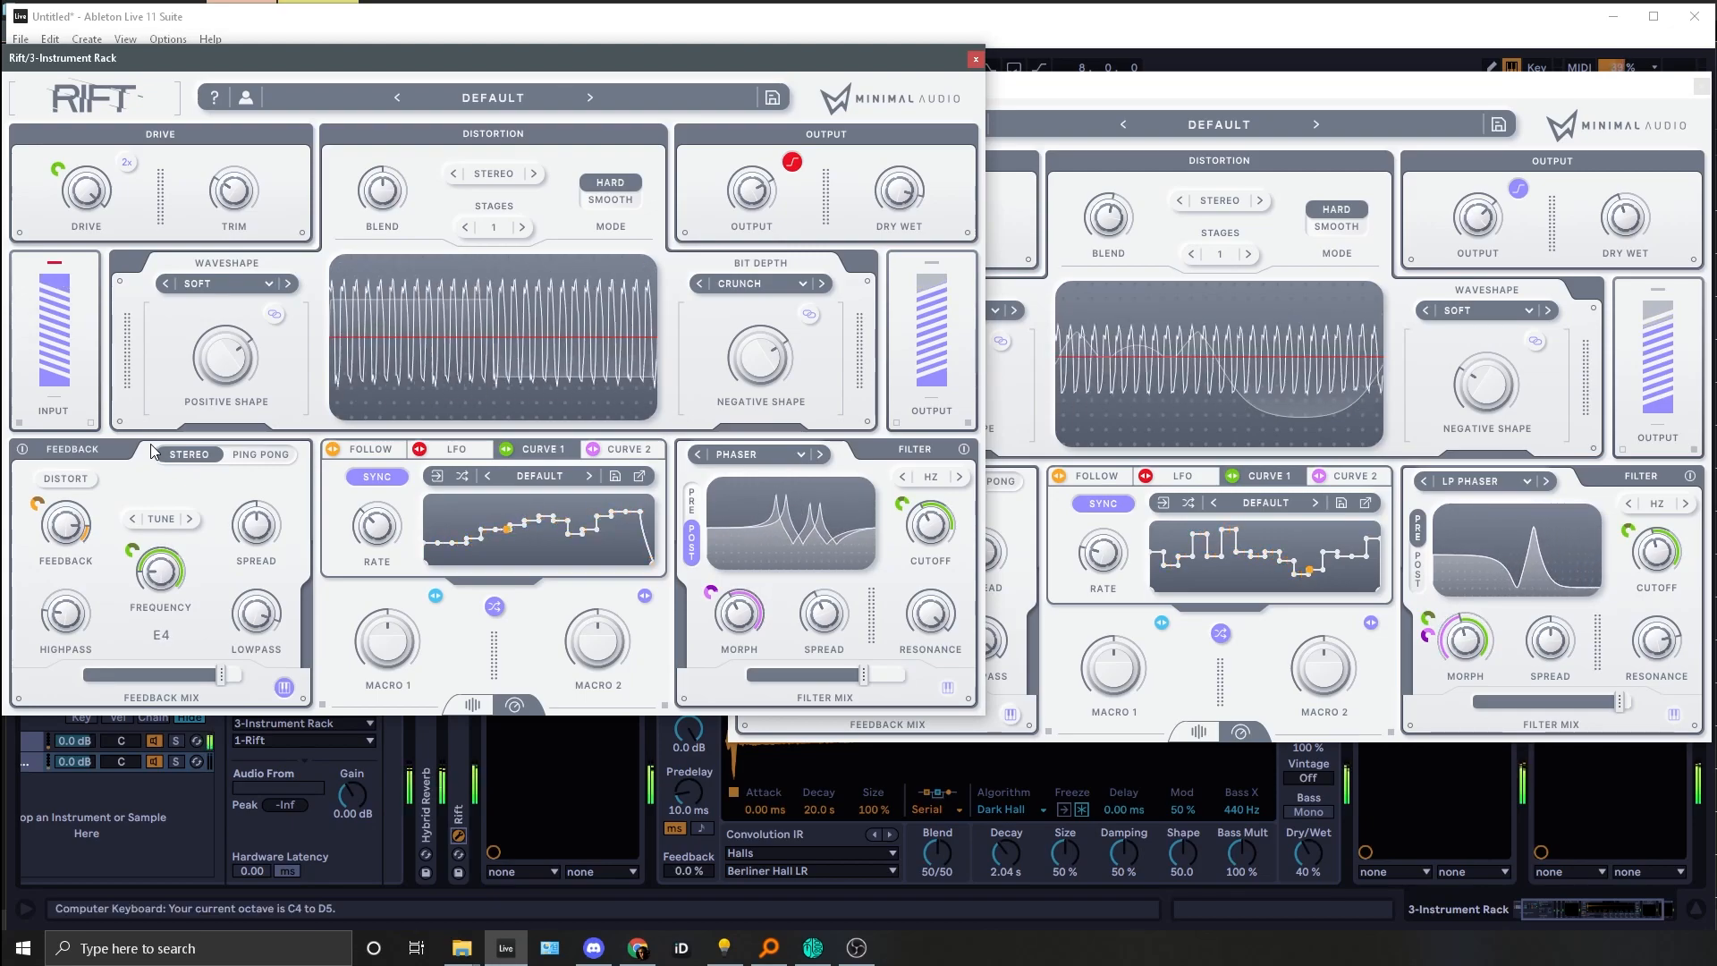
{"action": "key", "text": "h"}
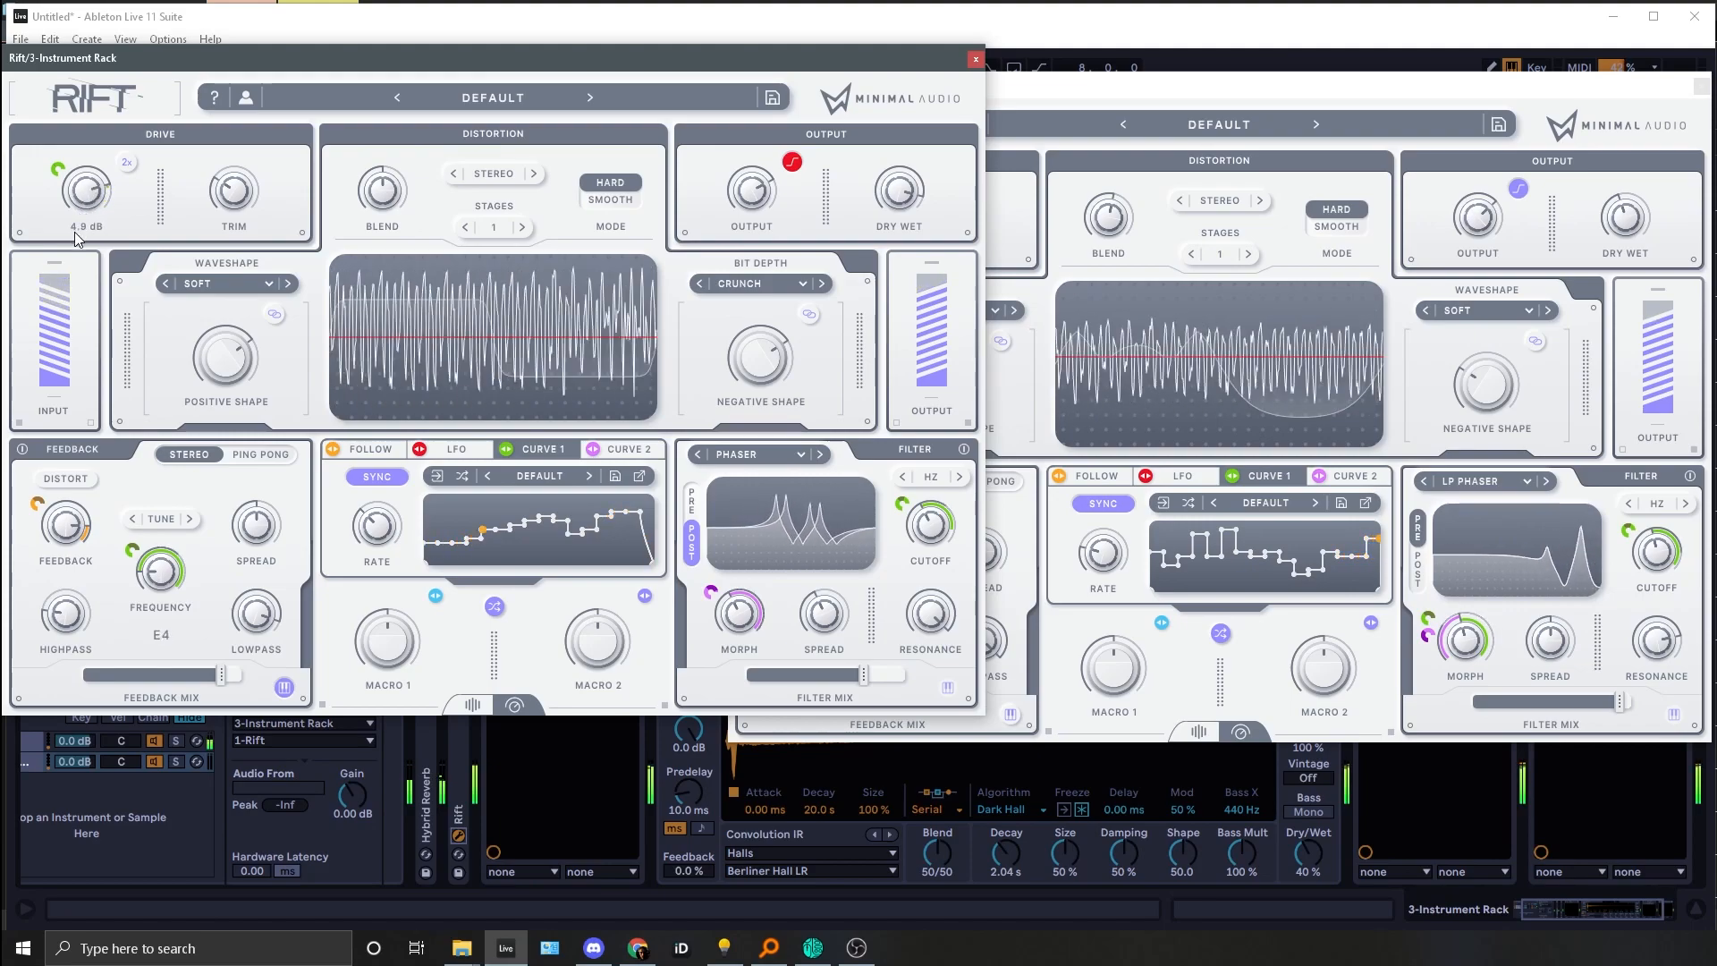
{"action": "left_click", "coordinate": [1020, 206]}
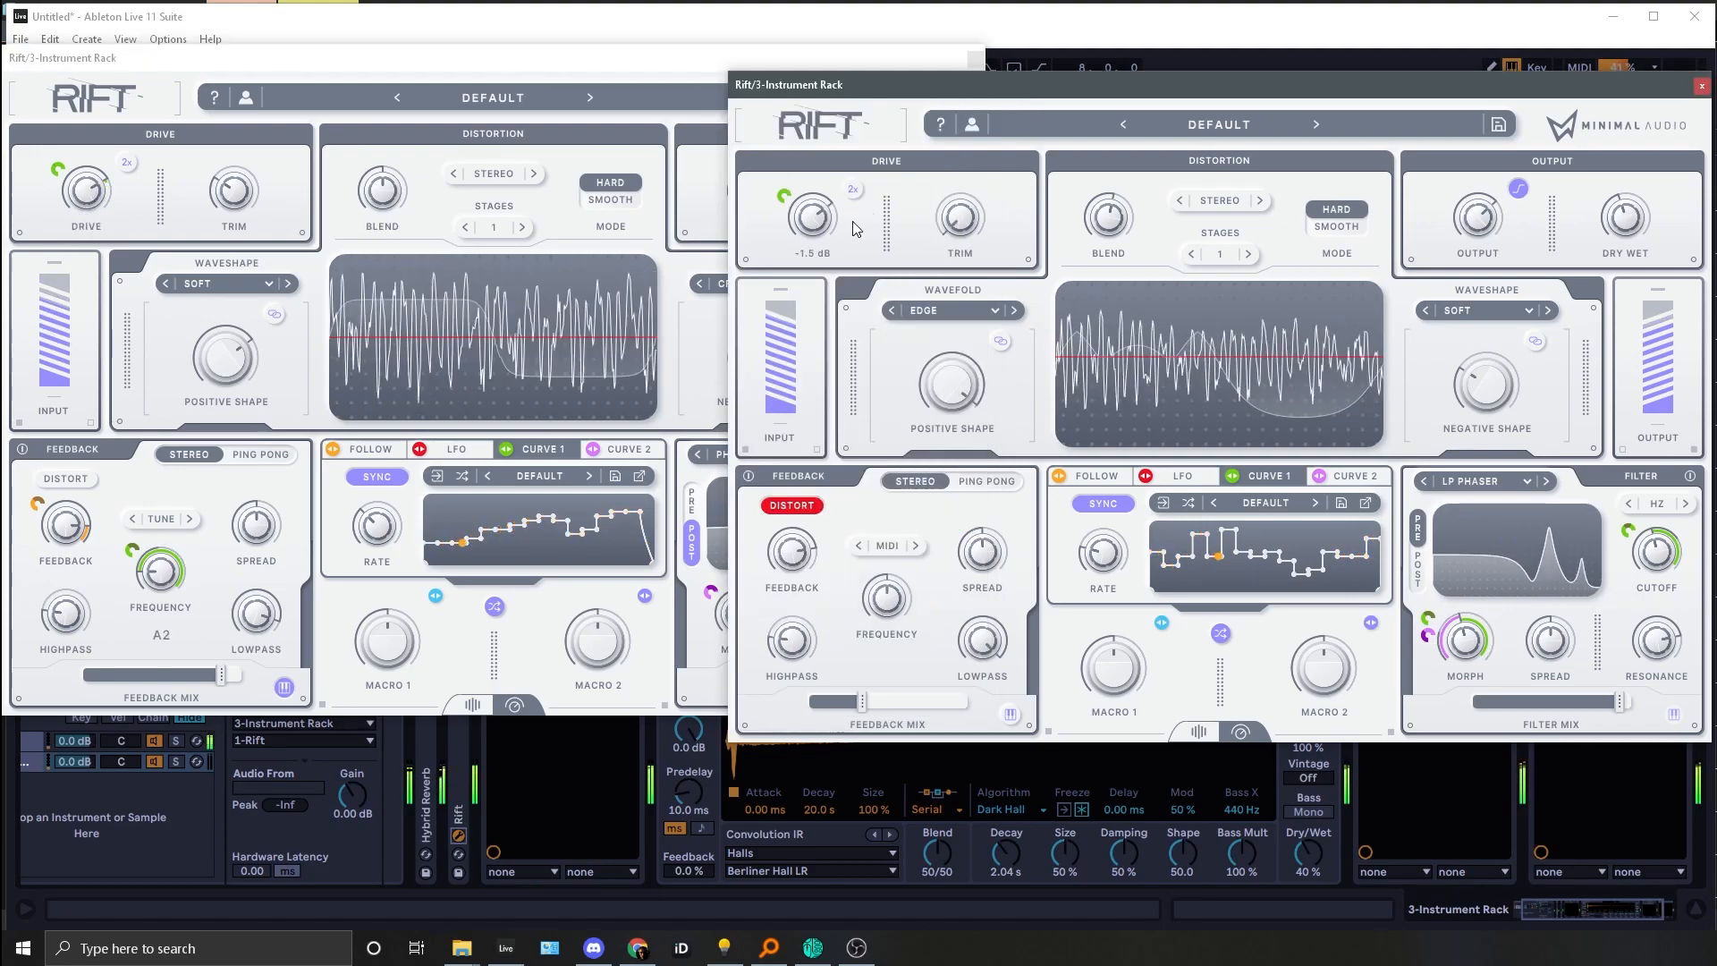
{"action": "key", "text": "h"}
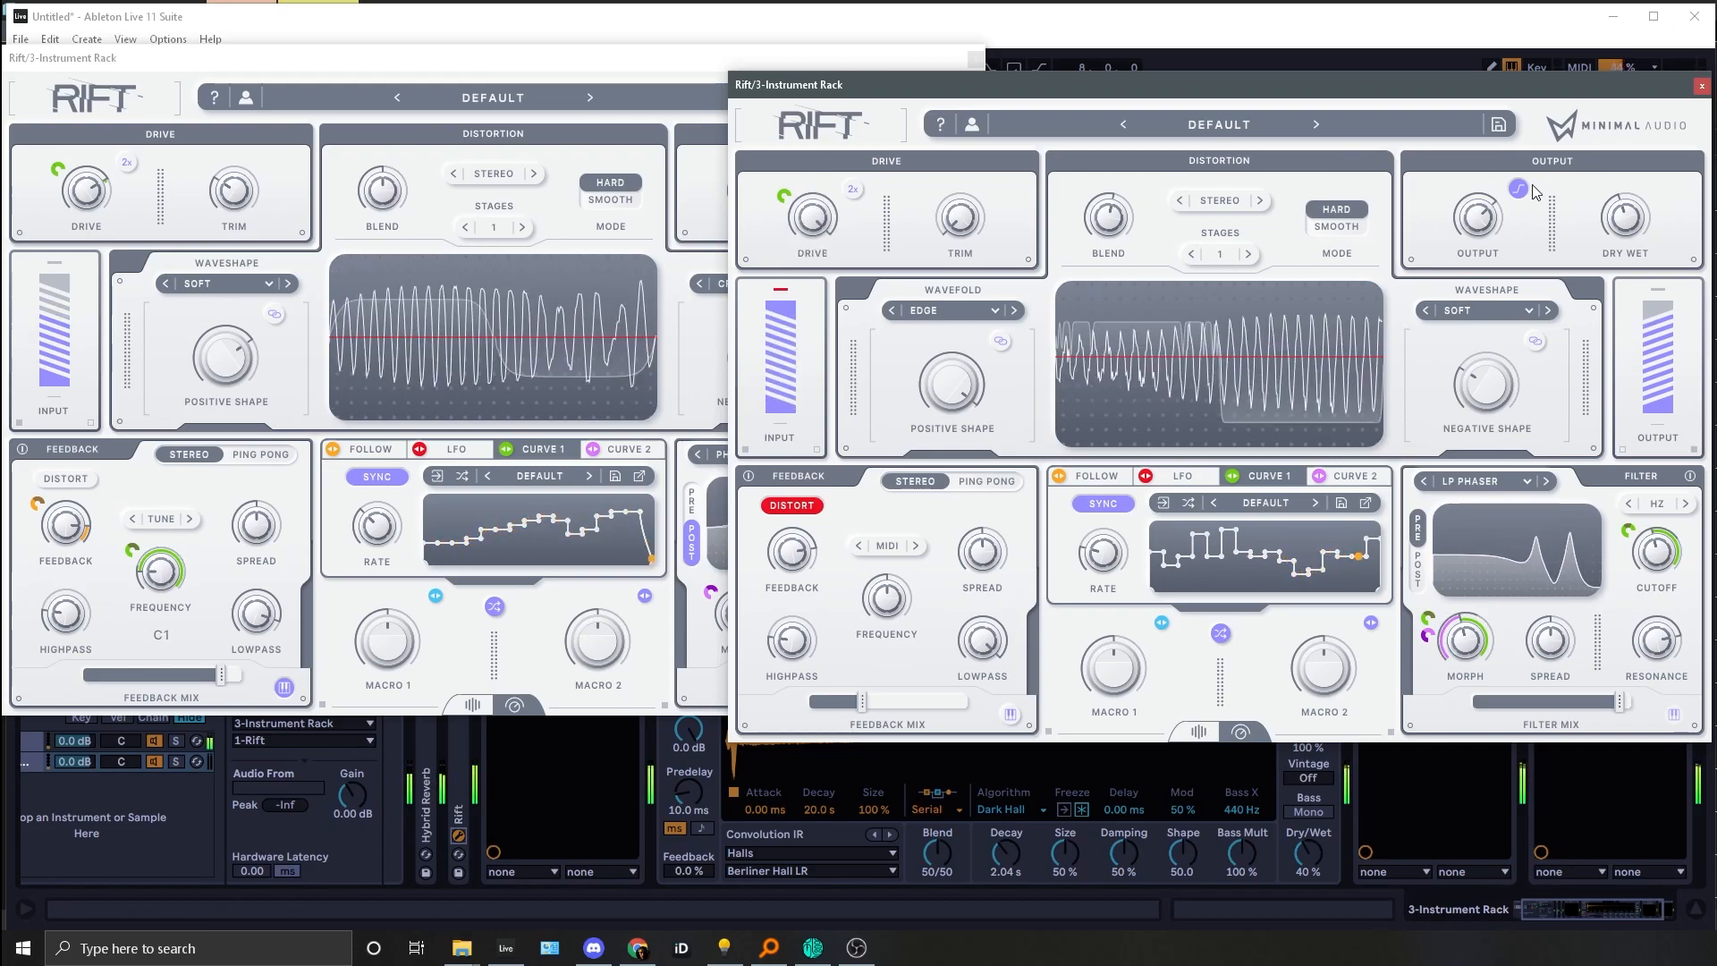
{"action": "left_click_drag", "start_coordinate": [802, 234], "coordinate": [787, 260]}
{"action": "key", "text": "z"}
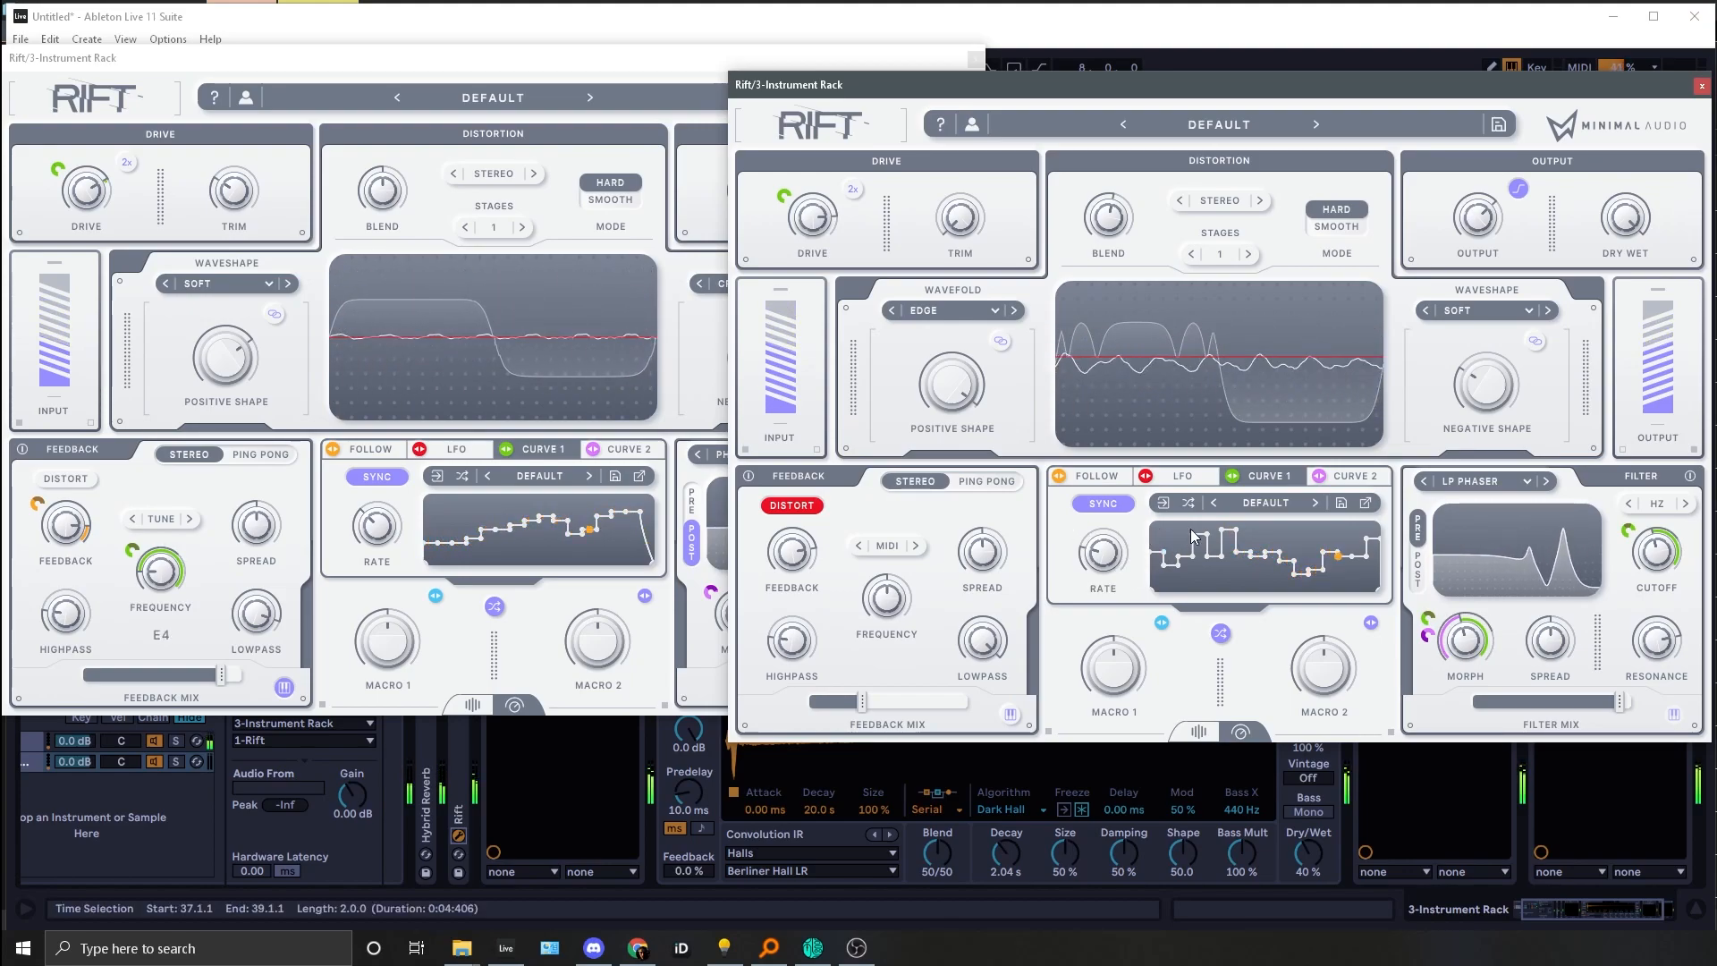
Step: Compare the second Rift's LP Phaser filter in Post and Pre positions while playing in neighbouring octaves
{"action": "mouse_move", "coordinate": [1625, 580]}
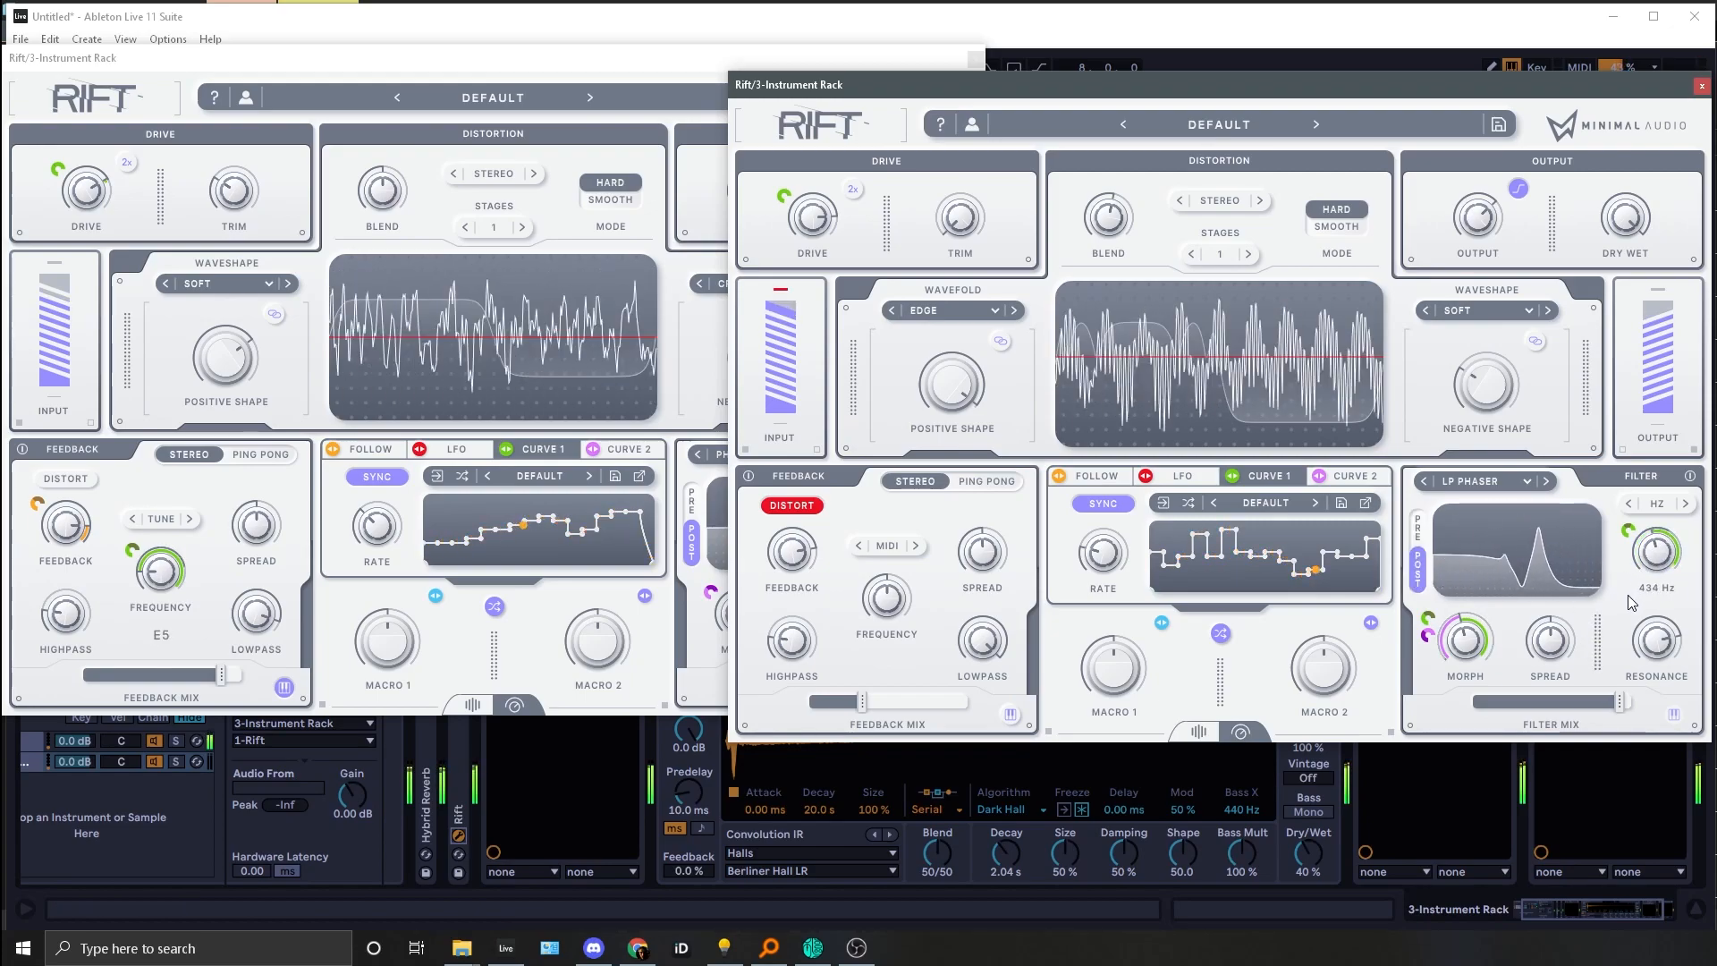
{"action": "mouse_move", "coordinate": [1554, 664]}
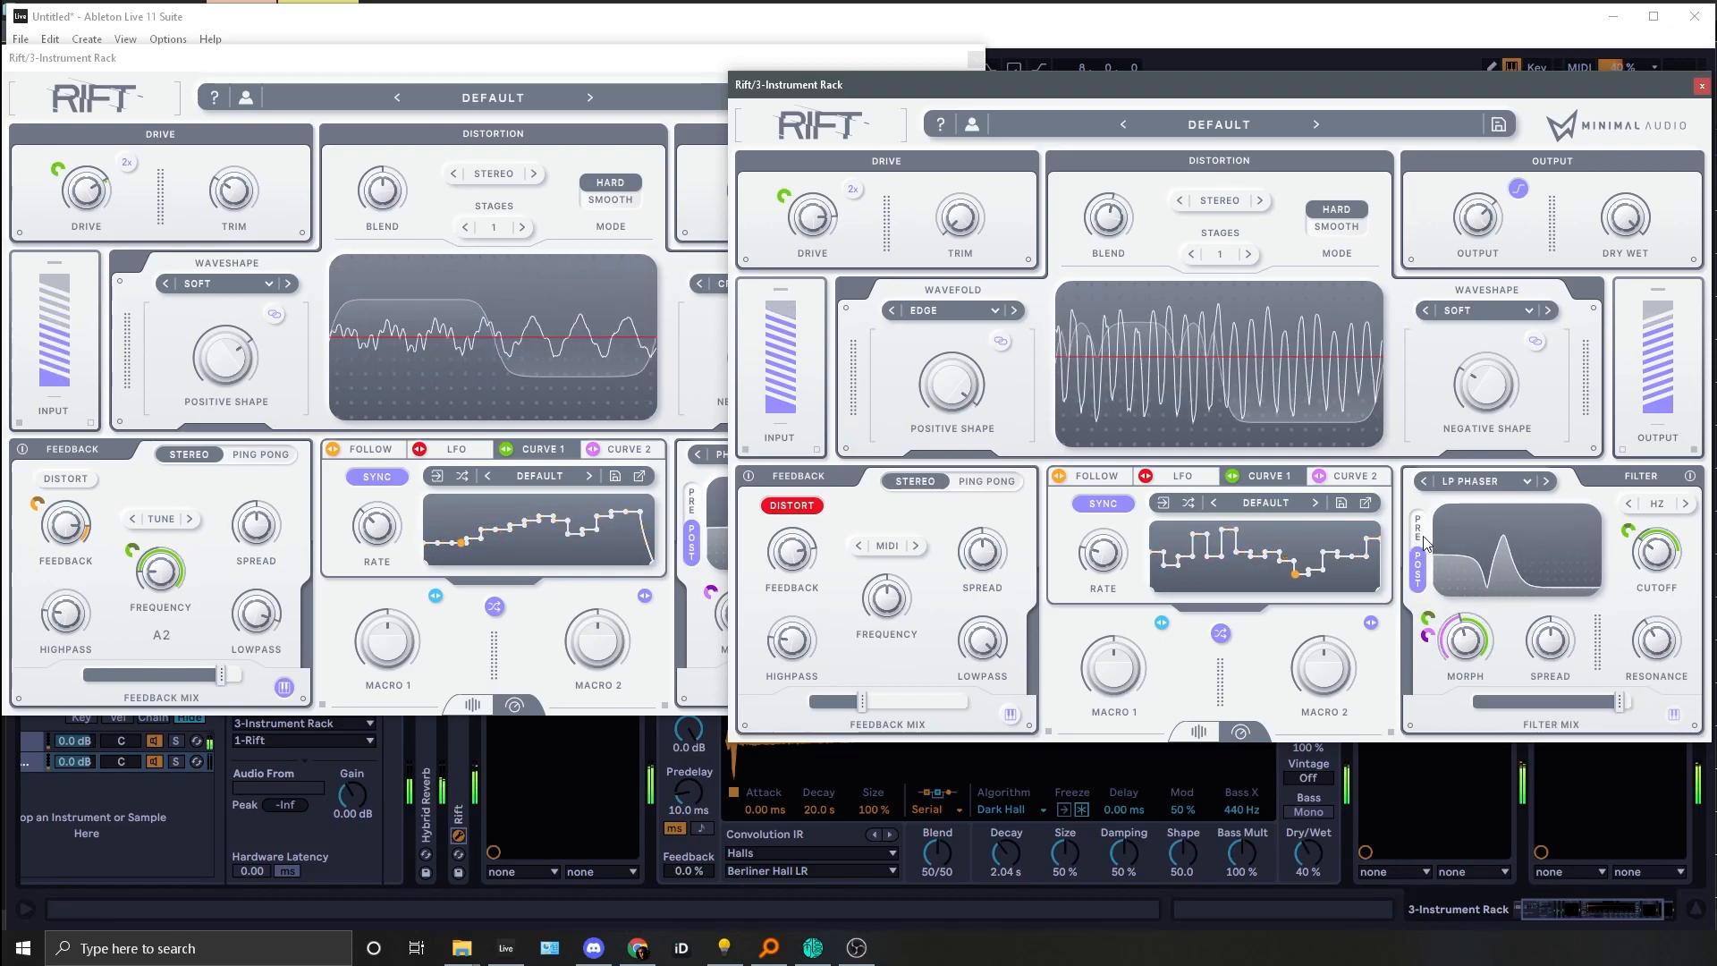
{"action": "mouse_move", "coordinate": [1659, 527]}
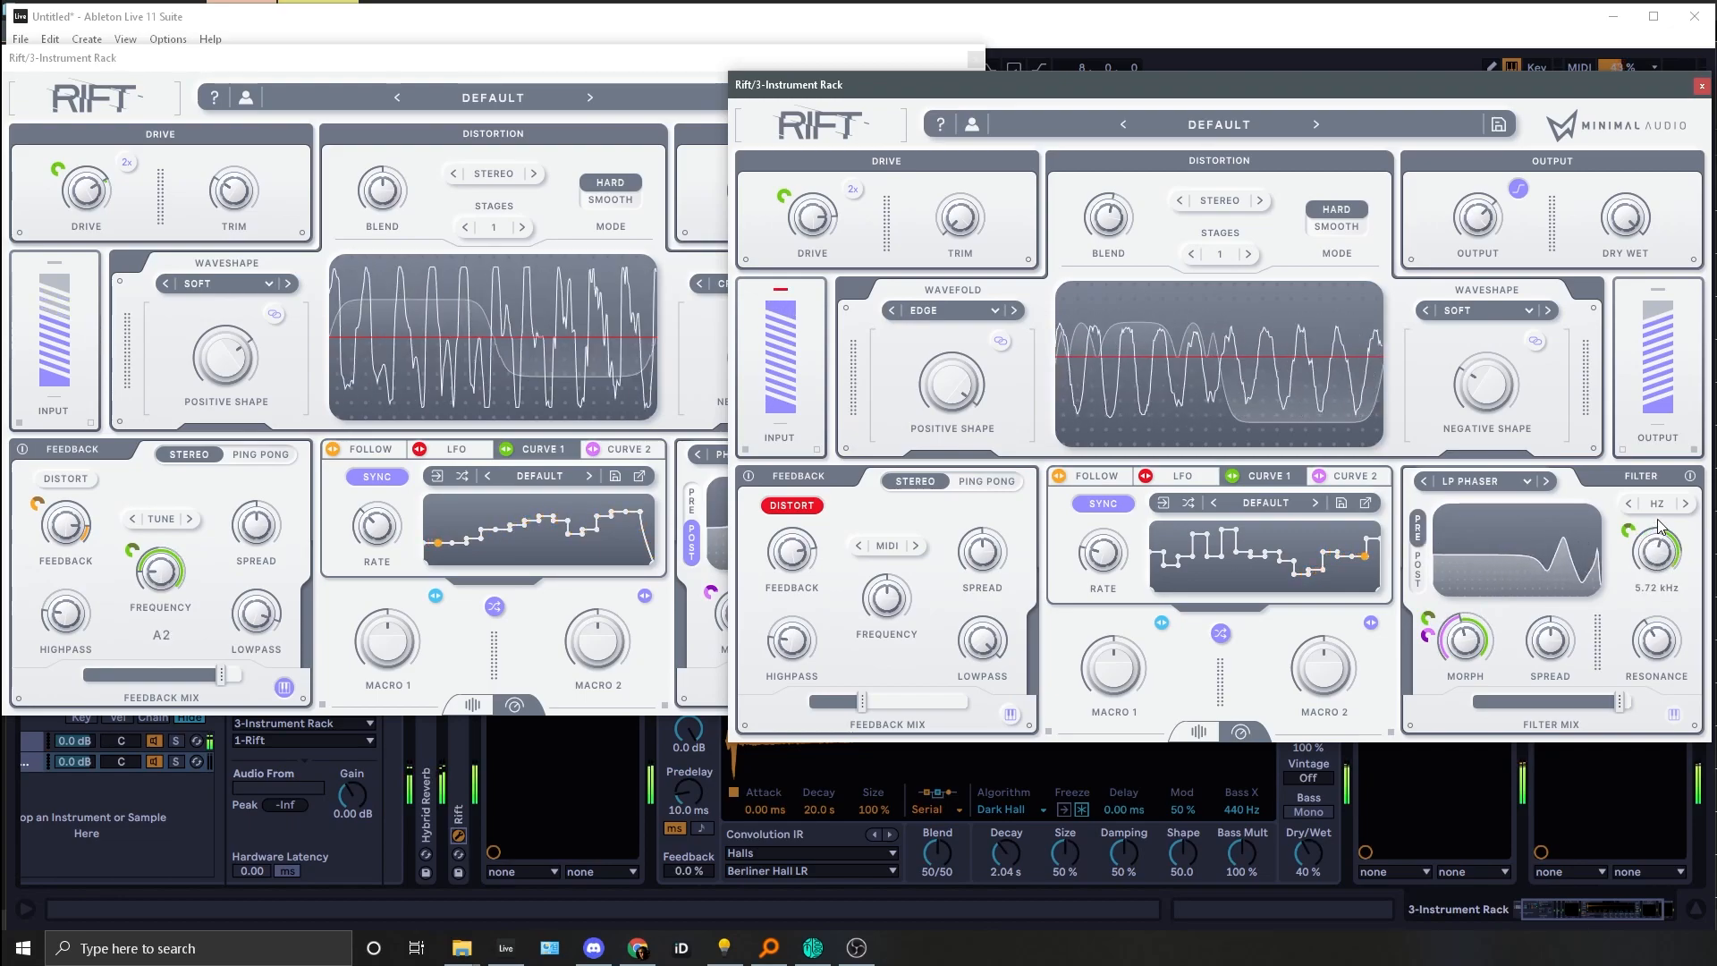
{"action": "key", "text": "x"}
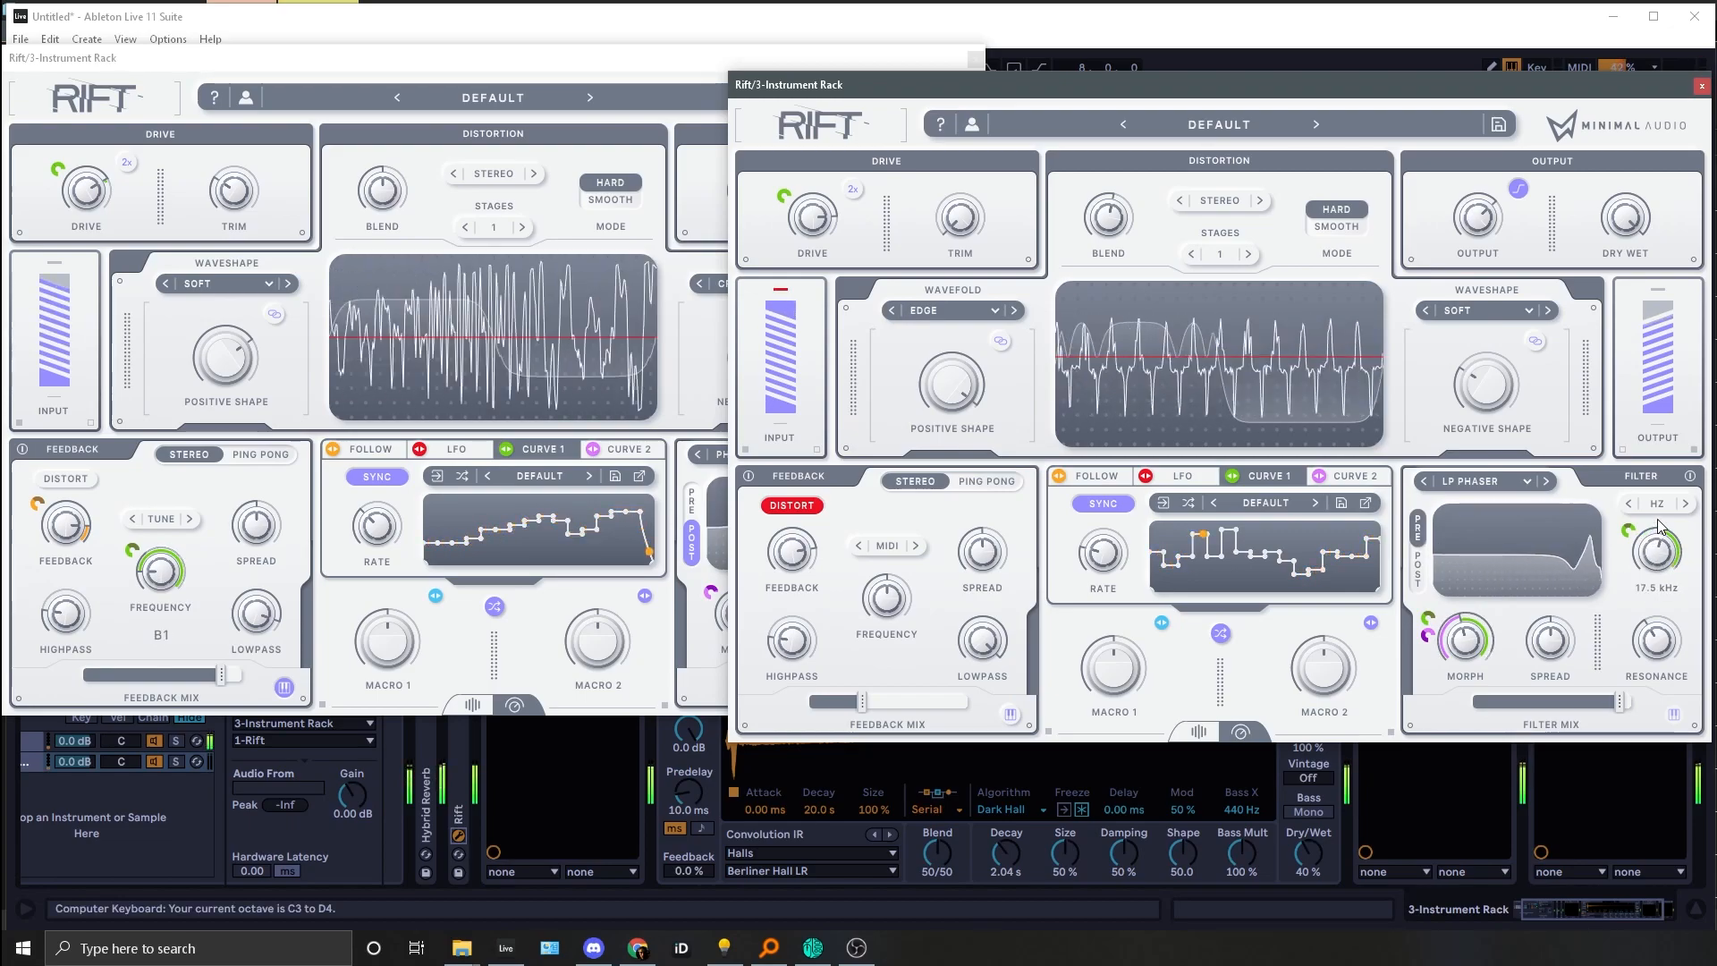
{"action": "key", "text": "z"}
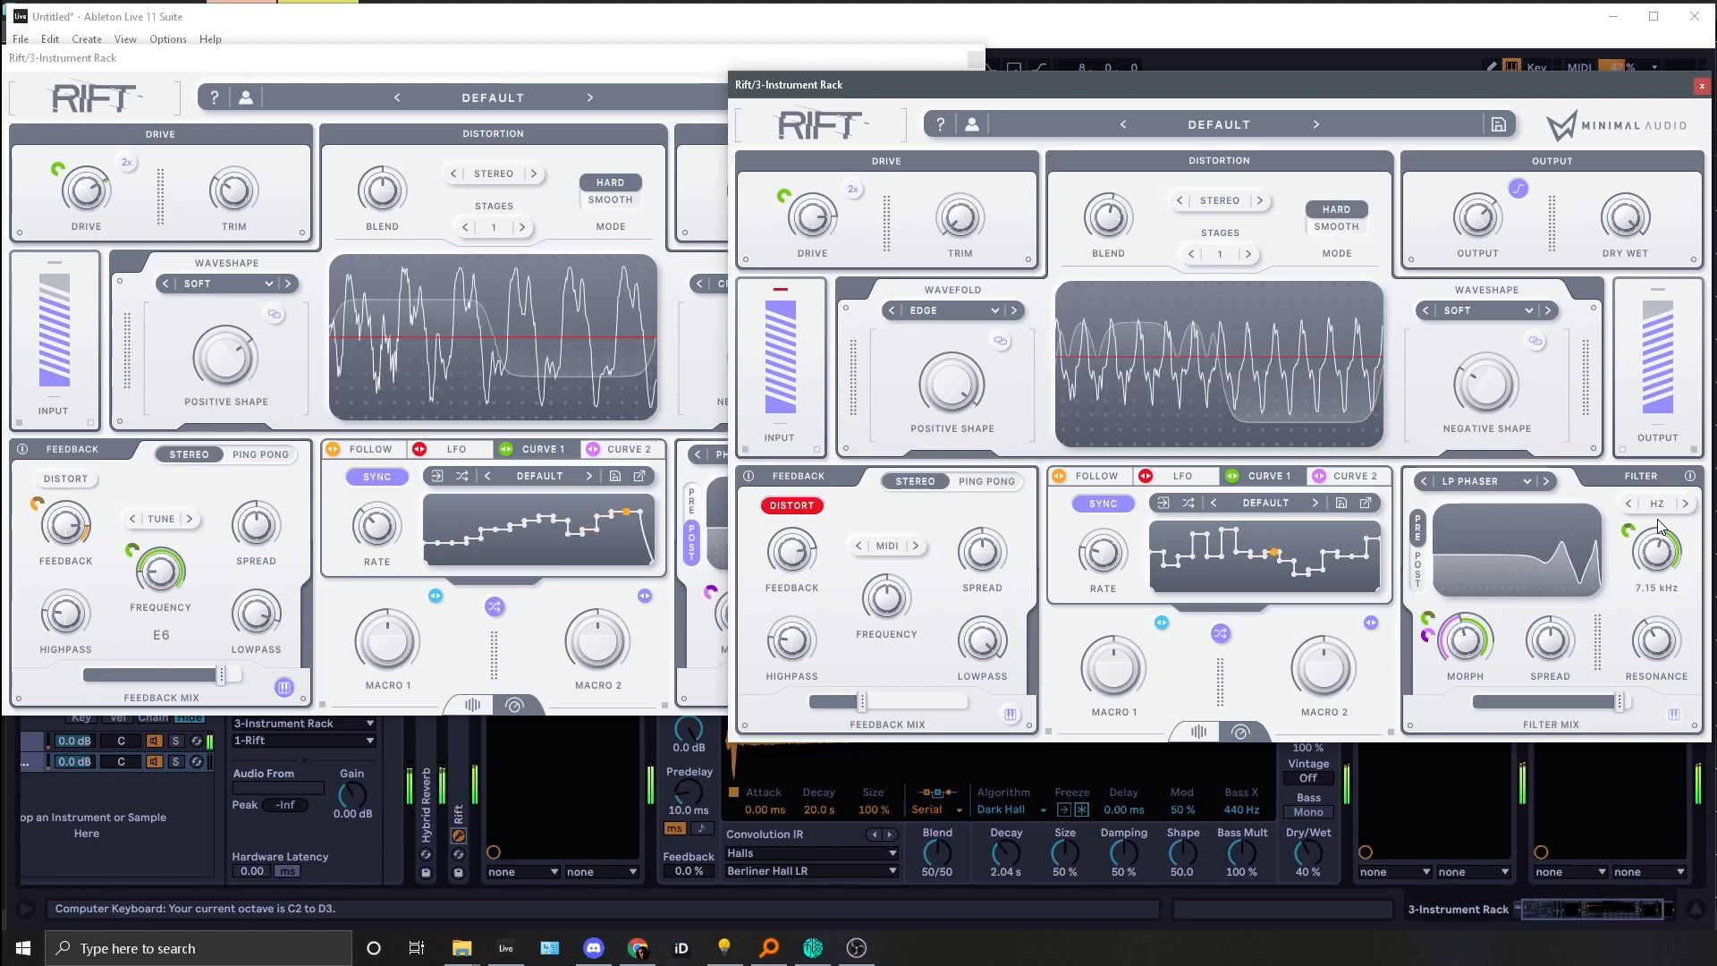
Step: Review the first Rift's two curve modulators and change its LFO shape to a triangle
{"action": "left_click", "coordinate": [348, 525]}
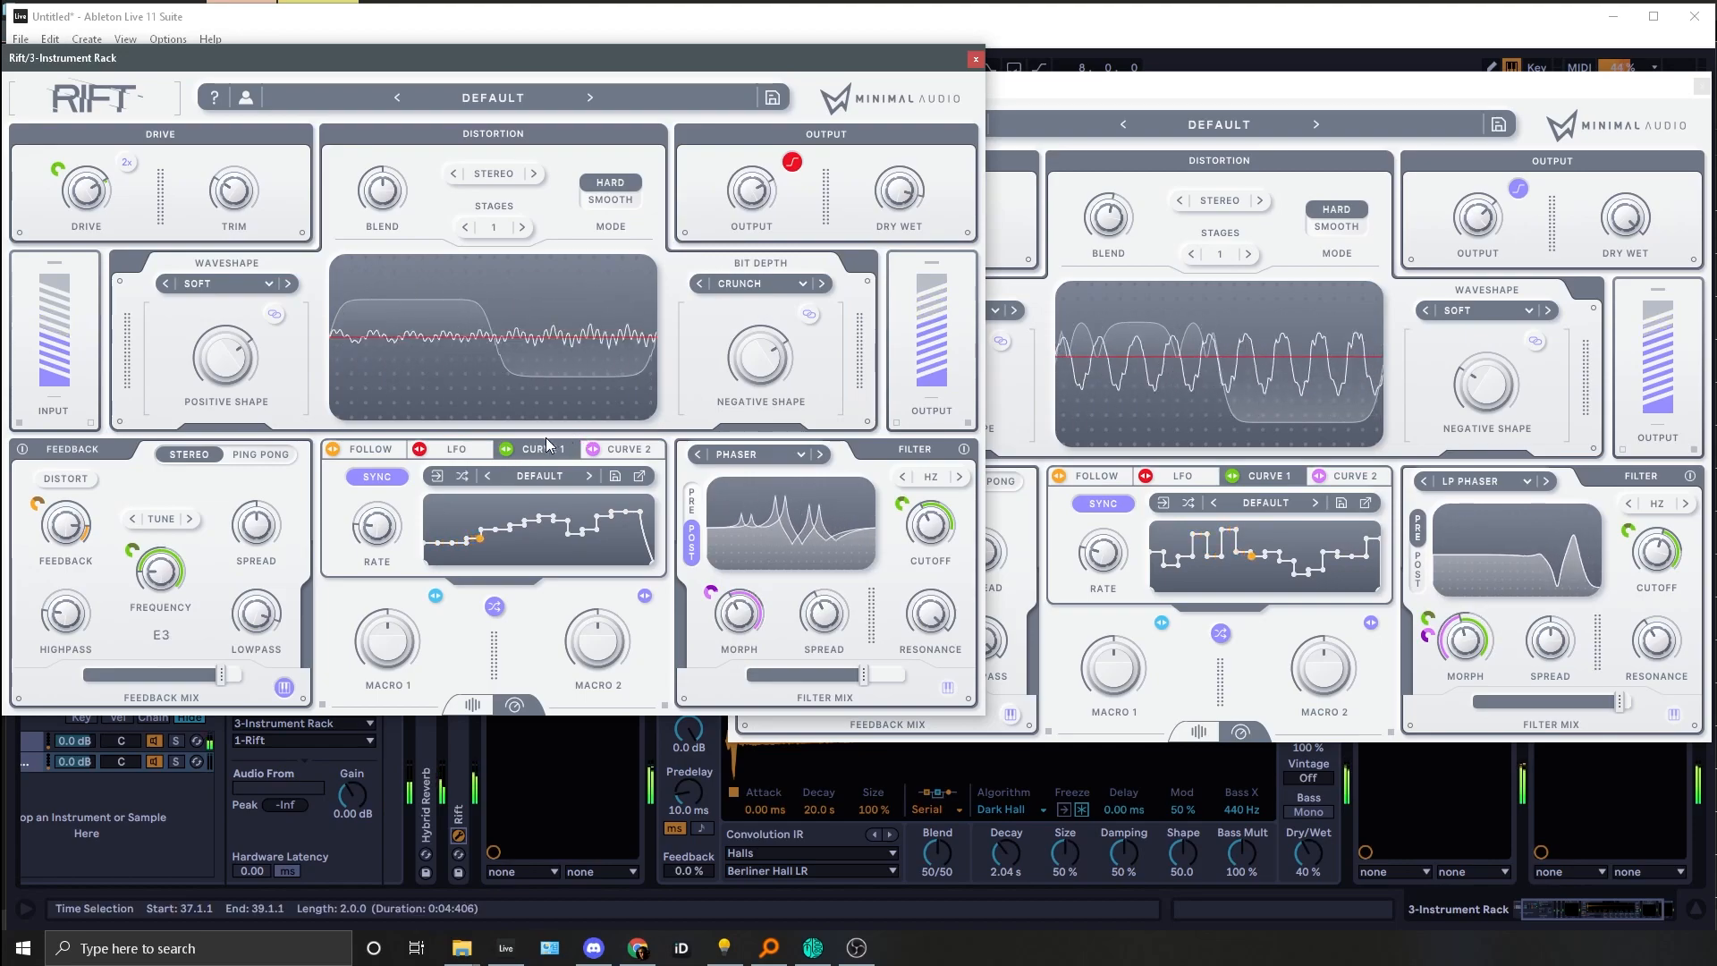
{"action": "left_click", "coordinate": [610, 449]}
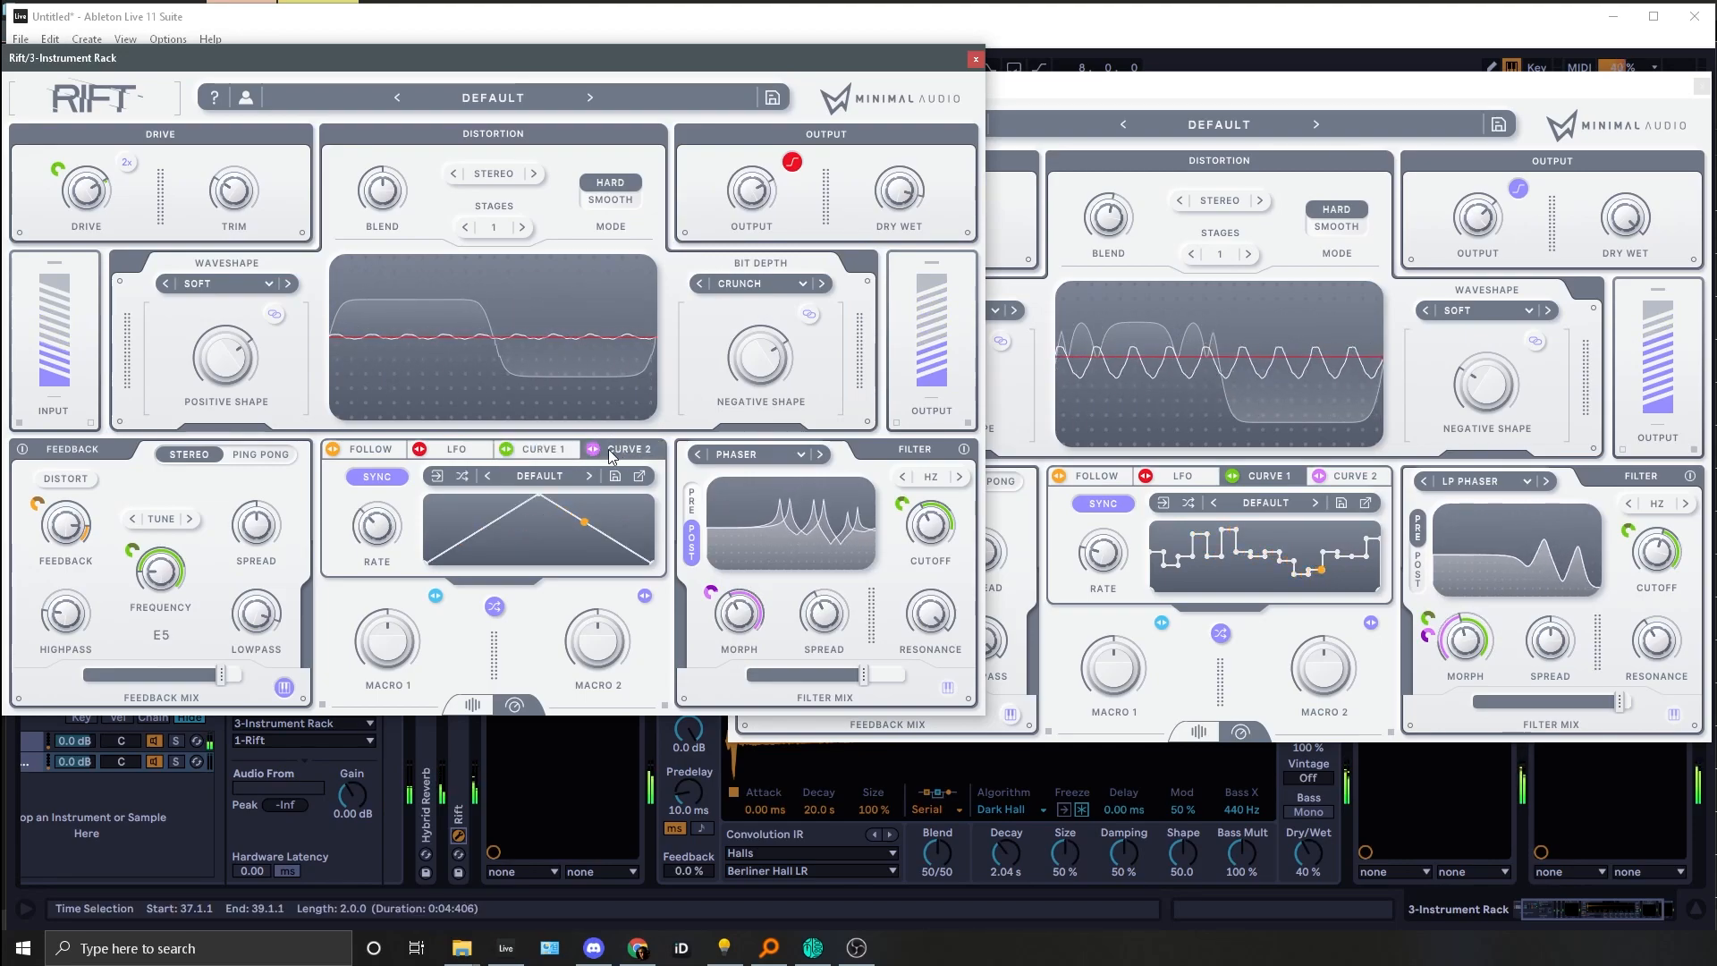
{"action": "left_click", "coordinate": [548, 452]}
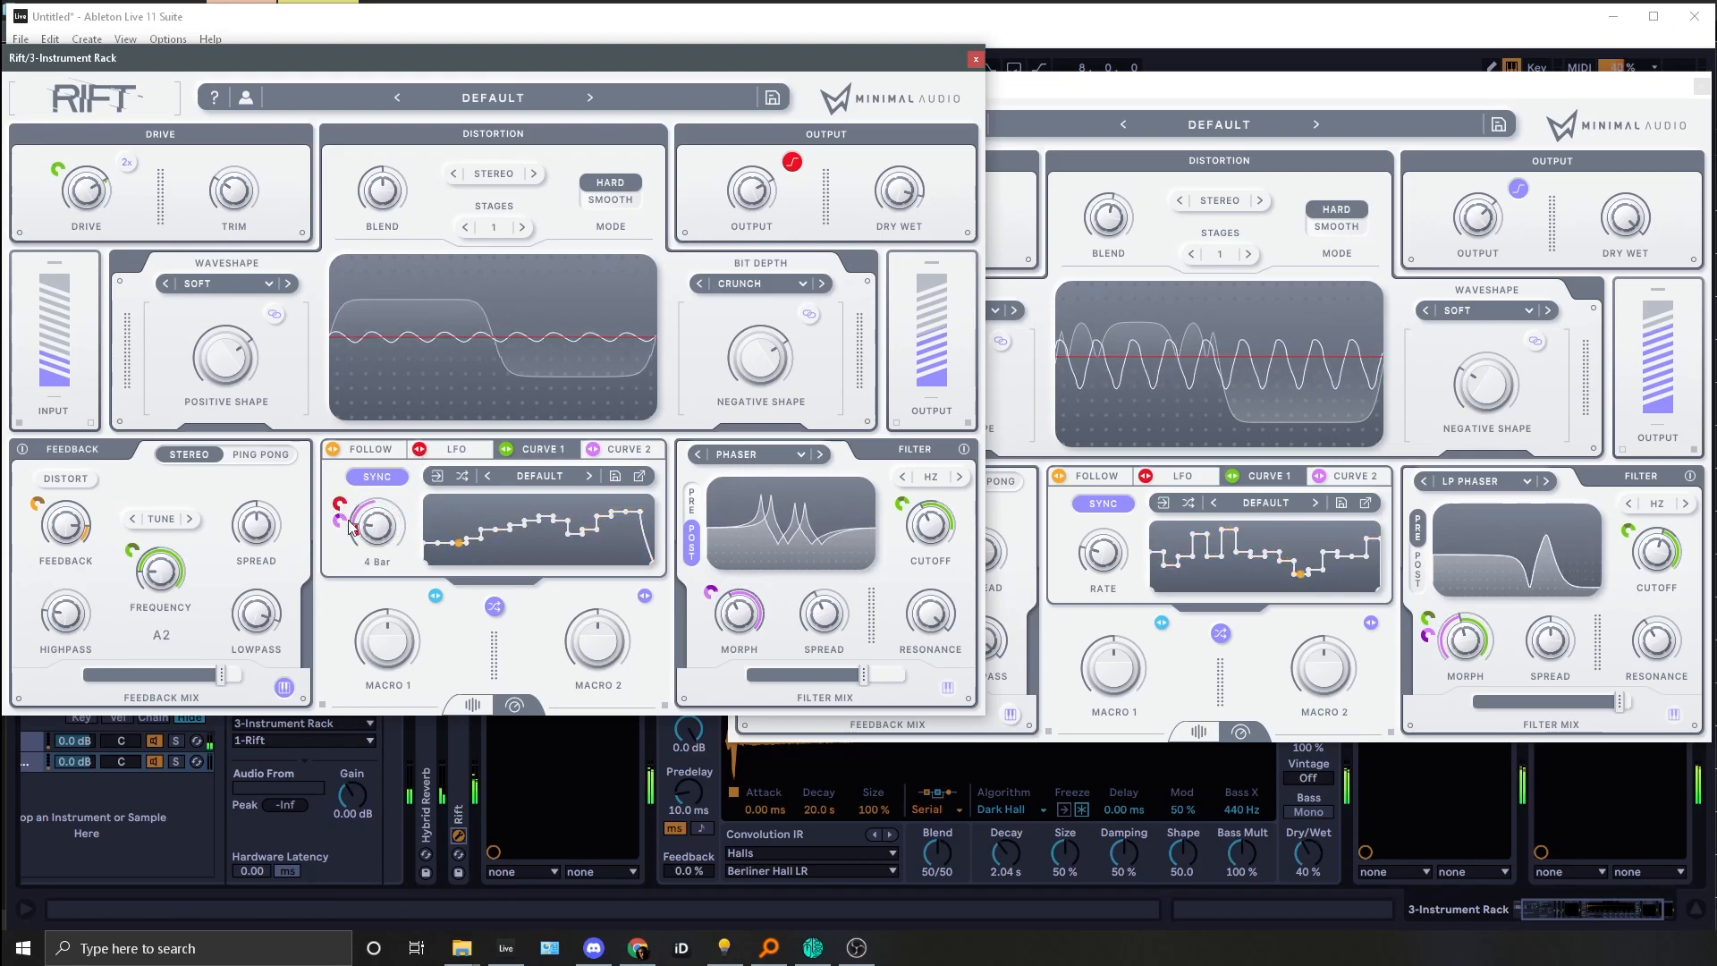
{"action": "left_click", "coordinate": [451, 450]}
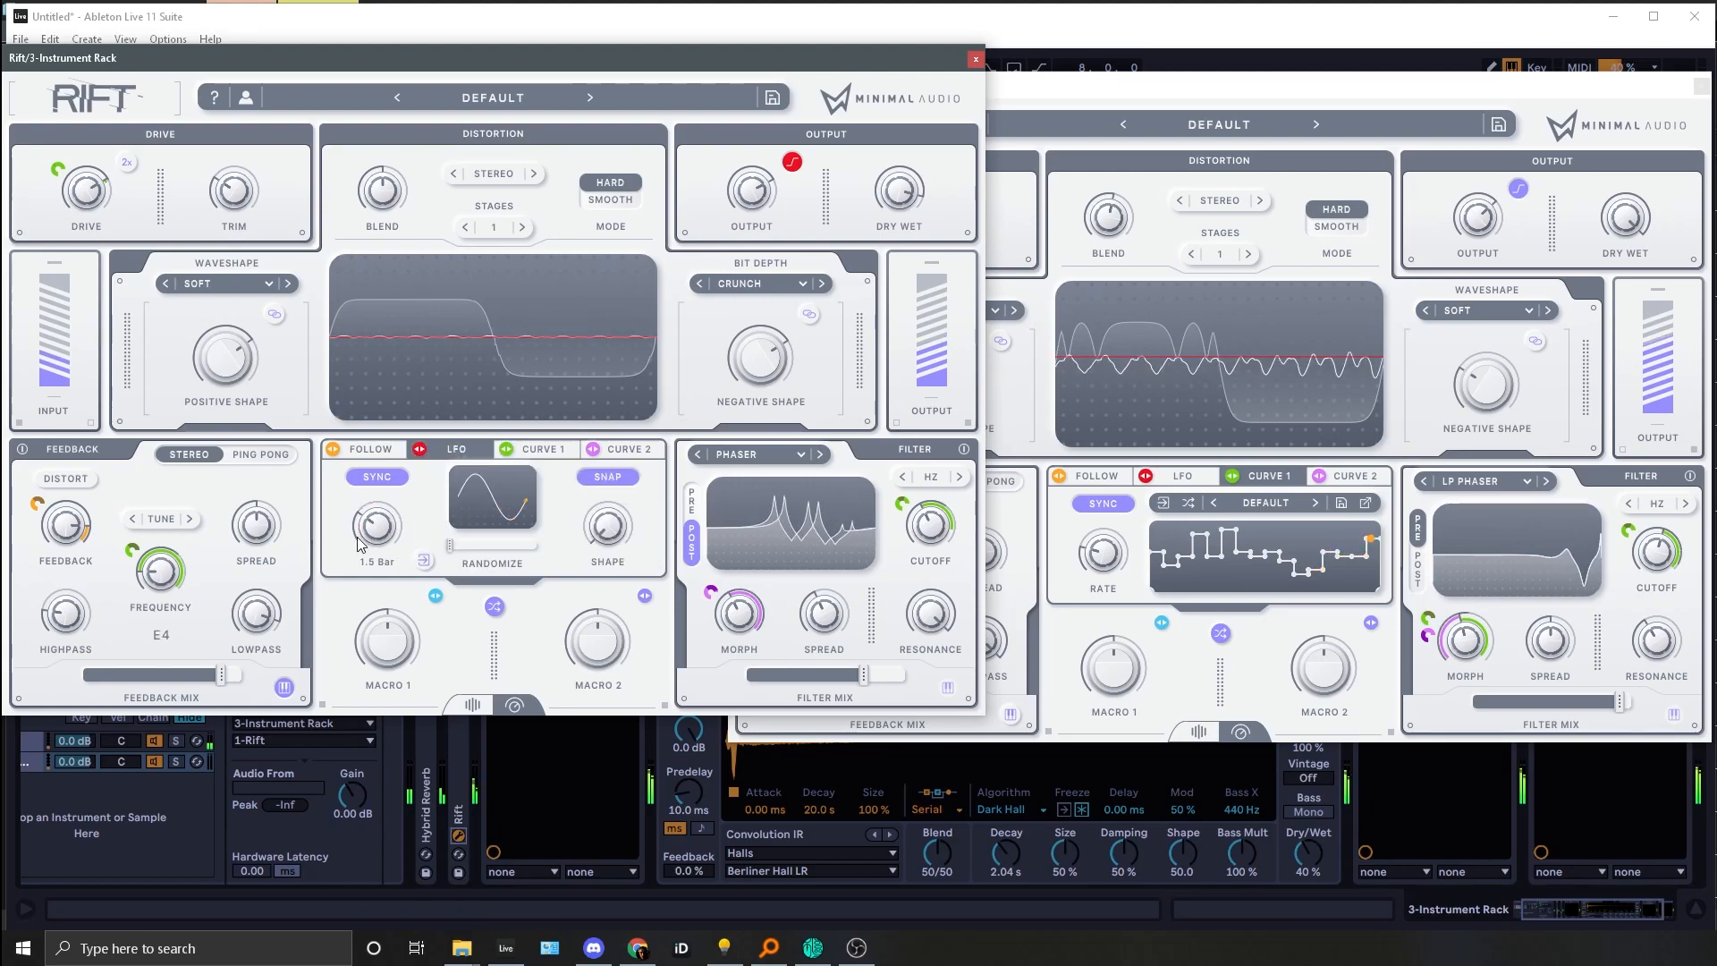
{"action": "left_click_drag", "start_coordinate": [632, 506], "coordinate": [648, 471]}
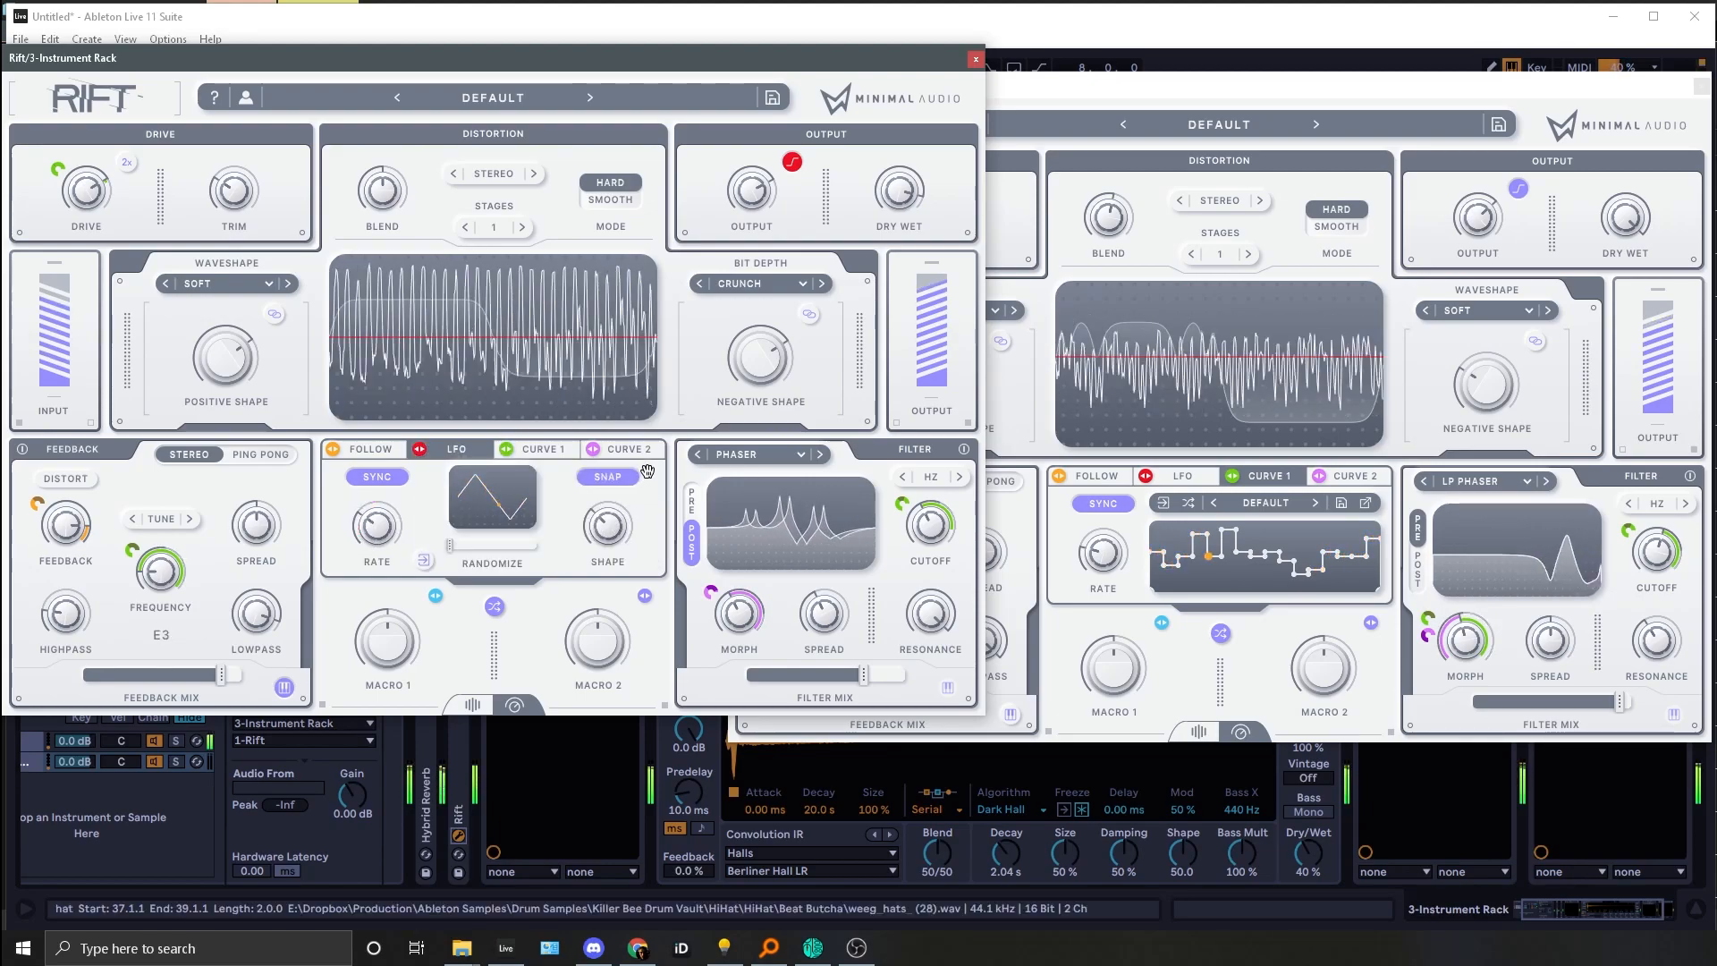
Step: Audition the bass in progressively lower octaves down to C1
{"action": "key", "text": "z"}
{"action": "key", "text": "z"}
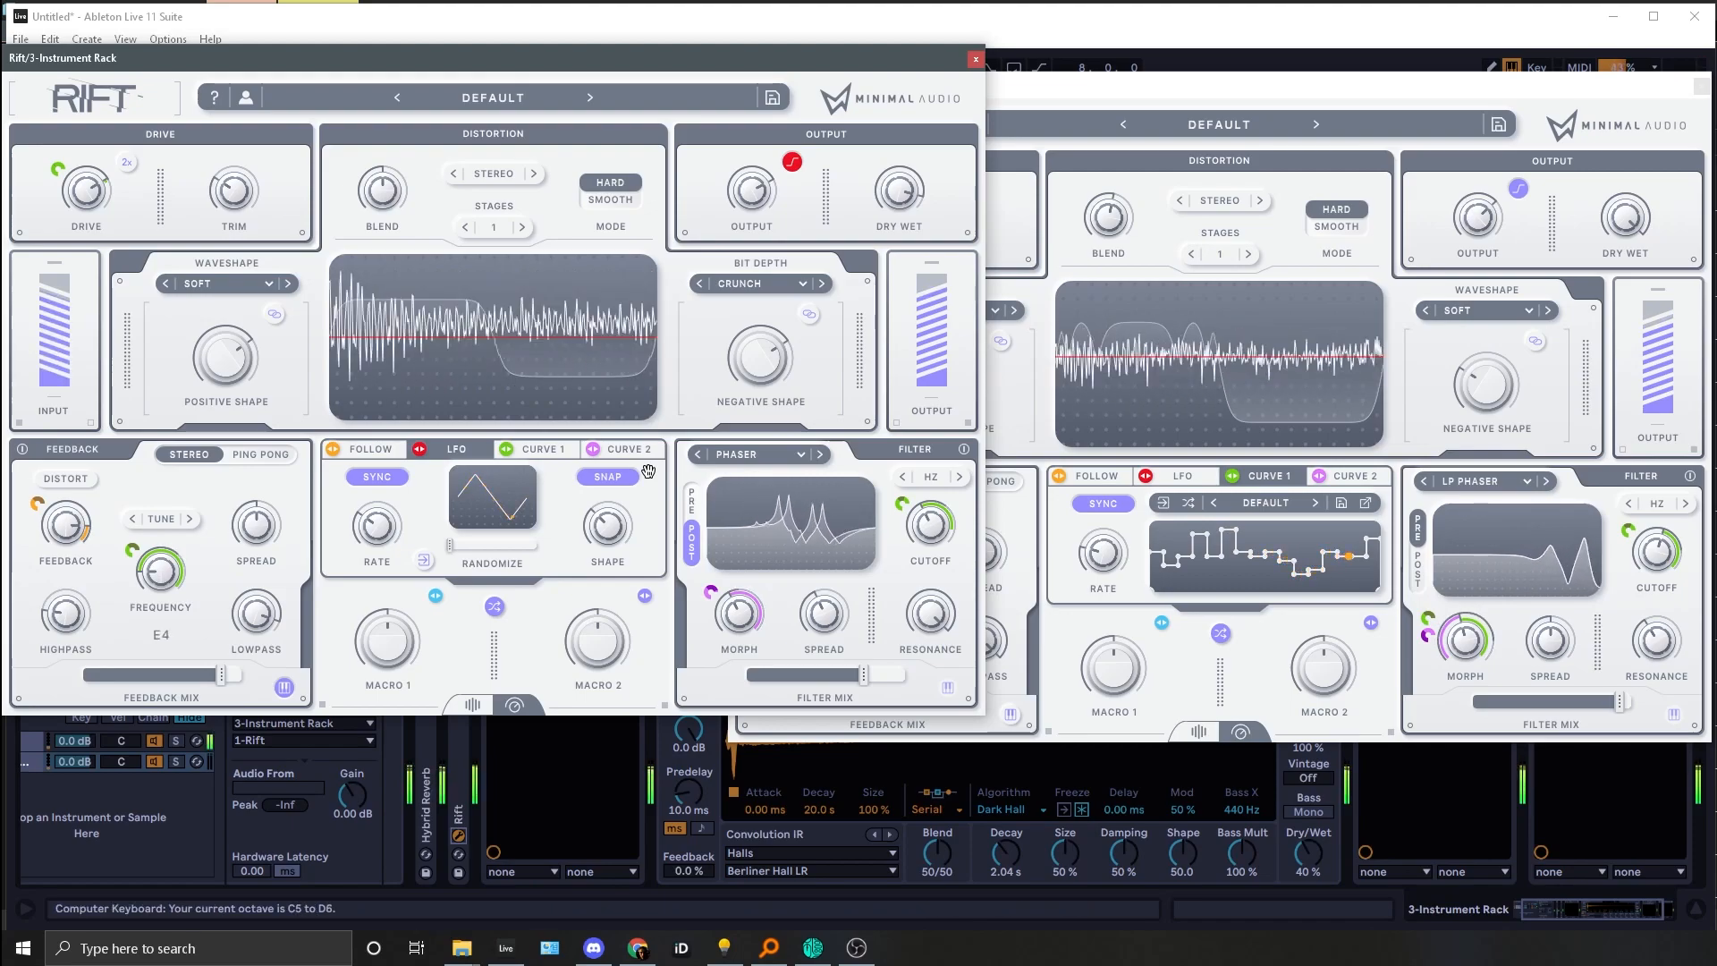
{"action": "key", "text": "z"}
{"action": "key", "text": "z"}
{"action": "key", "text": "z"}
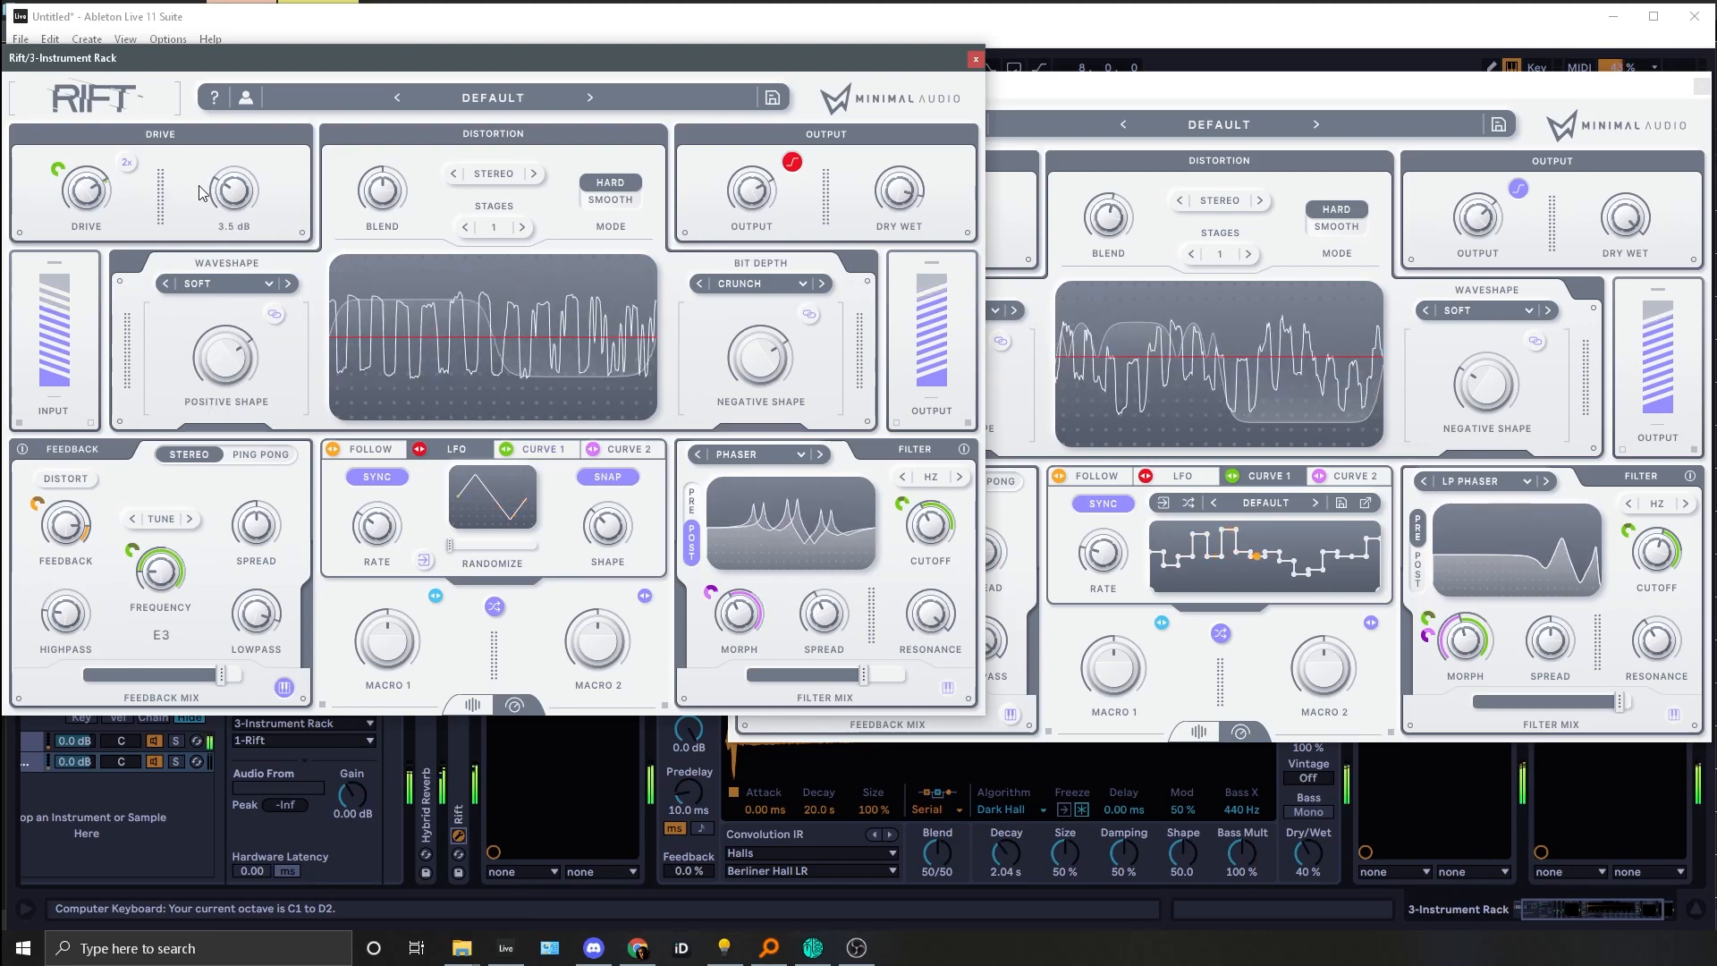
Step: Fine-tune the first Rift's Drive while switching between neighbouring octaves
{"action": "mouse_move", "coordinate": [101, 168]}
{"action": "mouse_move", "coordinate": [101, 168]}
{"action": "left_mouse_down"}
{"action": "mouse_move", "coordinate": [87, 197]}
{"action": "mouse_move", "coordinate": [99, 172]}
{"action": "left_mouse_up"}
{"action": "key", "text": "x"}
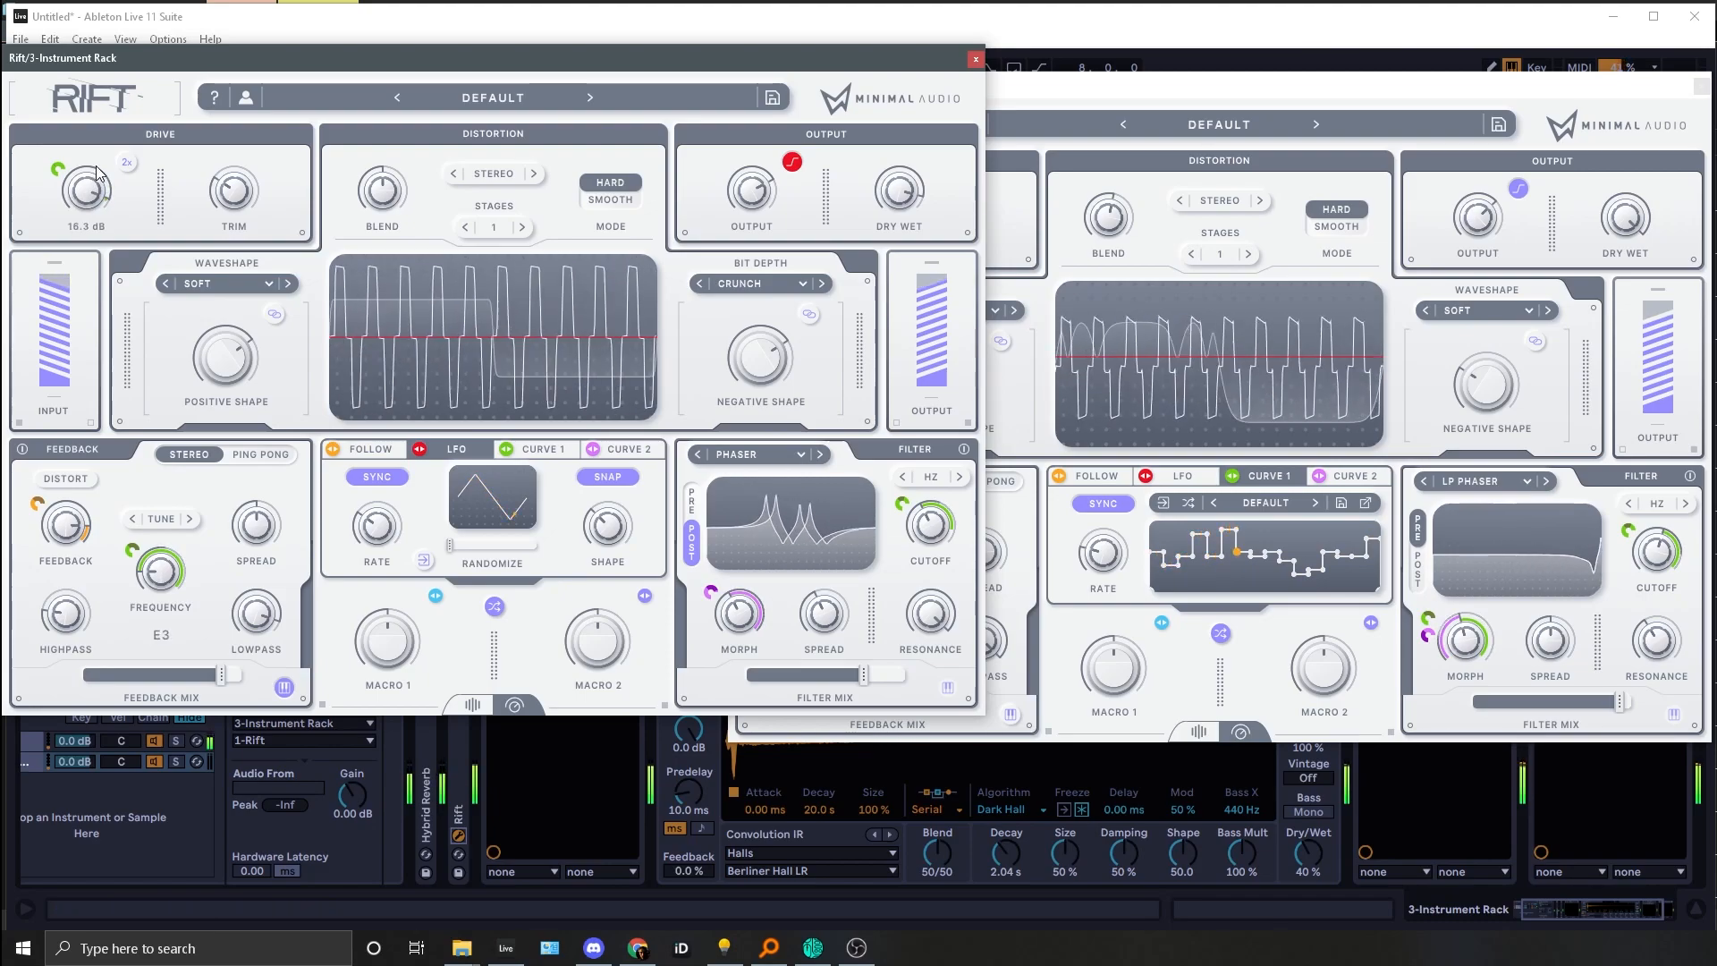
{"action": "key", "text": "z"}
{"action": "key", "text": "x"}
{"action": "key", "text": "x"}
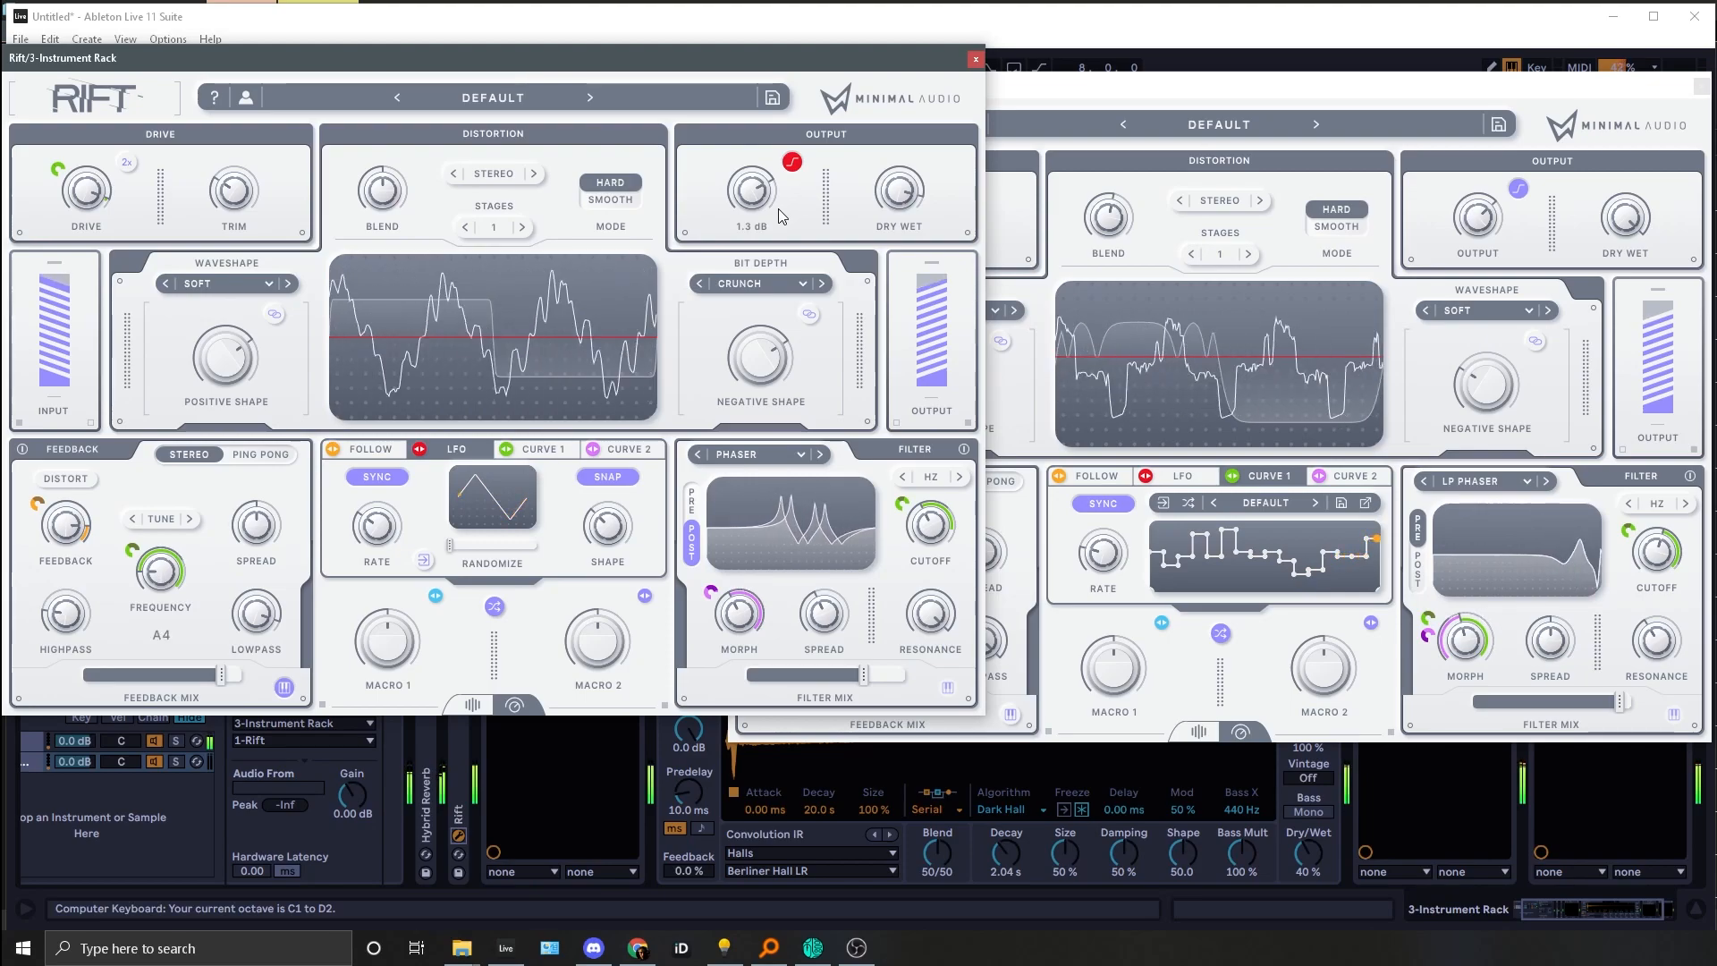
Step: Audition the adjusted bass with notes in higher octaves from C3 upward
{"action": "key", "text": "d"}
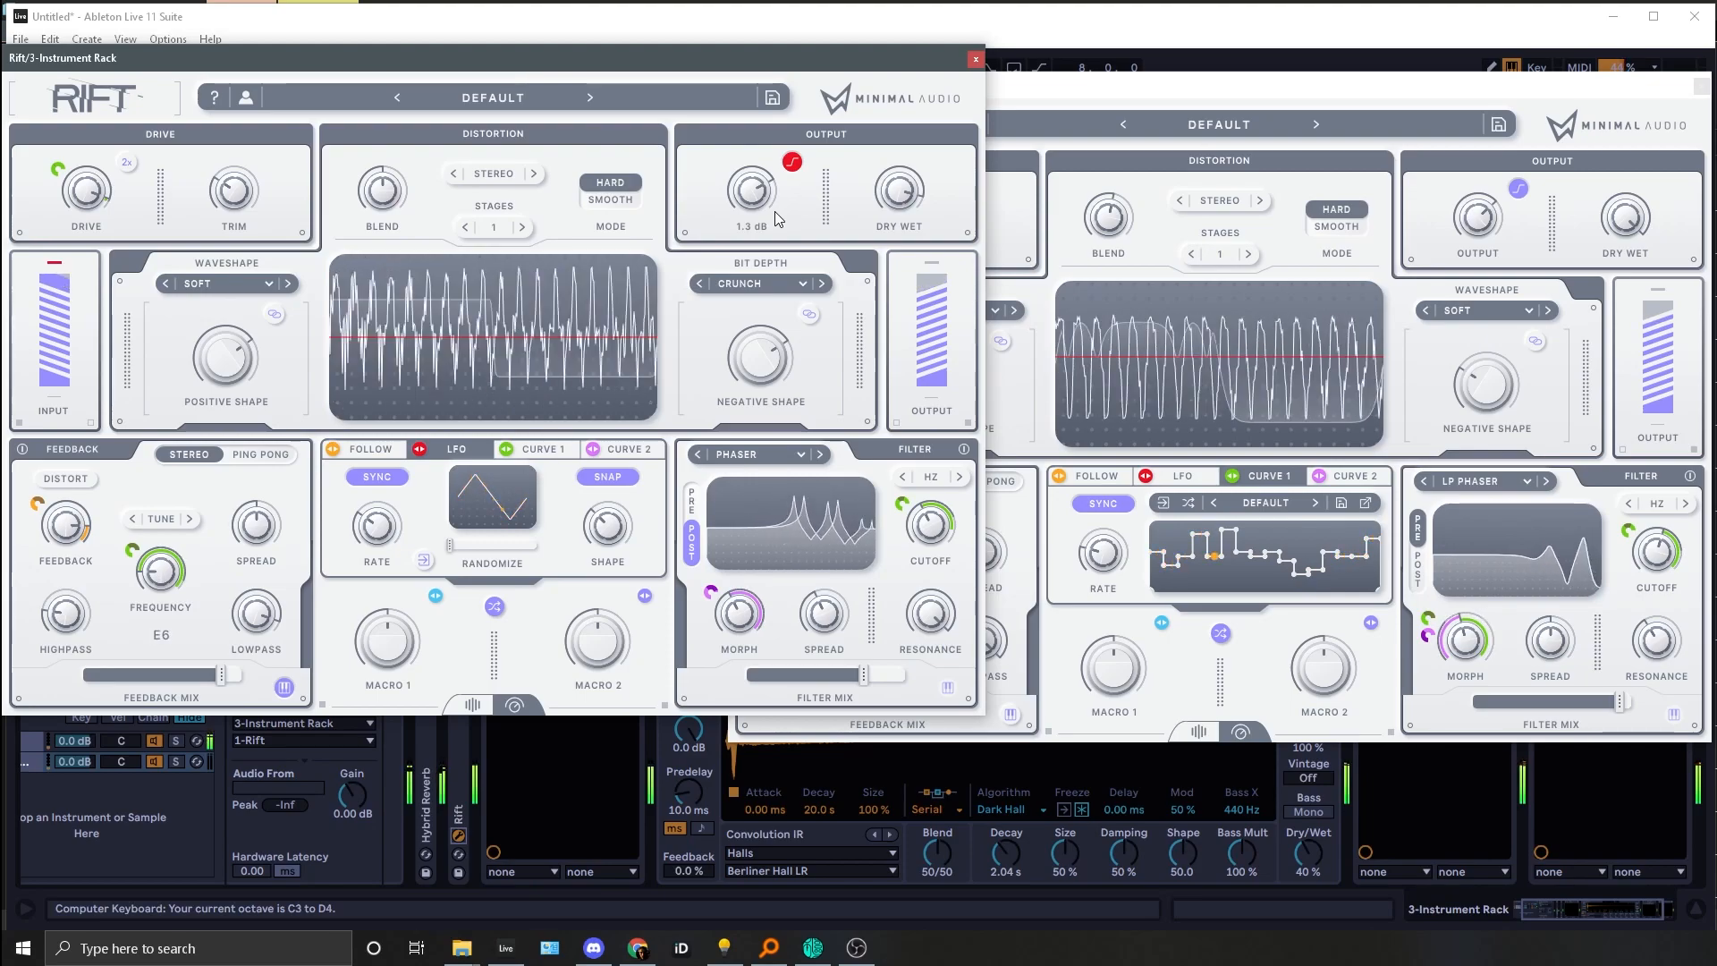
{"action": "key", "text": "x"}
{"action": "key", "text": "x"}
{"action": "key", "text": "h"}
{"action": "key", "text": "z"}
{"action": "key", "text": "d"}
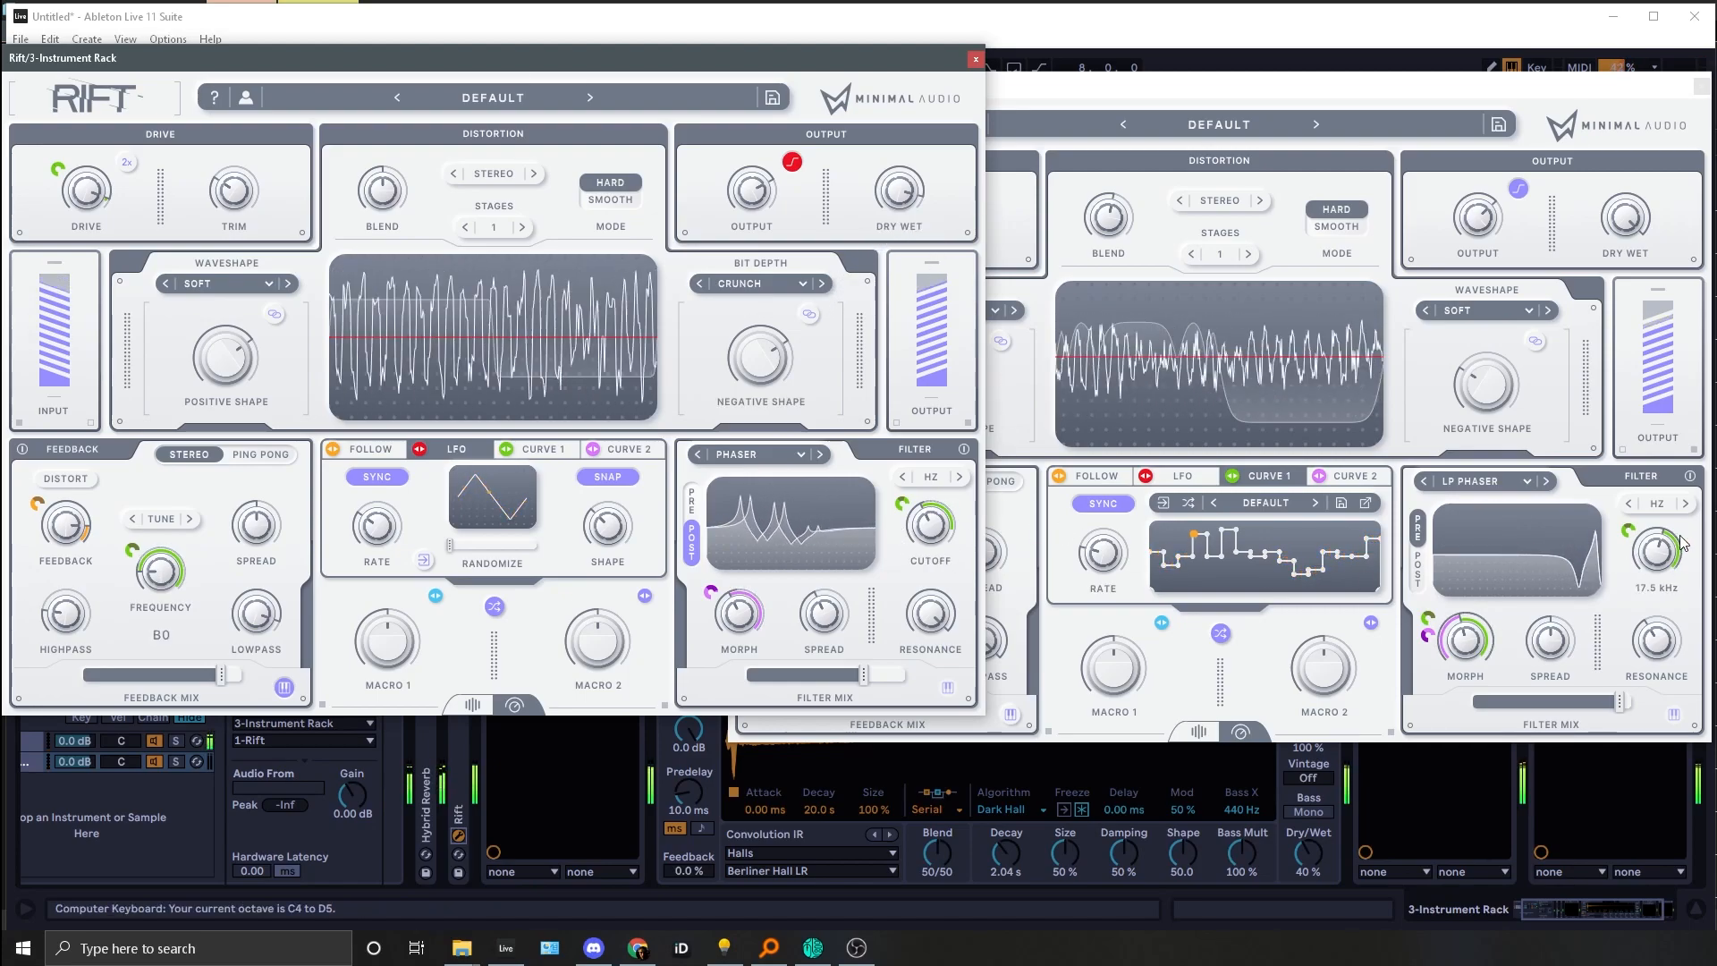
Step: Close the second Rift's window, open the Rift at the end of the chain and enable its Classic filter
{"action": "left_click", "coordinate": [1627, 597]}
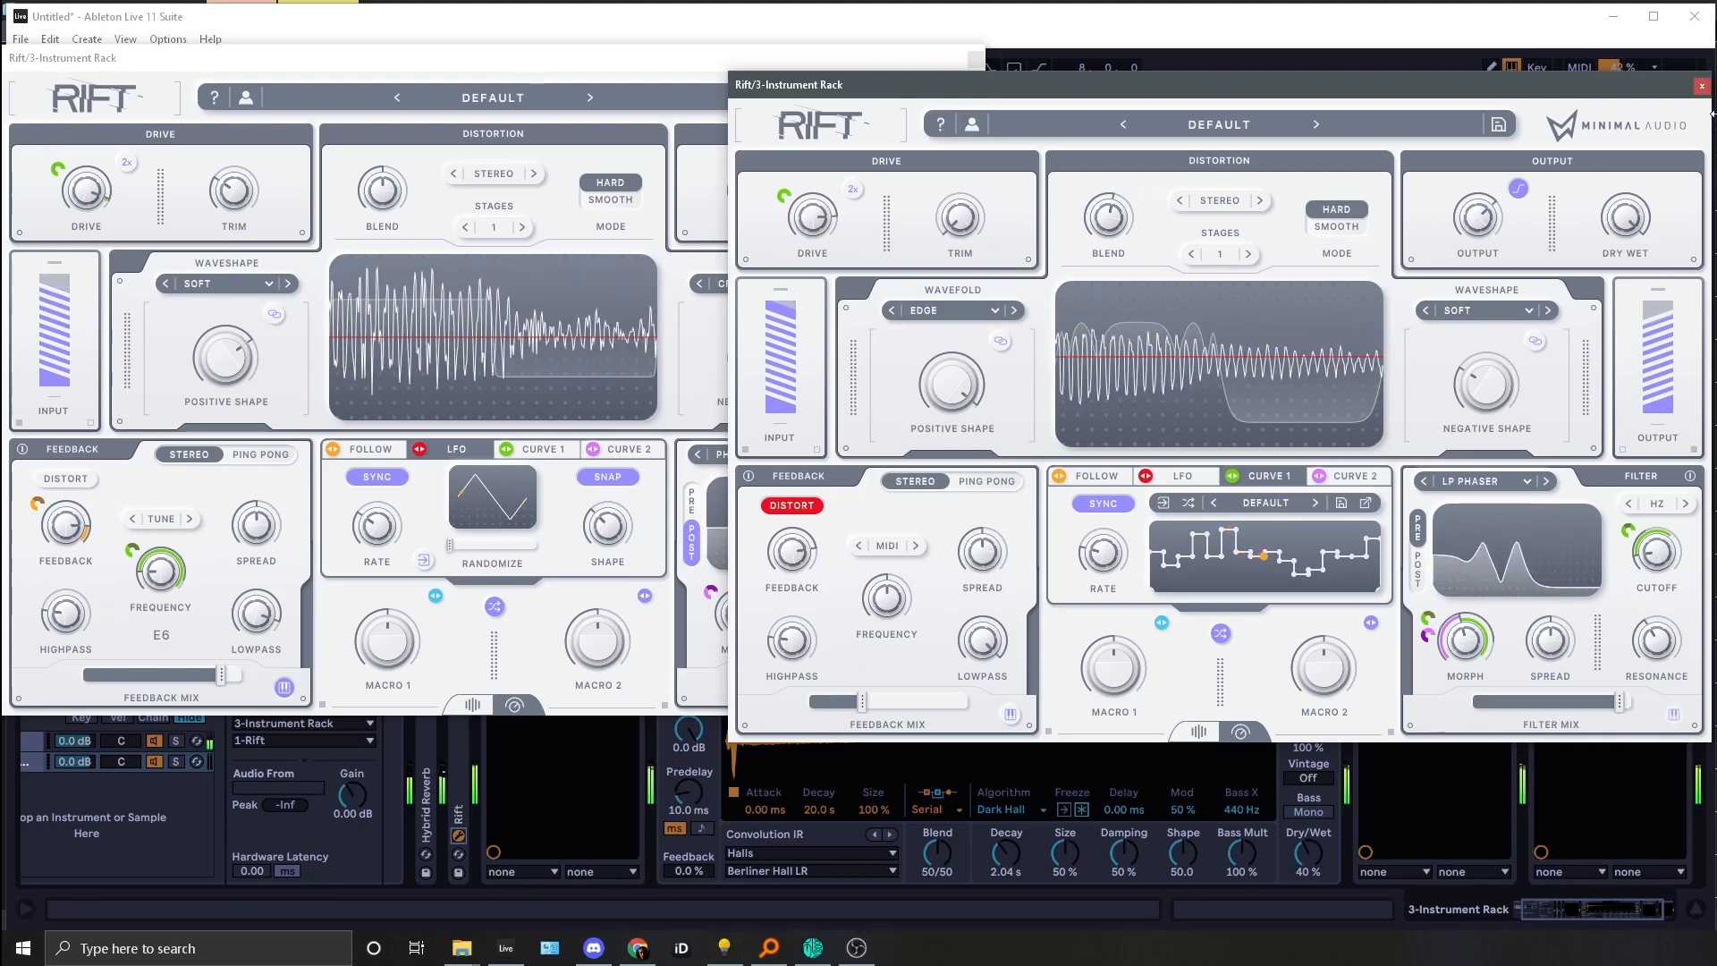
{"action": "left_click", "coordinate": [1701, 86]}
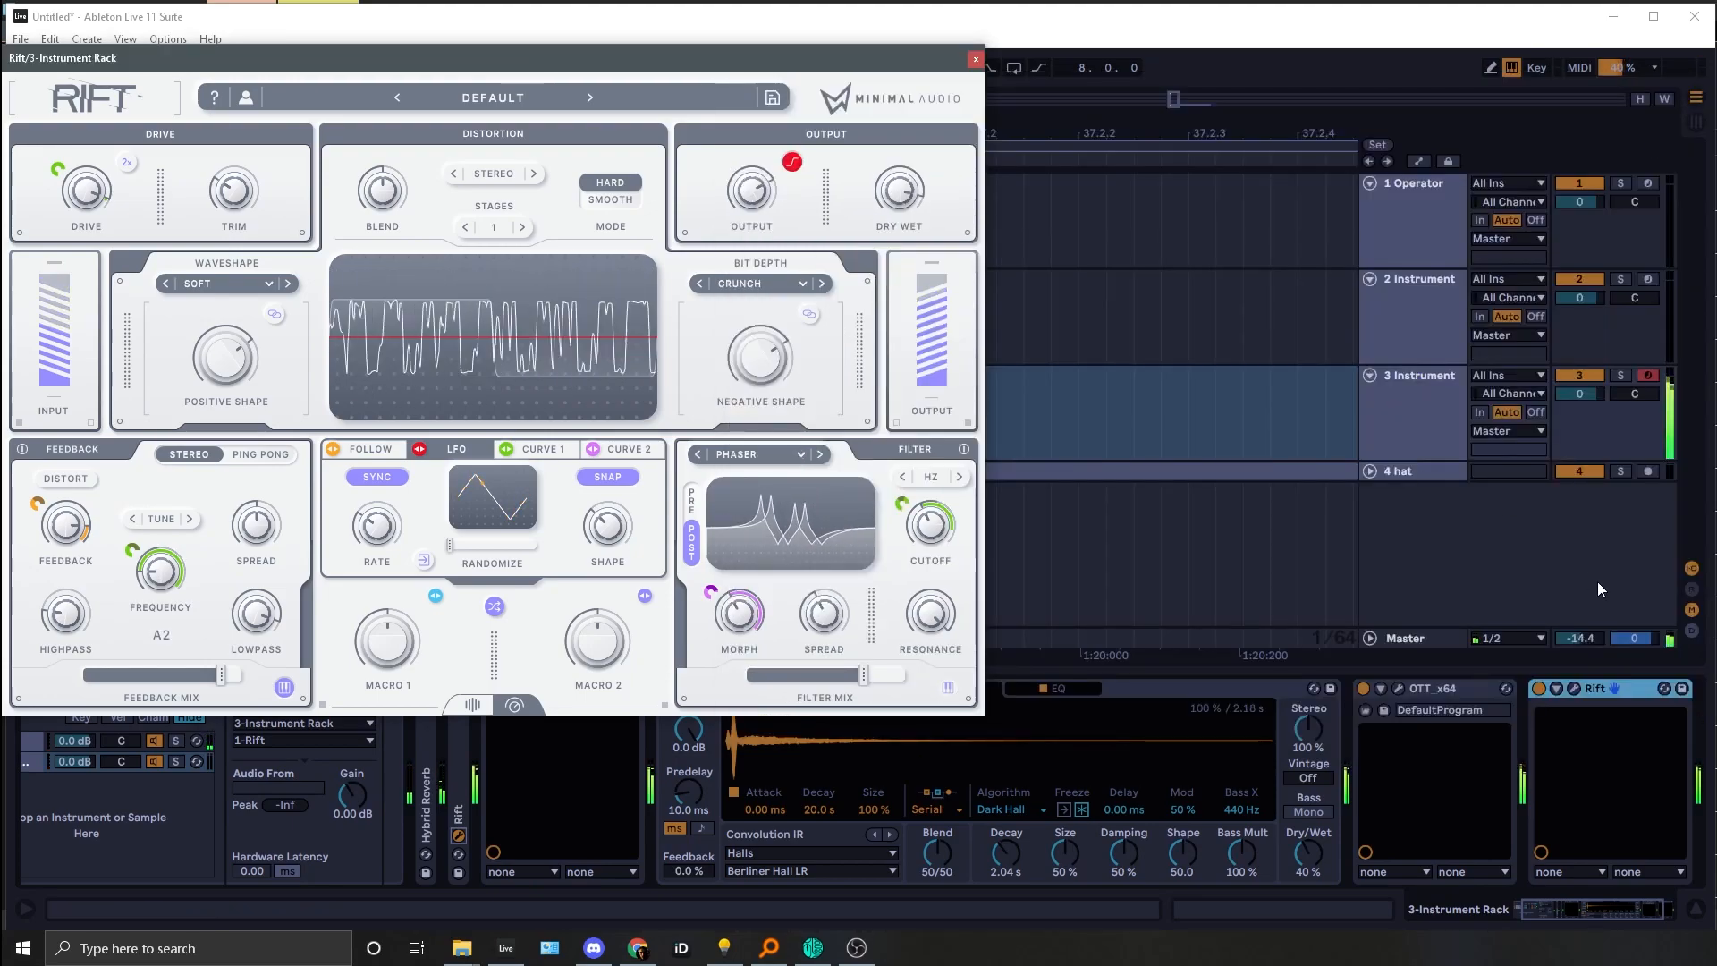
{"action": "left_click", "coordinate": [1570, 686]}
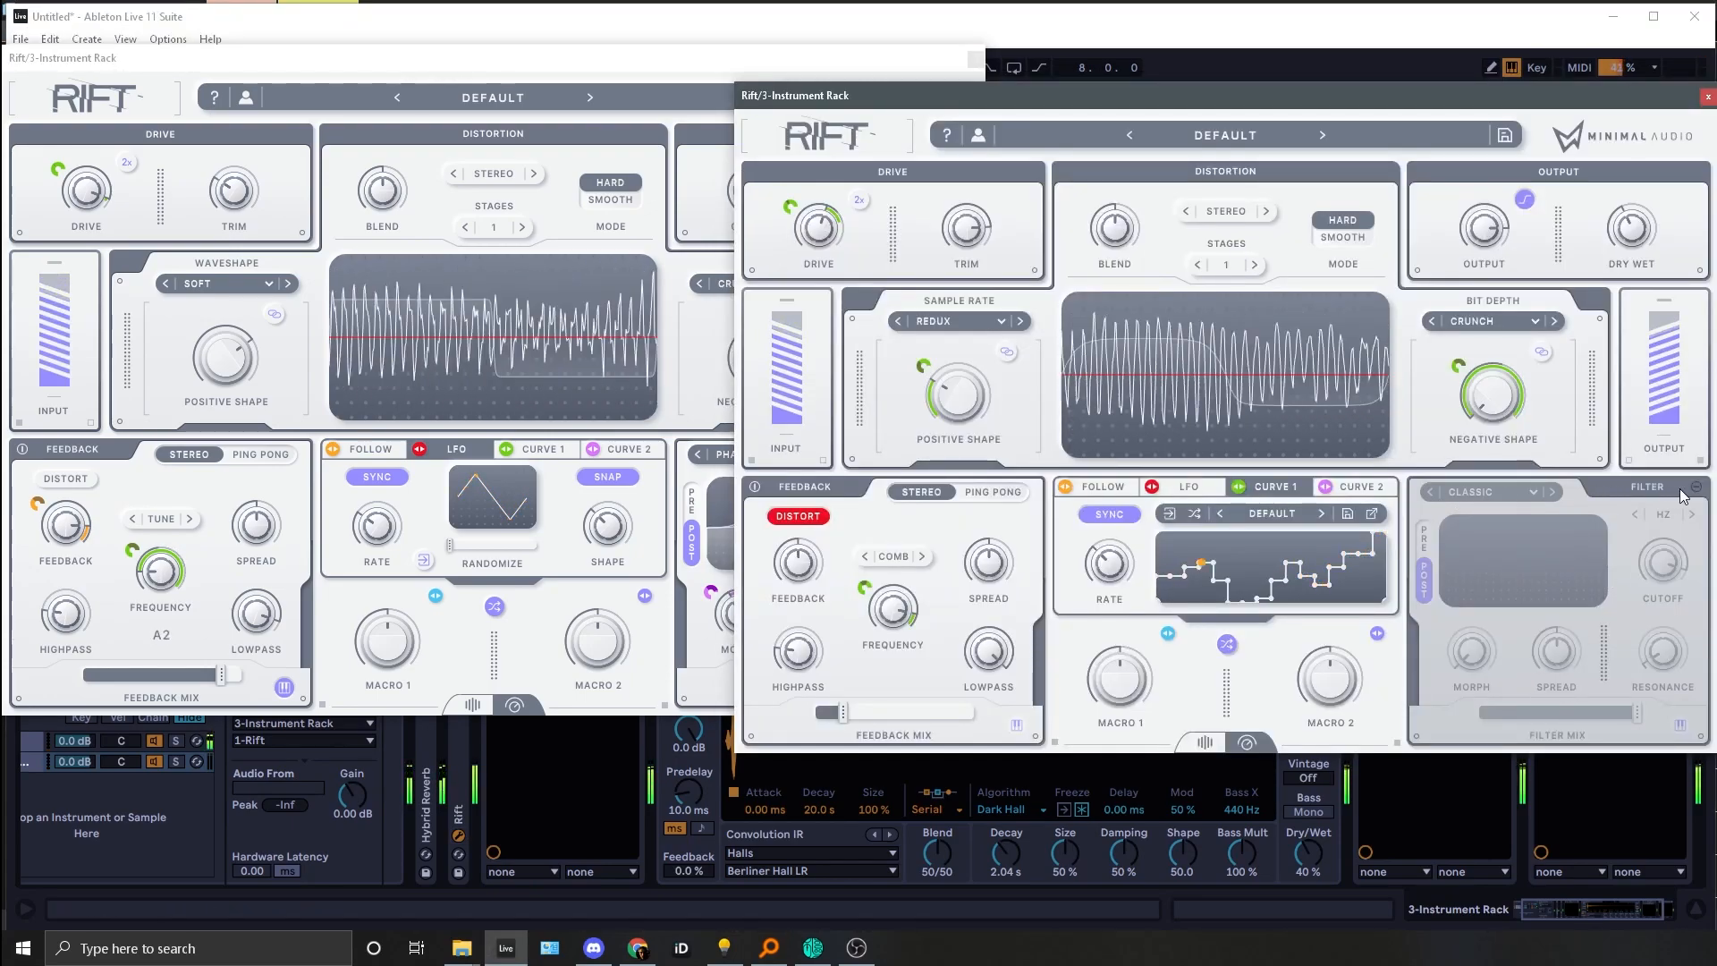
{"action": "left_click", "coordinate": [1478, 498]}
{"action": "left_click_drag", "start_coordinate": [1612, 694], "coordinate": [1615, 517]}
{"action": "mouse_move", "coordinate": [1640, 204]}
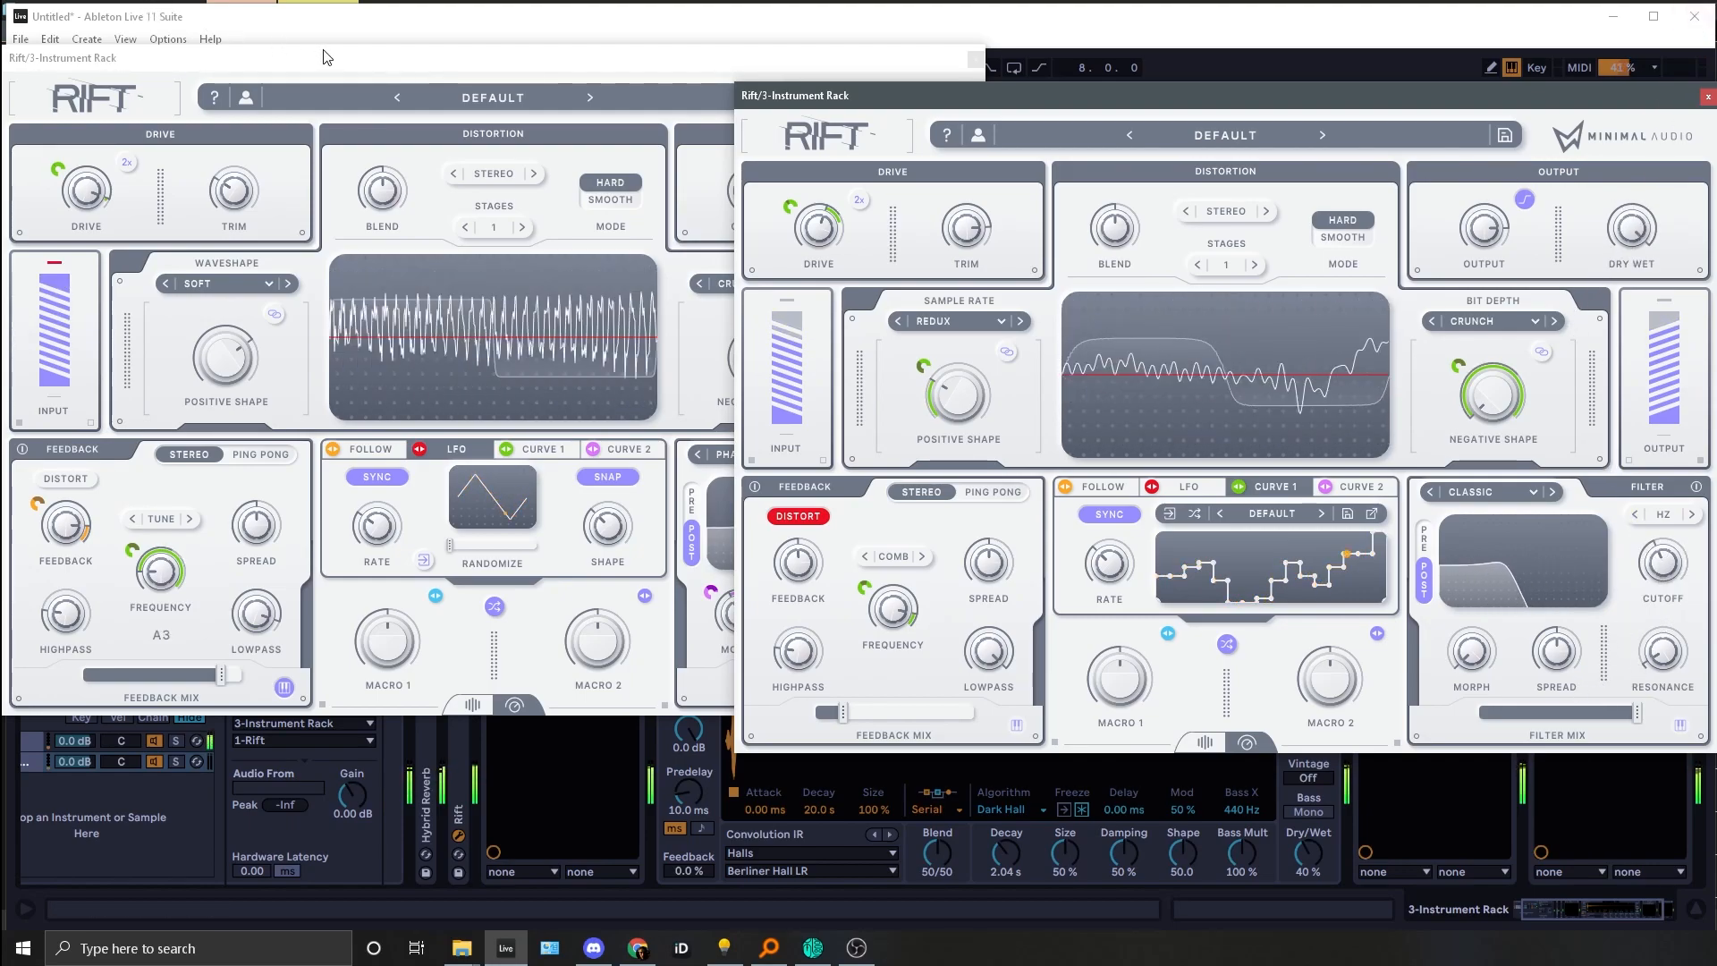
Step: Sweep the last Rift's Classic filter cutoff through about 1.26 kHz and raise its resonance by ear
{"action": "mouse_move", "coordinate": [868, 259]}
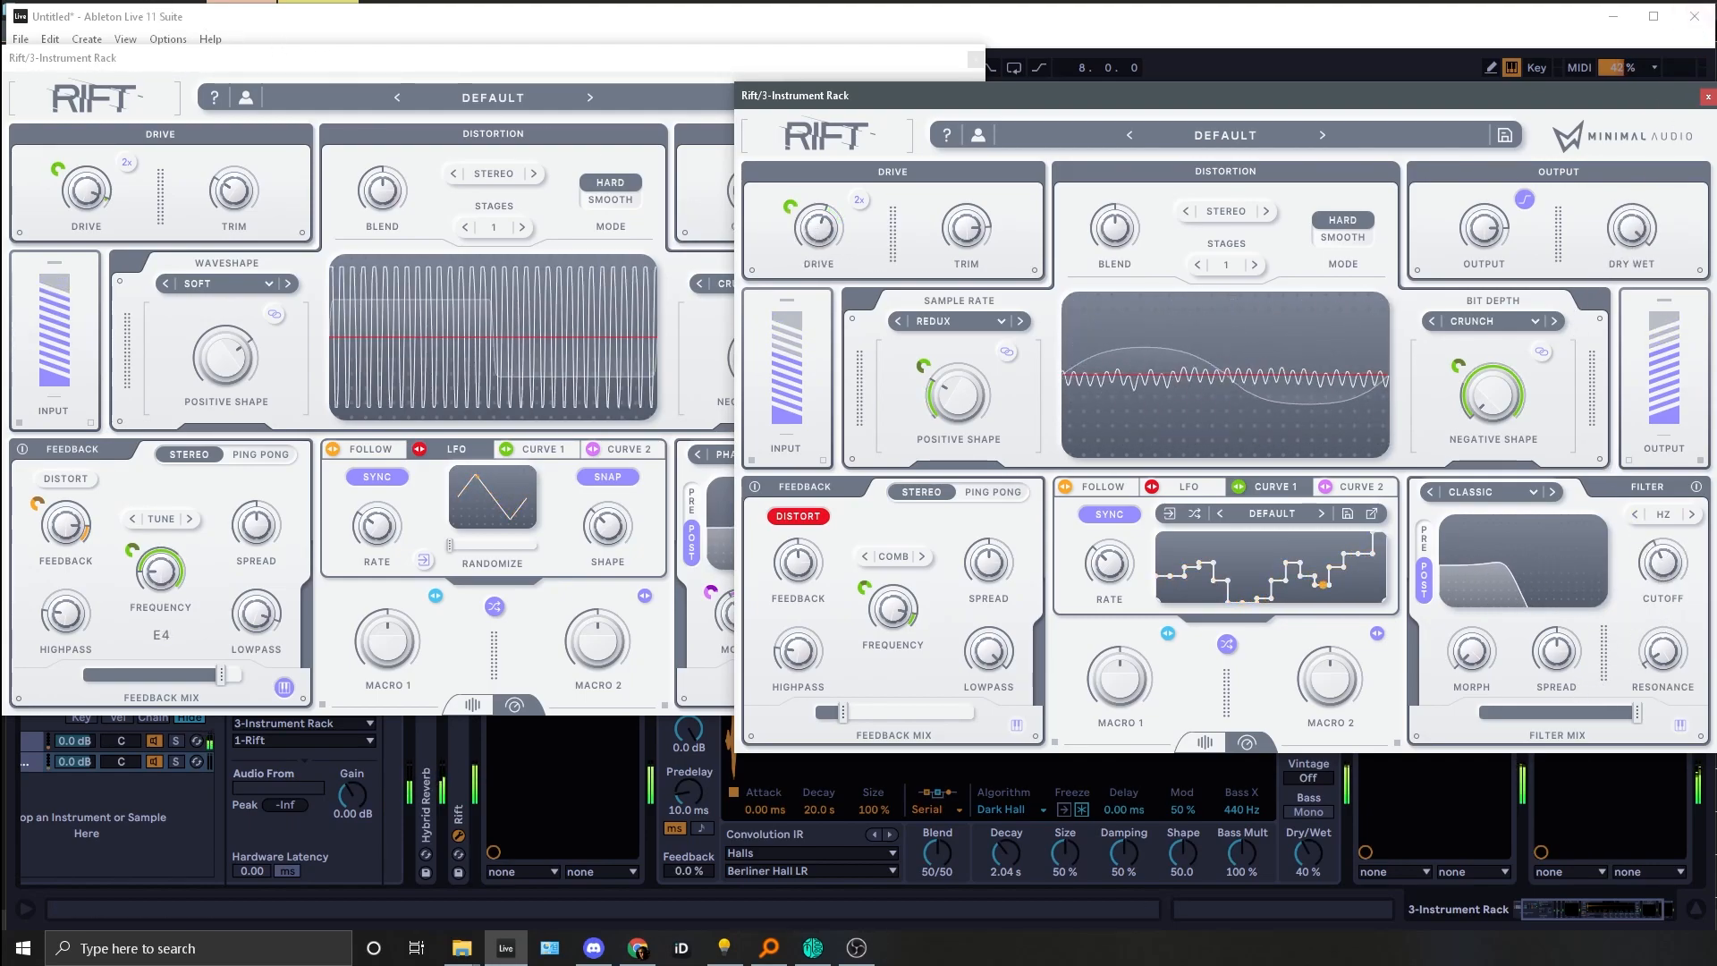
{"action": "mouse_move", "coordinate": [1660, 641]}
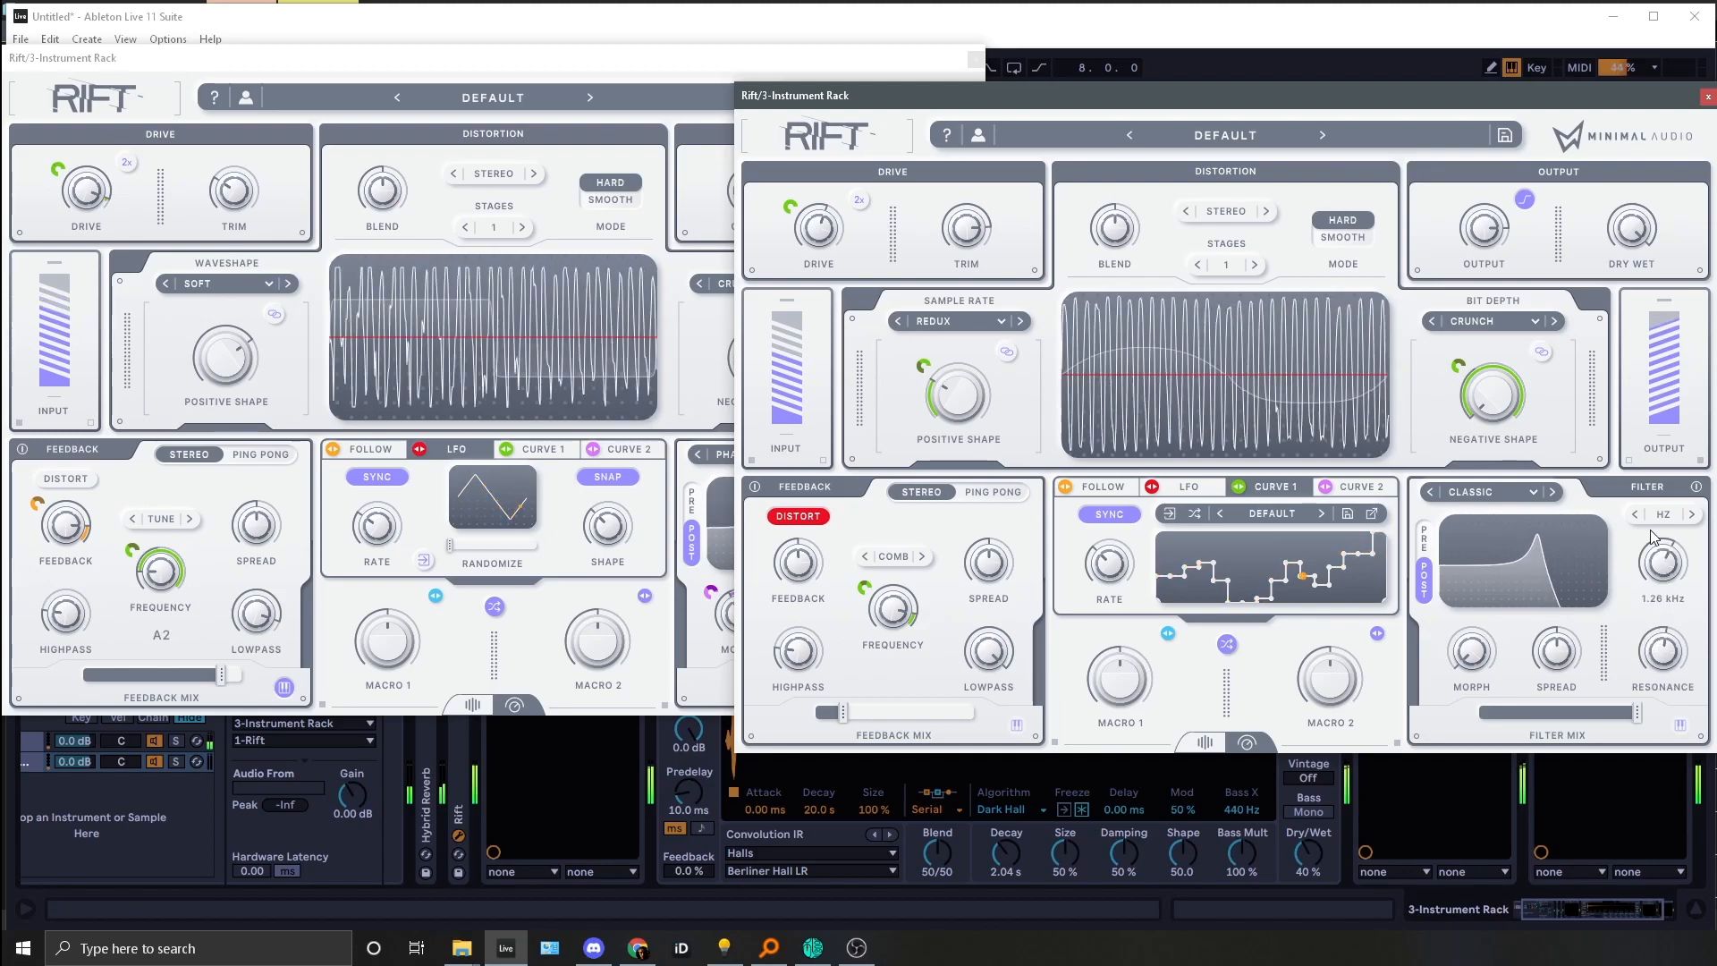
{"action": "mouse_move", "coordinate": [1608, 598]}
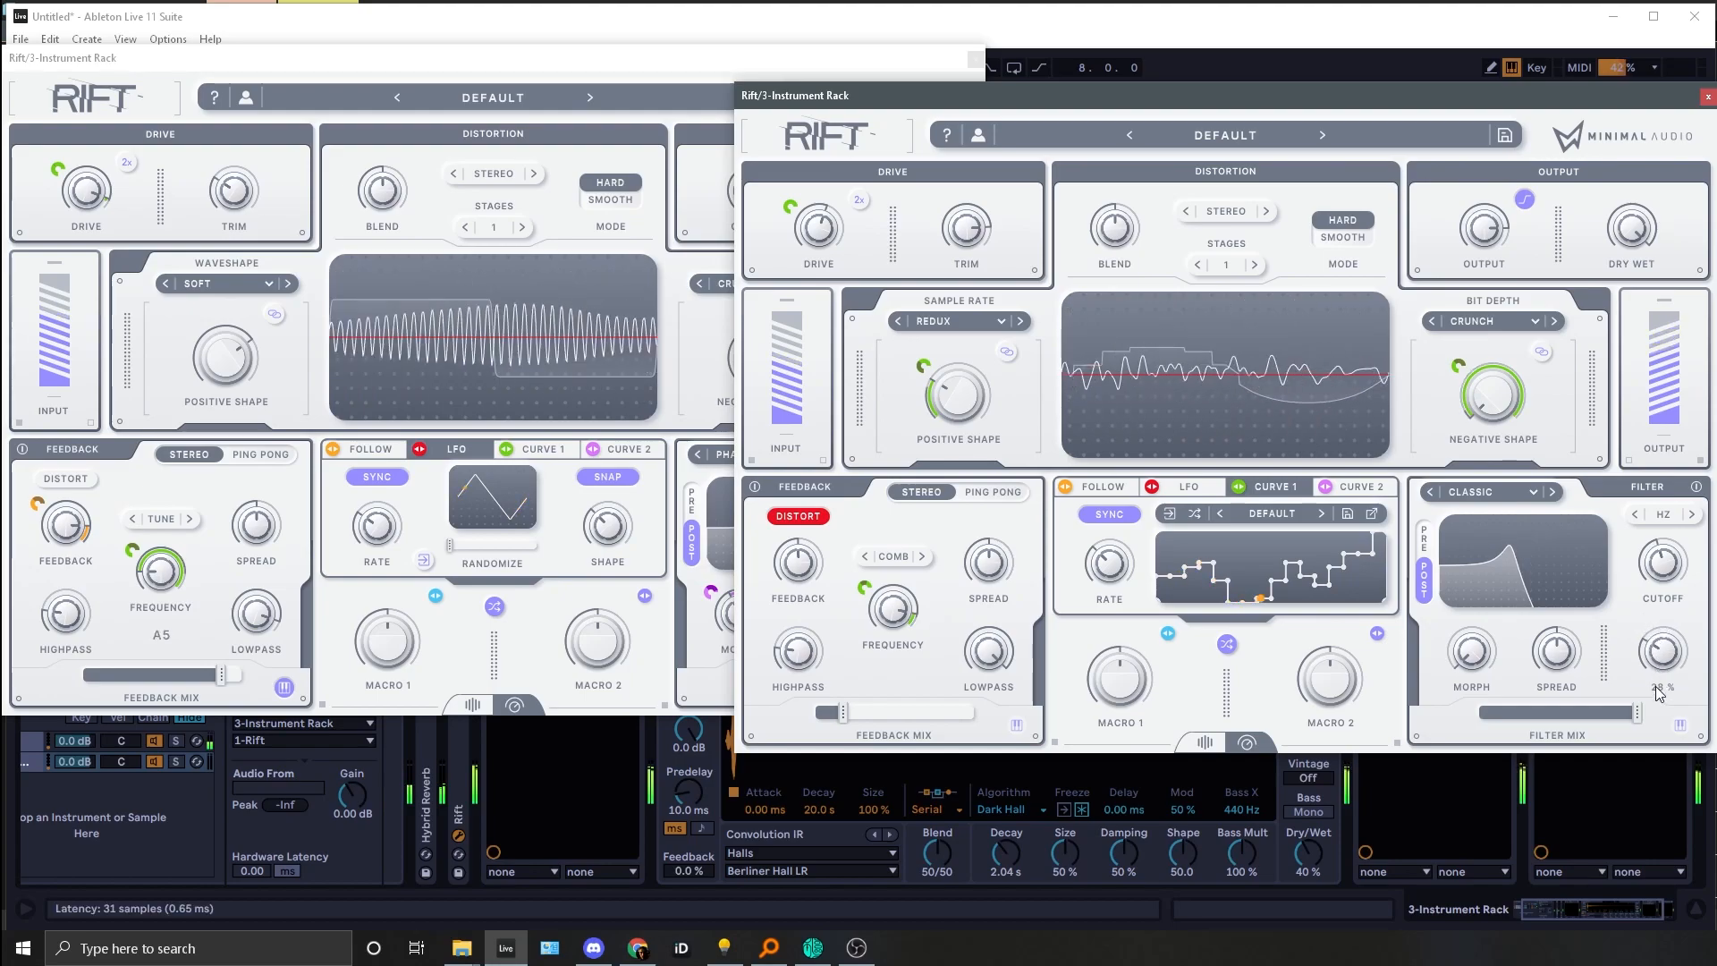
{"action": "mouse_move", "coordinate": [1668, 561]}
Step: Try the Shifty filter type on the last Rift with its cutoff raised
{"action": "left_click", "coordinate": [1552, 492]}
{"action": "left_click", "coordinate": [1552, 492]}
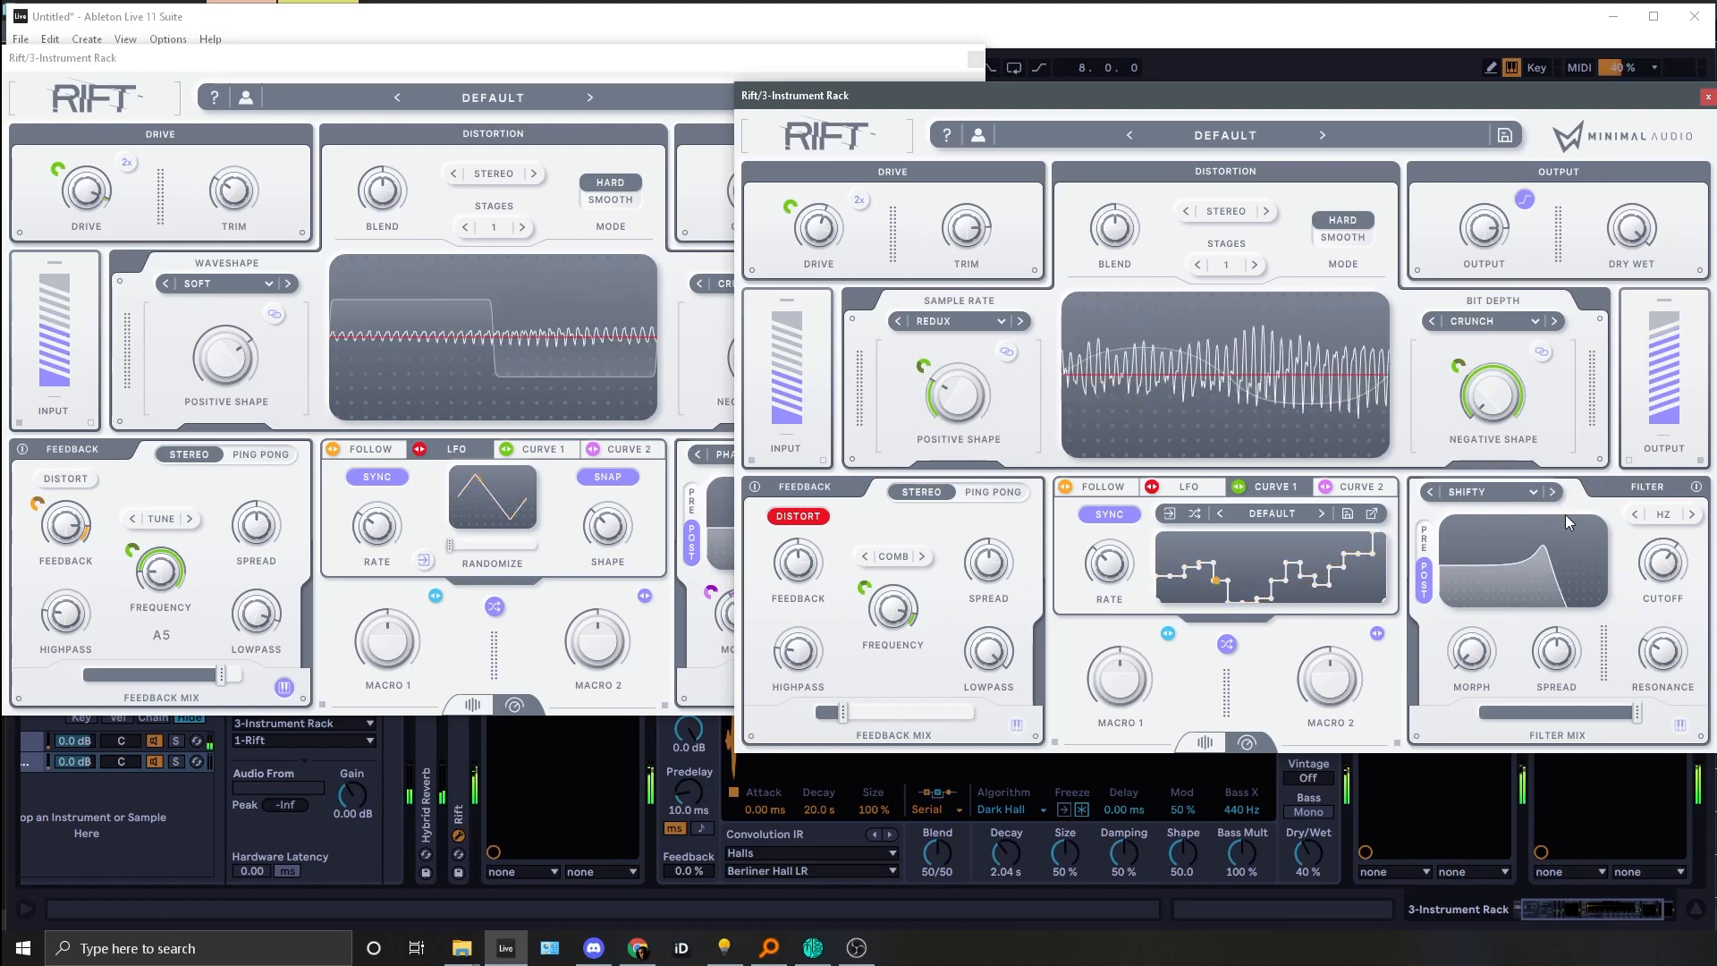
{"action": "left_click_drag", "start_coordinate": [1664, 572], "coordinate": [1690, 517]}
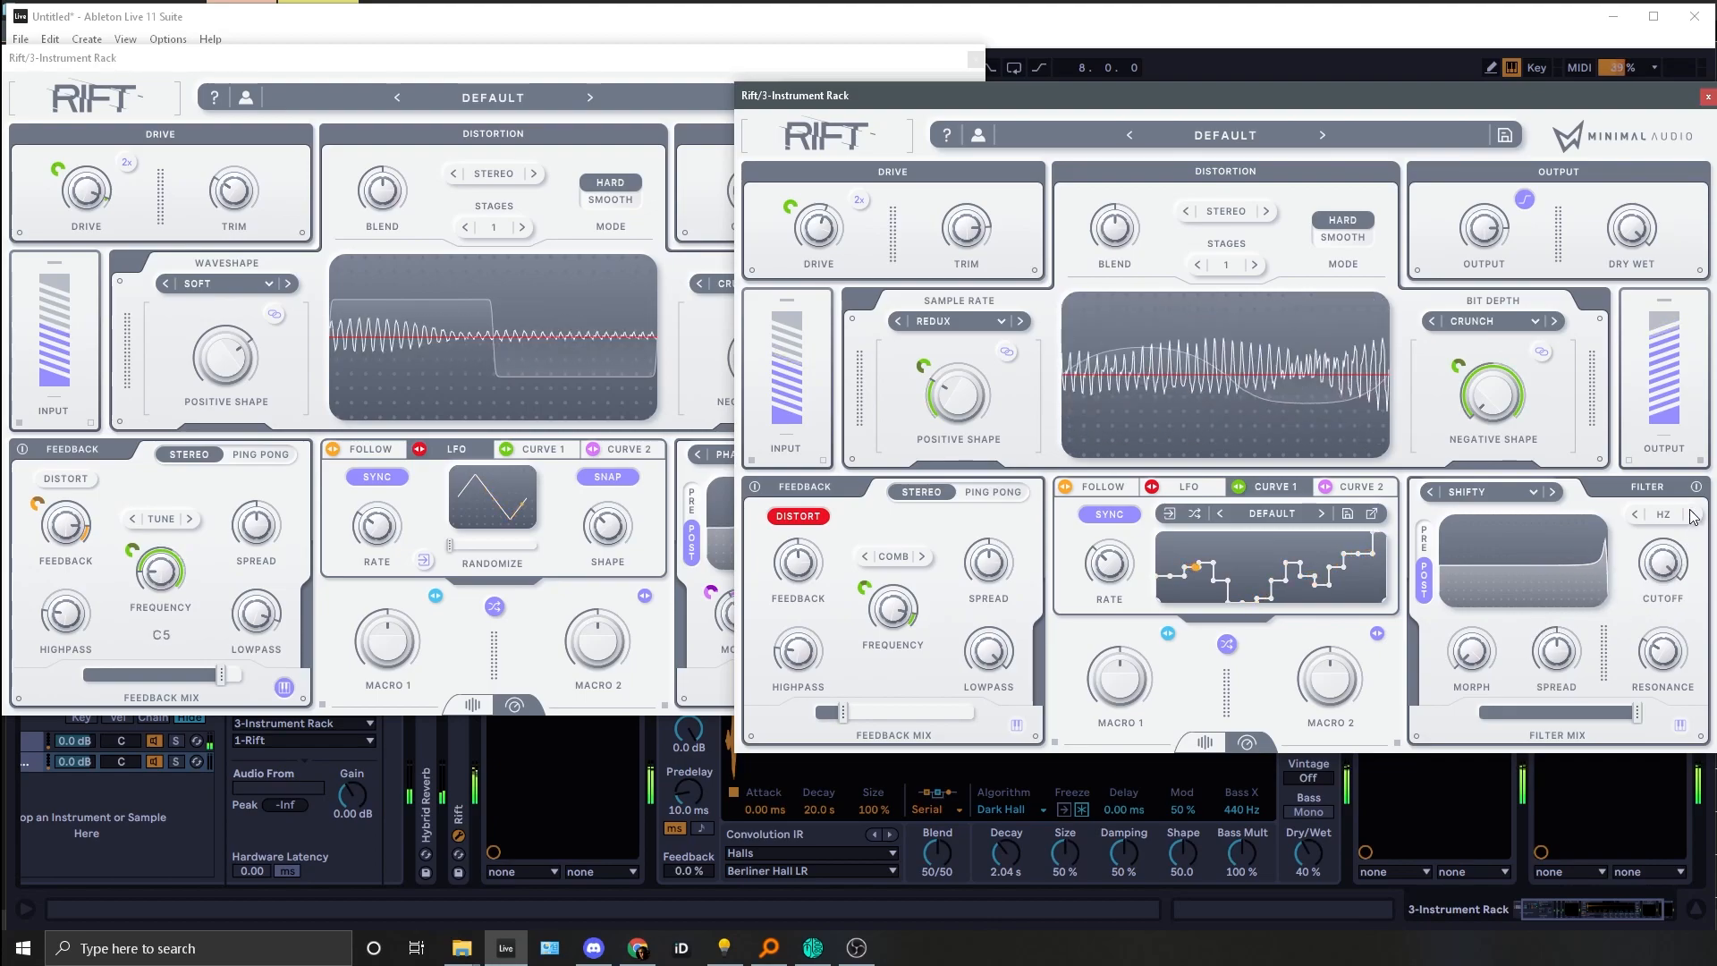
{"action": "mouse_move", "coordinate": [1676, 564]}
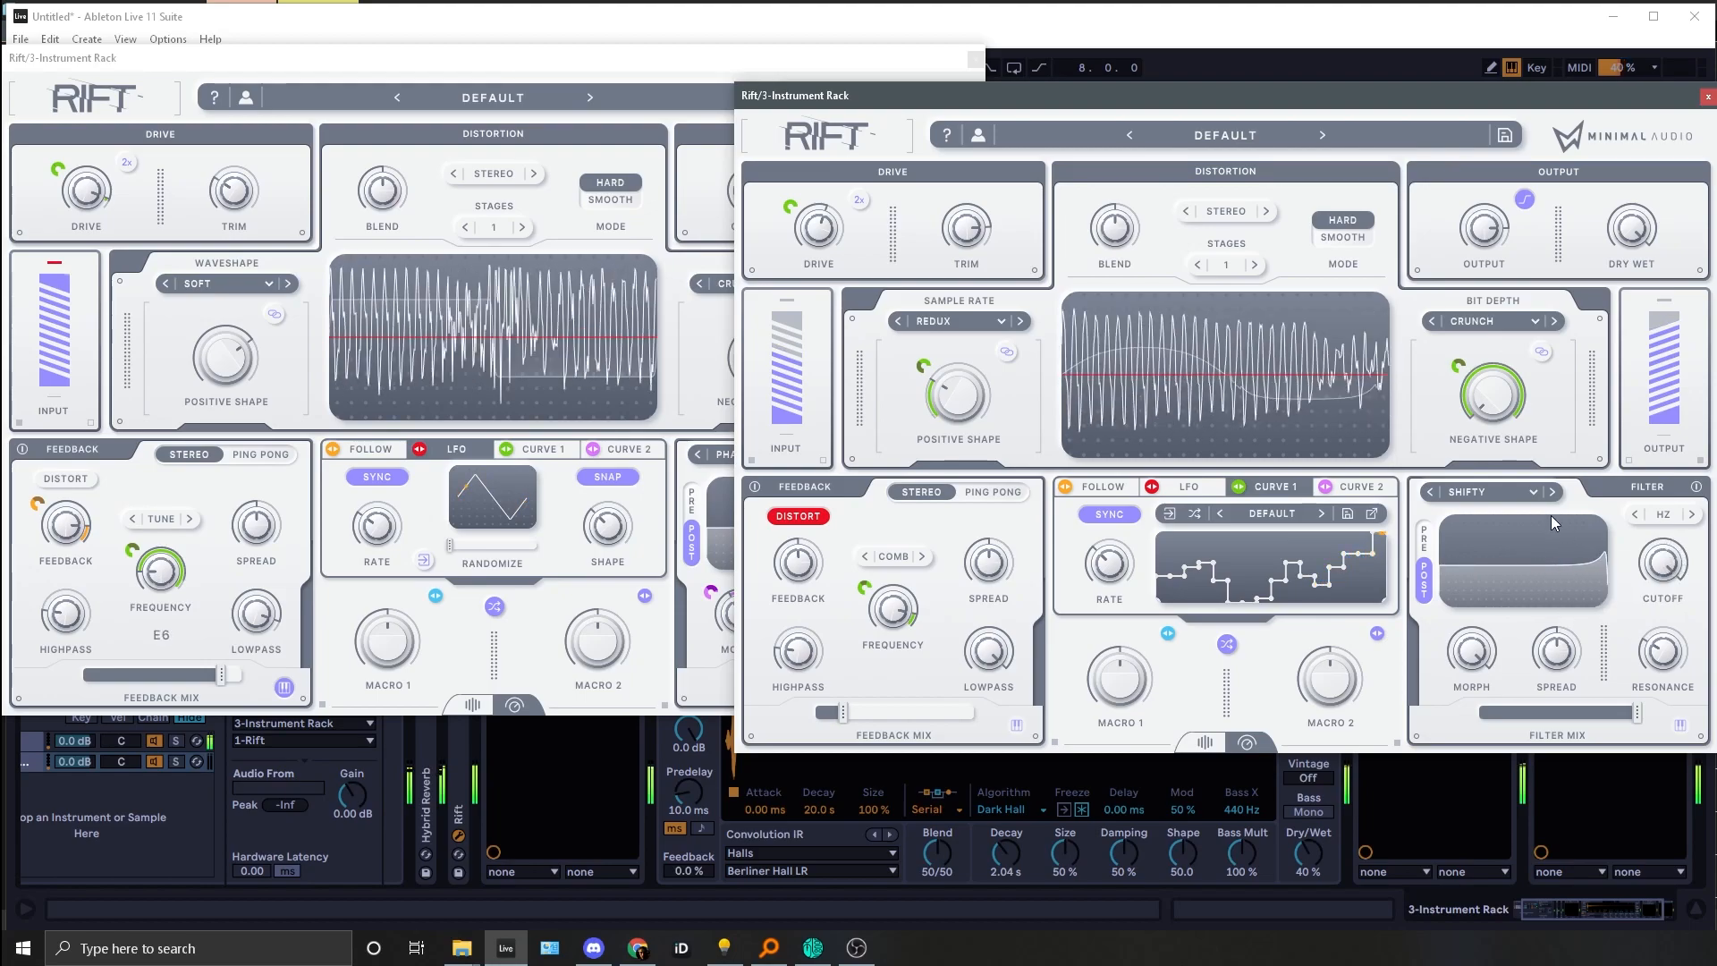
Step: Switch the last Rift's filter type to Transfer and lower its cutoff while playing in different octaves
{"action": "left_click", "coordinate": [1552, 491]}
{"action": "left_click_drag", "start_coordinate": [1663, 561], "coordinate": [1549, 582]}
{"action": "key", "text": "x"}
{"action": "key", "text": "z"}
{"action": "key", "text": "z"}
{"action": "key", "text": "z"}
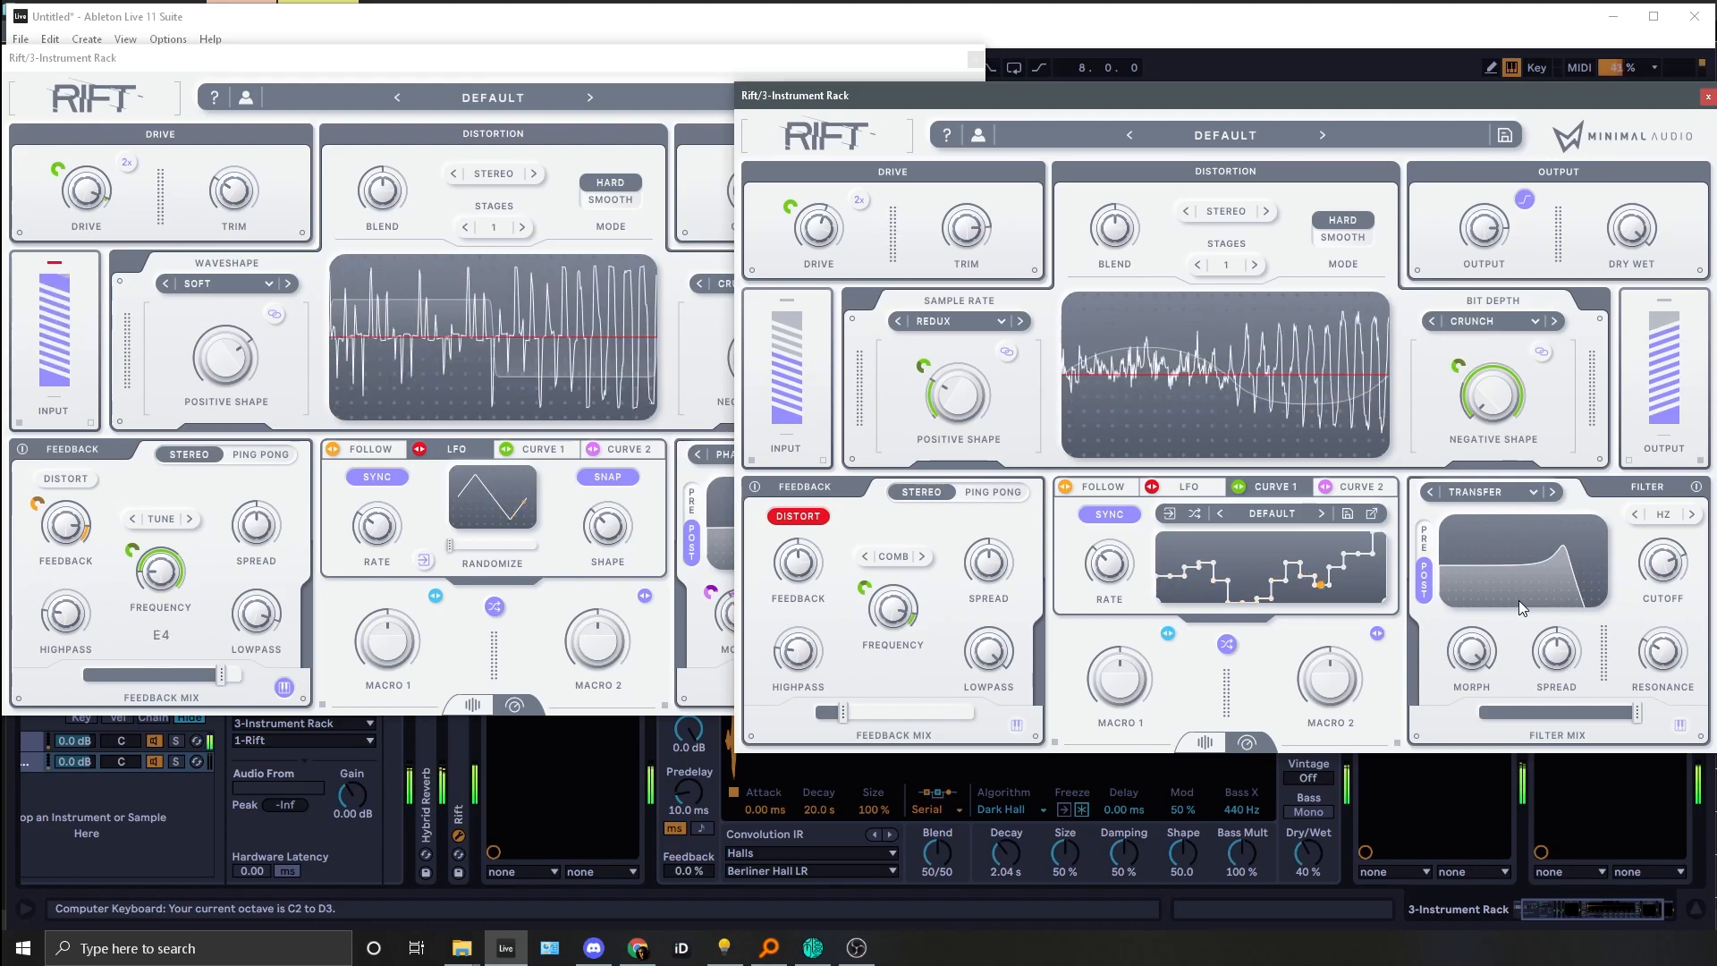
Step: Morph the Transfer filter into a high-pass shape and adjust its cutoff while playing in octaves up to C7
{"action": "left_click_drag", "start_coordinate": [1471, 651], "coordinate": [1448, 689]}
{"action": "left_click_drag", "start_coordinate": [1658, 577], "coordinate": [1494, 570]}
{"action": "key", "text": "z"}
{"action": "key", "text": "x"}
{"action": "key", "text": "x"}
{"action": "key", "text": "x"}
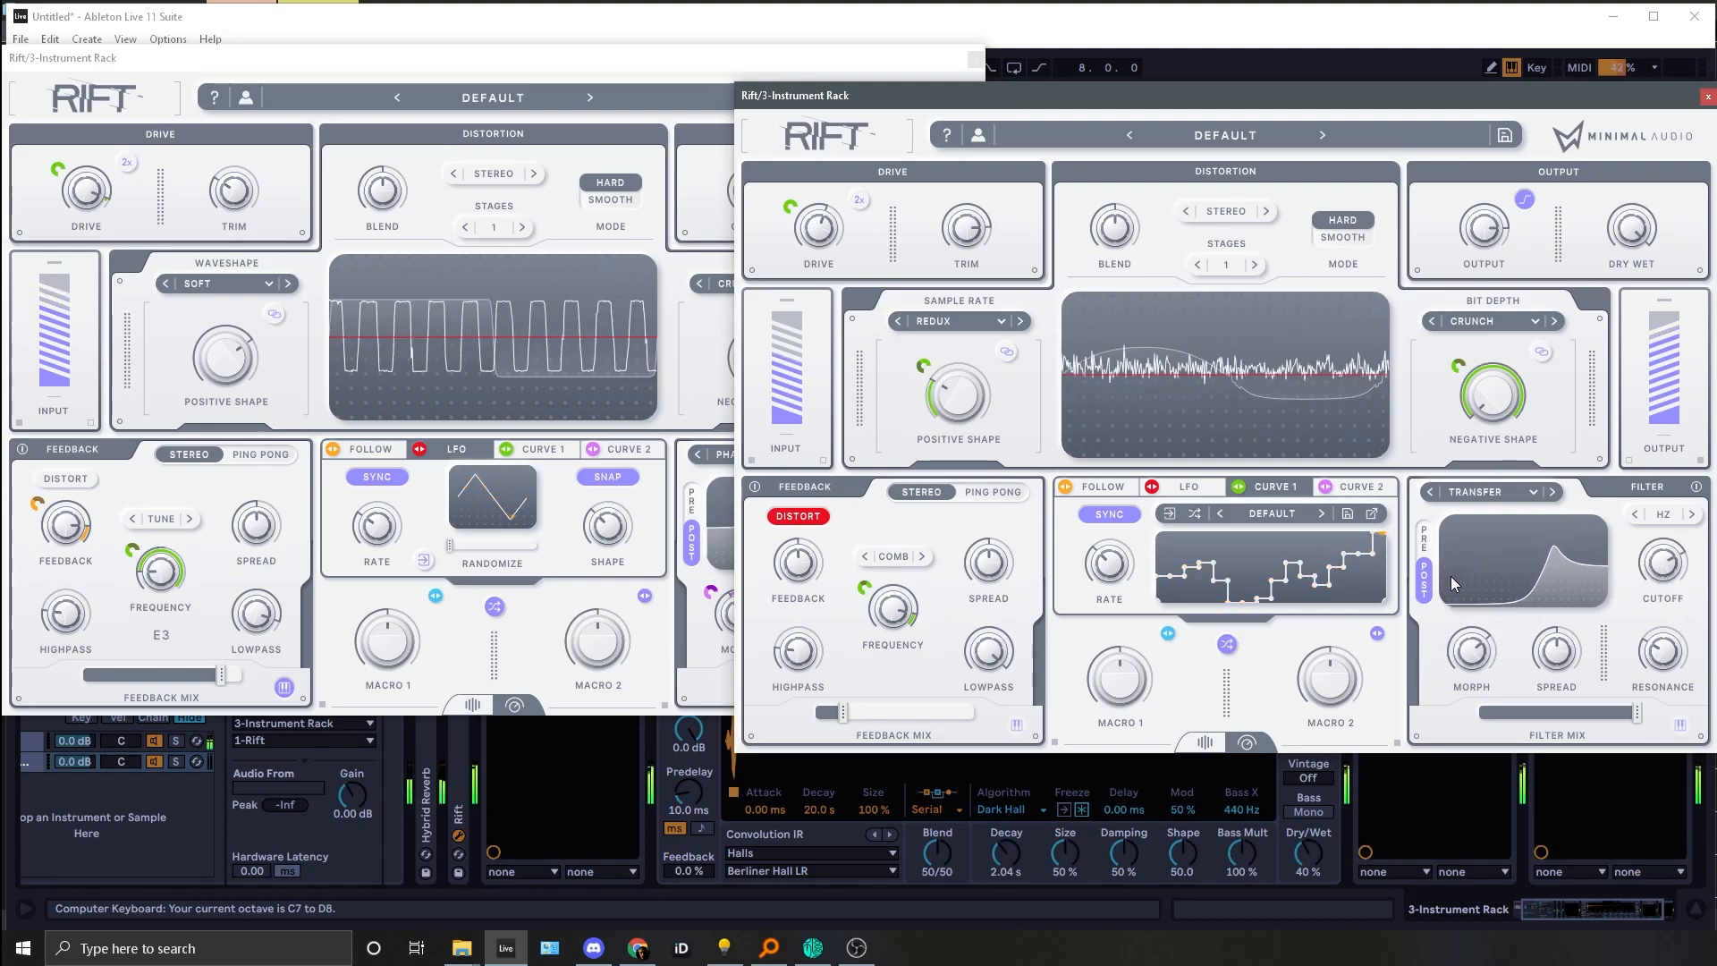
Step: Lower the Transfer filter's cutoff to about 253 Hz while playing in the C5 octave
{"action": "key", "text": "z"}
{"action": "key", "text": "z"}
{"action": "left_click_drag", "start_coordinate": [1662, 562], "coordinate": [1638, 668]}
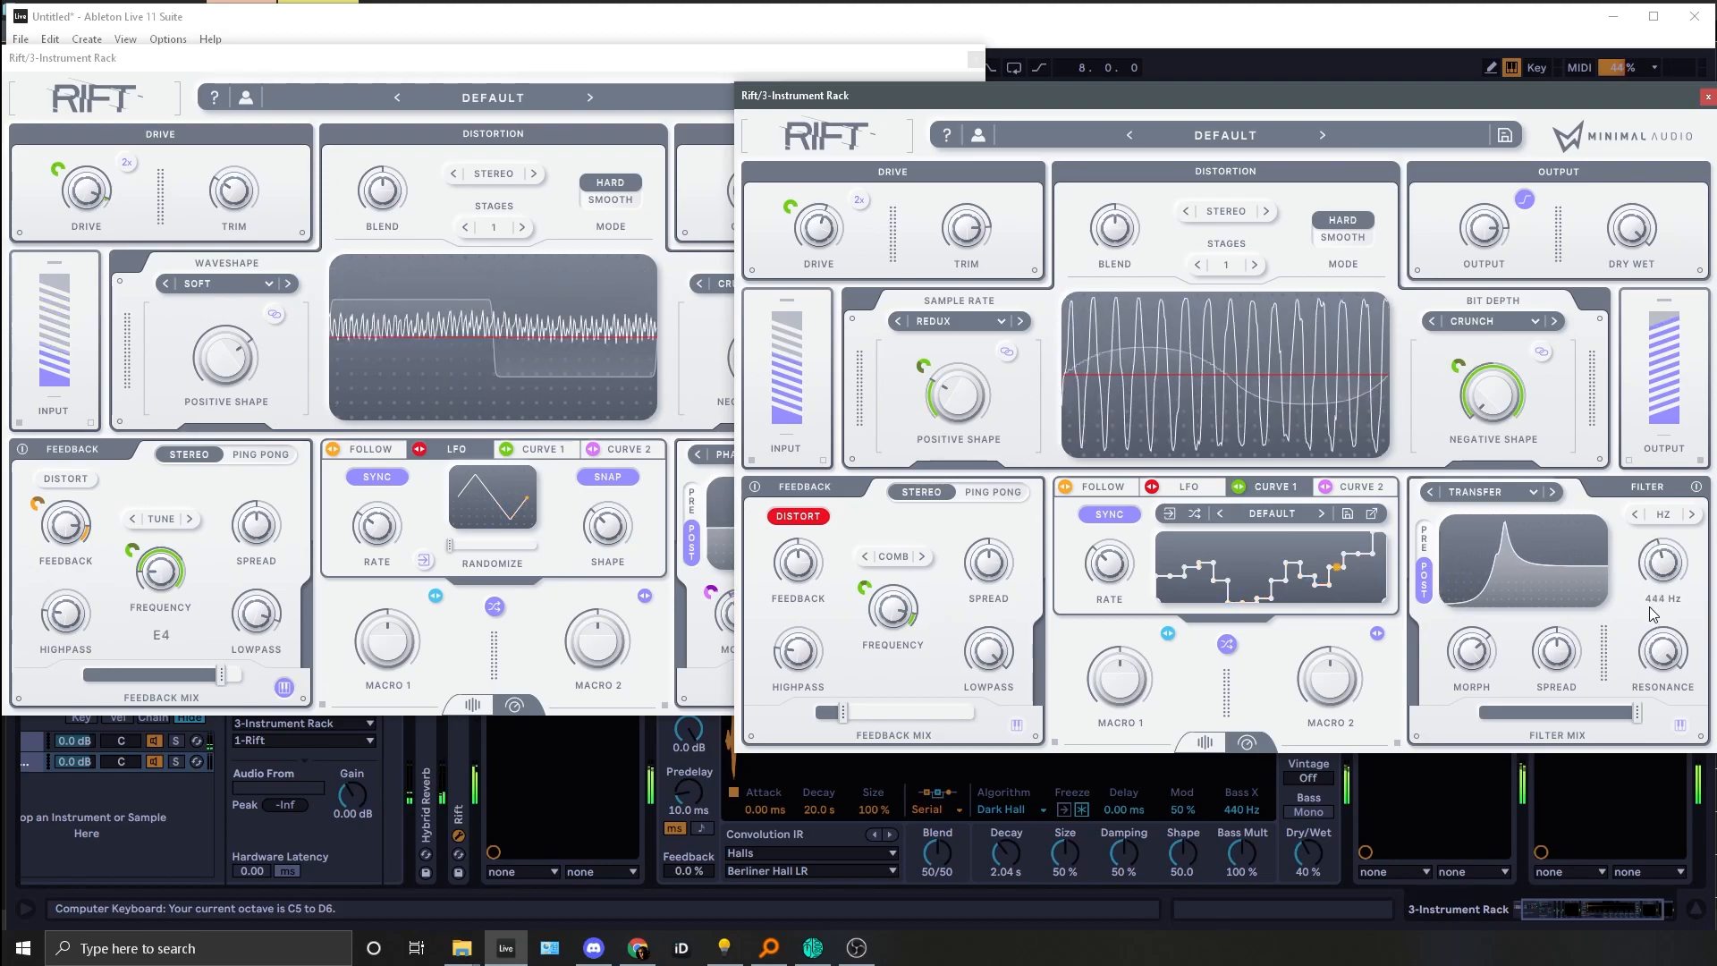
{"action": "left_click_drag", "start_coordinate": [1638, 669], "coordinate": [1647, 593]}
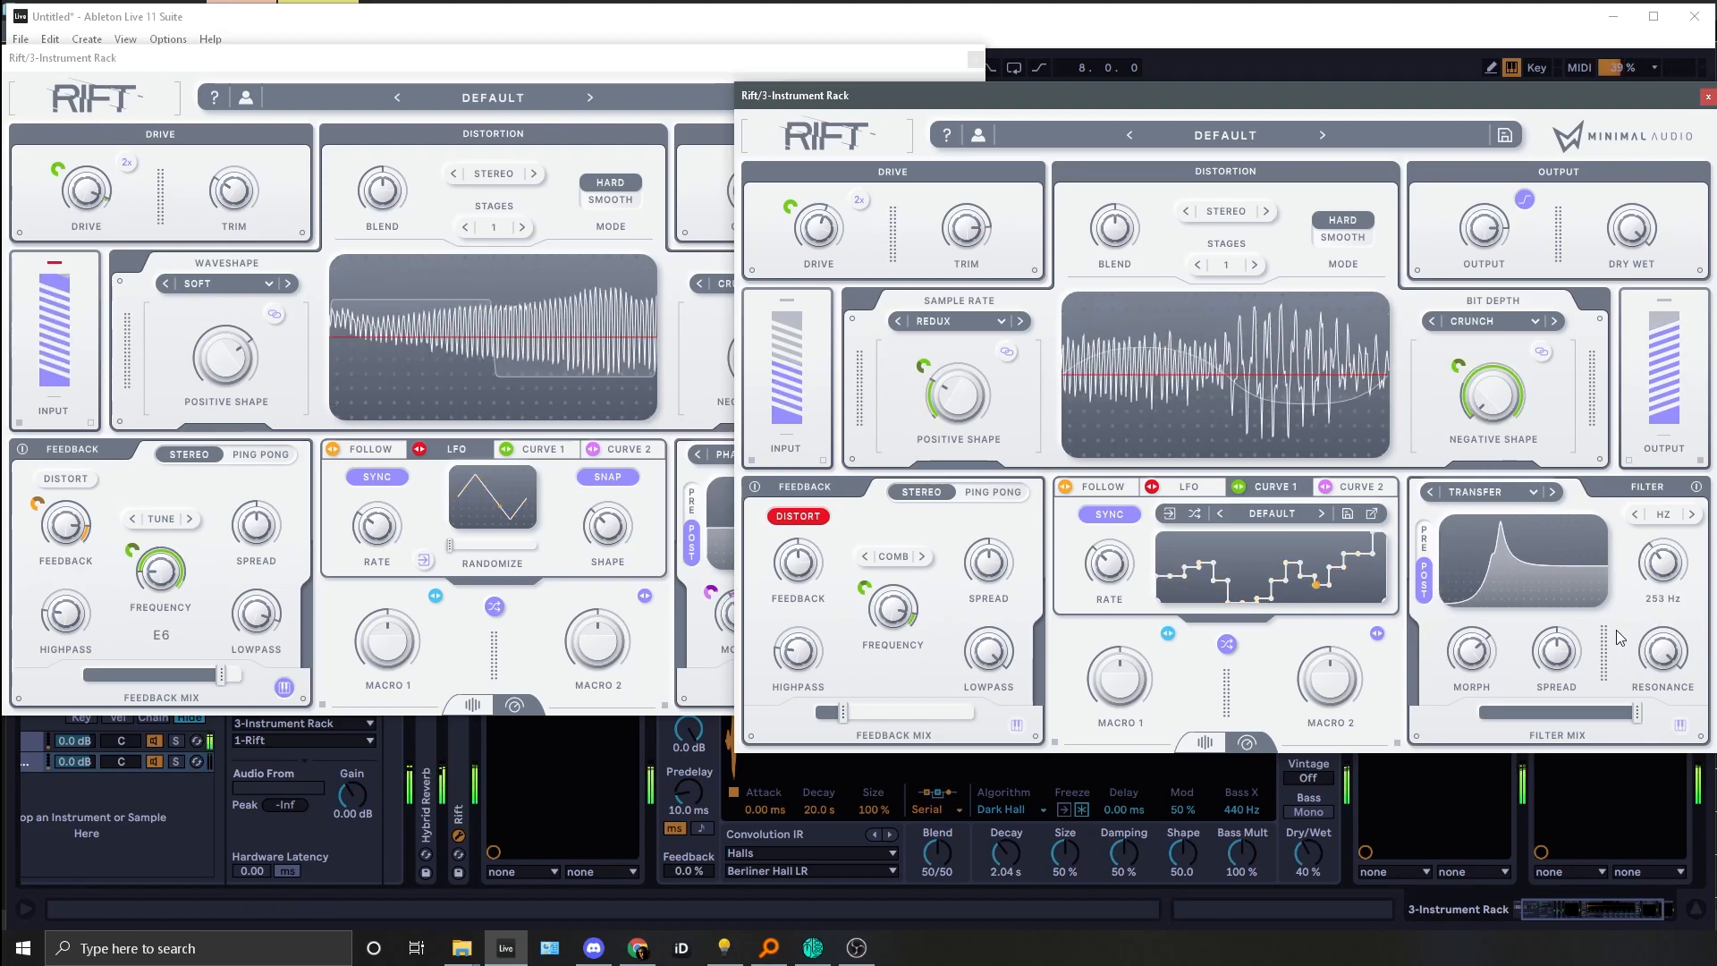
Step: Lower the Transfer filter's morph to about 27% while playing in progressively lower octaves
{"action": "key", "text": "z"}
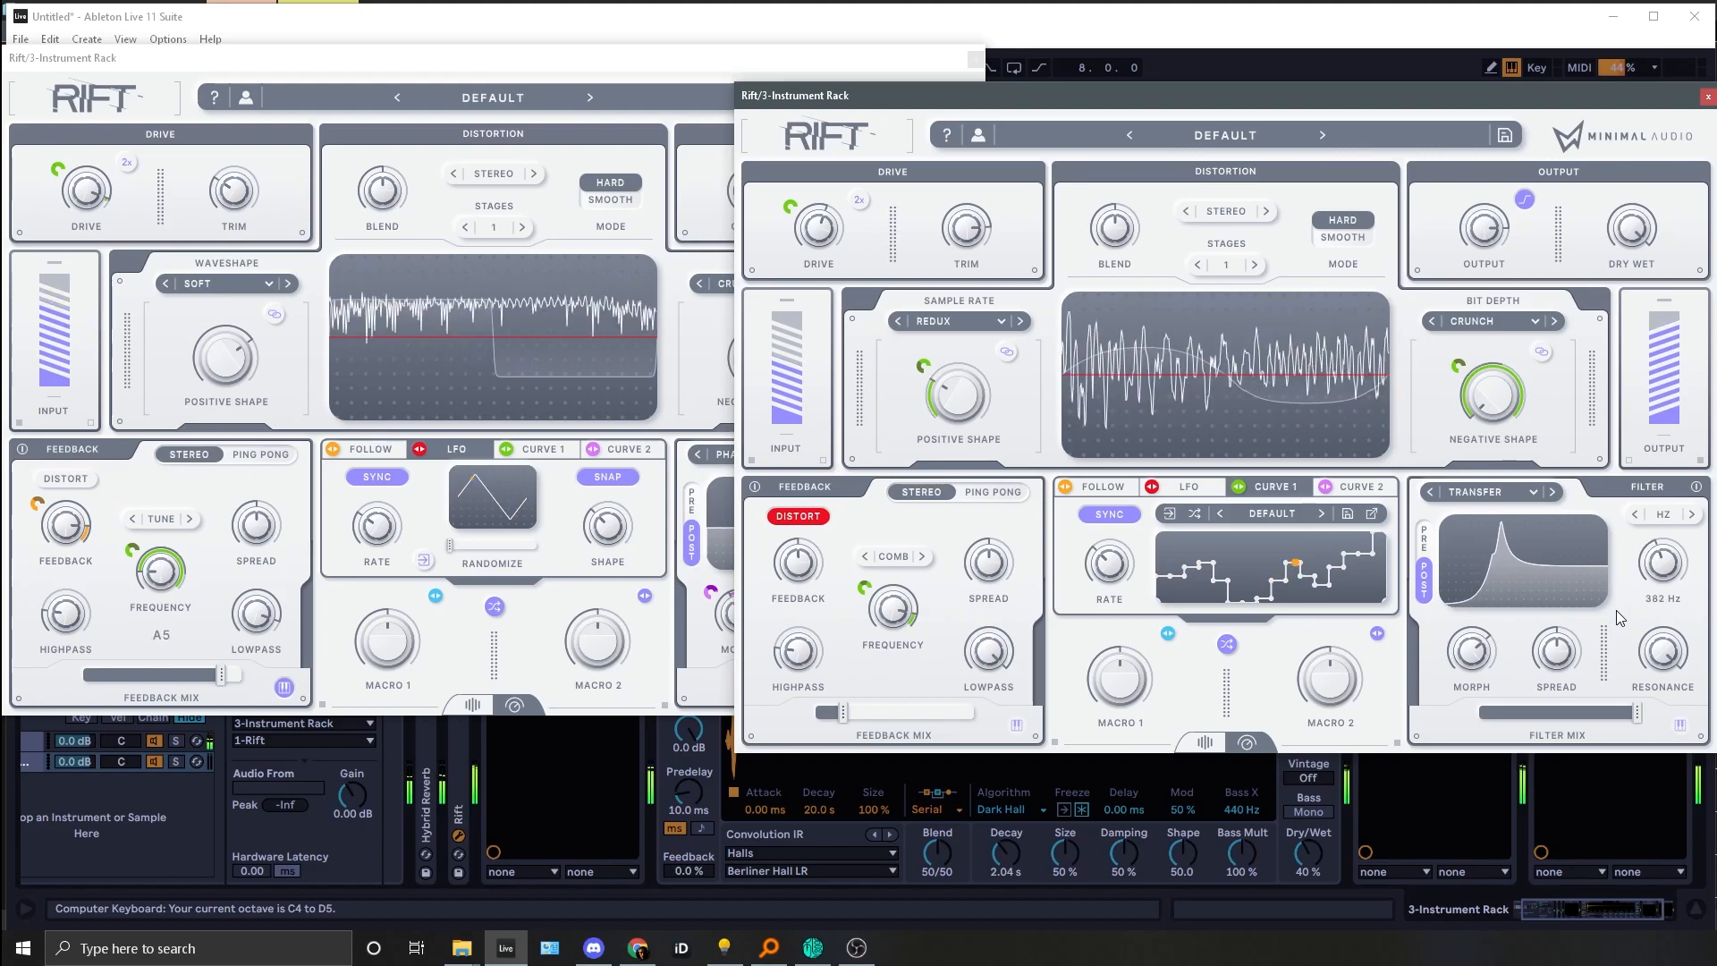
{"action": "left_click_drag", "start_coordinate": [1460, 649], "coordinate": [1408, 715]}
{"action": "key", "text": "z"}
{"action": "key", "text": "z"}
{"action": "key", "text": "z"}
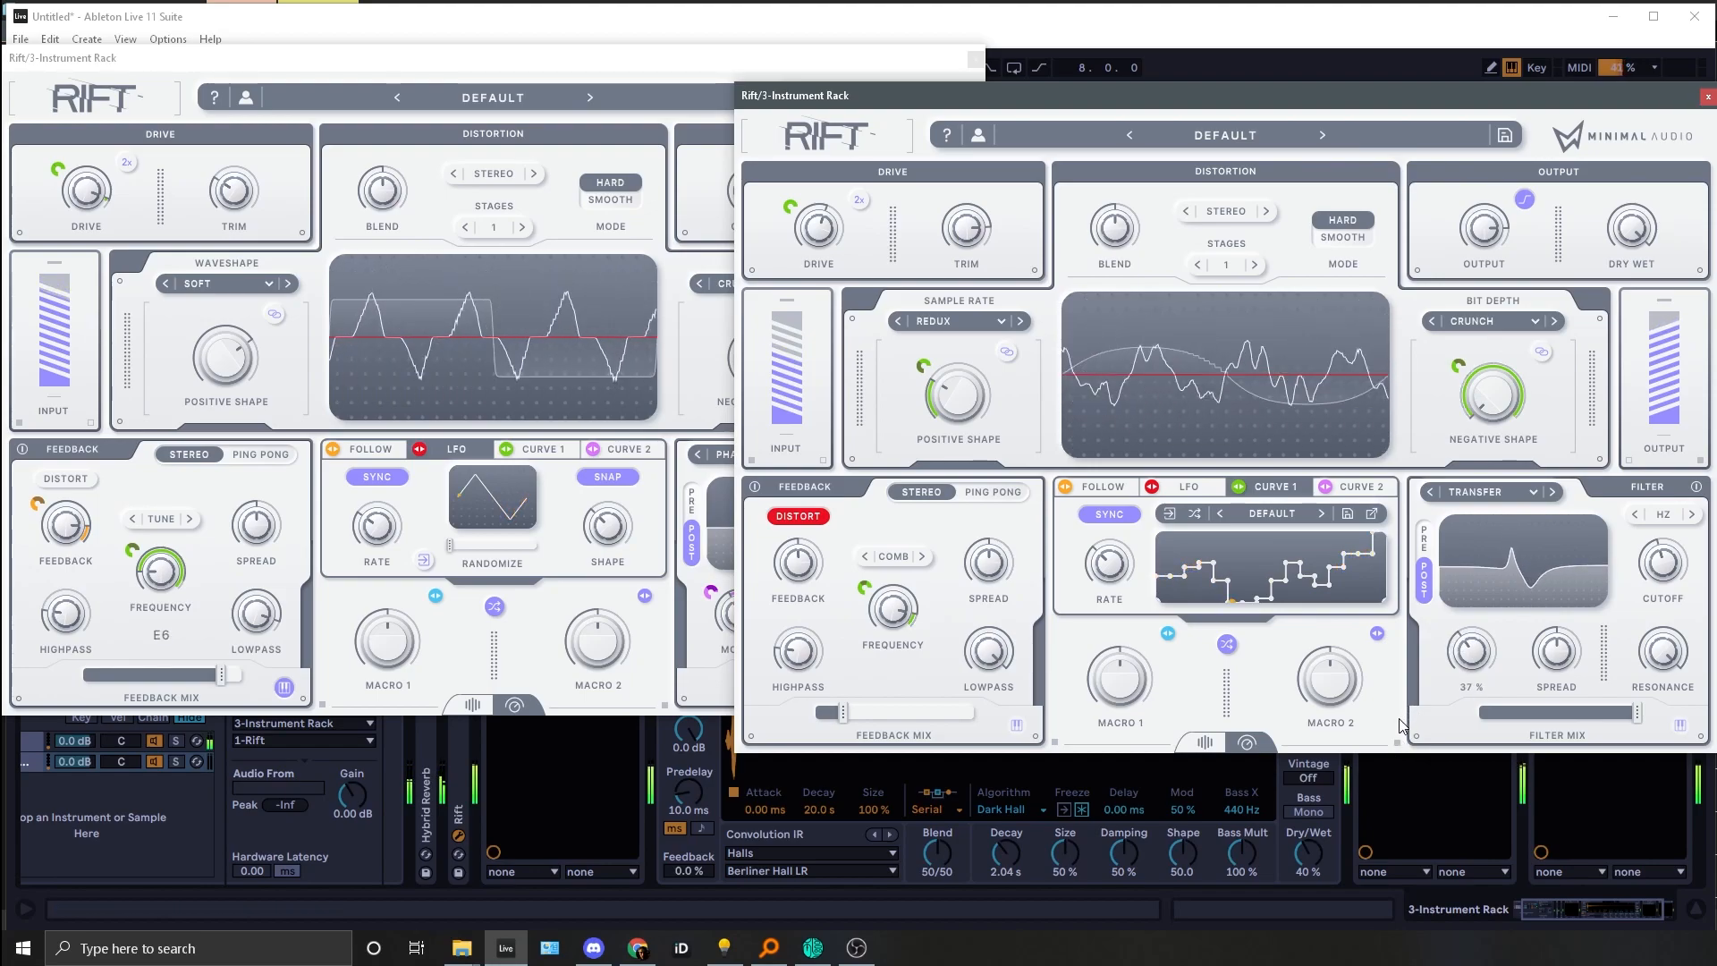
{"action": "mouse_move", "coordinate": [1450, 668]}
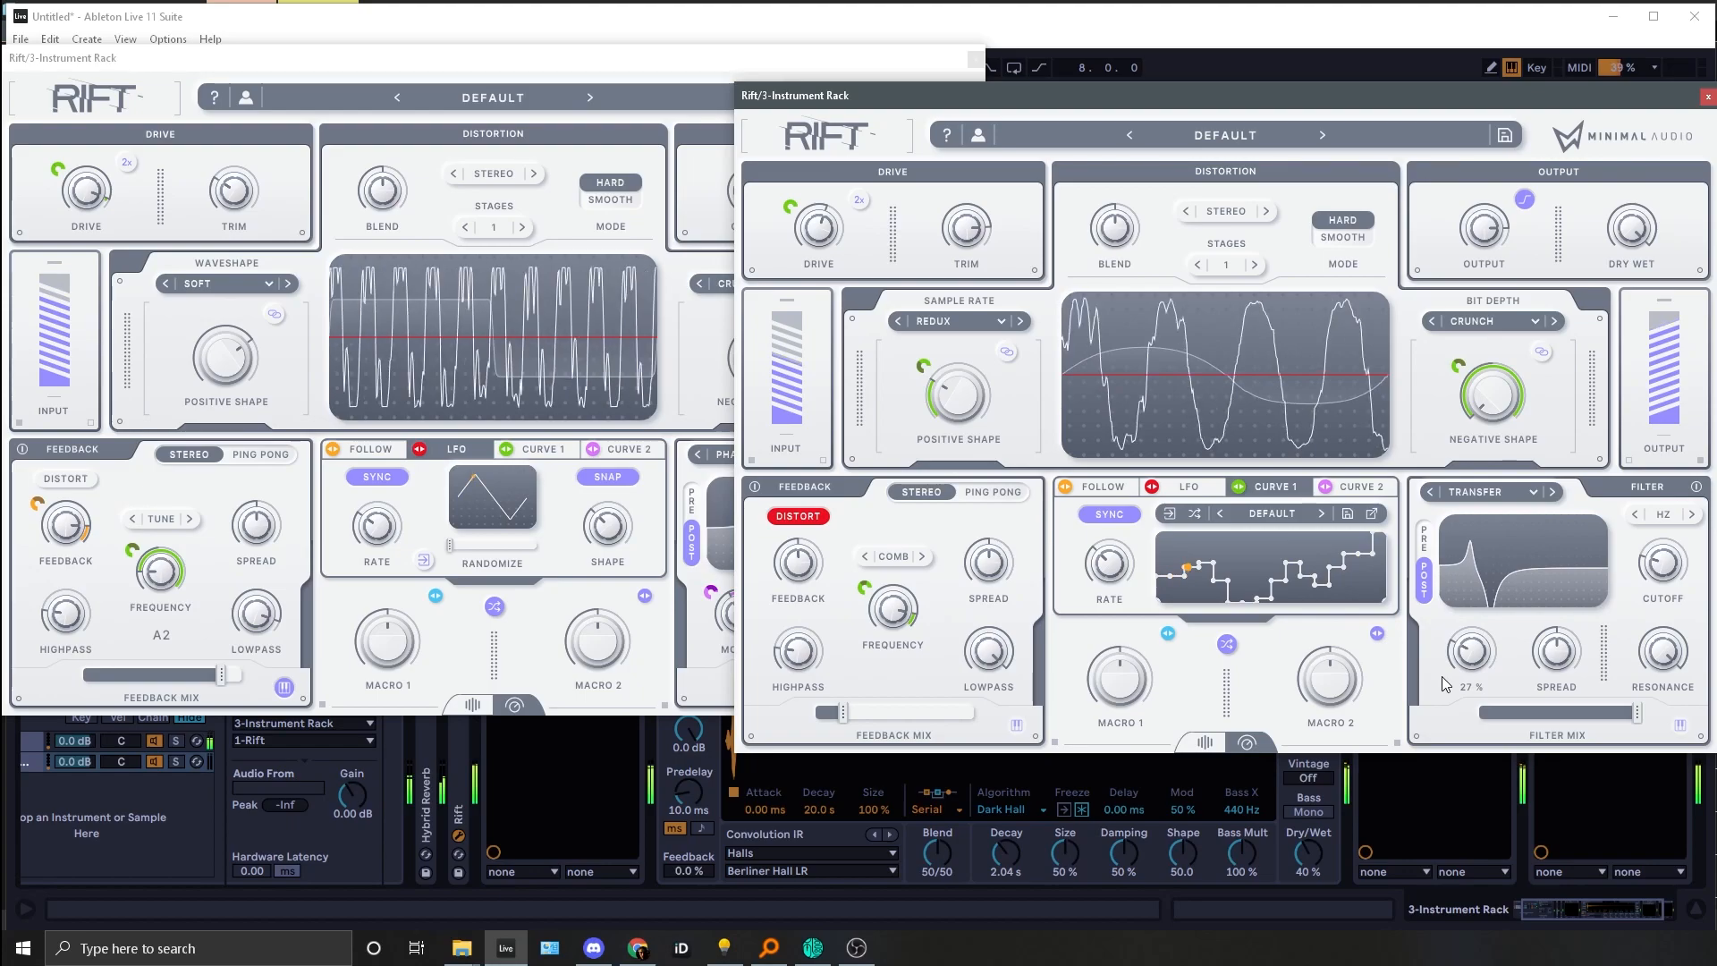
Step: Adjust the Transfer filter's cutoff and morph by ear with resonance lowered to about 32%, playing up into the C3 octave
{"action": "mouse_move", "coordinate": [1645, 631]}
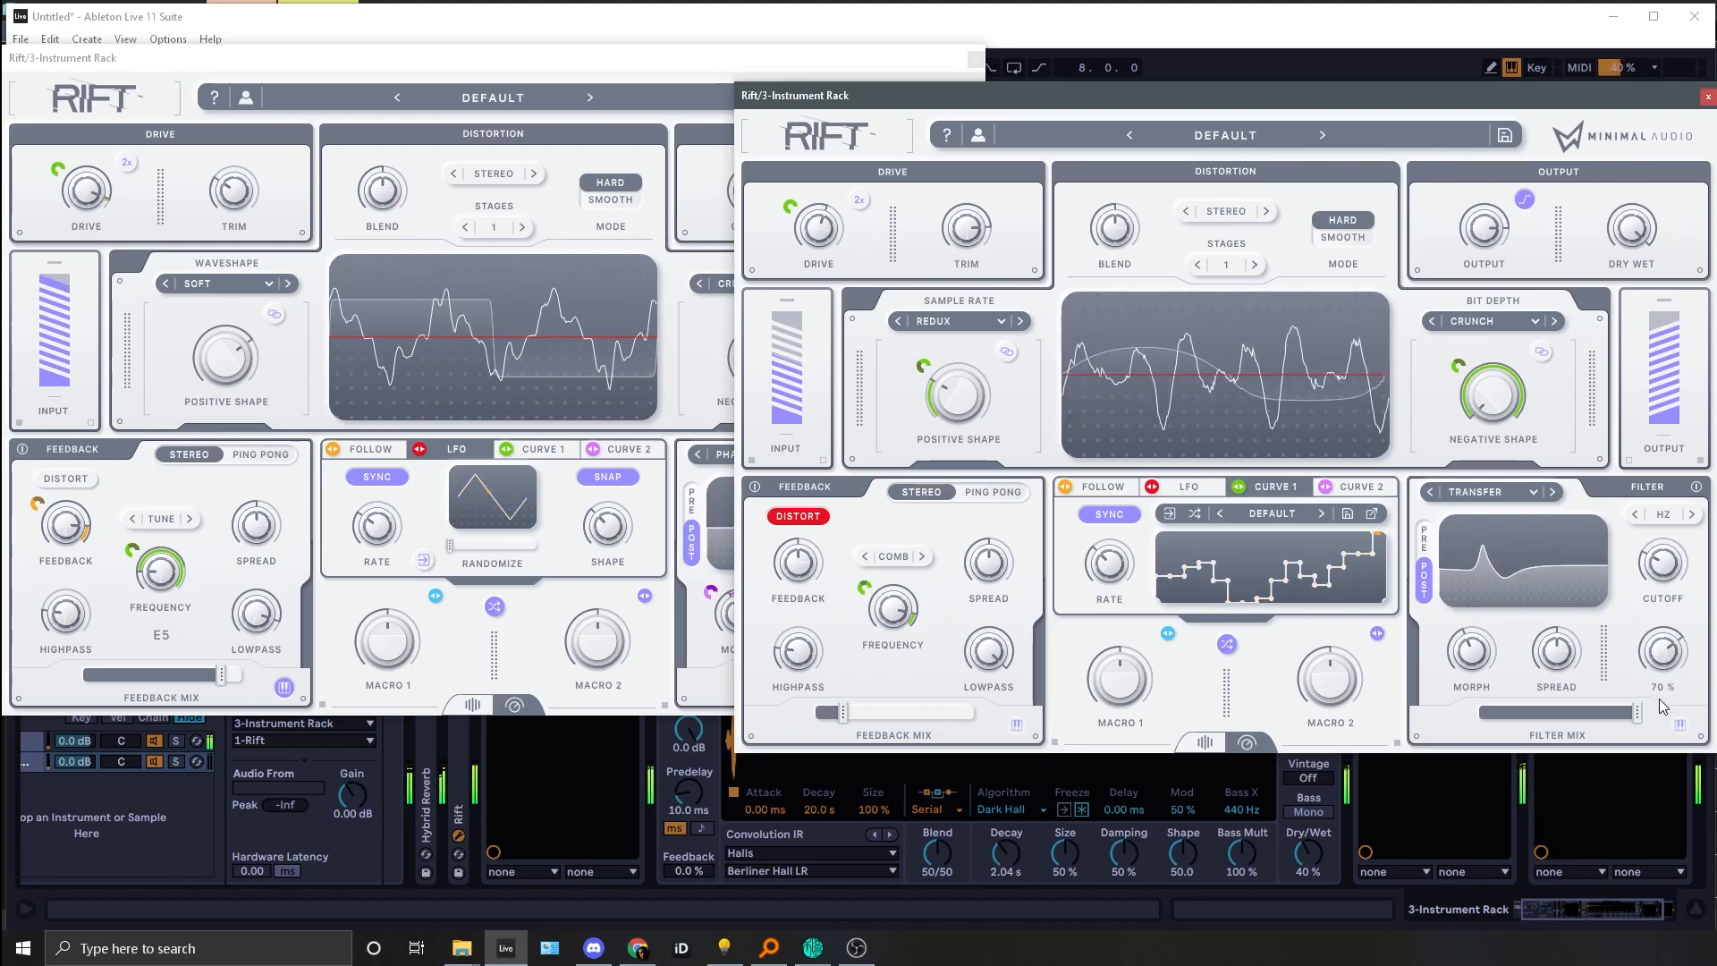
{"action": "mouse_move", "coordinate": [1660, 539]}
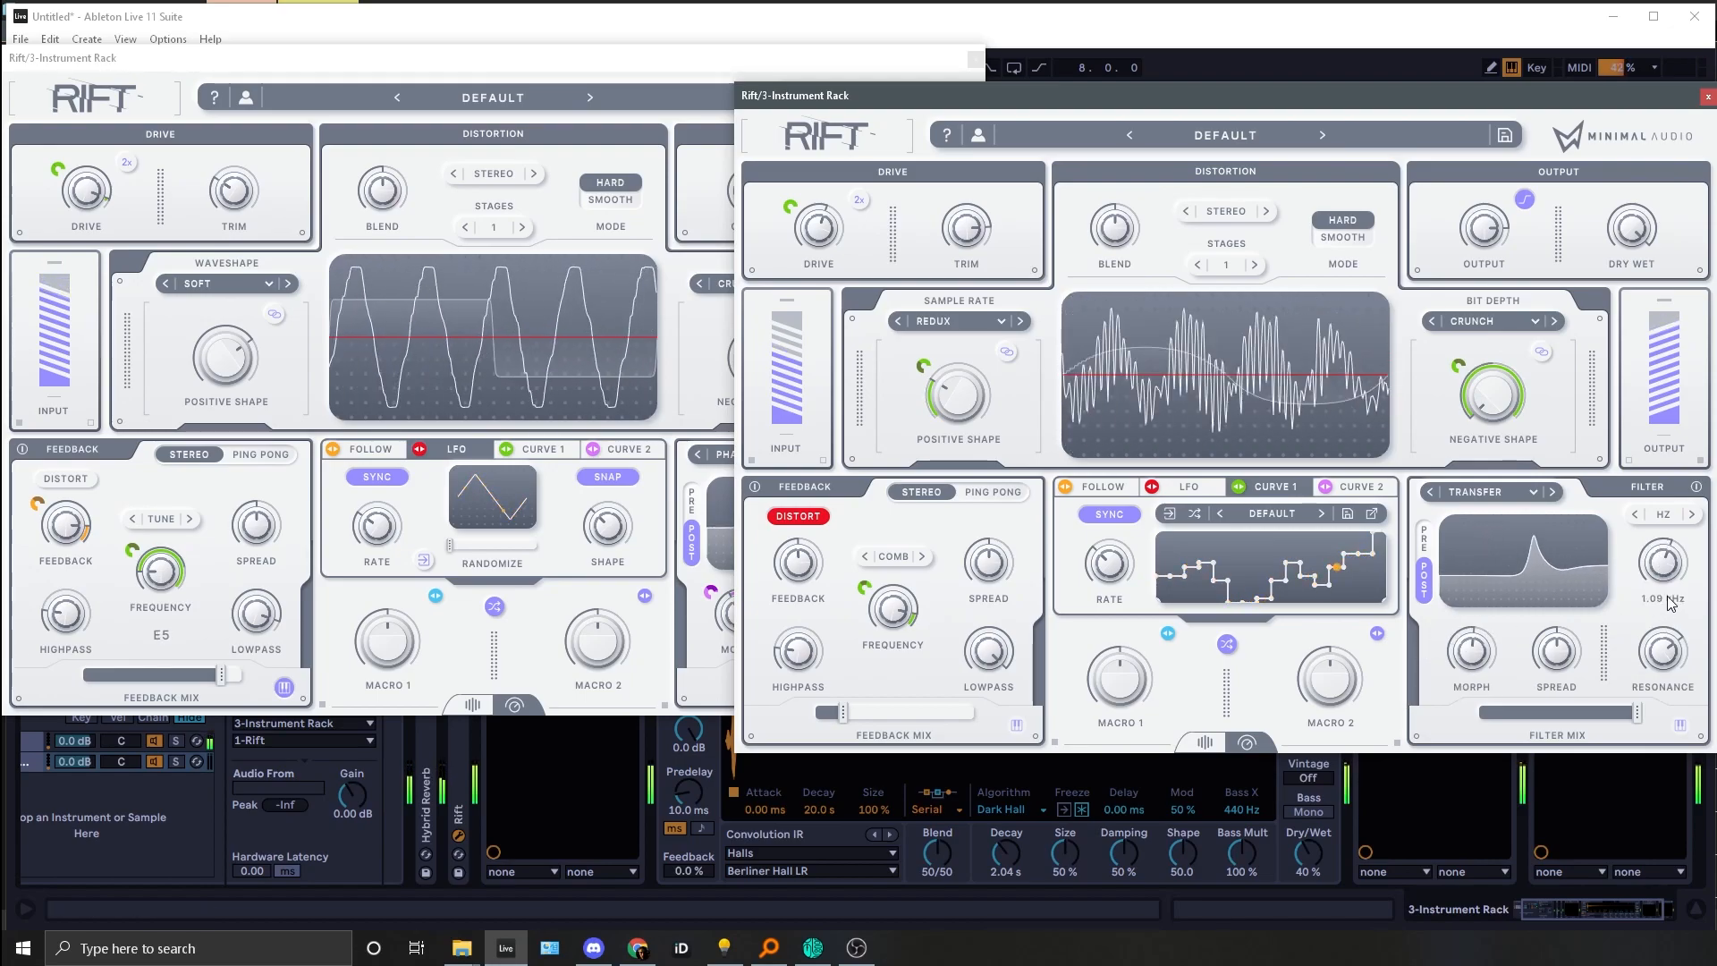
{"action": "mouse_move", "coordinate": [1656, 696]}
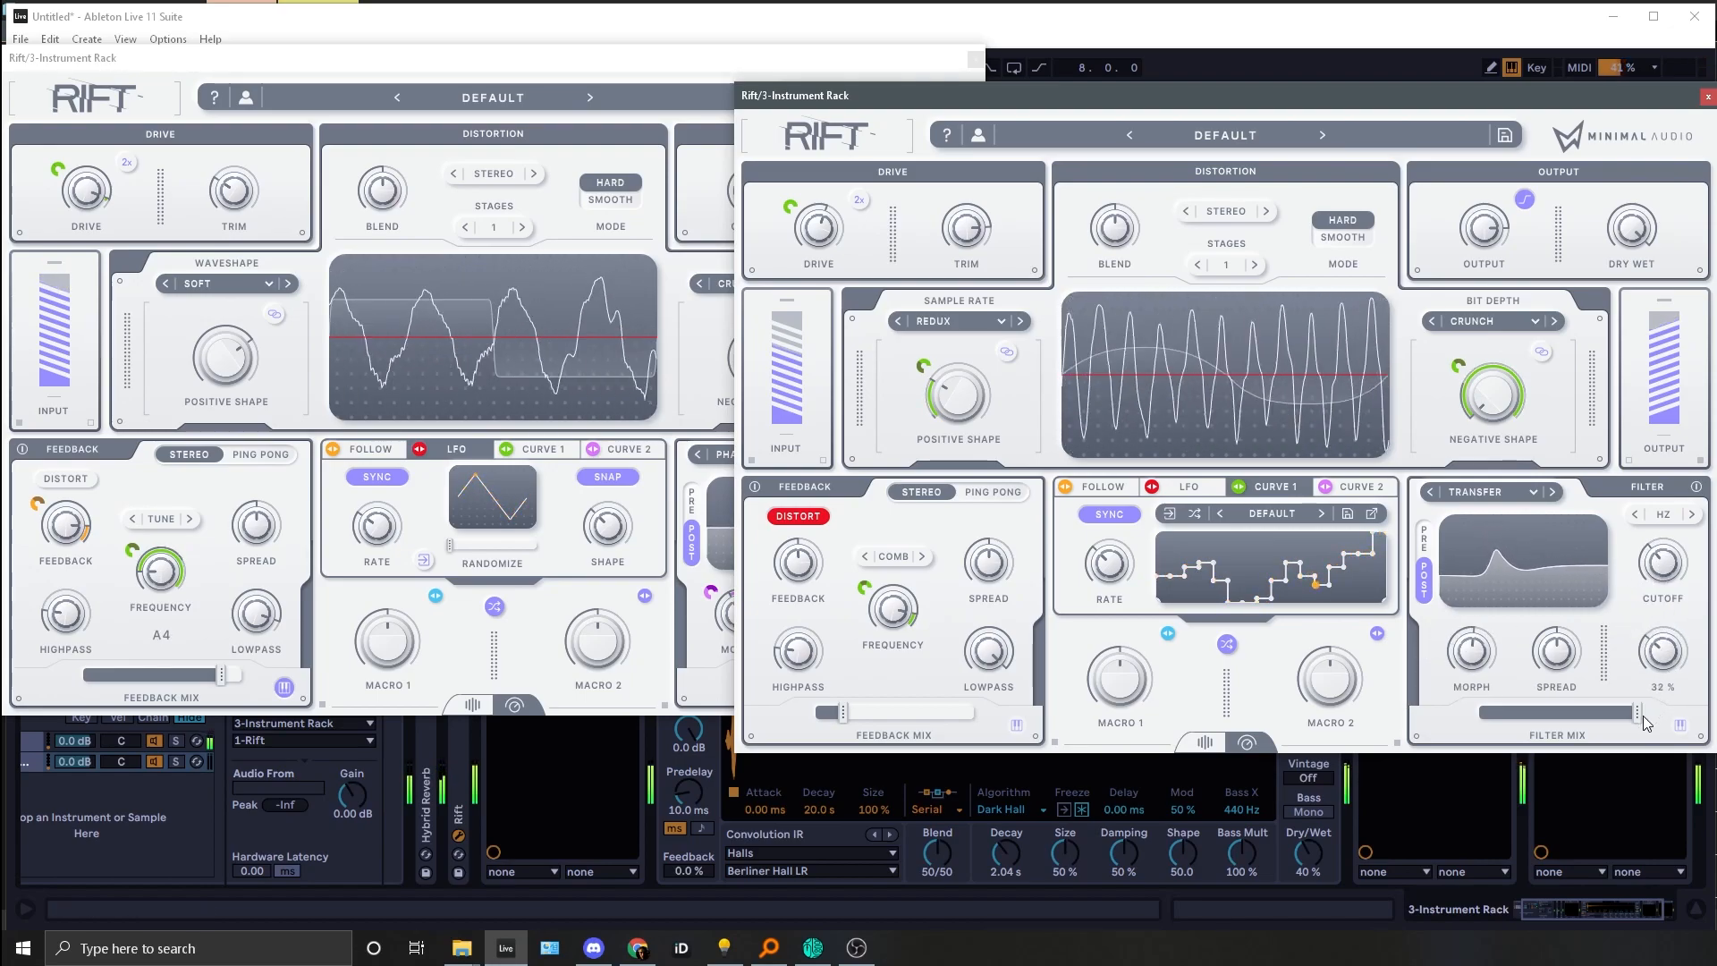
{"action": "mouse_move", "coordinate": [1491, 623]}
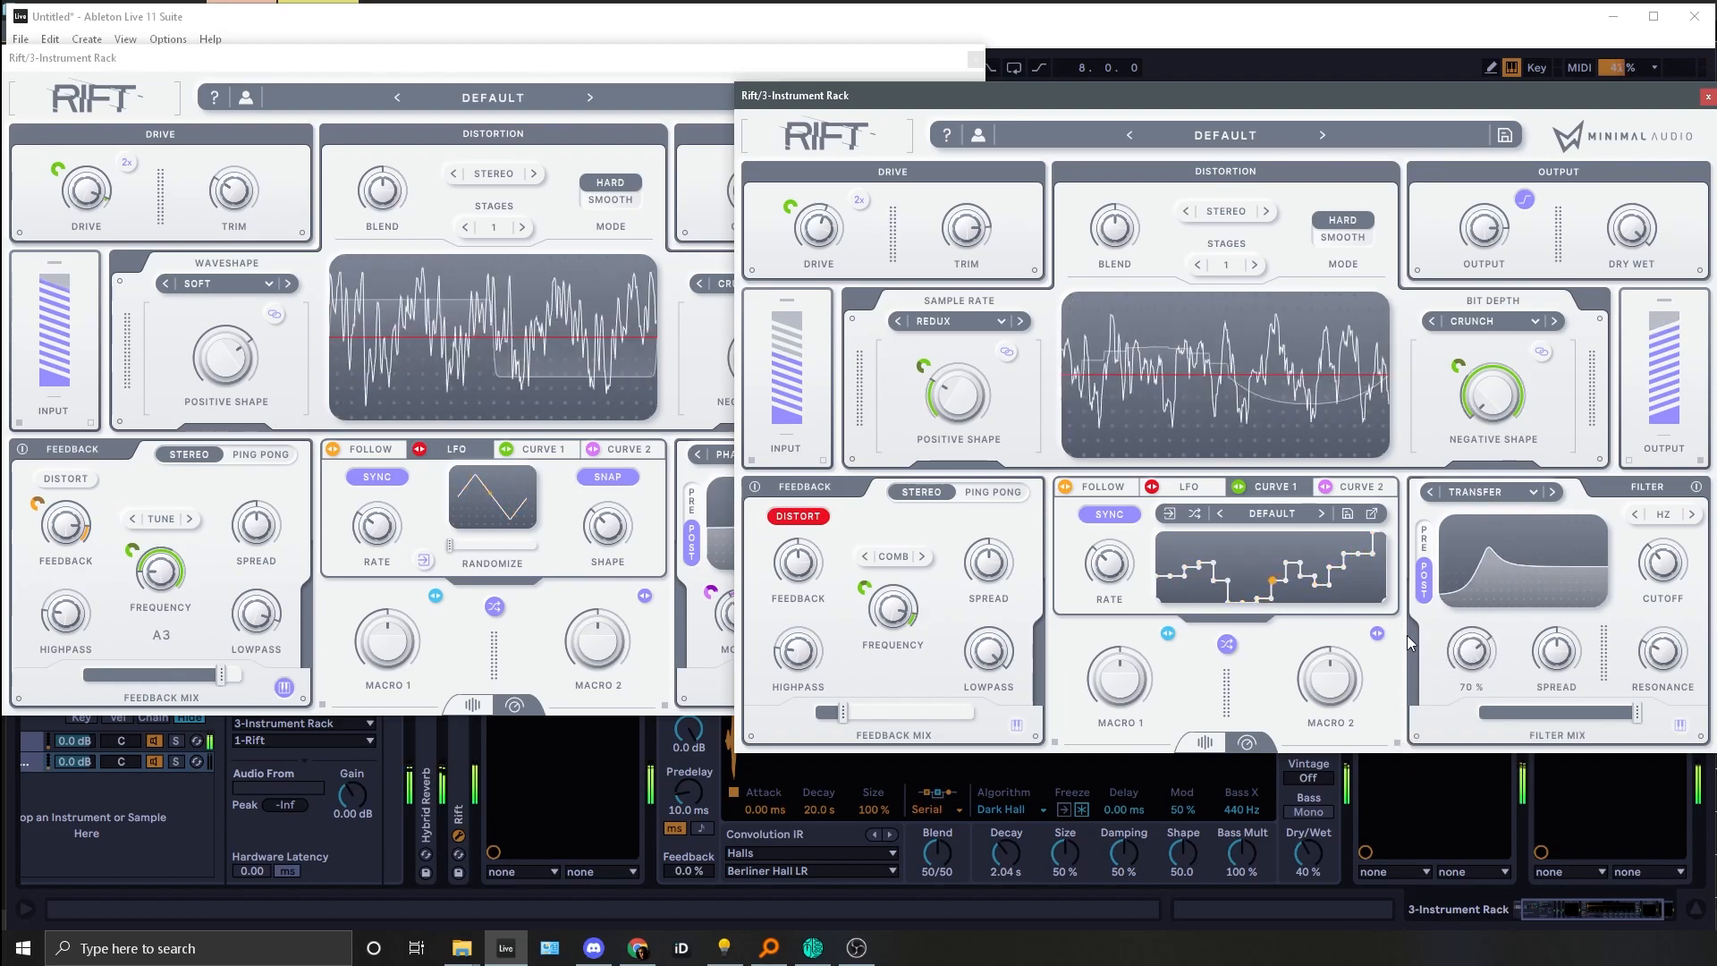
{"action": "key", "text": "x"}
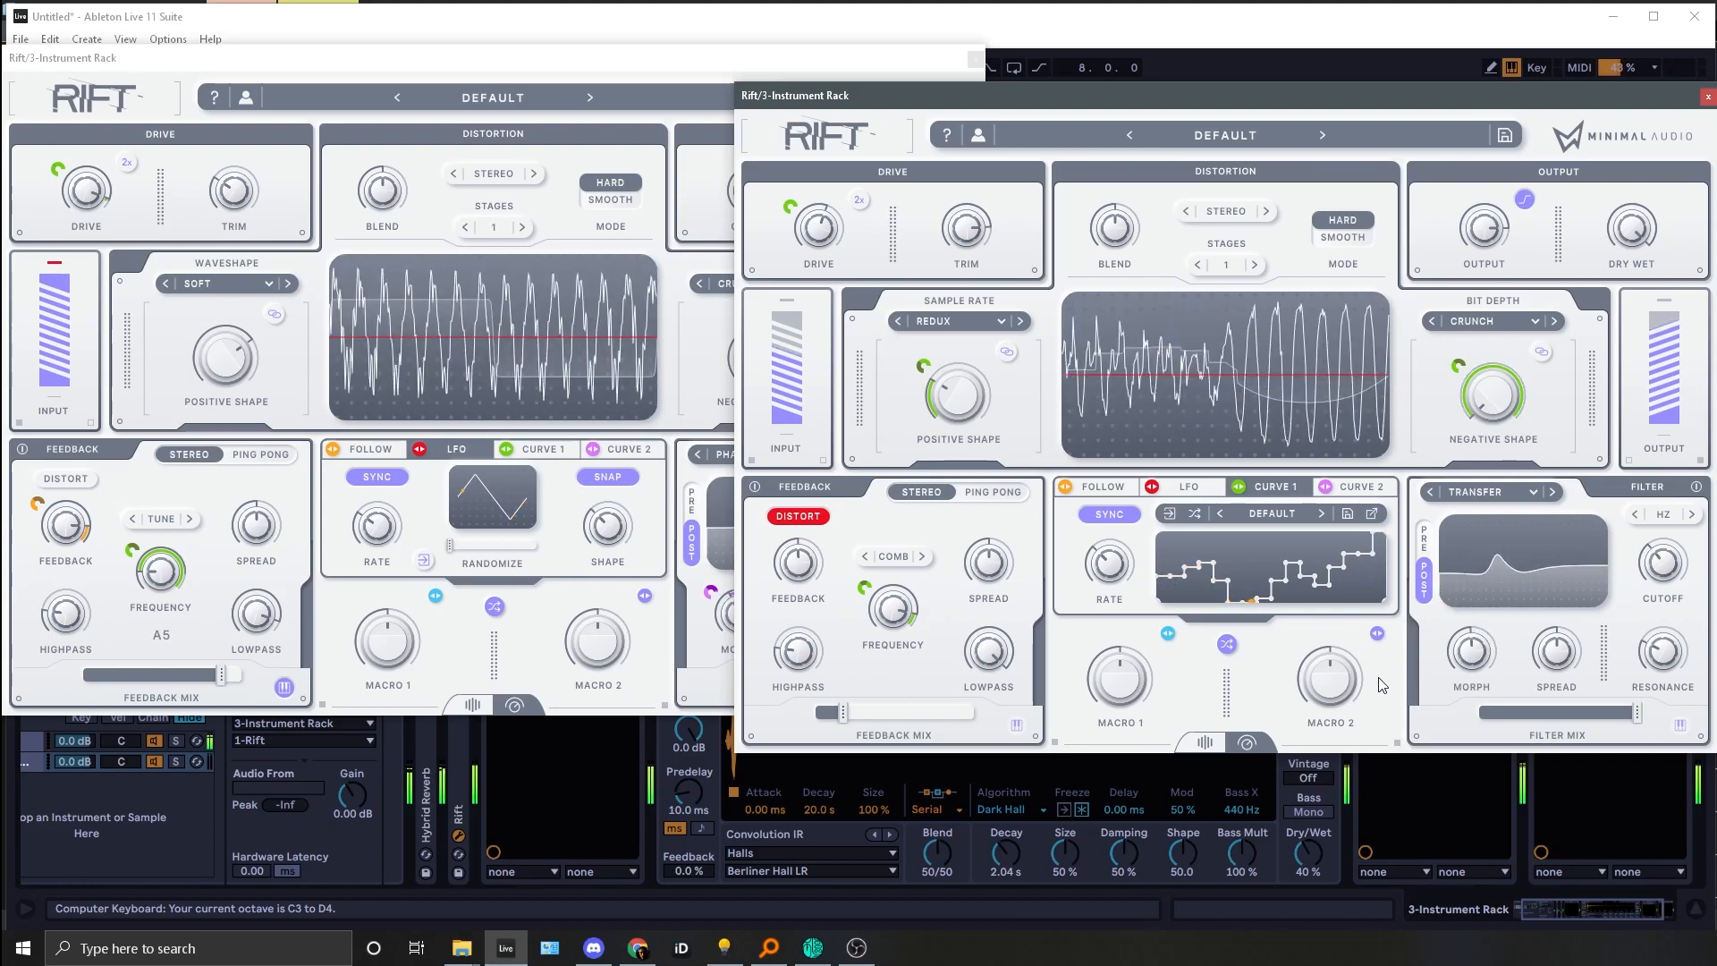
Step: Reduce the last Rift's filter mix to nearly dry and close both Rift windows
{"action": "left_click_drag", "start_coordinate": [1637, 712], "coordinate": [1477, 740]}
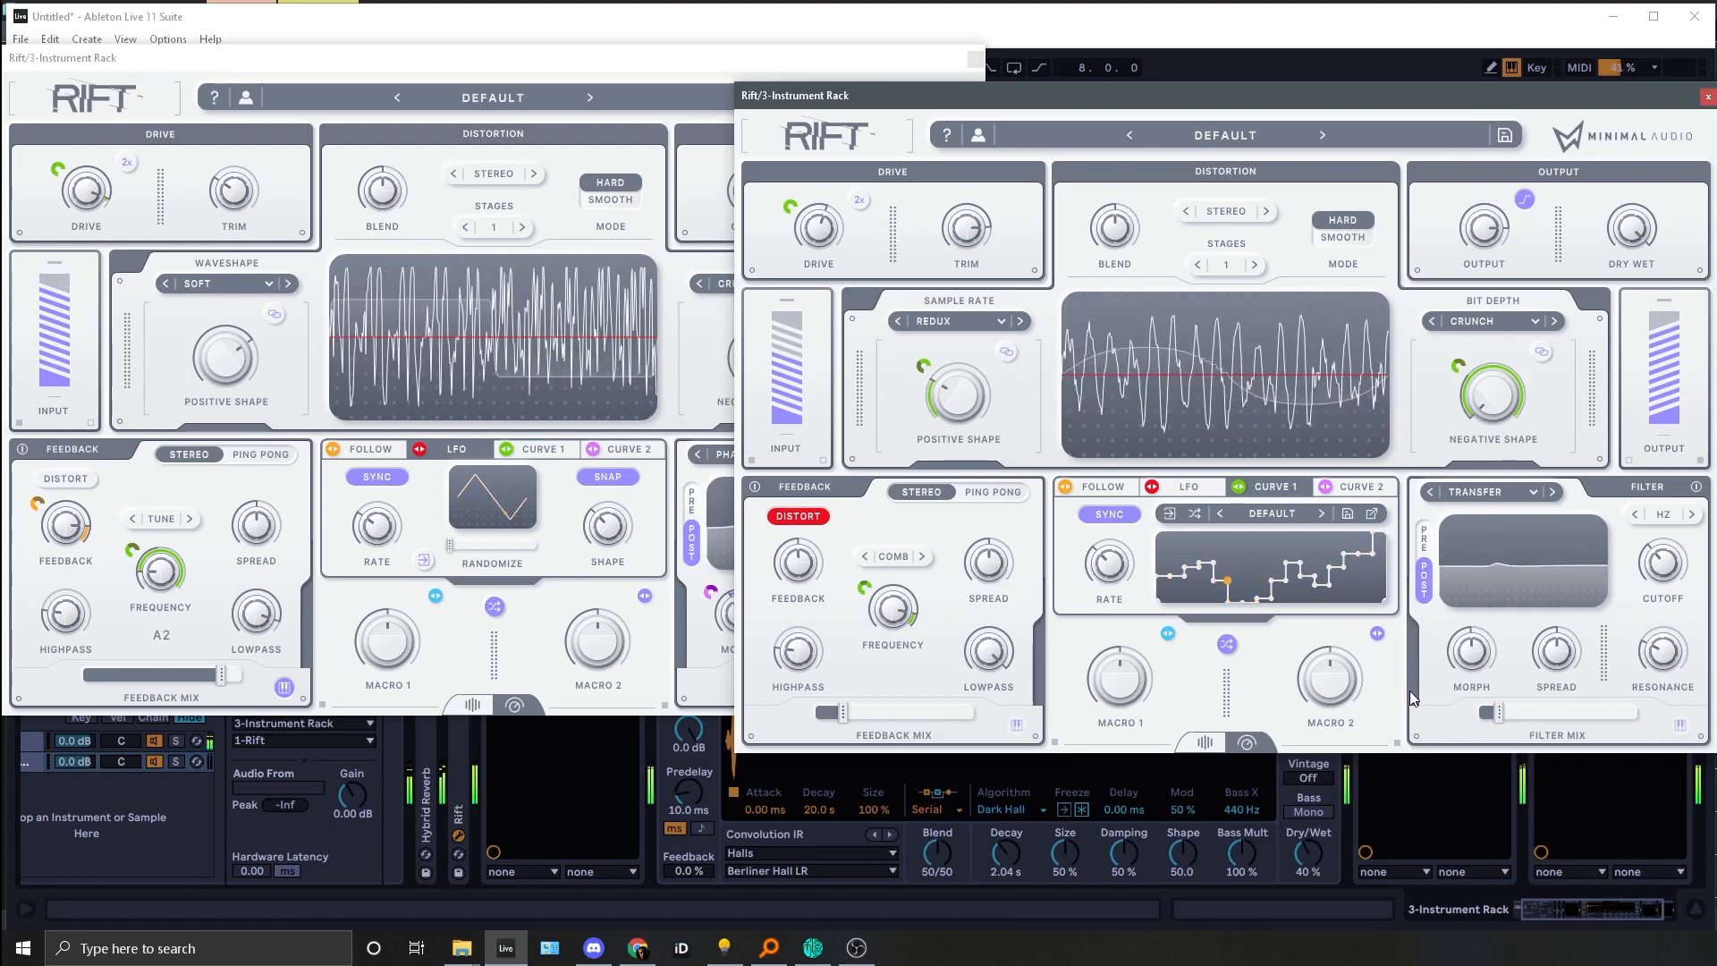
{"action": "left_click", "coordinate": [1706, 102]}
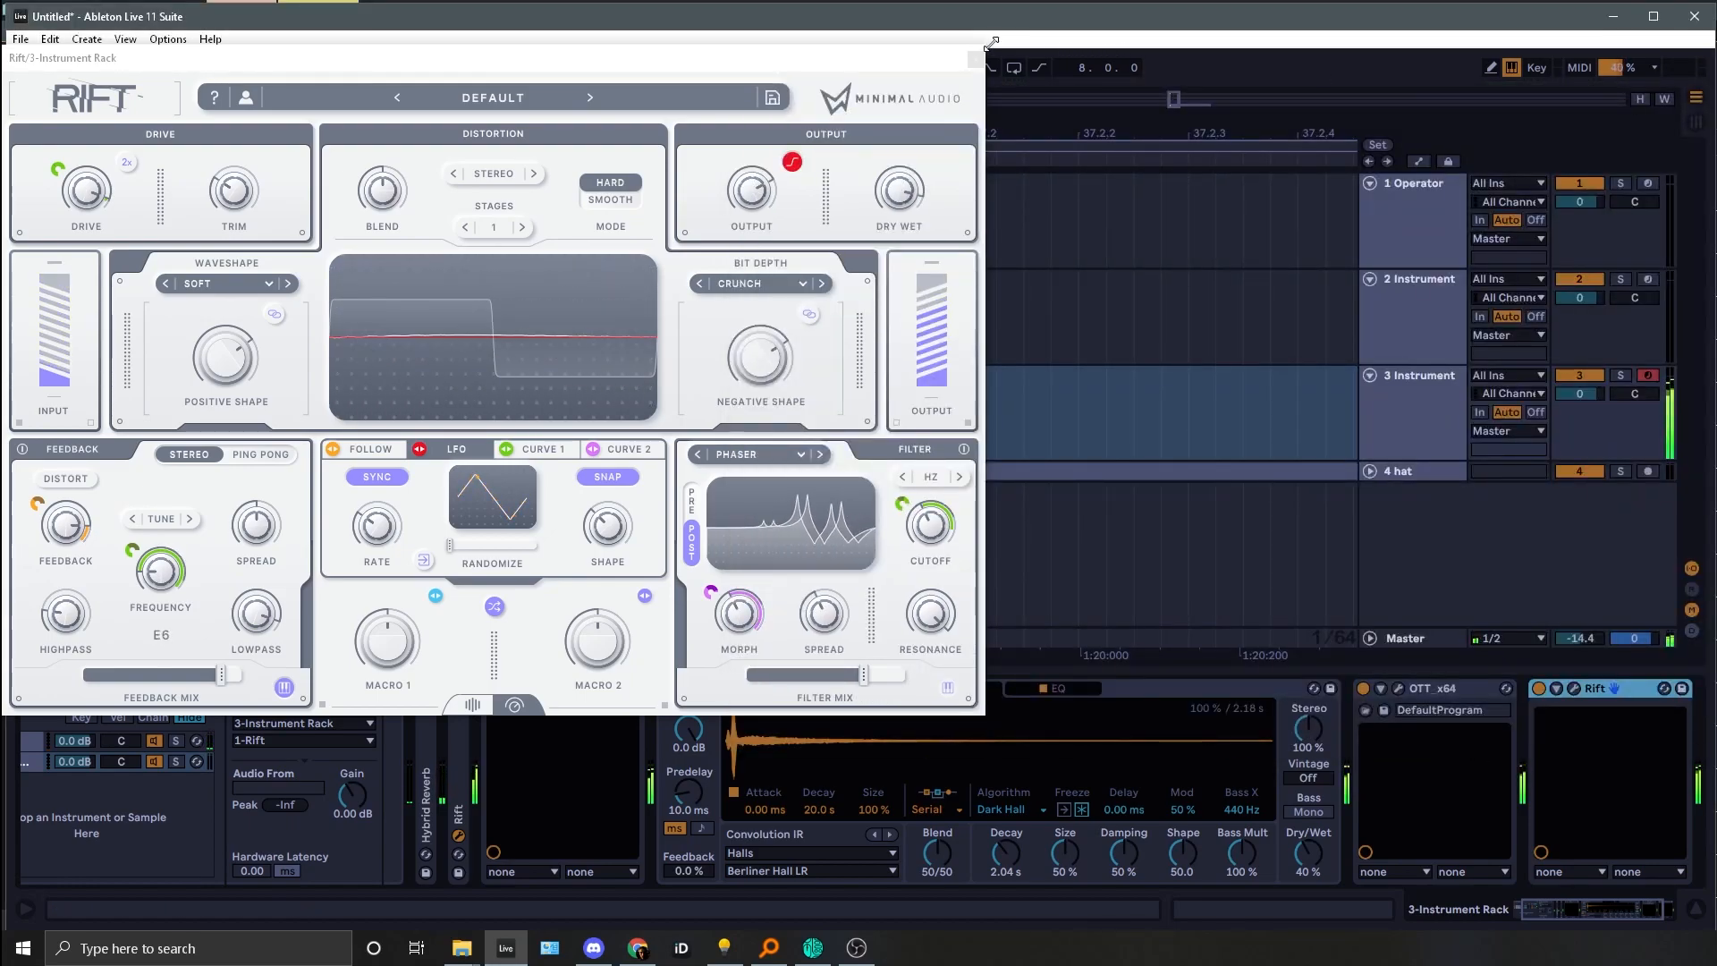
{"action": "left_click", "coordinate": [975, 58]}
Step: Compare the bass with all three Rifts bypassed and re-enabled, playing from the C1 octave upward
{"action": "left_click", "coordinate": [1538, 688]}
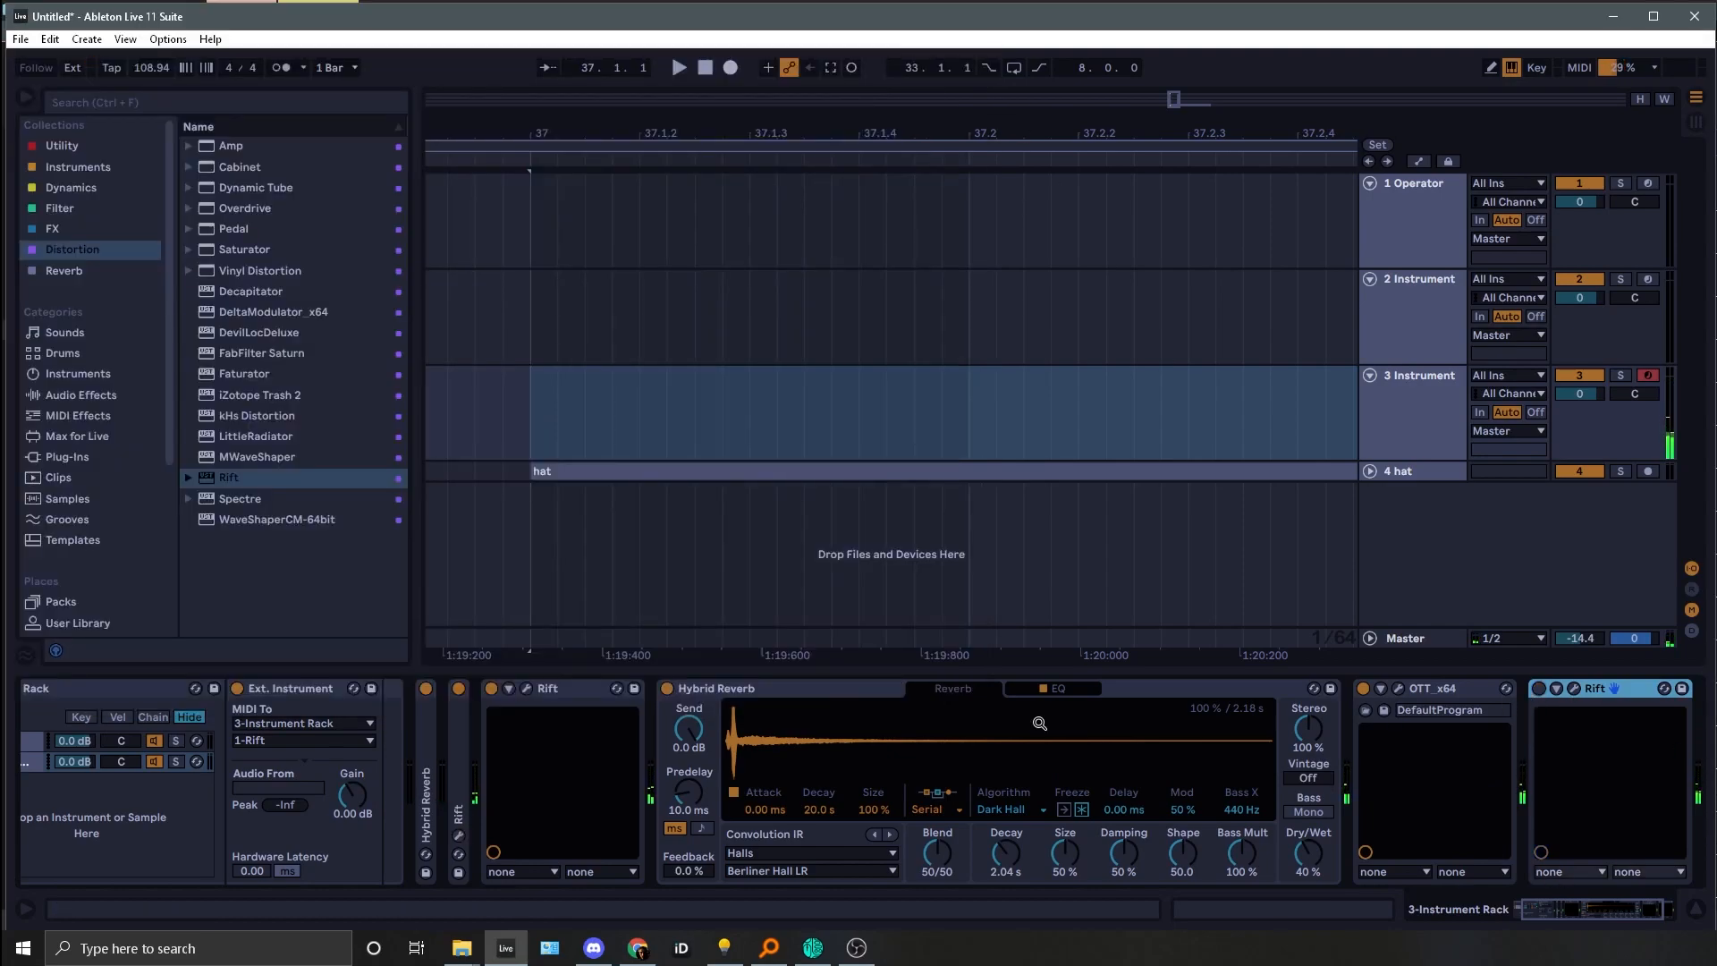
{"action": "left_click", "coordinate": [490, 688]}
{"action": "left_click", "coordinate": [457, 687]}
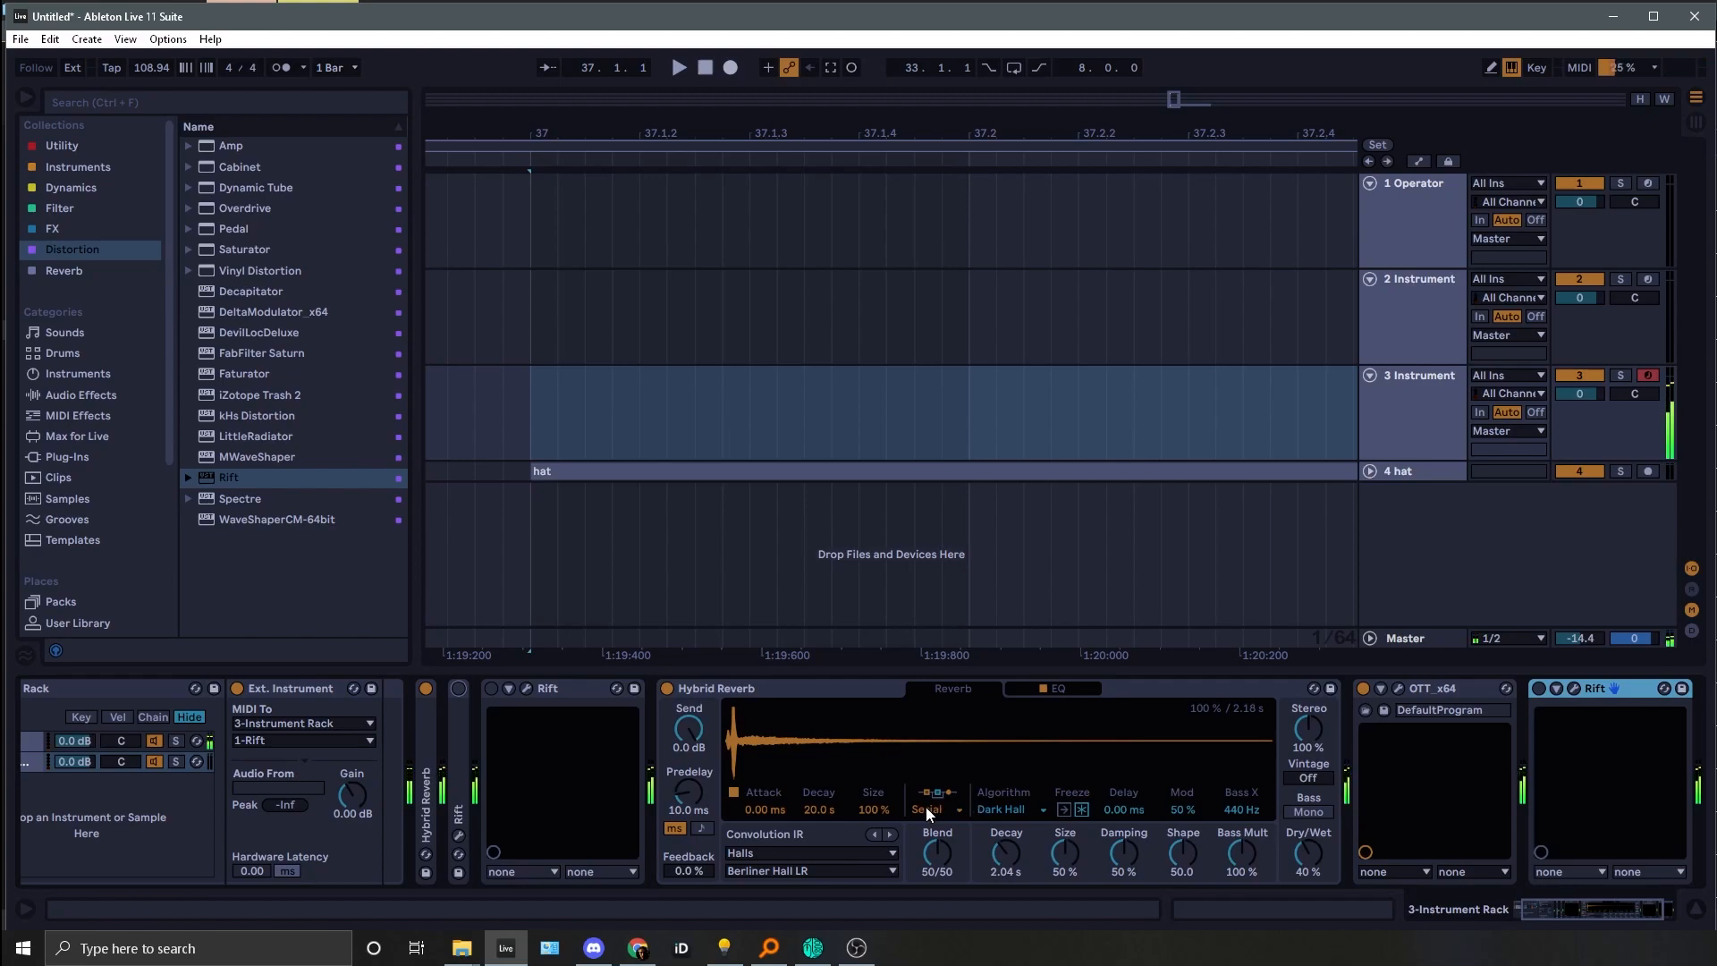
{"action": "key", "text": "z"}
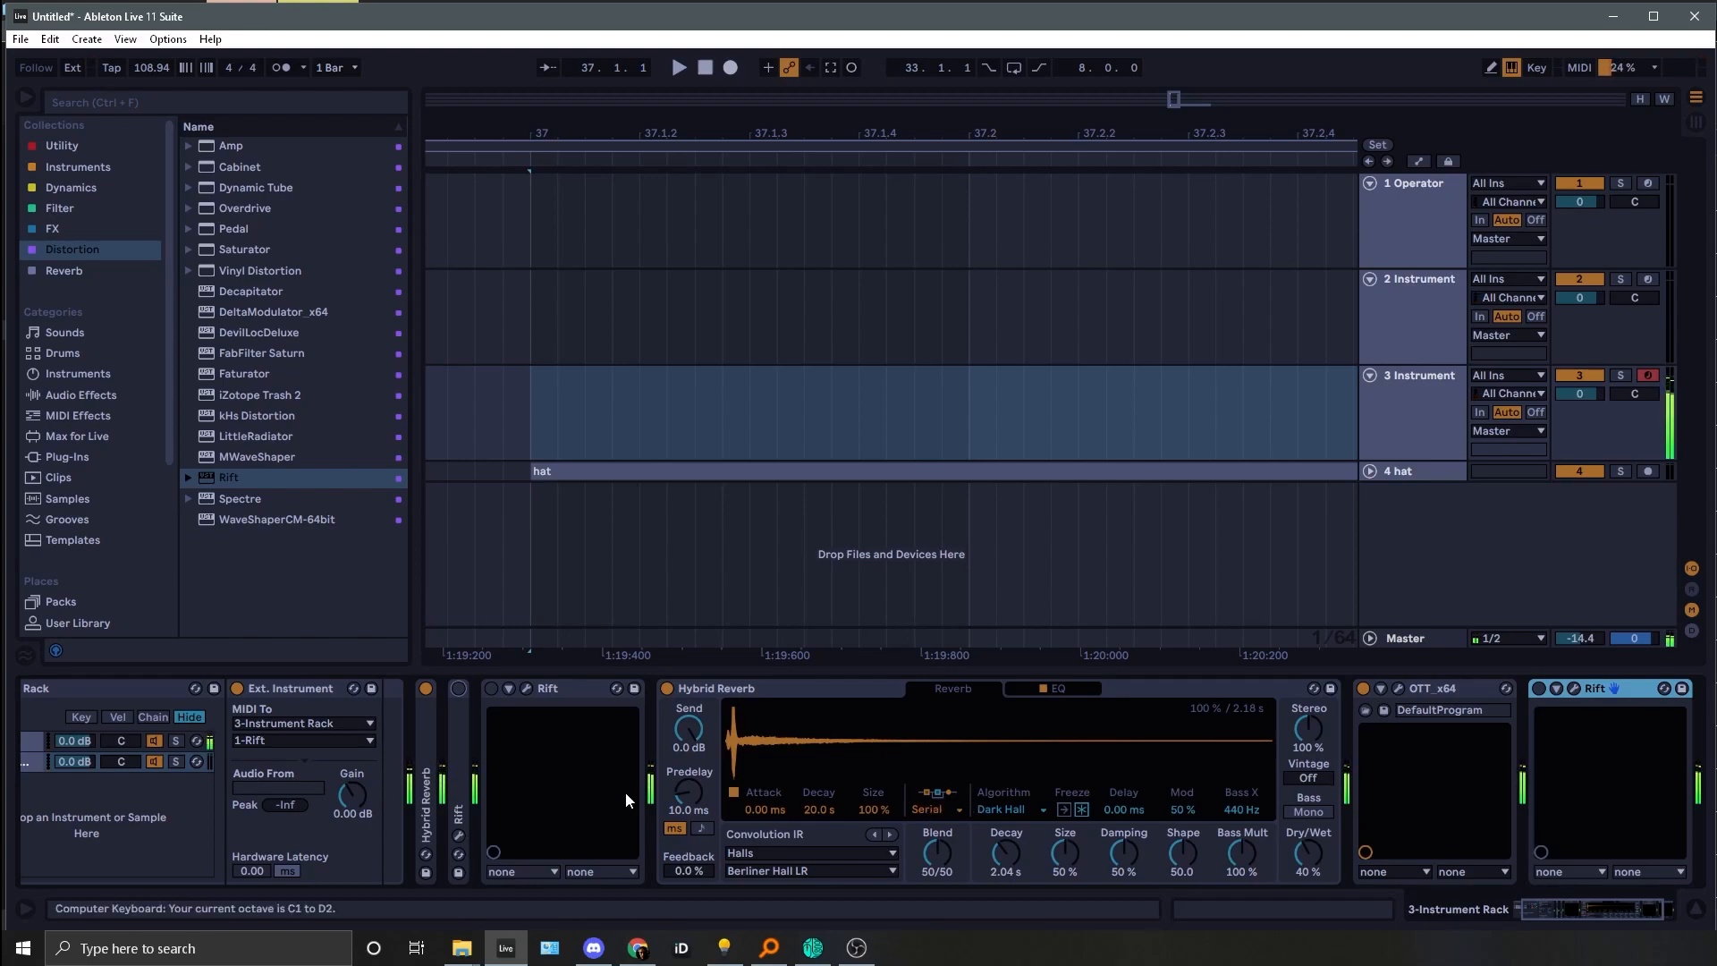
{"action": "left_click", "coordinate": [458, 690]}
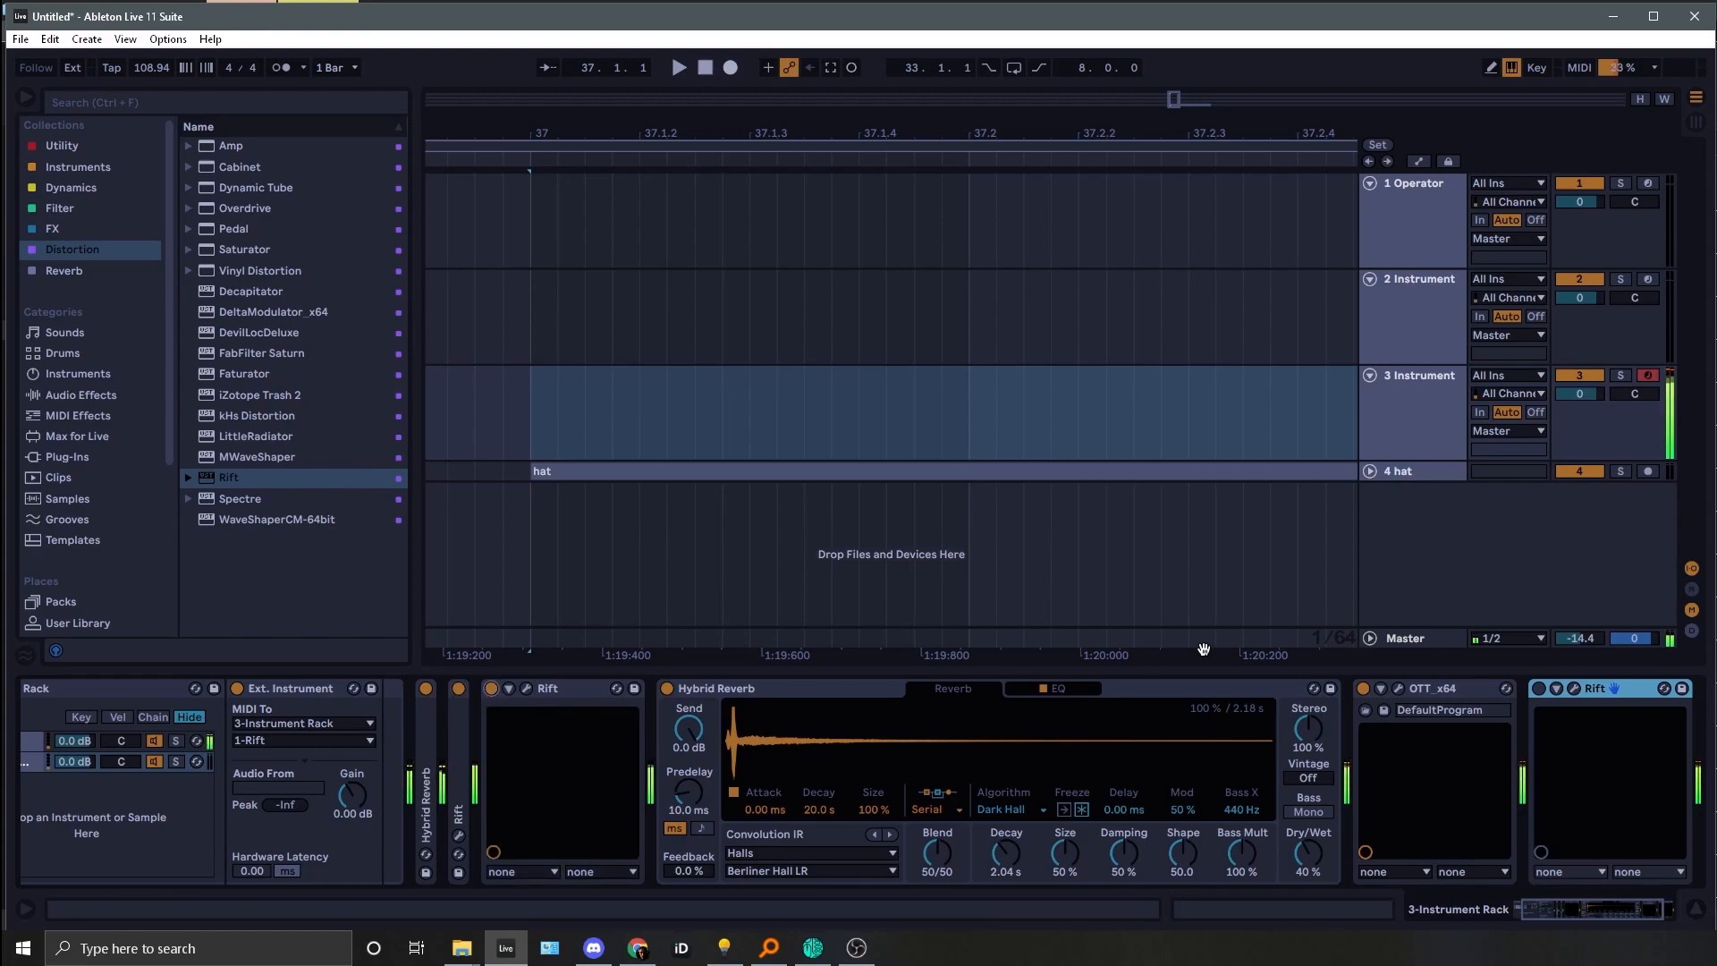
{"action": "left_click", "coordinate": [1539, 690]}
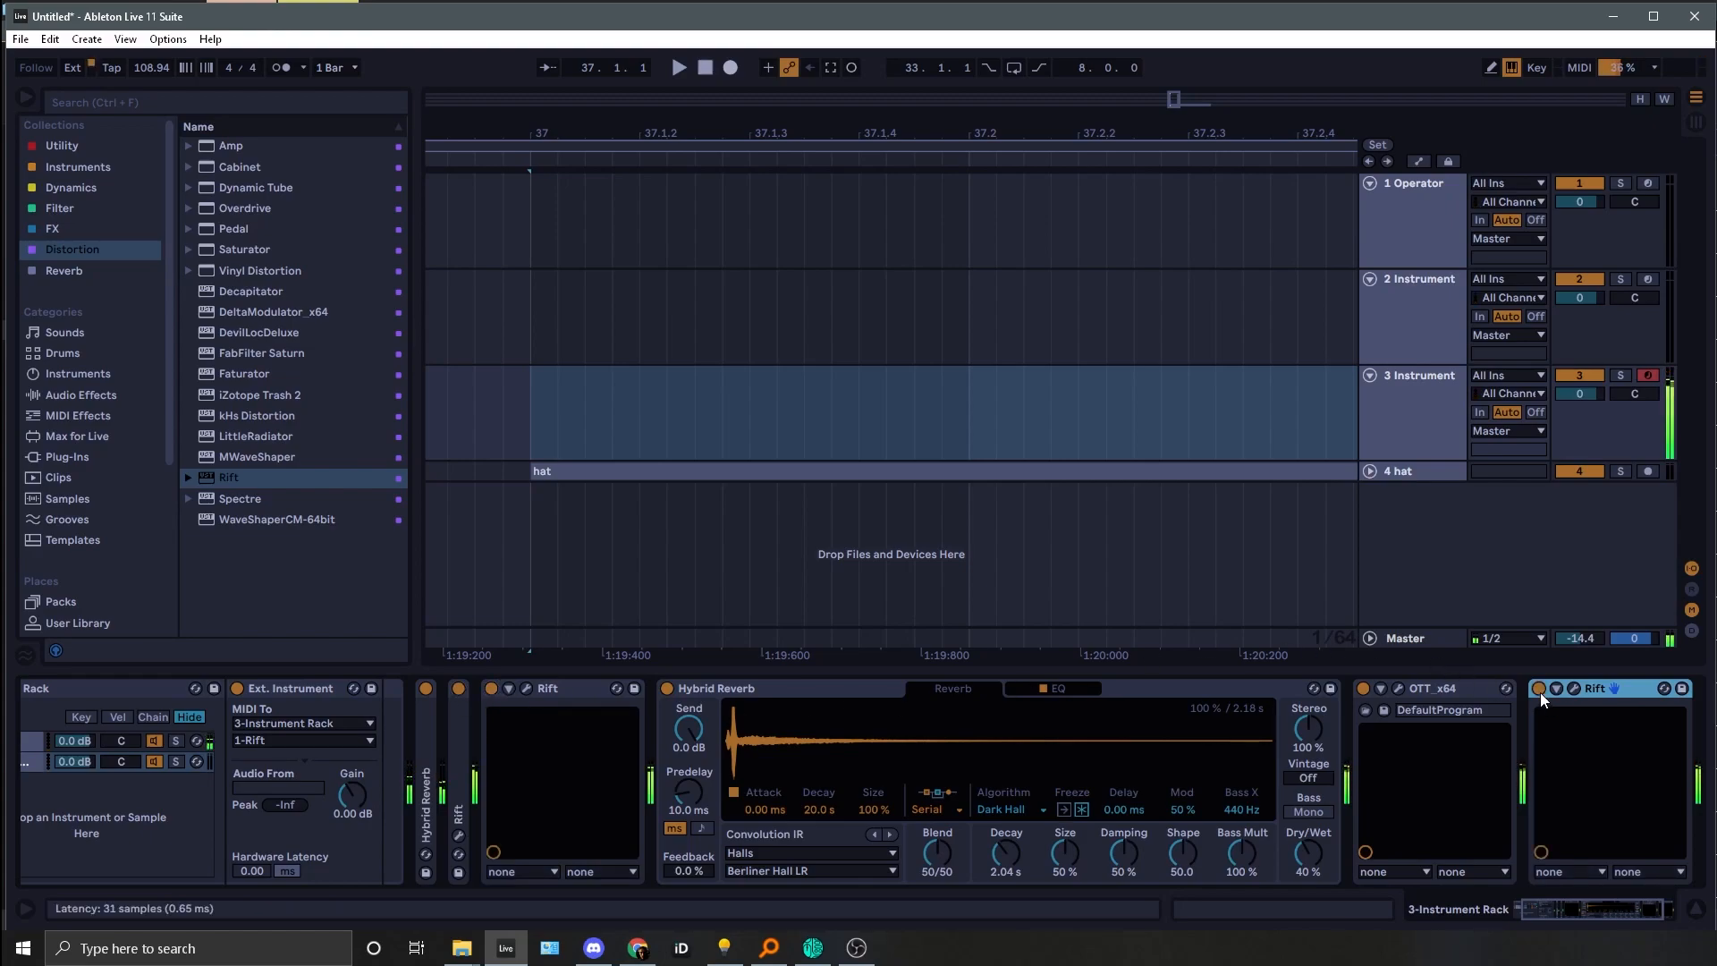
{"action": "key", "text": "x"}
{"action": "key", "text": "x"}
{"action": "key", "text": "x"}
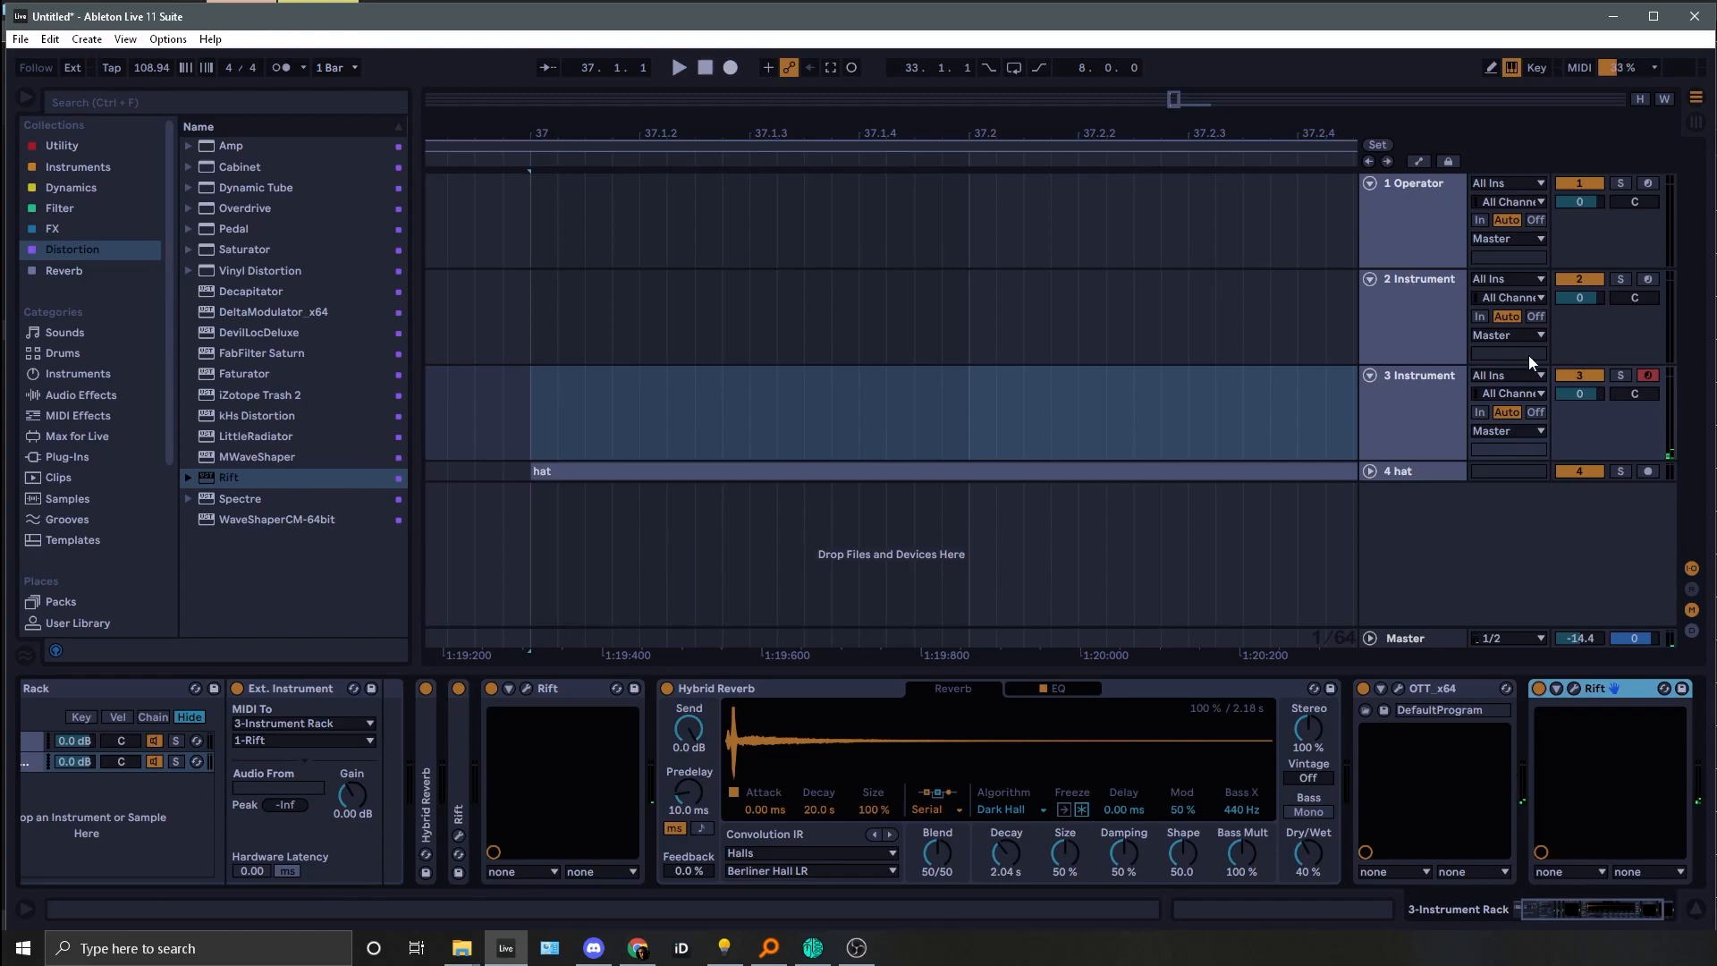
Step: Mute the third instrument track and place the insert marker in its empty lane near 37.1.4
{"action": "left_click", "coordinate": [1573, 374]}
{"action": "left_click", "coordinate": [949, 445]}
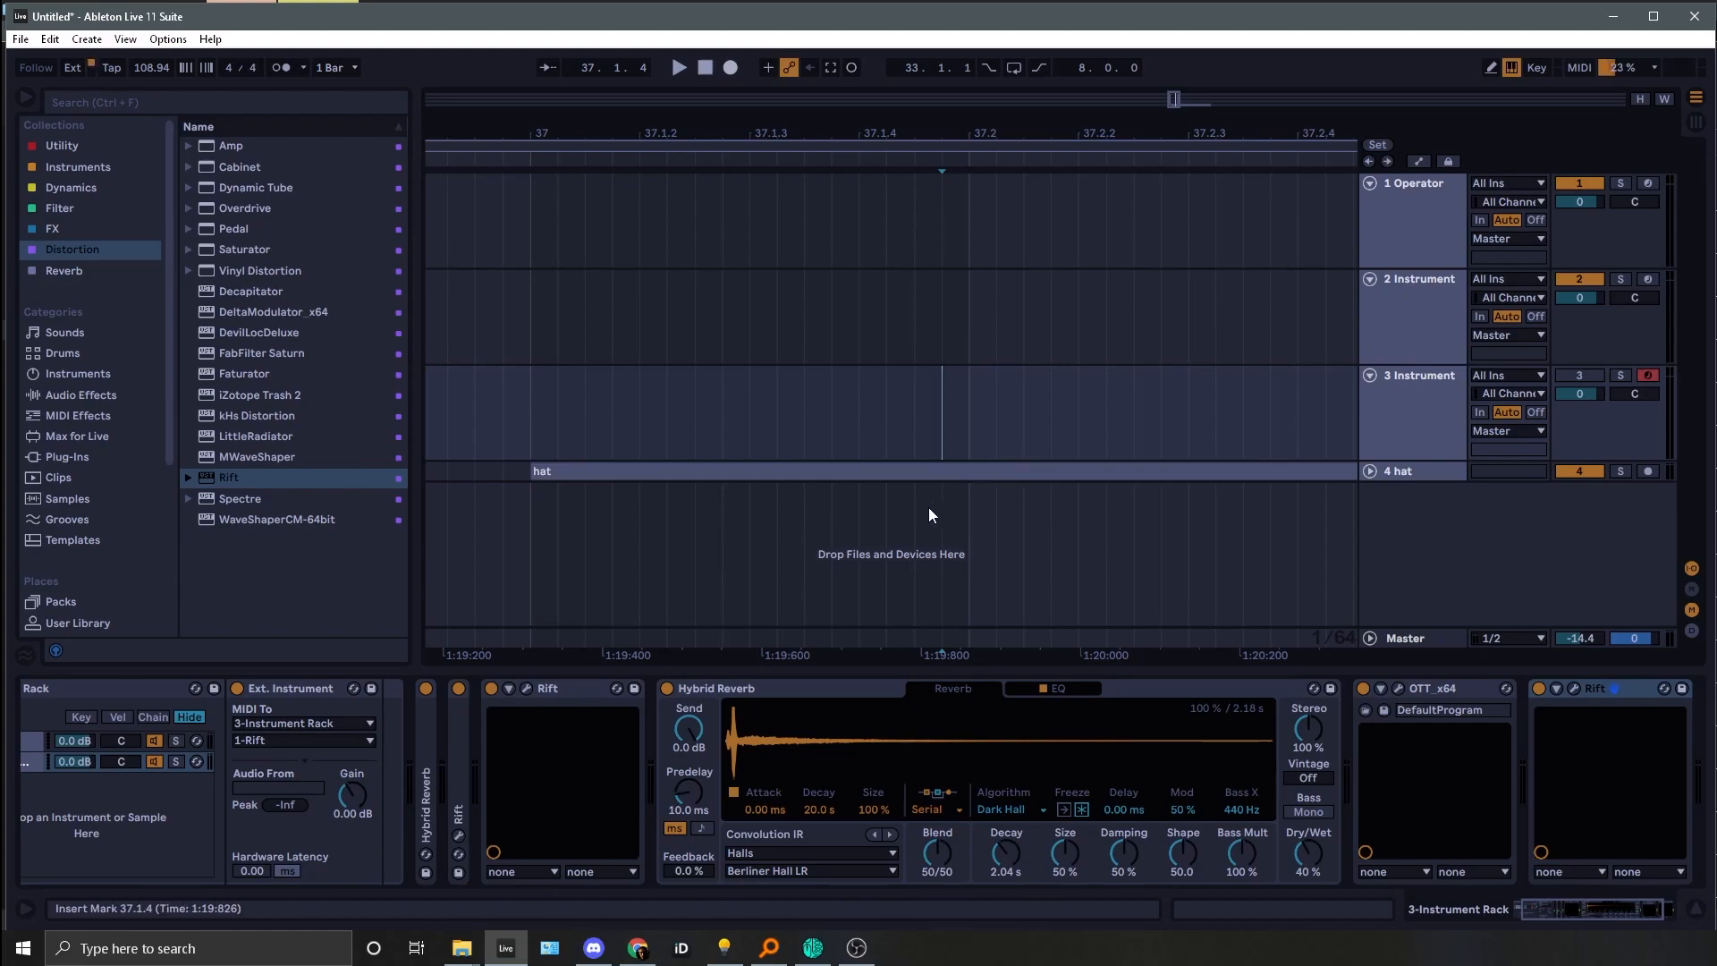
{"action": "left_click", "coordinate": [913, 407]}
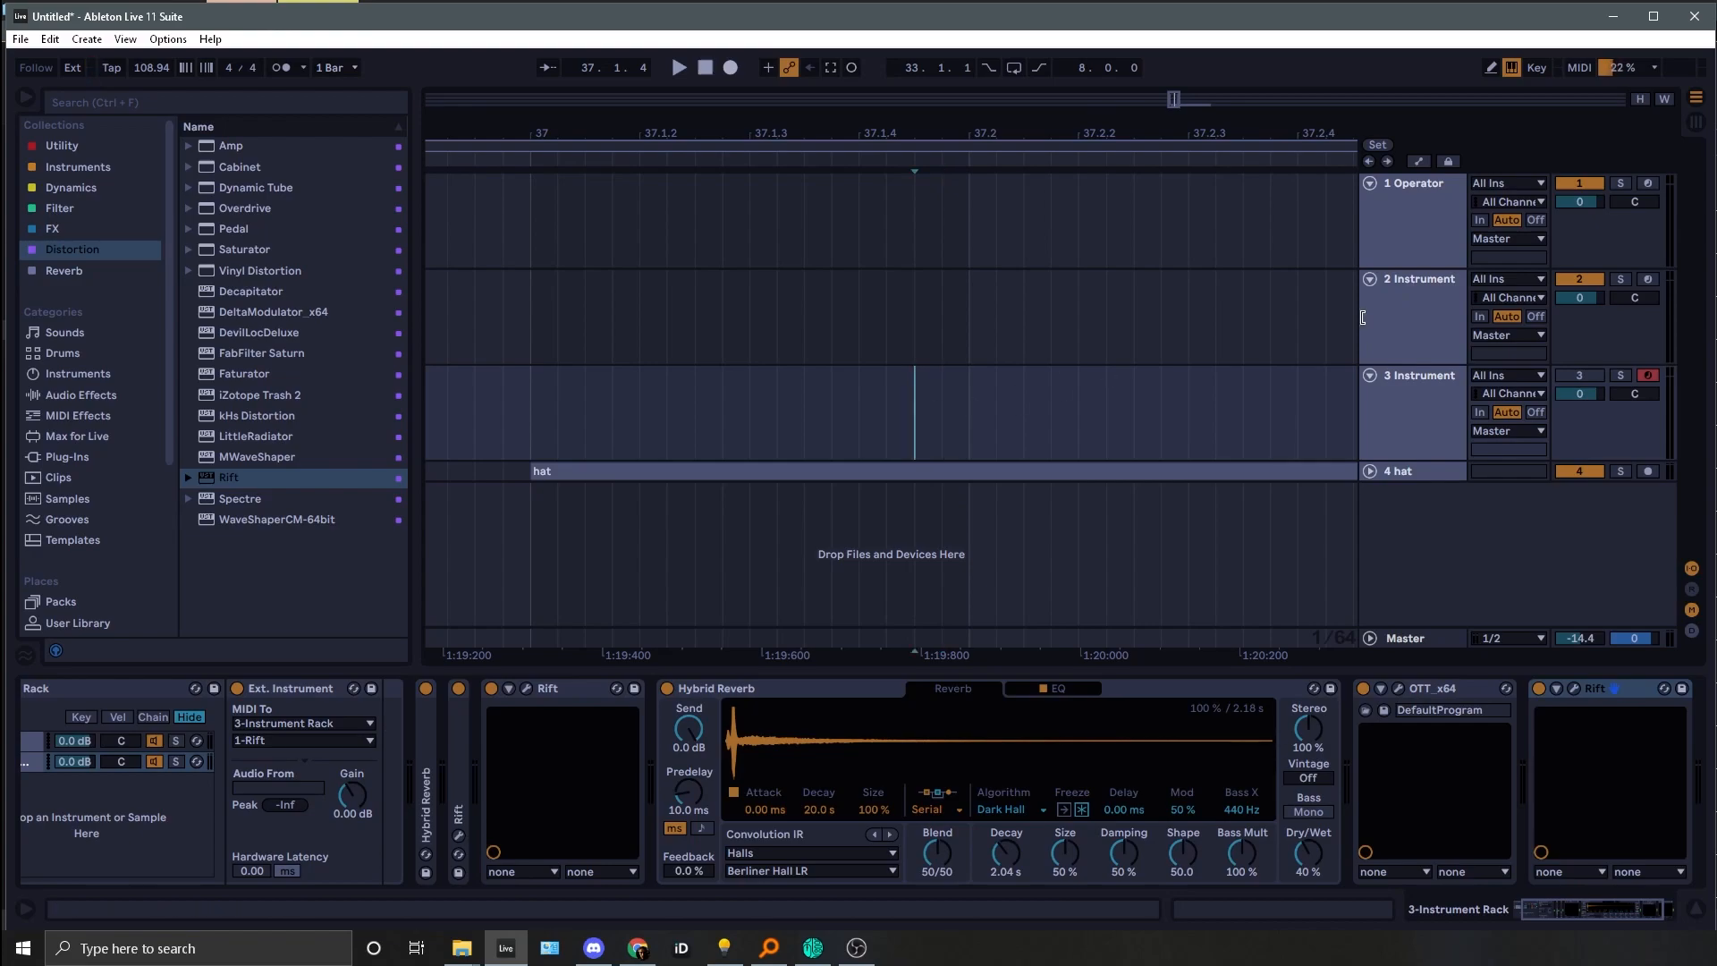